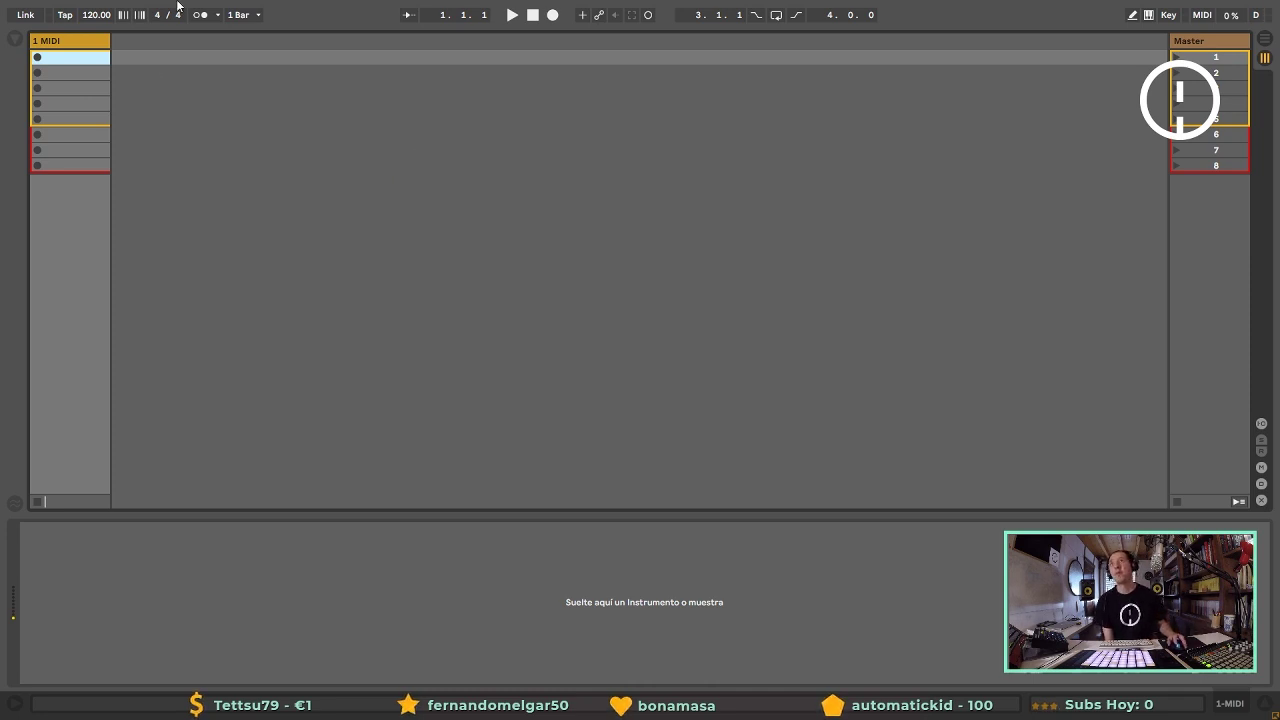
Exit full-screen view, insert two return tracks, and show the sends and return tracks in the Session view.
{"action": "key", "text": "F11"}
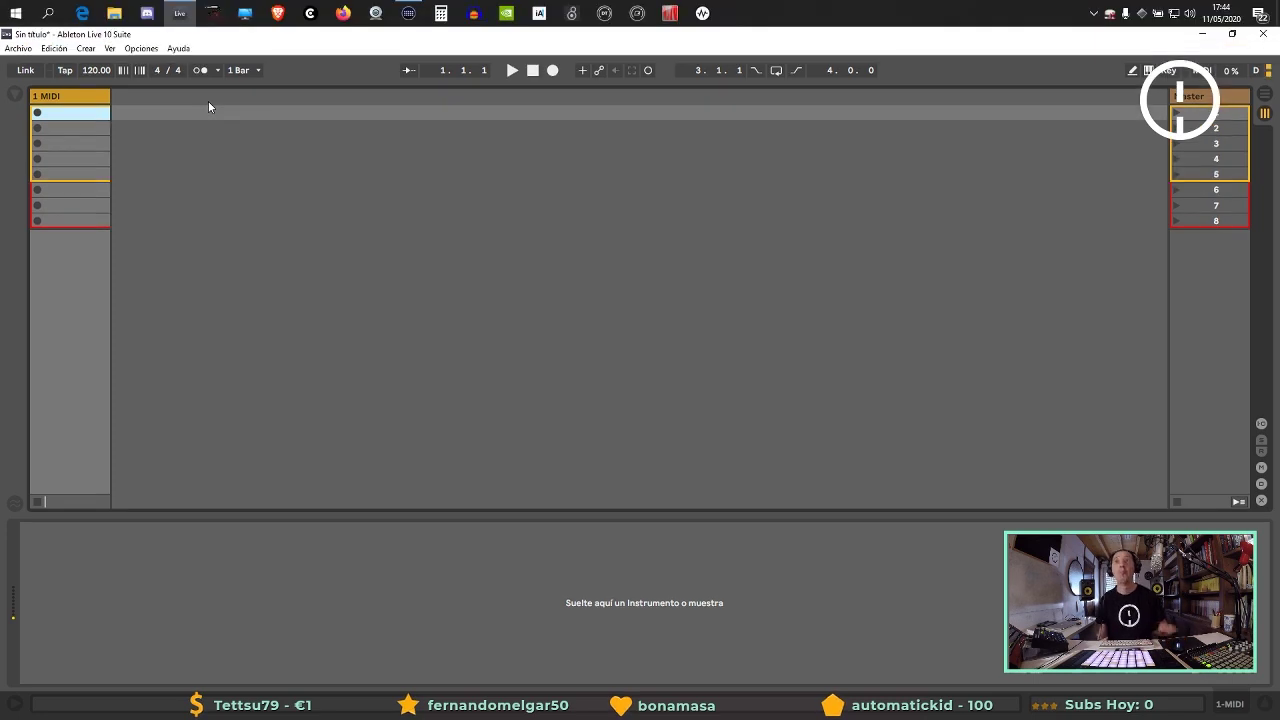
{"action": "left_click", "coordinate": [86, 48]}
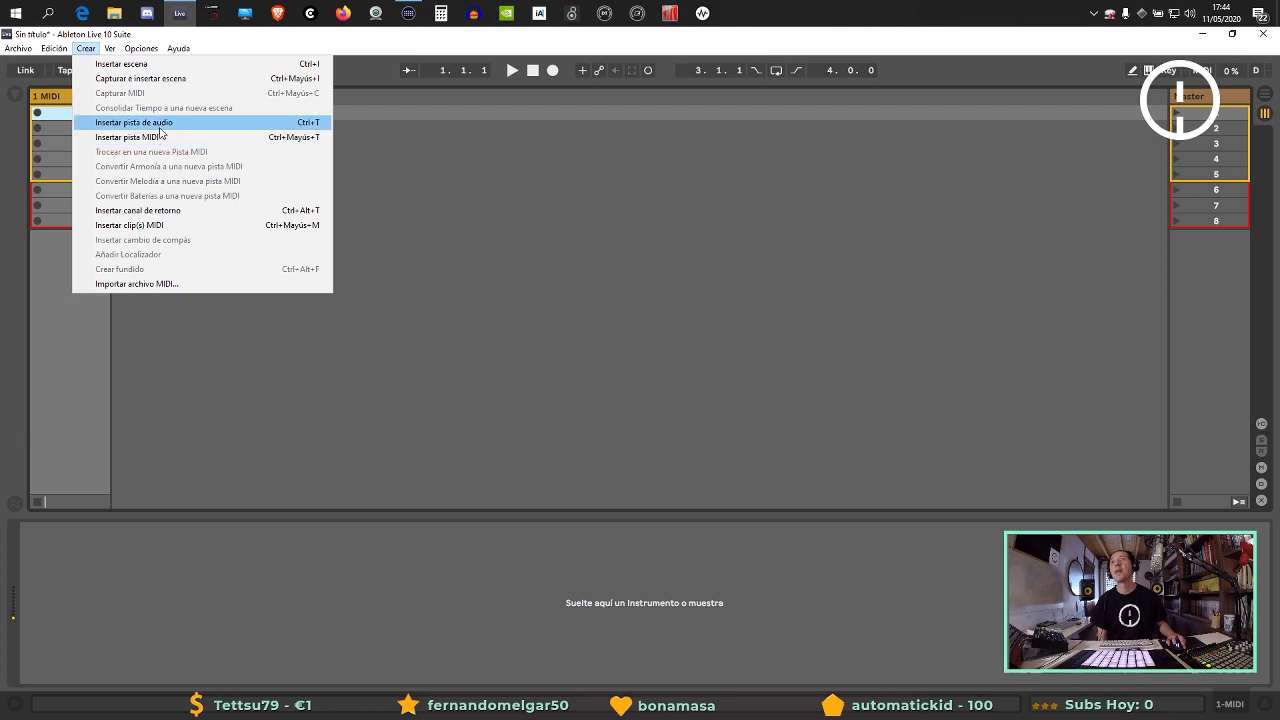
{"action": "left_click", "coordinate": [154, 211]}
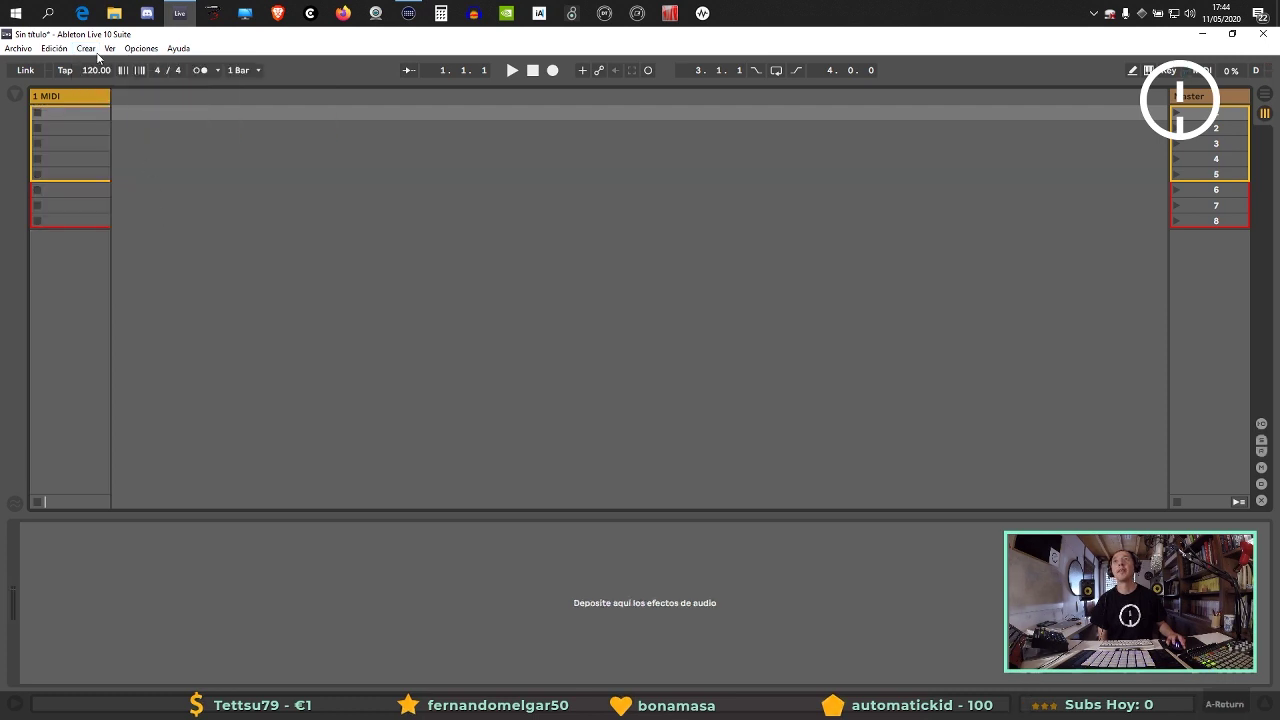
{"action": "left_click", "coordinate": [96, 50]}
{"action": "left_click", "coordinate": [138, 211]}
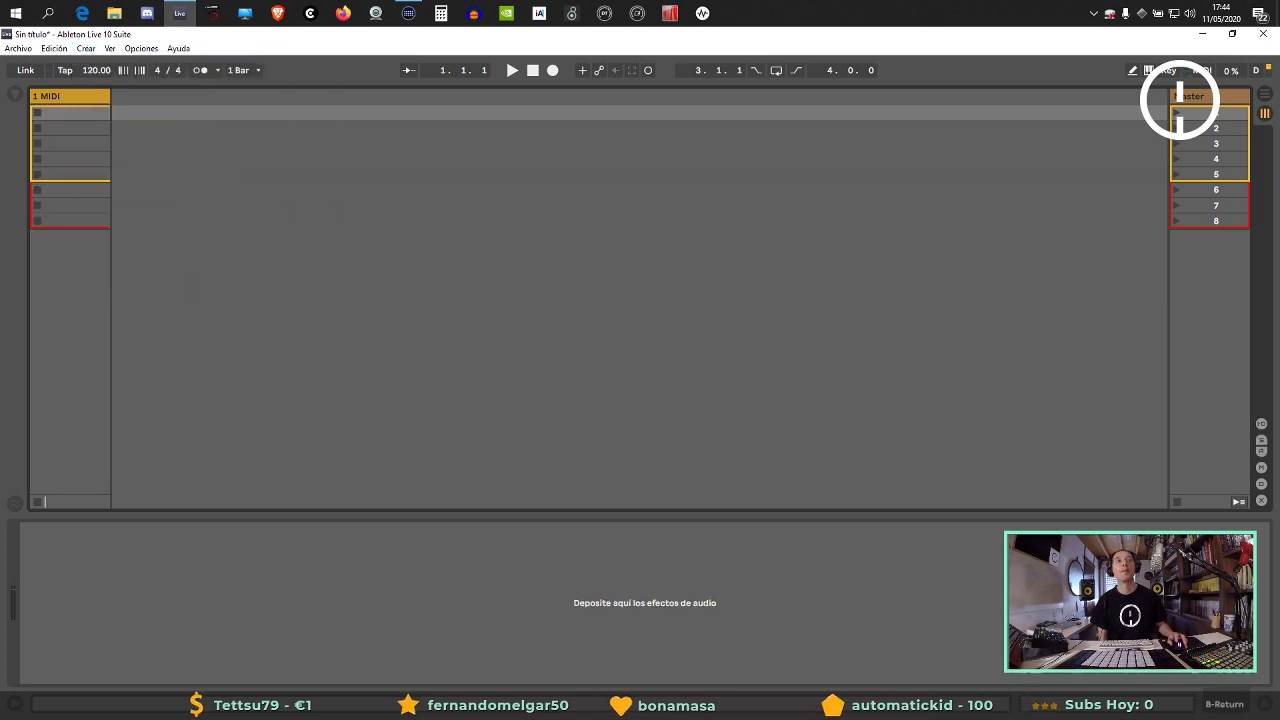
{"action": "left_click", "coordinate": [1261, 450]}
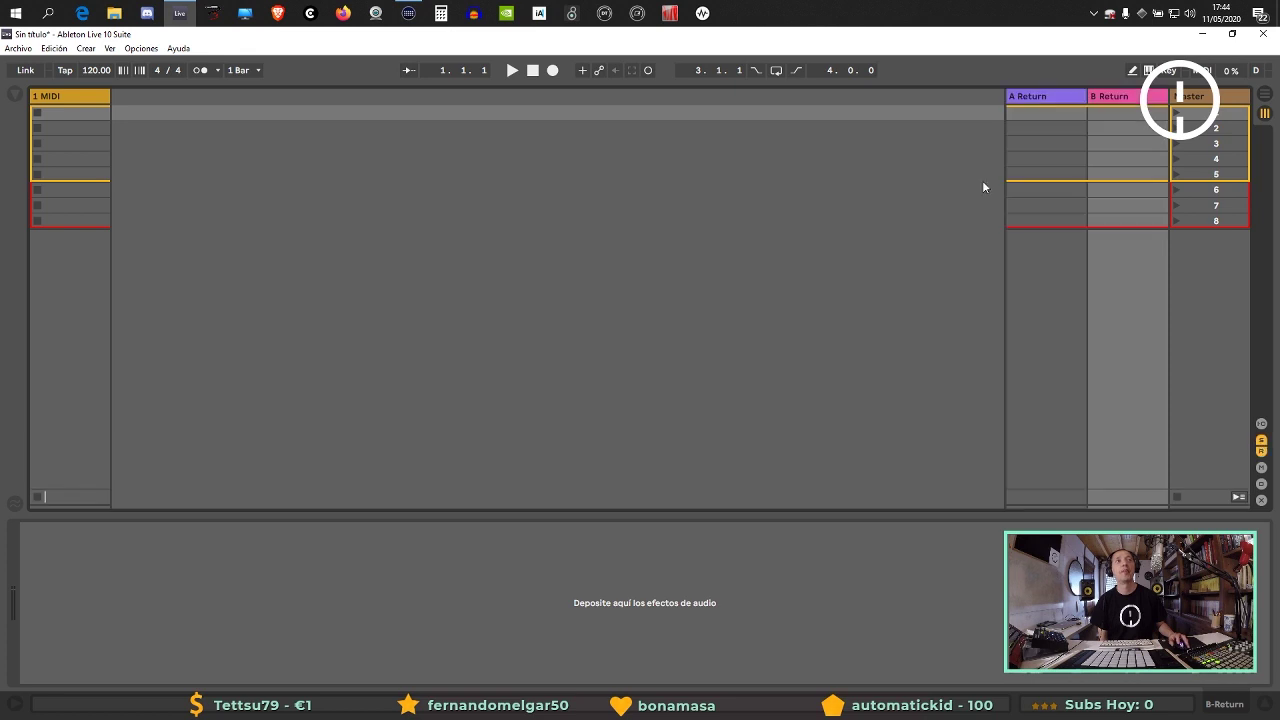
Load Plateau.adg from the Favoritos collection onto return track A.
{"action": "left_click", "coordinate": [943, 96]}
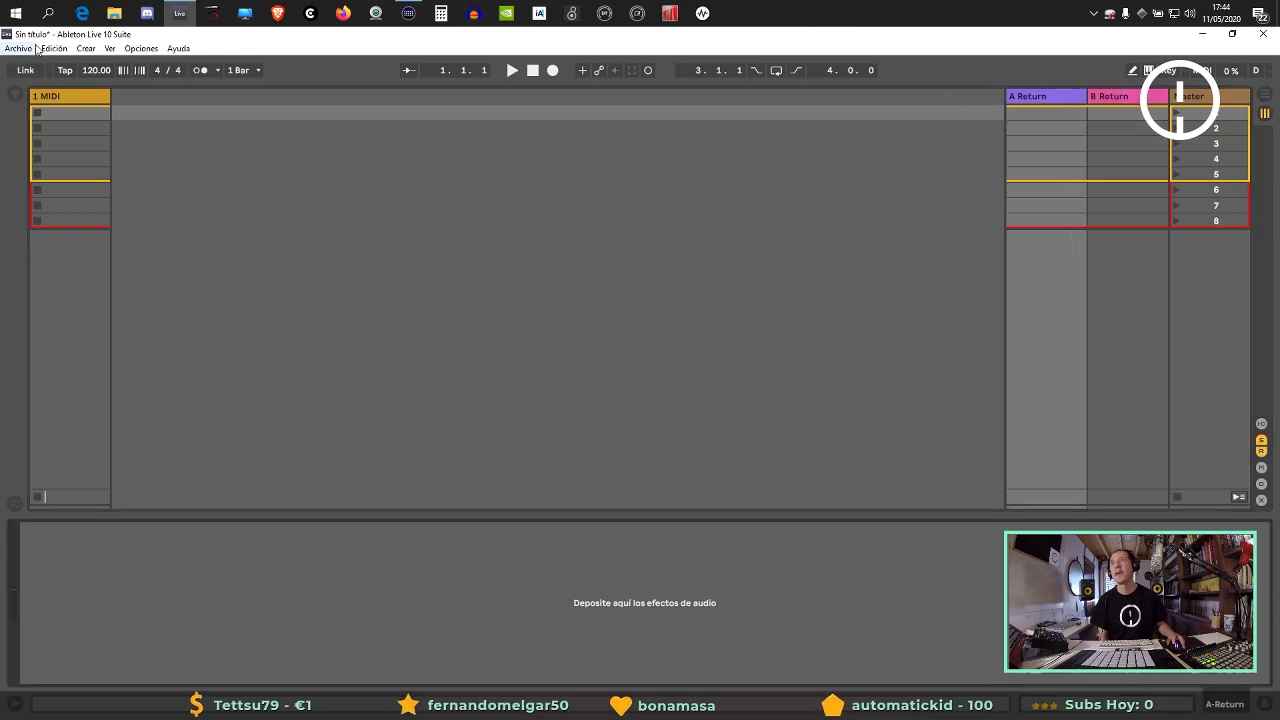
{"action": "left_click", "coordinate": [16, 94]}
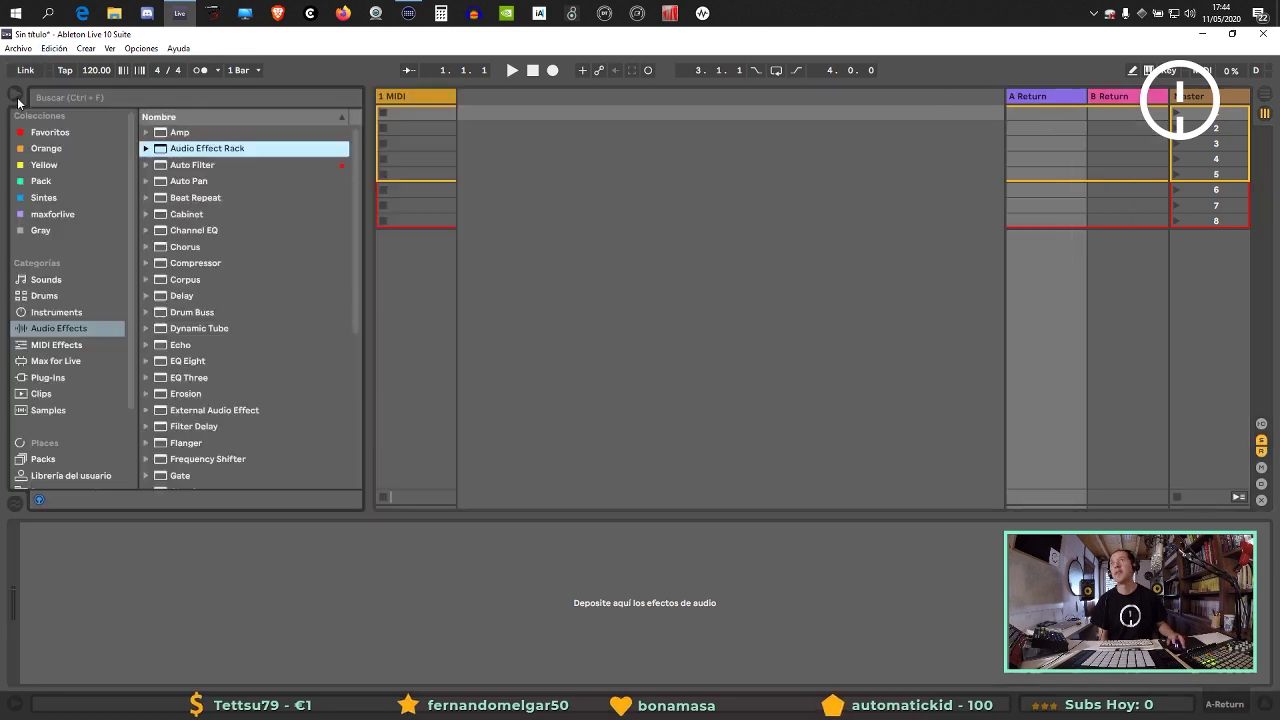
{"action": "left_click", "coordinate": [50, 214]}
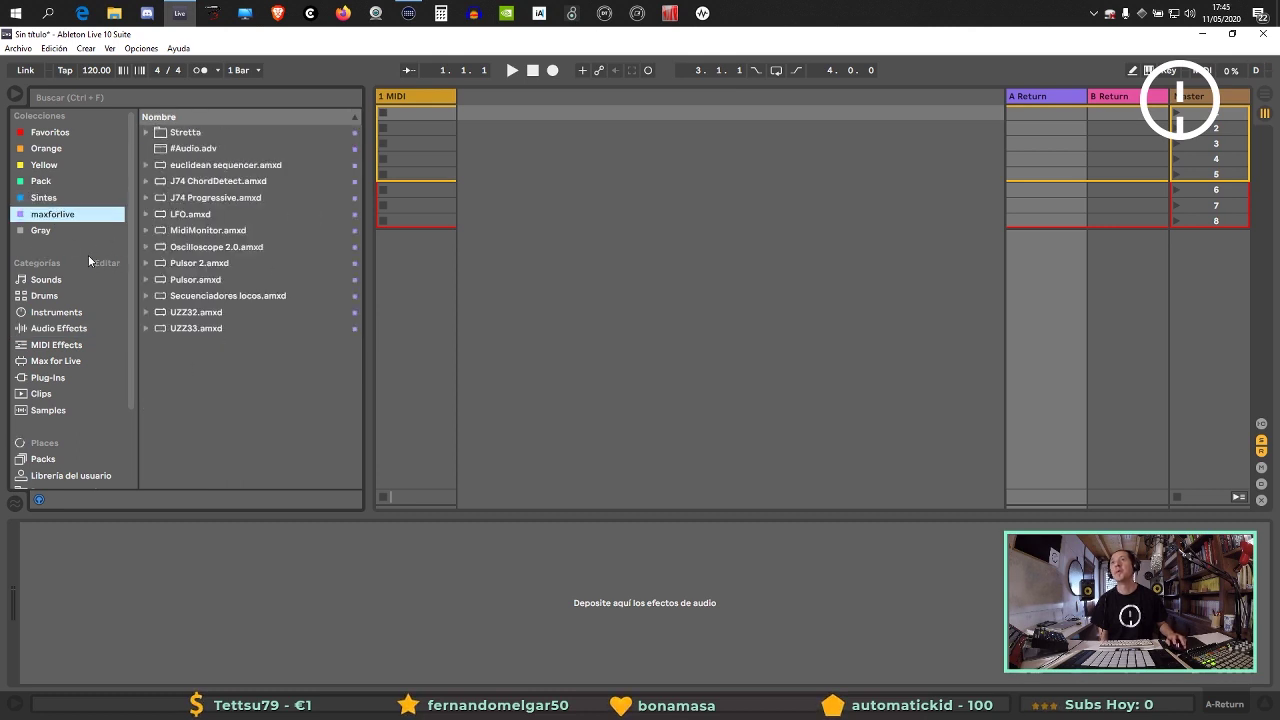
{"action": "left_click", "coordinate": [38, 231]}
{"action": "left_click", "coordinate": [118, 132]}
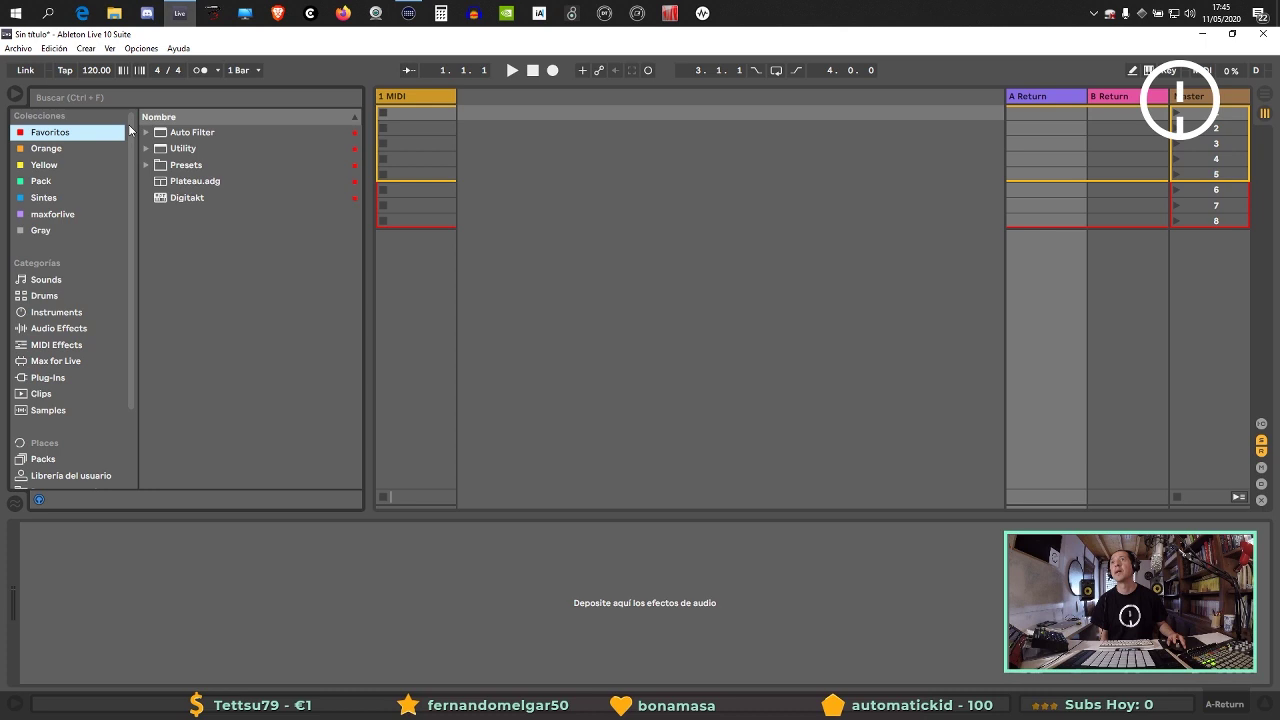
{"action": "left_click", "coordinate": [181, 168]}
{"action": "left_click", "coordinate": [172, 184]}
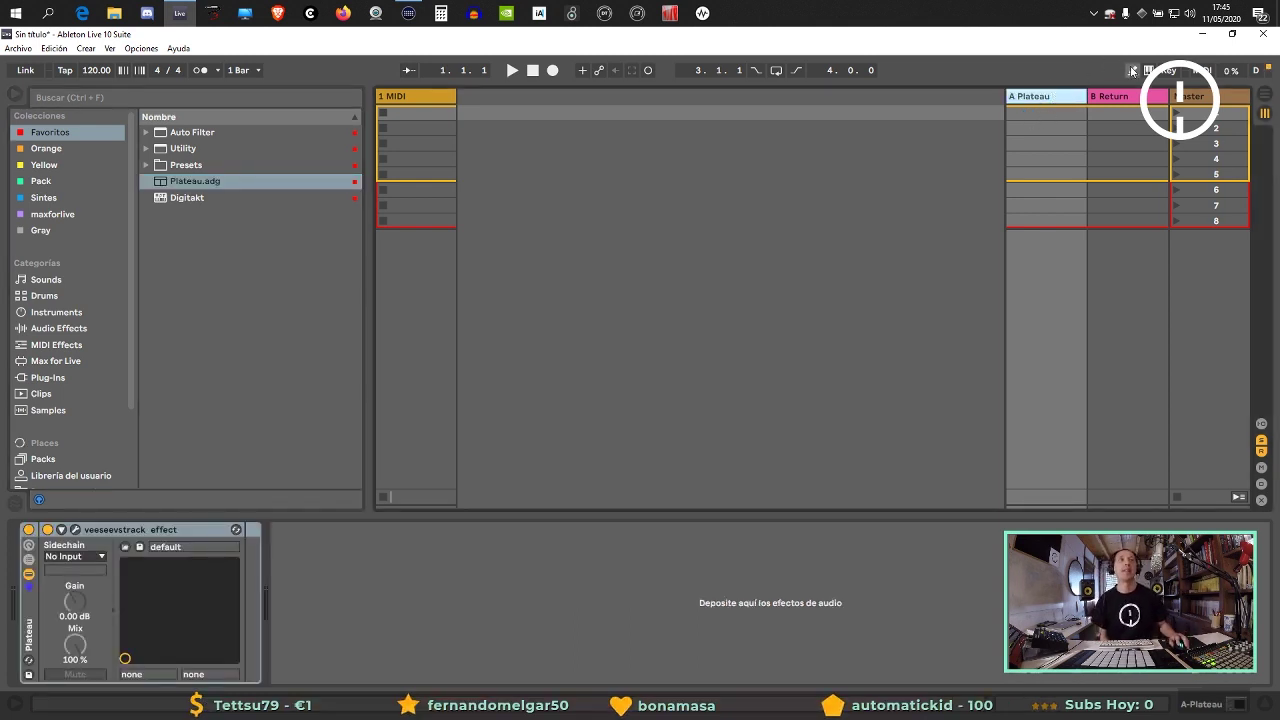
List the audio effects in the browser and narrow both the browser and its category column.
{"action": "left_click", "coordinate": [1120, 100]}
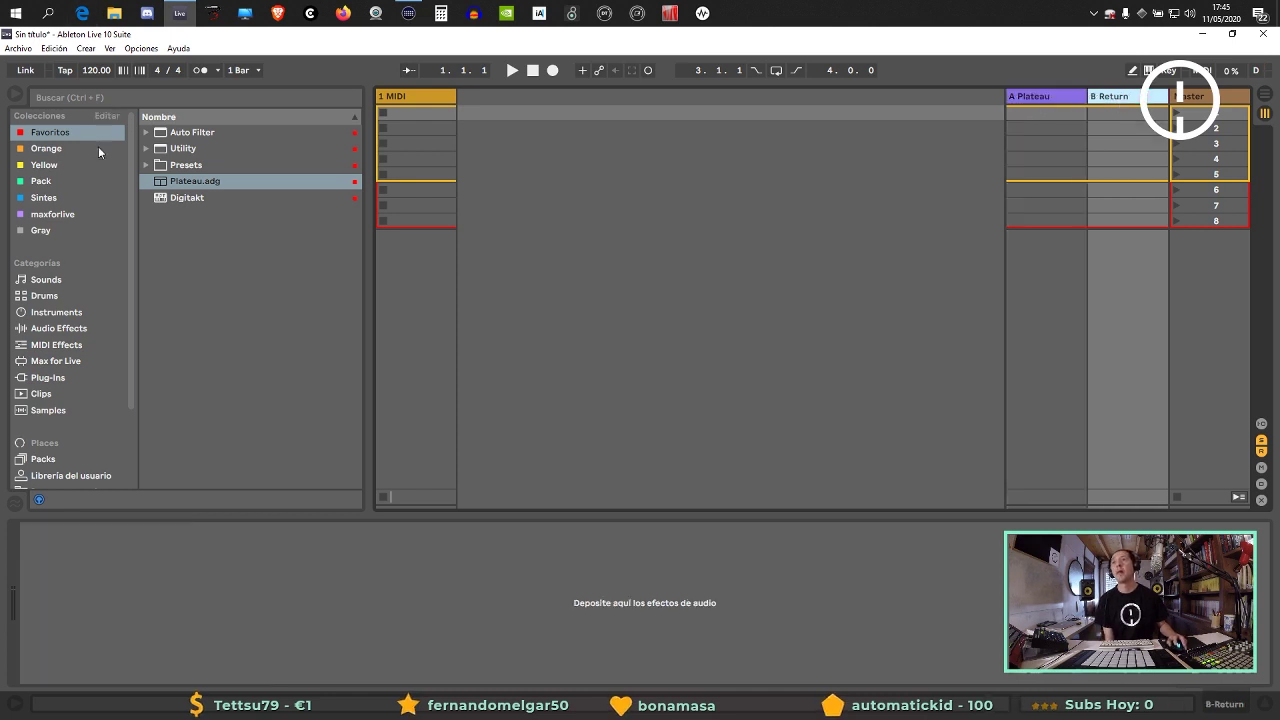
{"action": "left_click", "coordinate": [50, 214]}
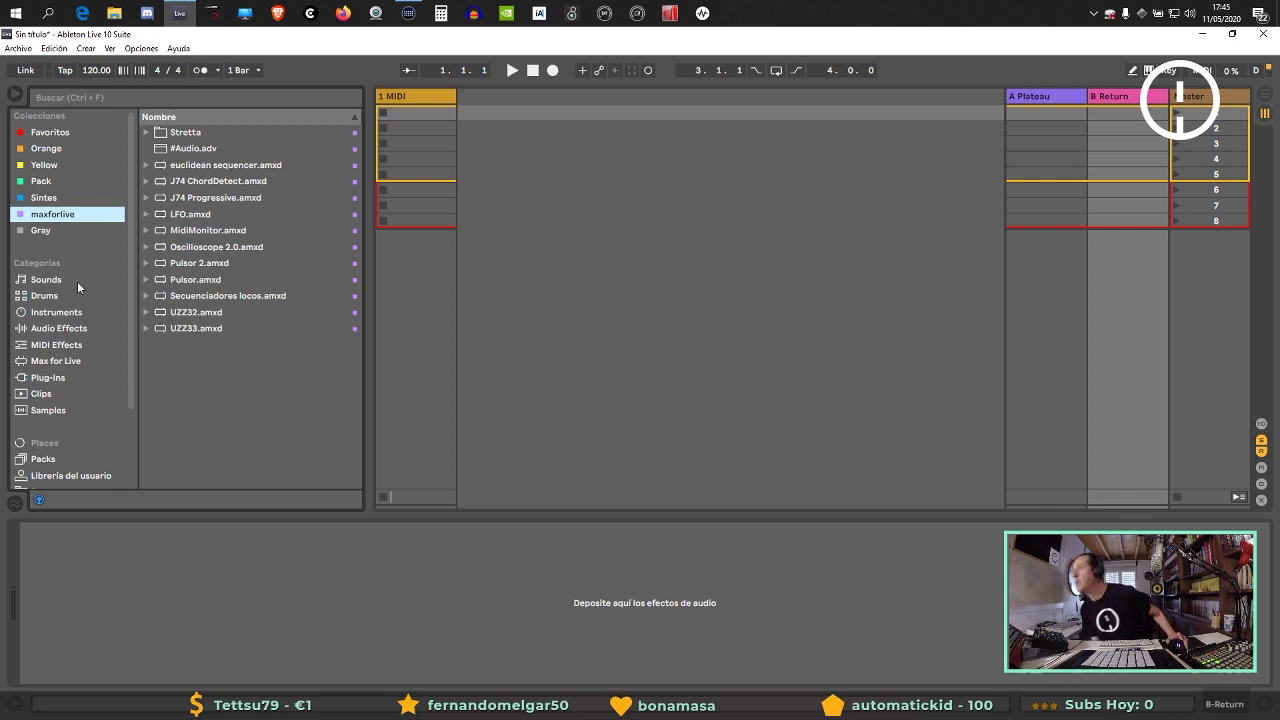
{"action": "left_click", "coordinate": [60, 328]}
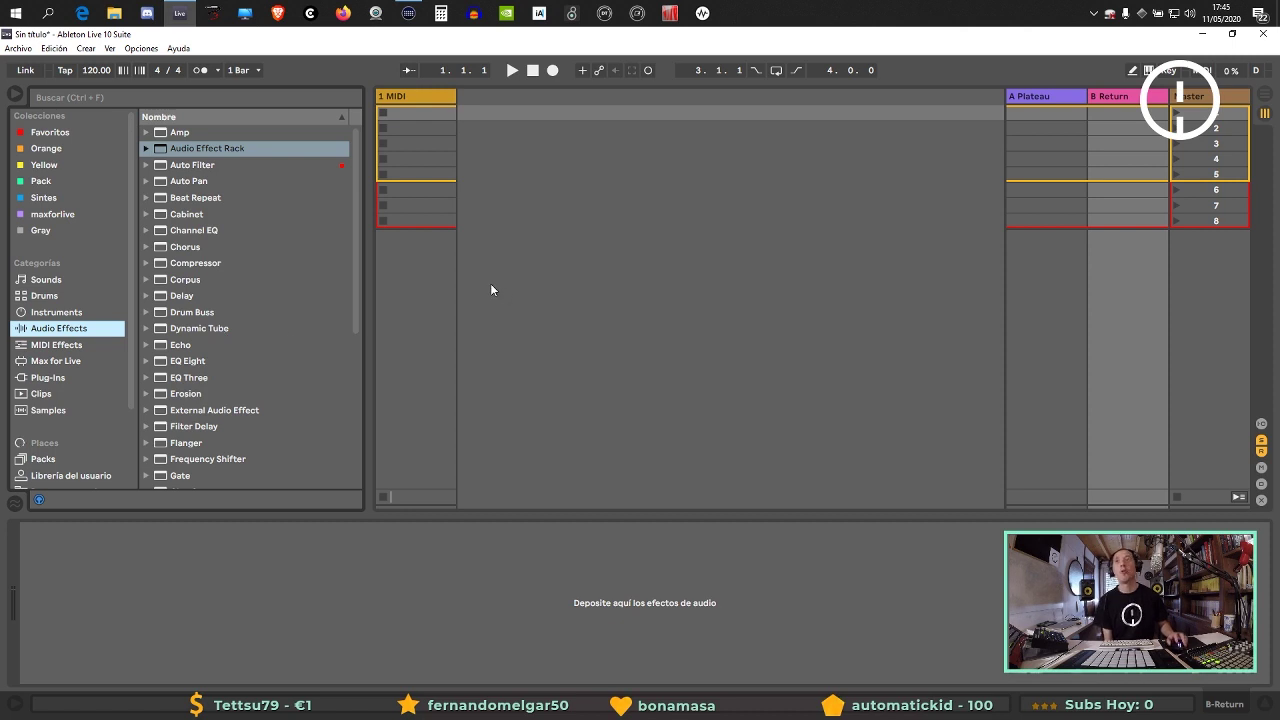
{"action": "left_click_drag", "start_coordinate": [375, 319], "coordinate": [317, 319]}
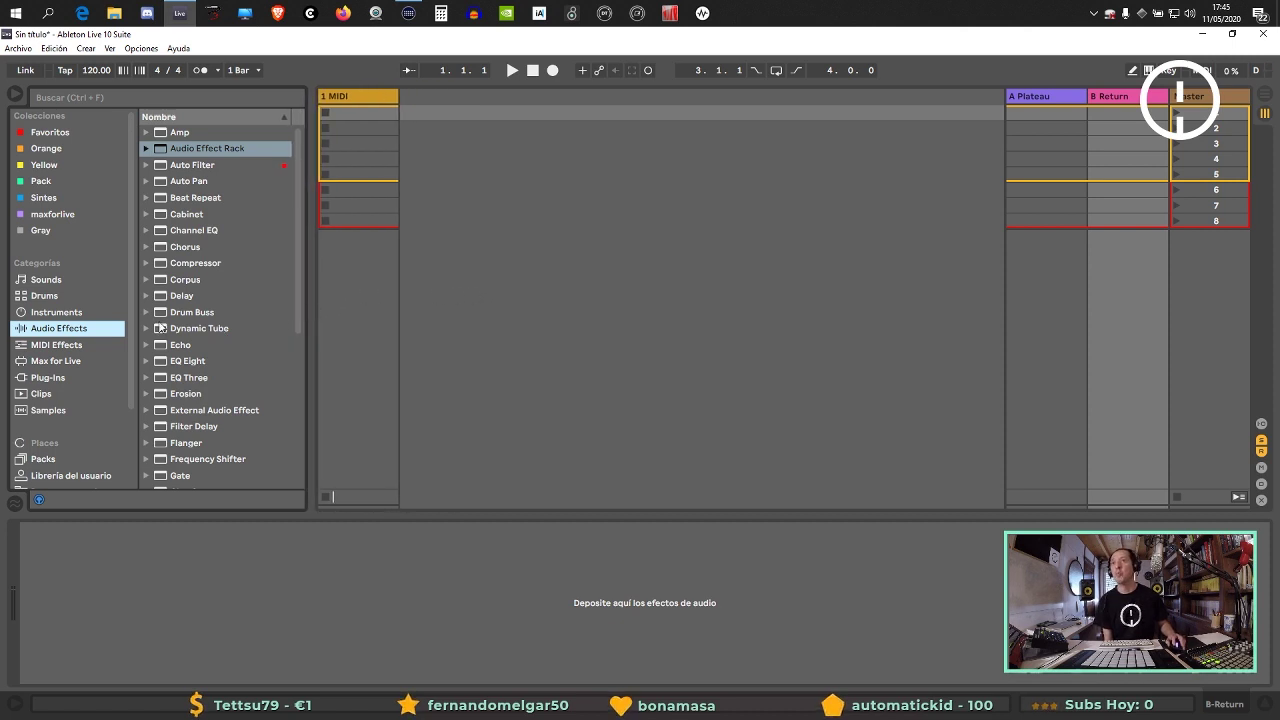
{"action": "mouse_move", "coordinate": [141, 325]}
{"action": "left_mouse_down"}
{"action": "mouse_move", "coordinate": [106, 325]}
{"action": "mouse_move", "coordinate": [118, 320]}
{"action": "left_mouse_up"}
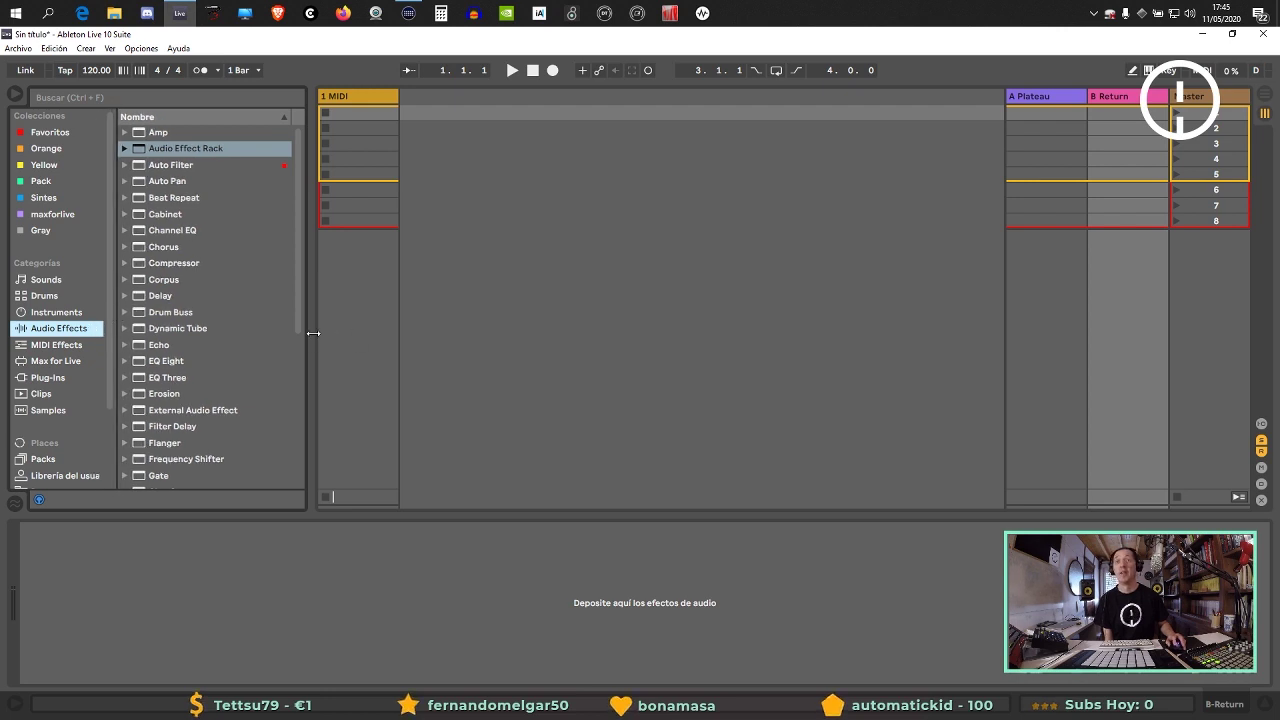
{"action": "left_click_drag", "start_coordinate": [313, 333], "coordinate": [333, 335]}
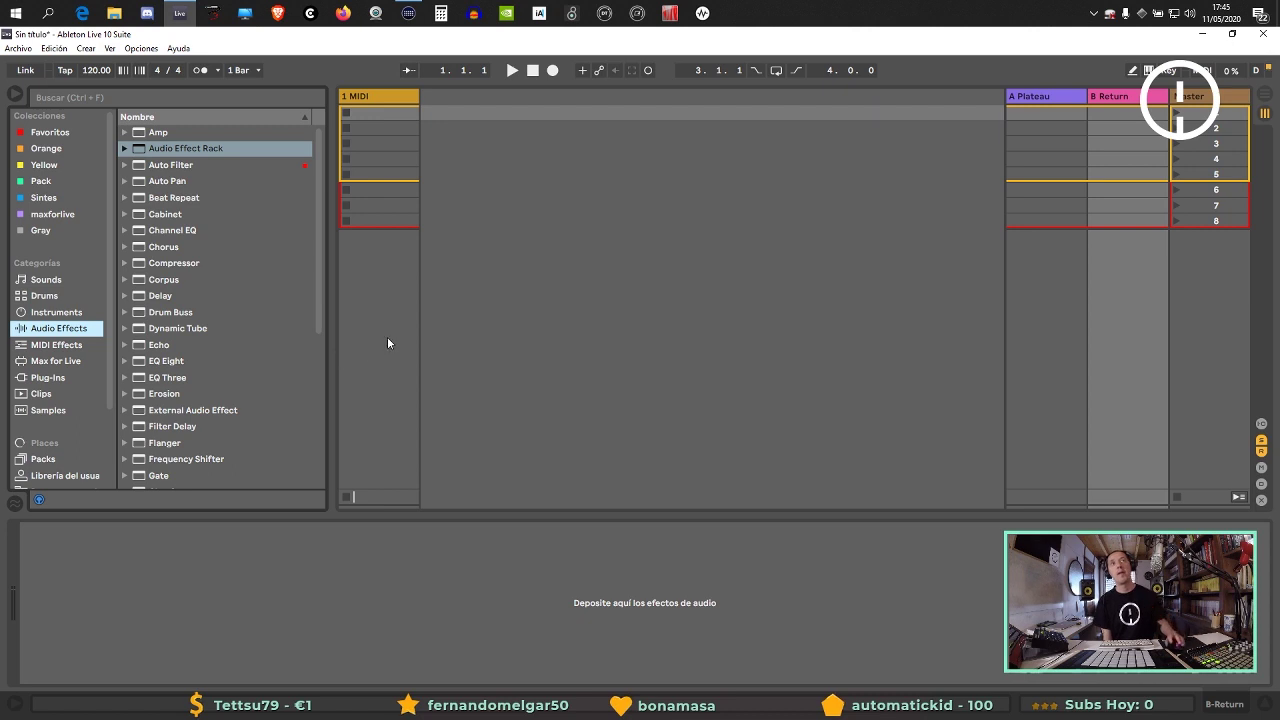
Load the Delay audio effect onto return track B.
{"action": "left_click", "coordinate": [1040, 97]}
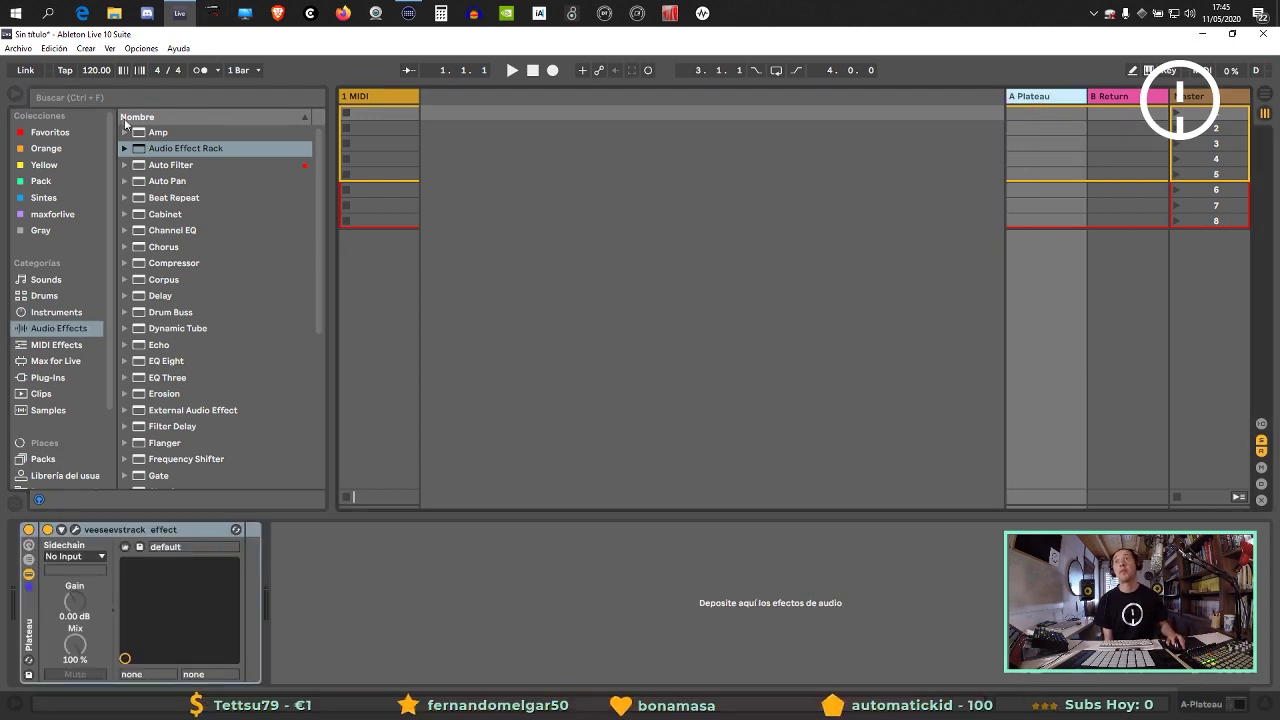
{"action": "left_click", "coordinate": [64, 298]}
{"action": "left_click", "coordinate": [62, 314]}
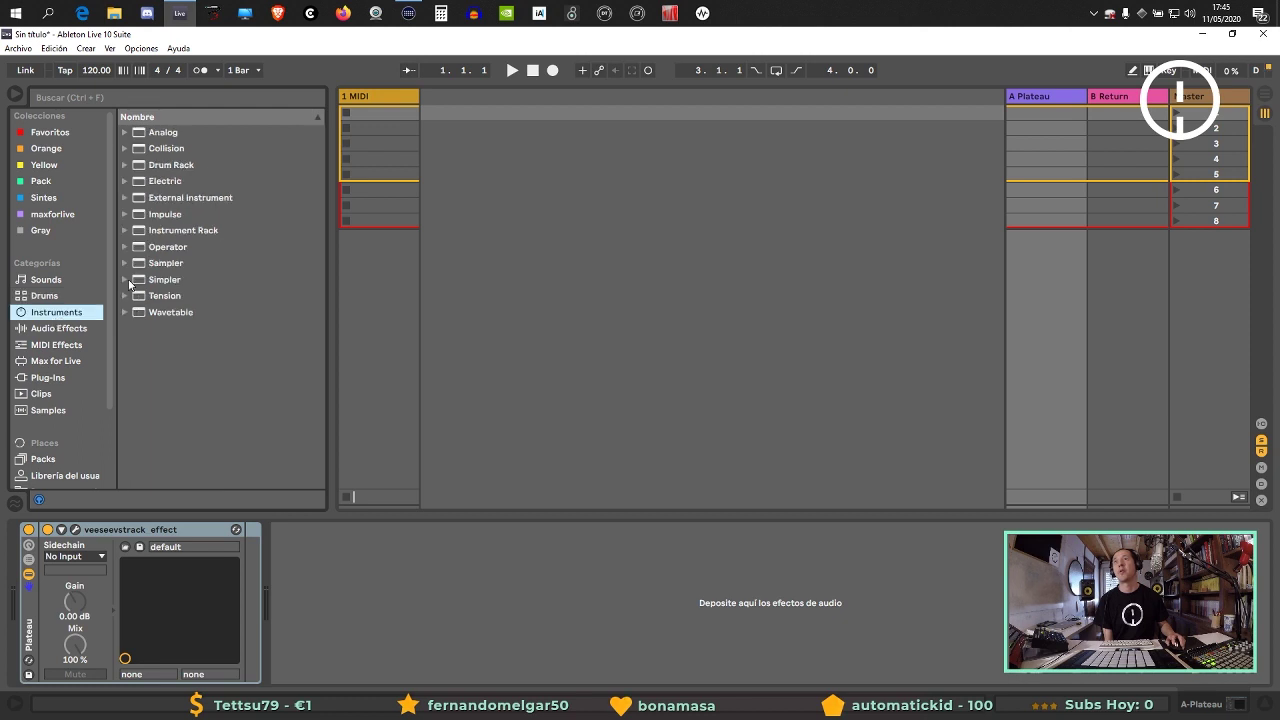
{"action": "left_click", "coordinate": [64, 331]}
{"action": "scroll", "coordinate": [167, 302], "scroll_direction": "down", "scroll_amount": 1}
{"action": "left_click_drag", "start_coordinate": [157, 283], "coordinate": [1112, 100]}
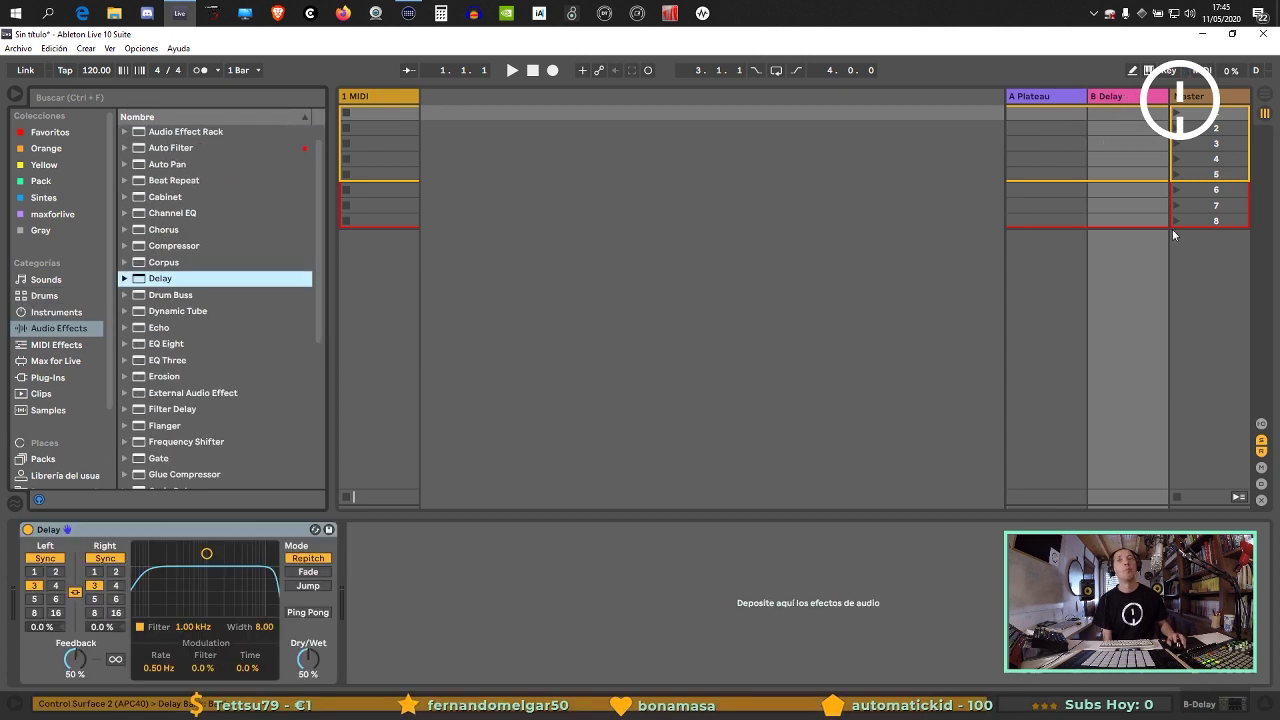
{"action": "scroll", "coordinate": [260, 394], "scroll_direction": "down", "scroll_amount": 5}
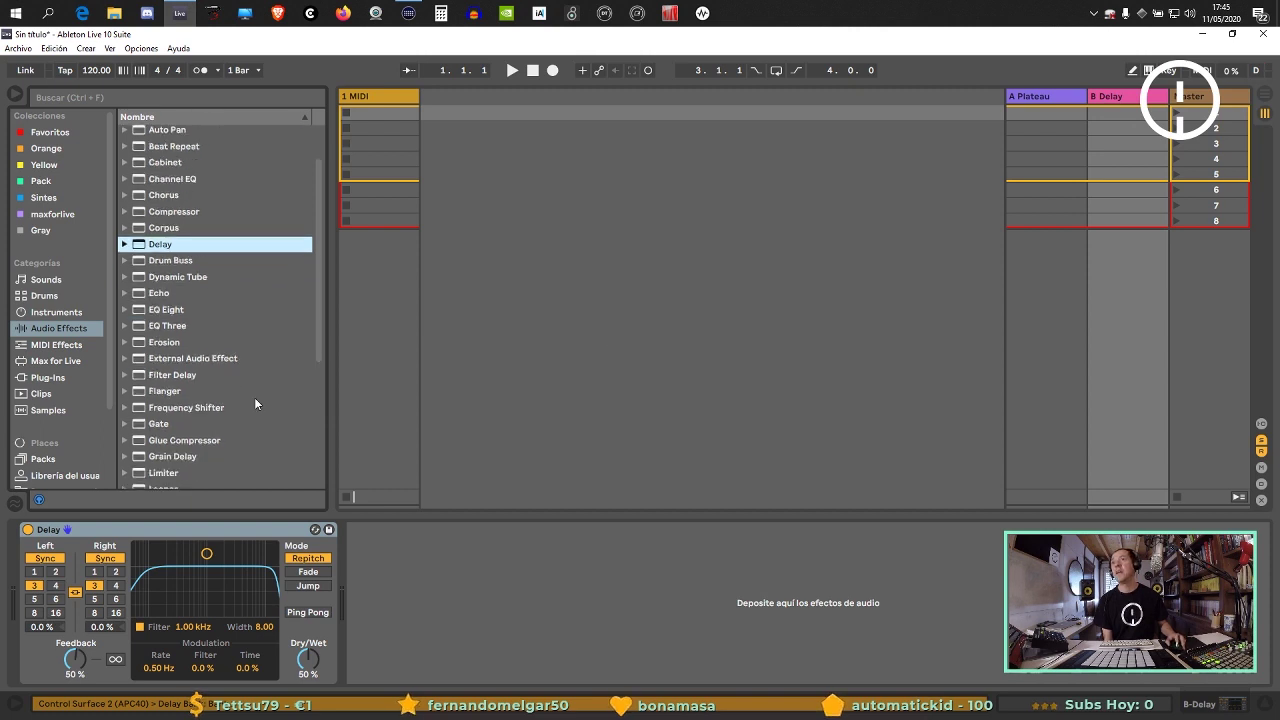
{"action": "scroll", "coordinate": [250, 406], "scroll_direction": "down", "scroll_amount": 5}
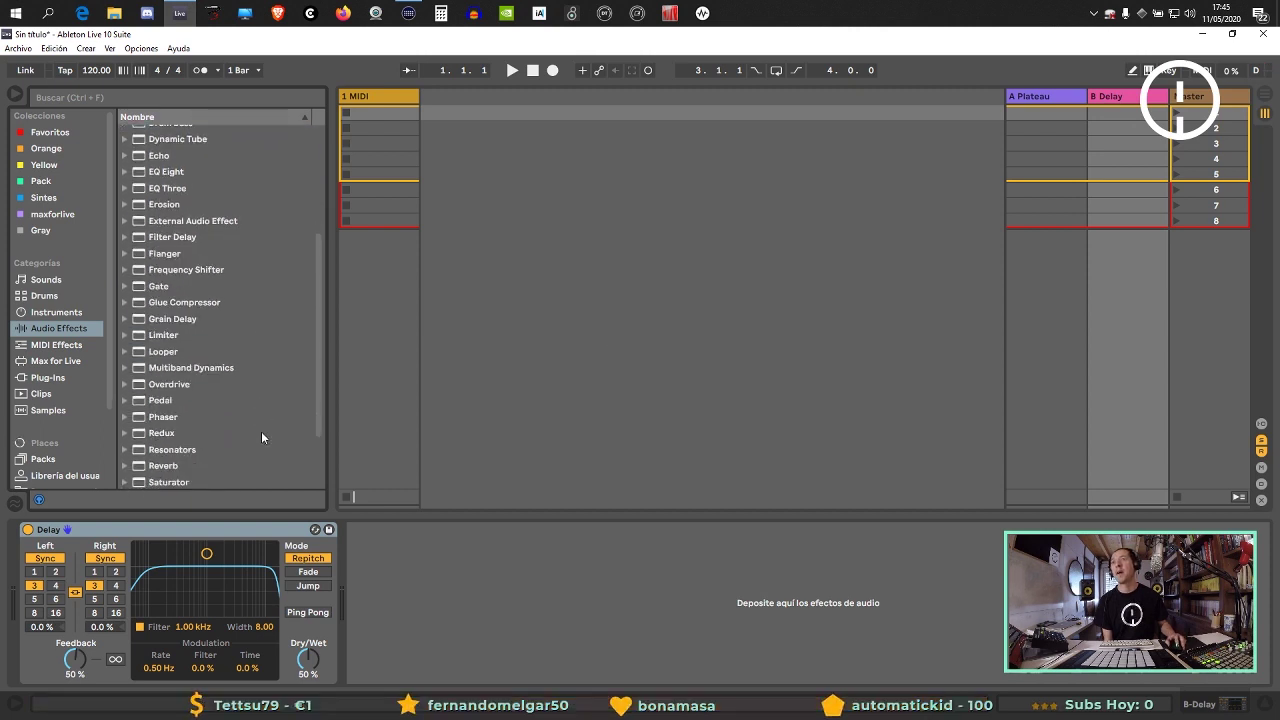
{"action": "scroll", "coordinate": [261, 436], "scroll_direction": "down", "scroll_amount": 3}
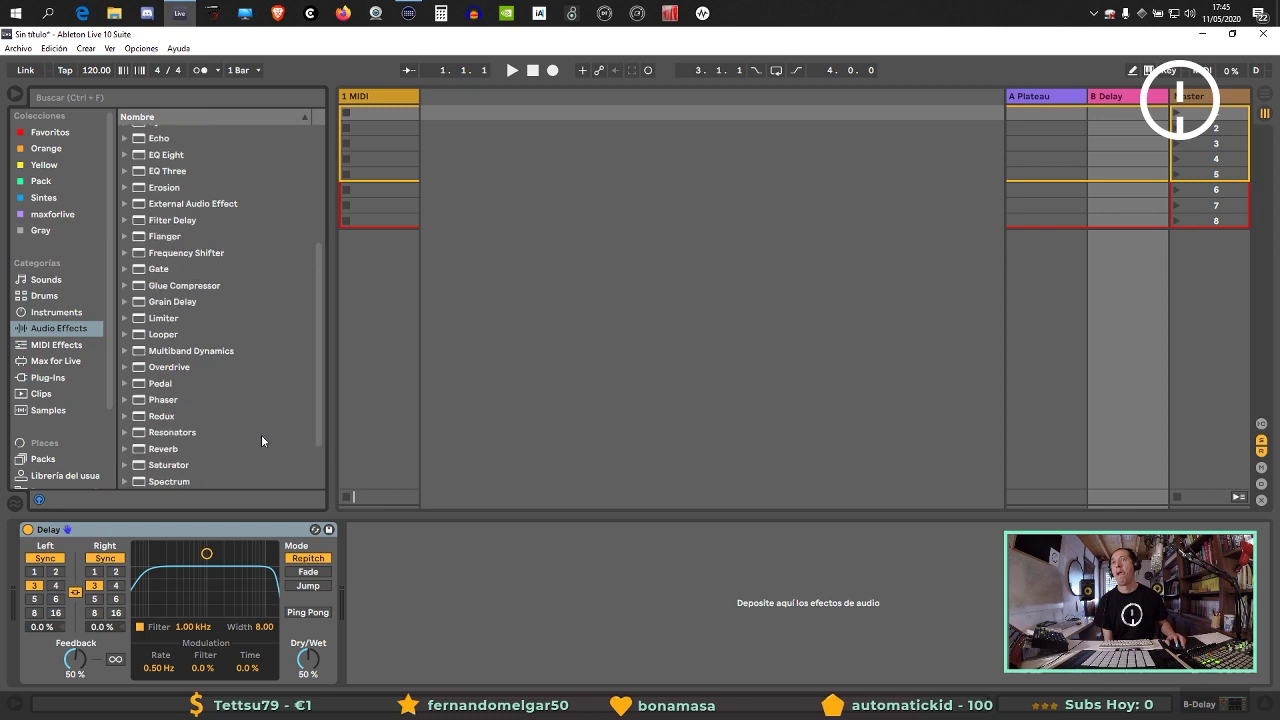
{"action": "left_click", "coordinate": [57, 313]}
{"action": "left_click", "coordinate": [55, 296]}
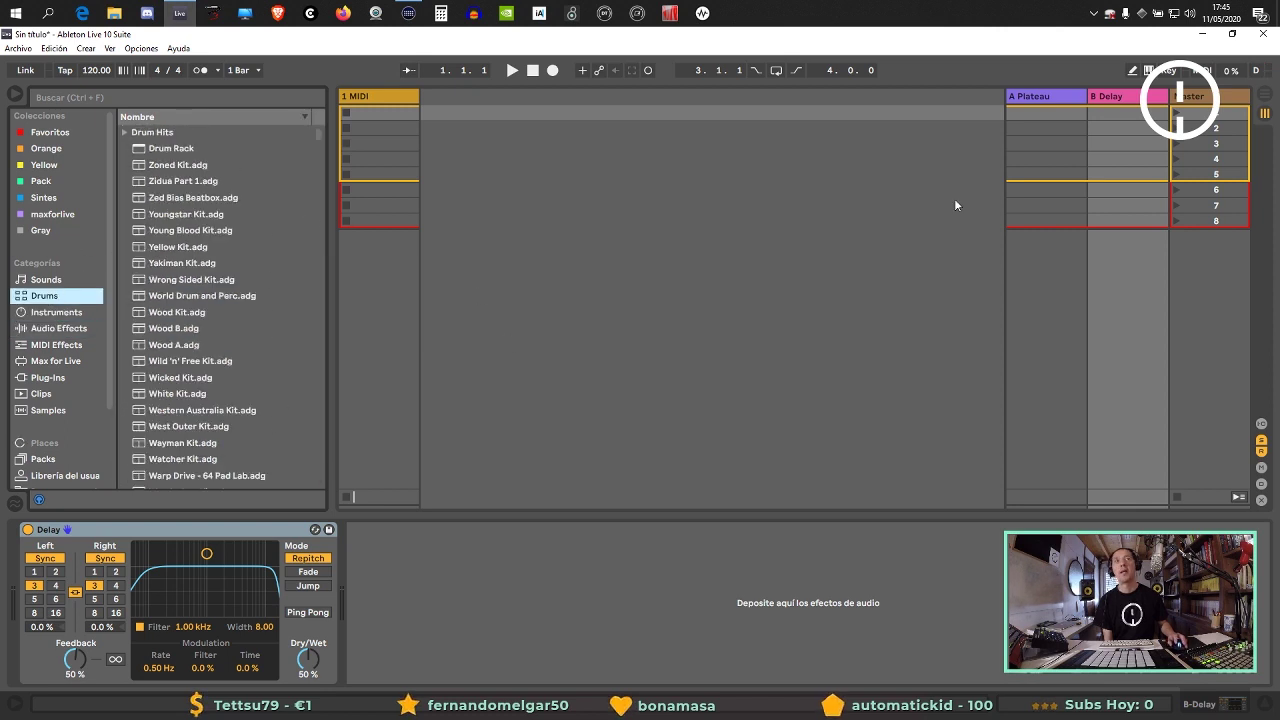
Insert a third return track and expand the VST3 plug-ins in the browser.
{"action": "left_click", "coordinate": [85, 48]}
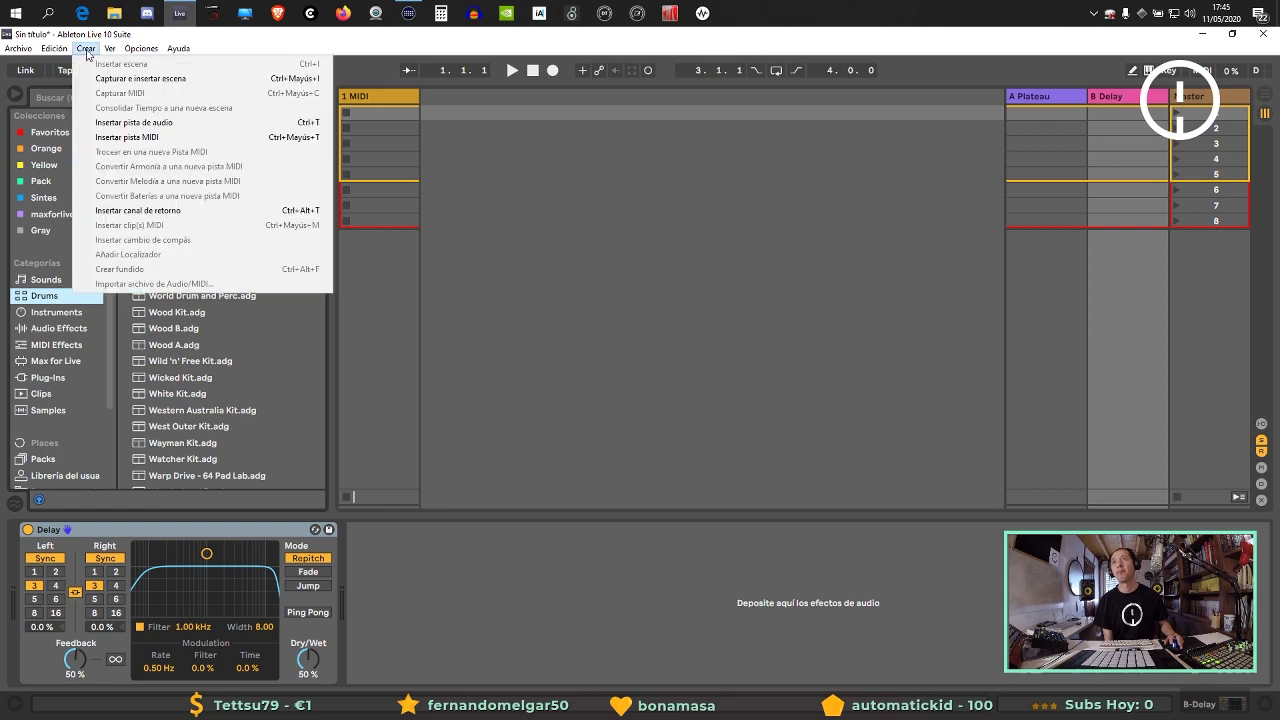
{"action": "left_click", "coordinate": [125, 212]}
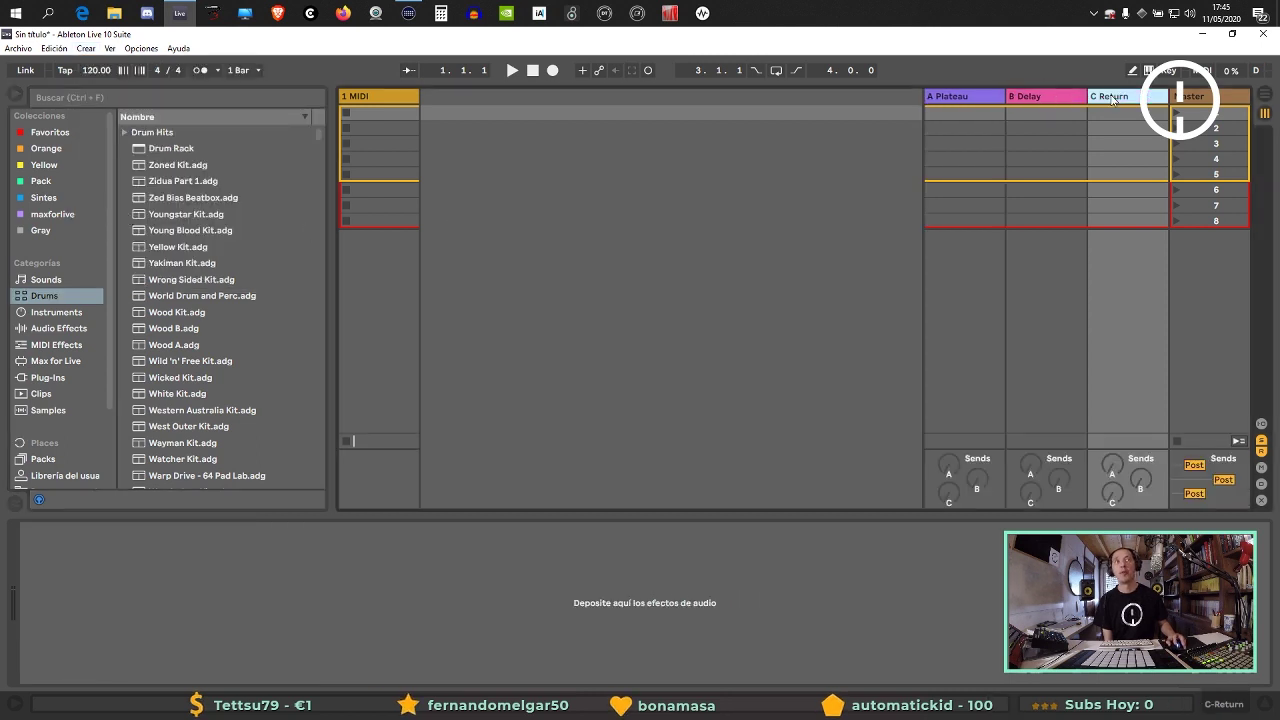
{"action": "left_click", "coordinate": [57, 361]}
{"action": "left_click", "coordinate": [55, 378]}
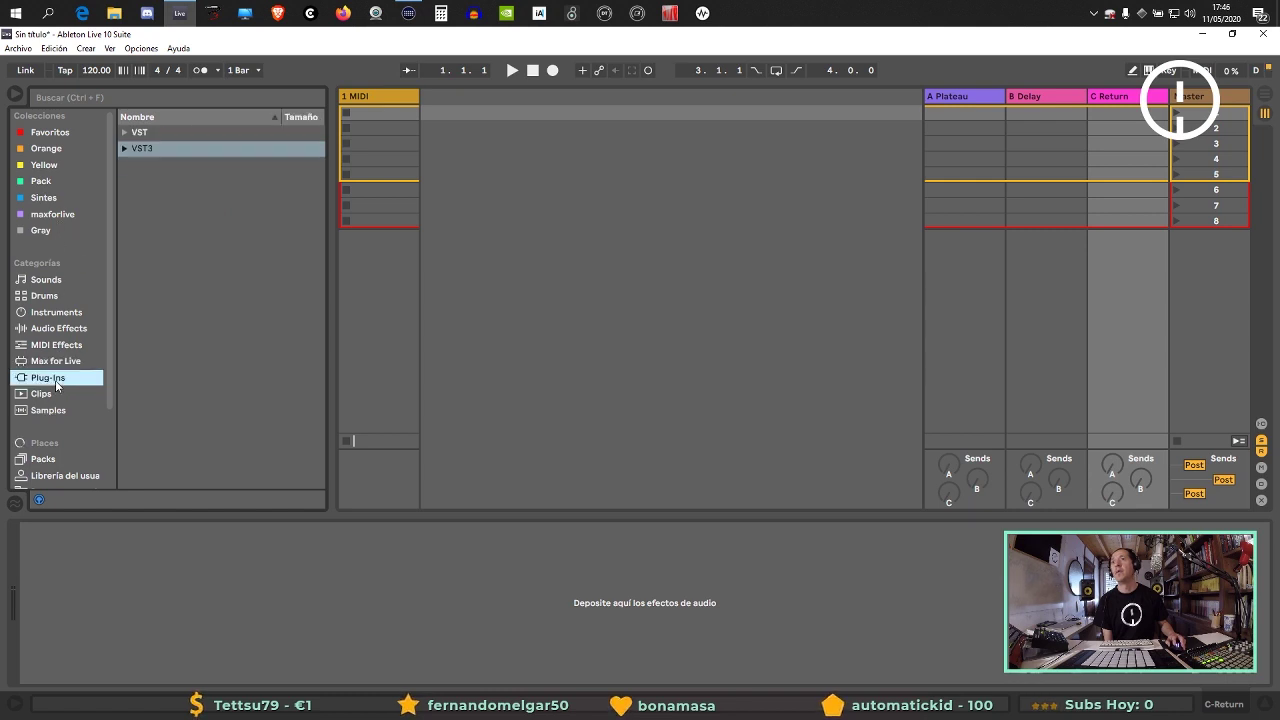
{"action": "left_click", "coordinate": [124, 148]}
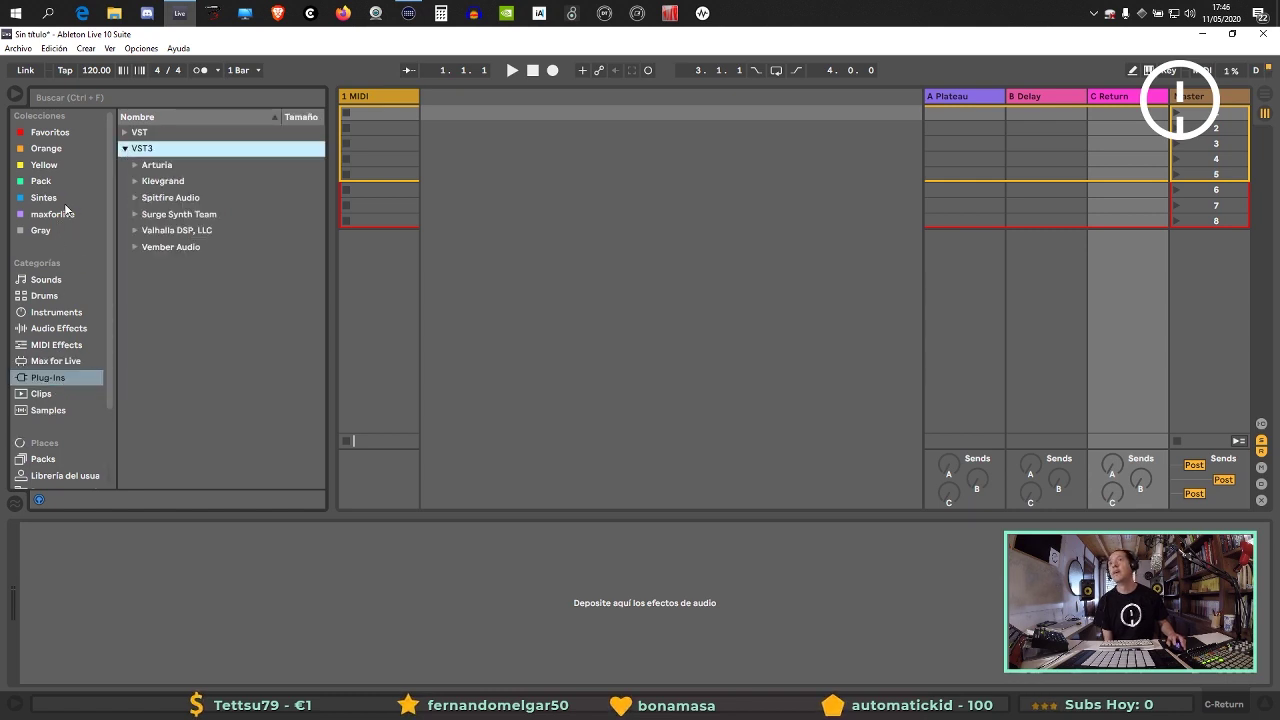
Load ValhallaDelay from the Valhalla DSP, LLC plug-ins onto return track C.
{"action": "left_click", "coordinate": [136, 181]}
{"action": "left_click", "coordinate": [137, 183]}
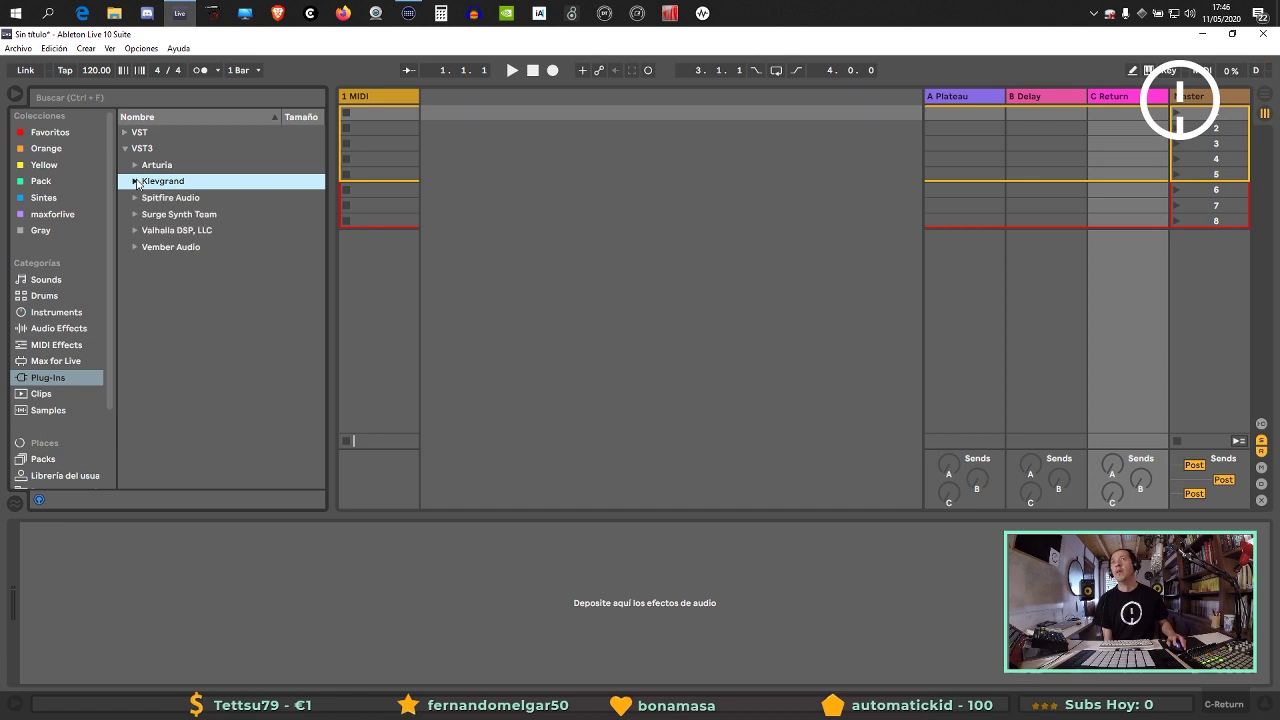
{"action": "left_click", "coordinate": [136, 182]}
{"action": "left_click", "coordinate": [136, 182]}
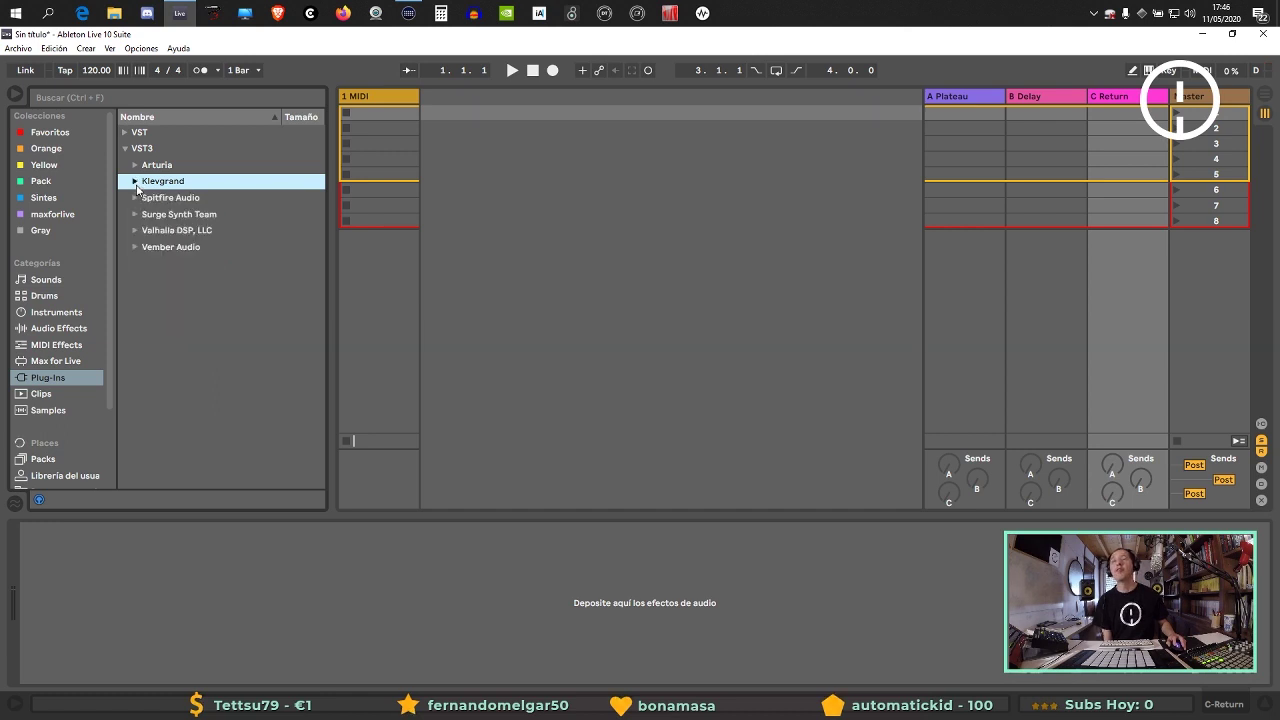
{"action": "left_click", "coordinate": [137, 186]}
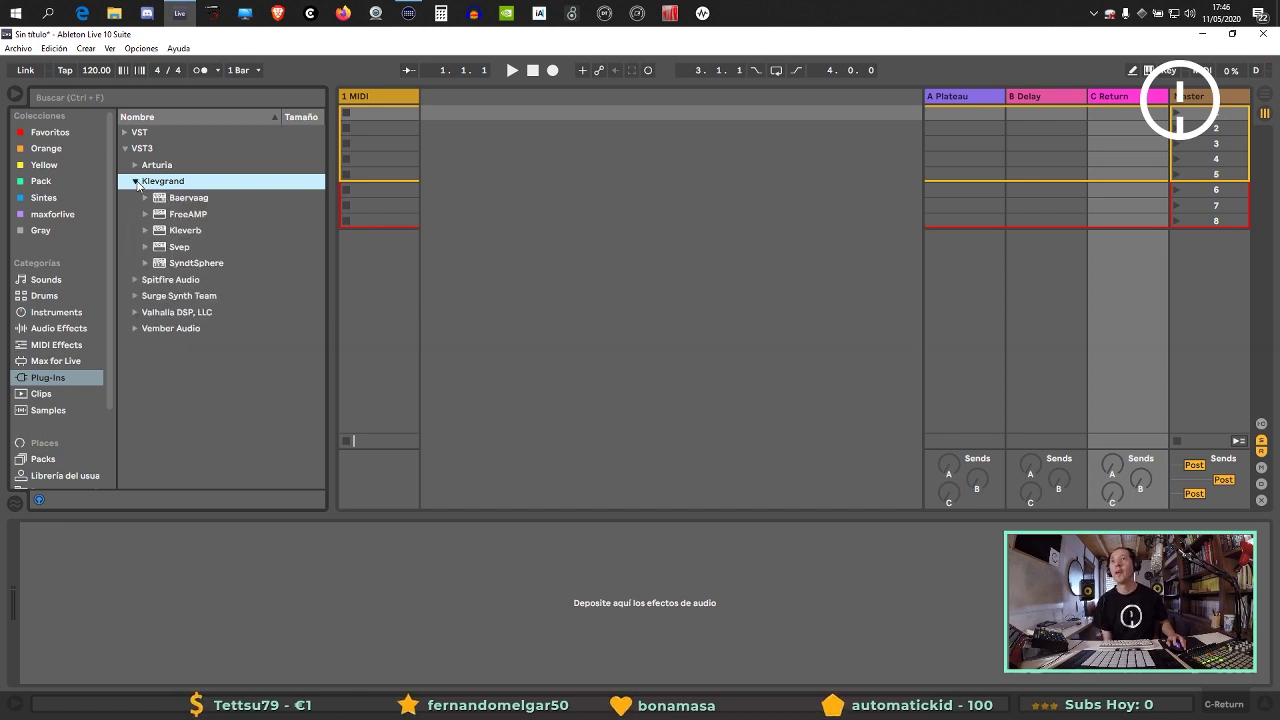
{"action": "left_click", "coordinate": [137, 184]}
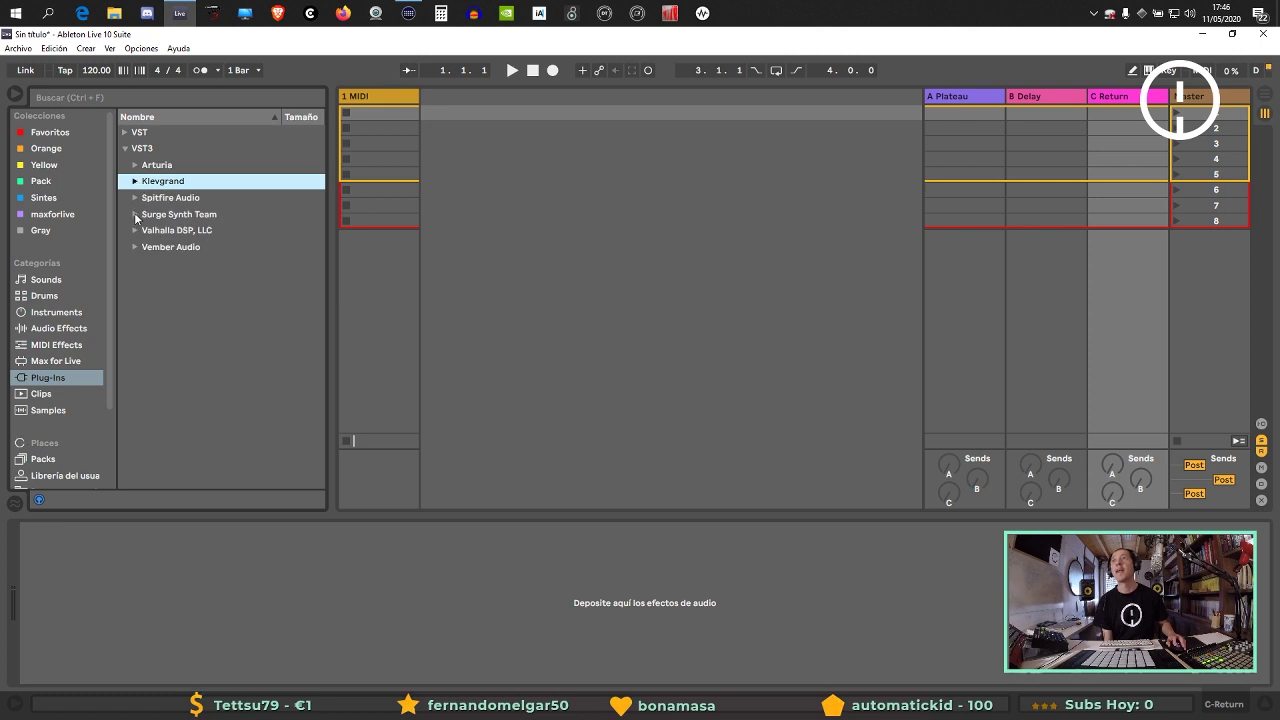
{"action": "left_click", "coordinate": [136, 215]}
{"action": "left_click", "coordinate": [136, 215]}
{"action": "left_click", "coordinate": [136, 231]}
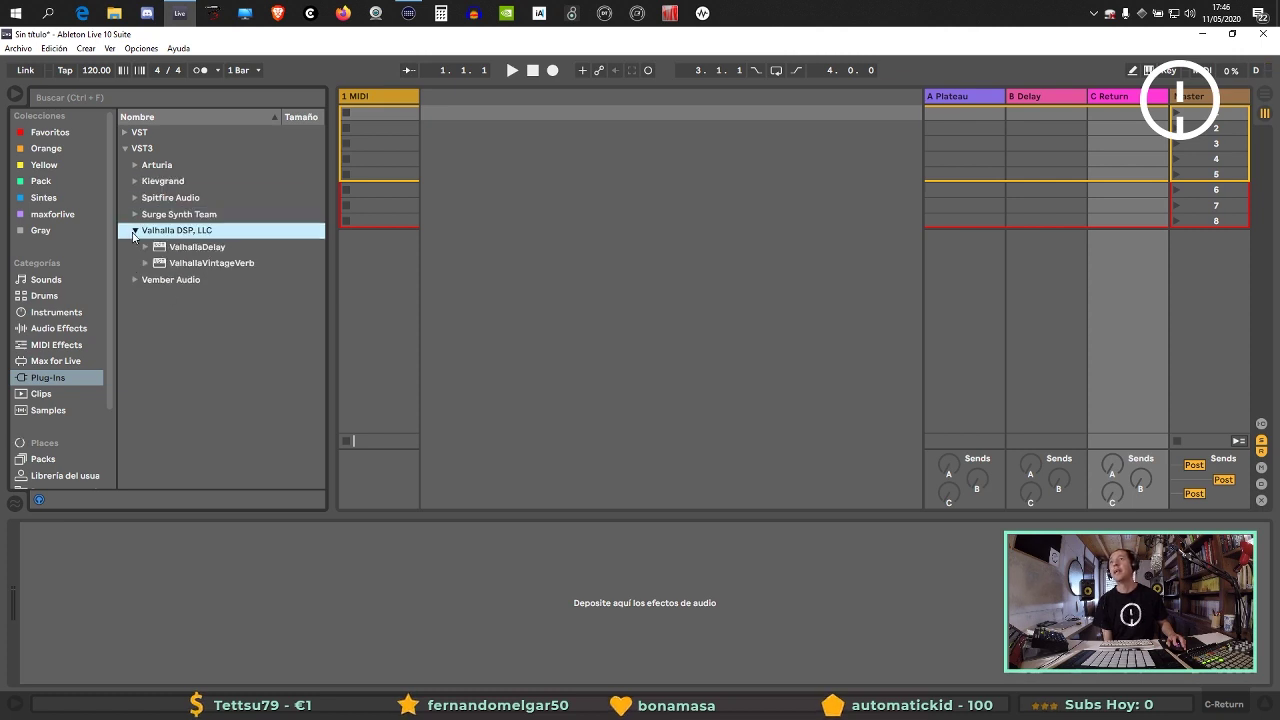
{"action": "left_click", "coordinate": [200, 248]}
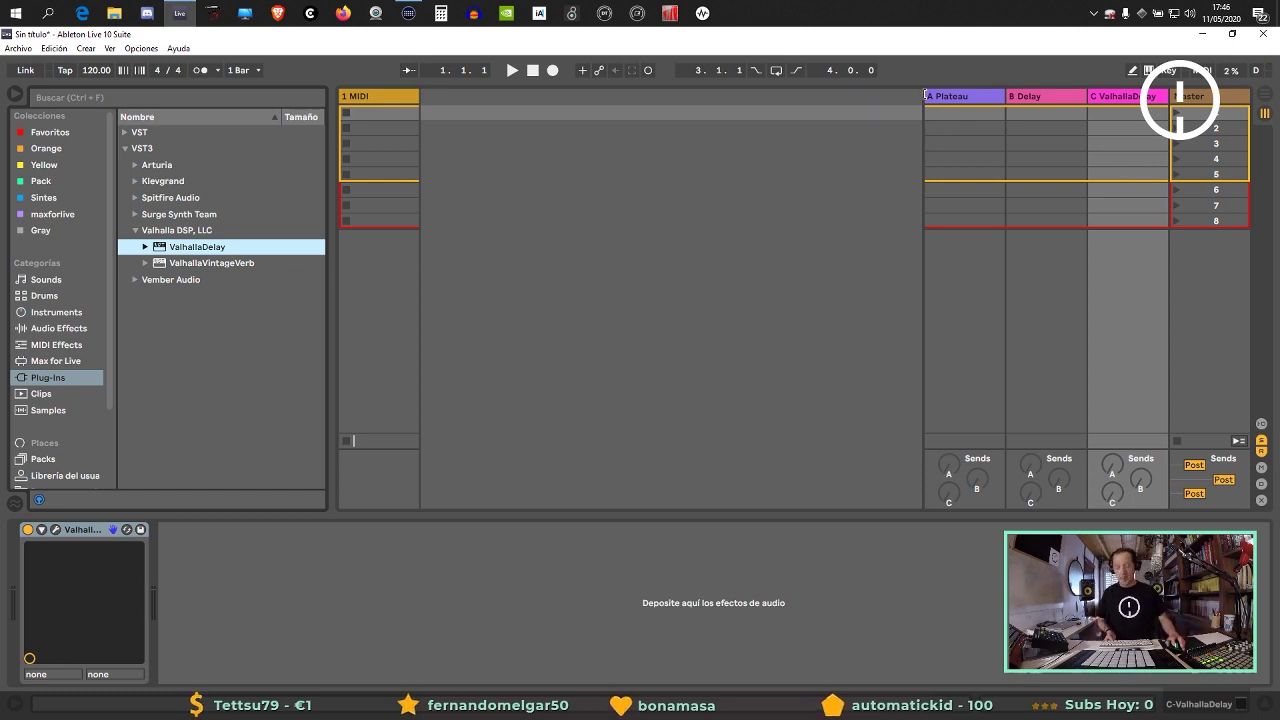
Narrow the three return tracks so that only the start of their names fits.
{"action": "left_click_drag", "start_coordinate": [925, 95], "coordinate": [1052, 95]}
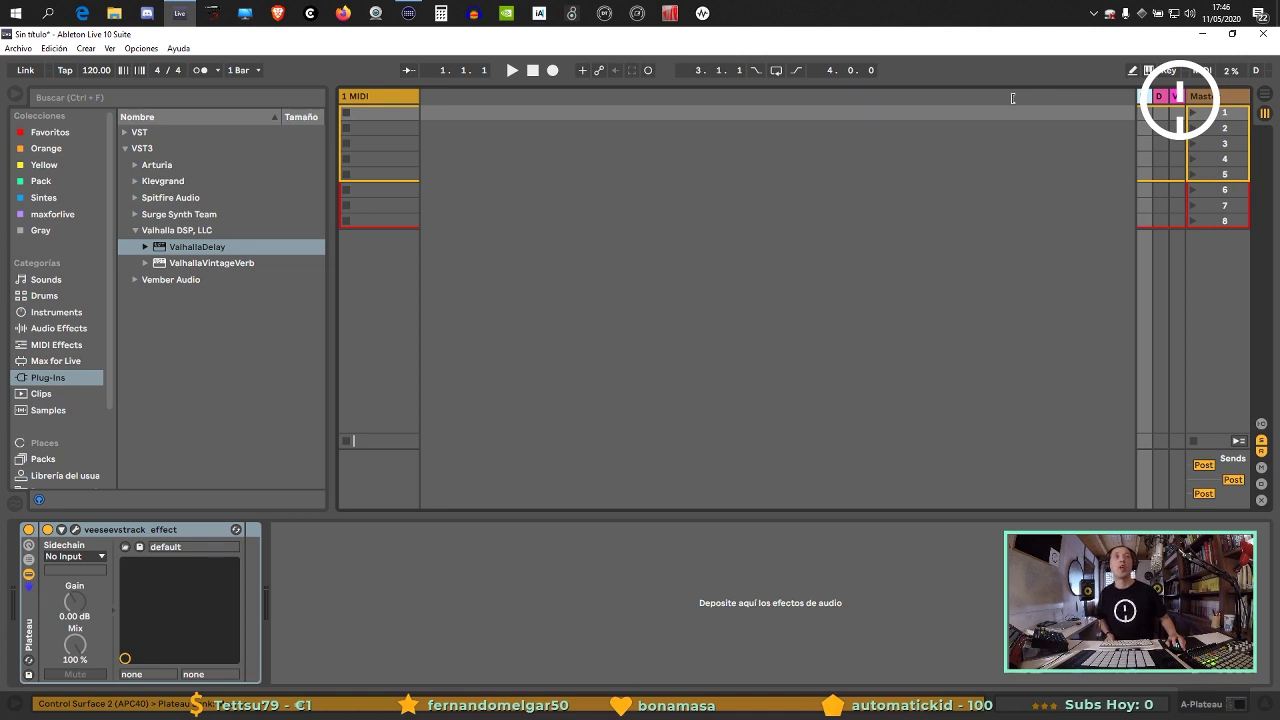
{"action": "left_click_drag", "start_coordinate": [1137, 95], "coordinate": [1125, 95]}
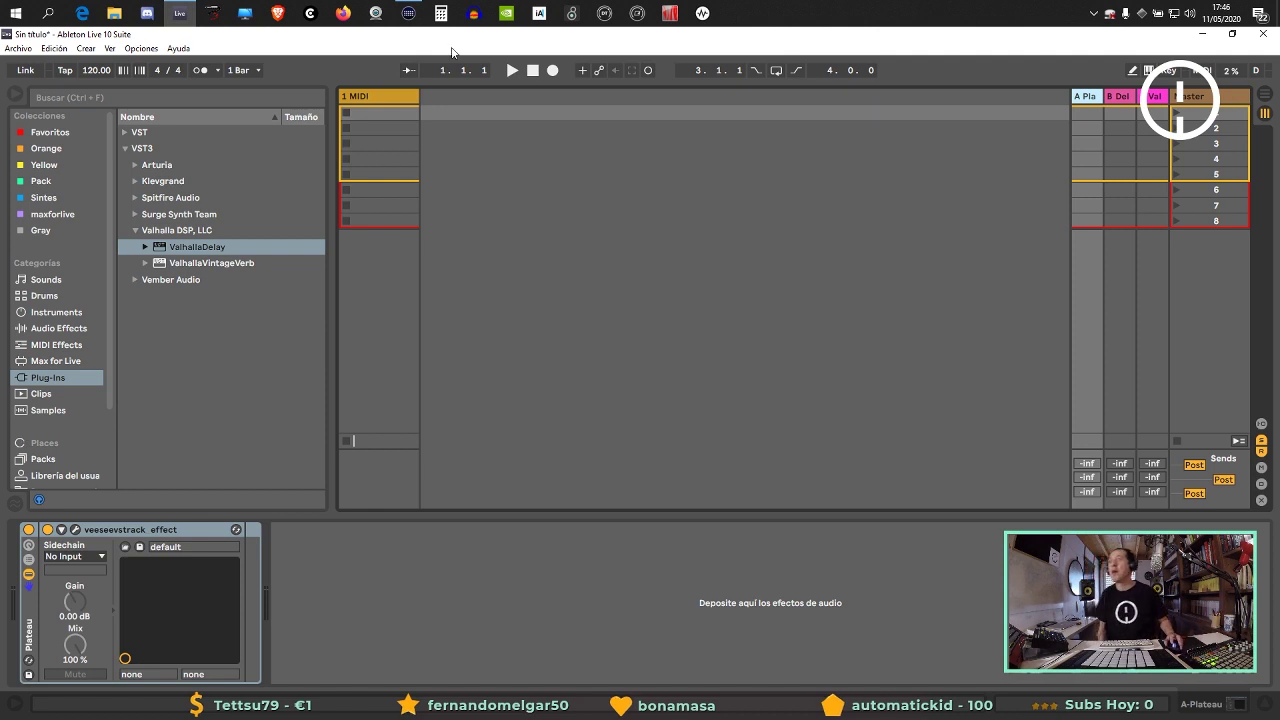
Turn on Ping Pong for the Delay on return track B and set its feedback to 64 %.
{"action": "key", "text": "Left"}
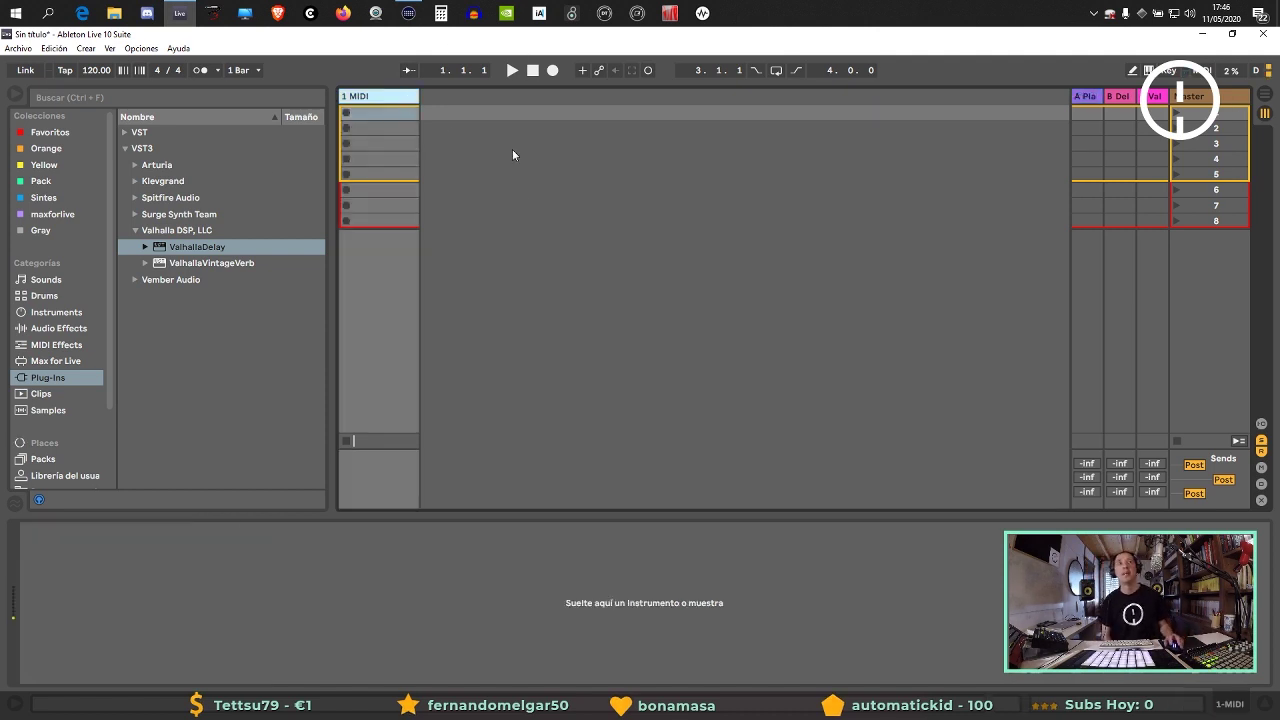
{"action": "key", "text": "Right"}
{"action": "key", "text": "Right"}
{"action": "key", "text": "Right"}
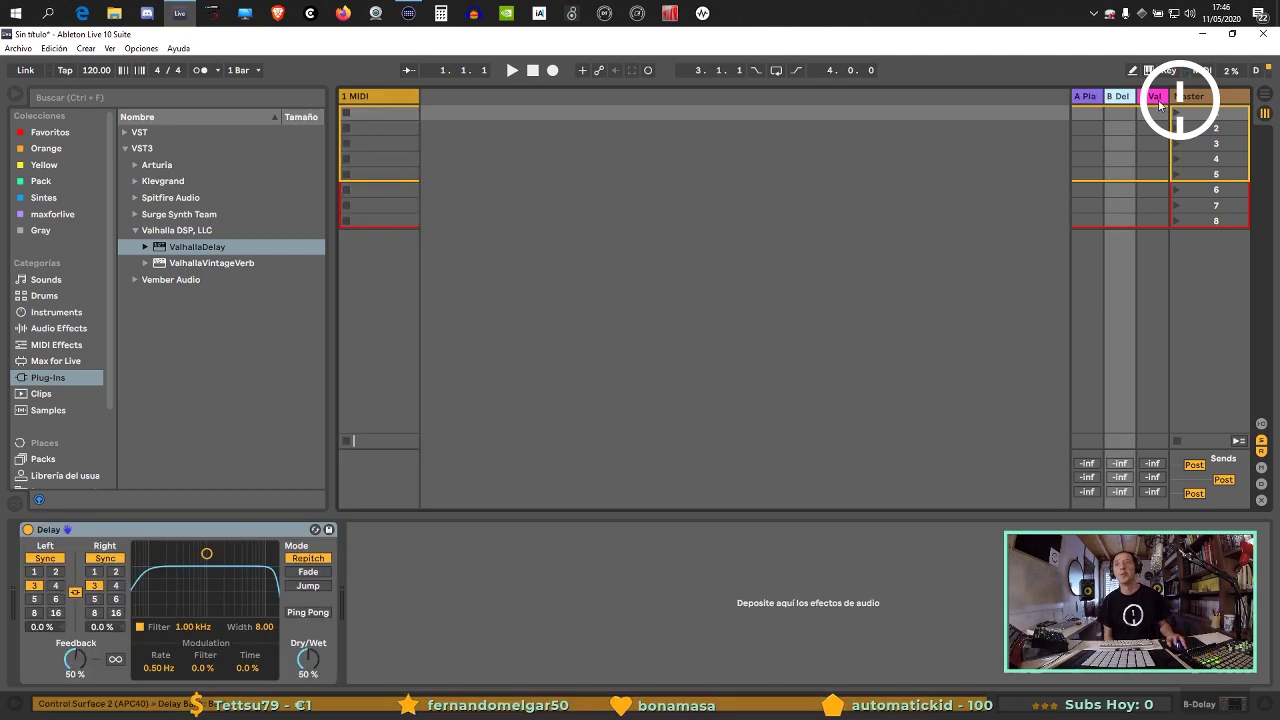
{"action": "left_click", "coordinate": [1120, 96]}
{"action": "left_click", "coordinate": [309, 612]}
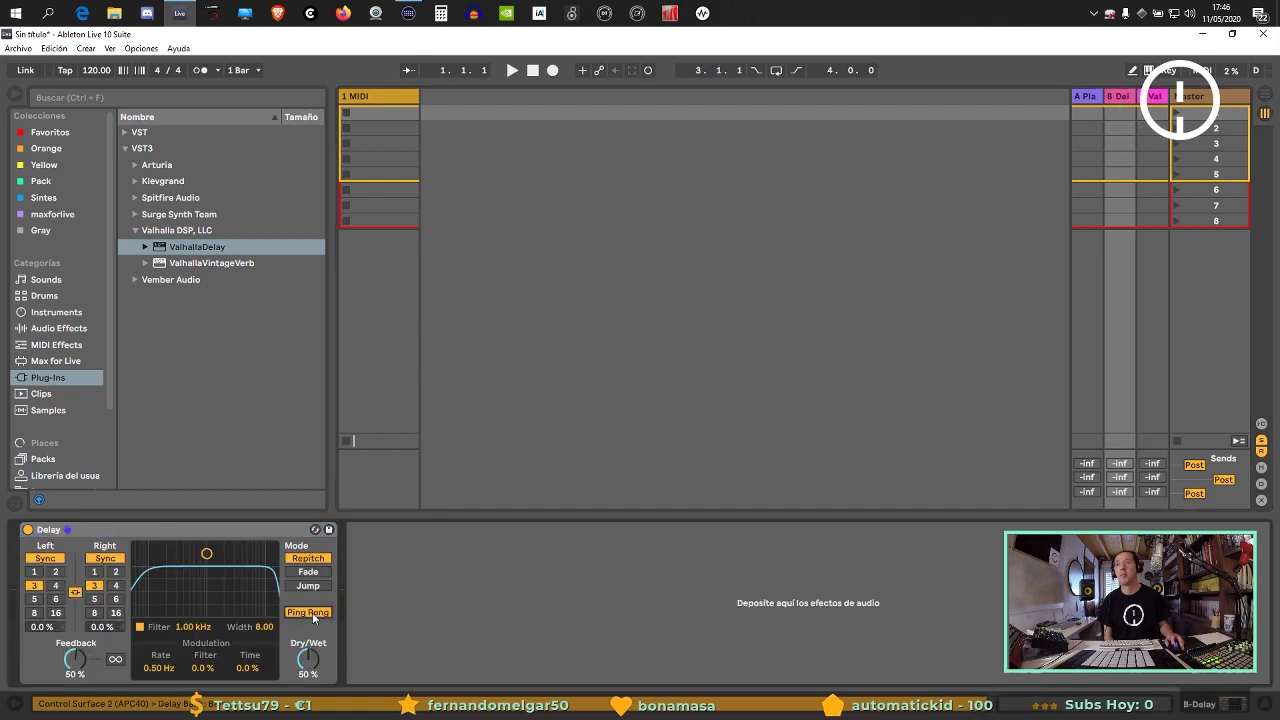
{"action": "left_click_drag", "start_coordinate": [60, 668], "coordinate": [79, 654]}
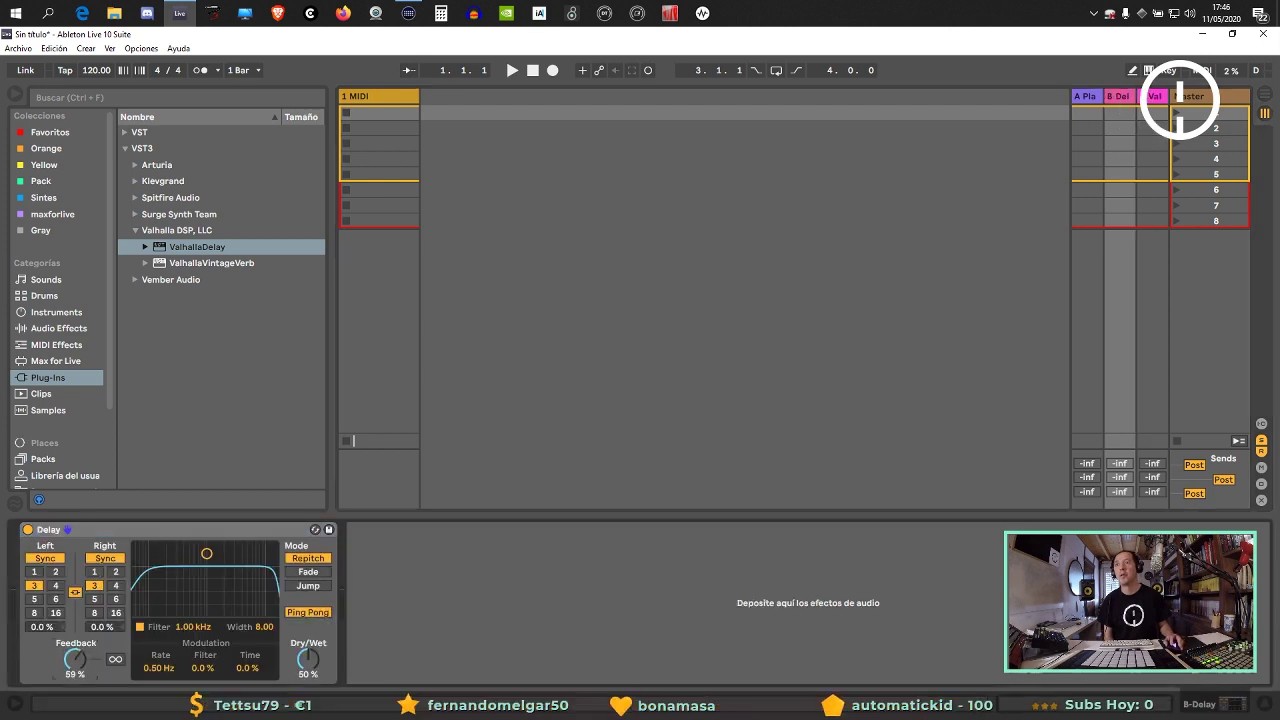
{"action": "left_click", "coordinate": [116, 659]}
{"action": "left_click", "coordinate": [116, 659]}
{"action": "scroll", "coordinate": [82, 664], "scroll_direction": "up", "scroll_amount": 5}
Examine the Plateau patch of return track A in its plug-in window at 154% zoom, and close the window.
{"action": "left_click", "coordinate": [1083, 104]}
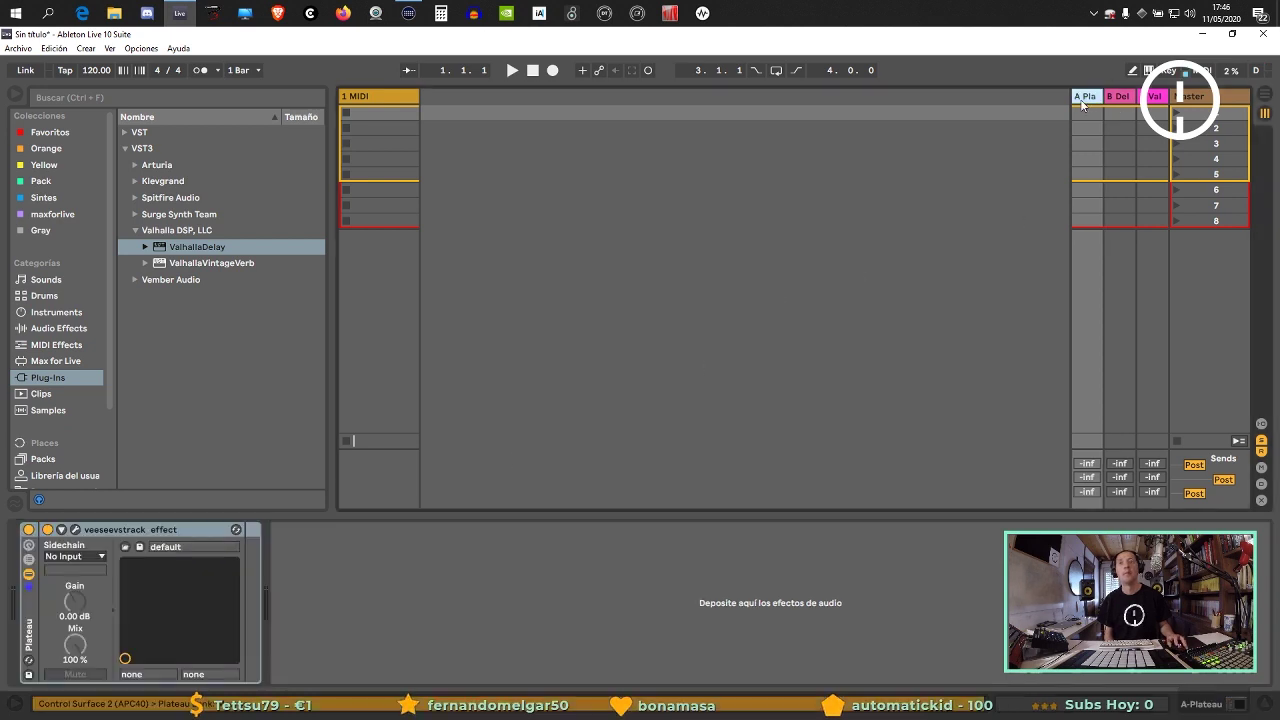
{"action": "left_click", "coordinate": [75, 529]}
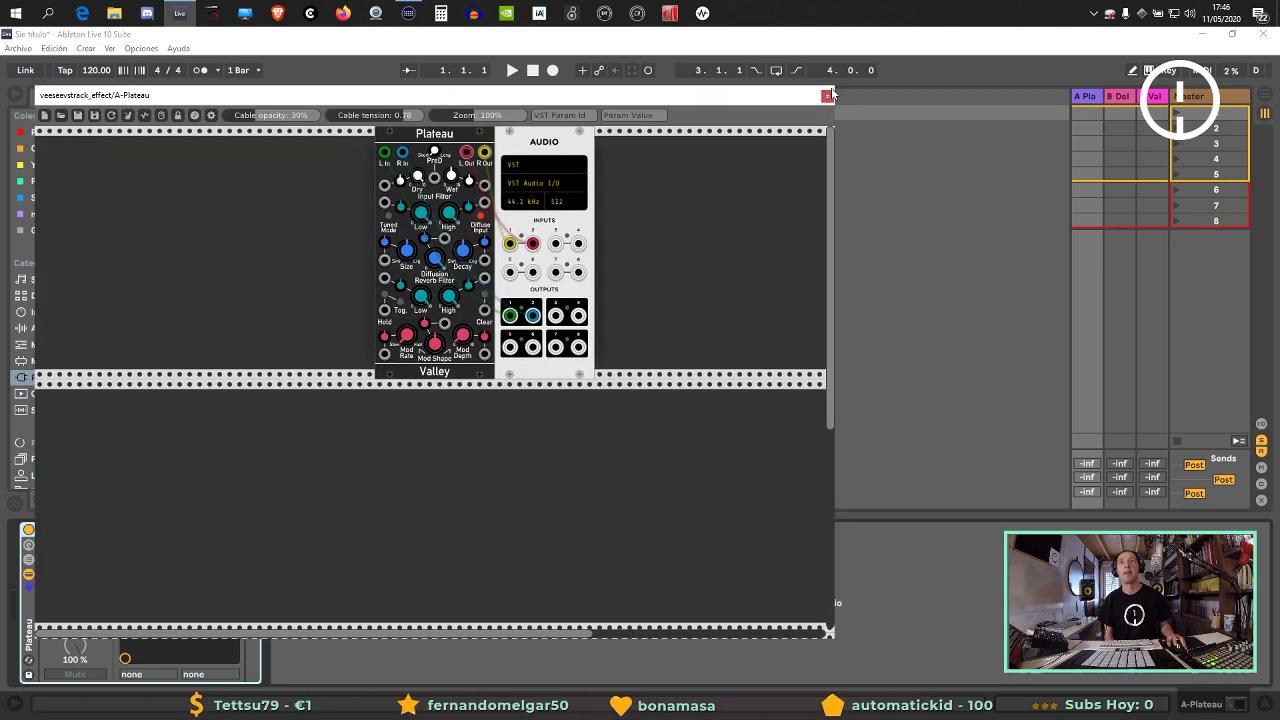
{"action": "mouse_move", "coordinate": [478, 115]}
{"action": "left_mouse_down"}
{"action": "mouse_move", "coordinate": [518, 115]}
{"action": "mouse_move", "coordinate": [483, 118]}
{"action": "left_mouse_up"}
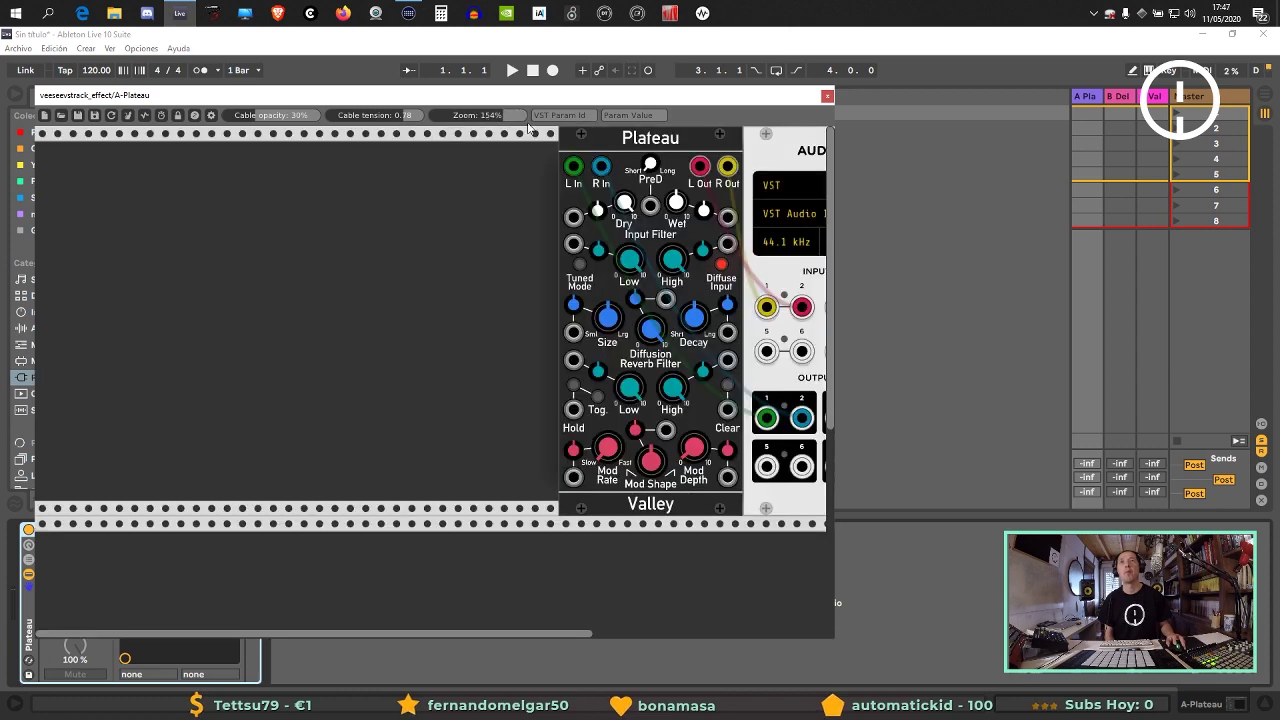
{"action": "left_click_drag", "start_coordinate": [539, 633], "coordinate": [657, 634]}
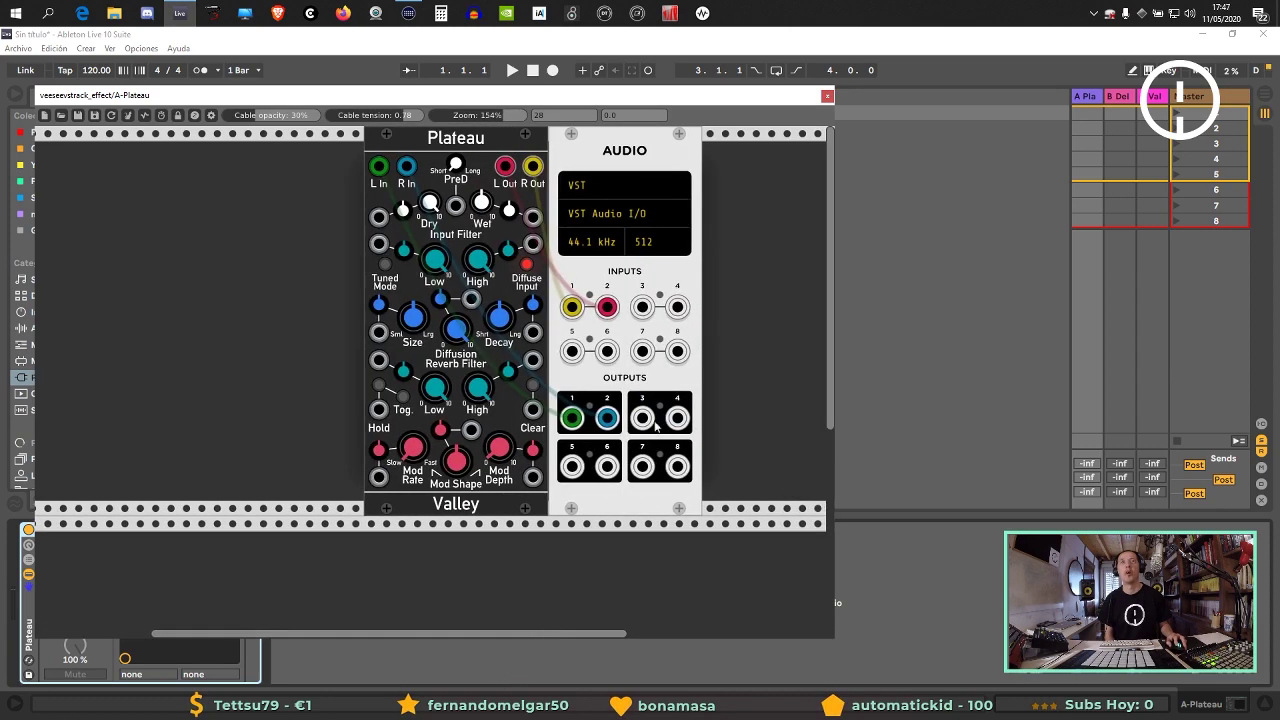
{"action": "left_click_drag", "start_coordinate": [617, 104], "coordinate": [742, 104]}
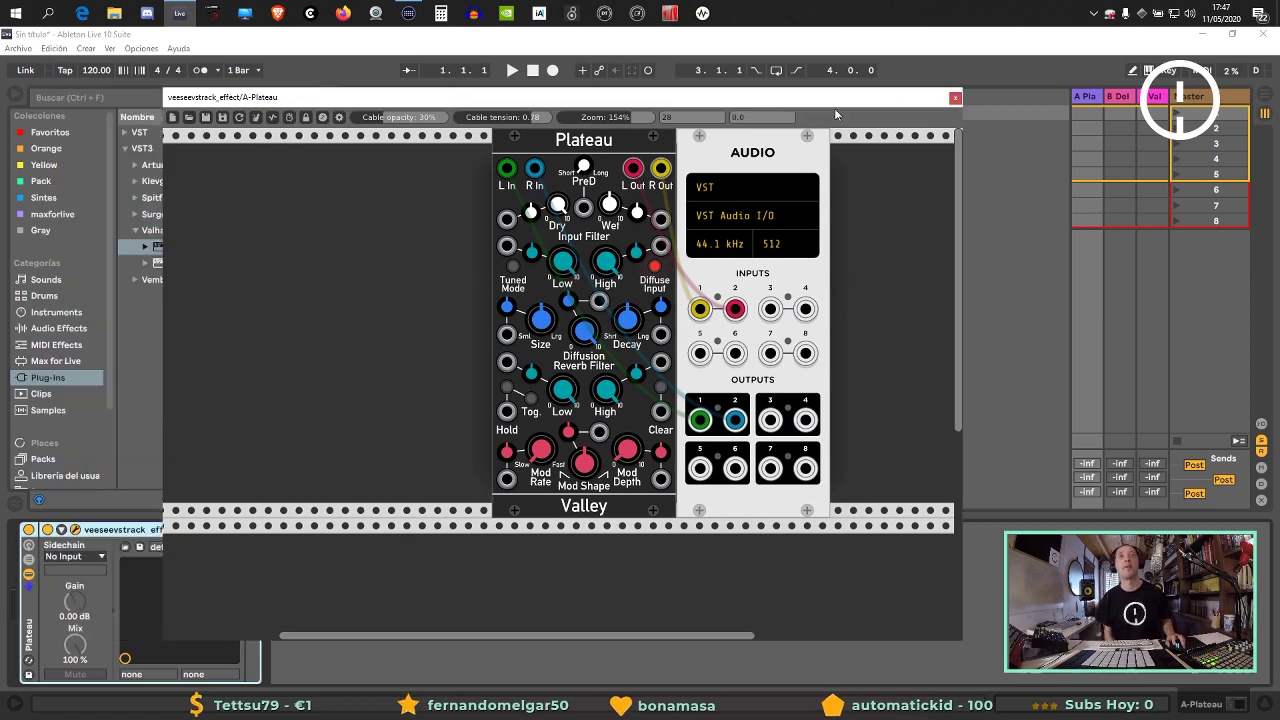
{"action": "left_click", "coordinate": [954, 96]}
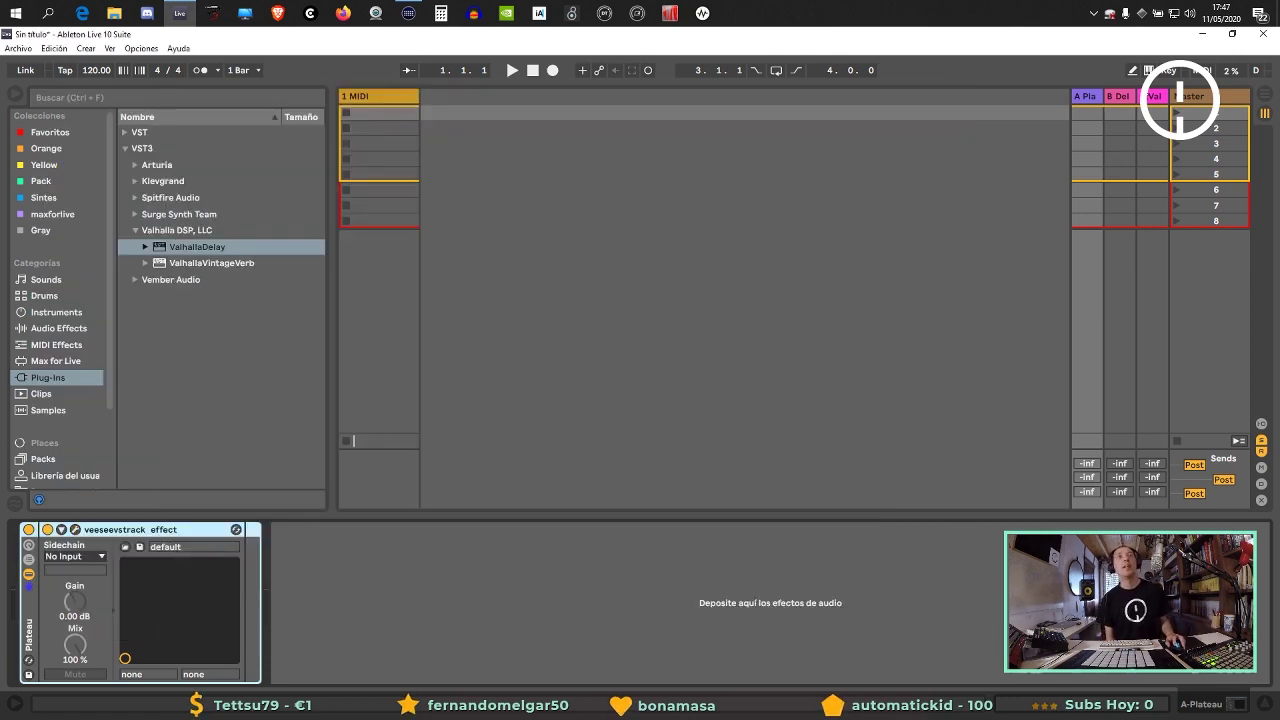
Switch to full-screen view and replace the expanded VST3 folders in the browser with the Audio Effects category.
{"action": "left_click", "coordinate": [1120, 97]}
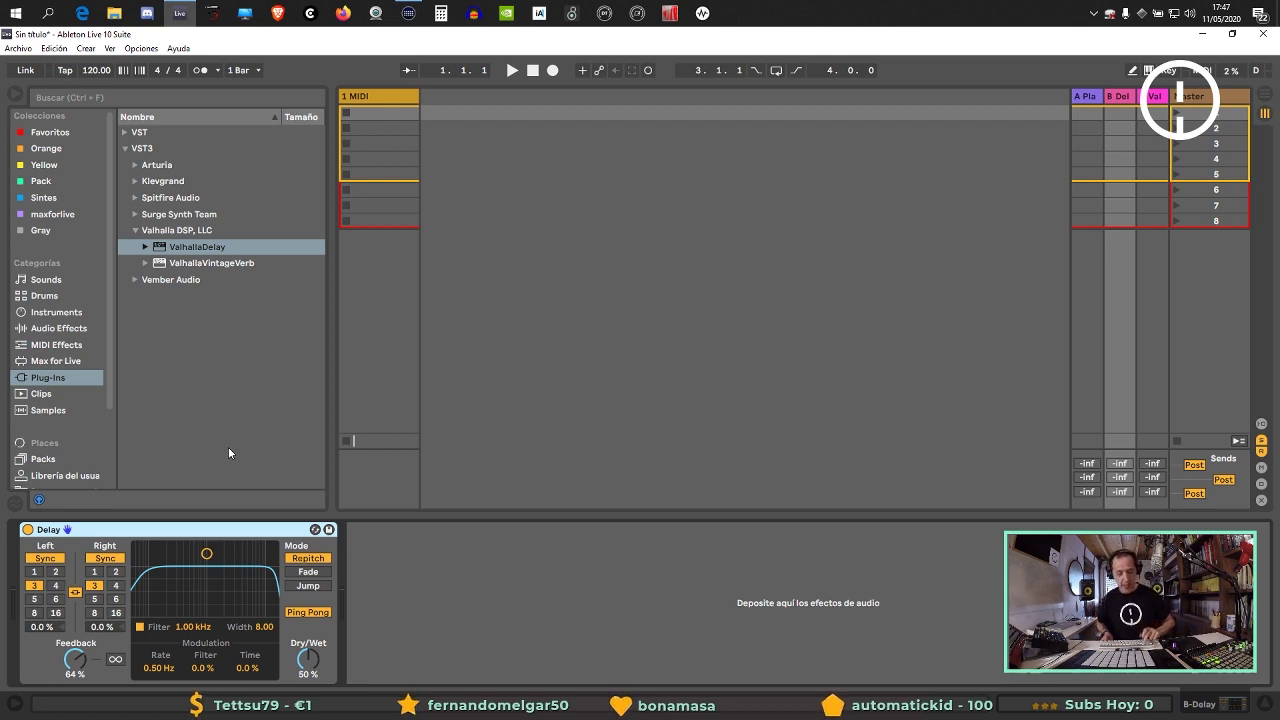
{"action": "key", "text": "F11"}
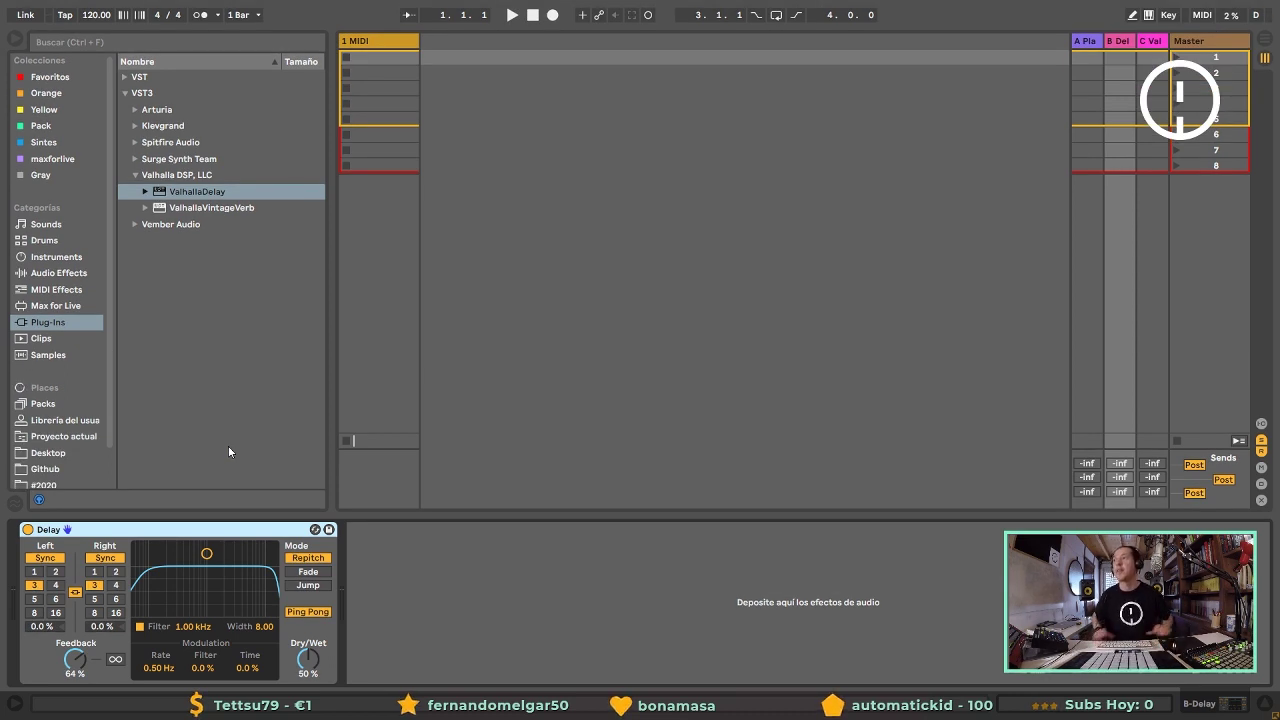
{"action": "left_click", "coordinate": [137, 176]}
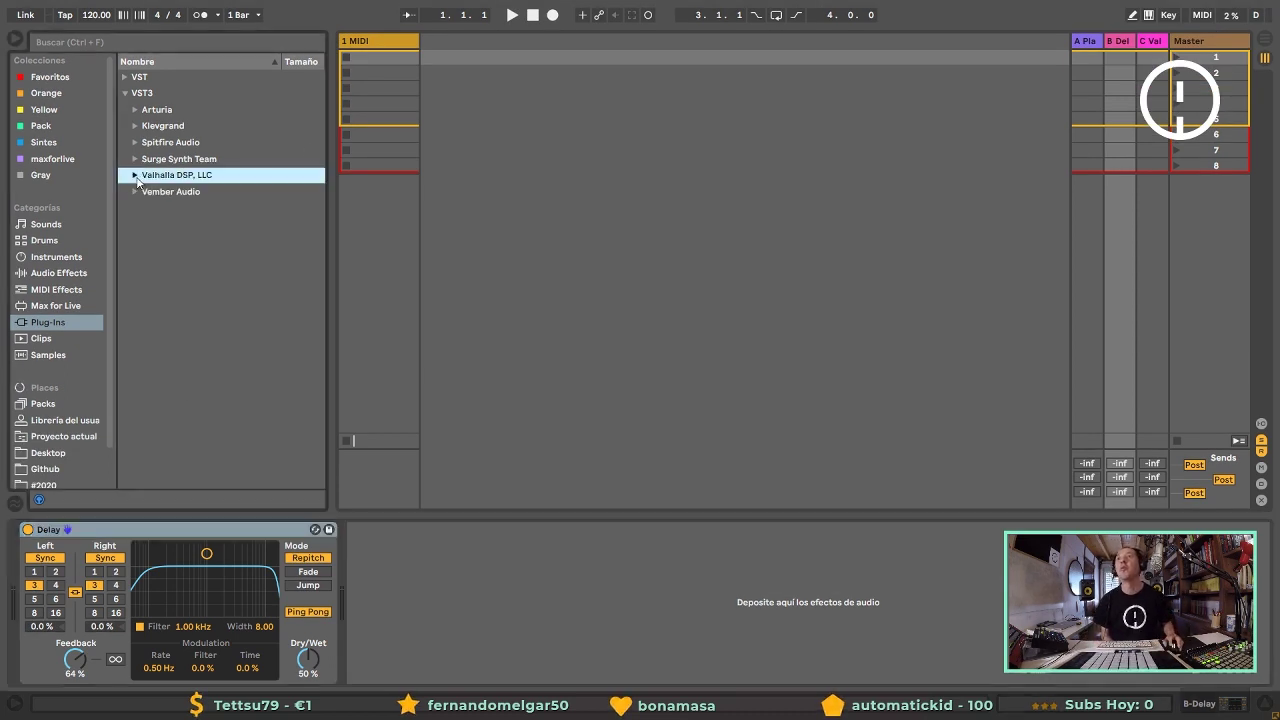
{"action": "left_click", "coordinate": [126, 93]}
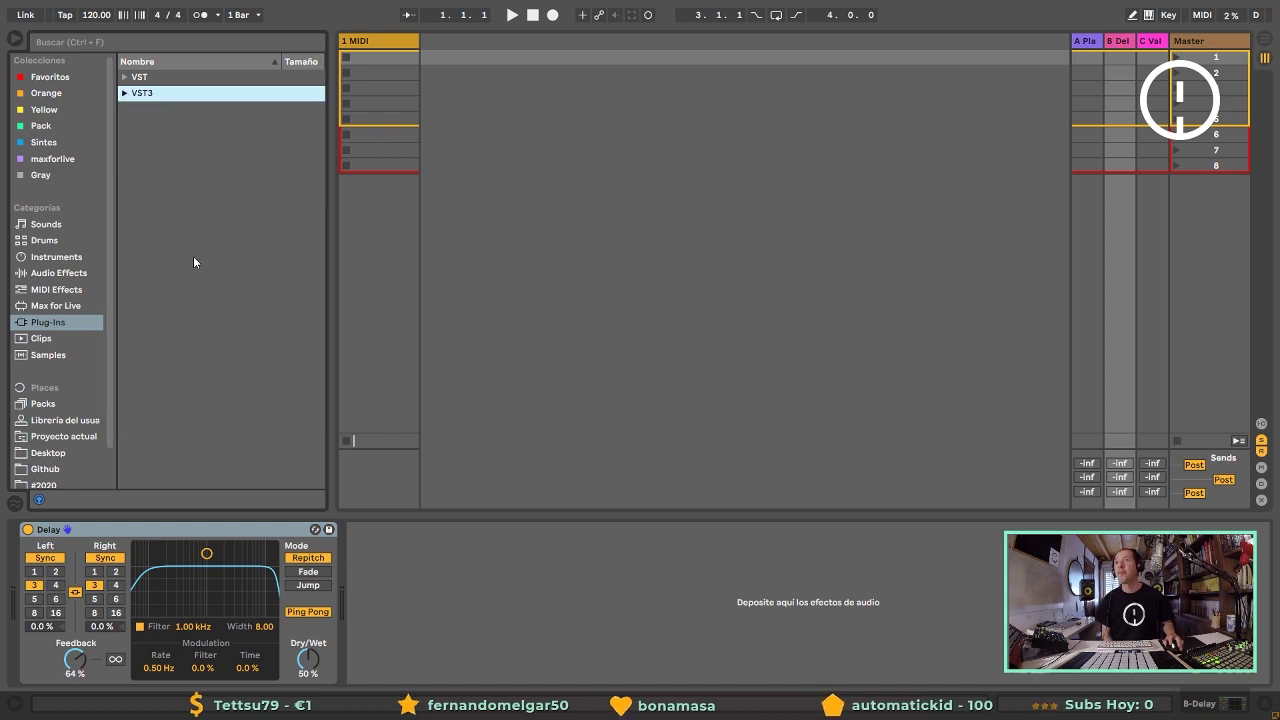
{"action": "left_click", "coordinate": [60, 275]}
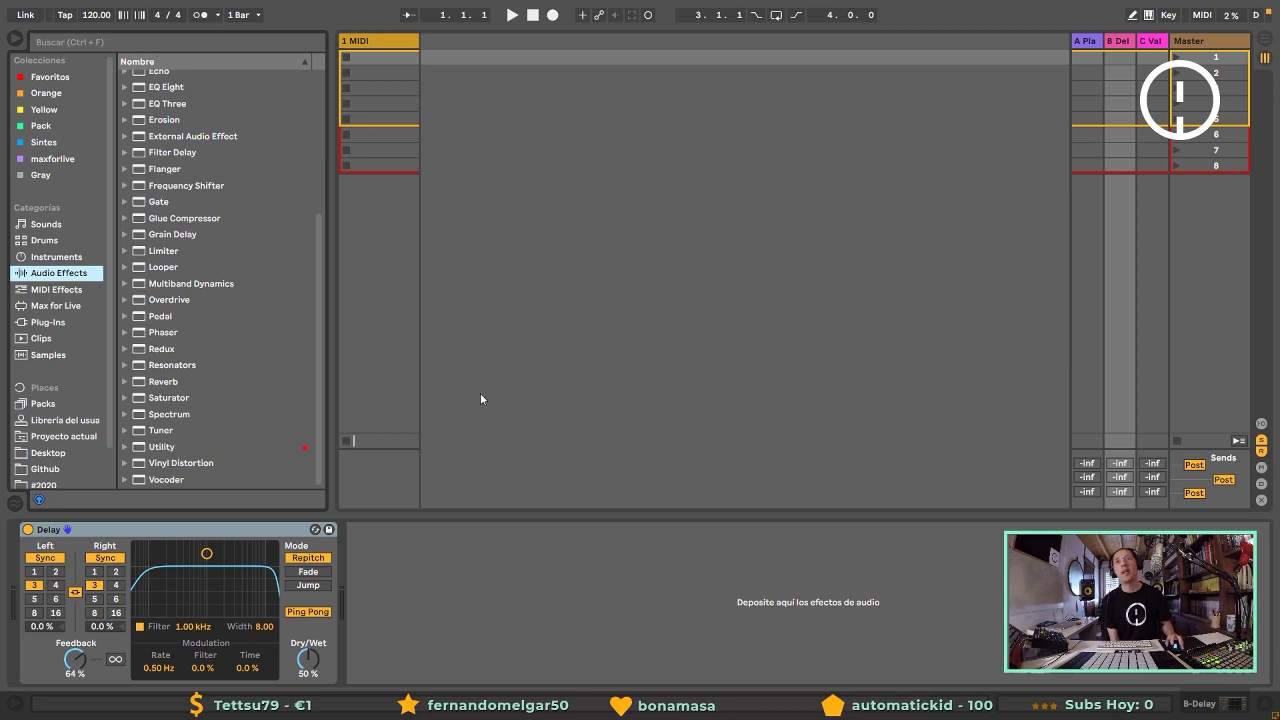
{"action": "left_click", "coordinate": [1097, 45]}
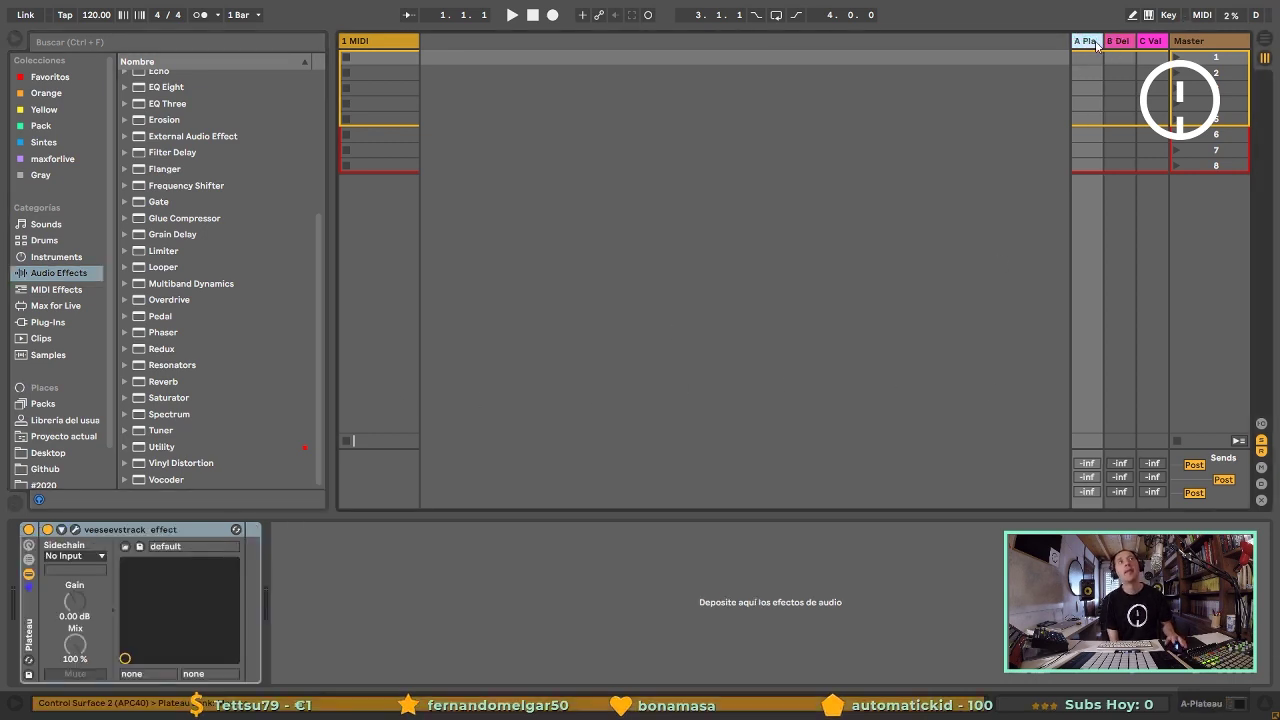
Create a MIDI clip in the first slot of track 1 with a C3 note at its start, and shrink the clip view.
{"action": "double_click", "coordinate": [380, 57]}
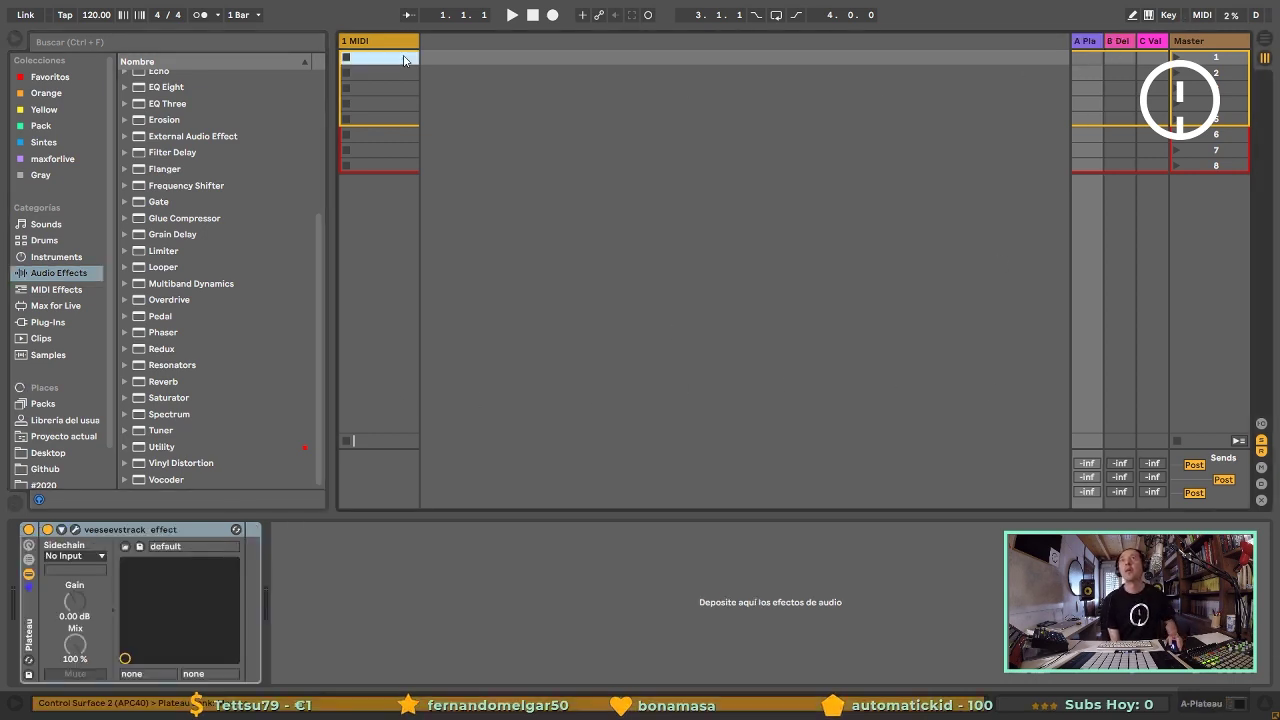
{"action": "double_click", "coordinate": [255, 569]}
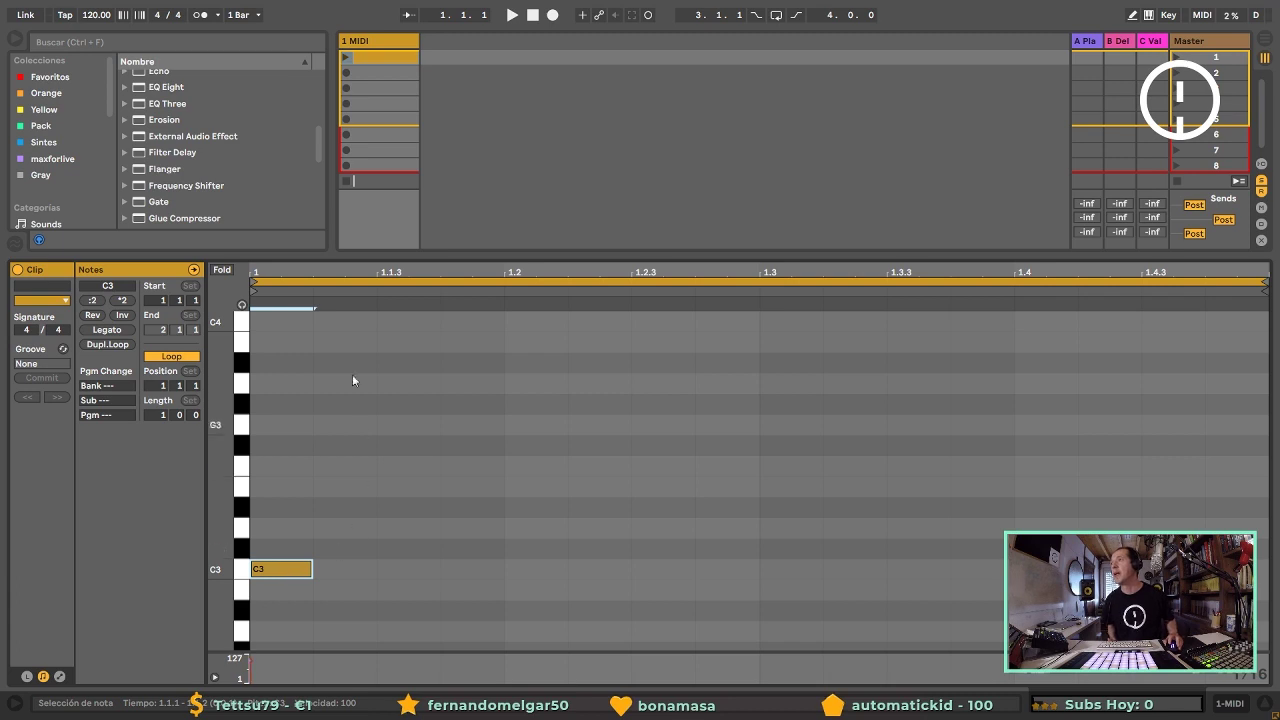
{"action": "left_click_drag", "start_coordinate": [268, 256], "coordinate": [268, 434]}
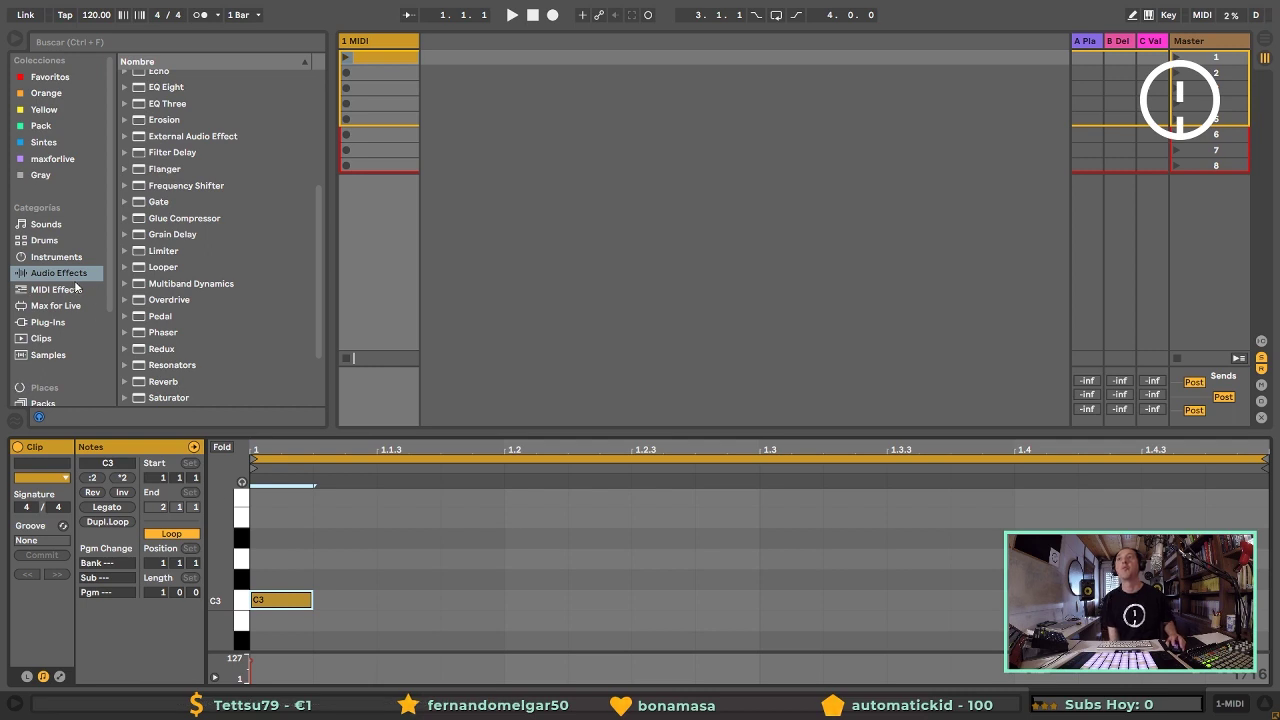
Show the Sintes collection in the browser and select Reaktor 6.
{"action": "left_click", "coordinate": [74, 258]}
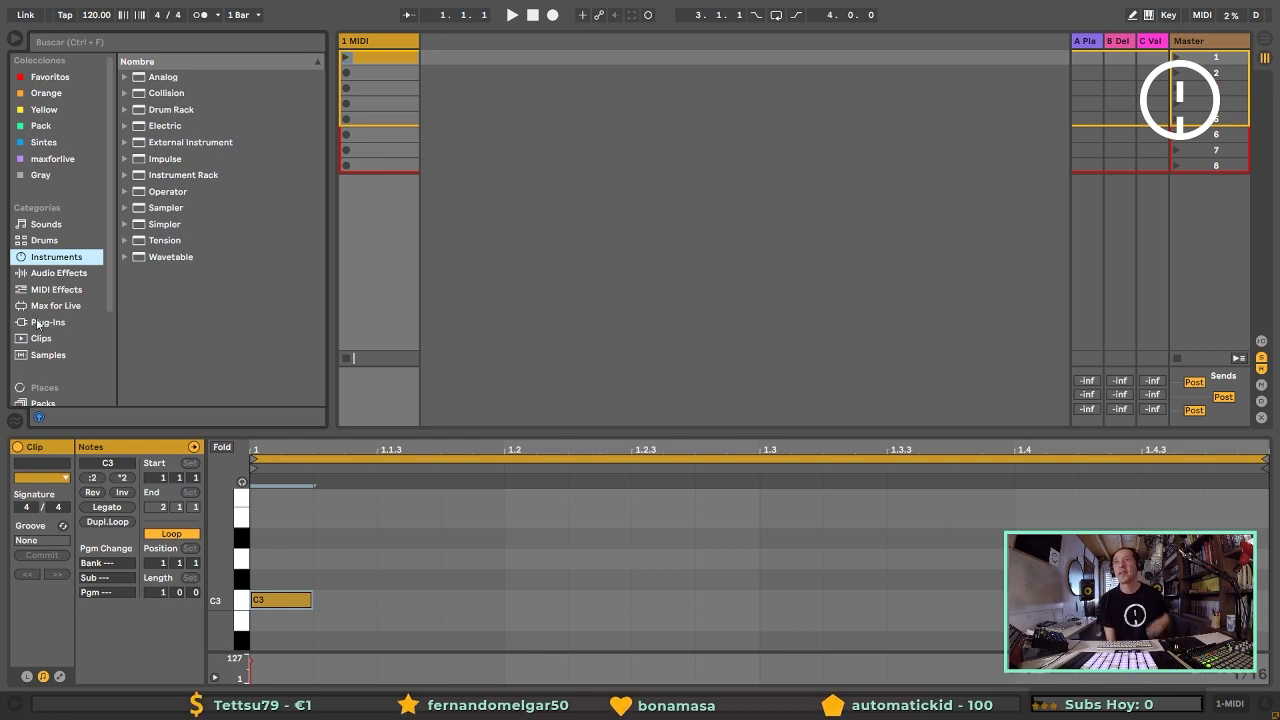
{"action": "left_click", "coordinate": [43, 143]}
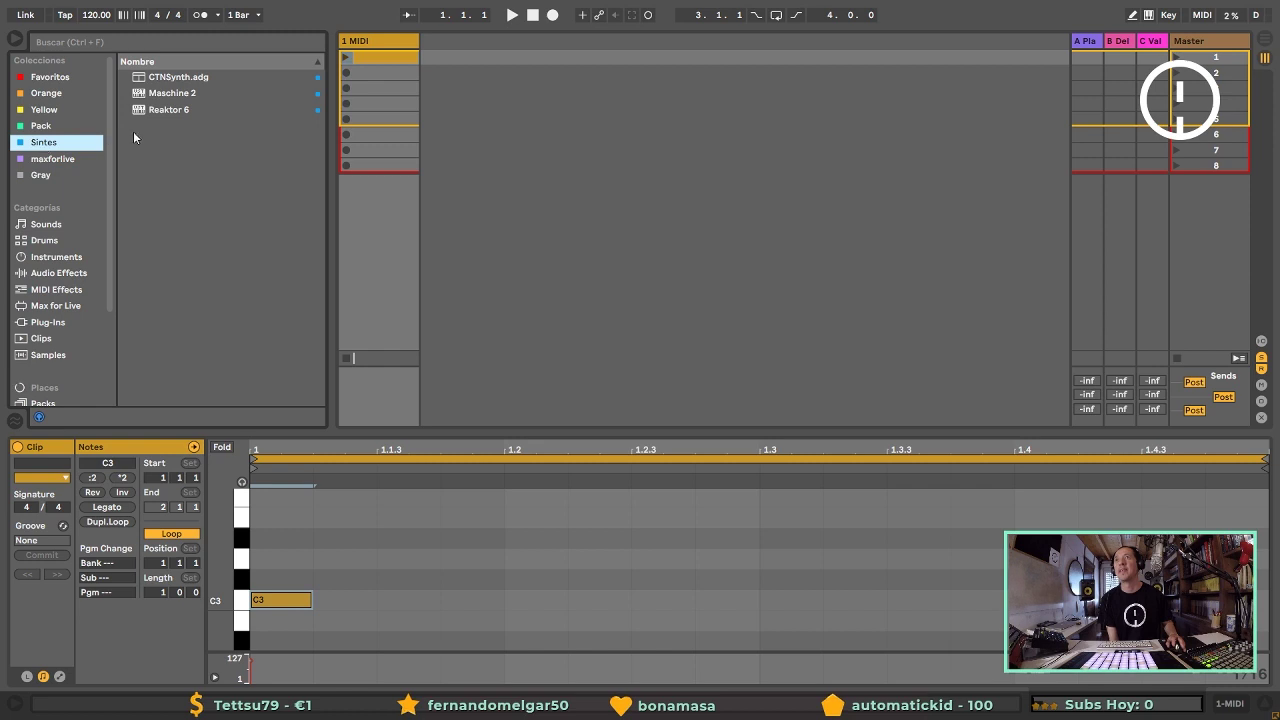
{"action": "left_click", "coordinate": [172, 110]}
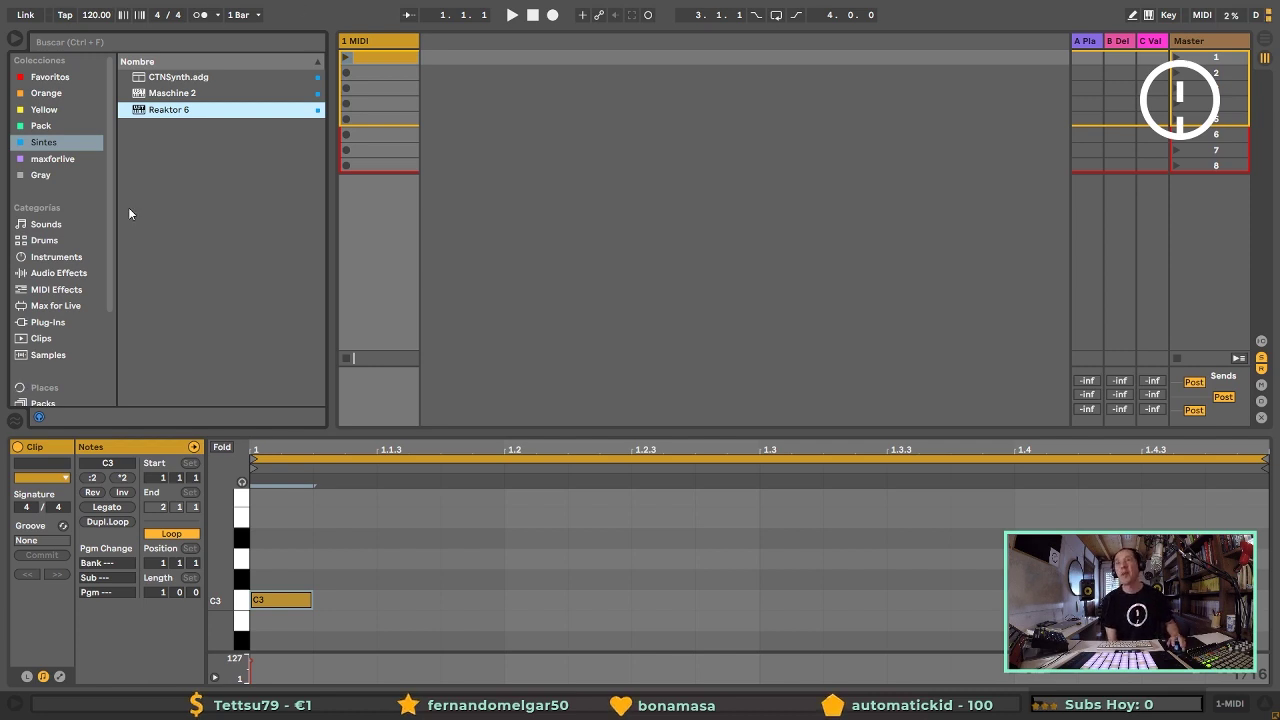
Leave full-screen view and save the Live set as Random_cat in the 05 - Mayo folder.
{"action": "key", "text": "F11"}
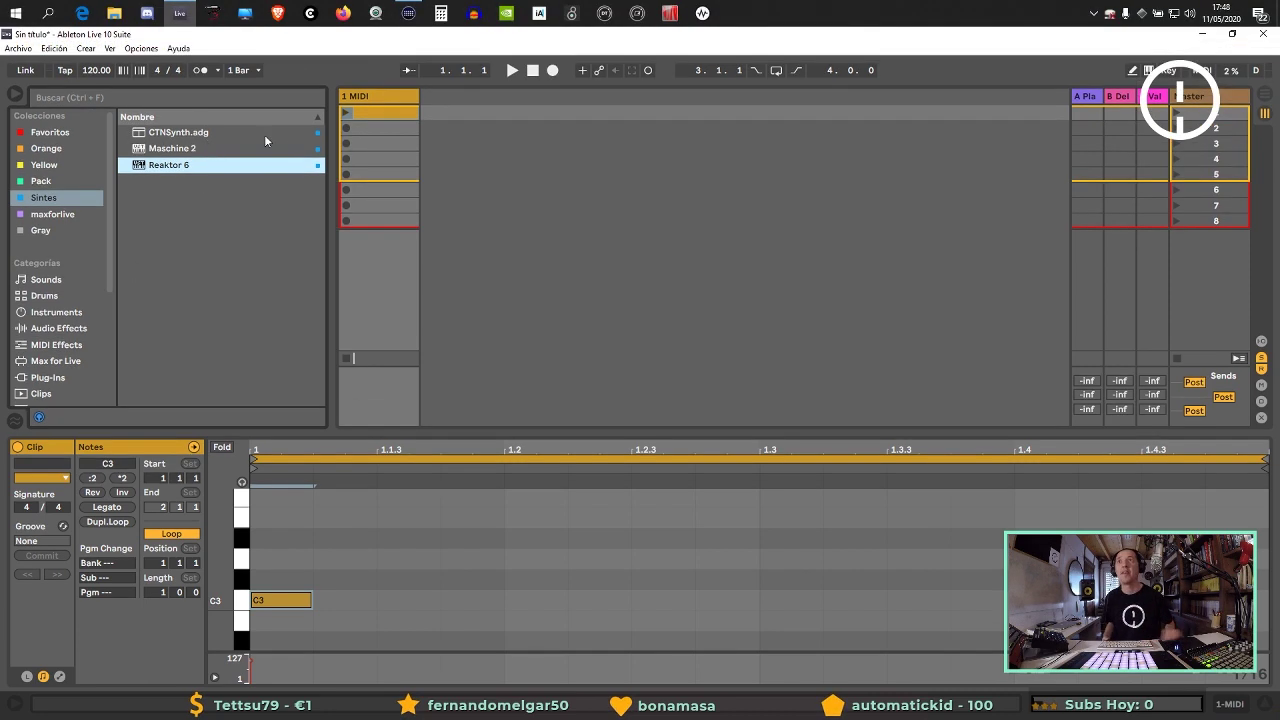
{"action": "left_click", "coordinate": [17, 48]}
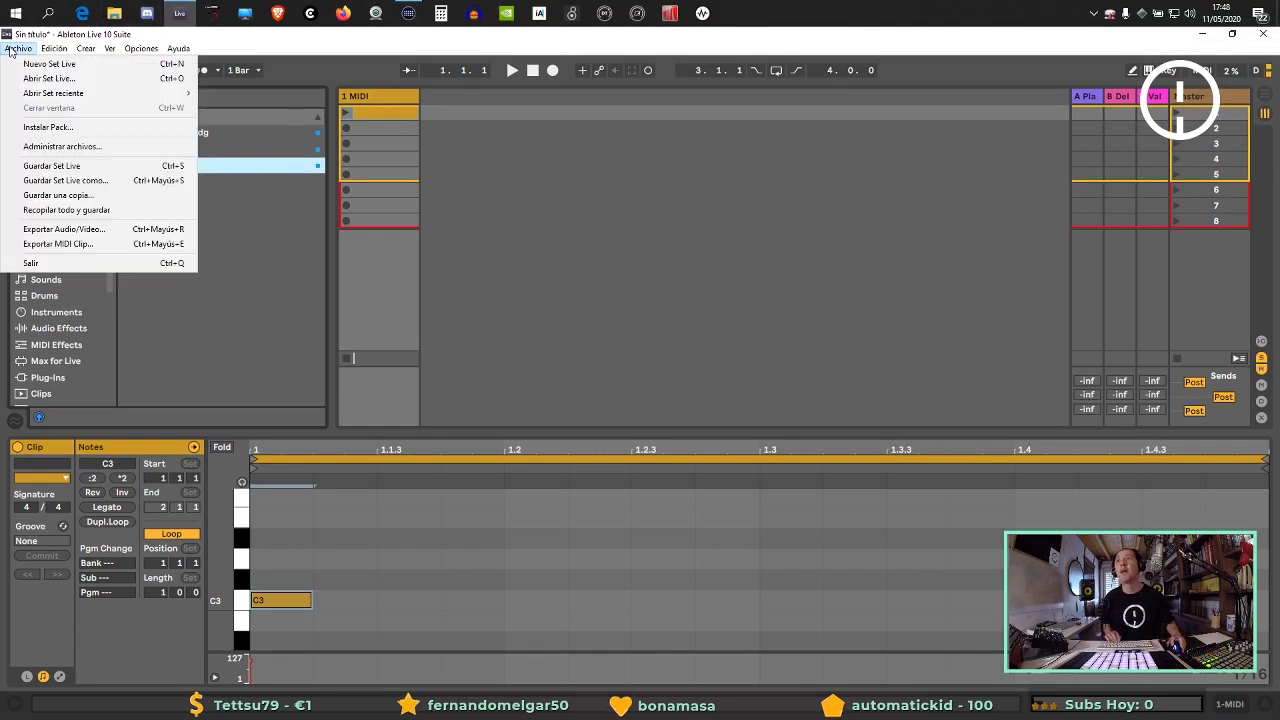
{"action": "left_click", "coordinate": [65, 180]}
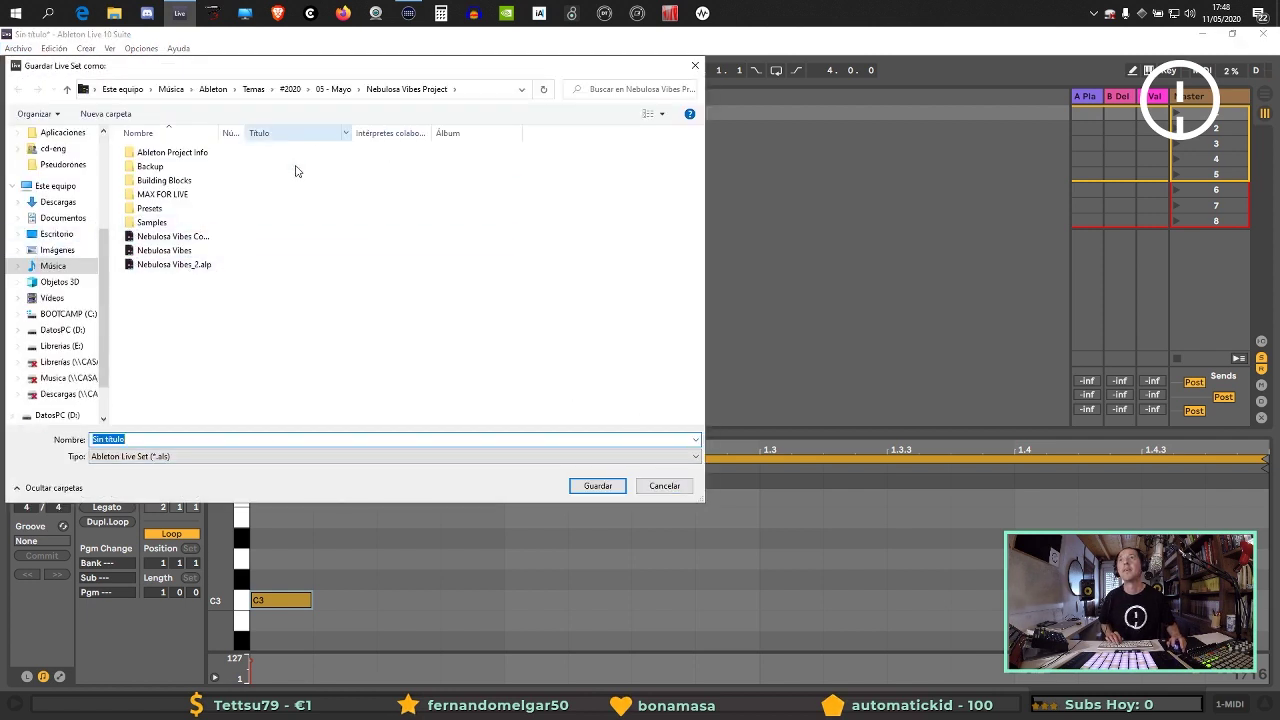
{"action": "left_click", "coordinate": [333, 89]}
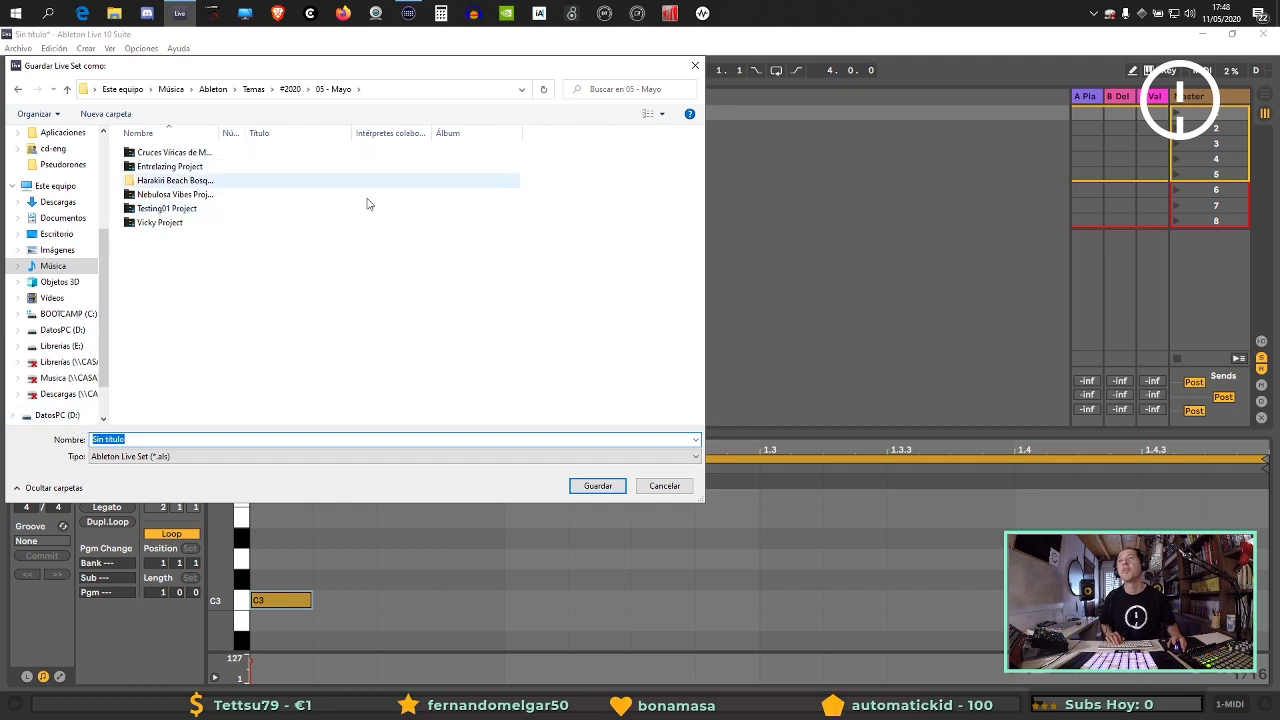
{"action": "left_click", "coordinate": [175, 443]}
{"action": "left_click_drag", "start_coordinate": [175, 443], "coordinate": [62, 435]}
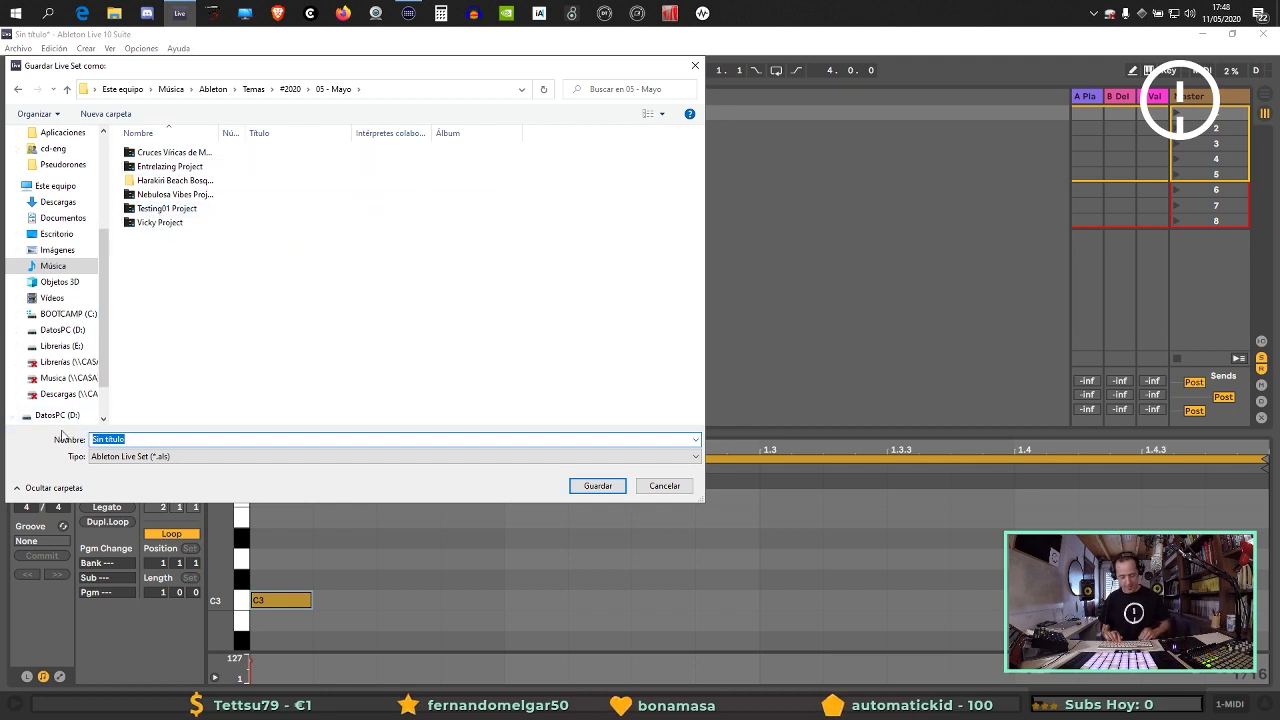
{"action": "type", "text": "Pal"}
{"action": "key", "text": "BackSpace"}
{"action": "key", "text": "BackSpace"}
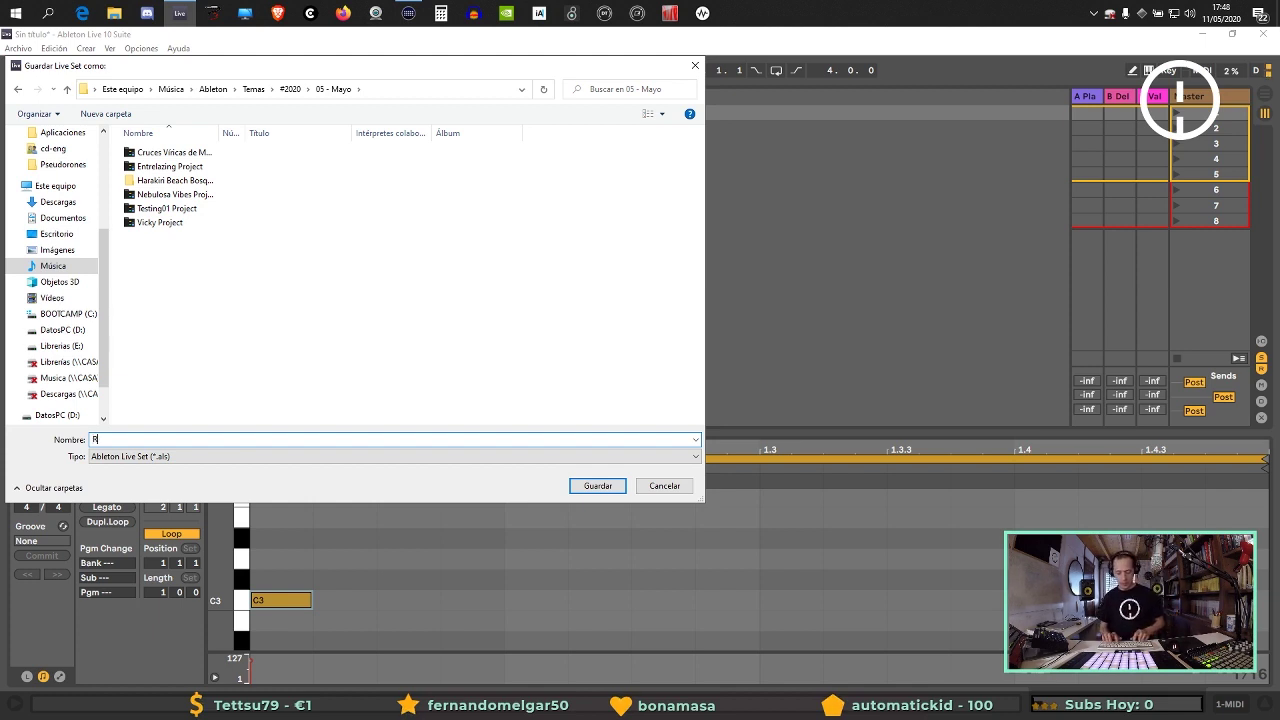
{"action": "type", "text": "andom_cet"}
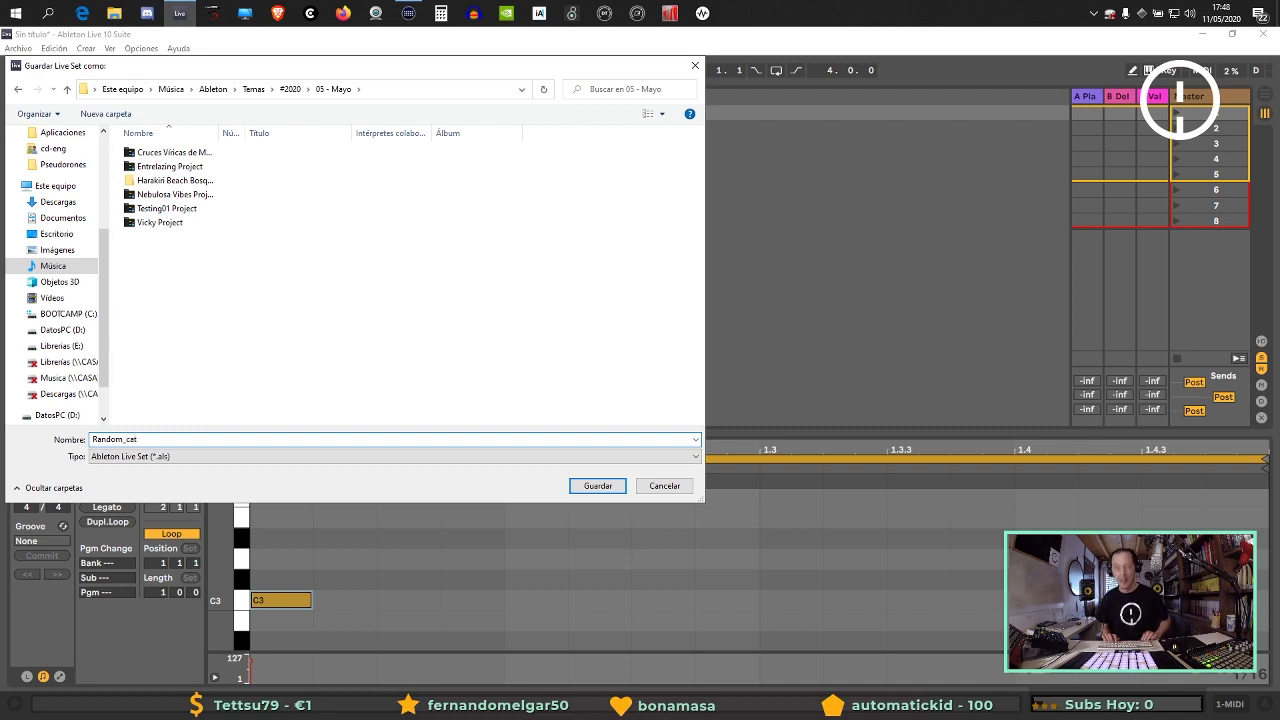
{"action": "key", "text": "Return"}
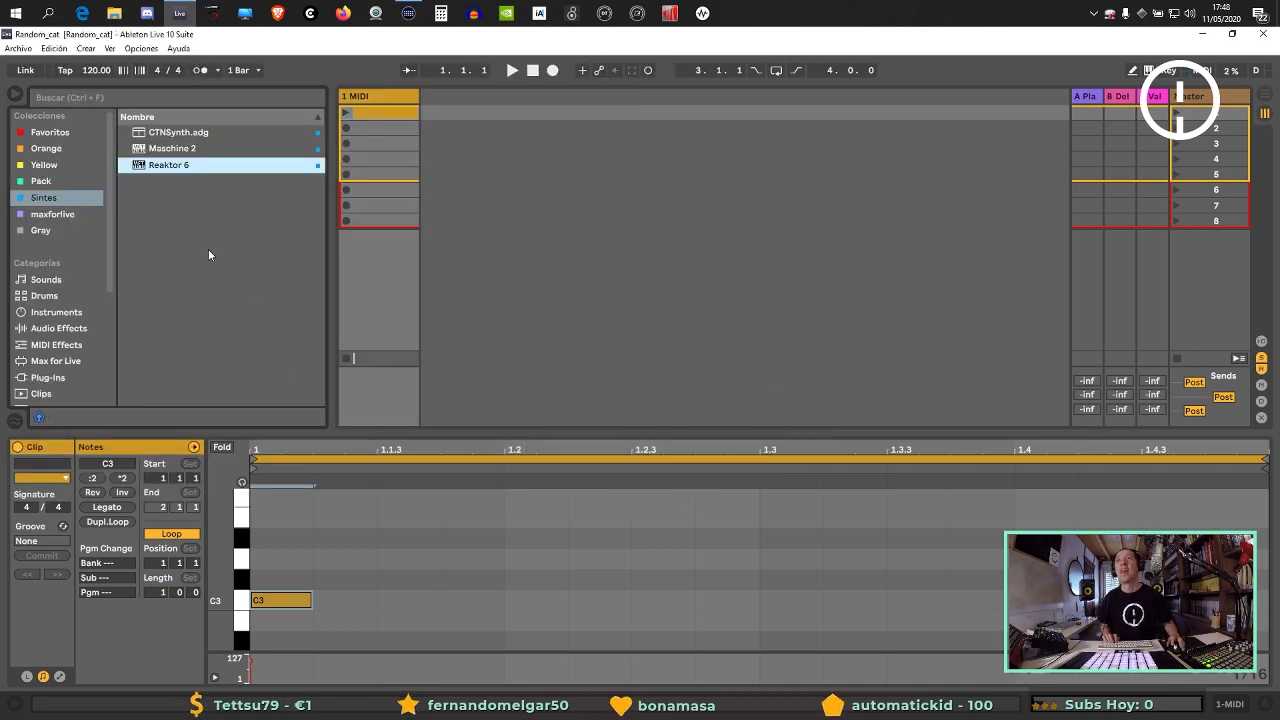
Save a copy of the Random_cat Live set.
{"action": "left_click", "coordinate": [18, 48]}
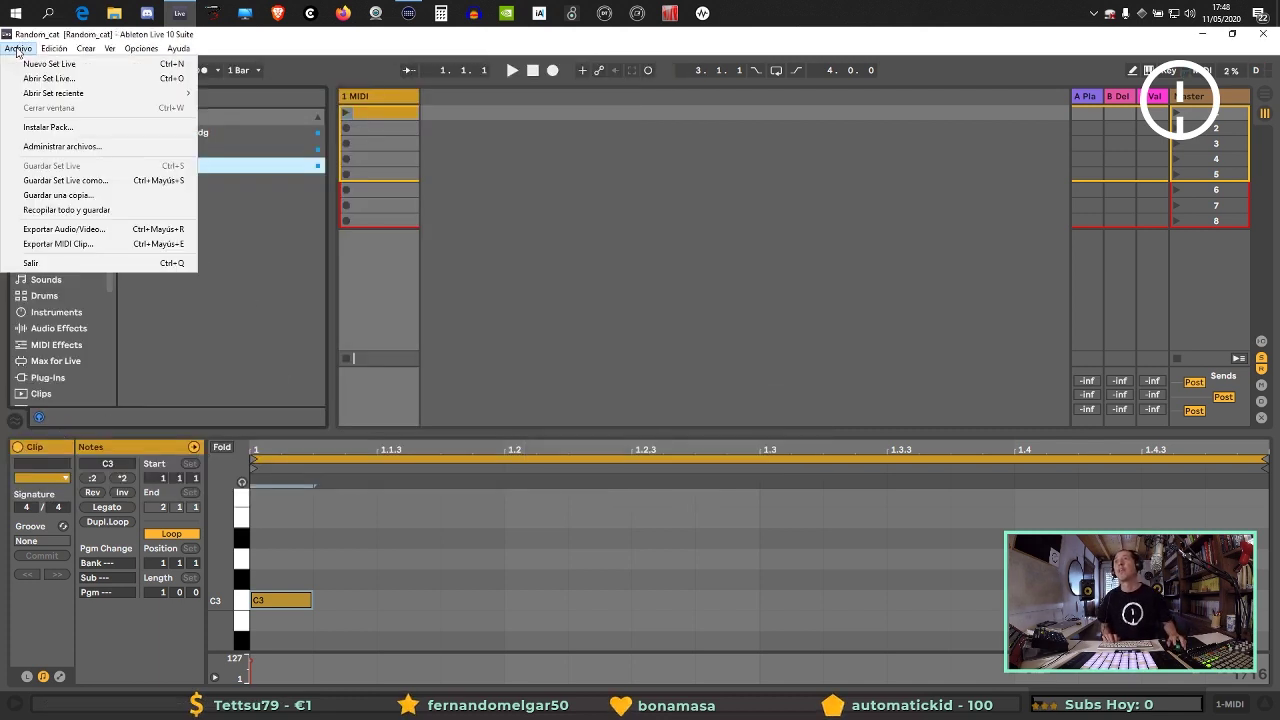
{"action": "left_click", "coordinate": [45, 196]}
{"action": "key", "text": "Return"}
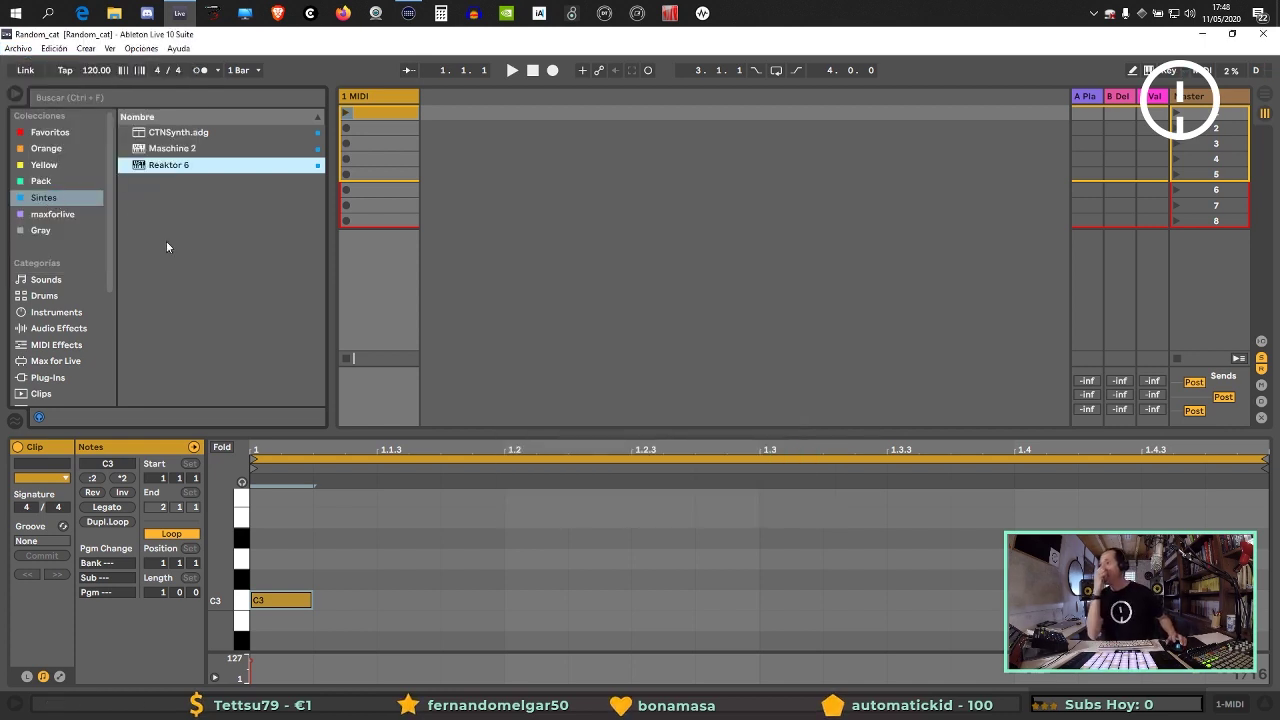
Widen the browser slightly and launch the MIDI clip in the first slot of track 1.
{"action": "left_click_drag", "start_coordinate": [327, 150], "coordinate": [330, 150]}
{"action": "left_click", "coordinate": [348, 113]}
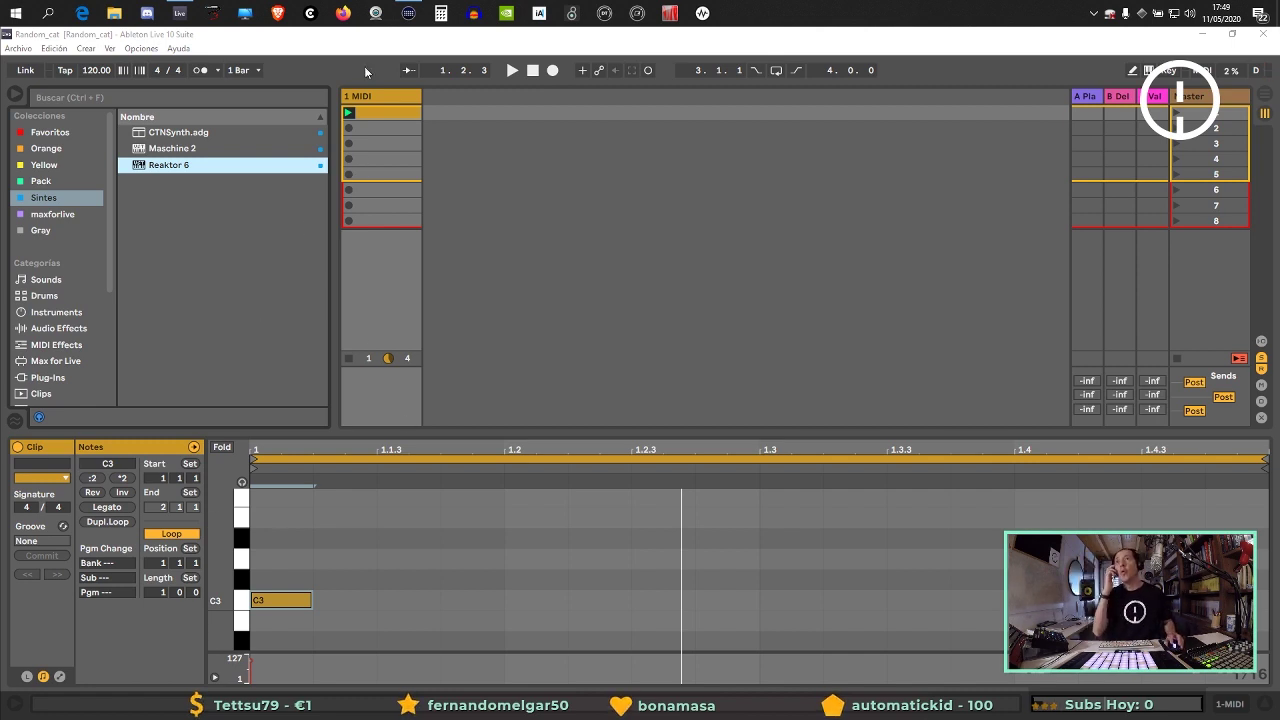
Switch to the Brave browser, search the web for the Surge synthesizer and show its official download page.
{"action": "left_click", "coordinate": [279, 12]}
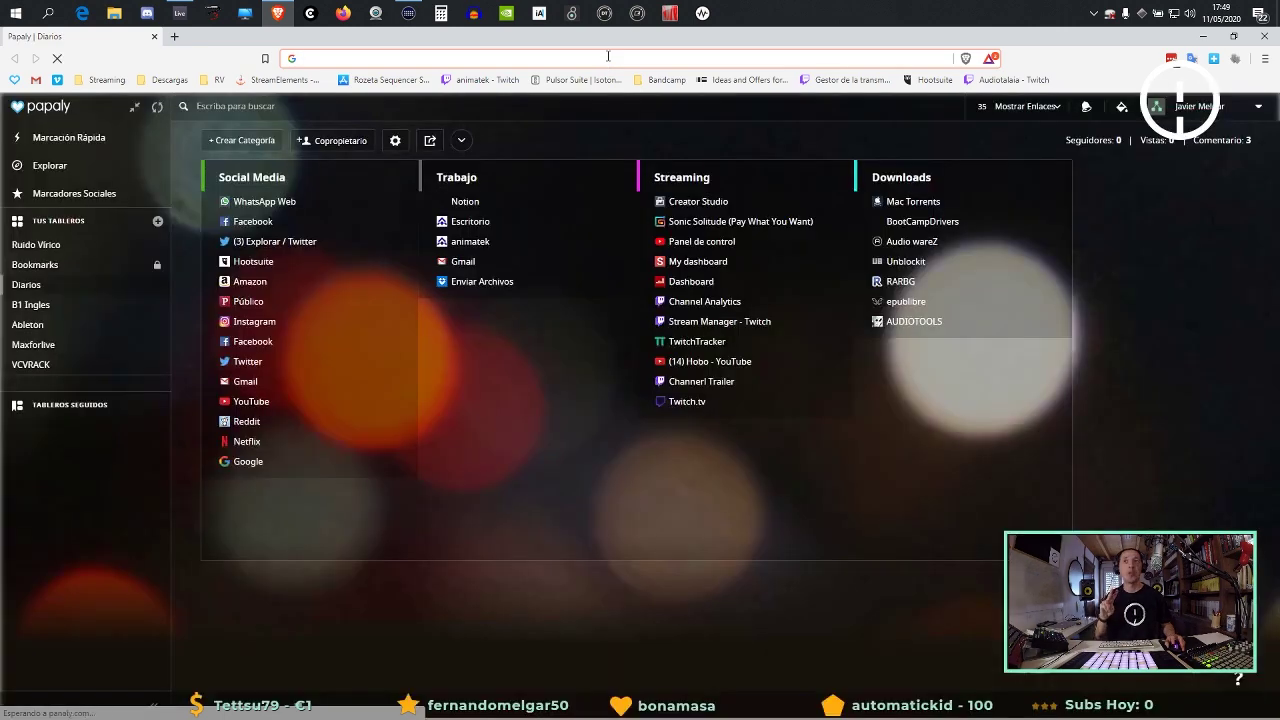
{"action": "type", "text": "sur"}
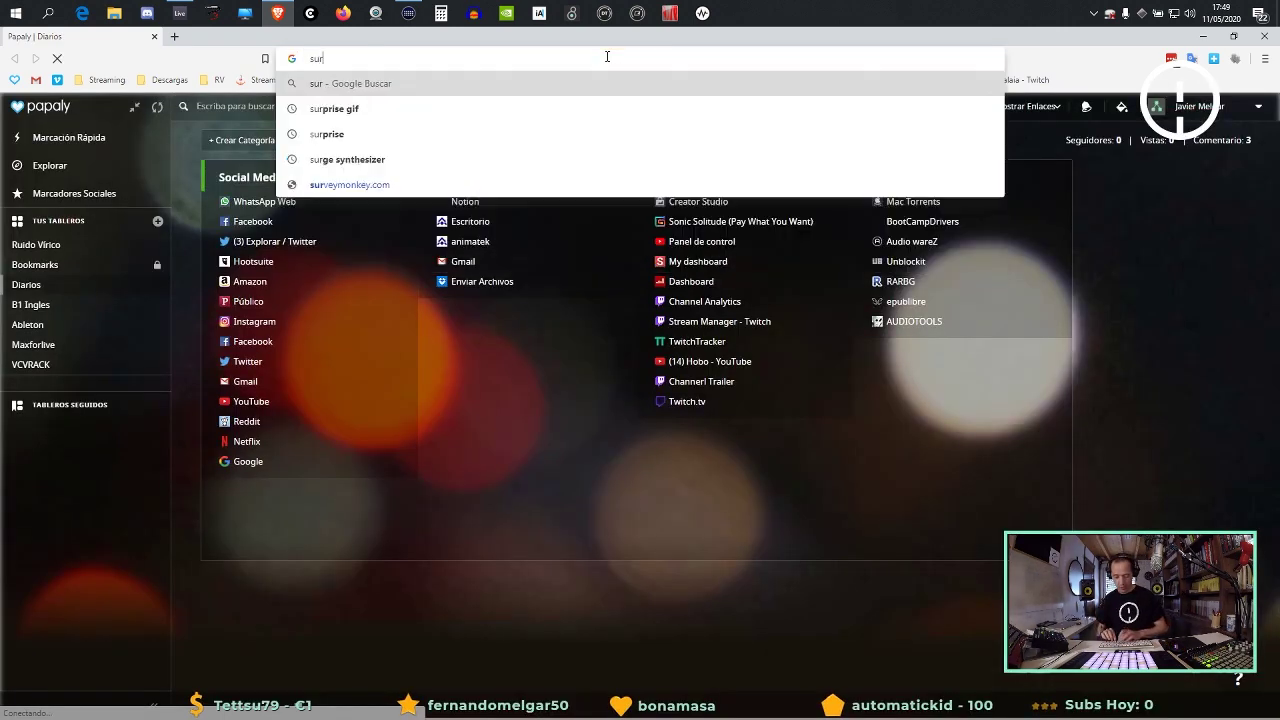
{"action": "type", "text": "ge syntes"}
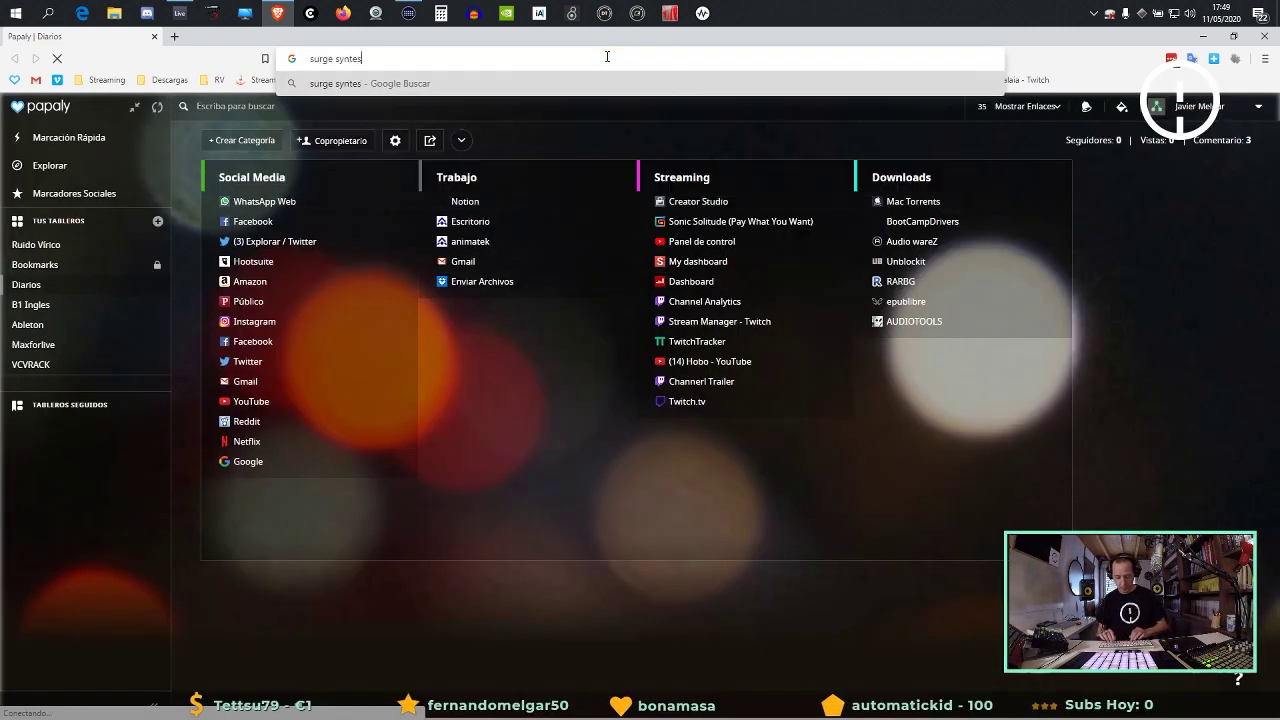
{"action": "type", "text": "ize"}
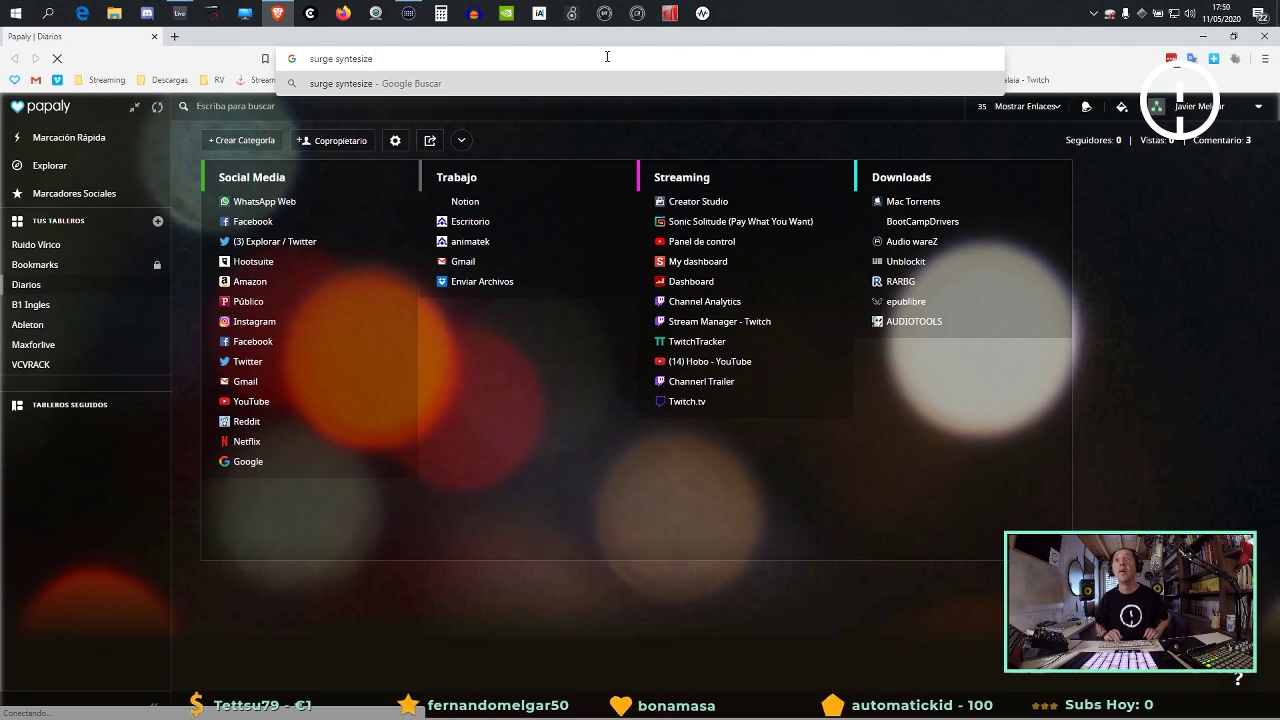
{"action": "key", "text": "Return"}
{"action": "left_click", "coordinate": [198, 288]}
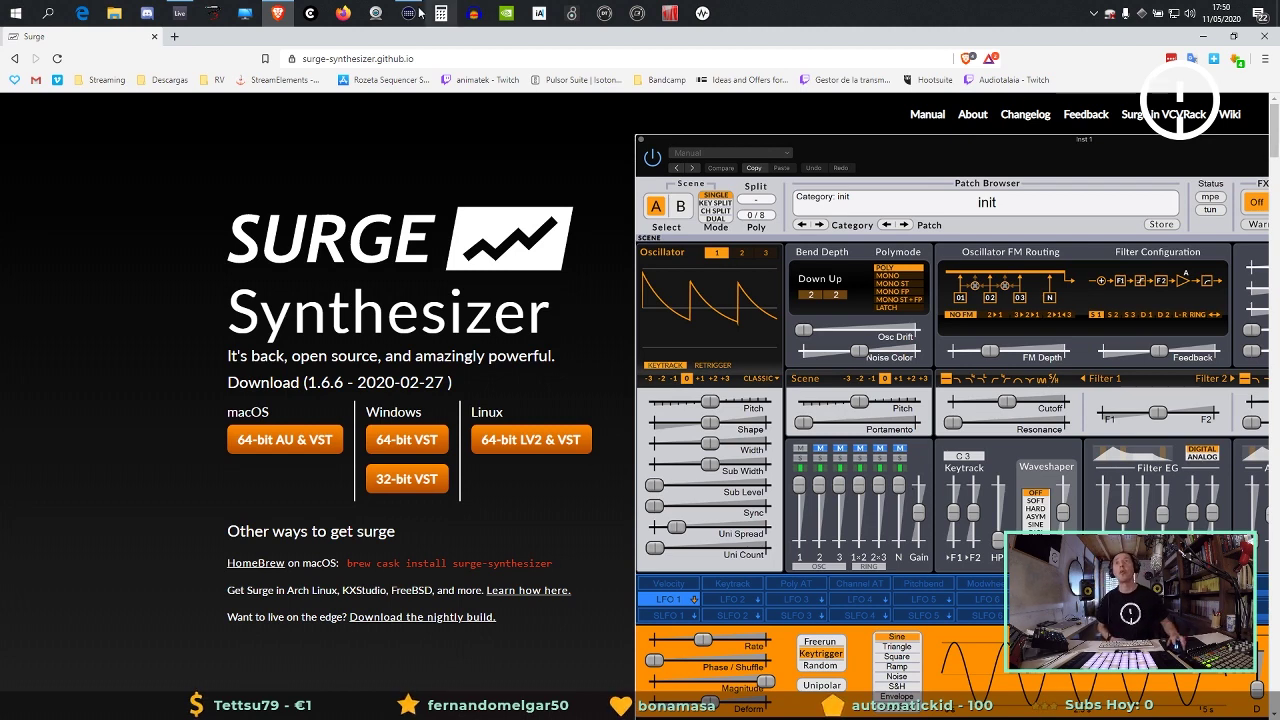
Search the web for "tal bass" and open the TAL-BassLine product page on the TAL Software site.
{"action": "left_click", "coordinate": [469, 60]}
{"action": "type", "text": "ta"}
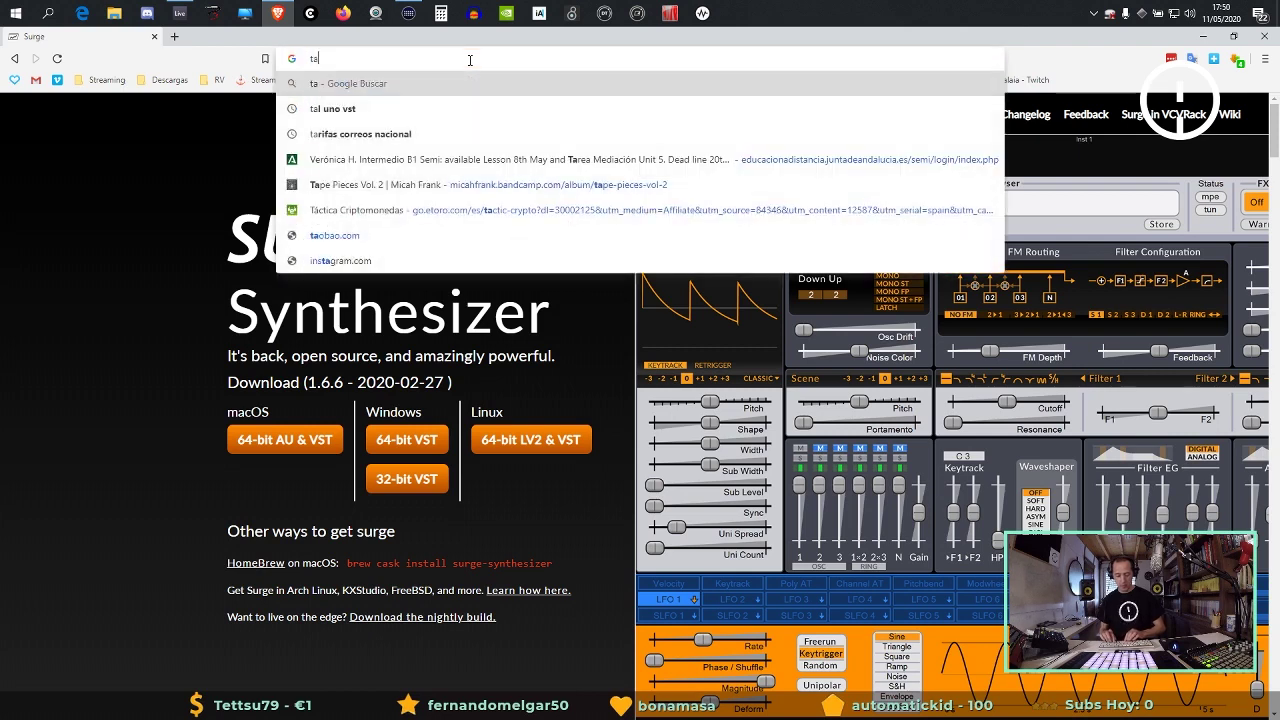
{"action": "type", "text": "l bass"}
{"action": "key", "text": "Return"}
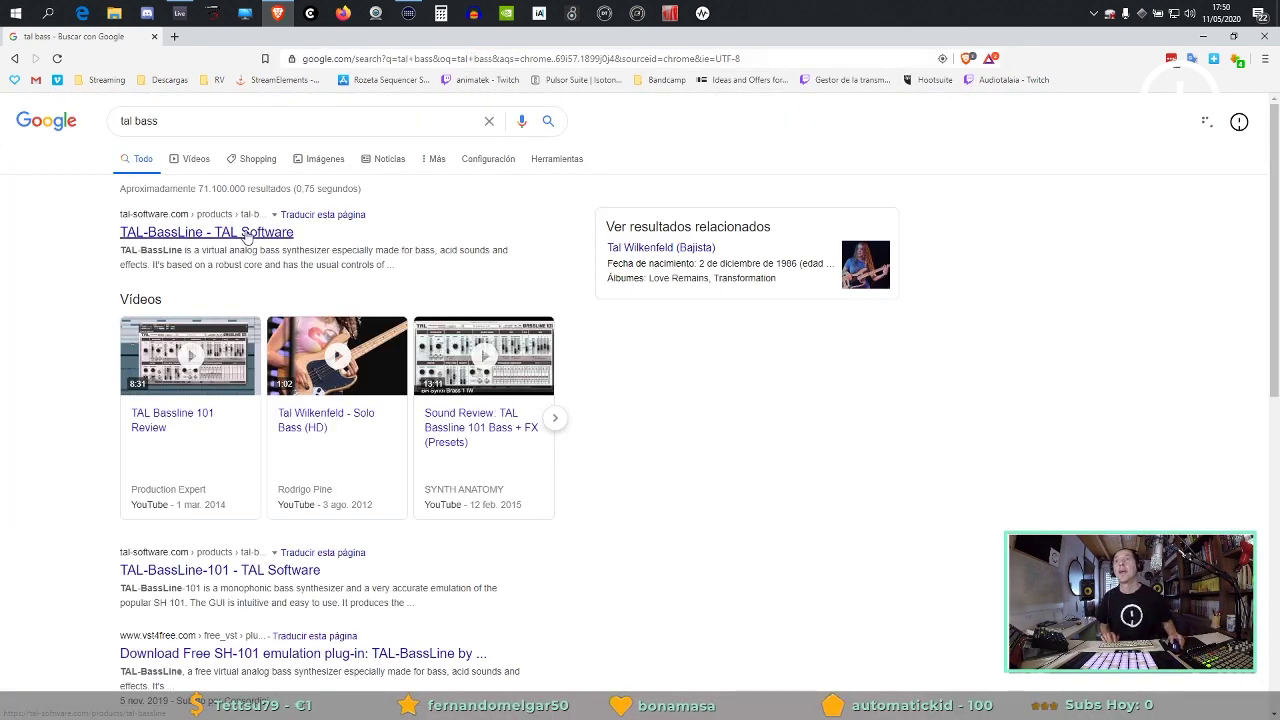
{"action": "left_click", "coordinate": [250, 233]}
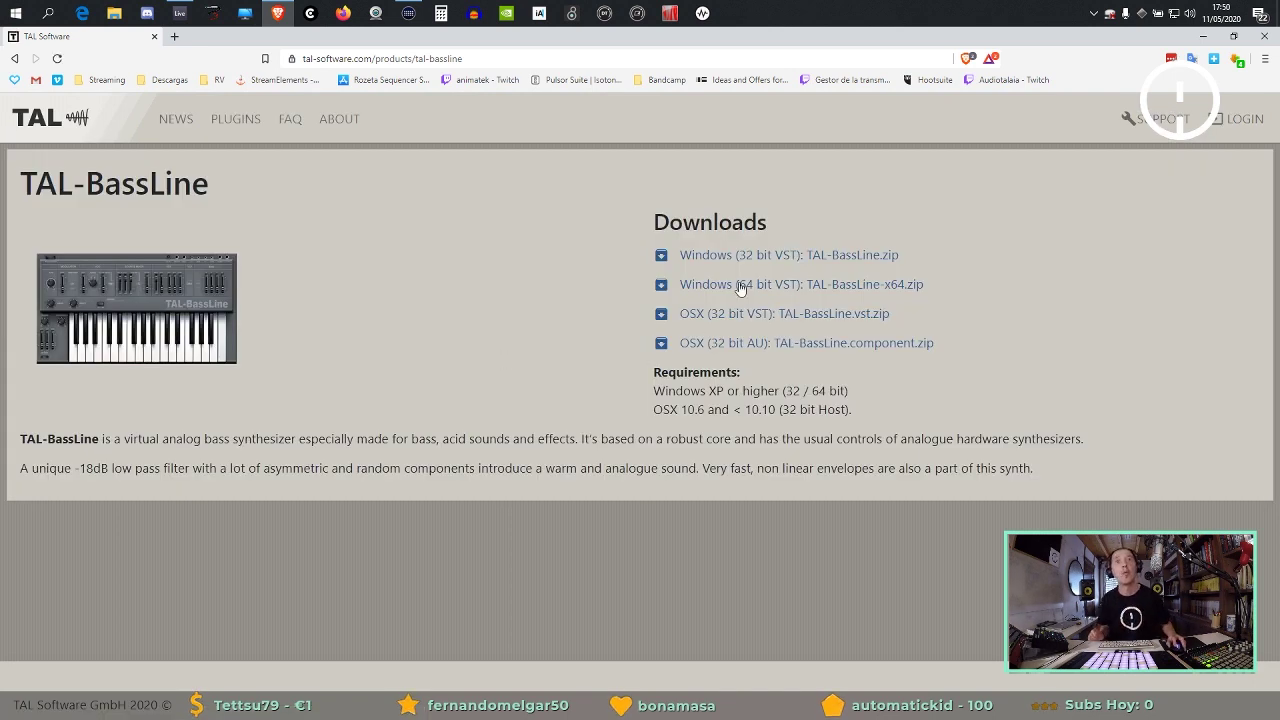
Download the Windows 64 bit VST archive TAL-BassLine-x64.zip to the Escritorio folder.
{"action": "left_click", "coordinate": [847, 288]}
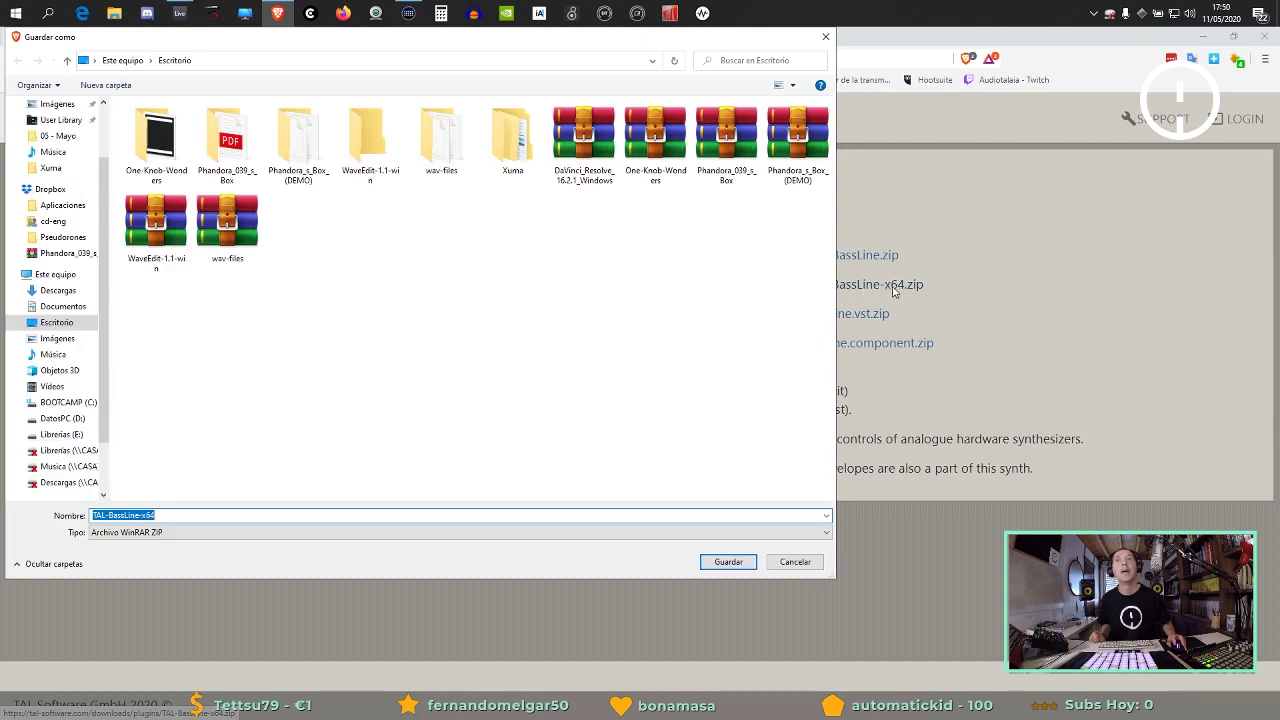
{"action": "left_click", "coordinate": [728, 562]}
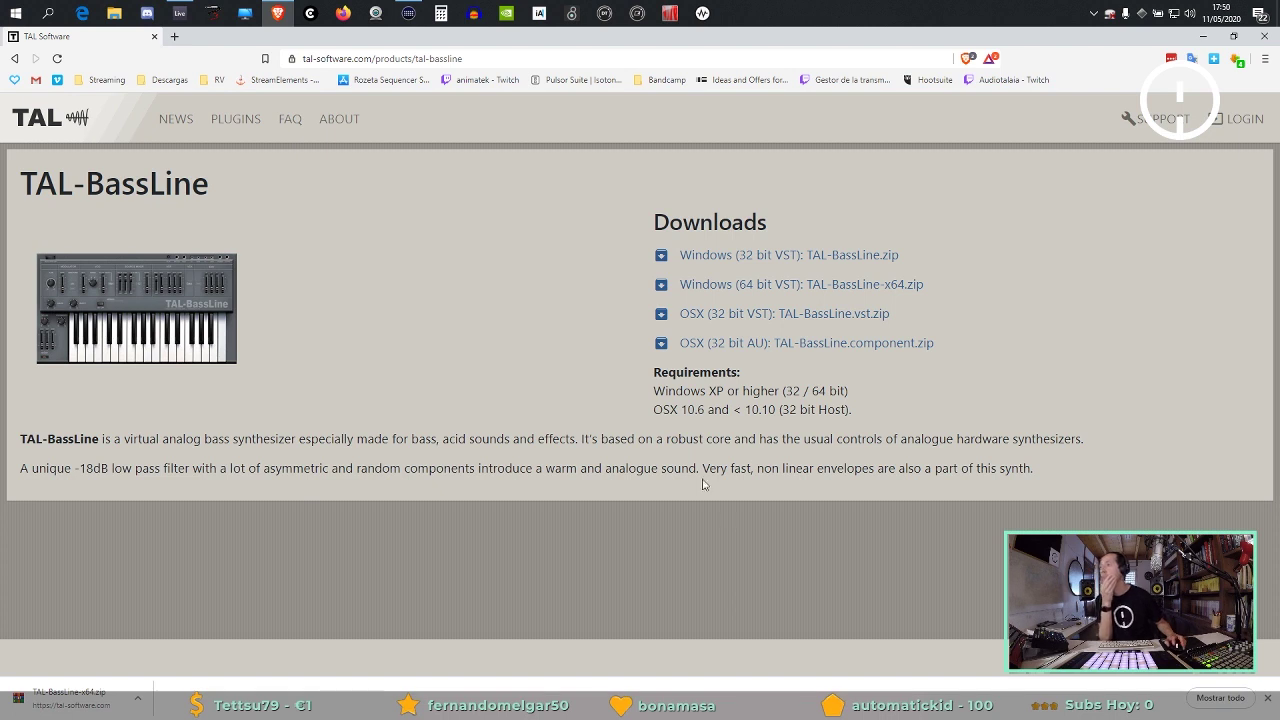
{"action": "left_click", "coordinate": [481, 59]}
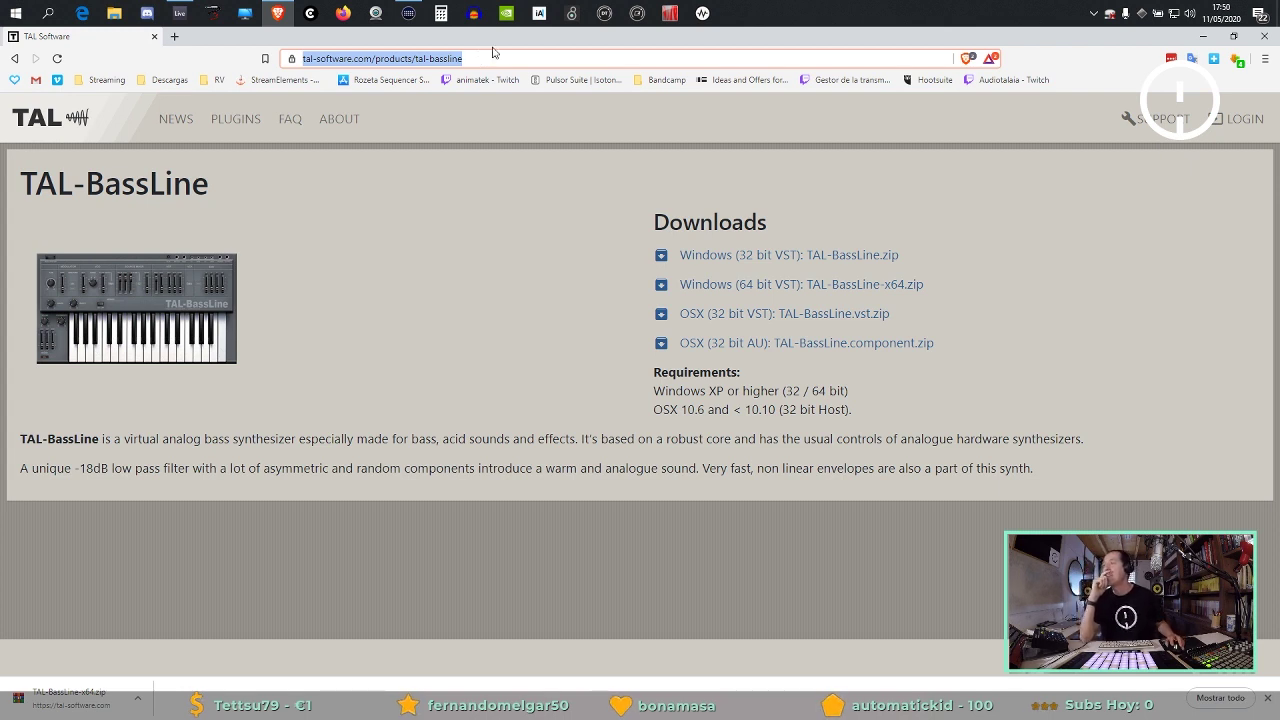
Show the downloaded archive in its folder and extract it into a TAL-BassLine-x64 subfolder.
{"action": "left_click", "coordinate": [137, 698]}
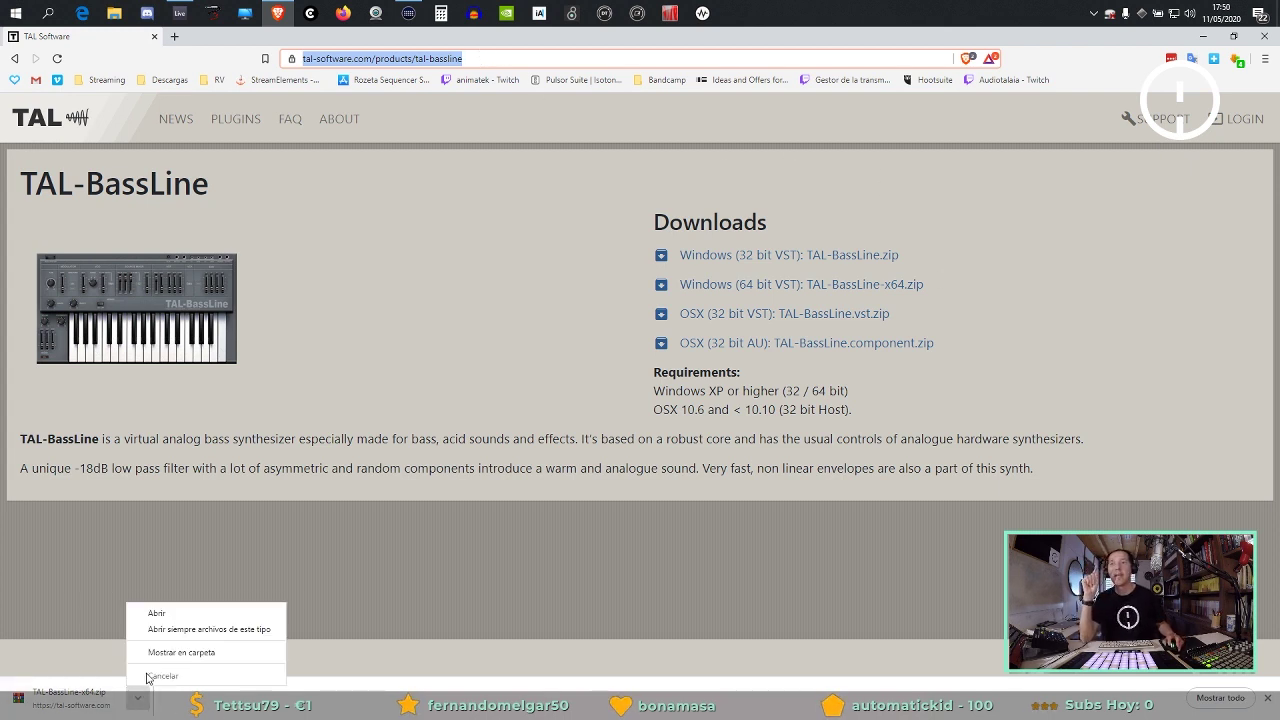
{"action": "left_click", "coordinate": [176, 657]}
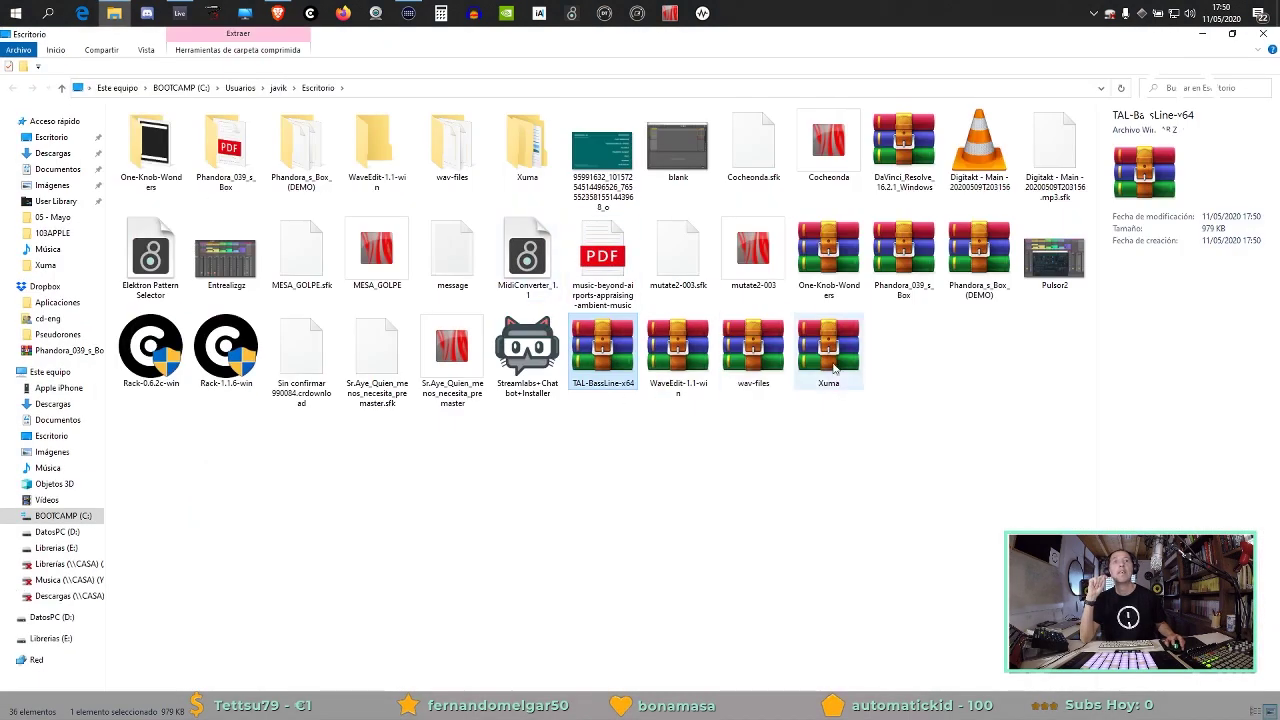
{"action": "right_click", "coordinate": [603, 360]}
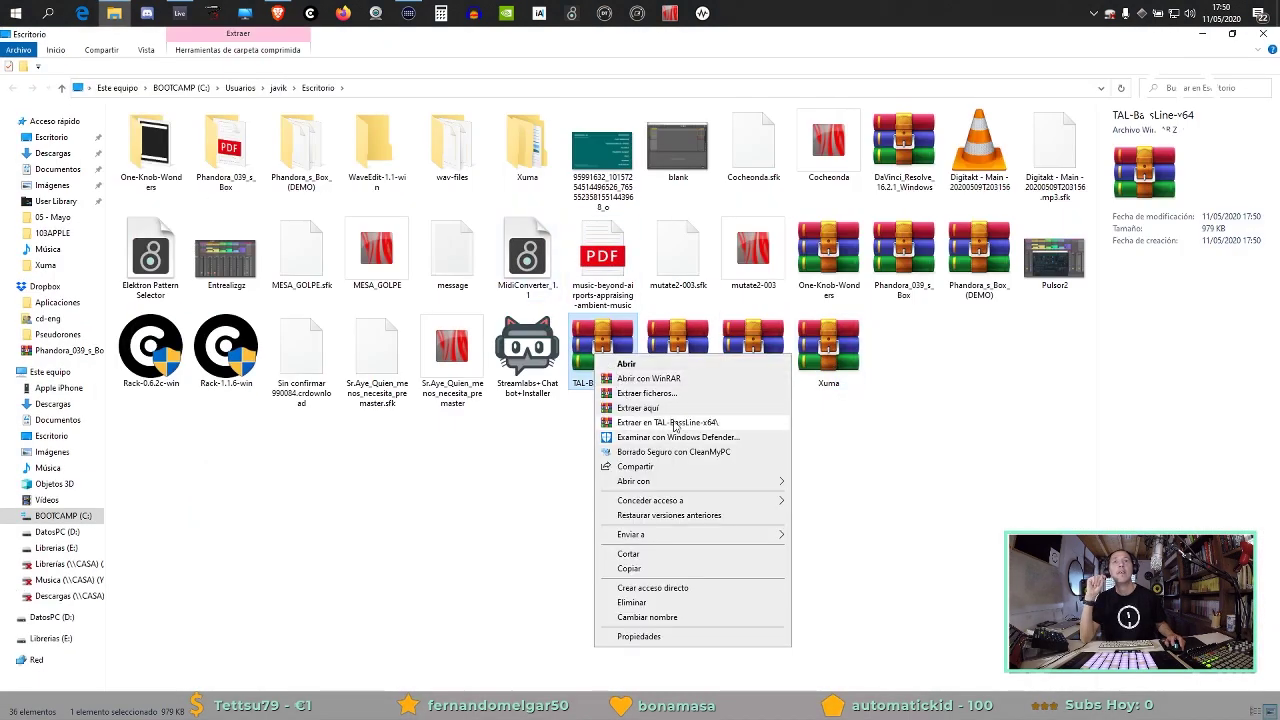
{"action": "left_click", "coordinate": [729, 421]}
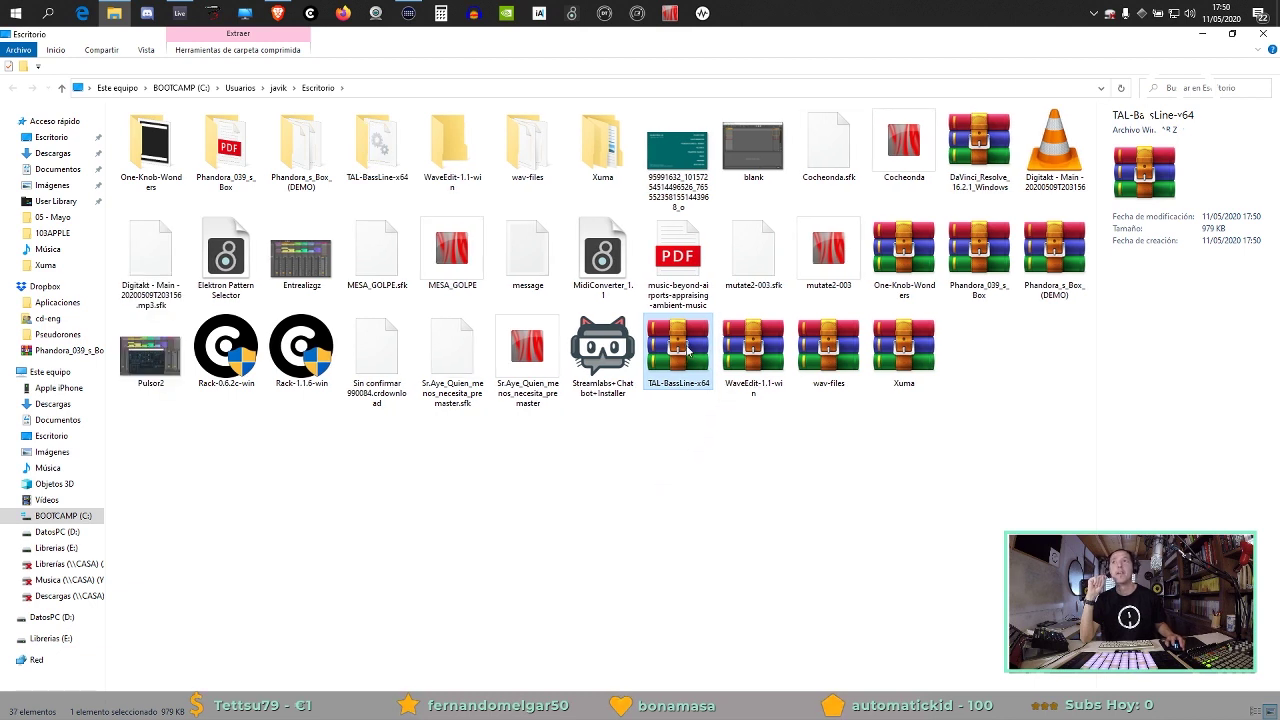
Copy TAL-BassLine.dll from the extracted folder into D:\Programas\VSTs\64 and close the file explorer.
{"action": "double_click", "coordinate": [378, 150]}
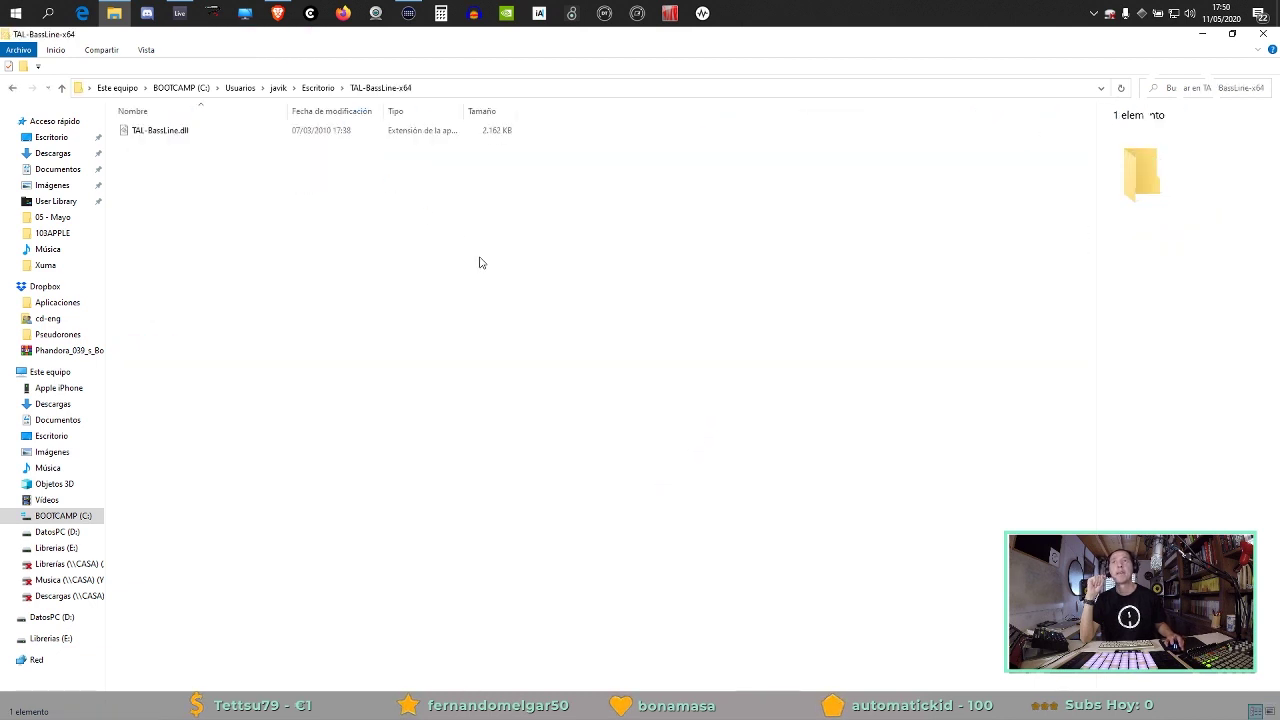
{"action": "left_click_drag", "start_coordinate": [172, 208], "coordinate": [177, 130]}
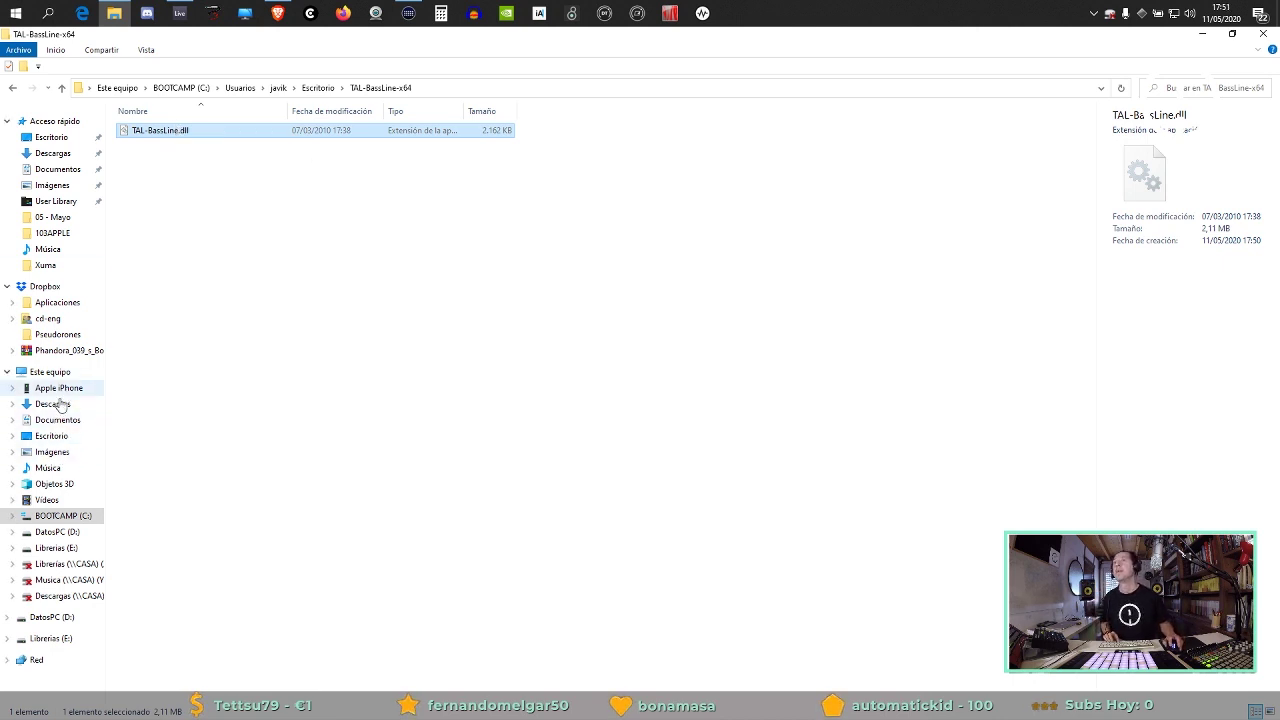
{"action": "left_click", "coordinate": [56, 548]}
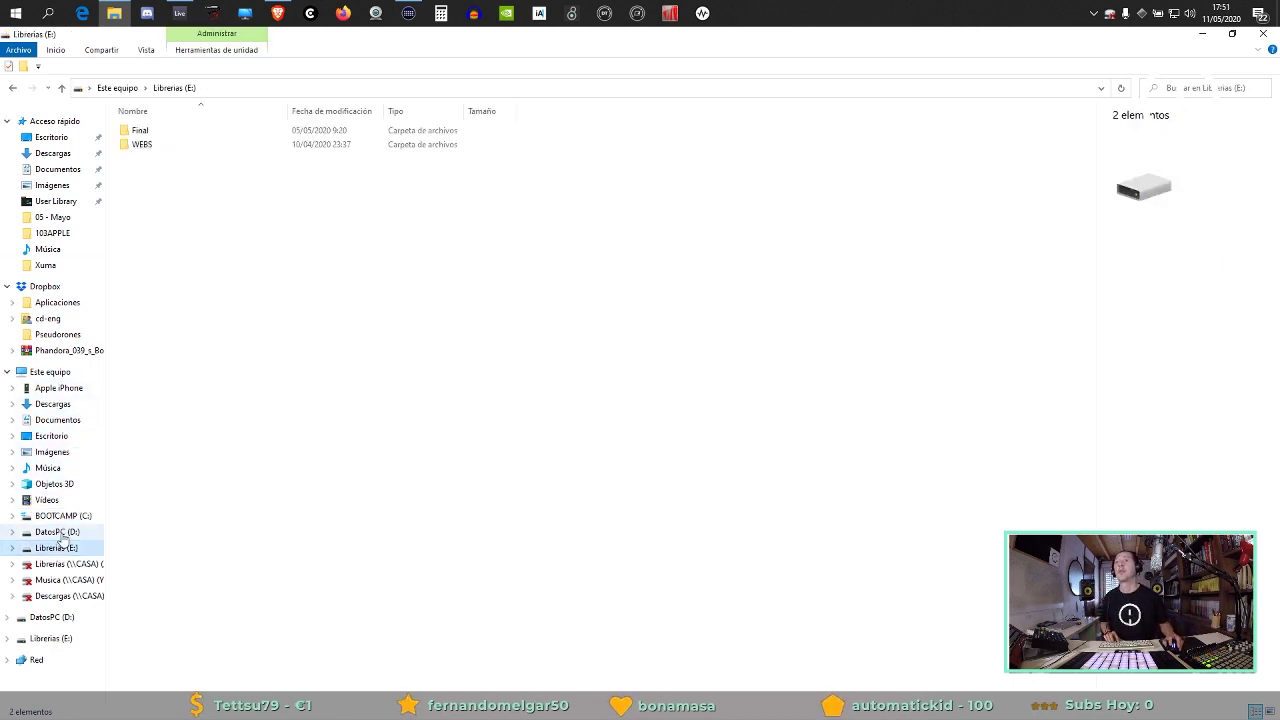
{"action": "left_click", "coordinate": [57, 532]}
{"action": "double_click", "coordinate": [166, 276]}
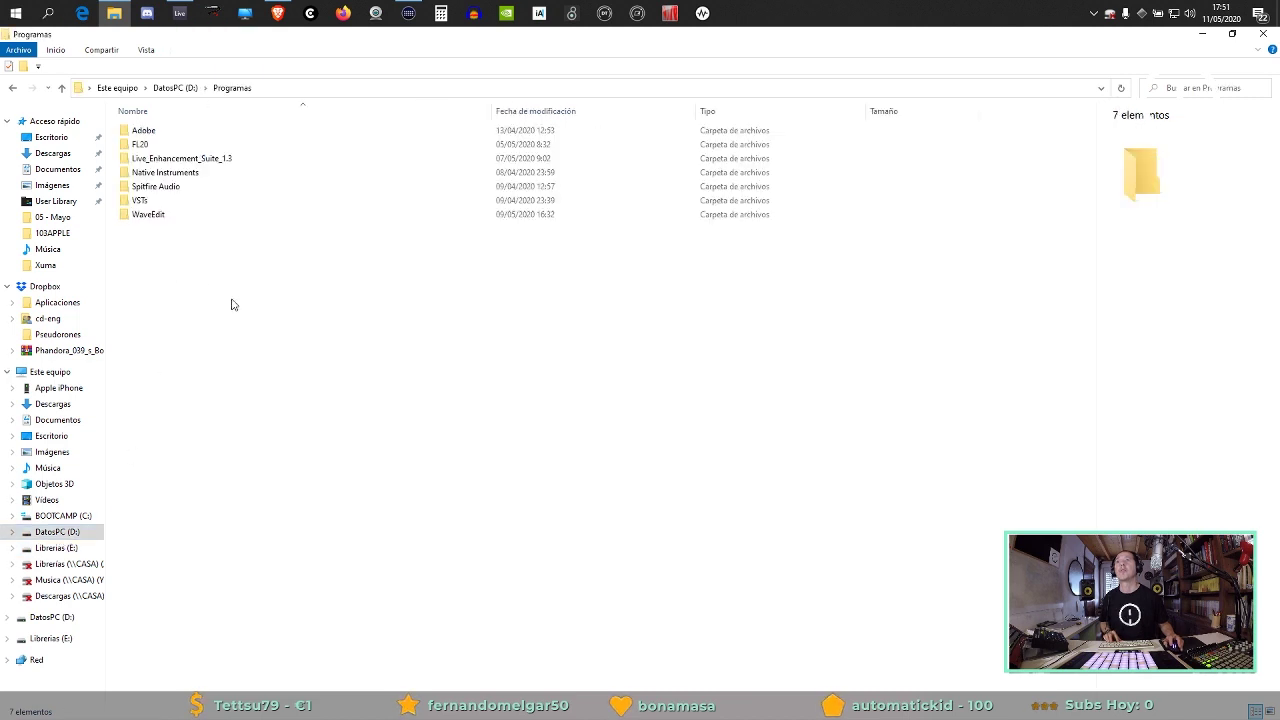
{"action": "left_click", "coordinate": [163, 204]}
{"action": "double_click", "coordinate": [163, 204]}
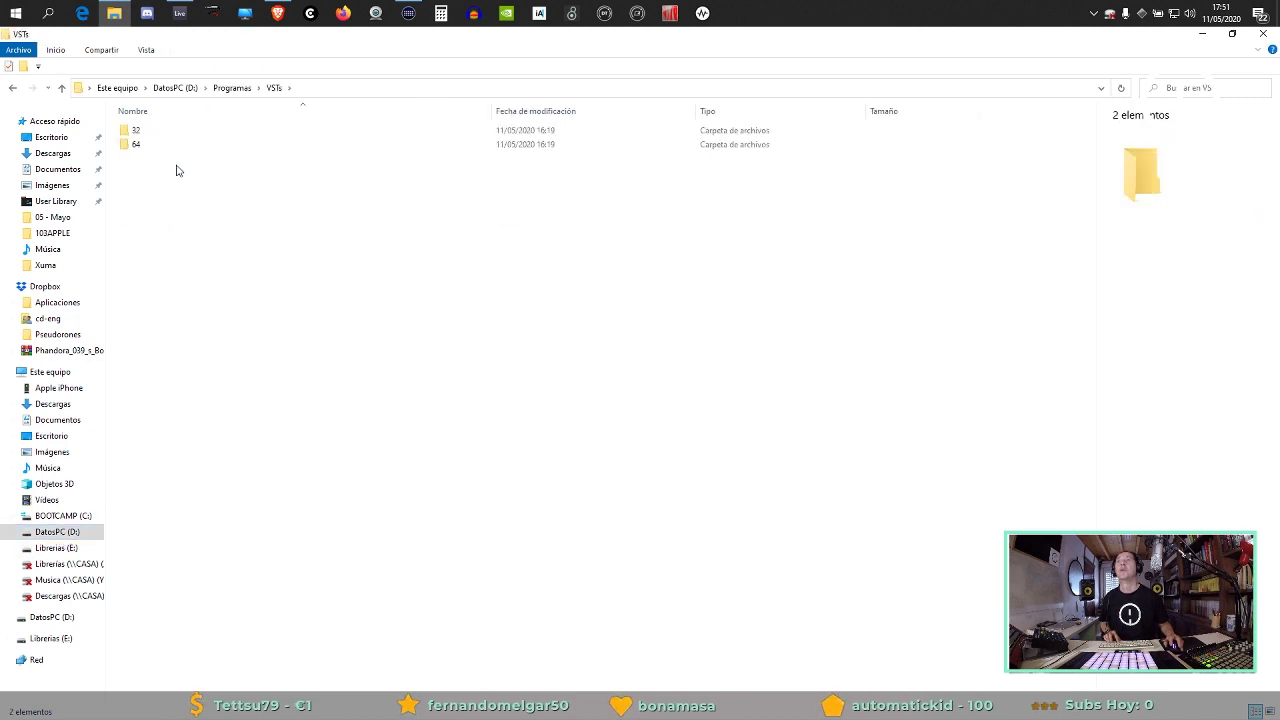
{"action": "double_click", "coordinate": [165, 146]}
{"action": "key", "text": "ctrl+v"}
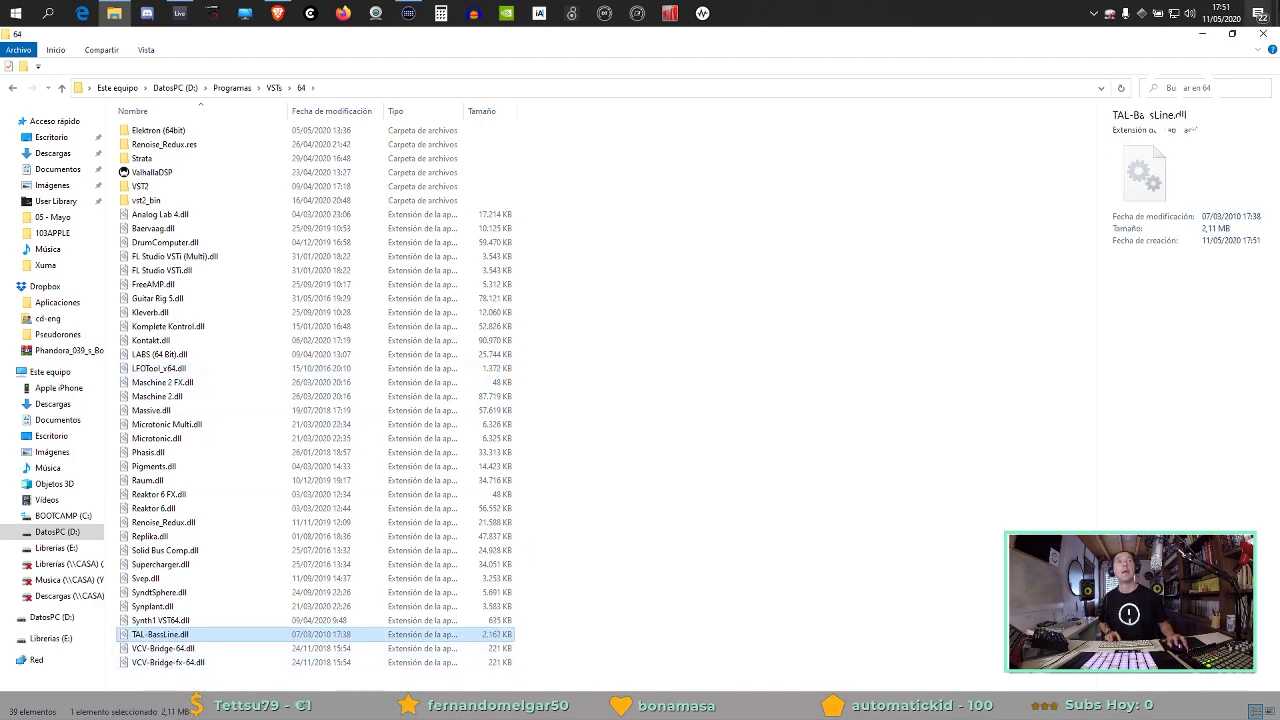
{"action": "left_click", "coordinate": [1268, 34]}
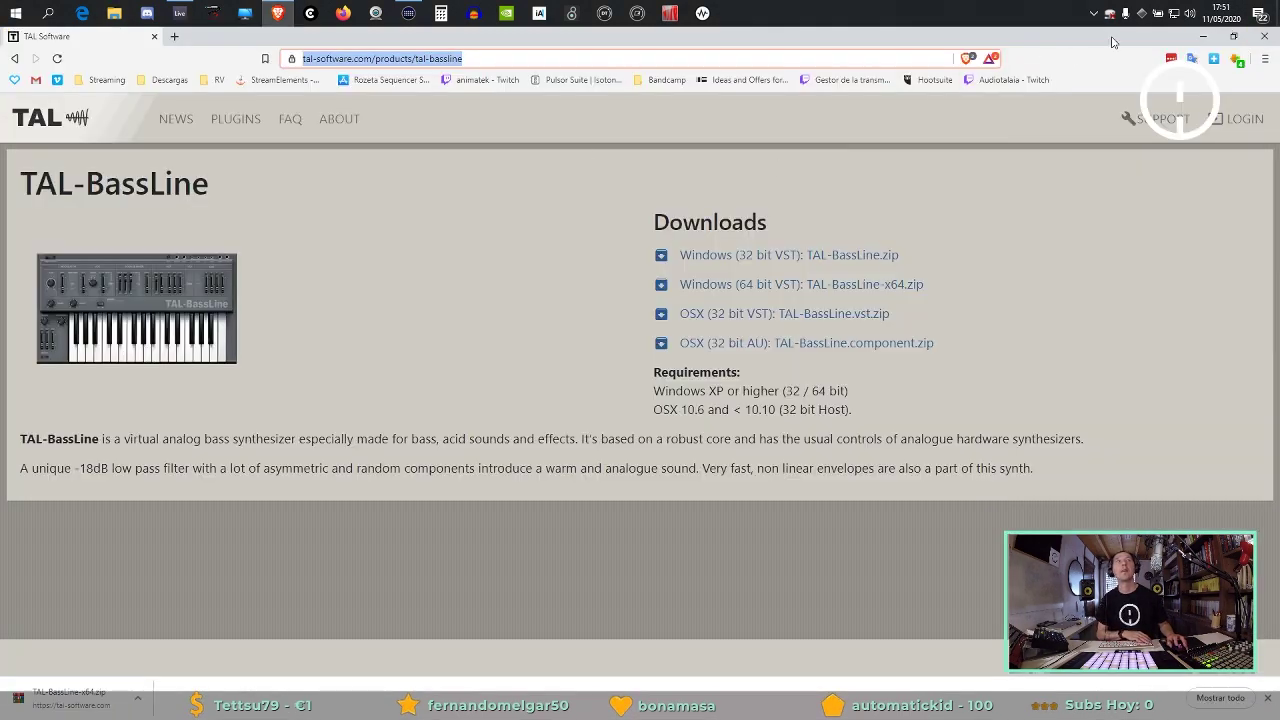
Return to Ableton Live and rescan the plug-ins from the preferences.
{"action": "left_click", "coordinate": [1203, 36]}
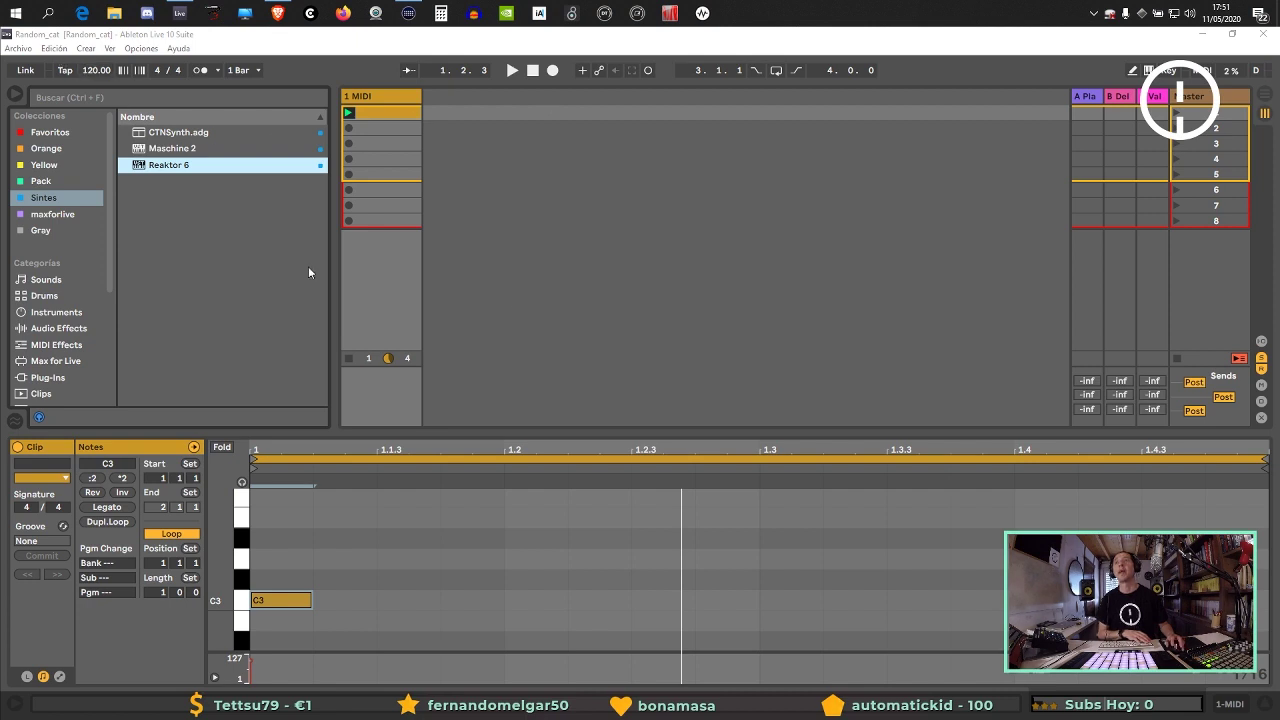
{"action": "left_click", "coordinate": [677, 287]}
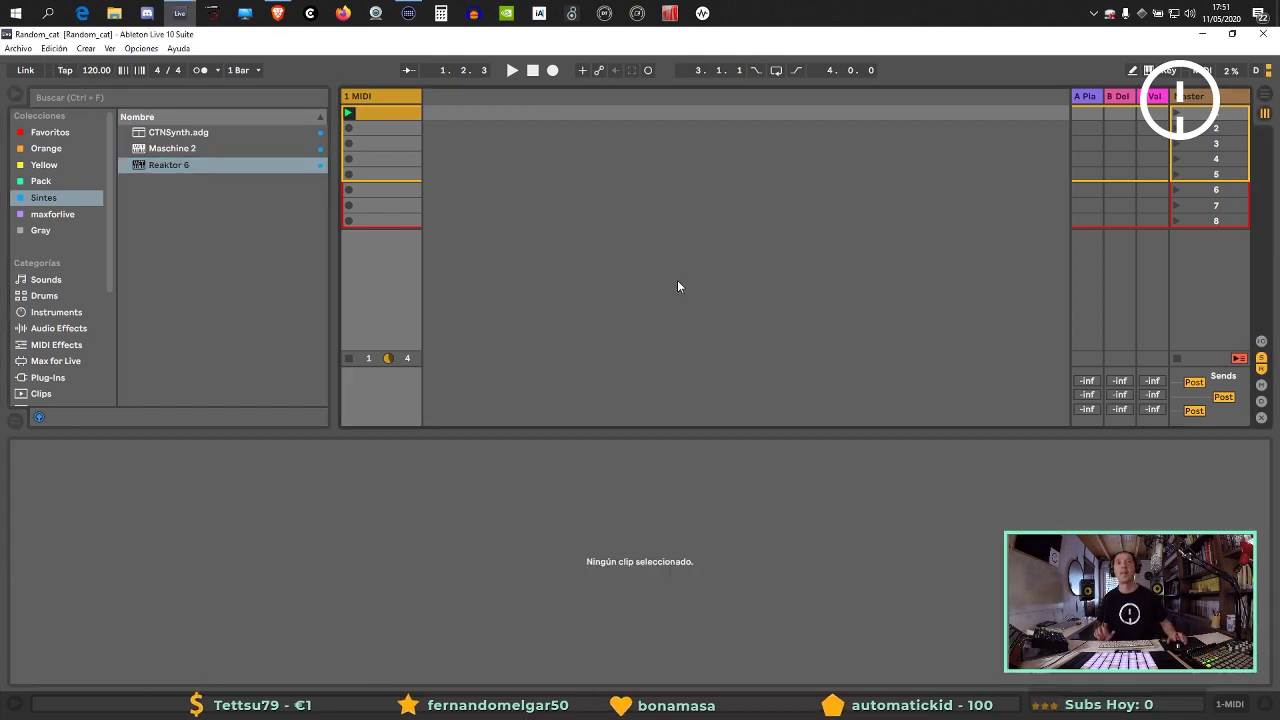
{"action": "key", "text": "ctrl+comma"}
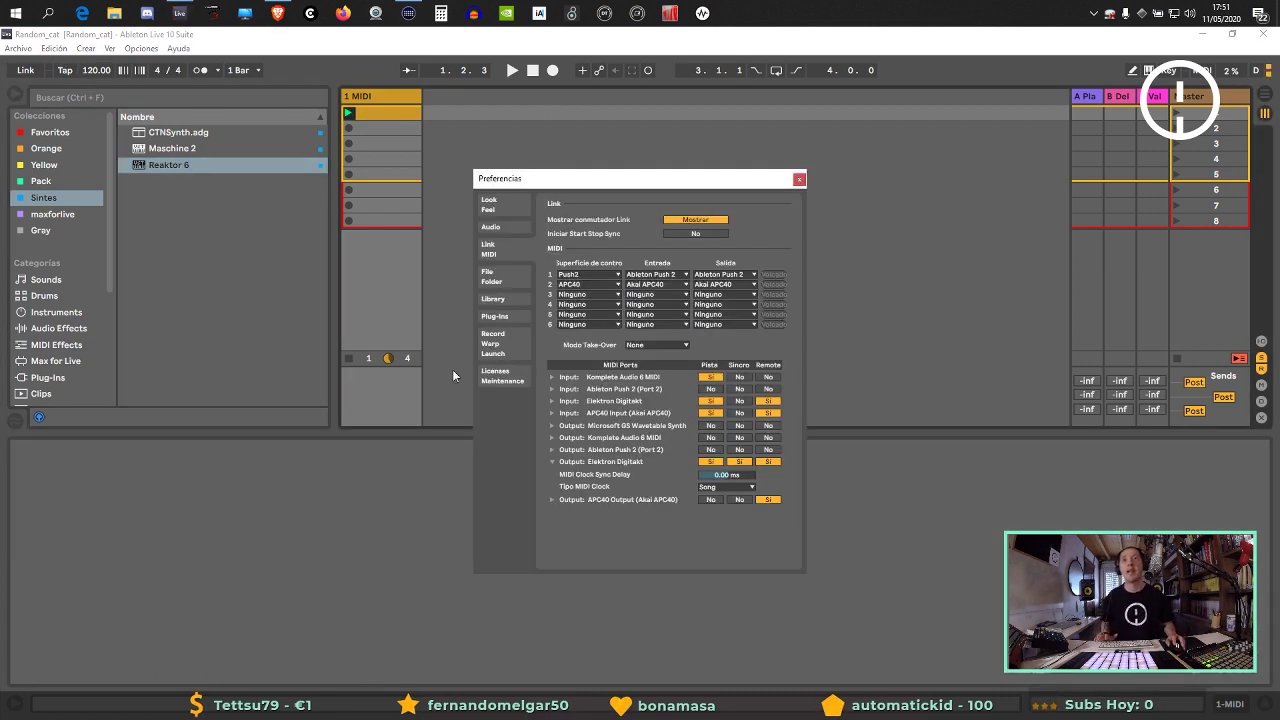
{"action": "left_click", "coordinate": [490, 317]}
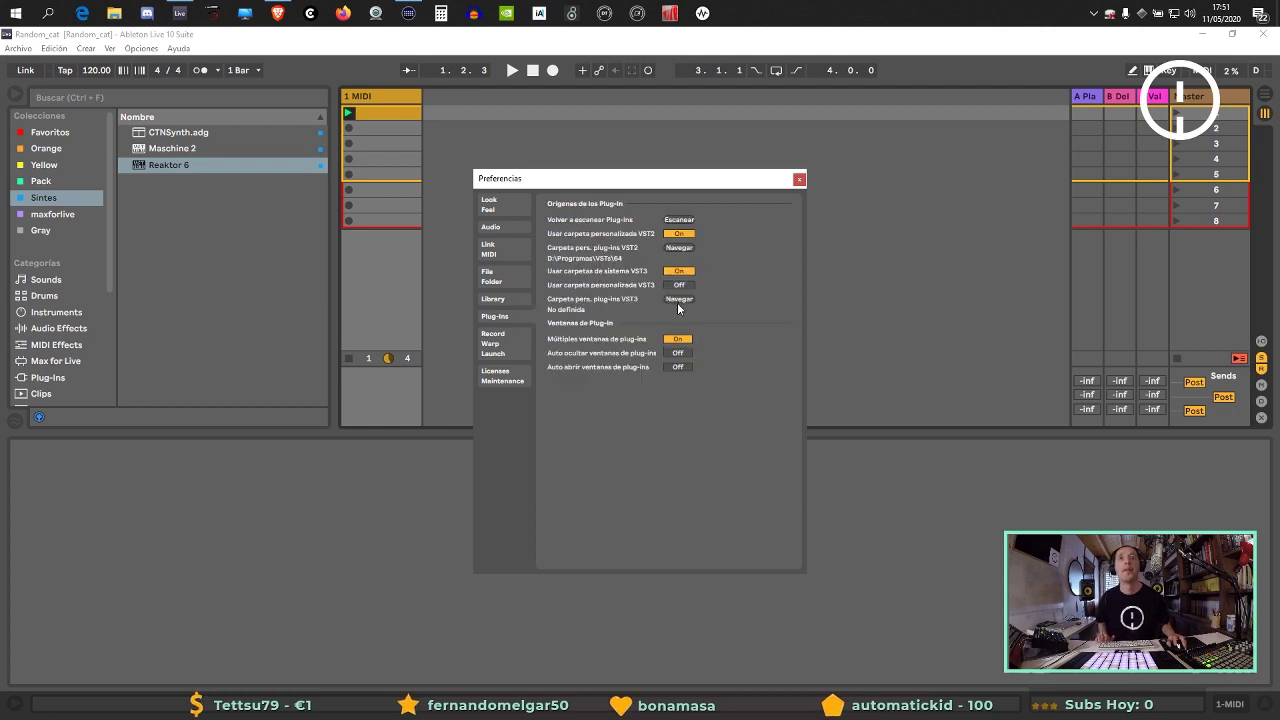
{"action": "left_click", "coordinate": [684, 221]}
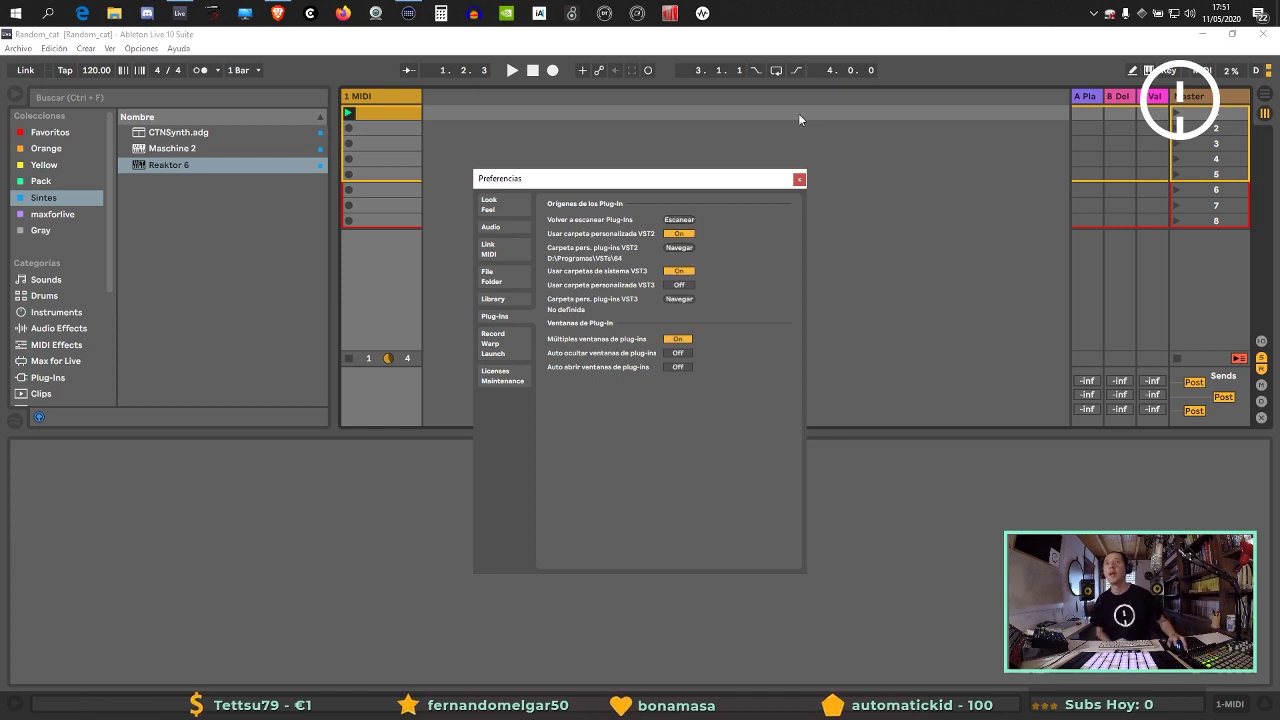
{"action": "left_click", "coordinate": [800, 181]}
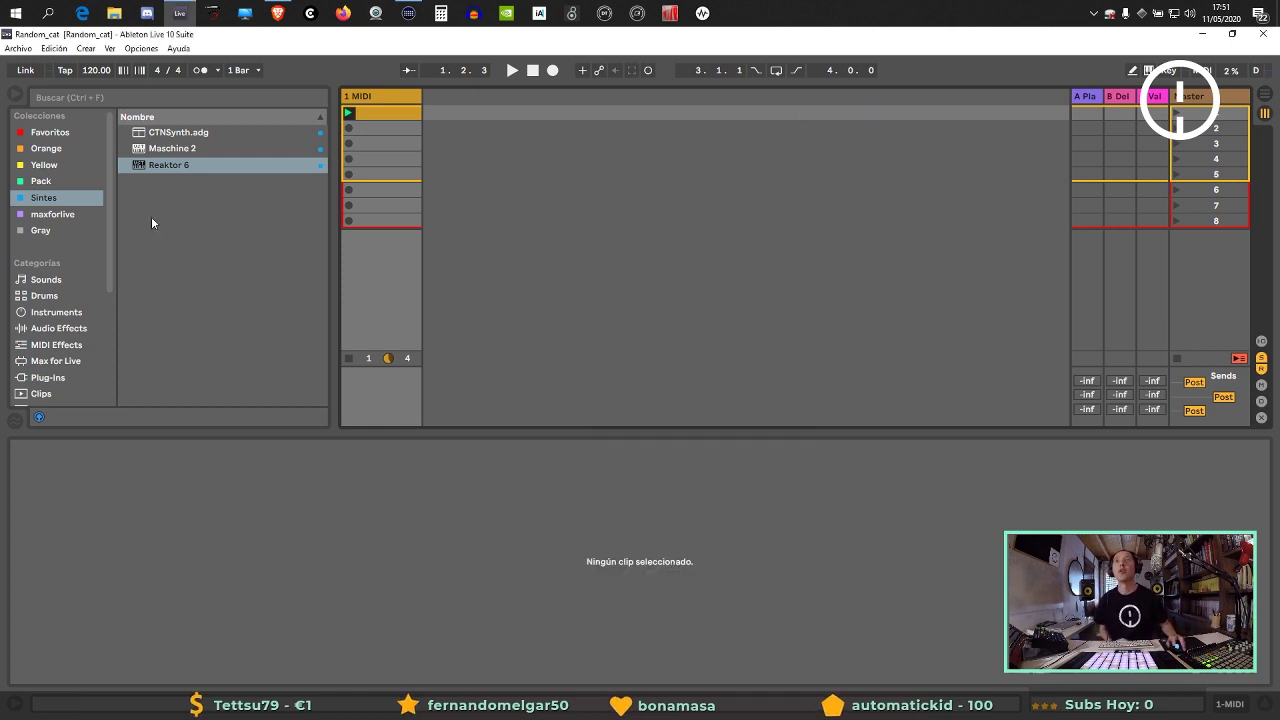
Show the Plug-Ins category in the browser, sort it by name in descending order and expand the VST folder.
{"action": "left_click", "coordinate": [43, 295]}
{"action": "left_click", "coordinate": [49, 328]}
{"action": "left_click", "coordinate": [55, 344]}
{"action": "left_click", "coordinate": [62, 361]}
{"action": "left_click", "coordinate": [69, 378]}
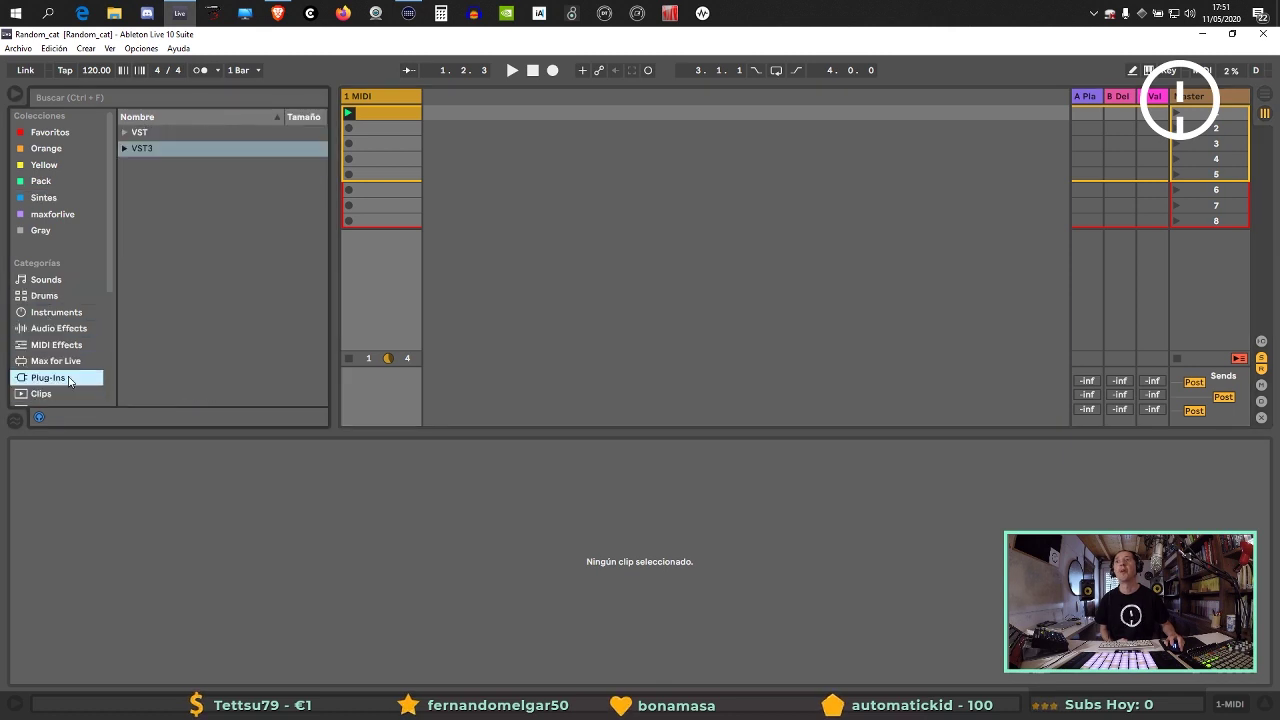
{"action": "left_click", "coordinate": [124, 148]}
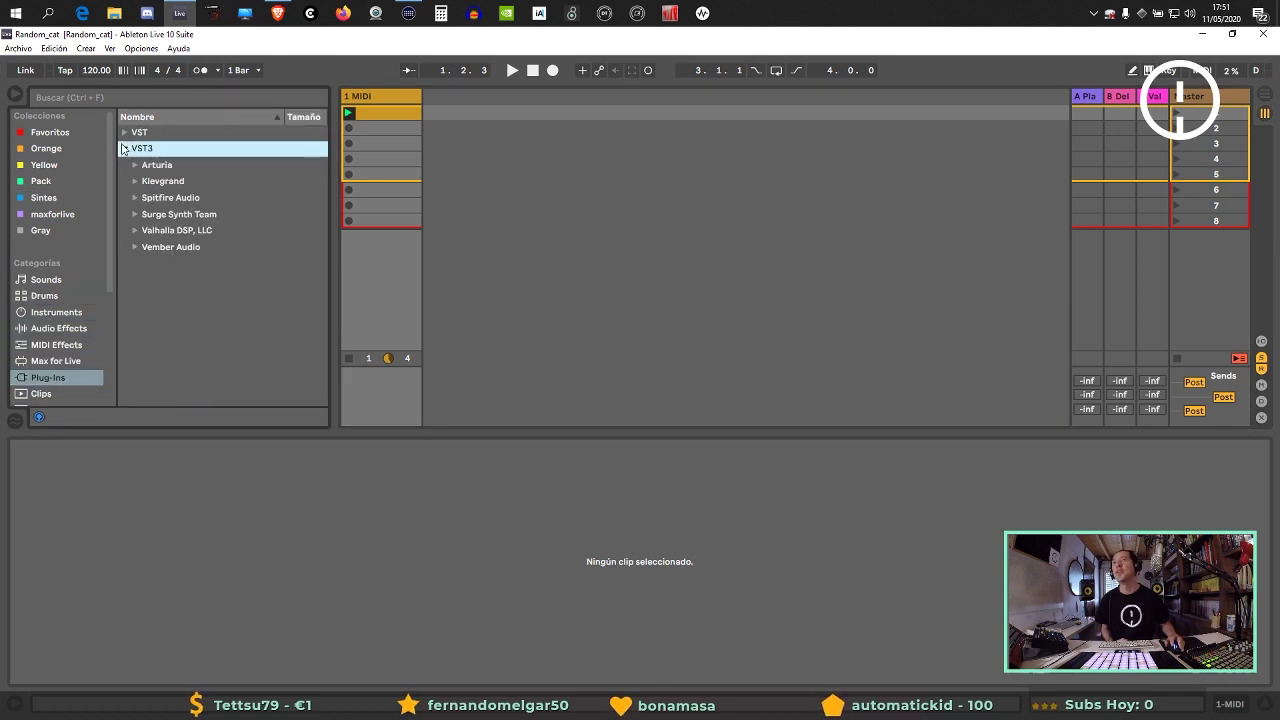
{"action": "left_click", "coordinate": [124, 148]}
{"action": "left_click", "coordinate": [137, 117]}
{"action": "left_click", "coordinate": [124, 132]}
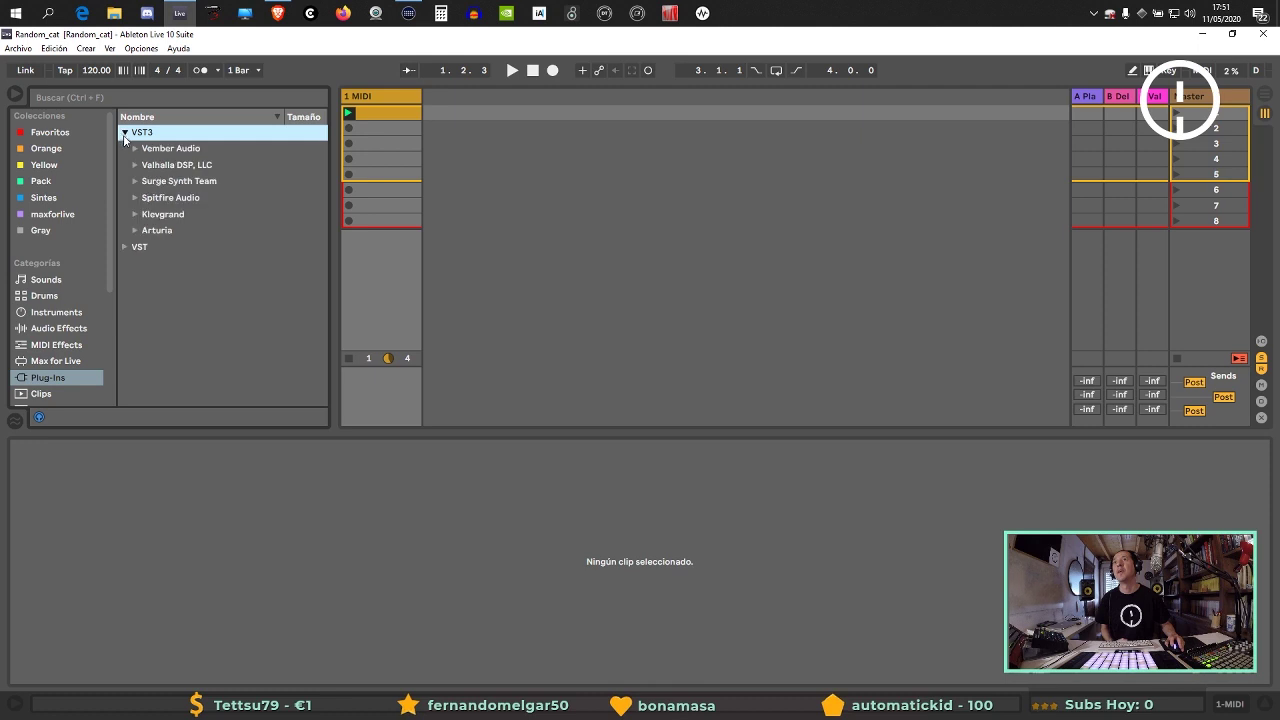
{"action": "left_click", "coordinate": [125, 249]}
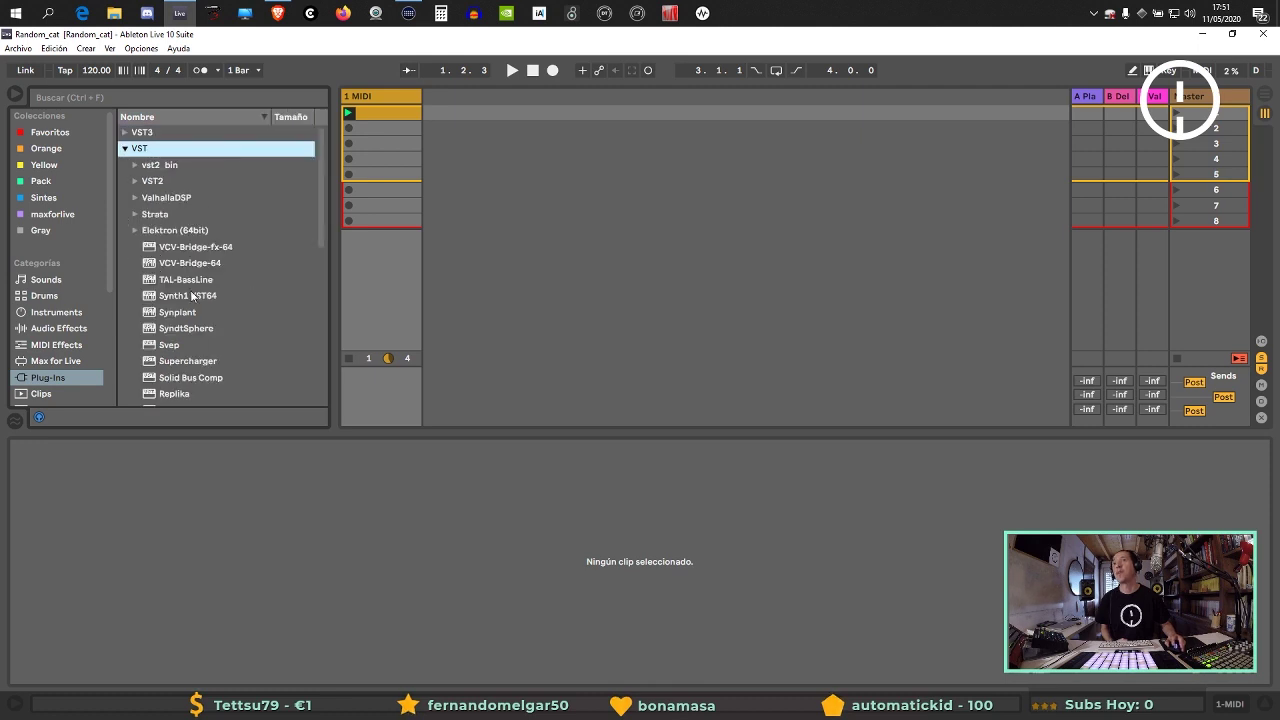
Load TAL-BassLine onto MIDI track 1 and briefly play the set to hear it.
{"action": "left_click_drag", "start_coordinate": [195, 290], "coordinate": [390, 198]}
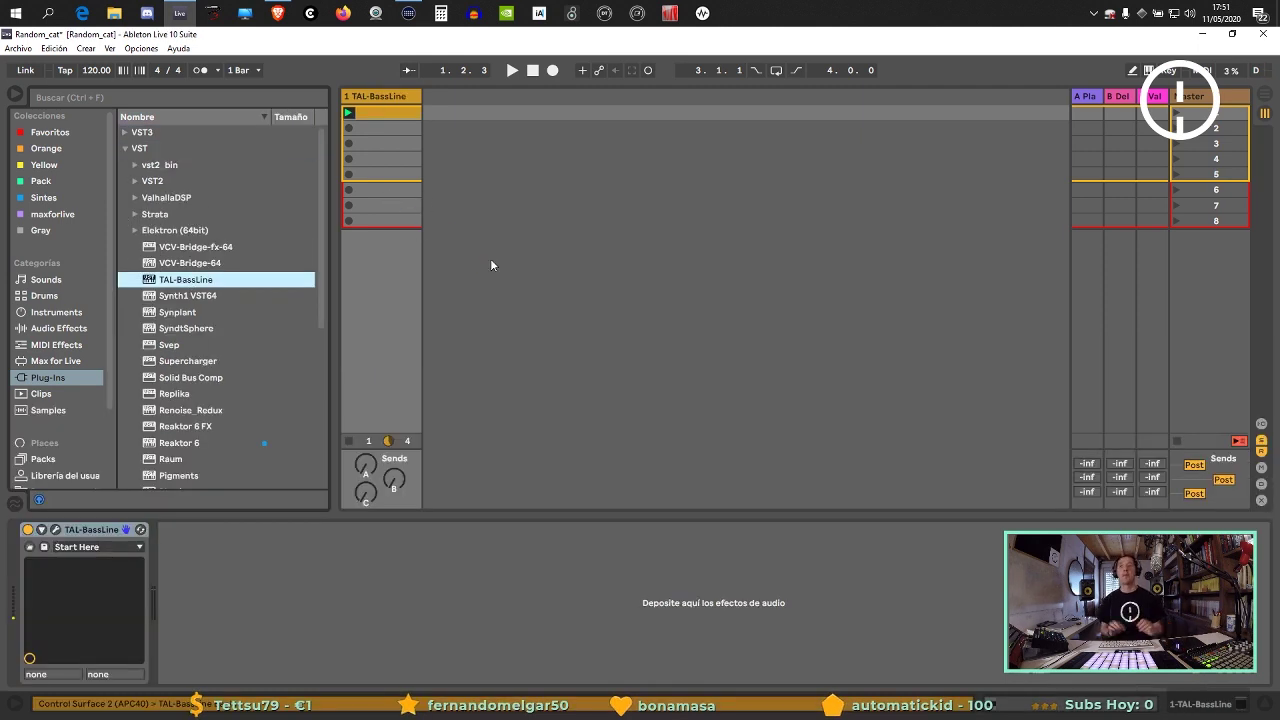
{"action": "key", "text": "space"}
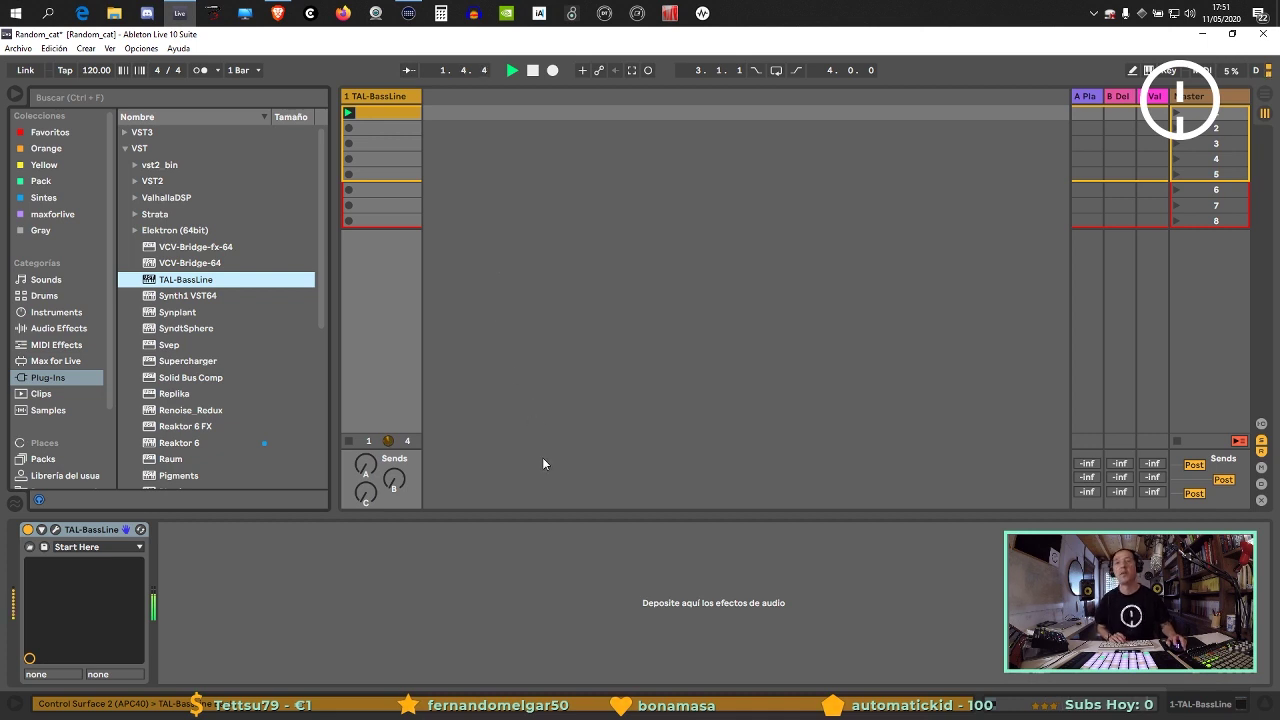
{"action": "key", "text": "space"}
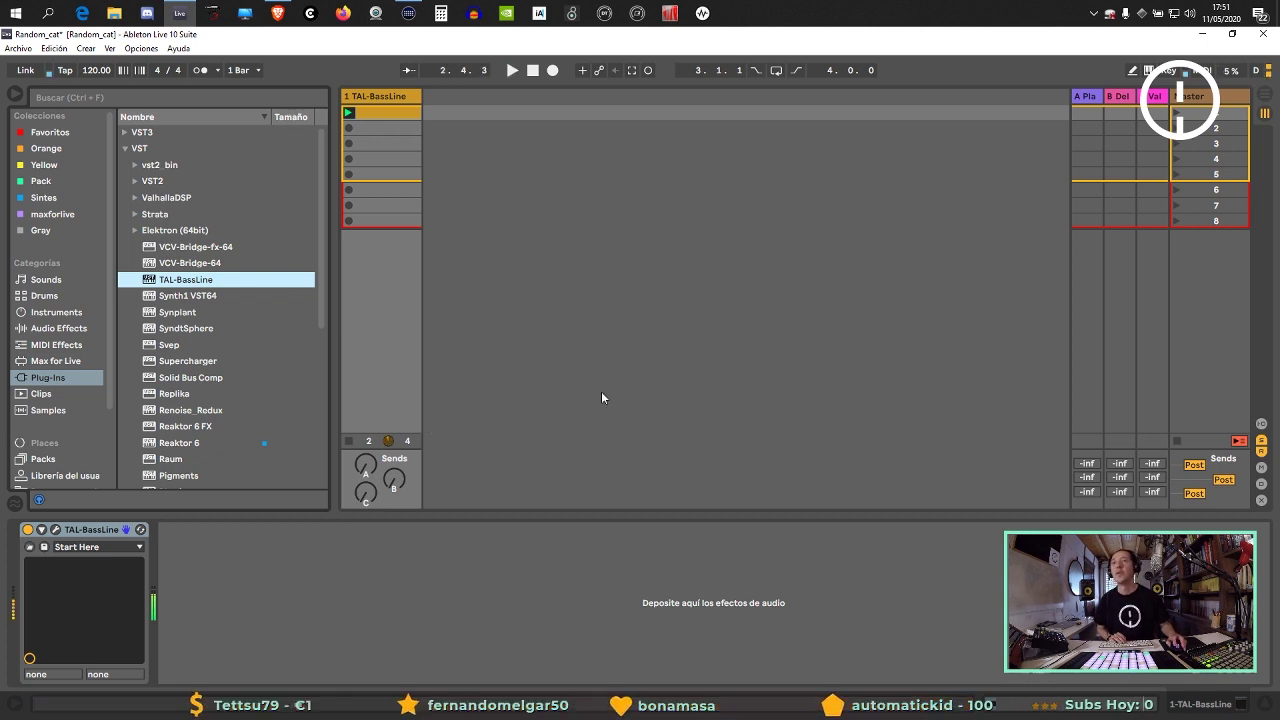
Select FL Studio ASIO as the audio device in the audio preferences.
{"action": "left_click", "coordinate": [601, 393]}
{"action": "key", "text": "ctrl+comma"}
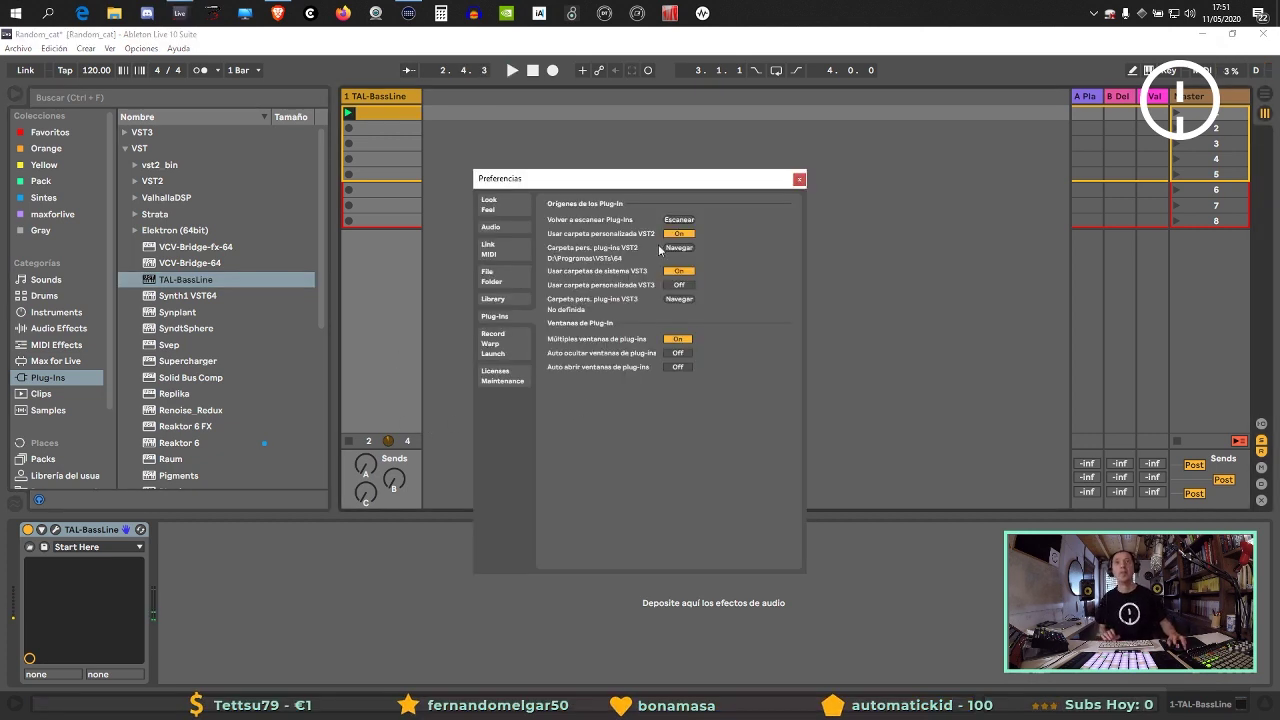
{"action": "left_click", "coordinate": [491, 227]}
{"action": "left_click", "coordinate": [728, 233]}
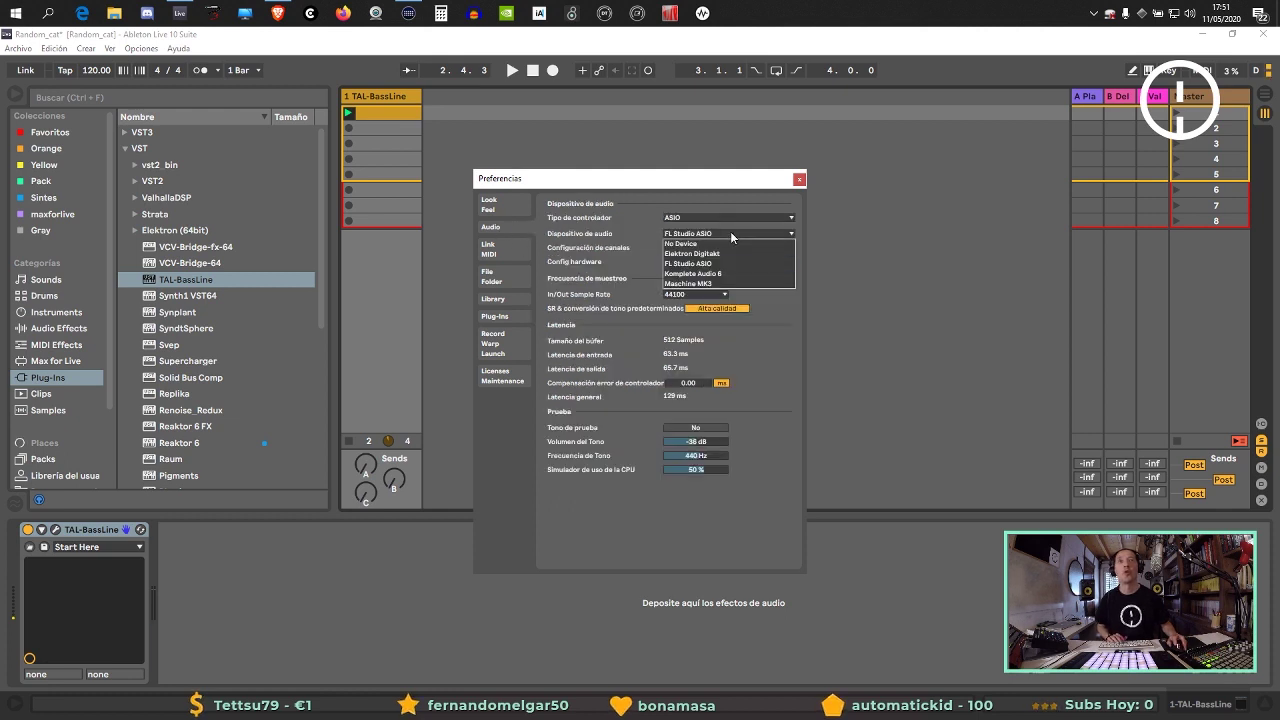
{"action": "left_click", "coordinate": [720, 264]}
Set the Windows playback device to Main Output (Komplete Audio 6 WDM Audio), close the preferences and briefly play the set.
{"action": "left_click", "coordinate": [1189, 18]}
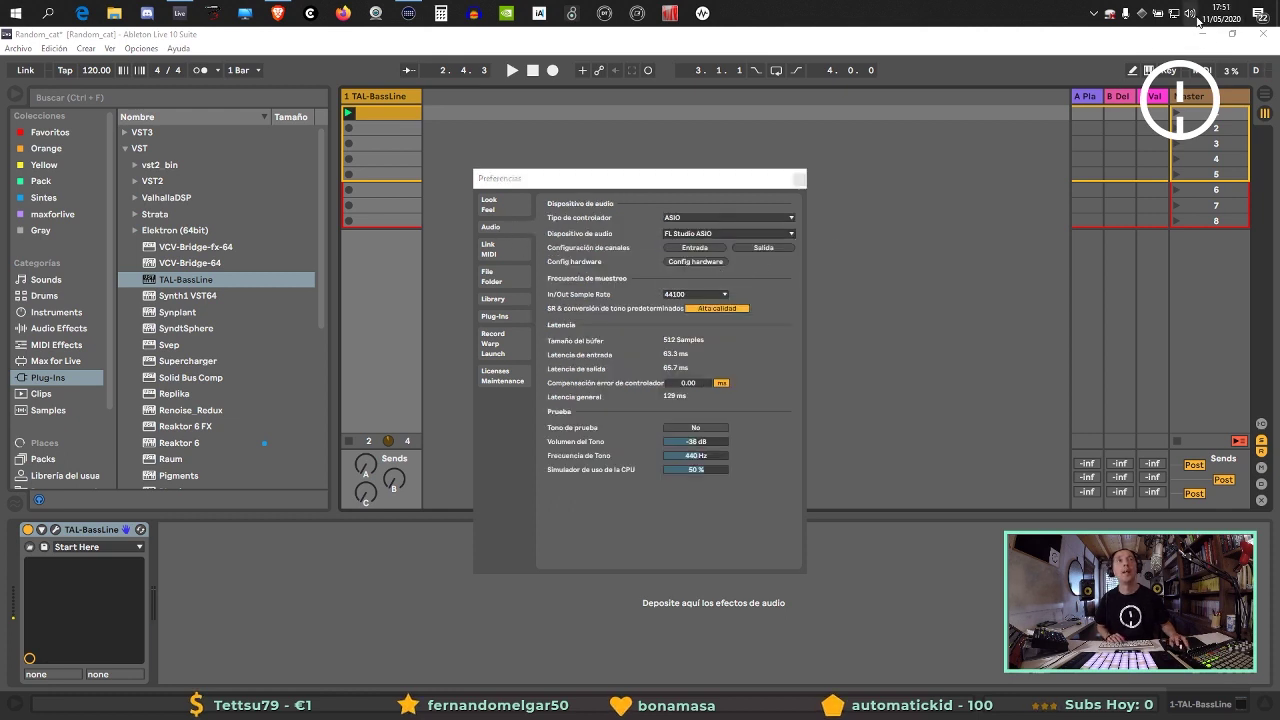
{"action": "left_click", "coordinate": [1140, 40]}
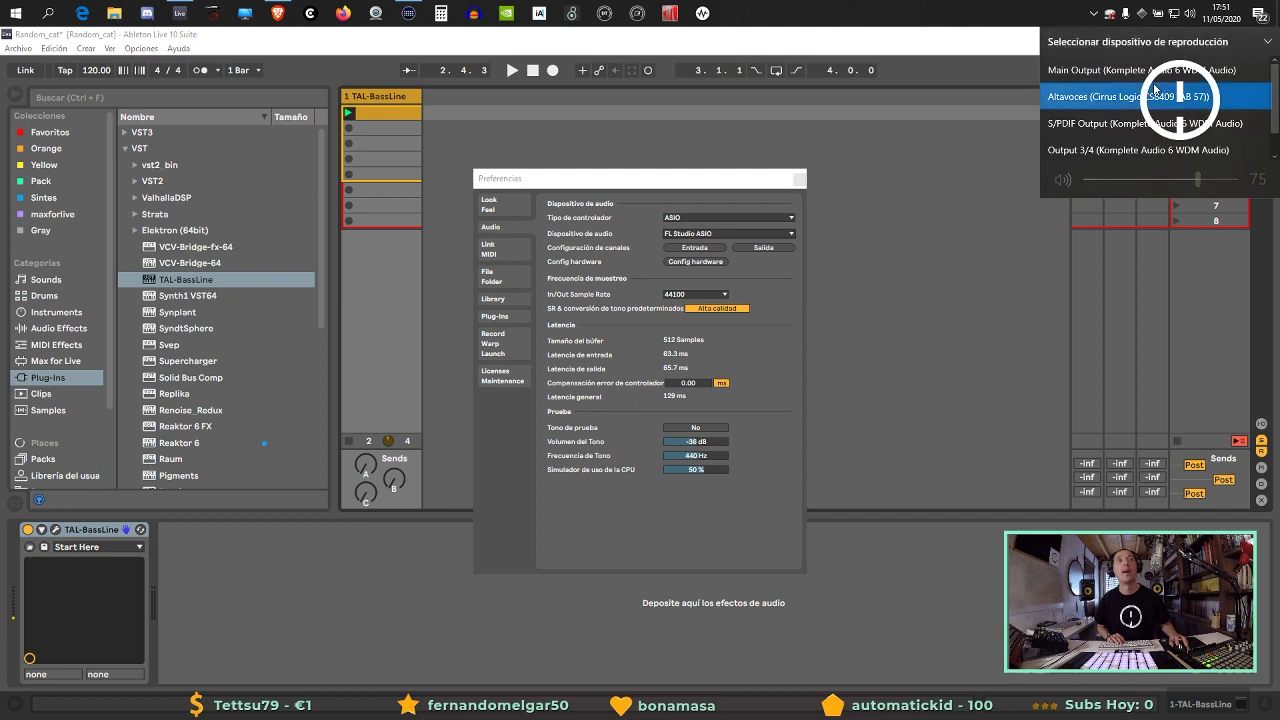
{"action": "left_click", "coordinate": [1140, 69]}
{"action": "left_click", "coordinate": [1140, 40]}
{"action": "left_click", "coordinate": [798, 179]}
{"action": "key", "text": "space"}
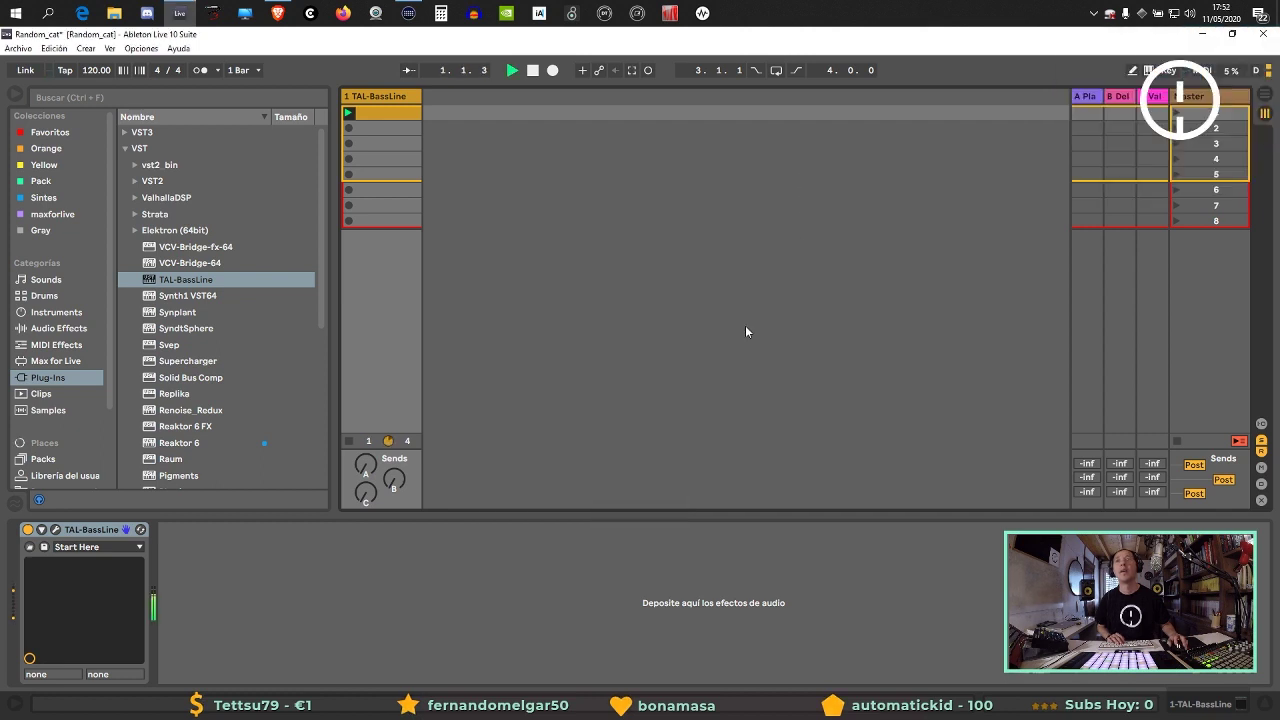
{"action": "key", "text": "space"}
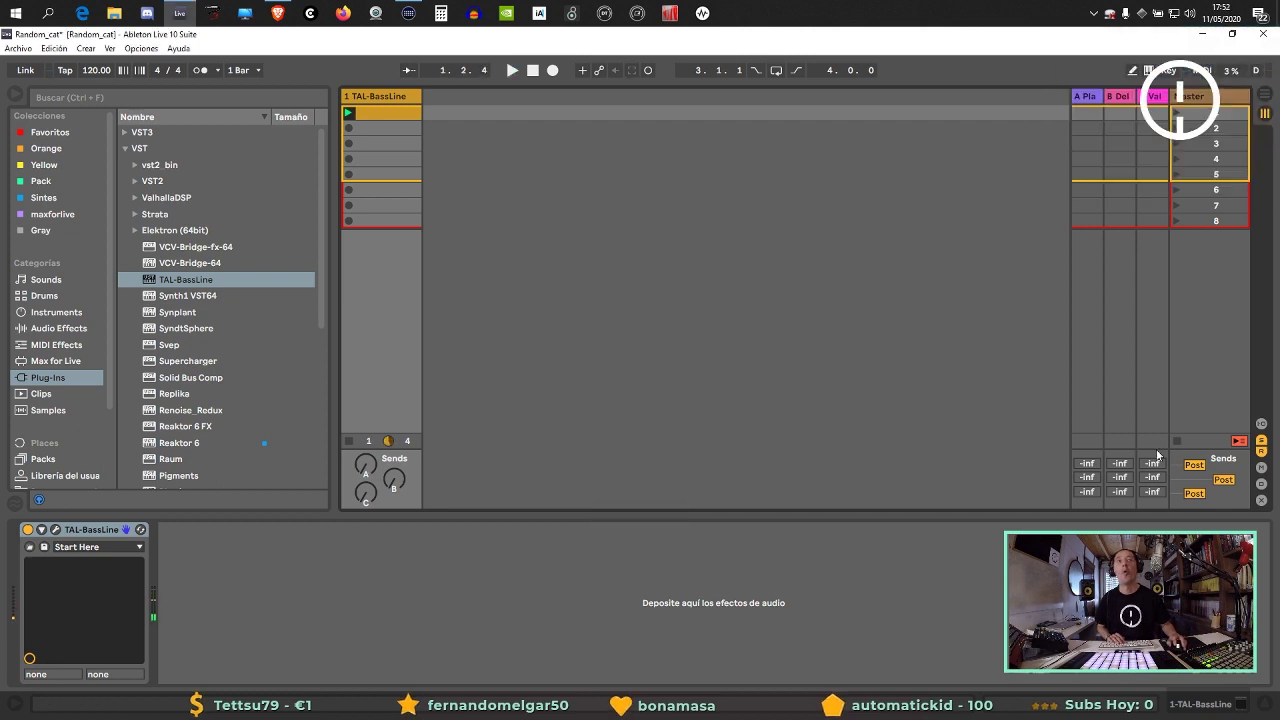
Show the mixer section and raise the TAL-BassLine track's volume to -13.0 dB while the set plays.
{"action": "left_click", "coordinate": [1261, 467]}
{"action": "key", "text": "space"}
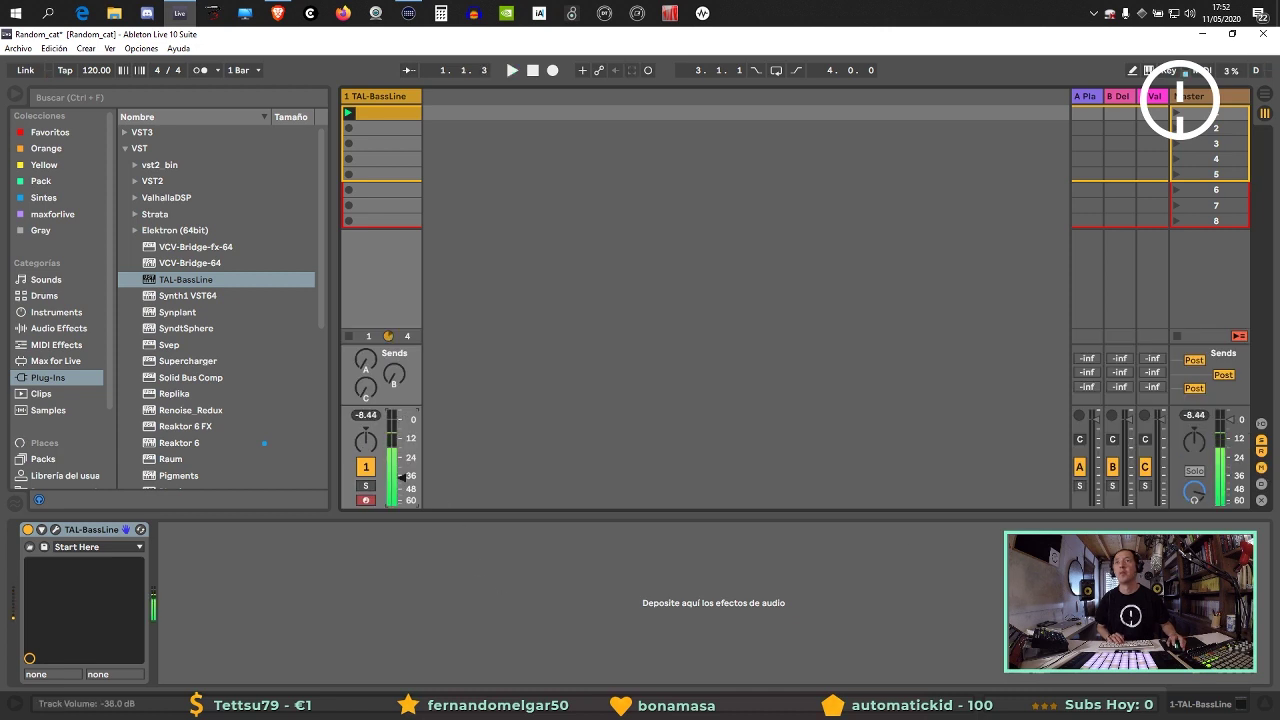
{"action": "left_click_drag", "start_coordinate": [400, 467], "coordinate": [400, 438]}
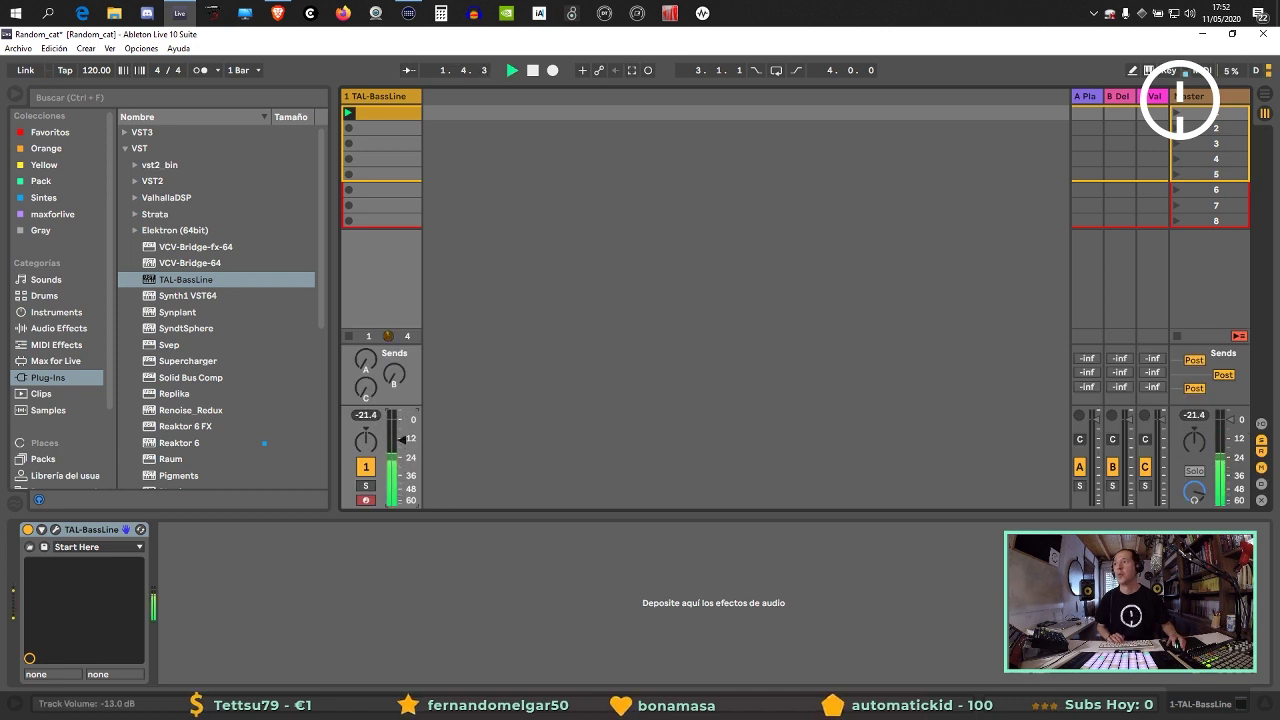
{"action": "key", "text": "space"}
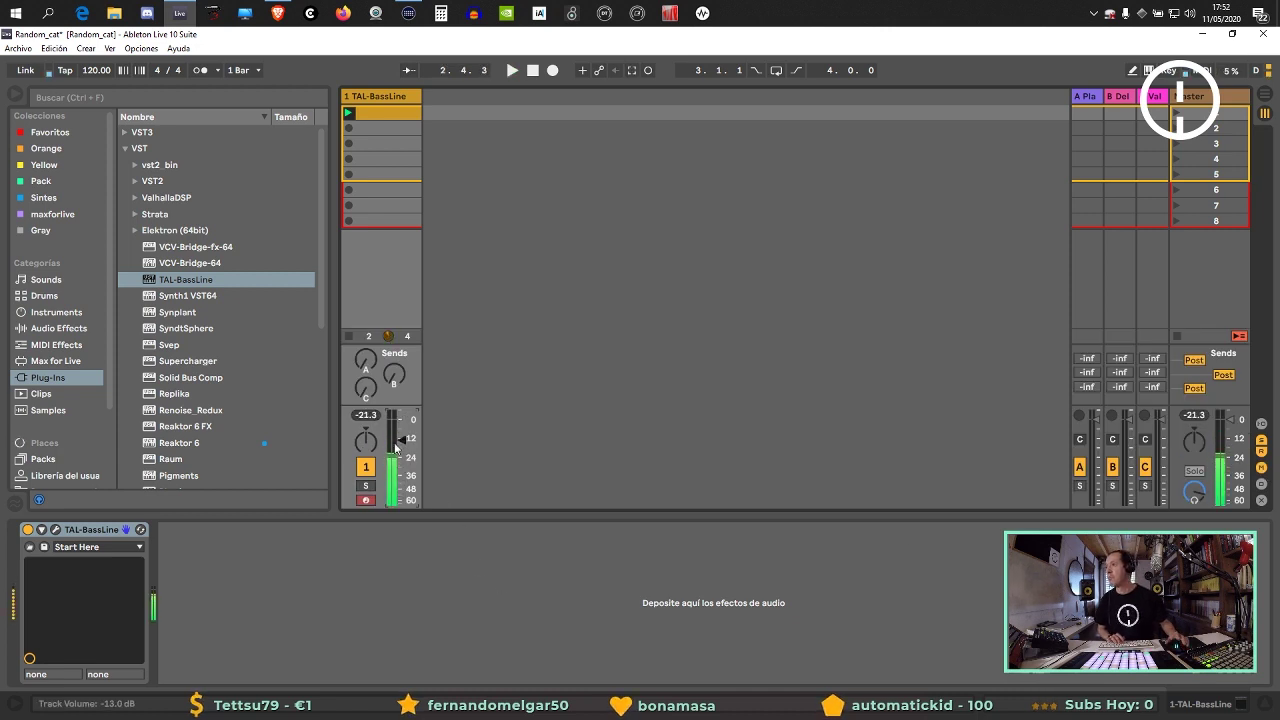
Open the TAL-BassLine plug-in window, place it clear of the track and try its arpeggiator switch.
{"action": "left_click", "coordinate": [55, 529]}
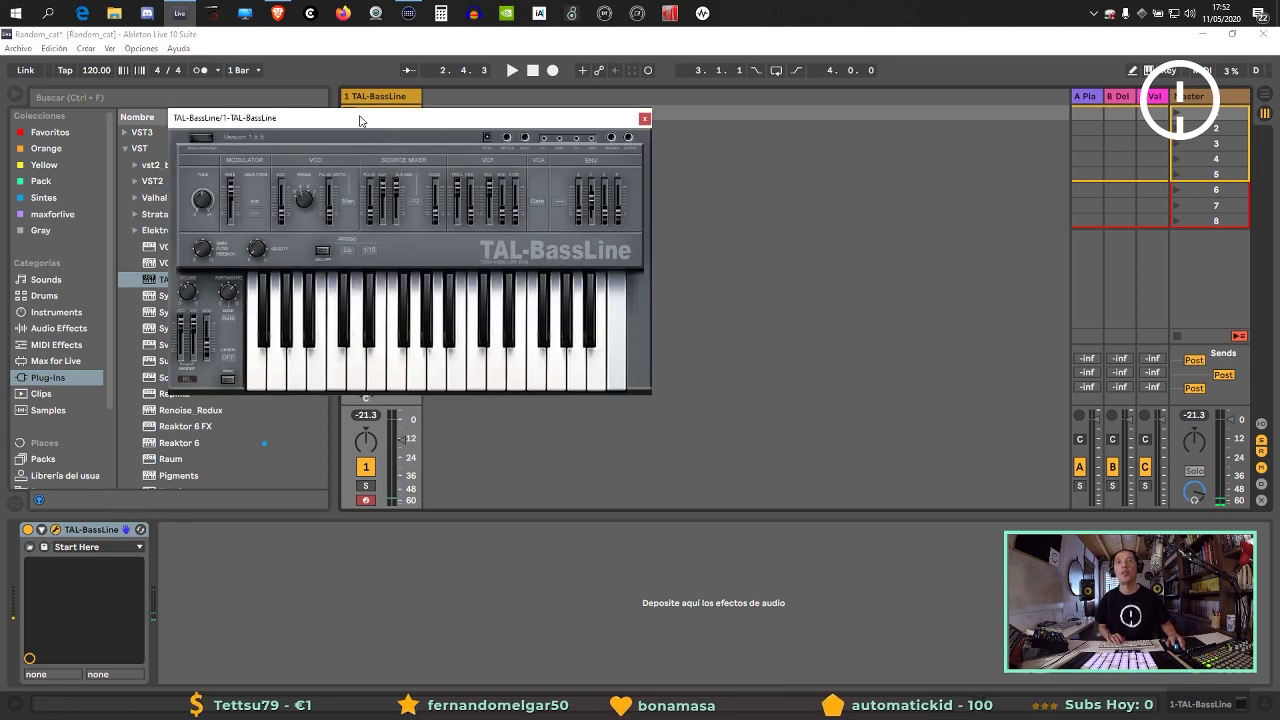
{"action": "left_click_drag", "start_coordinate": [358, 122], "coordinate": [791, 228]}
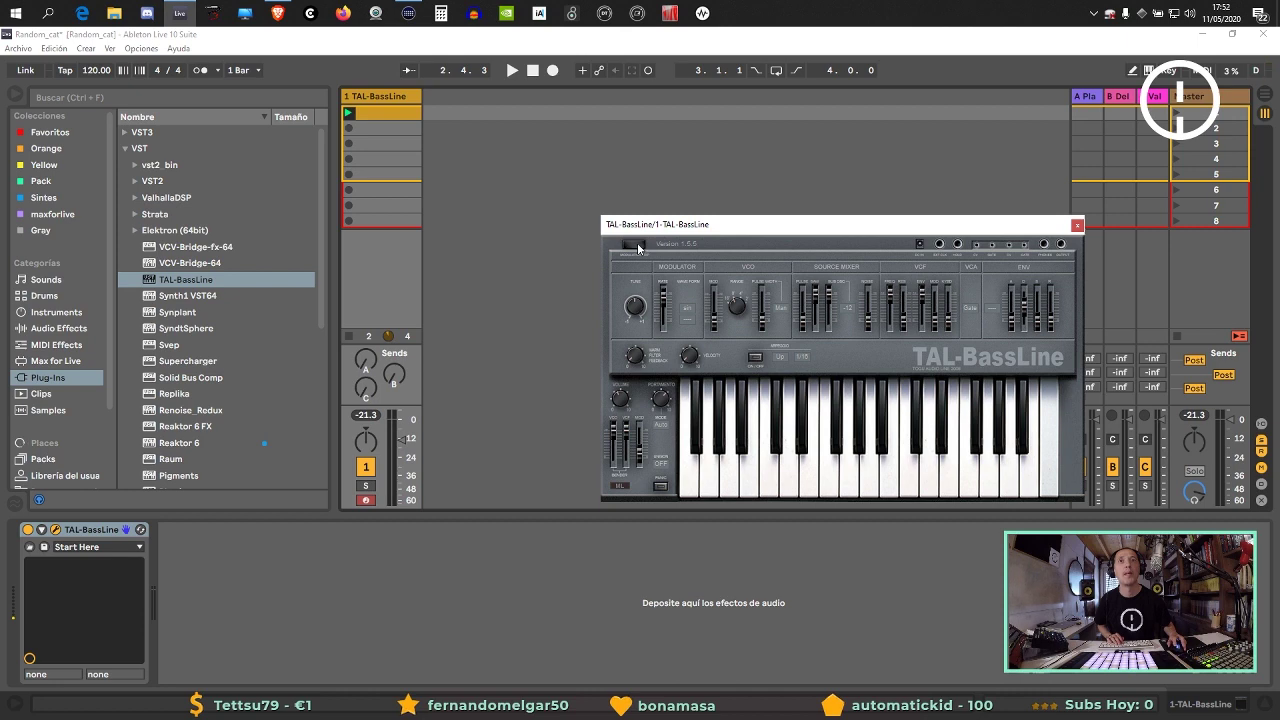
{"action": "left_click_drag", "start_coordinate": [736, 228], "coordinate": [638, 221]}
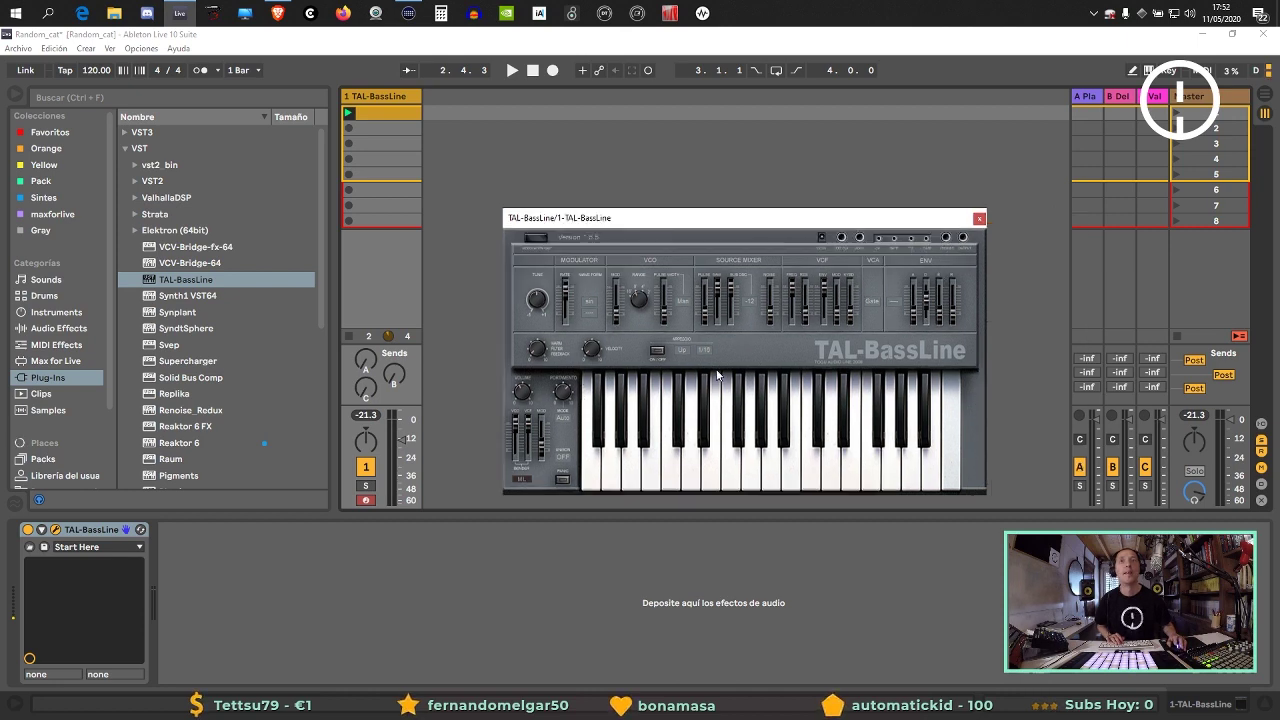
{"action": "left_click", "coordinate": [659, 350]}
{"action": "left_click", "coordinate": [657, 349]}
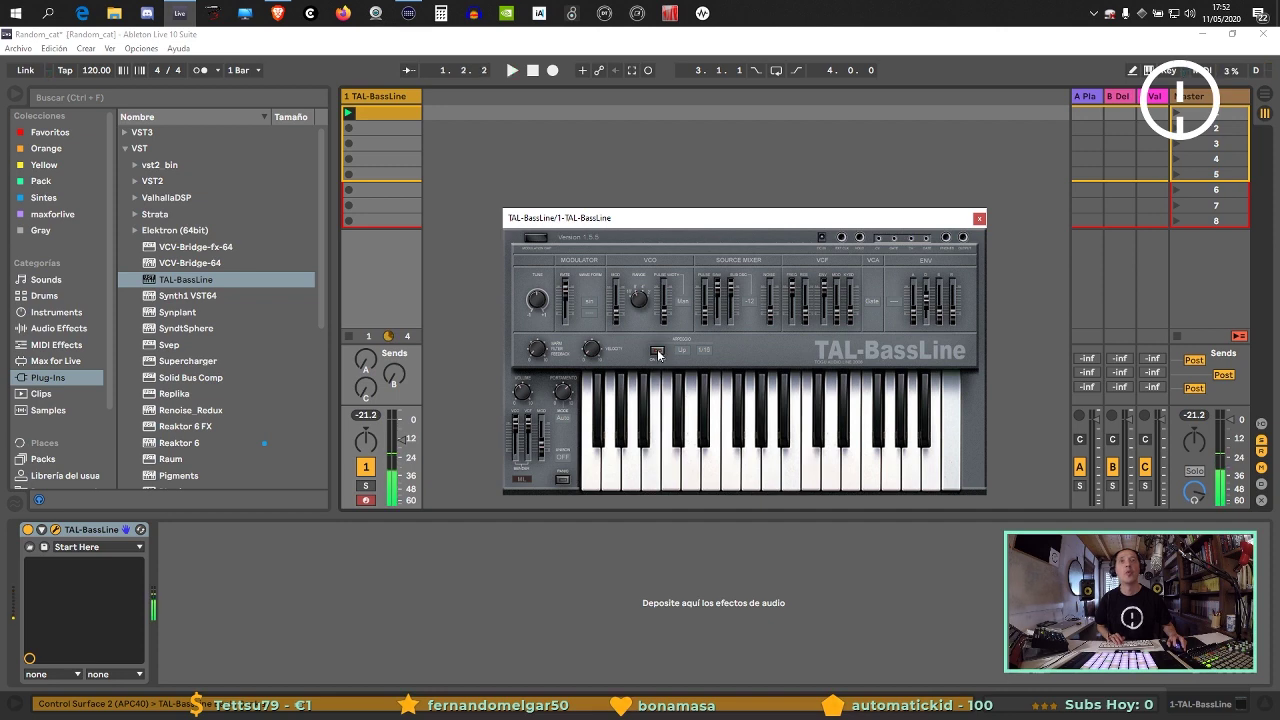
Play and stop the set several times to hear TAL-BassLine play the MIDI clip.
{"action": "key", "text": "space"}
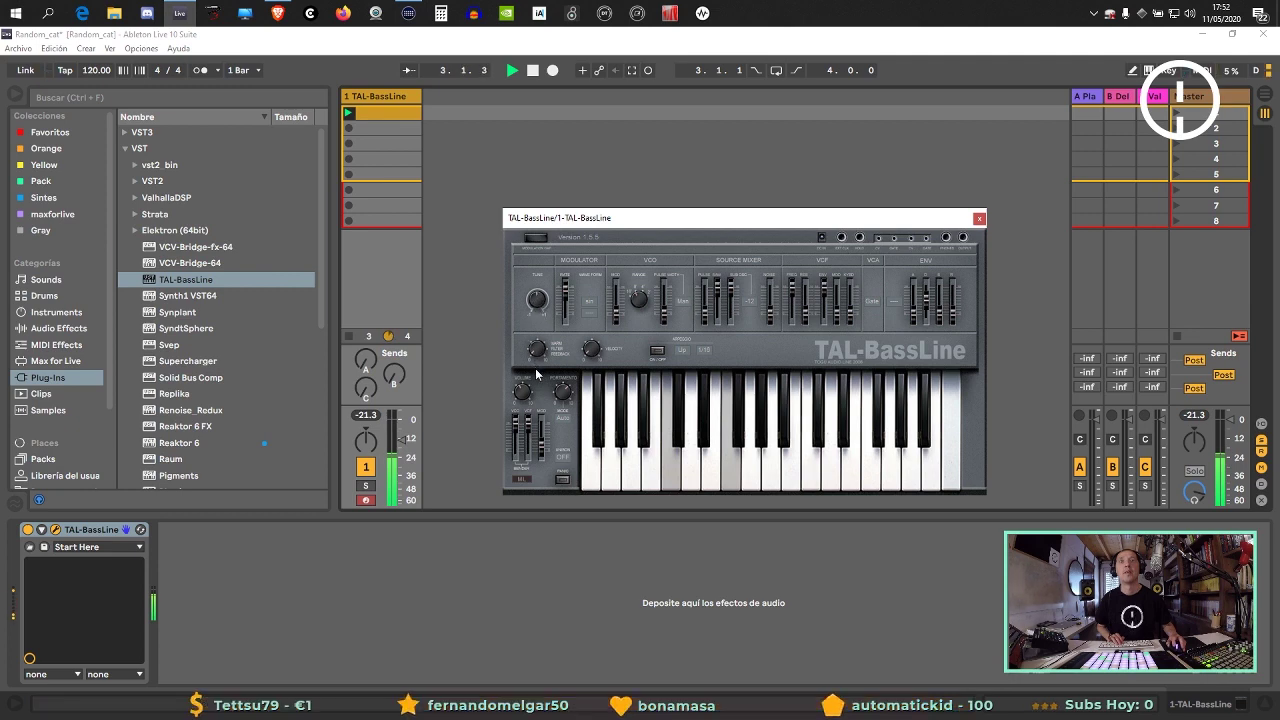
{"action": "key", "text": "space"}
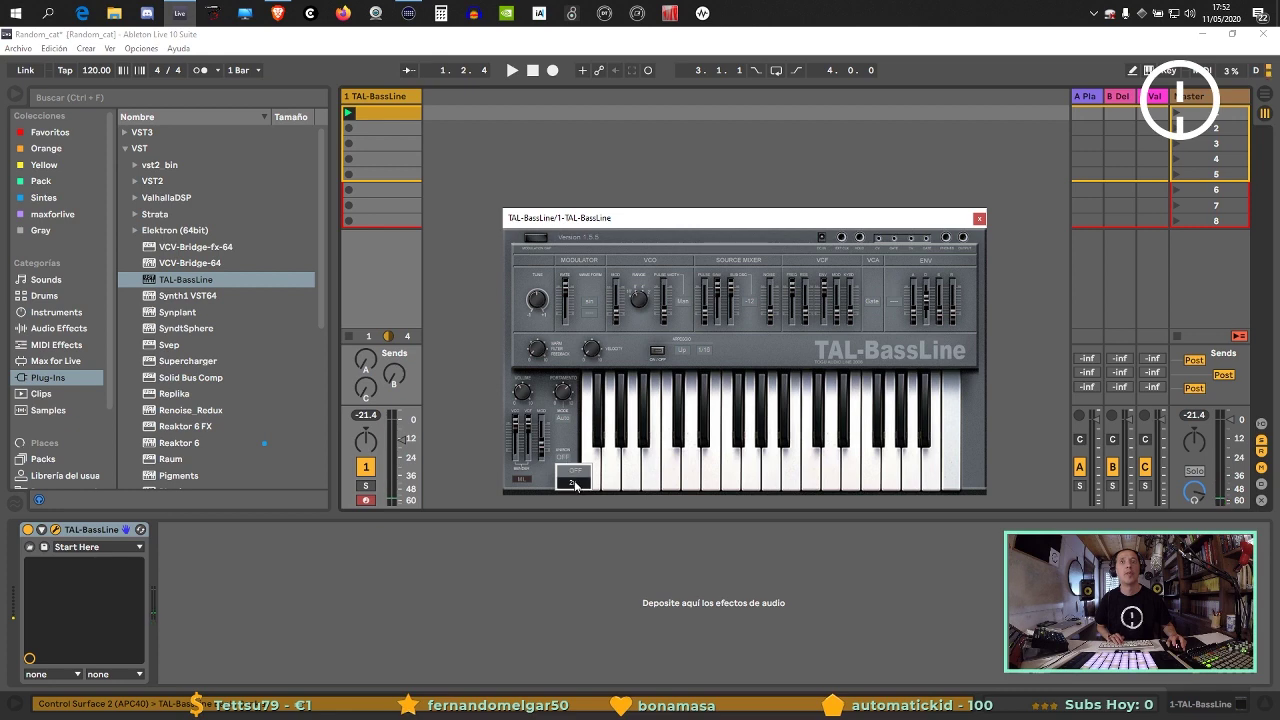
{"action": "key", "text": "space"}
{"action": "left_click", "coordinate": [562, 477]}
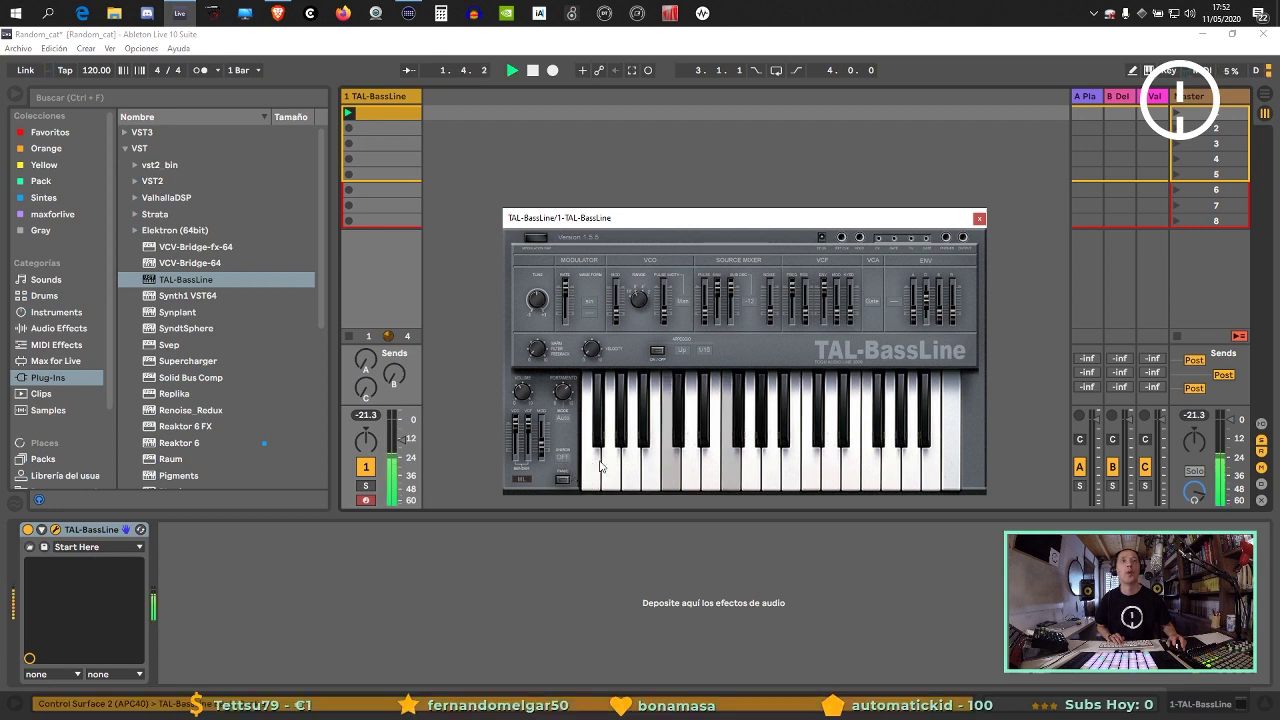
{"action": "key", "text": "space"}
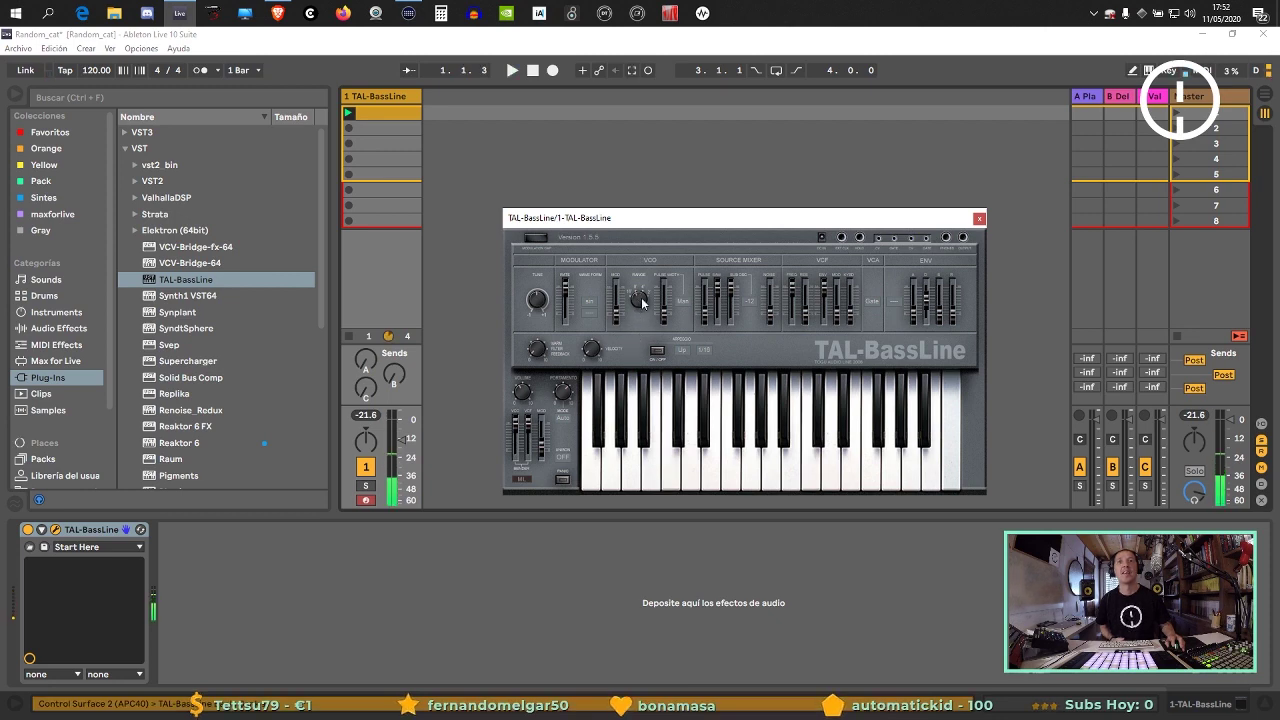
{"action": "key", "text": "space"}
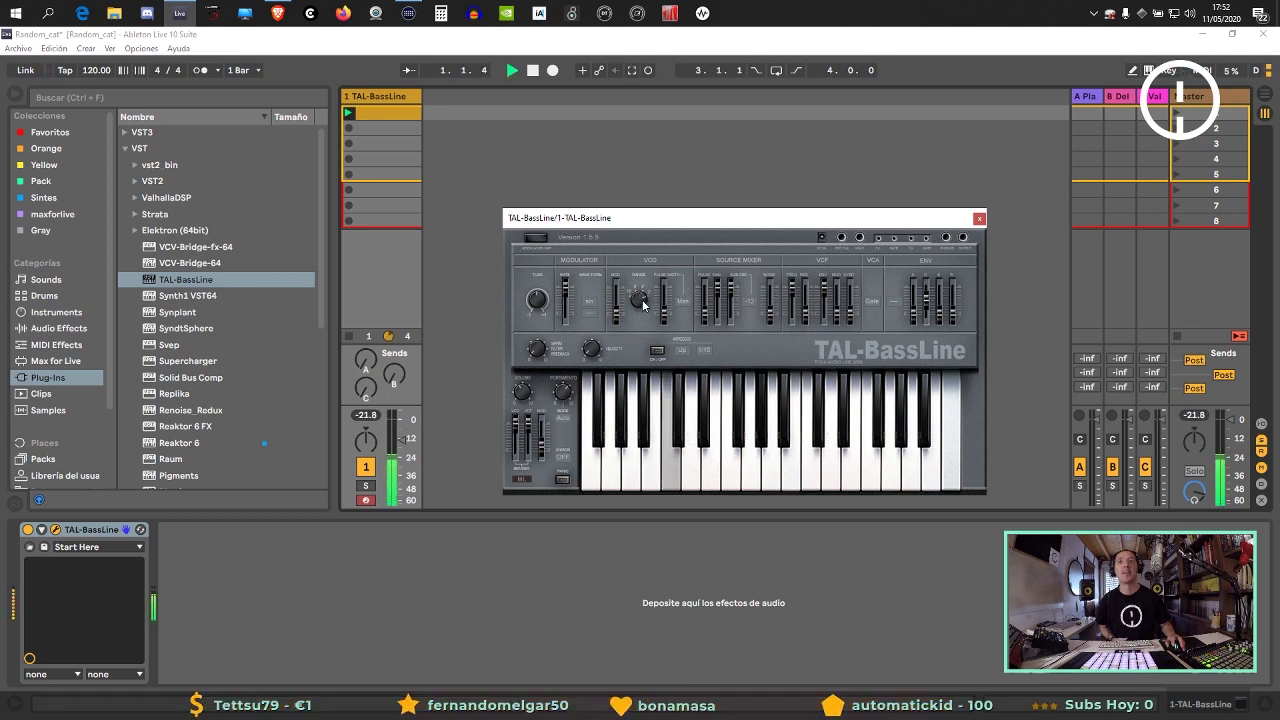
{"action": "key", "text": "space"}
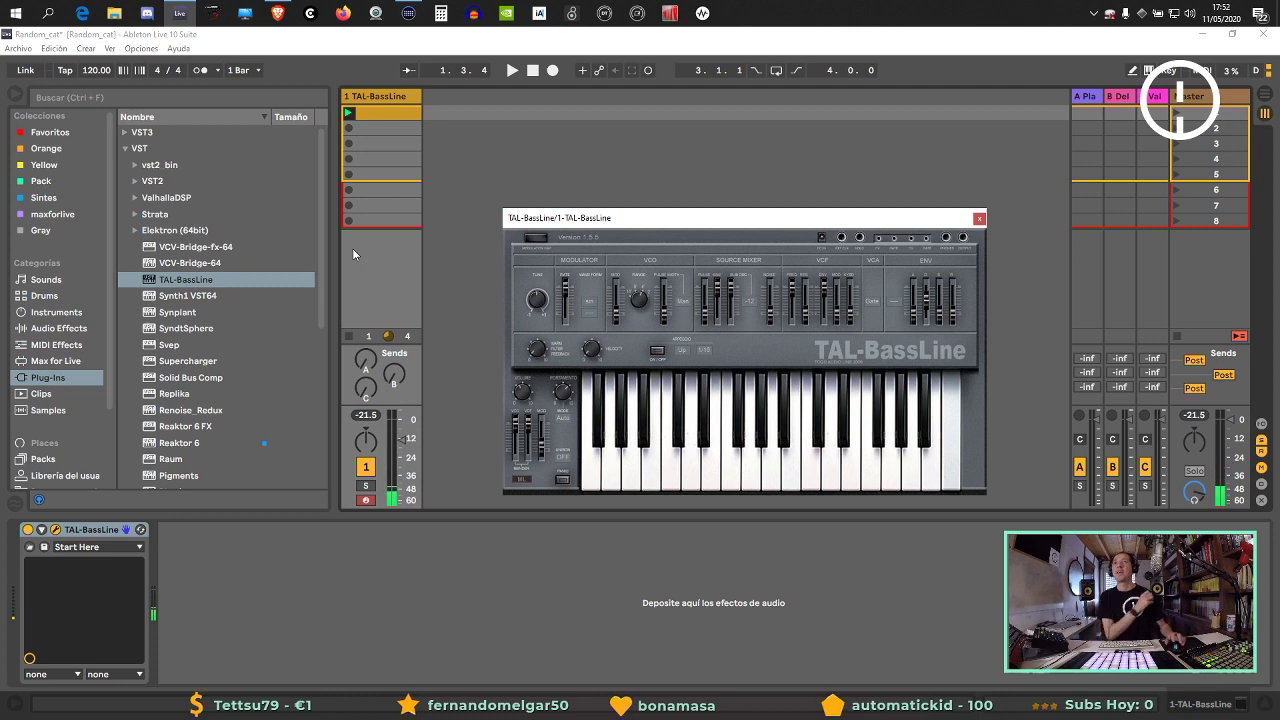
Reposition the TAL-BassLine window and show the maxforlive collection in the browser.
{"action": "left_click_drag", "start_coordinate": [763, 216], "coordinate": [822, 172]}
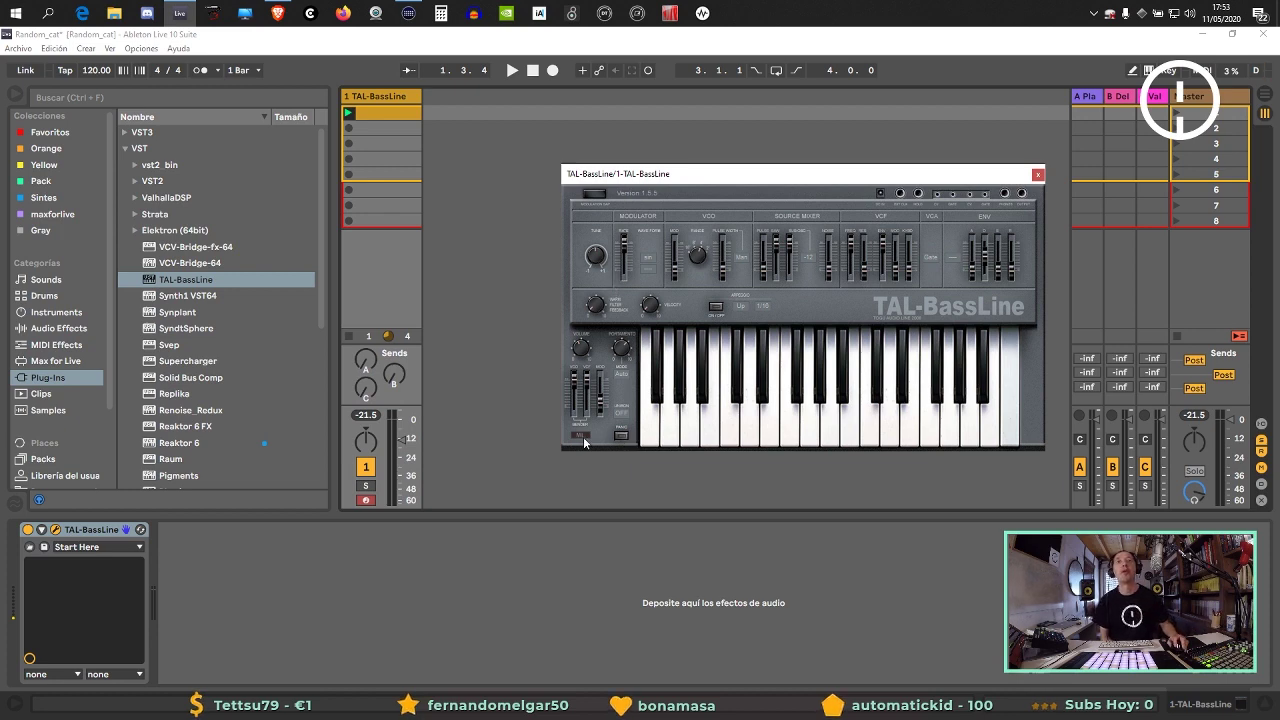
{"action": "left_click_drag", "start_coordinate": [730, 172], "coordinate": [498, 155]}
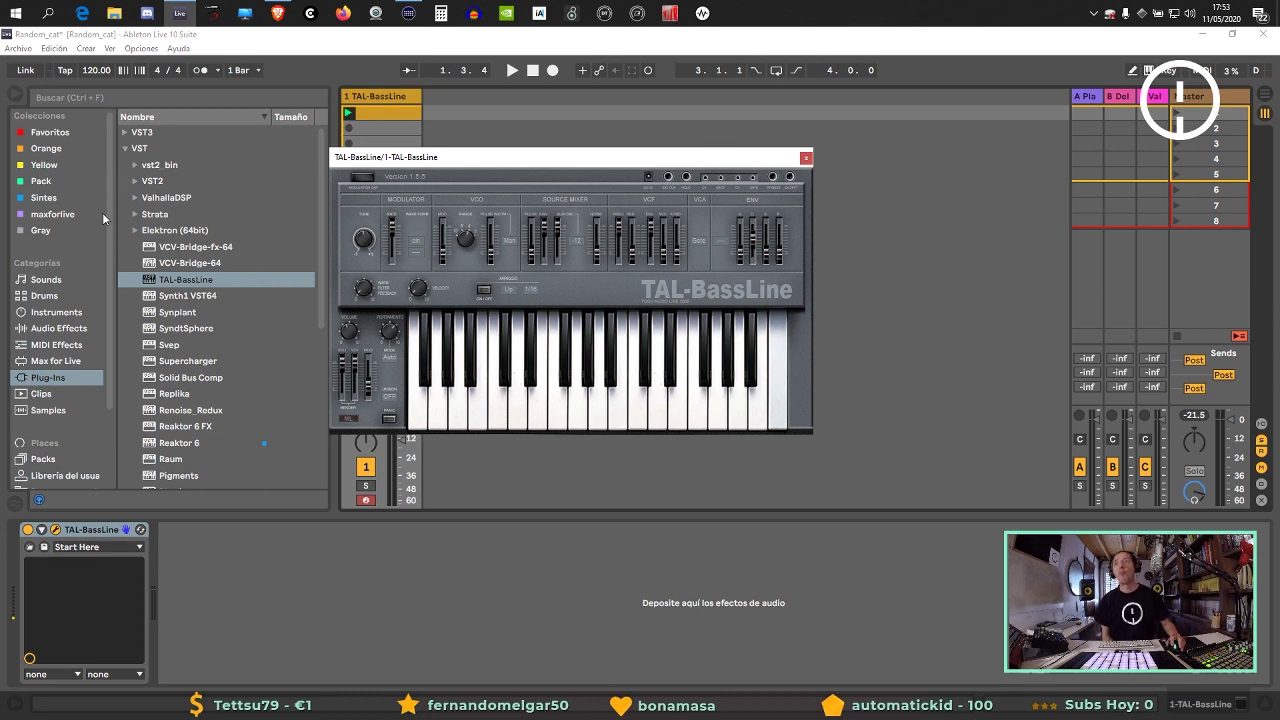
{"action": "left_click", "coordinate": [42, 197]}
{"action": "left_click", "coordinate": [42, 230]}
{"action": "left_click", "coordinate": [62, 216]}
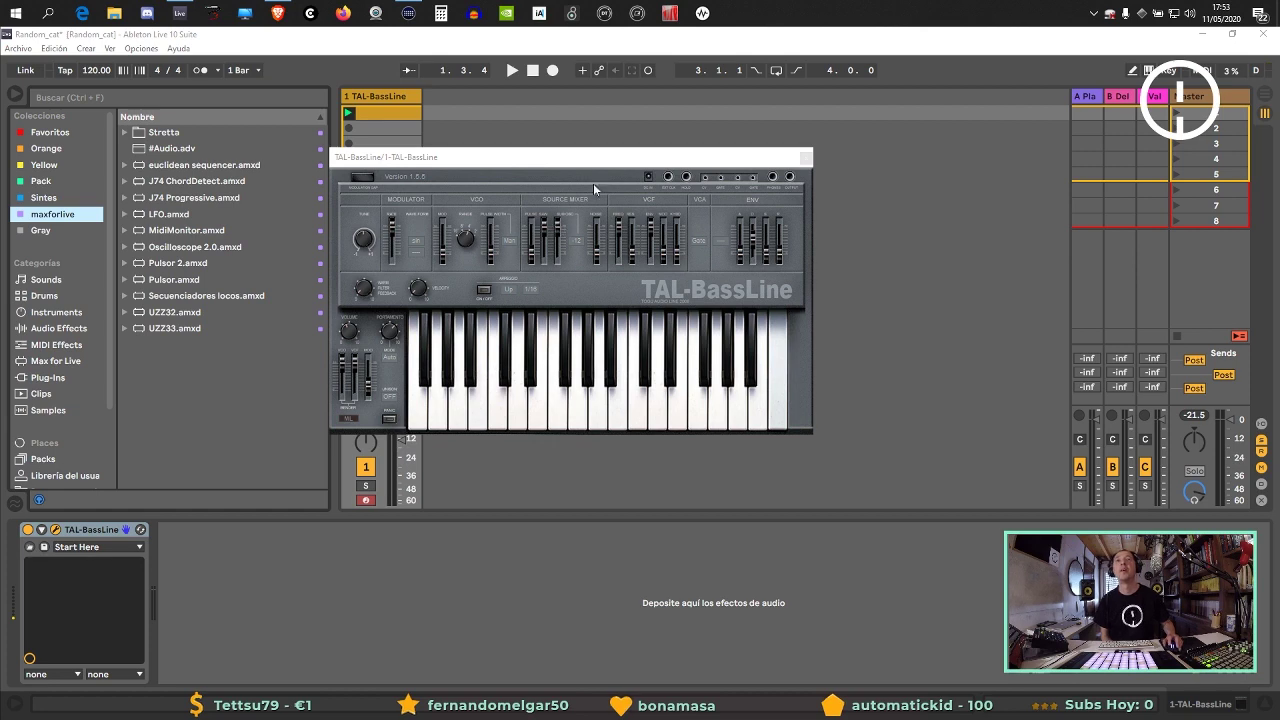
Move the TAL-BassLine window away from track 1, then show and dismiss its Togu Audio Line credits screen.
{"action": "left_click_drag", "start_coordinate": [597, 161], "coordinate": [738, 183]}
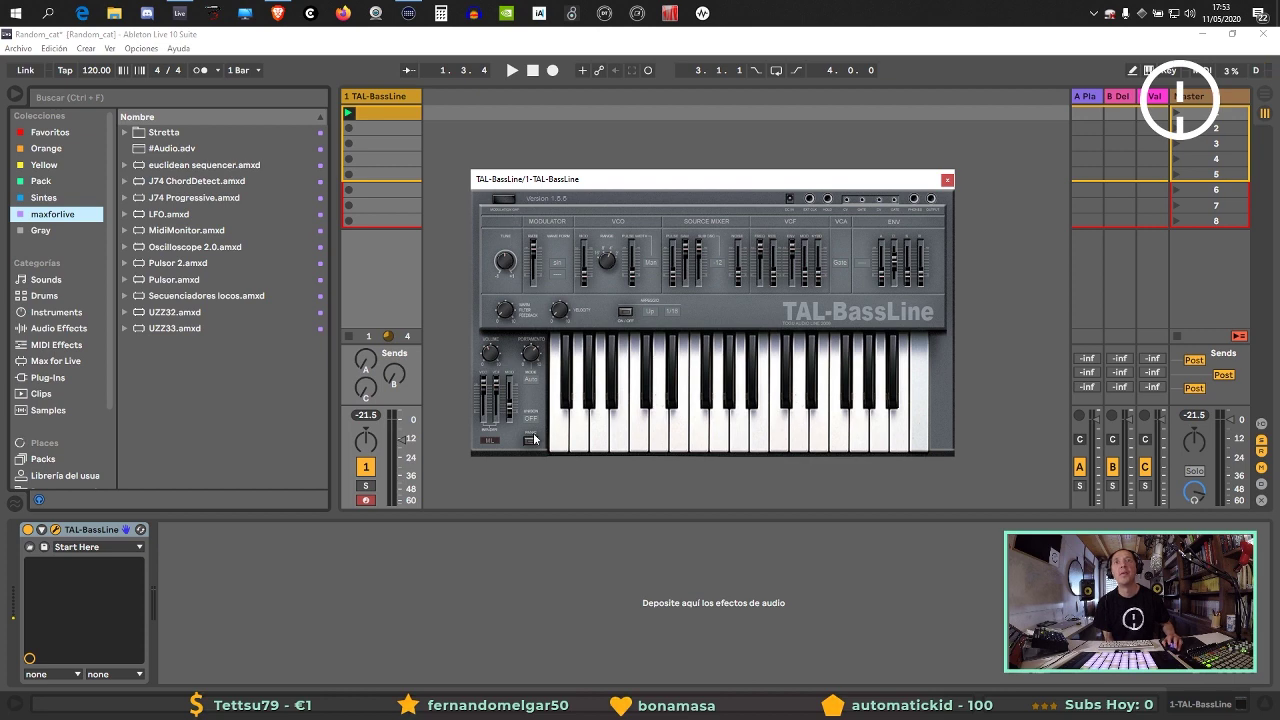
{"action": "left_click", "coordinate": [900, 318]}
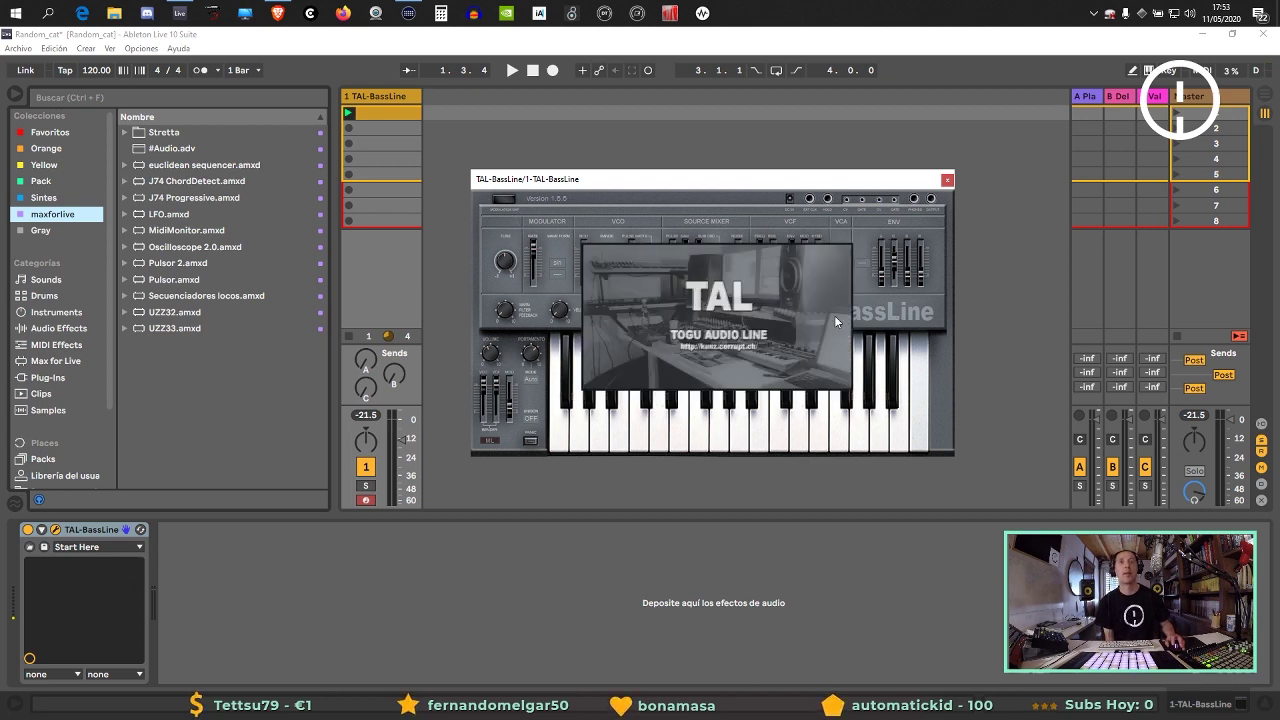
{"action": "left_click", "coordinate": [794, 318]}
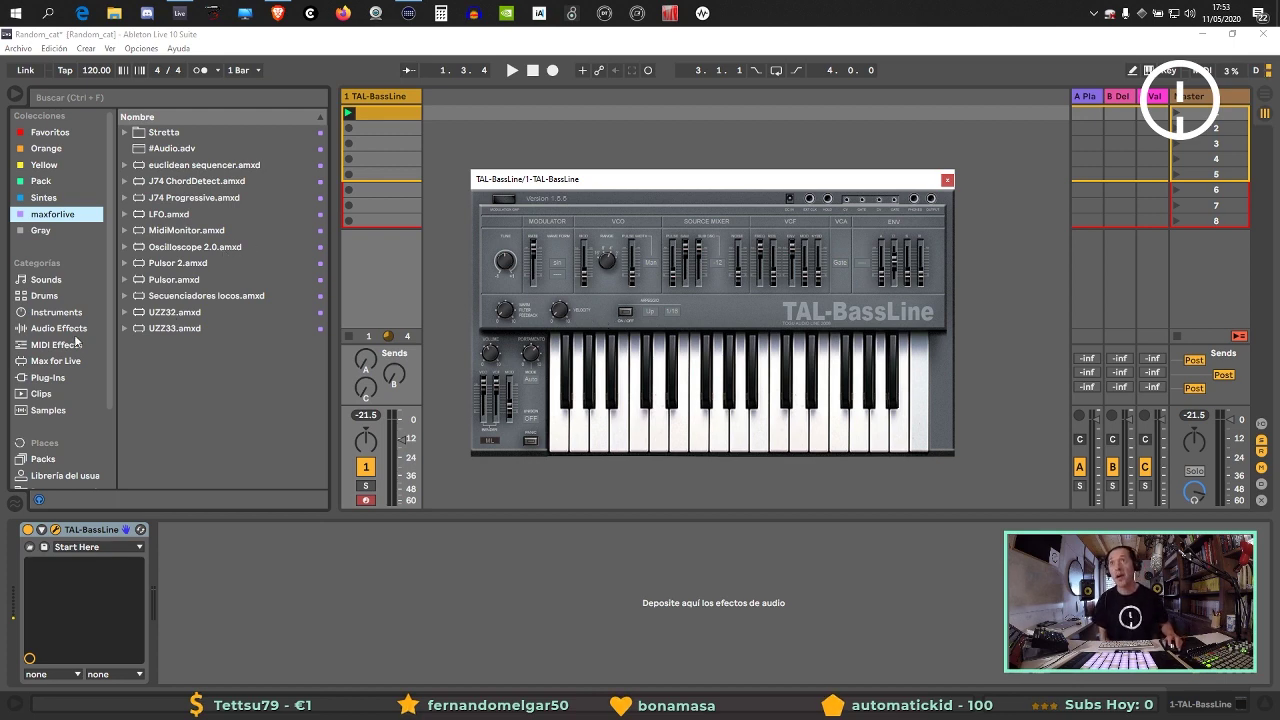
Look through the maxforlive devices, the Max for Live category and the remaining collections up to Favoritos for a suitable device.
{"action": "left_click", "coordinate": [78, 230]}
{"action": "left_click", "coordinate": [54, 214]}
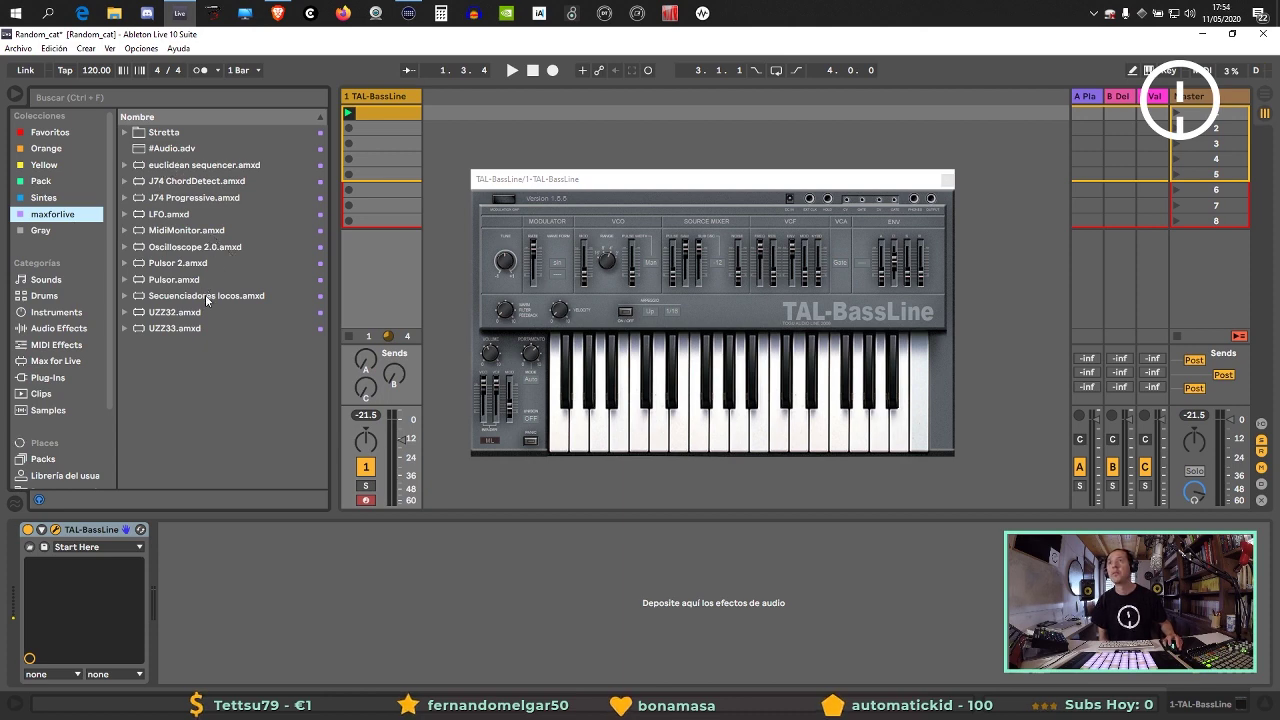
{"action": "left_click", "coordinate": [194, 231]}
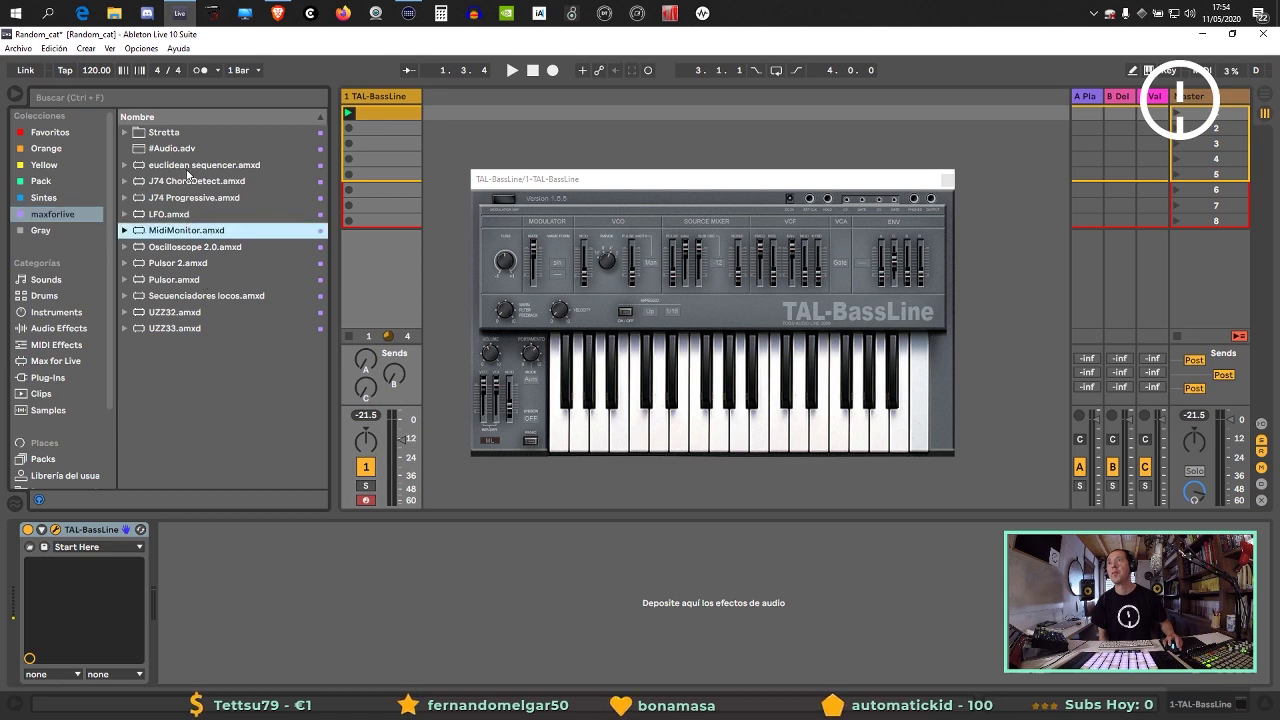
{"action": "left_click", "coordinate": [206, 198]}
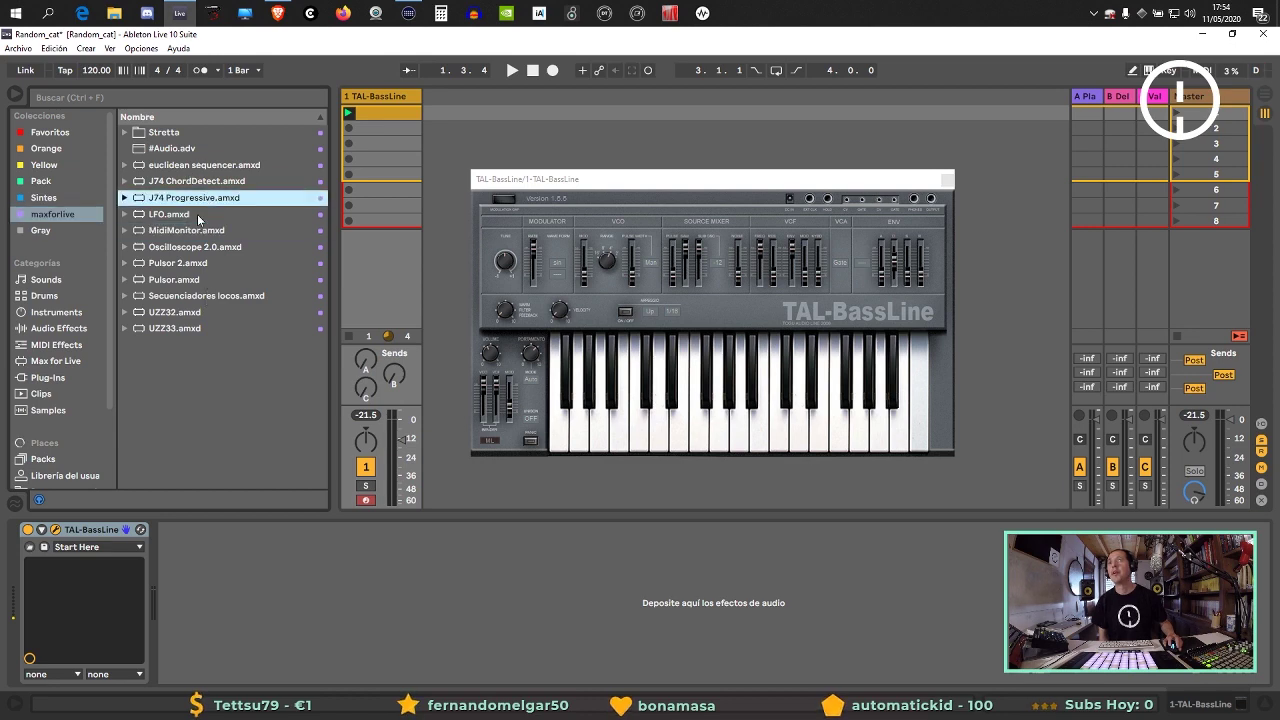
{"action": "left_click", "coordinate": [220, 312]}
{"action": "left_click", "coordinate": [56, 361]}
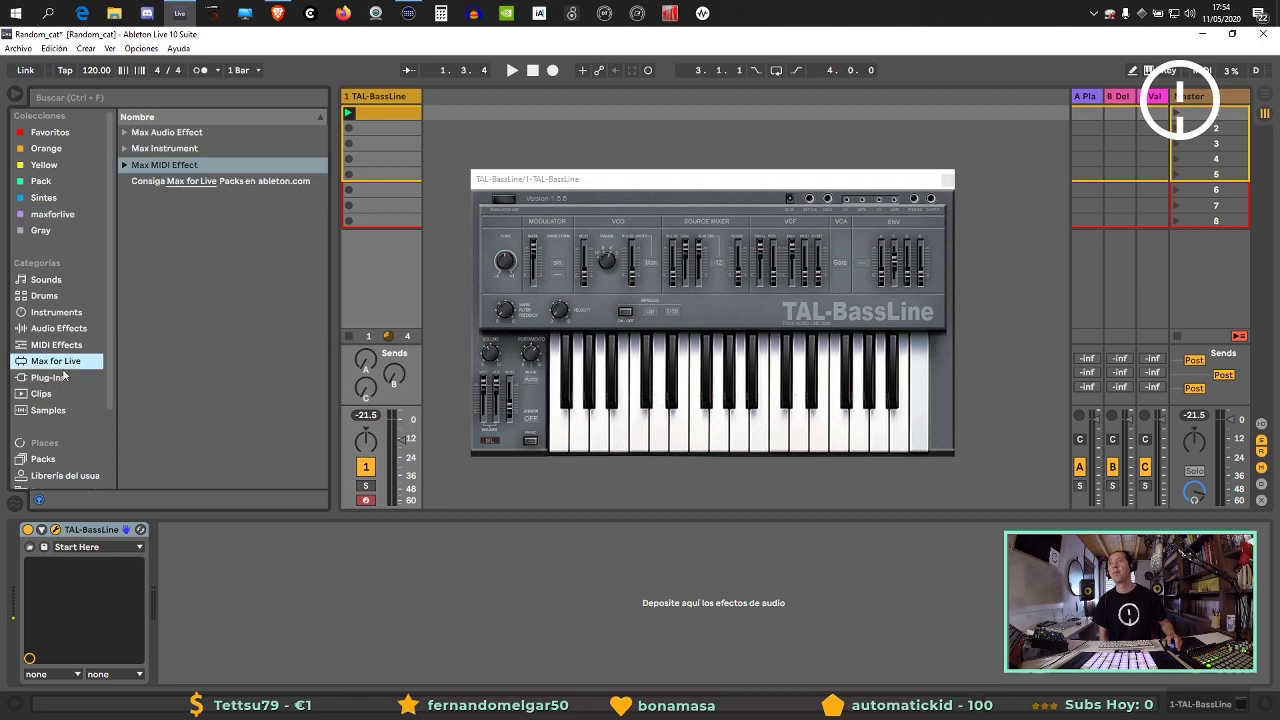
{"action": "left_click", "coordinate": [56, 228]}
{"action": "left_click", "coordinate": [57, 214]}
{"action": "left_click", "coordinate": [59, 198]}
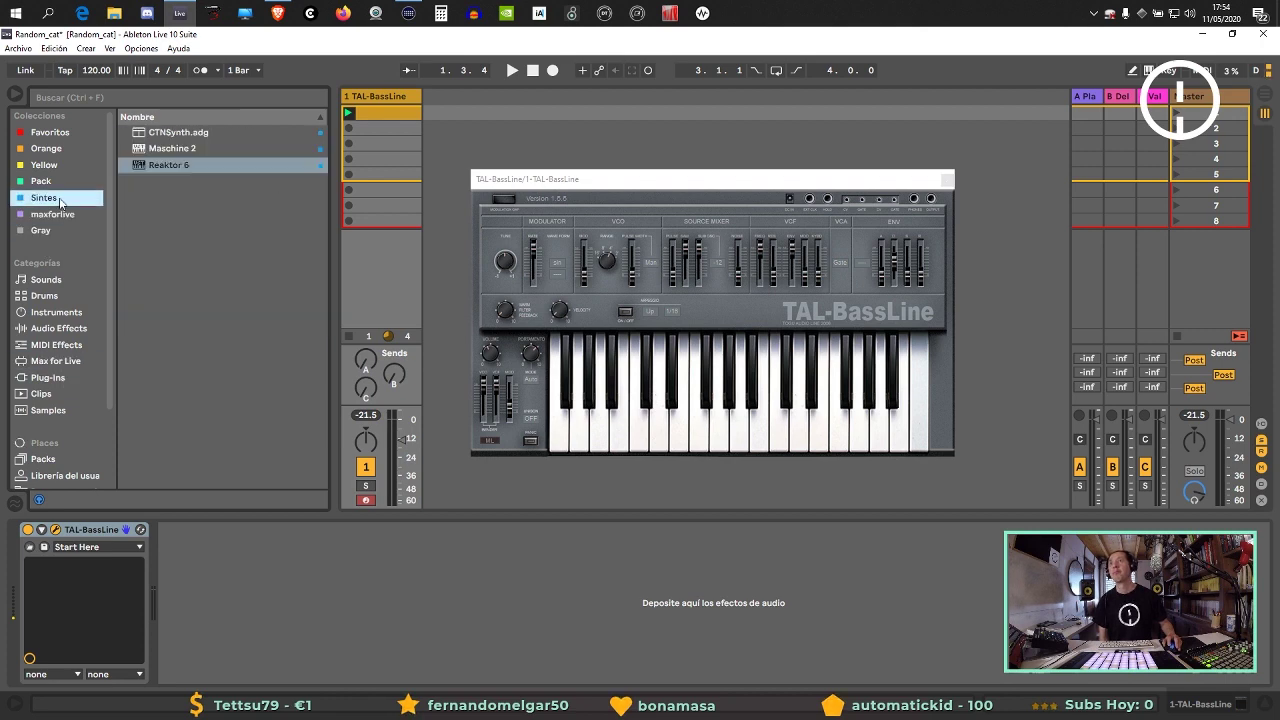
{"action": "left_click", "coordinate": [62, 181]}
{"action": "left_click", "coordinate": [64, 165]}
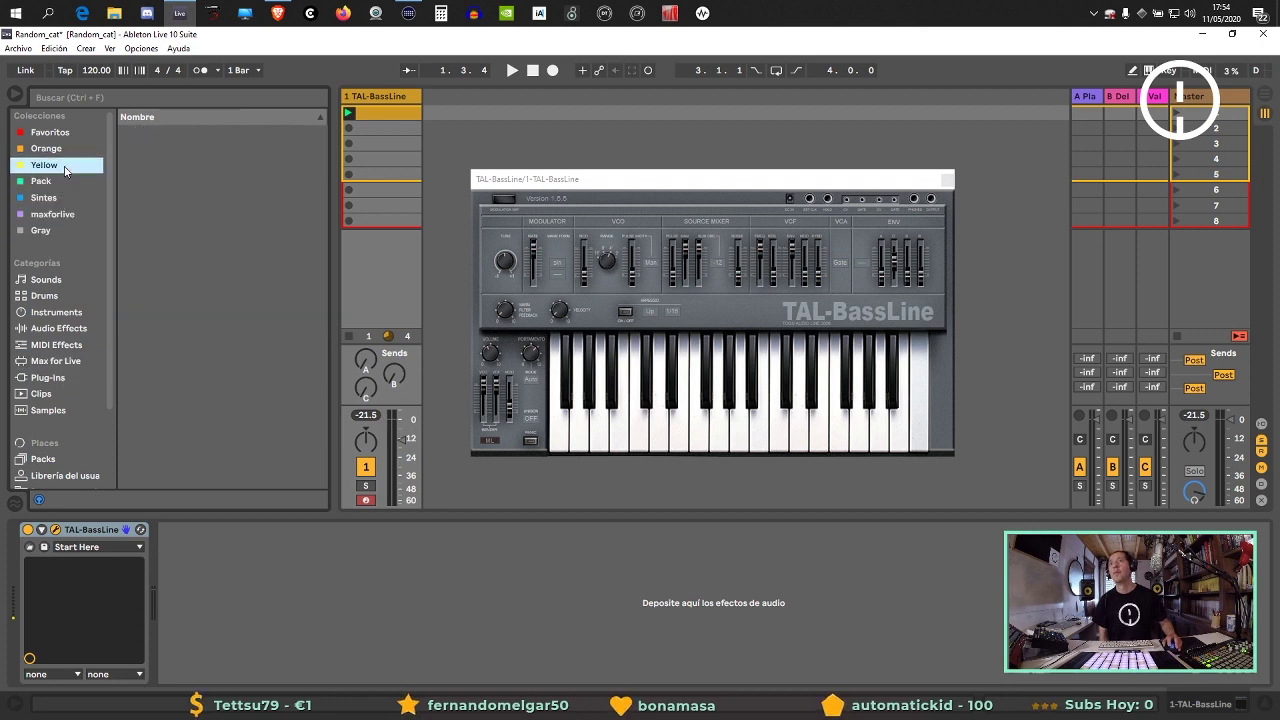
{"action": "left_click", "coordinate": [70, 149]}
{"action": "left_click", "coordinate": [79, 138]}
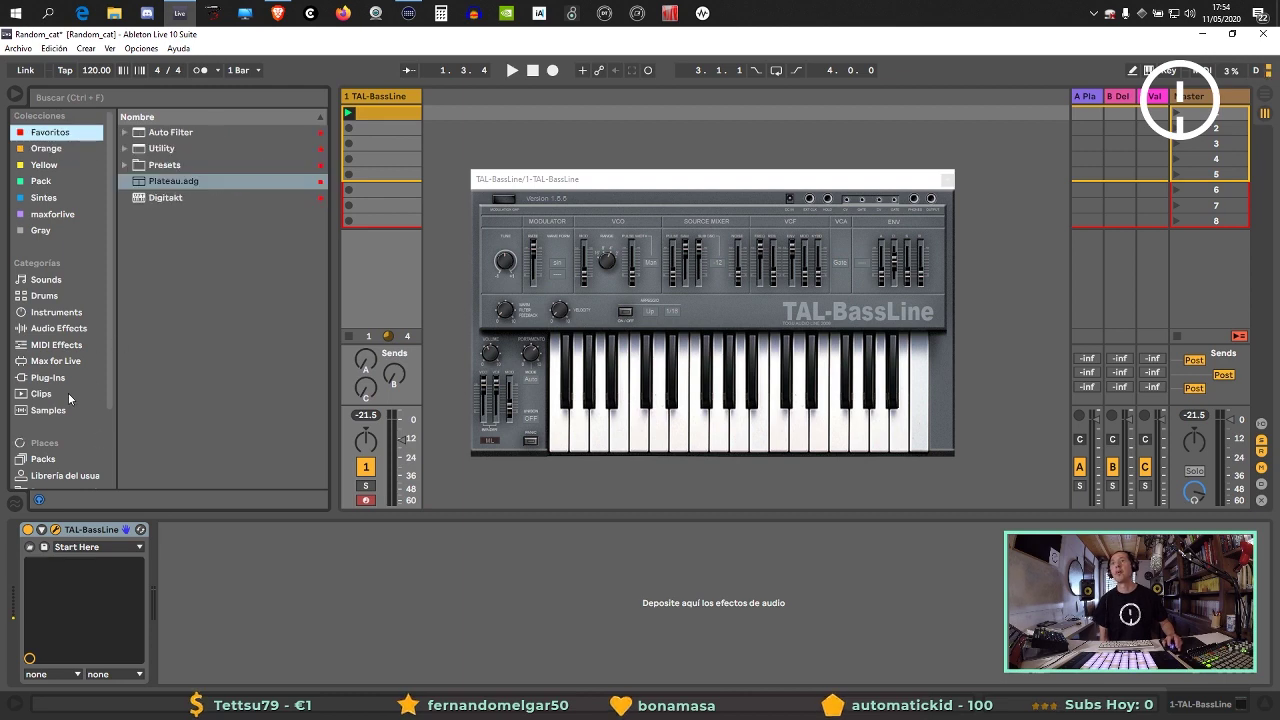
Search the installed Packs for "pitch".
{"action": "scroll", "coordinate": [62, 430], "scroll_direction": "down", "scroll_amount": 1}
{"action": "left_click", "coordinate": [60, 425]}
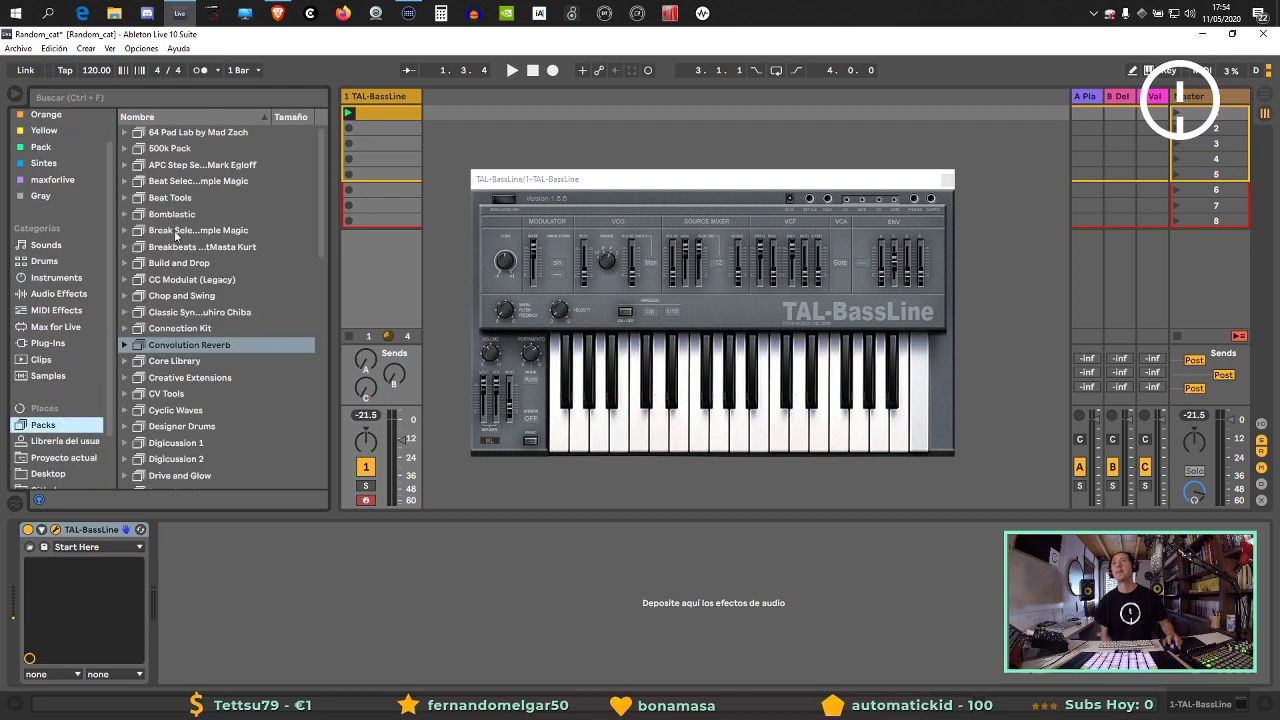
{"action": "left_click", "coordinate": [113, 95]}
{"action": "type", "text": "p"}
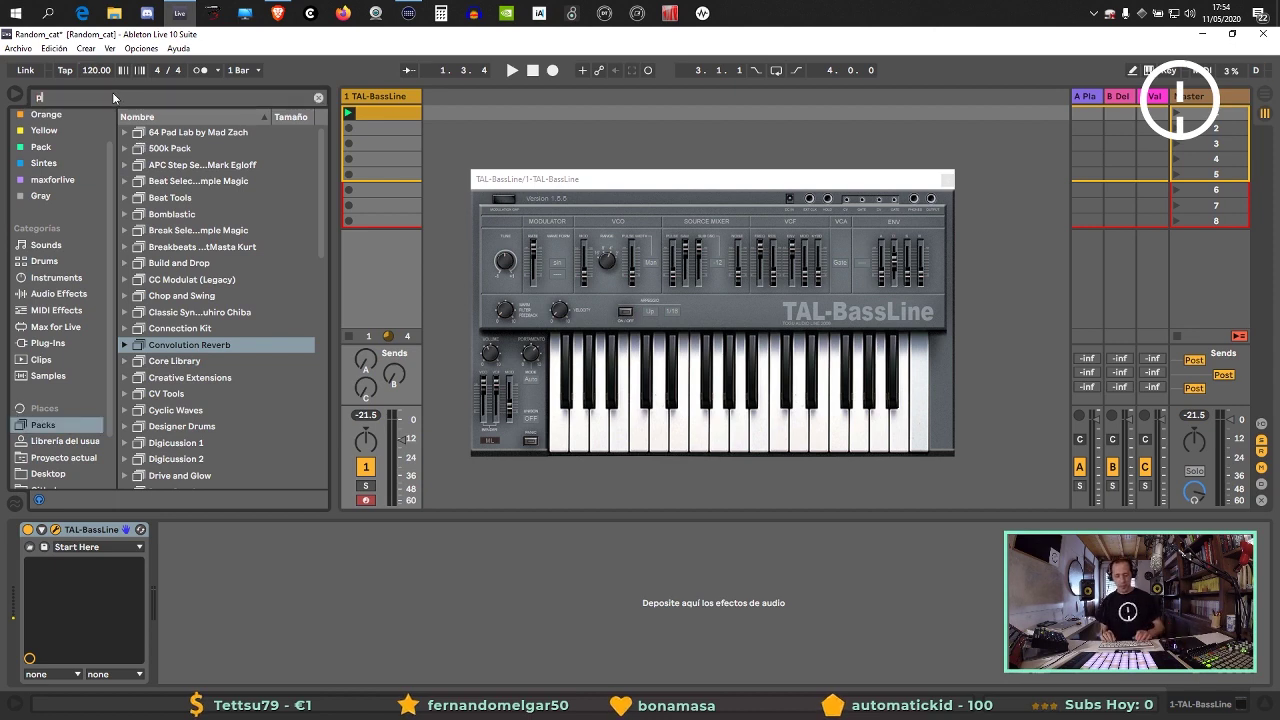
{"action": "type", "text": "itch"}
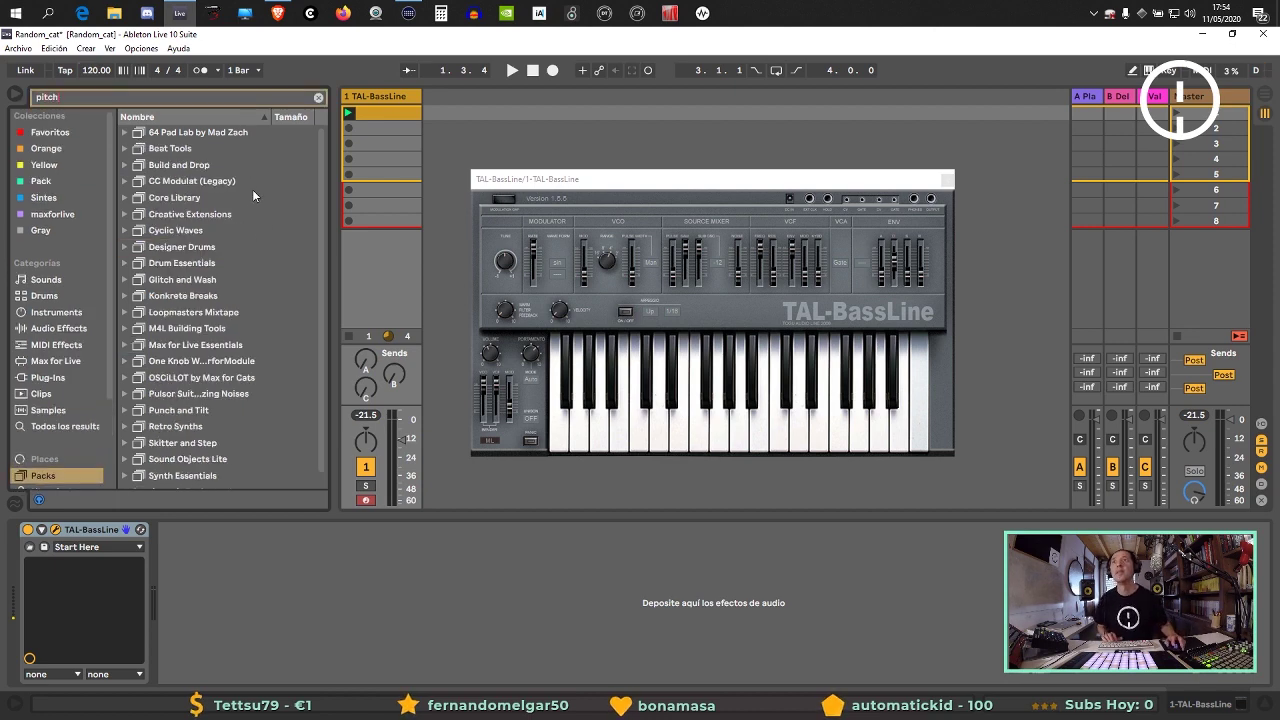
Search the Packs for "pitch scaler" and expand M4L Building Tools down to its Max MIDI Effect folder.
{"action": "type", "text": " scaler"}
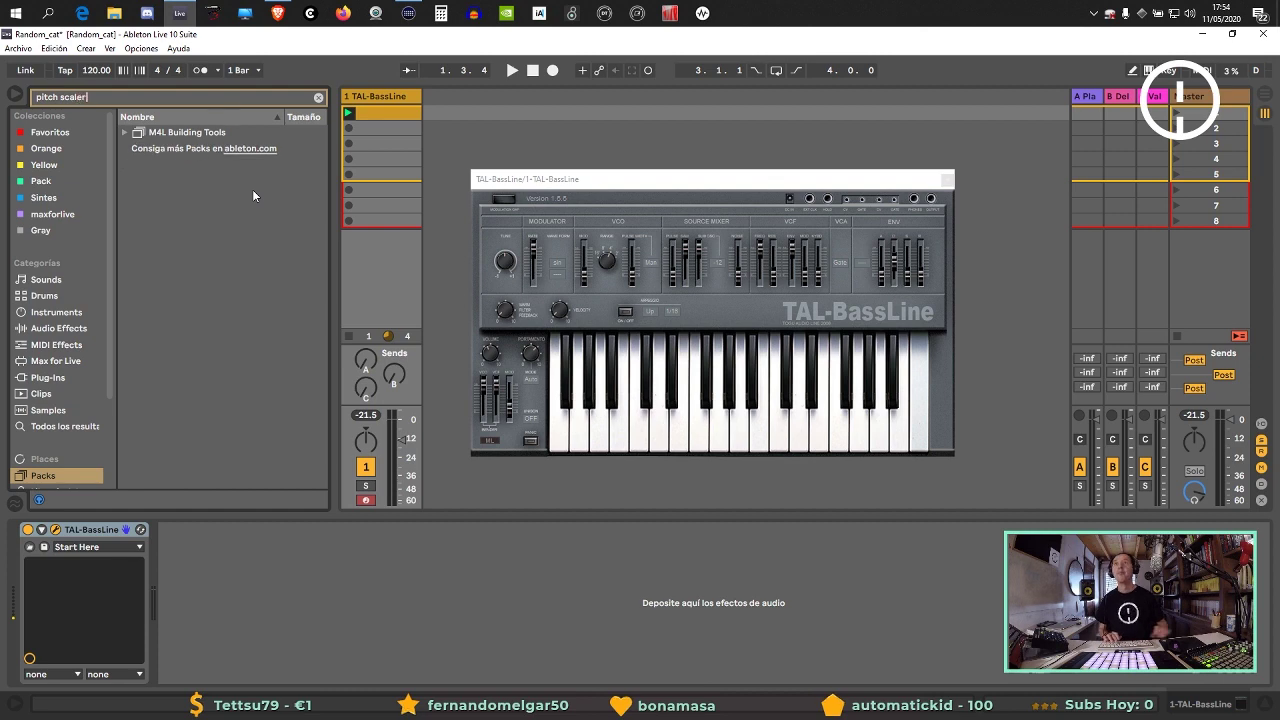
{"action": "left_click", "coordinate": [125, 134]}
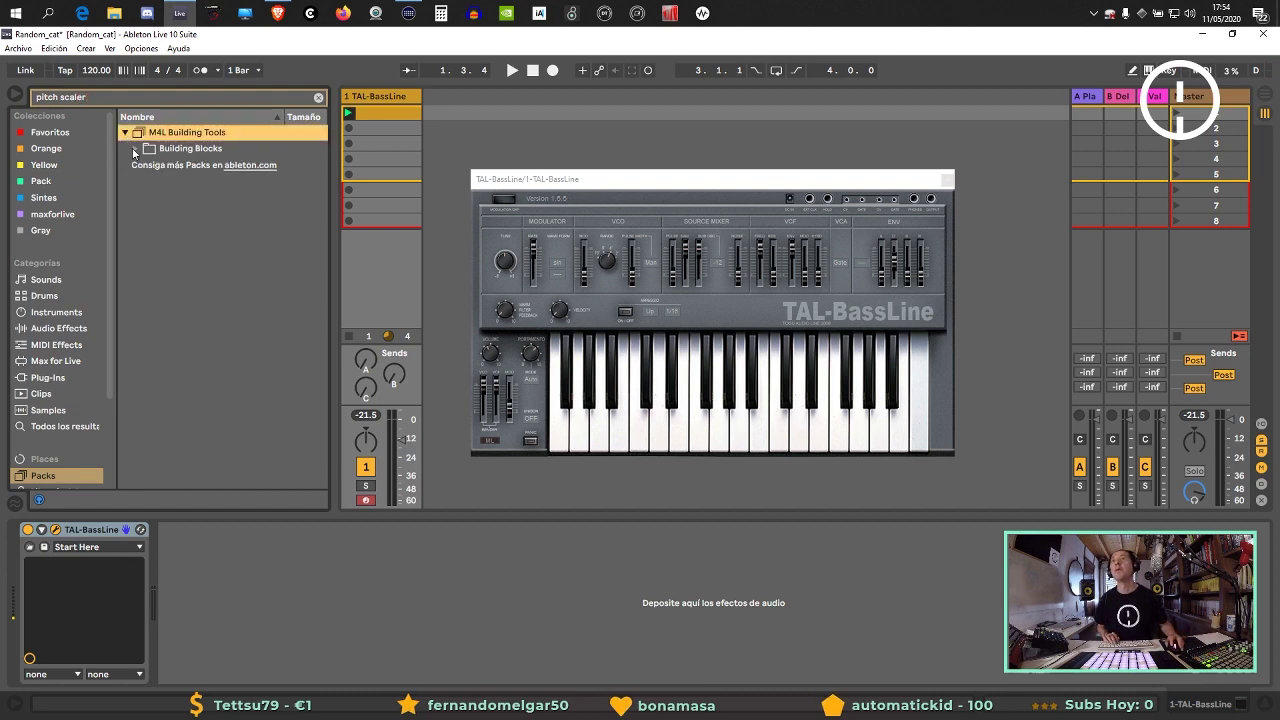
{"action": "left_click", "coordinate": [134, 150]}
{"action": "left_click", "coordinate": [150, 167]}
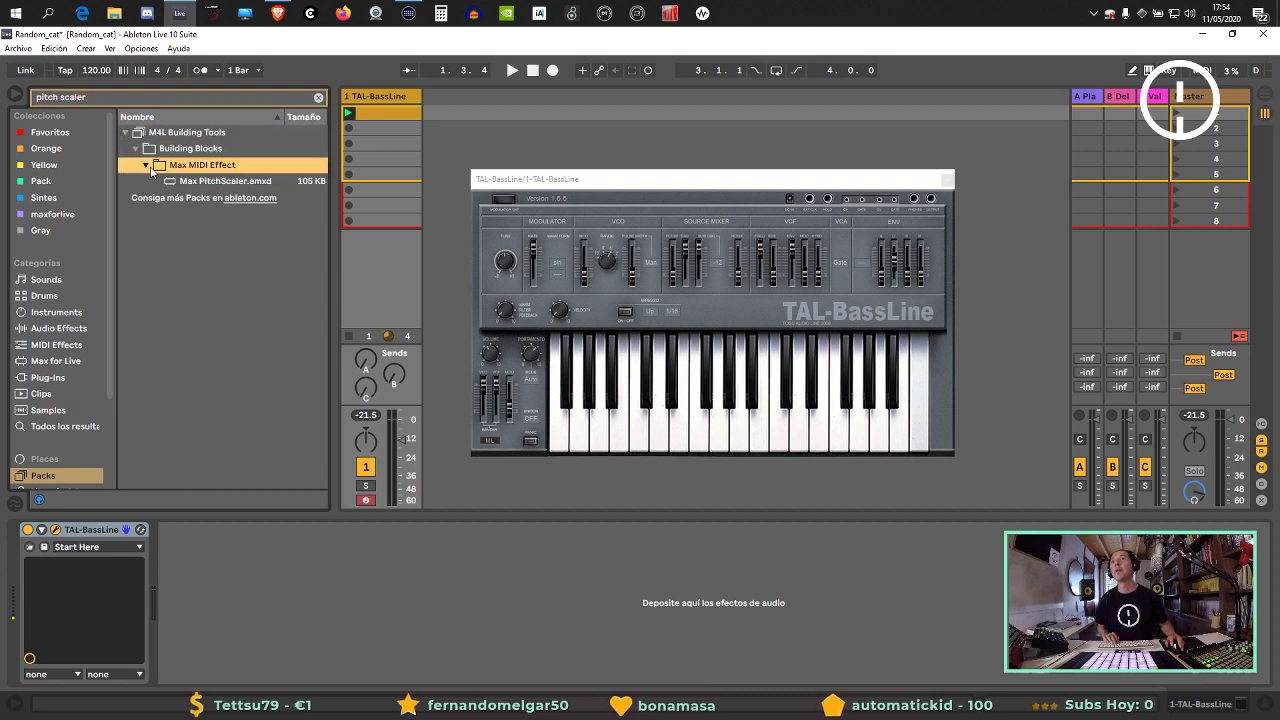
Add Max PitchScaler.amxd to the maxforlive collection and load it before TAL-BassLine on track 1.
{"action": "right_click", "coordinate": [222, 190]}
{"action": "left_click", "coordinate": [300, 278]}
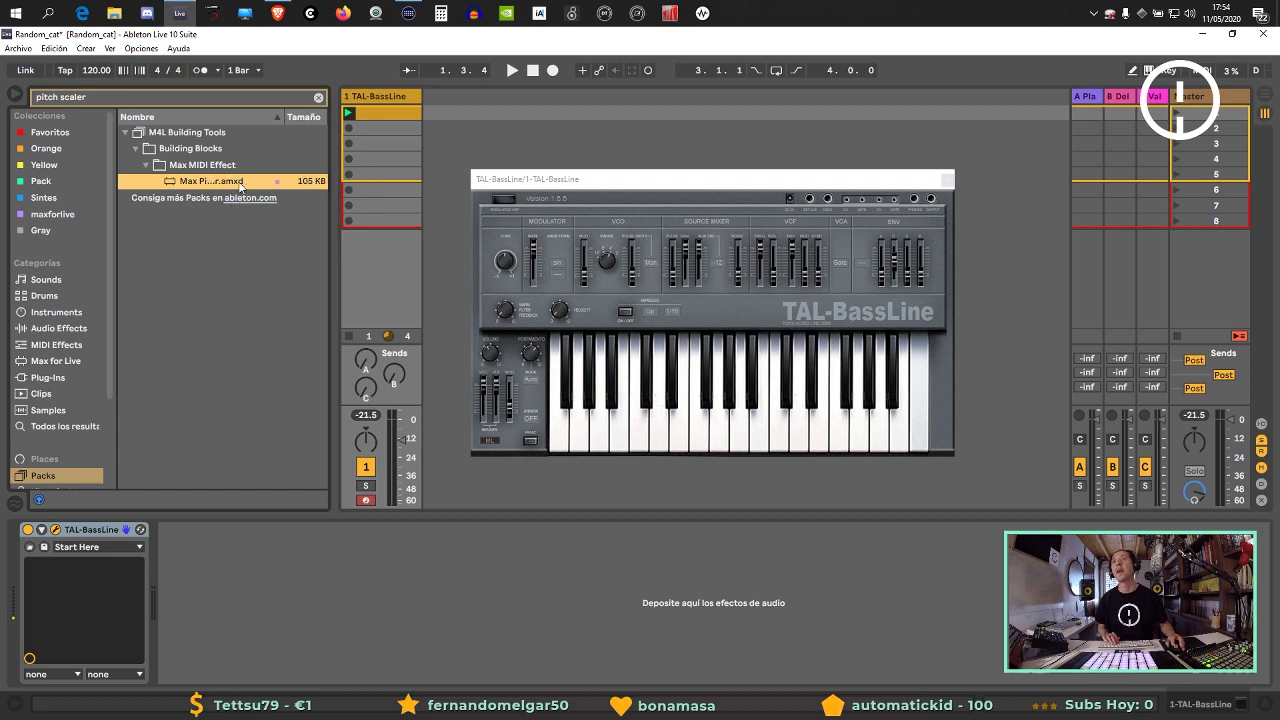
{"action": "left_click_drag", "start_coordinate": [240, 186], "coordinate": [344, 344]}
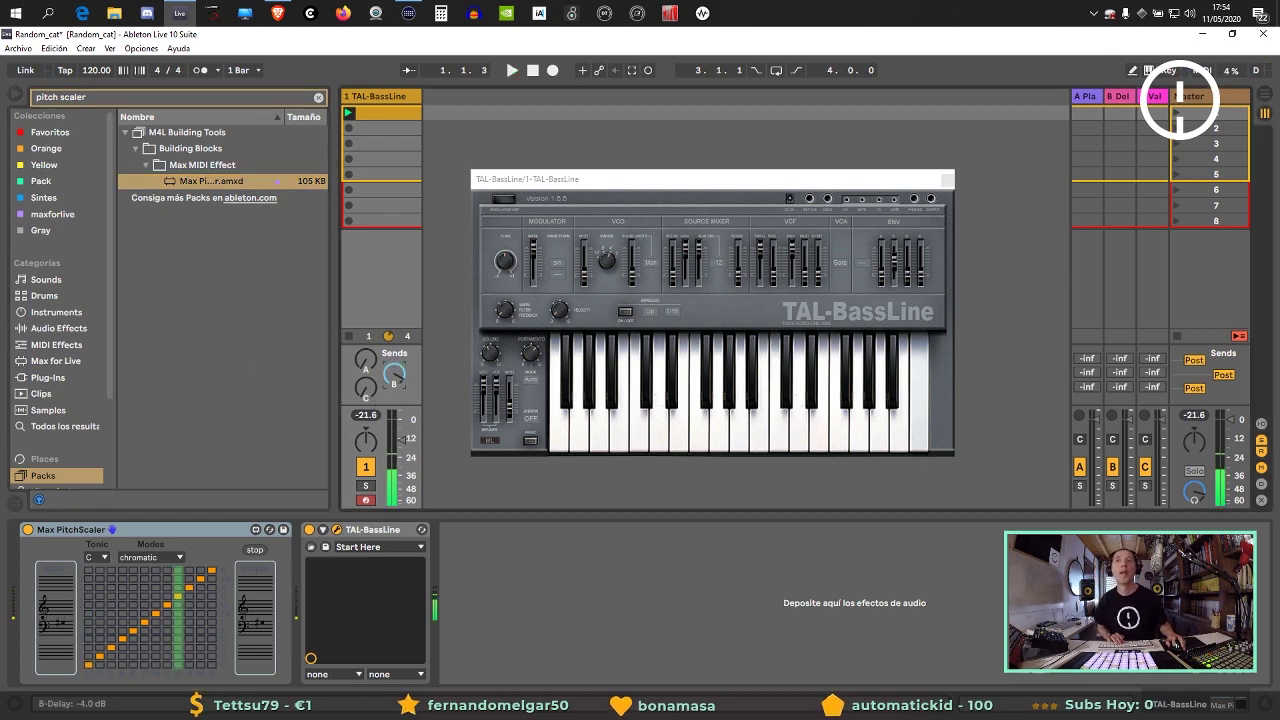
Raise track 1's send C, then open return C's ValhallaDelay window and place it clear of track 1 during playback.
{"action": "mouse_move", "coordinate": [394, 376]}
{"action": "left_mouse_down"}
{"action": "mouse_move", "coordinate": [394, 340]}
{"action": "mouse_move", "coordinate": [390, 397]}
{"action": "left_mouse_up"}
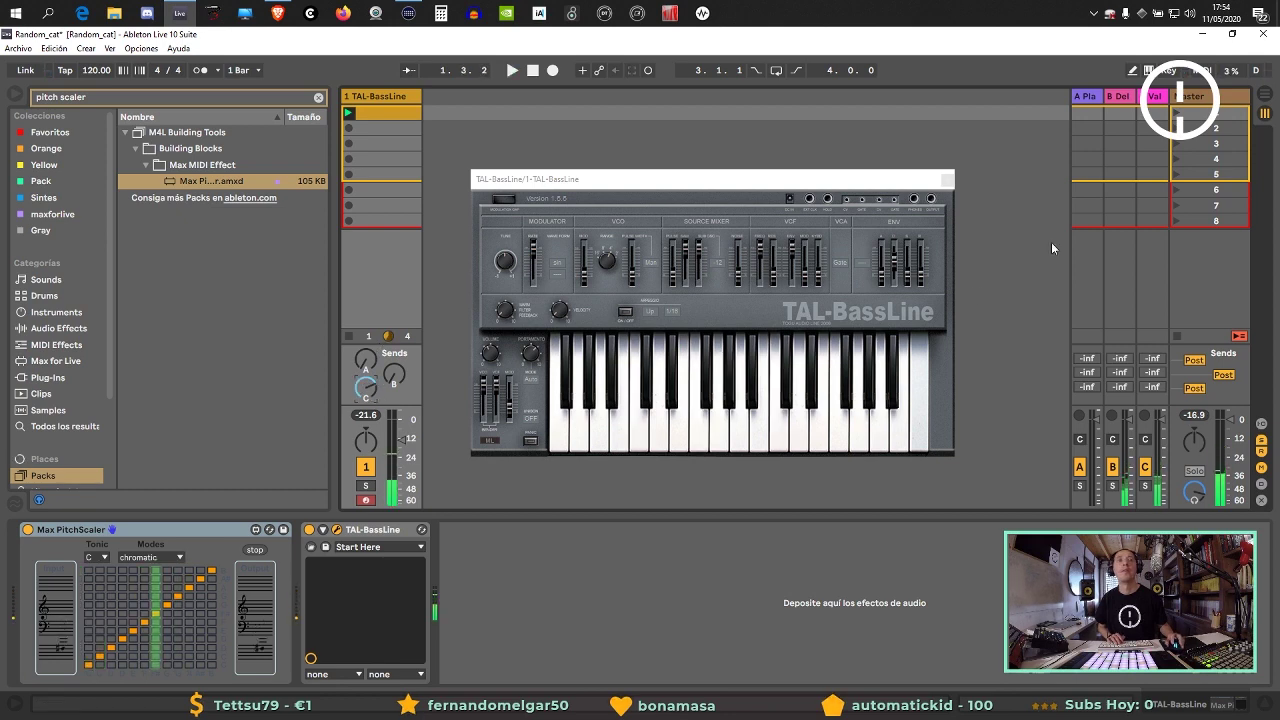
{"action": "left_click", "coordinate": [1157, 100]}
{"action": "left_click", "coordinate": [56, 529]}
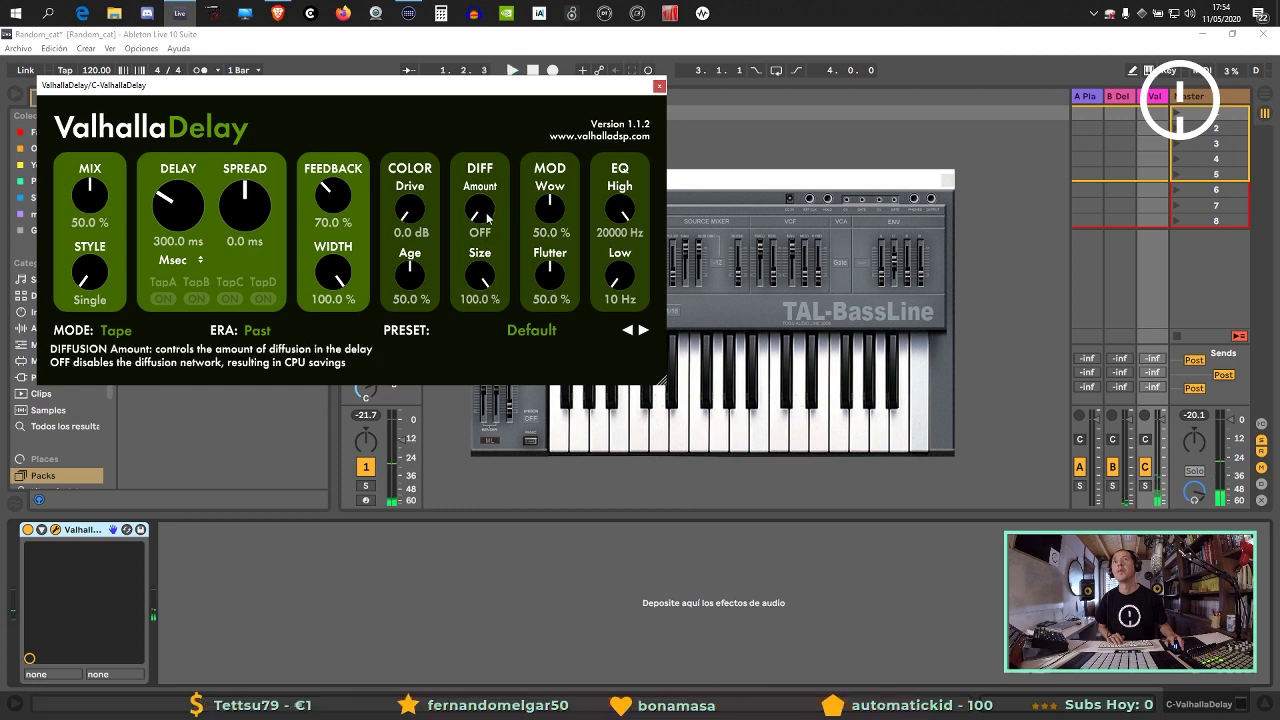
{"action": "key", "text": "space"}
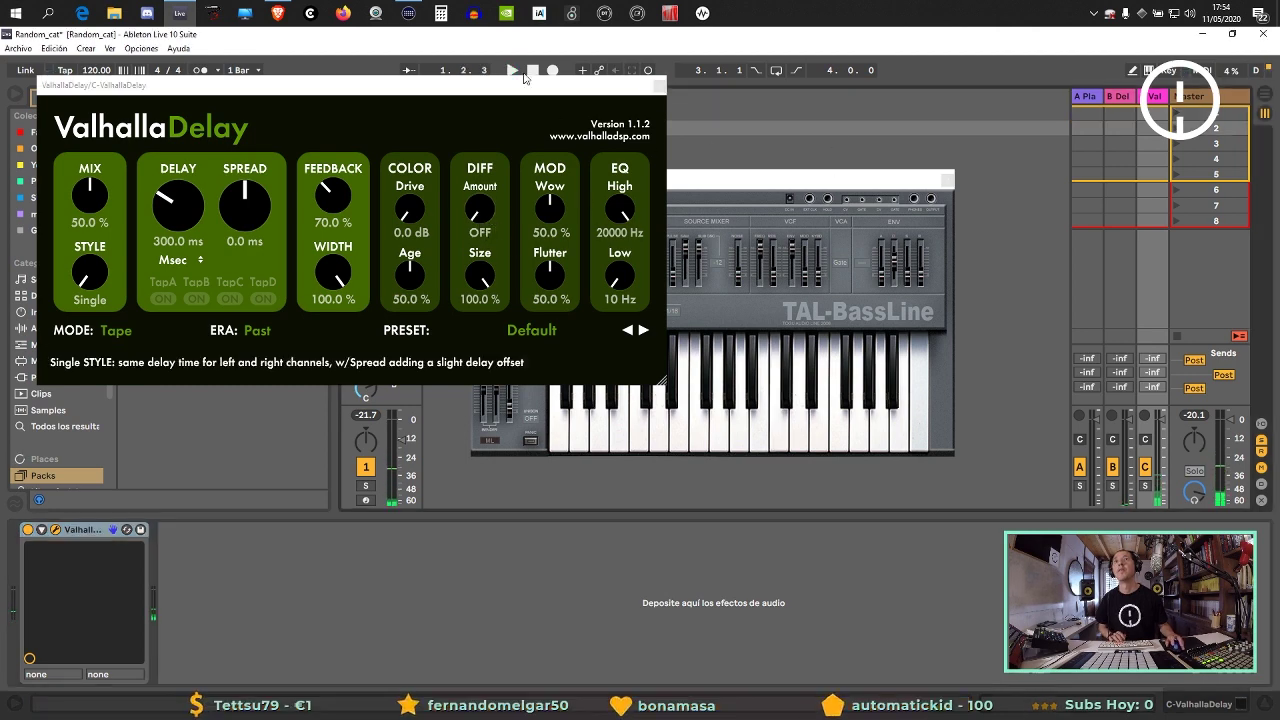
{"action": "left_click_drag", "start_coordinate": [524, 82], "coordinate": [851, 196]}
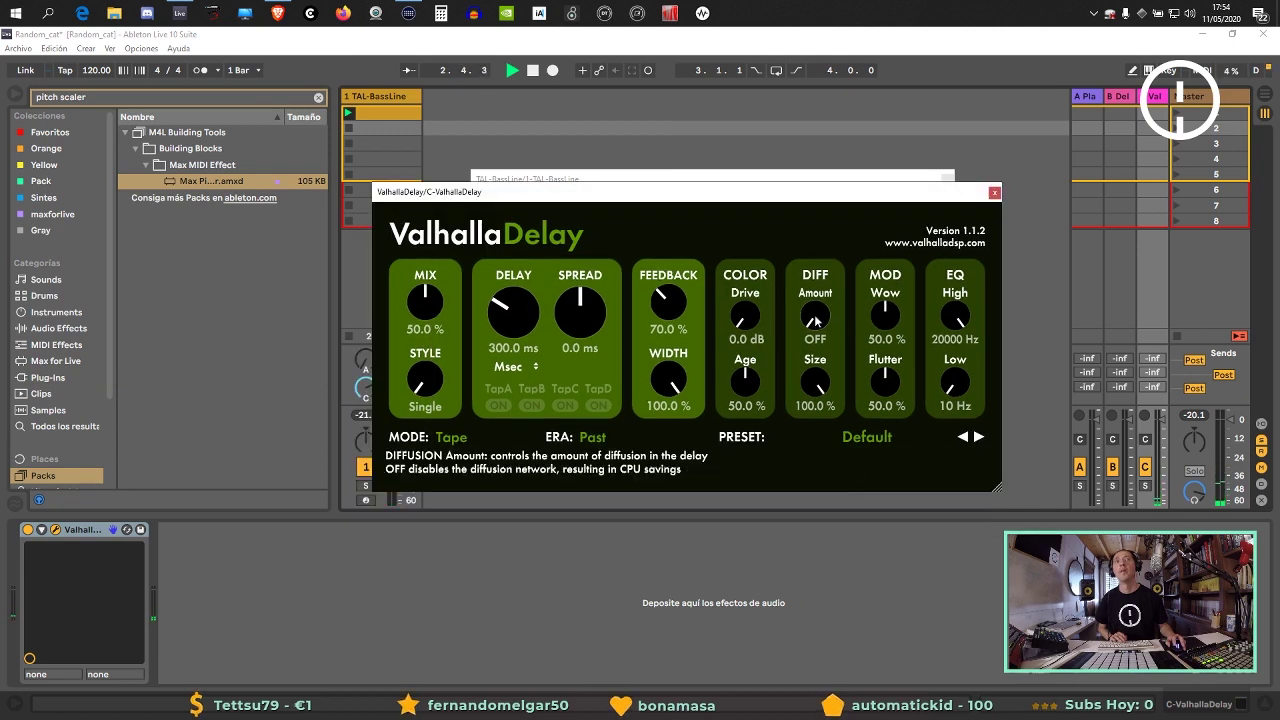
Set ValhallaDelay's diffusion Amount to 70.4 % and sync its delay time to Note at 1/2.
{"action": "left_click_drag", "start_coordinate": [815, 320], "coordinate": [814, 199]}
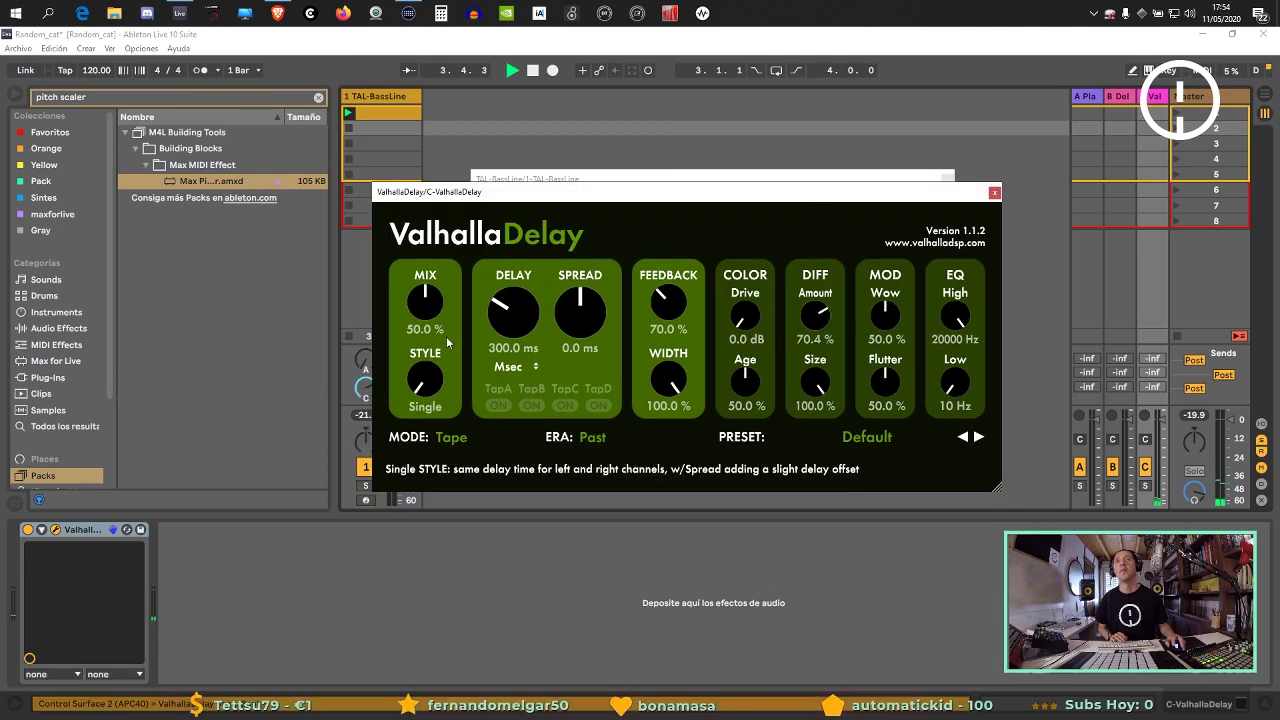
{"action": "left_click", "coordinate": [515, 367]}
{"action": "left_click", "coordinate": [517, 396]}
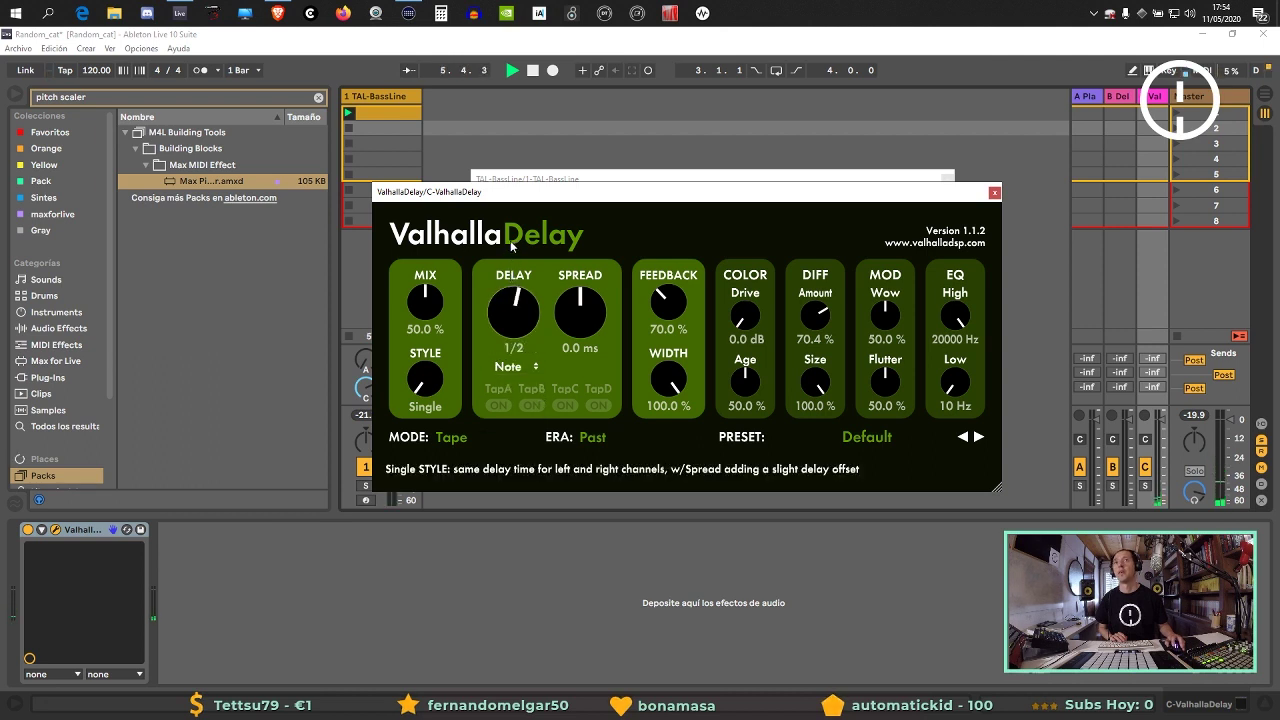
{"action": "left_click_drag", "start_coordinate": [510, 245], "coordinate": [507, 250]}
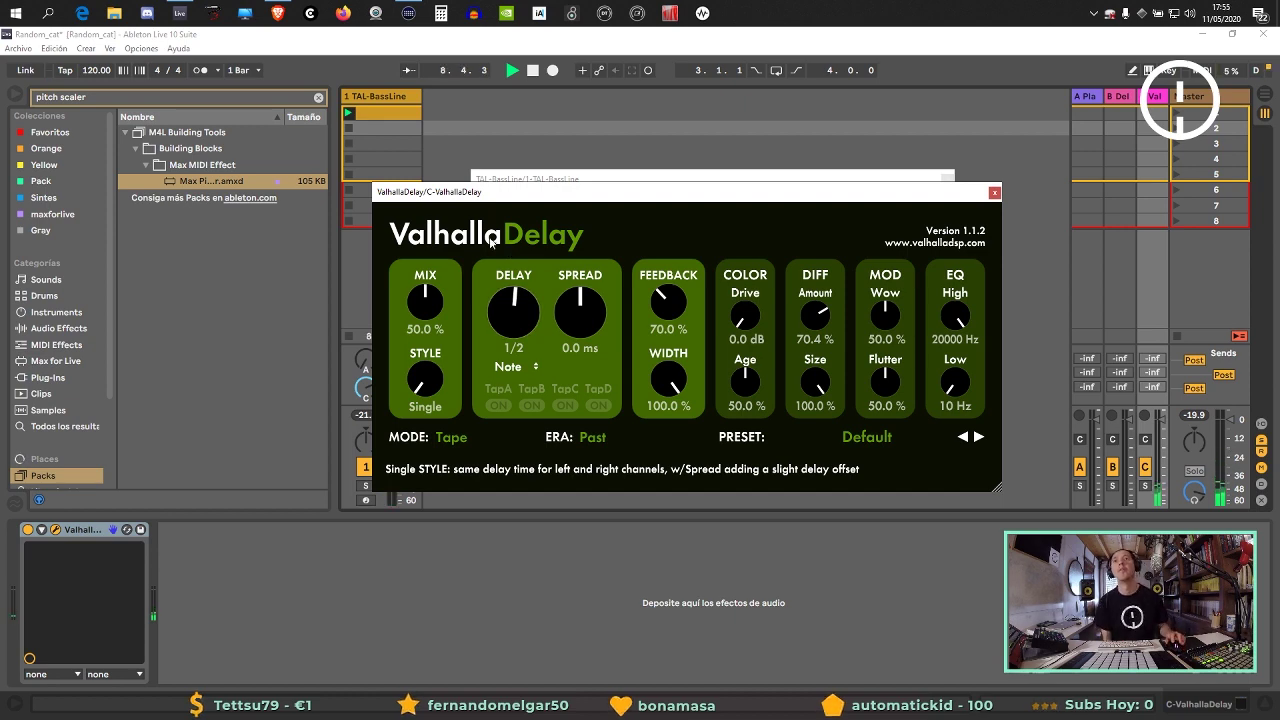
Open the TAL-BassLine clip's notes and set its loop length to 4 bars.
{"action": "double_click", "coordinate": [348, 116]}
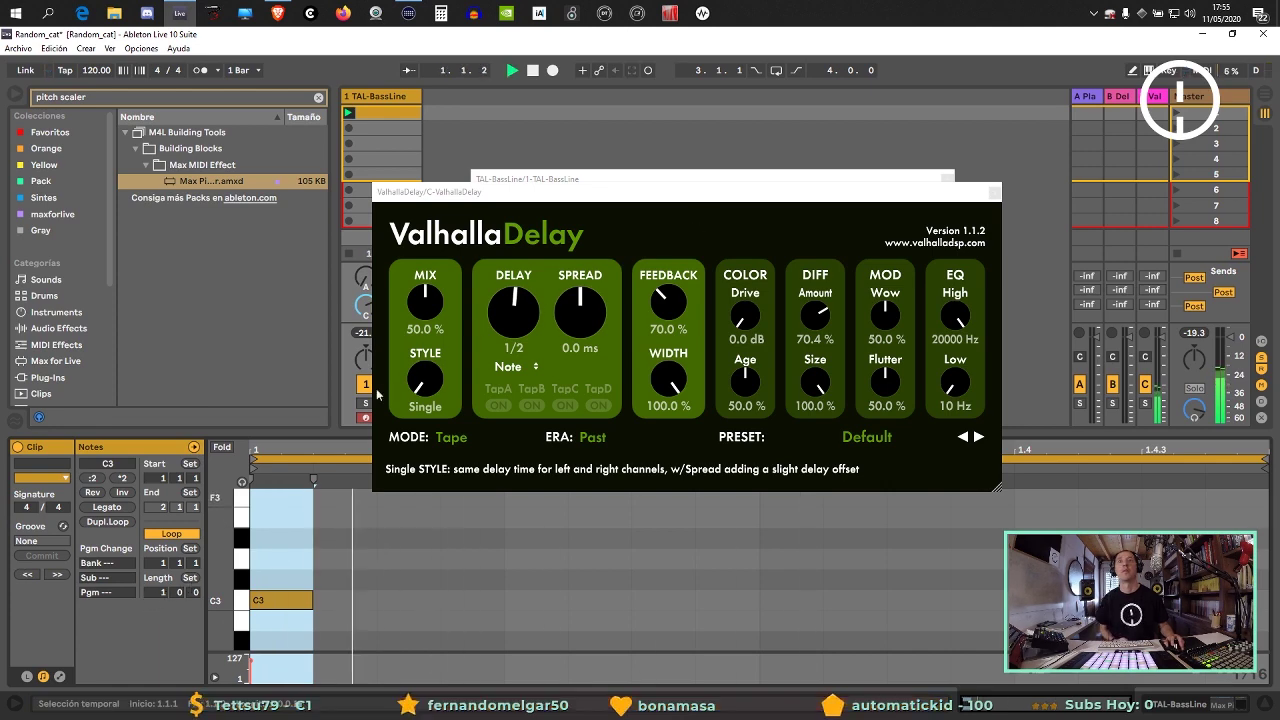
{"action": "left_click", "coordinate": [157, 592]}
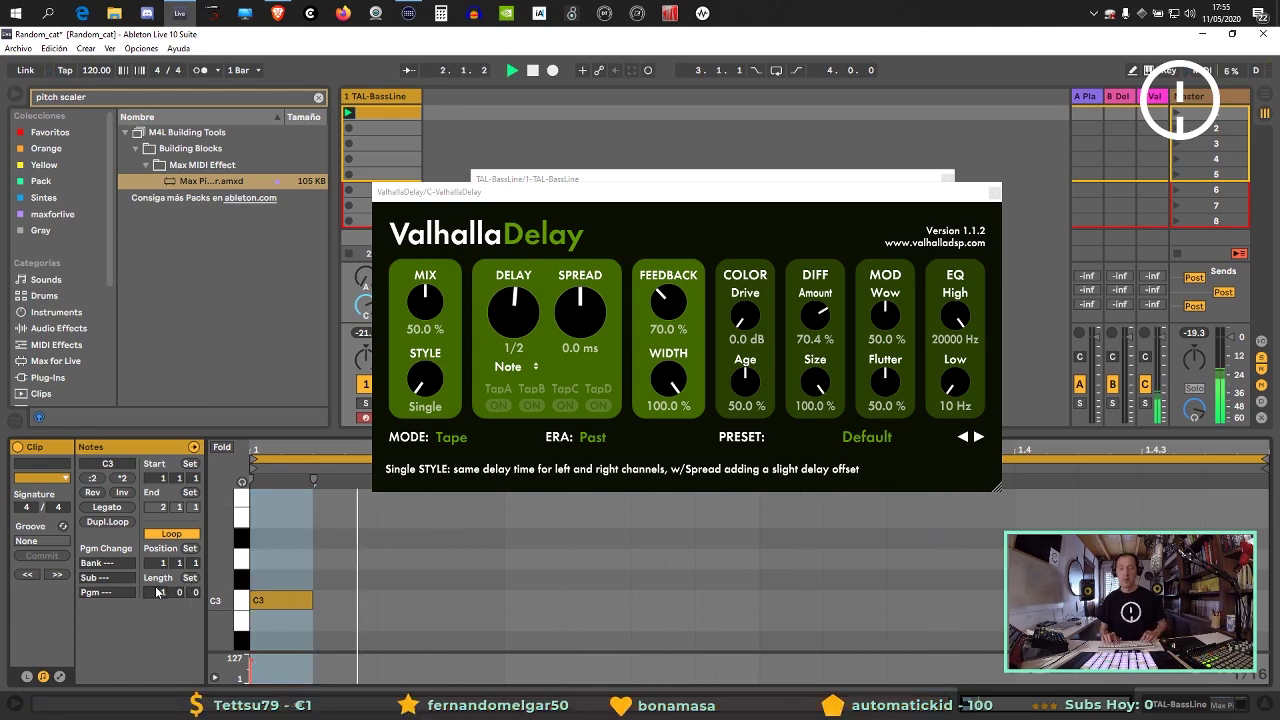
{"action": "type", "text": "4"}
{"action": "key", "text": "Return"}
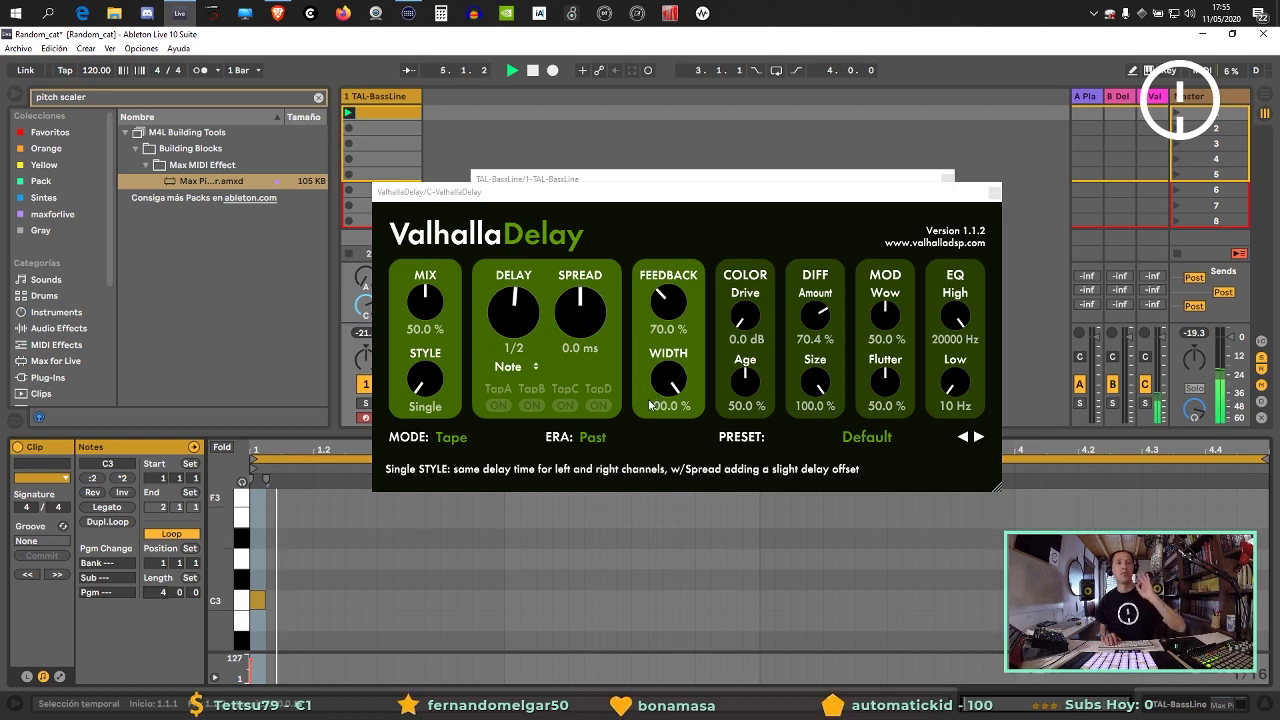
Set ValhallaDelay's Feedback to 108.4 %, Age to 60.8 %, Low to 260 Hz, High to 17230 Hz and Mix to 70 %.
{"action": "left_click_drag", "start_coordinate": [668, 302], "coordinate": [667, 287]}
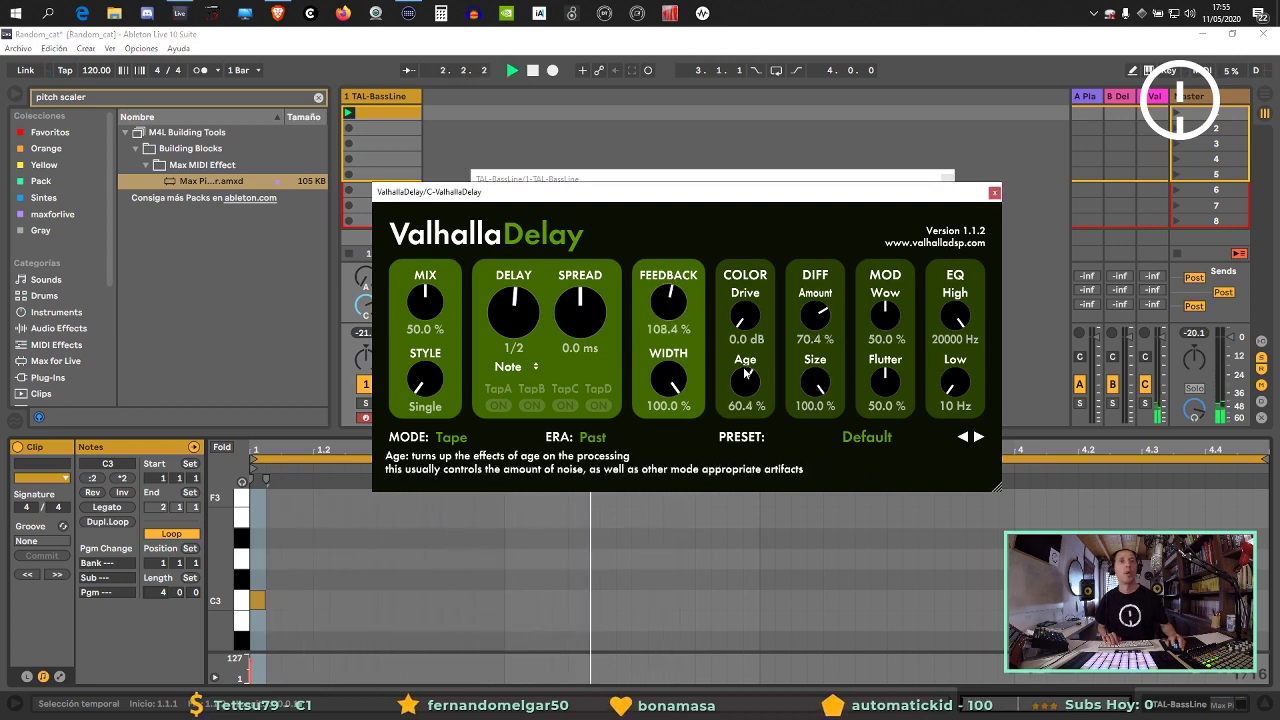
{"action": "left_click_drag", "start_coordinate": [745, 372], "coordinate": [745, 370]}
{"action": "left_click_drag", "start_coordinate": [955, 382], "coordinate": [955, 368]}
{"action": "left_click_drag", "start_coordinate": [956, 318], "coordinate": [958, 344]}
{"action": "left_click_drag", "start_coordinate": [424, 300], "coordinate": [422, 278]}
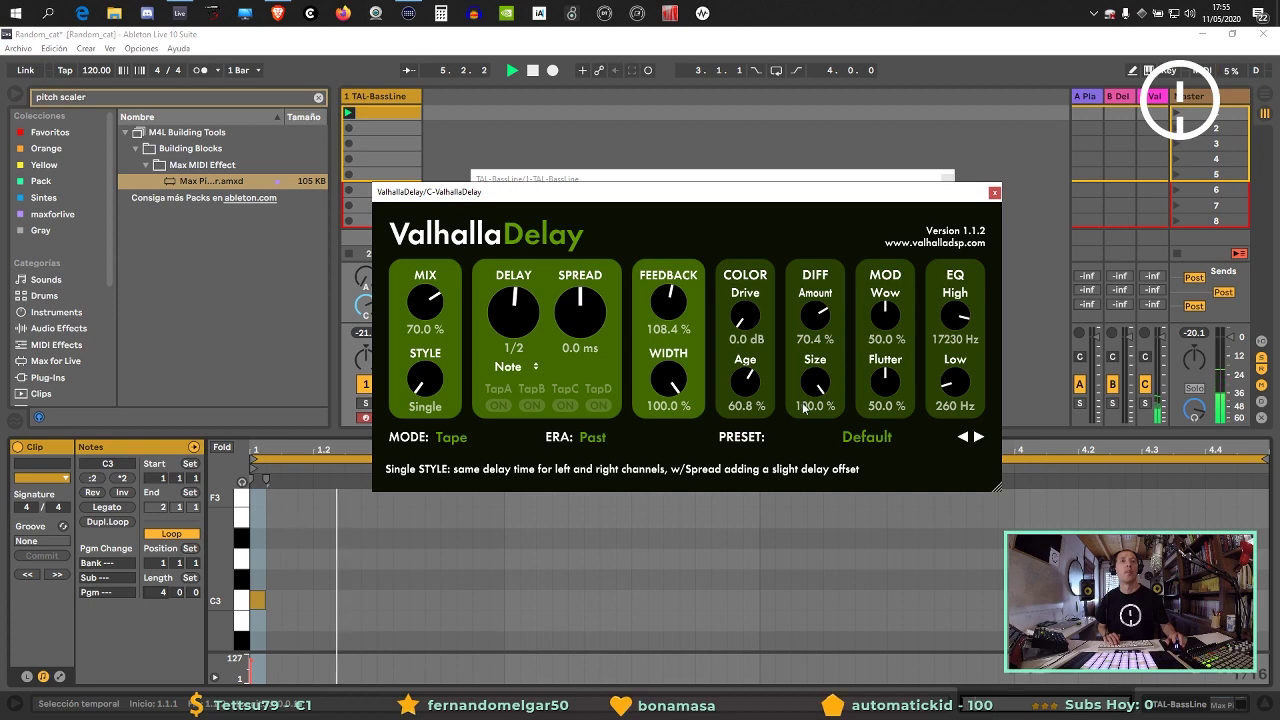
Replace the C3 note at the clip's start with a C2 note, audition it, and close the ValhallaDelay window.
{"action": "key", "text": "space"}
{"action": "left_click_drag", "start_coordinate": [368, 620], "coordinate": [253, 596]}
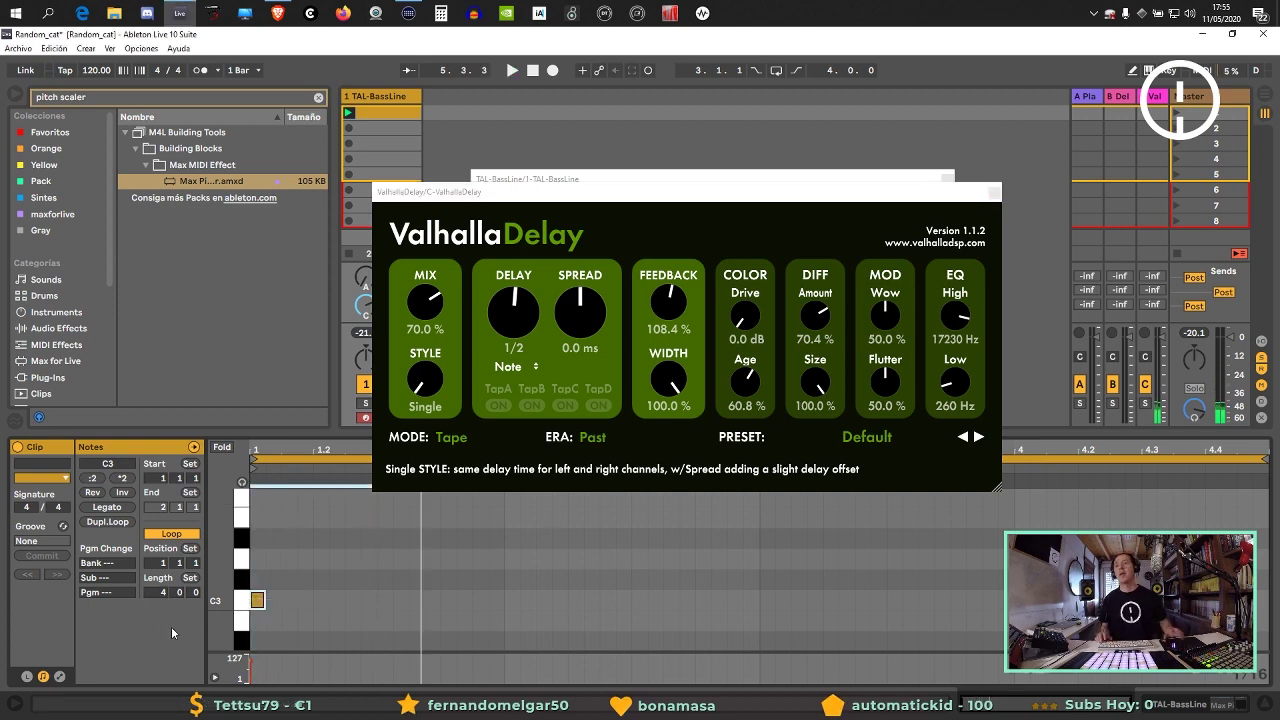
{"action": "left_click_drag", "start_coordinate": [283, 432], "coordinate": [283, 285]}
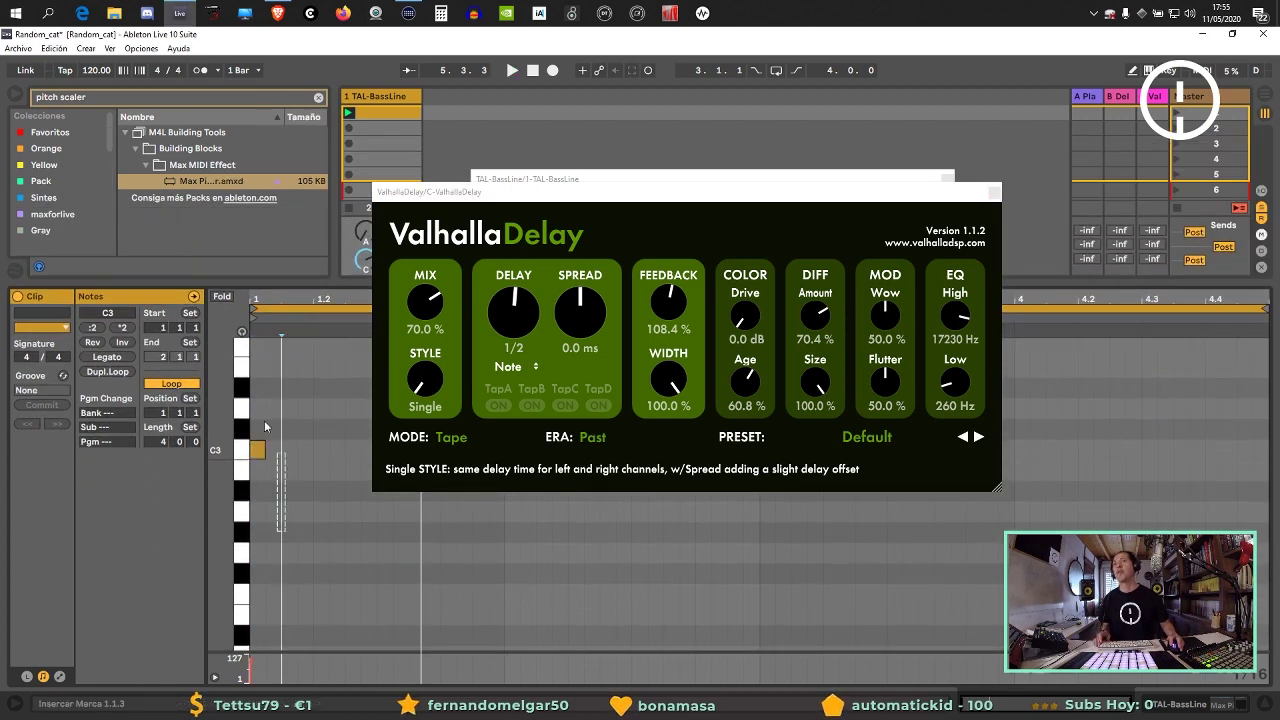
{"action": "double_click", "coordinate": [257, 573]}
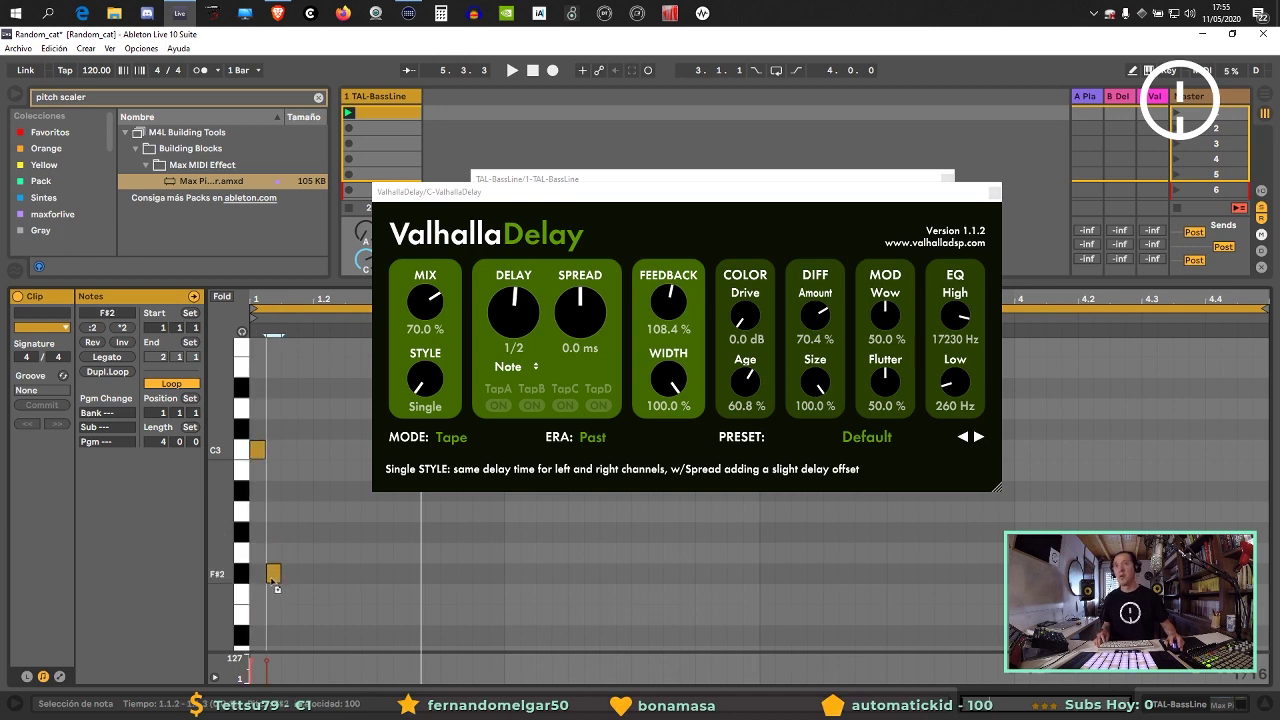
{"action": "key", "text": "space"}
{"action": "key", "text": "space"}
{"action": "scroll", "coordinate": [300, 580], "scroll_direction": "down", "scroll_amount": 3}
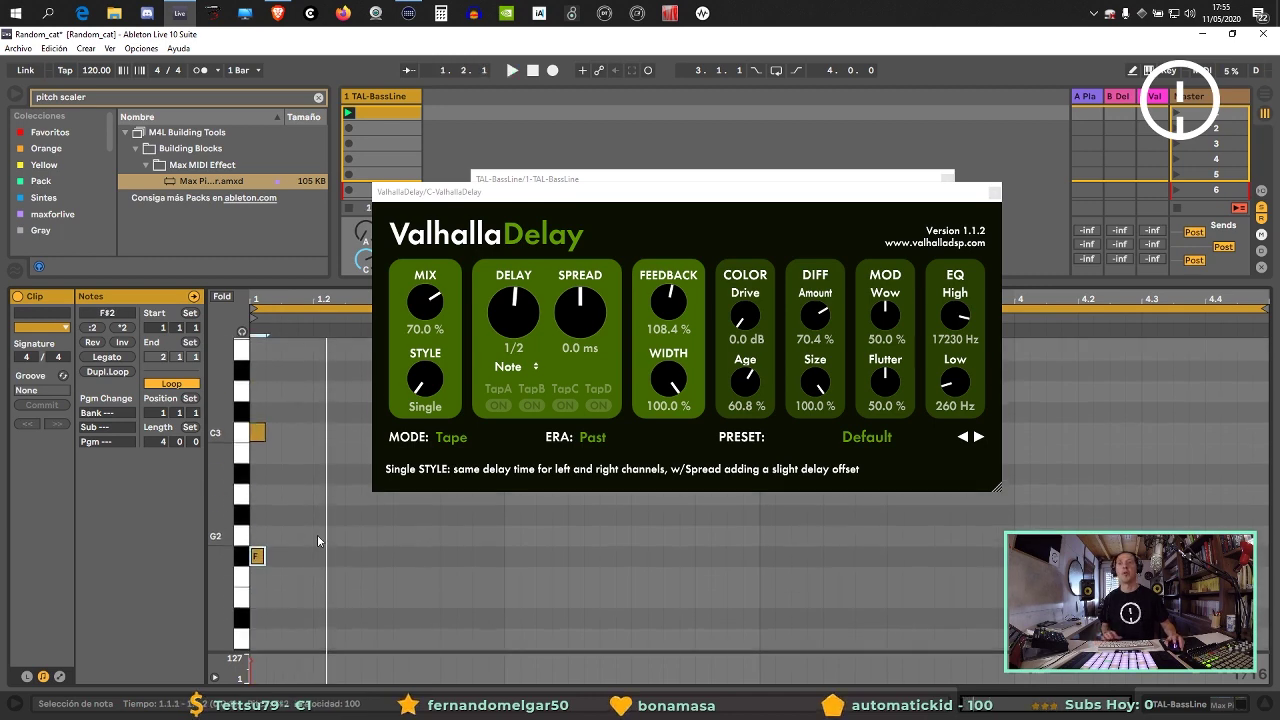
{"action": "left_click_drag", "start_coordinate": [259, 459], "coordinate": [264, 612]}
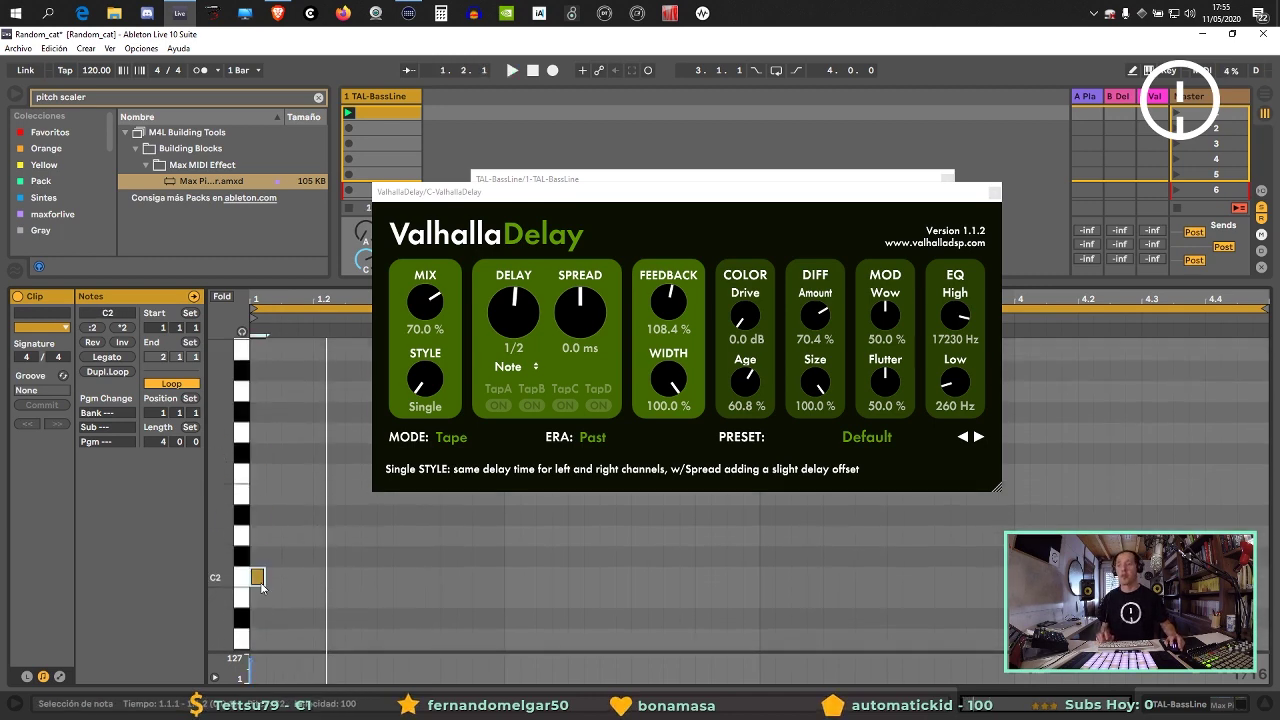
{"action": "key", "text": "space"}
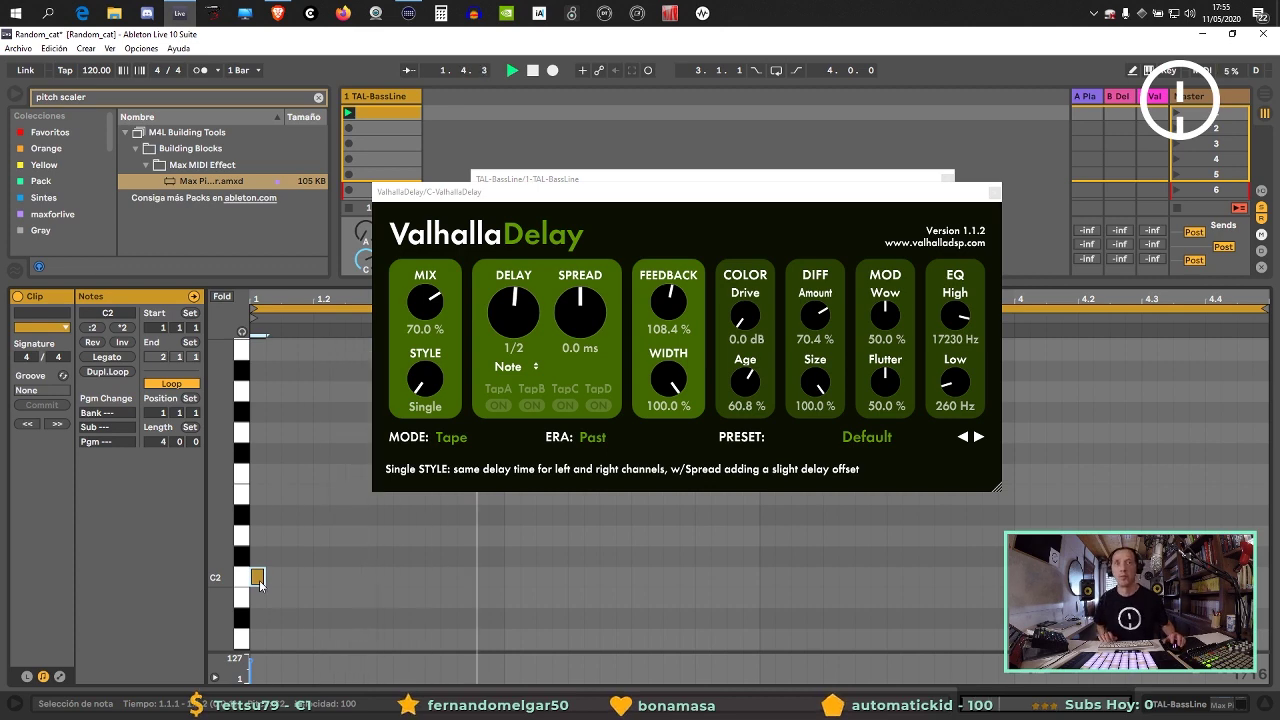
{"action": "left_click", "coordinate": [993, 192]}
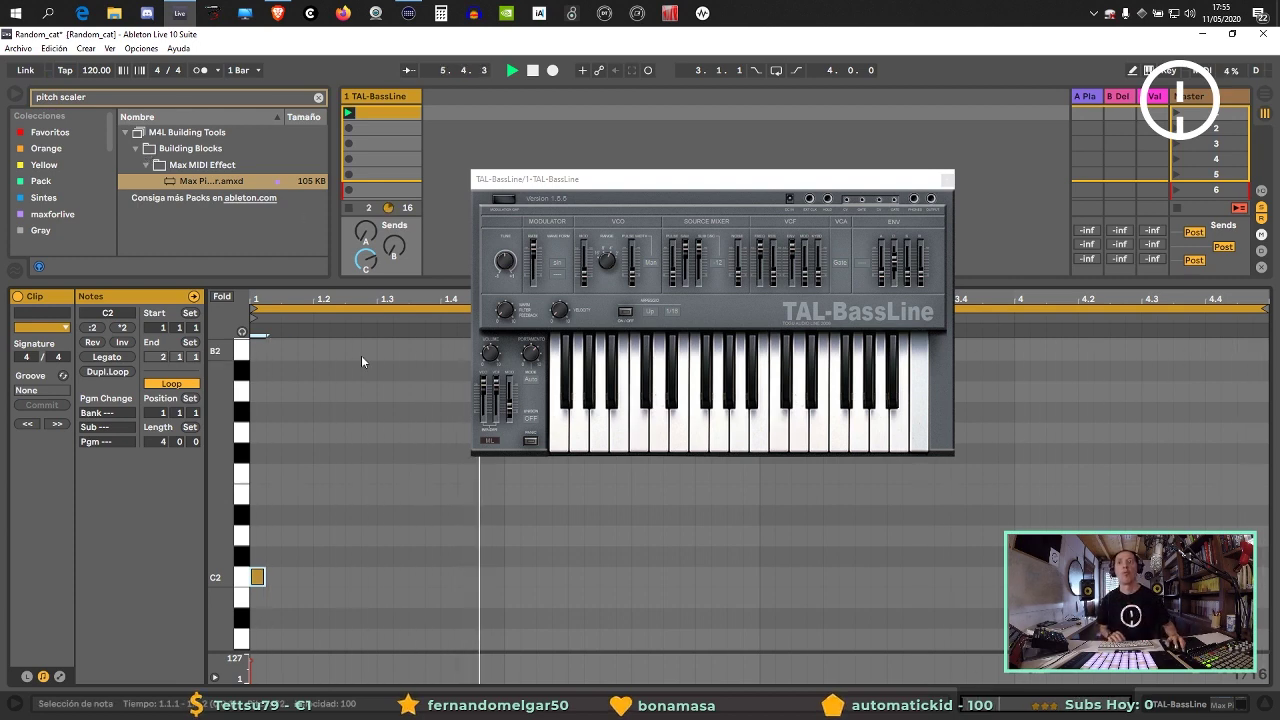
Try adding a C3 note above the C2 note and lengthening it across the whole four-bar clip.
{"action": "key", "text": "shift+Up"}
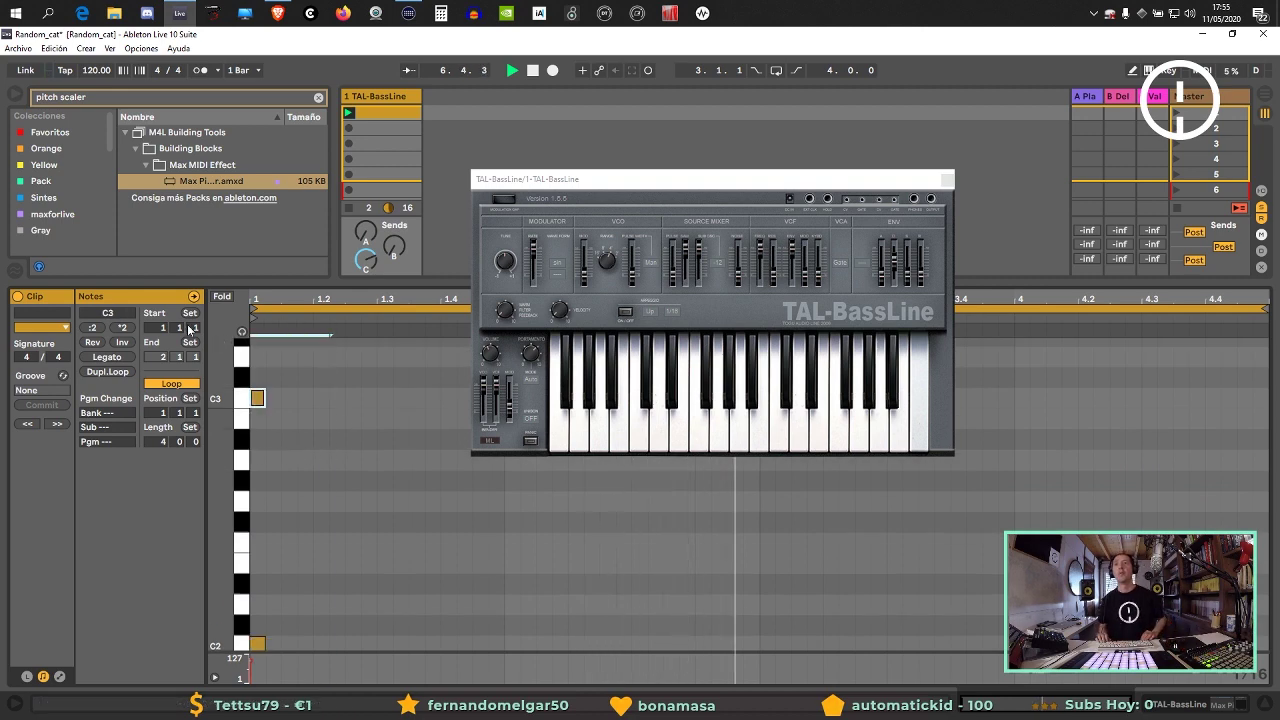
{"action": "key", "text": "shift+Right"}
{"action": "key", "text": "shift+Right"}
{"action": "key", "text": "shift+Right"}
{"action": "key", "text": "shift+Right"}
{"action": "key", "text": "shift+Right"}
{"action": "key", "text": "shift+Right"}
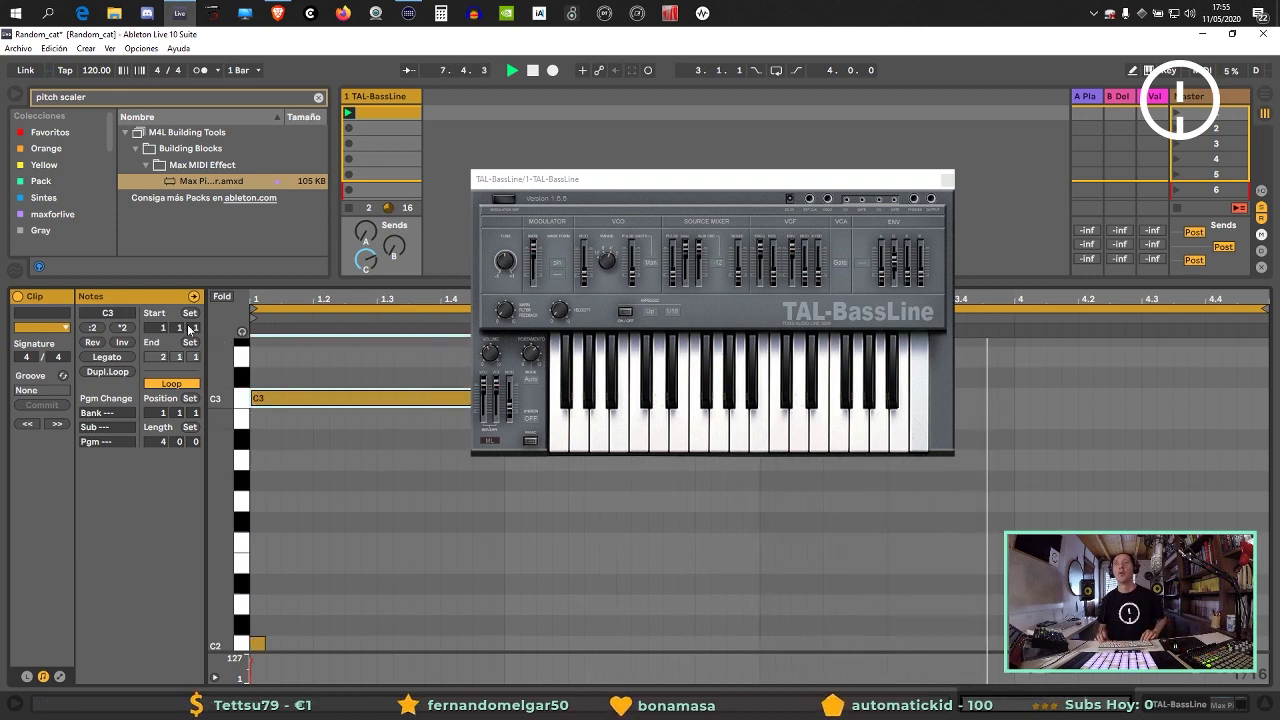
{"action": "key", "text": "shift+Right"}
{"action": "key", "text": "shift+Right"}
{"action": "key", "text": "shift+Right"}
{"action": "key", "text": "shift+Right"}
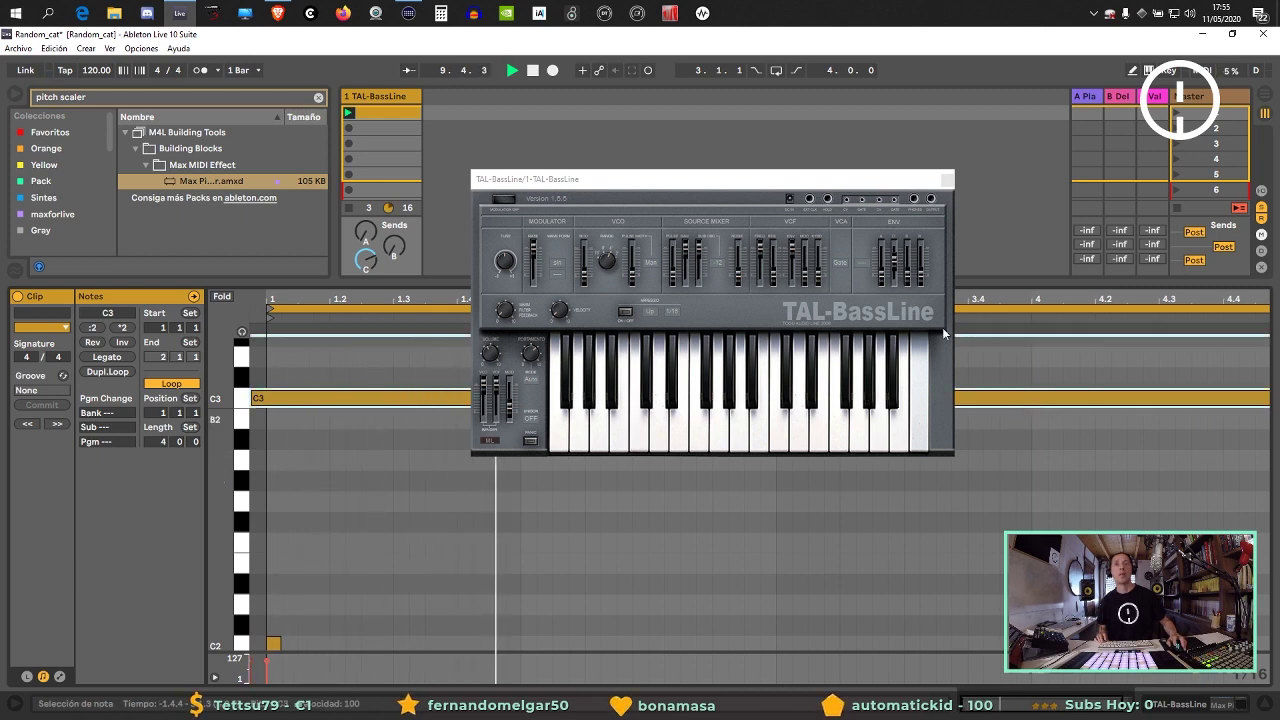
Hide the plug-in window covering the note editor and delete the long C3 note.
{"action": "key", "text": "ctrl+alt+p"}
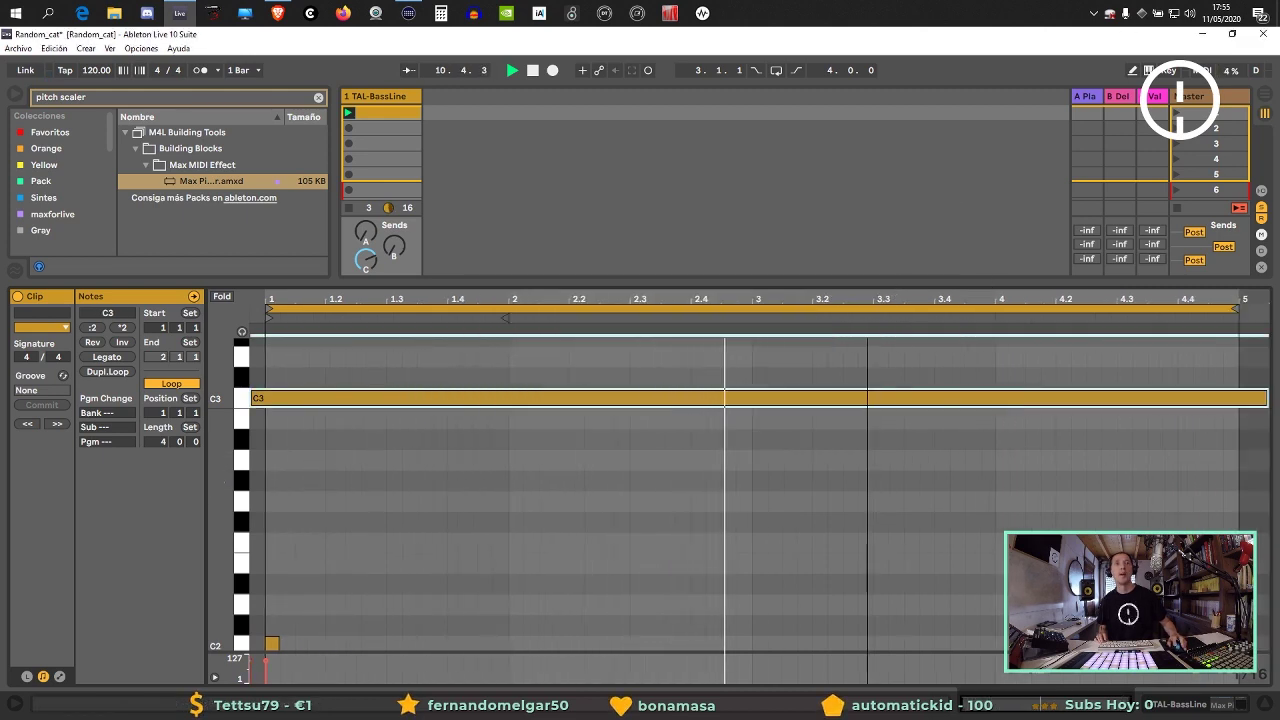
{"action": "mouse_move", "coordinate": [357, 392]}
{"action": "left_mouse_down"}
{"action": "mouse_move", "coordinate": [420, 400]}
{"action": "mouse_move", "coordinate": [363, 399]}
{"action": "left_mouse_up"}
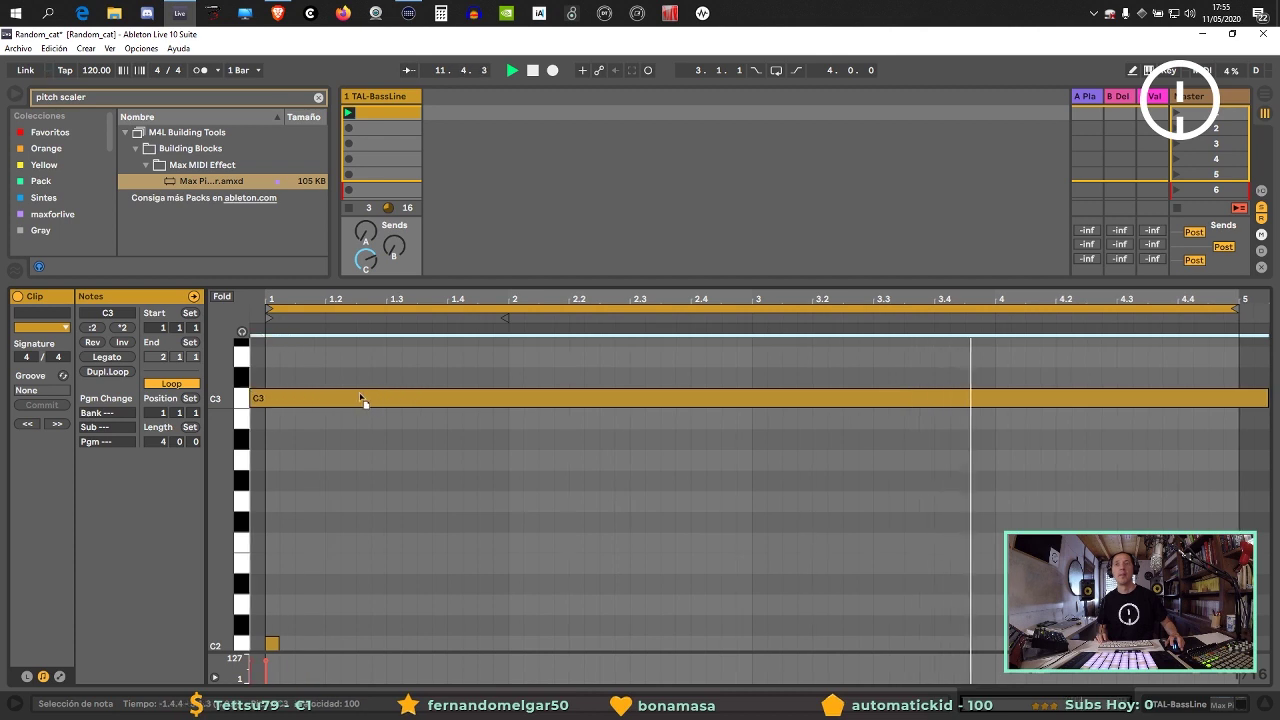
{"action": "left_click_drag", "start_coordinate": [417, 477], "coordinate": [341, 426]}
{"action": "key", "text": "Delete"}
Add a C3 note at beat 1.2 and set the clip's loop length to 1 bar.
{"action": "double_click", "coordinate": [318, 377]}
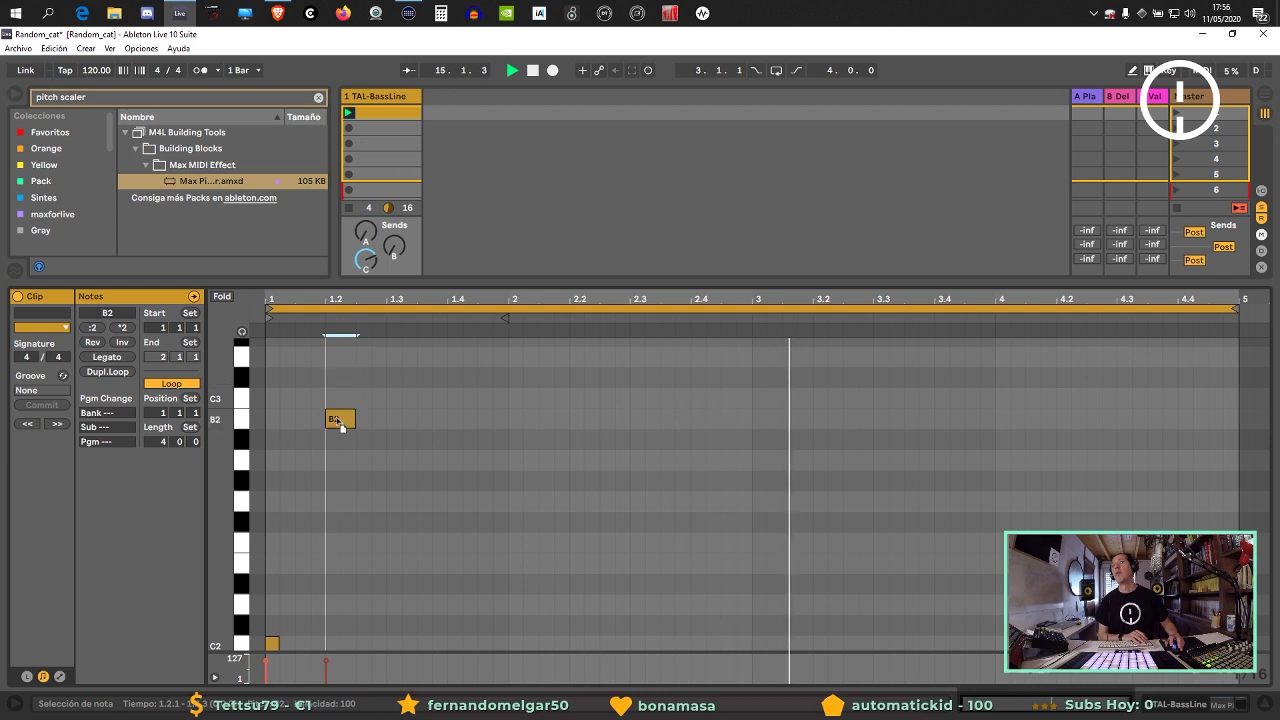
{"action": "left_click", "coordinate": [158, 453]}
{"action": "key", "text": "Return"}
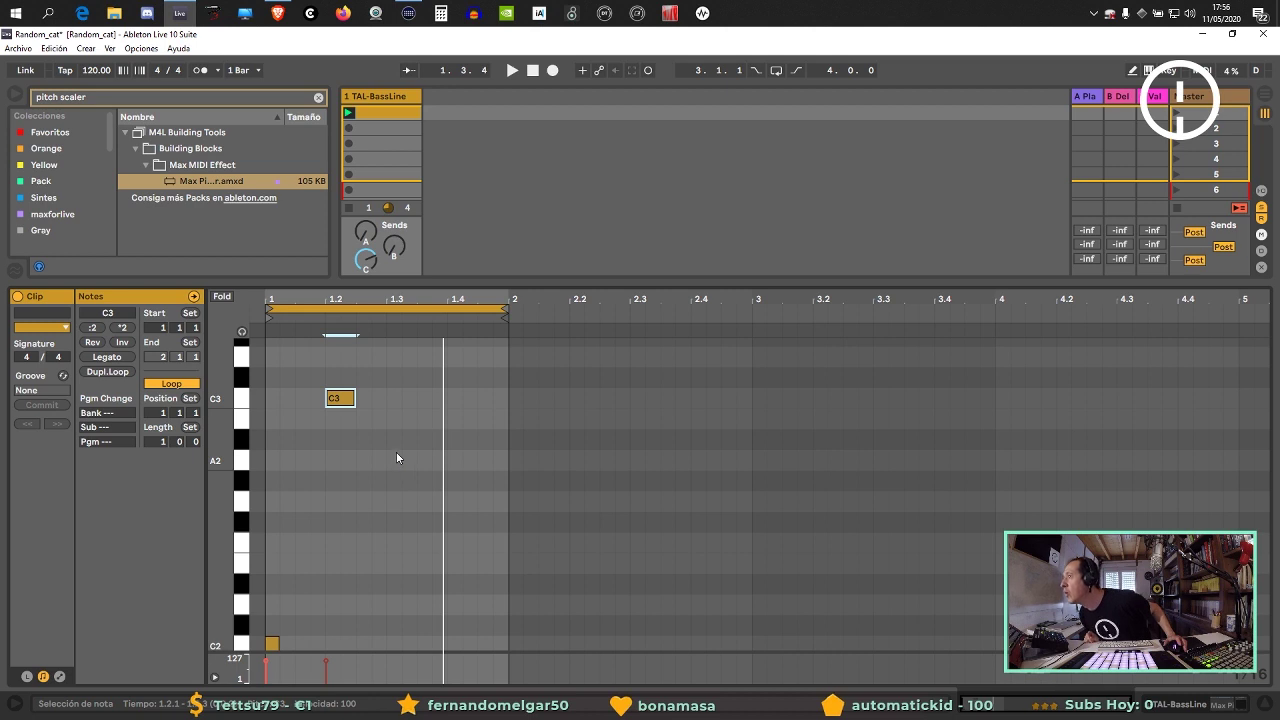
{"action": "left_click_drag", "start_coordinate": [412, 464], "coordinate": [333, 395]}
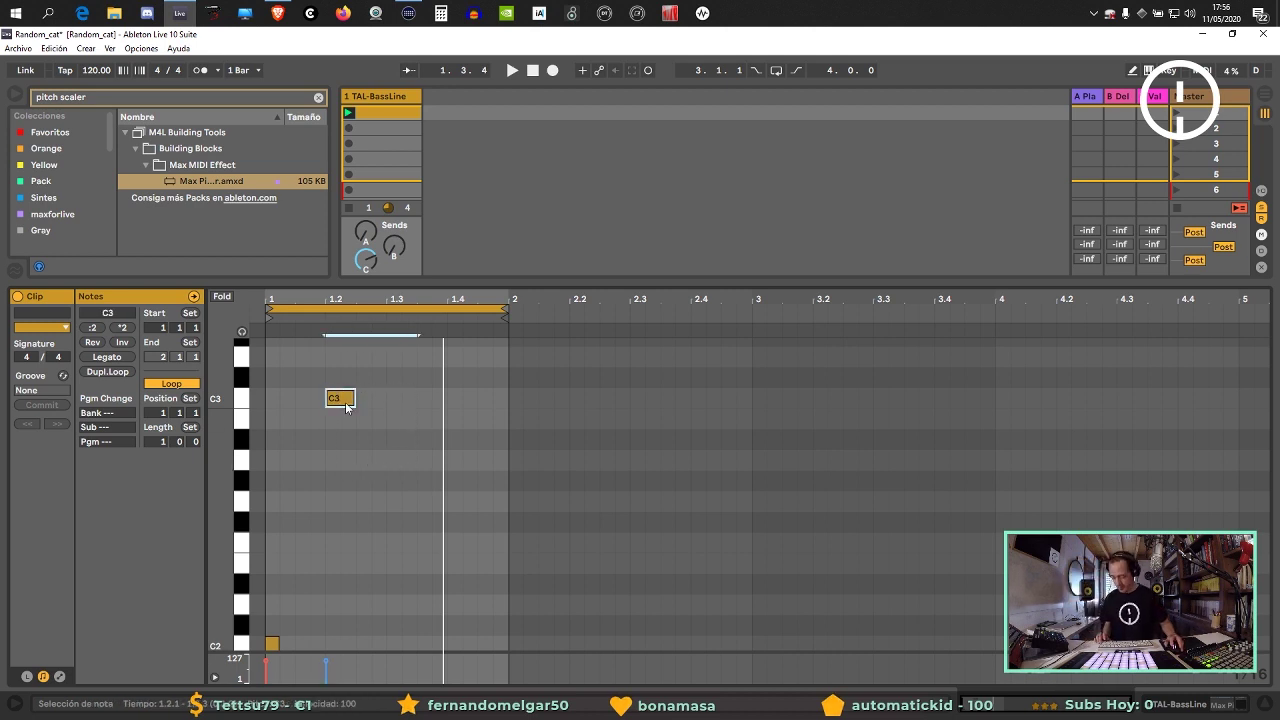
Add a G2 note at beat 1.3 and an E2 note at beat 1.4 while auditioning the clip.
{"action": "double_click", "coordinate": [387, 502]}
{"action": "left_click_drag", "start_coordinate": [390, 507], "coordinate": [404, 510]}
{"action": "key", "text": "space"}
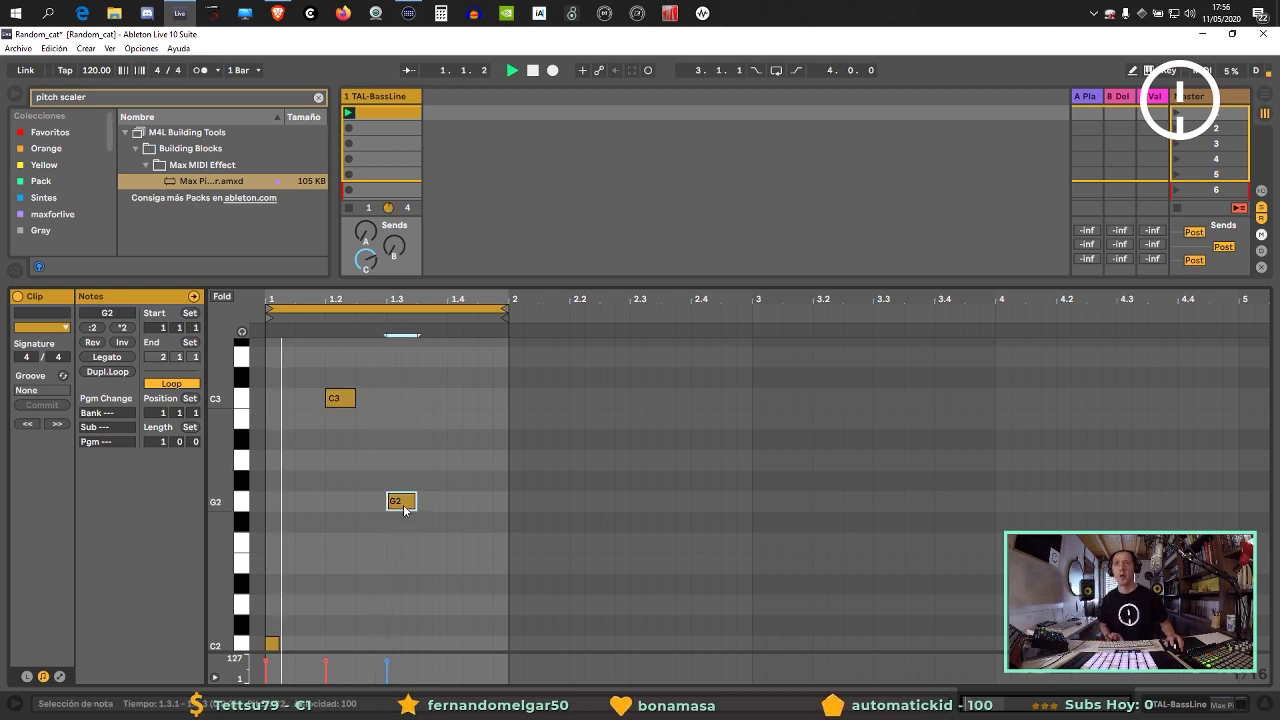
{"action": "double_click", "coordinate": [432, 563]}
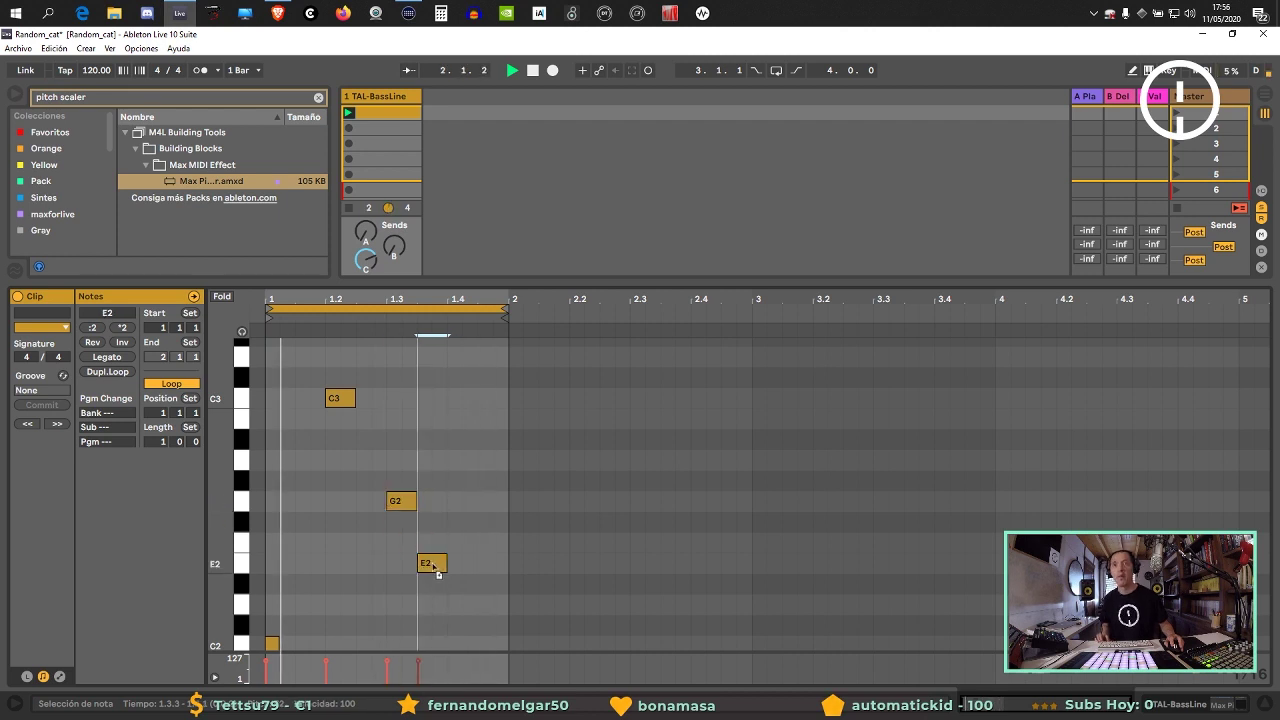
{"action": "left_click_drag", "start_coordinate": [432, 563], "coordinate": [462, 565]}
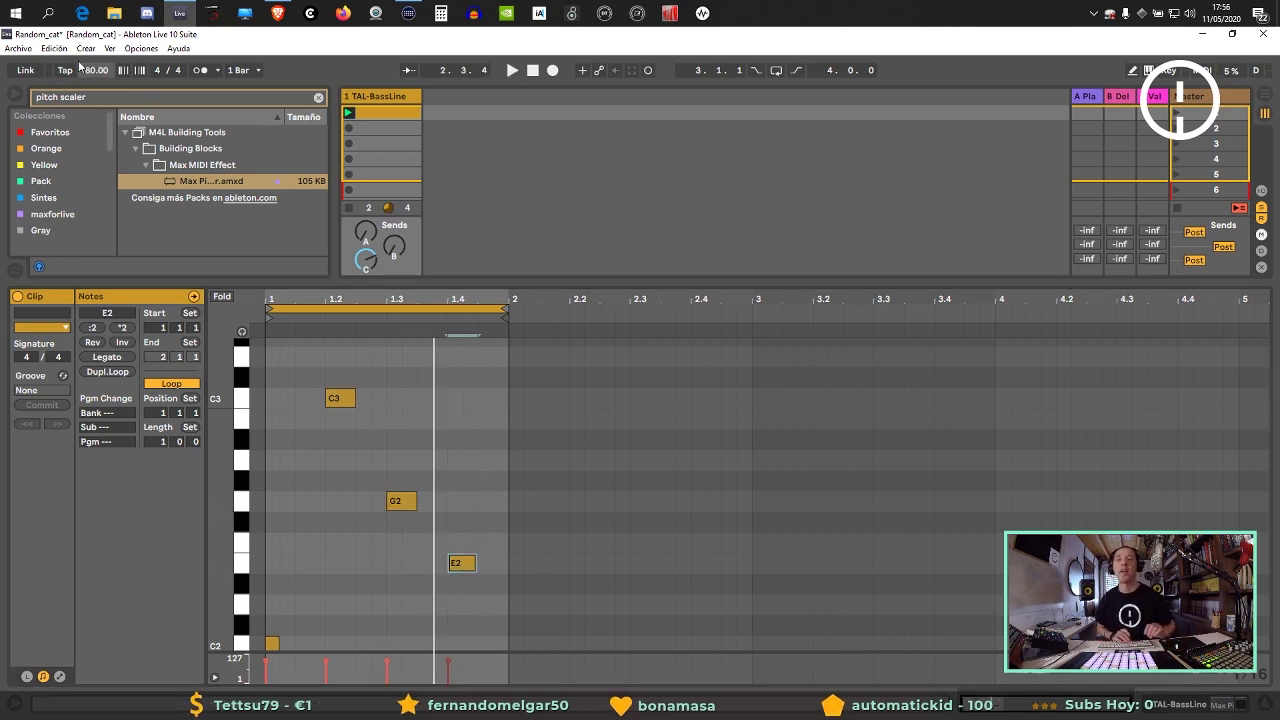
Play the clip and copy the G2 and E2 notes to G#1 at 1.1.3 and F1 at 1.2.3.
{"action": "key", "text": "space"}
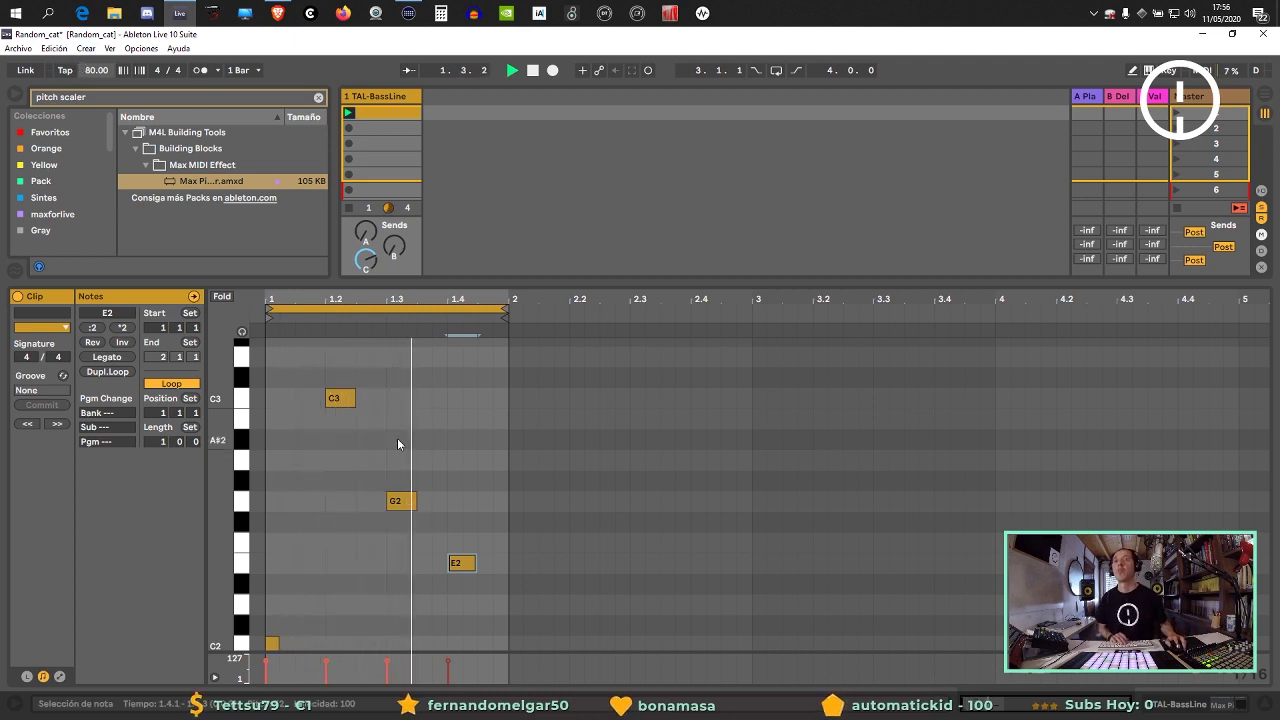
{"action": "scroll", "coordinate": [510, 458], "scroll_direction": "up", "scroll_amount": 2}
{"action": "scroll", "coordinate": [455, 482], "scroll_direction": "down", "scroll_amount": 4}
{"action": "scroll", "coordinate": [455, 482], "scroll_direction": "down", "scroll_amount": 2}
{"action": "left_click_drag", "start_coordinate": [514, 505], "coordinate": [312, 612]}
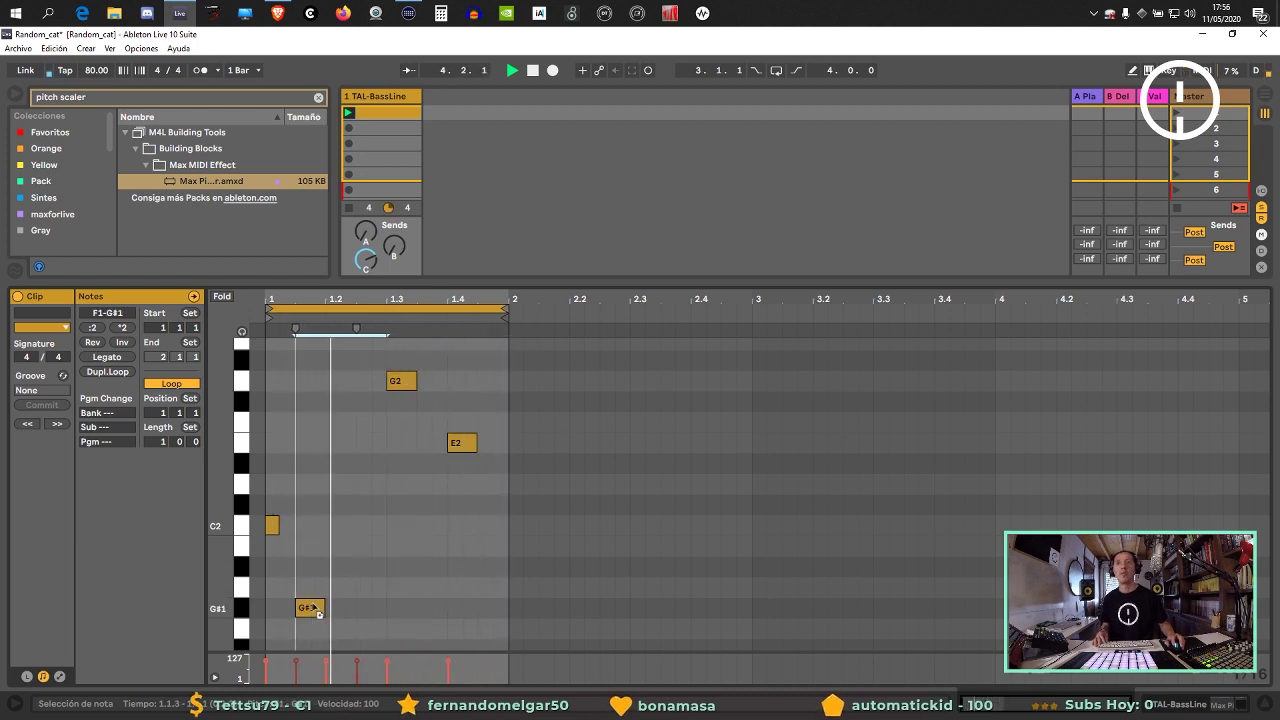
{"action": "scroll", "coordinate": [375, 592], "scroll_direction": "up", "scroll_amount": 1}
{"action": "scroll", "coordinate": [395, 578], "scroll_direction": "down", "scroll_amount": 10}
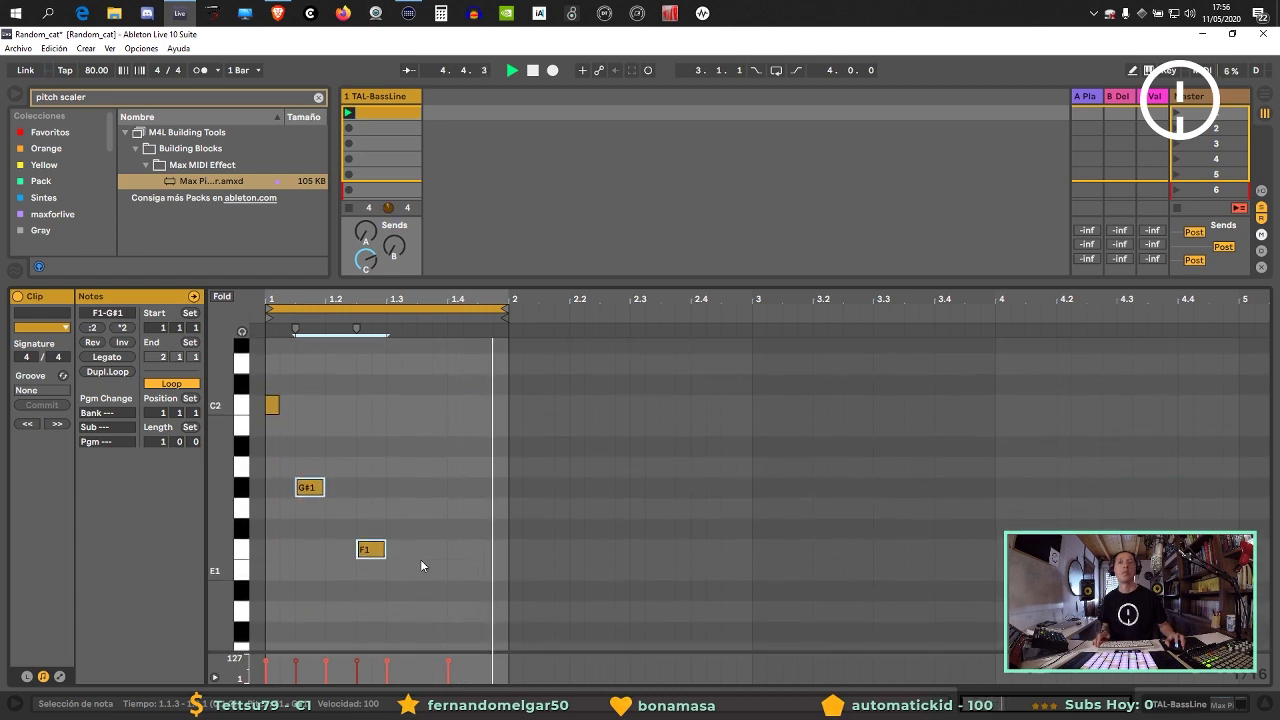
Copy the G#1 and F1 pair further along and lower, keeping only a D#1 note at 1.4.3.
{"action": "left_click_drag", "start_coordinate": [378, 533], "coordinate": [456, 576]}
{"action": "key", "text": "Right"}
{"action": "key", "text": "Right"}
{"action": "key", "text": "Right"}
{"action": "key", "text": "Right"}
{"action": "key", "text": "Right"}
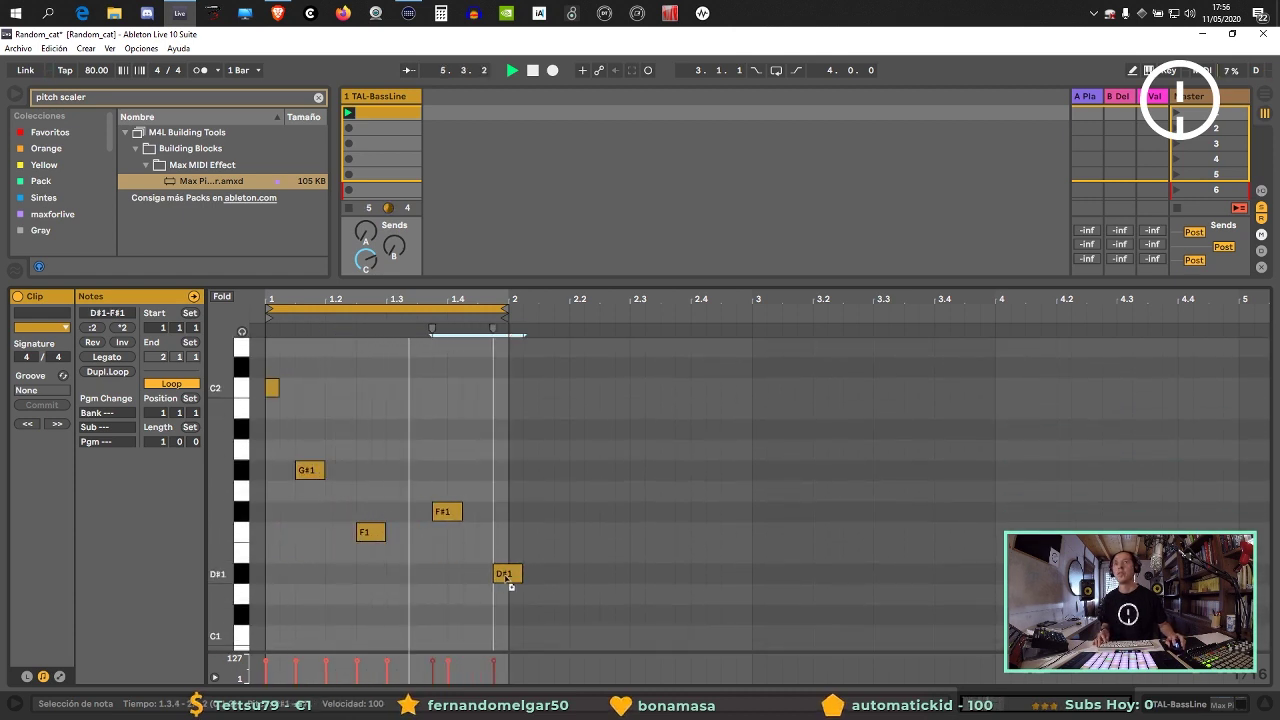
{"action": "key", "text": "Left"}
{"action": "left_click", "coordinate": [435, 457]}
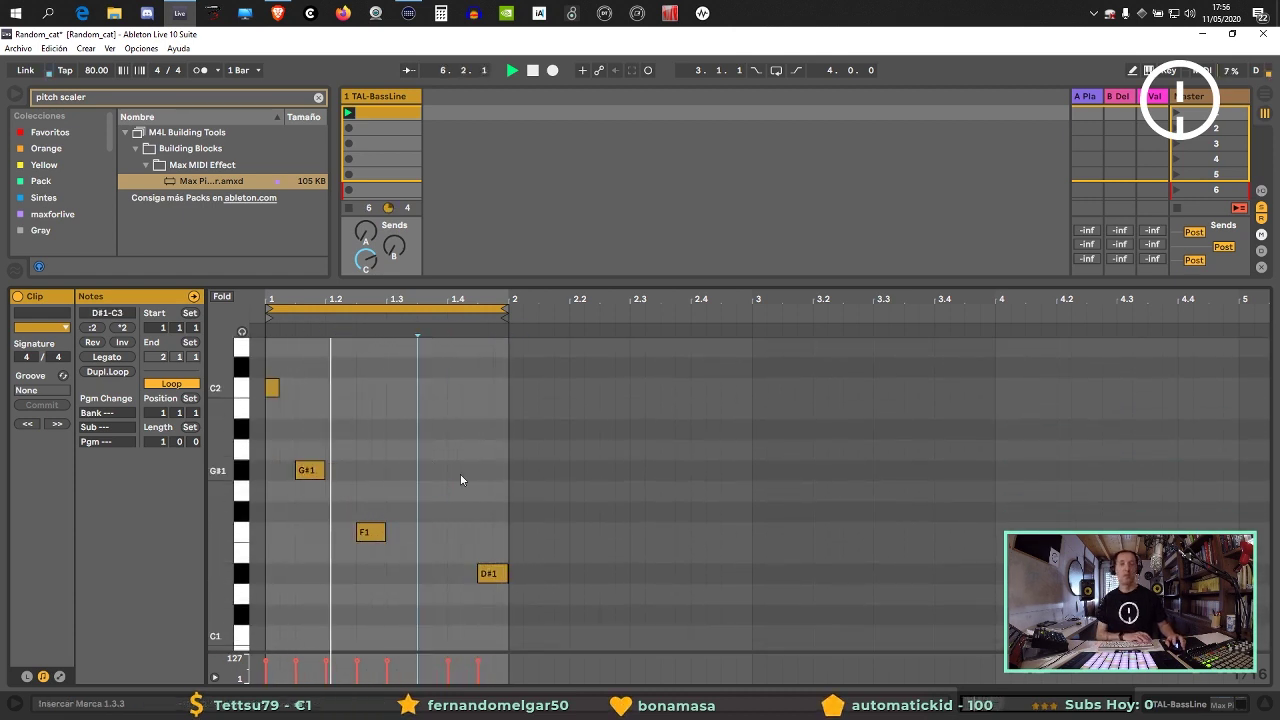
Show the TAL-BassLine track's devices and adjust the synth's filter, with the envelope trigger mode set to Trig.
{"action": "left_click", "coordinate": [378, 97]}
{"action": "left_click", "coordinate": [378, 97]}
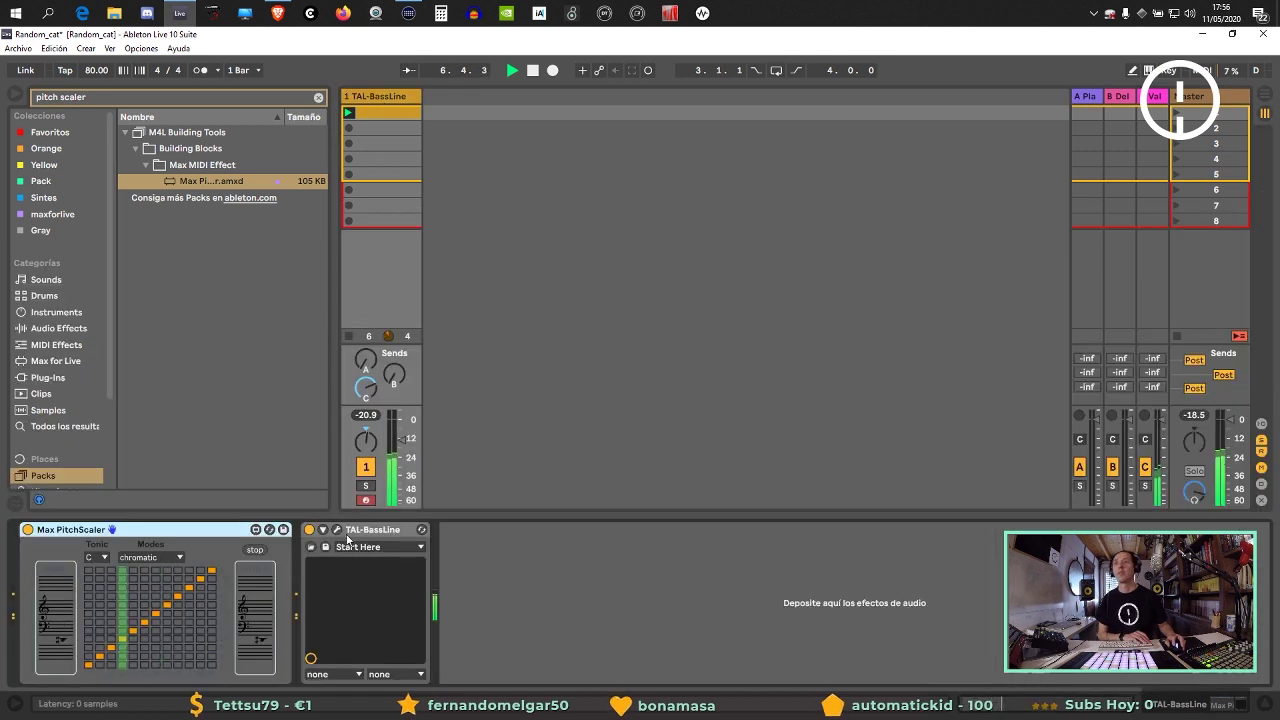
{"action": "left_click_drag", "start_coordinate": [762, 271], "coordinate": [793, 273]}
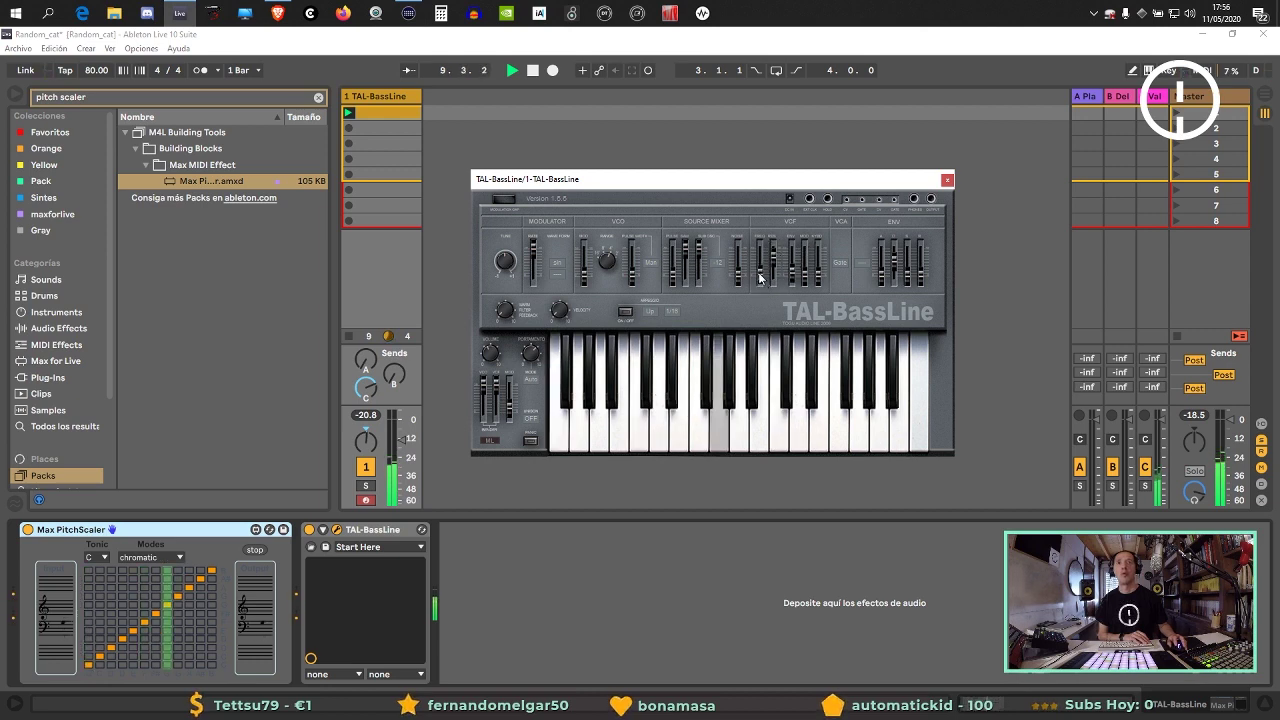
{"action": "left_click", "coordinate": [866, 266]}
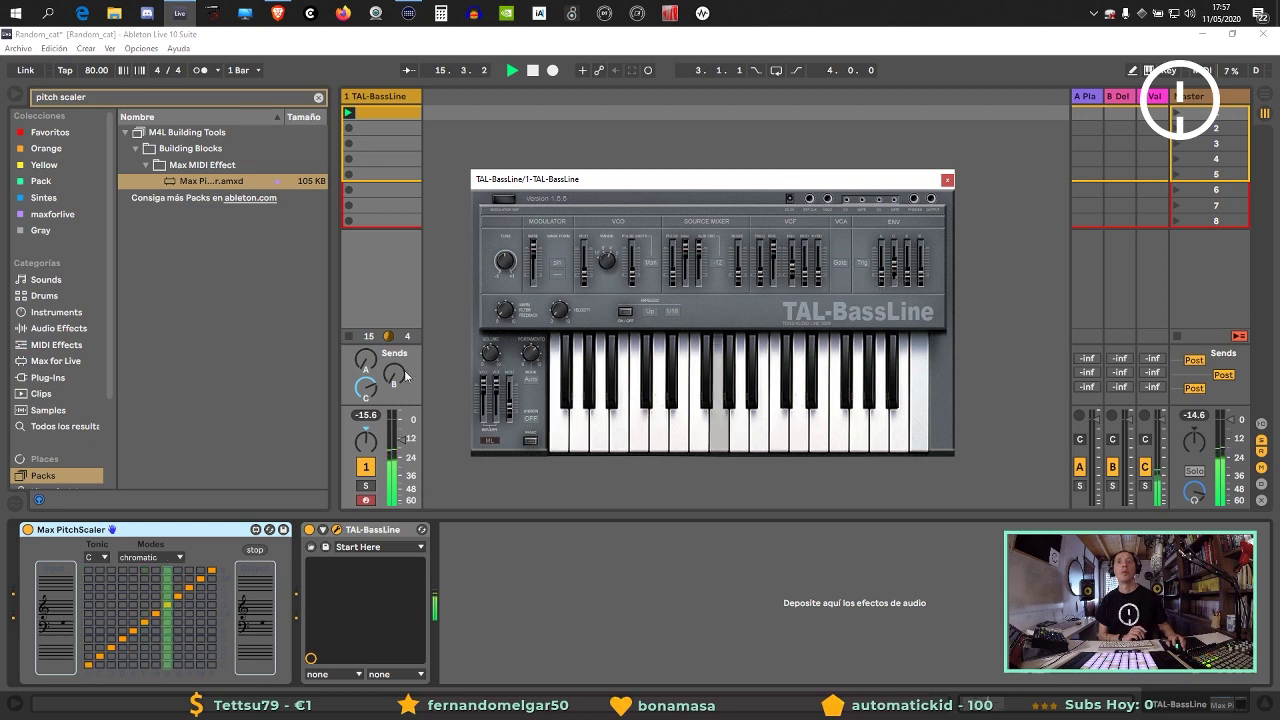
Turn the TAL-BassLine track's ValhallaDelay send down to -inf dB and restart playback.
{"action": "left_click_drag", "start_coordinate": [367, 381], "coordinate": [369, 387]}
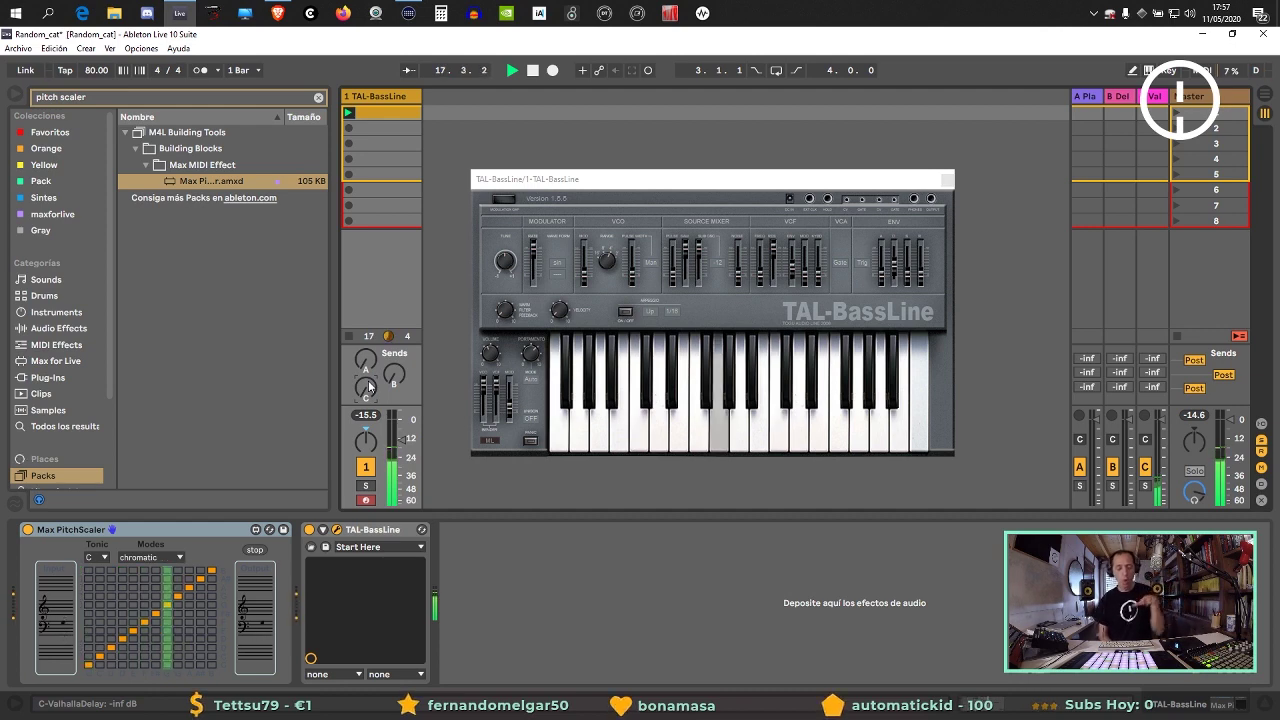
{"action": "left_click", "coordinate": [606, 285]}
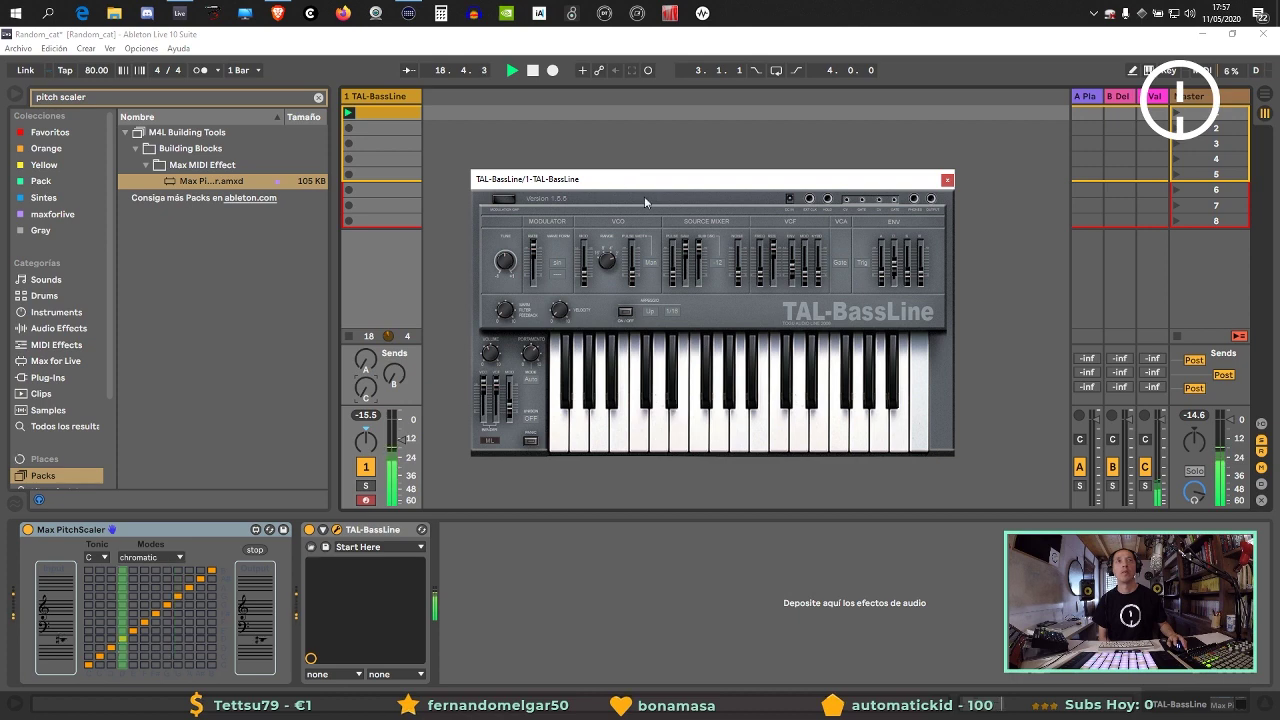
{"action": "left_click", "coordinate": [515, 572]}
{"action": "key", "text": "space"}
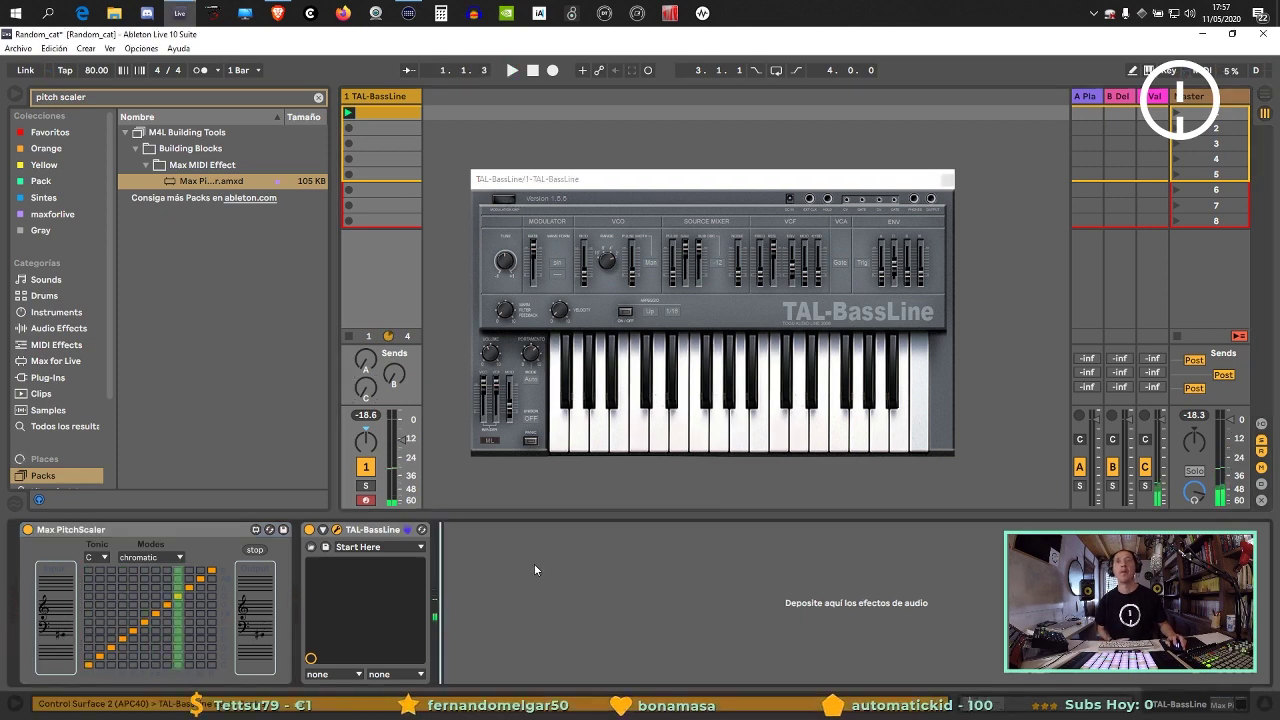
Set TAL-BassLine's unison to 2x and readjust its filter and envelope settings, with portamento mode on Auto.
{"action": "left_click", "coordinate": [530, 424]}
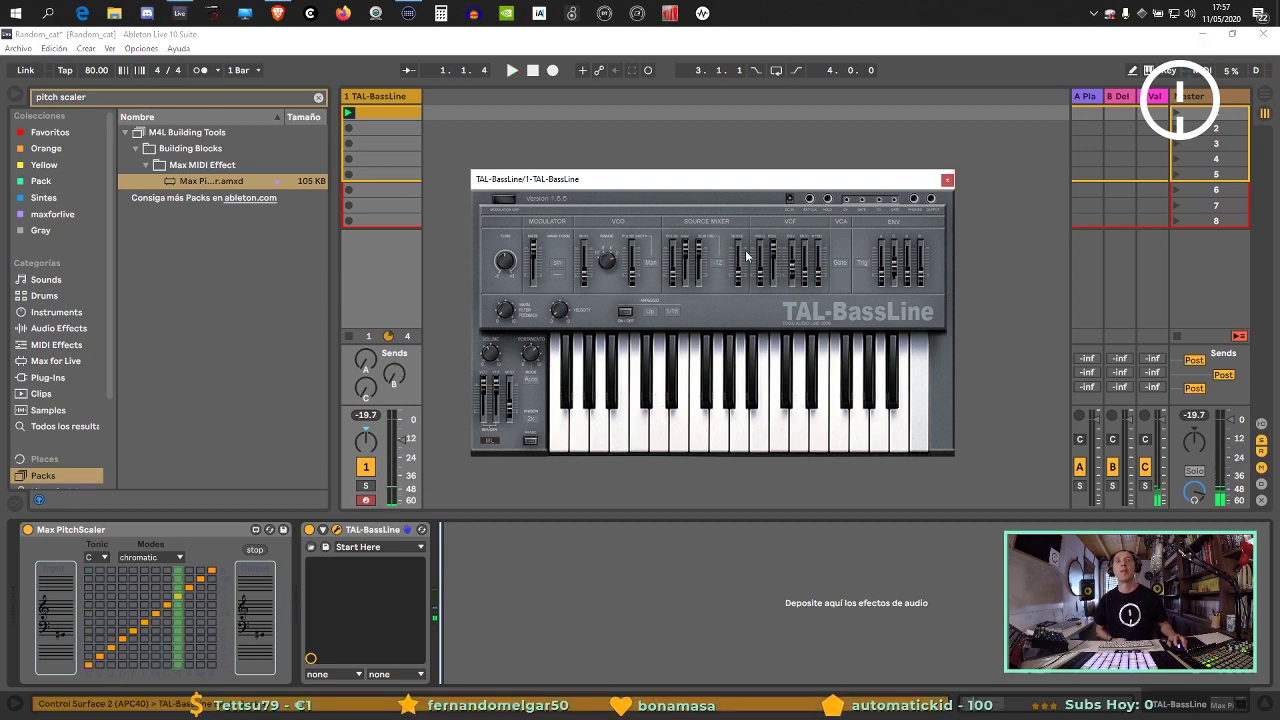
{"action": "left_click_drag", "start_coordinate": [770, 254], "coordinate": [760, 267]}
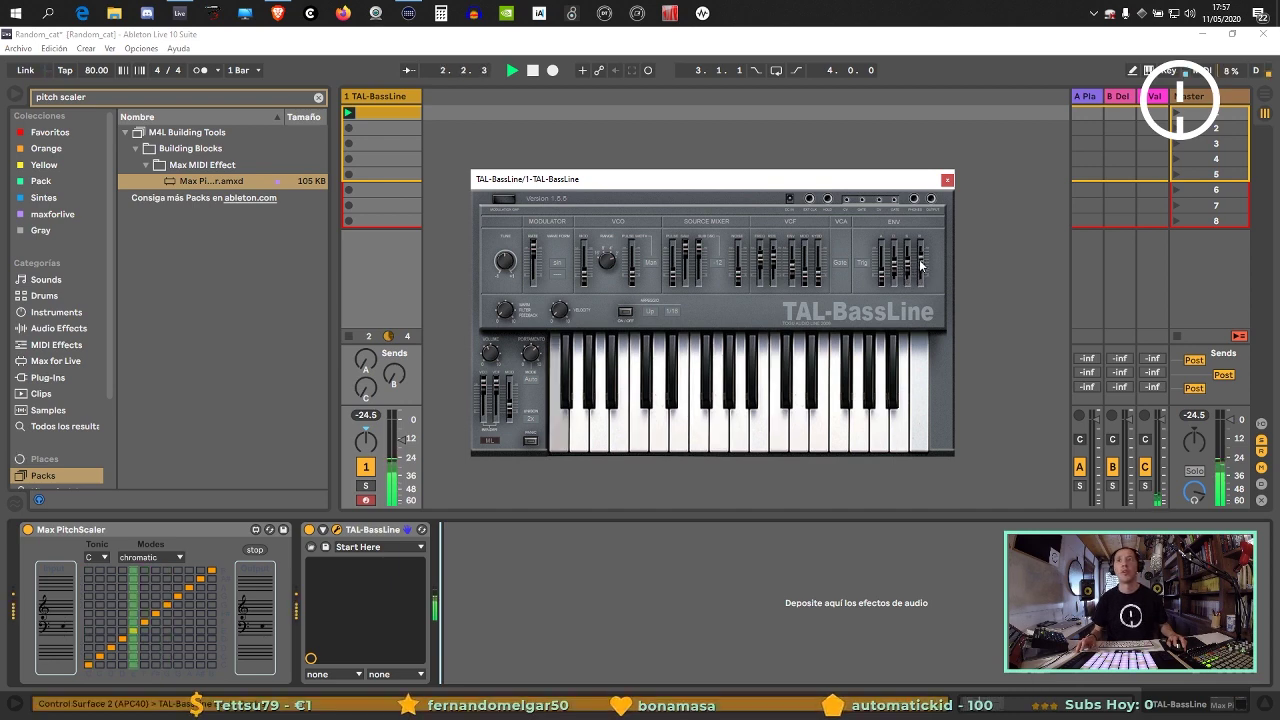
{"action": "left_click", "coordinate": [862, 264]}
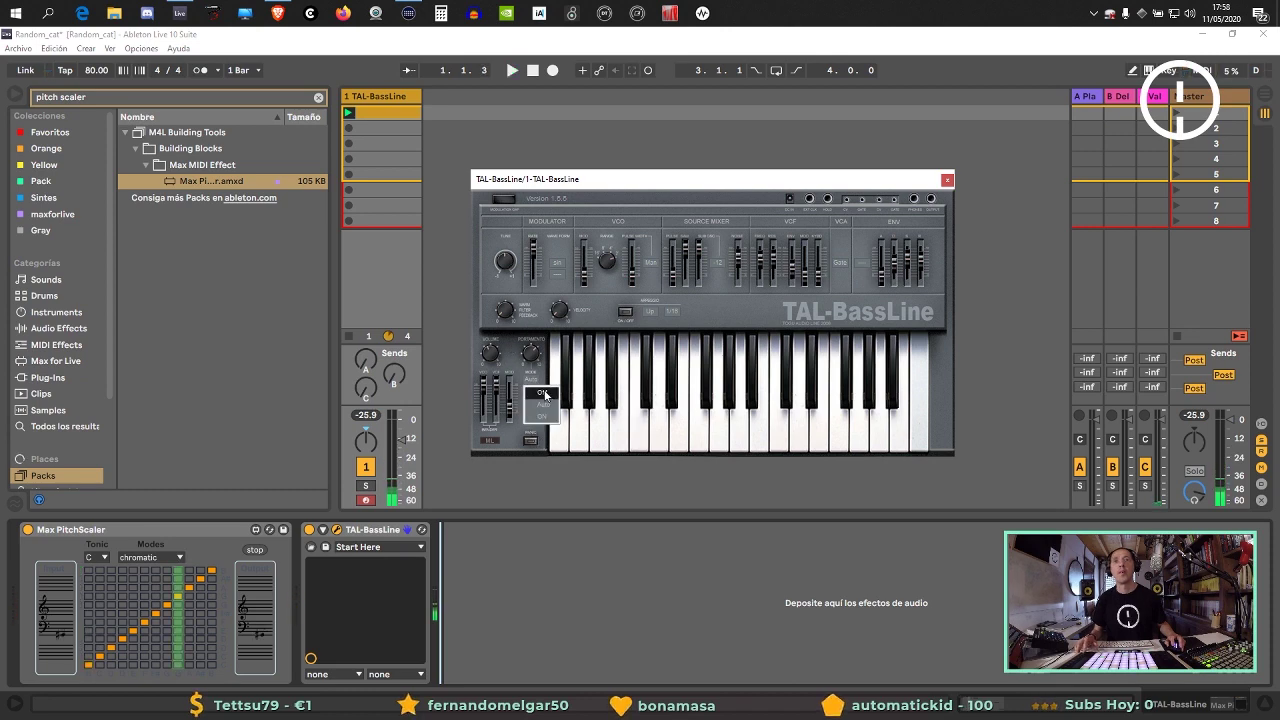
{"action": "left_click", "coordinate": [551, 404]}
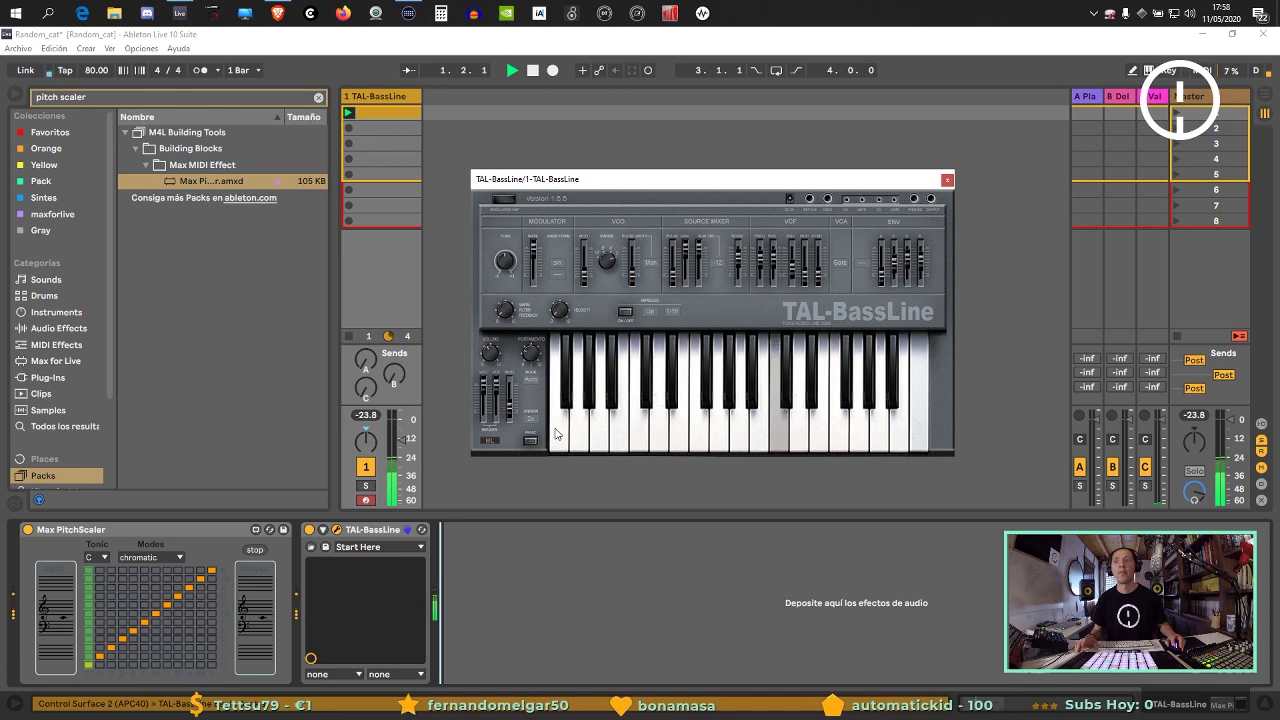
Audition the dim7, invert, random and locrian modes in Max PitchScaler and settle on aeolian.
{"action": "left_click", "coordinate": [158, 557]}
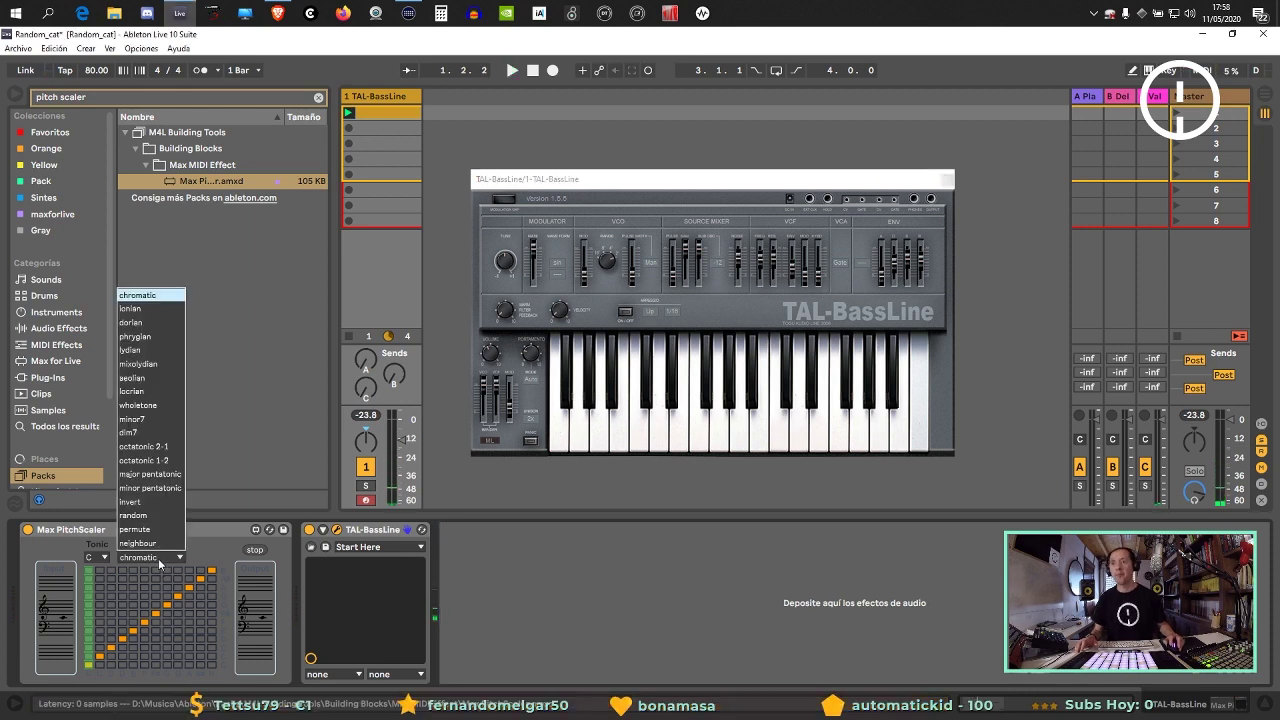
{"action": "left_click", "coordinate": [156, 433]}
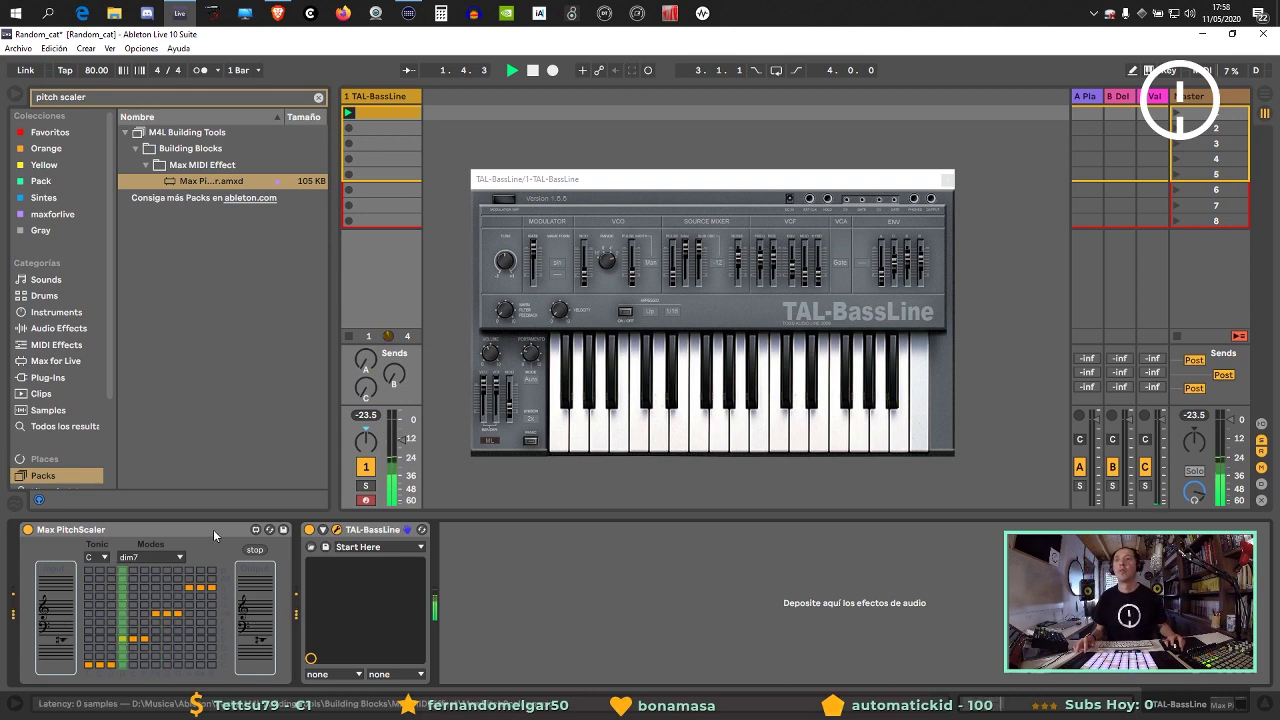
{"action": "left_click", "coordinate": [138, 558]}
{"action": "left_click", "coordinate": [164, 504]}
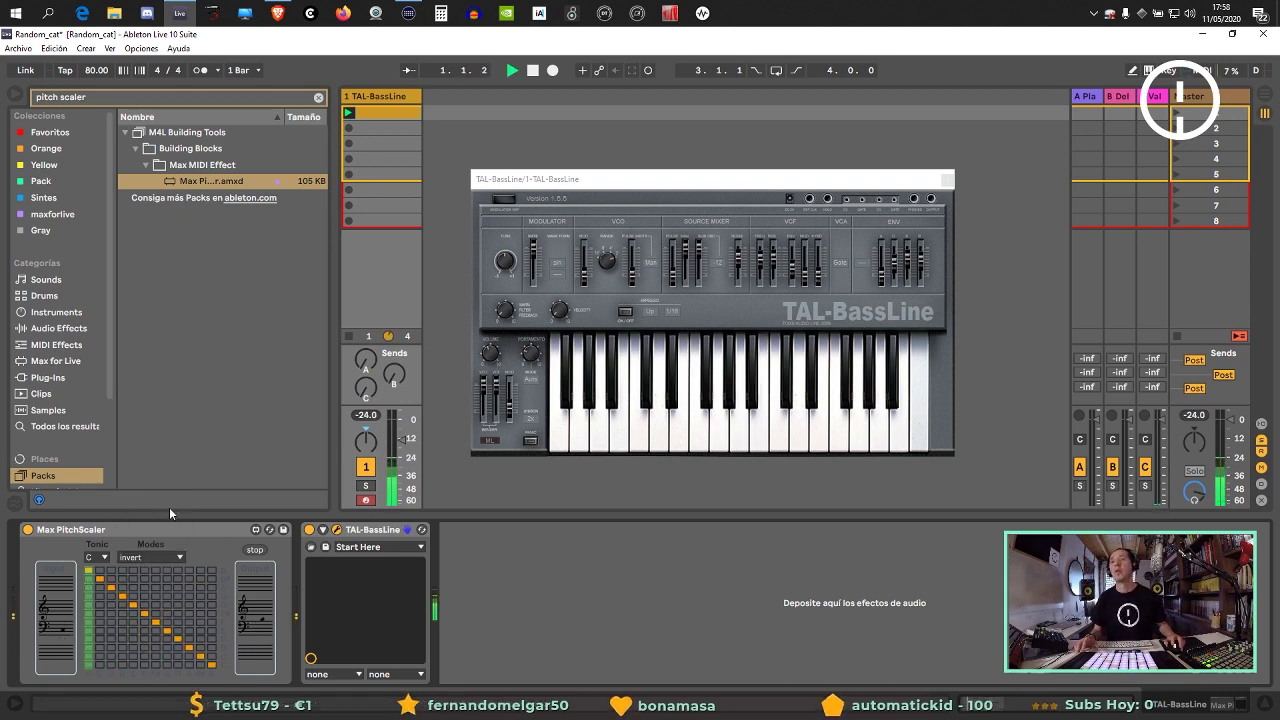
{"action": "left_click", "coordinate": [156, 558]}
{"action": "left_click", "coordinate": [135, 515]}
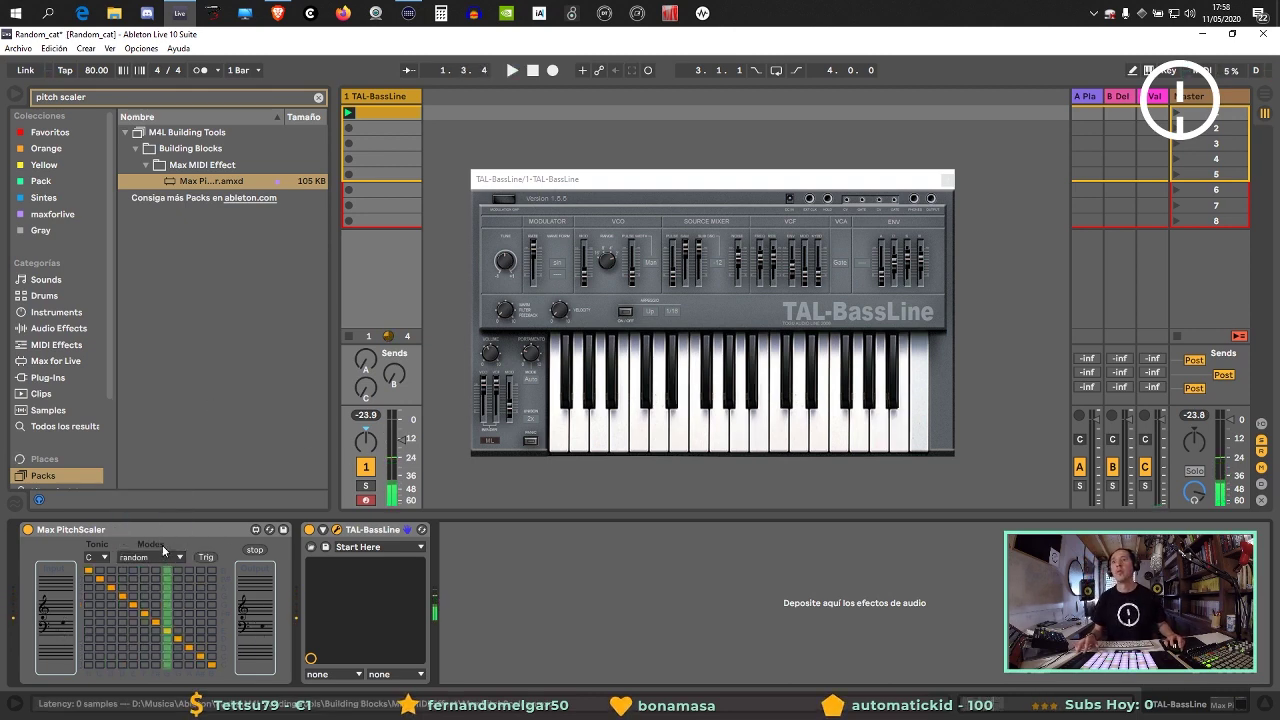
{"action": "left_click", "coordinate": [150, 557]}
{"action": "left_click", "coordinate": [152, 391]}
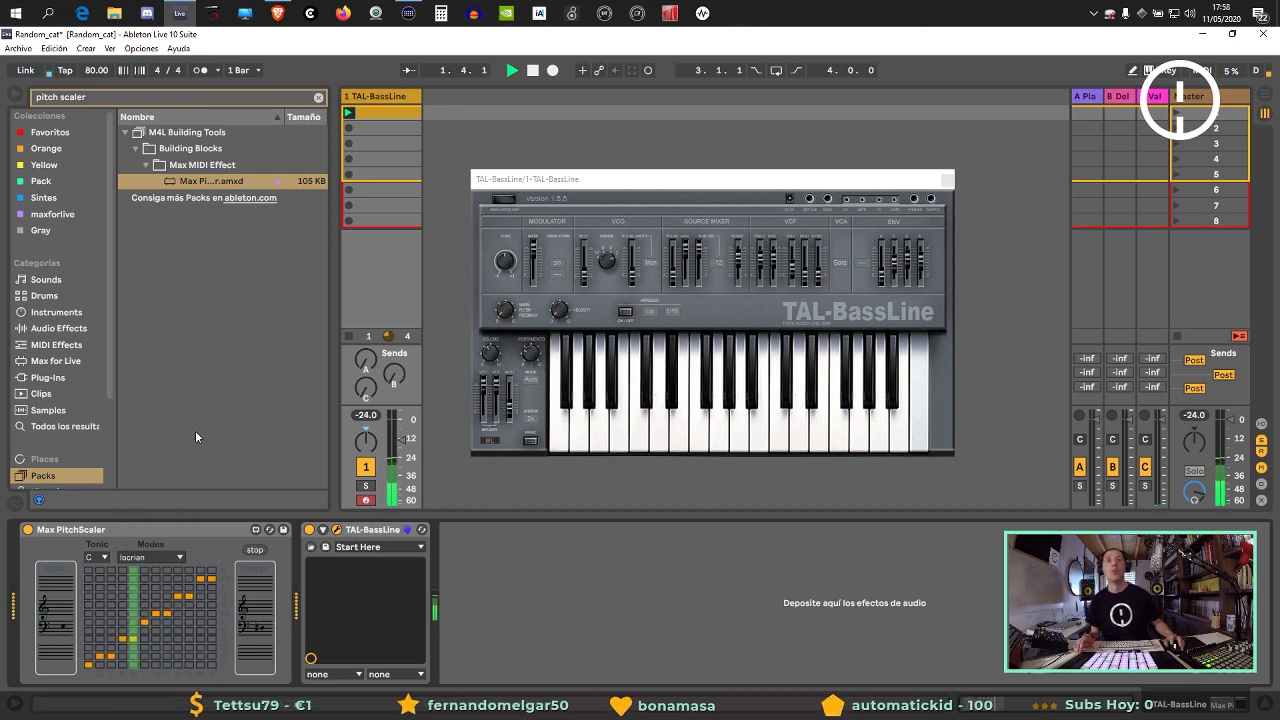
{"action": "left_click", "coordinate": [158, 557]}
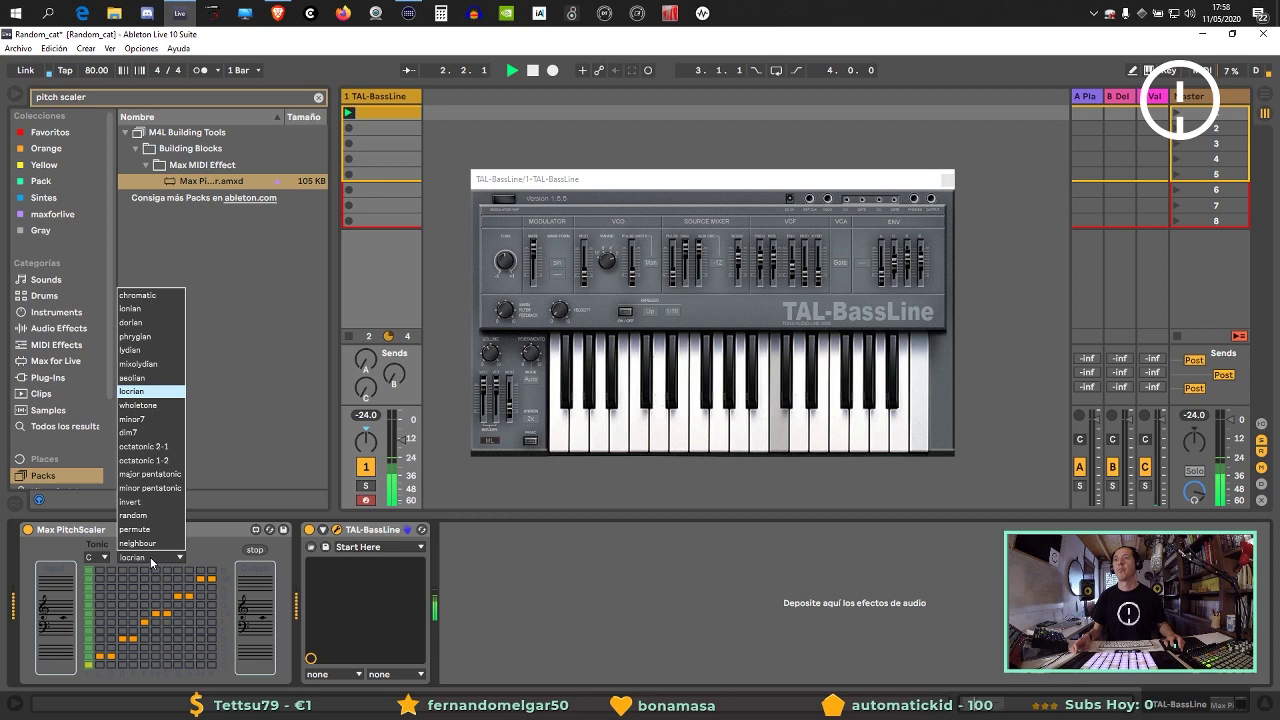
{"action": "left_click", "coordinate": [150, 375]}
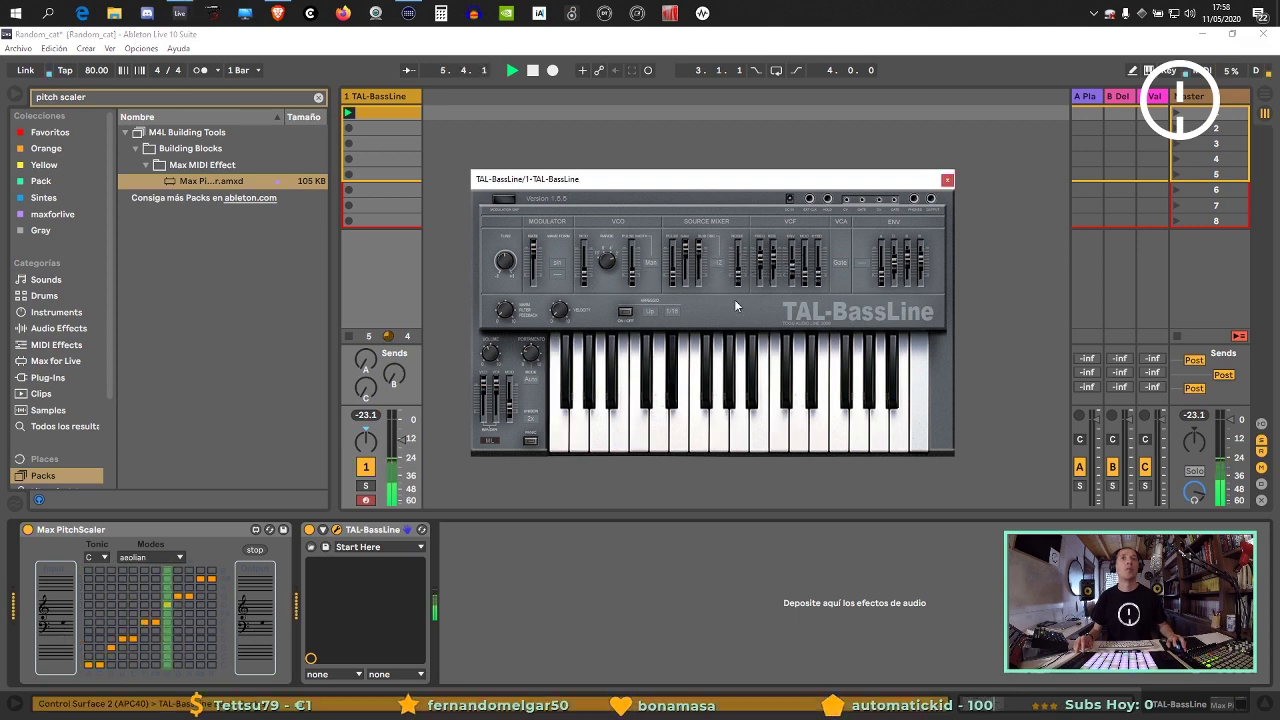
Adjust TAL-BassLine's pulse level and pulse width and turn on its arpeggiator.
{"action": "left_click_drag", "start_coordinate": [673, 280], "coordinate": [633, 259]}
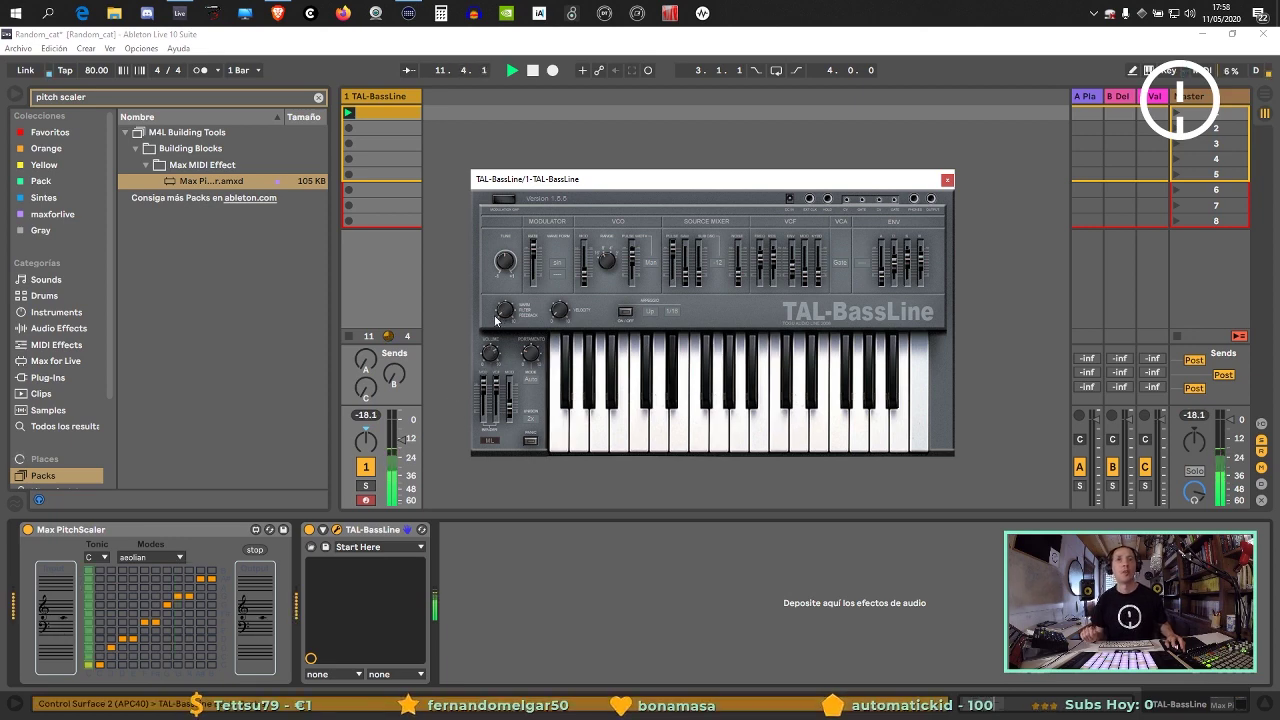
{"action": "left_click", "coordinate": [624, 312]}
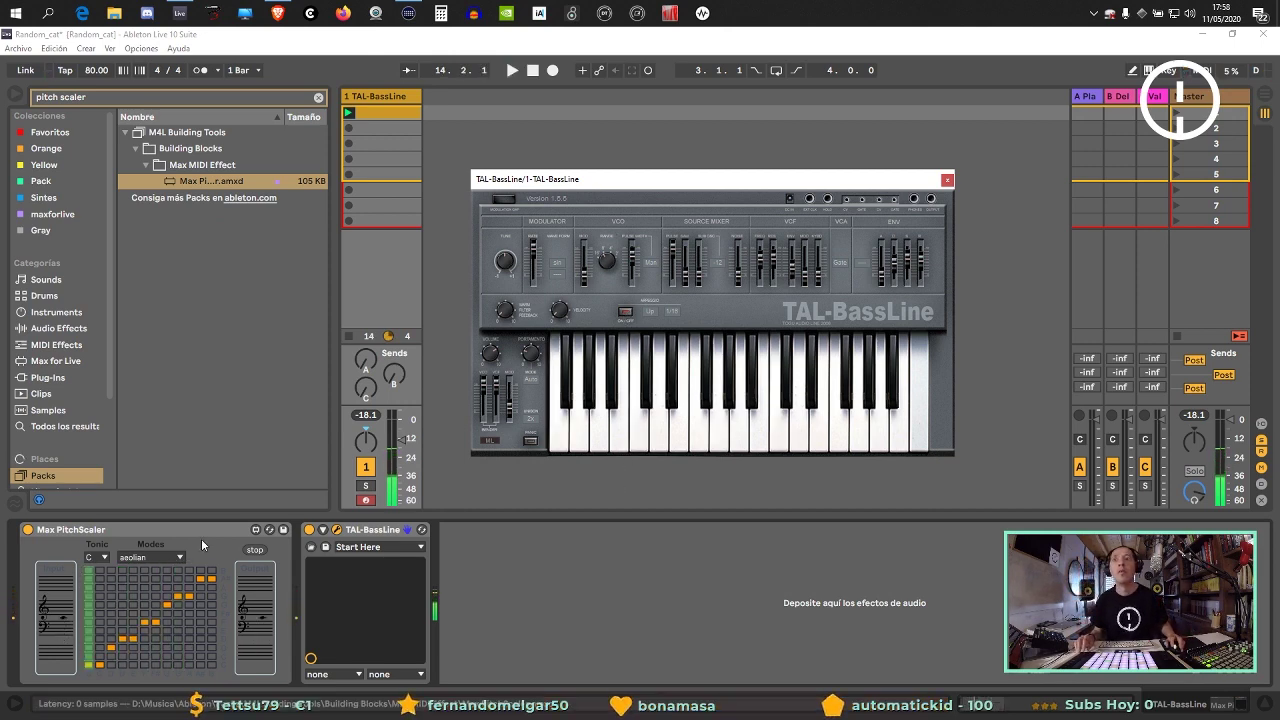
Audition the Ambient Bass, Sci-Fi FX and Rain :-) presets in TAL-BassLine and load Soft Bass.
{"action": "left_click", "coordinate": [378, 547]}
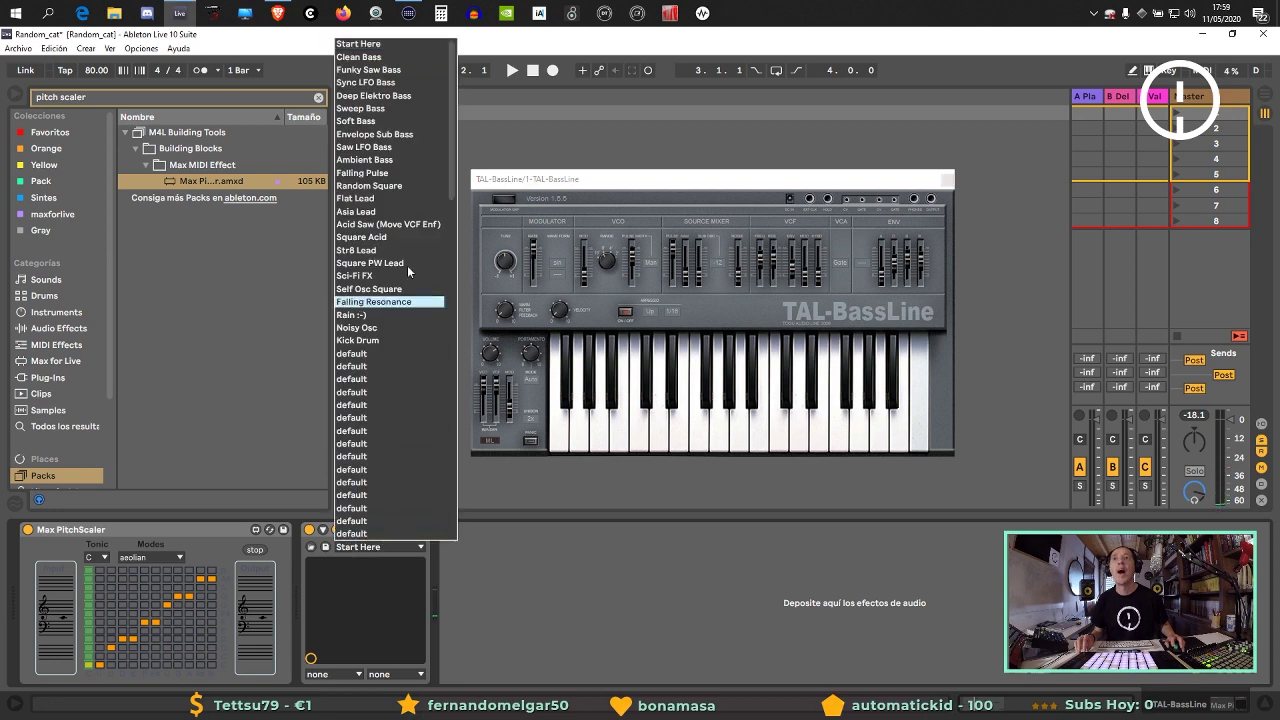
{"action": "left_click", "coordinate": [399, 160]}
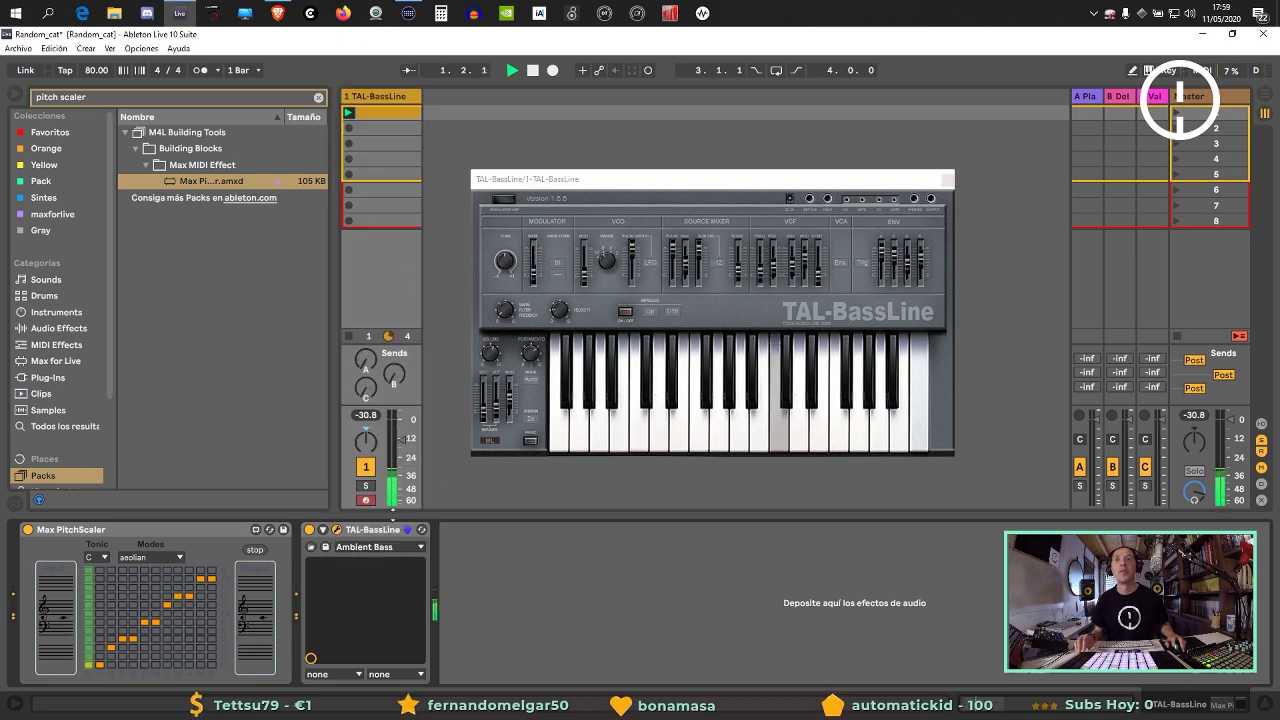
{"action": "left_click", "coordinate": [372, 547]}
{"action": "left_click", "coordinate": [418, 274]}
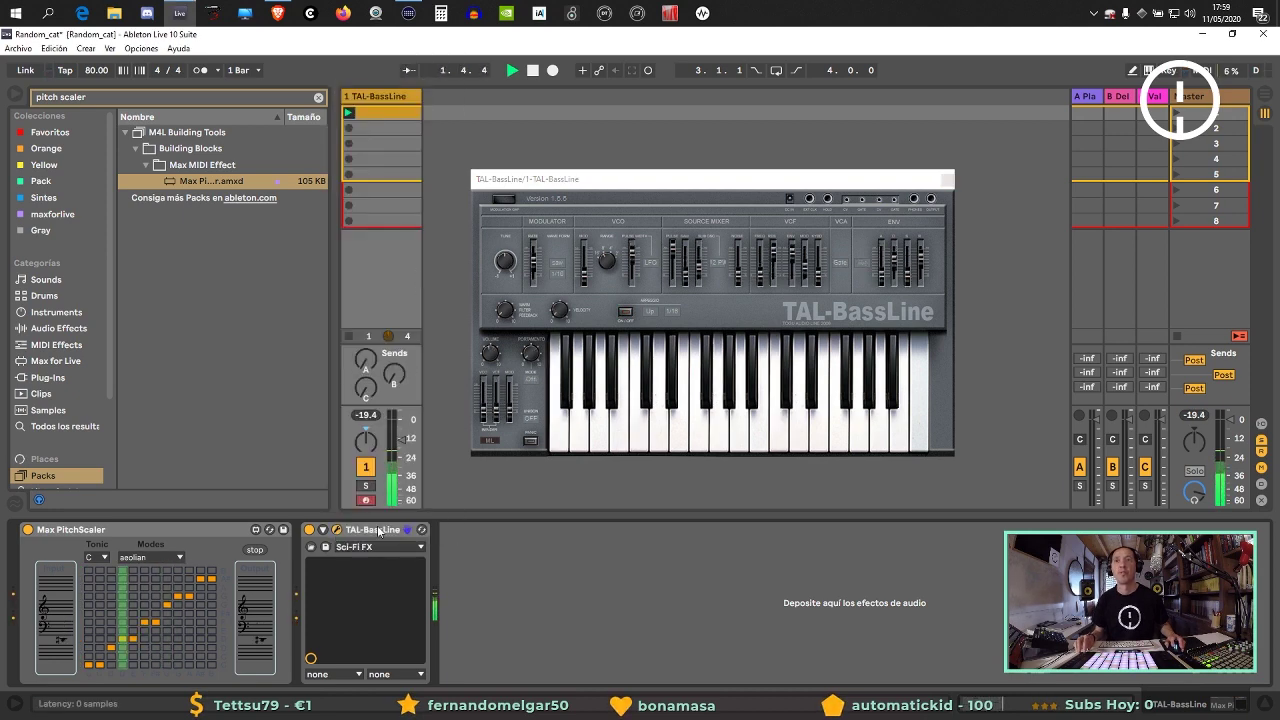
{"action": "left_click", "coordinate": [376, 547]}
{"action": "left_click", "coordinate": [398, 314]}
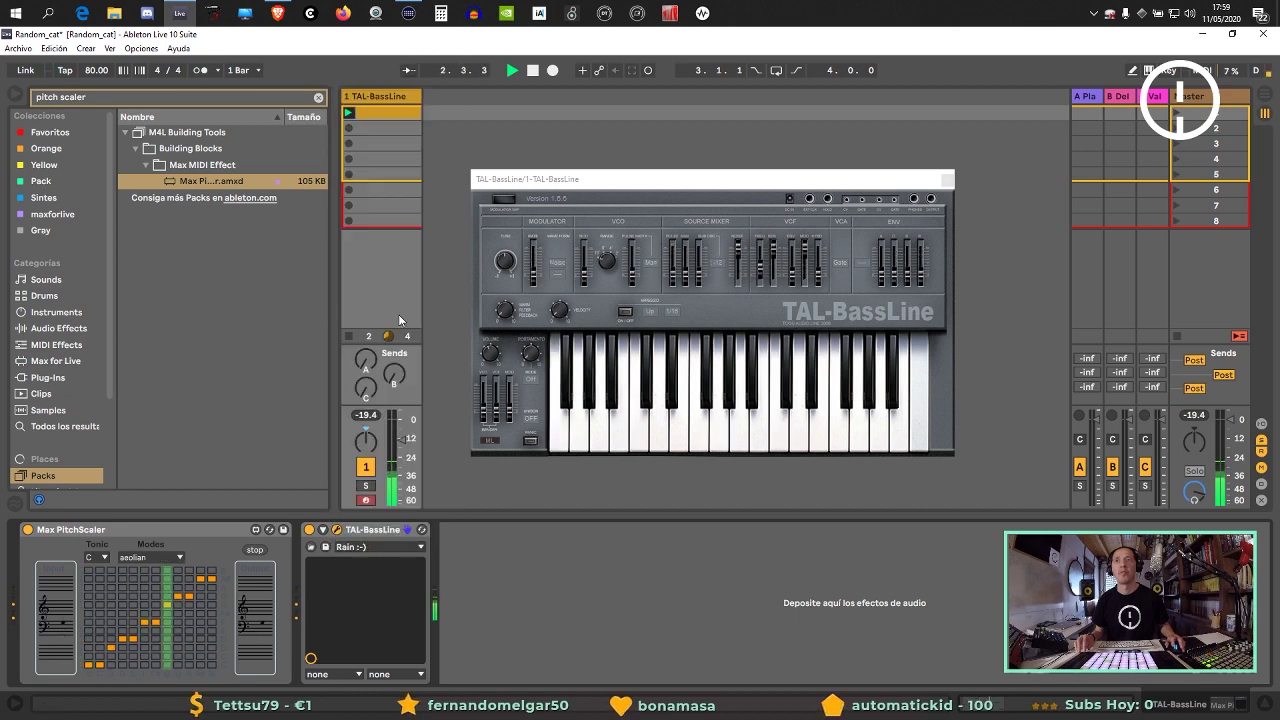
{"action": "left_click", "coordinate": [368, 546]}
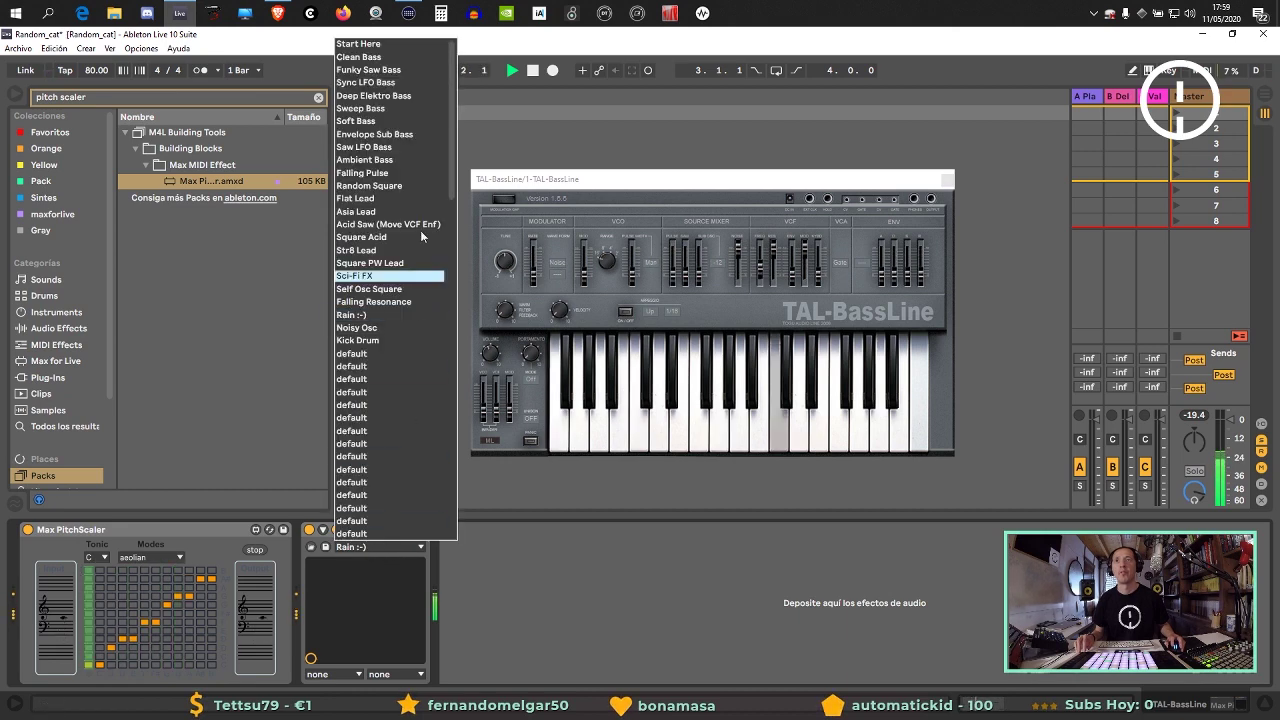
{"action": "left_click", "coordinate": [390, 122]}
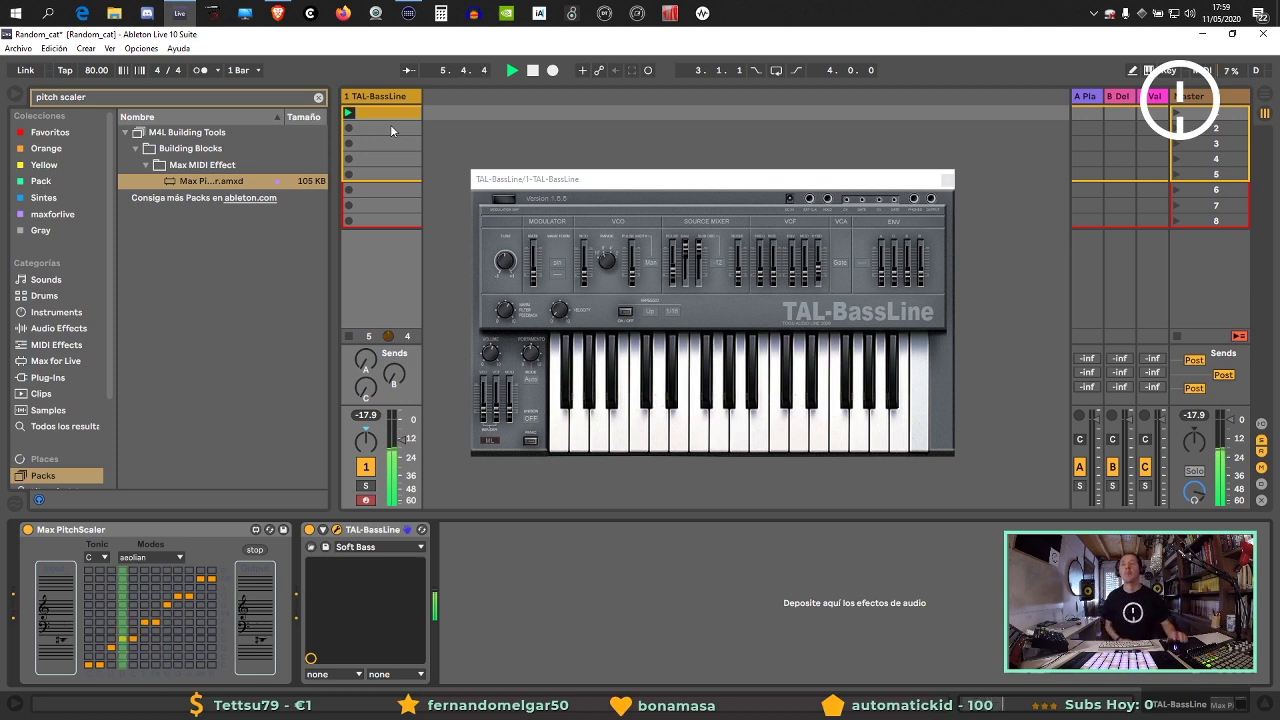
Turn on the Soft Bass arpeggiator and expose TAL-BassLine's CUTOFF and VCFENVELOPE as configured device parameters.
{"action": "left_click", "coordinate": [623, 311]}
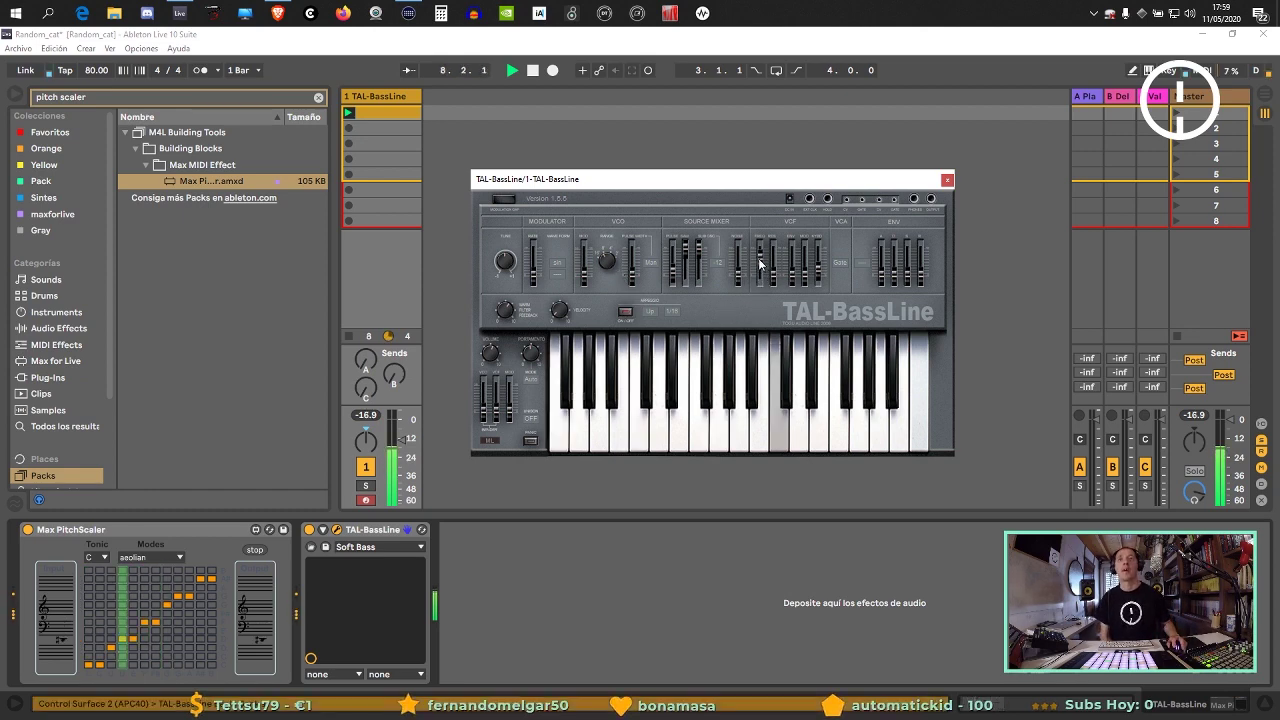
{"action": "left_click", "coordinate": [322, 530]}
{"action": "left_click", "coordinate": [460, 531]}
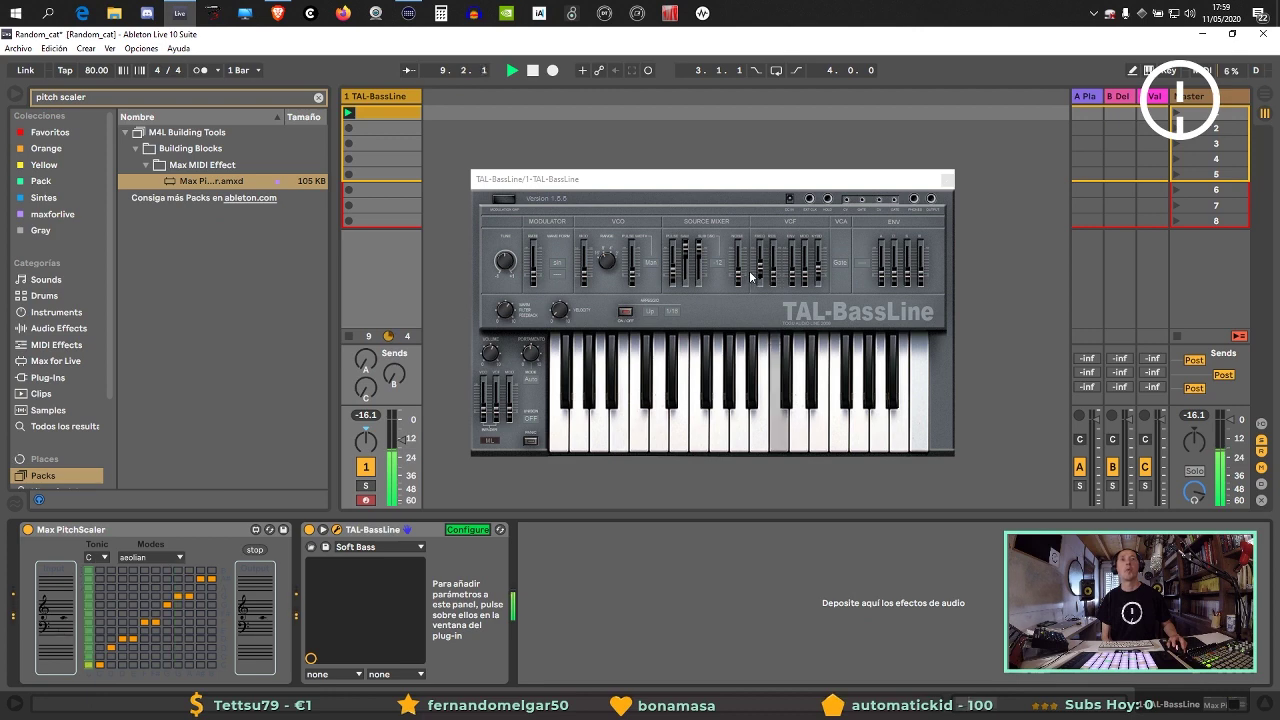
{"action": "left_click", "coordinate": [762, 265]}
{"action": "left_click_drag", "start_coordinate": [762, 265], "coordinate": [795, 263]}
{"action": "left_click", "coordinate": [795, 267]}
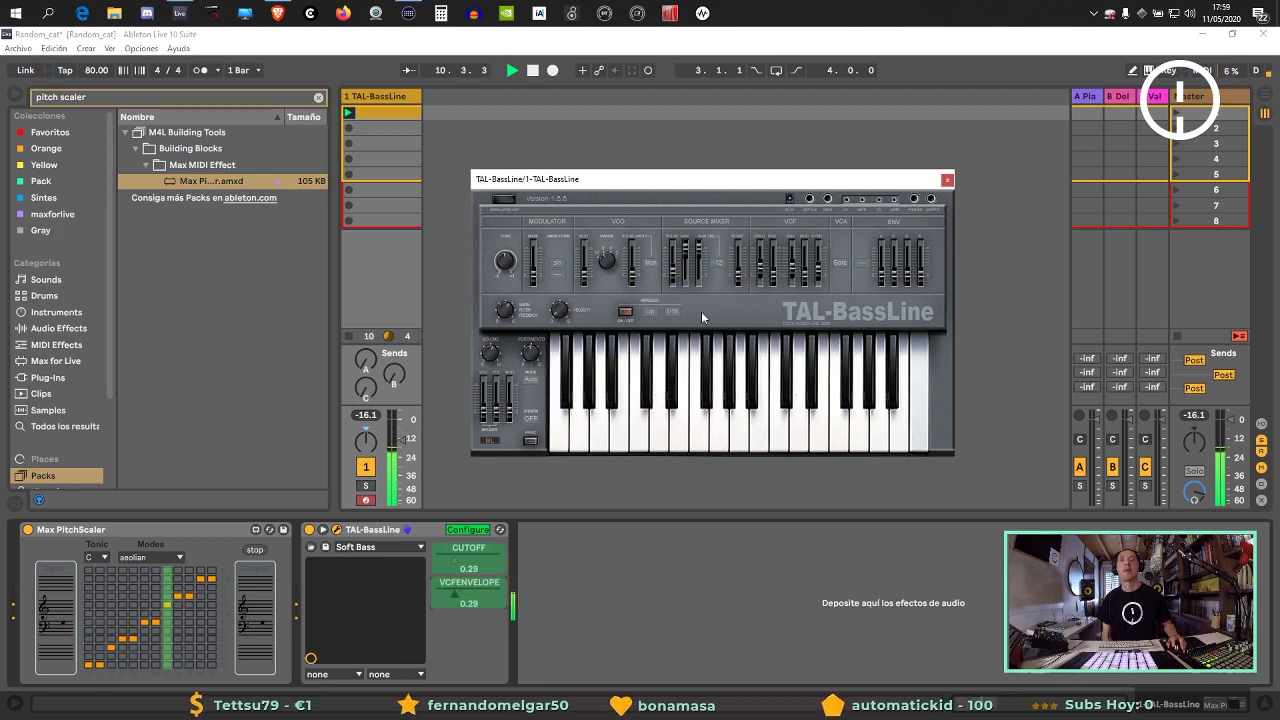
Add ARPENABLE, RELEASE and SUSTAIN to the exposed parameters, with release and sustain at about 0.46.
{"action": "left_click", "coordinate": [625, 312]}
{"action": "left_click", "coordinate": [625, 312]}
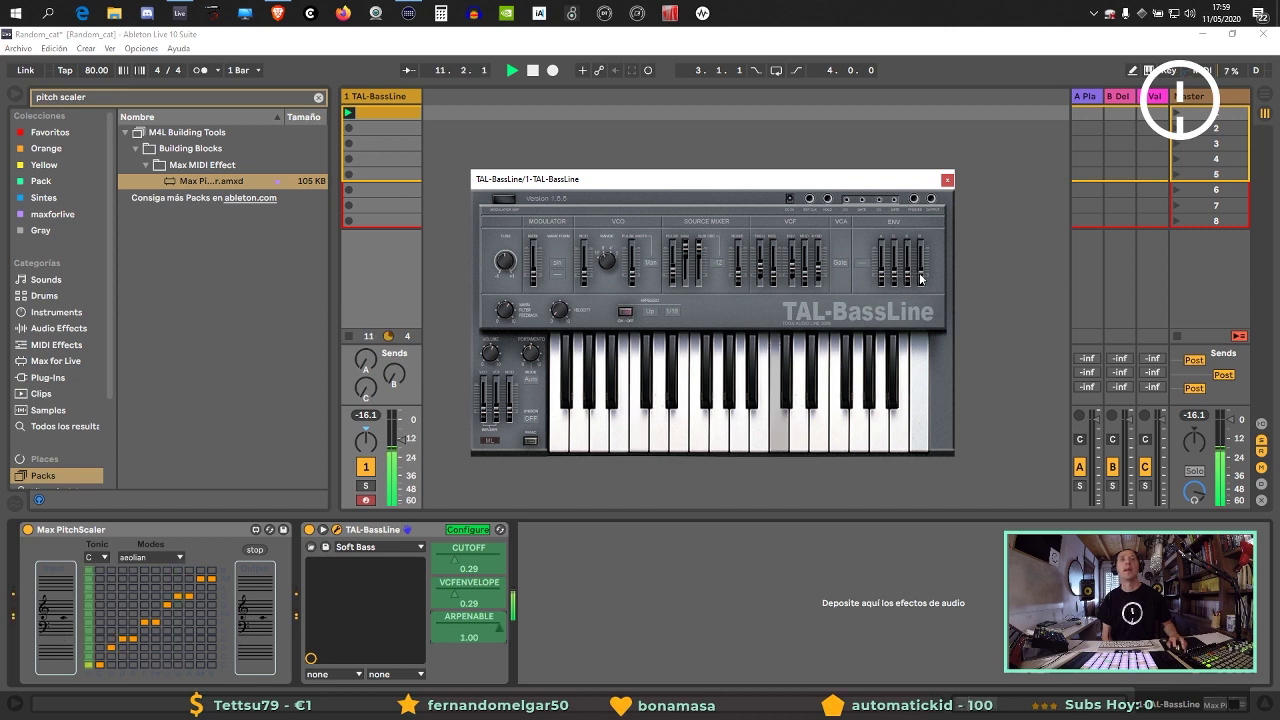
{"action": "mouse_move", "coordinate": [920, 276]}
{"action": "left_mouse_down"}
{"action": "mouse_move", "coordinate": [920, 262]}
{"action": "mouse_move", "coordinate": [906, 278]}
{"action": "left_mouse_up"}
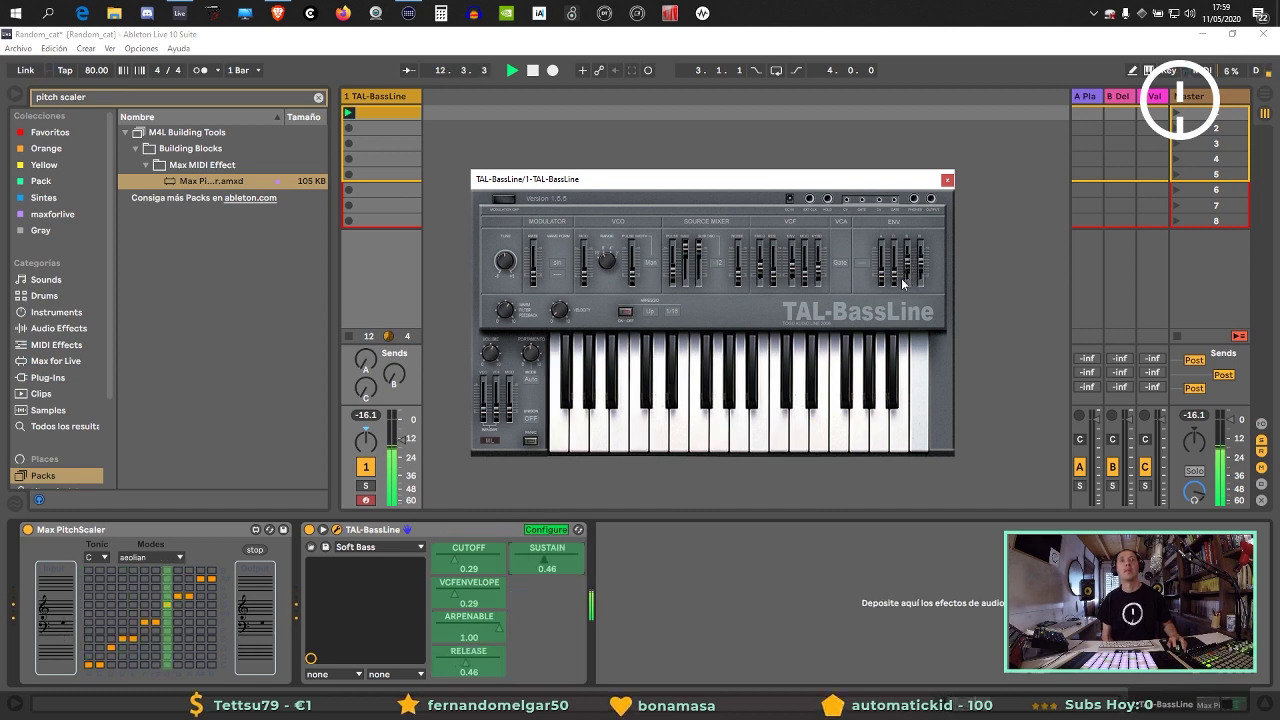
Switch TAL-BassLine's VCA mode to Env and raise the envelope sustain to about 0.54.
{"action": "left_click", "coordinate": [842, 264]}
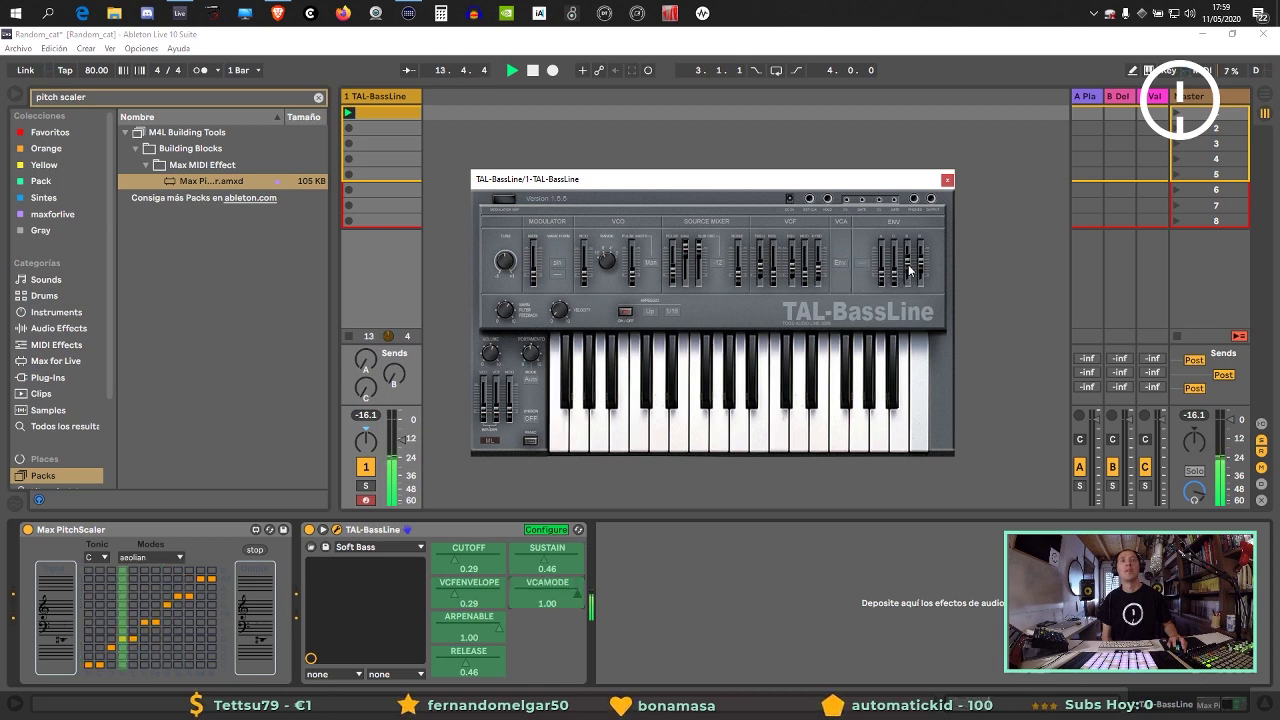
{"action": "left_click_drag", "start_coordinate": [904, 275], "coordinate": [906, 266]}
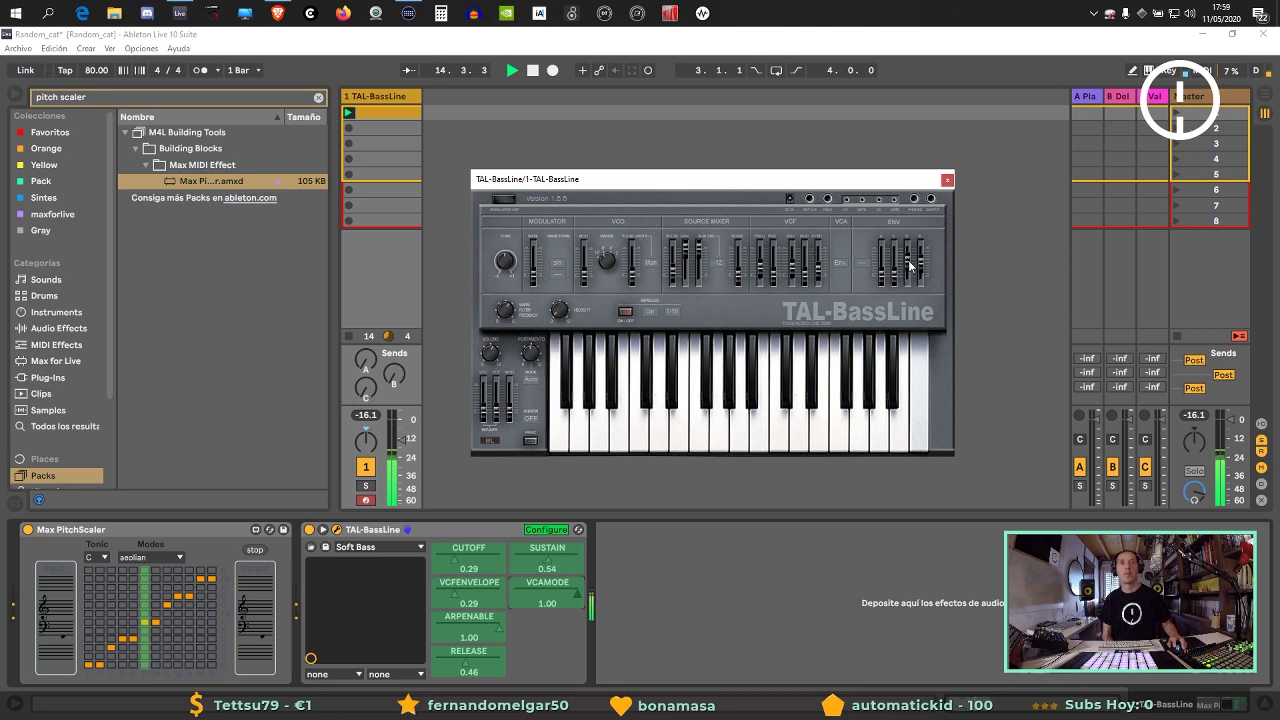
Remove VCAMODE and SUSTAIN from TAL-BassLine's exposed parameters and leave configure mode.
{"action": "left_click", "coordinate": [560, 600]}
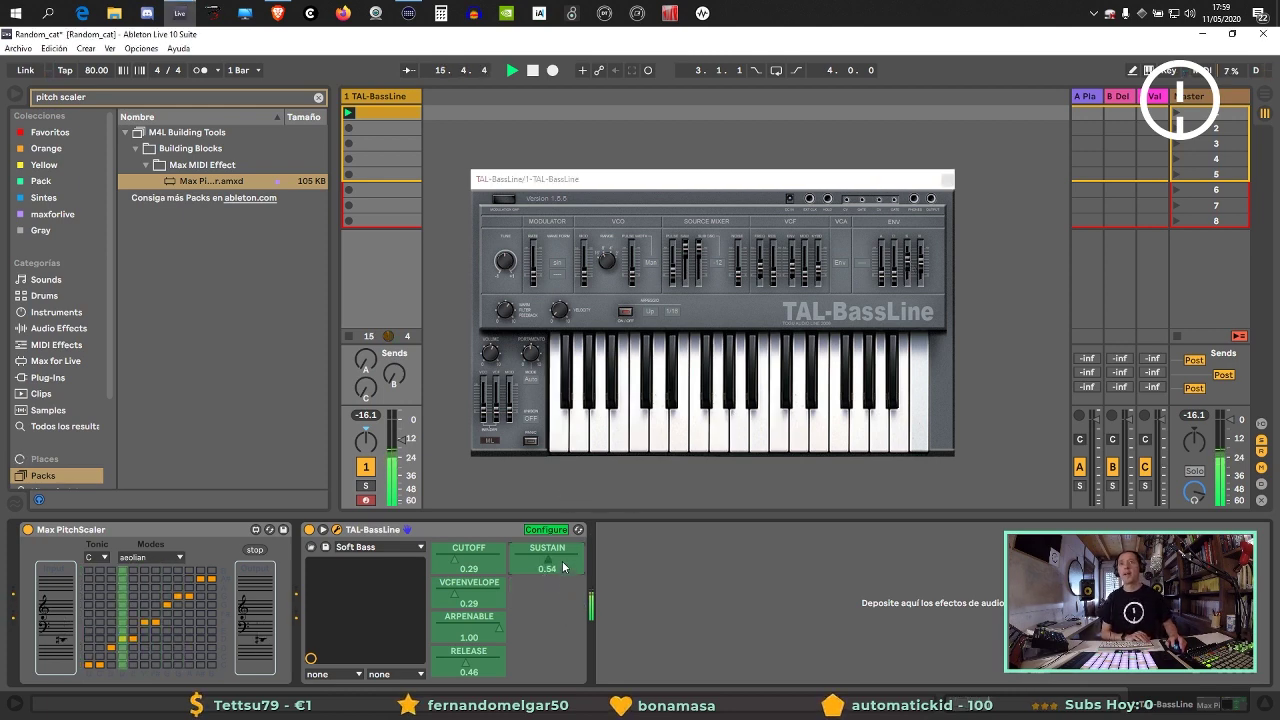
{"action": "key", "text": "Delete"}
{"action": "key", "text": "Delete"}
{"action": "left_click", "coordinate": [468, 530]}
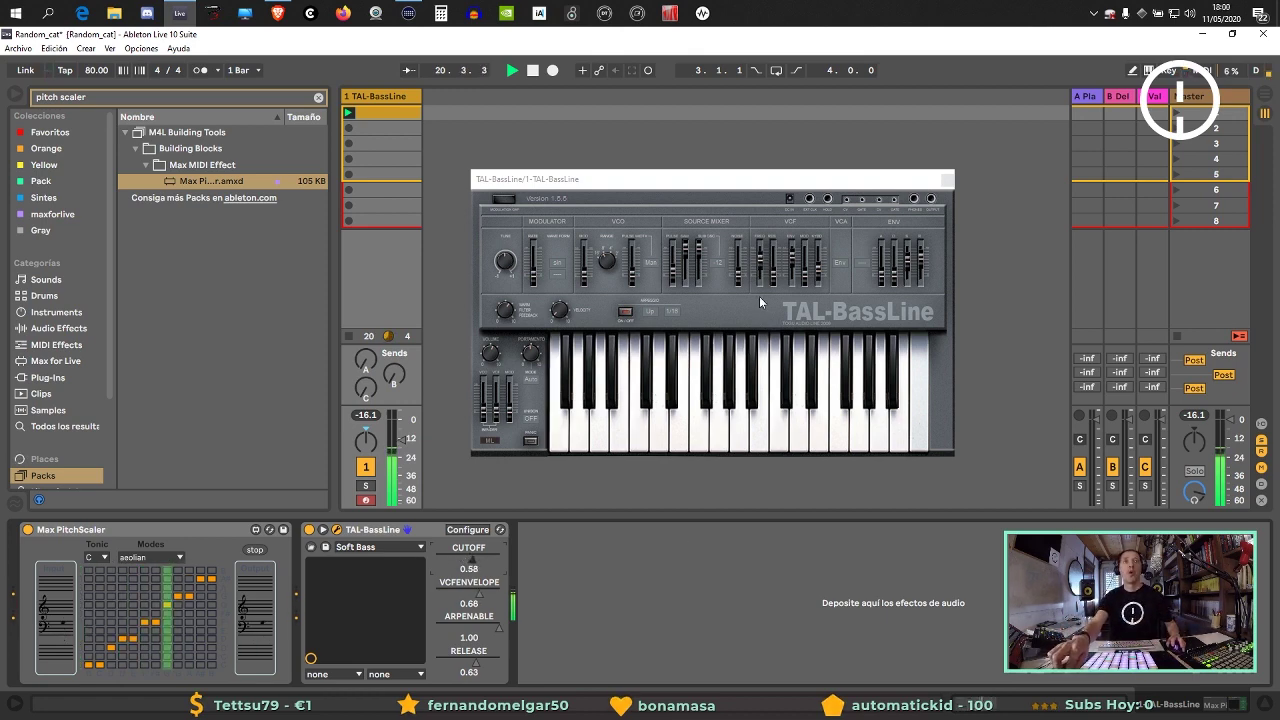
Expose TAL-BassLine's RESONANCE as a device parameter and place it directly below CUTOFF.
{"action": "left_click", "coordinate": [463, 532]}
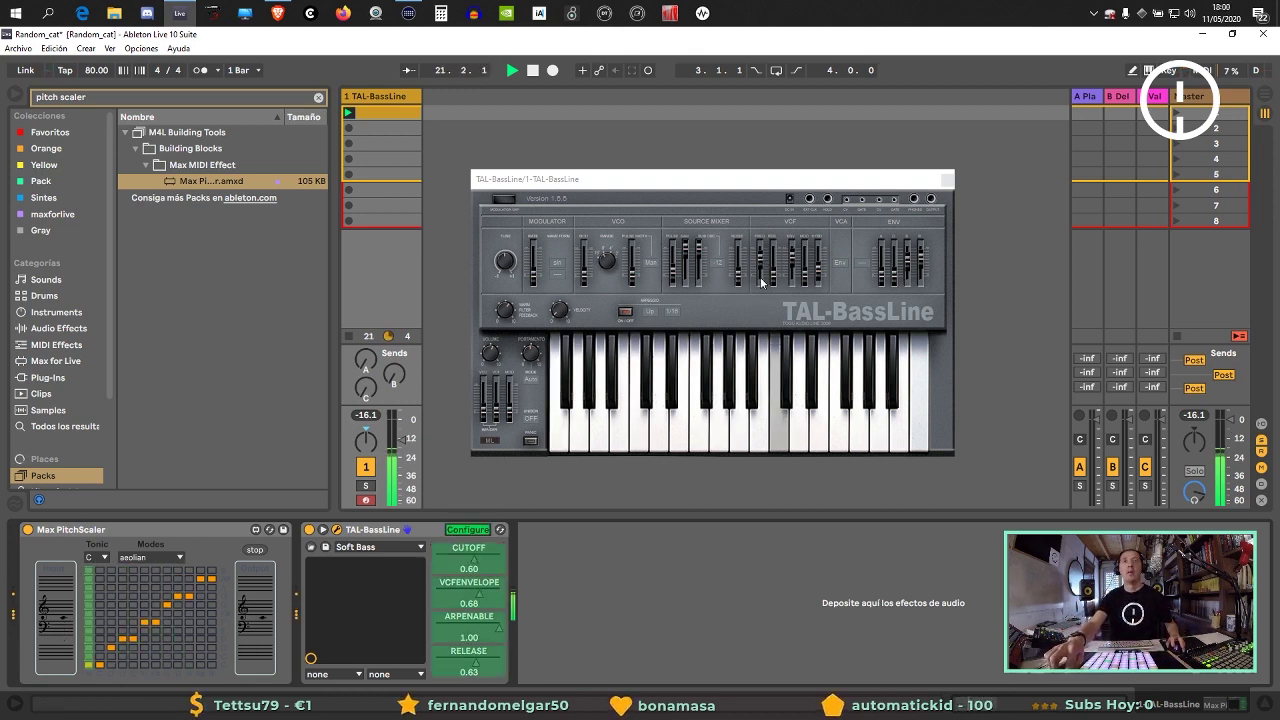
{"action": "left_click", "coordinate": [640, 453]}
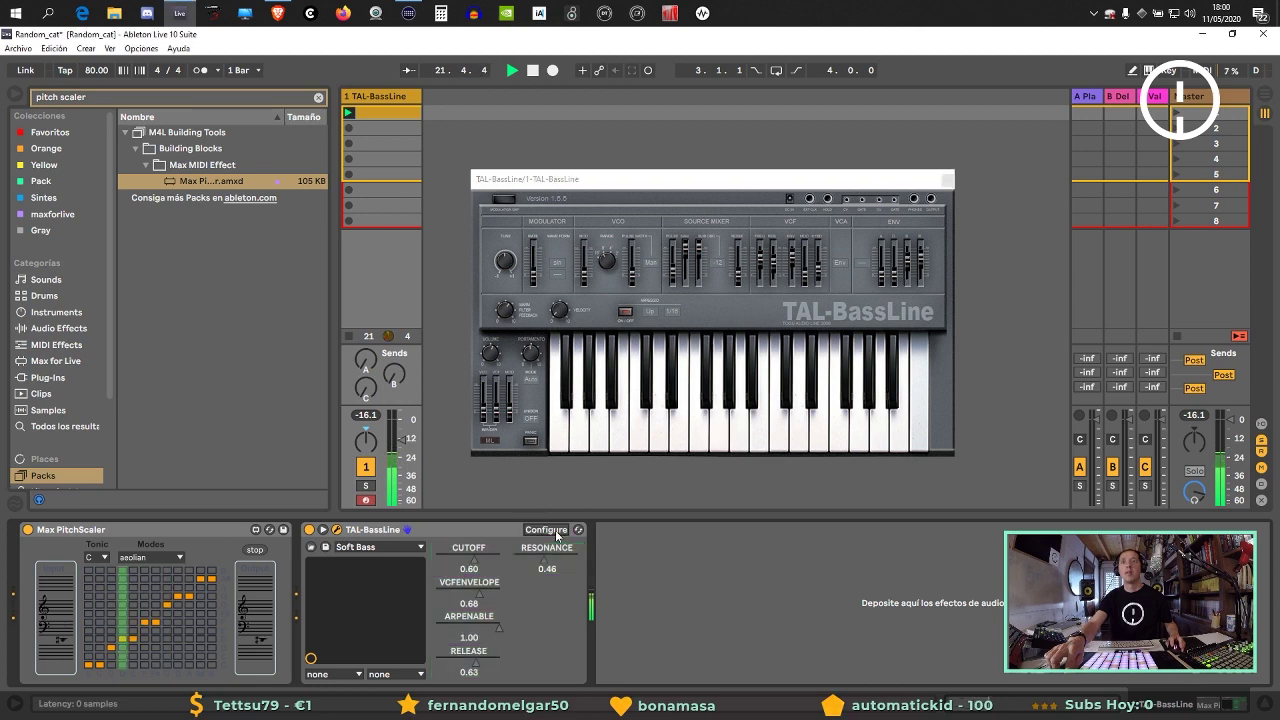
{"action": "left_click", "coordinate": [453, 596]}
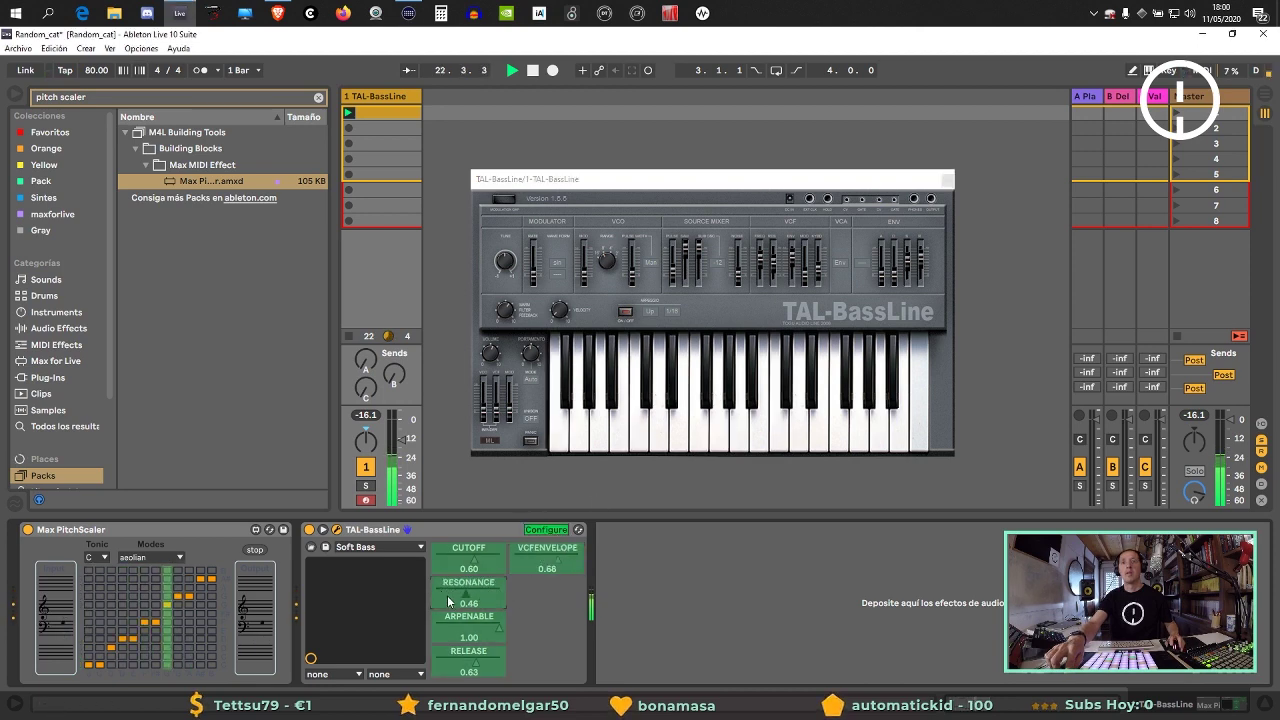
{"action": "left_click", "coordinate": [540, 529]}
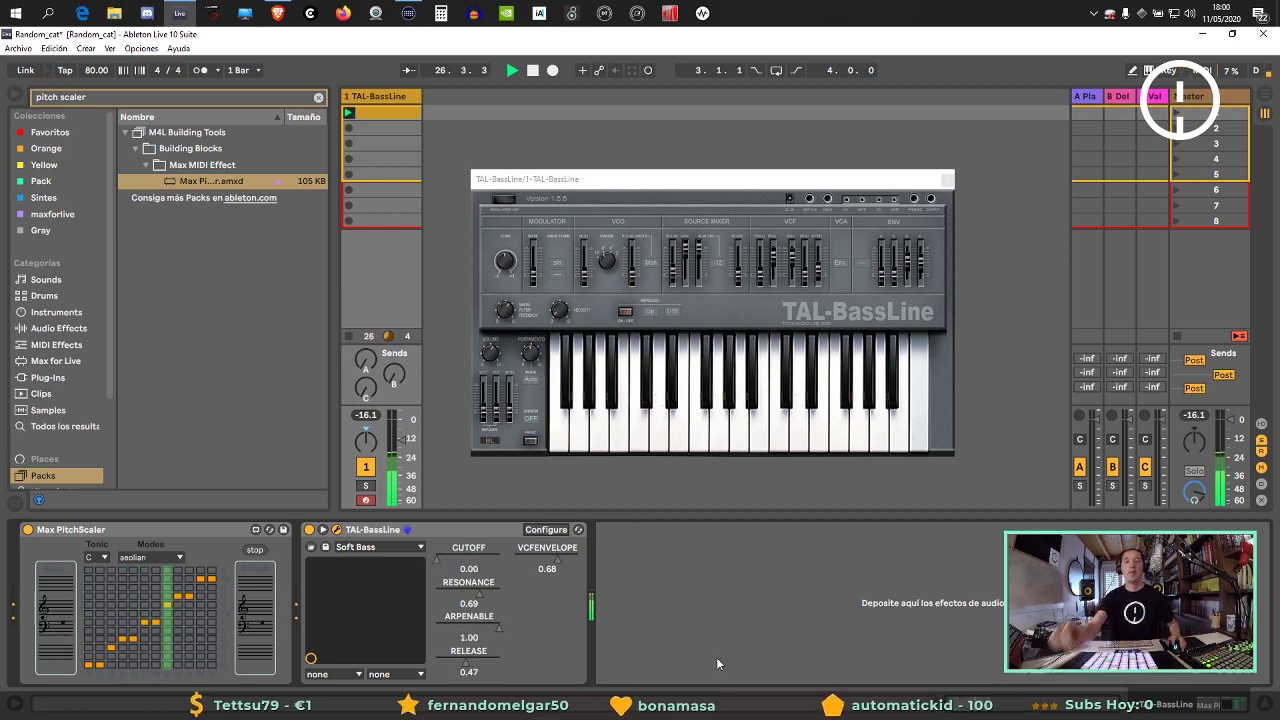
Remove ARPENABLE from TAL-BassLine's exposed parameters and leave configure mode.
{"action": "left_click", "coordinate": [524, 576]}
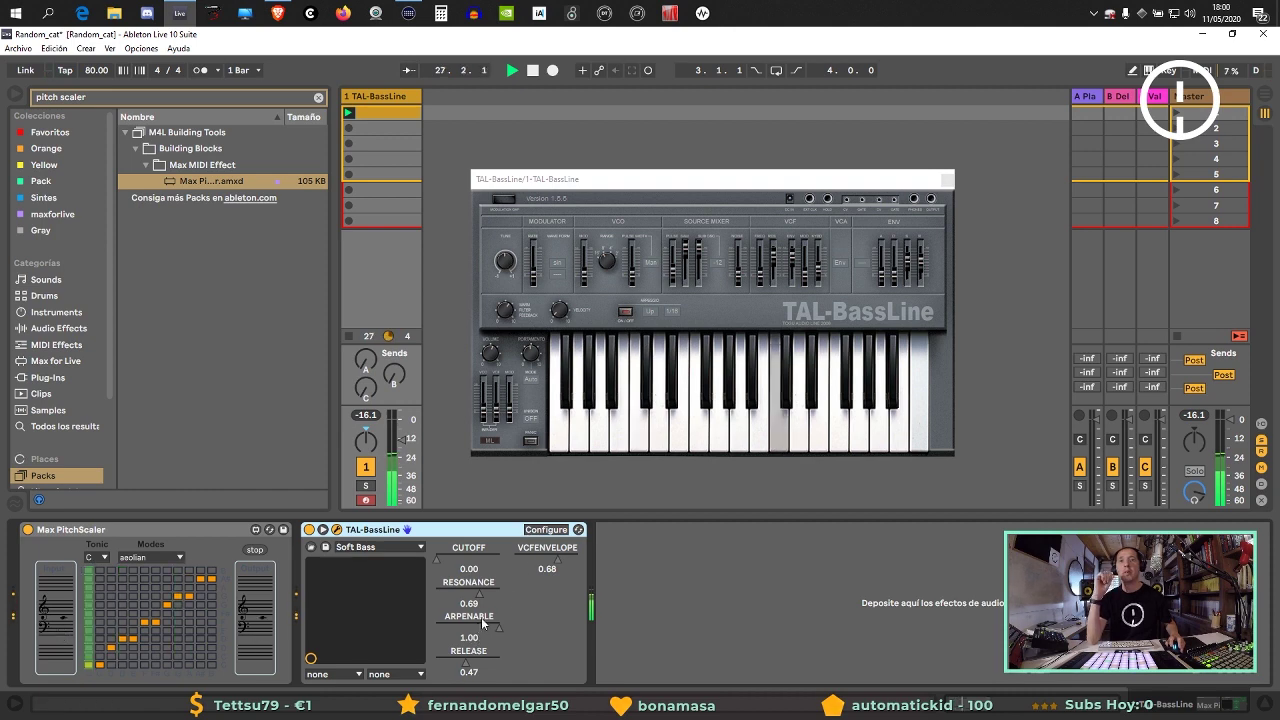
{"action": "left_click", "coordinate": [545, 529]}
{"action": "left_click", "coordinate": [478, 636]}
{"action": "key", "text": "Delete"}
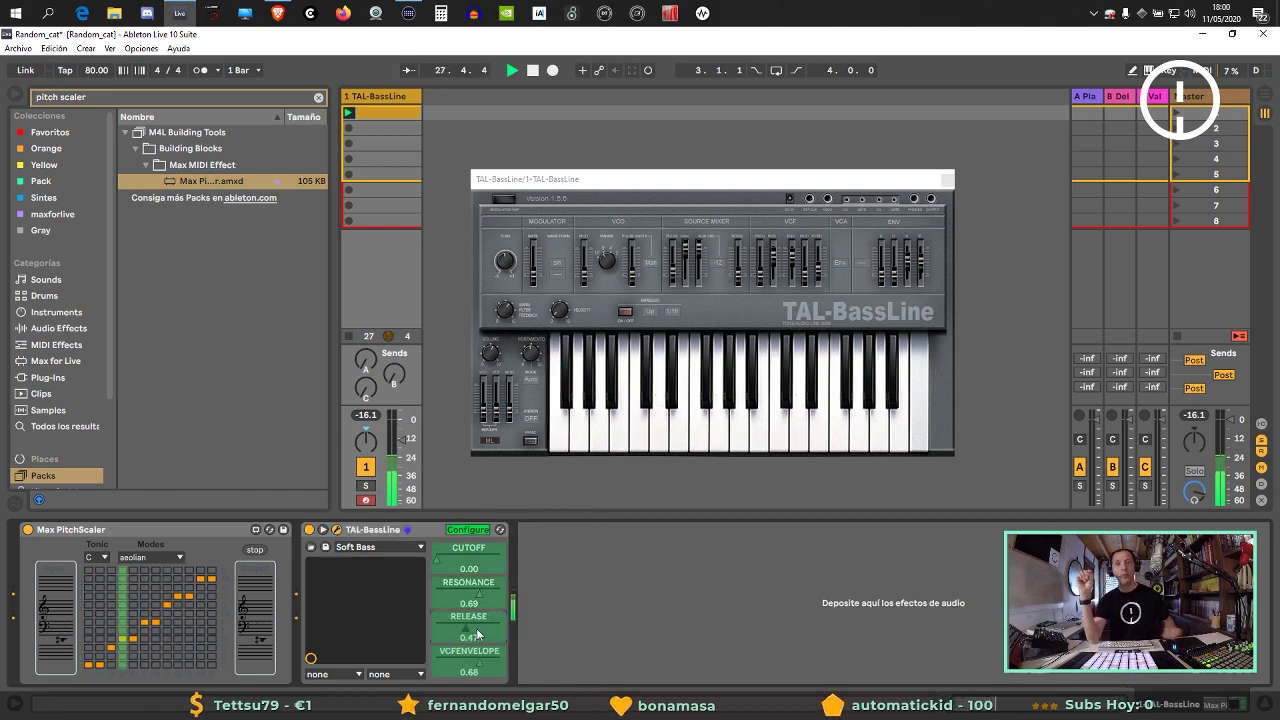
{"action": "left_click", "coordinate": [468, 531]}
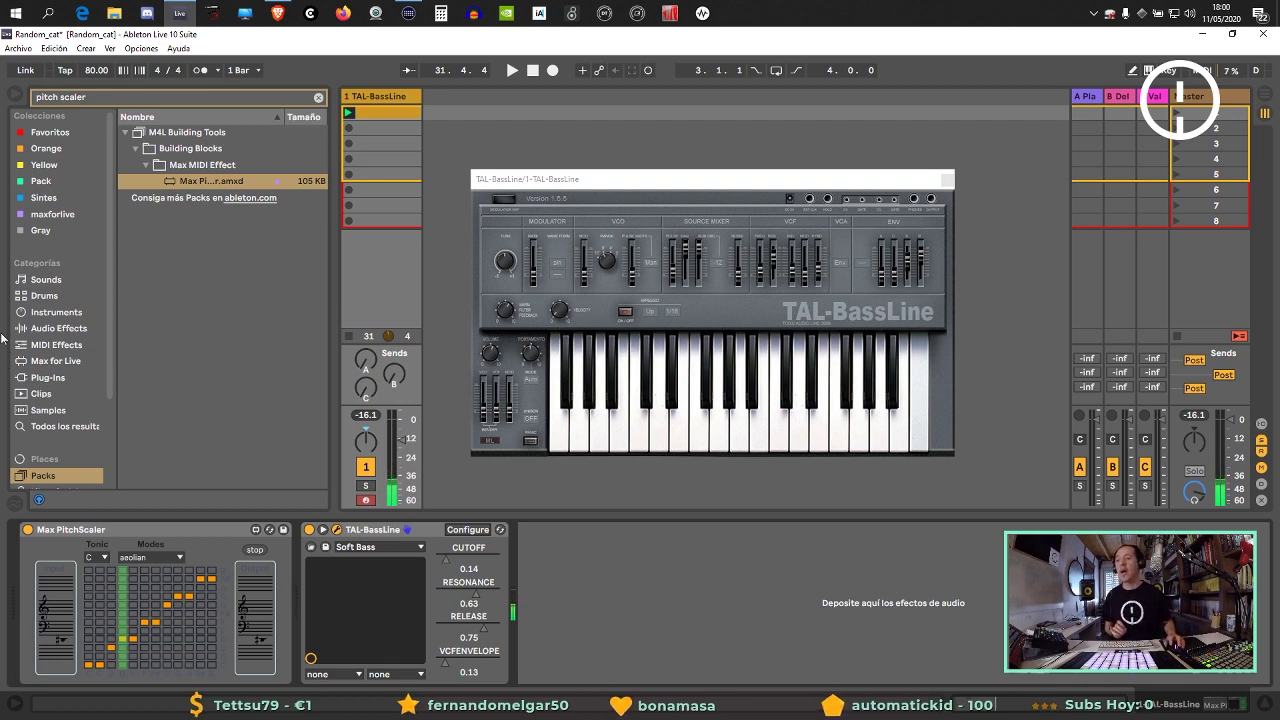
Clear the browser search and load LFO.amxd from the maxforlive collection after TAL-BassLine.
{"action": "left_click", "coordinate": [47, 214]}
{"action": "left_click", "coordinate": [50, 183]}
{"action": "left_click", "coordinate": [50, 150]}
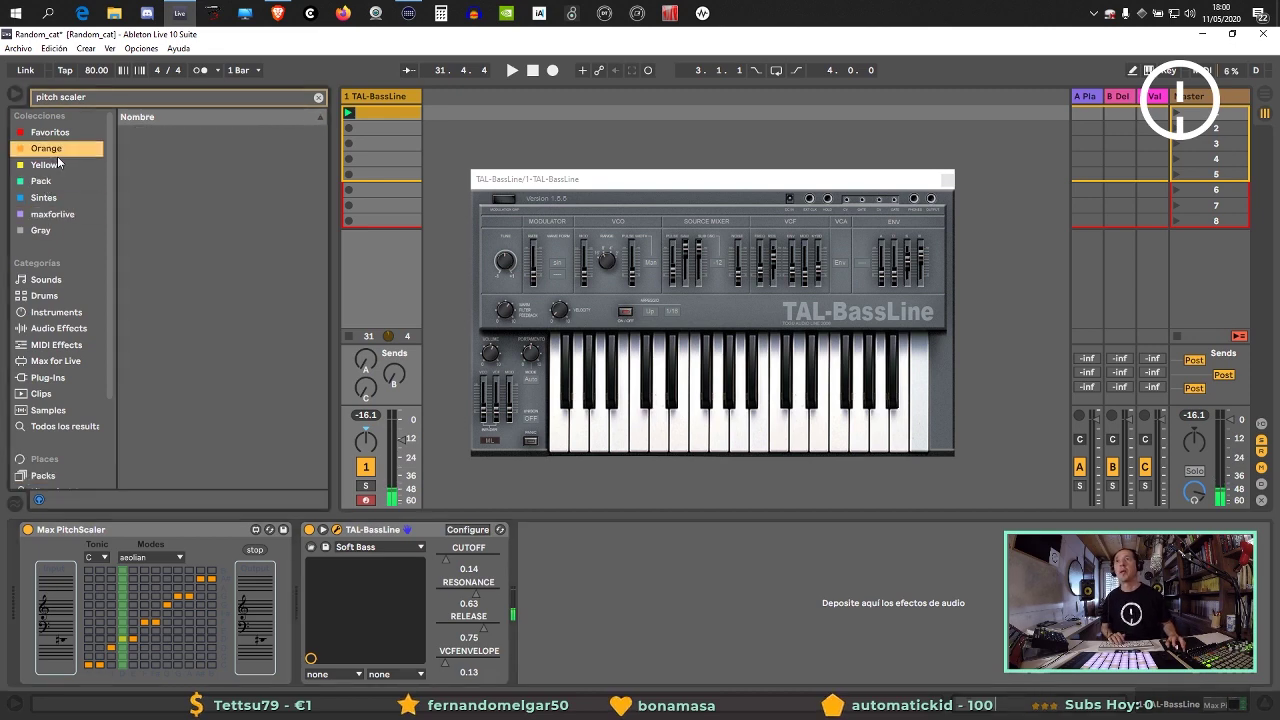
{"action": "left_click", "coordinate": [50, 165]}
{"action": "left_click", "coordinate": [318, 97]}
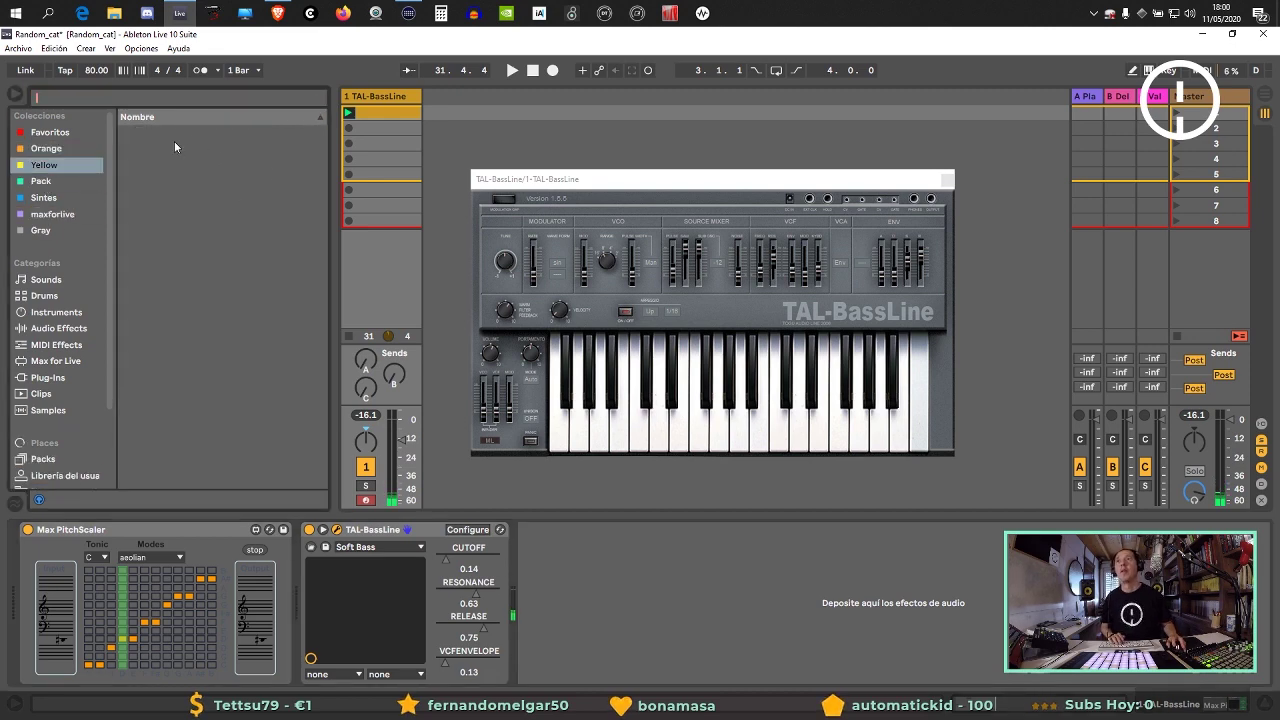
{"action": "key", "text": "Down"}
{"action": "key", "text": "Down"}
{"action": "key", "text": "Down"}
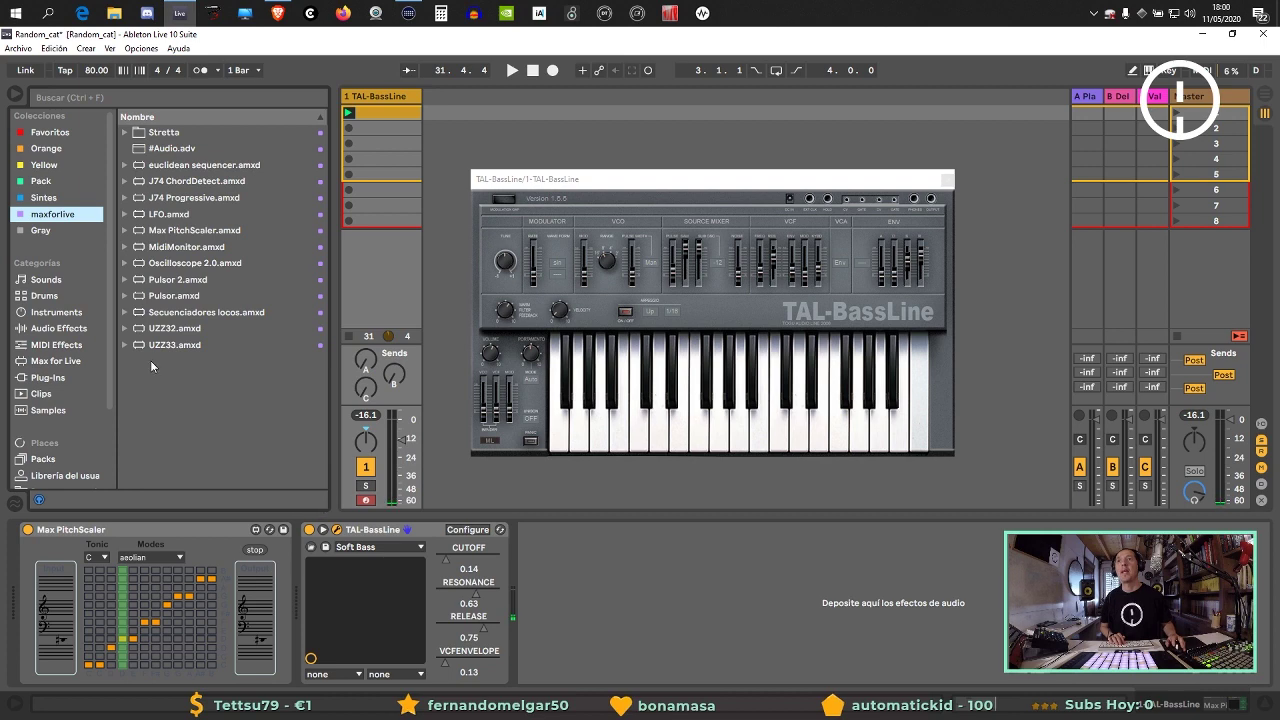
{"action": "left_click", "coordinate": [176, 213]}
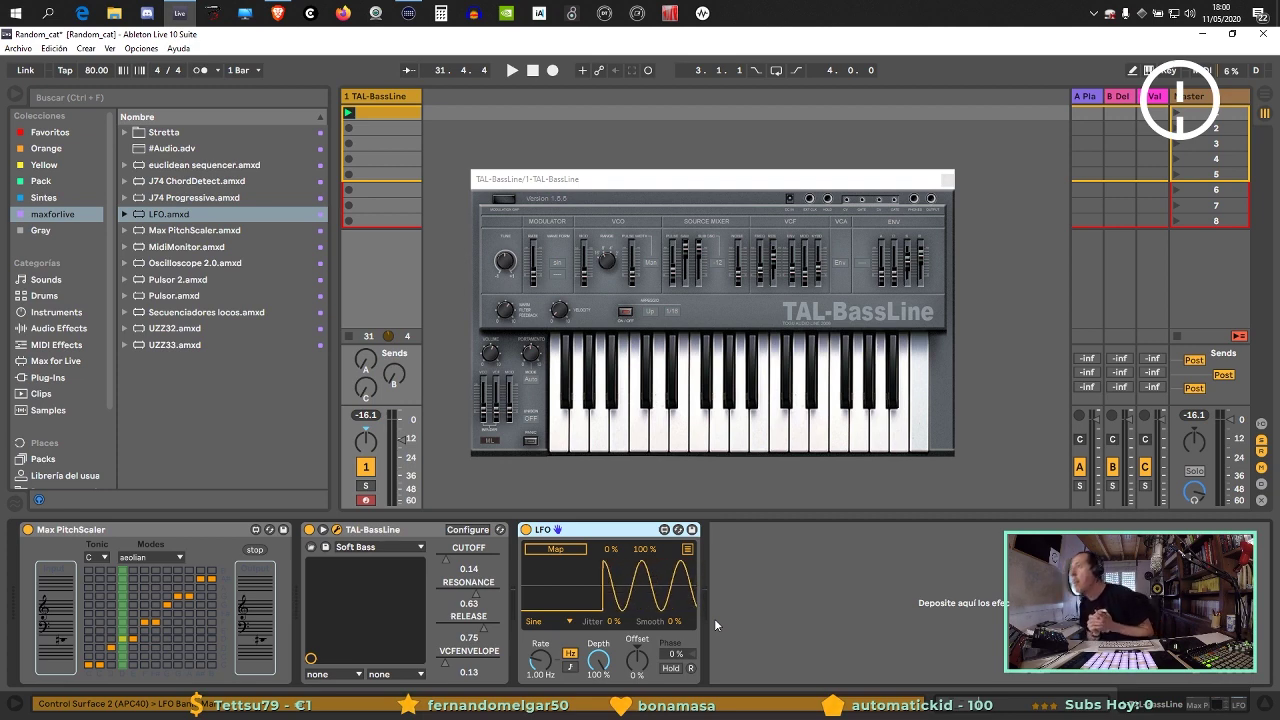
Set the LFO to a tempo-synced rate of 2, try it on CUTOFF during playback, and remap it to VCFENVELOPE.
{"action": "left_click_drag", "start_coordinate": [540, 660], "coordinate": [540, 615]}
{"action": "left_click", "coordinate": [570, 667]}
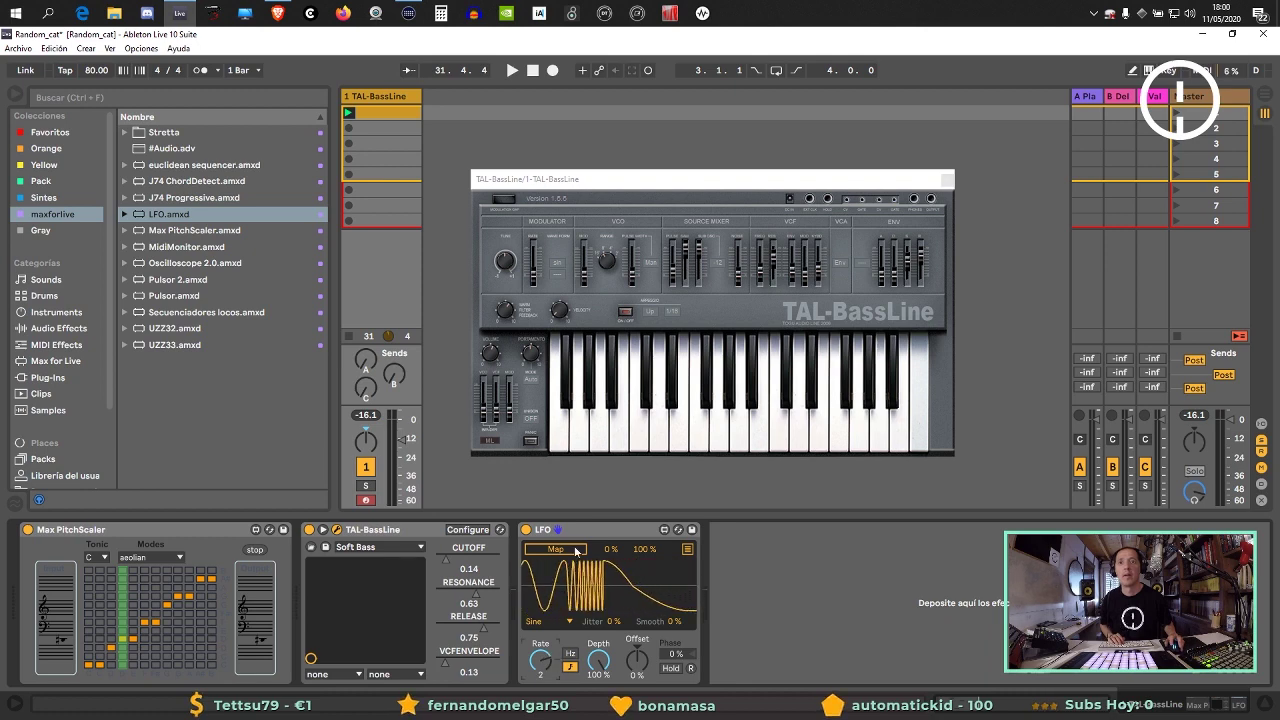
{"action": "left_click", "coordinate": [468, 565]}
{"action": "key", "text": "space"}
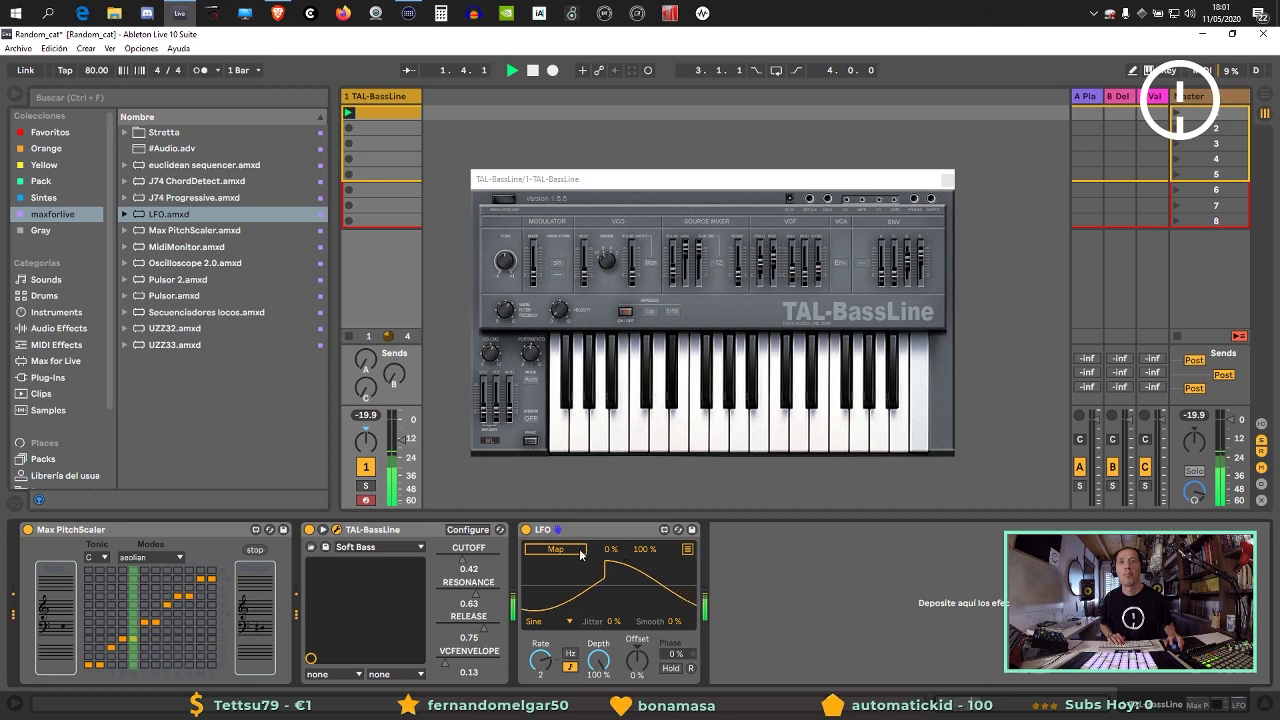
{"action": "left_click", "coordinate": [595, 549]}
{"action": "left_click", "coordinate": [468, 662]}
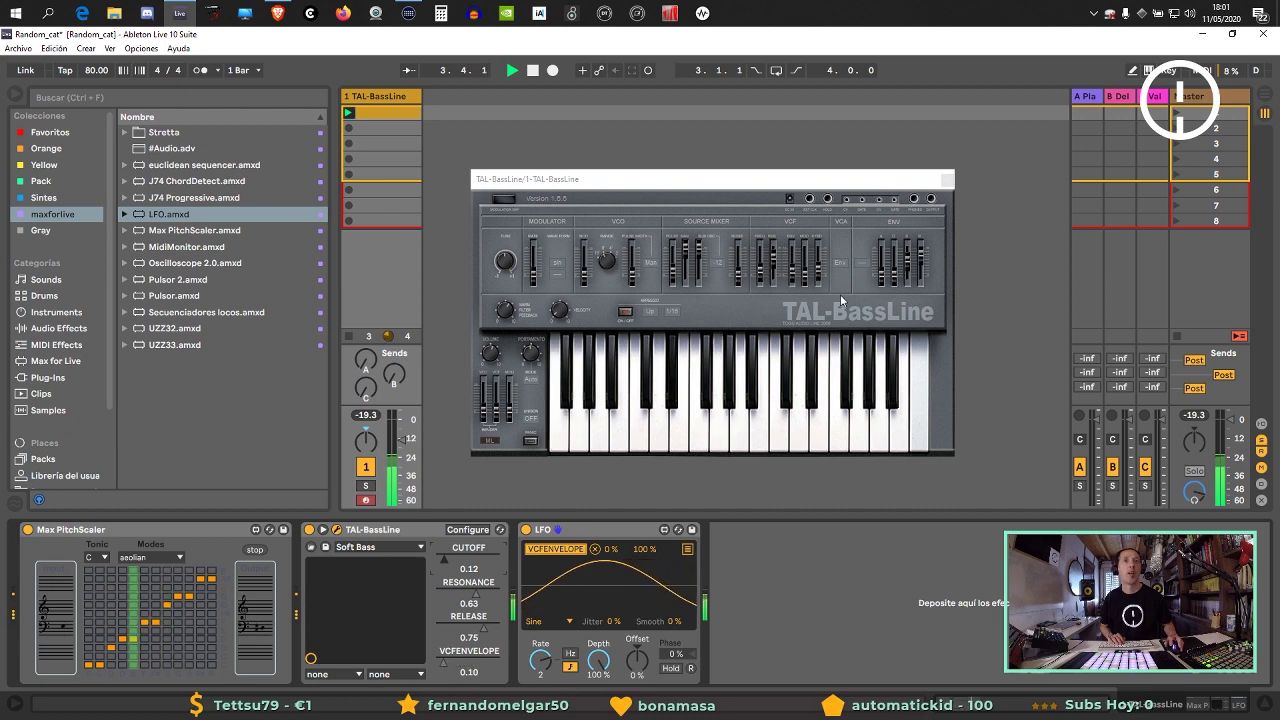
Look through TAL-BassLine's arpeggiator rate options and turn its built-in arpeggiator off.
{"action": "left_click", "coordinate": [880, 280]}
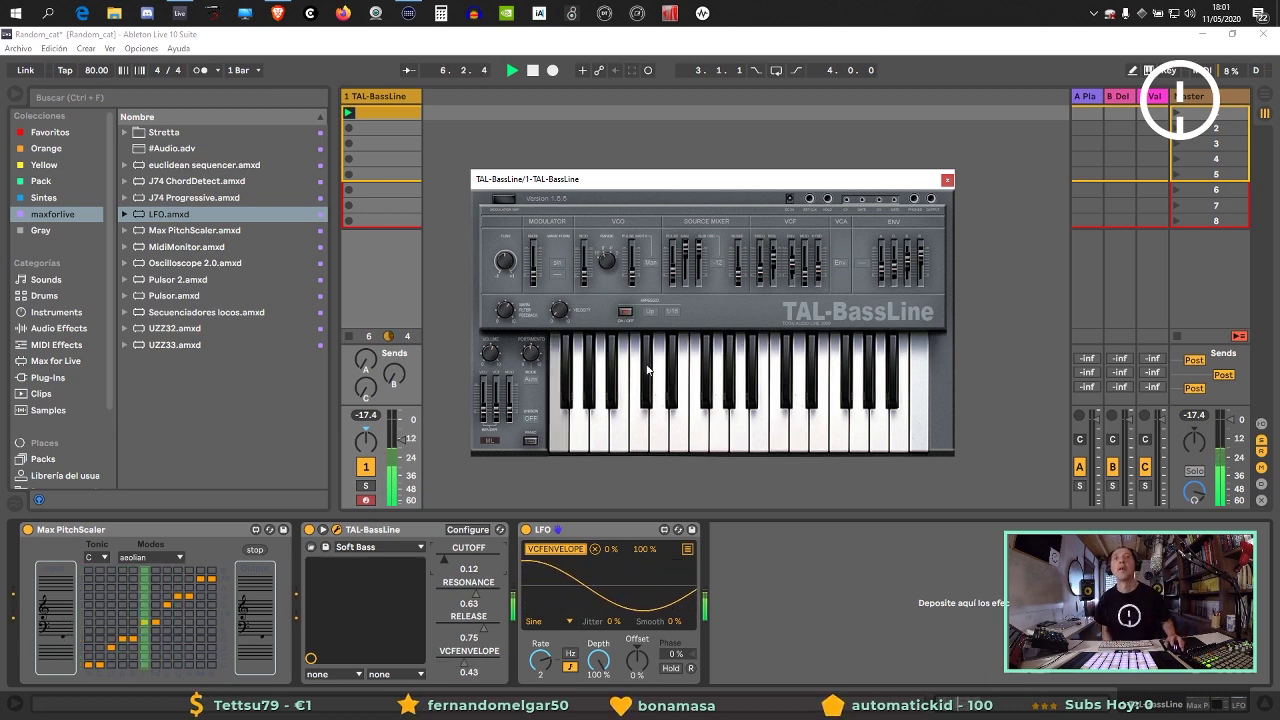
{"action": "left_click", "coordinate": [671, 311]}
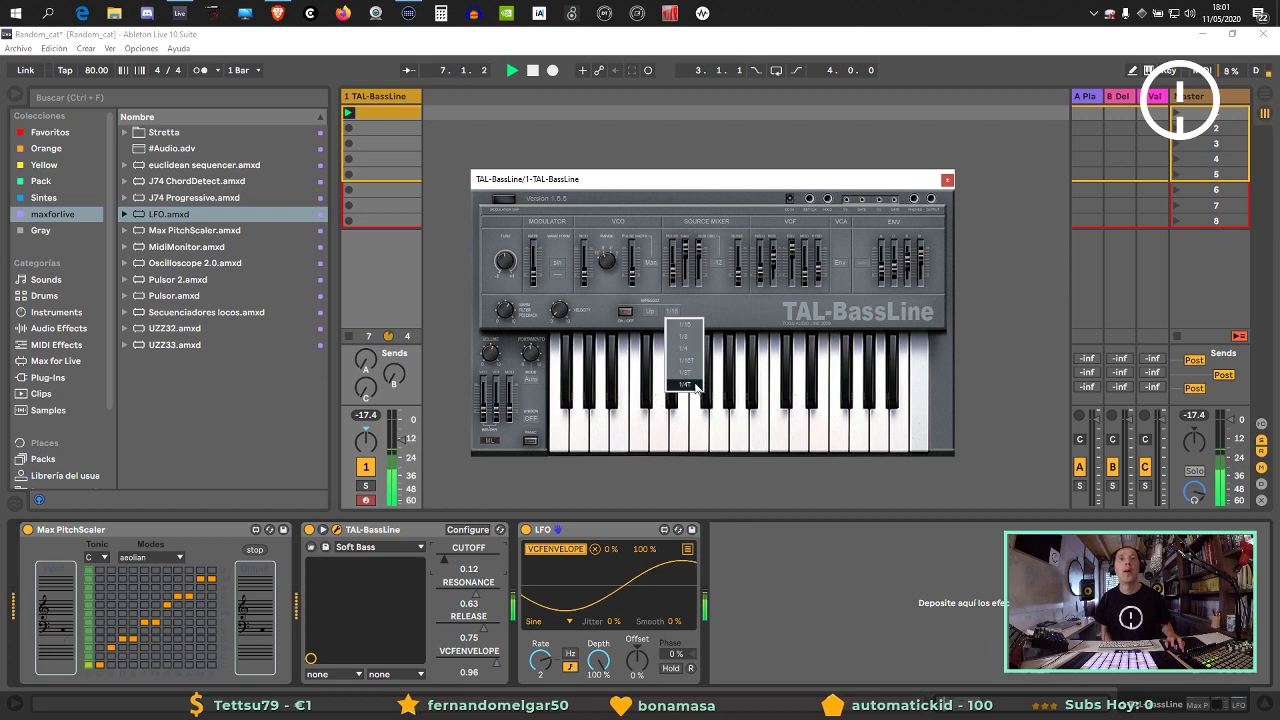
{"action": "left_click", "coordinate": [621, 316]}
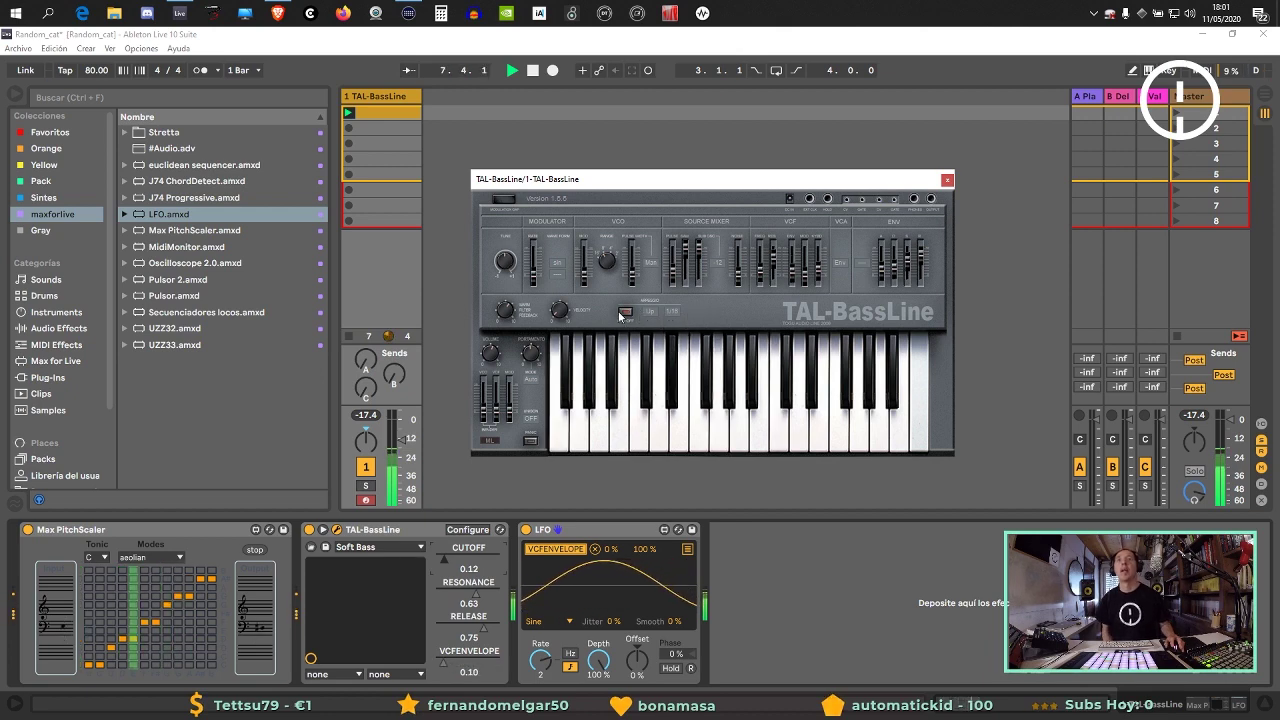
Find the Arpeggiator among Live's MIDI effects and load it onto the TAL-BassLine track.
{"action": "left_click", "coordinate": [60, 328]}
{"action": "scroll", "coordinate": [147, 263], "scroll_direction": "down", "scroll_amount": 4}
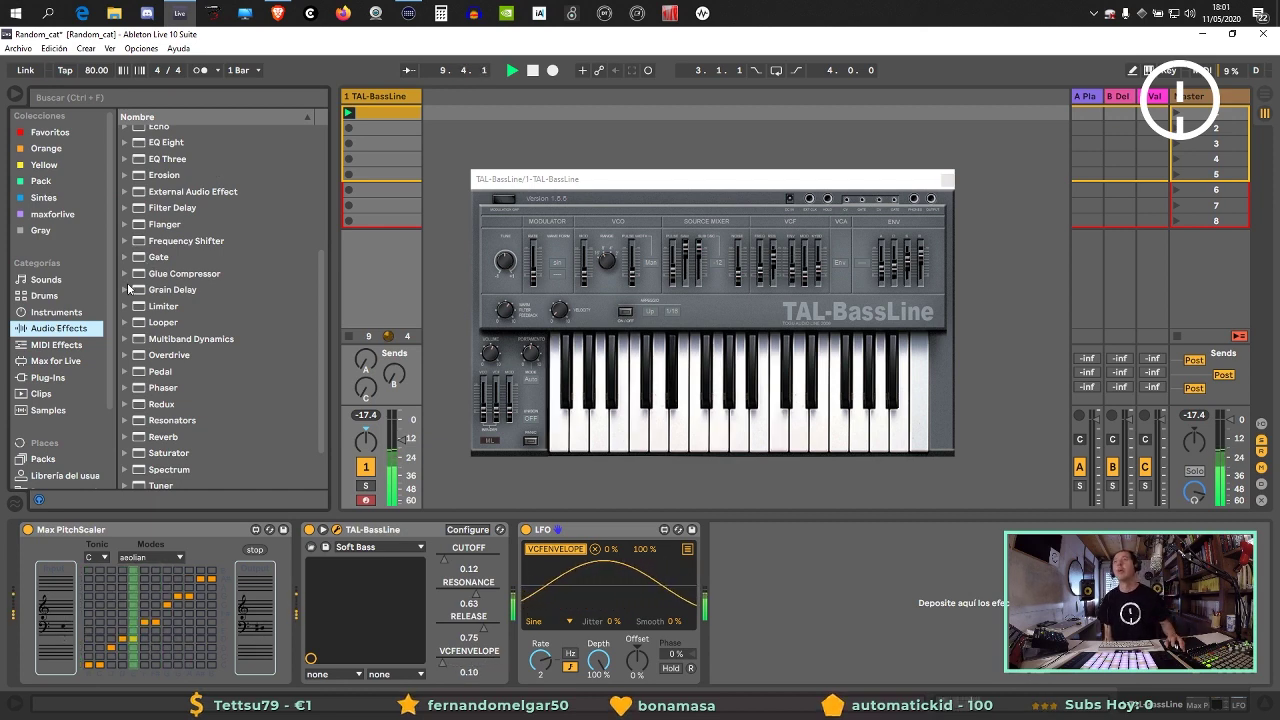
{"action": "left_click", "coordinate": [44, 295]}
{"action": "left_click", "coordinate": [58, 328]}
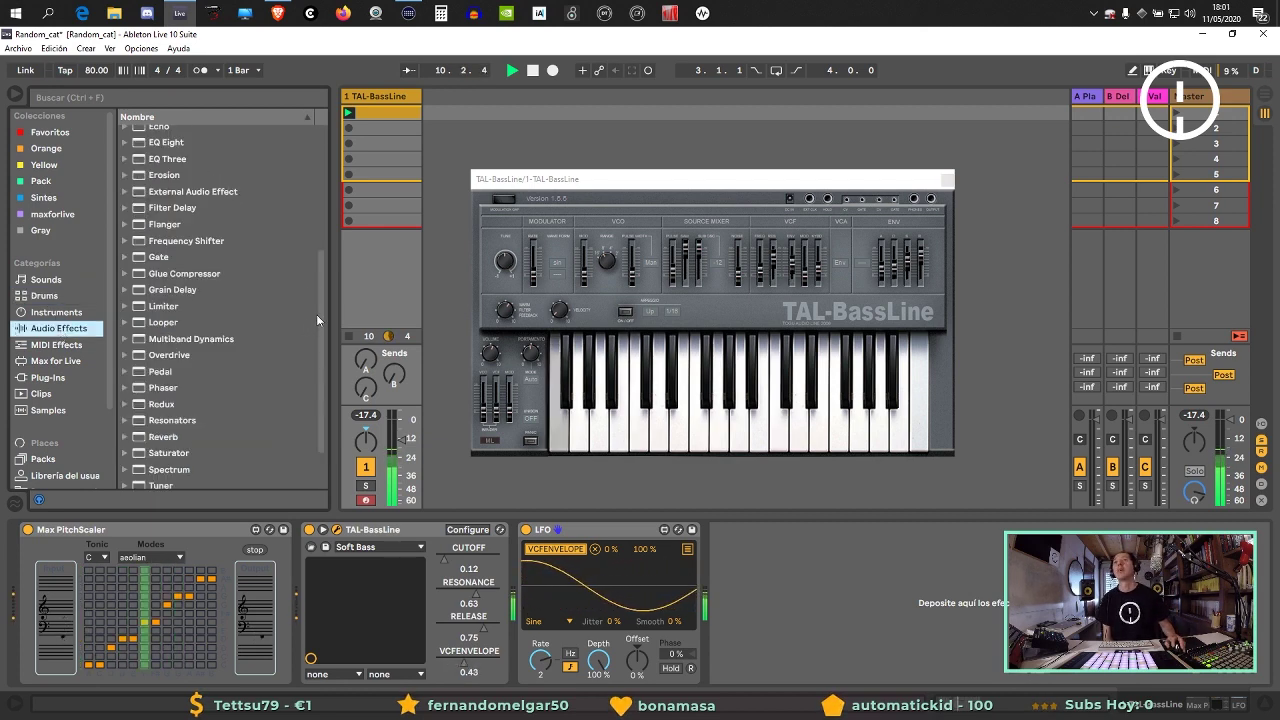
{"action": "left_click_drag", "start_coordinate": [316, 314], "coordinate": [317, 175]}
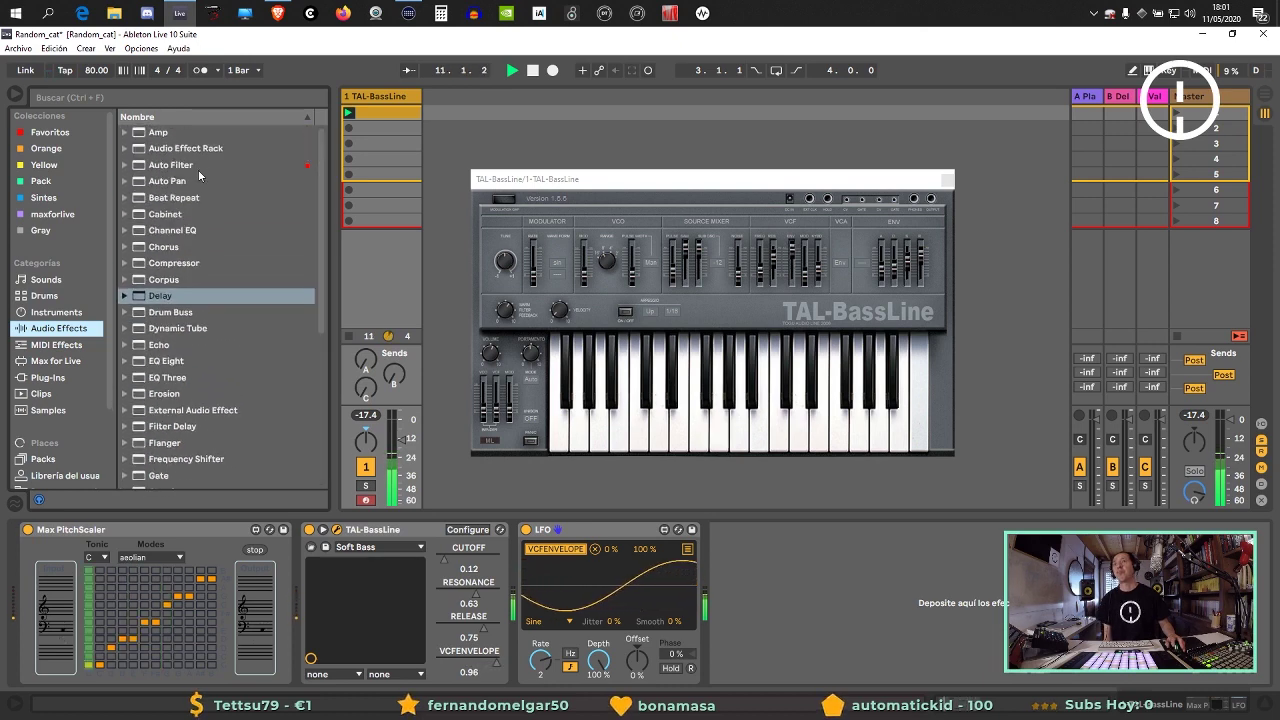
{"action": "left_click", "coordinate": [68, 314]}
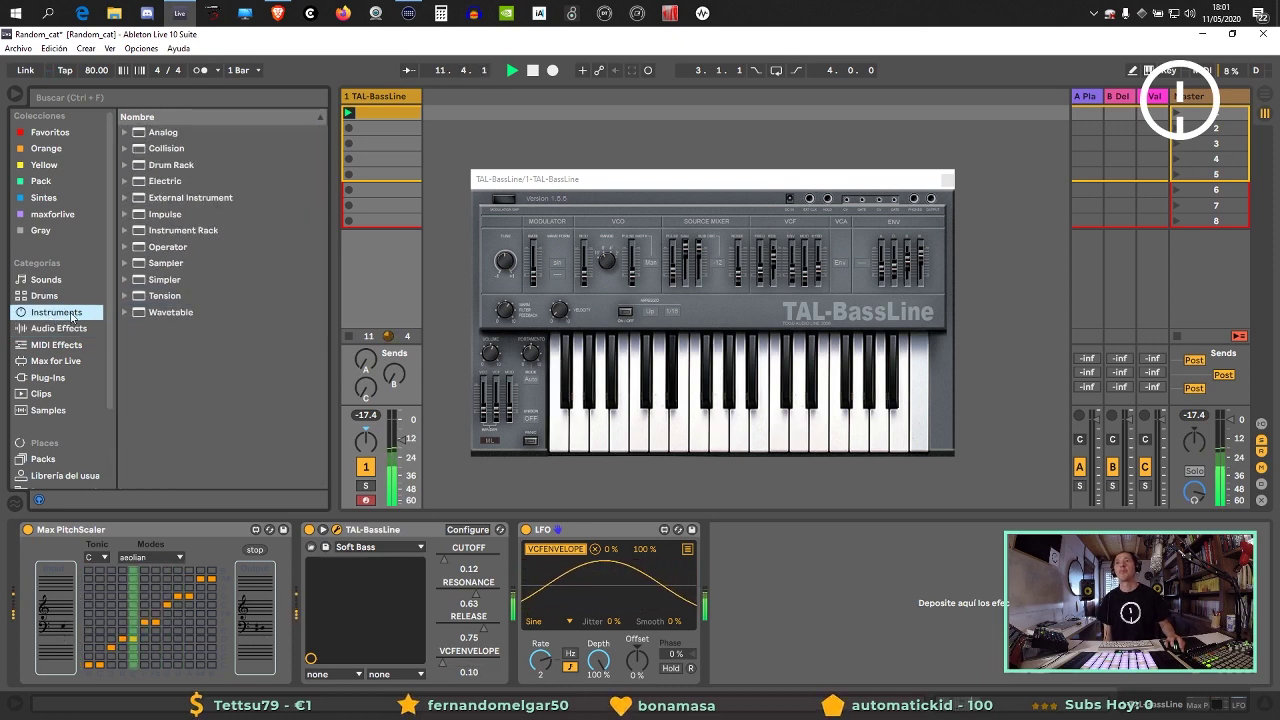
{"action": "left_click", "coordinate": [58, 328]}
{"action": "left_click", "coordinate": [56, 344]}
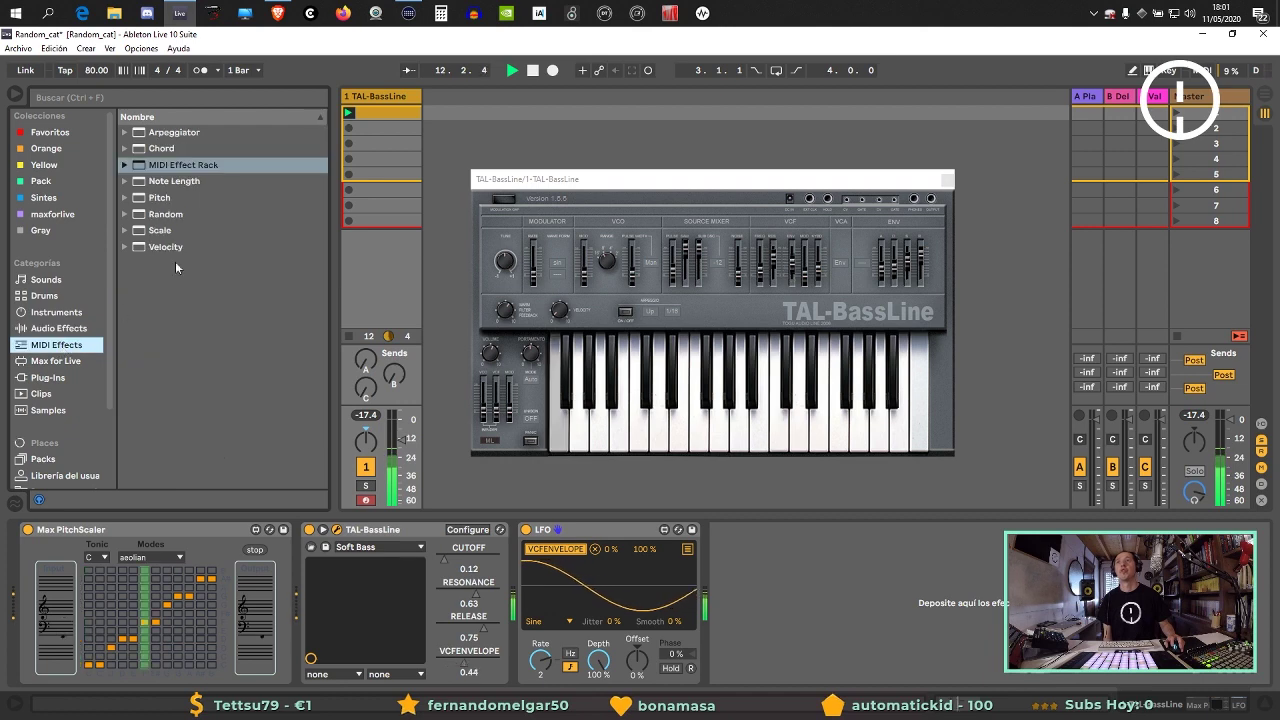
{"action": "double_click", "coordinate": [175, 132]}
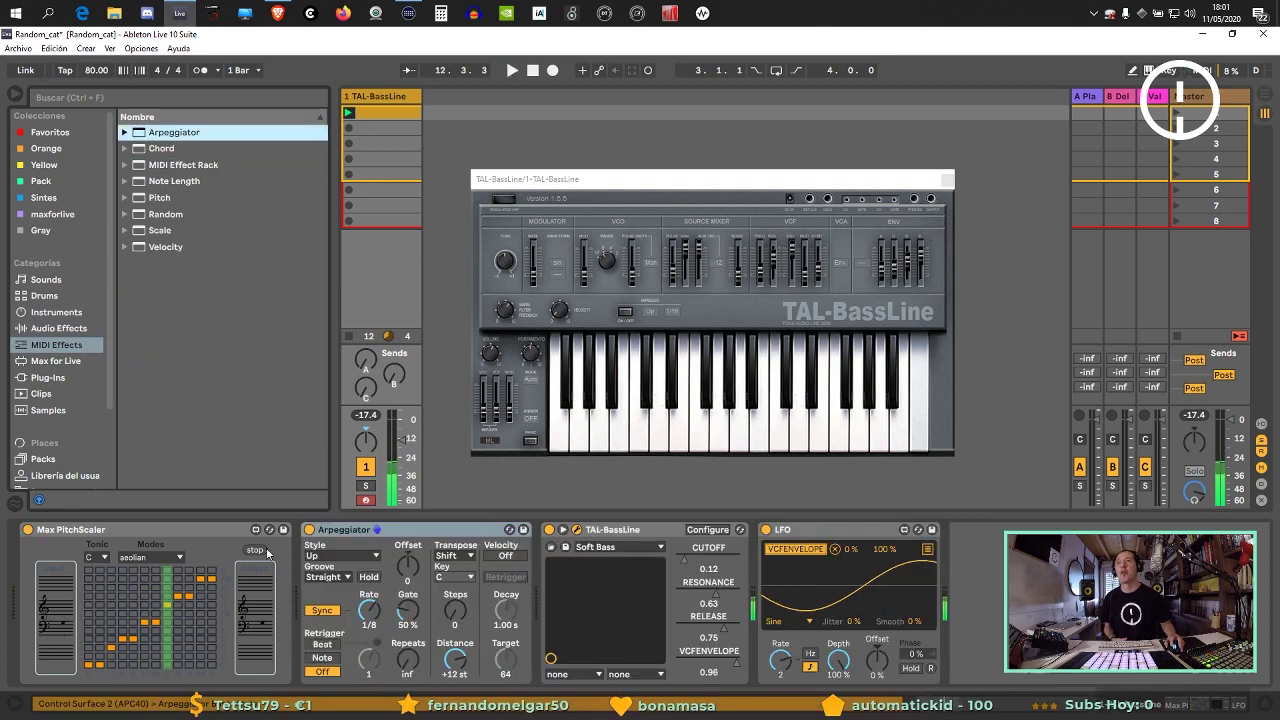
Move the Arpeggiator ahead of Max PitchScaler and play it at a 1/16 rate with an 89% gate.
{"action": "left_click", "coordinate": [416, 531]}
{"action": "left_click_drag", "start_coordinate": [25, 574], "coordinate": [24, 575]}
{"action": "key", "text": "space"}
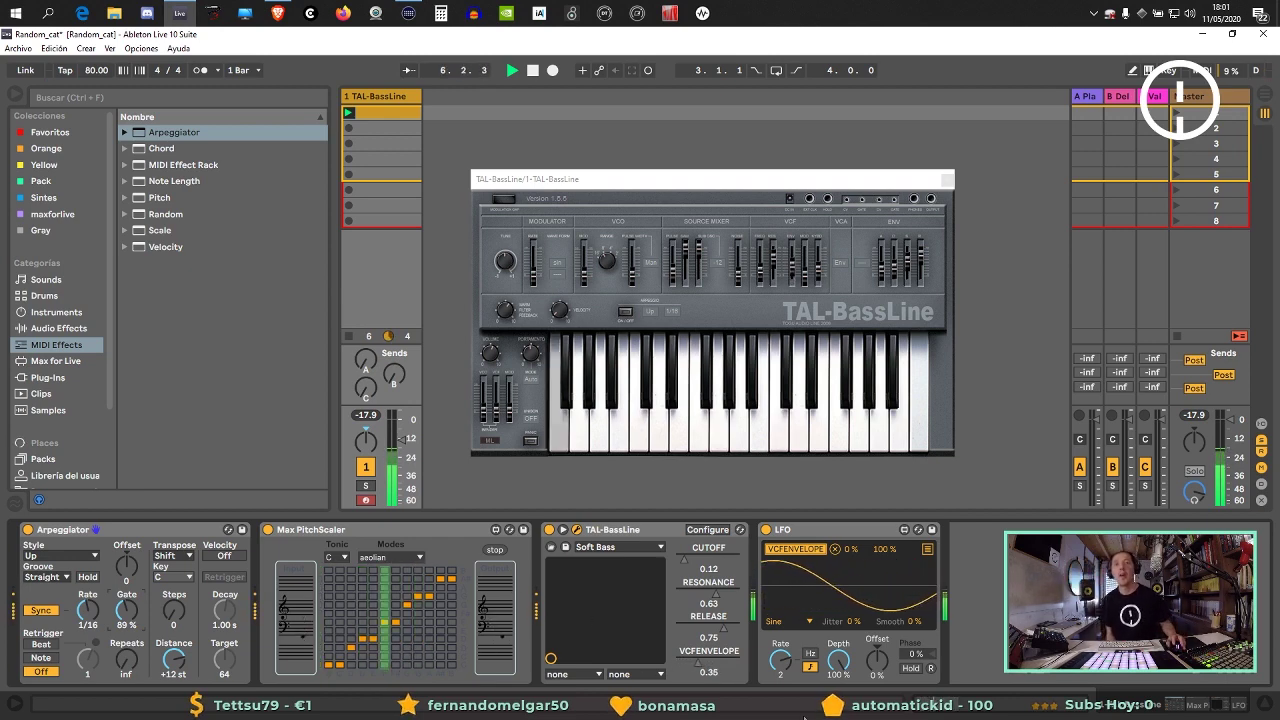
Lower TAL-BassLine's CUTOFF to 0.00 and set its sub-oscillator to -12 PW.
{"action": "mouse_move", "coordinate": [687, 566]}
{"action": "left_mouse_down"}
{"action": "mouse_move", "coordinate": [687, 520]}
{"action": "mouse_move", "coordinate": [672, 566]}
{"action": "left_mouse_up"}
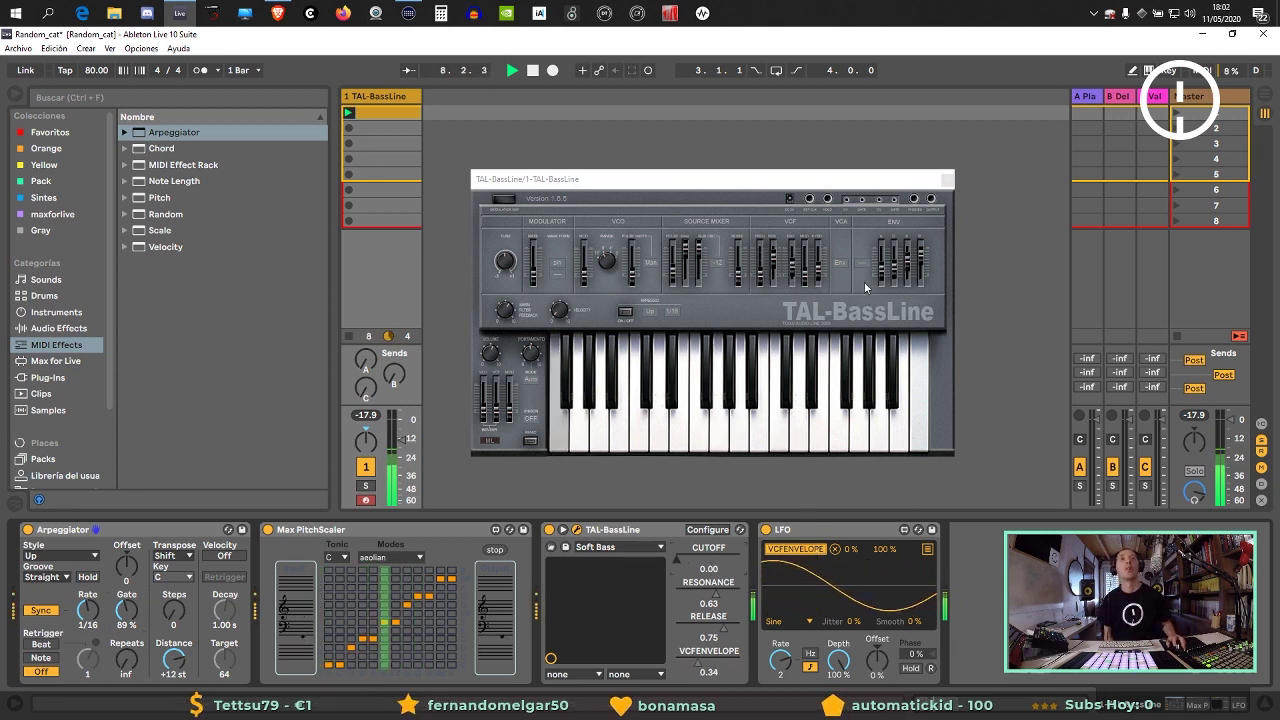
{"action": "left_click", "coordinate": [608, 230]}
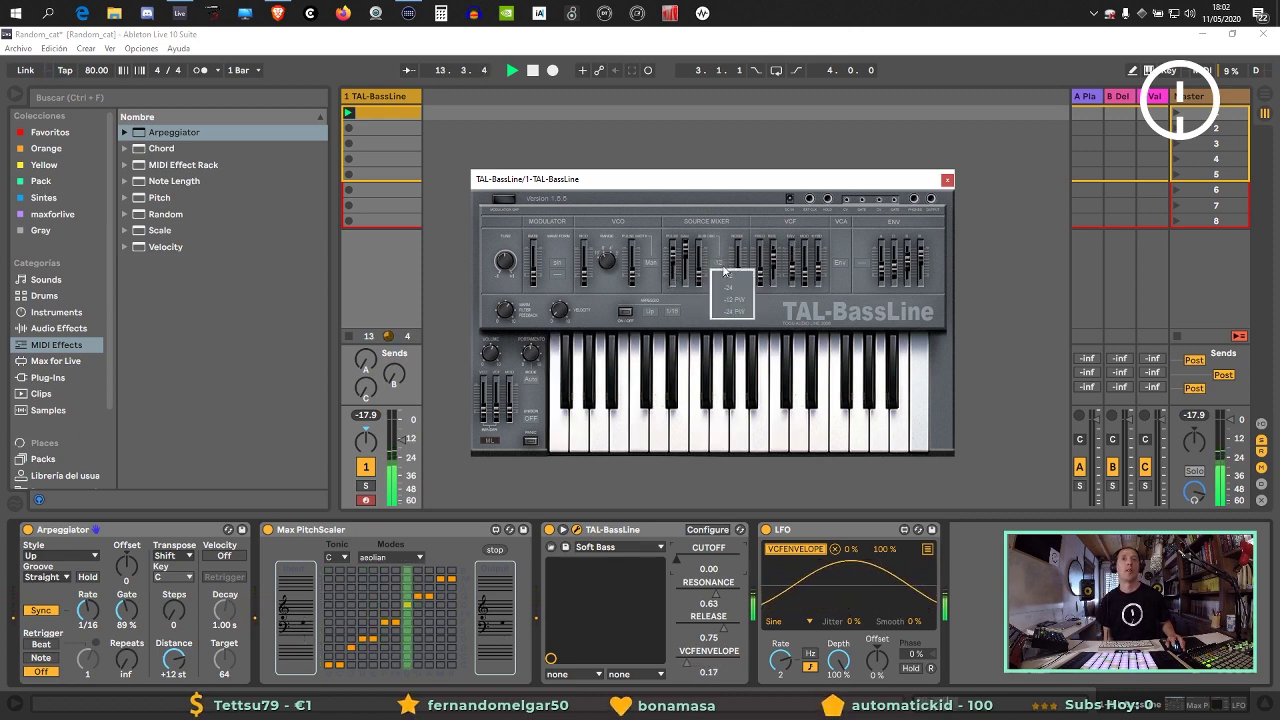
{"action": "left_click", "coordinate": [733, 298]}
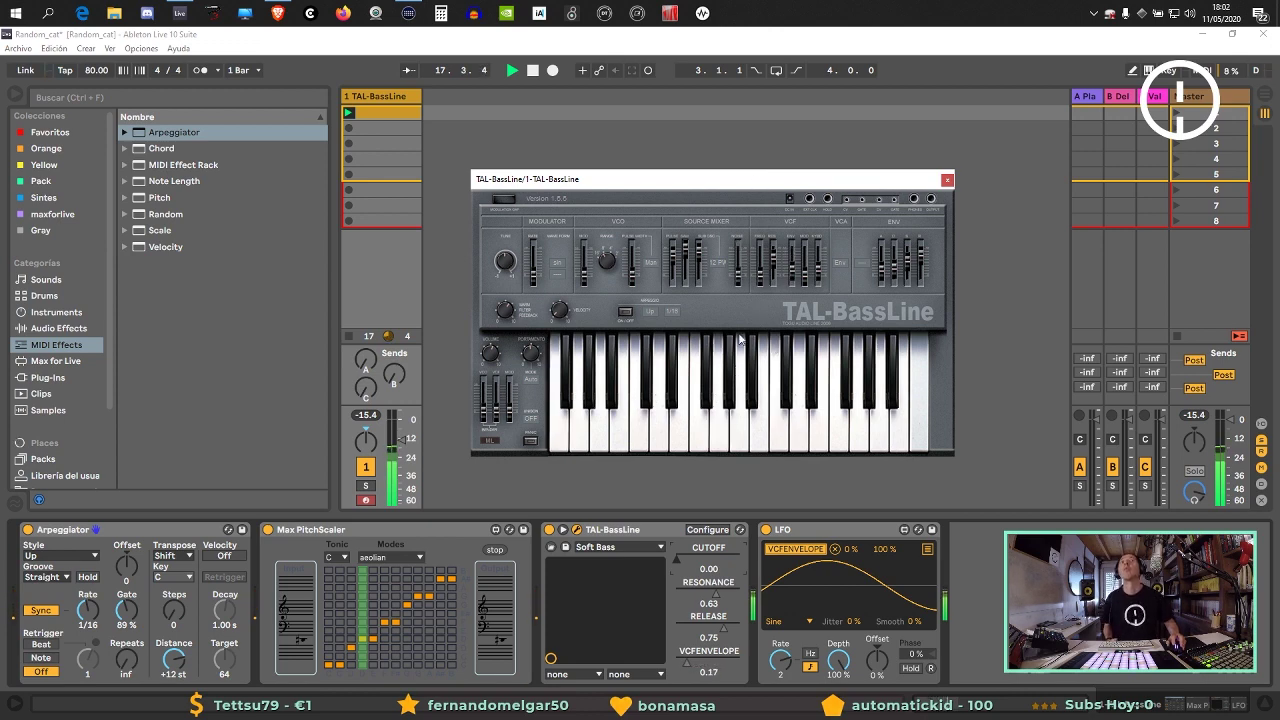
Expose TAL-BassLine's NOISEVOLUME as a device parameter at about 0.7 and duplicate the LFO device.
{"action": "left_click", "coordinate": [707, 529]}
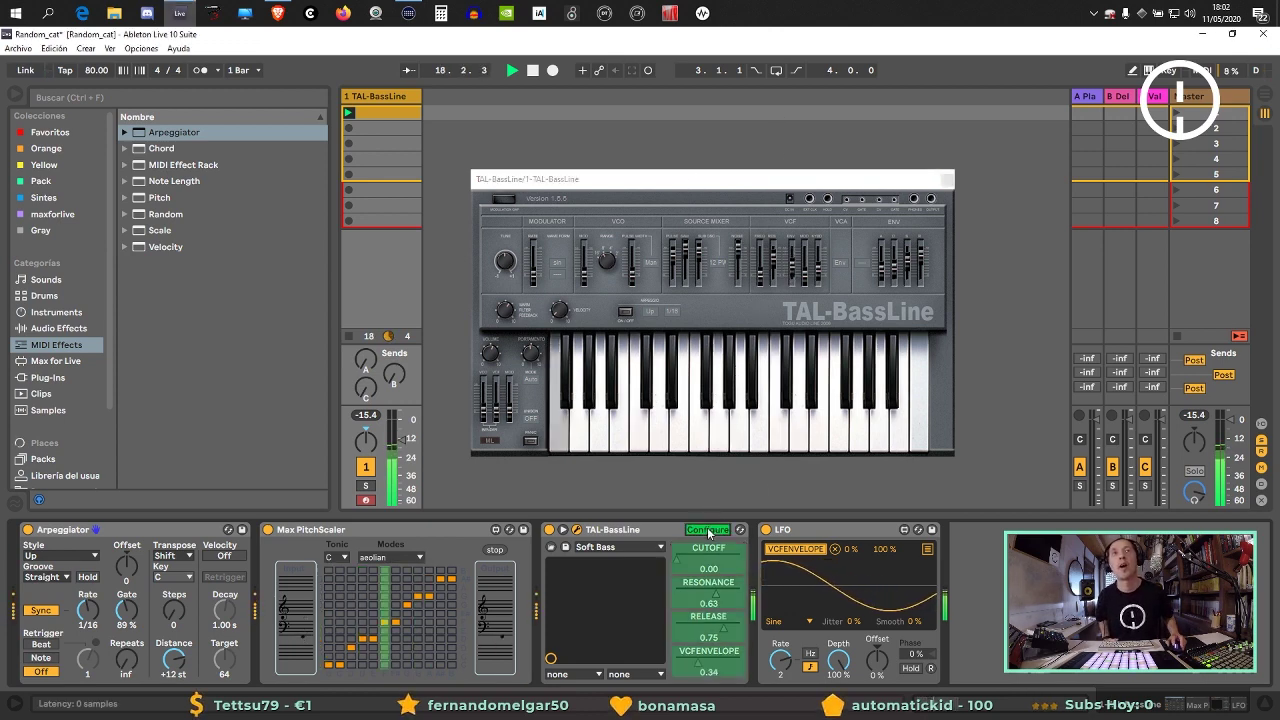
{"action": "left_click", "coordinate": [741, 272]}
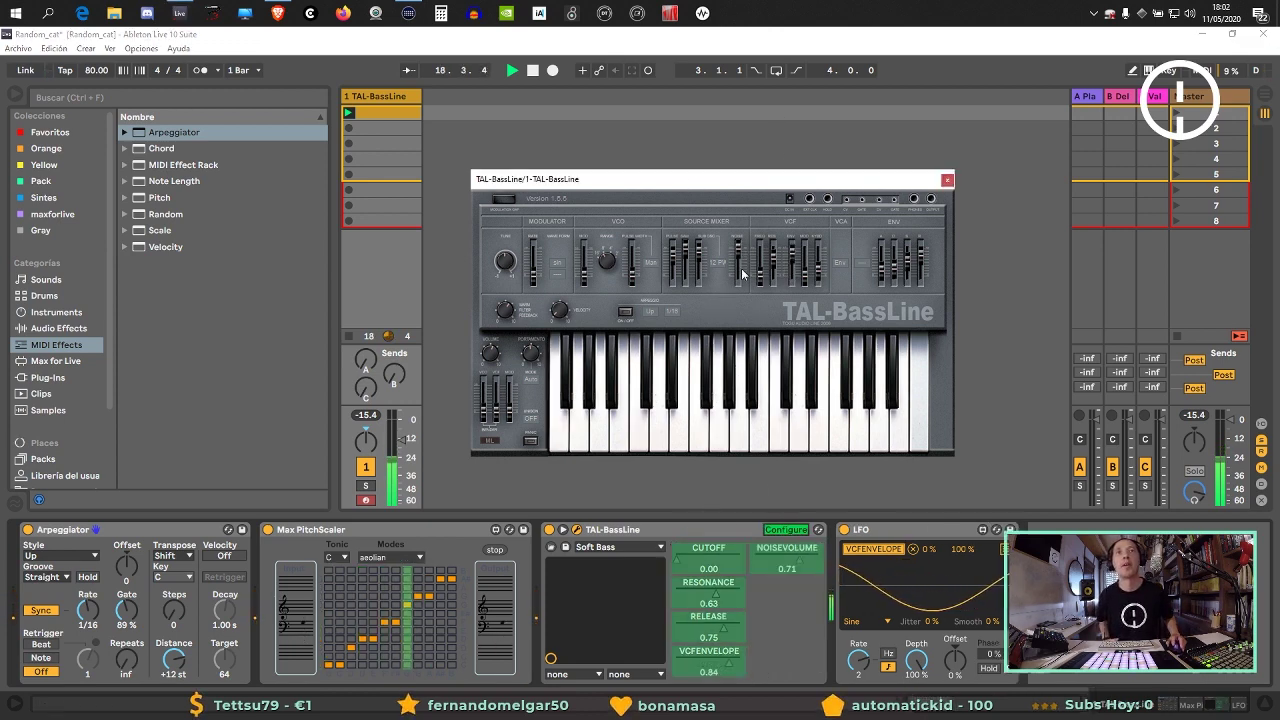
{"action": "left_click", "coordinate": [786, 529]}
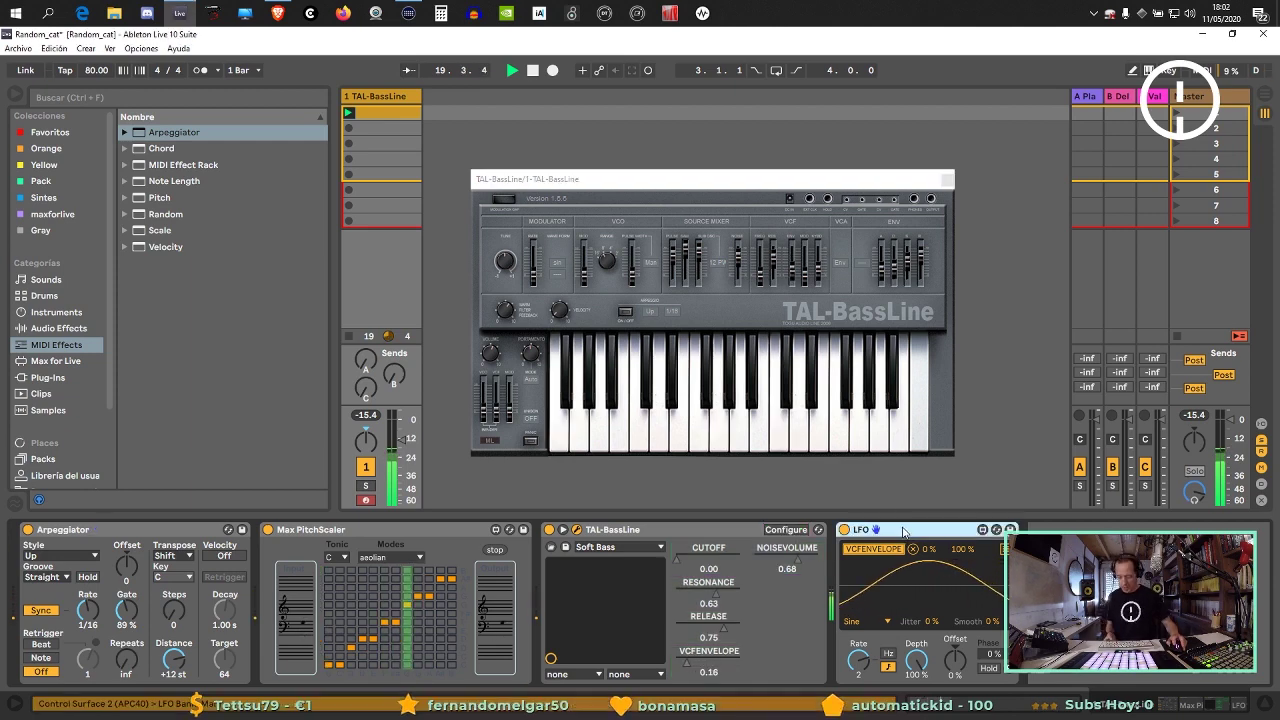
{"action": "key", "text": "ctrl+d"}
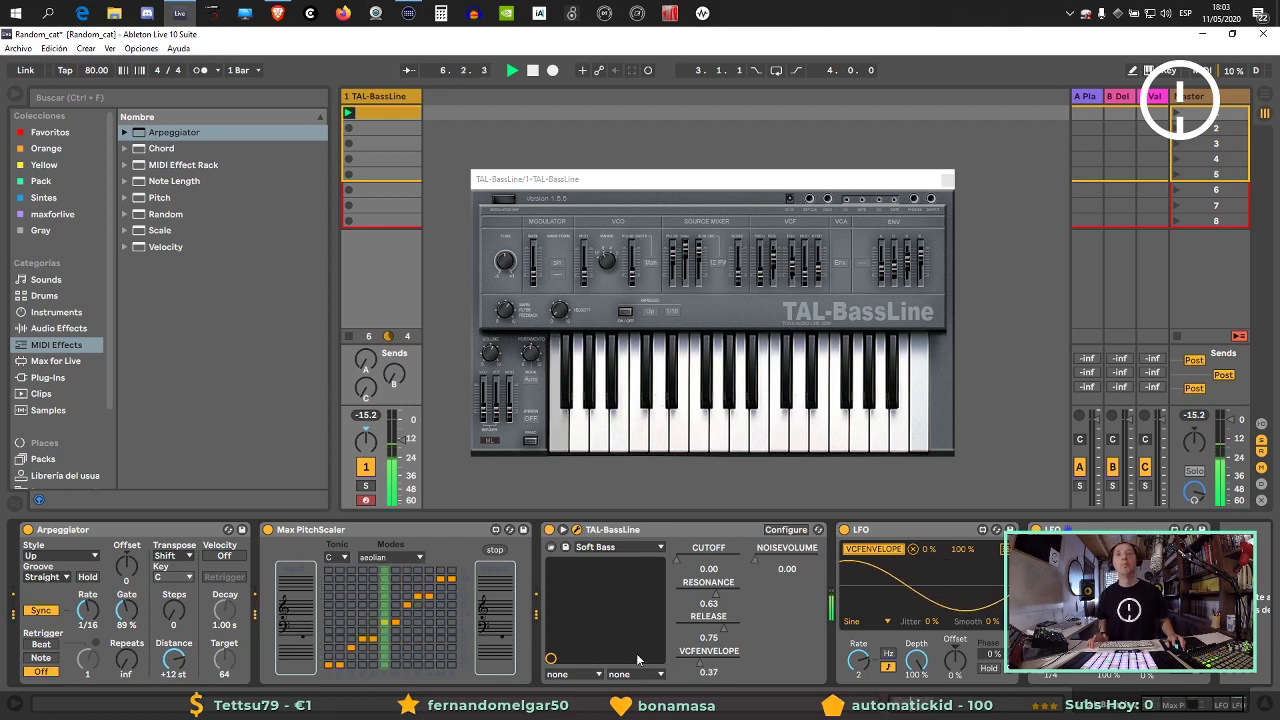
Collapse TAL-BassLine and both LFO devices, and turn on the Arpeggiator's Hold.
{"action": "double_click", "coordinate": [650, 528]}
{"action": "double_click", "coordinate": [636, 528]}
{"action": "double_click", "coordinate": [641, 528]}
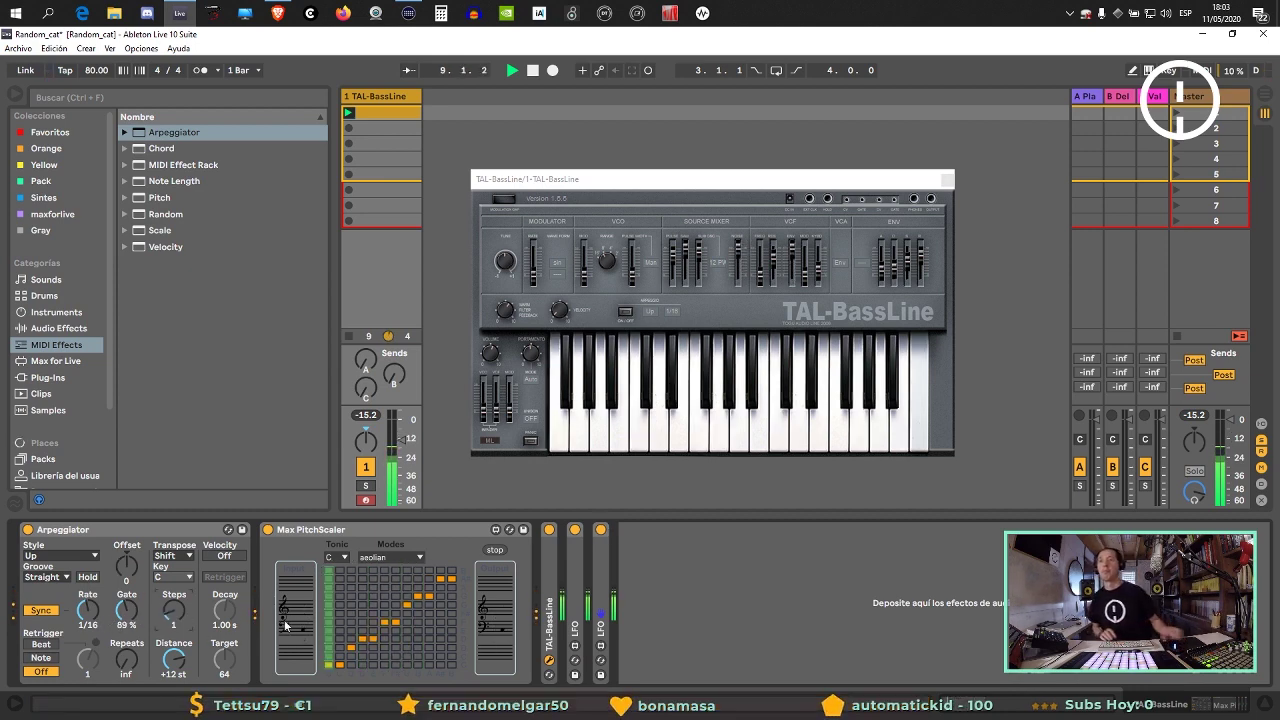
{"action": "left_click", "coordinate": [90, 580]}
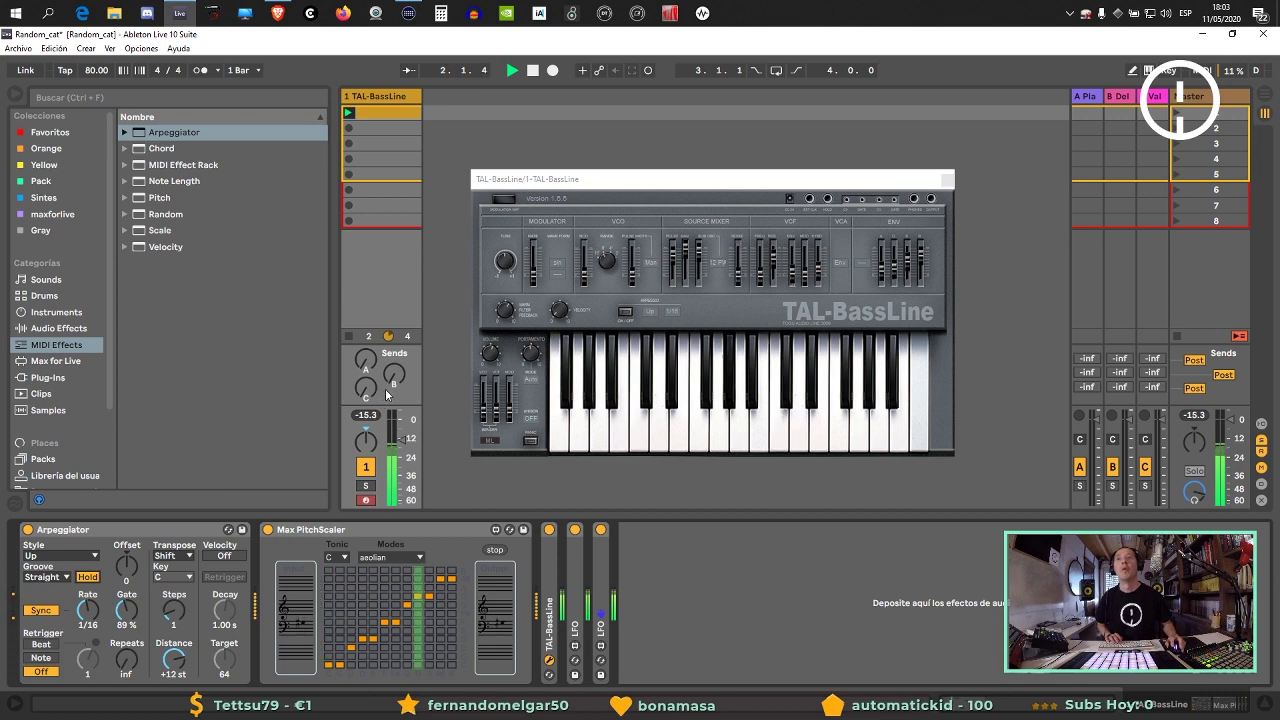
Raise the TAL-BassLine track's send A to the Plateau return to about -20 dB while playing the set.
{"action": "key", "text": "space"}
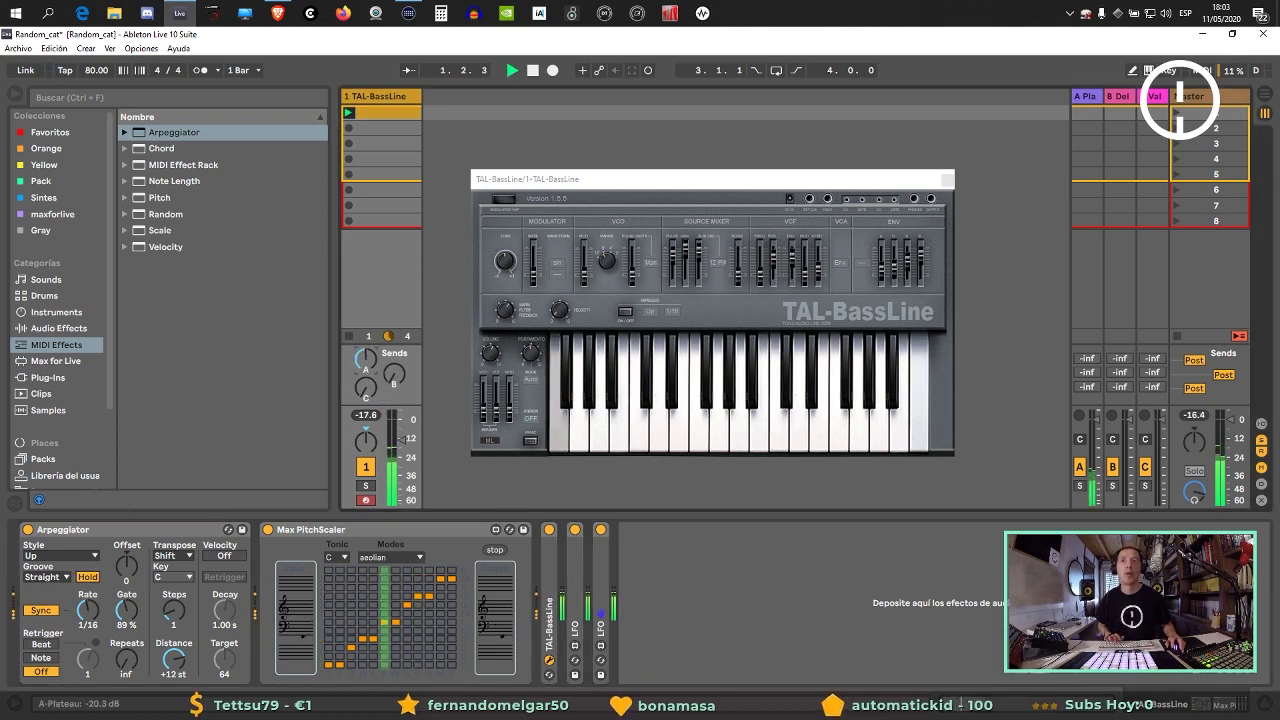
{"action": "left_click_drag", "start_coordinate": [362, 368], "coordinate": [362, 372]}
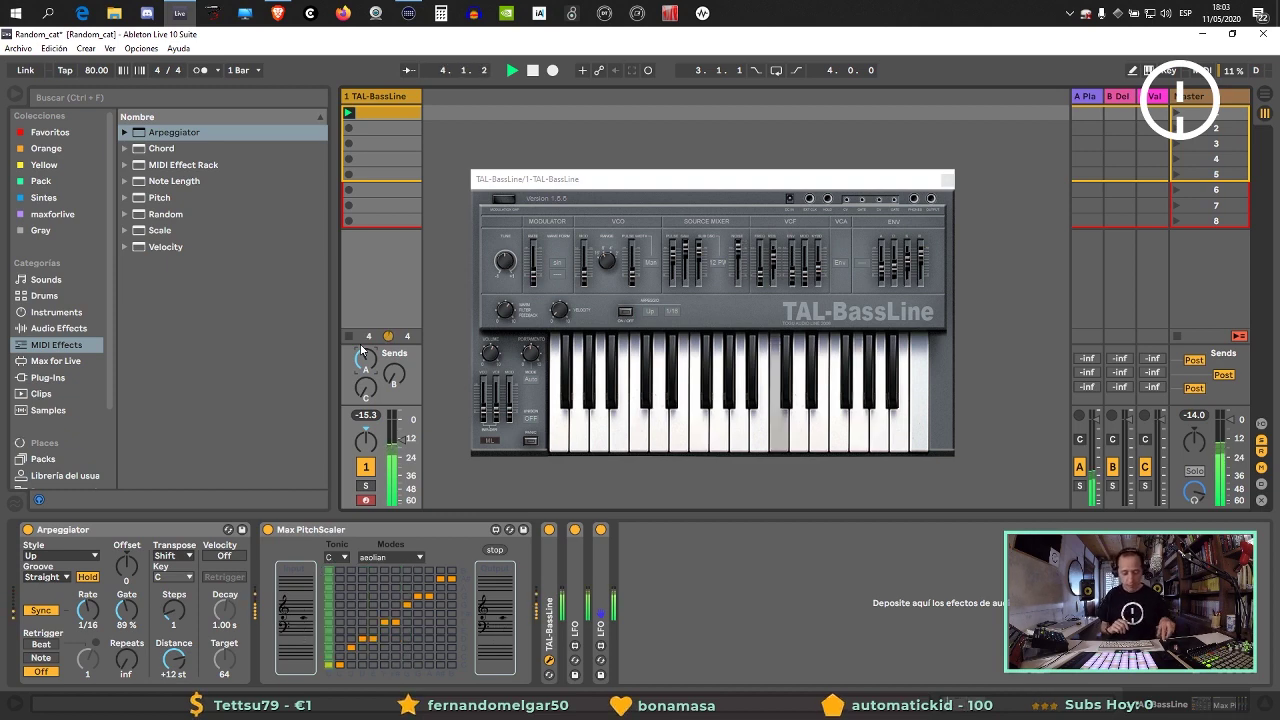
{"action": "key", "text": "space"}
Set the Arpeggiator's style to Converge and leave its transposition on Shift.
{"action": "left_click", "coordinate": [61, 556]}
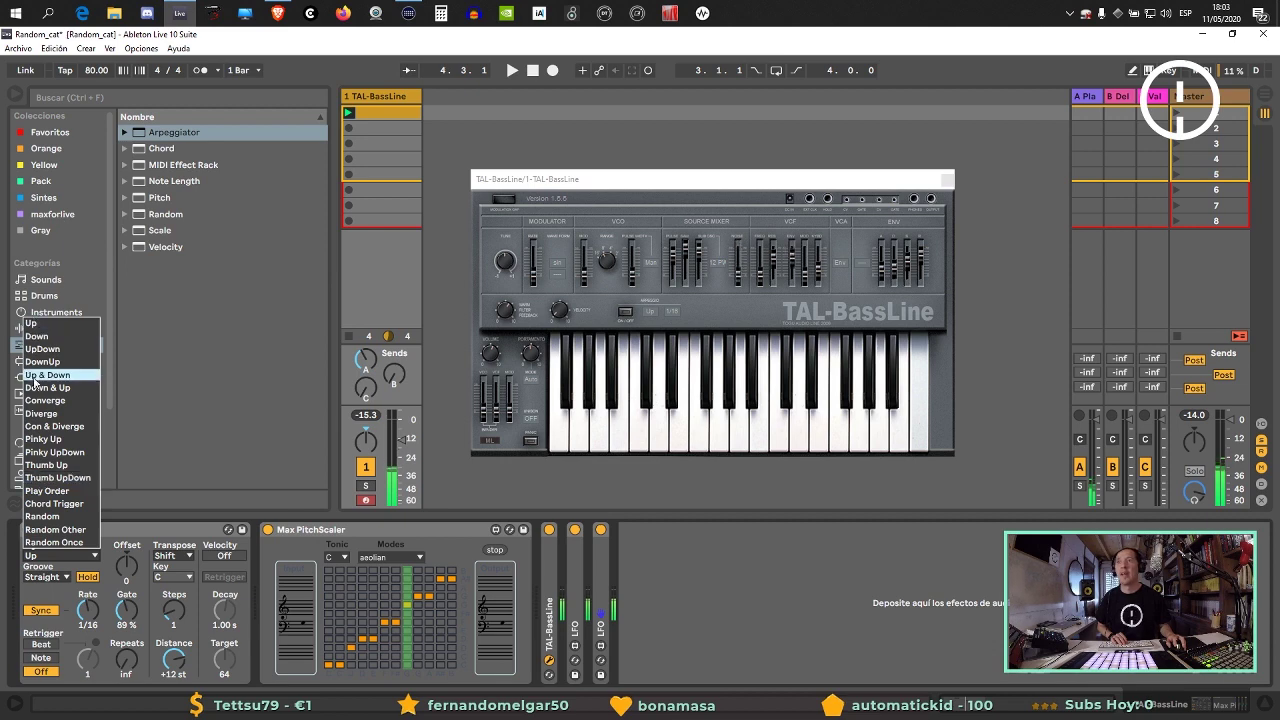
{"action": "left_click", "coordinate": [69, 401]}
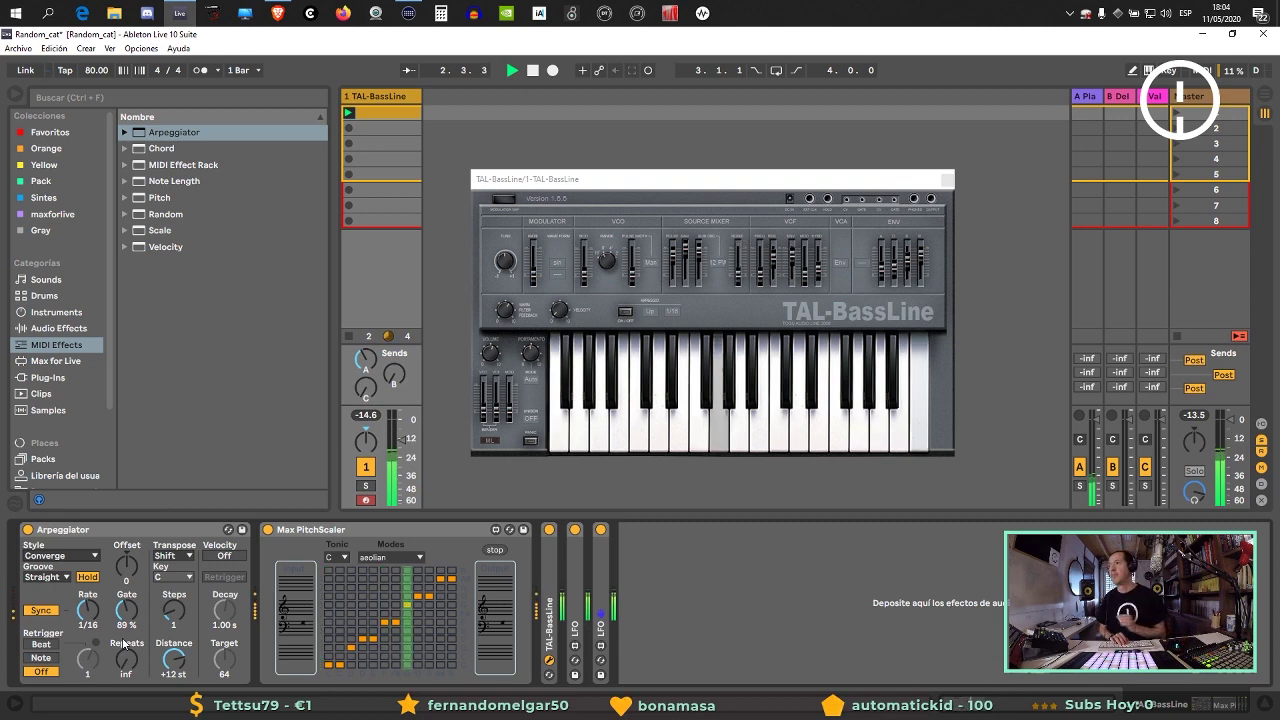
{"action": "left_click", "coordinate": [178, 556]}
{"action": "left_click", "coordinate": [183, 569]}
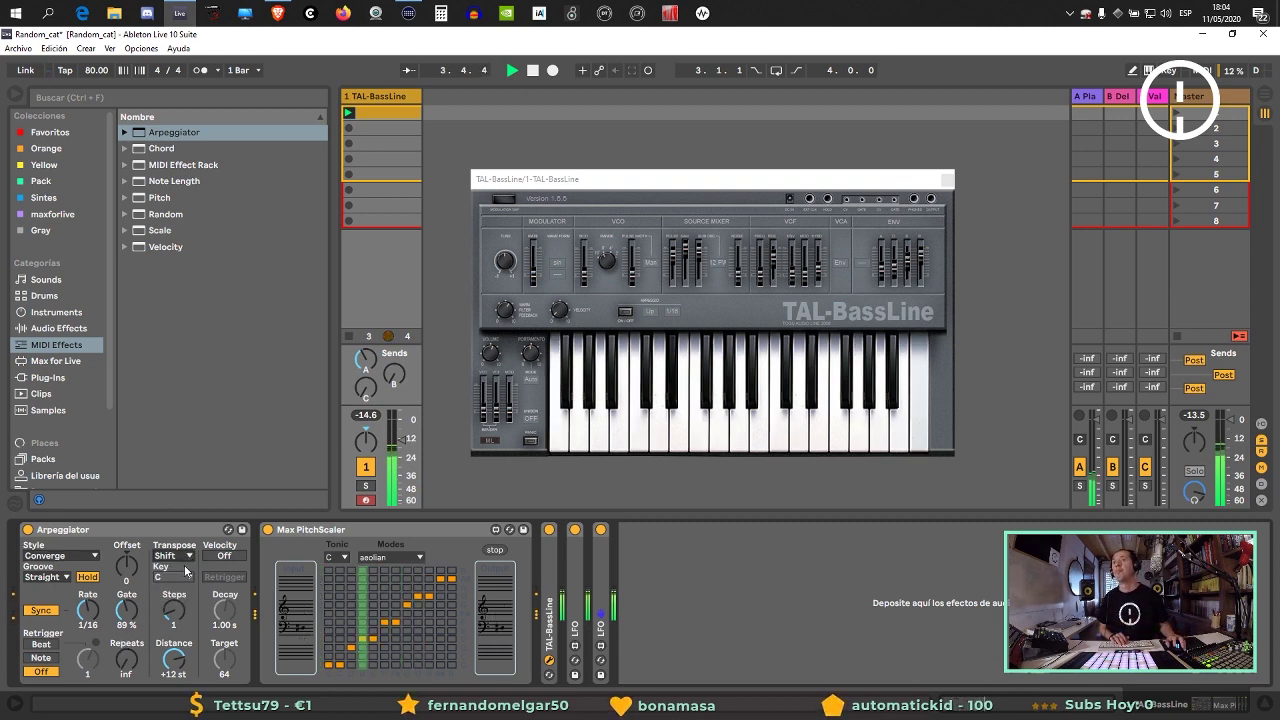
Try D and E as the Arpeggiator's transposition key and return it to C.
{"action": "left_click", "coordinate": [178, 577]}
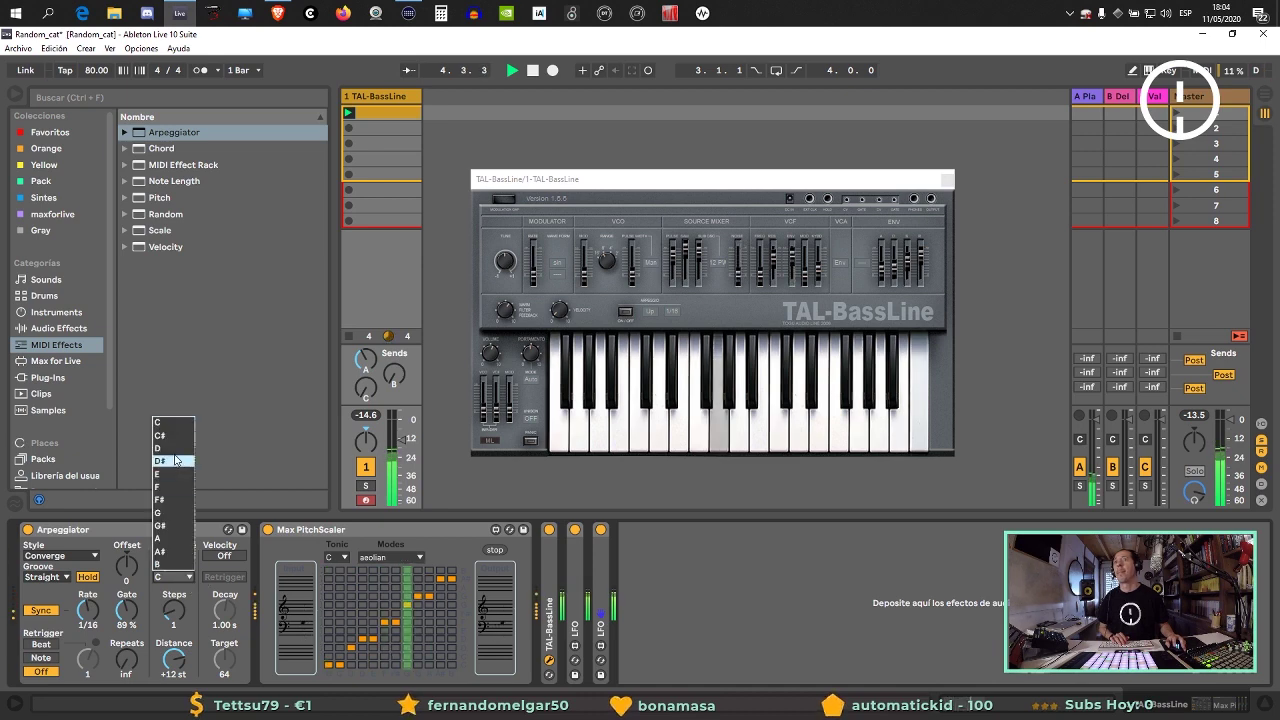
{"action": "left_click", "coordinate": [170, 448]}
{"action": "left_click", "coordinate": [180, 577]}
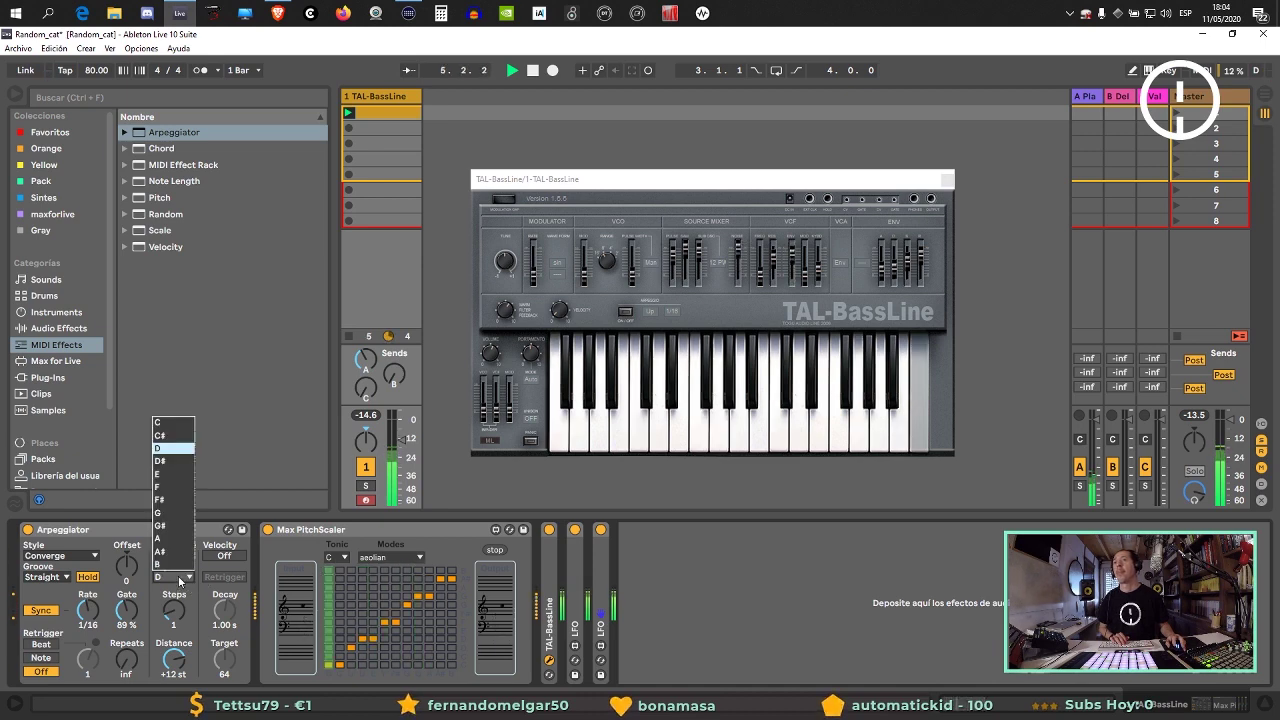
{"action": "left_click", "coordinate": [167, 474]}
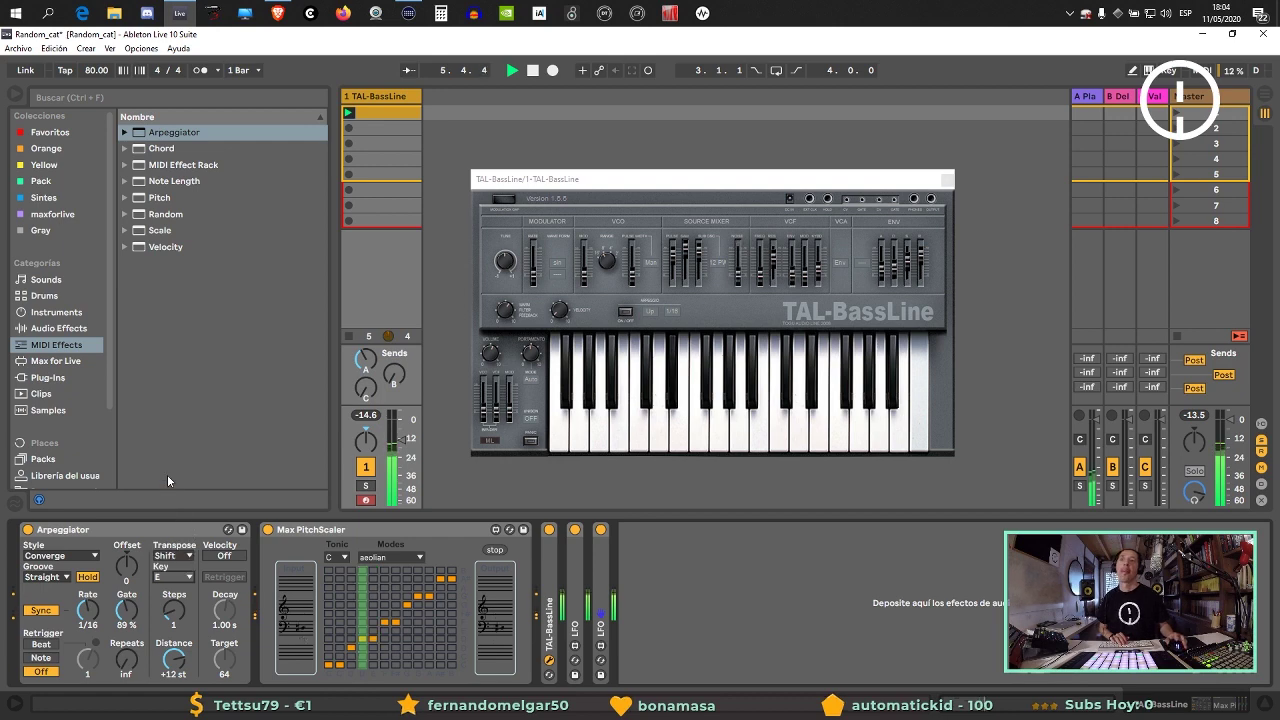
{"action": "left_click", "coordinate": [178, 577]}
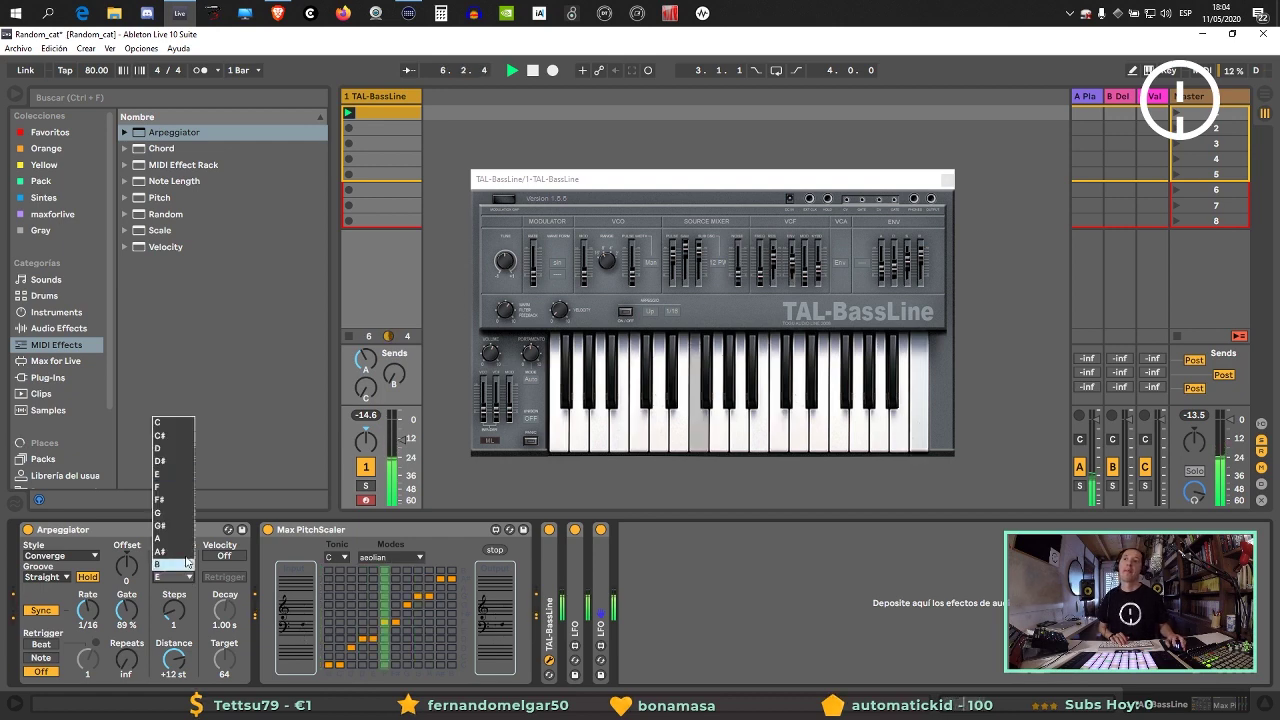
{"action": "left_click", "coordinate": [169, 423]}
Enable the Arpeggiator's velocity and its retrigger, with a decay of 195 ms and a target of 77.
{"action": "key", "text": "space"}
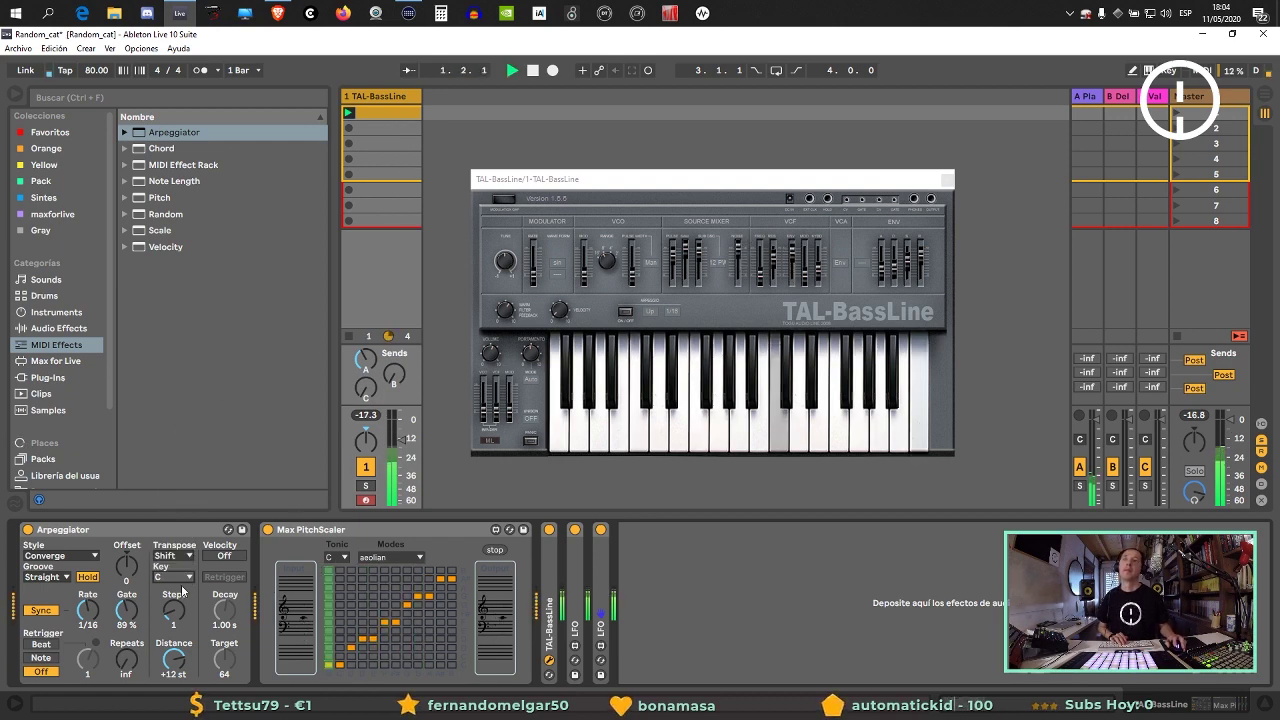
{"action": "left_click", "coordinate": [224, 555]}
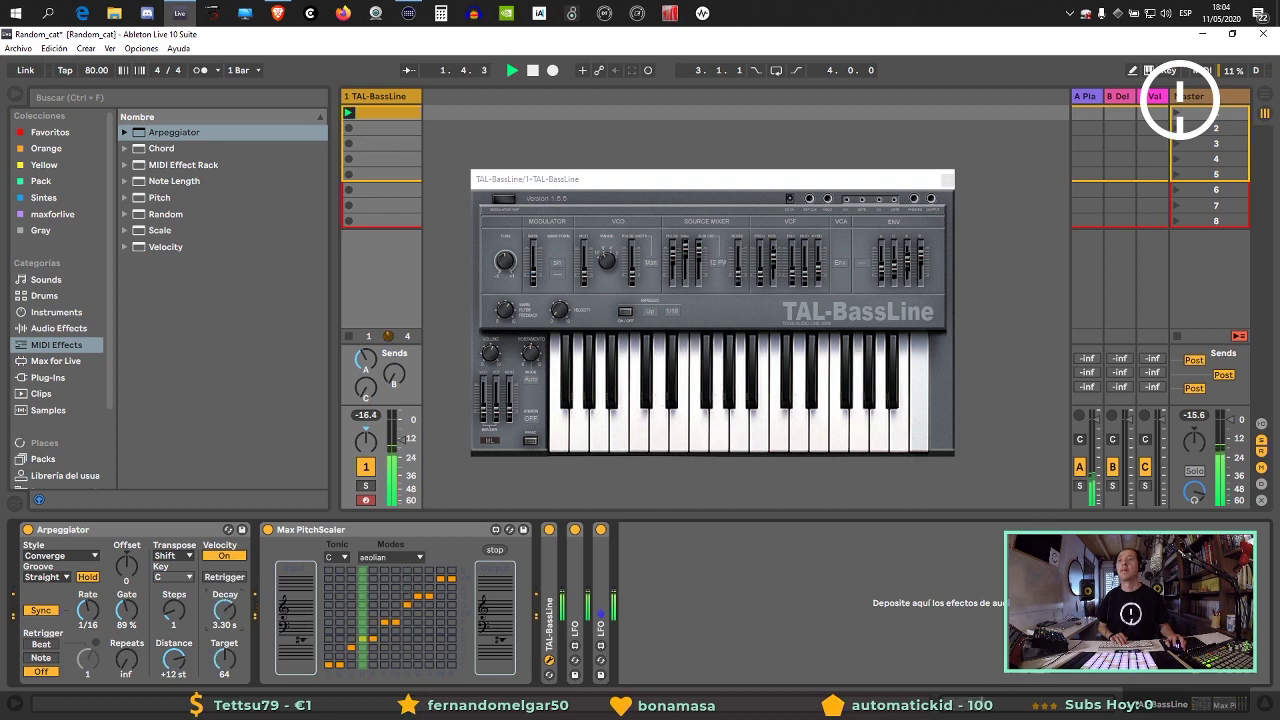
{"action": "left_click", "coordinate": [224, 577]}
{"action": "left_click_drag", "start_coordinate": [225, 660], "coordinate": [225, 605]}
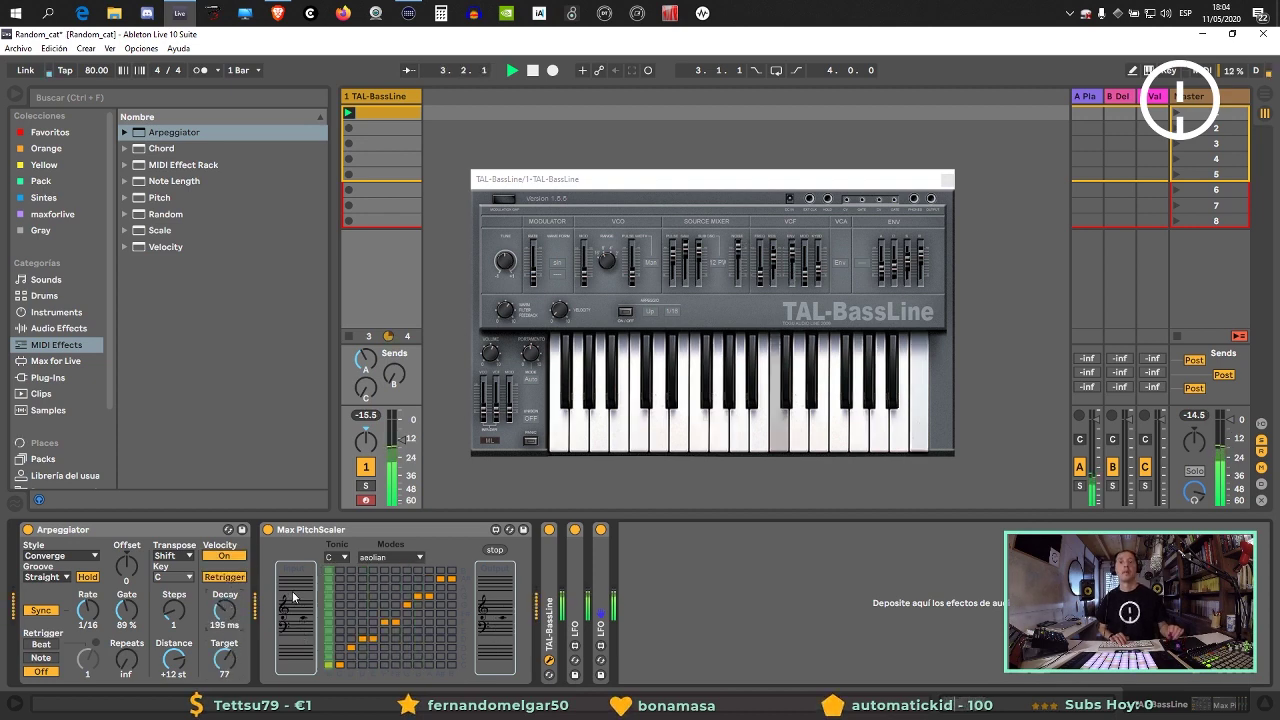
Close the TAL-BassLine plug-in window, open the clip's notes and delete the second C2 note.
{"action": "left_click", "coordinate": [947, 180]}
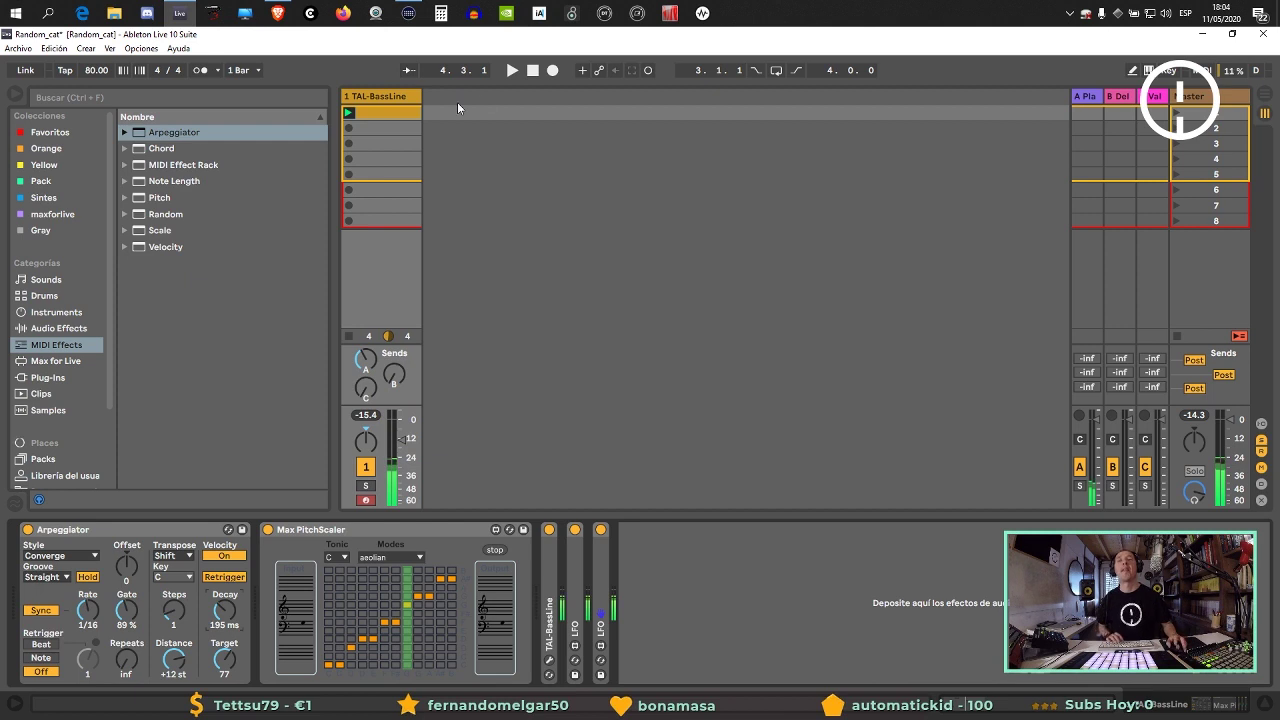
{"action": "key", "text": "space"}
{"action": "double_click", "coordinate": [386, 111]}
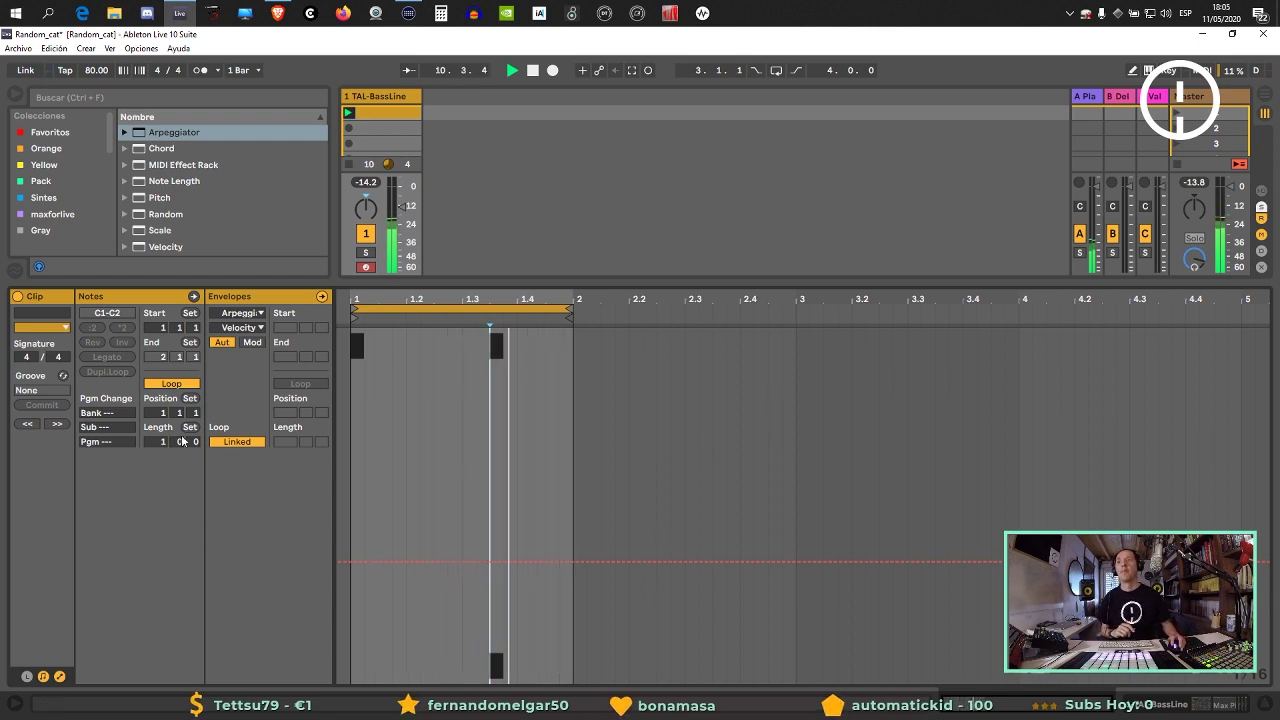
{"action": "left_click", "coordinate": [140, 296]}
{"action": "left_click_drag", "start_coordinate": [625, 370], "coordinate": [473, 448]}
{"action": "key", "text": "Delete"}
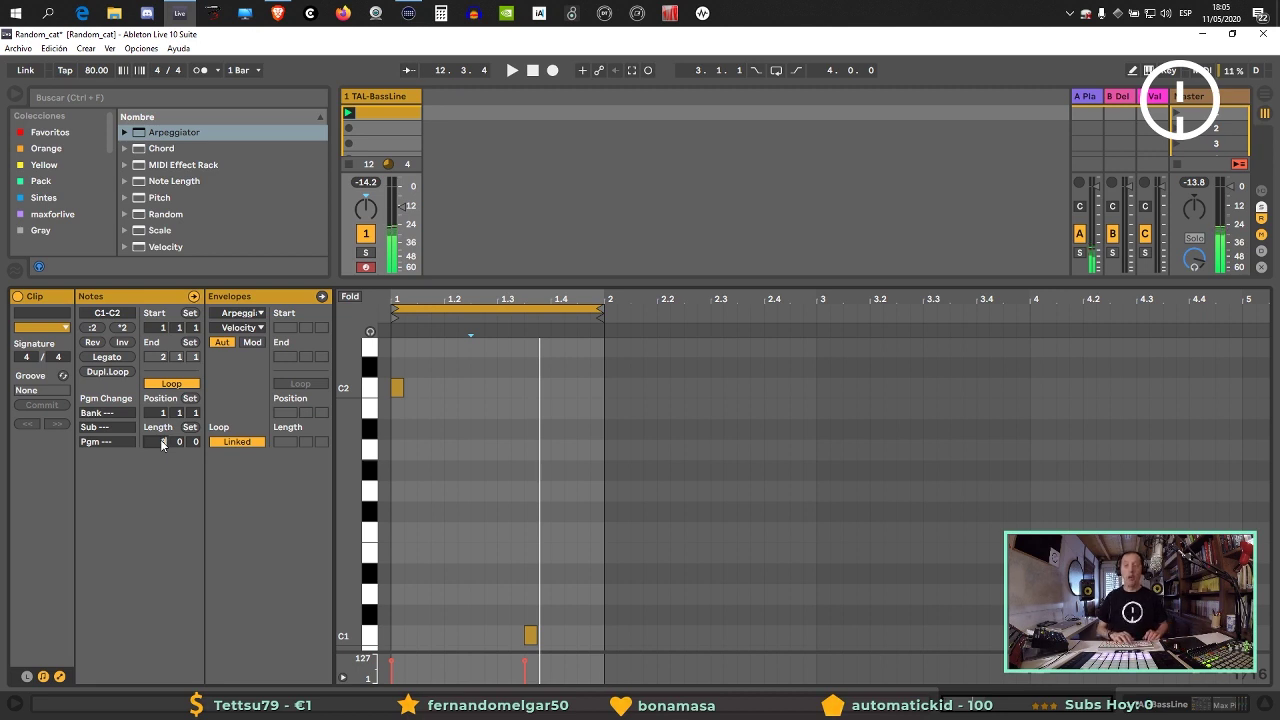
Duplicate the clip's one-bar loop three times to reach eight bars, and play it.
{"action": "left_click_drag", "start_coordinate": [163, 445], "coordinate": [163, 405]}
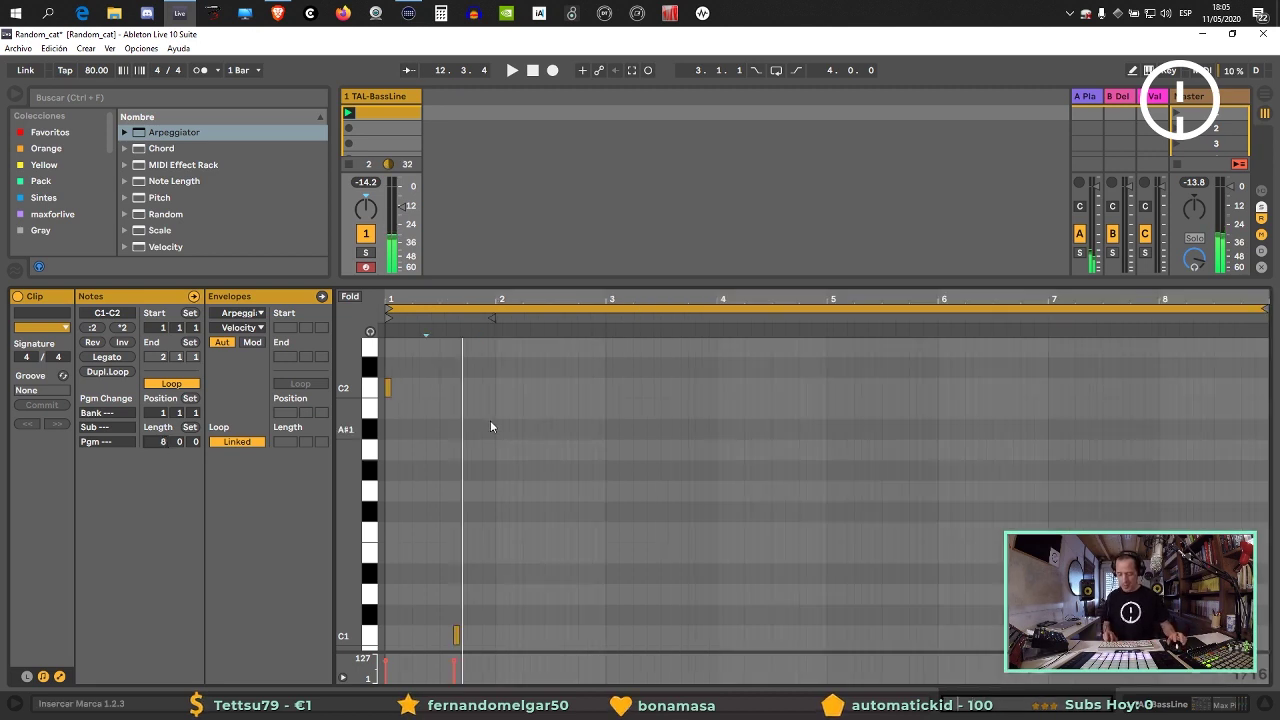
{"action": "key", "text": "ctrl+z"}
{"action": "left_click", "coordinate": [118, 373]}
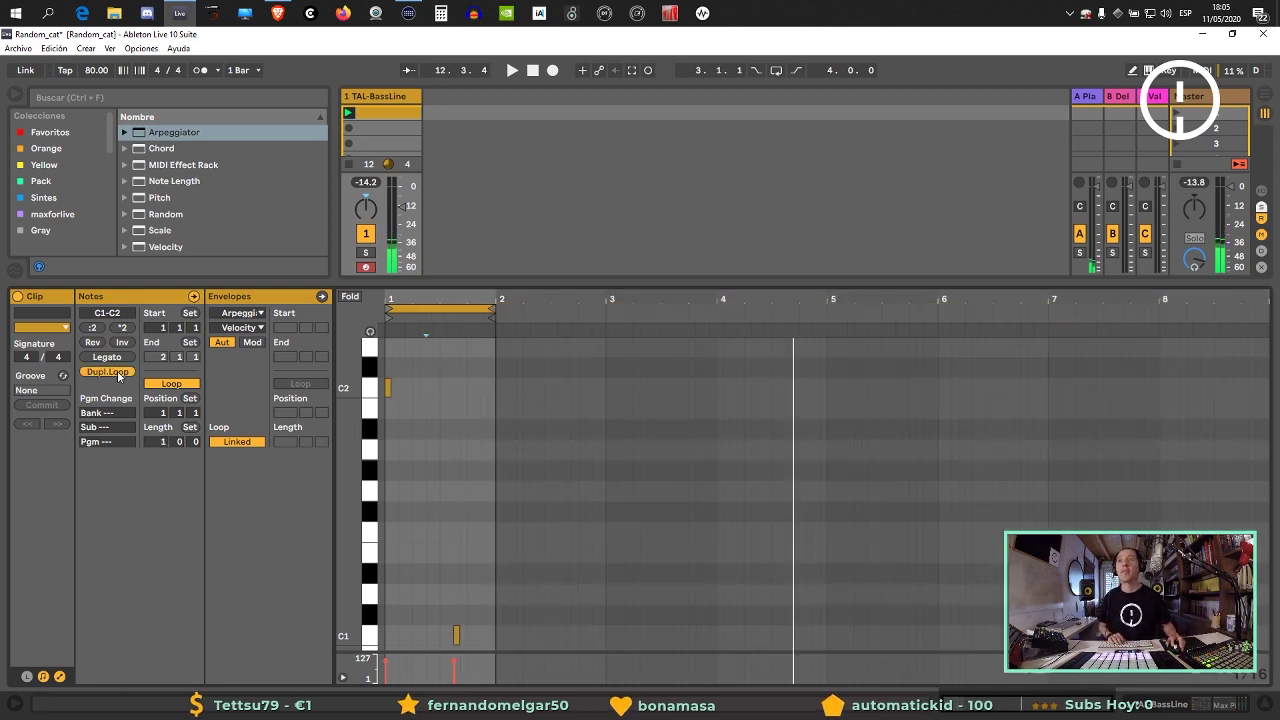
{"action": "left_click", "coordinate": [118, 373]}
{"action": "left_click", "coordinate": [118, 373]}
{"action": "key", "text": "space"}
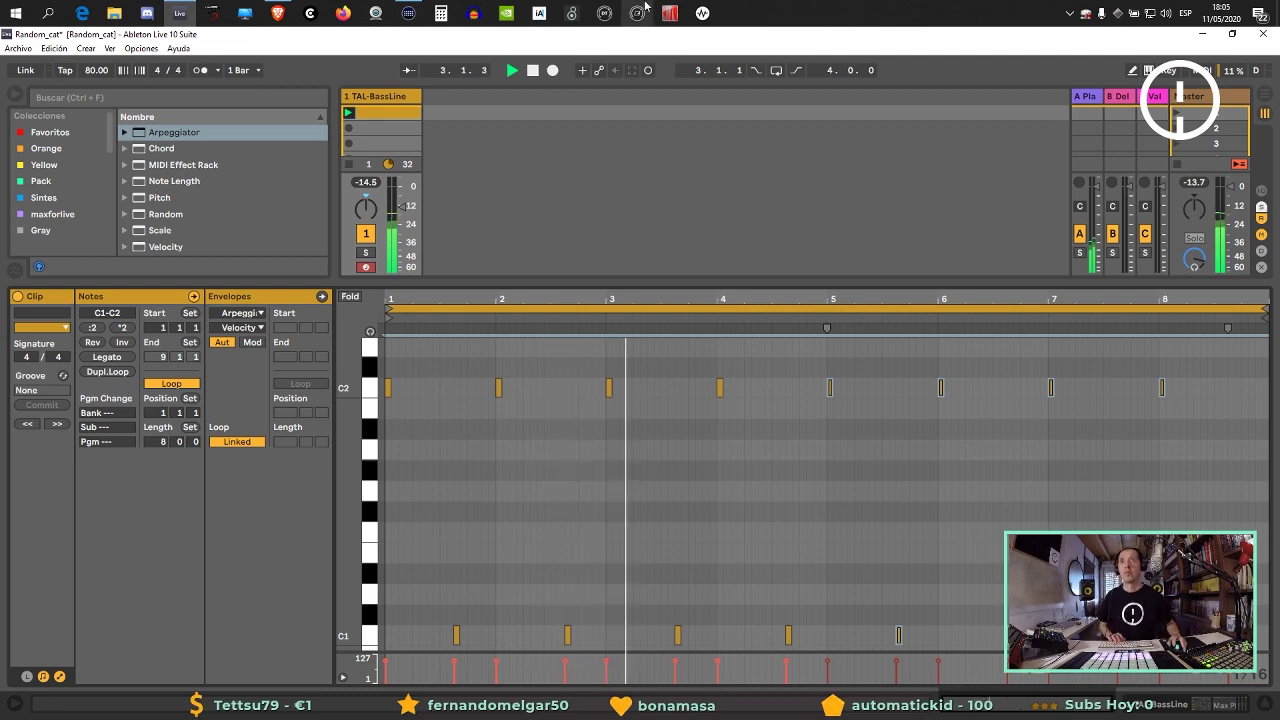
Insert the Random MIDI effect between the Arpeggiator and Max PitchScaler, set its chance to 20%, and audition the pattern.
{"action": "left_click", "coordinate": [390, 96]}
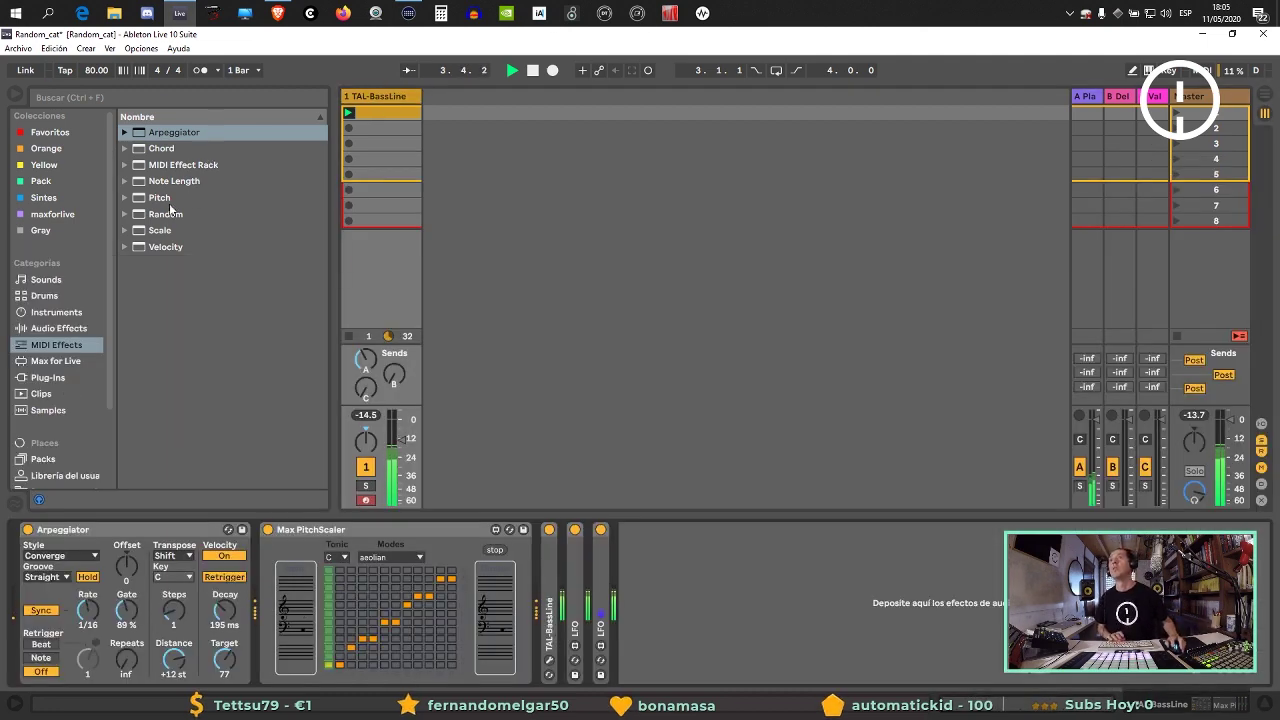
{"action": "left_click_drag", "start_coordinate": [165, 214], "coordinate": [247, 578]}
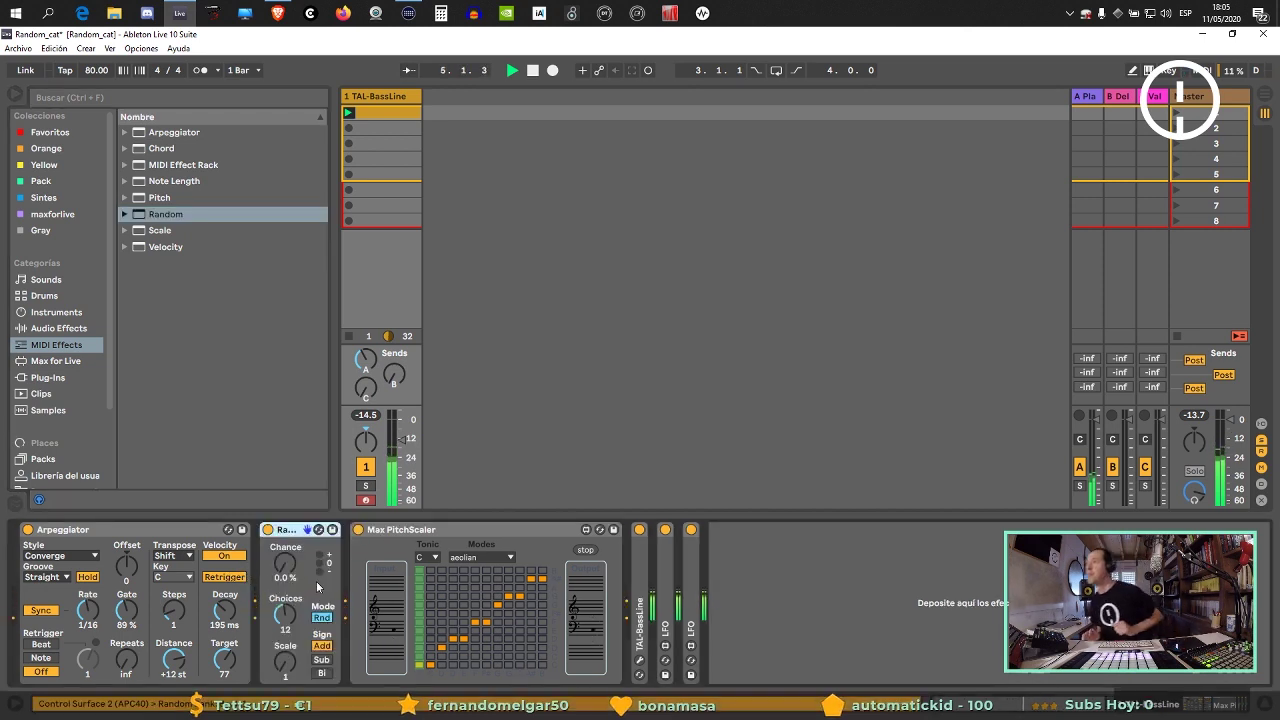
{"action": "left_click_drag", "start_coordinate": [285, 563], "coordinate": [285, 543]}
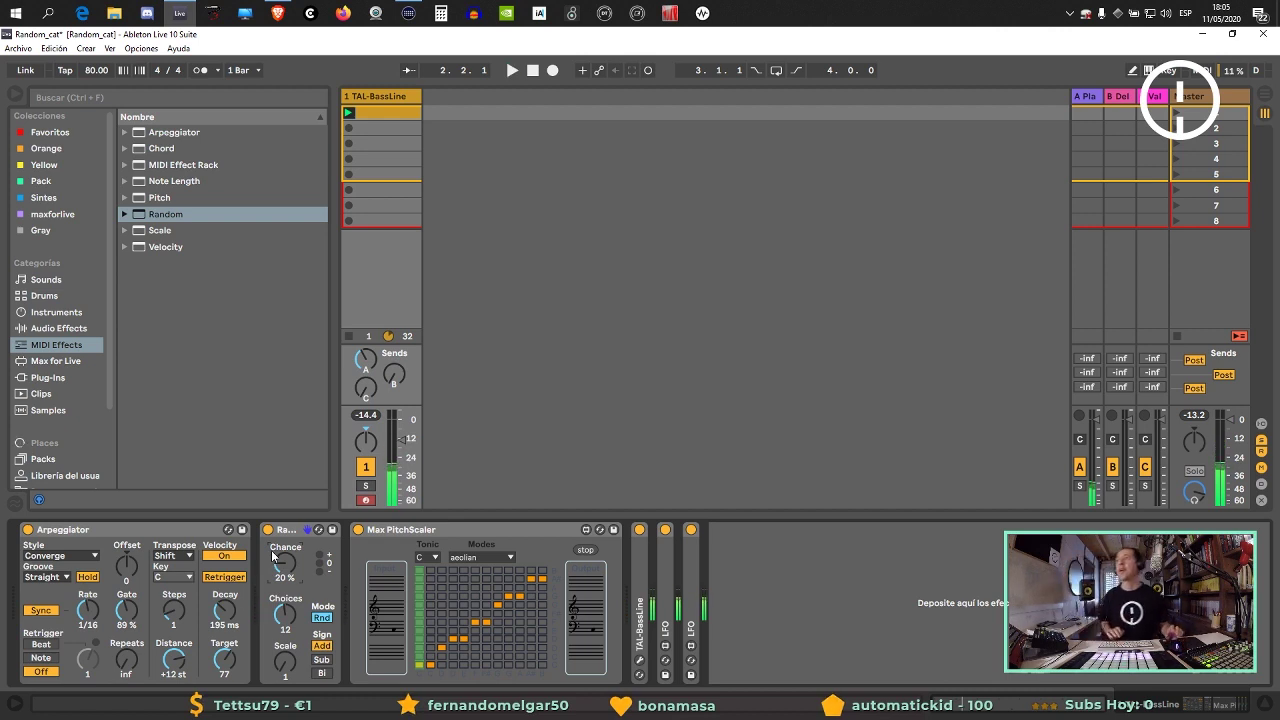
{"action": "key", "text": "space"}
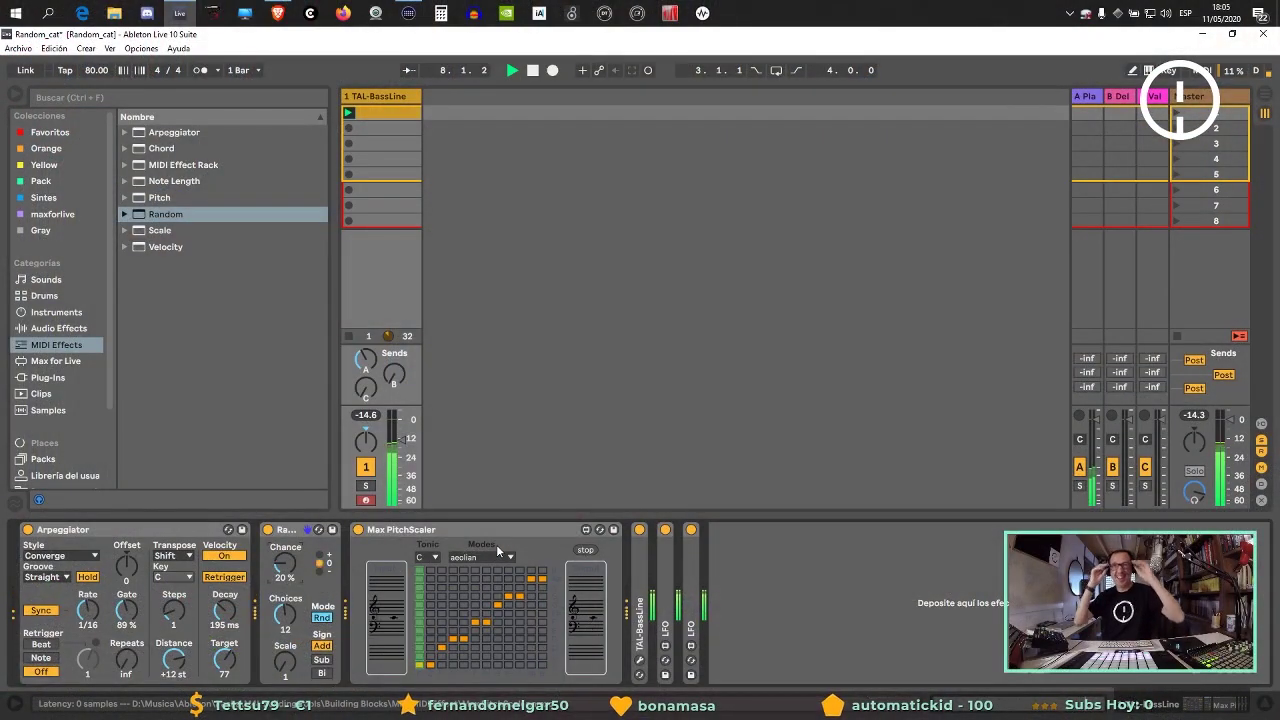
{"action": "key", "text": "space"}
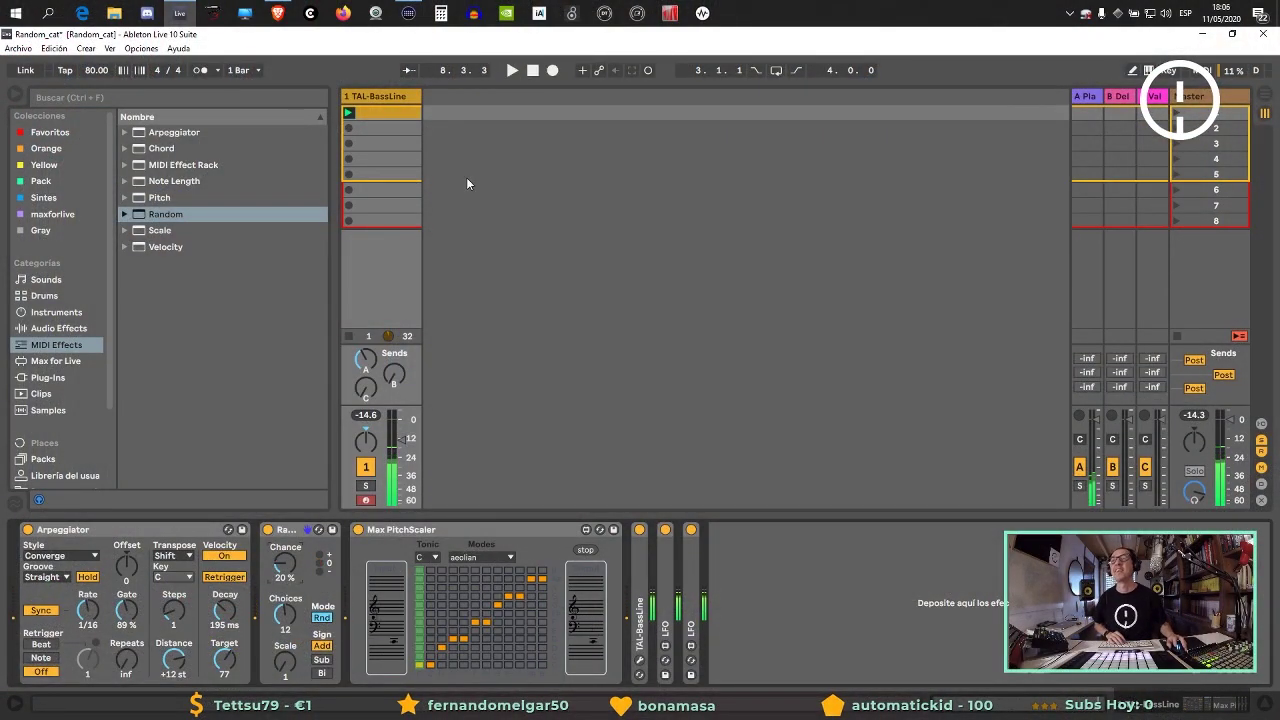
{"action": "key", "text": "space"}
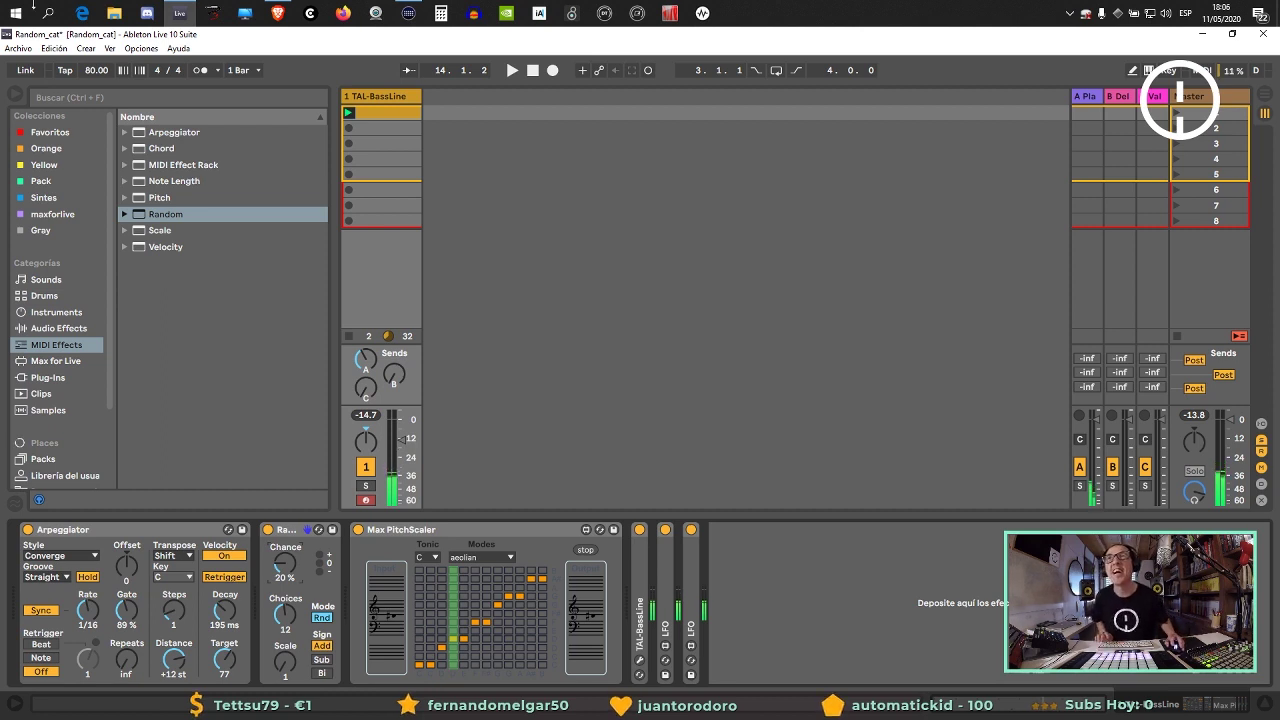
Switch to the Brave browser to view the TAL-BassLine product page, and return to Ableton Live to play the pattern.
{"action": "left_click", "coordinate": [279, 13]}
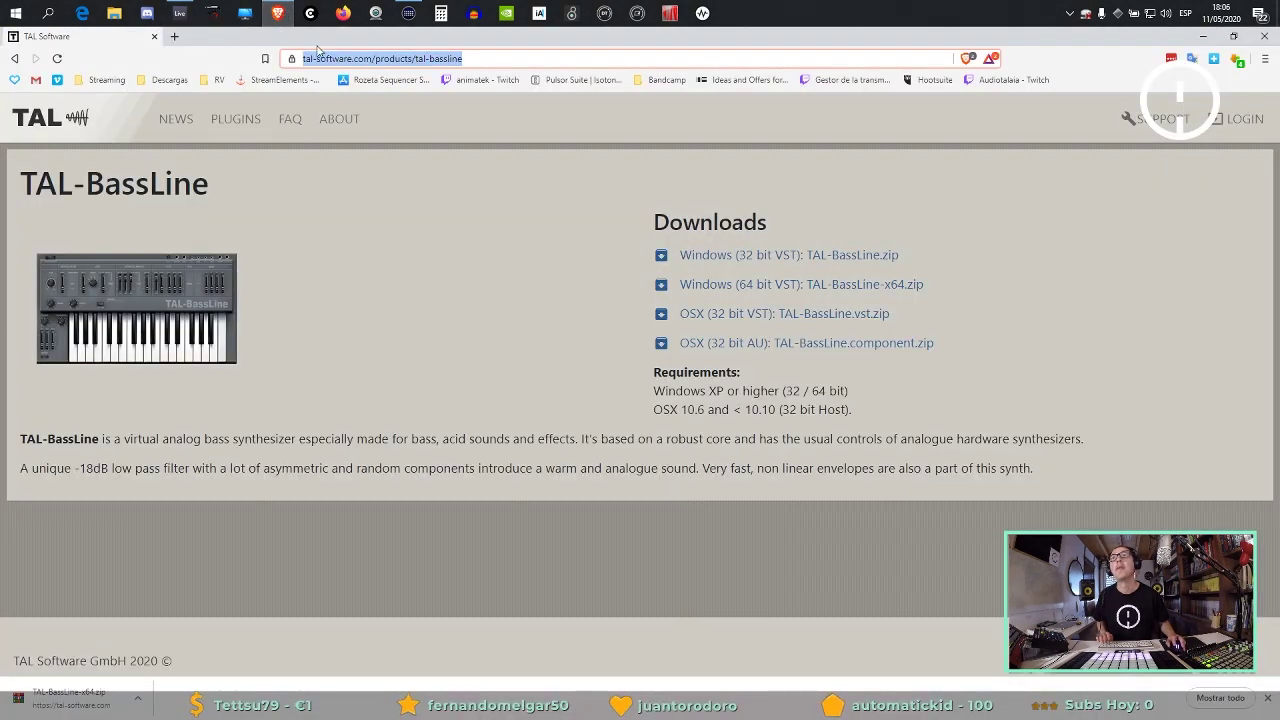
{"action": "key", "text": "alt+Tab"}
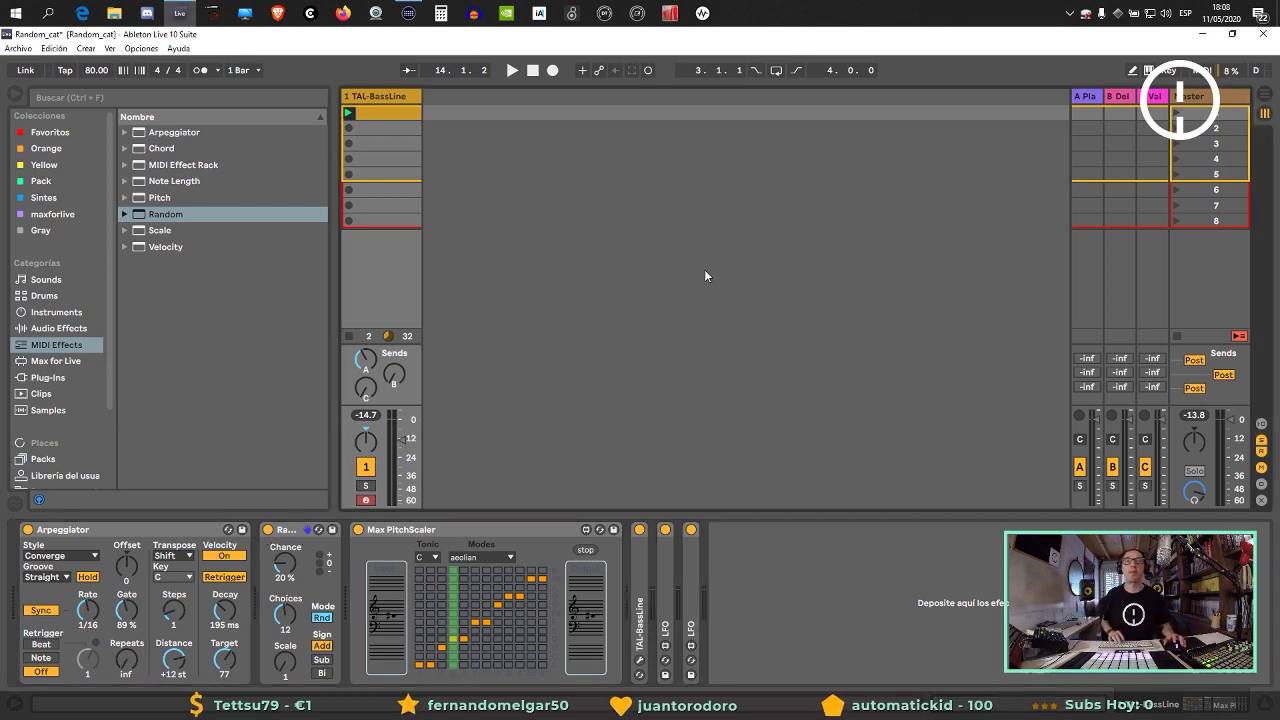
{"action": "key", "text": "space"}
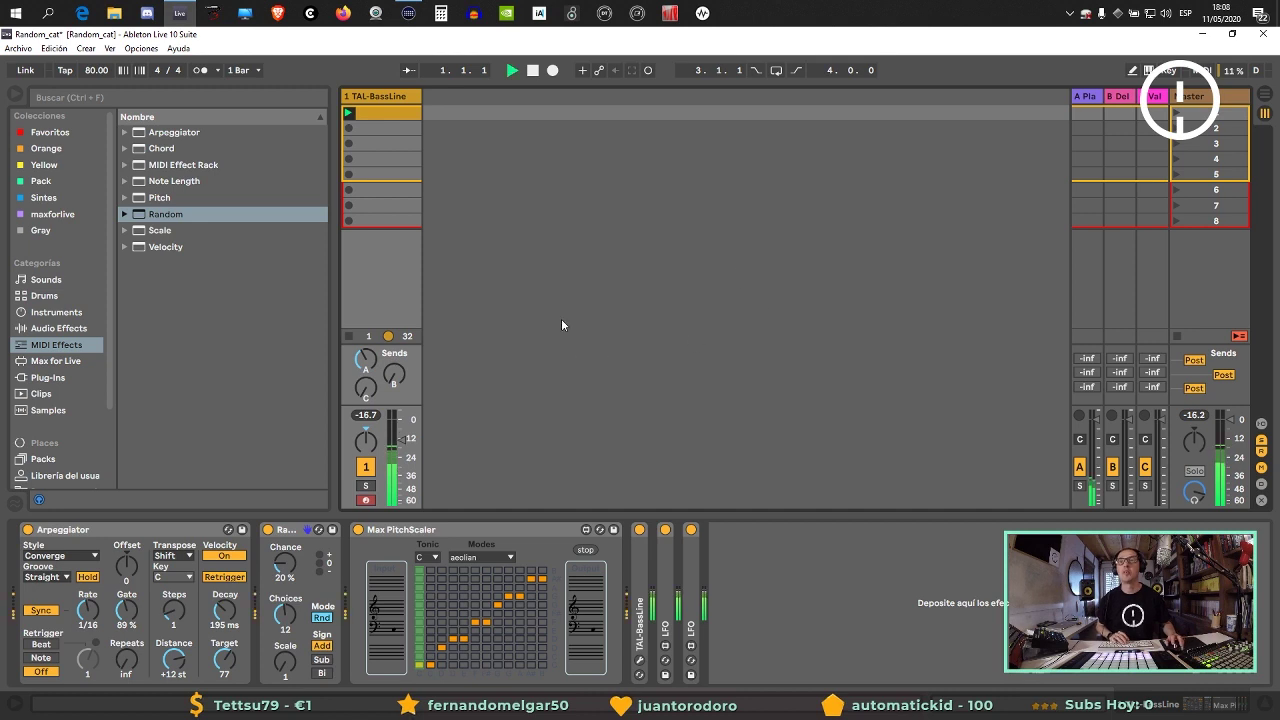
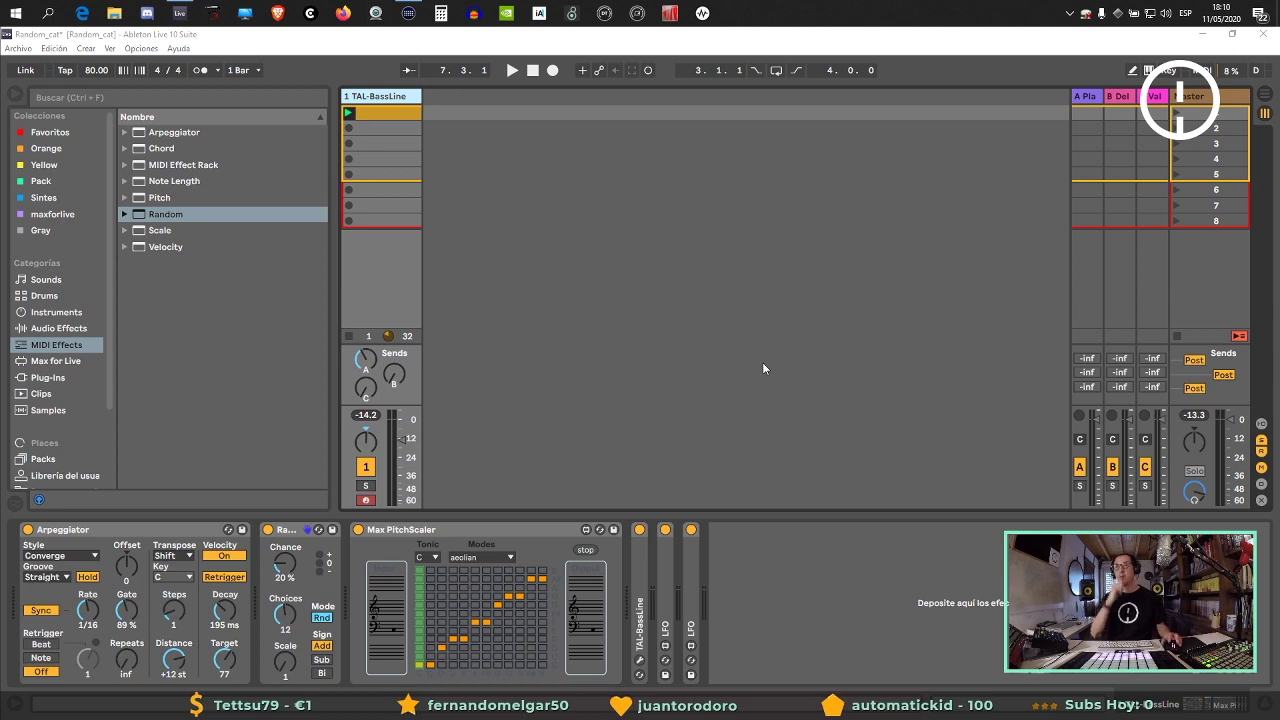
{"action": "key", "text": "space"}
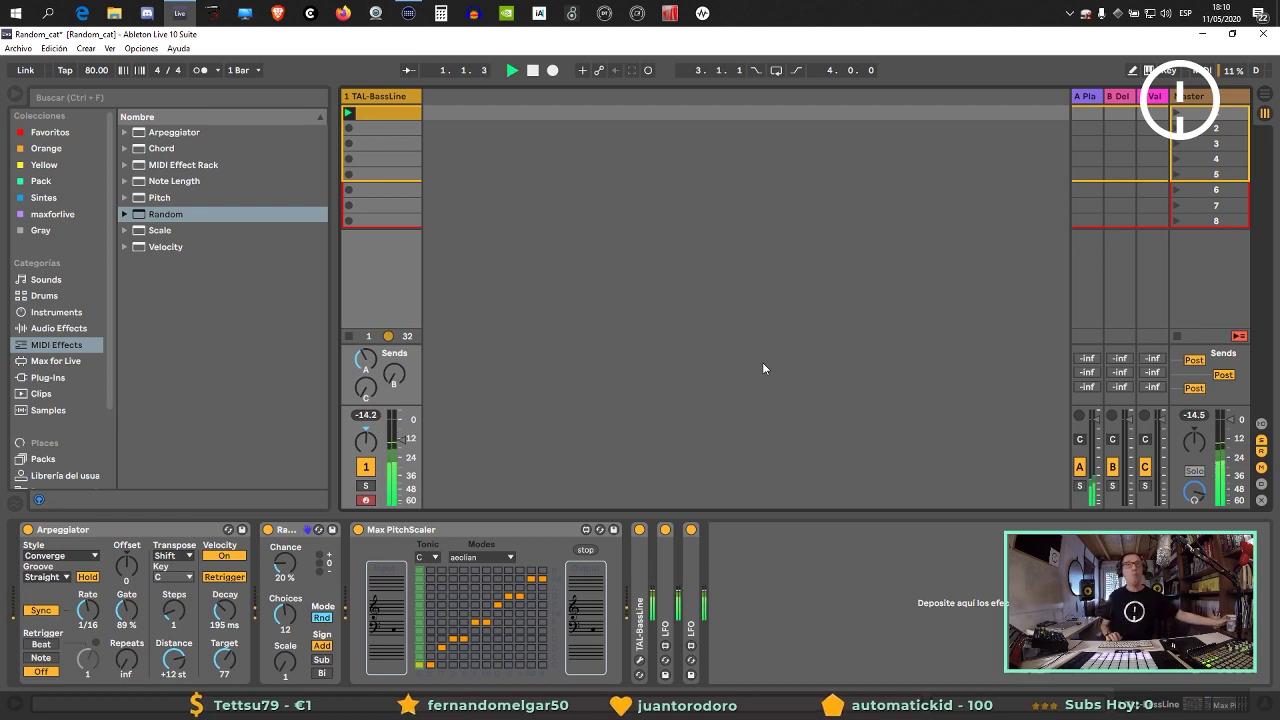
Insert a new MIDI track directly after the TAL-BassLine track.
{"action": "left_click", "coordinate": [380, 97]}
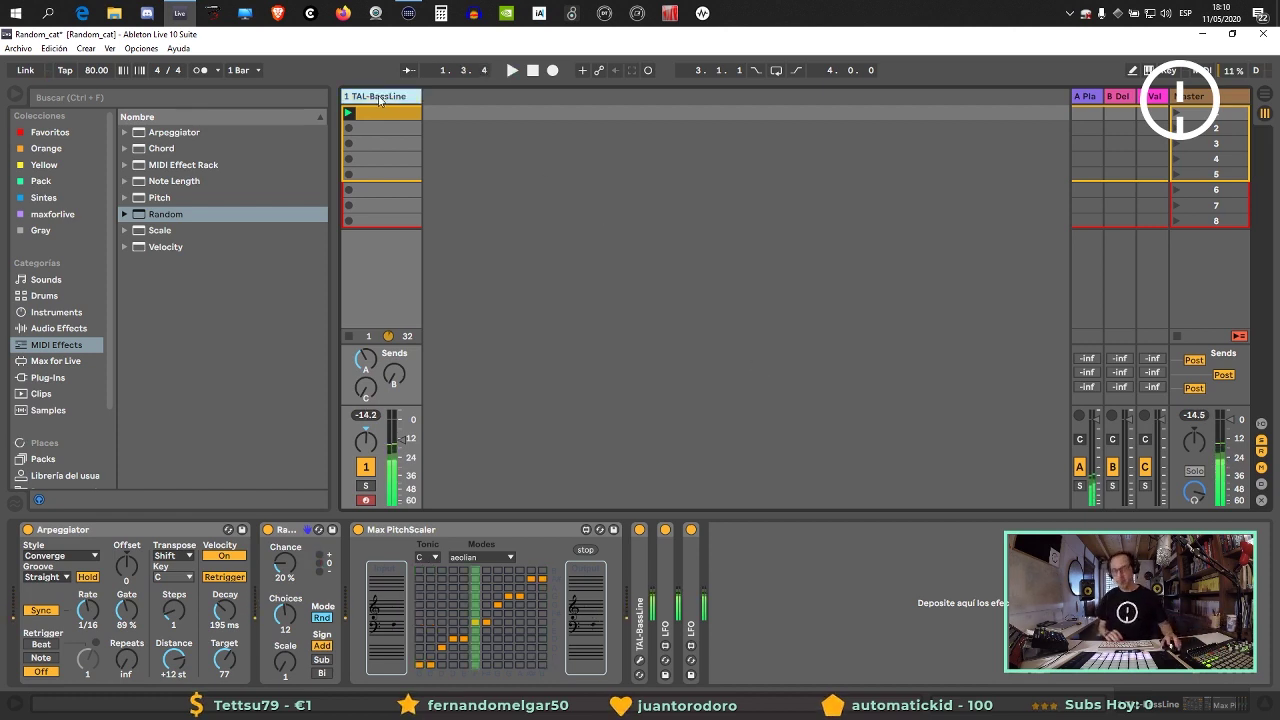
{"action": "key", "text": "ctrl+shift+t"}
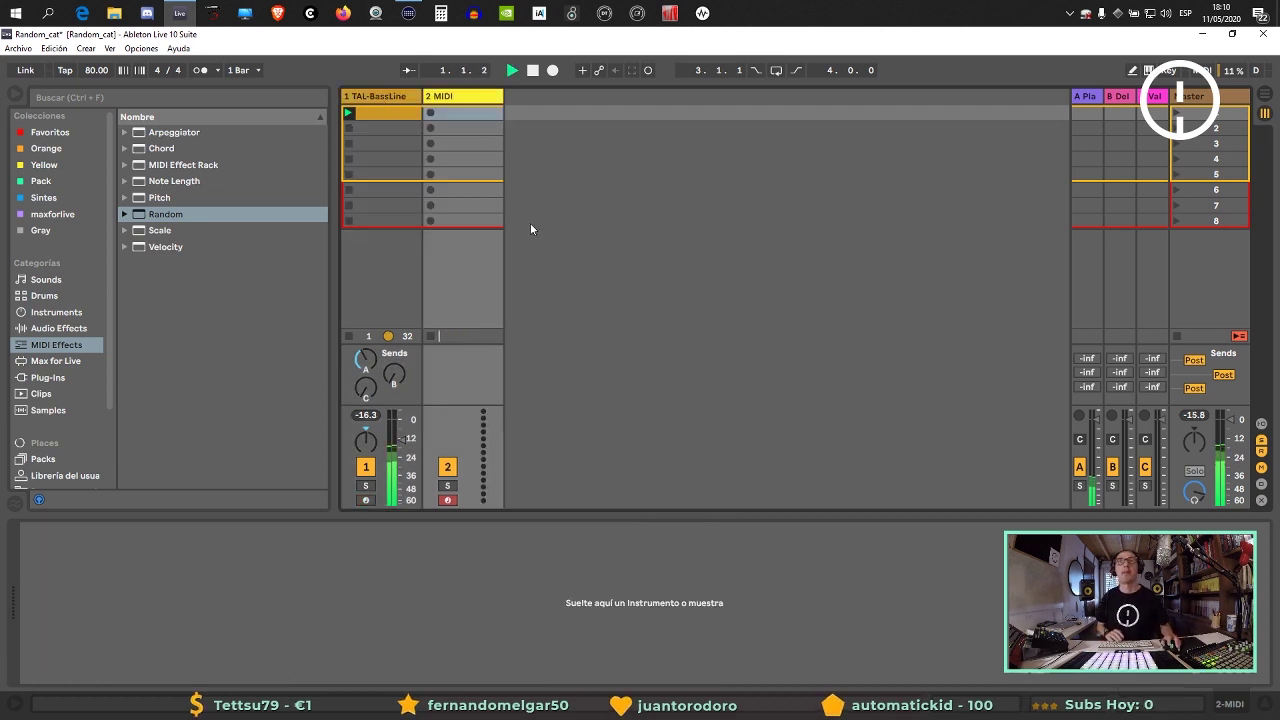
Browse the Drum Rack presets among the instruments, checking Drum Rack.adg and hop2.adg while toggling playback.
{"action": "left_click", "coordinate": [60, 327]}
{"action": "left_click", "coordinate": [56, 312]}
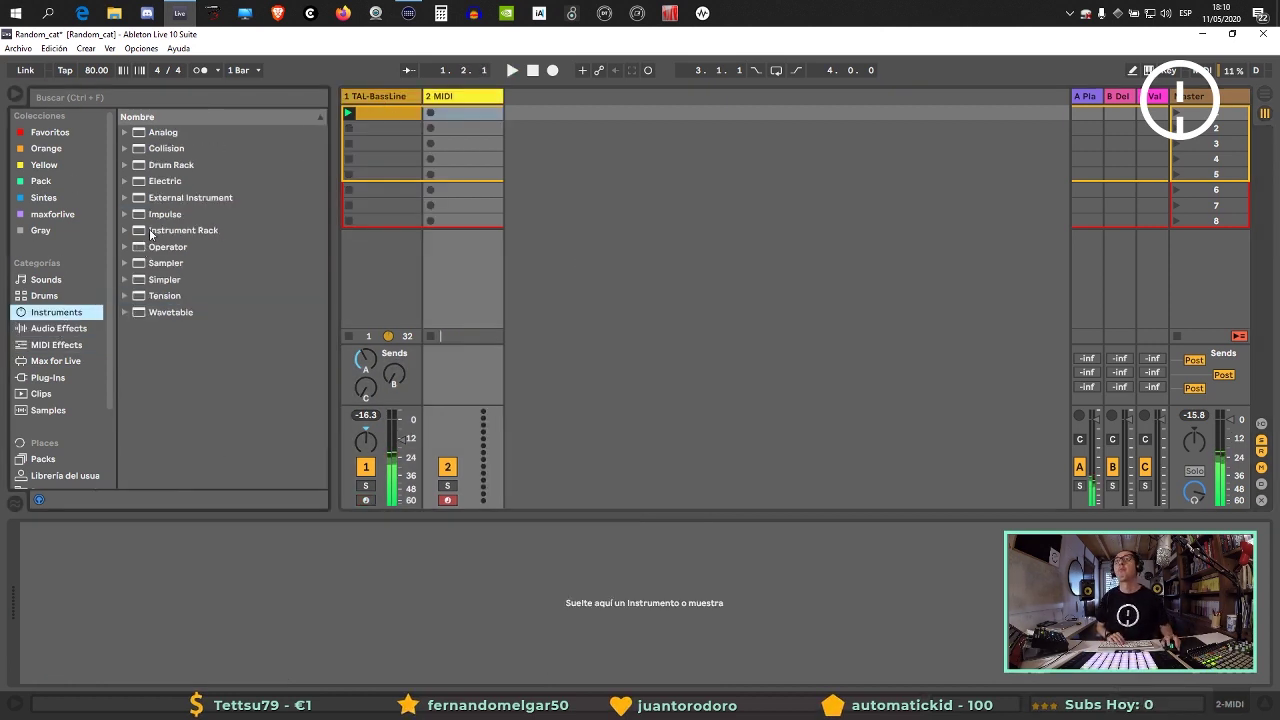
{"action": "key", "text": "space"}
{"action": "left_click", "coordinate": [170, 166]}
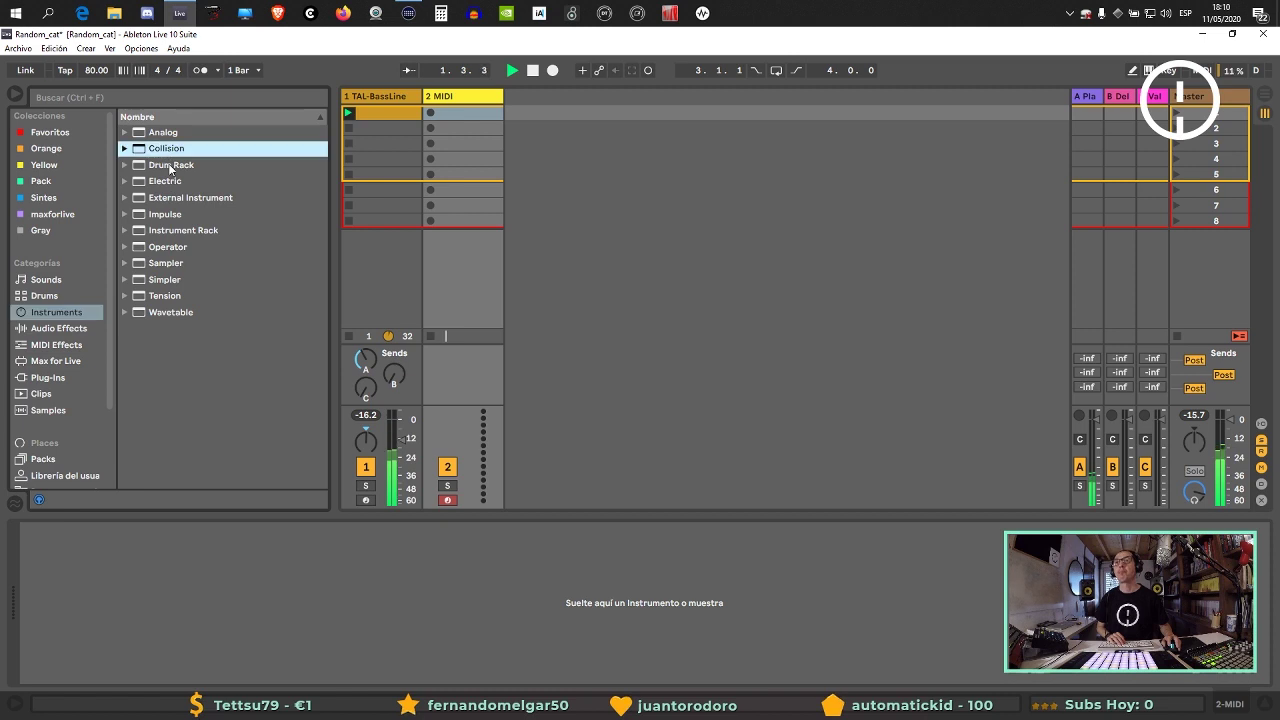
{"action": "left_click", "coordinate": [125, 165]}
{"action": "key", "text": "space"}
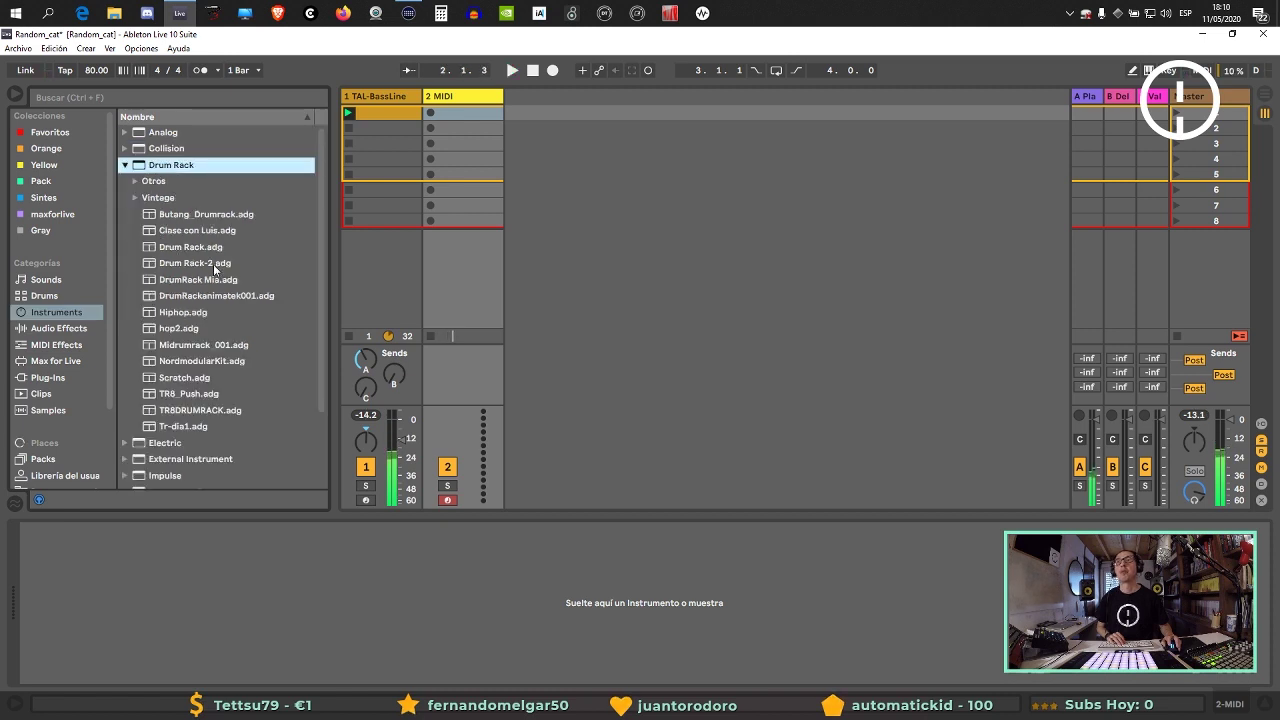
{"action": "left_click", "coordinate": [203, 250]}
{"action": "key", "text": "space"}
{"action": "left_click", "coordinate": [192, 329]}
{"action": "key", "text": "space"}
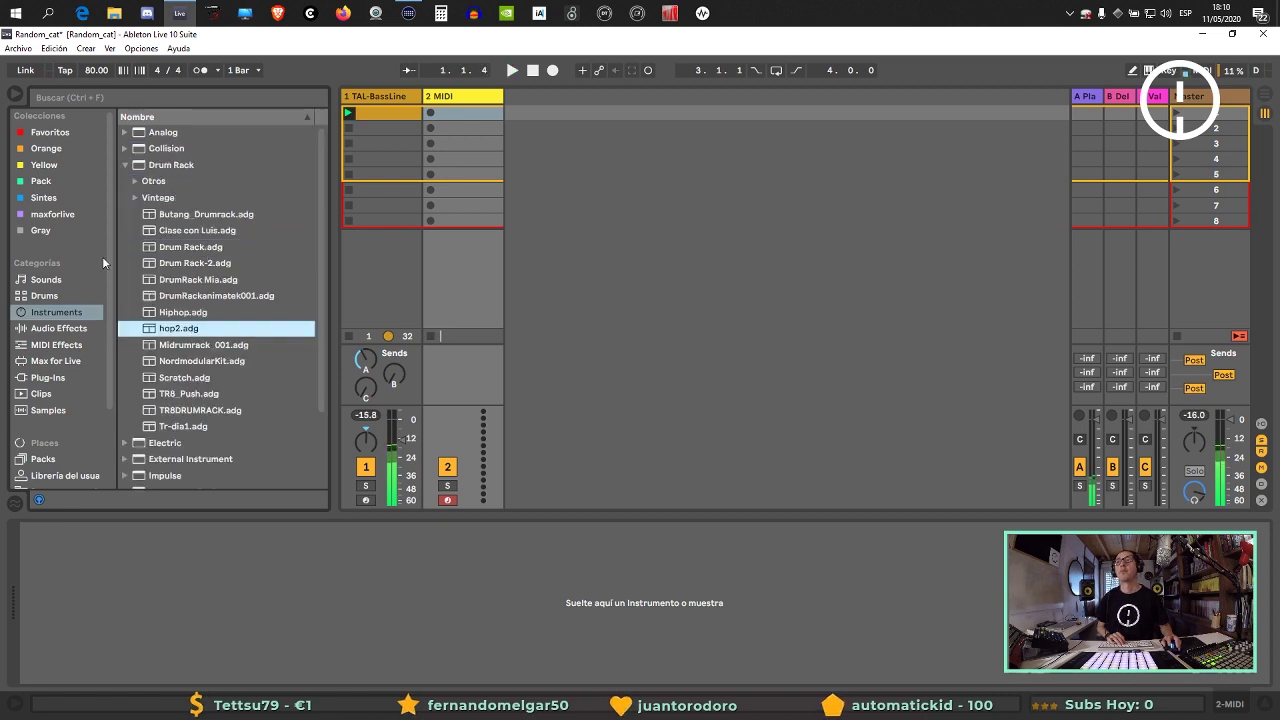
Preview drum kits in the Drums category, including Yellow Kit, World Drum and Perc, White Kit, Wanderlust Kit and Unsounded Kit 04.
{"action": "left_click", "coordinate": [47, 150]}
{"action": "left_click", "coordinate": [50, 296]}
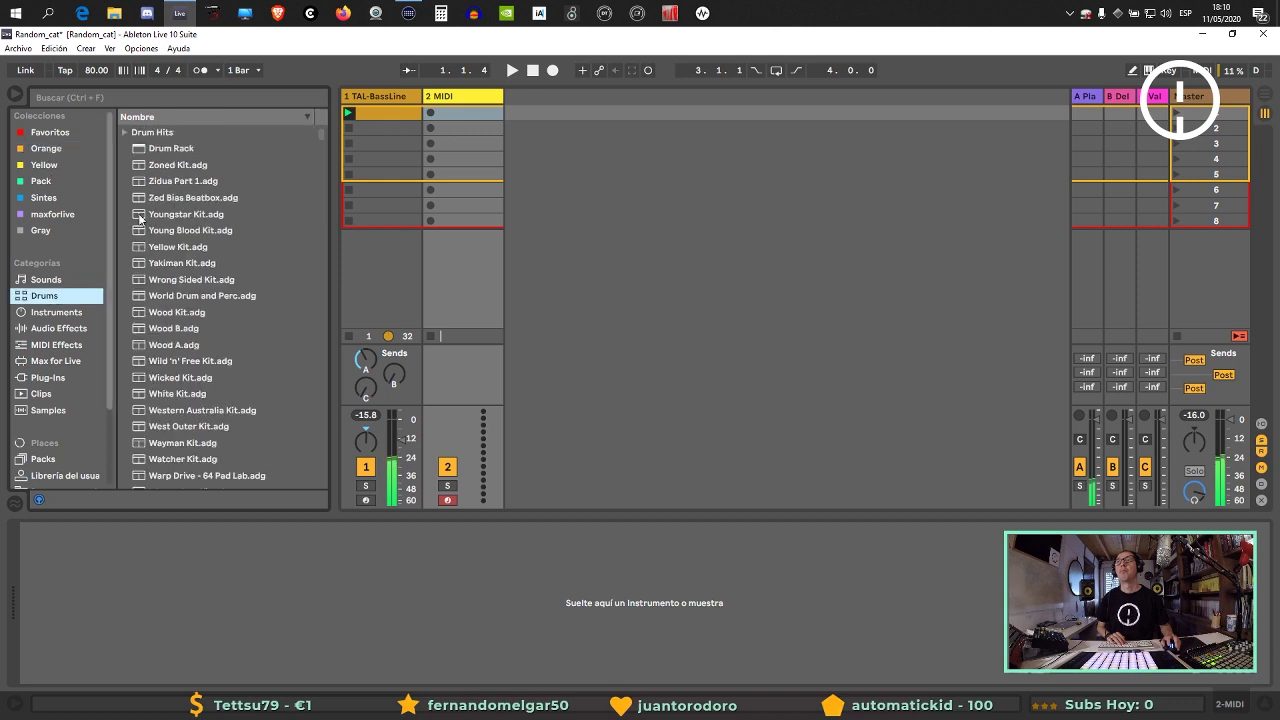
{"action": "left_click", "coordinate": [160, 247]}
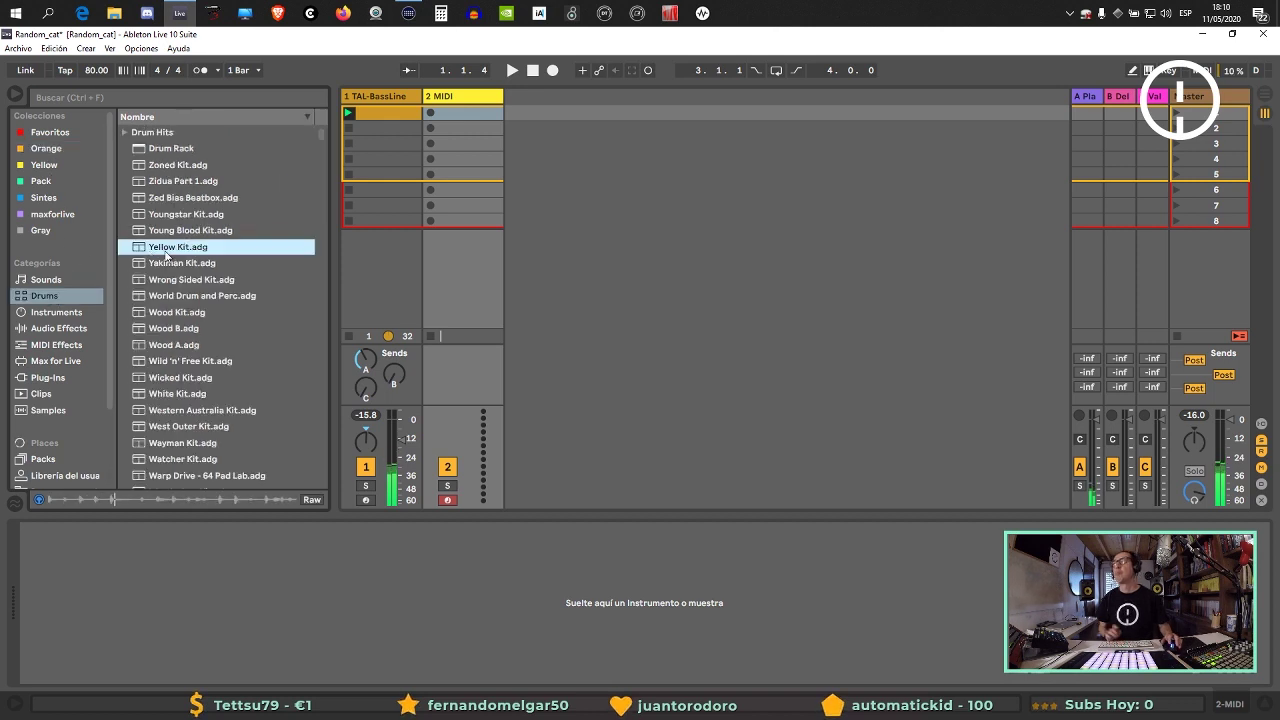
{"action": "left_click", "coordinate": [178, 296]}
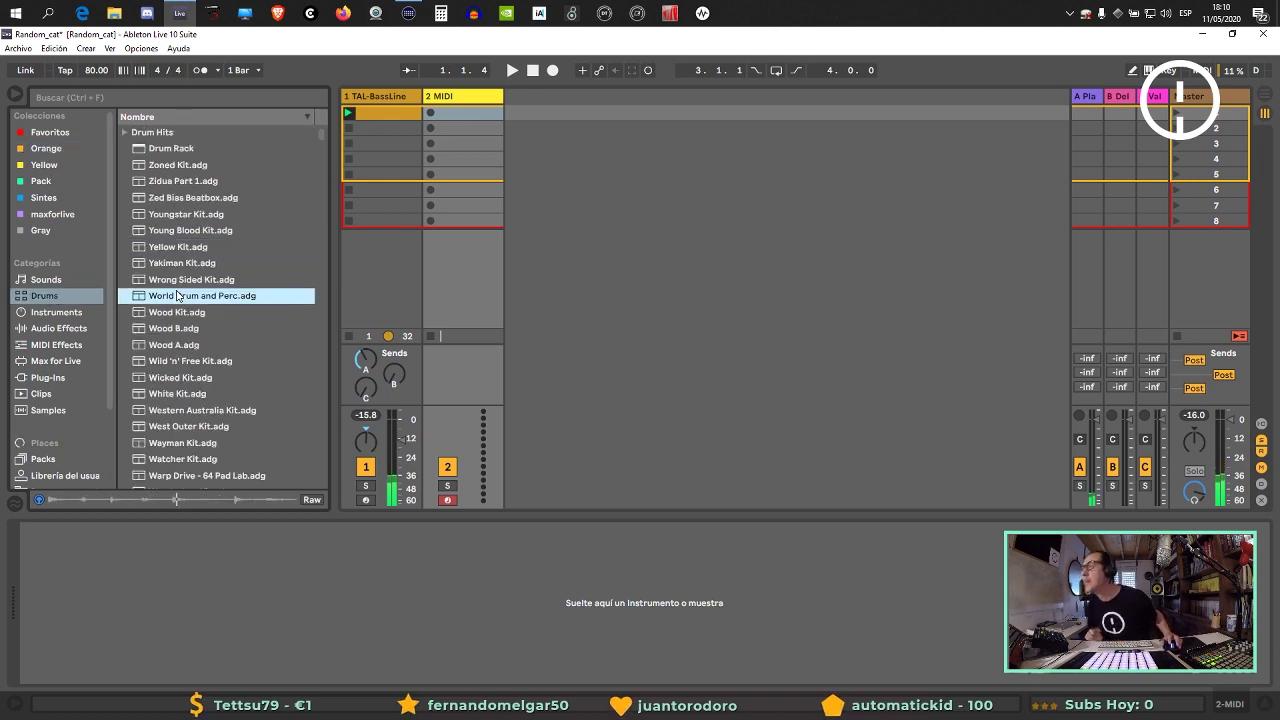
{"action": "scroll", "coordinate": [180, 298], "scroll_direction": "down", "scroll_amount": 3}
{"action": "left_click", "coordinate": [205, 328]}
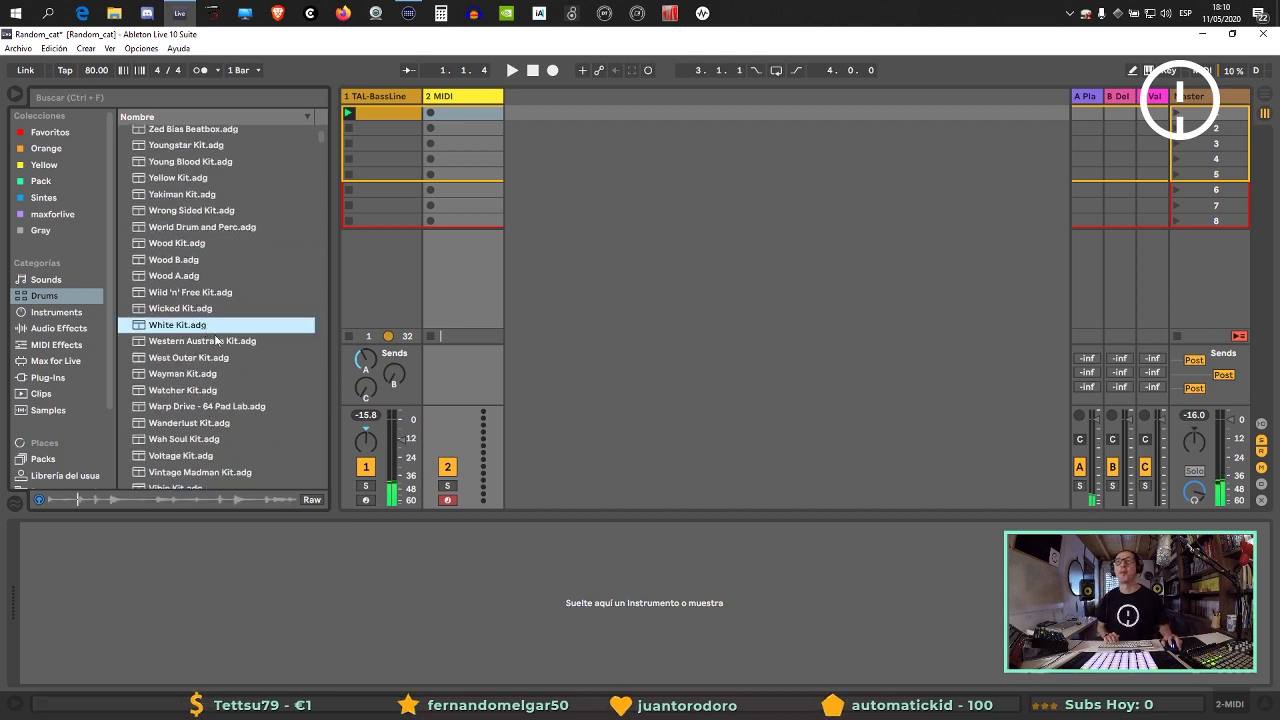
{"action": "scroll", "coordinate": [216, 345], "scroll_direction": "down", "scroll_amount": 3}
{"action": "left_click", "coordinate": [213, 355]}
{"action": "scroll", "coordinate": [228, 365], "scroll_direction": "down", "scroll_amount": 4}
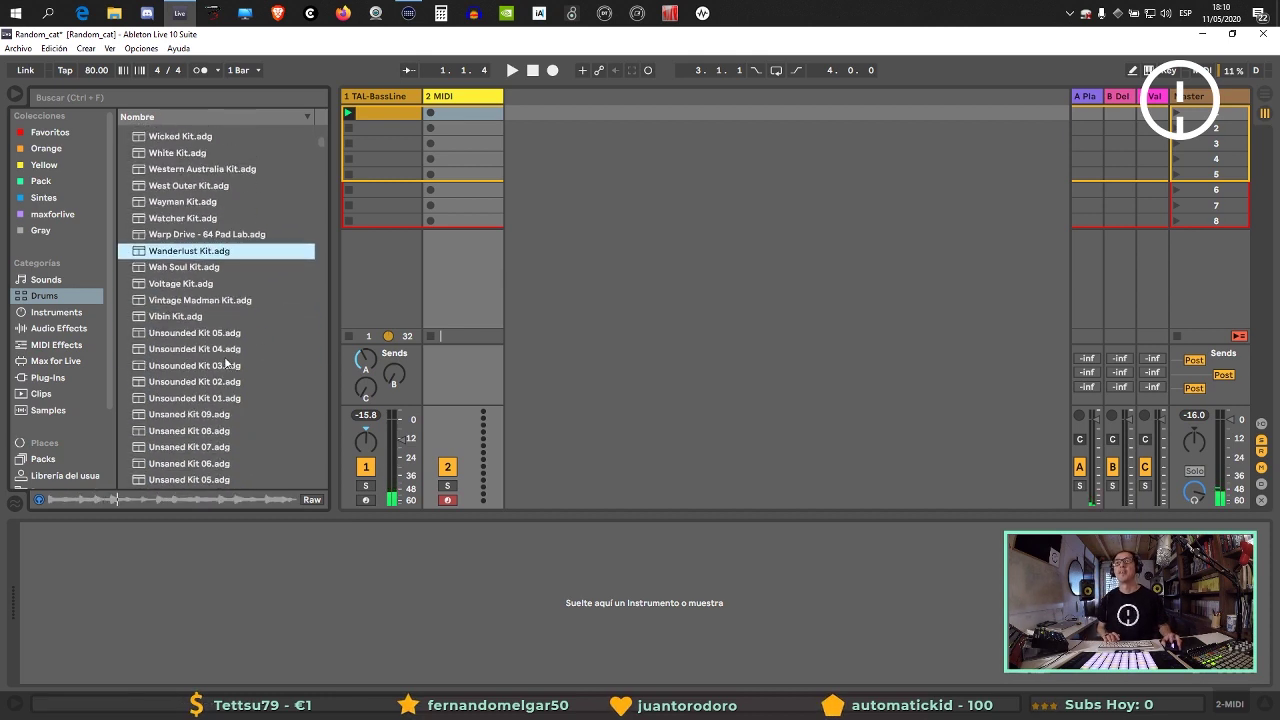
{"action": "left_click", "coordinate": [229, 349]}
{"action": "scroll", "coordinate": [231, 385], "scroll_direction": "down", "scroll_amount": 7}
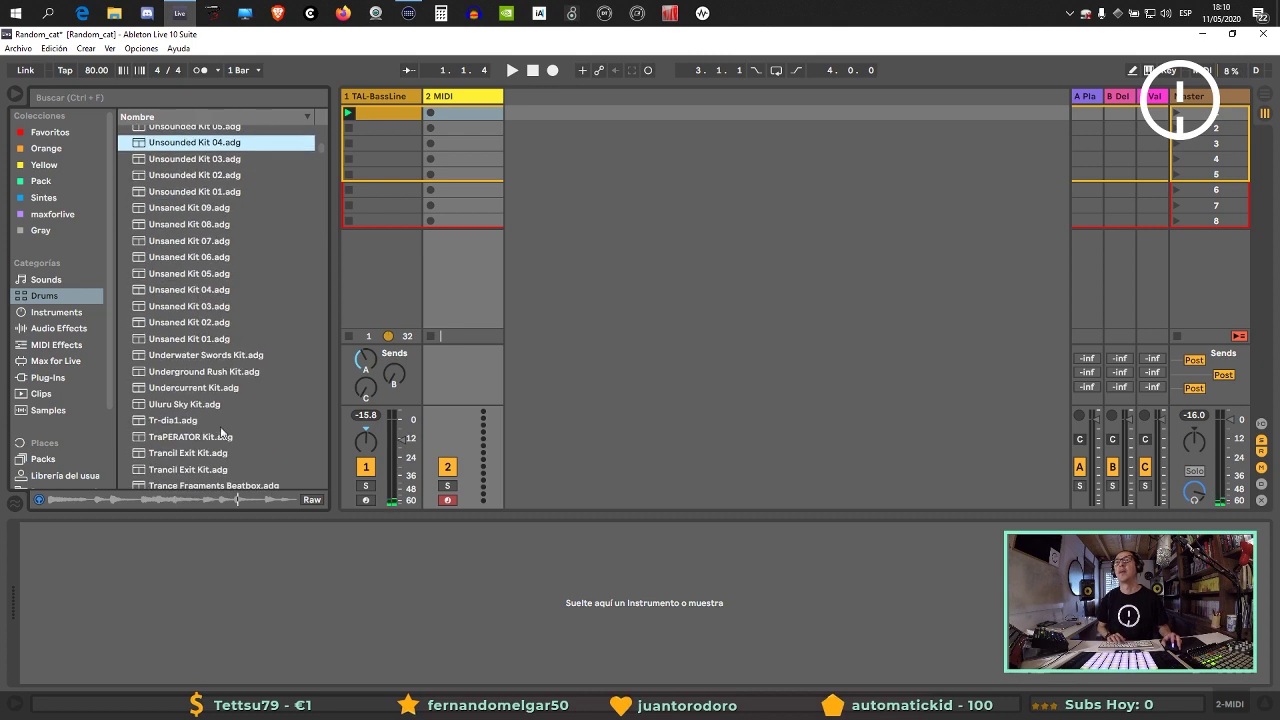
Compare Undercurrent Kit with Underground Rush Kit and load Undercurrent Kit onto the second track.
{"action": "left_click", "coordinate": [214, 388]}
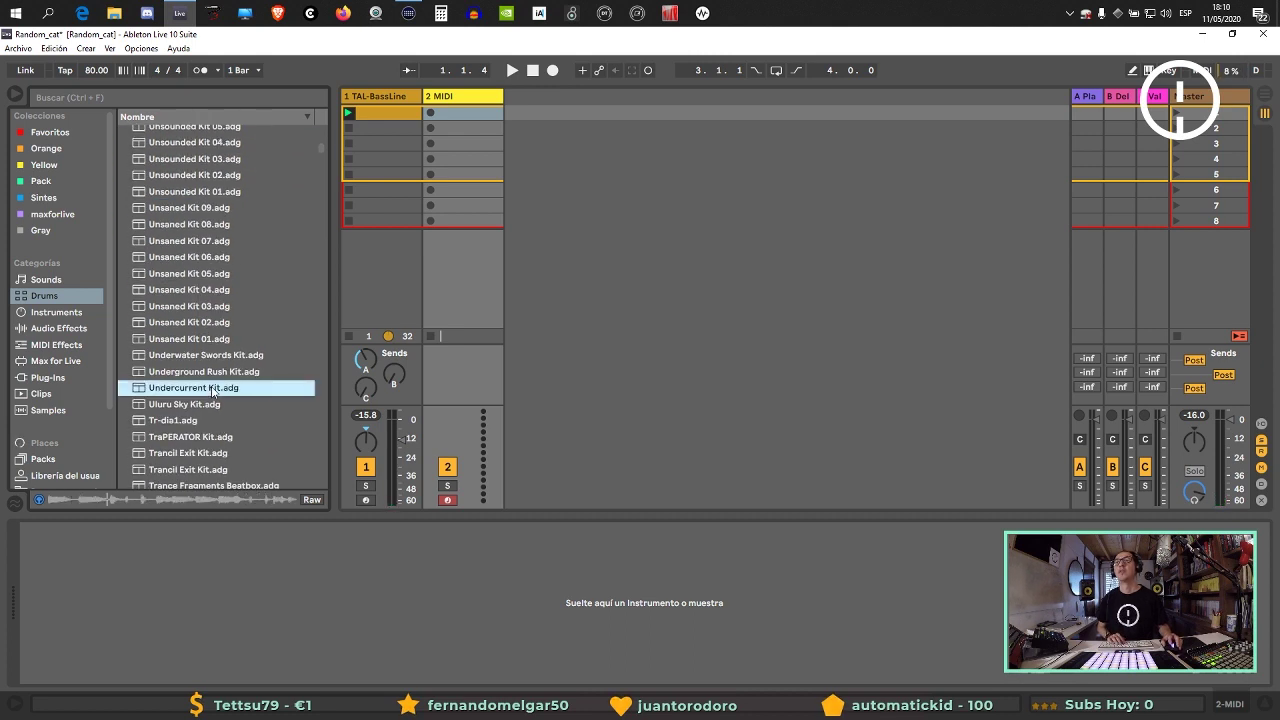
{"action": "key", "text": "Up"}
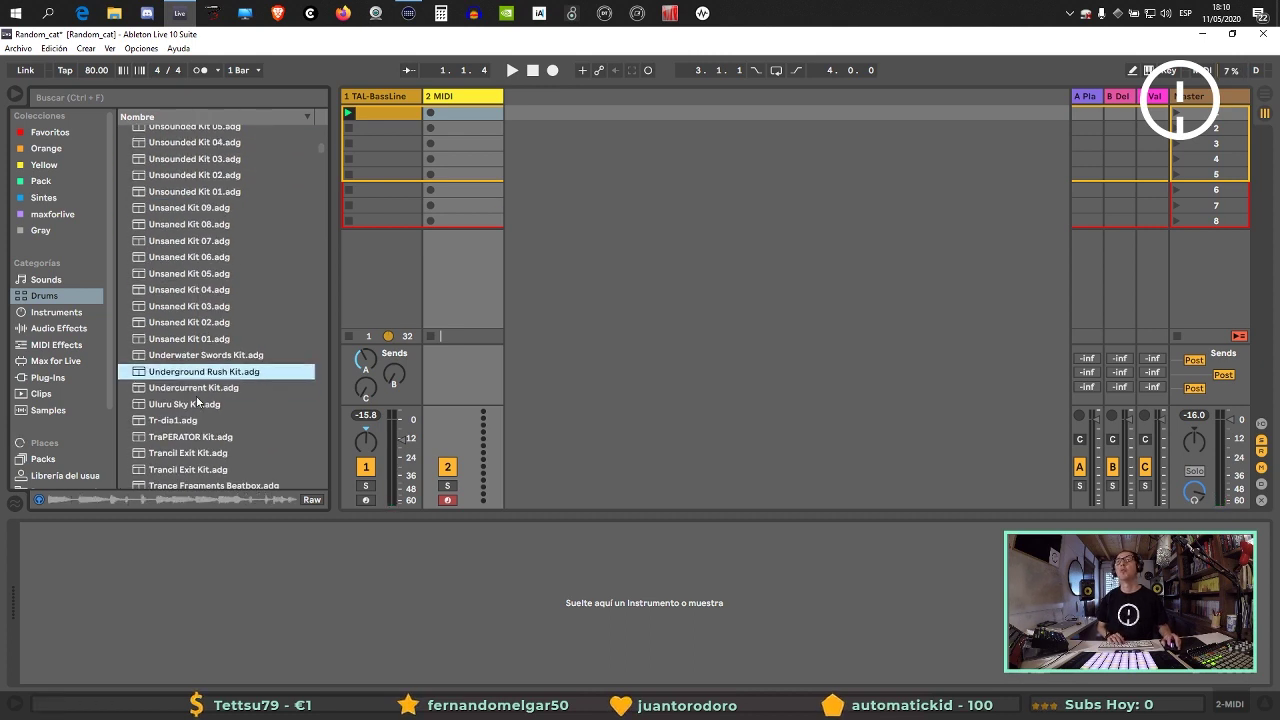
{"action": "key", "text": "Down"}
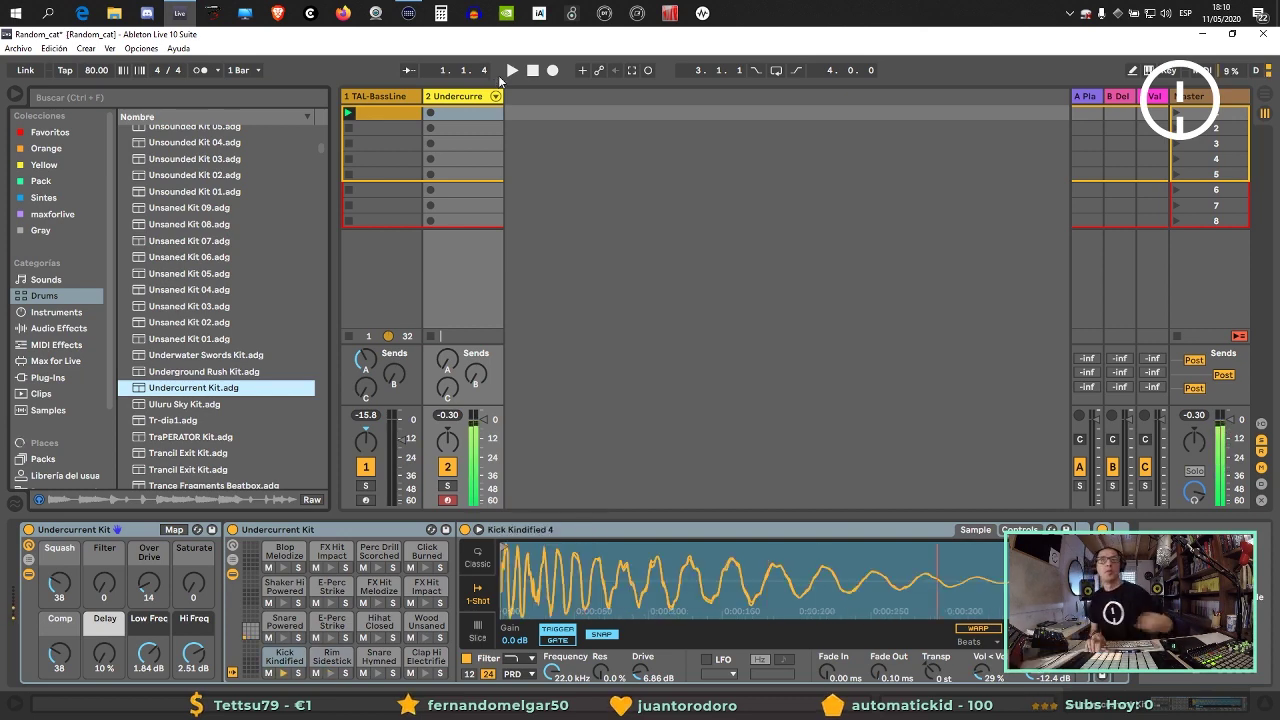
Add the Limiter and Utility audio effects to the Undercurrent Kit track.
{"action": "left_click", "coordinate": [58, 328]}
{"action": "scroll", "coordinate": [170, 365], "scroll_direction": "down", "scroll_amount": 3}
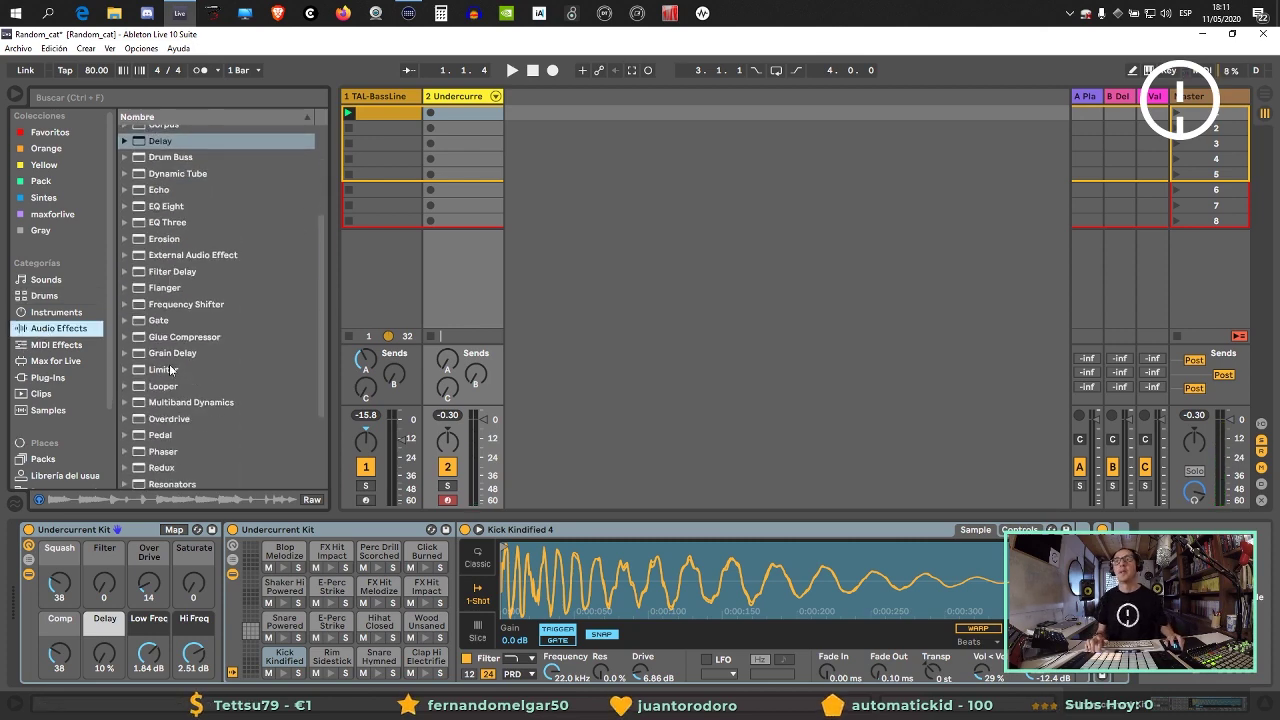
{"action": "left_click", "coordinate": [165, 369]}
{"action": "double_click", "coordinate": [165, 369]}
{"action": "scroll", "coordinate": [266, 371], "scroll_direction": "down", "scroll_amount": 3}
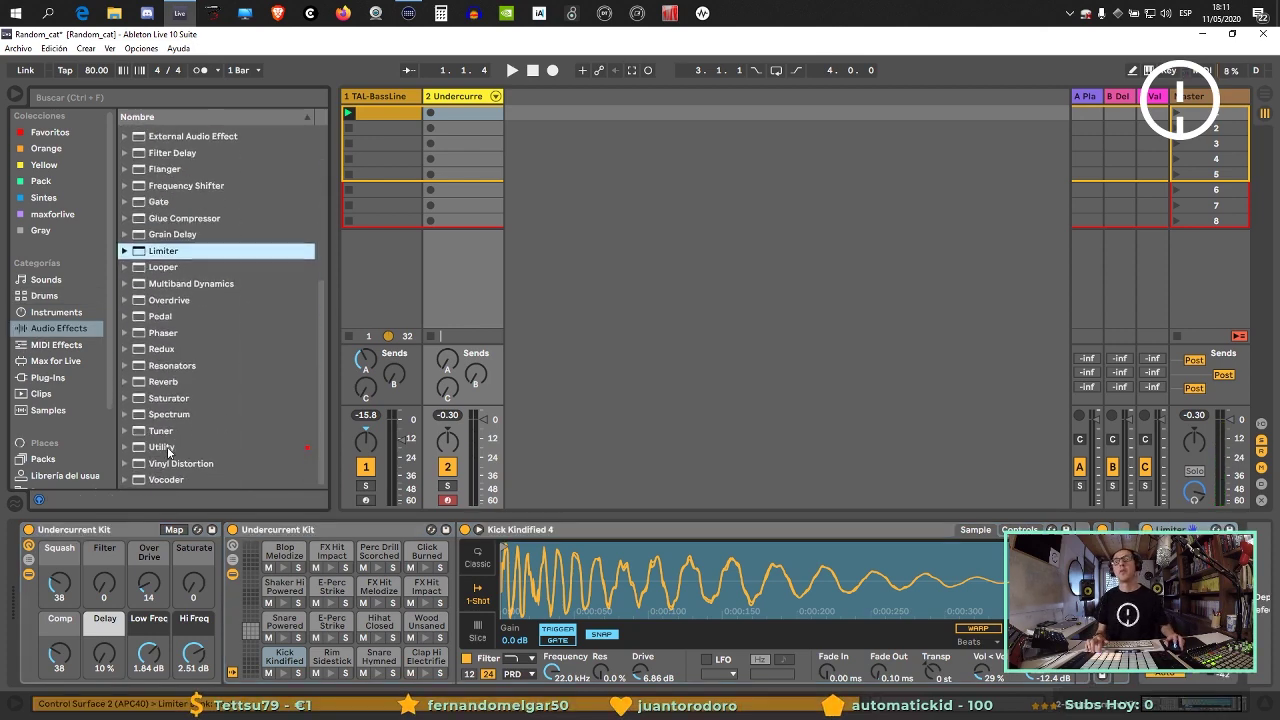
{"action": "left_click", "coordinate": [162, 447]}
{"action": "double_click", "coordinate": [165, 447]}
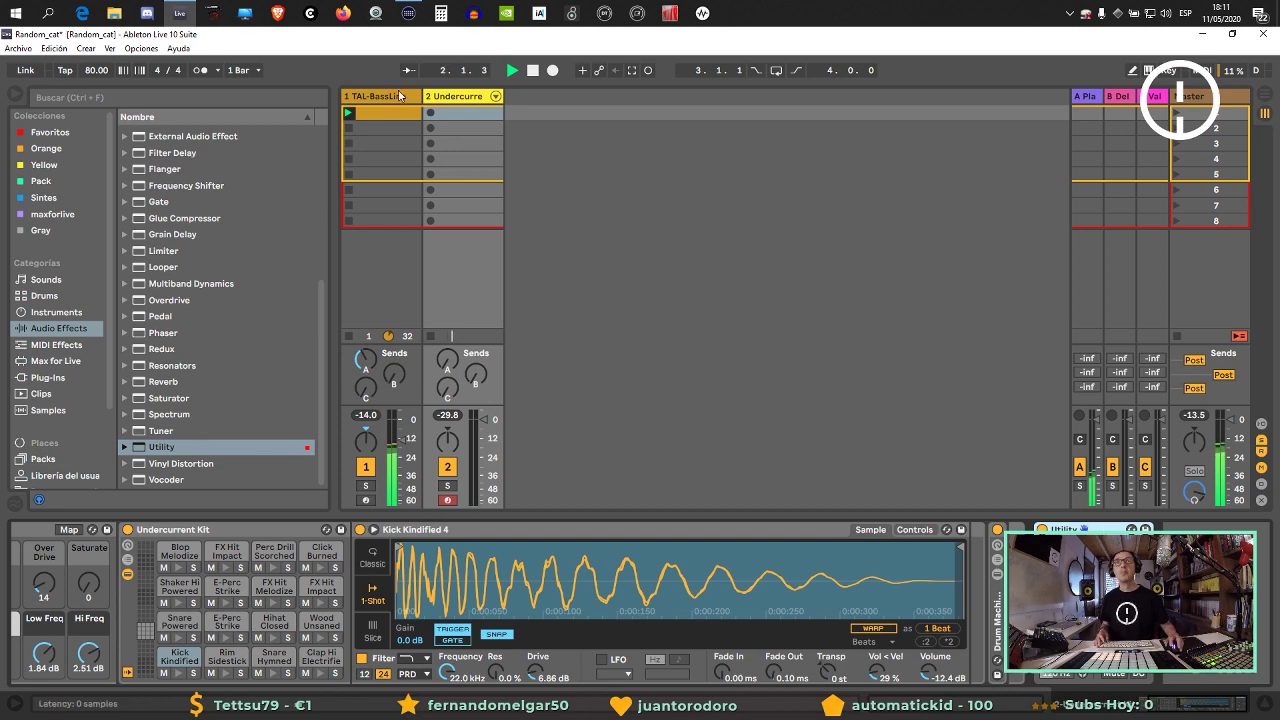
Raise the Utility gain on the TAL-BassLine track.
{"action": "left_click", "coordinate": [399, 95]}
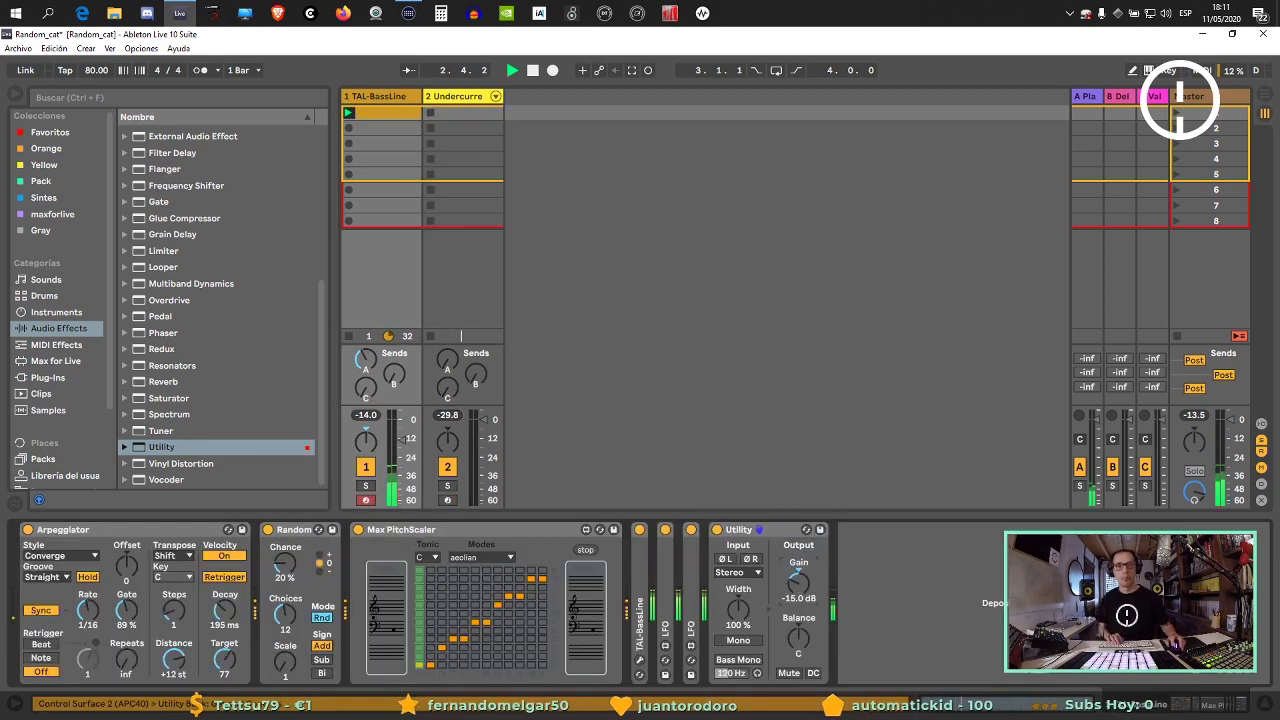
{"action": "left_click_drag", "start_coordinate": [797, 591], "coordinate": [797, 570]}
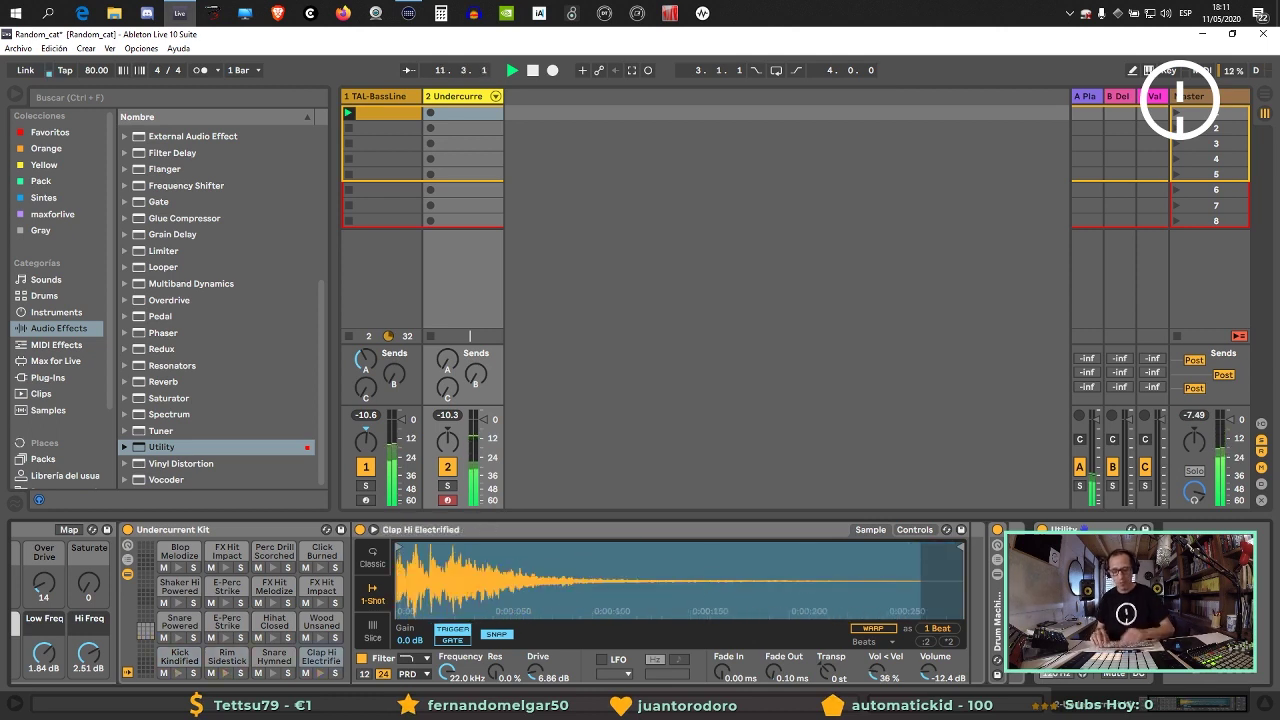
Check the metronome's count-in settings and turn the metronome on for recording drums.
{"action": "left_click", "coordinate": [228, 71]}
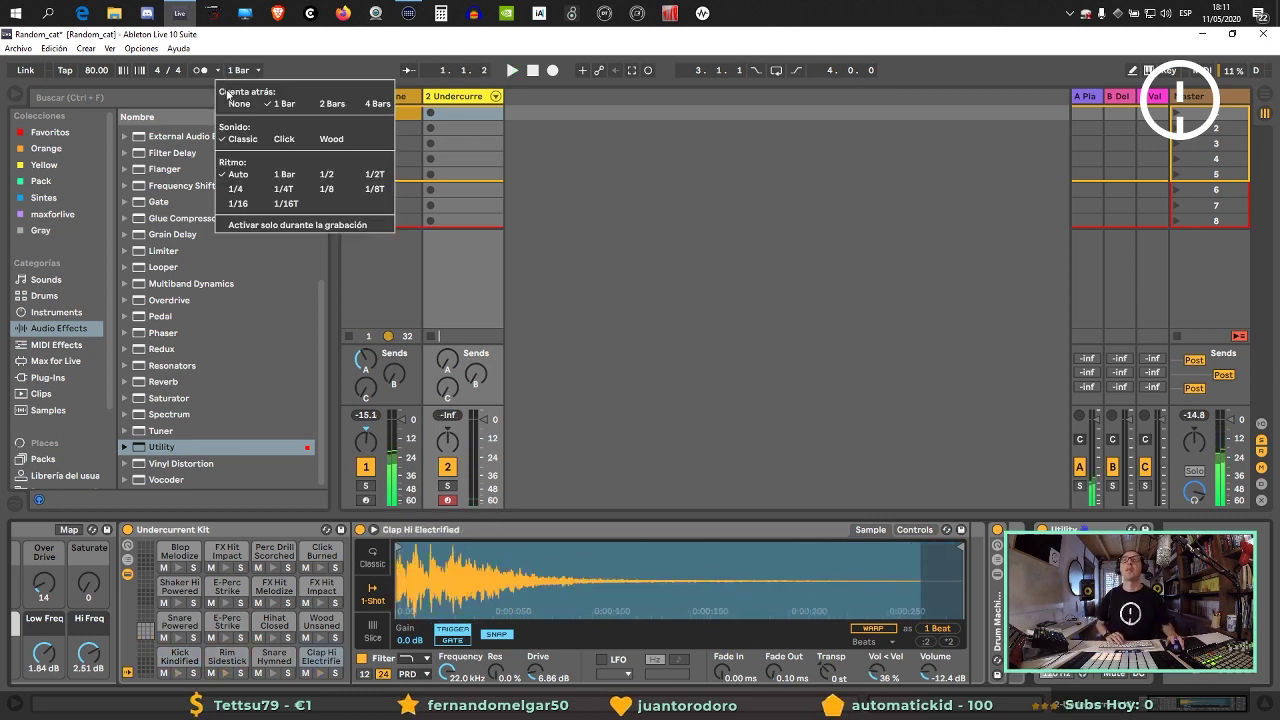
{"action": "left_click", "coordinate": [202, 70]}
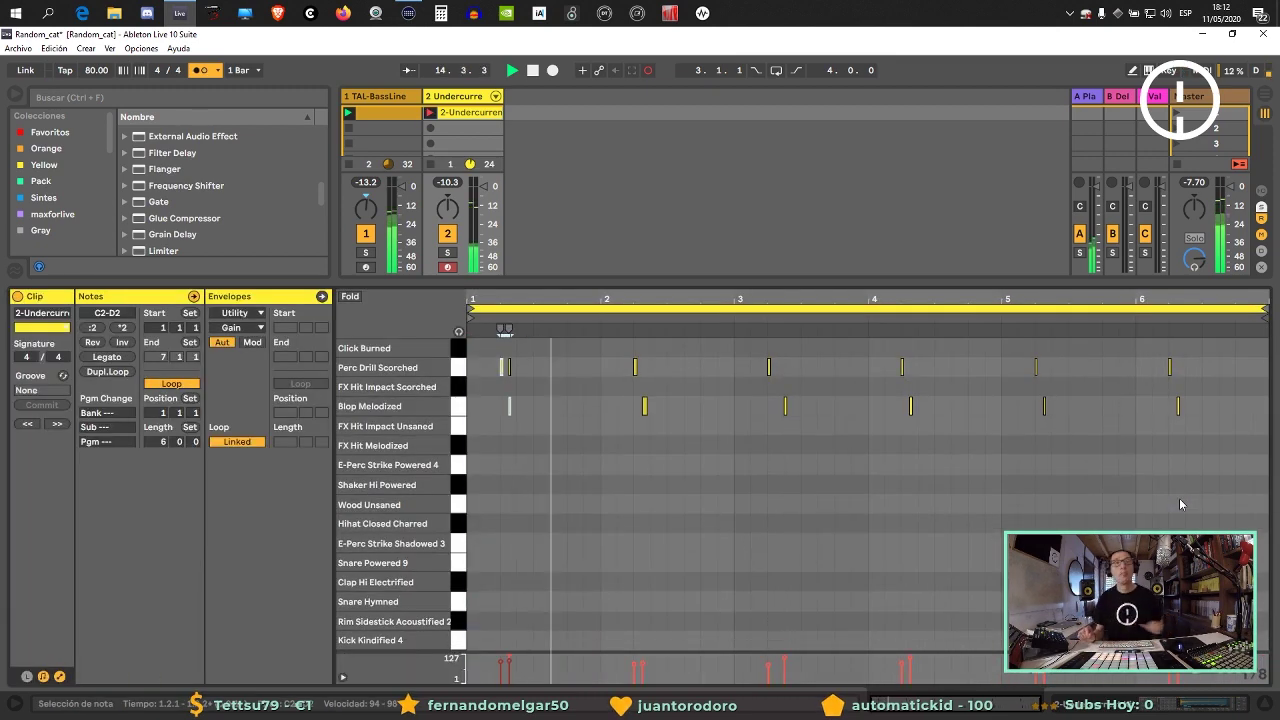
Delete the extra Perc Drill Scorched note in bar 1 and the note pairs in bars 1 to 3, and select those in bars 4 to 6.
{"action": "left_click", "coordinate": [515, 370]}
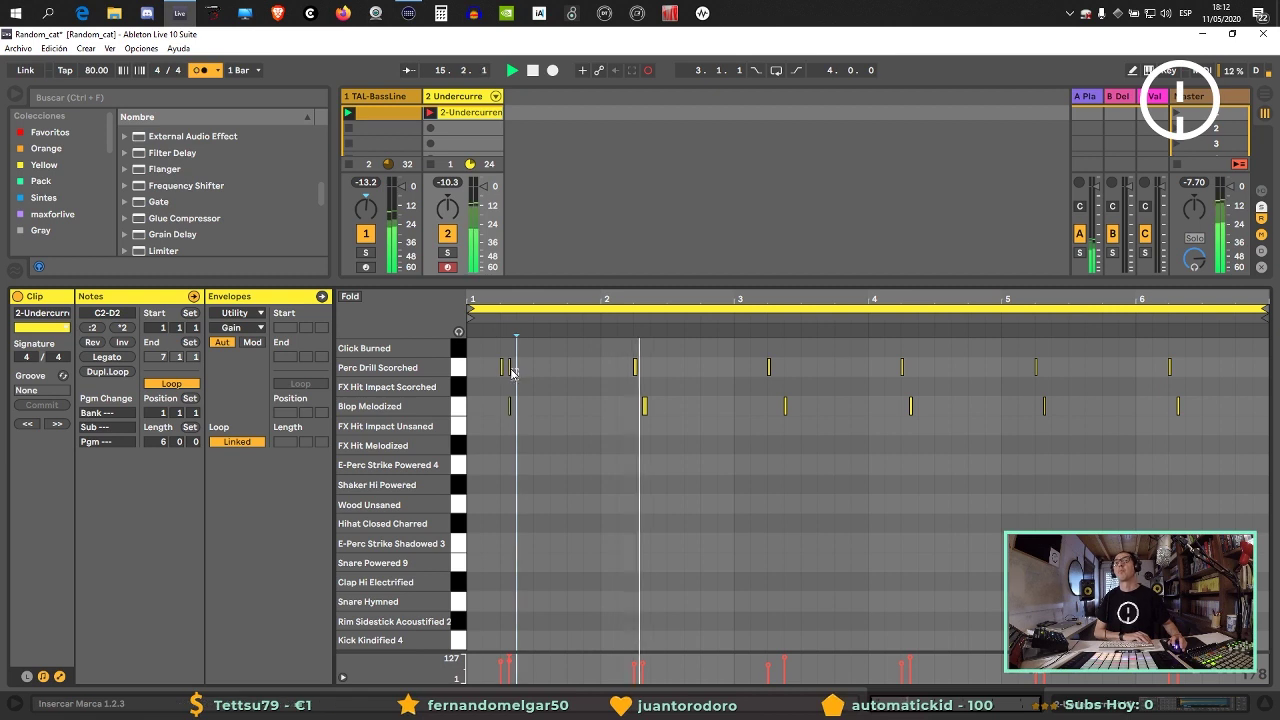
{"action": "double_click", "coordinate": [509, 367]}
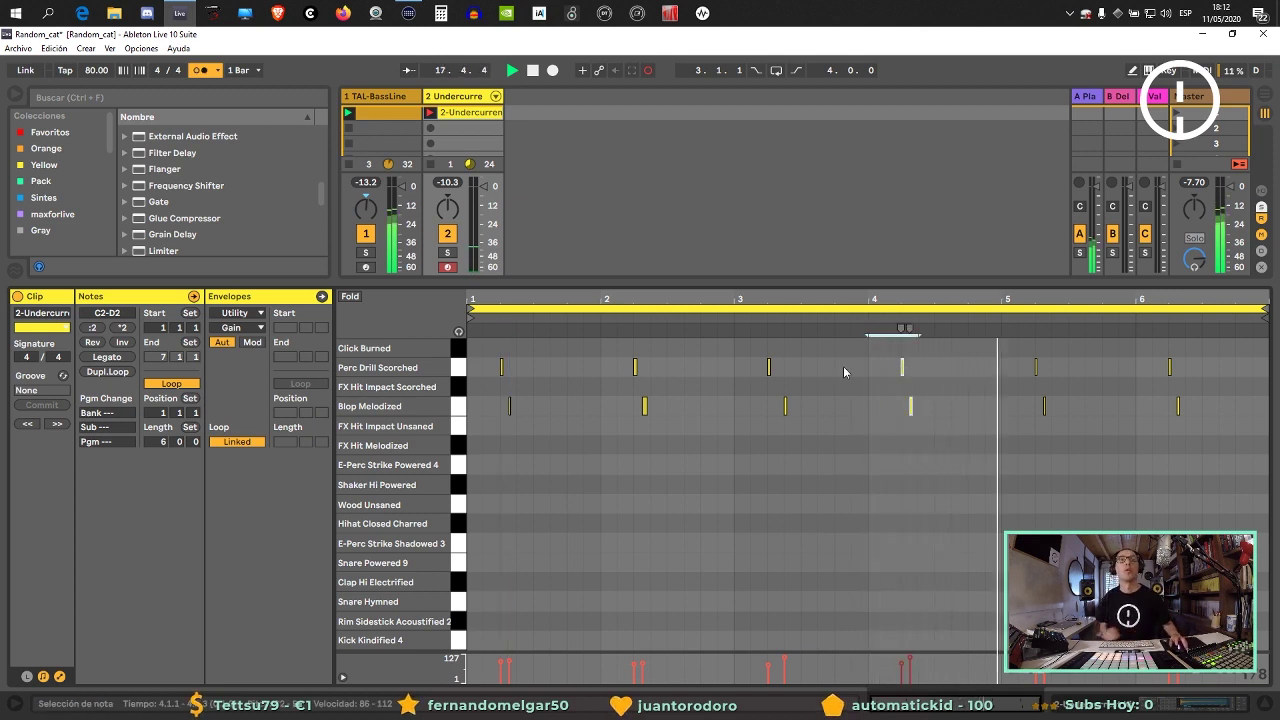
{"action": "left_click_drag", "start_coordinate": [800, 350], "coordinate": [740, 422]}
{"action": "key", "text": "Delete"}
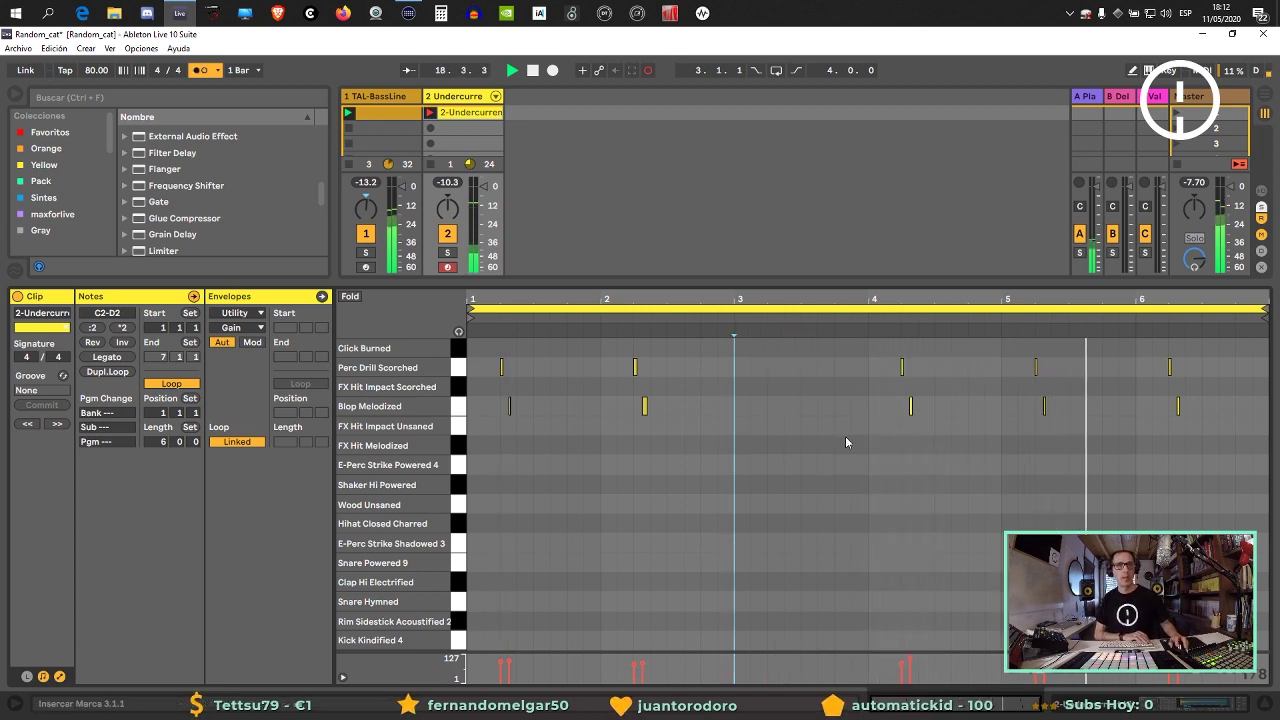
{"action": "left_click_drag", "start_coordinate": [672, 352], "coordinate": [583, 420]}
{"action": "key", "text": "Delete"}
{"action": "left_click_drag", "start_coordinate": [553, 346], "coordinate": [467, 425]}
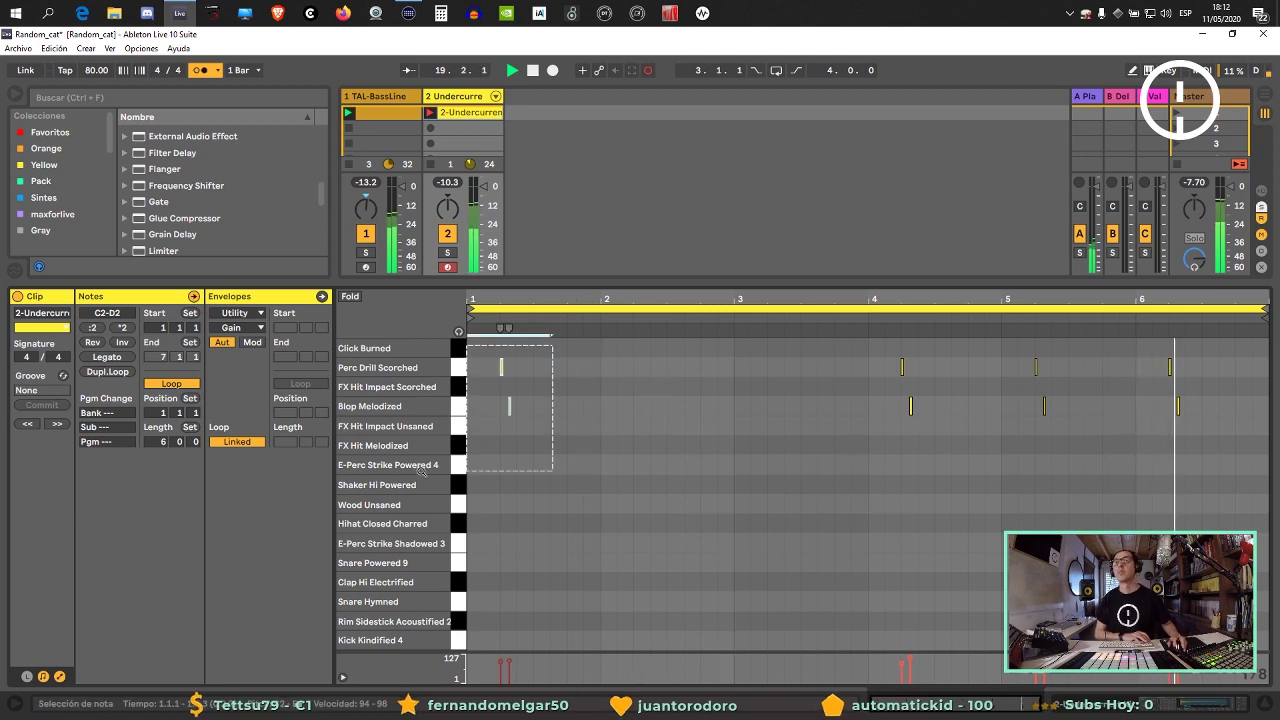
{"action": "key", "text": "Delete"}
{"action": "left_click_drag", "start_coordinate": [931, 434], "coordinate": [1176, 372]}
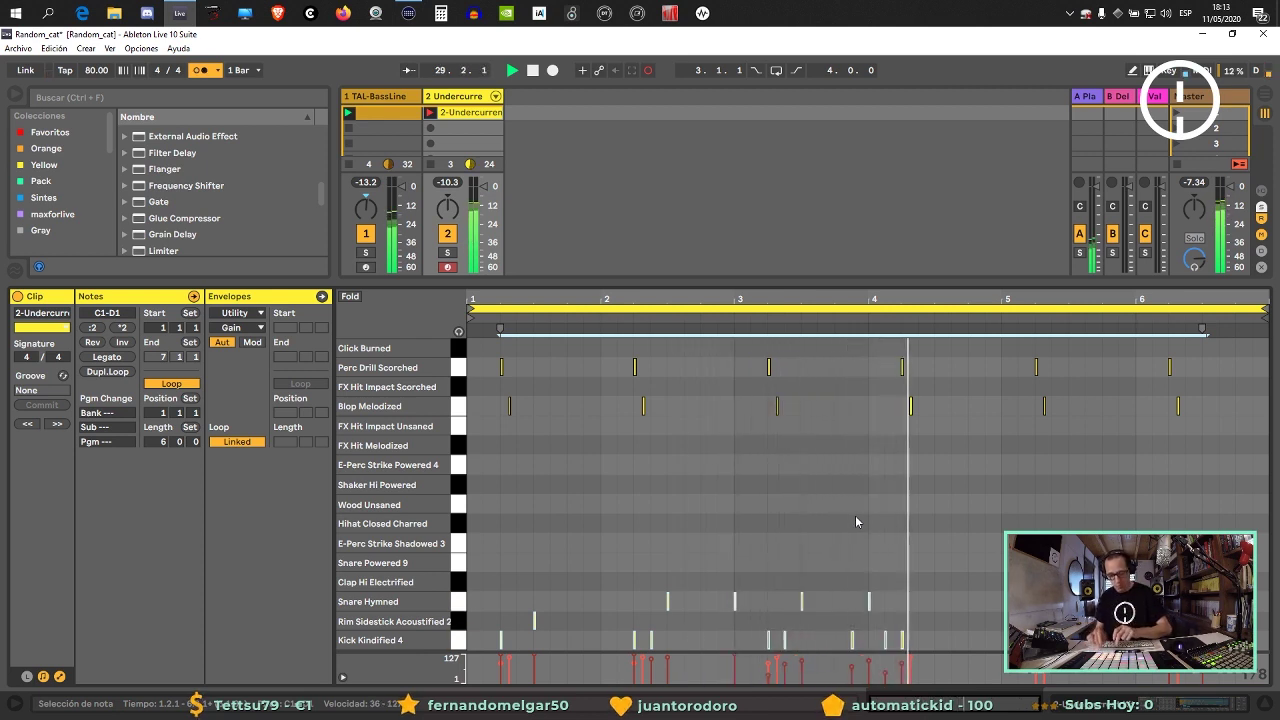
Undo the kick, snare and rim sidestick take, and record a new Kick Kindified 4 and Snare Hymned pattern in the drum clip.
{"action": "key", "text": "space"}
{"action": "key", "text": "space"}
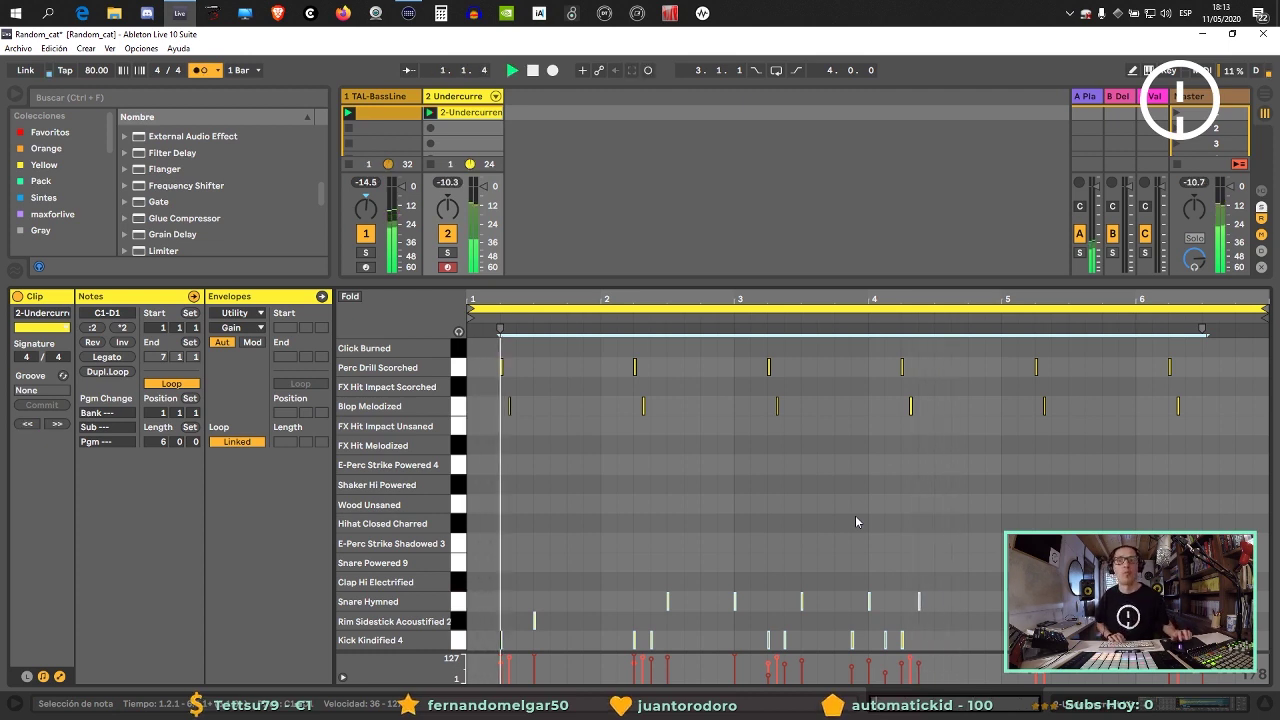
{"action": "key", "text": "ctrl+z"}
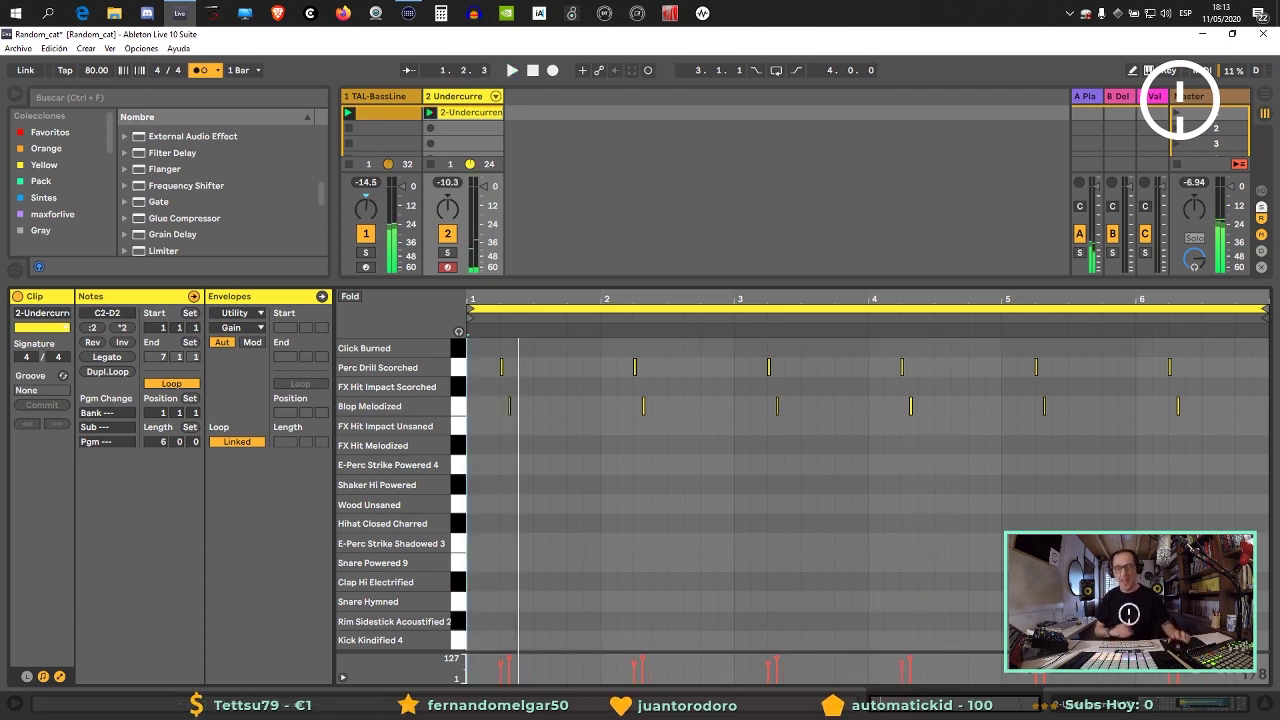
{"action": "key", "text": "shift+F9"}
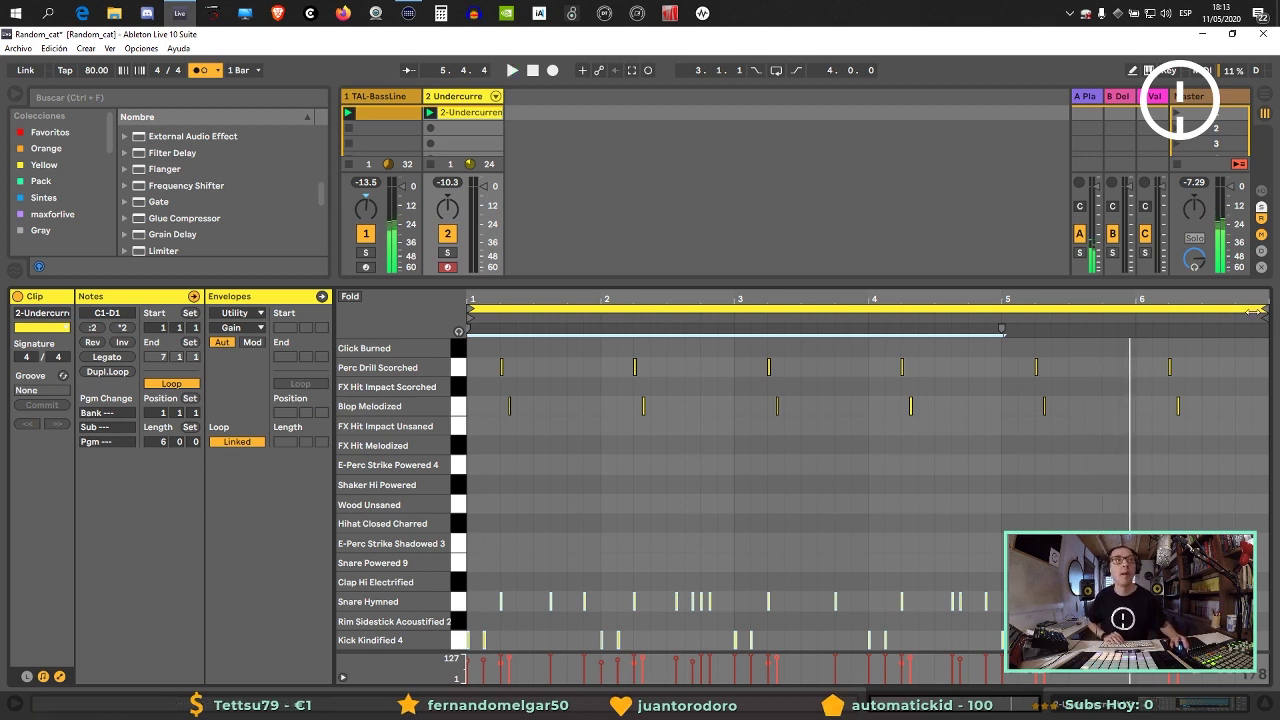
Shorten the drum clip's loop to four bars.
{"action": "left_click_drag", "start_coordinate": [1261, 313], "coordinate": [1001, 313]}
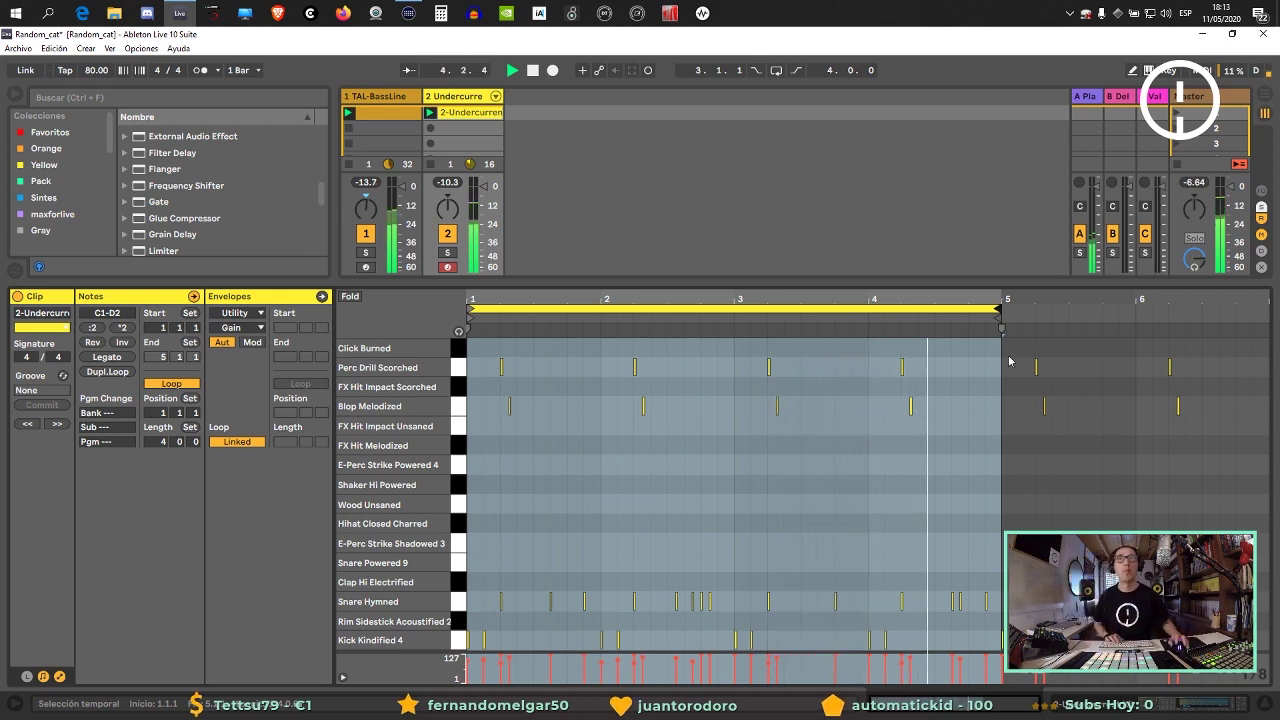
Hide the detail view to enlarge the mixer's level meters, play the set, and show the drum clip's notes again.
{"action": "key", "text": "ctrl+alt+l"}
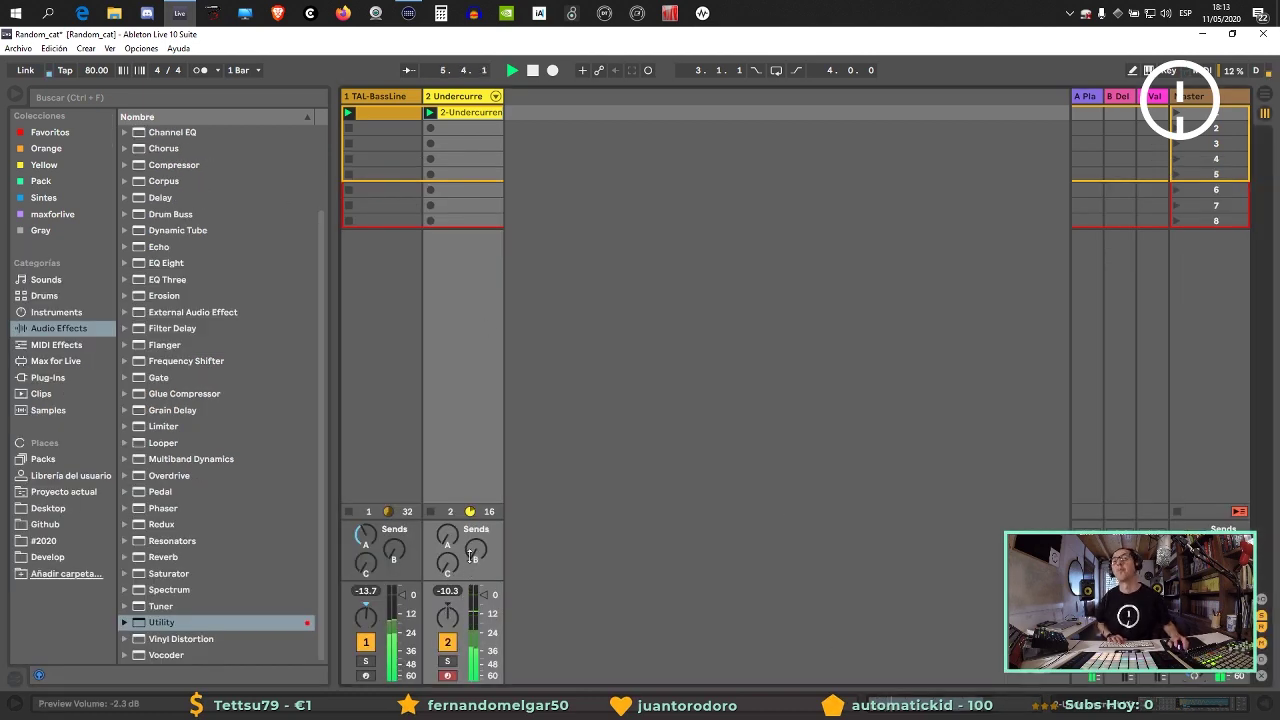
{"action": "left_click_drag", "start_coordinate": [410, 506], "coordinate": [410, 372]}
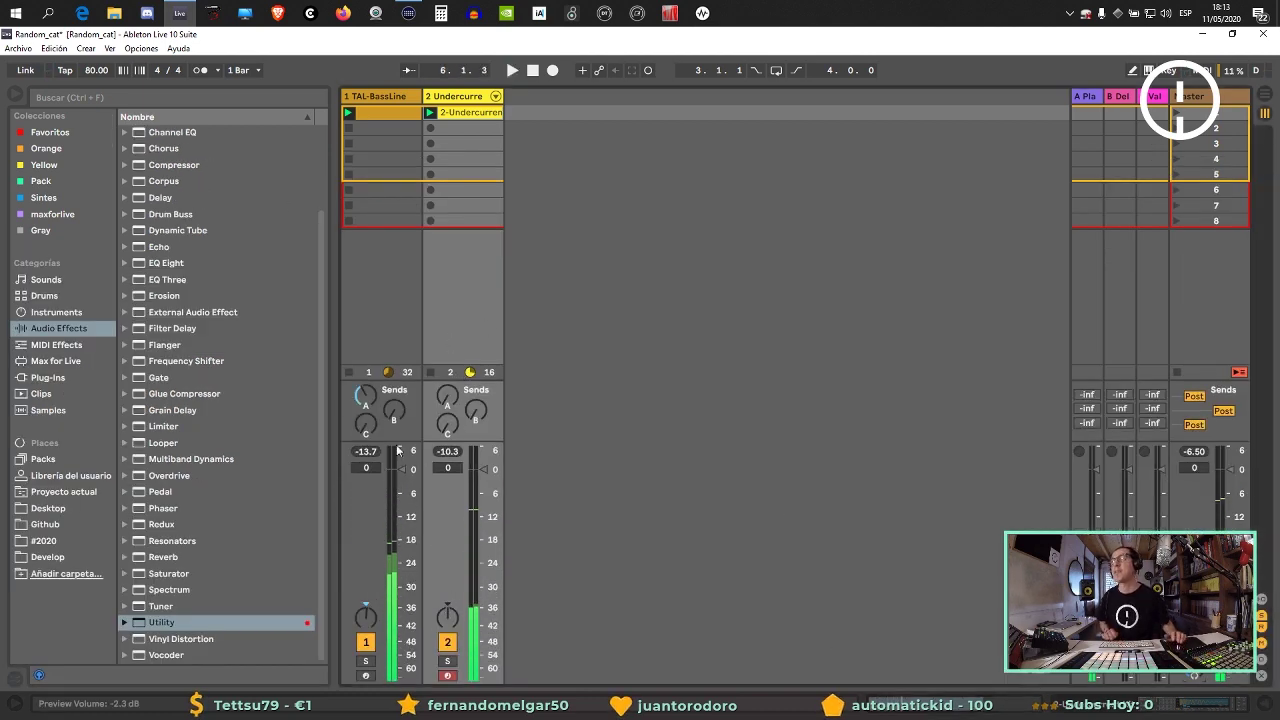
{"action": "key", "text": "space"}
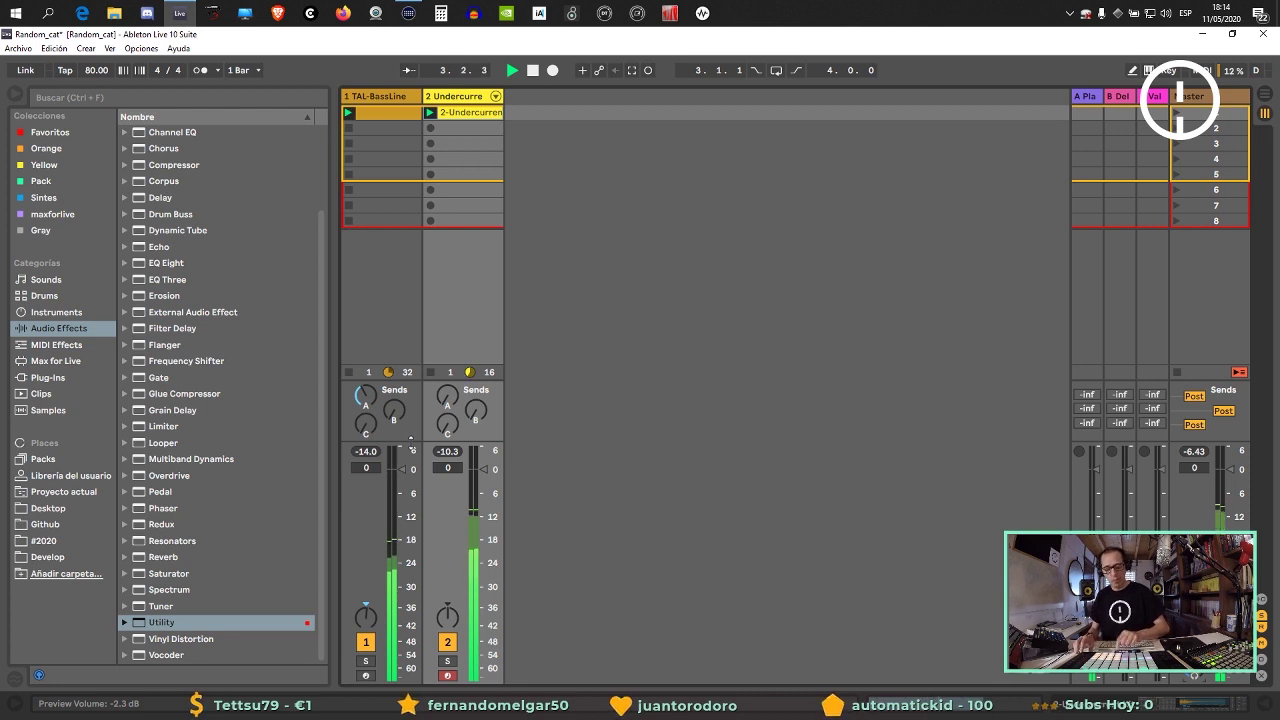
{"action": "key", "text": "ctrl+alt+l"}
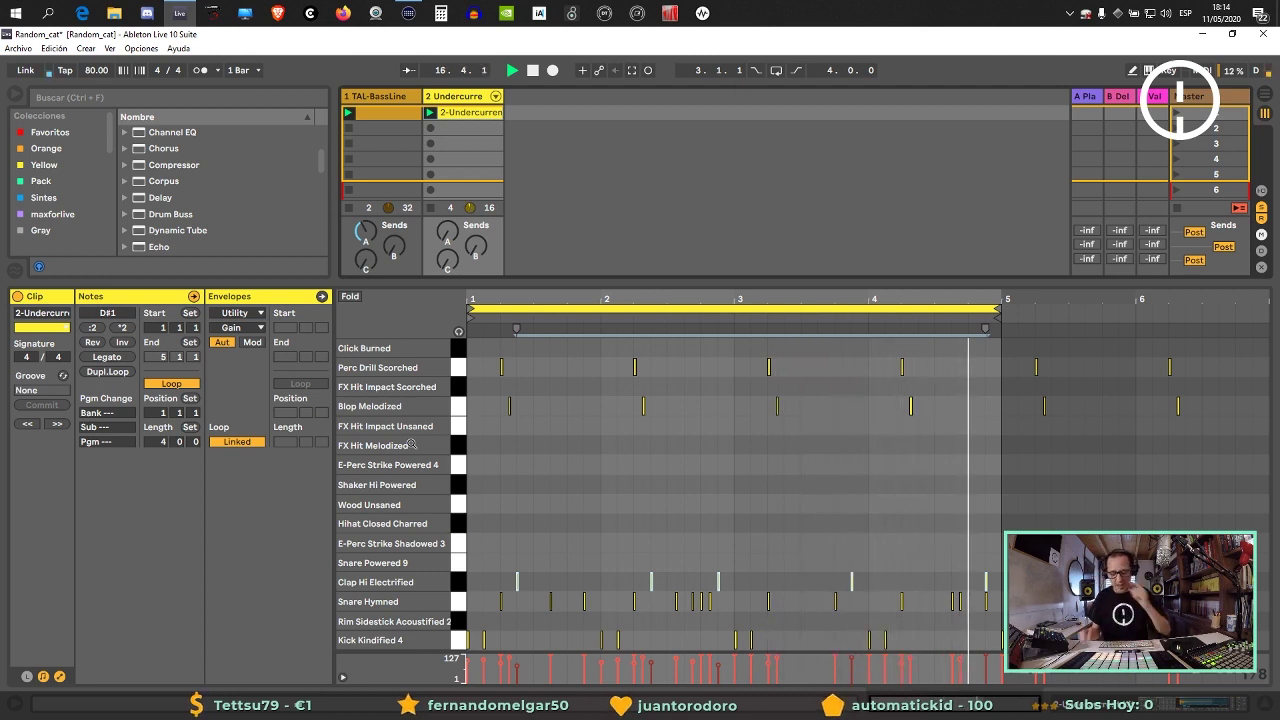
Delete the two-bar Hihat Closed Charred take and record a new four-bar Hihat Closed Charred pattern with fast rolls in the drum clip.
{"action": "key", "text": "ctrl+a"}
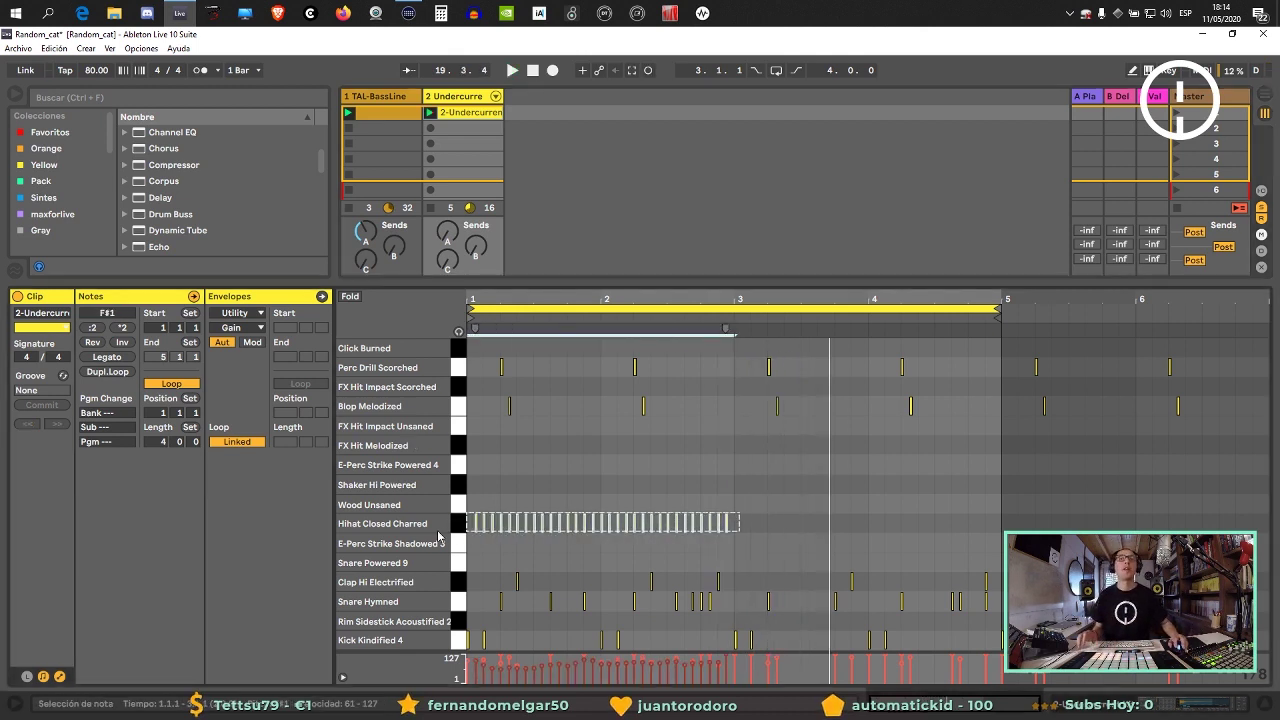
{"action": "key", "text": "Delete"}
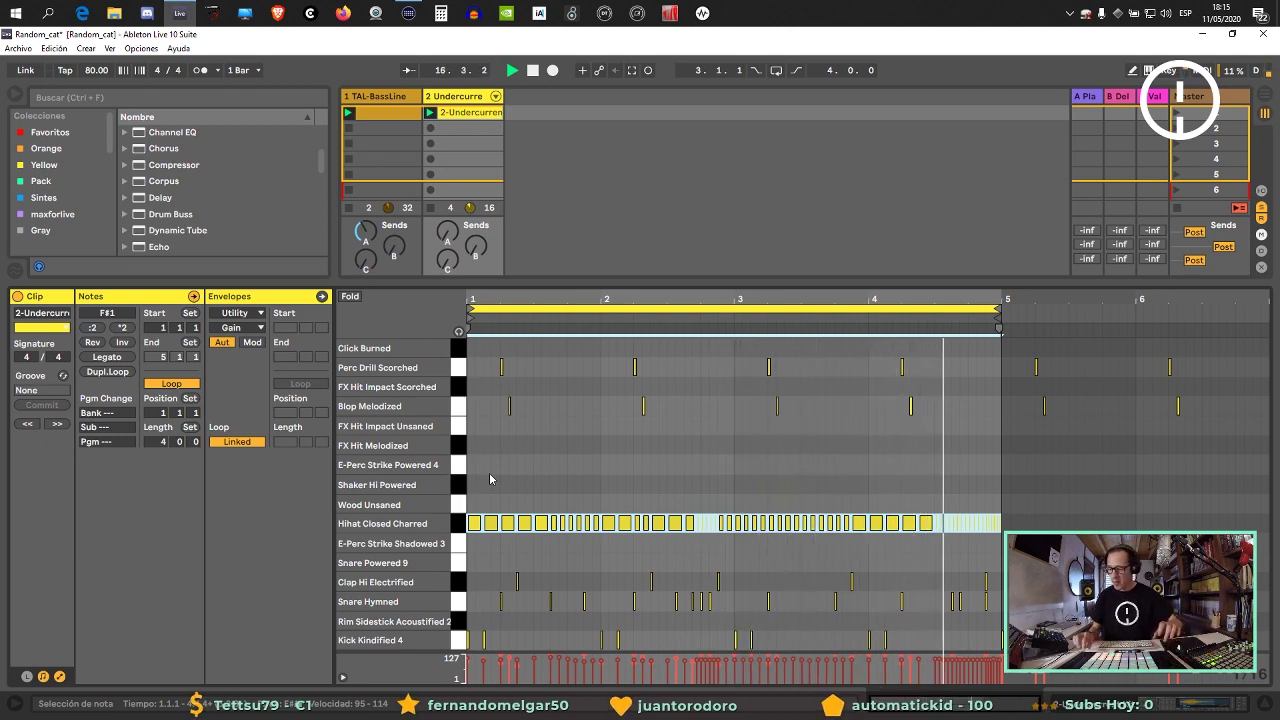
{"action": "key", "text": "space"}
{"action": "key", "text": "ctrl+a"}
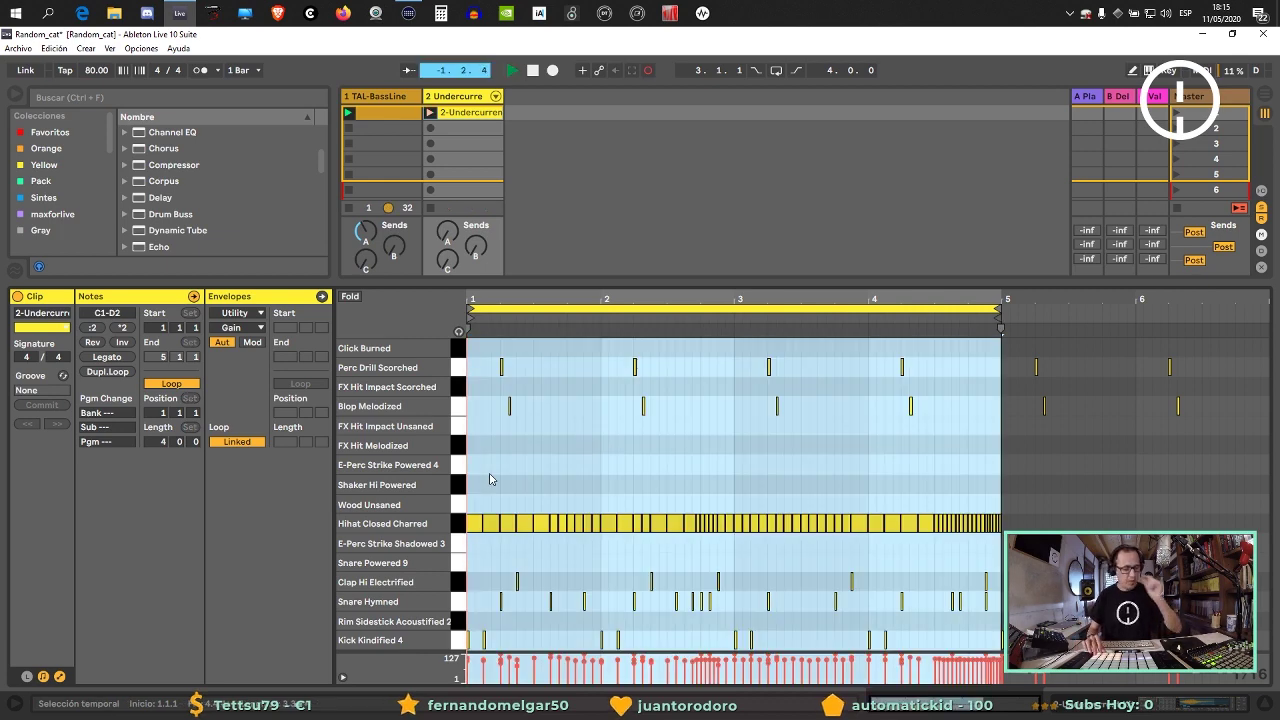
Record a Shaker Hi Powered pattern across the drum clip's four bars, and undo the E-Perc Strike Shadowed 3 take.
{"action": "key", "text": "shift+F9"}
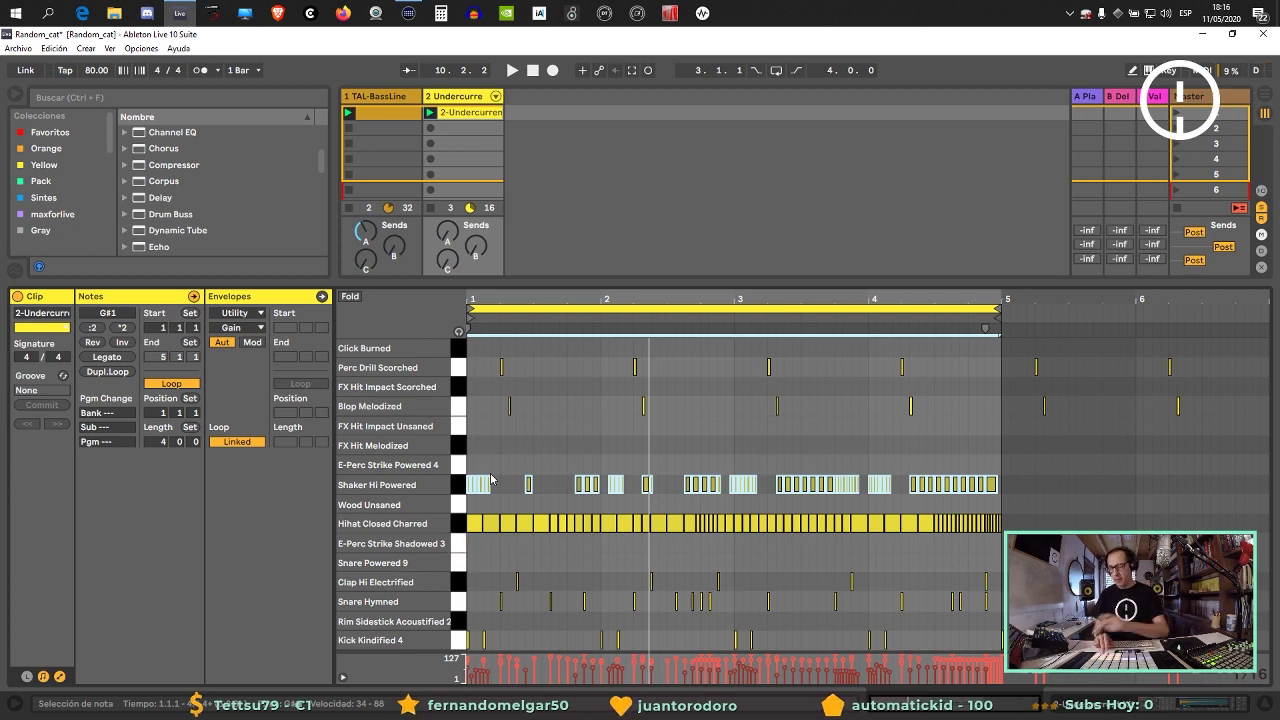
{"action": "key", "text": "ctrl+a"}
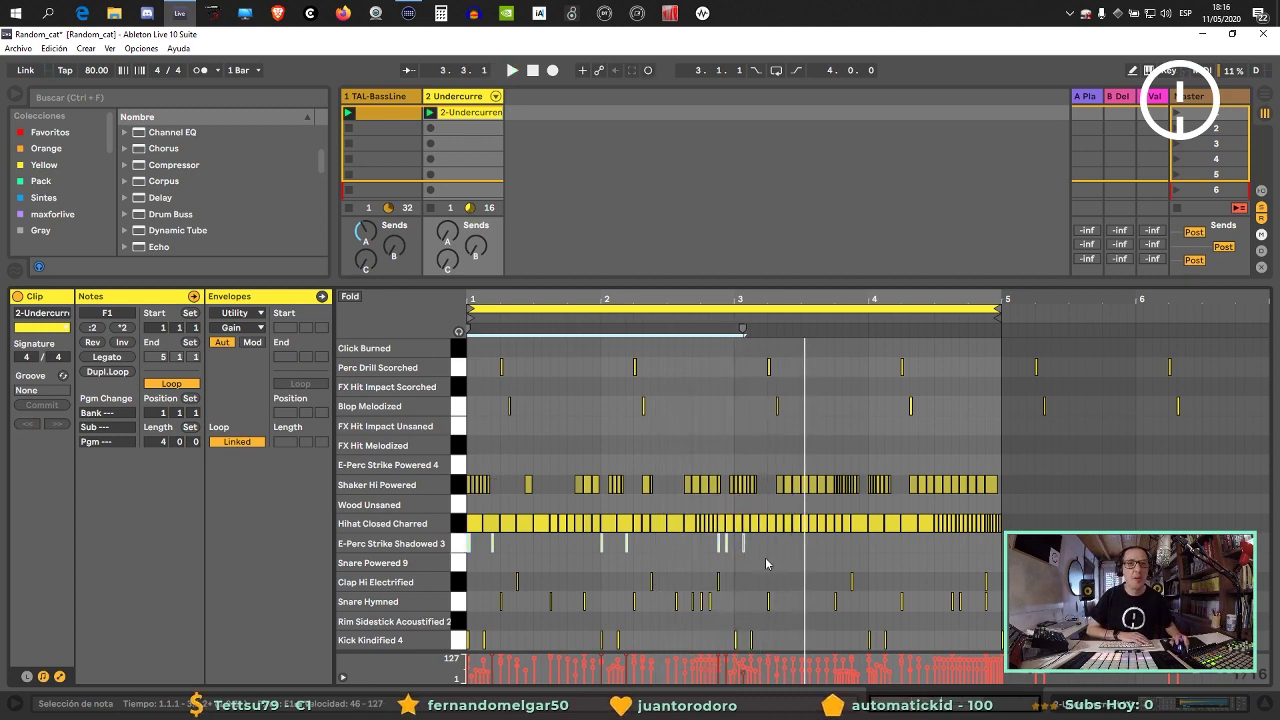
{"action": "key", "text": "ctrl+z"}
{"action": "key", "text": "space"}
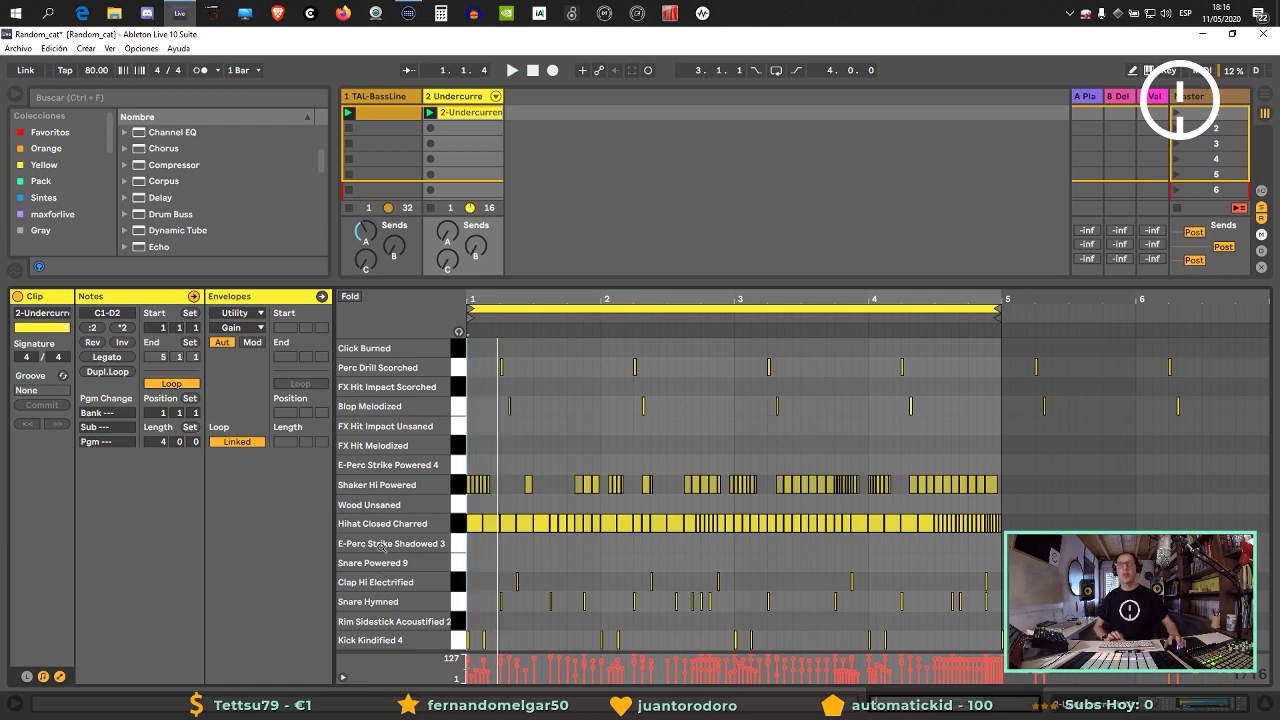
Mute the TAL-BassLine track in the mixer and record Rim Sidestick Acoustified 2 hits into the drum clip.
{"action": "key", "text": "ctrl+alt+l"}
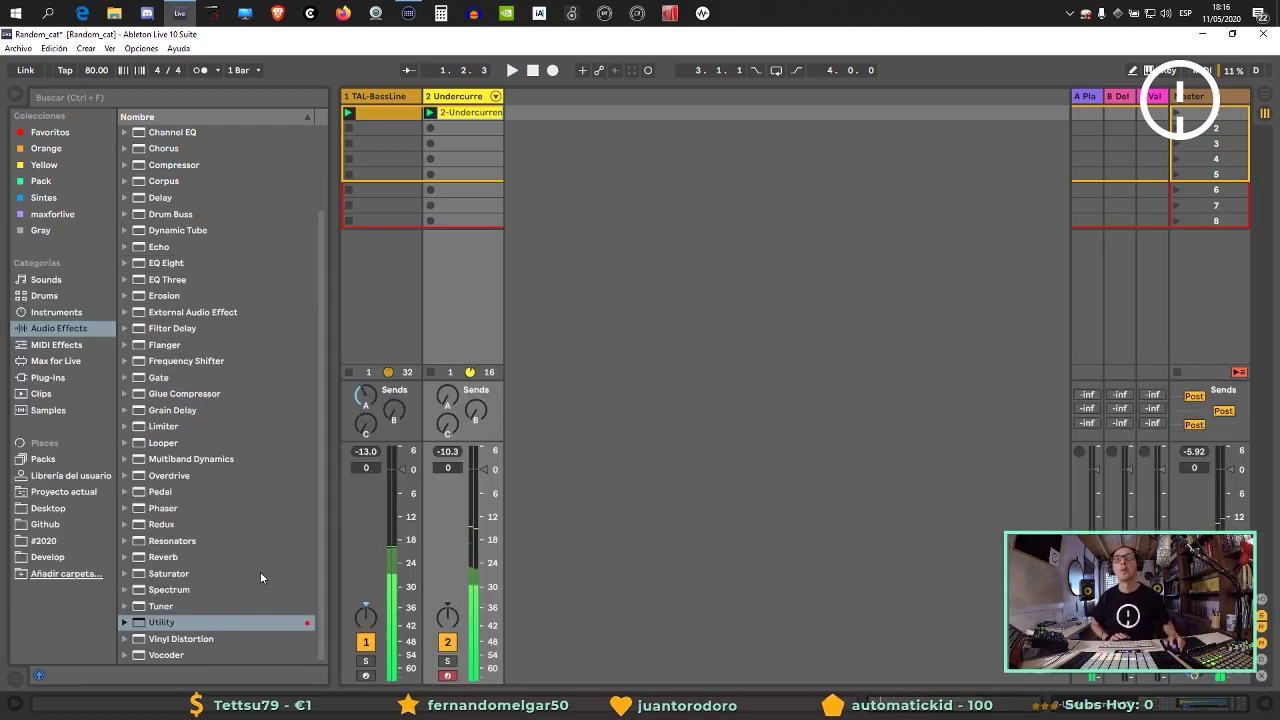
{"action": "left_click", "coordinate": [366, 641]}
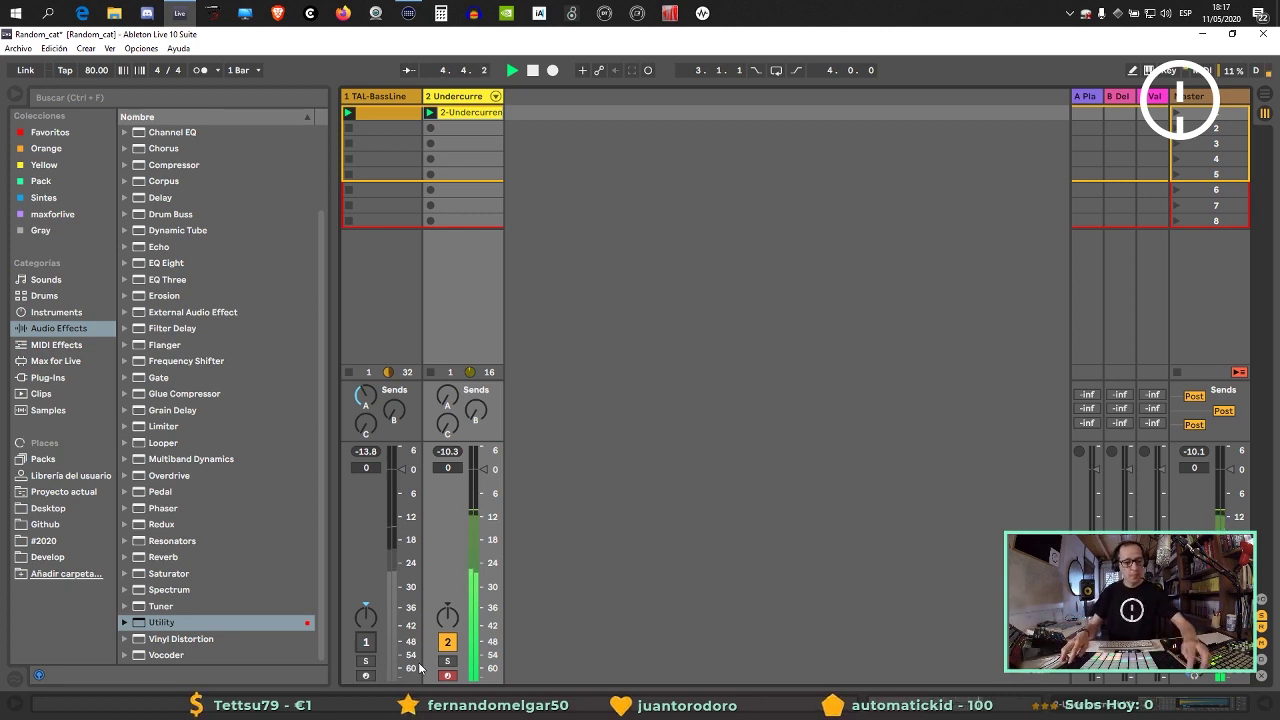
{"action": "key", "text": "ctrl+alt+l"}
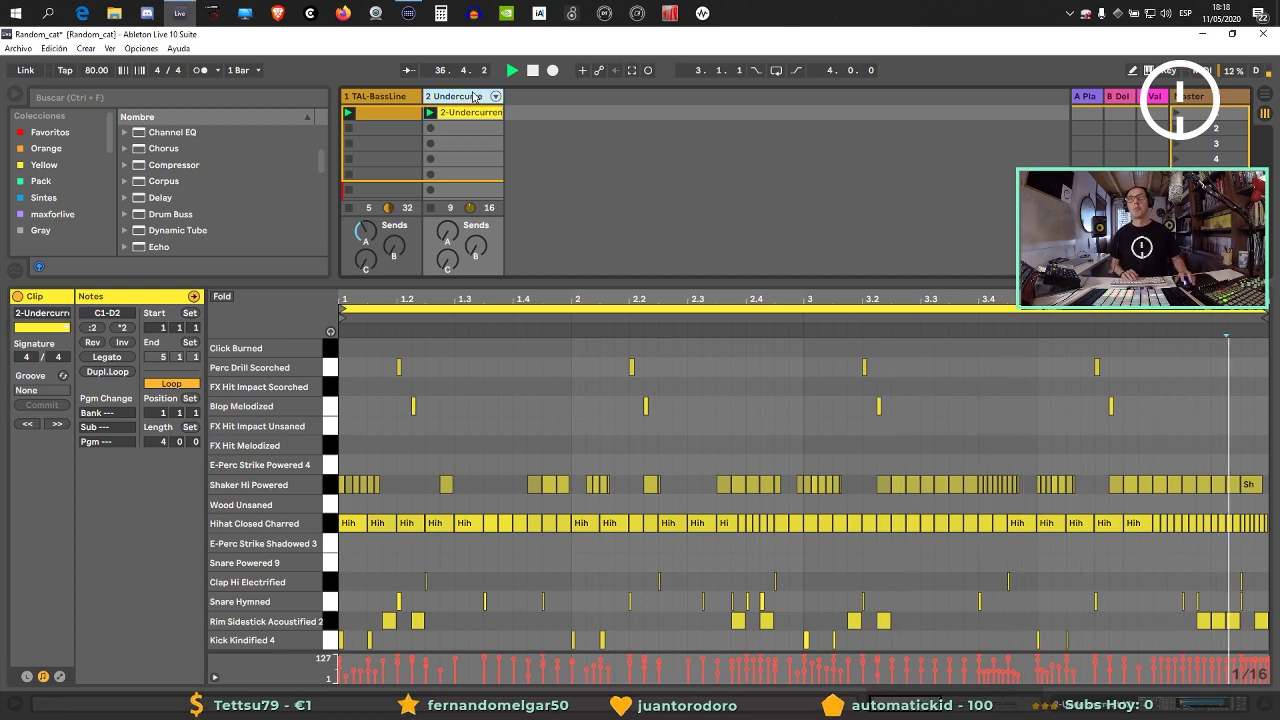
Hot-swap the Undercurrent Kit drum rack on the second track for Uluru Sky Kit.
{"action": "left_click", "coordinate": [476, 96]}
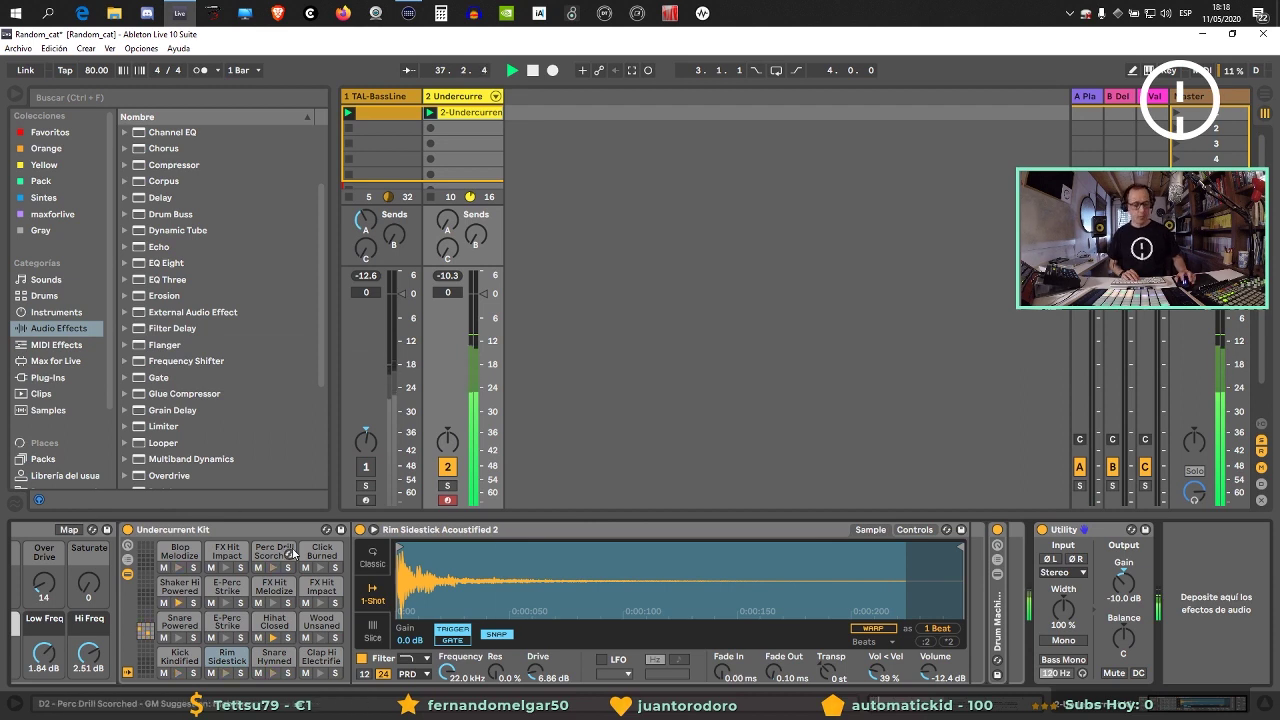
{"action": "scroll", "coordinate": [292, 553], "scroll_direction": "left", "scroll_amount": 2}
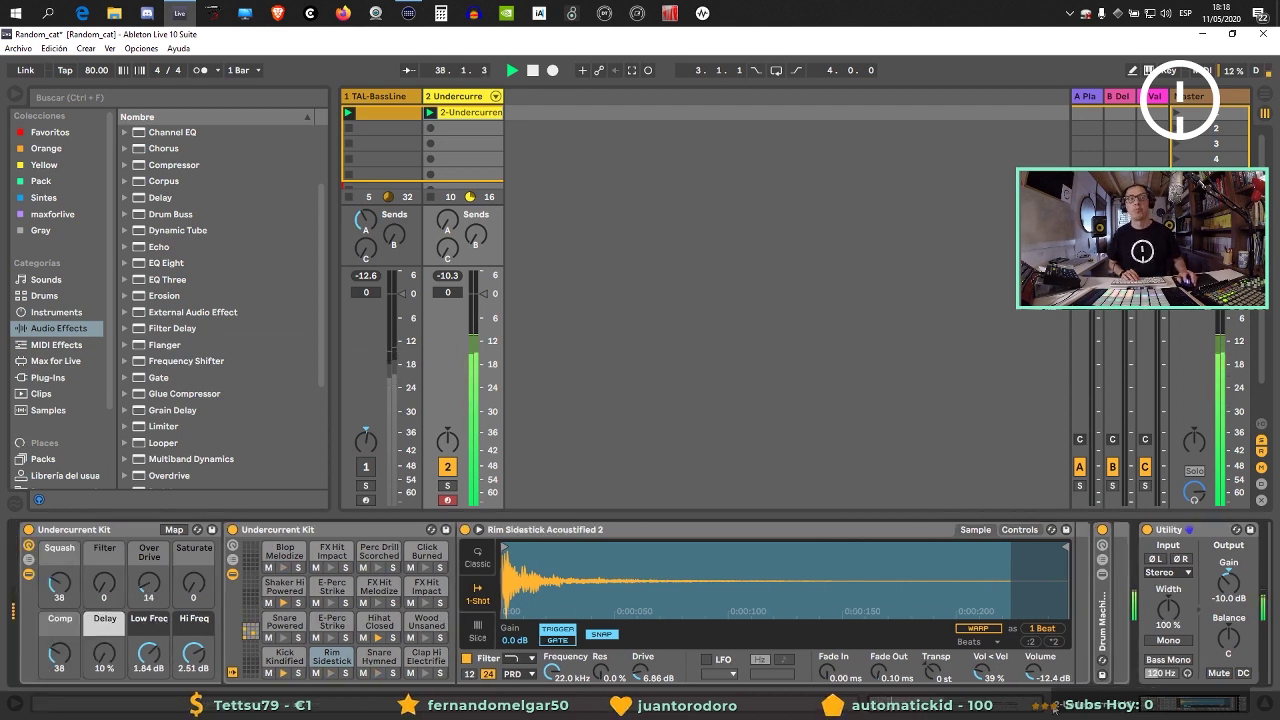
{"action": "left_click", "coordinate": [115, 528]}
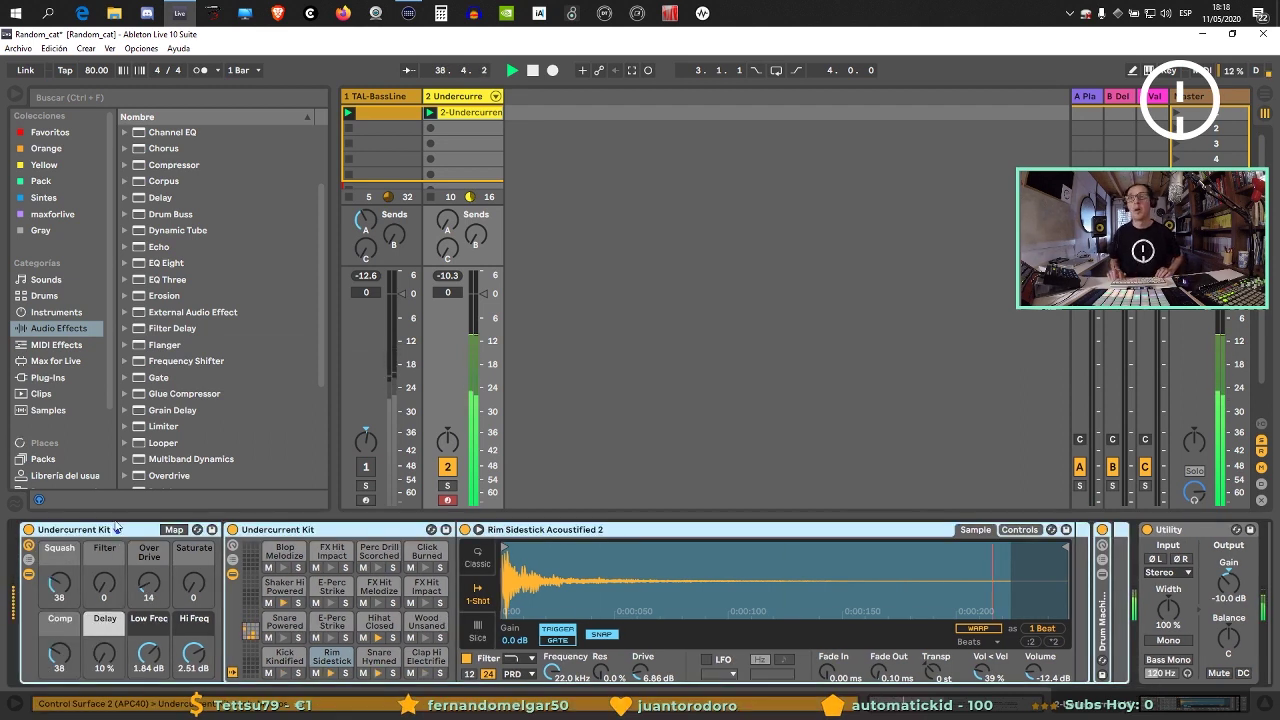
{"action": "key", "text": "q"}
{"action": "key", "text": "Down"}
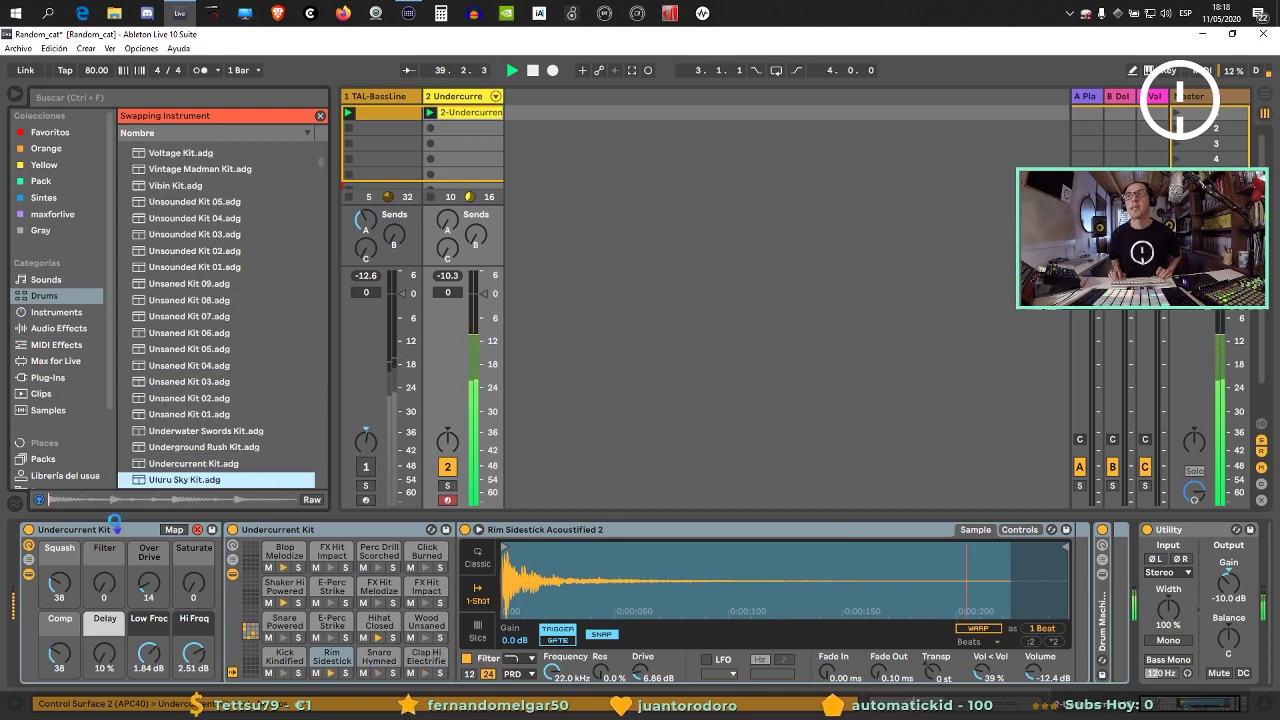
{"action": "key", "text": "Return"}
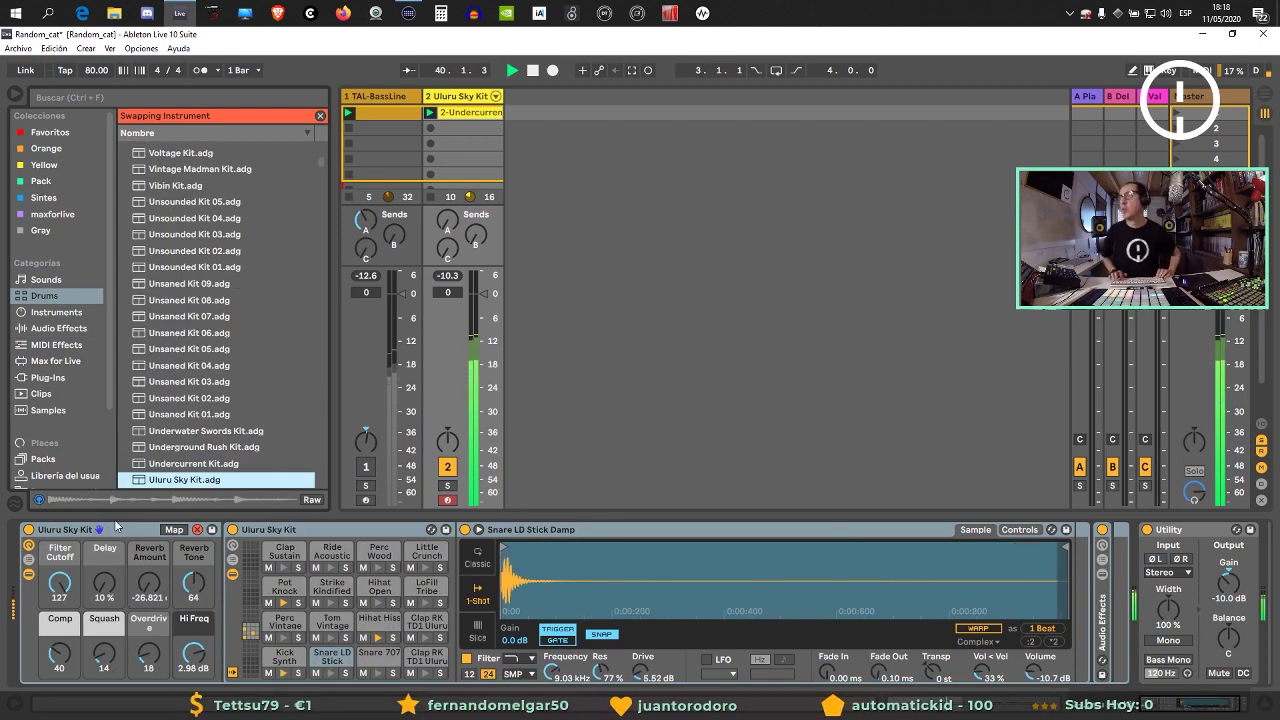
Audition Tr-dia1 and TraPERATOR Kit on the drum track and load Trancil Exit Kit as the replacement.
{"action": "key", "text": "Down"}
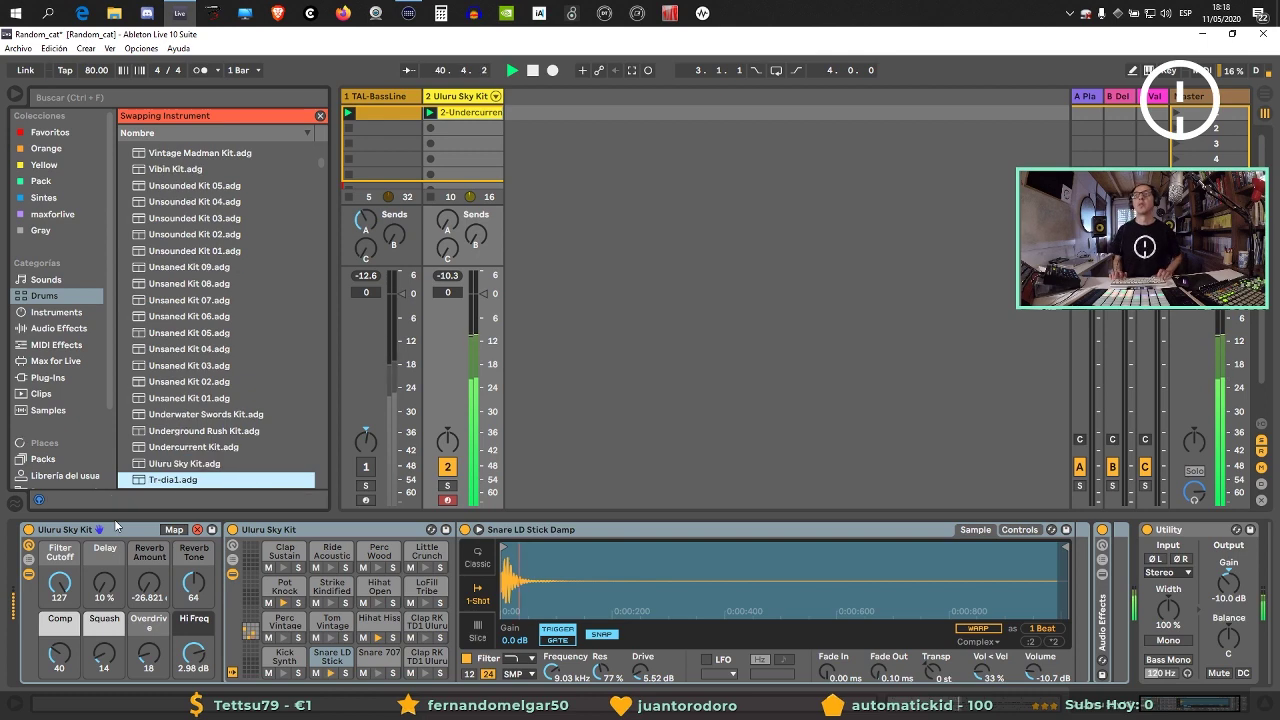
{"action": "key", "text": "Return"}
{"action": "key", "text": "Down"}
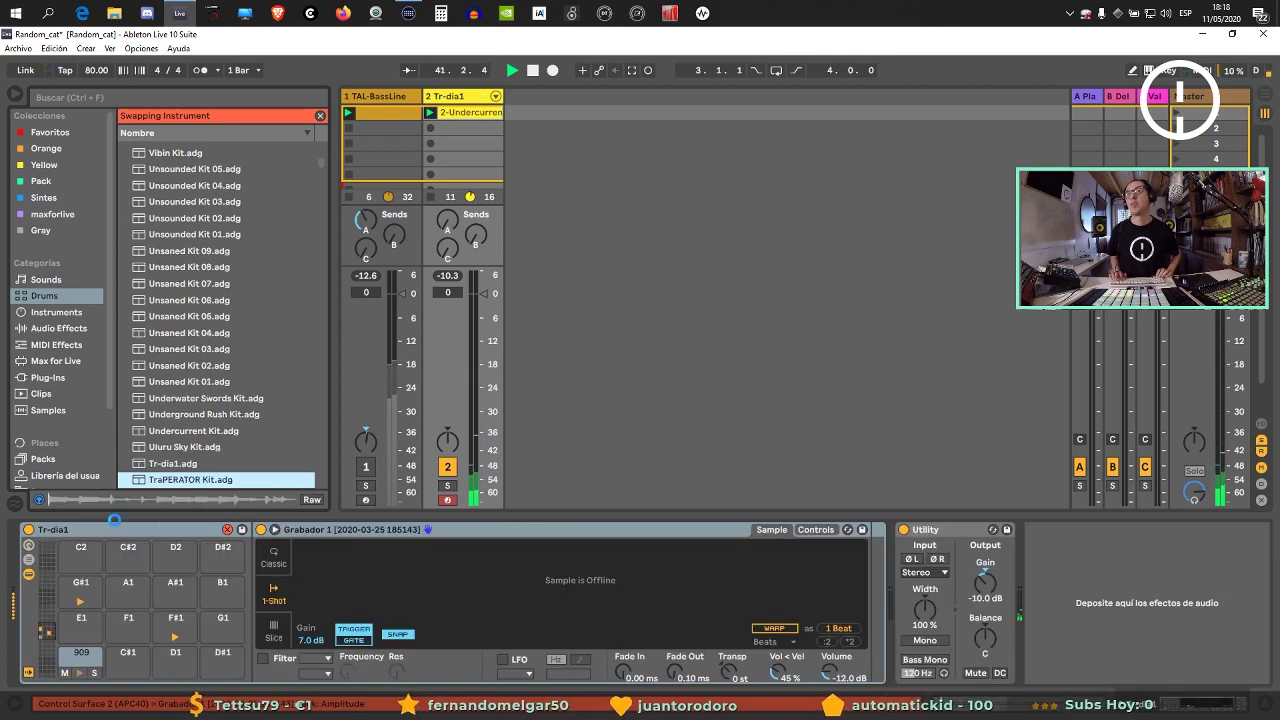
{"action": "key", "text": "Return"}
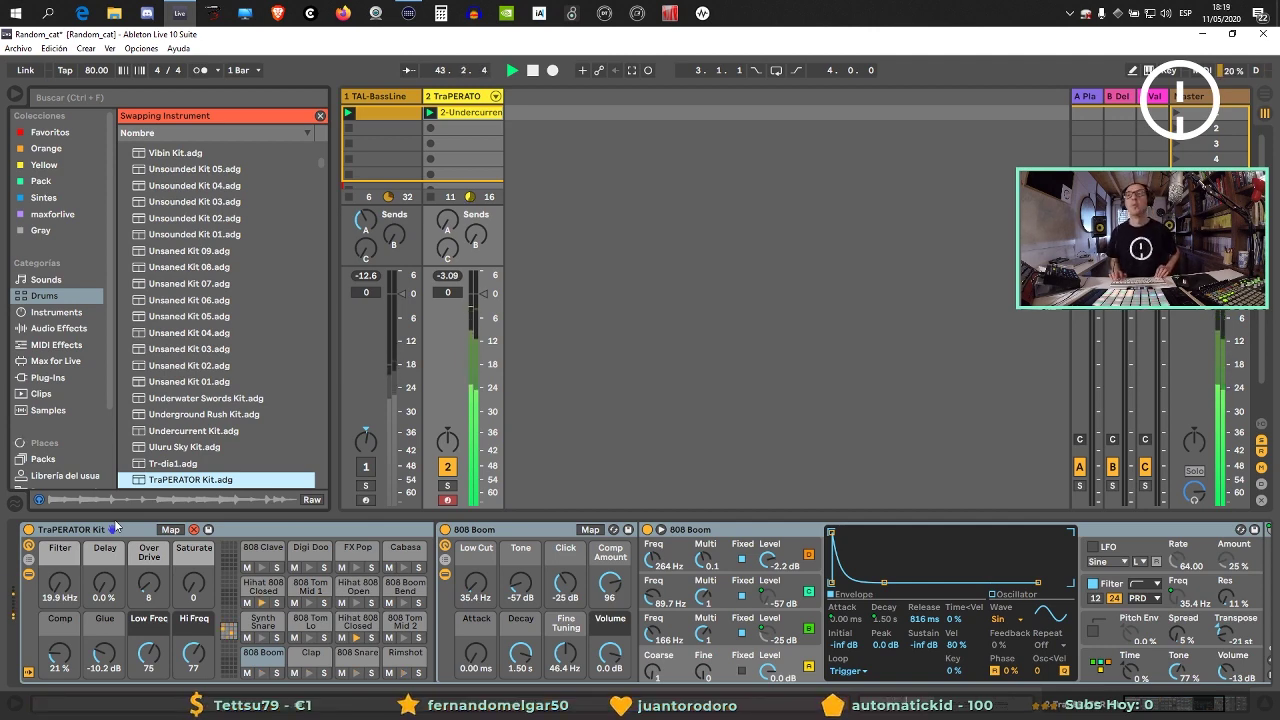
{"action": "key", "text": "Down"}
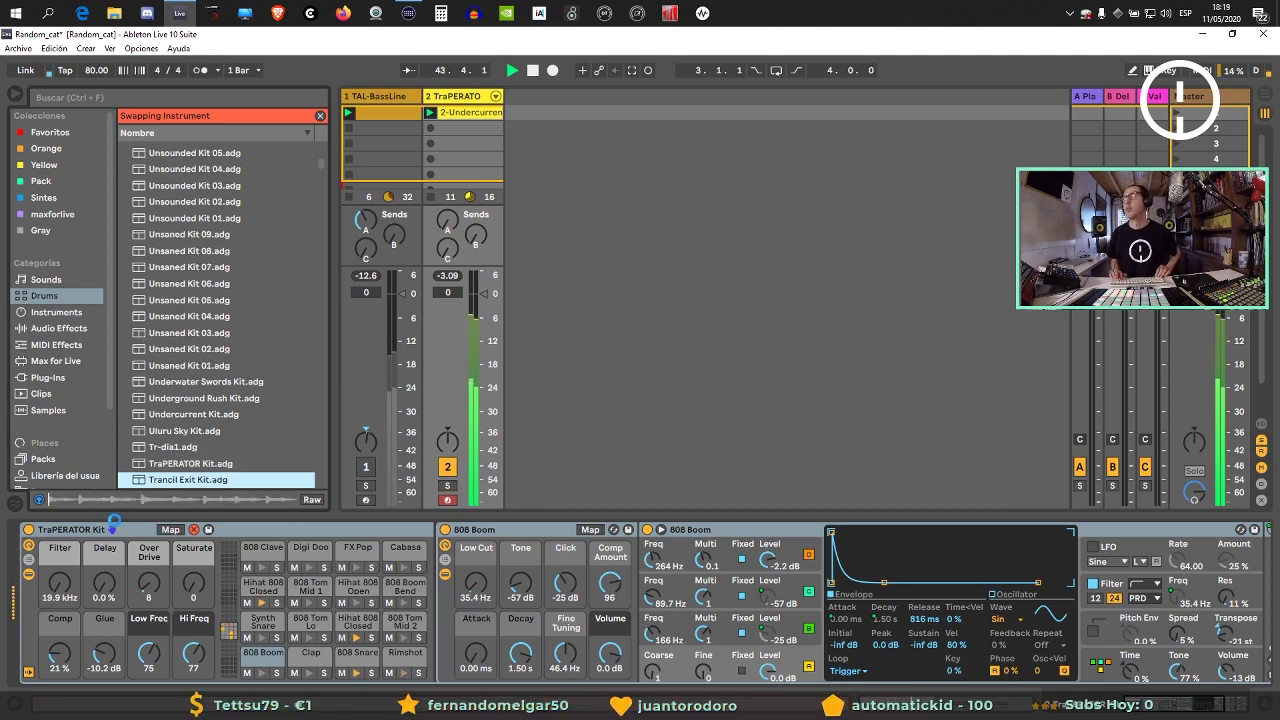
{"action": "key", "text": "Return"}
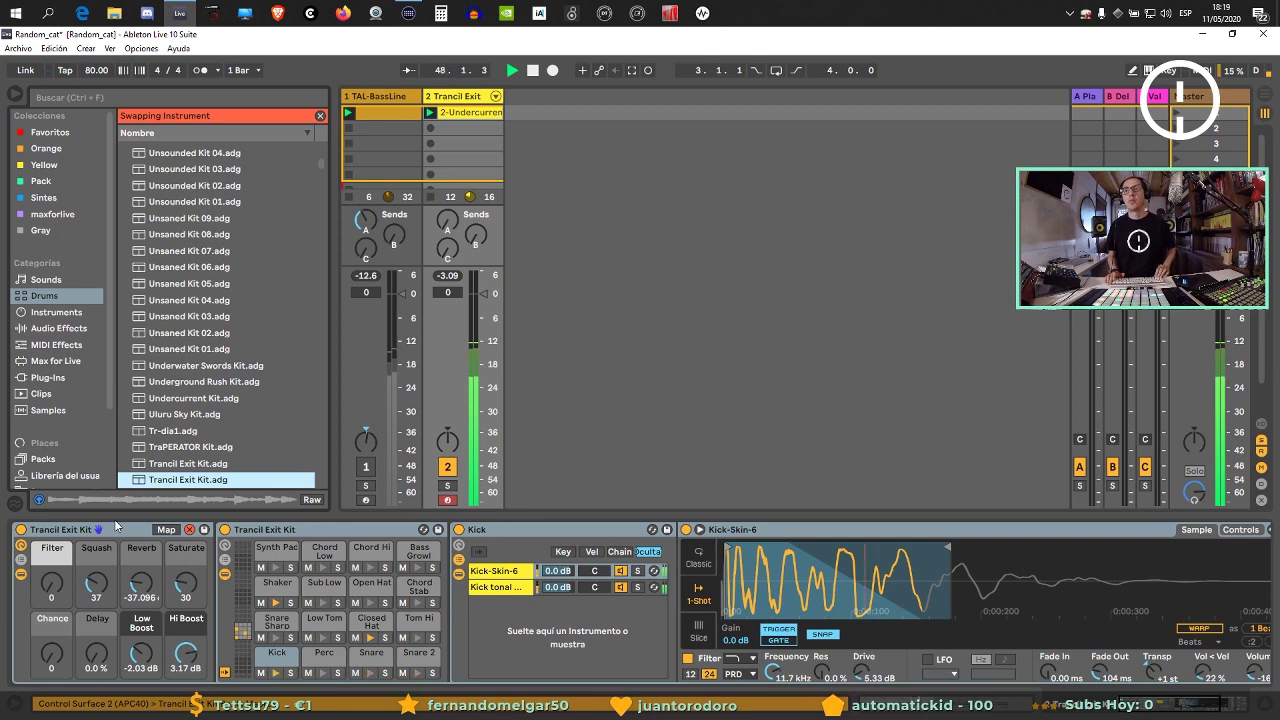
Look through the replacement sounds for the Kick pad and the browser's Samples category.
{"action": "left_click", "coordinate": [291, 659]}
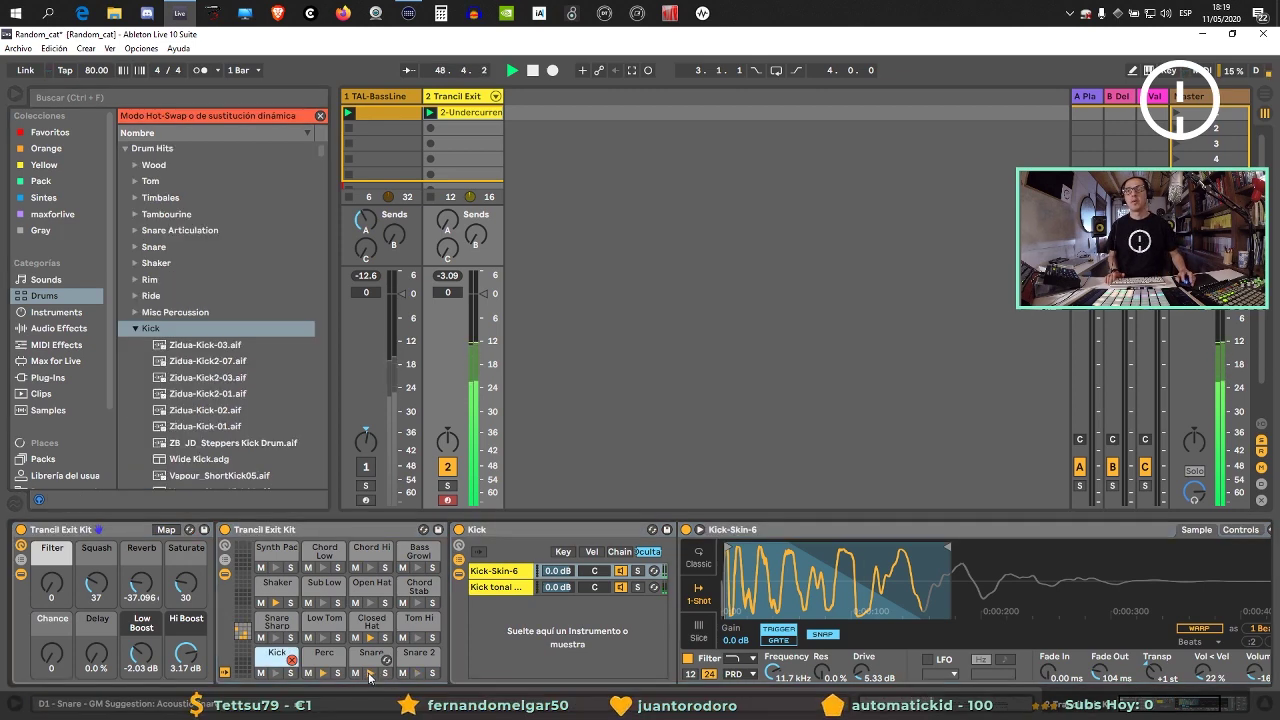
{"action": "left_click", "coordinate": [291, 659]}
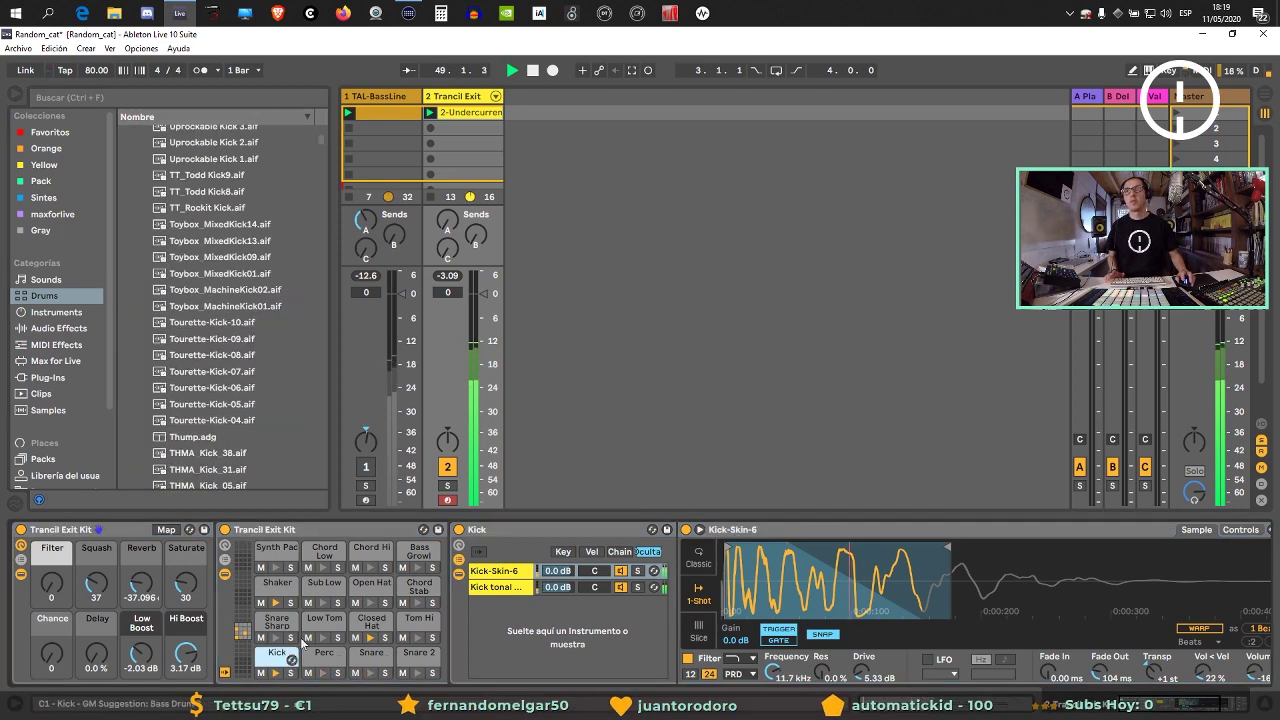
{"action": "left_click", "coordinate": [50, 411]}
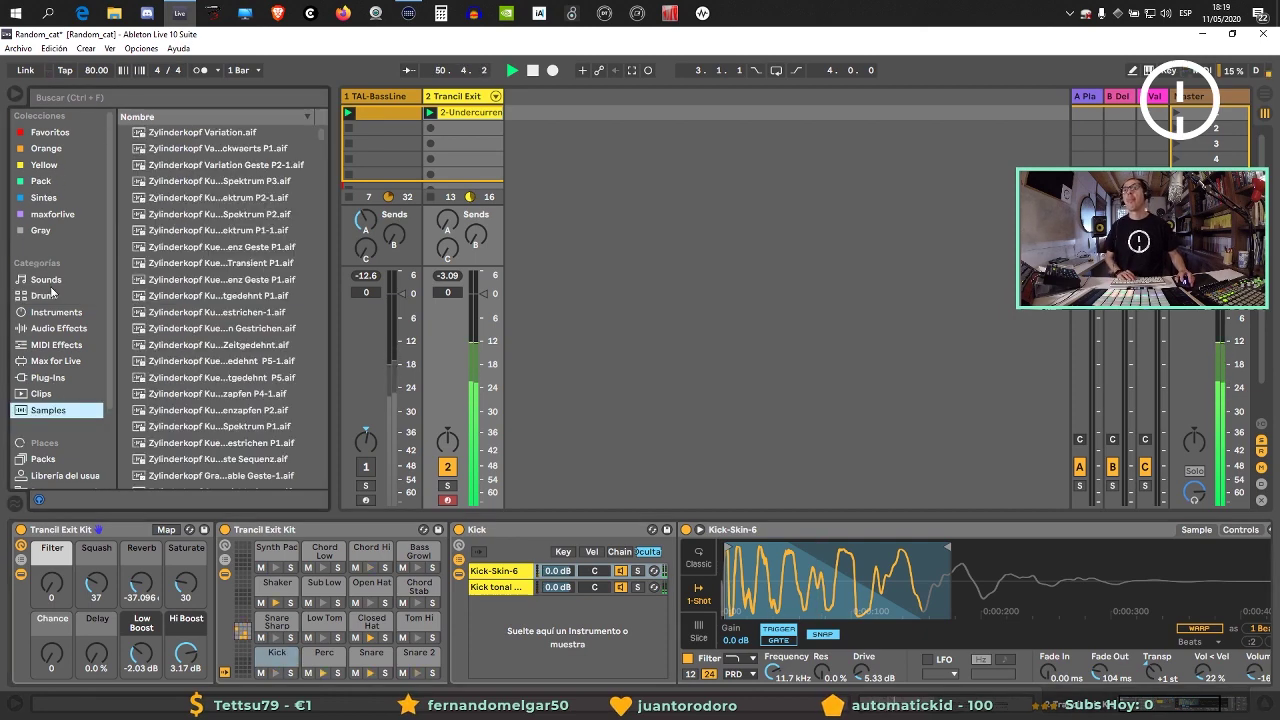
{"action": "left_click", "coordinate": [50, 283]}
{"action": "left_click", "coordinate": [55, 411]}
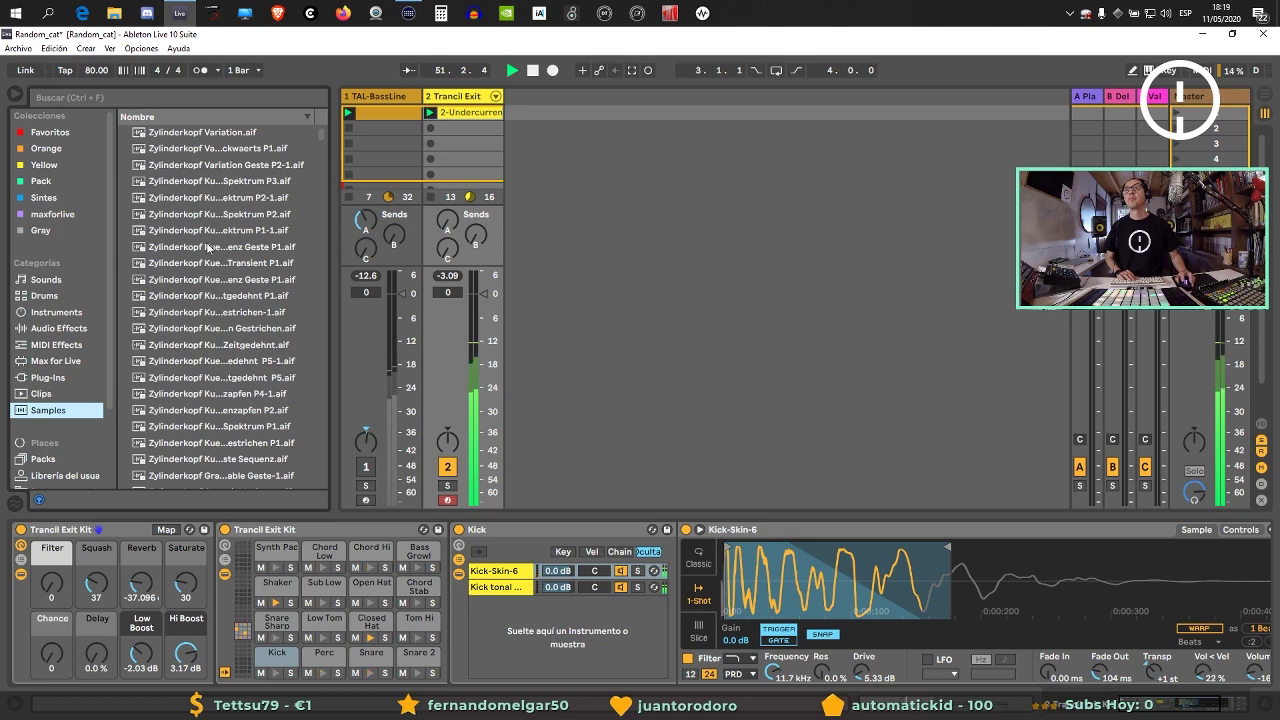
{"action": "left_click_drag", "start_coordinate": [321, 147], "coordinate": [213, 282]}
{"action": "scroll", "coordinate": [76, 418], "scroll_direction": "down", "scroll_amount": 2}
Add the Samples folder from Música to the browser's places.
{"action": "left_click", "coordinate": [57, 425]}
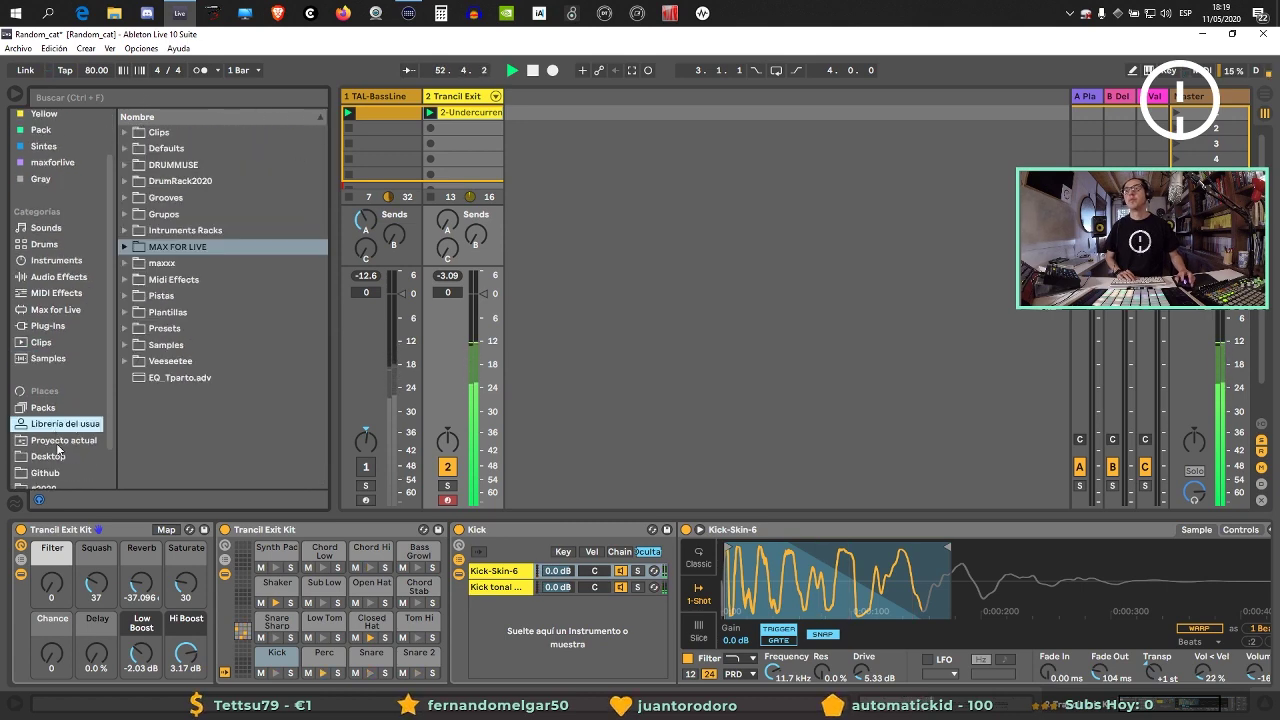
{"action": "scroll", "coordinate": [60, 455], "scroll_direction": "down", "scroll_amount": 2}
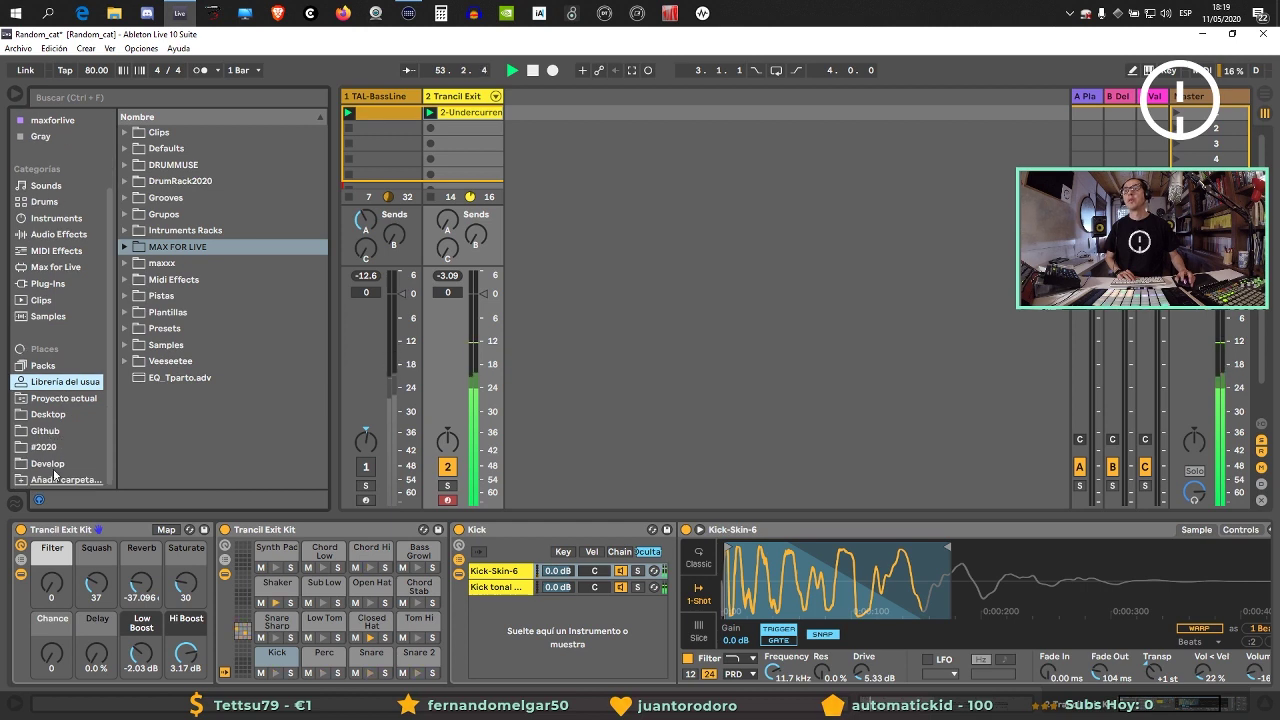
{"action": "left_click", "coordinate": [58, 479]}
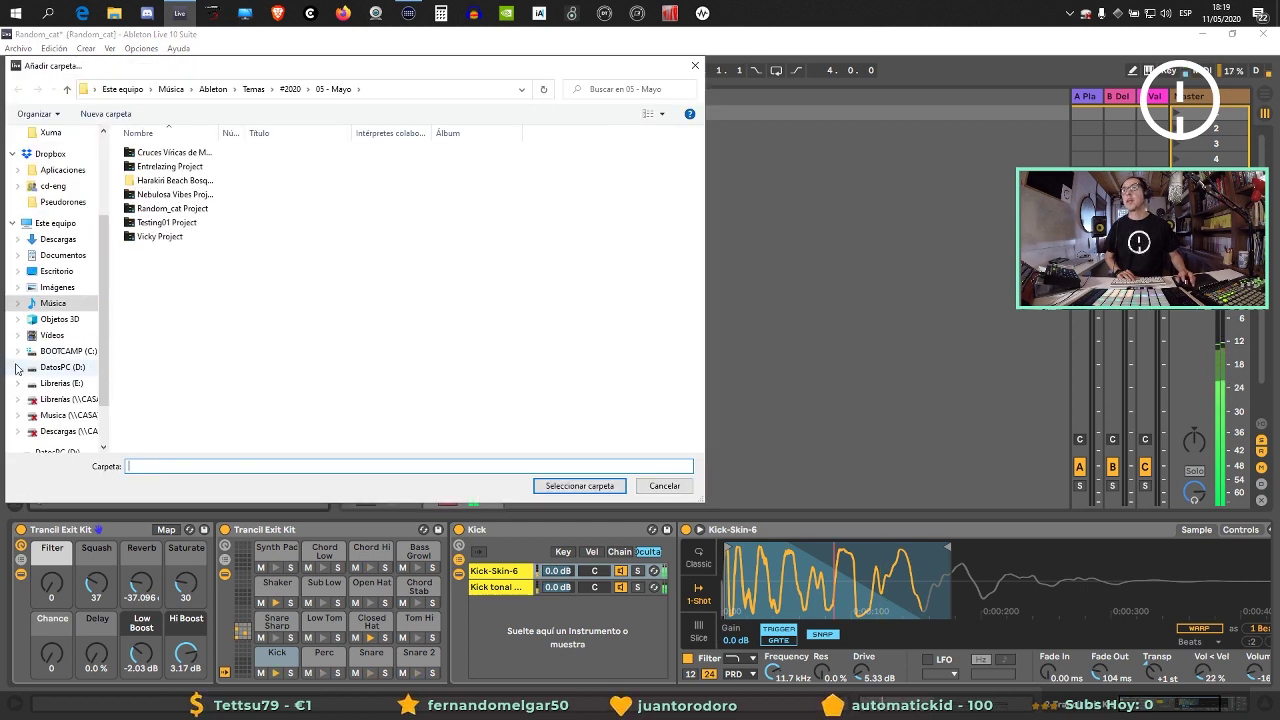
{"action": "left_click", "coordinate": [53, 303]}
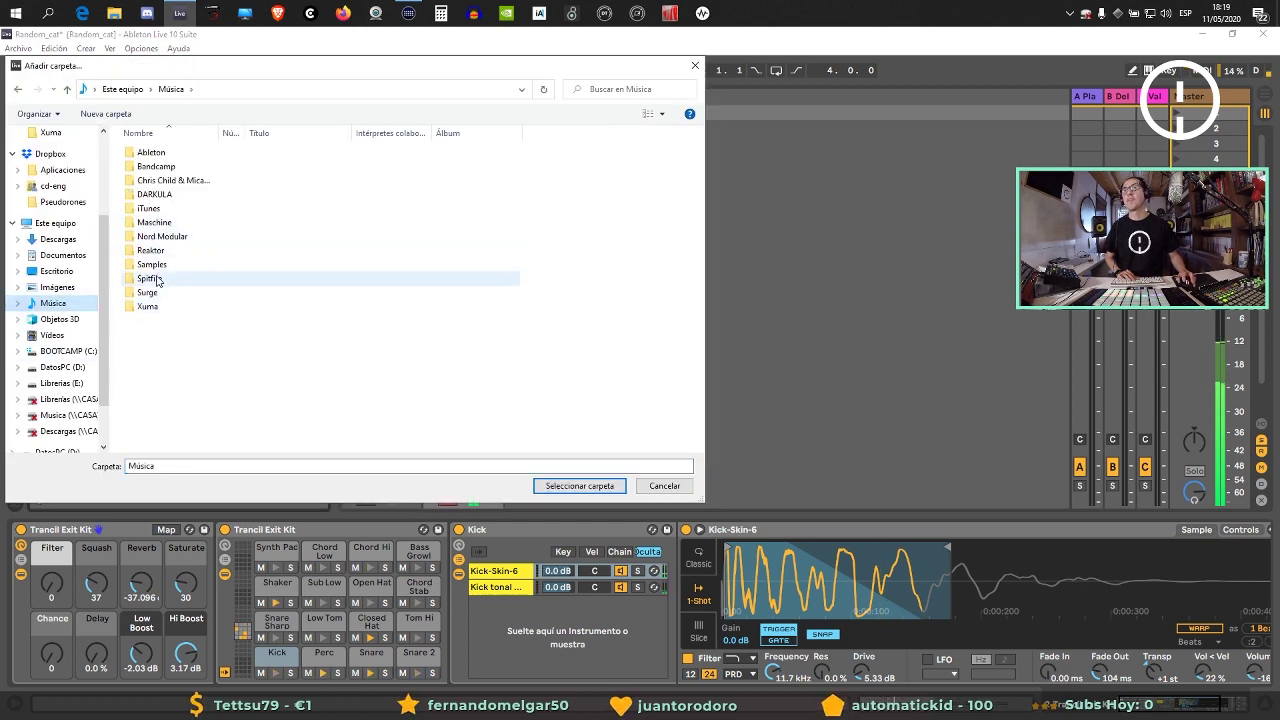
{"action": "left_click", "coordinate": [152, 264]}
{"action": "left_click", "coordinate": [609, 485]}
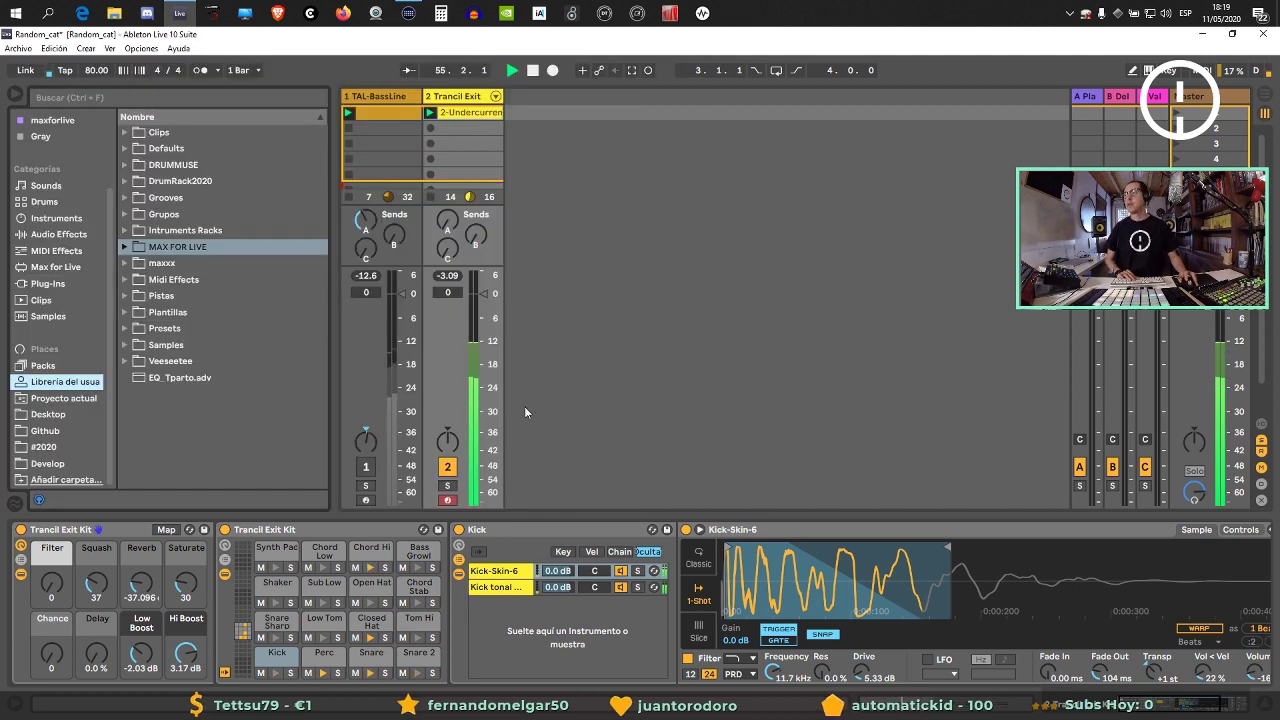
Restart playback and open the Samples folder among the browser's places.
{"action": "key", "text": "space"}
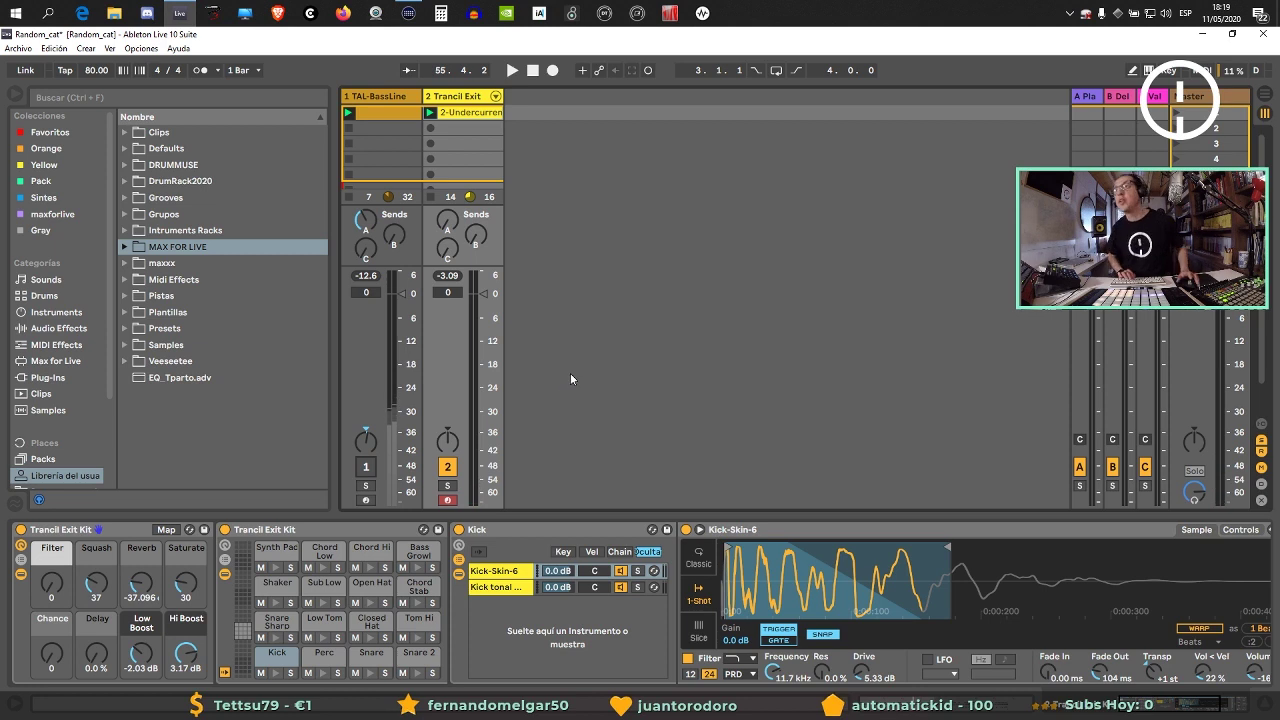
{"action": "key", "text": "space"}
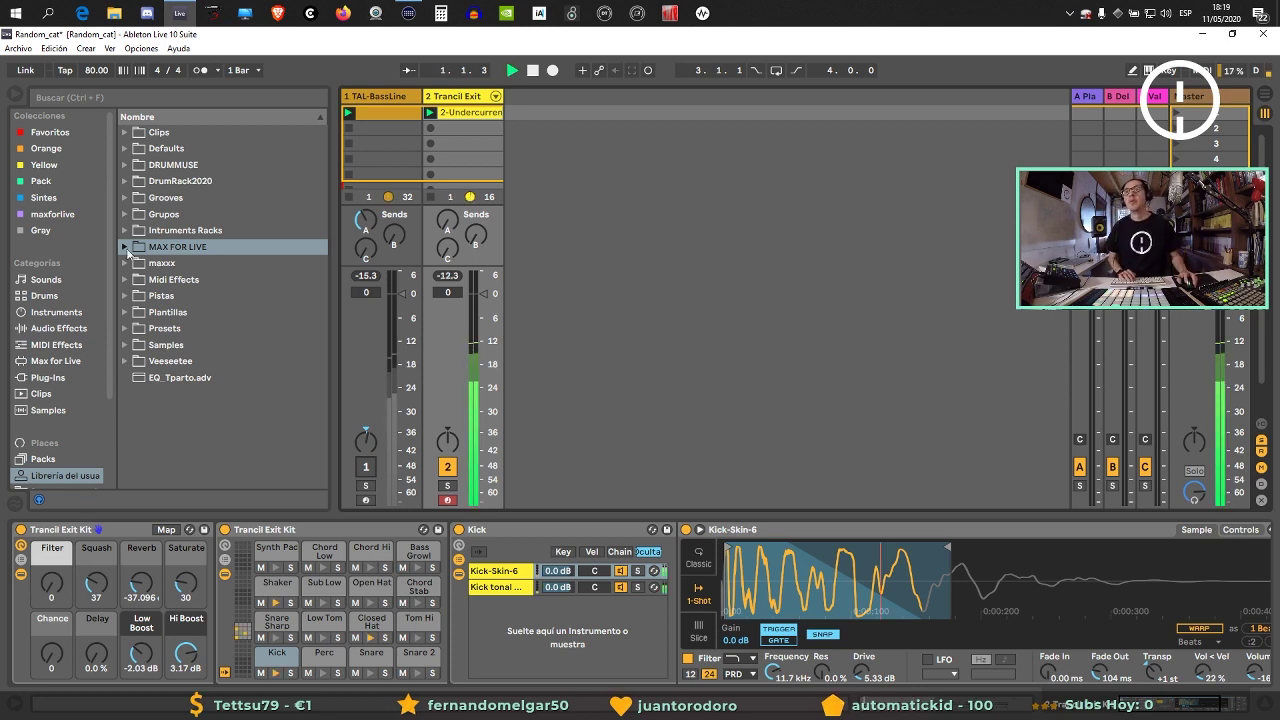
{"action": "scroll", "coordinate": [65, 452], "scroll_direction": "down", "scroll_amount": 3}
{"action": "scroll", "coordinate": [72, 450], "scroll_direction": "down", "scroll_amount": 1}
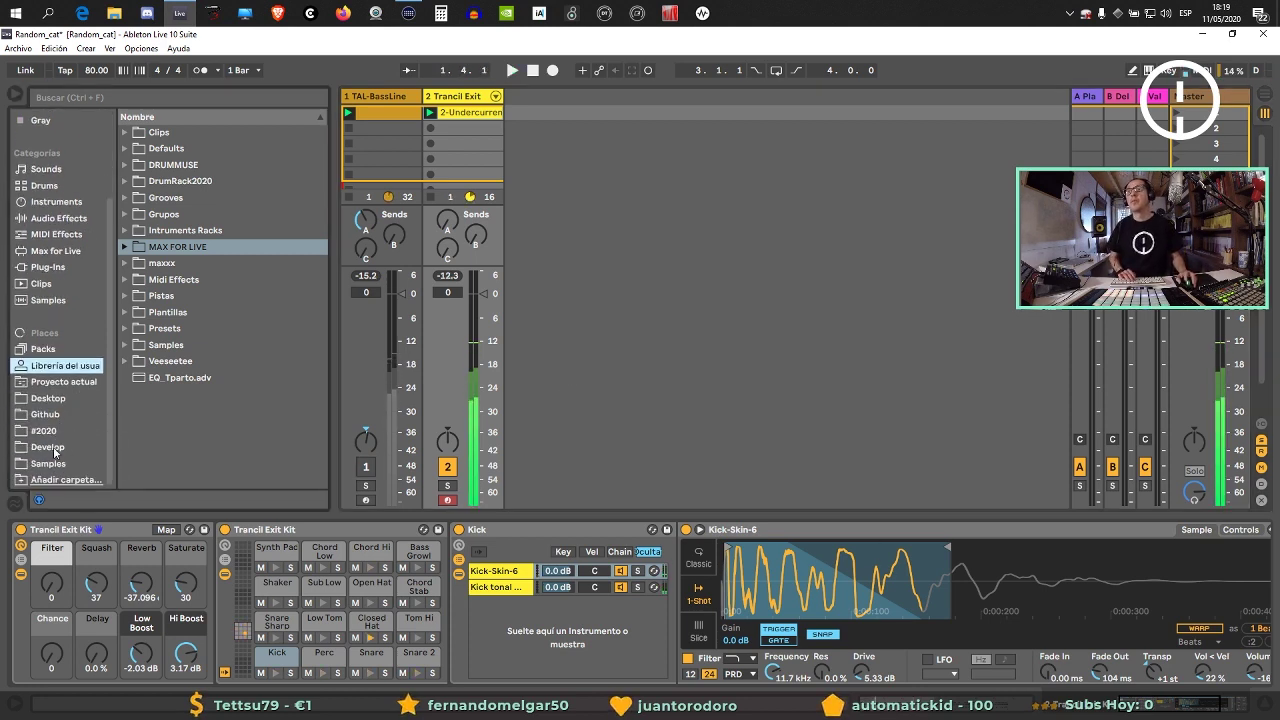
{"action": "left_click", "coordinate": [50, 463]}
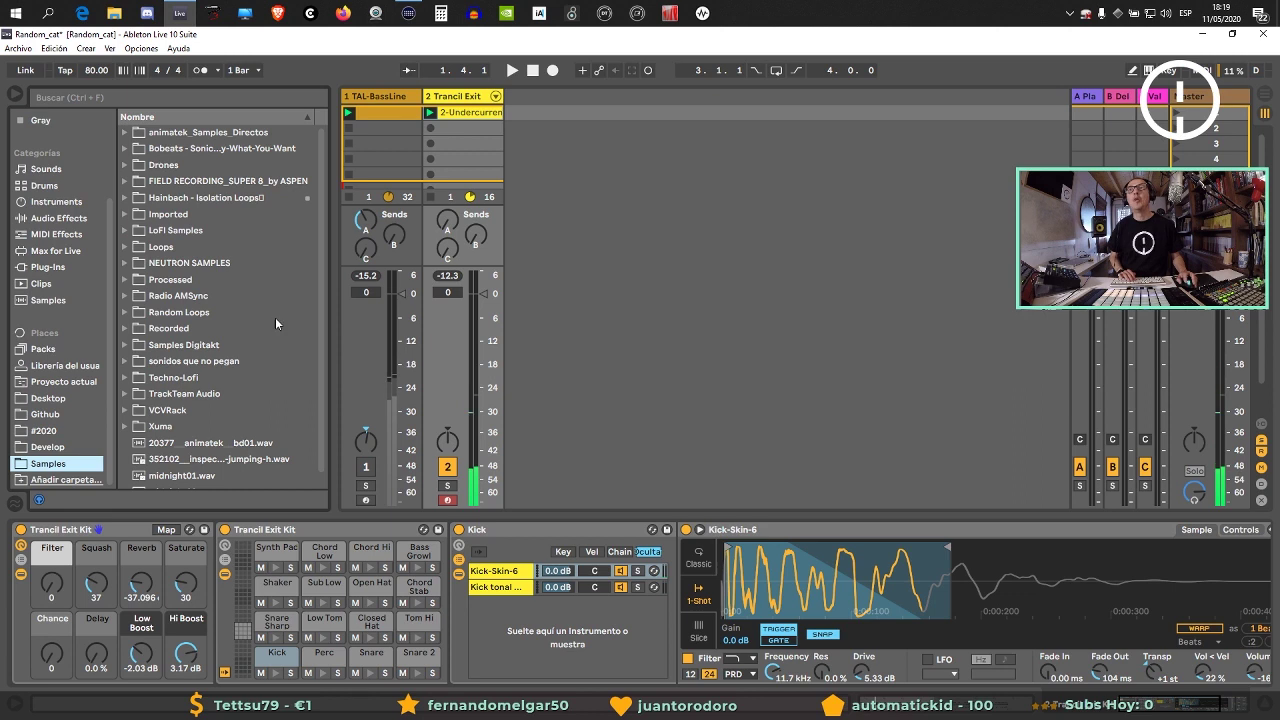
Preview 909SD.wav and SDNOISE.wav from the animatek folder inside Samples Digitakt.
{"action": "left_click", "coordinate": [126, 345]}
{"action": "left_click", "coordinate": [134, 361]}
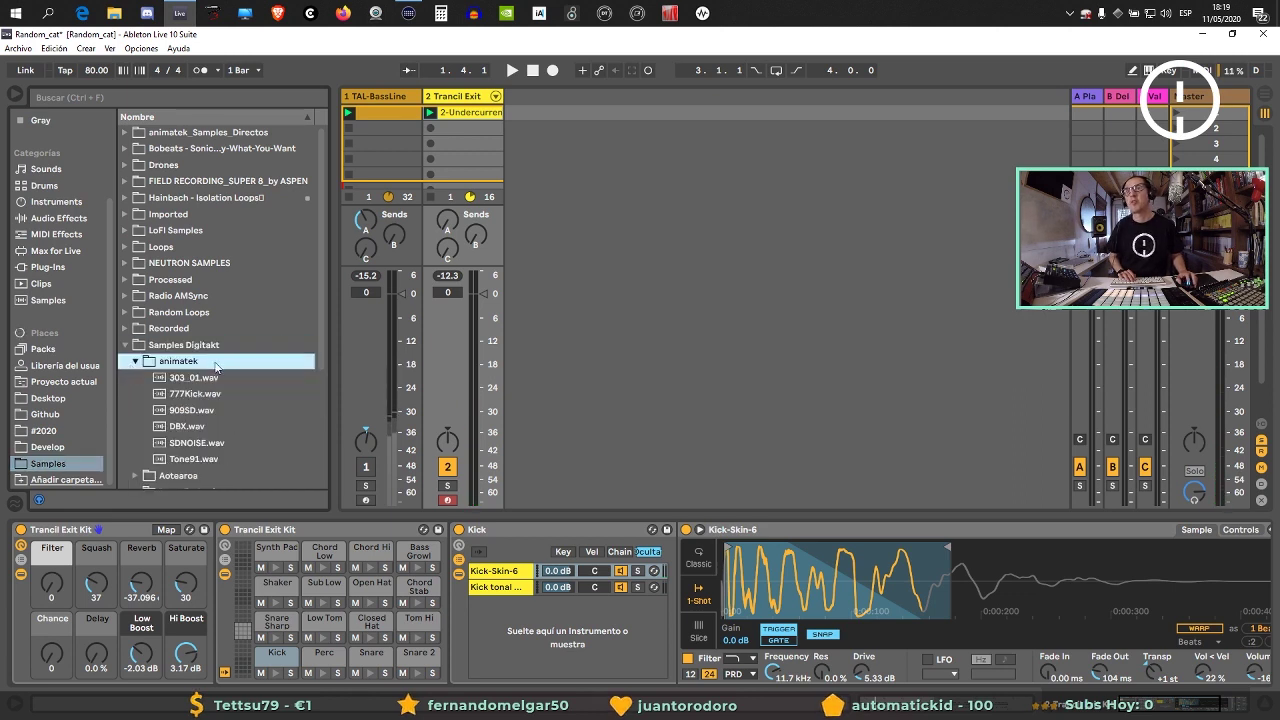
{"action": "scroll", "coordinate": [216, 366], "scroll_direction": "down", "scroll_amount": 1}
{"action": "left_click", "coordinate": [194, 377]}
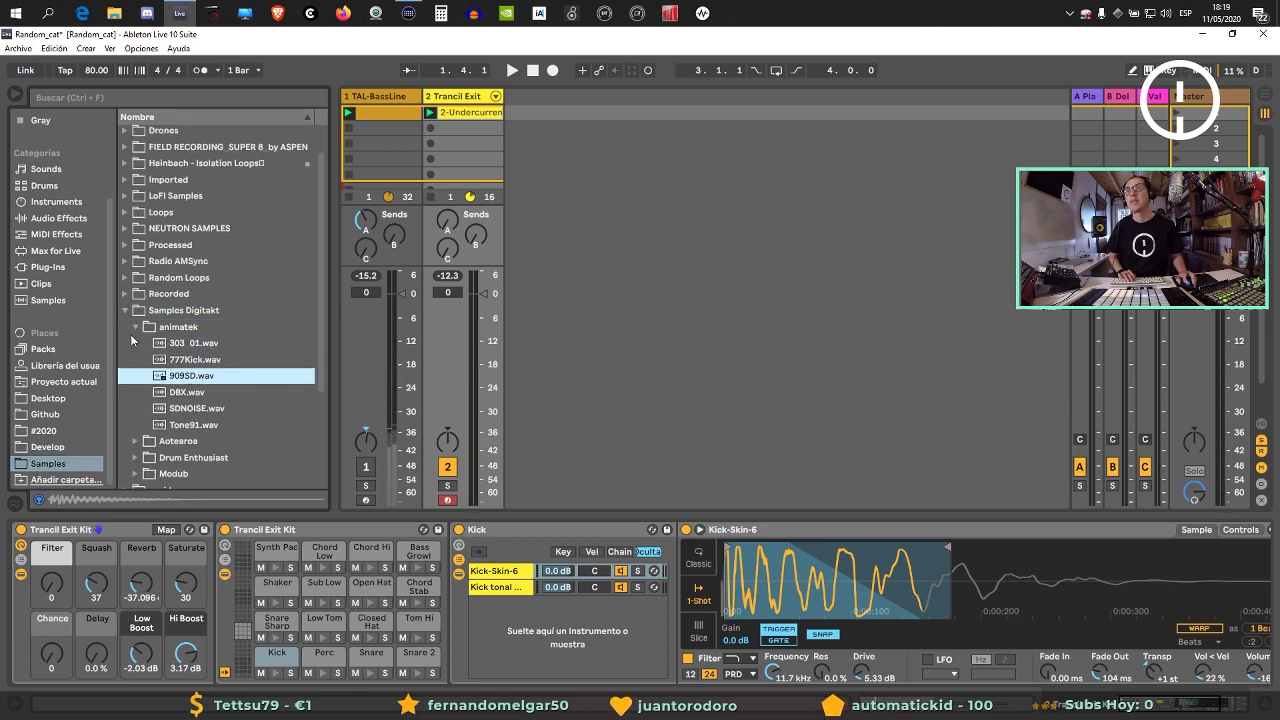
{"action": "left_click", "coordinate": [176, 410]}
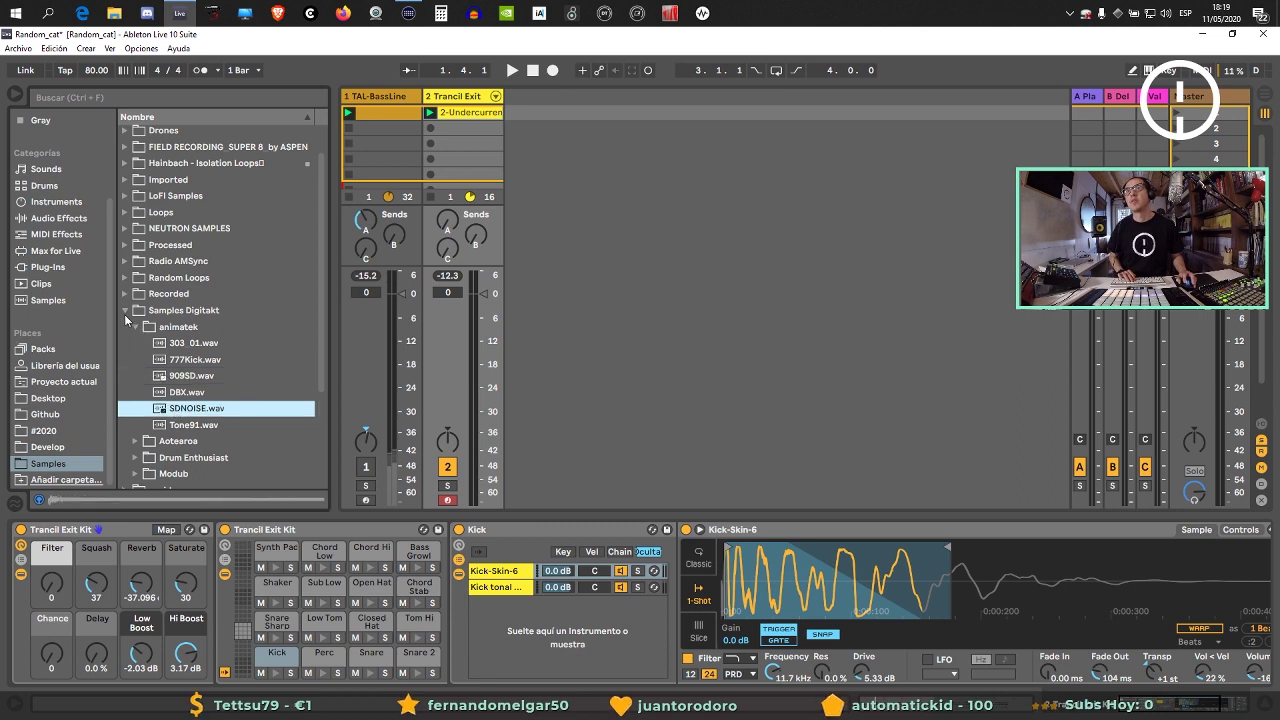
{"action": "left_click", "coordinate": [125, 312]}
{"action": "scroll", "coordinate": [224, 390], "scroll_direction": "up", "scroll_amount": 1}
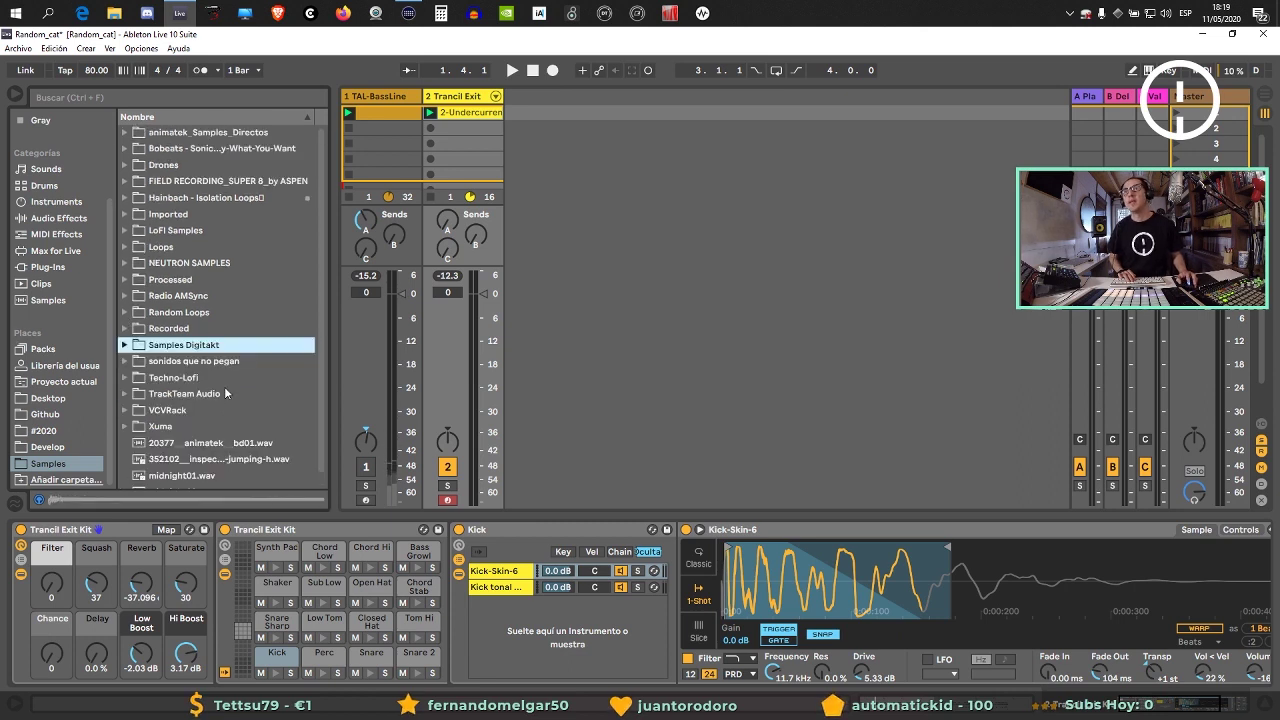
Look inside the Techno-Lofi, TrackTeam Audio and Random Loops sample folders.
{"action": "left_click", "coordinate": [125, 378]}
{"action": "left_click", "coordinate": [125, 378]}
{"action": "left_click", "coordinate": [125, 378]}
{"action": "left_click", "coordinate": [125, 378]}
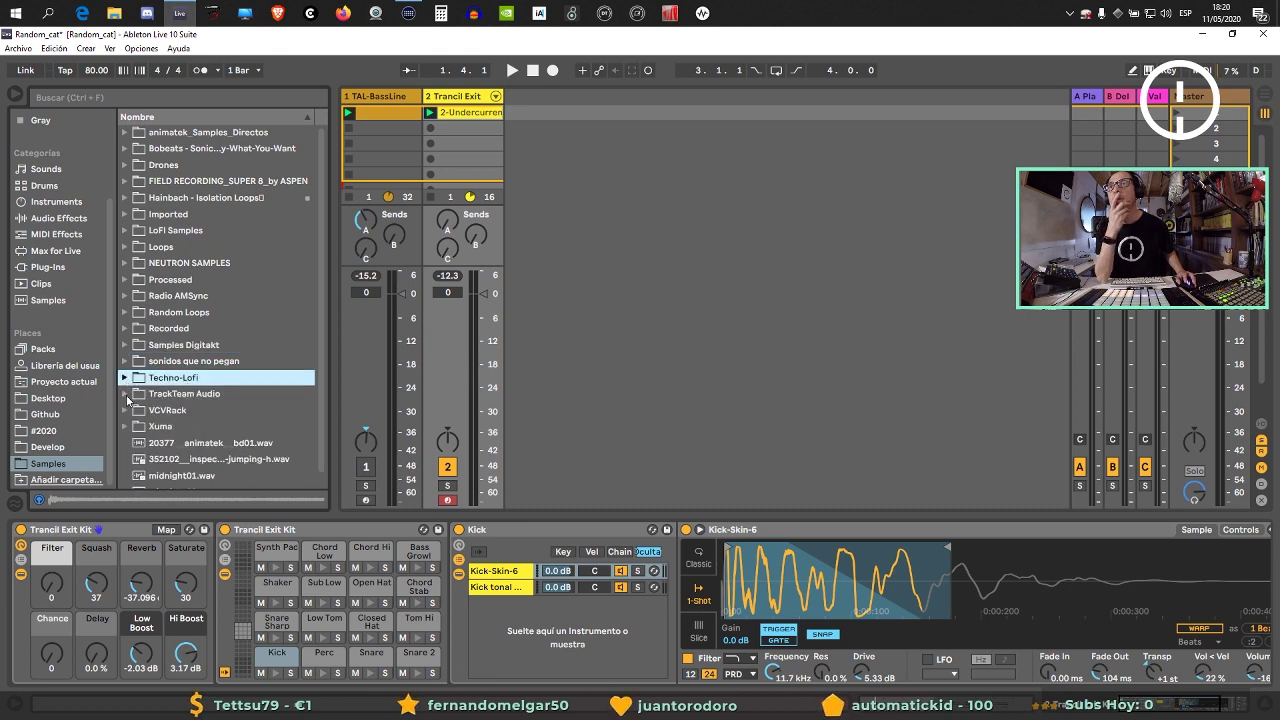
{"action": "left_click", "coordinate": [125, 394]}
{"action": "left_click", "coordinate": [125, 394]}
{"action": "left_click", "coordinate": [125, 313]}
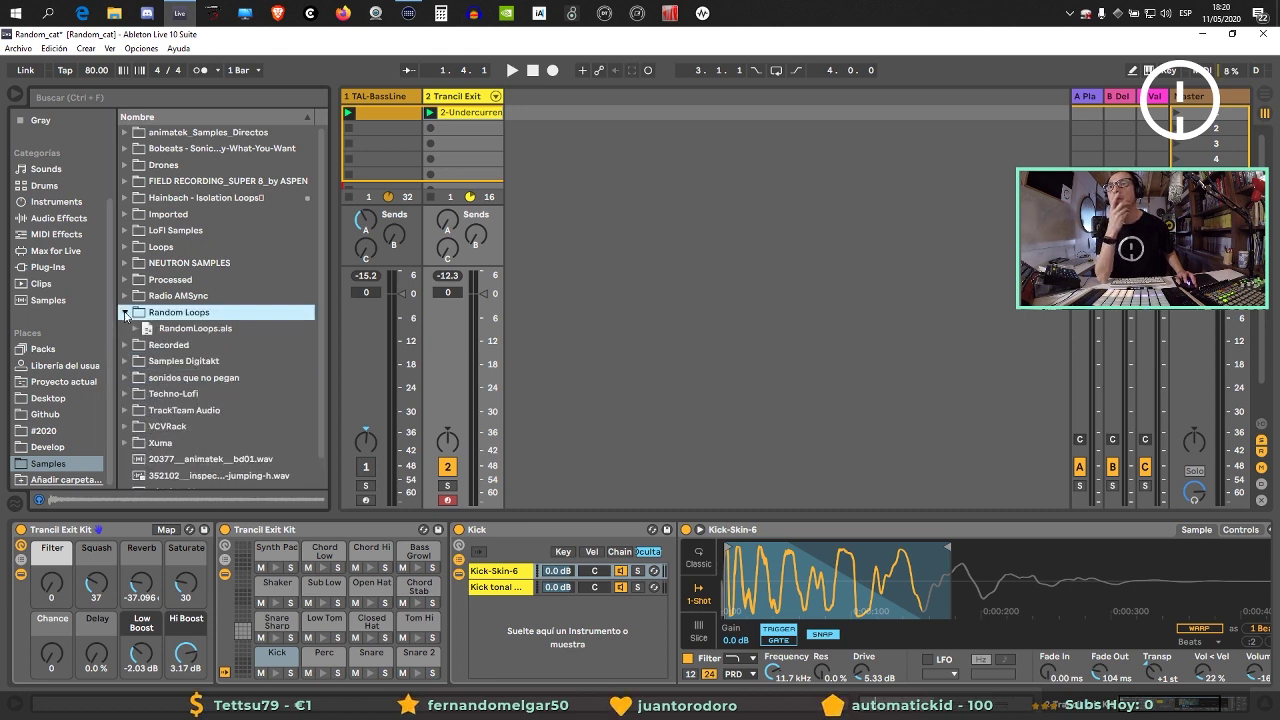
Preview the 9369.8kHz websdr recording in the Radio AMSync folder.
{"action": "left_click", "coordinate": [126, 296]}
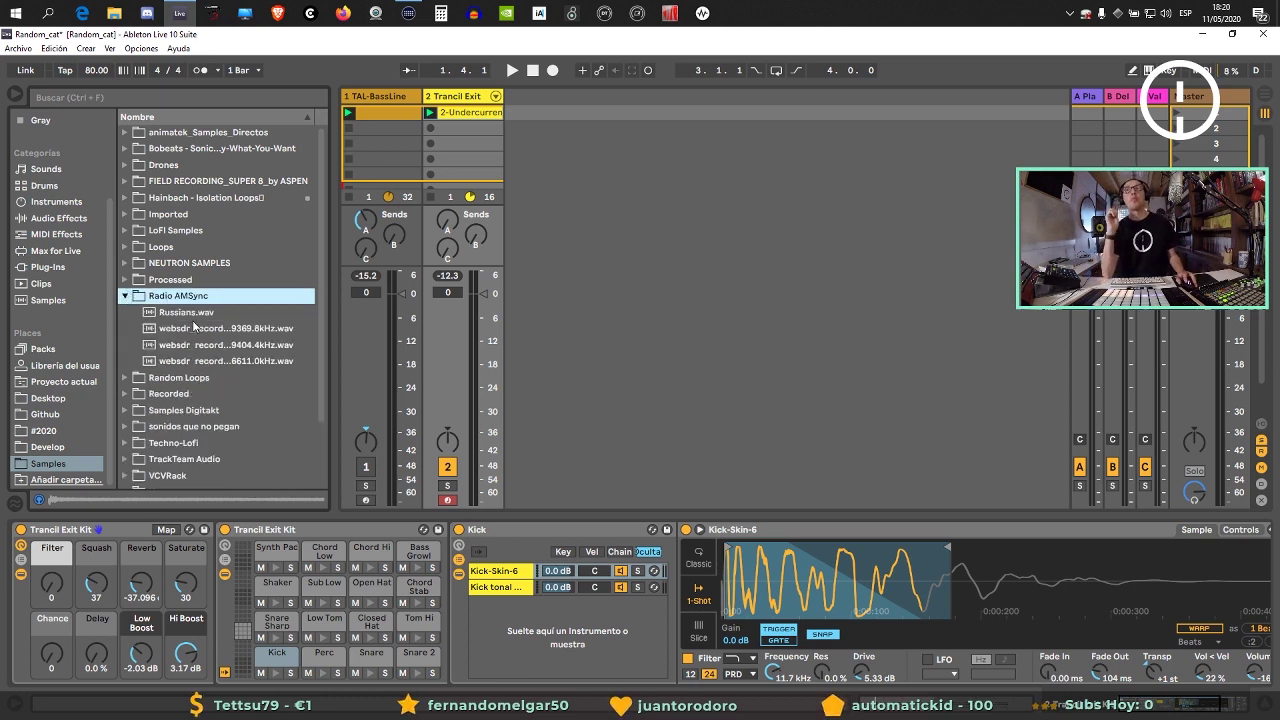
{"action": "left_click", "coordinate": [196, 328]}
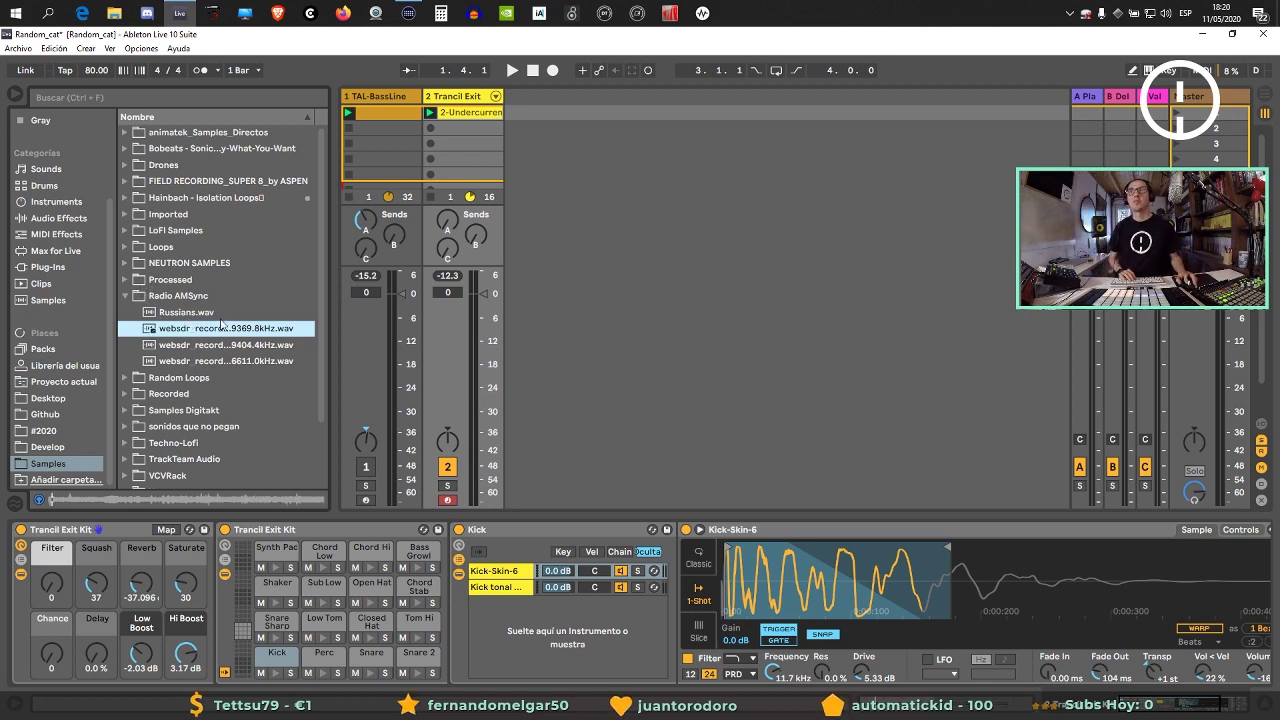
{"action": "left_click", "coordinate": [600, 296]}
Play the loop and move the Snare pad's sample end point inward, keeping only the initial hit.
{"action": "key", "text": "space"}
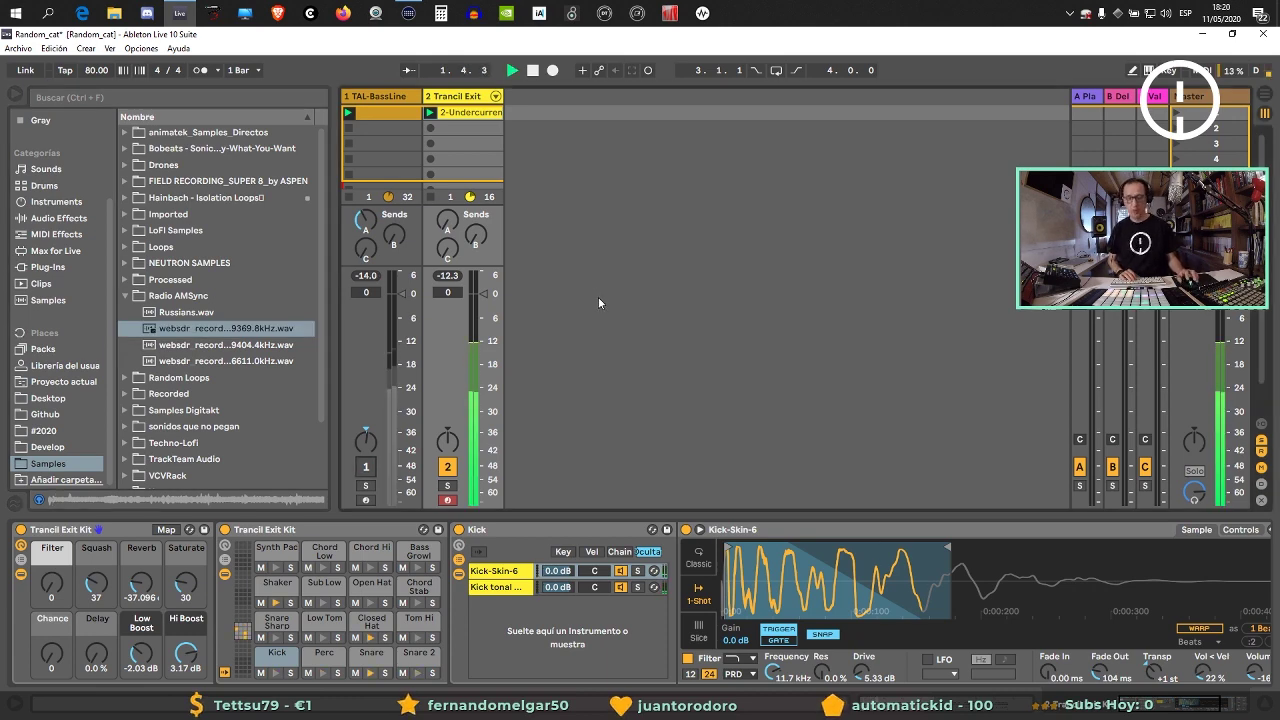
{"action": "left_click", "coordinate": [361, 660]}
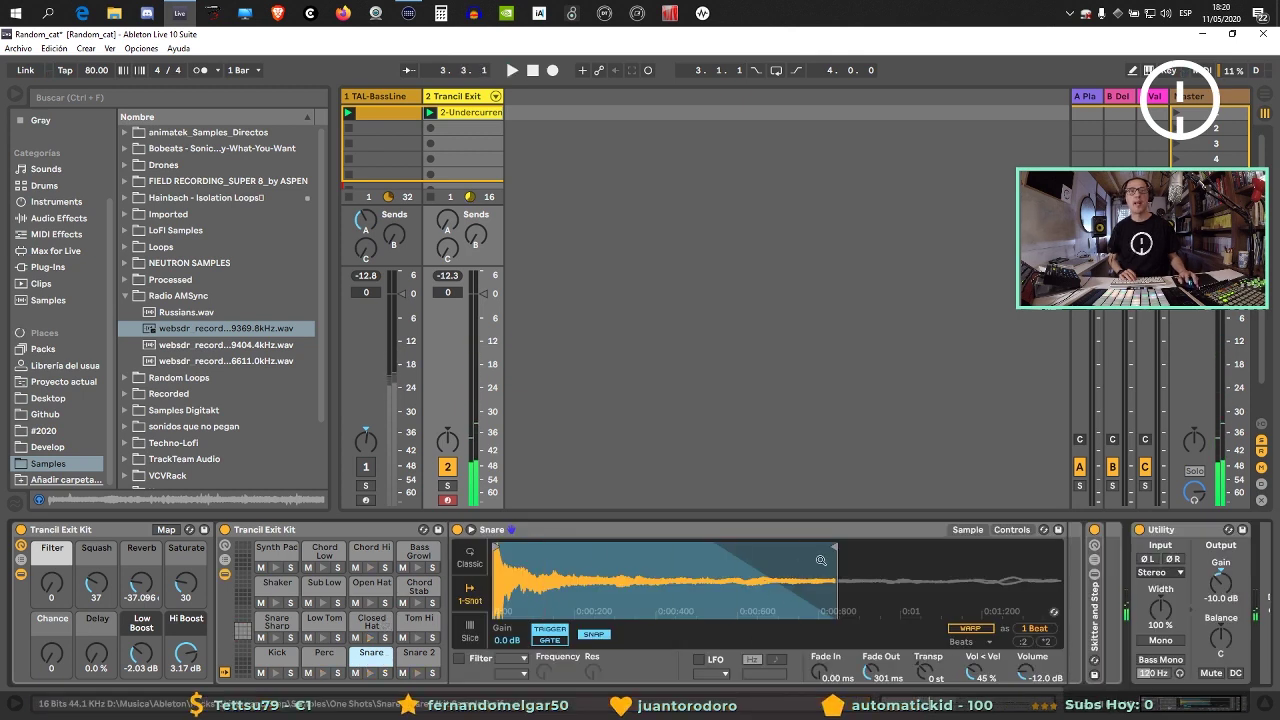
{"action": "left_click_drag", "start_coordinate": [833, 547], "coordinate": [531, 561]}
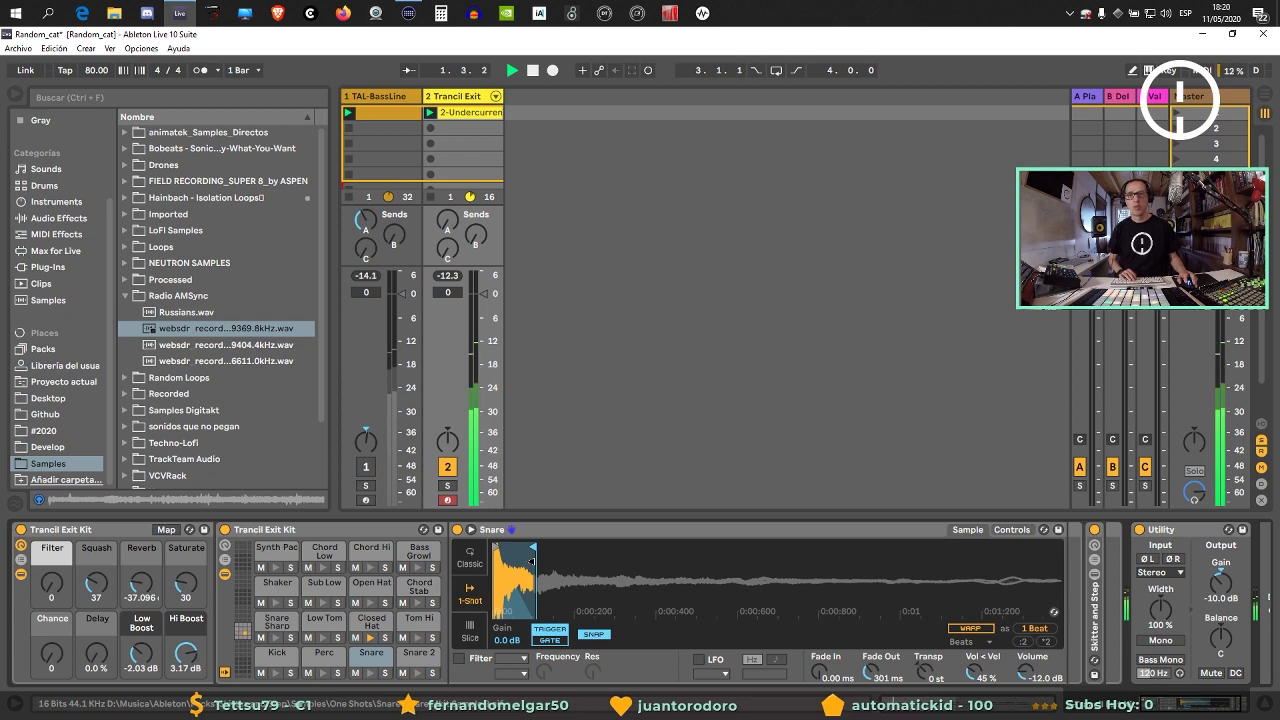
{"action": "left_click_drag", "start_coordinate": [538, 555], "coordinate": [562, 547]}
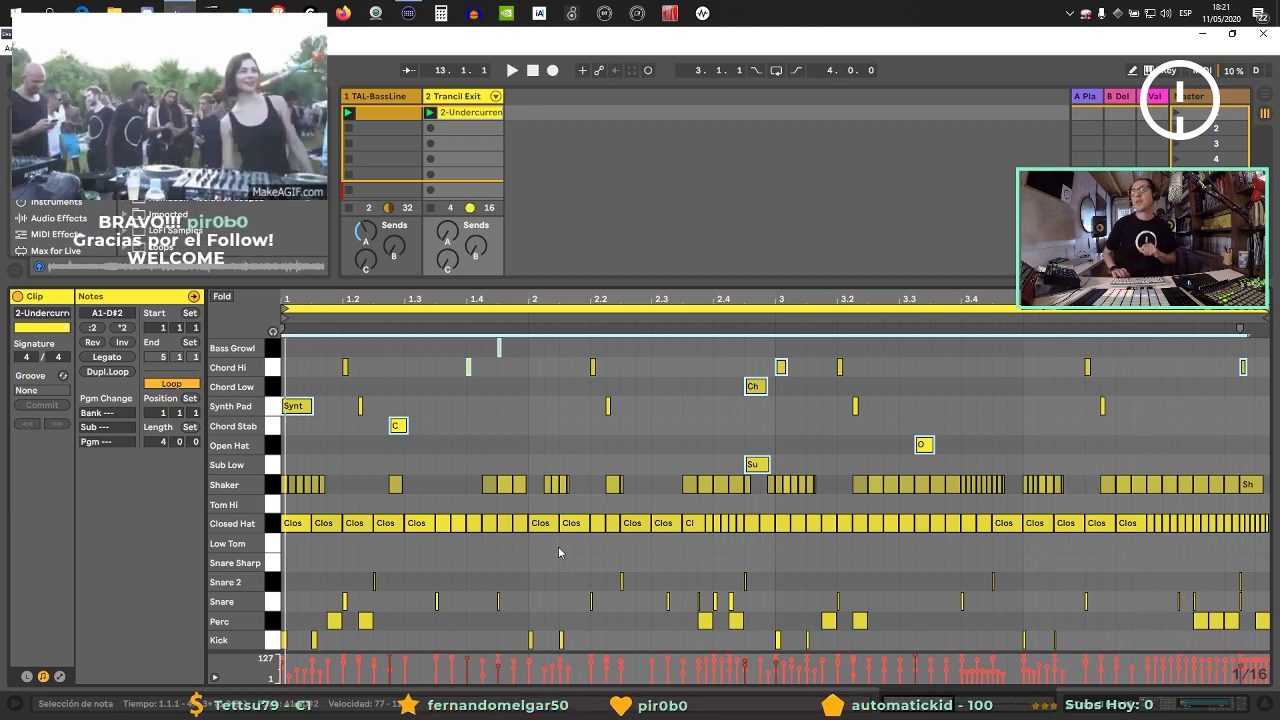
Play the loop and delete the long Synth Pad note at the very start of the drum clip.
{"action": "key", "text": "space"}
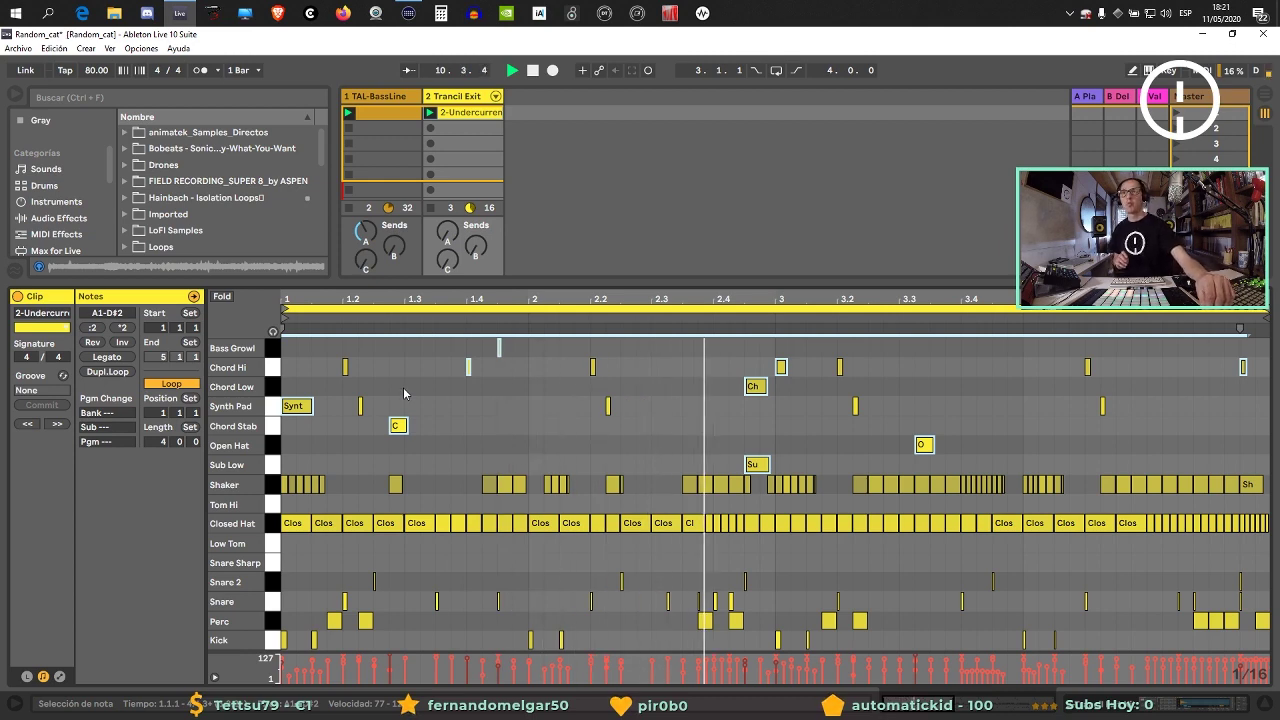
{"action": "left_click_drag", "start_coordinate": [295, 372], "coordinate": [297, 446]}
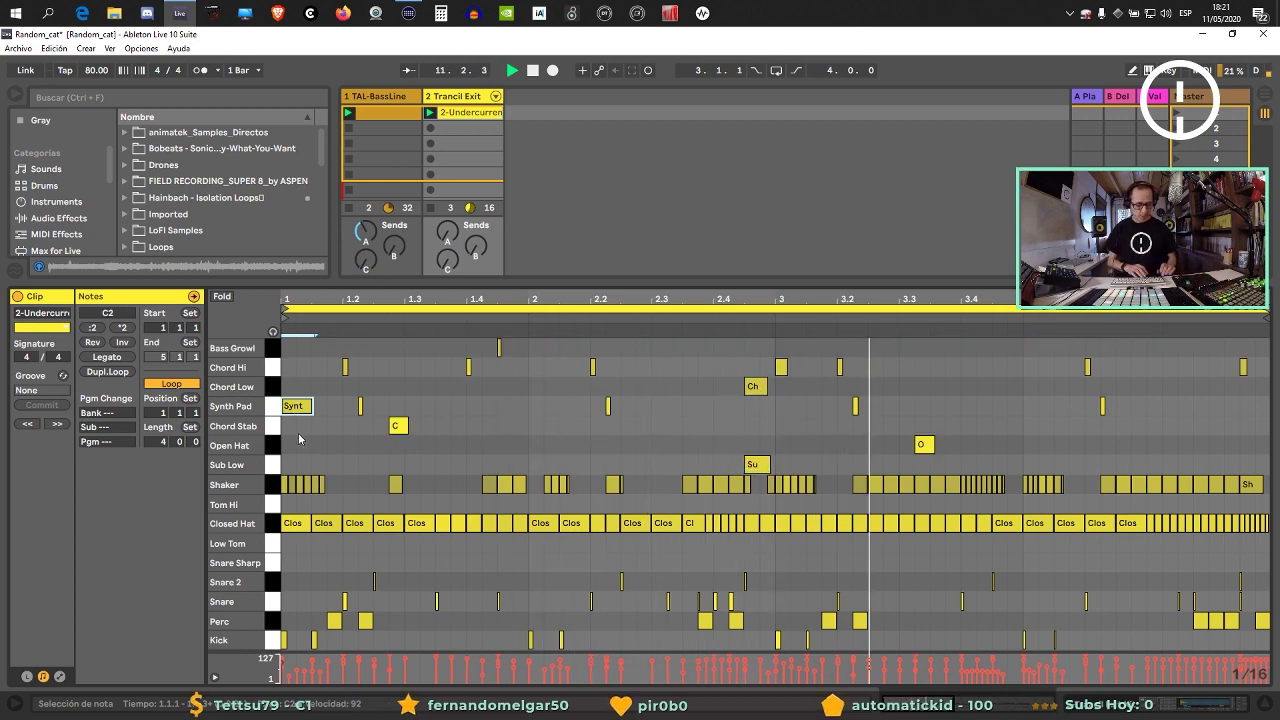
{"action": "key", "text": "Delete"}
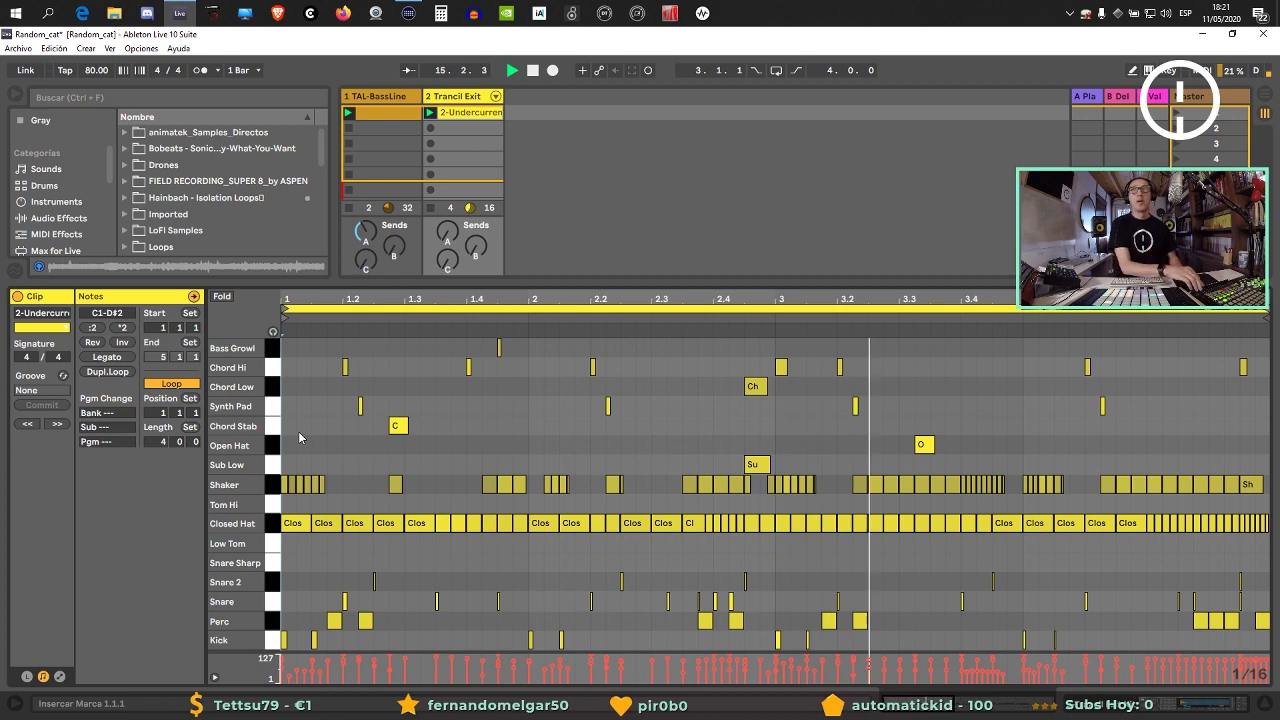
Show the TAL-BassLine track's devices and switch the Arpeggiator off and back on while the loop plays.
{"action": "key", "text": "shift+Tab"}
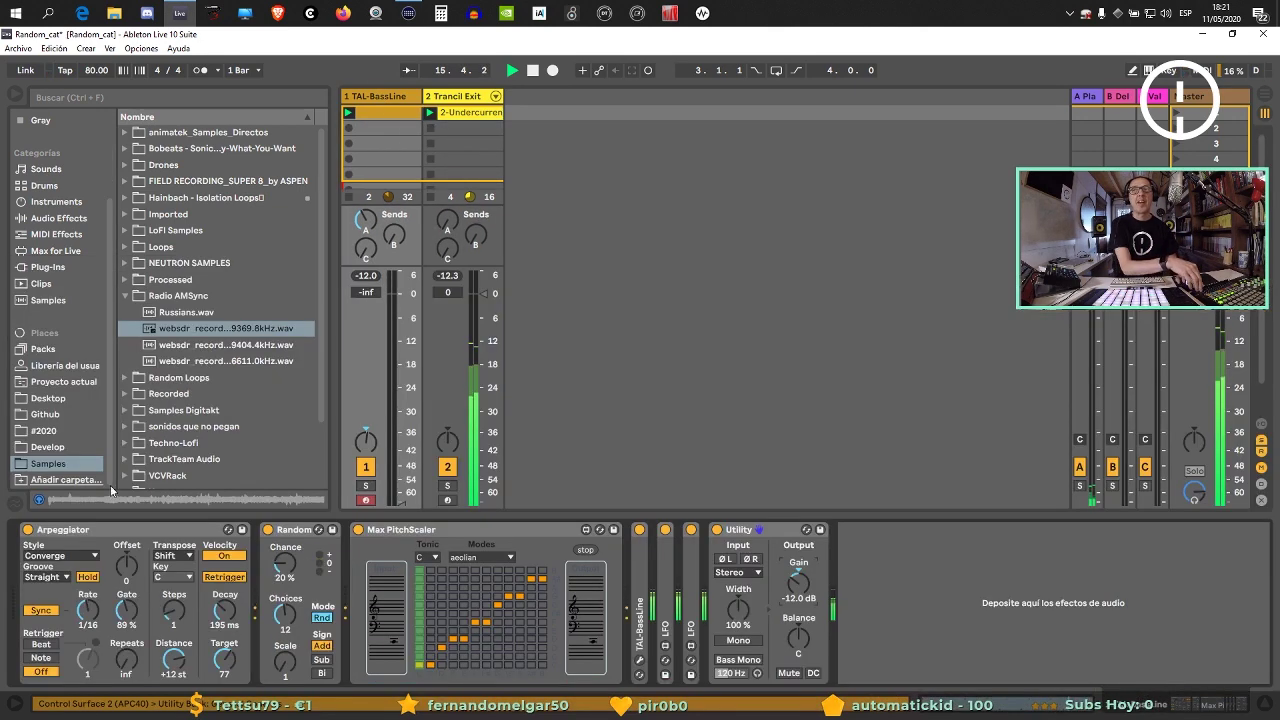
{"action": "left_click", "coordinate": [28, 530]}
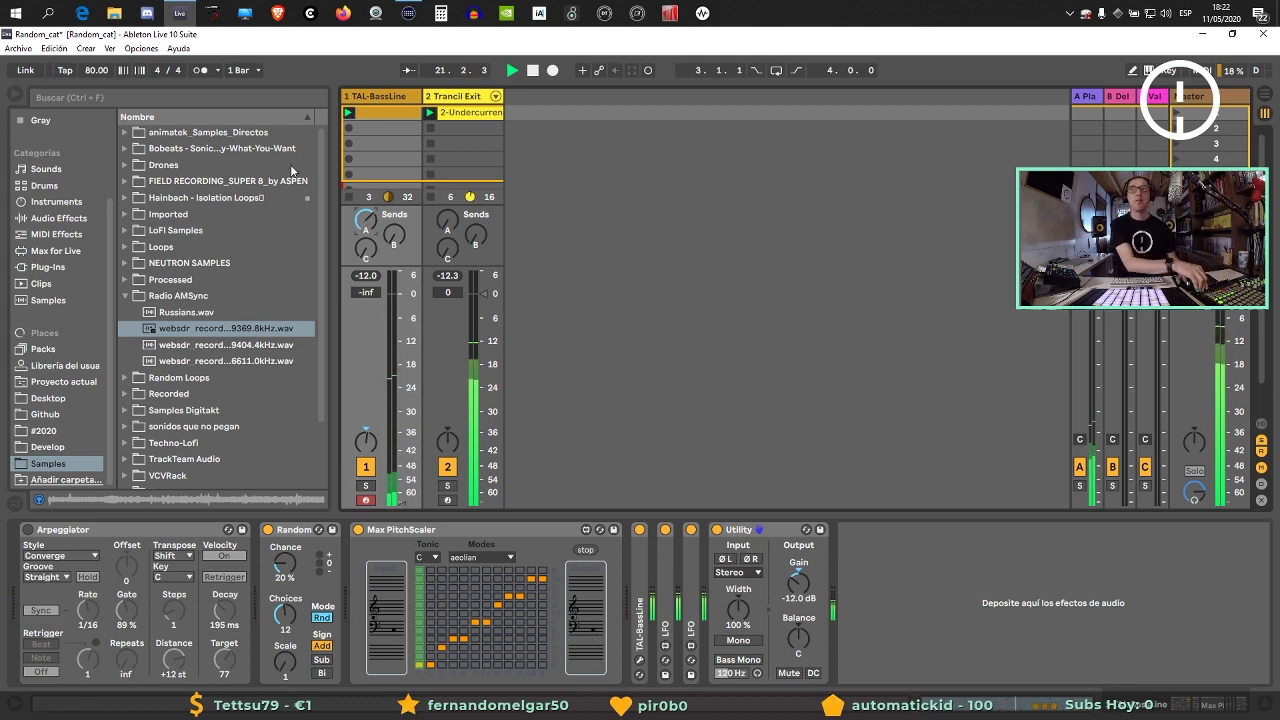
{"action": "left_click", "coordinate": [27, 530]}
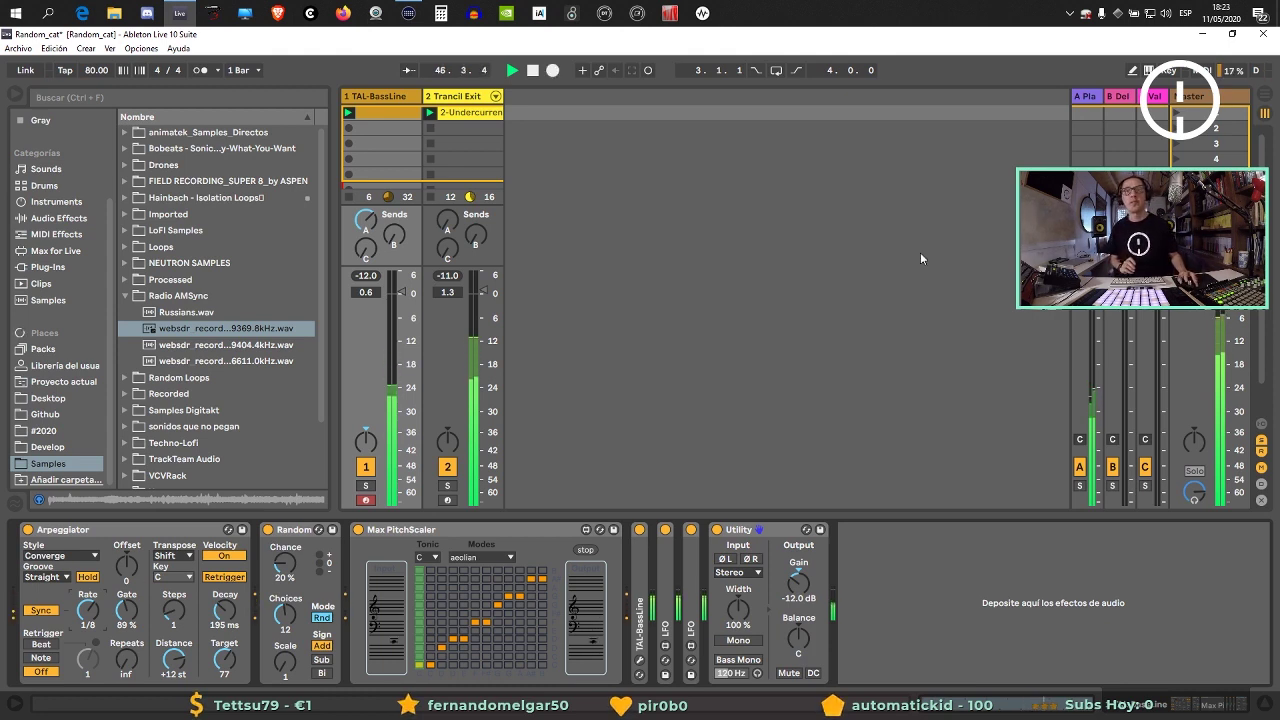
Raise the TAL-BassLine release to 1.00 and set the noise-volume LFO's rate to 3/16 and depth to 15.7 %.
{"action": "double_click", "coordinate": [636, 641]}
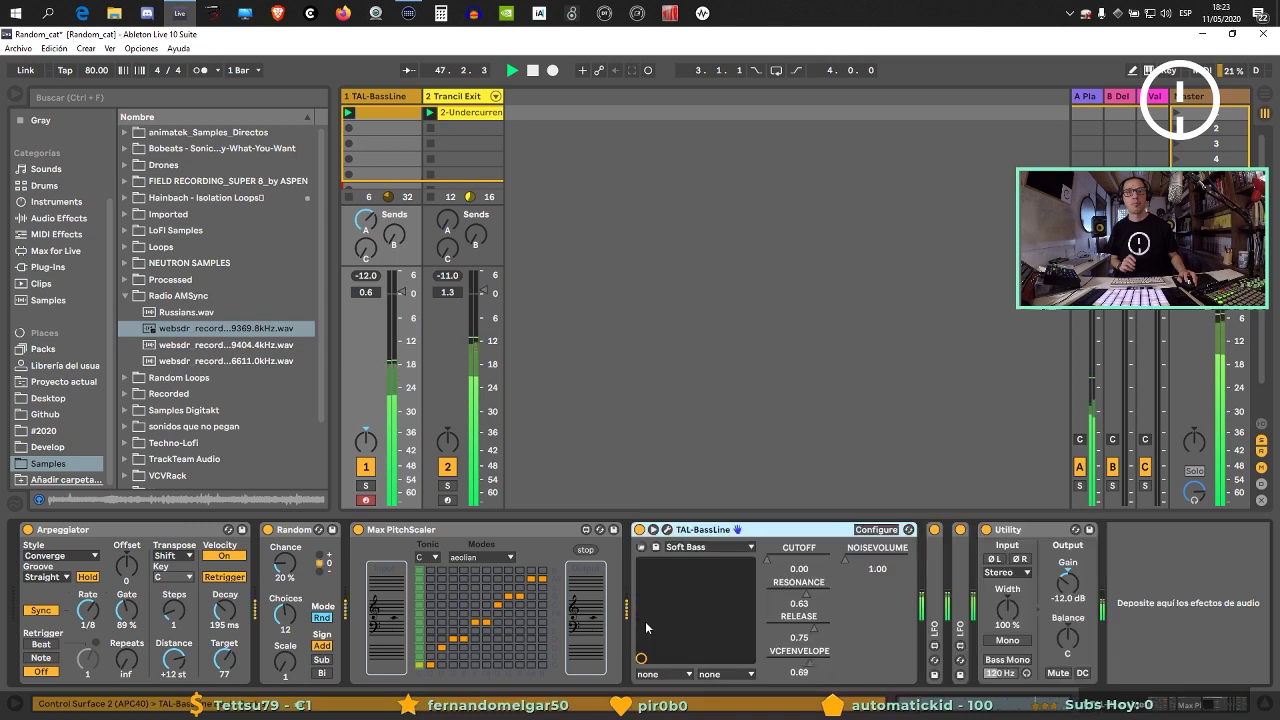
{"action": "left_click_drag", "start_coordinate": [806, 634], "coordinate": [828, 628]}
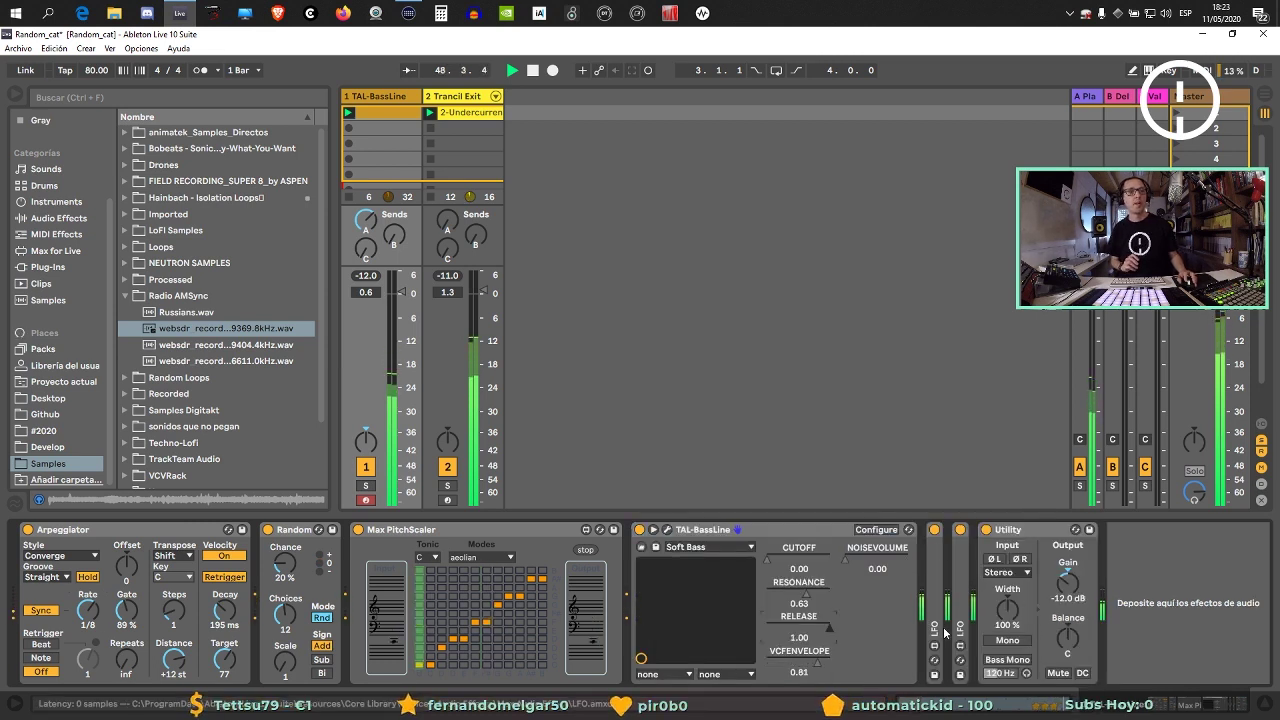
{"action": "double_click", "coordinate": [961, 622]}
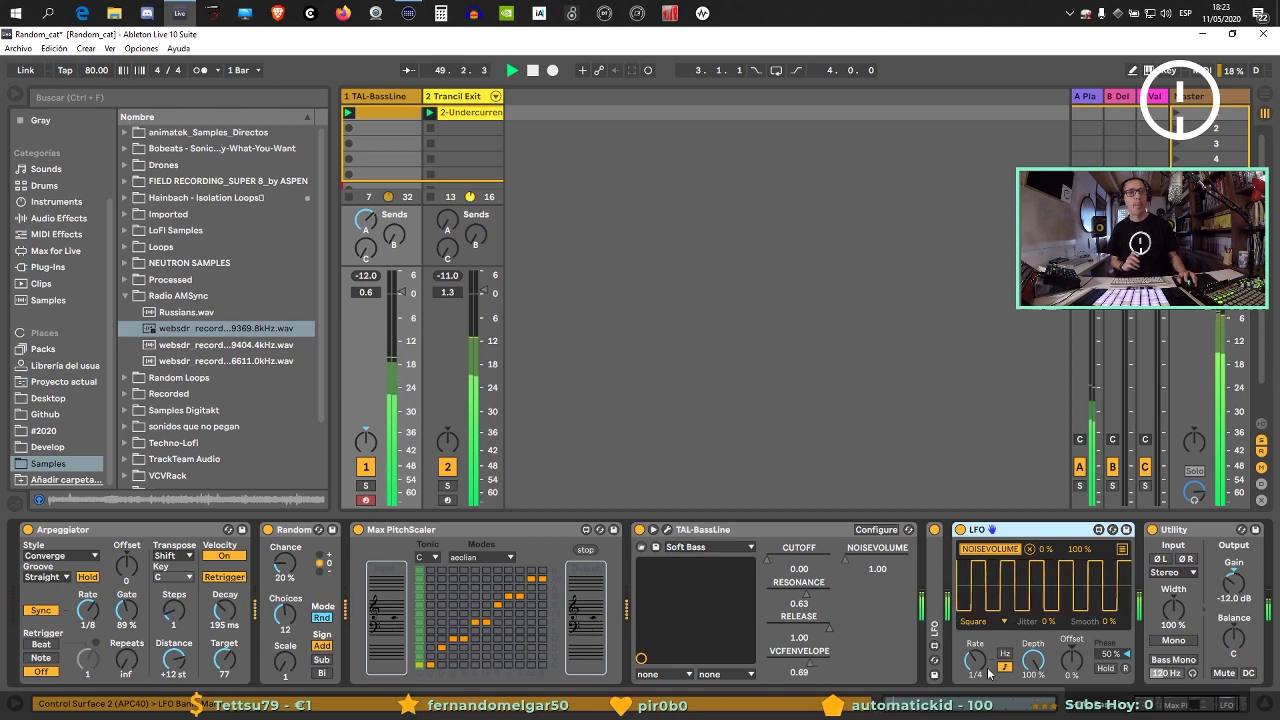
{"action": "left_click_drag", "start_coordinate": [976, 658], "coordinate": [976, 690]}
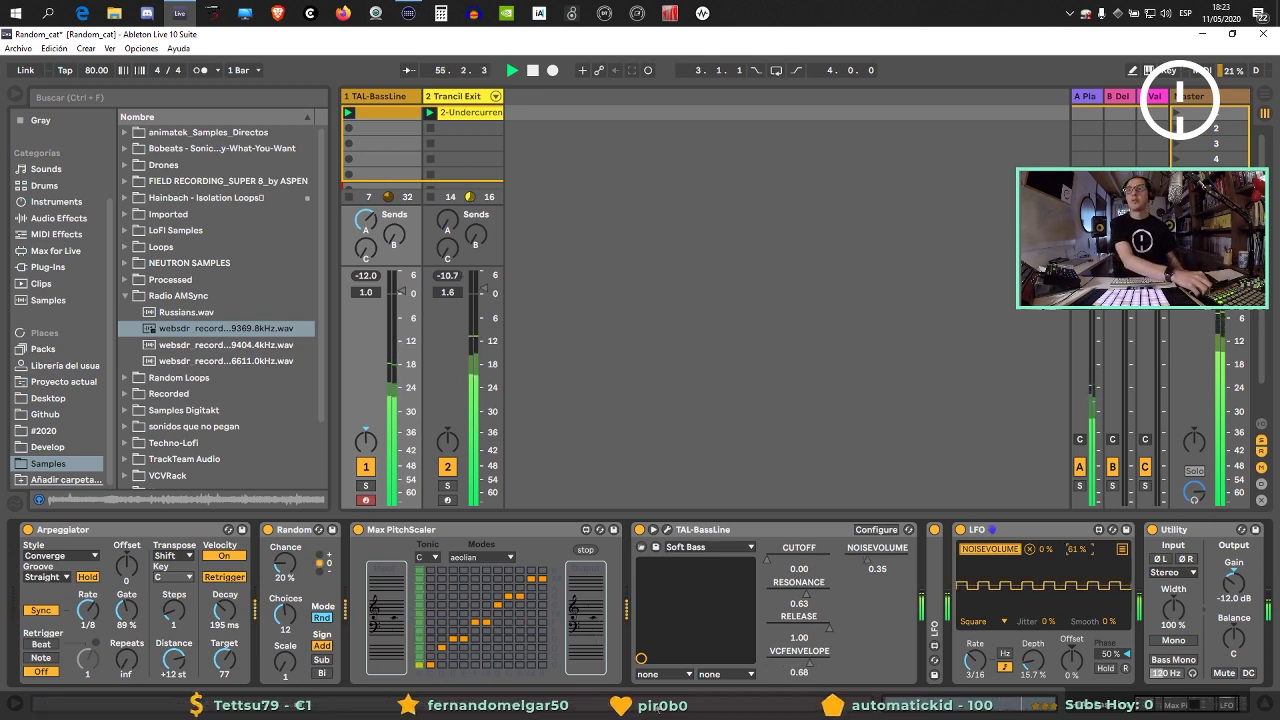
Set the Random device's chance to 100 % and unfold the LFO that modulates the VCF envelope.
{"action": "left_click_drag", "start_coordinate": [290, 573], "coordinate": [287, 572]}
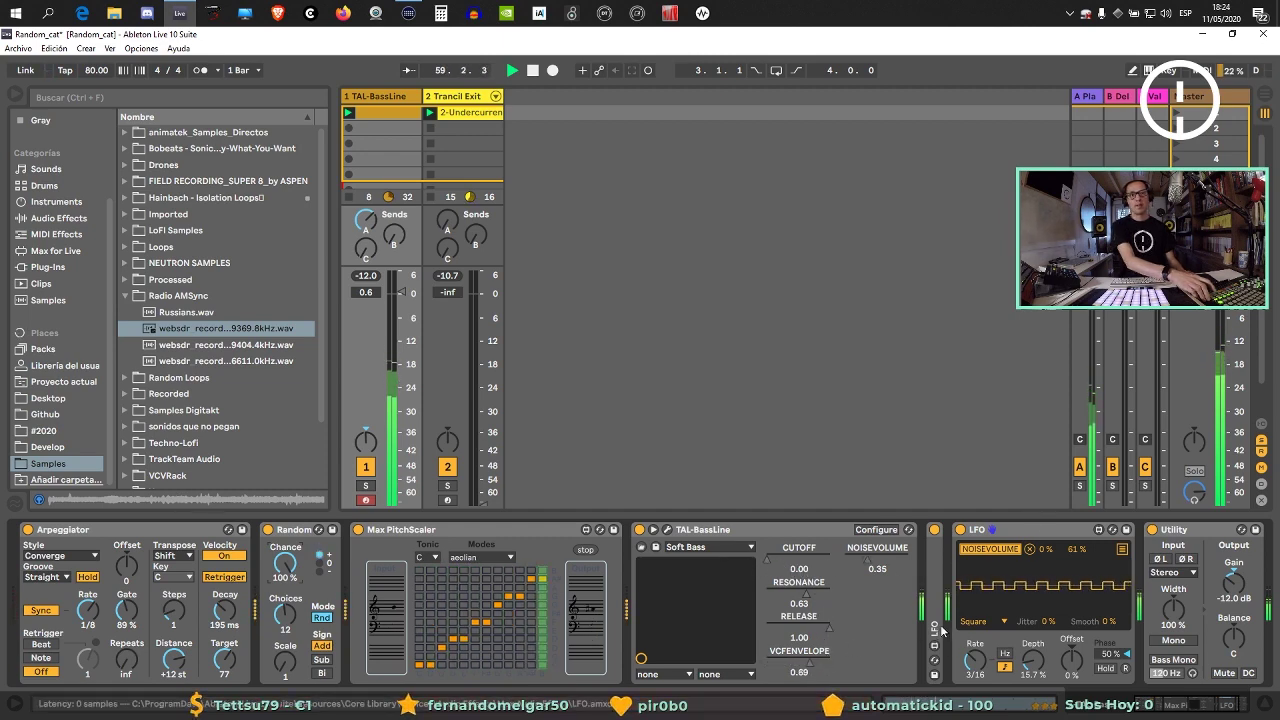
{"action": "key", "text": "ctrl+z"}
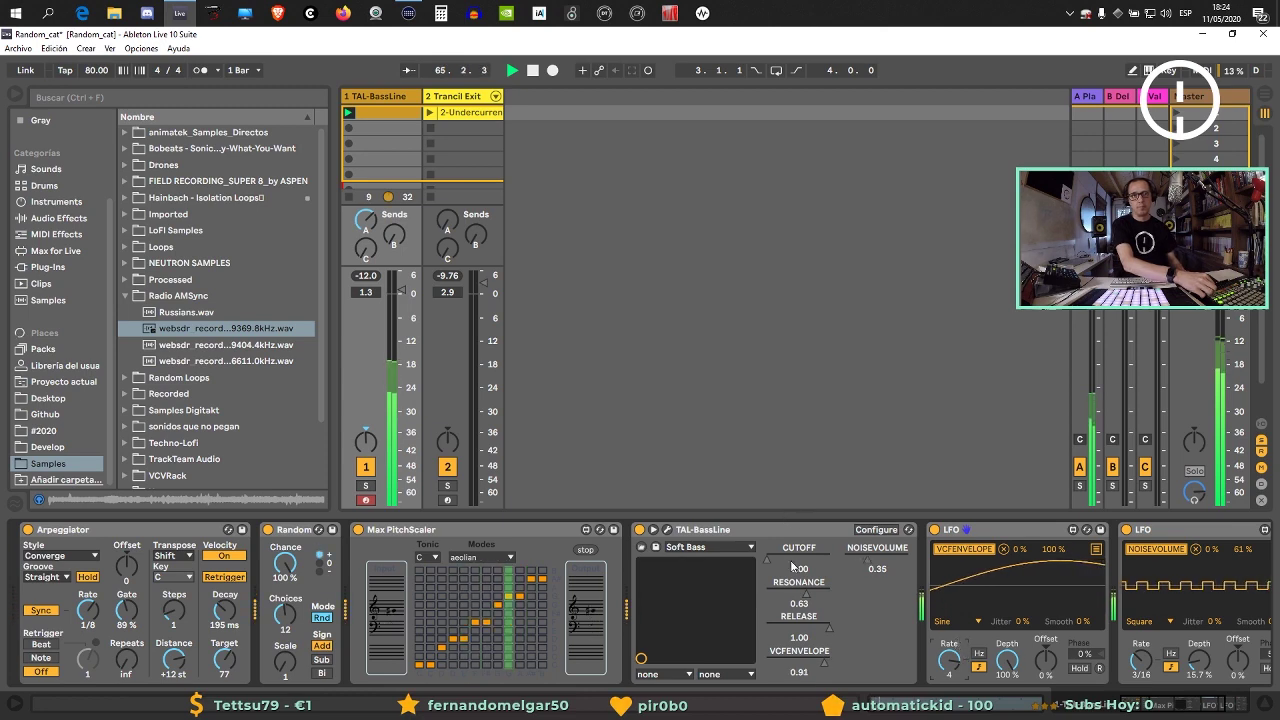
{"action": "left_click_drag", "start_coordinate": [792, 567], "coordinate": [792, 568]}
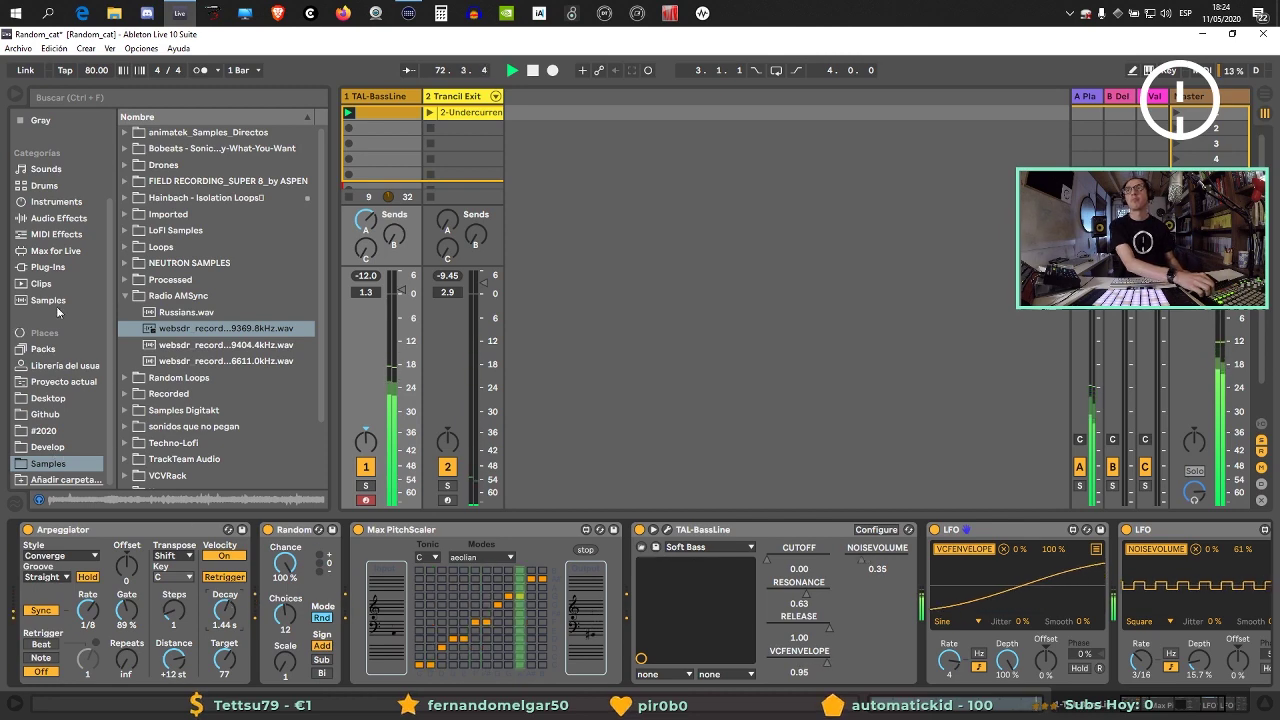
Add Drum Buss to the Trancil Exit track, set its drive to 47 % and lower its output to -2.92 dB.
{"action": "left_click", "coordinate": [70, 218]}
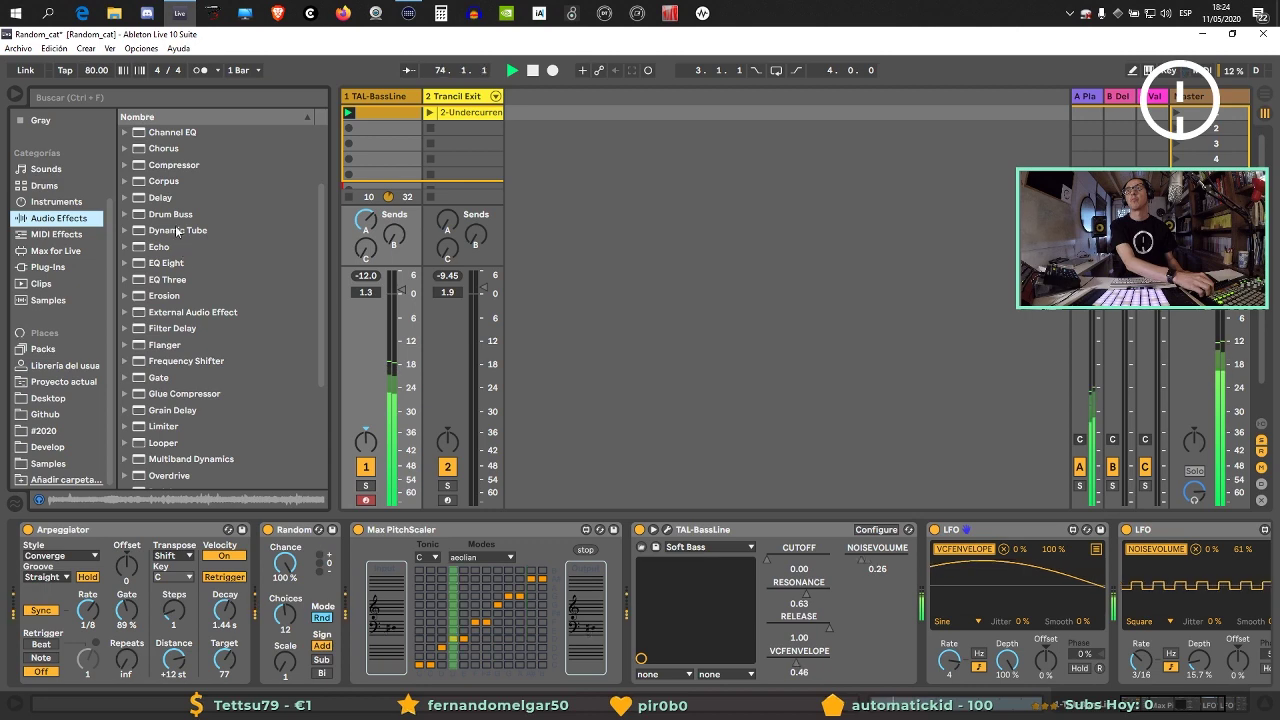
{"action": "left_click_drag", "start_coordinate": [170, 214], "coordinate": [505, 236]}
{"action": "left_click_drag", "start_coordinate": [473, 383], "coordinate": [473, 388]}
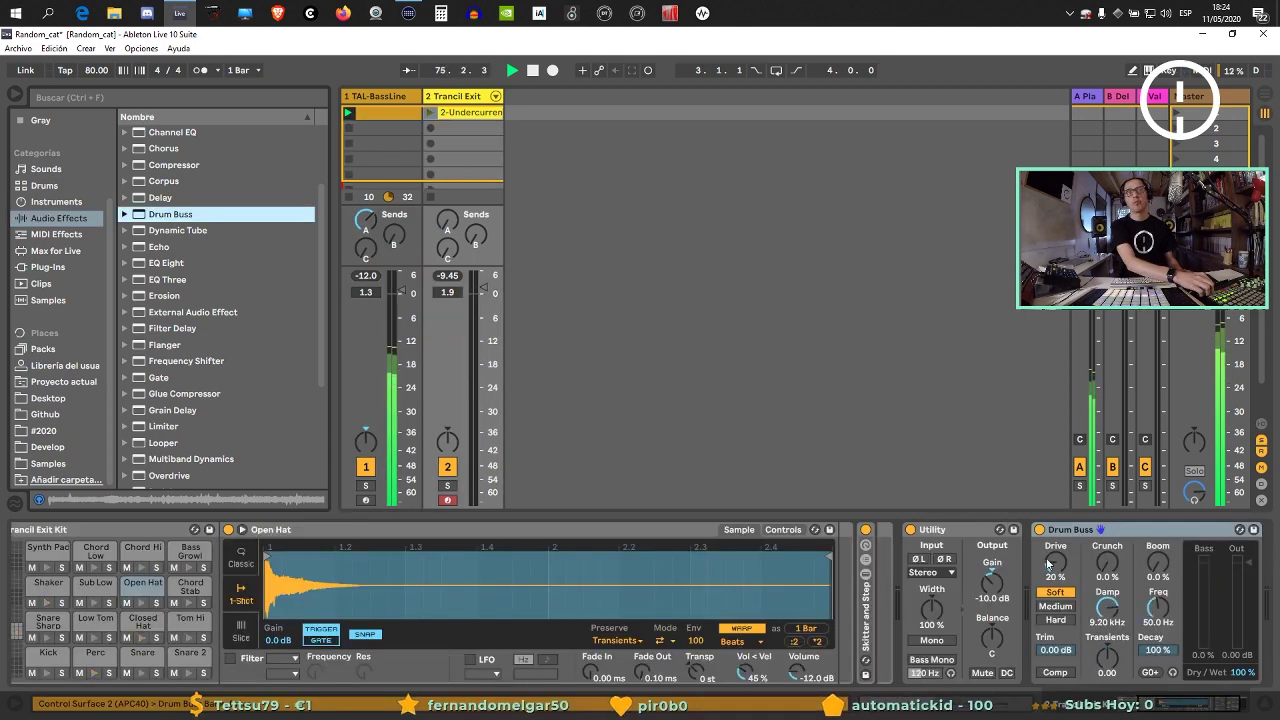
{"action": "left_click_drag", "start_coordinate": [1055, 562], "coordinate": [1055, 541]}
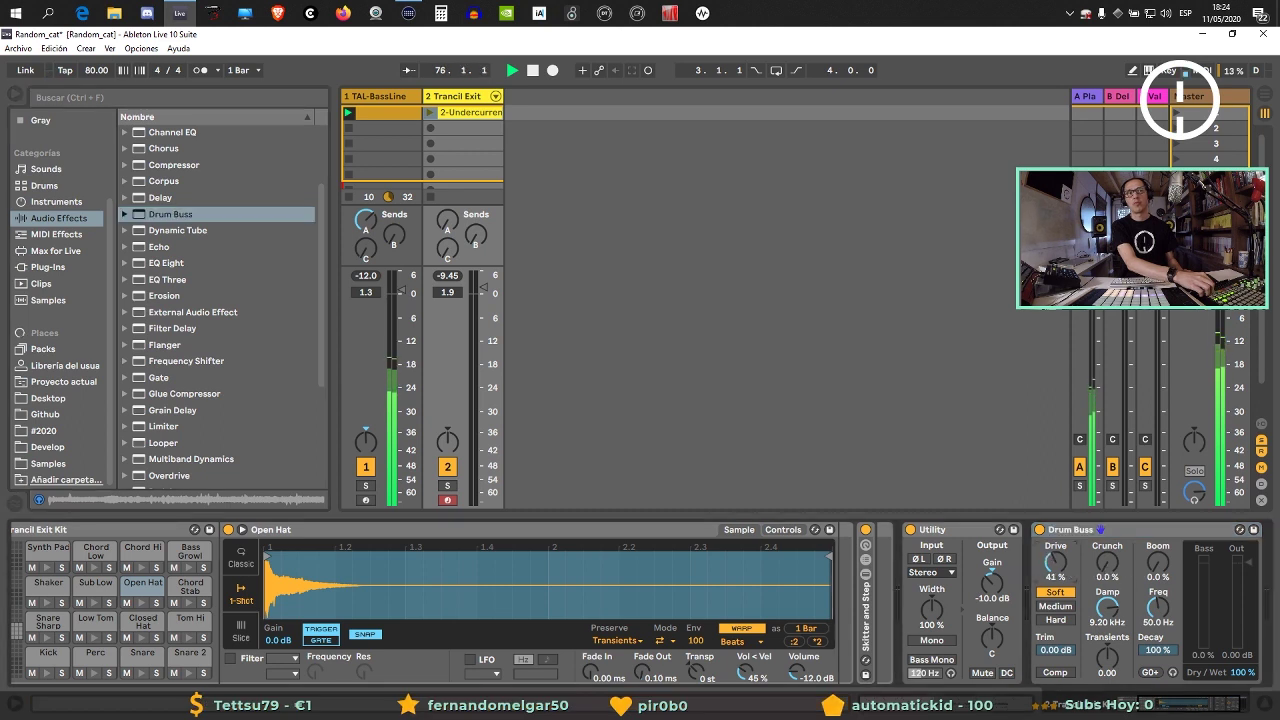
{"action": "left_click_drag", "start_coordinate": [1236, 568], "coordinate": [1236, 580]}
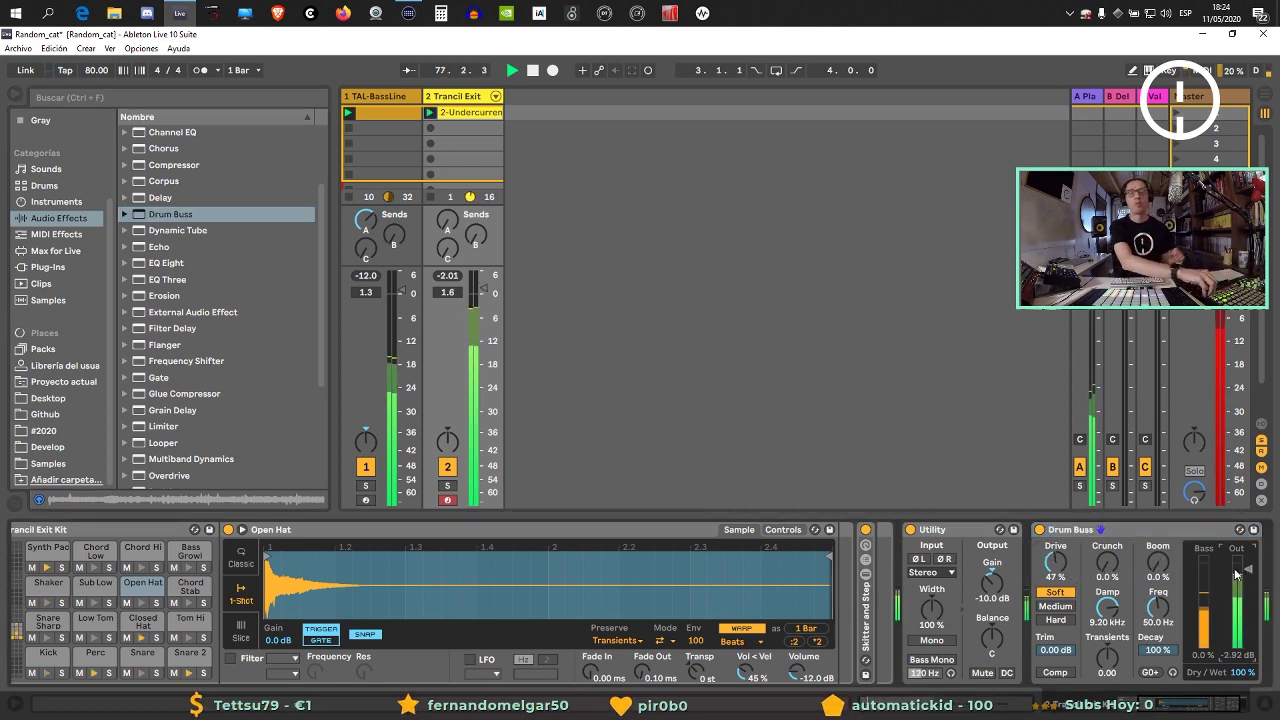
Add a Limiter to the Master track and restart playback briefly to hear the mix.
{"action": "left_click", "coordinate": [1197, 100]}
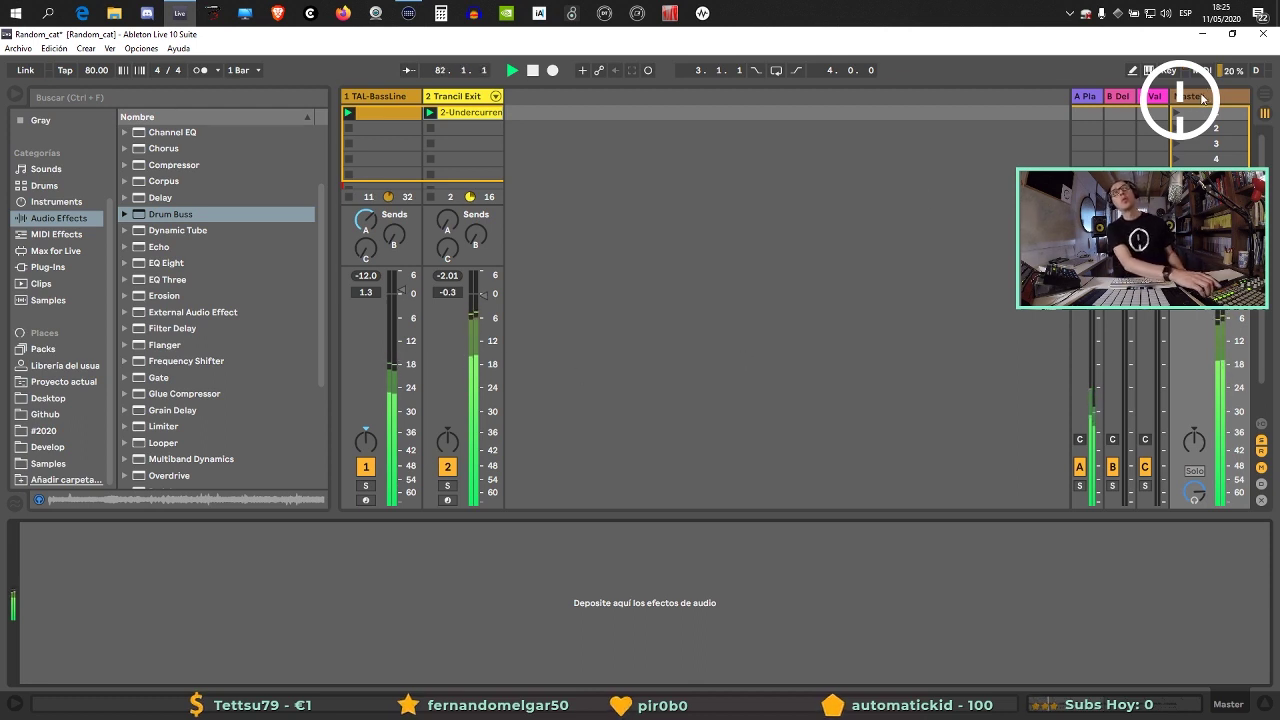
{"action": "scroll", "coordinate": [230, 400], "scroll_direction": "down", "scroll_amount": 1}
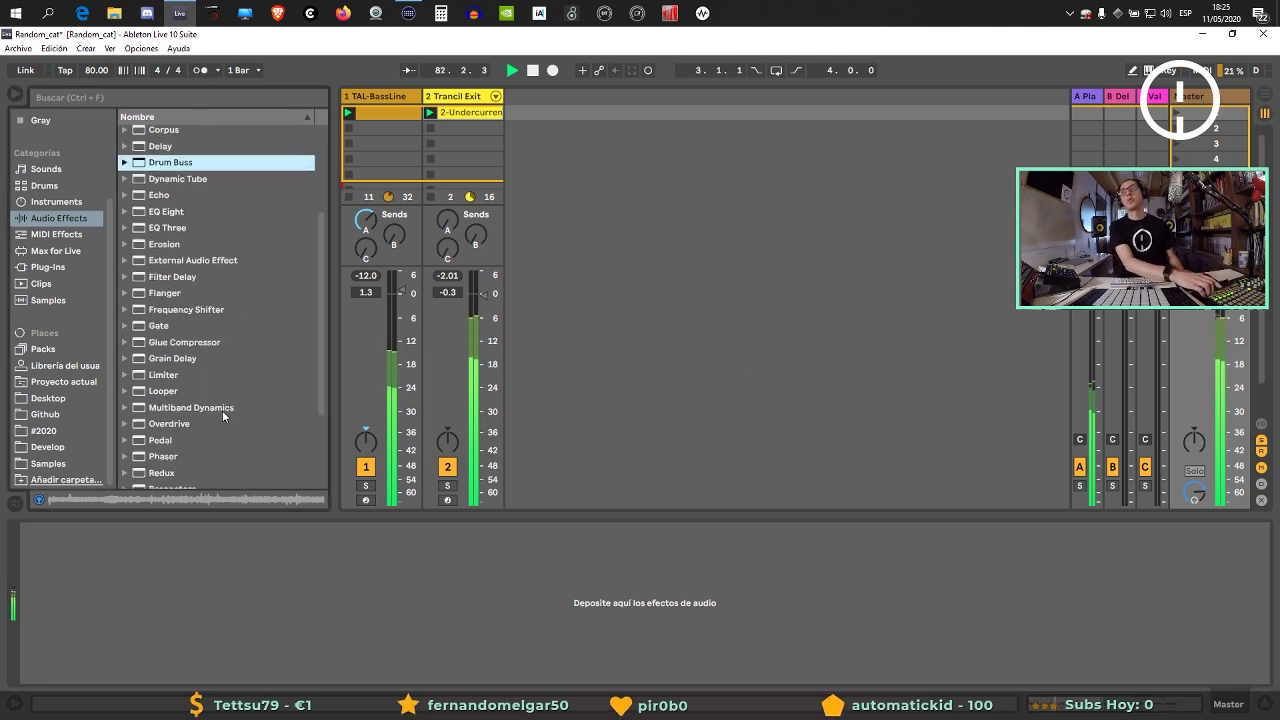
{"action": "left_click", "coordinate": [164, 376]}
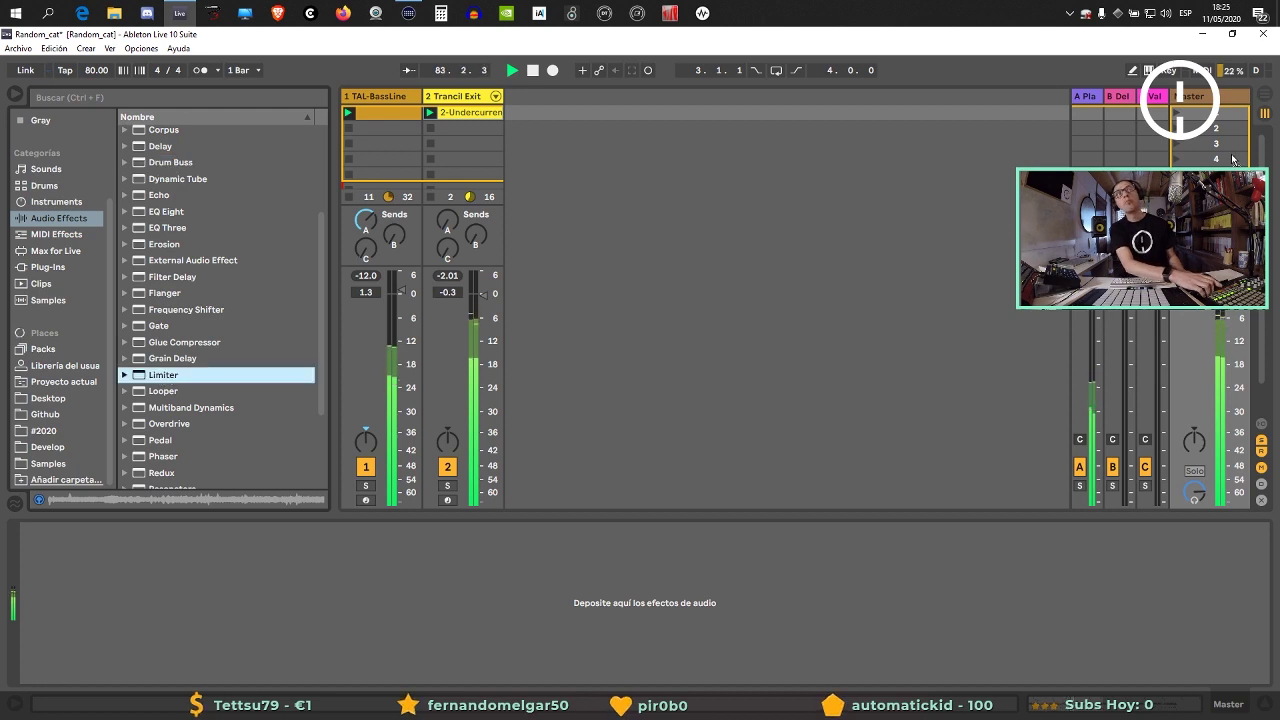
{"action": "key", "text": "Return"}
{"action": "key", "text": "space"}
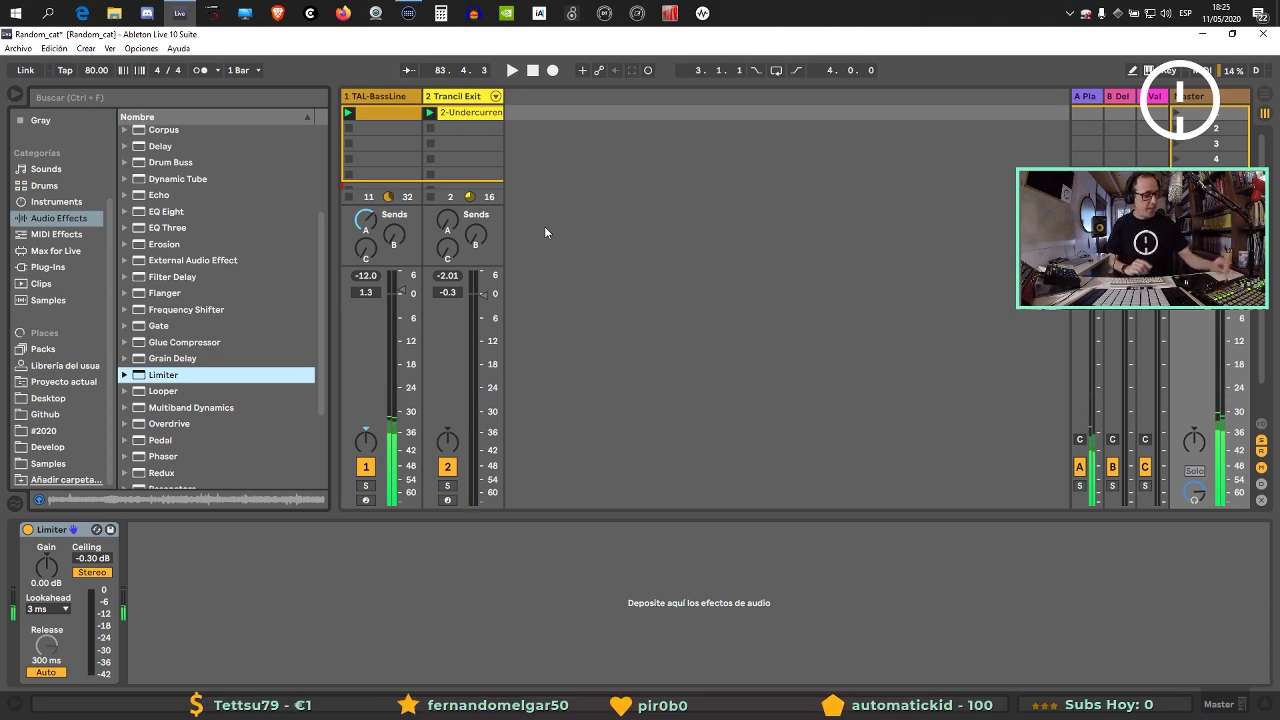
{"action": "key", "text": "space"}
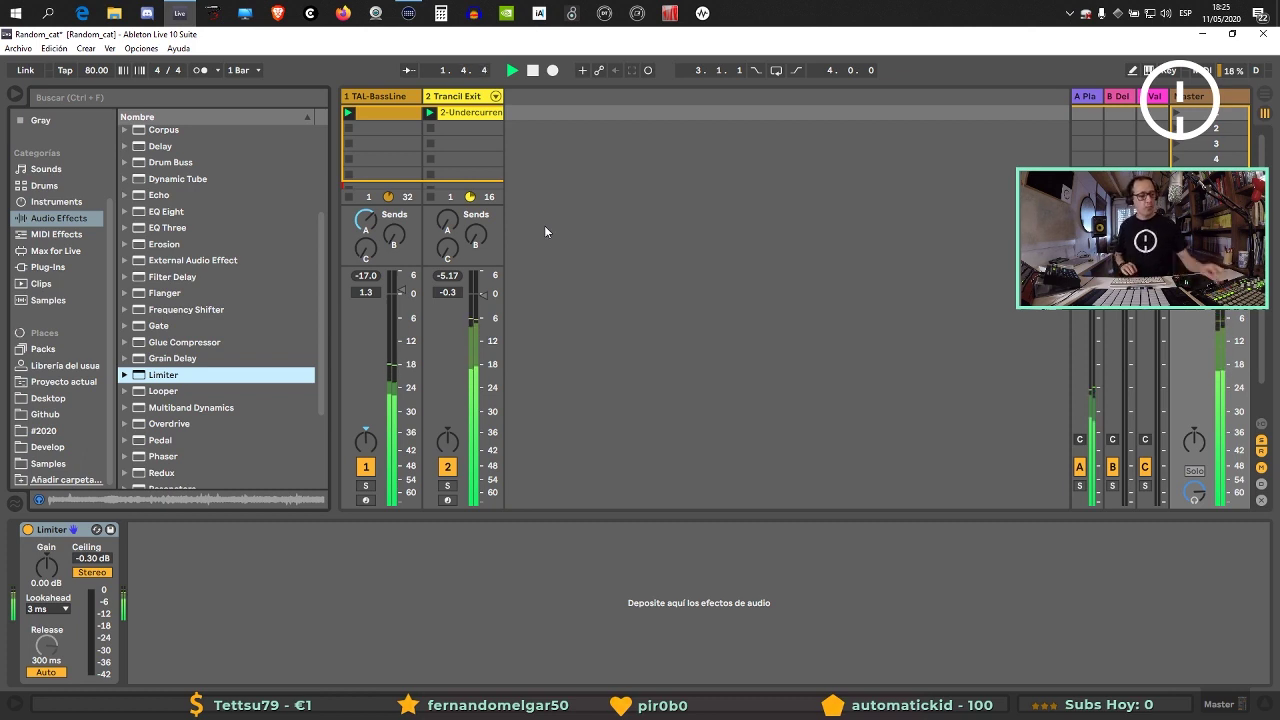
{"action": "key", "text": "space"}
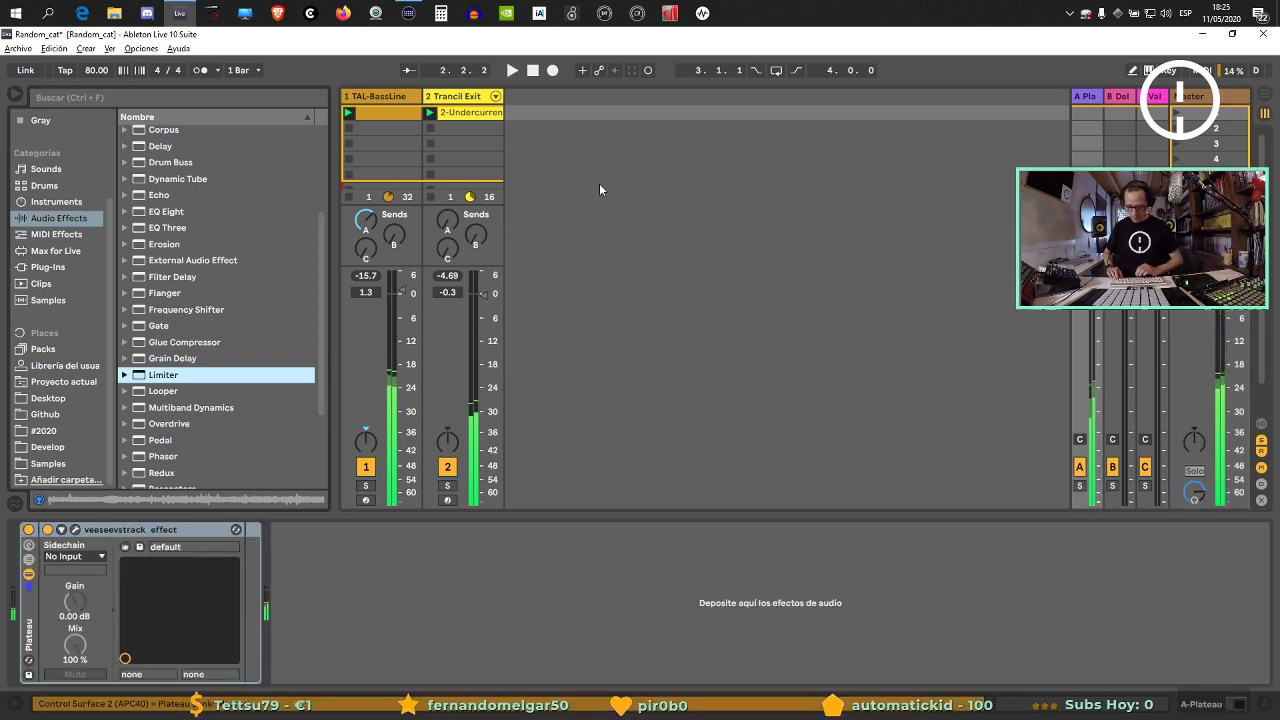
Create a new MIDI track and load the Pigments VST instrument onto it.
{"action": "key", "text": "ctrl+shift+t"}
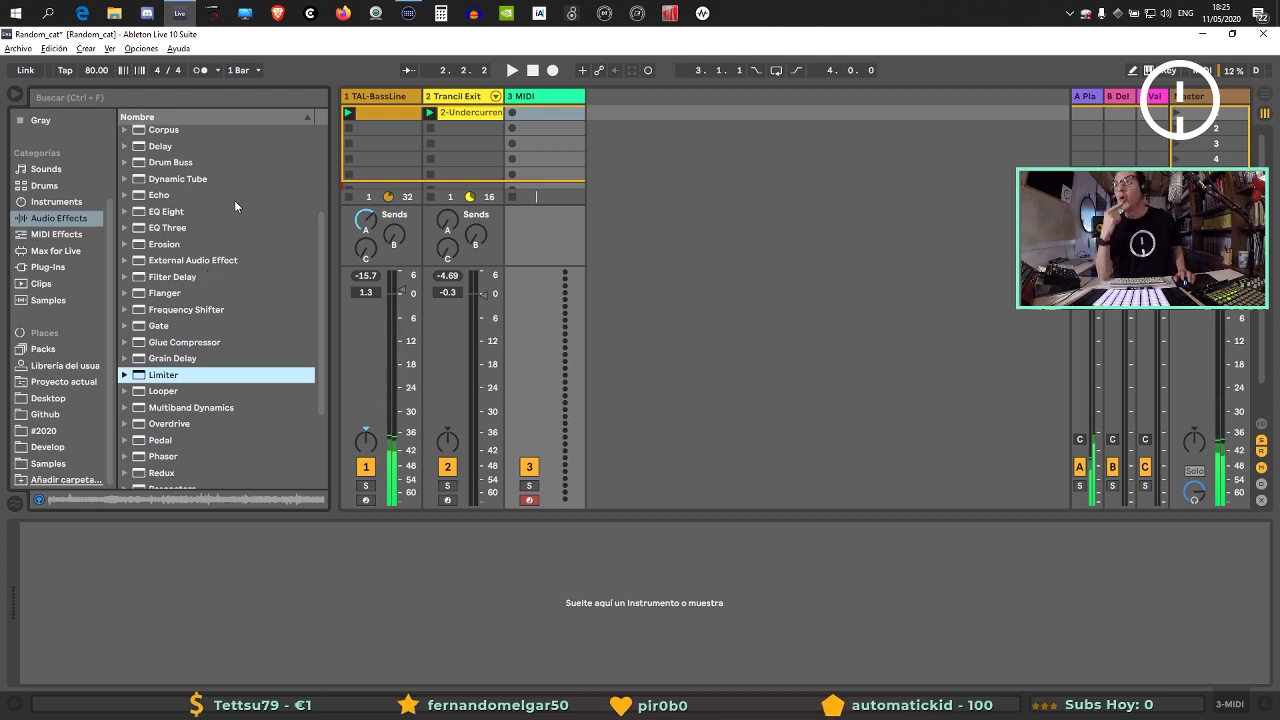
{"action": "left_click", "coordinate": [46, 203]}
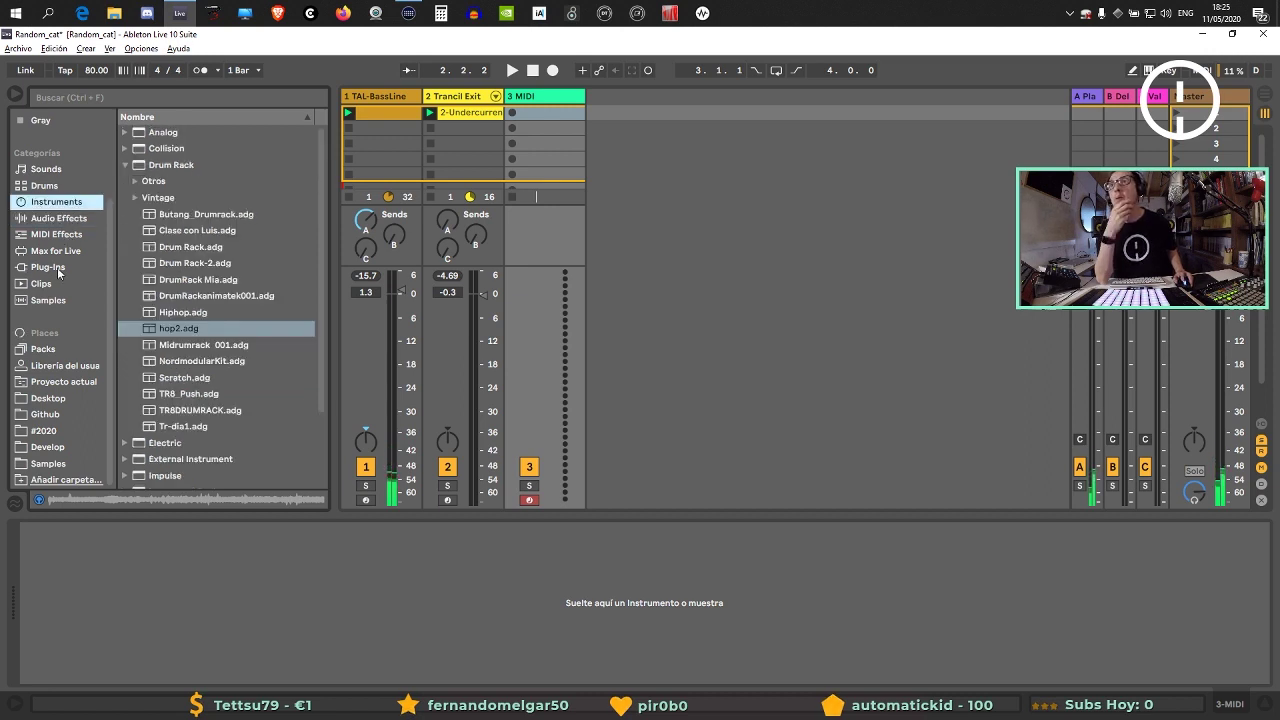
{"action": "left_click", "coordinate": [60, 366]}
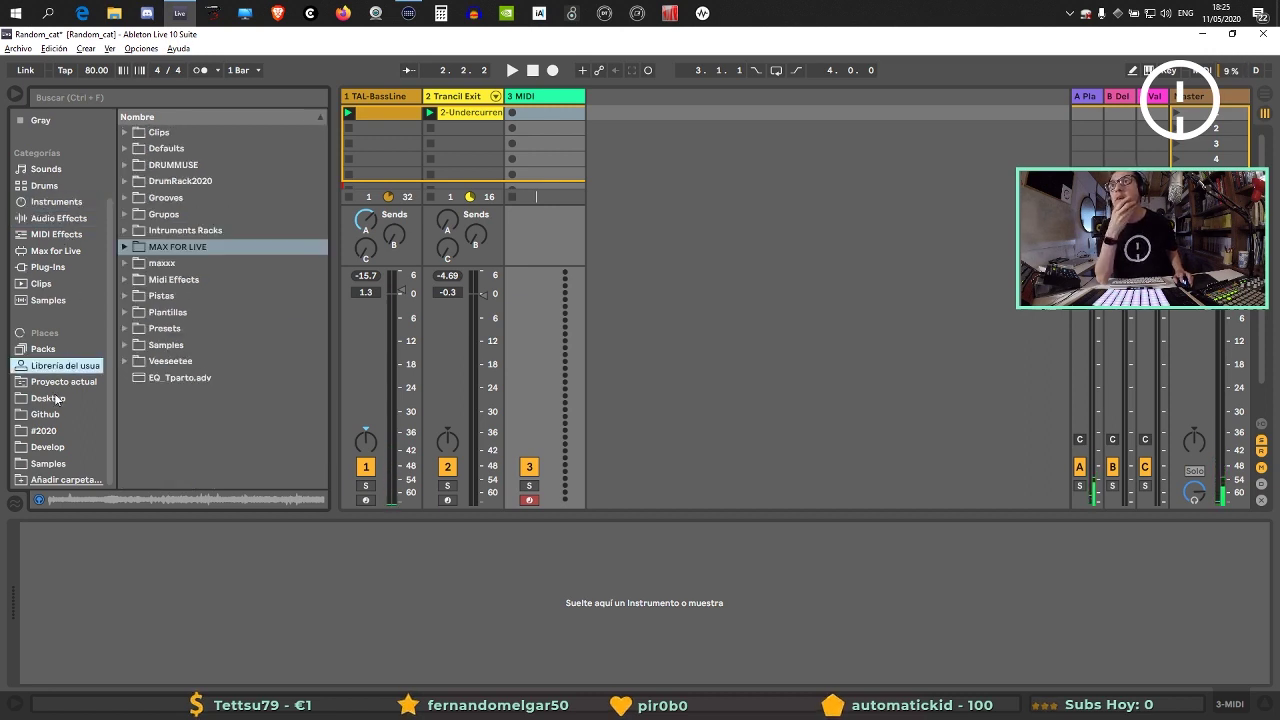
{"action": "left_click", "coordinate": [49, 270]}
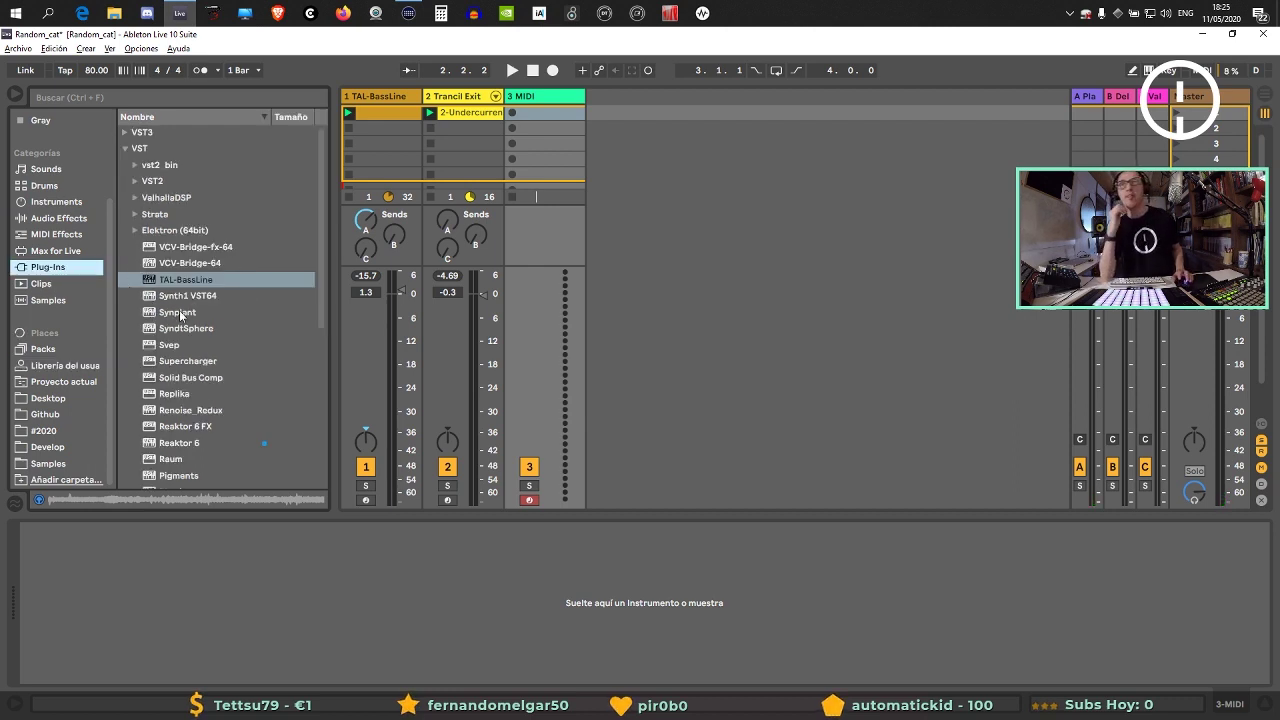
{"action": "scroll", "coordinate": [204, 319], "scroll_direction": "down", "scroll_amount": 5}
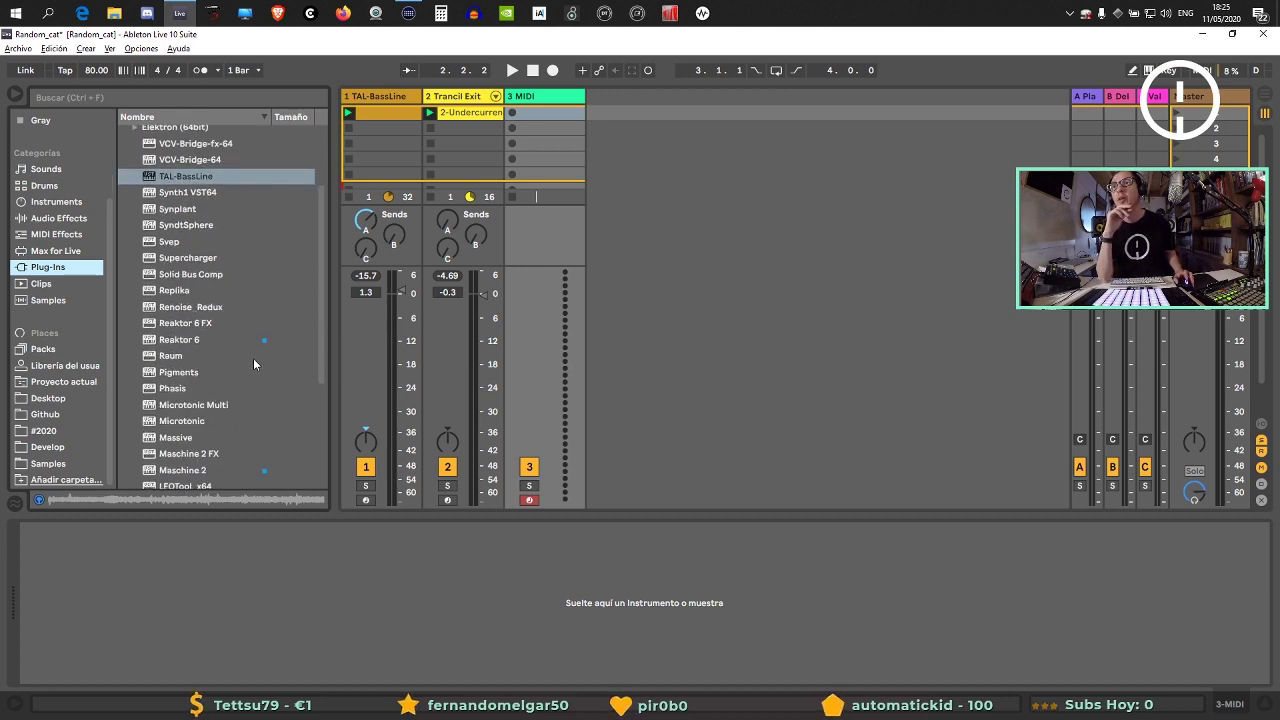
{"action": "left_click_drag", "start_coordinate": [180, 337], "coordinate": [443, 333]}
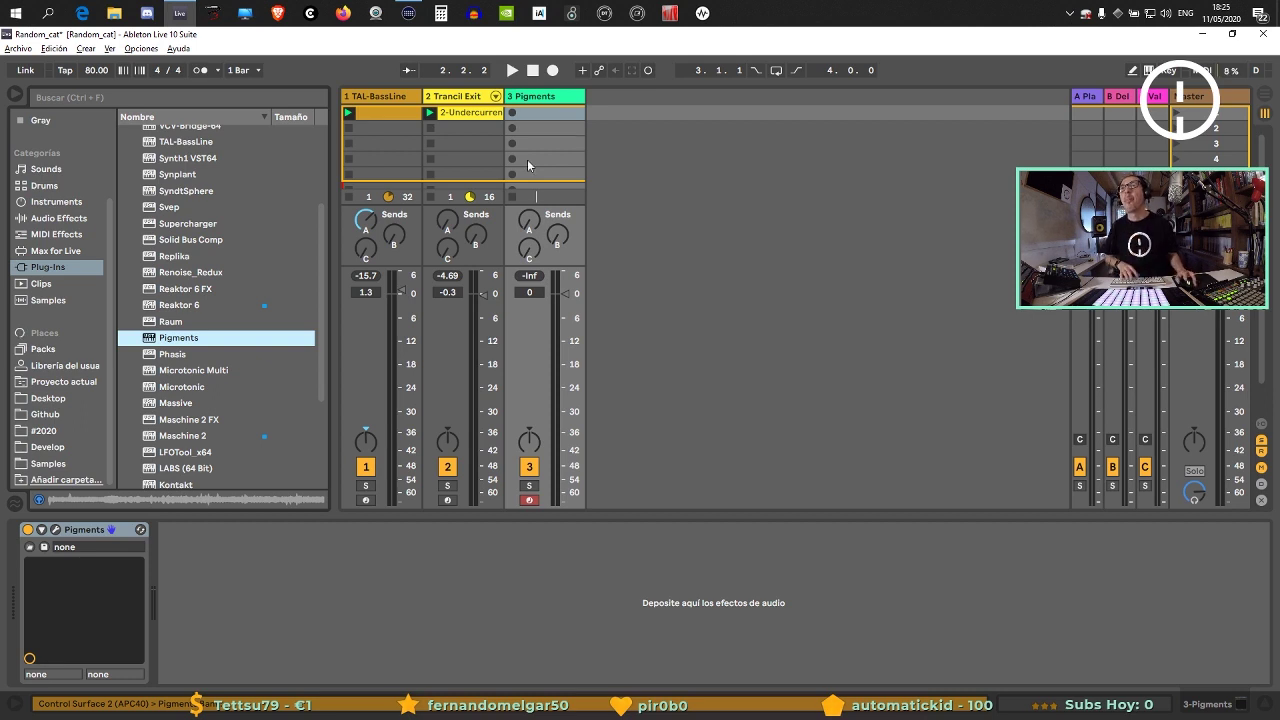
{"action": "left_click", "coordinate": [50, 220]}
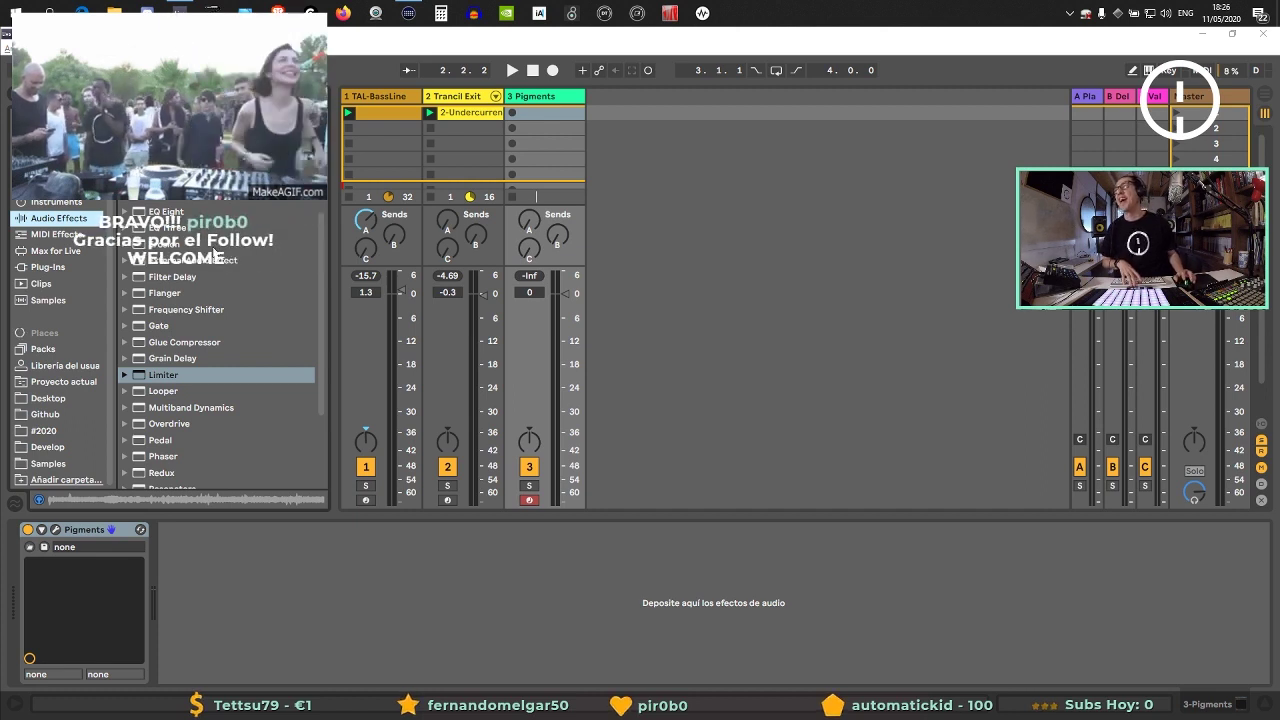
{"action": "left_click", "coordinate": [180, 293]}
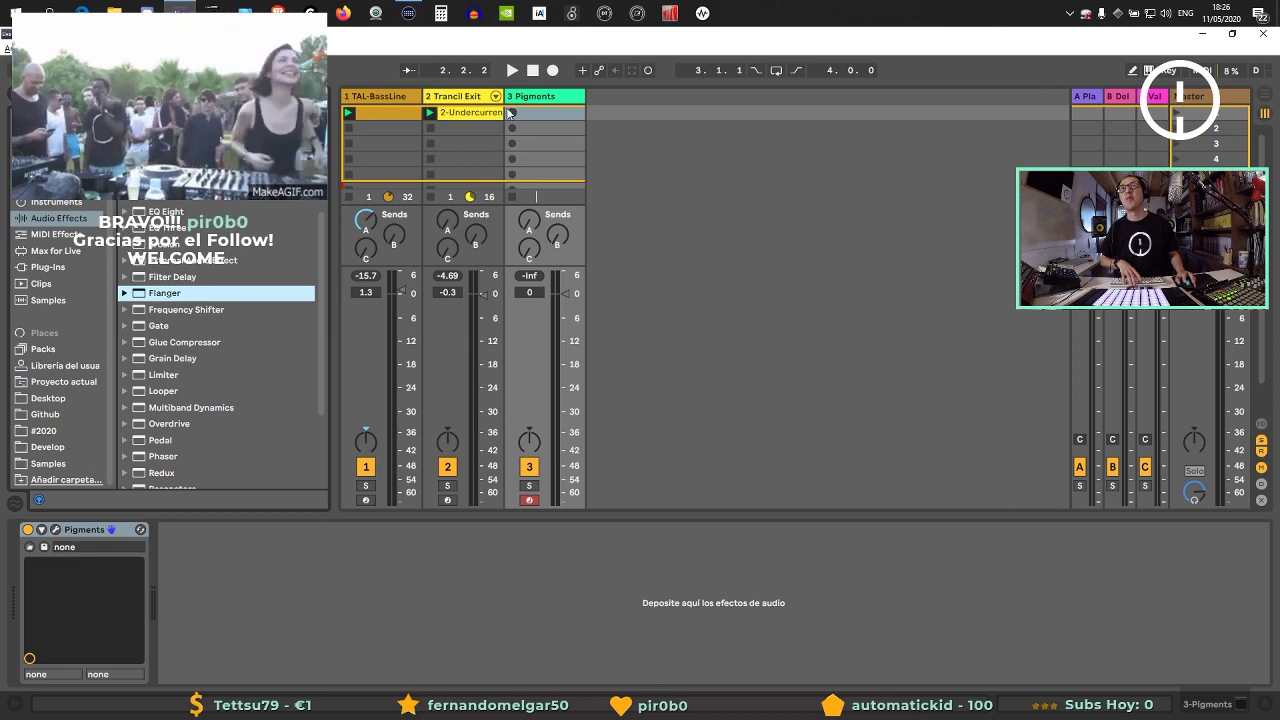
{"action": "left_click", "coordinate": [553, 96]}
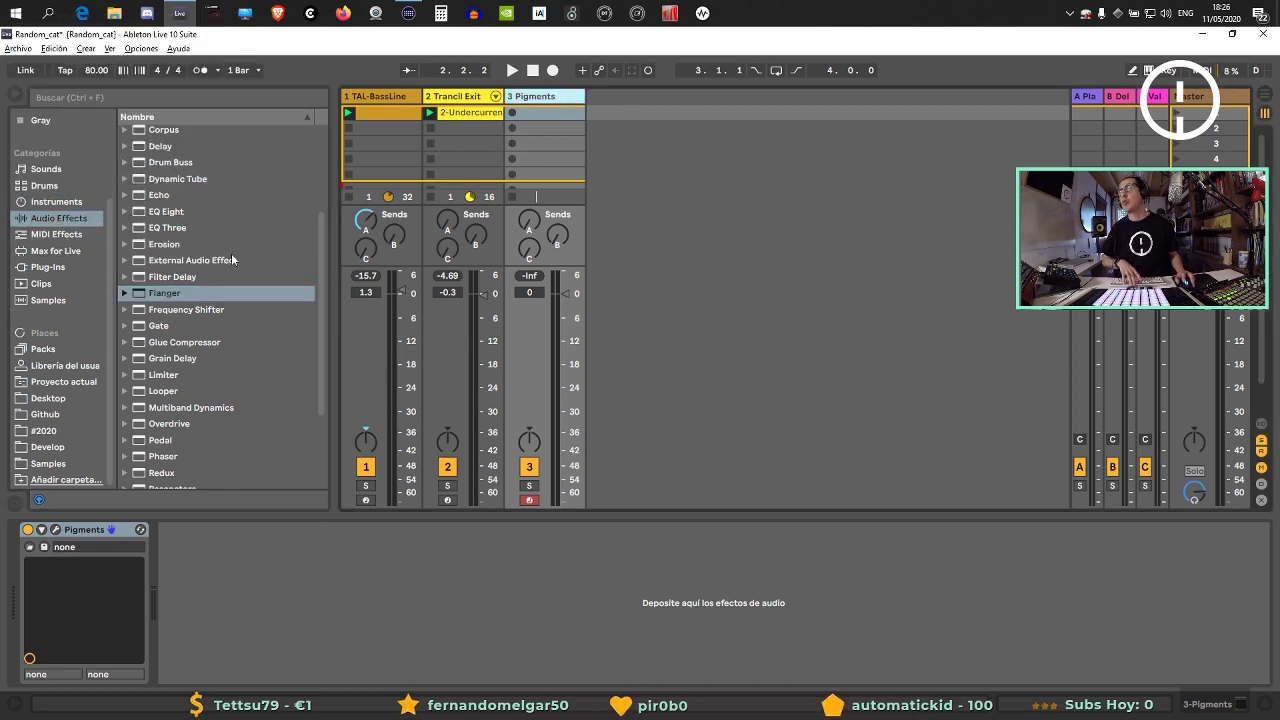
Copy the Max PitchScaler device from the TAL-BassLine track to the Pigments track, ahead of the instrument.
{"action": "left_click", "coordinate": [406, 100]}
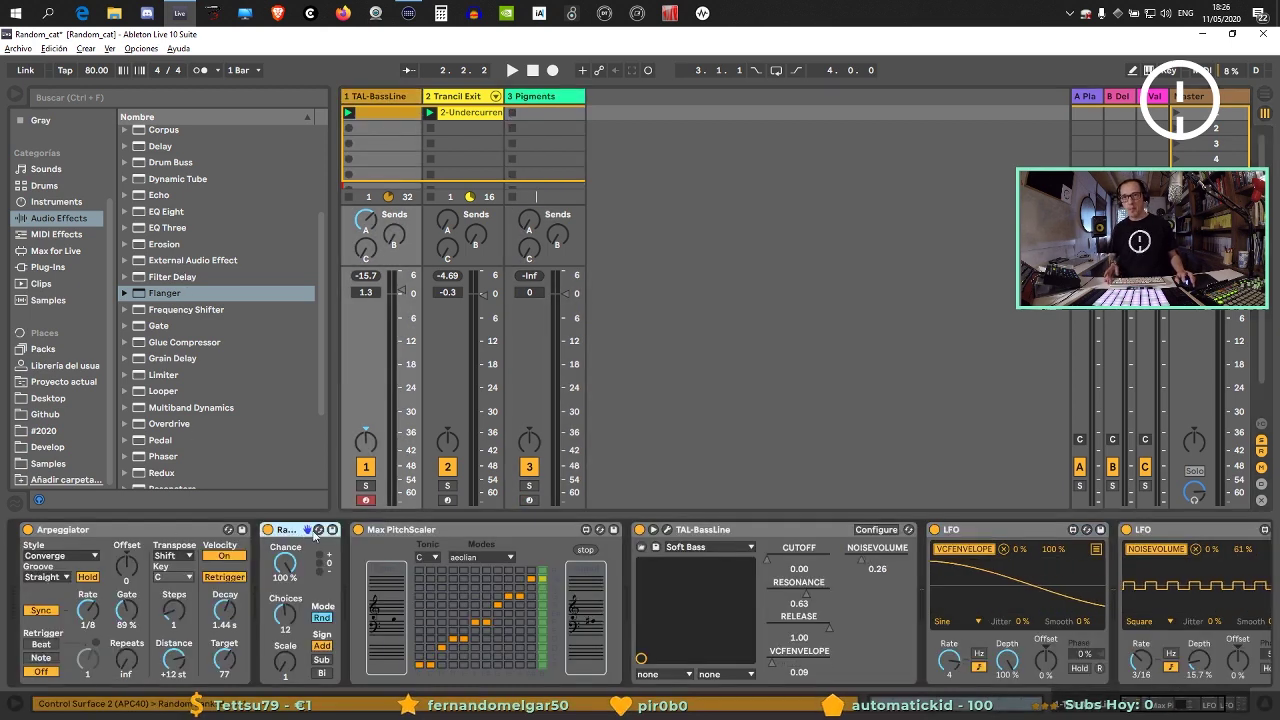
{"action": "left_click", "coordinate": [415, 531]}
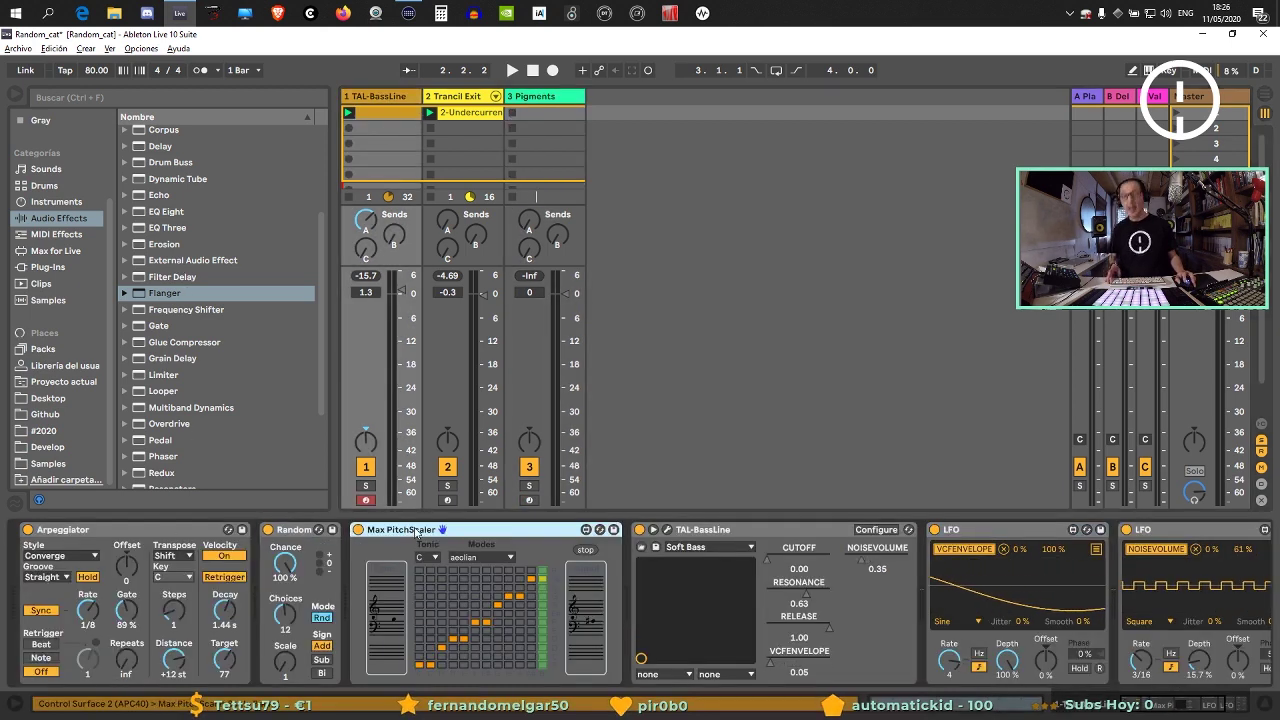
{"action": "left_click", "coordinate": [570, 98]}
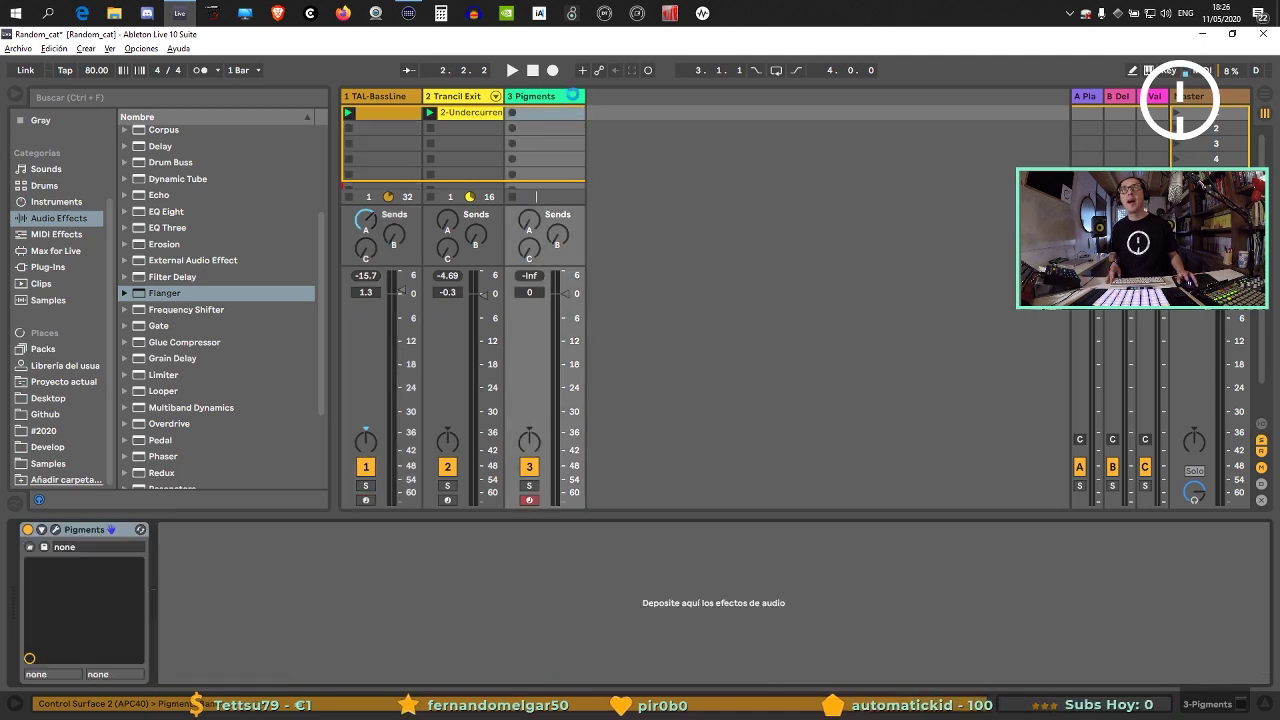
{"action": "key", "text": "ctrl+v"}
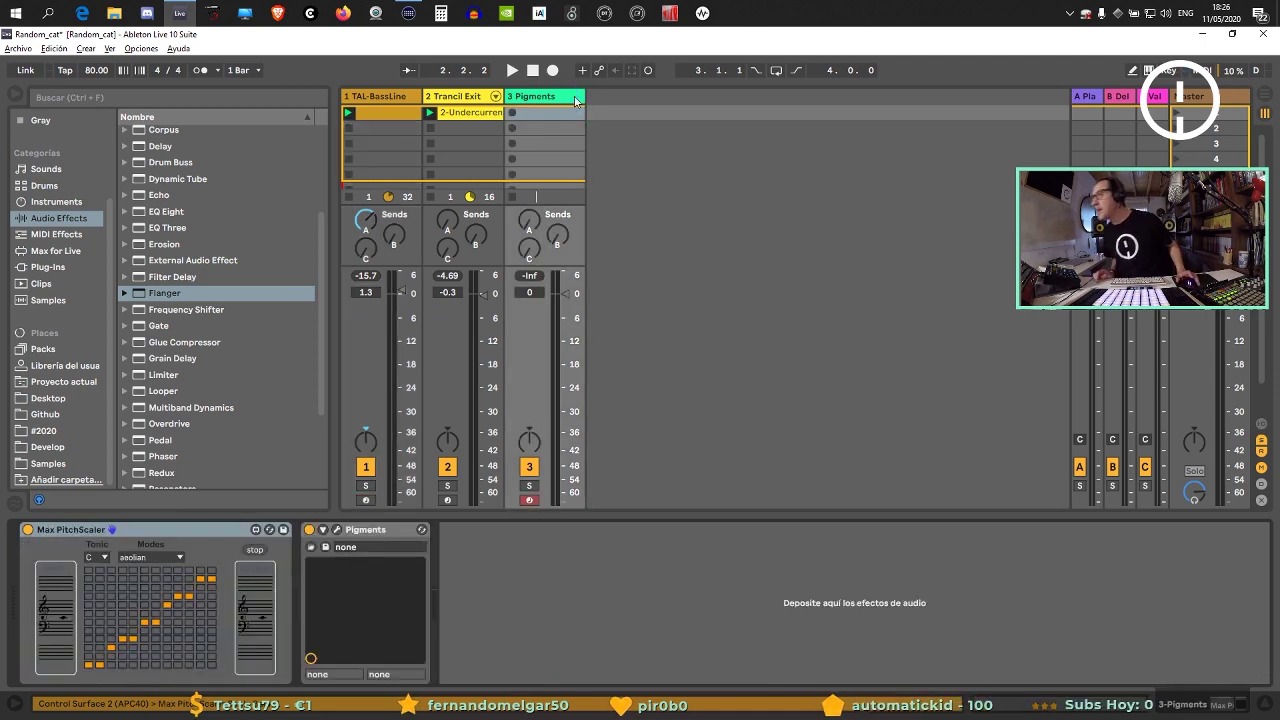
Open the Pigments interface, limit its presets to the Bass type and load the Demonic Presence preset.
{"action": "left_click", "coordinate": [337, 529]}
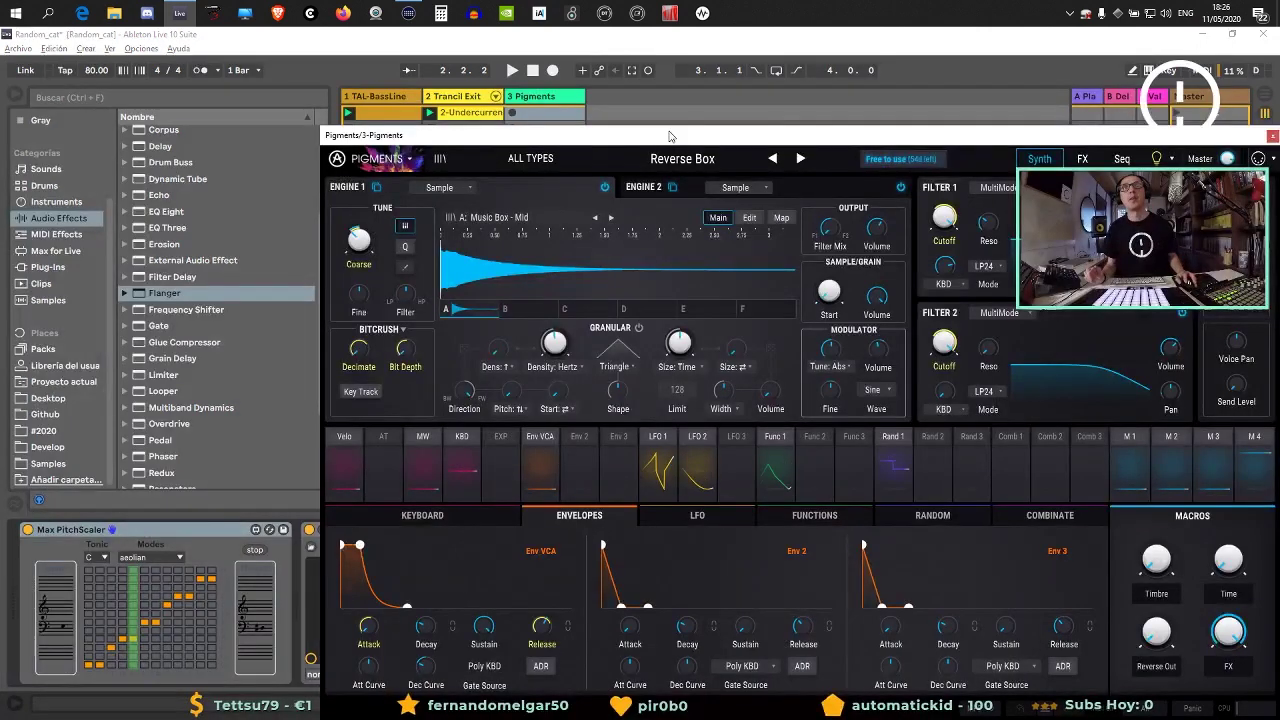
{"action": "left_click_drag", "start_coordinate": [670, 135], "coordinate": [462, 44]}
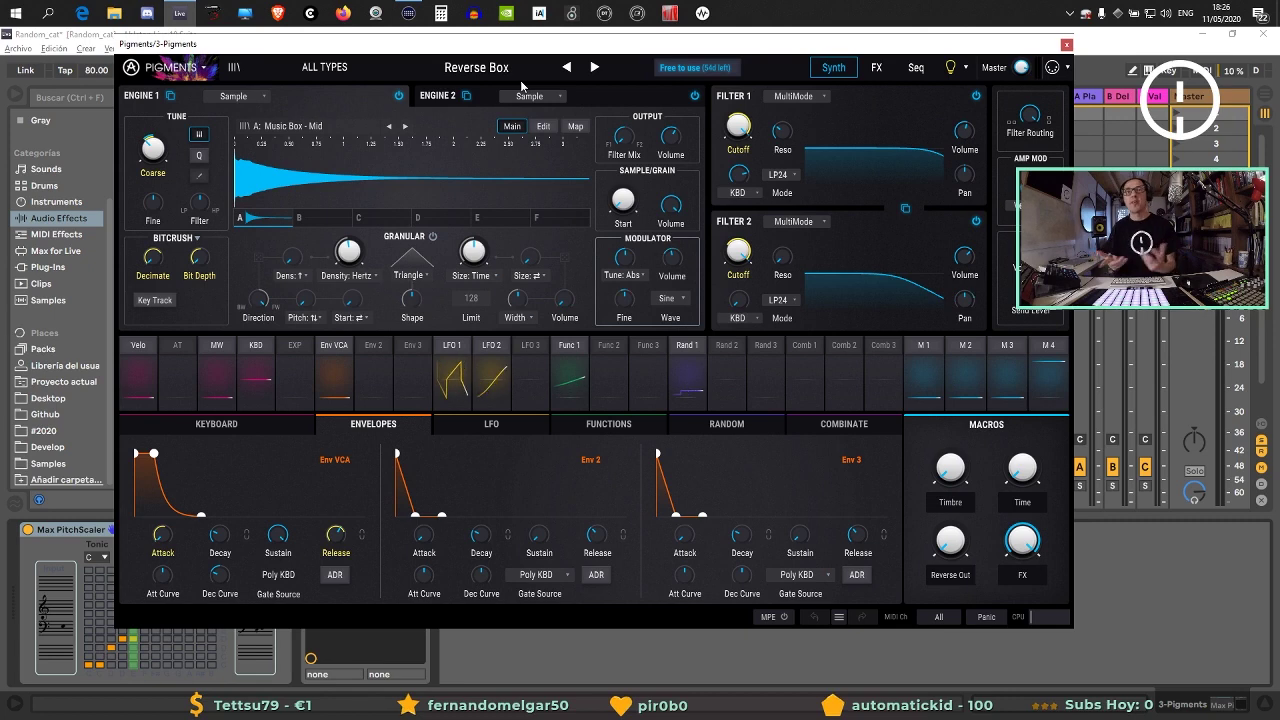
{"action": "left_click", "coordinate": [517, 66]}
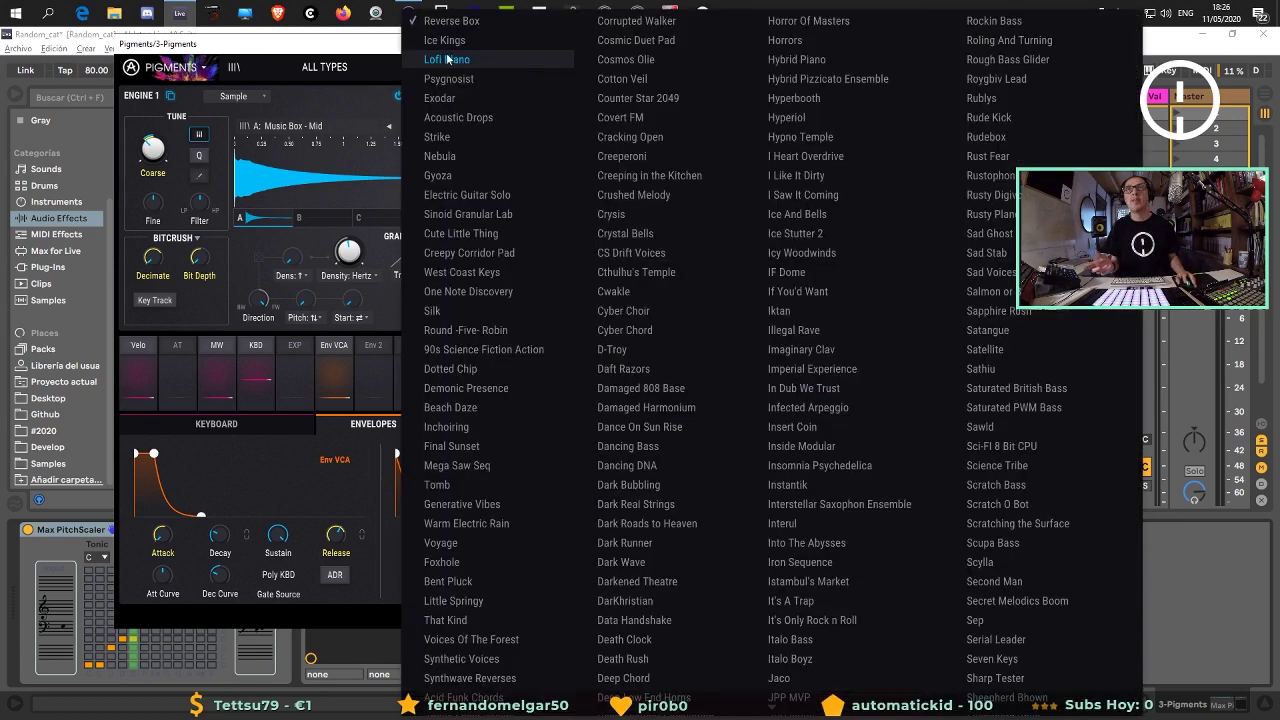
{"action": "left_click", "coordinate": [330, 68]}
{"action": "left_click", "coordinate": [330, 68]}
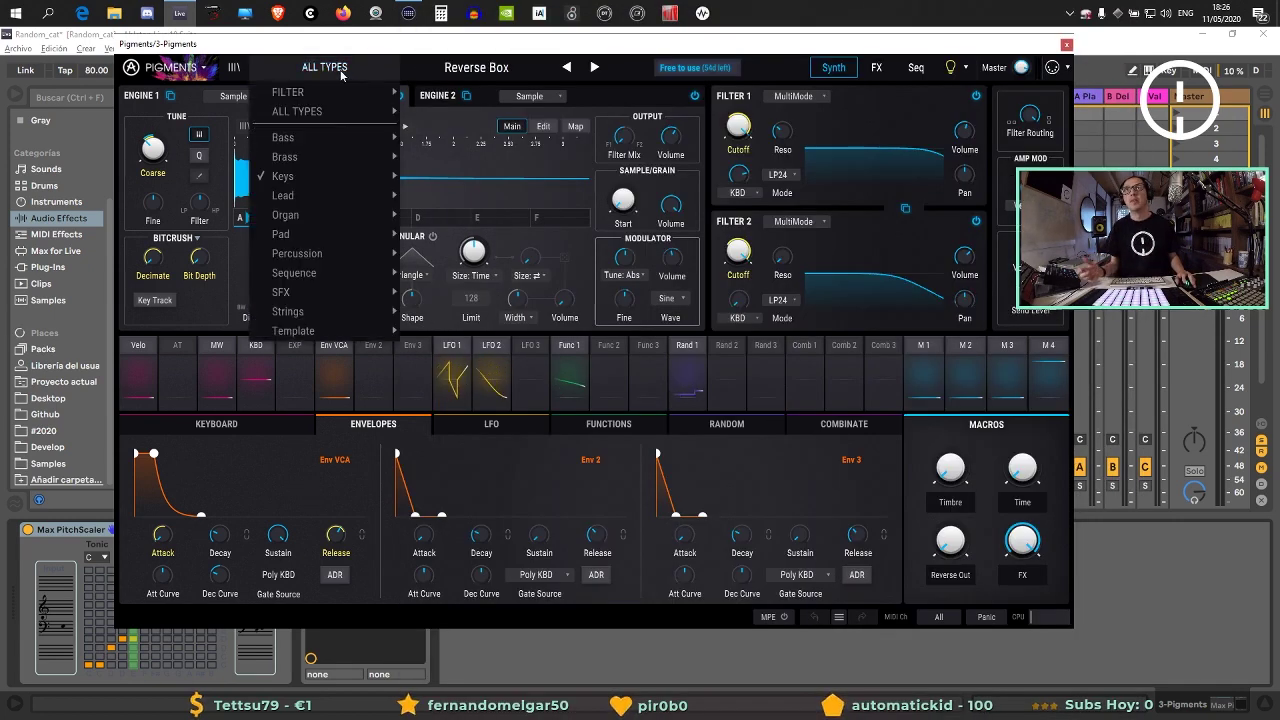
{"action": "mouse_move", "coordinate": [315, 140]}
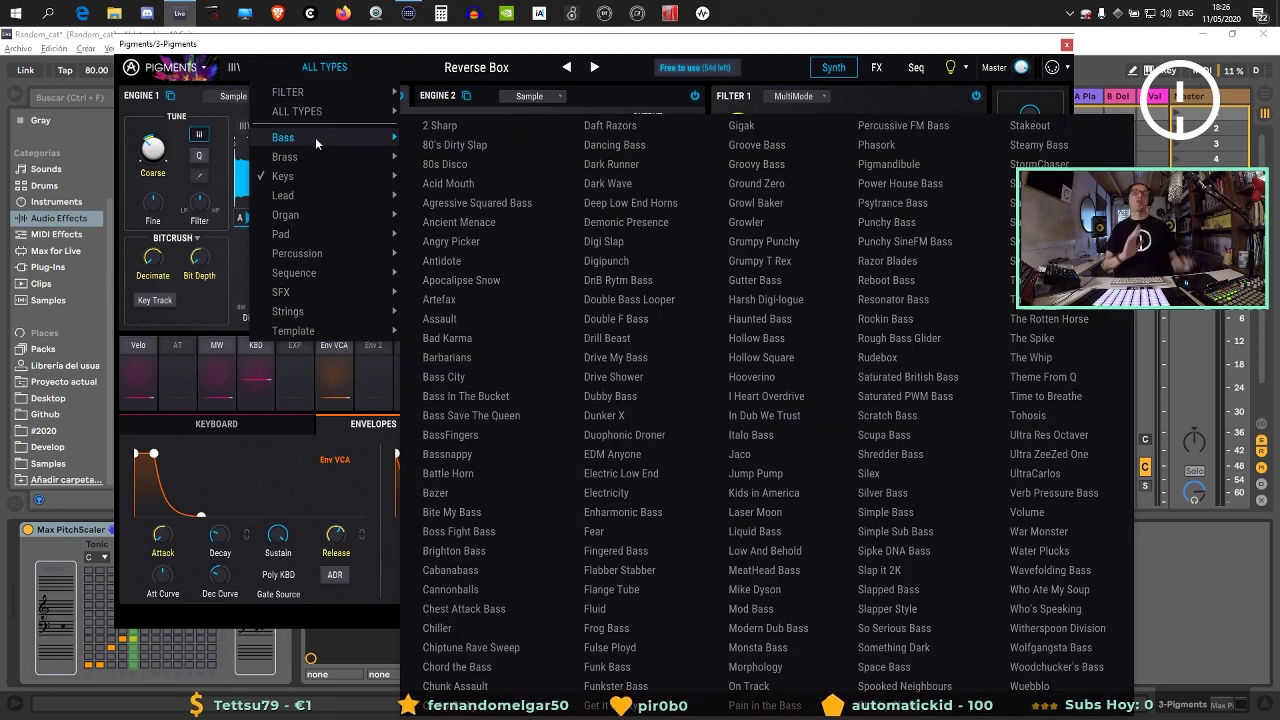
{"action": "left_click", "coordinate": [634, 224]}
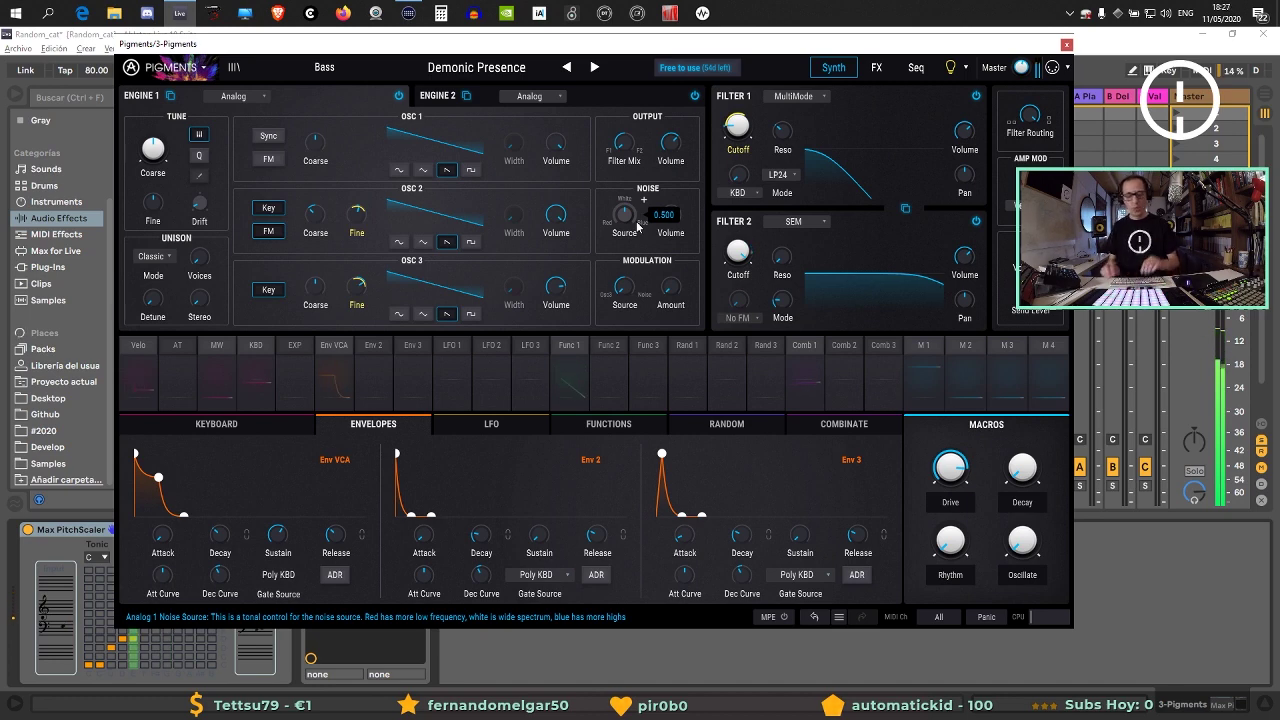
Audition the following Pigments bass presets one after another until Acid Mouth is loaded.
{"action": "left_click", "coordinate": [593, 68]}
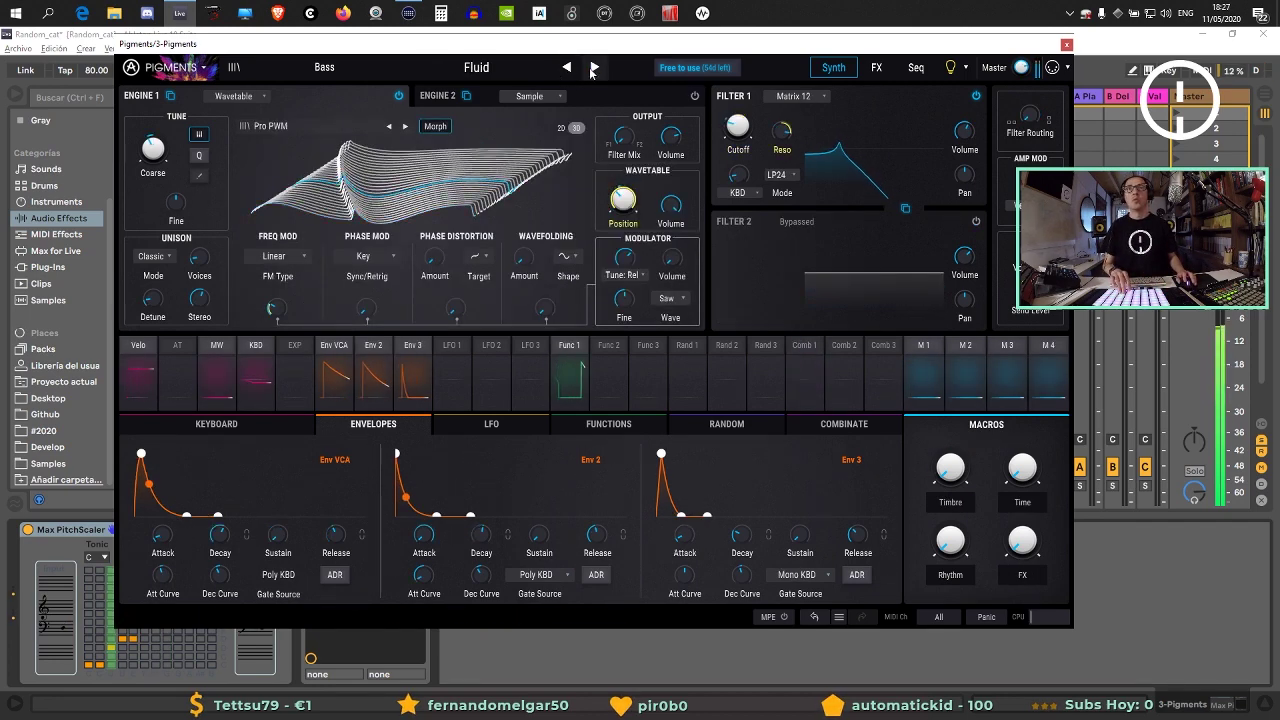
{"action": "left_click", "coordinate": [593, 68]}
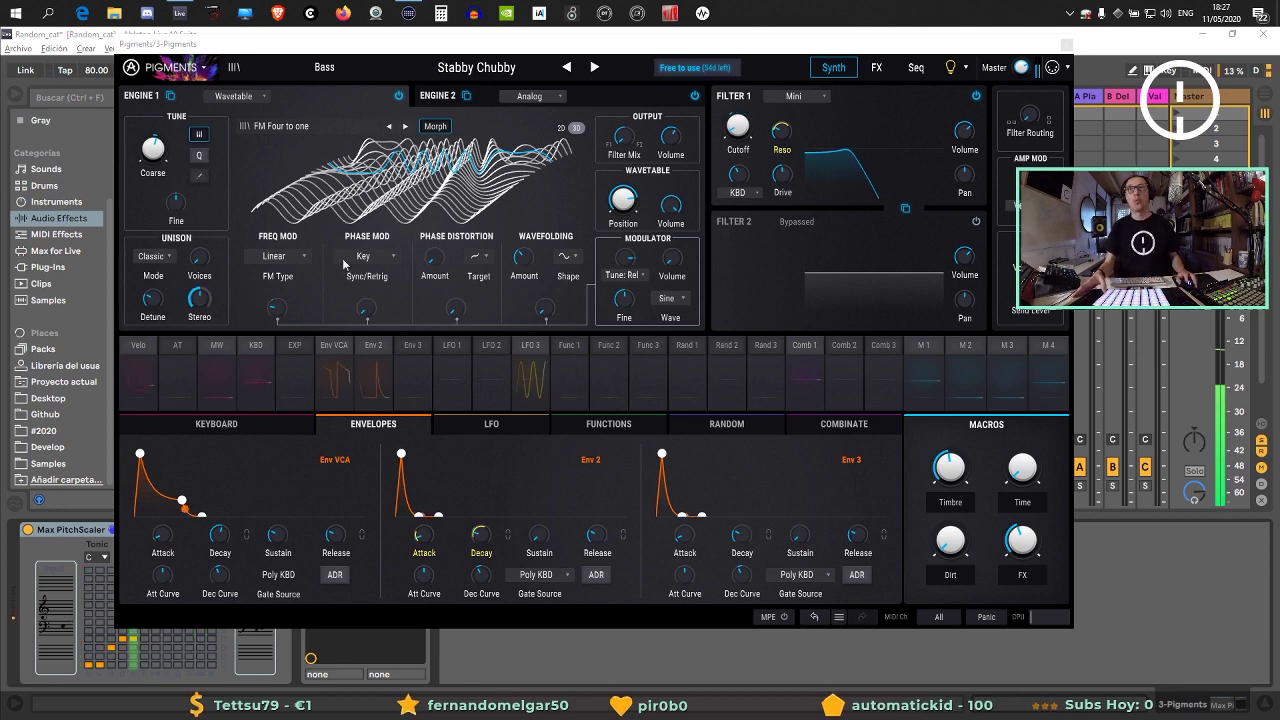
{"action": "left_click", "coordinate": [596, 67]}
{"action": "left_click", "coordinate": [598, 67]}
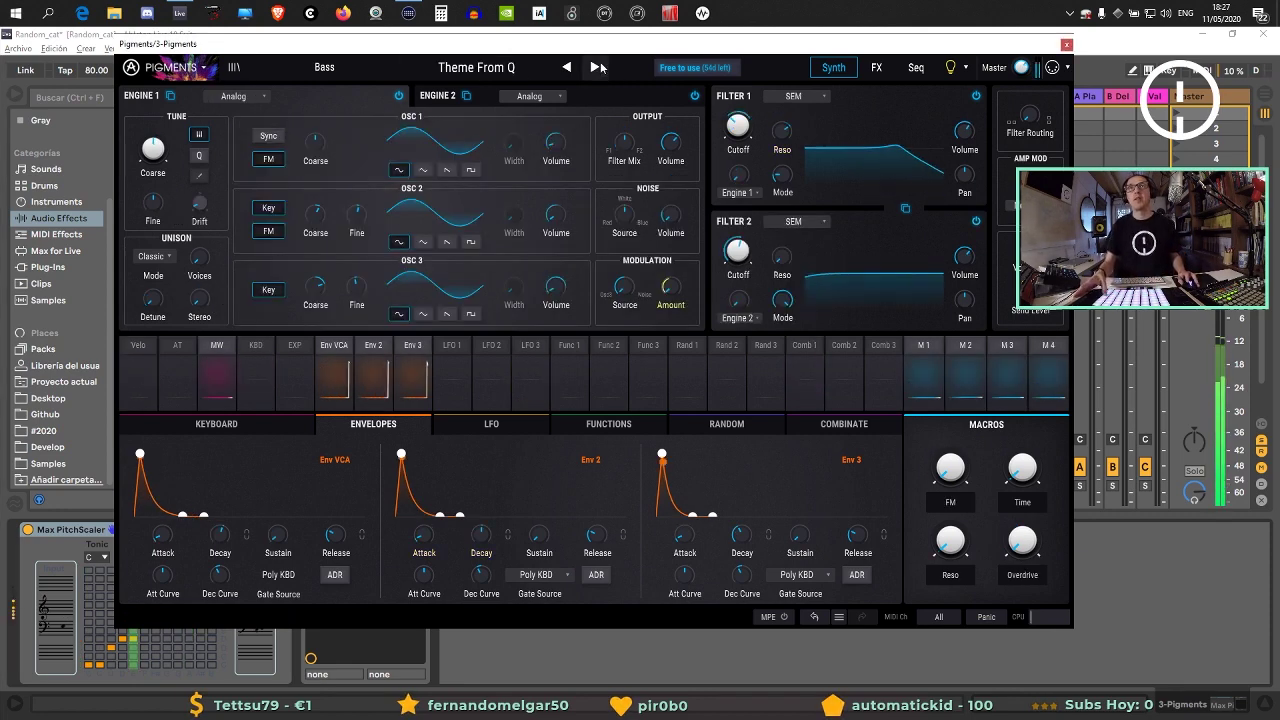
{"action": "left_click", "coordinate": [598, 67]}
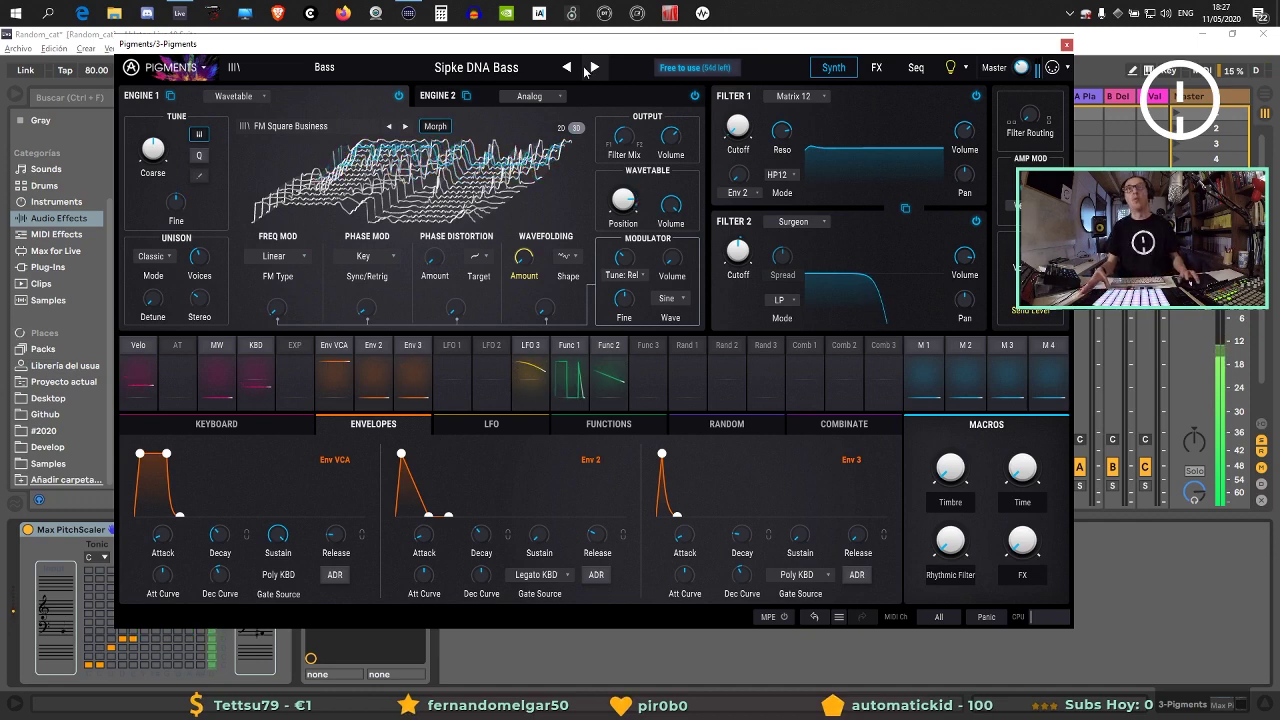
{"action": "left_click", "coordinate": [594, 68]}
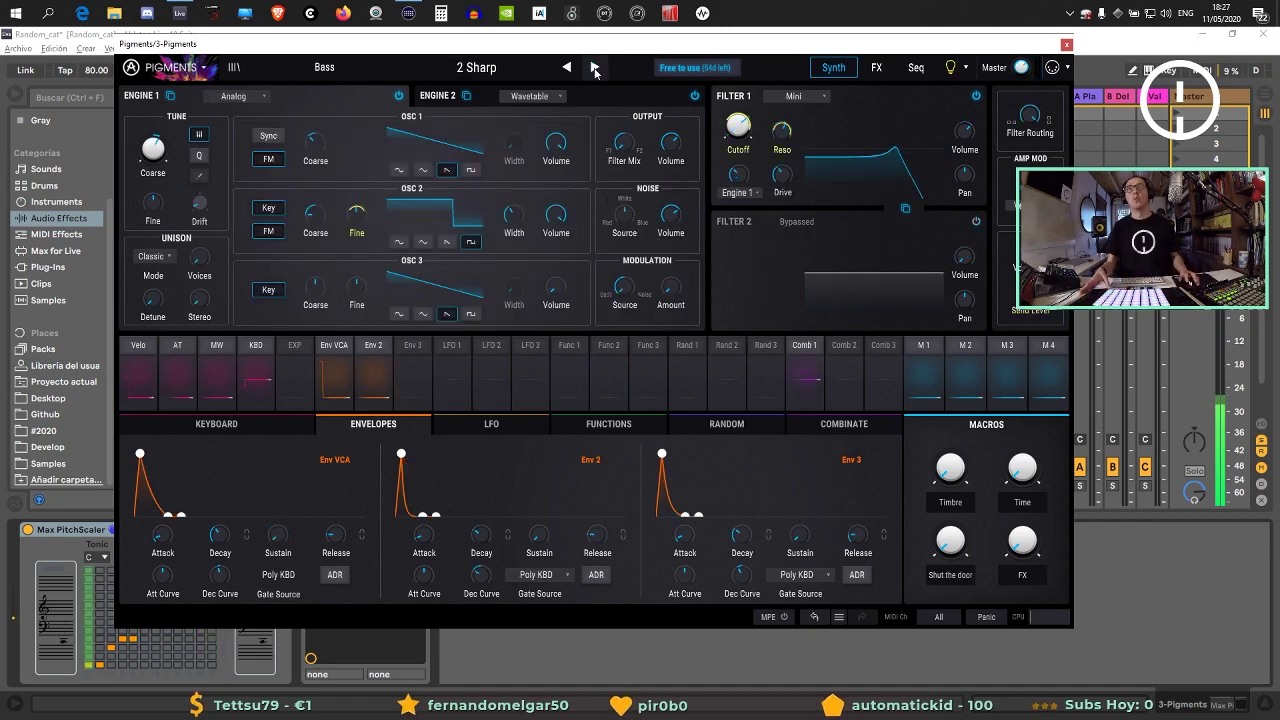
{"action": "left_click", "coordinate": [594, 68]}
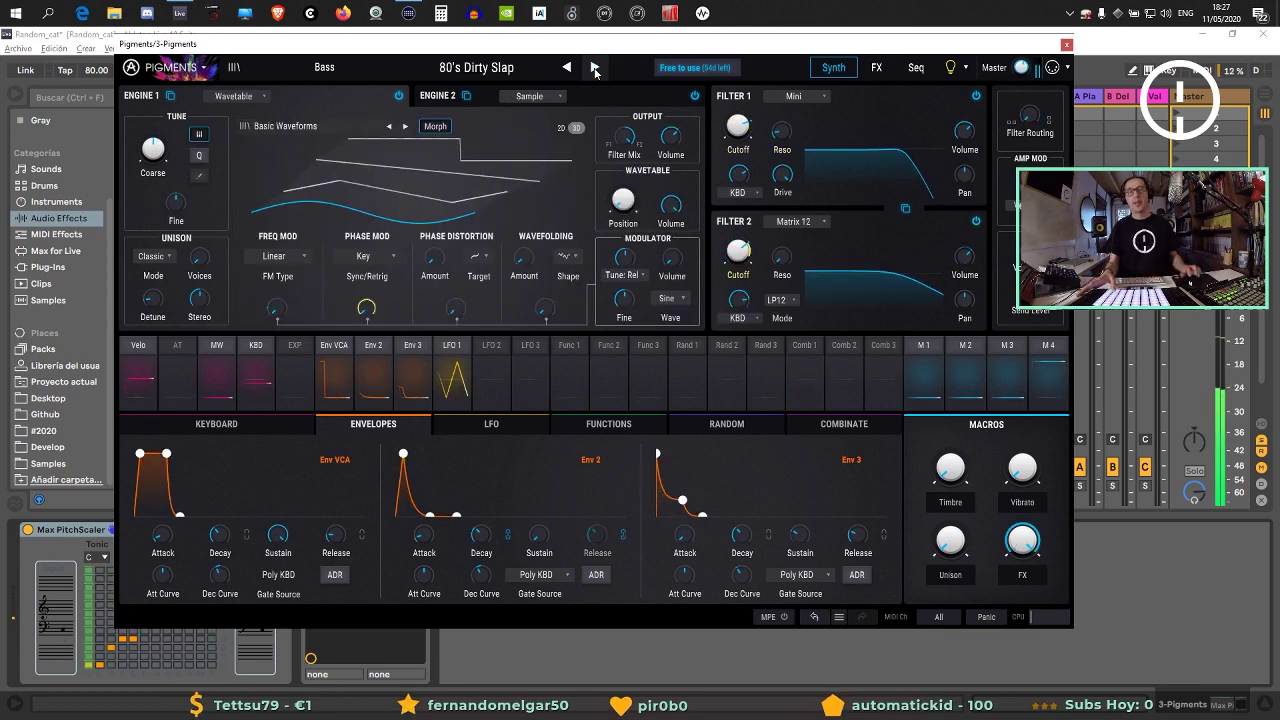
{"action": "left_click", "coordinate": [594, 67]}
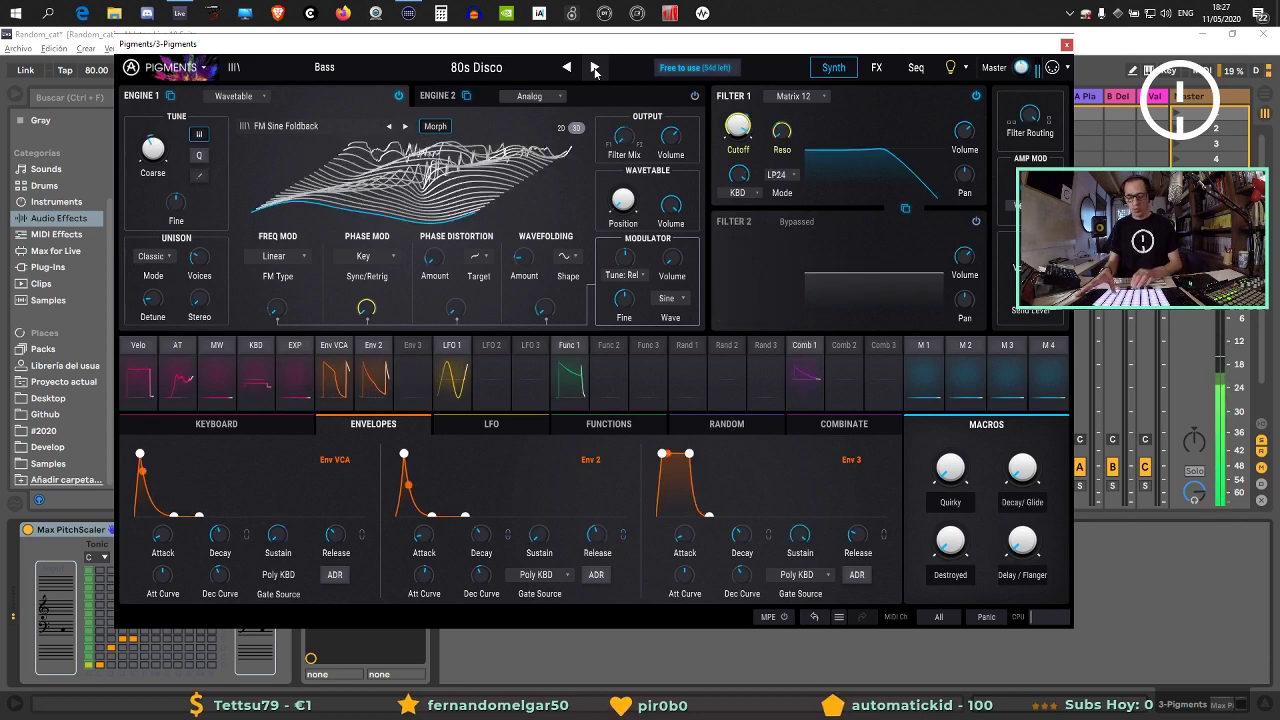
{"action": "left_click", "coordinate": [594, 67]}
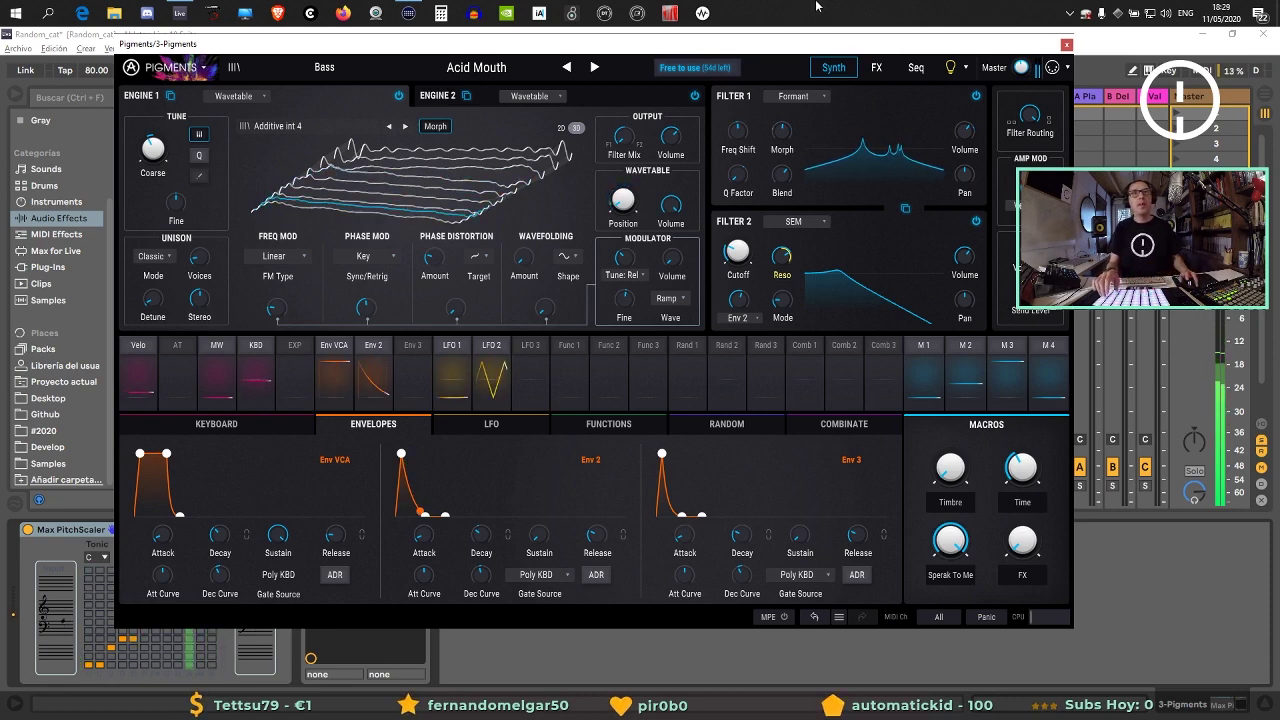
Raise the Filter 2 cutoff of the Acid Mouth preset slightly and close the Pigments window.
{"action": "left_click_drag", "start_coordinate": [737, 251], "coordinate": [737, 241]}
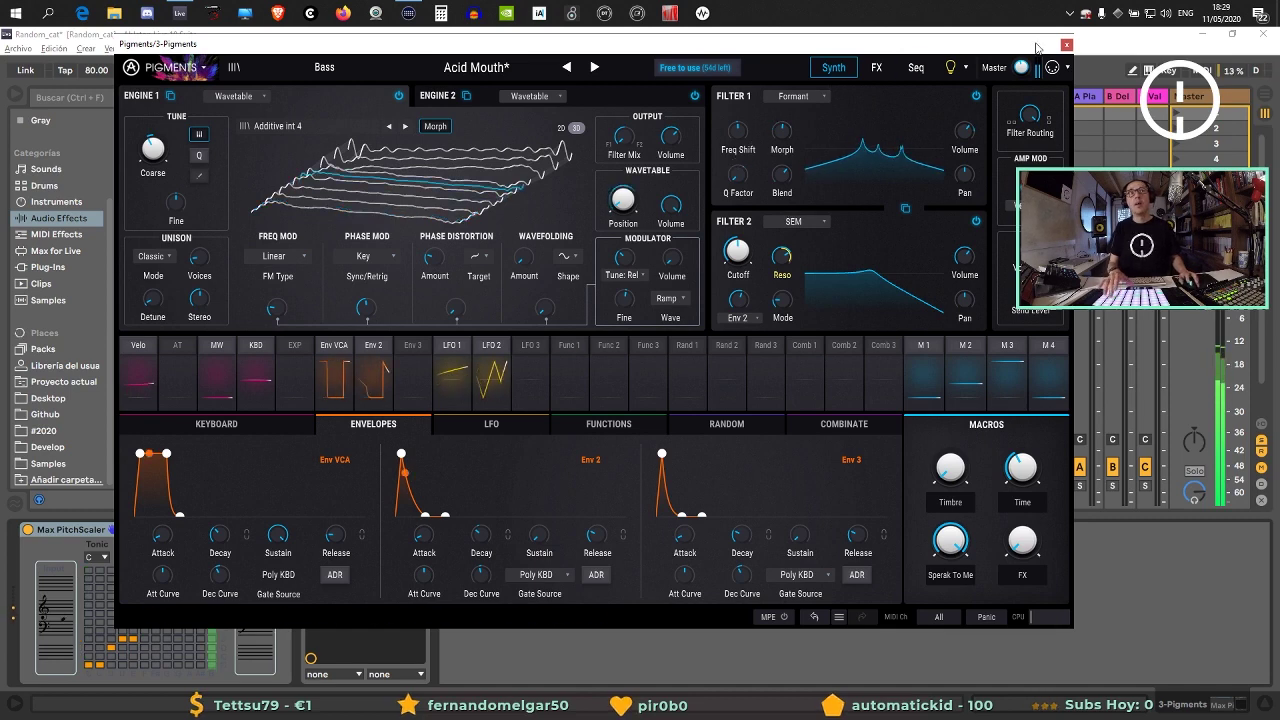
{"action": "left_click", "coordinate": [1074, 49]}
{"action": "left_click", "coordinate": [1068, 45]}
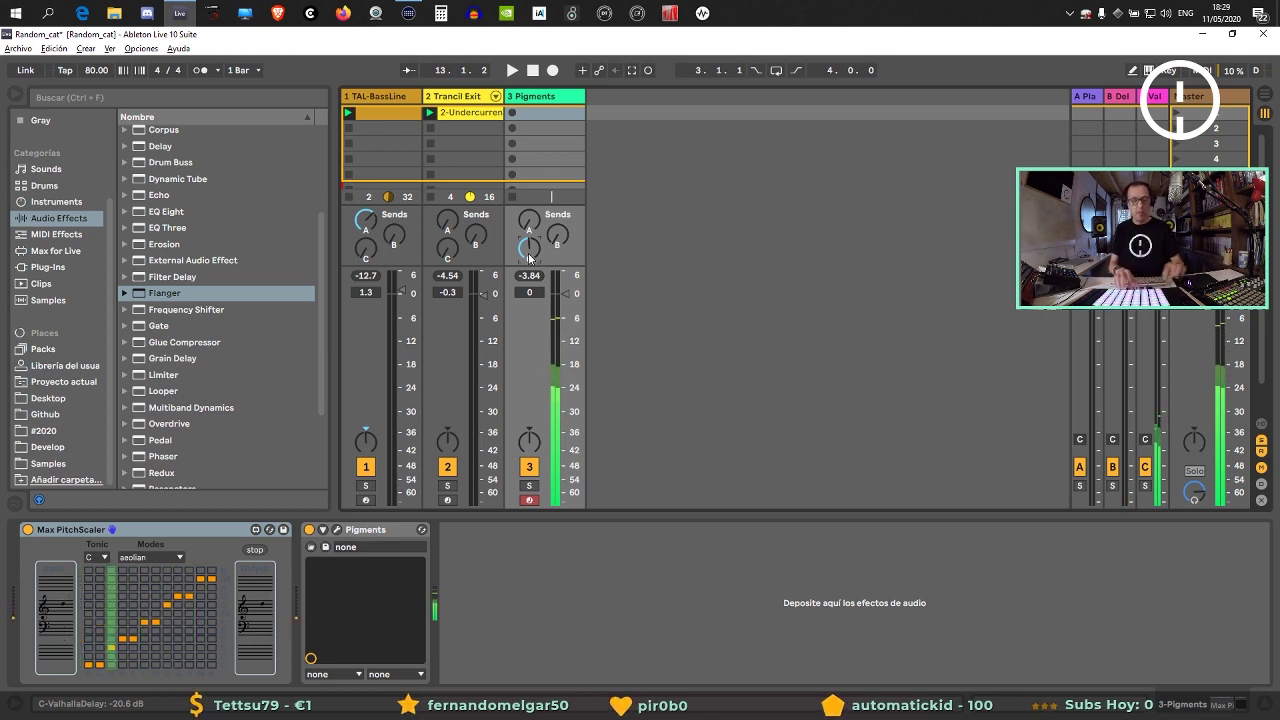
Reopen Pigments, audition further bass presets until Barbarians is loaded, and hide the plug-in window.
{"action": "left_click", "coordinate": [337, 529]}
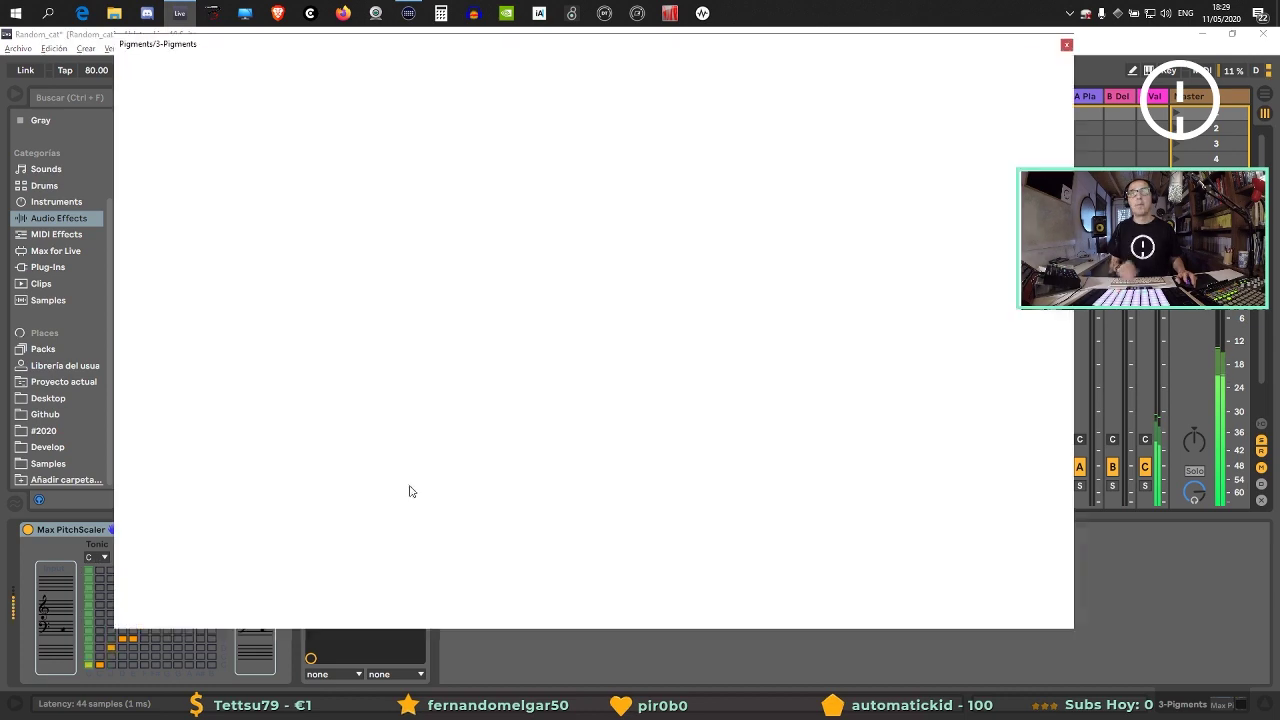
{"action": "left_click", "coordinate": [594, 67]}
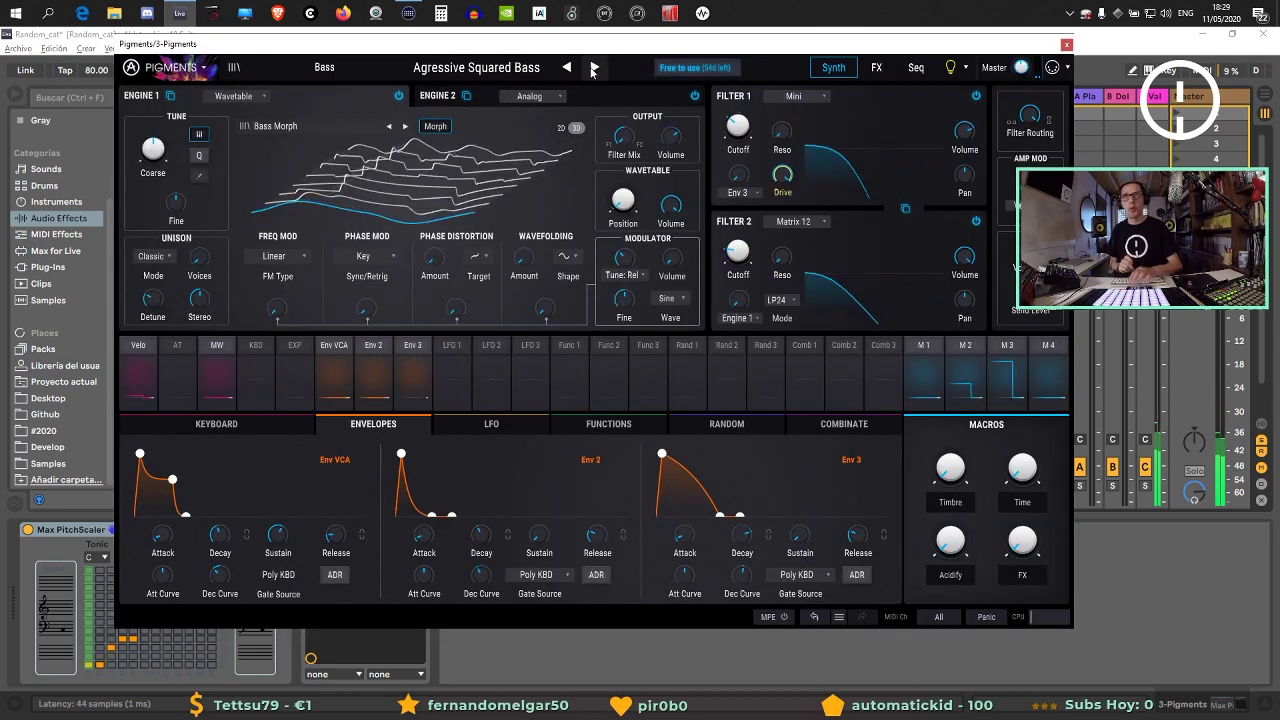
{"action": "left_click", "coordinate": [594, 67]}
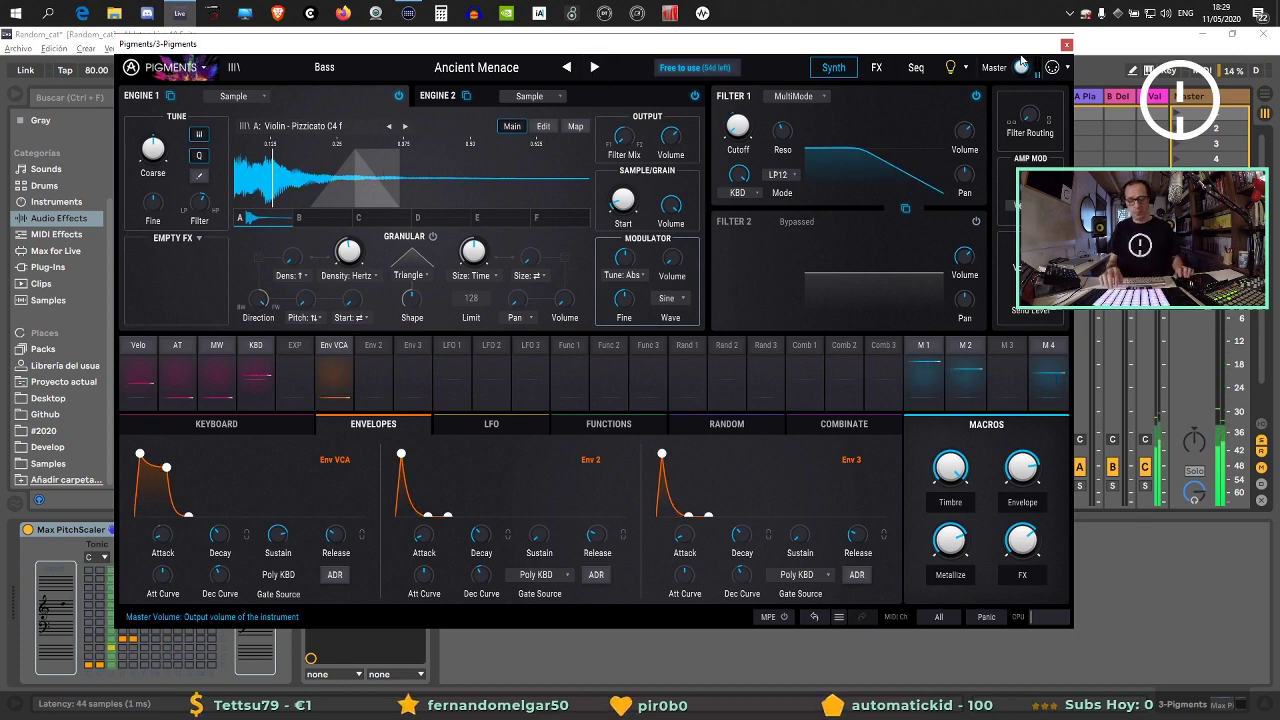
{"action": "mouse_move", "coordinate": [1020, 62]}
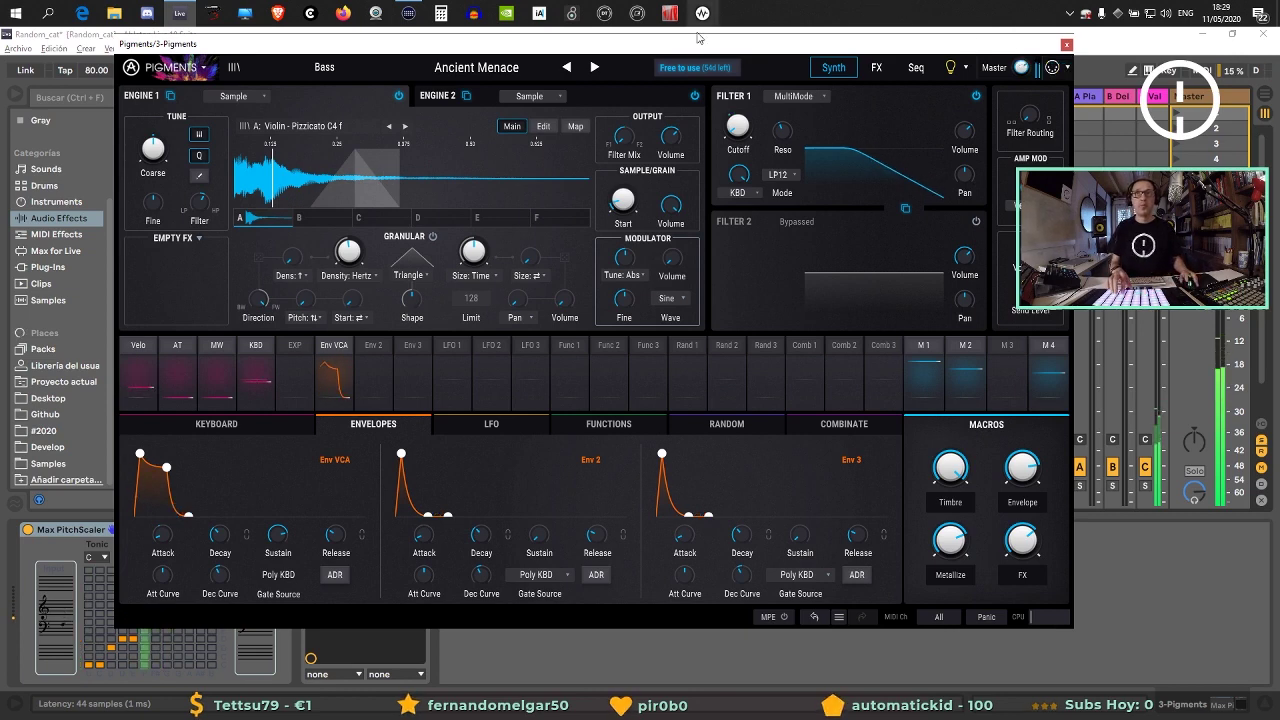
{"action": "left_click", "coordinate": [596, 68]}
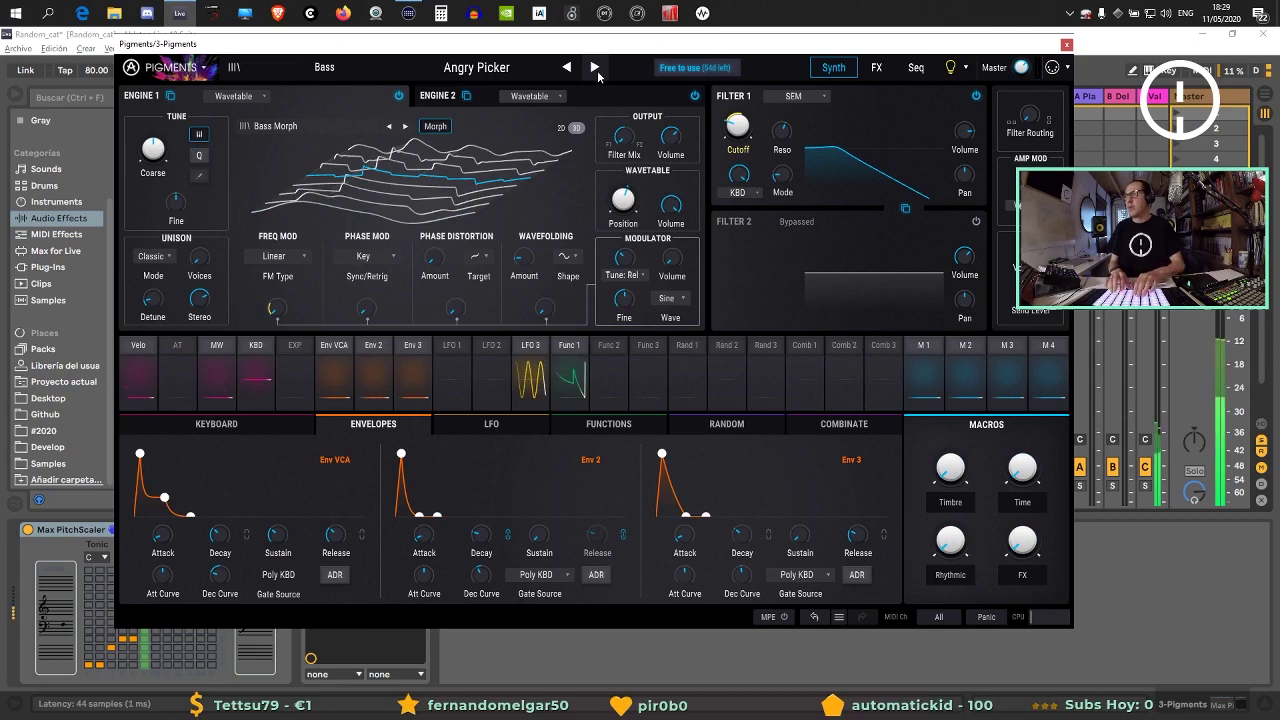
{"action": "left_click", "coordinate": [595, 68]}
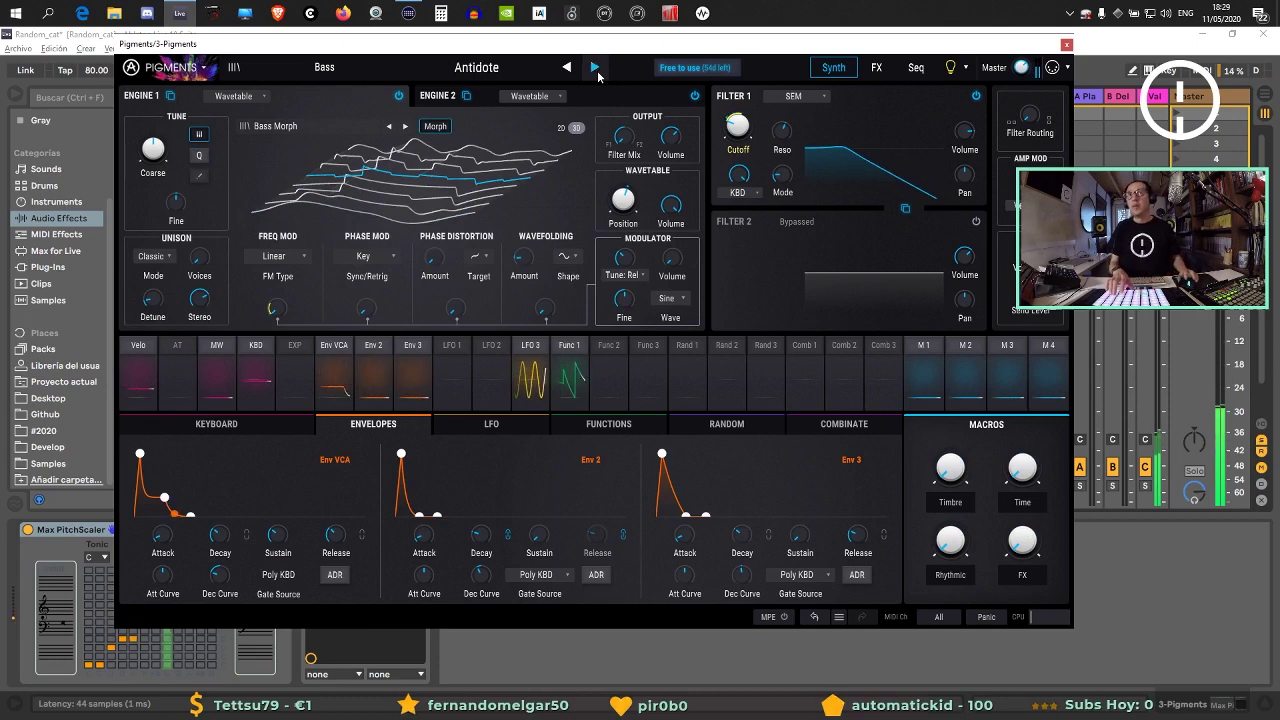
{"action": "left_click", "coordinate": [596, 68]}
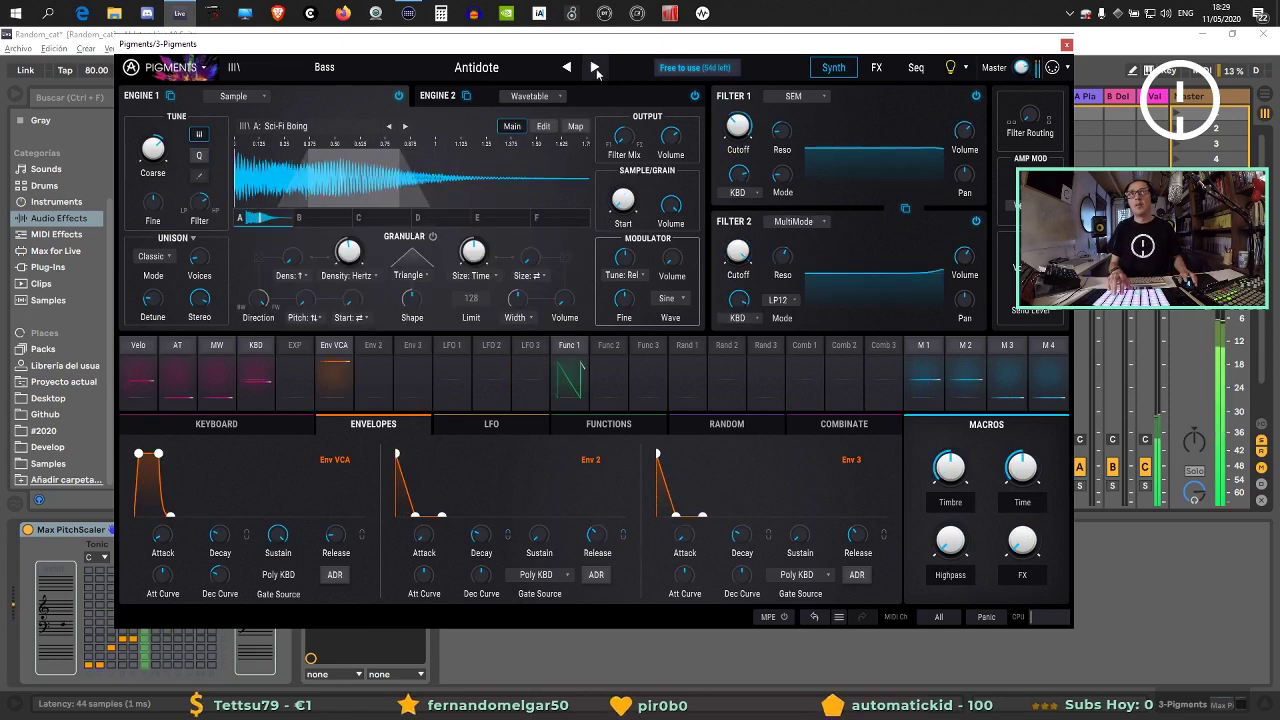
{"action": "left_click", "coordinate": [595, 68]}
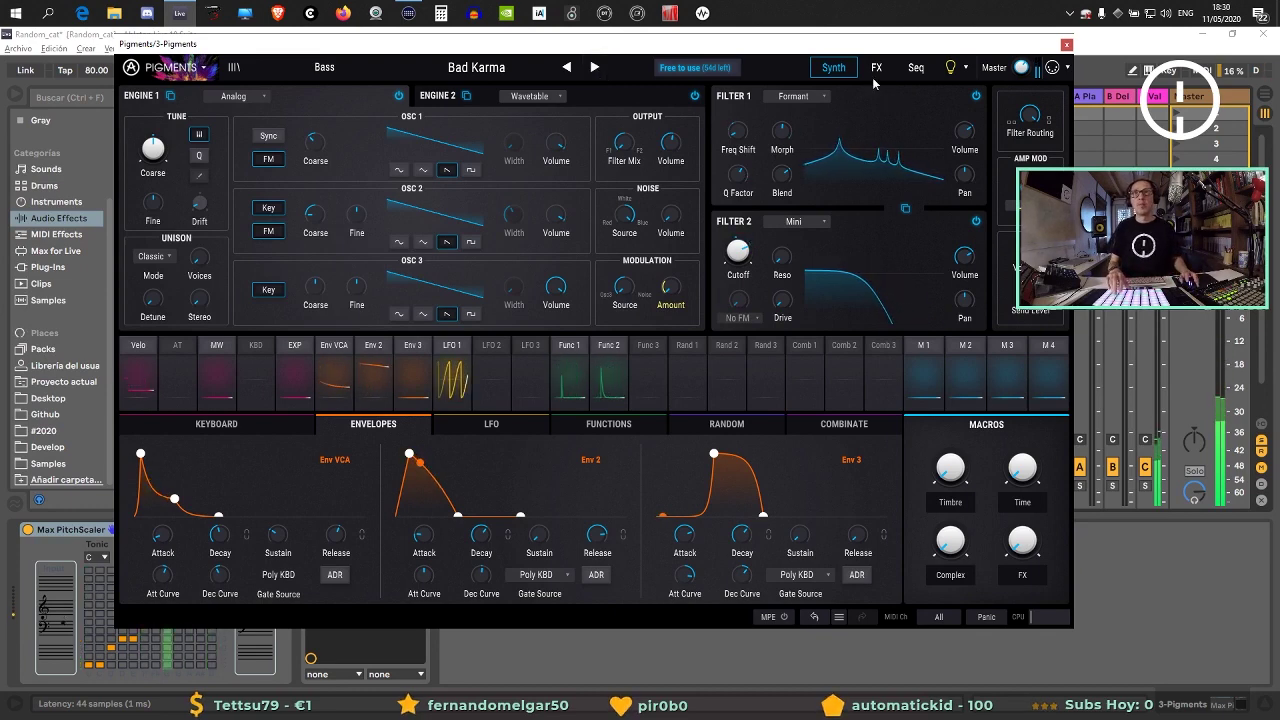
{"action": "left_click", "coordinate": [594, 66]}
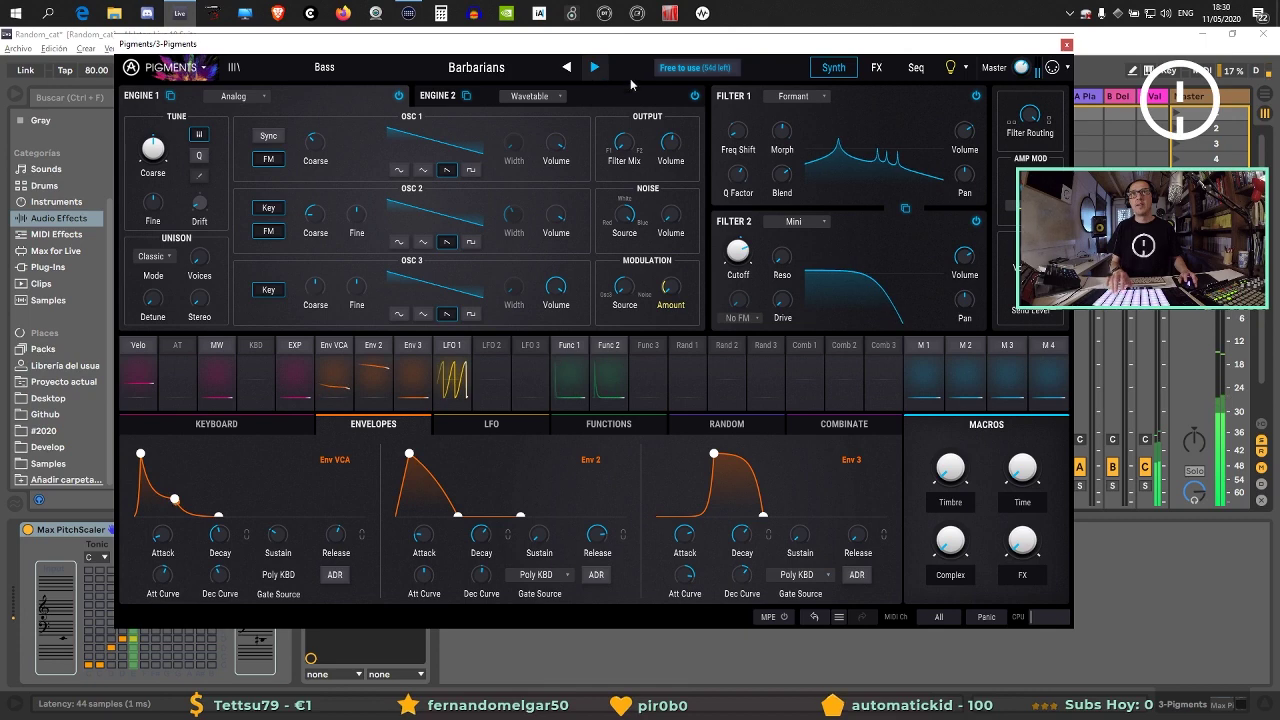
{"action": "key", "text": "ctrl+alt+p"}
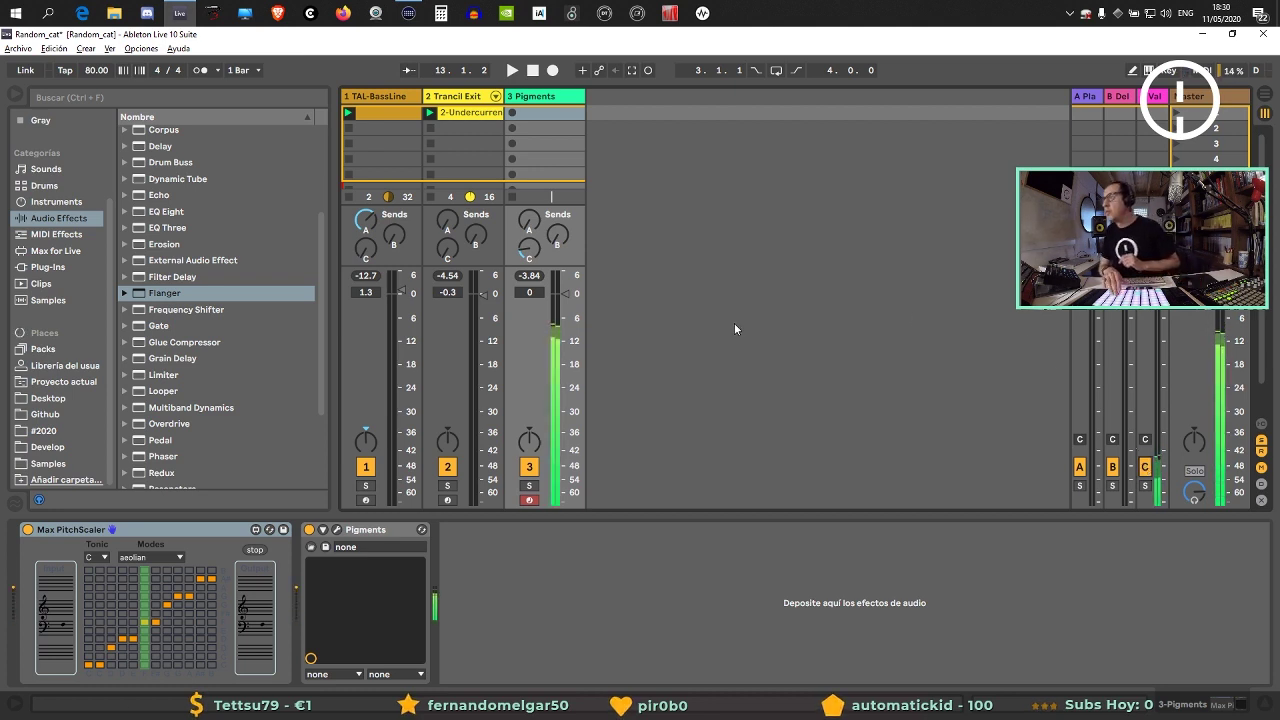
Show and close the Pigments window, then set Trancil Exit's volume to -5.6 dB and TAL-BassLine's to 0 dB.
{"action": "left_click", "coordinate": [337, 531]}
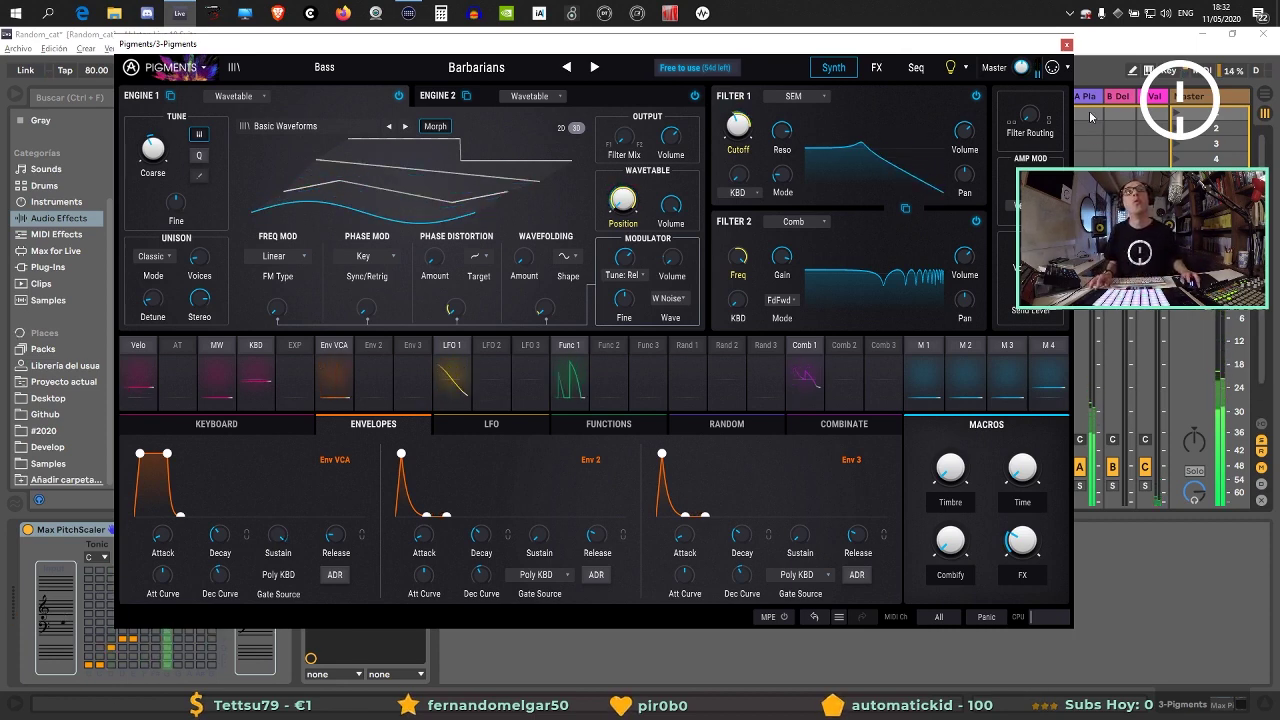
{"action": "left_click", "coordinate": [1066, 45]}
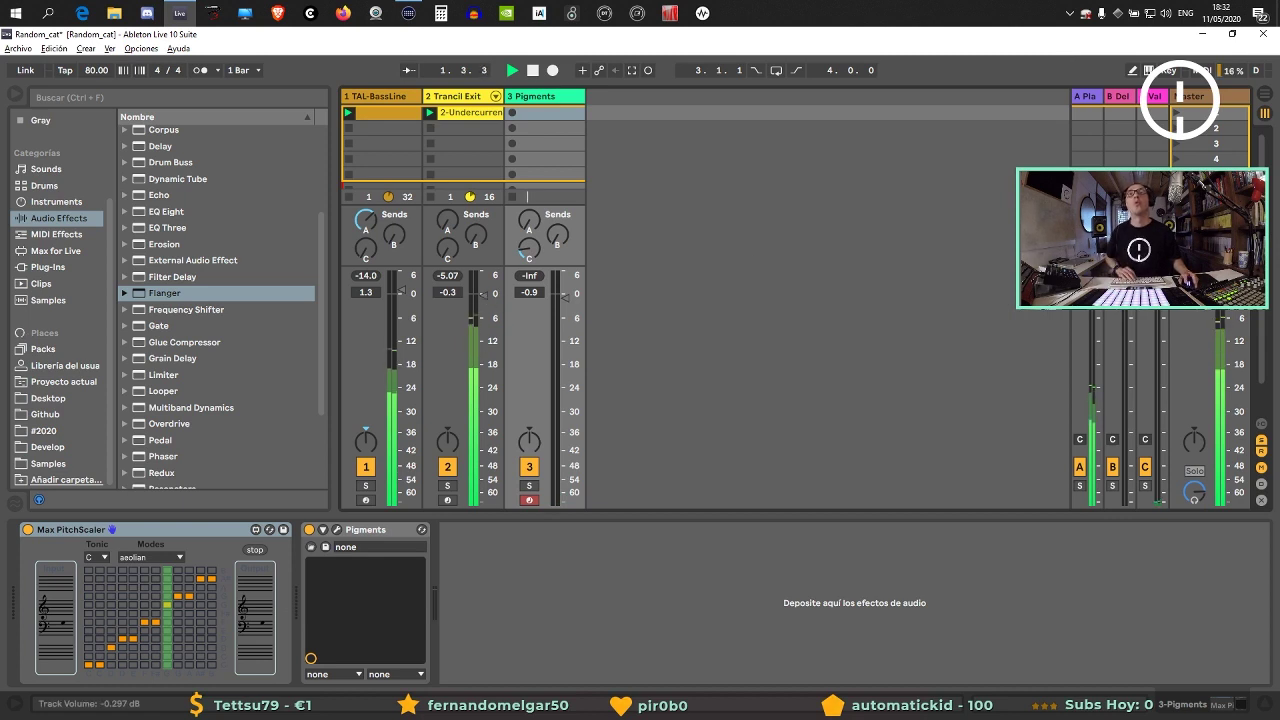
{"action": "left_click_drag", "start_coordinate": [483, 321], "coordinate": [483, 315]}
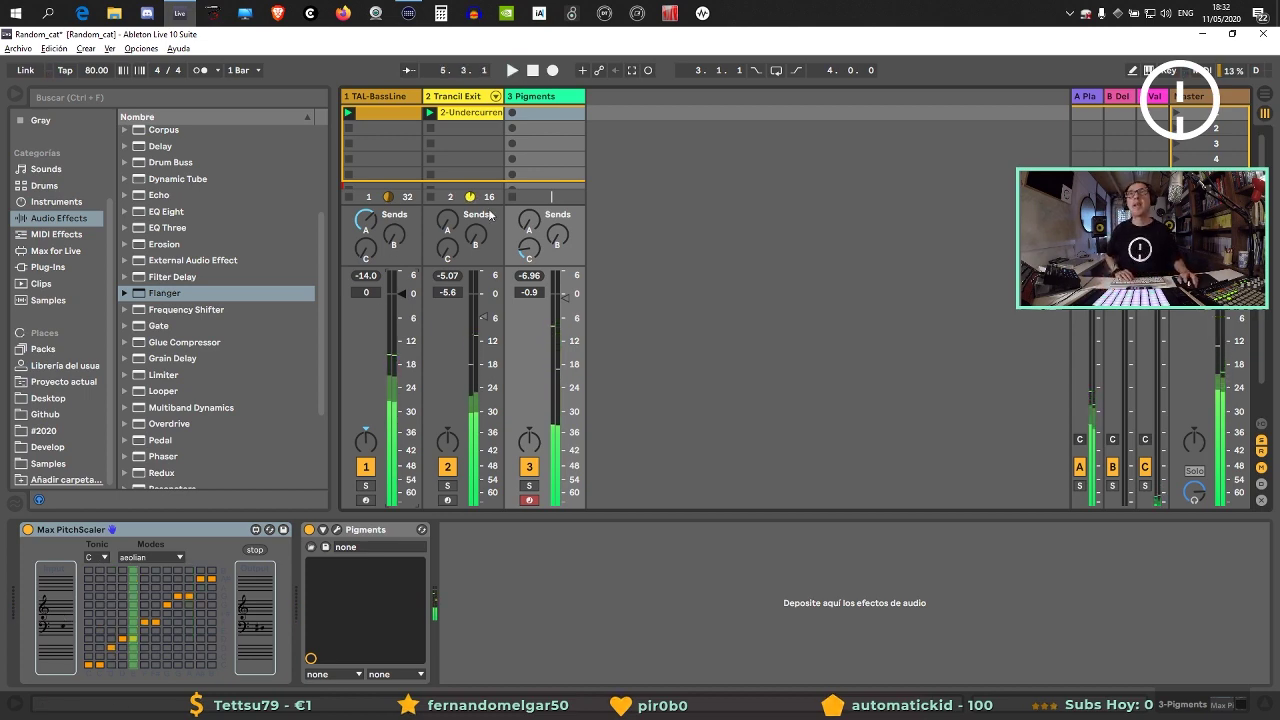
Solo the Trancil Exit track and open its drum clip in the note editor.
{"action": "left_click", "coordinate": [447, 486]}
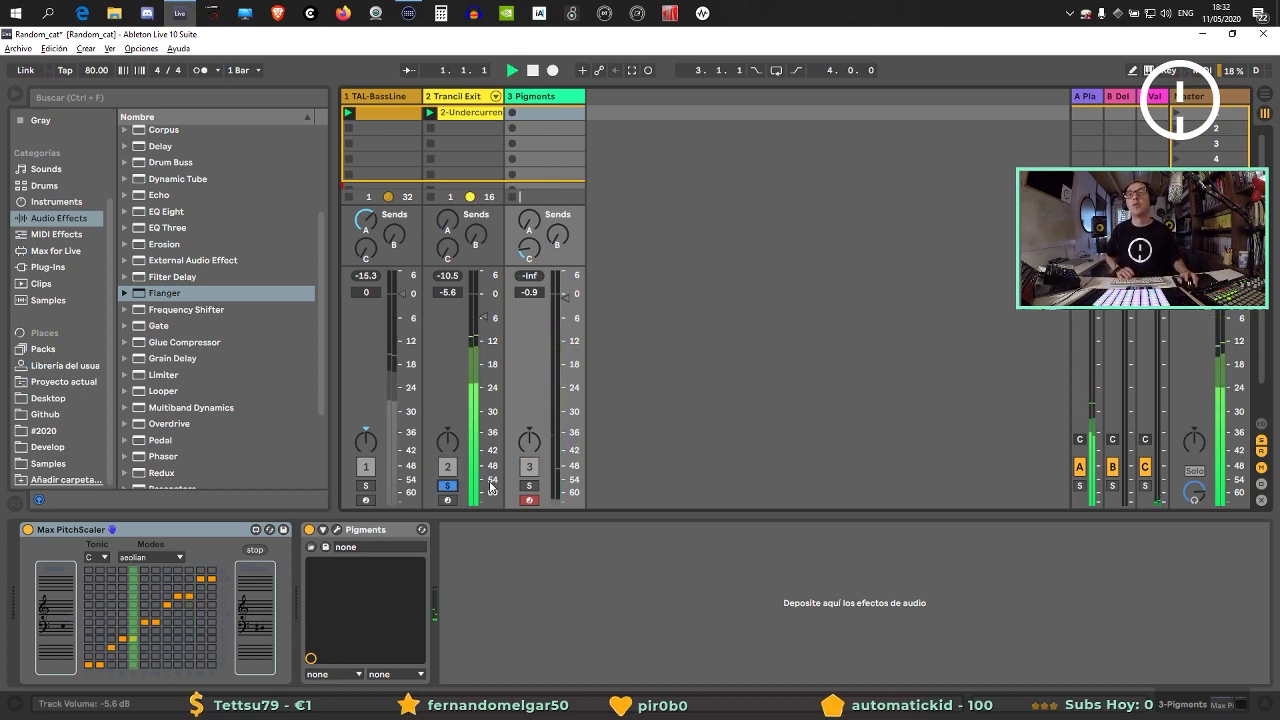
{"action": "double_click", "coordinate": [470, 112]}
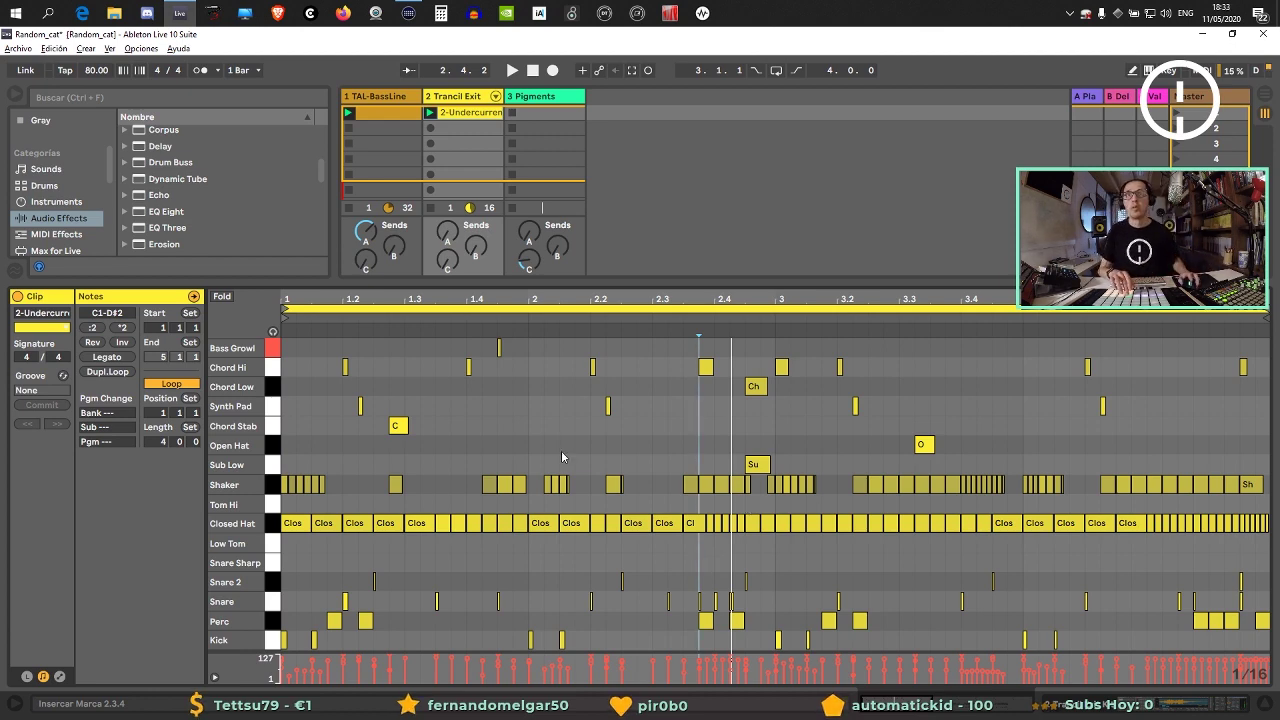
Move the Bass Growl note in the Trancil Exit clip to the clip's start at 1.1.1.
{"action": "left_click", "coordinate": [499, 347]}
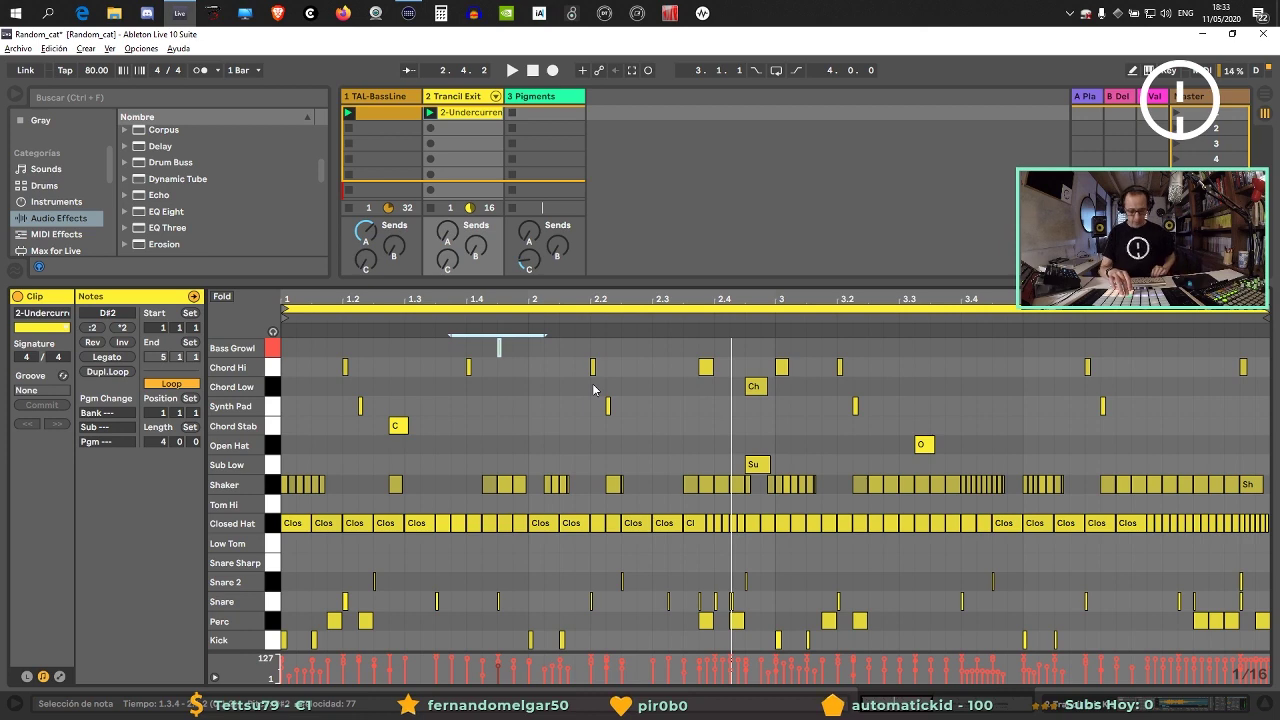
{"action": "key", "text": "Left"}
{"action": "key", "text": "Left"}
{"action": "key", "text": "Left"}
{"action": "key", "text": "Left"}
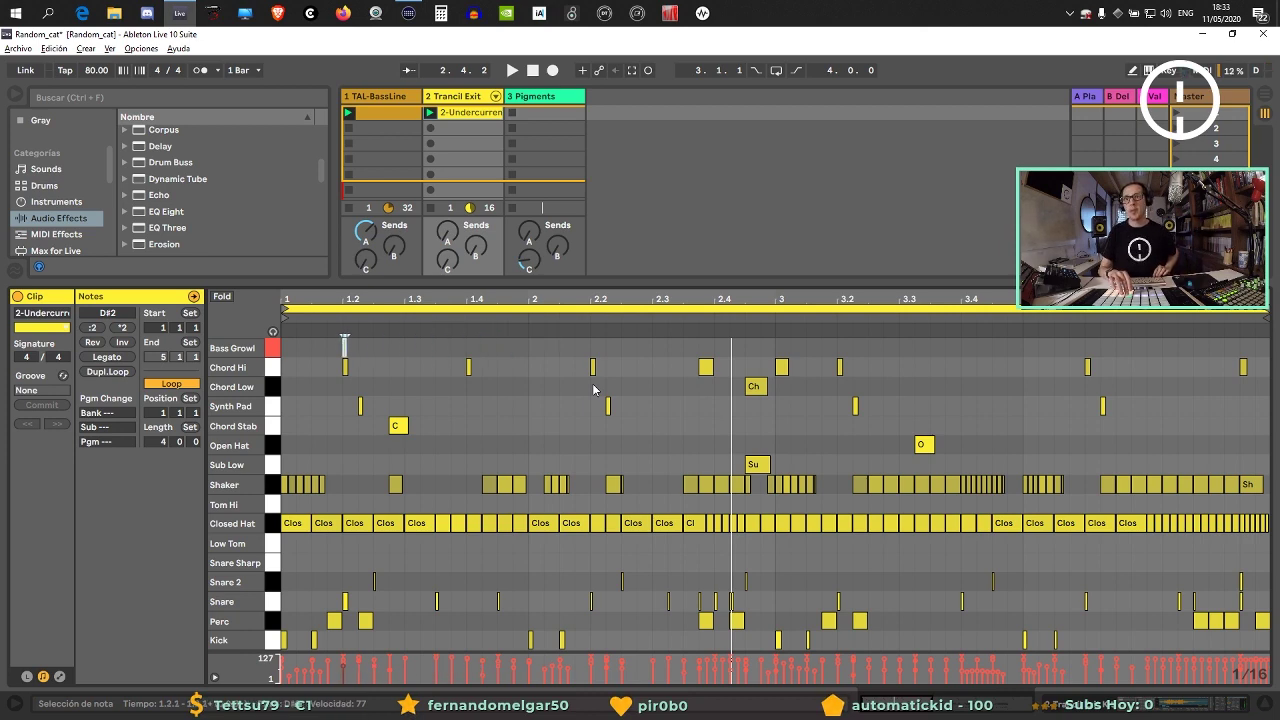
{"action": "key", "text": "Left"}
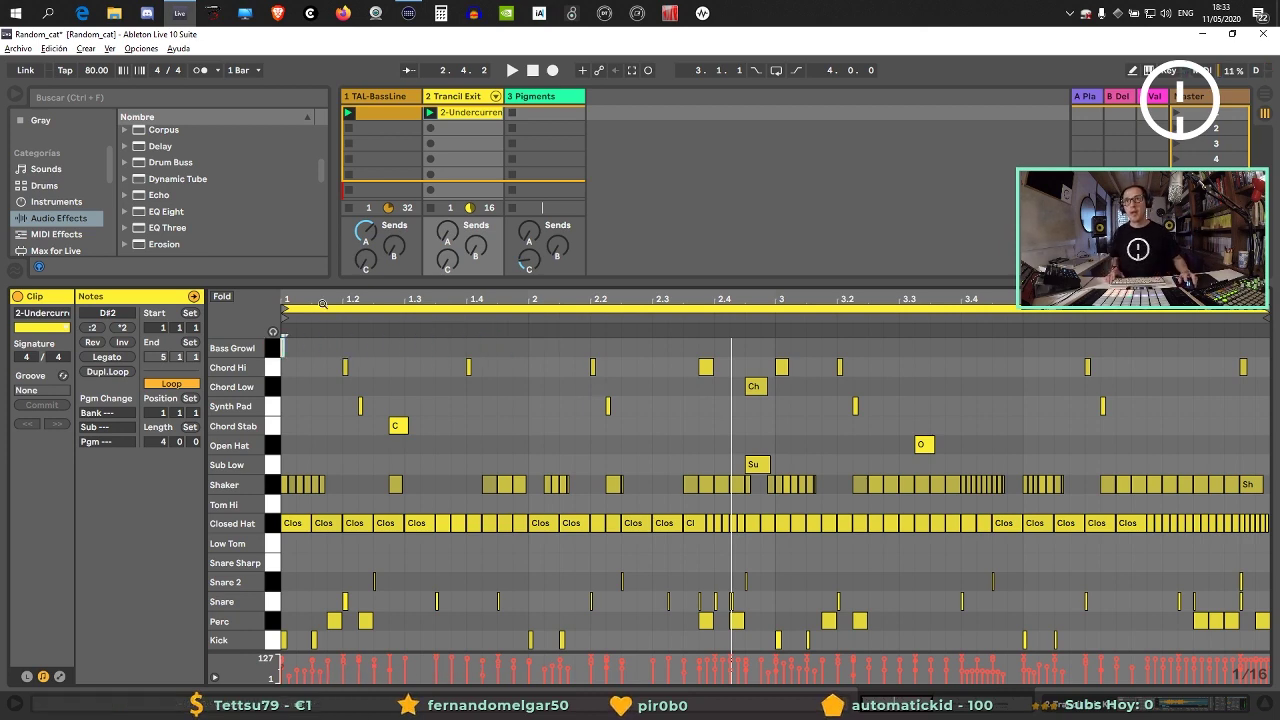
Try to nudge the Bass Growl note slightly after the clip start and undo the shift.
{"action": "left_click_drag", "start_coordinate": [290, 301], "coordinate": [305, 345]}
{"action": "left_click", "coordinate": [316, 352]}
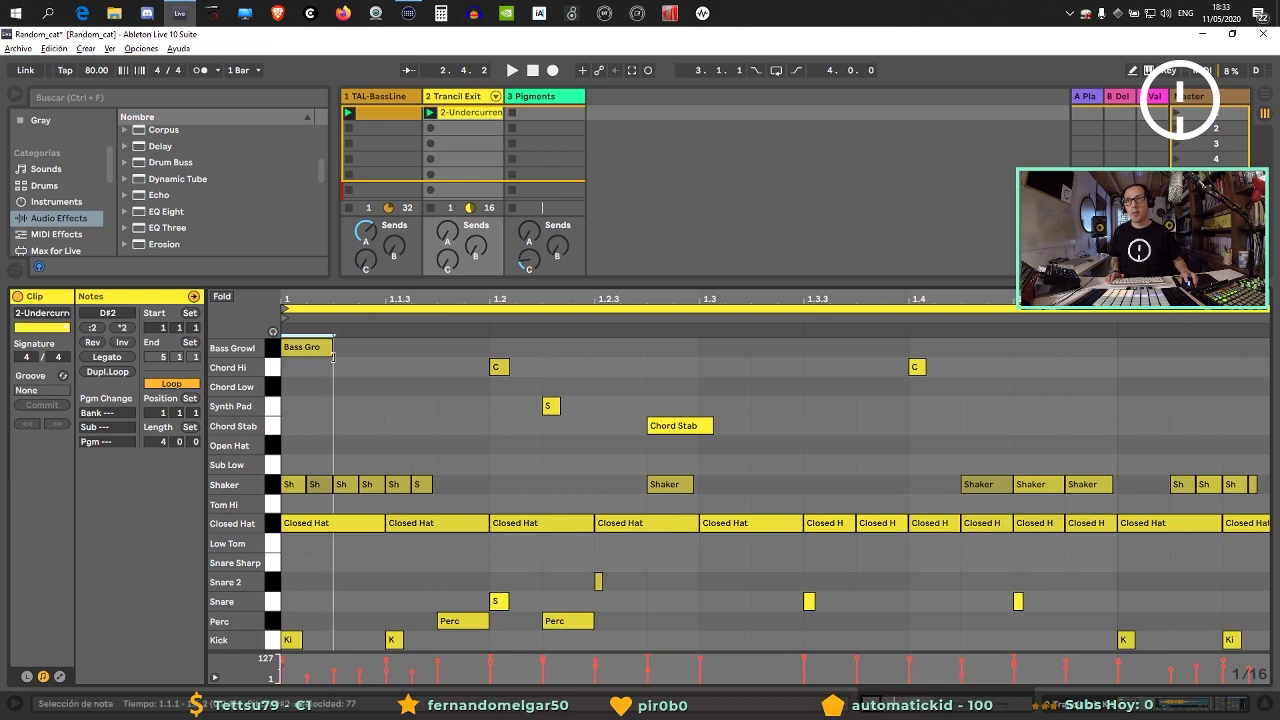
{"action": "key", "text": "alt+Right"}
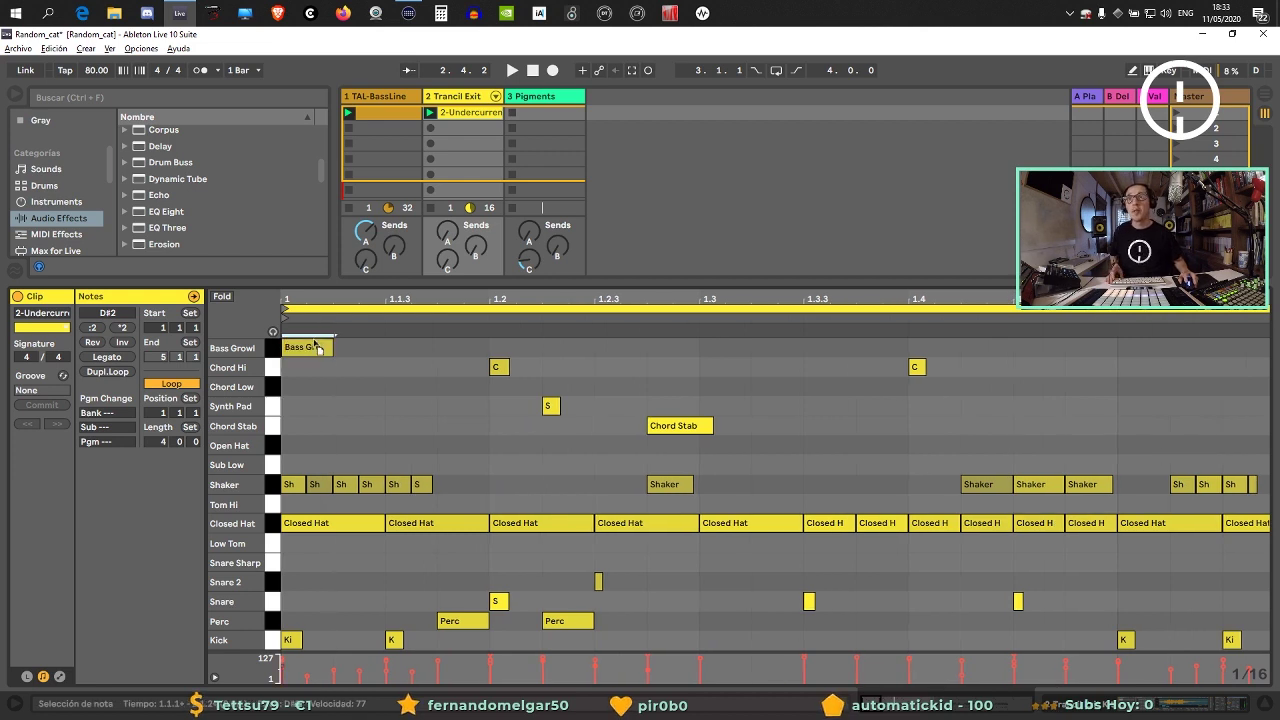
{"action": "left_click_drag", "start_coordinate": [291, 349], "coordinate": [290, 349]}
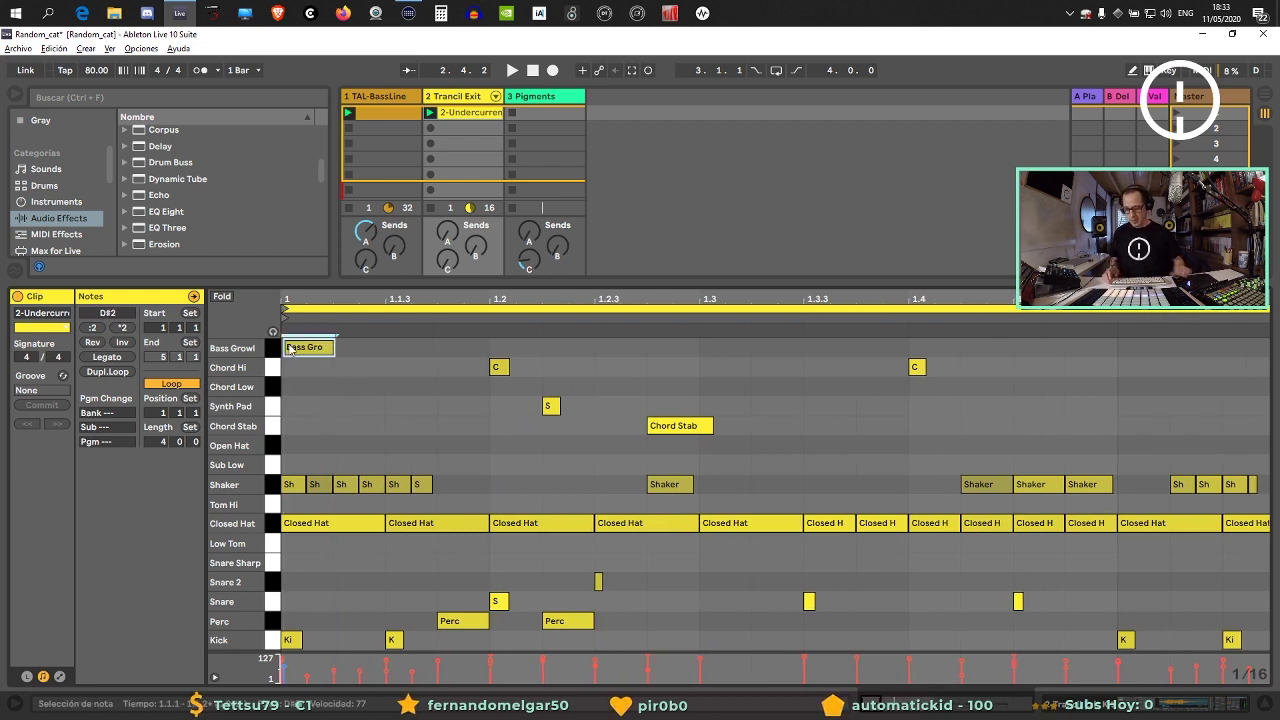
{"action": "key", "text": "ctrl+z"}
Raise the Bass Growl note's velocity to 127 and play the clip to check how it sounds.
{"action": "left_click", "coordinate": [362, 366]}
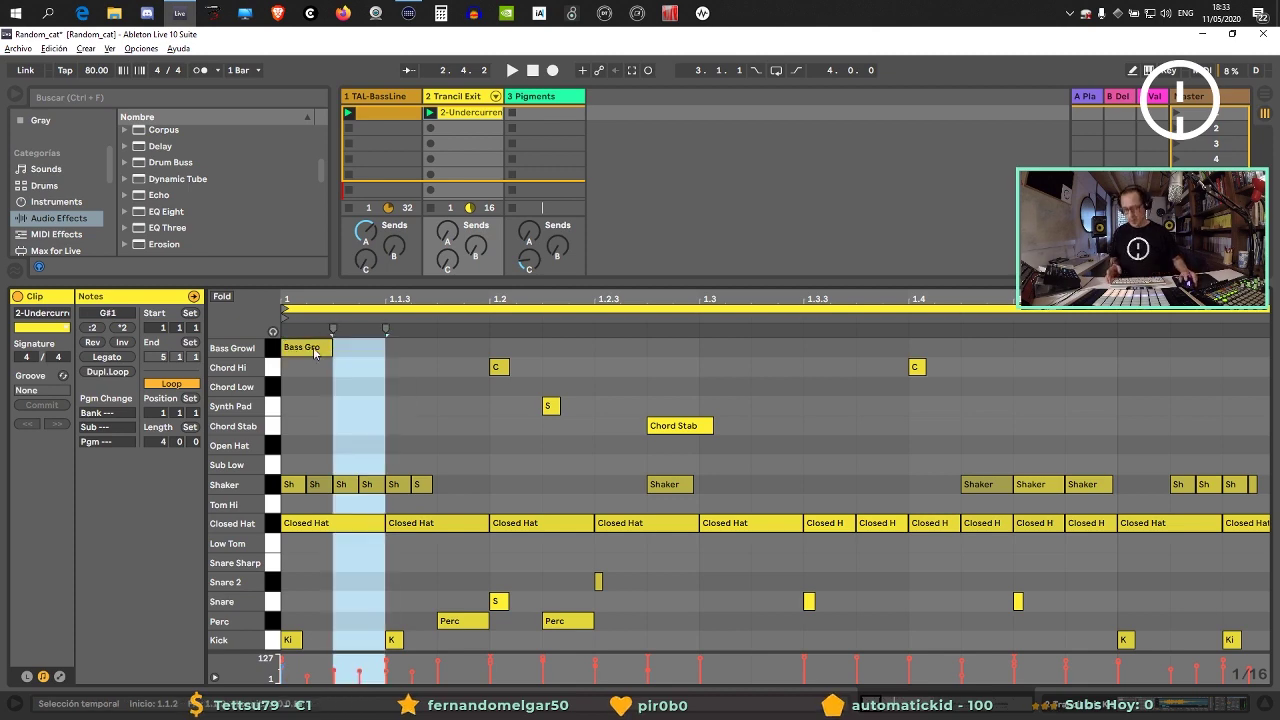
{"action": "left_click", "coordinate": [301, 352]}
{"action": "key", "text": "super"}
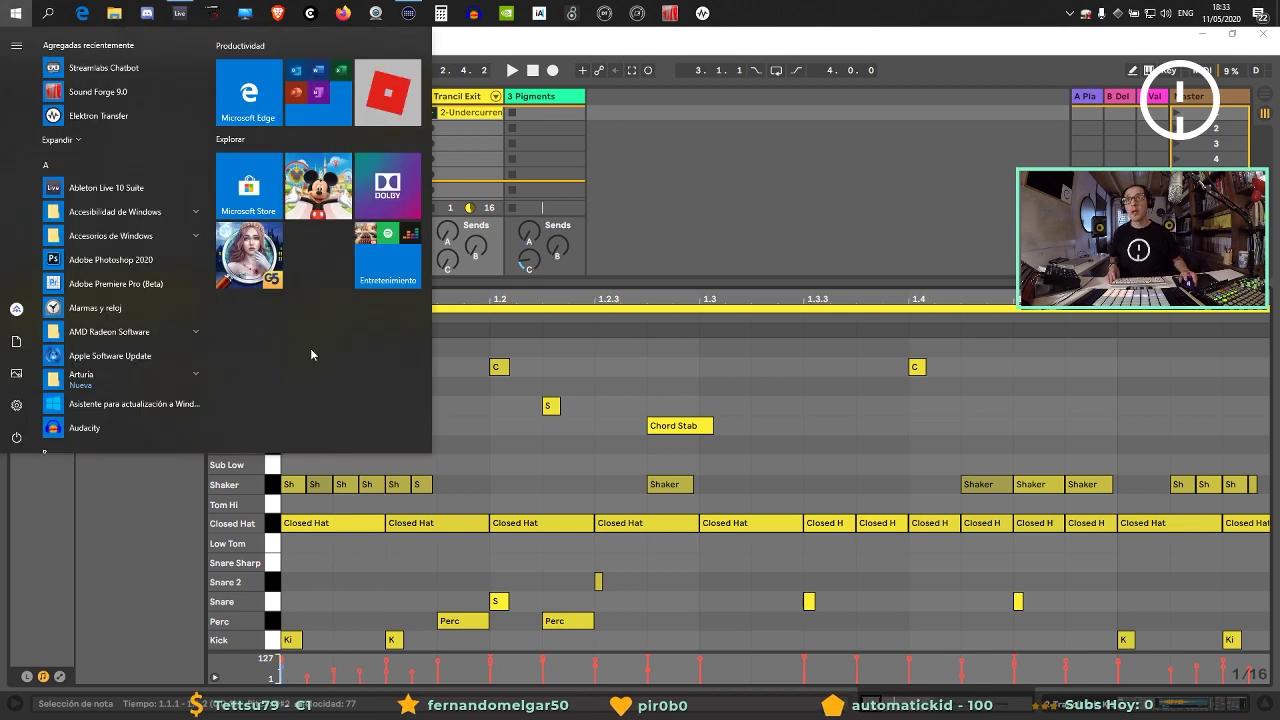
{"action": "key", "text": "super"}
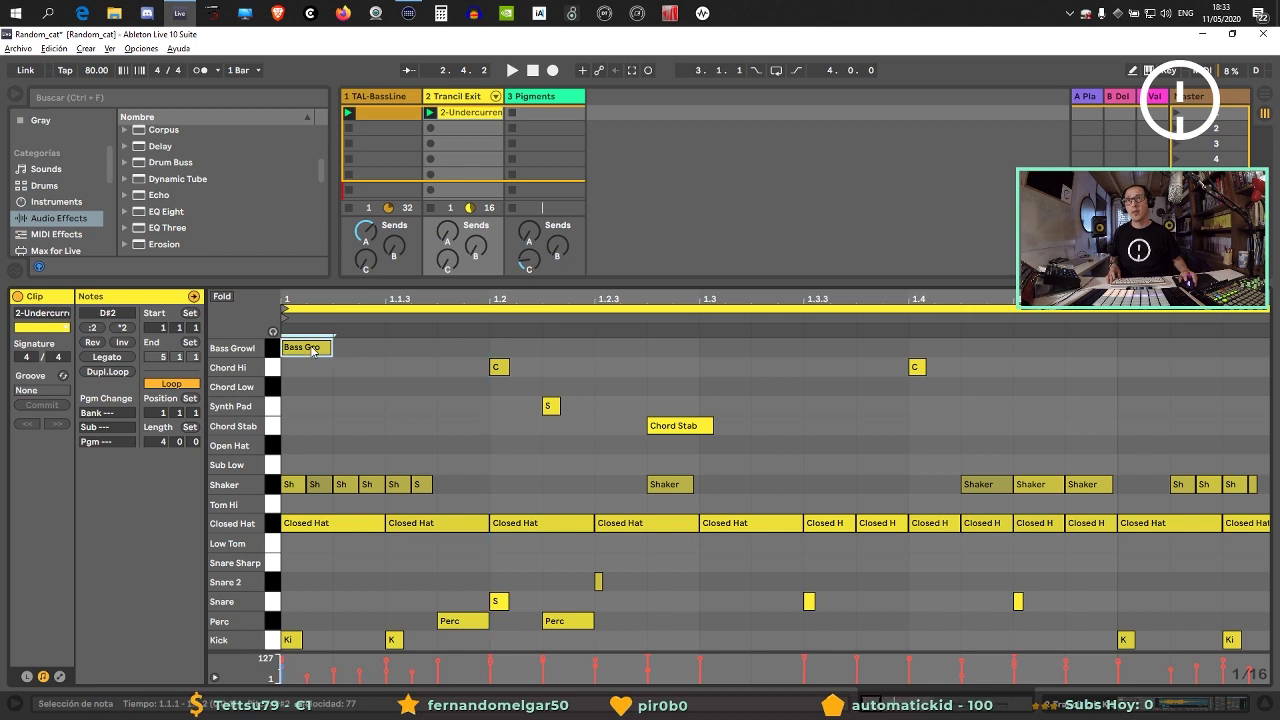
{"action": "mouse_move", "coordinate": [311, 347]}
{"action": "left_mouse_down"}
{"action": "mouse_move", "coordinate": [345, 343]}
{"action": "mouse_move", "coordinate": [341, 325]}
{"action": "mouse_move", "coordinate": [323, 352]}
{"action": "mouse_move", "coordinate": [306, 352]}
{"action": "left_mouse_up"}
{"action": "left_click", "coordinate": [341, 354]}
{"action": "left_click", "coordinate": [295, 350]}
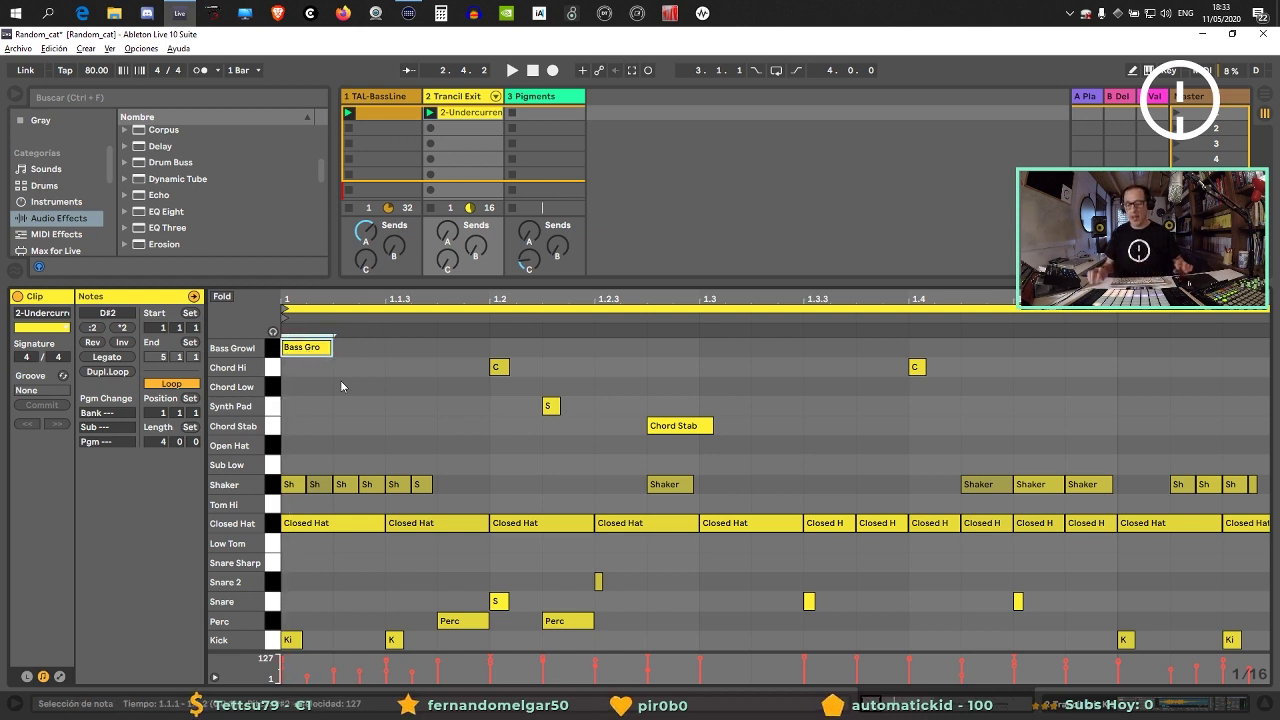
{"action": "key", "text": "space"}
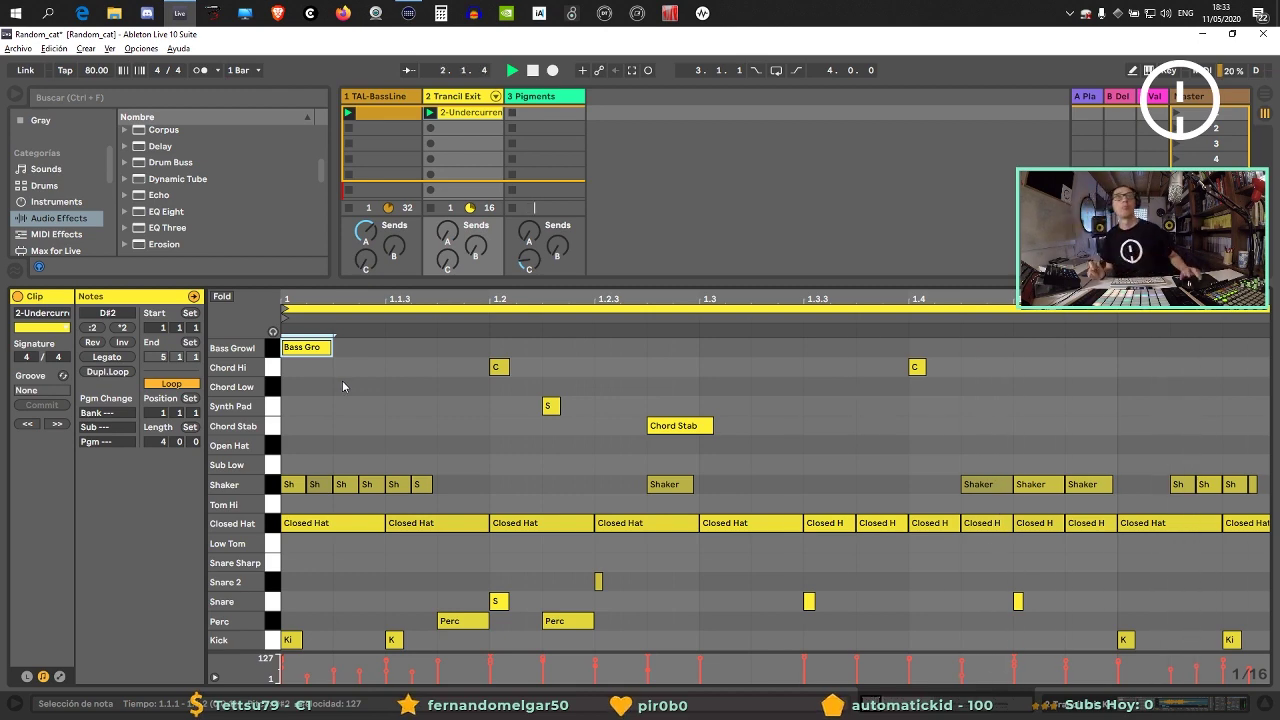
{"action": "scroll", "coordinate": [388, 410], "scroll_direction": "down", "scroll_amount": 5}
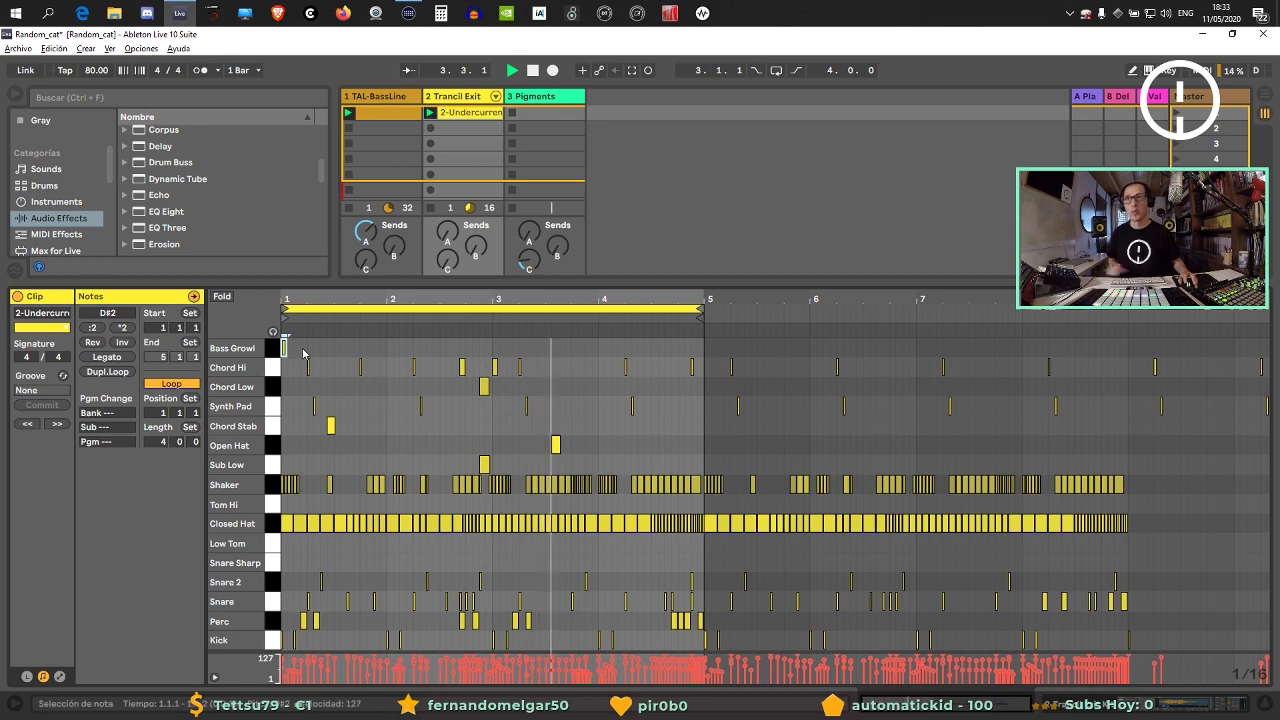
{"action": "key", "text": "space"}
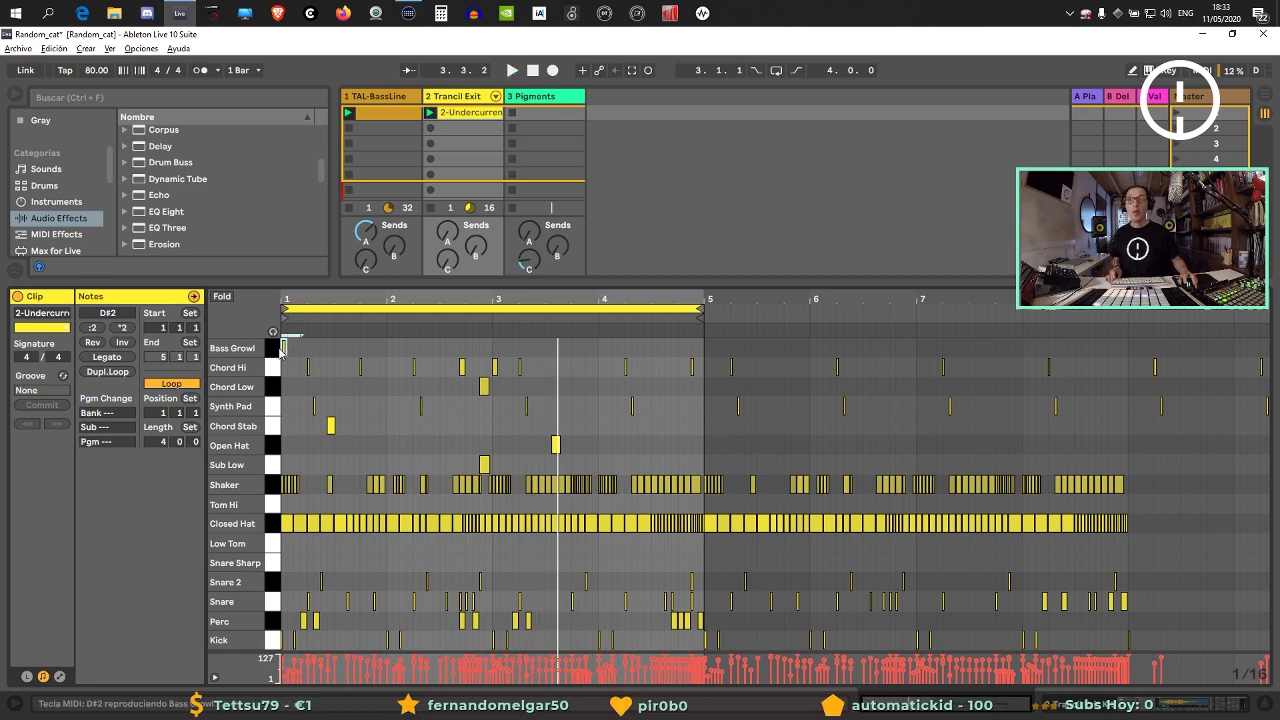
Duplicate the Trancil Exit drum clip into the second slot and launch the copy.
{"action": "left_click", "coordinate": [467, 115]}
{"action": "key", "text": "ctrl+d"}
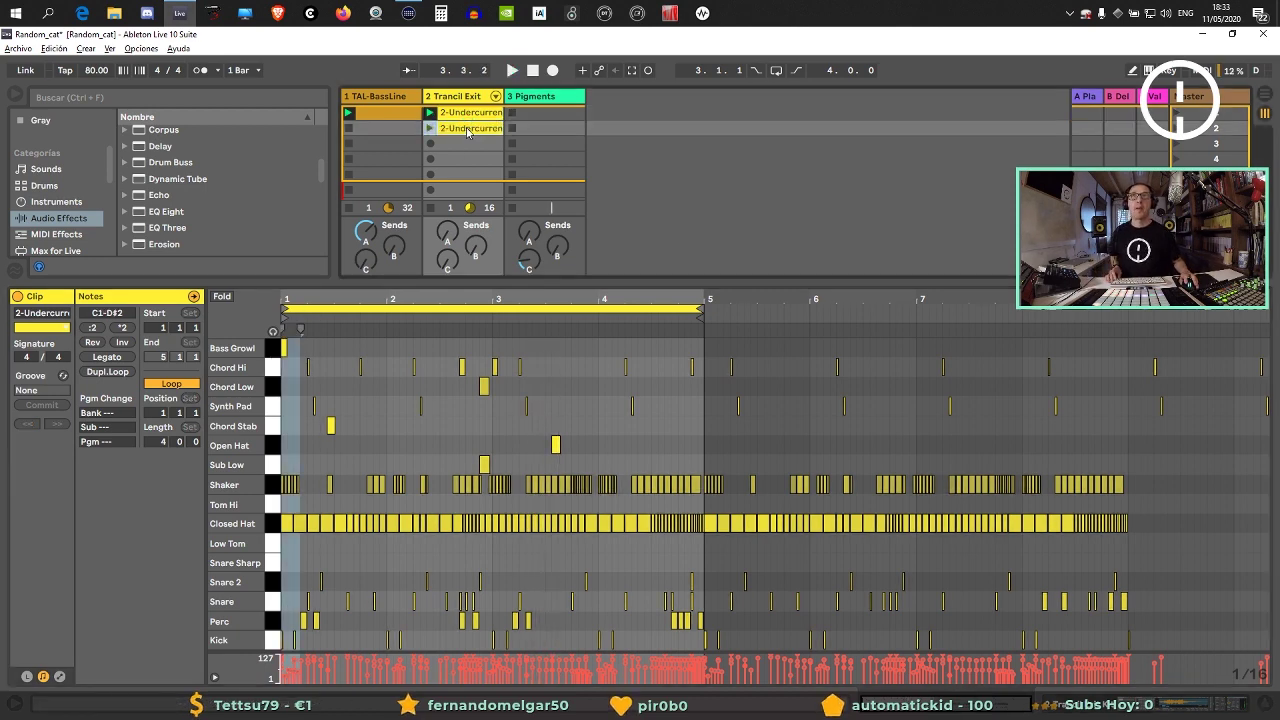
{"action": "left_click", "coordinate": [429, 128]}
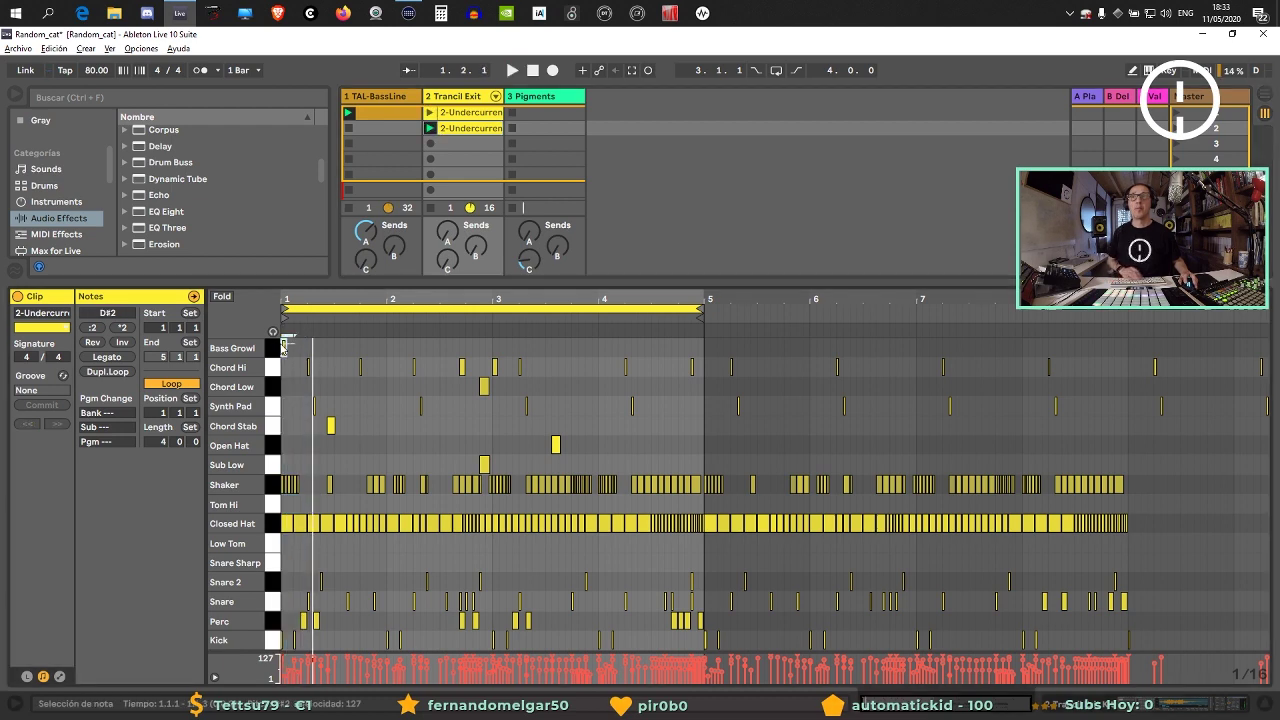
In the first Trancil Exit clip, delete the Chord Hi through Shaker notes across bars 1 to 4 and launch the clip.
{"action": "left_click", "coordinate": [462, 113]}
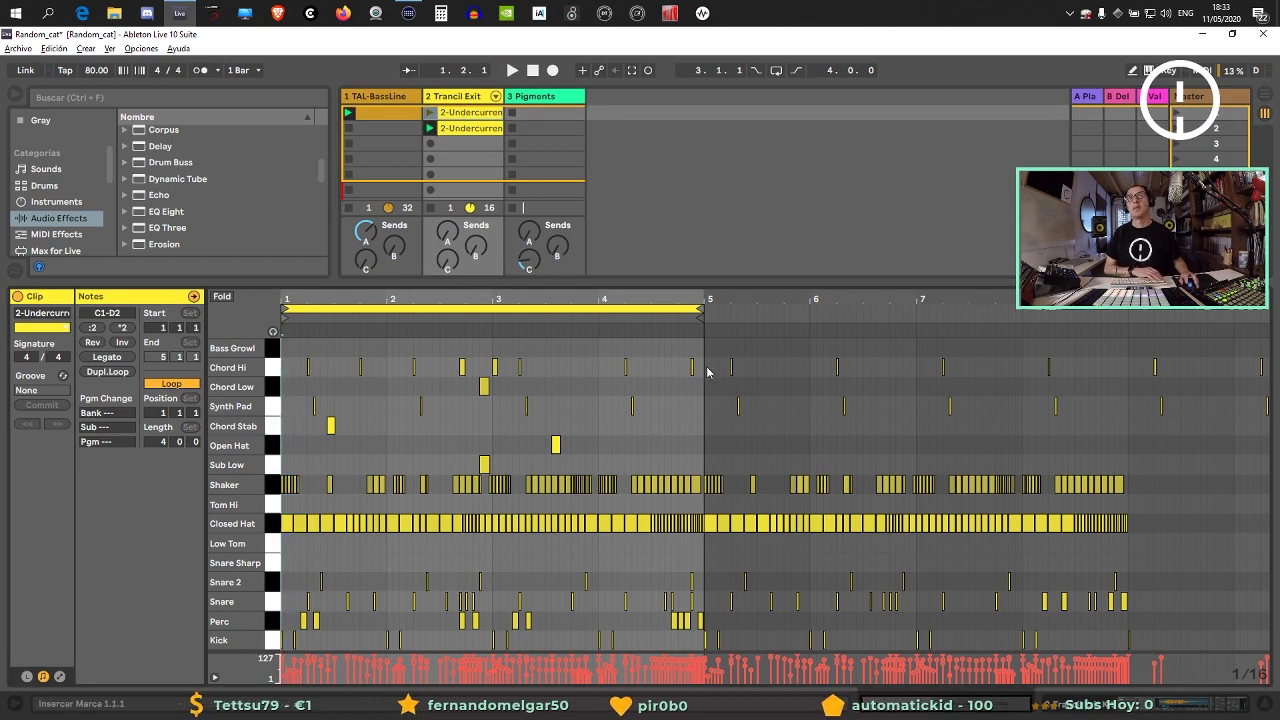
{"action": "left_click_drag", "start_coordinate": [707, 372], "coordinate": [286, 492]}
{"action": "key", "text": "Delete"}
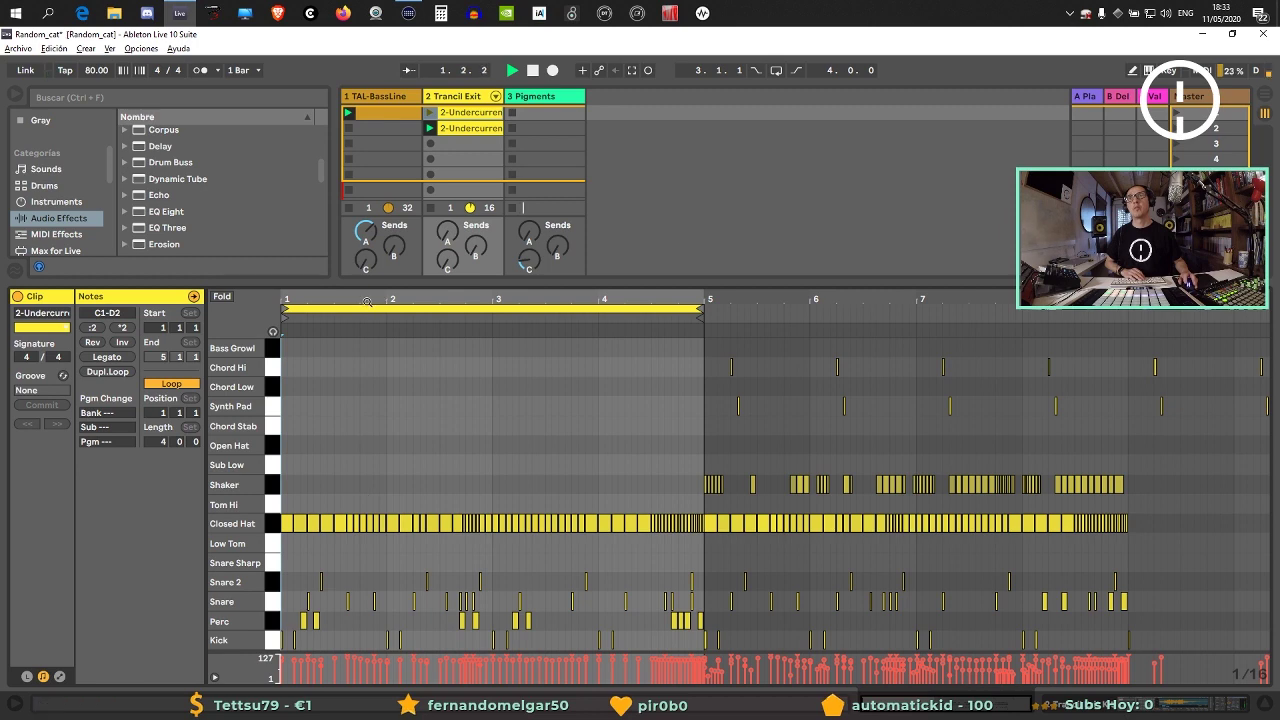
{"action": "left_click", "coordinate": [429, 112]}
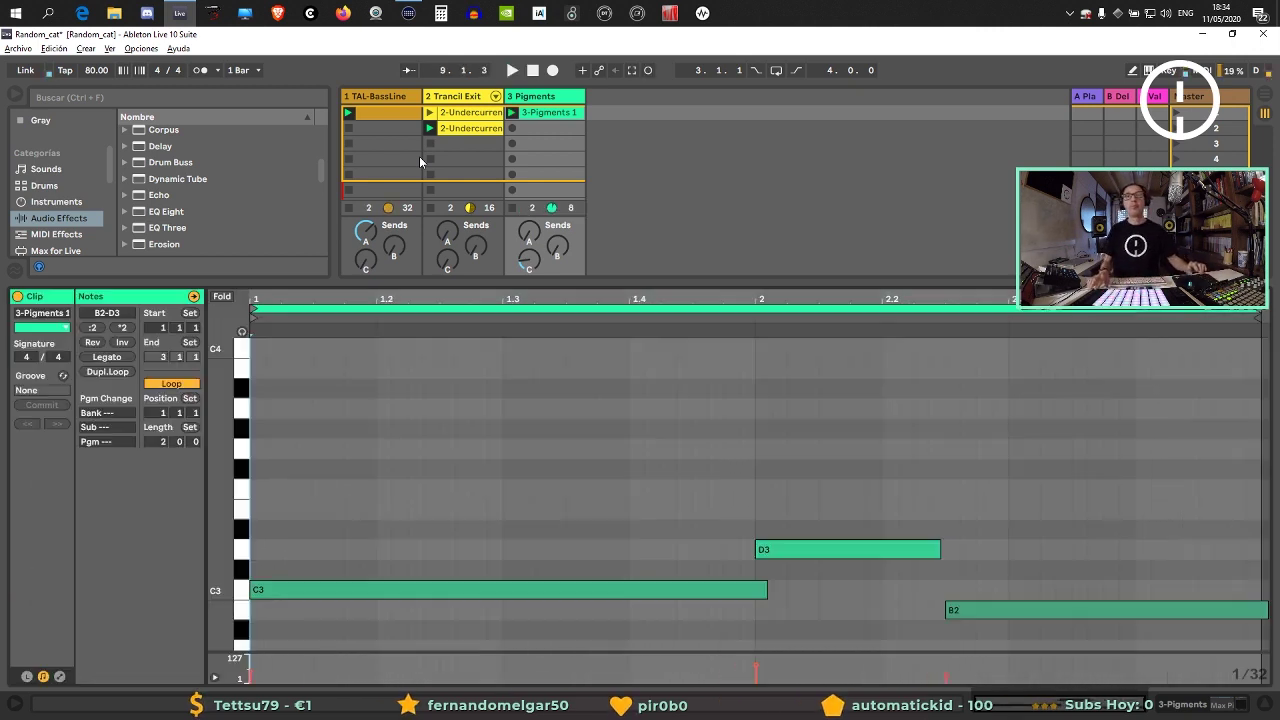
Clear the recorded notes from the Pigments clip twice to make room for new takes.
{"action": "left_click_drag", "start_coordinate": [1143, 486], "coordinate": [481, 691]}
{"action": "key", "text": "Delete"}
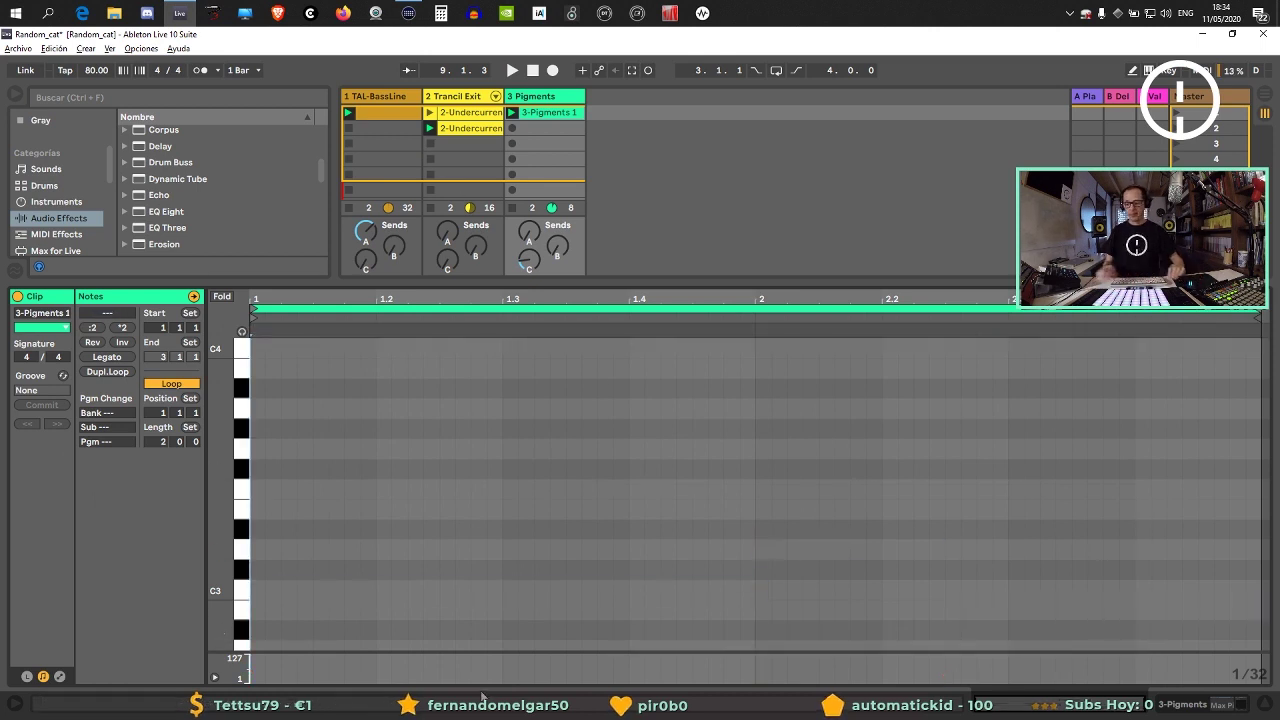
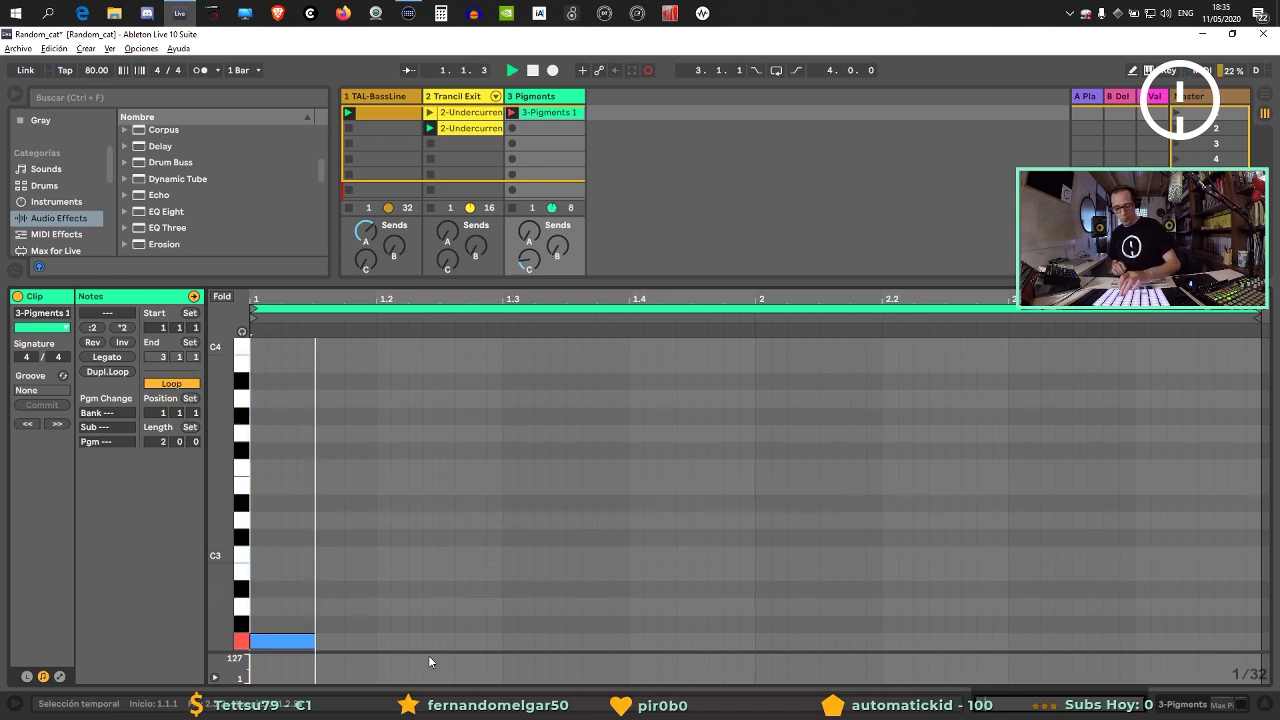
{"action": "key", "text": "space"}
{"action": "left_click_drag", "start_coordinate": [517, 587], "coordinate": [400, 640]}
{"action": "key", "text": "Delete"}
{"action": "key", "text": "space"}
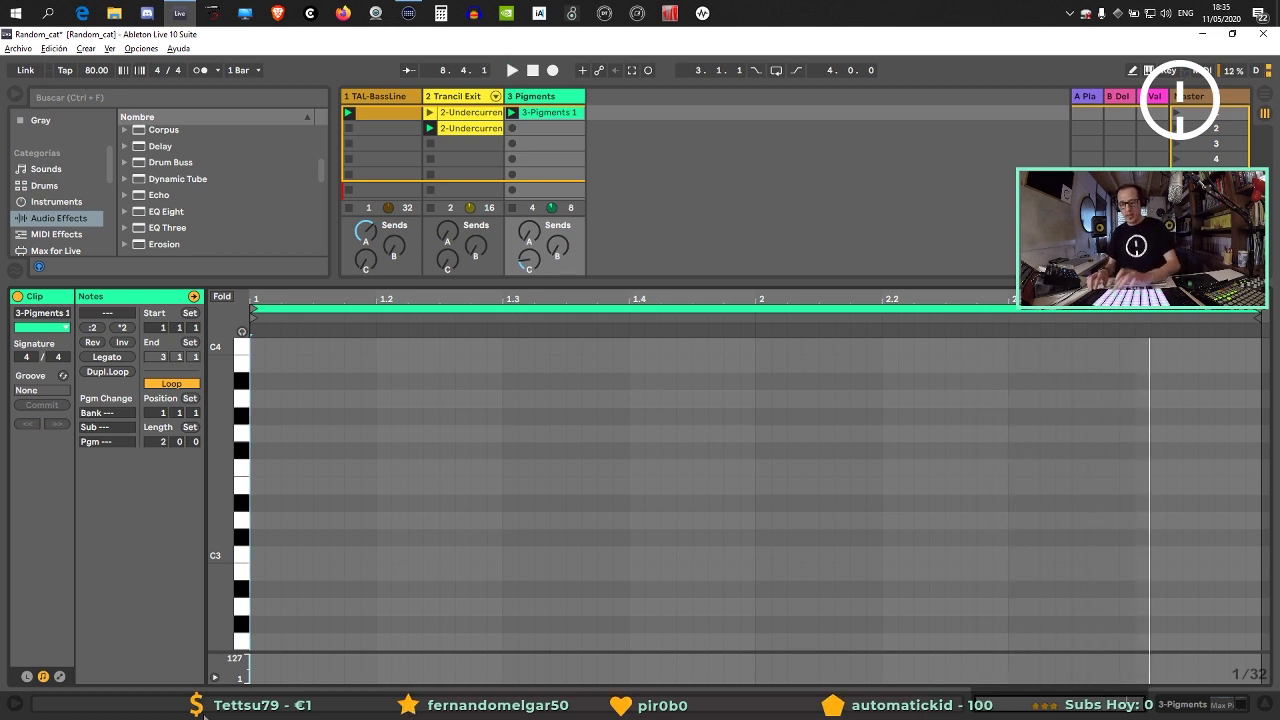
Record another take in the Pigments clip, stop playback, and delete the clip from its slot.
{"action": "key", "text": "shift+F9"}
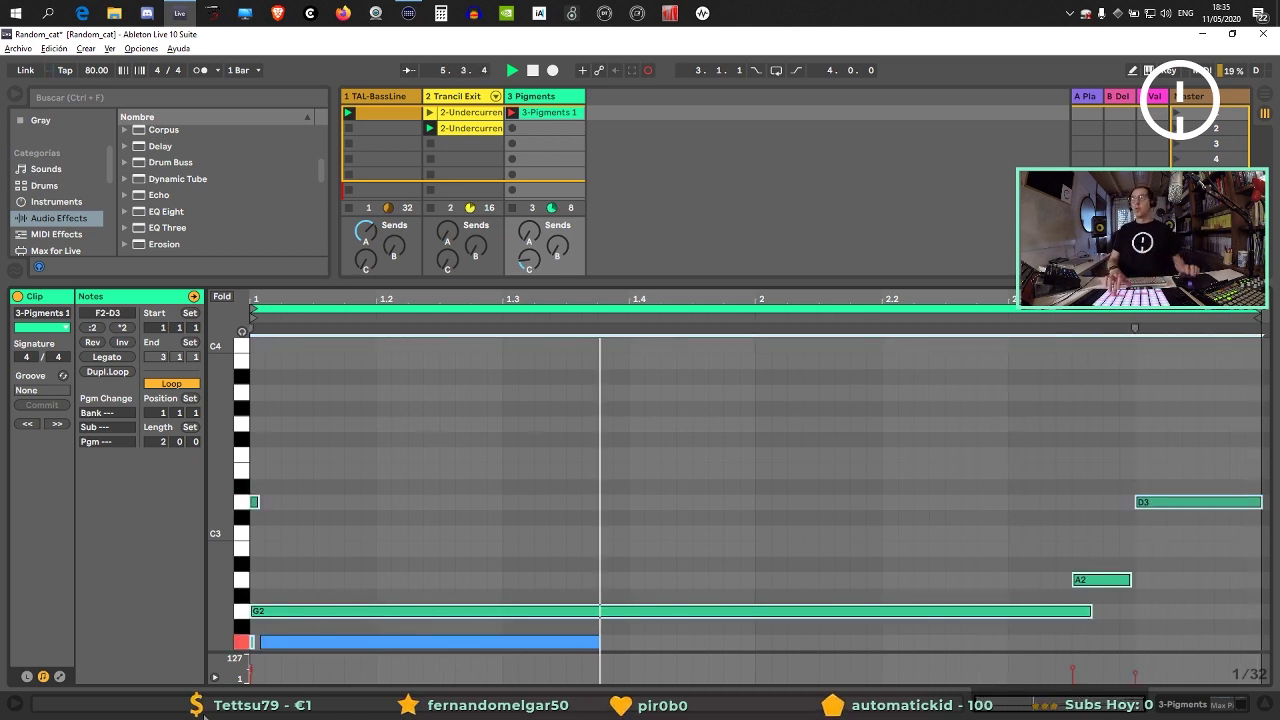
{"action": "key", "text": "F9"}
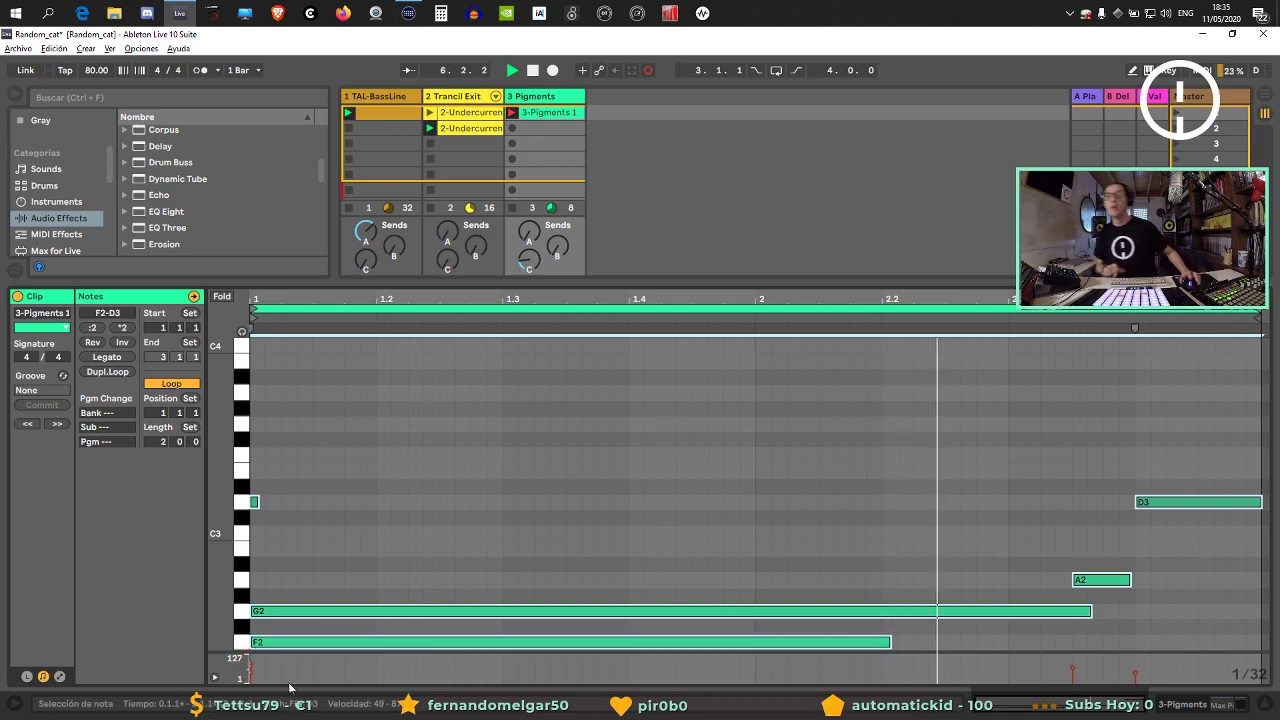
{"action": "left_click", "coordinate": [577, 486]}
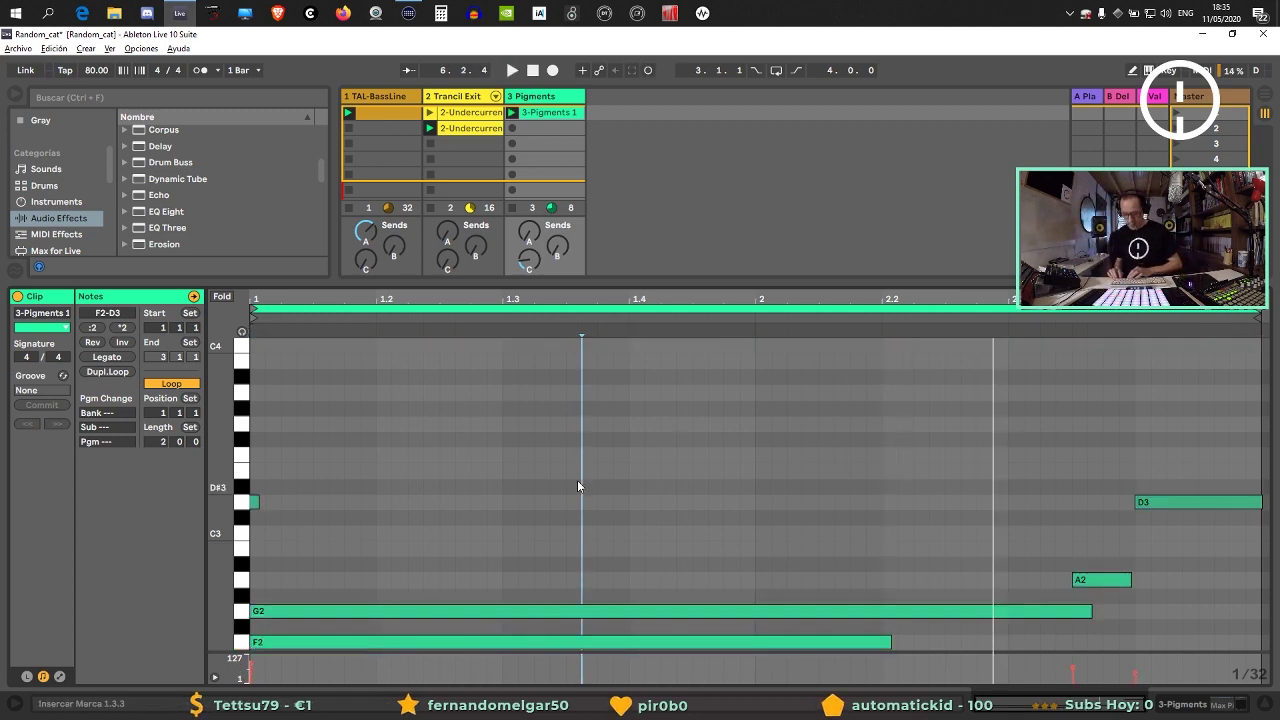
{"action": "key", "text": "super+a"}
{"action": "left_click", "coordinate": [552, 114]}
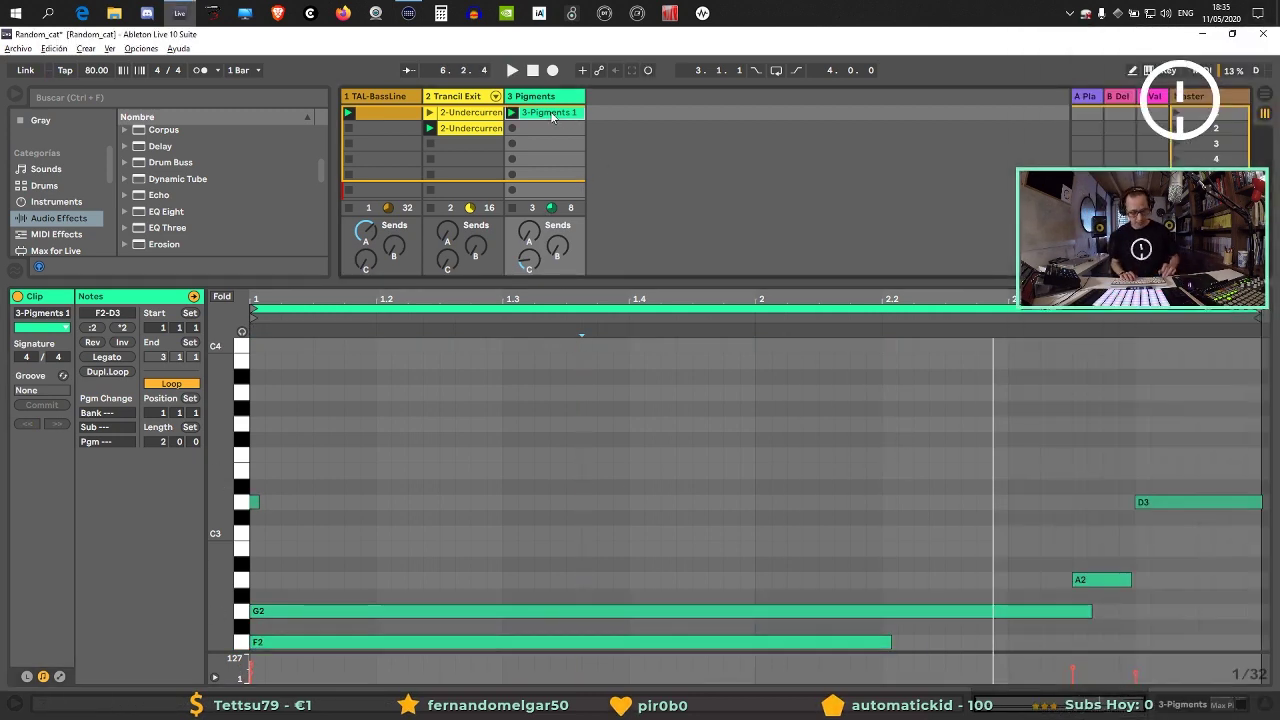
{"action": "key", "text": "Delete"}
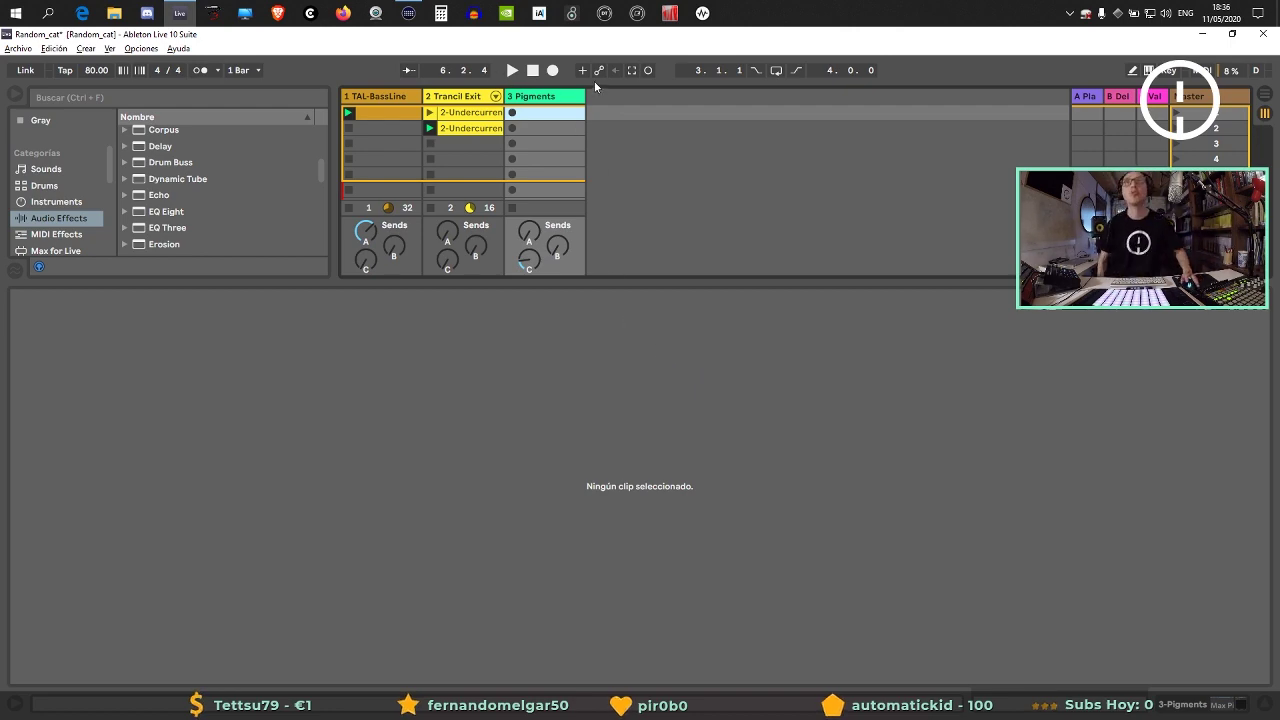
Open the Pigments plug-in window on its track and examine the modulation routing of LFO 1.
{"action": "left_click", "coordinate": [545, 96]}
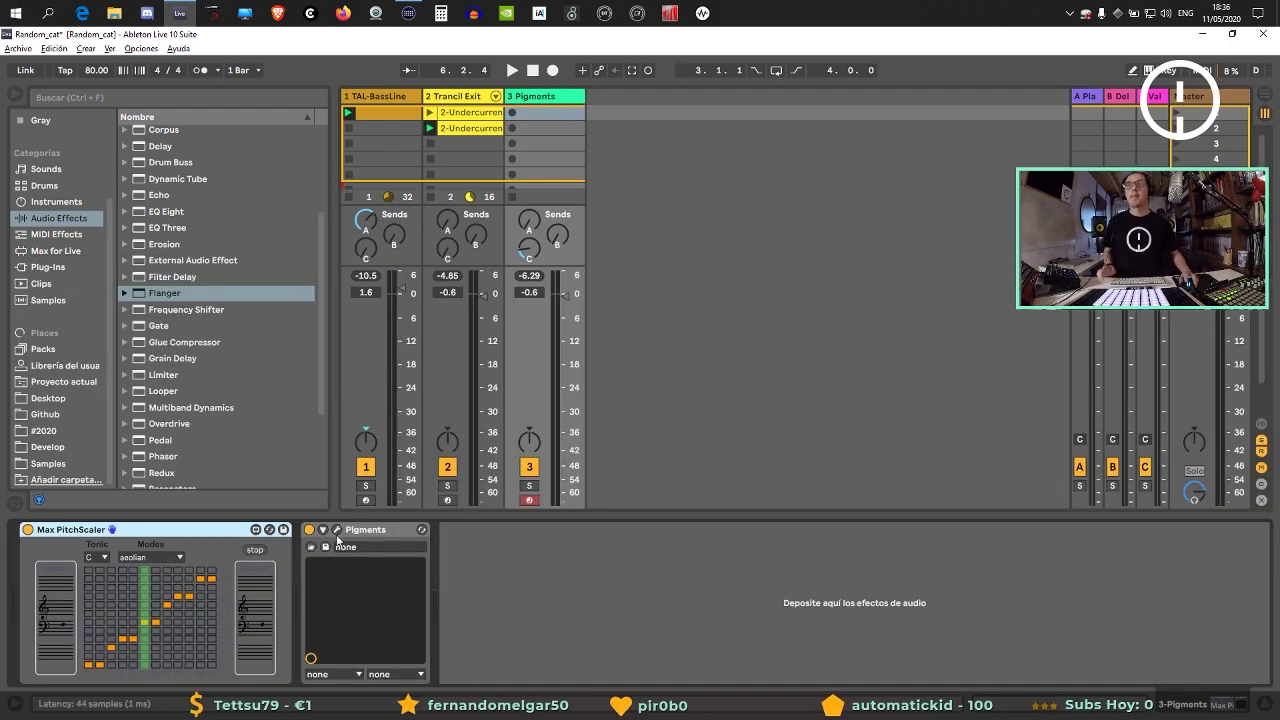
{"action": "left_click", "coordinate": [337, 531]}
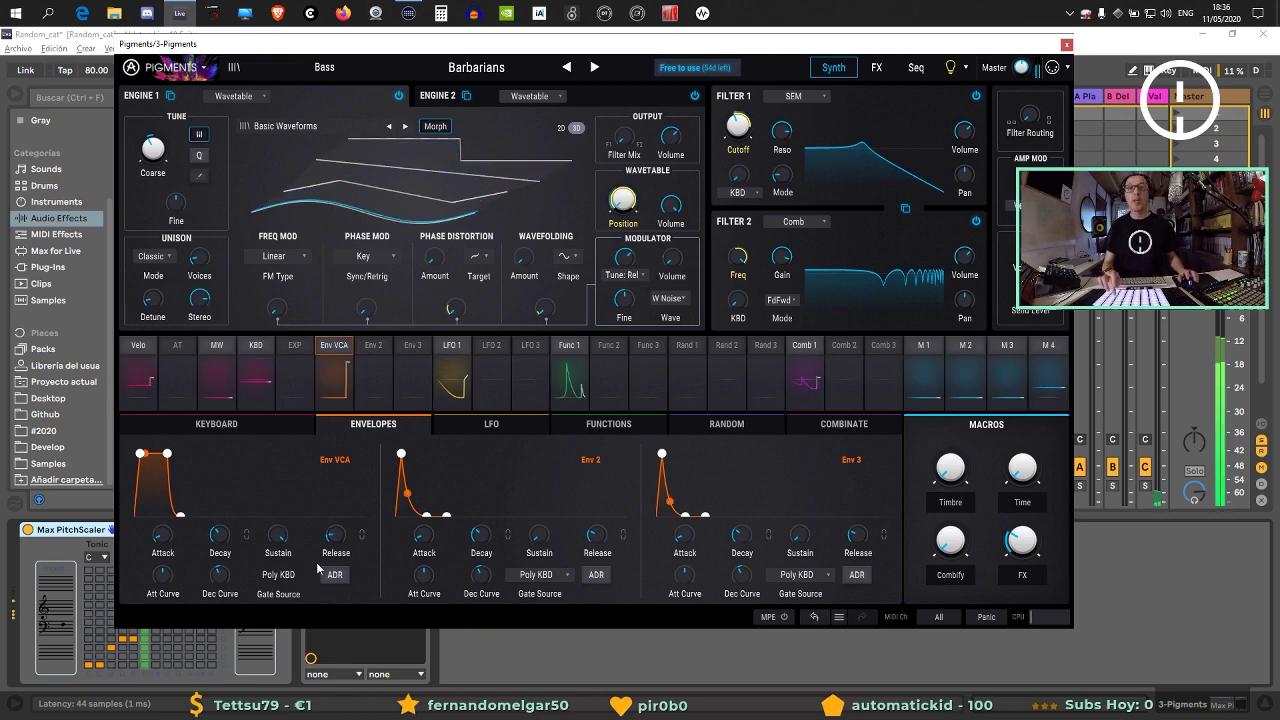
{"action": "left_click", "coordinate": [450, 377]}
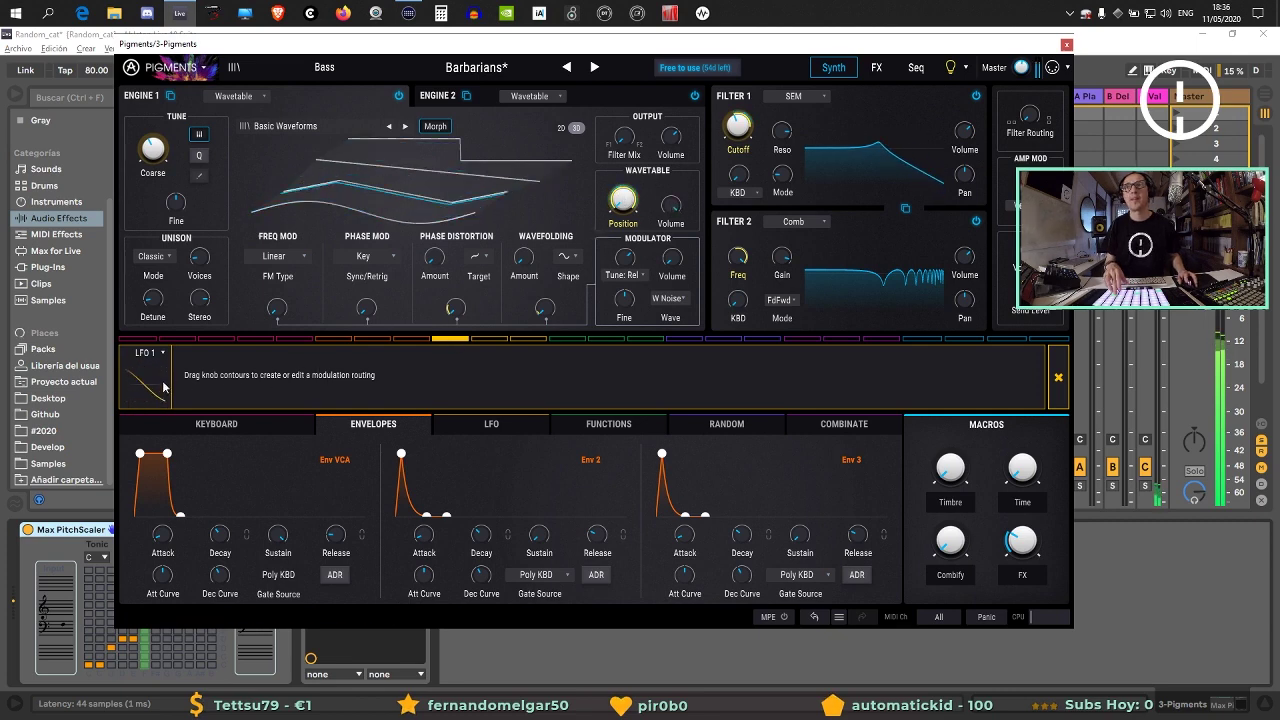
{"action": "left_click", "coordinate": [1058, 377]}
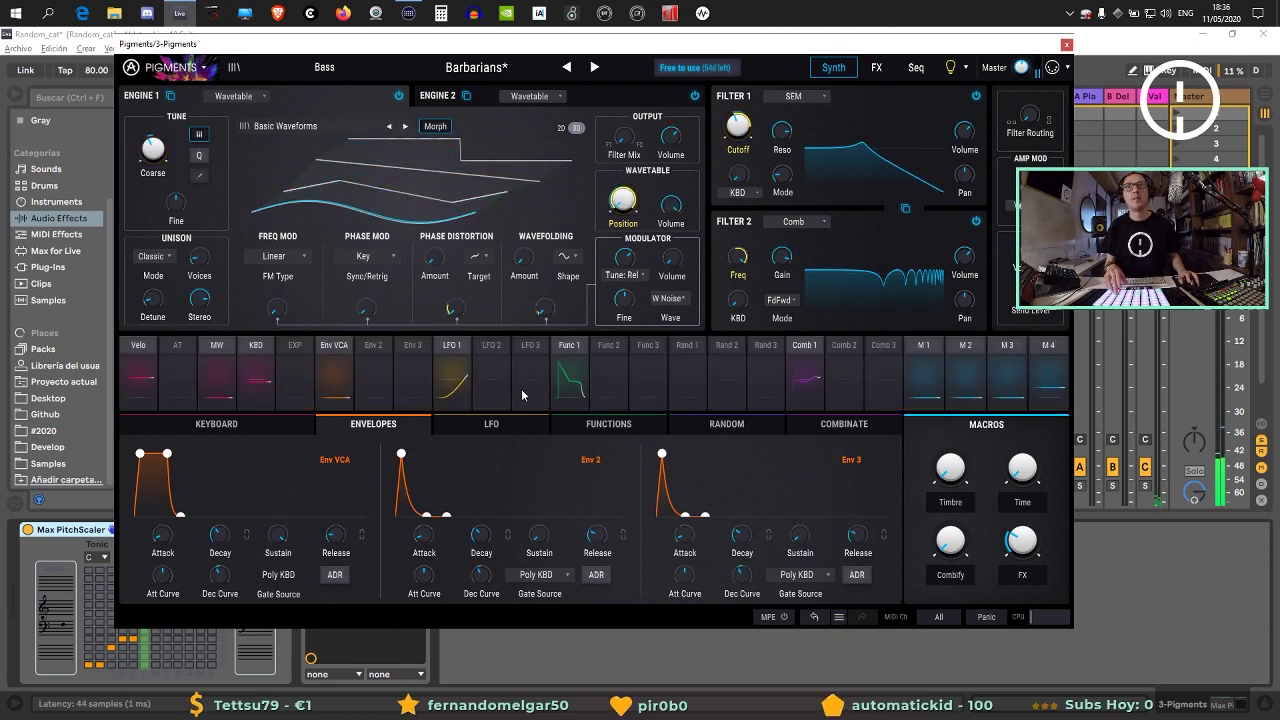
{"action": "left_click", "coordinate": [450, 365]}
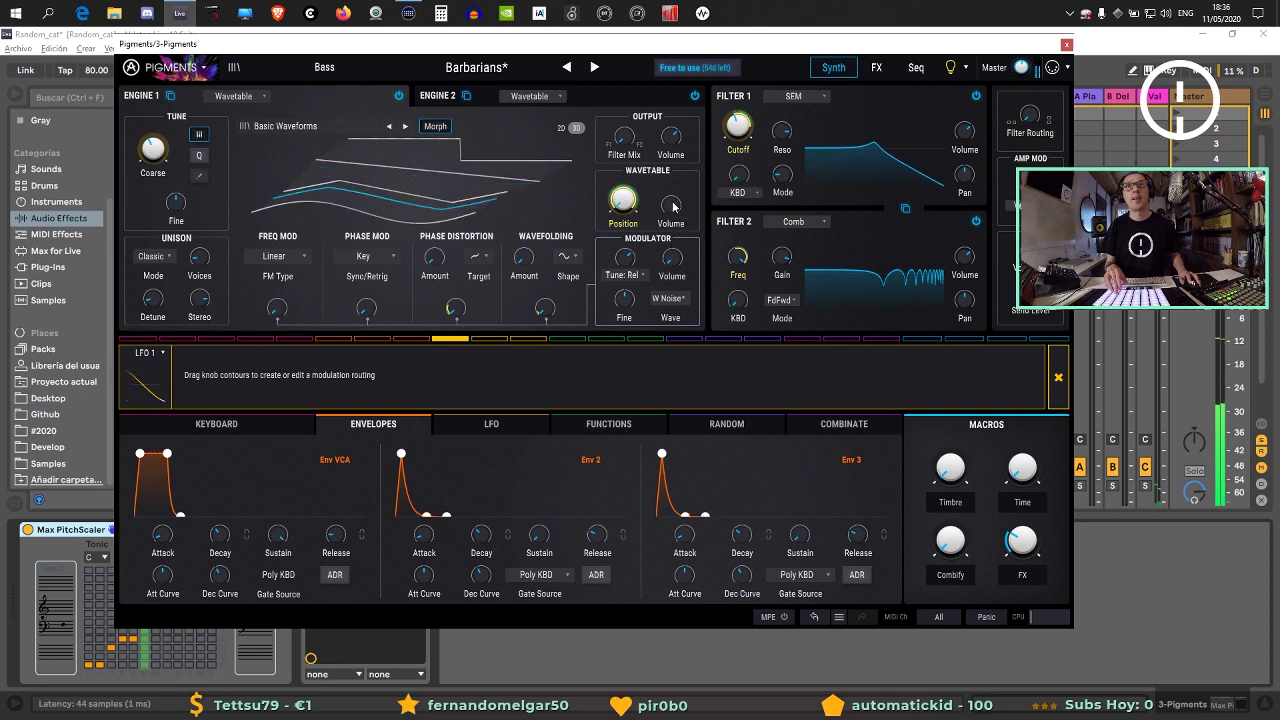
{"action": "left_click", "coordinate": [1059, 380]}
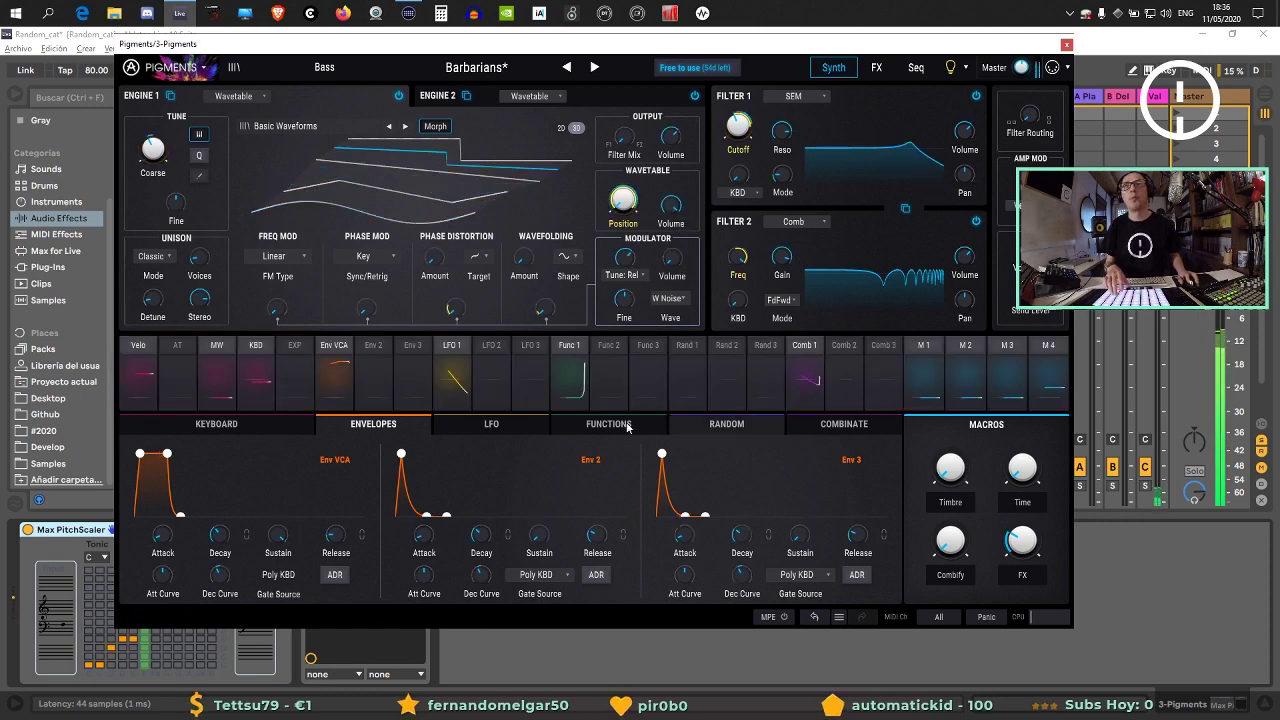
Modulate Engine 1's wavetable volume with LFO 2 at an amount of 0.67 and leave the routing view.
{"action": "left_click", "coordinate": [689, 202]}
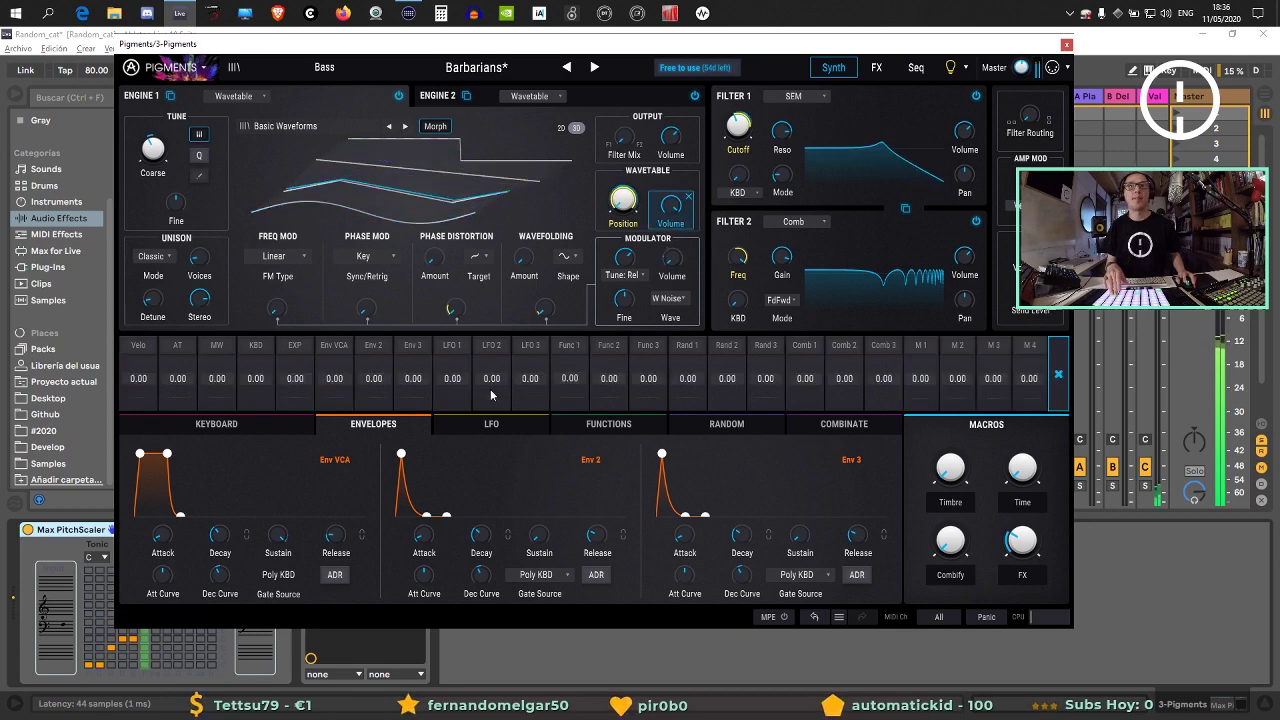
{"action": "left_click_drag", "start_coordinate": [492, 378], "coordinate": [492, 369]}
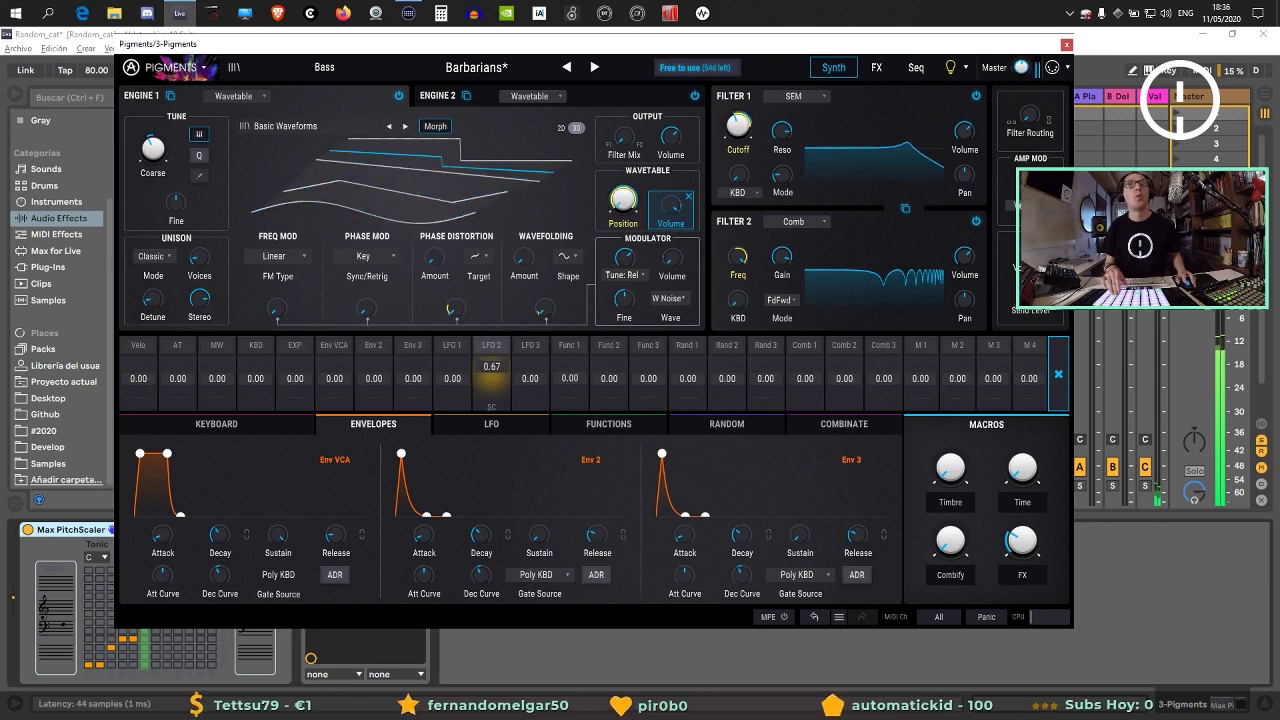
{"action": "left_click", "coordinate": [692, 262]}
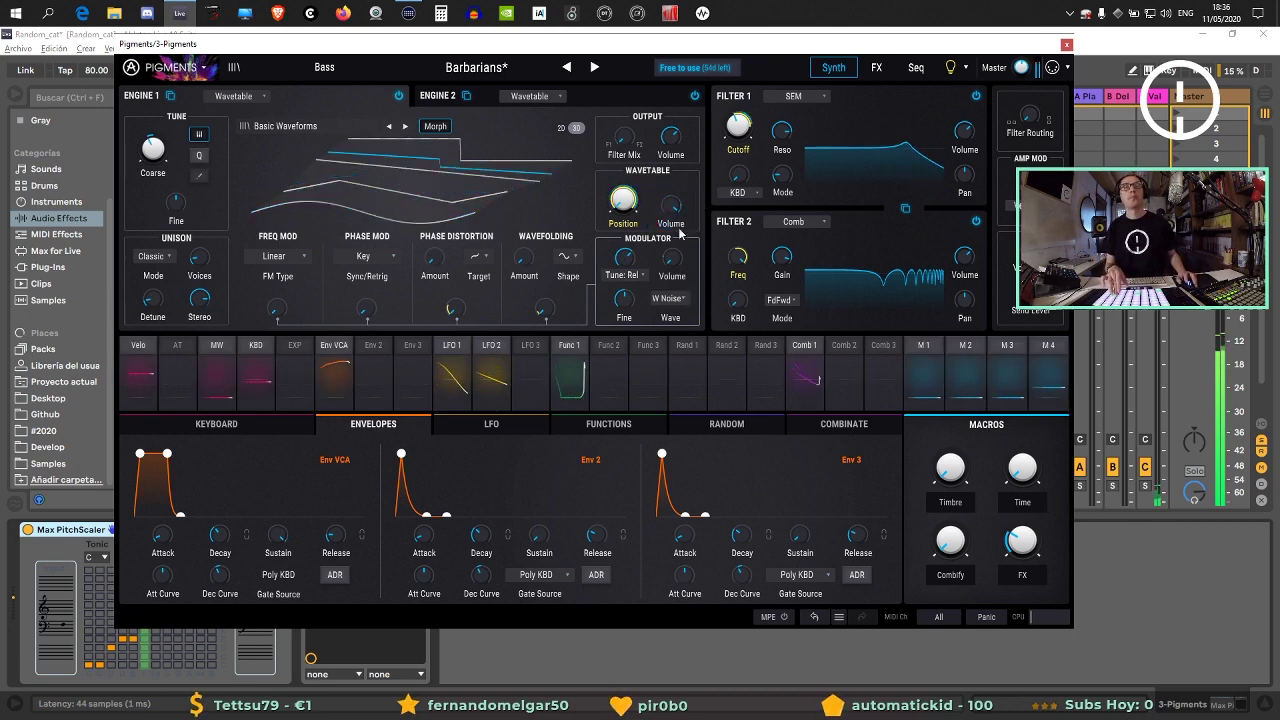
Modulate the volume of Engine 1's modulator with LFO 3 at an amount of 0.72 and leave the routing view.
{"action": "mouse_move", "coordinate": [642, 130]}
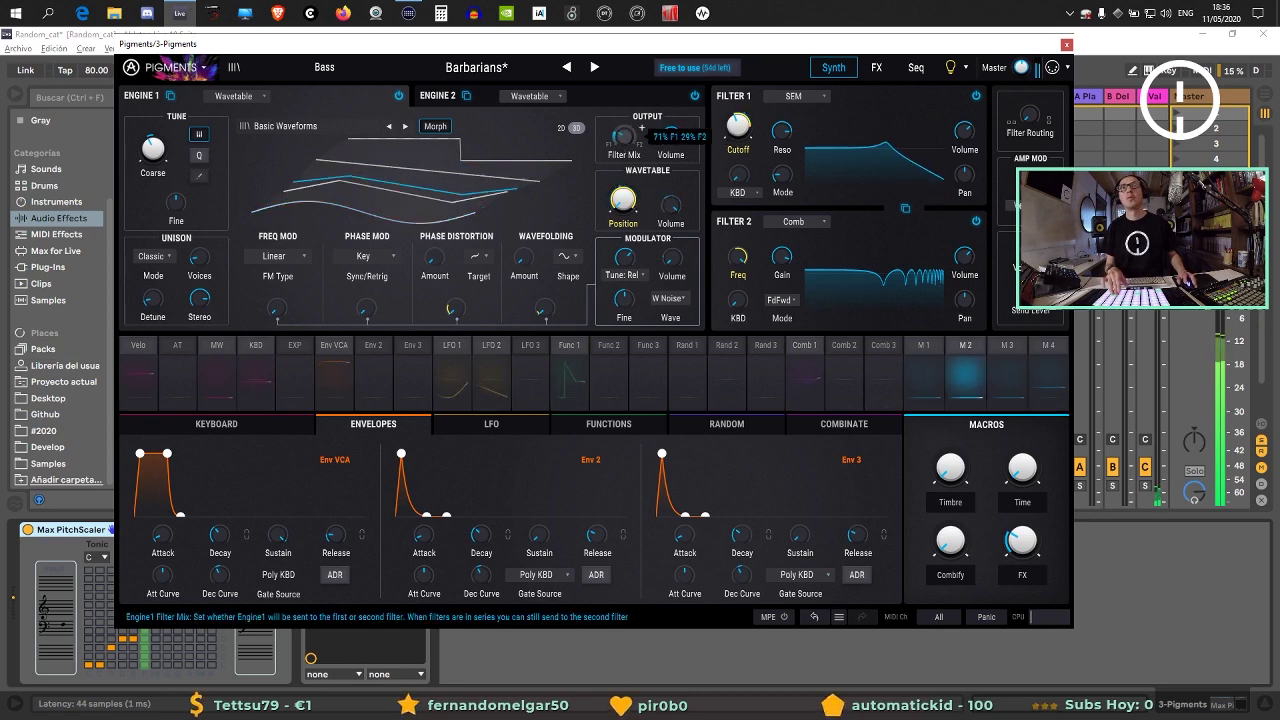
{"action": "mouse_move", "coordinate": [643, 250]}
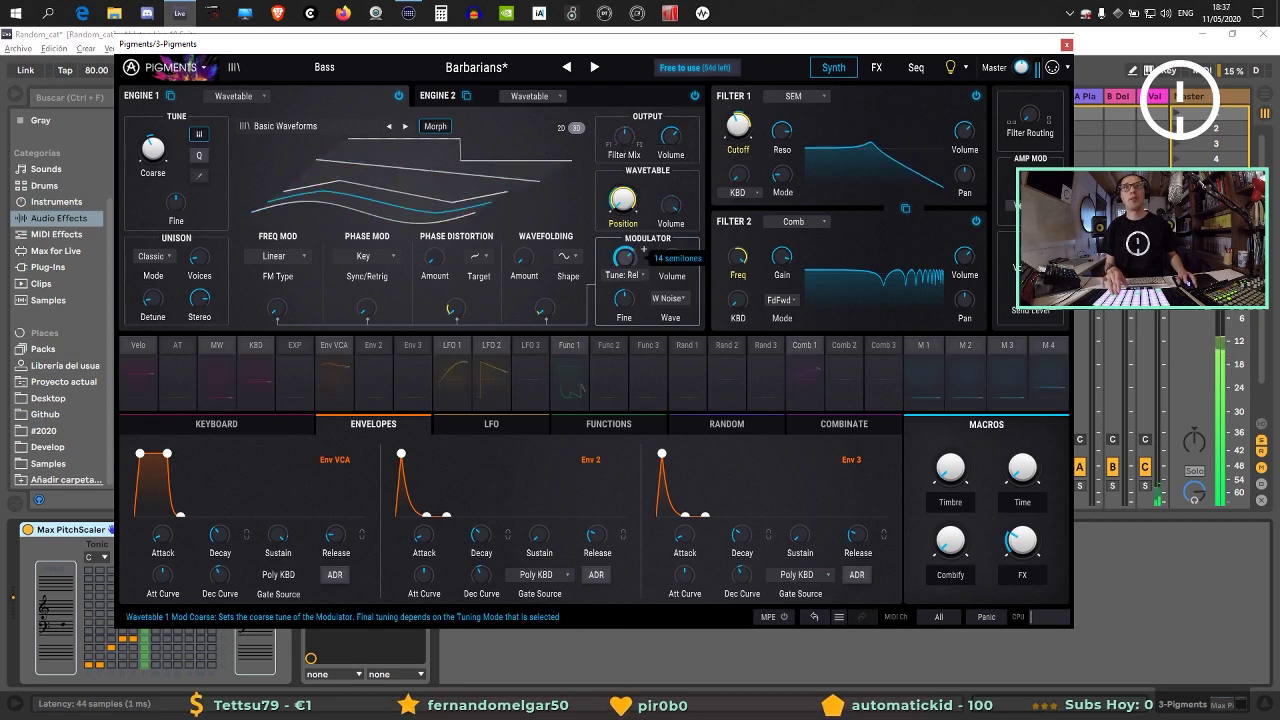
{"action": "mouse_move", "coordinate": [689, 249]}
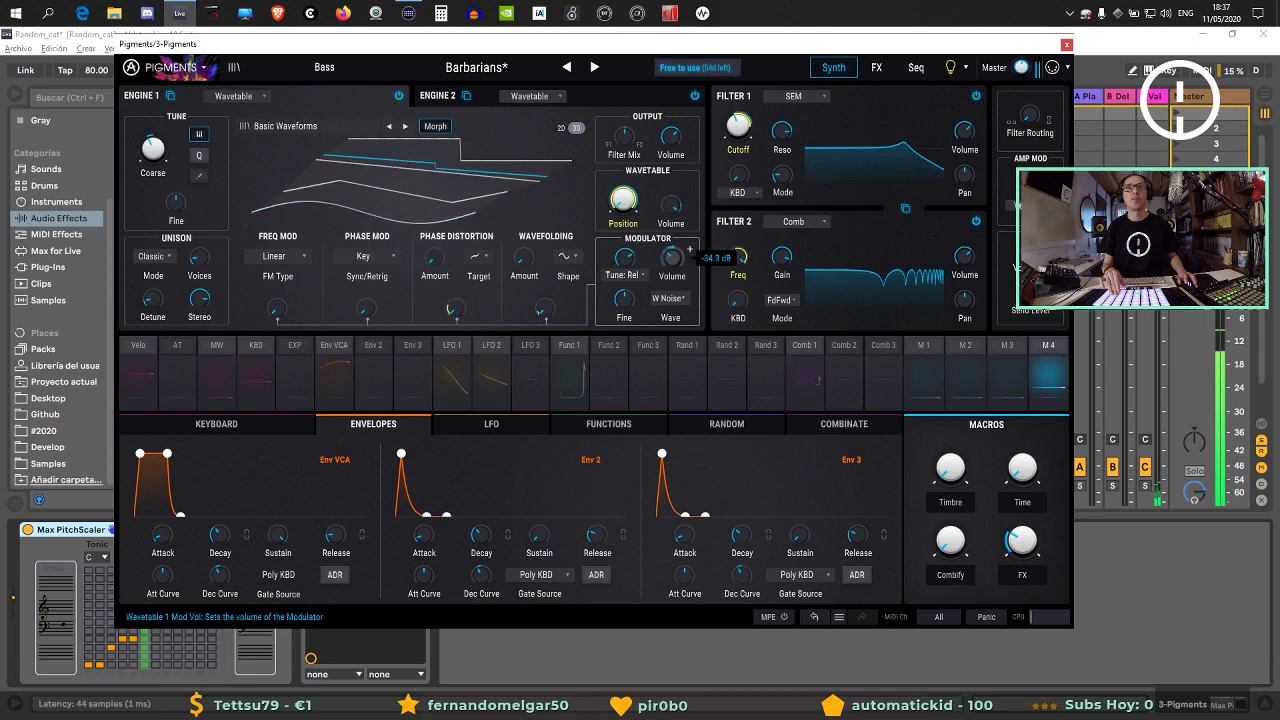
{"action": "left_click", "coordinate": [690, 252]}
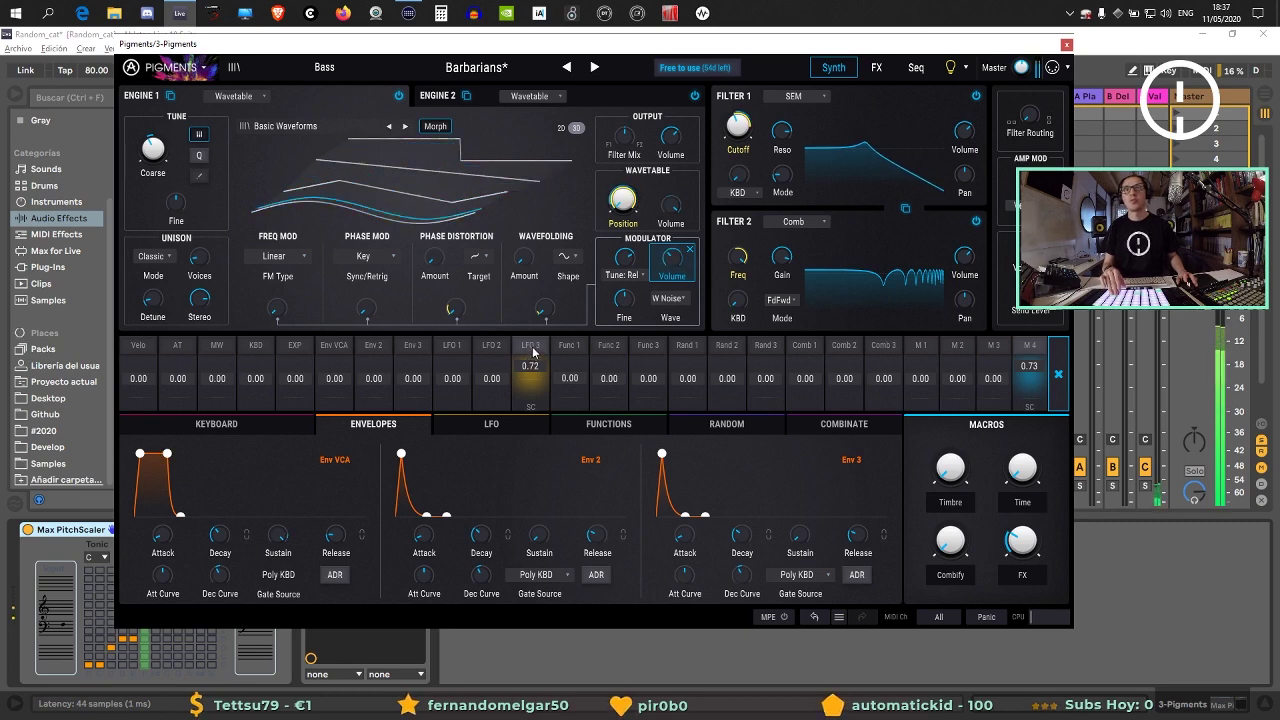
{"action": "left_click", "coordinate": [689, 249]}
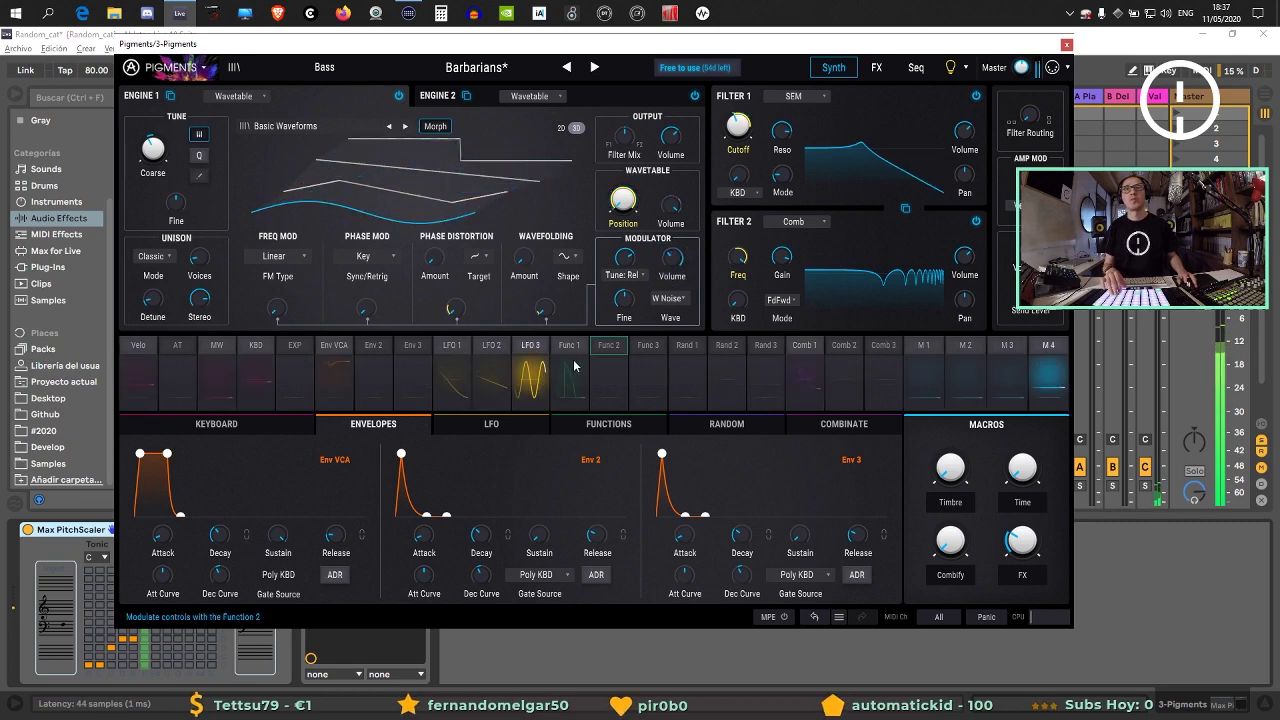
Set the LFO 3 rate to about 0.143 Hz, keeping the Hertz rate type after viewing the sync options.
{"action": "left_click", "coordinate": [489, 424]}
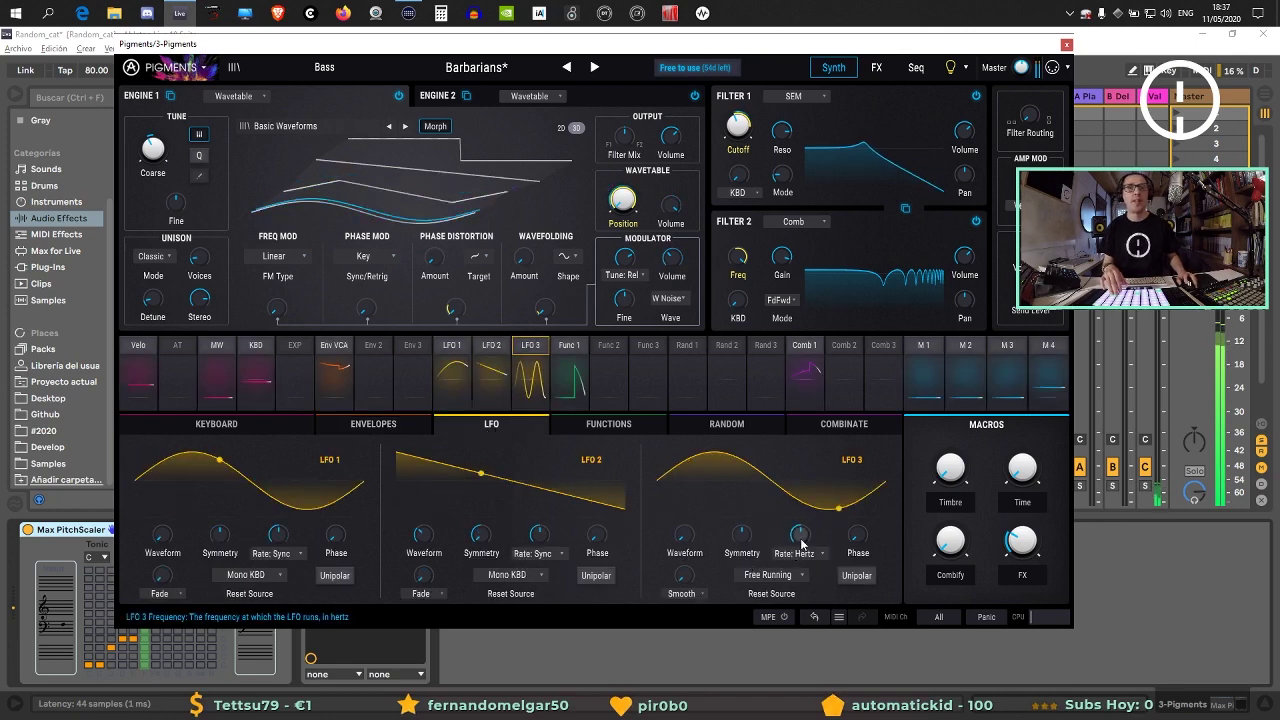
{"action": "mouse_move", "coordinate": [822, 527]}
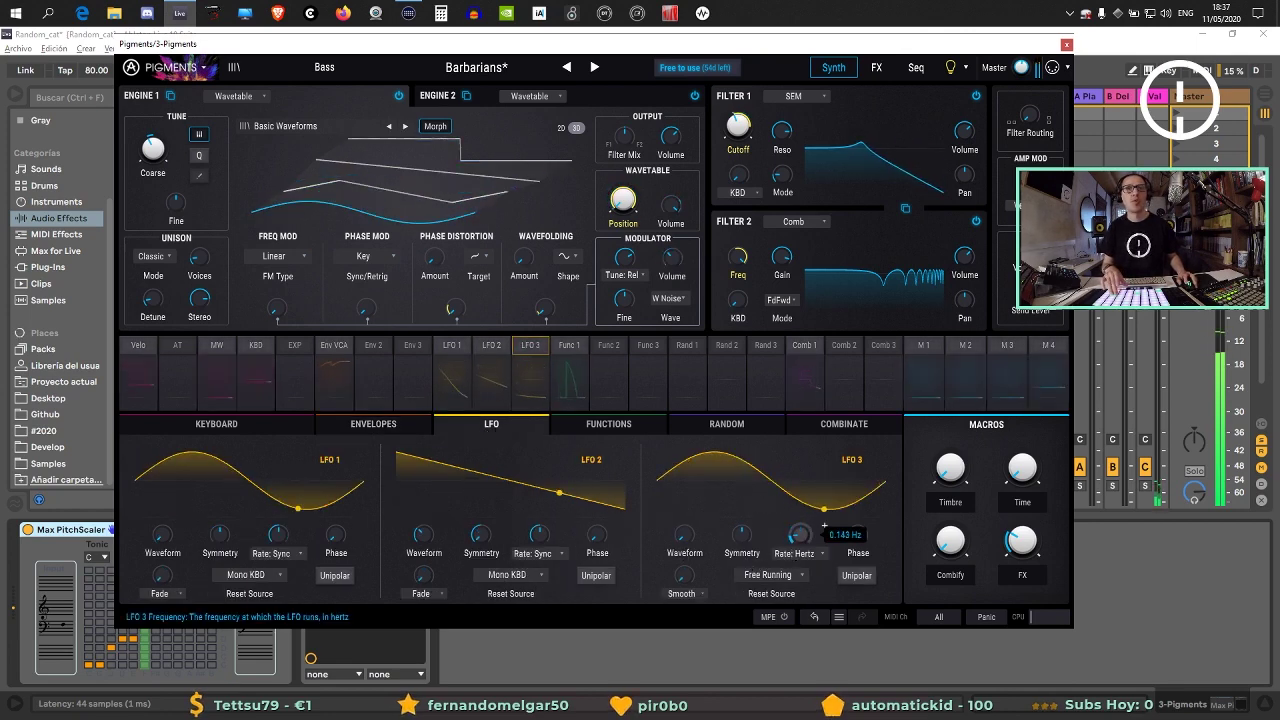
{"action": "left_click", "coordinate": [800, 552]}
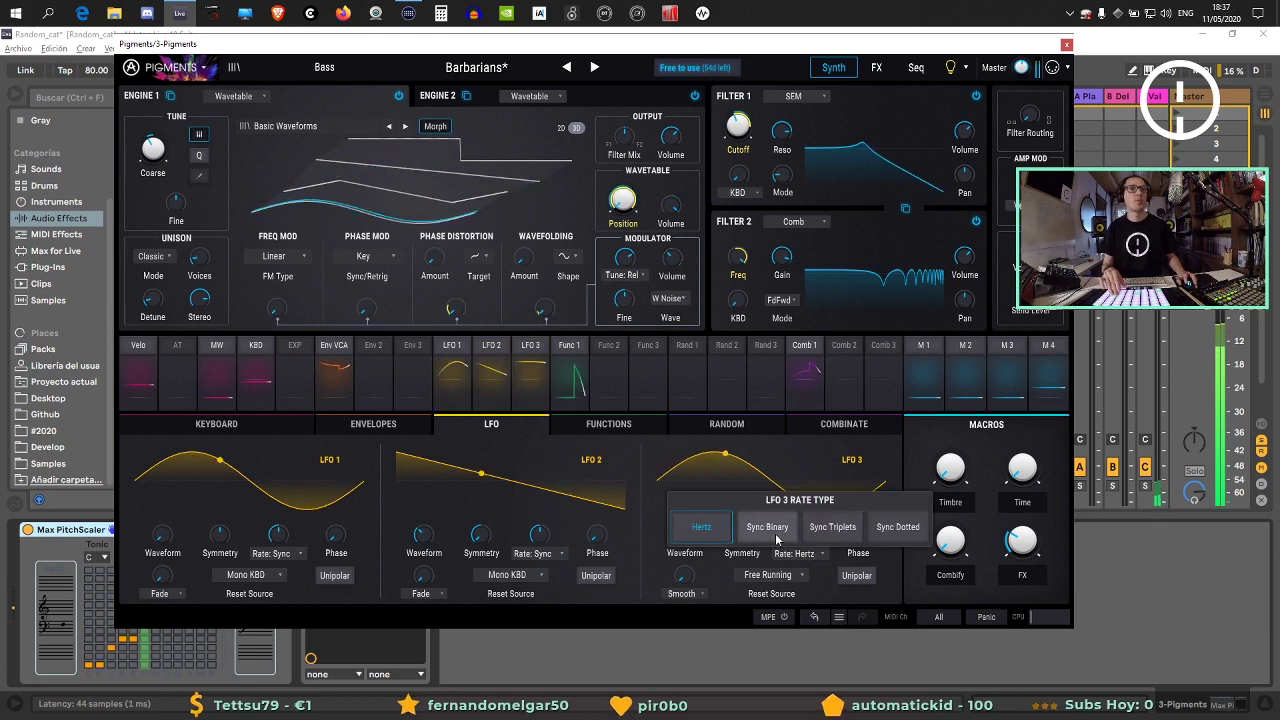
{"action": "left_click", "coordinate": [797, 475]}
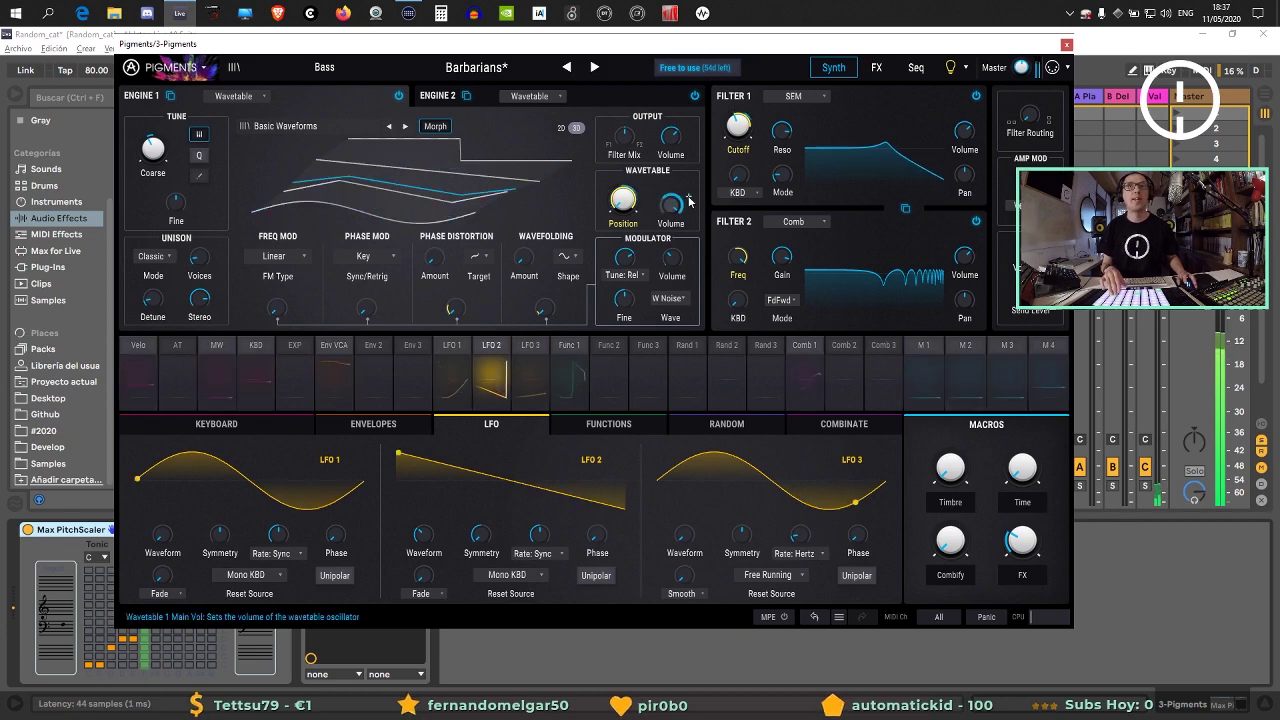
Set the LFO 3 modulation amount on Engine 1's modulator volume to 0.42 and close the plug-in window.
{"action": "left_click", "coordinate": [689, 249]}
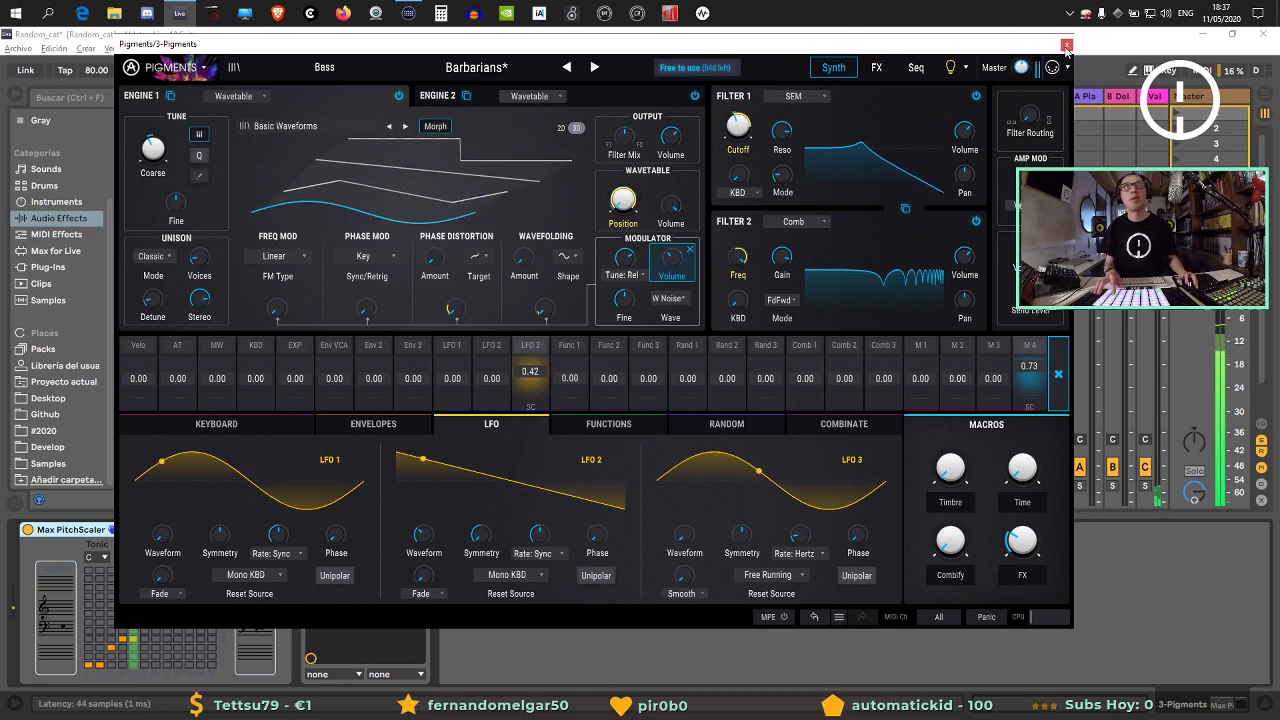
{"action": "key", "text": "ctrl+alt+p"}
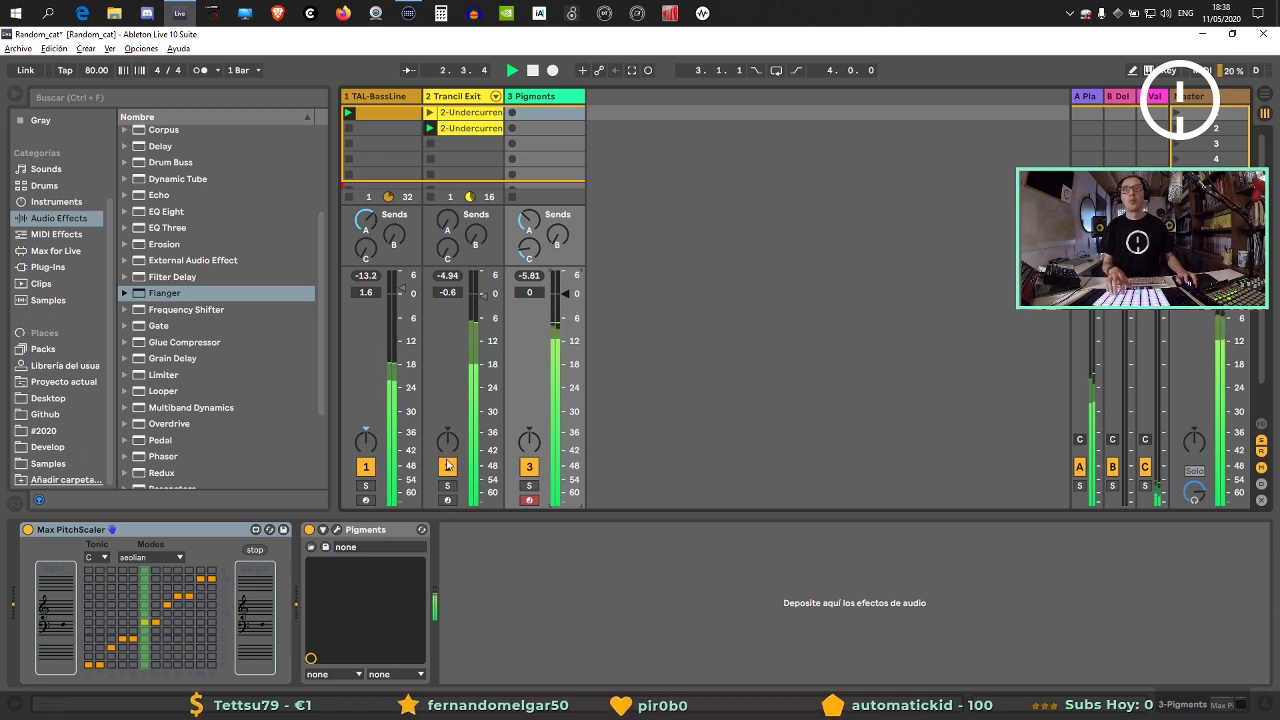
Lower the Trancil Exit track to -3.9 dB and isolate the armed Pigments track by deactivating Trancil Exit and TAL-BassLine.
{"action": "left_click_drag", "start_coordinate": [479, 312], "coordinate": [479, 318]}
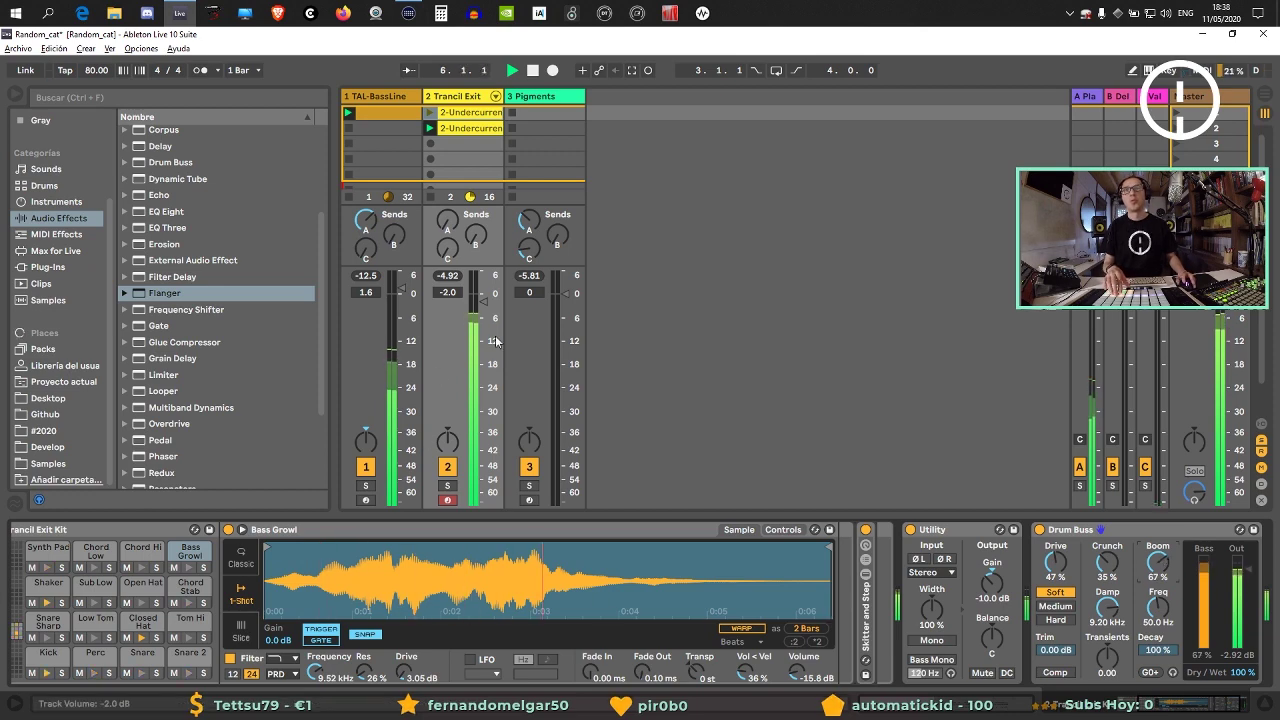
{"action": "left_click", "coordinate": [530, 500]}
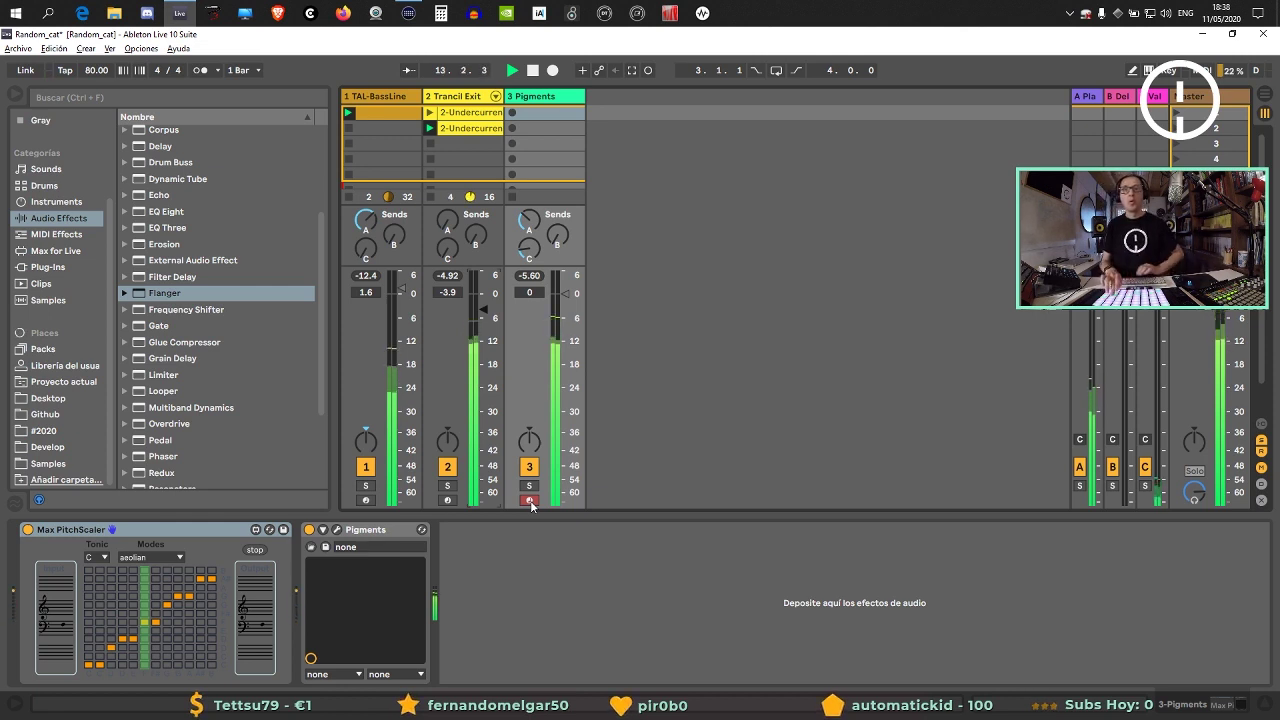
{"action": "left_click", "coordinate": [447, 466]}
{"action": "left_click", "coordinate": [366, 466]}
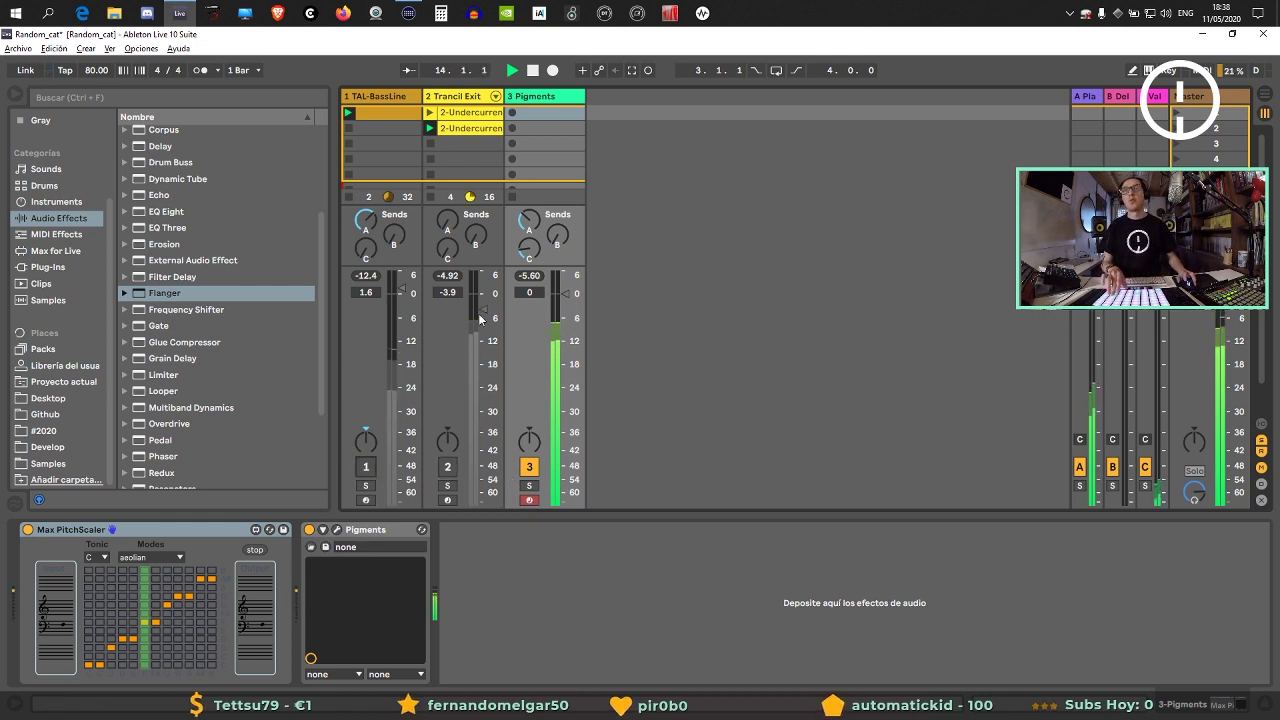
Remove the LFO 2 modulation from Engine 1's wavetable volume in Pigments and close the plug-in window.
{"action": "left_click", "coordinate": [543, 90]}
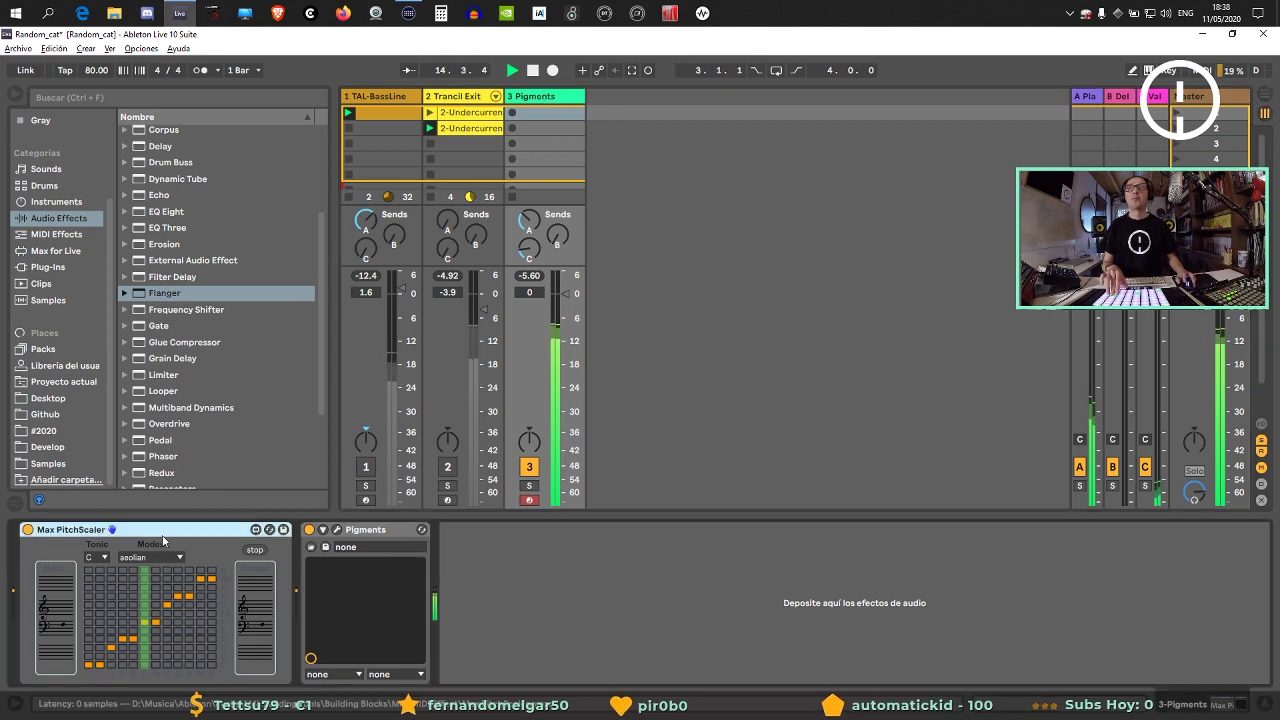
{"action": "left_click", "coordinate": [340, 530]}
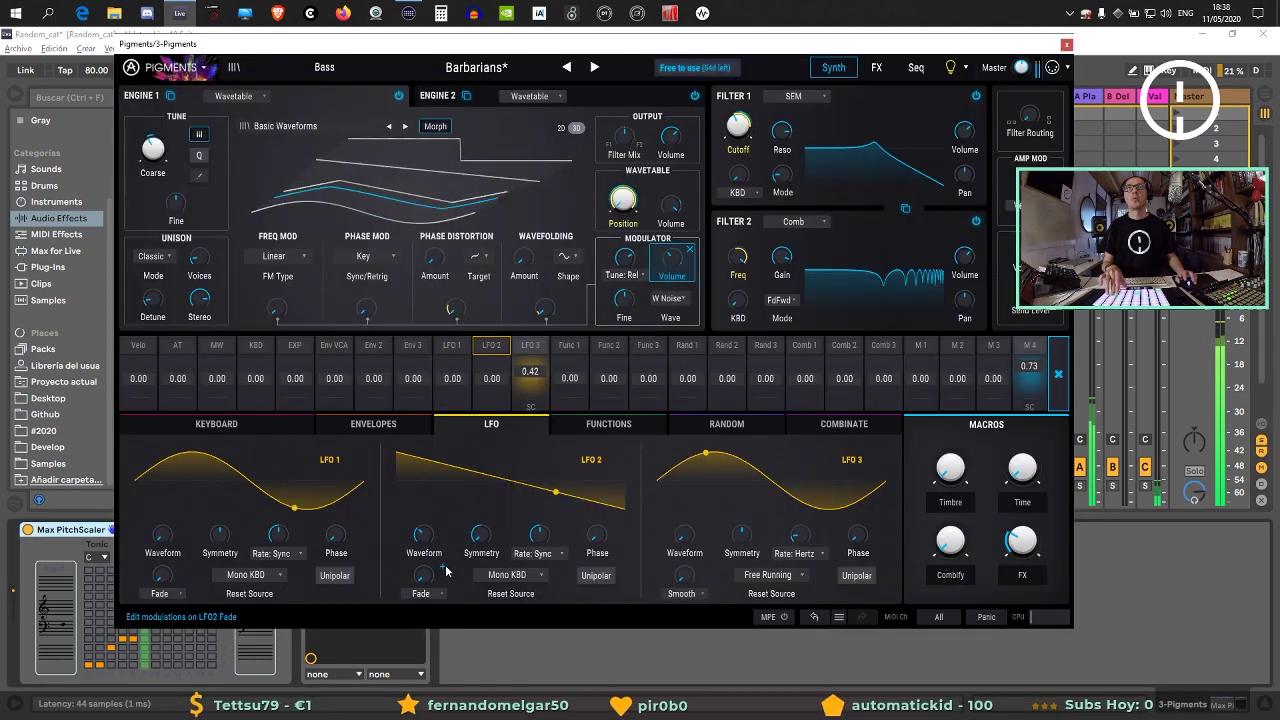
{"action": "left_click", "coordinate": [689, 198]}
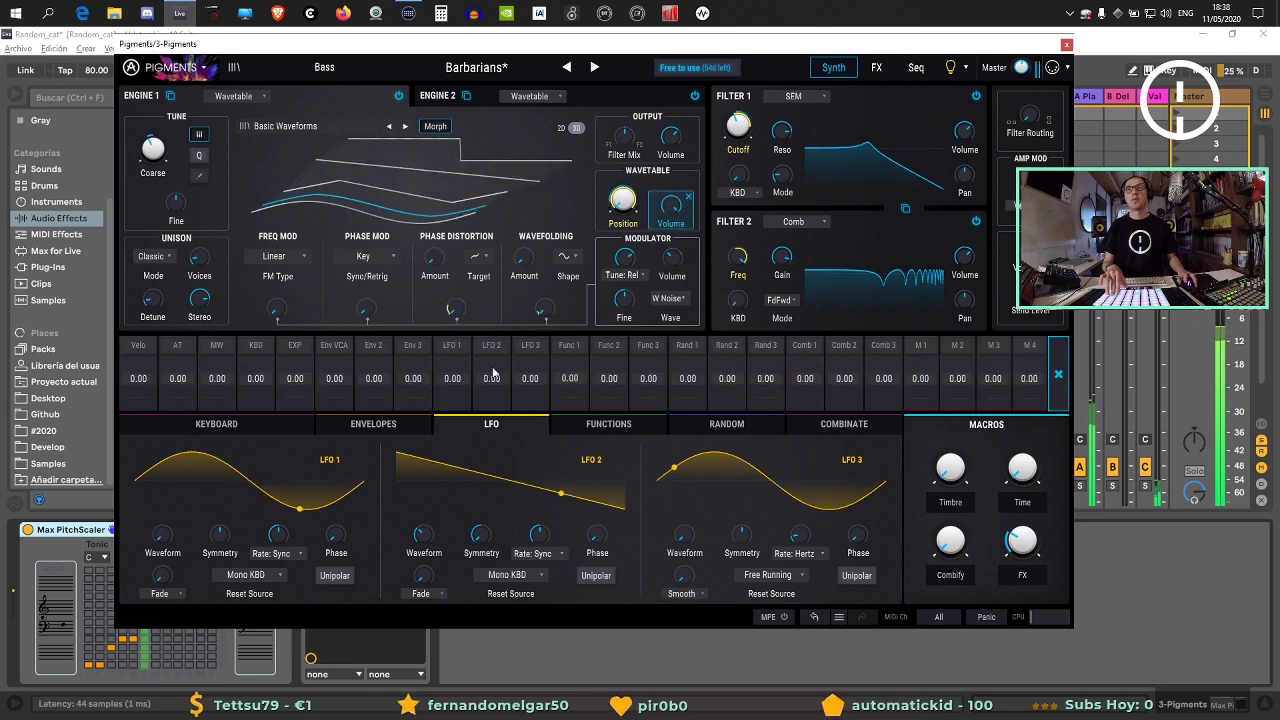
{"action": "left_click", "coordinate": [680, 230]}
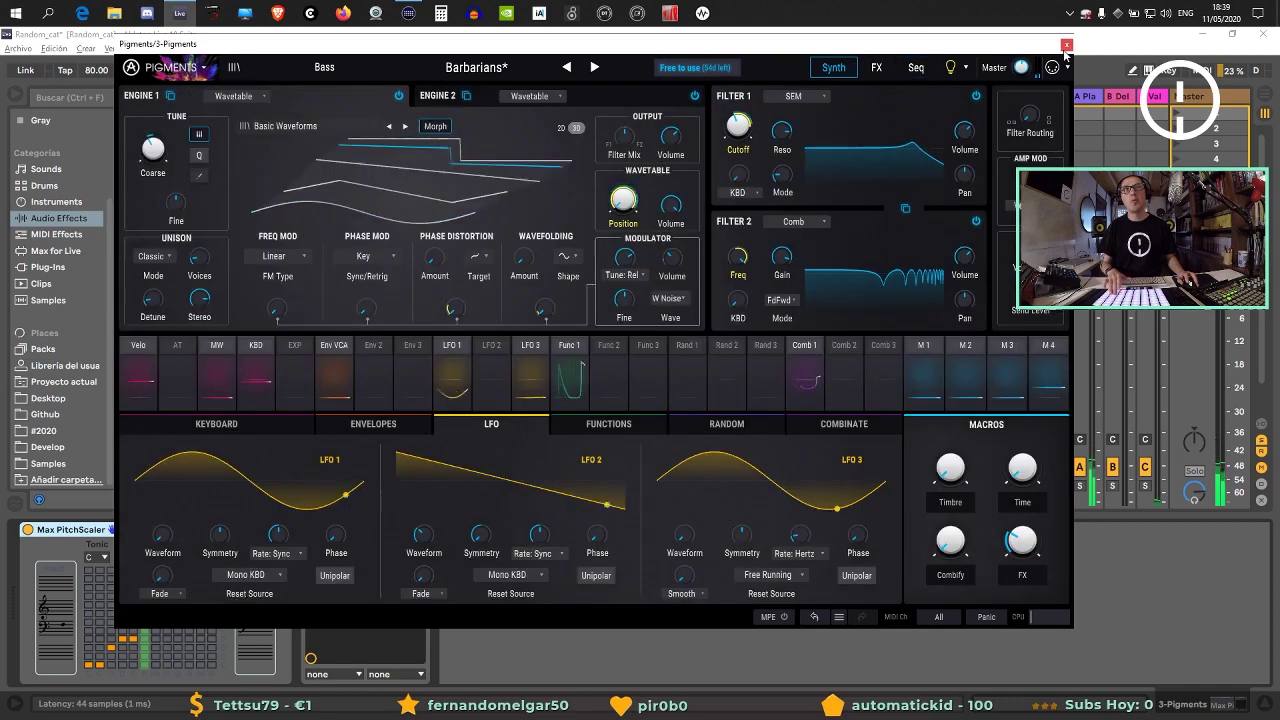
{"action": "left_click", "coordinate": [1066, 44]}
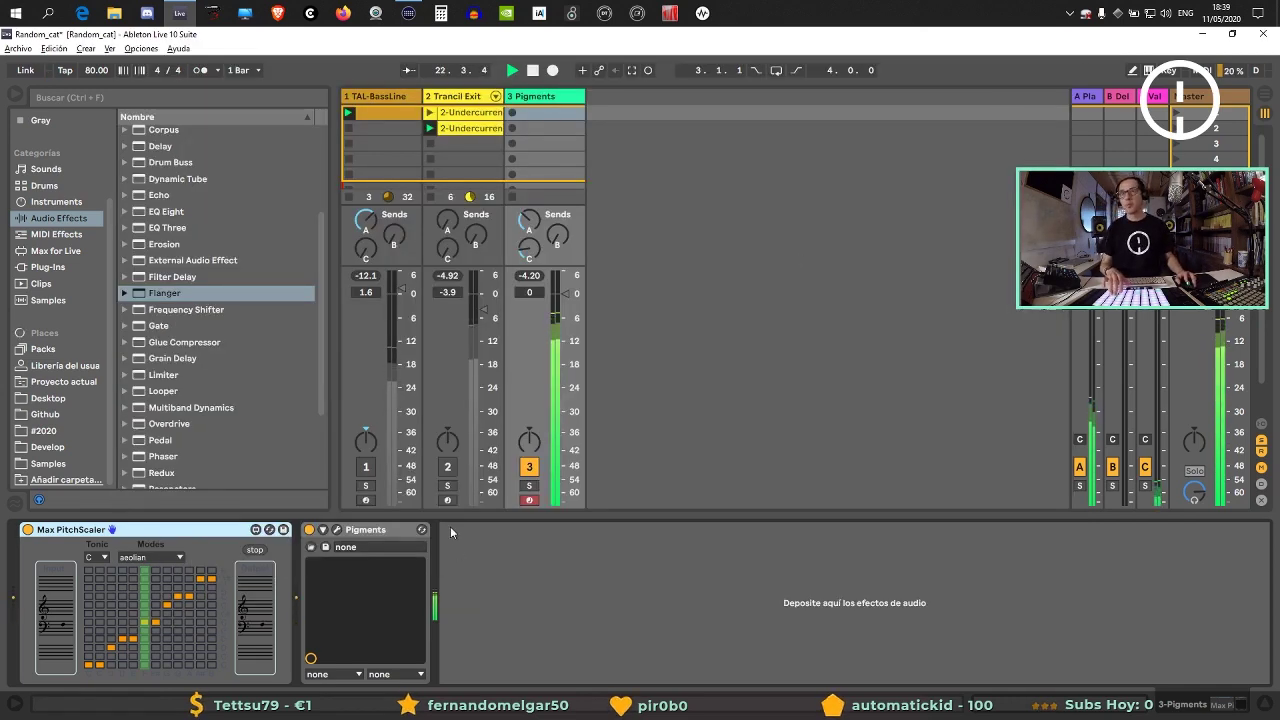
Reactivate the Trancil Exit and TAL-BassLine tracks and stop playback.
{"action": "left_click", "coordinate": [447, 467]}
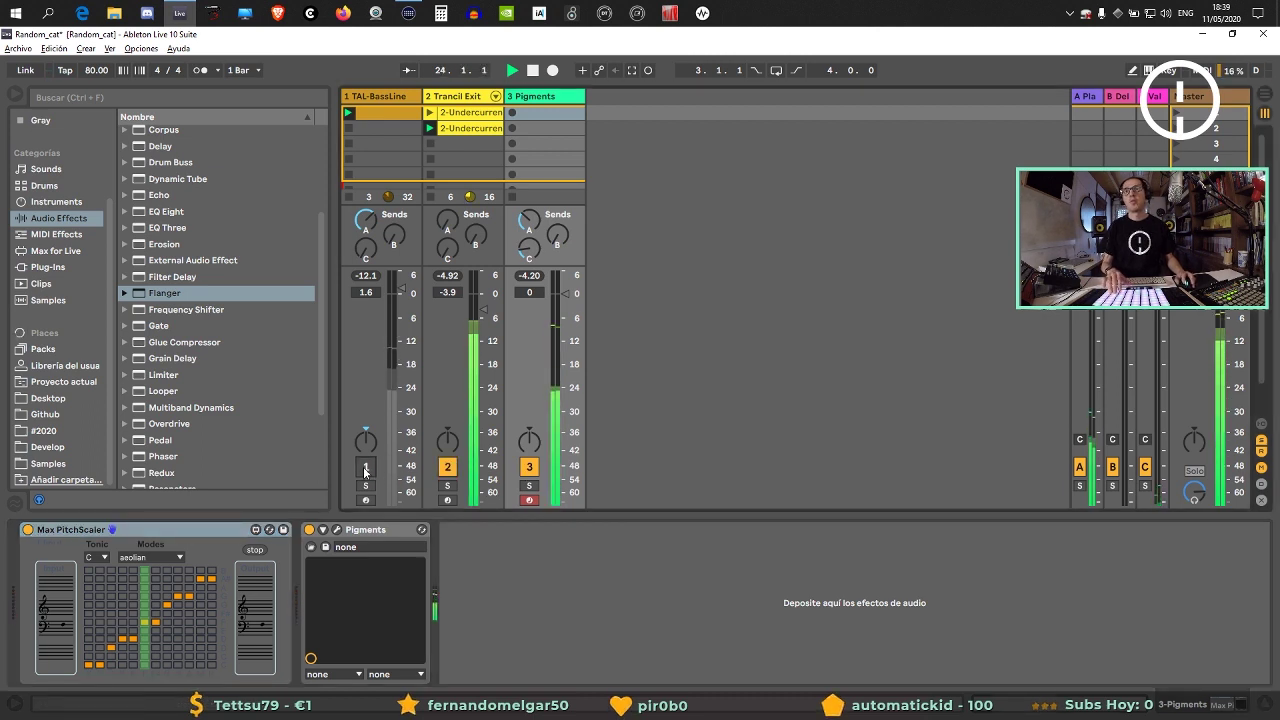
{"action": "left_click", "coordinate": [365, 468]}
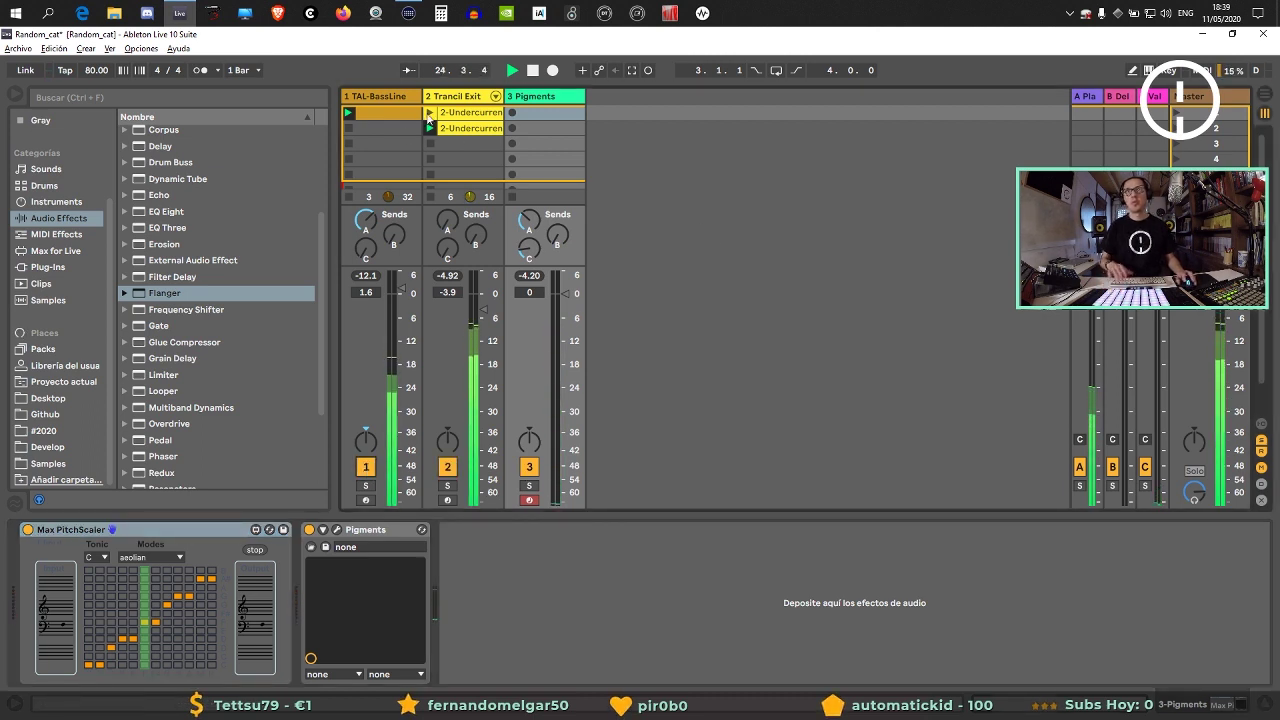
Open the TAL-BassLine plug-in on its track, set the resonance to 0.78, and close the plug-in window.
{"action": "left_click", "coordinate": [367, 97]}
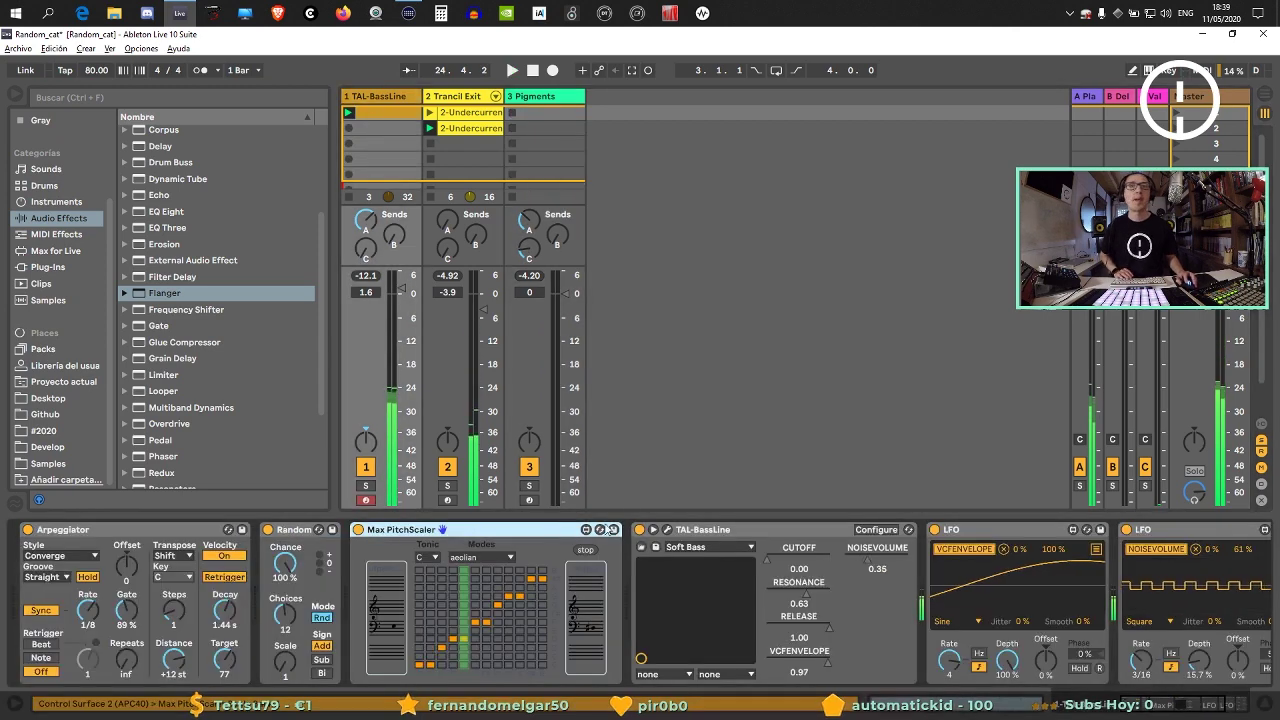
{"action": "left_click", "coordinate": [668, 530]}
{"action": "left_click", "coordinate": [746, 184]}
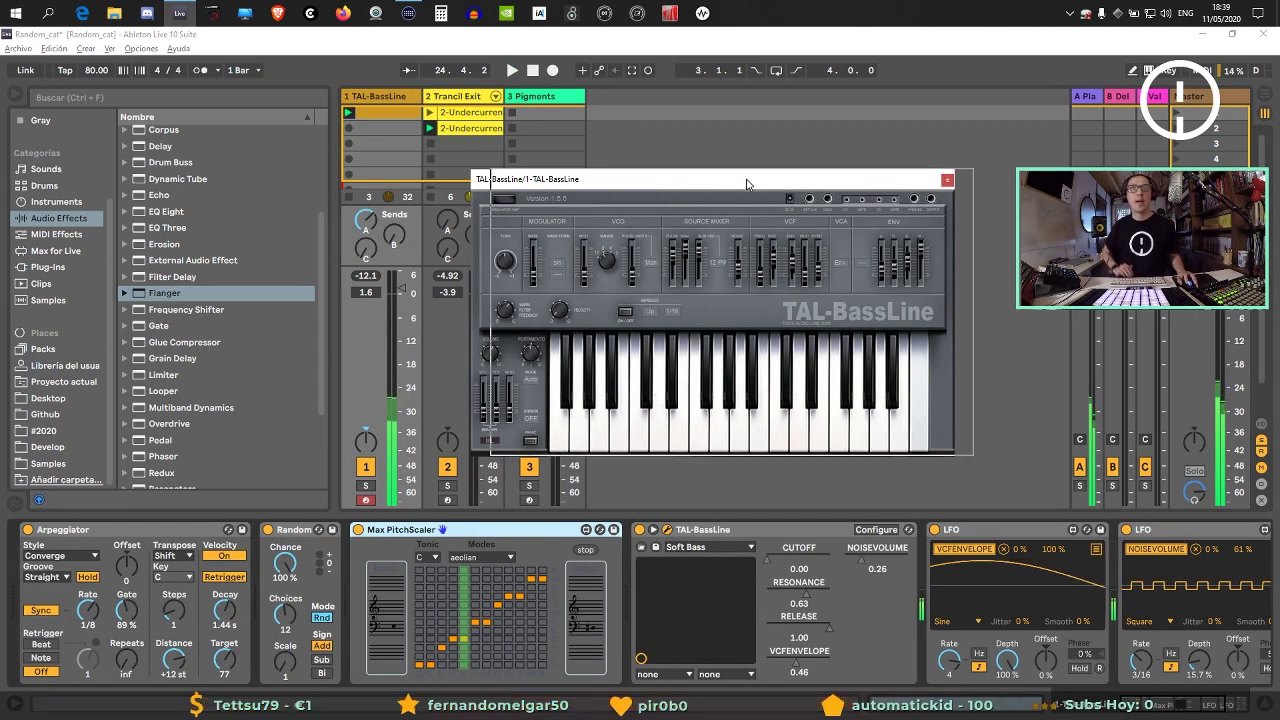
{"action": "left_click_drag", "start_coordinate": [746, 184], "coordinate": [766, 183]}
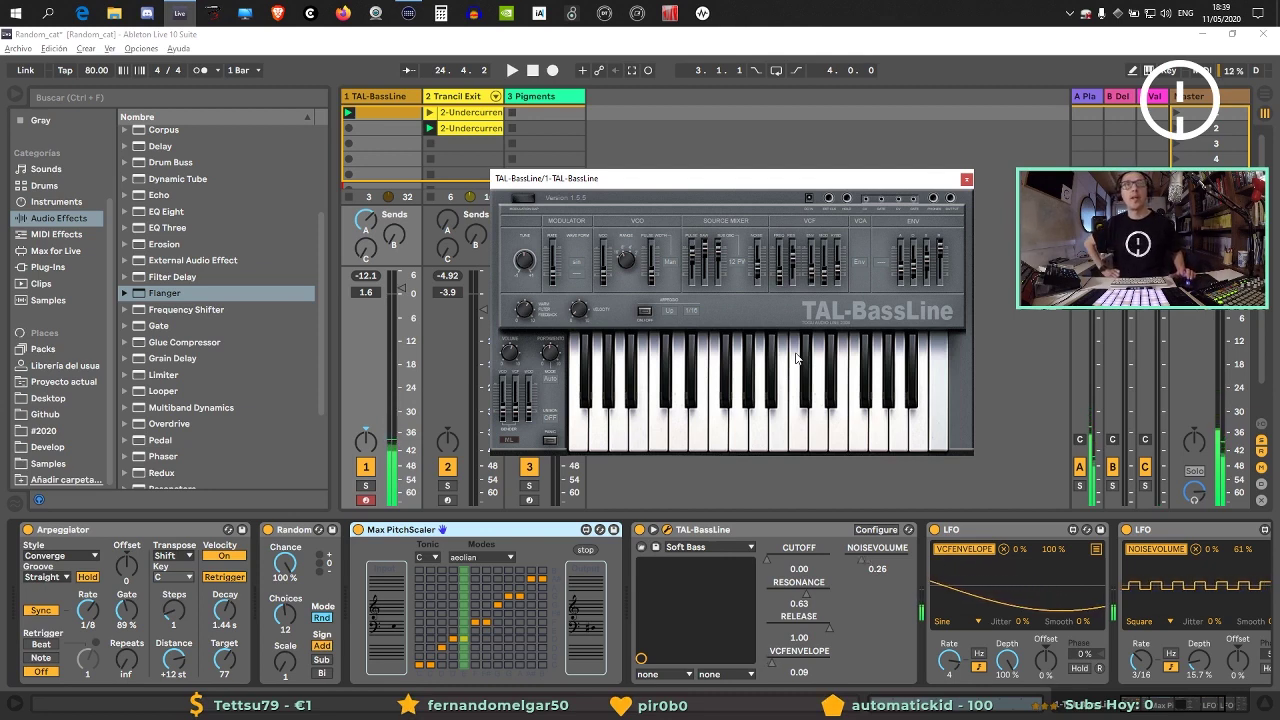
{"action": "left_click", "coordinate": [797, 358]}
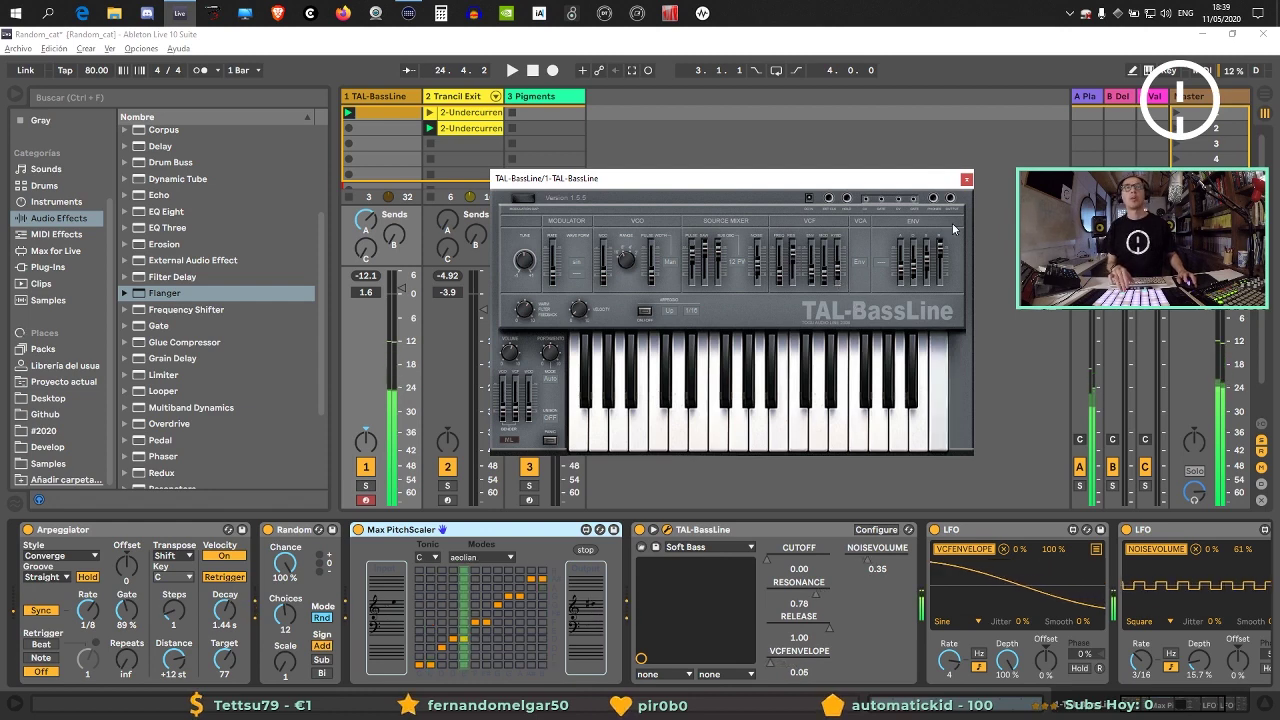
{"action": "left_click", "coordinate": [966, 180]}
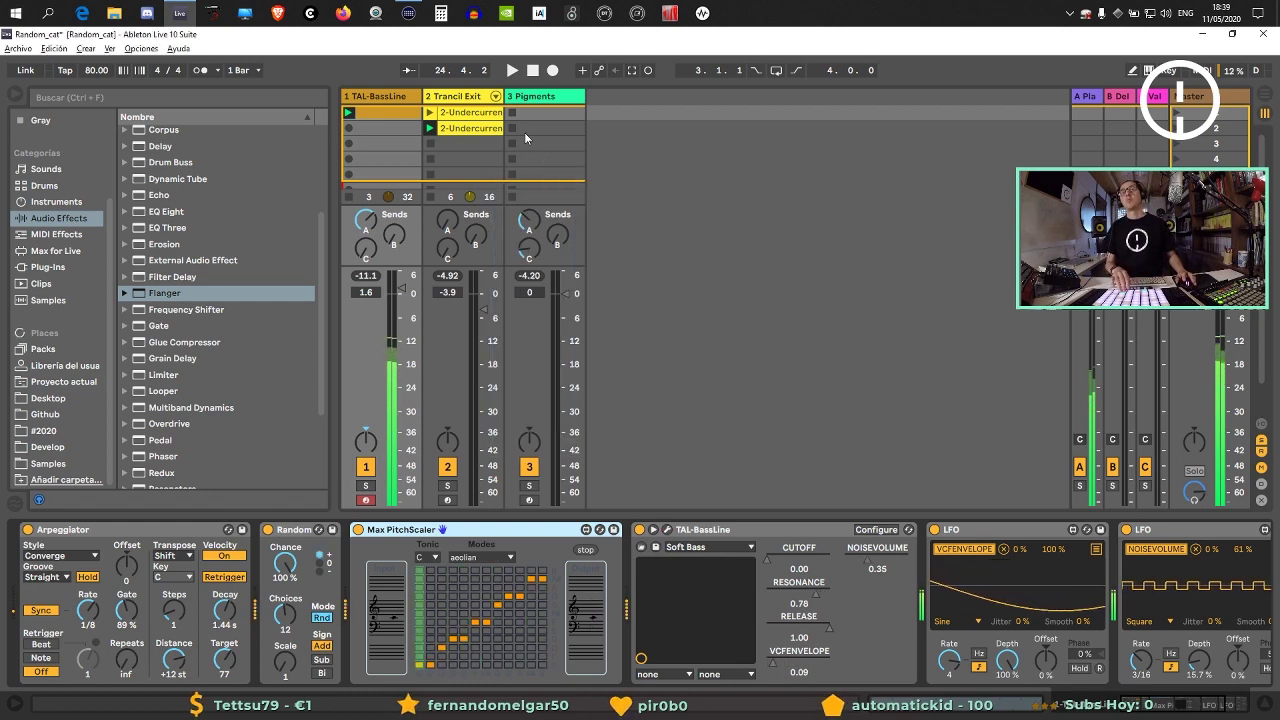
Play the set briefly to hear the bassline and drums together, stop it, and select the Pigments track.
{"action": "key", "text": "space"}
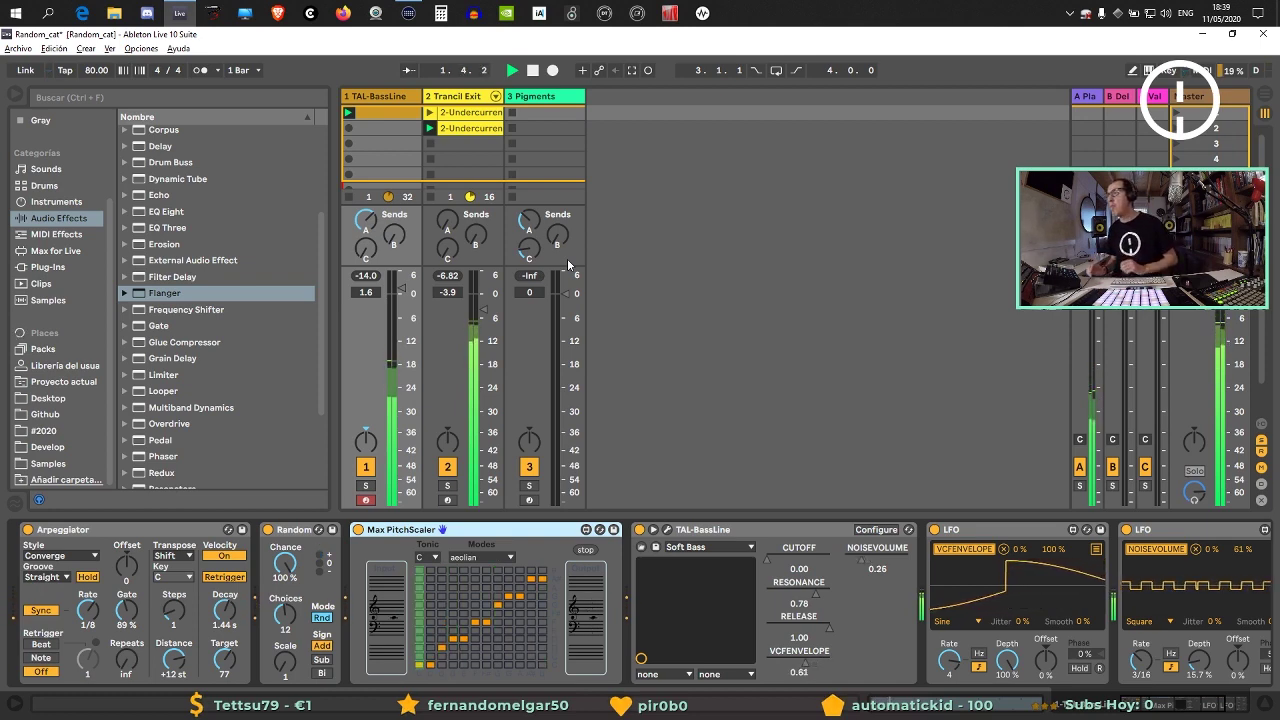
{"action": "key", "text": "space"}
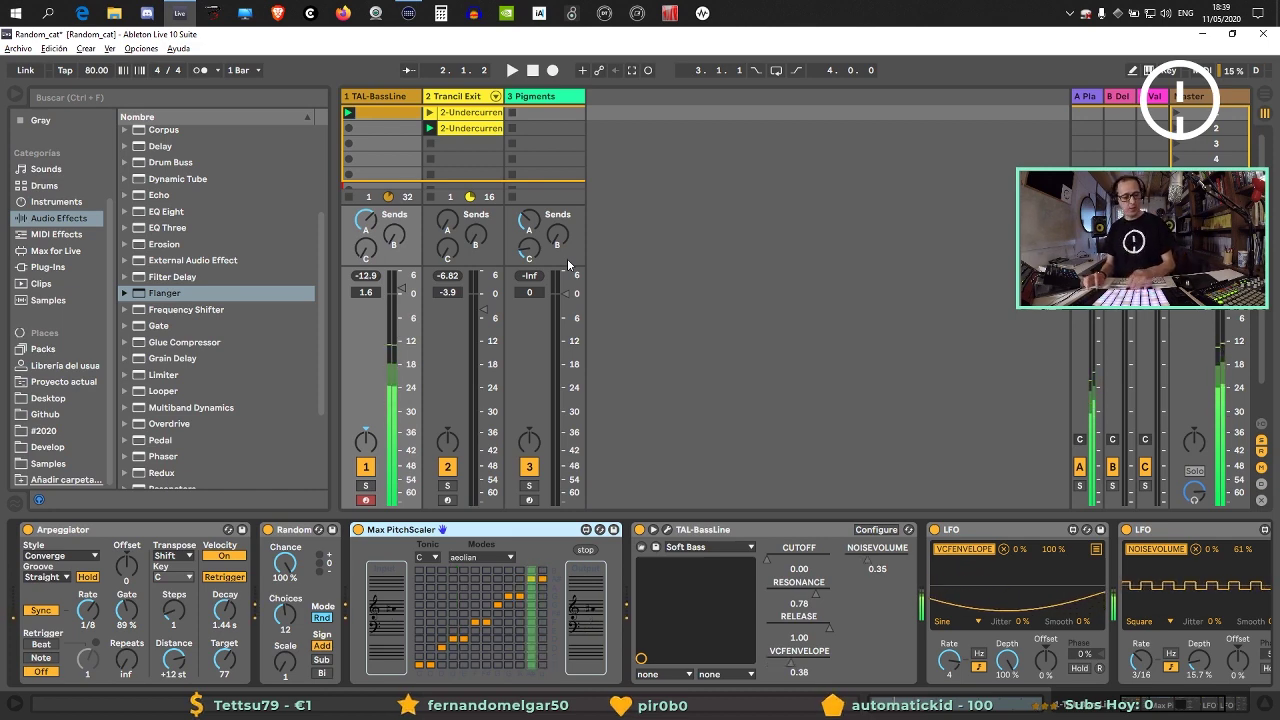
{"action": "left_click", "coordinate": [567, 258]}
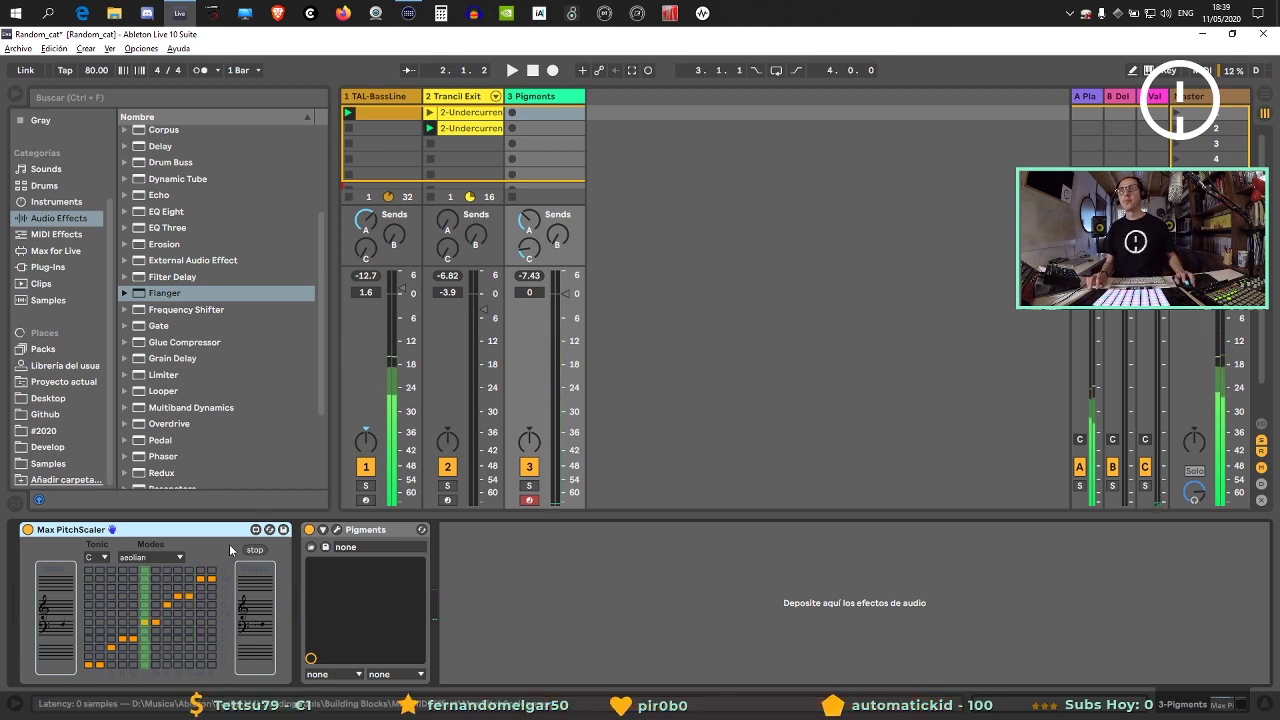
Turn off Hold in the TAL-BassLine track's Arpeggiator and hide the browser.
{"action": "left_click", "coordinate": [373, 96]}
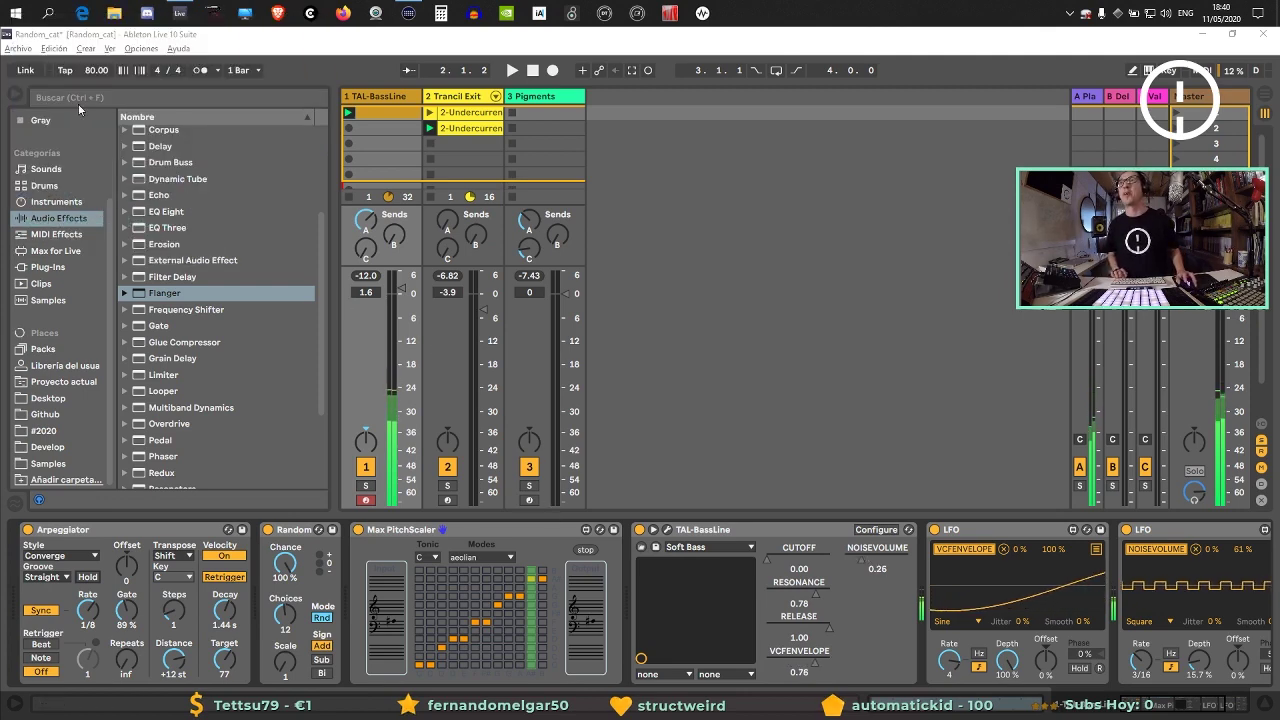
{"action": "left_click", "coordinate": [15, 94]}
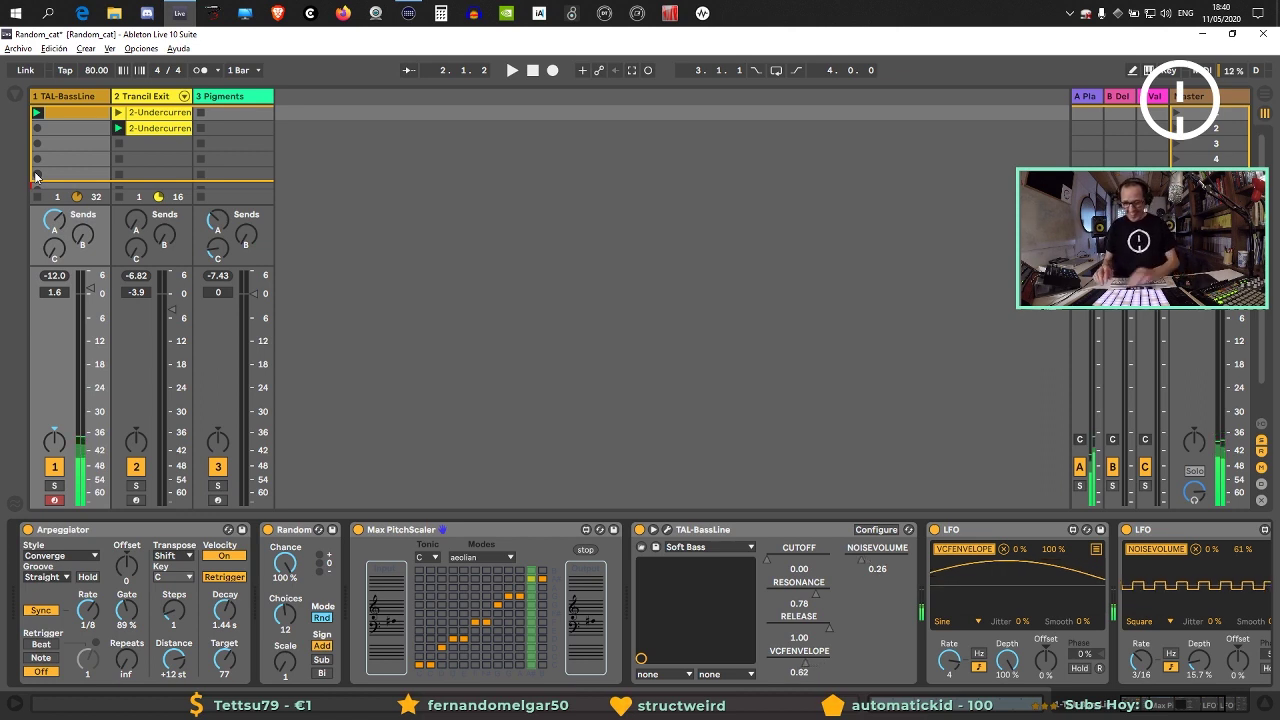
Lower the Pigments track to -2.1 dB, record a new take in its first clip slot, display the notes, and stop playback.
{"action": "left_click", "coordinate": [257, 99]}
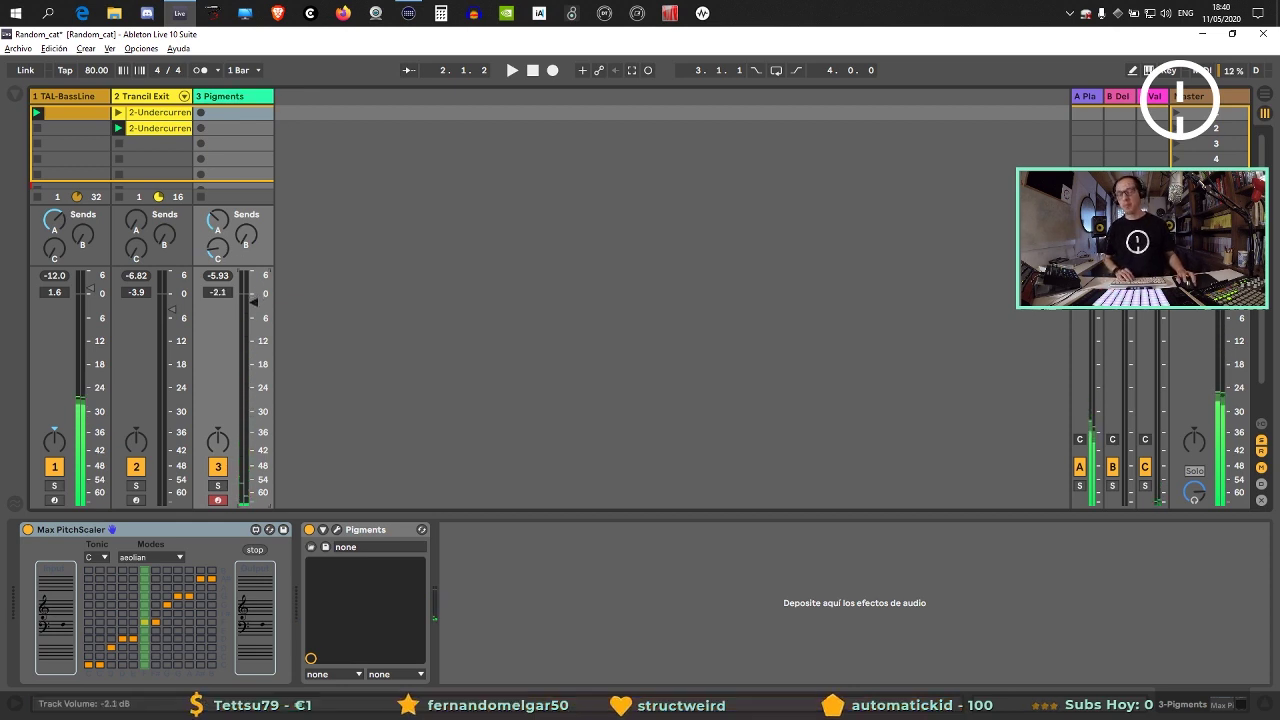
{"action": "left_click", "coordinate": [201, 113]}
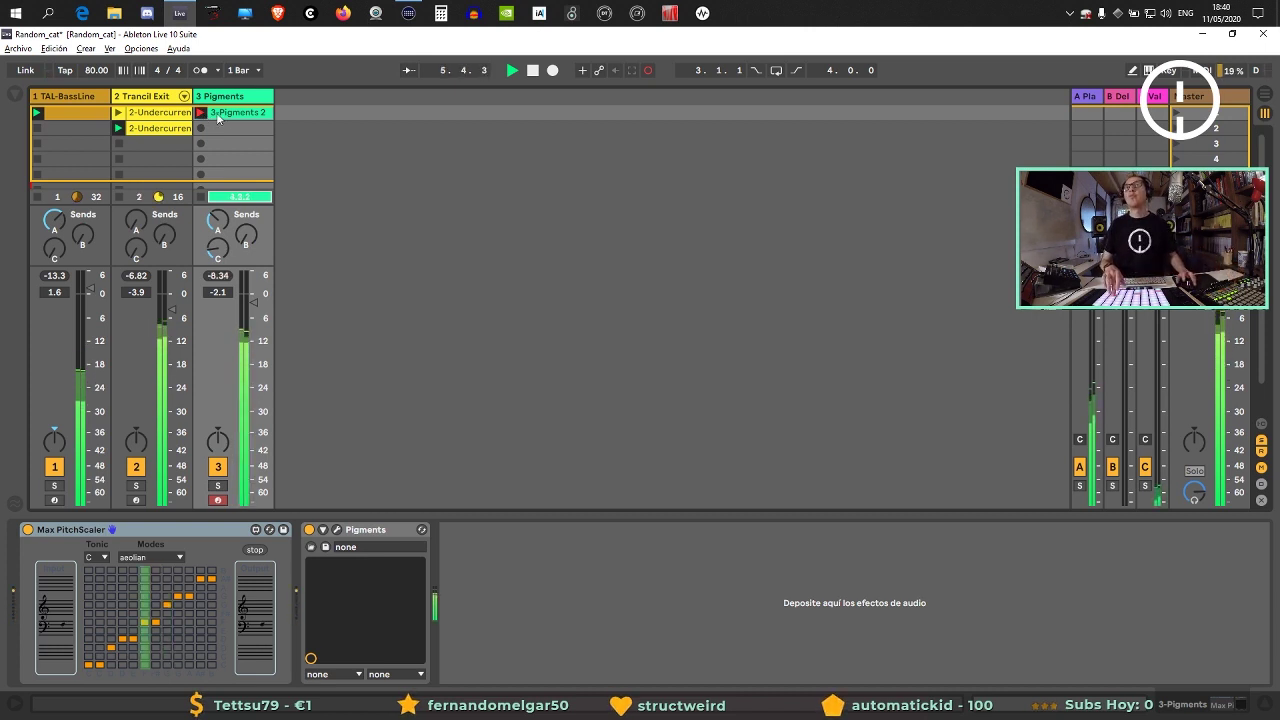
{"action": "double_click", "coordinate": [224, 111]}
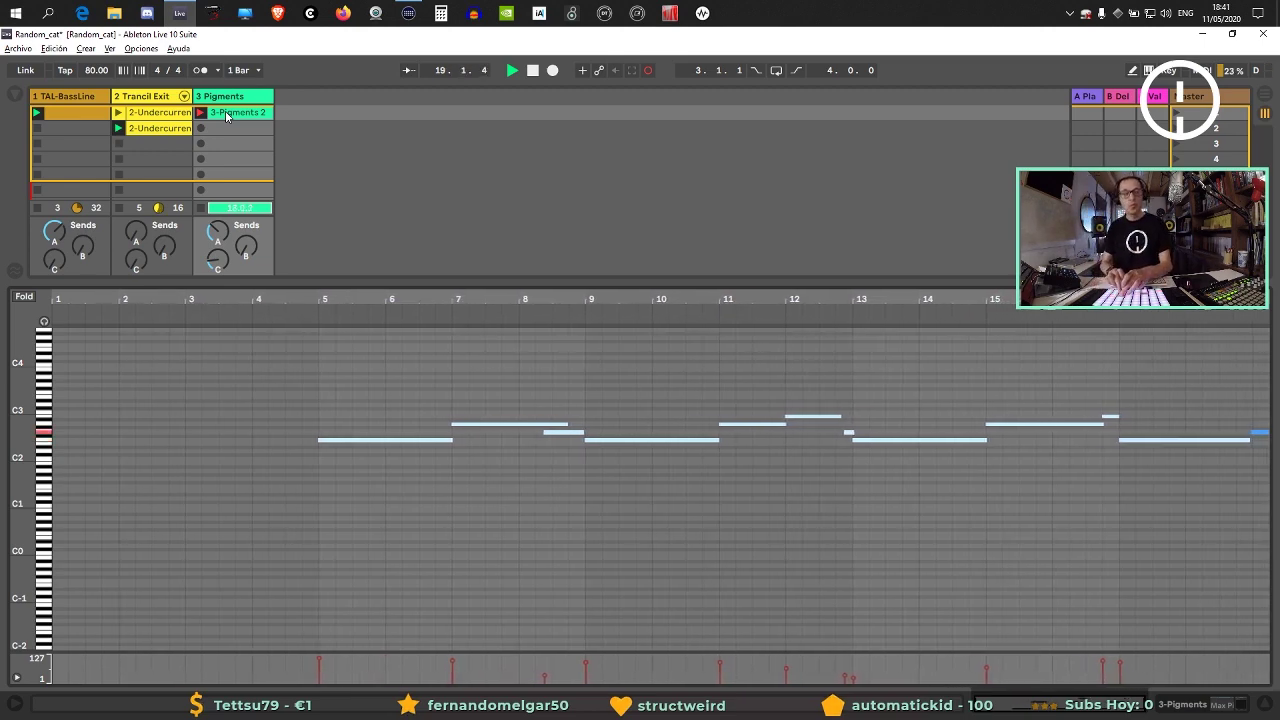
{"action": "left_click", "coordinate": [227, 116]}
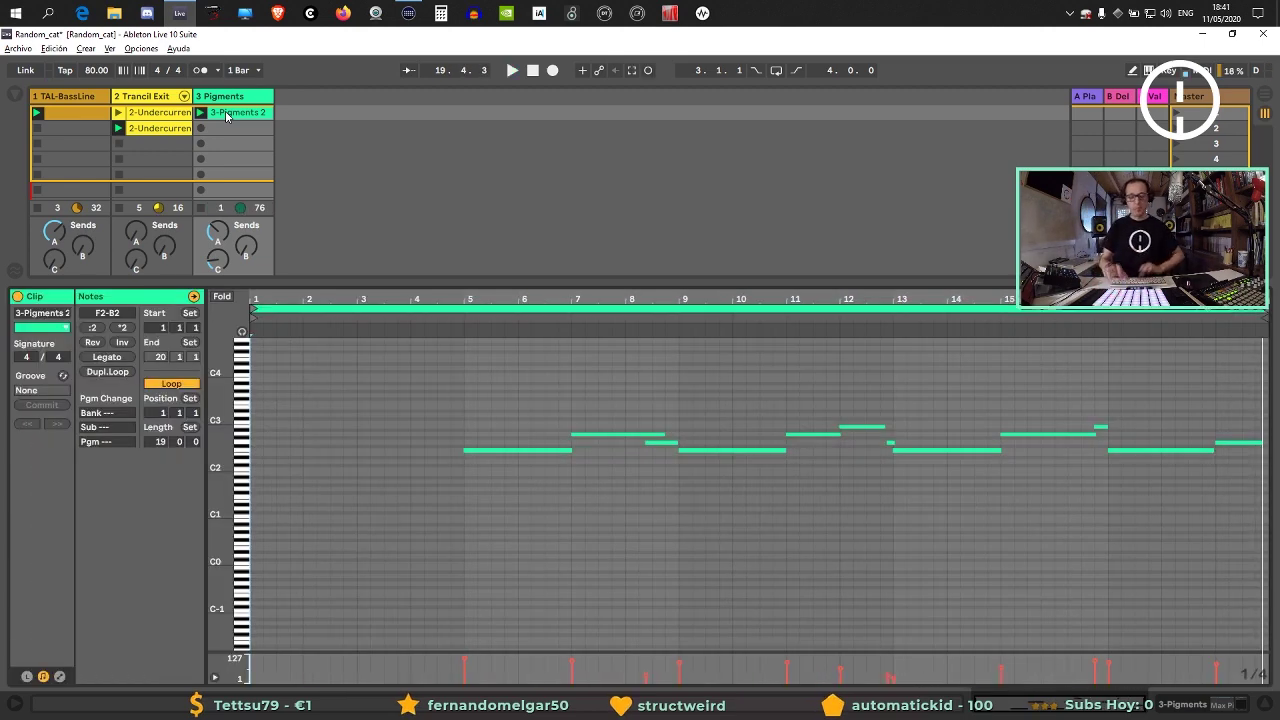
Set the Pigments clip to start at bar 5, delete its last note, end the loop at bar 13, and crop the clip.
{"action": "left_click_drag", "start_coordinate": [253, 309], "coordinate": [467, 362]}
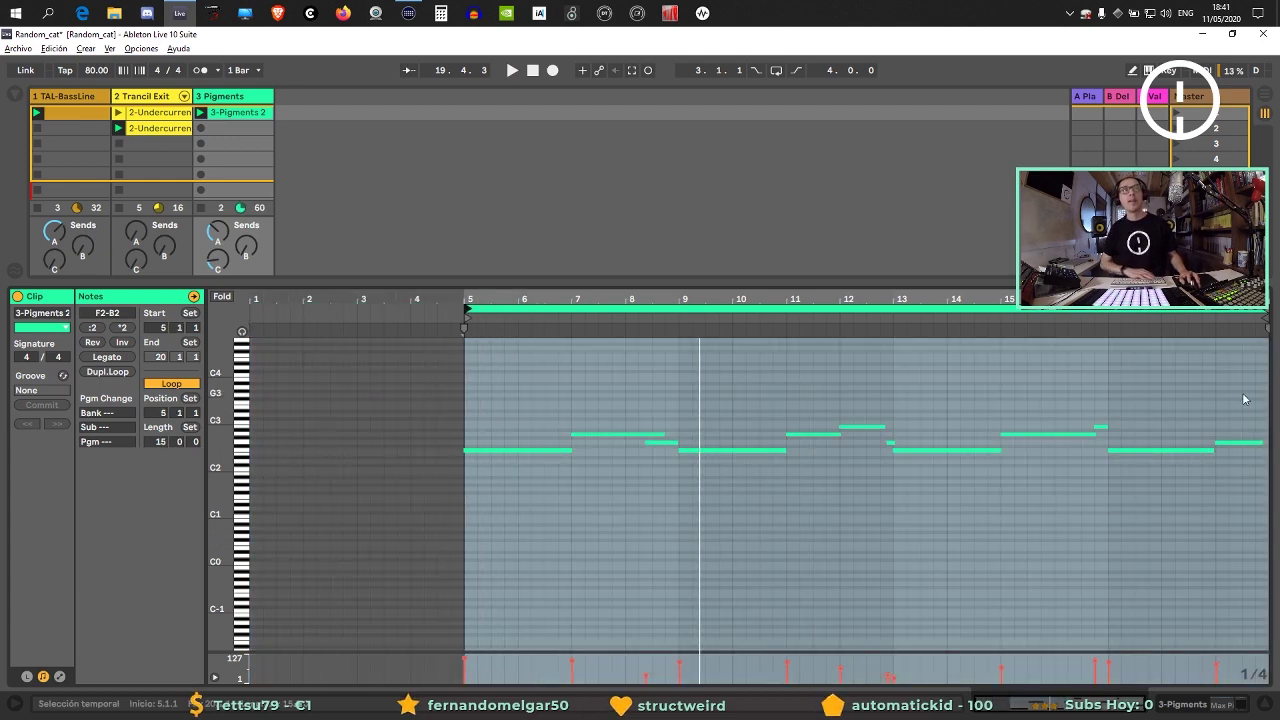
{"action": "left_click", "coordinate": [1240, 442]}
{"action": "key", "text": "Delete"}
{"action": "left_click_drag", "start_coordinate": [1265, 330], "coordinate": [893, 330]}
{"action": "right_click", "coordinate": [797, 497]}
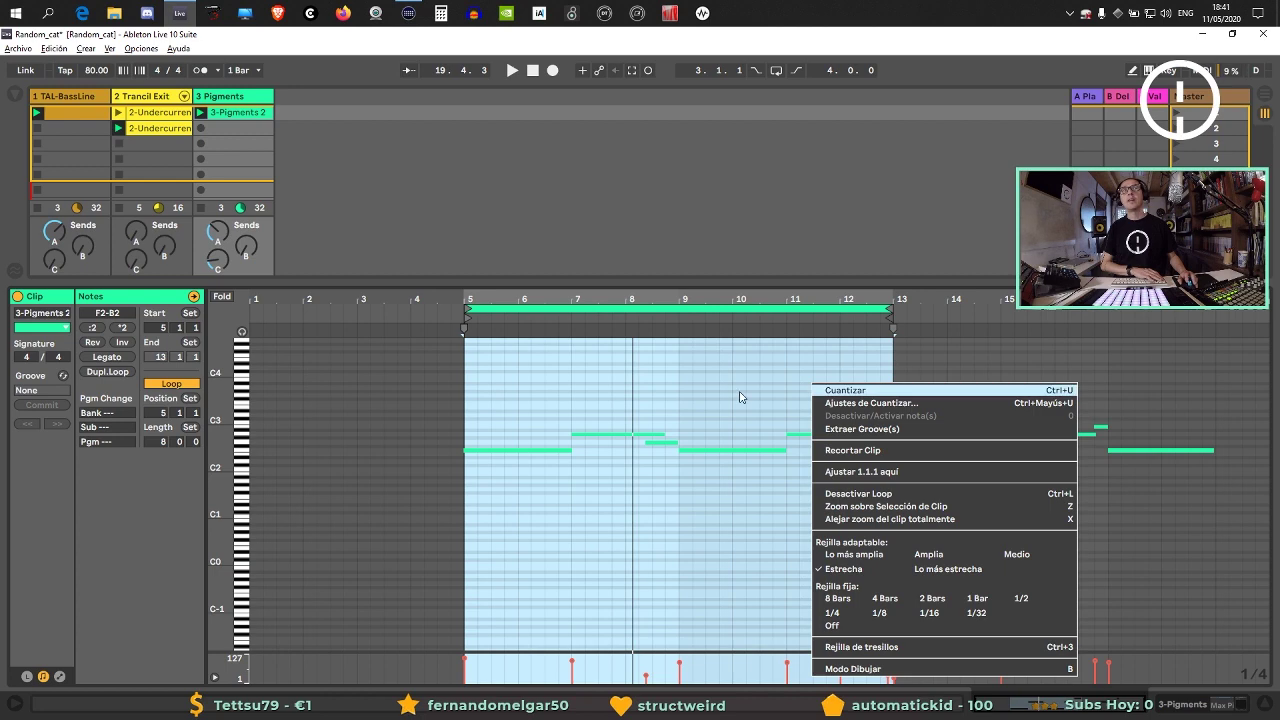
{"action": "left_click", "coordinate": [858, 451]}
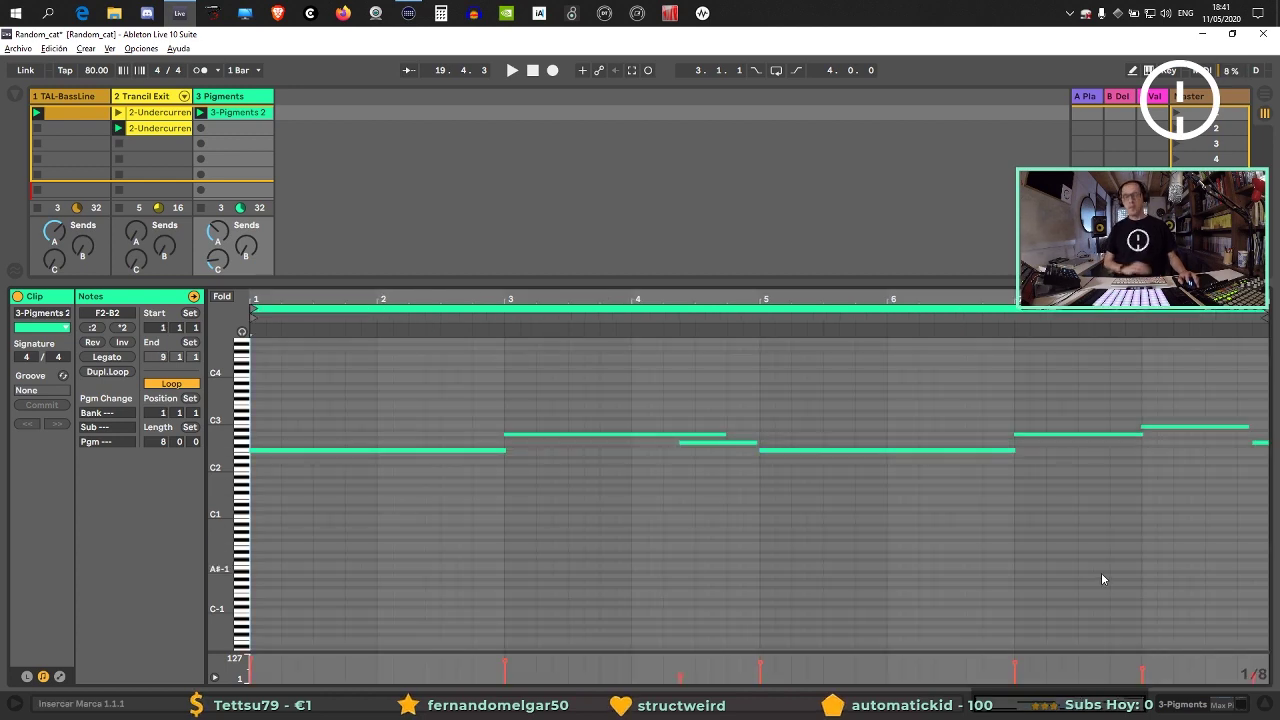
Select all notes in the cropped Pigments clip and play the set briefly from the start.
{"action": "key", "text": "ctrl+a"}
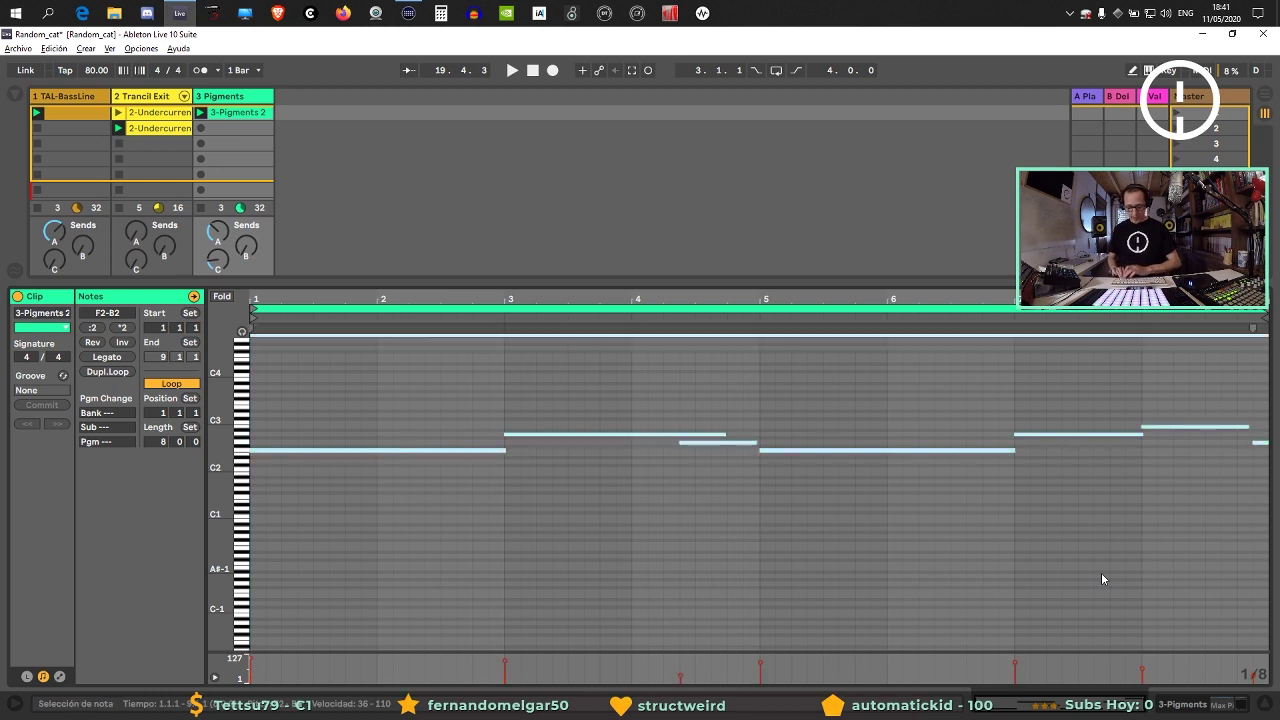
{"action": "key", "text": "space"}
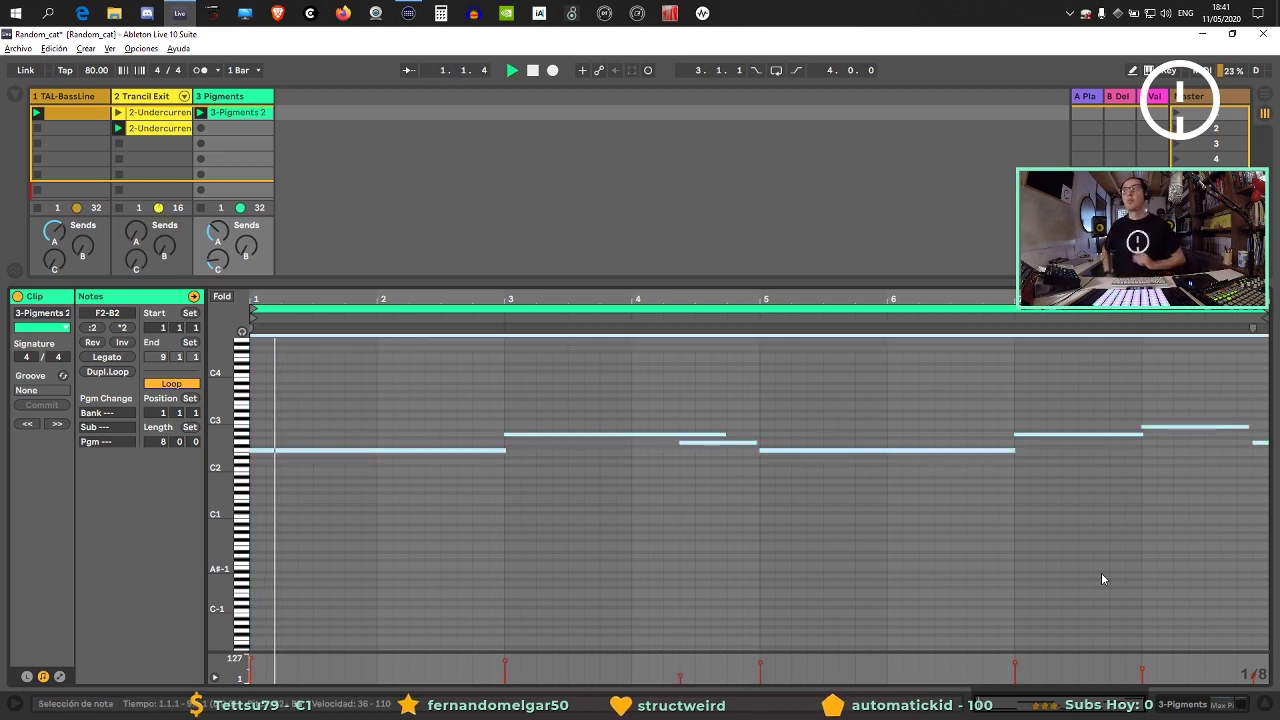
{"action": "key", "text": "space"}
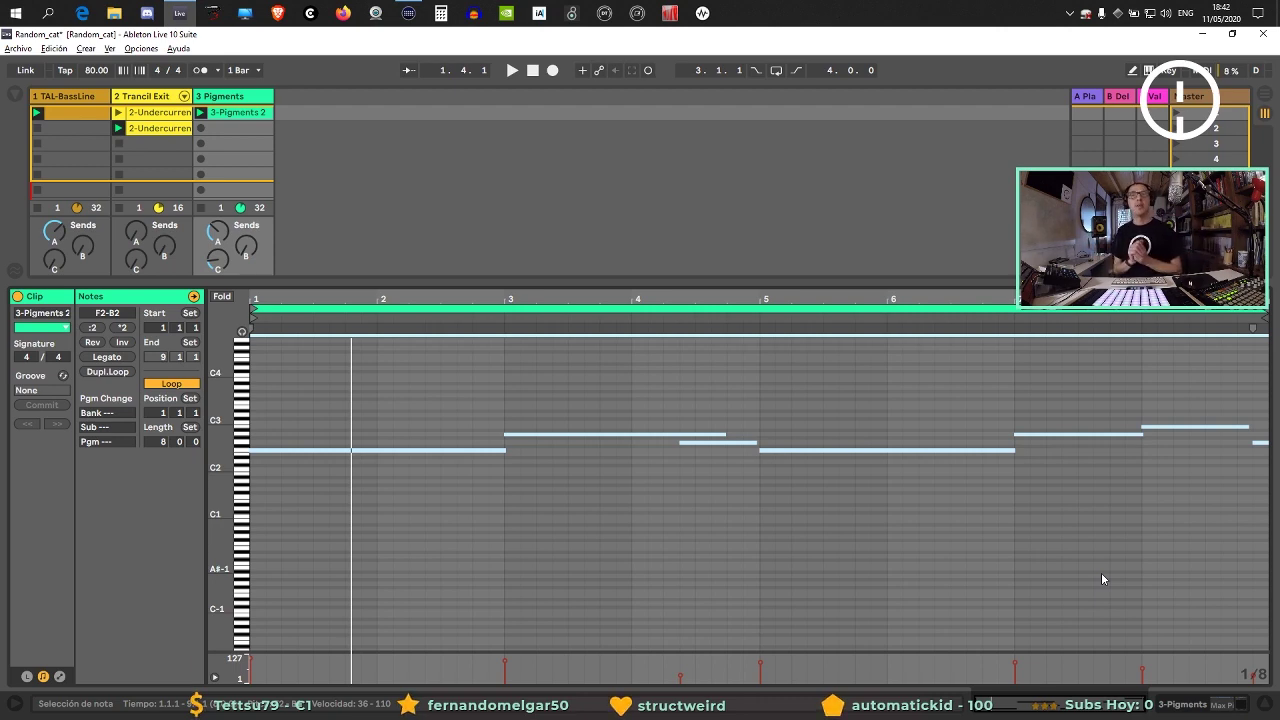
Trim the first F2 note to end at bar 3 and check the following notes in the clip.
{"action": "left_click", "coordinate": [455, 462]}
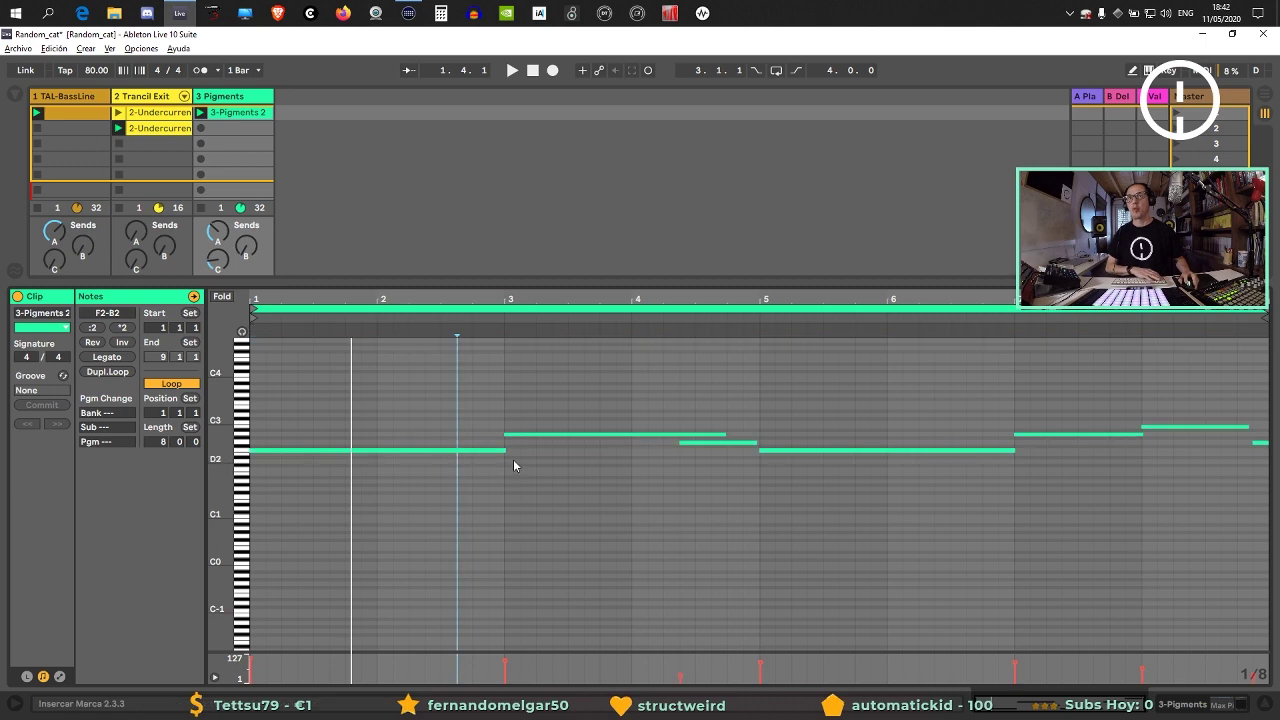
{"action": "left_click", "coordinate": [503, 448]}
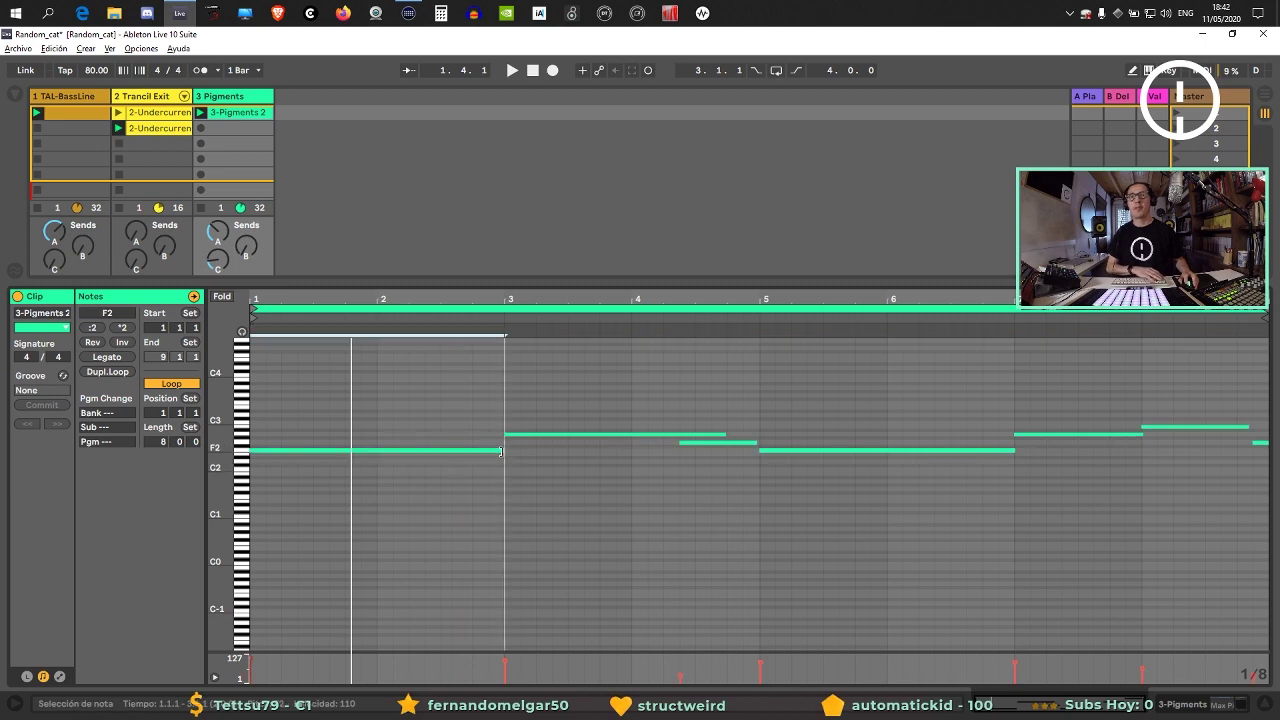
{"action": "left_click", "coordinate": [751, 448]}
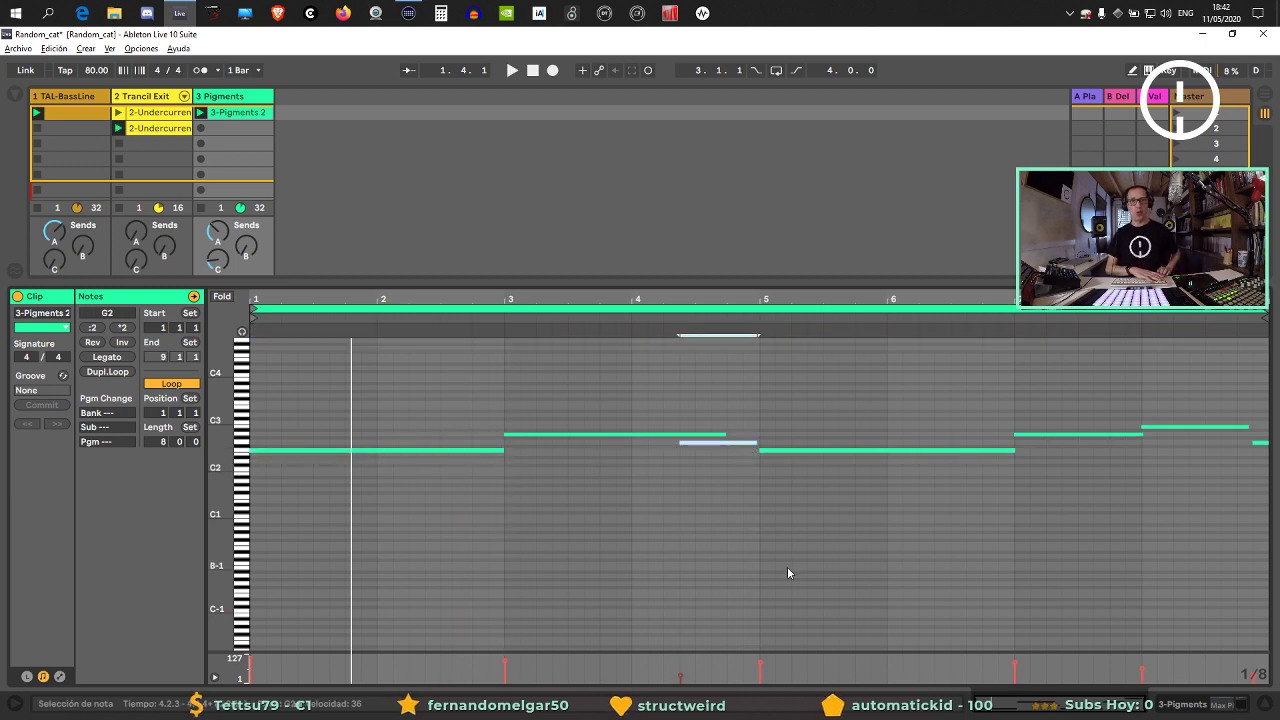
{"action": "left_click", "coordinate": [989, 466]}
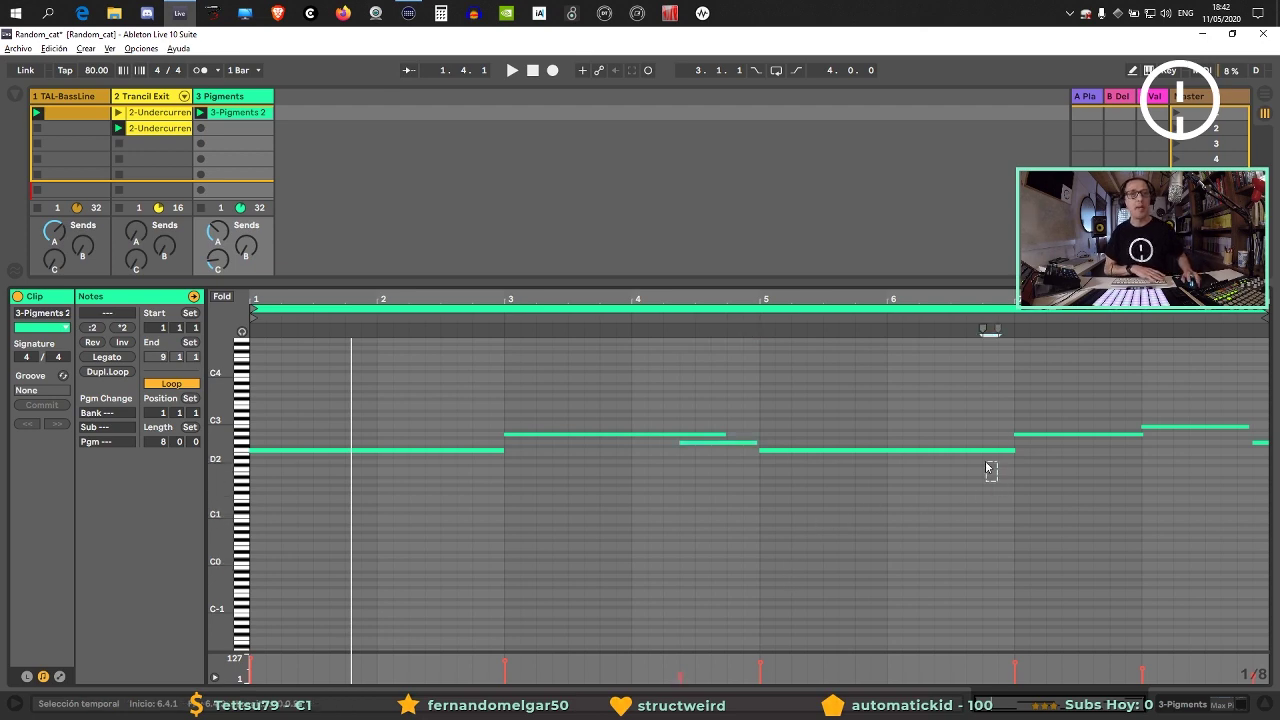
{"action": "left_click", "coordinate": [956, 449]}
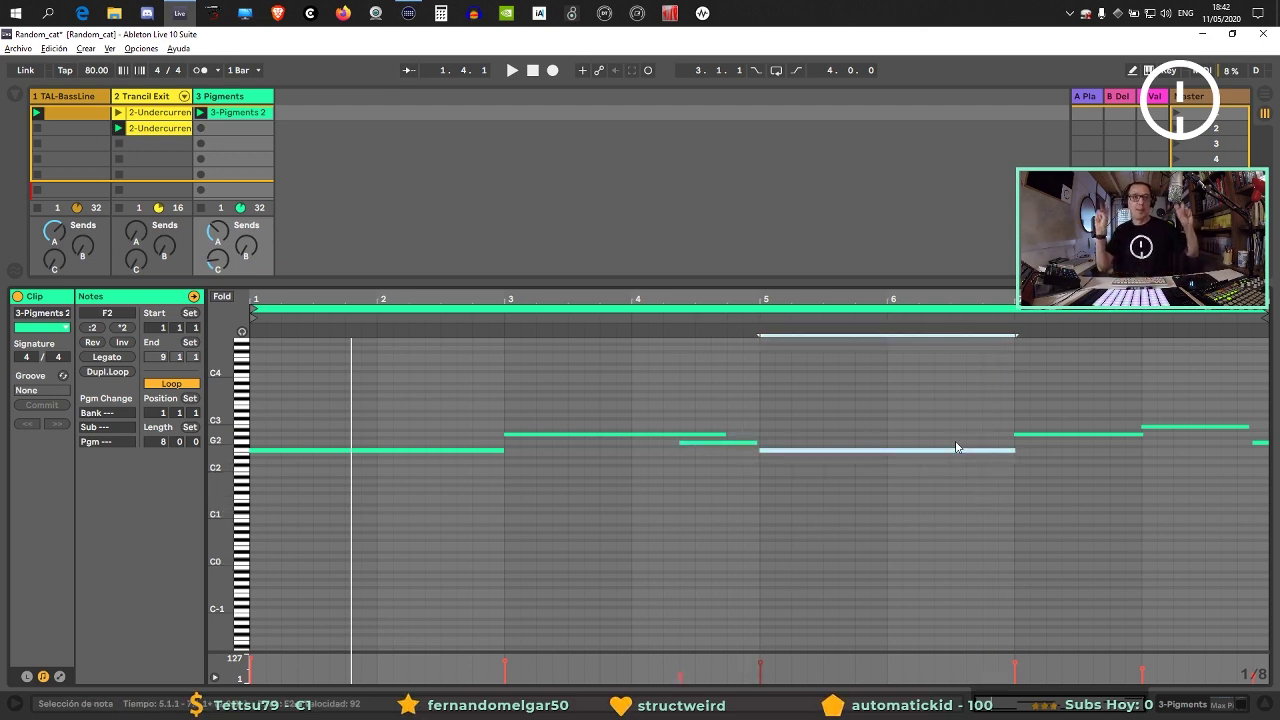
{"action": "left_click", "coordinate": [1180, 427]}
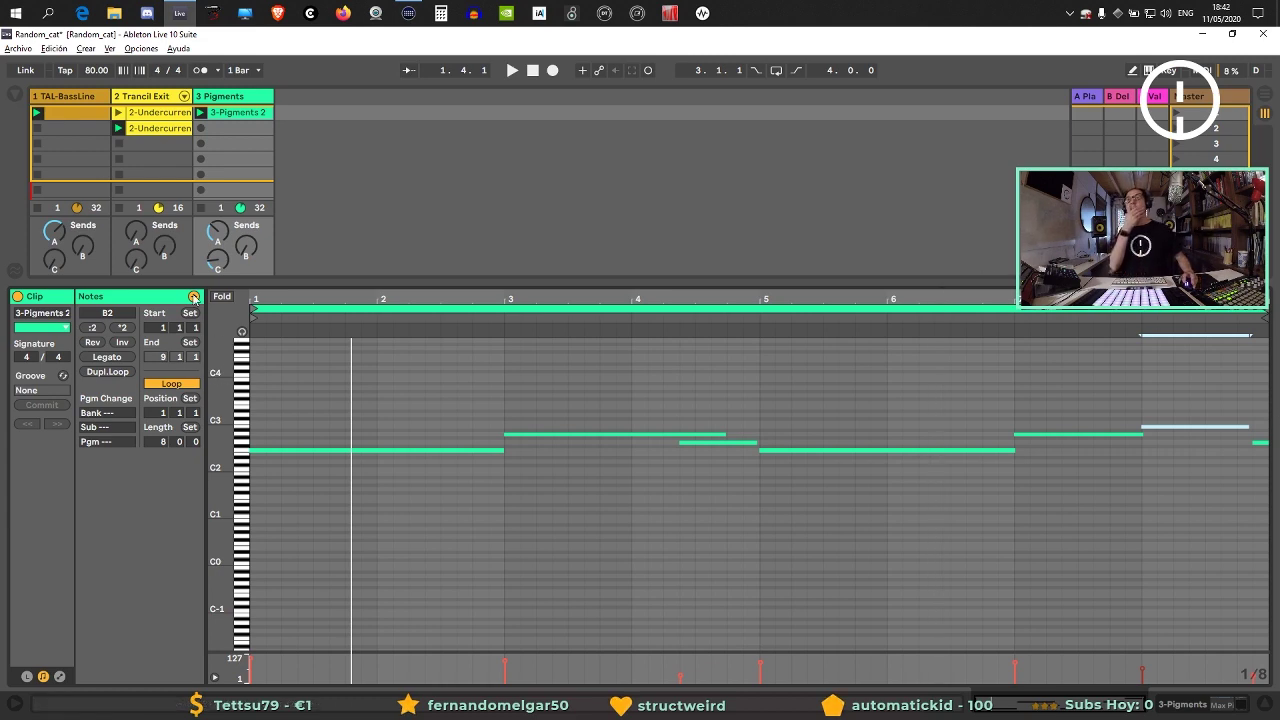
Fold the note editor, enlarge the velocity lane, and raise the velocities: both G2 notes to about 56, the second F2 to 104, and B2 slightly.
{"action": "left_click", "coordinate": [222, 297]}
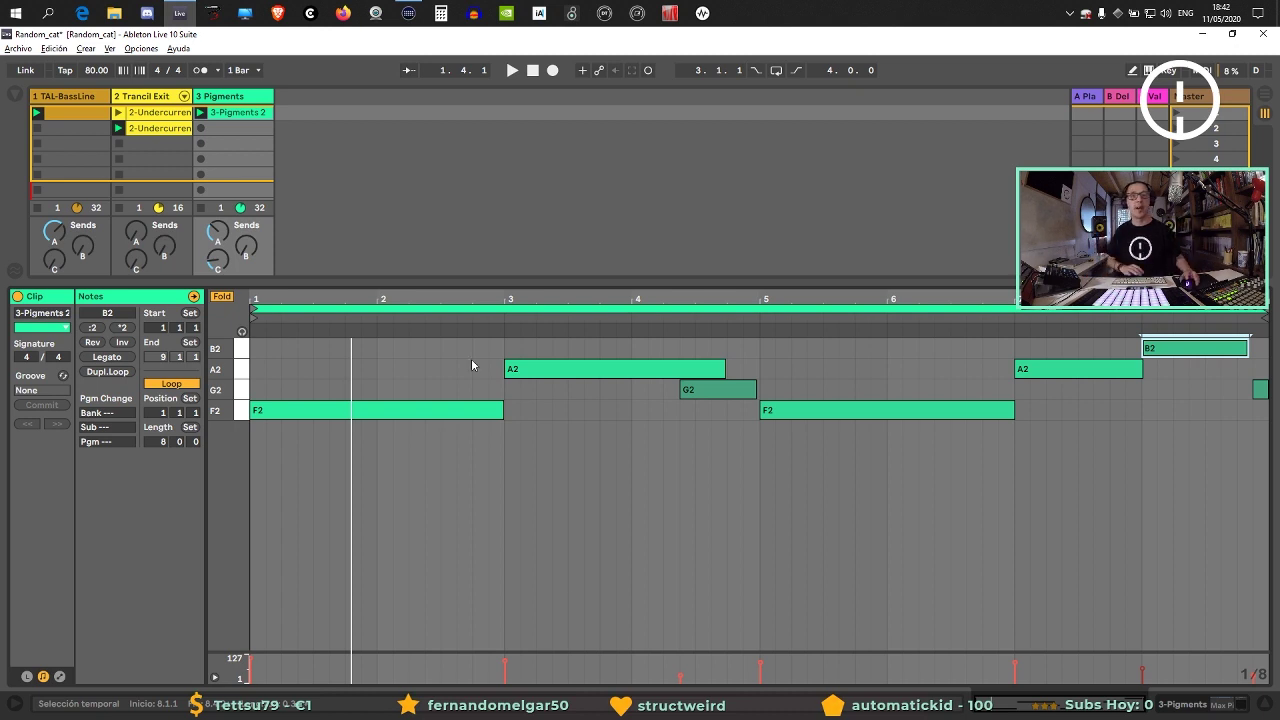
{"action": "left_click_drag", "start_coordinate": [737, 653], "coordinate": [705, 512]}
{"action": "left_click", "coordinate": [681, 618]}
{"action": "left_click_drag", "start_coordinate": [758, 558], "coordinate": [760, 545]}
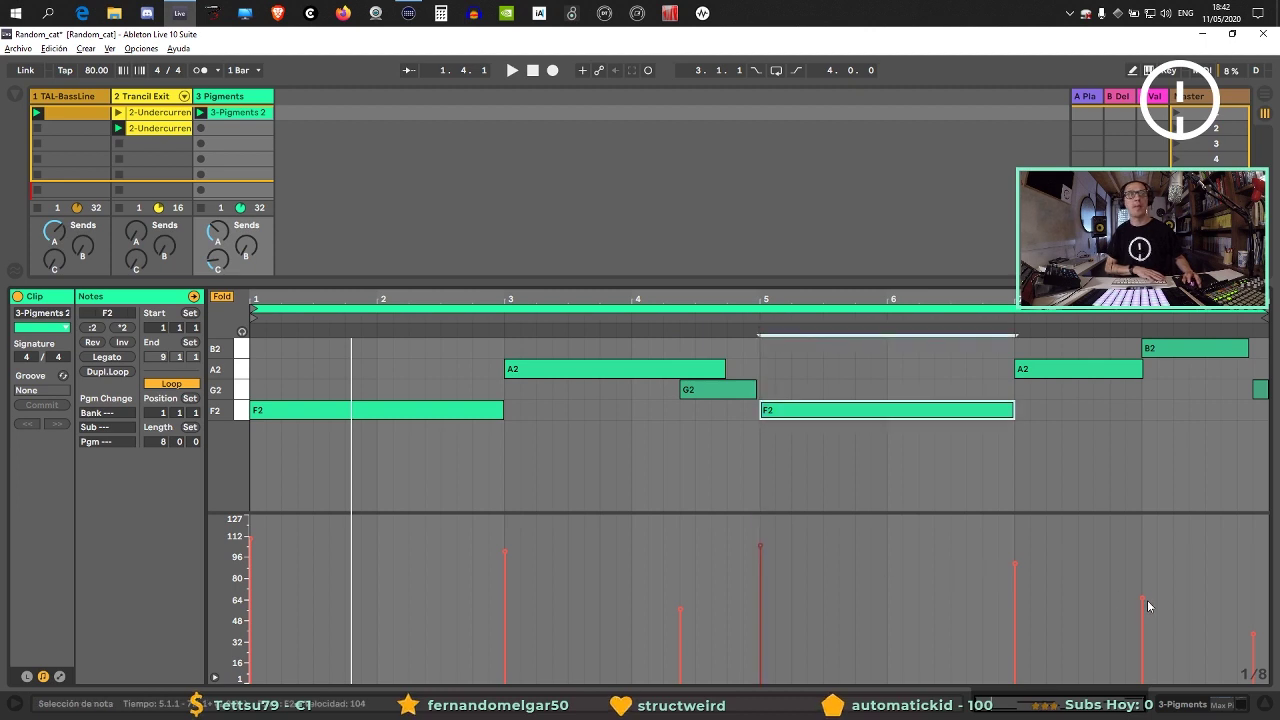
{"action": "left_click_drag", "start_coordinate": [1146, 600], "coordinate": [1140, 591]}
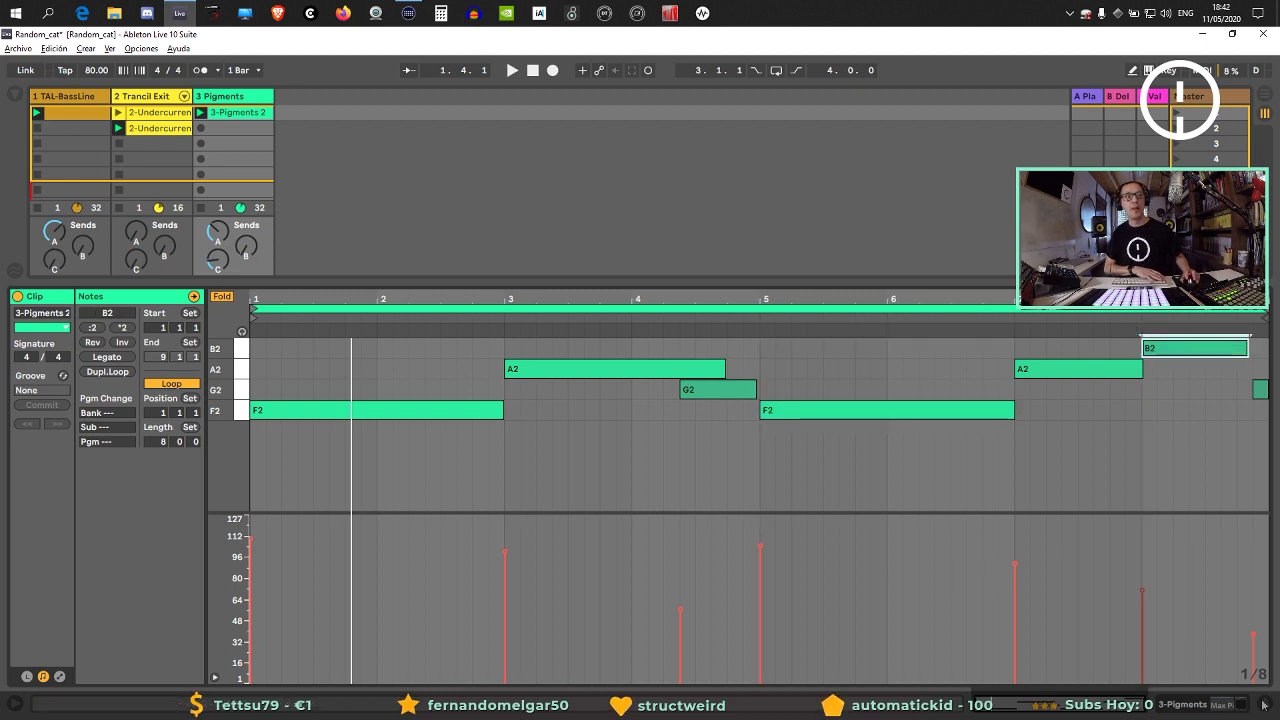
{"action": "left_click_drag", "start_coordinate": [1255, 634], "coordinate": [1253, 608]}
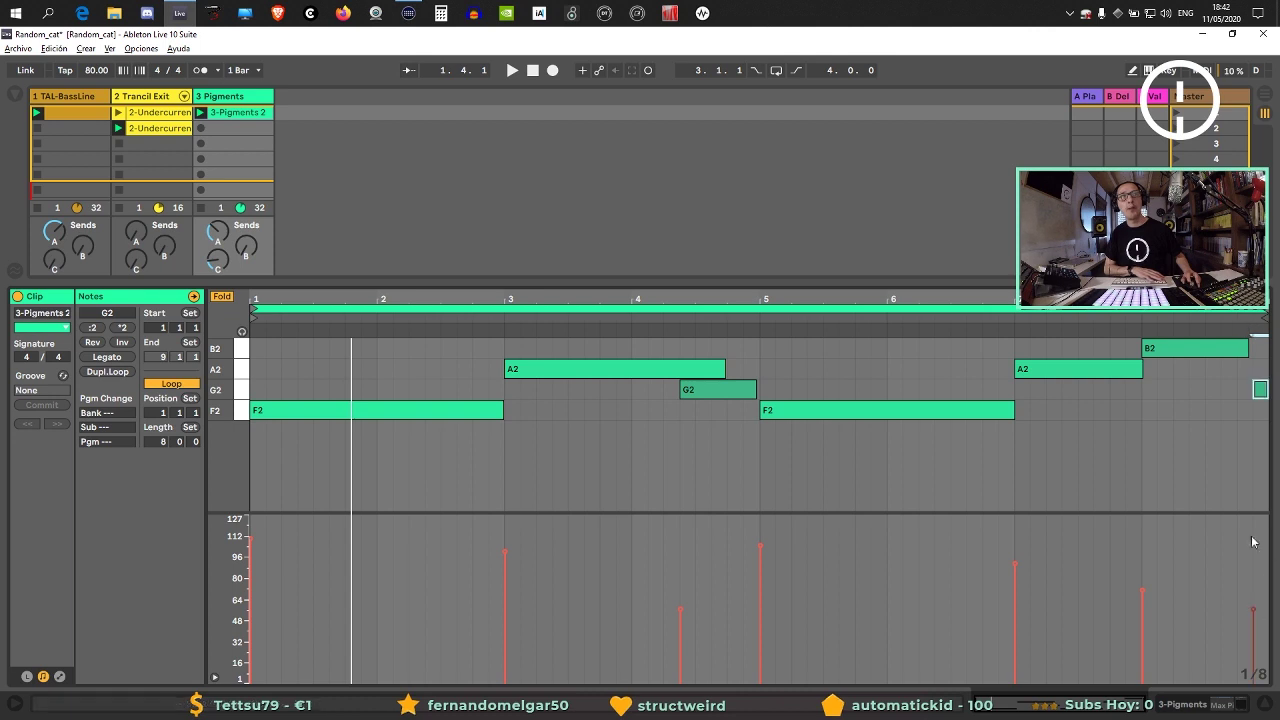
Play the Pigments clip briefly to hear the edited velocities, and stop playback.
{"action": "left_click", "coordinate": [542, 371]}
{"action": "key", "text": "space"}
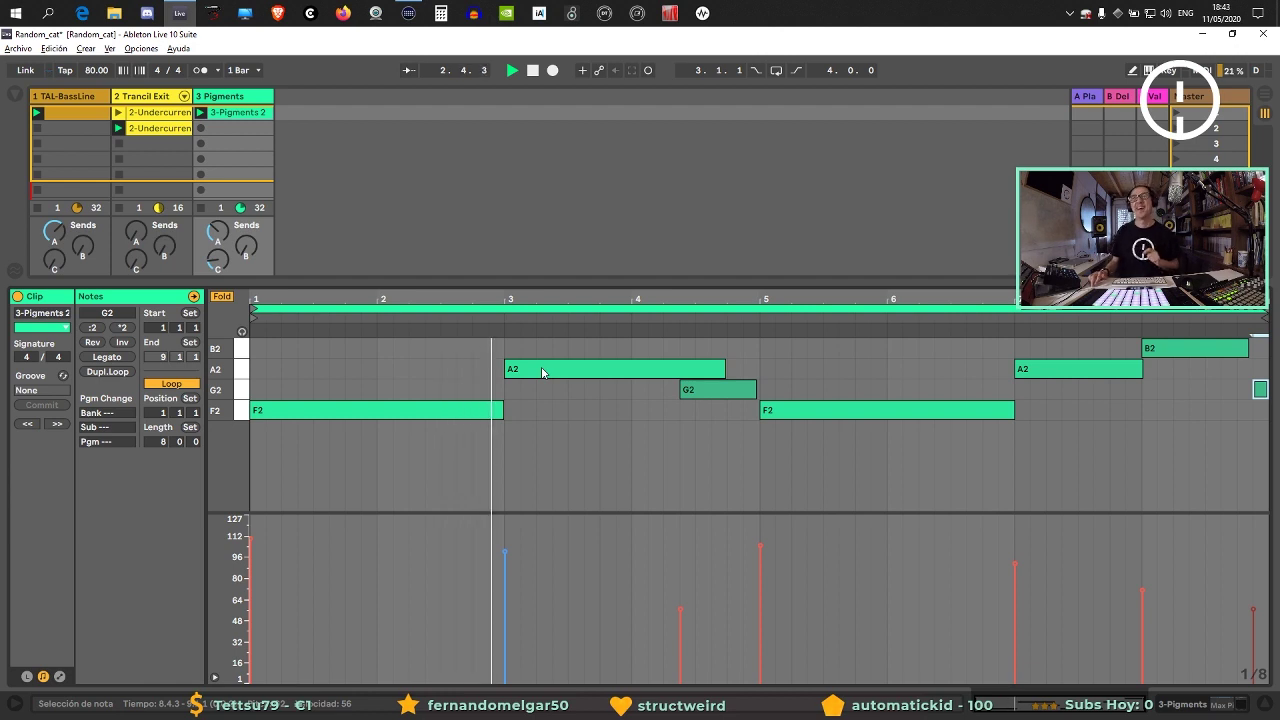
{"action": "key", "text": "space"}
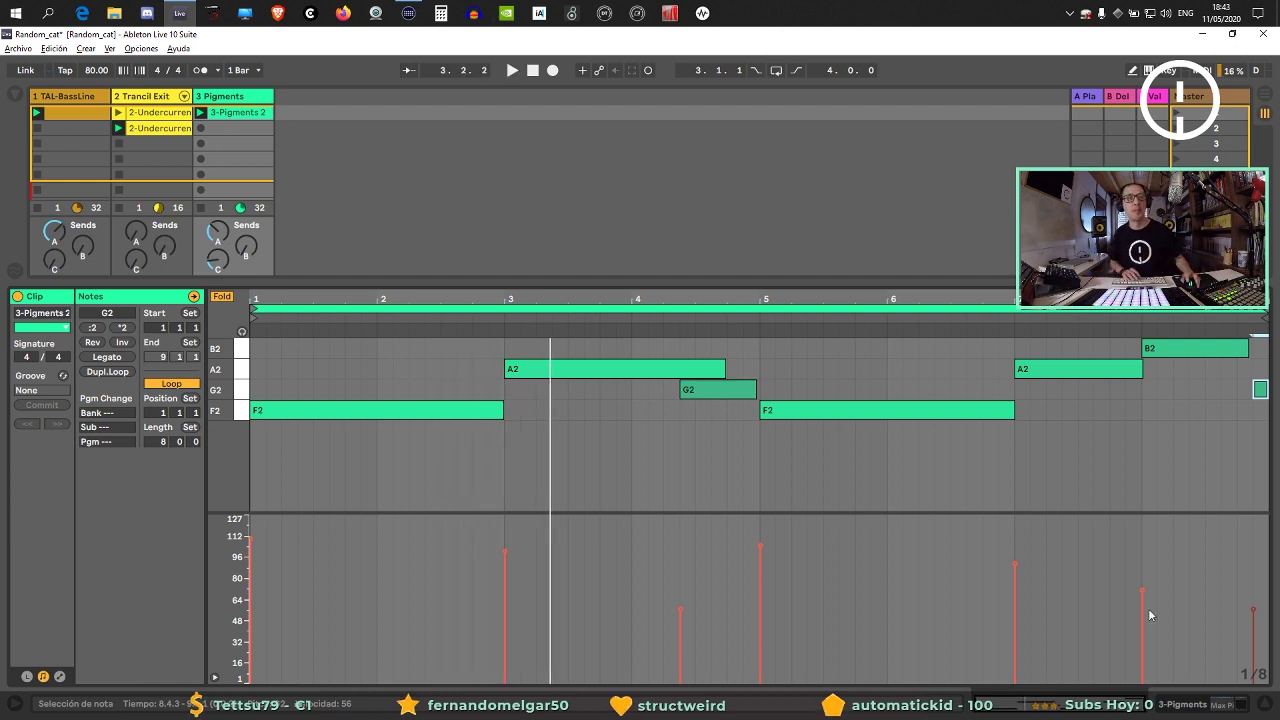
Hide the clip view, start playback, lower the Pigments track's send A slightly, and turn off the track's solo.
{"action": "left_click", "coordinate": [1266, 704]}
{"action": "key", "text": "space"}
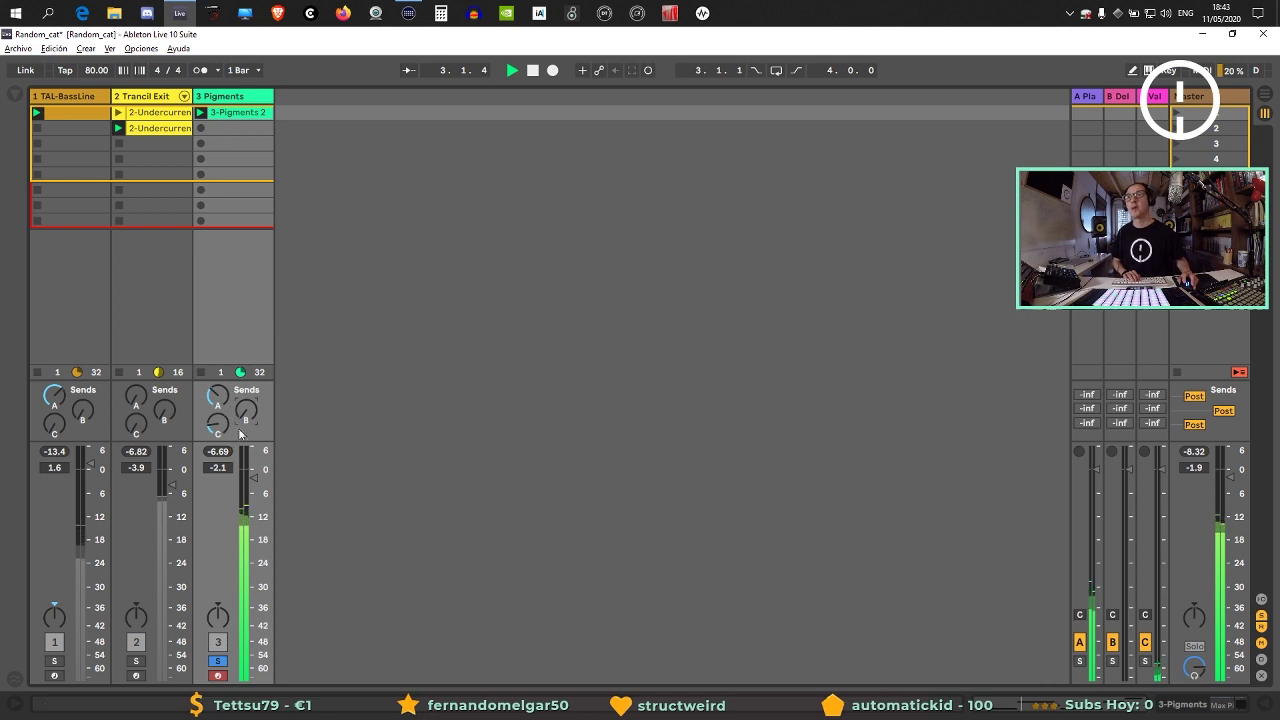
{"action": "mouse_move", "coordinate": [217, 396]}
{"action": "left_mouse_down"}
{"action": "mouse_move", "coordinate": [217, 374]}
{"action": "mouse_move", "coordinate": [217, 404]}
{"action": "left_mouse_up"}
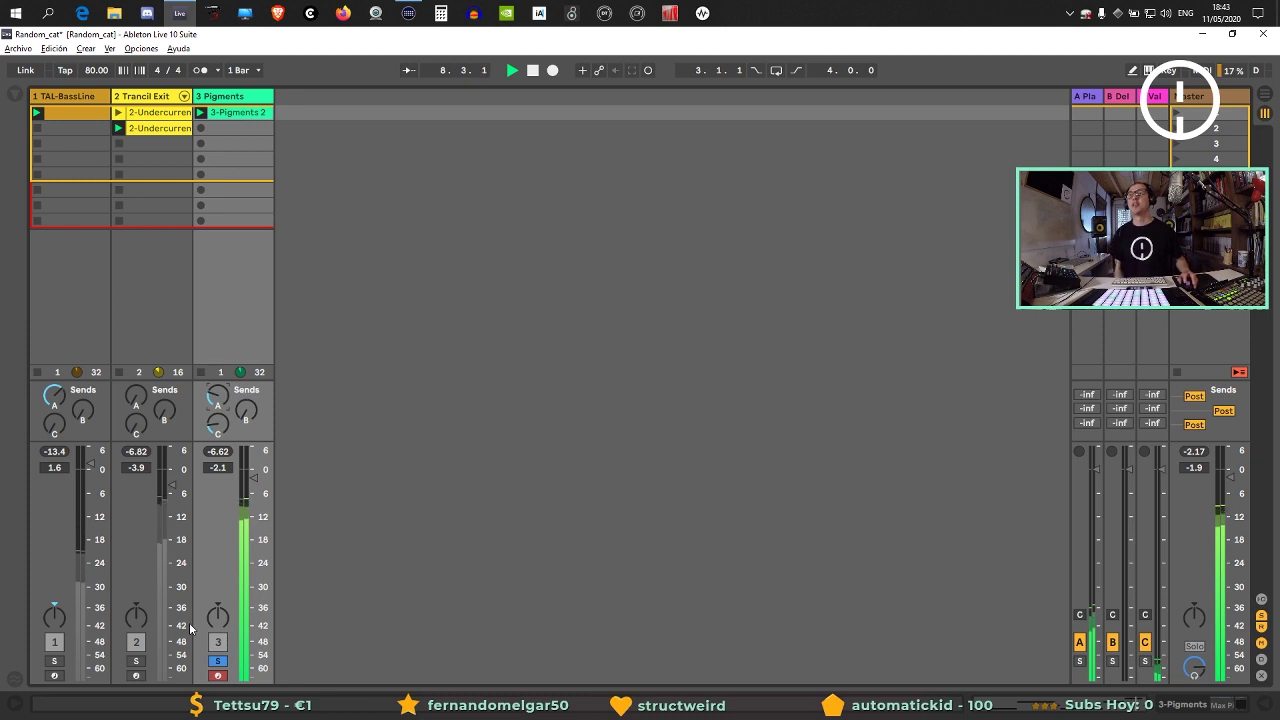
{"action": "left_click", "coordinate": [218, 661]}
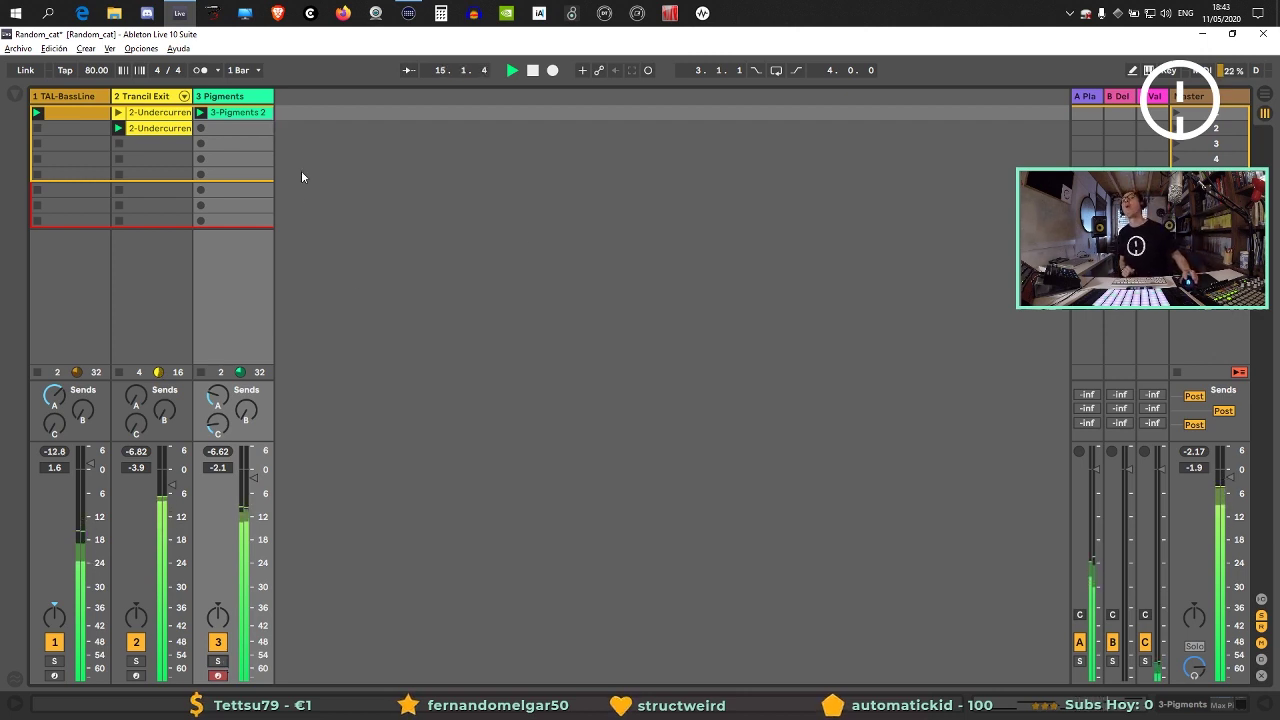
Duplicate the Pigments track and show the device chain of the copy.
{"action": "left_click", "coordinate": [237, 97]}
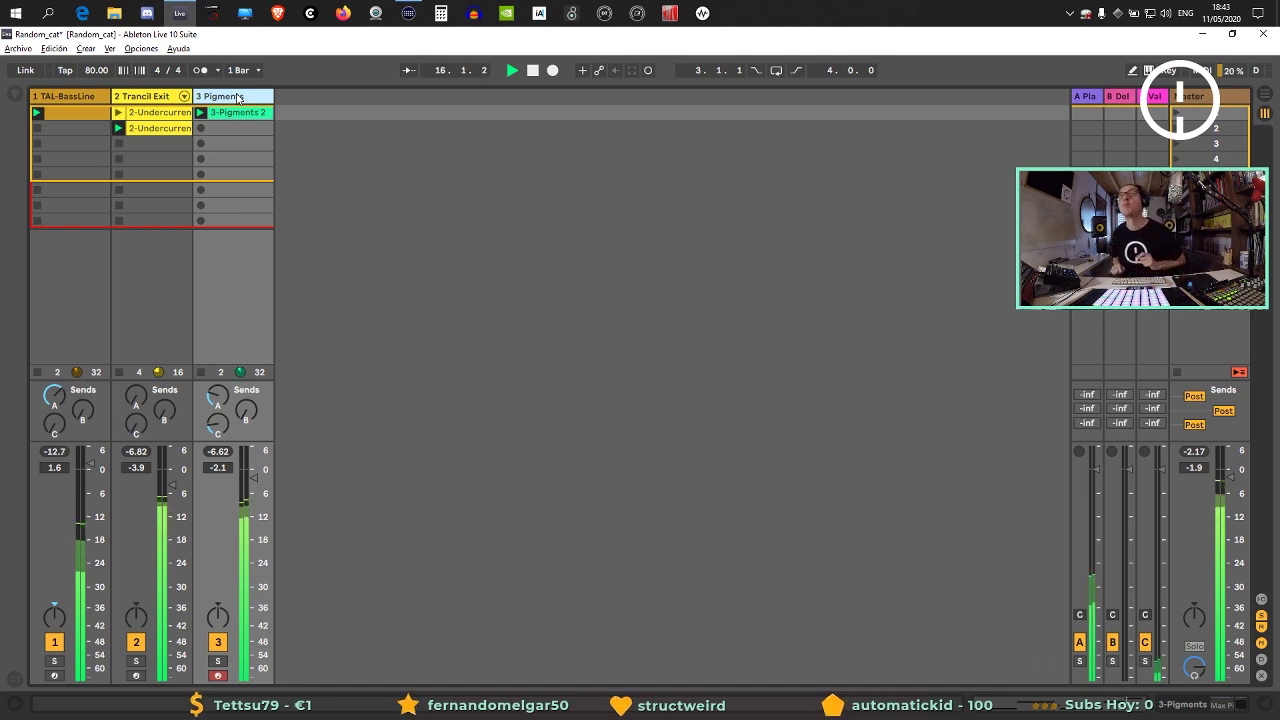
{"action": "key", "text": "ctrl+d"}
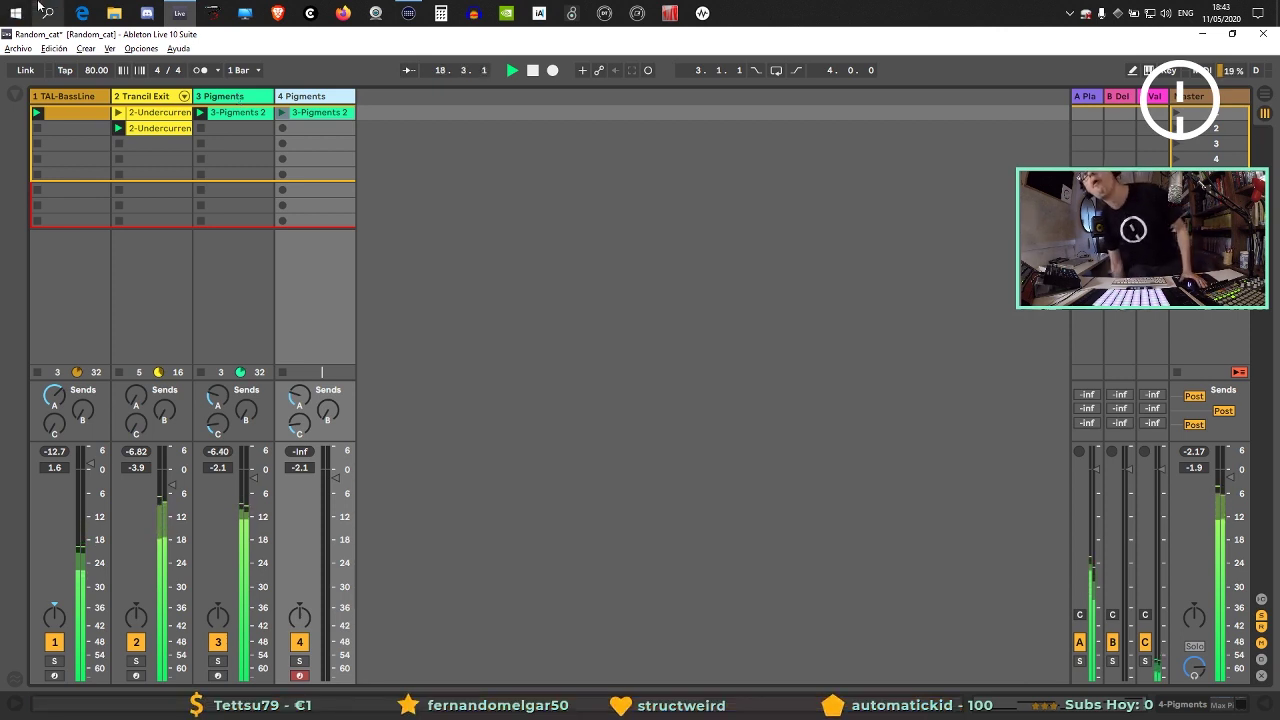
{"action": "double_click", "coordinate": [318, 97]}
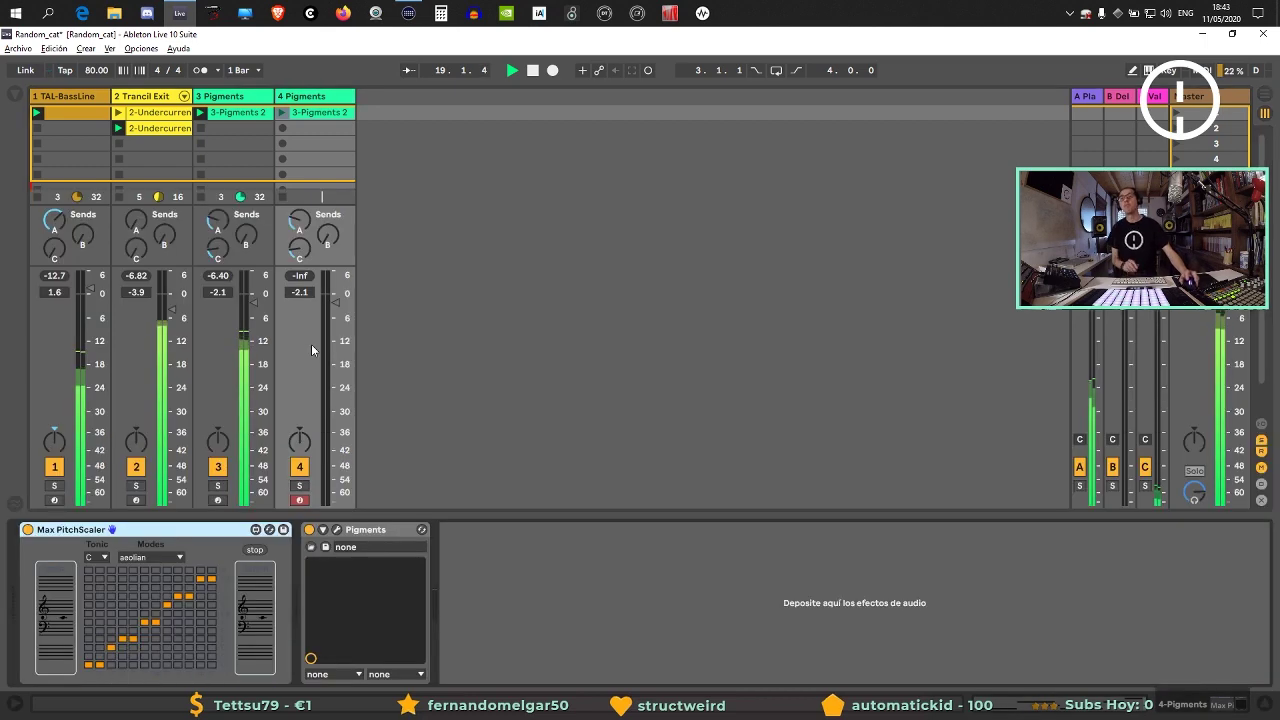
Show the browser, find the Random MIDI effect, and insert it before Max PitchScaler on the duplicated Pigments track.
{"action": "left_click", "coordinate": [15, 94]}
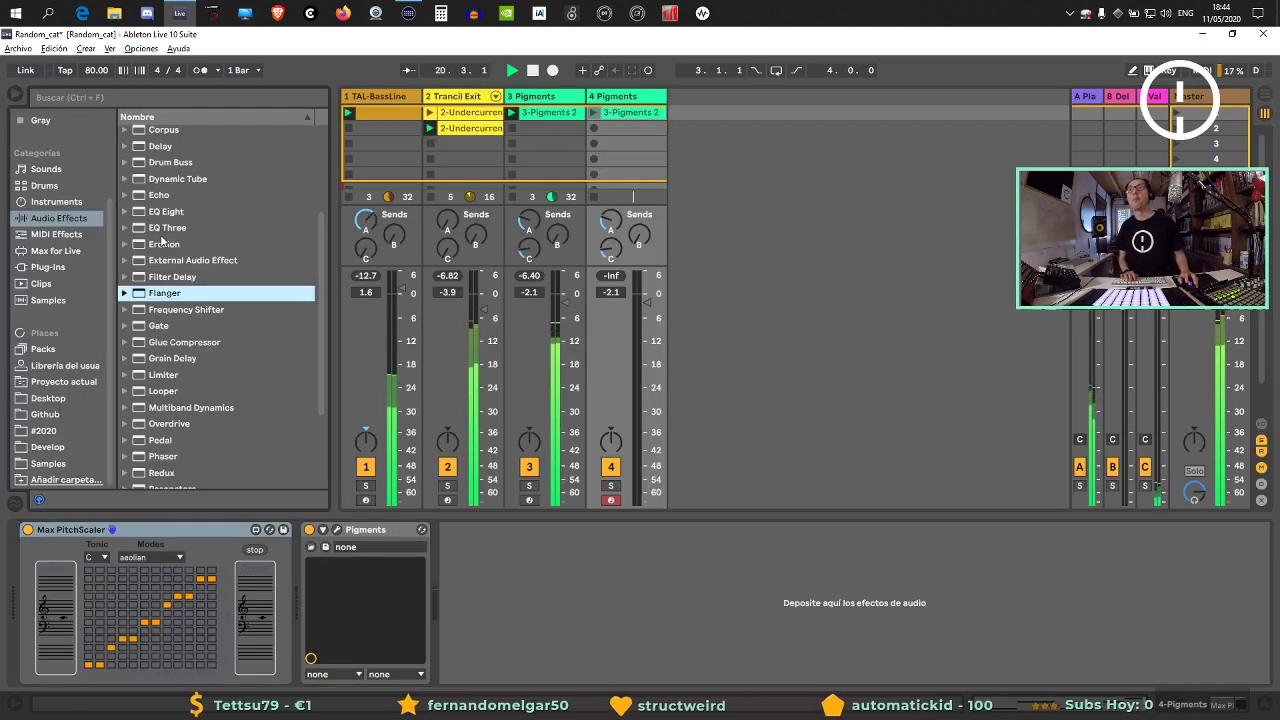
{"action": "left_click", "coordinate": [50, 267]}
{"action": "left_click", "coordinate": [45, 284]}
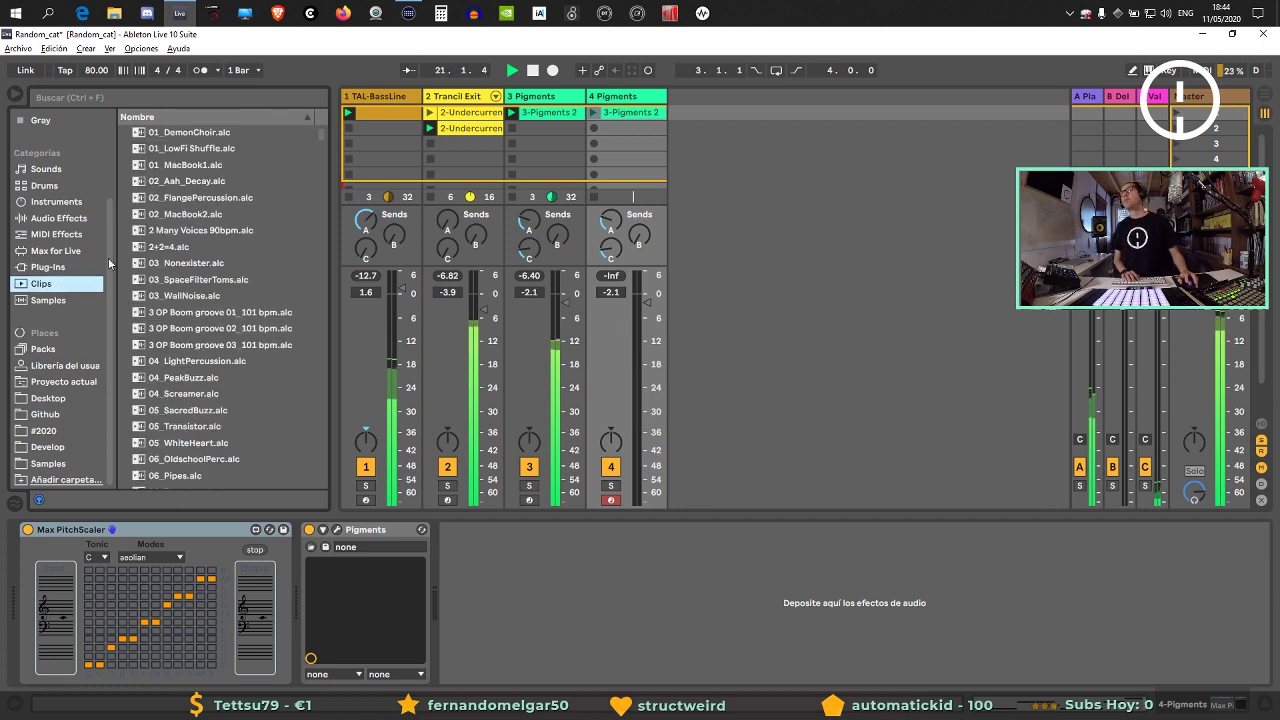
{"action": "left_click", "coordinate": [55, 250]}
{"action": "left_click", "coordinate": [56, 234]}
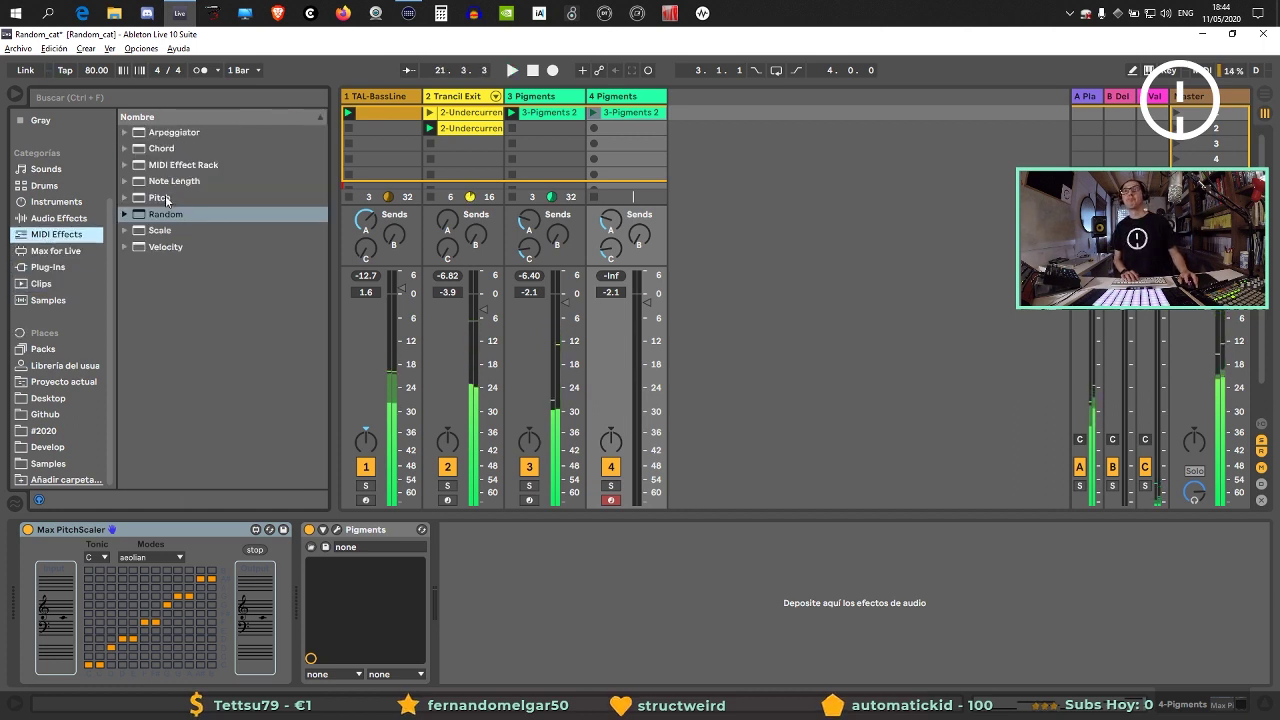
{"action": "left_click", "coordinate": [179, 216]}
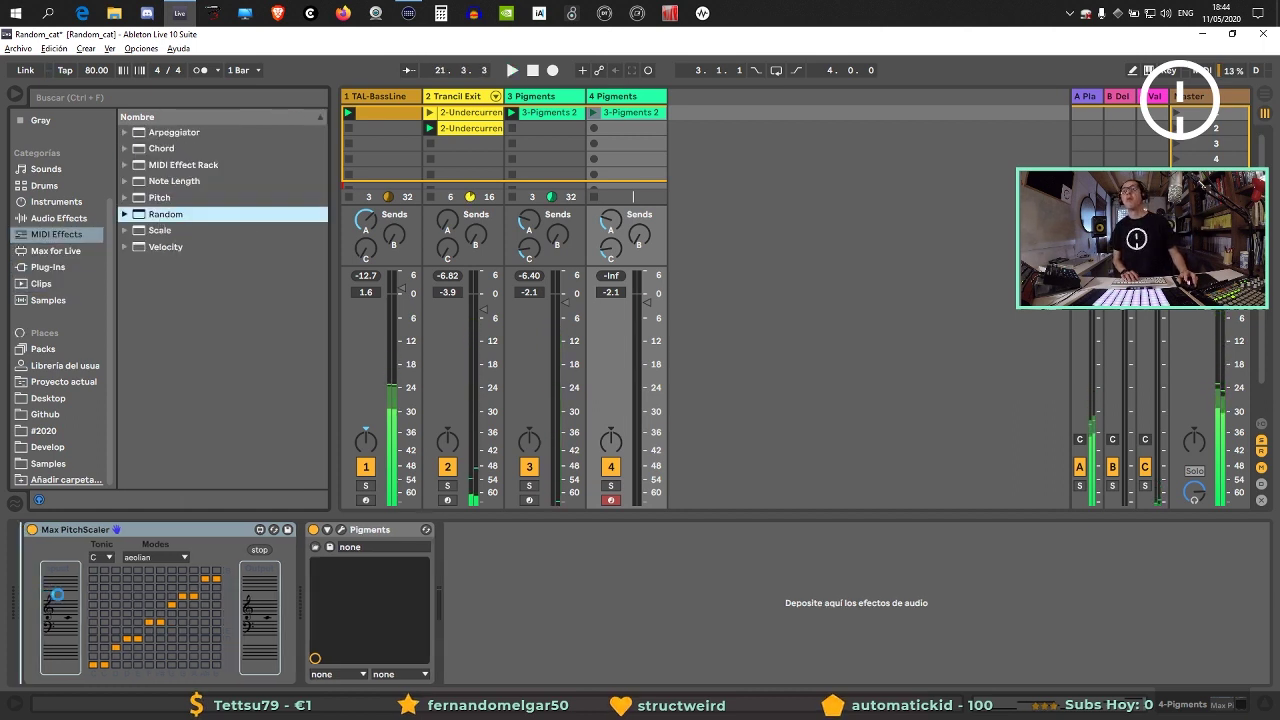
{"action": "key", "text": "Return"}
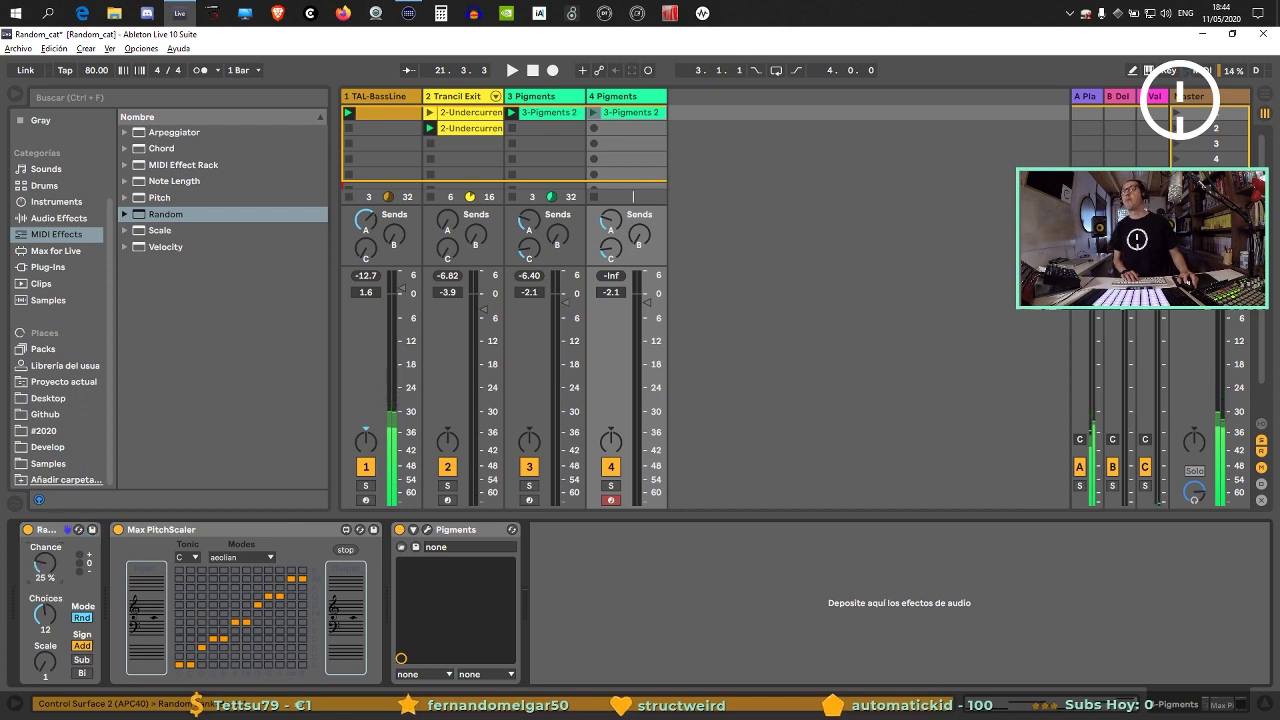
Set the Random effect's Chance to 26 % and Scale to 1, and play both Pigments tracks briefly.
{"action": "left_click_drag", "start_coordinate": [31, 678], "coordinate": [44, 648]}
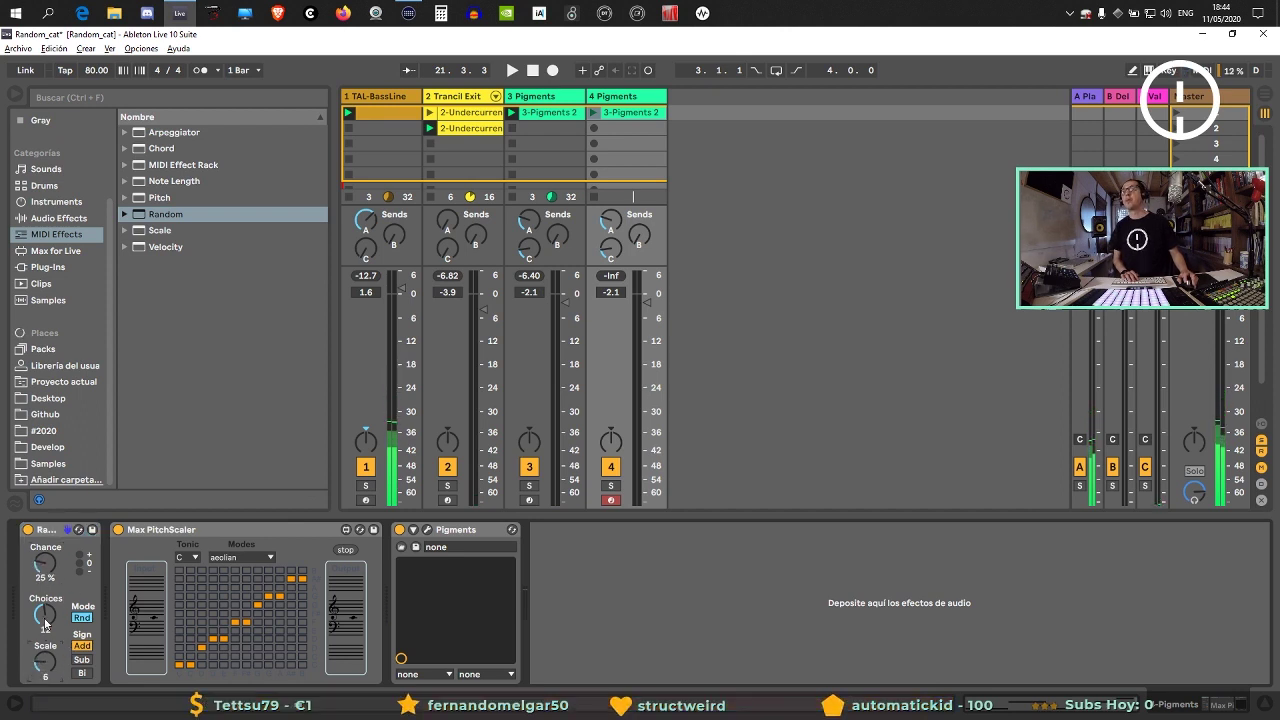
{"action": "left_click_drag", "start_coordinate": [44, 583], "coordinate": [44, 581]}
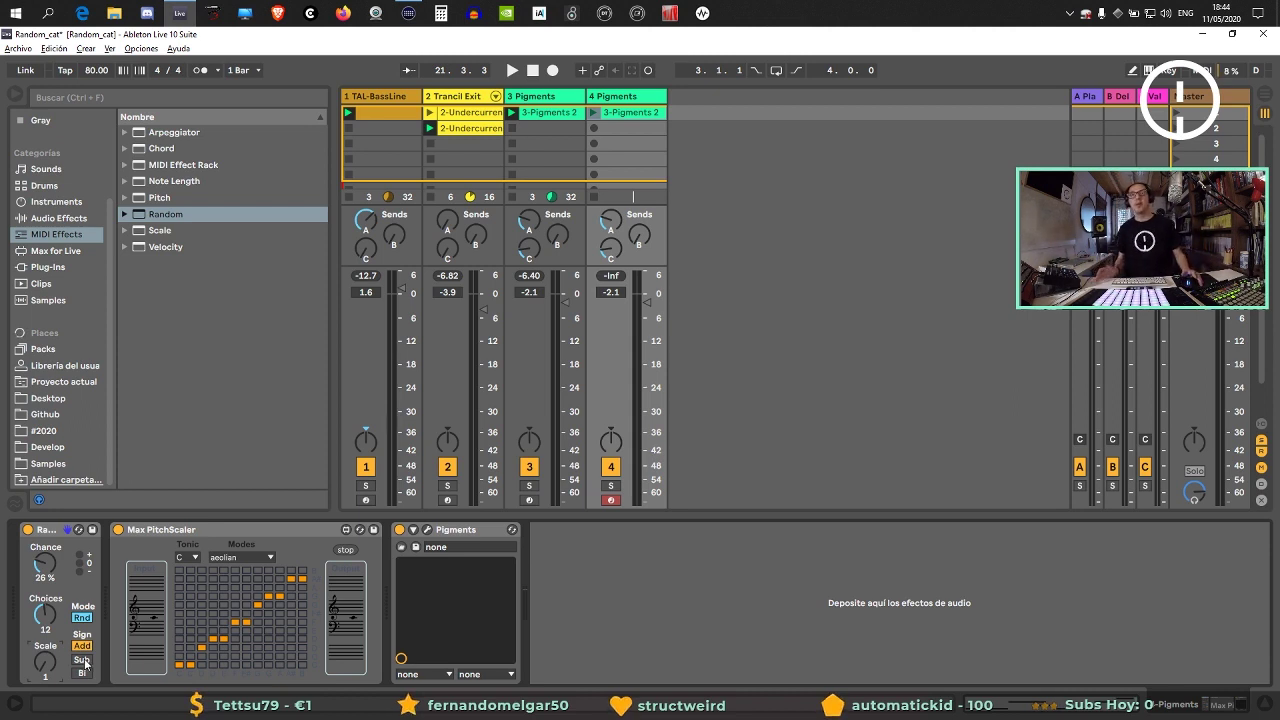
{"action": "key", "text": "space"}
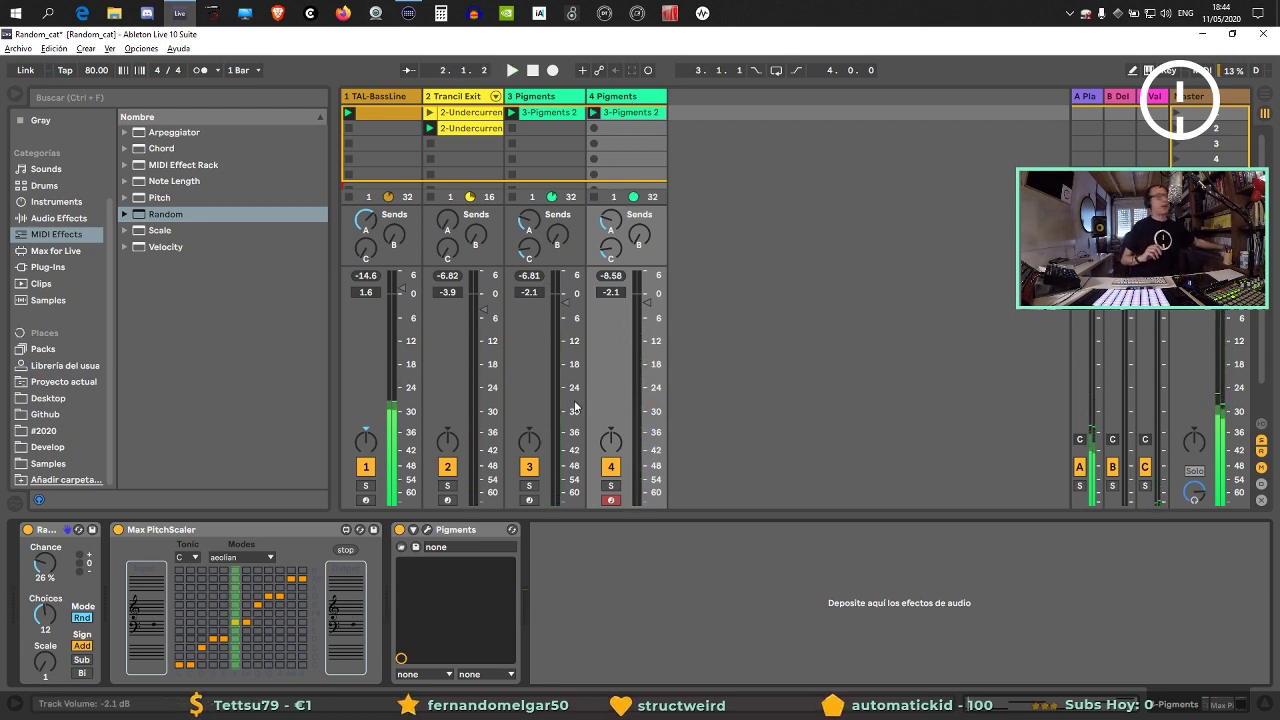
Load the Percussion preset Computer Rhythm Toms in the duplicated track's Pigments, close its window, and solo the track.
{"action": "left_click", "coordinate": [413, 528]}
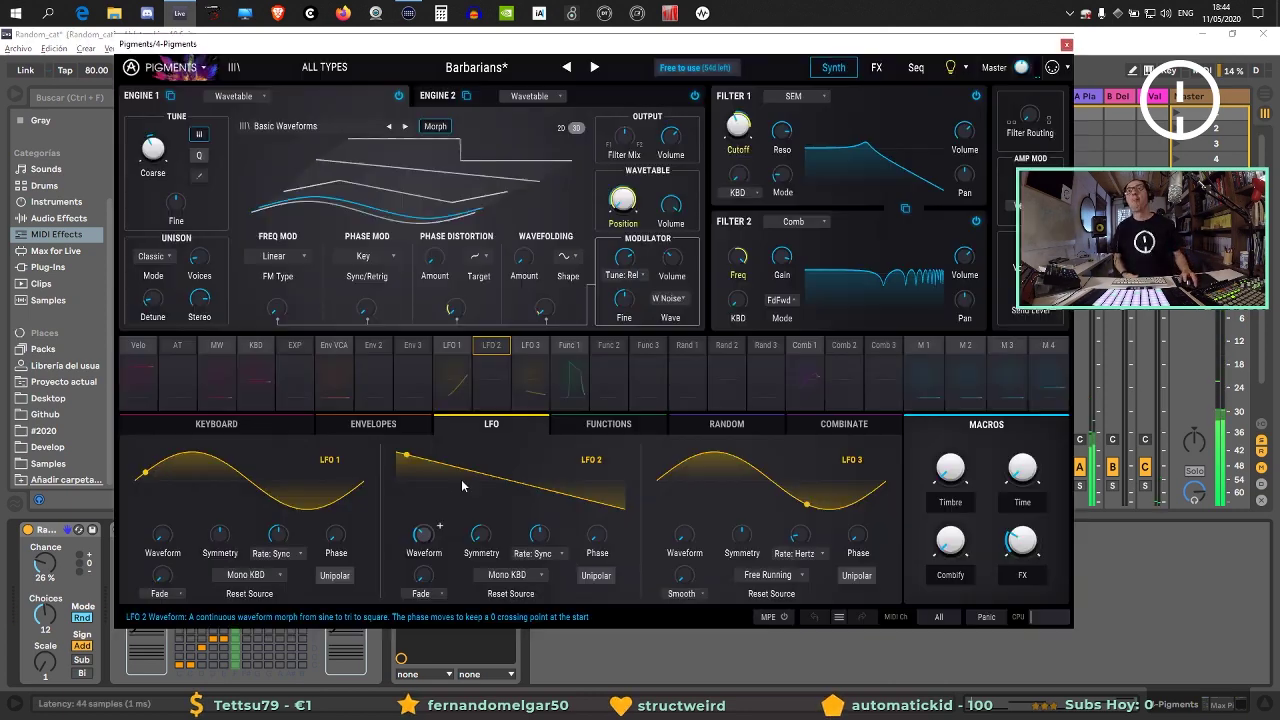
{"action": "left_click", "coordinate": [488, 67]}
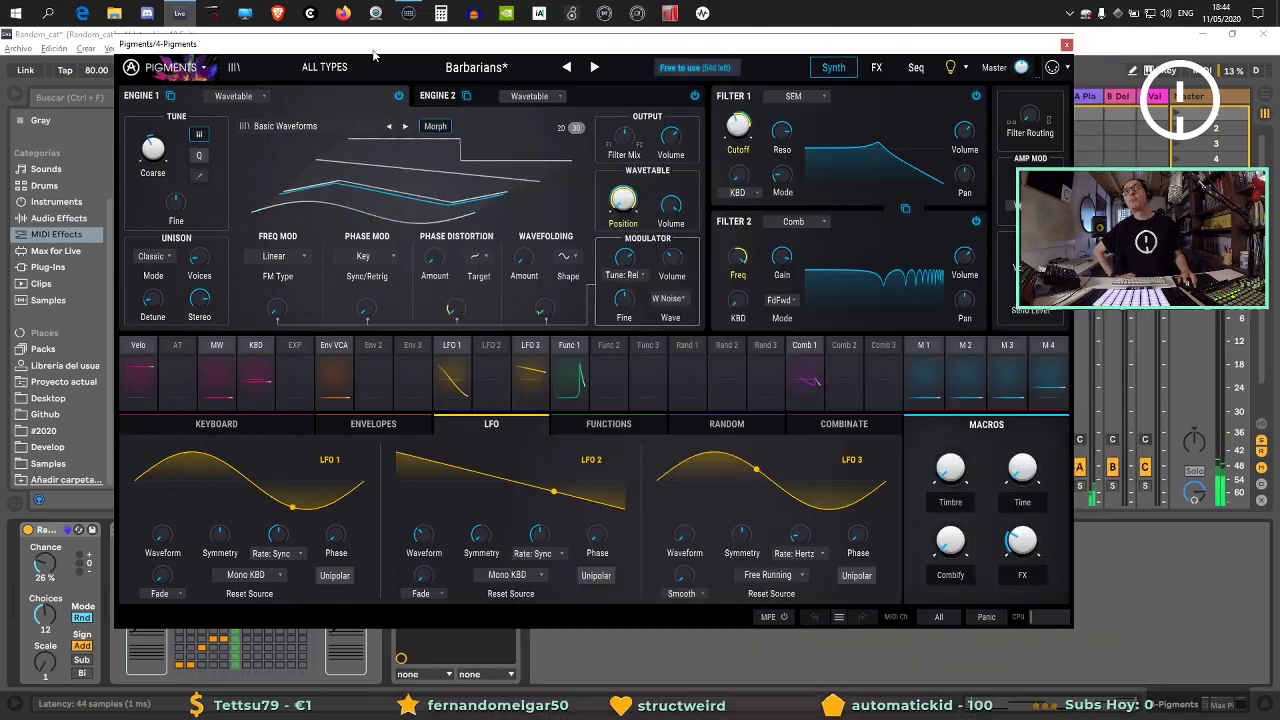
{"action": "left_click", "coordinate": [320, 67]}
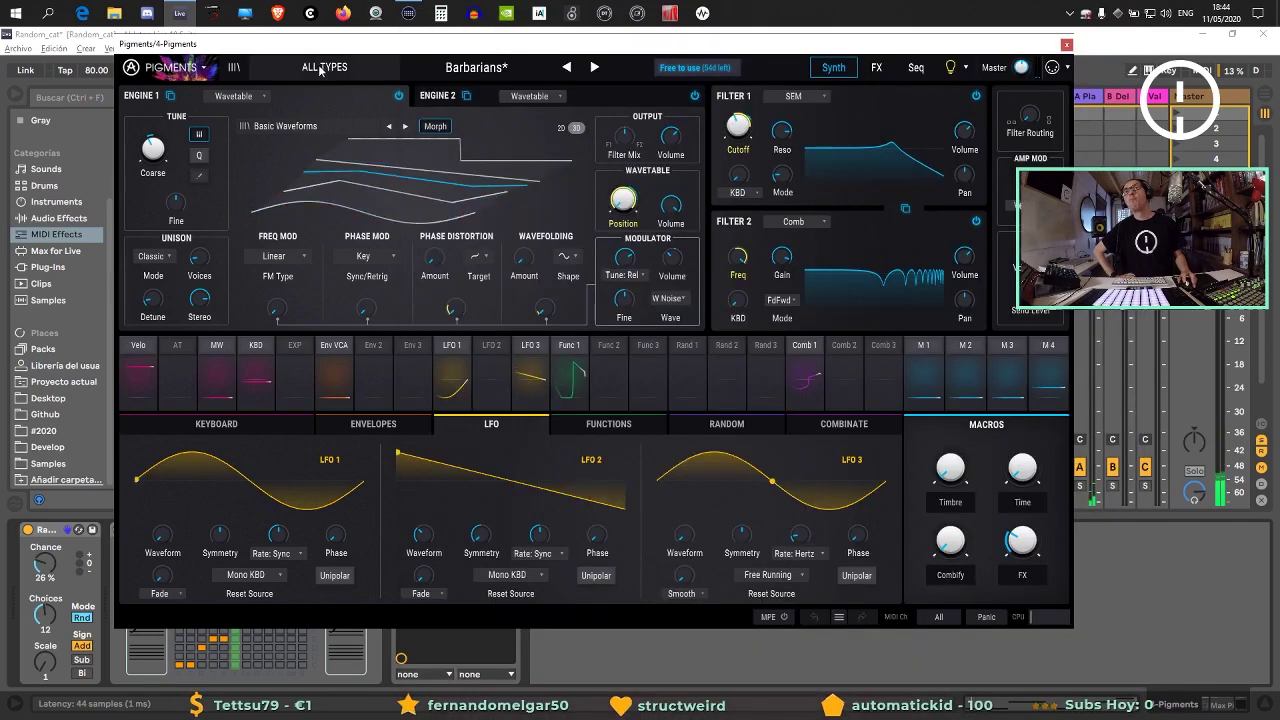
{"action": "left_click", "coordinate": [320, 67]}
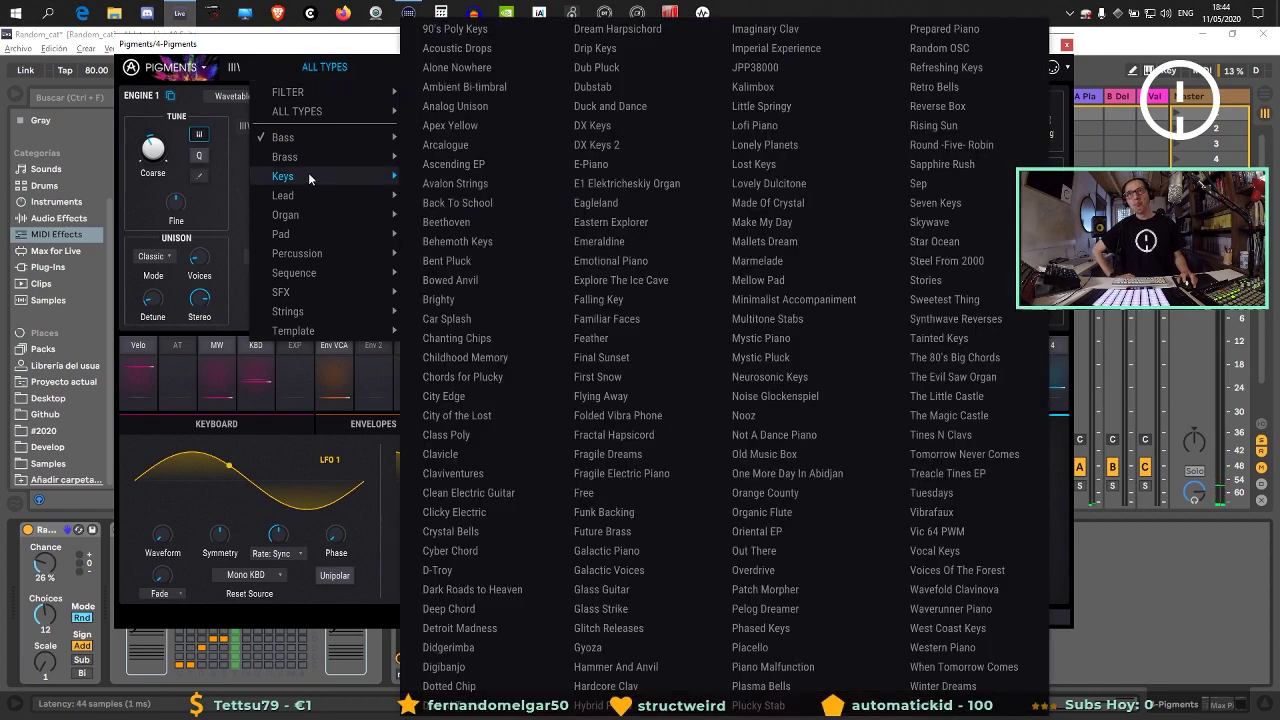
{"action": "mouse_move", "coordinate": [304, 217]}
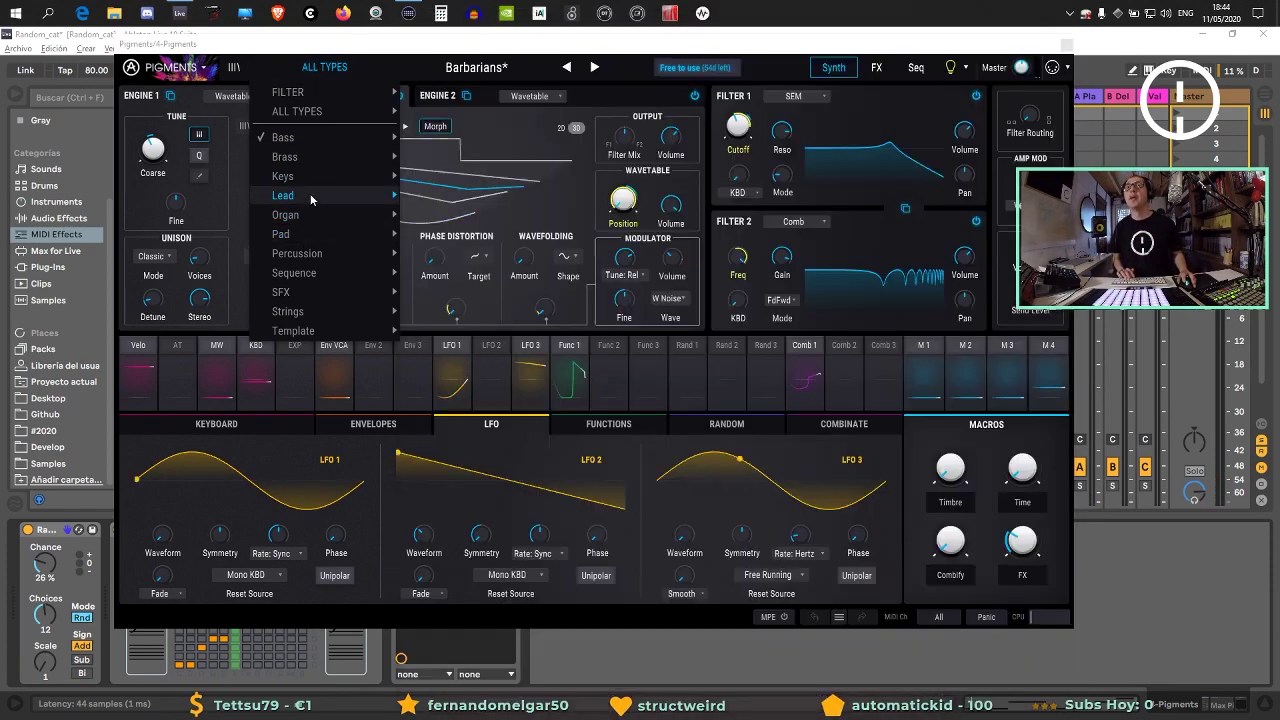
{"action": "mouse_move", "coordinate": [301, 262]}
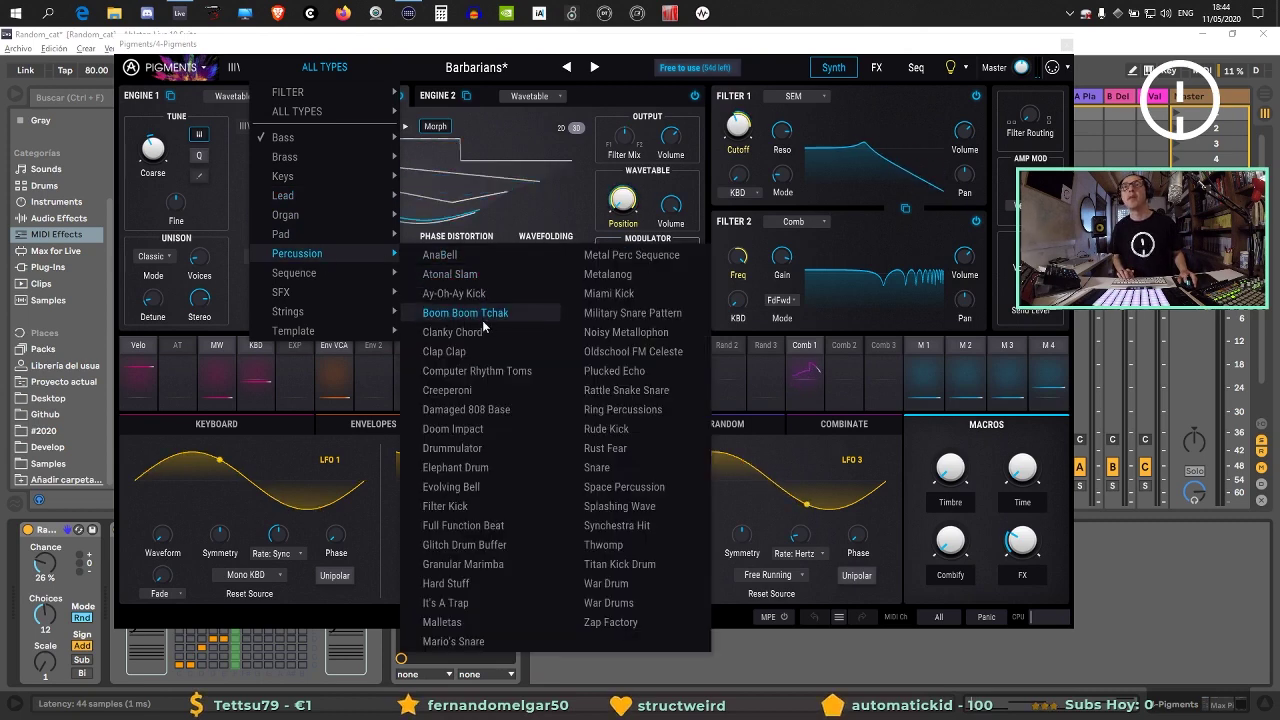
{"action": "left_click", "coordinate": [496, 373]}
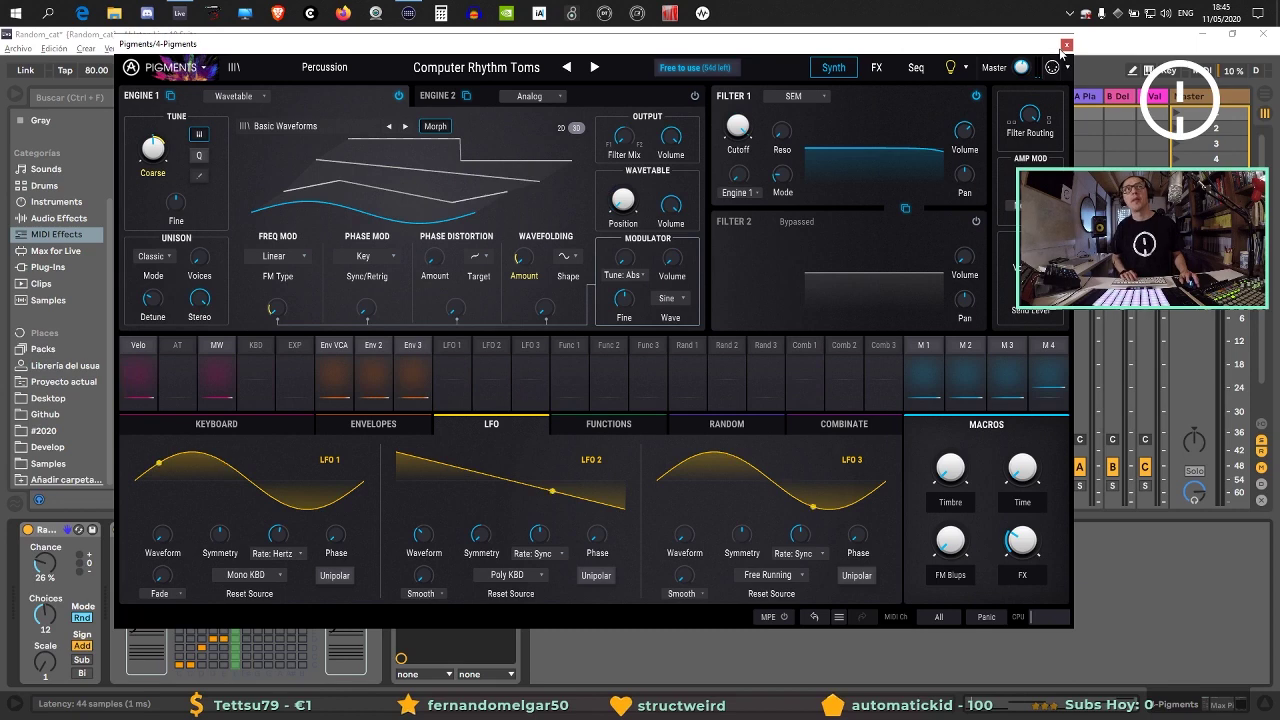
{"action": "left_click", "coordinate": [1067, 45]}
{"action": "left_click", "coordinate": [612, 486]}
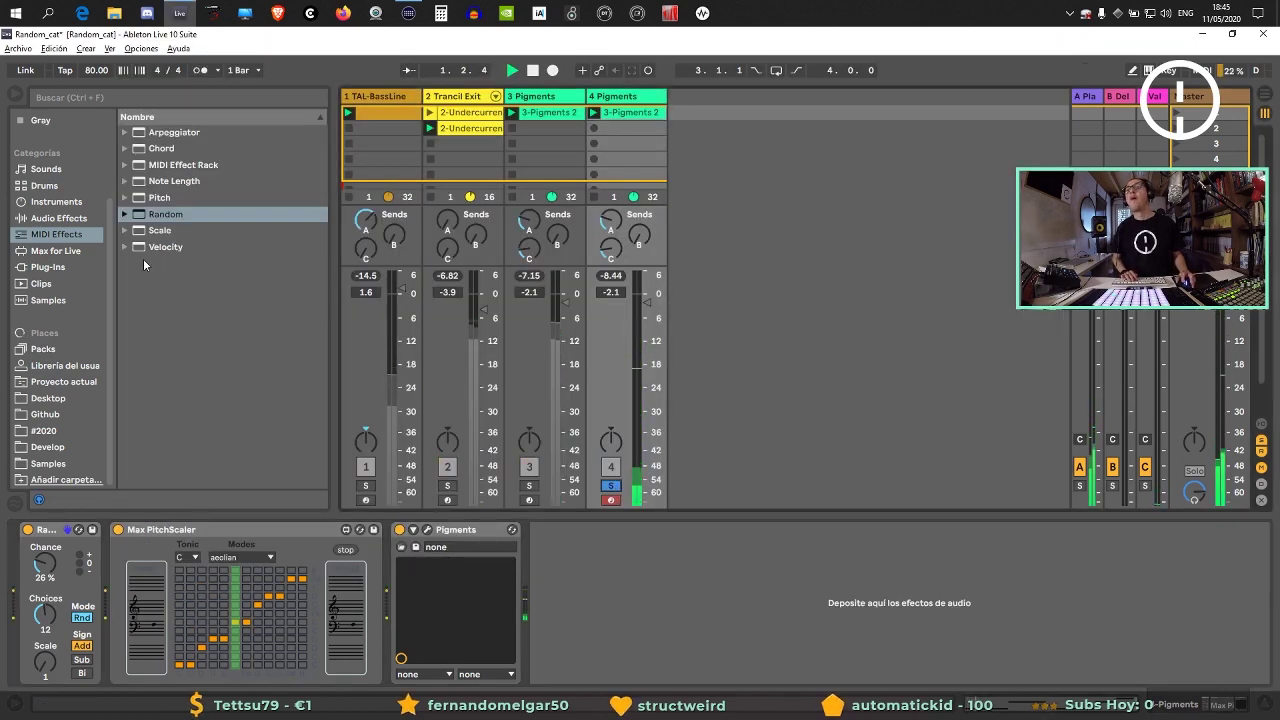
Try an Arpeggiator before the Random effect on the duplicated Pigments track, delete it, and stop playback.
{"action": "left_click_drag", "start_coordinate": [170, 132], "coordinate": [25, 571]}
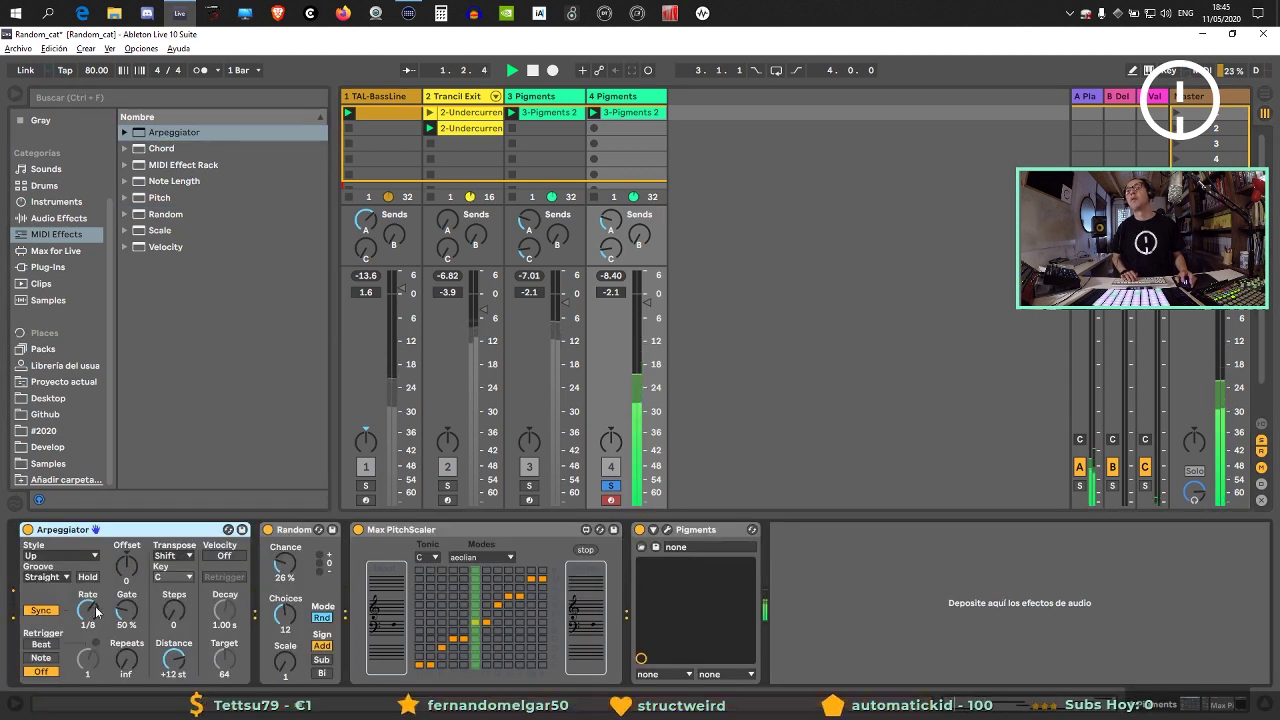
{"action": "key", "text": "Delete"}
{"action": "key", "text": "space"}
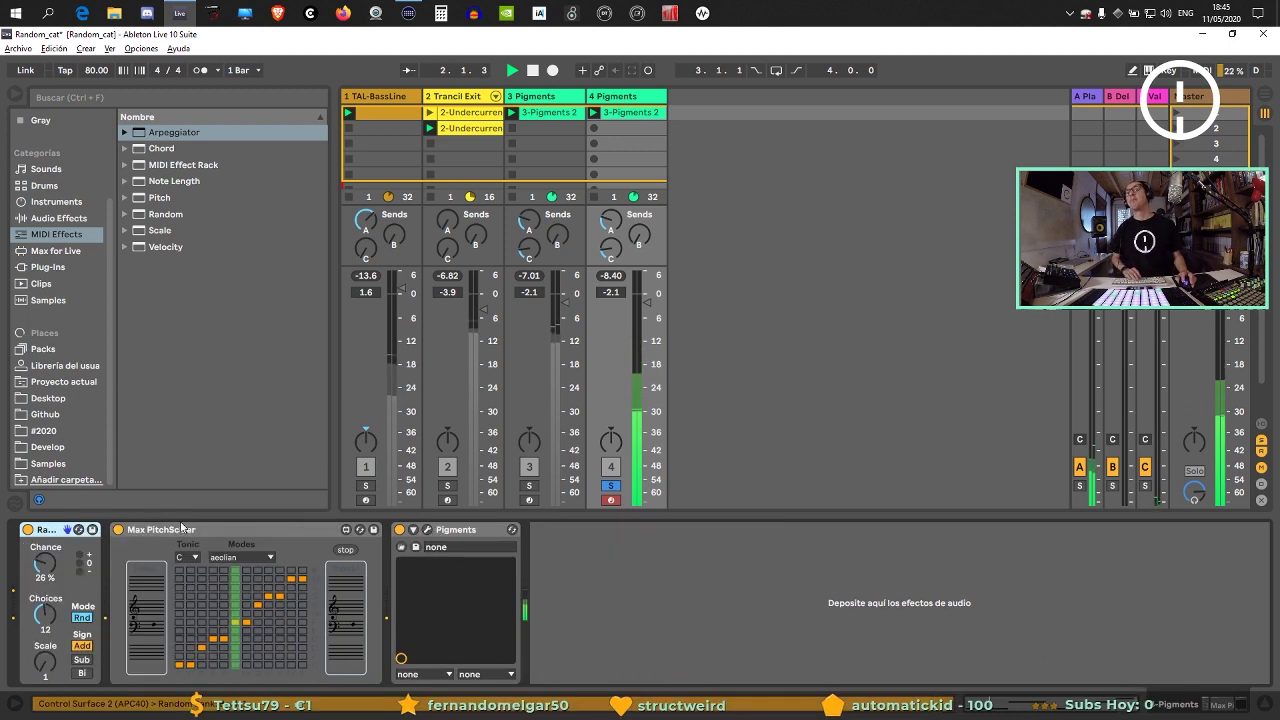
Insert UZZ33.amxd from the maxforlive collection before the Random effect on the duplicated Pigments track, and open its sequencer window.
{"action": "scroll", "coordinate": [60, 200], "scroll_direction": "up", "scroll_amount": 3}
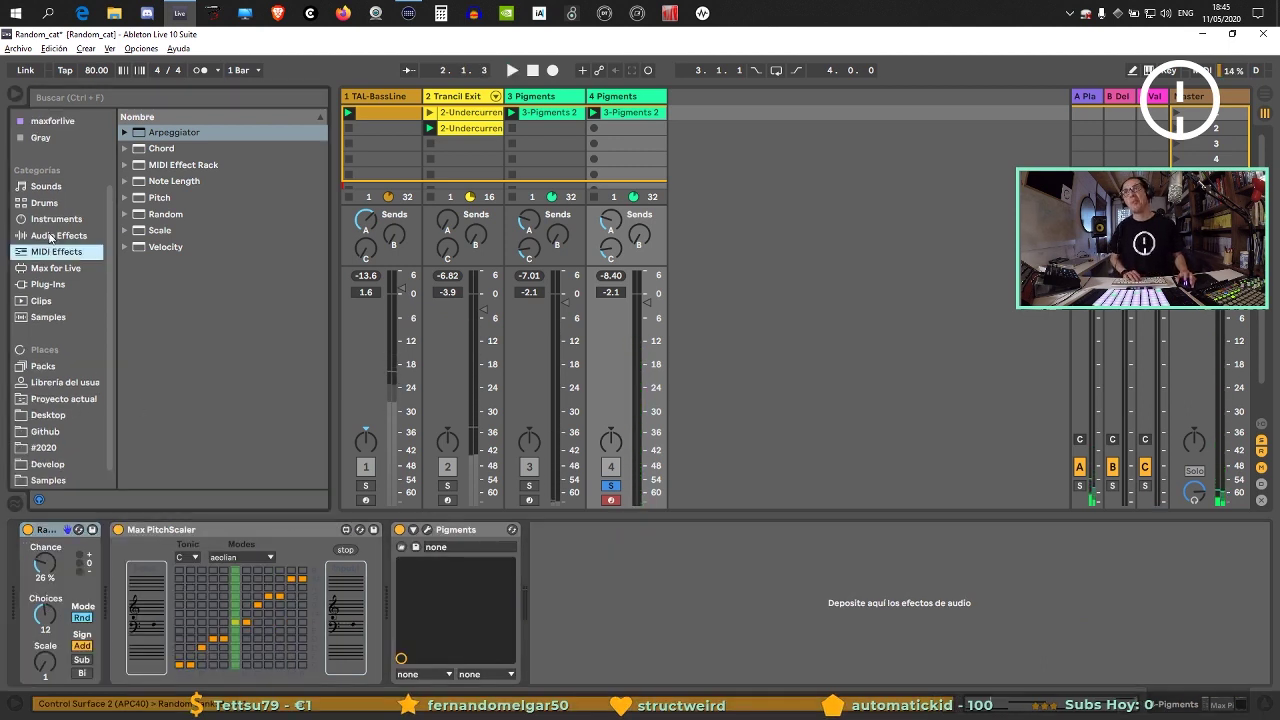
{"action": "left_click", "coordinate": [55, 190]}
{"action": "left_click", "coordinate": [174, 345]}
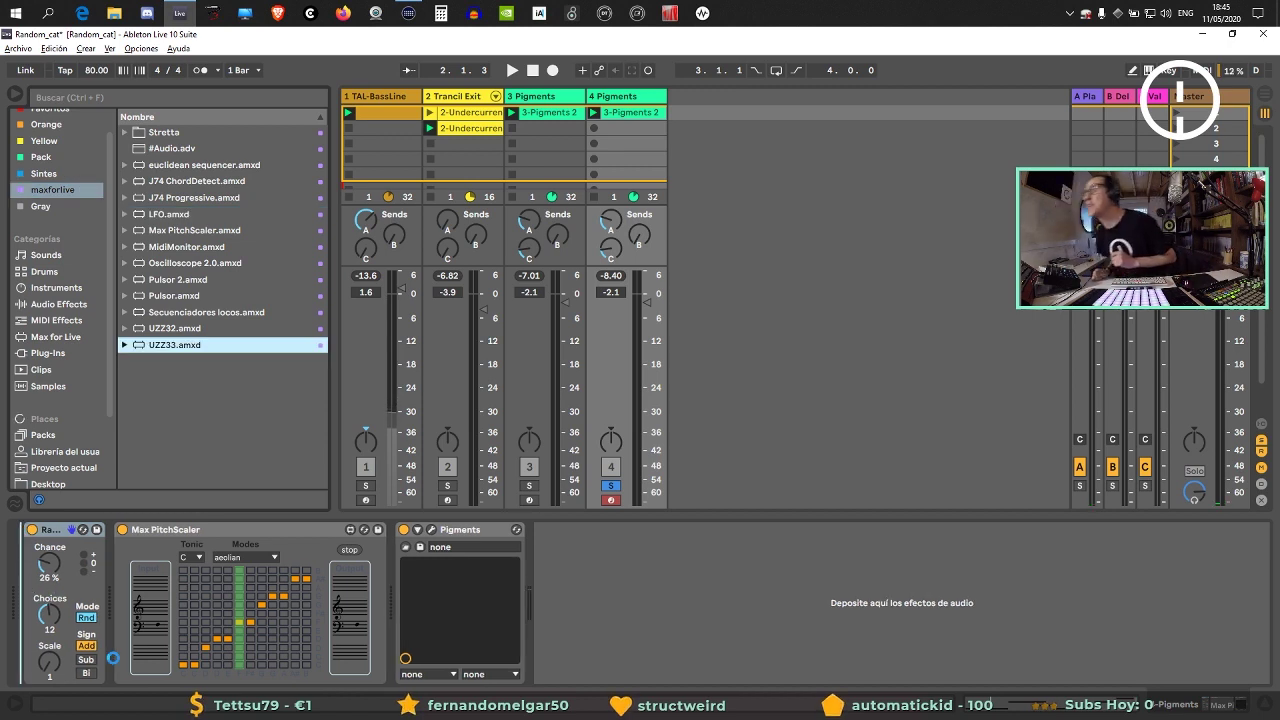
{"action": "left_click_drag", "start_coordinate": [113, 658], "coordinate": [113, 658]}
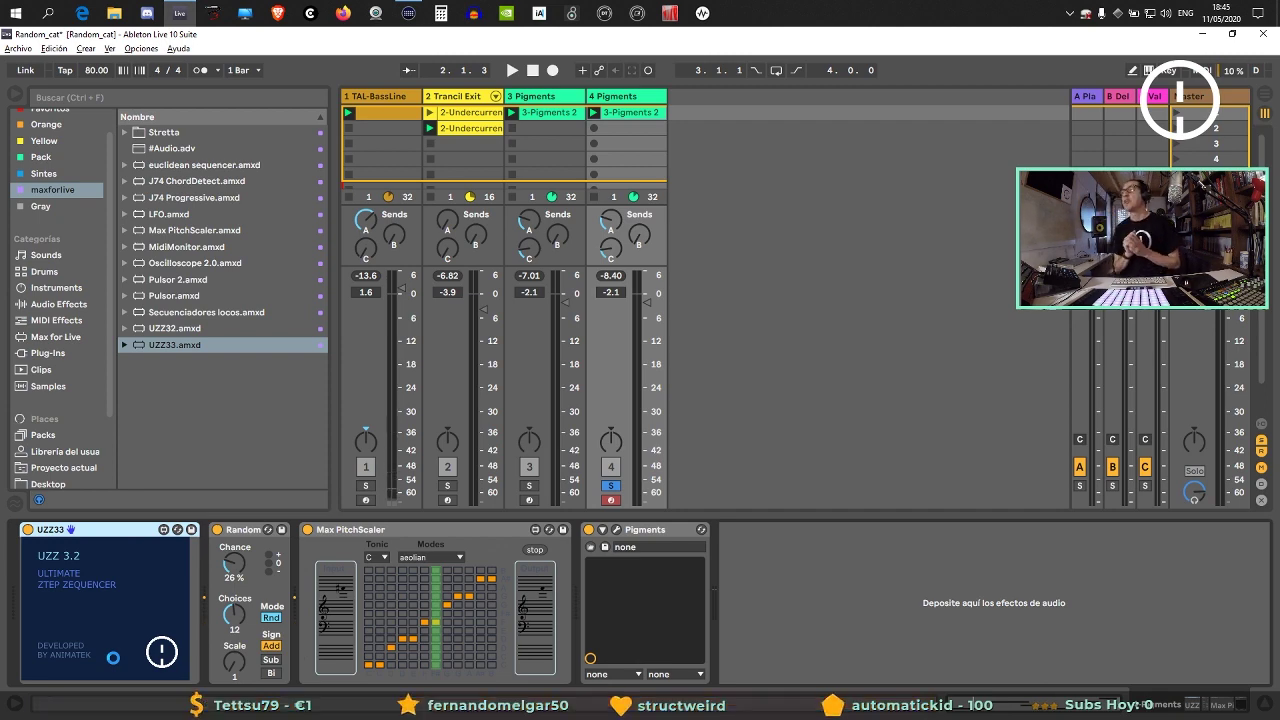
{"action": "left_click", "coordinate": [108, 585]}
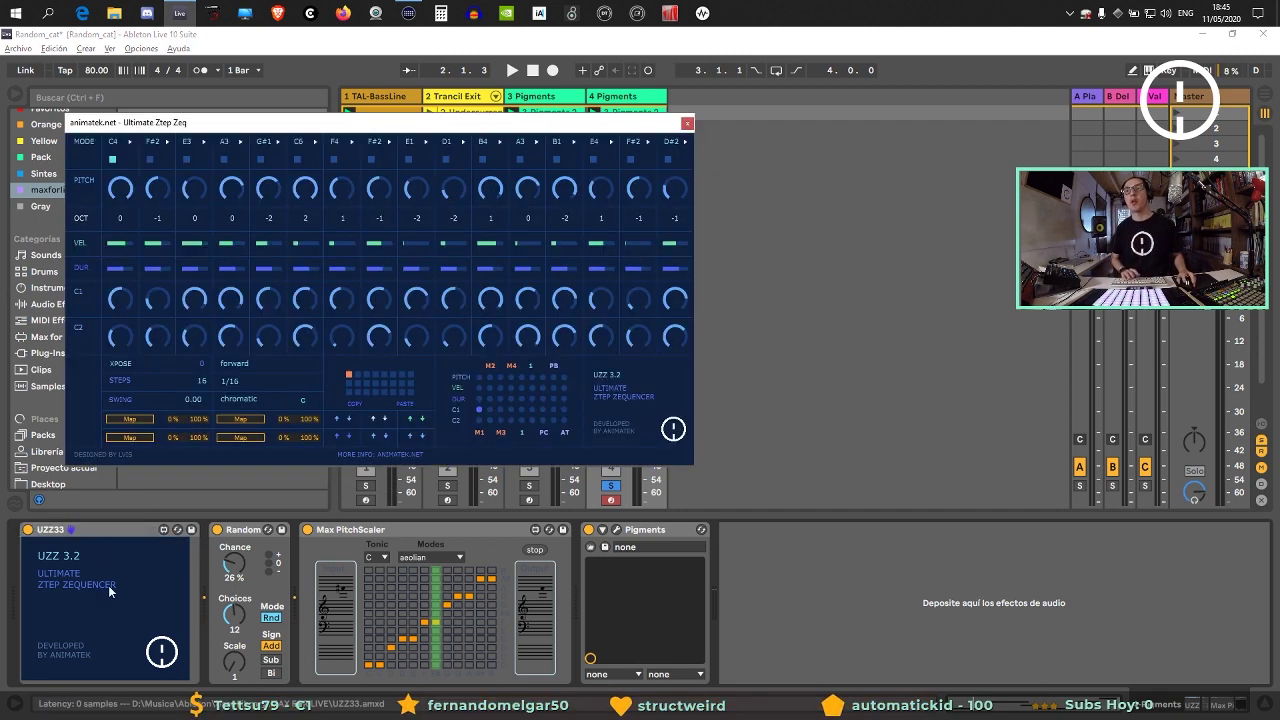
Start playback to hear the UZZ33 sequence, and move the sequencer window off the mixer's track controls.
{"action": "left_click_drag", "start_coordinate": [300, 124], "coordinate": [761, 149]}
{"action": "key", "text": "space"}
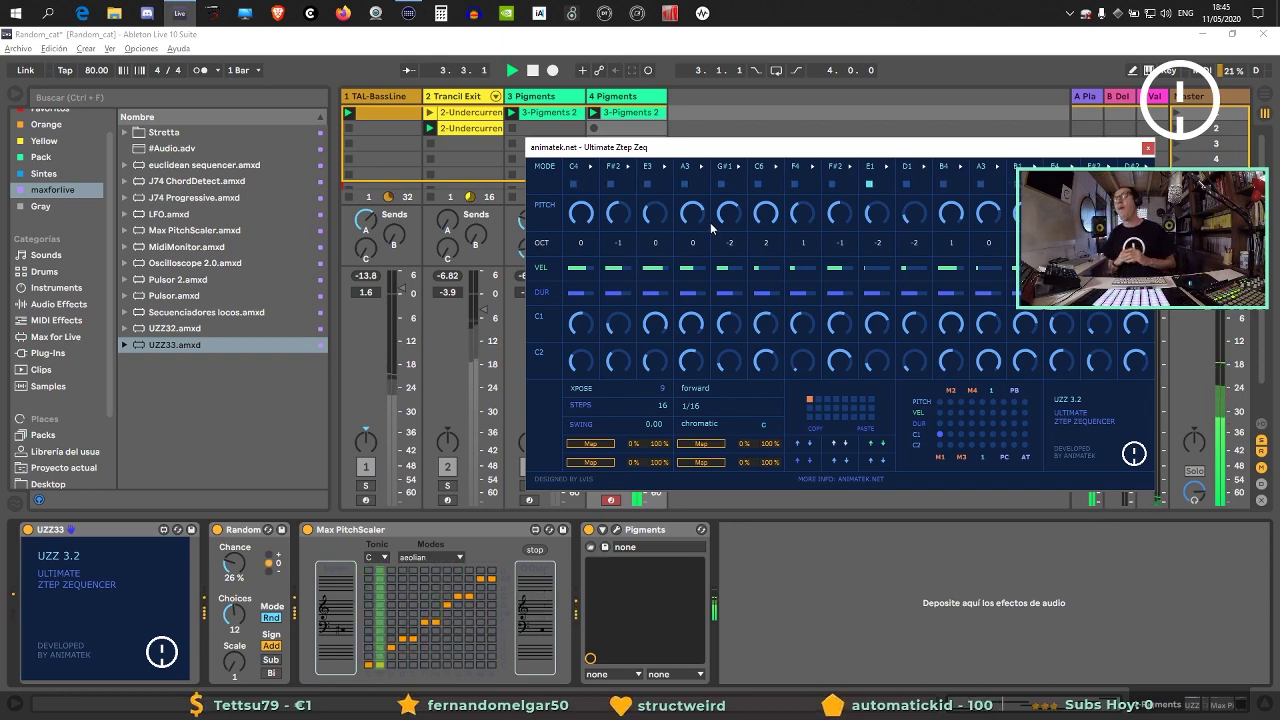
{"action": "left_click_drag", "start_coordinate": [700, 147], "coordinate": [738, 52]}
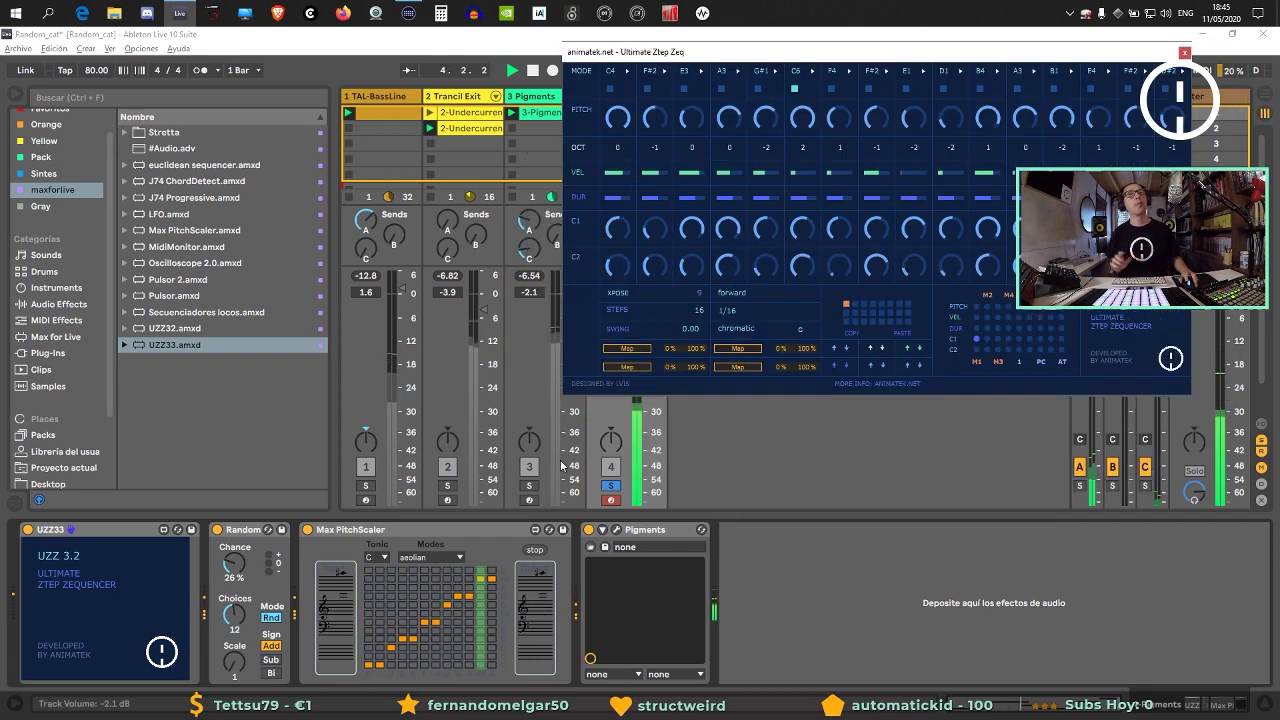
Turn off the duplicated Pigments track's solo and mute the TAL-BassLine track, keeping both Pigments tracks active.
{"action": "left_click", "coordinate": [611, 485]}
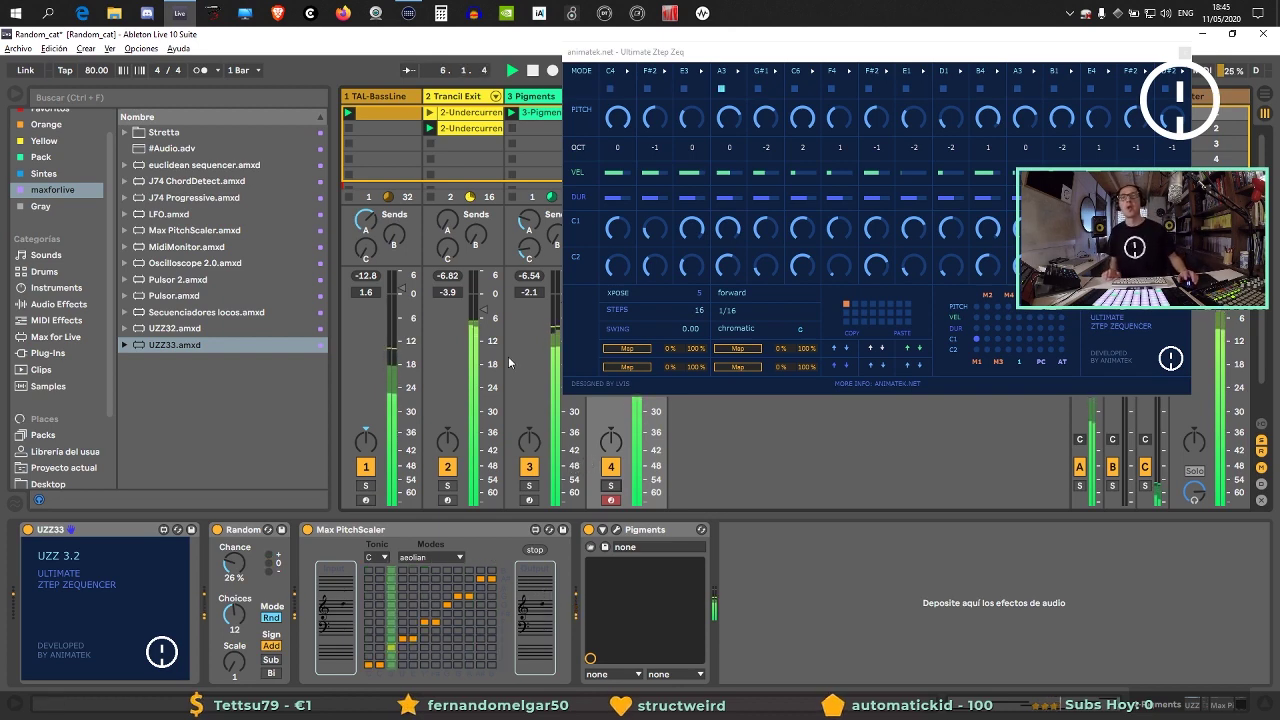
{"action": "left_click_drag", "start_coordinate": [738, 57], "coordinate": [795, 57]}
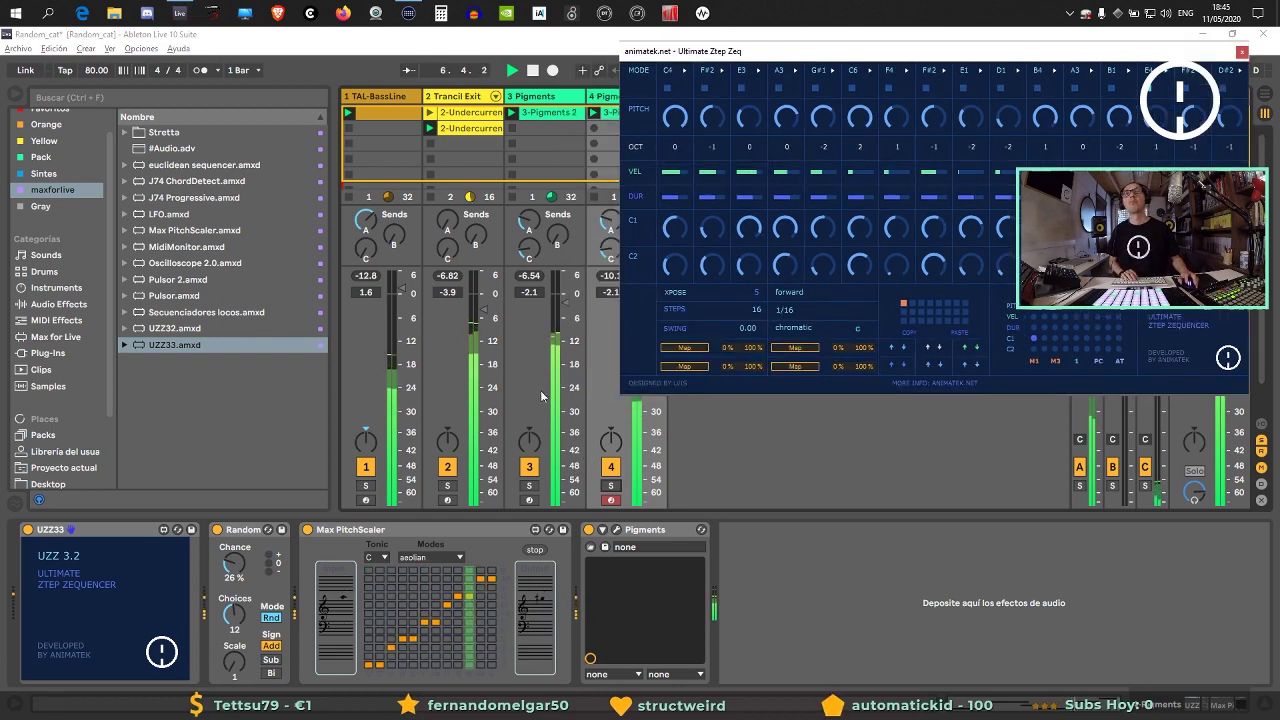
{"action": "left_click", "coordinate": [529, 466]}
{"action": "left_click", "coordinate": [366, 466]}
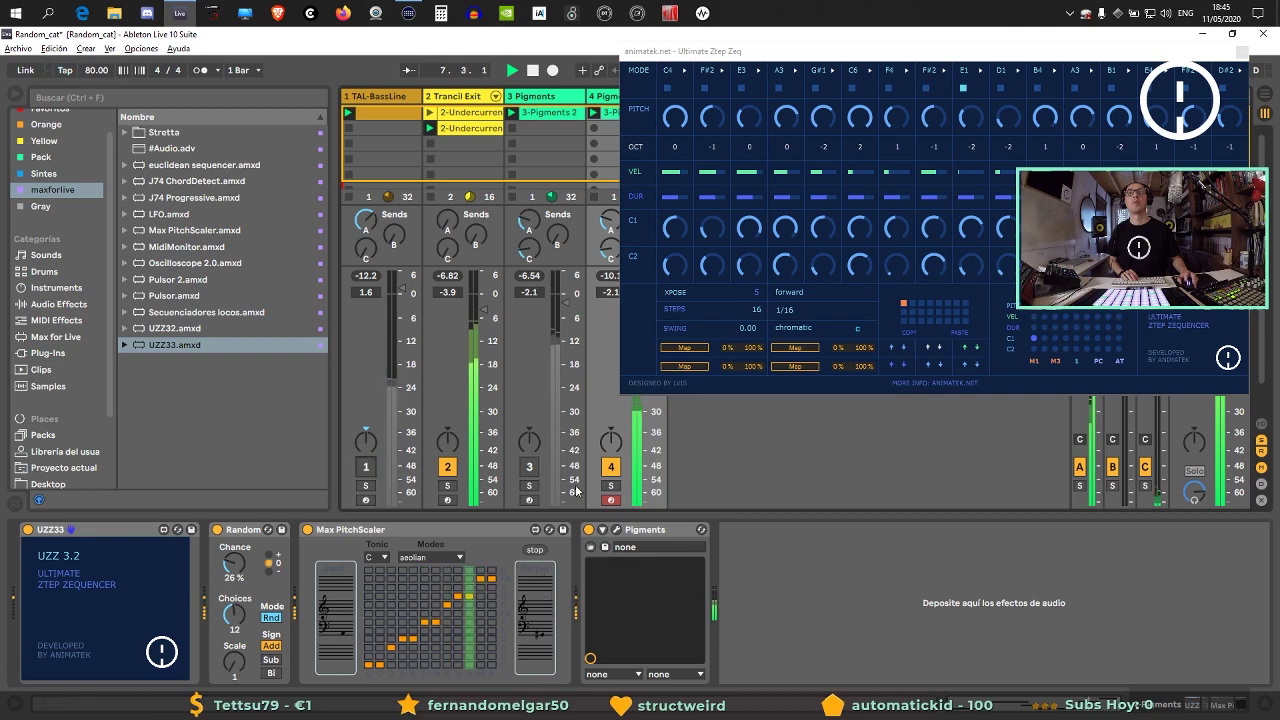
{"action": "left_click", "coordinate": [529, 466]}
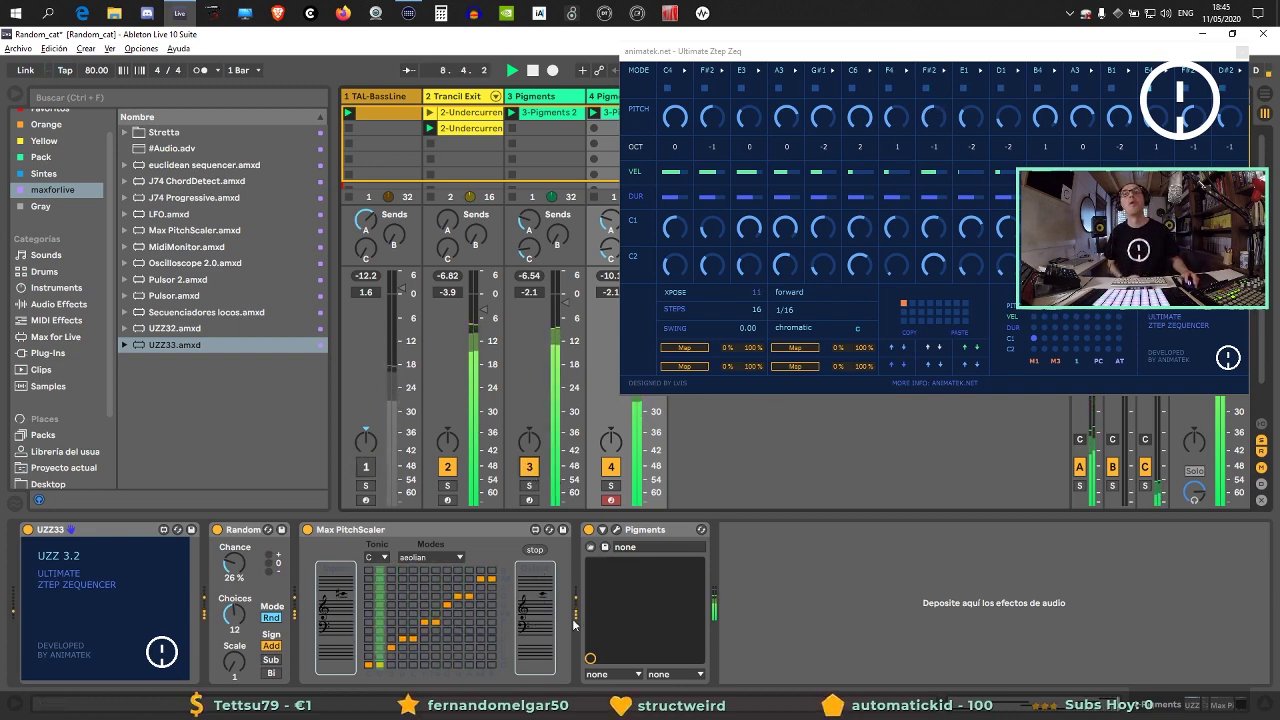
Open the duplicated track's Pigments and step forward through the Percussion presets to Damaged 808 Base.
{"action": "left_click", "coordinate": [615, 532]}
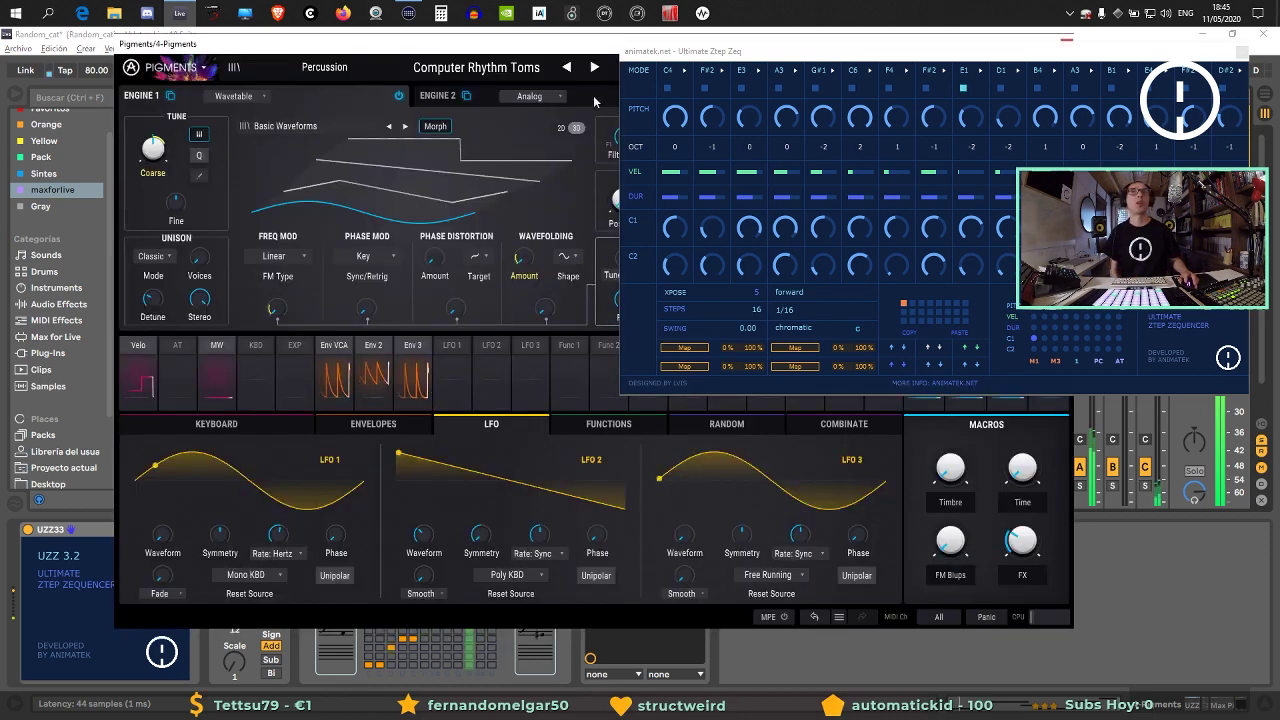
{"action": "left_click", "coordinate": [595, 67]}
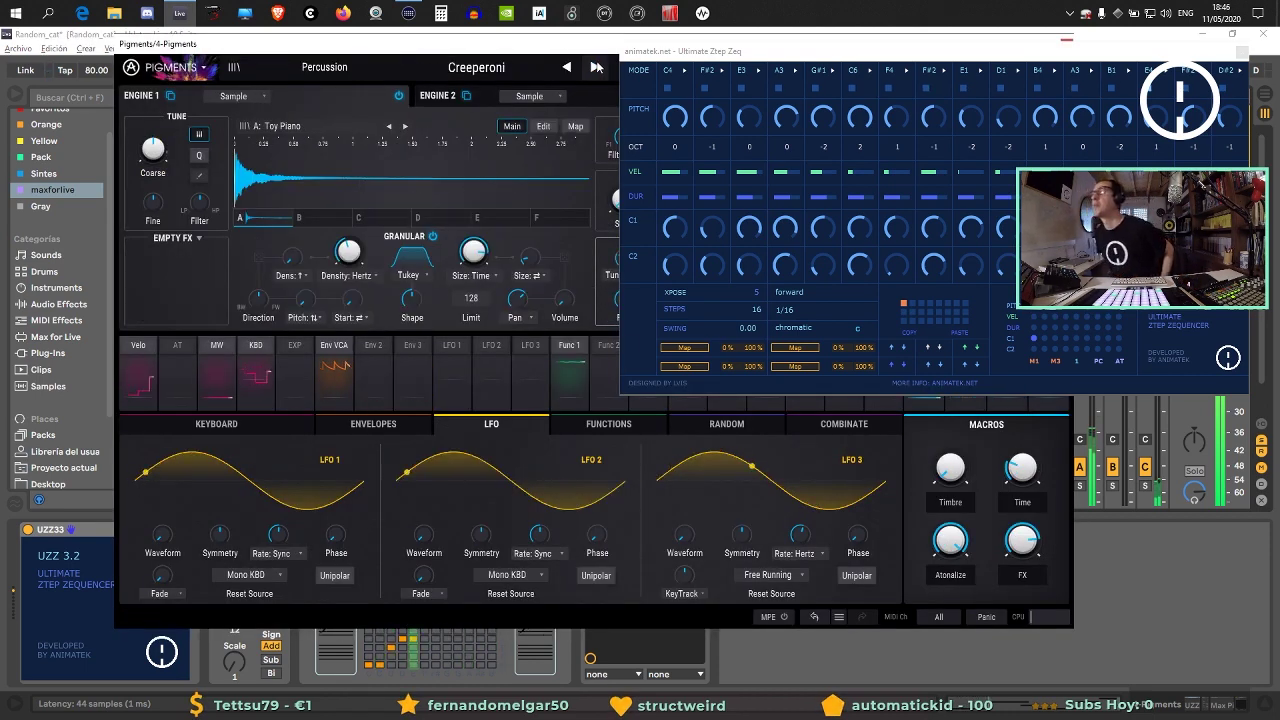
{"action": "left_click", "coordinate": [596, 67]}
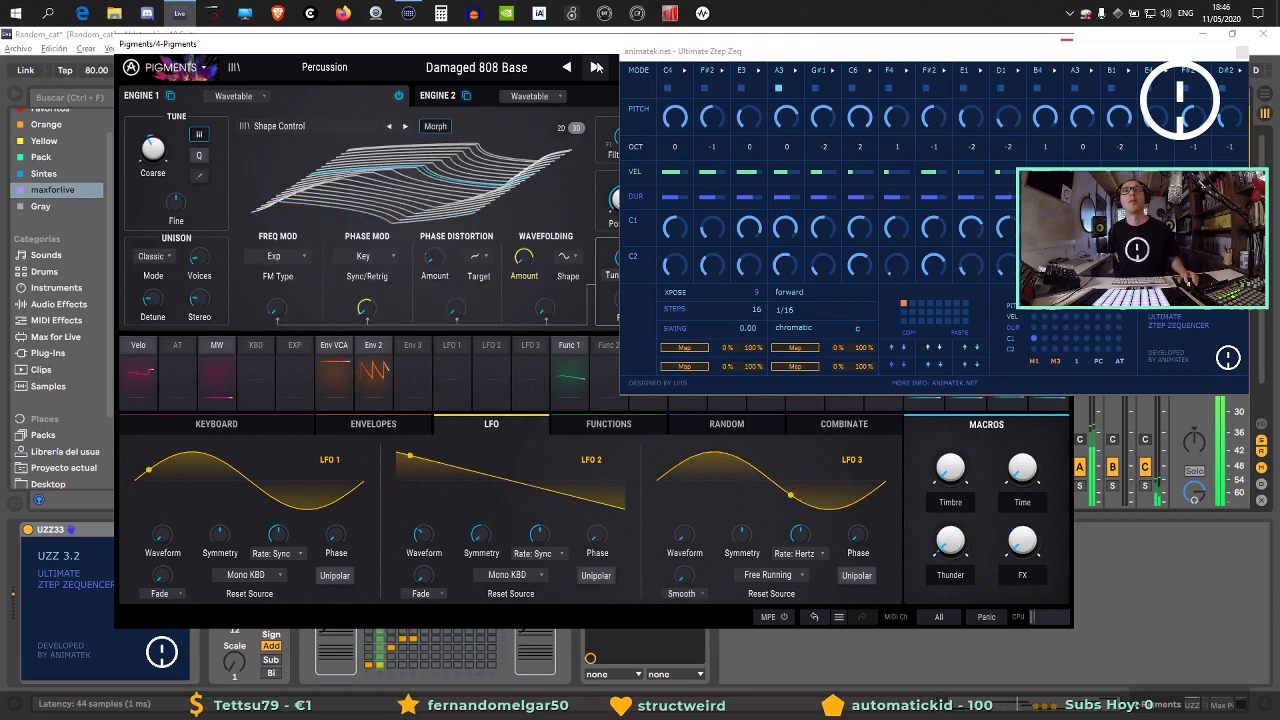
Randomize the step modes in the UZZ33 sequencer, set its play direction to random, and close its window.
{"action": "left_click", "coordinate": [641, 75]}
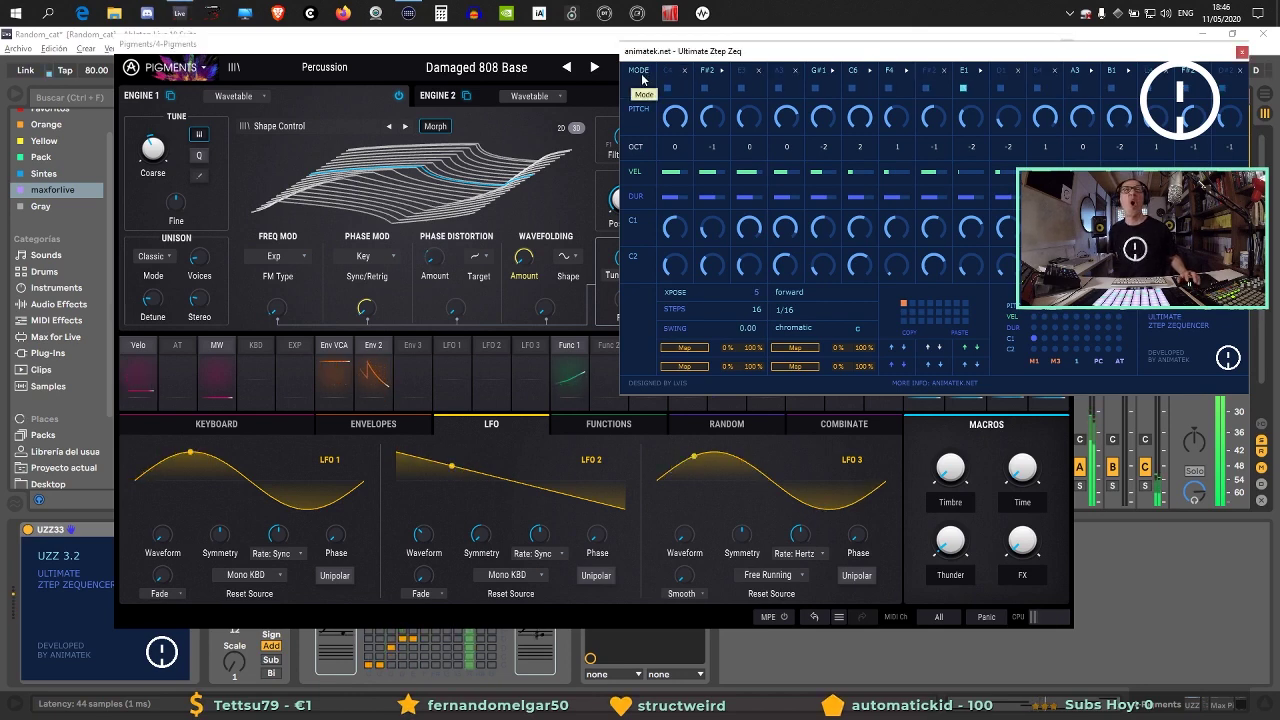
{"action": "left_click", "coordinate": [790, 300]}
{"action": "left_click", "coordinate": [806, 358]}
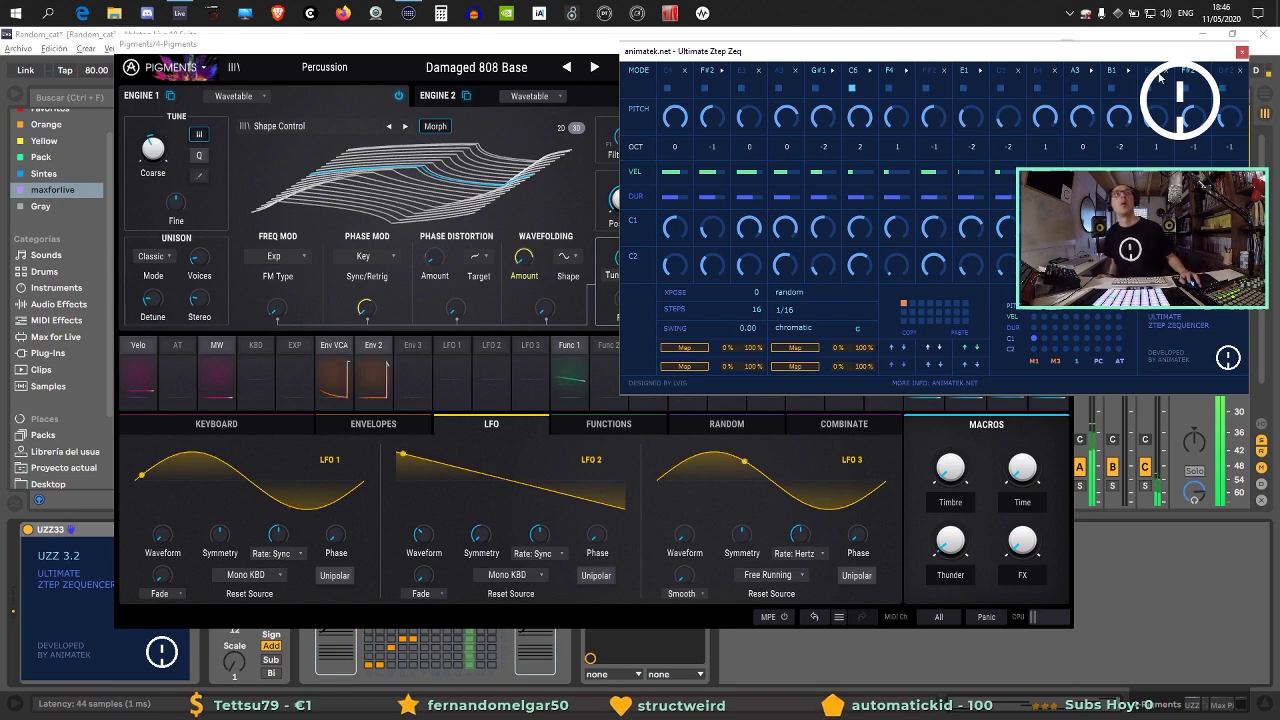
{"action": "left_click", "coordinate": [1105, 70]}
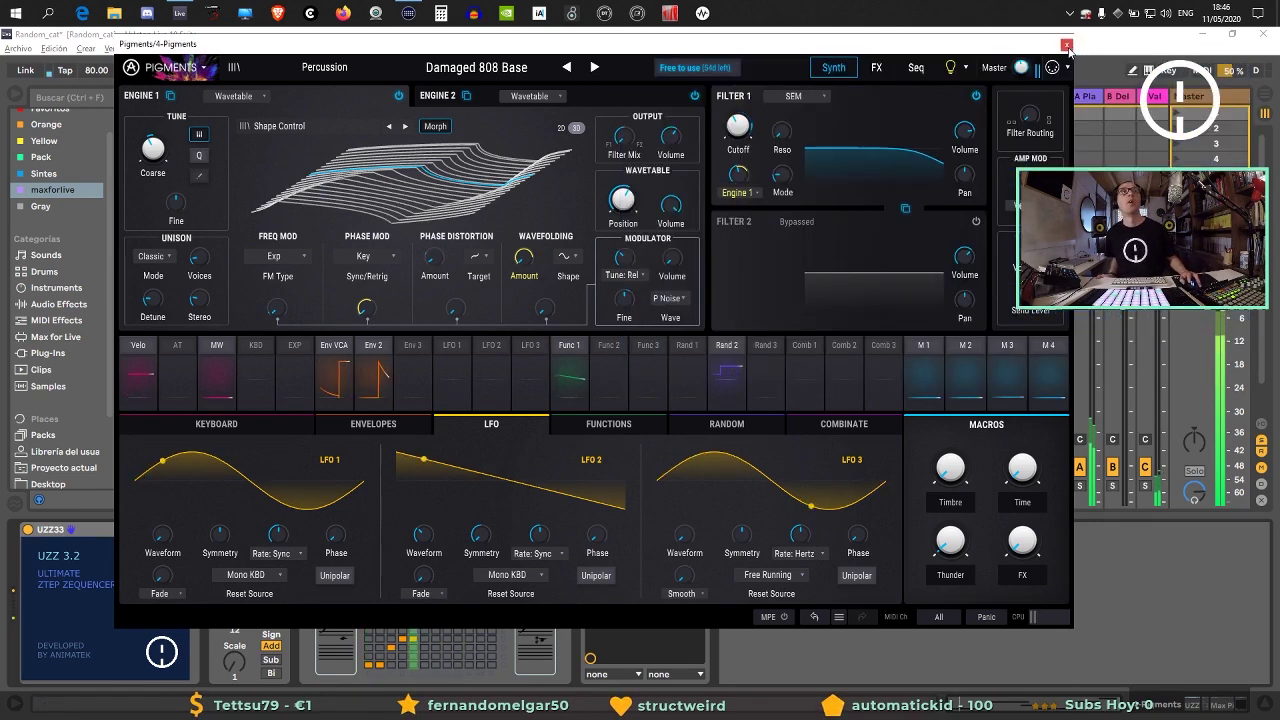
Step forward through the Pigments Percussion presets to Elephant Drum, and close the synth window.
{"action": "left_click", "coordinate": [596, 68]}
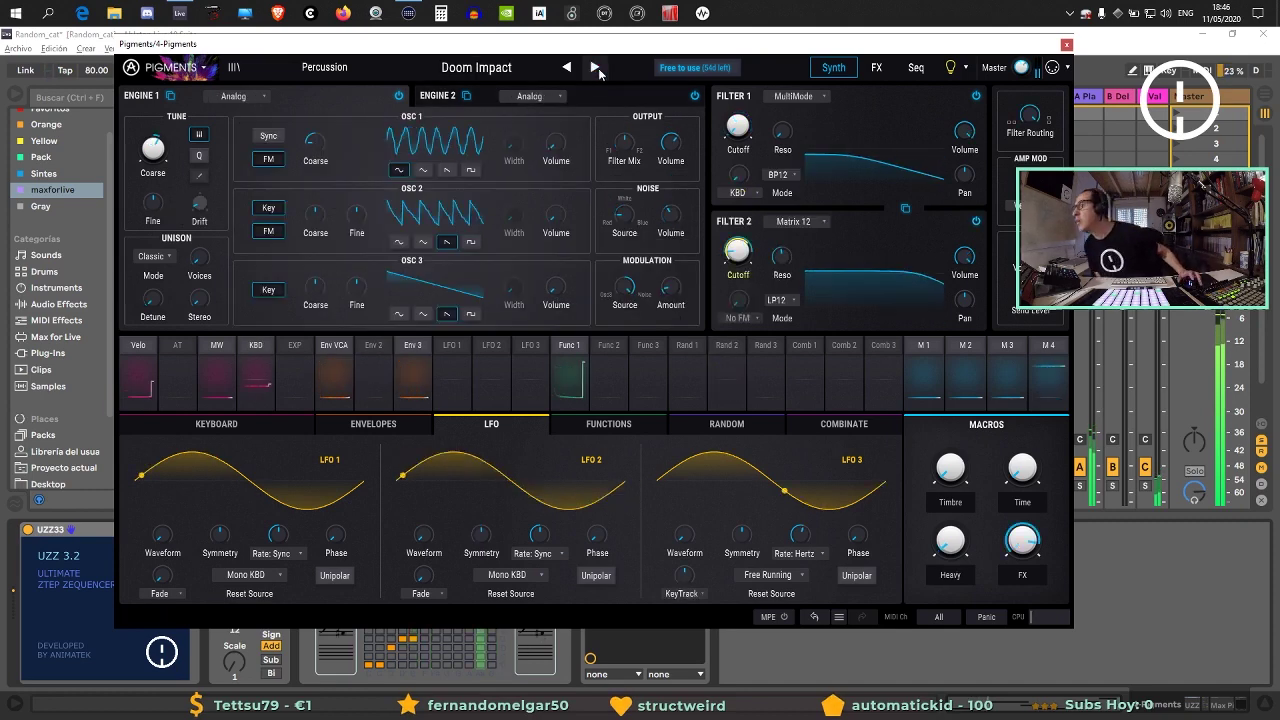
{"action": "left_click", "coordinate": [596, 68]}
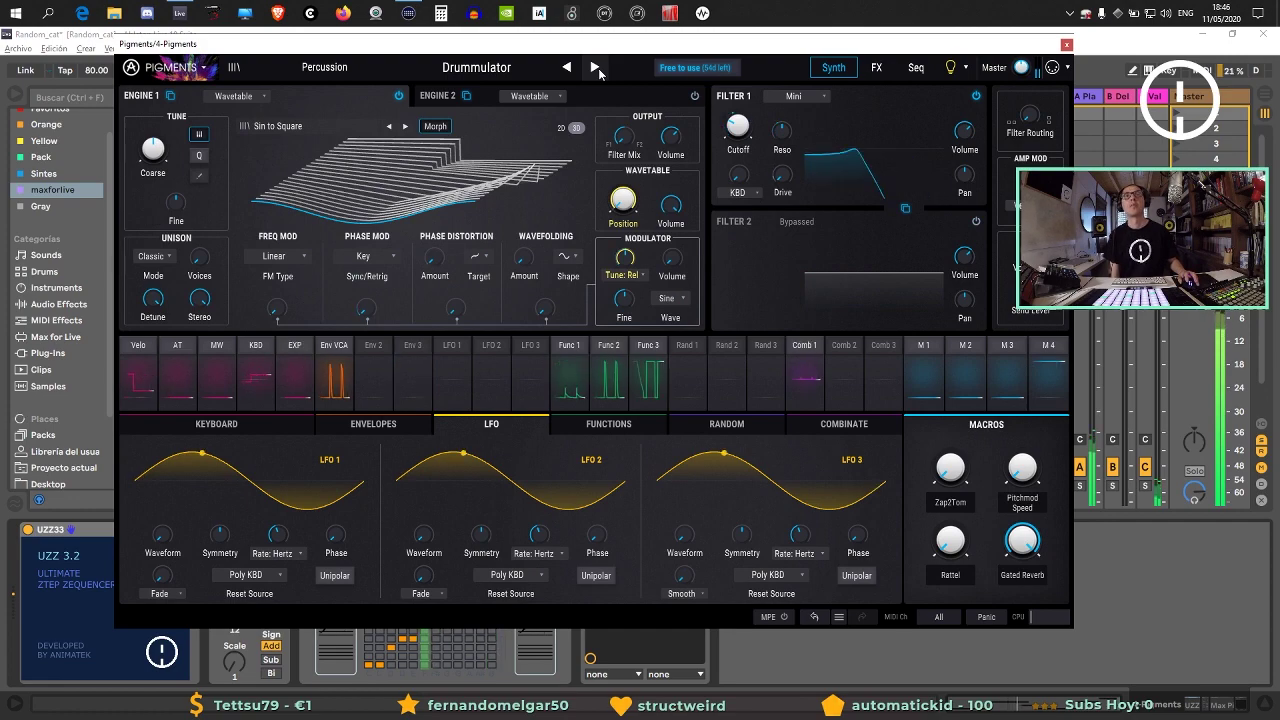
{"action": "key", "text": "super"}
{"action": "left_click_drag", "start_coordinate": [586, 47], "coordinate": [517, 143]}
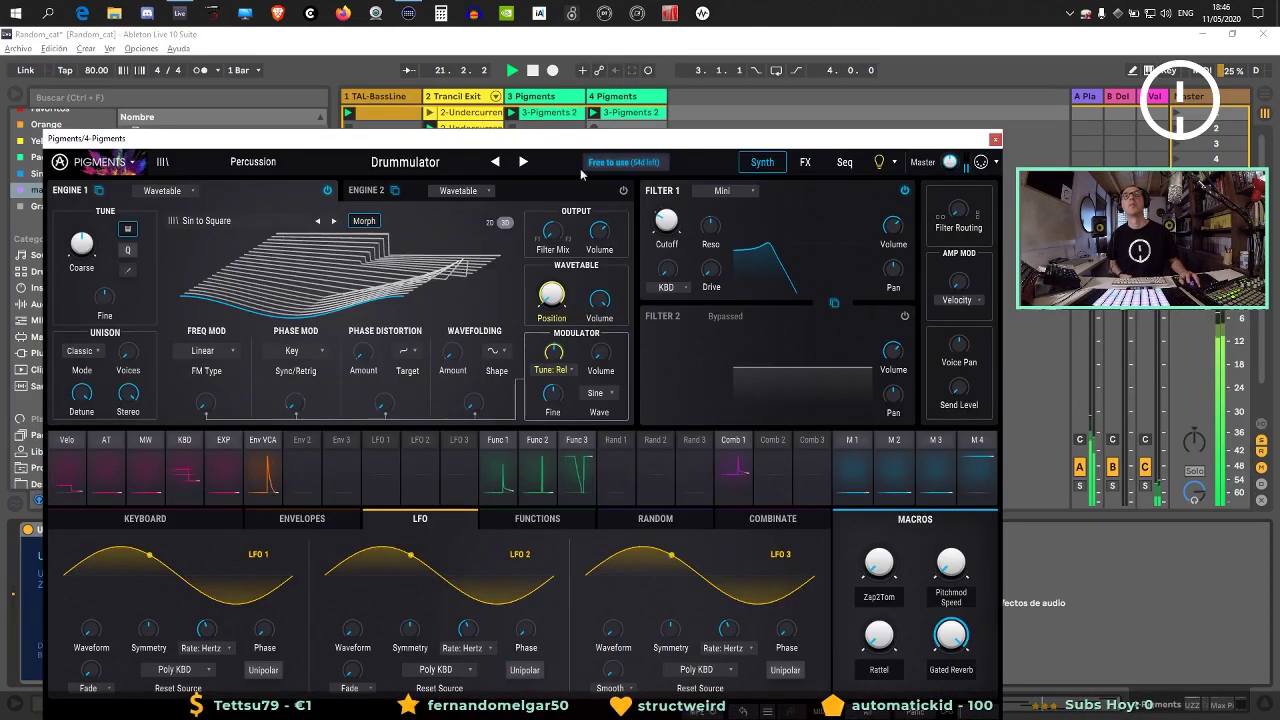
{"action": "left_click", "coordinate": [523, 161]}
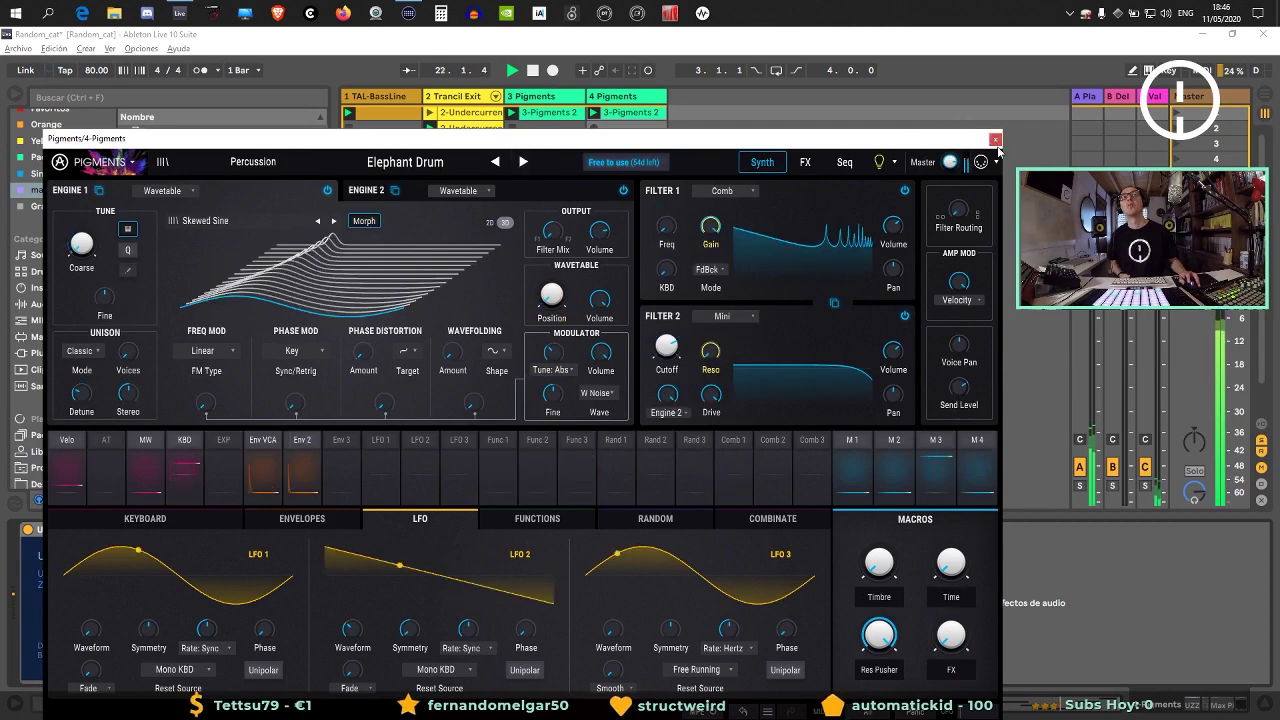
{"action": "key", "text": "super"}
{"action": "left_click", "coordinate": [995, 139]}
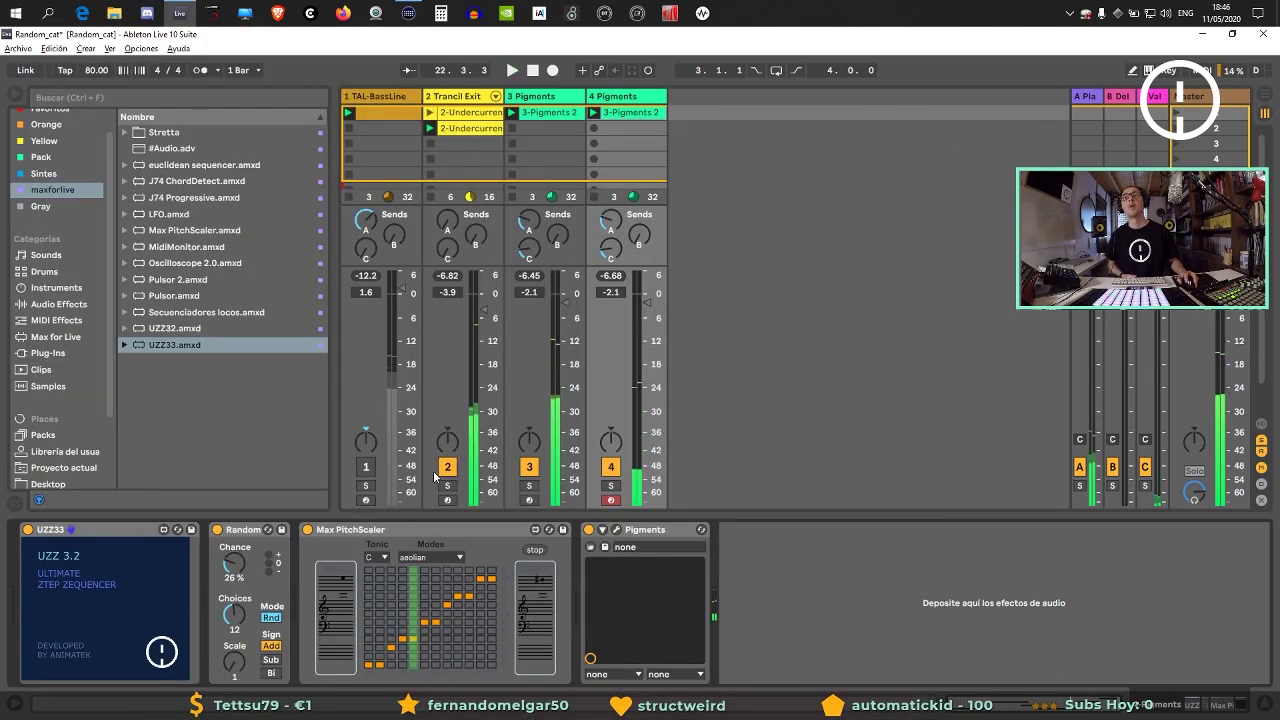
Leave only the duplicated Pigments track active, reopen its Pigments window, and restart playback to hear the part alone.
{"action": "left_click", "coordinate": [609, 464], "text": "ctrl"}
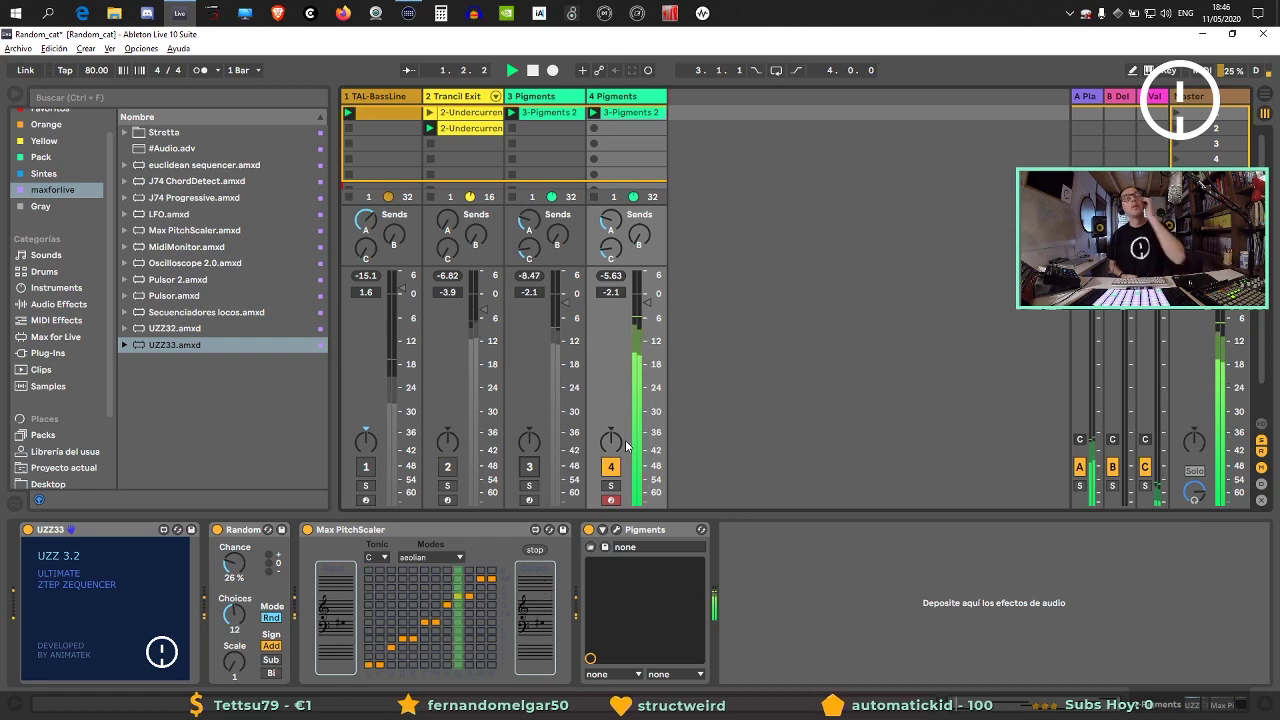
{"action": "key", "text": "space"}
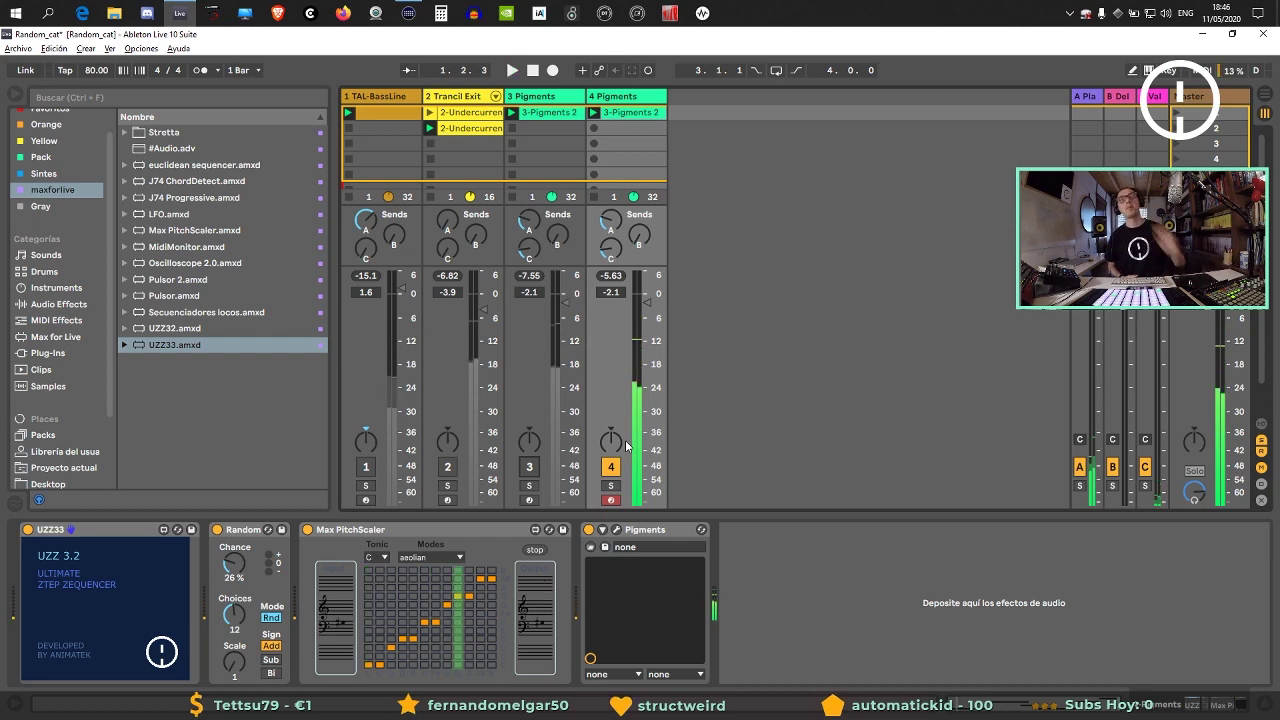
{"action": "left_click", "coordinate": [618, 530]}
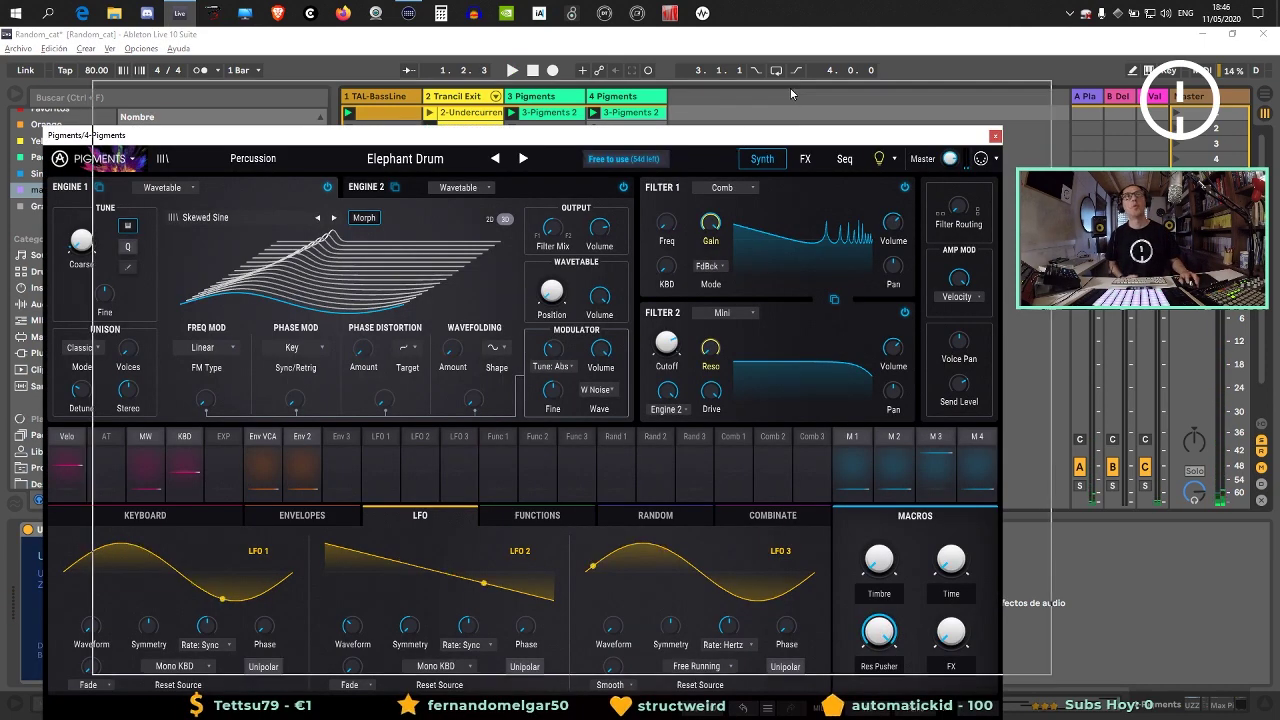
{"action": "key", "text": "space"}
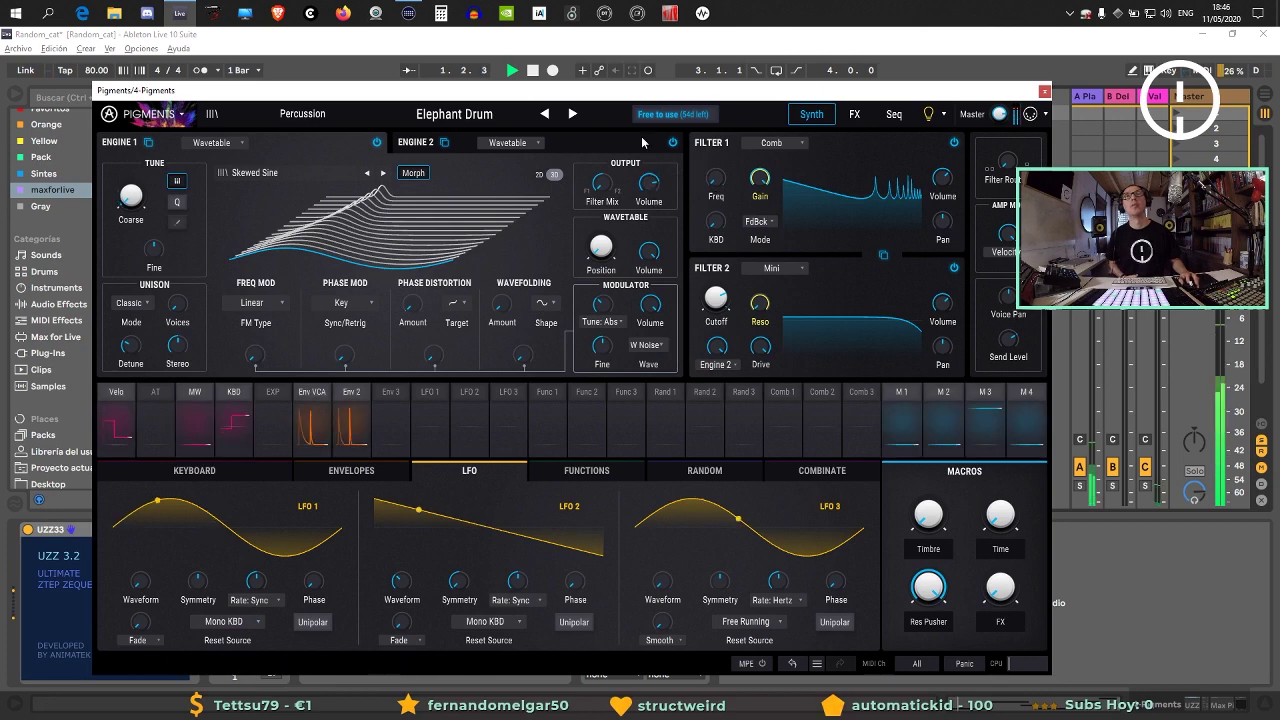
Step back through the Pigments Percussion presets to Computer Rhythm Toms.
{"action": "left_click", "coordinate": [542, 116]}
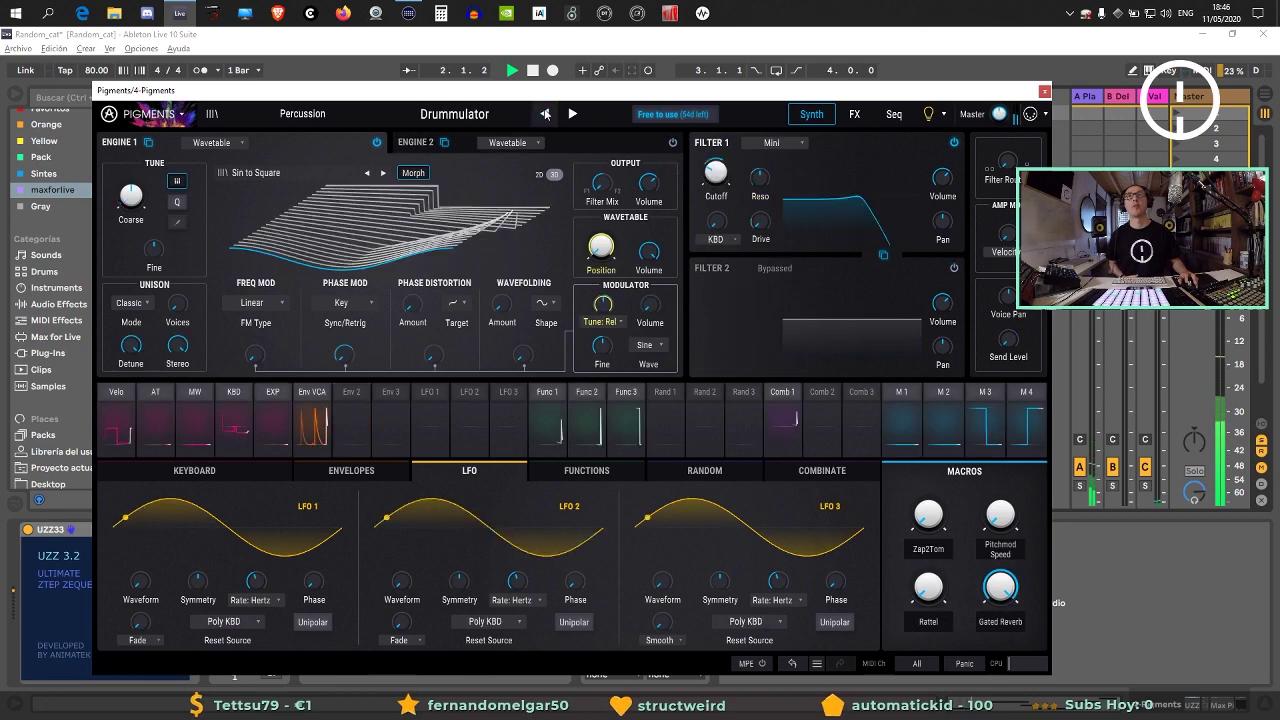
{"action": "left_click", "coordinate": [543, 115]}
{"action": "left_click", "coordinate": [545, 114]}
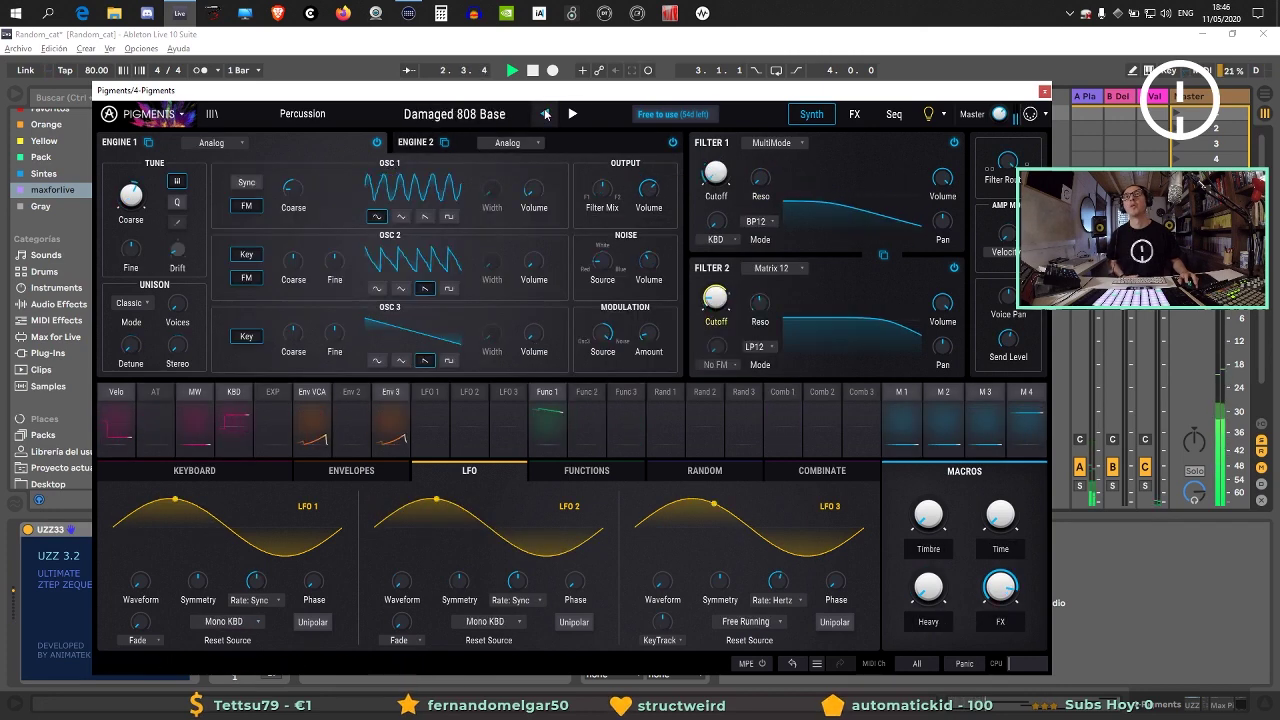
{"action": "left_click", "coordinate": [545, 114]}
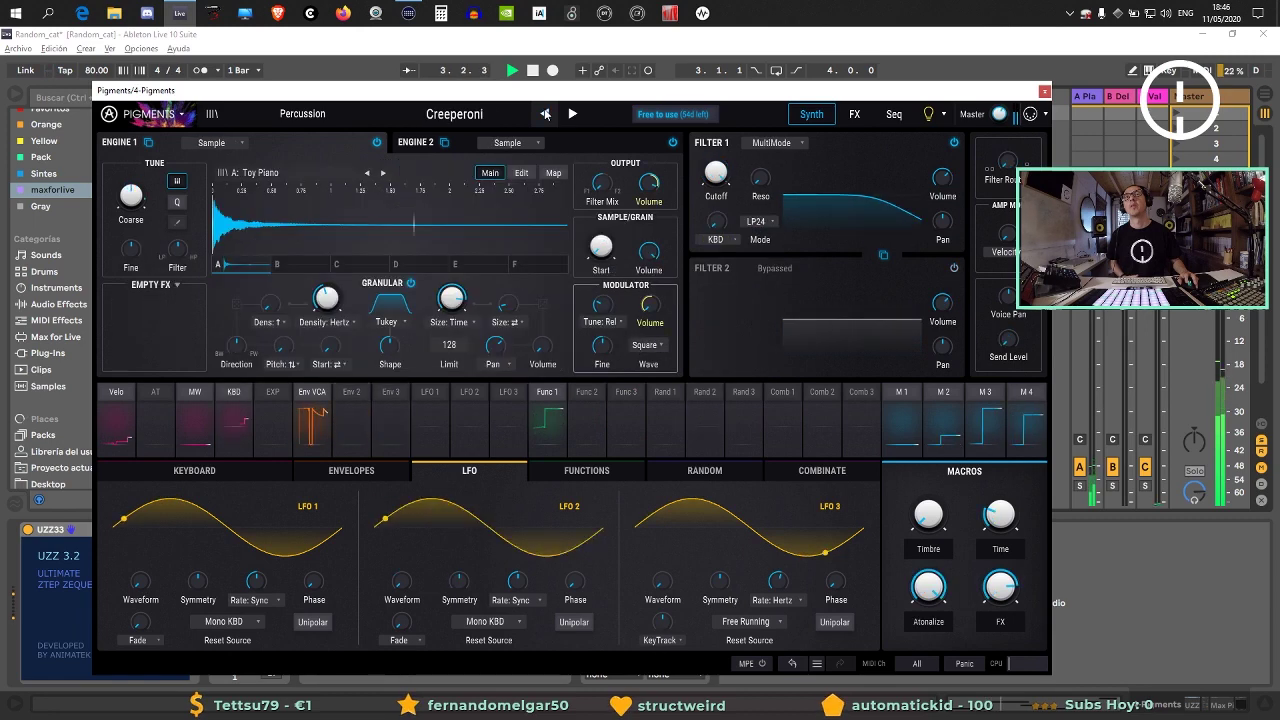
{"action": "left_click", "coordinate": [545, 114]}
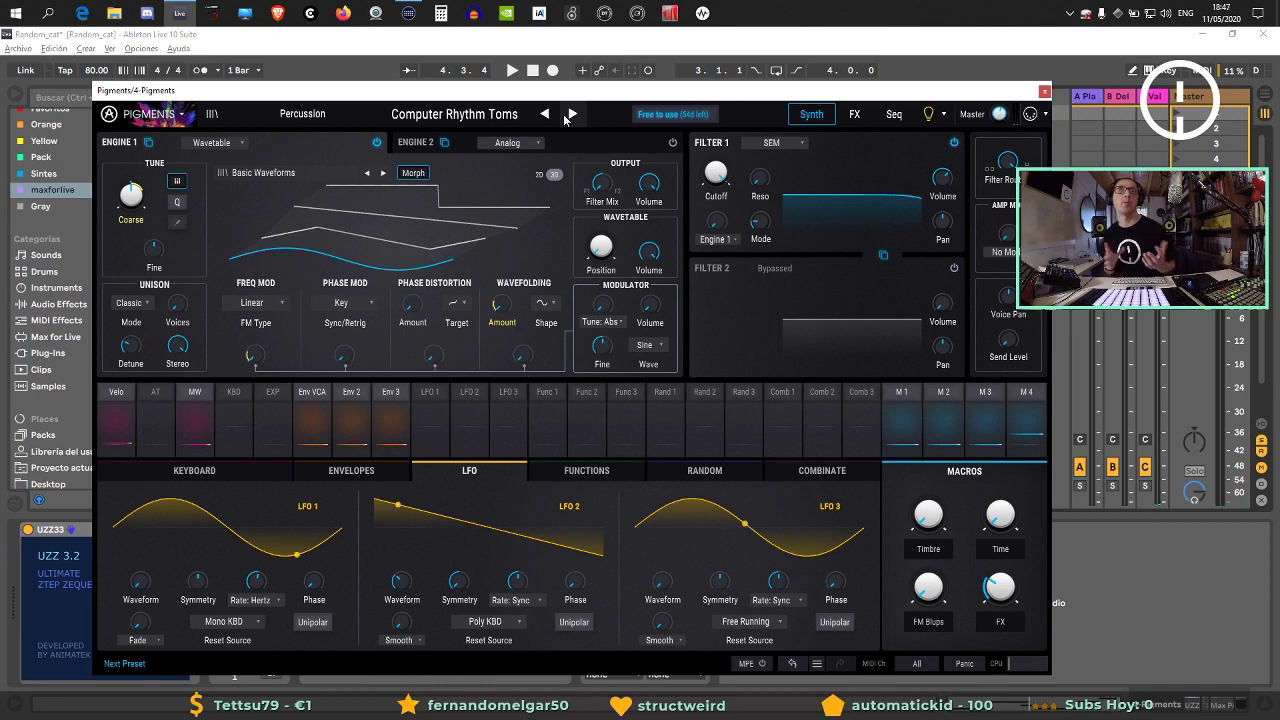
Try the Analog and Sample types for engine 1 of the Computer Rhythm Toms preset.
{"action": "left_click", "coordinate": [224, 144]}
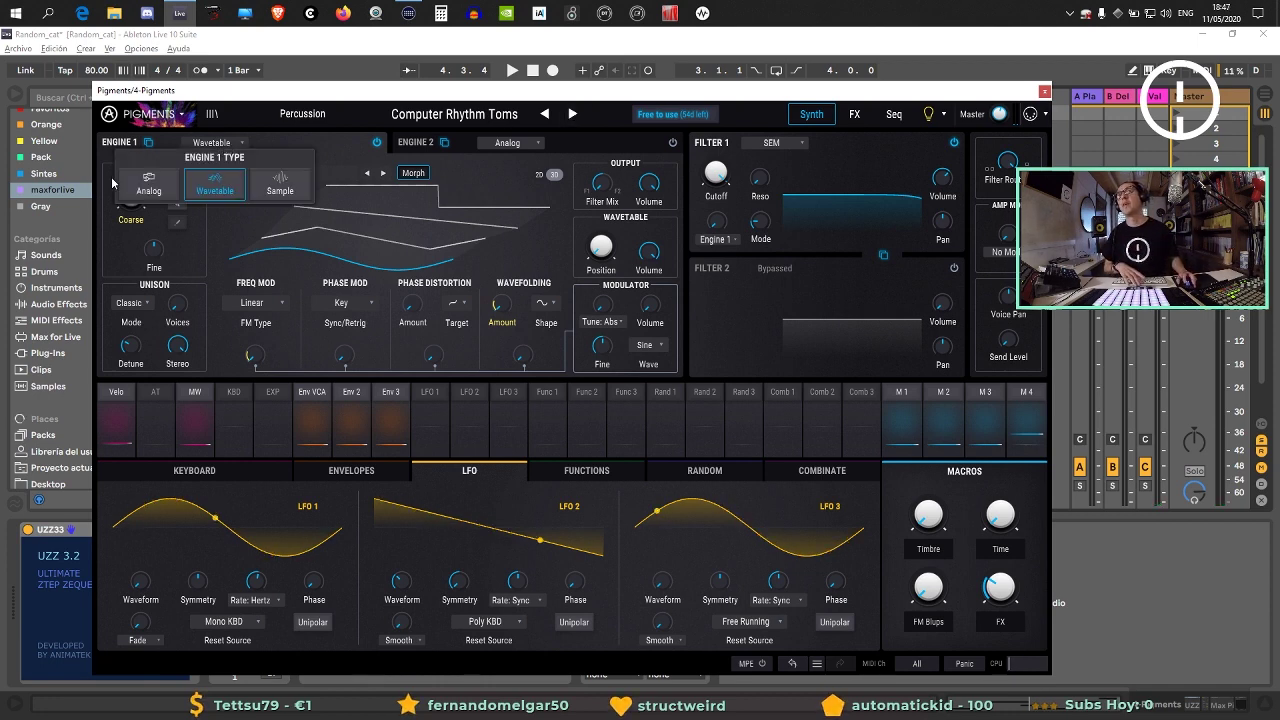
{"action": "left_click", "coordinate": [153, 190]}
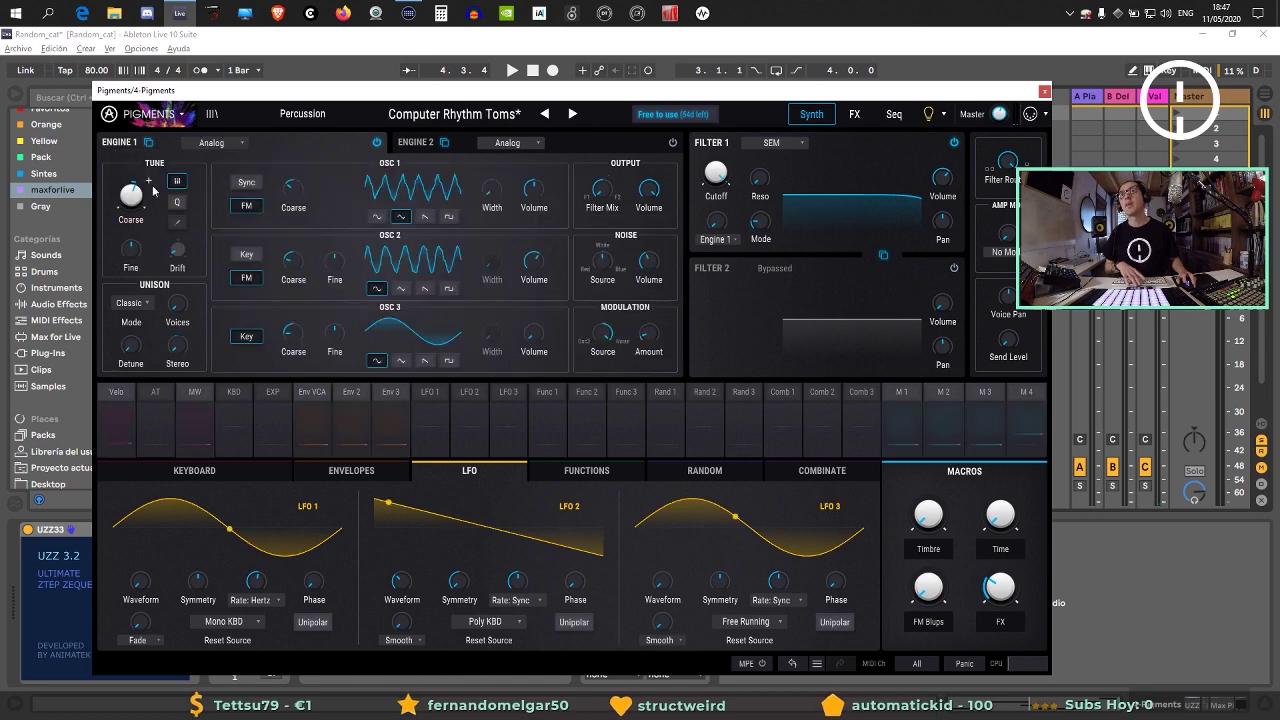
{"action": "left_click", "coordinate": [198, 143]}
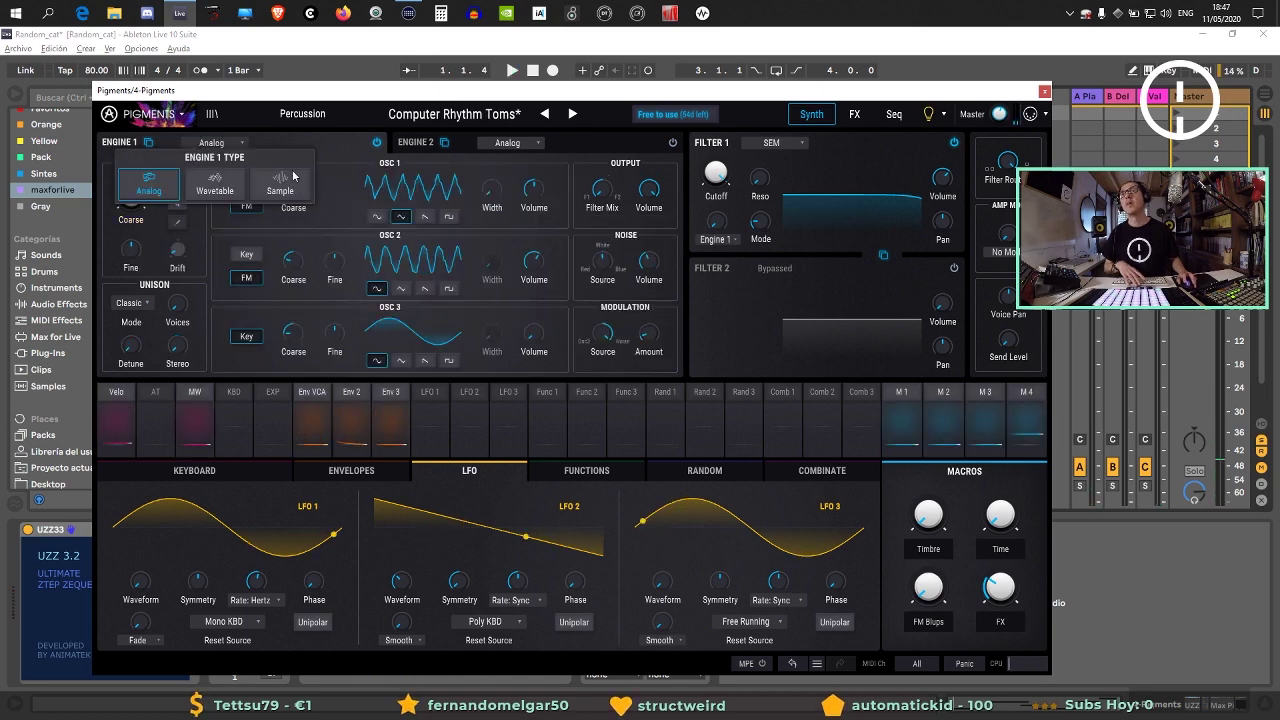
{"action": "left_click", "coordinate": [281, 190]}
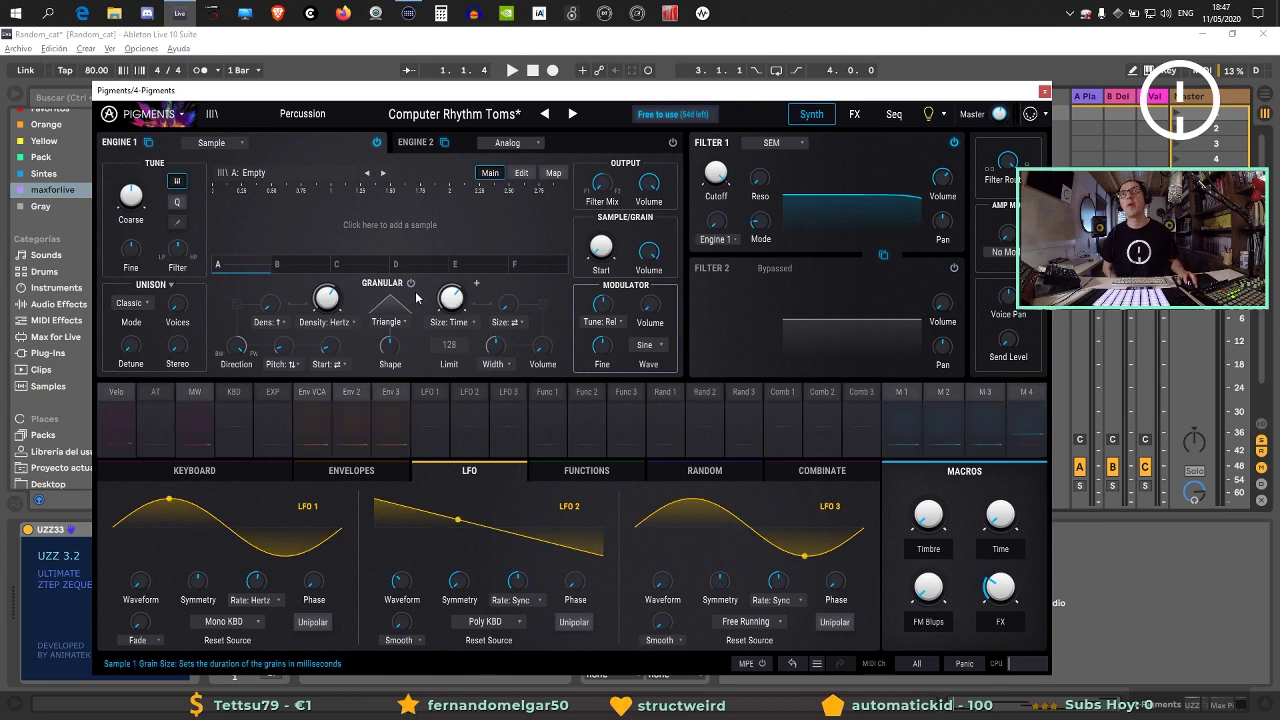
Load the Creeperoni preset and replace the sample in slot A of engine 1 with Dulcitone.
{"action": "left_click", "coordinate": [573, 114]}
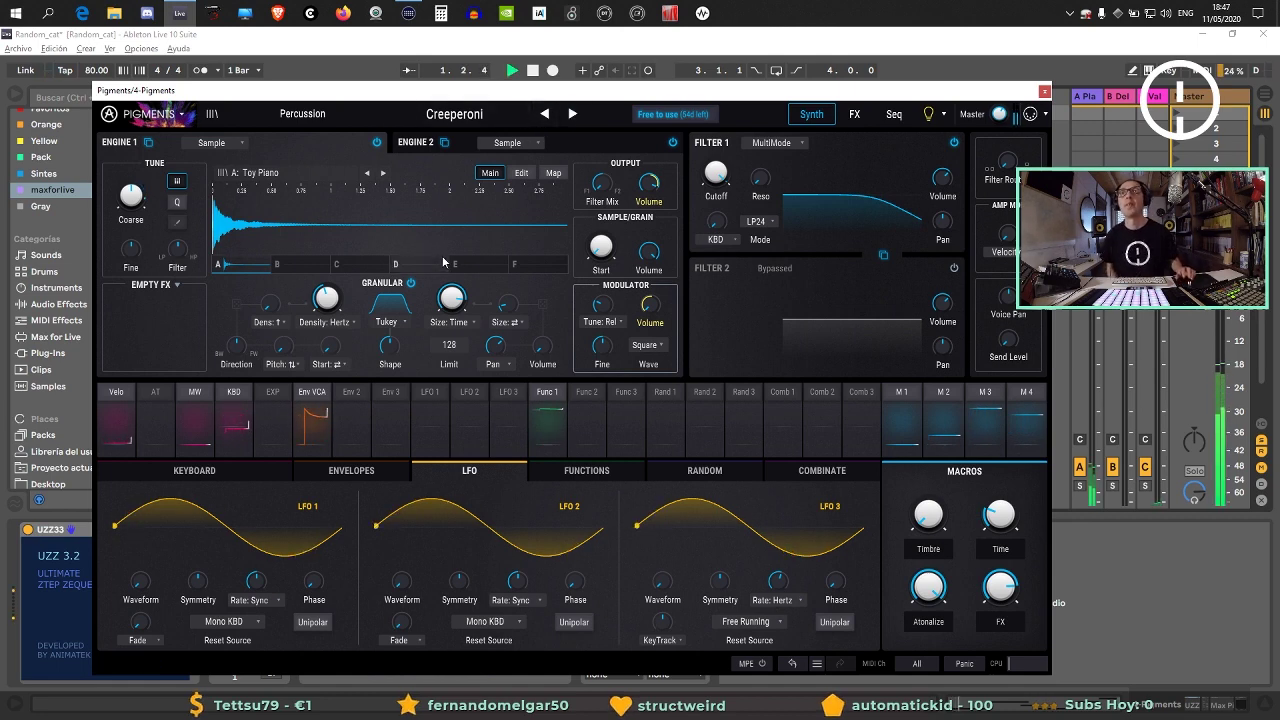
{"action": "left_click", "coordinate": [410, 284]}
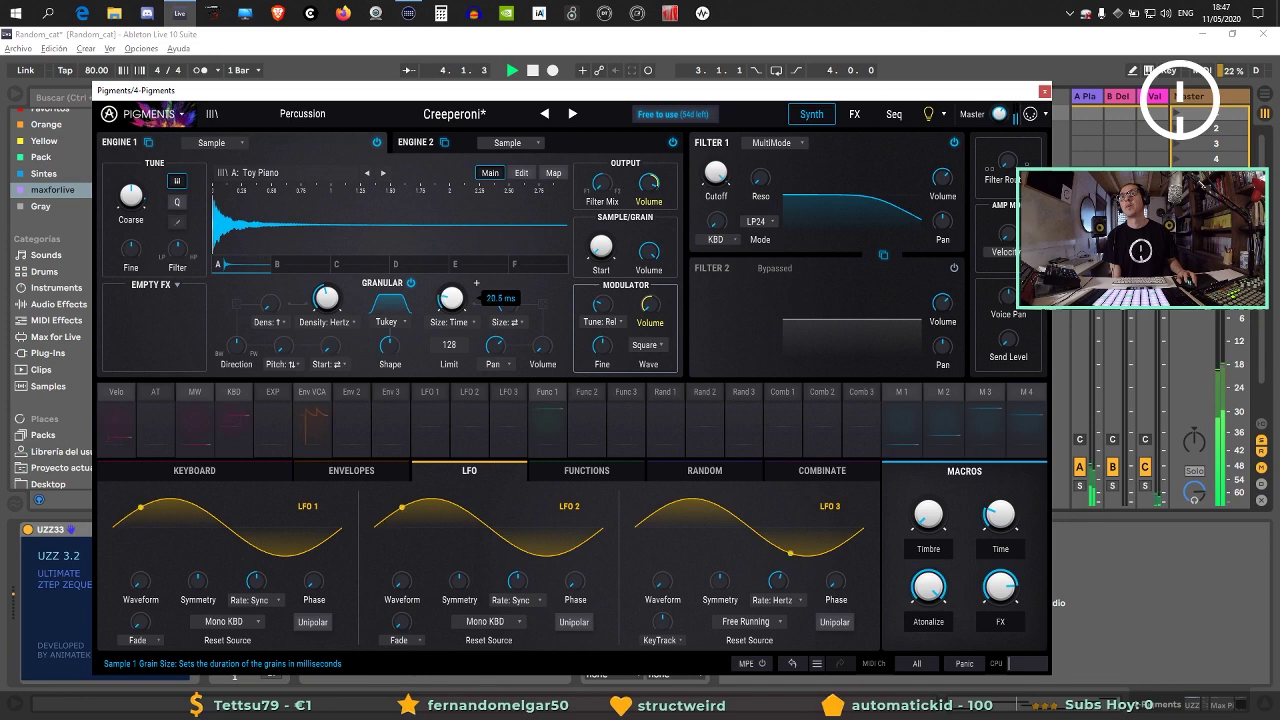
{"action": "left_click", "coordinate": [281, 174]}
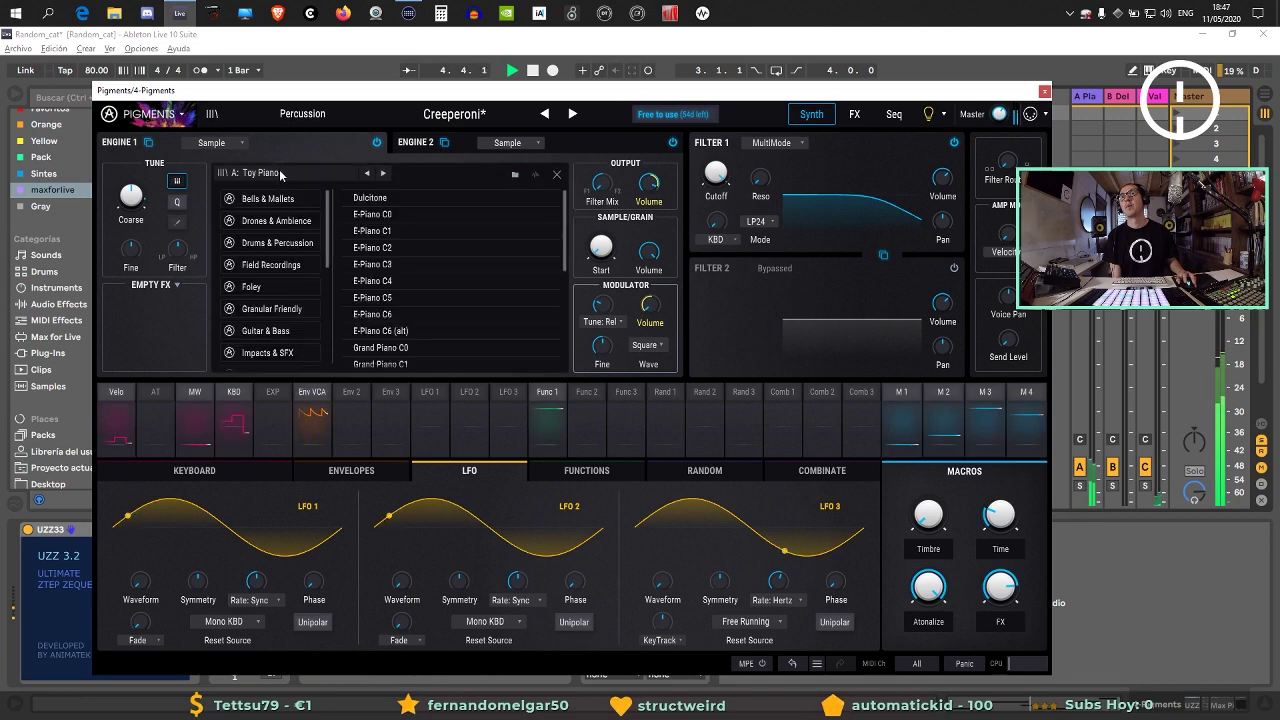
{"action": "double_click", "coordinate": [376, 199]}
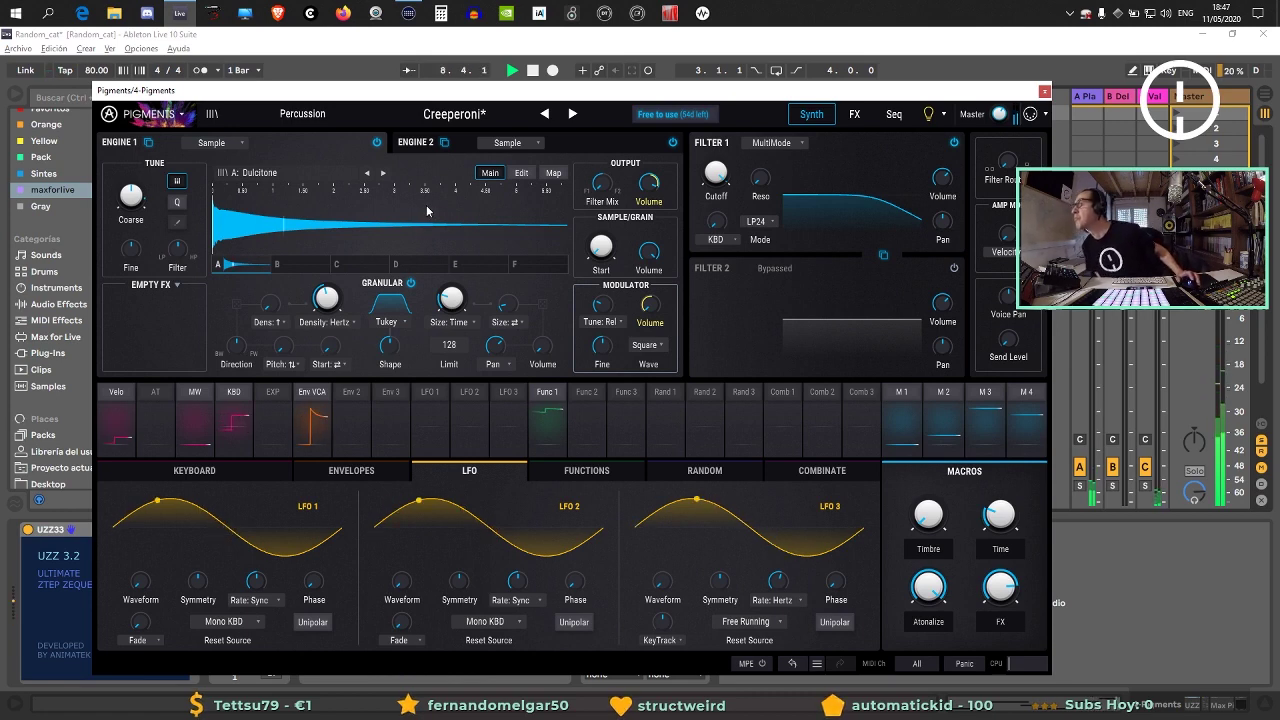
Check the modulation amounts of engine 1's grain size, and advance the slot A sample to E-Piano C0.
{"action": "key", "text": "super"}
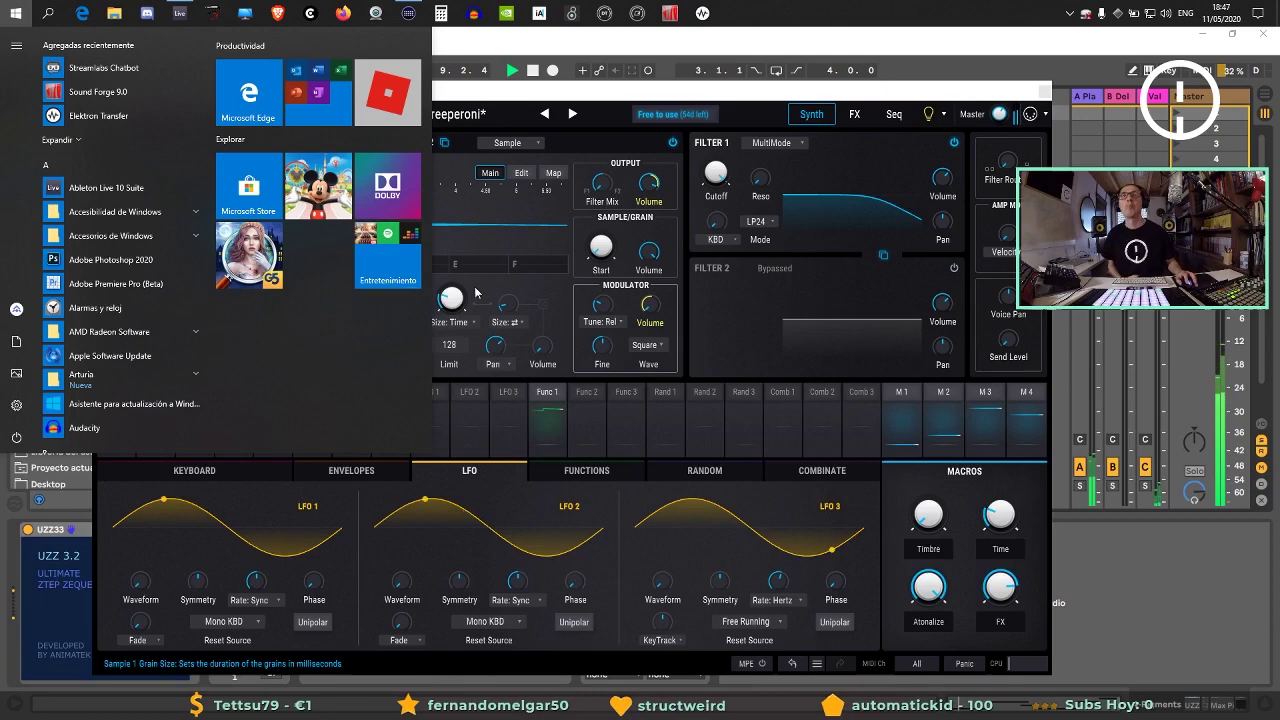
{"action": "left_click", "coordinate": [560, 266]}
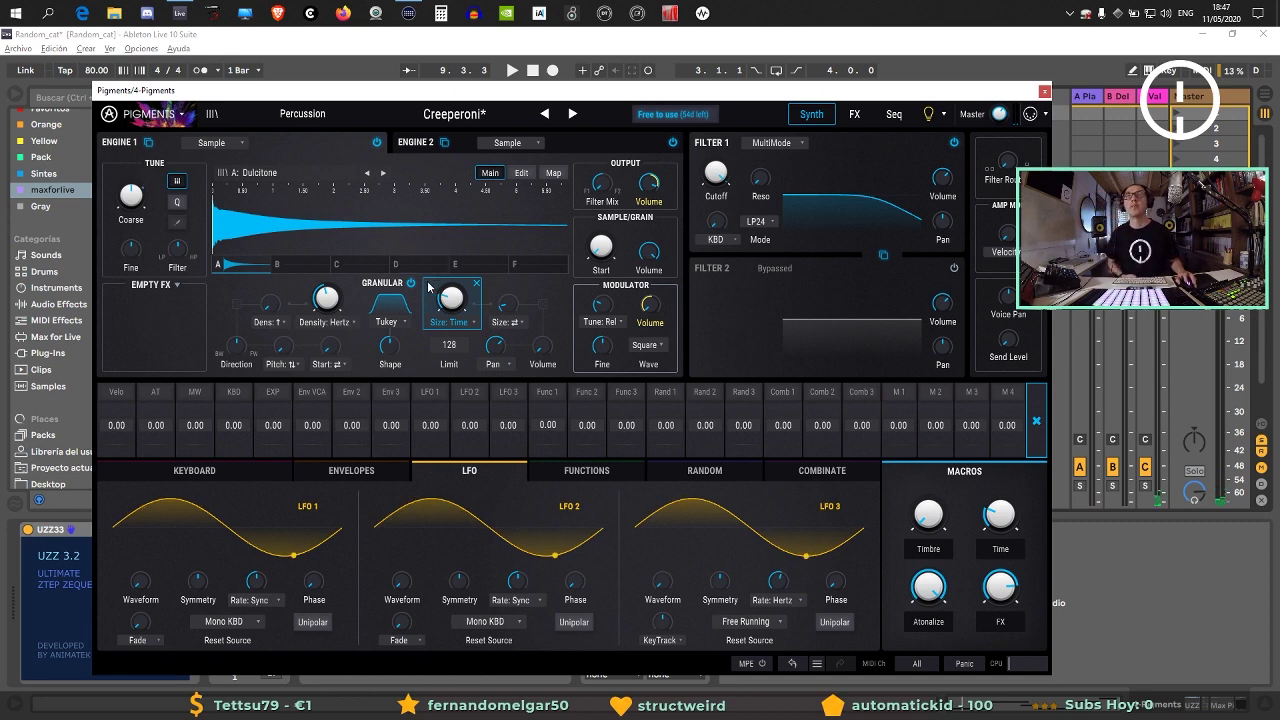
{"action": "mouse_move", "coordinate": [451, 297]}
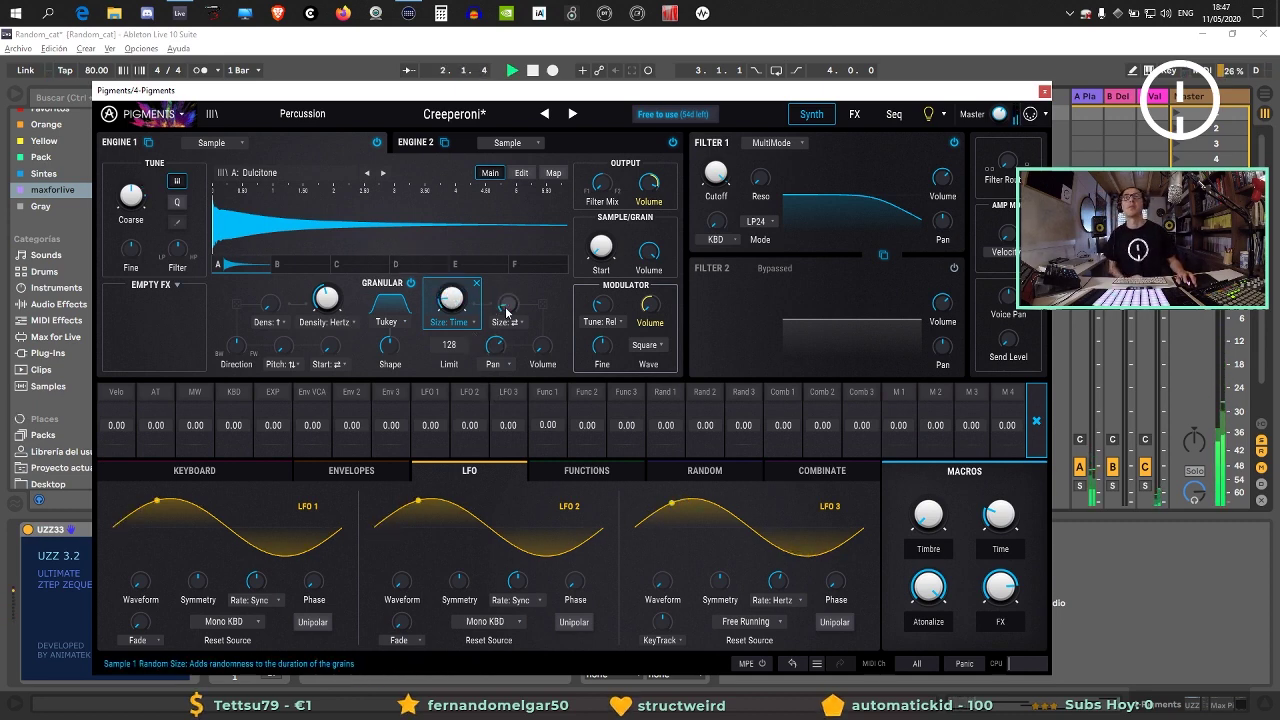
{"action": "mouse_move", "coordinate": [508, 303]}
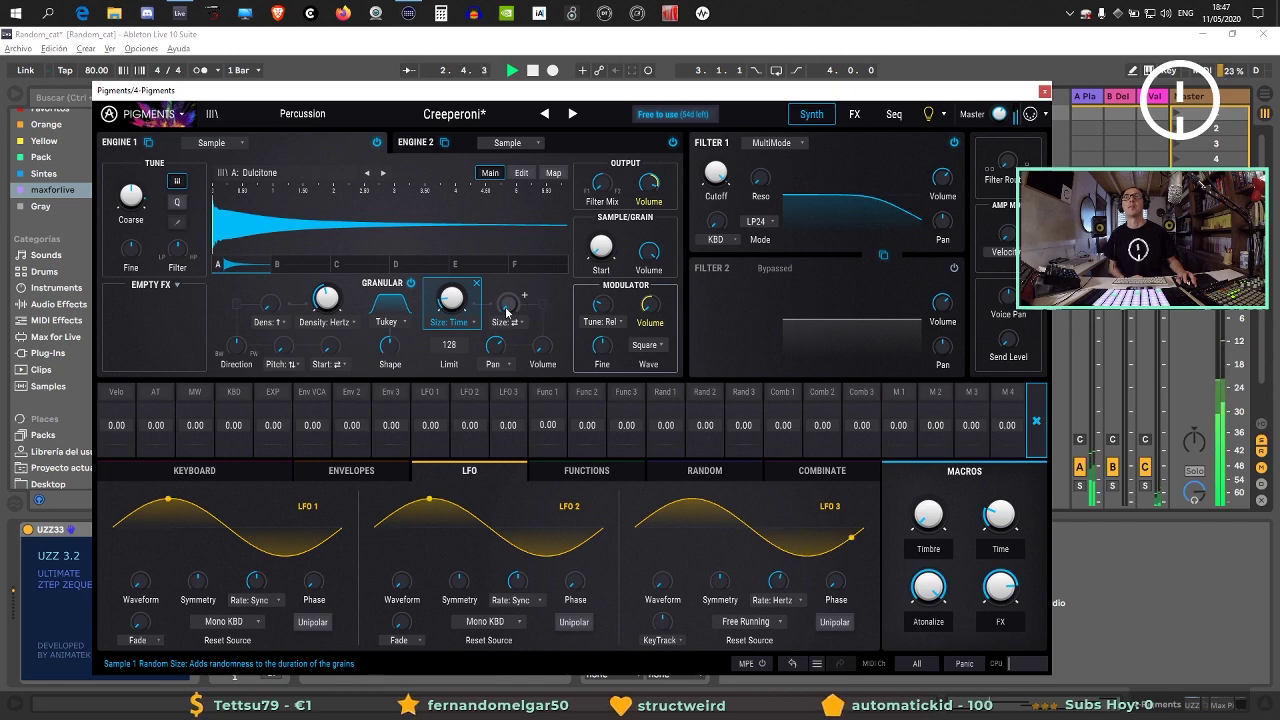
{"action": "left_click", "coordinate": [383, 174]}
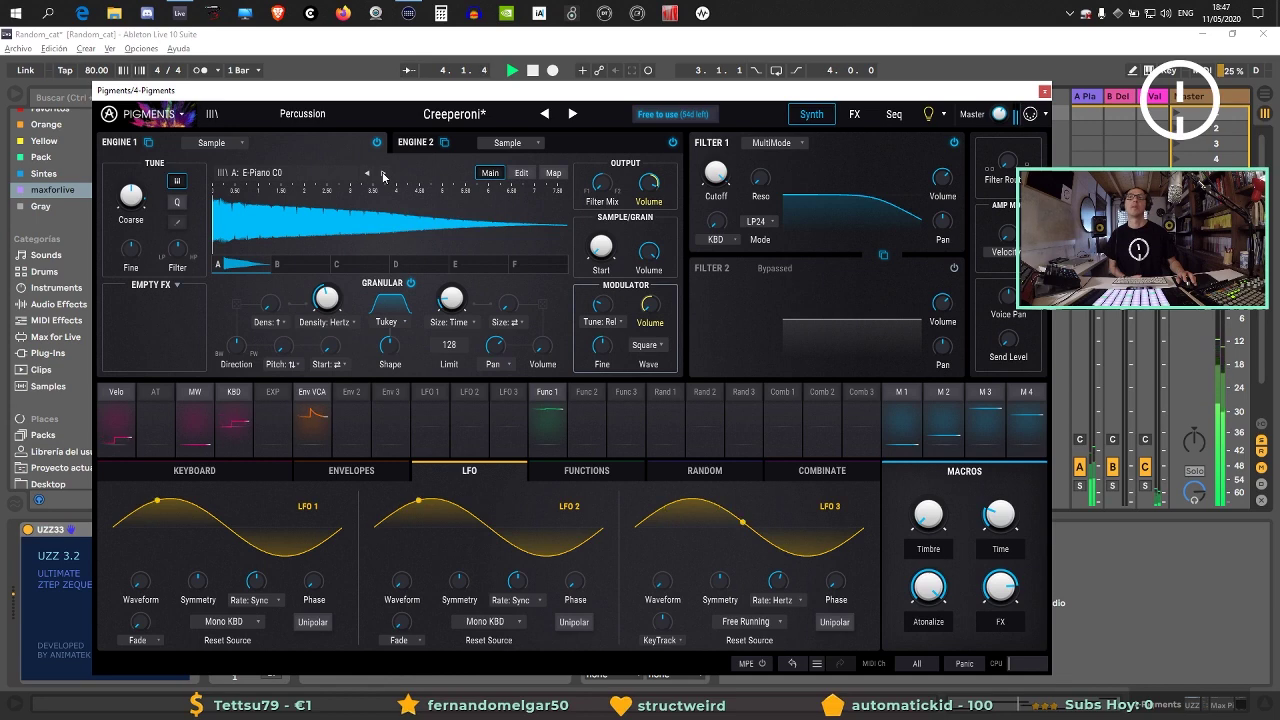
Turn engine 2 off so that only engine 1 is active, and raise engine 1's grain density slightly.
{"action": "left_click", "coordinate": [416, 144]}
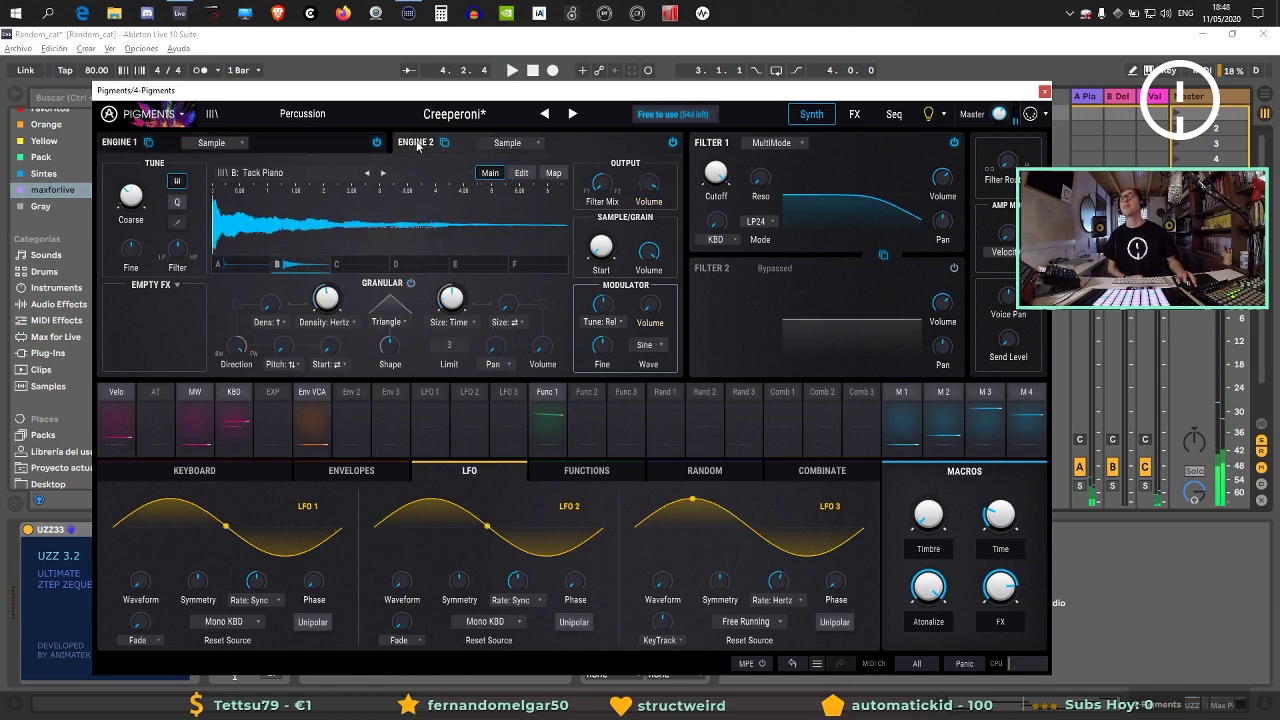
{"action": "left_click", "coordinate": [378, 143]}
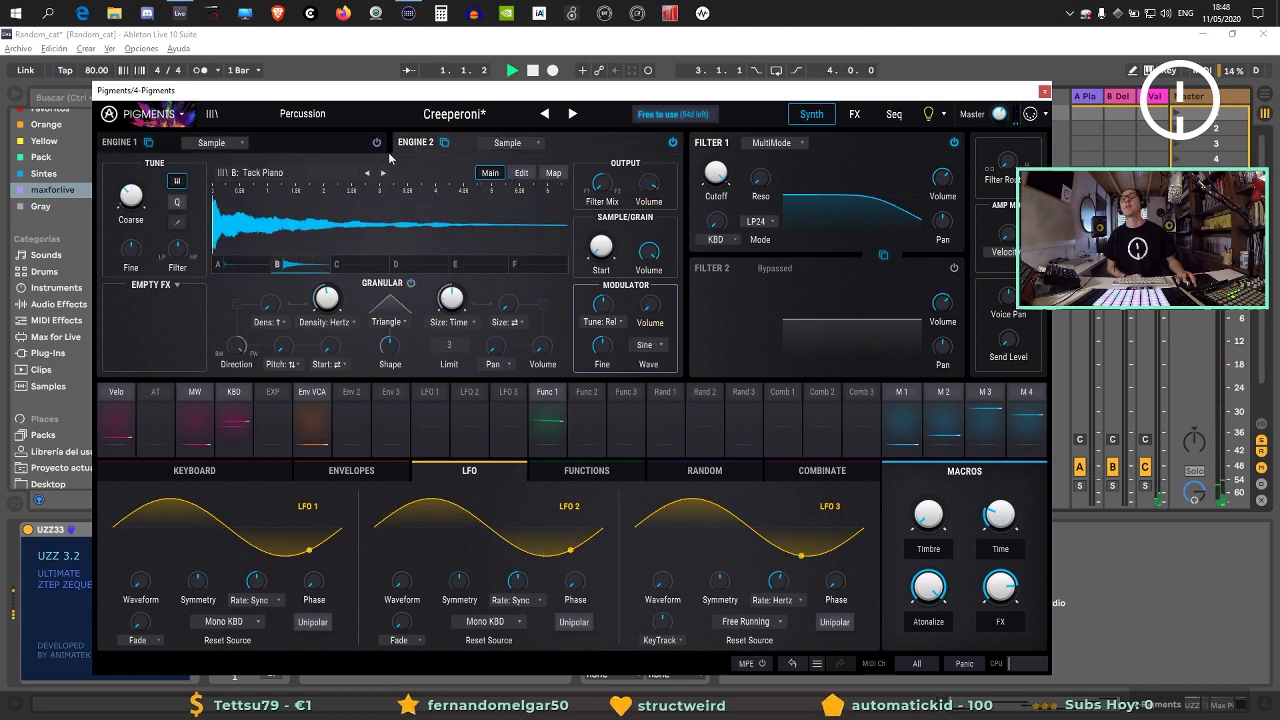
{"action": "left_click", "coordinate": [673, 145]}
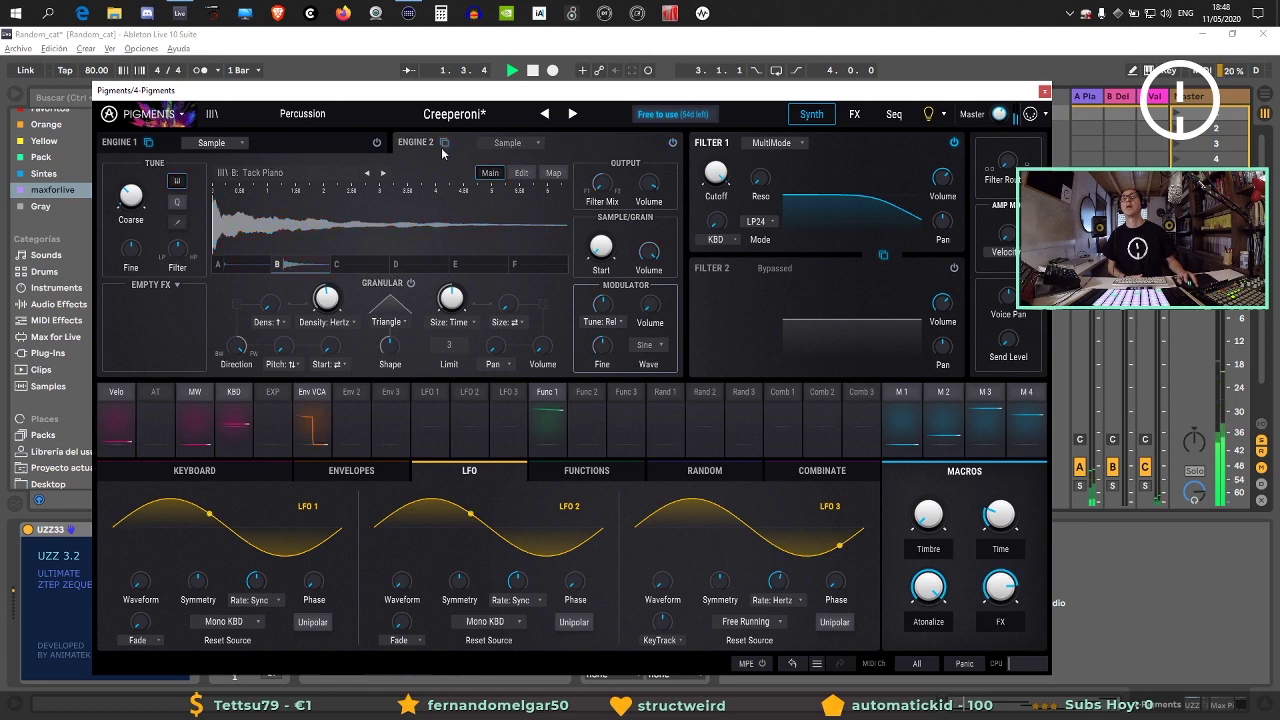
{"action": "left_click", "coordinate": [376, 142]}
{"action": "left_click", "coordinate": [320, 141]}
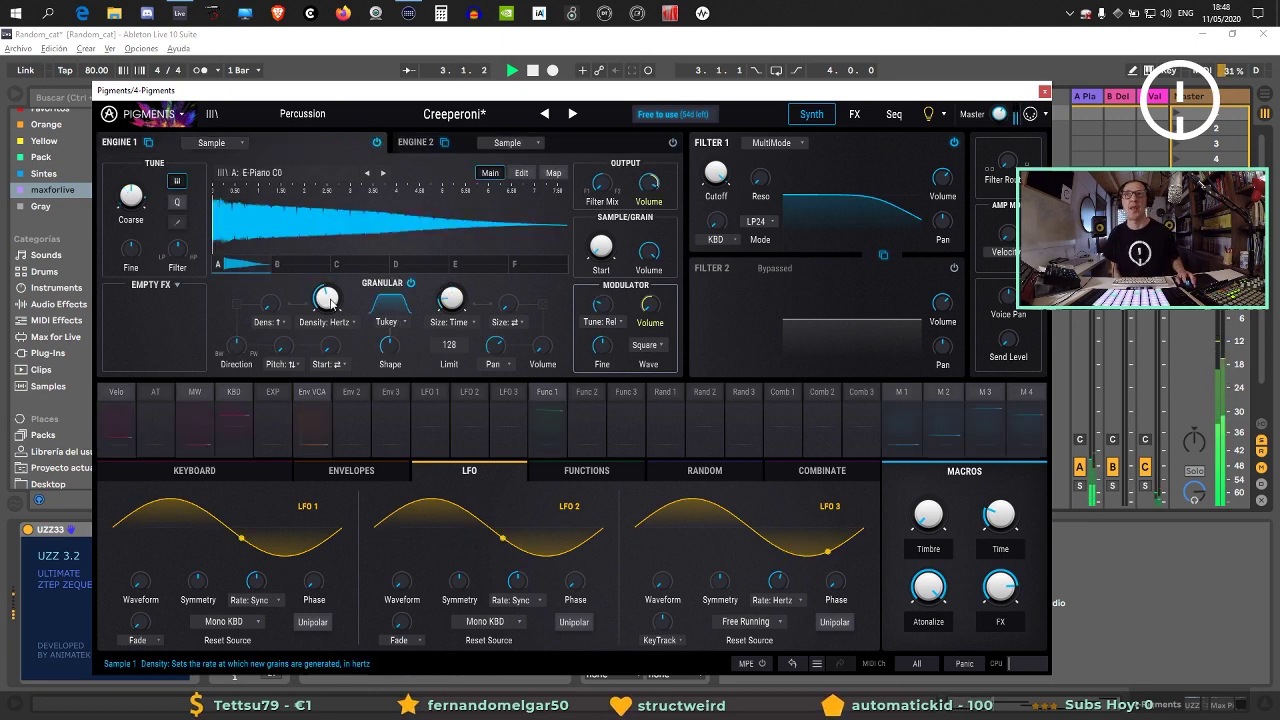
{"action": "scroll", "coordinate": [476, 284], "scroll_direction": "up", "scroll_amount": 2}
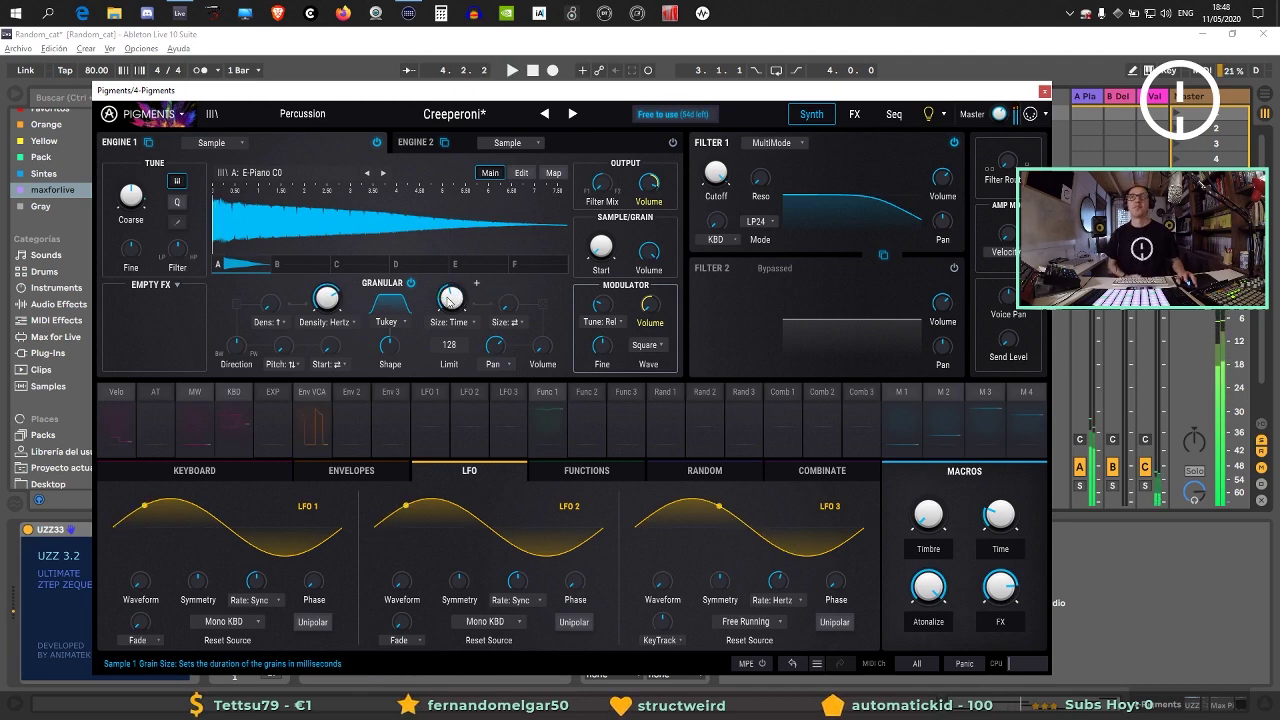
Load the Music Box - Chord sample from Bells & Mallets into slot B of engine 1.
{"action": "left_click", "coordinate": [319, 266]}
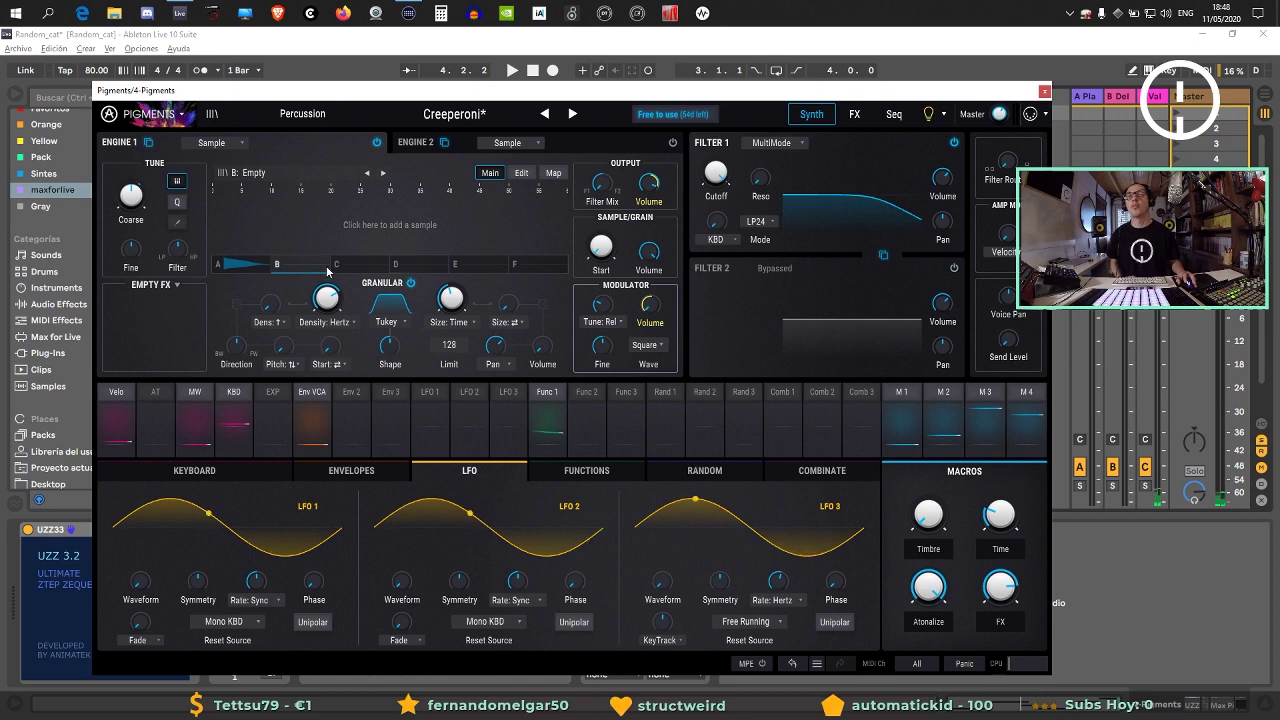
{"action": "left_click", "coordinate": [293, 170]}
{"action": "left_click", "coordinate": [397, 350]}
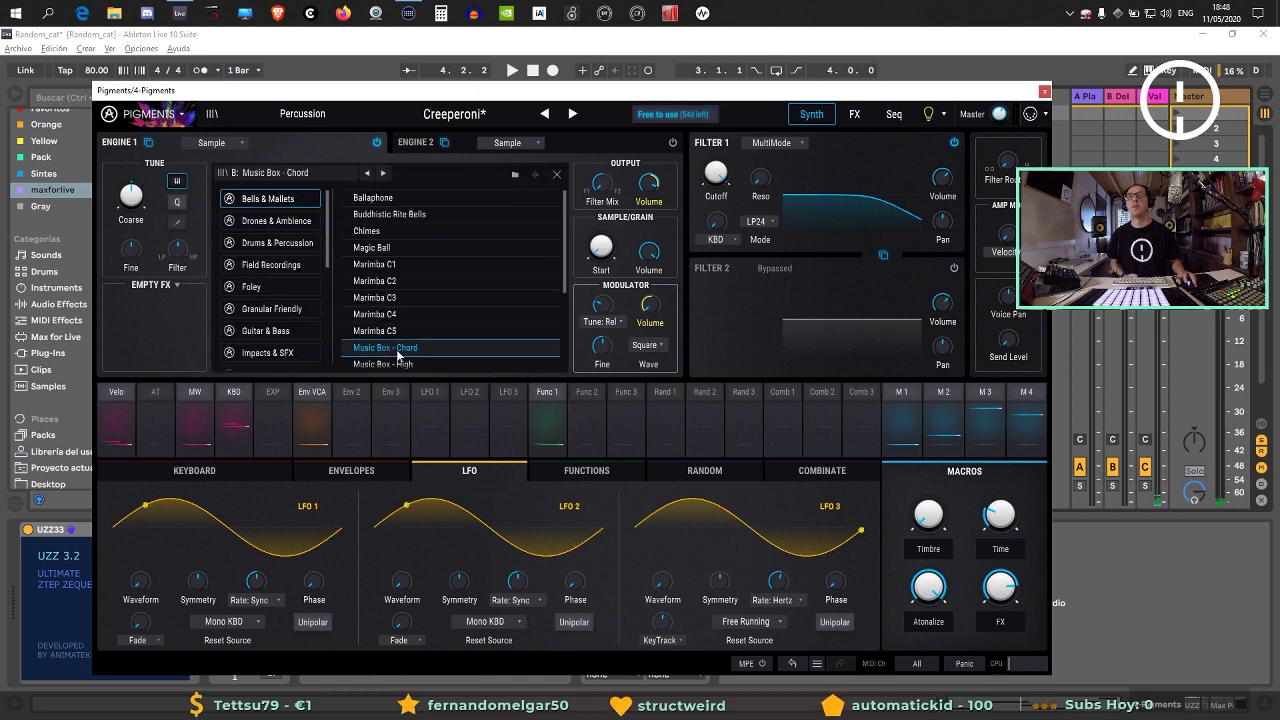
{"action": "double_click", "coordinate": [399, 347]}
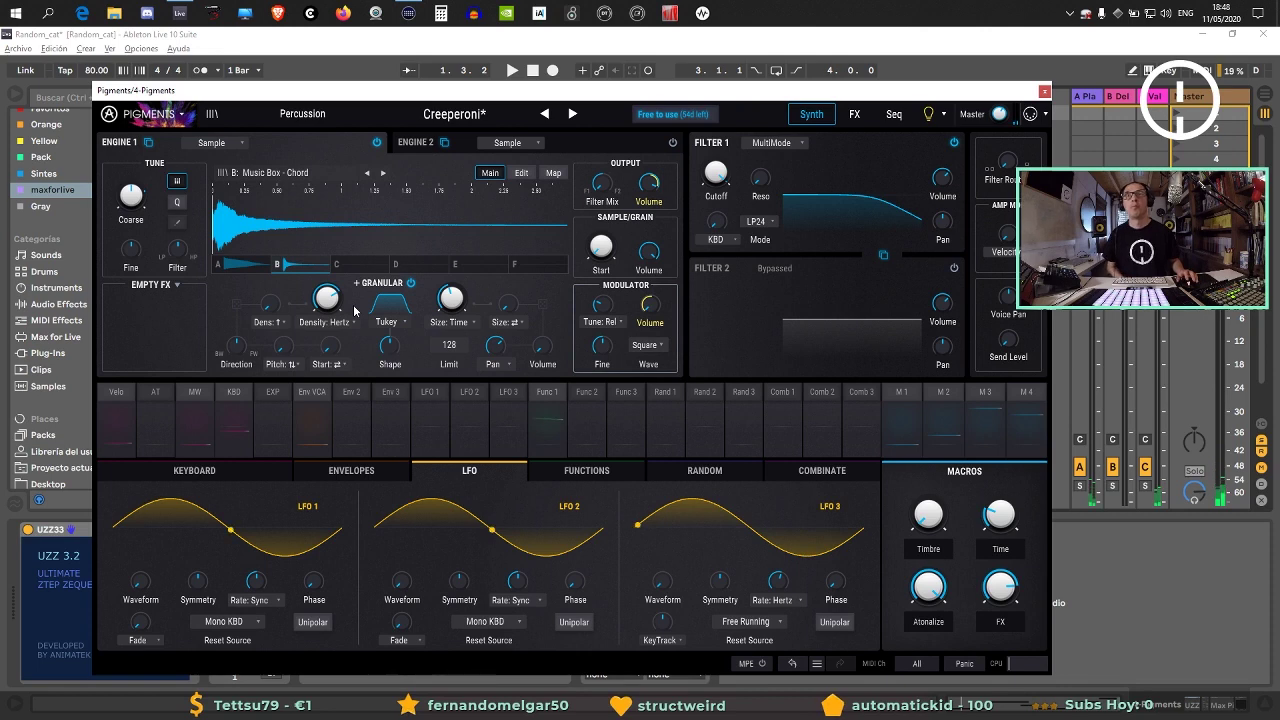
{"action": "left_click", "coordinate": [317, 176]}
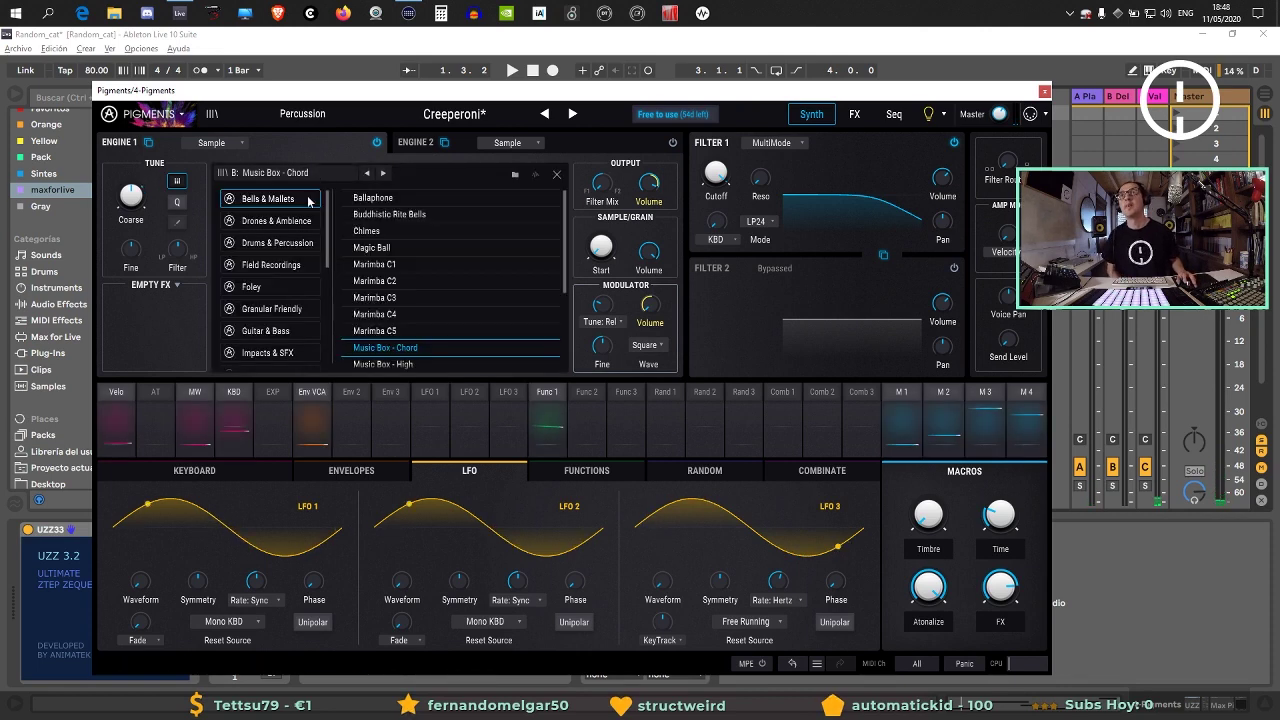
{"action": "left_click", "coordinate": [557, 174]}
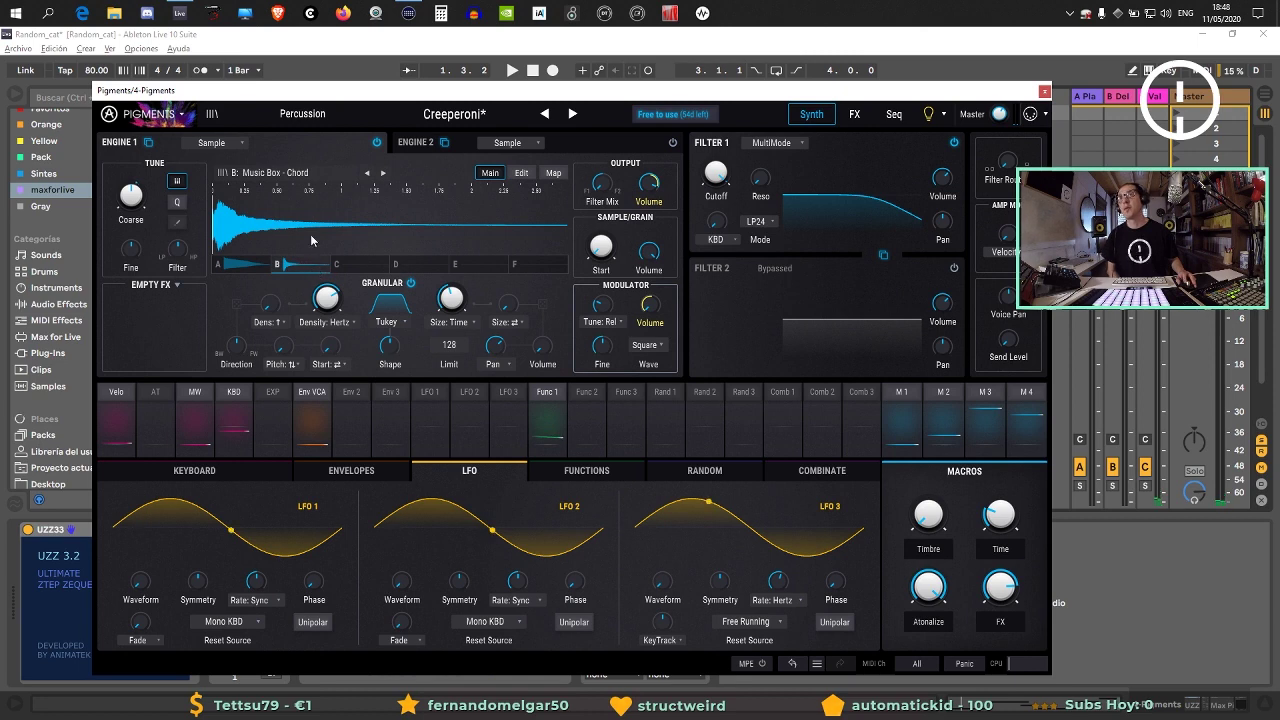
Reload the Creeperoni preset, put the City field recording in slot A of engine 1, and play it briefly.
{"action": "left_click", "coordinate": [572, 113]}
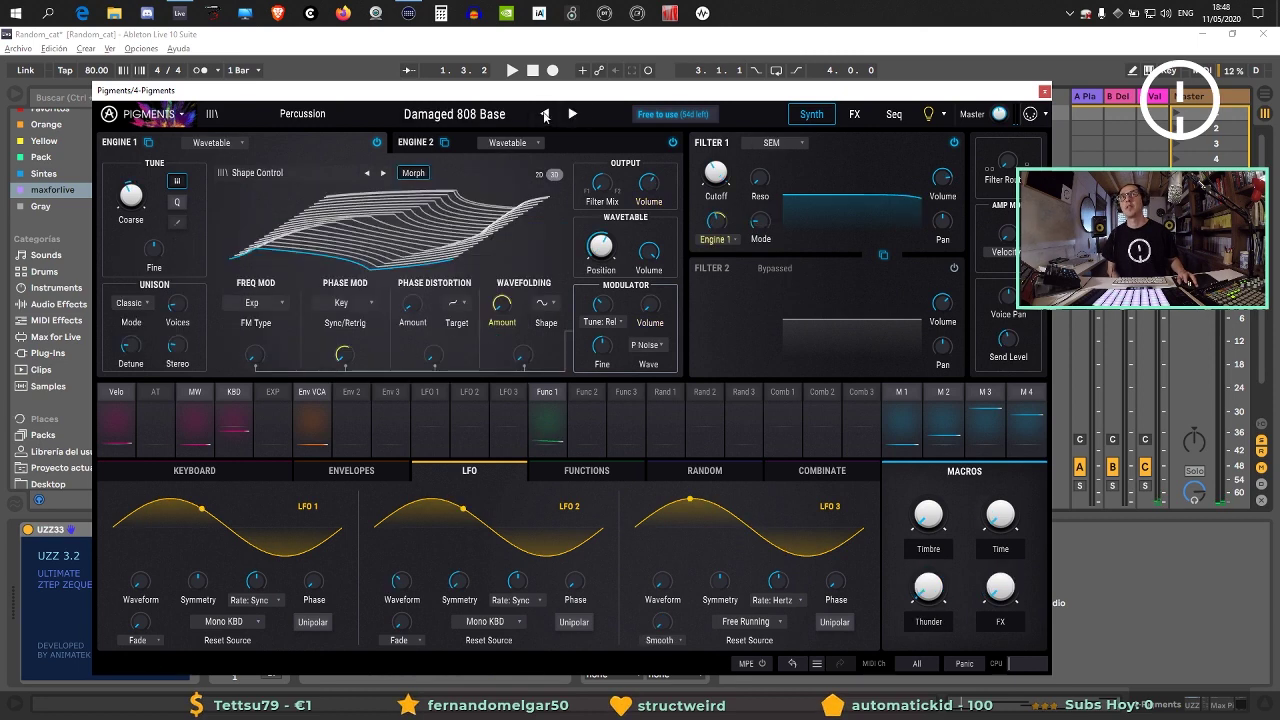
{"action": "left_click", "coordinate": [546, 115]}
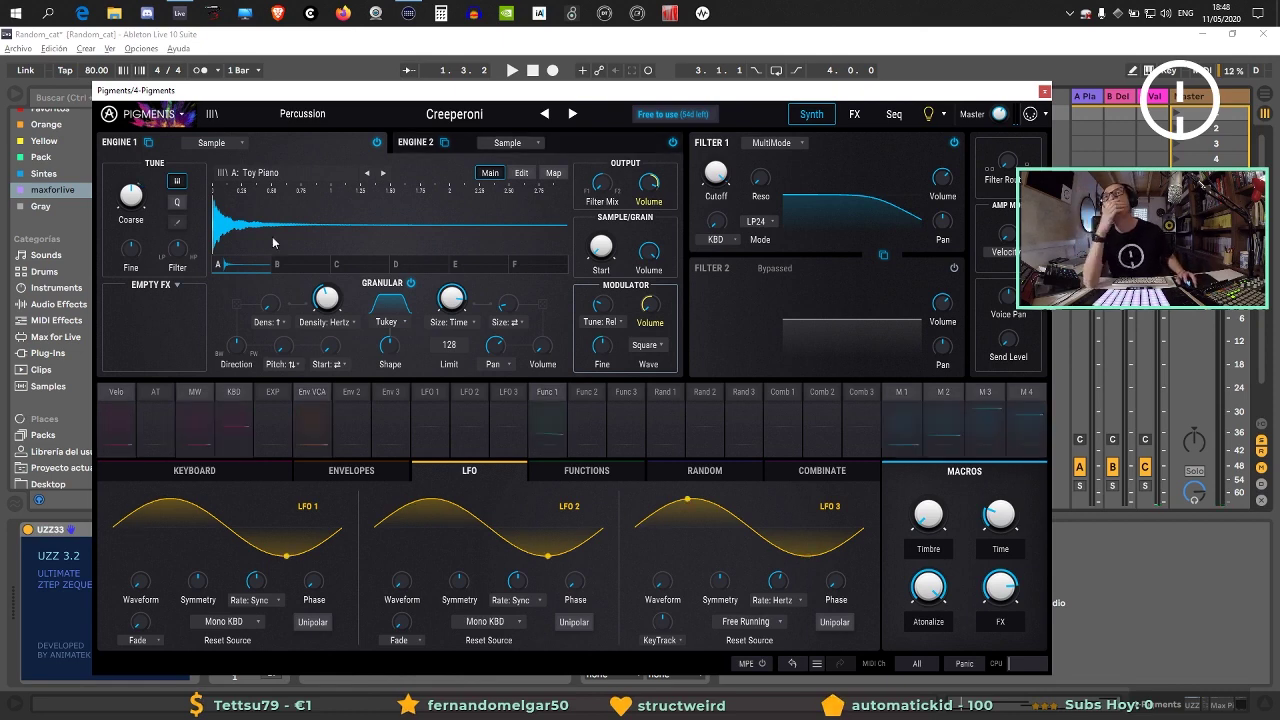
{"action": "left_click", "coordinate": [271, 172]}
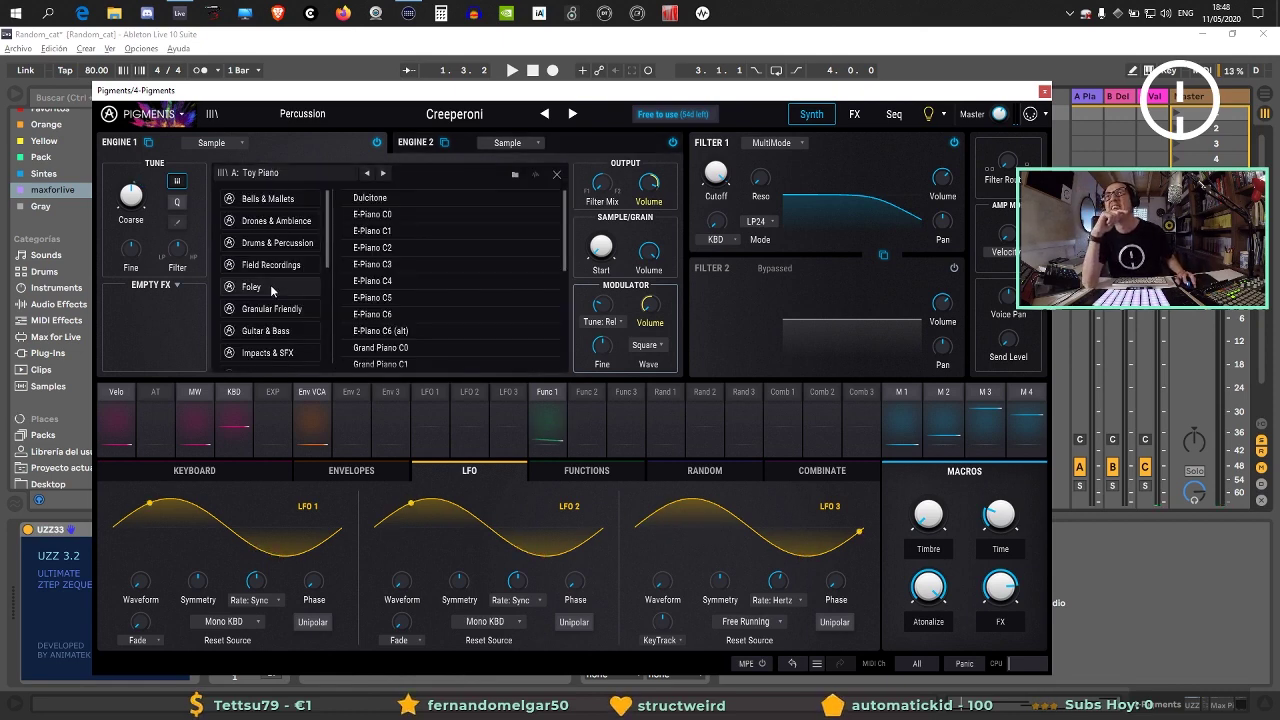
{"action": "left_click", "coordinate": [273, 266]}
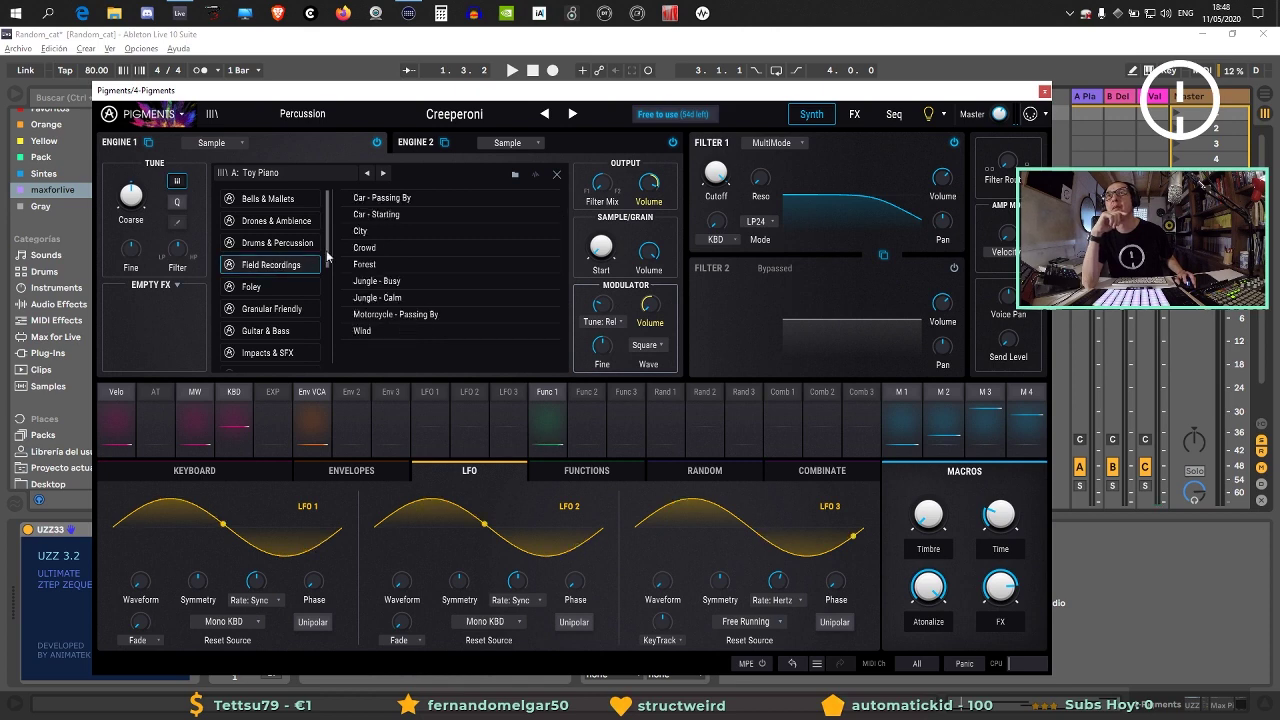
{"action": "double_click", "coordinate": [362, 233]}
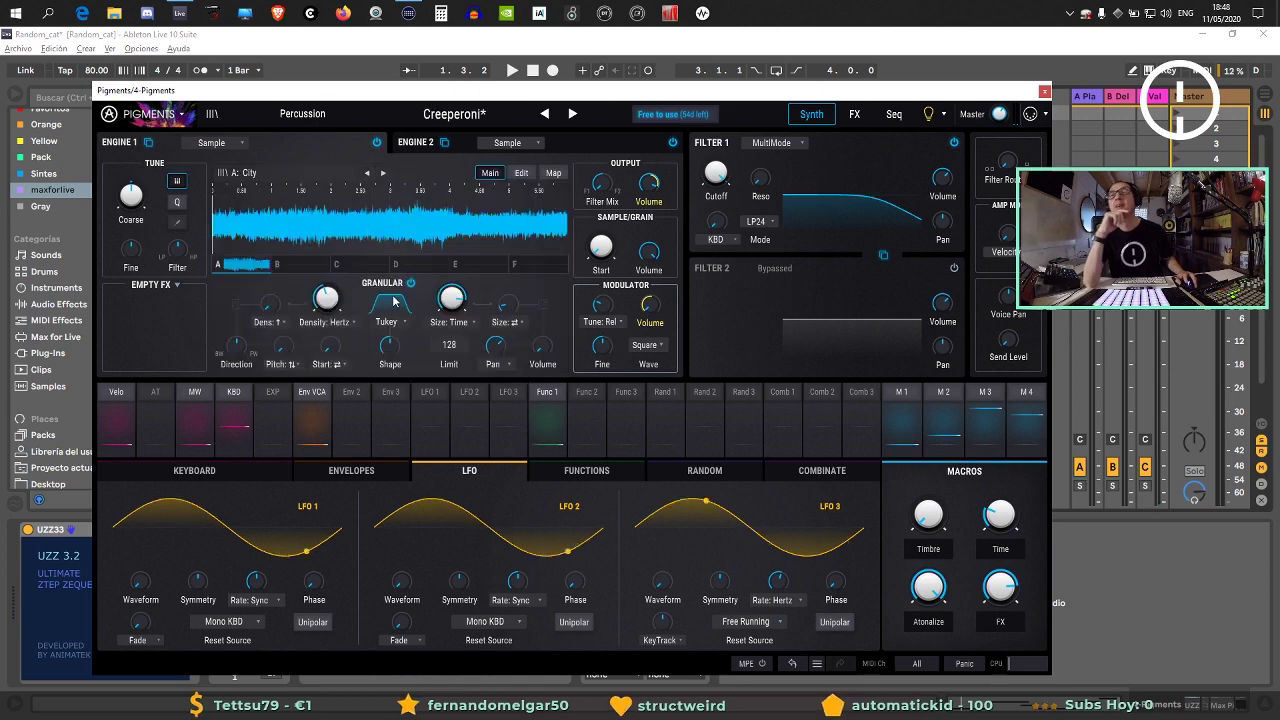
{"action": "key", "text": "space"}
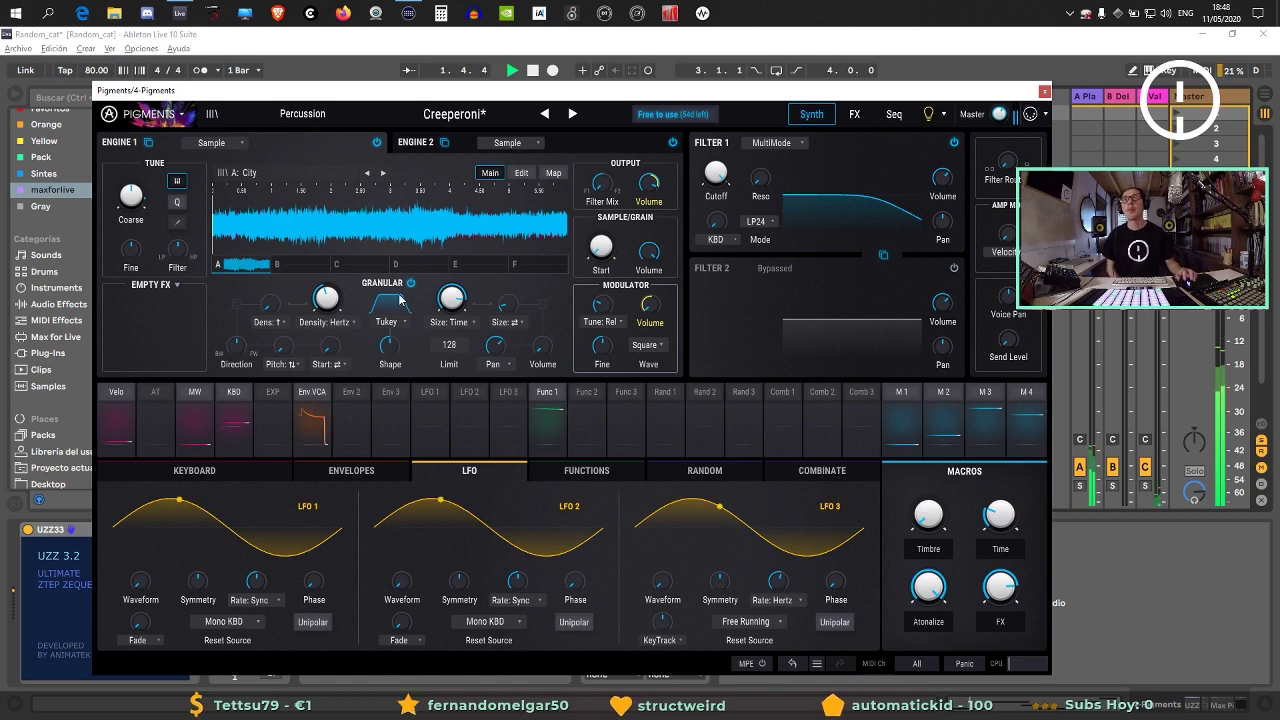
{"action": "key", "text": "space"}
Load the Flute Comb sample from Granular Friendly into slot A of engine 1 and start playback.
{"action": "left_click", "coordinate": [252, 175]}
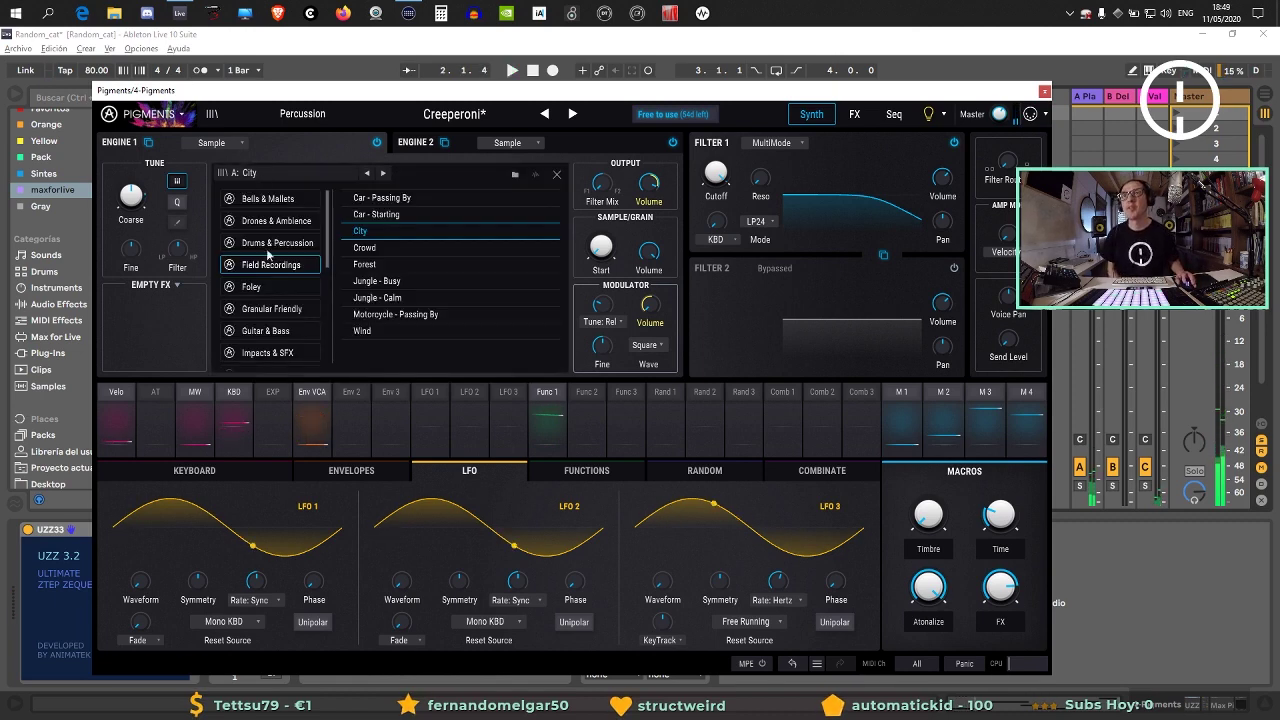
{"action": "left_click", "coordinate": [288, 312]}
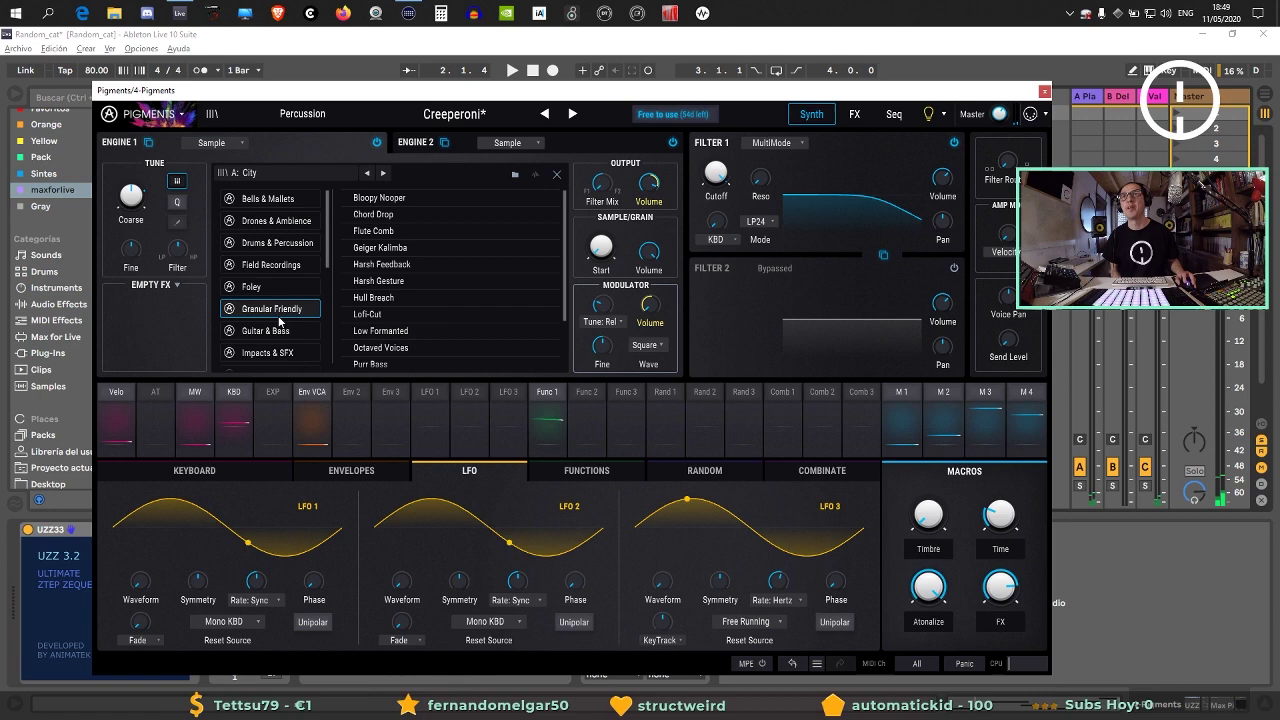
{"action": "left_click", "coordinate": [405, 248]}
{"action": "double_click", "coordinate": [405, 231]}
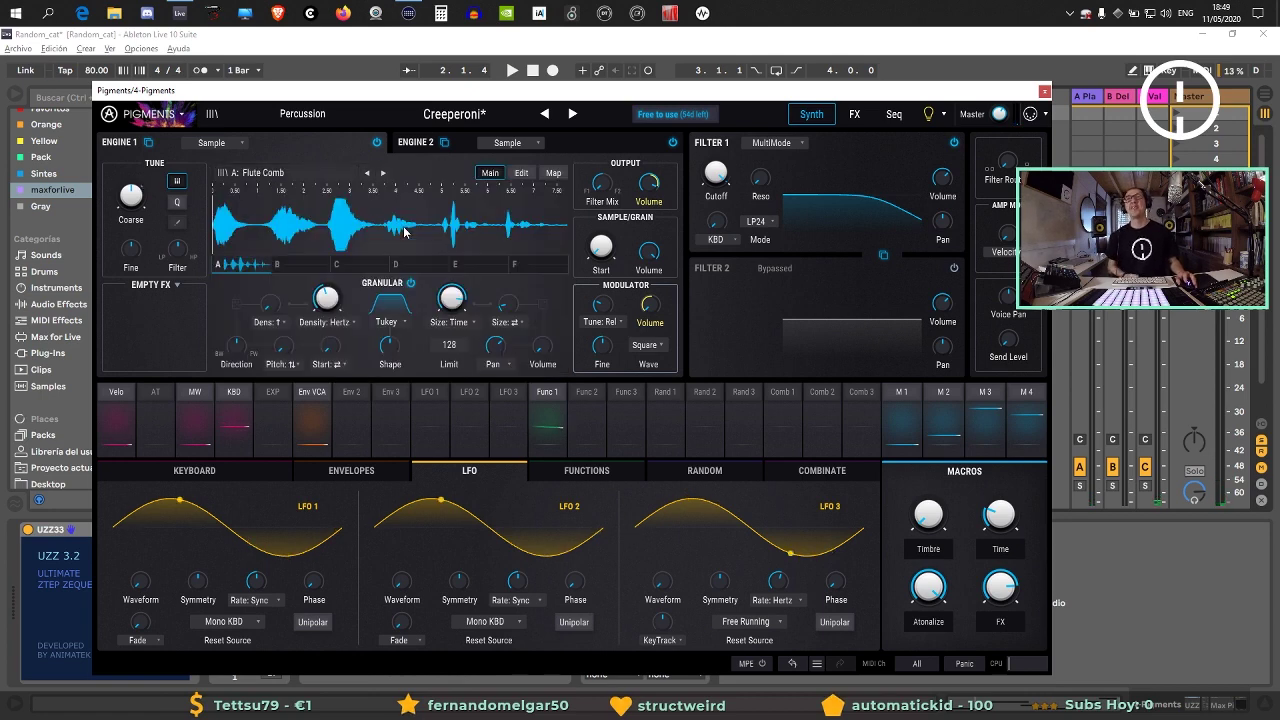
{"action": "key", "text": "space"}
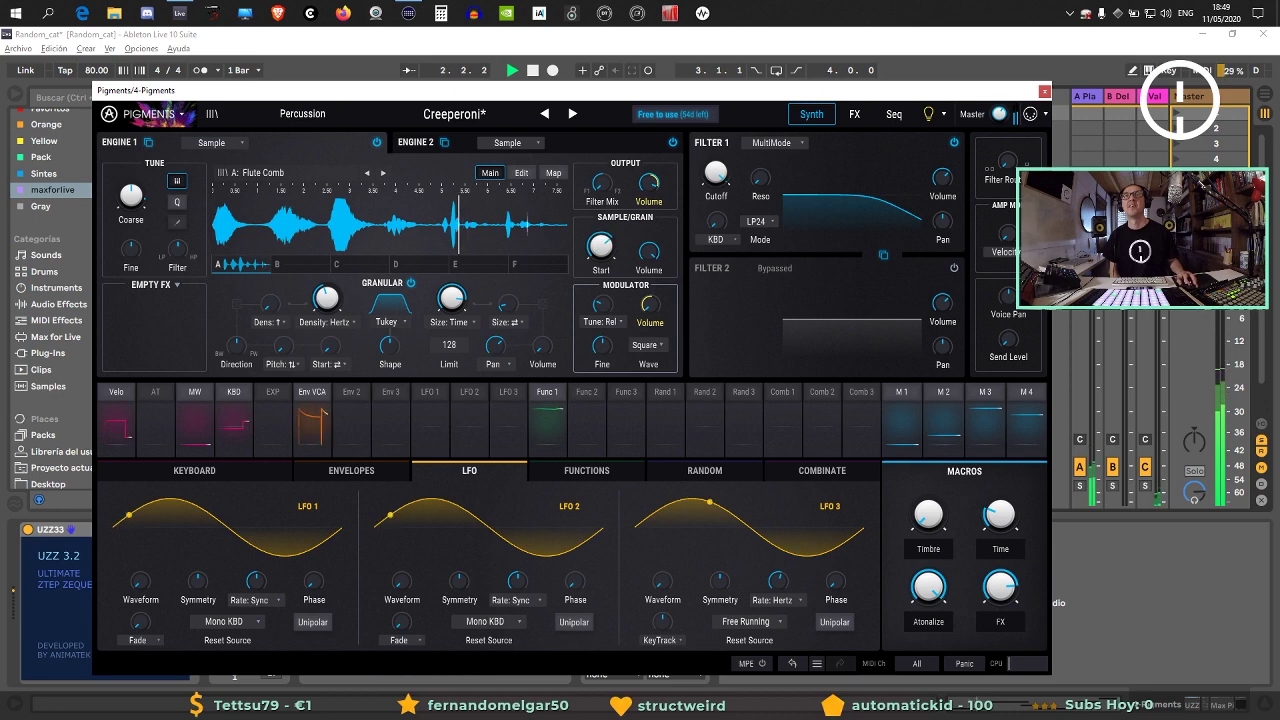
Adjust engine 1's sample start and raise its grain size and density randomization during playback.
{"action": "mouse_move", "coordinate": [598, 245]}
{"action": "left_mouse_down"}
{"action": "mouse_move", "coordinate": [598, 278]}
{"action": "mouse_move", "coordinate": [600, 232]}
{"action": "left_mouse_up"}
{"action": "key", "text": "space"}
{"action": "double_click", "coordinate": [599, 245]}
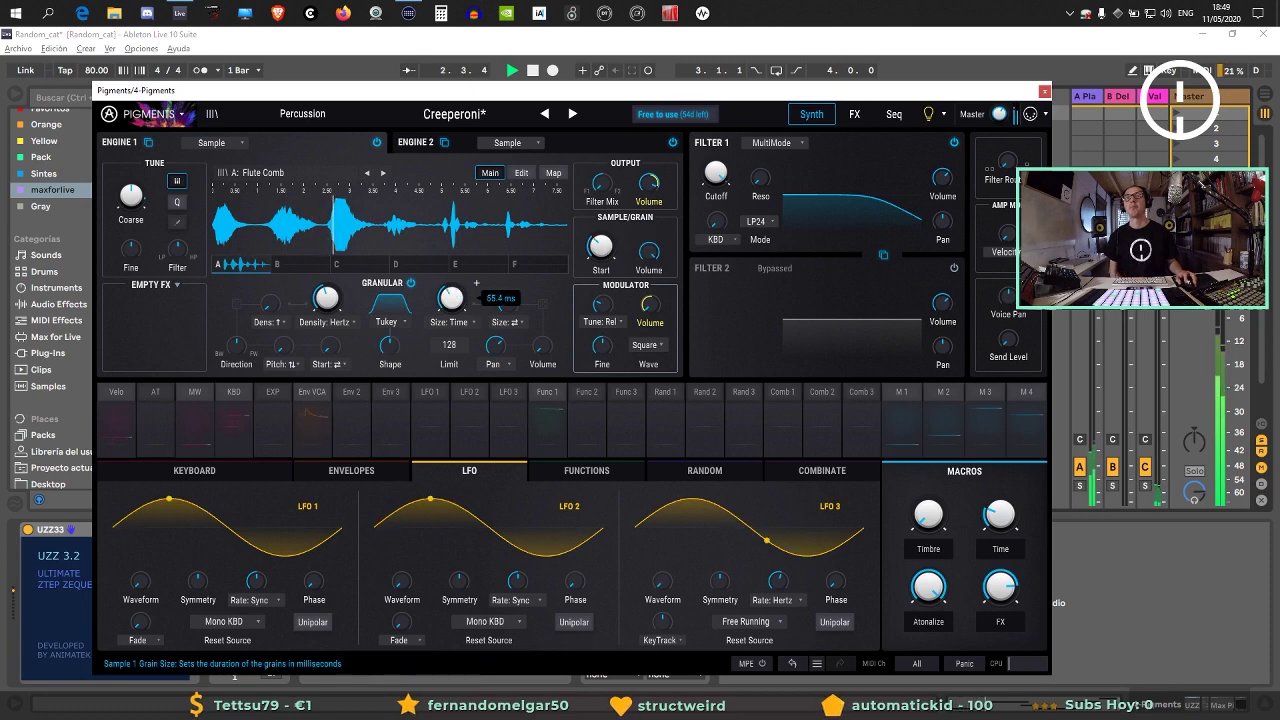
{"action": "left_click_drag", "start_coordinate": [451, 297], "coordinate": [451, 304]}
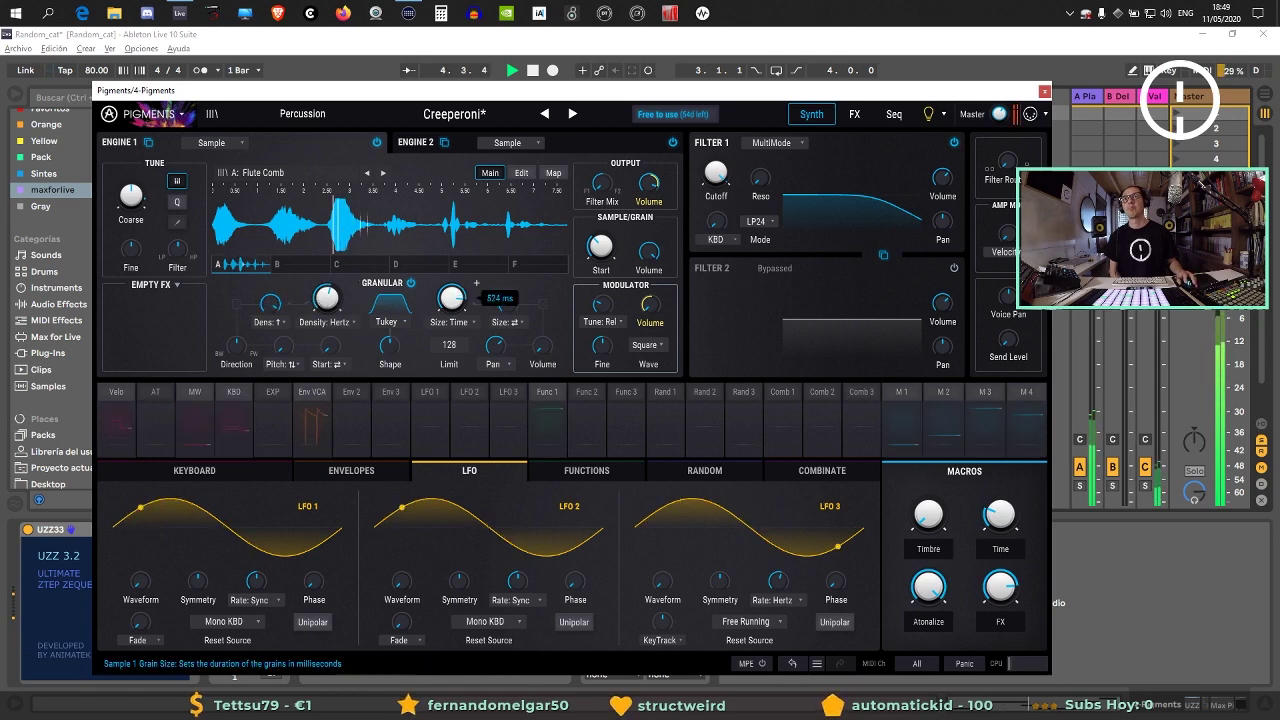
{"action": "left_click_drag", "start_coordinate": [451, 297], "coordinate": [451, 293]}
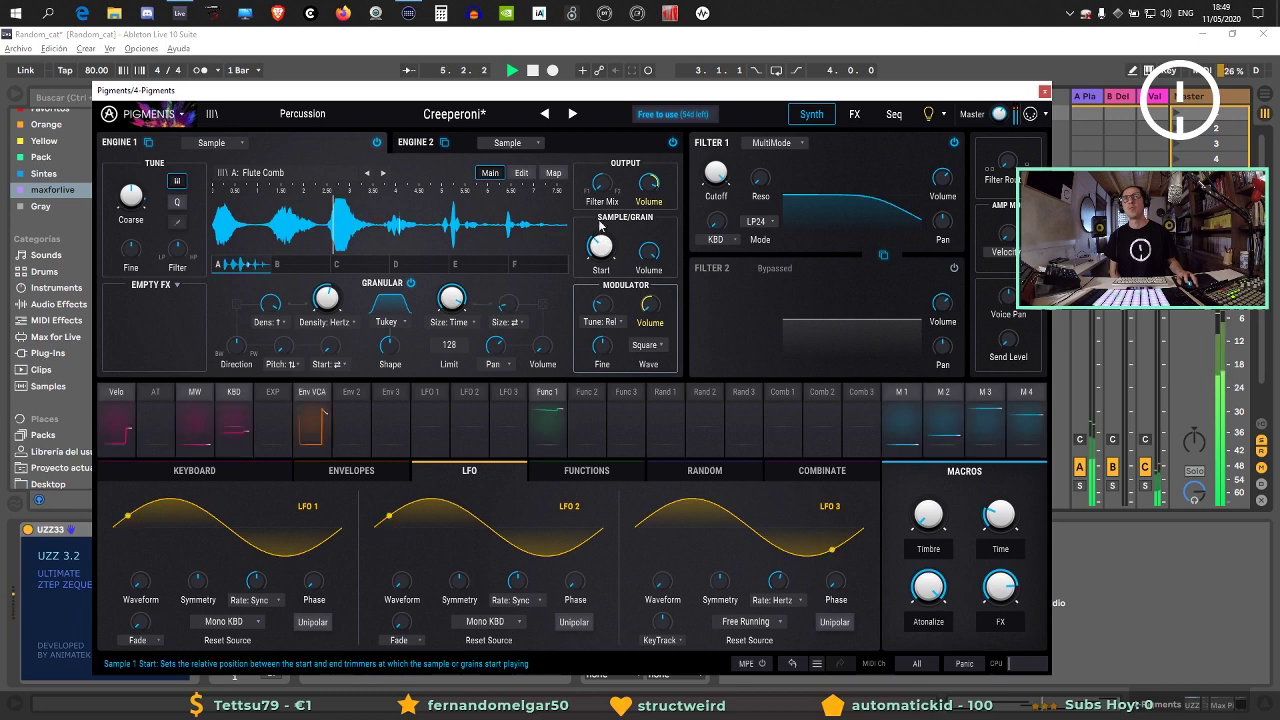
Reposition engine 1's sample start, modulate it with LFO 3 by an amount of 0.58, and close the routing editor during playback.
{"action": "mouse_move", "coordinate": [620, 232]}
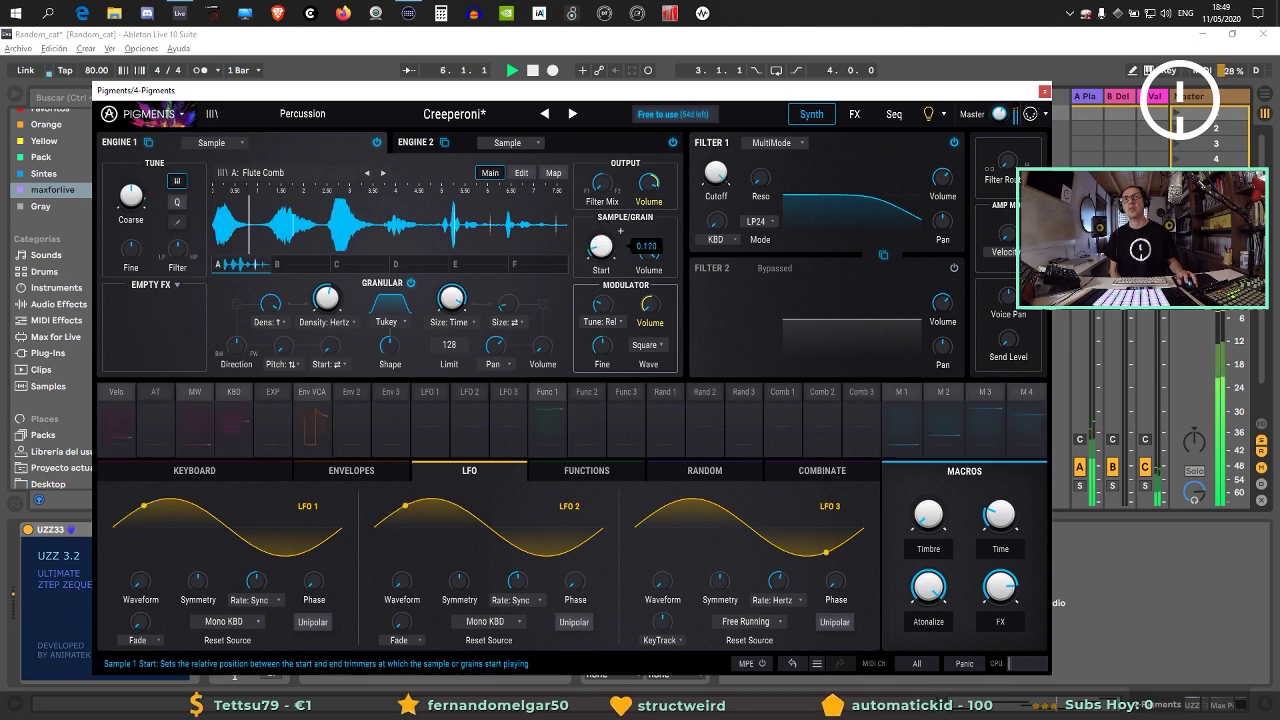
{"action": "left_click_drag", "start_coordinate": [620, 231], "coordinate": [603, 290]}
{"action": "left_click", "coordinate": [512, 391]}
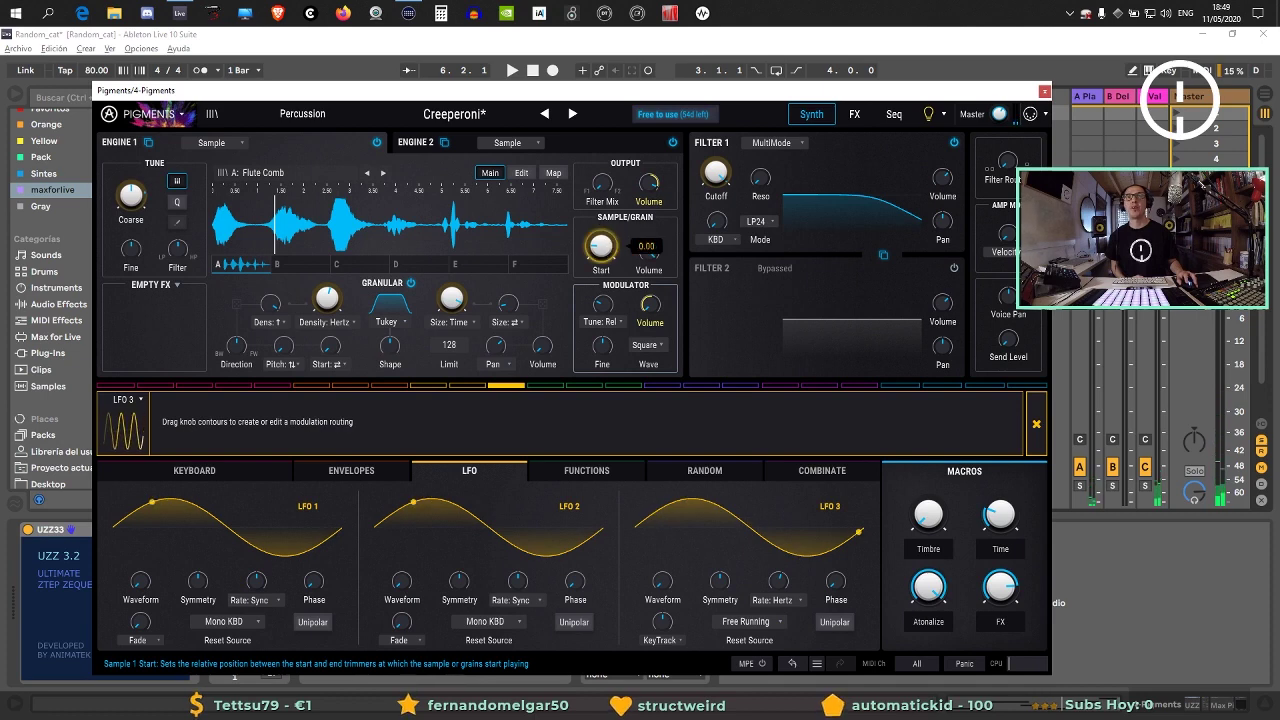
{"action": "mouse_move", "coordinate": [601, 245]}
{"action": "left_mouse_down"}
{"action": "mouse_move", "coordinate": [601, 232]}
{"action": "mouse_move", "coordinate": [601, 243]}
{"action": "left_mouse_up"}
{"action": "key", "text": "space"}
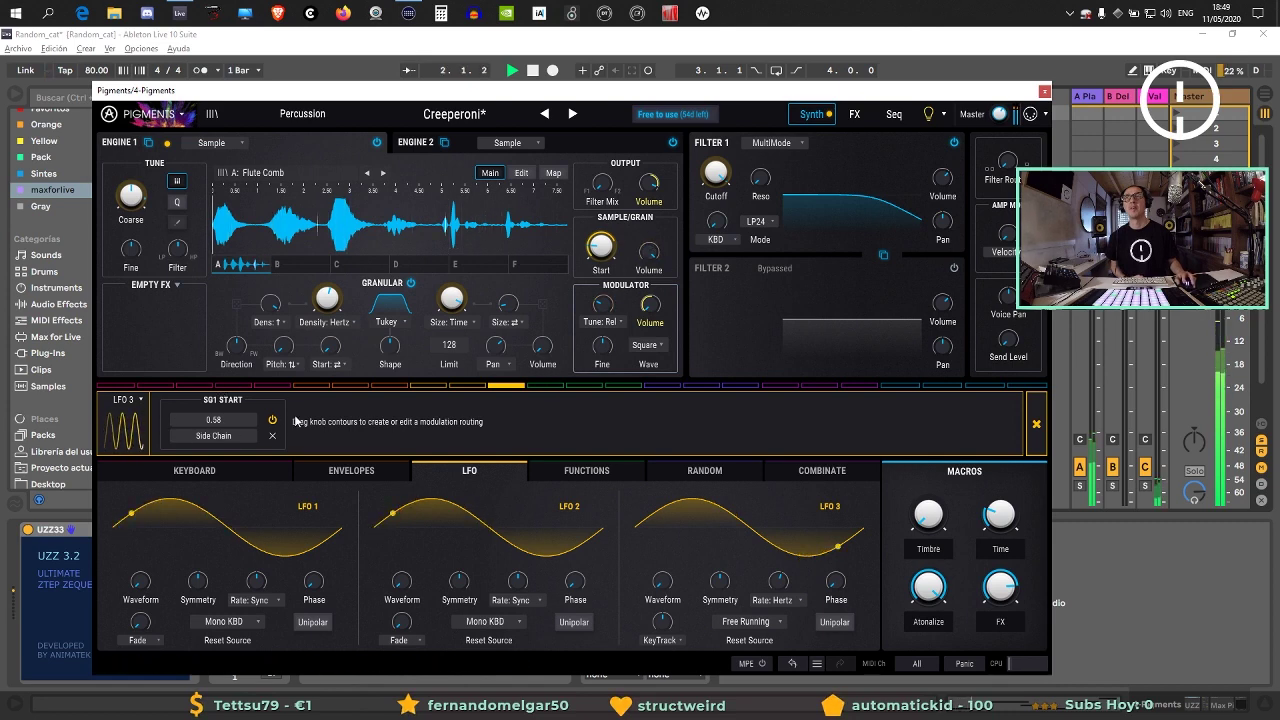
{"action": "left_click", "coordinate": [1036, 424]}
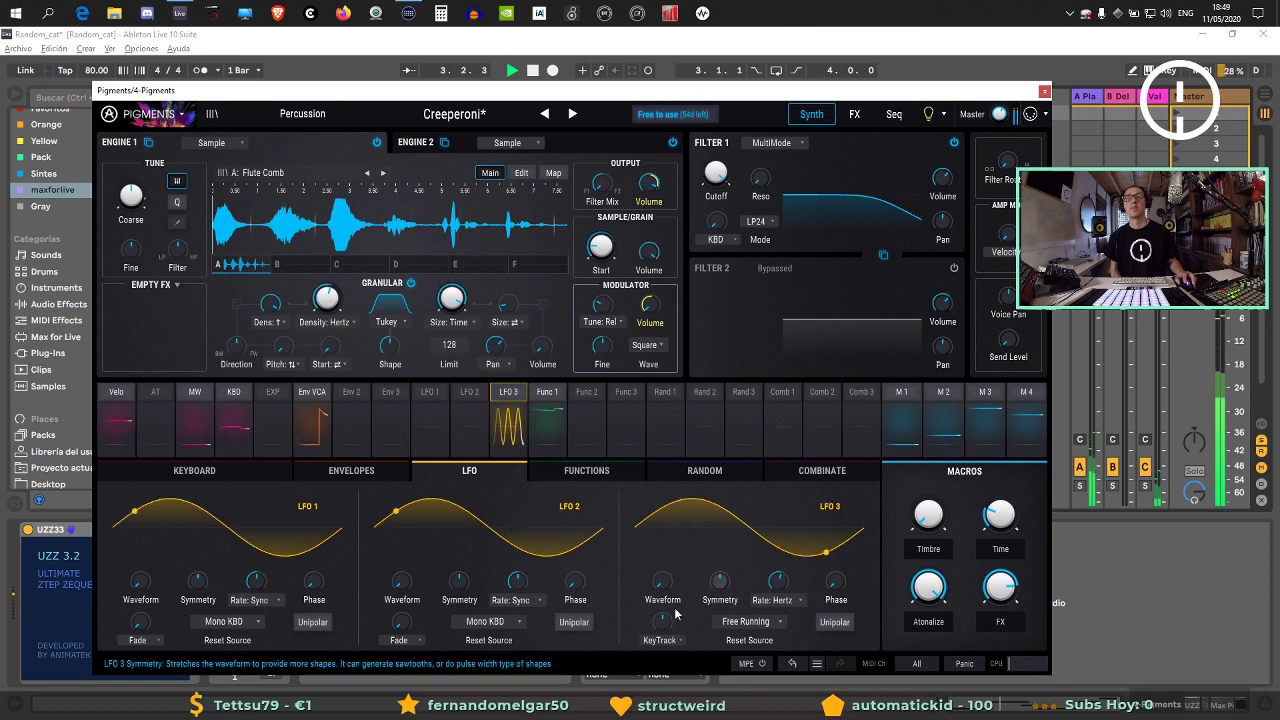
Switch LFO 3's rate type to Sync Binary and lower its rate.
{"action": "left_click", "coordinate": [784, 600]}
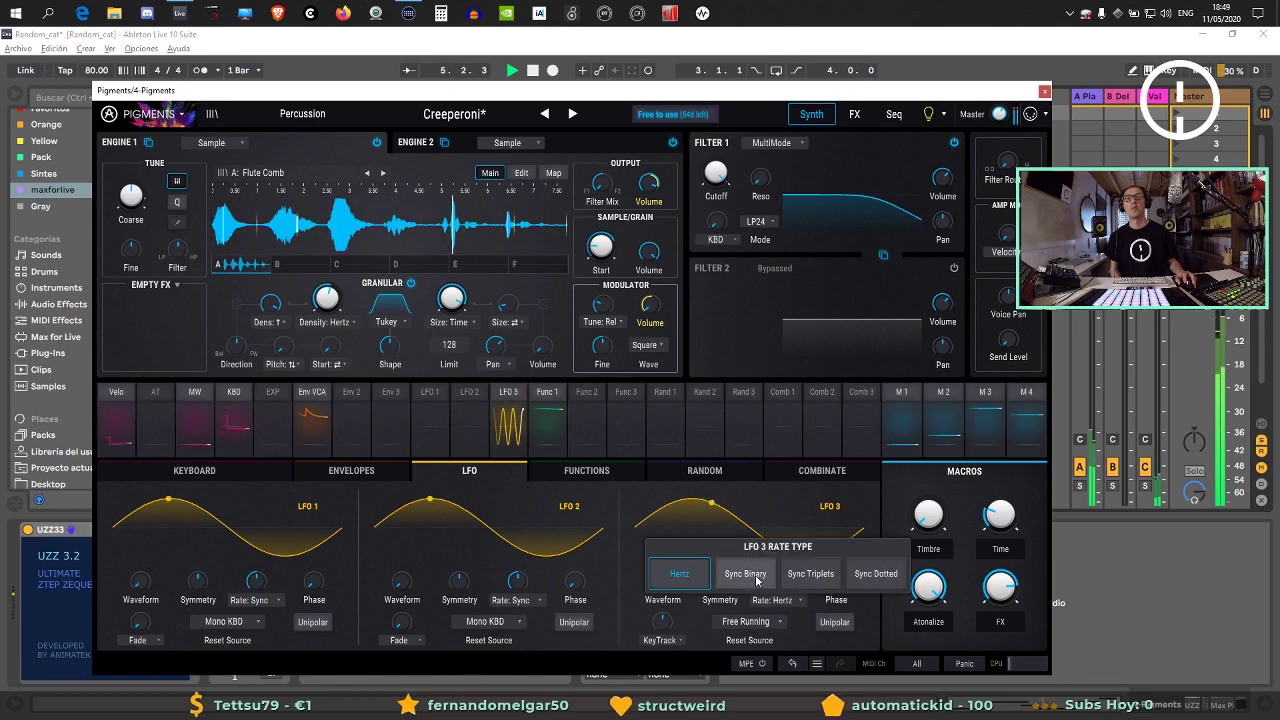
{"action": "left_click", "coordinate": [745, 574]}
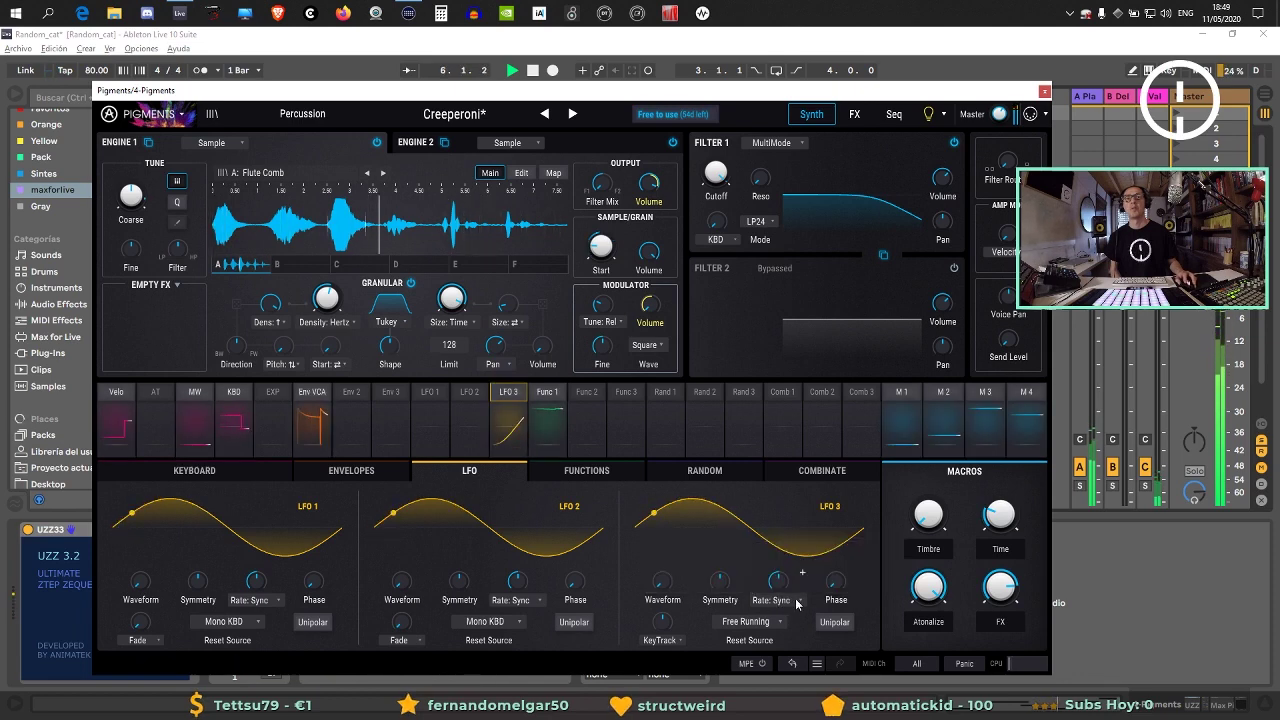
{"action": "mouse_move", "coordinate": [778, 581]}
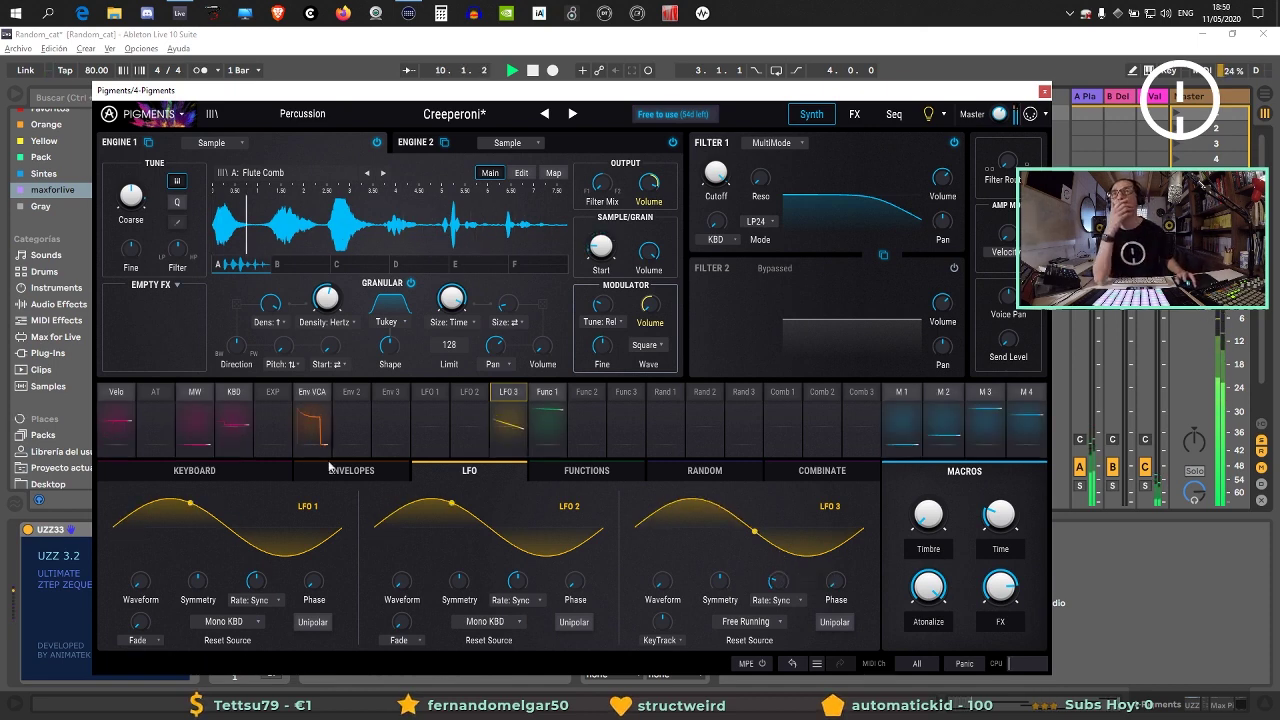
Replace the slot A sample of engine 1 with Spectral Music Box from Granular Friendly and stop playback after listening.
{"action": "left_click", "coordinate": [255, 172]}
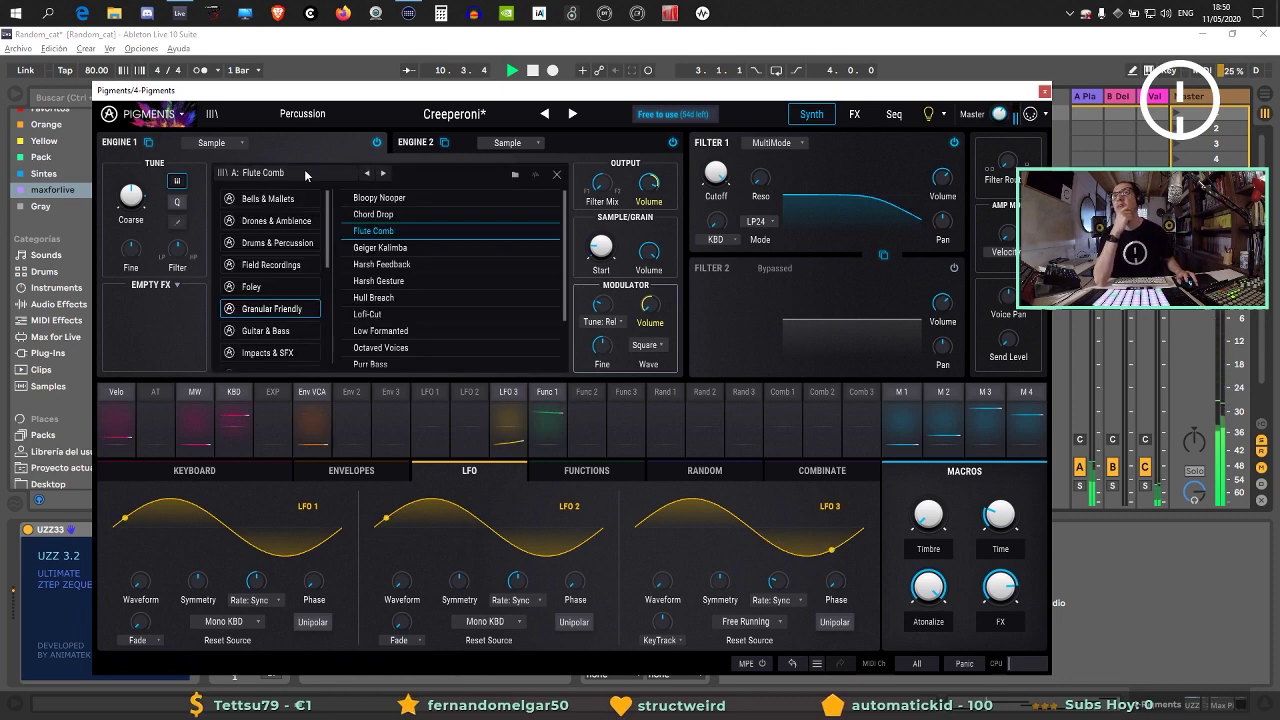
{"action": "scroll", "coordinate": [409, 330], "scroll_direction": "down", "scroll_amount": 2}
{"action": "double_click", "coordinate": [398, 313]}
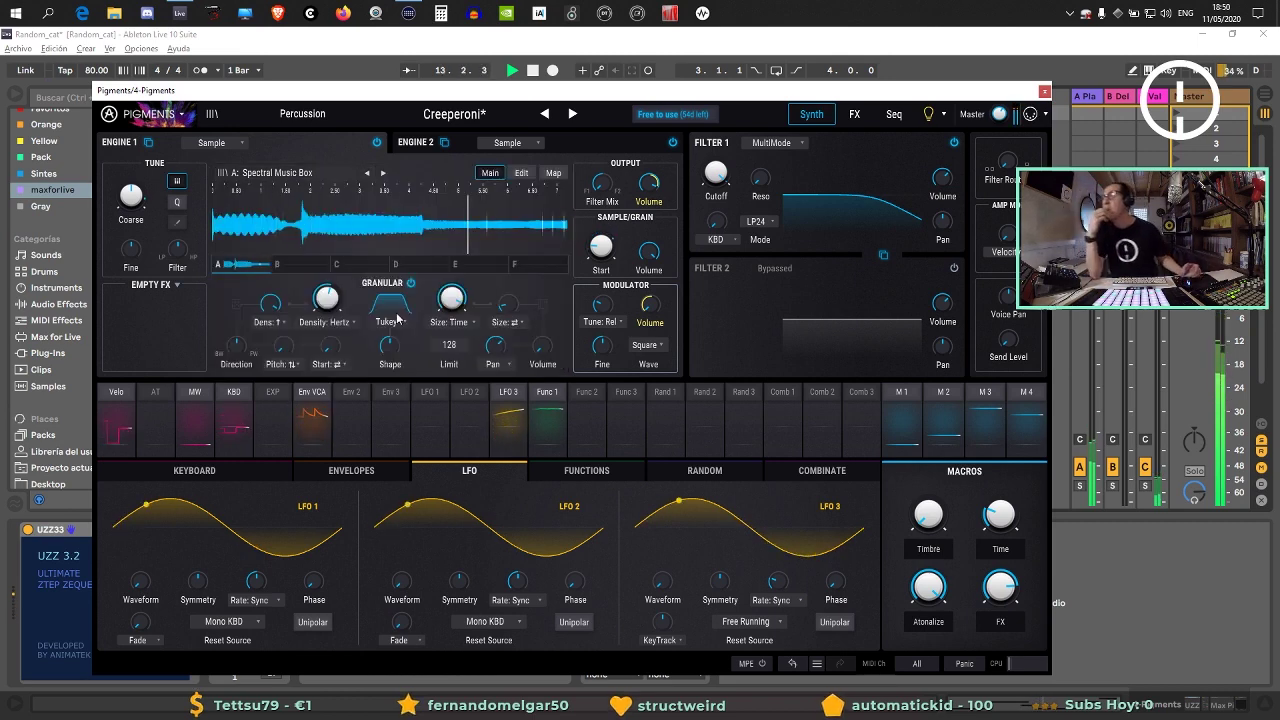
{"action": "key", "text": "space"}
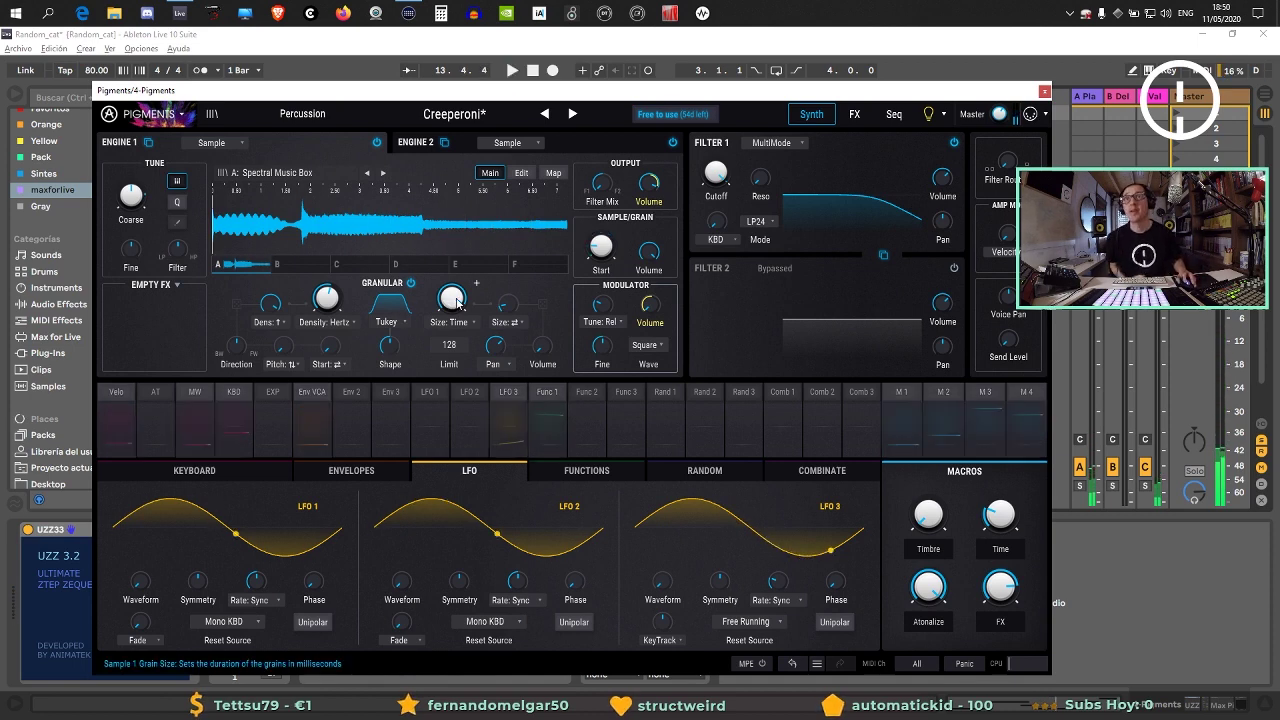
Shorten engine 1's grain size to about 41.9 ms and audition the result.
{"action": "mouse_move", "coordinate": [476, 286]}
{"action": "left_click_drag", "start_coordinate": [451, 298], "coordinate": [451, 312]}
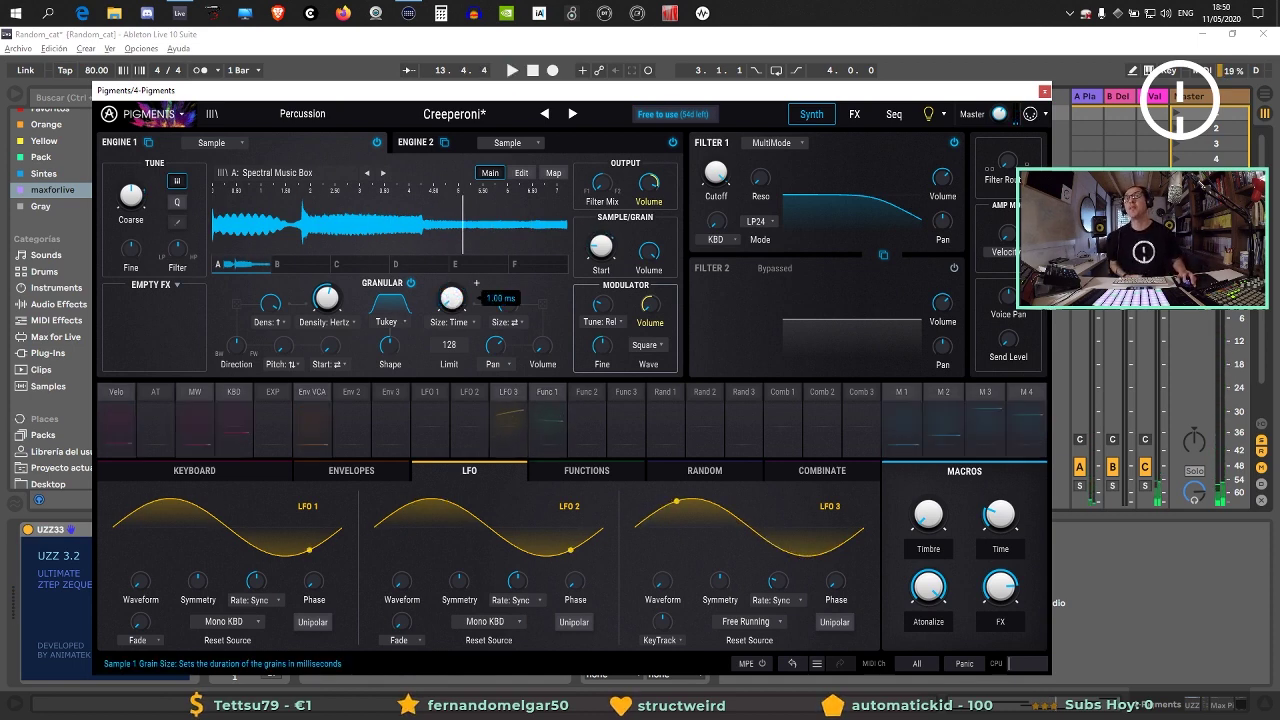
{"action": "key", "text": "space"}
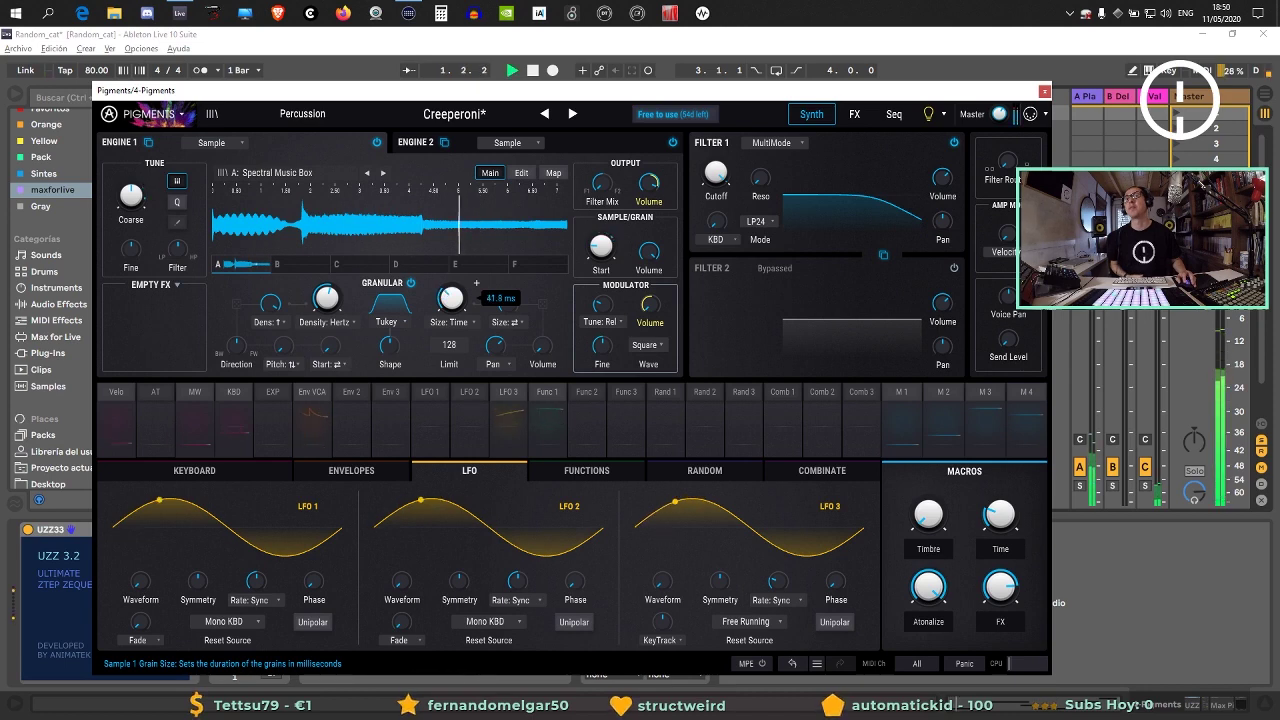
{"action": "key", "text": "space"}
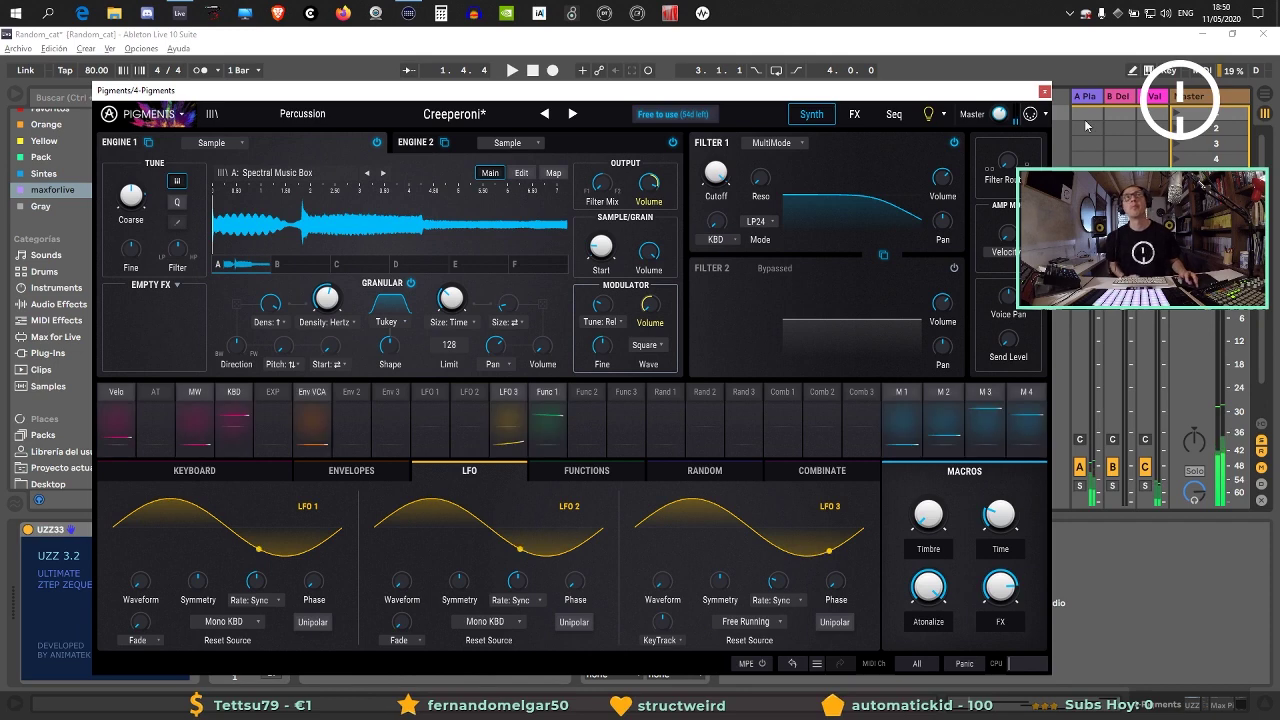
{"action": "key", "text": "space"}
Hide the Pigments window, add the EQ Eight audio effect to the Favoritos collection, and show that collection.
{"action": "key", "text": "ctrl+alt+p"}
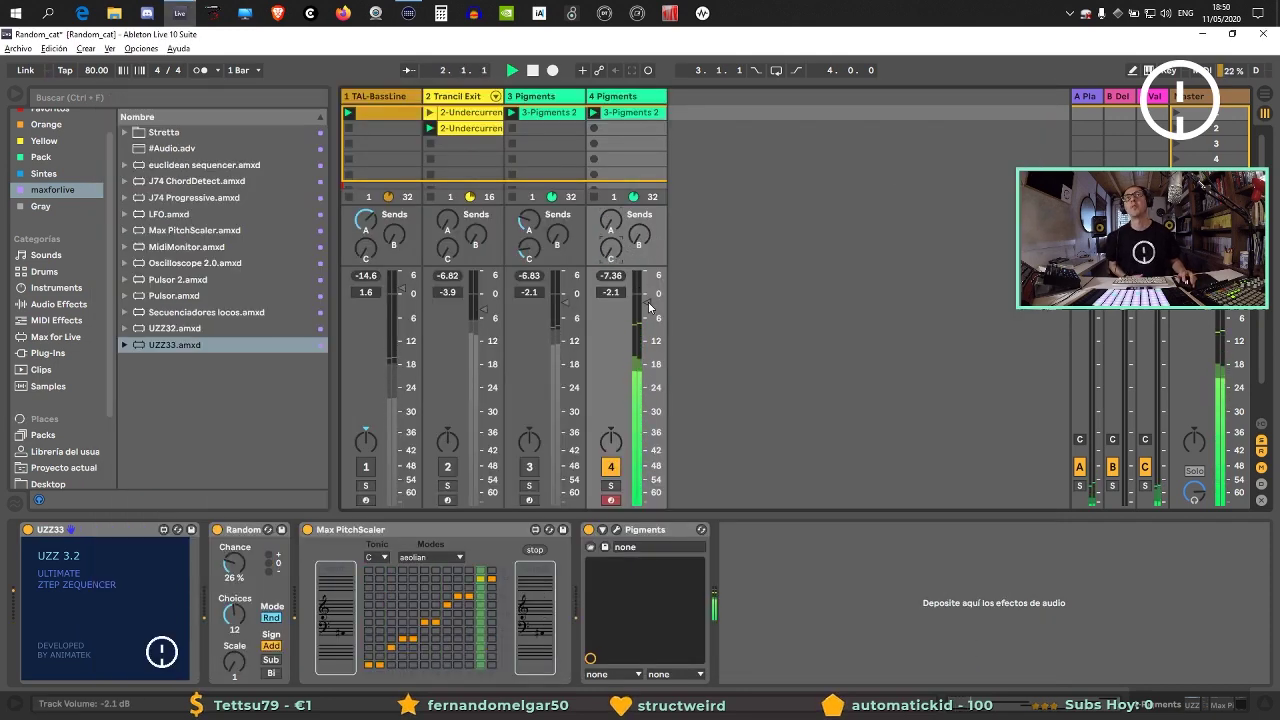
{"action": "left_click", "coordinate": [47, 353]}
{"action": "scroll", "coordinate": [60, 165], "scroll_direction": "up", "scroll_amount": 1}
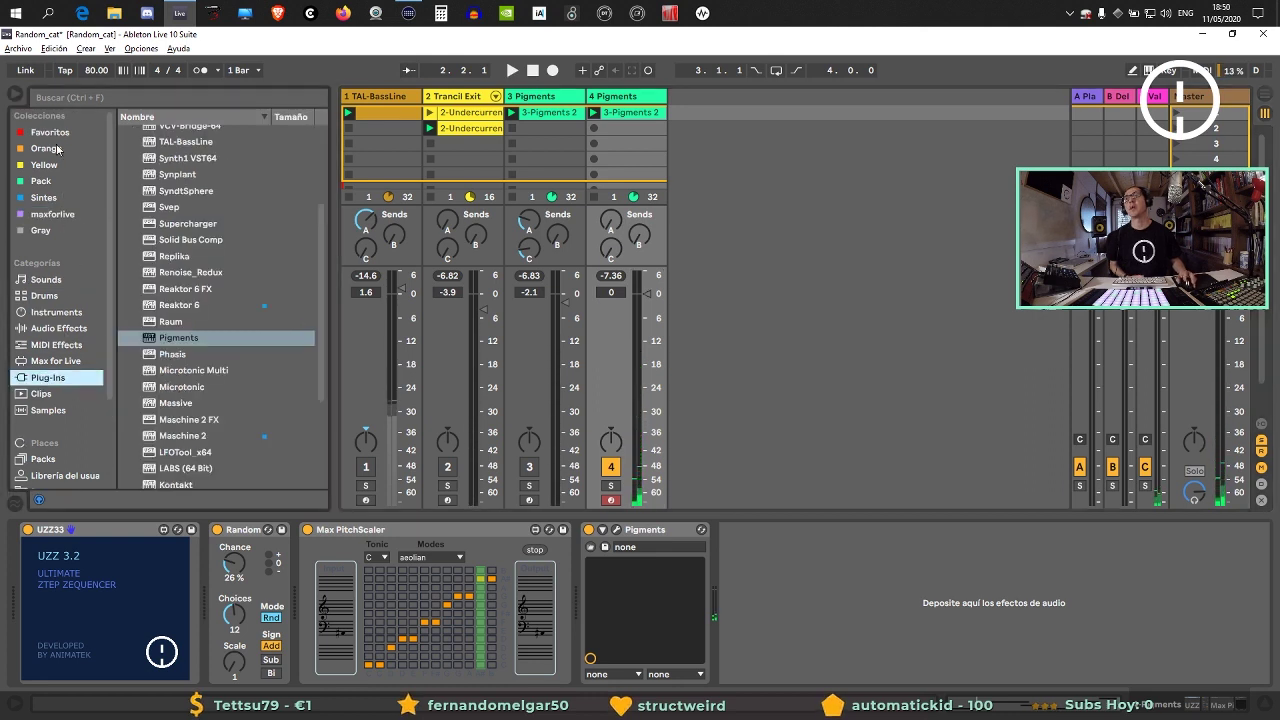
{"action": "left_click", "coordinate": [57, 134]}
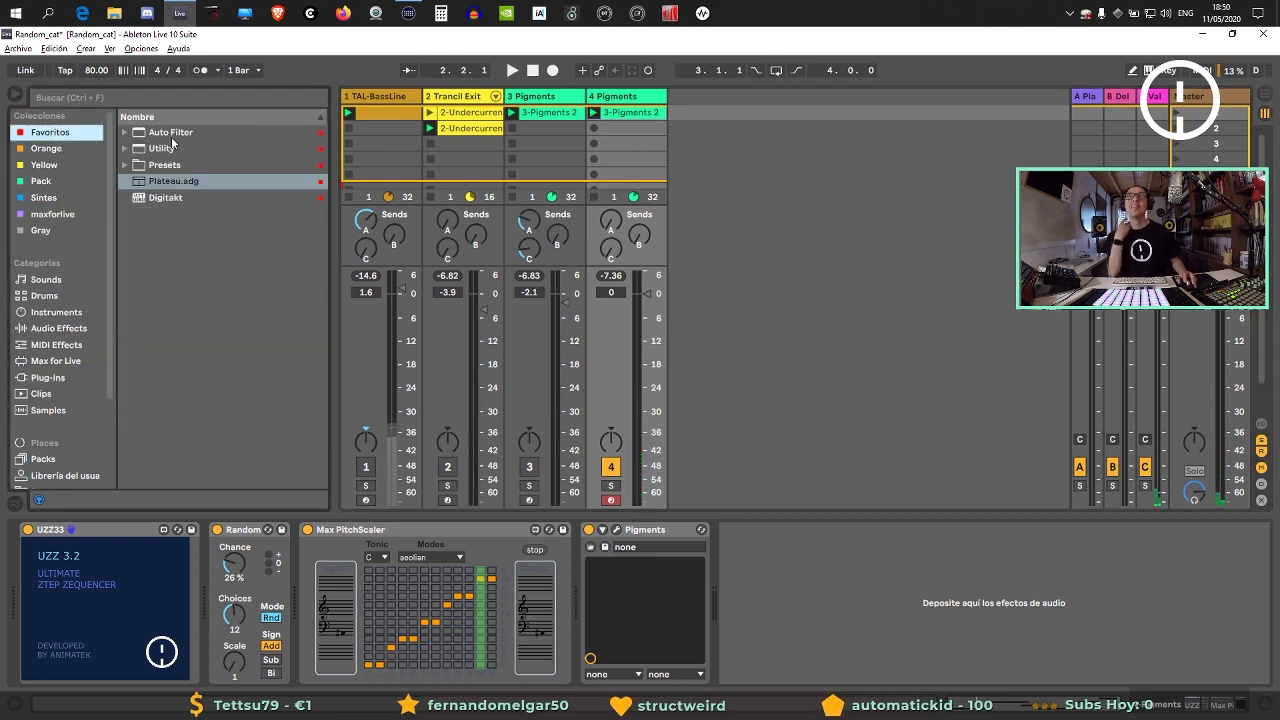
{"action": "left_click", "coordinate": [53, 333]}
{"action": "right_click", "coordinate": [170, 214]}
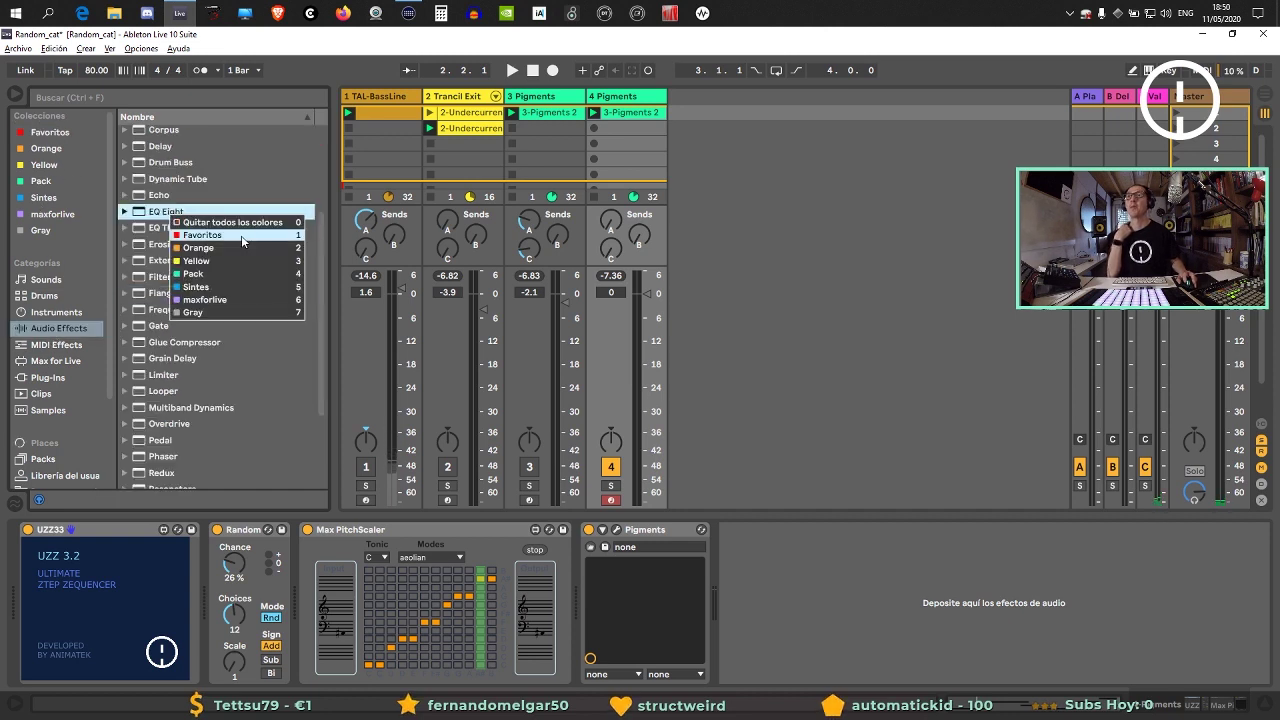
{"action": "left_click", "coordinate": [215, 233]}
{"action": "left_click", "coordinate": [97, 131]}
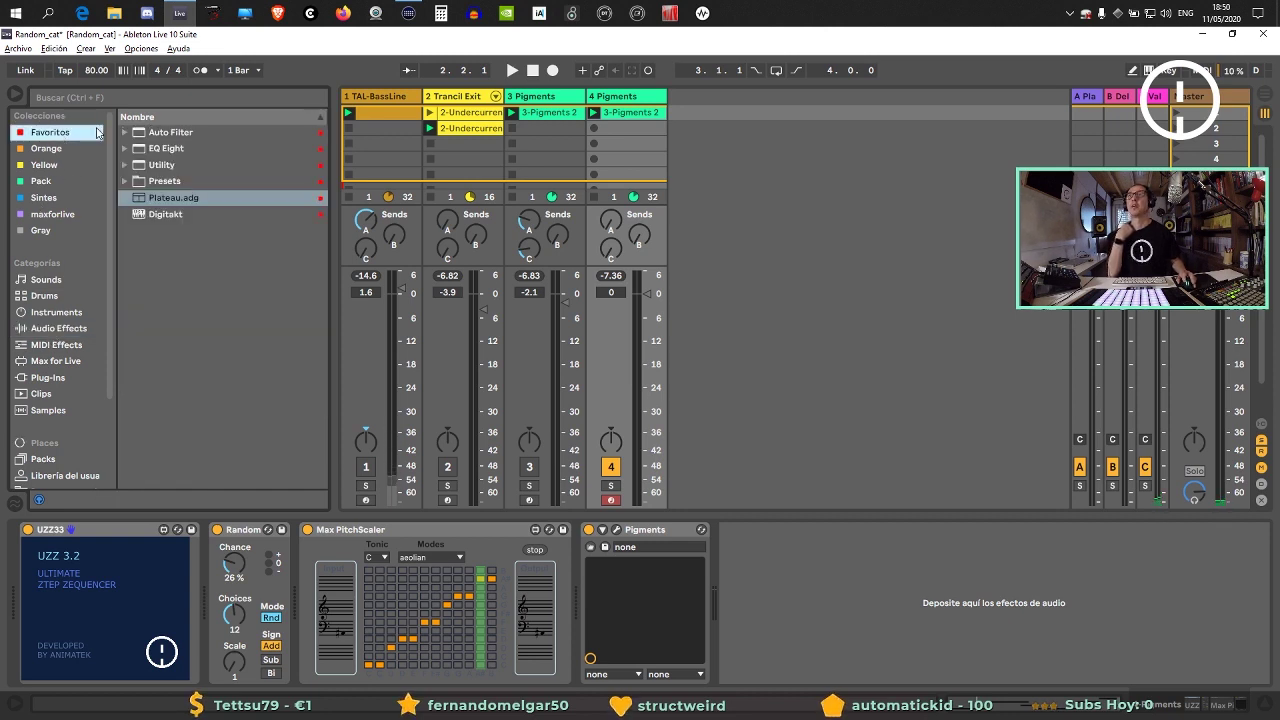
Add EQ Eight after Pigments on track 4 and move band 1's low cut up to 235 Hz during playback.
{"action": "left_click", "coordinate": [180, 148]}
{"action": "key", "text": "space"}
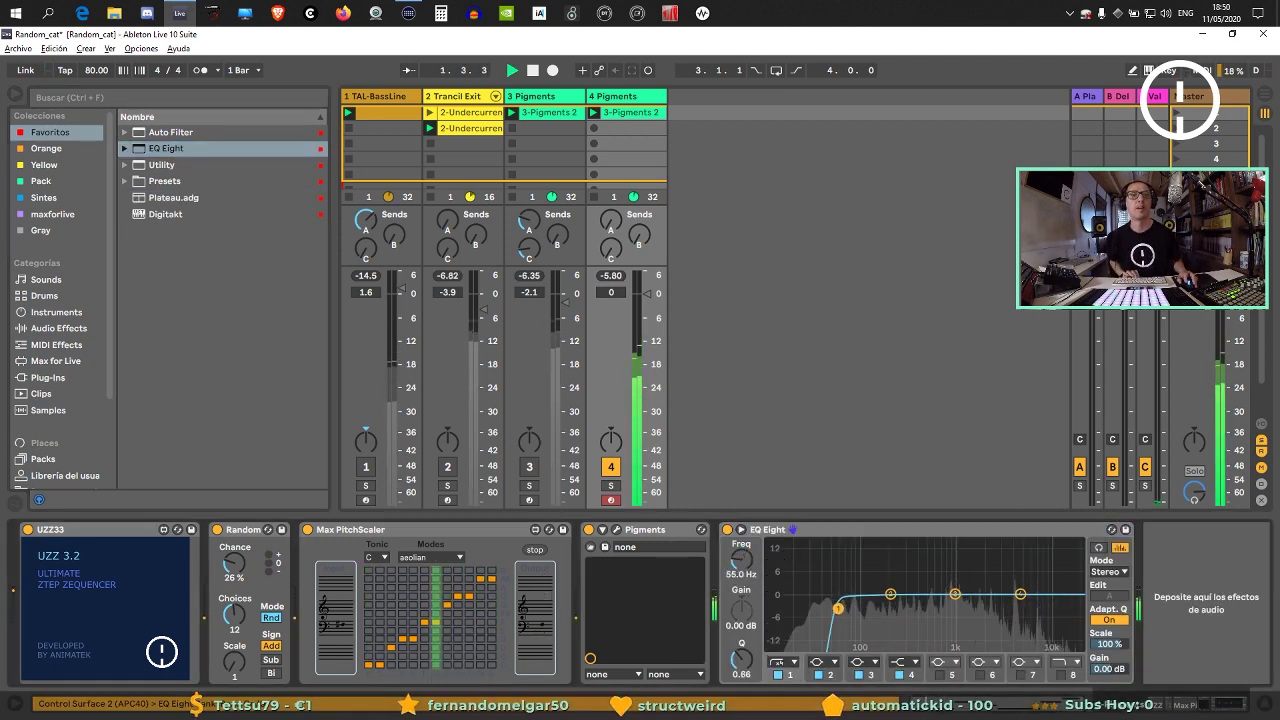
{"action": "left_click_drag", "start_coordinate": [814, 606], "coordinate": [897, 612]}
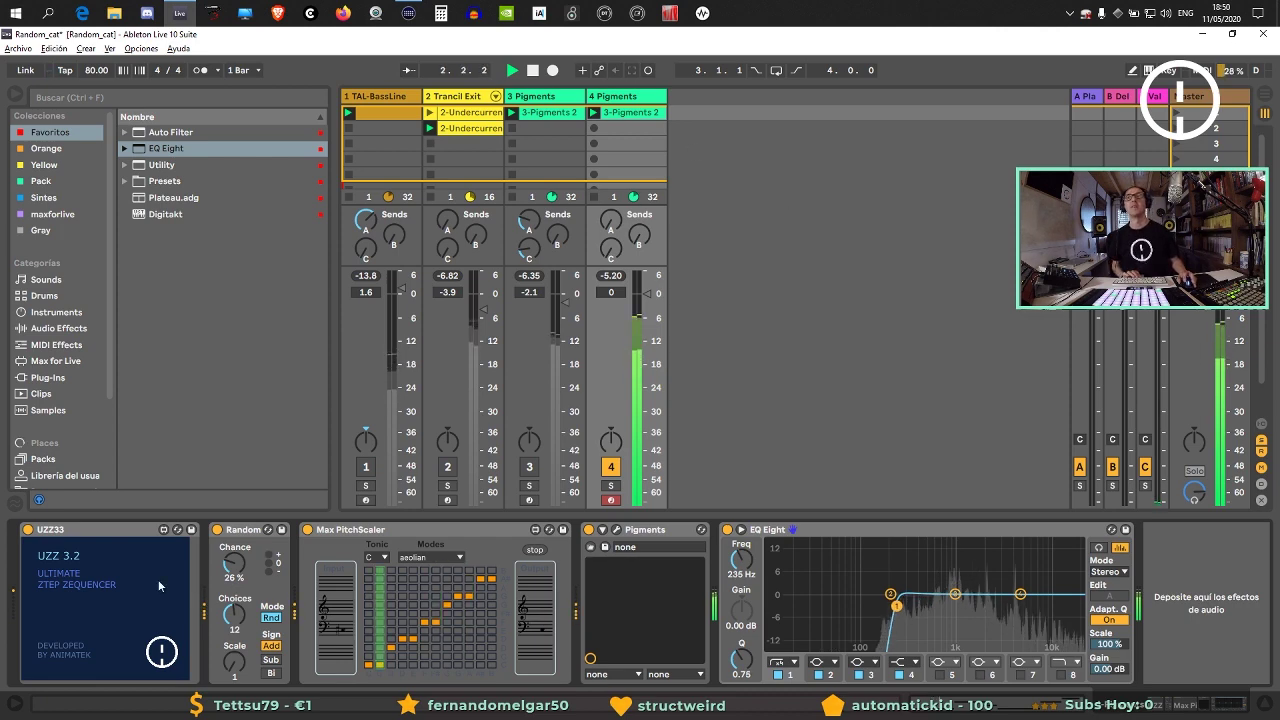
Open the UZZ33 sequencer editor, inspect its running steps, and close it.
{"action": "left_click", "coordinate": [105, 600]}
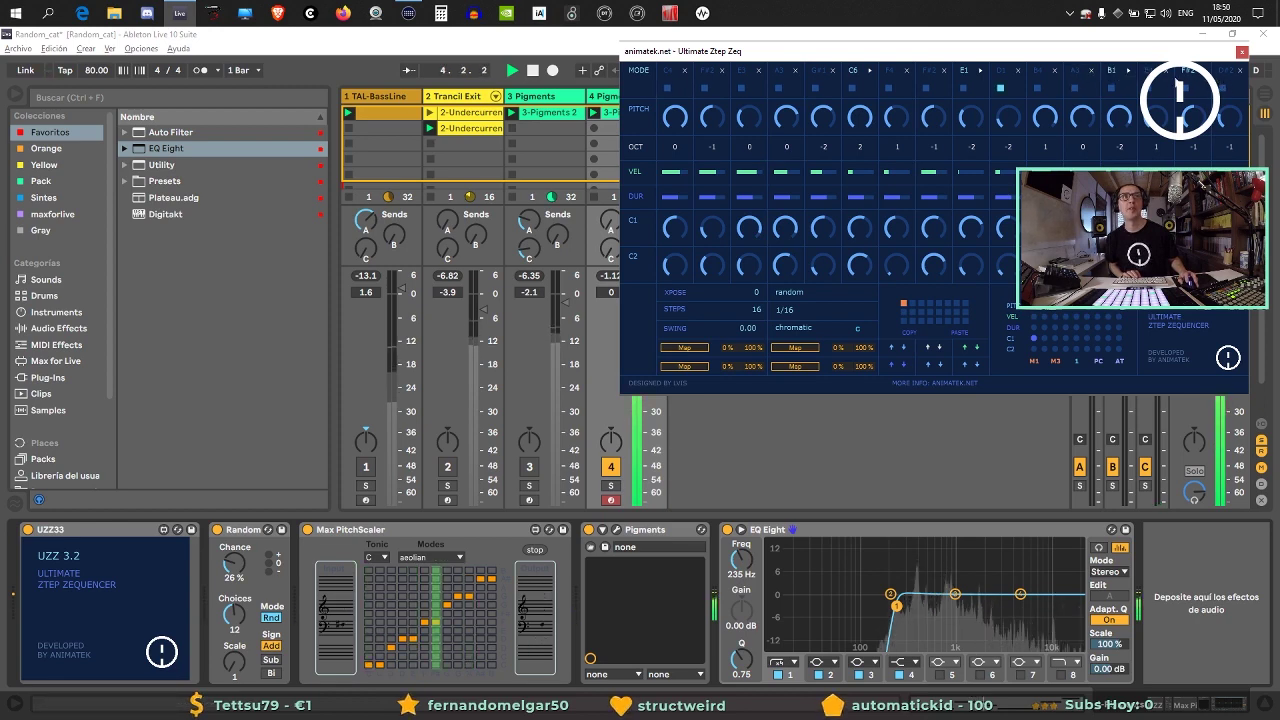
{"action": "left_click_drag", "start_coordinate": [1138, 54], "coordinate": [616, 74]}
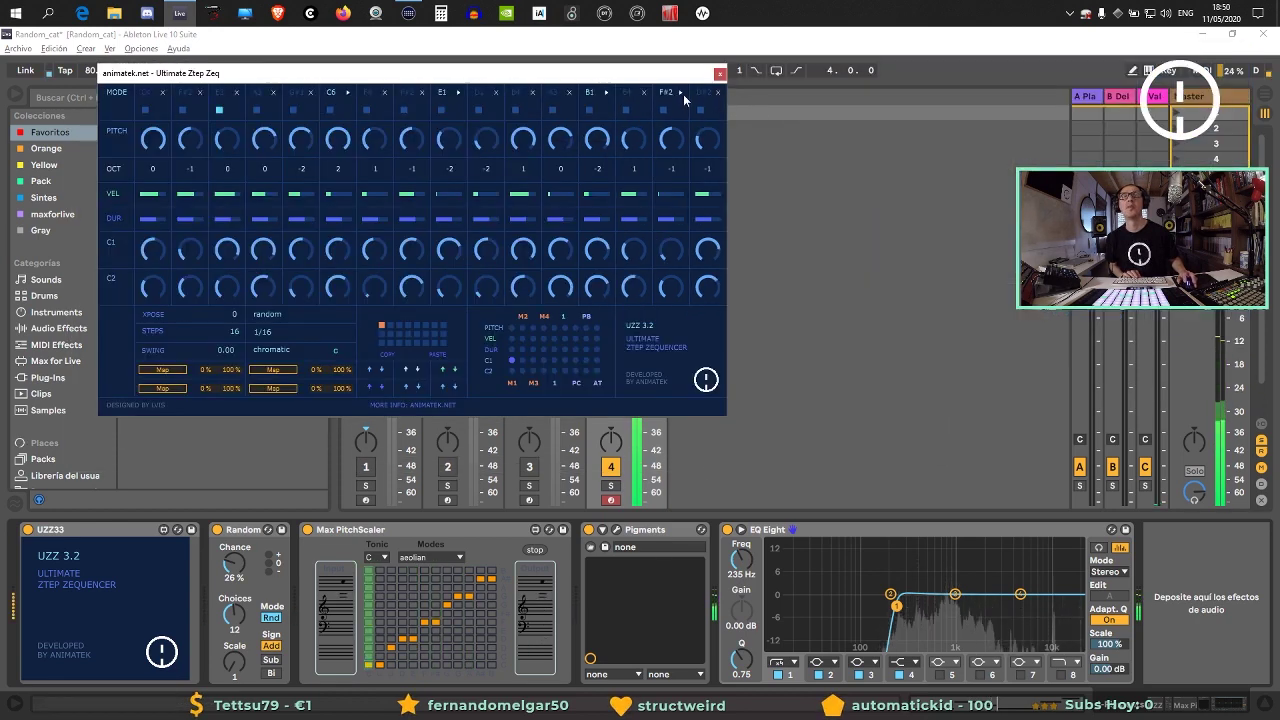
{"action": "left_click", "coordinate": [719, 73]}
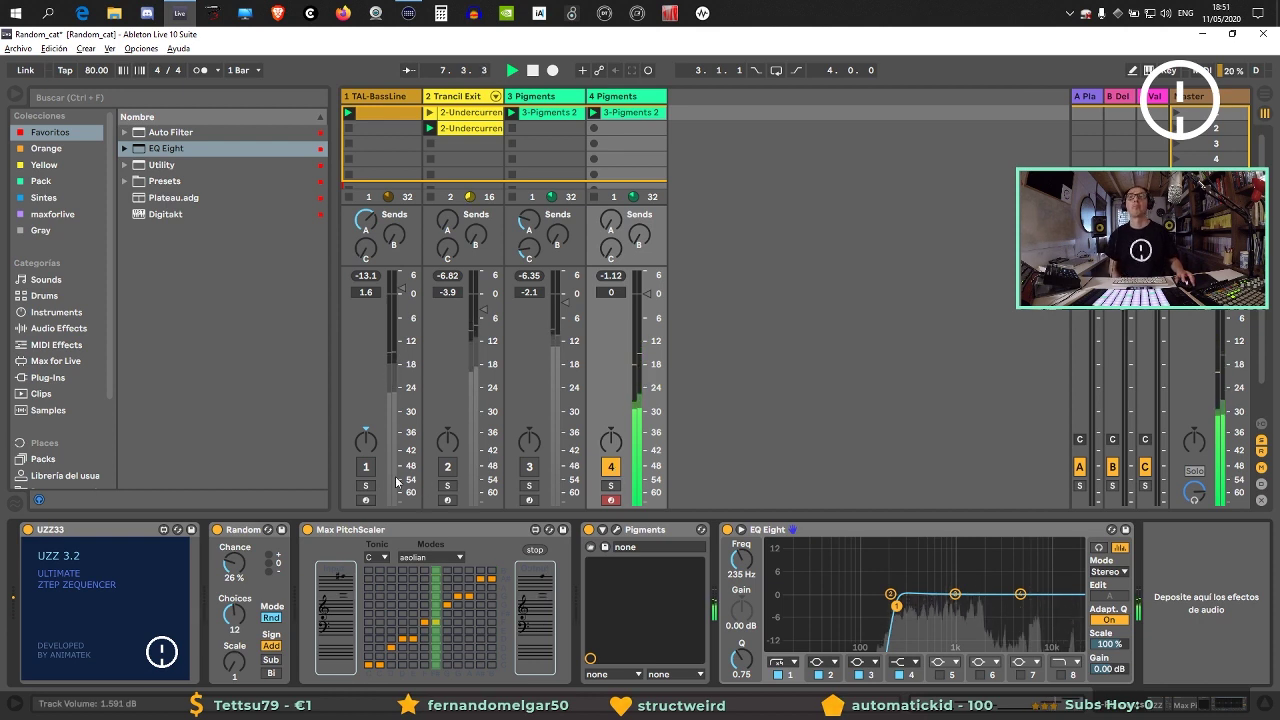
Turn on the Trancil Exit track, copy the playing Trancil Exit and 4 Pigments clips to the slots below, and hide the clip view.
{"action": "left_click", "coordinate": [447, 466]}
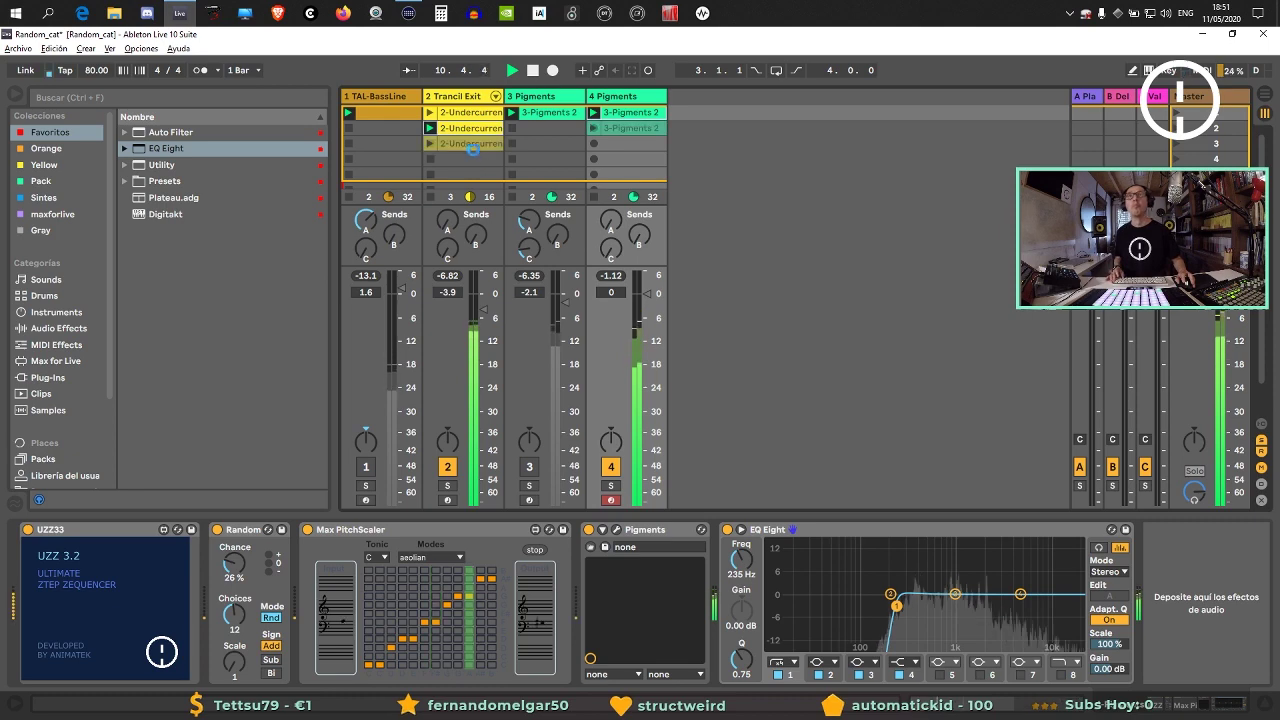
{"action": "left_click", "coordinate": [478, 137]}
{"action": "key", "text": "ctrl+v"}
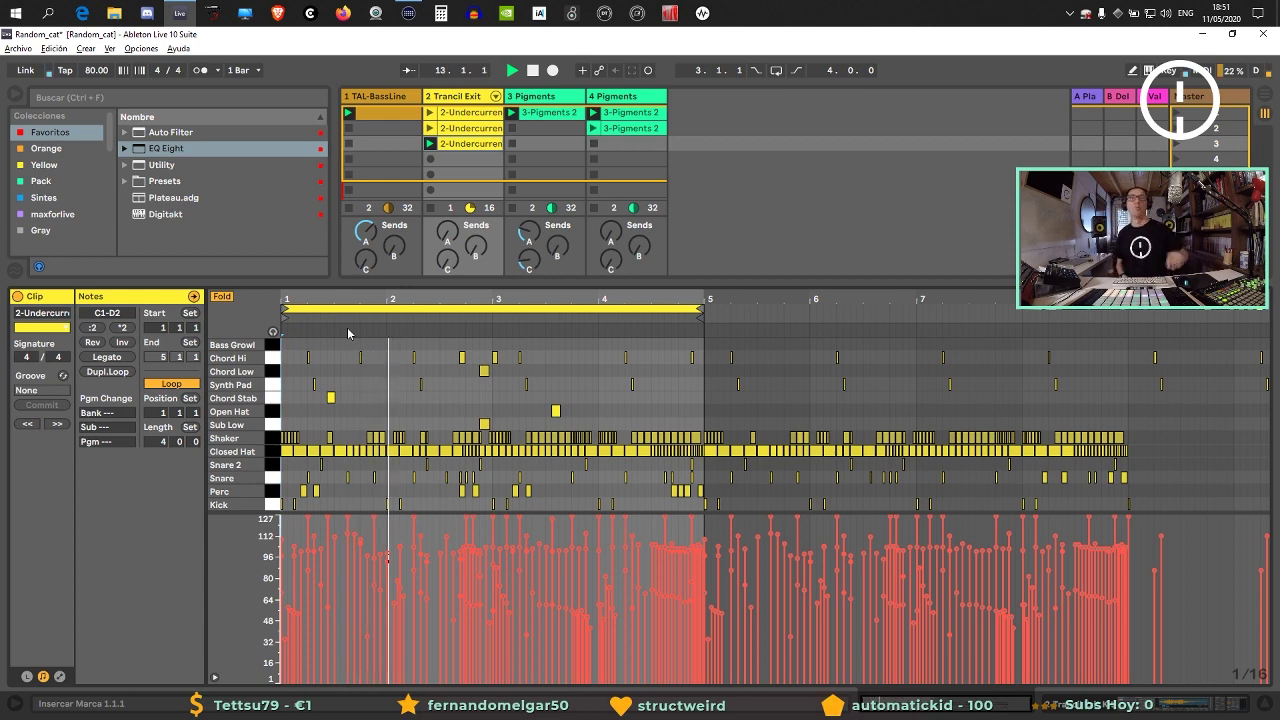
{"action": "left_click", "coordinate": [1268, 705]}
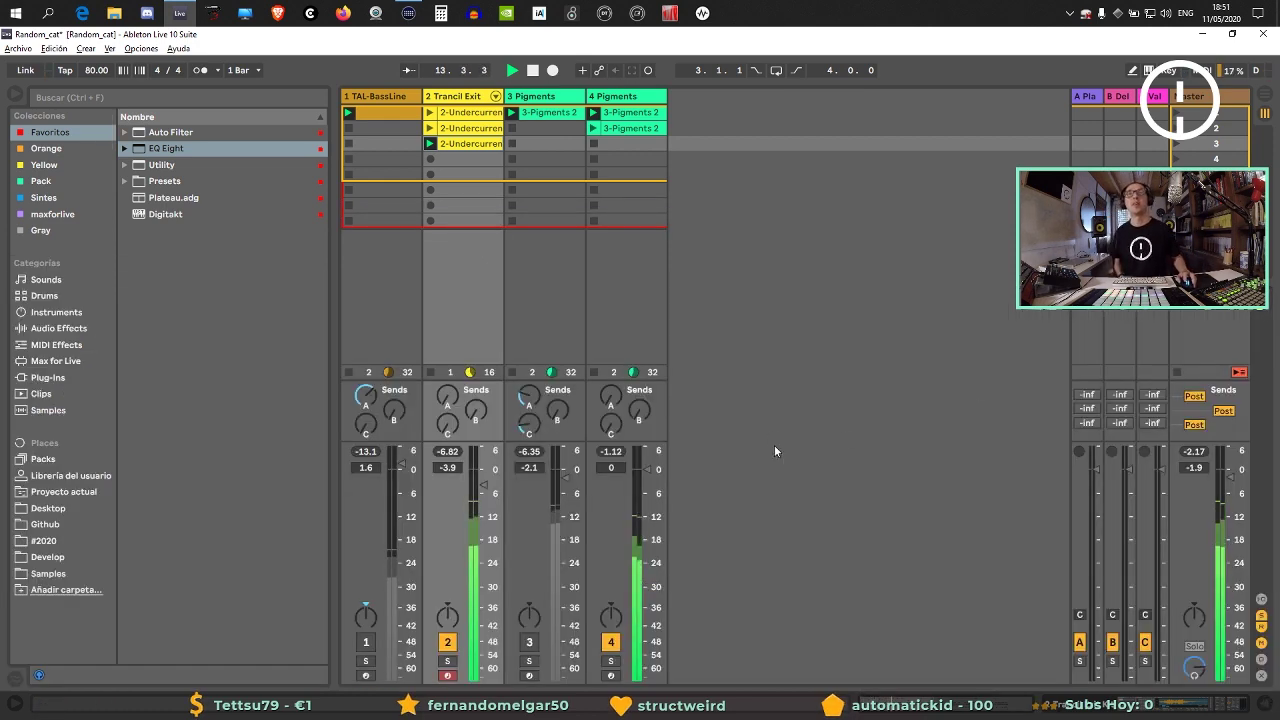
Stop the track 3 clip and rename the two Pigments tracks as Bass and Grain.
{"action": "left_click", "coordinate": [511, 221]}
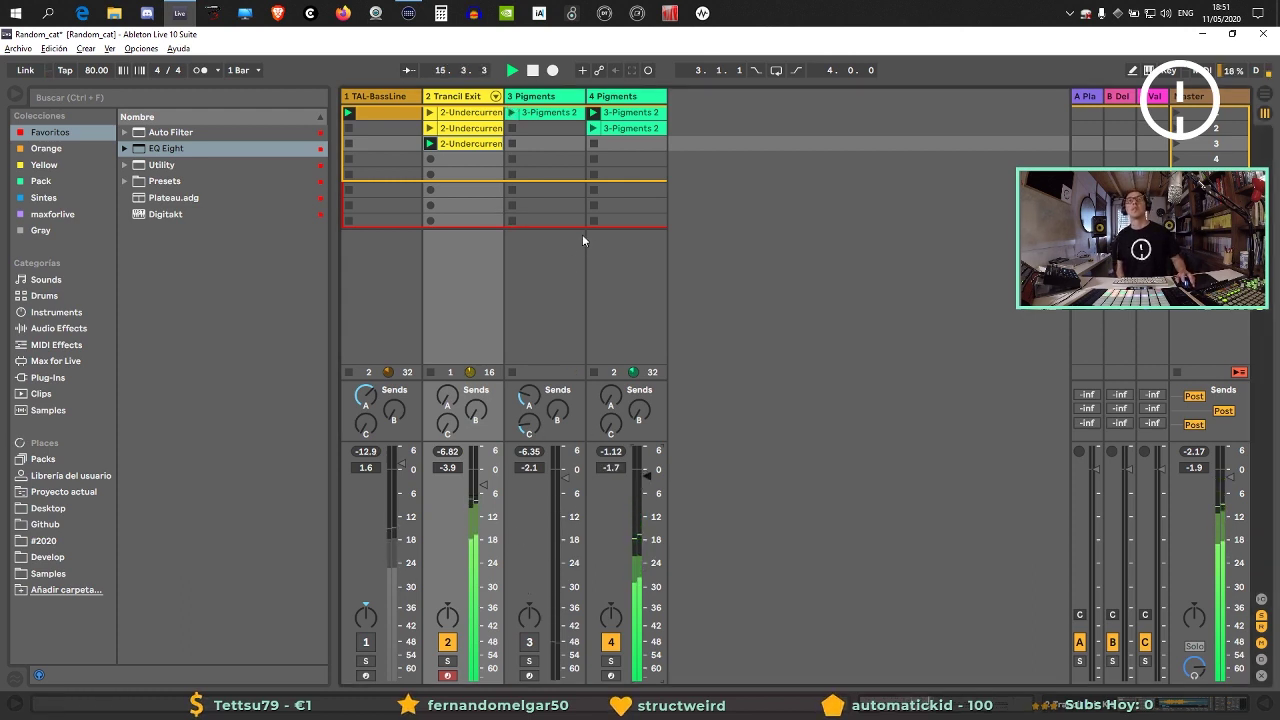
{"action": "left_click", "coordinate": [548, 114]}
{"action": "double_click", "coordinate": [535, 96]}
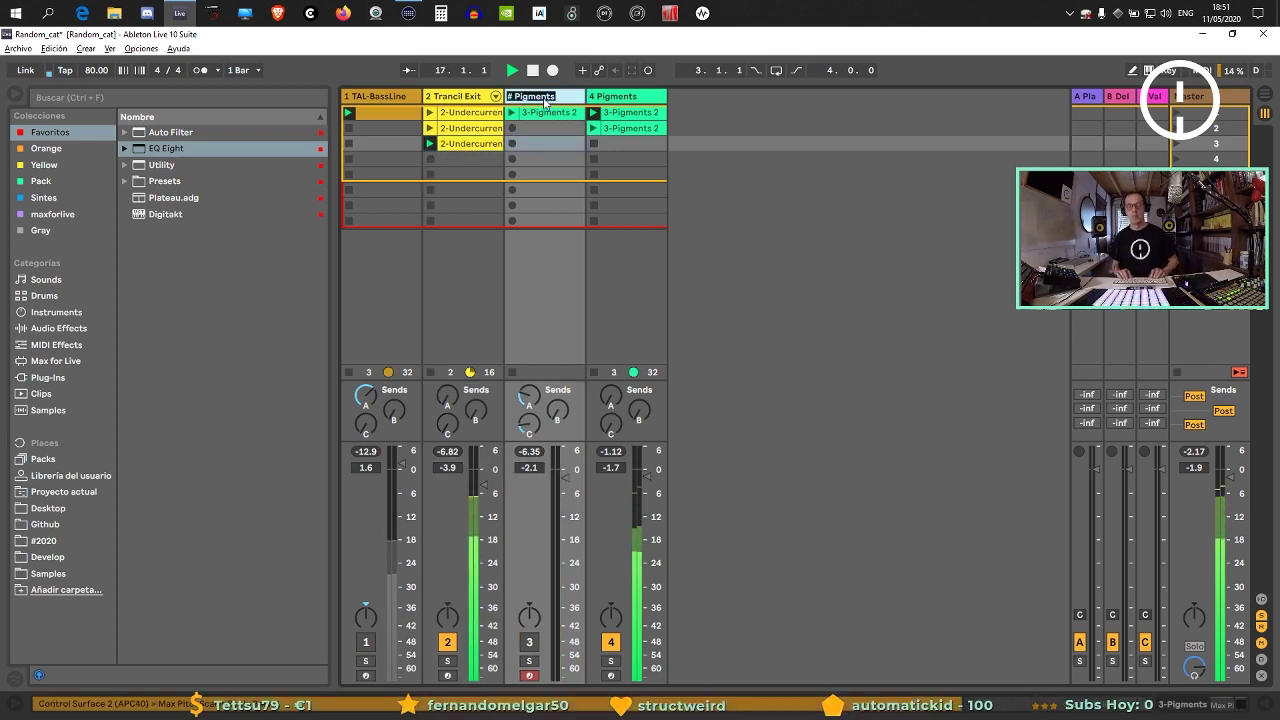
{"action": "type", "text": "Bass"}
{"action": "key", "text": "Tab"}
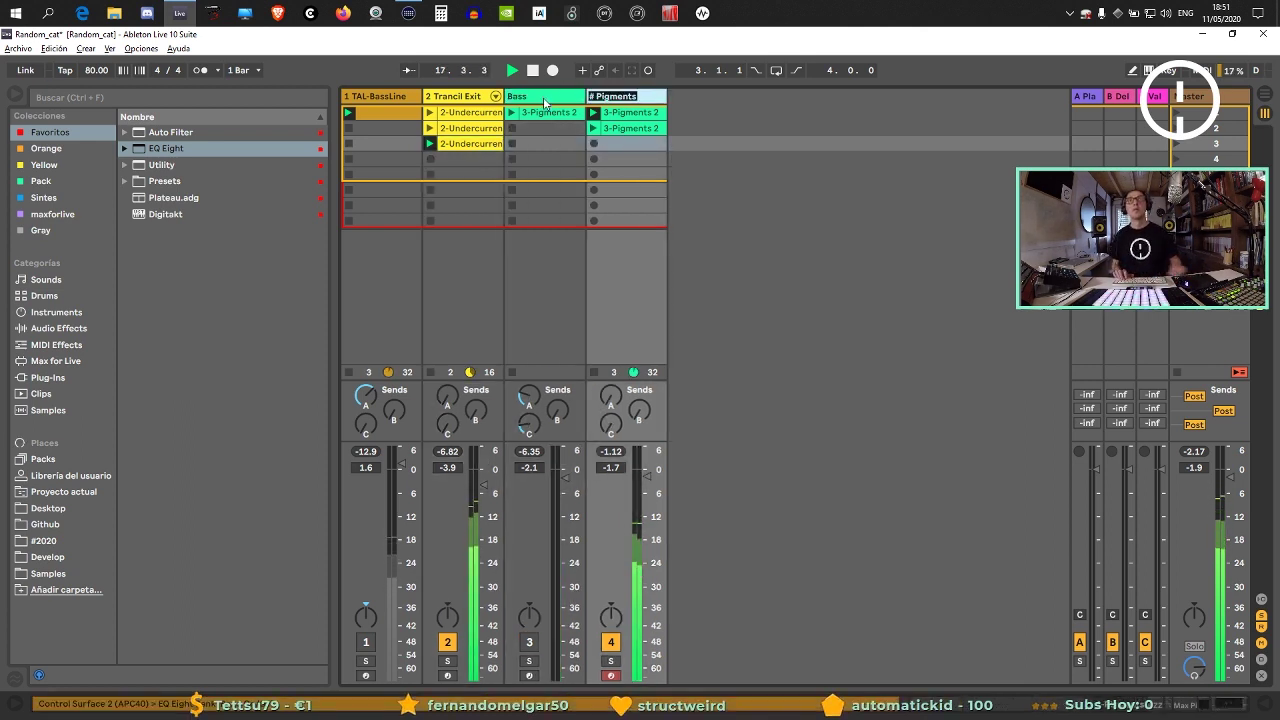
{"action": "type", "text": "Grain"}
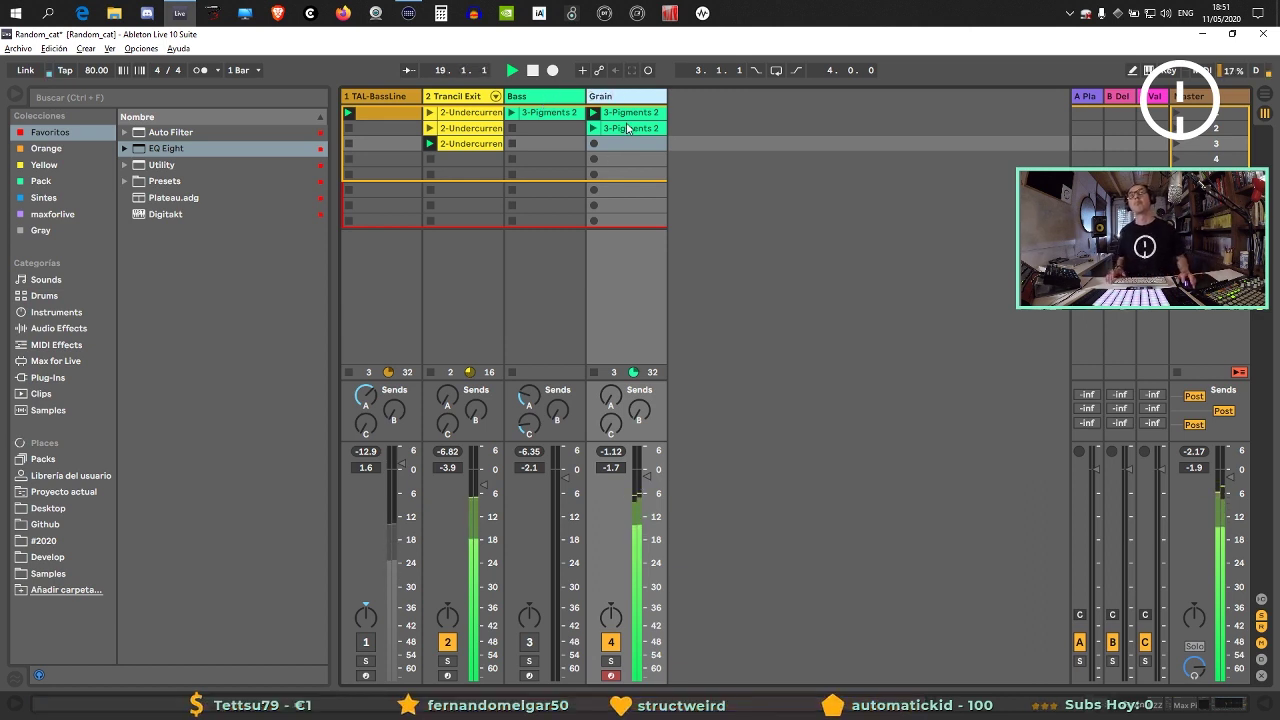
Stop the Bass track's clip and turn the Bass track on.
{"action": "left_click", "coordinate": [513, 127]}
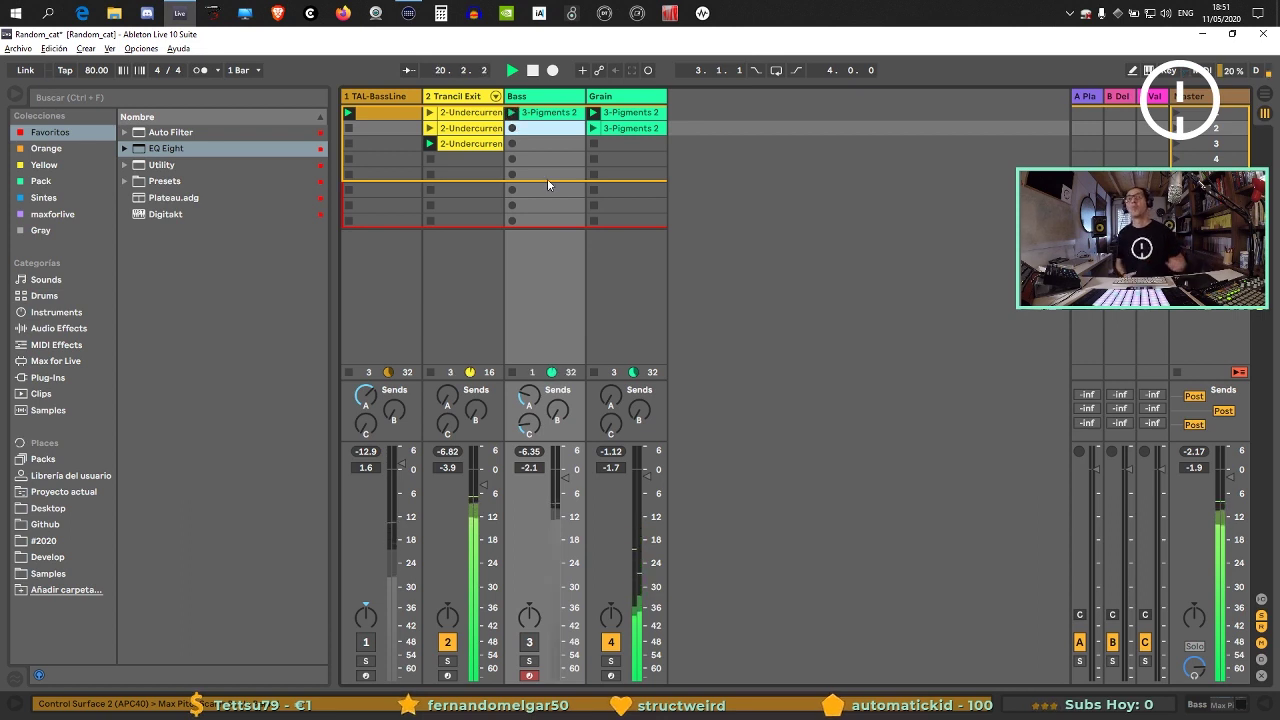
{"action": "left_click", "coordinate": [527, 645]}
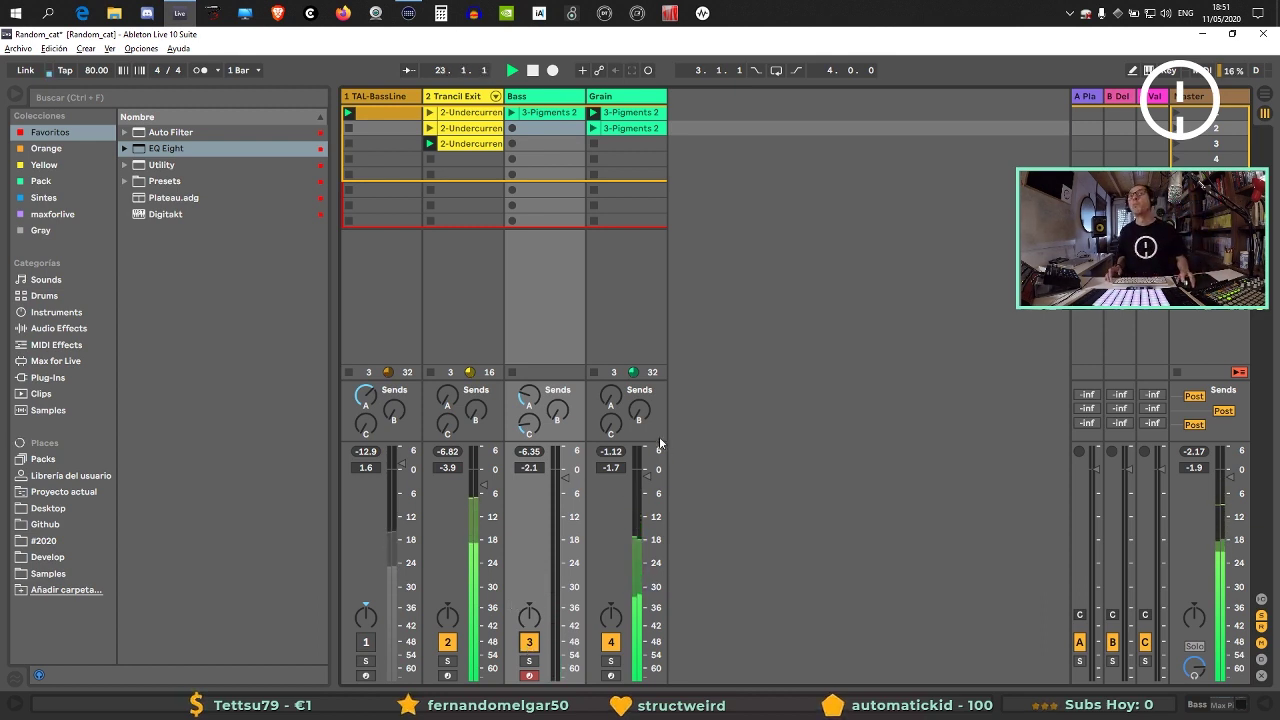
Duplicate the third Trancil Exit clip to slot 4, delete the copy's kick, perc, snare, chord, pad and open-hat notes in bars 1–4, and hide the clip view.
{"action": "key", "text": "ctrl+d"}
{"action": "double_click", "coordinate": [473, 159]}
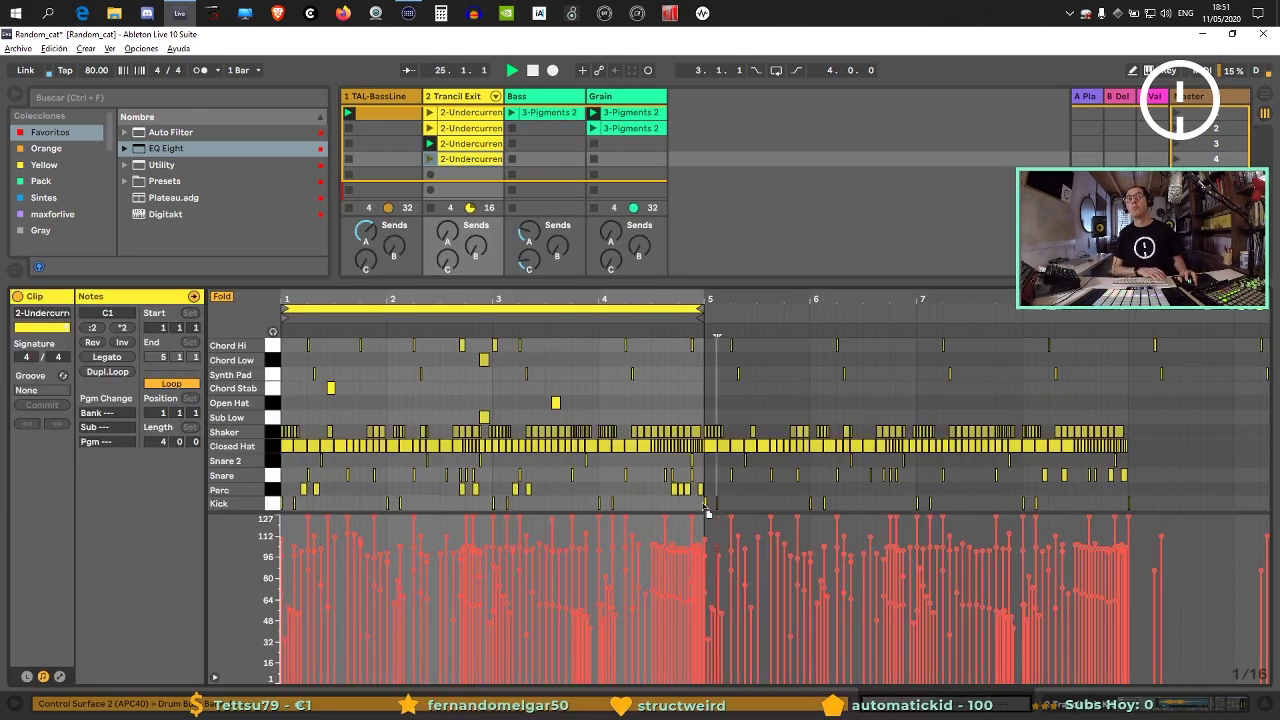
{"action": "left_click_drag", "start_coordinate": [645, 500], "coordinate": [142, 487]}
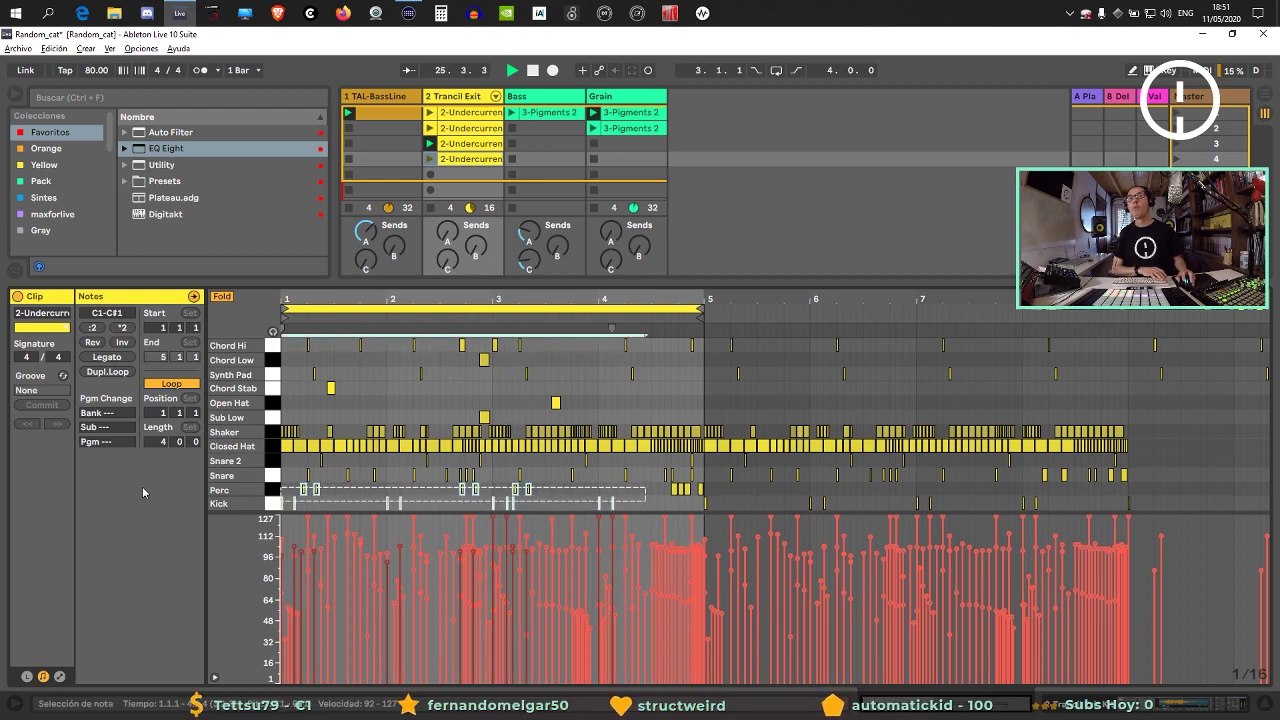
{"action": "key", "text": "Delete"}
{"action": "left_click_drag", "start_coordinate": [700, 400], "coordinate": [282, 326]}
{"action": "key", "text": "Delete"}
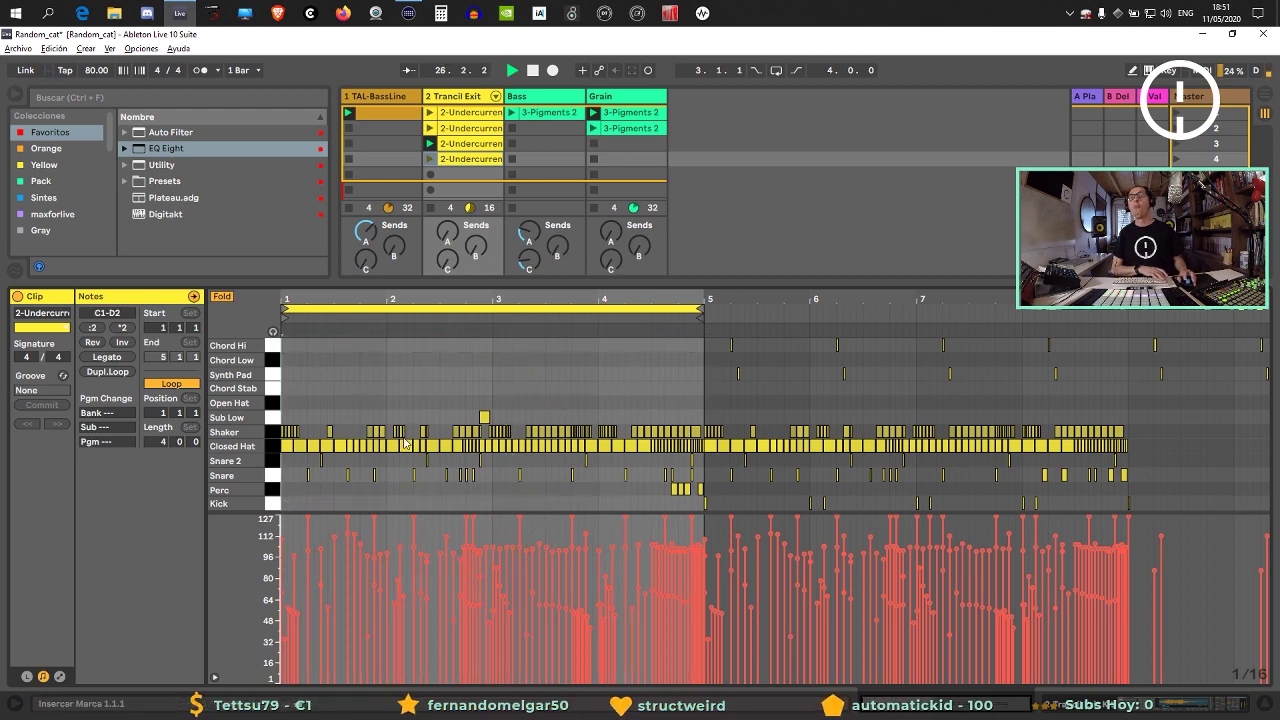
{"action": "mouse_move", "coordinate": [700, 497]}
{"action": "left_mouse_down"}
{"action": "mouse_move", "coordinate": [420, 458]}
{"action": "mouse_move", "coordinate": [282, 455]}
{"action": "left_mouse_up"}
{"action": "key", "text": "Delete"}
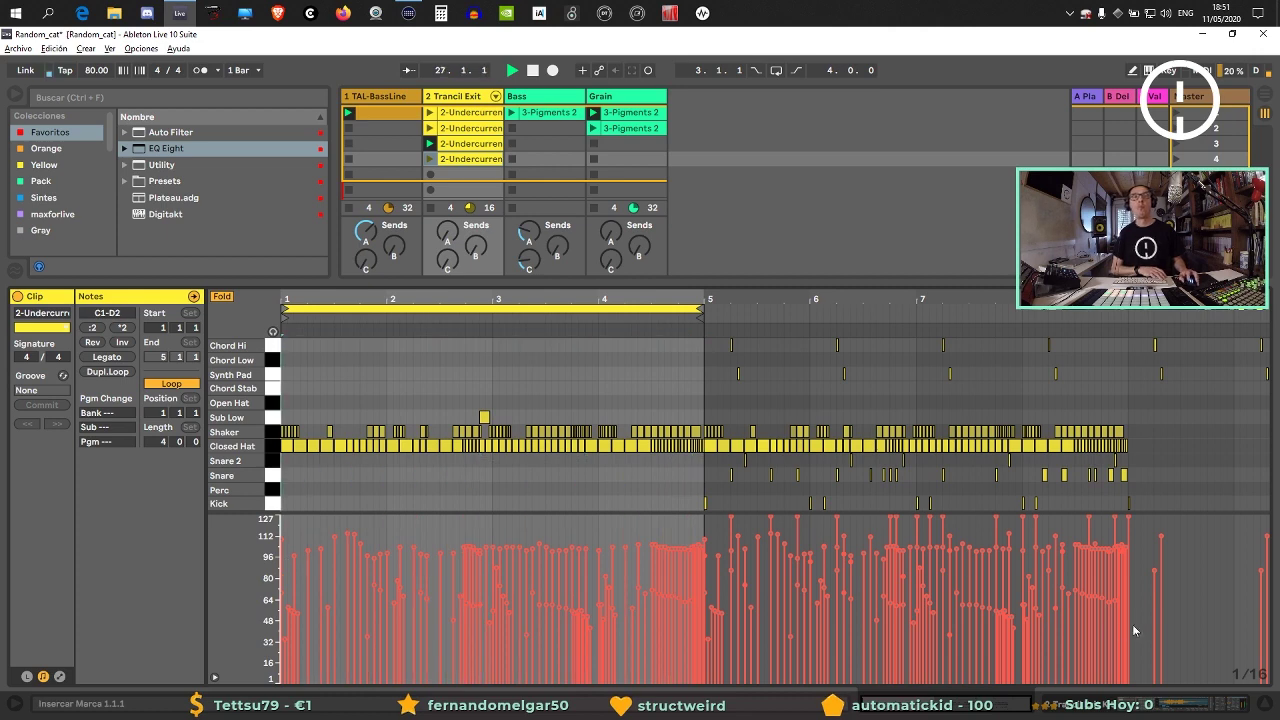
{"action": "left_click", "coordinate": [1263, 698]}
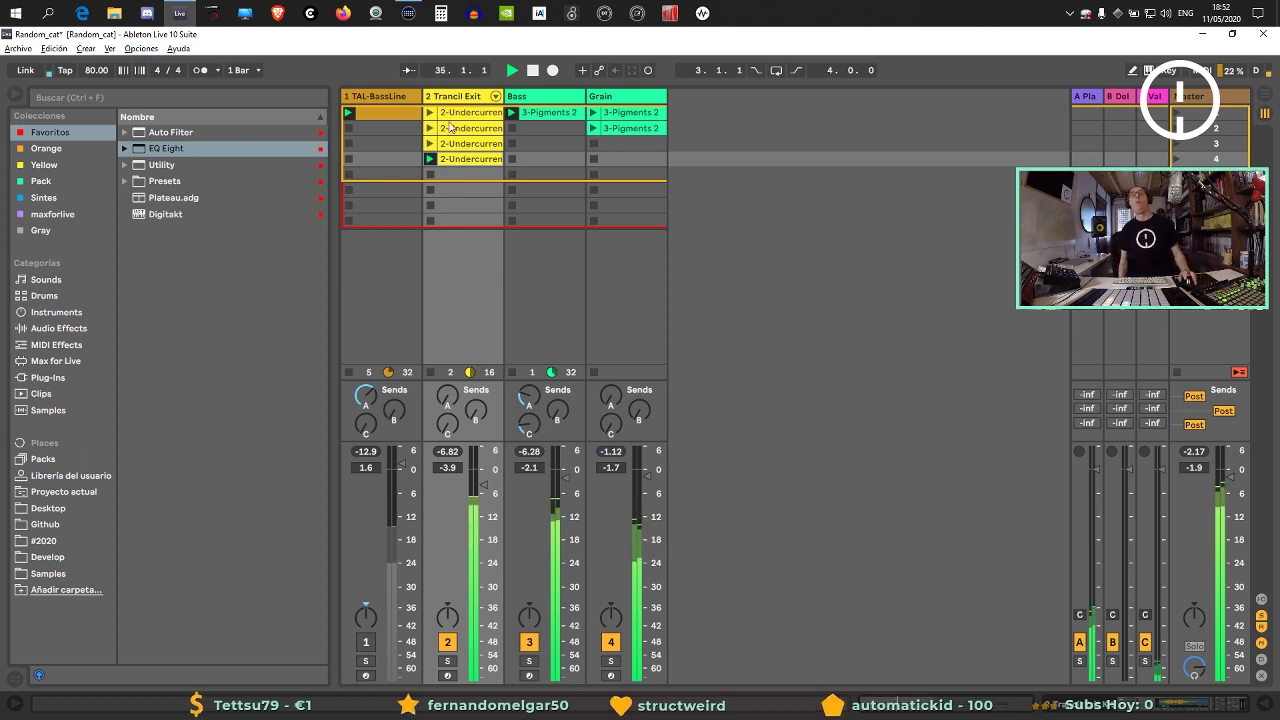
Delete both clips on the Grain track and show that track's device chain.
{"action": "left_click", "coordinate": [655, 145]}
{"action": "key", "text": "Delete"}
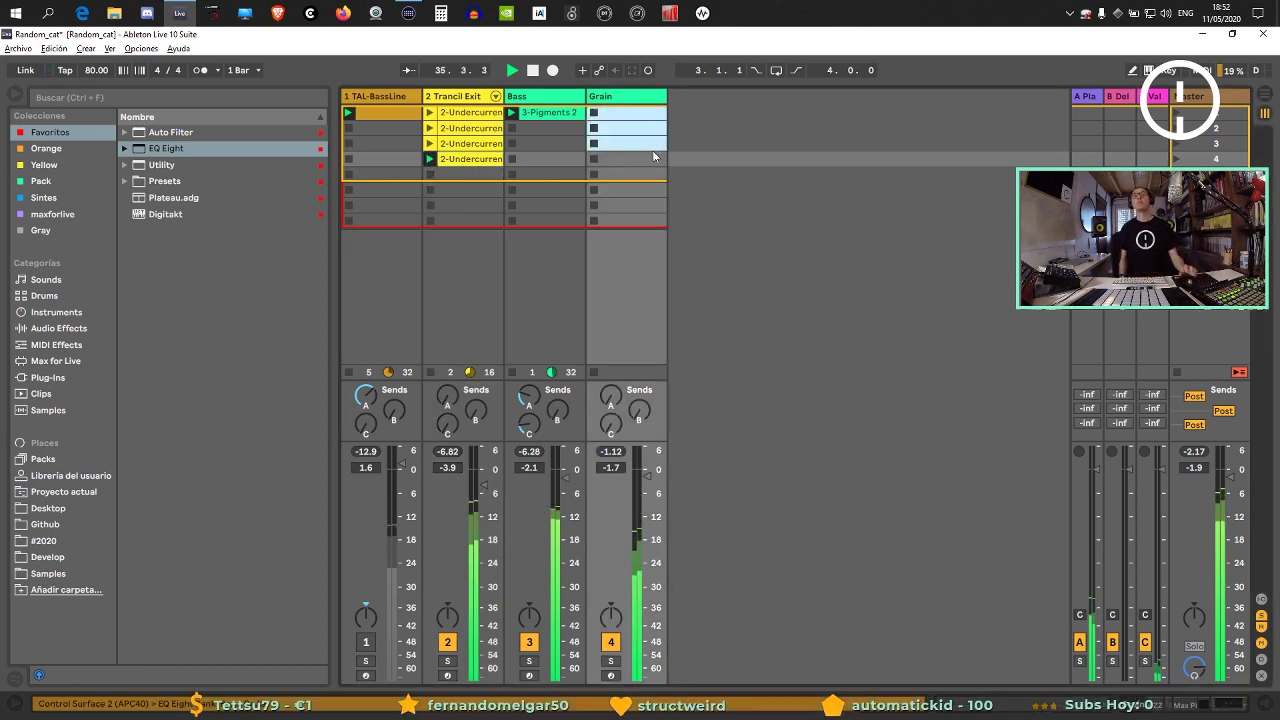
{"action": "double_click", "coordinate": [633, 95]}
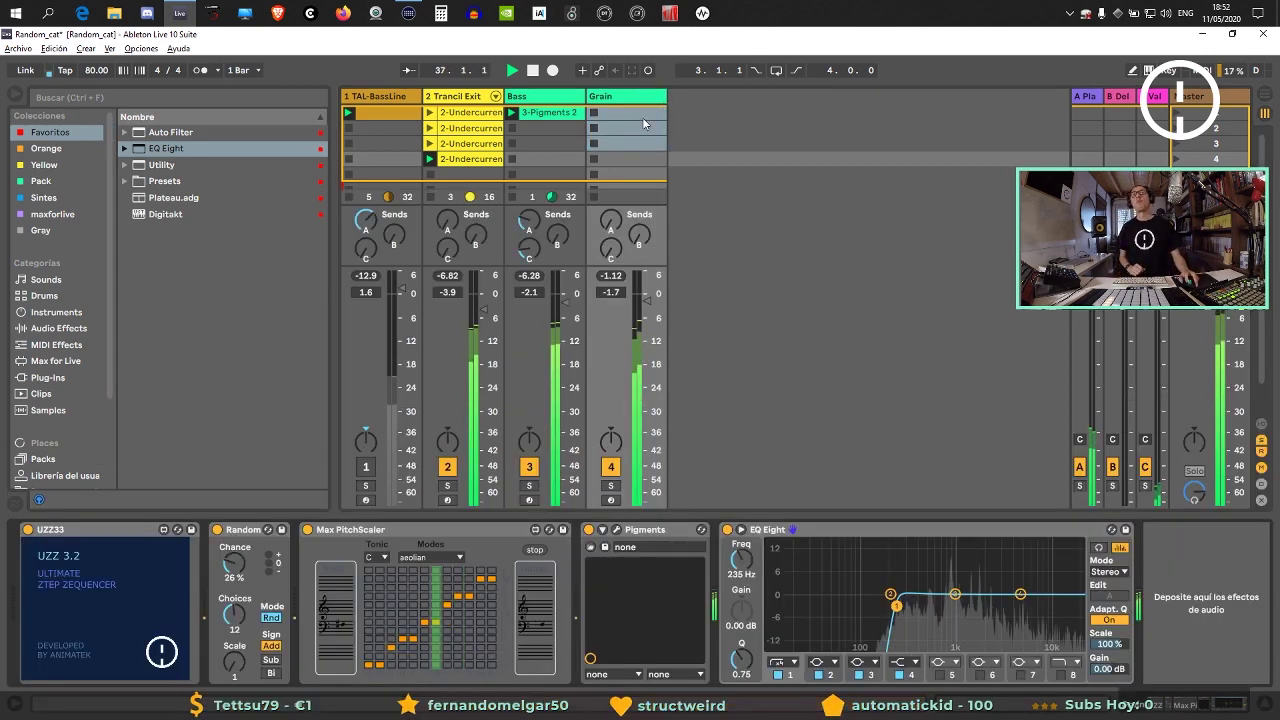
Create an empty clip in the Grain track's first slot and show its envelope for the UZZ33 Device On parameter.
{"action": "double_click", "coordinate": [642, 115]}
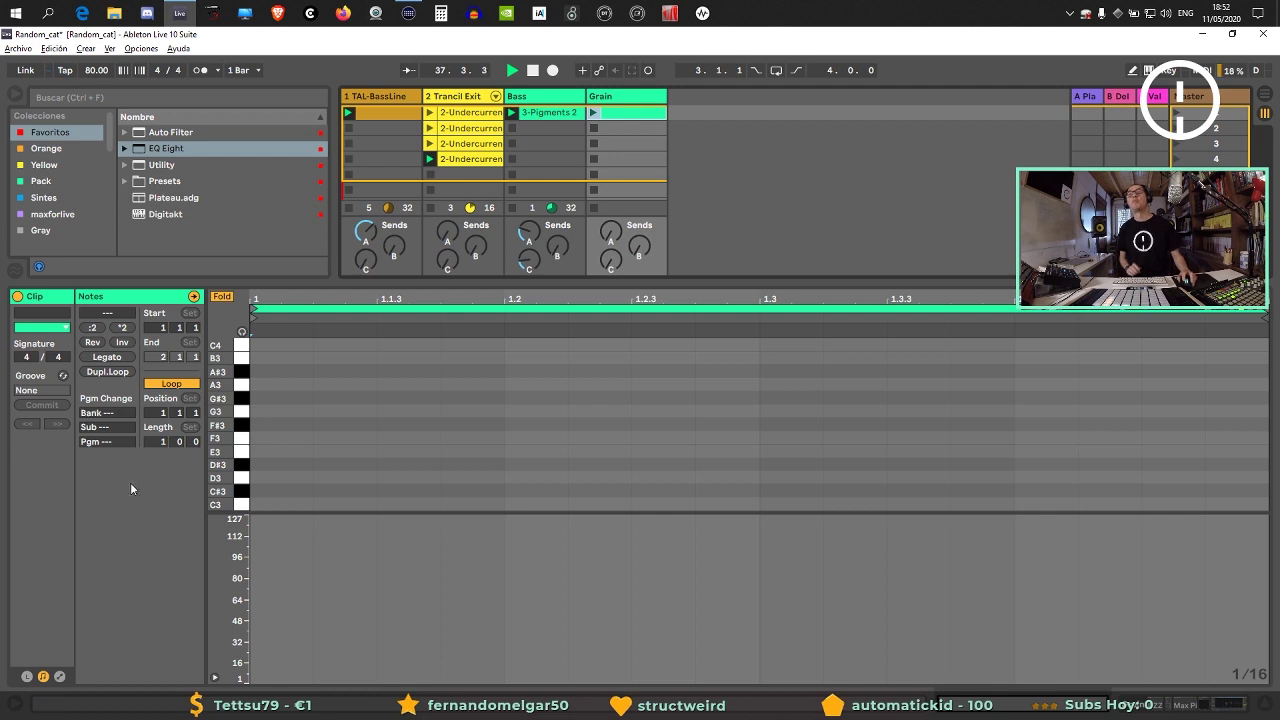
{"action": "left_click", "coordinate": [60, 677]}
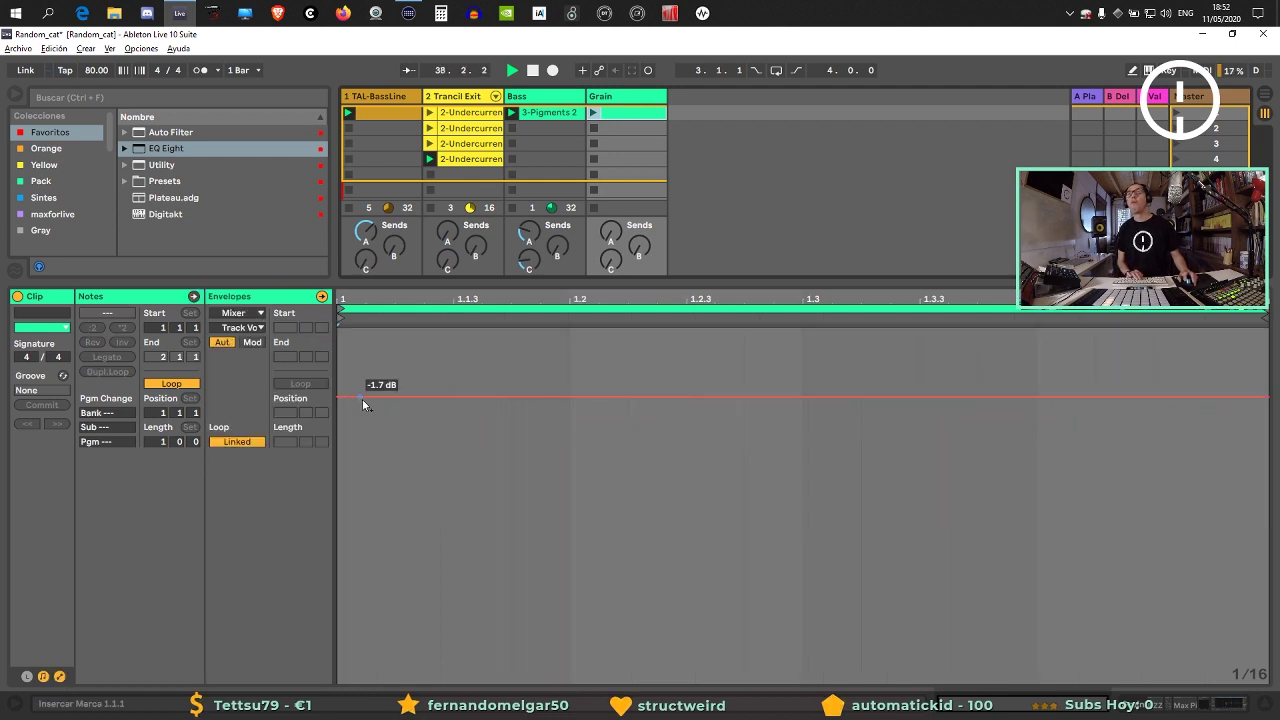
{"action": "left_click", "coordinate": [233, 317]}
{"action": "left_click", "coordinate": [244, 334]}
{"action": "left_click", "coordinate": [245, 328]}
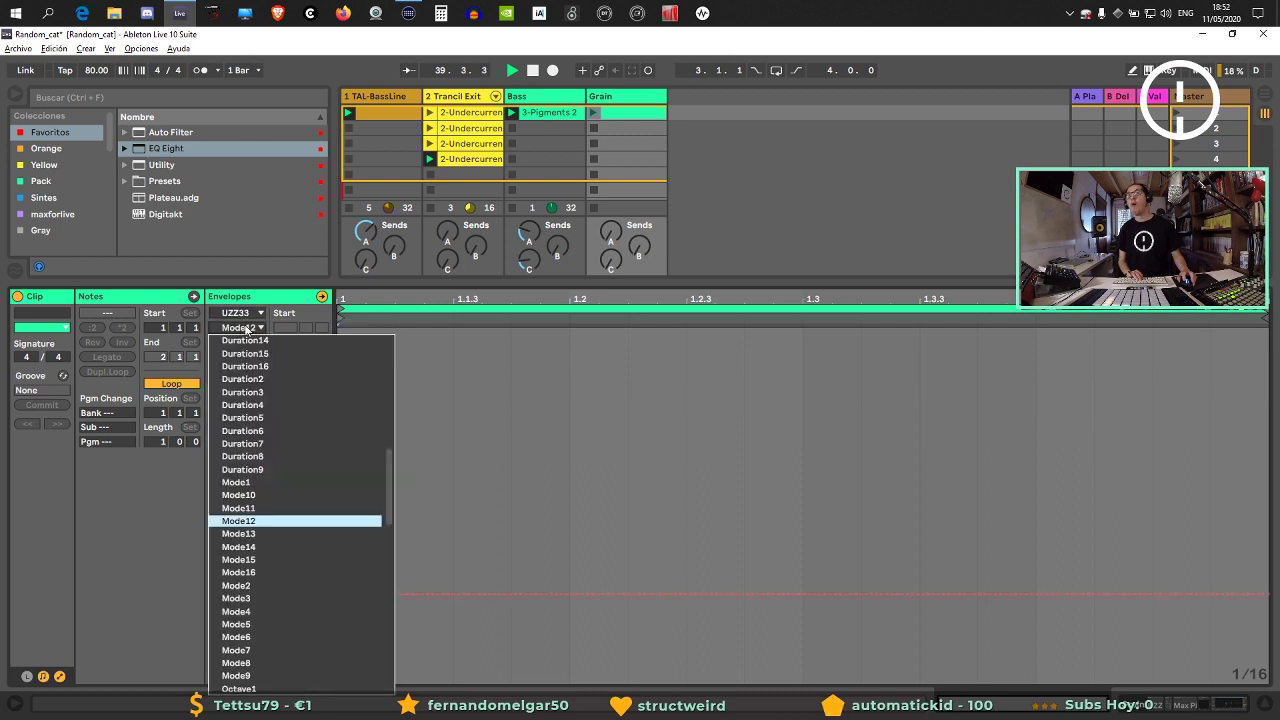
{"action": "scroll", "coordinate": [305, 528], "scroll_direction": "up", "scroll_amount": 15}
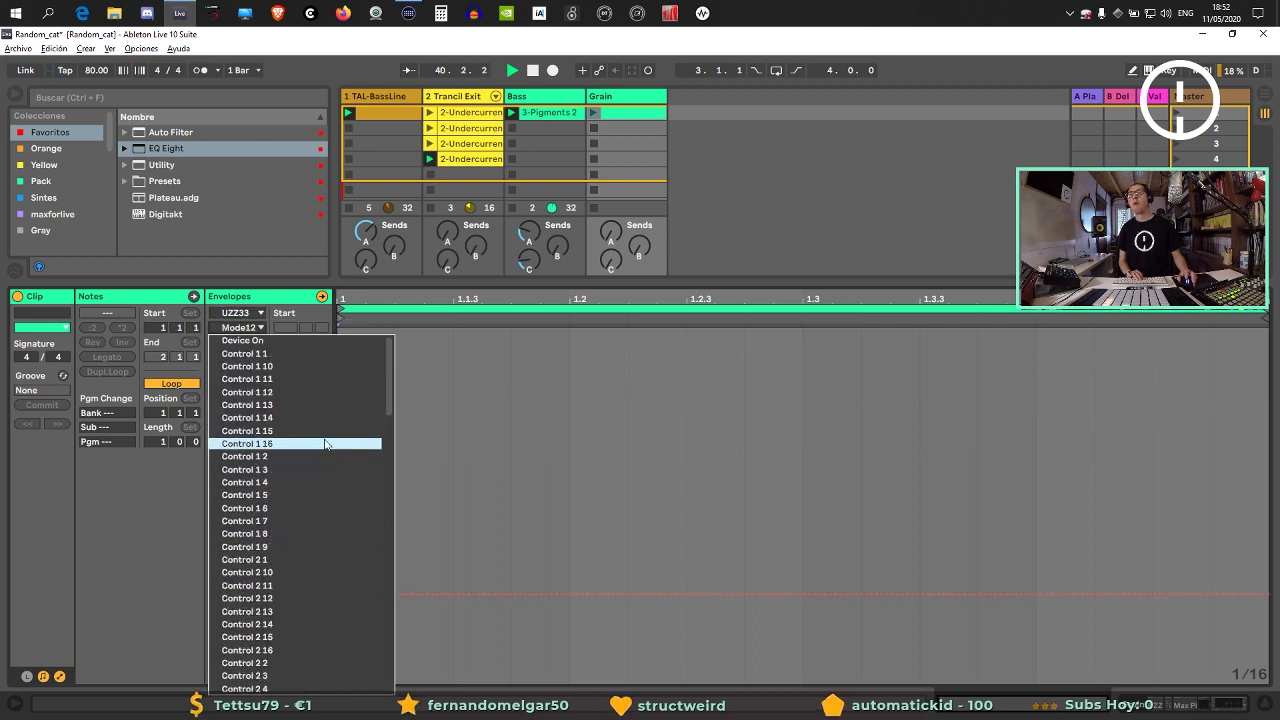
{"action": "left_click", "coordinate": [305, 341]}
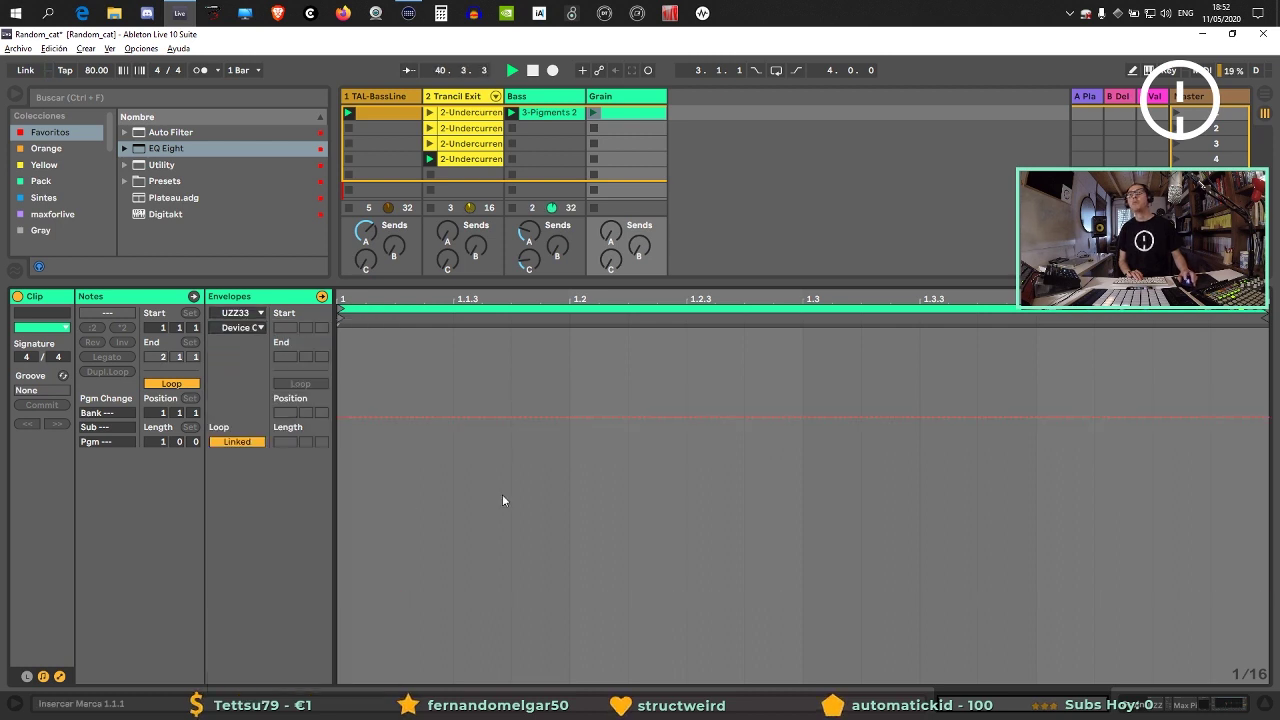
Name the new Grain clip ON.
{"action": "left_click", "coordinate": [640, 118]}
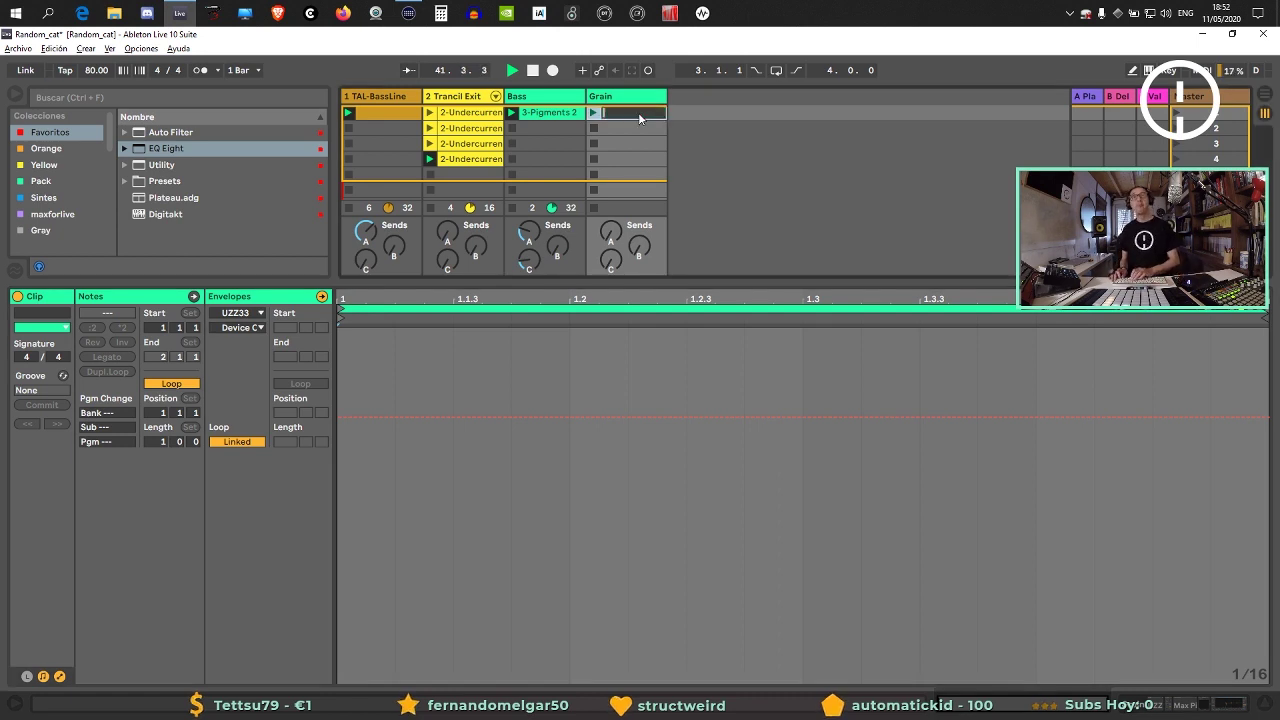
{"action": "type", "text": "ON"}
{"action": "key", "text": "Return"}
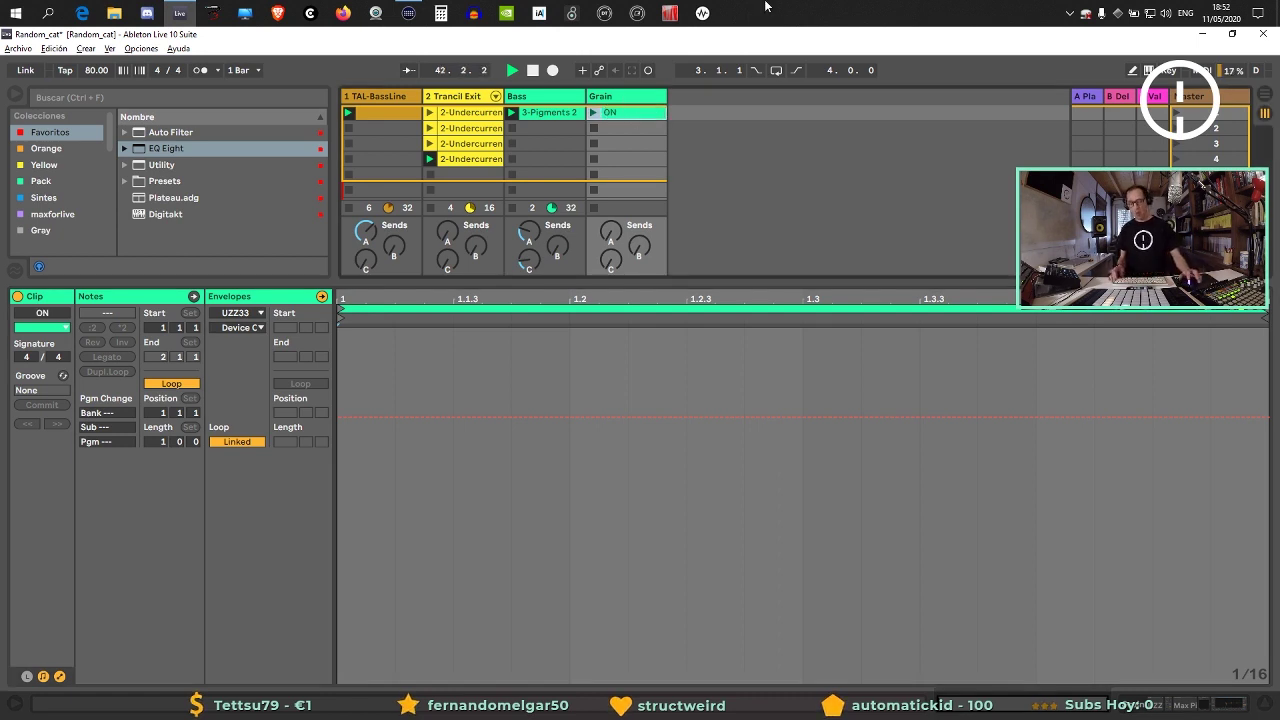
Duplicate the ON clip into the slot below and draw its Device On envelope at the off level across the whole clip.
{"action": "key", "text": "ctrl+d"}
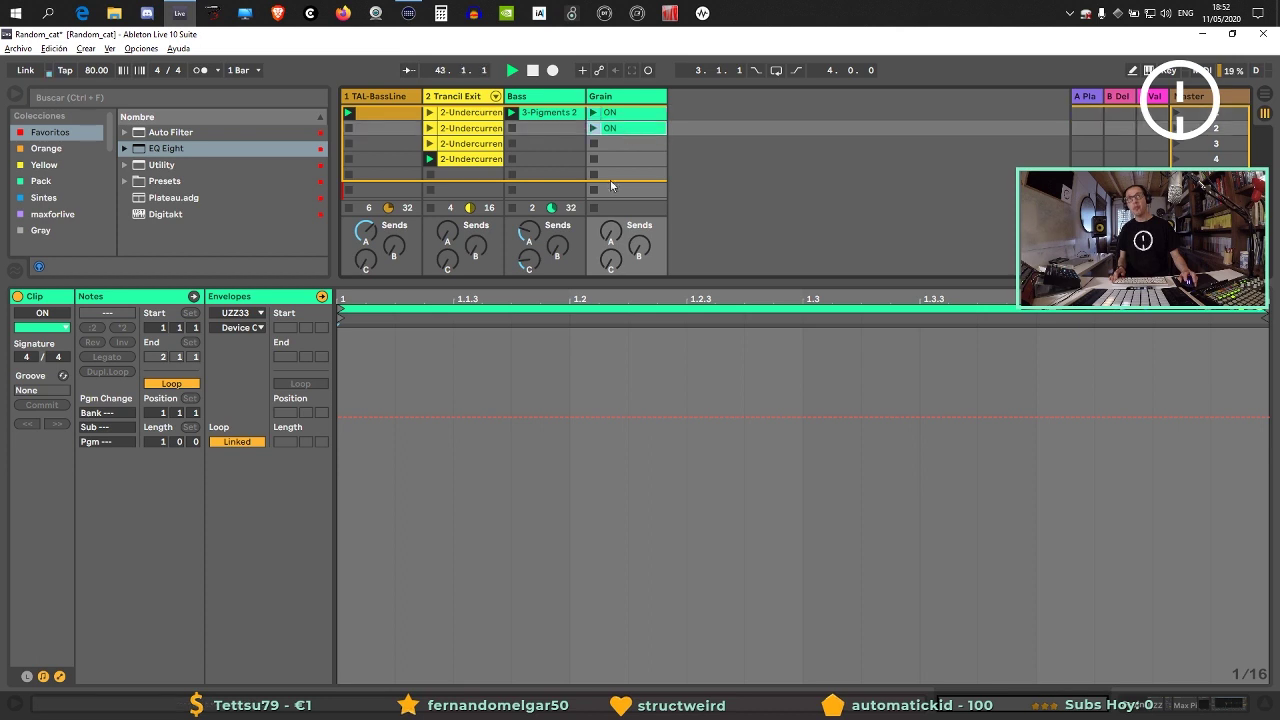
{"action": "key", "text": "b"}
{"action": "mouse_move", "coordinate": [400, 588]}
{"action": "left_mouse_down"}
{"action": "mouse_move", "coordinate": [714, 570]}
{"action": "mouse_move", "coordinate": [1268, 580]}
{"action": "left_mouse_up"}
{"action": "key", "text": "ctrl+alt+l"}
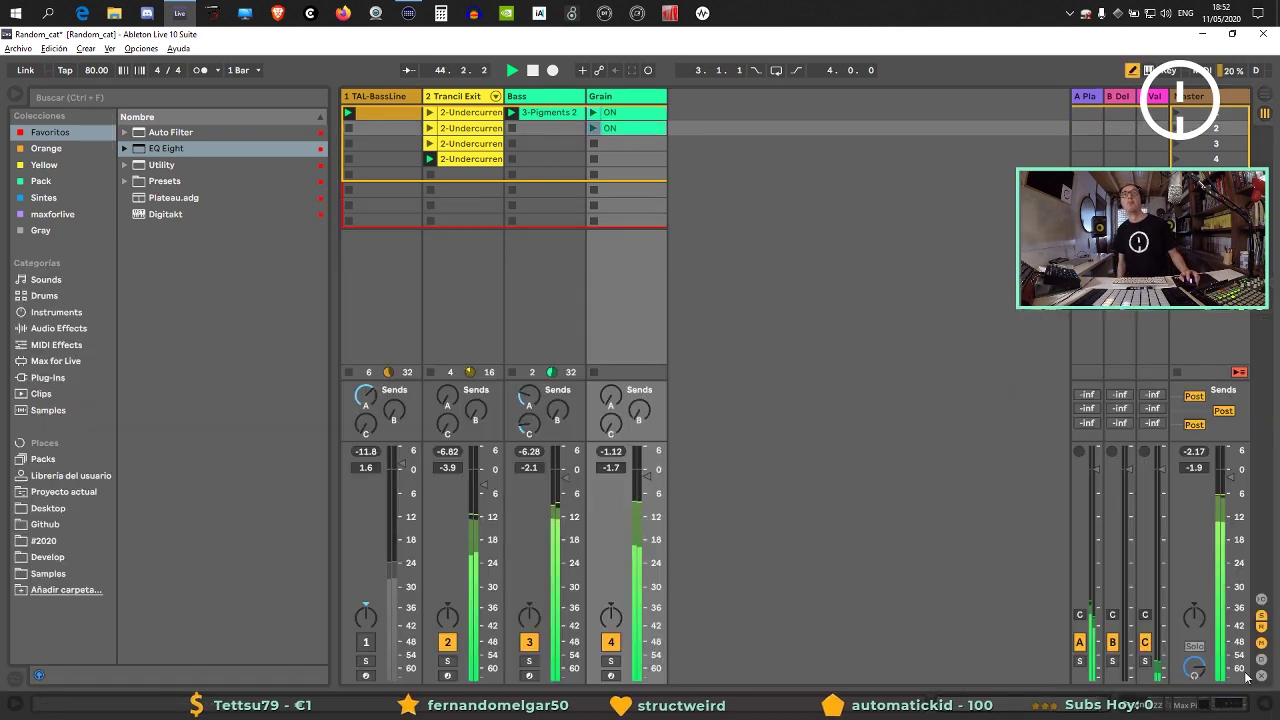
Rename the duplicated Grain clip OFF and launch the track's ON clip.
{"action": "left_click", "coordinate": [656, 128]}
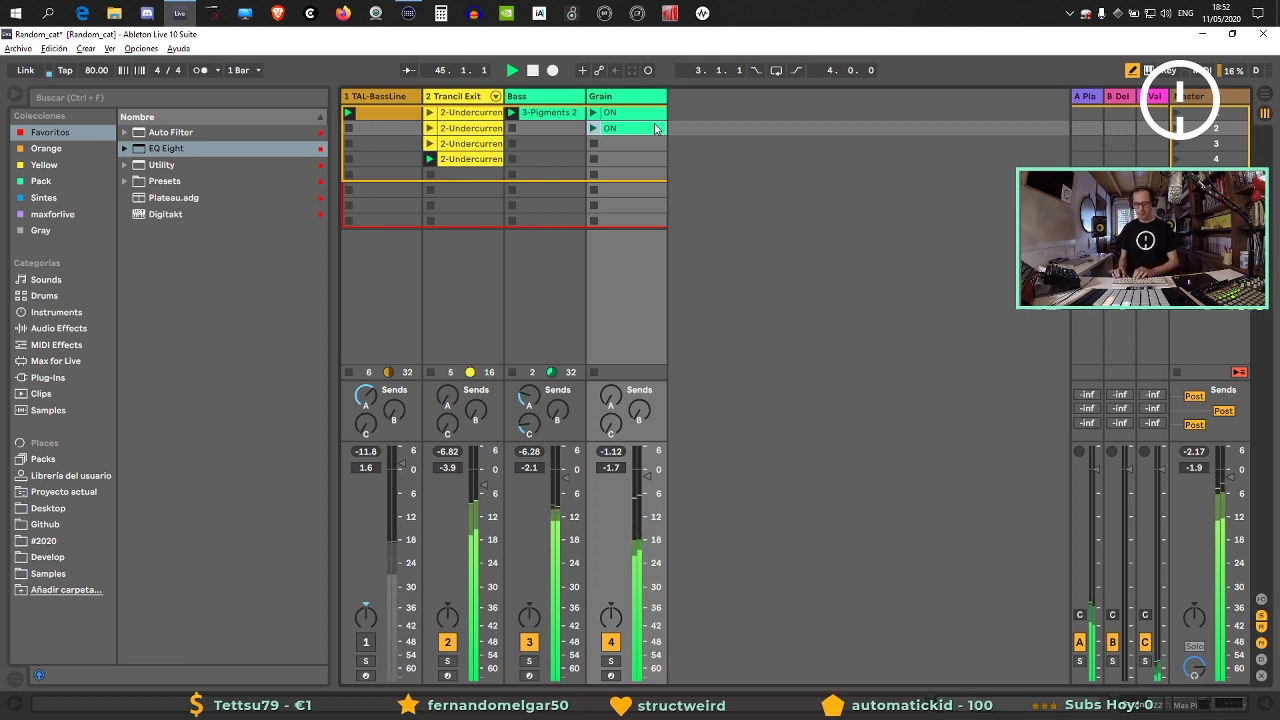
{"action": "key", "text": "ctrl+r"}
{"action": "type", "text": "OF"}
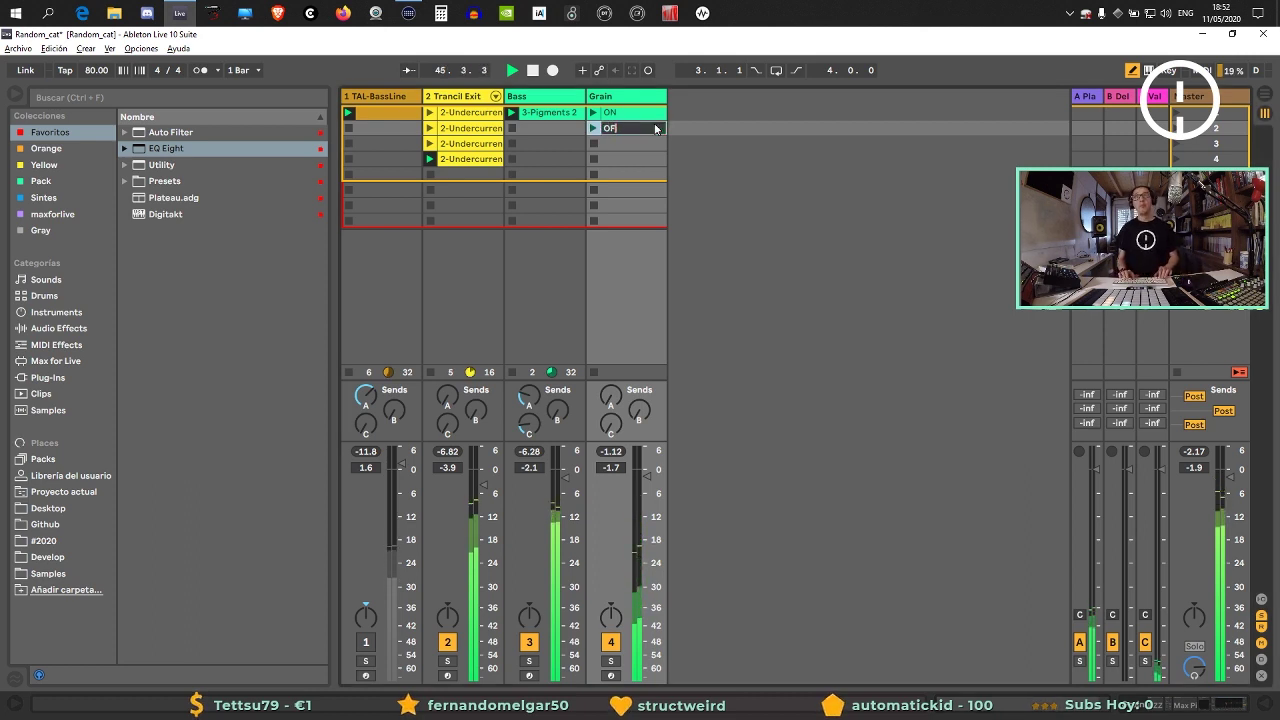
{"action": "key", "text": "Return"}
{"action": "left_click", "coordinate": [670, 172]}
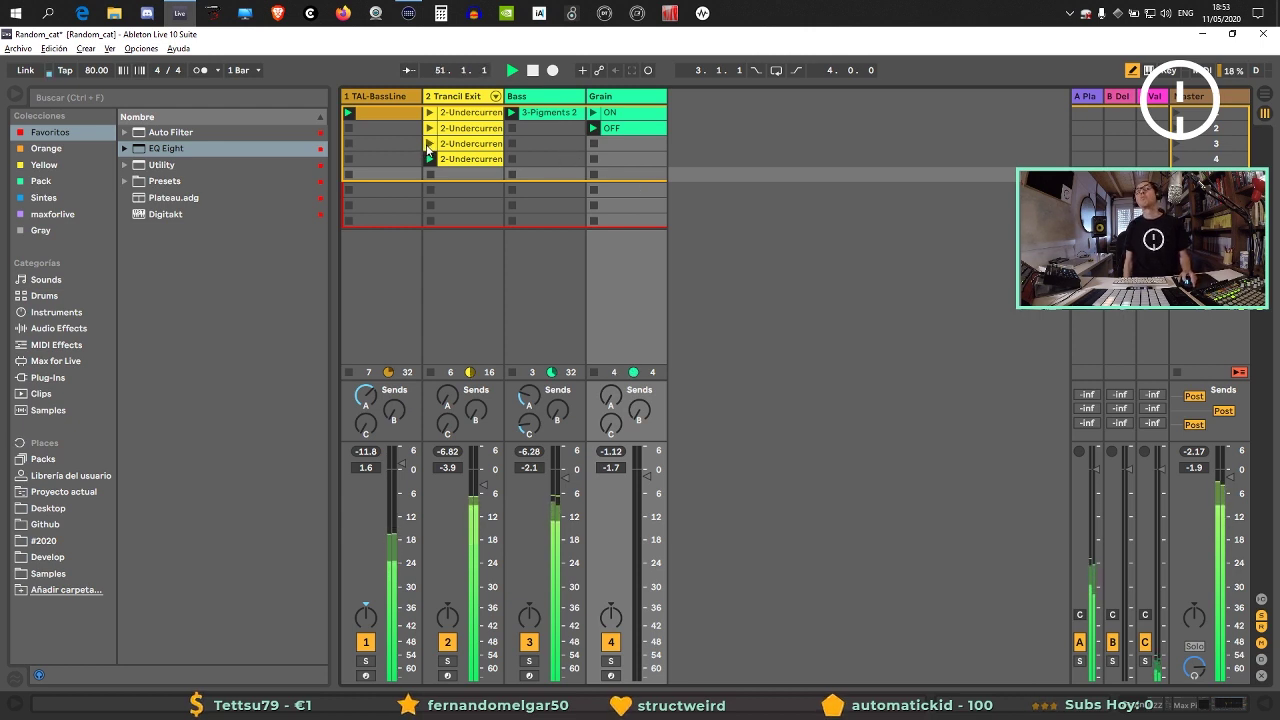
{"action": "left_click", "coordinate": [595, 113]}
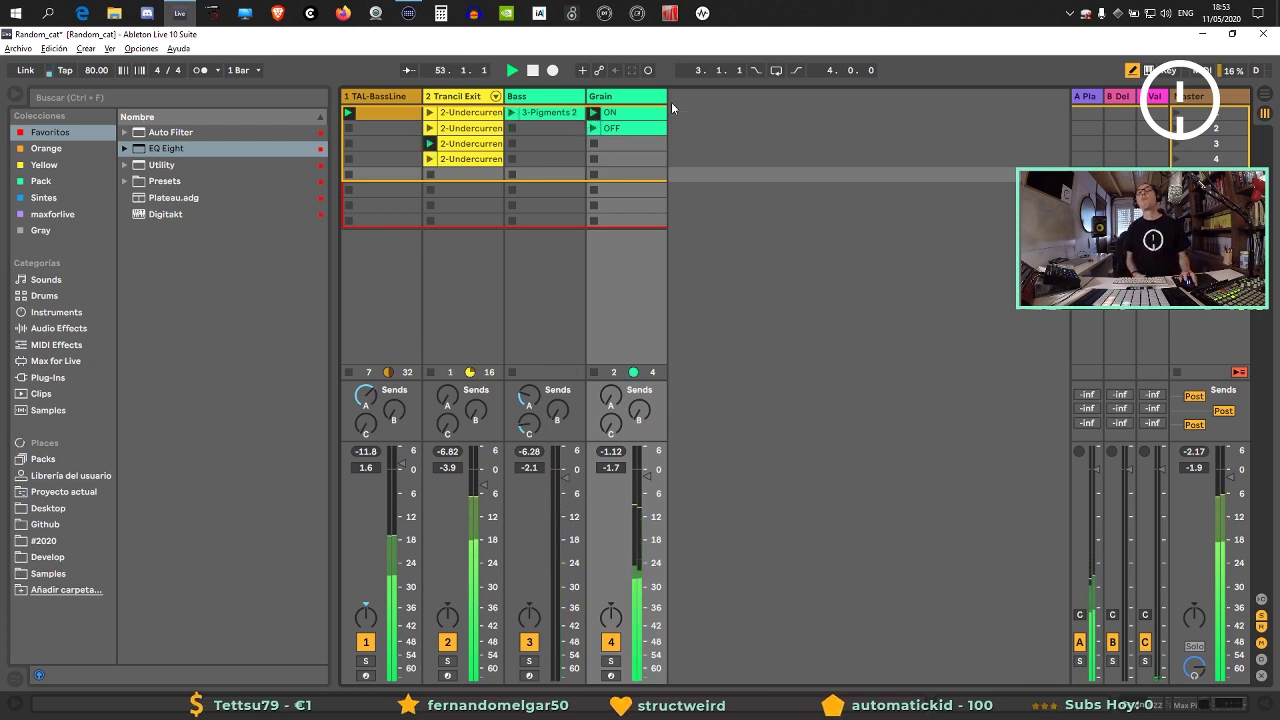
In the Grain track's UZZ sequencer, set the rate to 1/8 and activate steps 1 and 11.
{"action": "double_click", "coordinate": [615, 96]}
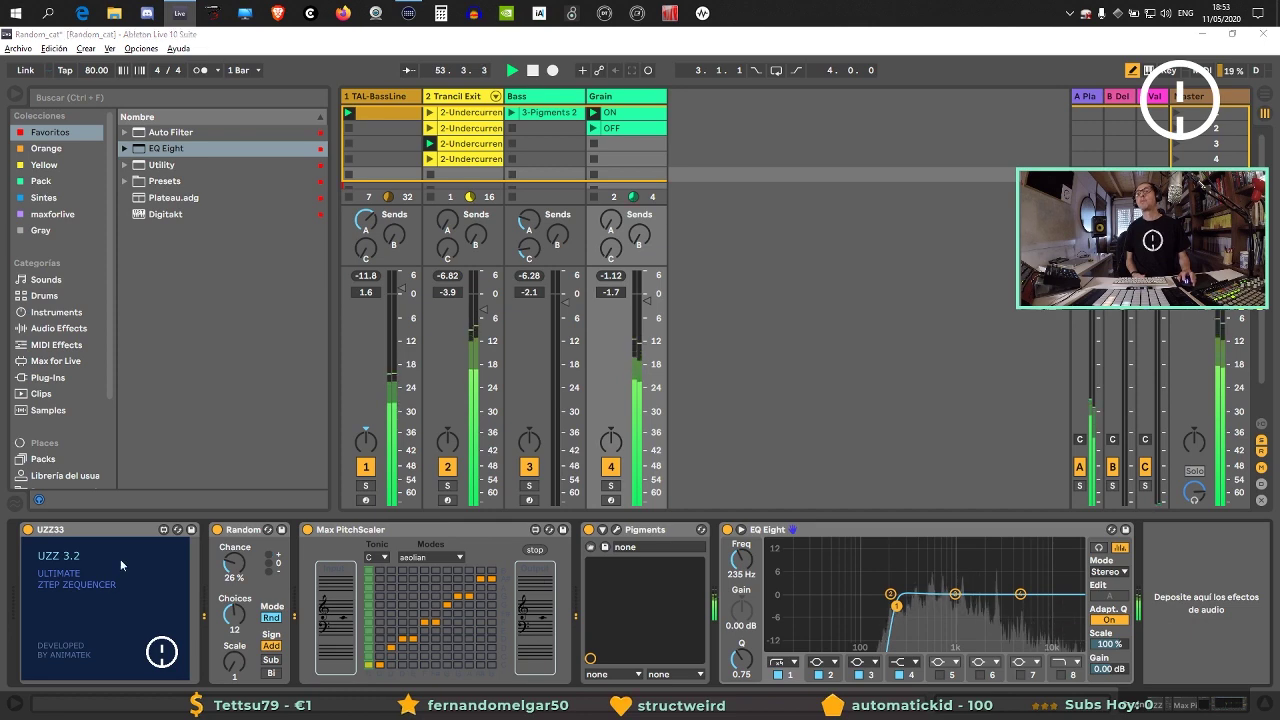
{"action": "left_click", "coordinate": [120, 560]}
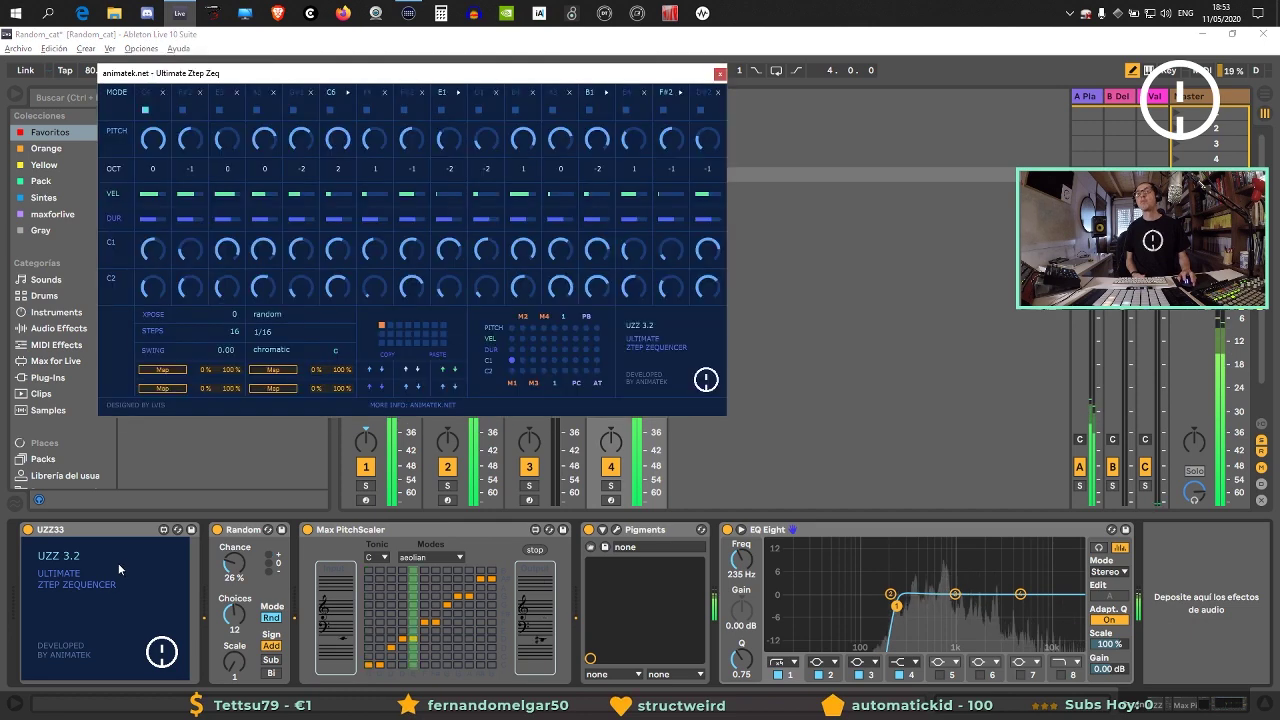
{"action": "left_click", "coordinate": [265, 331]}
{"action": "left_click", "coordinate": [273, 388]}
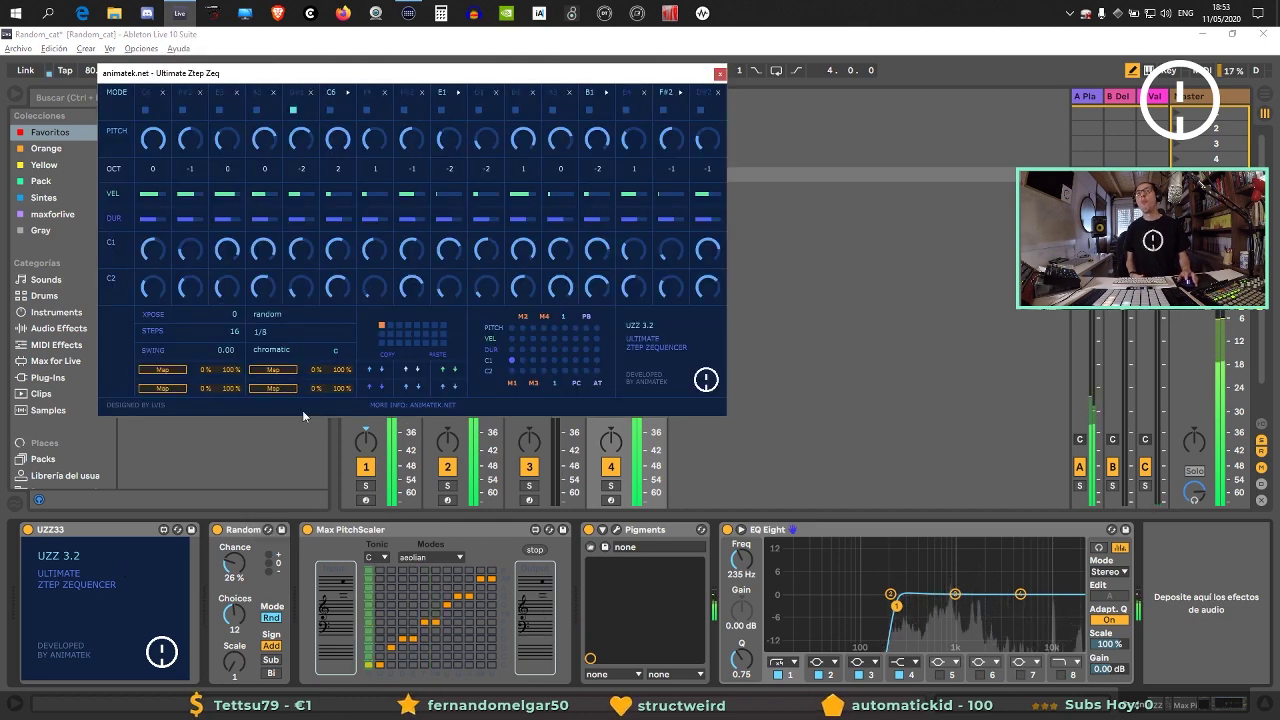
{"action": "left_click", "coordinate": [160, 97]}
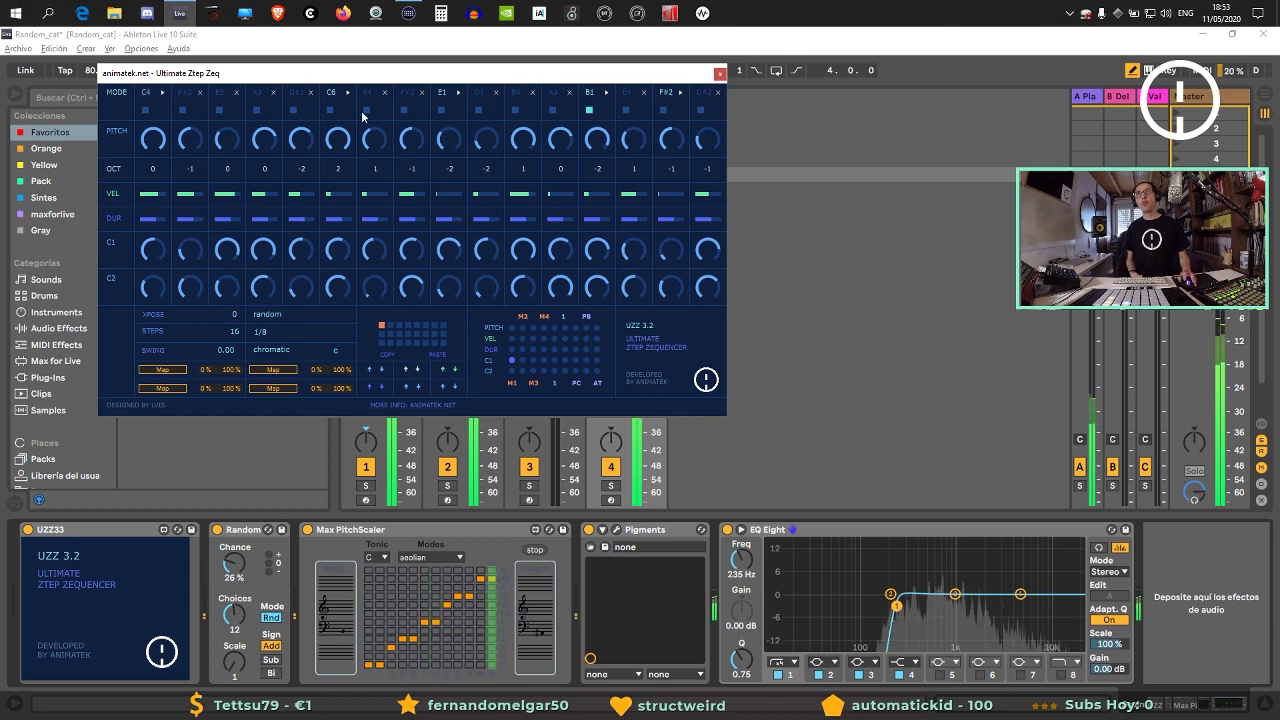
{"action": "left_click", "coordinate": [507, 90]}
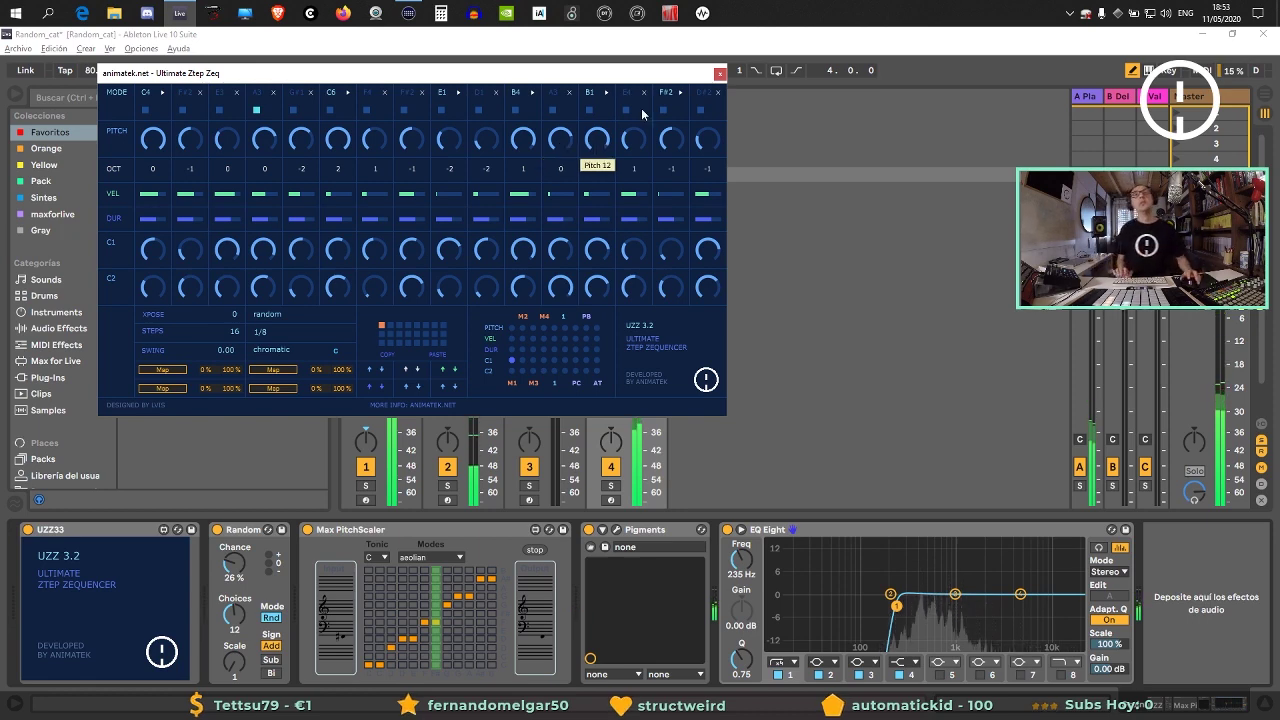
{"action": "left_click", "coordinate": [719, 73]}
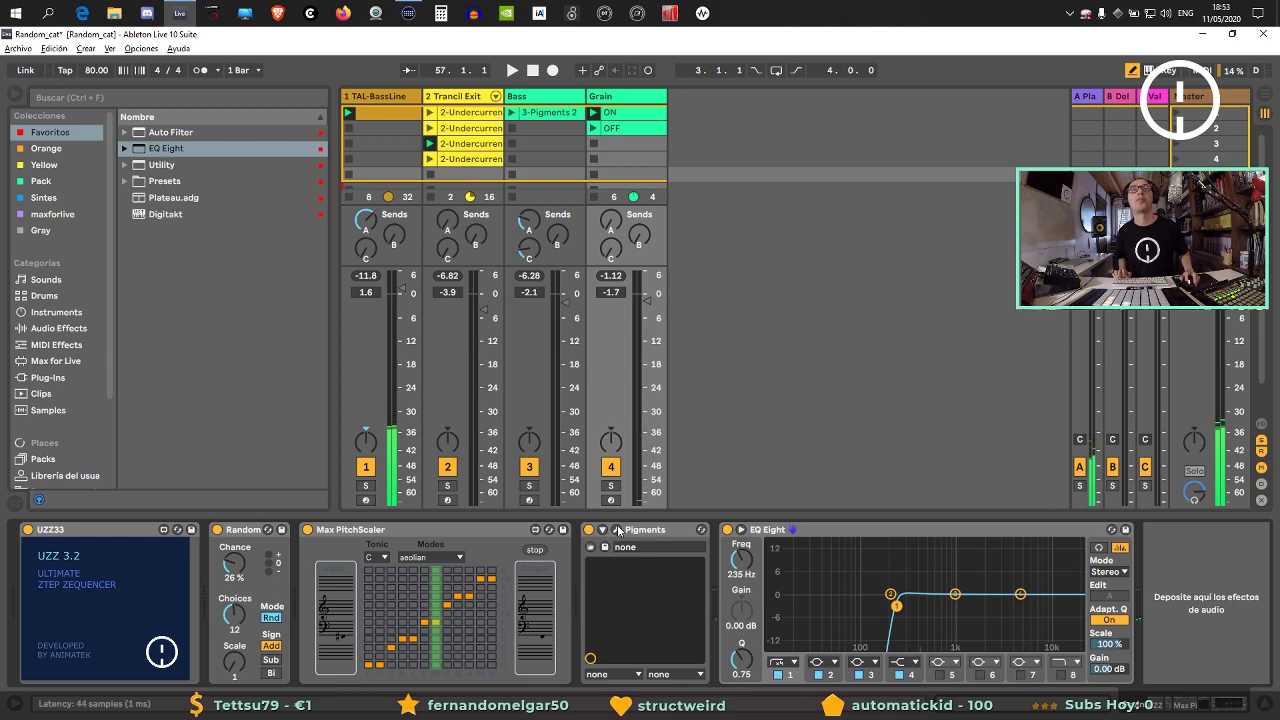
Load the Damaged 808 Base preset in the Grain track's Pigments, restart playback and raise the track's send A.
{"action": "left_click", "coordinate": [616, 530]}
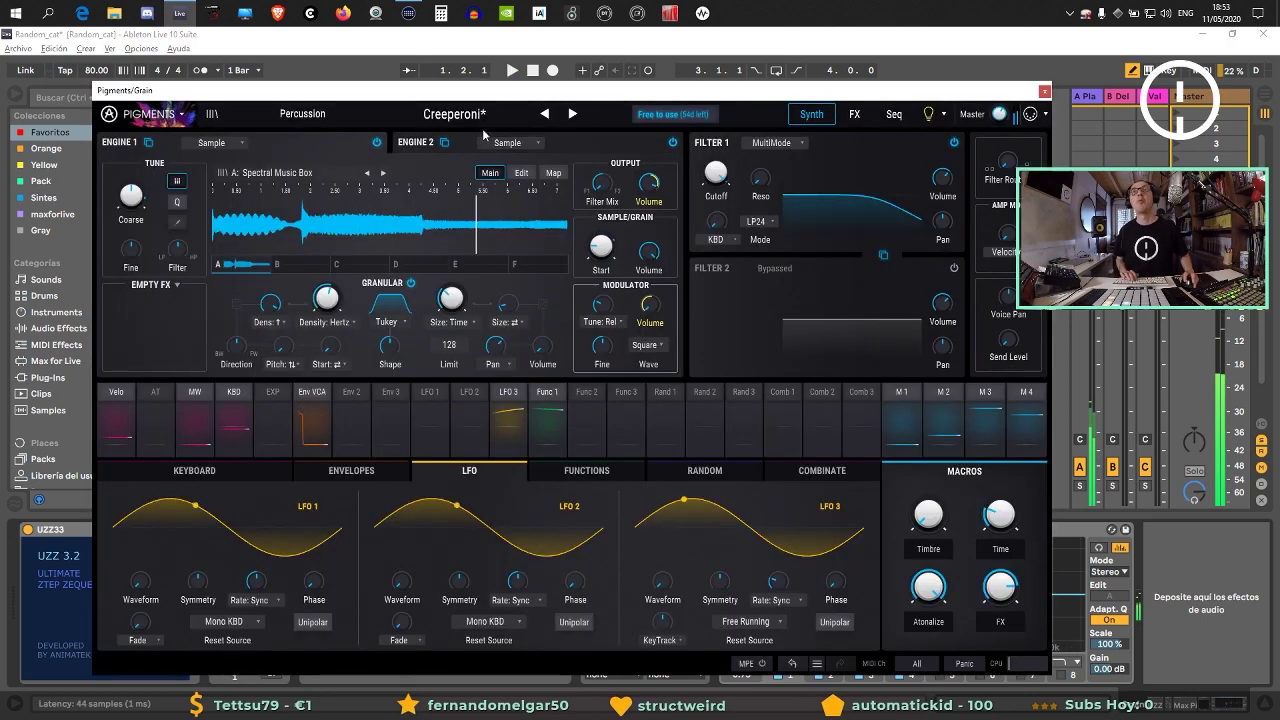
{"action": "left_click", "coordinate": [572, 114]}
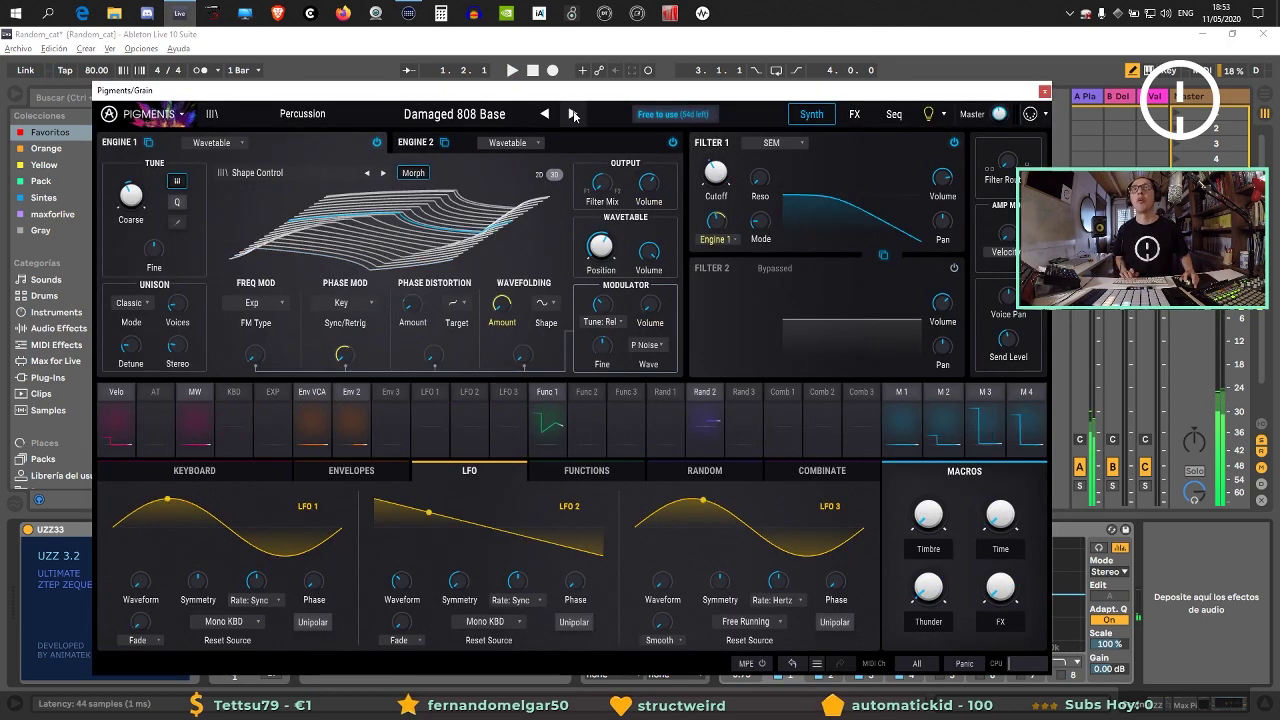
{"action": "key", "text": "space"}
{"action": "left_click", "coordinate": [510, 116]}
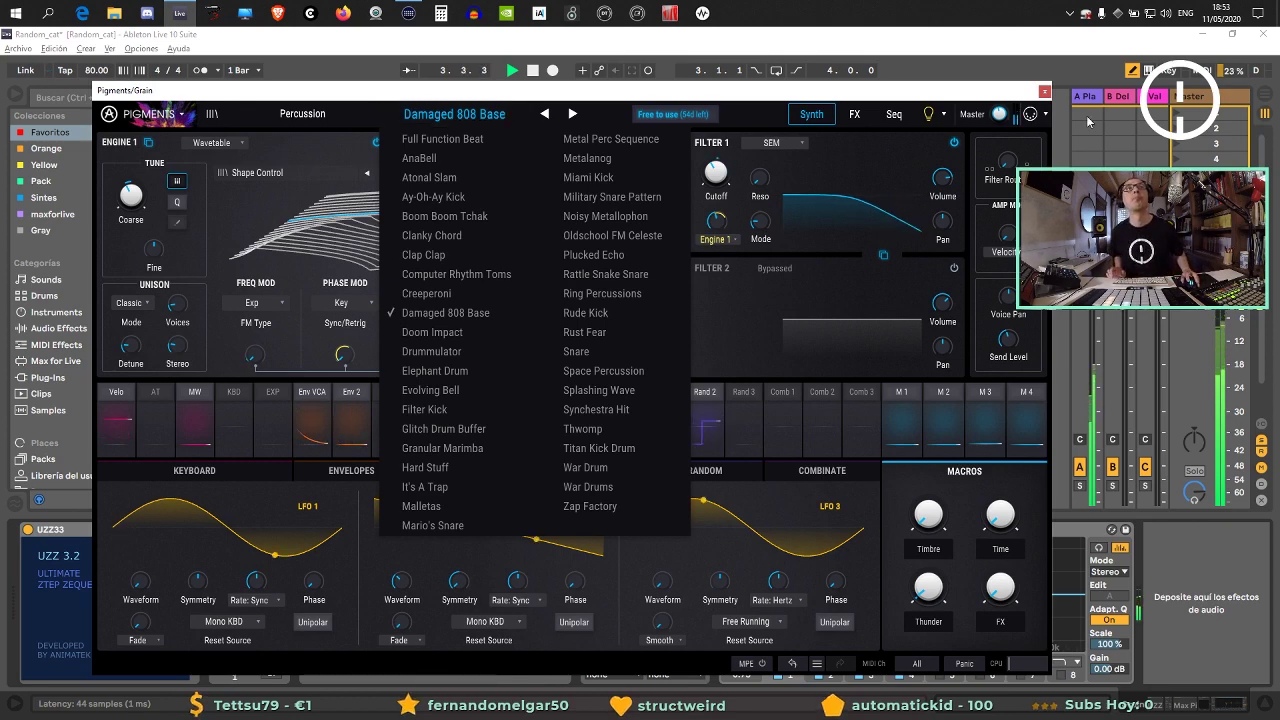
{"action": "left_click", "coordinate": [1044, 91]}
{"action": "left_click", "coordinate": [1044, 91]}
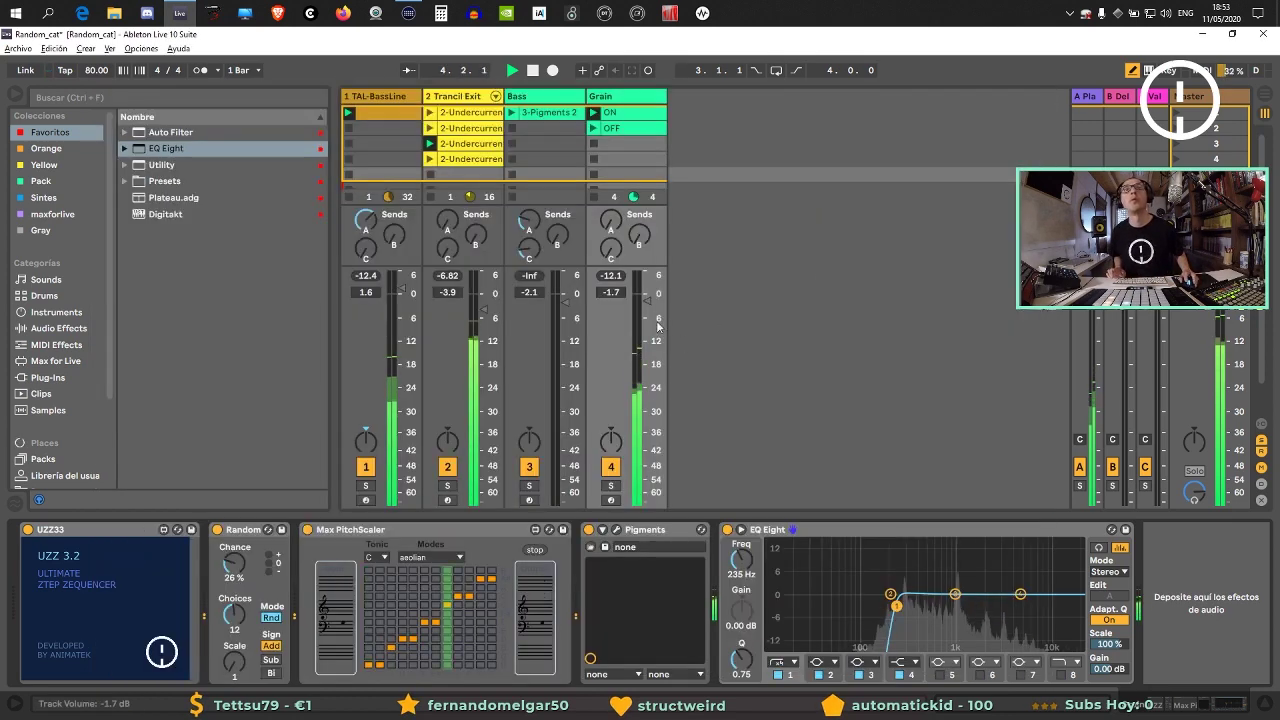
{"action": "left_click_drag", "start_coordinate": [610, 222], "coordinate": [610, 205]}
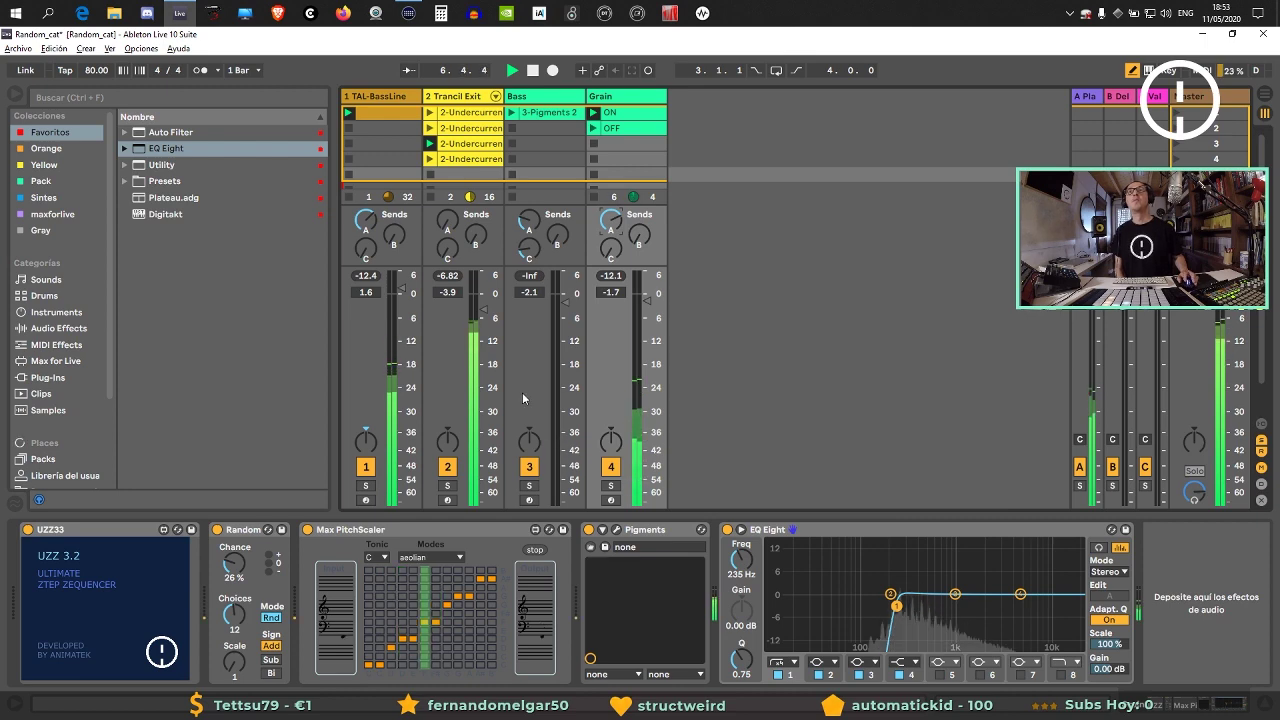
Collapse the synth and both LFO devices on the TAL-BassLine track and add an EQ Eight after Utility.
{"action": "left_click", "coordinate": [393, 97]}
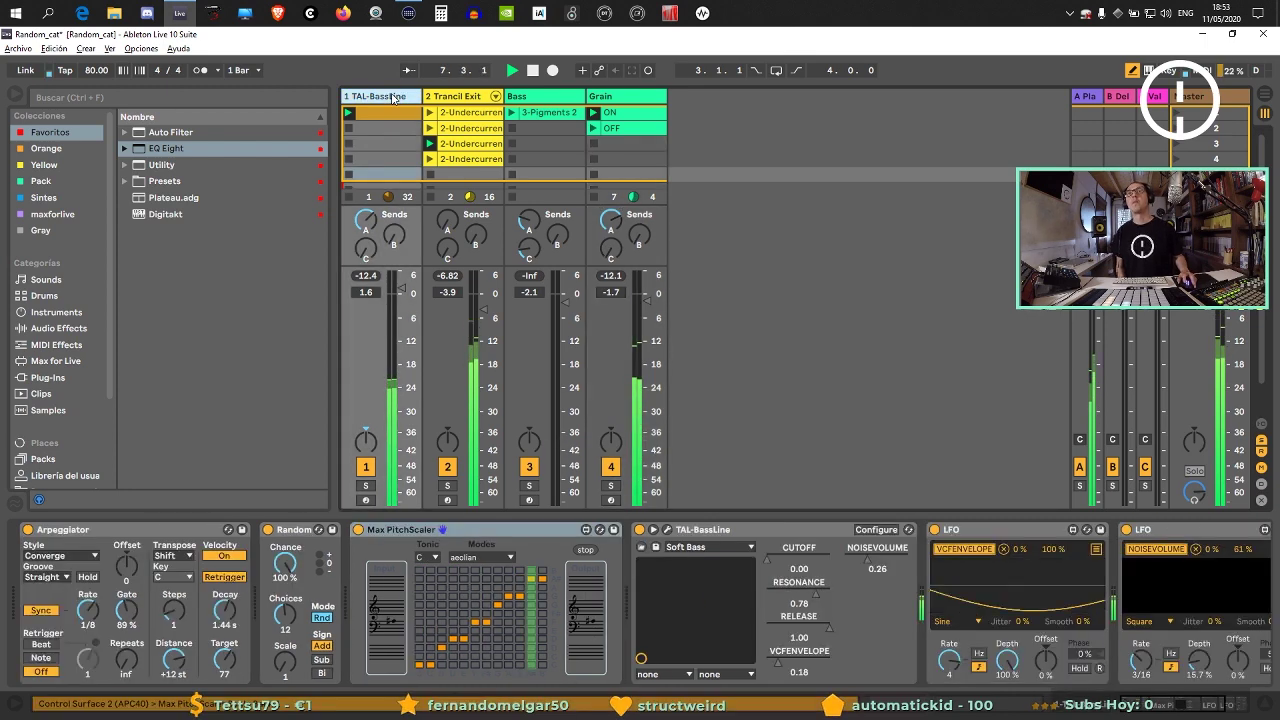
{"action": "double_click", "coordinate": [767, 529]}
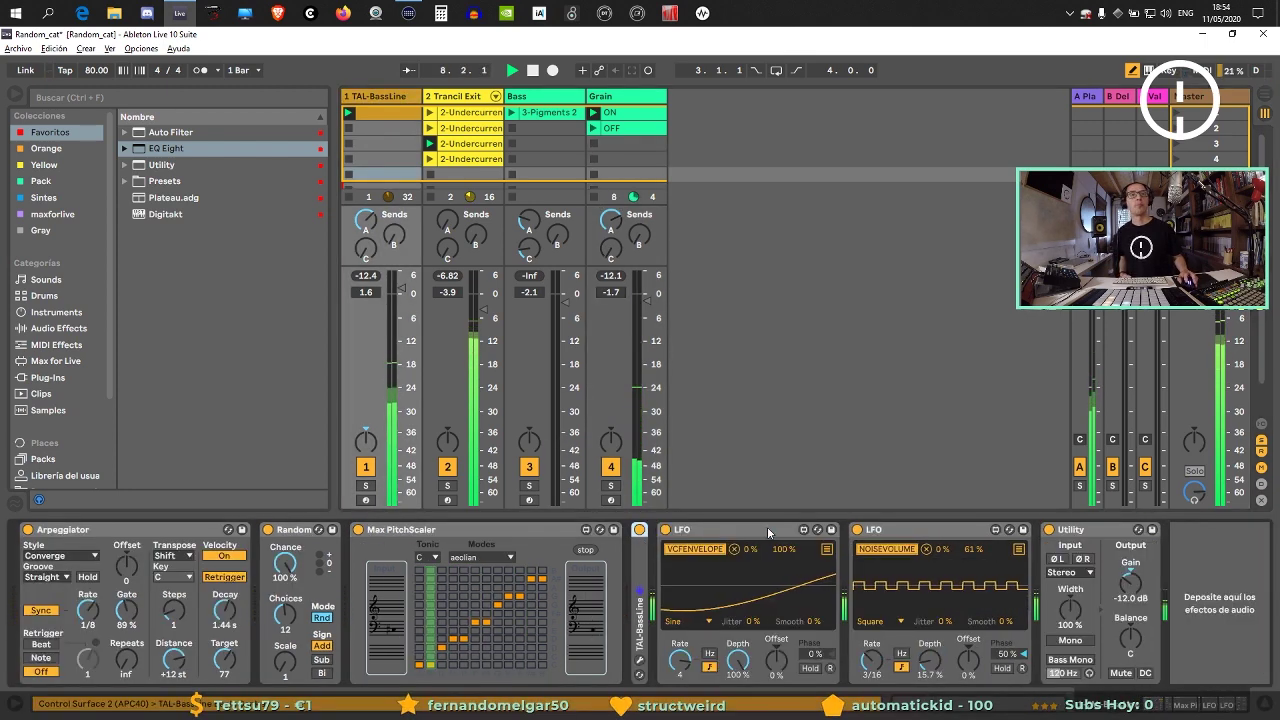
{"action": "double_click", "coordinate": [767, 527]}
{"action": "double_click", "coordinate": [767, 527]}
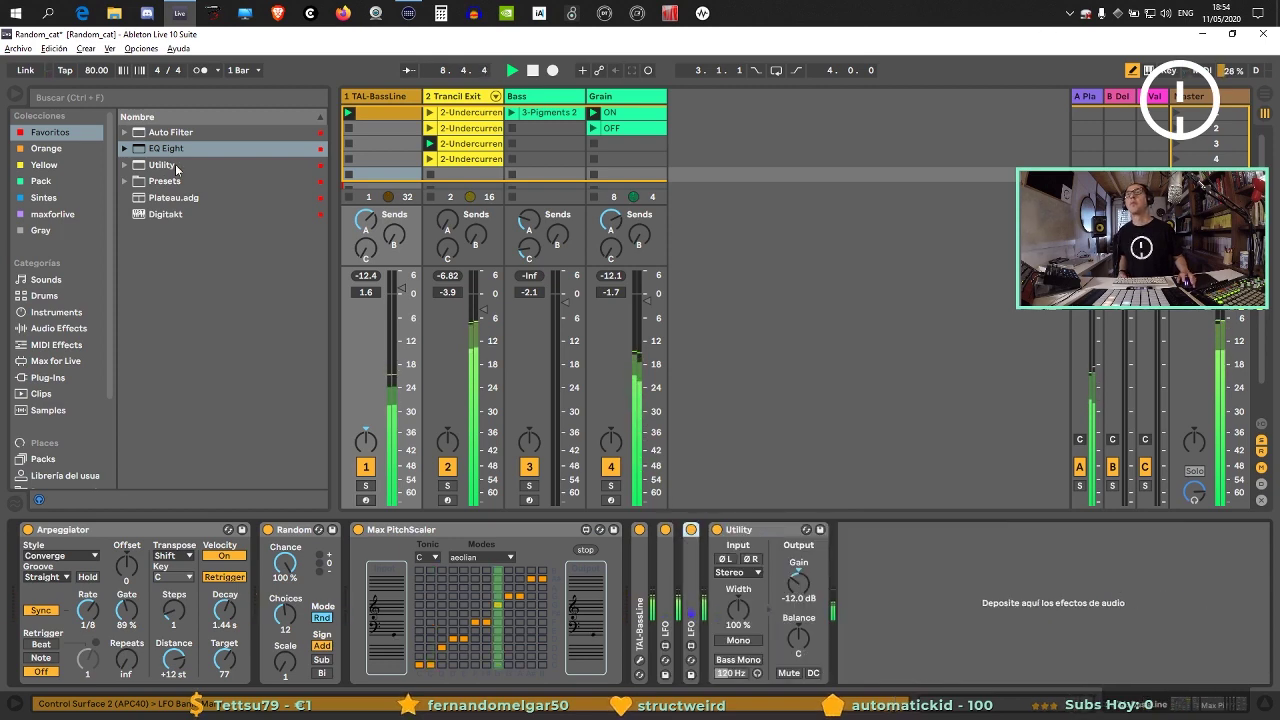
{"action": "left_click_drag", "start_coordinate": [166, 148], "coordinate": [908, 612]}
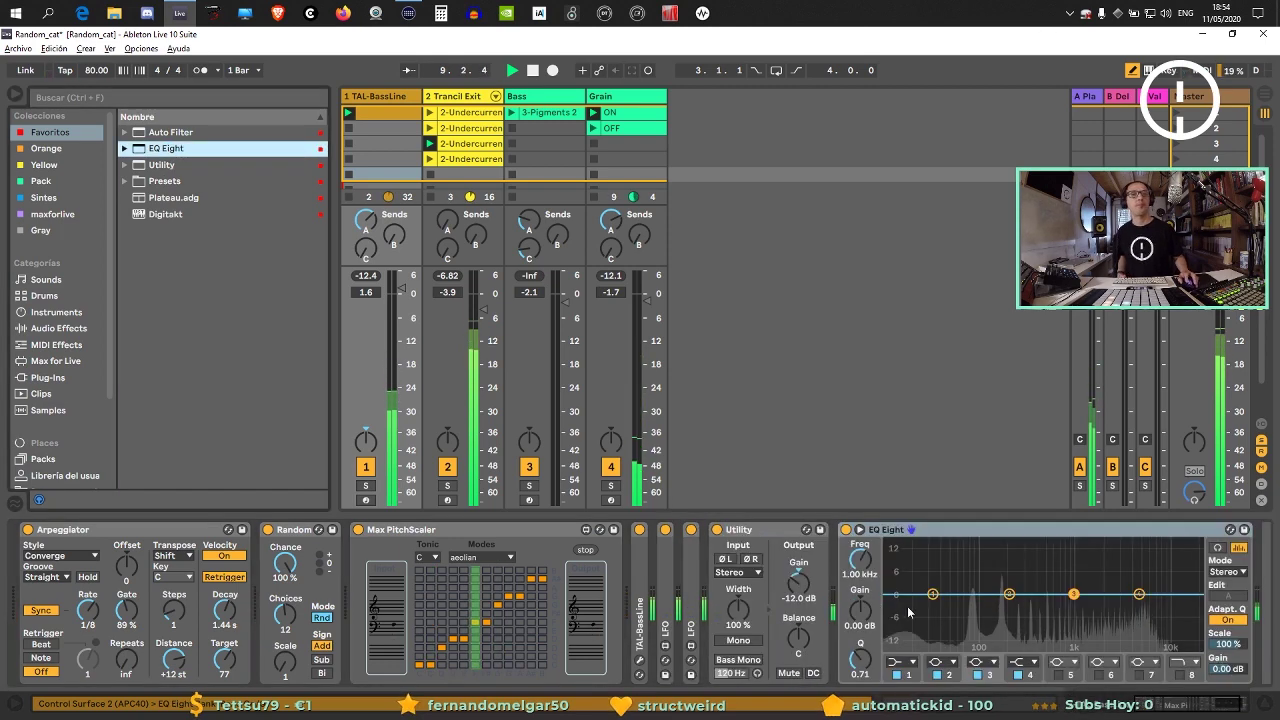
Make EQ Eight band 1 a steep low cut at about 150 Hz and raise the TAL-BassLine track's send B.
{"action": "left_click", "coordinate": [897, 674]}
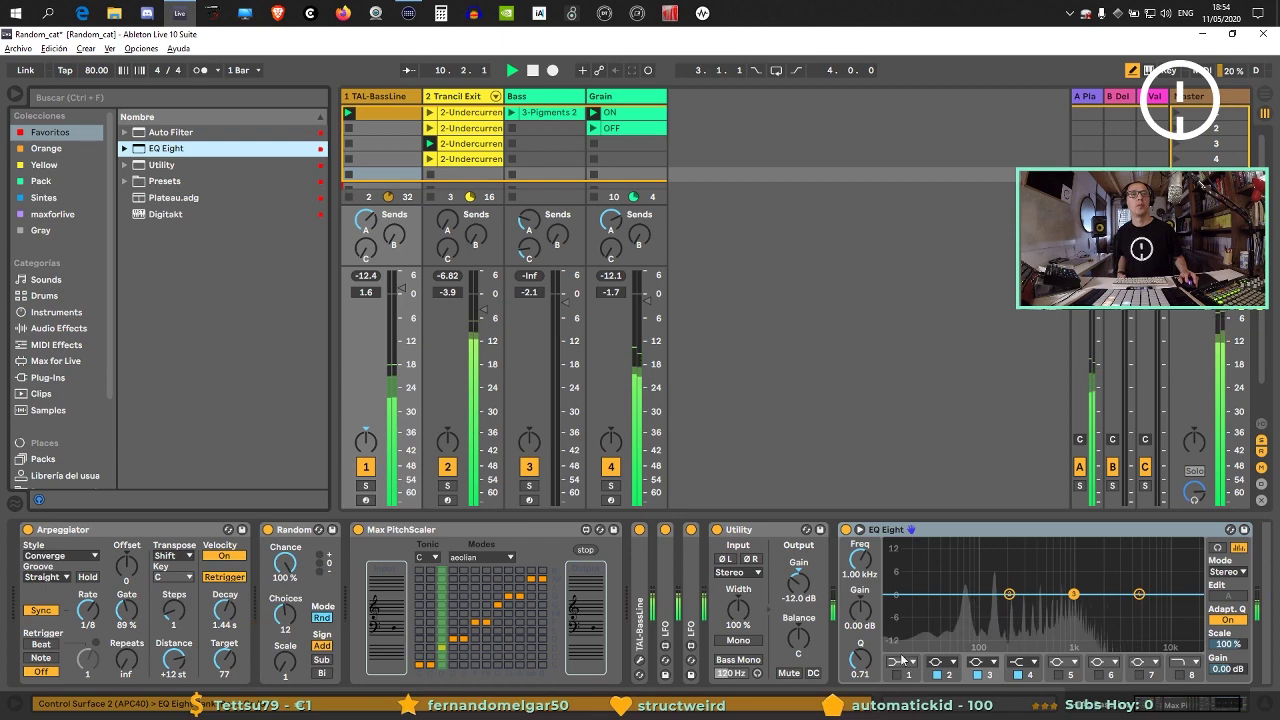
{"action": "left_click", "coordinate": [897, 674]}
{"action": "left_click", "coordinate": [905, 661]}
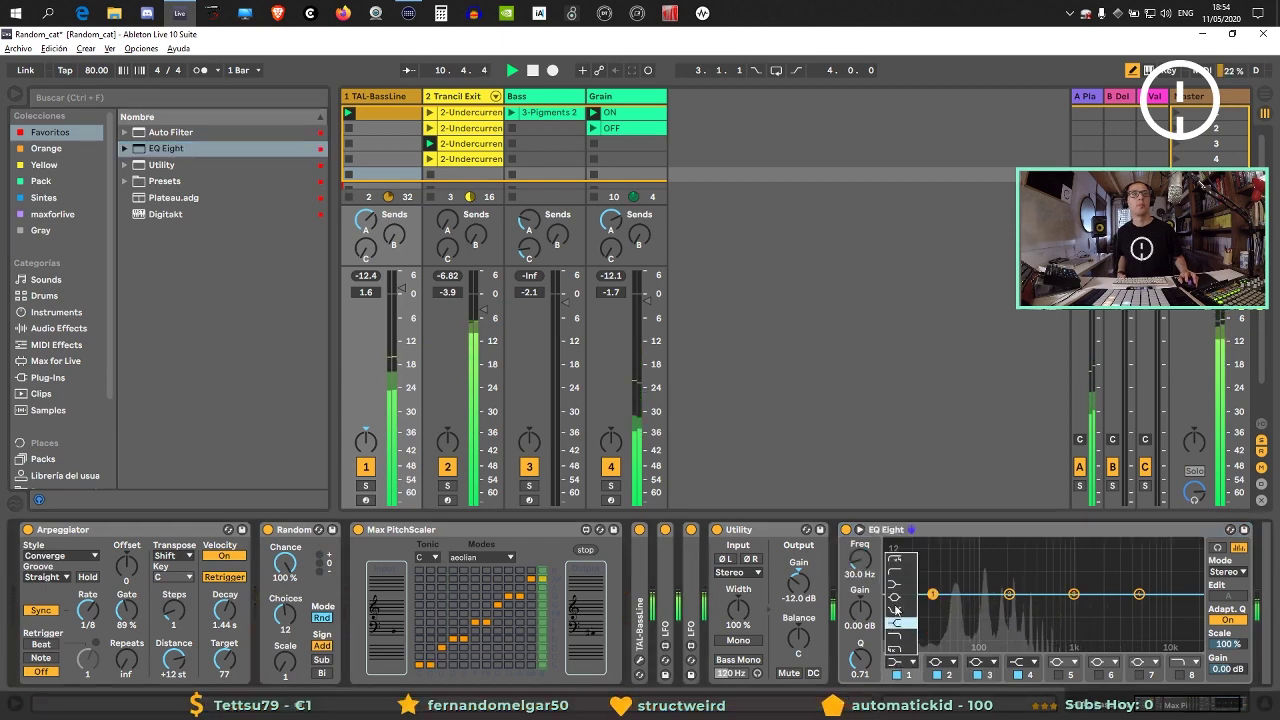
{"action": "left_click", "coordinate": [897, 558]}
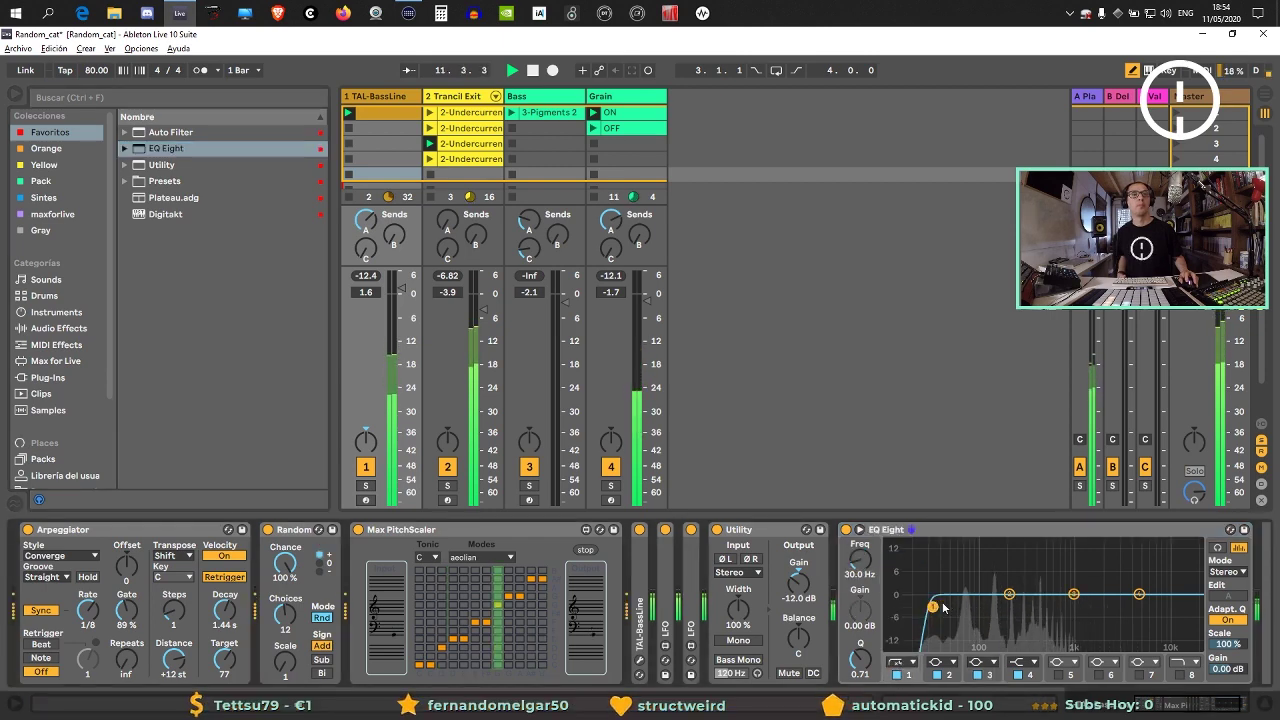
{"action": "left_click_drag", "start_coordinate": [943, 607], "coordinate": [1005, 600]}
{"action": "left_click_drag", "start_coordinate": [393, 238], "coordinate": [393, 224]}
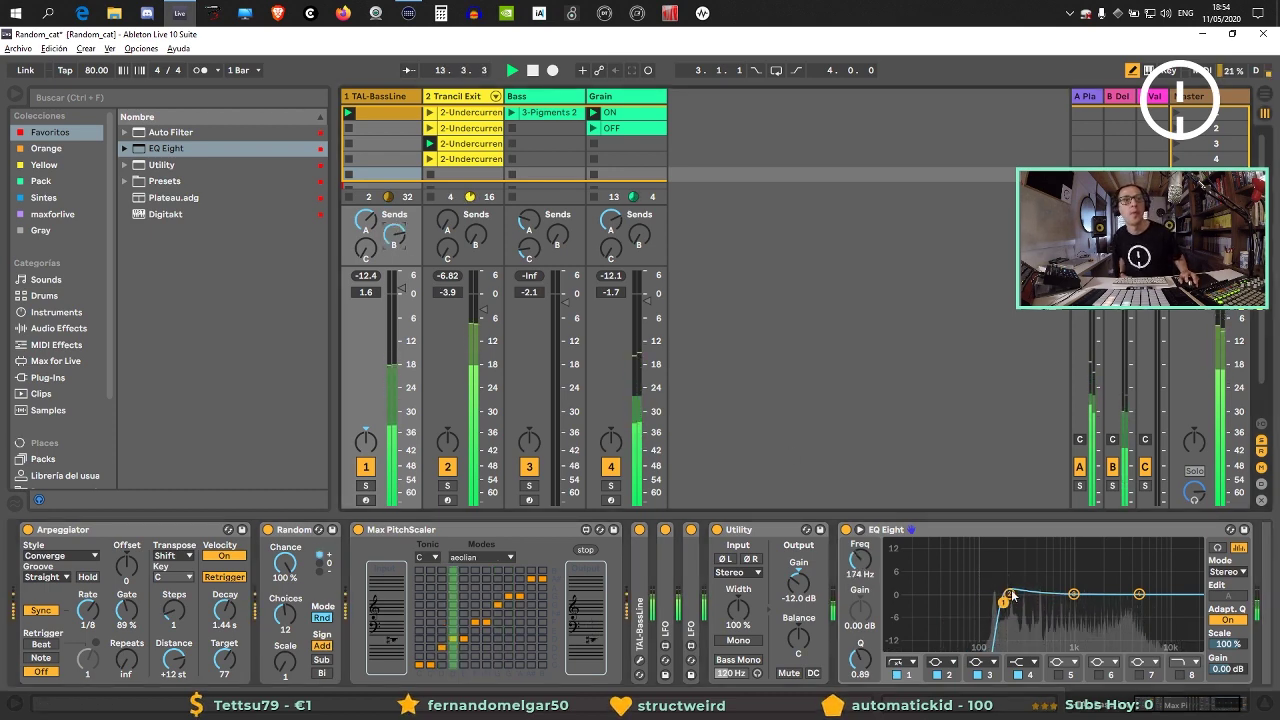
{"action": "left_click_drag", "start_coordinate": [1012, 596], "coordinate": [999, 604]}
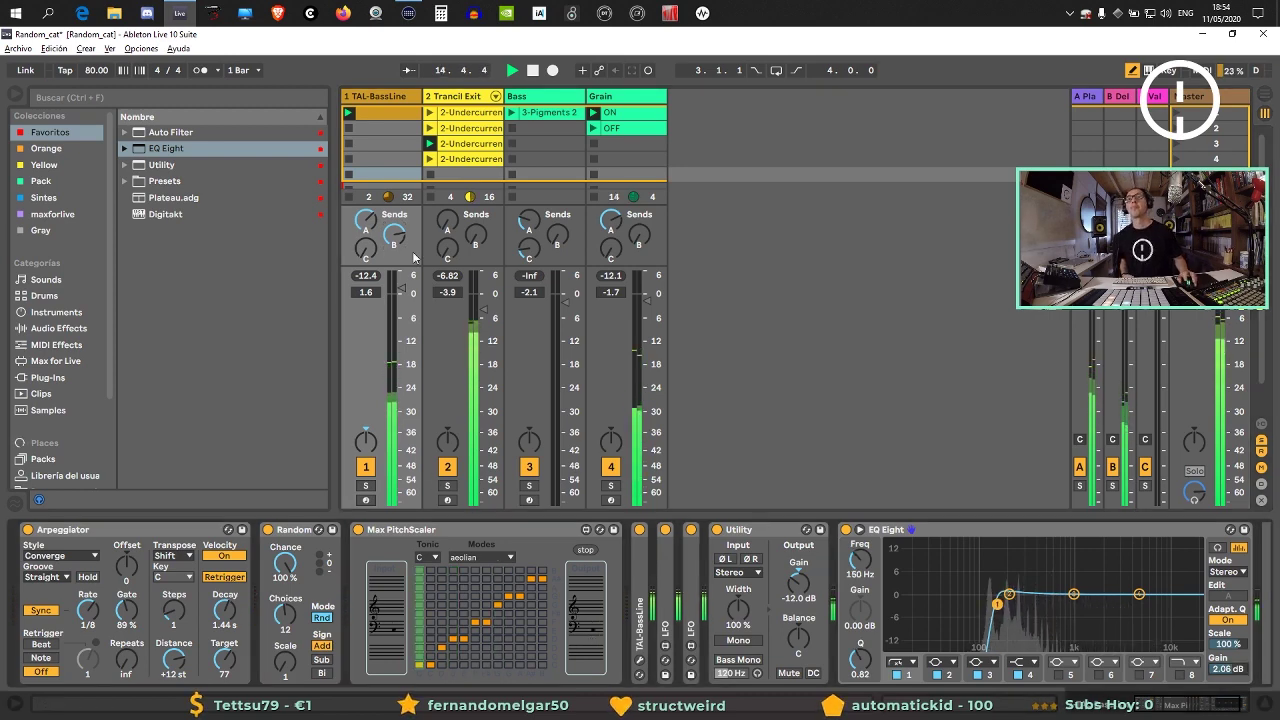
Hide the device view and set the Bass track's volume to -1.5 dB.
{"action": "left_click", "coordinate": [1249, 701]}
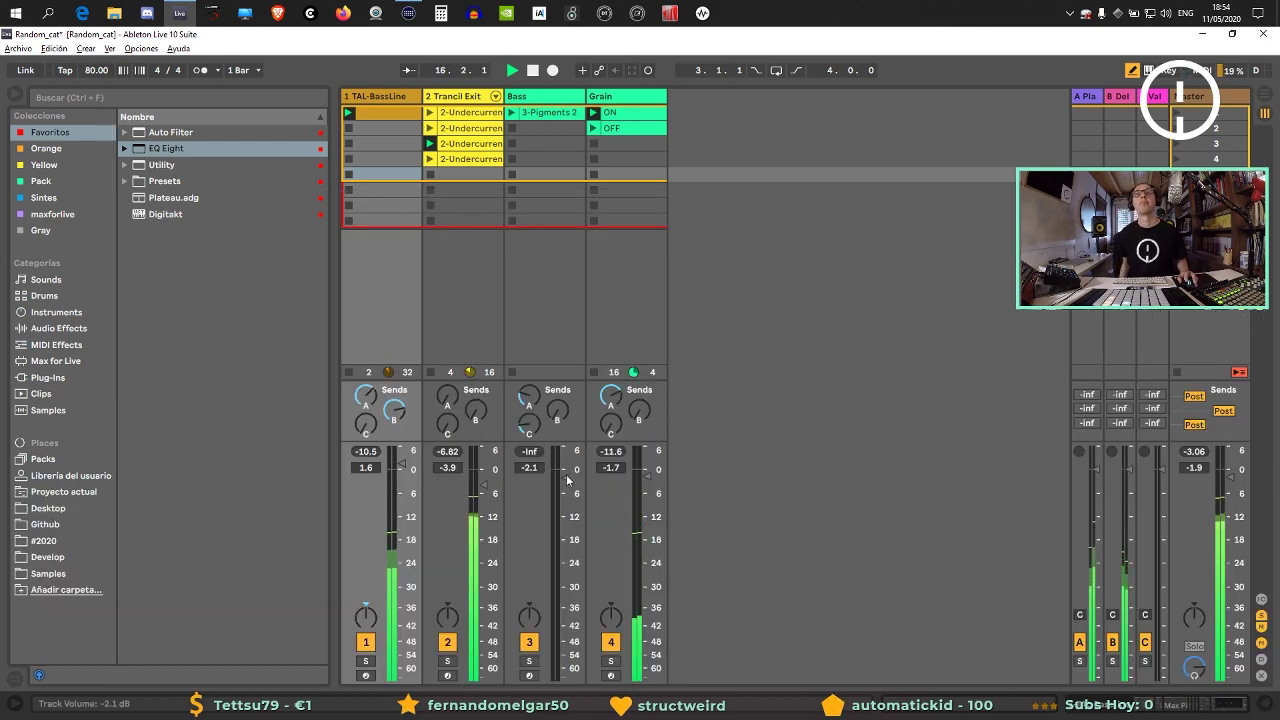
{"action": "left_click_drag", "start_coordinate": [568, 476], "coordinate": [568, 472]}
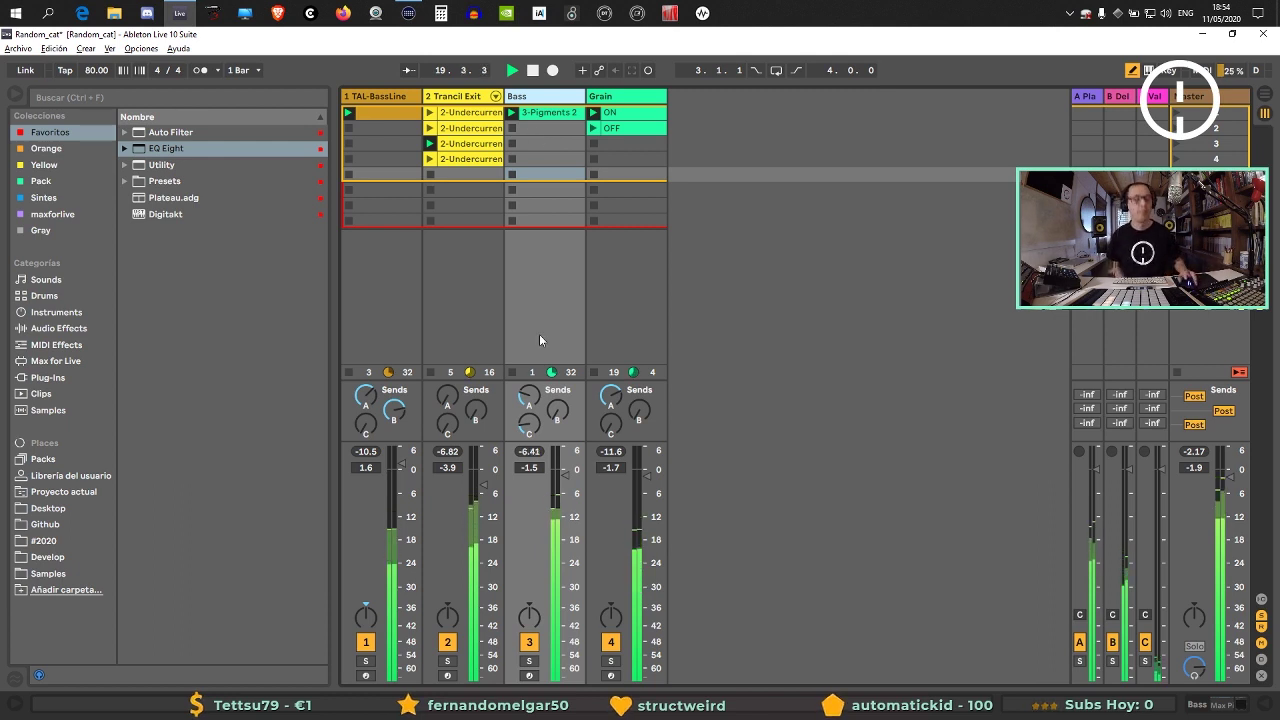
Set the Bass track's volume to -2.4 dB and stop the clips on the Trancil Exit and Bass tracks.
{"action": "left_click_drag", "start_coordinate": [565, 470], "coordinate": [565, 479]}
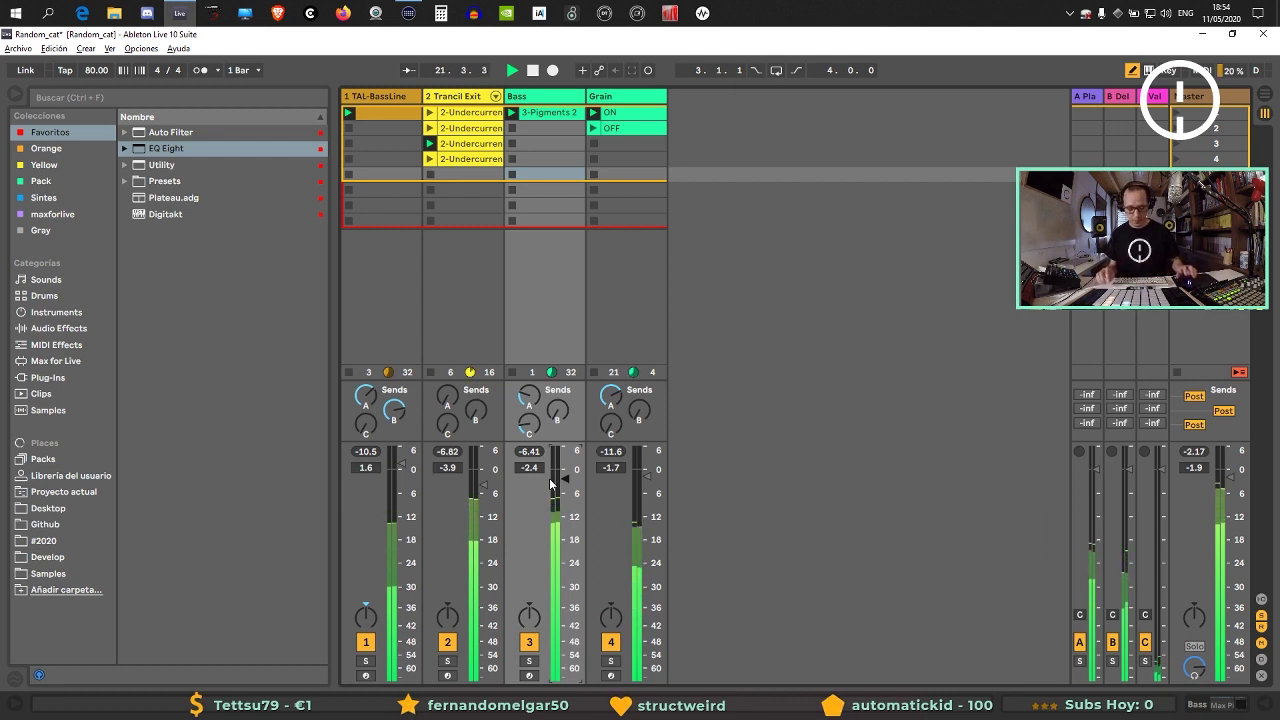
{"action": "left_click", "coordinate": [431, 174]}
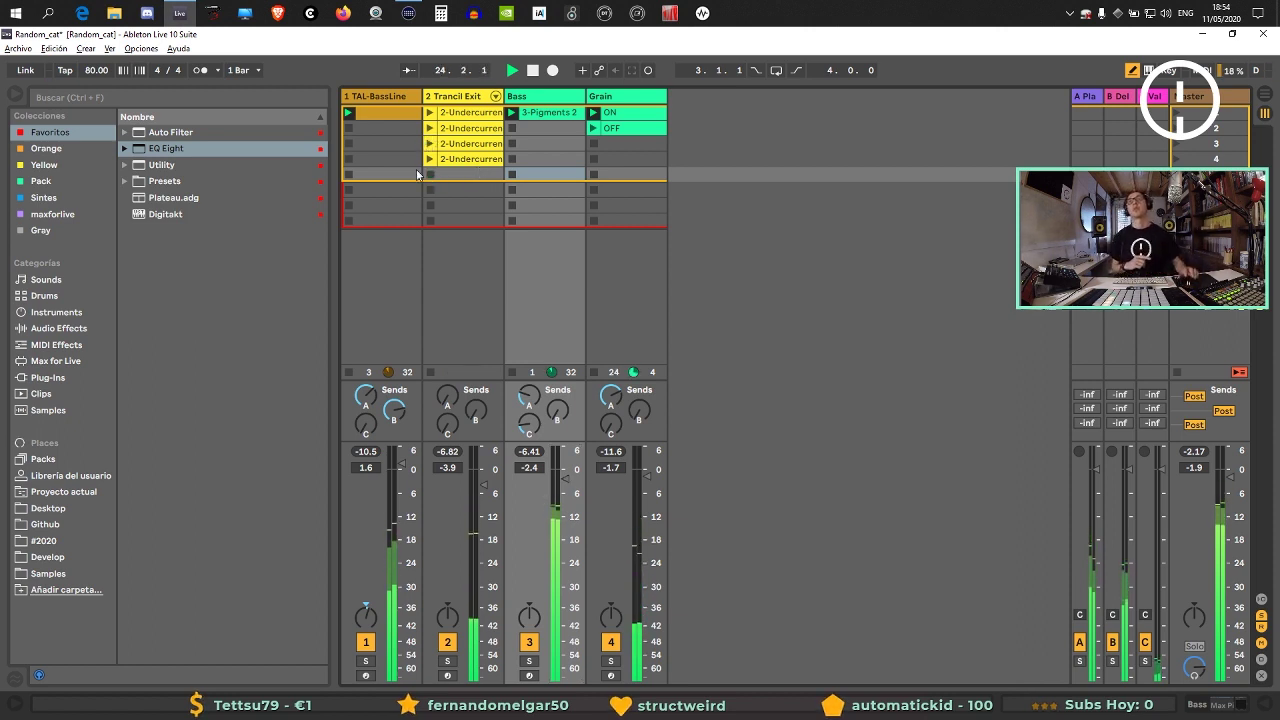
{"action": "left_click", "coordinate": [512, 128]}
Launch the third Trancil Exit clip with the Grain track stopped, and mute the TAL-BassLine track.
{"action": "left_click", "coordinate": [429, 144]}
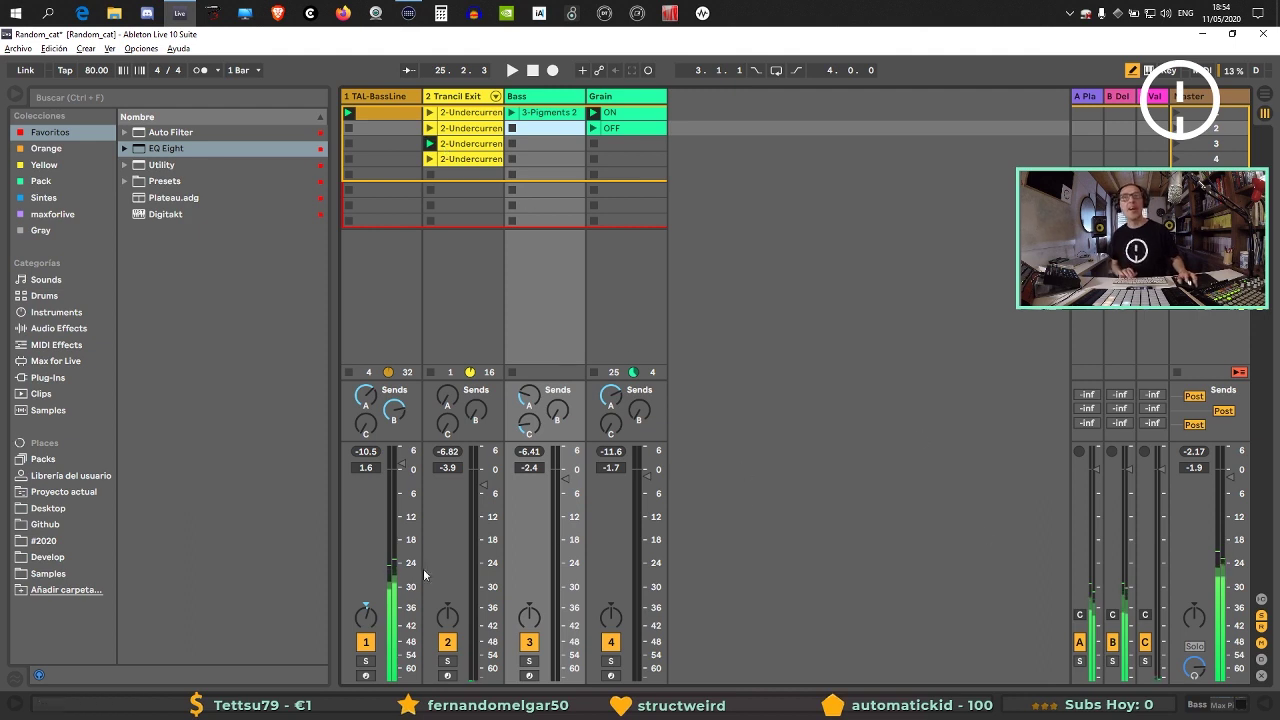
{"action": "left_click", "coordinate": [595, 142]}
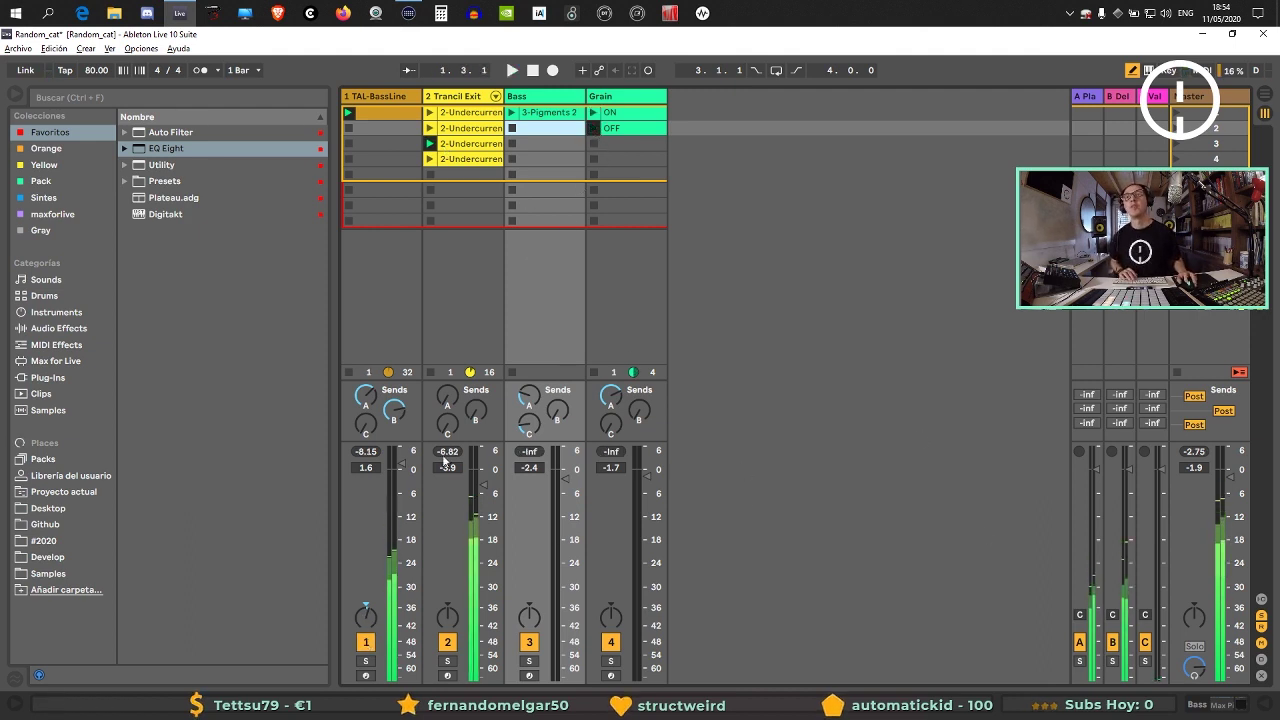
{"action": "key", "text": "F1"}
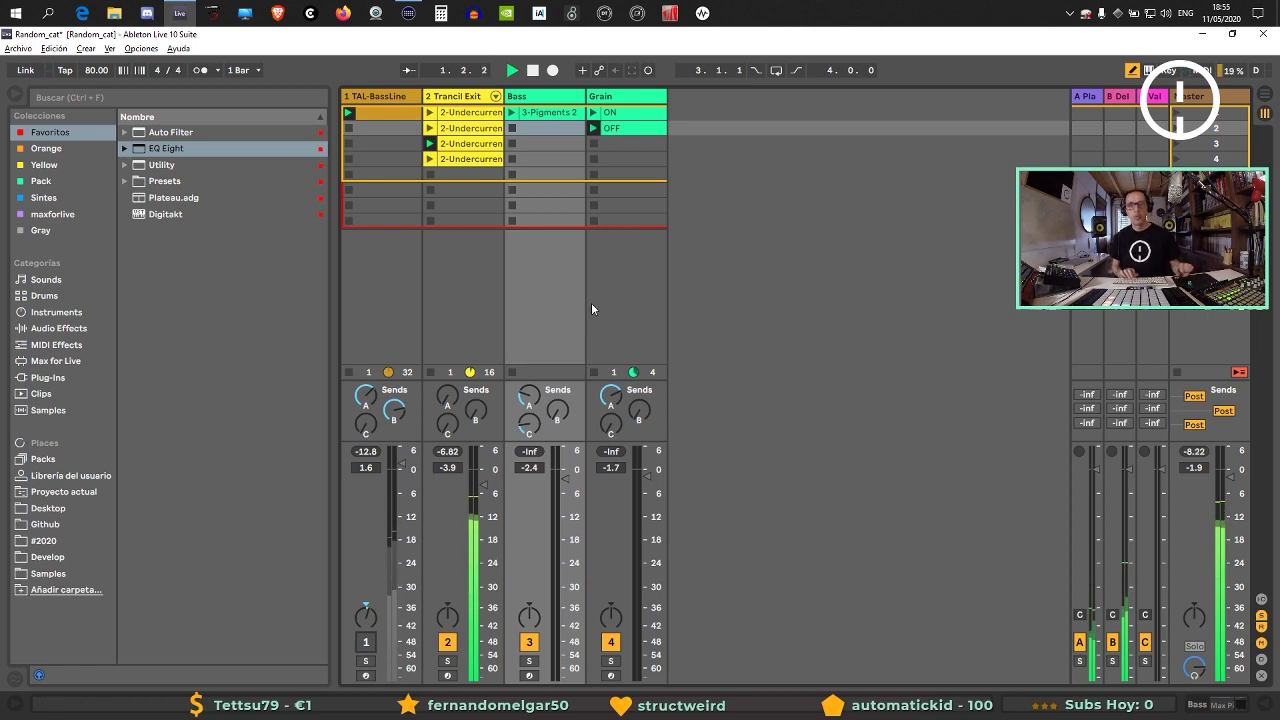
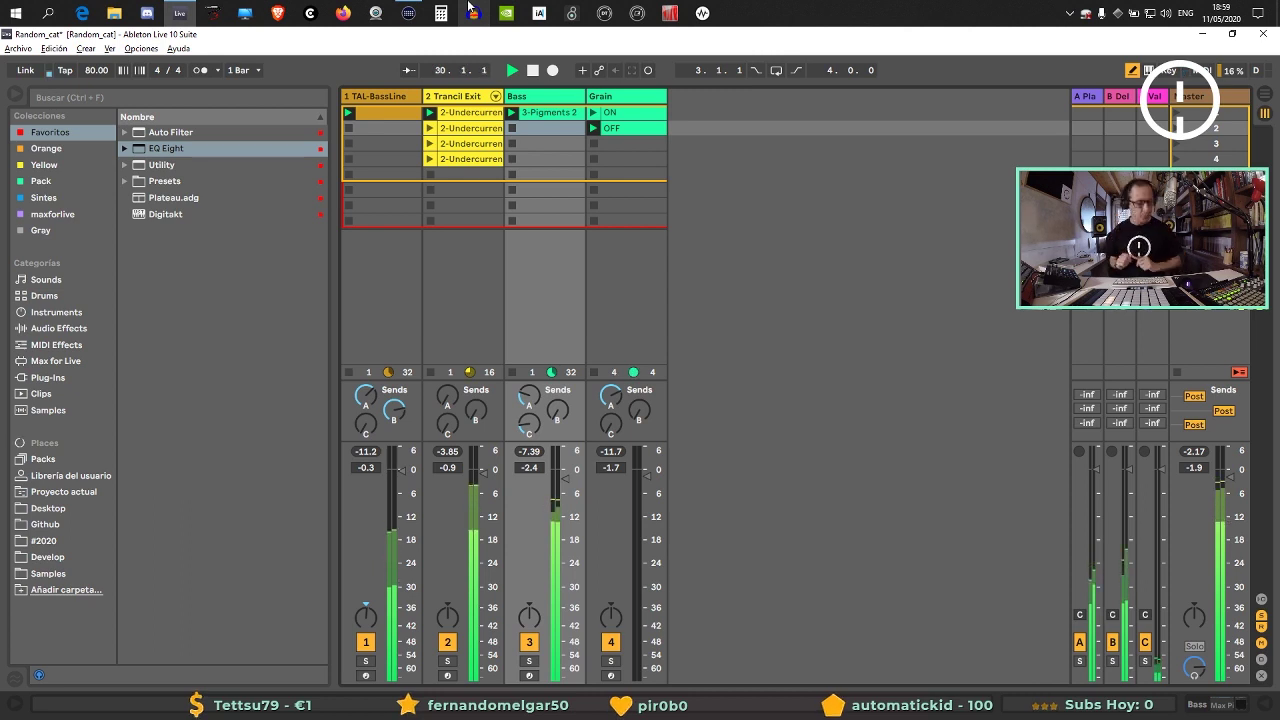
Insert a new MIDI track after the Grain track and select its first clip slot.
{"action": "left_click", "coordinate": [641, 98]}
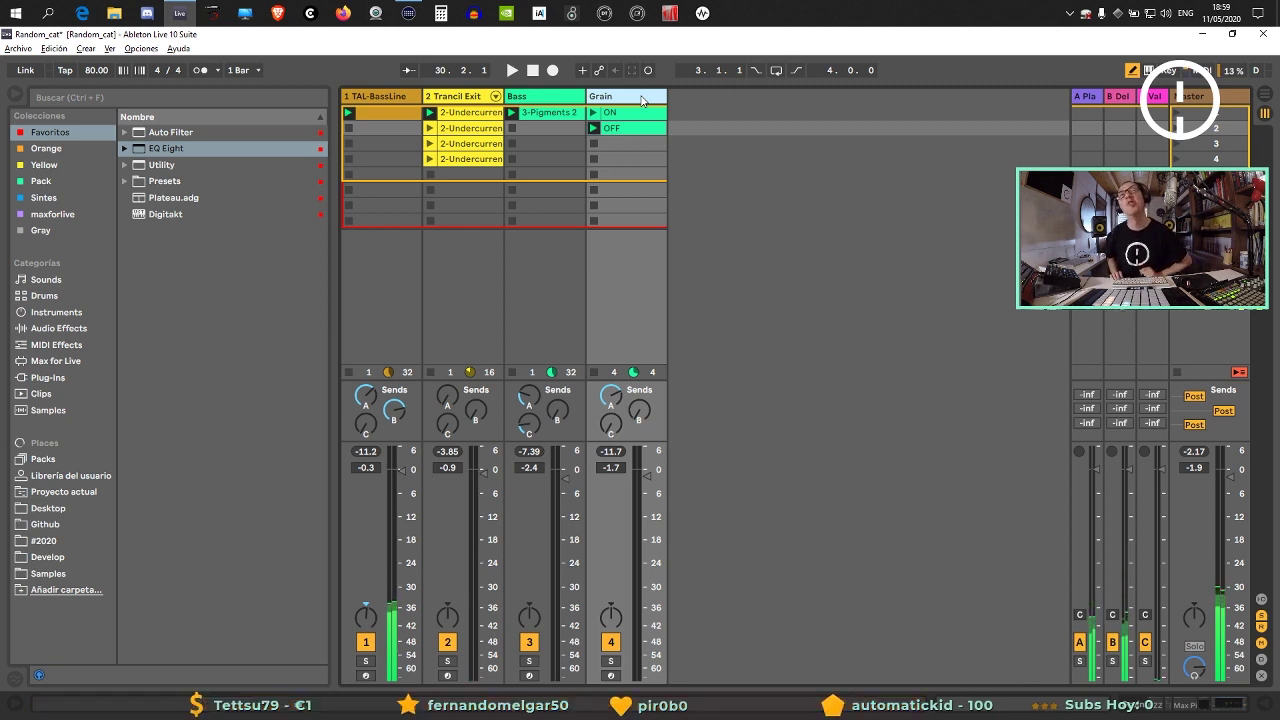
{"action": "key", "text": "ctrl+shift+t"}
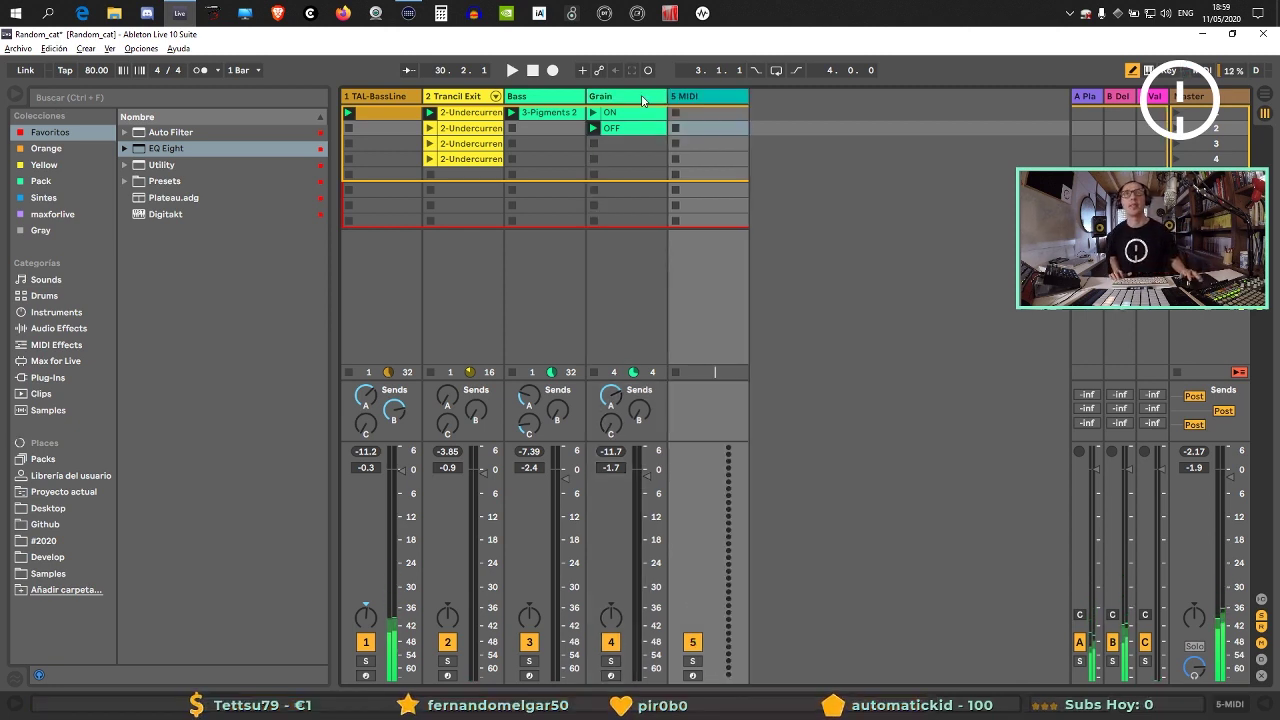
{"action": "left_click", "coordinate": [710, 112]}
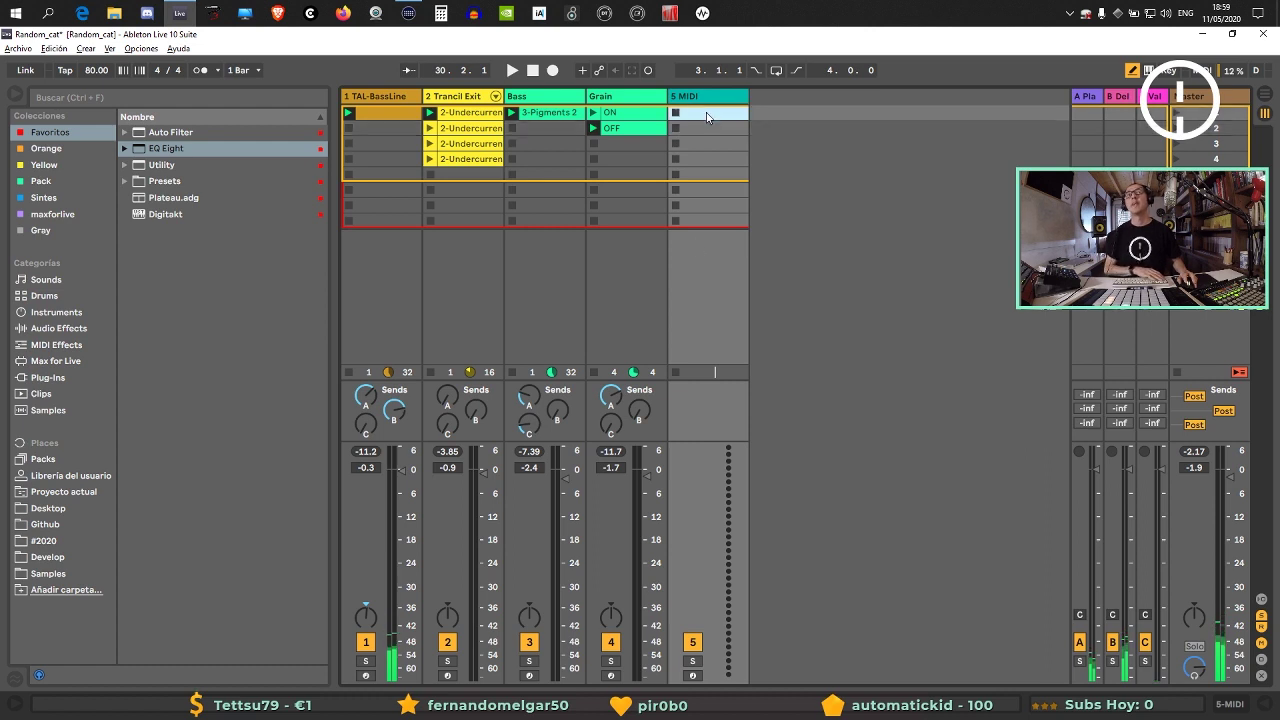
Mute tracks 1 to 4 and create an empty MIDI clip in the new track's first slot.
{"action": "left_click", "coordinate": [610, 642]}
{"action": "left_click", "coordinate": [529, 642]}
{"action": "left_click", "coordinate": [447, 642]}
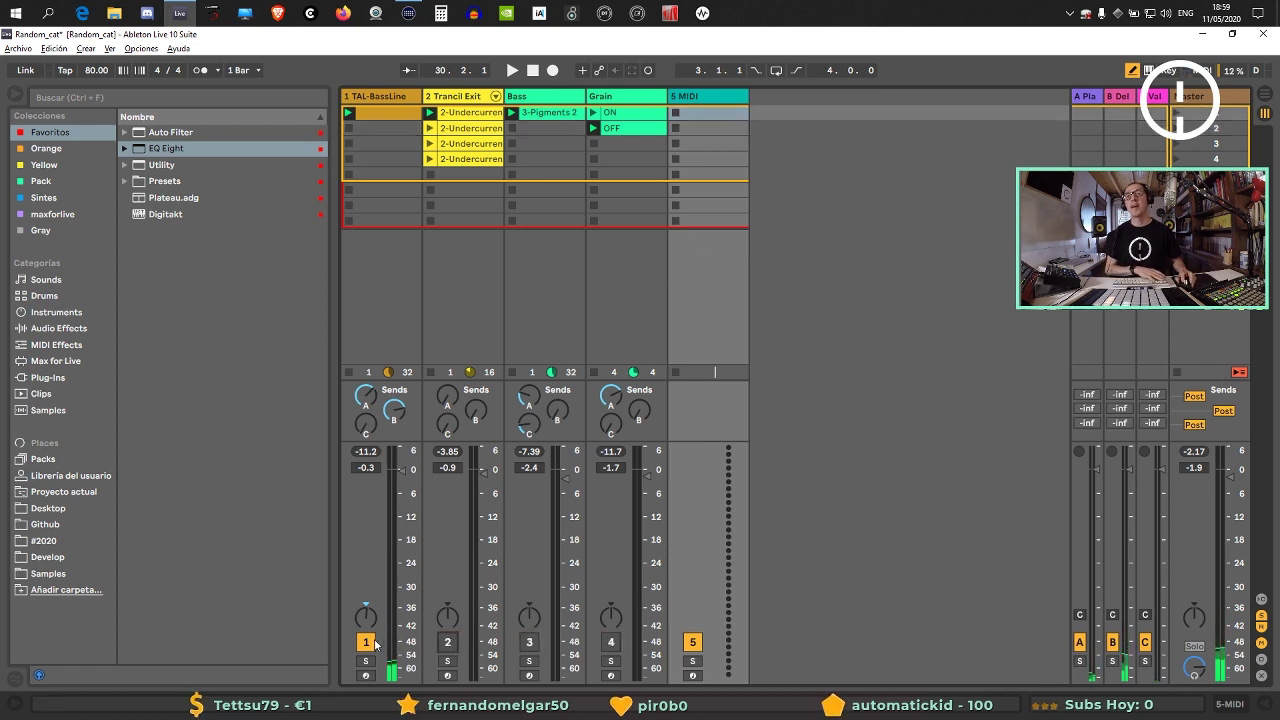
{"action": "left_click", "coordinate": [366, 642]}
{"action": "double_click", "coordinate": [717, 113]}
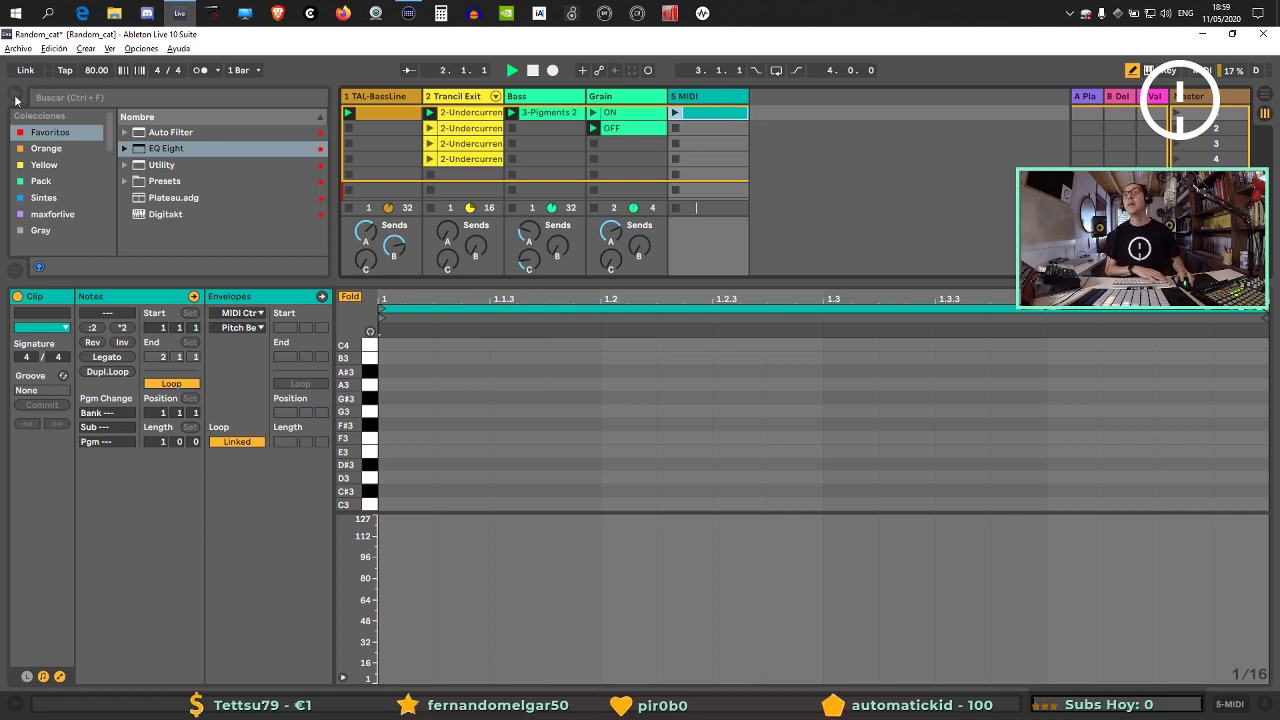
Enlarge the browser area and look through the Orange collection, Instruments and MIDI Effects, briefly listening to the Trancil Exit track.
{"action": "left_click", "coordinate": [46, 148]}
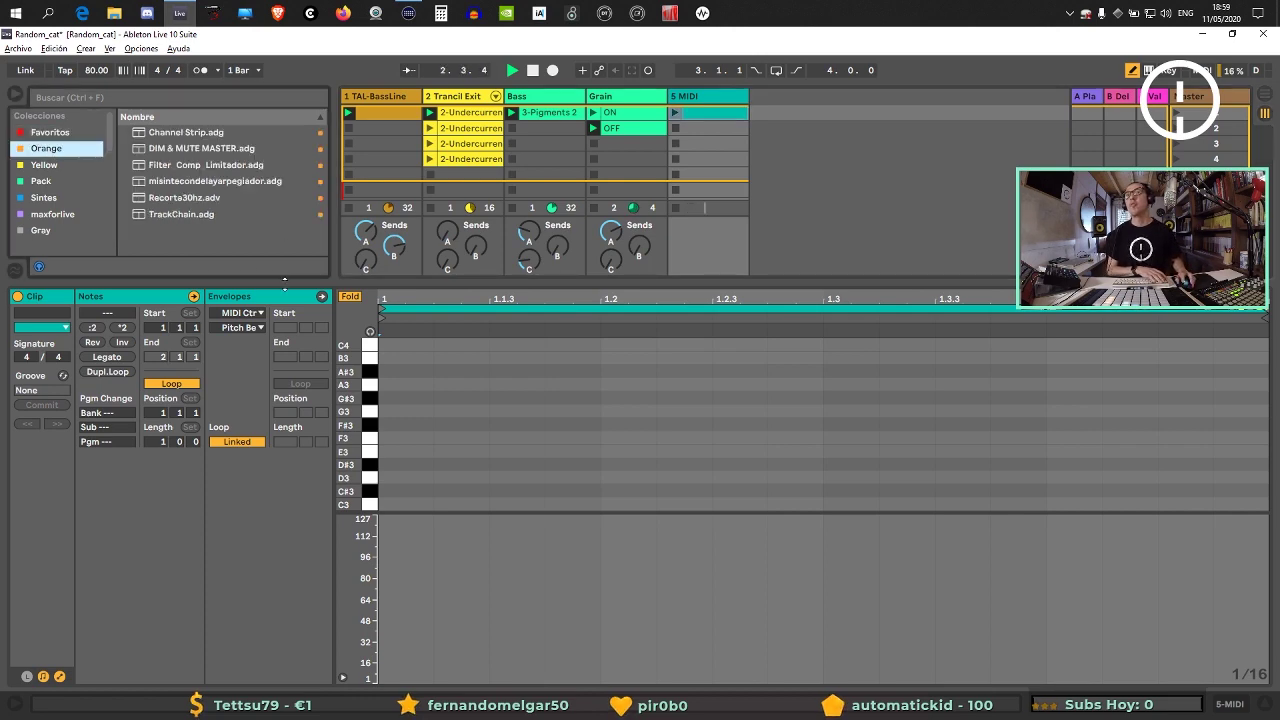
{"action": "left_click_drag", "start_coordinate": [288, 281], "coordinate": [288, 506]}
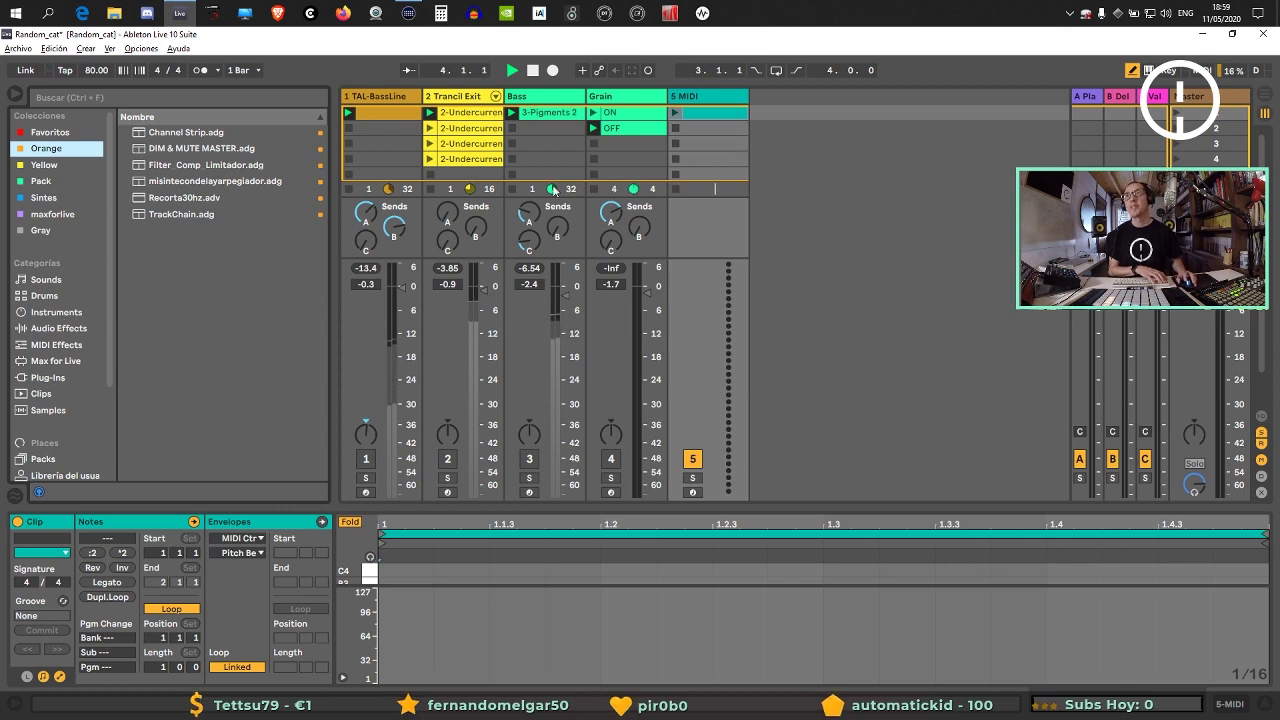
{"action": "left_click", "coordinate": [62, 312]}
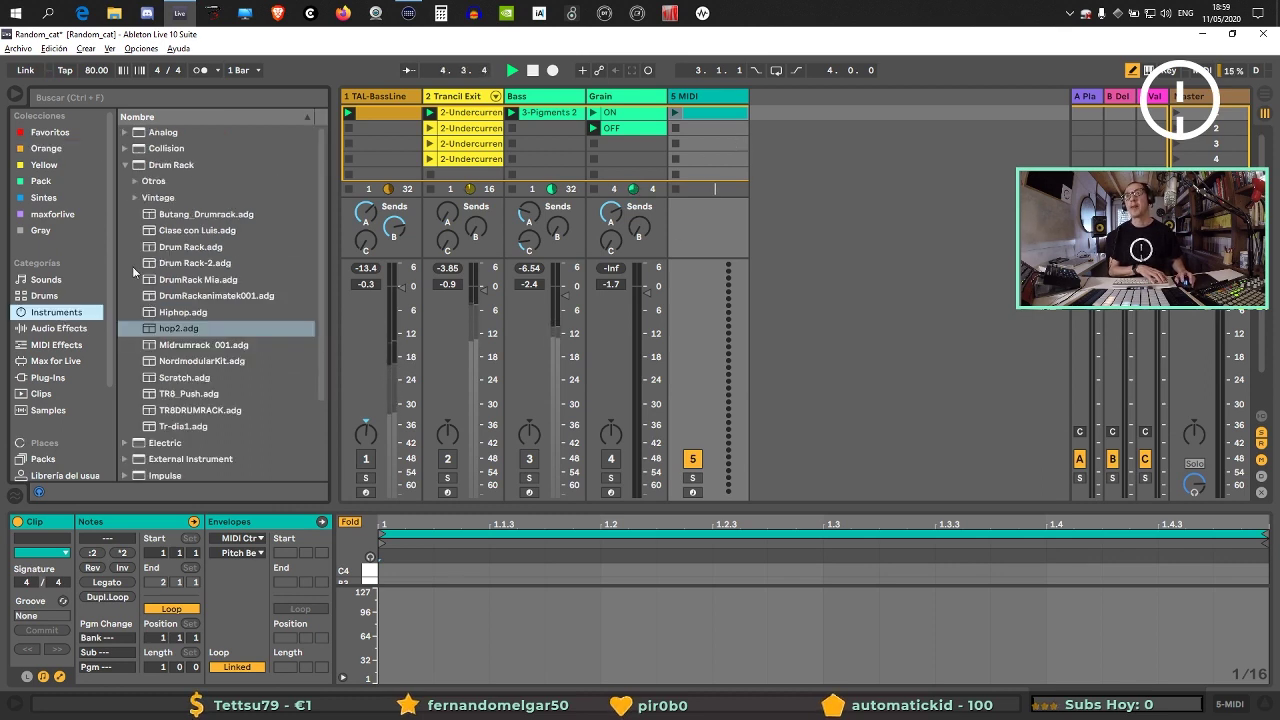
{"action": "key", "text": "Left"}
{"action": "left_click", "coordinate": [58, 345]}
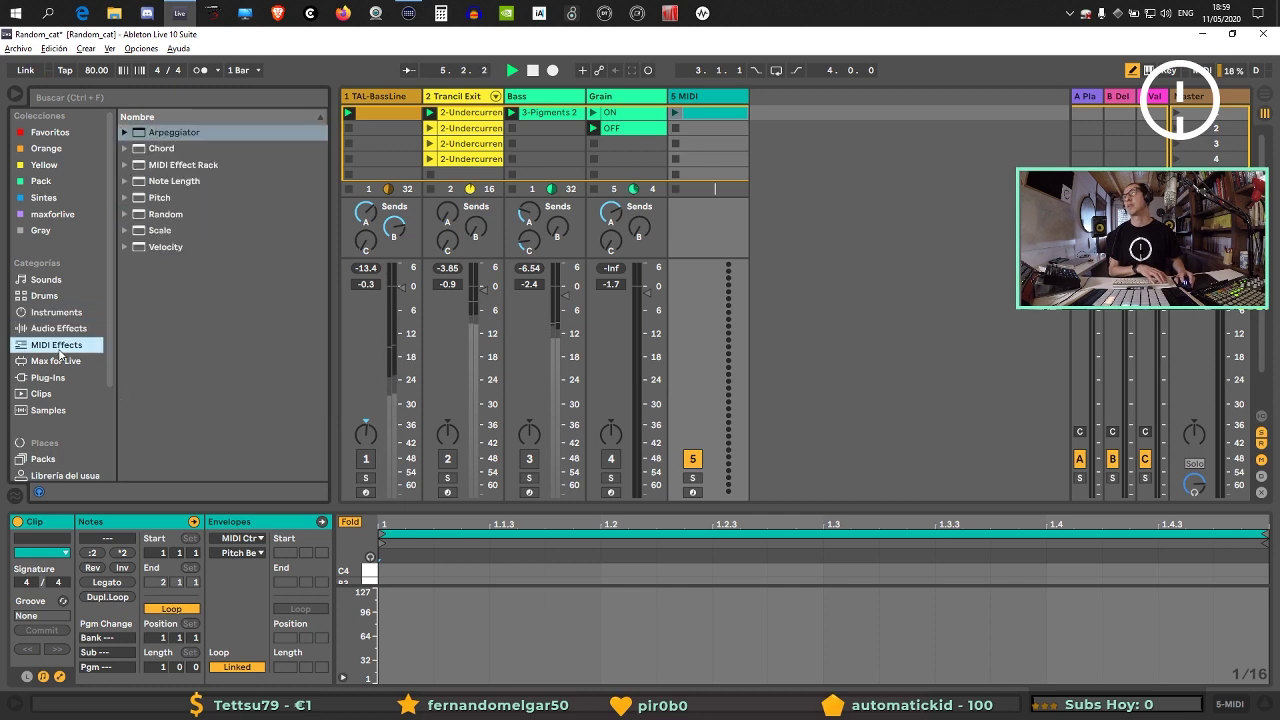
{"action": "left_click", "coordinate": [447, 460]}
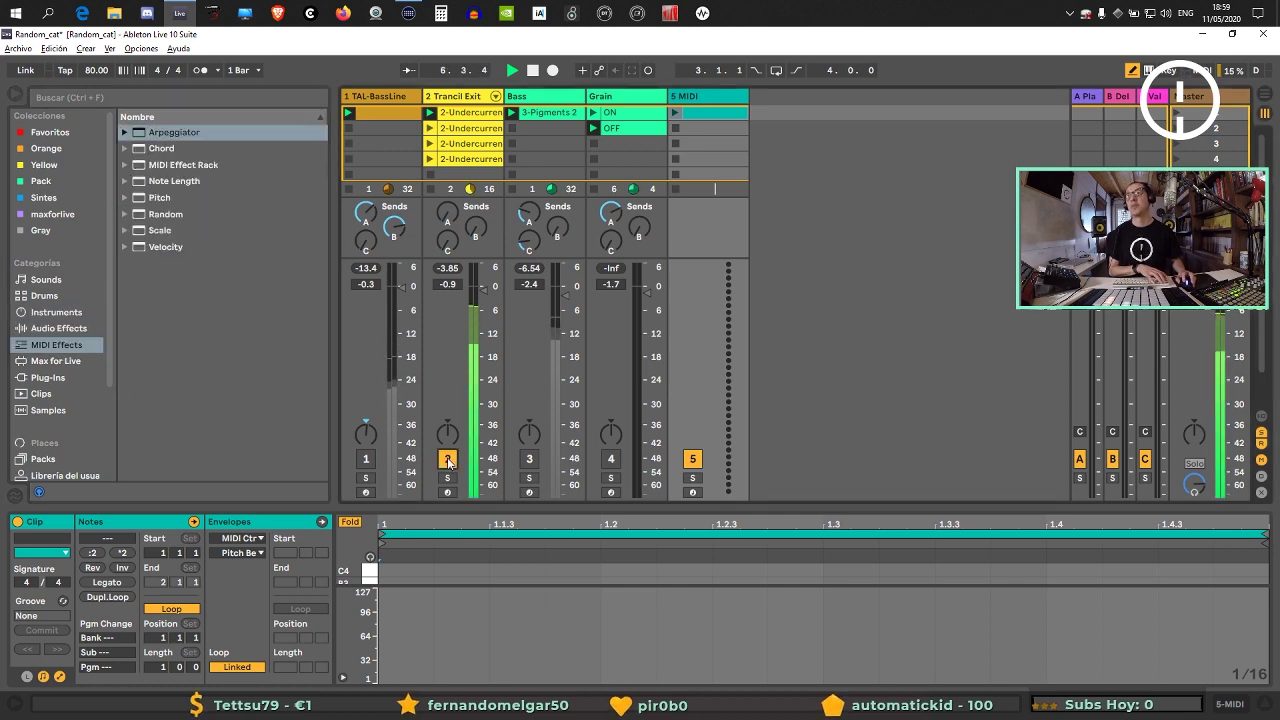
{"action": "left_click", "coordinate": [447, 460]}
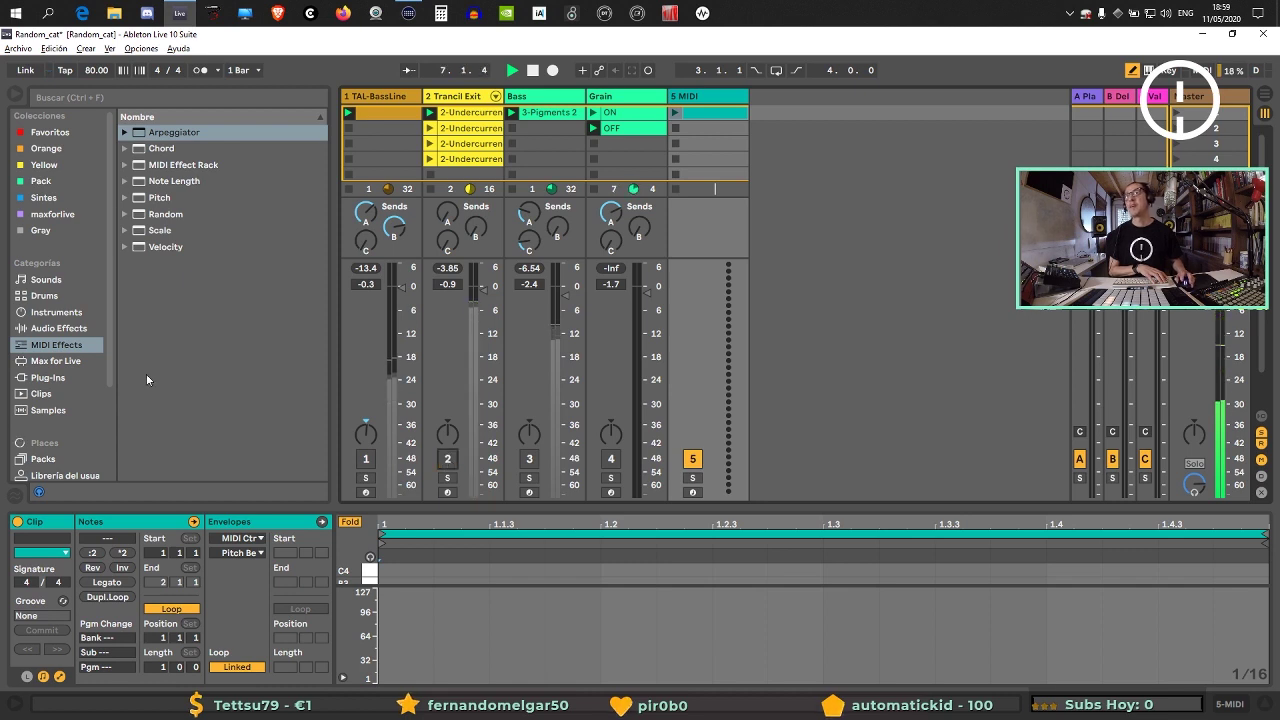
Search the Drums category for 707, collapse the Drum Hits folder and preview the 707 Core Kit.
{"action": "left_click", "coordinate": [60, 328]}
{"action": "left_click", "coordinate": [56, 312]}
{"action": "left_click", "coordinate": [66, 298]}
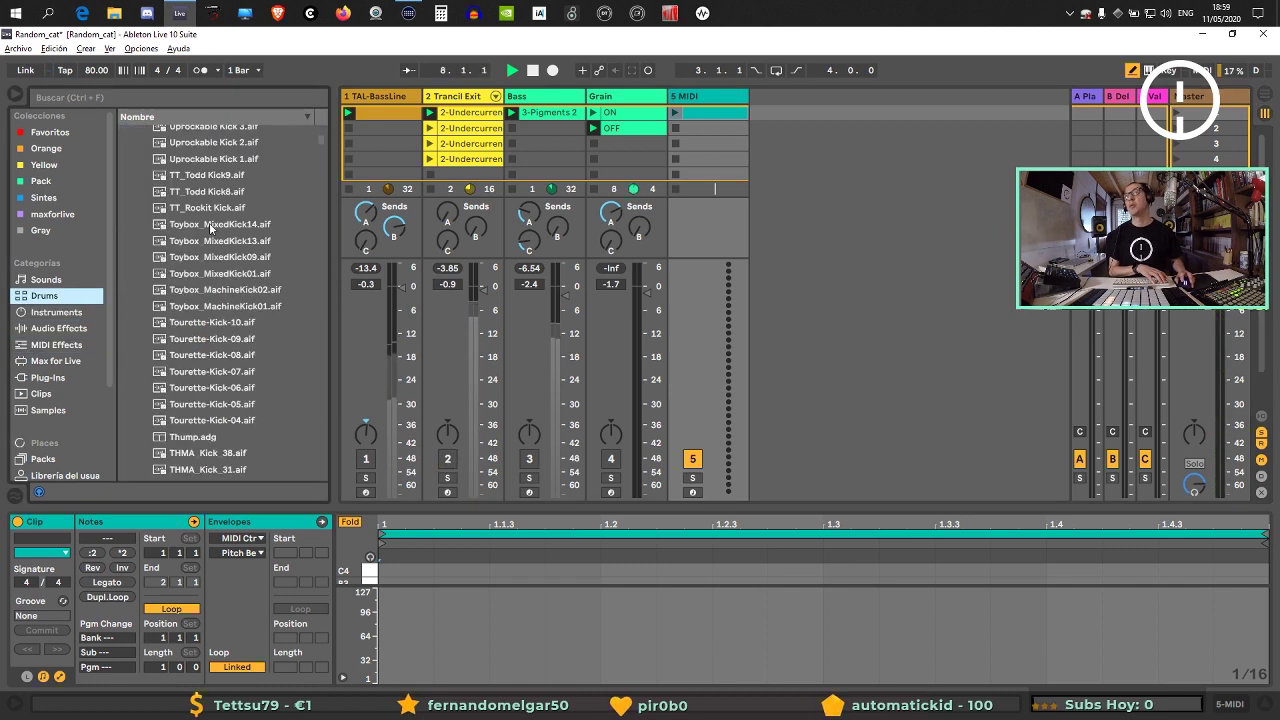
{"action": "left_click", "coordinate": [175, 98]}
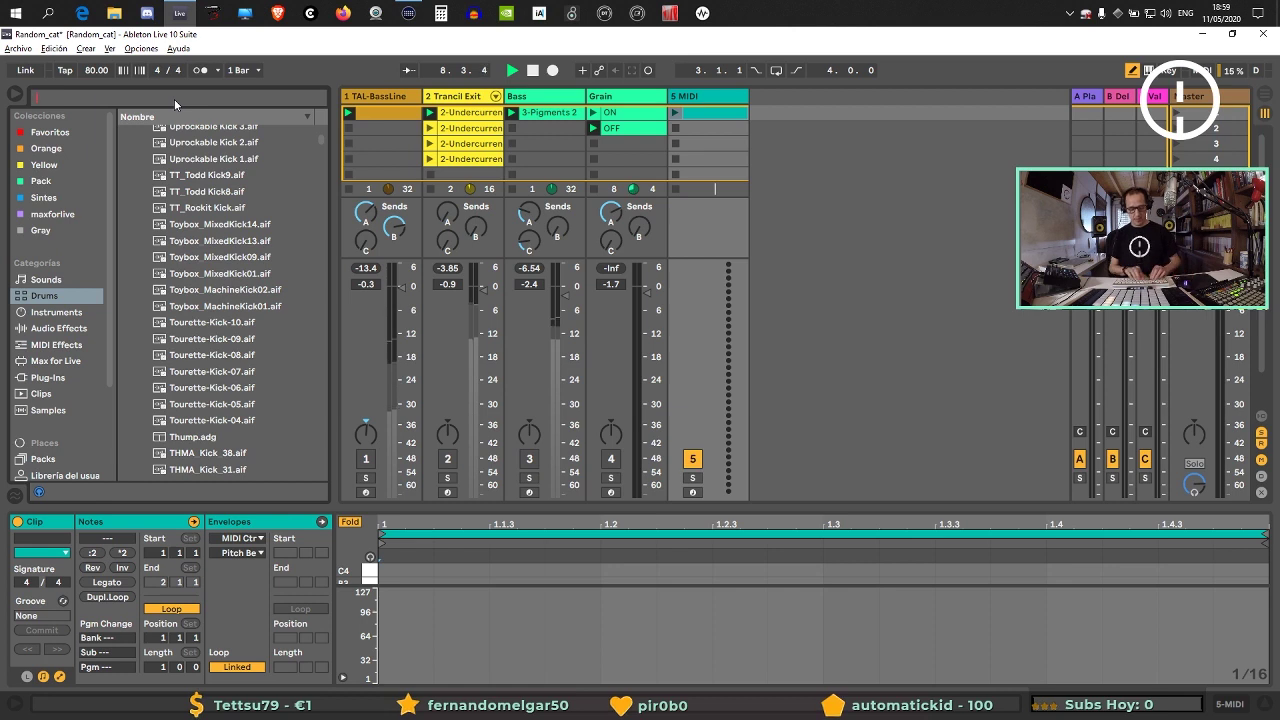
{"action": "type", "text": "707"}
{"action": "left_click", "coordinate": [134, 230]}
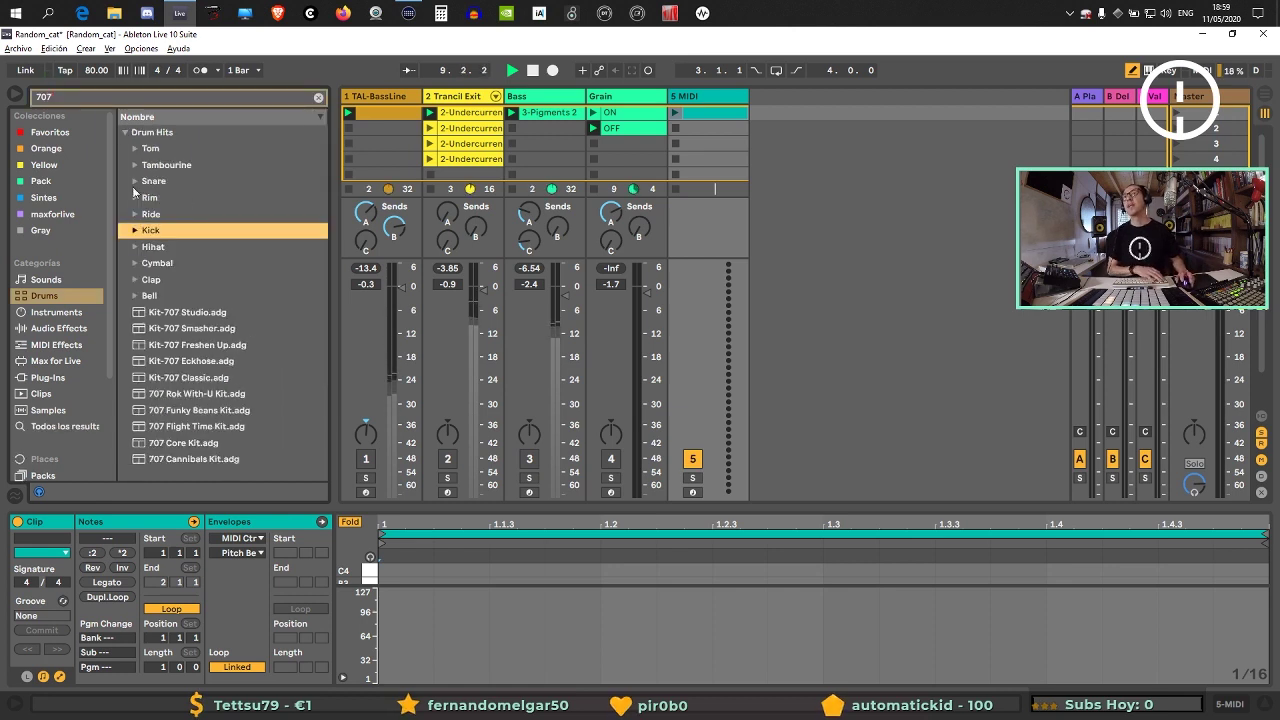
{"action": "left_click", "coordinate": [125, 134]}
{"action": "left_click", "coordinate": [188, 282]}
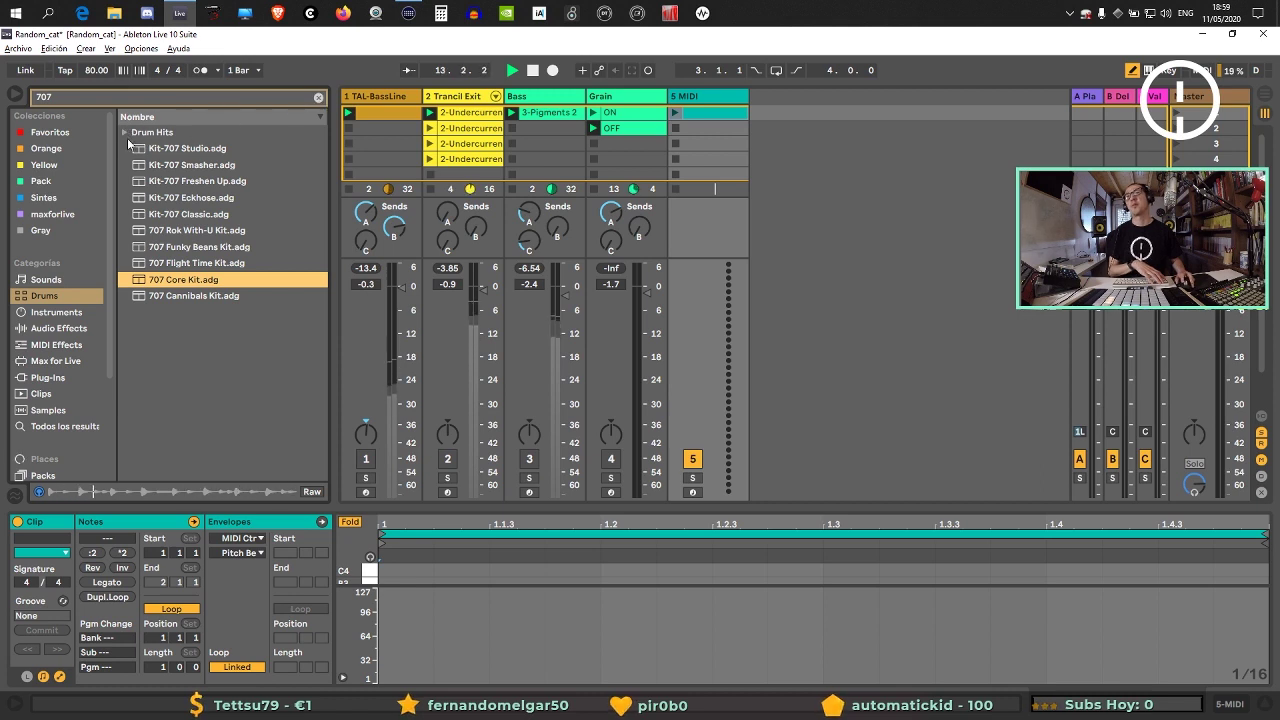
Search the drum kits for 909 and 606, and load 606 Core Kit.adg onto the new MIDI track.
{"action": "key", "text": "ctrl+f"}
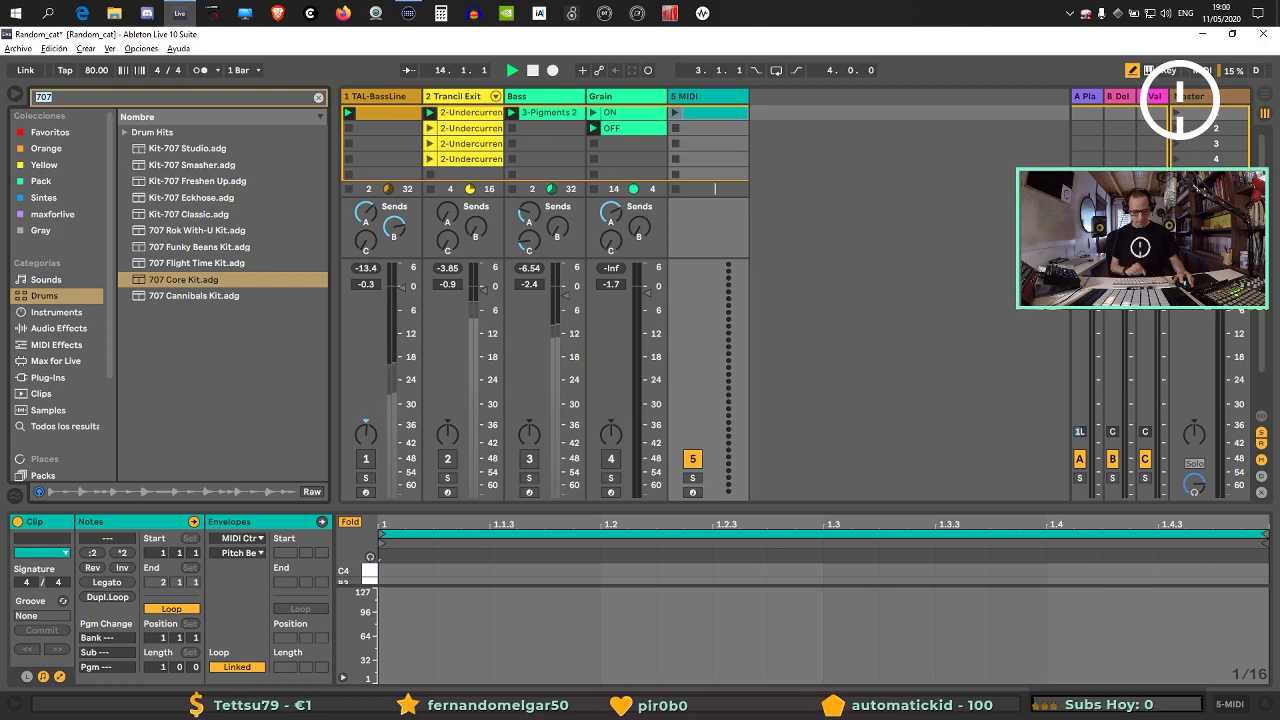
{"action": "type", "text": "909"}
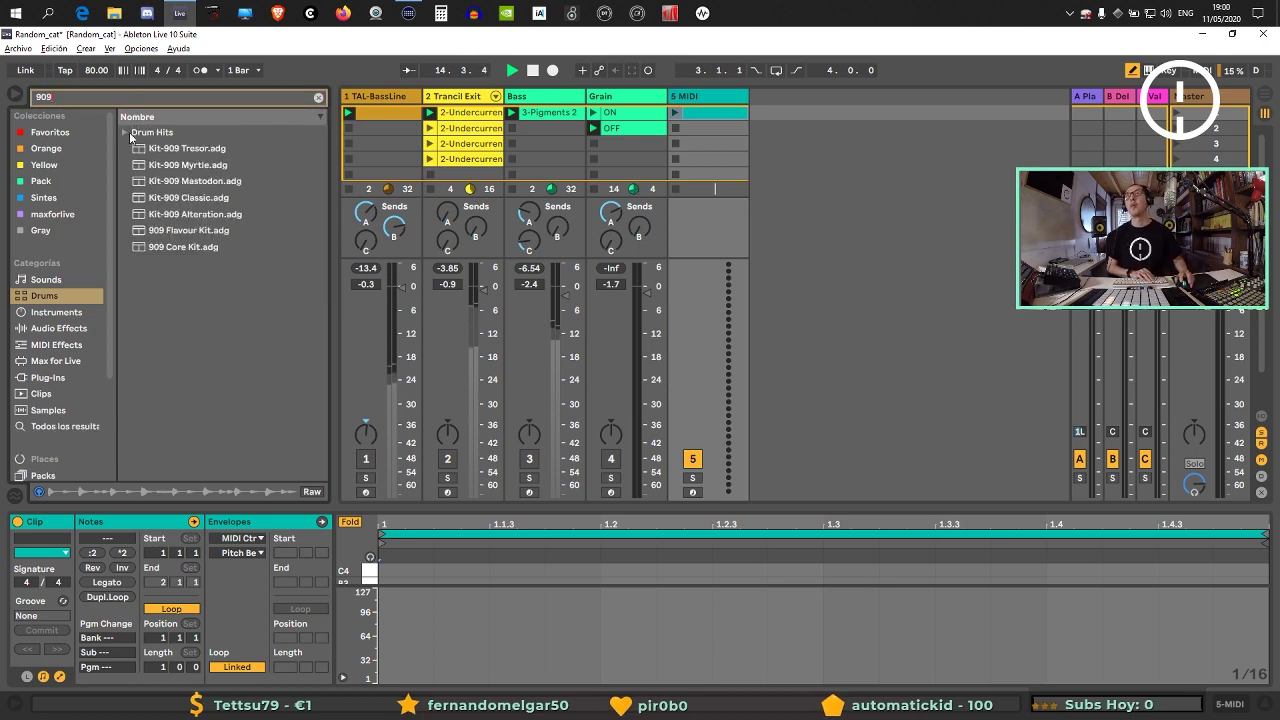
{"action": "key", "text": "ctrl+a"}
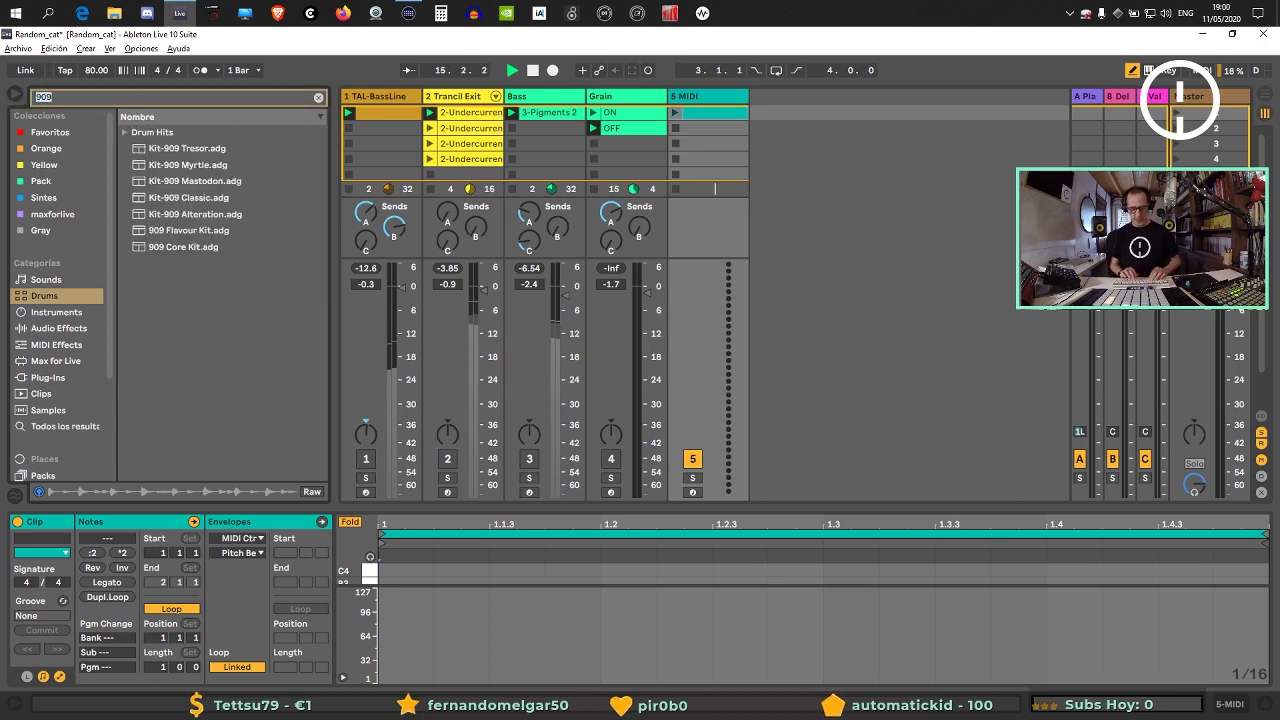
{"action": "type", "text": "606"}
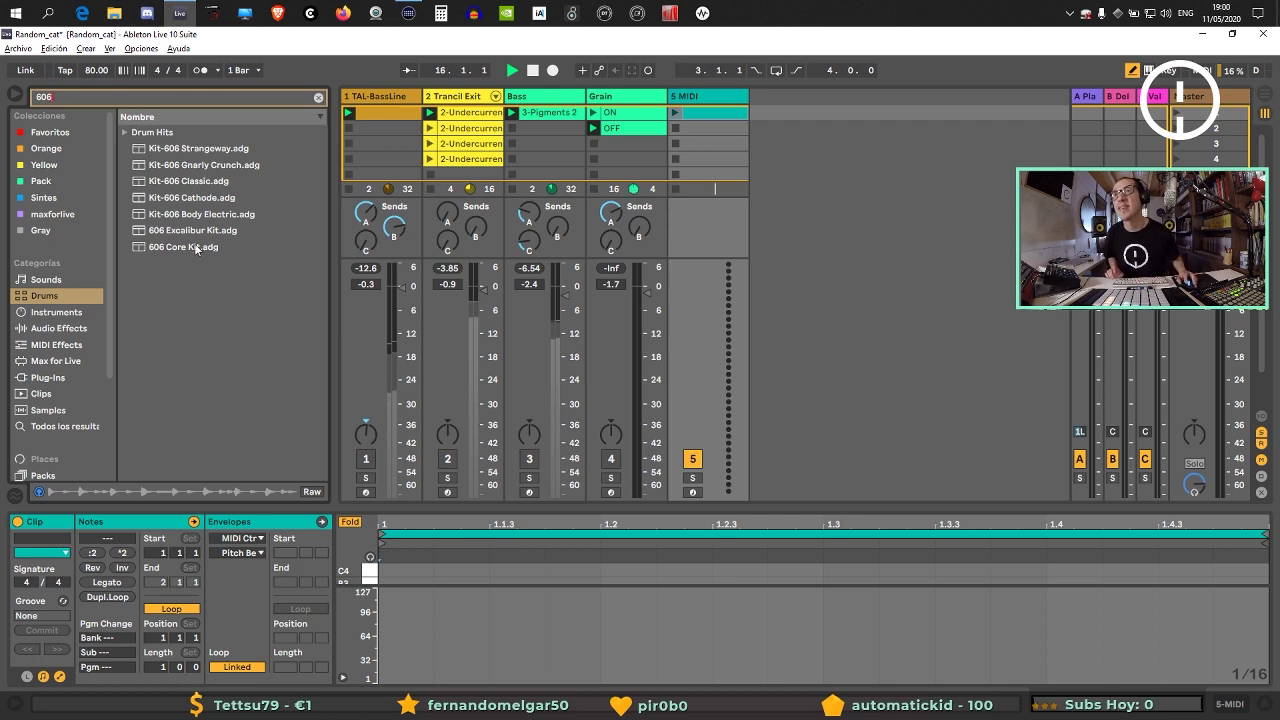
{"action": "left_click", "coordinate": [195, 248]}
{"action": "left_click", "coordinate": [720, 107]}
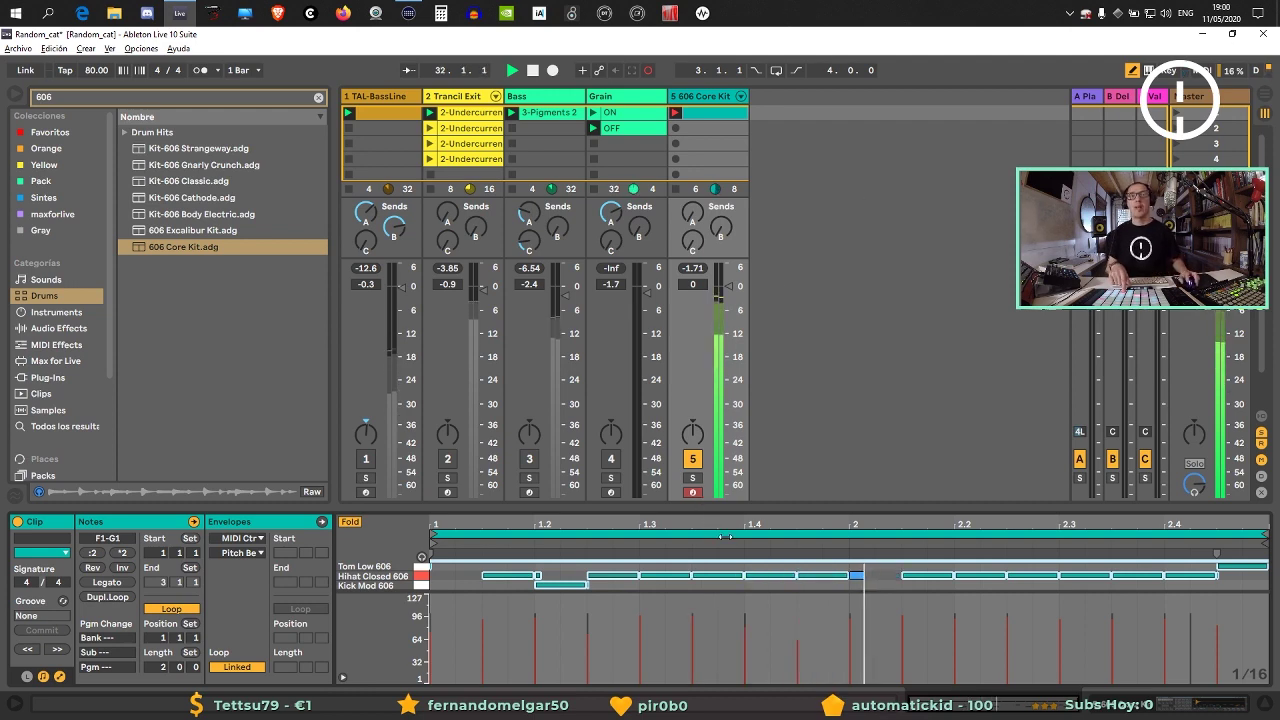
Enlarge the 606 Core Kit clip's note editor and turn off Fold to show all drum rows.
{"action": "left_click_drag", "start_coordinate": [773, 512], "coordinate": [773, 230]}
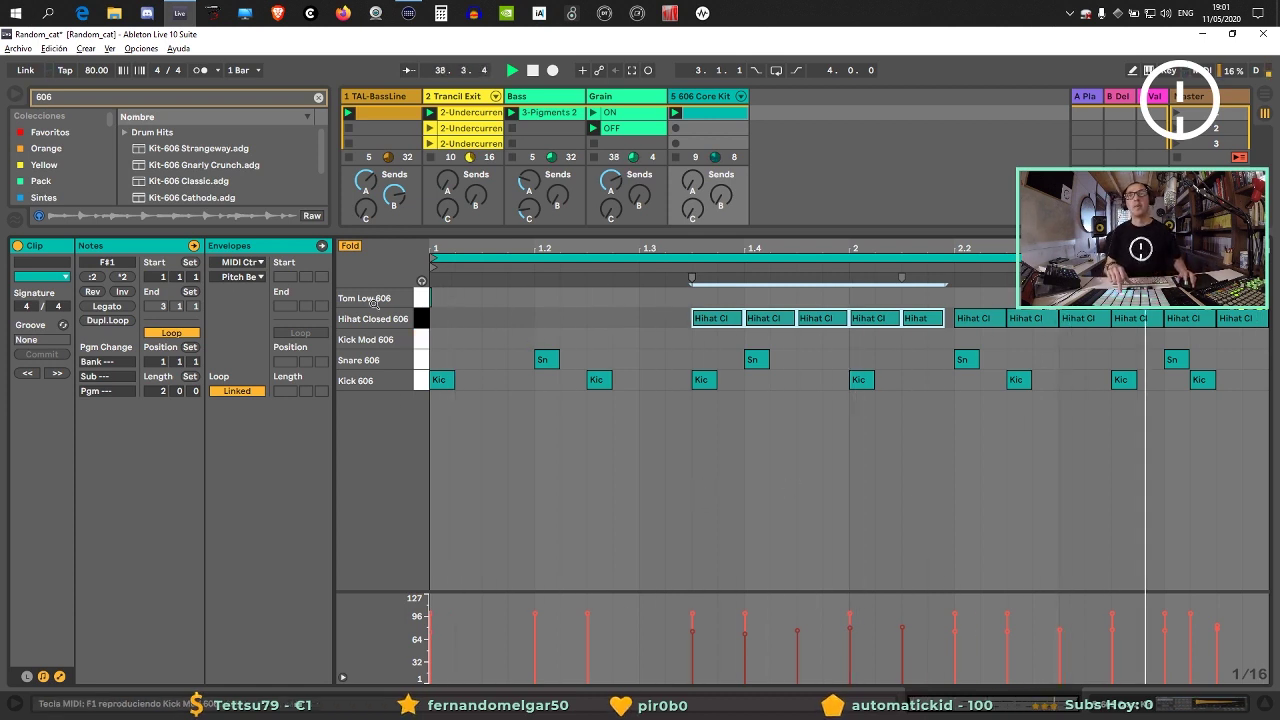
{"action": "left_click", "coordinate": [352, 245]}
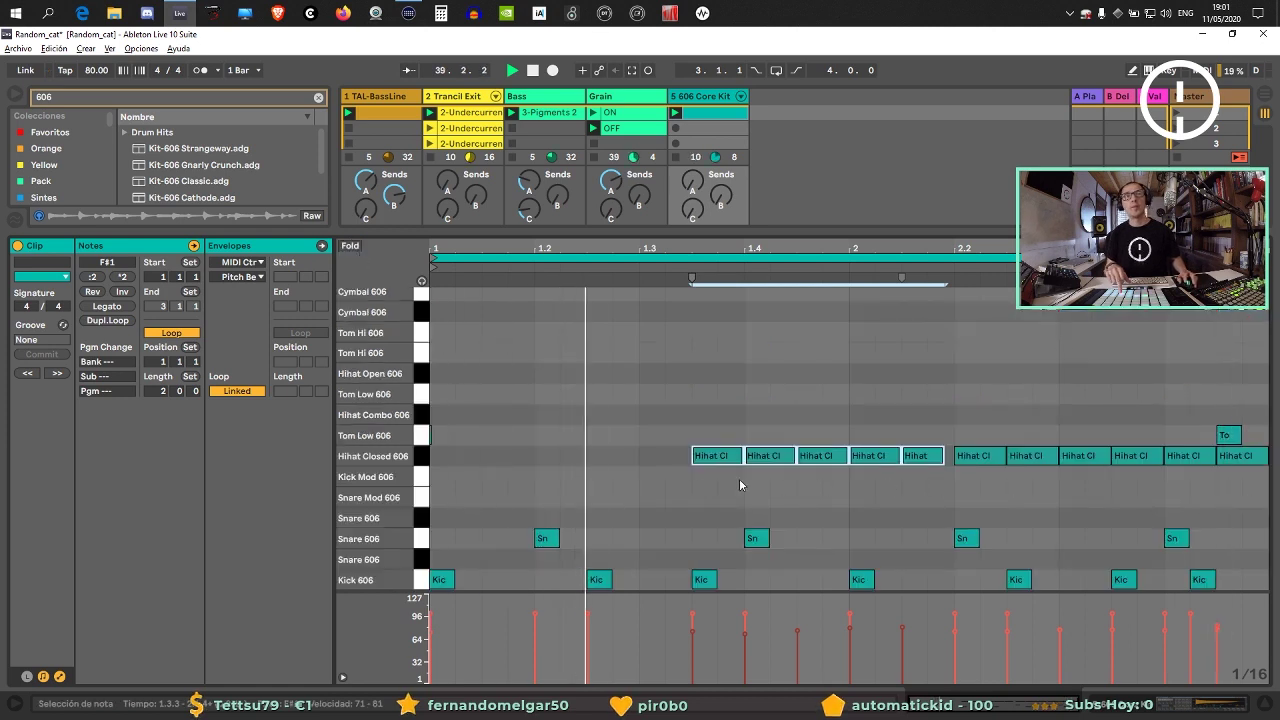
{"action": "left_click_drag", "start_coordinate": [739, 478], "coordinate": [905, 476]}
Delete the Tom Low 606 note at the end of bar 2 and move the last closed hi-hat note up to the Hihat Combo 606 row.
{"action": "left_click", "coordinate": [1228, 436]}
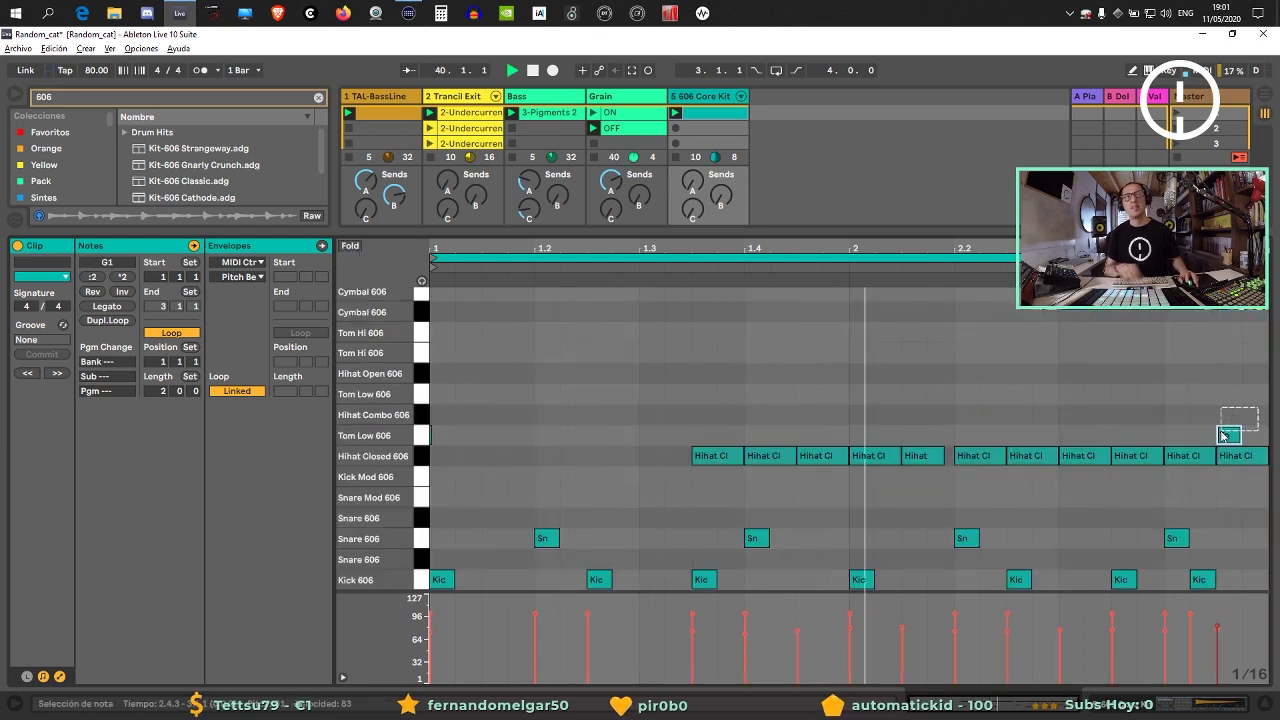
{"action": "key", "text": "Delete"}
{"action": "left_click", "coordinate": [1242, 456]}
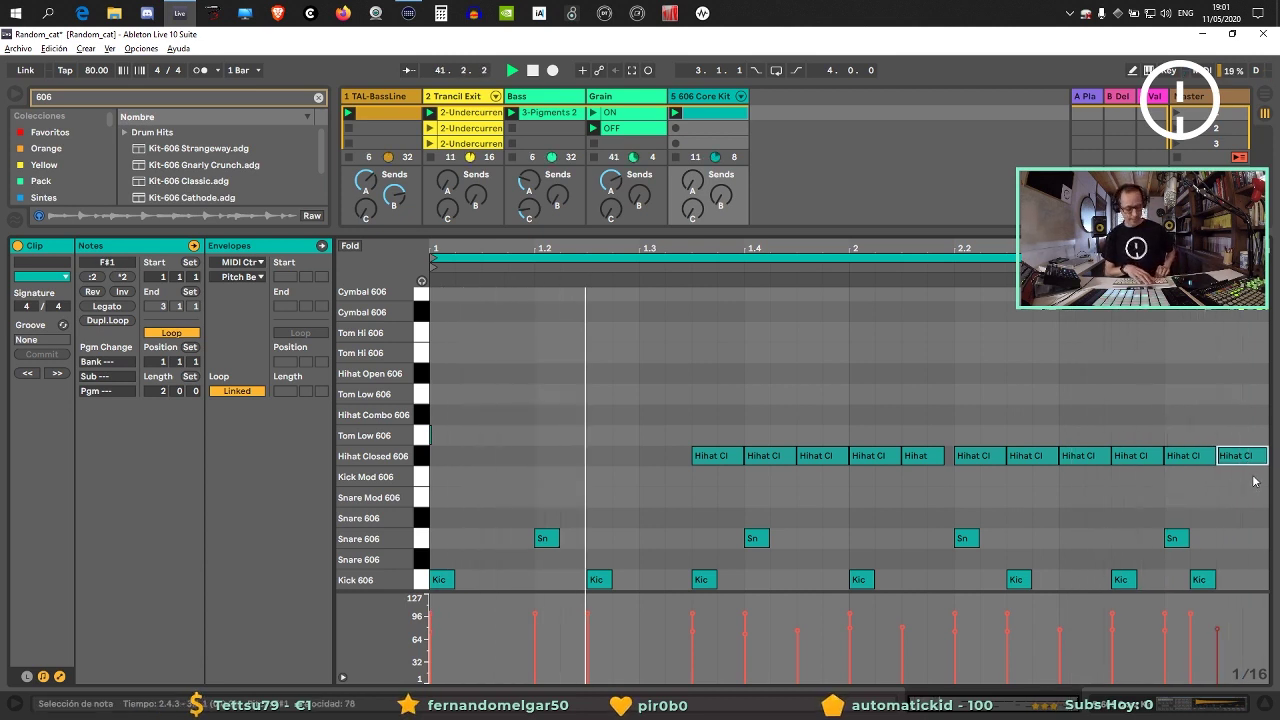
{"action": "key", "text": "Up"}
{"action": "key", "text": "Up"}
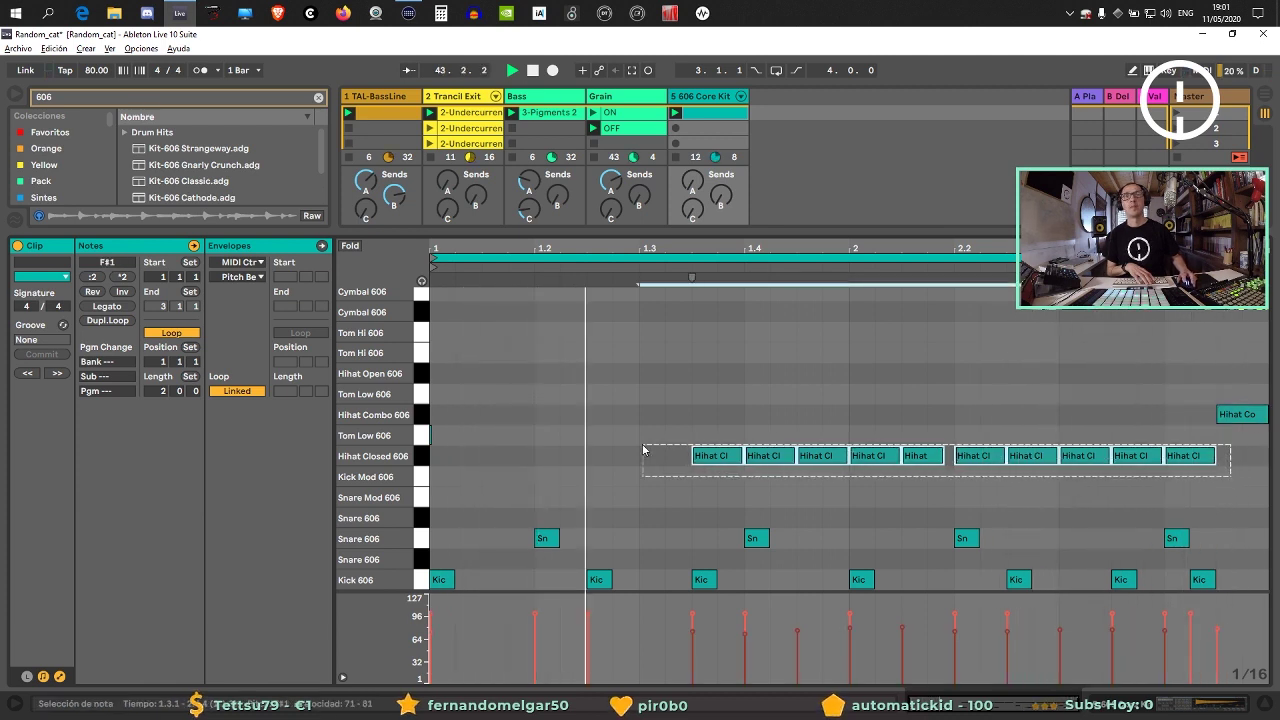
Copy the four Hihat Closed 606 notes starting at 1.3.3 to the beginning of the clip.
{"action": "left_click", "coordinate": [686, 489]}
{"action": "left_click_drag", "start_coordinate": [683, 489], "coordinate": [900, 462]}
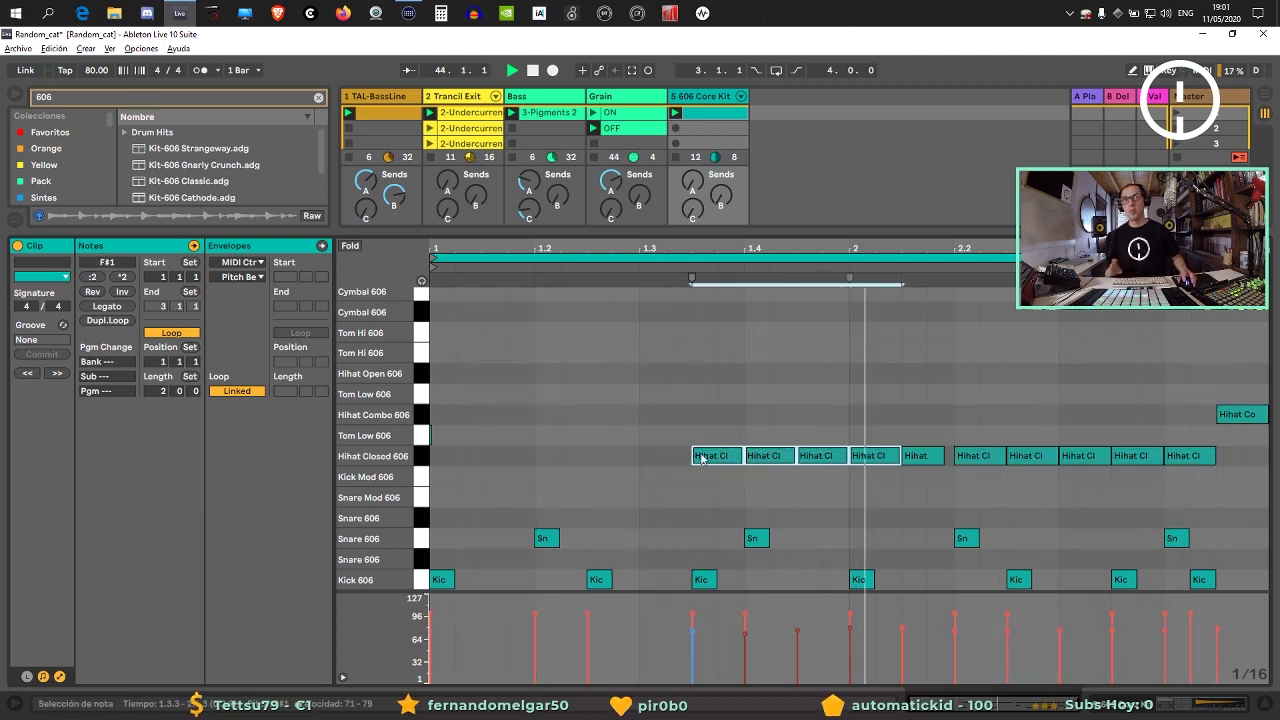
{"action": "left_click_drag", "start_coordinate": [715, 460], "coordinate": [452, 458]}
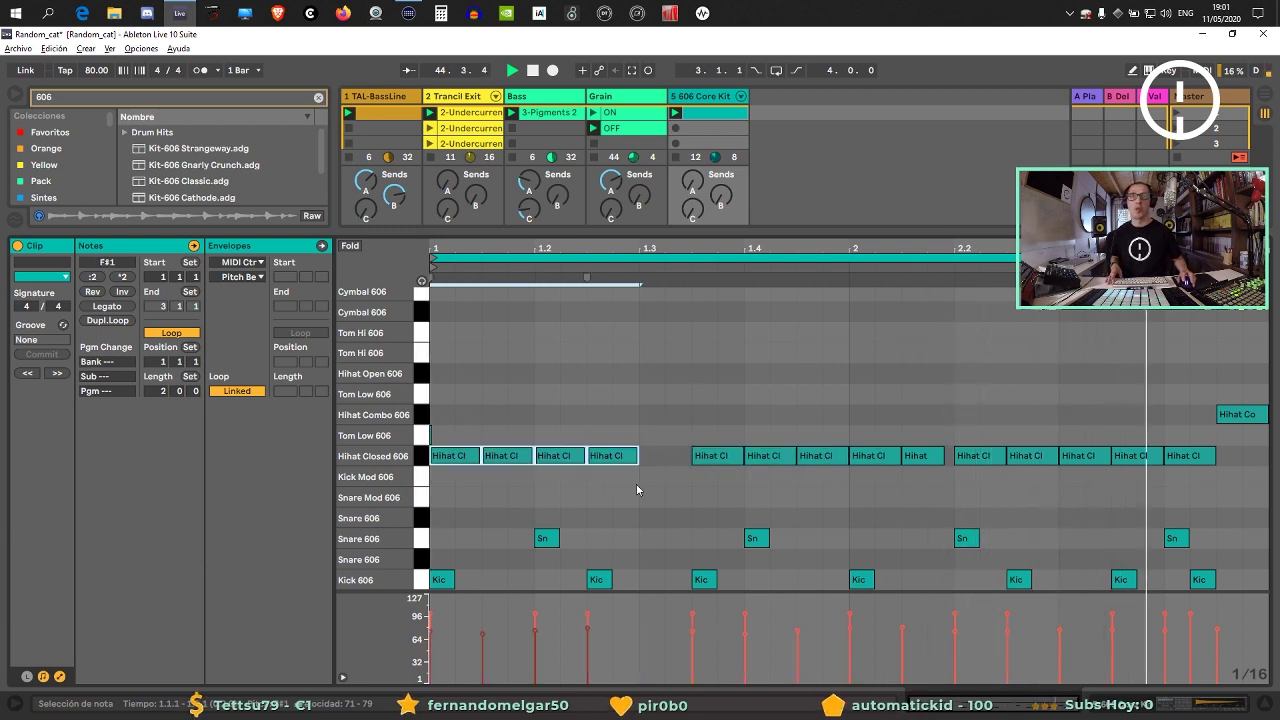
Fill the gap at 1.3 with a Hihat Closed 606 note and delete the shortened hi-hat note at 2.1.3.
{"action": "left_click_drag", "start_coordinate": [651, 488], "coordinate": [660, 458]}
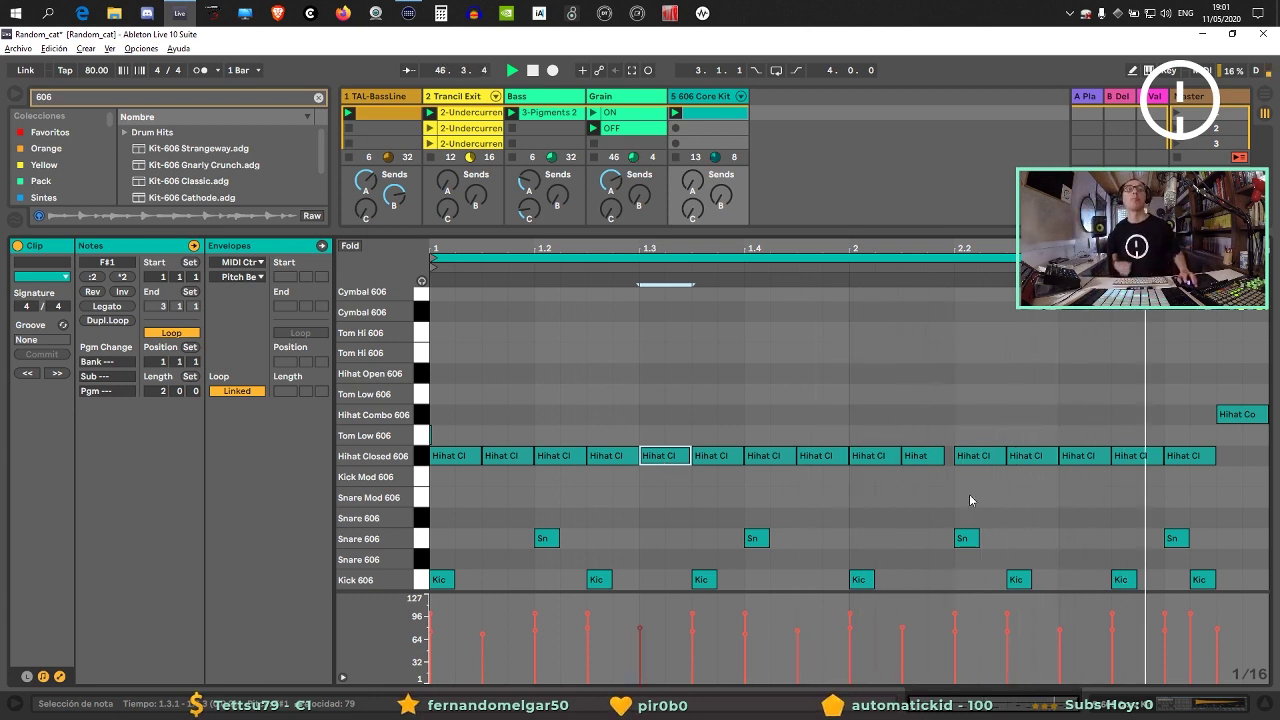
{"action": "left_click", "coordinate": [938, 457]}
{"action": "key", "text": "Delete"}
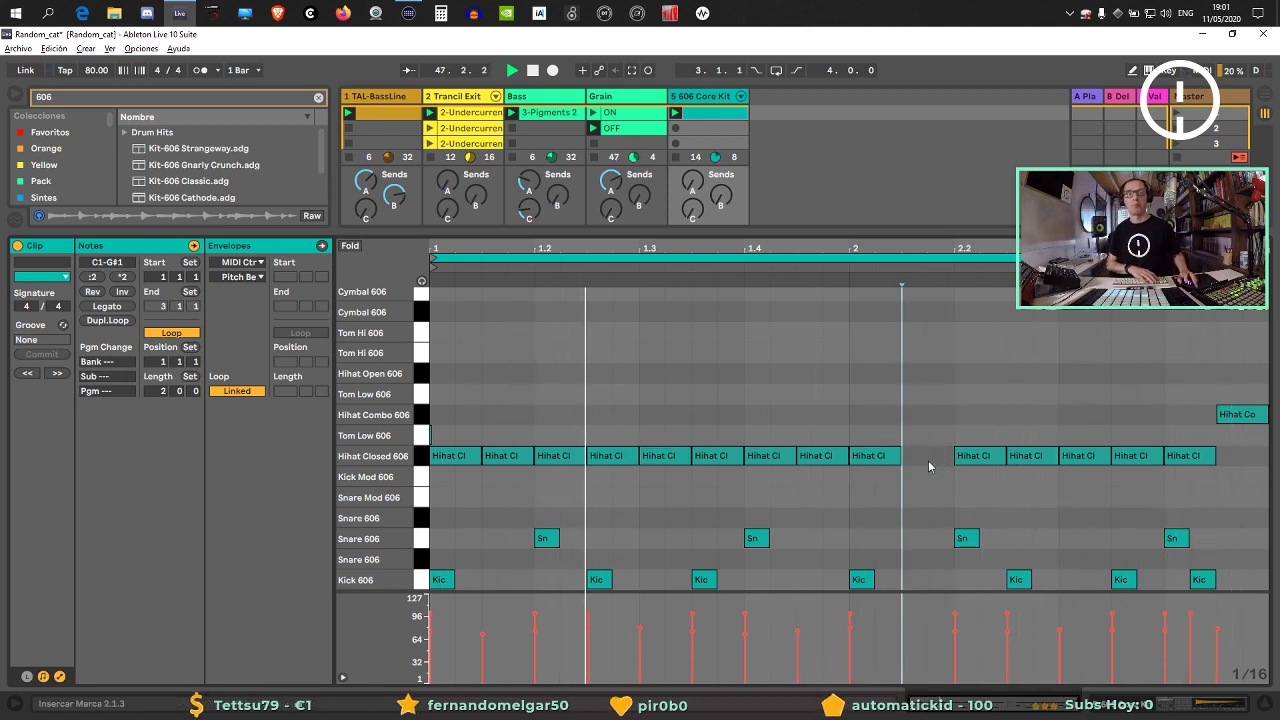
Fill the gap at 2.1.3 with two 1/16 Hihat Closed 606 notes and check the clip's full pattern.
{"action": "key", "text": "ctrl+z"}
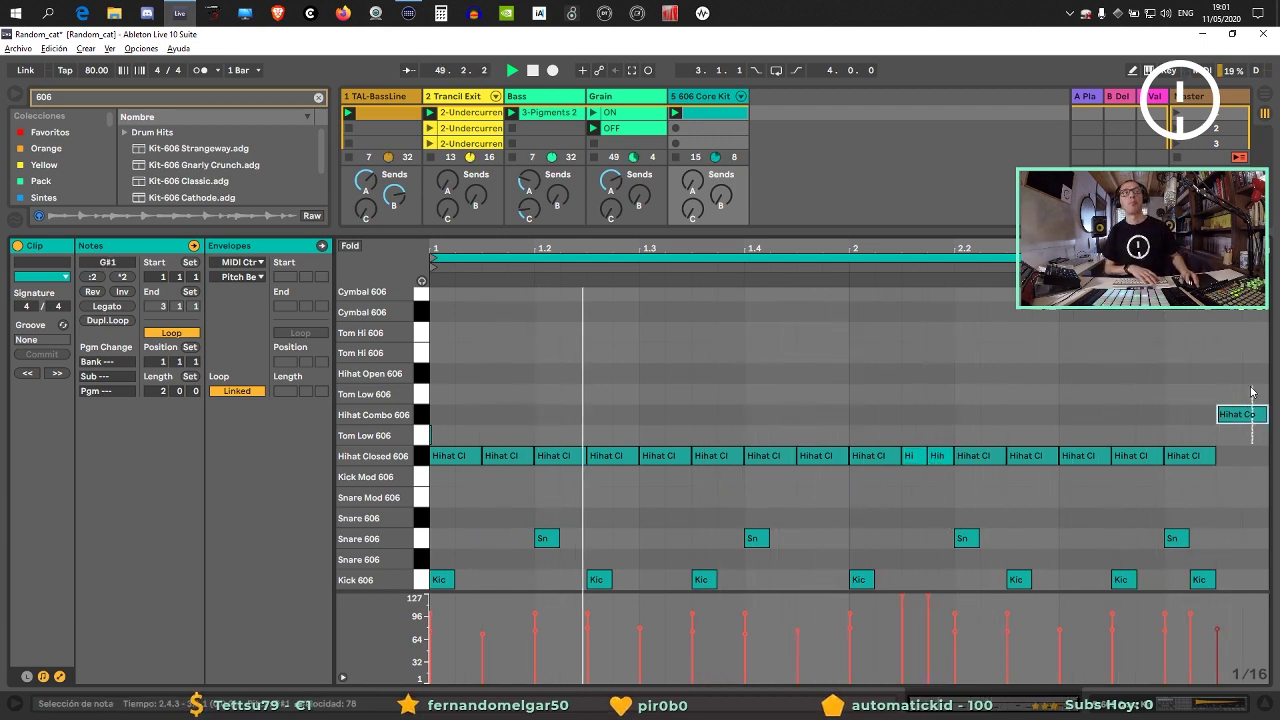
{"action": "left_click", "coordinate": [835, 493]}
{"action": "scroll", "coordinate": [835, 493], "scroll_direction": "up", "scroll_amount": 1}
{"action": "scroll", "coordinate": [830, 490], "scroll_direction": "down", "scroll_amount": 1}
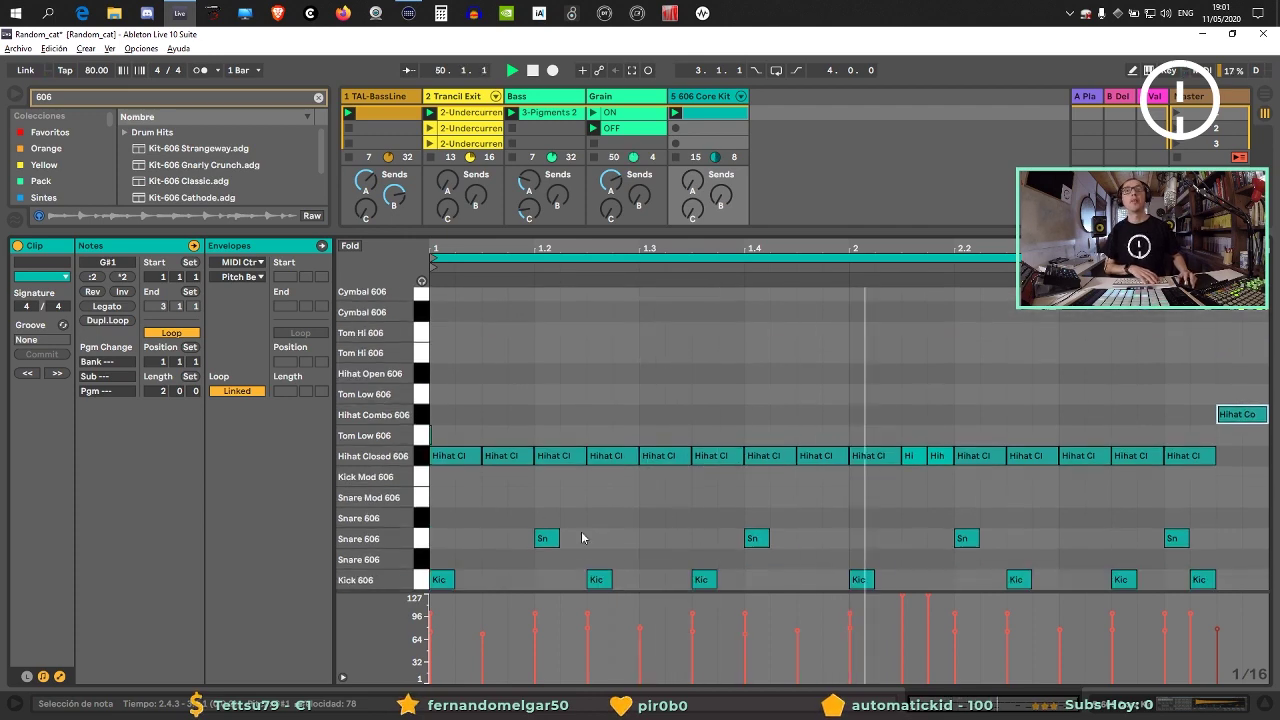
{"action": "scroll", "coordinate": [436, 459], "scroll_direction": "up", "scroll_amount": 2}
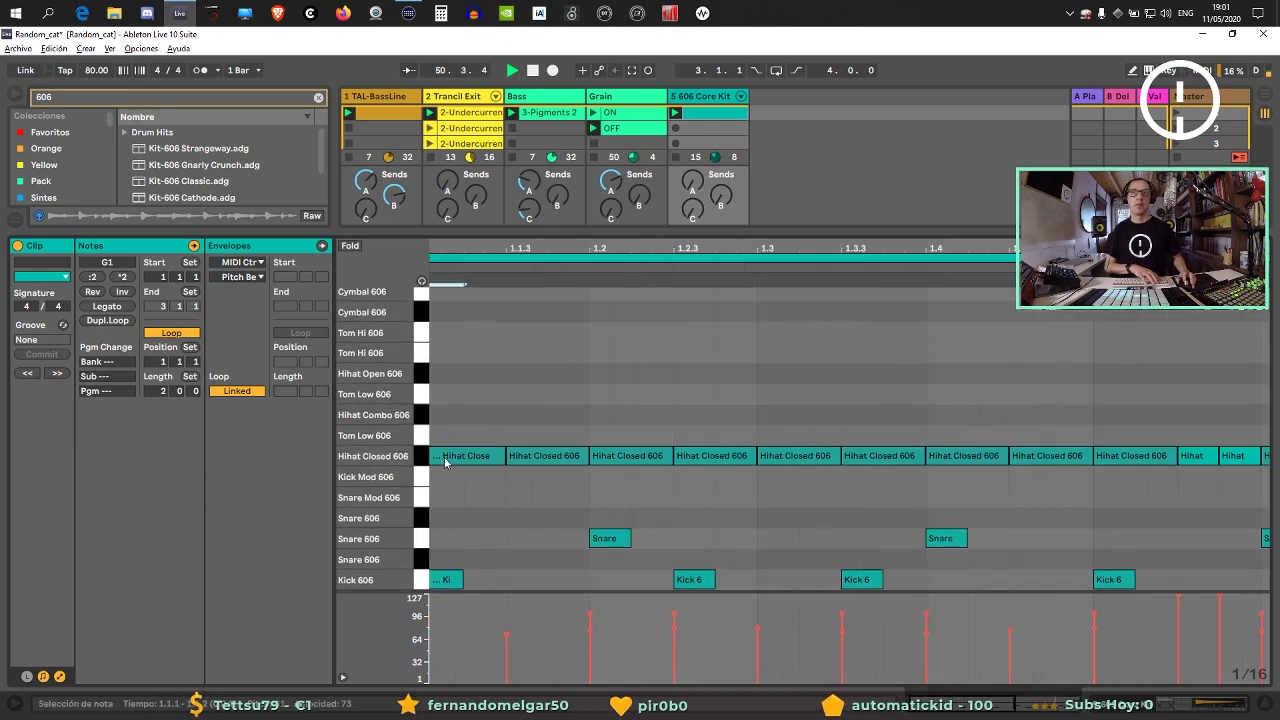
{"action": "scroll", "coordinate": [522, 266], "scroll_direction": "down", "scroll_amount": 2}
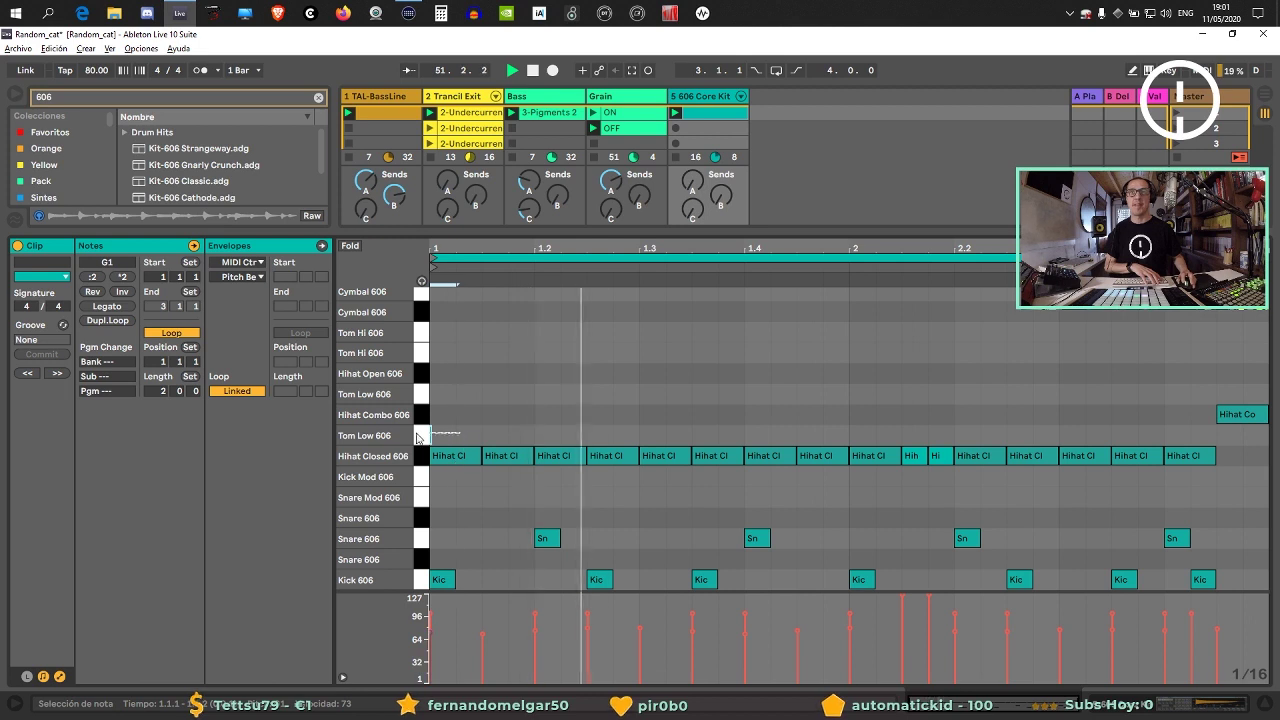
{"action": "scroll", "coordinate": [430, 298], "scroll_direction": "up", "scroll_amount": 4}
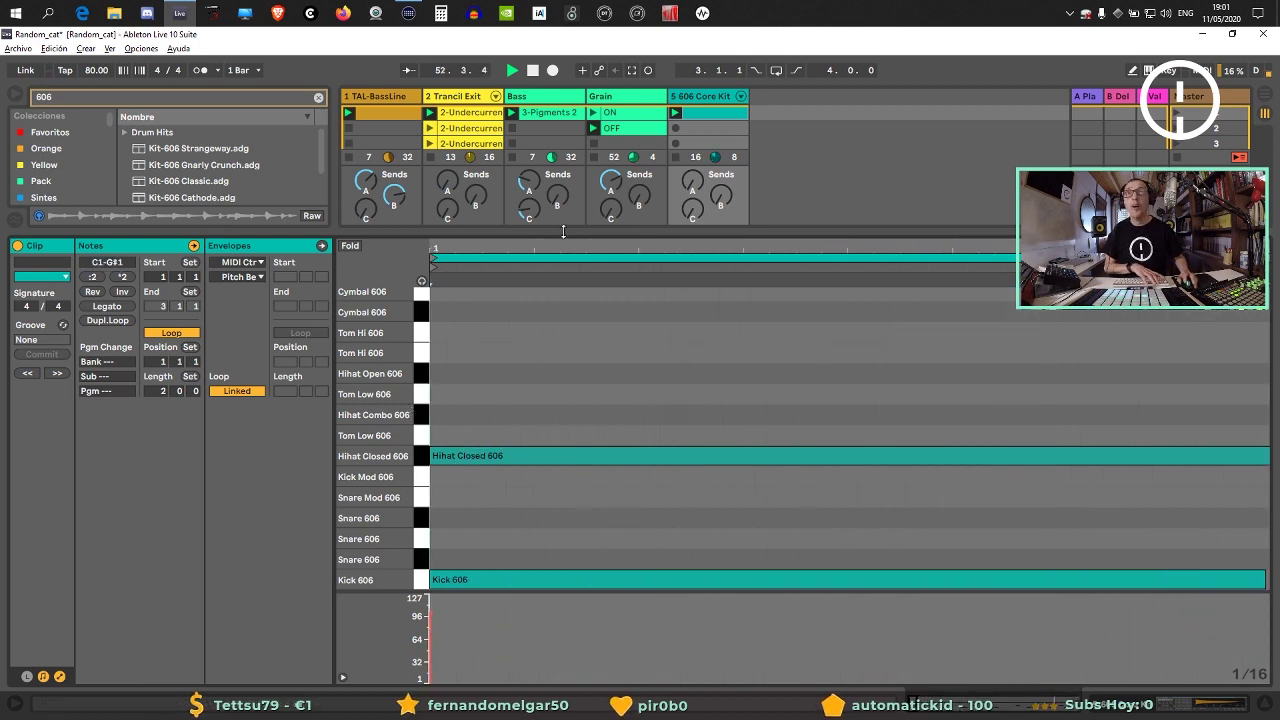
{"action": "scroll", "coordinate": [433, 249], "scroll_direction": "down", "scroll_amount": 4}
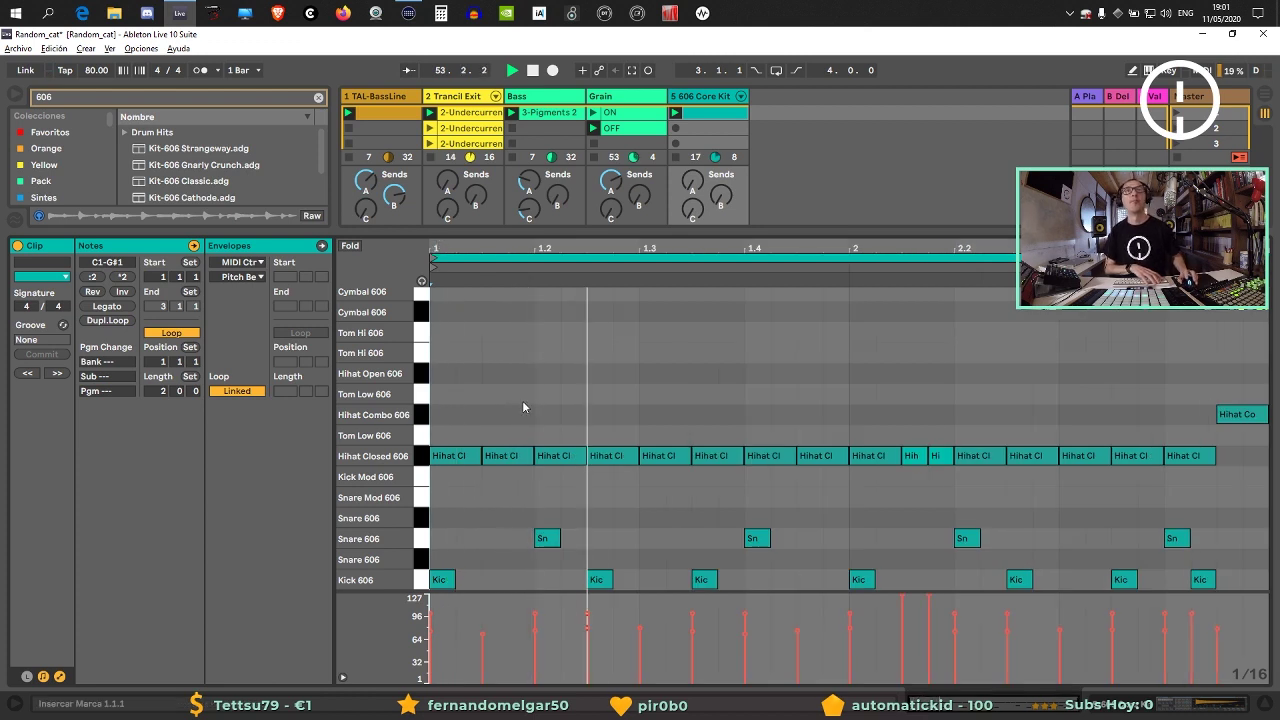
Hide the clip's note editor, activate the 2 Trancil Exit track and set its volume to -8.0 dB.
{"action": "left_click", "coordinate": [1265, 708]}
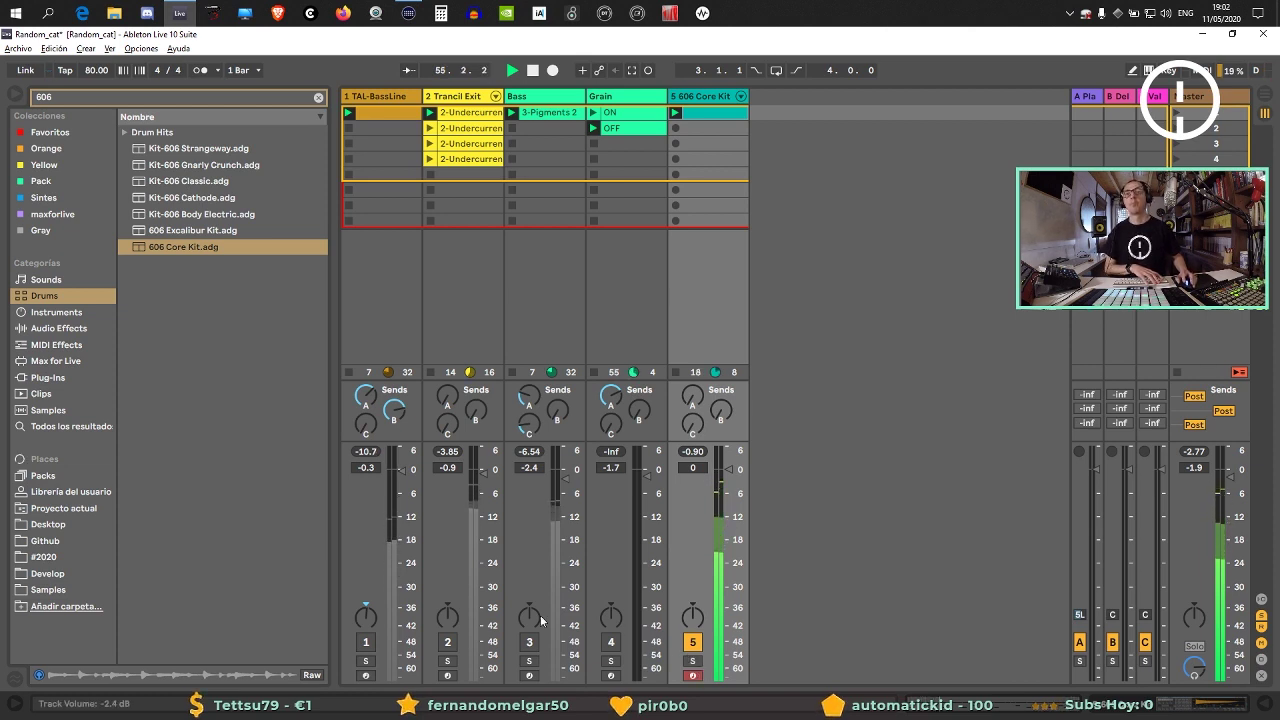
{"action": "left_click", "coordinate": [446, 645]}
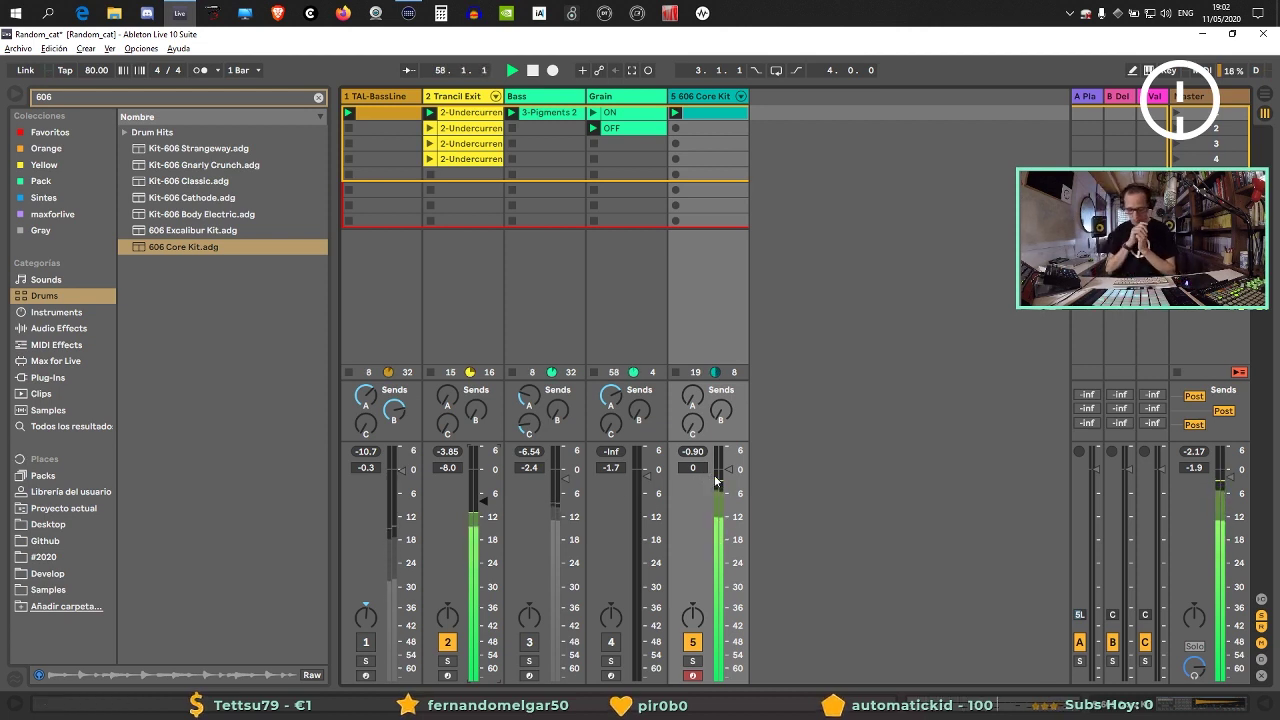
Freeze and flatten the 606 Core Kit track to audio and start playback.
{"action": "right_click", "coordinate": [713, 97]}
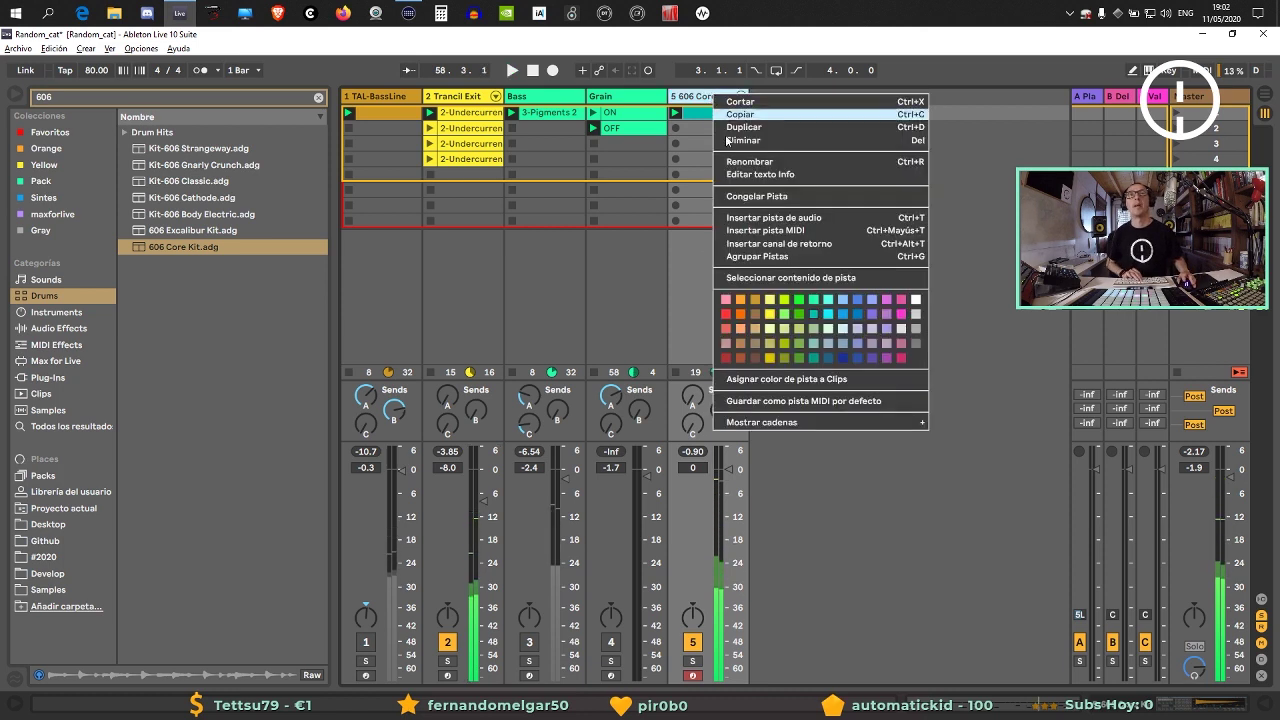
{"action": "left_click", "coordinate": [751, 208]}
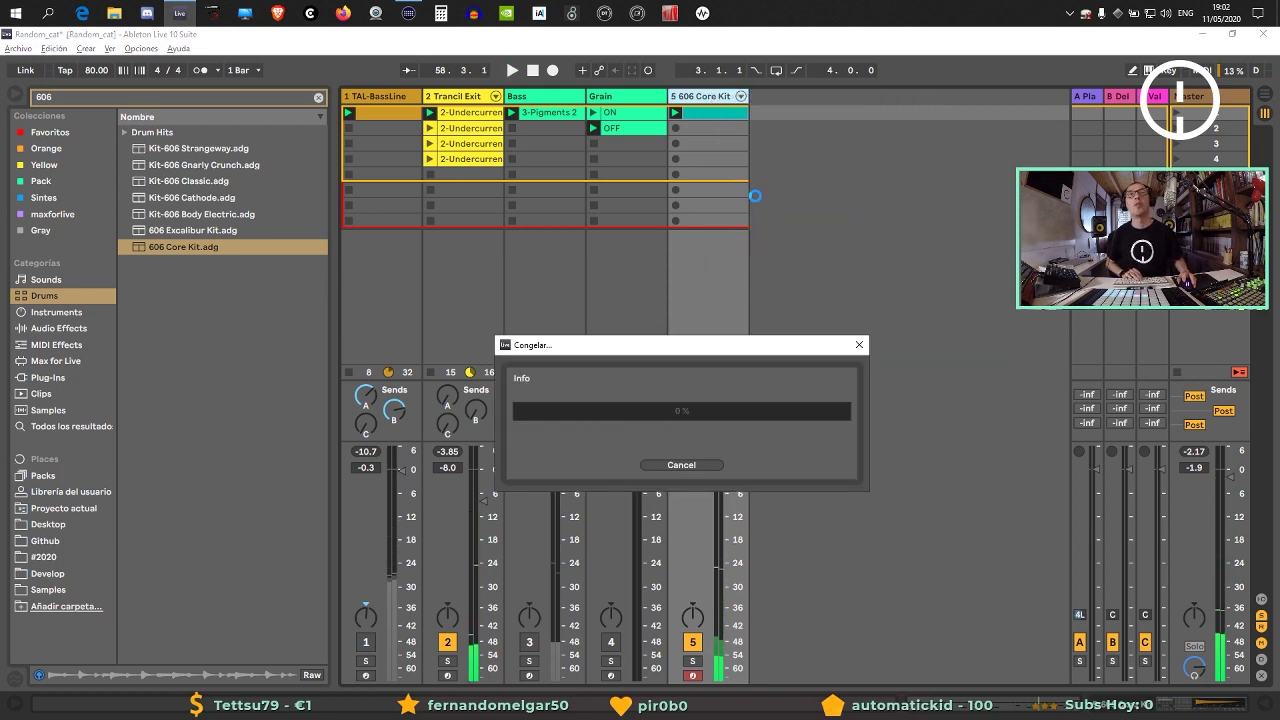
{"action": "right_click", "coordinate": [722, 95]}
{"action": "left_click", "coordinate": [763, 209]}
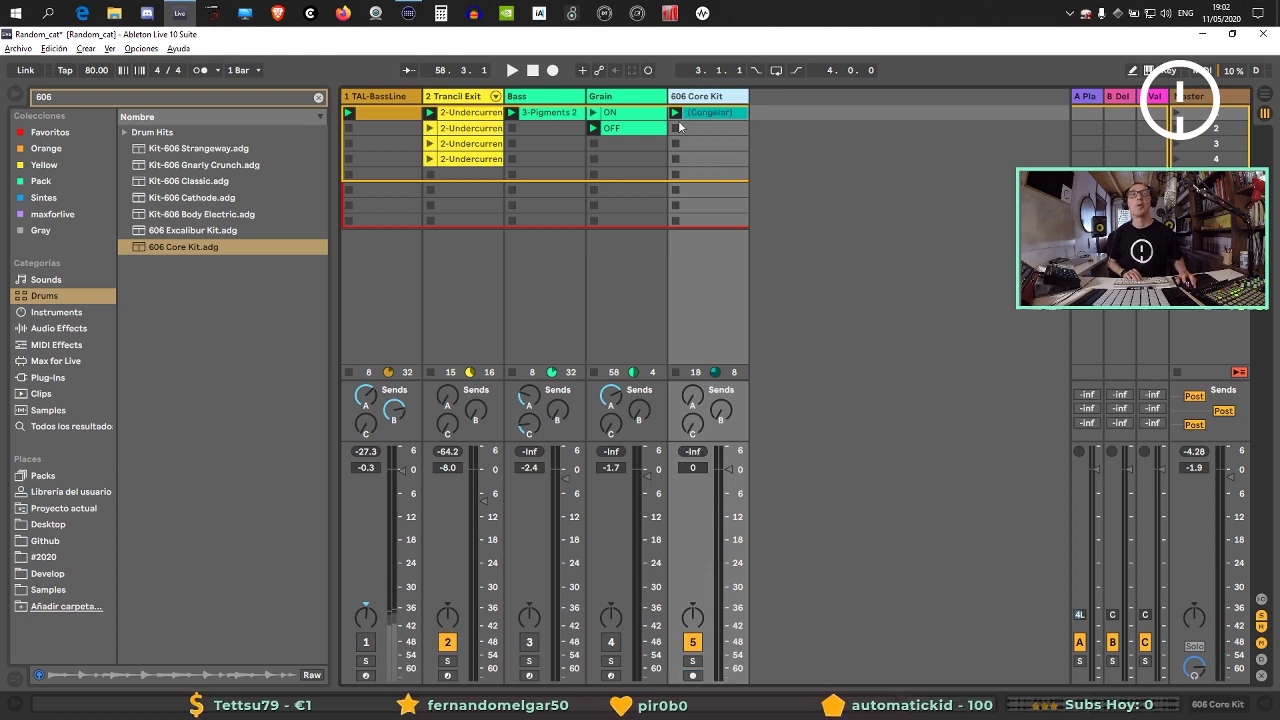
{"action": "key", "text": "space"}
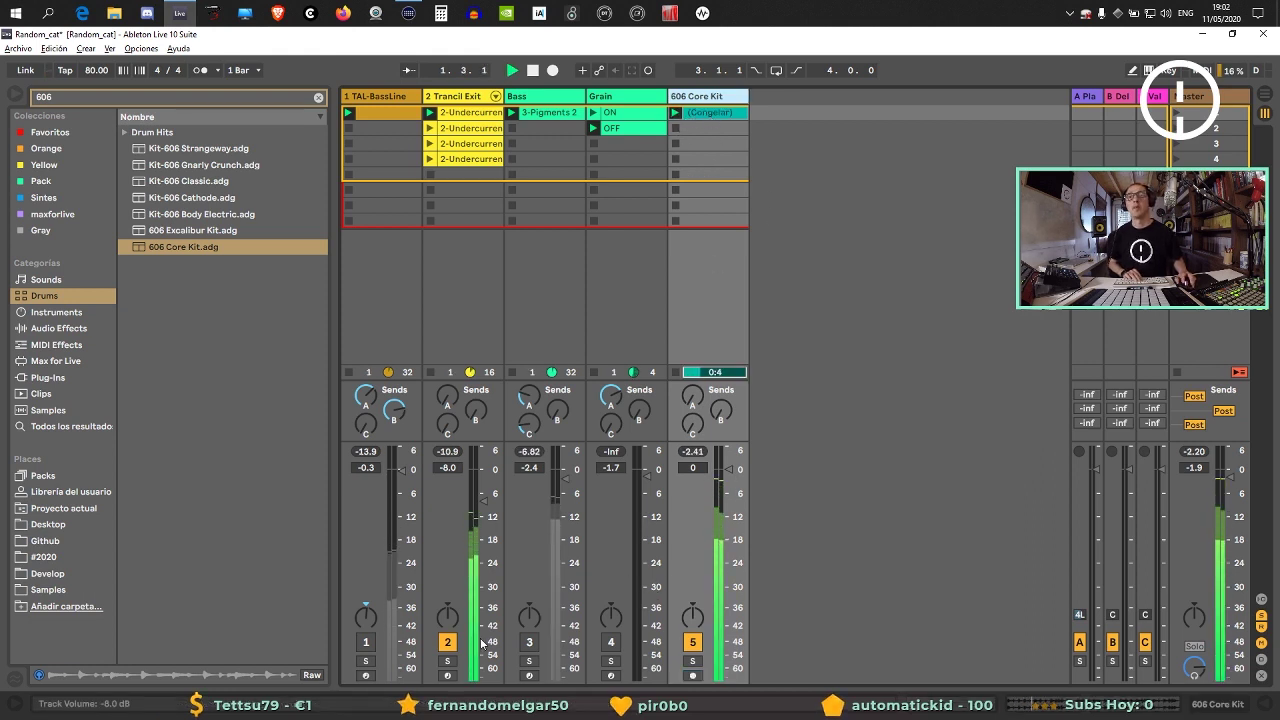
Stop playback and slice the flattened 606 Core Kit clip to a new MIDI track by 1/16 Note with the Built-in 0-Vel preset.
{"action": "right_click", "coordinate": [705, 112]}
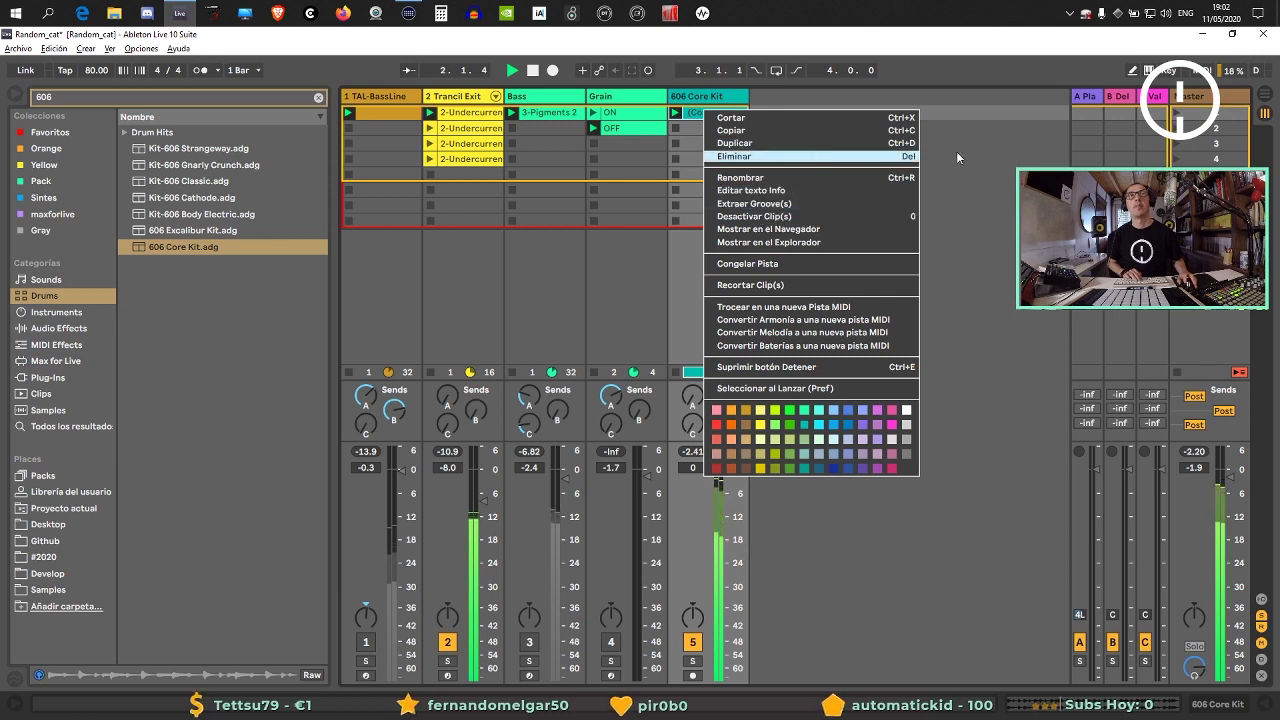
{"action": "key", "text": "space"}
{"action": "right_click", "coordinate": [717, 113]}
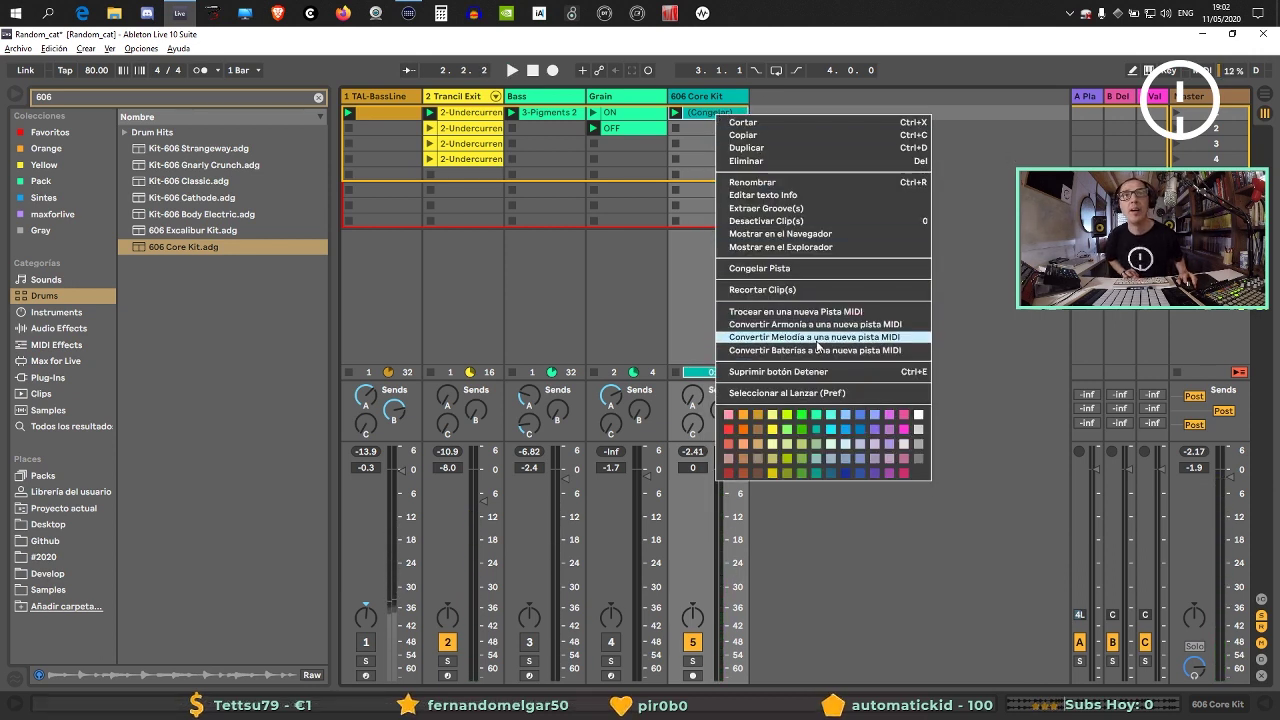
{"action": "left_click", "coordinate": [818, 312]}
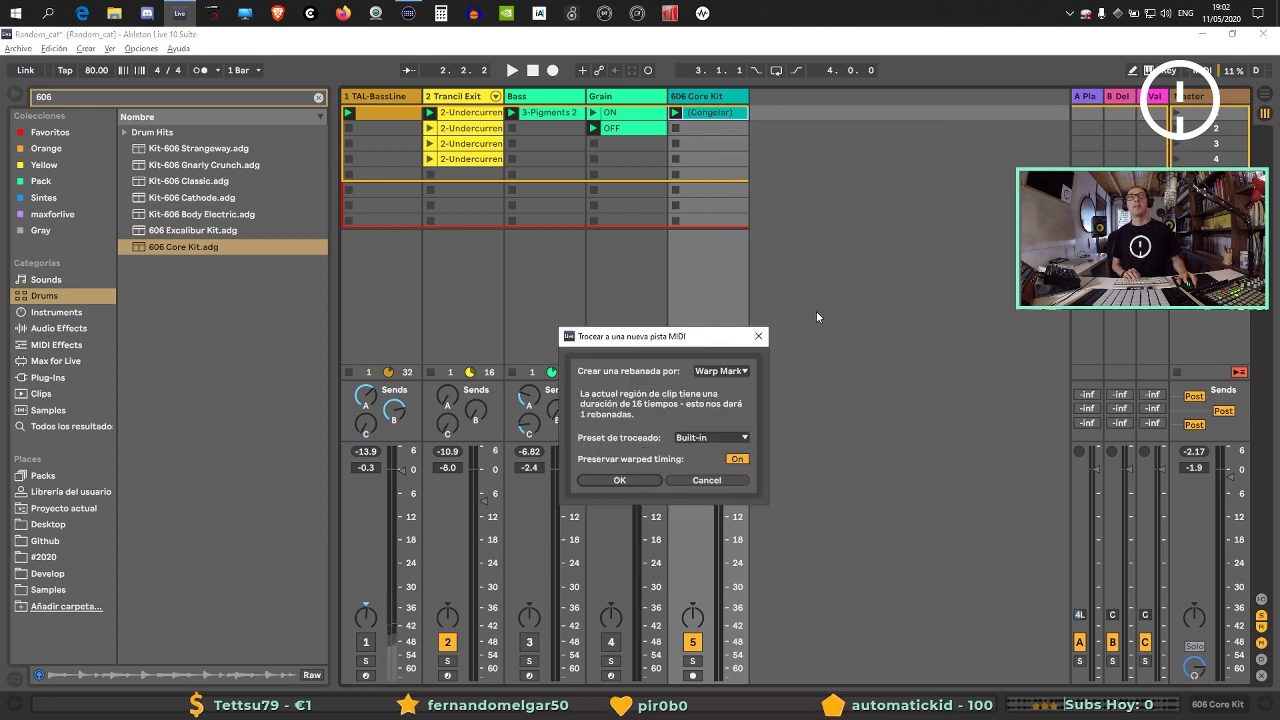
{"action": "left_click", "coordinate": [711, 376]}
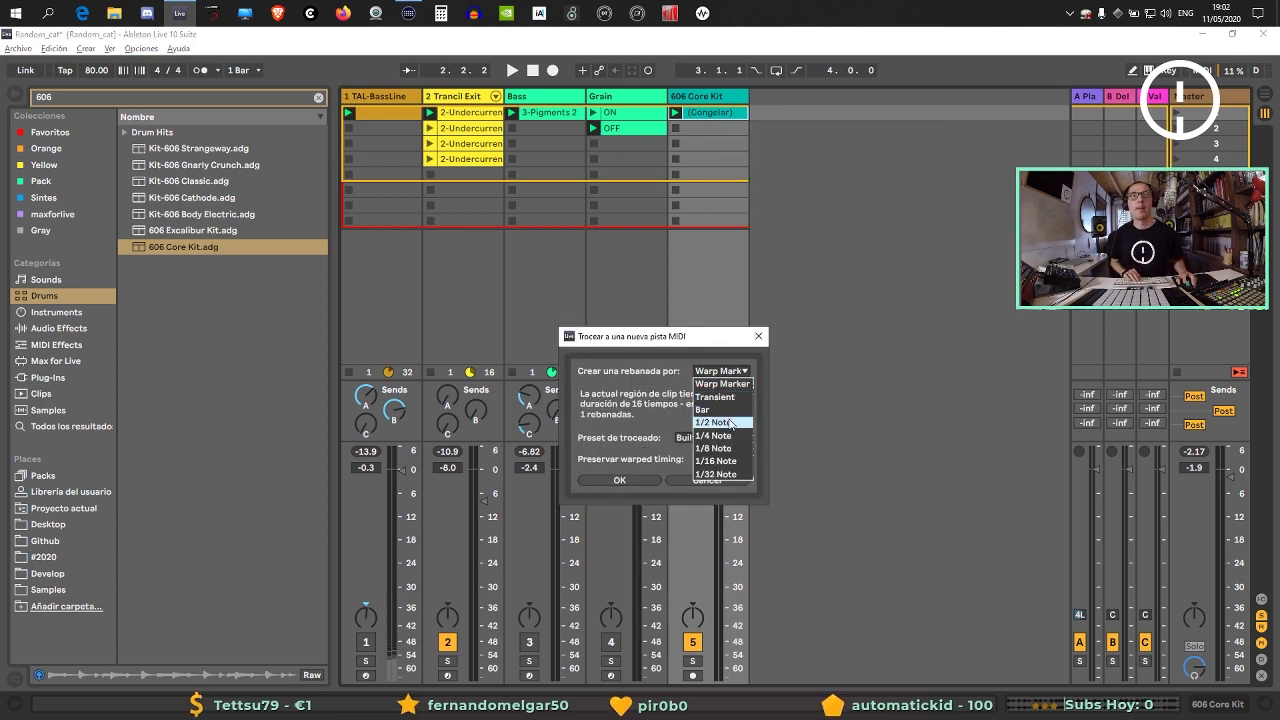
{"action": "left_click", "coordinate": [728, 461]}
{"action": "left_click", "coordinate": [726, 437]}
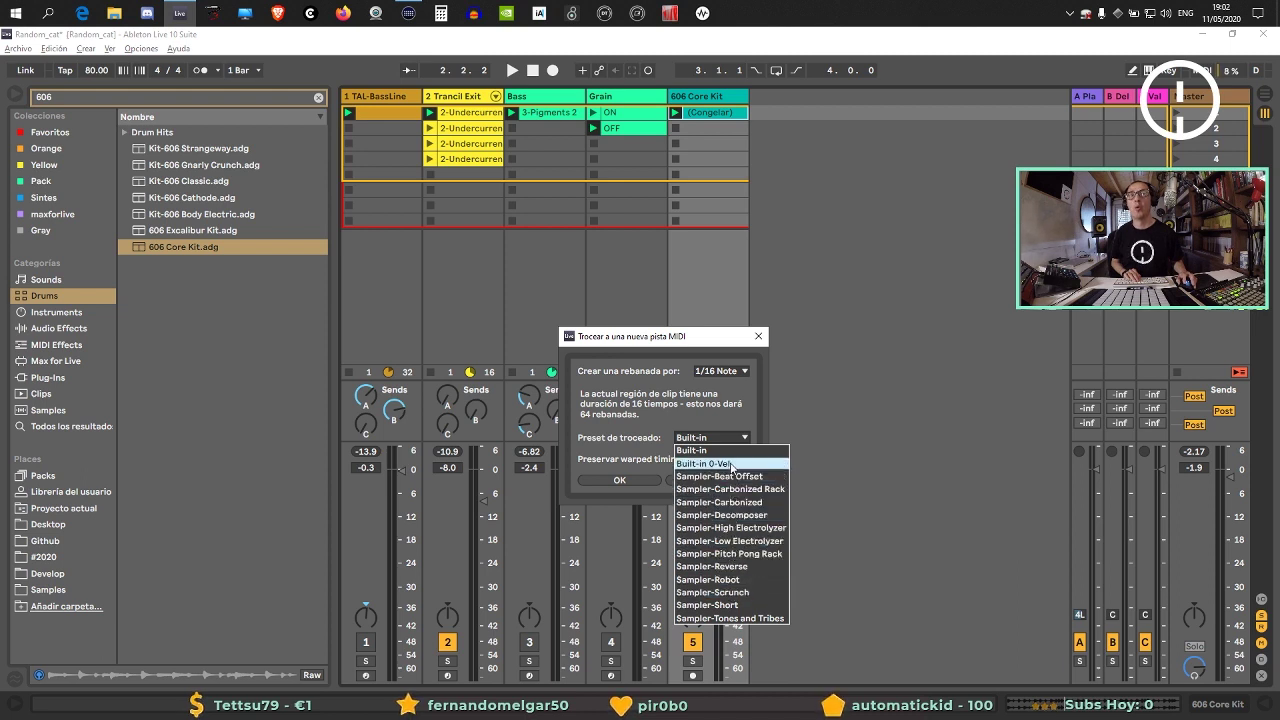
{"action": "left_click", "coordinate": [732, 464]}
{"action": "left_click", "coordinate": [632, 480]}
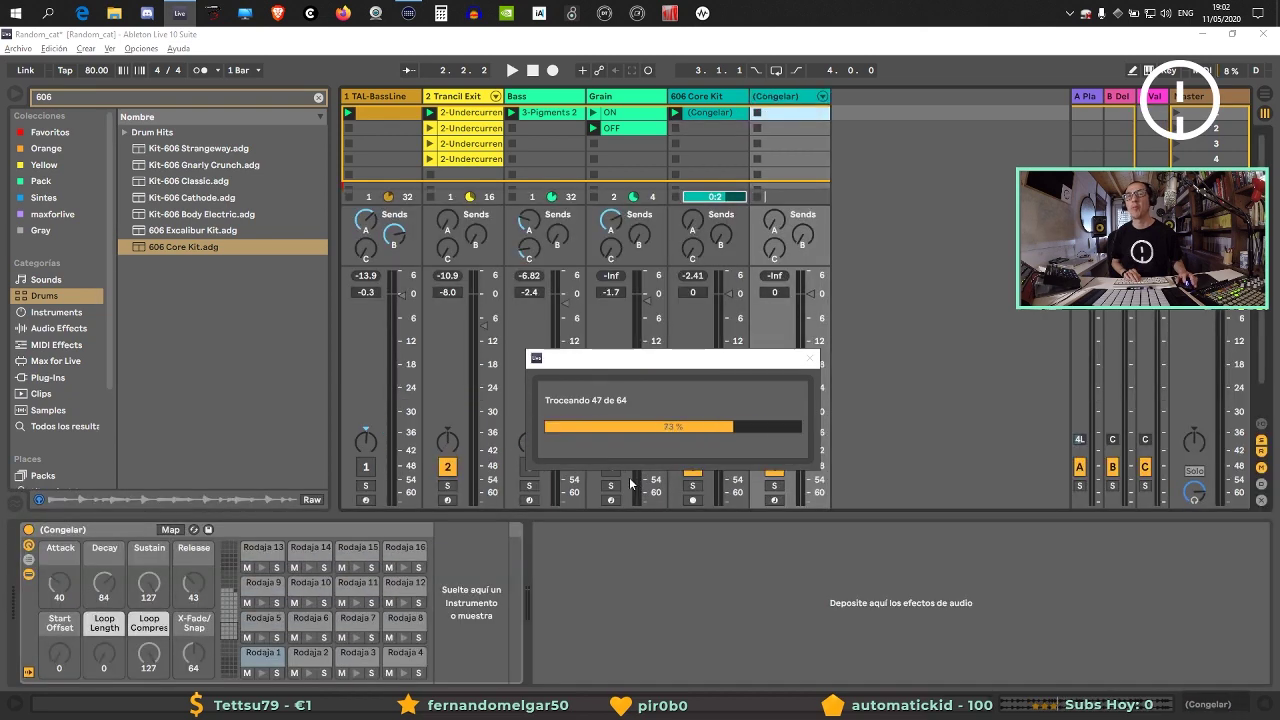
Audition the Rodaja 1 pad of the sliced rack and remove the sliced track.
{"action": "left_click", "coordinate": [255, 651]}
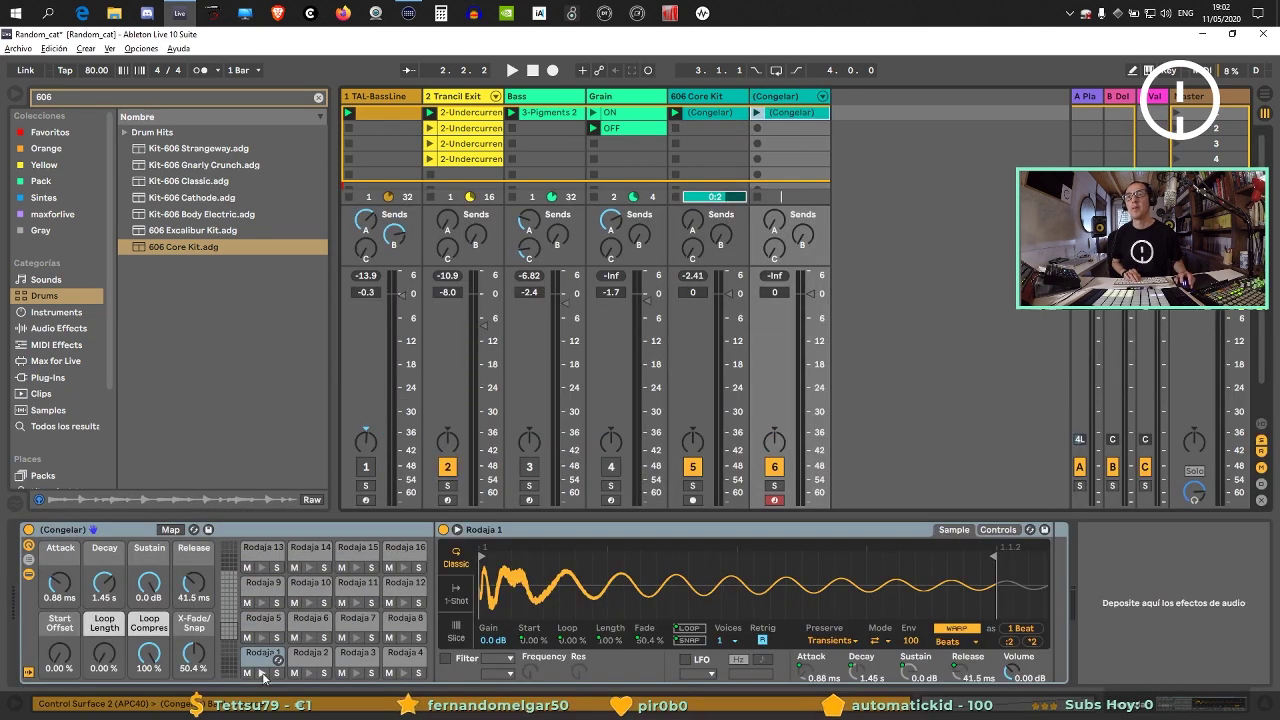
{"action": "left_click", "coordinate": [260, 660]}
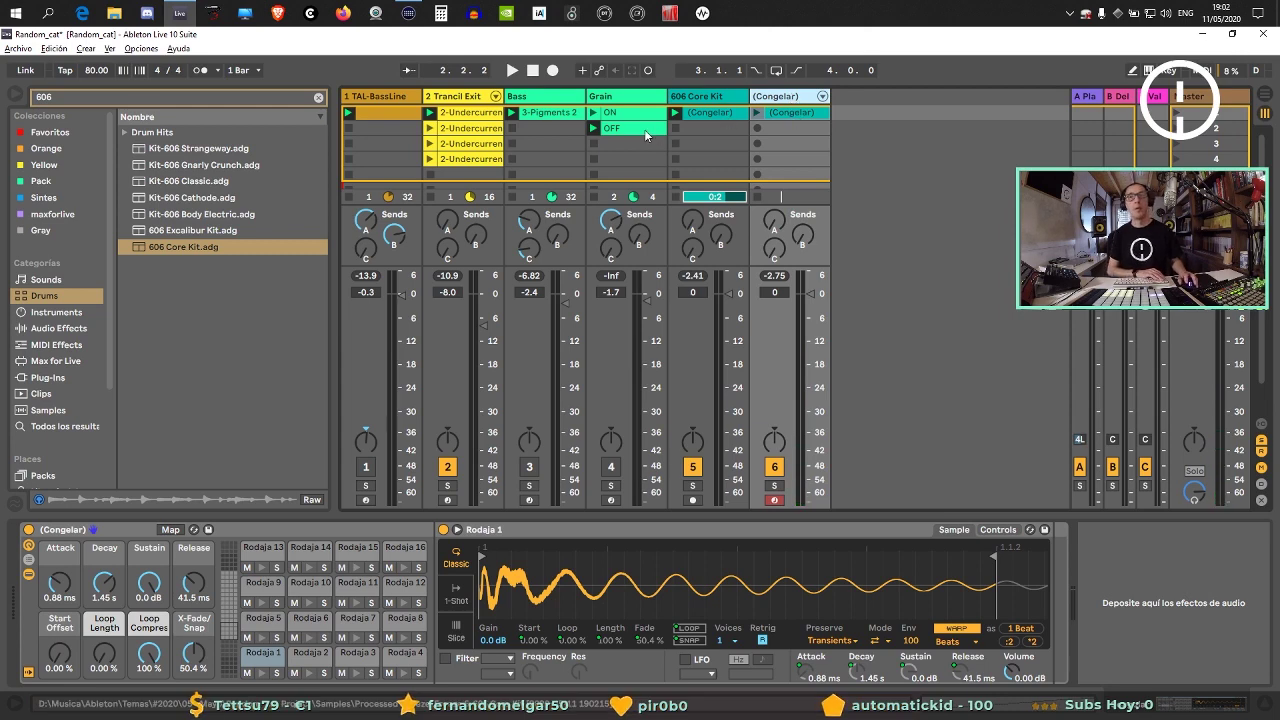
{"action": "right_click", "coordinate": [704, 97]}
{"action": "left_click", "coordinate": [690, 122]}
Slice the 606 Core Kit audio clip to a new MIDI track by 1/16 Note with the Sampler-Beat Offset preset.
{"action": "right_click", "coordinate": [702, 113]}
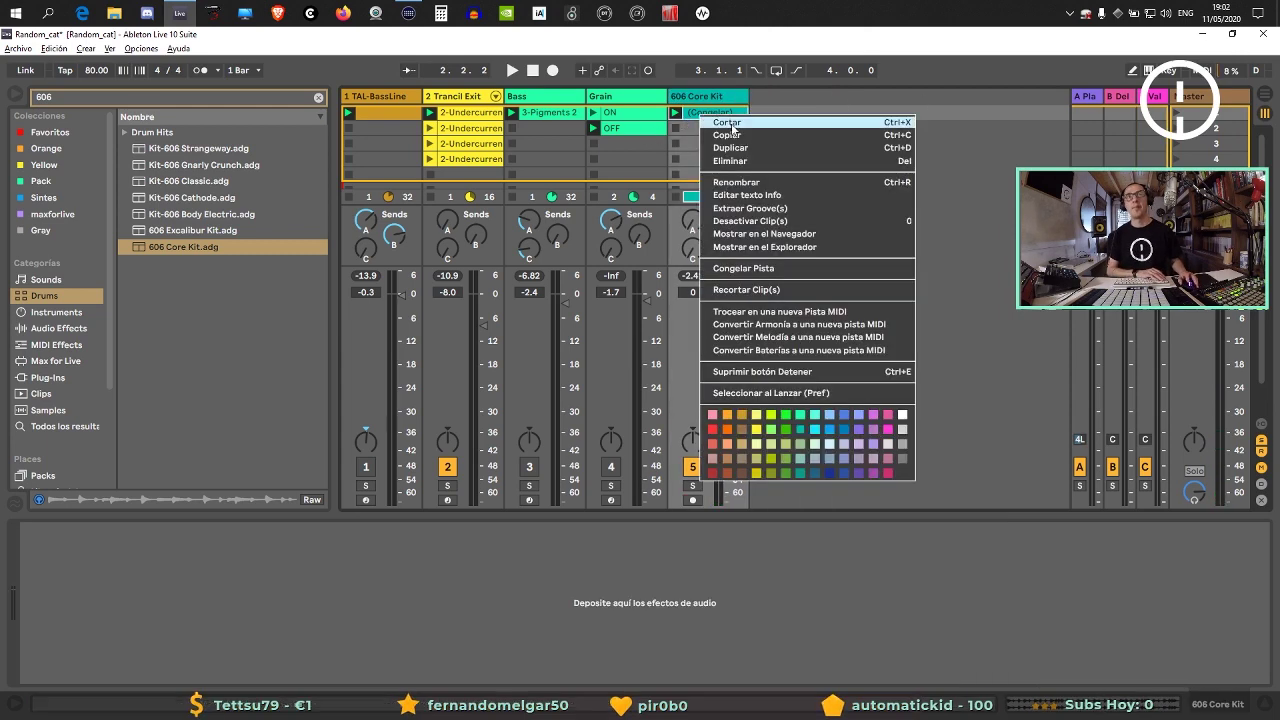
{"action": "left_click", "coordinate": [798, 312]}
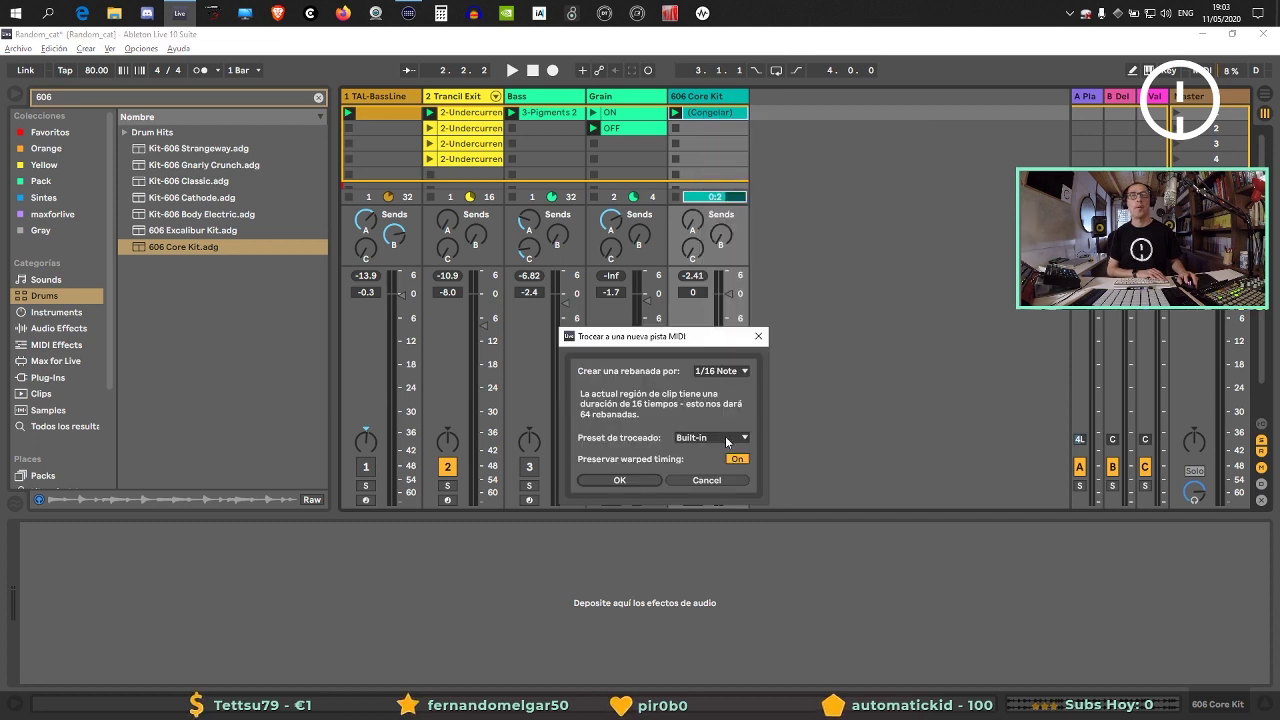
{"action": "left_click", "coordinate": [727, 442]}
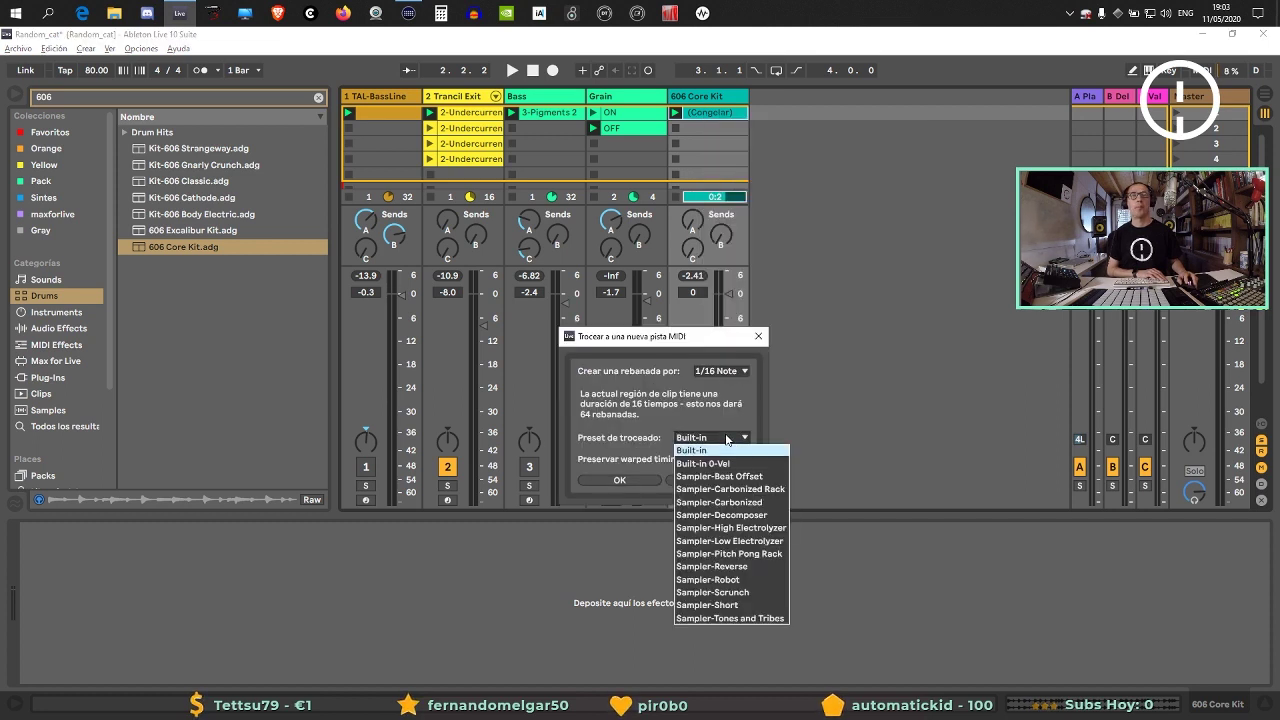
{"action": "left_click", "coordinate": [747, 476]}
{"action": "left_click", "coordinate": [620, 480]}
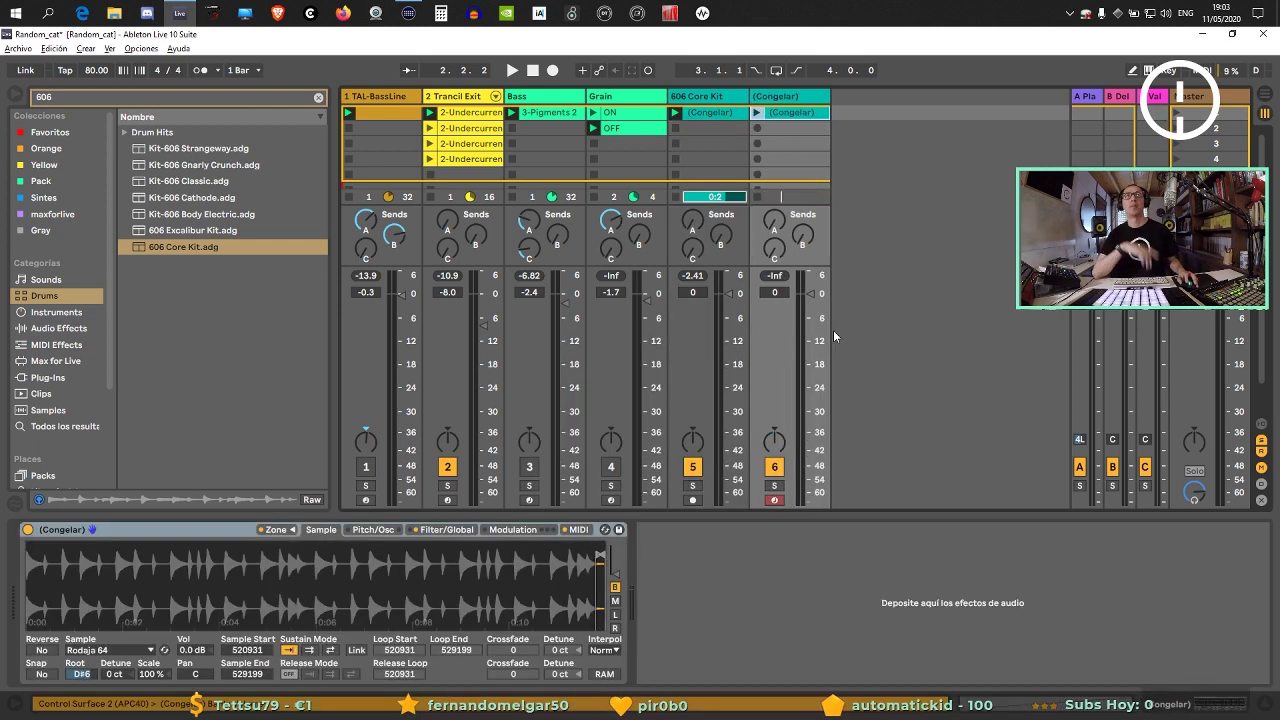
Play the sliced clip with its track soloed, inspect its notes and discard the sliced track.
{"action": "left_click", "coordinate": [758, 112]}
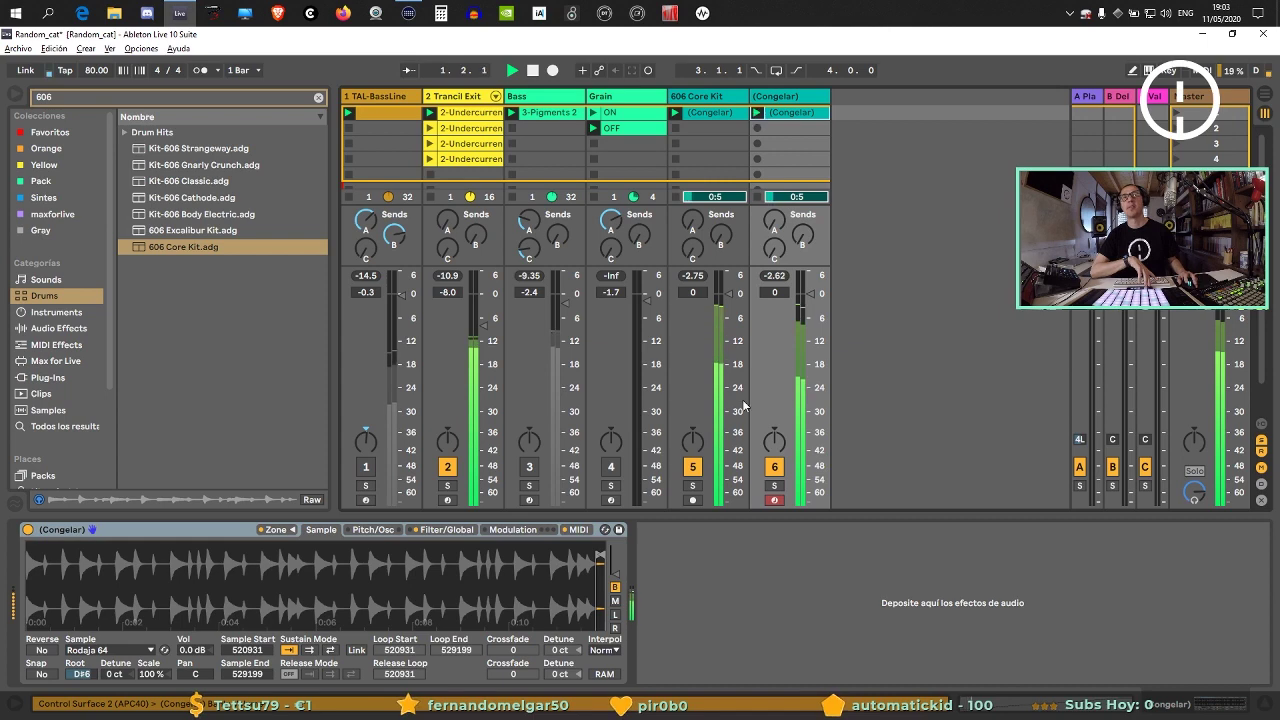
{"action": "left_click", "coordinate": [775, 486]}
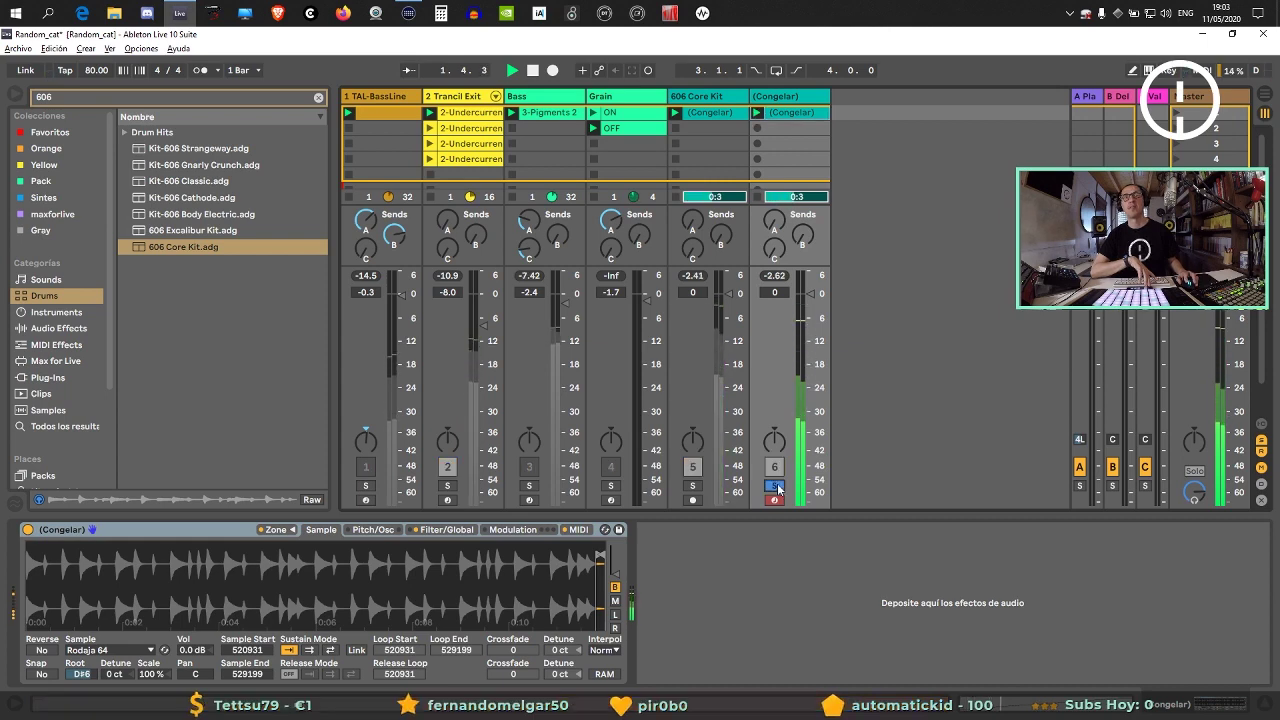
{"action": "left_click", "coordinate": [789, 113]}
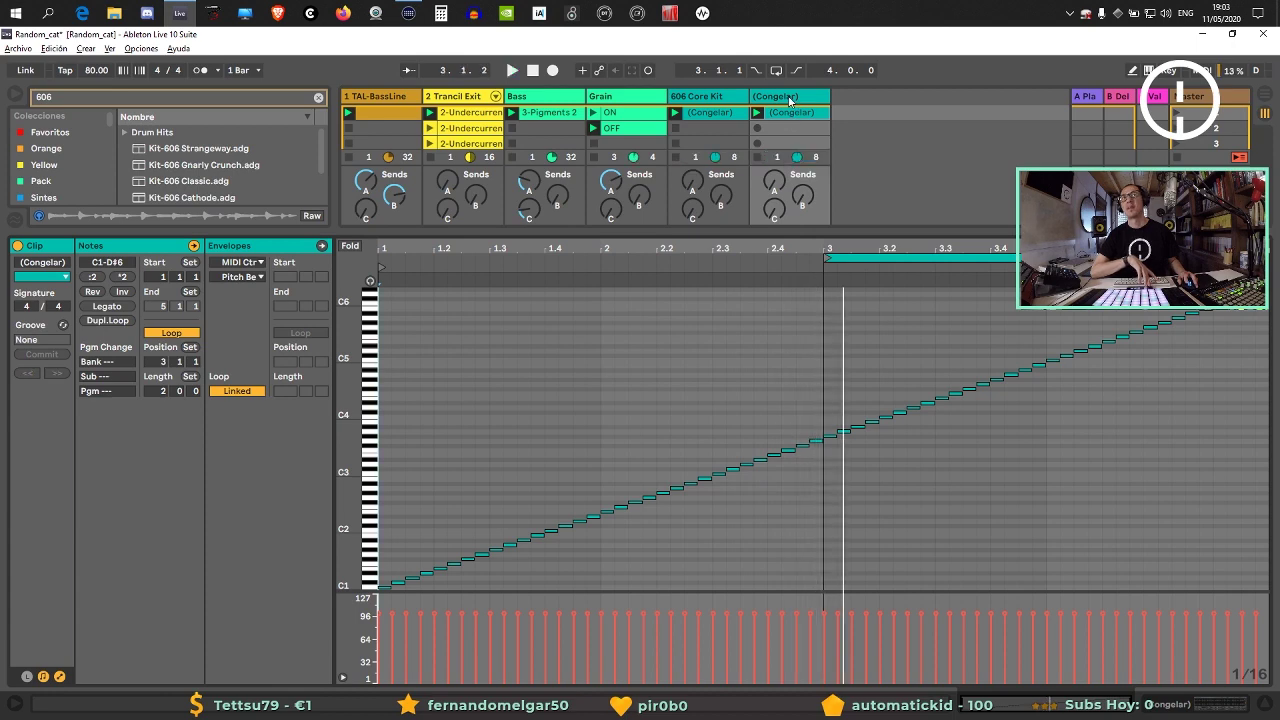
{"action": "left_click", "coordinate": [789, 97]}
{"action": "left_click", "coordinate": [725, 101]}
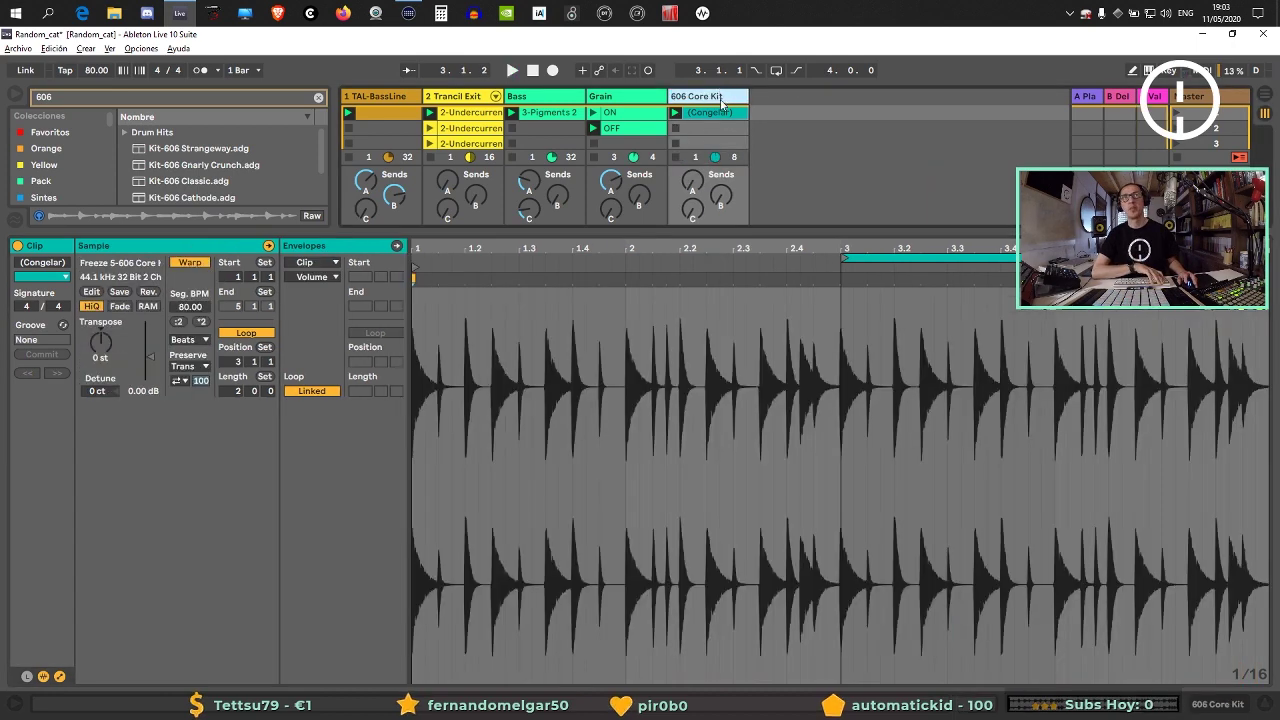
Slice the 606 Core Kit audio clip to a new MIDI track by 1/4 Note with the Built-in preset.
{"action": "right_click", "coordinate": [721, 113]}
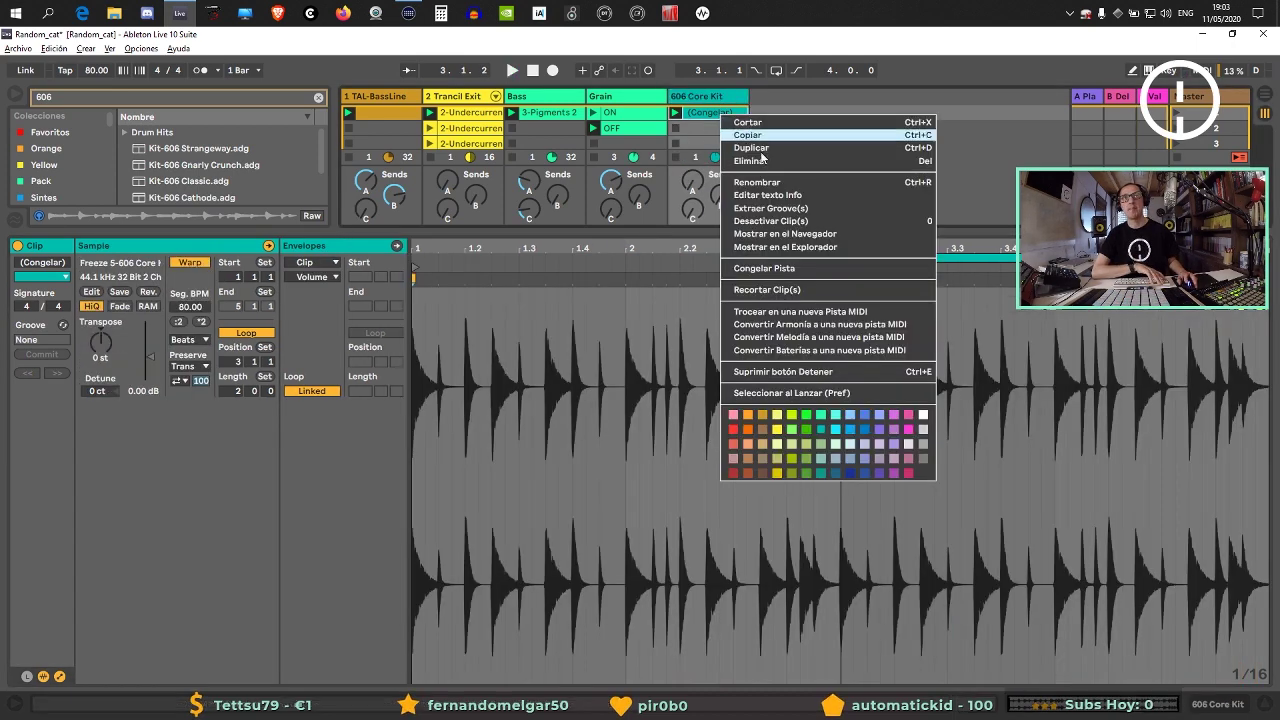
{"action": "left_click", "coordinate": [806, 311]}
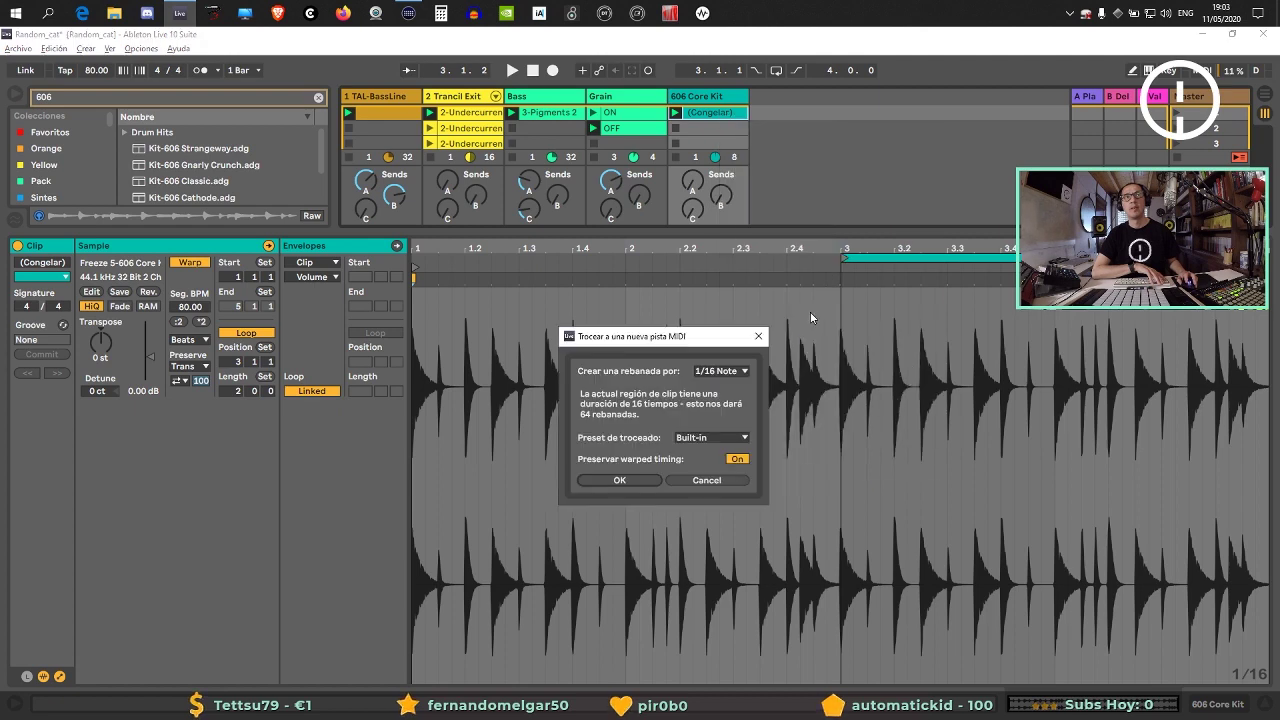
{"action": "left_click", "coordinate": [741, 370]}
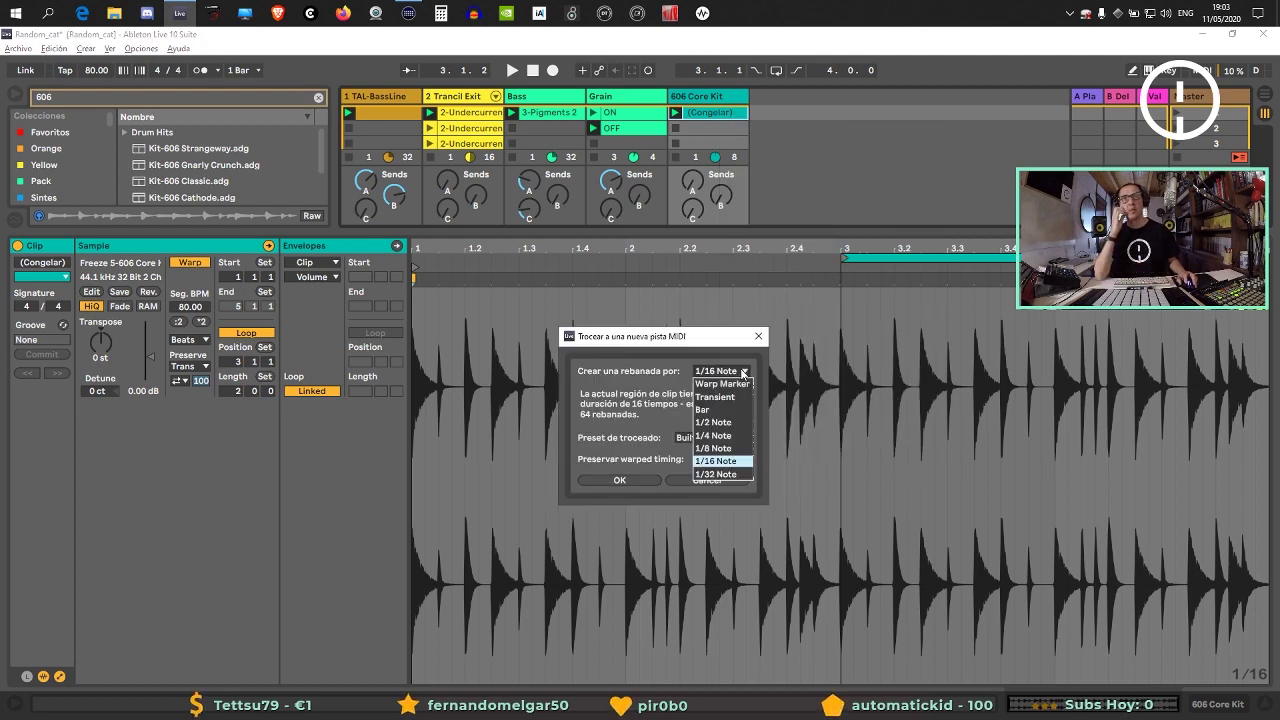
{"action": "left_click", "coordinate": [721, 440]}
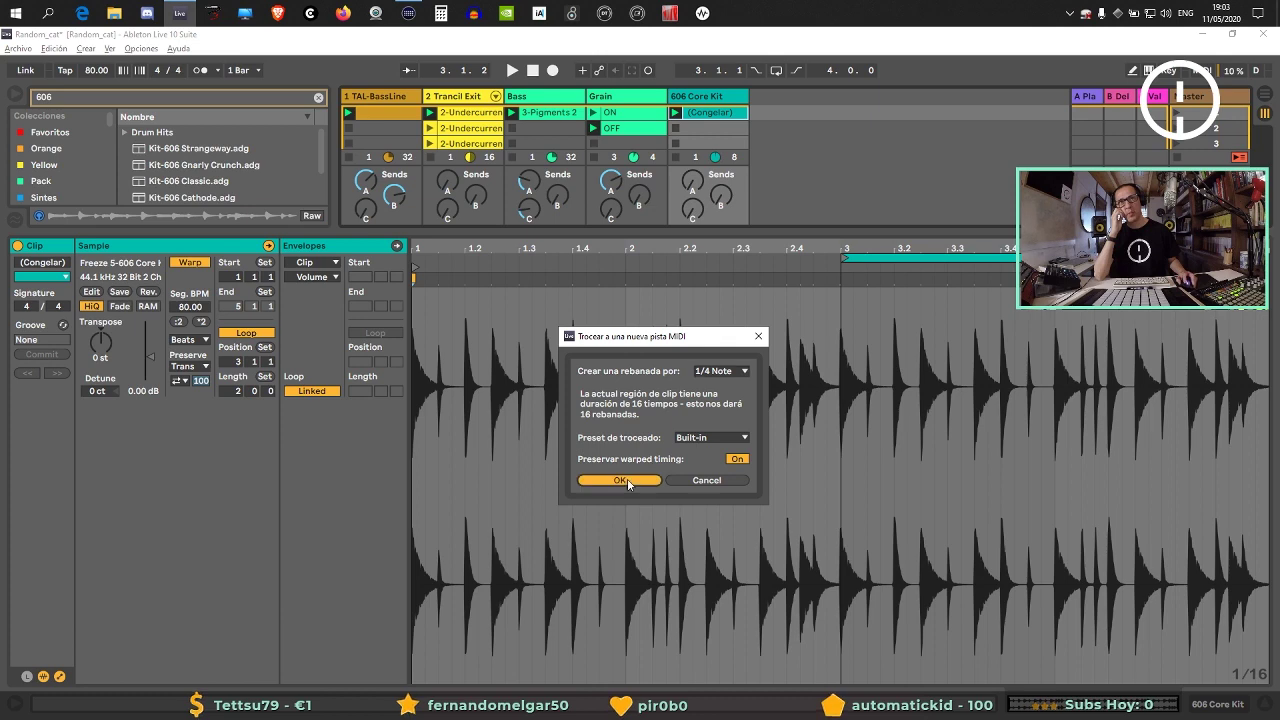
{"action": "left_click", "coordinate": [626, 480]}
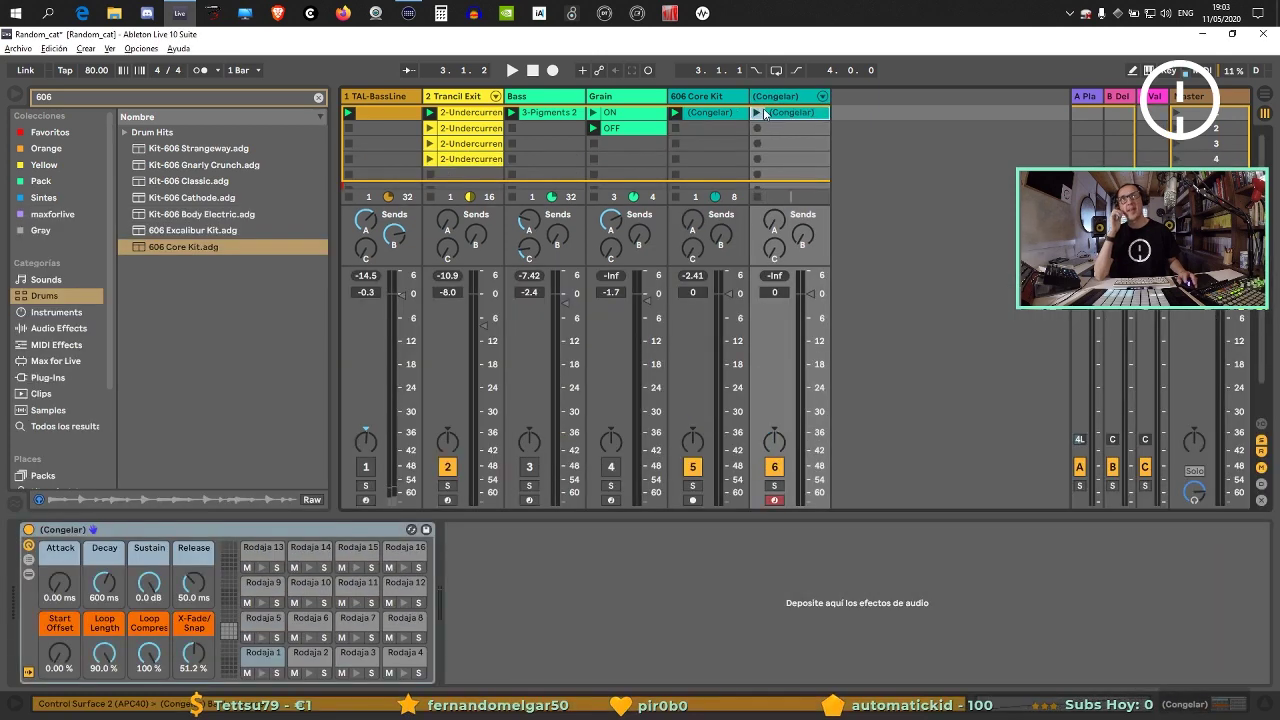
Play the quarter-note sliced clip, open its notes and undo the slicing.
{"action": "key", "text": "space"}
{"action": "double_click", "coordinate": [799, 117]}
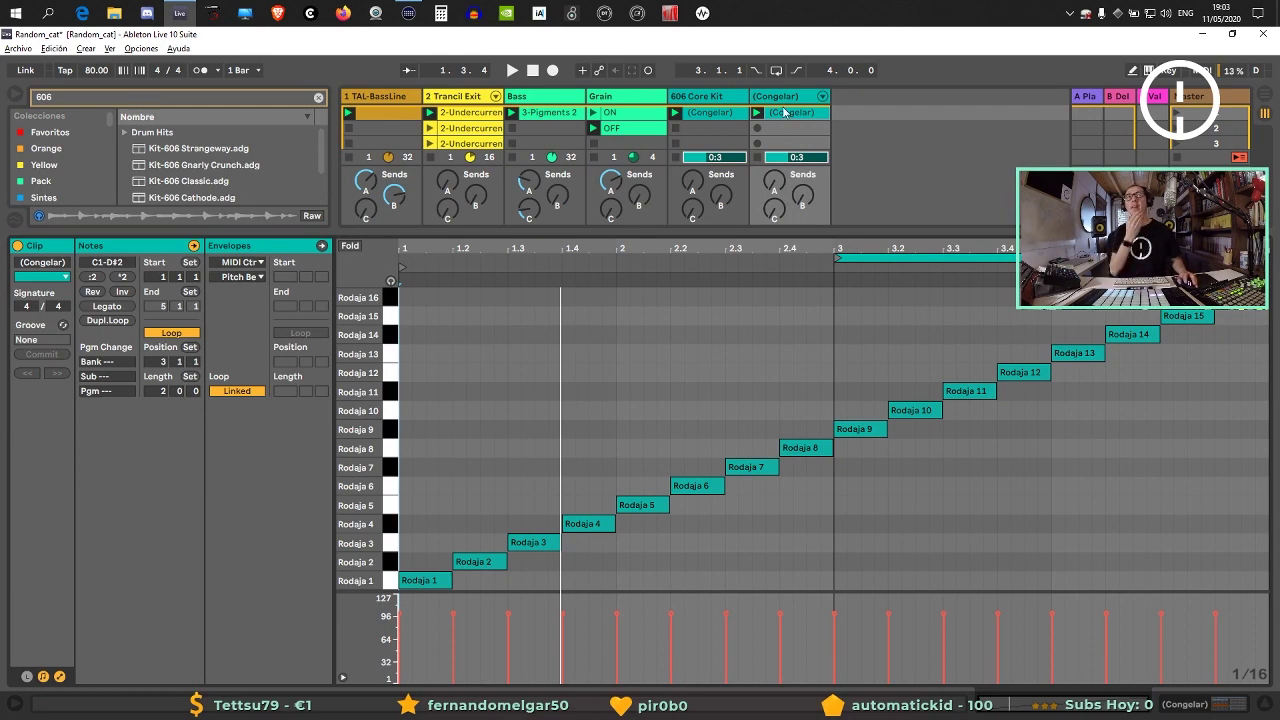
{"action": "key", "text": "ctrl+z"}
Slice the 606 Core Kit audio clip to a new MIDI track by 1/8 Note with the Built-in preset.
{"action": "right_click", "coordinate": [708, 112]}
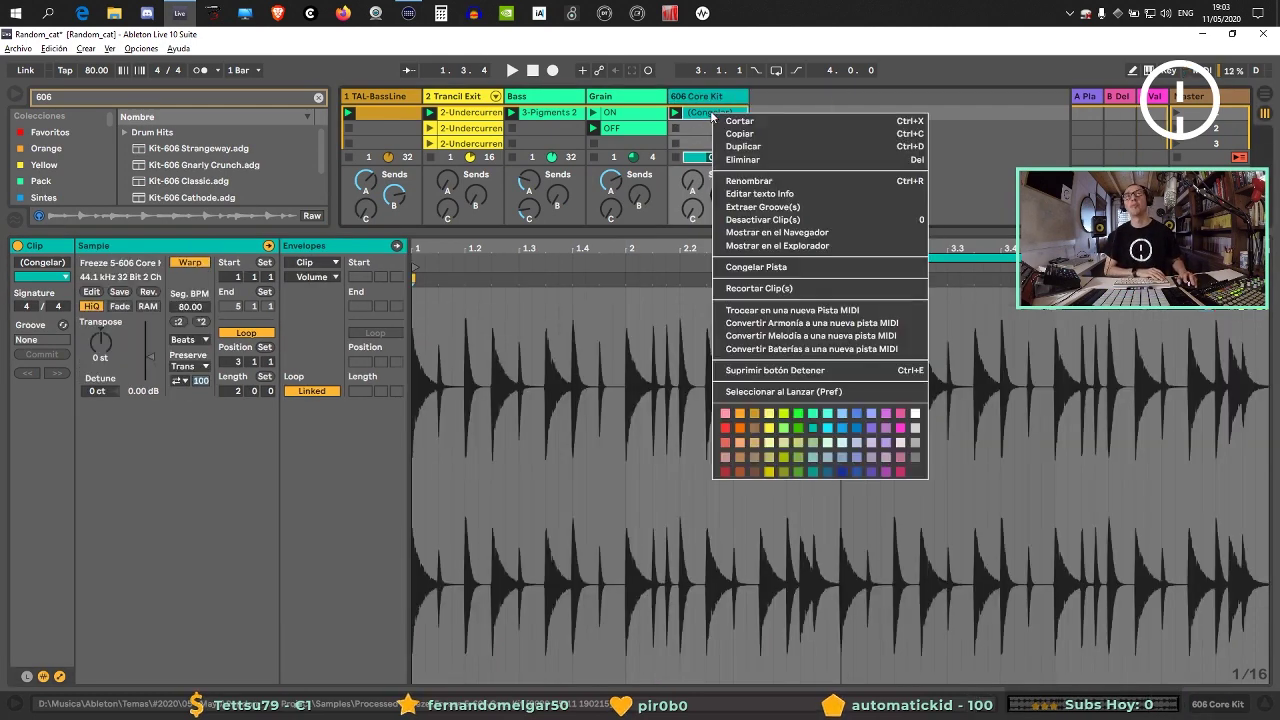
{"action": "left_click", "coordinate": [794, 310]}
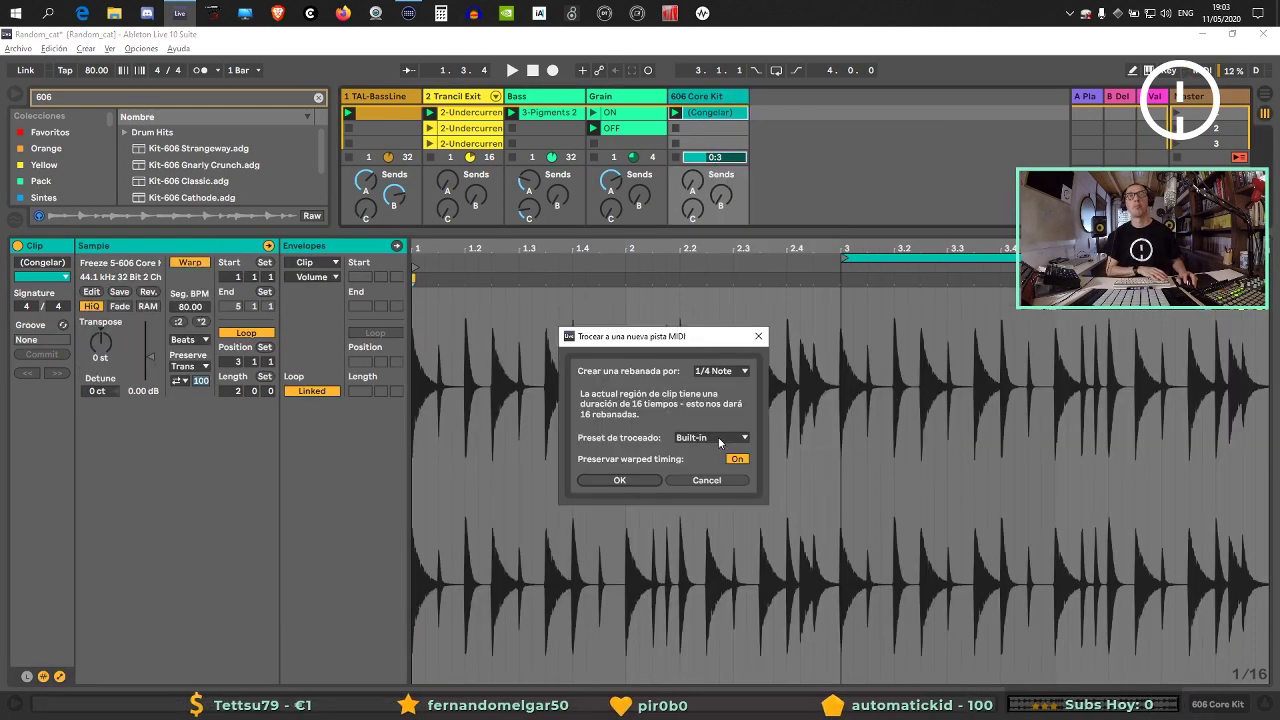
{"action": "left_click", "coordinate": [733, 376]}
{"action": "left_click", "coordinate": [720, 448]}
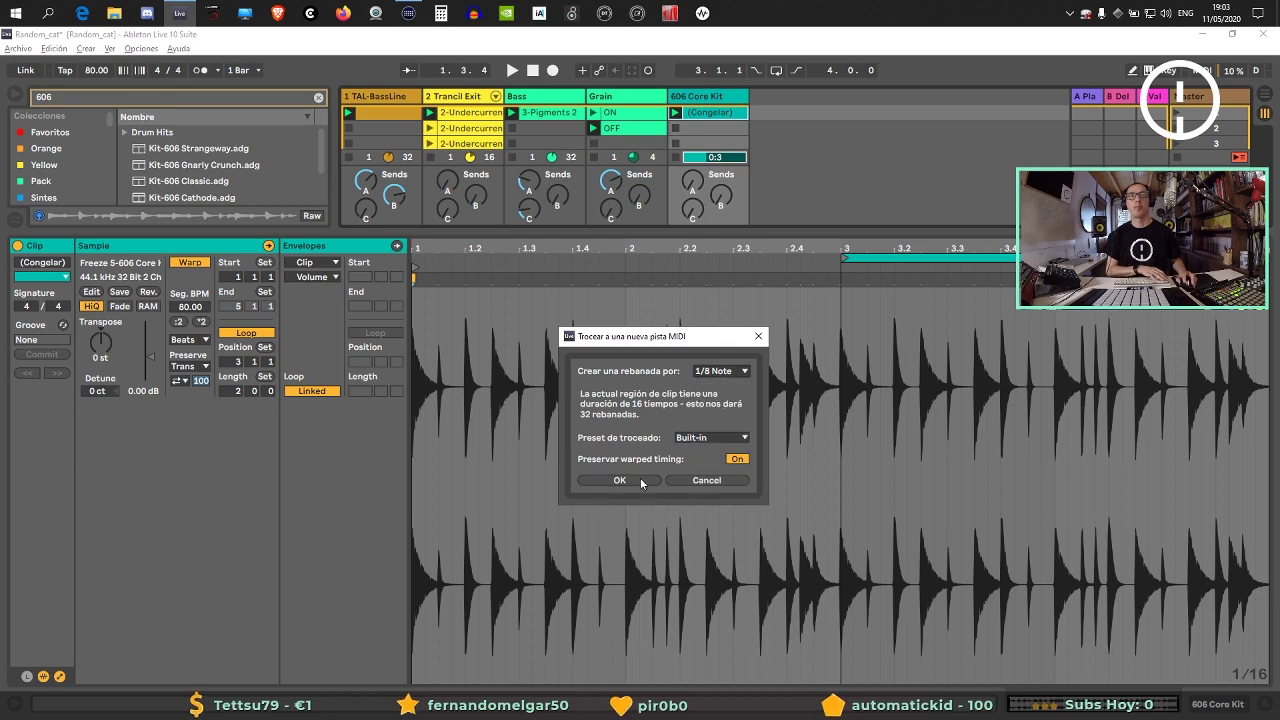
{"action": "left_click", "coordinate": [648, 479]}
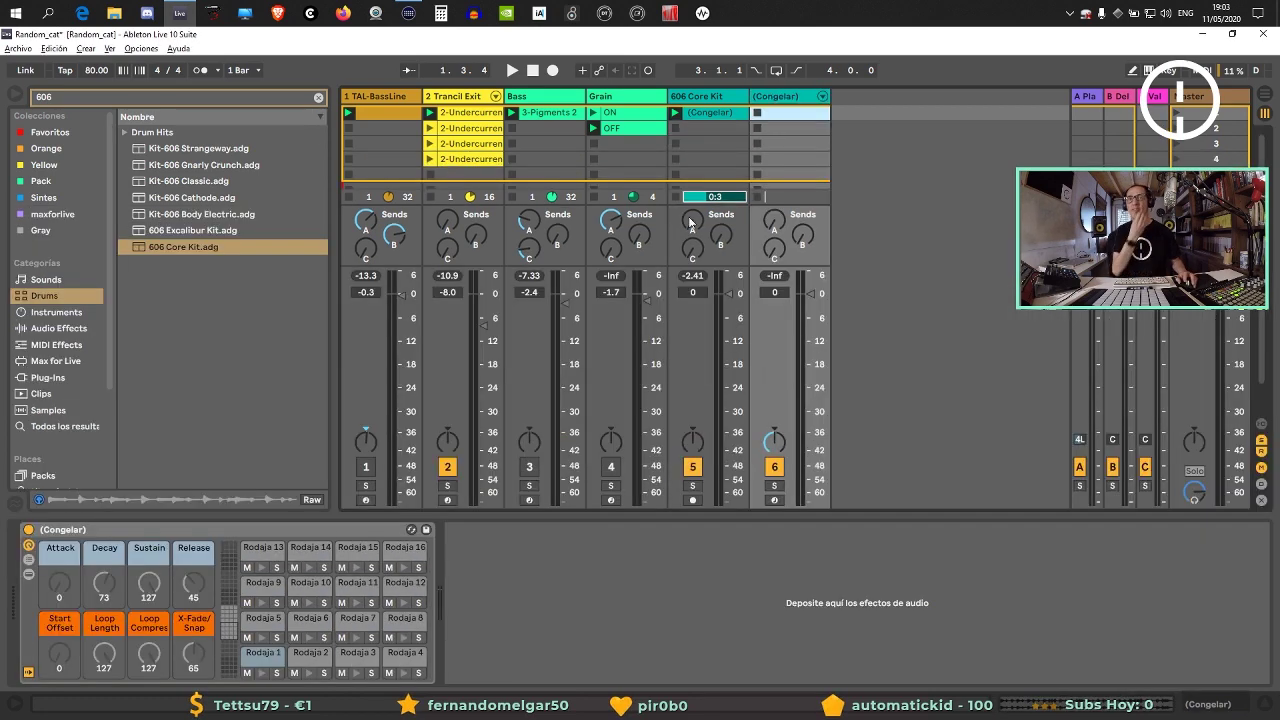
Play the eighth-note sliced clip with its track soloed and inspect its notes.
{"action": "left_click", "coordinate": [757, 112]}
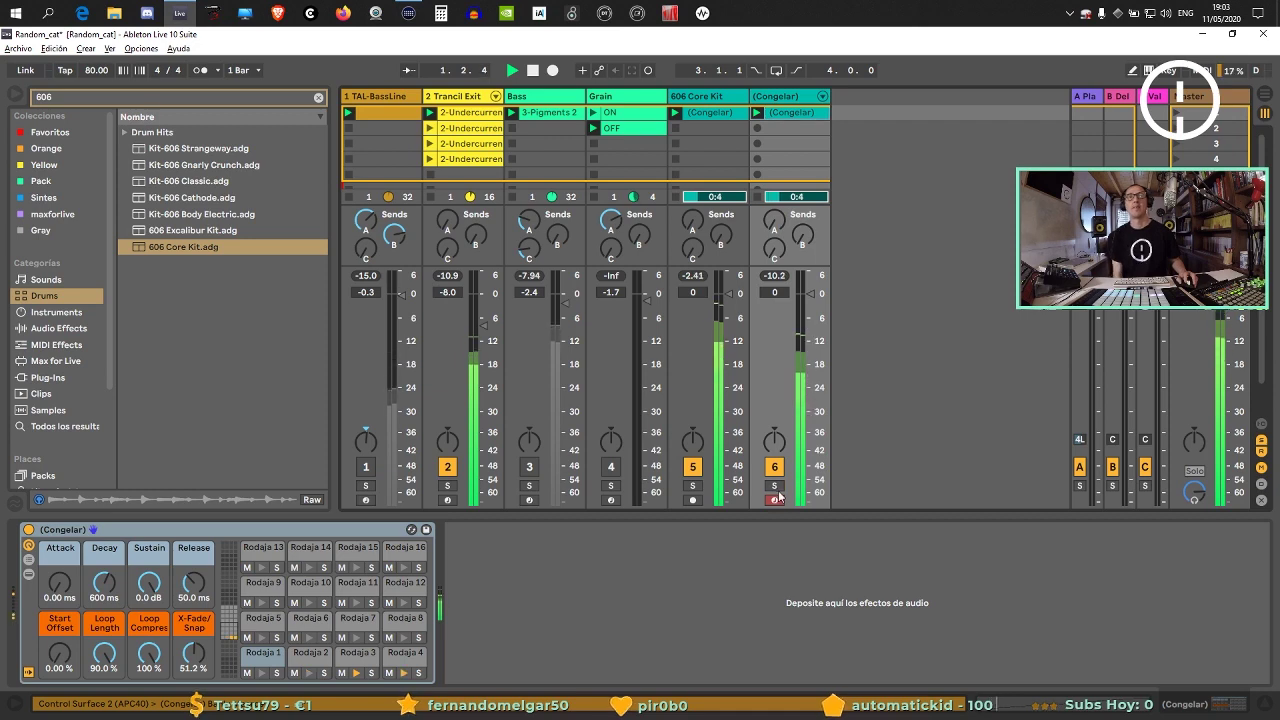
{"action": "left_click", "coordinate": [776, 486]}
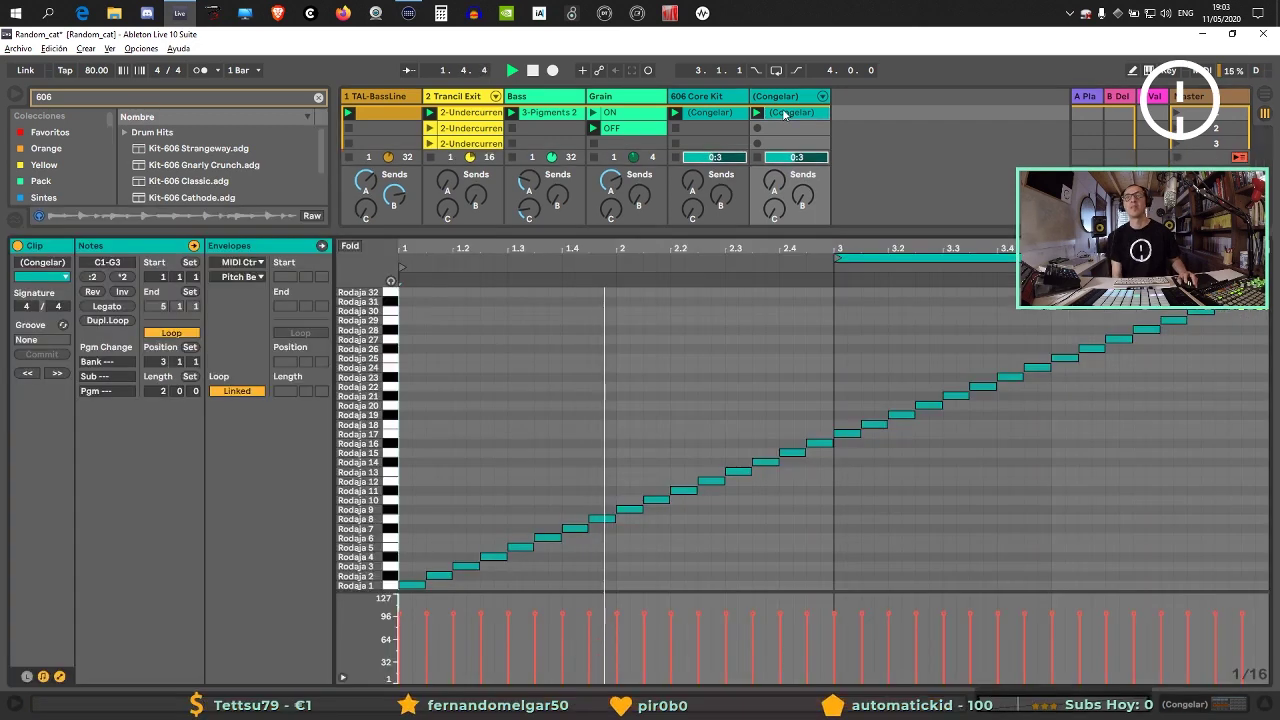
{"action": "double_click", "coordinate": [785, 113]}
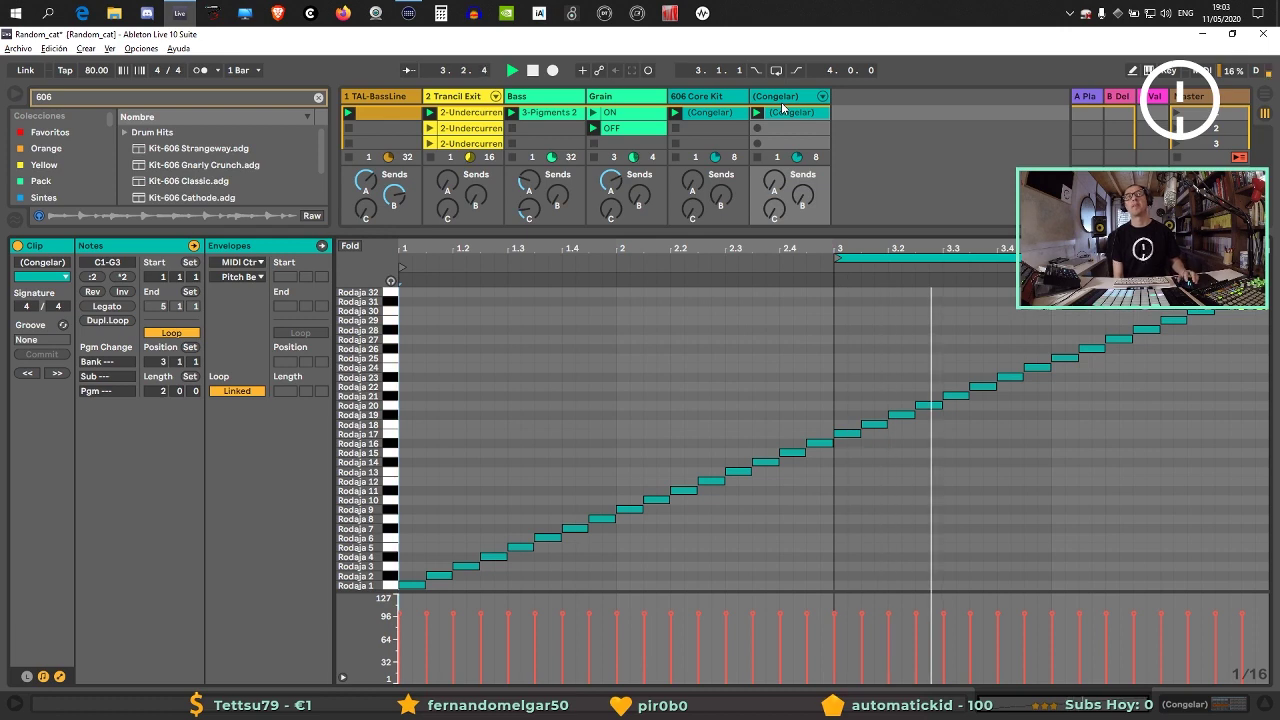
{"action": "left_click", "coordinate": [784, 98]}
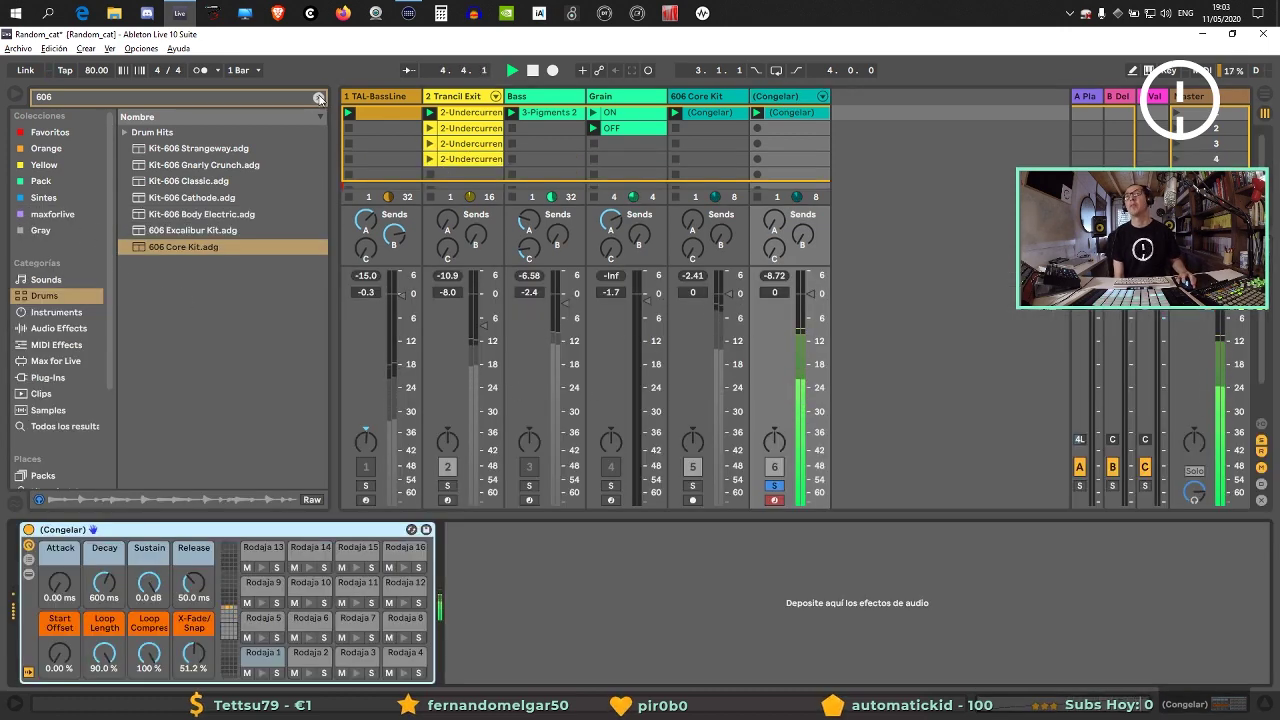
Clear the 606 browser search, then inspect the first slice's Simpler and delete the sliced track.
{"action": "left_click", "coordinate": [318, 97]}
{"action": "left_click", "coordinate": [72, 330]}
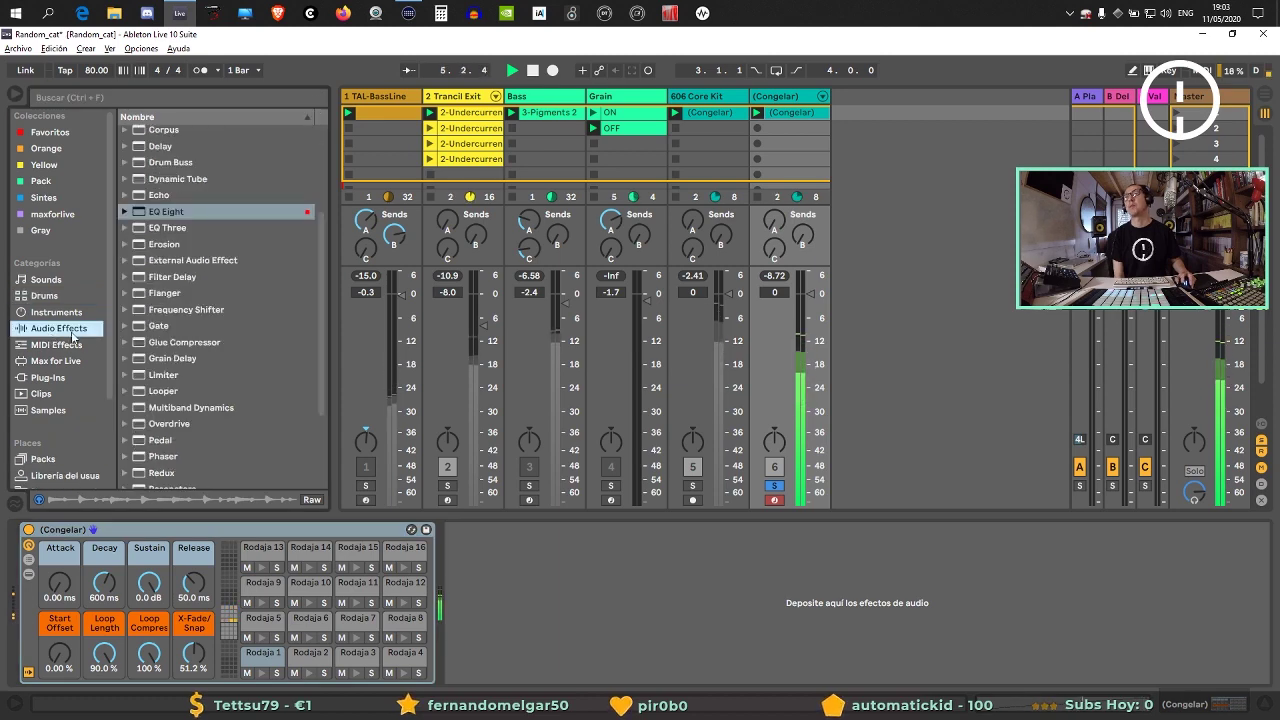
{"action": "left_click", "coordinate": [256, 658]}
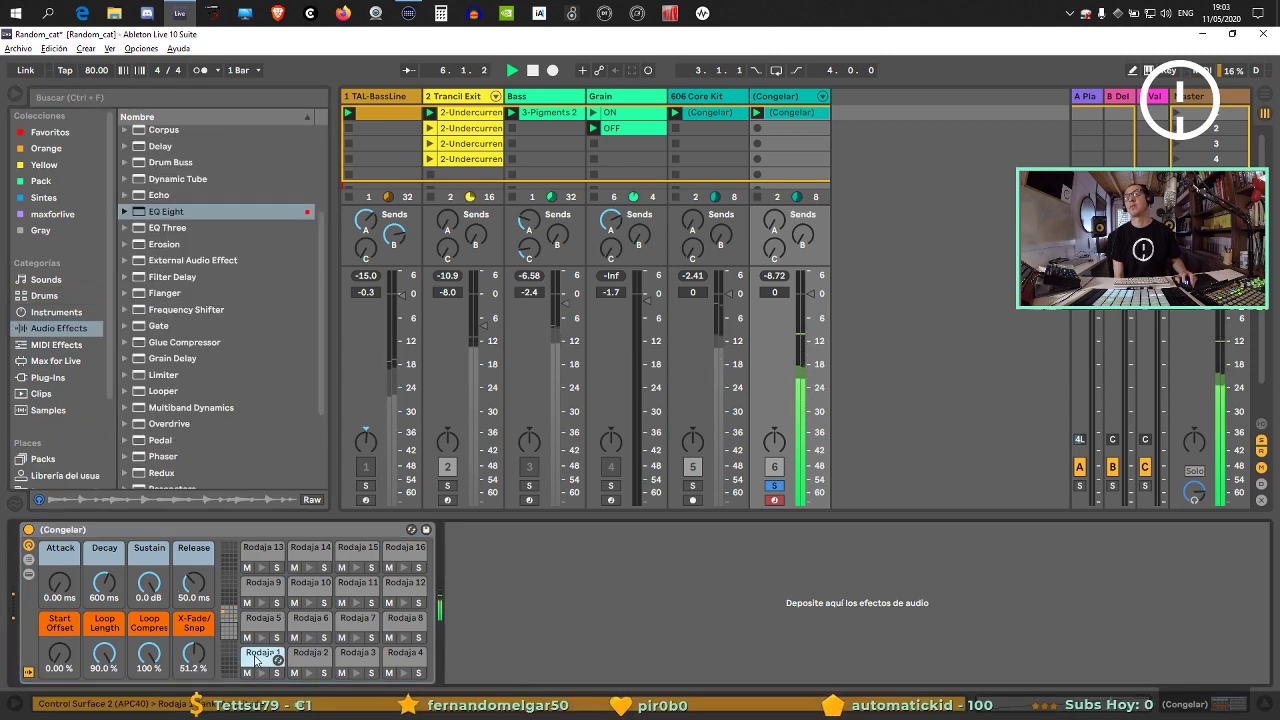
{"action": "left_click", "coordinate": [790, 97]}
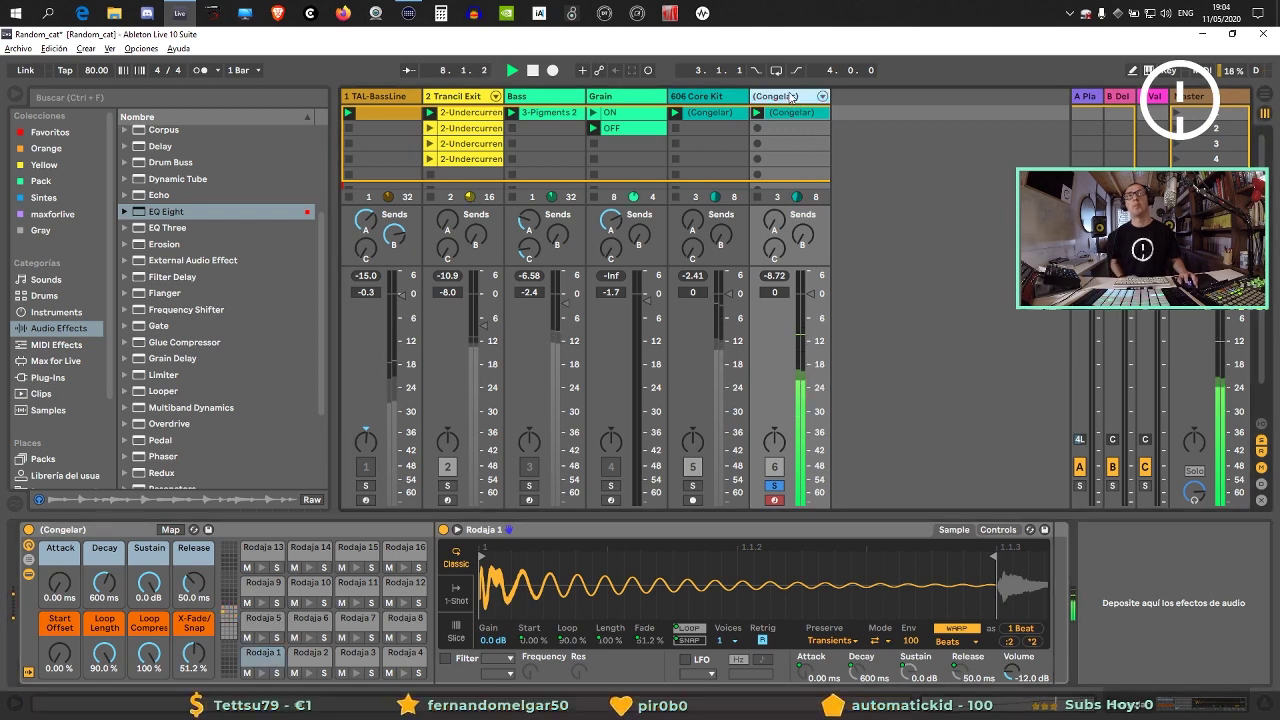
{"action": "key", "text": "Delete"}
Slice the 606 Core Kit audio clip to a new MIDI track by 1/8 Note with the Sampler-Beat Offset preset.
{"action": "right_click", "coordinate": [690, 112]}
{"action": "left_click", "coordinate": [855, 308]}
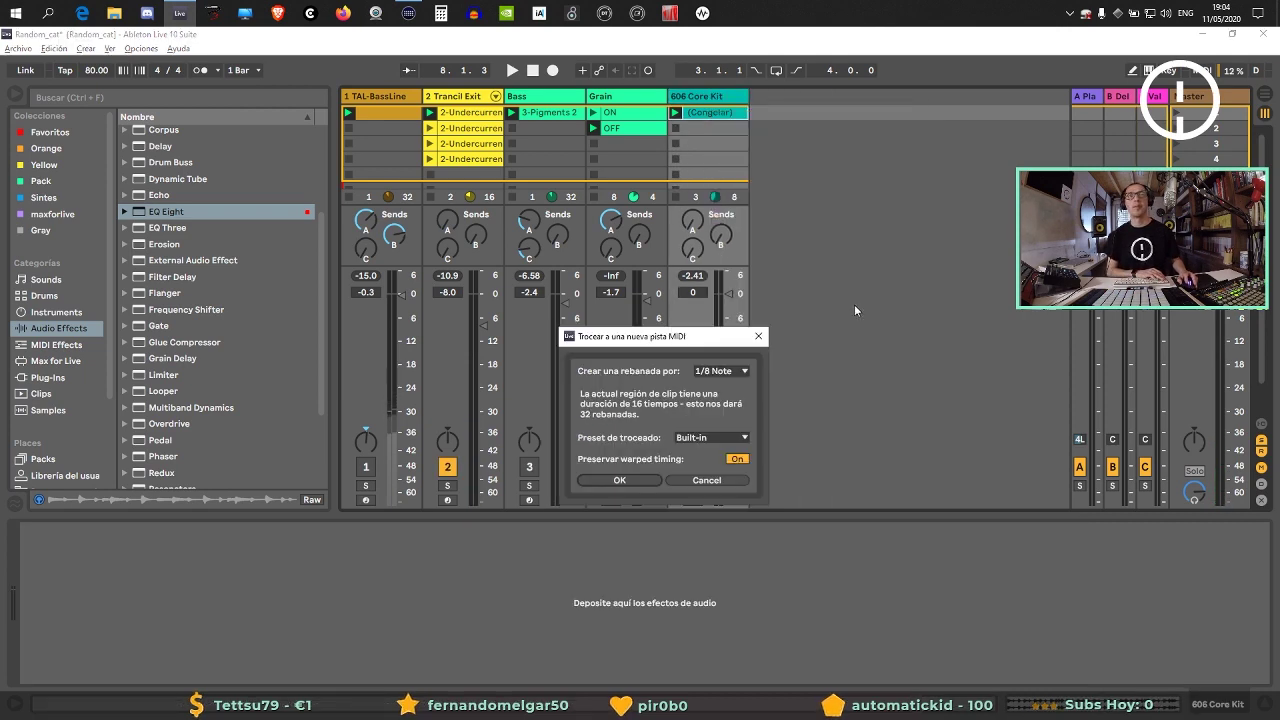
{"action": "left_click", "coordinate": [703, 440]}
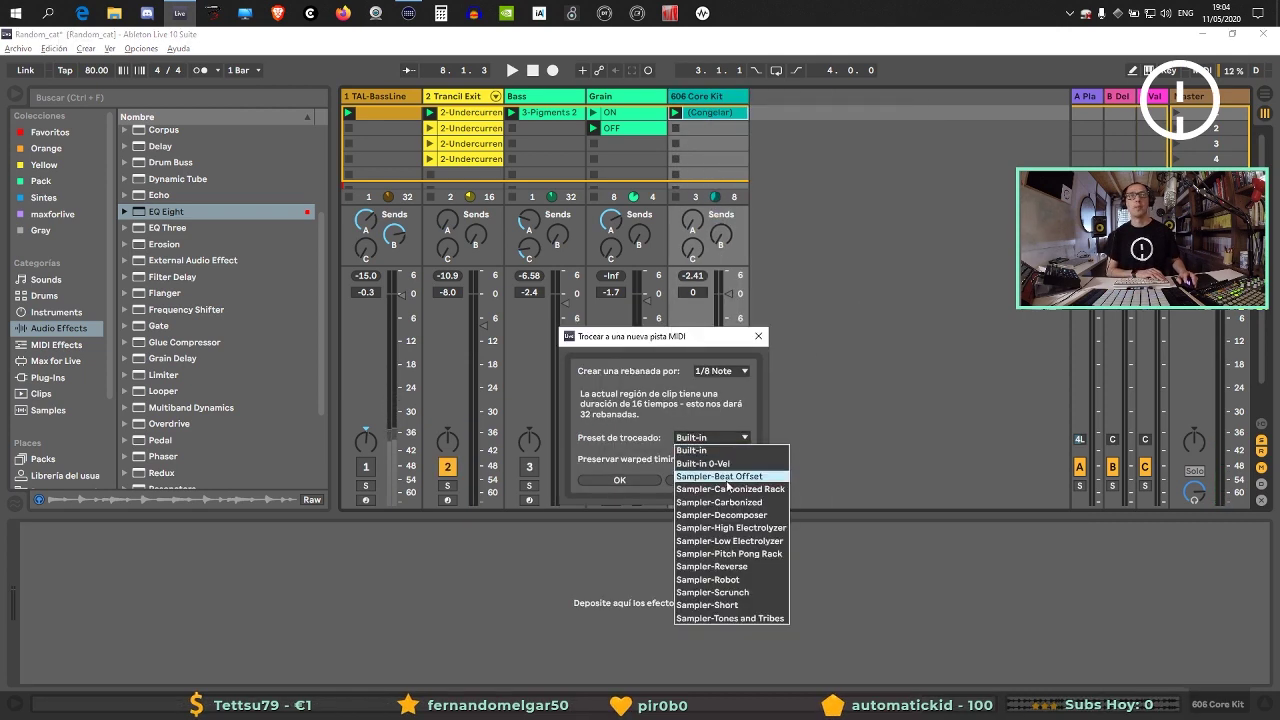
{"action": "left_click", "coordinate": [728, 478]}
{"action": "left_click", "coordinate": [648, 483]}
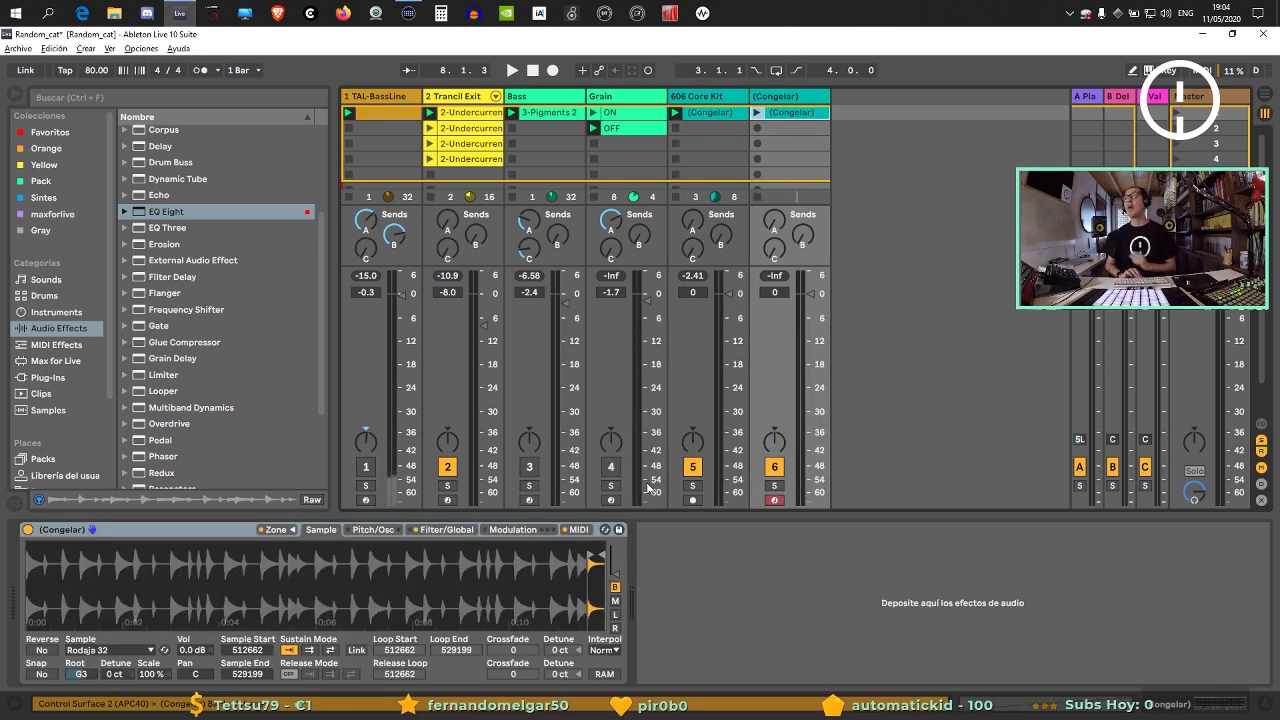
Review the new Sampler's modulation, pitch and sample settings during playback and launch the sliced clip.
{"action": "key", "text": "space"}
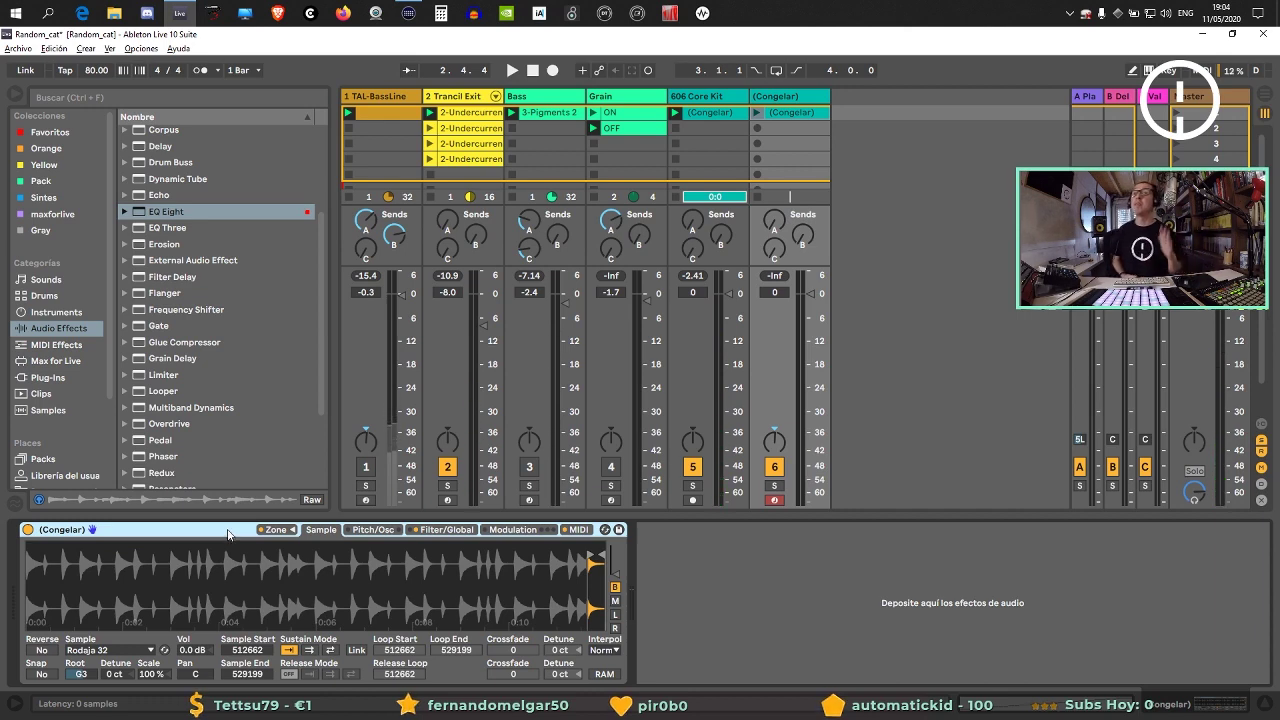
{"action": "key", "text": "space"}
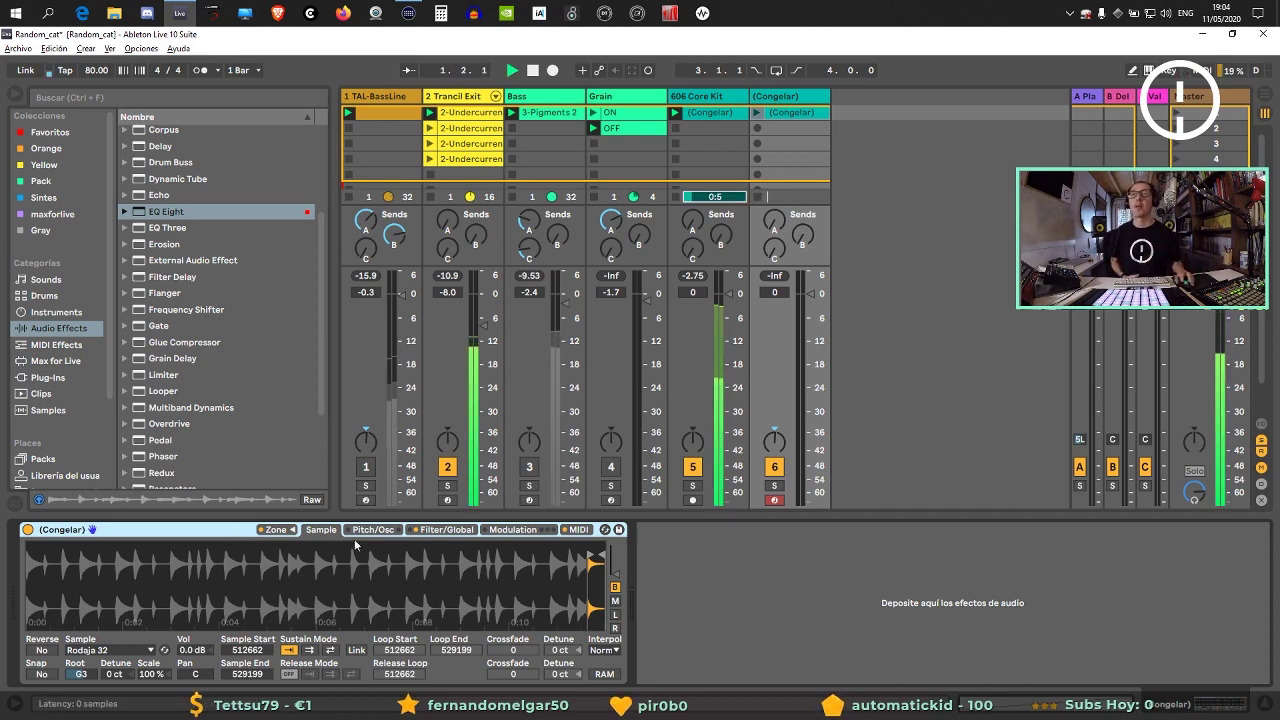
{"action": "left_click", "coordinate": [521, 530]}
{"action": "left_click", "coordinate": [372, 530]}
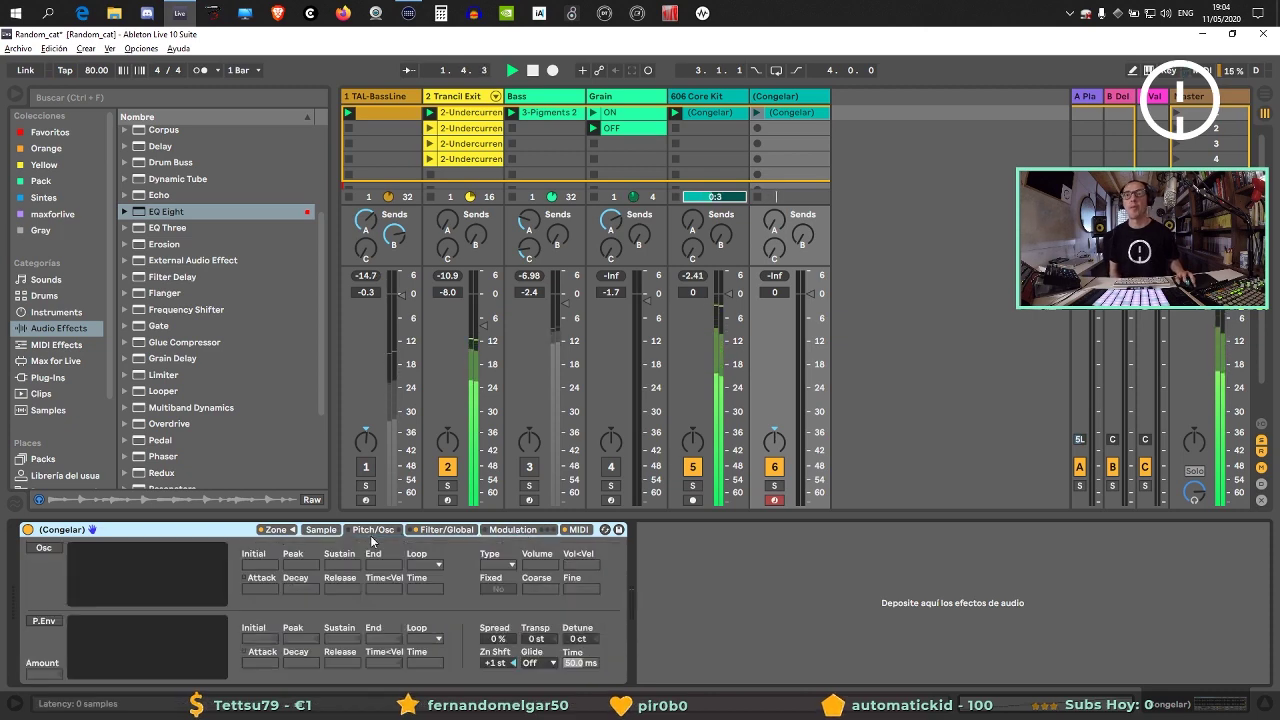
{"action": "left_click", "coordinate": [319, 530]}
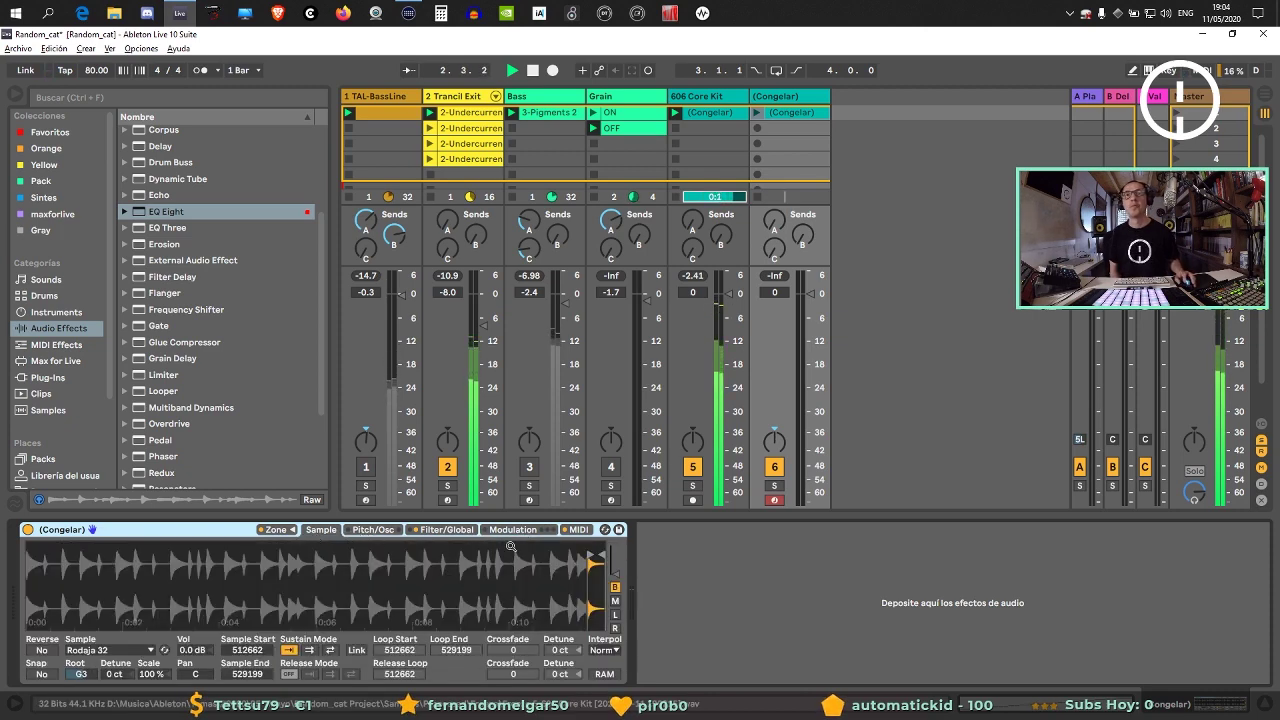
{"action": "left_click", "coordinate": [770, 118]}
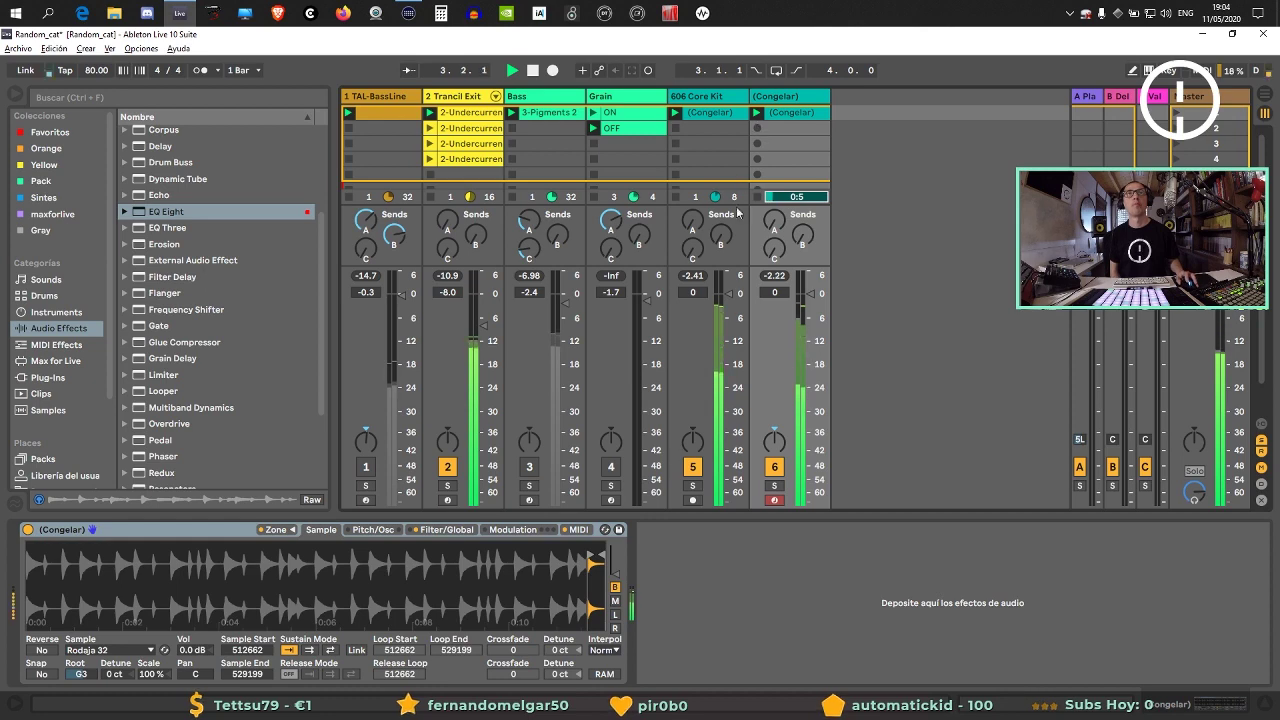
Delete the original 606 Core Kit audio track and solo the sliced MIDI track.
{"action": "left_click", "coordinate": [727, 97]}
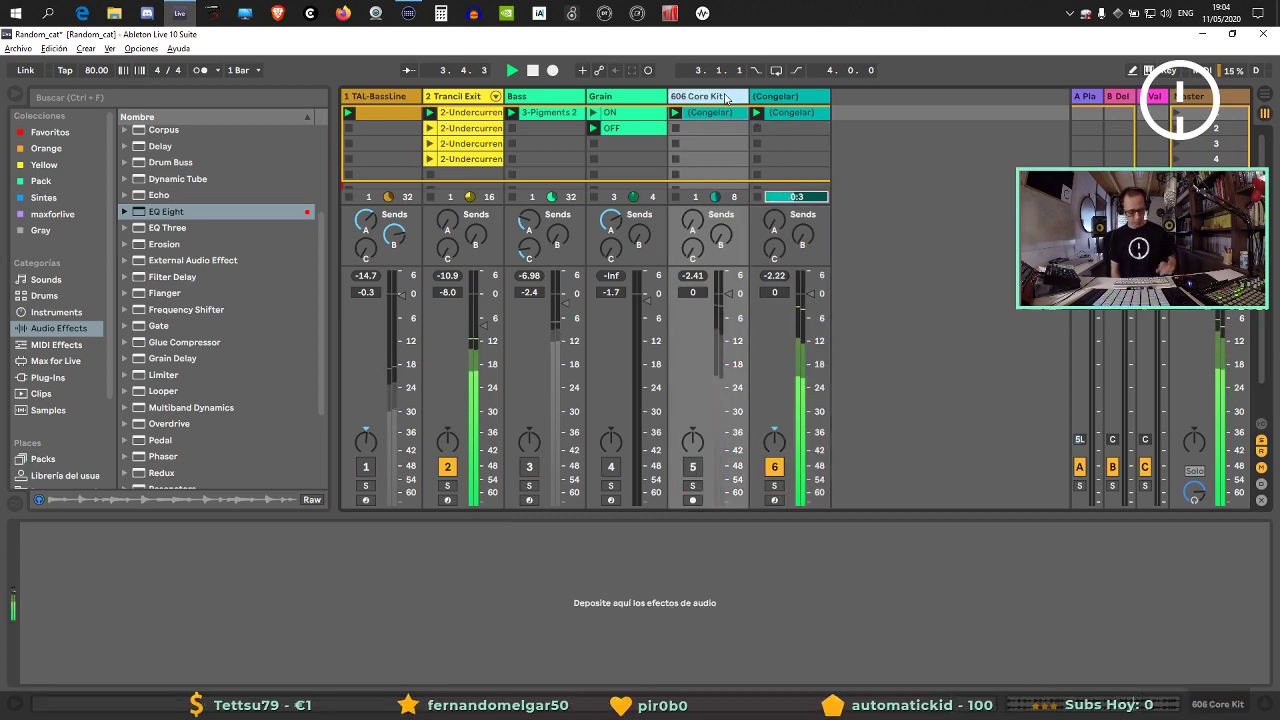
{"action": "key", "text": "Delete"}
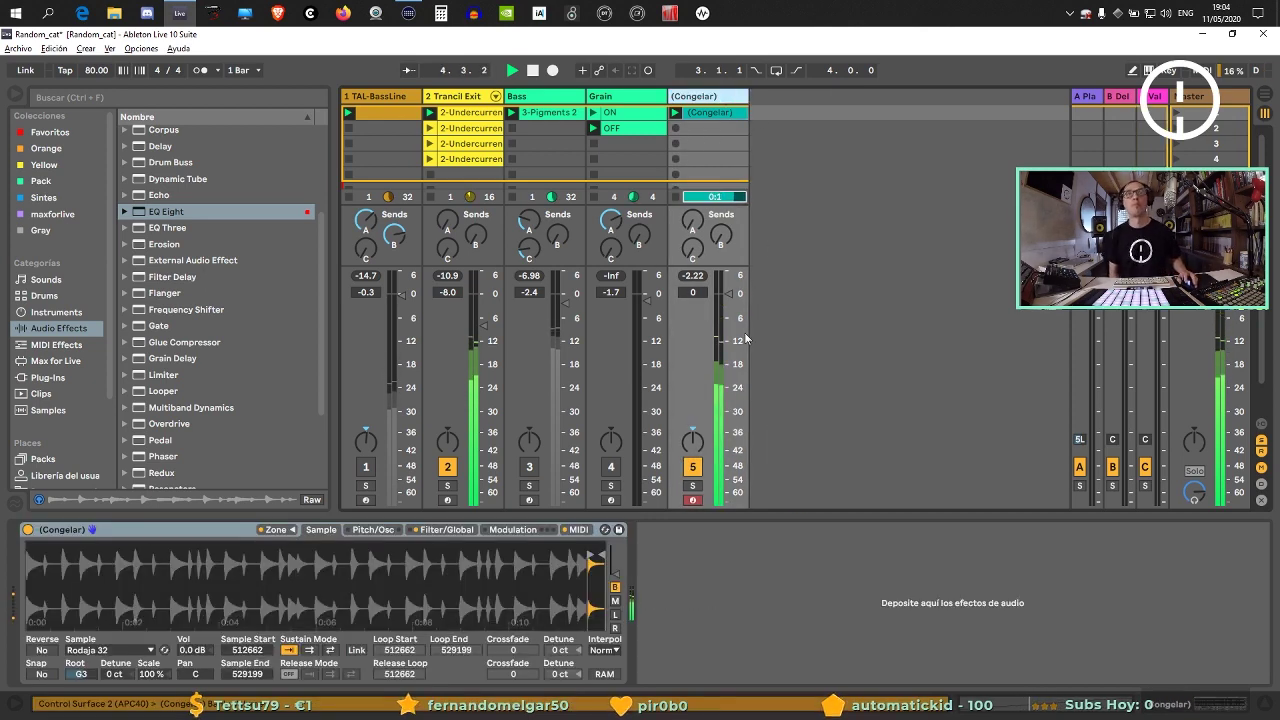
{"action": "left_click", "coordinate": [692, 486]}
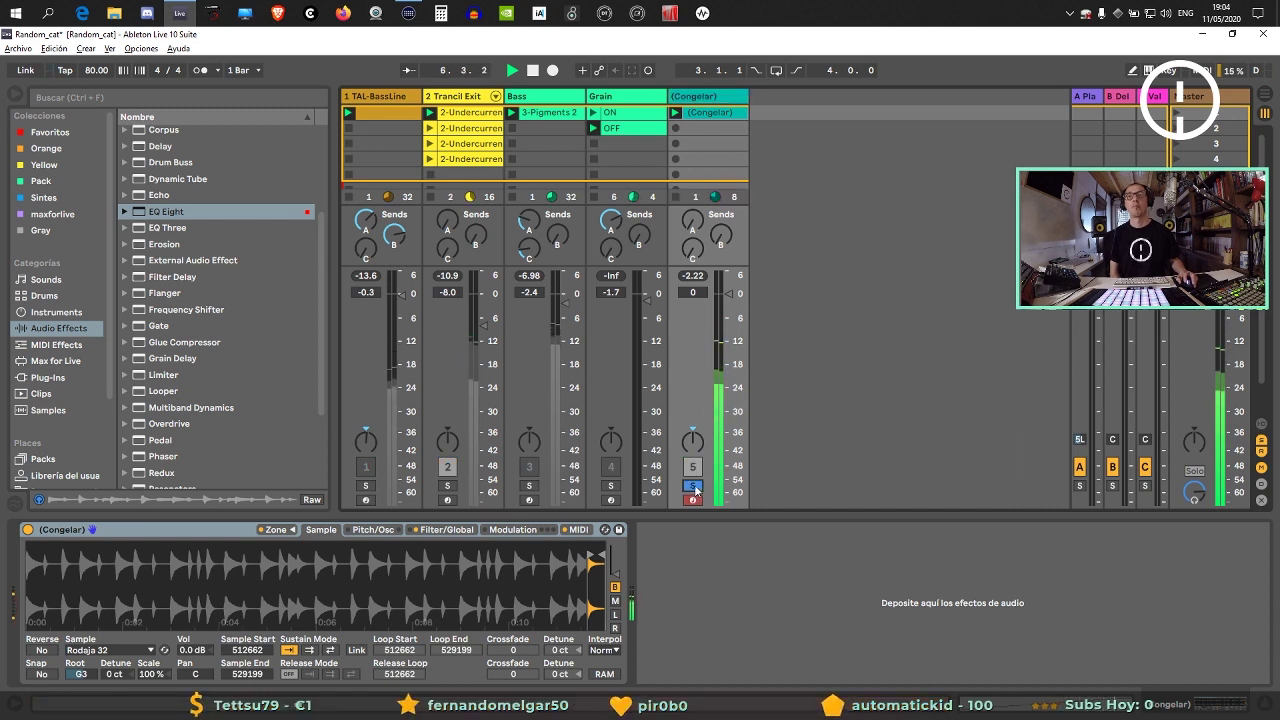
Move the sliced MIDI clip's two-bar loop and its start marker to position 2.4.3.
{"action": "left_click", "coordinate": [708, 112]}
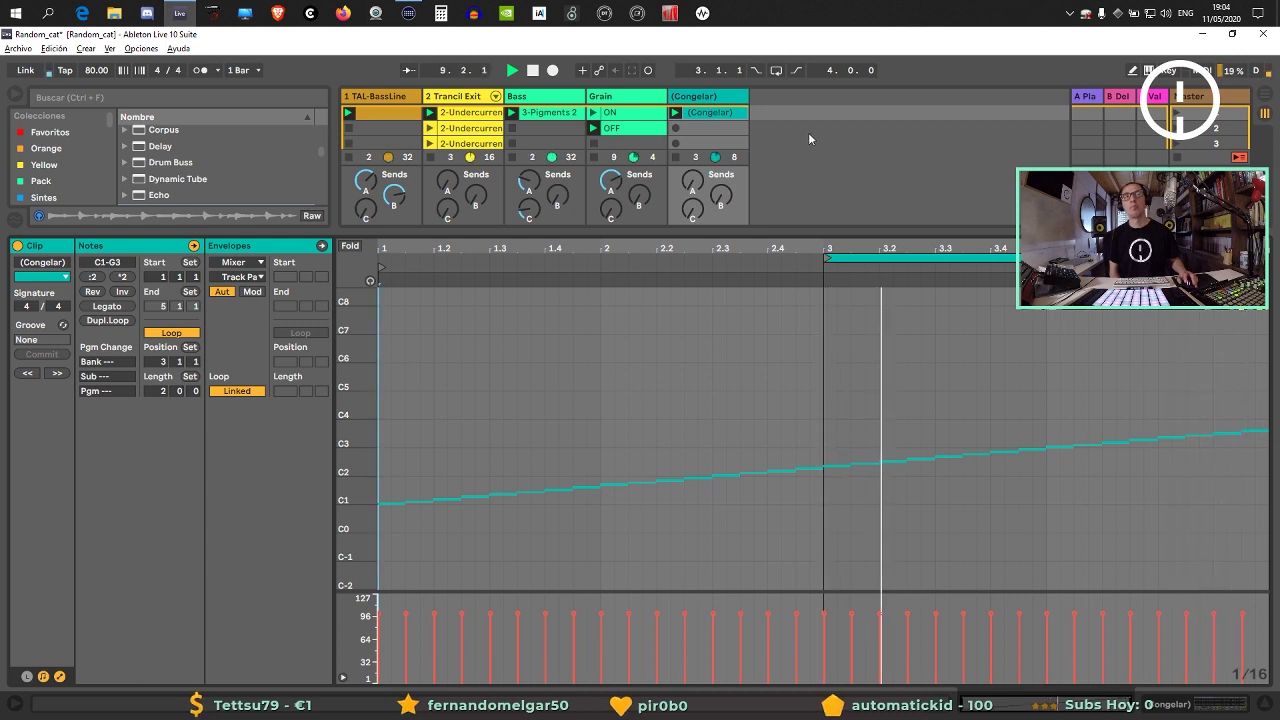
{"action": "left_click_drag", "start_coordinate": [843, 257], "coordinate": [829, 259]}
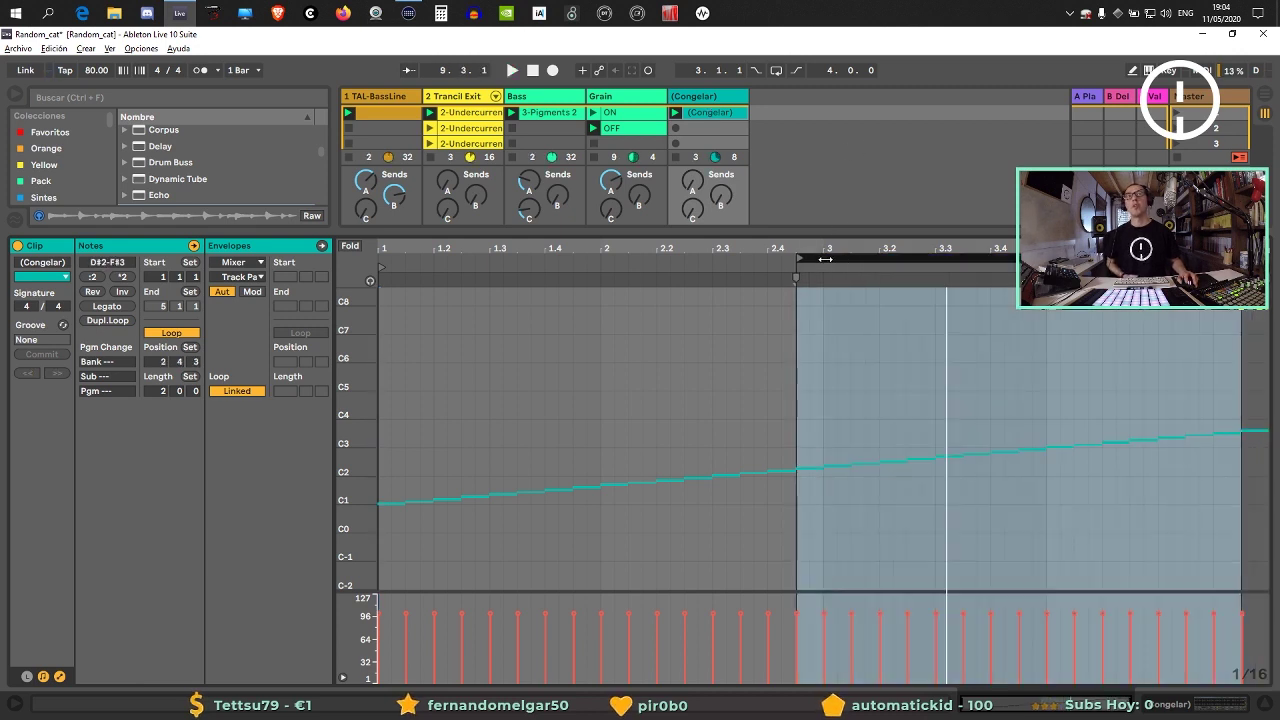
{"action": "key", "text": "space"}
{"action": "key", "text": "space"}
{"action": "left_click", "coordinate": [829, 259]}
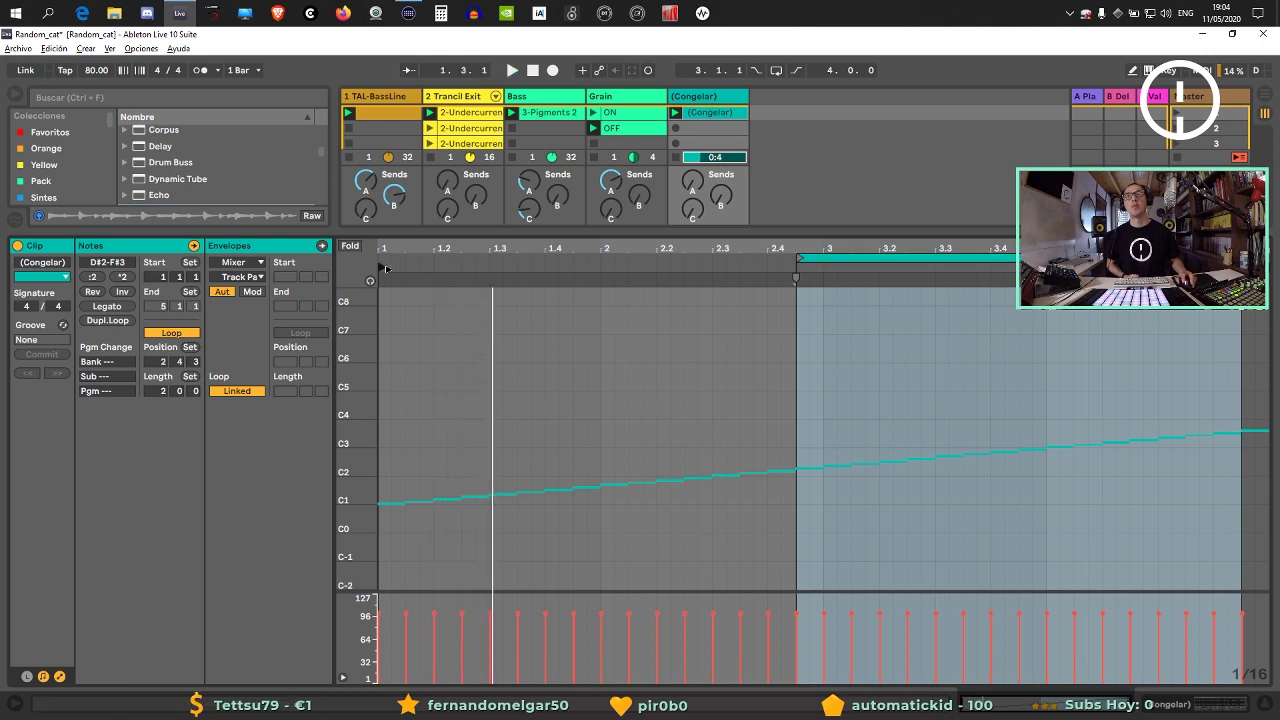
{"action": "left_click_drag", "start_coordinate": [381, 268], "coordinate": [797, 268]}
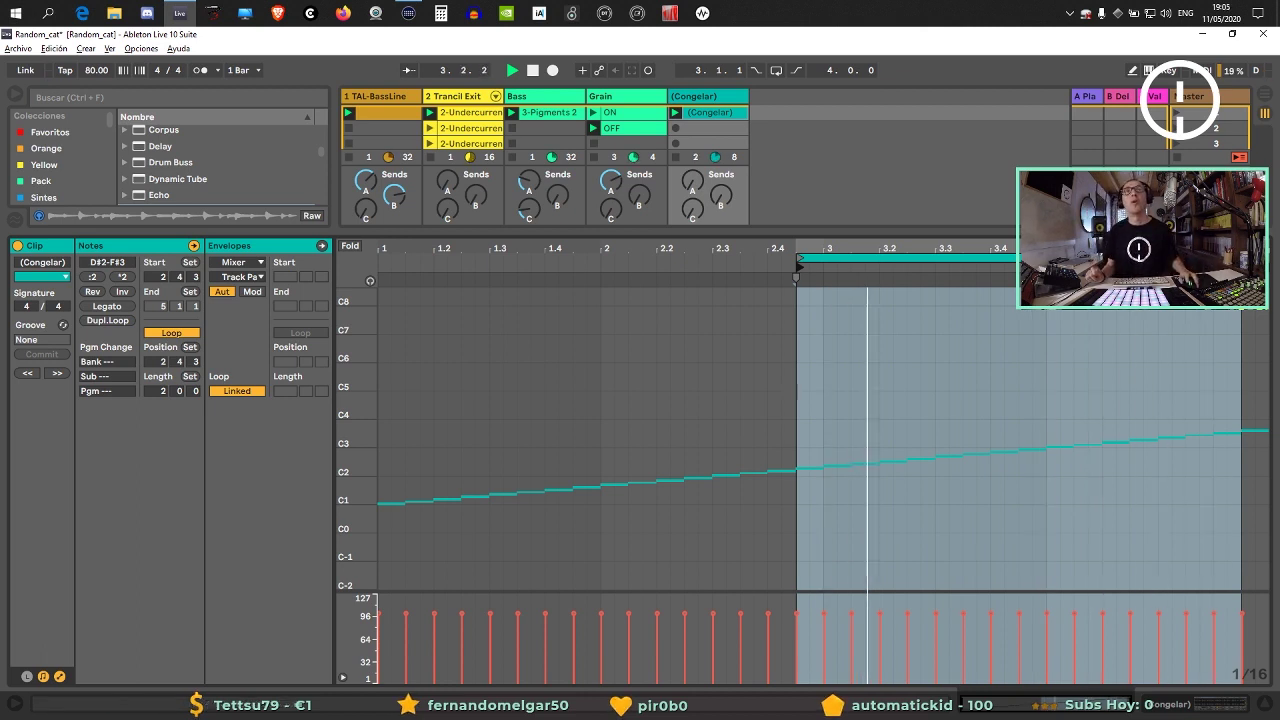
Crop the sliced MIDI clip to its loop region and return to the track's Sampler device.
{"action": "right_click", "coordinate": [818, 432]}
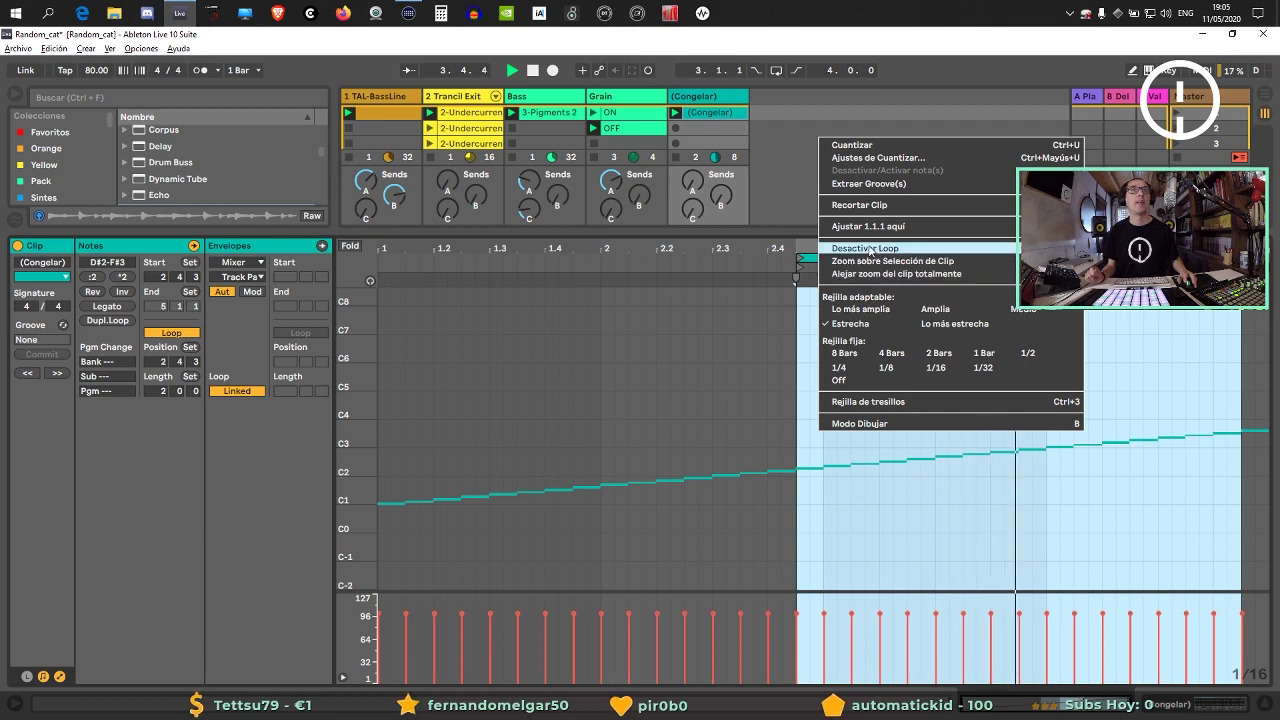
{"action": "left_click", "coordinate": [858, 205]}
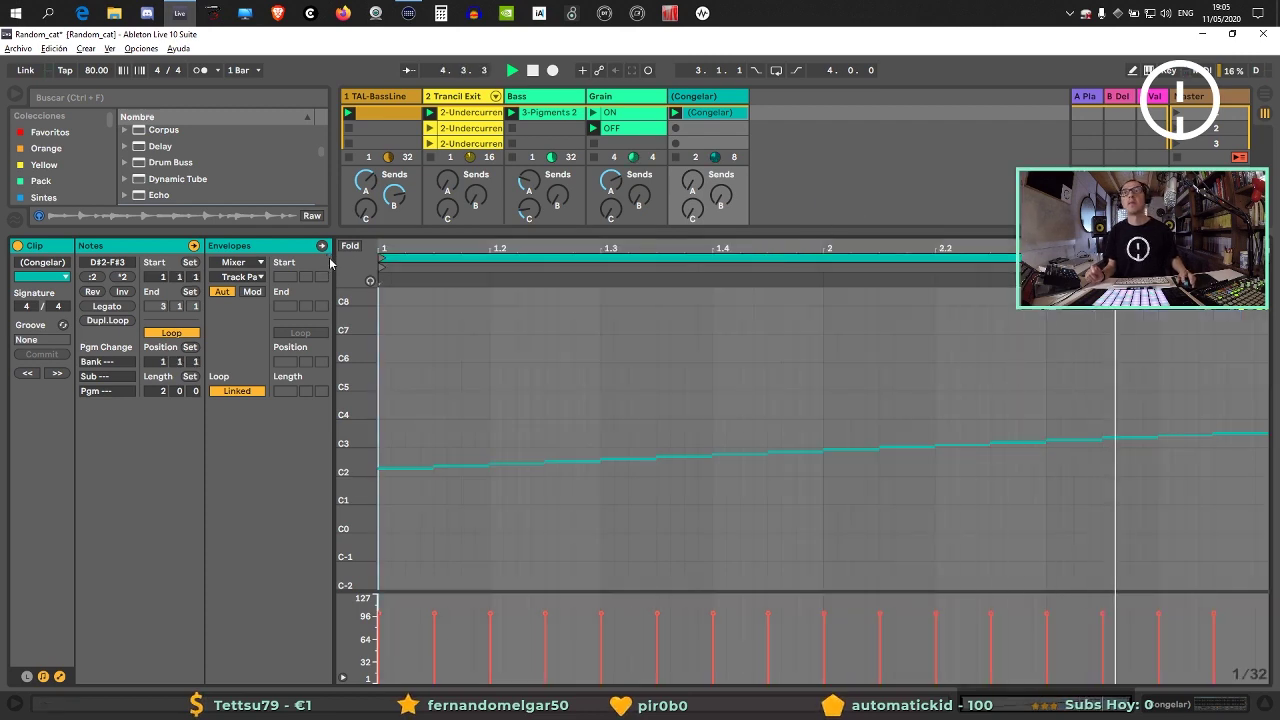
{"action": "key", "text": "f"}
{"action": "left_click_drag", "start_coordinate": [765, 234], "coordinate": [403, 509]}
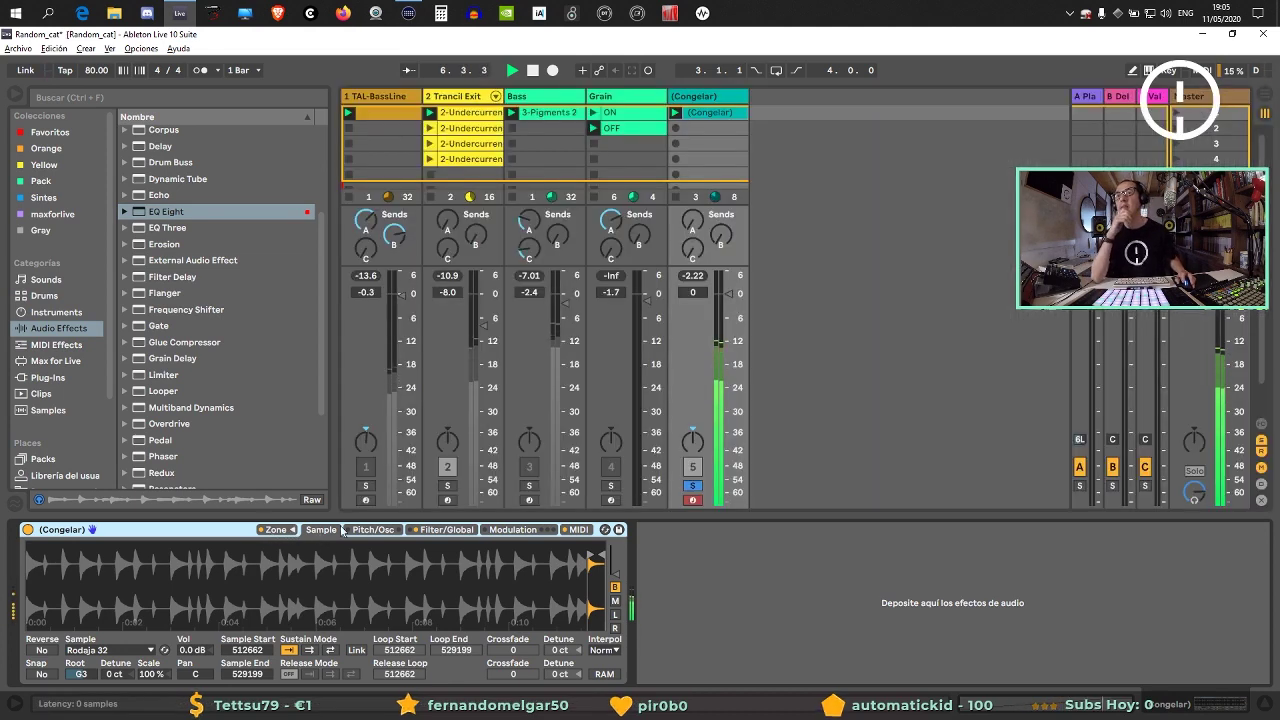
Enable the Sampler's oscillator with coarse tuning 9, switch it to a fixed frequency and set its volume to -27 dB.
{"action": "left_click", "coordinate": [372, 529]}
{"action": "left_click", "coordinate": [44, 548]}
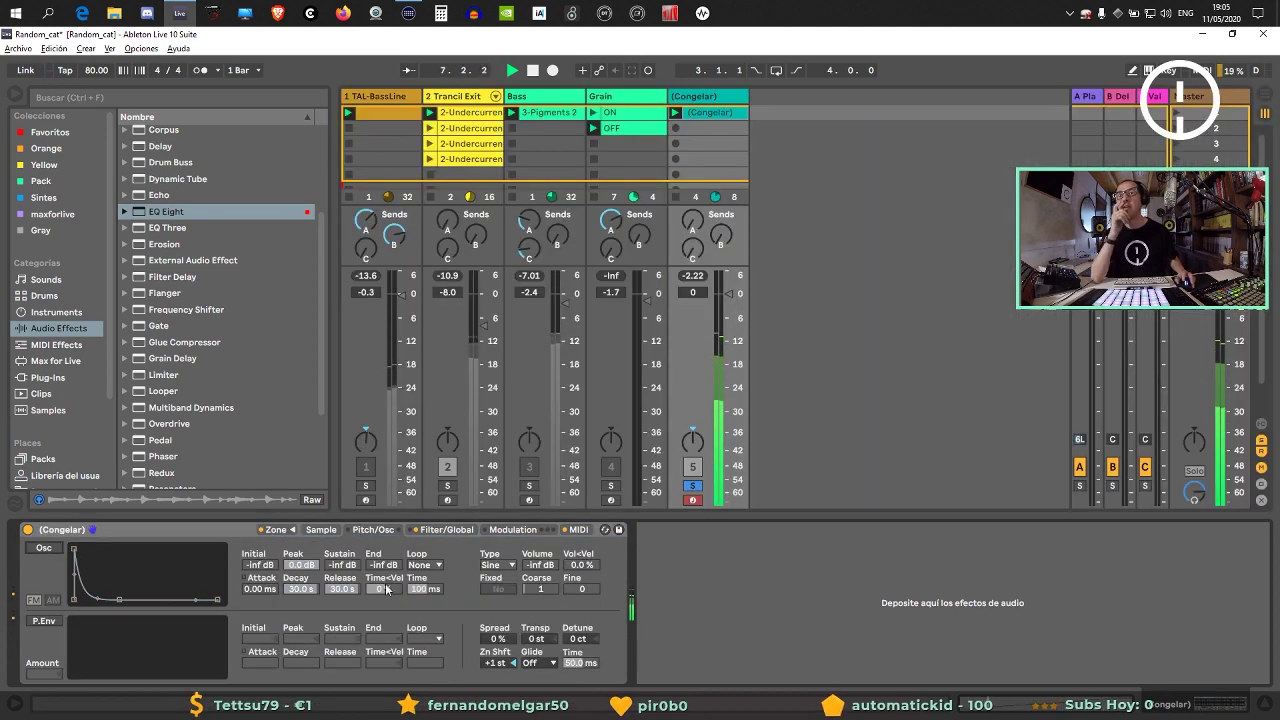
{"action": "left_click_drag", "start_coordinate": [540, 588], "coordinate": [540, 558]}
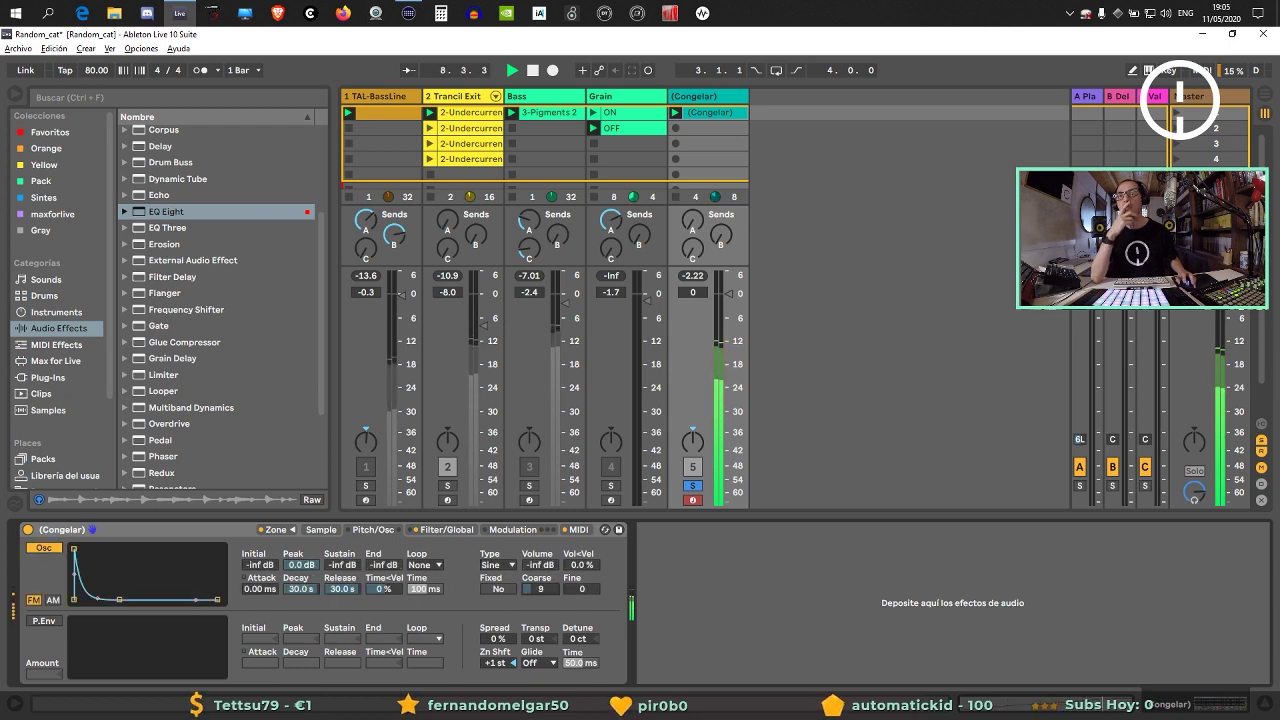
{"action": "left_click", "coordinate": [498, 589]}
{"action": "left_click_drag", "start_coordinate": [540, 565], "coordinate": [540, 546]}
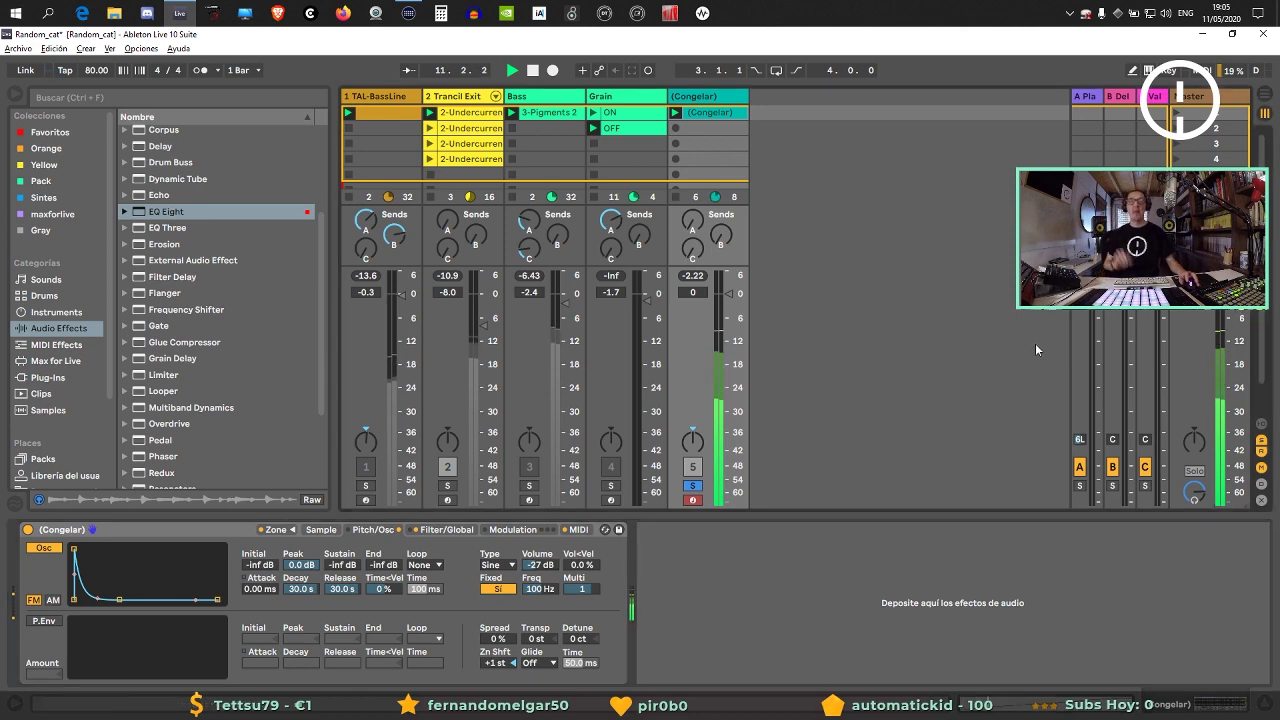
Stop playback and browse the library's Instruments category.
{"action": "key", "text": "super"}
{"action": "key", "text": "Escape"}
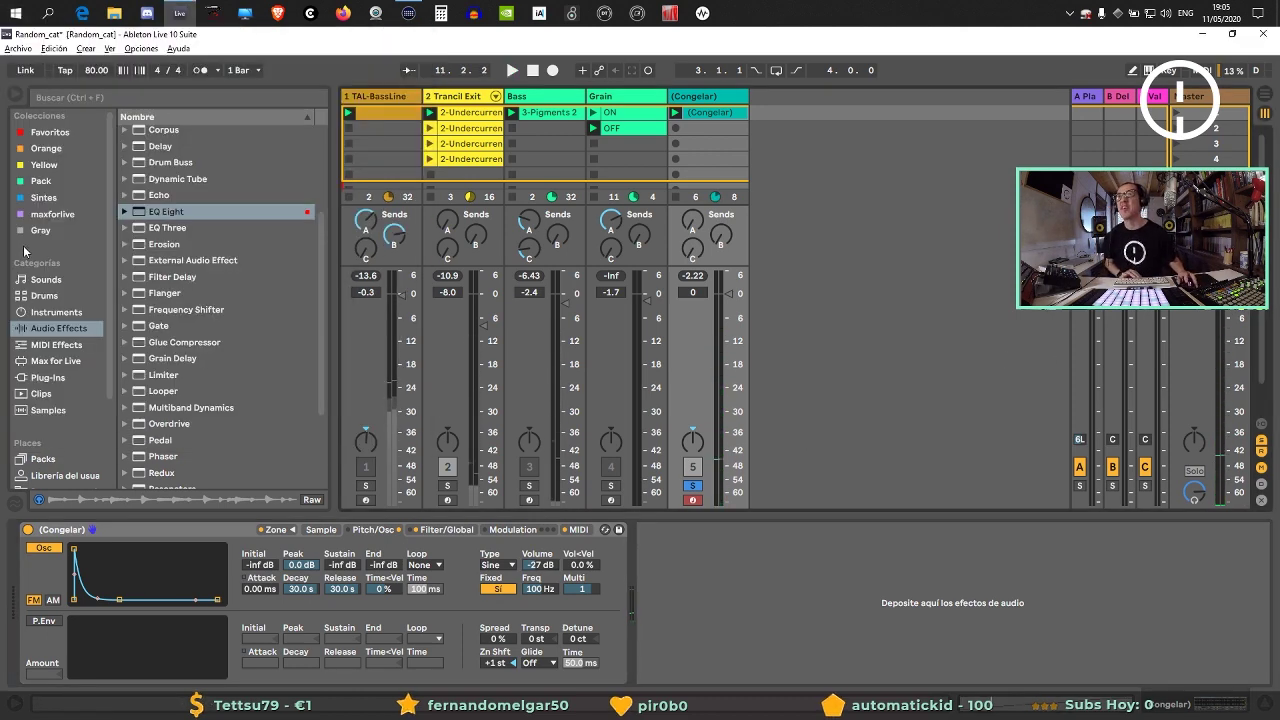
{"action": "scroll", "coordinate": [186, 275], "scroll_direction": "up", "scroll_amount": 3}
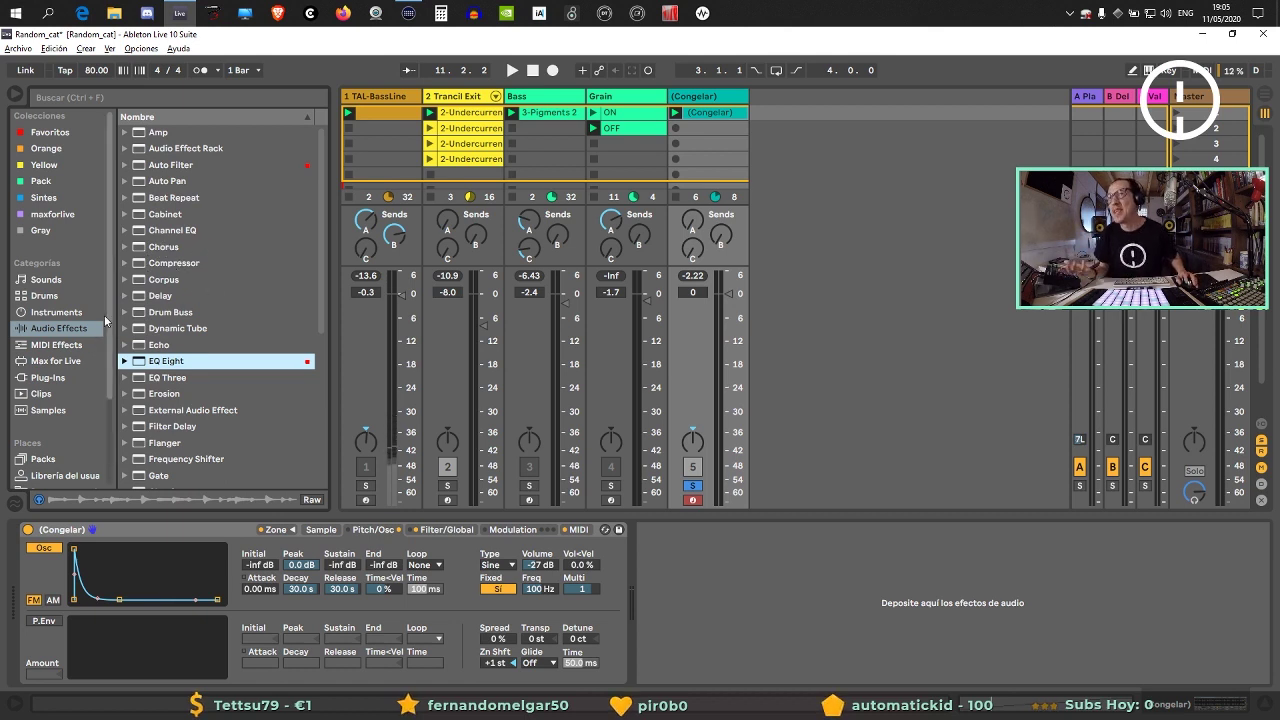
{"action": "left_click", "coordinate": [58, 312]}
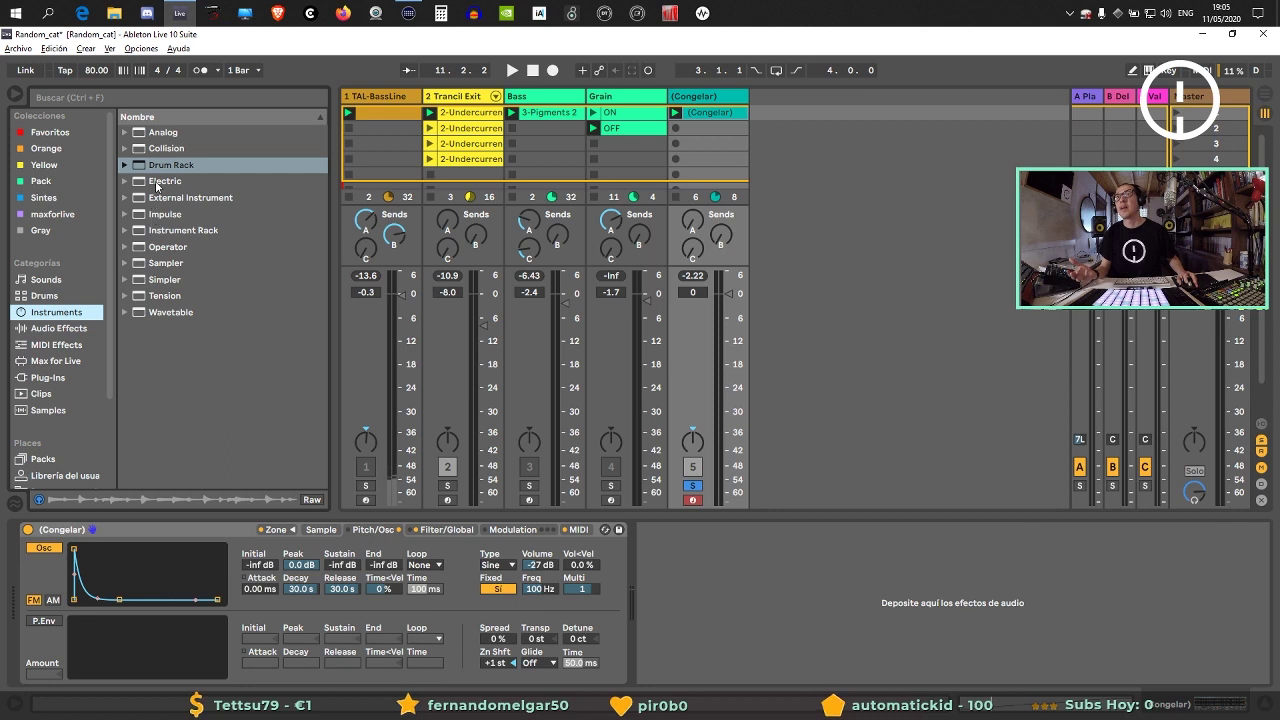
Add a Drum Buss from the audio effects to the sliced beat's track and set its Drive to 69%.
{"action": "left_click", "coordinate": [38, 300]}
{"action": "left_click", "coordinate": [55, 329]}
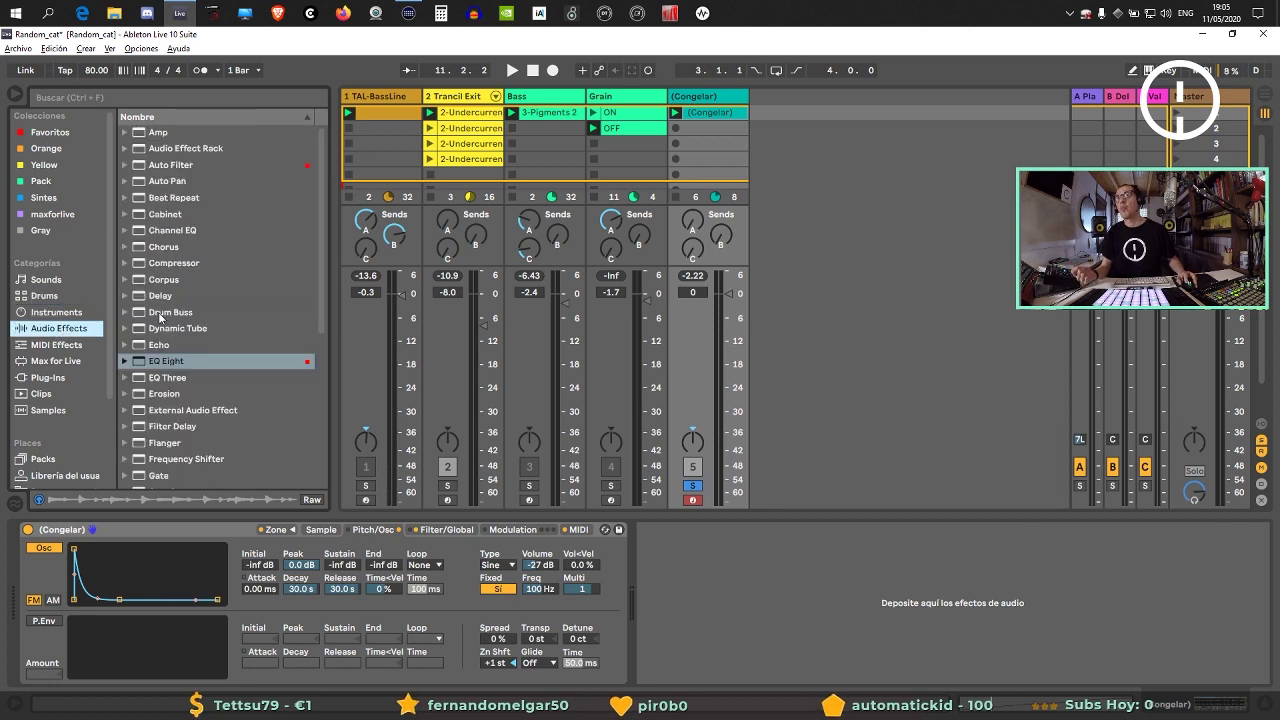
{"action": "left_click", "coordinate": [160, 314]}
{"action": "left_click_drag", "start_coordinate": [716, 240], "coordinate": [716, 240]}
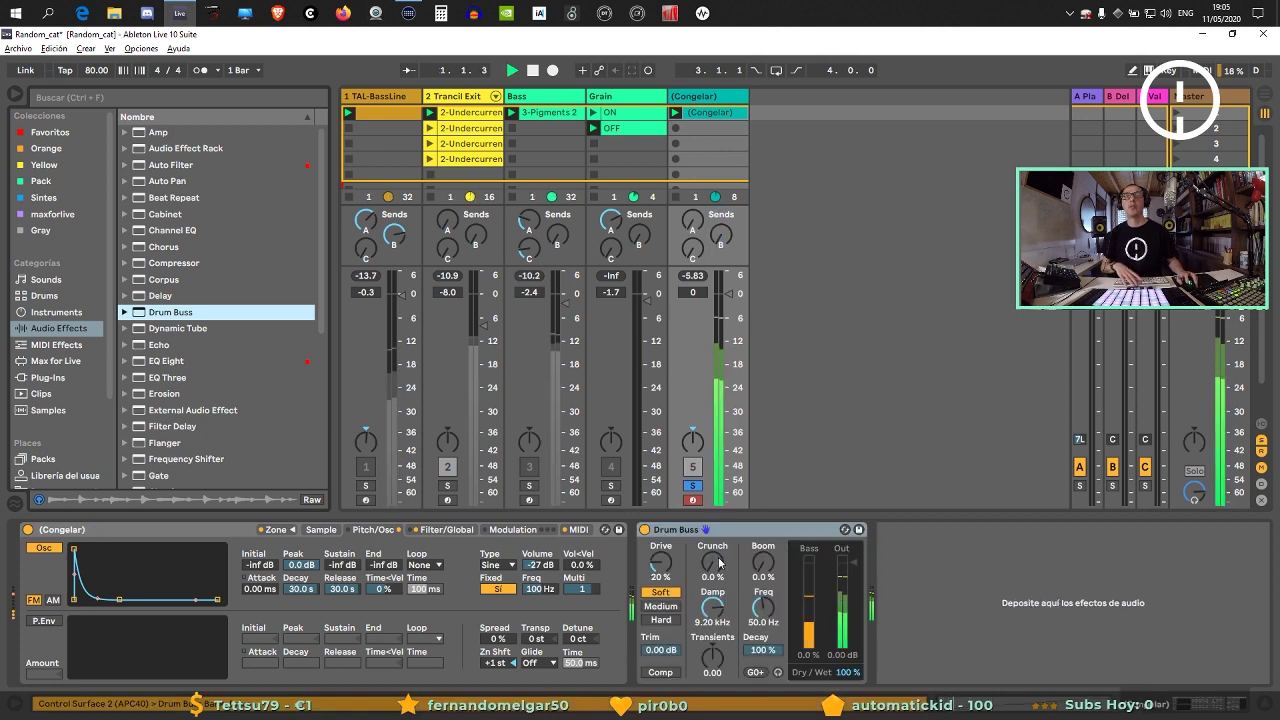
{"action": "mouse_move", "coordinate": [660, 572]}
{"action": "left_mouse_down"}
{"action": "mouse_move", "coordinate": [660, 510]}
{"action": "mouse_move", "coordinate": [660, 570]}
{"action": "left_mouse_up"}
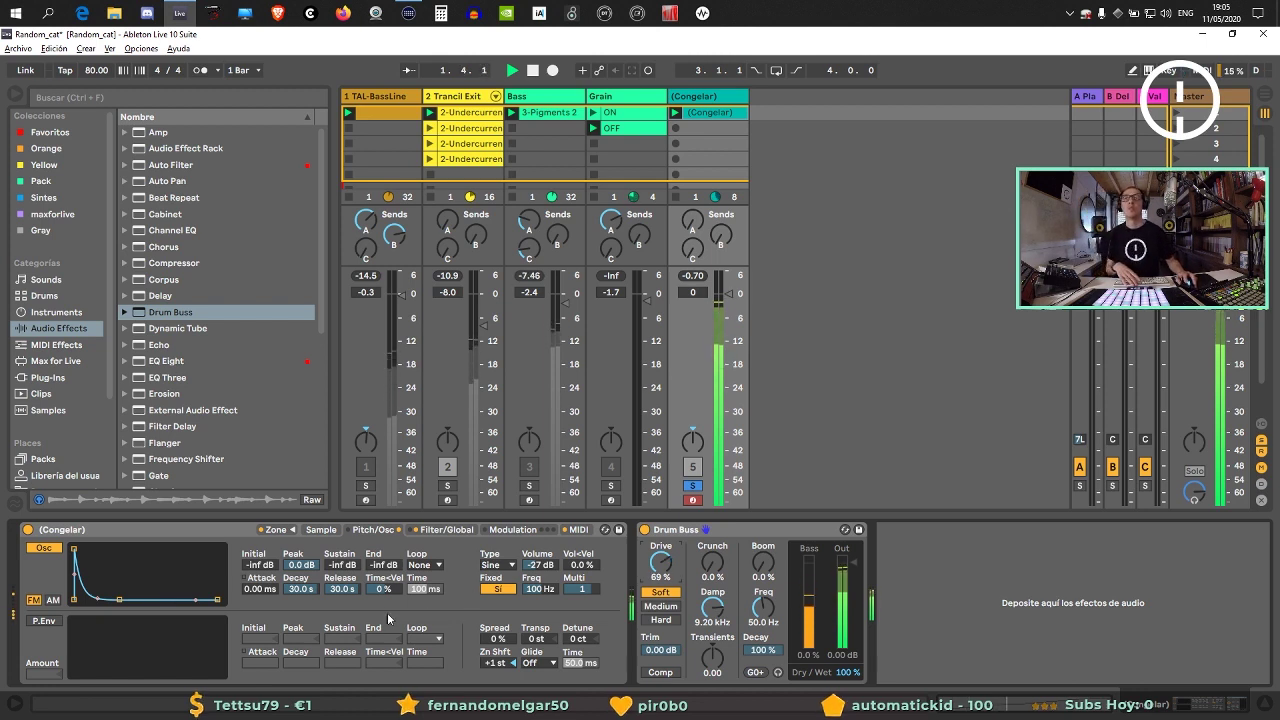
Set the Sampler oscillator's volume to -22 dB and its fixed frequency to 93.1 Hz.
{"action": "left_click_drag", "start_coordinate": [540, 565], "coordinate": [540, 515]}
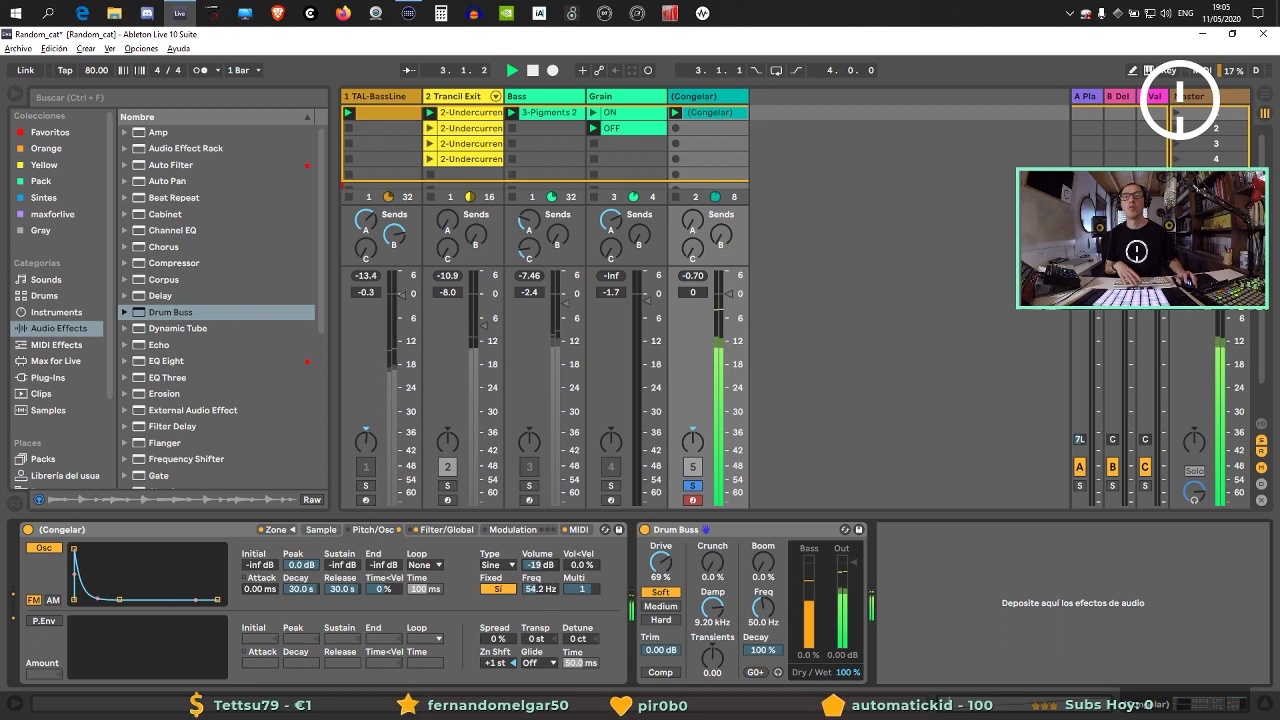
{"action": "mouse_move", "coordinate": [541, 589]}
{"action": "left_mouse_down"}
{"action": "mouse_move", "coordinate": [541, 575]}
{"action": "mouse_move", "coordinate": [537, 592]}
{"action": "left_mouse_up"}
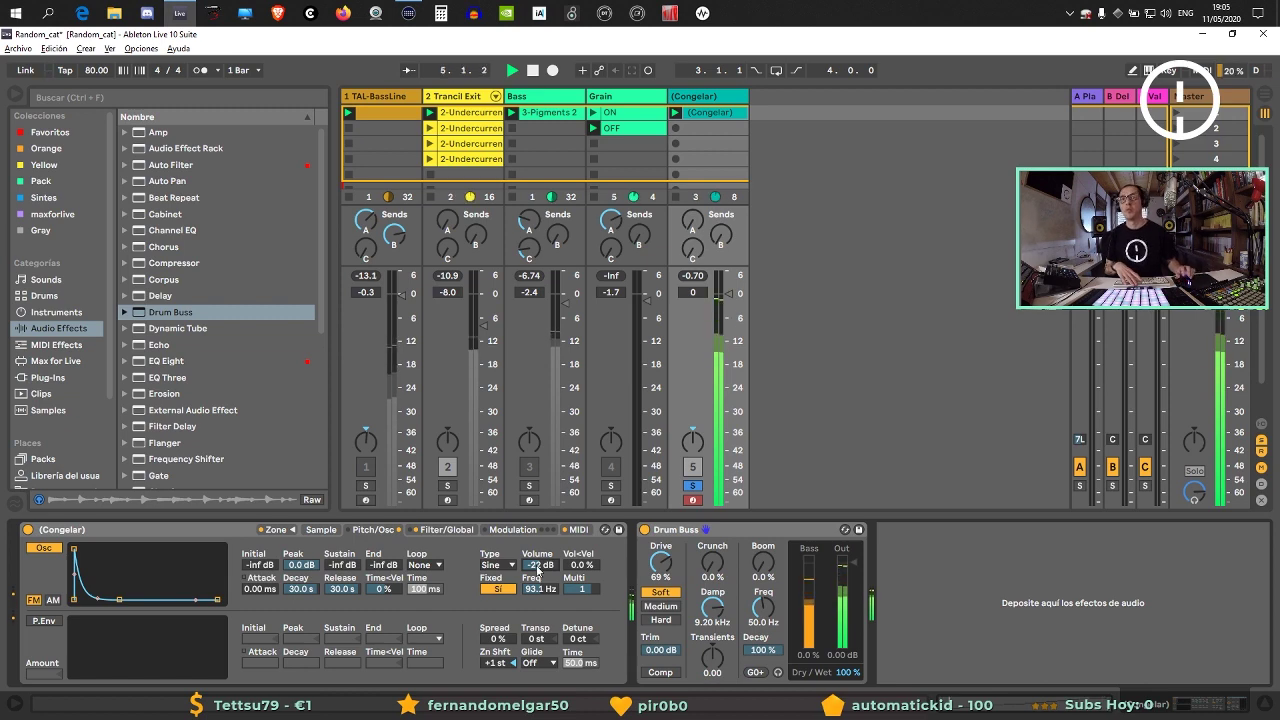
Select all slice zones in the Sampler and set their sustain mode to forward loop with release mode off.
{"action": "left_click", "coordinate": [276, 531]}
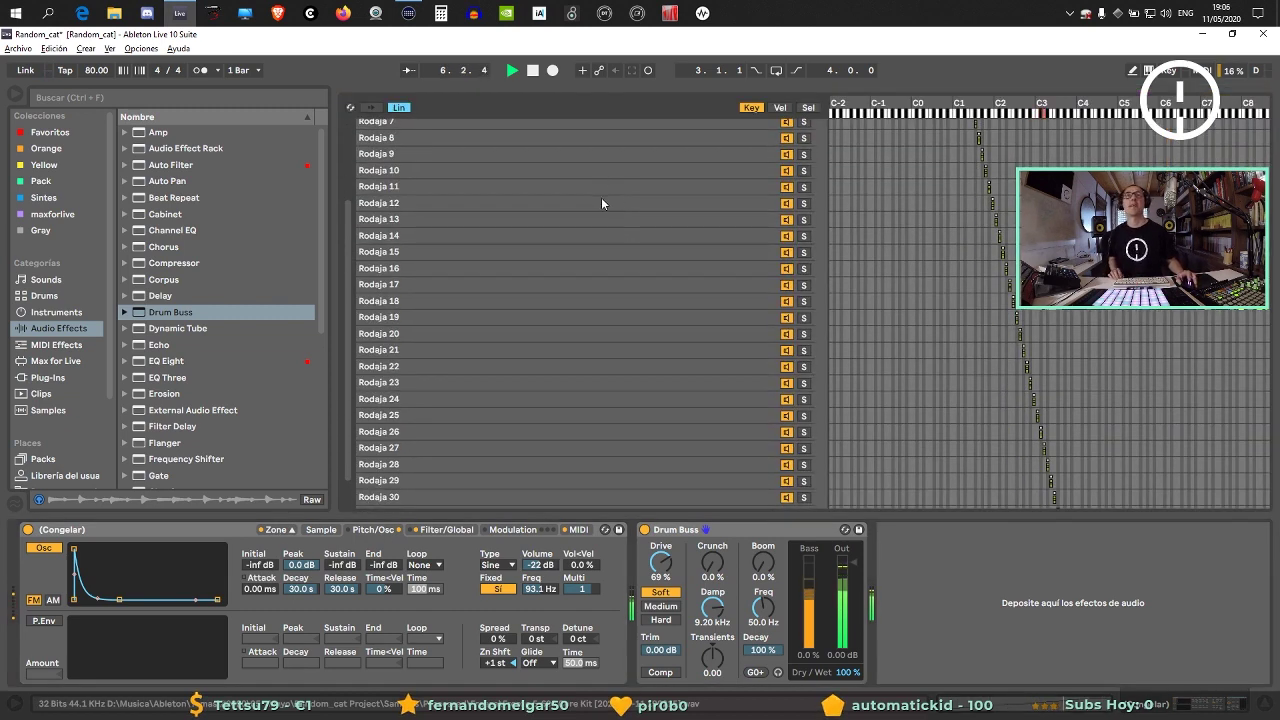
{"action": "scroll", "coordinate": [577, 405], "scroll_direction": "up", "scroll_amount": 3}
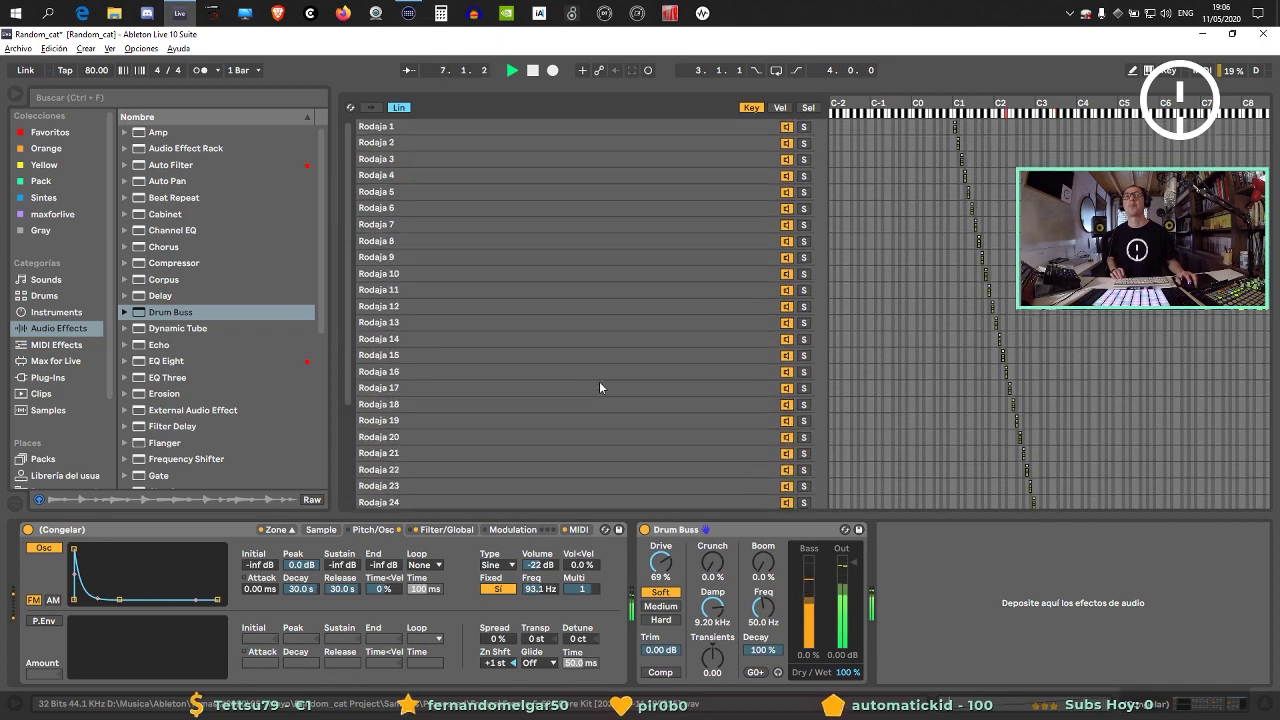
{"action": "key", "text": "ctrl+a"}
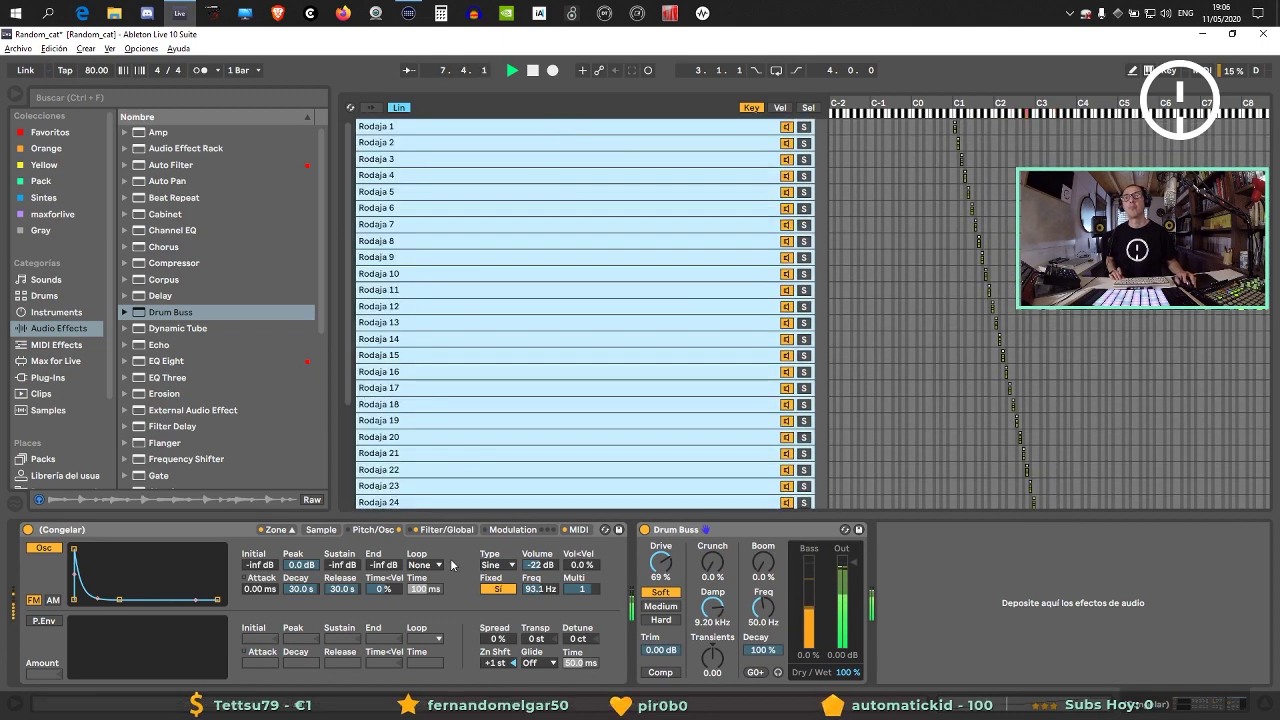
{"action": "left_click", "coordinate": [321, 530]}
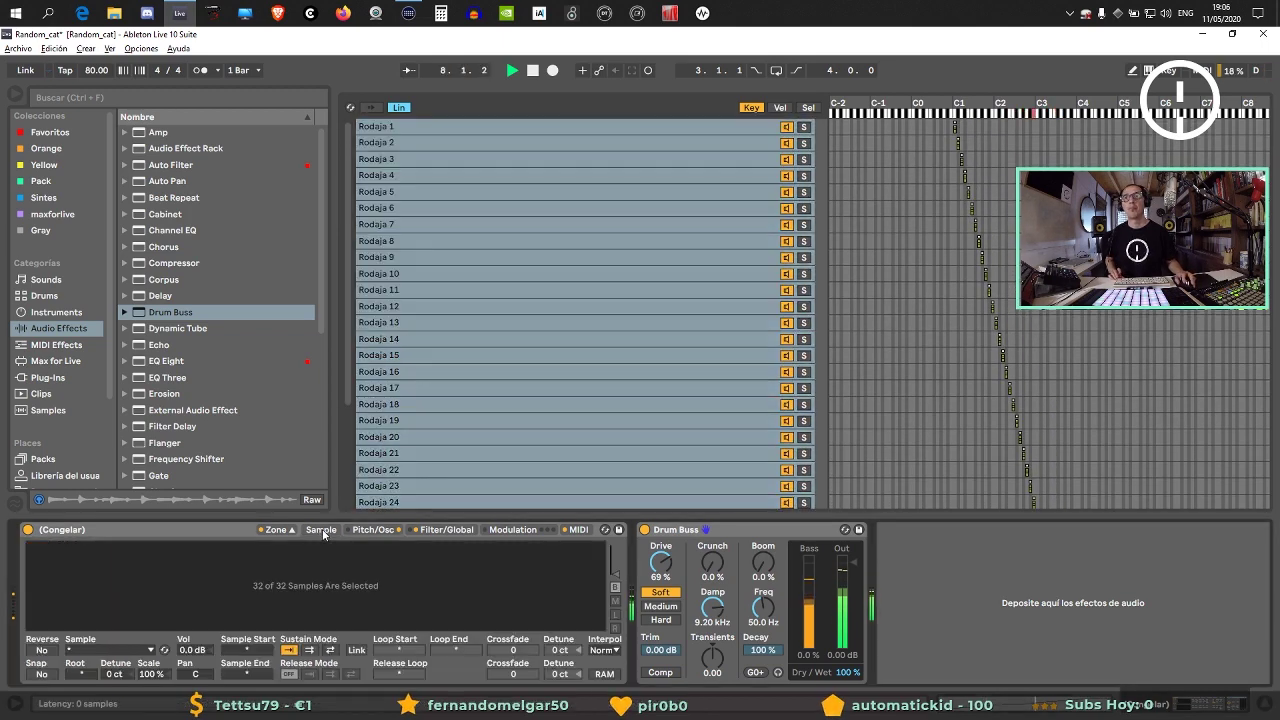
{"action": "left_click", "coordinate": [330, 650]}
{"action": "left_click", "coordinate": [330, 674]}
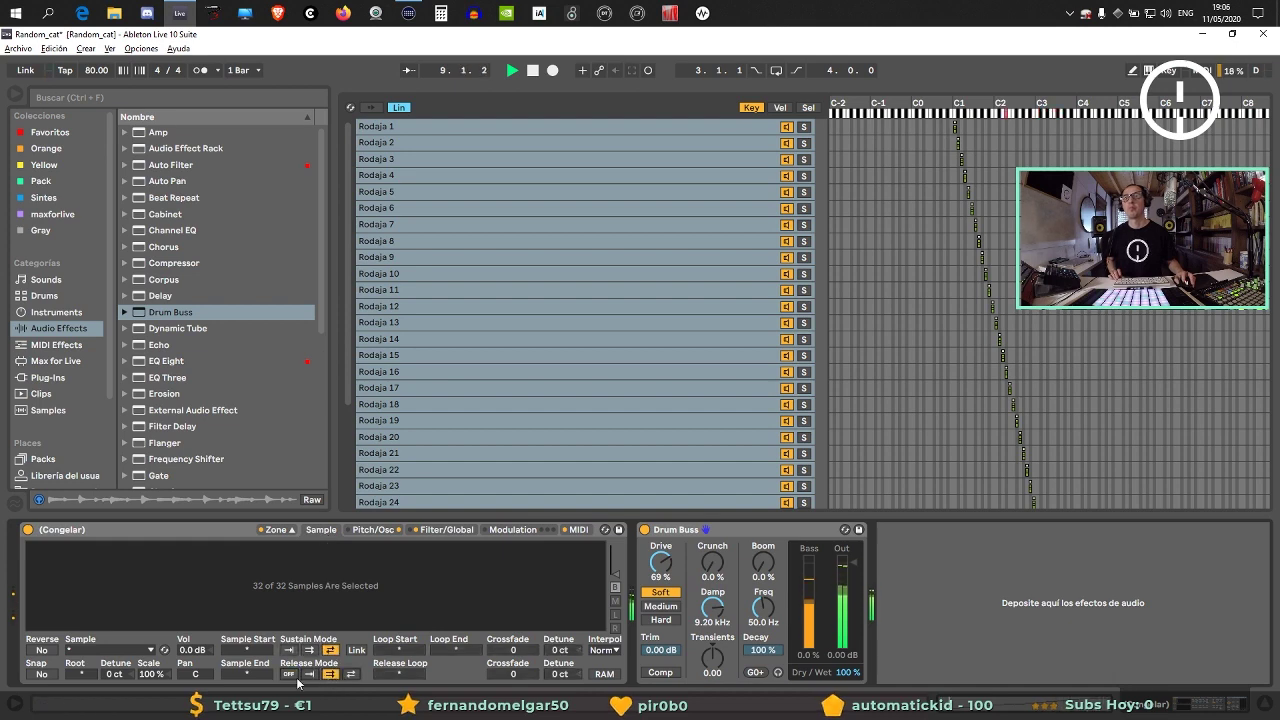
{"action": "left_click", "coordinate": [289, 674]}
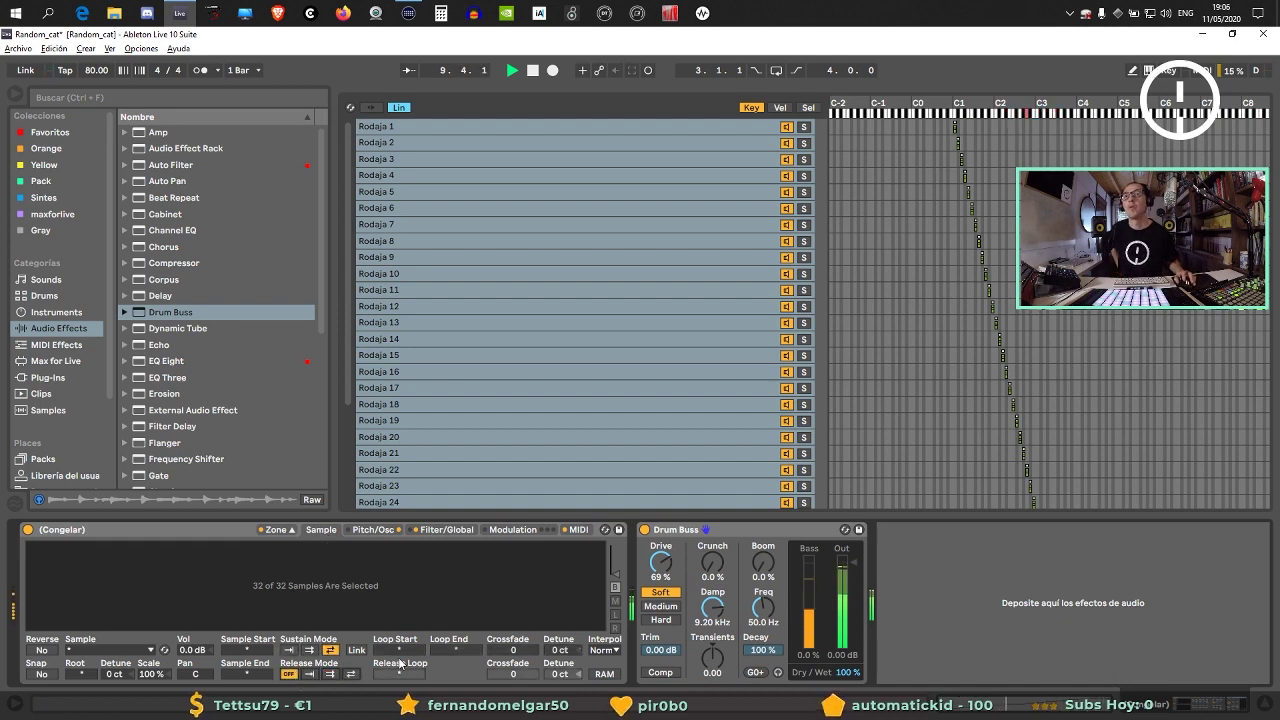
{"action": "left_click", "coordinate": [311, 650]}
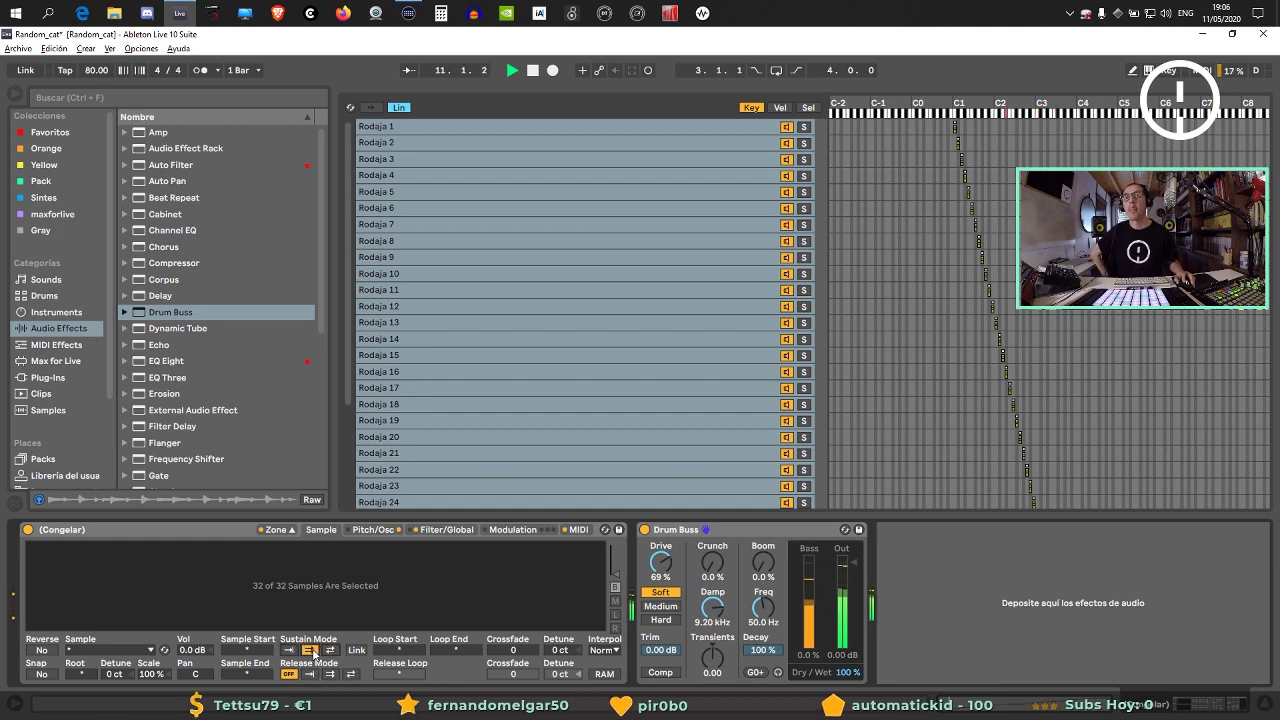
Close the zone editor and set the Sampler oscillator's volume to -21 dB.
{"action": "left_click", "coordinate": [277, 530]}
{"action": "left_click", "coordinate": [373, 530]}
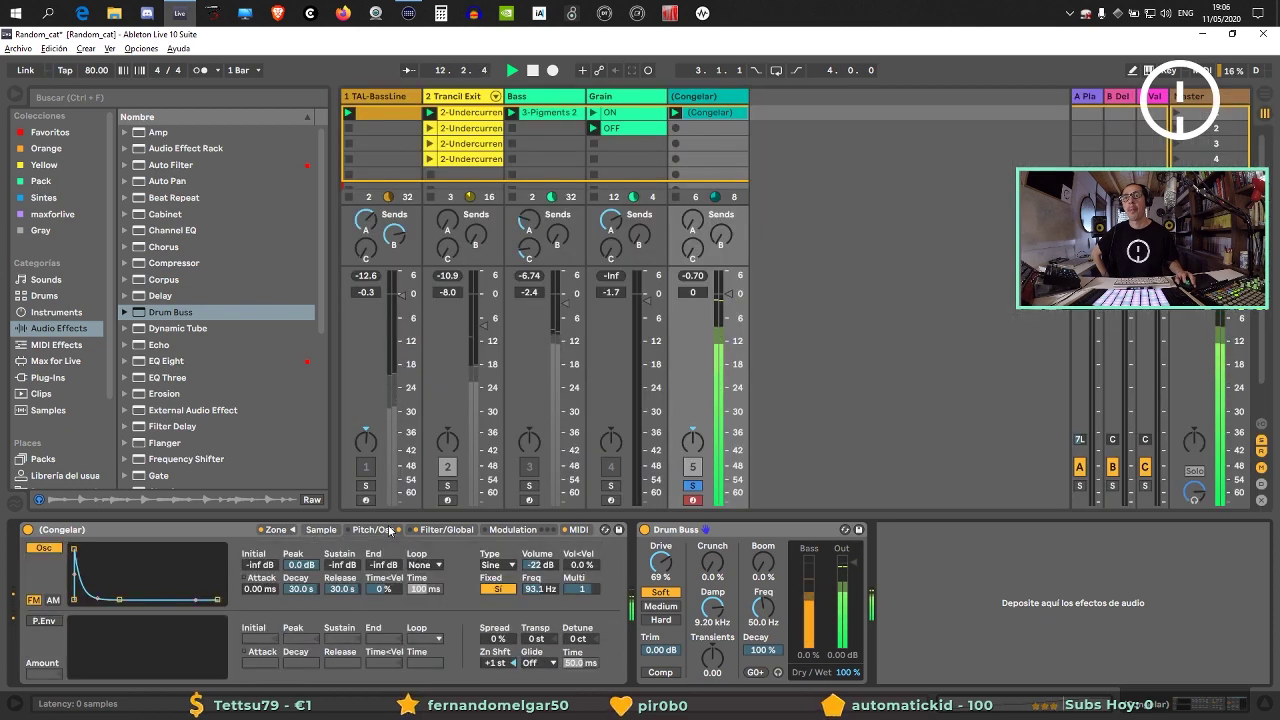
{"action": "left_click_drag", "start_coordinate": [540, 564], "coordinate": [540, 534]}
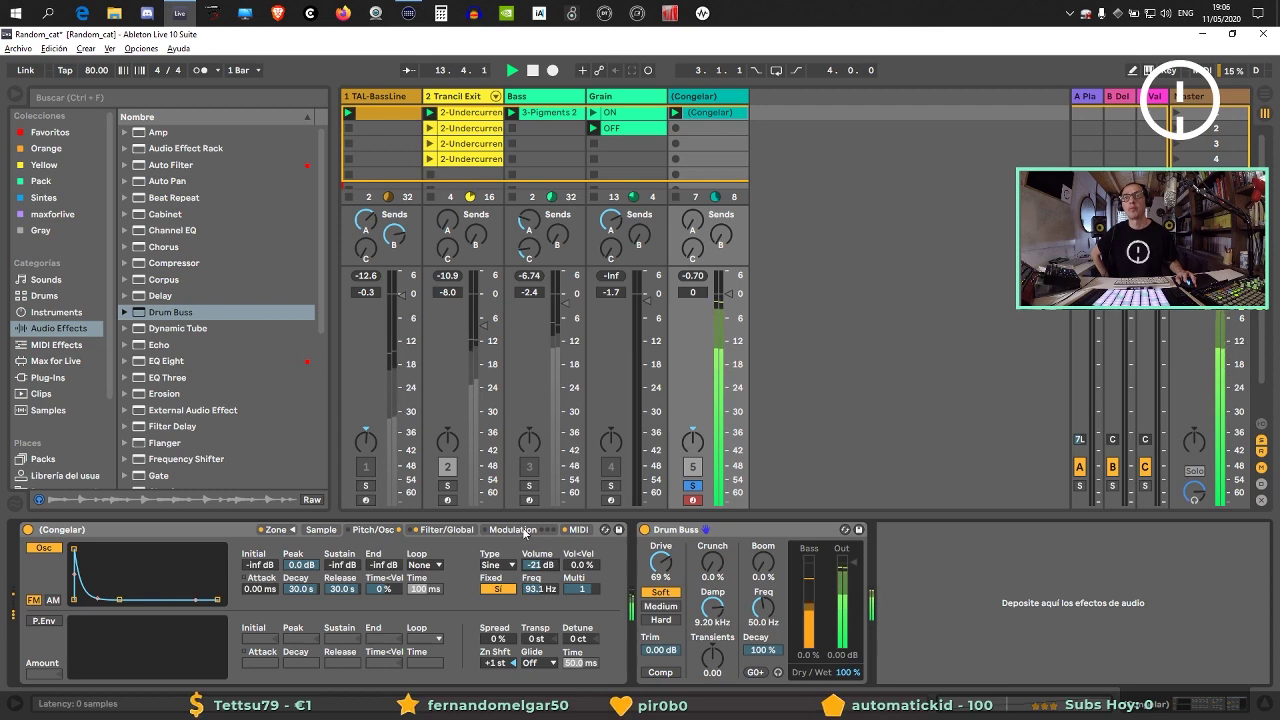
Enable the Sampler's LFO 3 and assign its destination A to Loop Length with an amount of 100.
{"action": "left_click", "coordinate": [513, 530]}
{"action": "left_click", "coordinate": [520, 548]}
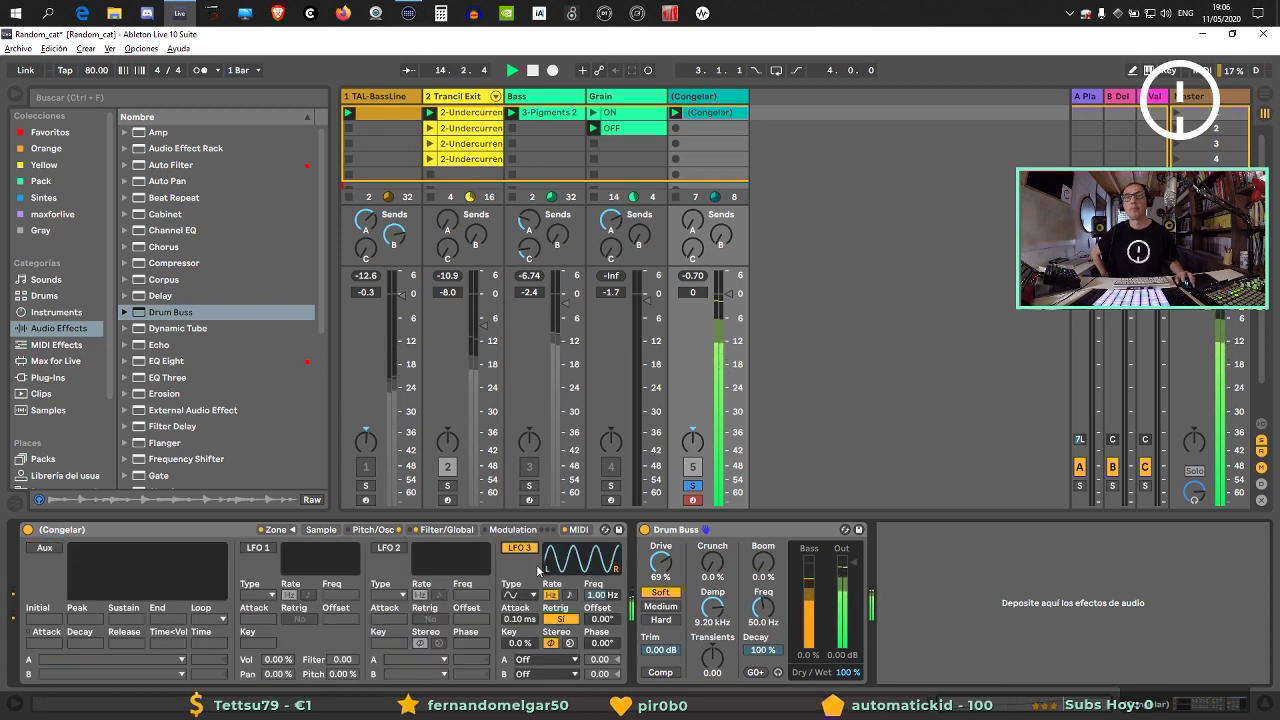
{"action": "left_click", "coordinate": [565, 660]}
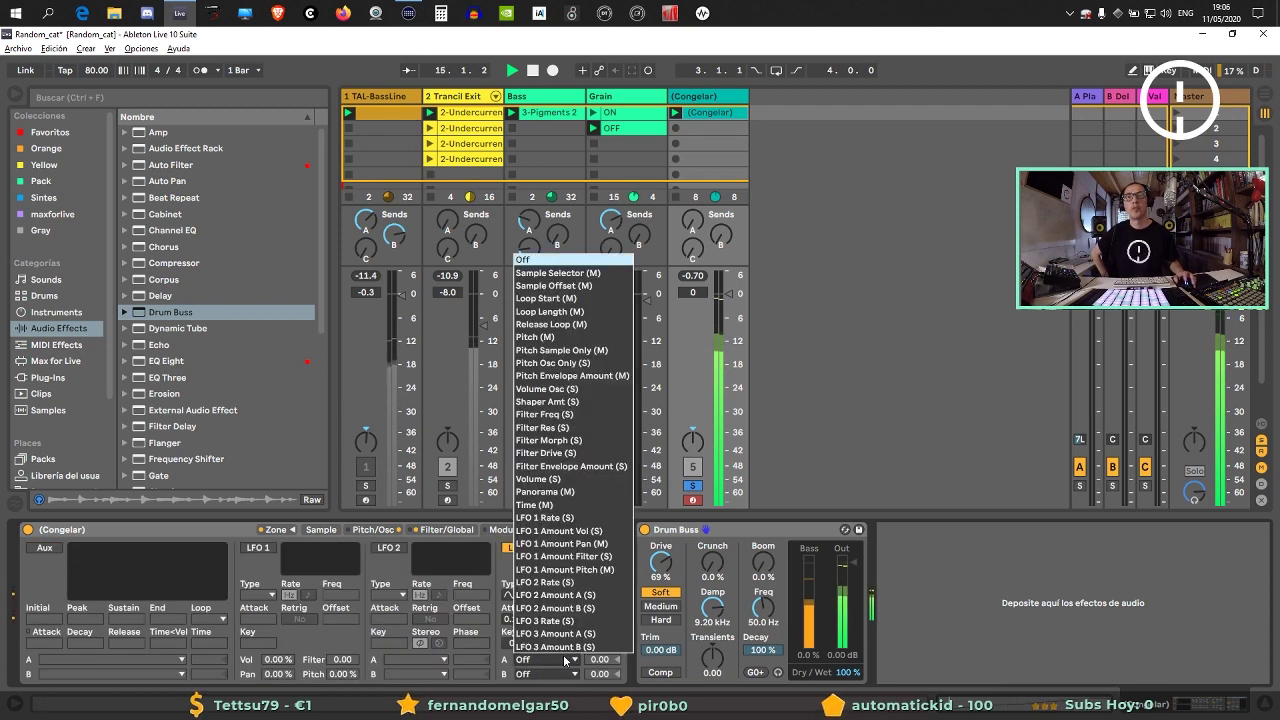
{"action": "left_click", "coordinate": [575, 312]}
{"action": "left_click_drag", "start_coordinate": [600, 659], "coordinate": [600, 620]}
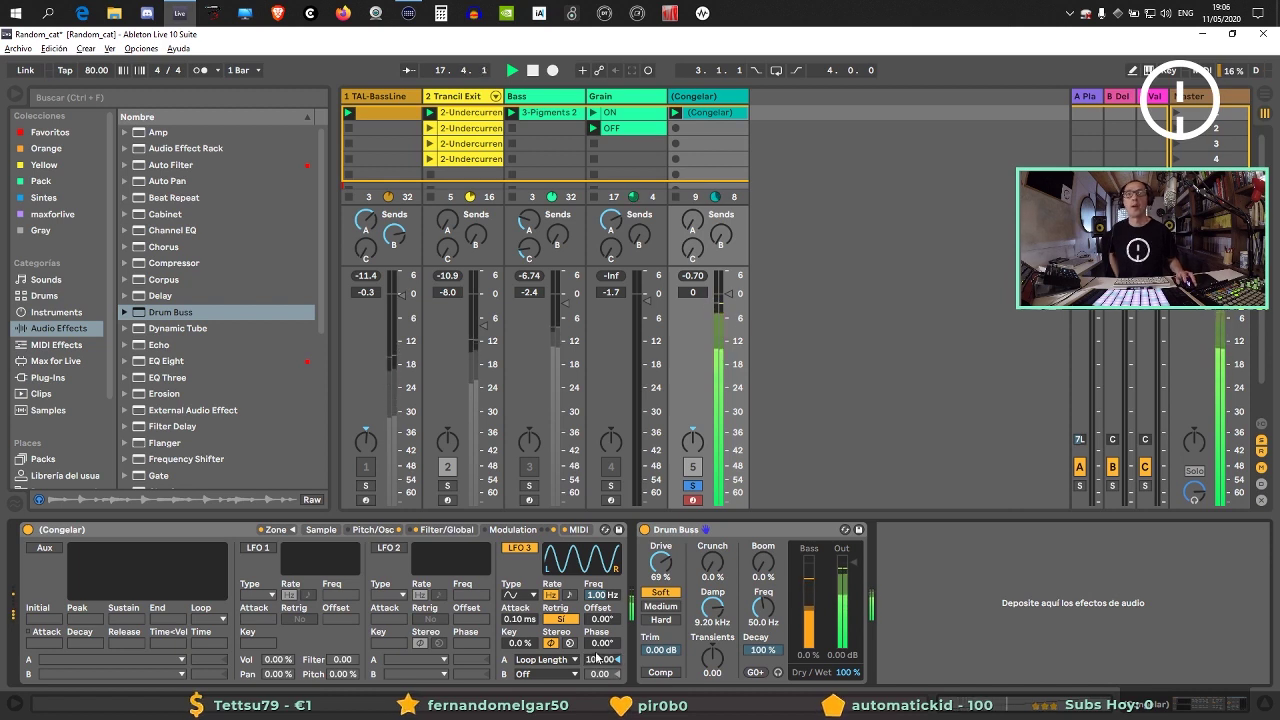
Change LFO 3's waveform to the random stepped shape, leaving its Loop Length destination assigned.
{"action": "left_click", "coordinate": [514, 595]}
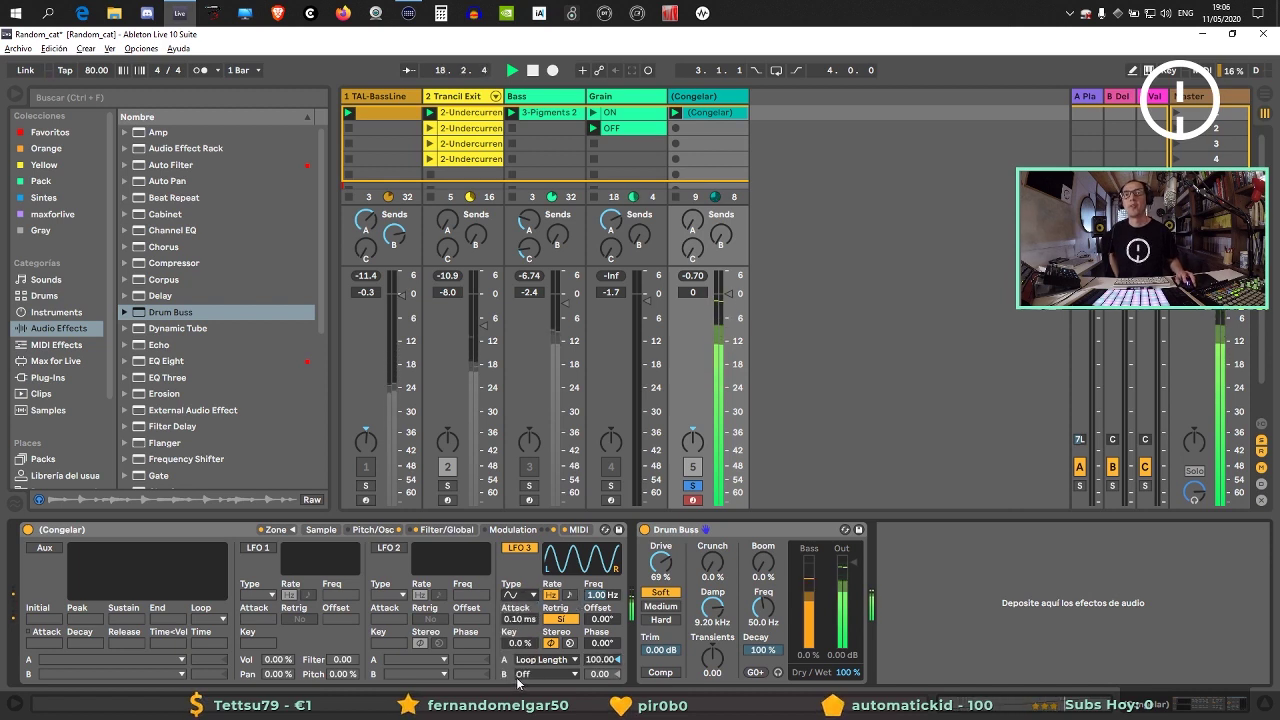
{"action": "left_click", "coordinate": [519, 675]}
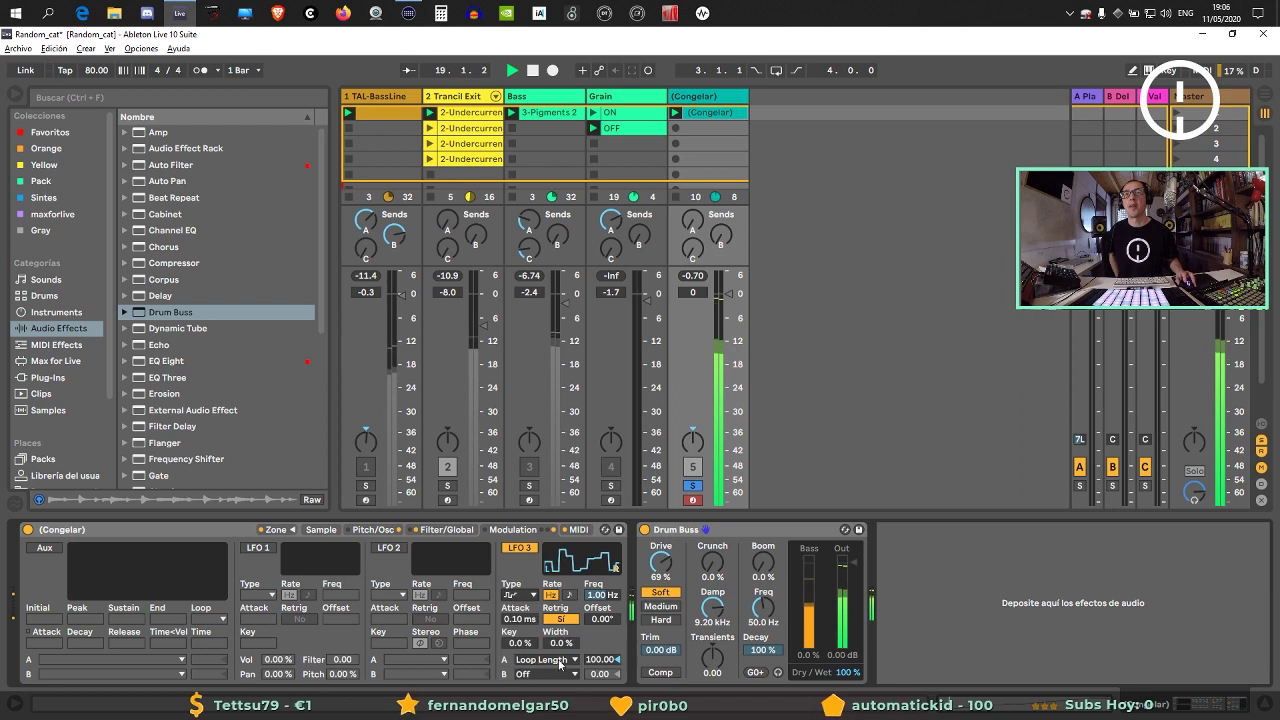
{"action": "left_click", "coordinate": [568, 662]}
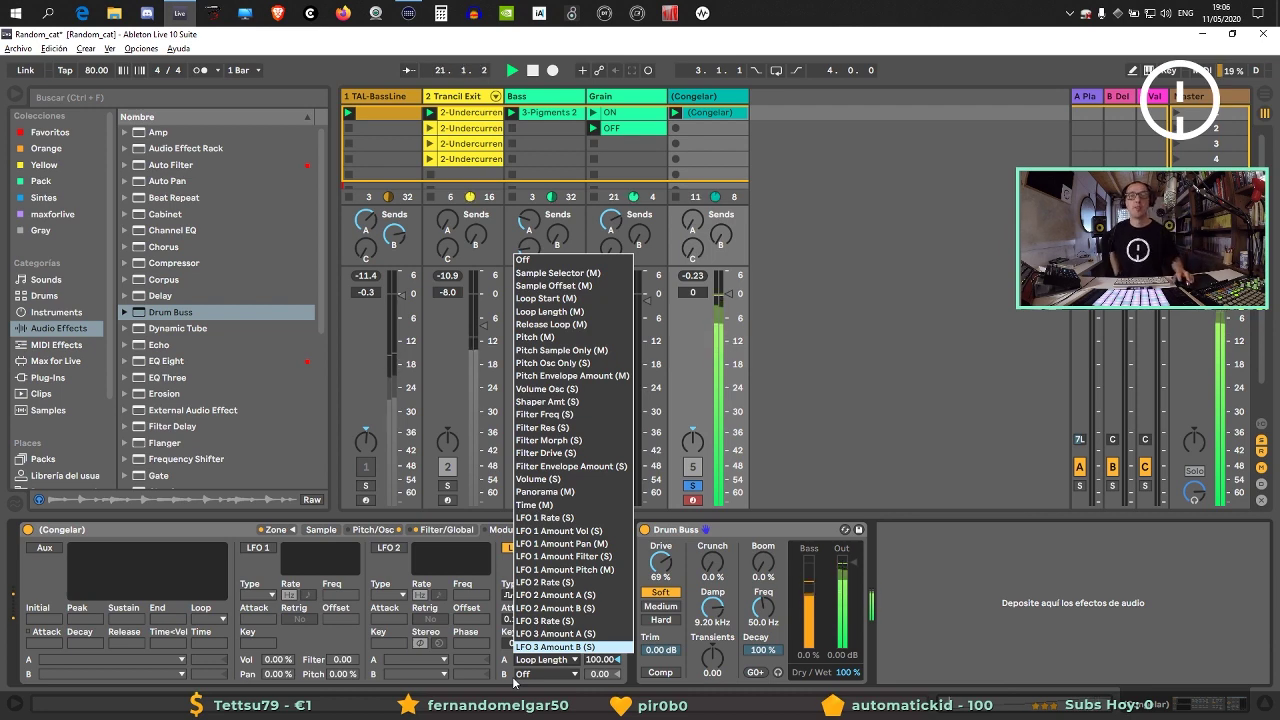
{"action": "left_click", "coordinate": [976, 554]}
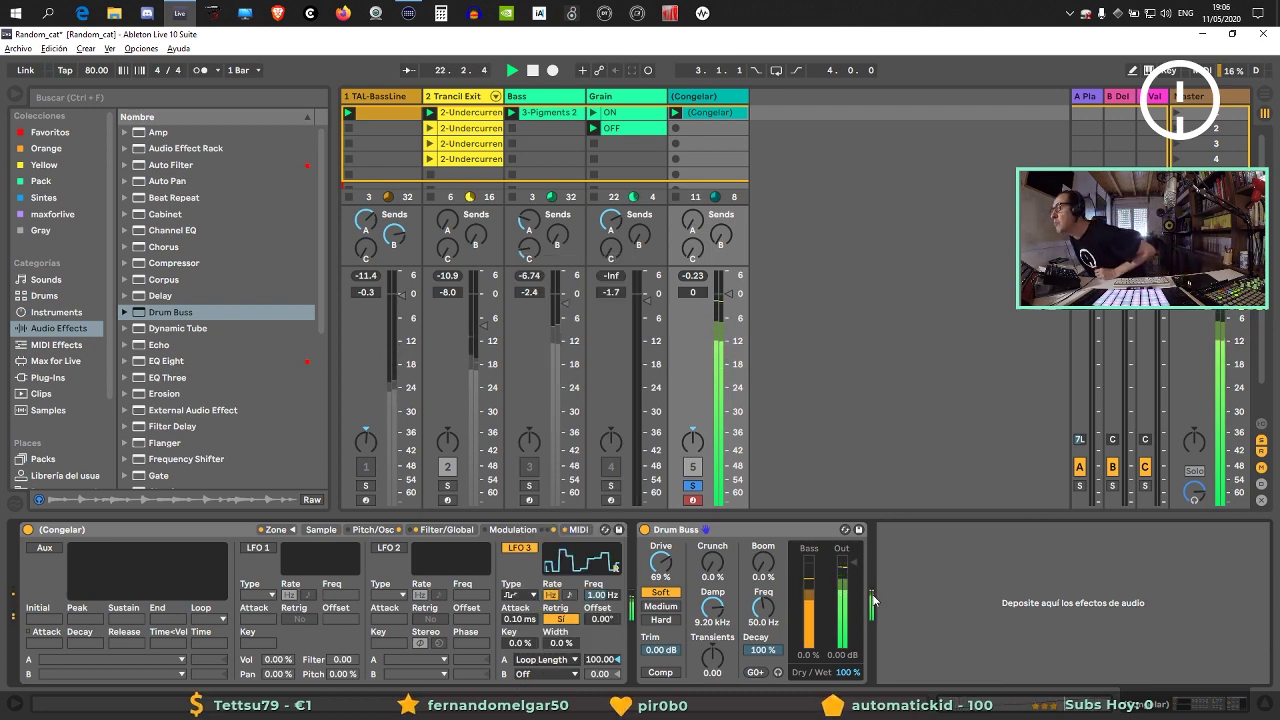
Sync LFO 3's rate to 1/8 beats and set its Loop Length amount to 93.28.
{"action": "left_click", "coordinate": [569, 594]}
{"action": "left_click_drag", "start_coordinate": [600, 594], "coordinate": [600, 599]}
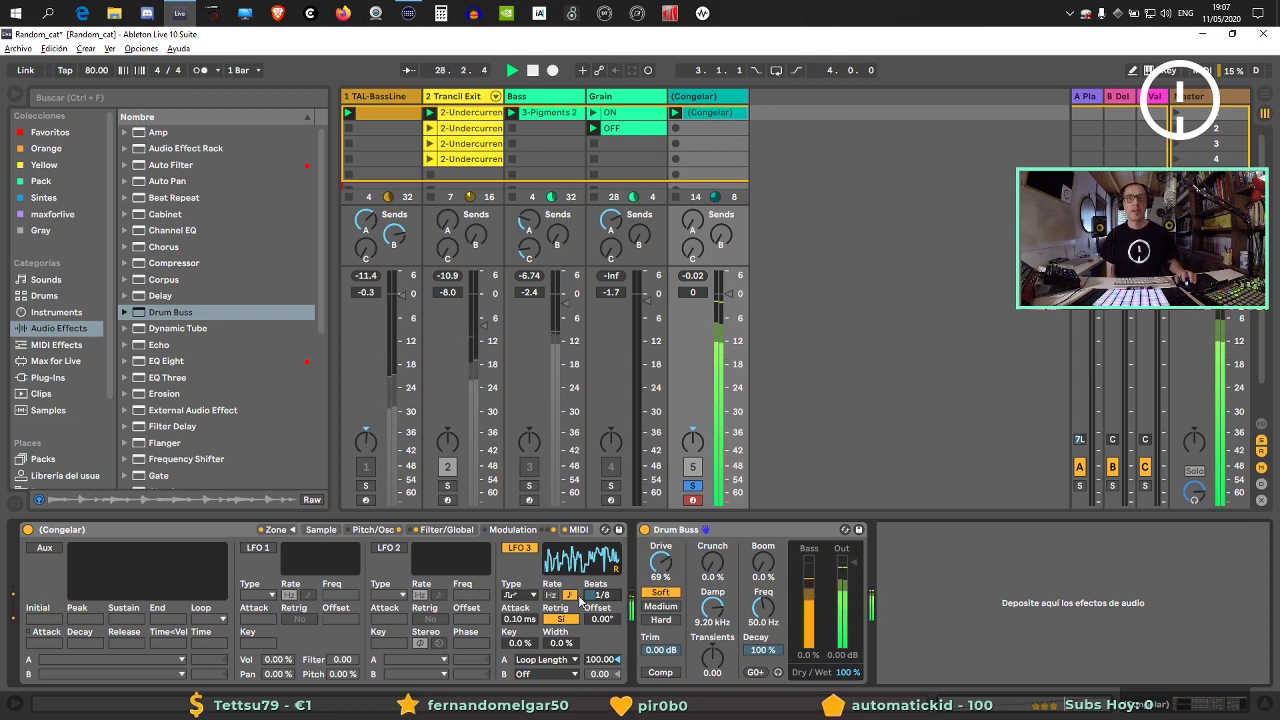
{"action": "left_click_drag", "start_coordinate": [575, 657], "coordinate": [575, 663]}
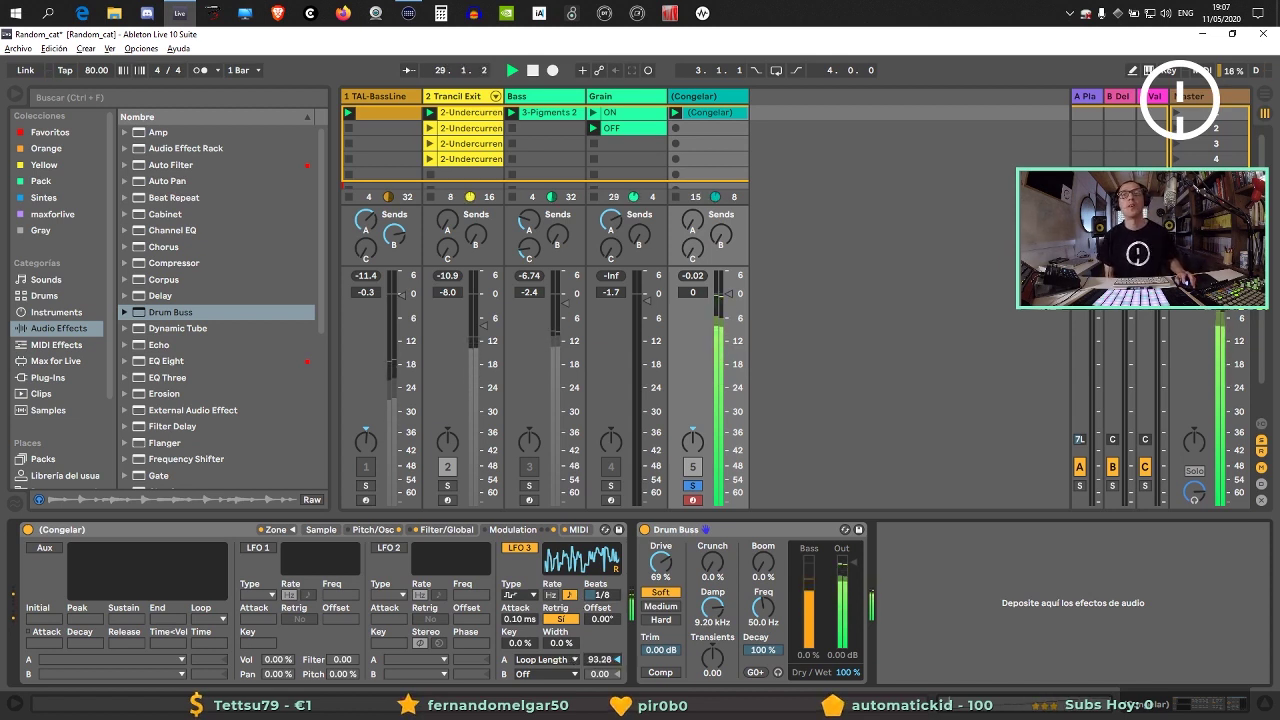
Set the slices' sustain mode to back-and-forth loop with release mode off, and try reversing the samples.
{"action": "left_click", "coordinate": [444, 530]}
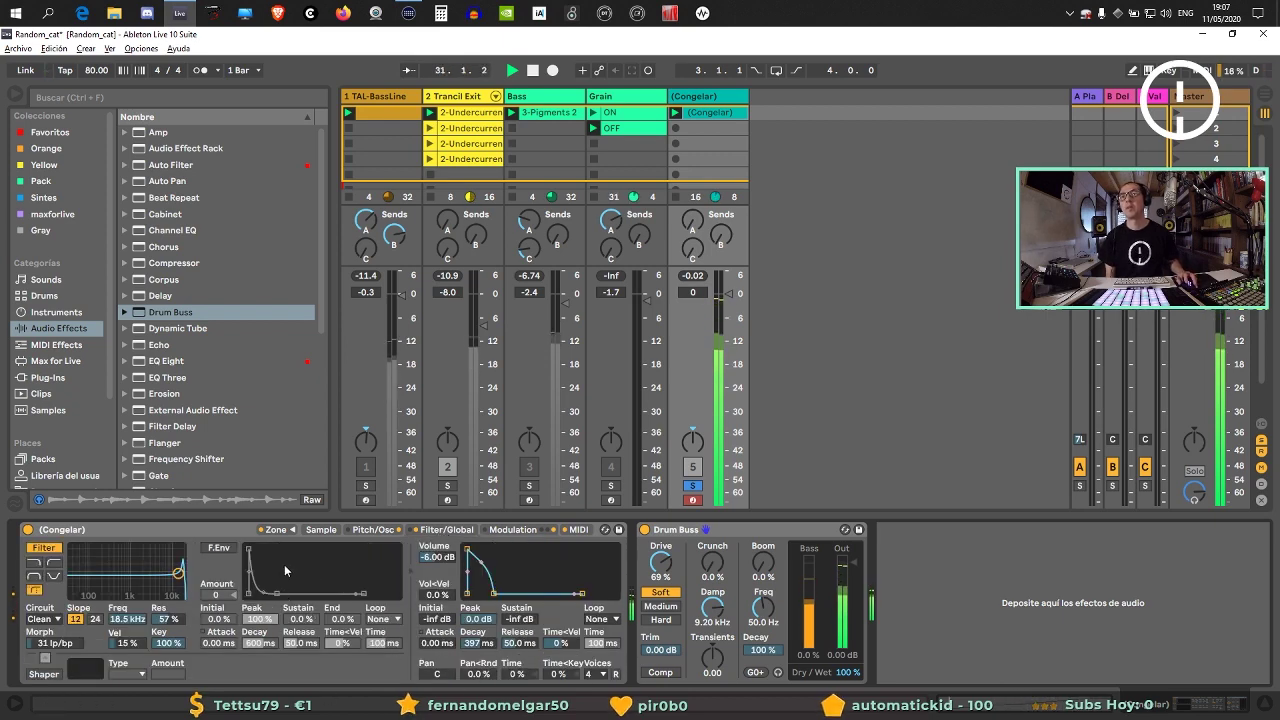
{"action": "left_click", "coordinate": [321, 530]}
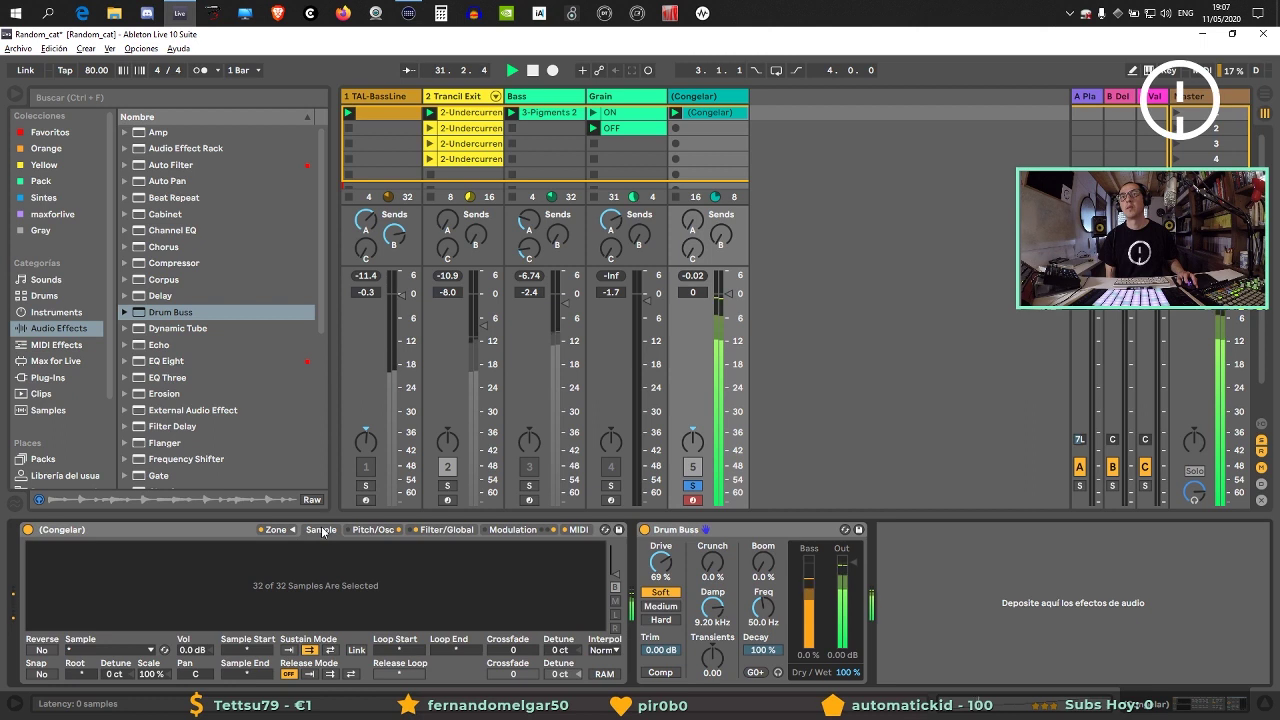
{"action": "left_click", "coordinate": [330, 650]}
{"action": "left_click", "coordinate": [351, 674]}
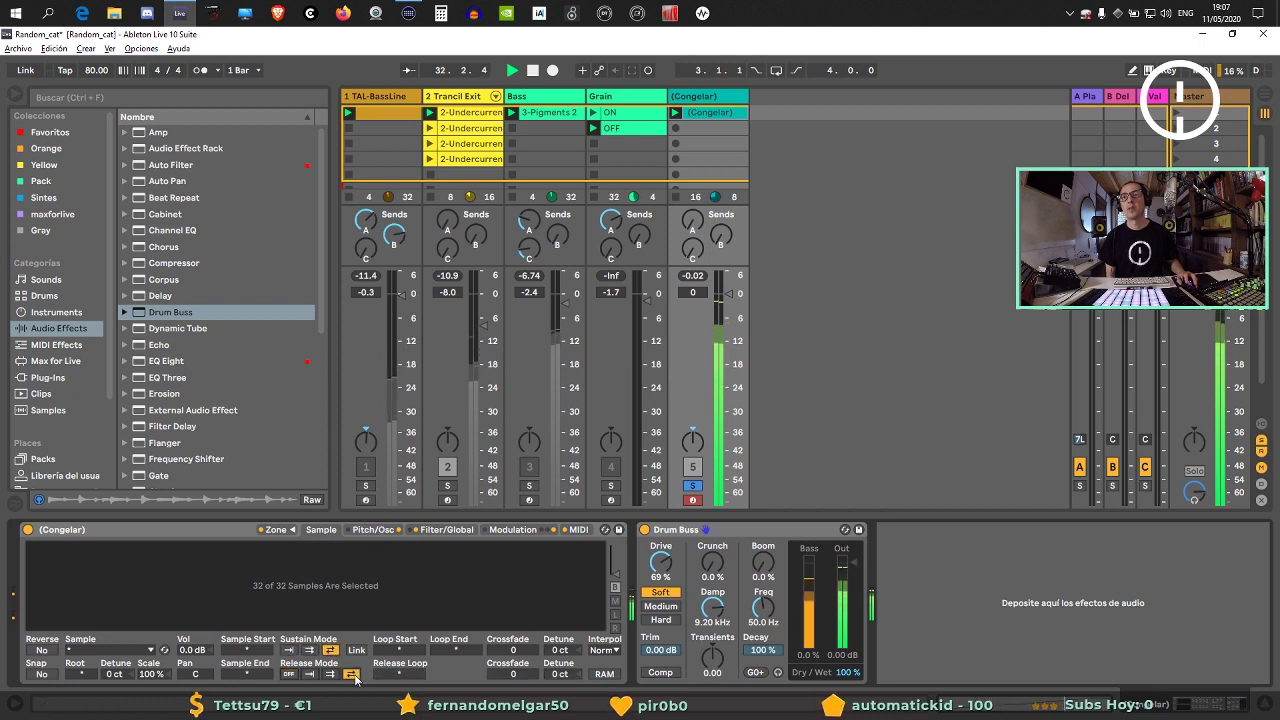
{"action": "left_click", "coordinate": [290, 674]}
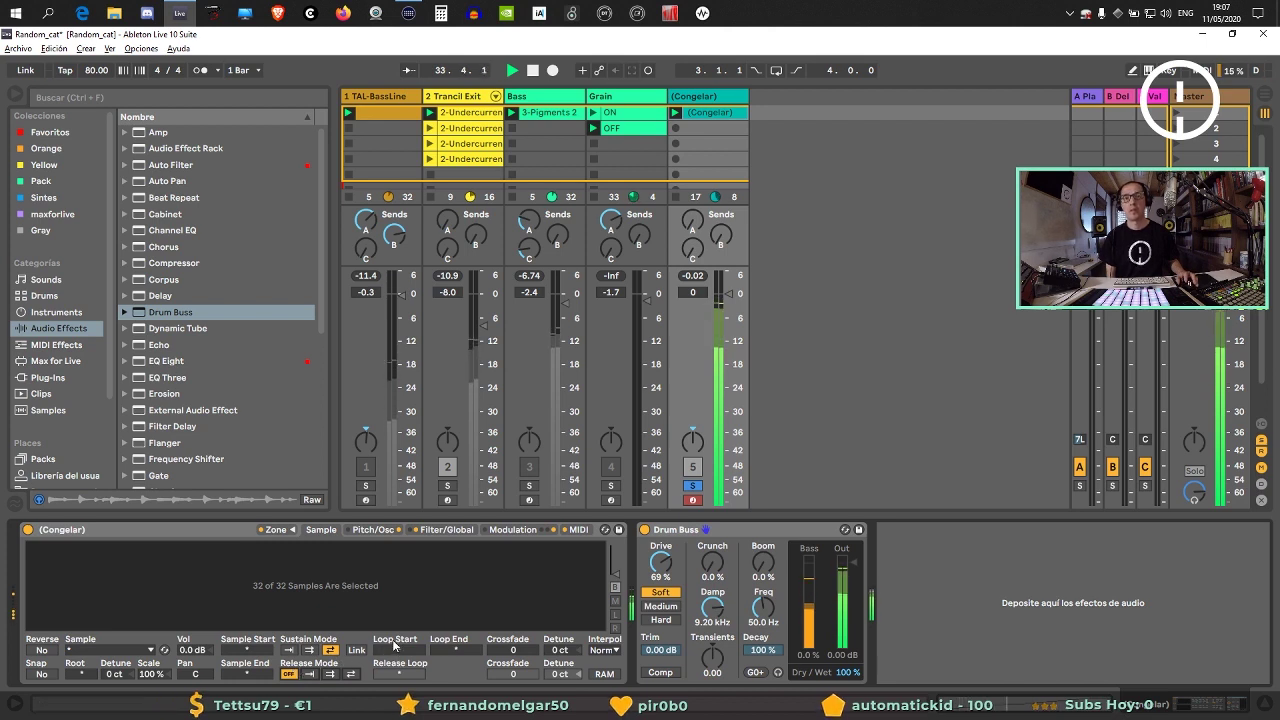
{"action": "left_click", "coordinate": [44, 651]}
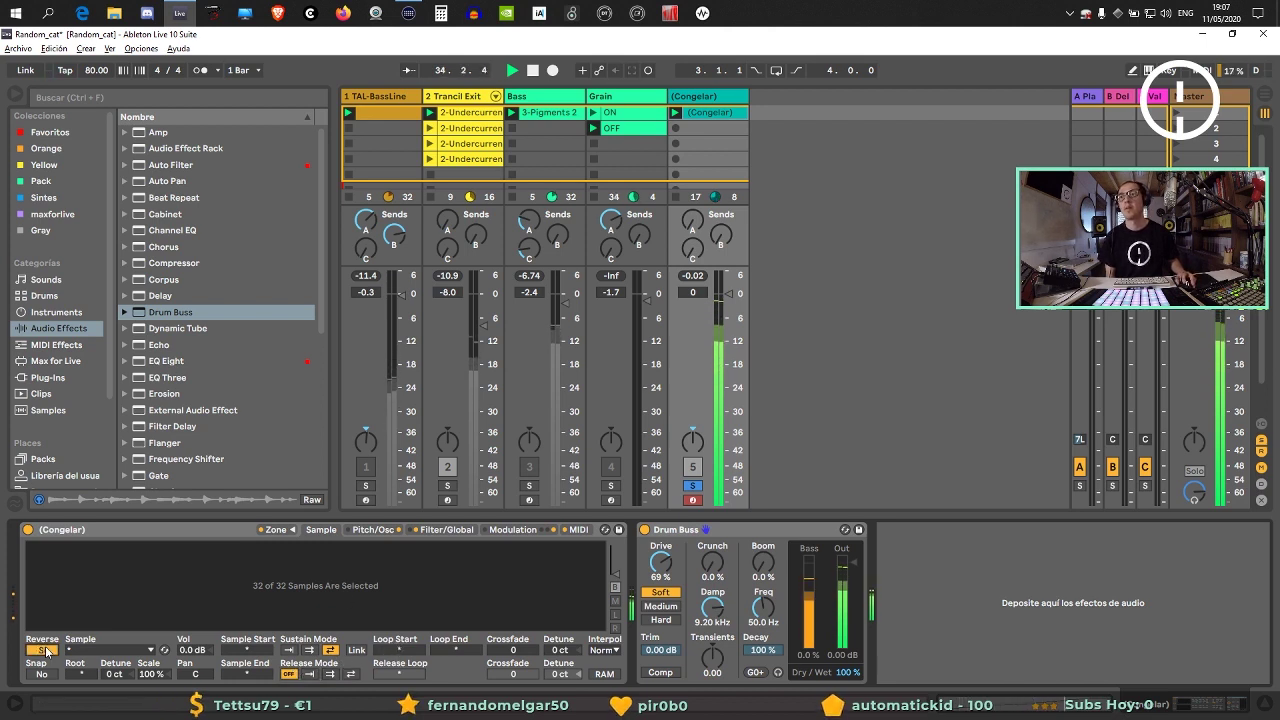
{"action": "left_click", "coordinate": [44, 651]}
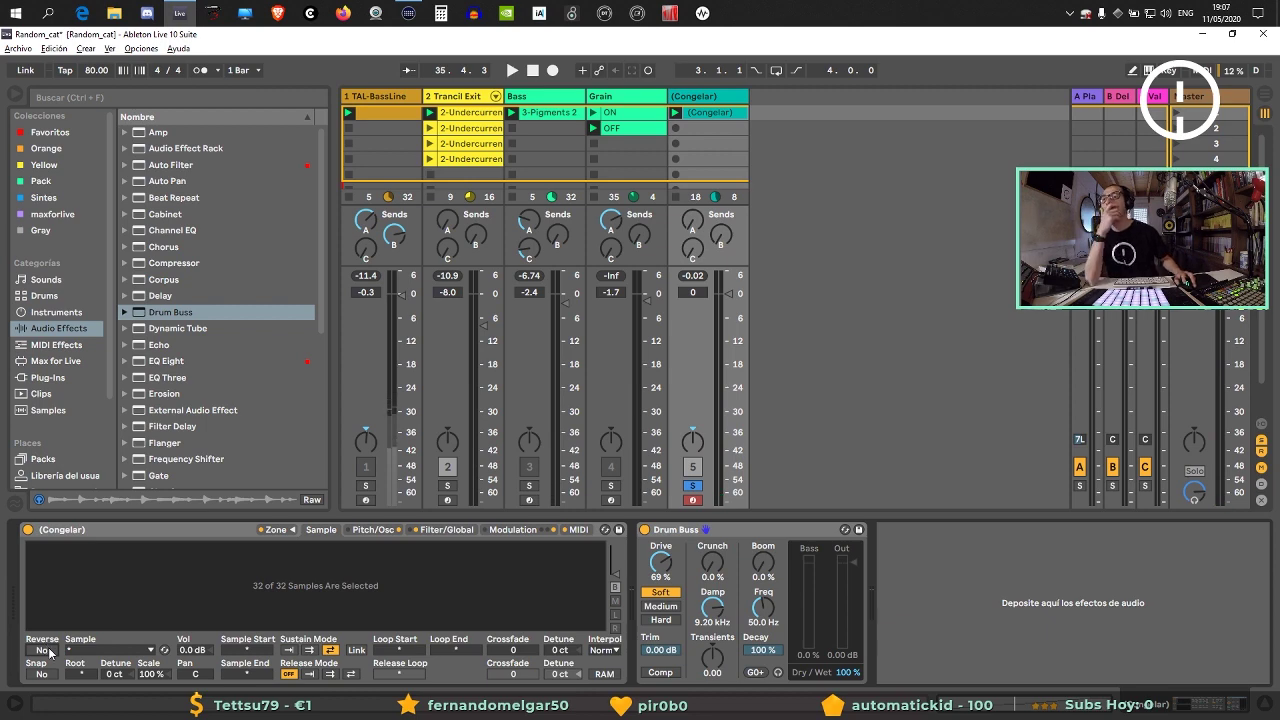
{"action": "key", "text": "super+d"}
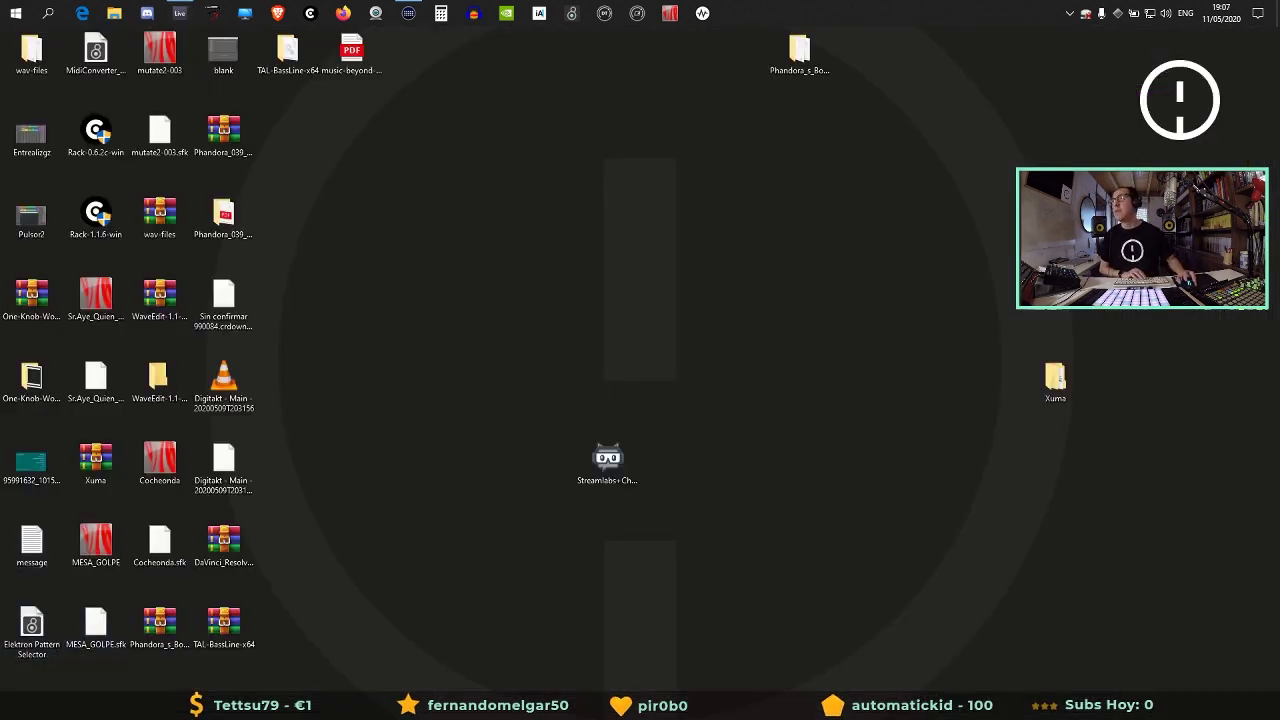
{"action": "left_click", "coordinate": [179, 13]}
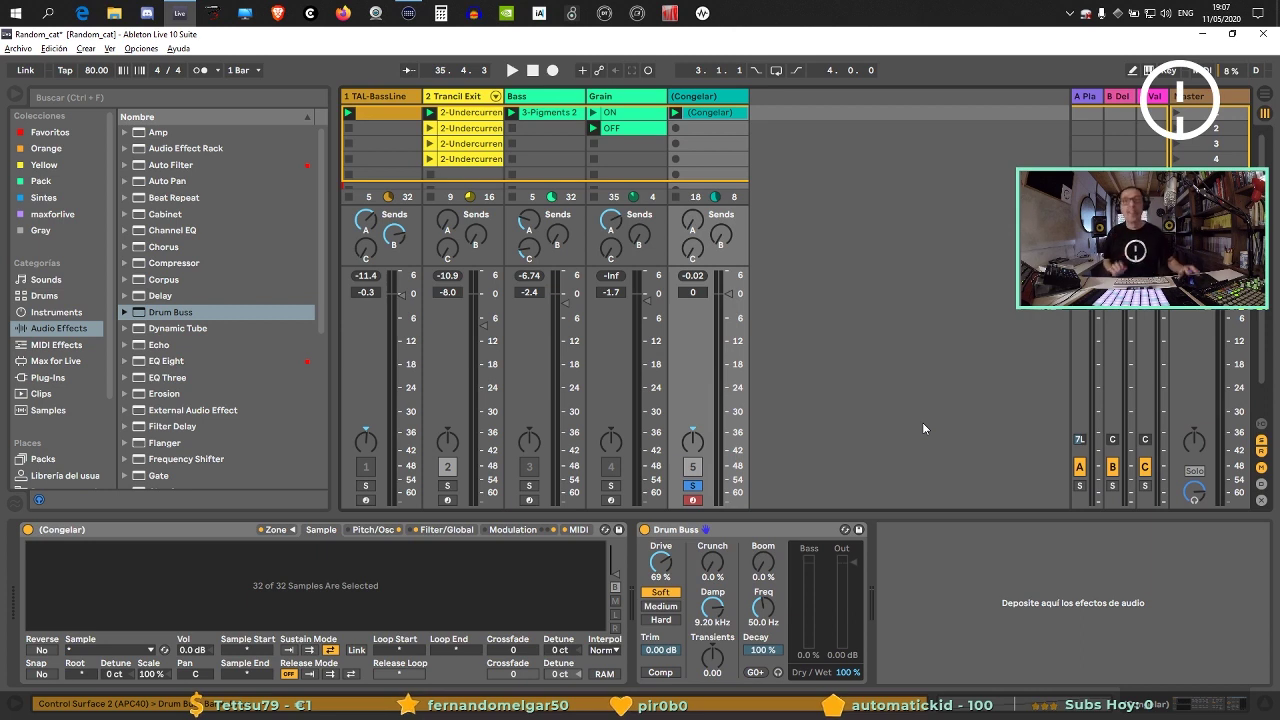
Load the LFO.amxd device from the maxforlive collection onto the sliced drum track after Drum Buss.
{"action": "left_click", "coordinate": [47, 199]}
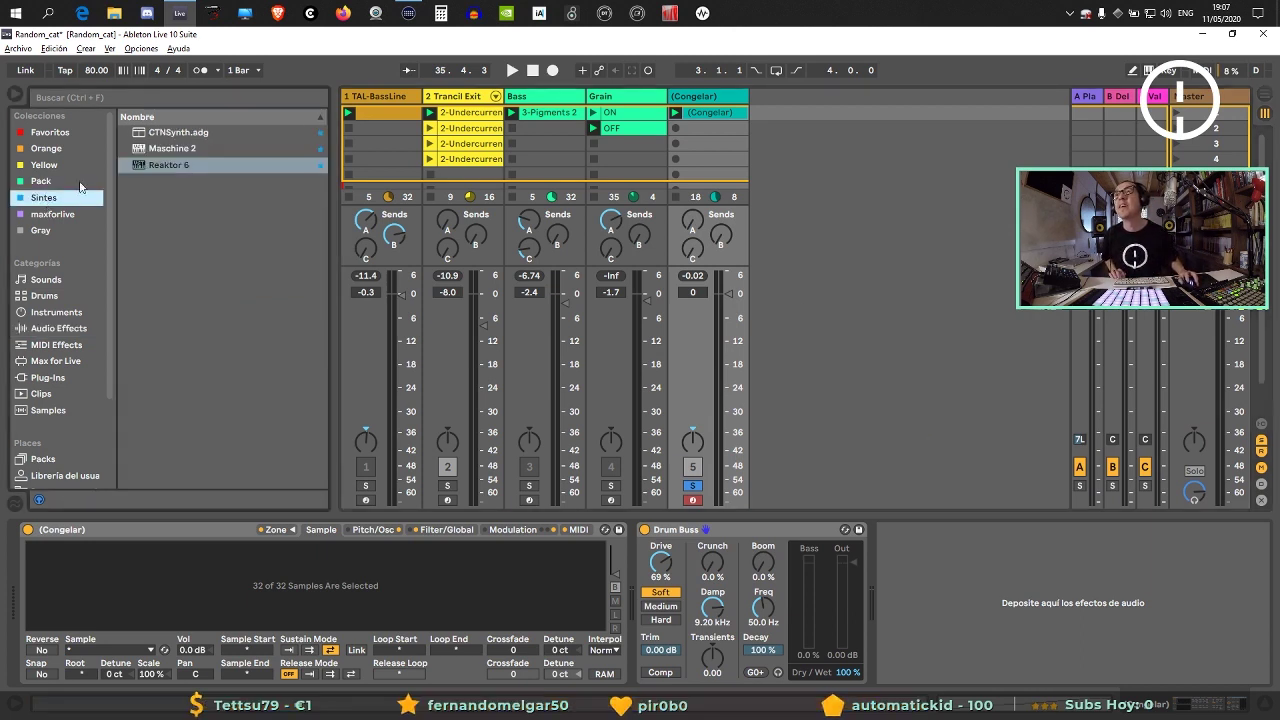
{"action": "left_click", "coordinate": [41, 181]}
{"action": "left_click", "coordinate": [46, 148]}
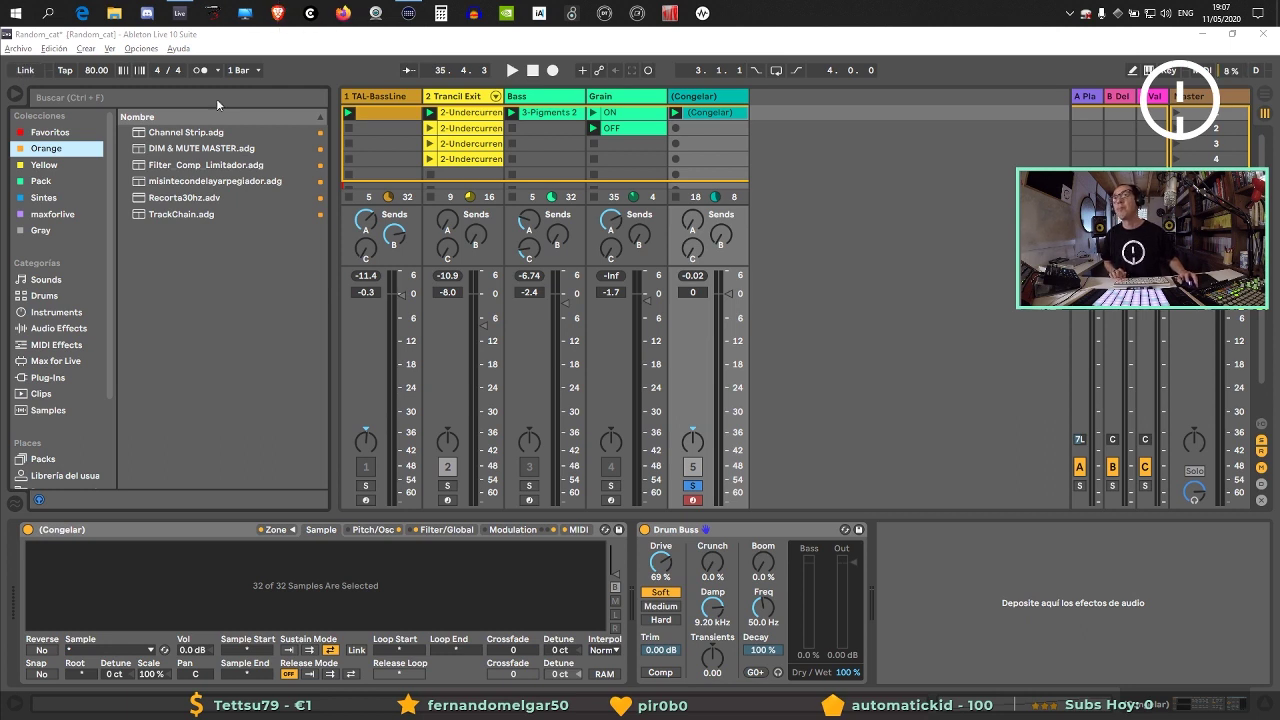
{"action": "left_click", "coordinate": [100, 198]}
{"action": "left_click", "coordinate": [48, 165]}
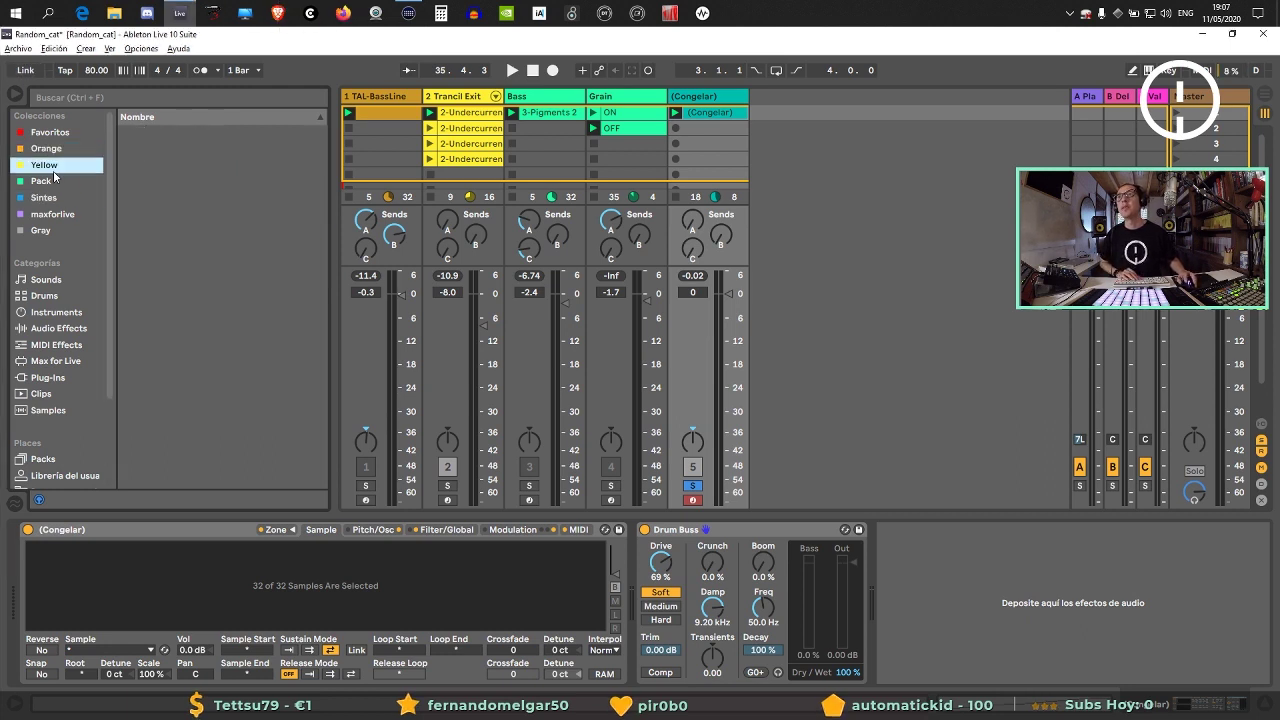
{"action": "left_click", "coordinate": [60, 214]}
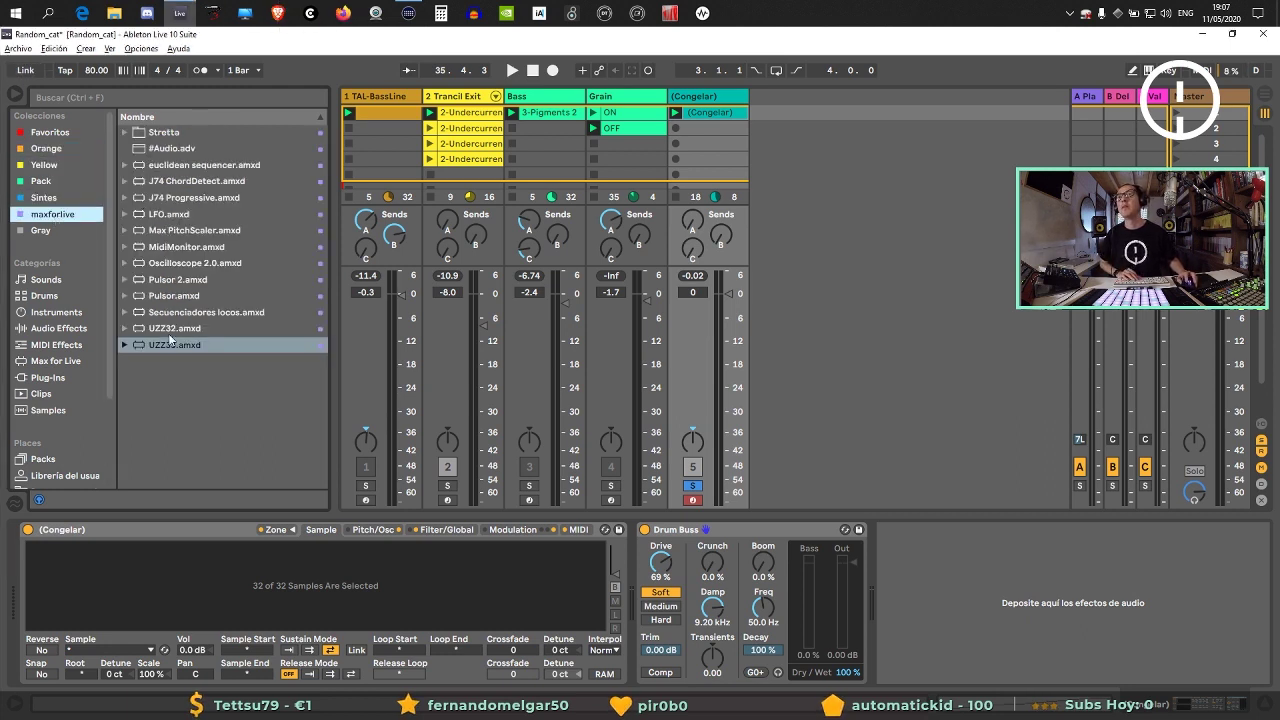
{"action": "left_click", "coordinate": [44, 182]}
{"action": "left_click", "coordinate": [46, 197]}
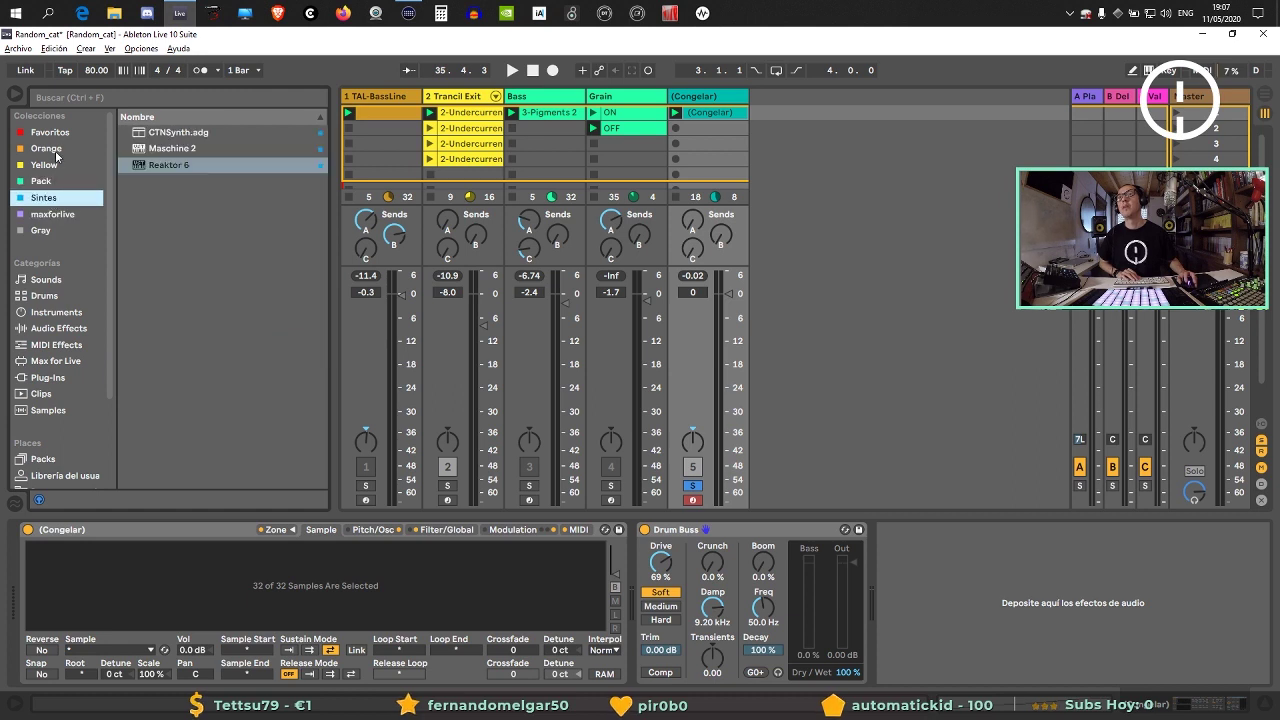
{"action": "left_click", "coordinate": [50, 132]}
{"action": "left_click", "coordinate": [53, 214]}
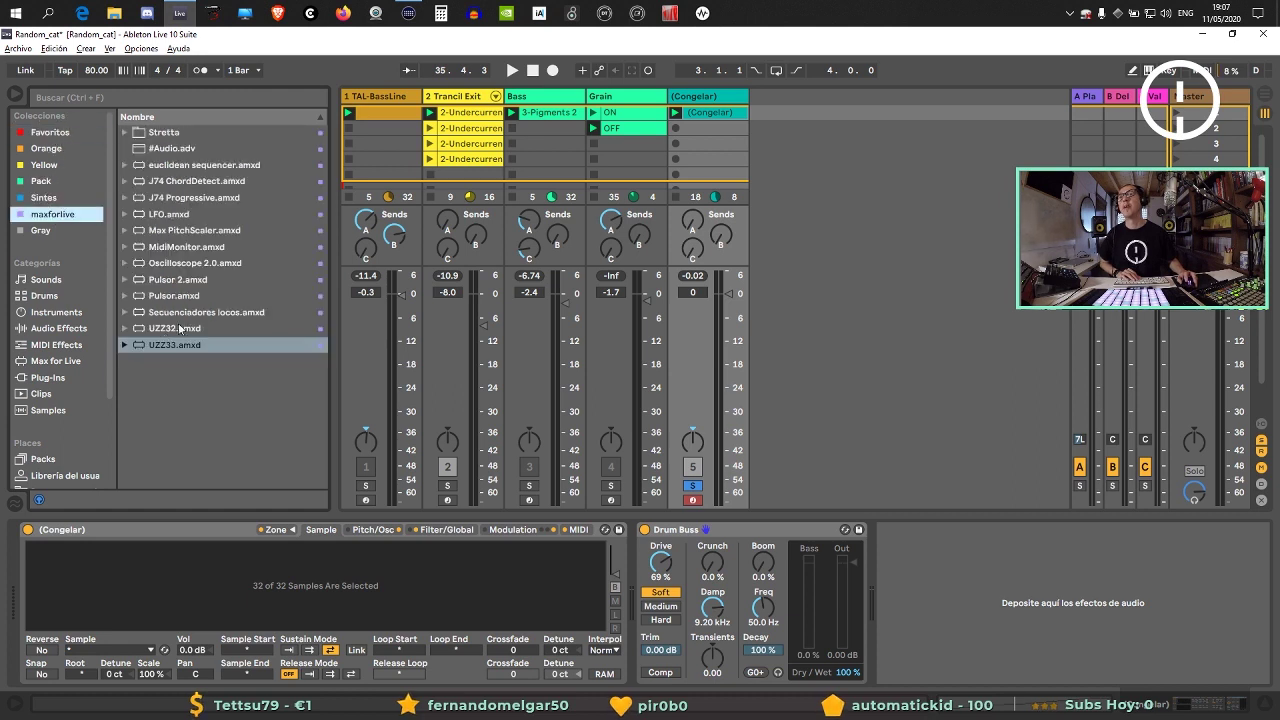
{"action": "double_click", "coordinate": [167, 216]}
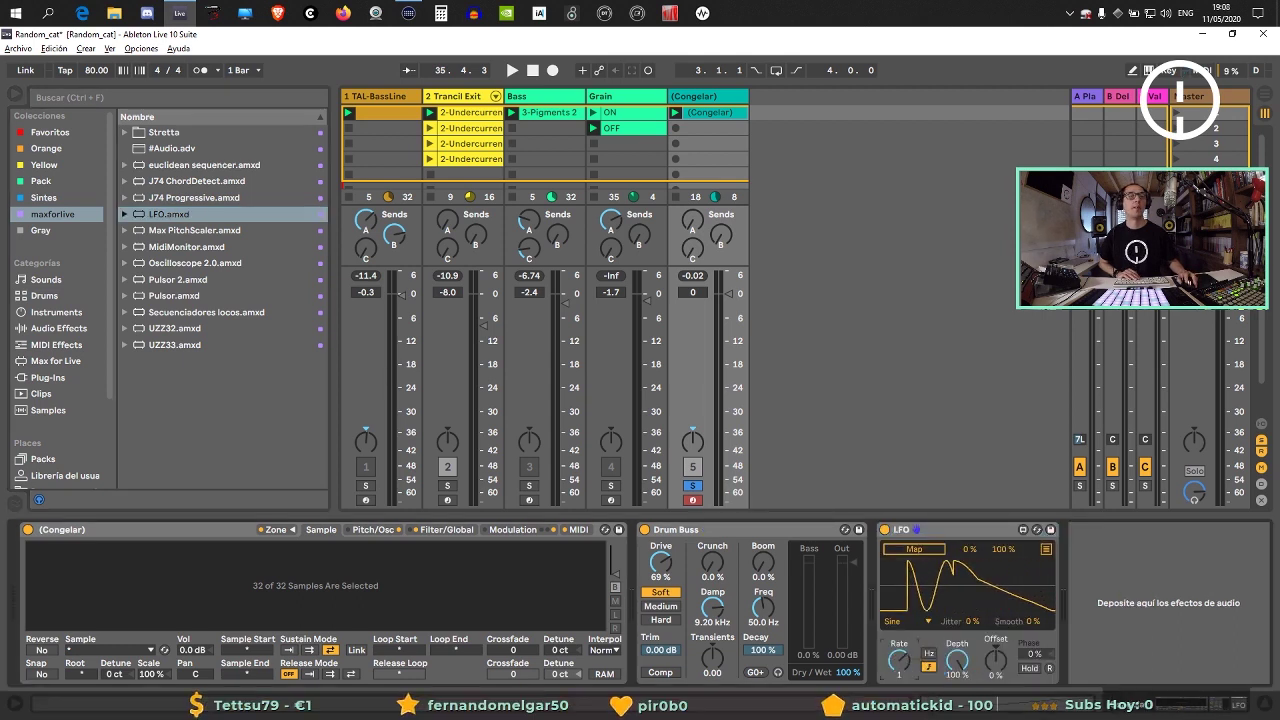
Map the LFO device to the Sampler's Reverse parameter, try the Random waveform, and settle on Square at a 1/4 rate.
{"action": "key", "text": "space"}
{"action": "left_click", "coordinate": [905, 621]}
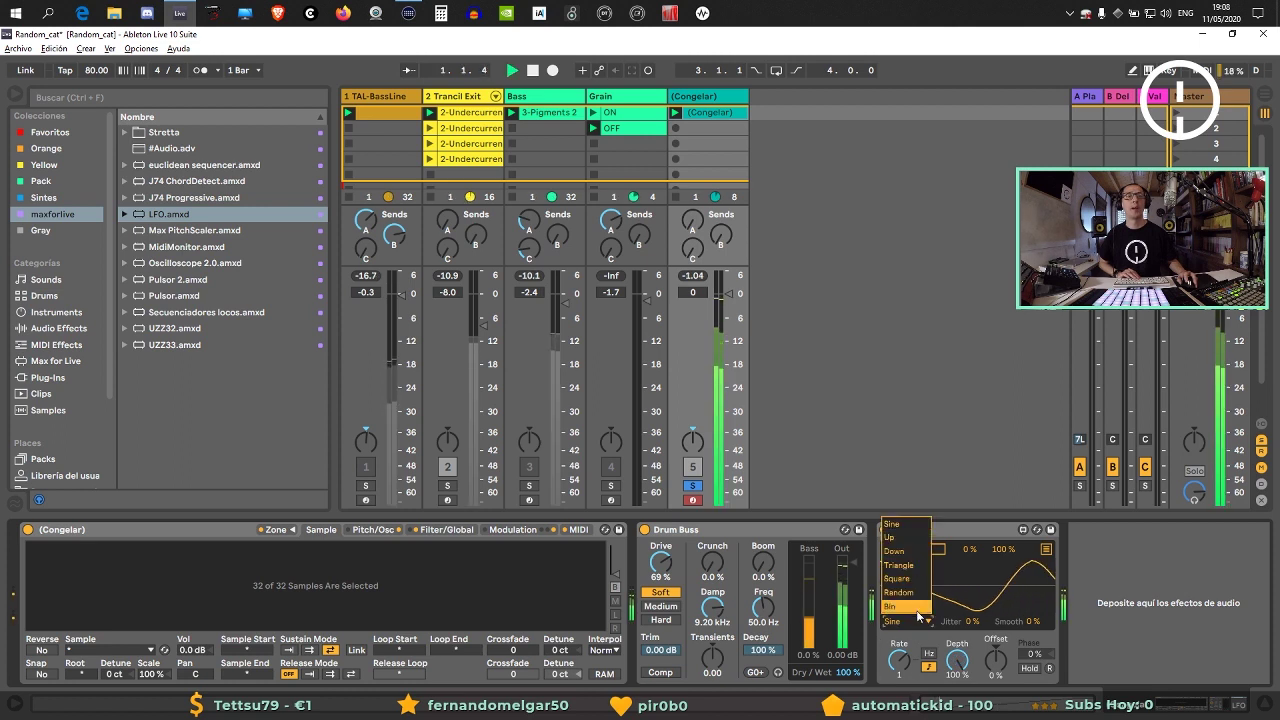
{"action": "left_click", "coordinate": [898, 592]}
{"action": "key", "text": "space"}
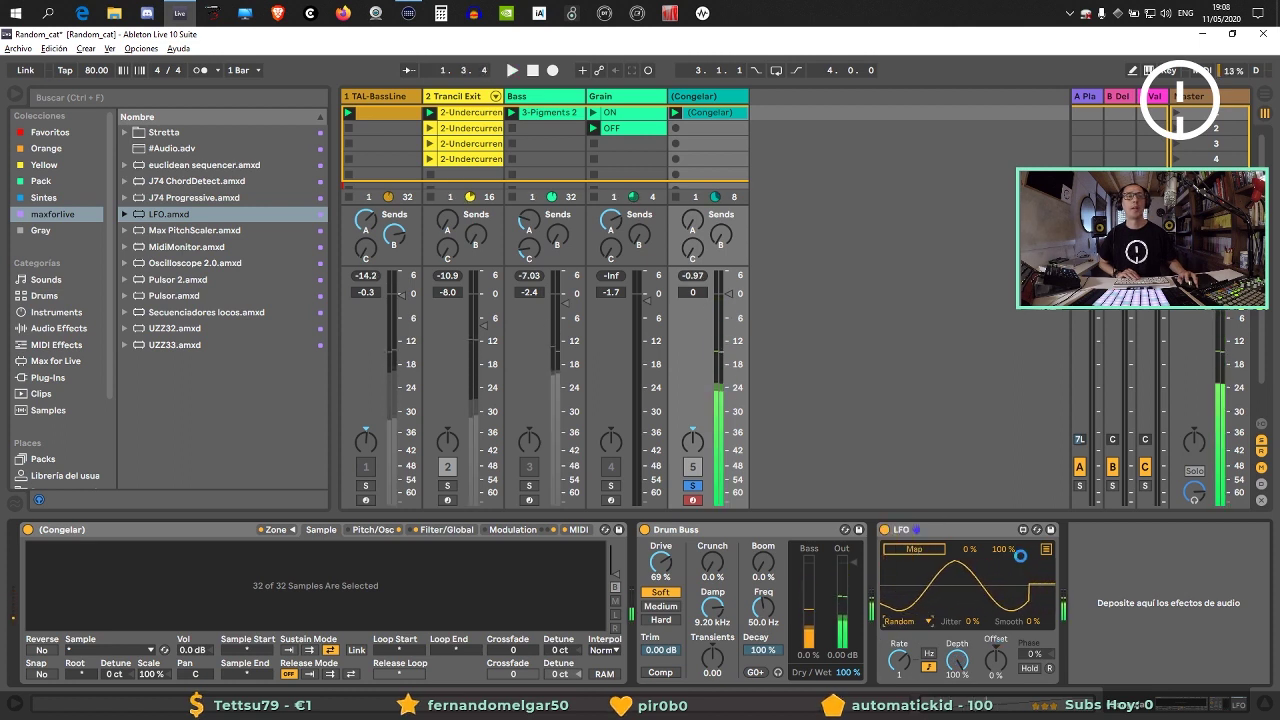
{"action": "left_click", "coordinate": [42, 649]}
{"action": "key", "text": "space"}
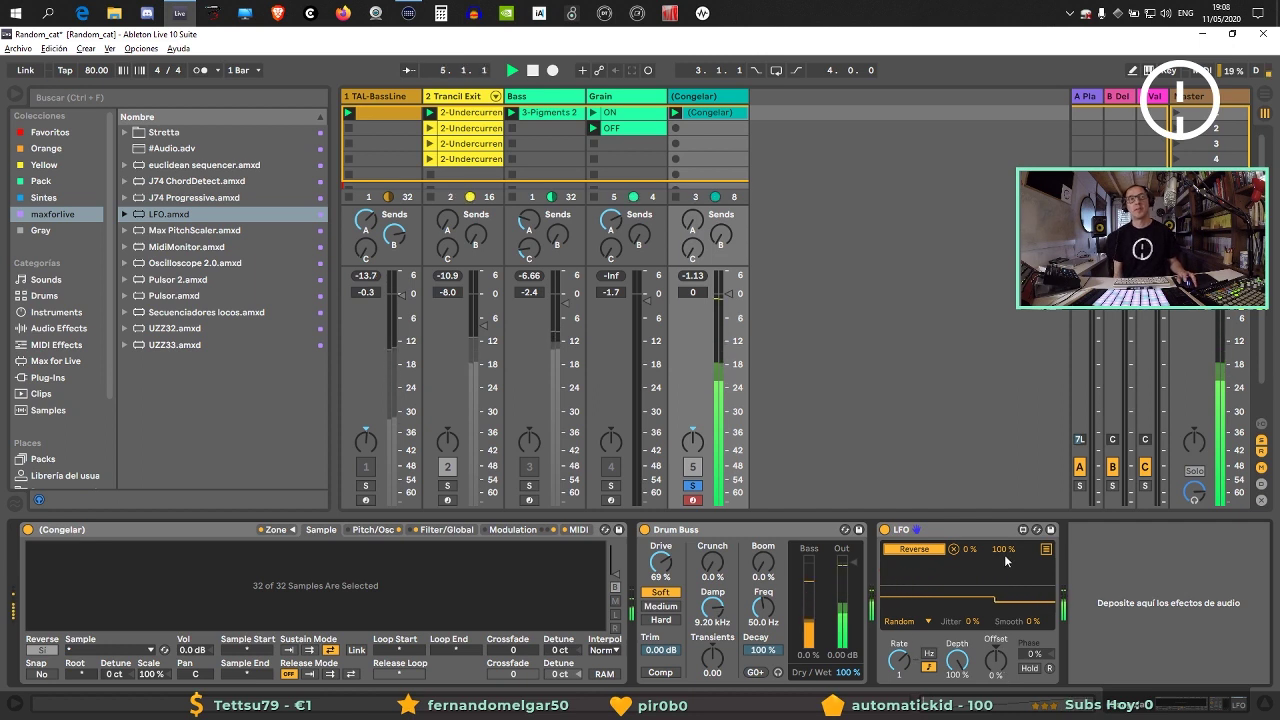
{"action": "left_click", "coordinate": [900, 592]}
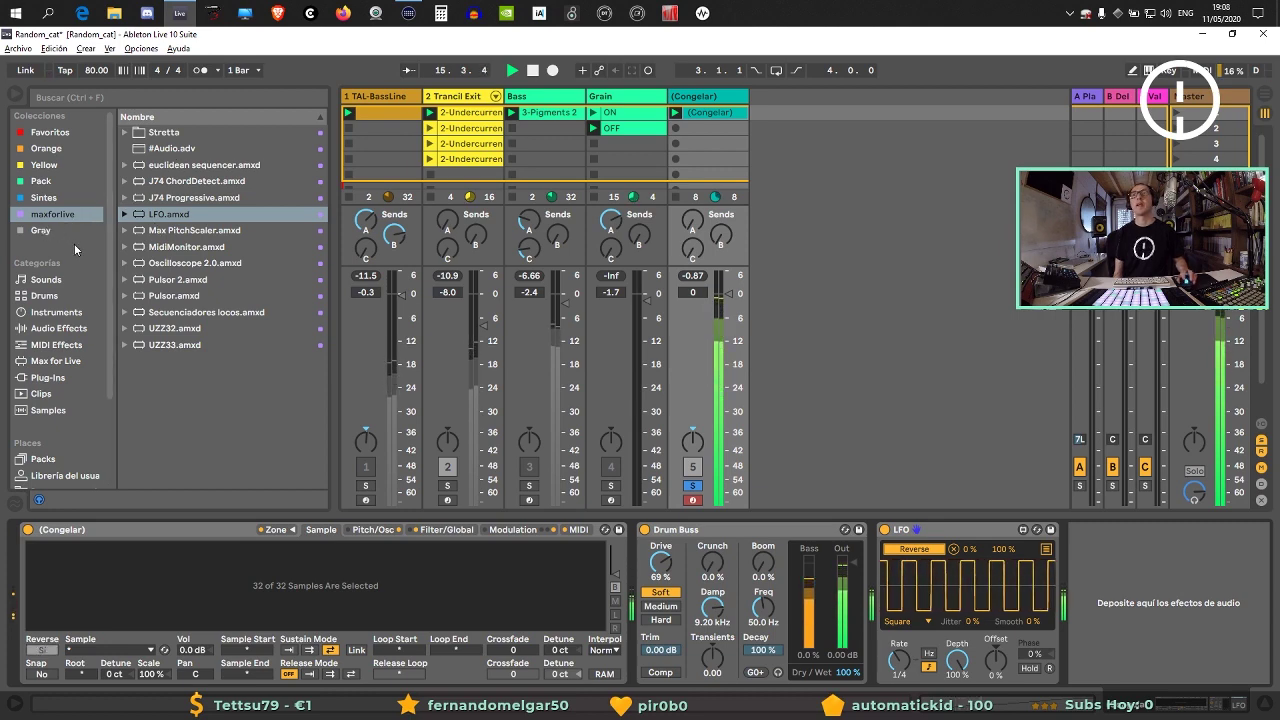
{"action": "left_click", "coordinate": [52, 298]}
{"action": "left_click", "coordinate": [53, 311]}
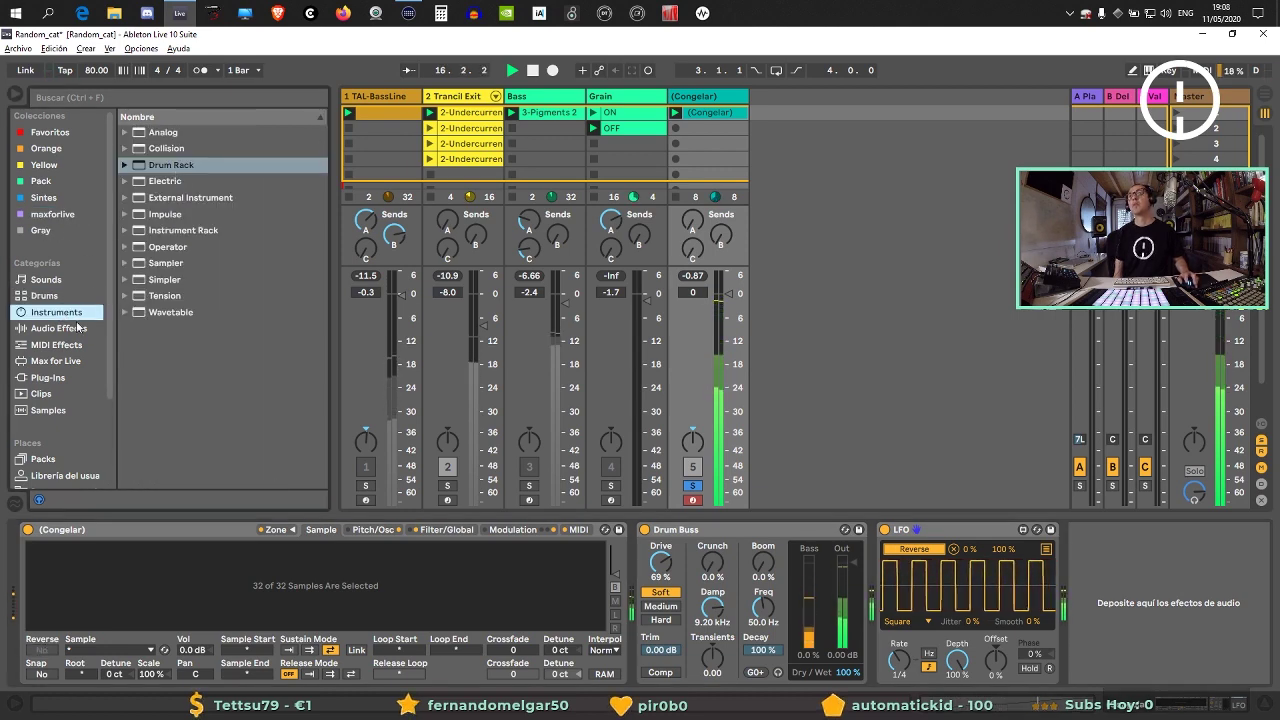
{"action": "left_click", "coordinate": [62, 362]}
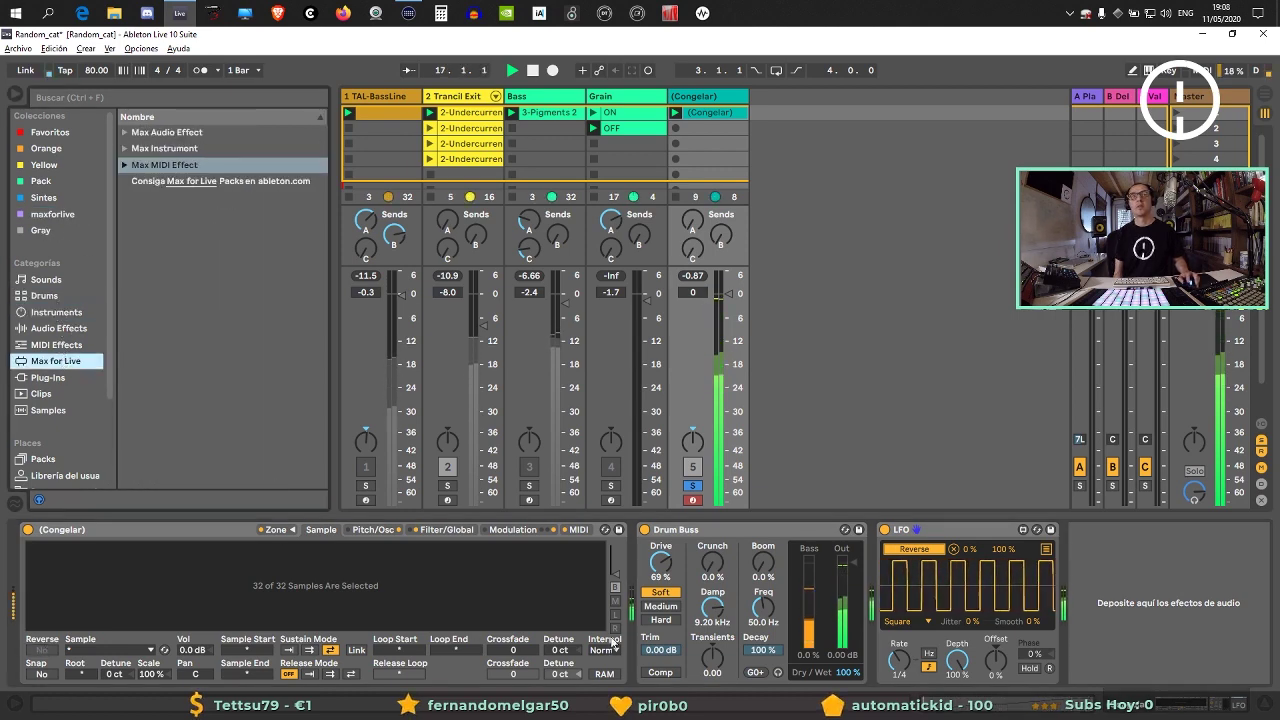
Raise the Sampler's LFO 3 Loop Length amount to 96.77, keeping the random stepped waveform.
{"action": "left_click", "coordinate": [576, 530]}
{"action": "left_click", "coordinate": [514, 530]}
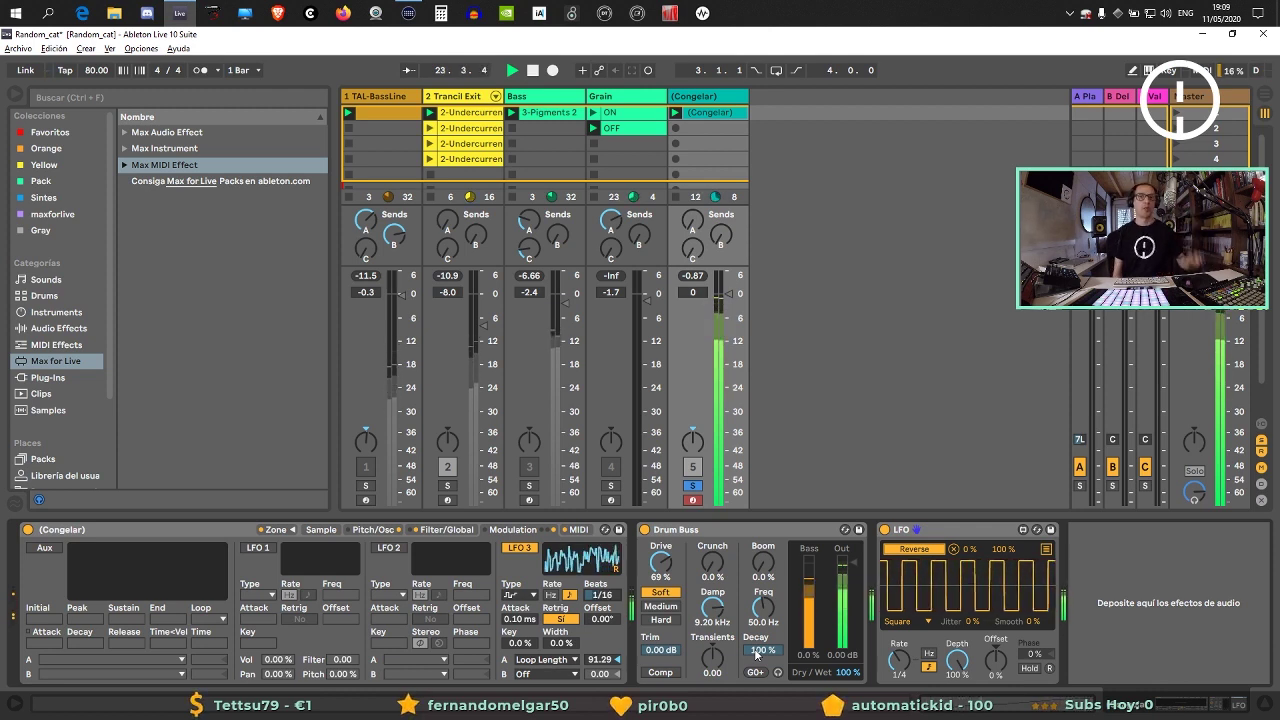
{"action": "left_click_drag", "start_coordinate": [594, 670], "coordinate": [598, 663]}
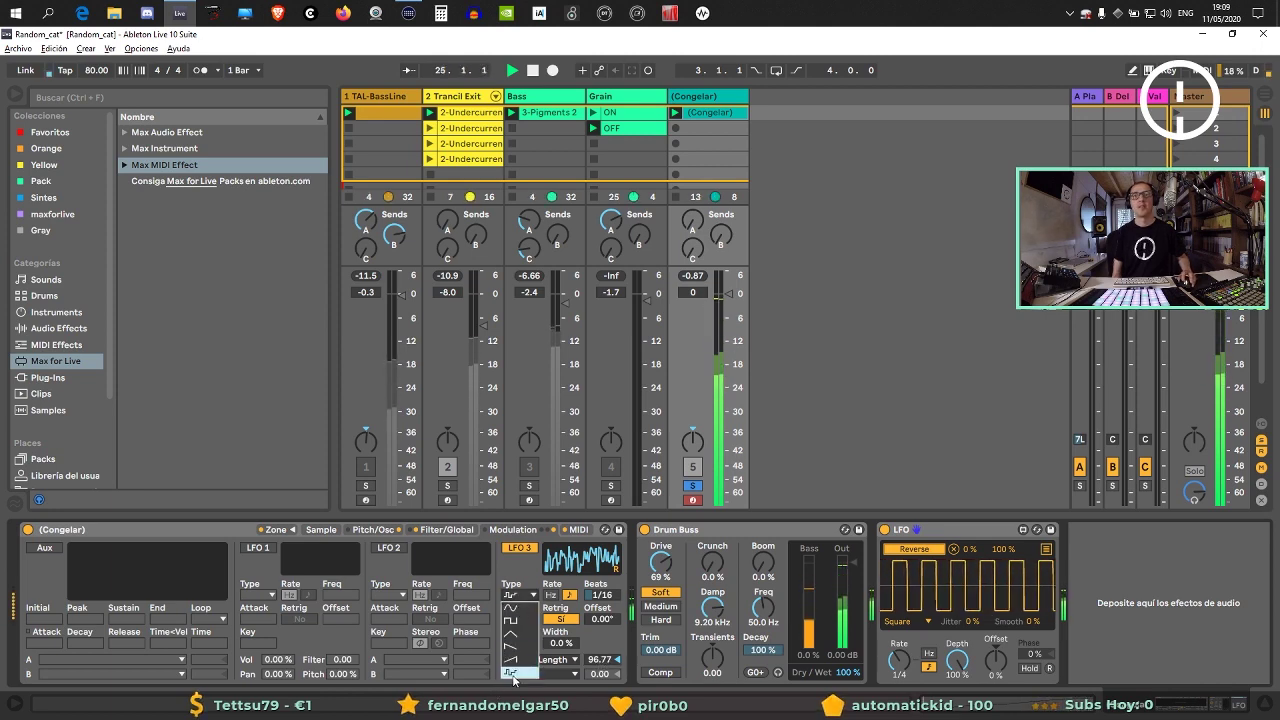
Try the slices' sustain mode without looping, and return it to the back-and-forth loop.
{"action": "left_click", "coordinate": [447, 530]}
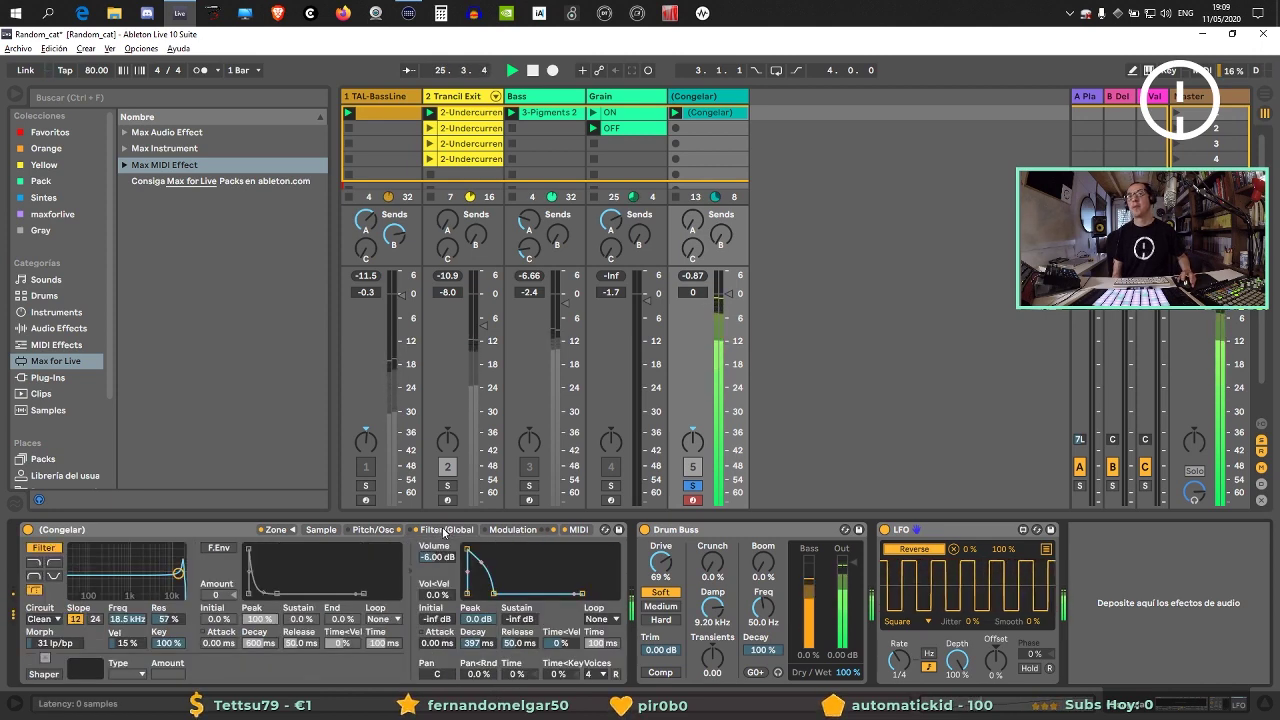
{"action": "left_click", "coordinate": [373, 530]}
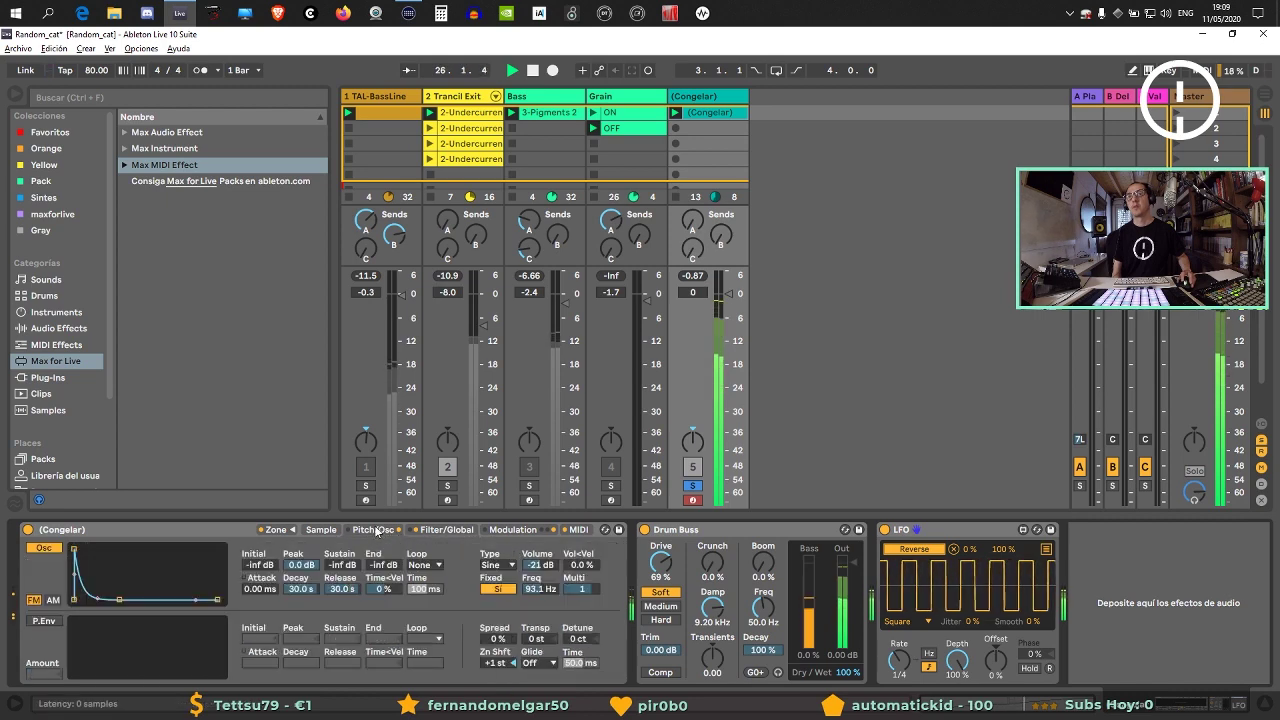
{"action": "left_click", "coordinate": [324, 530]}
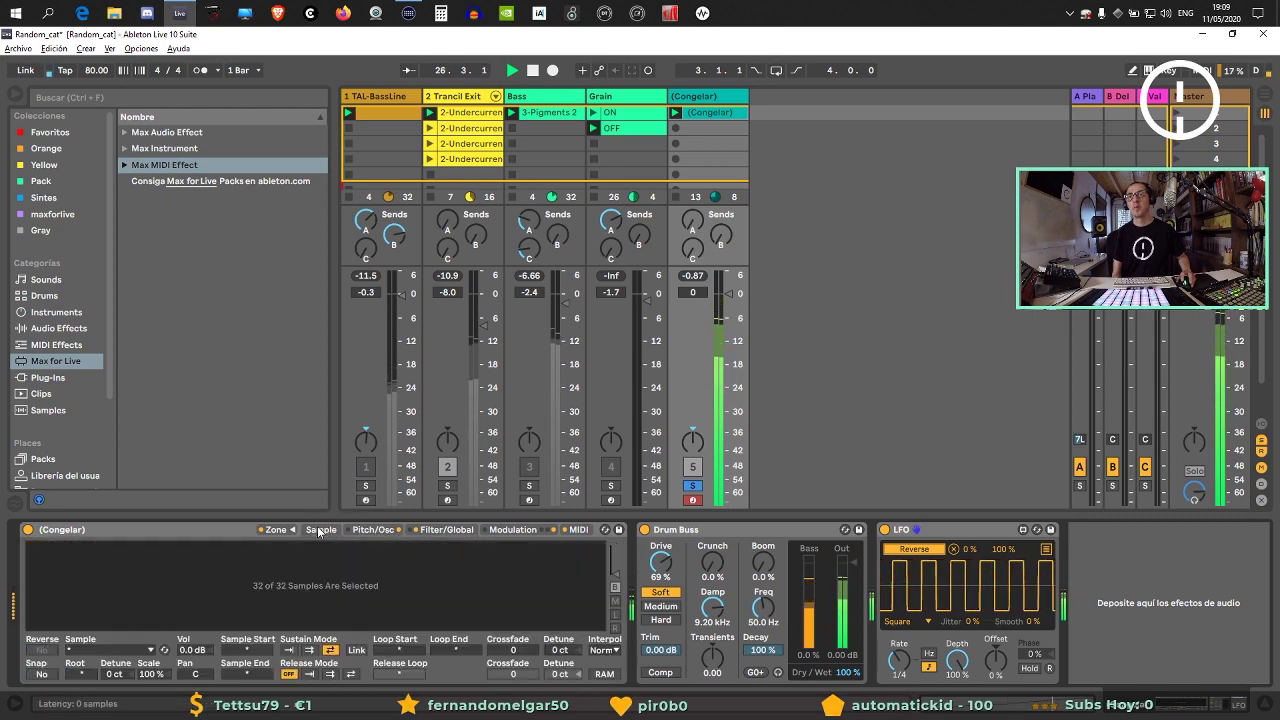
{"action": "left_click", "coordinate": [355, 650]}
{"action": "left_click", "coordinate": [288, 650]}
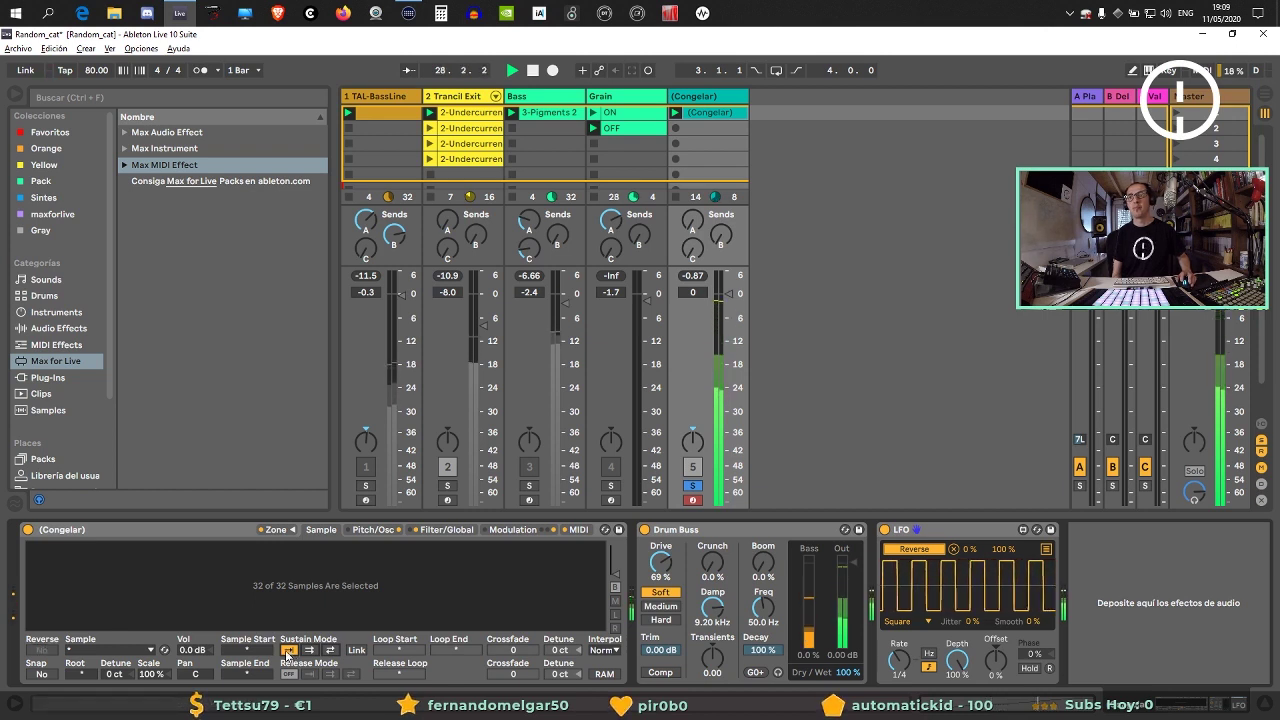
{"action": "left_click", "coordinate": [329, 651]}
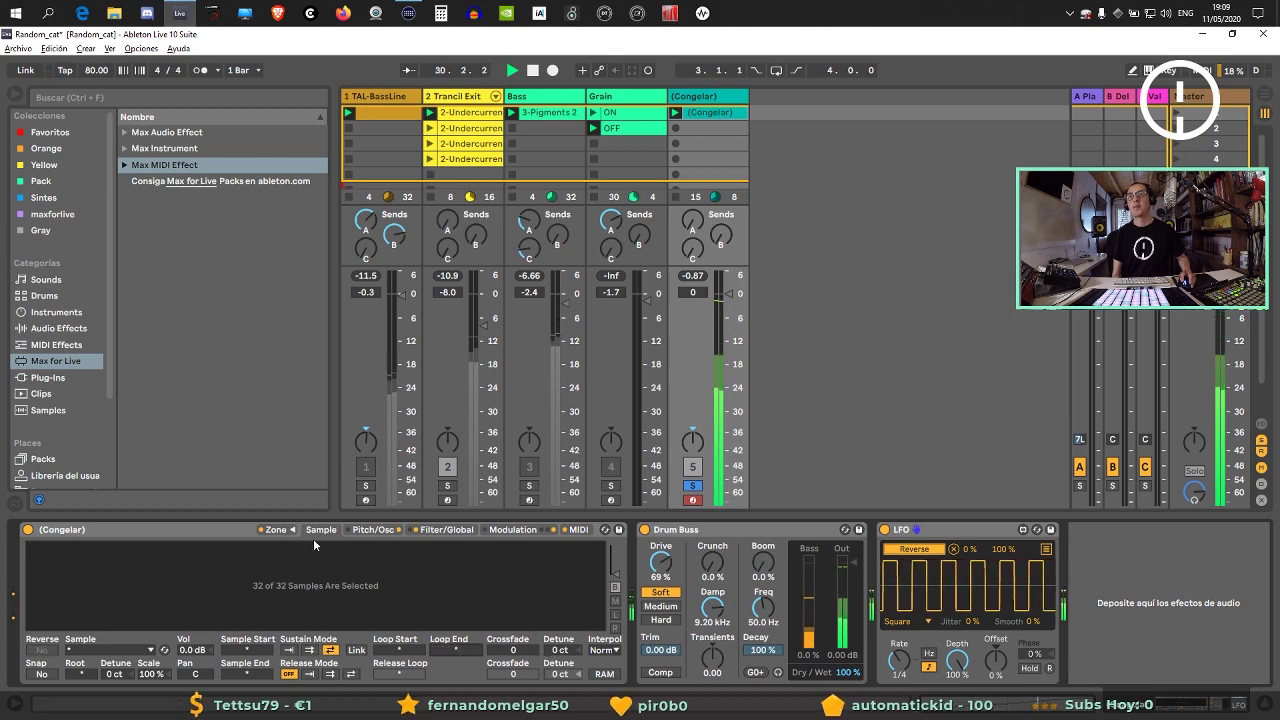
Show the Sampler's zone editor, try an LFO 3 Loop Length amount of -100, and reset the amount to 0.00.
{"action": "left_click", "coordinate": [268, 531]}
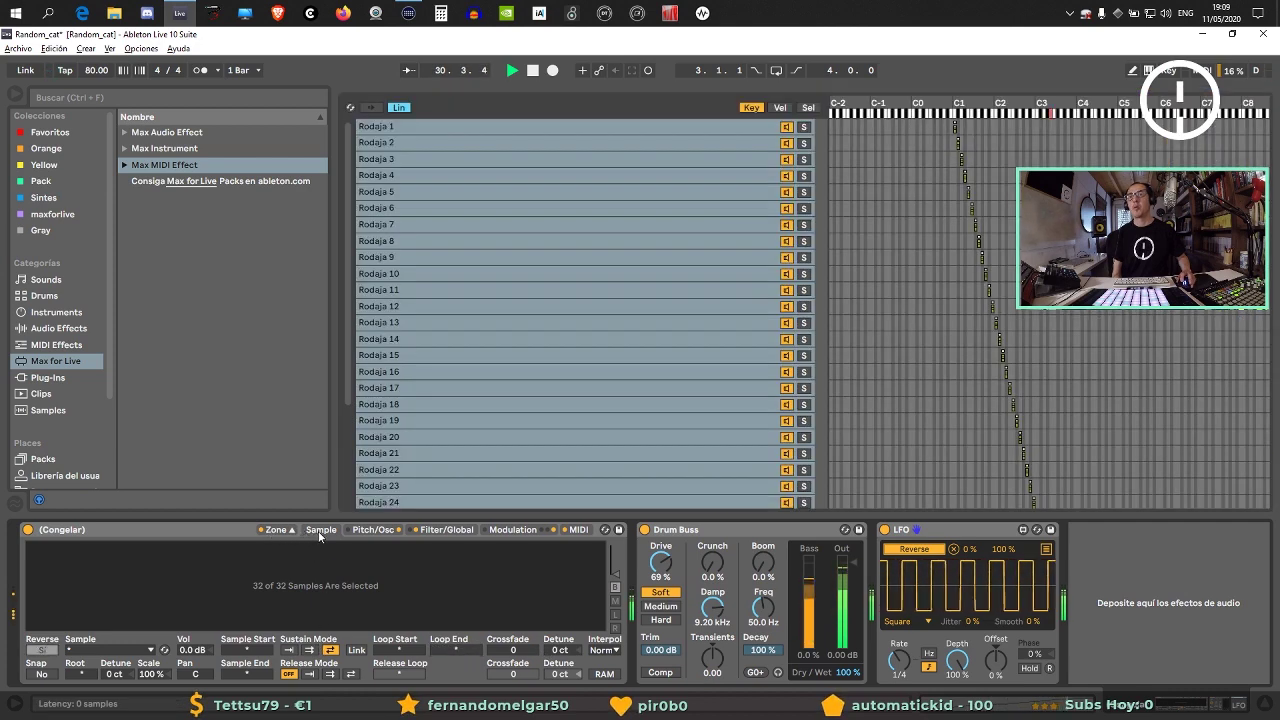
{"action": "left_click", "coordinate": [369, 530]}
{"action": "left_click", "coordinate": [437, 530]}
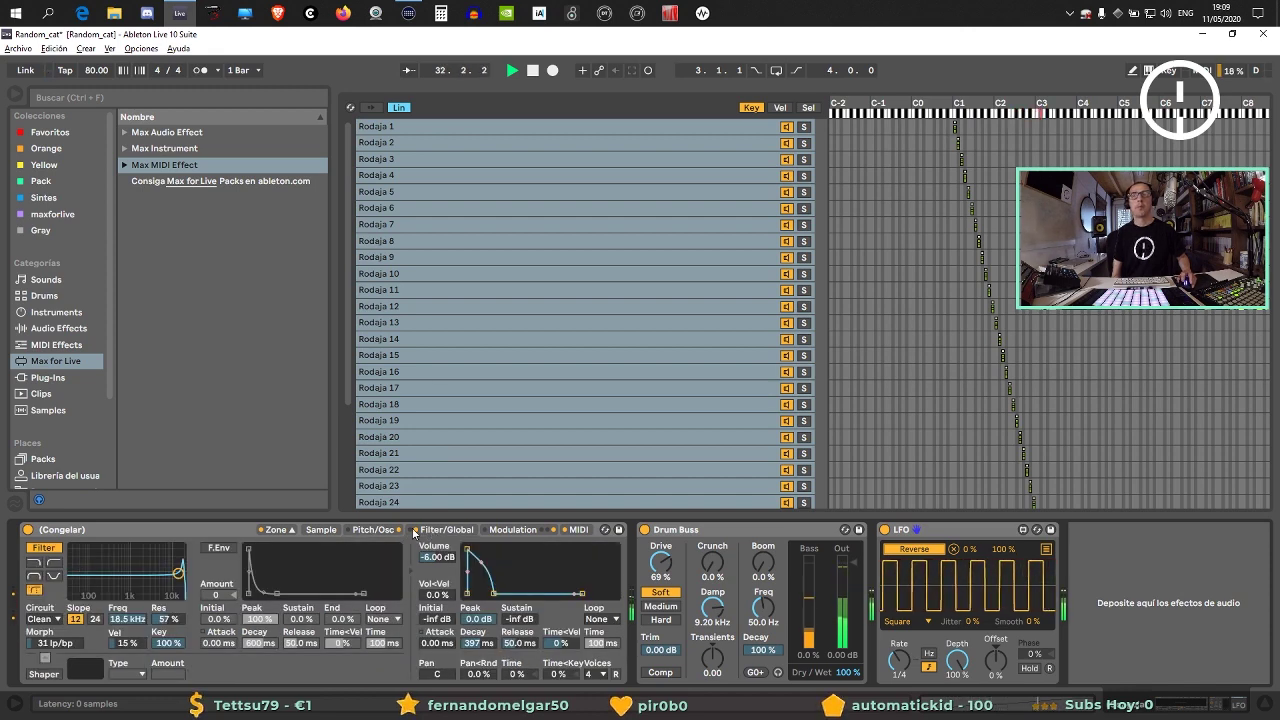
{"action": "left_click", "coordinate": [512, 530]}
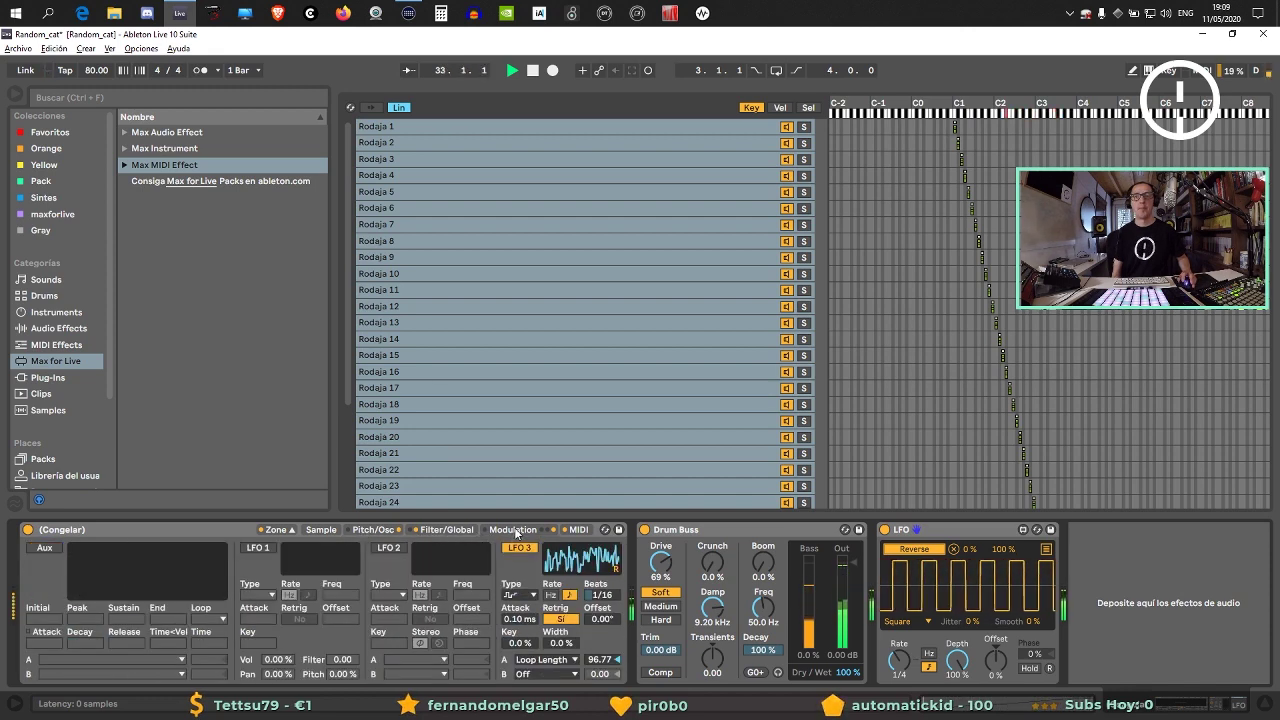
{"action": "left_click_drag", "start_coordinate": [606, 659], "coordinate": [606, 700]}
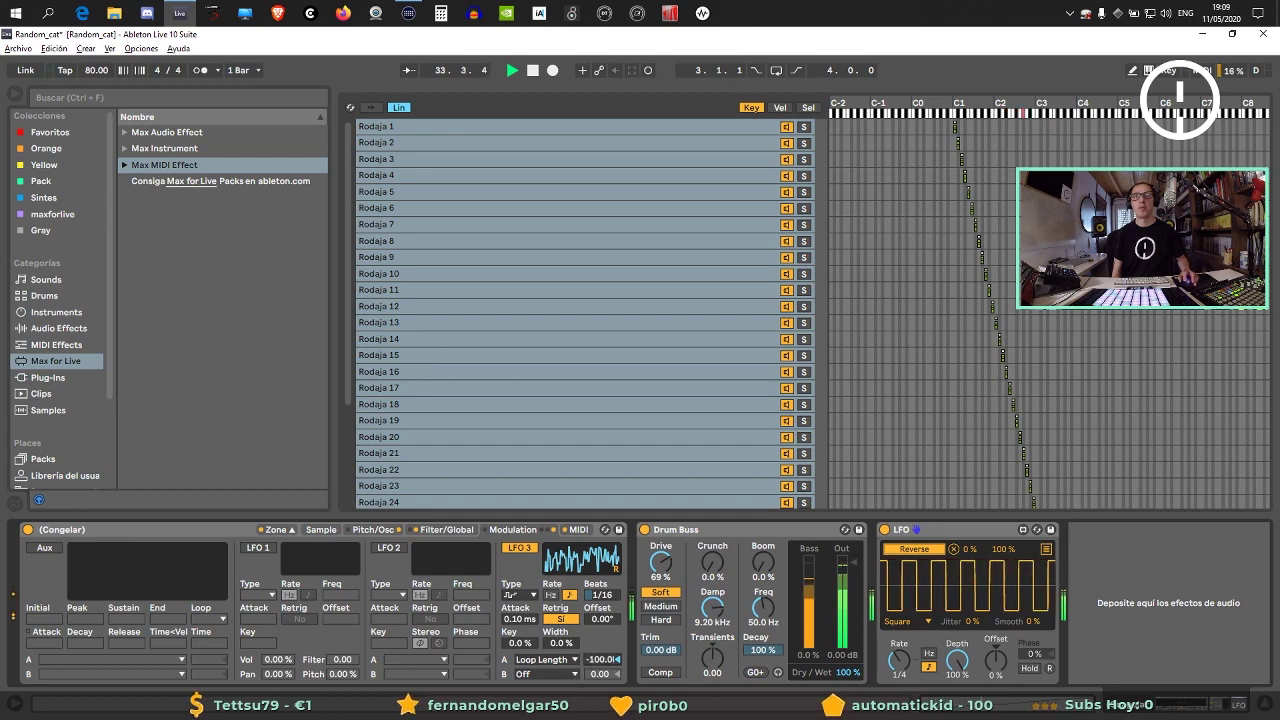
{"action": "key", "text": "Delete"}
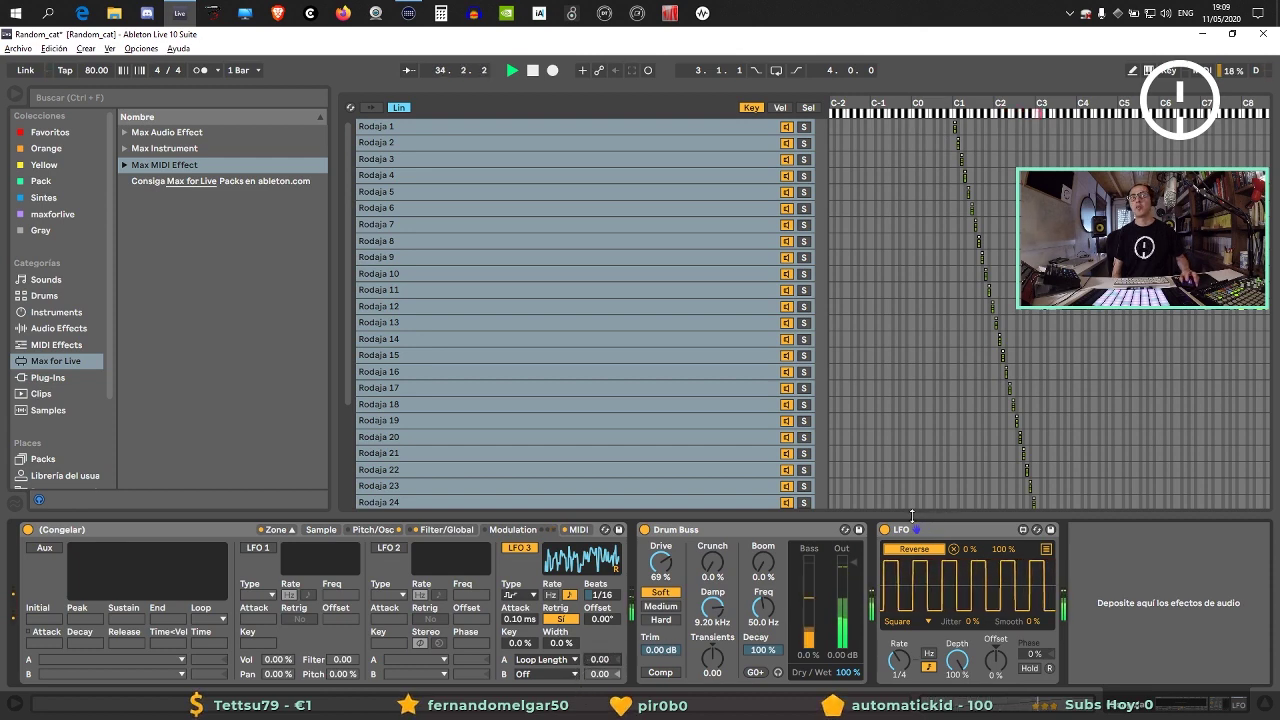
Disable and delete the LFO device after Drum Buss, and turn off Reverse for all slices in the Sampler.
{"action": "left_click", "coordinate": [884, 530]}
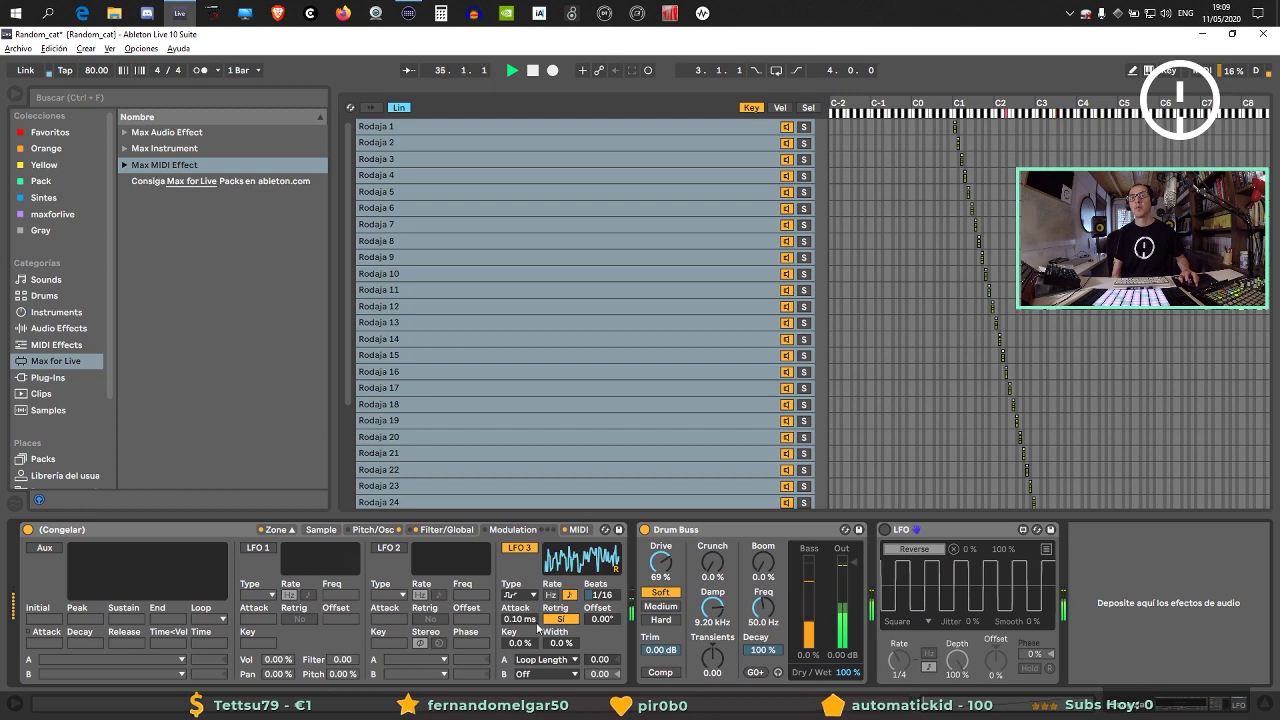
{"action": "left_click", "coordinate": [319, 530]}
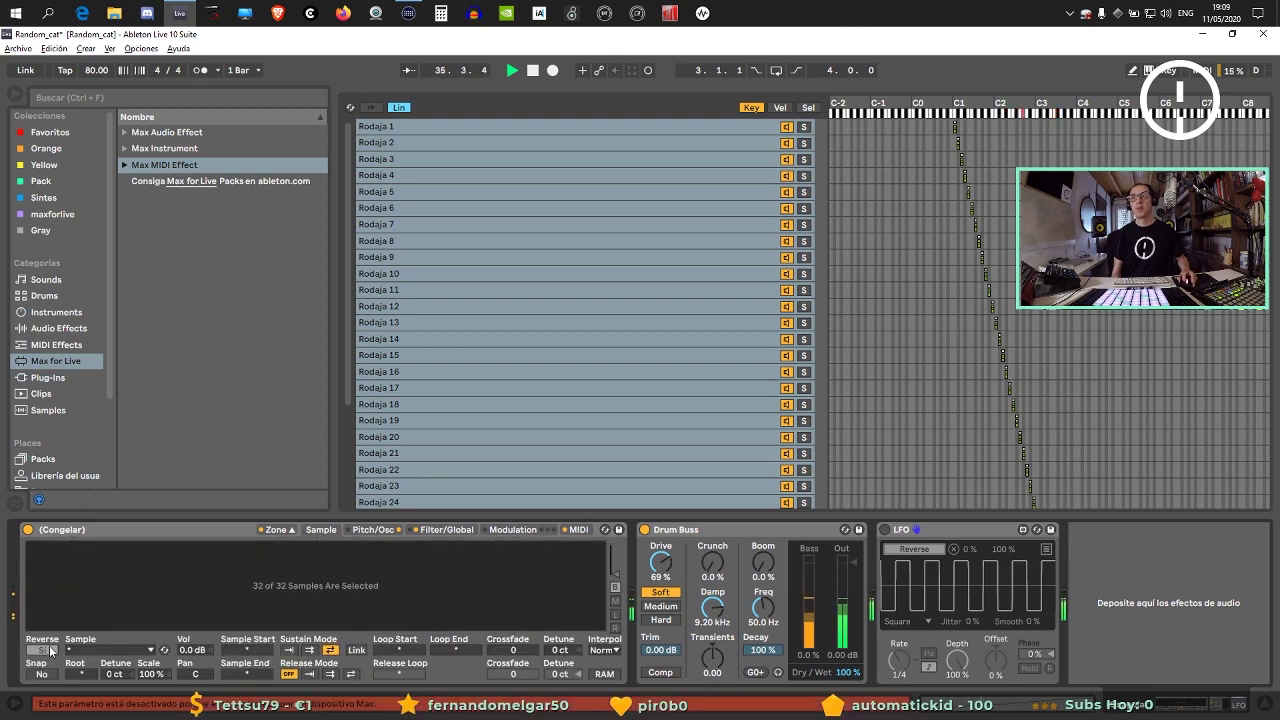
{"action": "left_click", "coordinate": [989, 530]}
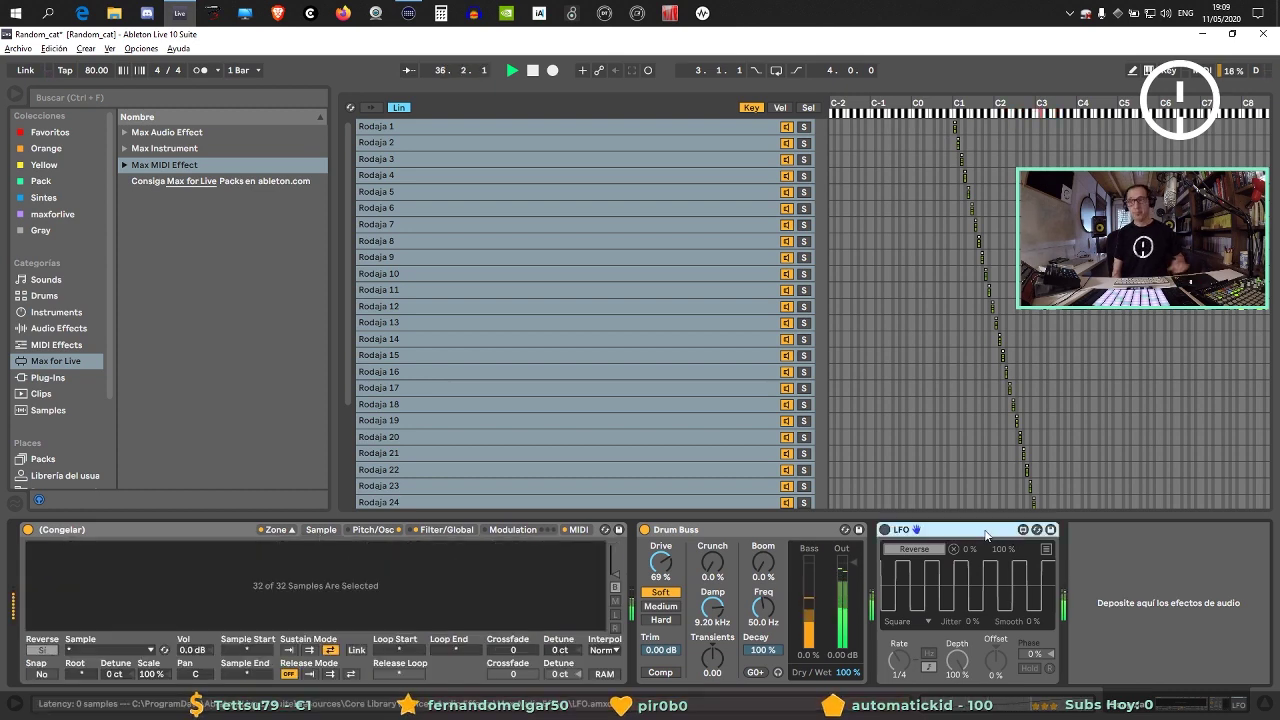
{"action": "key", "text": "Delete"}
{"action": "left_click", "coordinate": [43, 651]}
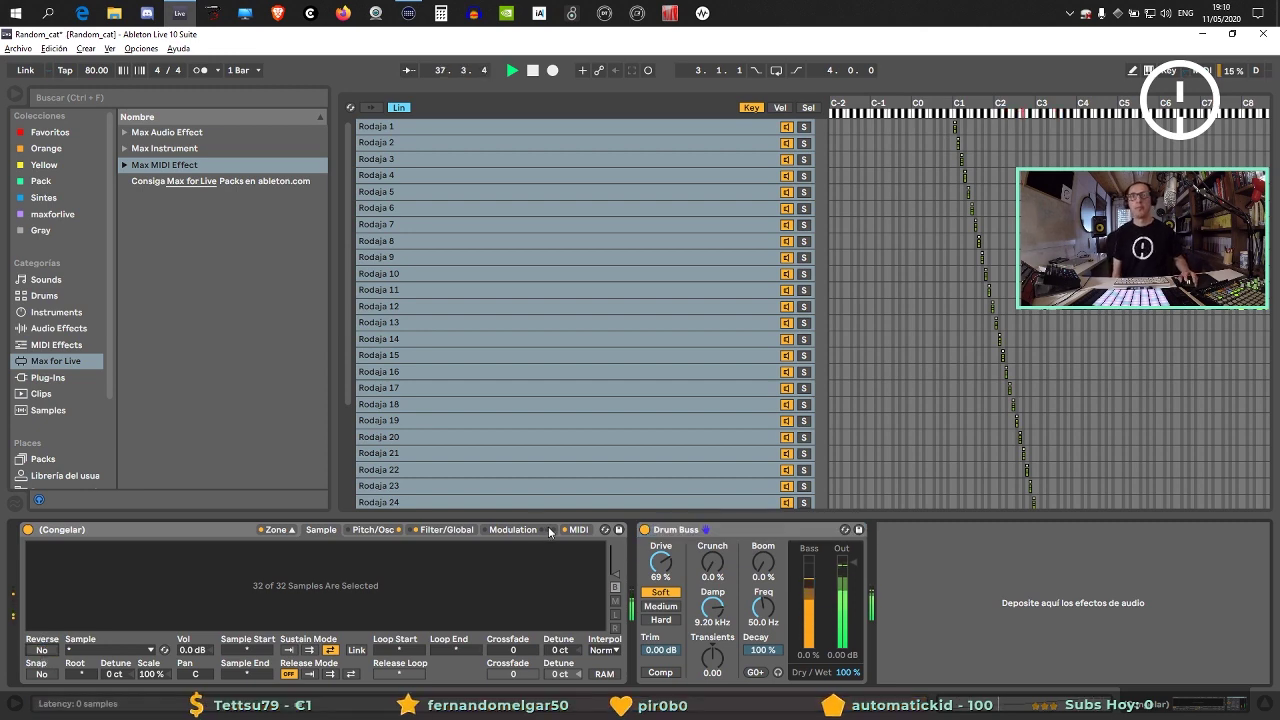
Try assigning LFO 3's destination A to Sample Selector in the Sampler's modulation settings.
{"action": "left_click", "coordinate": [513, 530]}
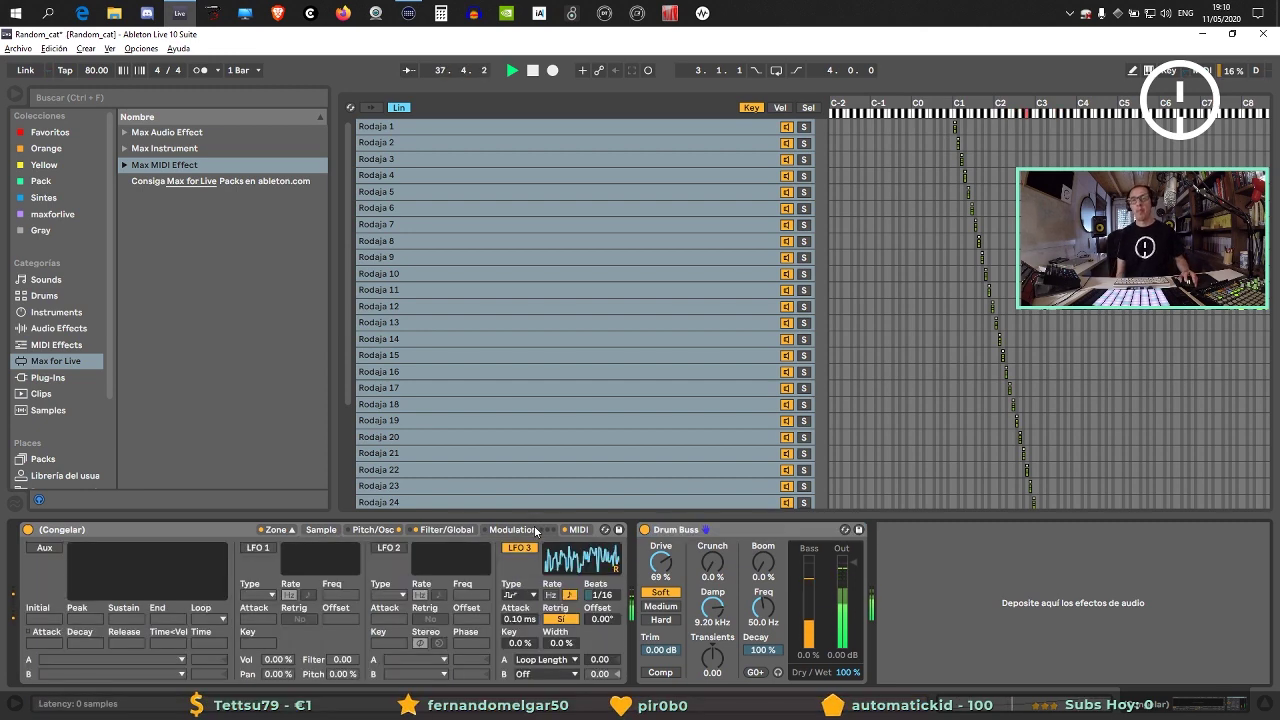
{"action": "left_click", "coordinate": [565, 675]}
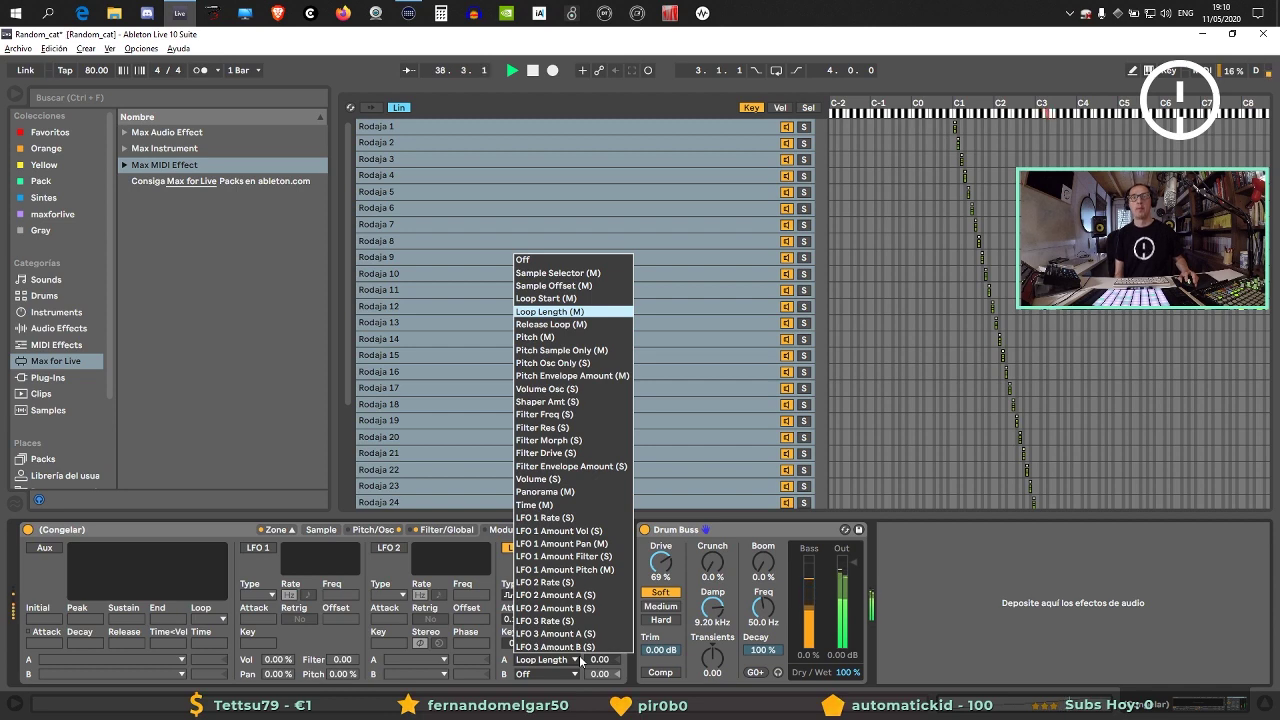
{"action": "left_click", "coordinate": [574, 276]}
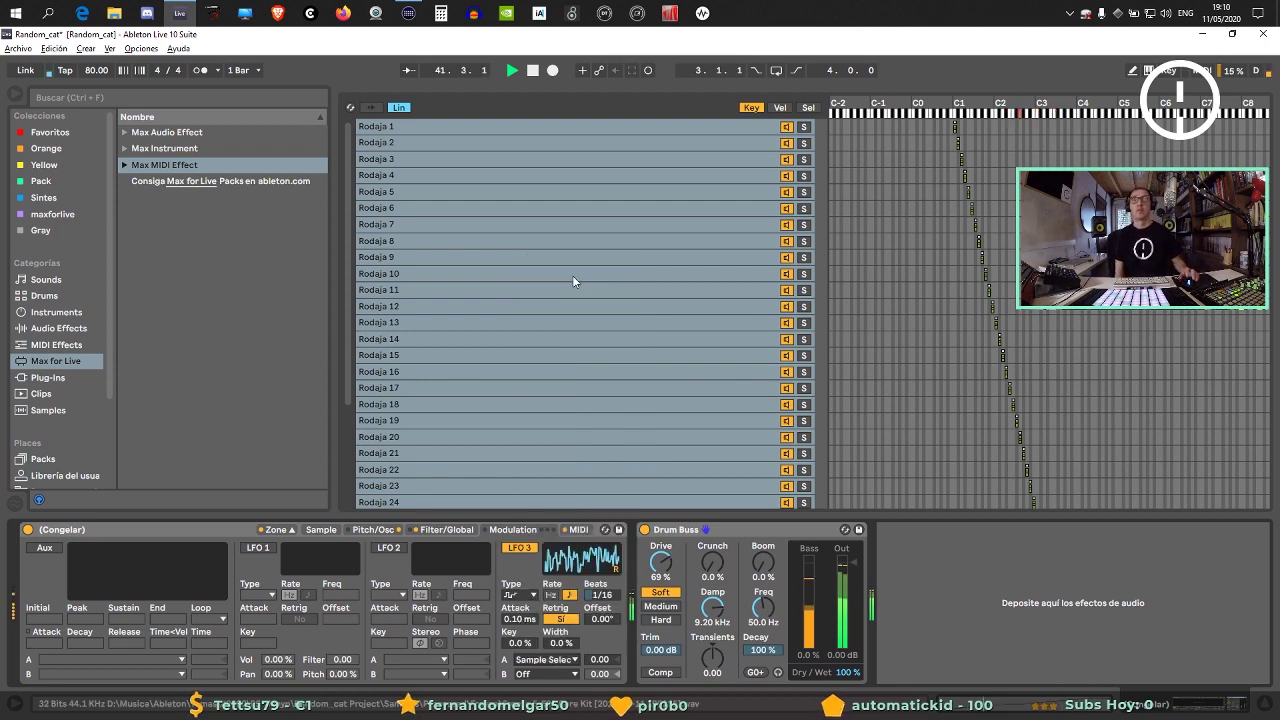
Assign LFO 3's destination A to Pitch and try out its amount, leaving it at 0.00.
{"action": "left_click", "coordinate": [556, 659]}
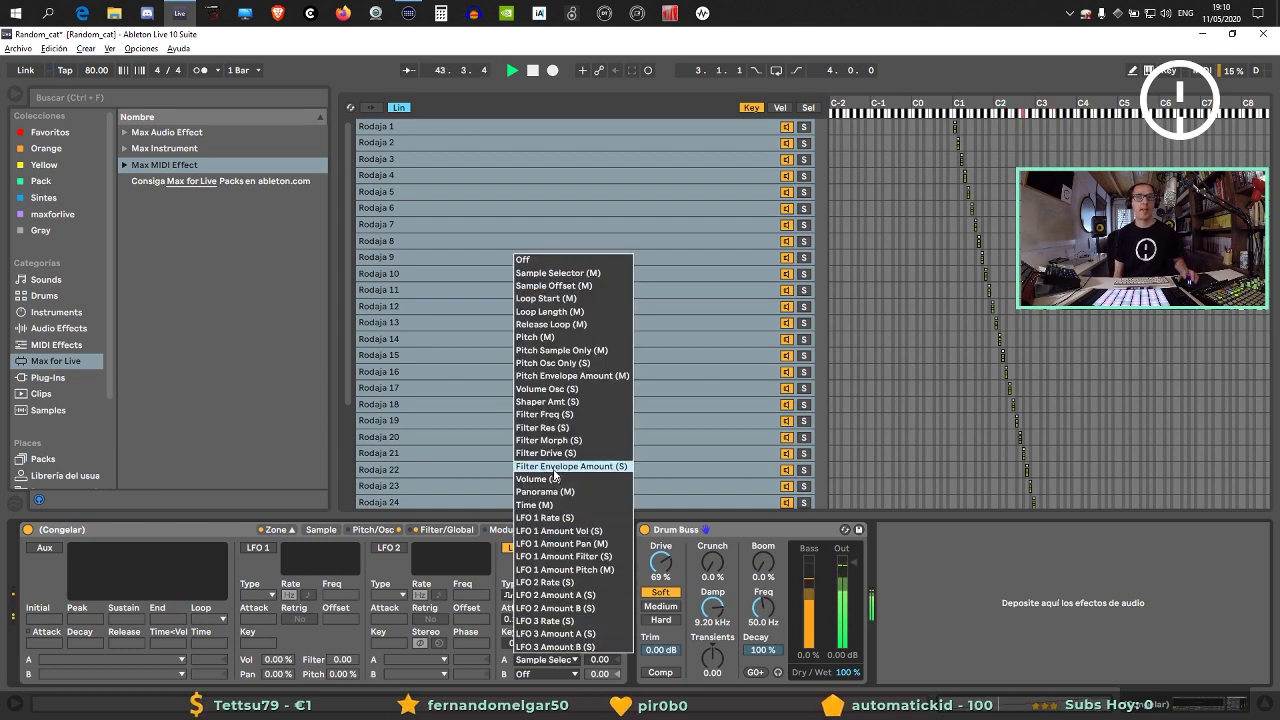
{"action": "left_click", "coordinate": [556, 337]}
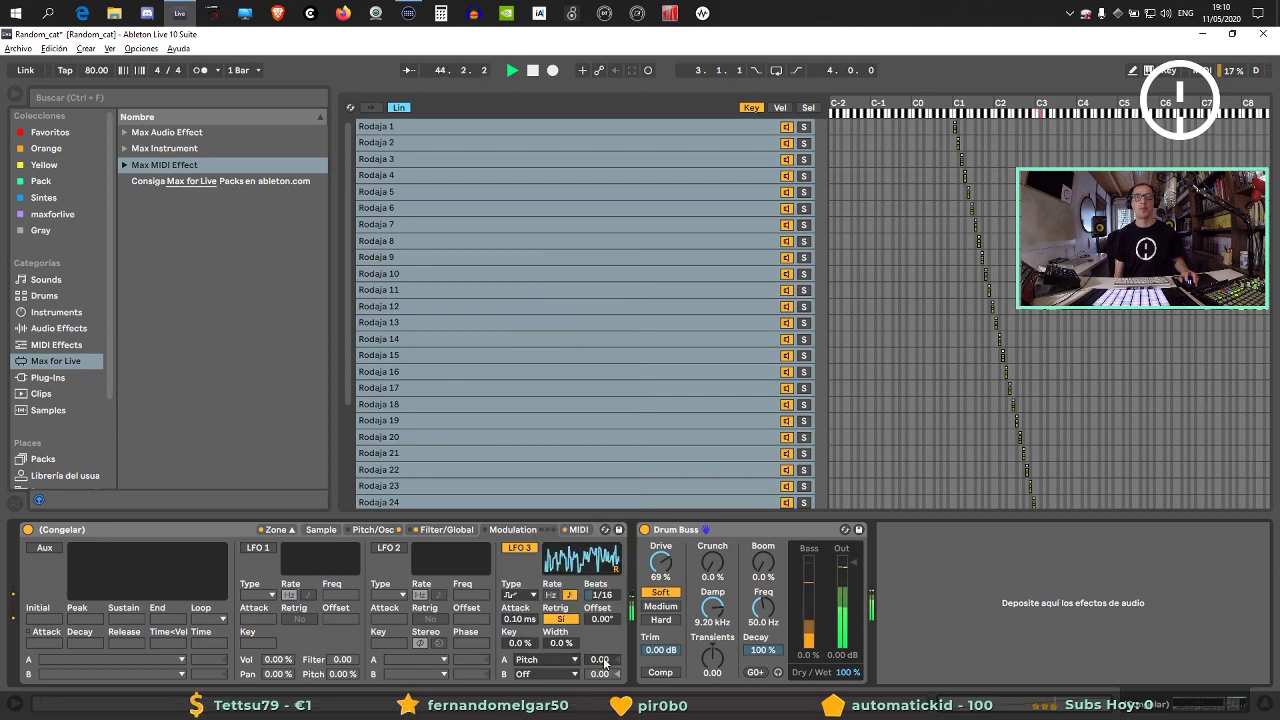
{"action": "left_click_drag", "start_coordinate": [604, 662], "coordinate": [604, 648]}
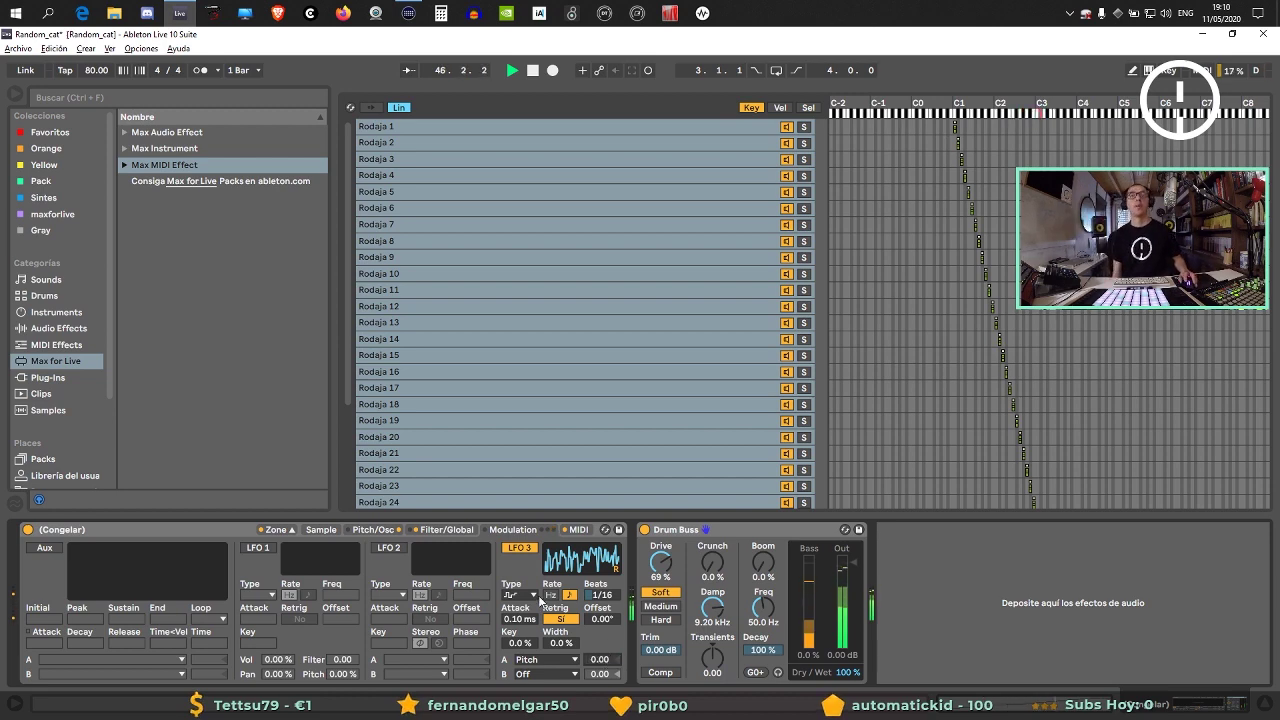
Try Pitch, Pitch Sample Only at amount 100, and Sample Selector as LFO 3's destination A.
{"action": "left_click", "coordinate": [532, 595]}
{"action": "left_click", "coordinate": [532, 597]}
{"action": "left_click_drag", "start_coordinate": [600, 660], "coordinate": [600, 650]}
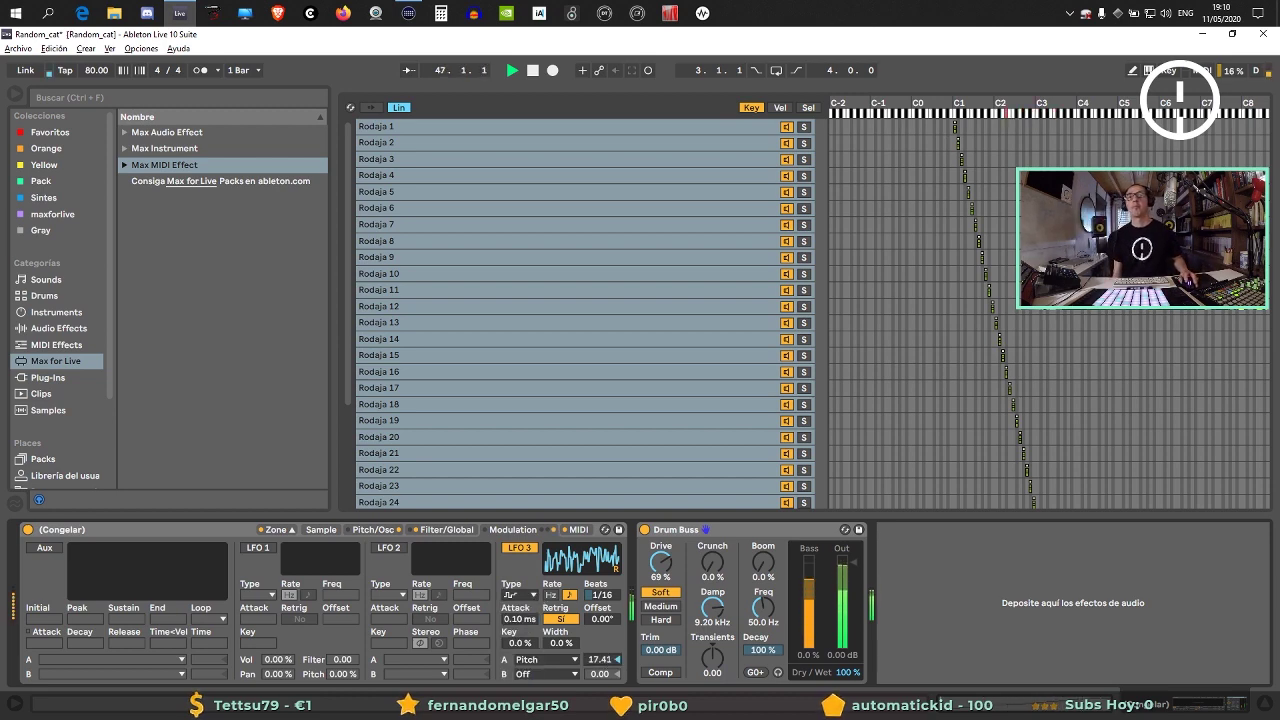
{"action": "left_click", "coordinate": [571, 662]}
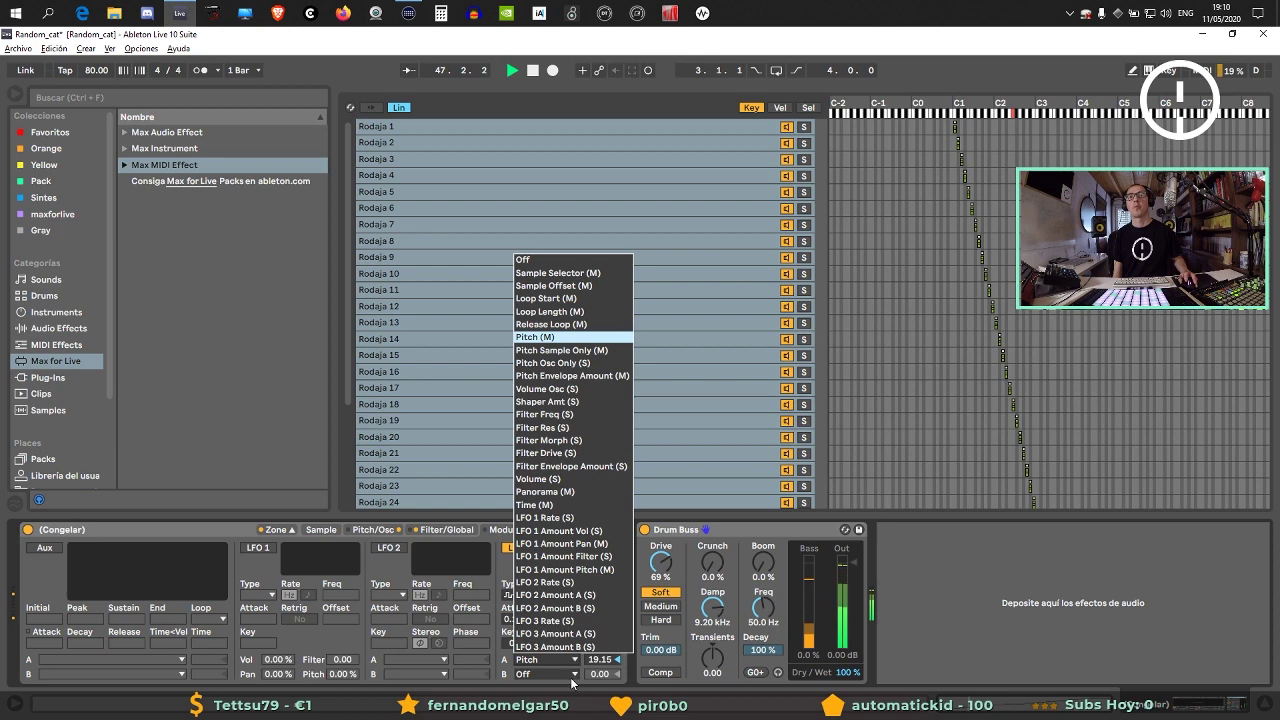
{"action": "left_click", "coordinate": [596, 351]}
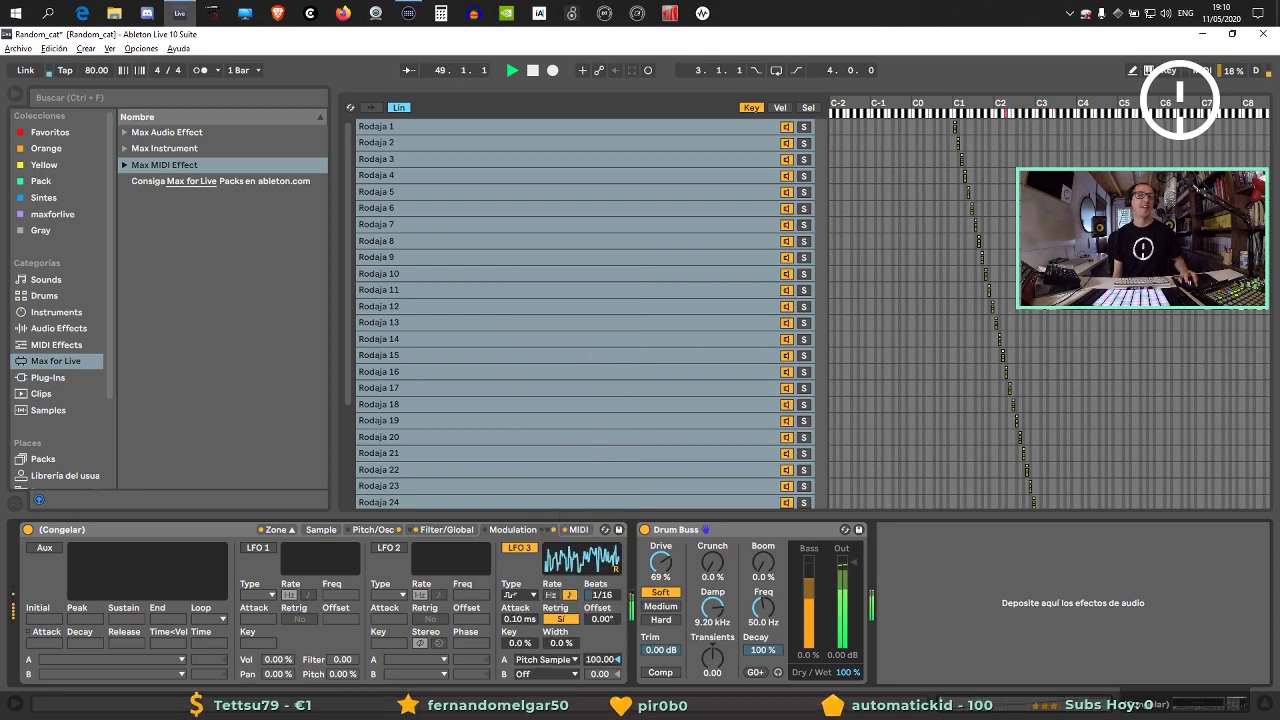
{"action": "left_click", "coordinate": [575, 673]}
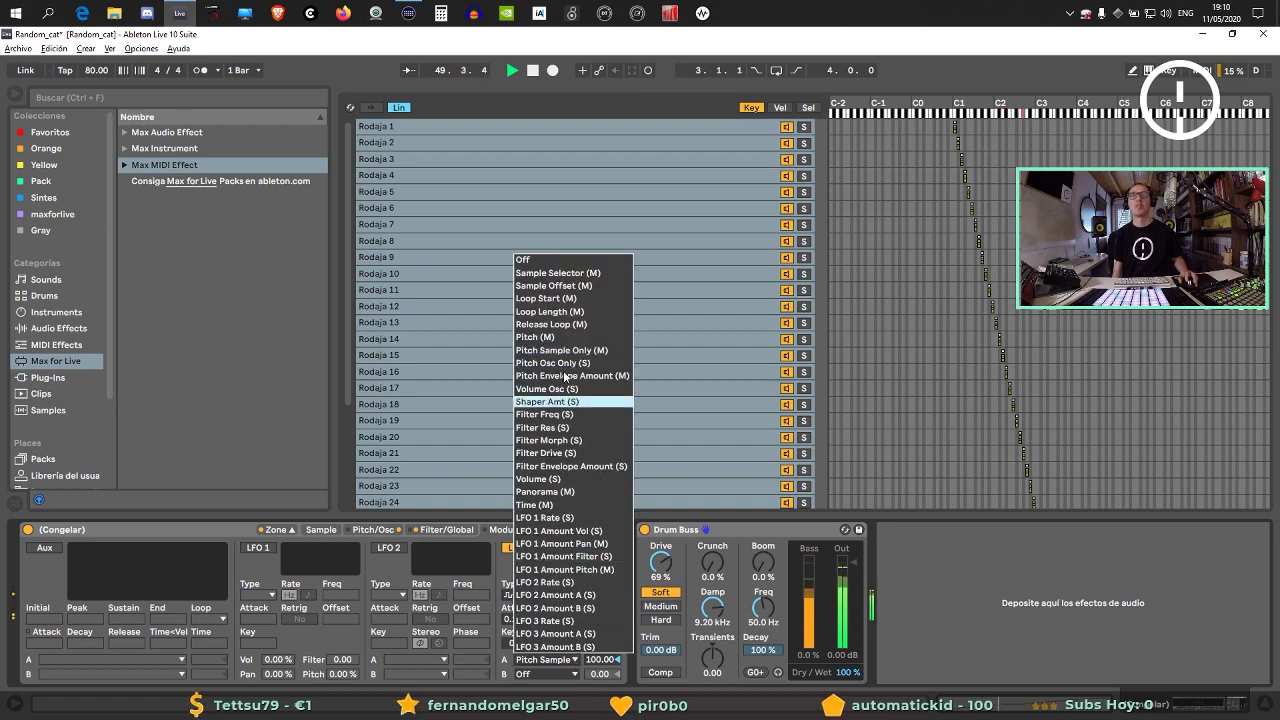
{"action": "left_click", "coordinate": [566, 275]}
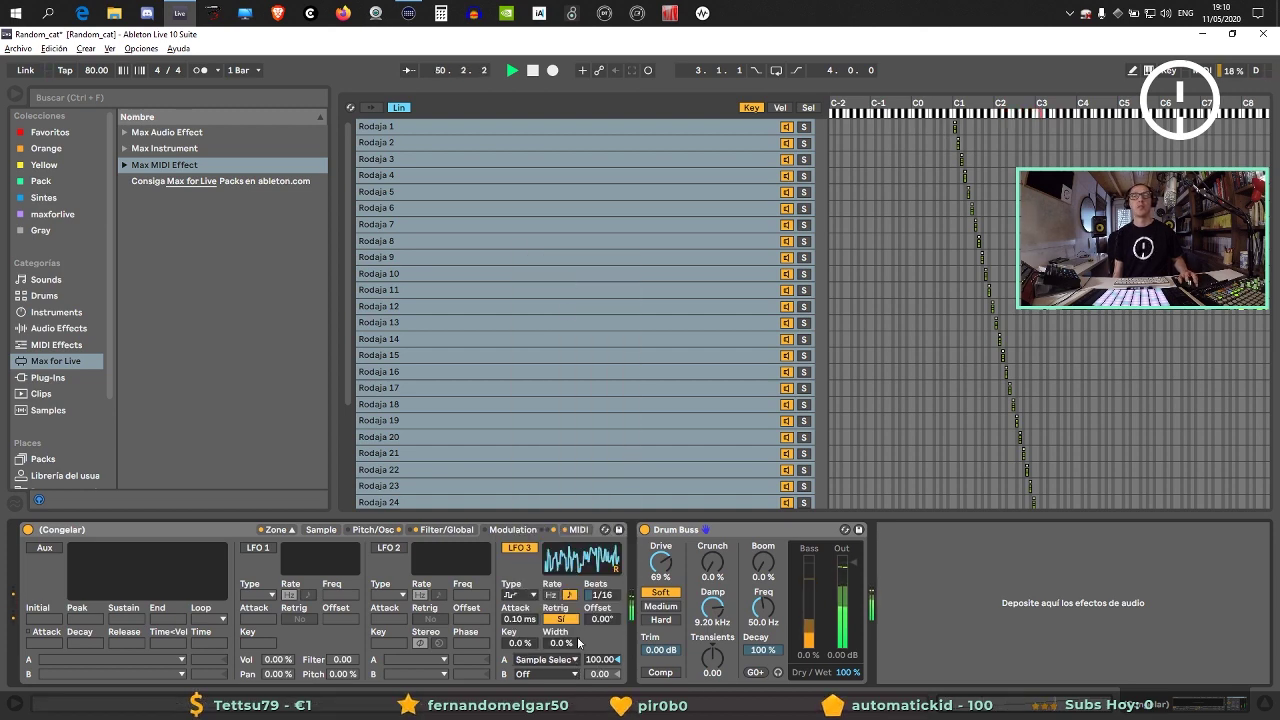
Assign LFO 3's destination A to Loop Length at 83.83 and destination B to Loop Start at 38.56.
{"action": "left_click", "coordinate": [580, 673]}
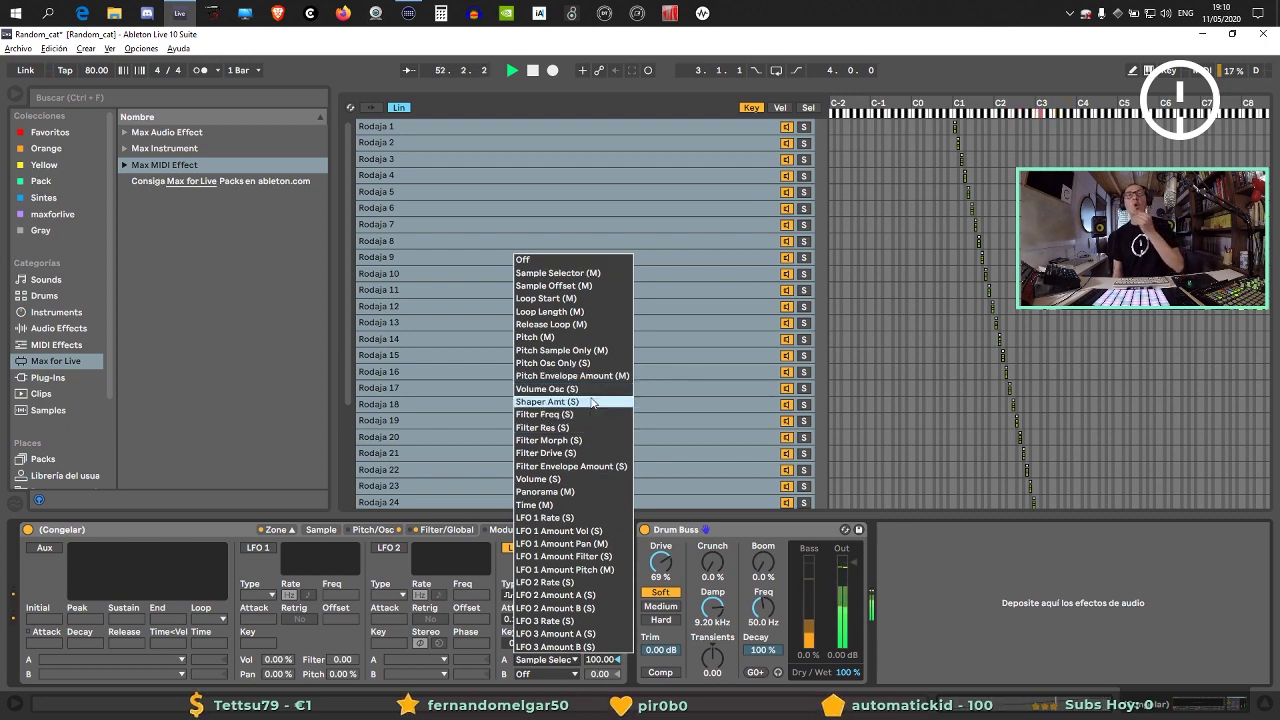
{"action": "left_click", "coordinate": [581, 312]}
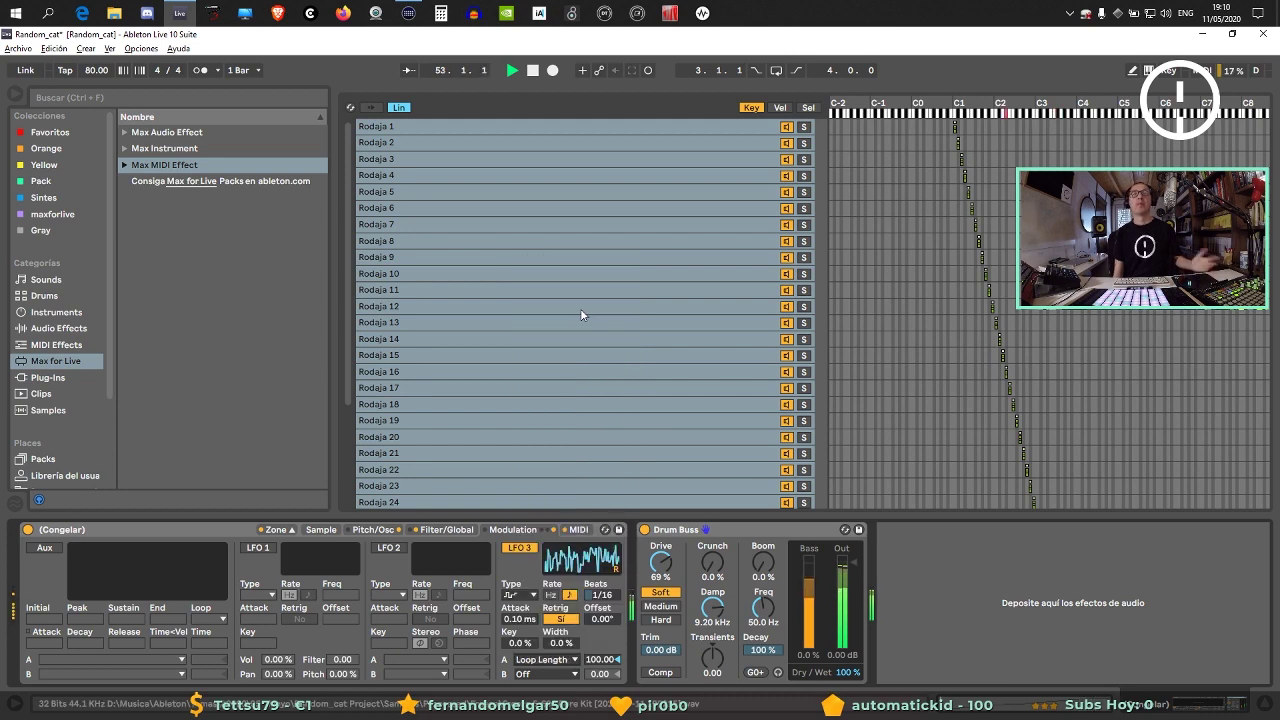
{"action": "left_click", "coordinate": [545, 673]}
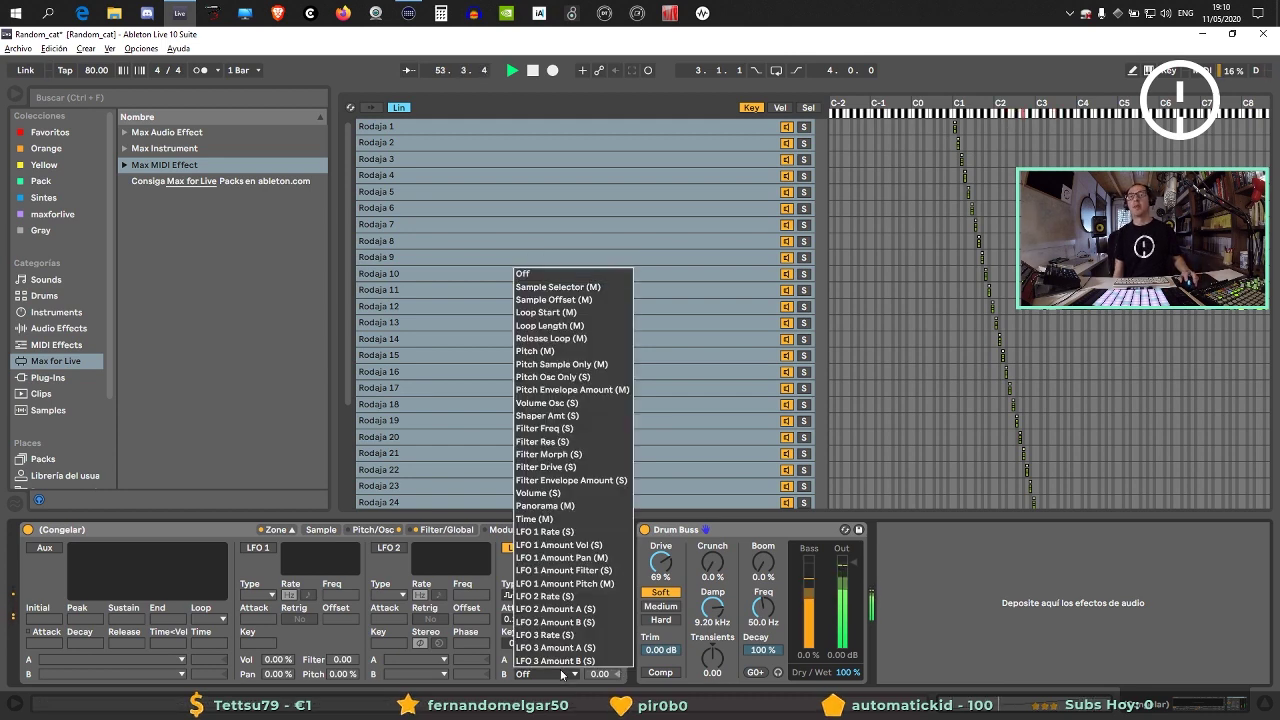
{"action": "left_click", "coordinate": [566, 313]}
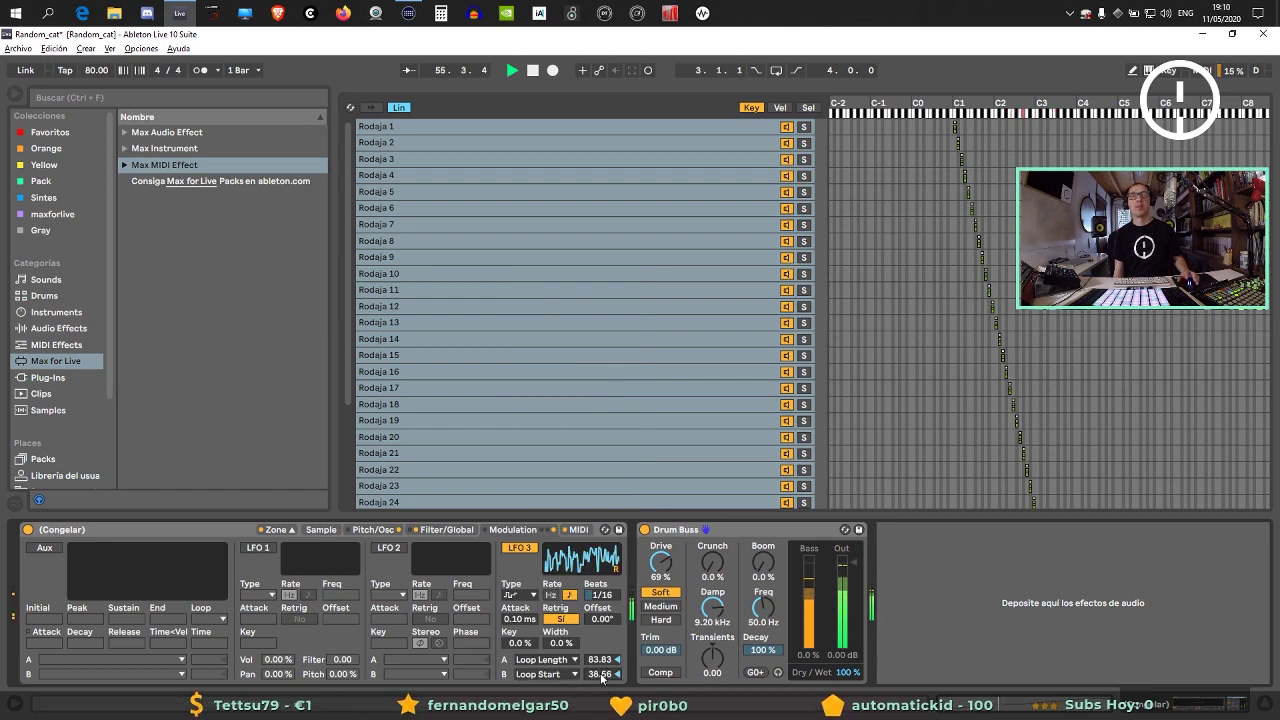
{"action": "left_click", "coordinate": [545, 673]}
{"action": "left_click", "coordinate": [425, 569]}
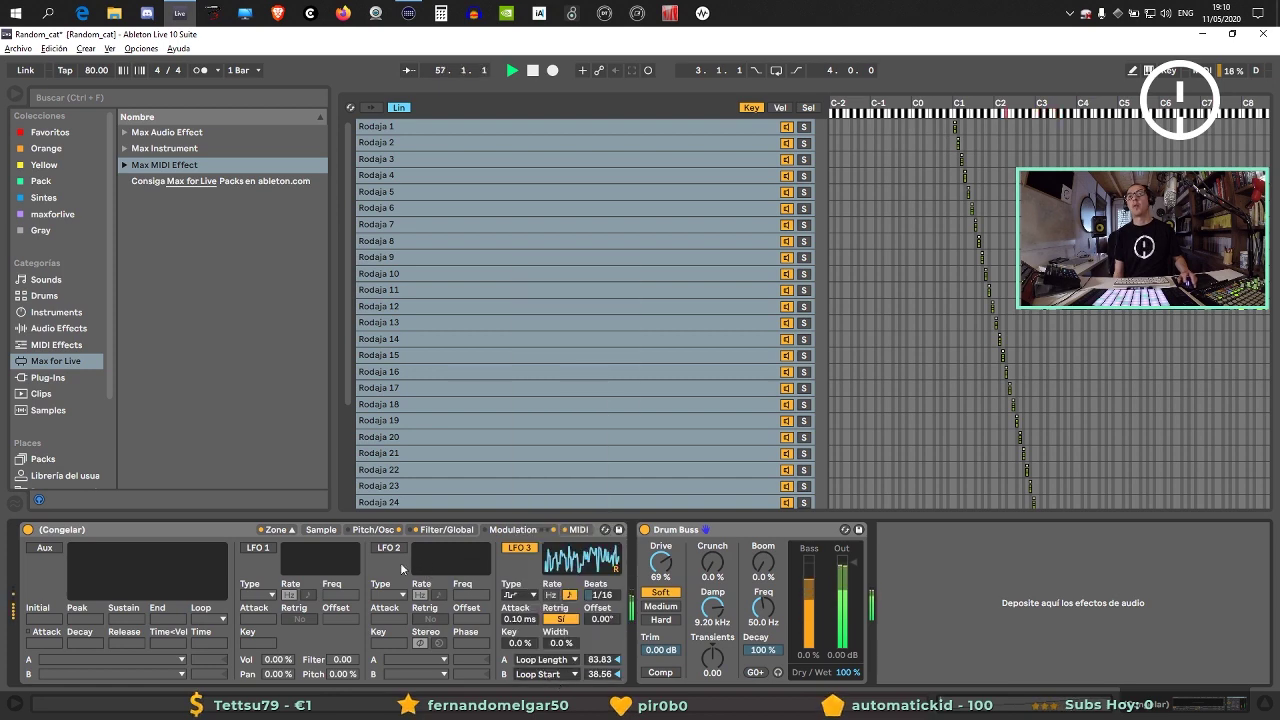
Turn on LFO 2 with a synced rate of 8 beats and assign its destination A to Volume Osc at 80.85.
{"action": "left_click", "coordinate": [389, 547]}
{"action": "left_click", "coordinate": [389, 547]}
{"action": "left_click", "coordinate": [389, 547]}
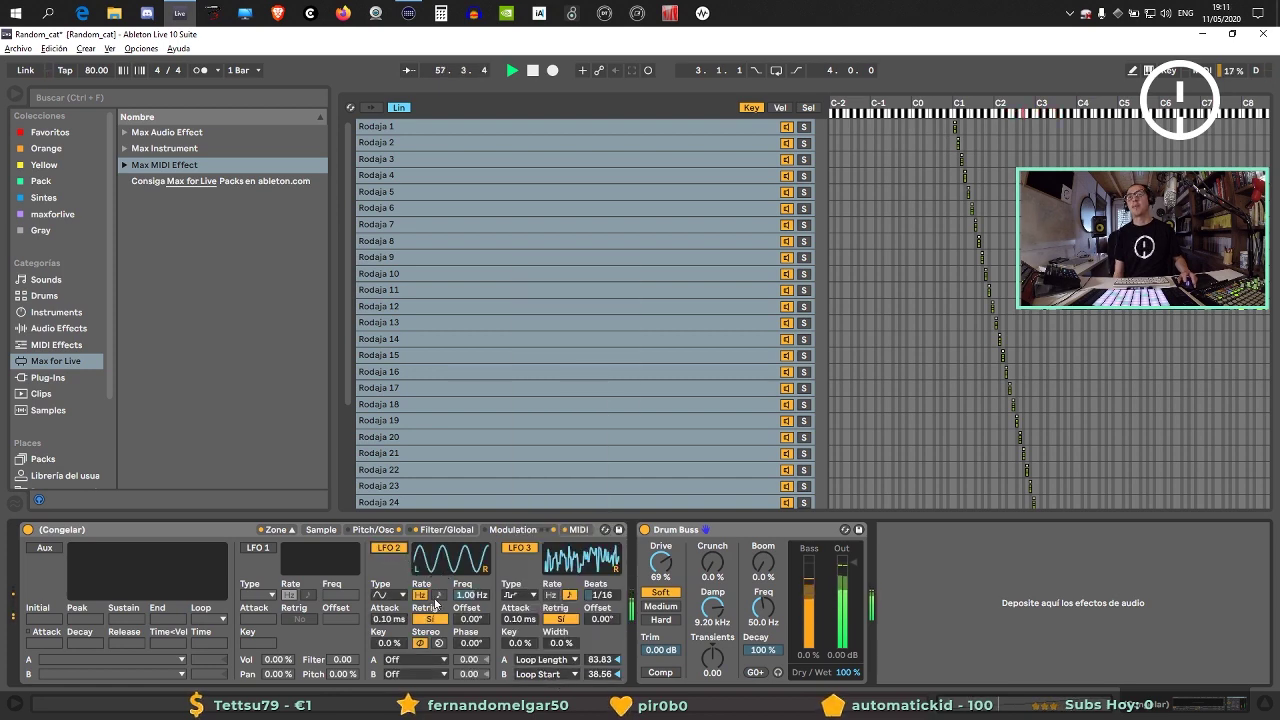
{"action": "left_click", "coordinate": [437, 596]}
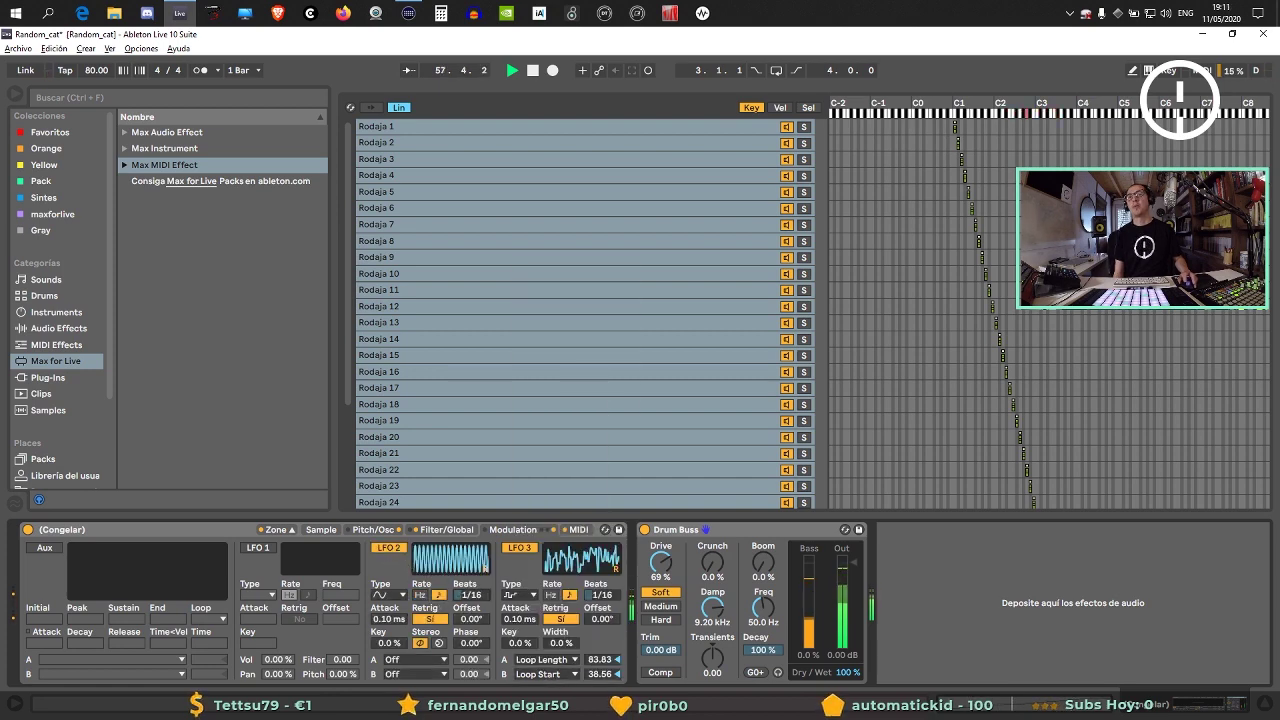
{"action": "left_click", "coordinate": [425, 660]}
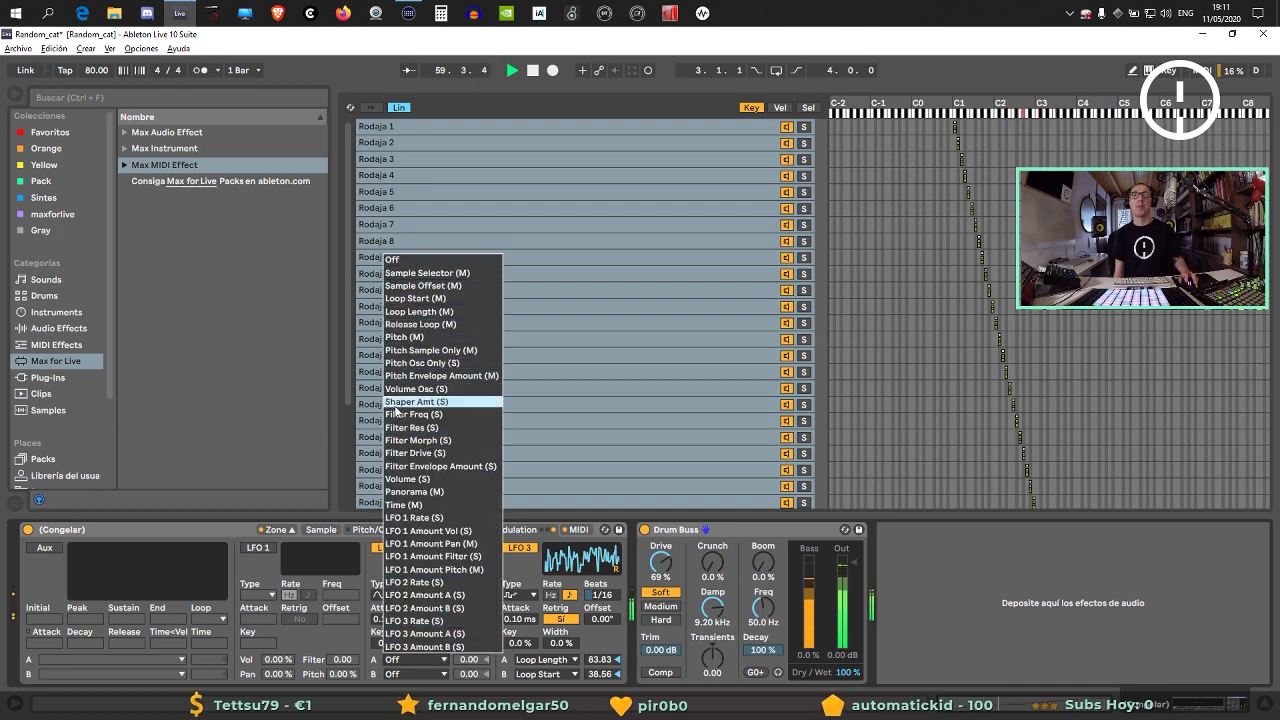
{"action": "left_click", "coordinate": [413, 389]}
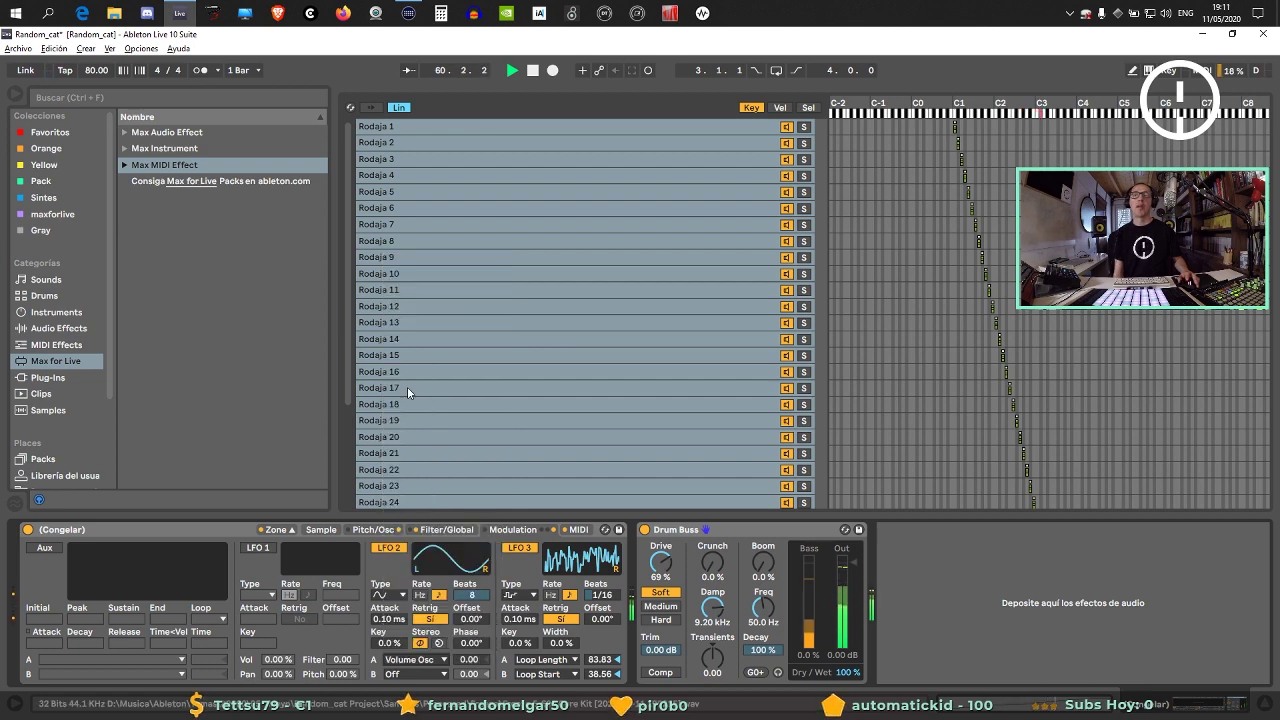
{"action": "left_click_drag", "start_coordinate": [460, 662], "coordinate": [460, 610]}
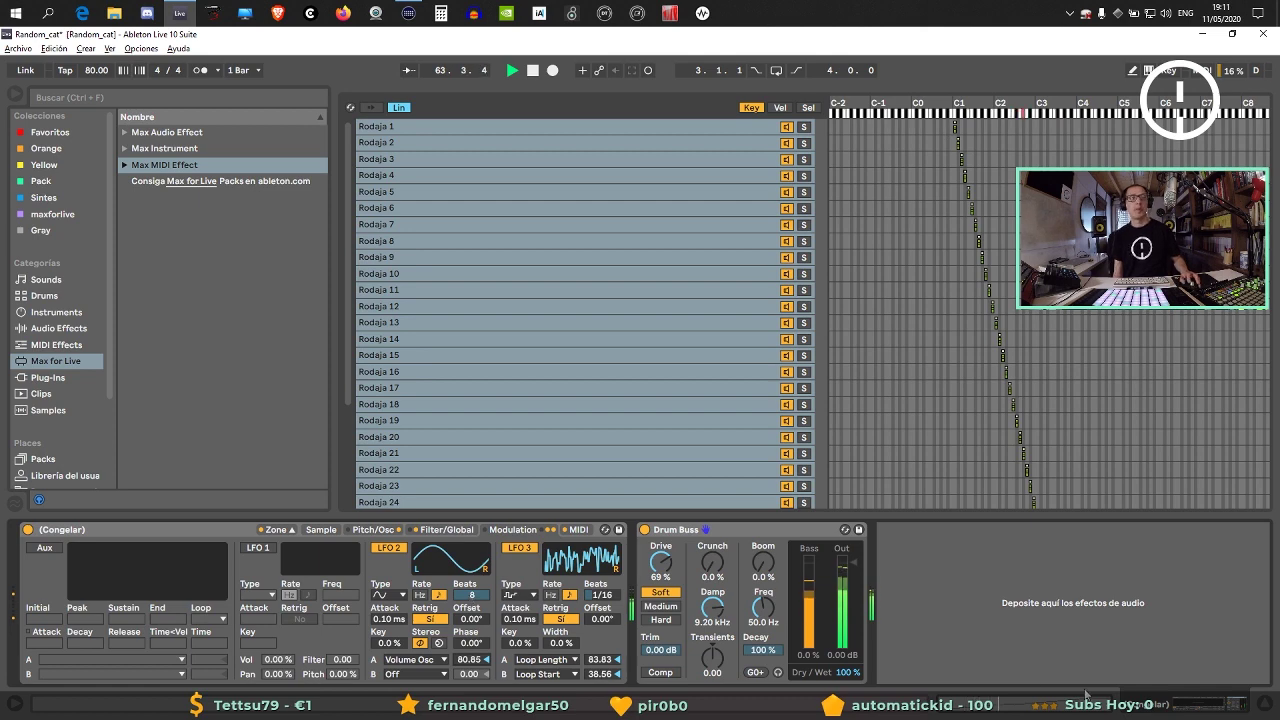
Find the Arpeggiator among the MIDI effects and add it ahead of the Sampler on the (Congelar) track.
{"action": "left_click", "coordinate": [50, 314]}
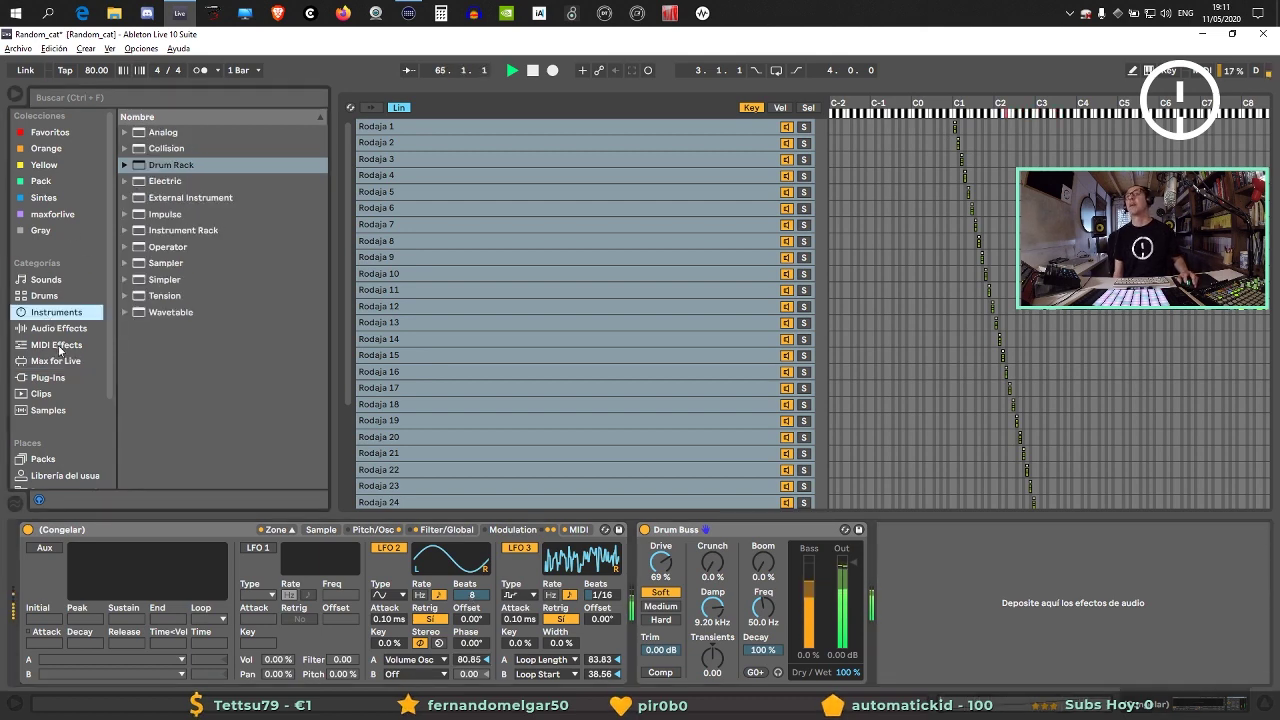
{"action": "left_click", "coordinate": [57, 349]}
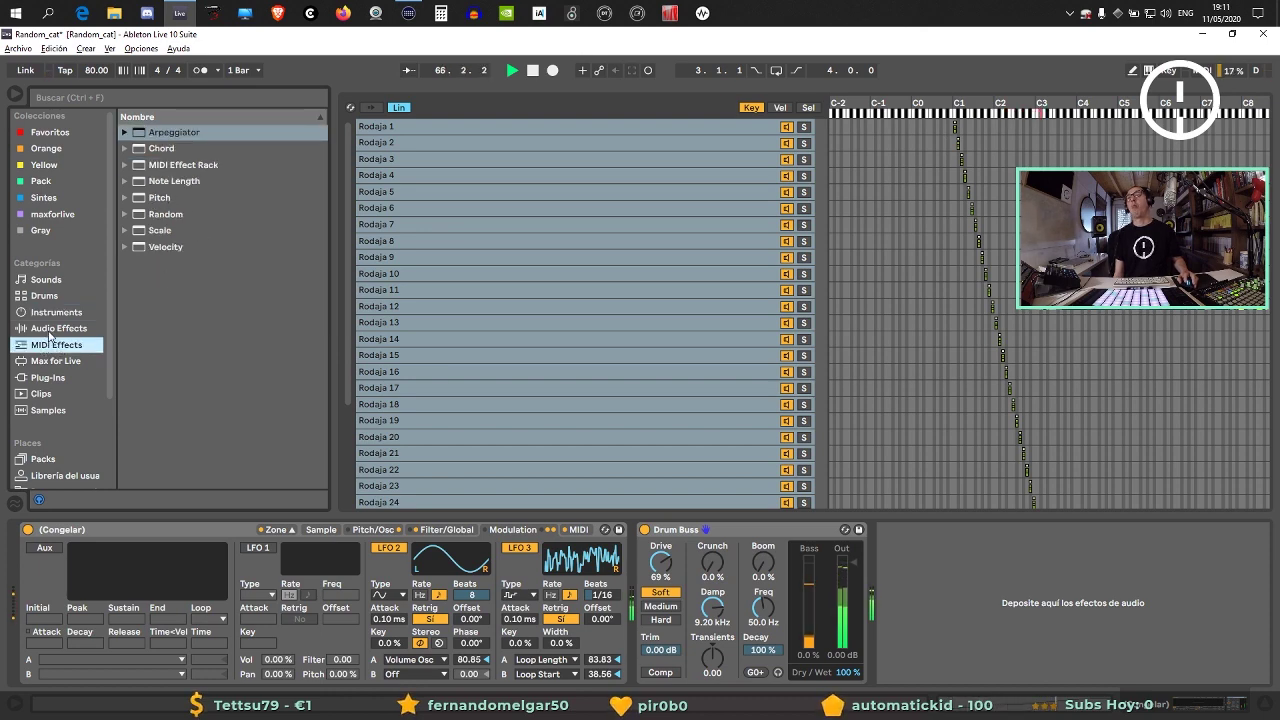
{"action": "left_click", "coordinate": [55, 314]}
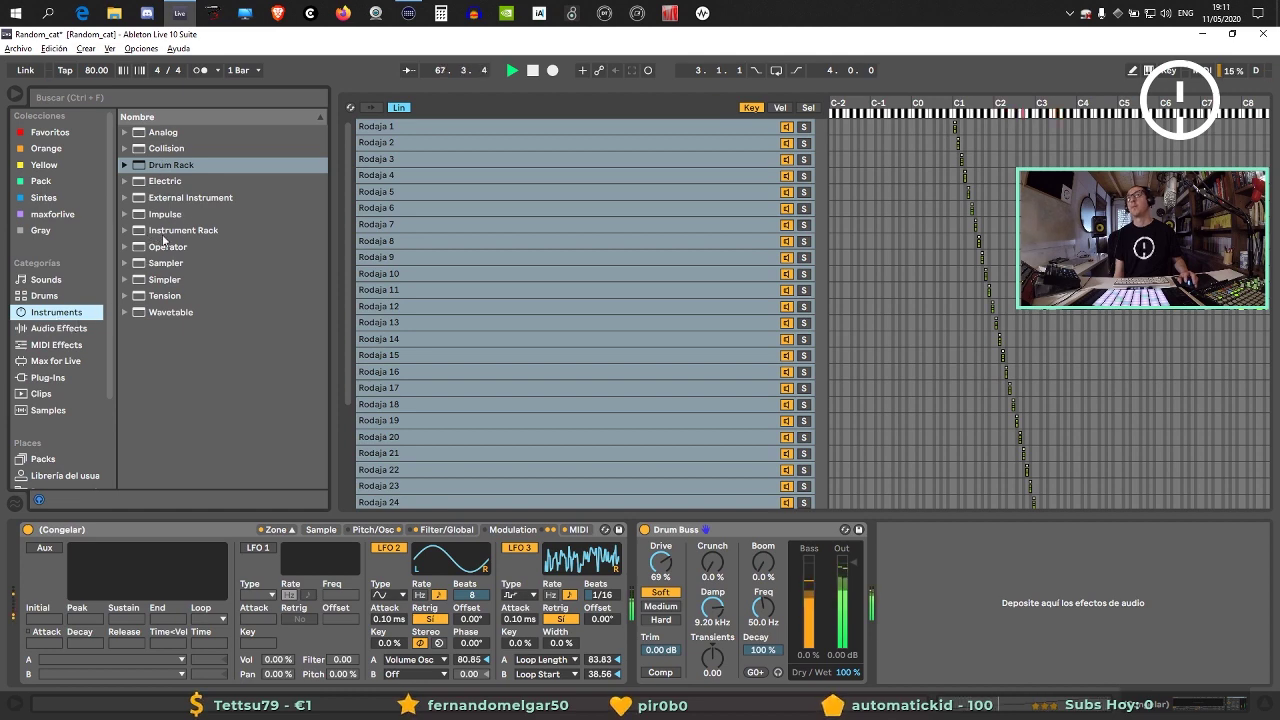
{"action": "left_click", "coordinate": [57, 344]}
{"action": "mouse_move", "coordinate": [178, 165]}
{"action": "left_mouse_down"}
{"action": "mouse_move", "coordinate": [143, 252]}
{"action": "mouse_move", "coordinate": [172, 172]}
{"action": "left_mouse_up"}
{"action": "double_click", "coordinate": [174, 132]}
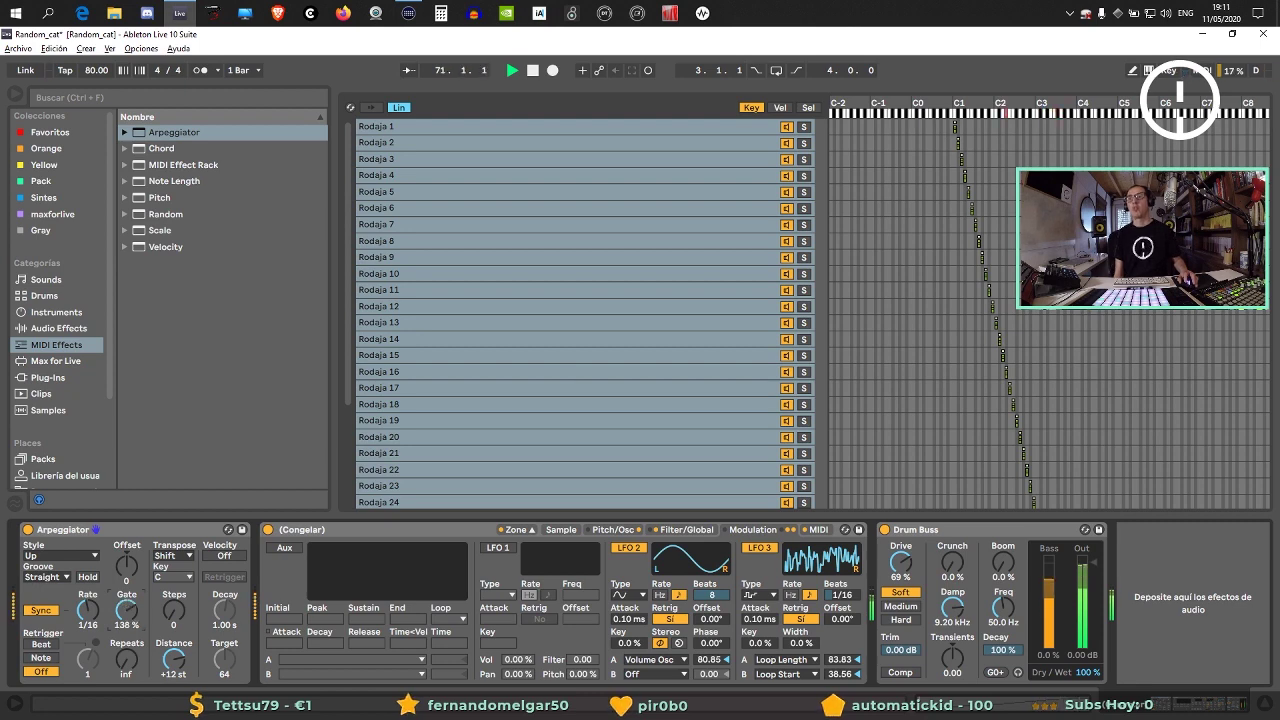
Set the Arpeggiator's Style to Random and its Rate to 1/32, leaving Hold off.
{"action": "left_click", "coordinate": [59, 558]}
{"action": "left_click", "coordinate": [50, 527]}
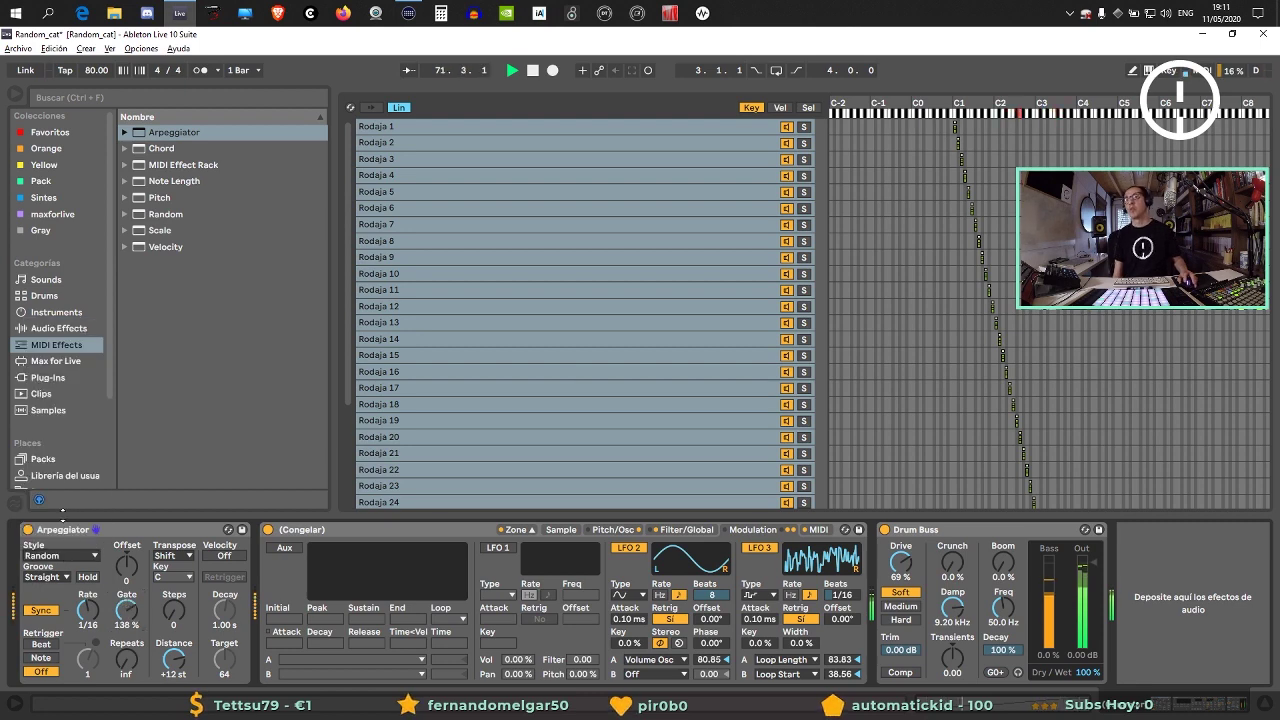
{"action": "left_click", "coordinate": [63, 580]}
{"action": "left_click", "coordinate": [58, 589]}
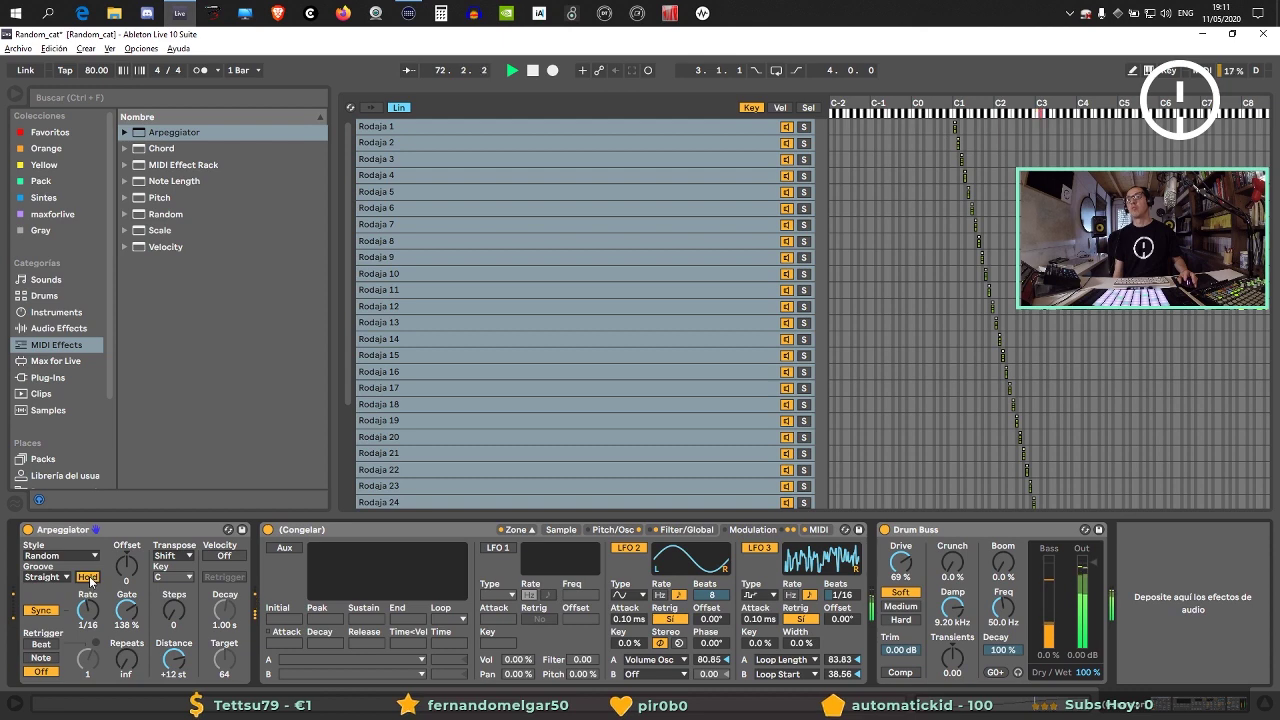
{"action": "left_click", "coordinate": [62, 556]}
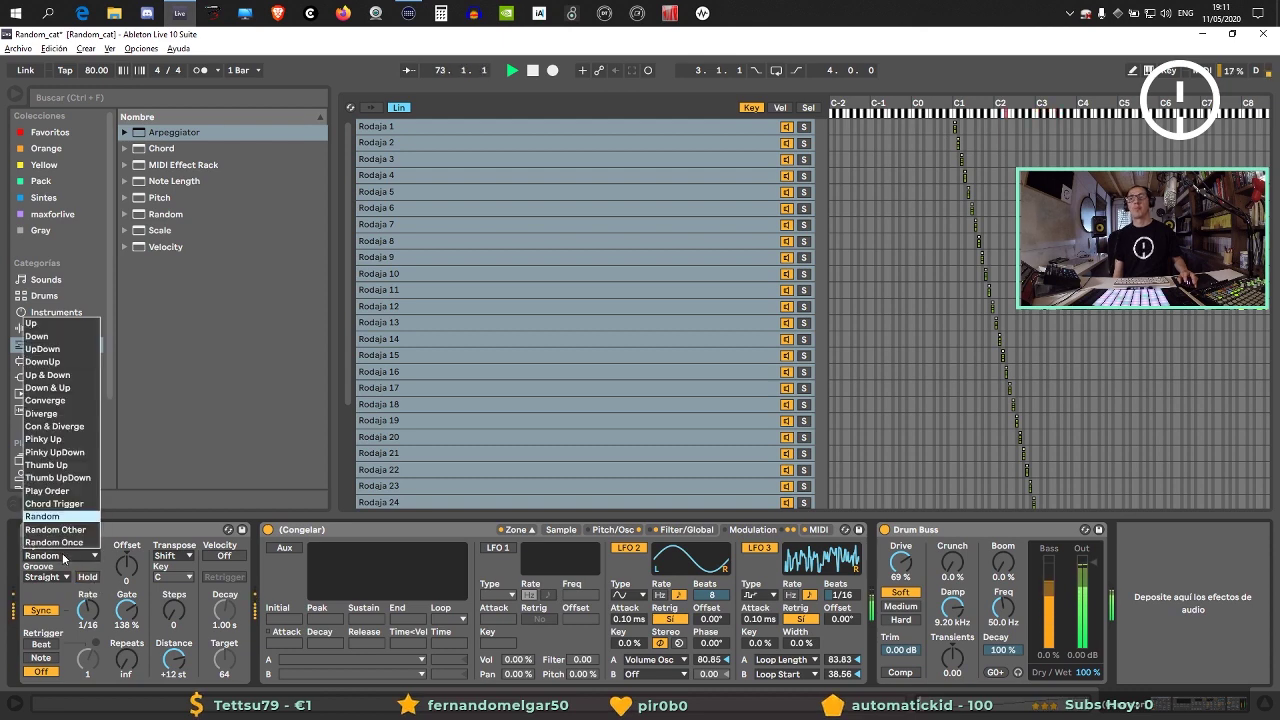
{"action": "left_click", "coordinate": [202, 378]}
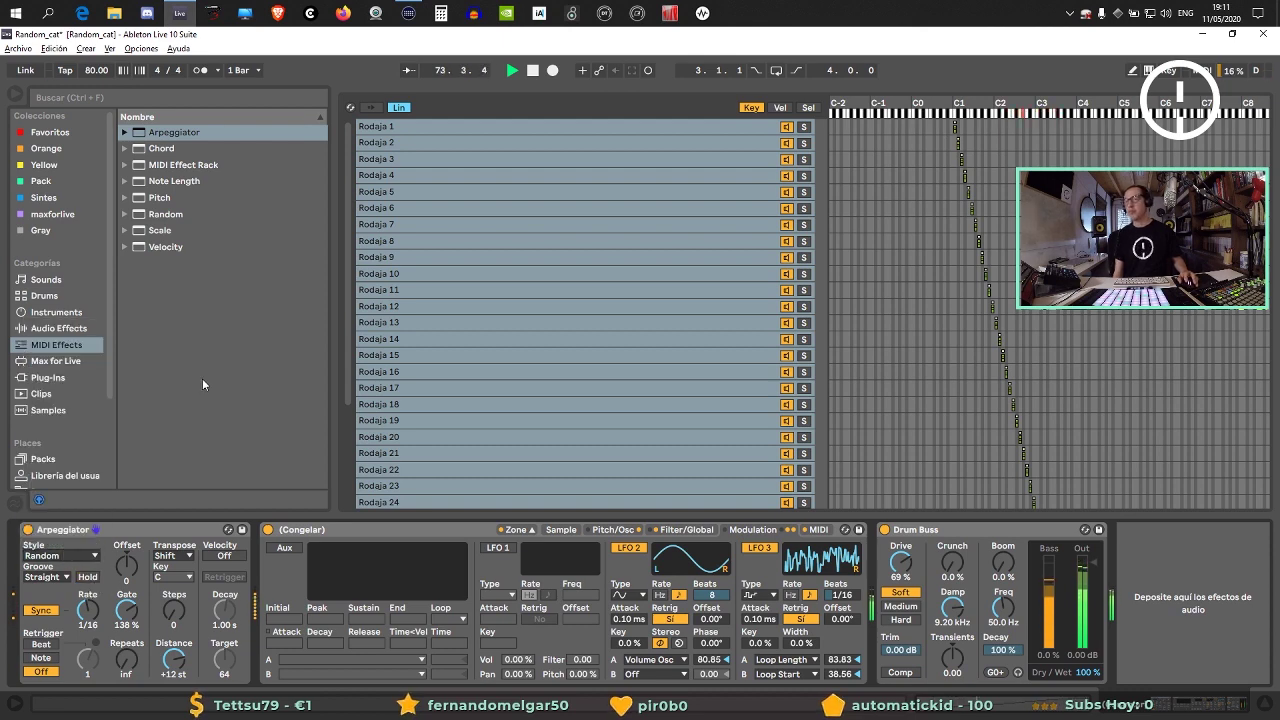
{"action": "left_click_drag", "start_coordinate": [87, 610], "coordinate": [87, 625]}
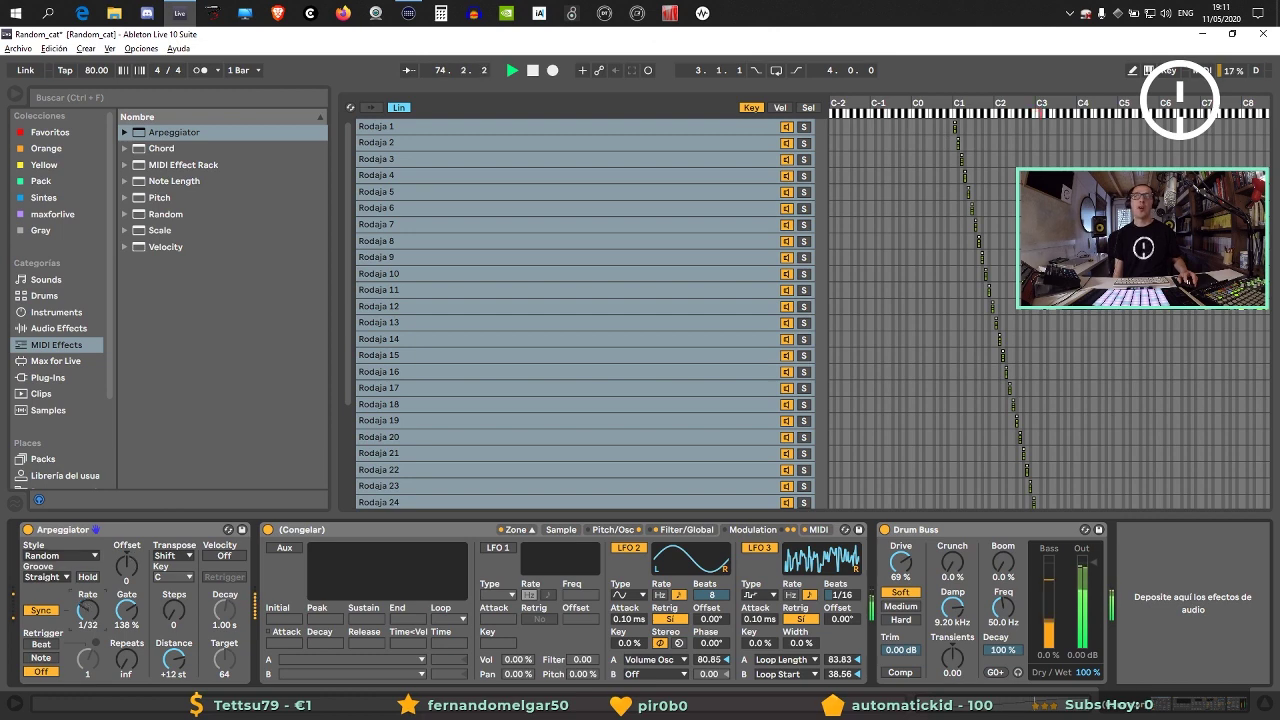
Add a Random MIDI effect after the Arpeggiator with Chance at 33 %, Choices at 4 and Scale at 4.
{"action": "double_click", "coordinate": [165, 214]}
{"action": "left_click_drag", "start_coordinate": [285, 563], "coordinate": [289, 635]}
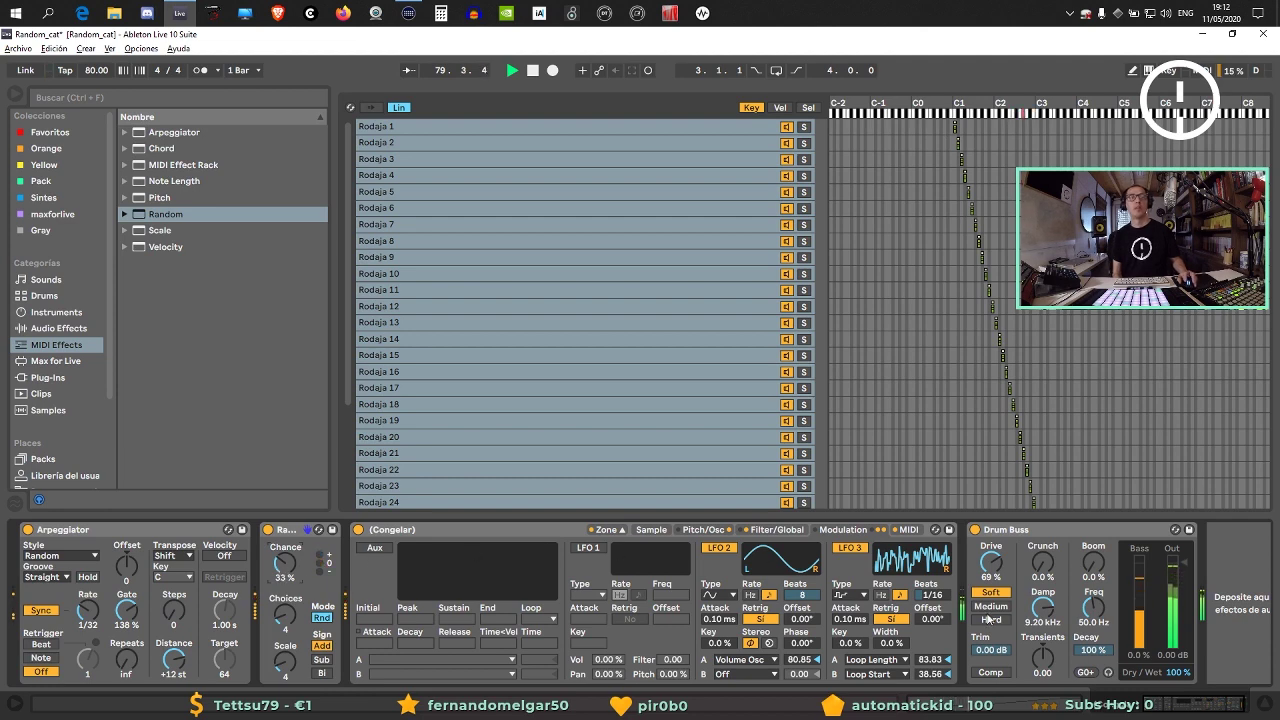
In the session mixer, unsolo the (Congelar) track and set the 2 Trancil Exit track's volume to -3.7 dB.
{"action": "left_click", "coordinate": [1264, 707]}
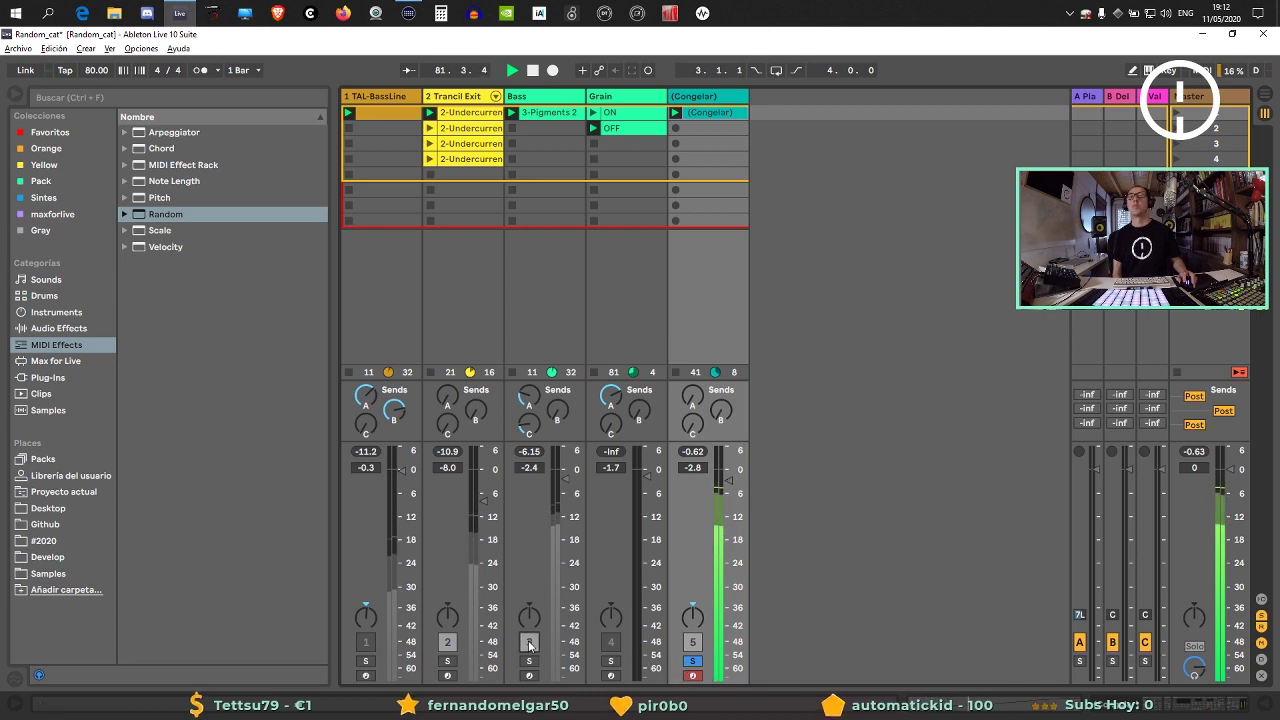
{"action": "left_click", "coordinate": [693, 661]}
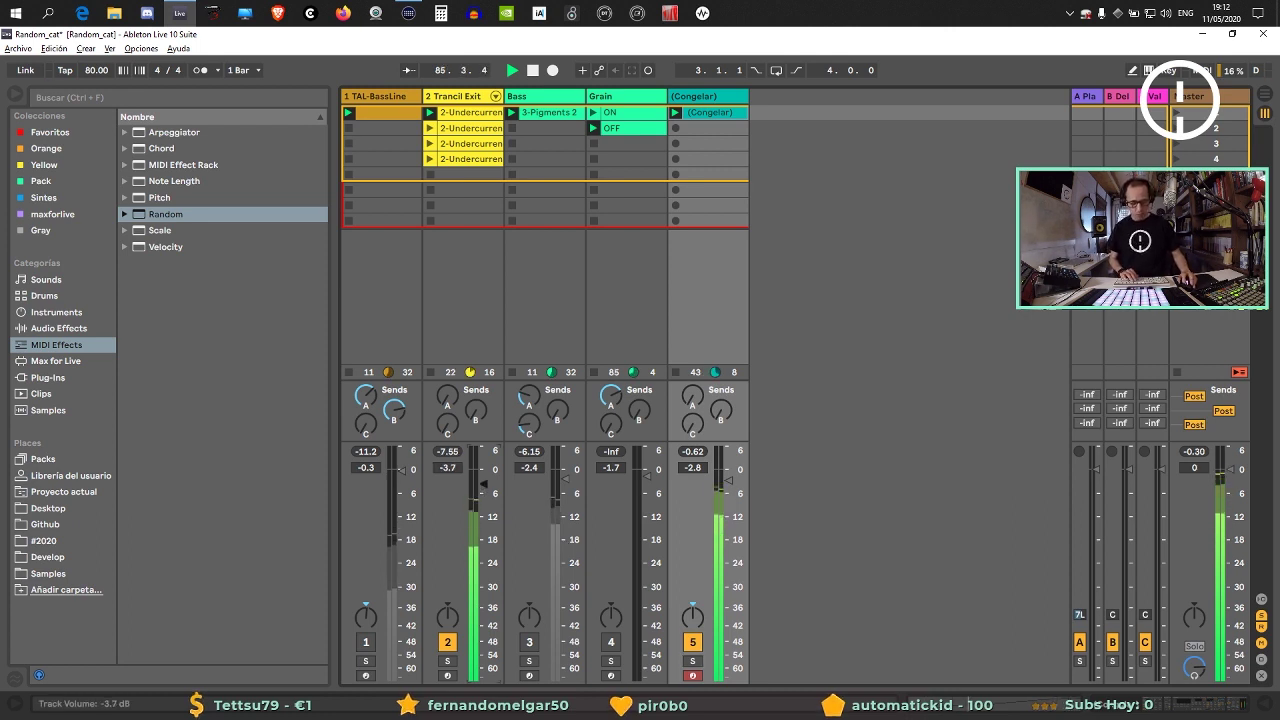
{"action": "left_click_drag", "start_coordinate": [483, 488], "coordinate": [483, 483]}
{"action": "left_click", "coordinate": [697, 100]}
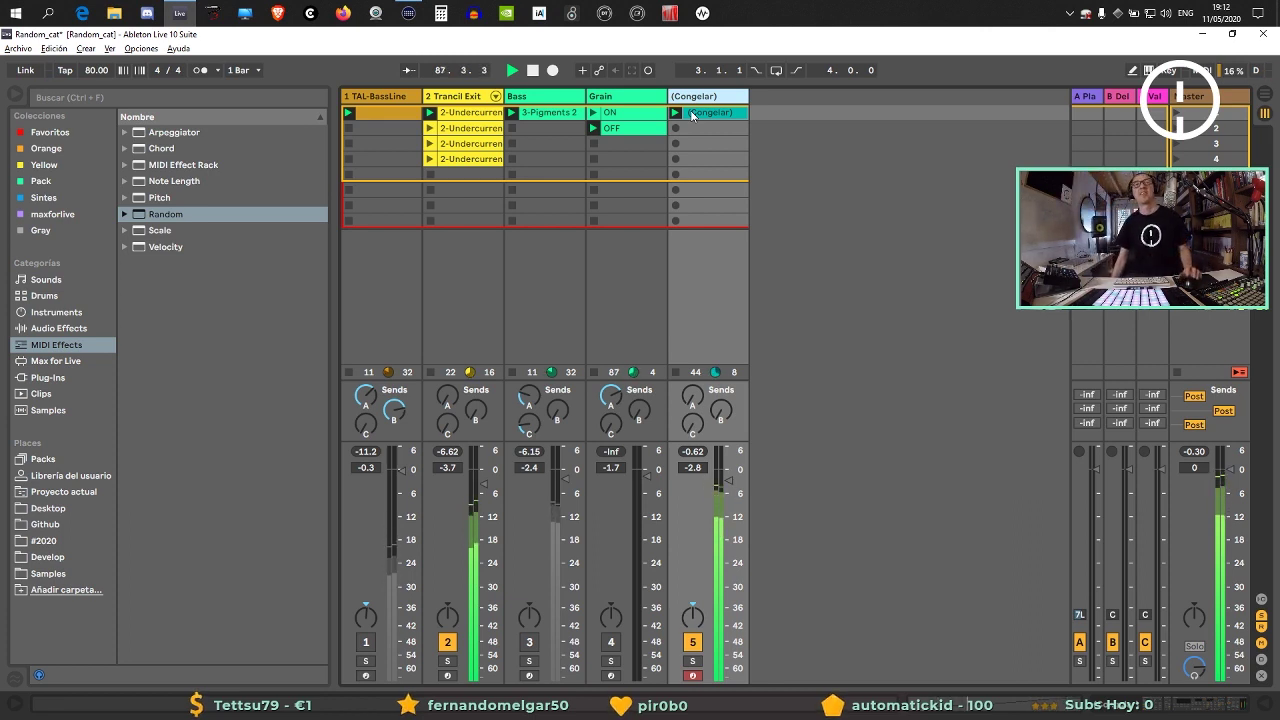
Solo the (Congelar) track and set its Arpeggiator's Groove to Swing 32 after trying Swing 16.
{"action": "left_click", "coordinate": [693, 661]}
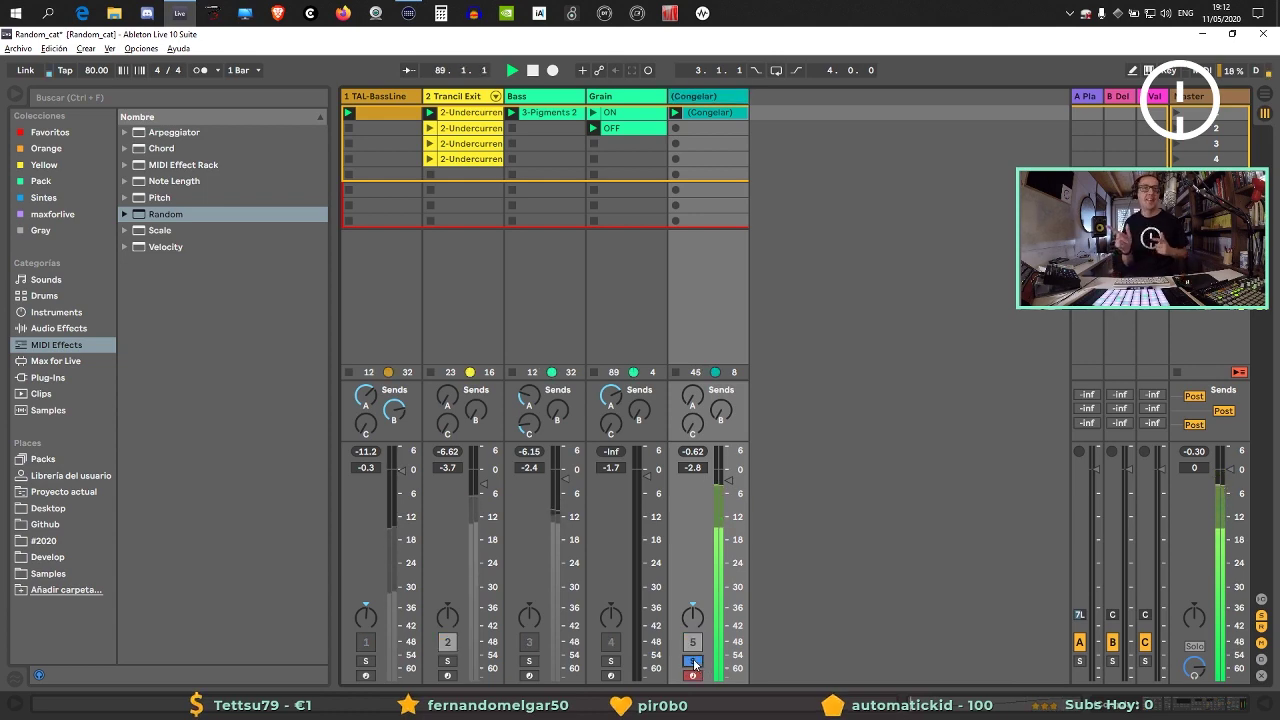
{"action": "left_click", "coordinate": [709, 96]}
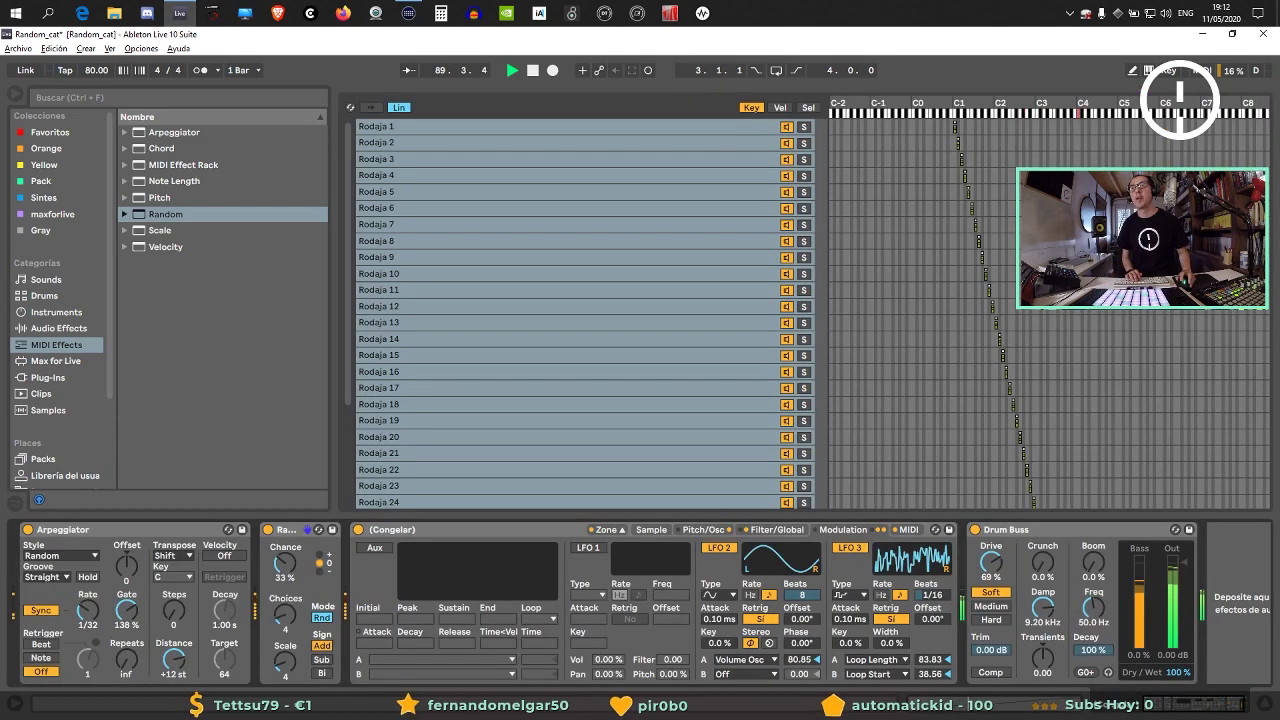
{"action": "left_click", "coordinate": [46, 577]}
{"action": "left_click", "coordinate": [61, 617]}
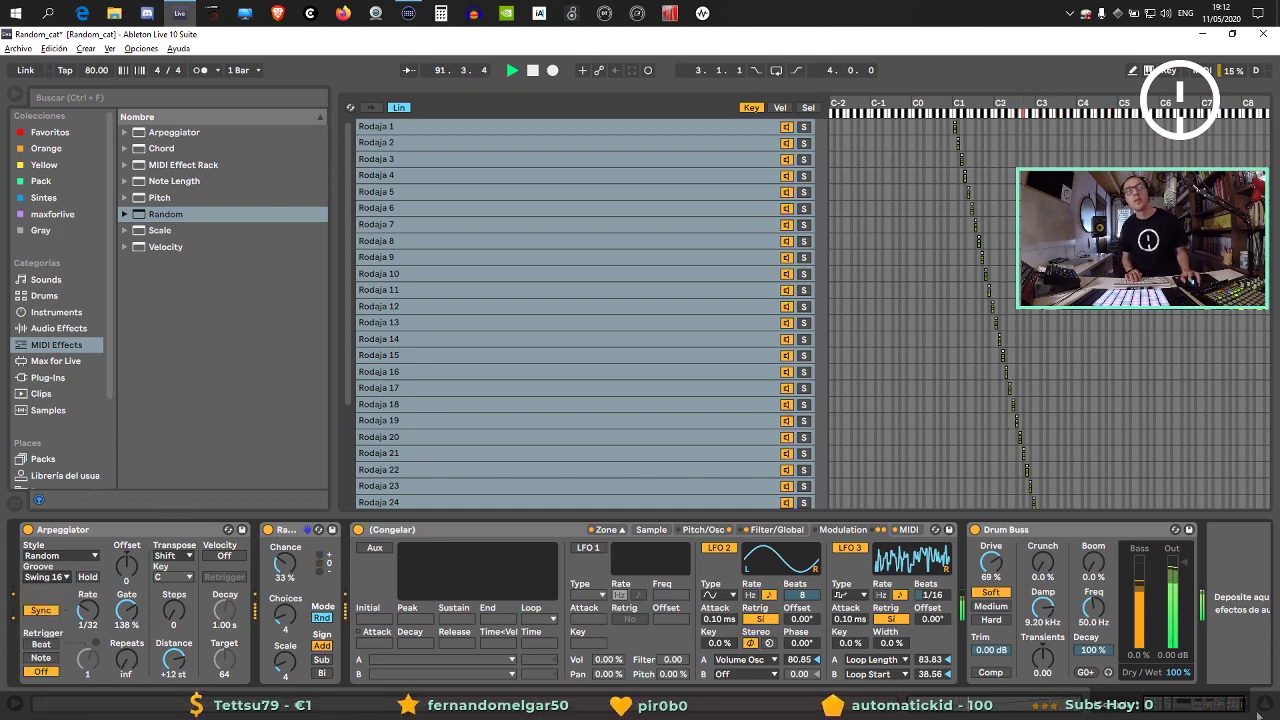
{"action": "left_click", "coordinate": [45, 577]}
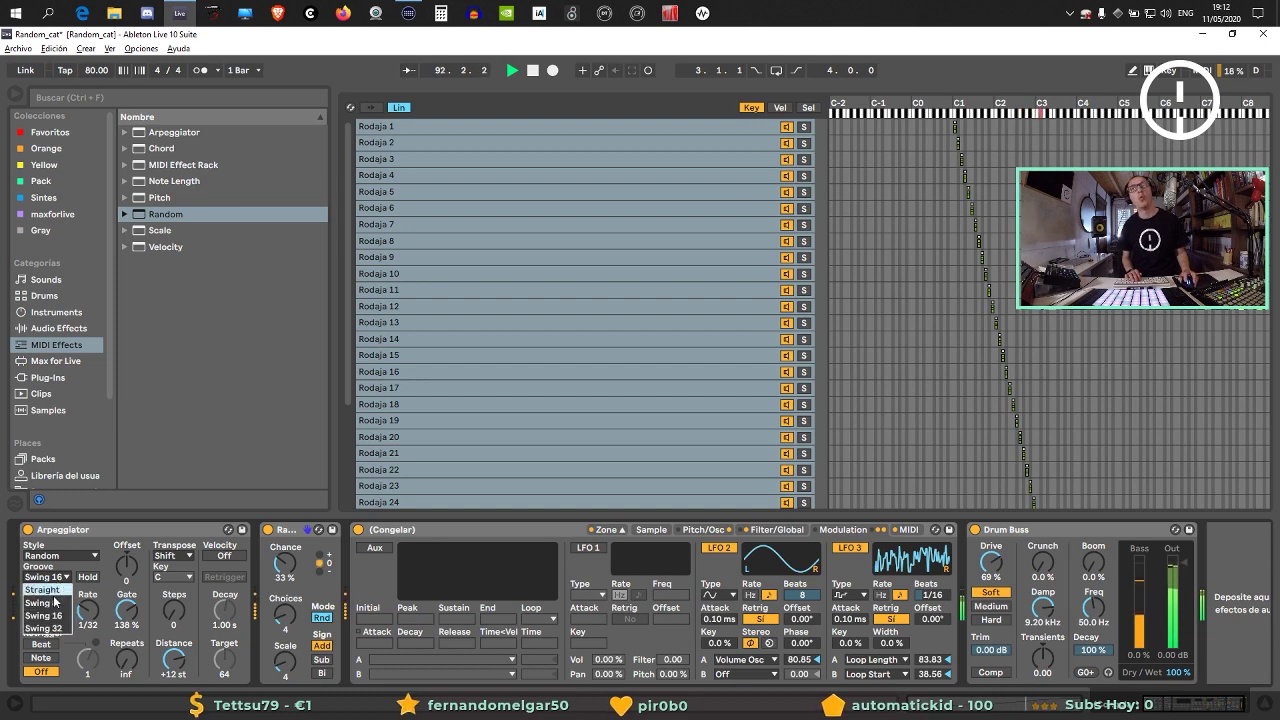
{"action": "left_click", "coordinate": [60, 629]}
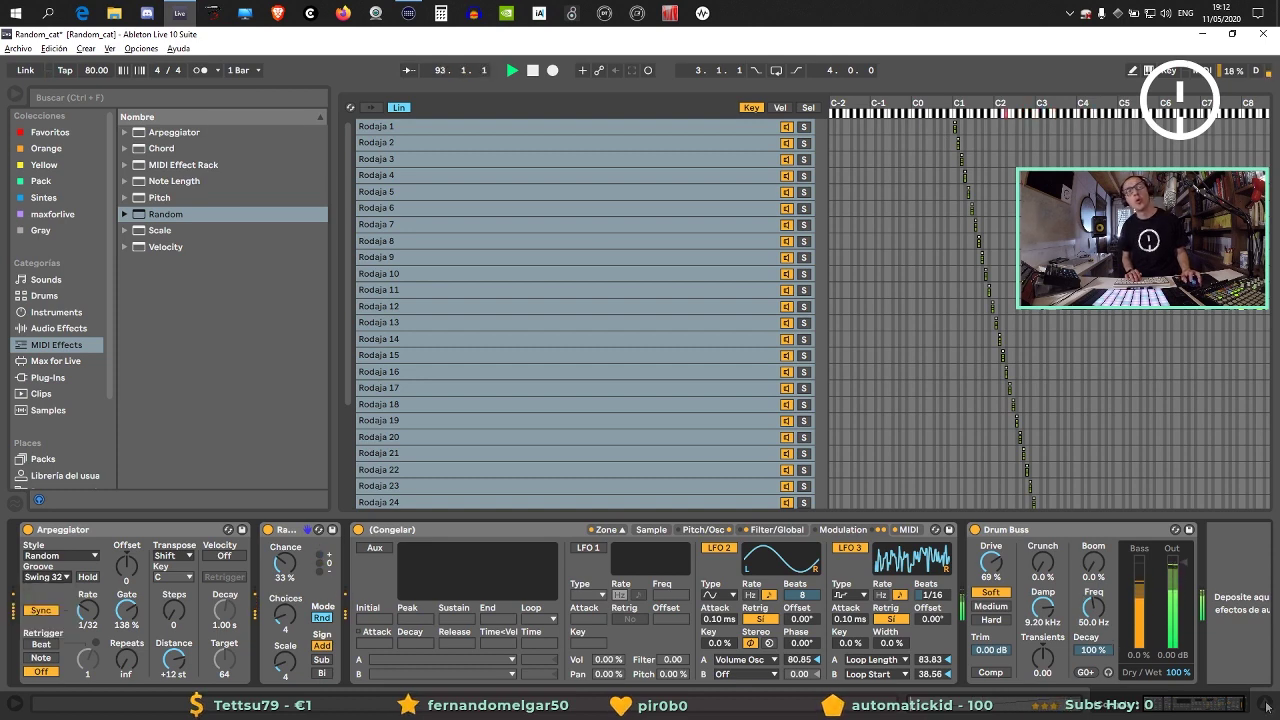
Return to the session view and unsolo the (Congelar) track.
{"action": "key", "text": "Tab"}
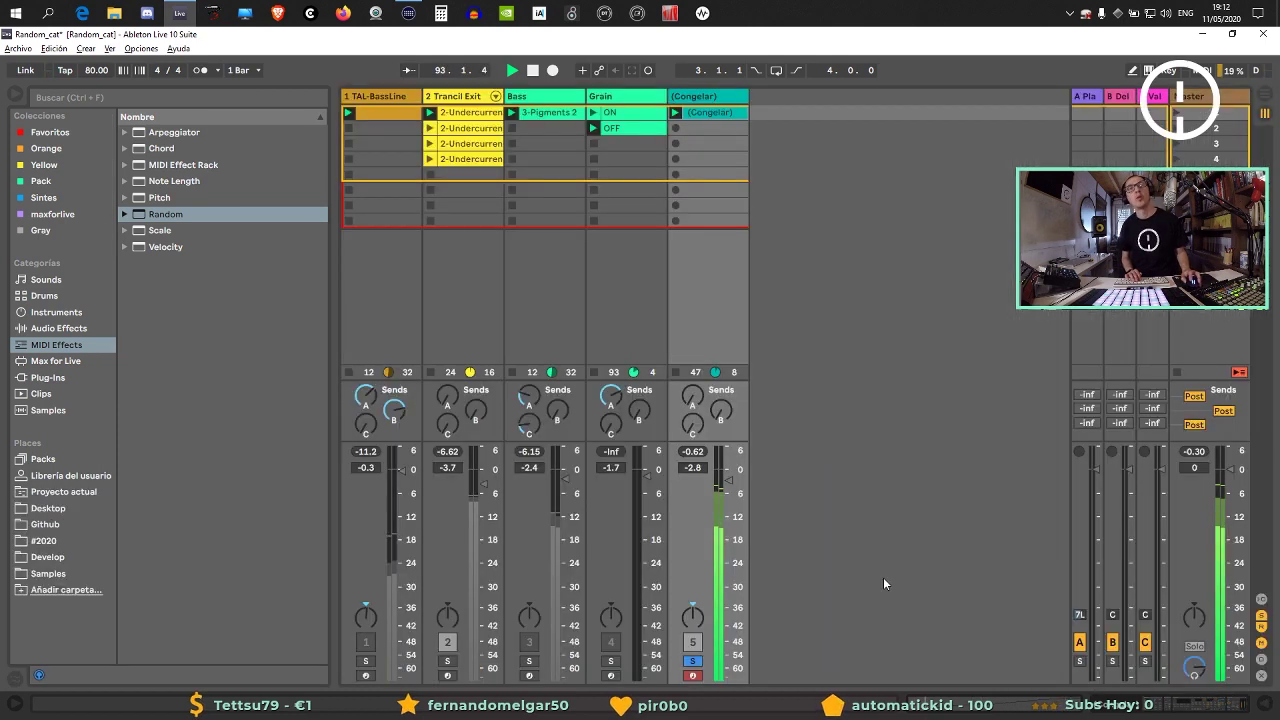
{"action": "left_click", "coordinate": [693, 662]}
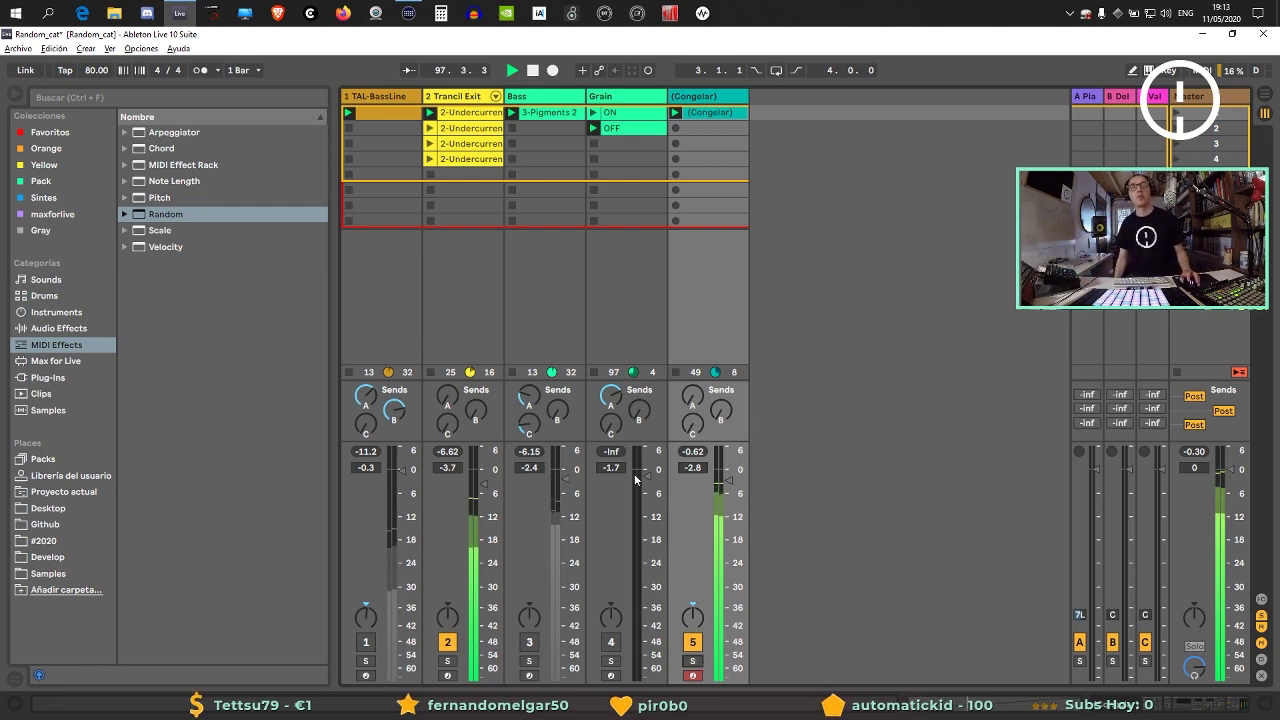
In the (Congelar) track's Sampler, set the LFO 2 rate to 3 beats and return to the session view.
{"action": "double_click", "coordinate": [698, 95]}
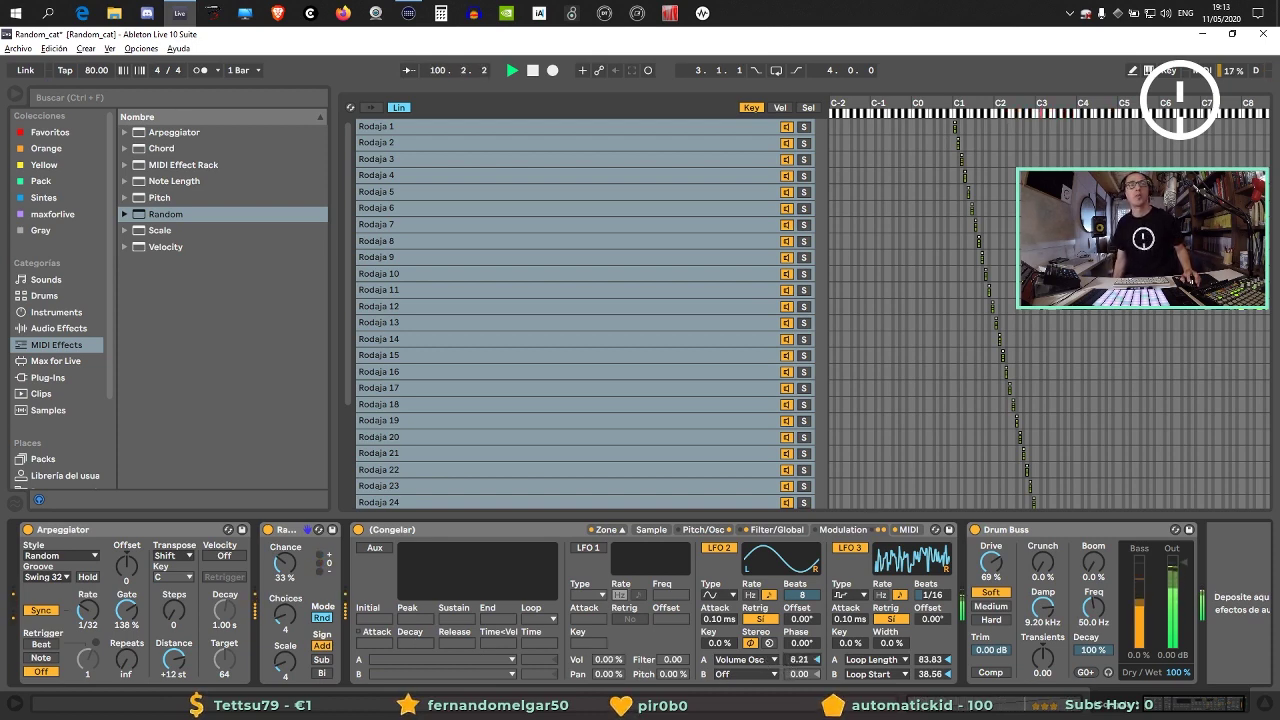
{"action": "left_click_drag", "start_coordinate": [799, 659], "coordinate": [799, 640]}
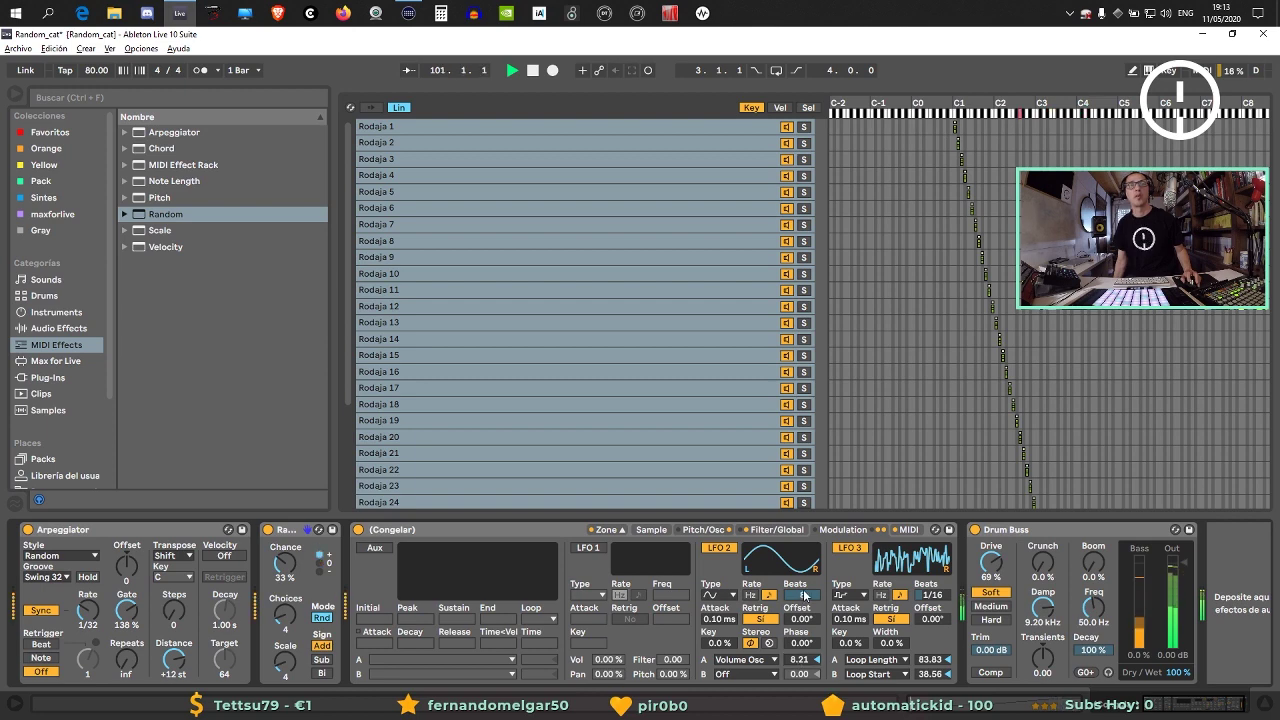
{"action": "type", "text": "3"}
{"action": "key", "text": "Return"}
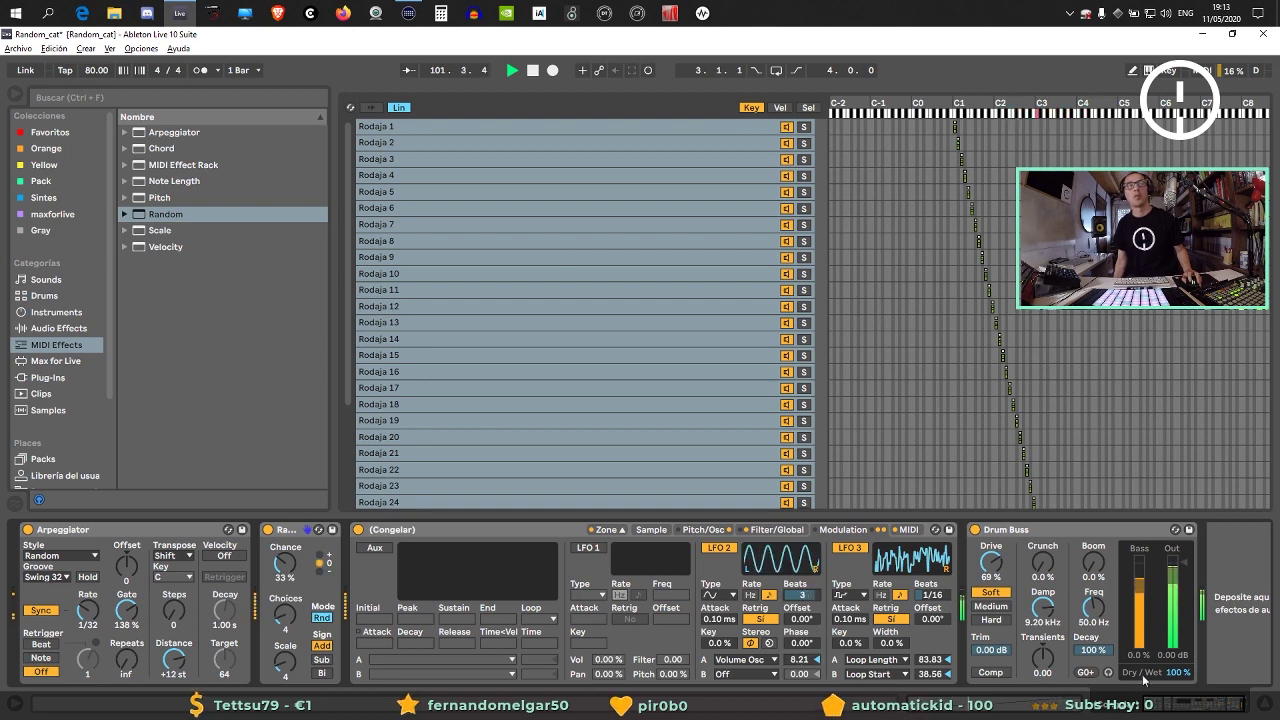
{"action": "key", "text": "Tab"}
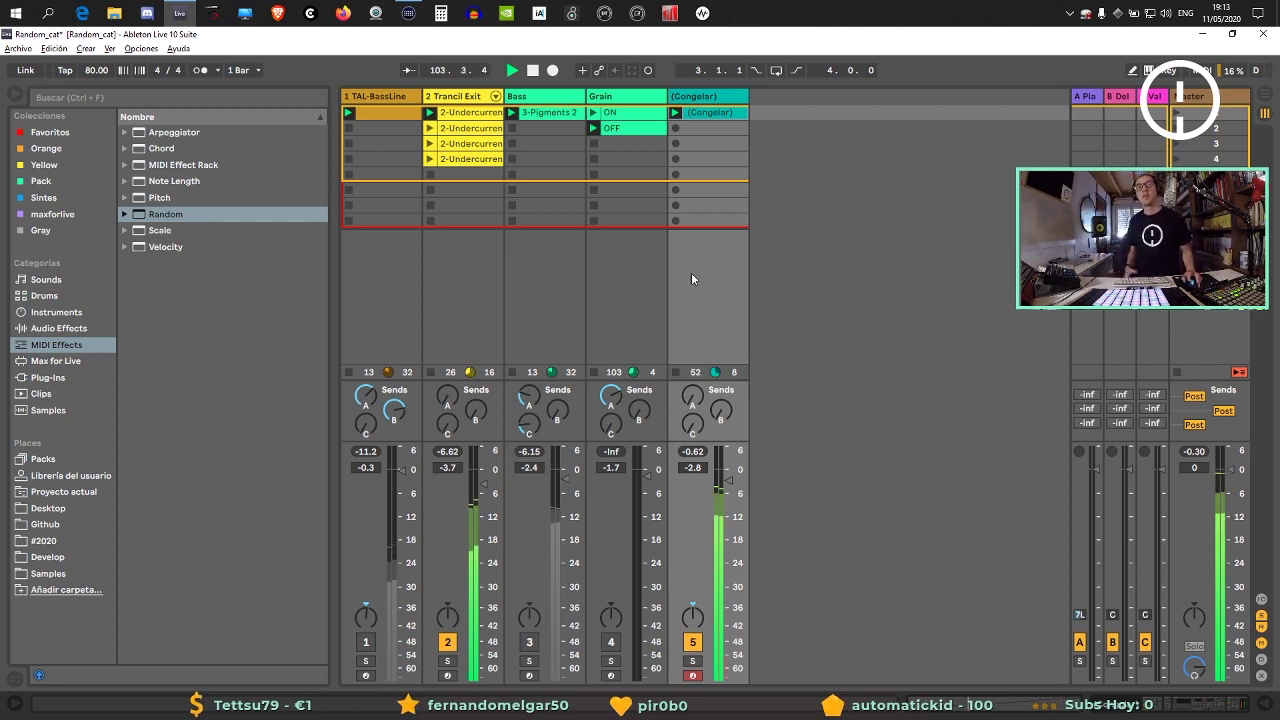
Set the (Congelar) track's Arpeggiator to Straight groove, a 1/16 rate and the Diverge style.
{"action": "left_click", "coordinate": [693, 661]}
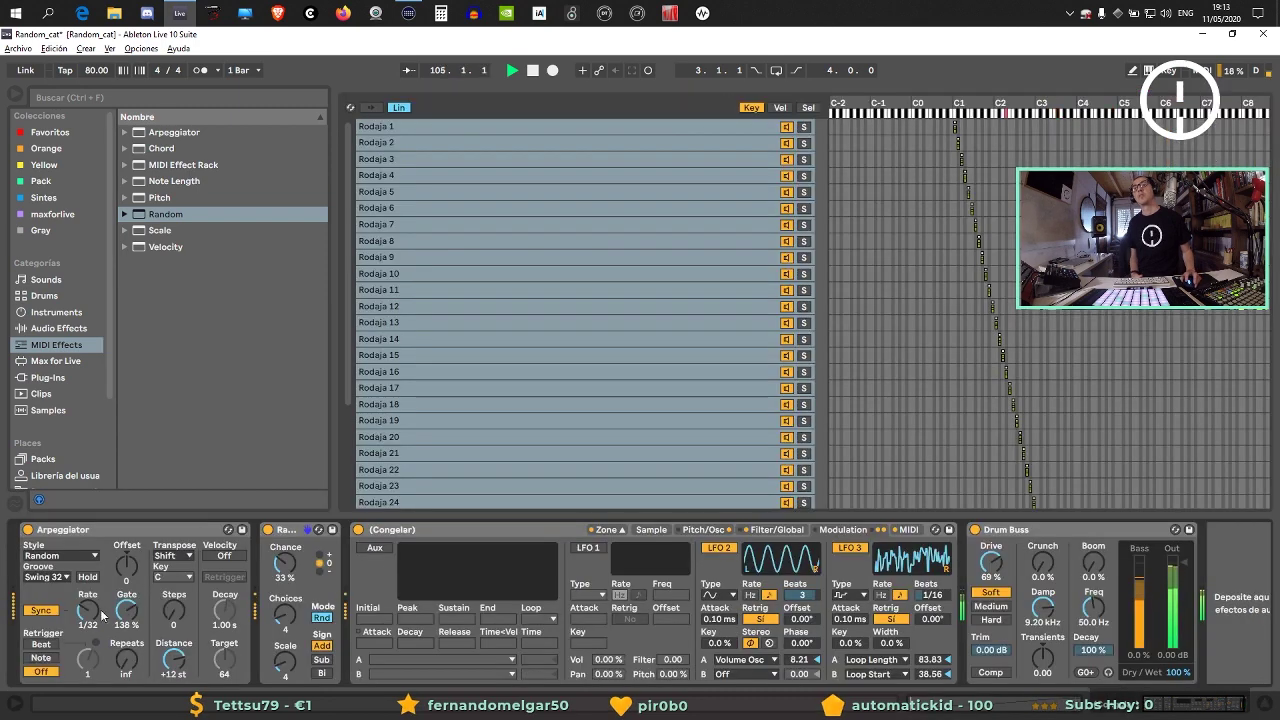
{"action": "left_click", "coordinate": [58, 577]}
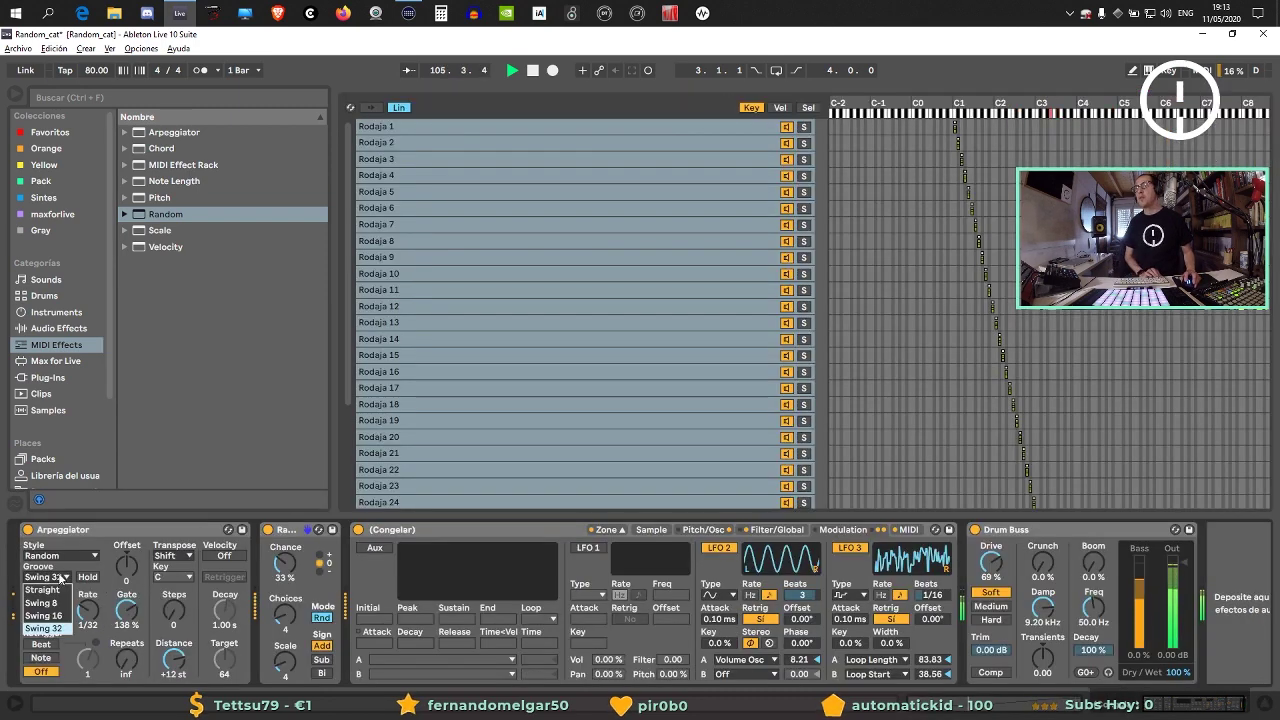
{"action": "left_click", "coordinate": [45, 577]}
{"action": "scroll", "coordinate": [97, 626], "scroll_direction": "up", "scroll_amount": 1}
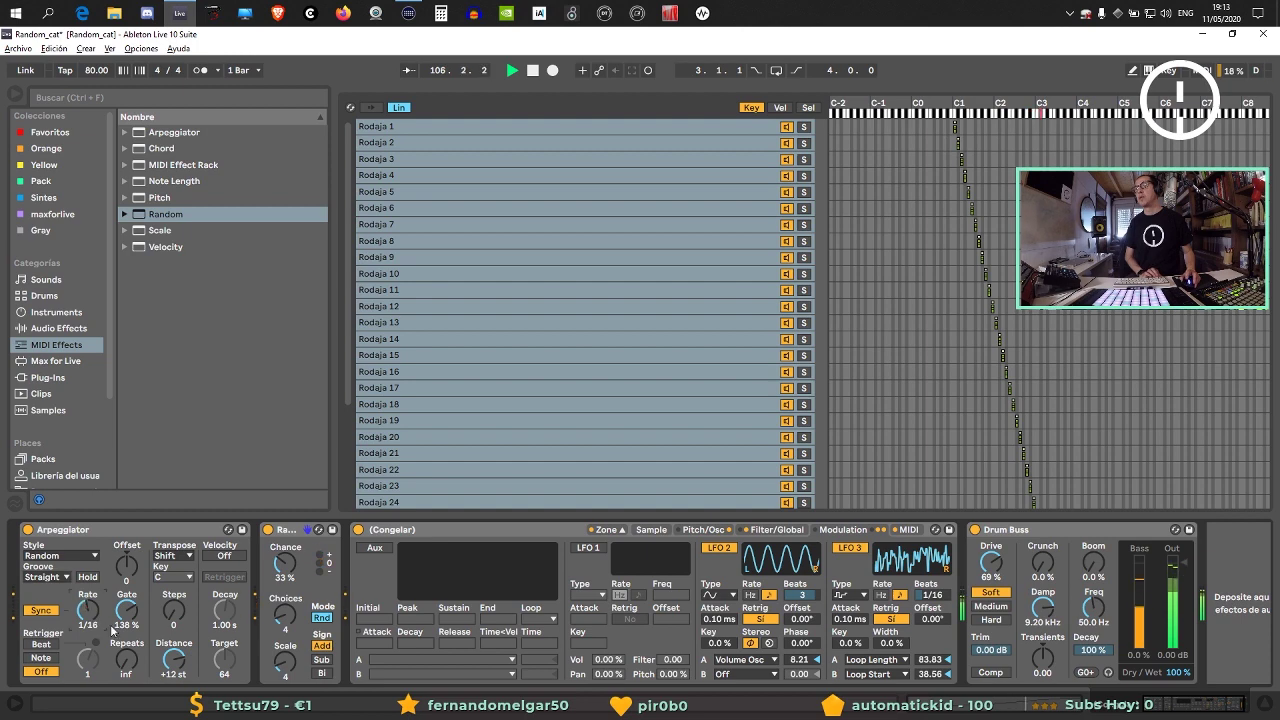
{"action": "left_click", "coordinate": [70, 557]}
{"action": "left_click", "coordinate": [64, 418]}
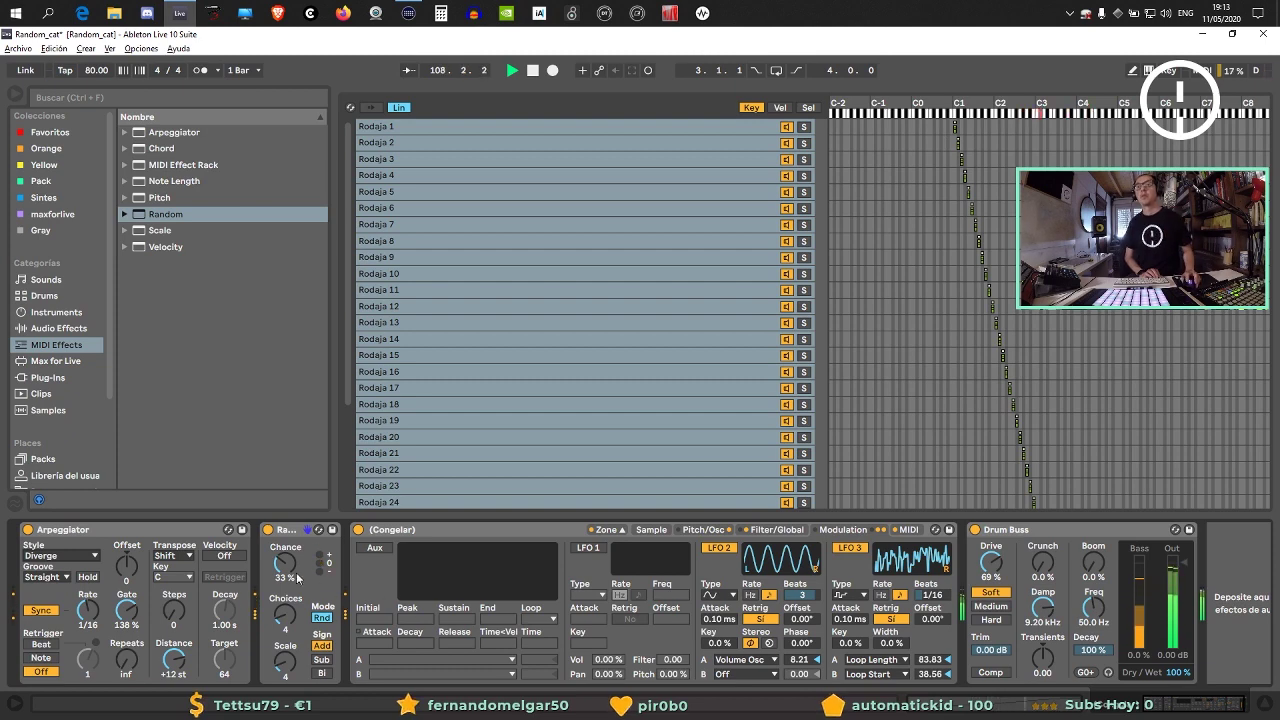
Set the Random effect's Sign to Bi and try Chance at 19 % and 100 % before bringing it down to 0 %.
{"action": "left_click_drag", "start_coordinate": [284, 564], "coordinate": [284, 590]}
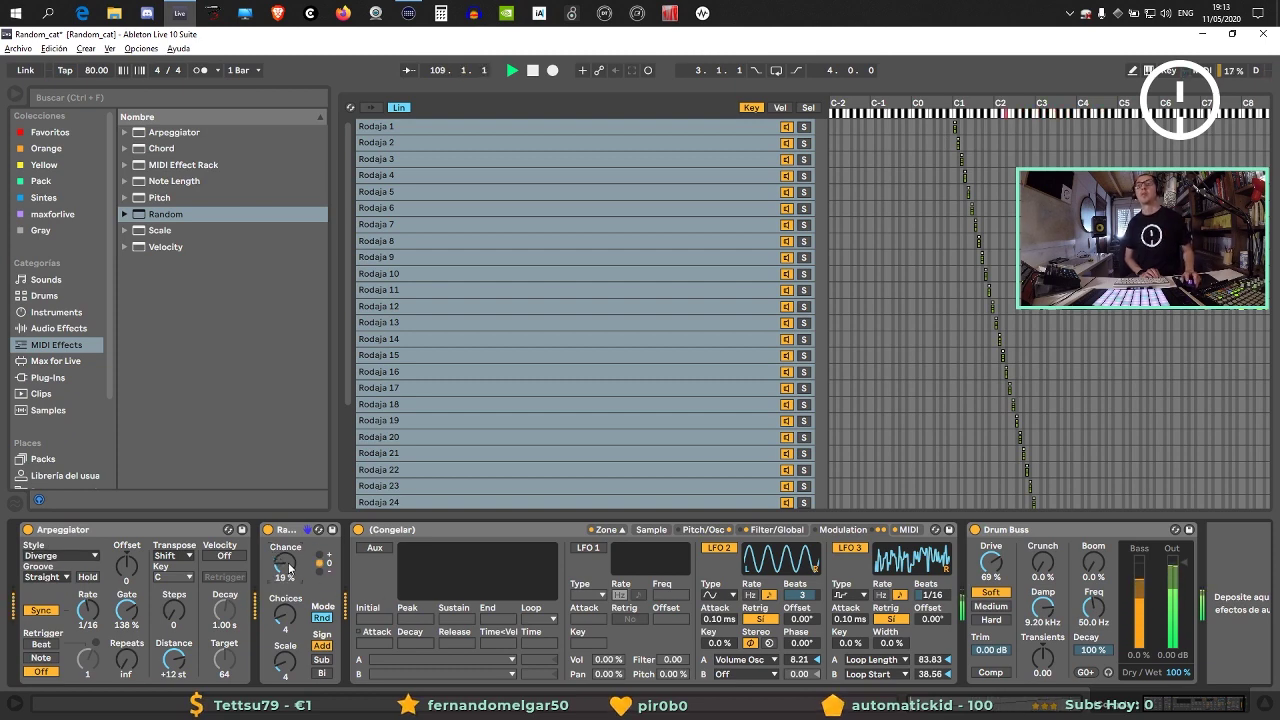
{"action": "left_click", "coordinate": [322, 672]}
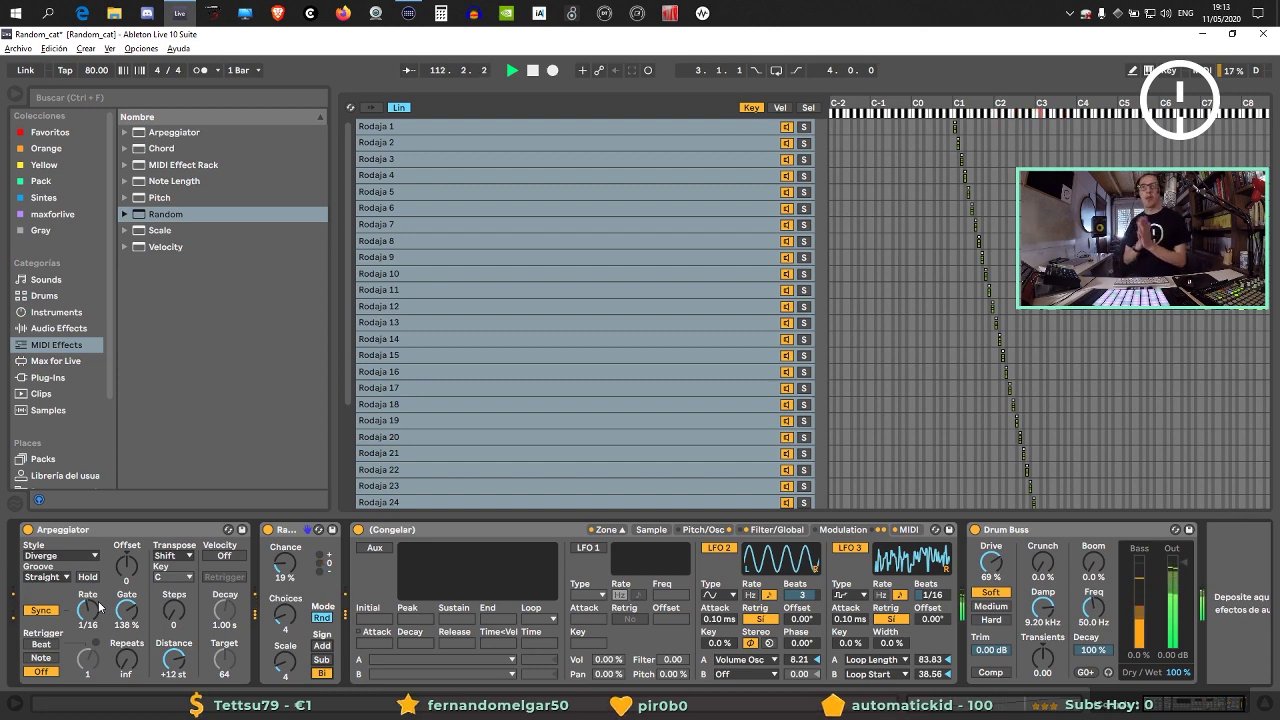
{"action": "left_click_drag", "start_coordinate": [285, 565], "coordinate": [285, 555]}
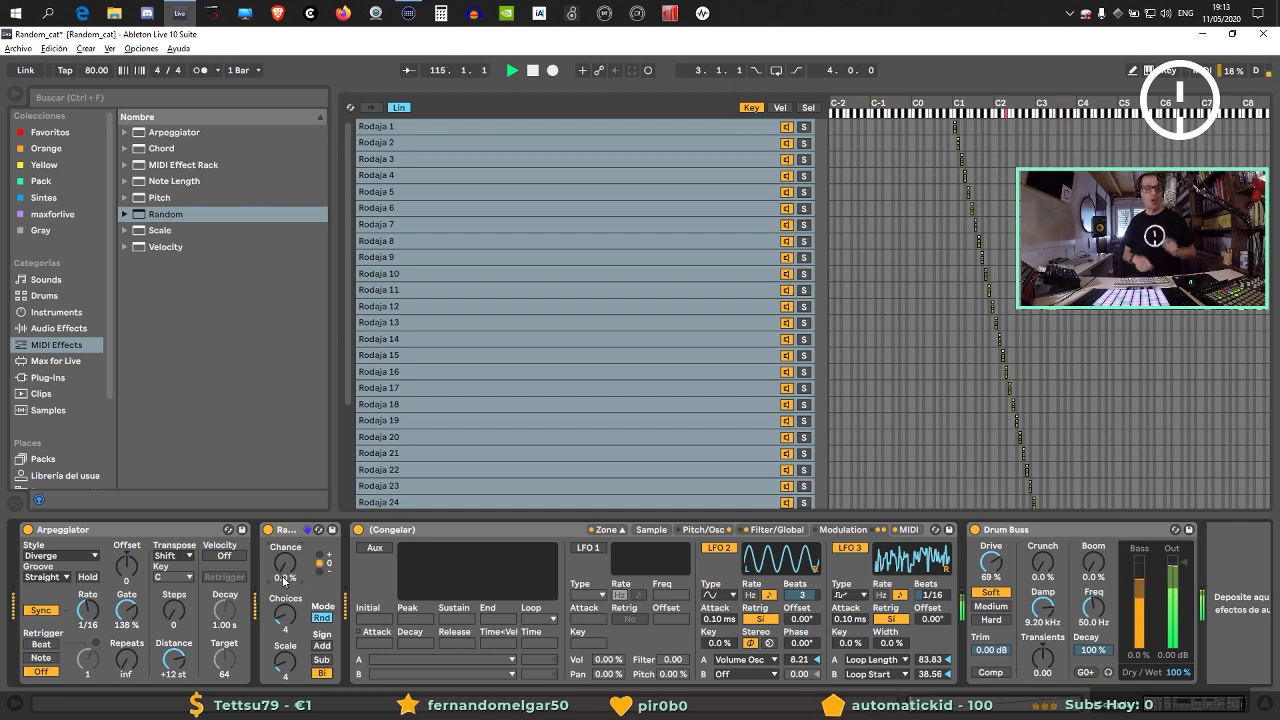
{"action": "left_click_drag", "start_coordinate": [292, 577], "coordinate": [292, 527]}
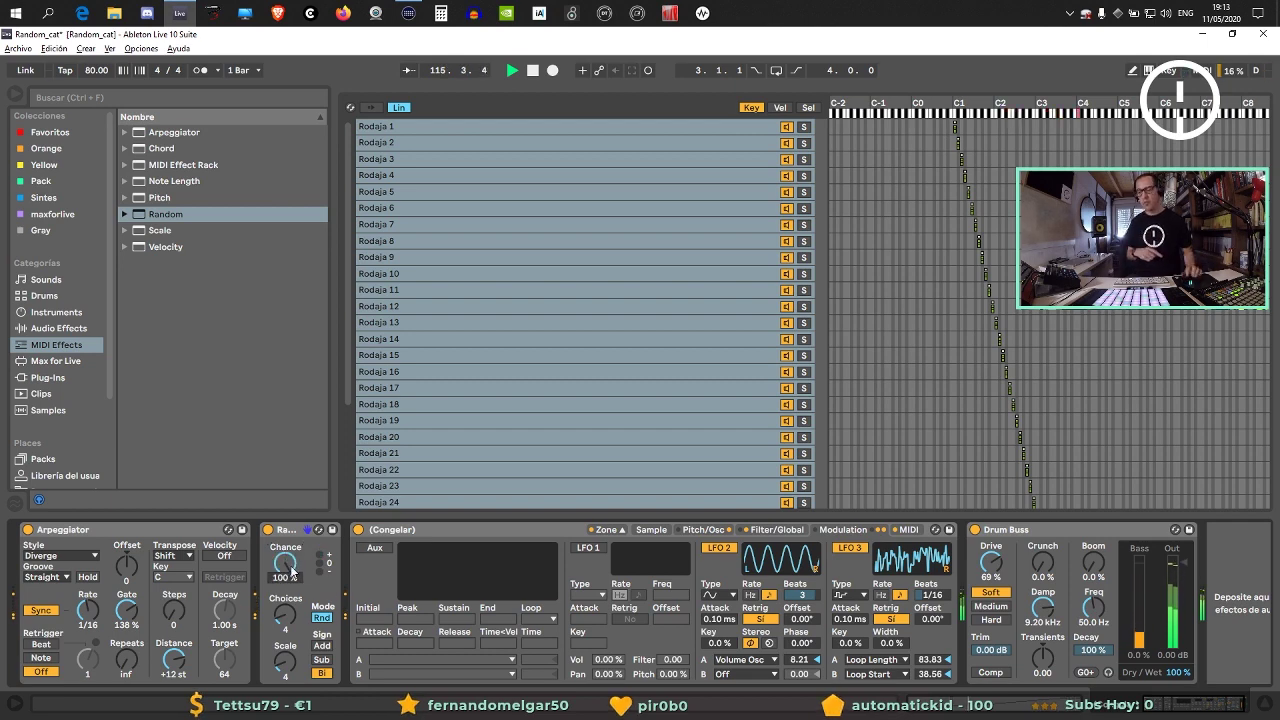
{"action": "left_click_drag", "start_coordinate": [292, 572], "coordinate": [294, 587]}
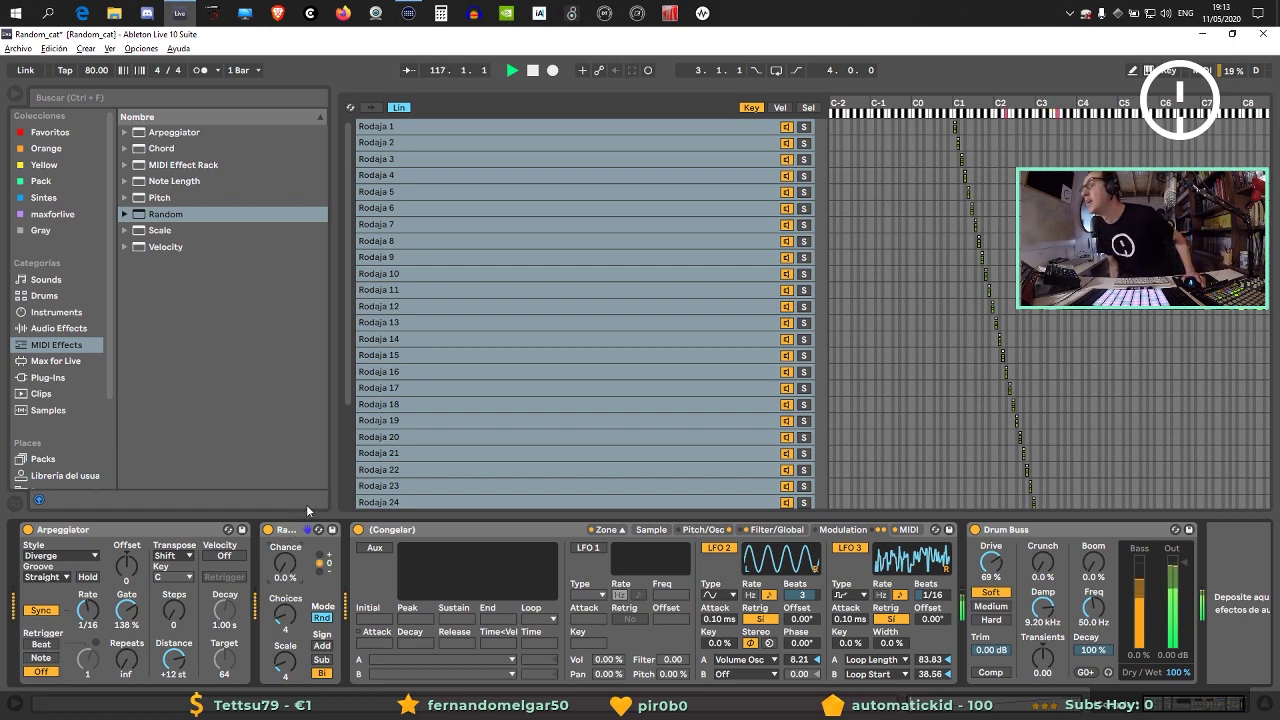
{"action": "key", "text": "Tab"}
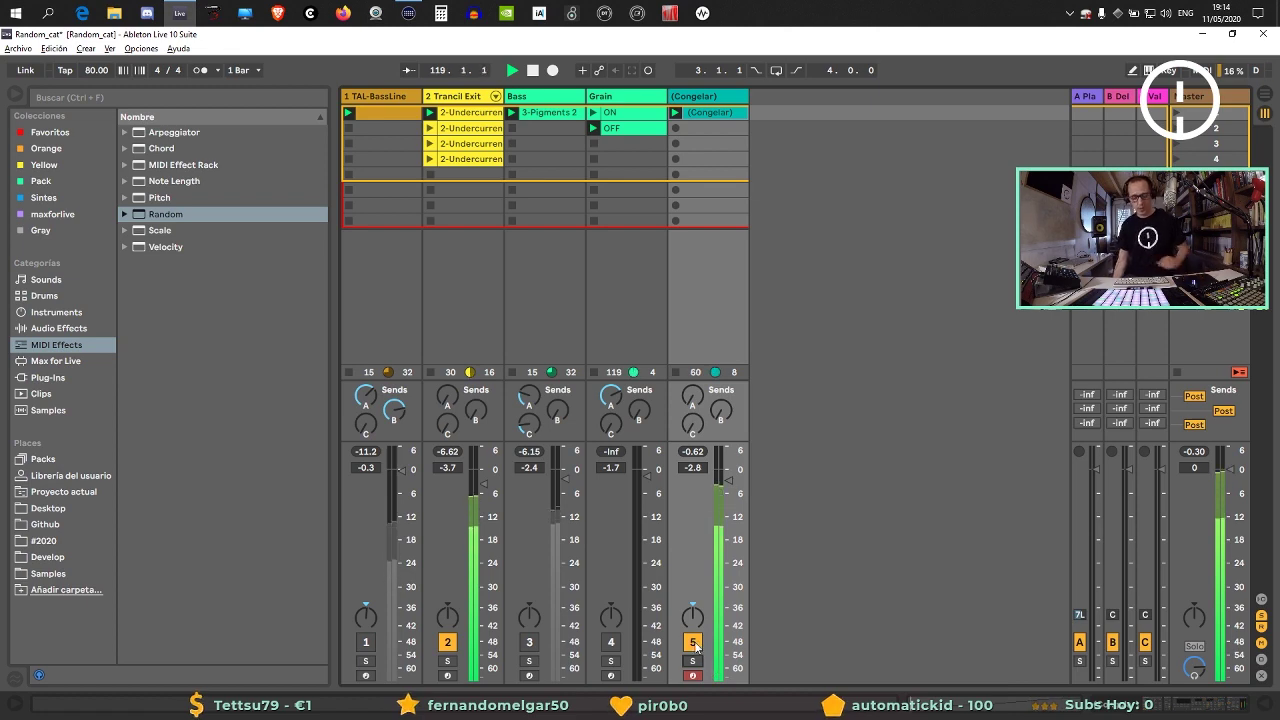
Set the Arpeggiator's Gate to 200 % and Random's Choices to 6, sweeping Chance up to 100 % and back to 0 %.
{"action": "left_click", "coordinate": [714, 119]}
{"action": "key", "text": "Tab"}
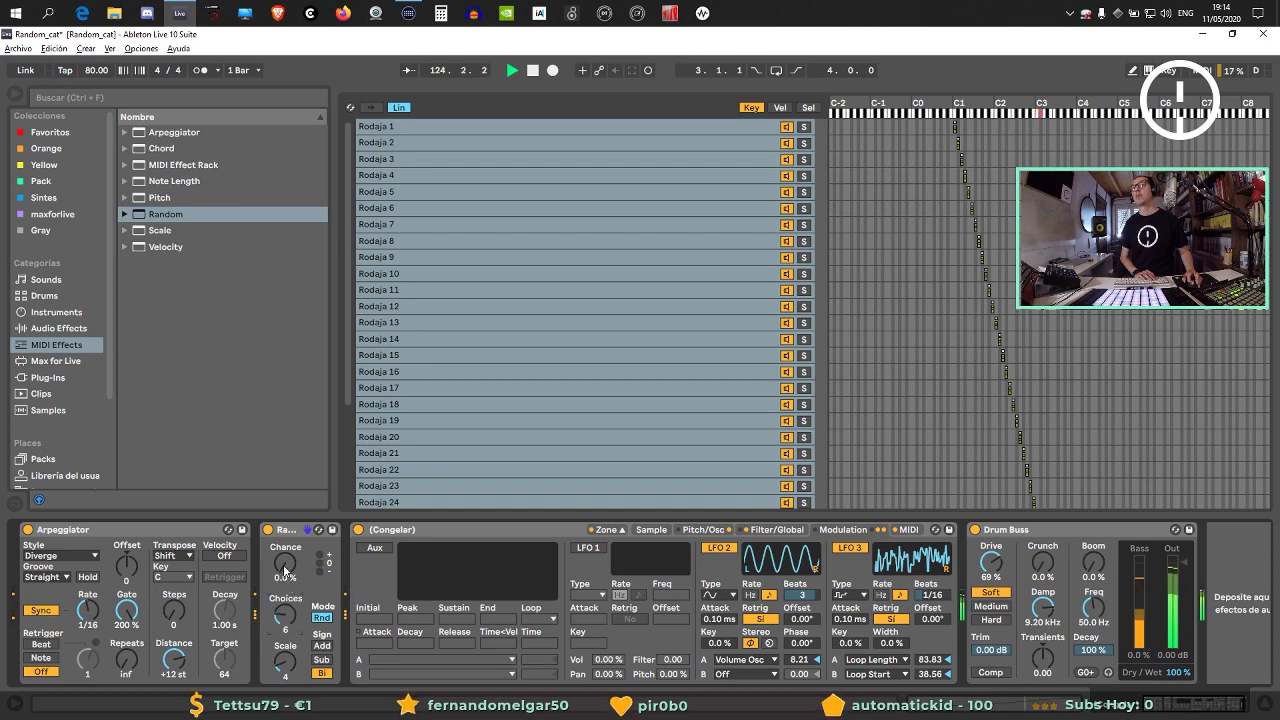
{"action": "mouse_move", "coordinate": [284, 565]}
{"action": "left_mouse_down"}
{"action": "mouse_move", "coordinate": [284, 540]}
{"action": "mouse_move", "coordinate": [283, 565]}
{"action": "left_mouse_up"}
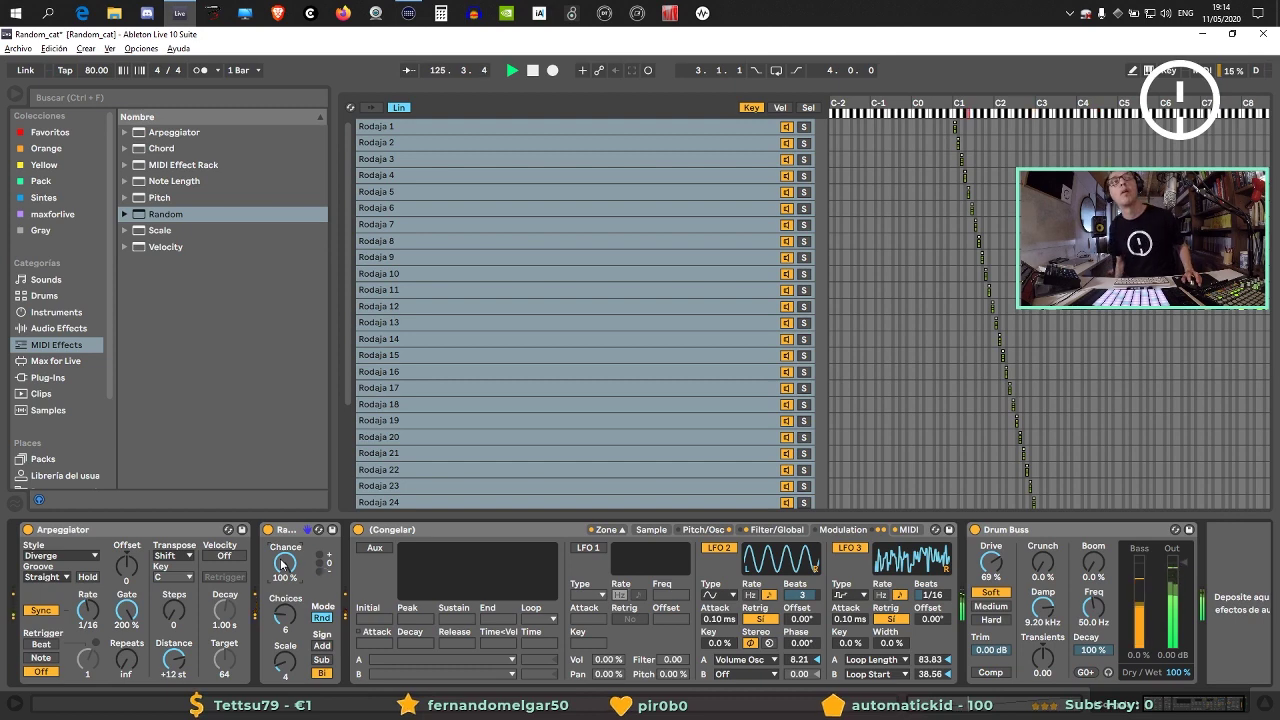
{"action": "left_click_drag", "start_coordinate": [283, 565], "coordinate": [283, 600]}
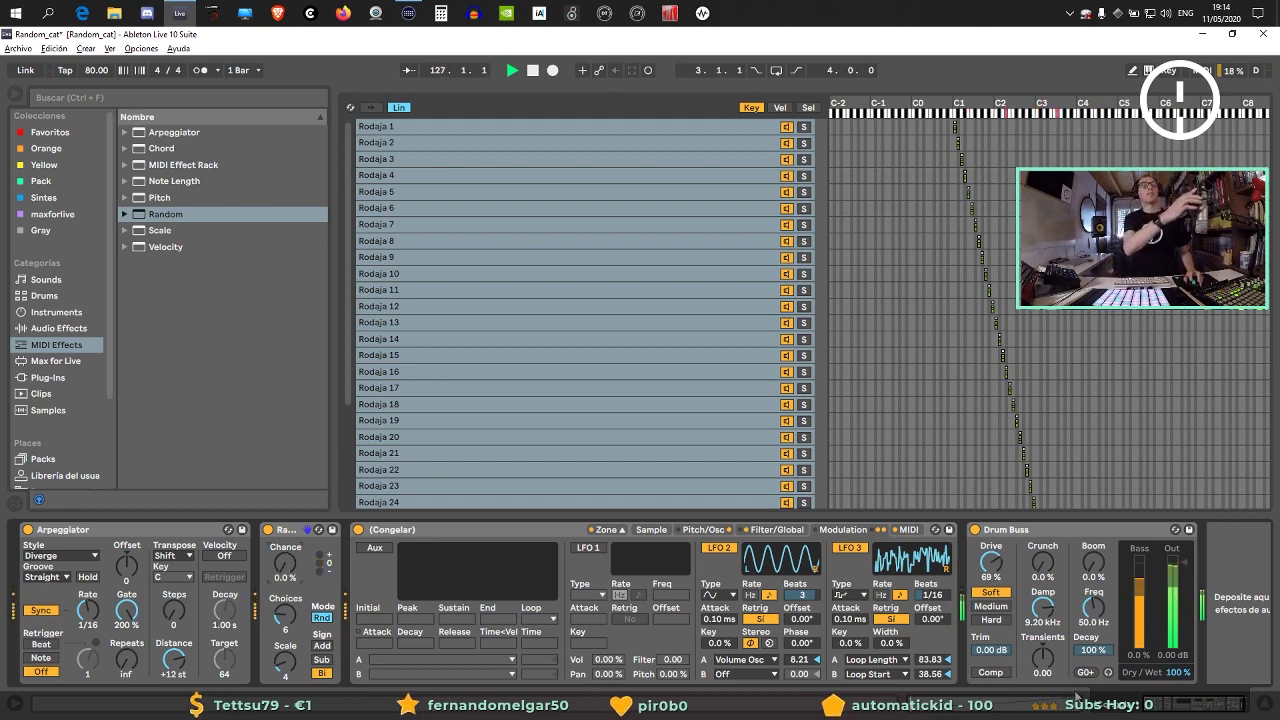
{"action": "key", "text": "Tab"}
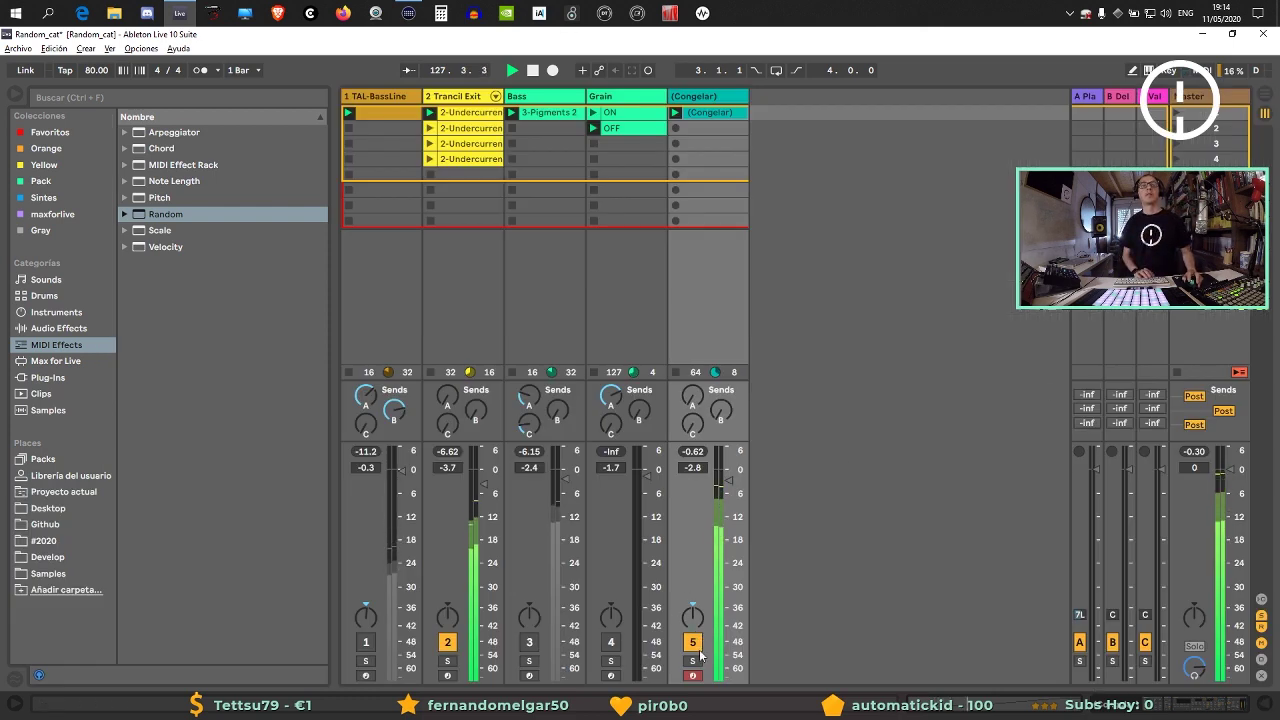
Check the notes of the (Congelar) clip, launch the fourth 2 Trancil Exit clip and turn on the Bass track.
{"action": "double_click", "coordinate": [709, 113]}
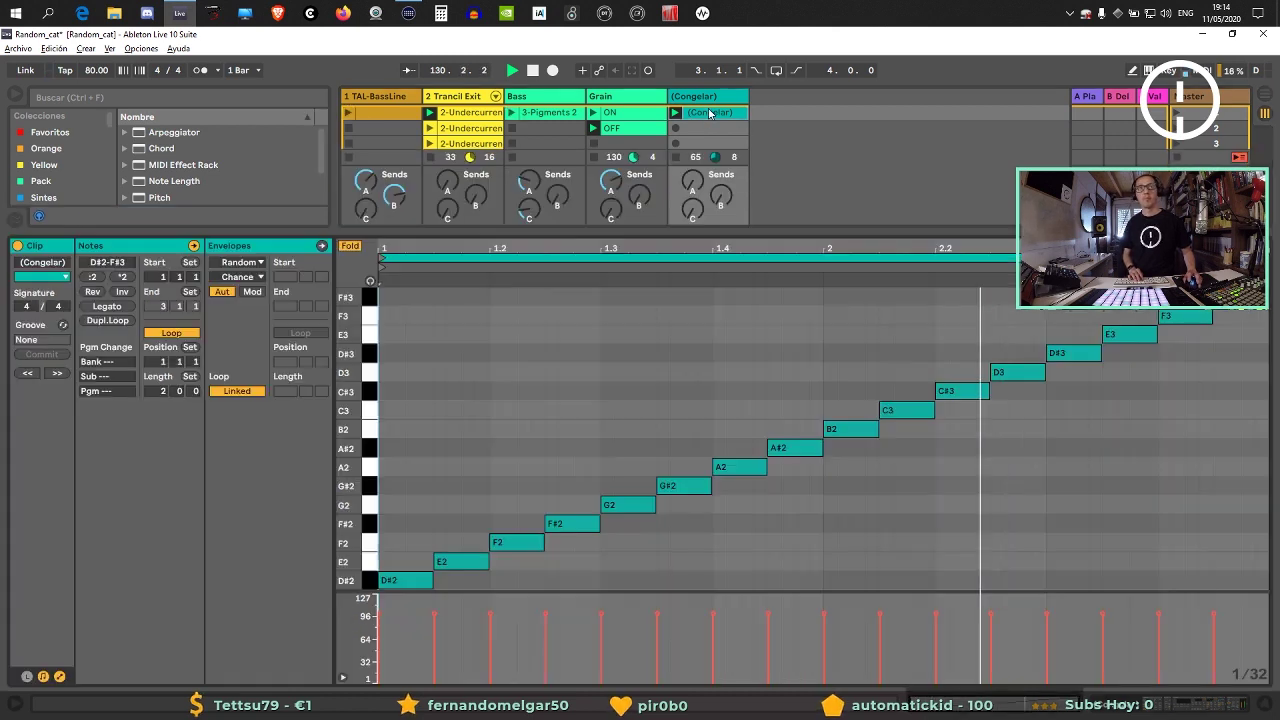
{"action": "left_click", "coordinate": [1258, 704]}
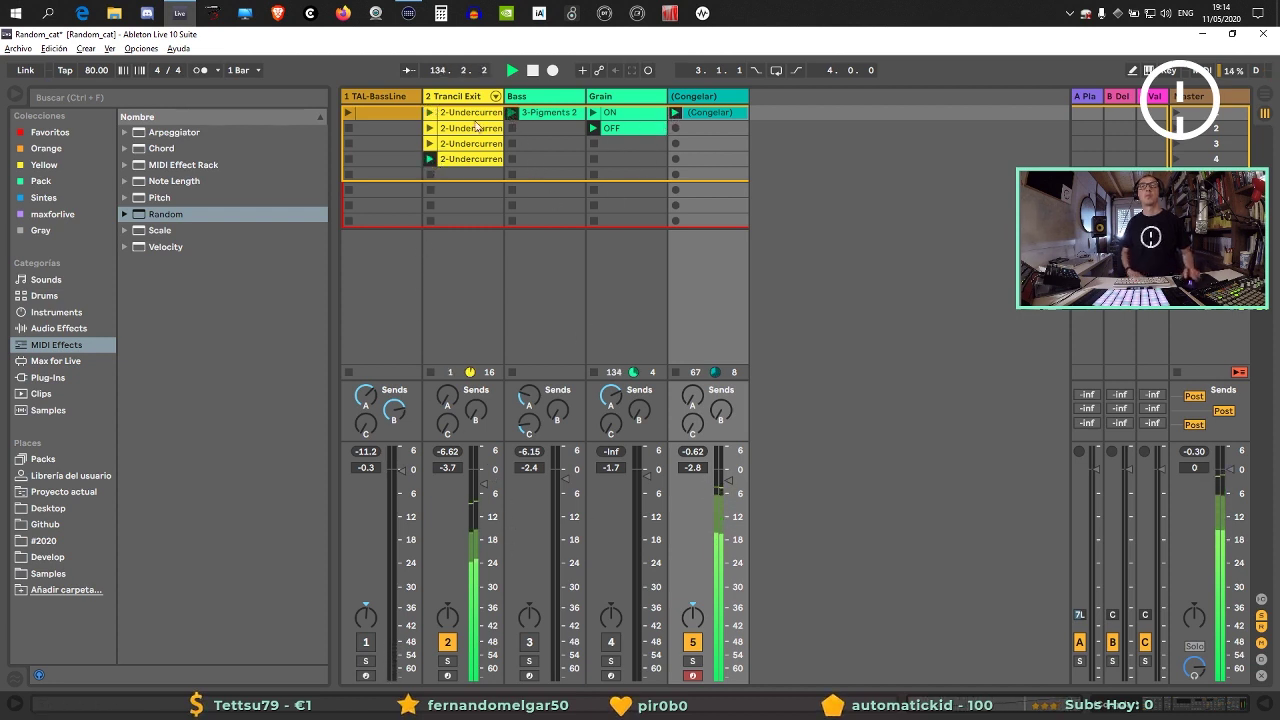
{"action": "left_click", "coordinate": [529, 642]}
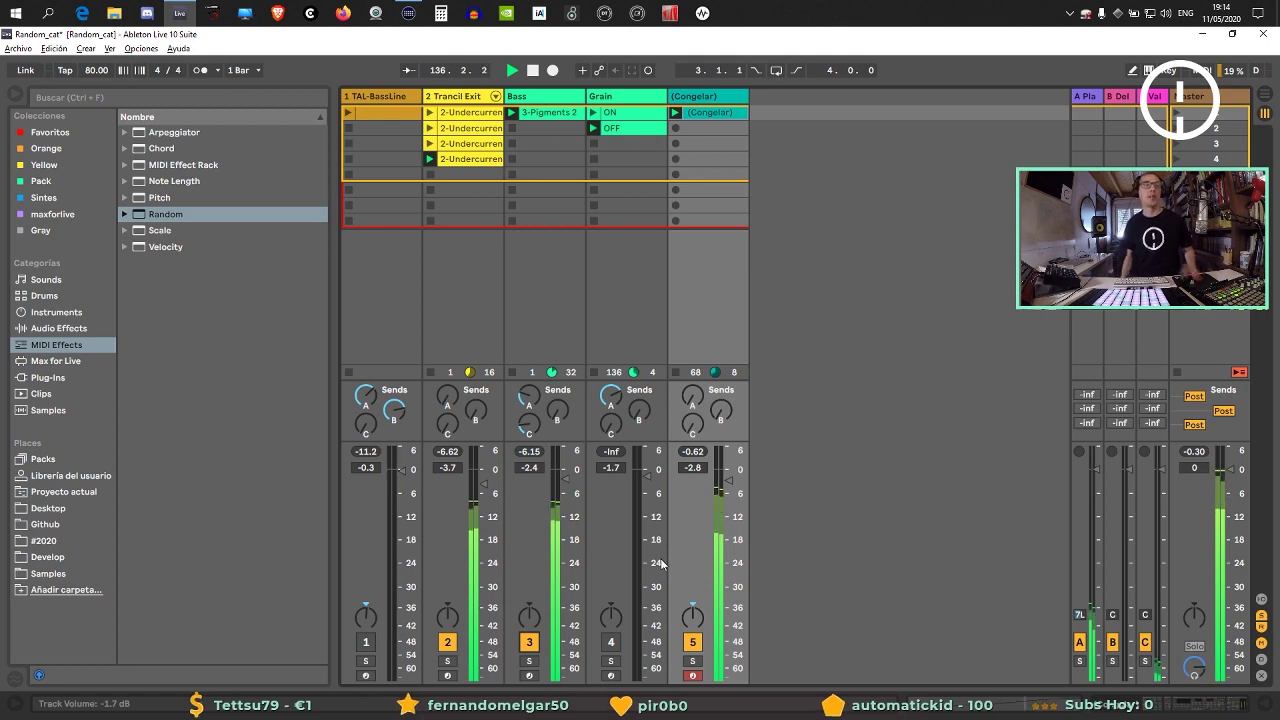
On the (Congelar) track, set the Arpeggiator style to Down & Up, Random's Chance to 90 % and Drum Buss Boom to 56 %.
{"action": "double_click", "coordinate": [717, 98]}
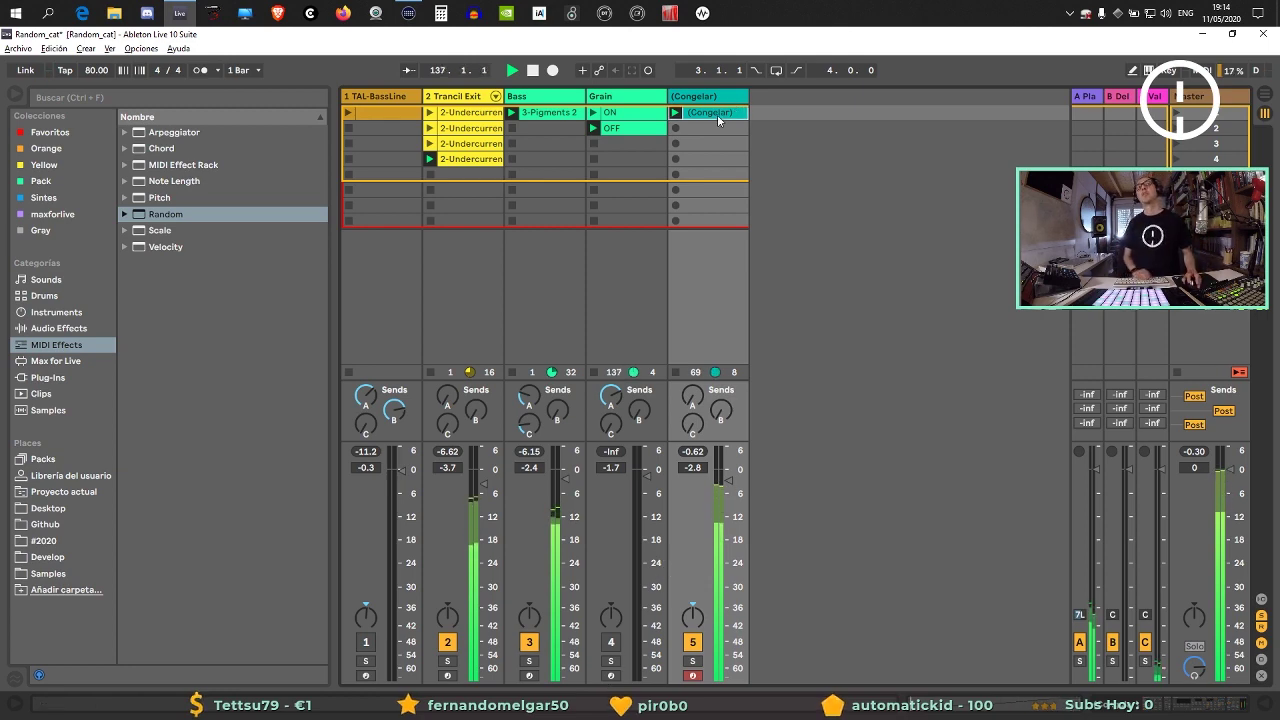
{"action": "key", "text": "Tab"}
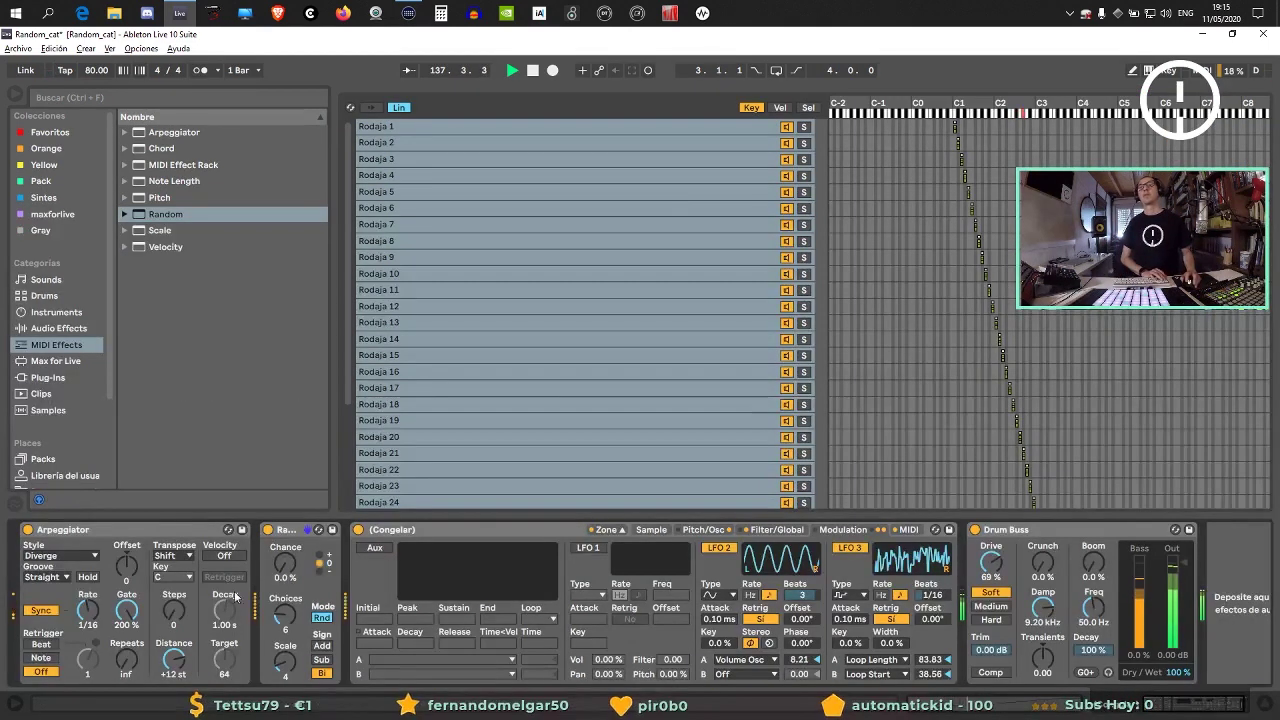
{"action": "left_click", "coordinate": [60, 555]}
{"action": "left_click", "coordinate": [52, 388]}
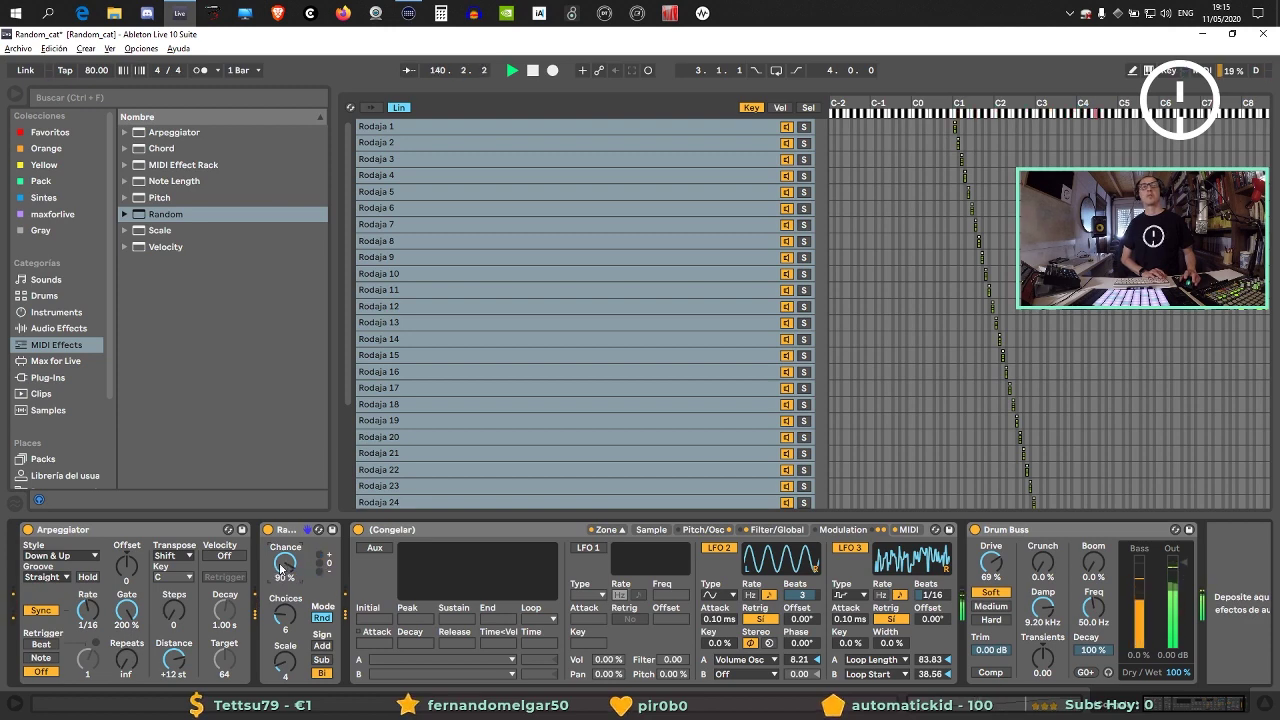
{"action": "mouse_move", "coordinate": [1093, 563]}
{"action": "left_mouse_down"}
{"action": "mouse_move", "coordinate": [1093, 520]}
{"action": "mouse_move", "coordinate": [1093, 571]}
{"action": "left_mouse_up"}
{"action": "key", "text": "Tab"}
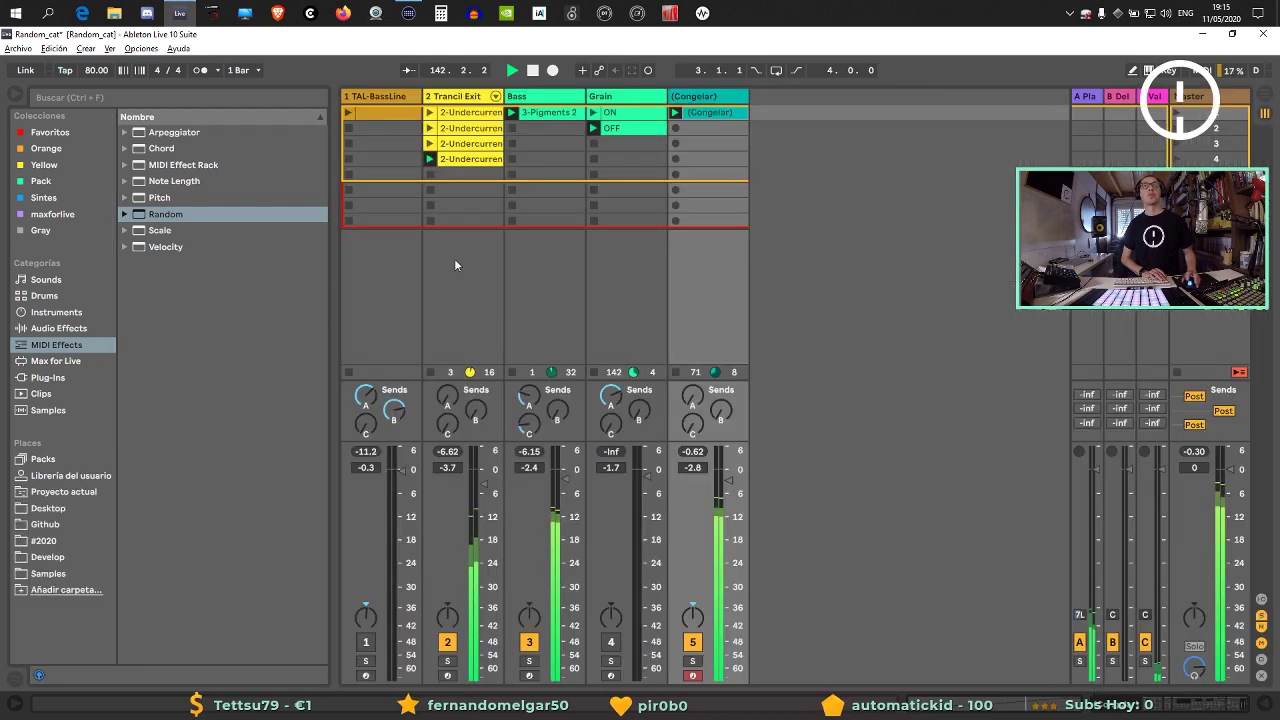
Launch the 1 TAL-BassLine clip and turn on the Grain and 1 TAL-BassLine tracks.
{"action": "left_click", "coordinate": [349, 113]}
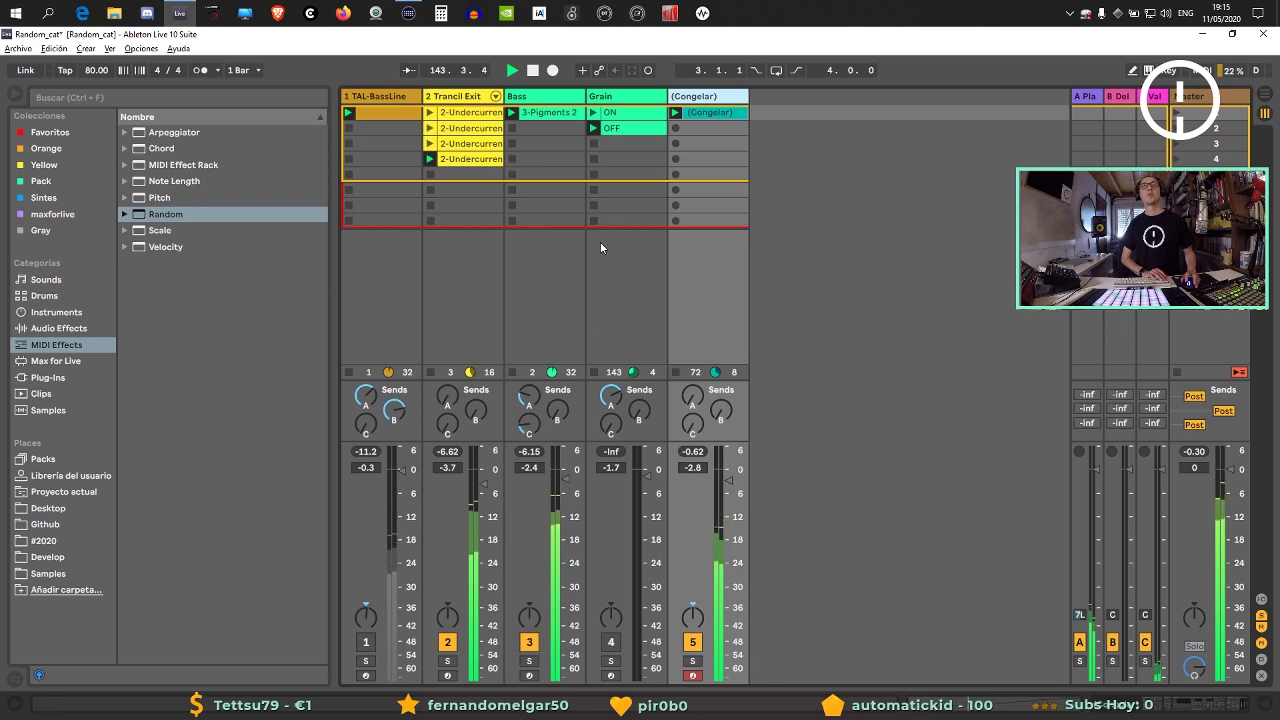
{"action": "left_click", "coordinate": [611, 643]}
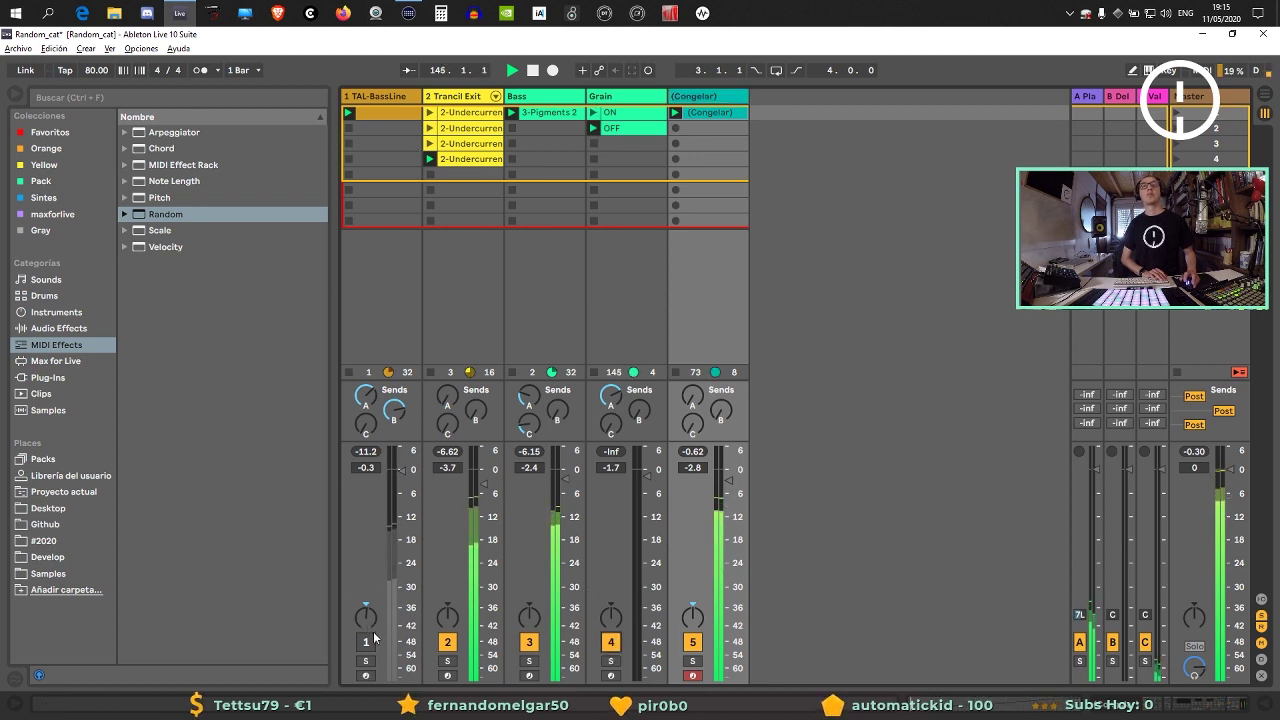
{"action": "key", "text": "F1"}
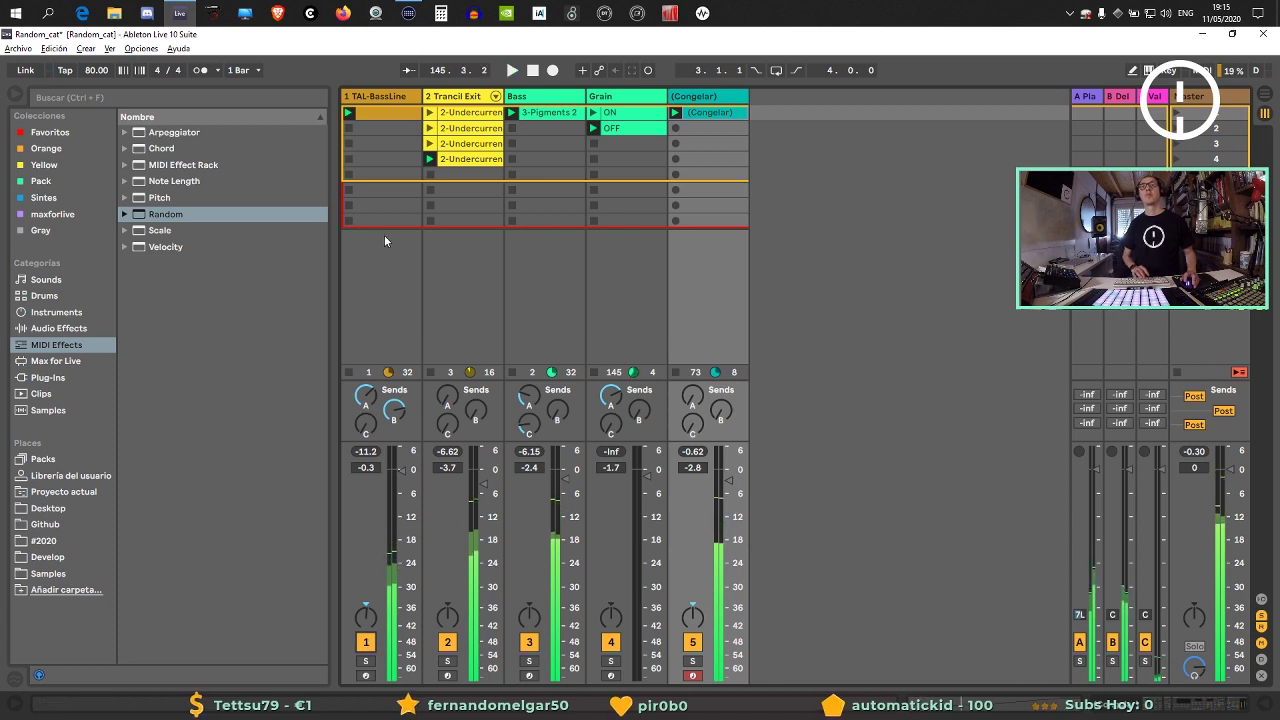
Restart playback with an empty 1 TAL-BassLine slot selected, toggling the (Congelar) track off and back on.
{"action": "left_click", "coordinate": [381, 206]}
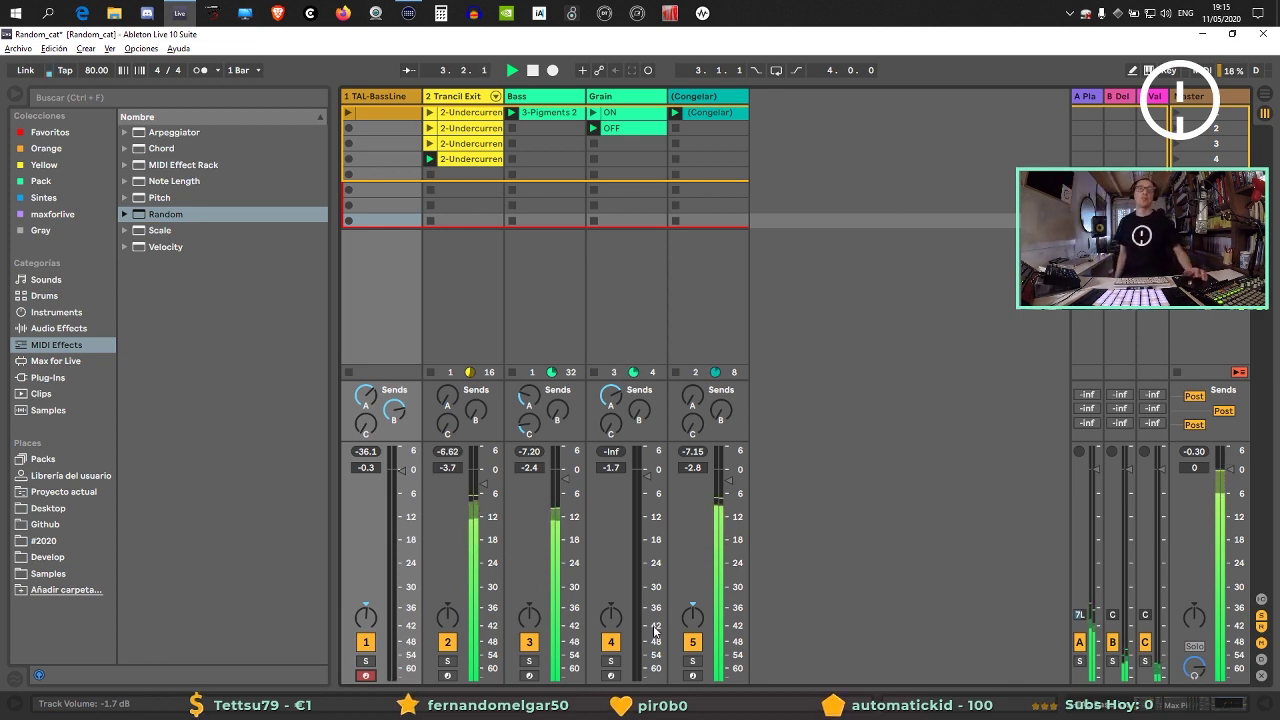
{"action": "left_click", "coordinate": [692, 642]}
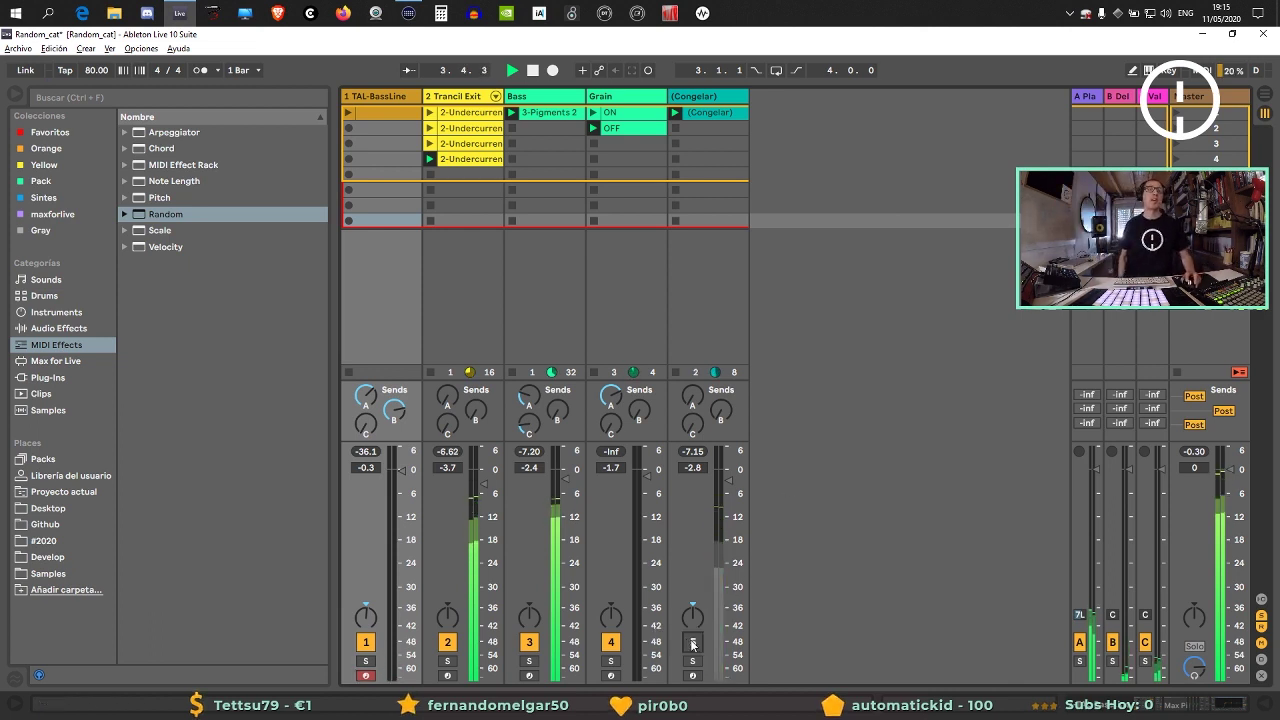
{"action": "left_click", "coordinate": [692, 642]}
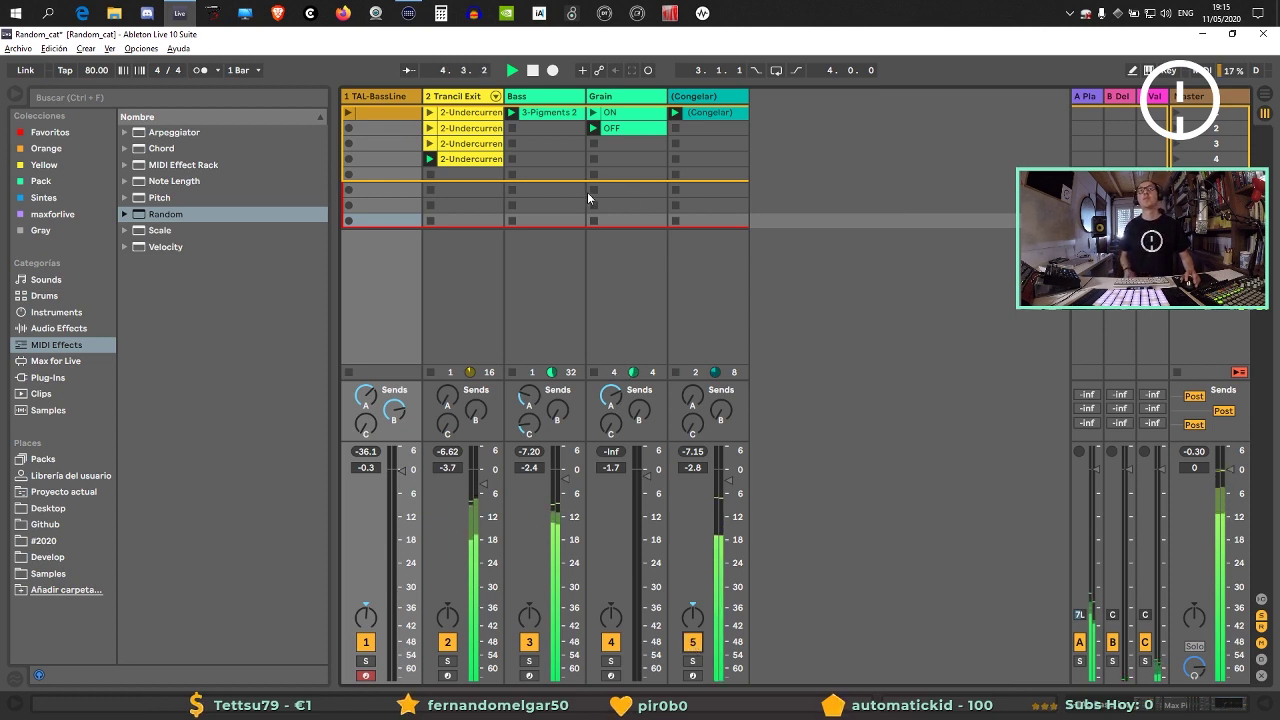
Open the (Congelar) track's devices and set the Random effect's Chance to 84 %.
{"action": "left_click", "coordinate": [600, 145]}
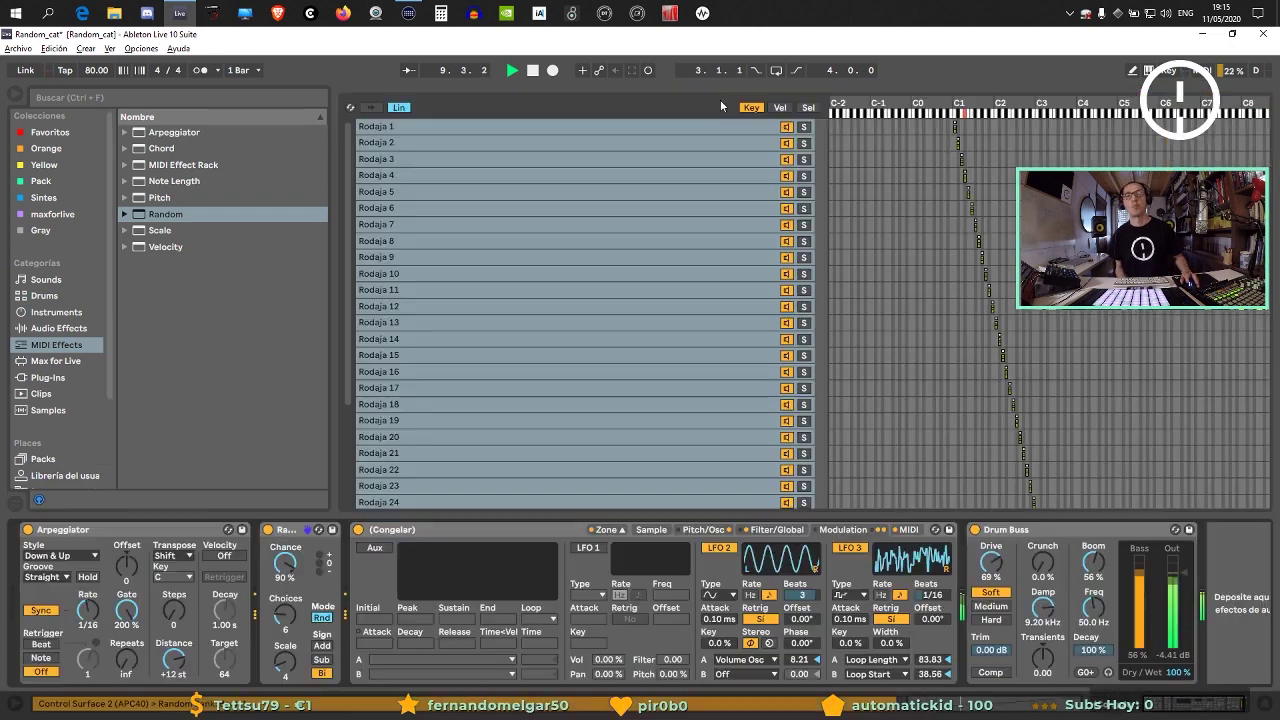
{"action": "double_click", "coordinate": [720, 101]}
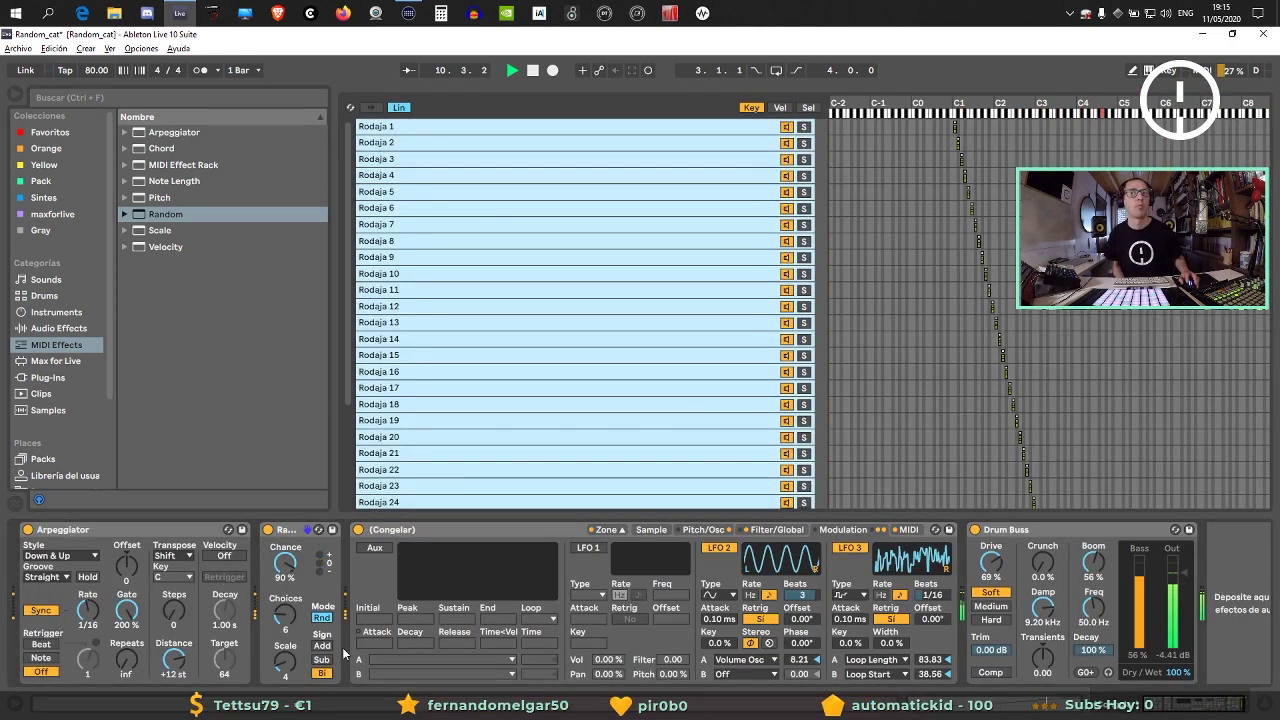
{"action": "mouse_move", "coordinate": [286, 582]}
{"action": "left_mouse_down"}
{"action": "mouse_move", "coordinate": [286, 560]}
{"action": "mouse_move", "coordinate": [276, 569]}
{"action": "left_mouse_up"}
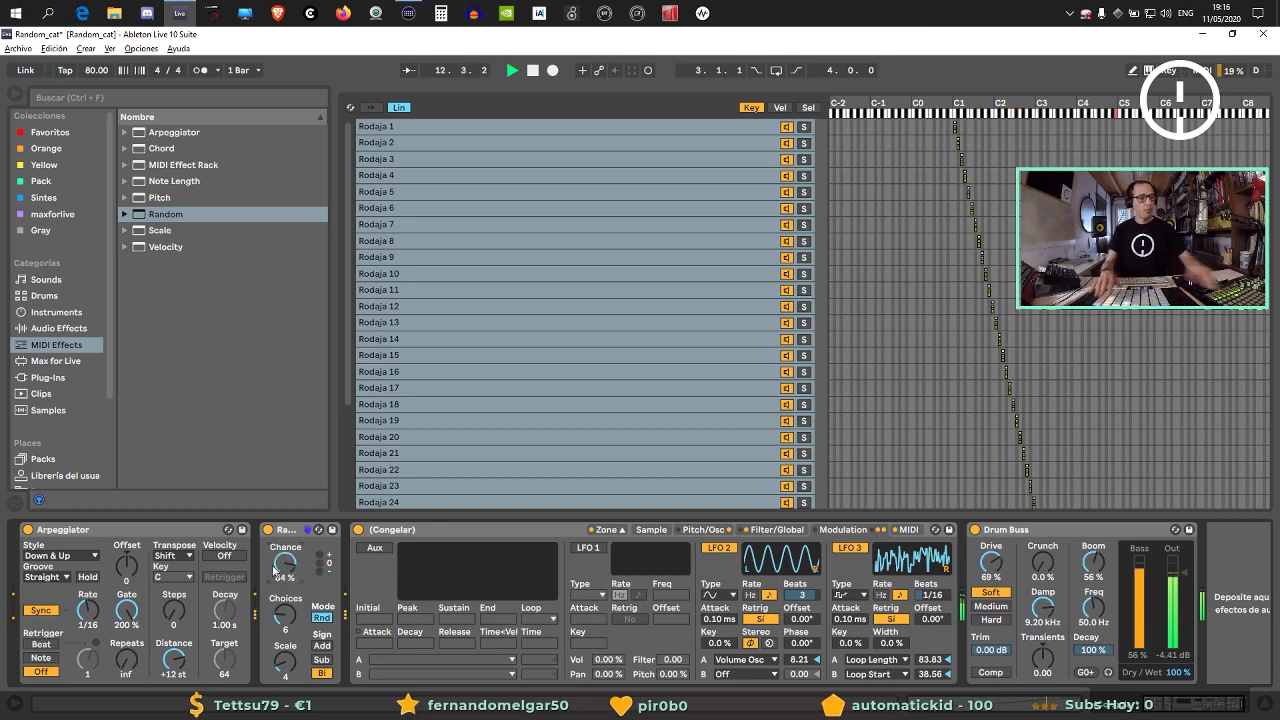
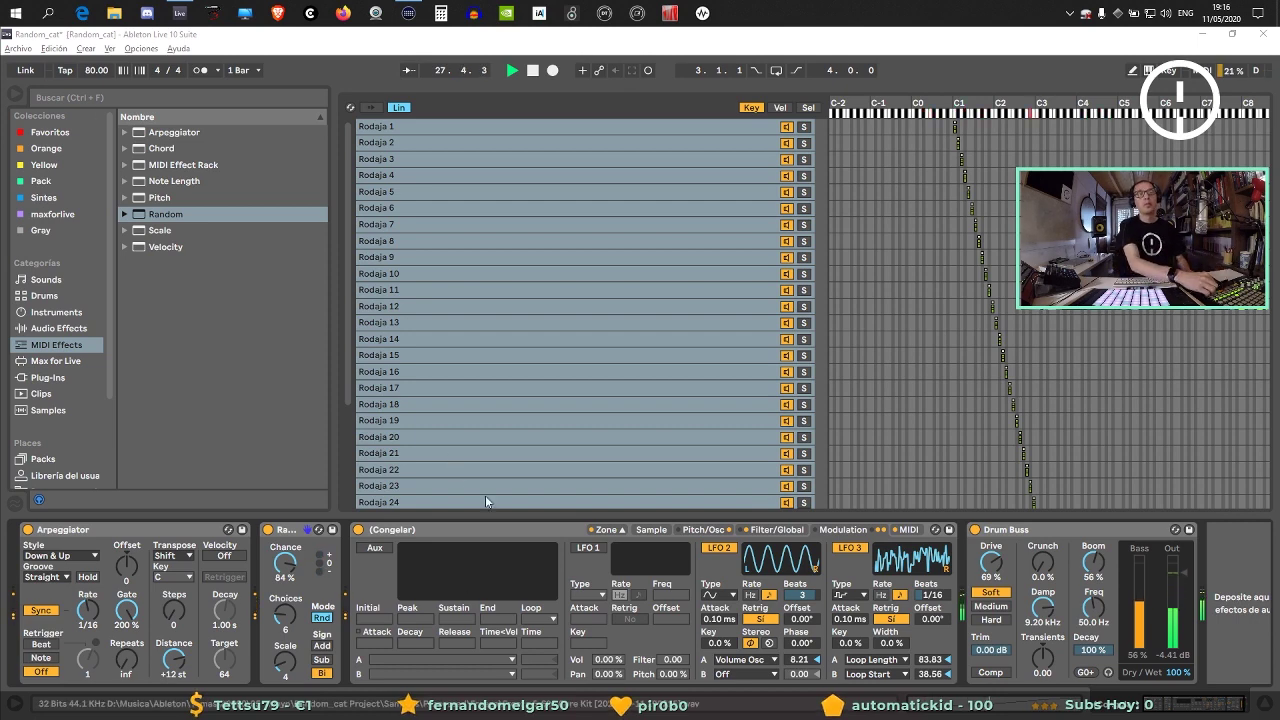
Duplicate the (Congelar) clip into the slot below, compress the copy's notes to a one-bar loop and launch it.
{"action": "key", "text": "Tab"}
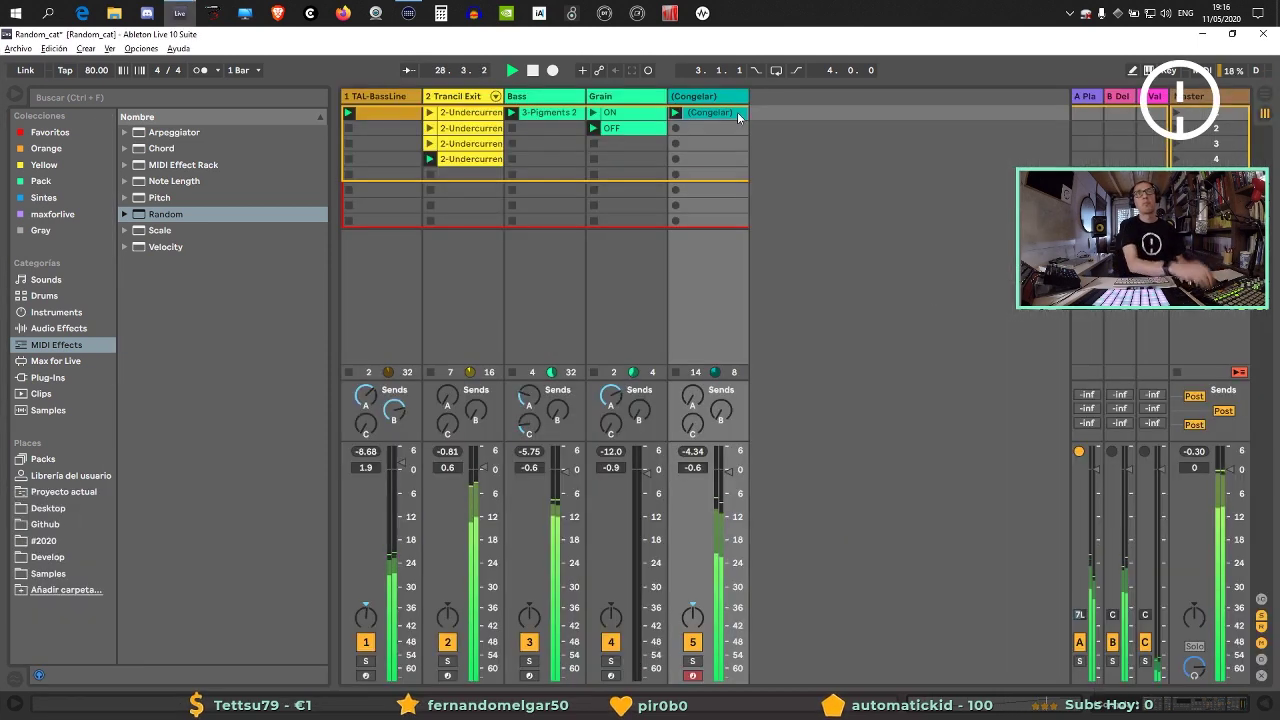
{"action": "key", "text": "ctrl+d"}
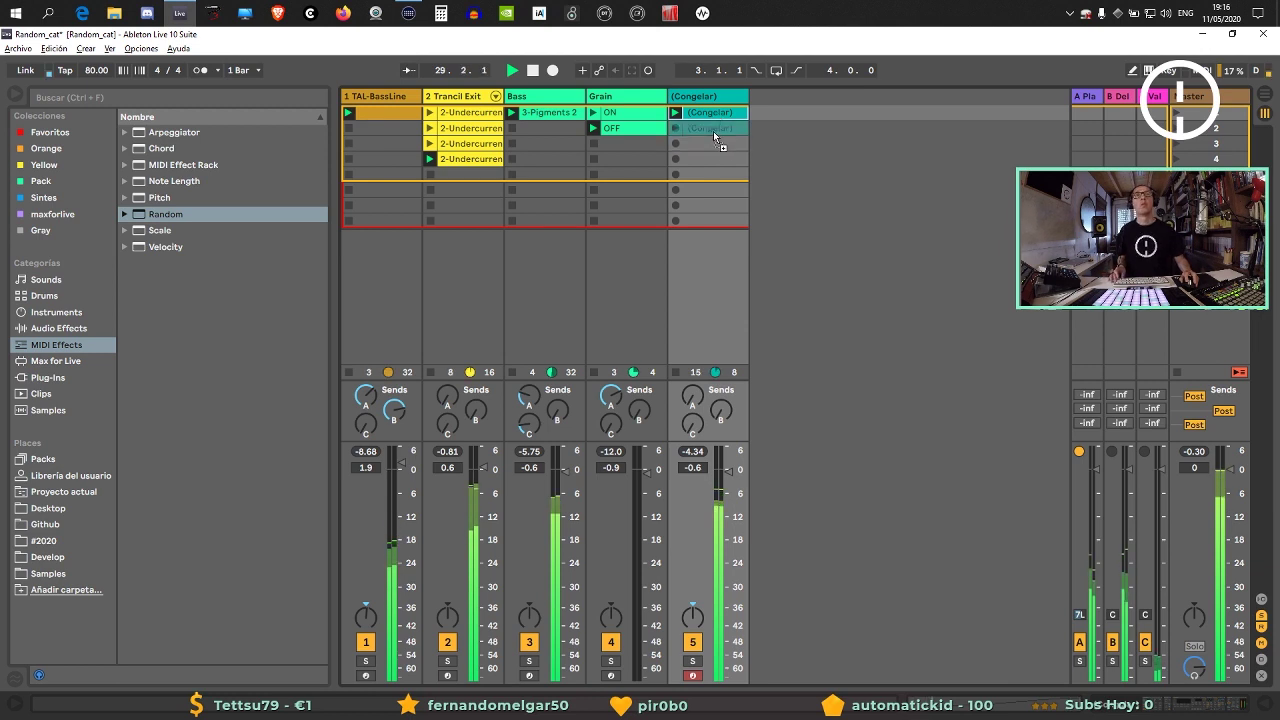
{"action": "double_click", "coordinate": [692, 130]}
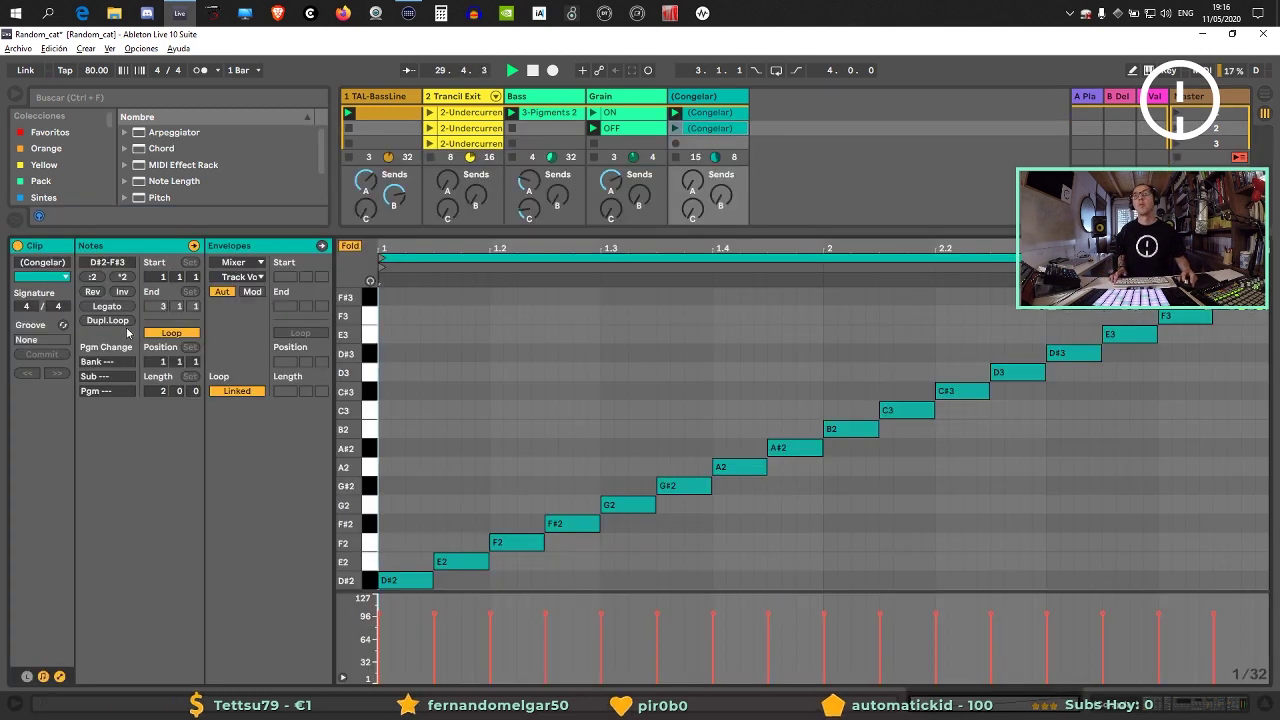
{"action": "left_click", "coordinate": [92, 277]}
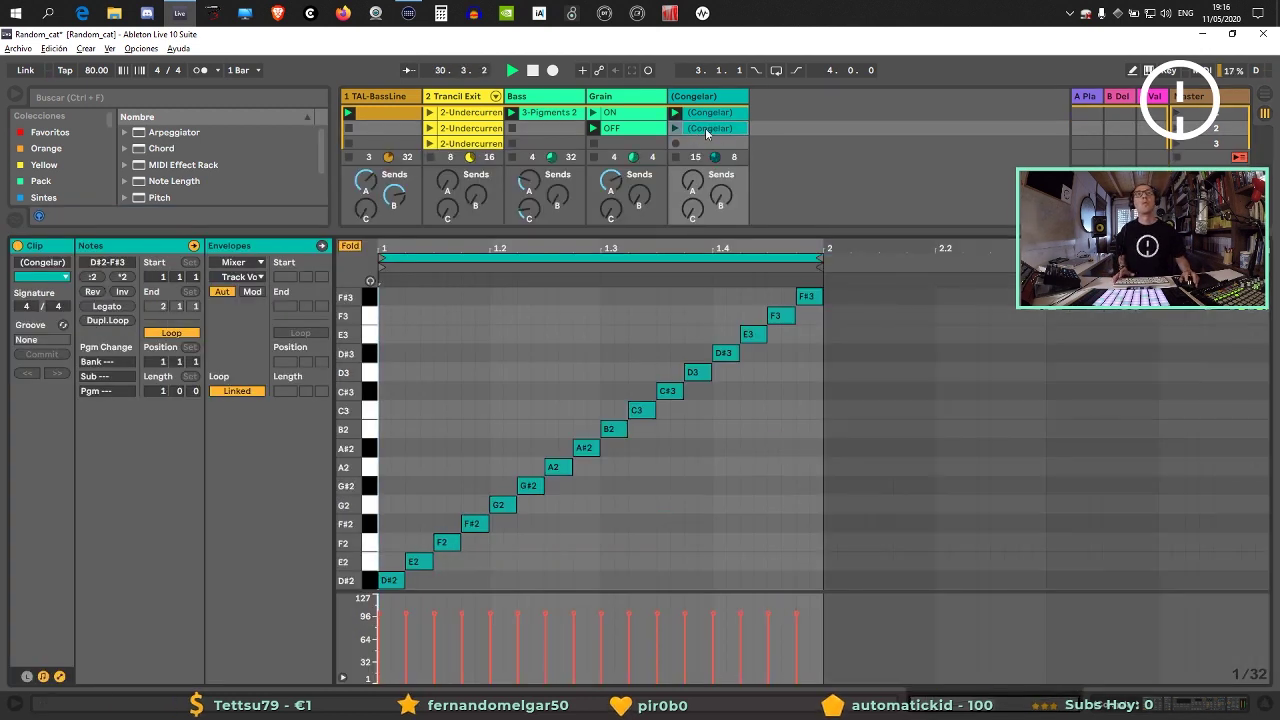
{"action": "key", "text": "ctrl+alt+l"}
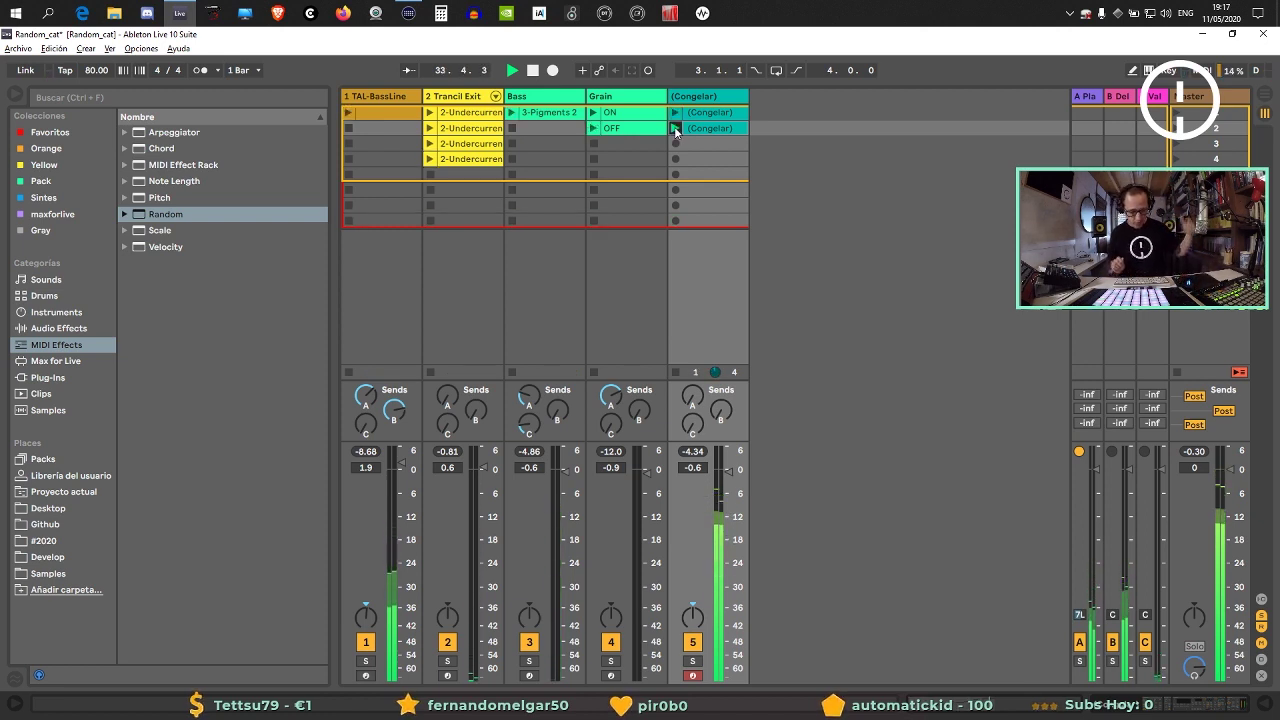
On the (Congelar) track, set the Arpeggiator style to Up & Down and turn Hold off.
{"action": "key", "text": "Tab"}
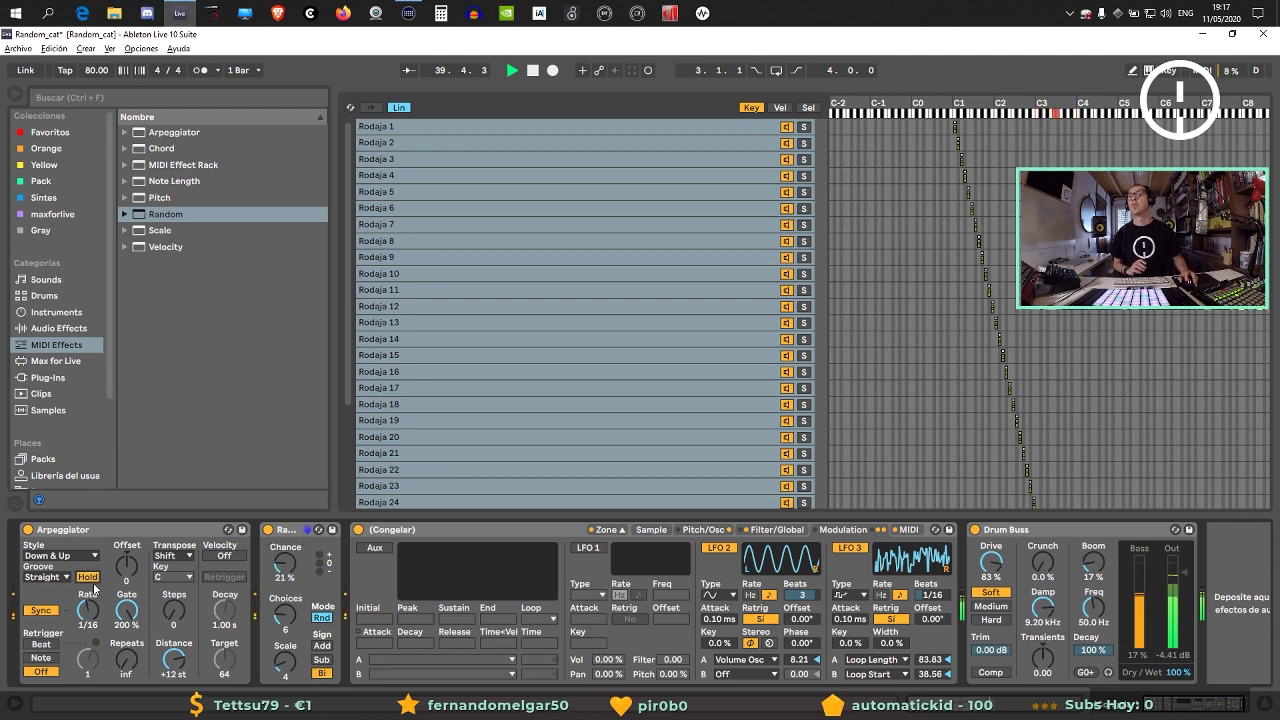
{"action": "left_click", "coordinate": [55, 554]}
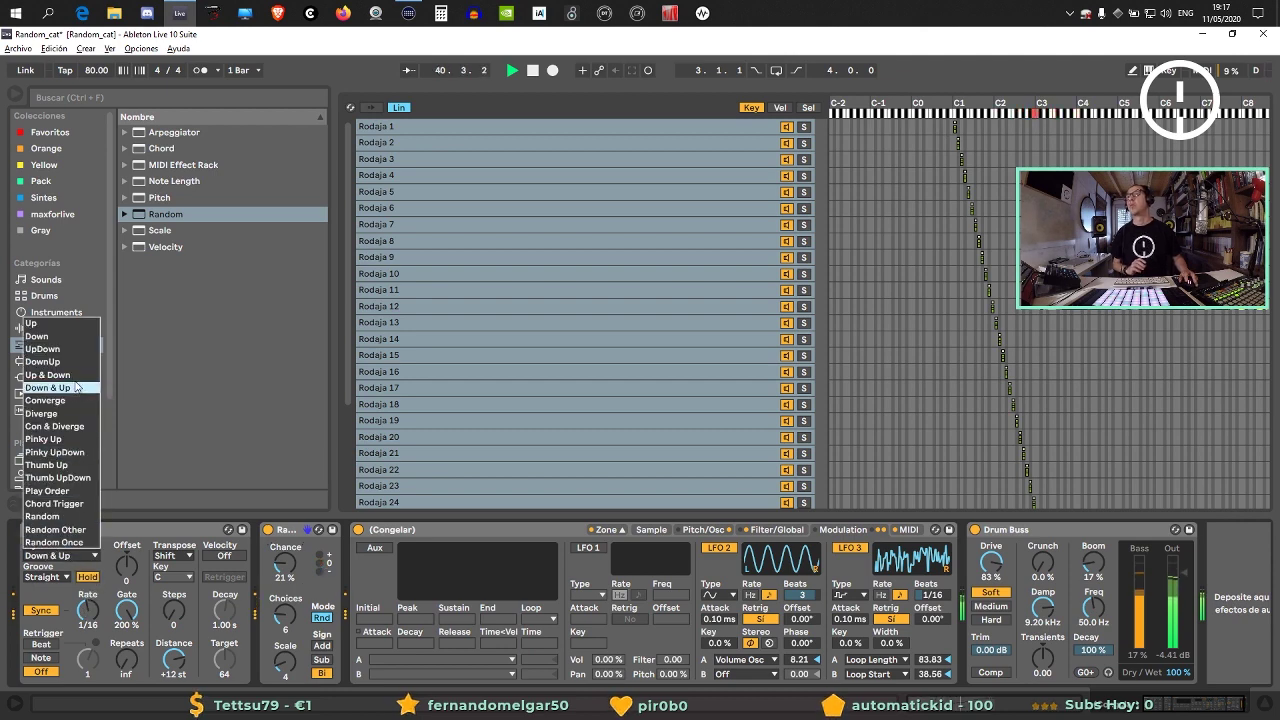
{"action": "left_click", "coordinate": [72, 386]}
{"action": "left_click", "coordinate": [90, 578]}
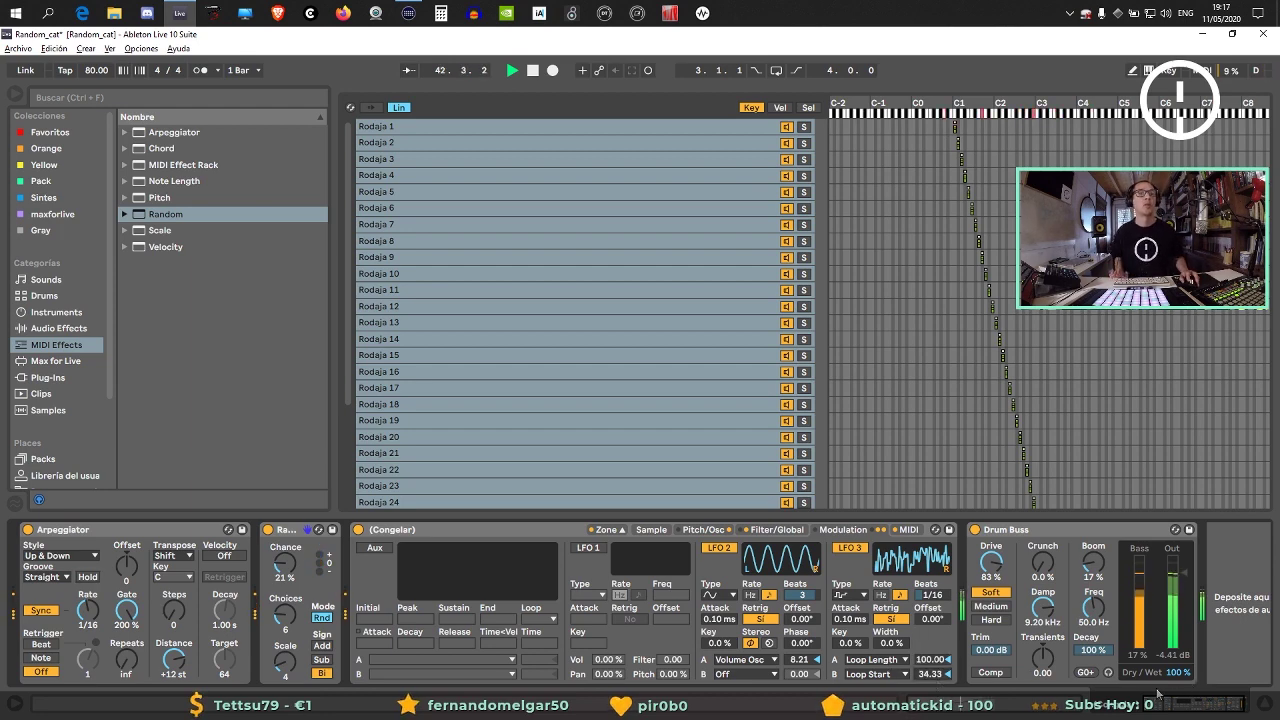
Add the favourite EQ Eight after Drum Buss on the 2 Trancil Exit track.
{"action": "key", "text": "Tab"}
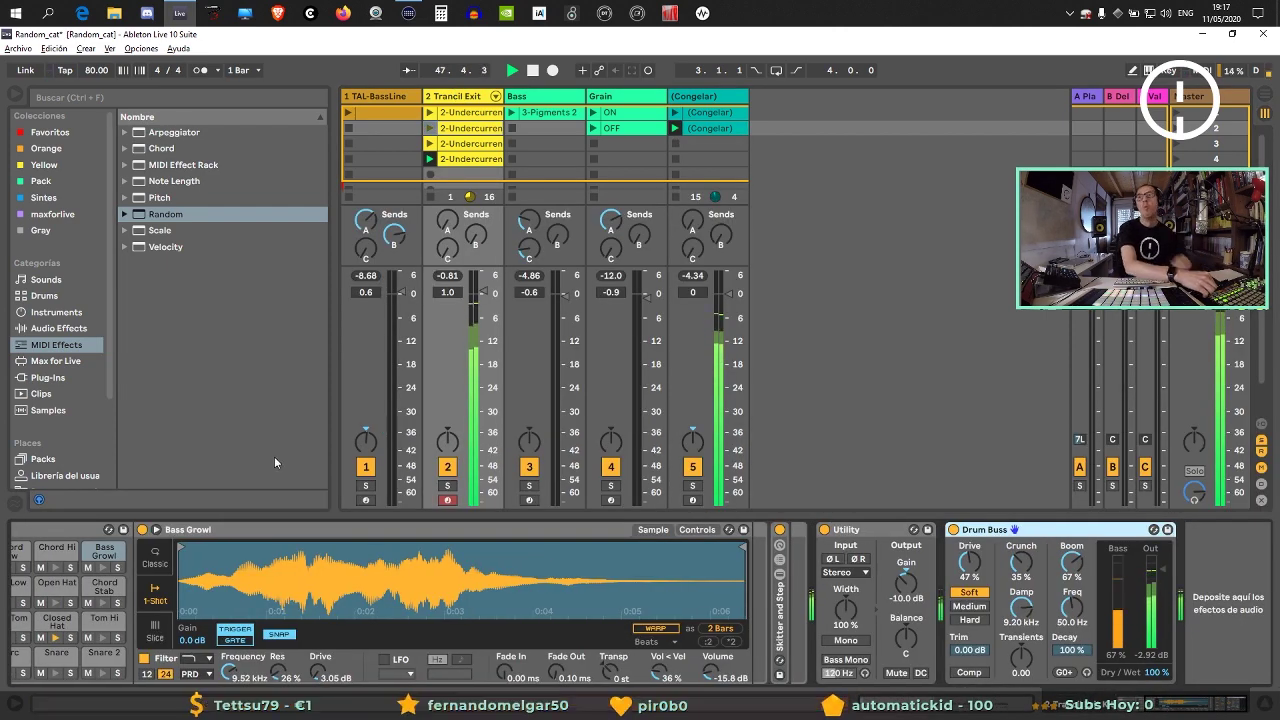
{"action": "left_click", "coordinate": [72, 330]}
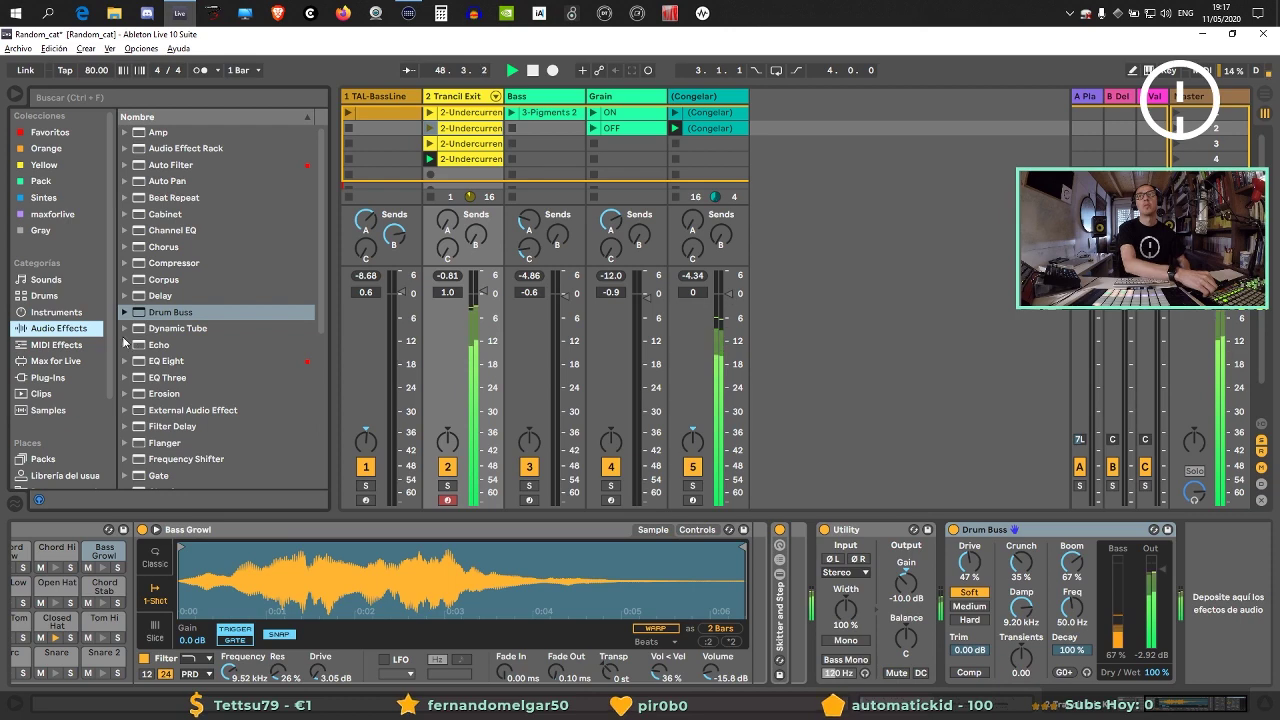
{"action": "left_click", "coordinate": [48, 134]}
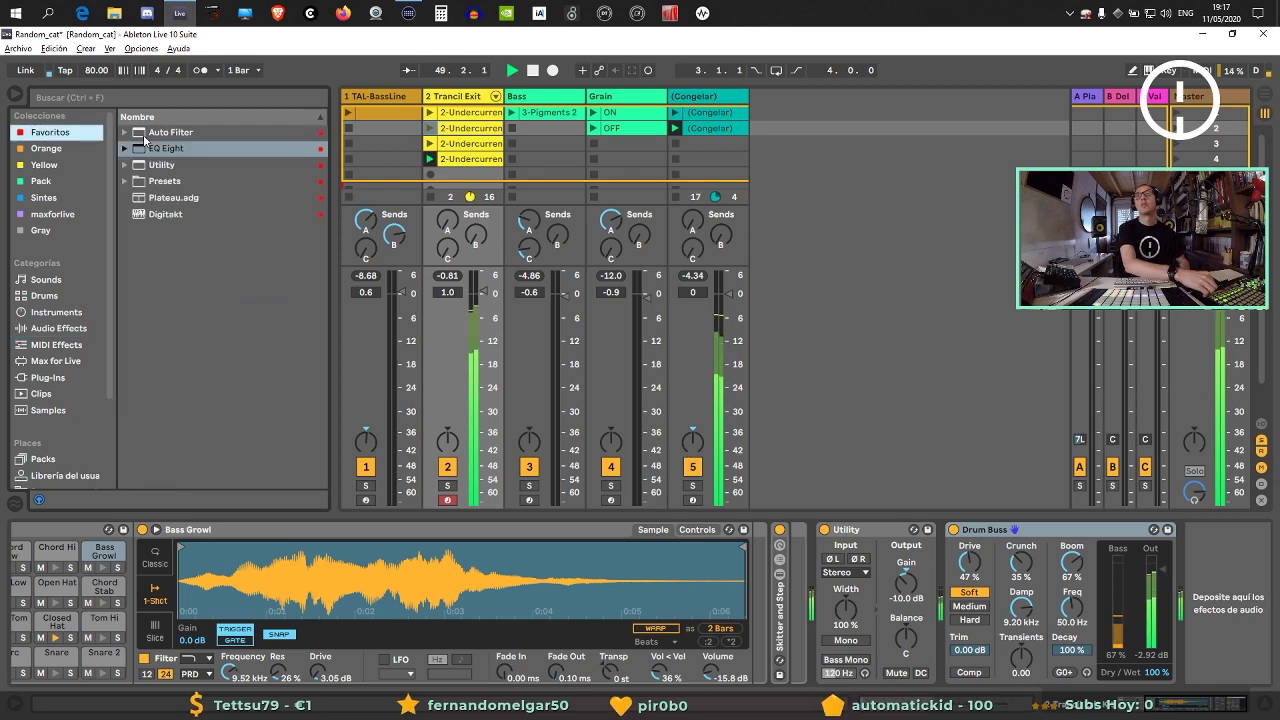
{"action": "double_click", "coordinate": [180, 149]}
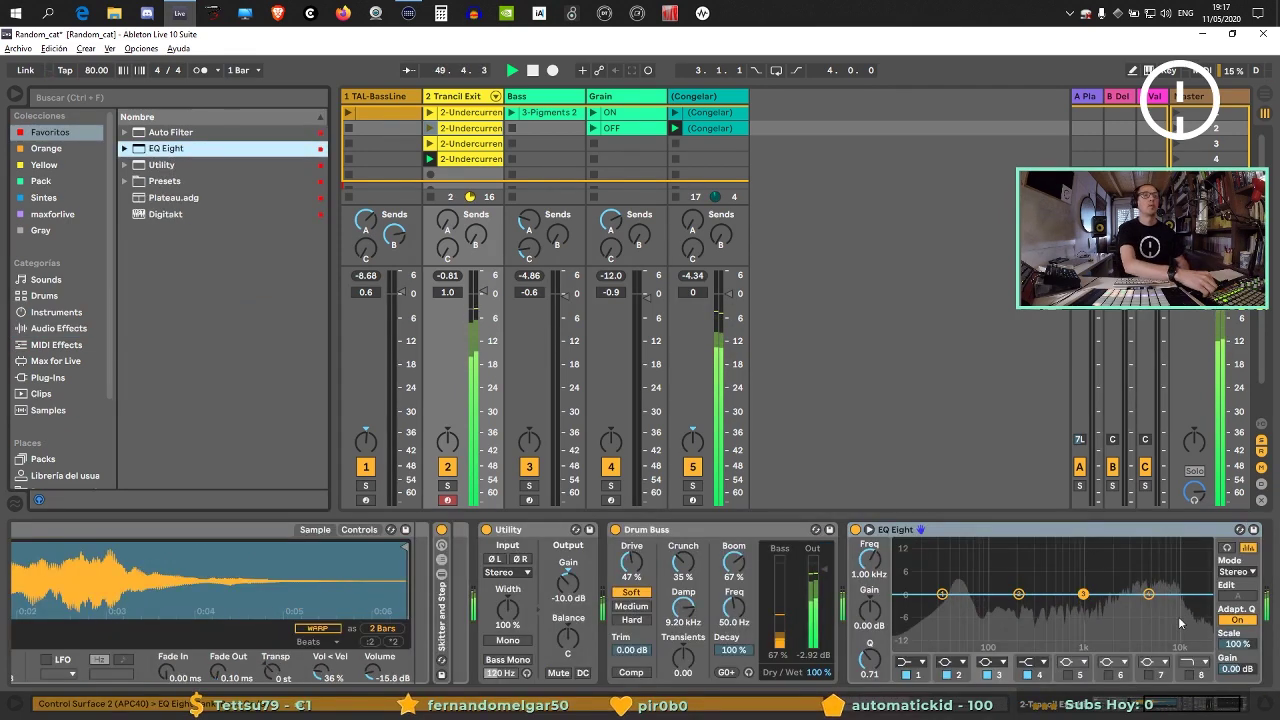
Enable EQ Eight's band 8 as a high cut at 4.00 kHz with a Q of 0.93.
{"action": "left_click", "coordinate": [1192, 666]}
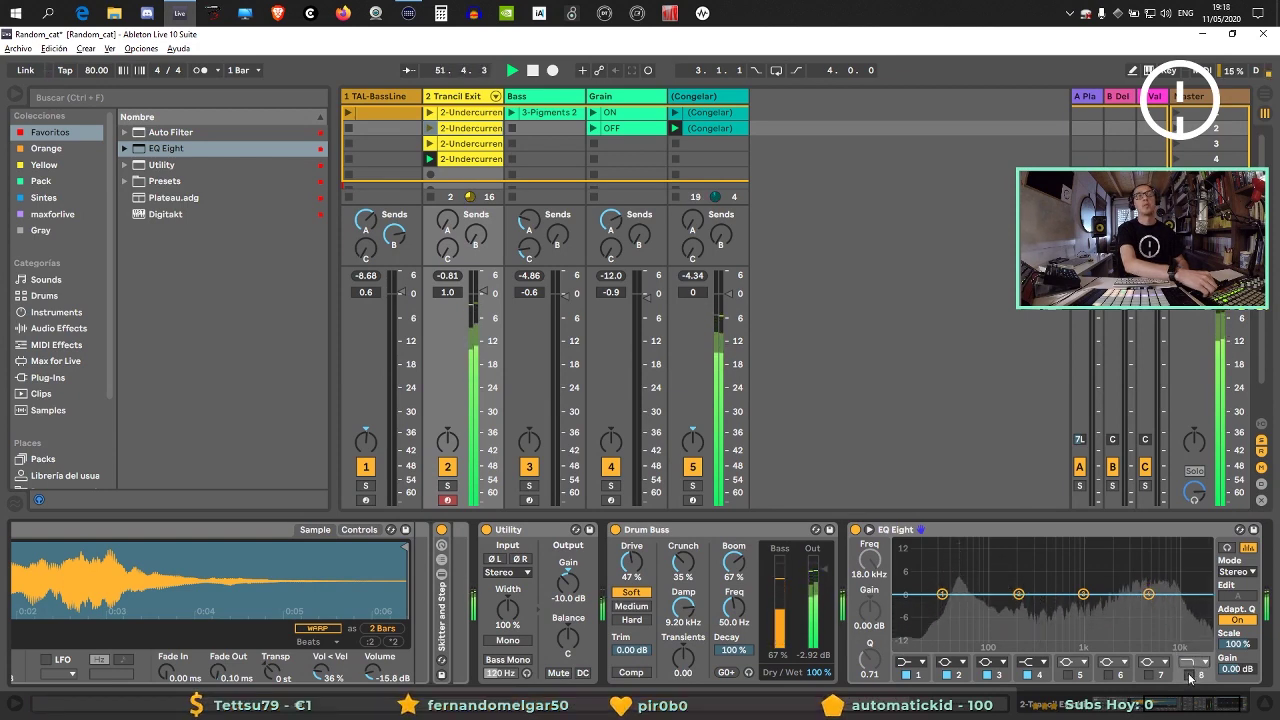
{"action": "double_click", "coordinate": [1199, 618]}
{"action": "left_click_drag", "start_coordinate": [1199, 610], "coordinate": [1139, 602]}
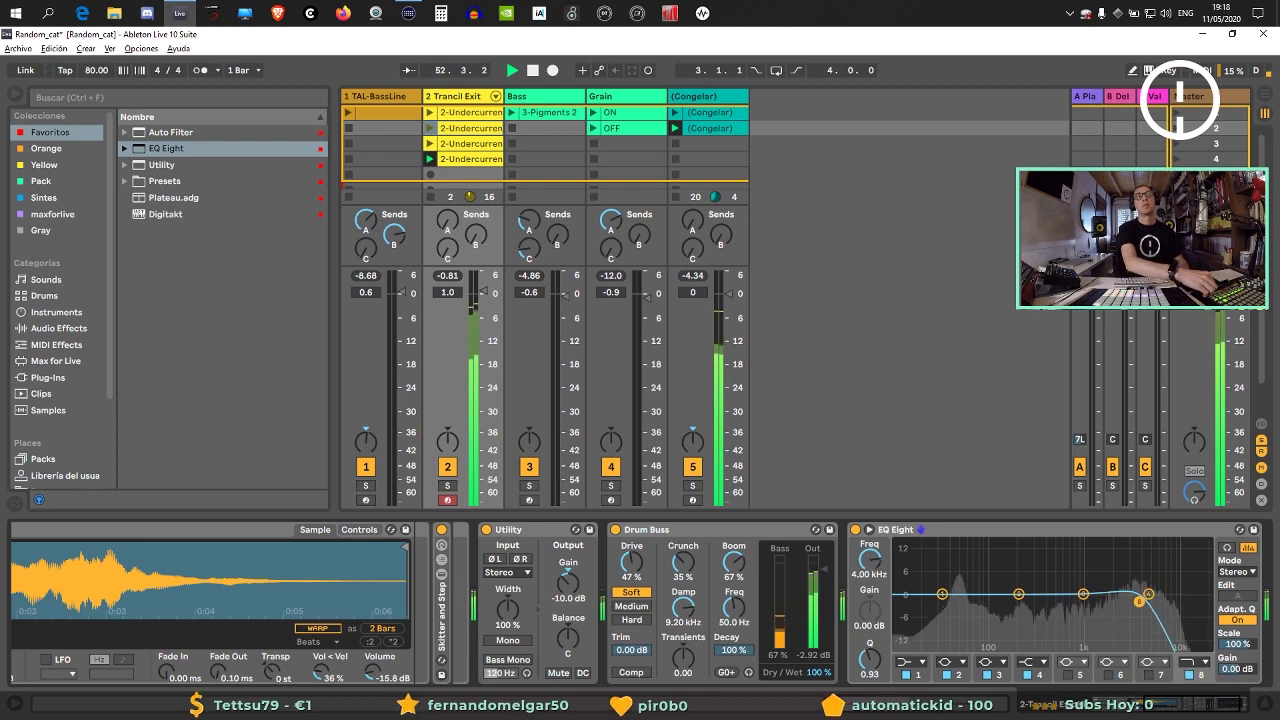
{"action": "key", "text": "ctrl+alt+l"}
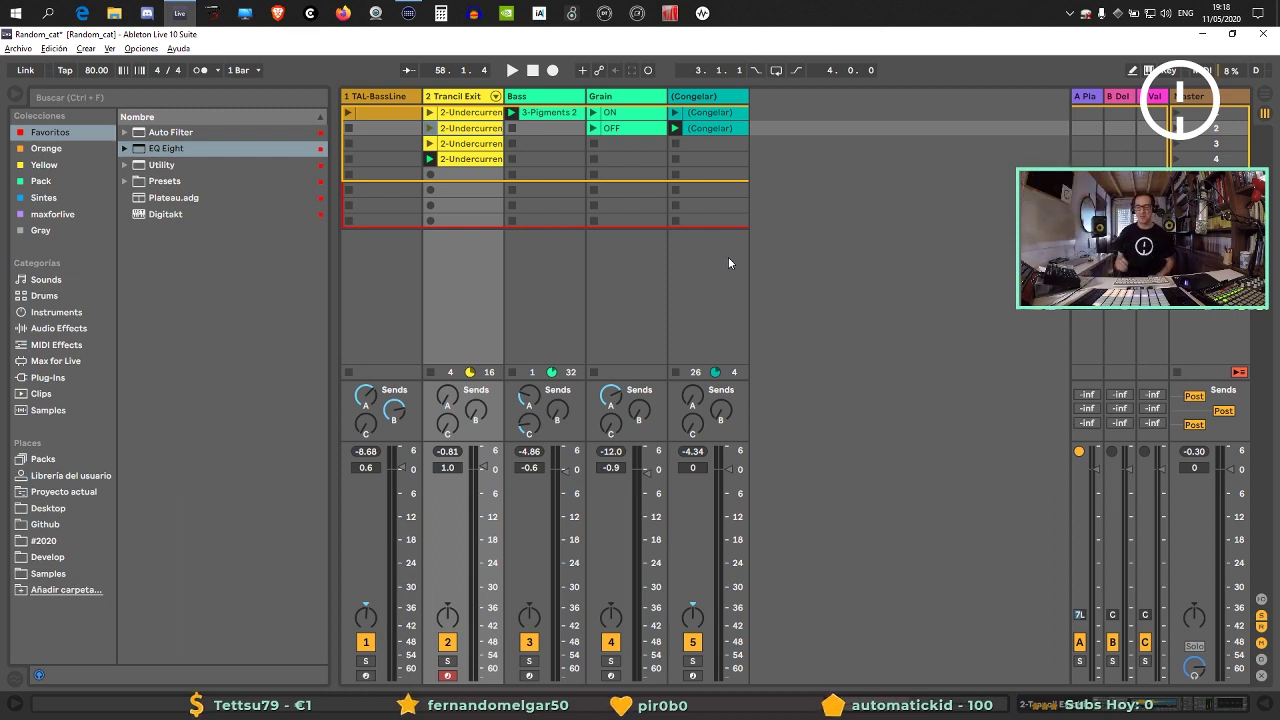
Restart playback and briefly solo the (Congelar) track to hear it on its own.
{"action": "key", "text": "space"}
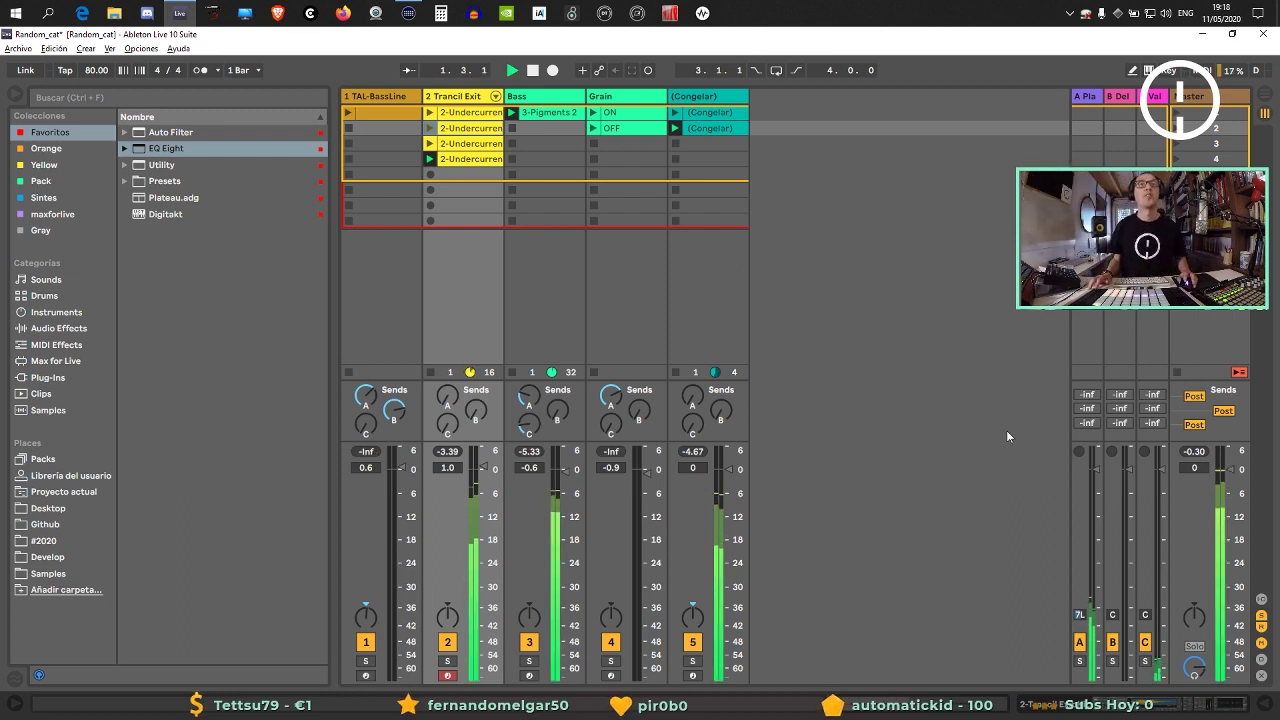
{"action": "left_click", "coordinate": [694, 660]}
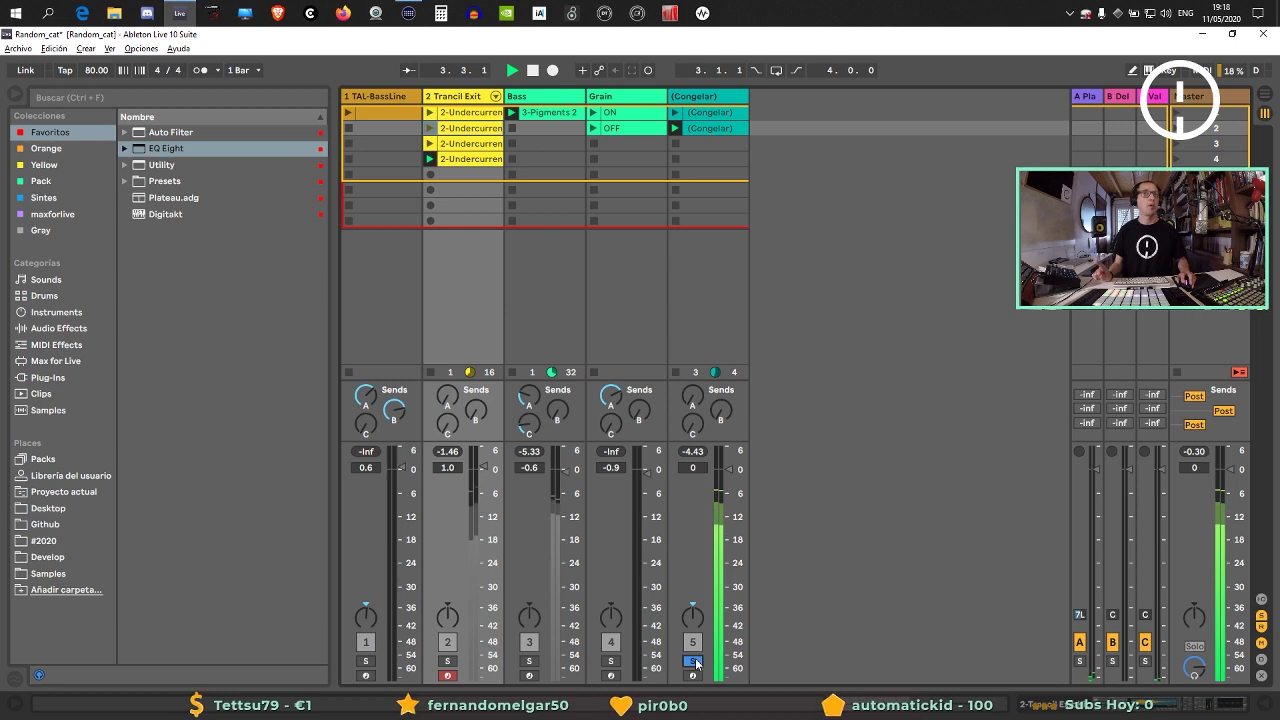
{"action": "left_click", "coordinate": [694, 661]}
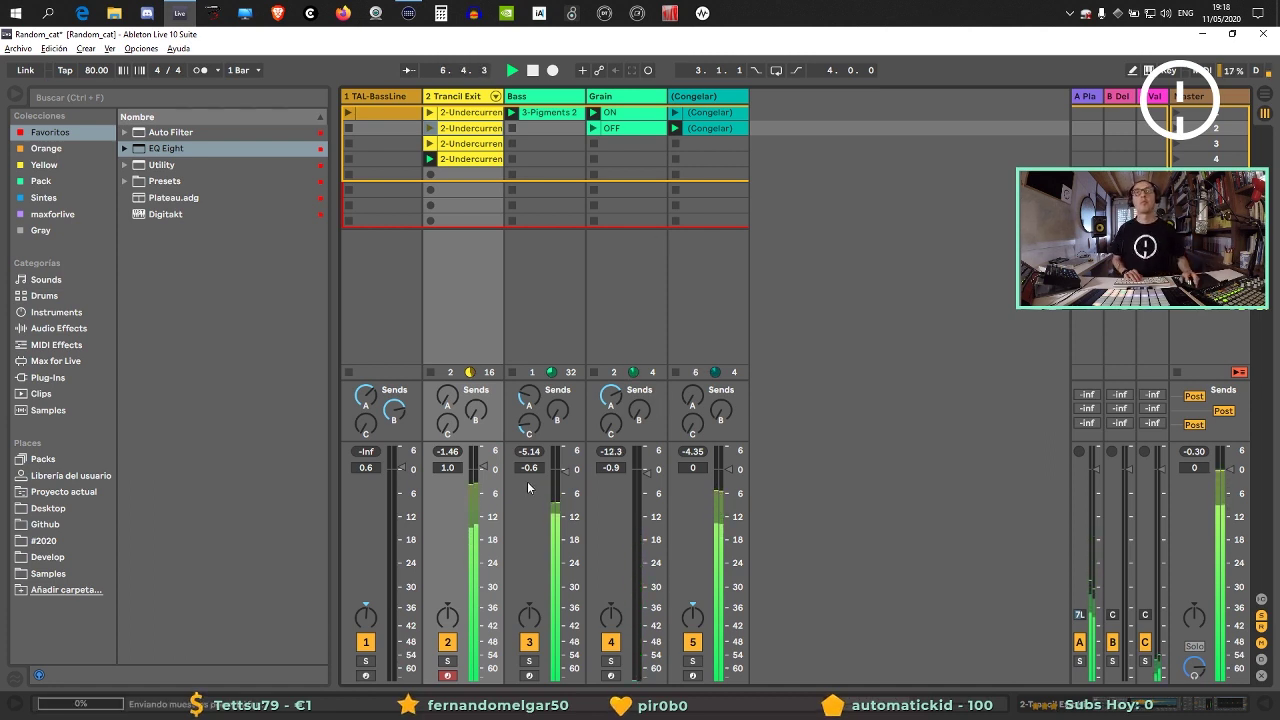
Lower the 2 Trancil Exit track to -0.8 dB, launch its third clip and open the track's devices.
{"action": "left_click_drag", "start_coordinate": [484, 467], "coordinate": [484, 470]}
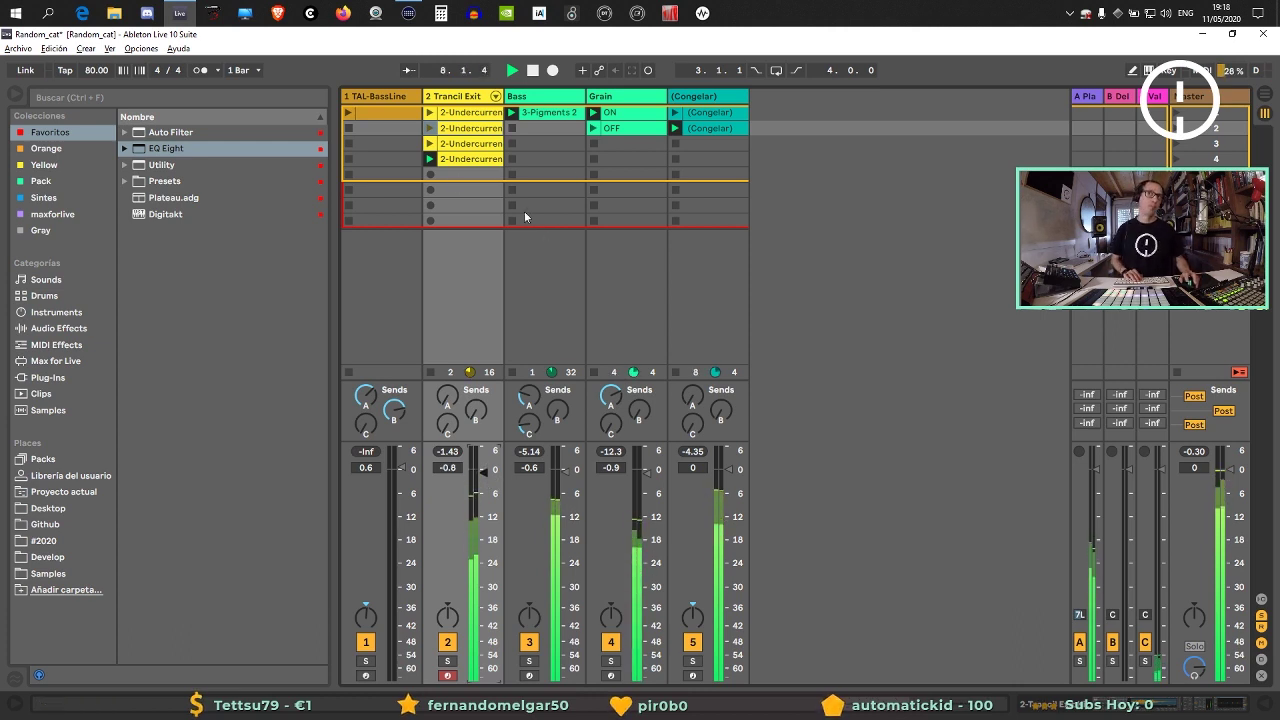
{"action": "left_click", "coordinate": [430, 144]}
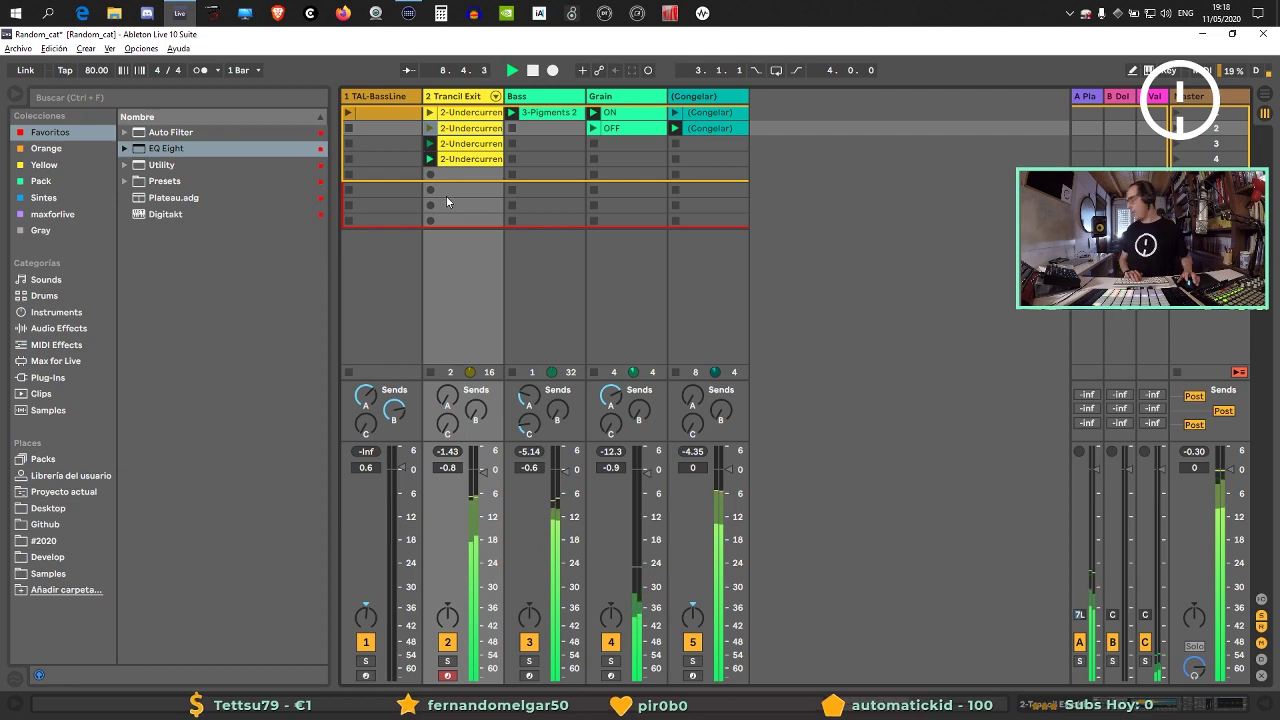
{"action": "double_click", "coordinate": [464, 96]}
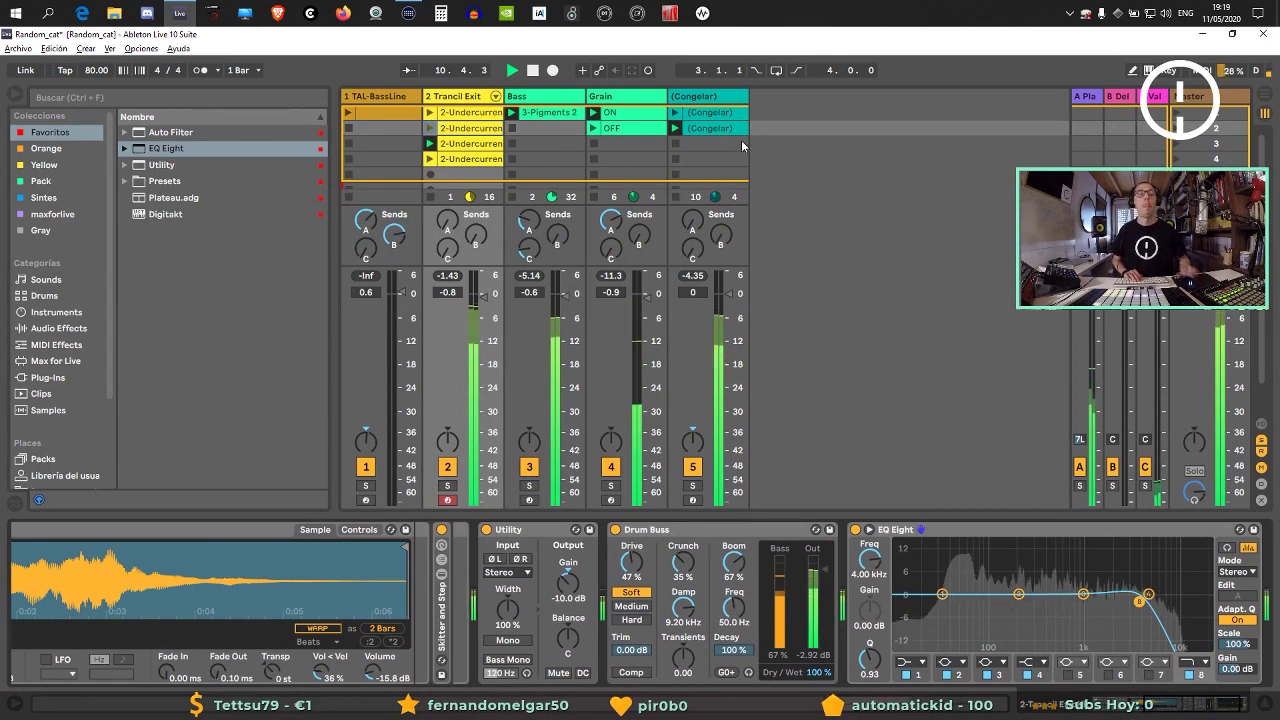
Insert a new MIDI track and lower (Congelar) to -5.2 dB, Bass to -2.8 dB and 2 Trancil Exit to -2.1 dB.
{"action": "double_click", "coordinate": [724, 112]}
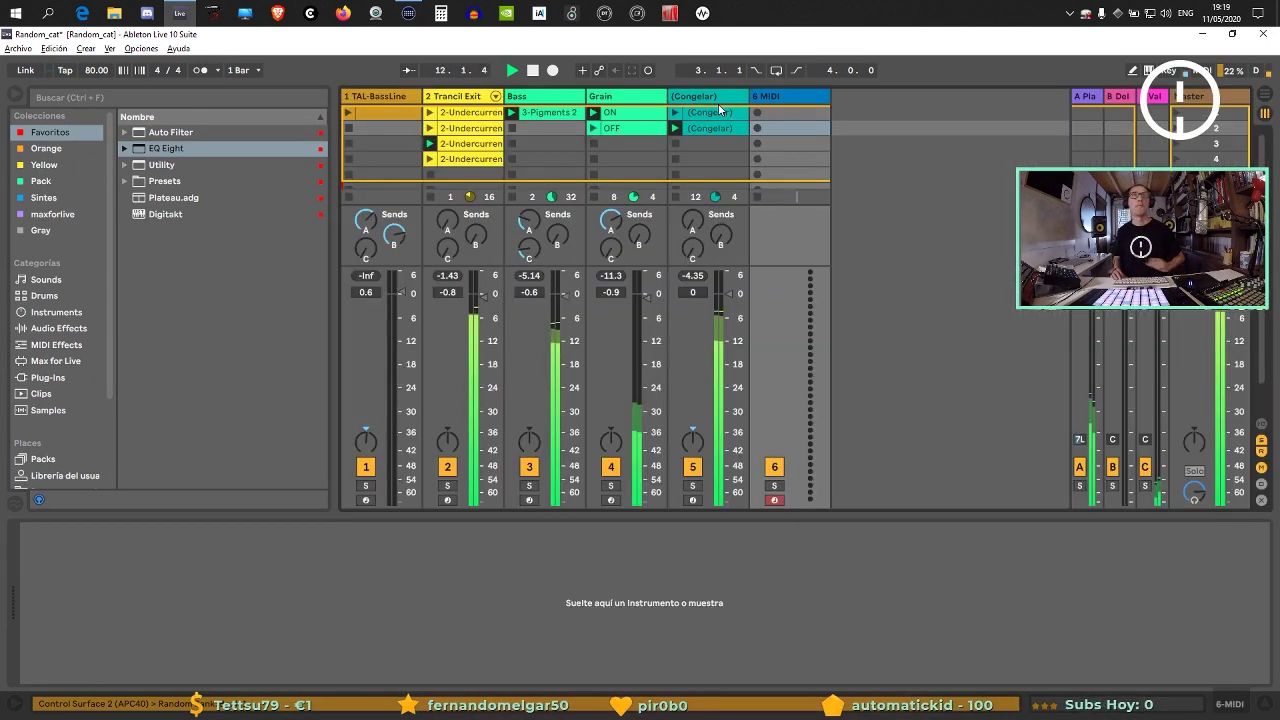
{"action": "left_click", "coordinate": [63, 329]}
{"action": "left_click_drag", "start_coordinate": [692, 292], "coordinate": [692, 300]}
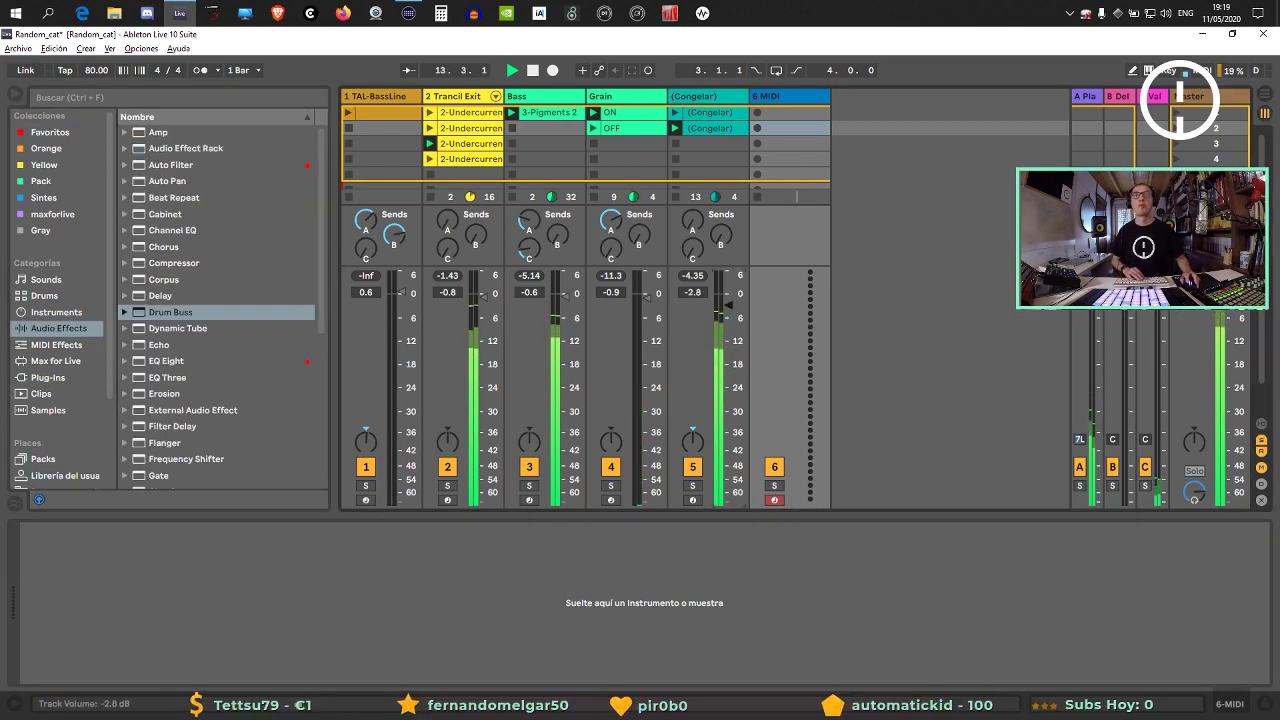
{"action": "left_click_drag", "start_coordinate": [487, 294], "coordinate": [487, 311]}
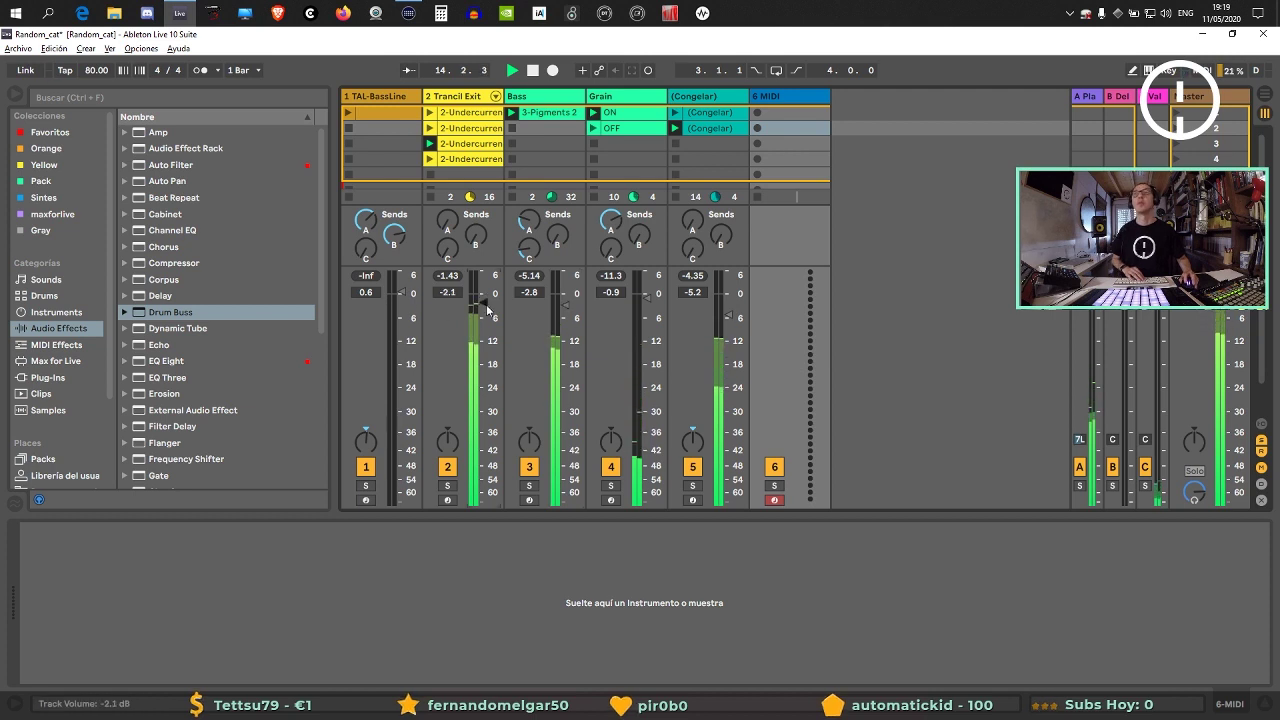
Search the drum presets for kick and load 16 Kicks.adg on the new MIDI track.
{"action": "left_click", "coordinate": [70, 296]}
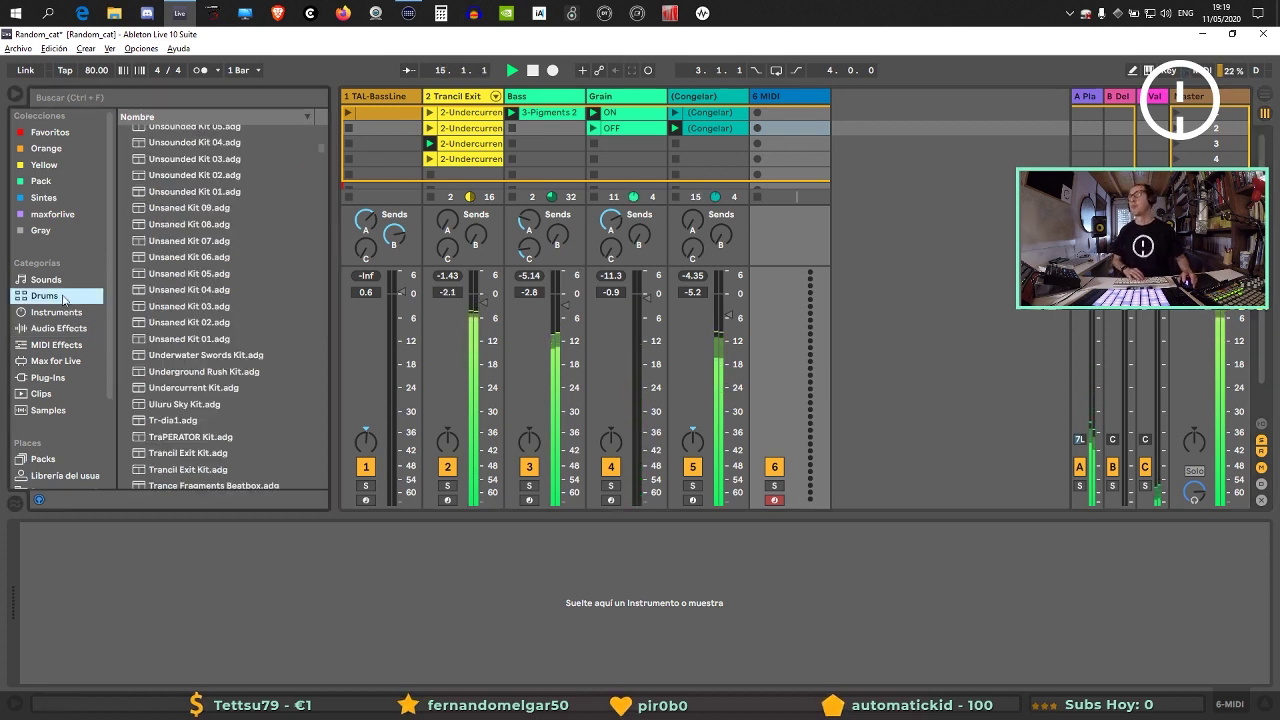
{"action": "left_click", "coordinate": [170, 95]}
{"action": "type", "text": "kick"}
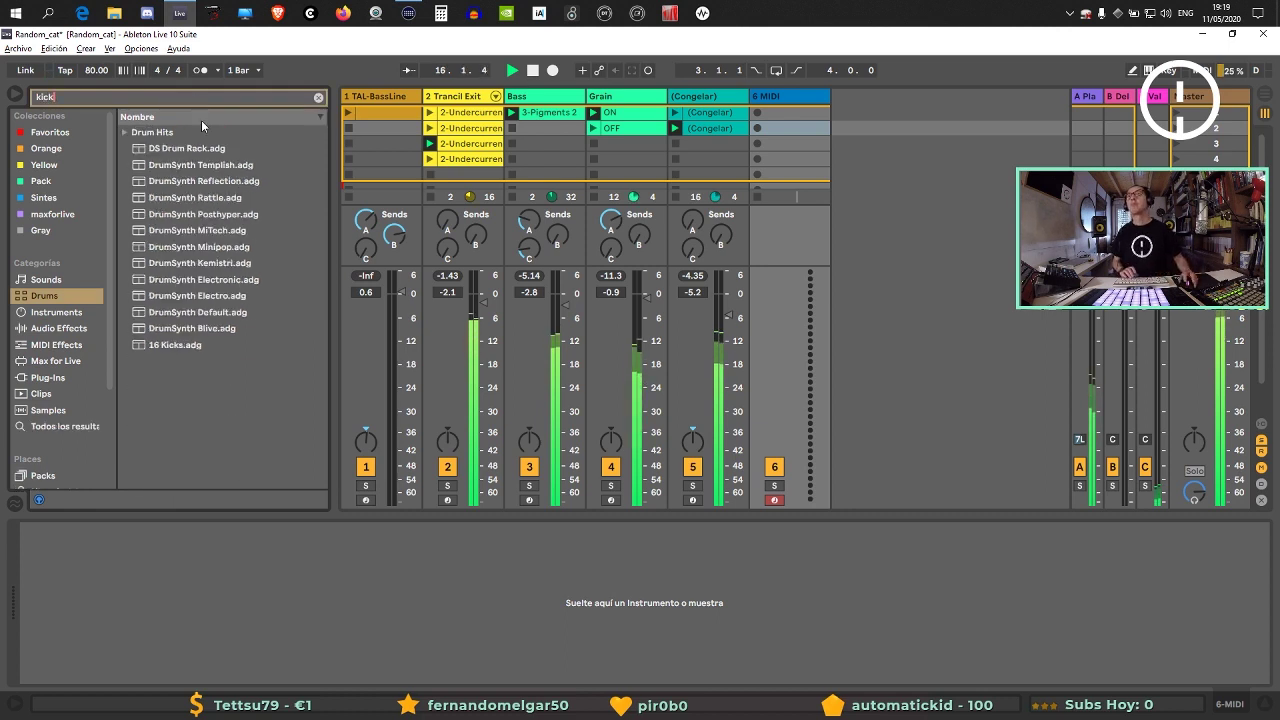
{"action": "left_click", "coordinate": [183, 345]}
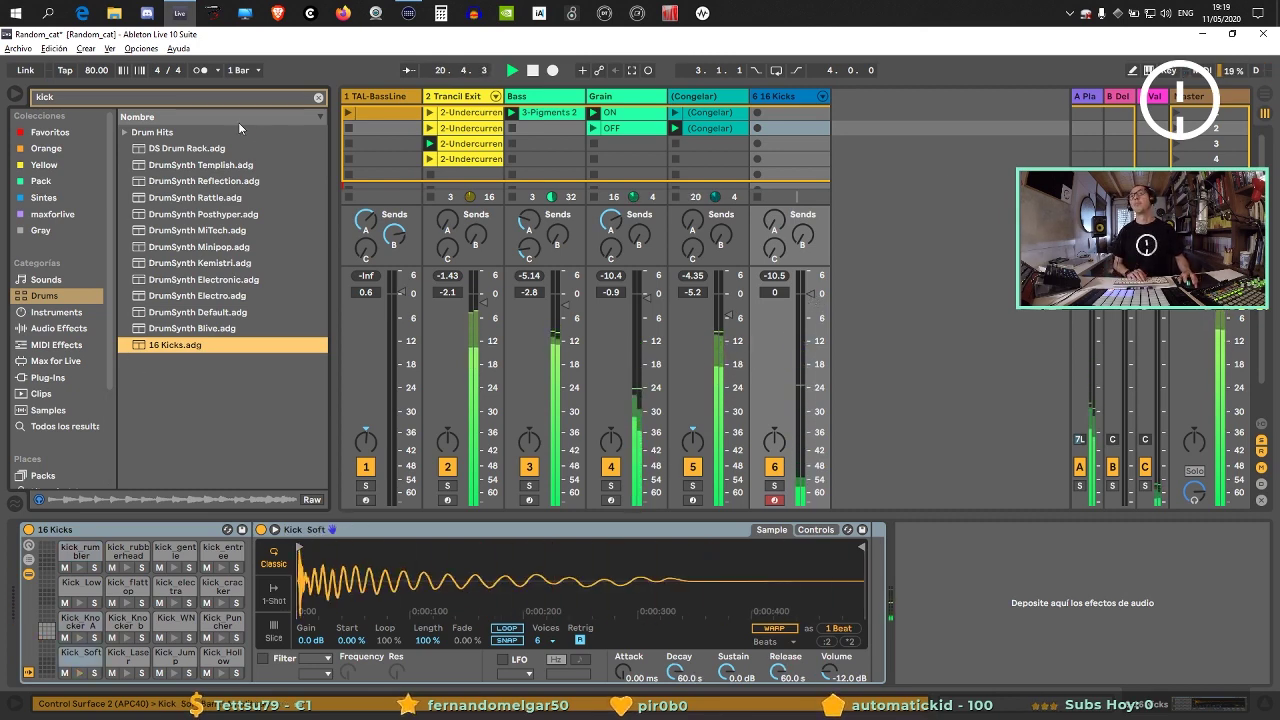
Search the drums for 808, load 808 Core Kit on track 6, and lower 2 Trancil Exit to -7.8 dB and Bass to -5.6 dB.
{"action": "key", "text": "BackSpace"}
{"action": "key", "text": "BackSpace"}
{"action": "key", "text": "BackSpace"}
{"action": "key", "text": "BackSpace"}
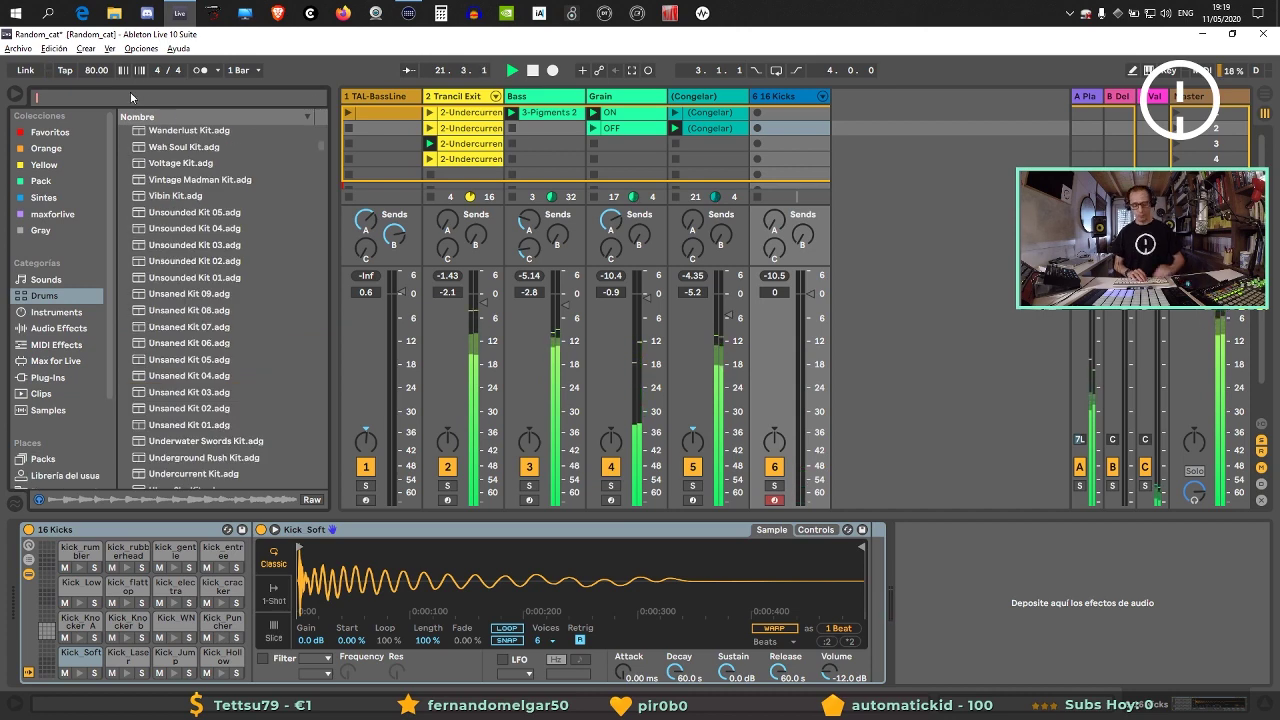
{"action": "type", "text": "808"}
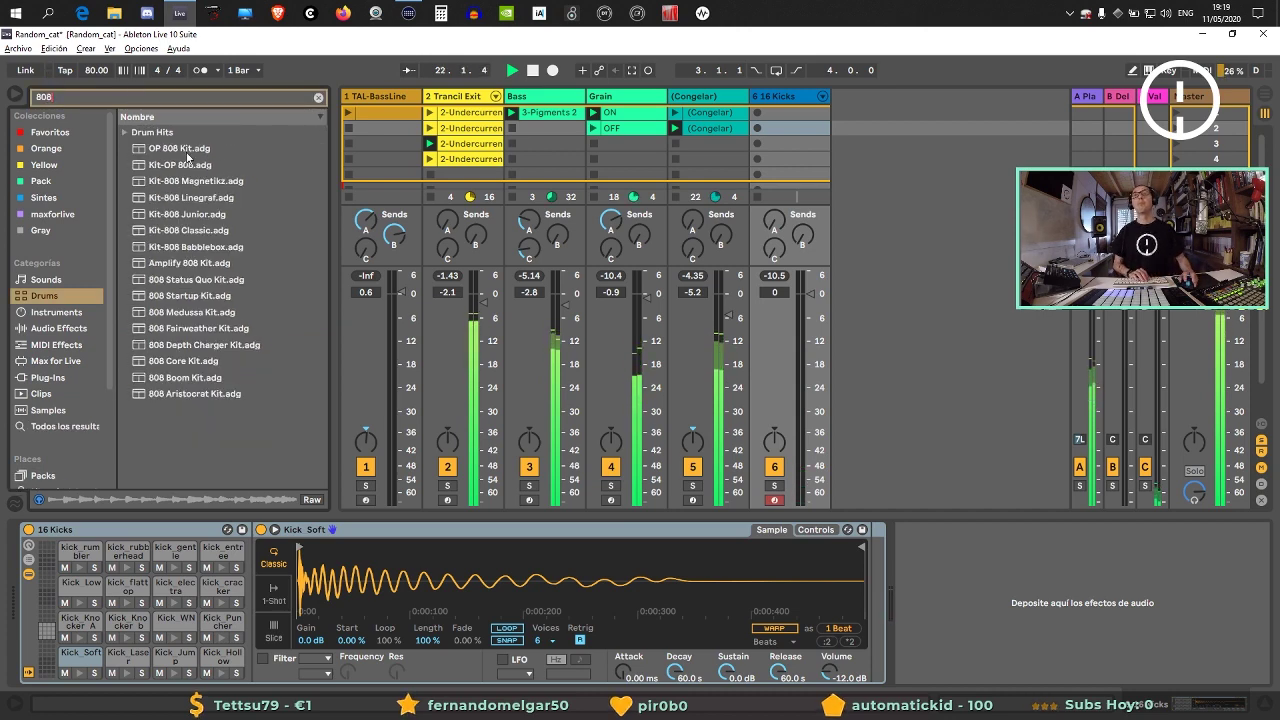
{"action": "left_click", "coordinate": [180, 364]}
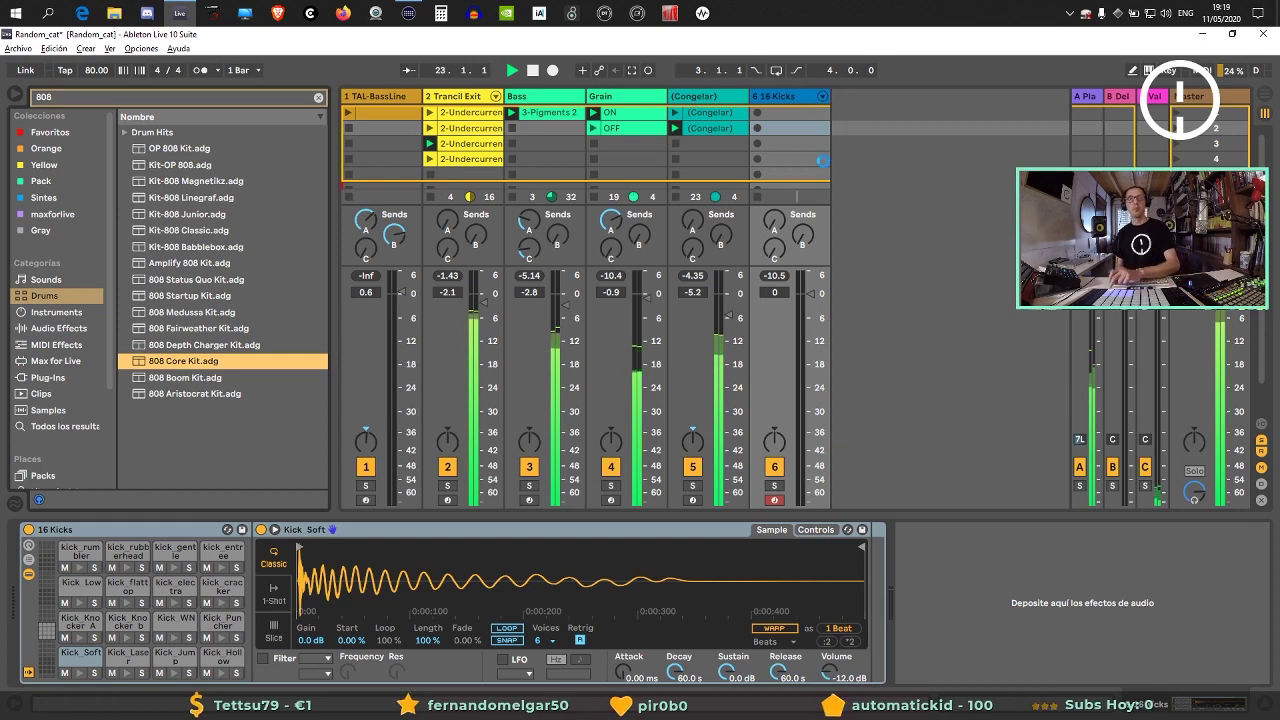
{"action": "left_click_drag", "start_coordinate": [822, 160], "coordinate": [823, 160]}
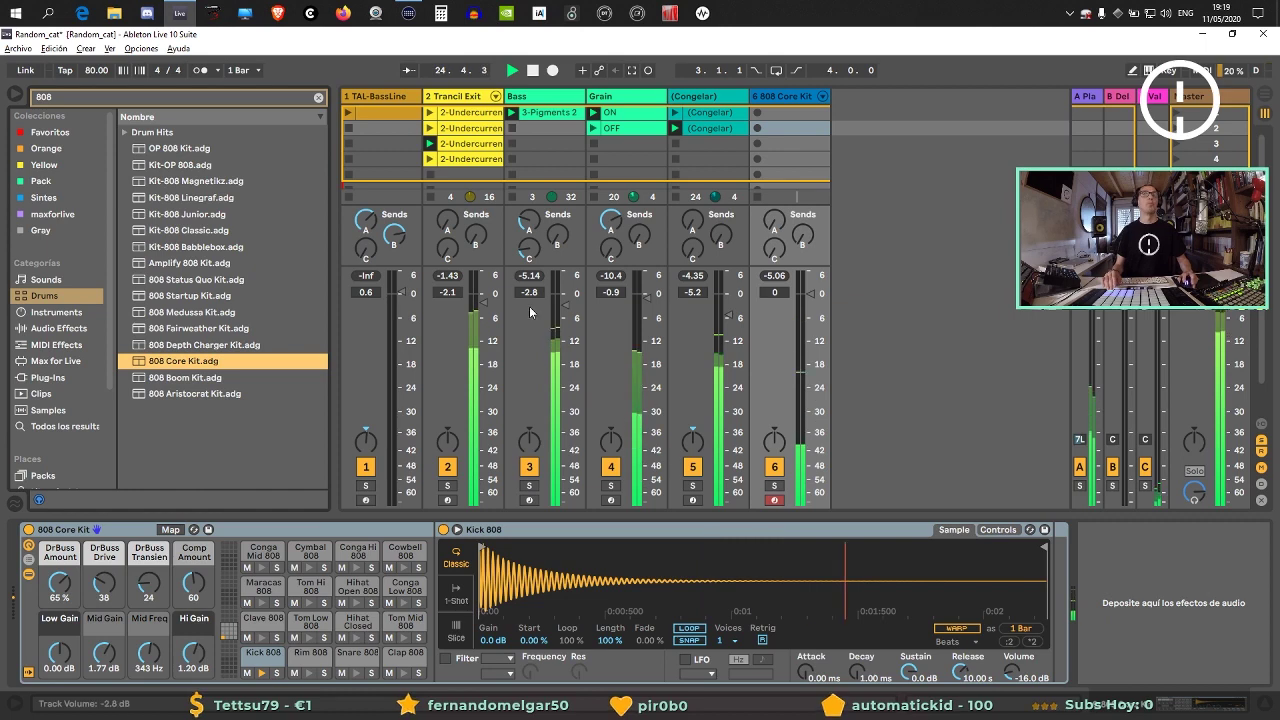
{"action": "left_click_drag", "start_coordinate": [530, 313], "coordinate": [530, 326]}
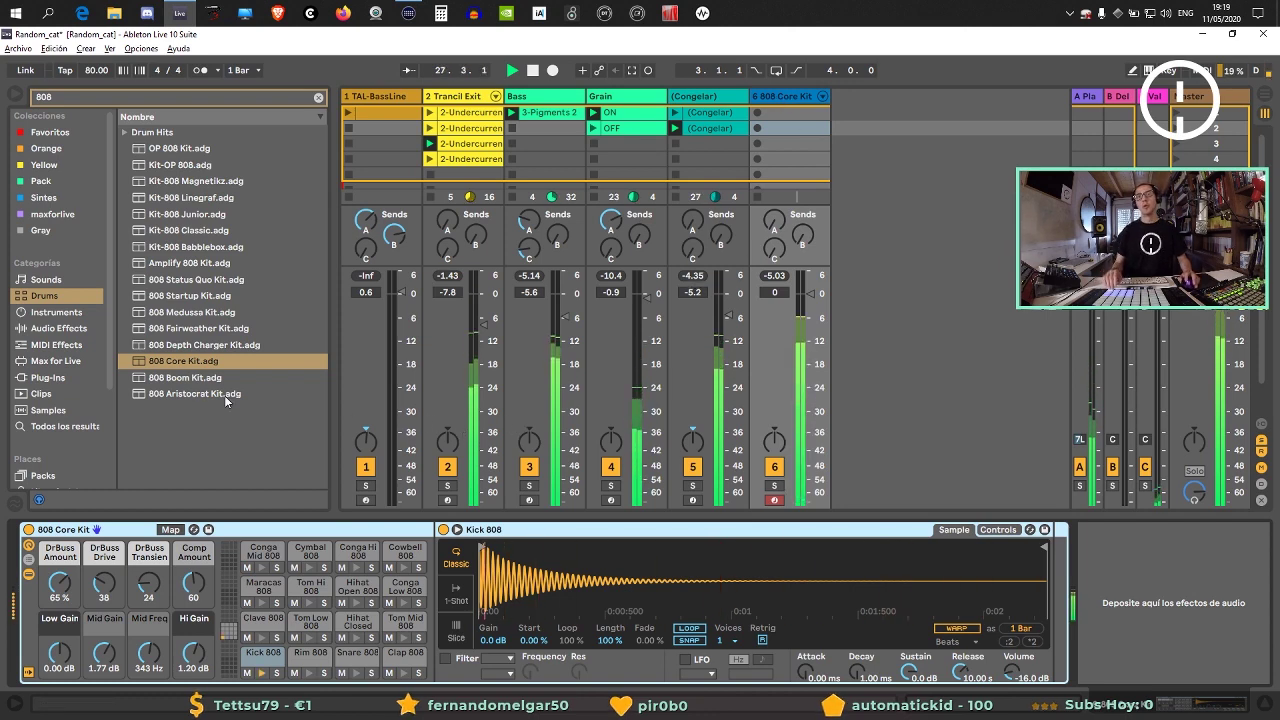
Create a one-bar clip in the 808 Core Kit track's first slot, add a Kick 808 note on beat one and launch it.
{"action": "double_click", "coordinate": [790, 112]}
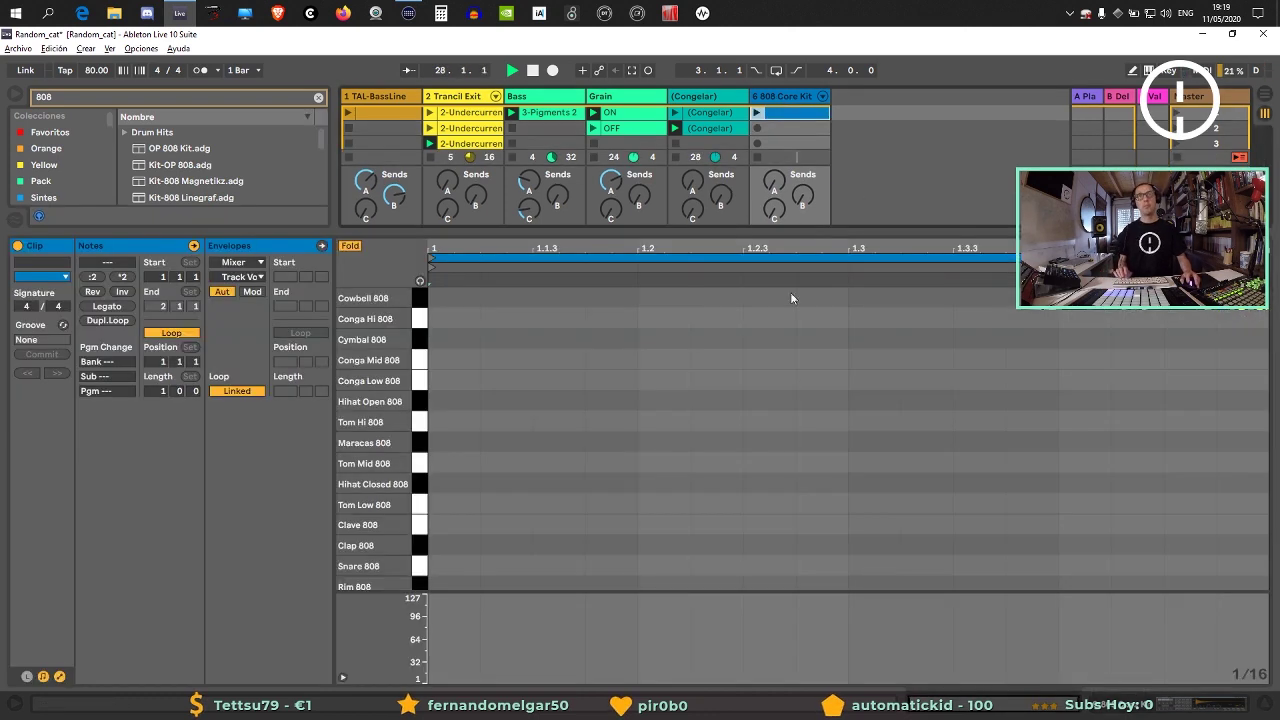
{"action": "scroll", "coordinate": [432, 568], "scroll_direction": "down", "scroll_amount": 1}
{"action": "double_click", "coordinate": [437, 578]}
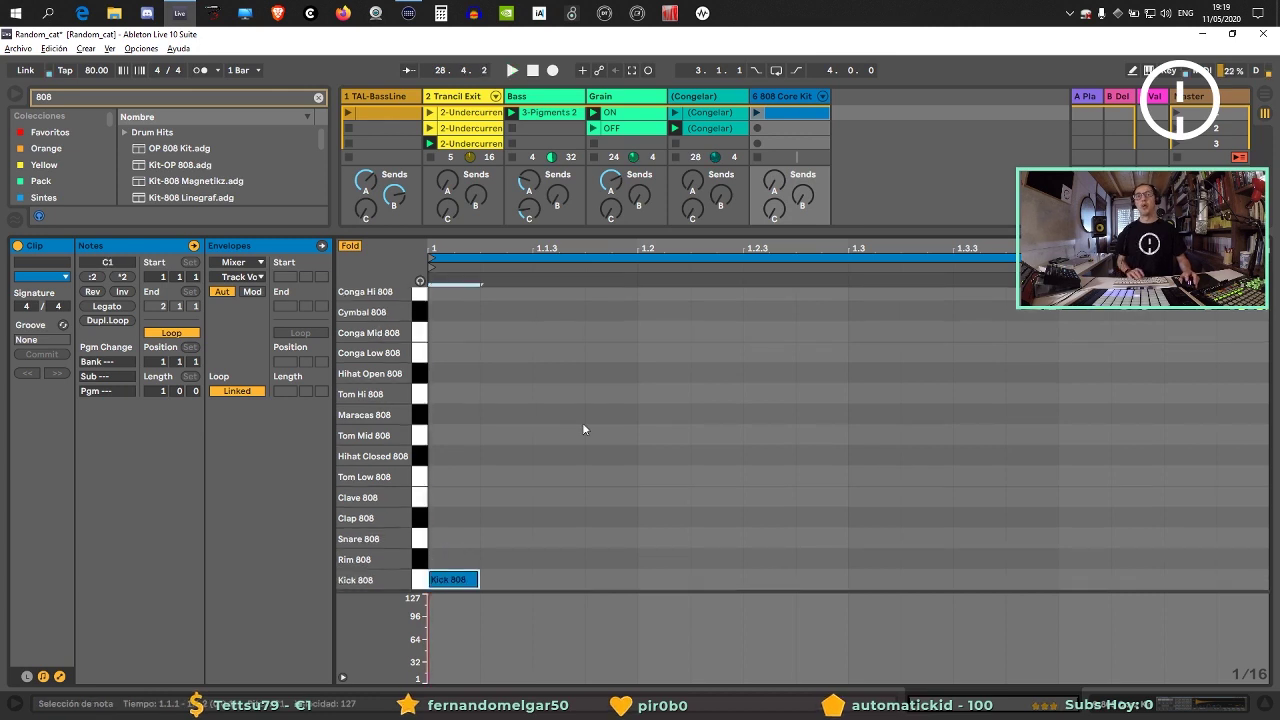
{"action": "left_click", "coordinate": [757, 112]}
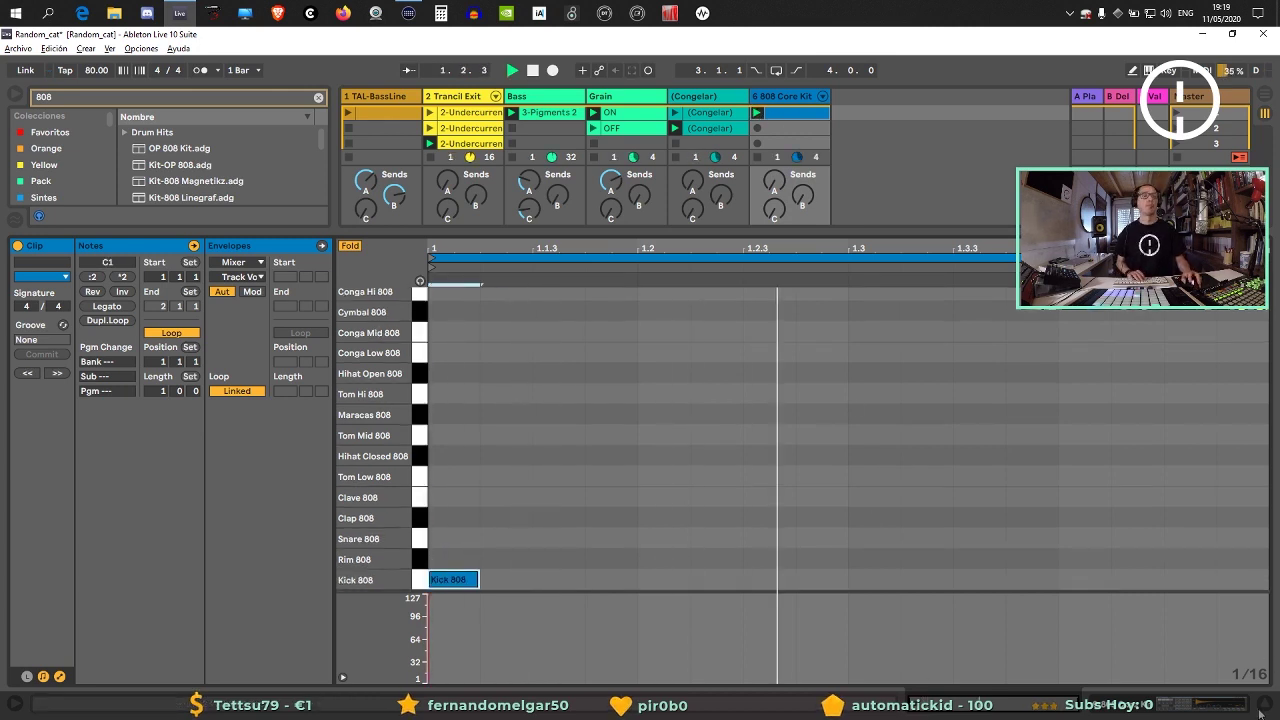
Add a Kick 808 note on beat three of the one-bar clip and show the Master track's Limiter beneath the mixer.
{"action": "double_click", "coordinate": [862, 580]}
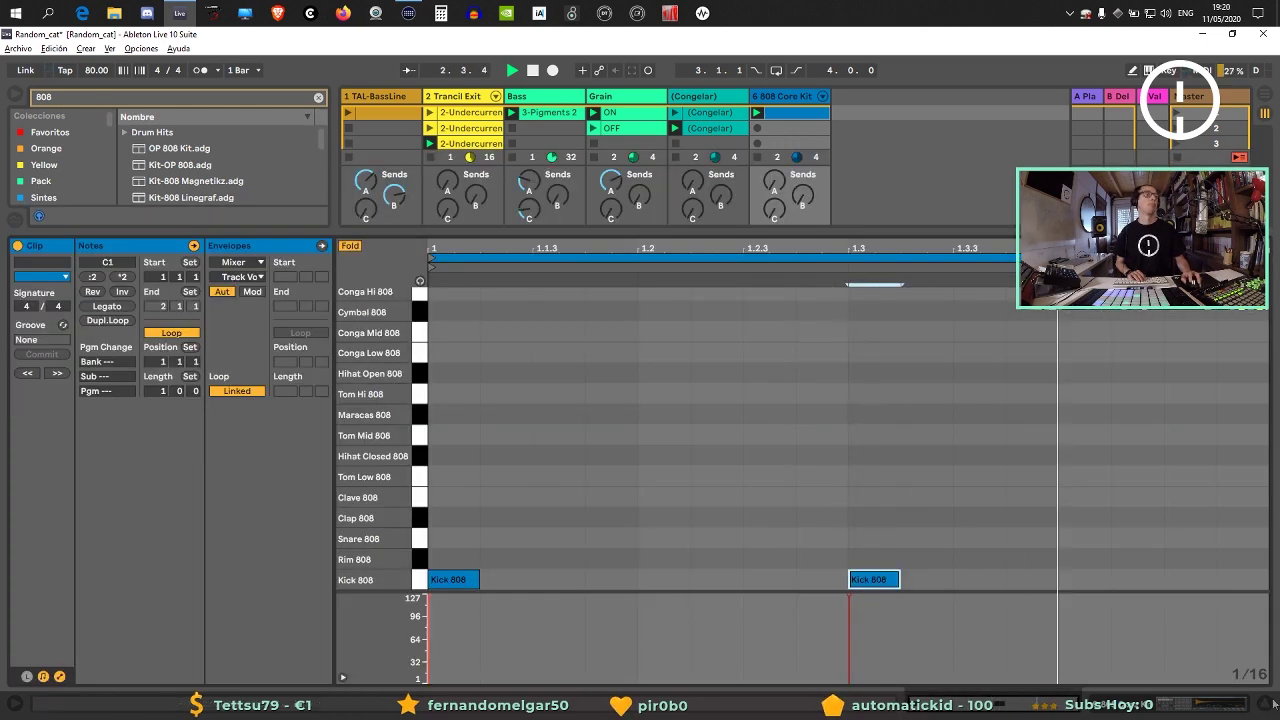
{"action": "key", "text": "ctrl+alt+l"}
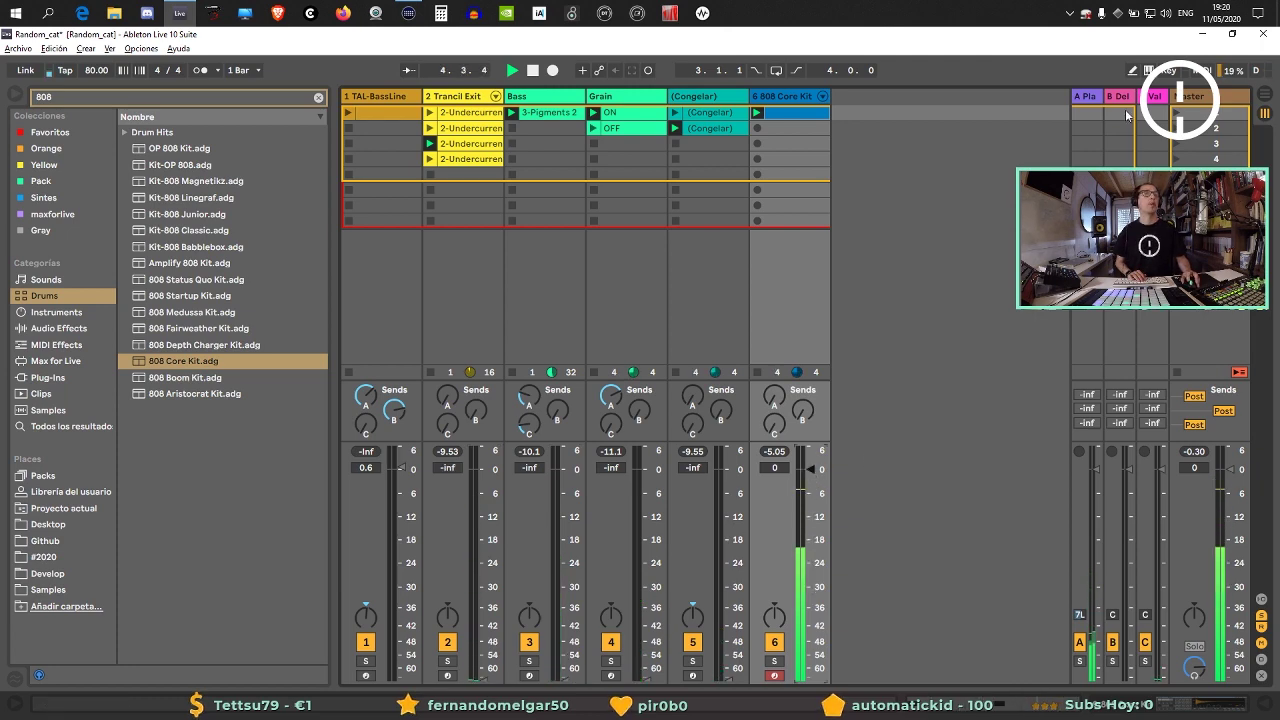
{"action": "key", "text": "ctrl+alt+l"}
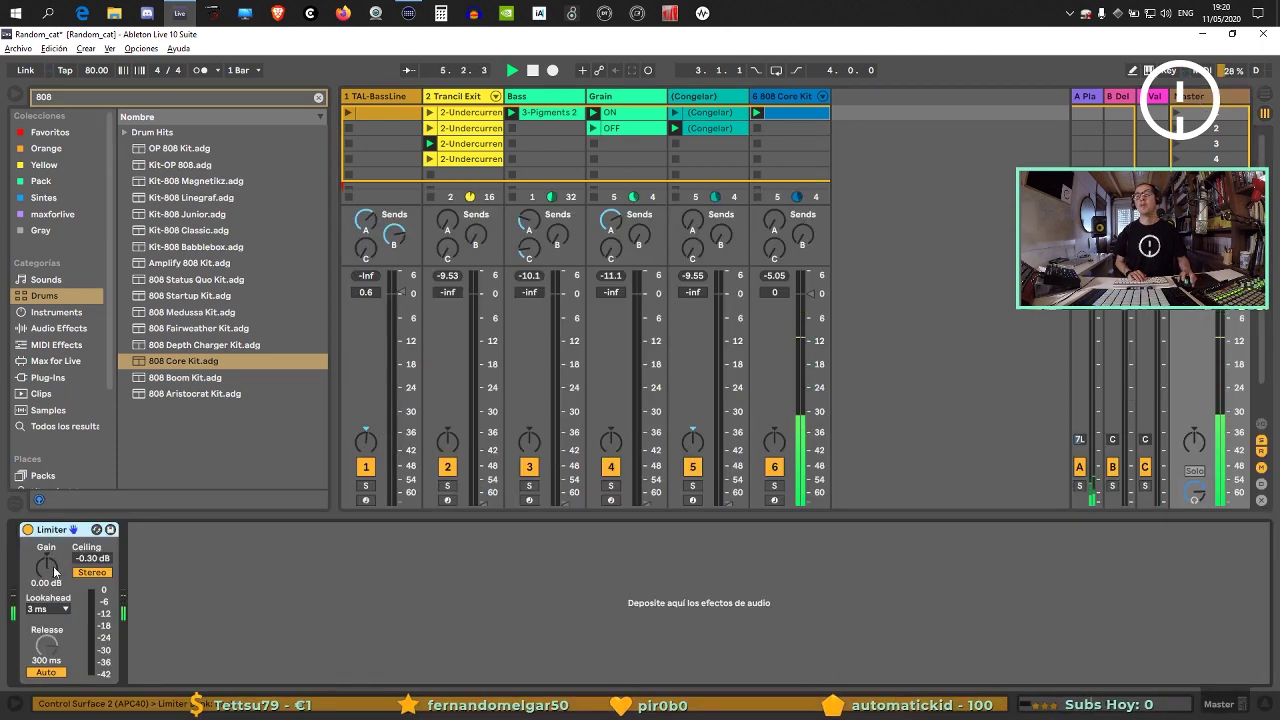
Clear the browser search, and raise the (Congelar) track's volume to -9.8 dB and the Bass track's to -14.8 dB.
{"action": "left_click", "coordinate": [317, 97]}
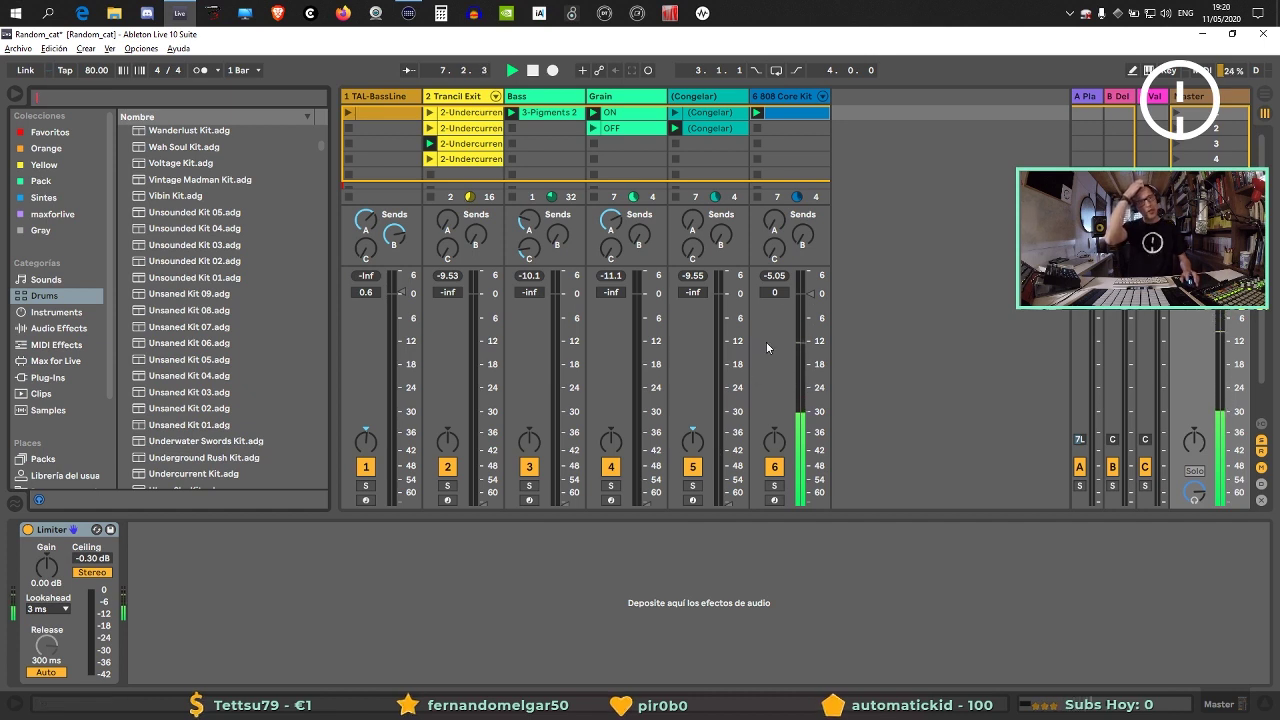
{"action": "left_click_drag", "start_coordinate": [734, 402], "coordinate": [712, 347]}
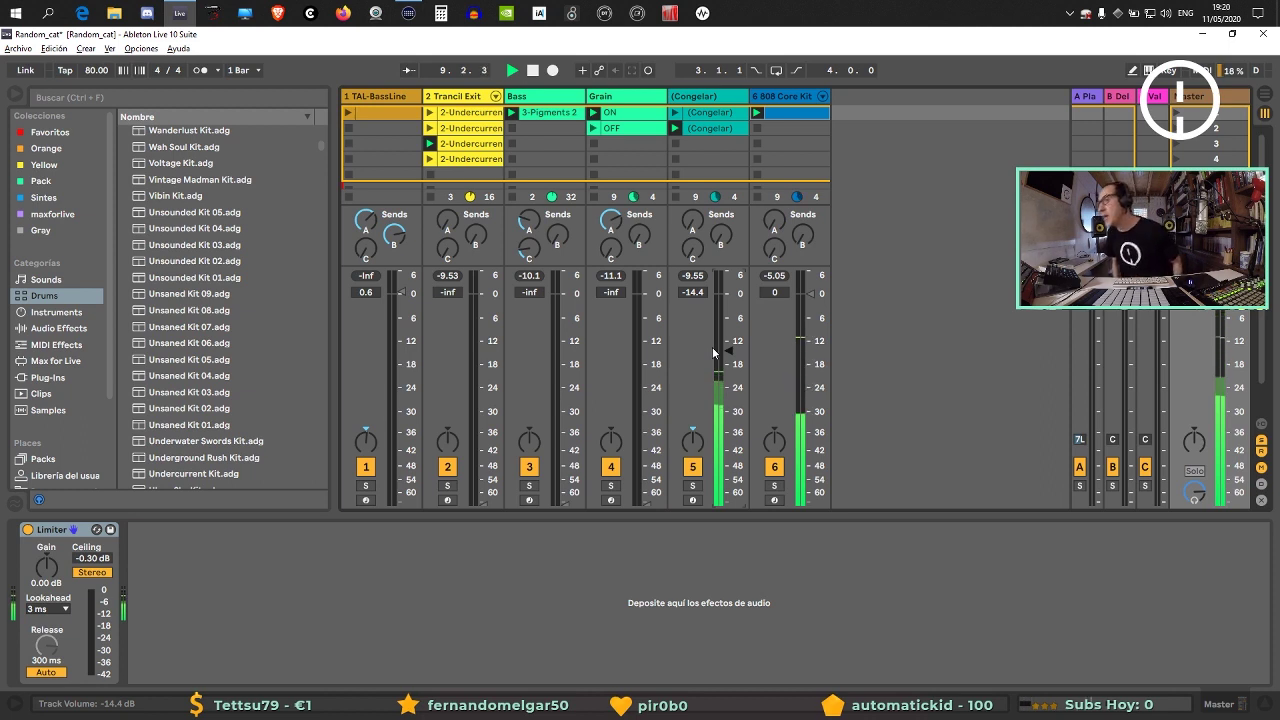
{"action": "left_click_drag", "start_coordinate": [712, 347], "coordinate": [712, 333]}
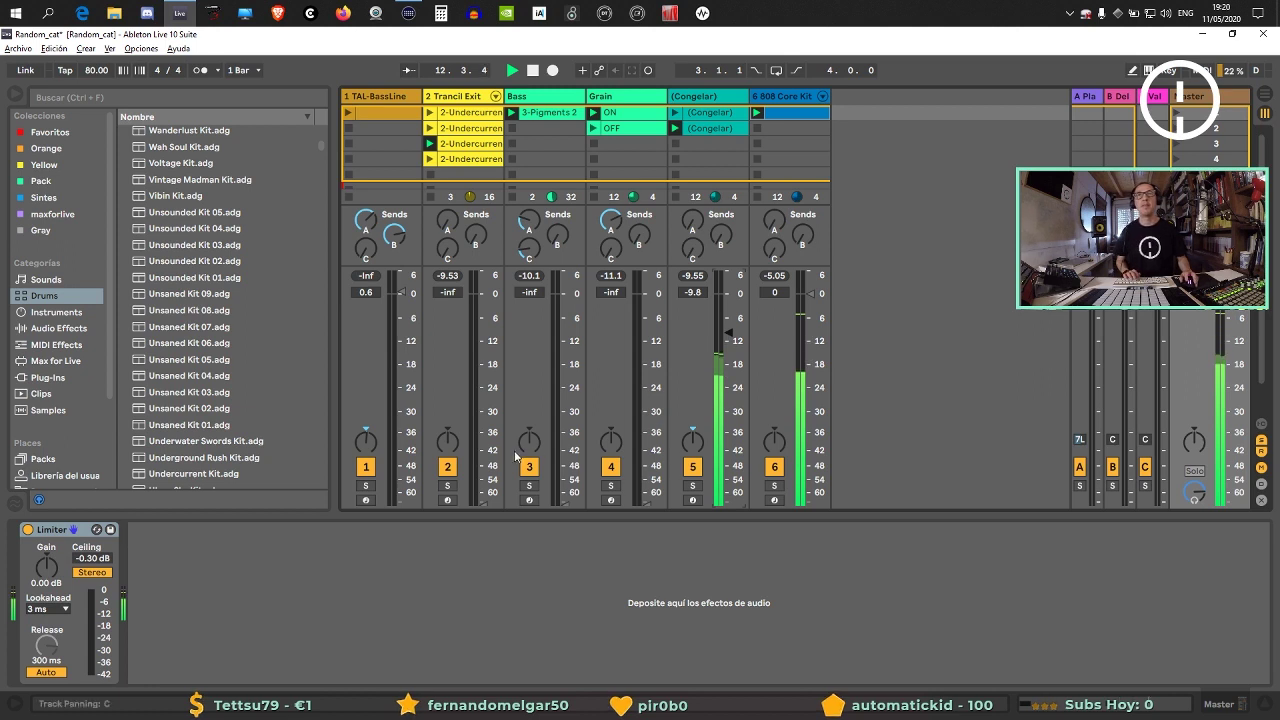
{"action": "left_click_drag", "start_coordinate": [563, 502], "coordinate": [553, 377]}
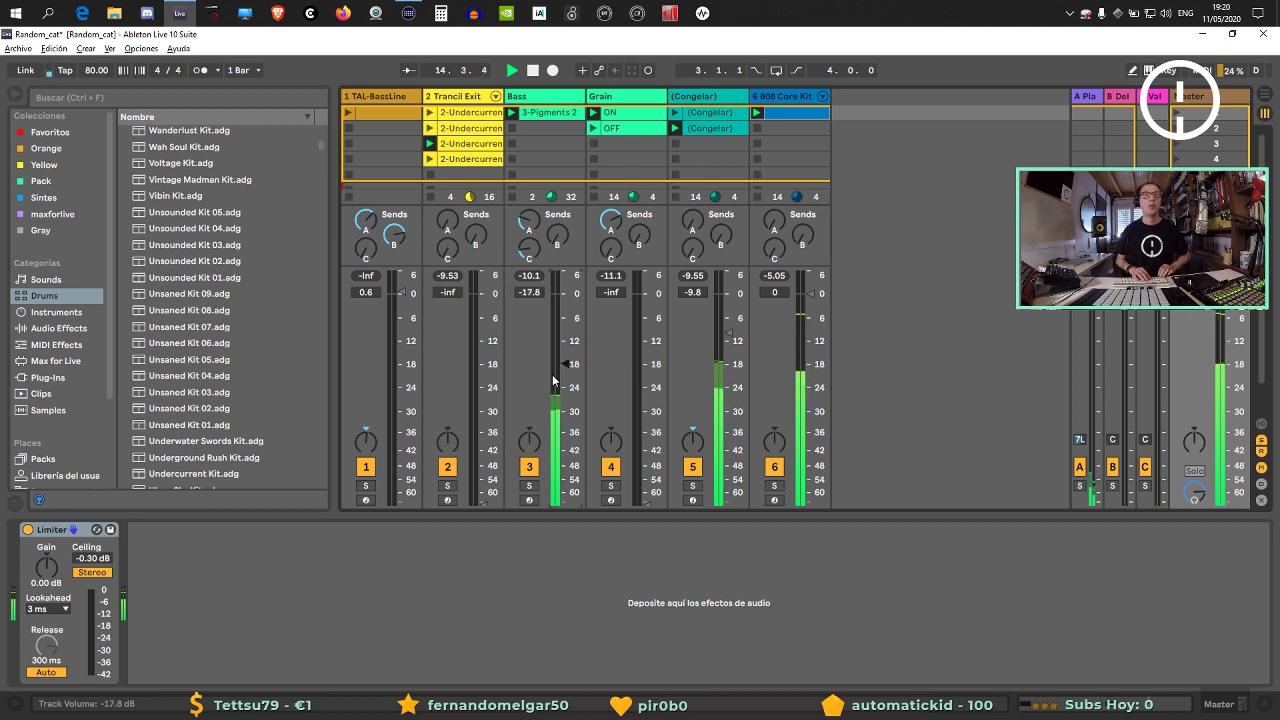
{"action": "scroll", "coordinate": [553, 380], "scroll_direction": "up", "scroll_amount": 2}
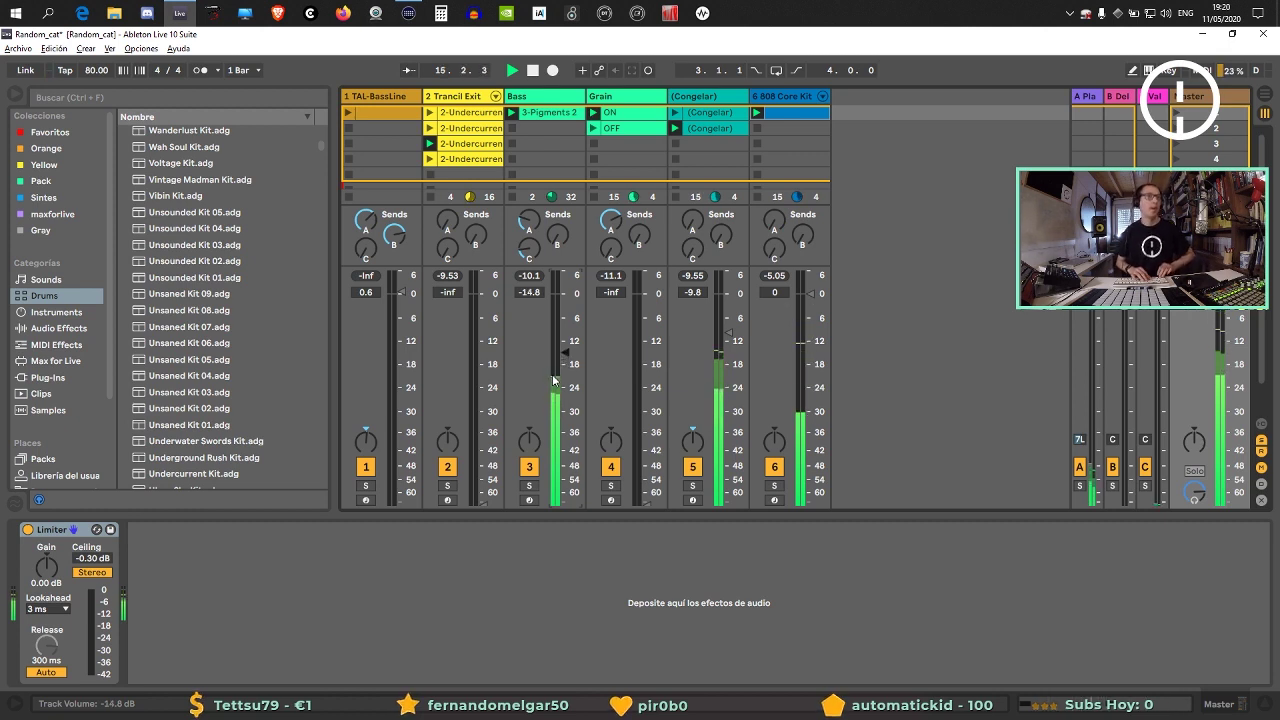
Raise the Bass track volume to -11.6 dB and the Grain track volume to -10.0 dB.
{"action": "scroll", "coordinate": [553, 380], "scroll_direction": "up", "scroll_amount": 1}
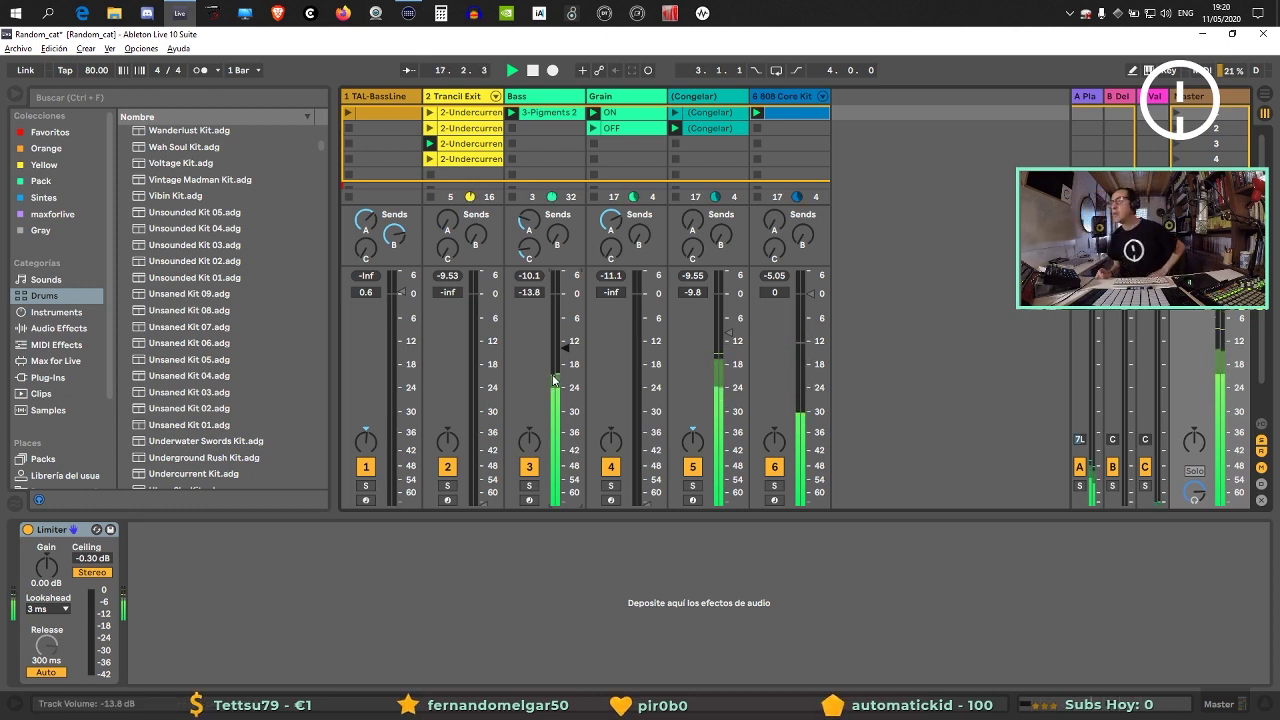
{"action": "left_click_drag", "start_coordinate": [646, 490], "coordinate": [648, 352]}
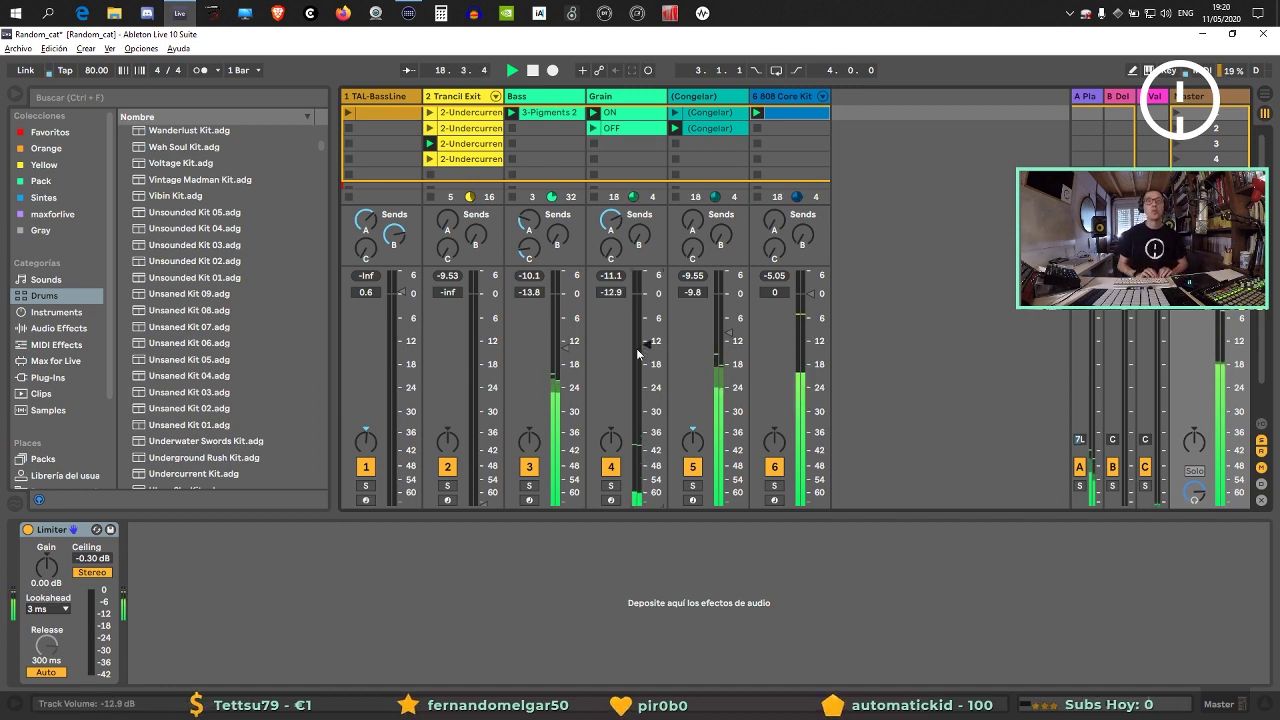
{"action": "scroll", "coordinate": [637, 352], "scroll_direction": "up", "scroll_amount": 1}
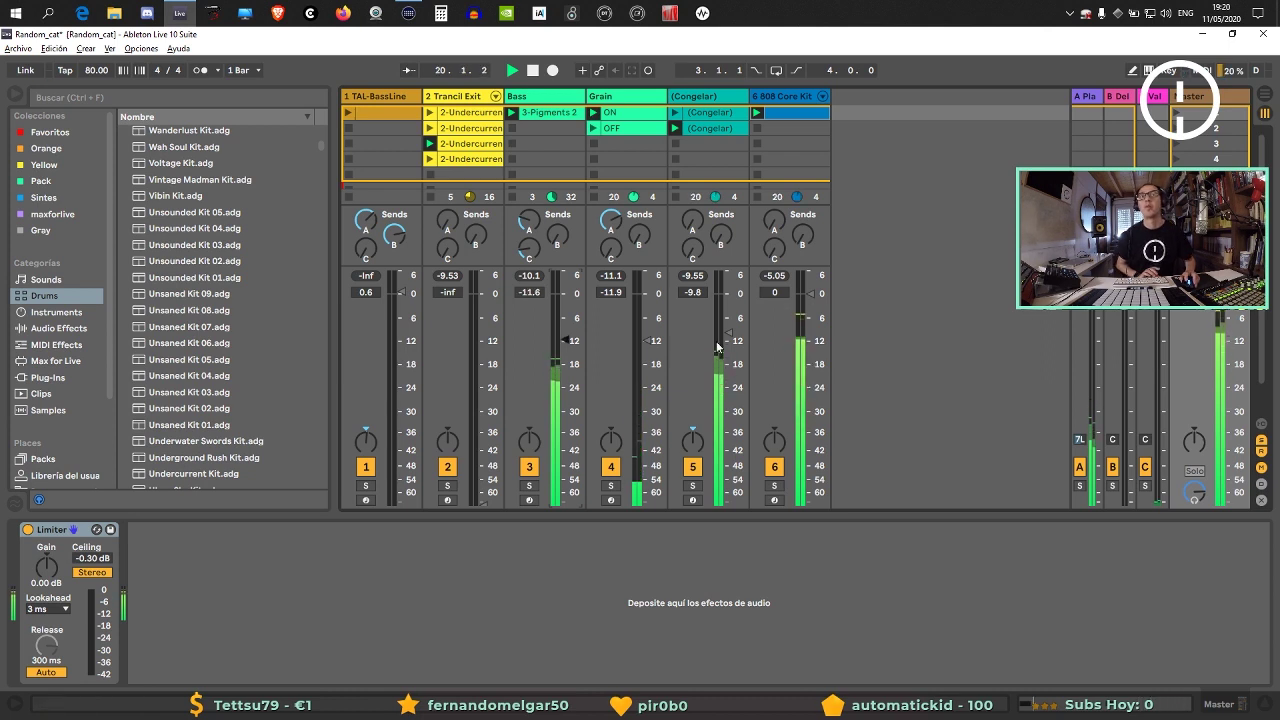
{"action": "scroll", "coordinate": [640, 345], "scroll_direction": "up", "scroll_amount": 2}
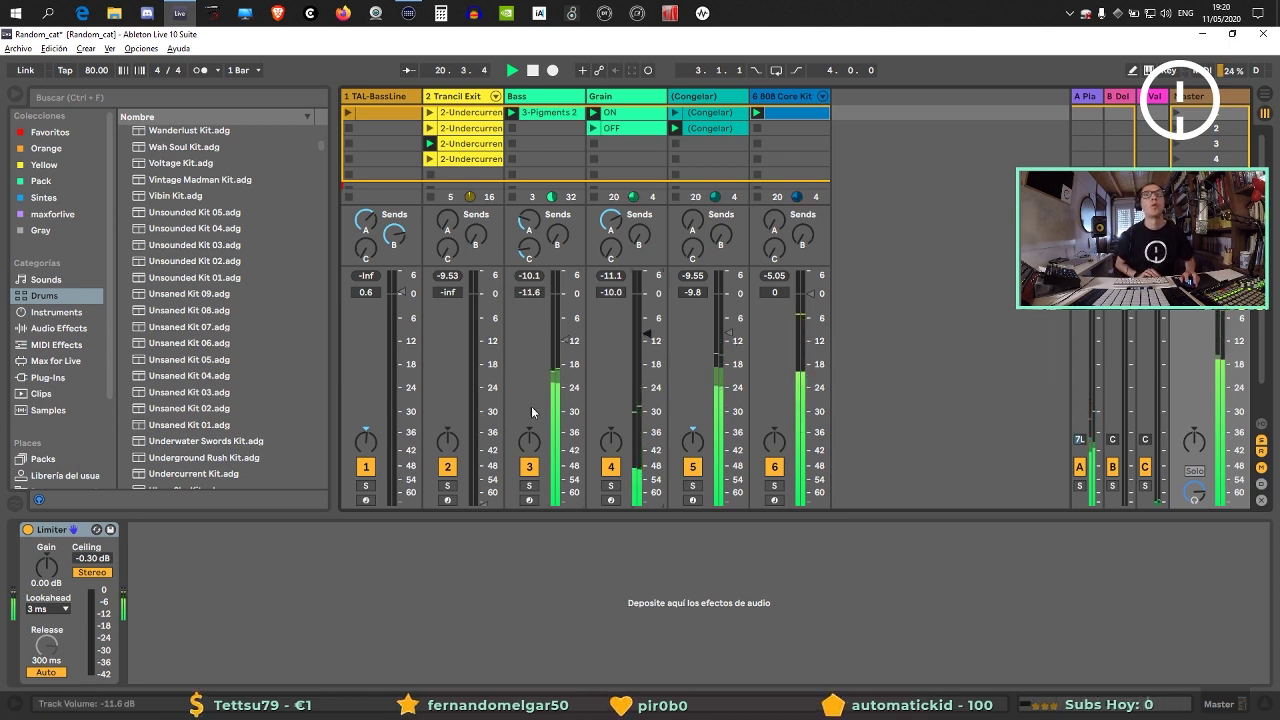
Set the Trancil Exit track volume to -13.0 dB and the TAL-BassLine track volume to -8.7 dB.
{"action": "left_click_drag", "start_coordinate": [484, 498], "coordinate": [484, 347]}
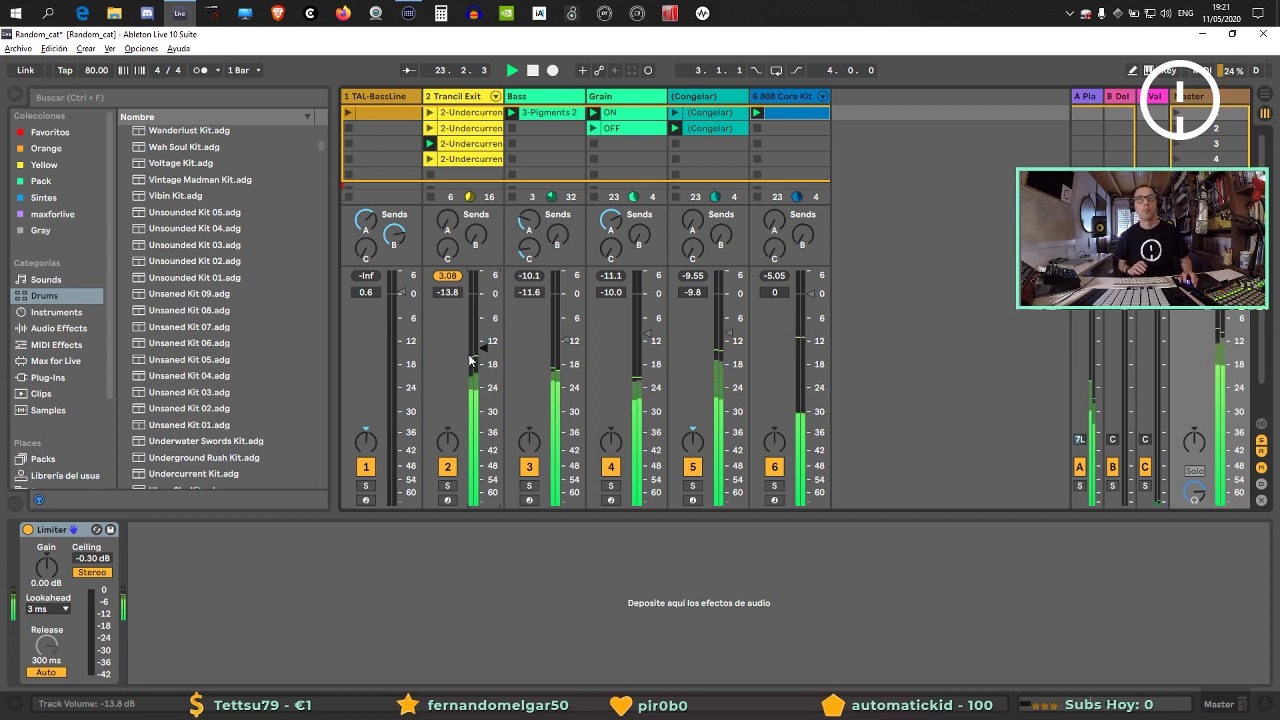
{"action": "left_click_drag", "start_coordinate": [470, 360], "coordinate": [470, 355]}
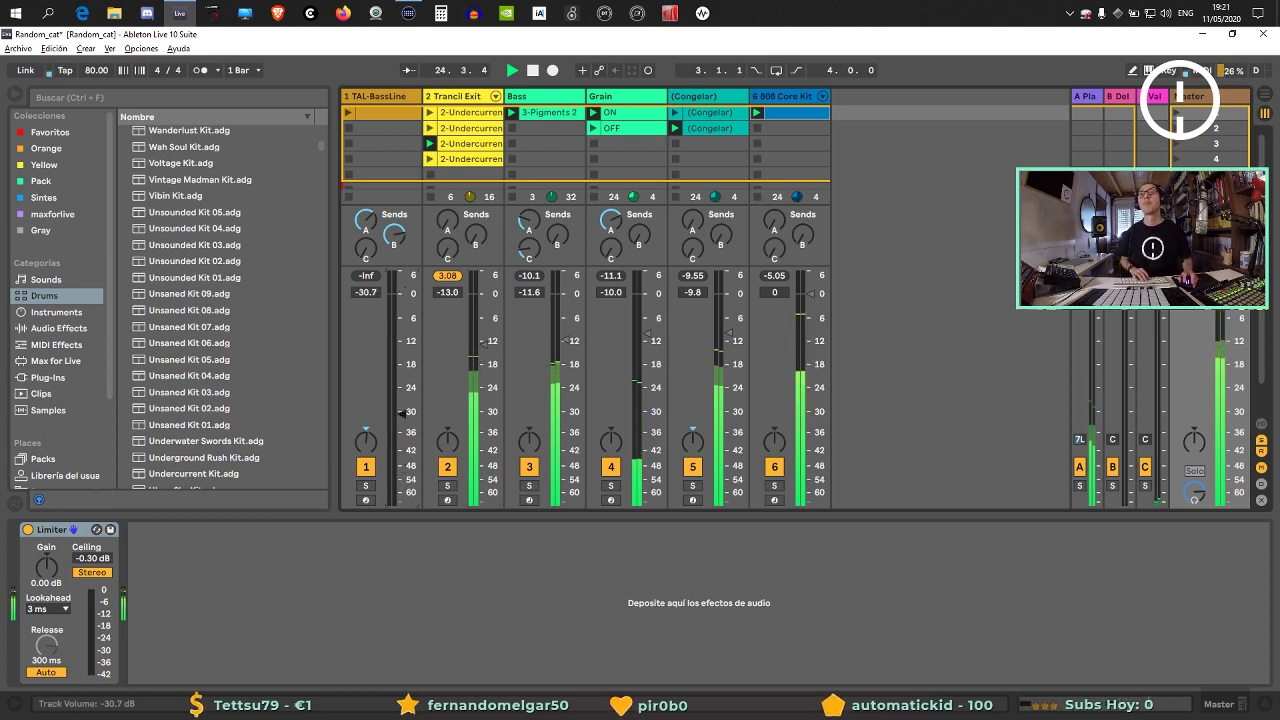
{"action": "left_click_drag", "start_coordinate": [395, 340], "coordinate": [393, 411]}
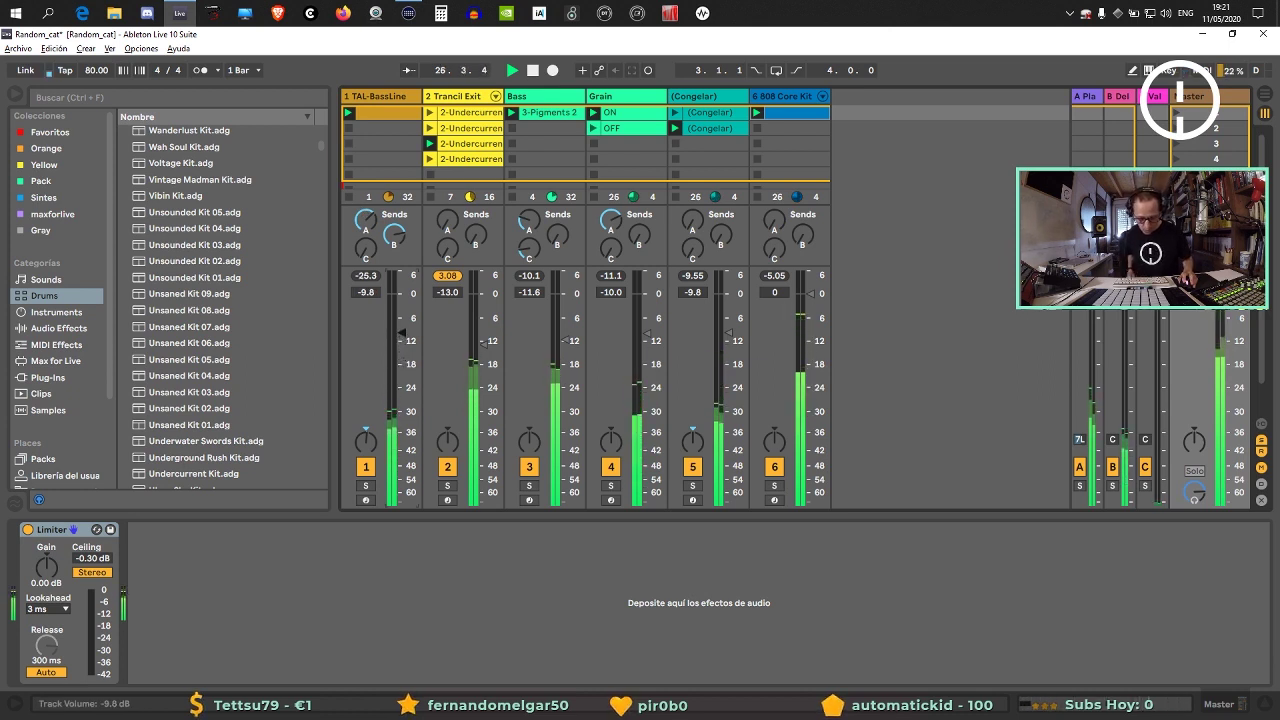
{"action": "left_click_drag", "start_coordinate": [400, 333], "coordinate": [395, 330]}
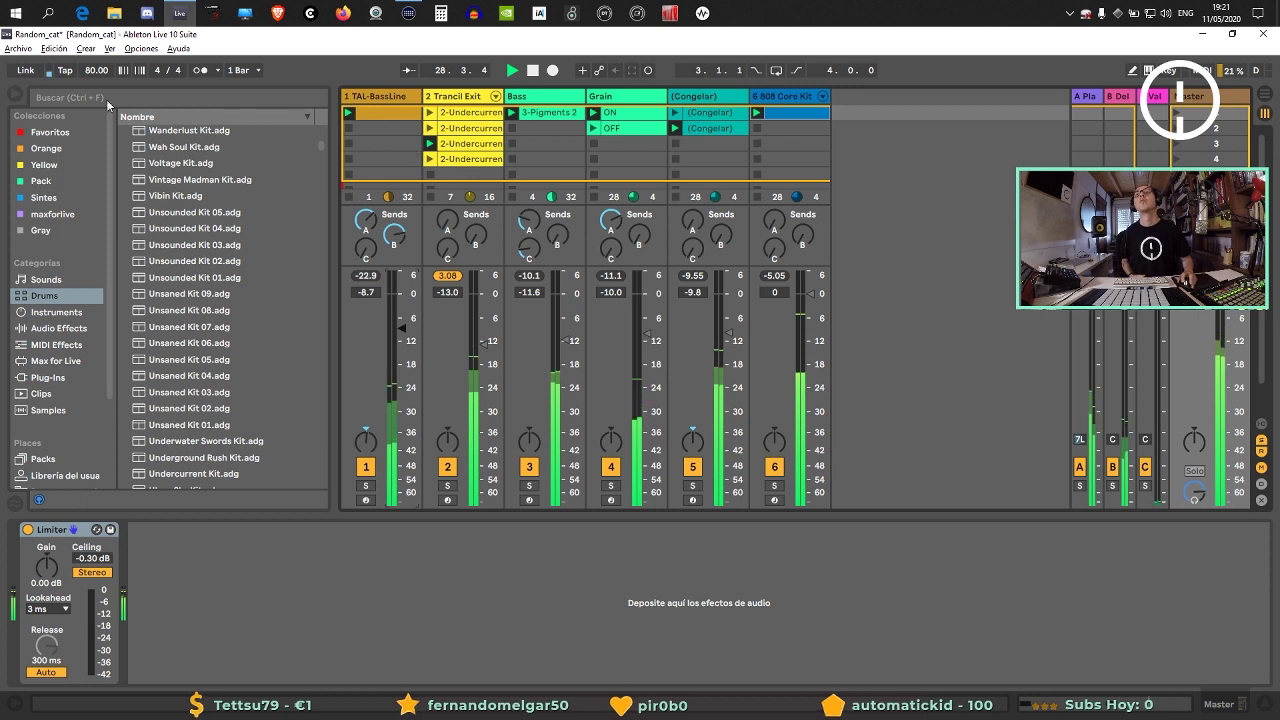
Hide the browser and raise the Trancil Exit track to -10.5 dB and the (Congelar) track to -3.0 dB.
{"action": "left_click", "coordinate": [15, 96]}
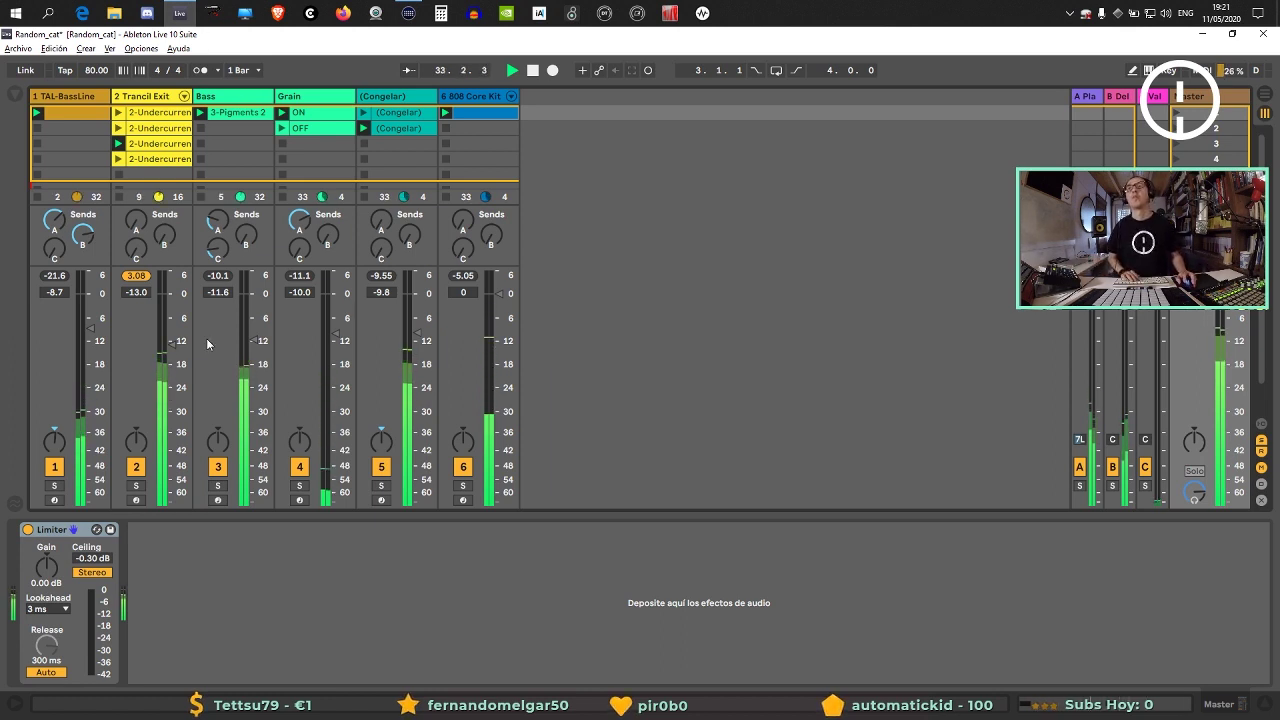
{"action": "left_click_drag", "start_coordinate": [171, 343], "coordinate": [171, 334]}
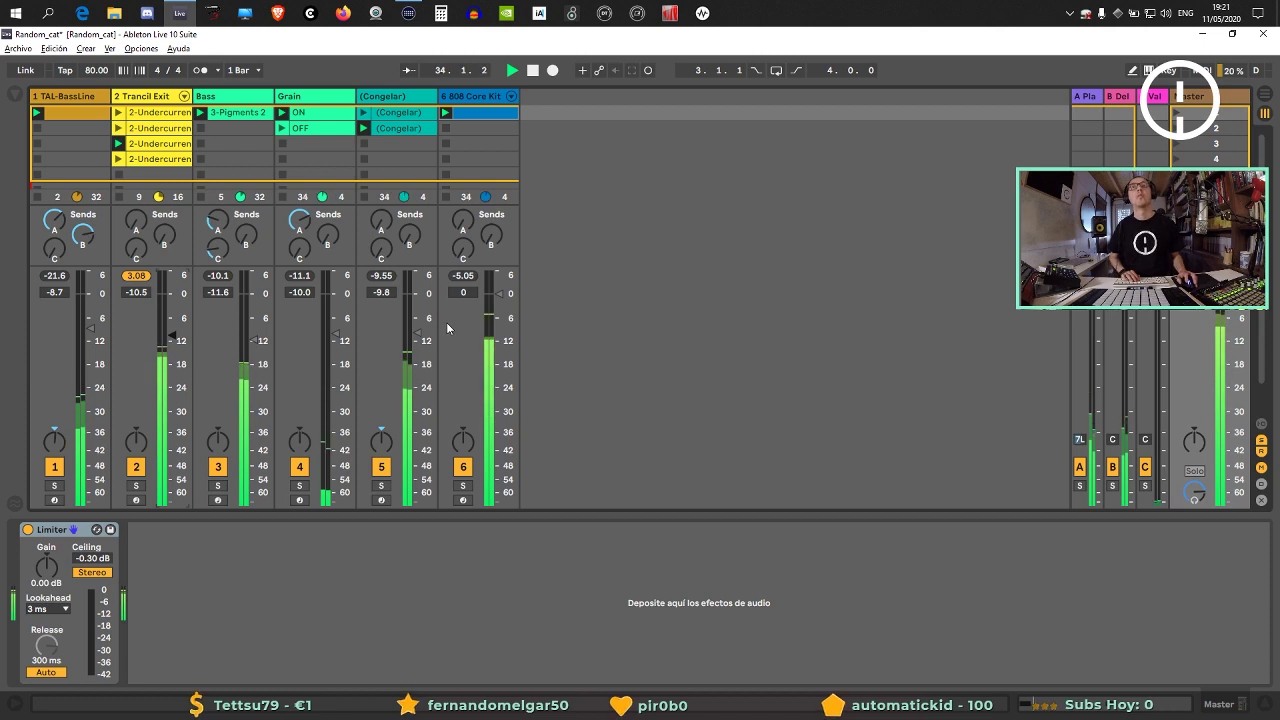
{"action": "left_click_drag", "start_coordinate": [417, 334], "coordinate": [417, 330]}
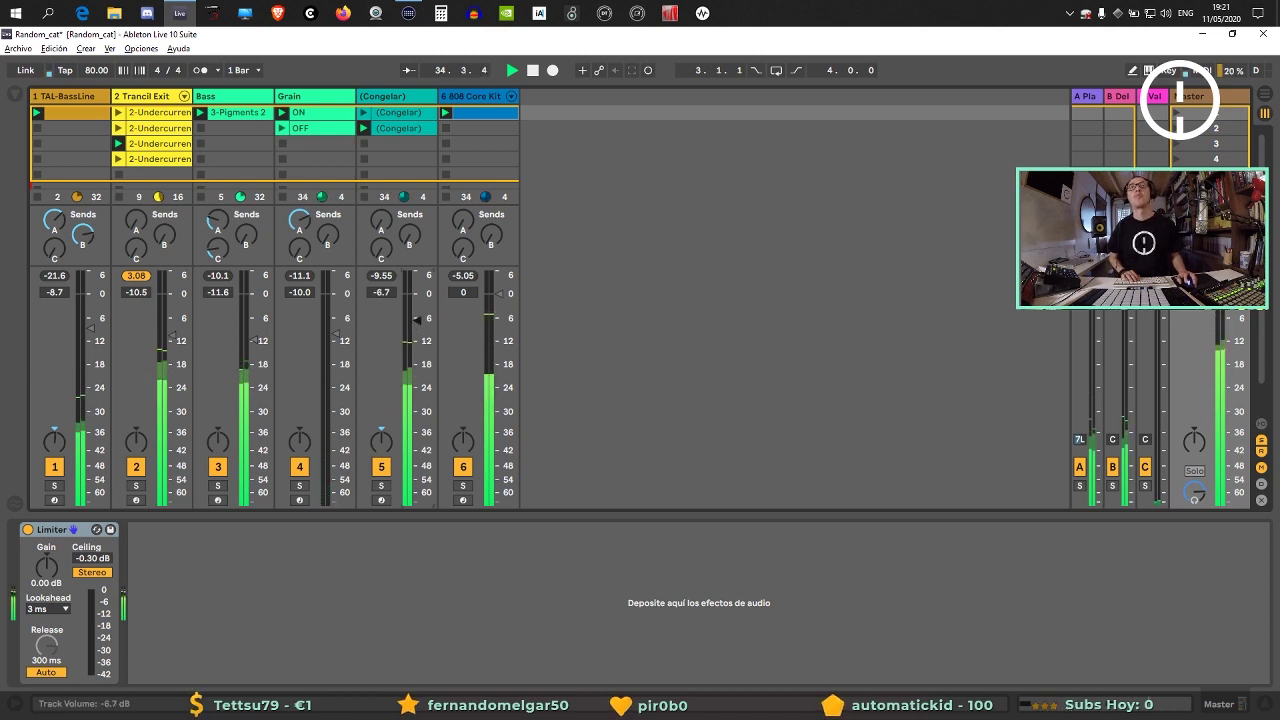
{"action": "left_click", "coordinate": [381, 486]}
{"action": "left_click", "coordinate": [381, 486]}
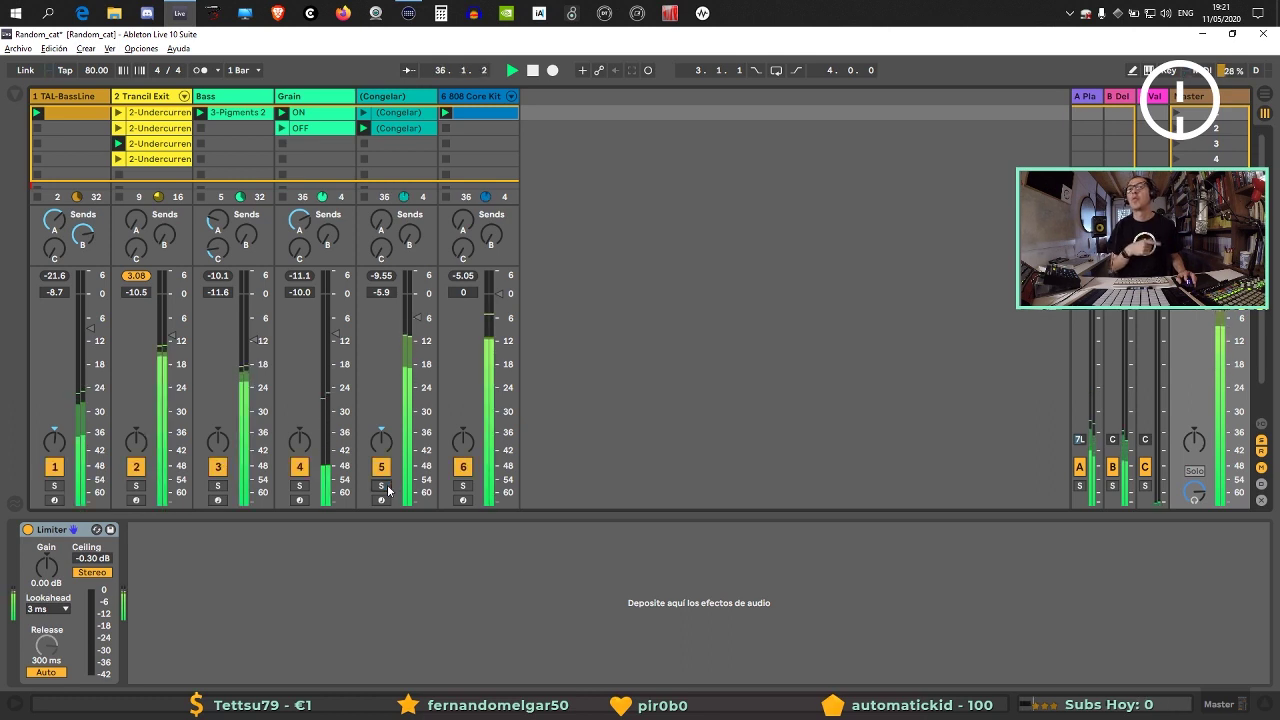
{"action": "left_click_drag", "start_coordinate": [416, 318], "coordinate": [416, 312]}
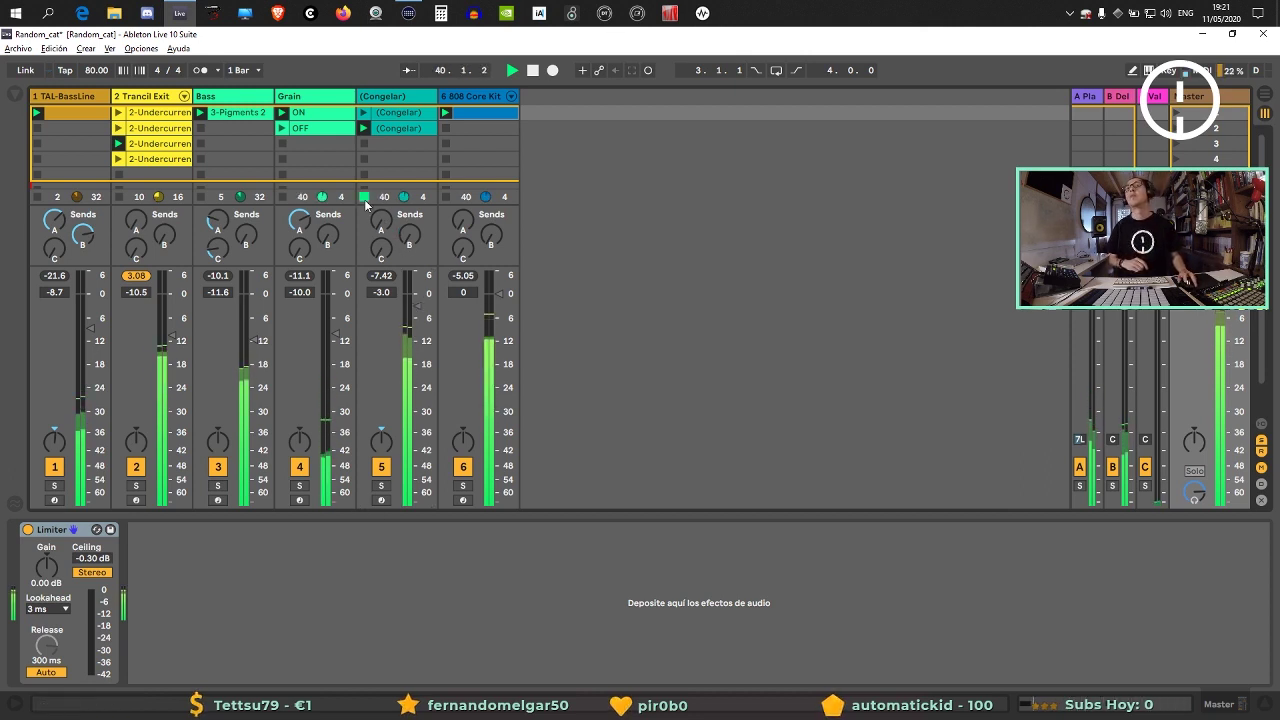
Hide the sends section and the return tracks in the mixer.
{"action": "key", "text": "ctrl+alt+s"}
{"action": "key", "text": "ctrl+alt+r"}
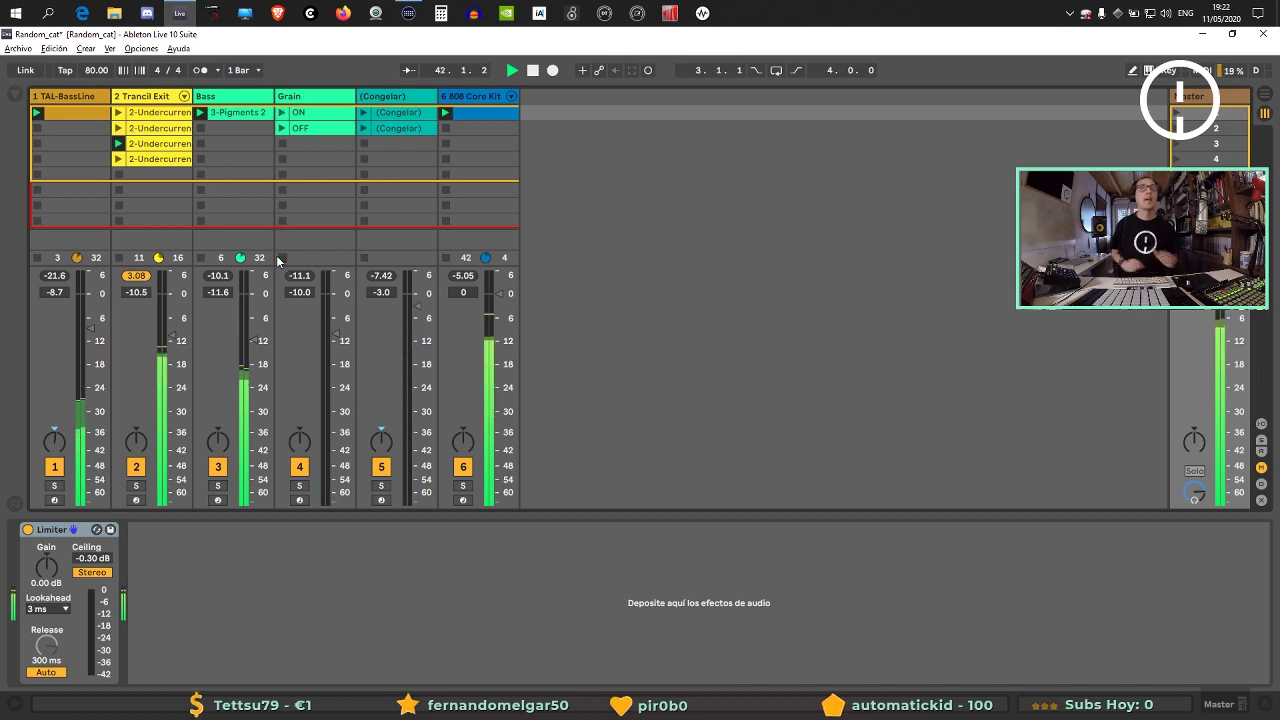
Set the LFO 2 rate of the (Congelar) track's sampler to 3/8 beats and return to the session mixer.
{"action": "left_click", "coordinate": [381, 95]}
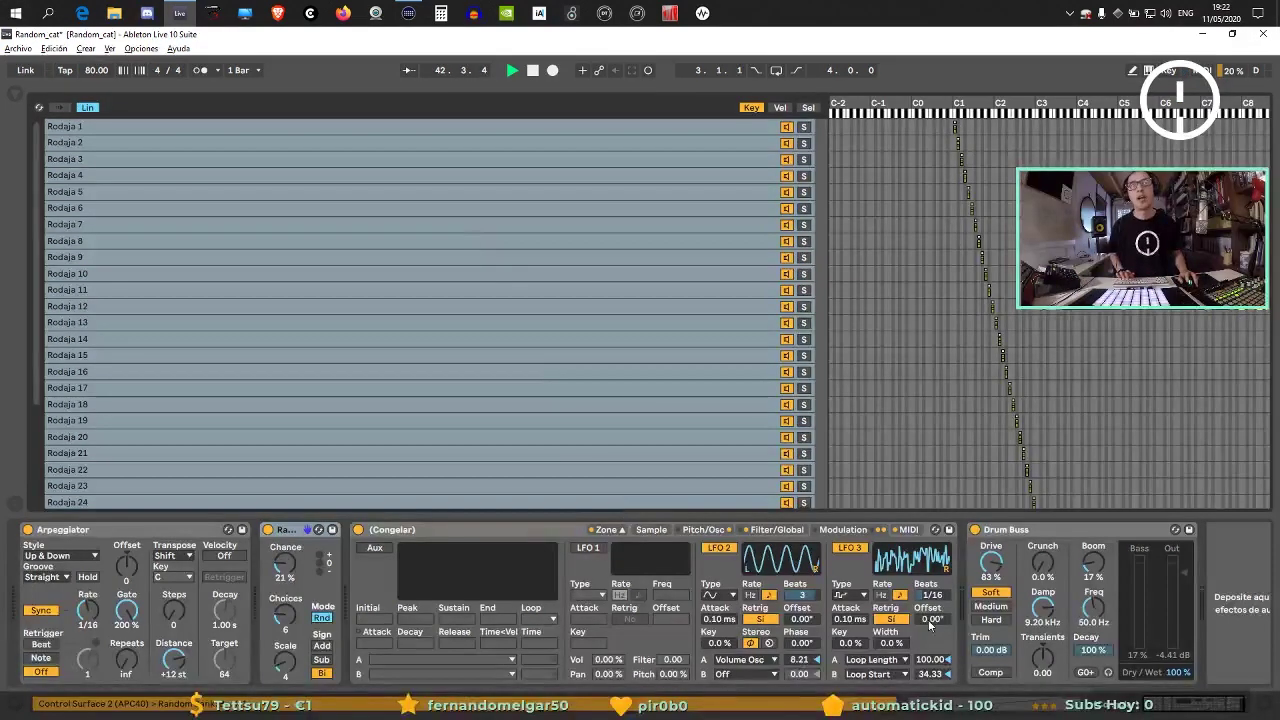
{"action": "left_click_drag", "start_coordinate": [801, 595], "coordinate": [801, 630]}
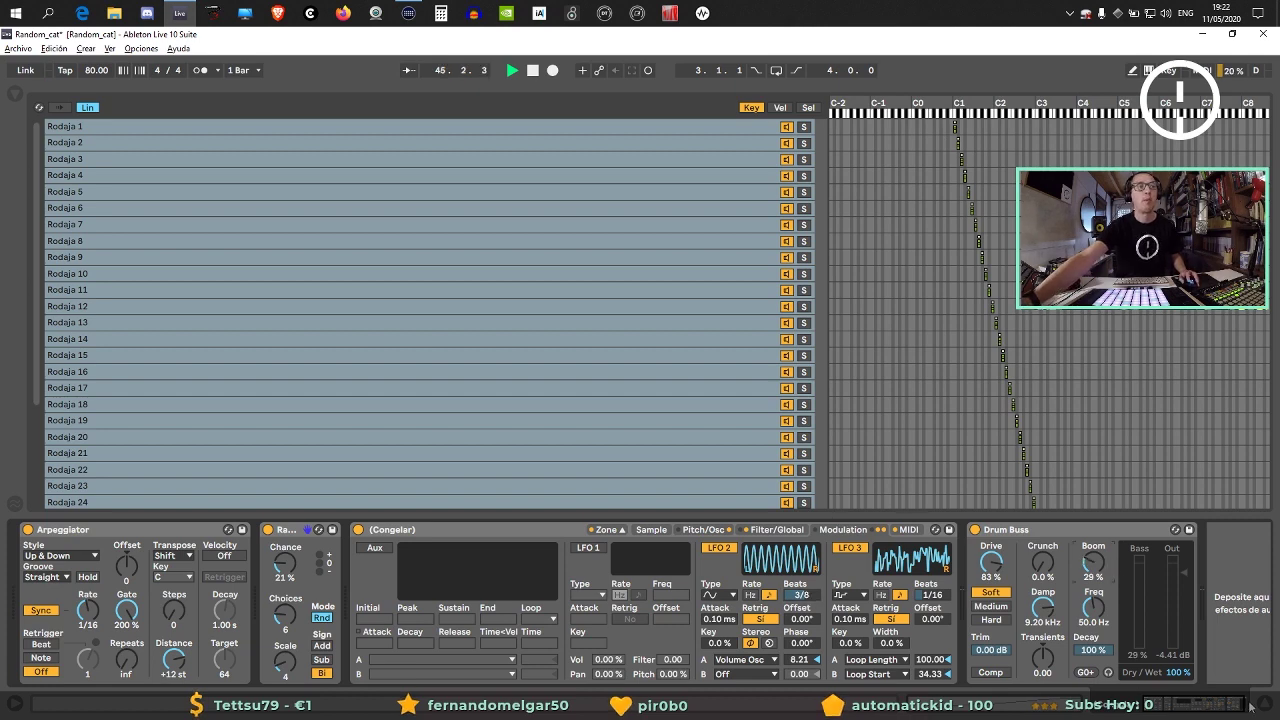
{"action": "key", "text": "Tab"}
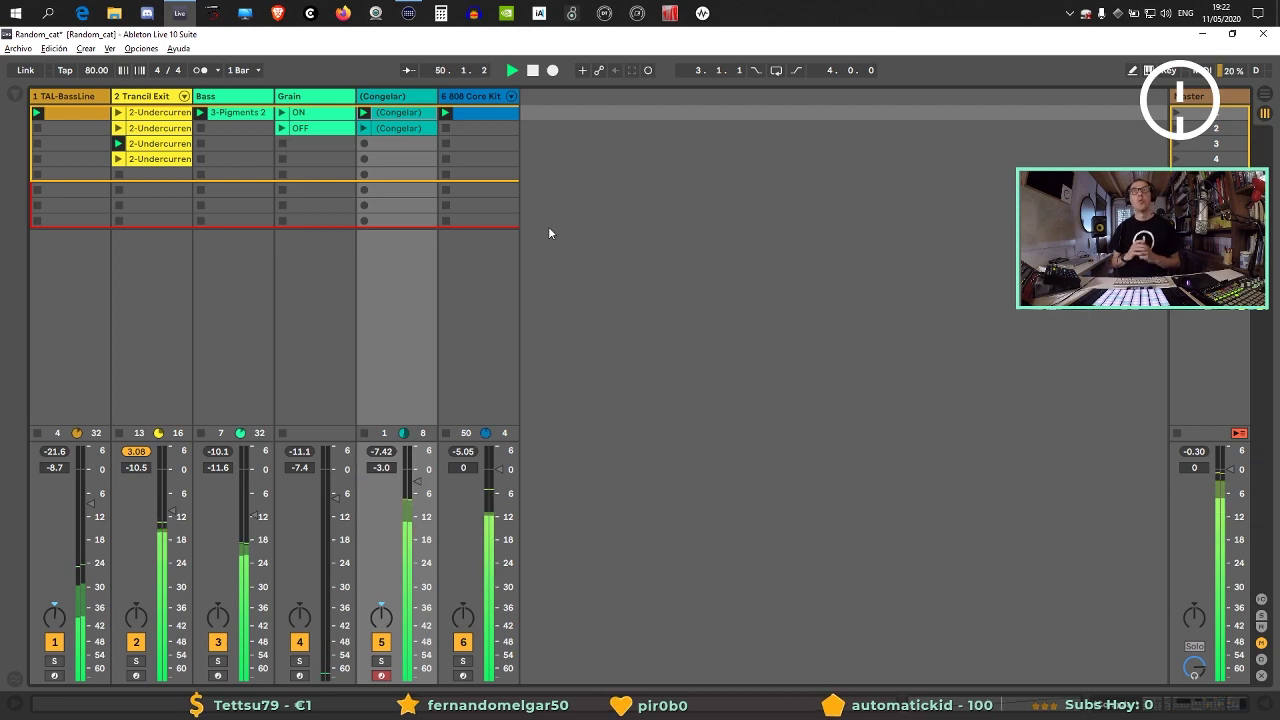
Add a Compressor audio effect after Drum Buss on the (Congelar) track, then return to the session mixer without the browser.
{"action": "double_click", "coordinate": [400, 97]}
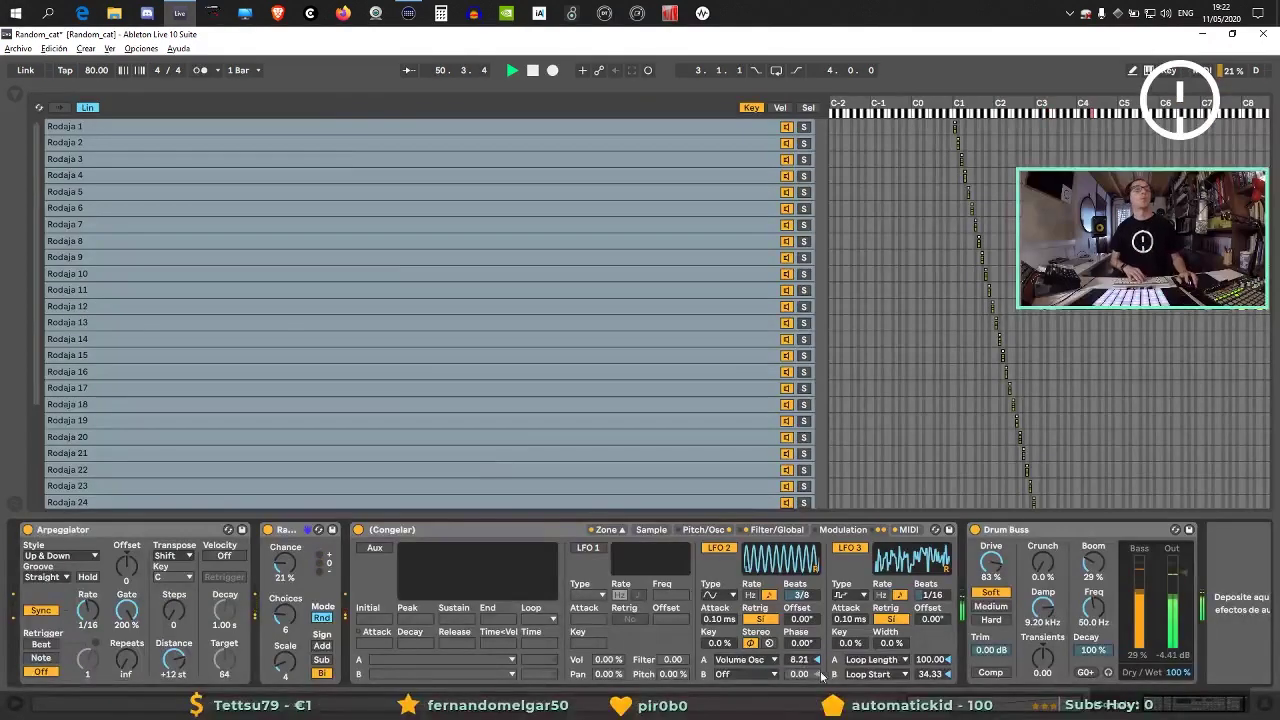
{"action": "left_click", "coordinate": [15, 94]}
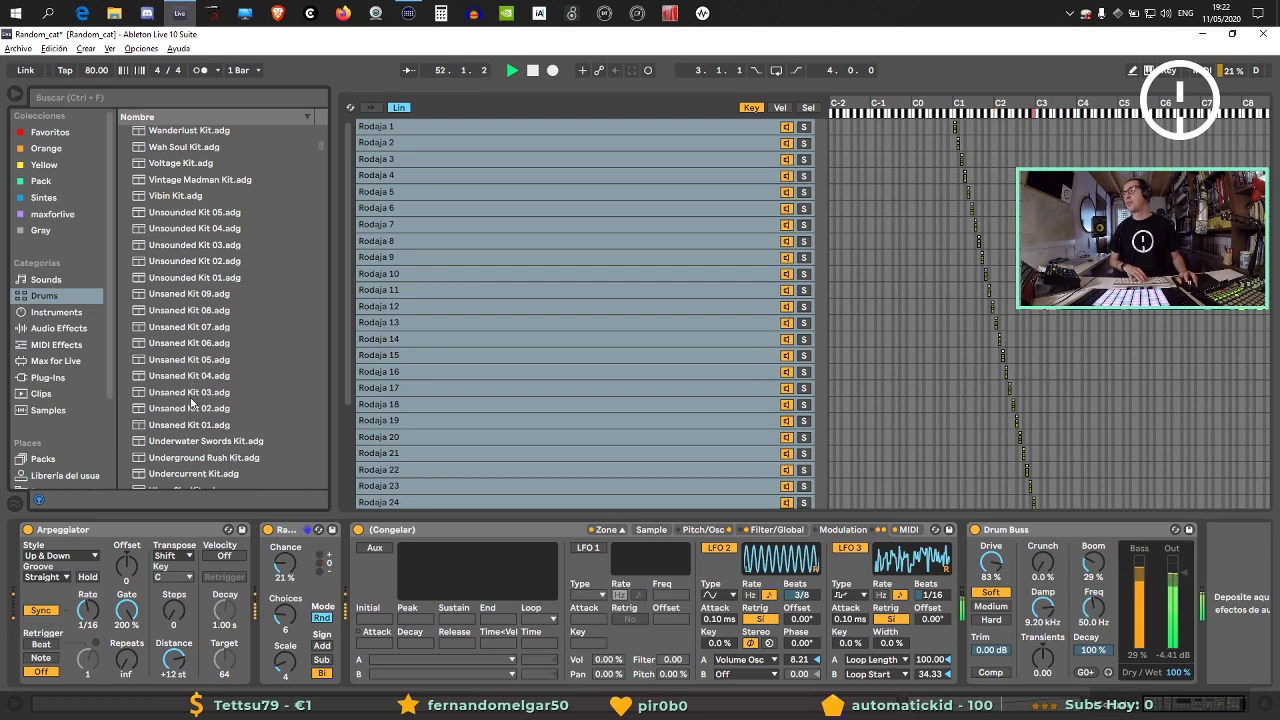
{"action": "left_click", "coordinate": [62, 328]}
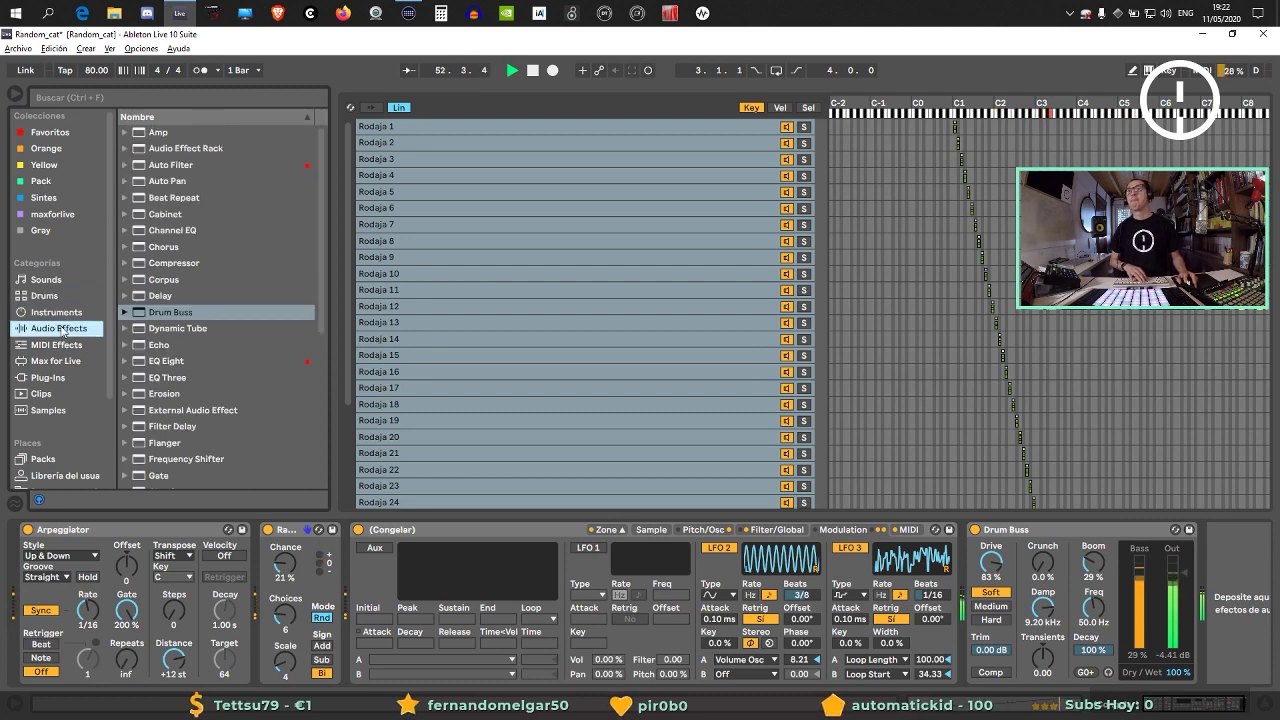
{"action": "left_click", "coordinate": [174, 264]}
{"action": "key", "text": "Return"}
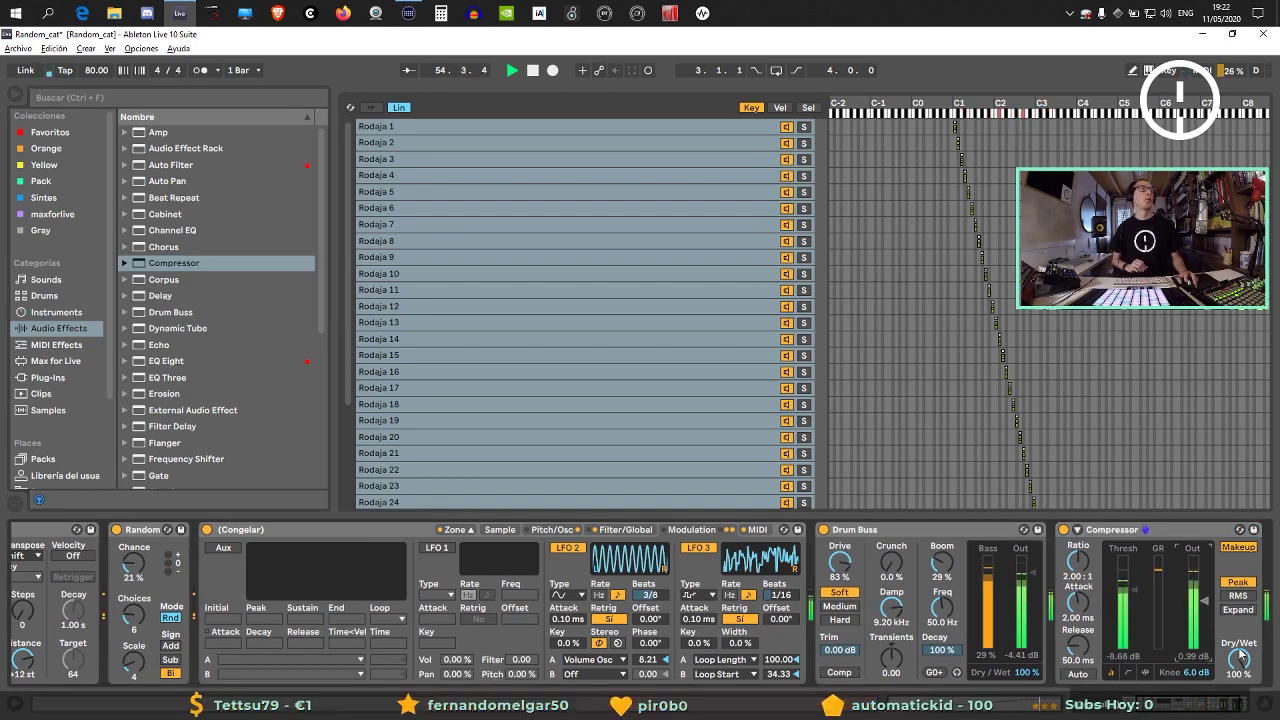
{"action": "key", "text": "Tab"}
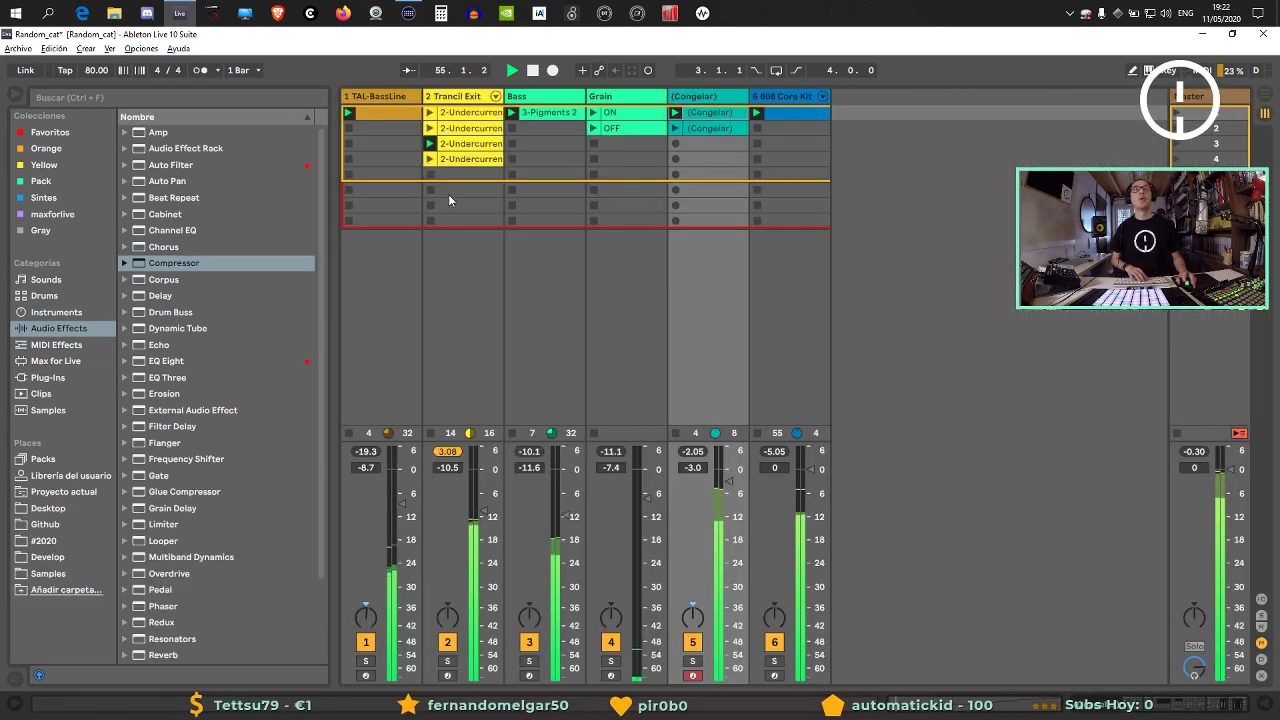
{"action": "left_click", "coordinate": [15, 95]}
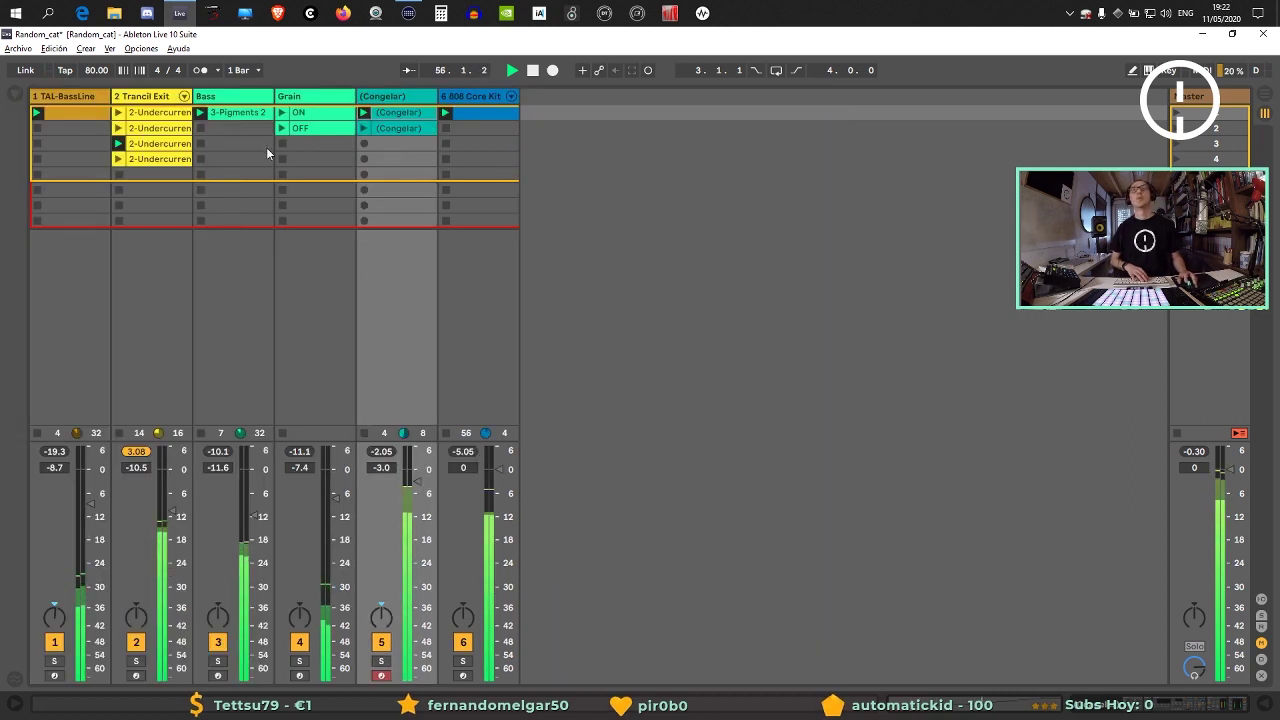
Launch Grain's OFF clip and the second (Congelar) clip, and raise the (Congelar) track volume to -2.1 dB.
{"action": "left_click", "coordinate": [283, 128]}
{"action": "left_click", "coordinate": [364, 128]}
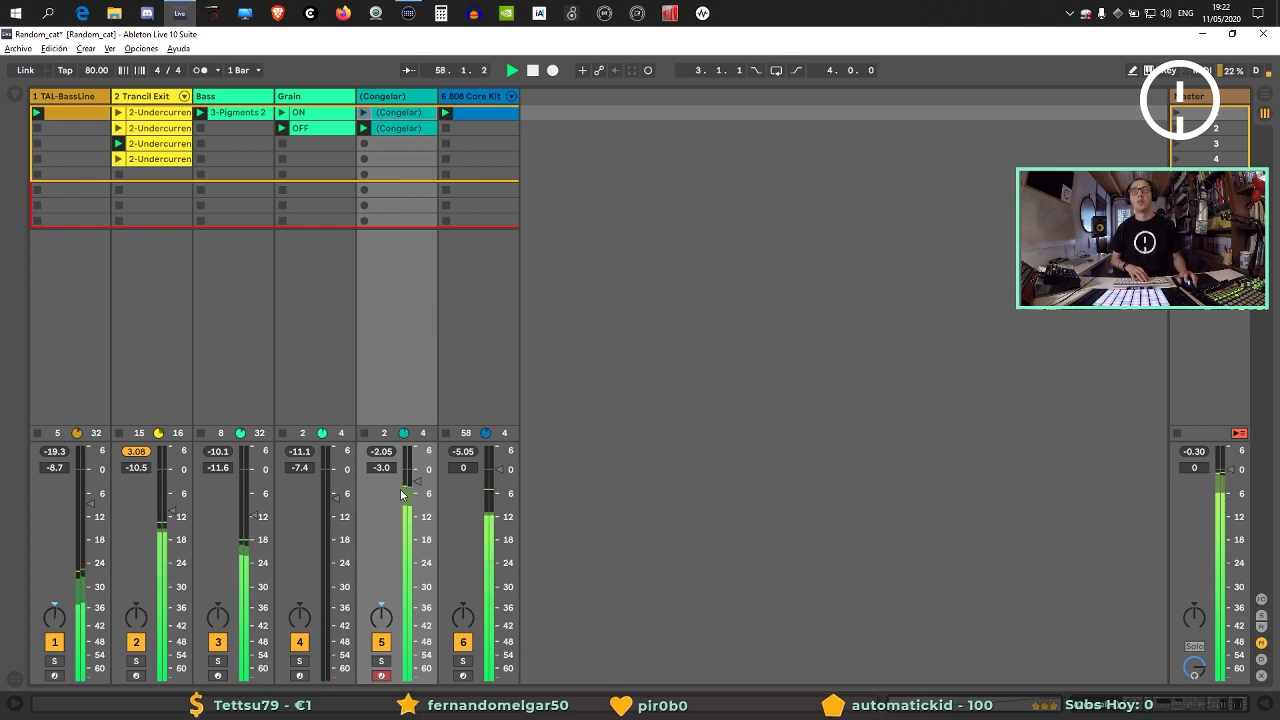
{"action": "left_click_drag", "start_coordinate": [417, 481], "coordinate": [417, 478]}
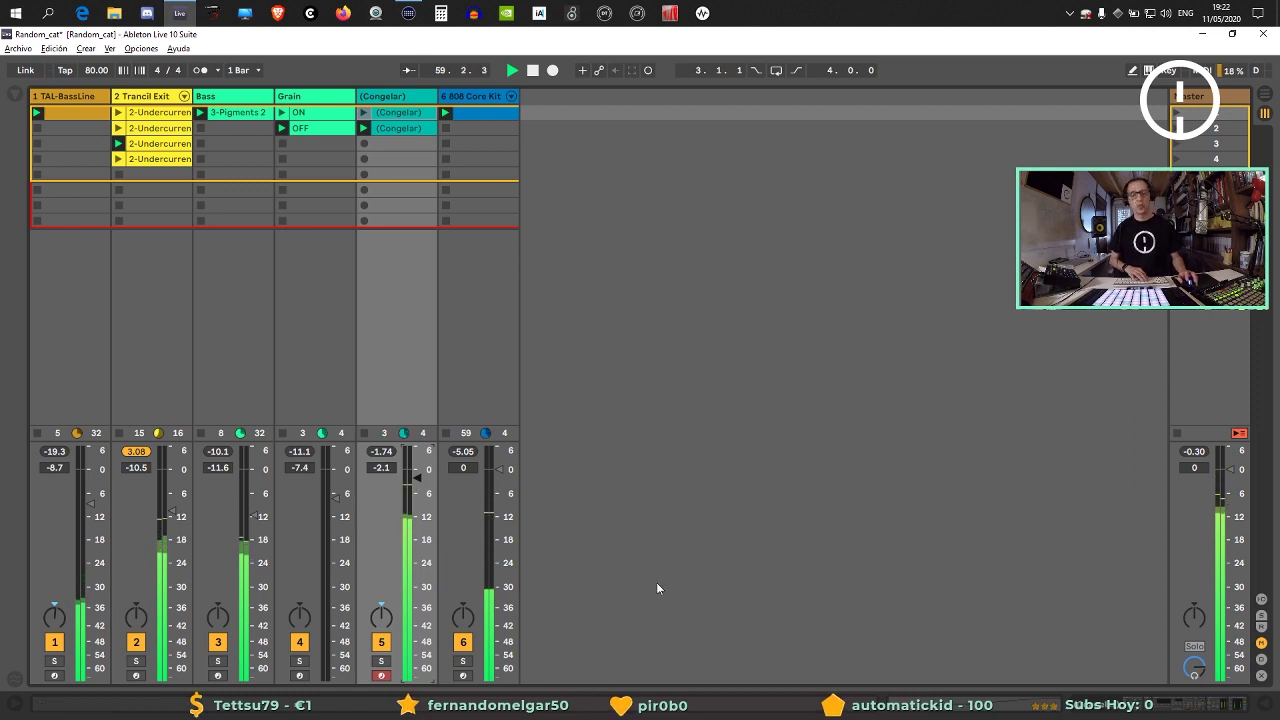
Set the gain of the master track's Limiter to 2.70 dB and hide the device view.
{"action": "double_click", "coordinate": [1196, 100]}
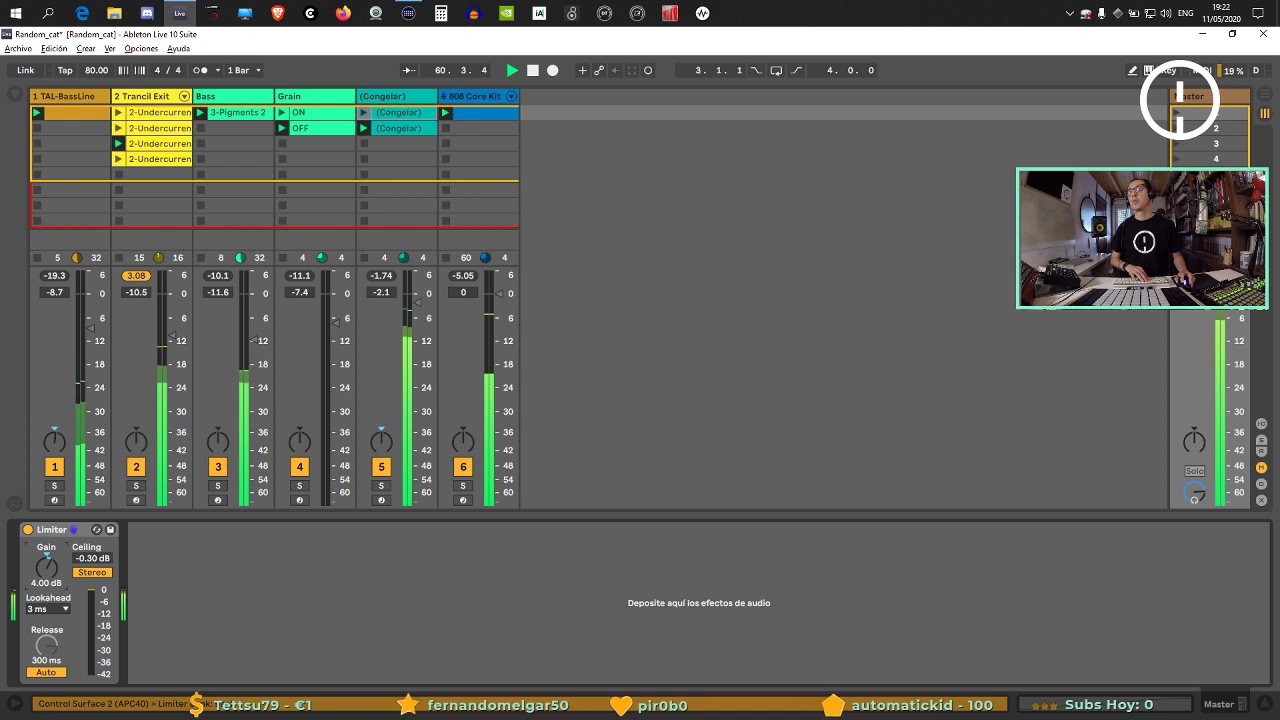
{"action": "left_click_drag", "start_coordinate": [55, 572], "coordinate": [55, 566]}
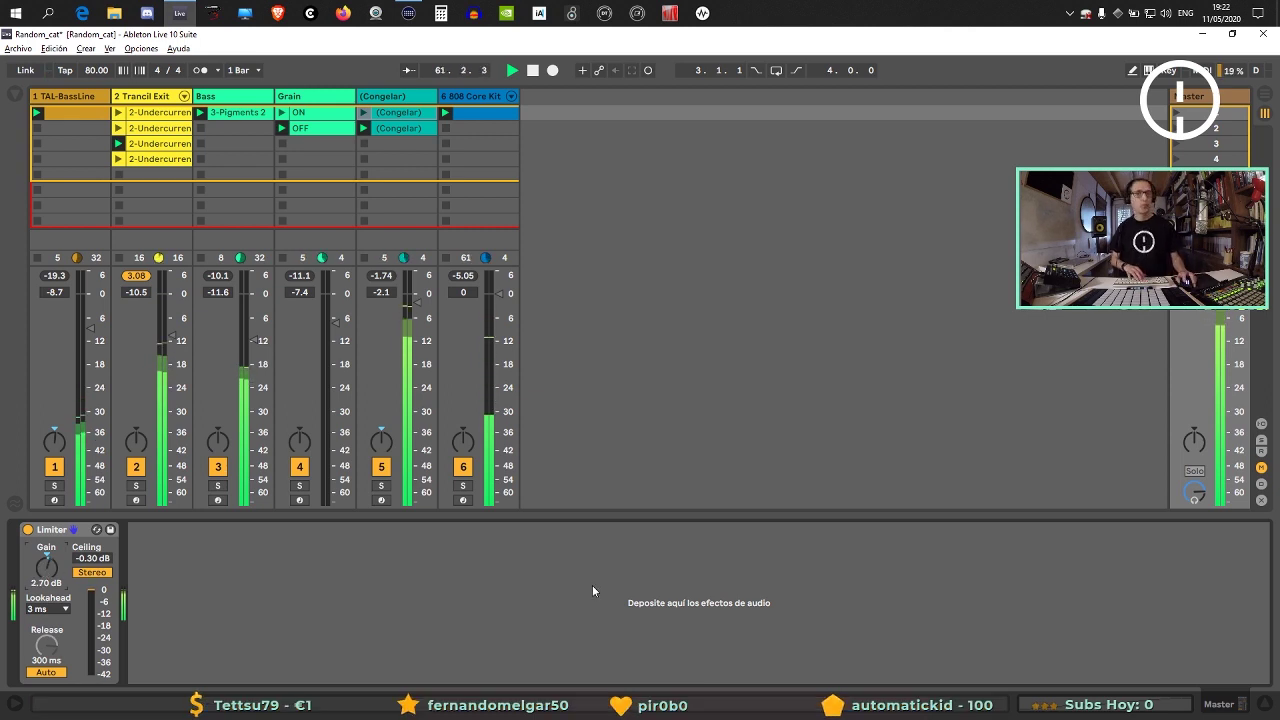
{"action": "left_click", "coordinate": [1262, 706]}
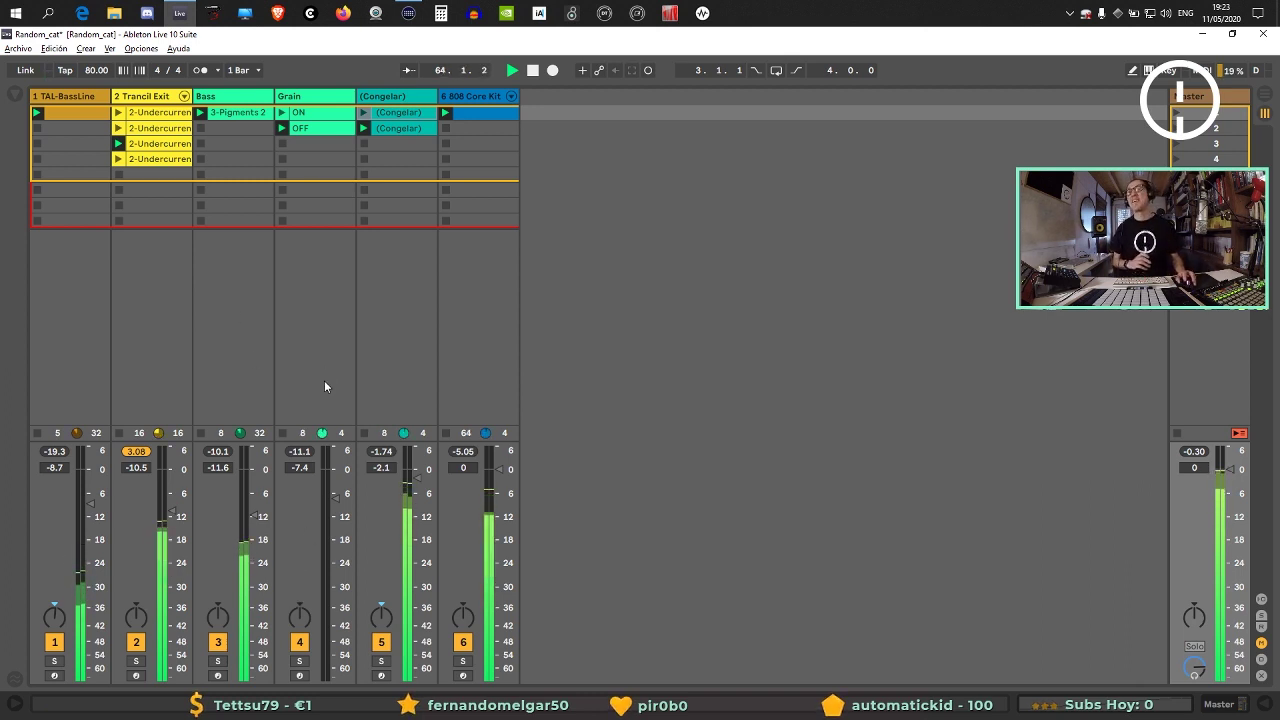
Launch the first (Congelar) clip and add Snare 808 notes at 1.2 and 1.4 in the 808 Core Kit clip.
{"action": "left_click", "coordinate": [366, 116]}
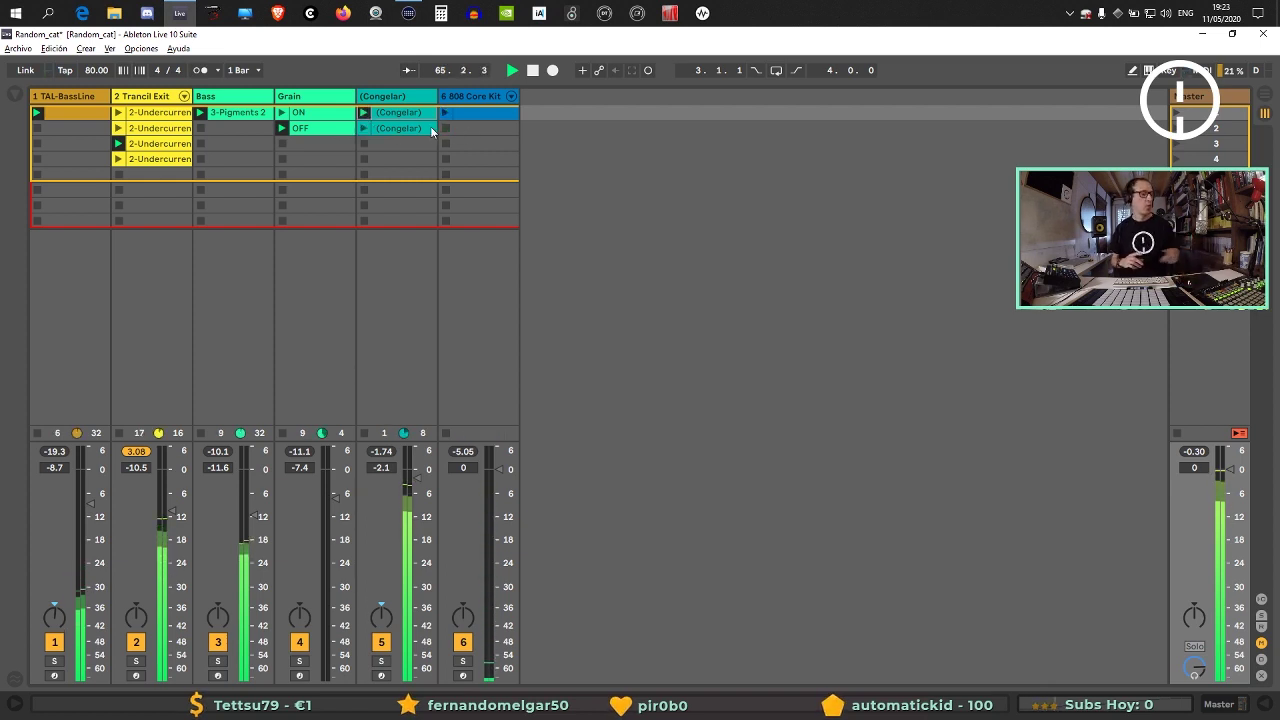
{"action": "double_click", "coordinate": [468, 111]}
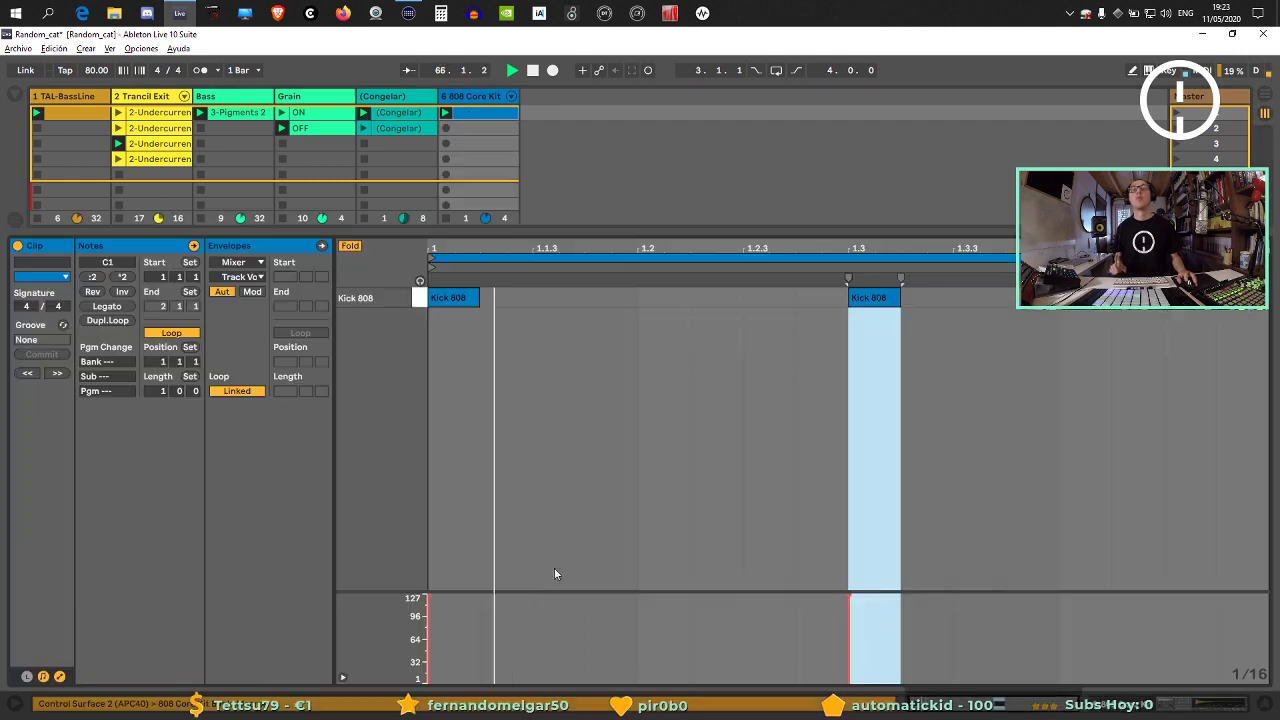
{"action": "key", "text": "f"}
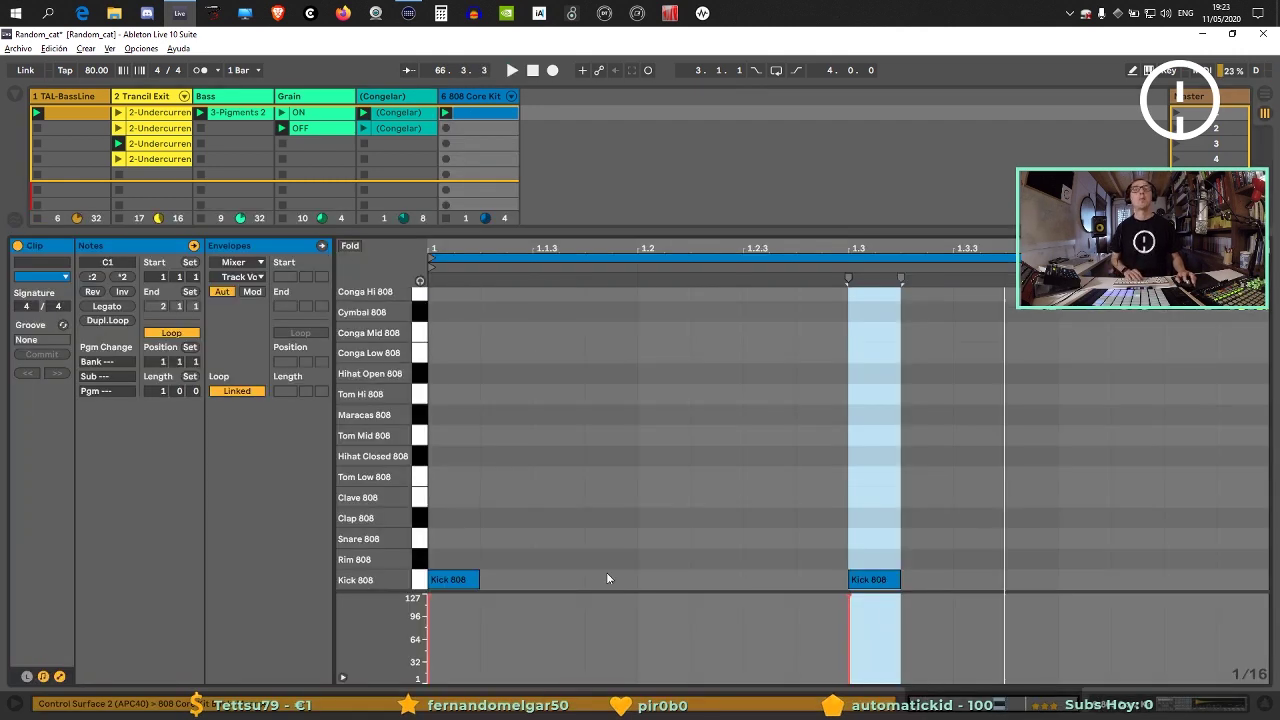
{"action": "double_click", "coordinate": [660, 537]}
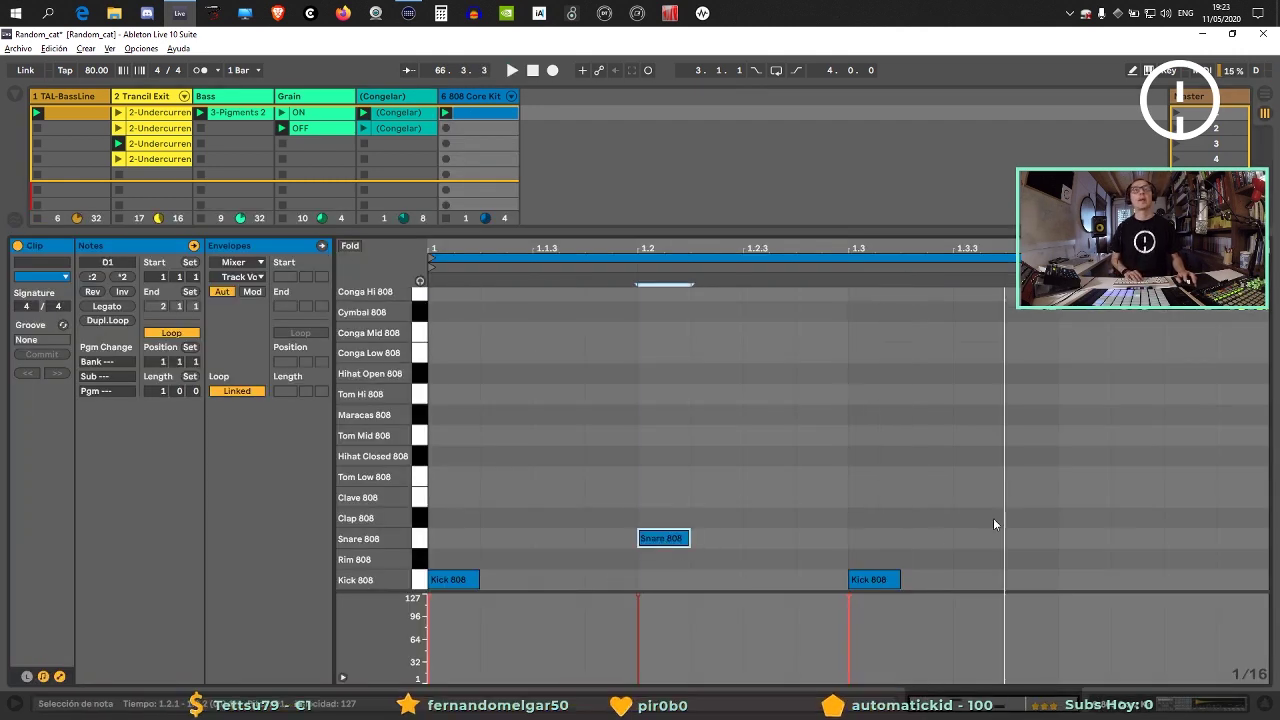
{"action": "double_click", "coordinate": [1090, 540]}
Duplicate the drum clip's loop to two bars and add a Snare 808 note at 2.3.4.
{"action": "left_click", "coordinate": [45, 211]}
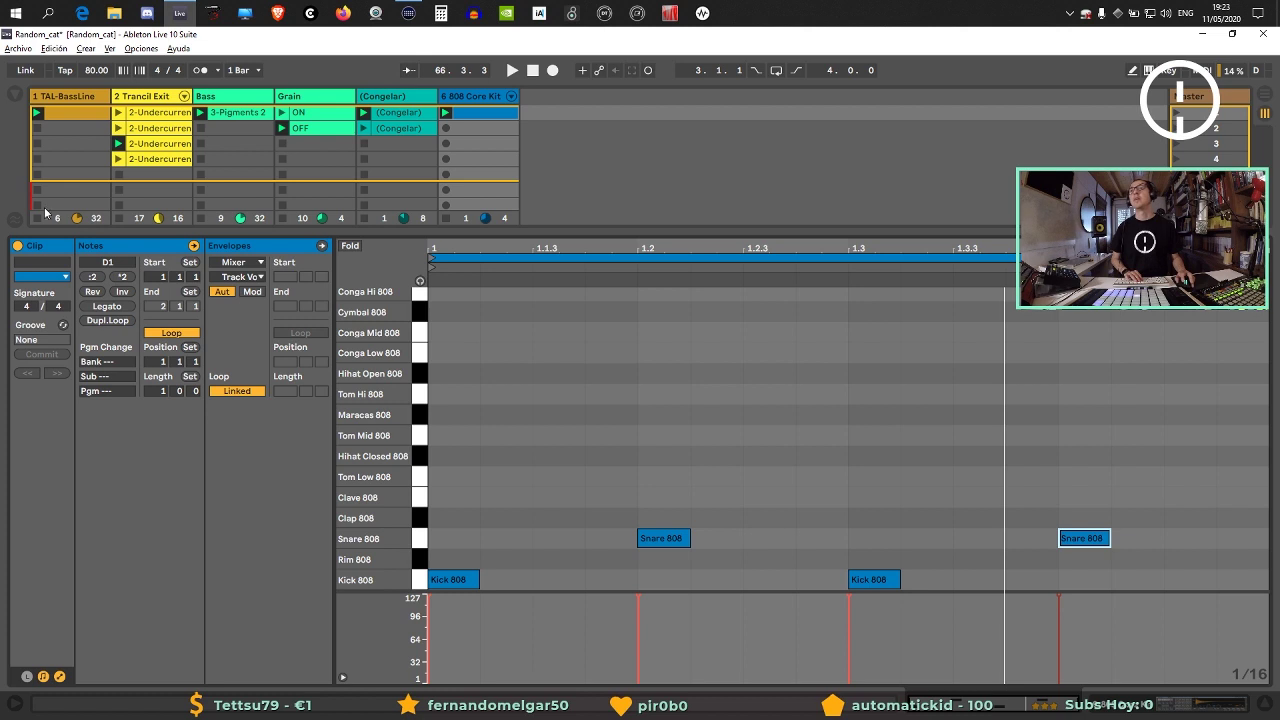
{"action": "left_click", "coordinate": [108, 320]}
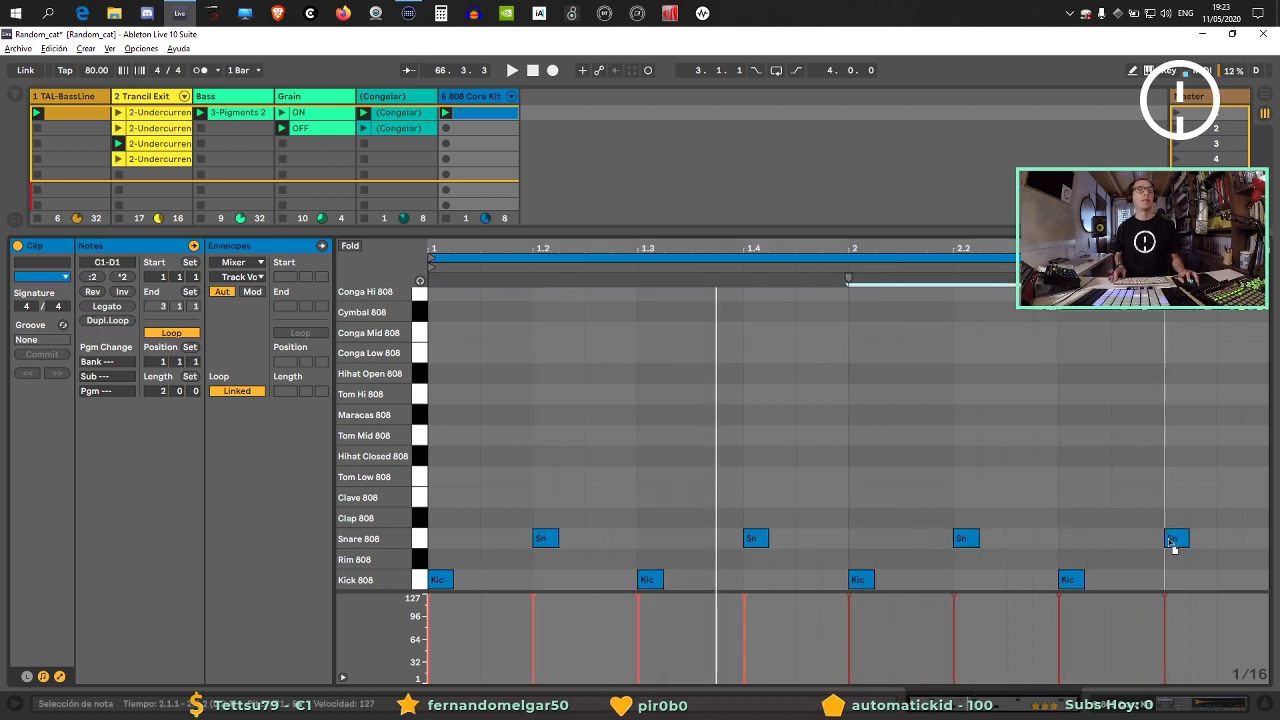
{"action": "left_click", "coordinate": [1188, 562]}
{"action": "double_click", "coordinate": [1150, 540]}
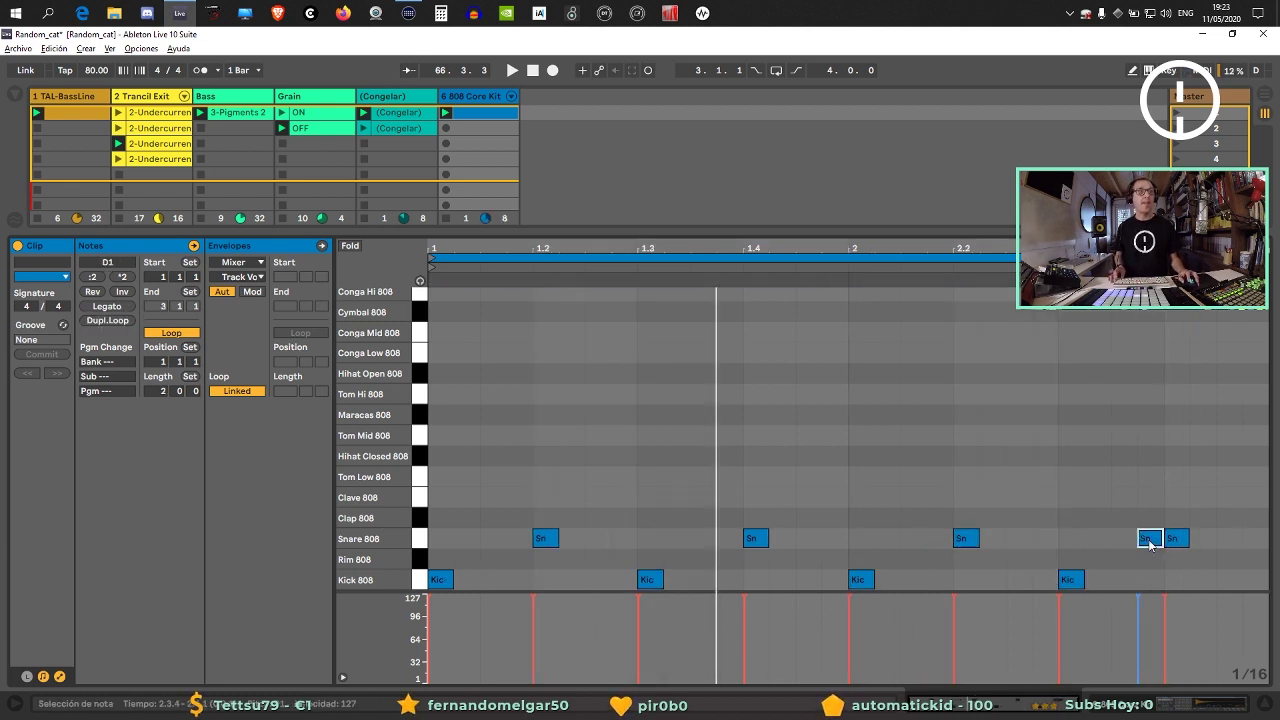
Duplicate the 808 Core Kit drum clip into scene 2 and reopen the notes of the scene 1 clip.
{"action": "key", "text": "ctrl+alt+l"}
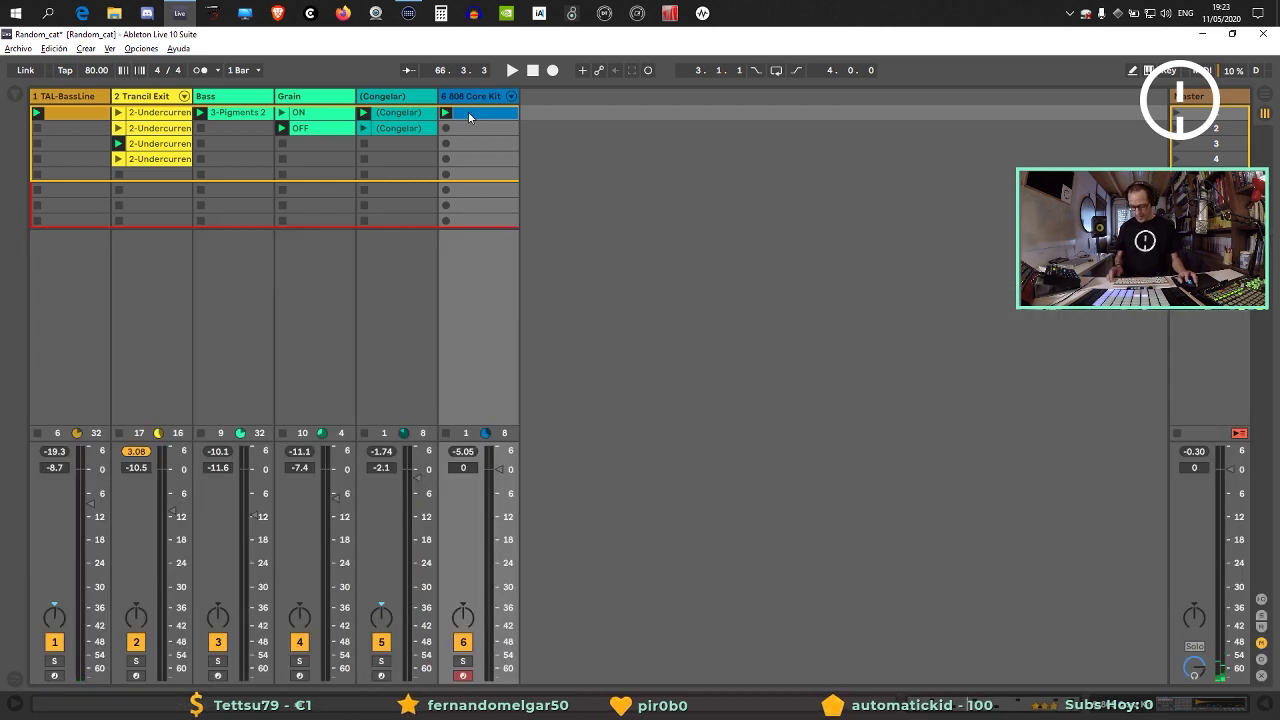
{"action": "mouse_move", "coordinate": [468, 111]}
{"action": "left_mouse_down"}
{"action": "mouse_move", "coordinate": [469, 135]}
{"action": "mouse_move", "coordinate": [467, 124]}
{"action": "left_mouse_up"}
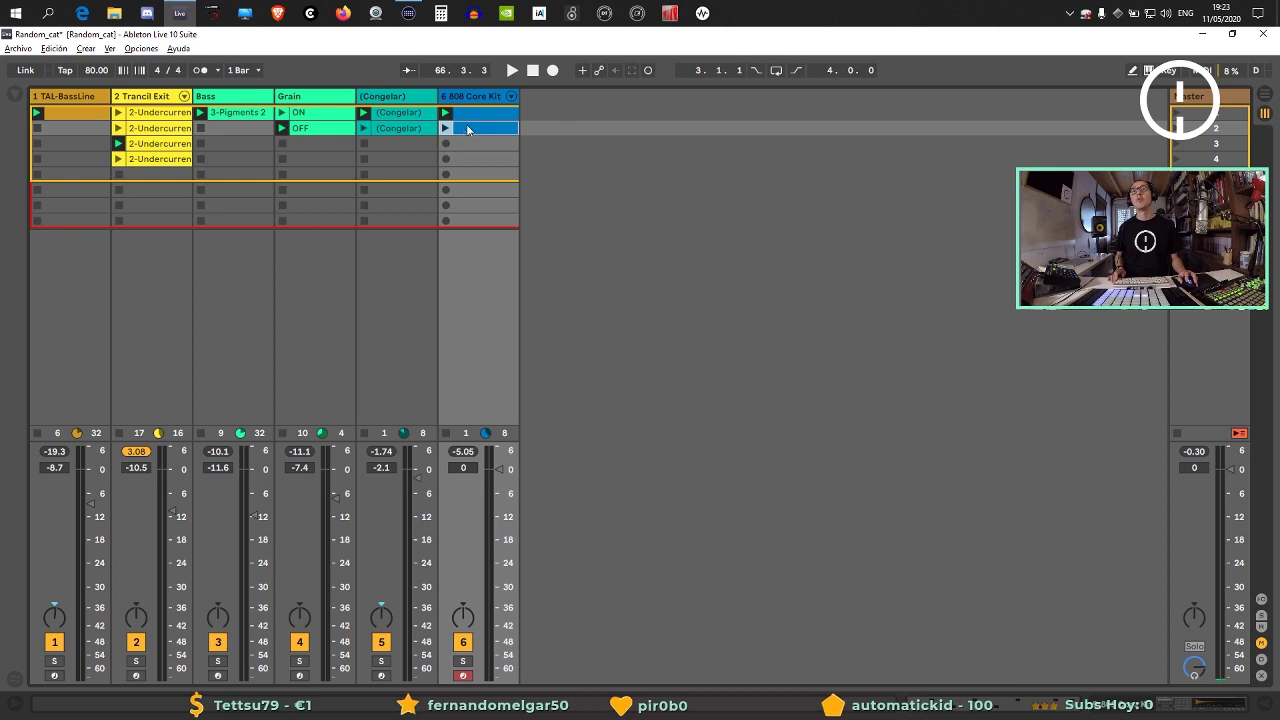
{"action": "double_click", "coordinate": [471, 127]}
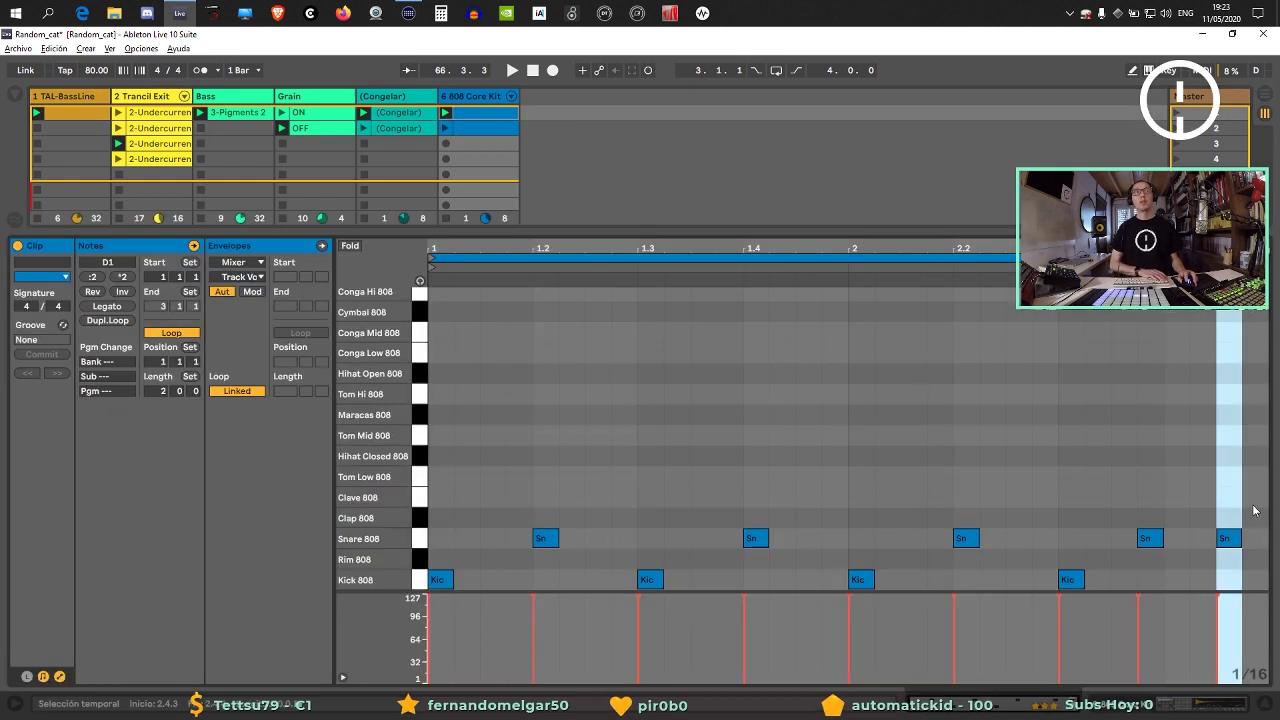
Delete all Snare 808 notes from the scene 1 drum clip and start playback.
{"action": "left_click_drag", "start_coordinate": [1255, 531], "coordinate": [443, 508]}
{"action": "key", "text": "Delete"}
{"action": "key", "text": "space"}
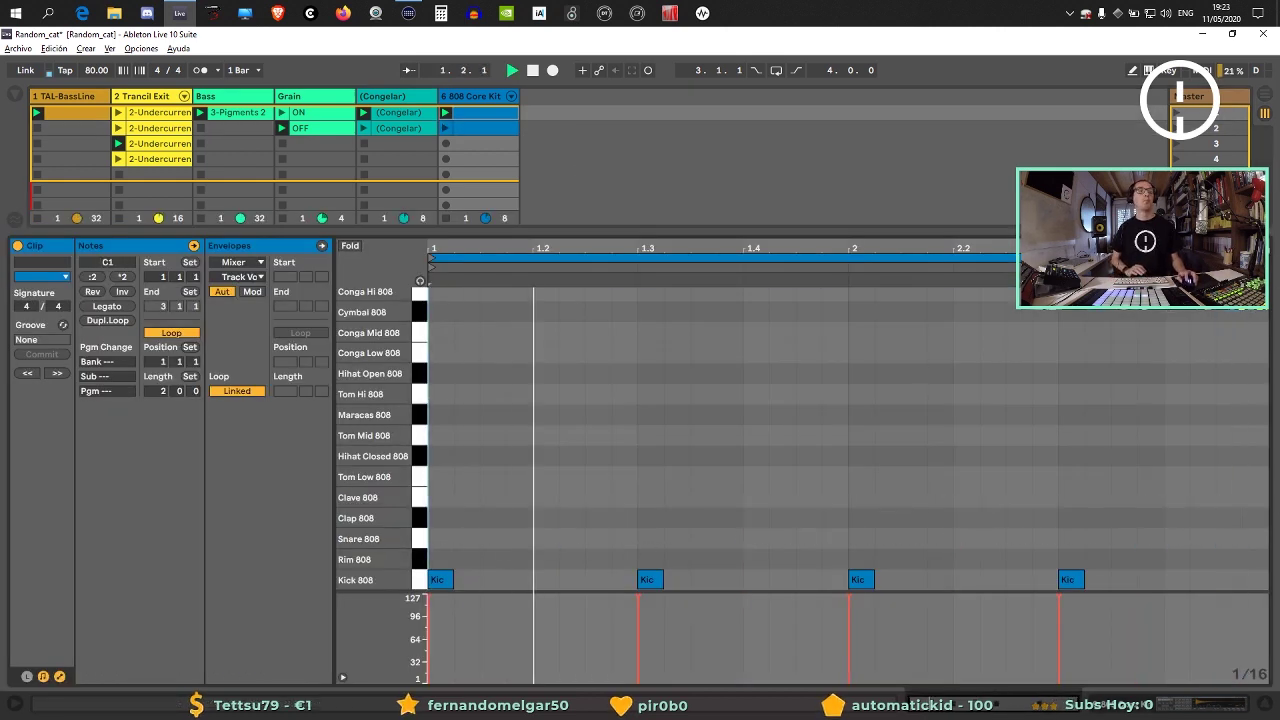
Duplicate the 808 Core Kit clip of scene 2 into scene 3 and open the copy's notes.
{"action": "key", "text": "ctrl+alt+l"}
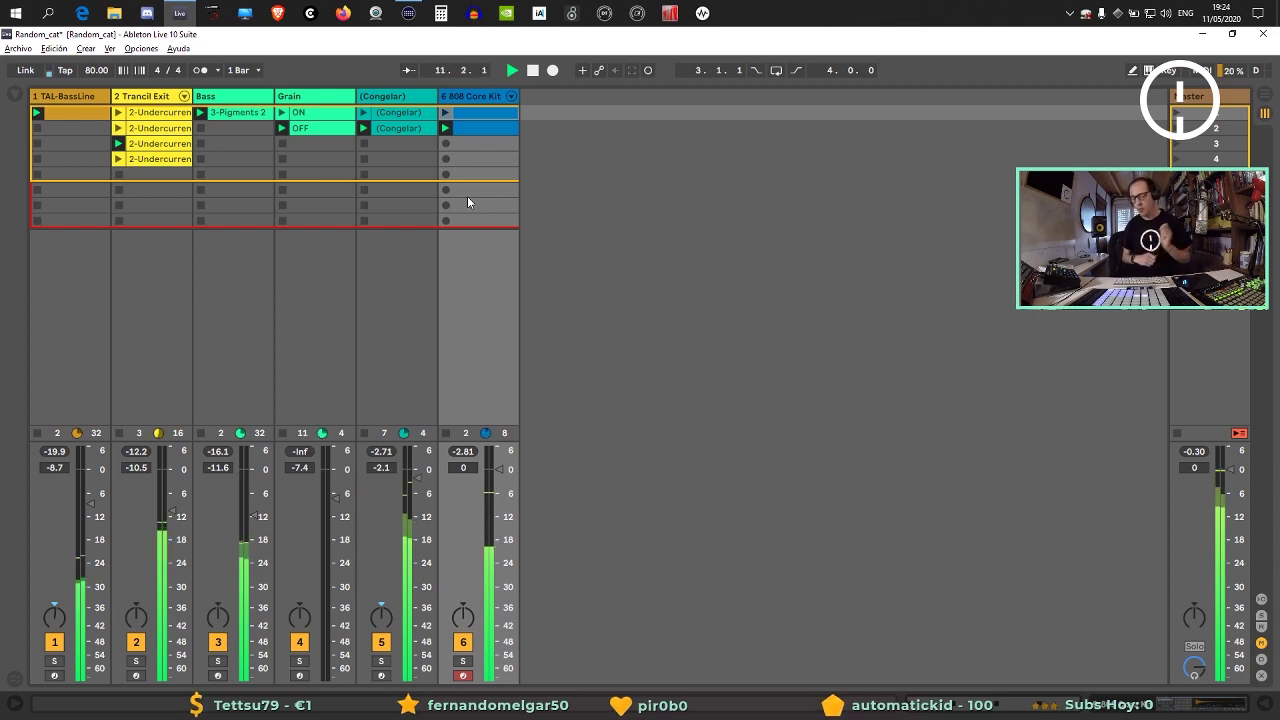
{"action": "left_click", "coordinate": [477, 129]}
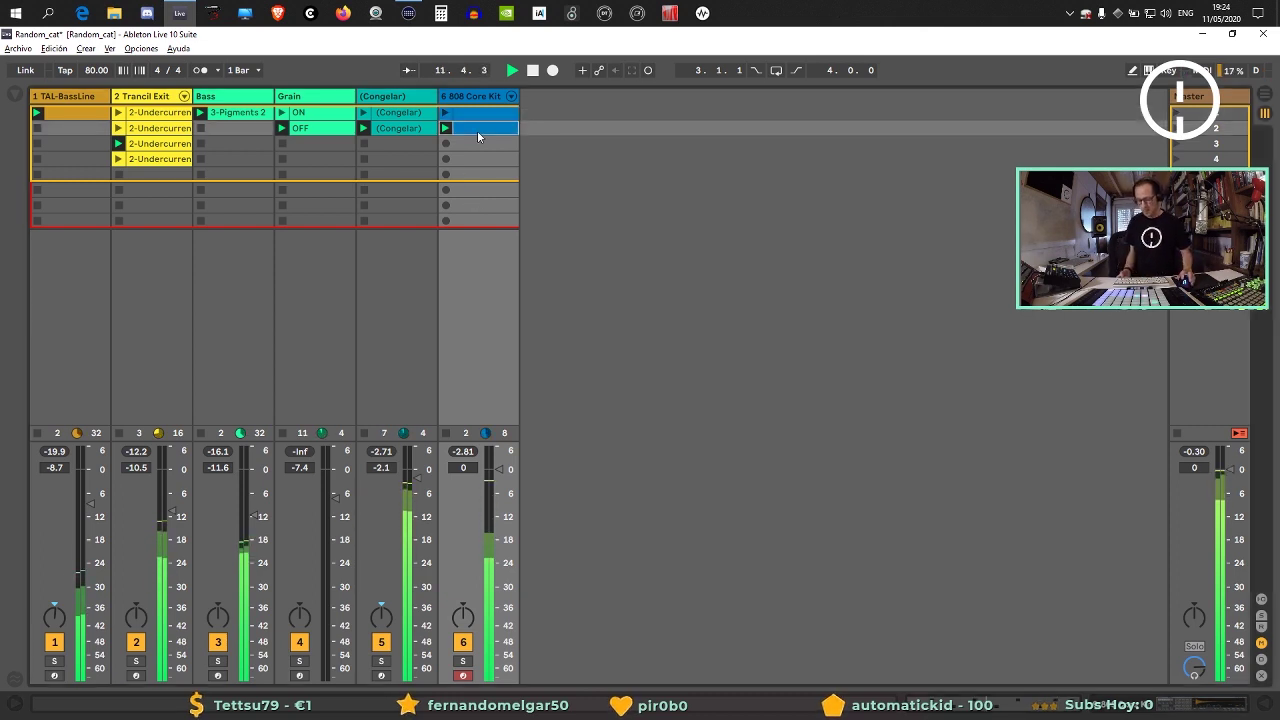
{"action": "left_click", "coordinate": [479, 153]}
{"action": "key", "text": "ctrl+z"}
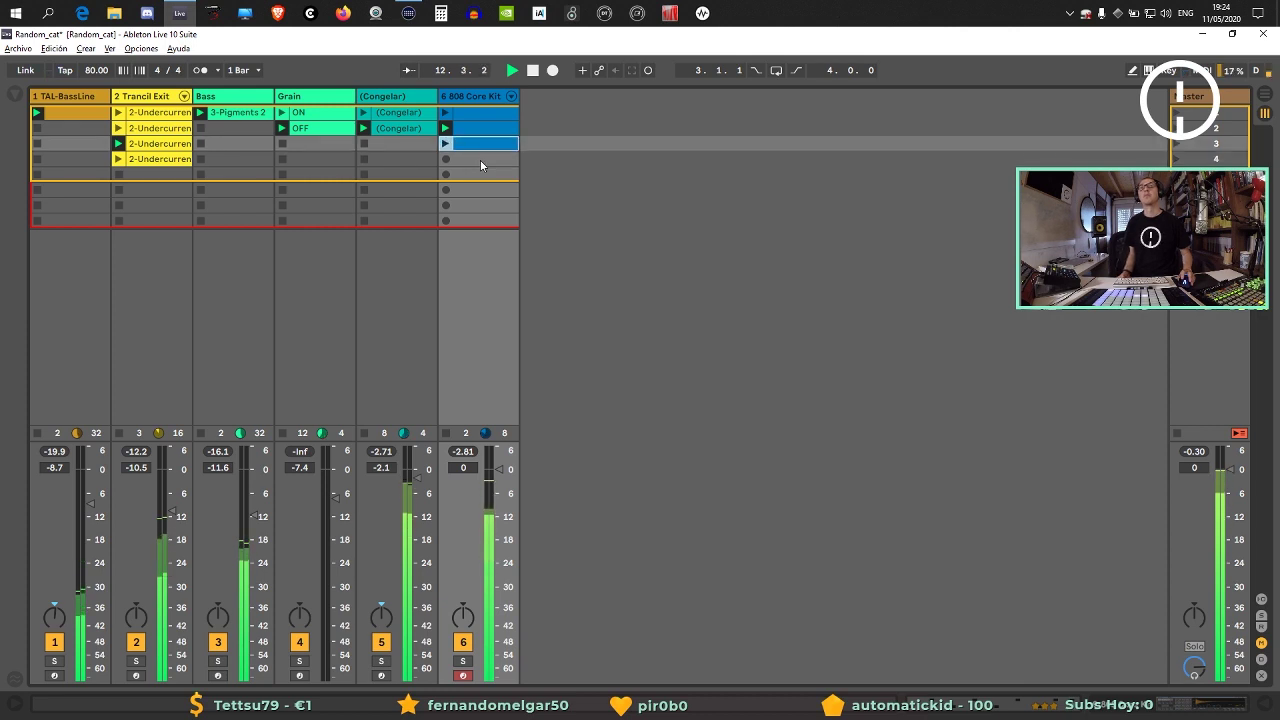
{"action": "double_click", "coordinate": [478, 143]}
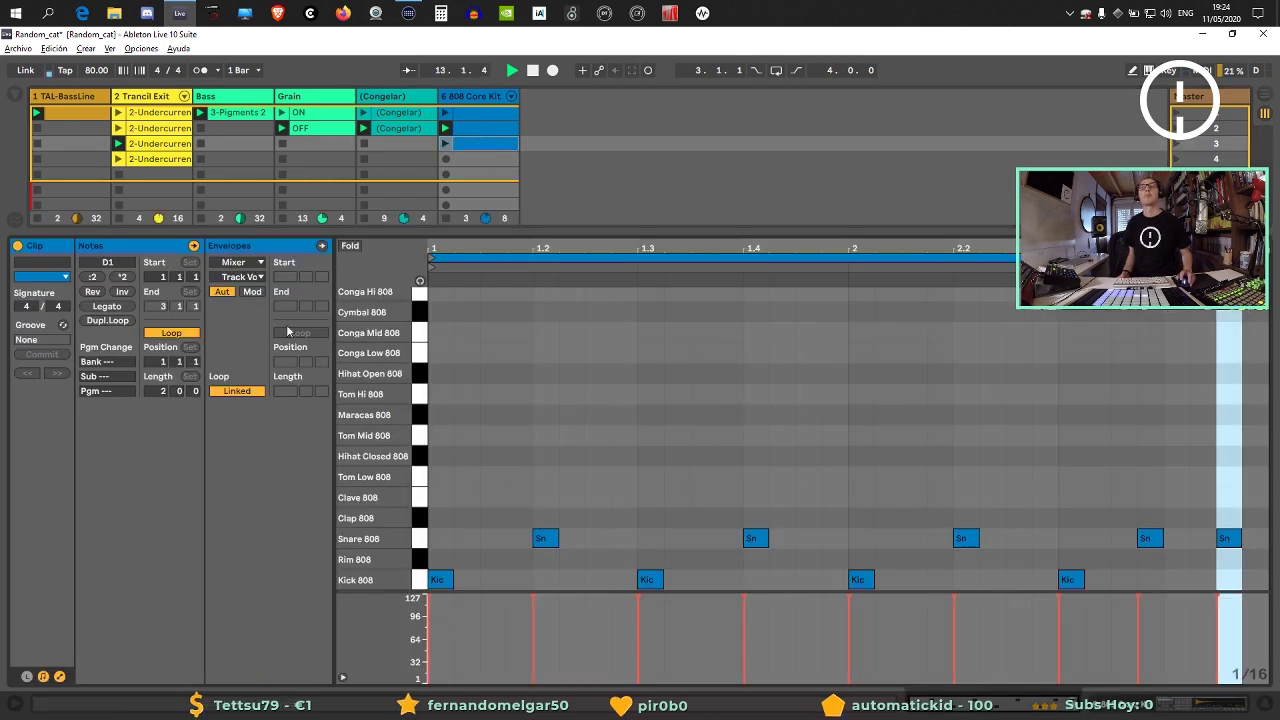
{"action": "left_click", "coordinate": [91, 277]}
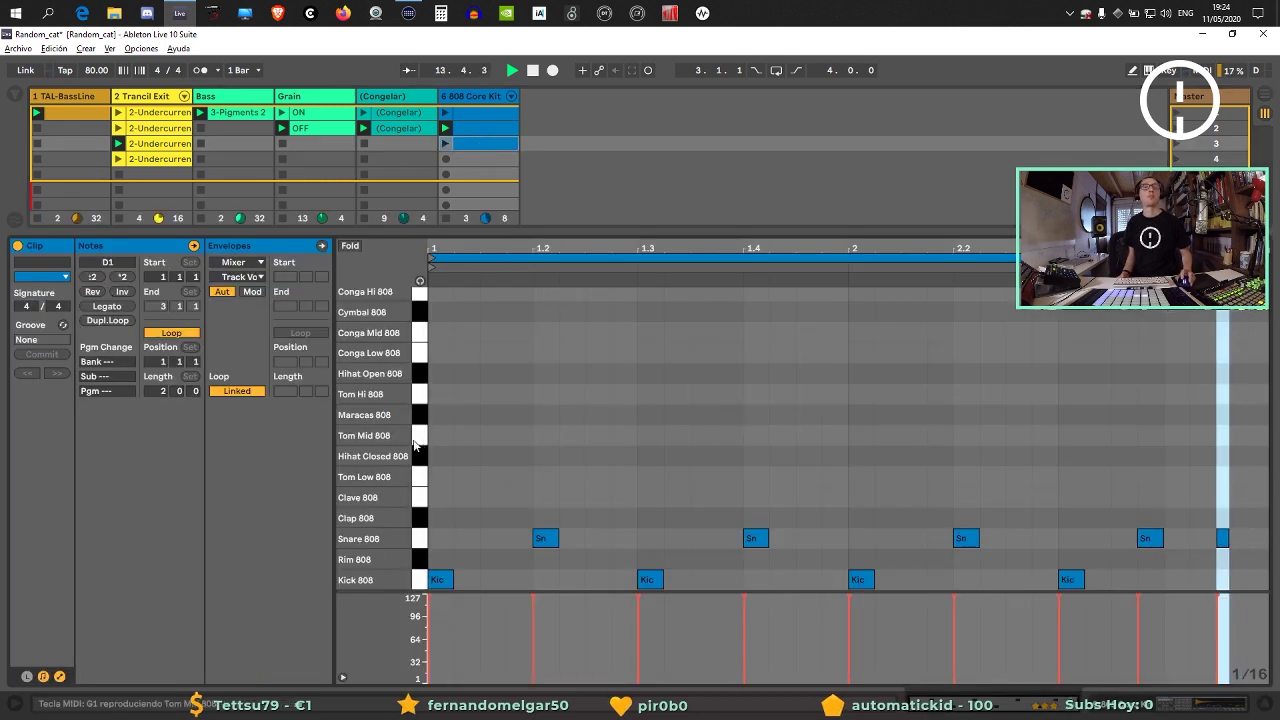
{"action": "left_click", "coordinate": [1011, 459]}
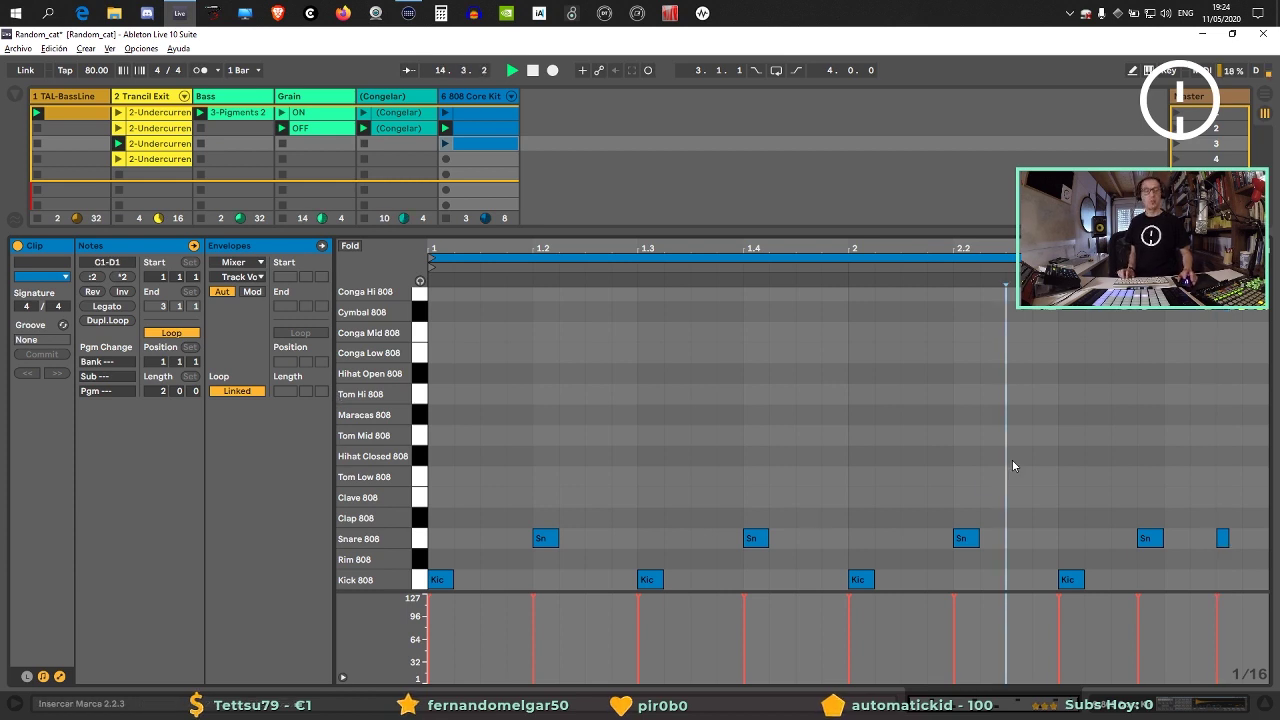
{"action": "key", "text": "ctrl+z"}
Compress all notes of the scene 3 drum clip to half their timing, with the loop one bar long, and launch the clip.
{"action": "key", "text": "ctrl+a"}
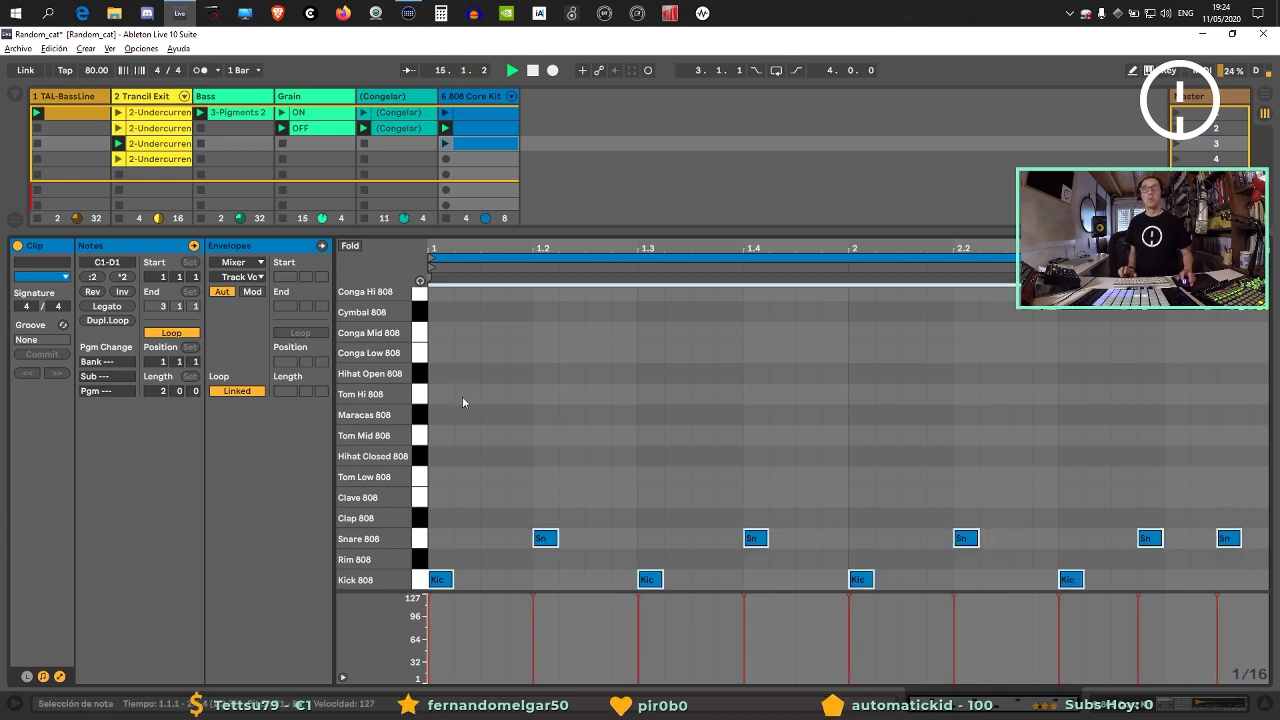
{"action": "left_click", "coordinate": [91, 277]}
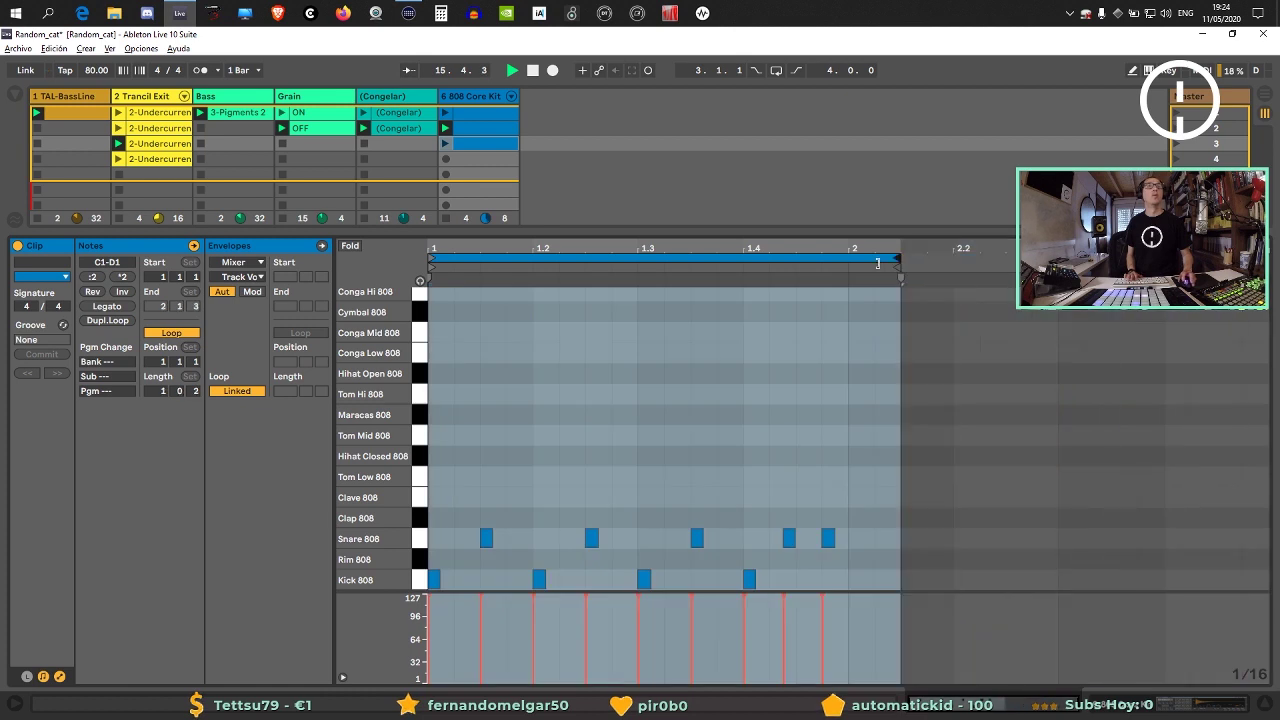
{"action": "left_click", "coordinate": [1250, 704]}
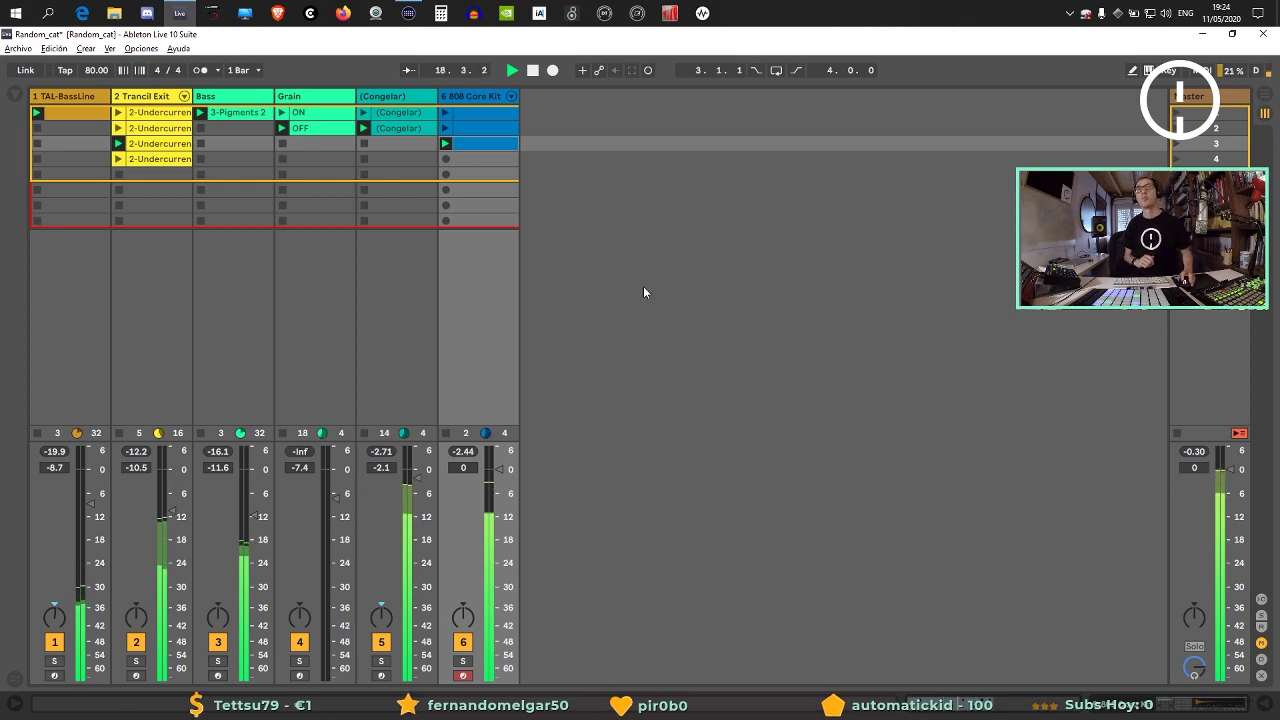
Delete the last Snare 808 note in the one-bar scene 3 drum clip.
{"action": "left_click", "coordinate": [494, 157]}
{"action": "double_click", "coordinate": [494, 144]}
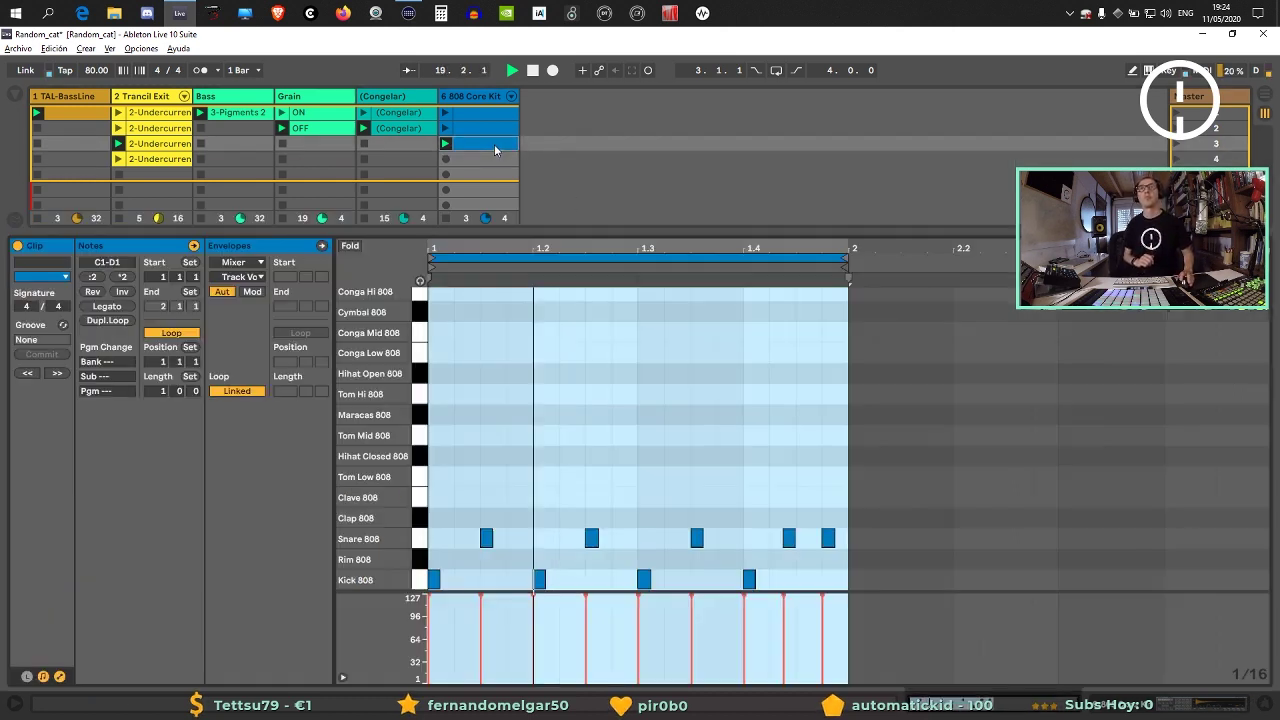
{"action": "left_click_drag", "start_coordinate": [865, 500], "coordinate": [820, 570]}
{"action": "key", "text": "Delete"}
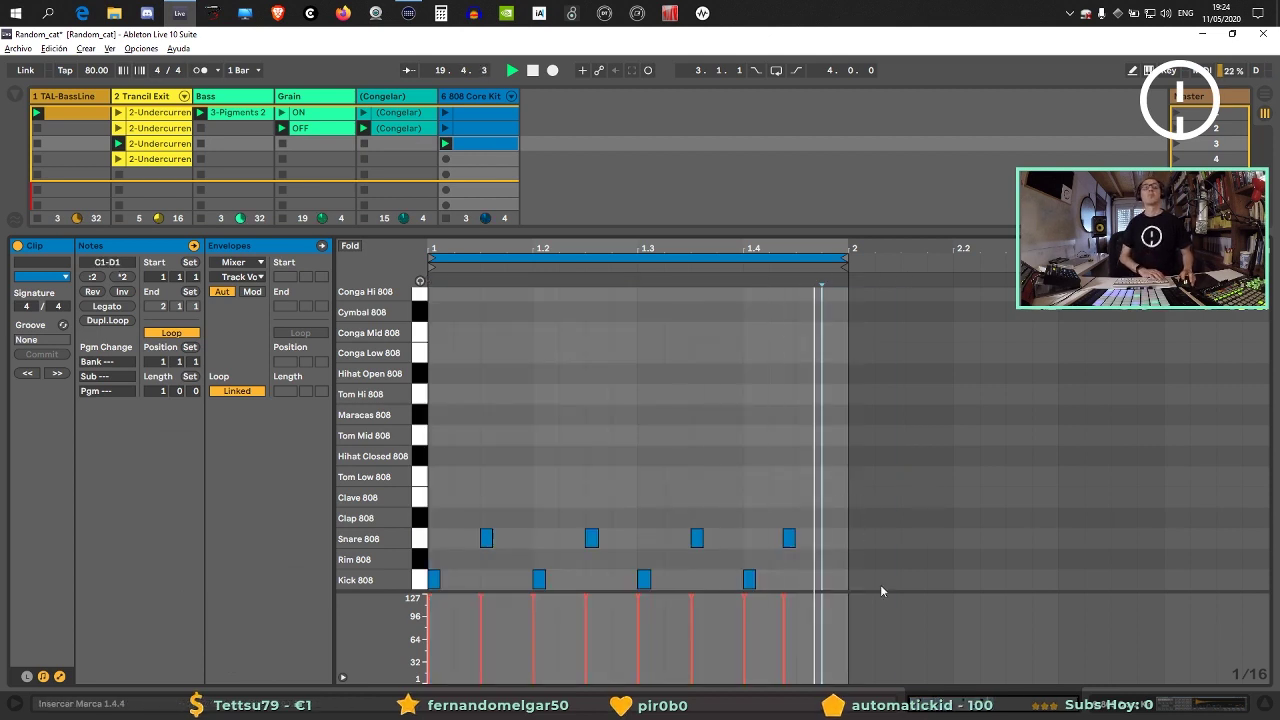
Try the scene 3 clip at doubled timing, return it to half, and duplicate its loop twice to four bars.
{"action": "left_click", "coordinate": [122, 277]}
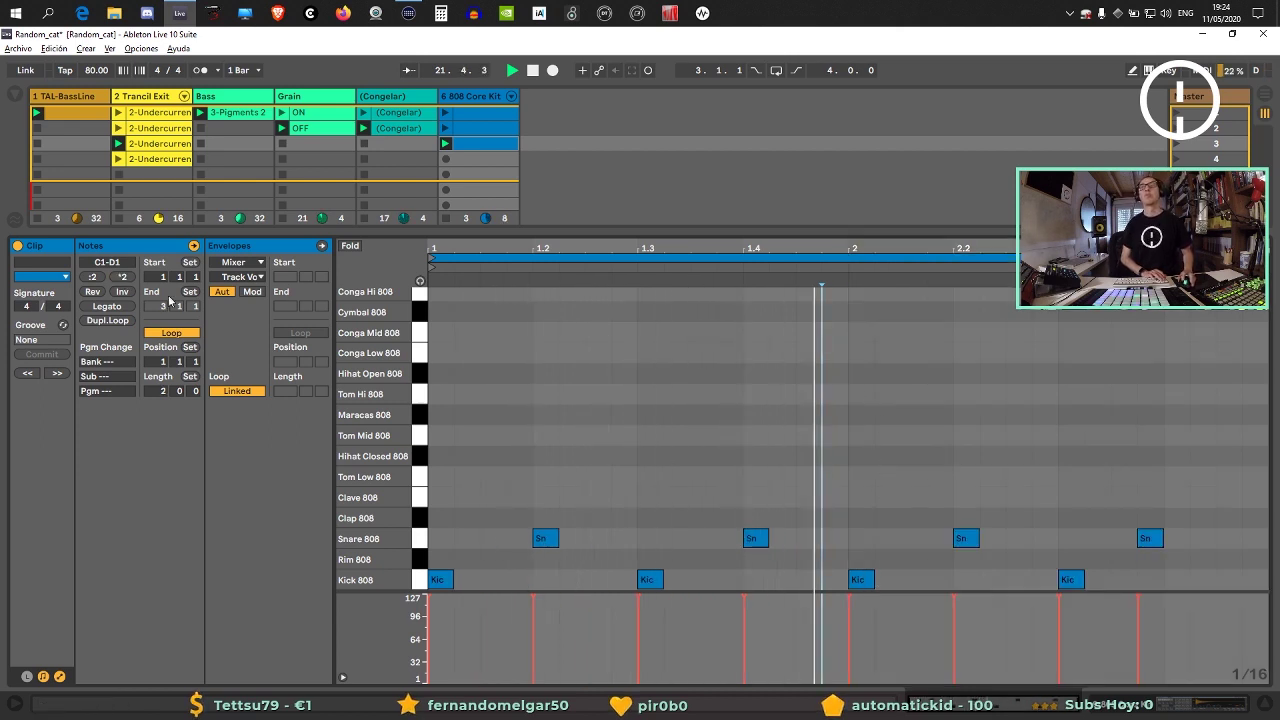
{"action": "left_click", "coordinate": [93, 277]}
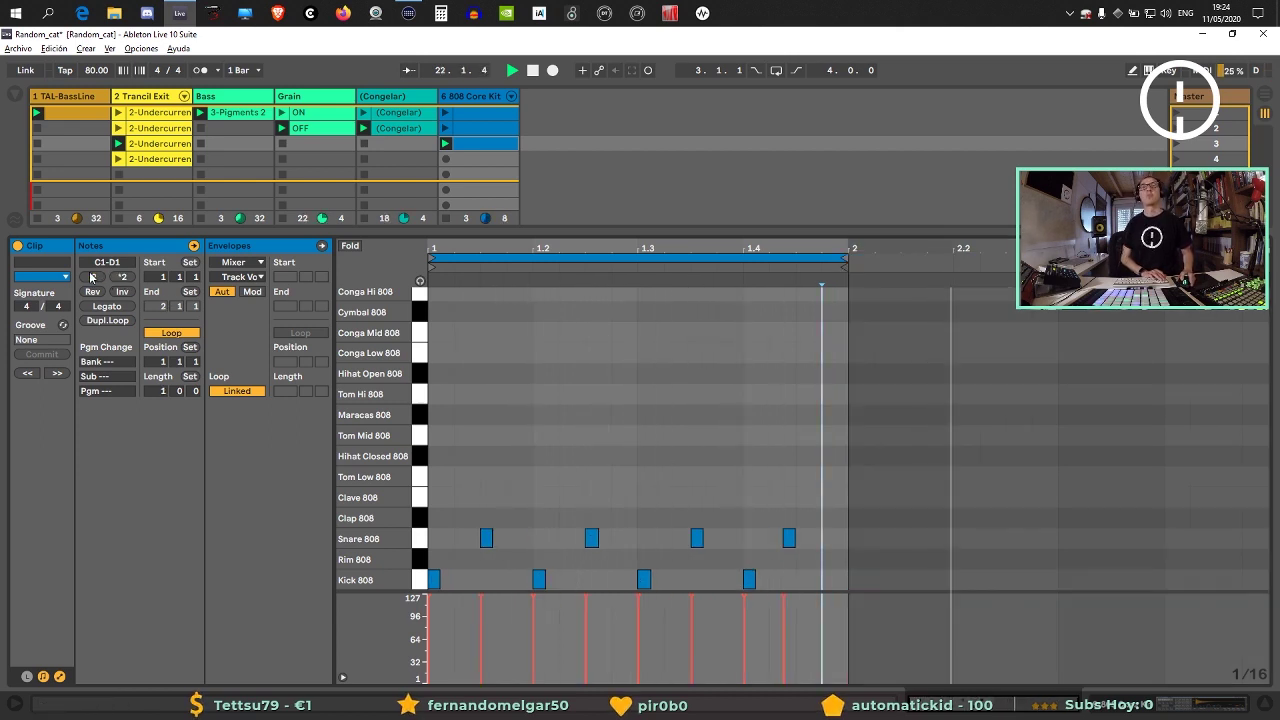
{"action": "left_click", "coordinate": [107, 320]}
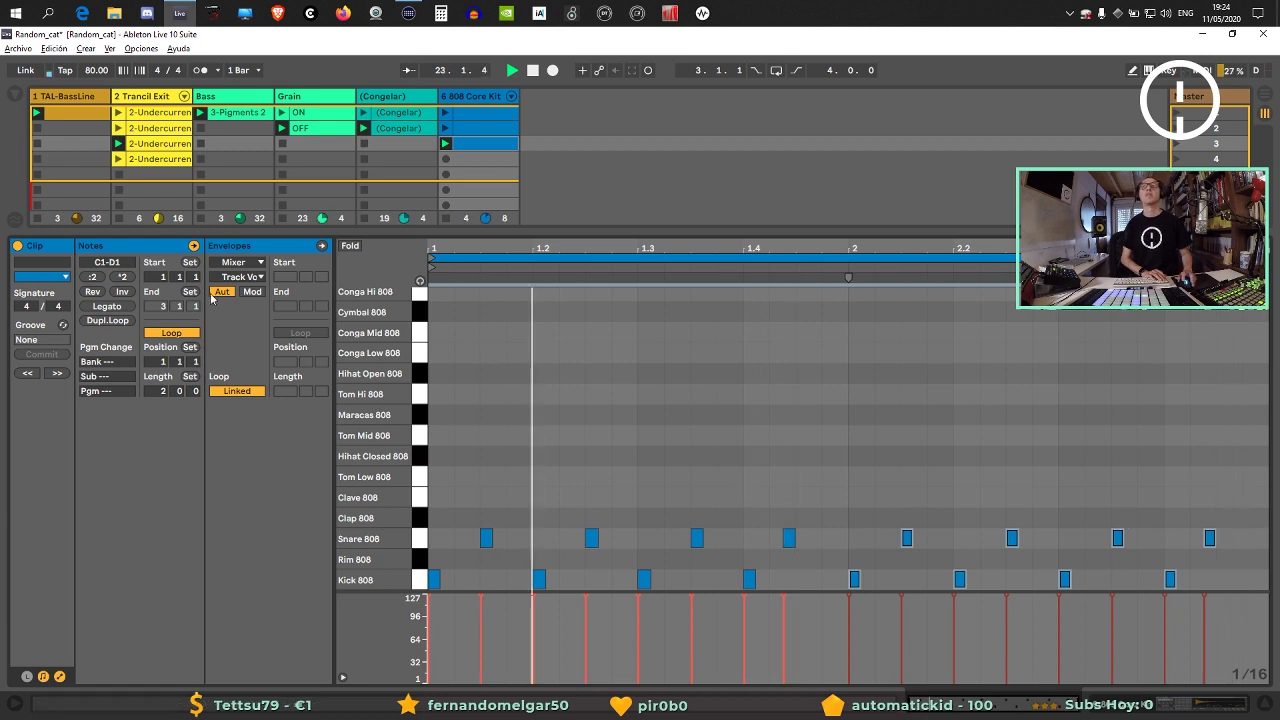
{"action": "left_click", "coordinate": [107, 320]}
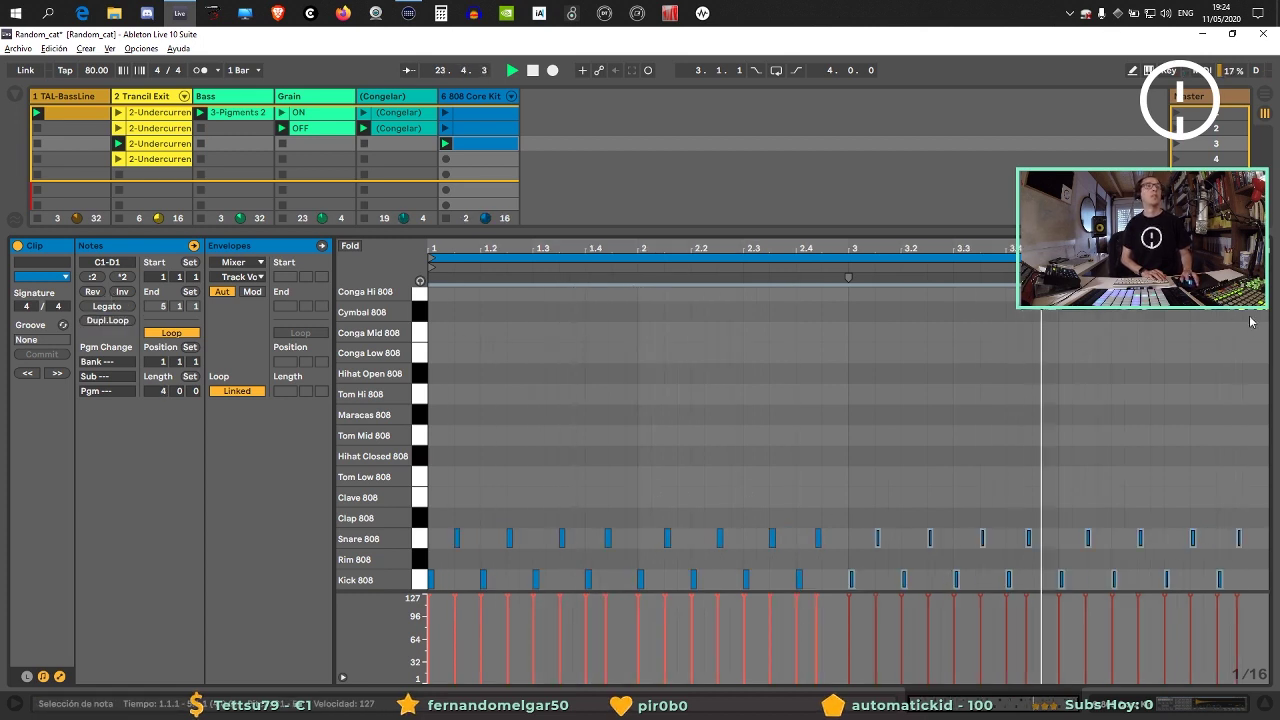
Draw 1/32 Snare 808 notes just before 4.4 and from 4.4.3 to the clip's end, with the closing roll's velocities rising from 69 to 127.
{"action": "scroll", "coordinate": [1179, 551], "scroll_direction": "up", "scroll_amount": 5}
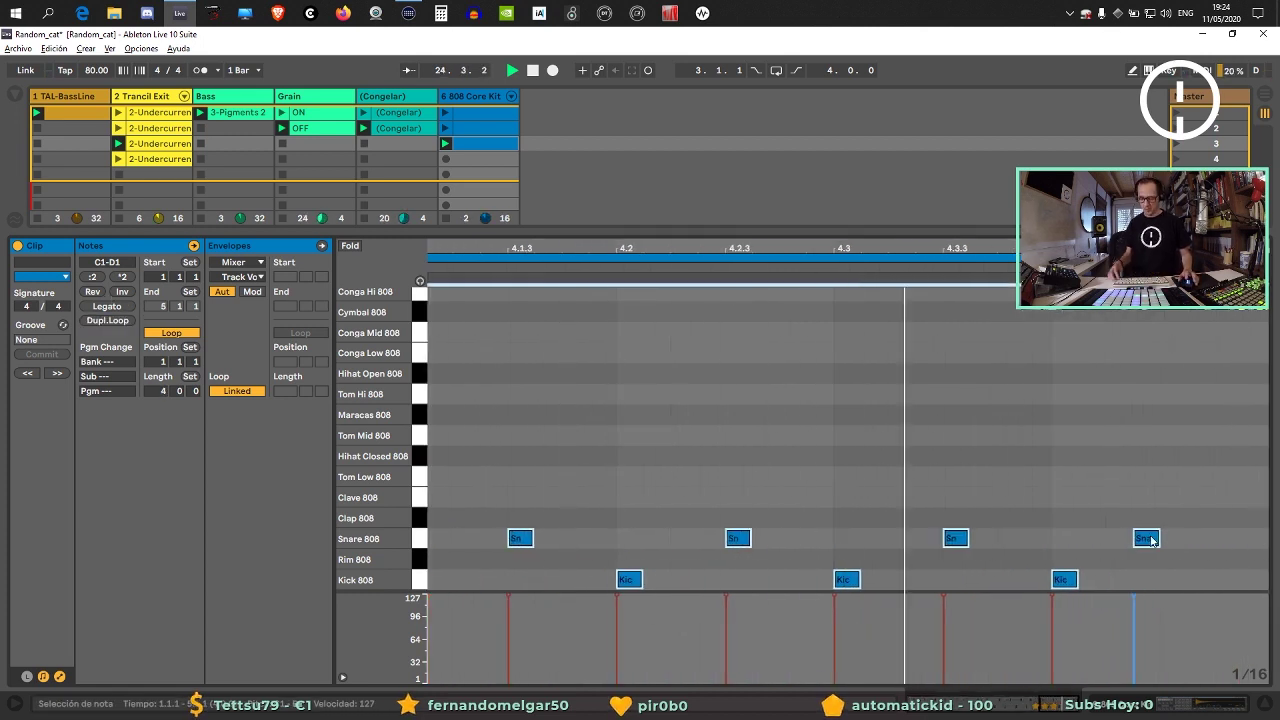
{"action": "key", "text": "ctrl+1"}
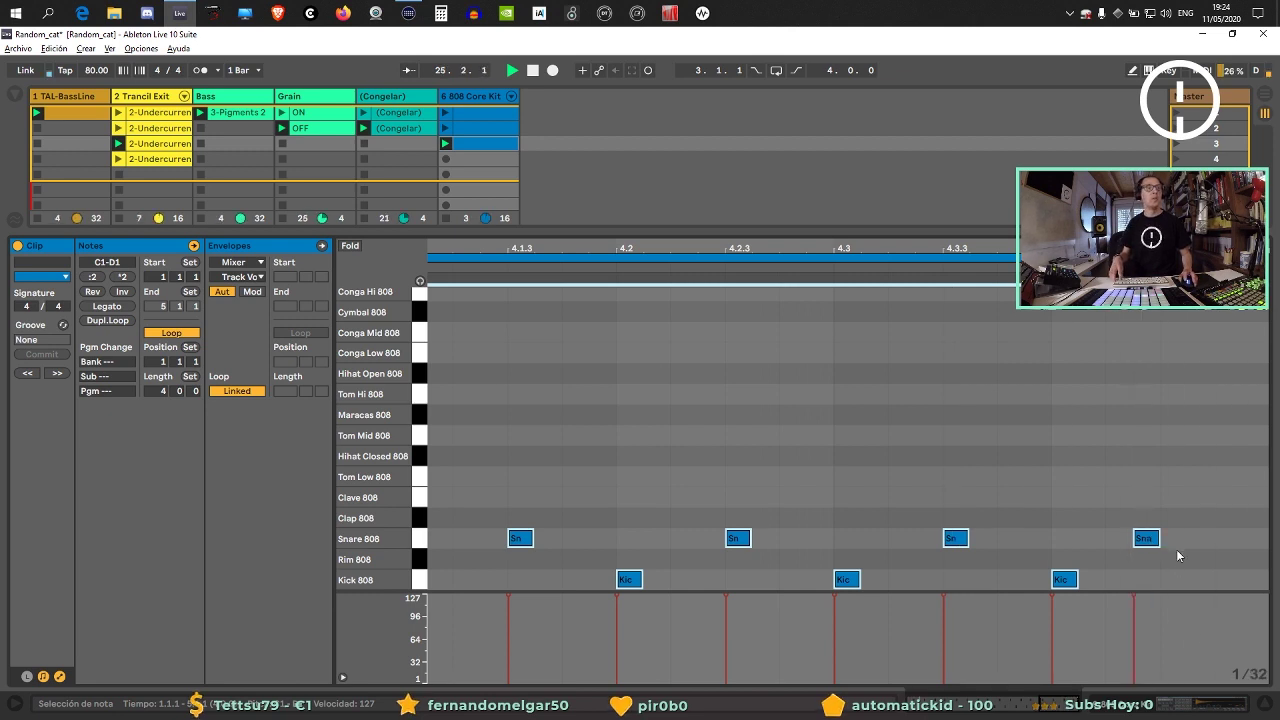
{"action": "key", "text": "b"}
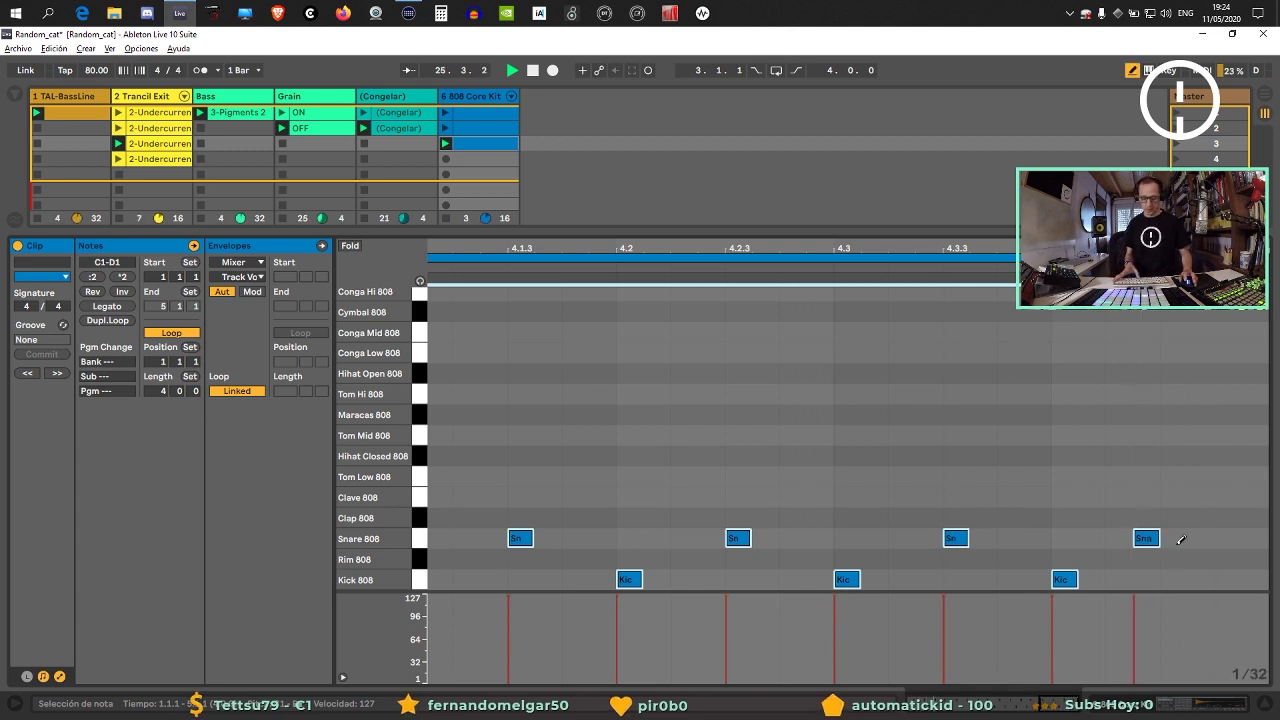
{"action": "left_click", "coordinate": [1037, 538]}
{"action": "left_click_drag", "start_coordinate": [1184, 538], "coordinate": [1254, 538]}
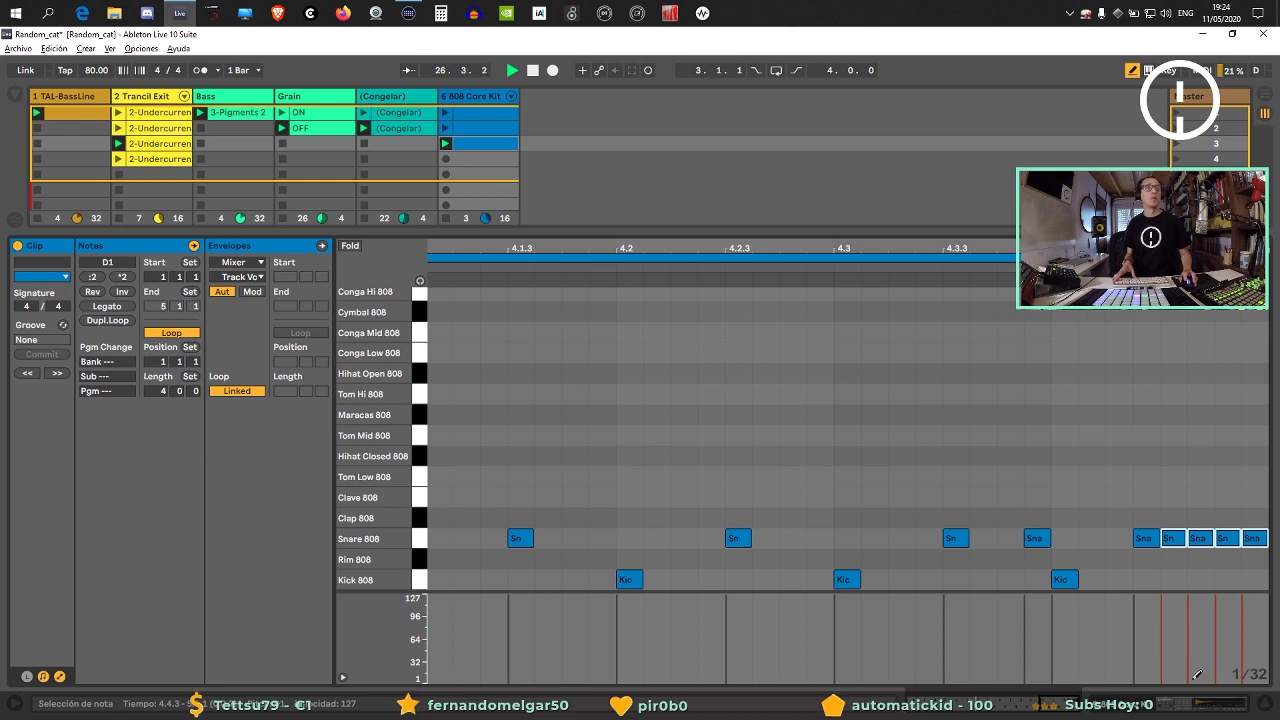
{"action": "left_click_drag", "start_coordinate": [1256, 591], "coordinate": [1238, 462]}
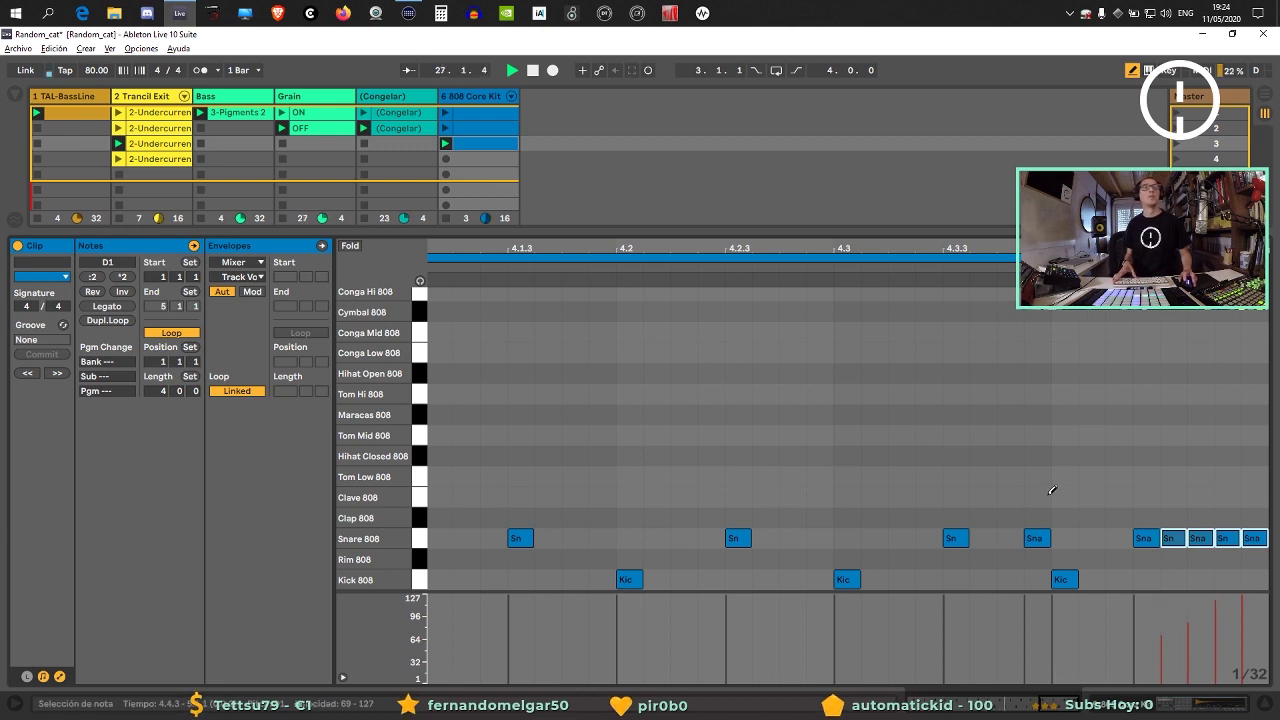
{"action": "left_click", "coordinate": [1265, 706]}
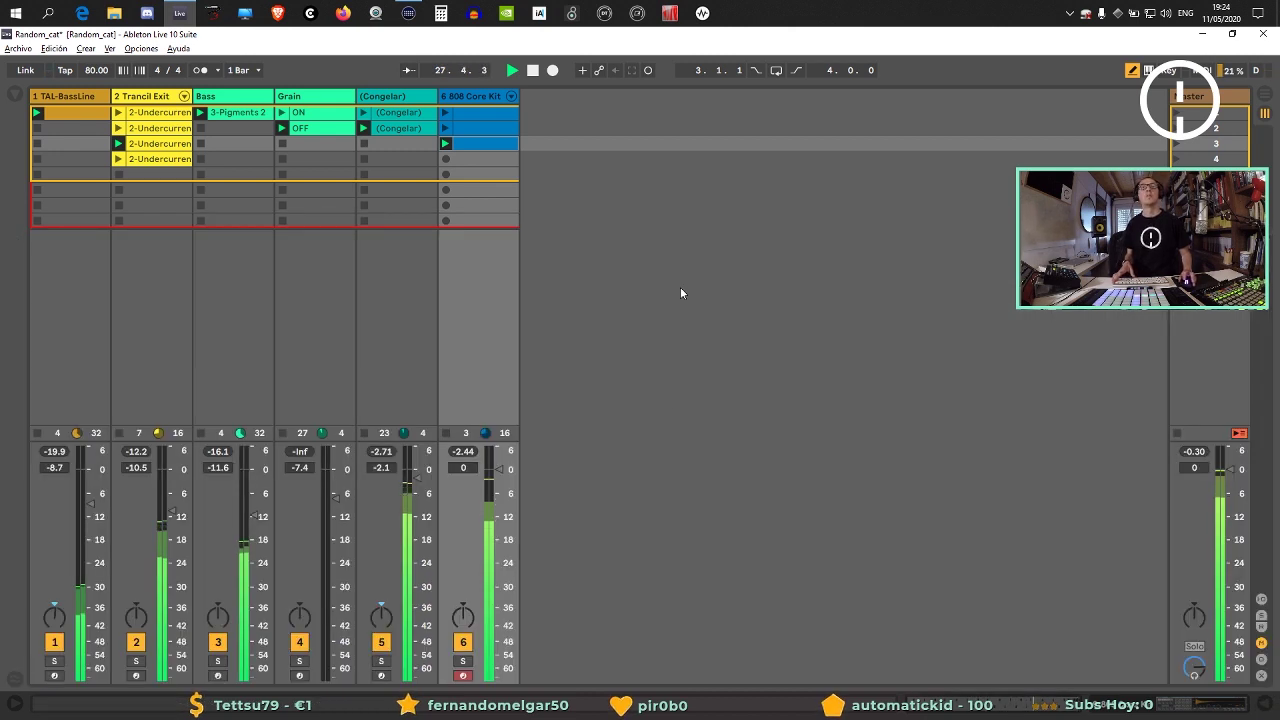
Duplicate the scene 3 clip's loop to eight bars and redraw the snare roll ending bar 8 as 1/64 notes with rising velocities.
{"action": "double_click", "coordinate": [490, 142]}
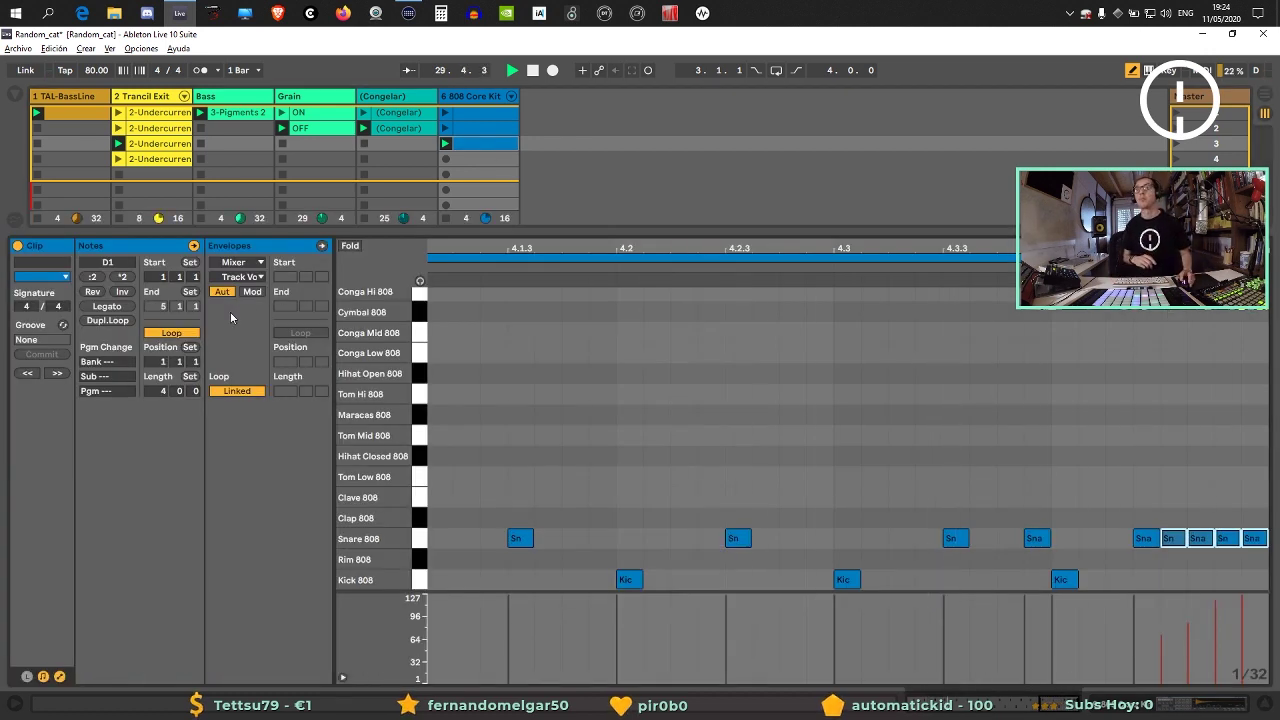
{"action": "left_click", "coordinate": [110, 320]}
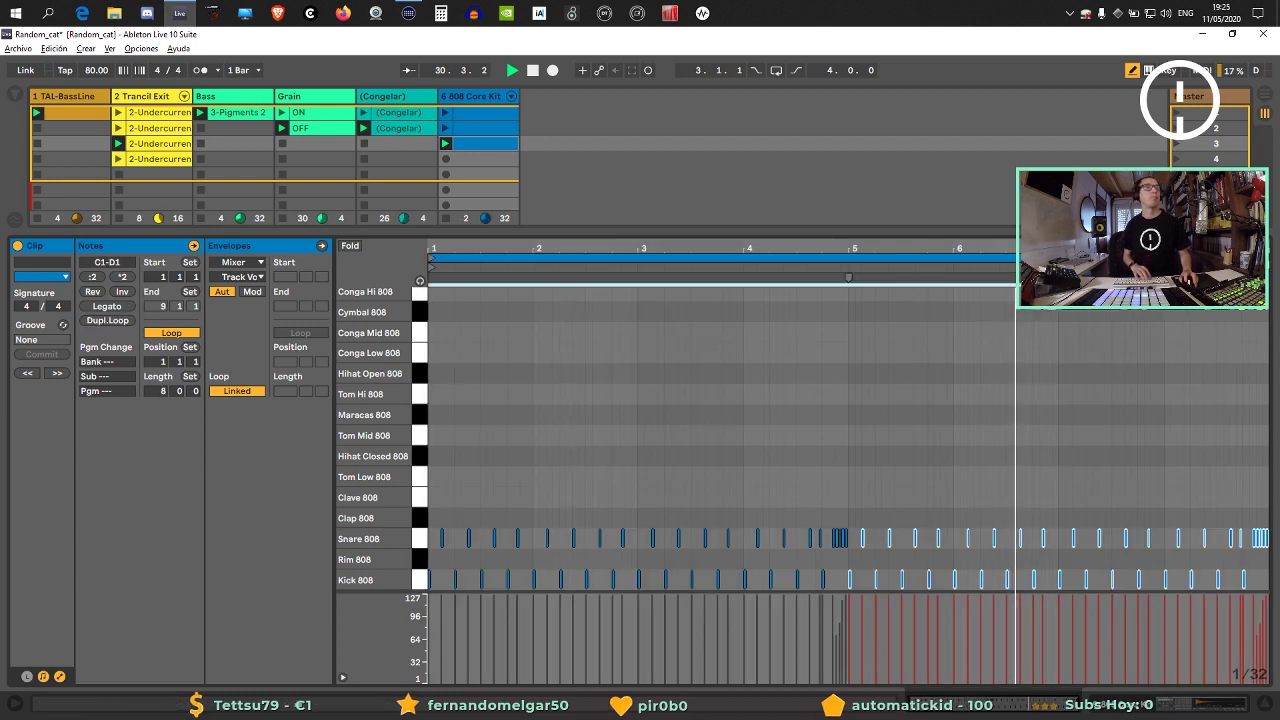
{"action": "key", "text": "plus"}
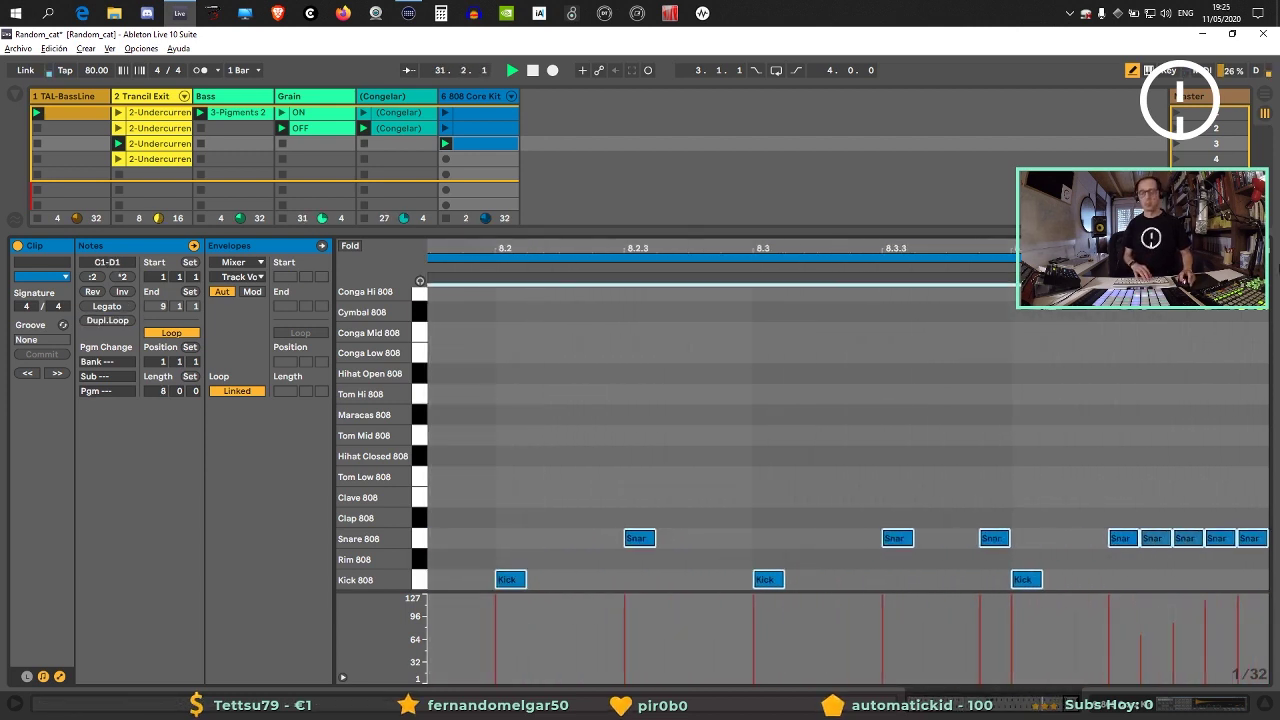
{"action": "key", "text": "ctrl+1"}
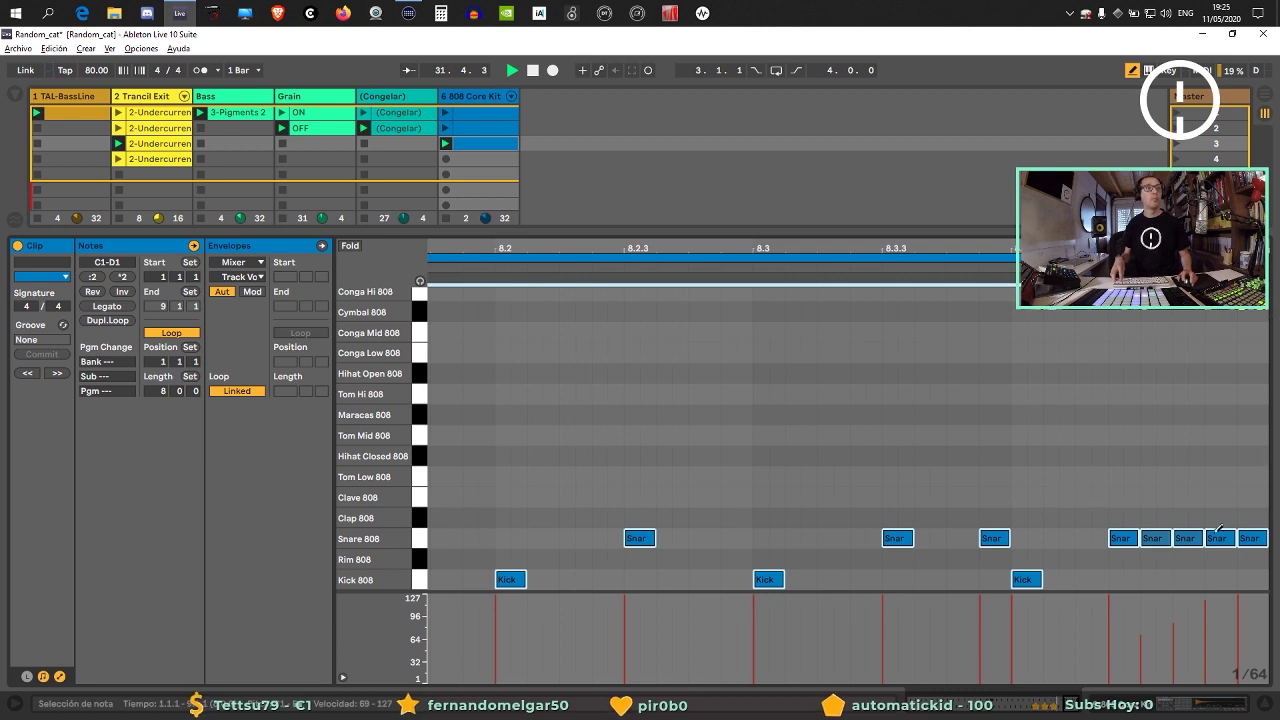
{"action": "left_click_drag", "start_coordinate": [1130, 532], "coordinate": [1248, 535]}
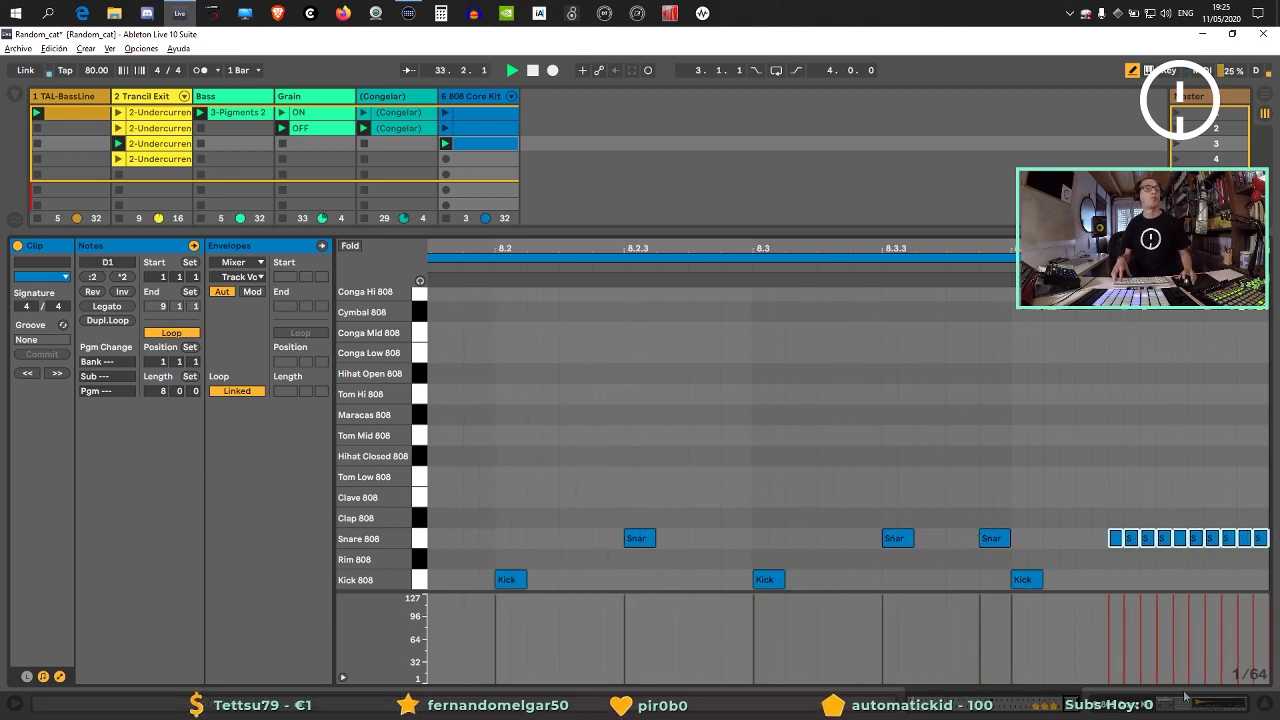
{"action": "left_click_drag", "start_coordinate": [1108, 677], "coordinate": [1248, 602]}
Fill the whole beat 8.4 with 1/64 Snare 808 notes and shape their velocities to dip to 2 and rise to 127.
{"action": "left_click_drag", "start_coordinate": [1014, 538], "coordinate": [1264, 538]}
{"action": "mouse_move", "coordinate": [1012, 624]}
{"action": "left_mouse_down"}
{"action": "mouse_move", "coordinate": [1020, 655]}
{"action": "mouse_move", "coordinate": [1078, 675]}
{"action": "mouse_move", "coordinate": [1272, 595]}
{"action": "left_mouse_up"}
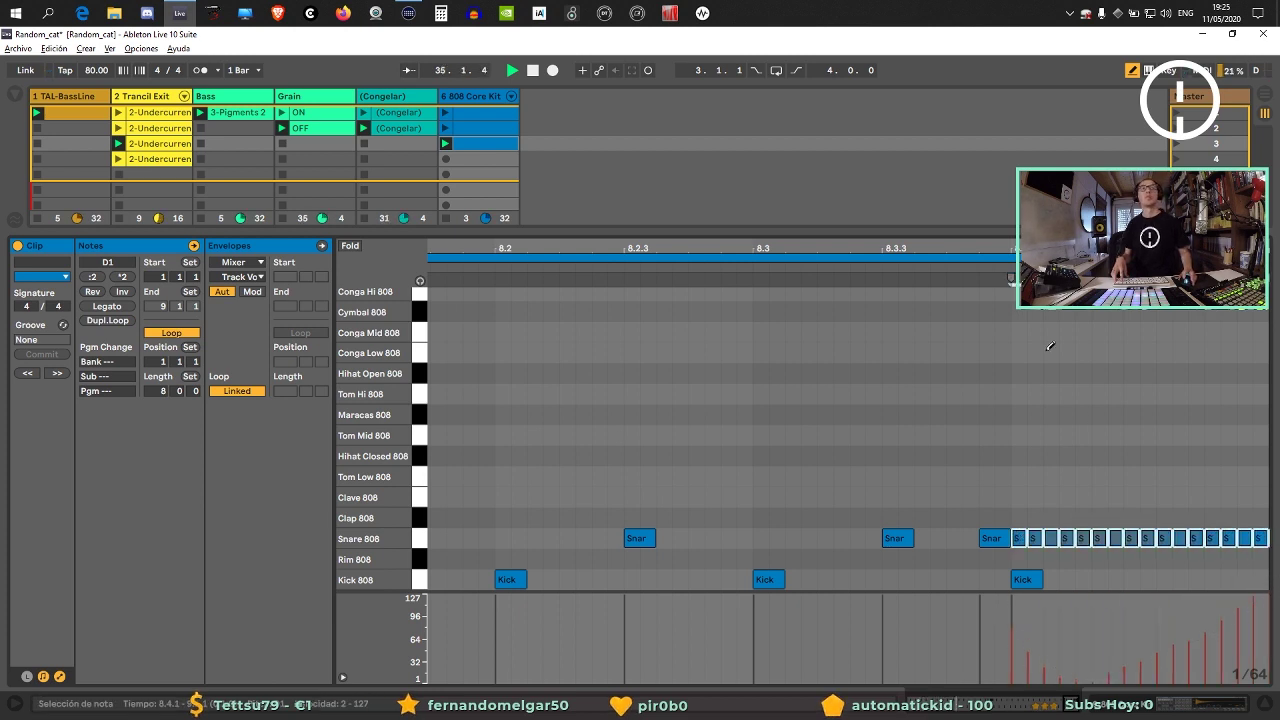
{"action": "scroll", "coordinate": [1272, 595], "scroll_direction": "down", "scroll_amount": 5}
{"action": "scroll", "coordinate": [1272, 595], "scroll_direction": "down", "scroll_amount": 2}
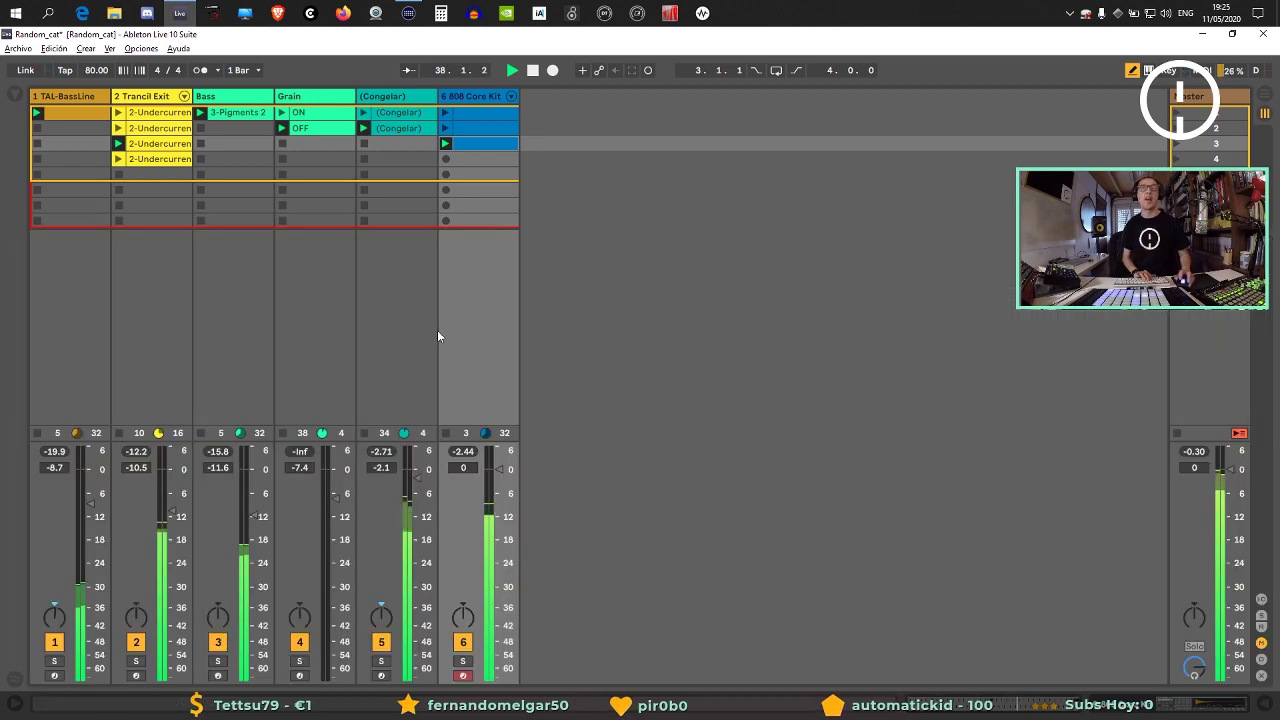
Hide the clip view and lower the (Congelar) track volume to -5.6 dB.
{"action": "key", "text": "ctrl+alt+l"}
{"action": "left_click_drag", "start_coordinate": [418, 480], "coordinate": [418, 496]}
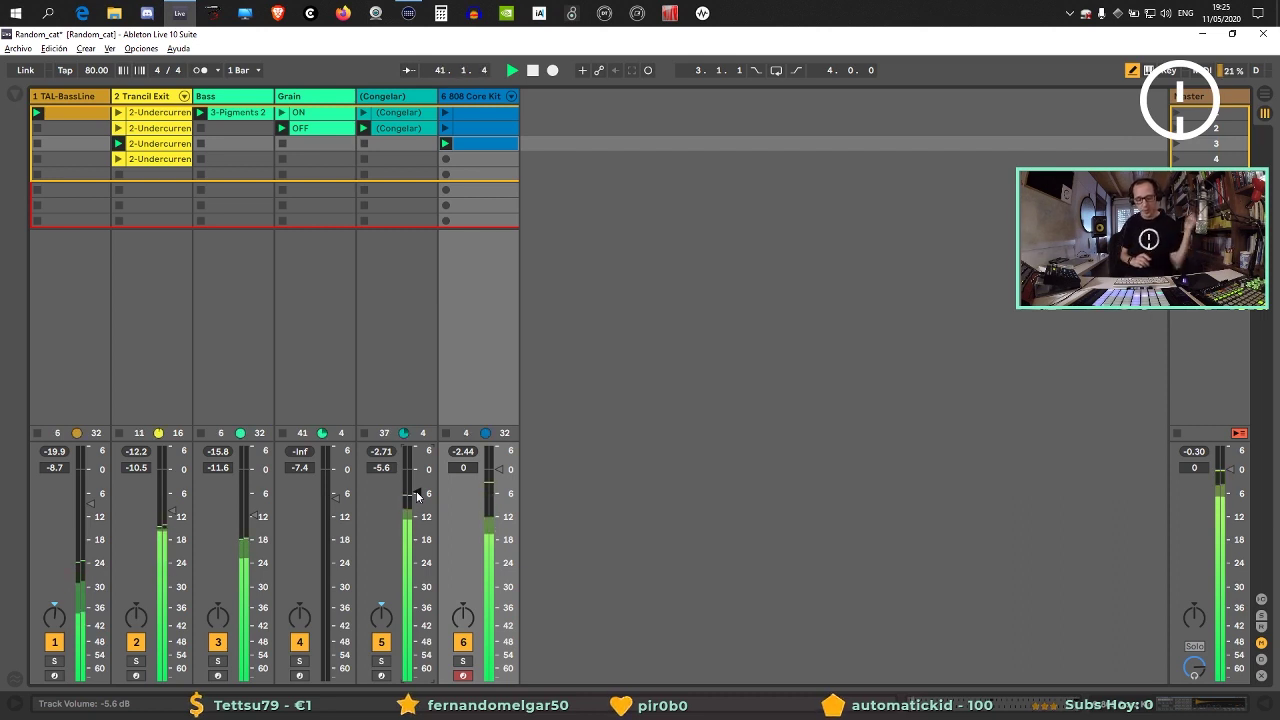
Duplicate the scene 3 drum clip into scene 4, launching the copy and opening its notes.
{"action": "left_click", "coordinate": [482, 157]}
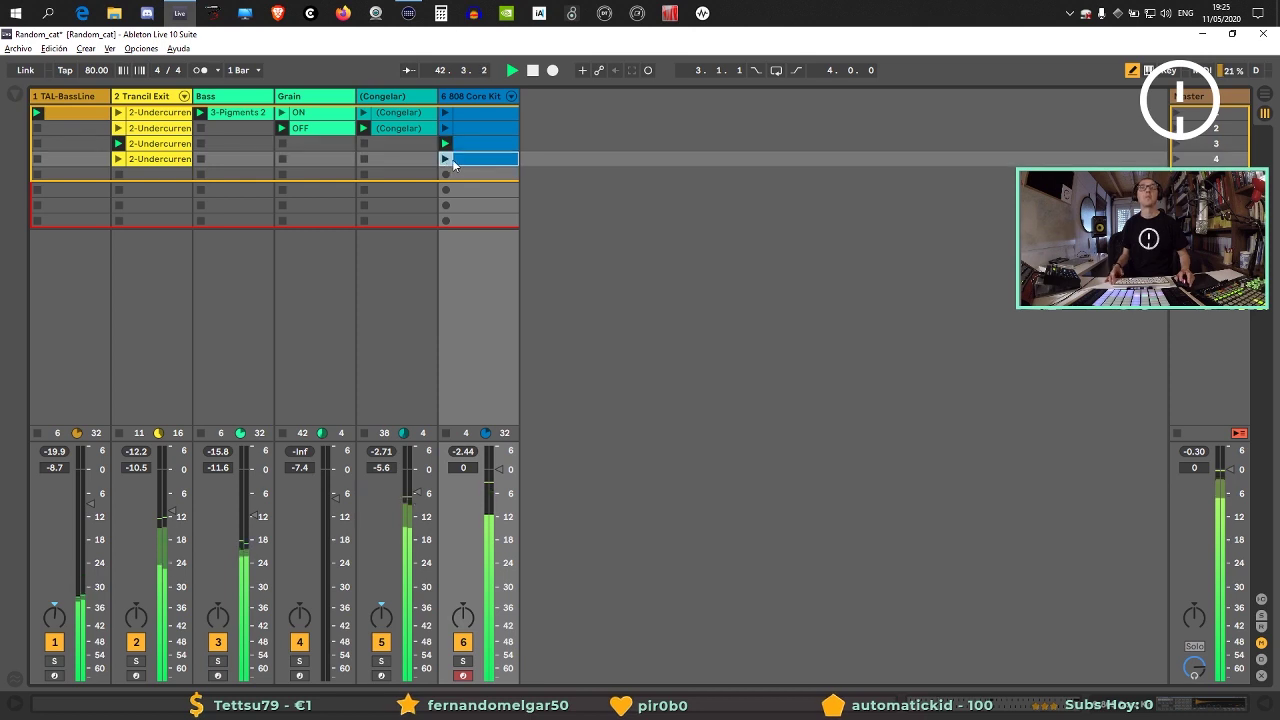
{"action": "double_click", "coordinate": [462, 158]}
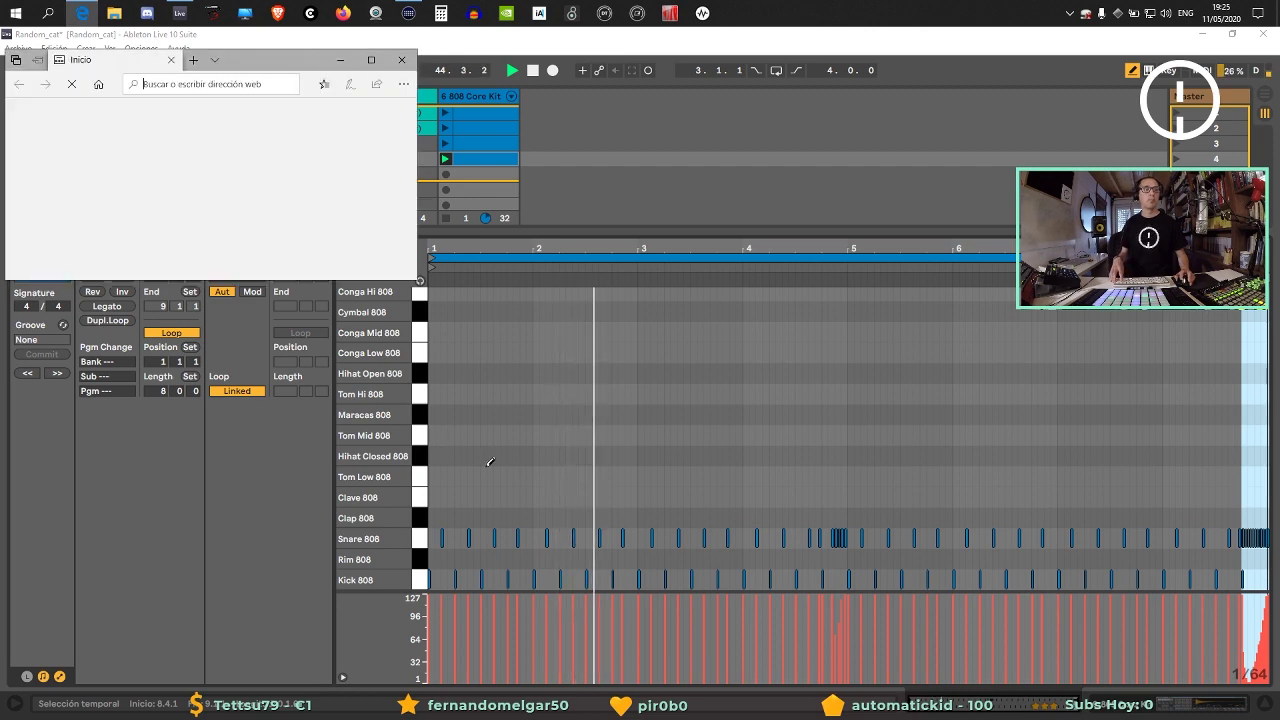
Fill the Hihat Closed 808 row with 1/16 notes across all eight bars and bring back the mixer in place of the clip view.
{"action": "left_click", "coordinate": [587, 476]}
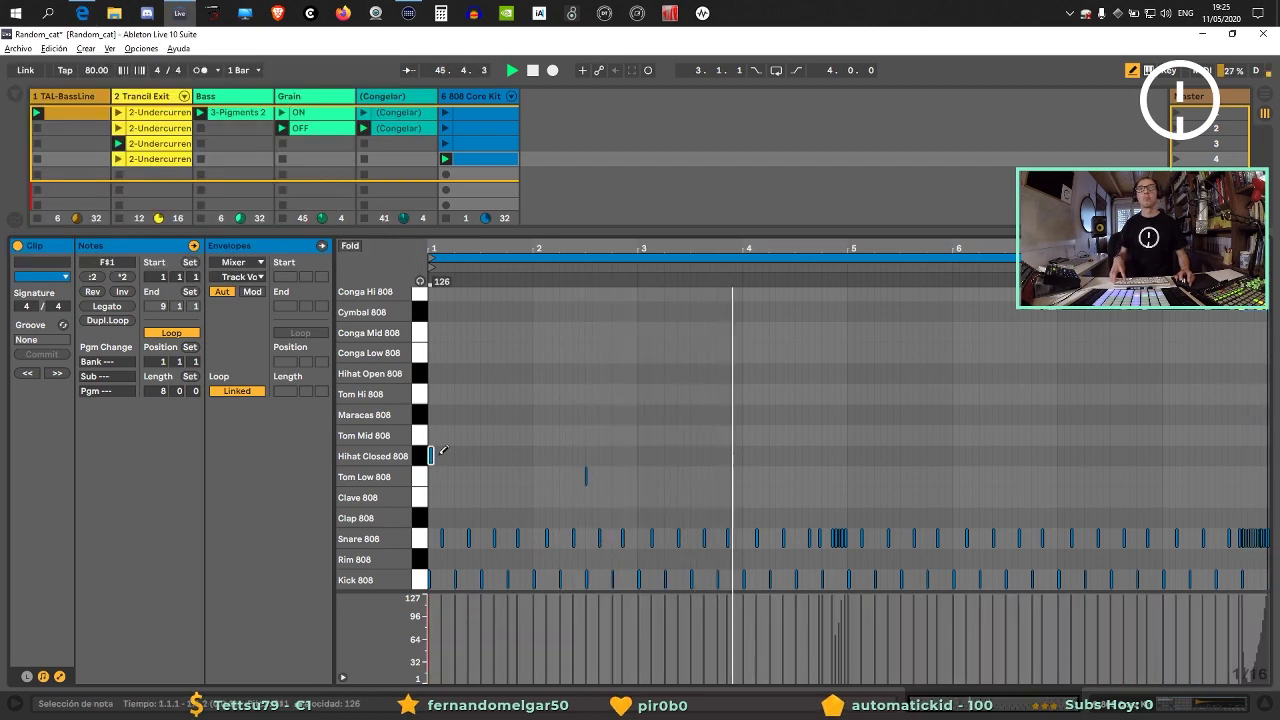
{"action": "mouse_move", "coordinate": [436, 455]}
{"action": "left_mouse_down"}
{"action": "mouse_move", "coordinate": [914, 456]}
{"action": "mouse_move", "coordinate": [1205, 440]}
{"action": "mouse_move", "coordinate": [1268, 450]}
{"action": "left_mouse_up"}
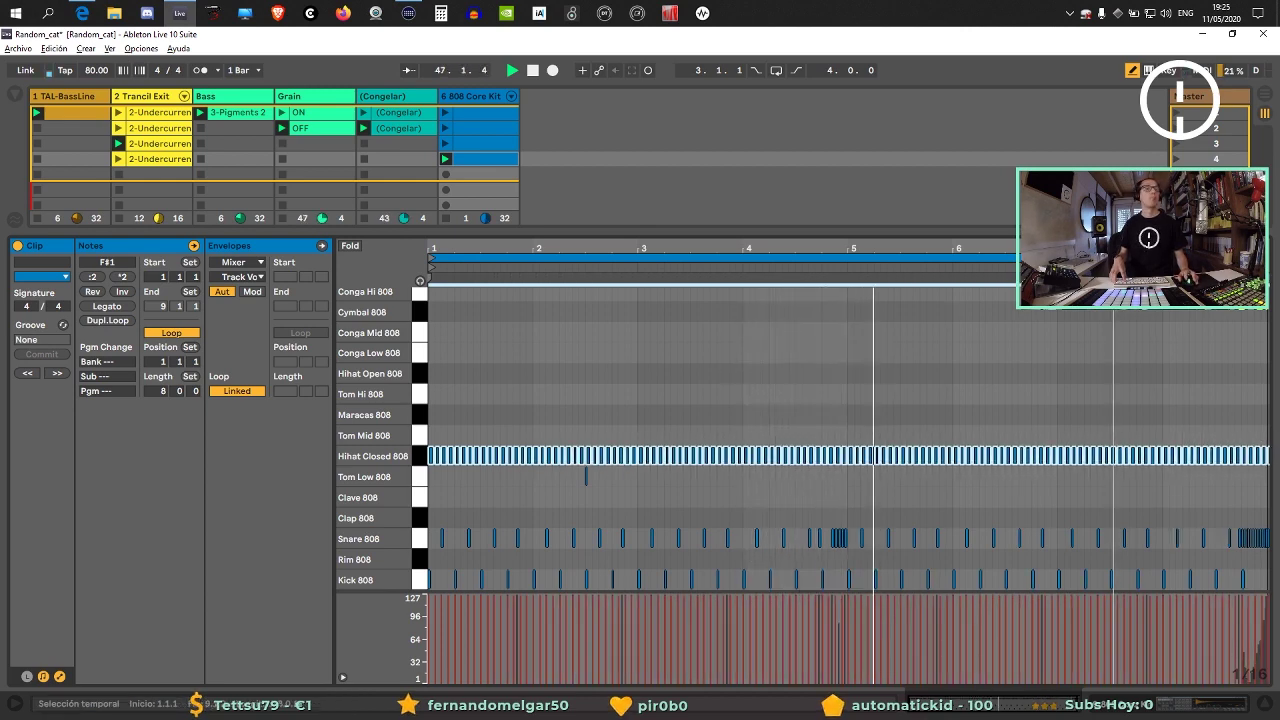
{"action": "left_click", "coordinate": [1264, 705]}
{"action": "left_click", "coordinate": [1263, 707]}
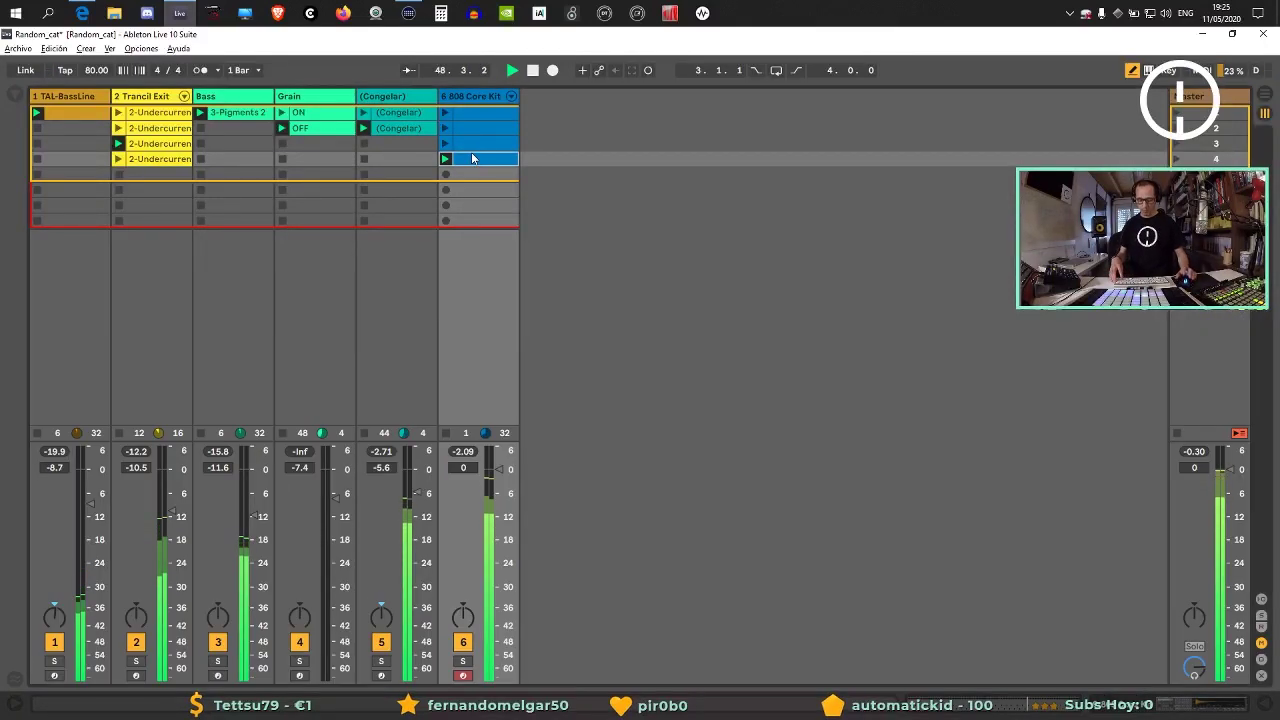
Rename the 808 Core Kit clips in scenes 1 to 4 as 002, 003, 004 and 005.
{"action": "key", "text": "ctrl+r"}
{"action": "type", "text": "00"}
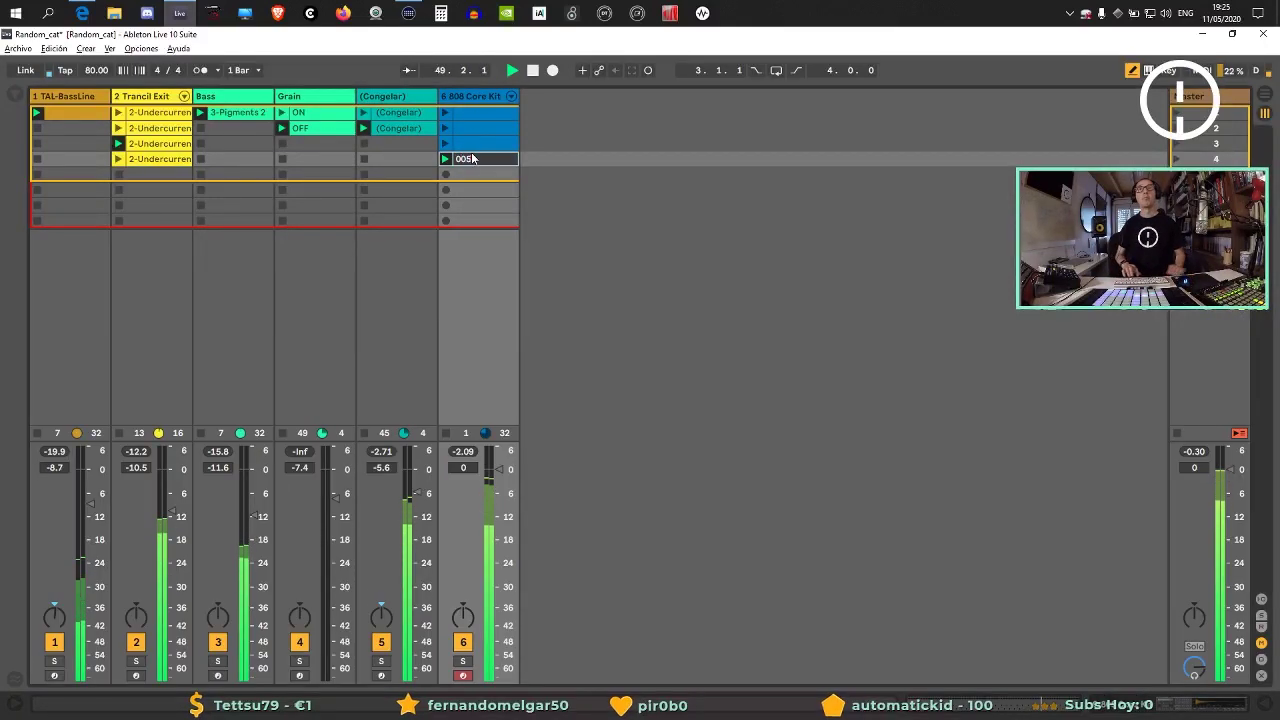
{"action": "left_click", "coordinate": [478, 145]}
{"action": "key", "text": "ctrl+r"}
{"action": "type", "text": "00"}
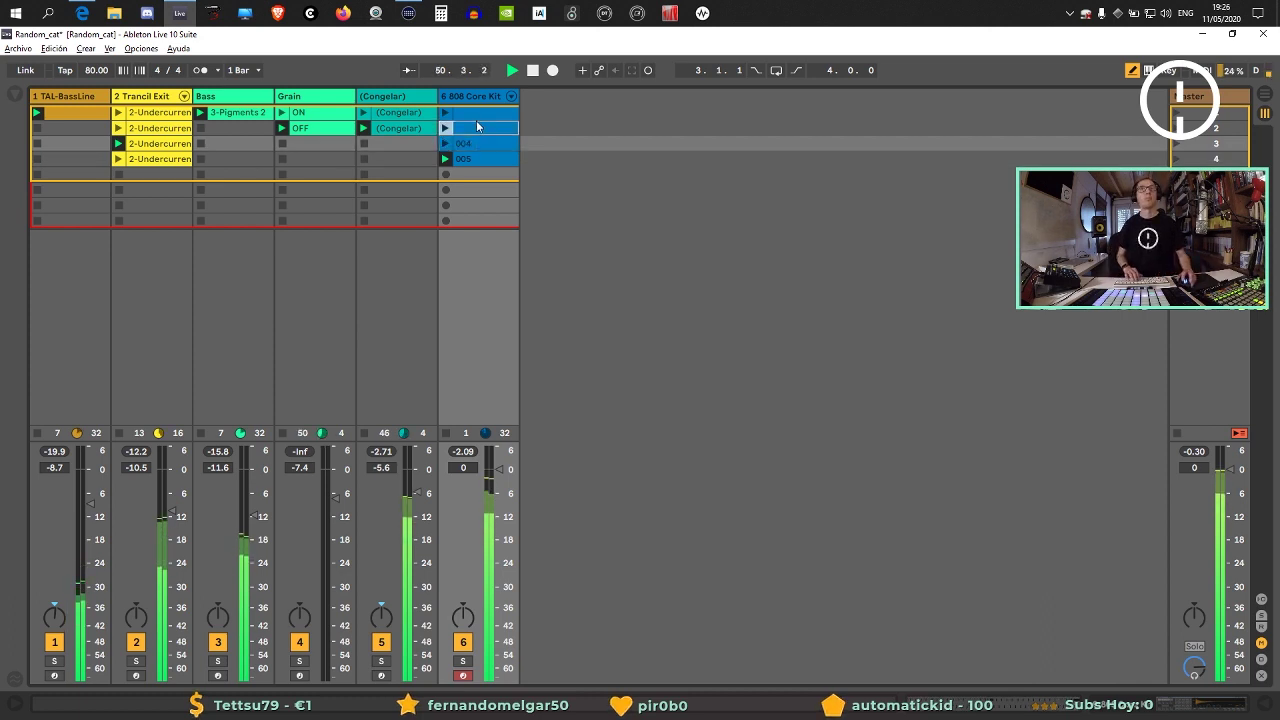
{"action": "left_click", "coordinate": [476, 127]}
{"action": "key", "text": "ctrl+r"}
{"action": "type", "text": "003"}
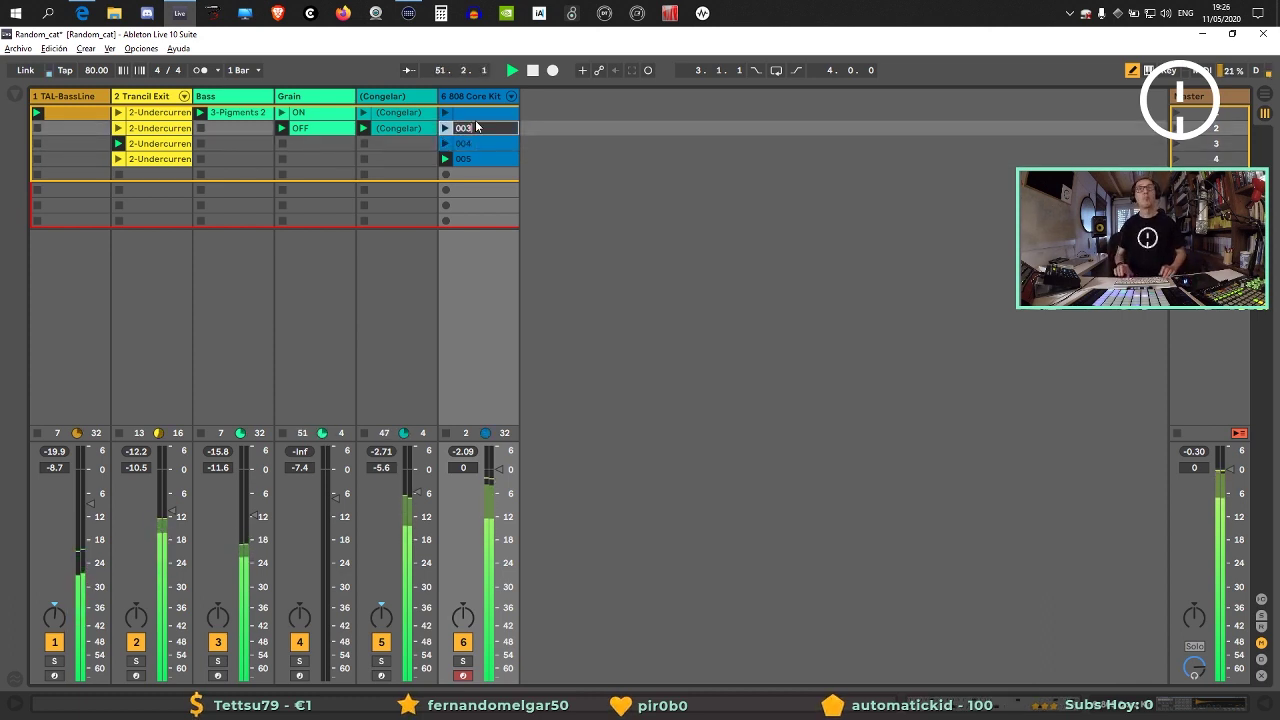
{"action": "left_click", "coordinate": [479, 113]}
{"action": "key", "text": "ctrl+r"}
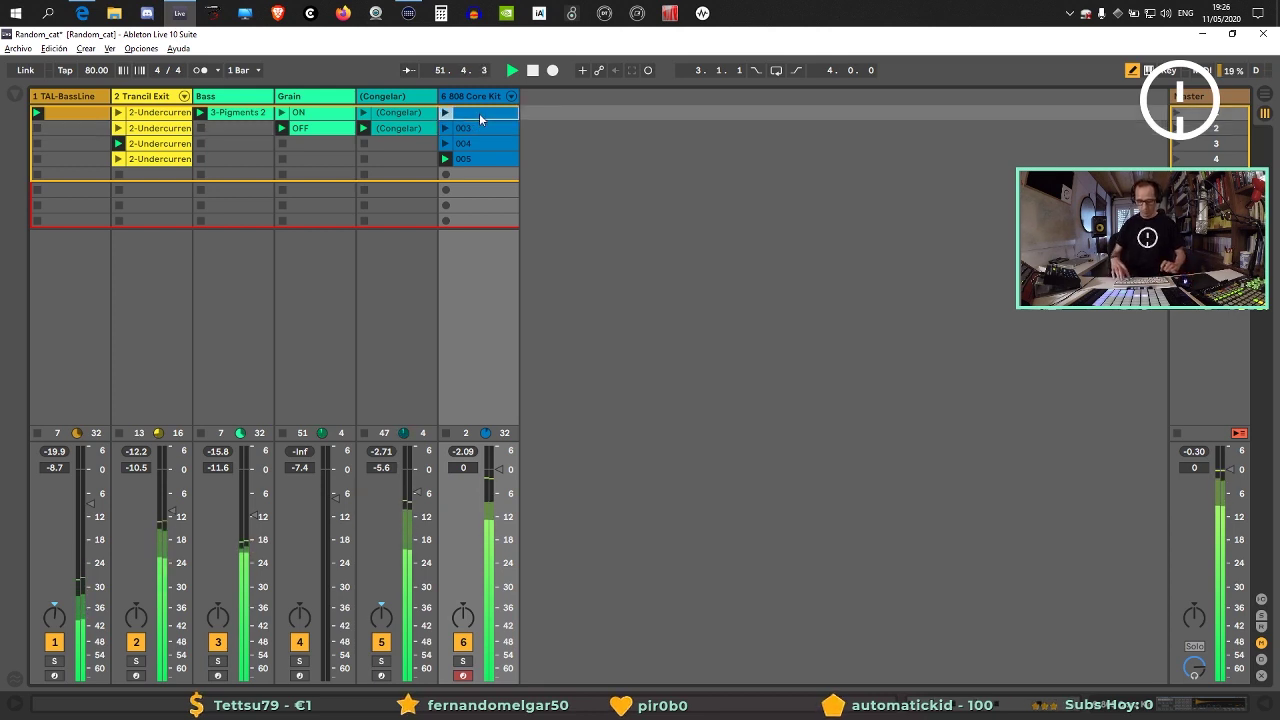
{"action": "type", "text": "002"}
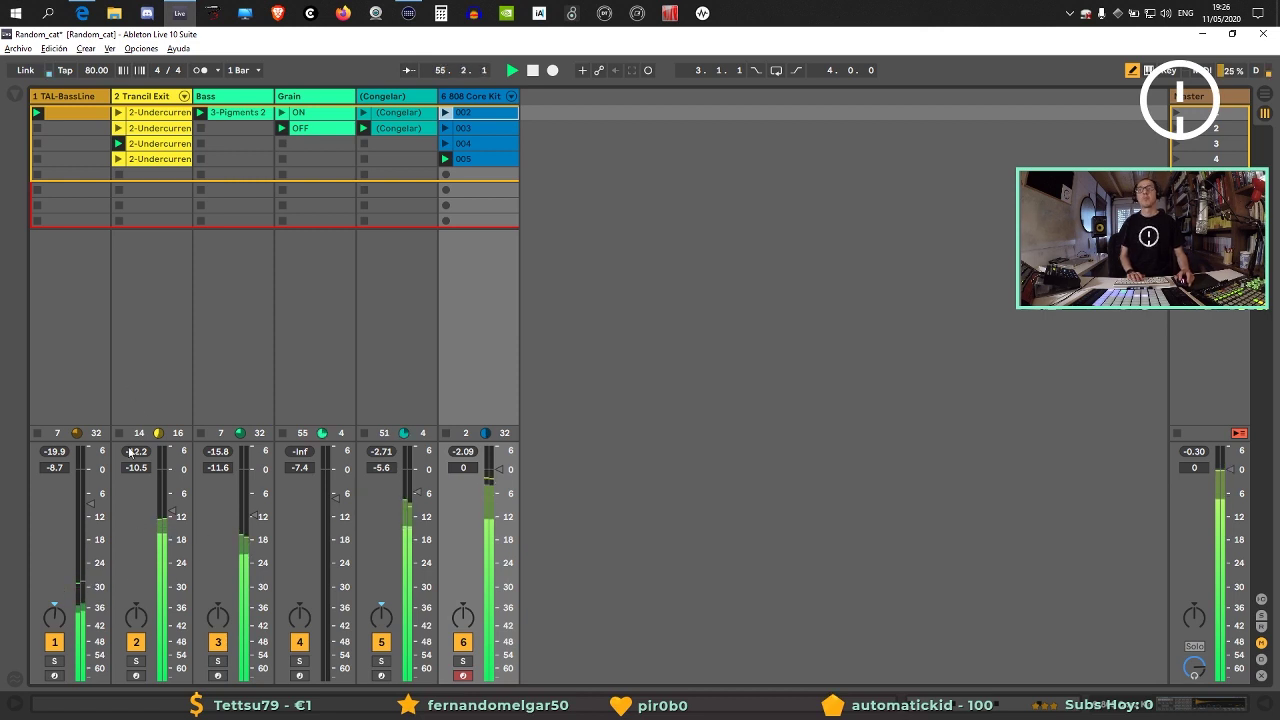
Check the TAL-BassLine clip's notes and restart playback with drum clip 002 launched.
{"action": "double_click", "coordinate": [82, 112]}
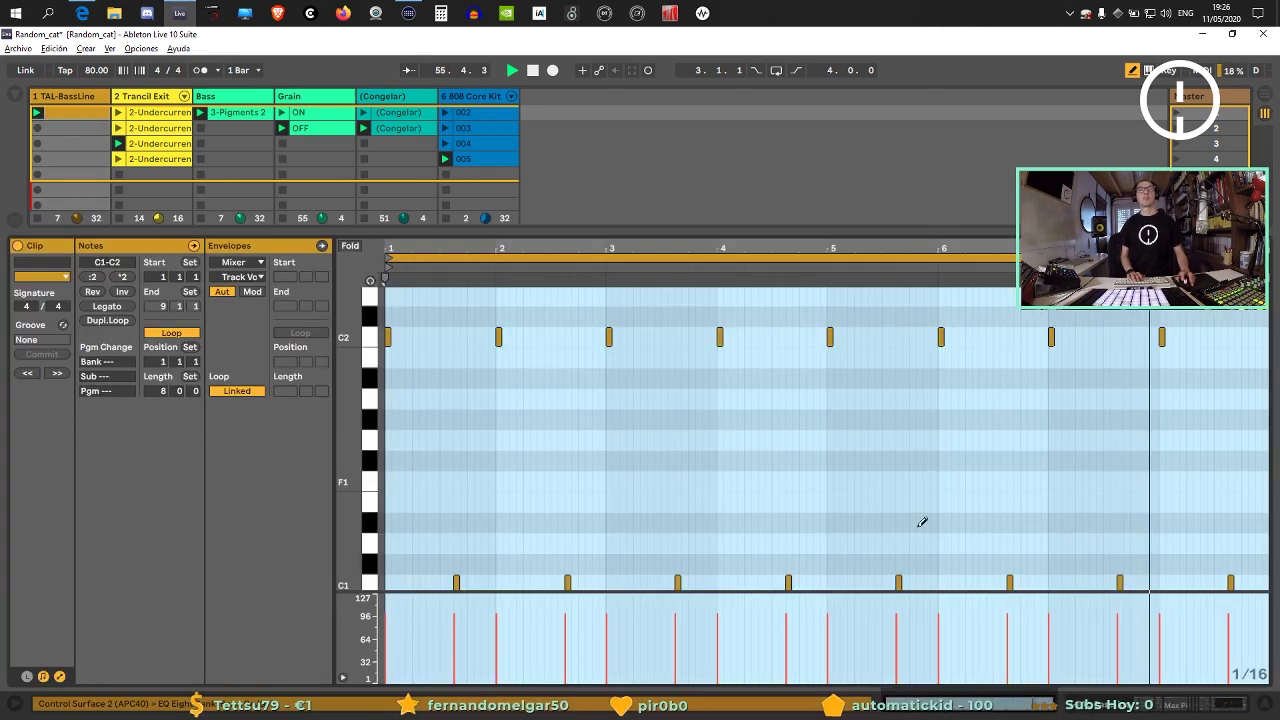
{"action": "key", "text": "ctrl+alt+l"}
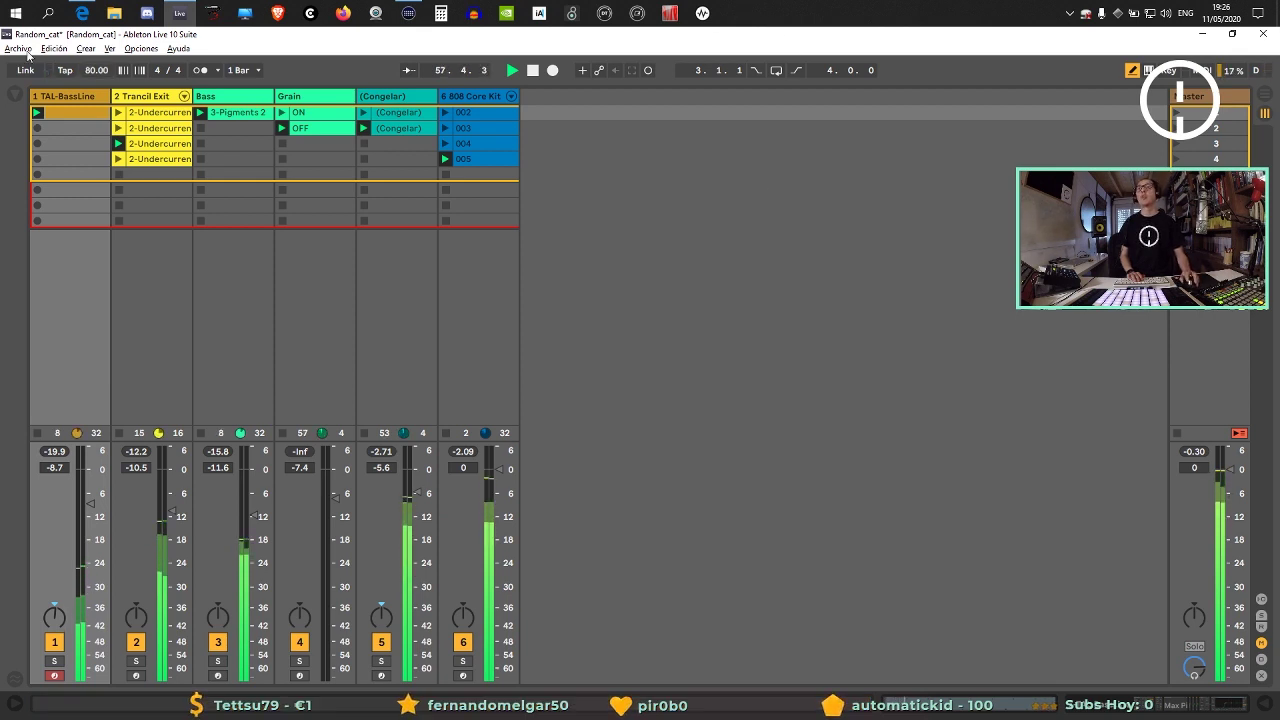
{"action": "key", "text": "space"}
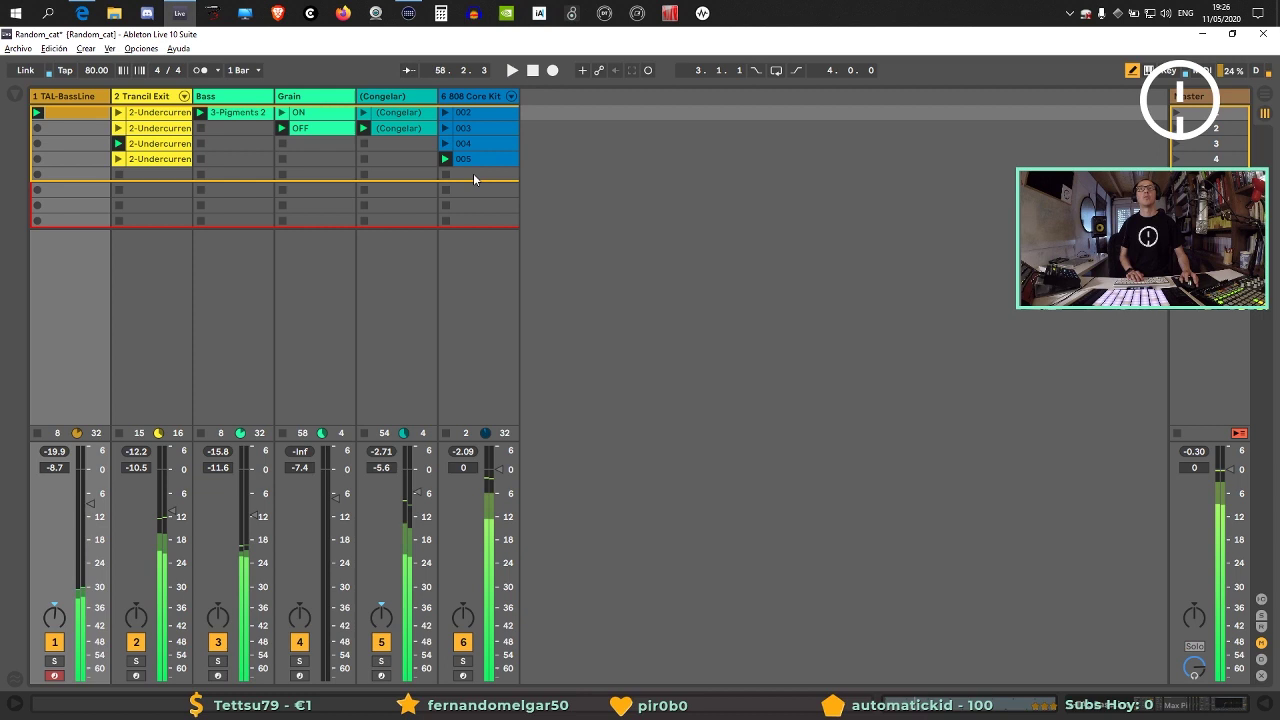
{"action": "key", "text": "space"}
{"action": "left_click", "coordinate": [363, 128]}
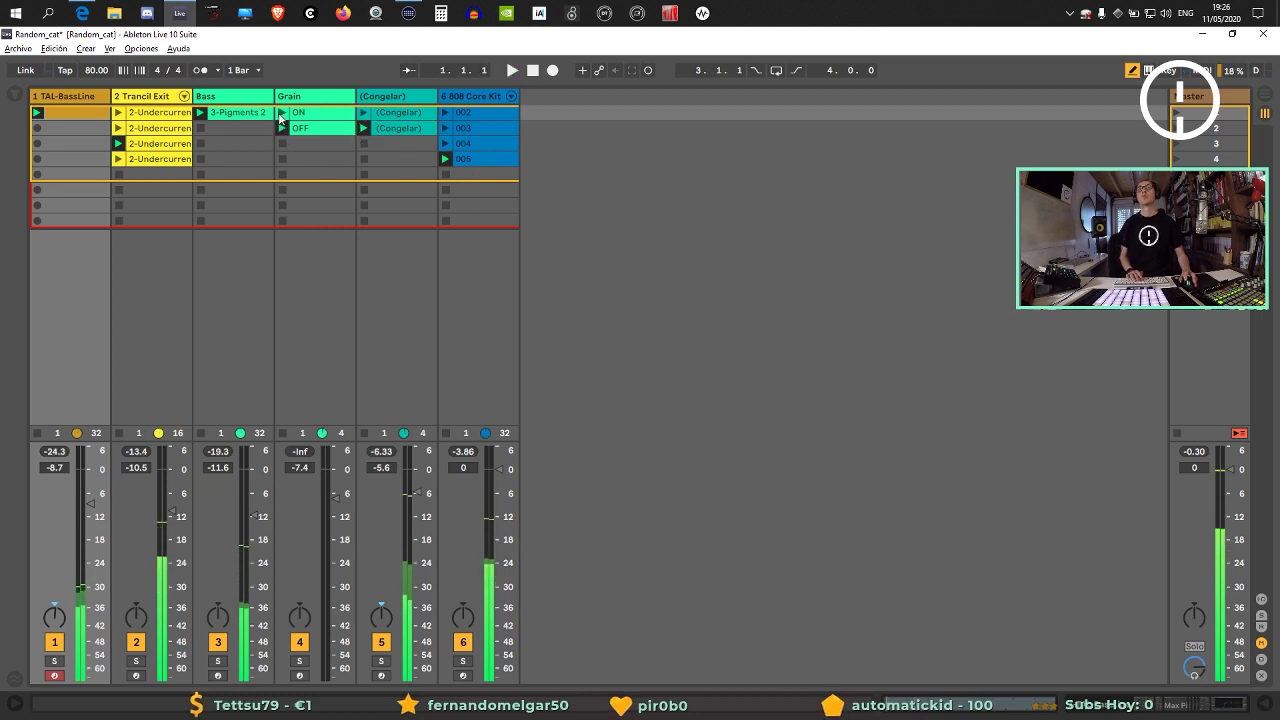
{"action": "left_click", "coordinate": [445, 116]}
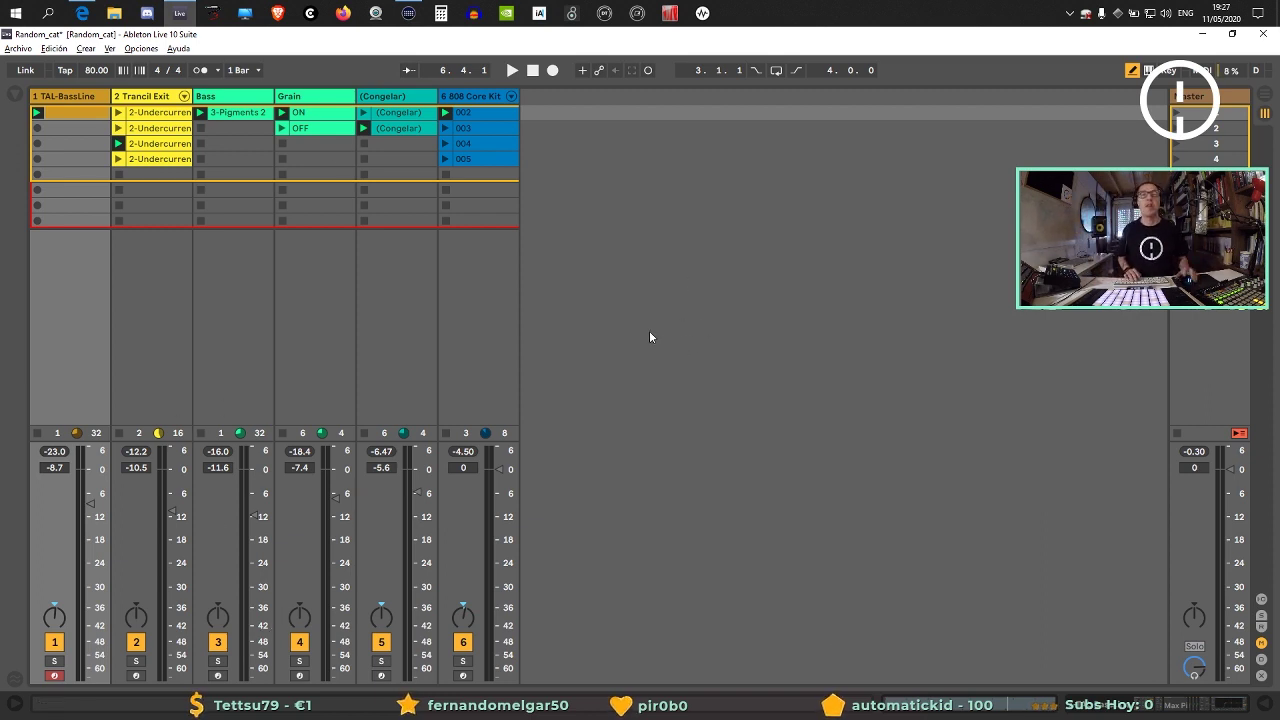
{"action": "key", "text": "space"}
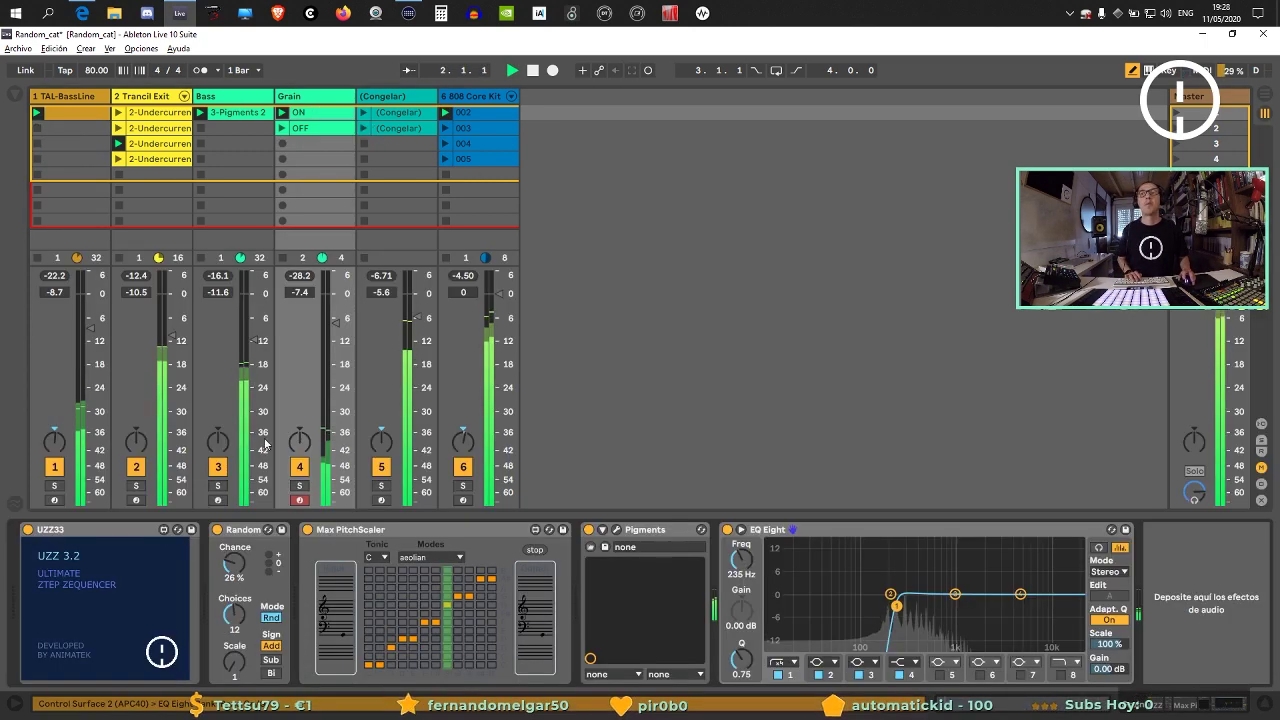
In the Grain track's UZZ33 sequencer, set the second pattern's rate to 1/16 and randomize its octaves and step modes.
{"action": "left_click", "coordinate": [132, 575]}
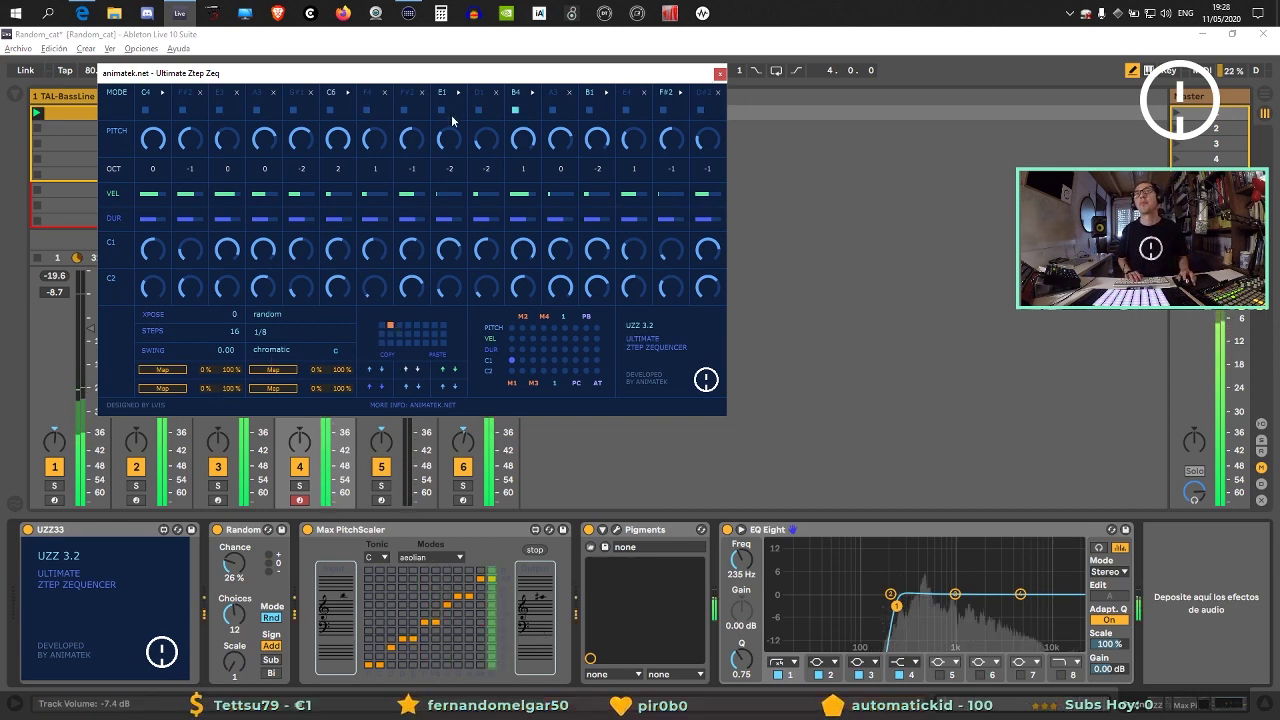
{"action": "left_click_drag", "start_coordinate": [437, 74], "coordinate": [694, 134]}
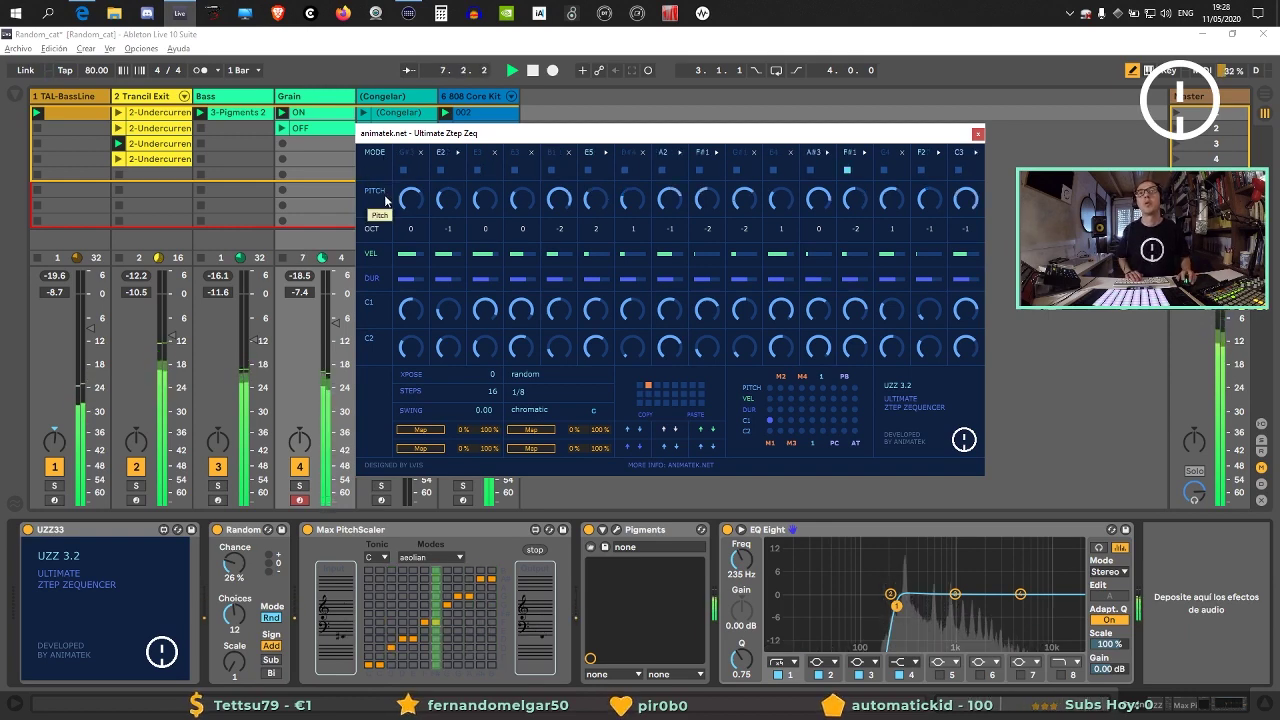
{"action": "left_click", "coordinate": [533, 392]}
{"action": "left_click", "coordinate": [540, 450]}
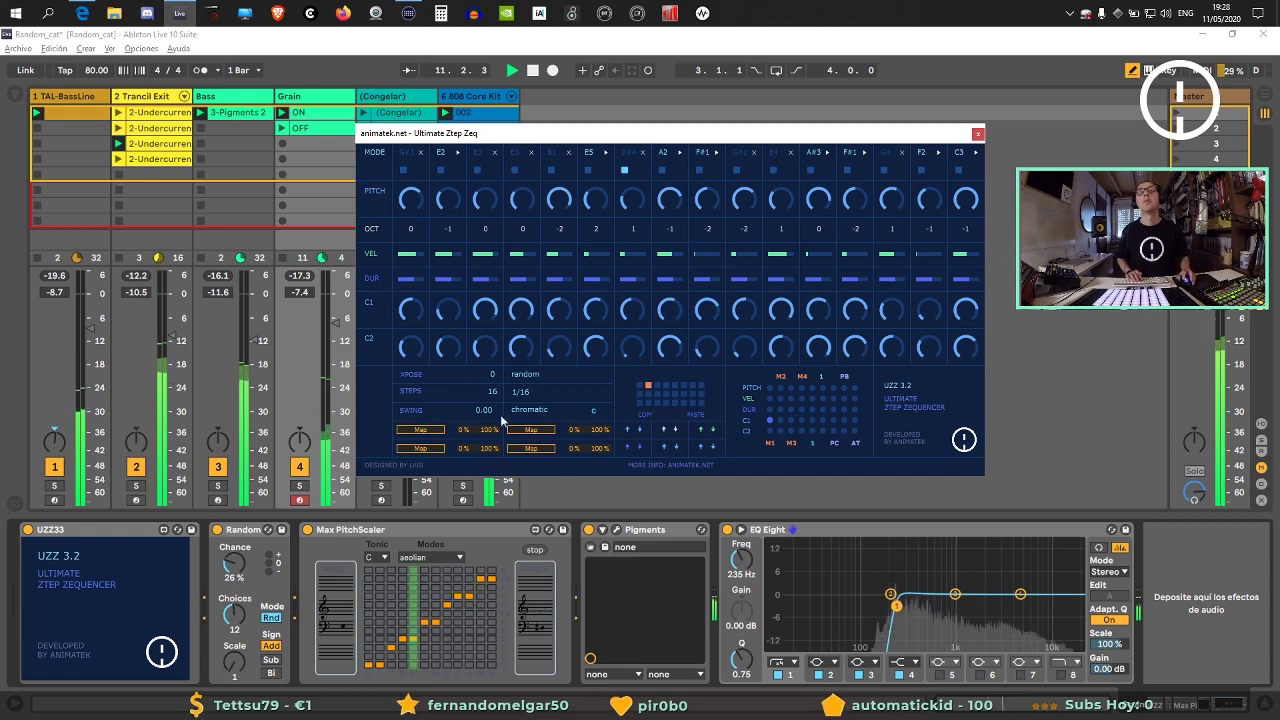
{"action": "left_click", "coordinate": [370, 230]}
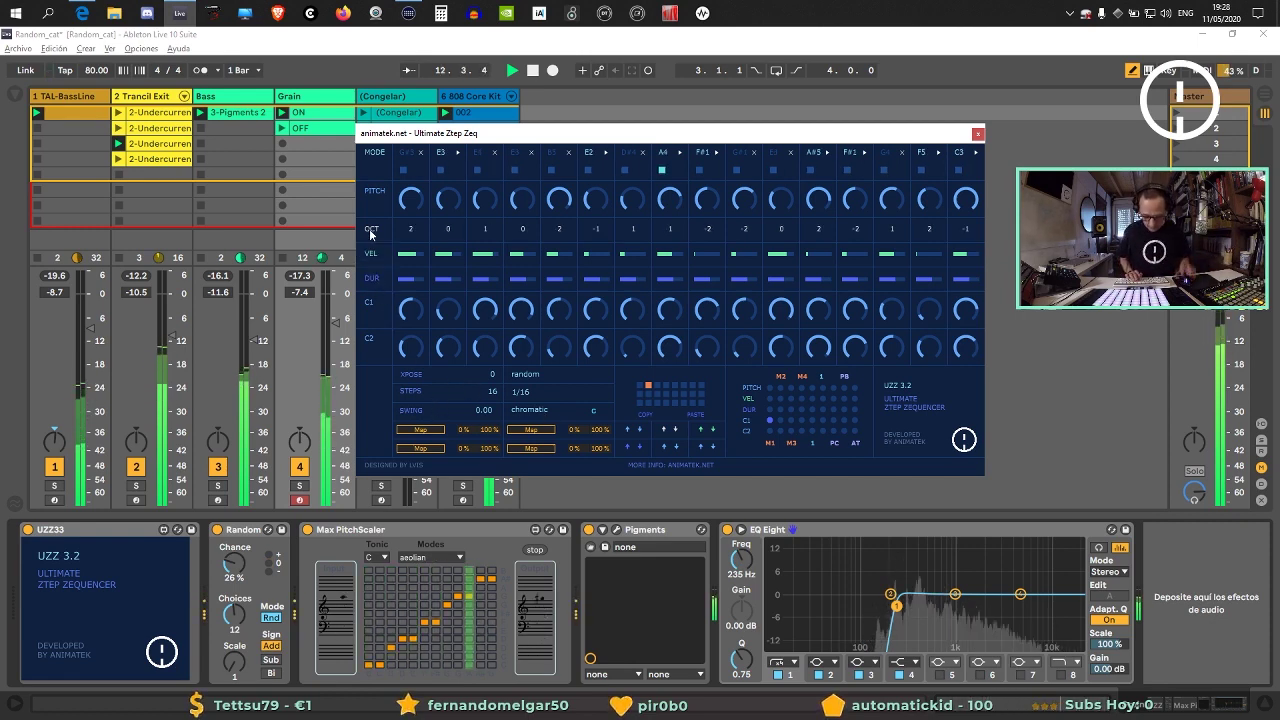
{"action": "left_click", "coordinate": [370, 230]}
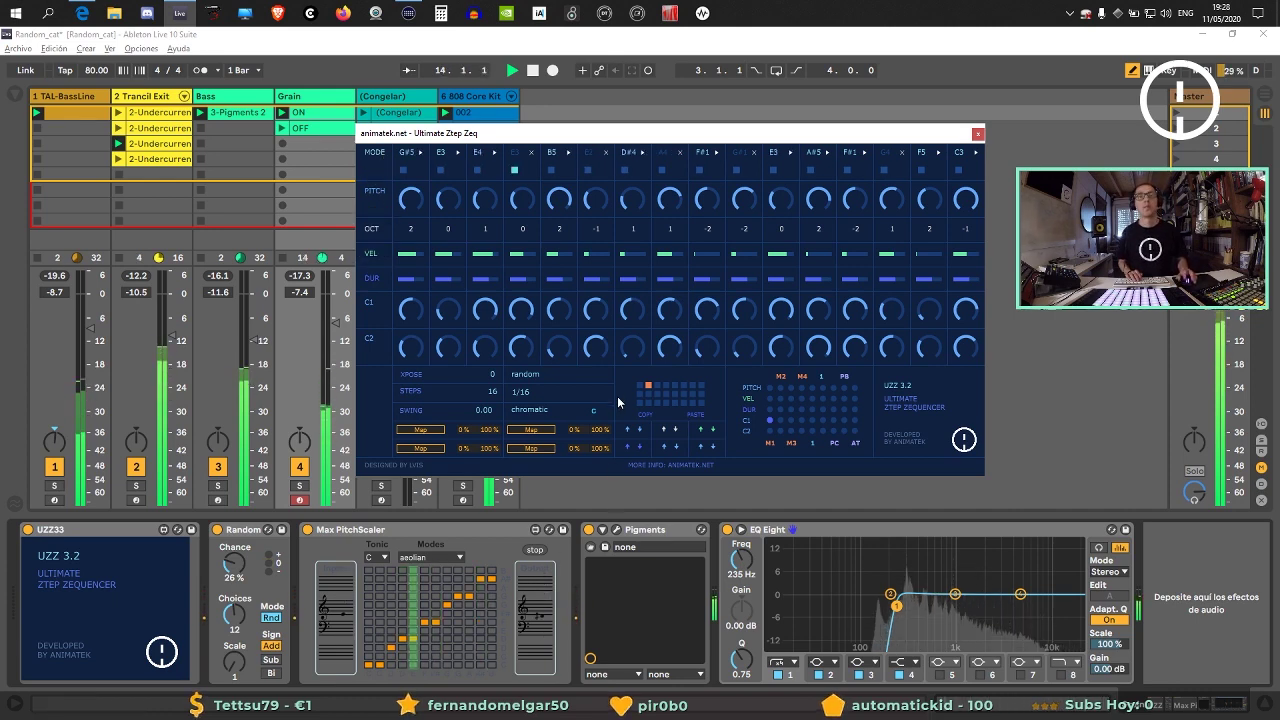
{"action": "left_click", "coordinate": [977, 133]}
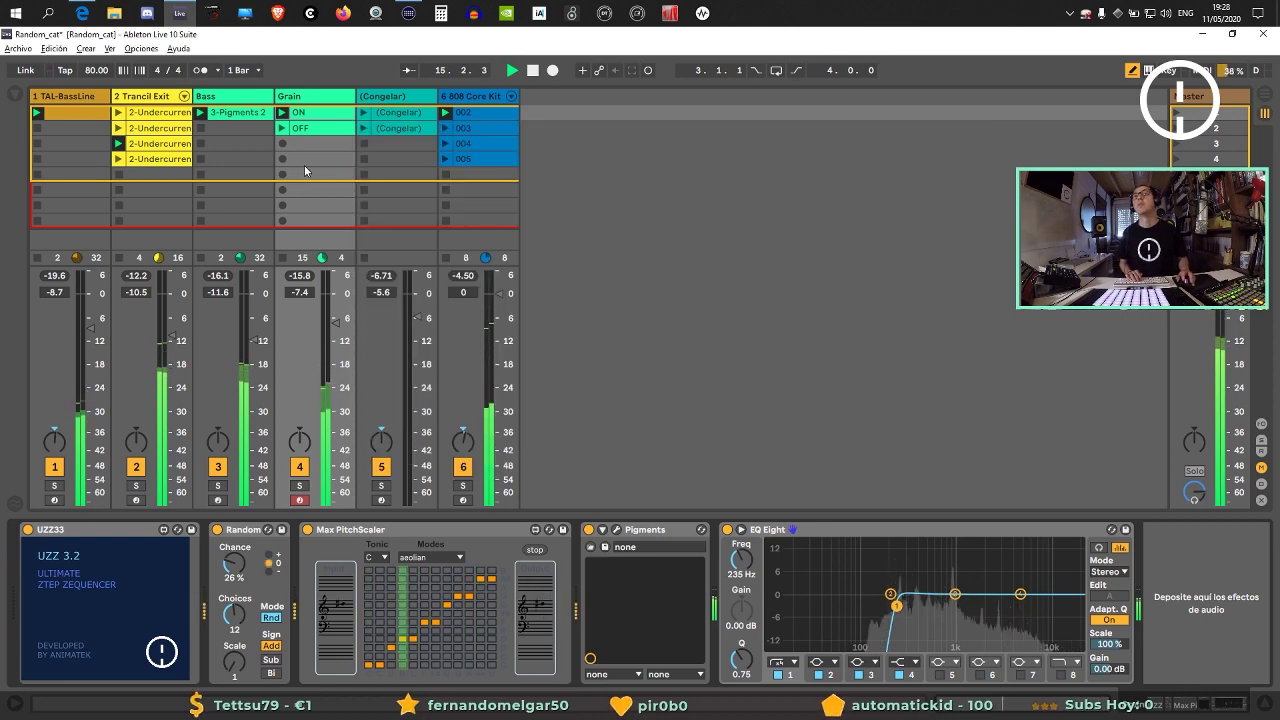
Play drum clip 005 with the scene 2 (Congelar) clip, and stop both tracks while Grain keeps playing.
{"action": "left_click", "coordinate": [447, 158]}
{"action": "left_click", "coordinate": [365, 128]}
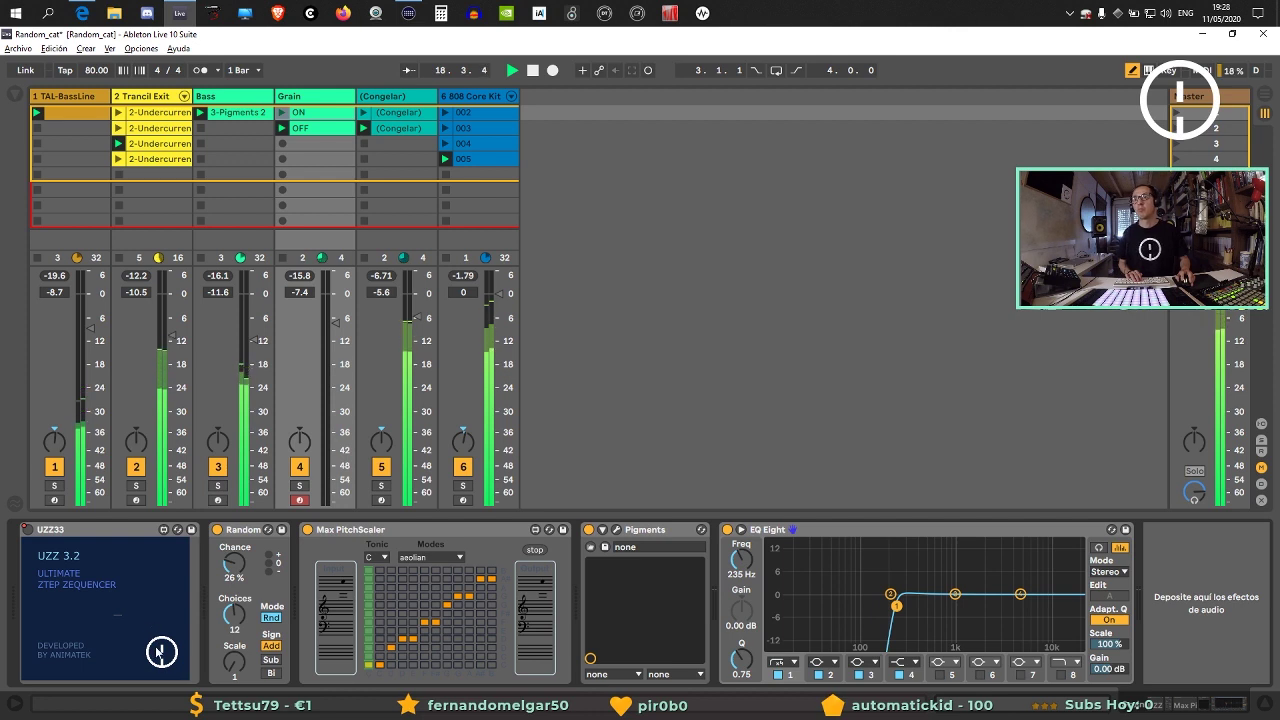
{"action": "left_click", "coordinate": [604, 218]}
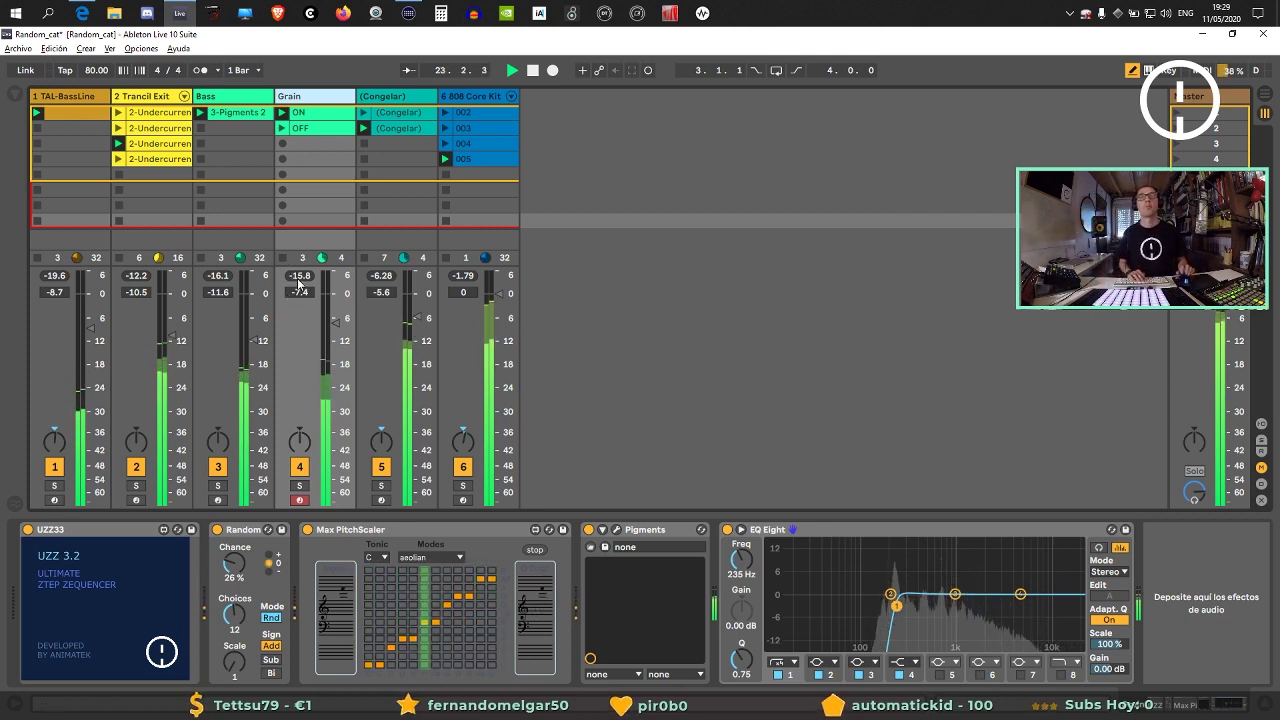
{"action": "left_click", "coordinate": [364, 143]}
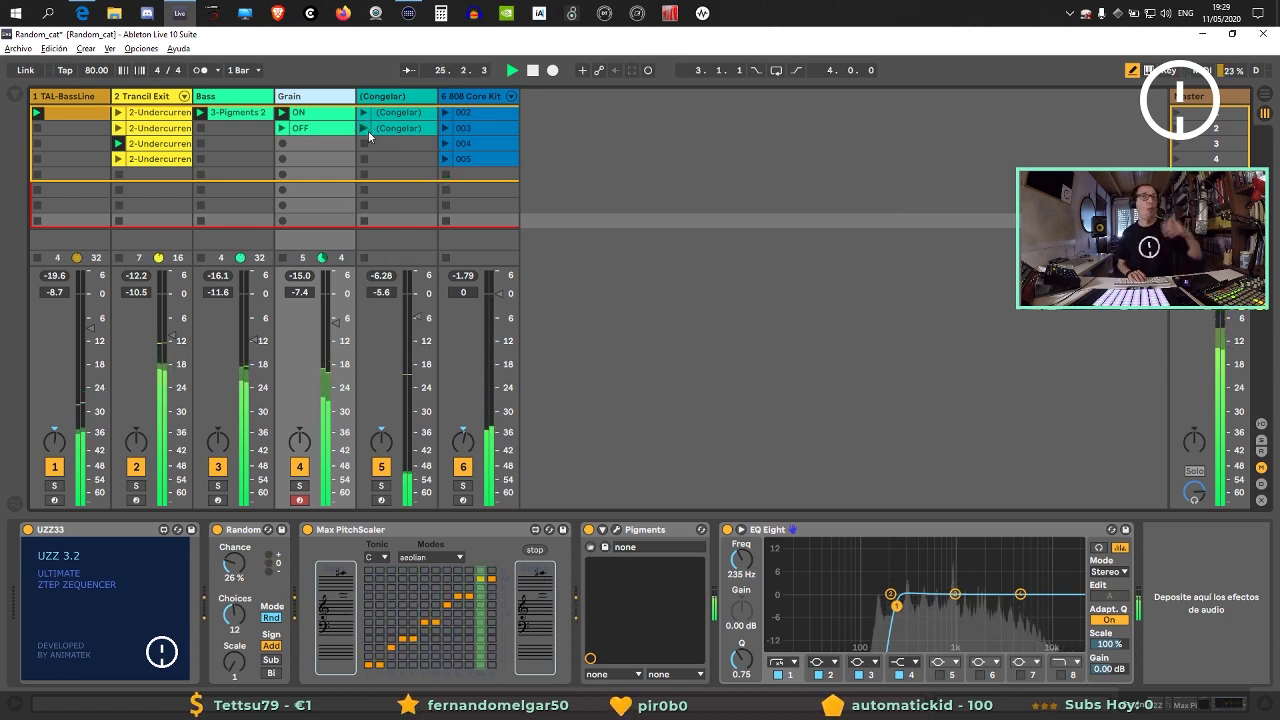
Raise the TAL-BassLine track volume to -2.6 dB after a brief look at the Grain sequencer.
{"action": "left_click", "coordinate": [146, 570]}
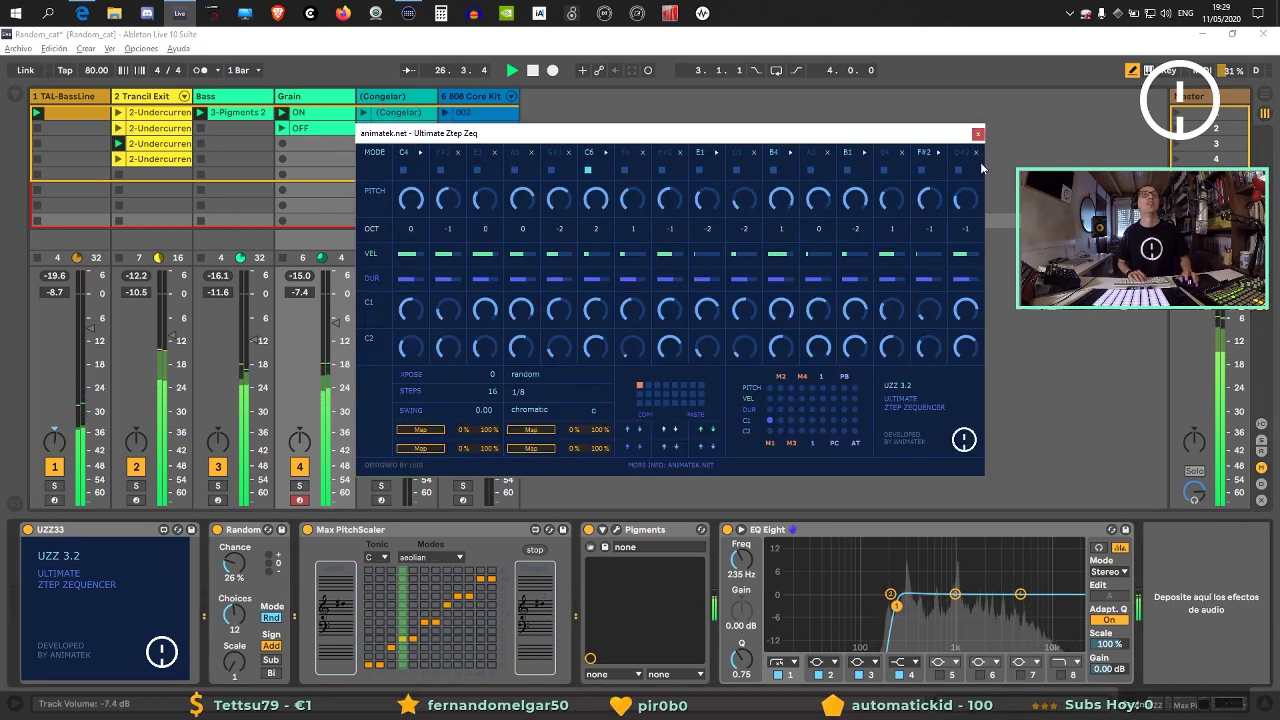
{"action": "left_click", "coordinate": [978, 133]}
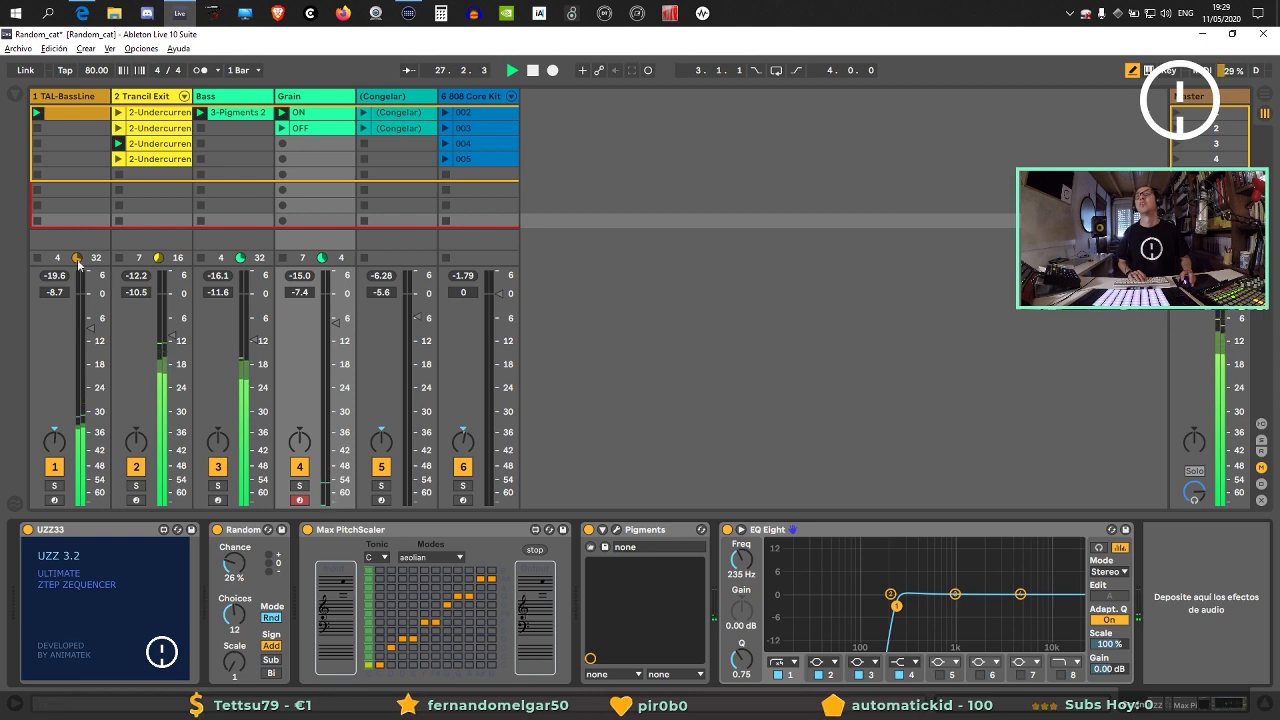
{"action": "left_click_drag", "start_coordinate": [89, 325], "coordinate": [90, 316]}
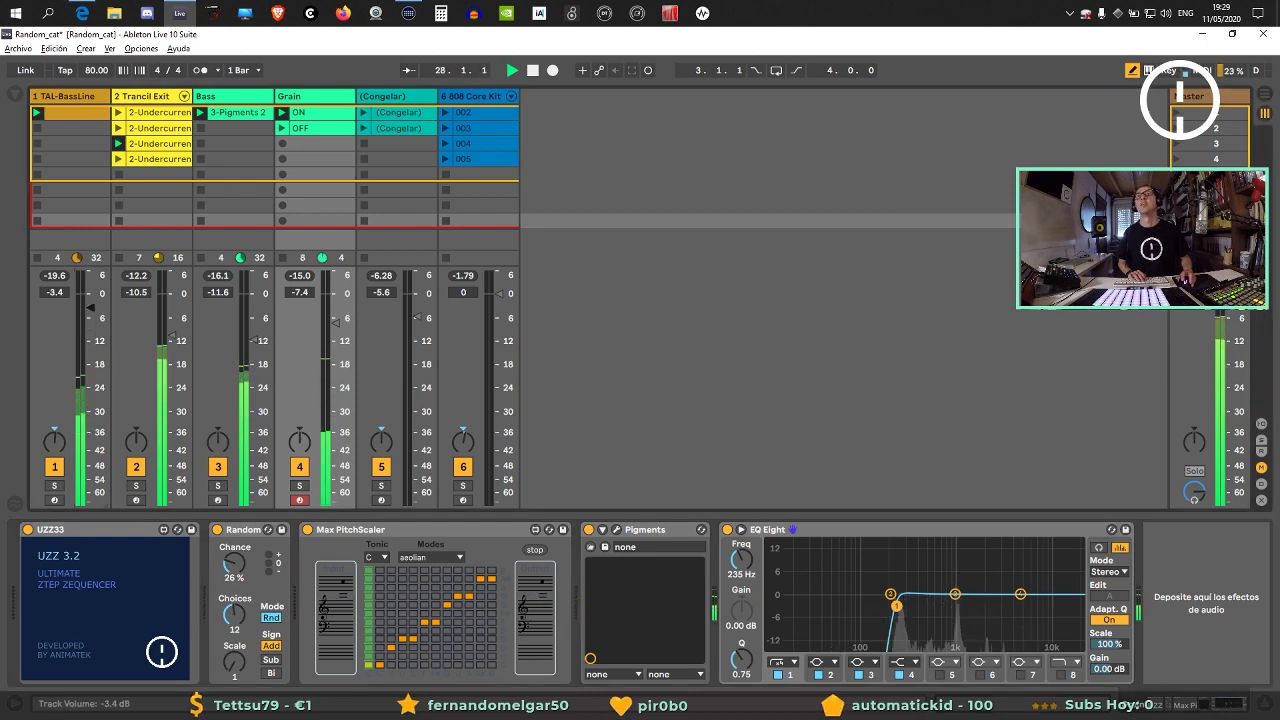
Reopen the UZZ33 sequencer clear of the tracks, select its third pattern and randomize the pitches.
{"action": "left_click", "coordinate": [121, 582]}
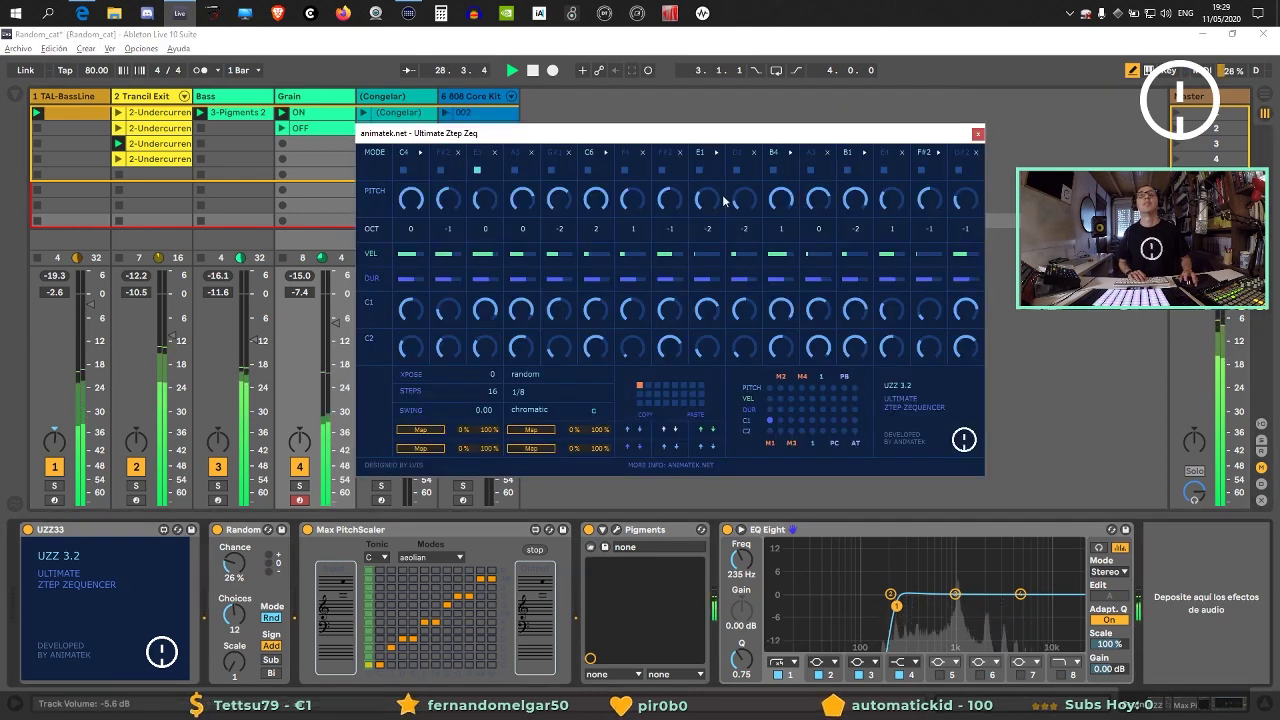
{"action": "left_click_drag", "start_coordinate": [717, 139], "coordinate": [953, 104]}
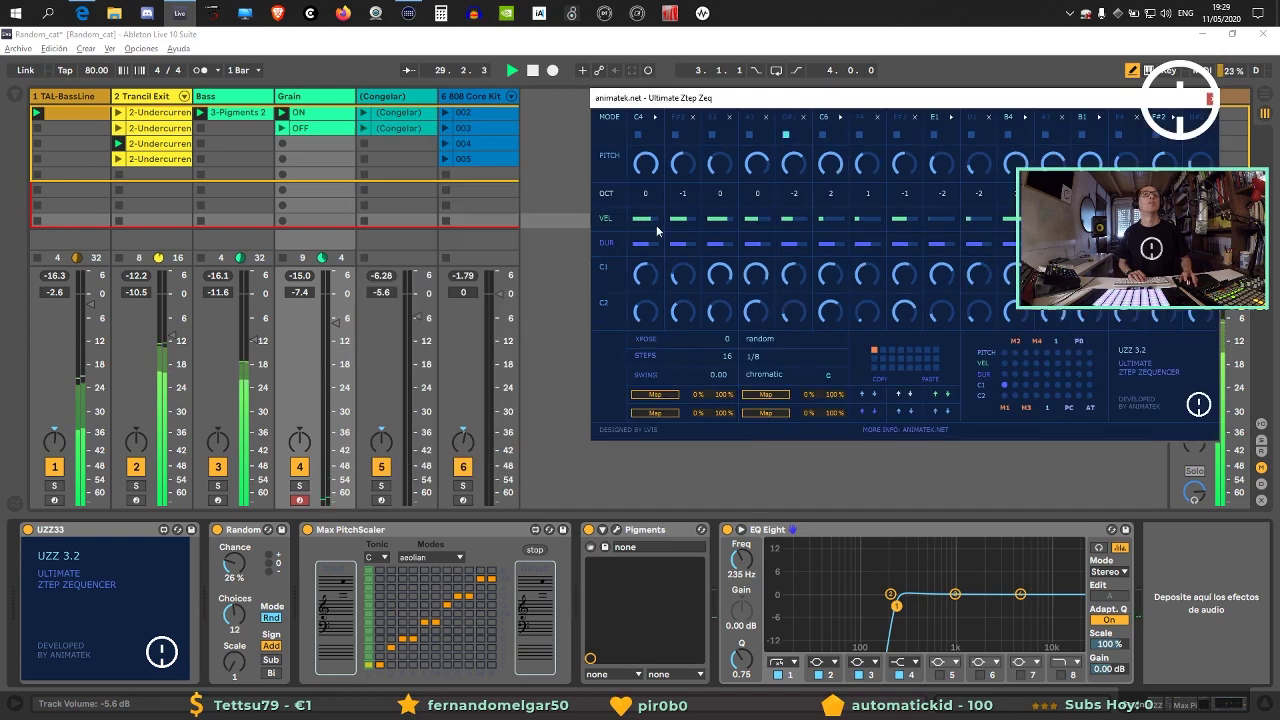
{"action": "left_click", "coordinate": [883, 350]}
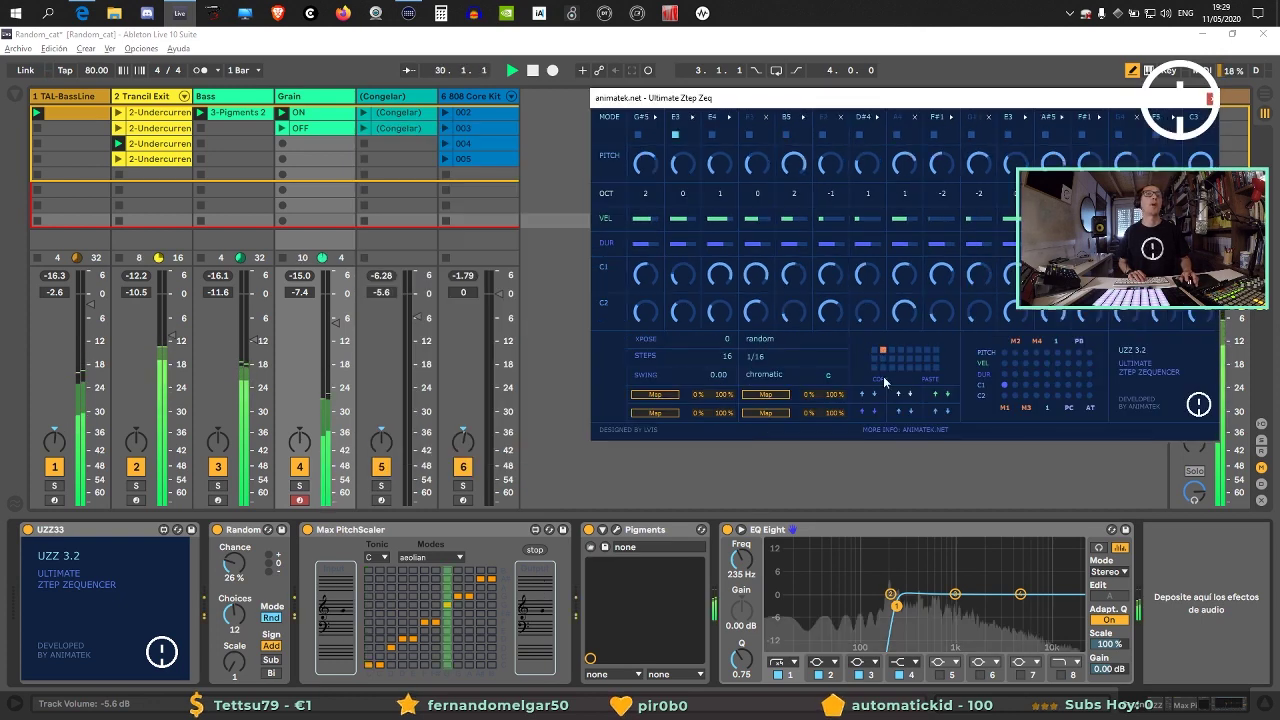
{"action": "left_click", "coordinate": [892, 351]}
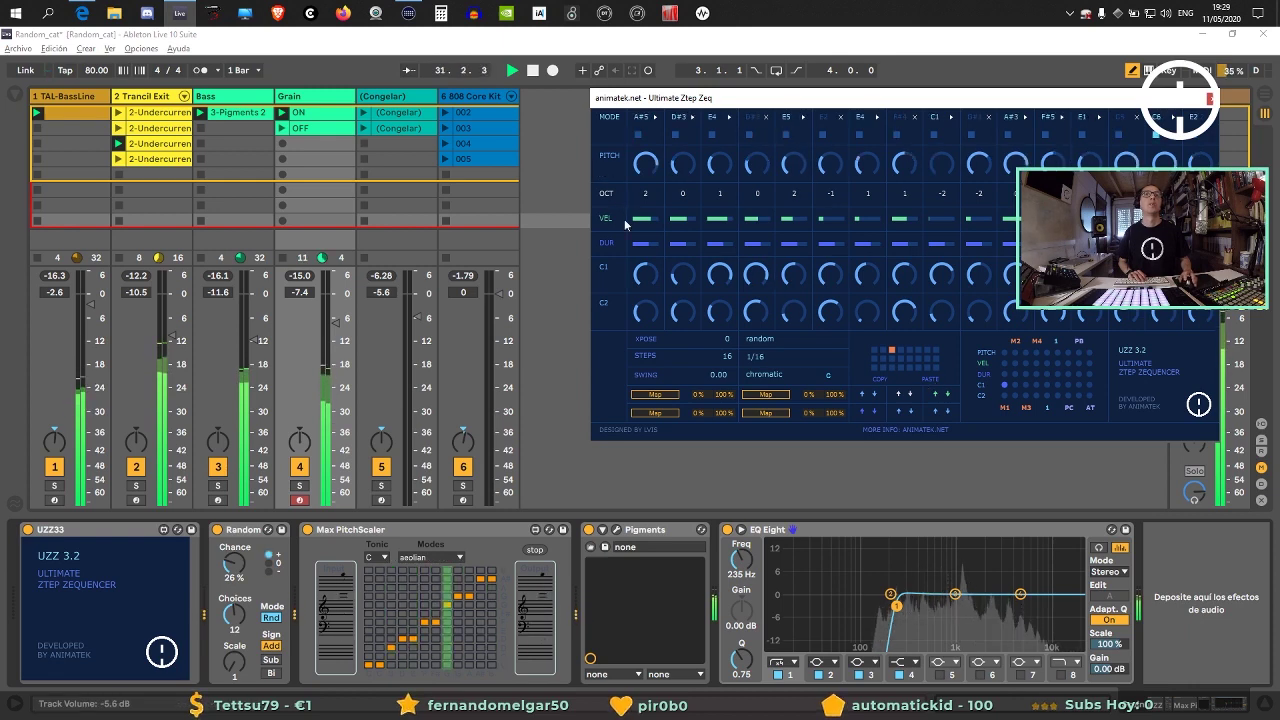
{"action": "left_click", "coordinate": [607, 160]}
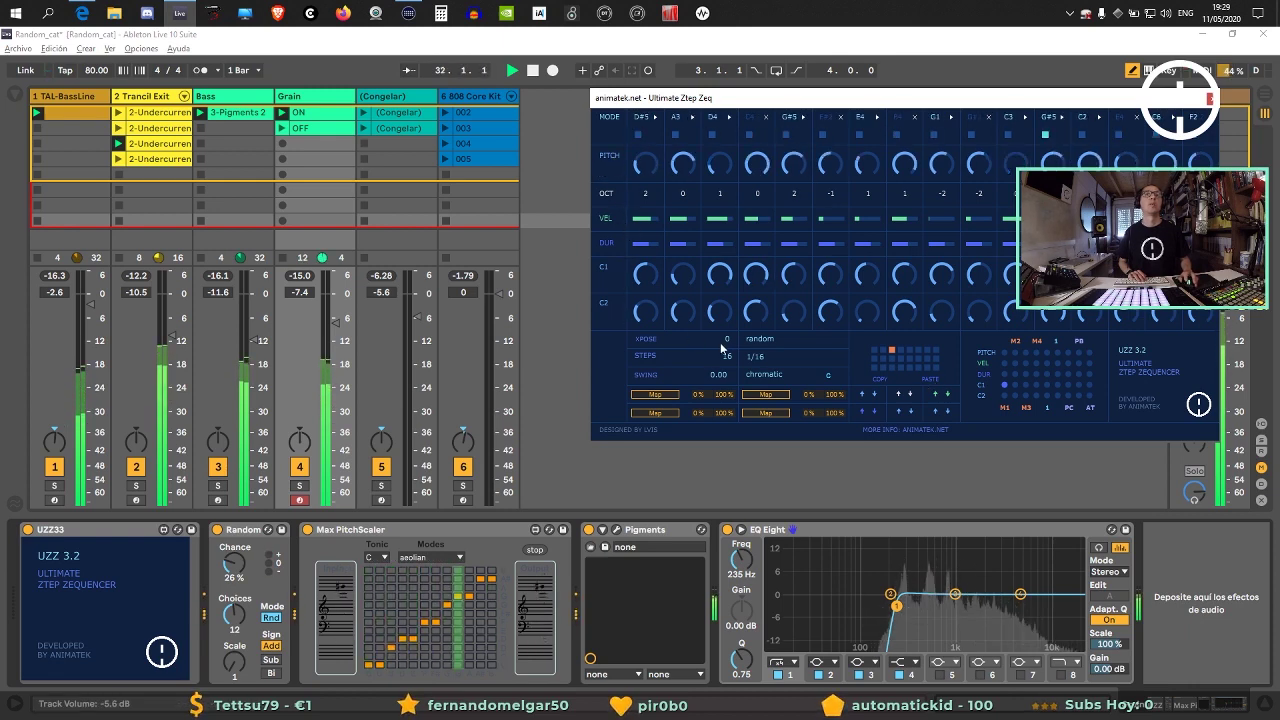
Try a 1/32 rate on the third pattern, return it to 1/16 and close the sequencer.
{"action": "left_click", "coordinate": [756, 356]}
{"action": "left_click", "coordinate": [778, 436]}
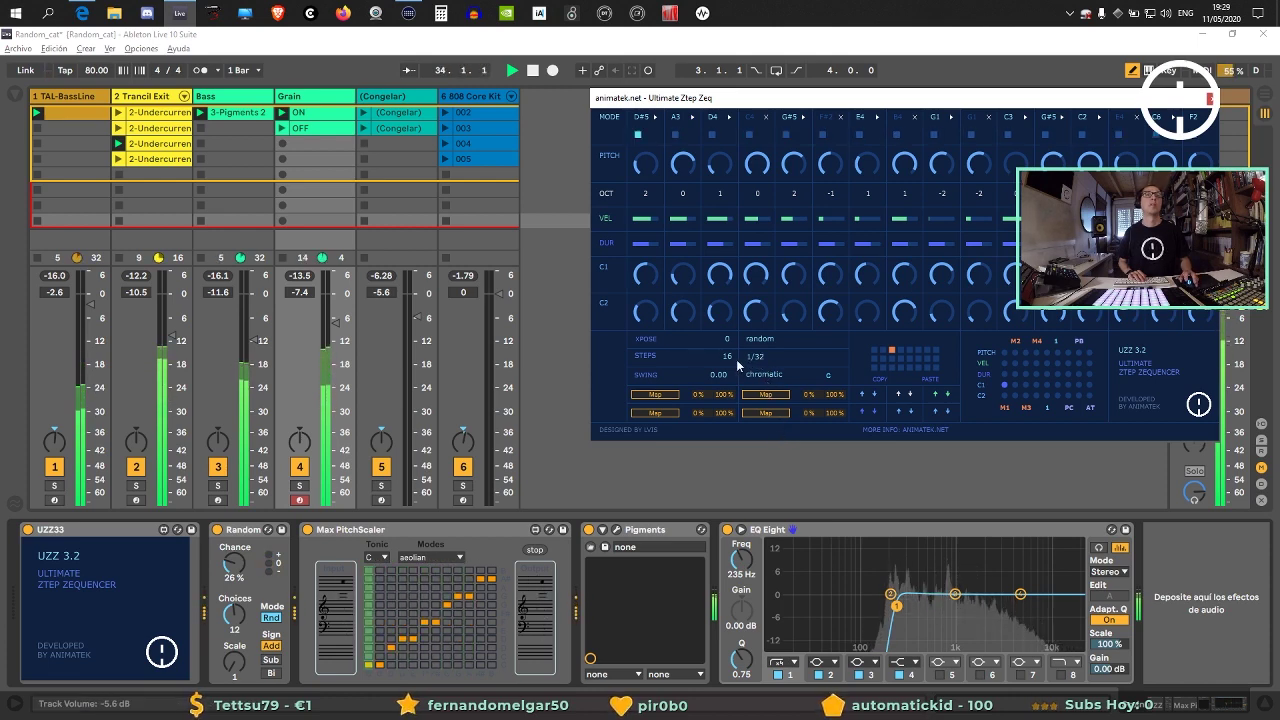
{"action": "left_click", "coordinate": [766, 363]}
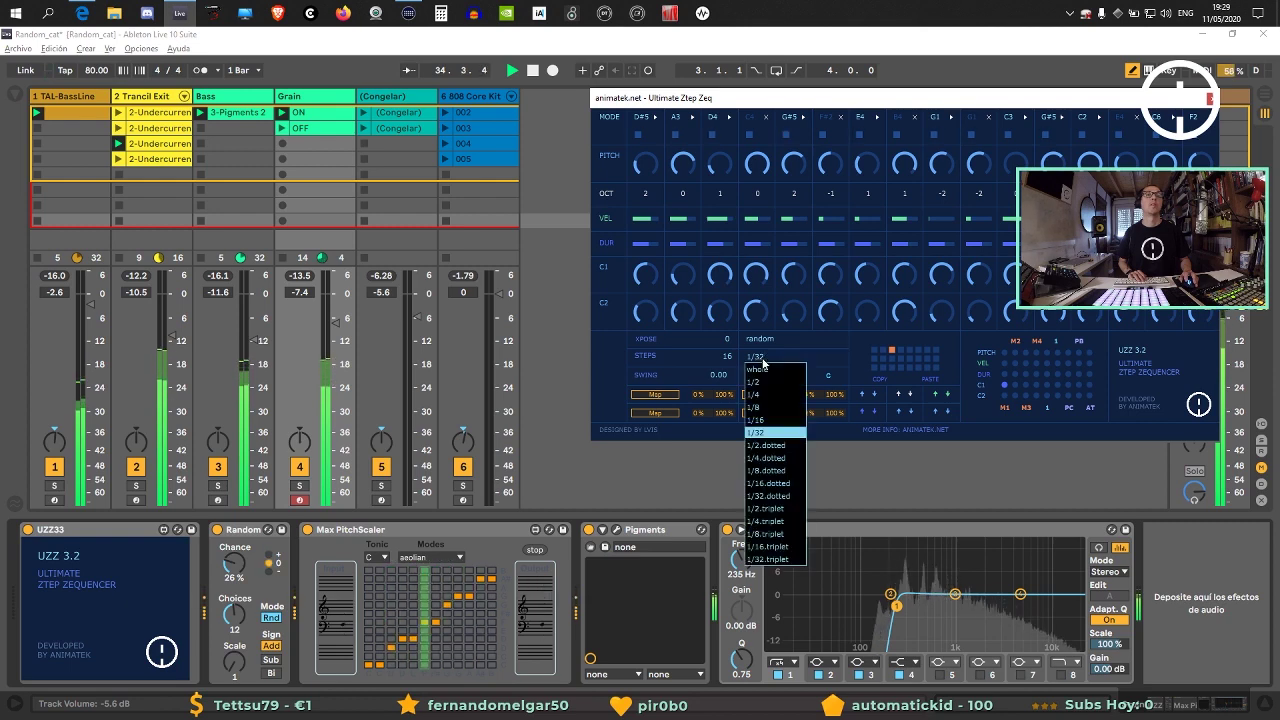
{"action": "left_click", "coordinate": [783, 421]}
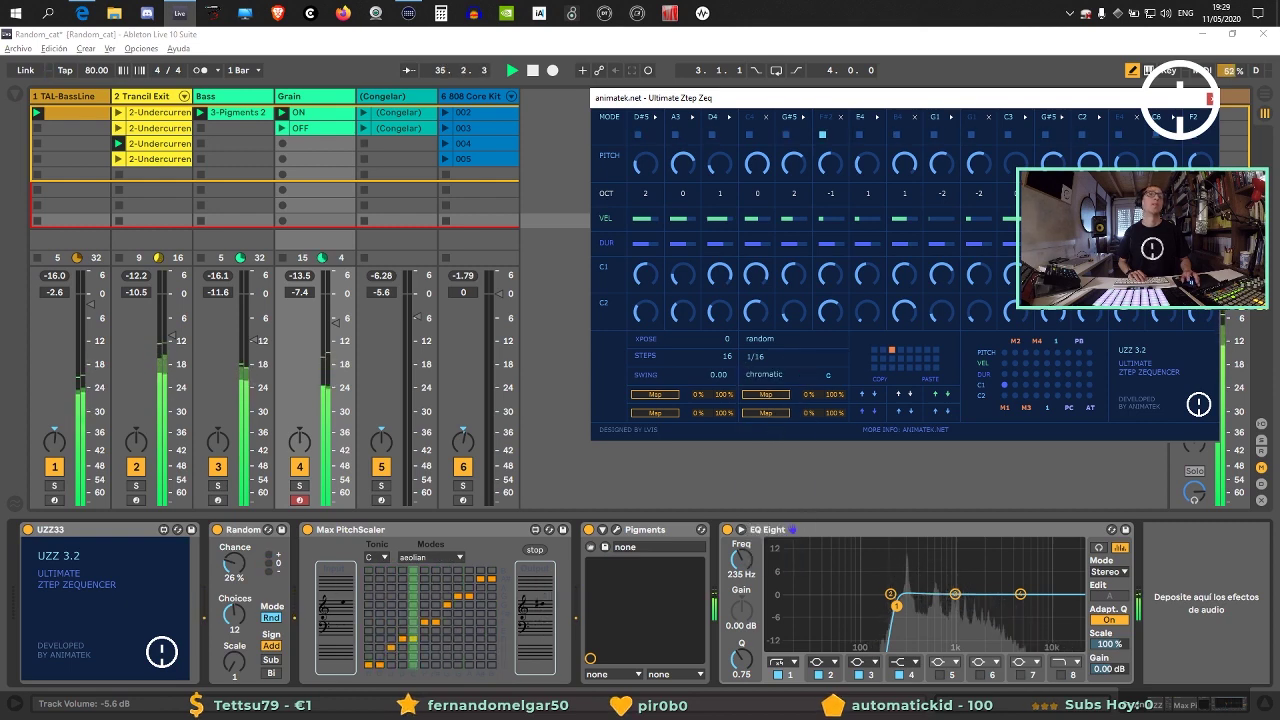
{"action": "left_click", "coordinate": [1210, 98]}
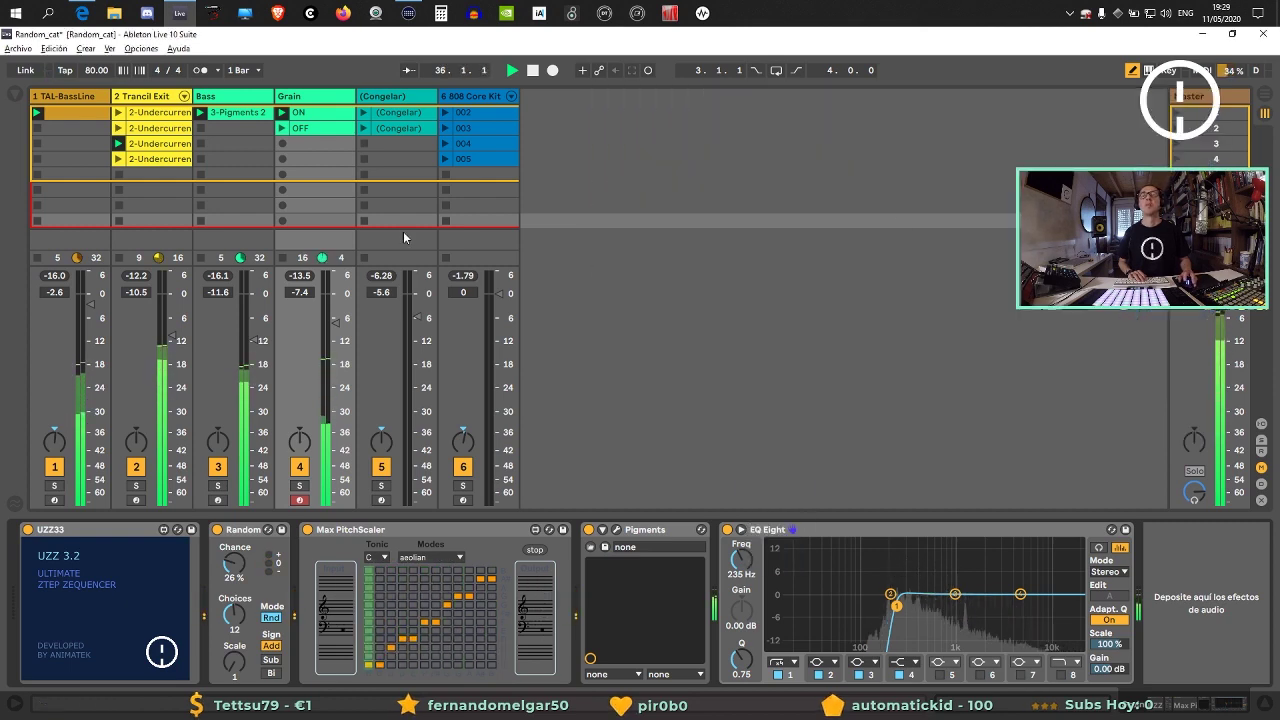
Relaunch drum clip 005 together with the scene 2 (Congelar) clip, and stop playback of the whole set.
{"action": "left_click", "coordinate": [446, 160]}
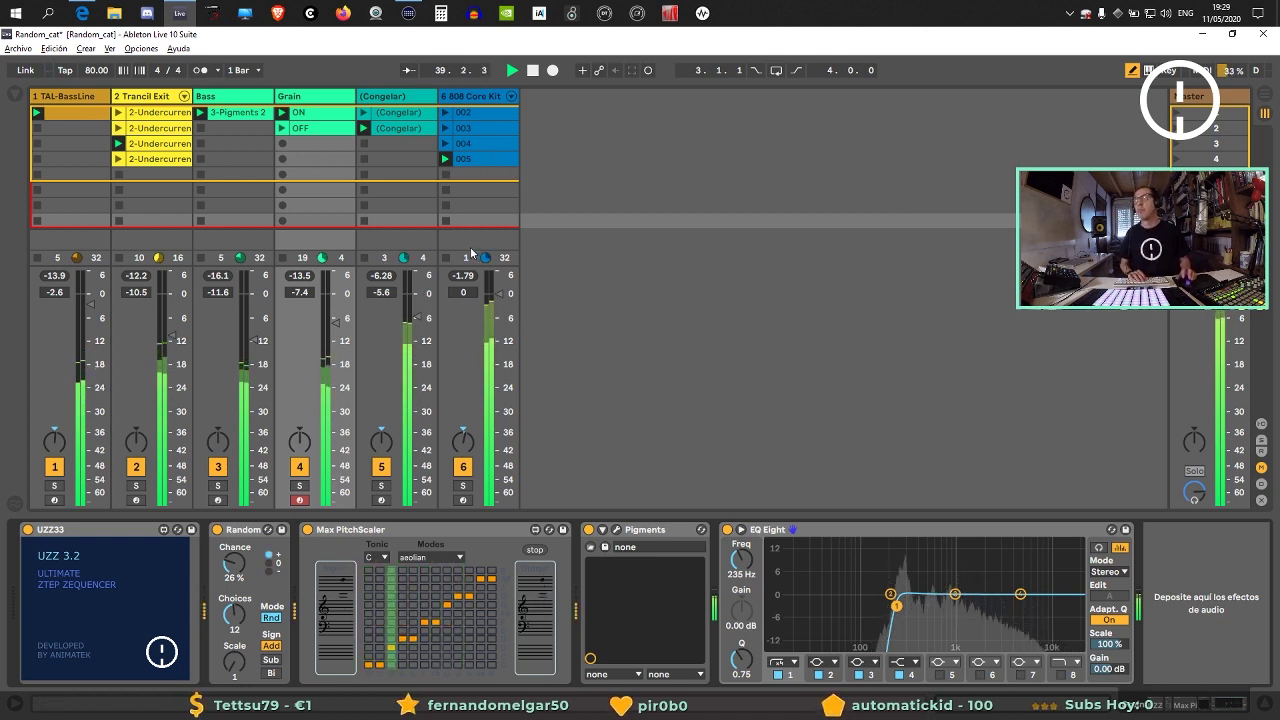
{"action": "key", "text": "space"}
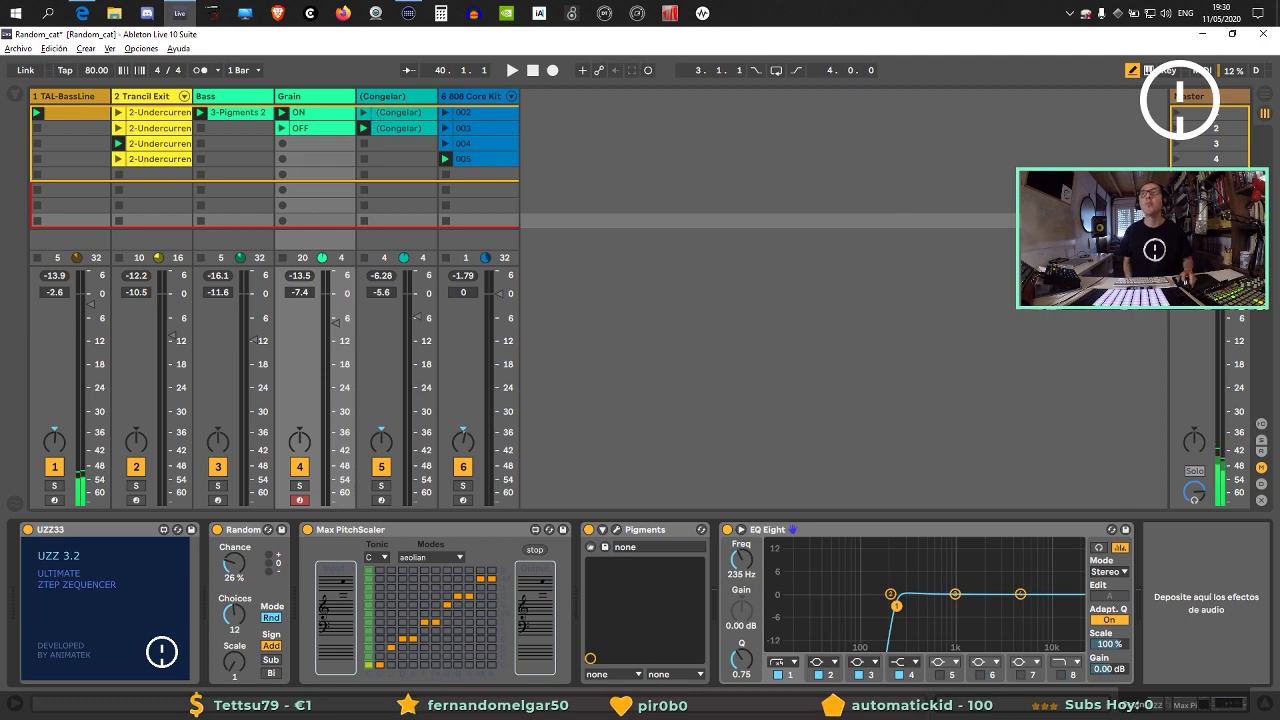
Show the browser with the installed Packs, widen it and locate the M4L Building Tools pack.
{"action": "left_click", "coordinate": [8, 96]}
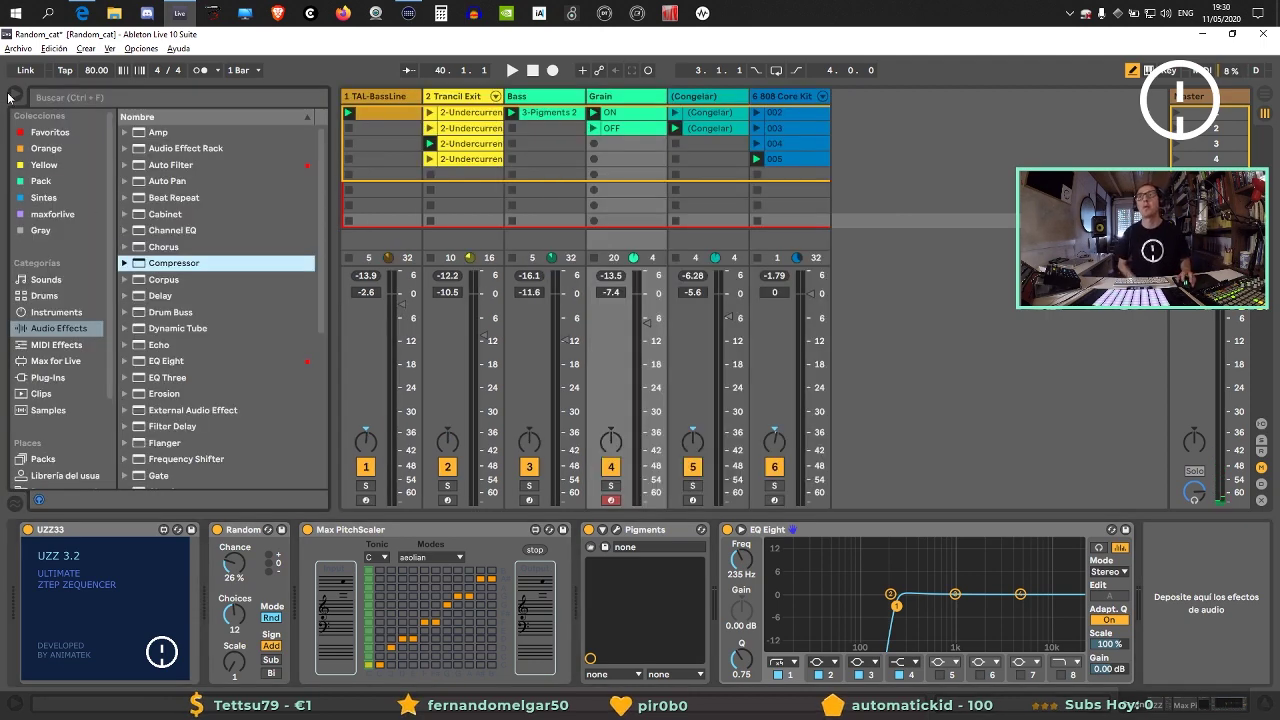
{"action": "left_click", "coordinate": [43, 459]}
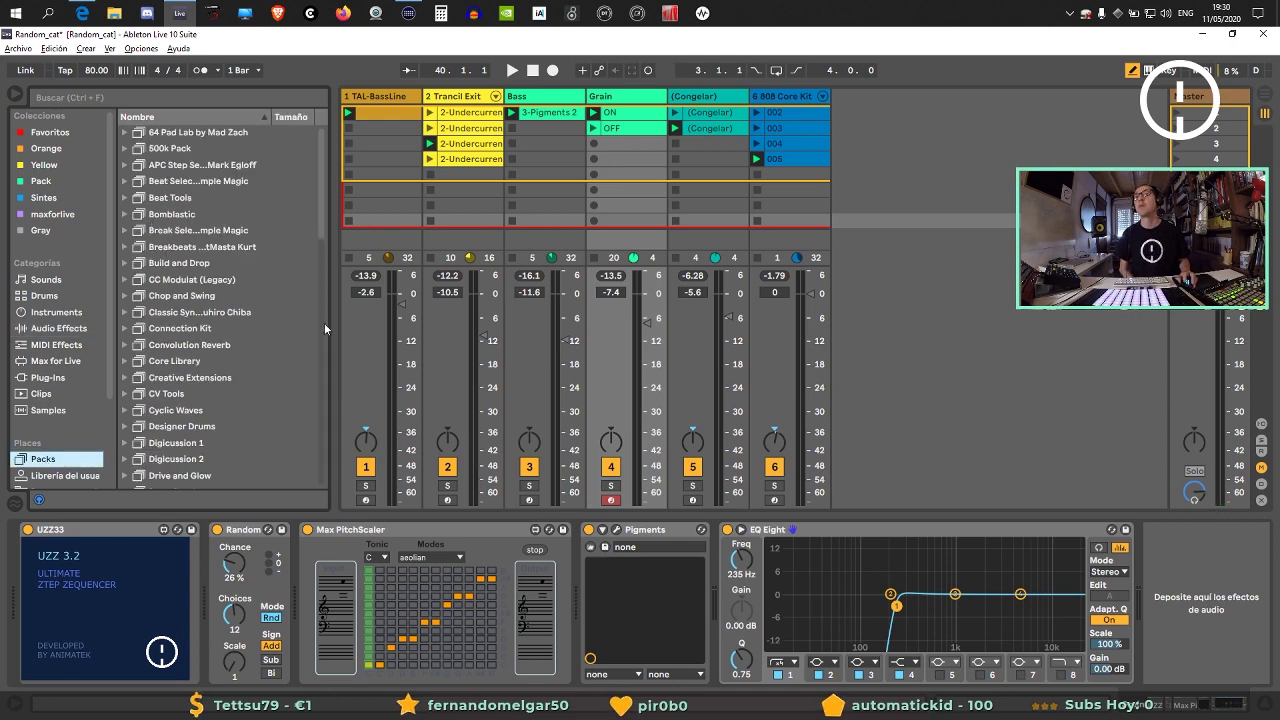
{"action": "left_click_drag", "start_coordinate": [329, 324], "coordinate": [408, 324]}
{"action": "scroll", "coordinate": [191, 358], "scroll_direction": "down", "scroll_amount": 3}
{"action": "scroll", "coordinate": [191, 358], "scroll_direction": "down", "scroll_amount": 8}
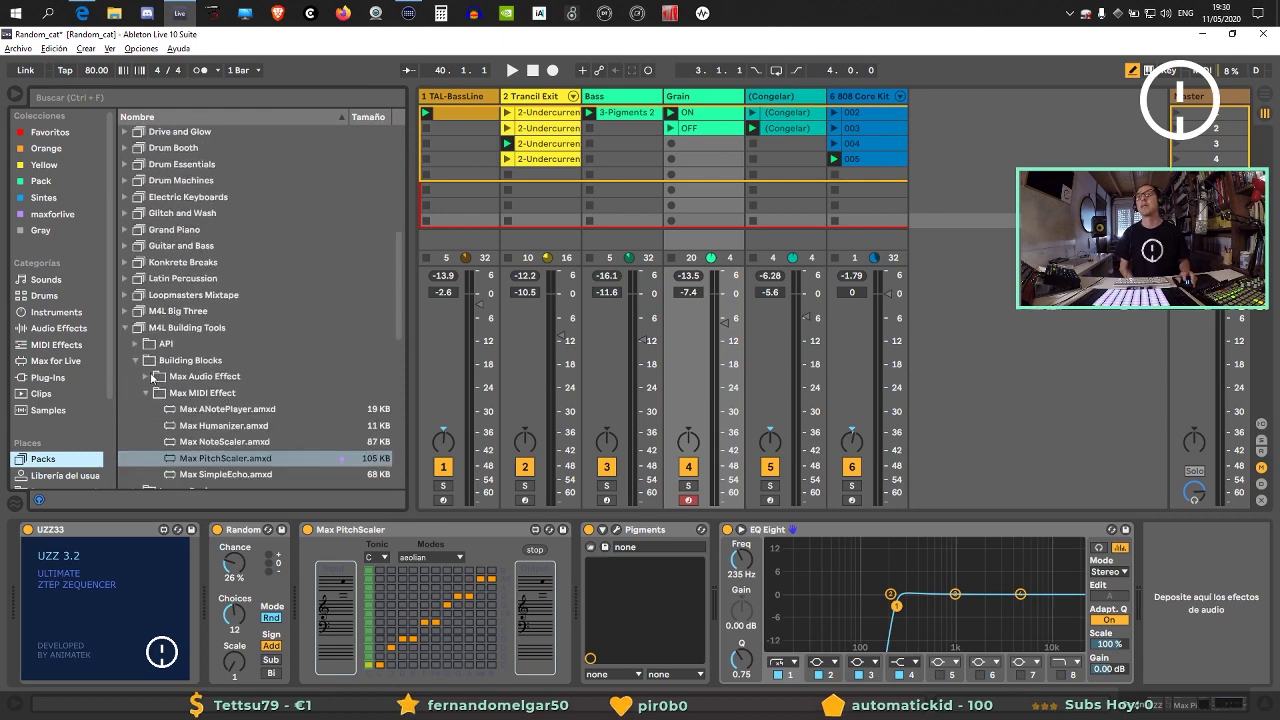
{"action": "right_click", "coordinate": [193, 328]}
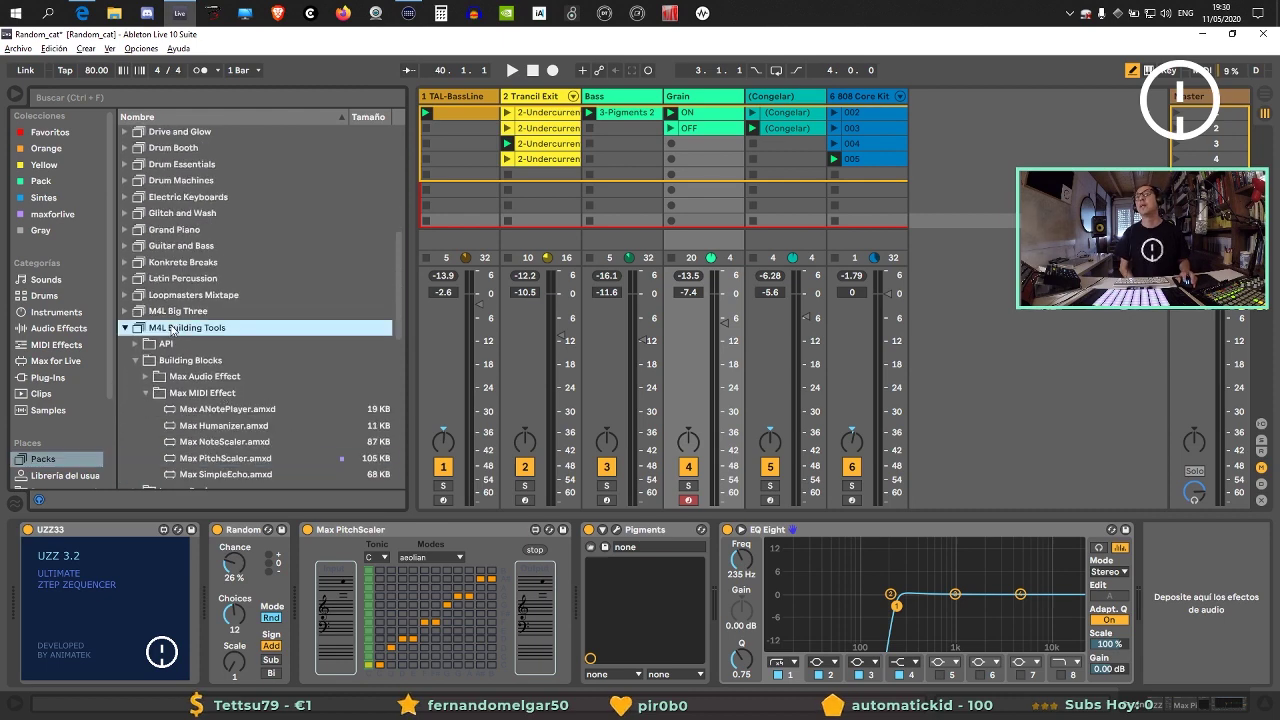
{"action": "left_click", "coordinate": [301, 284]}
Go through the pack's Max MIDI Effect devices and select Max Humanizer.
{"action": "left_click", "coordinate": [252, 457]}
{"action": "left_click", "coordinate": [256, 442]}
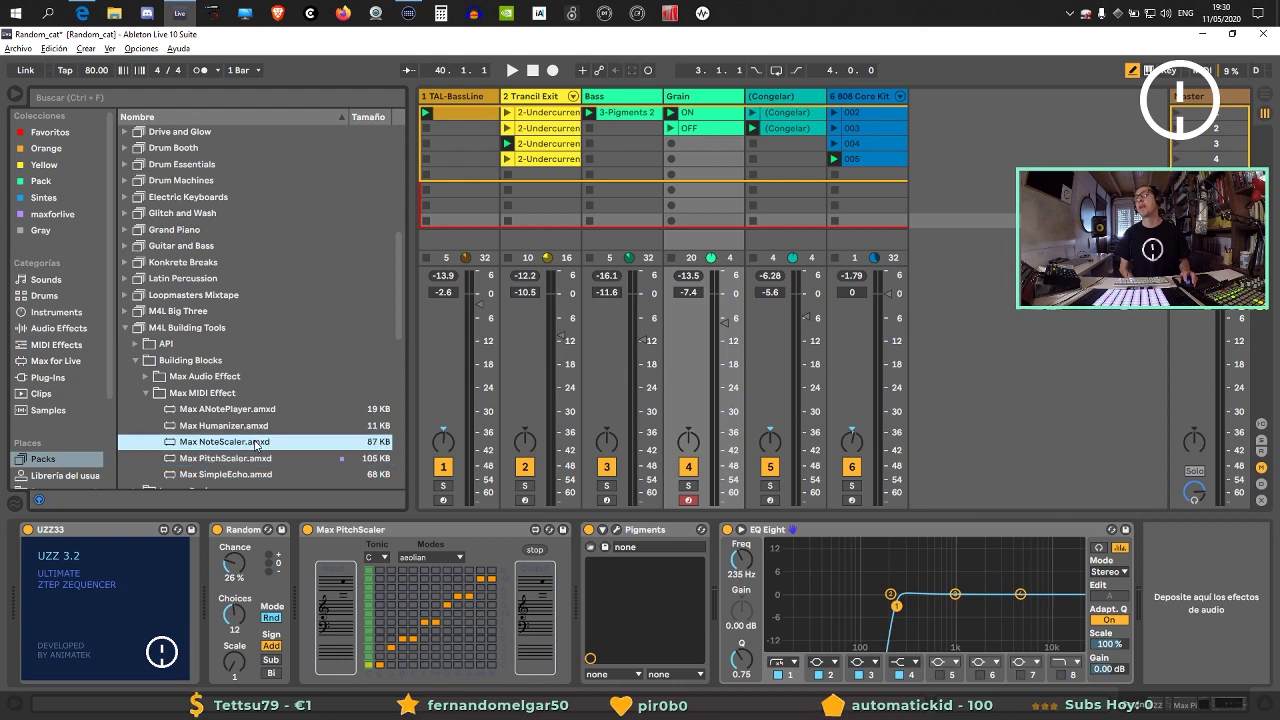
{"action": "left_click", "coordinate": [250, 428]}
{"action": "left_click", "coordinate": [248, 411]}
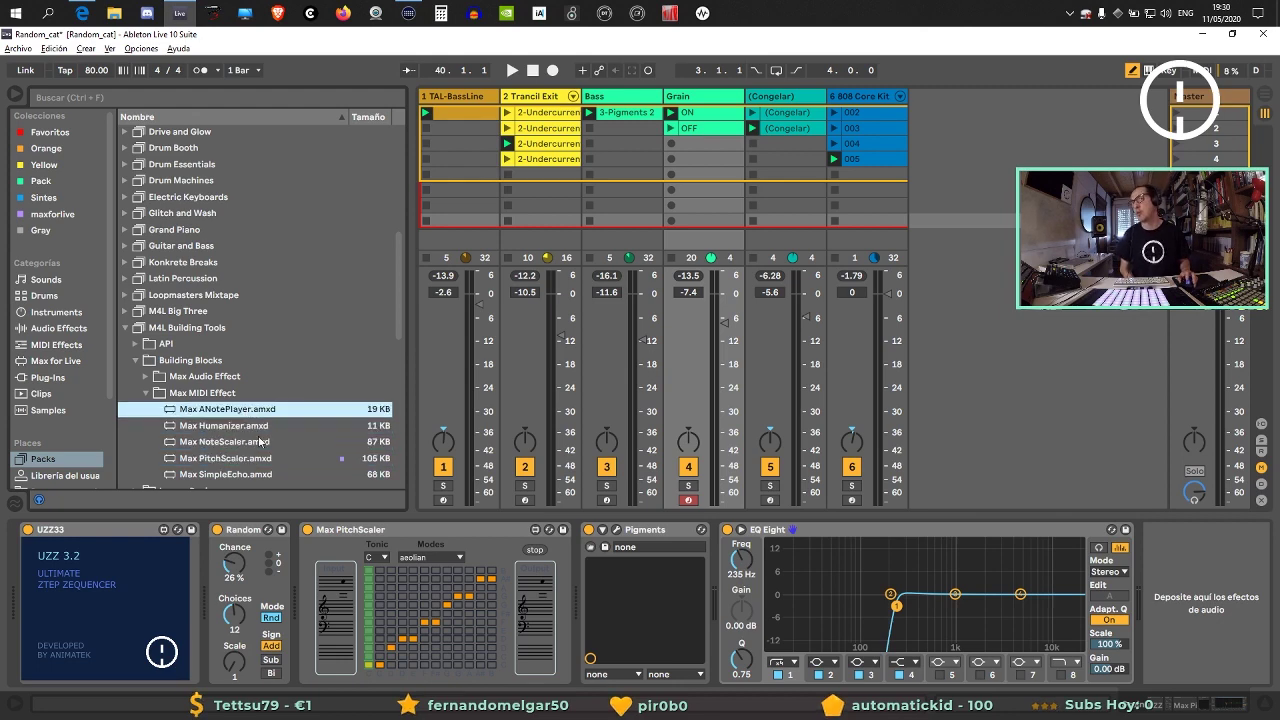
{"action": "scroll", "coordinate": [255, 442], "scroll_direction": "down", "scroll_amount": 1}
{"action": "left_click", "coordinate": [248, 441]}
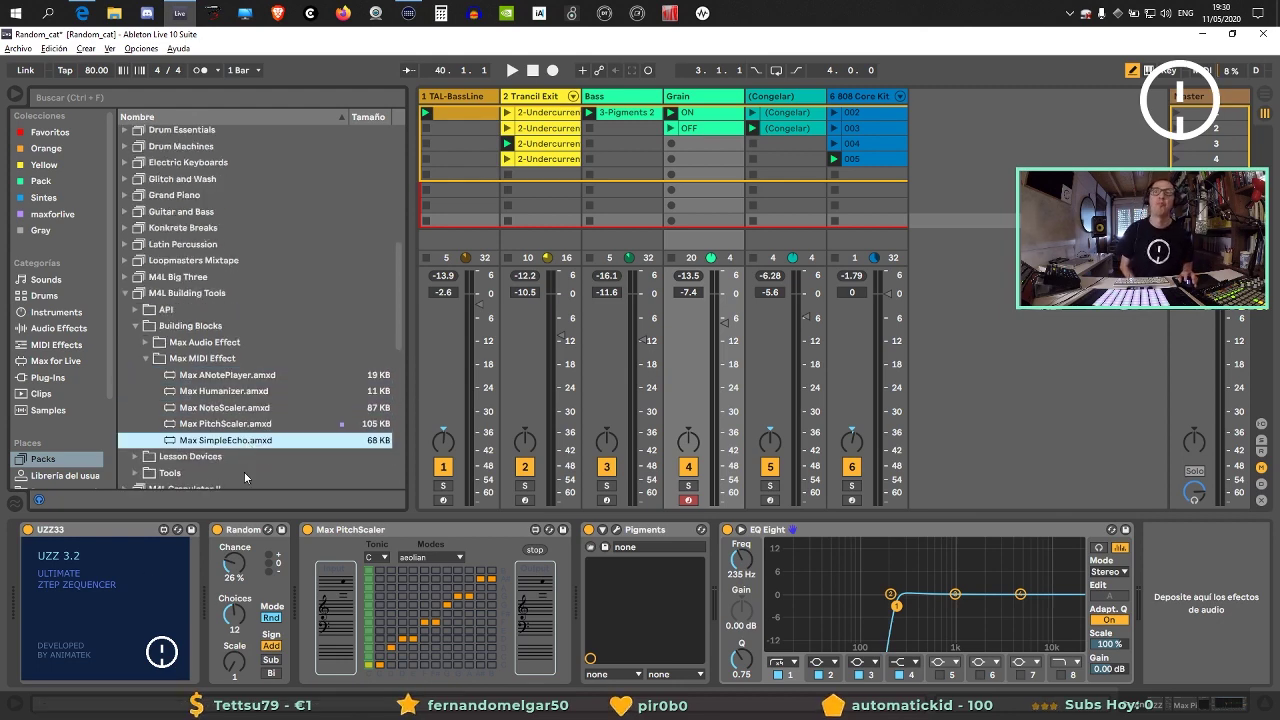
{"action": "left_click", "coordinate": [250, 414]}
{"action": "left_click", "coordinate": [247, 394]}
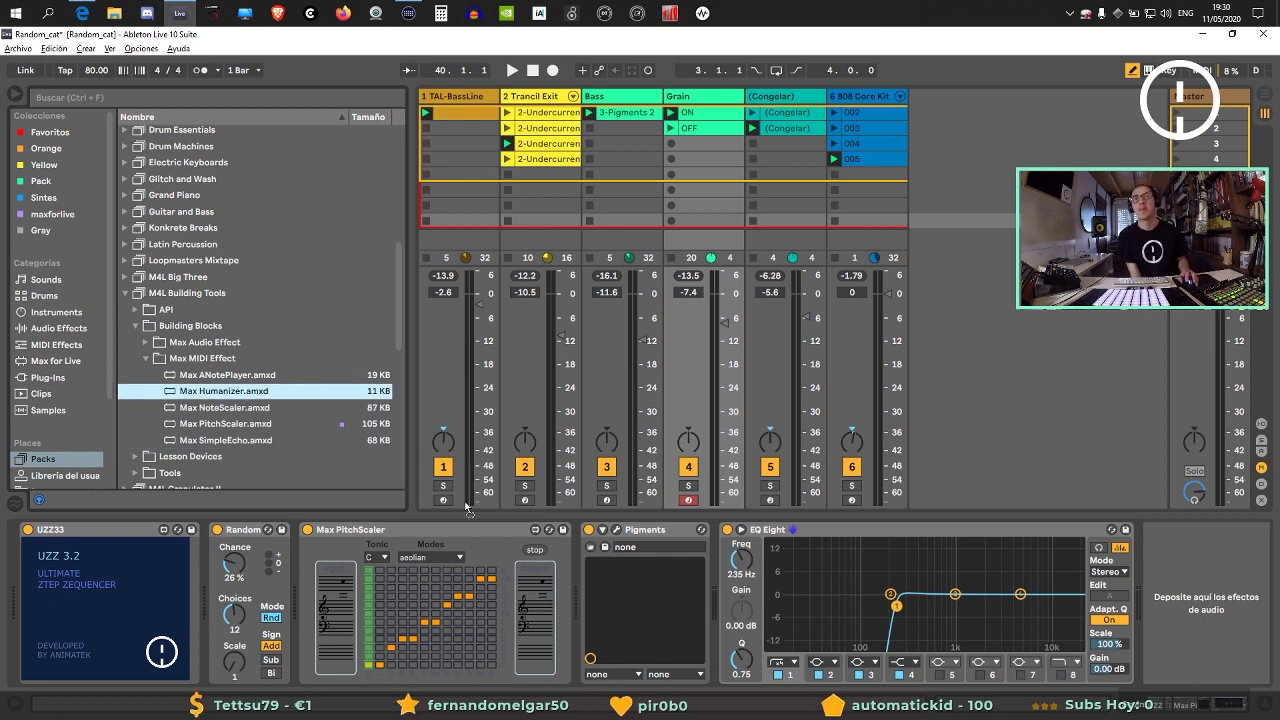
Narrow the browser and insert Max Humanizer on the Grain track between Max PitchScaler and Pigments.
{"action": "double_click", "coordinate": [732, 145]}
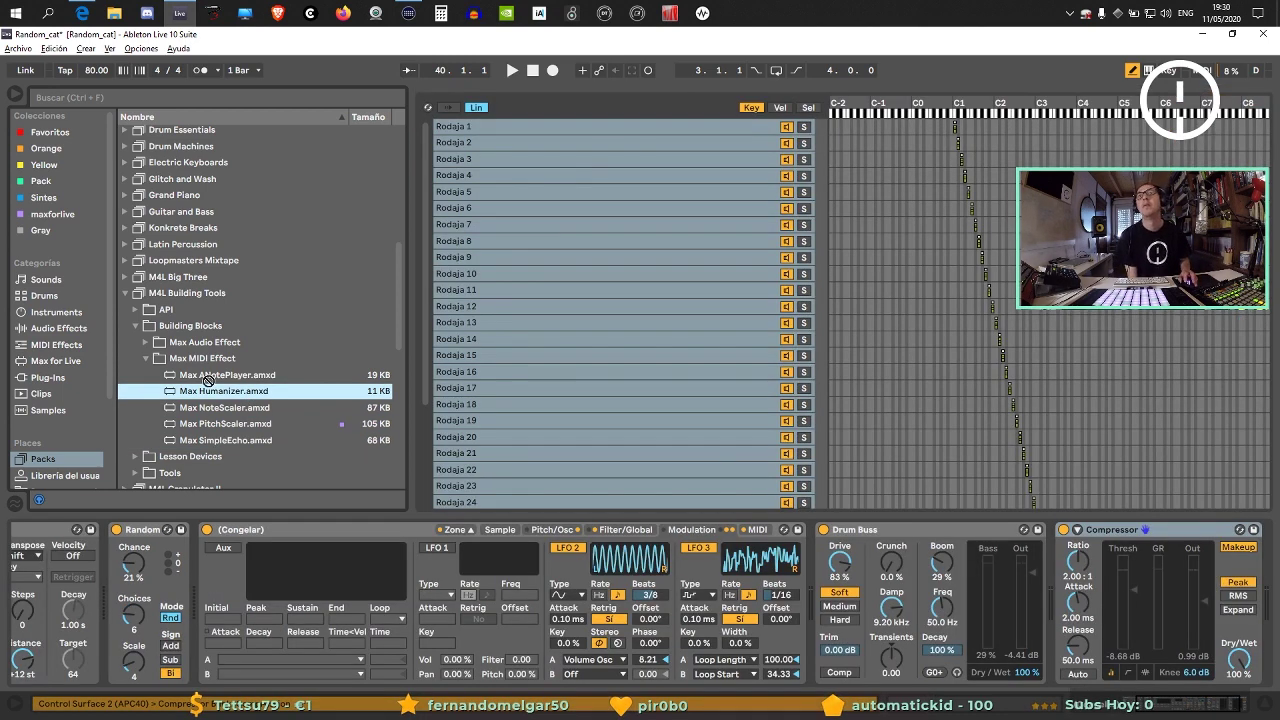
{"action": "left_click_drag", "start_coordinate": [413, 199], "coordinate": [287, 201]}
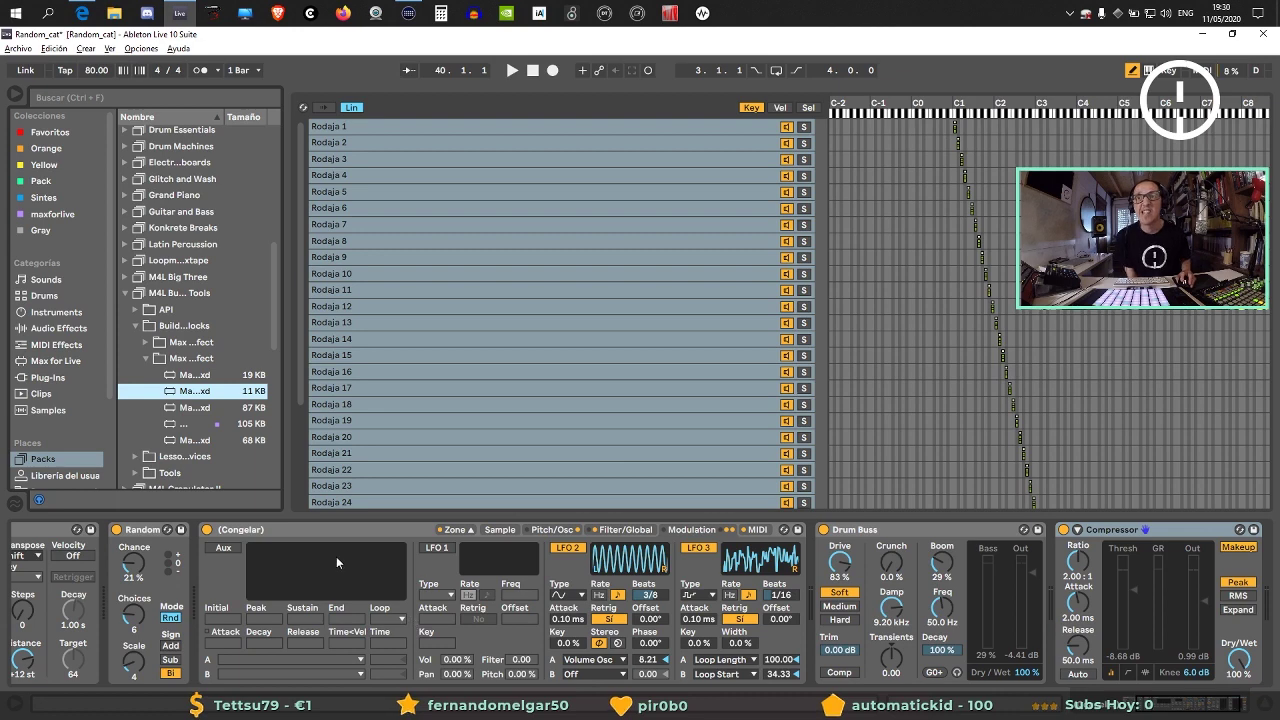
{"action": "left_click", "coordinate": [457, 528]}
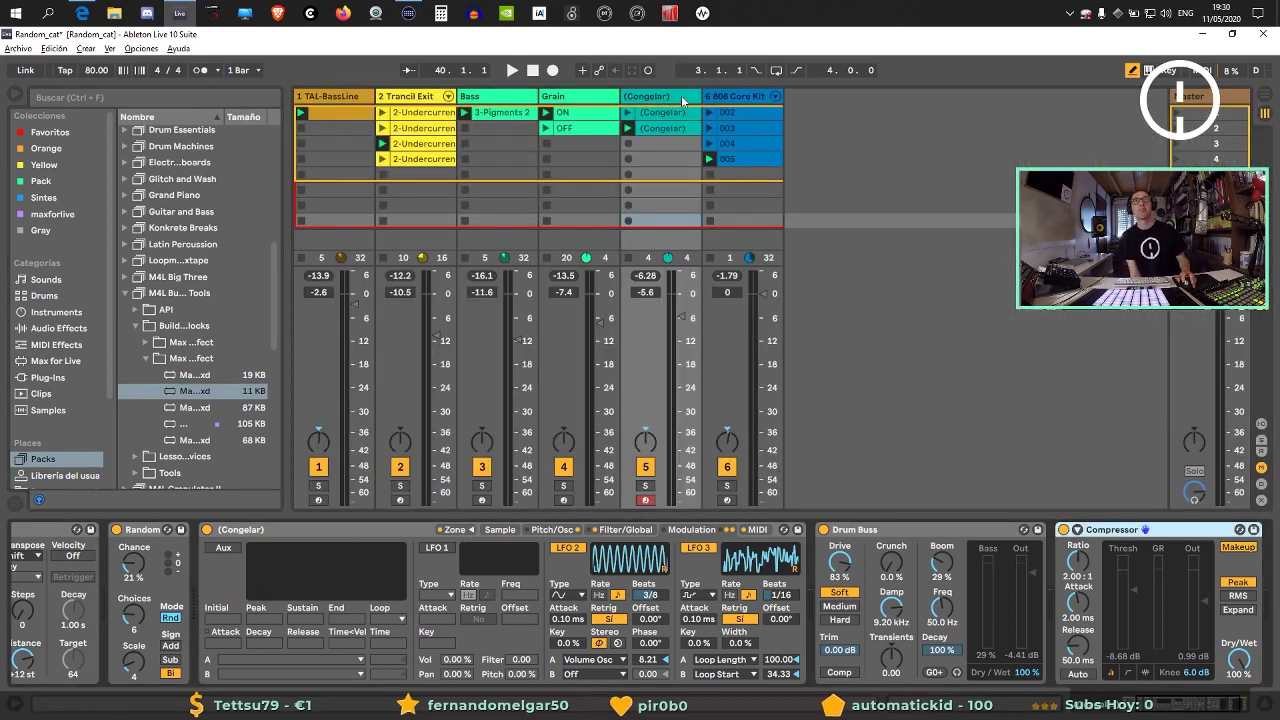
{"action": "left_click", "coordinate": [547, 96]}
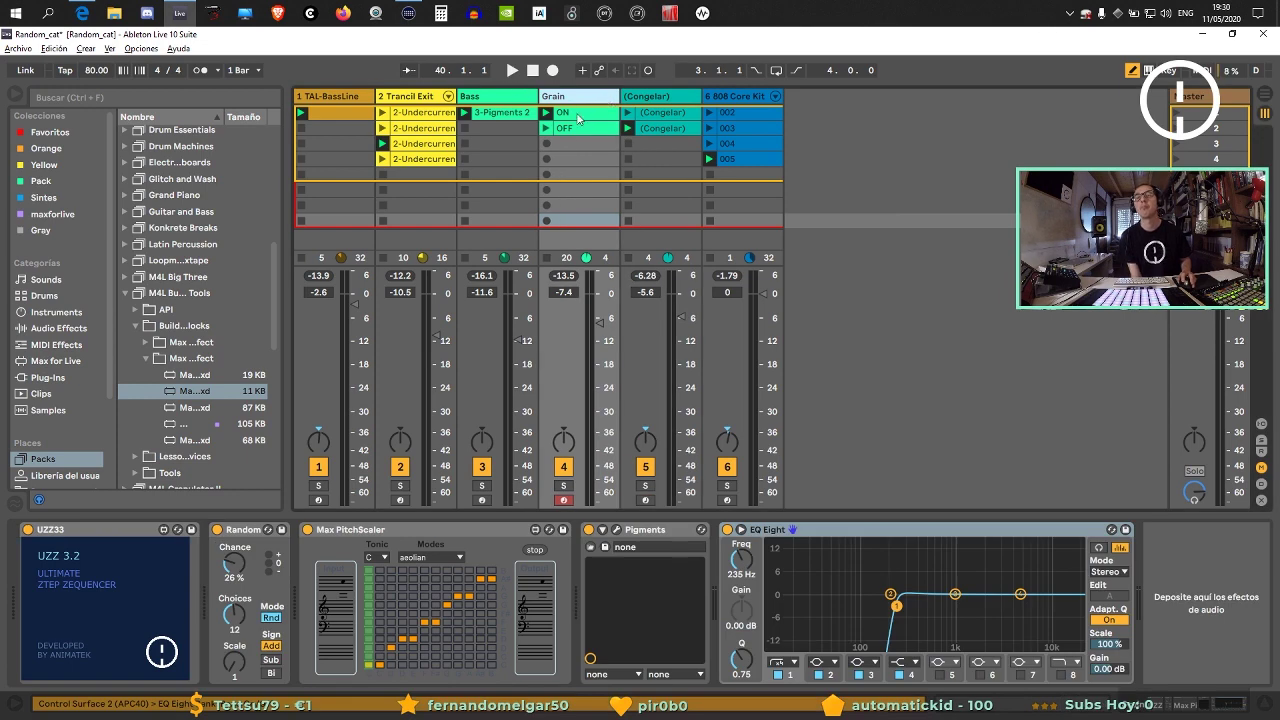
{"action": "left_click_drag", "start_coordinate": [229, 390], "coordinate": [364, 596]}
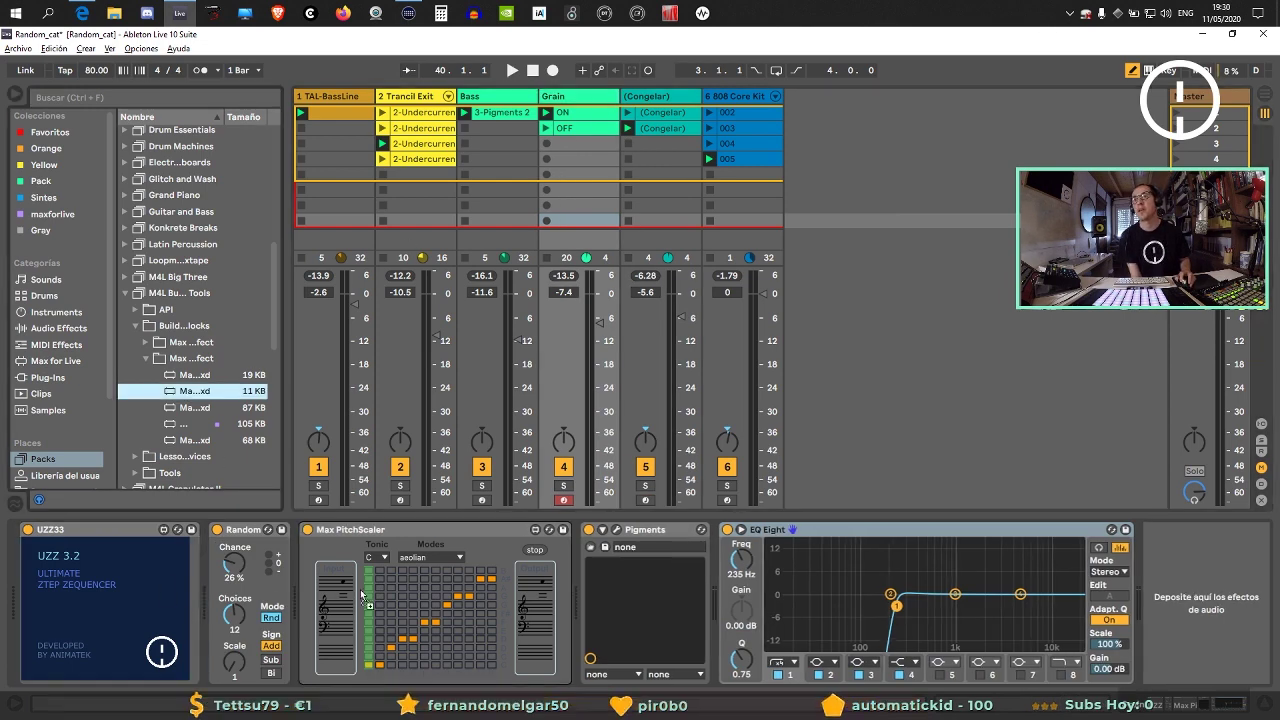
{"action": "left_click_drag", "start_coordinate": [580, 603], "coordinate": [590, 606]}
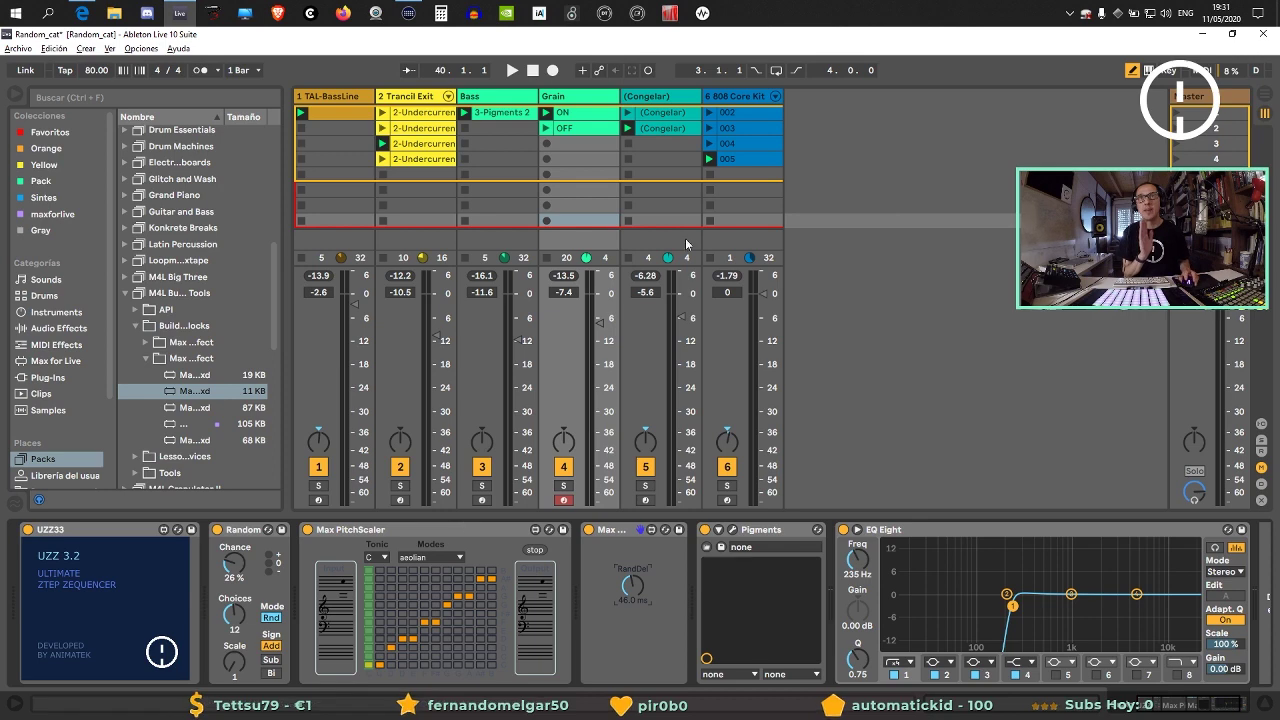
Check the audio effects and instruments lists, and add a new MIDI track after the 808 Core Kit track.
{"action": "left_click", "coordinate": [55, 328]}
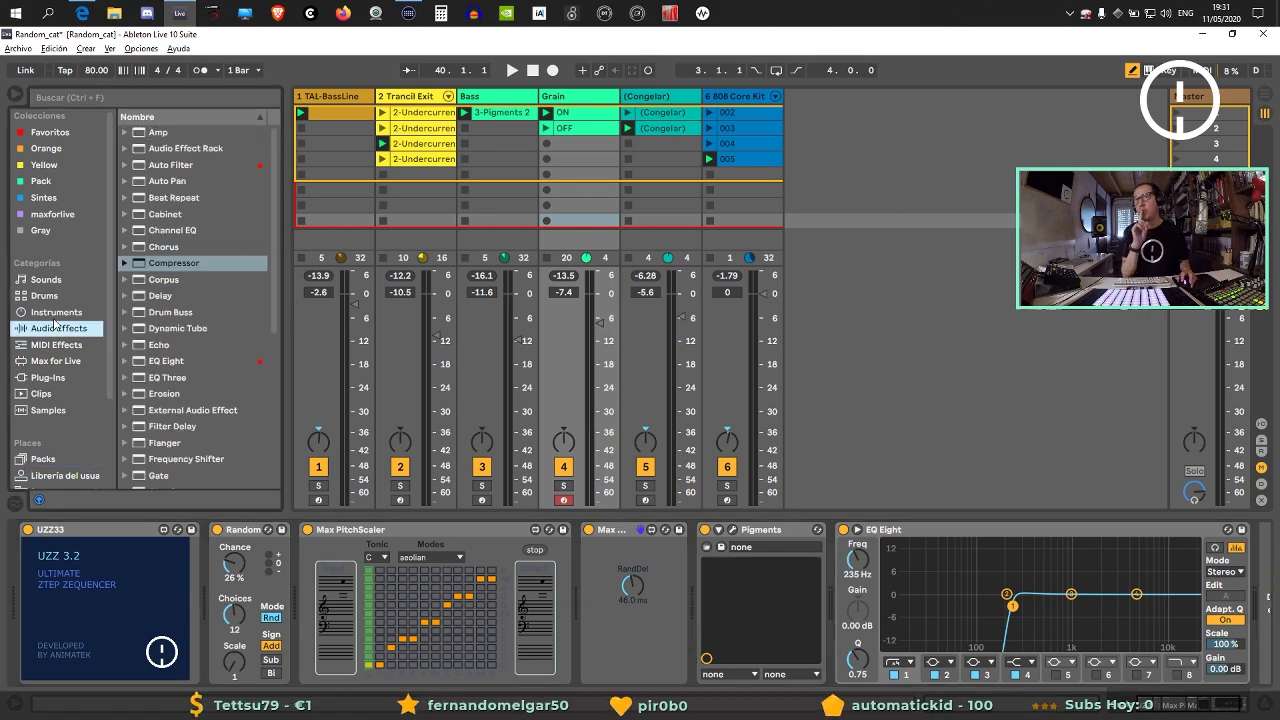
{"action": "left_click", "coordinate": [58, 313]}
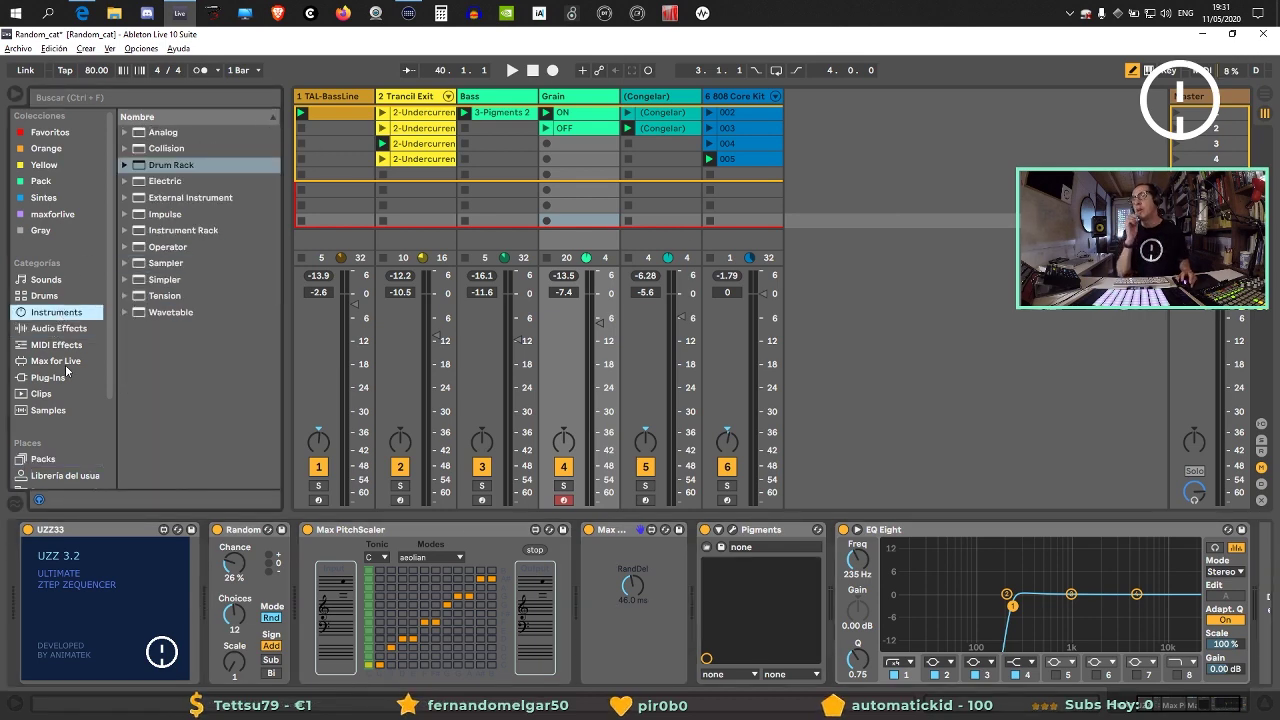
{"action": "left_click", "coordinate": [718, 100]}
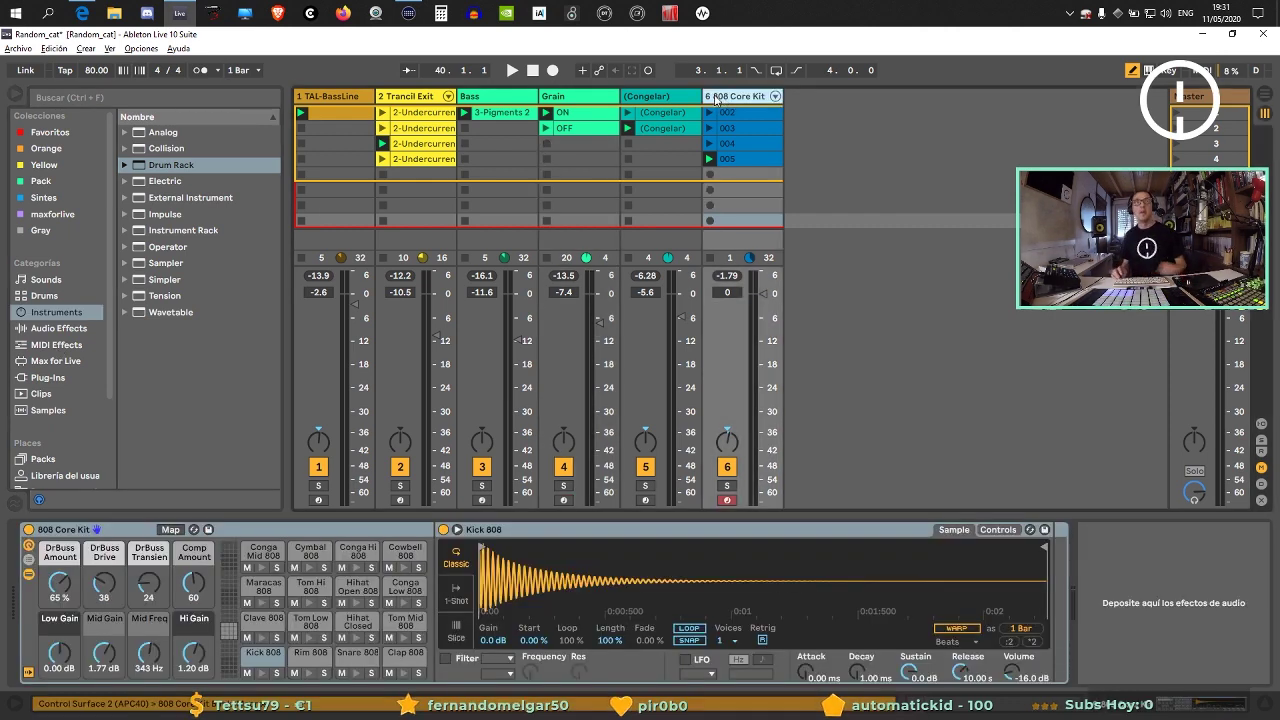
{"action": "key", "text": "ctrl+shift+t"}
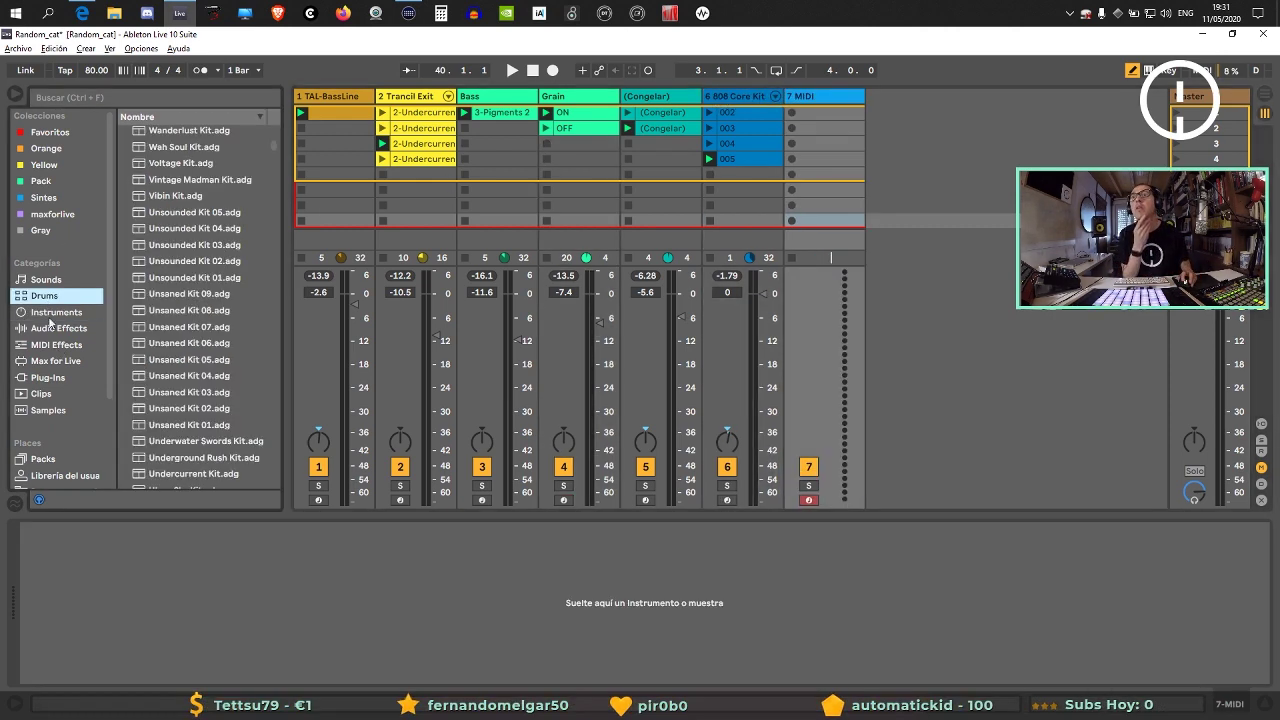
Try Sampler on the new MIDI track, viewing its Pitch/Osc settings, and remove the device.
{"action": "left_click", "coordinate": [46, 296]}
{"action": "left_click", "coordinate": [50, 314]}
{"action": "left_click", "coordinate": [165, 263]}
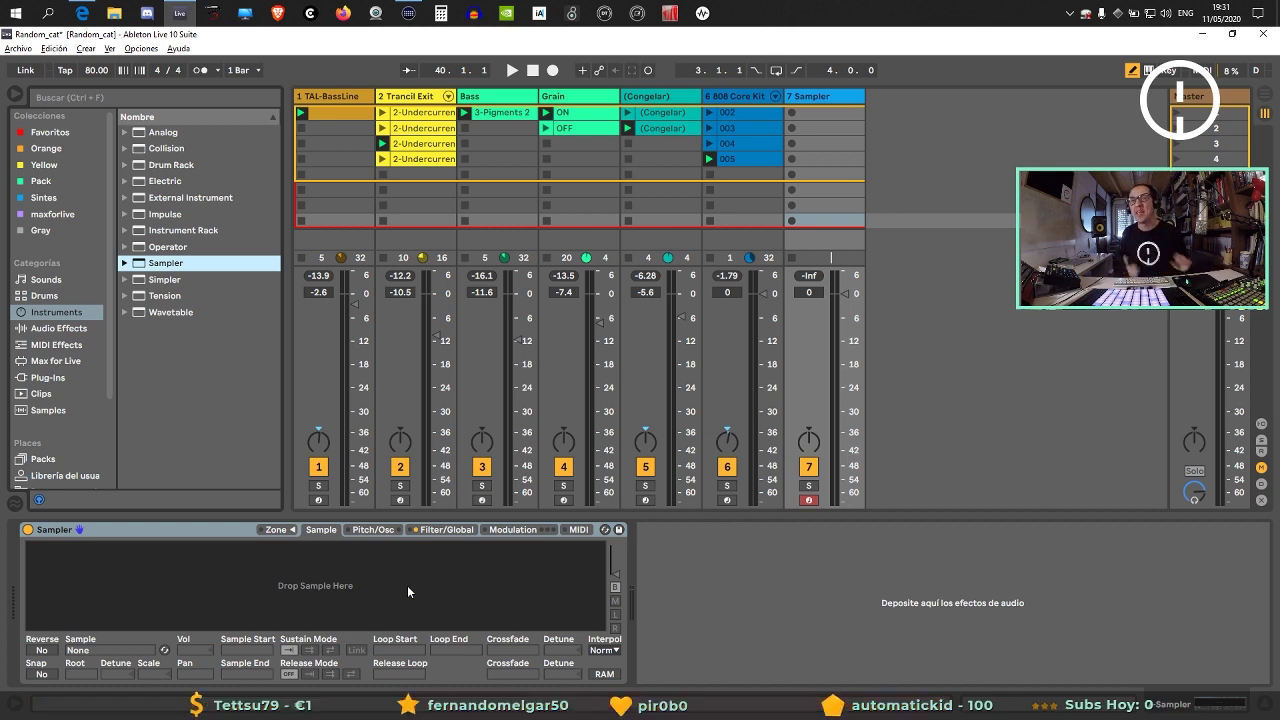
{"action": "left_click", "coordinate": [378, 531]}
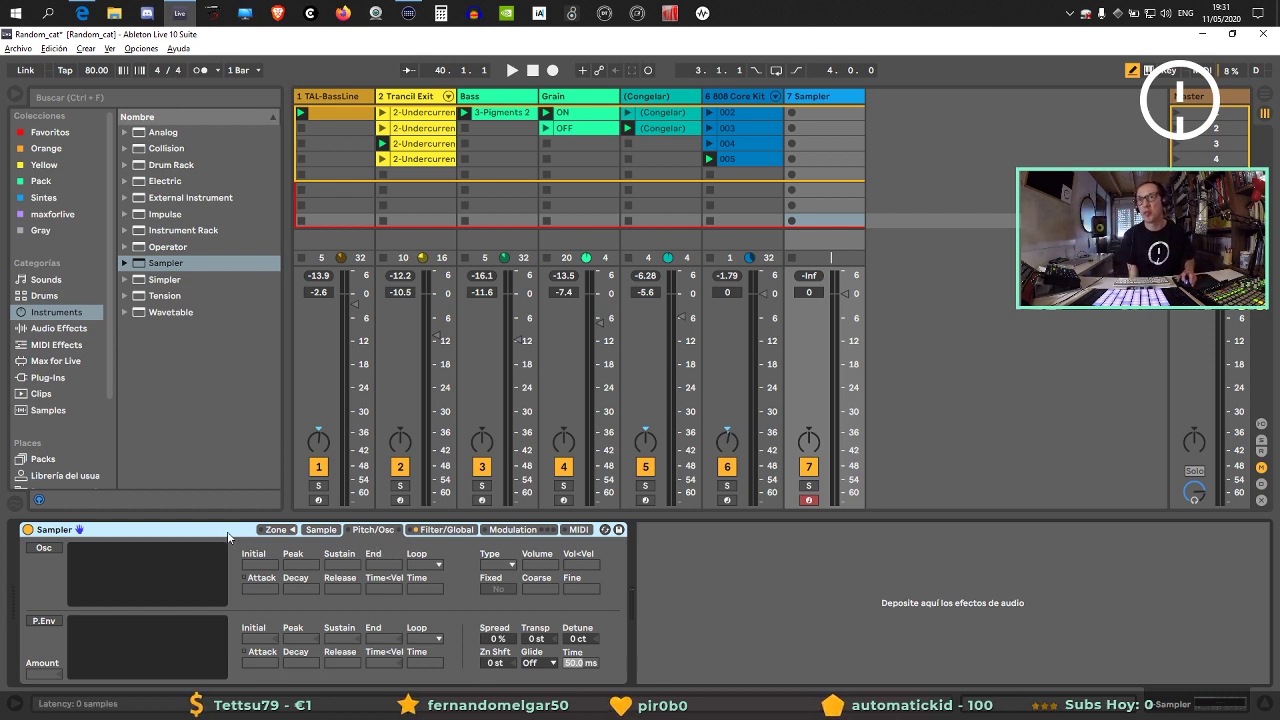
{"action": "key", "text": "Delete"}
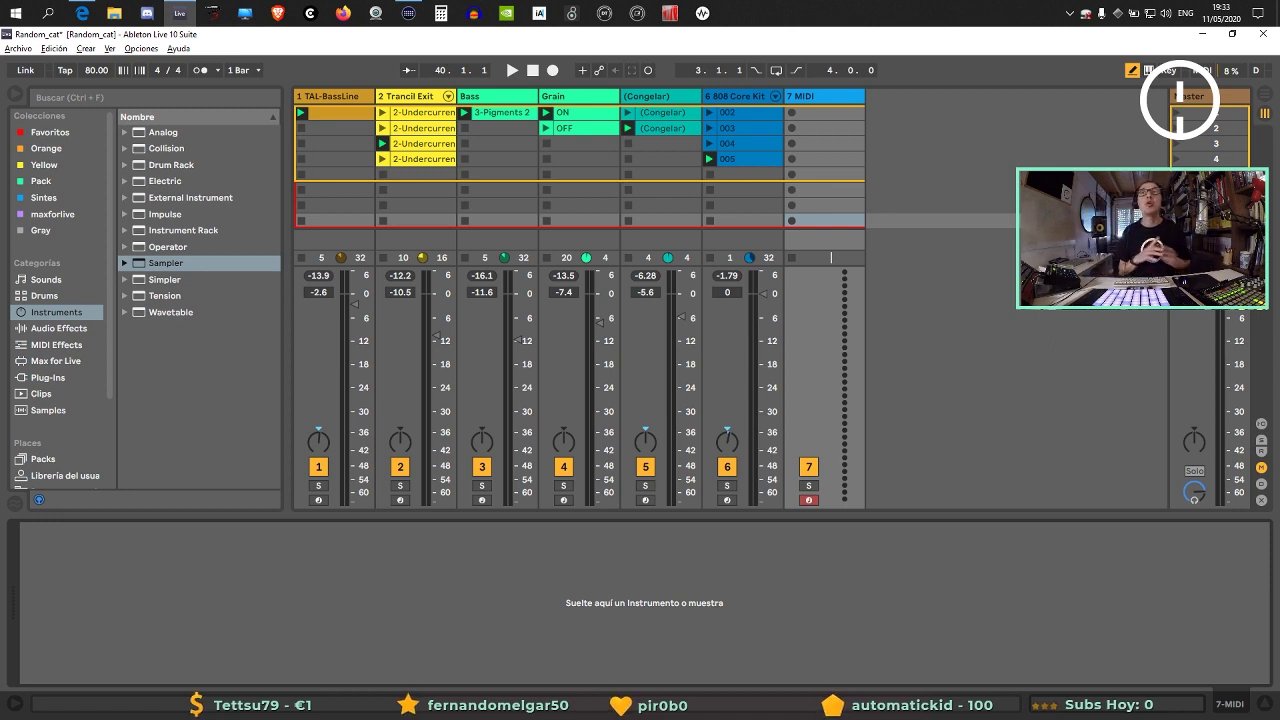
Switch to the Brave browser, open ableton.com and filter its Packs by Max for Live.
{"action": "left_click", "coordinate": [275, 14]}
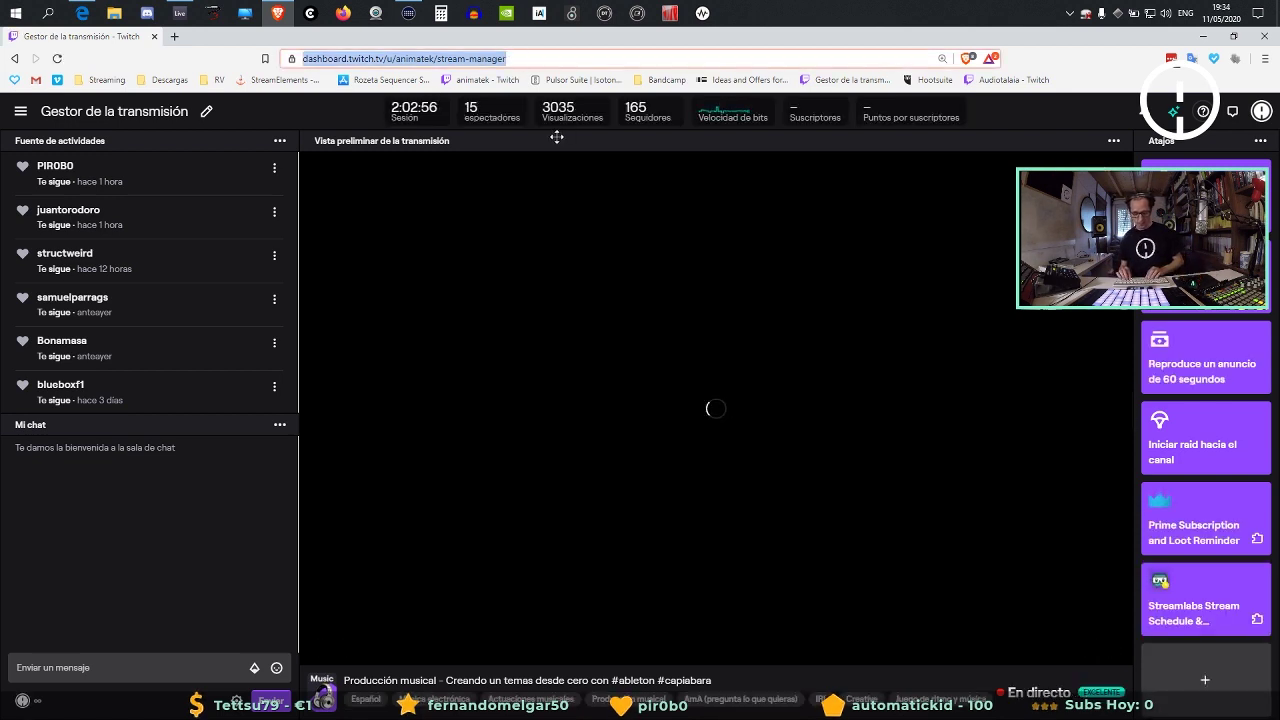
{"action": "type", "text": "ableton"}
{"action": "key", "text": "Return"}
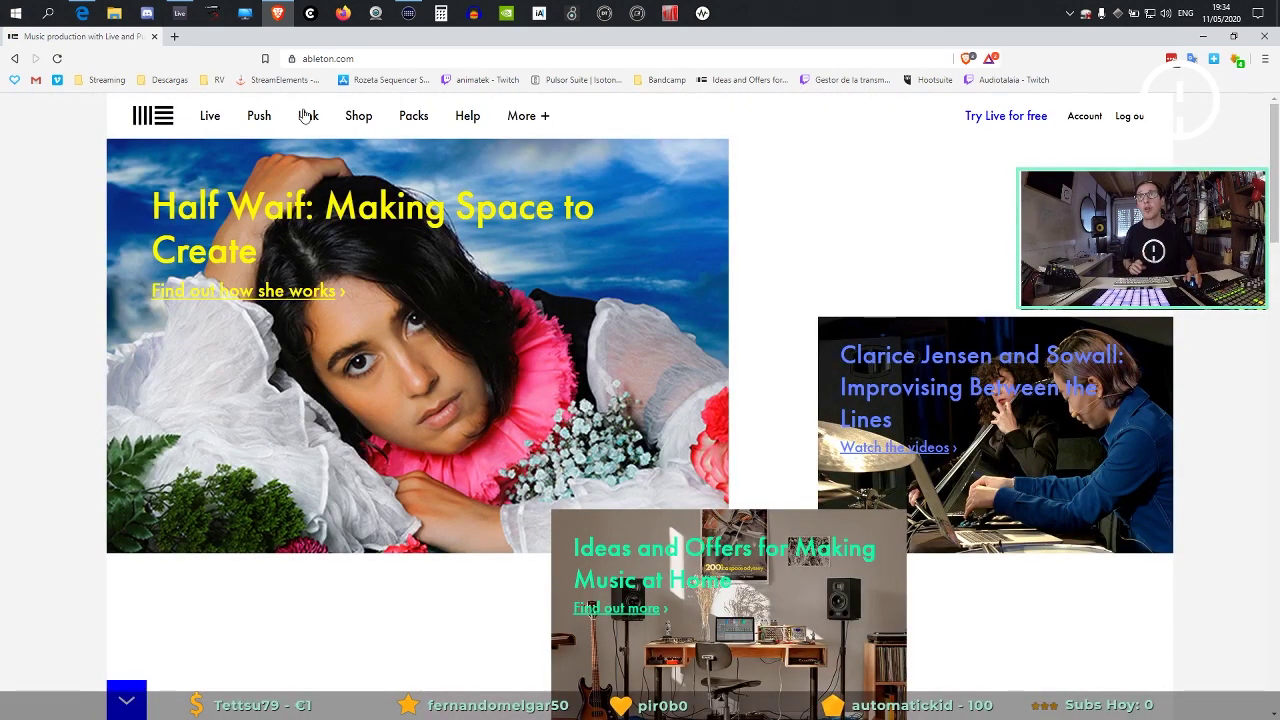
{"action": "left_click", "coordinate": [410, 124]}
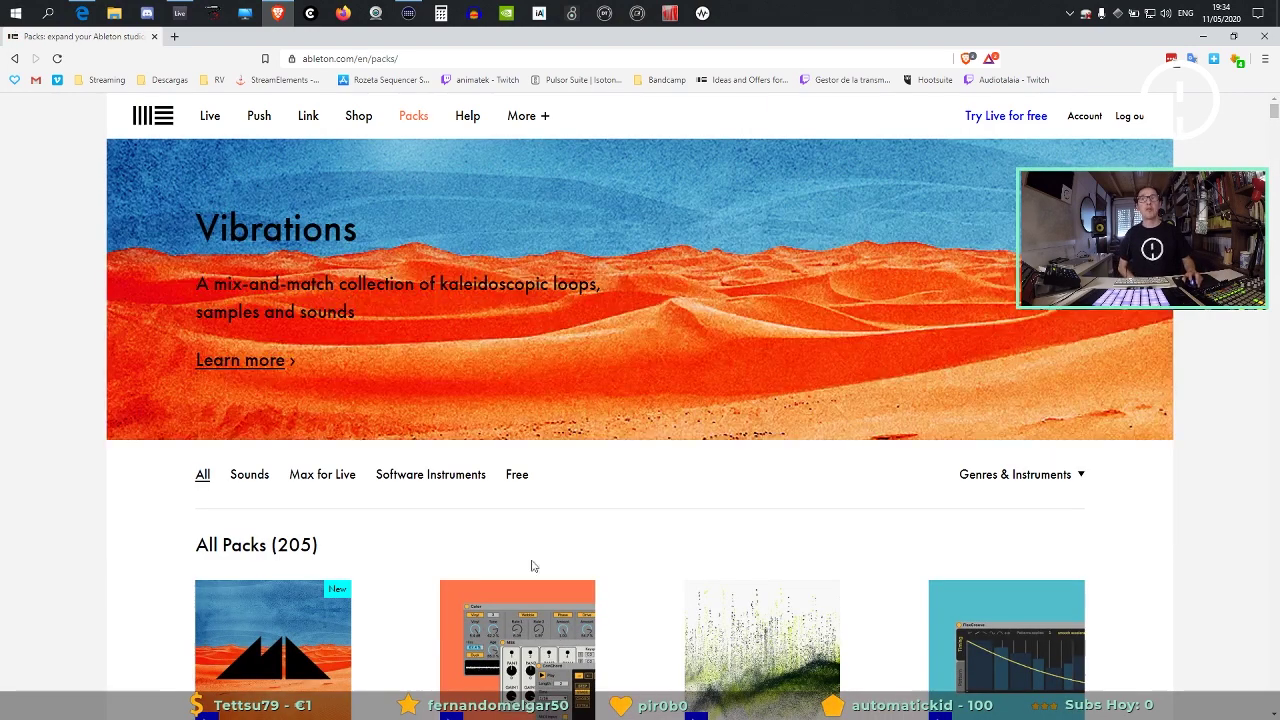
{"action": "left_click", "coordinate": [315, 476]}
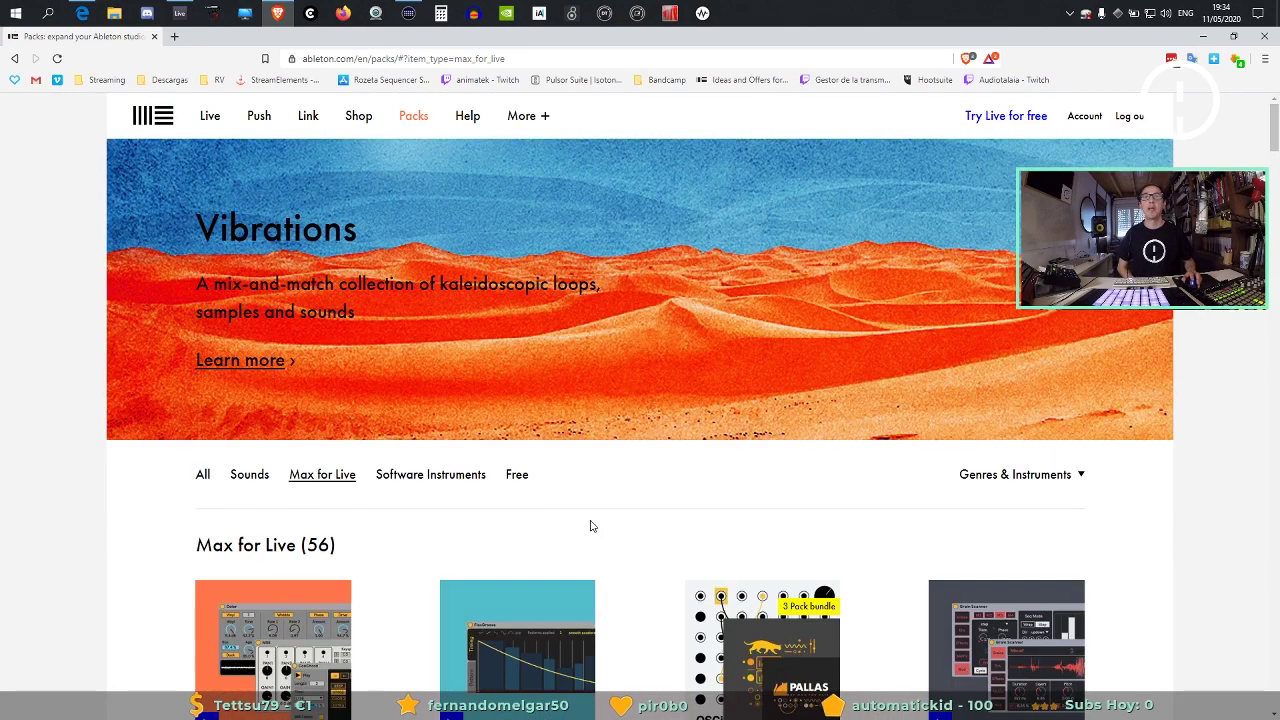
Open the Grain Scanner pack's page and examine its price, description, requirements and device pictures.
{"action": "scroll", "coordinate": [600, 530], "scroll_direction": "down", "scroll_amount": 3}
{"action": "scroll", "coordinate": [366, 550], "scroll_direction": "down", "scroll_amount": 1}
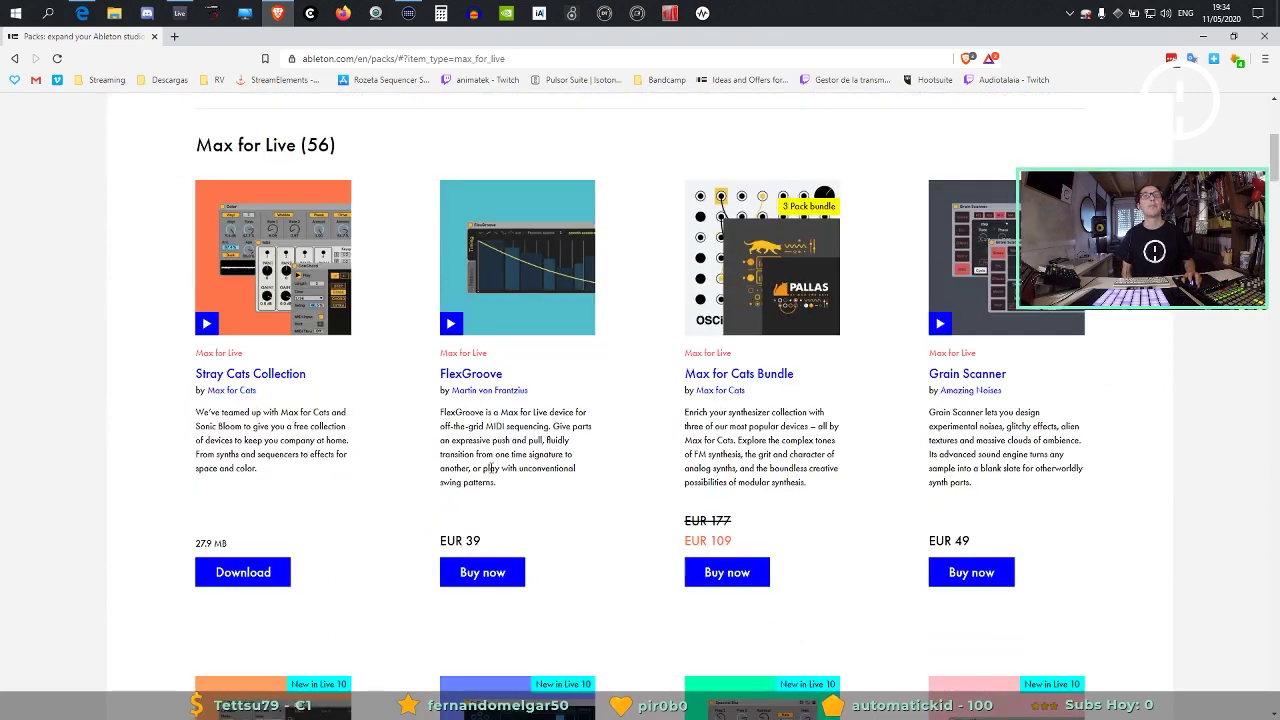
{"action": "left_click", "coordinate": [973, 373]}
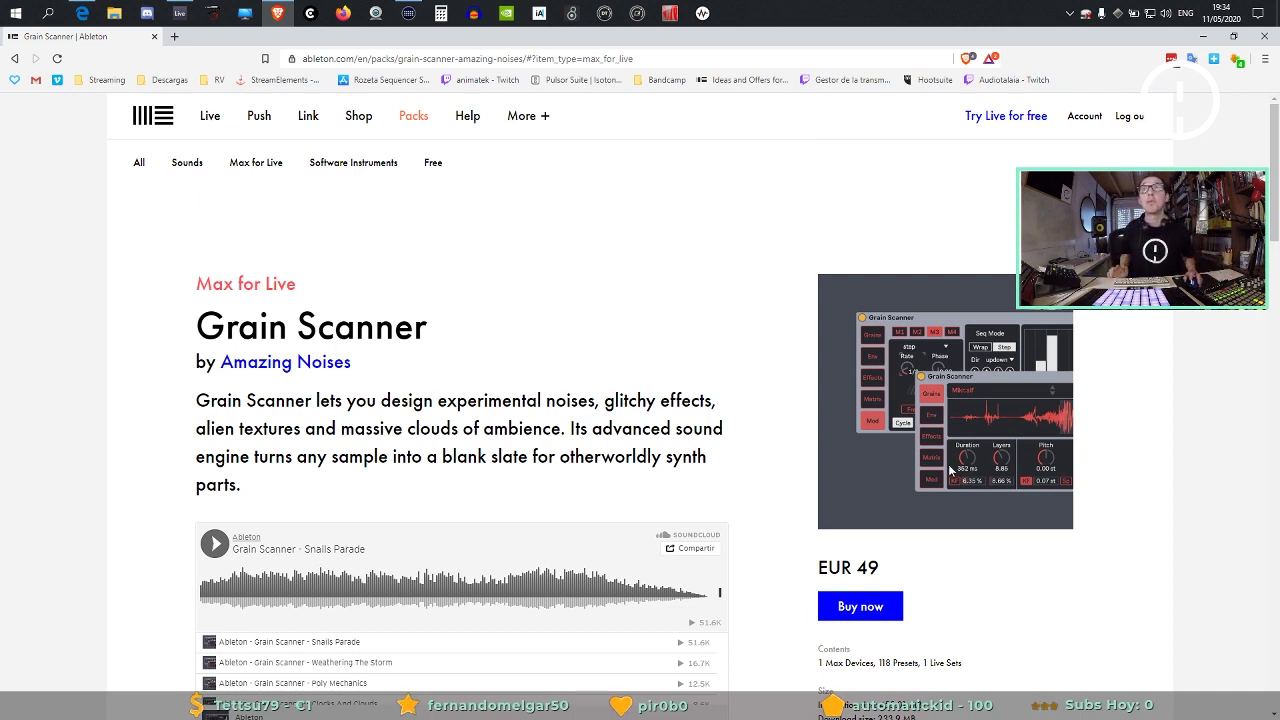
{"action": "left_click_drag", "start_coordinate": [336, 330], "coordinate": [418, 355]}
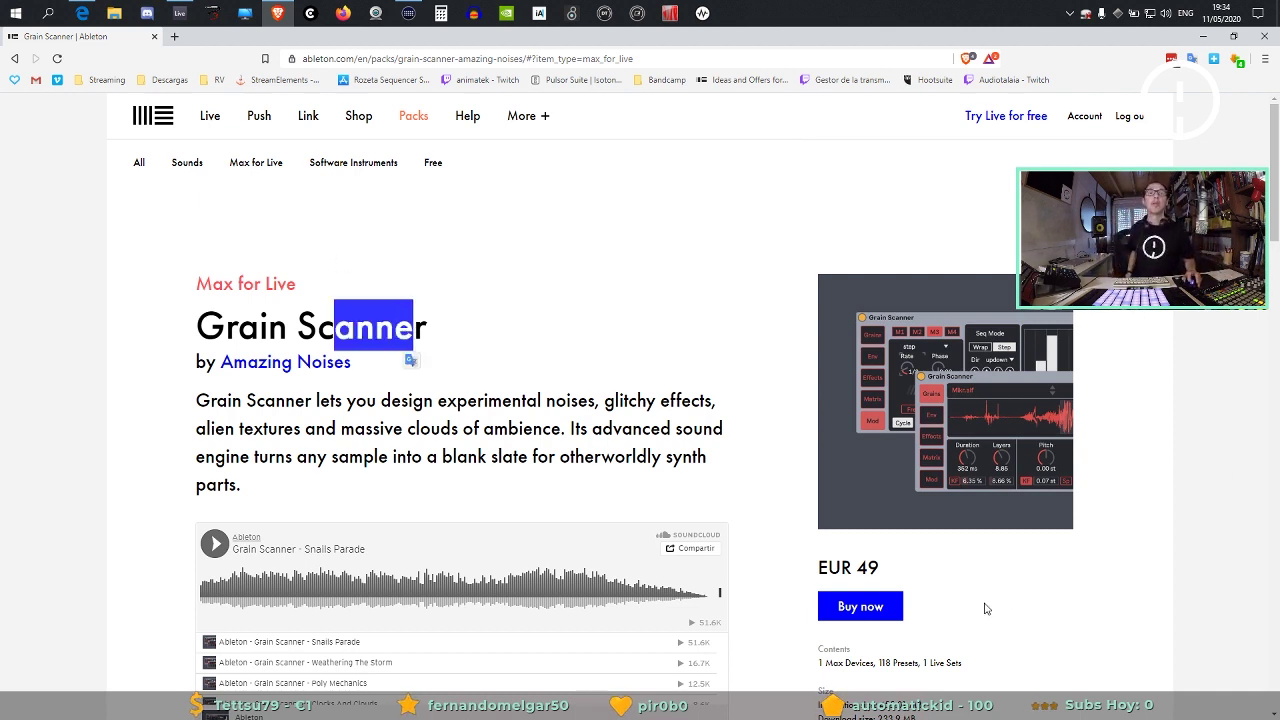
{"action": "left_click", "coordinate": [908, 563]}
{"action": "left_click_drag", "start_coordinate": [907, 563], "coordinate": [828, 567]}
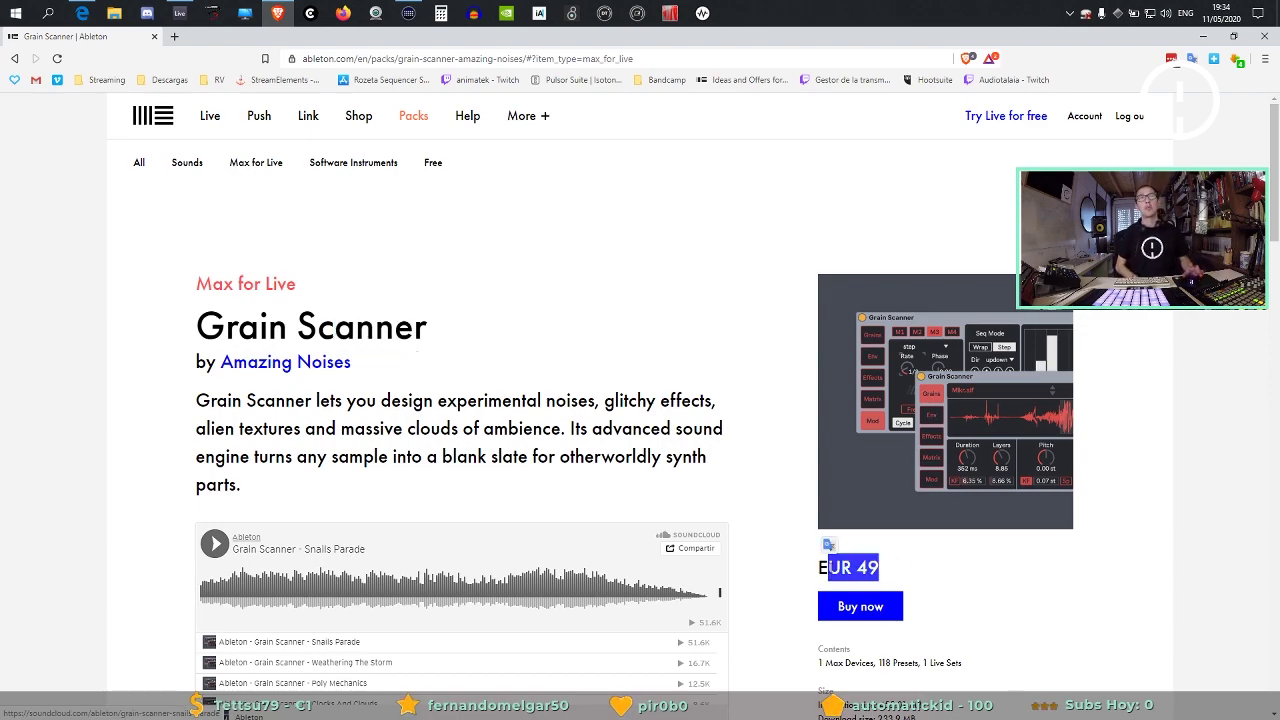
{"action": "scroll", "coordinate": [757, 600], "scroll_direction": "down", "scroll_amount": 5}
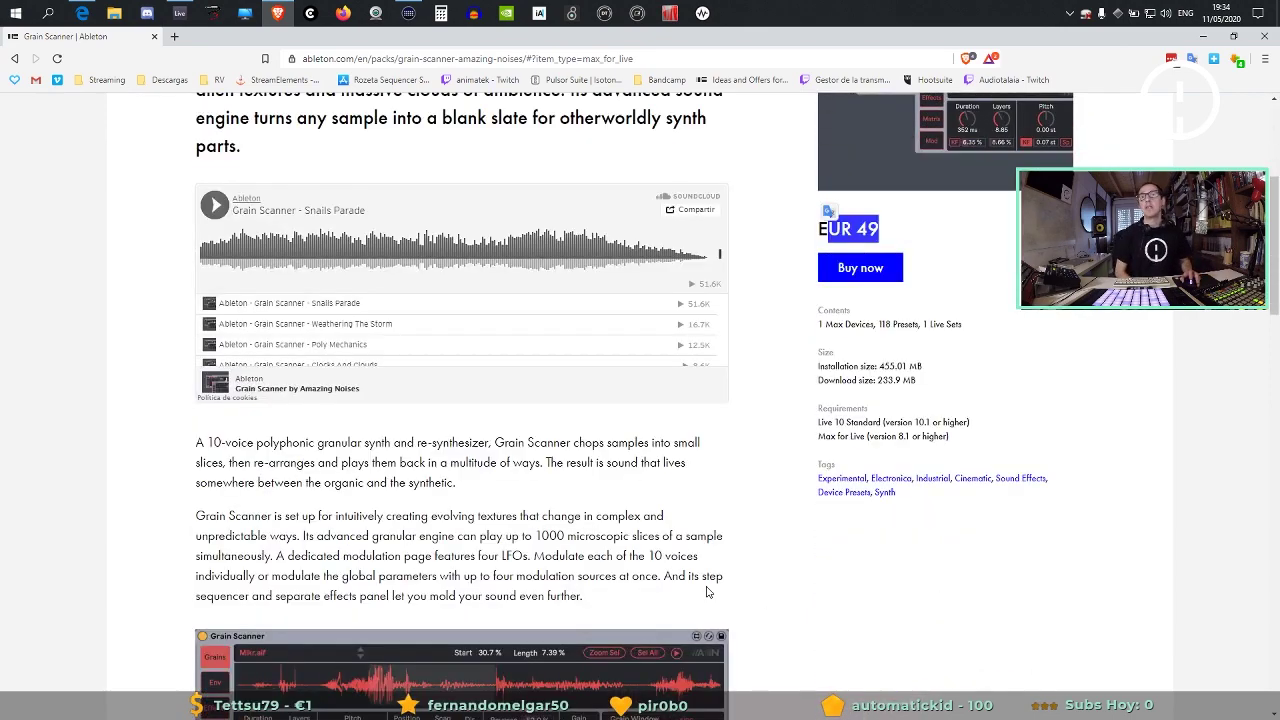
{"action": "scroll", "coordinate": [693, 596], "scroll_direction": "down", "scroll_amount": 4}
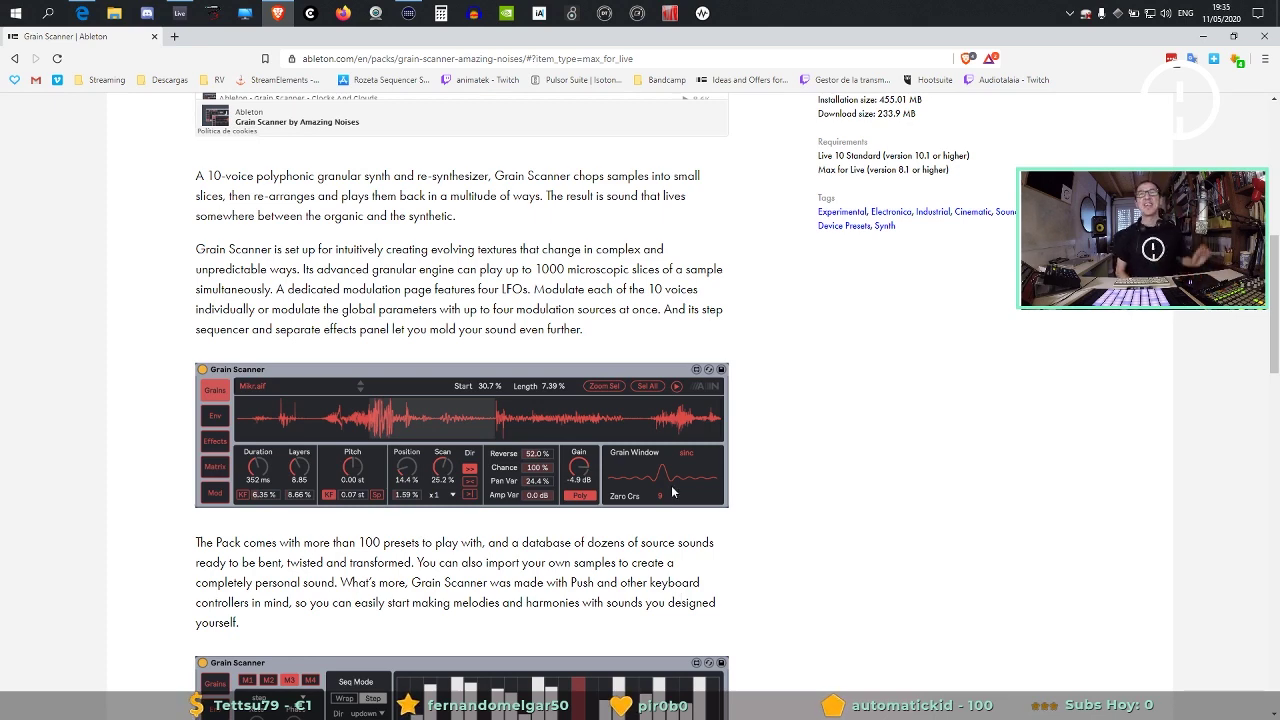
{"action": "scroll", "coordinate": [556, 489], "scroll_direction": "down", "scroll_amount": 3}
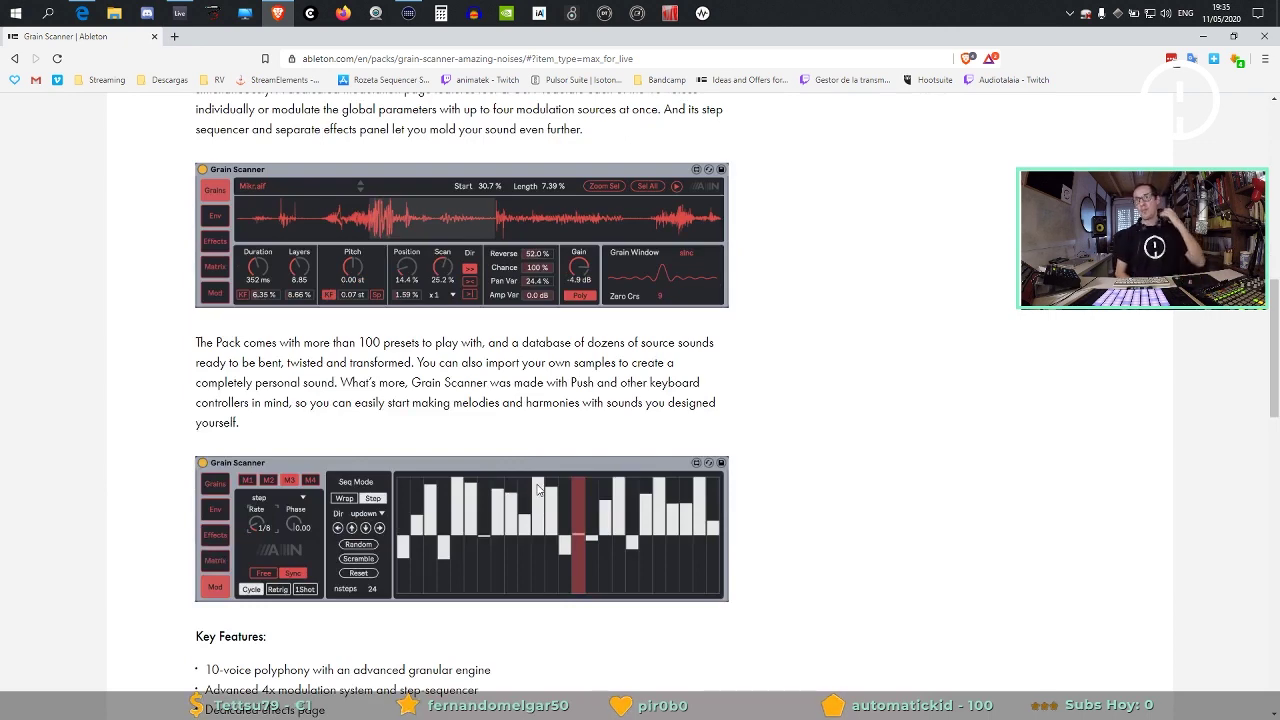
{"action": "scroll", "coordinate": [587, 422], "scroll_direction": "up", "scroll_amount": 6}
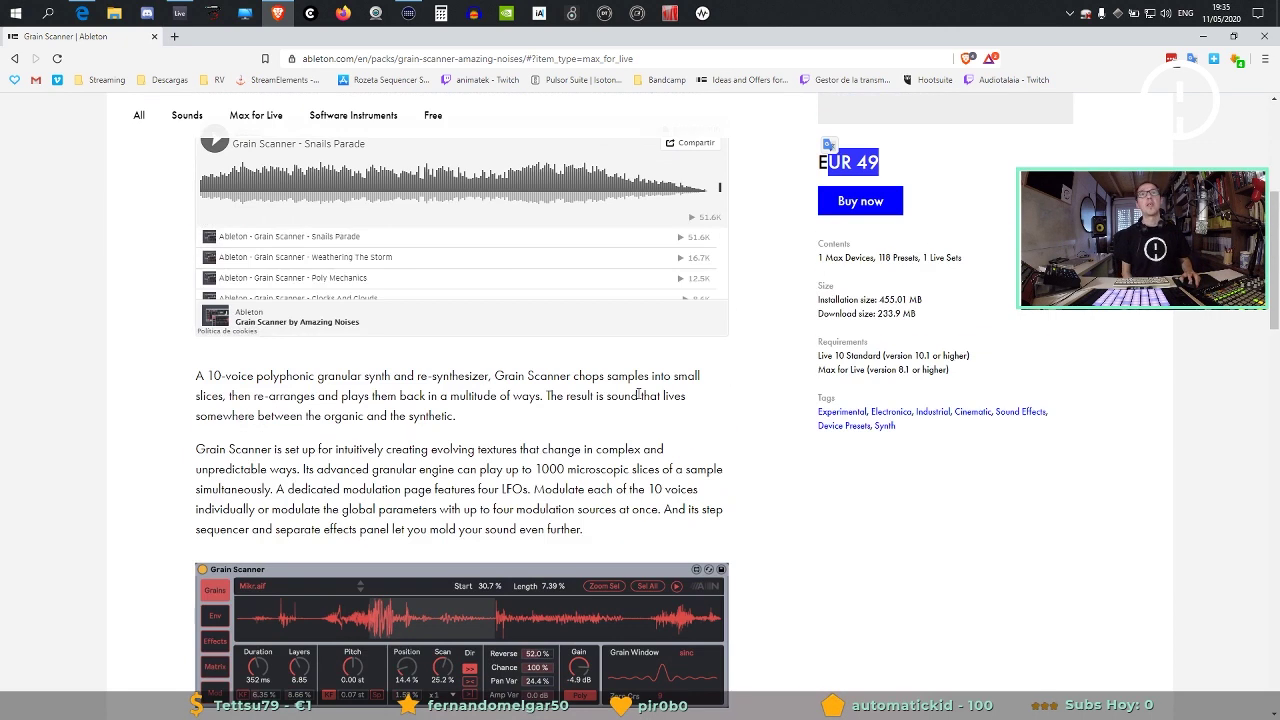
Check the Grain Scanner pack's price and key features, and open the list of packs by Amazing Noises.
{"action": "double_click", "coordinate": [866, 162]}
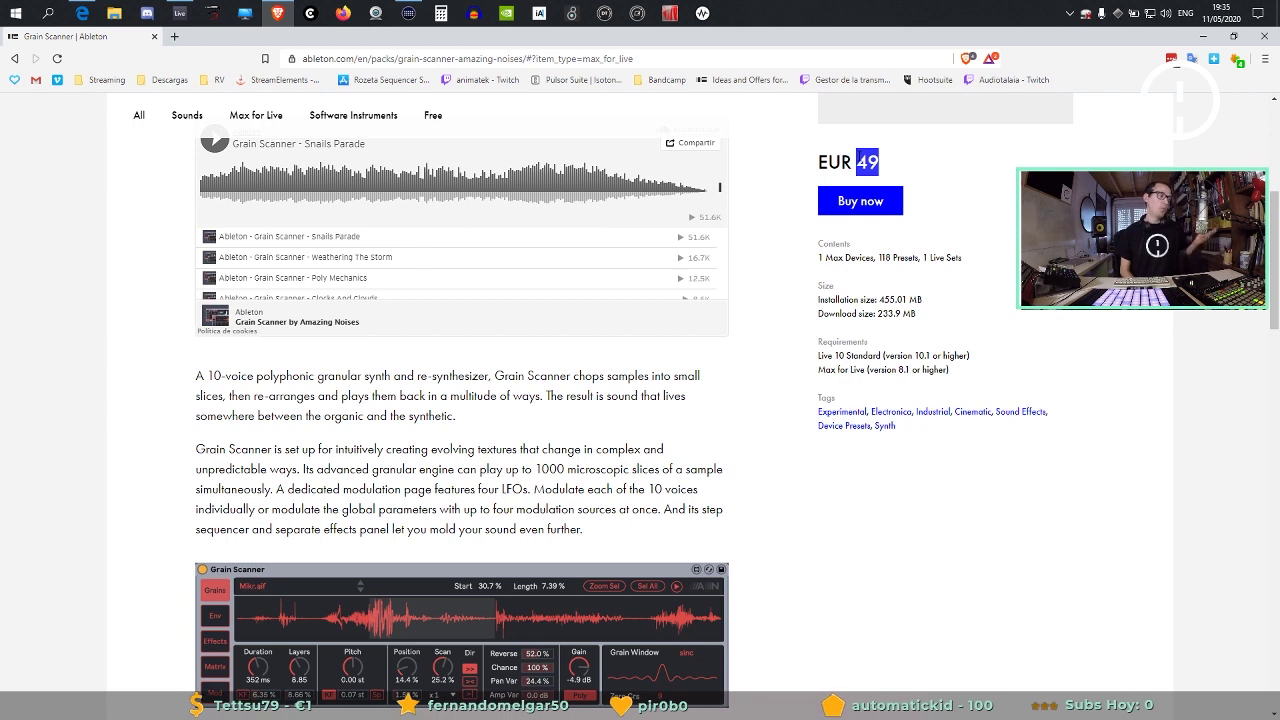
{"action": "left_click", "coordinate": [895, 163]}
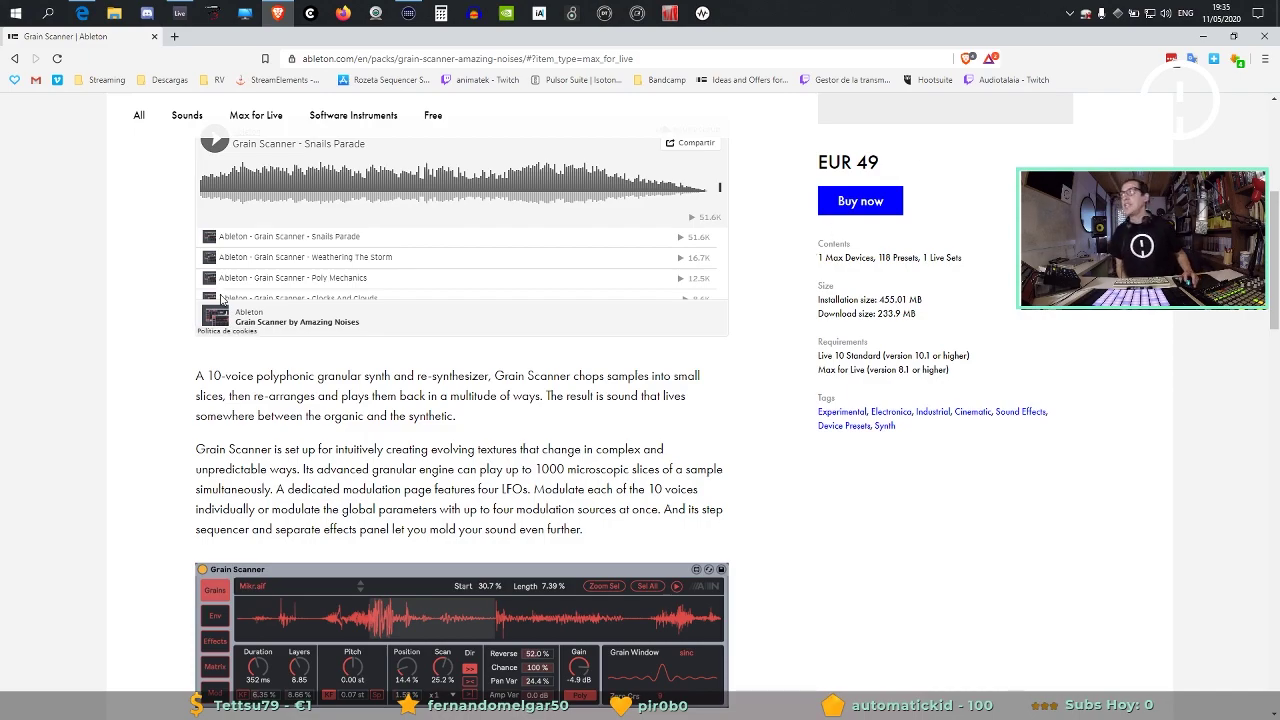
{"action": "scroll", "coordinate": [490, 510], "scroll_direction": "down", "scroll_amount": 10}
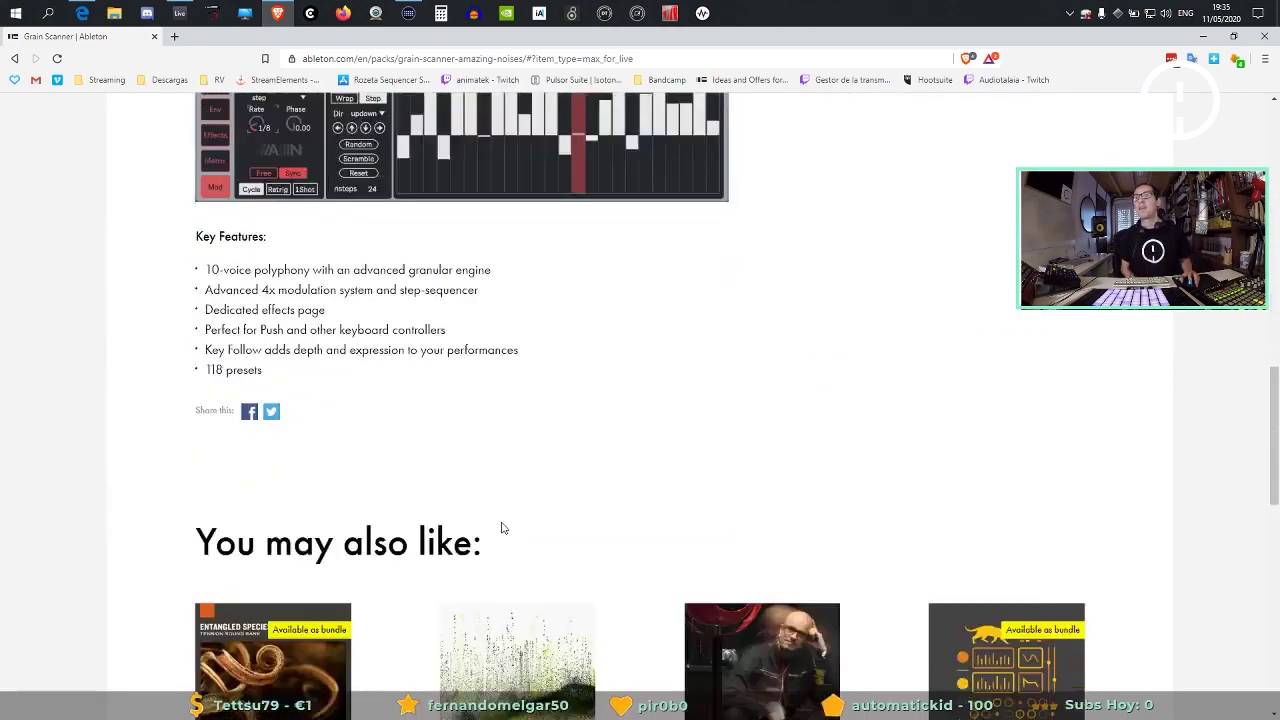
{"action": "scroll", "coordinate": [532, 469], "scroll_direction": "up", "scroll_amount": 7}
{"action": "scroll", "coordinate": [532, 469], "scroll_direction": "up", "scroll_amount": 5}
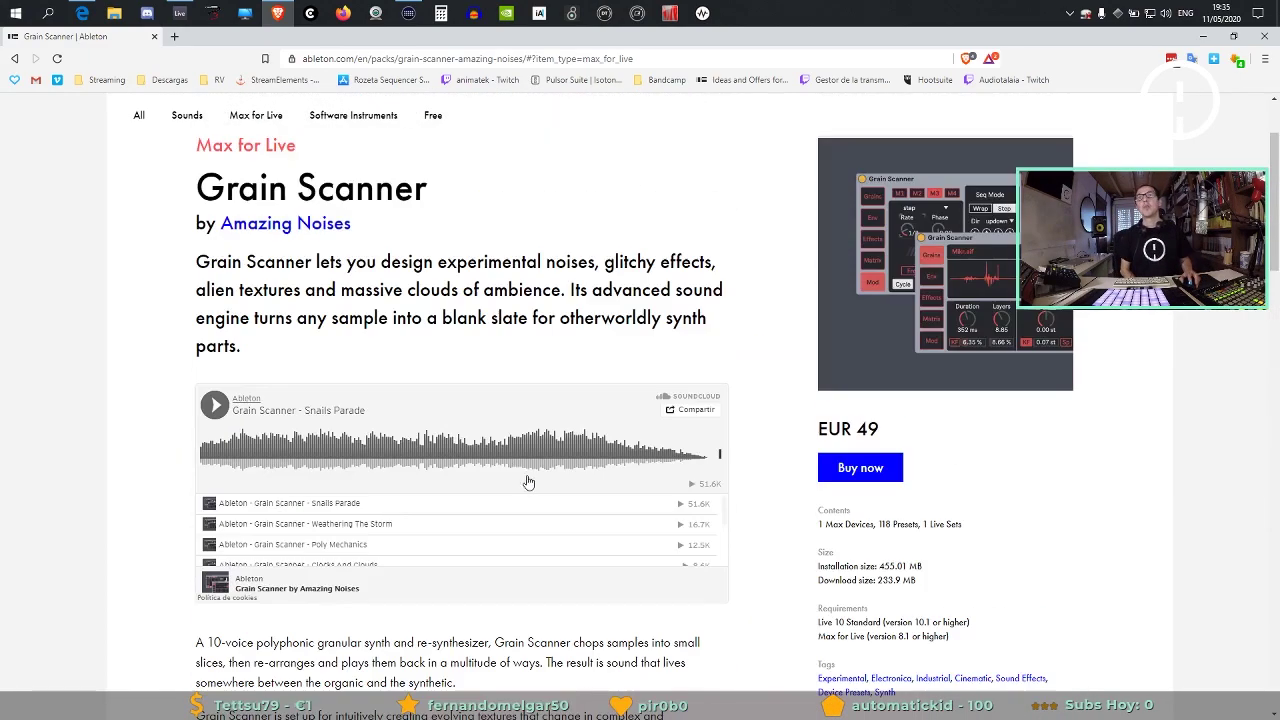
{"action": "left_click", "coordinate": [317, 224]}
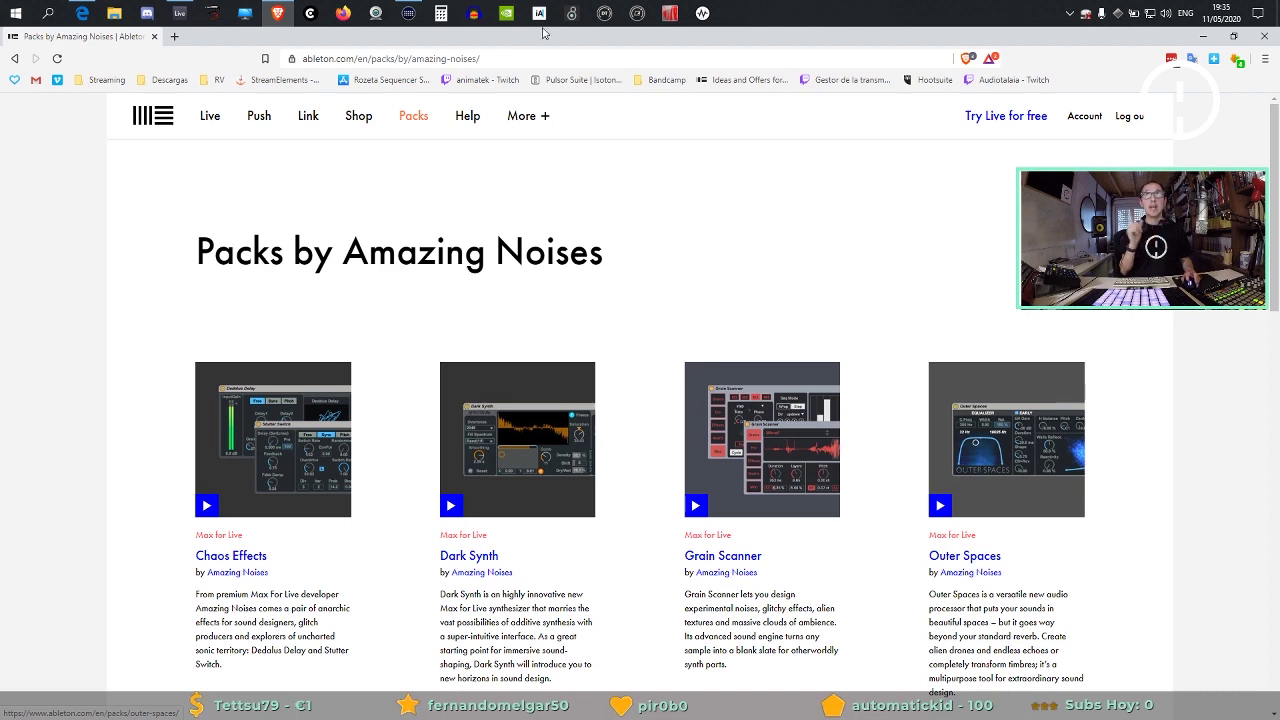
{"action": "left_click", "coordinate": [174, 37]}
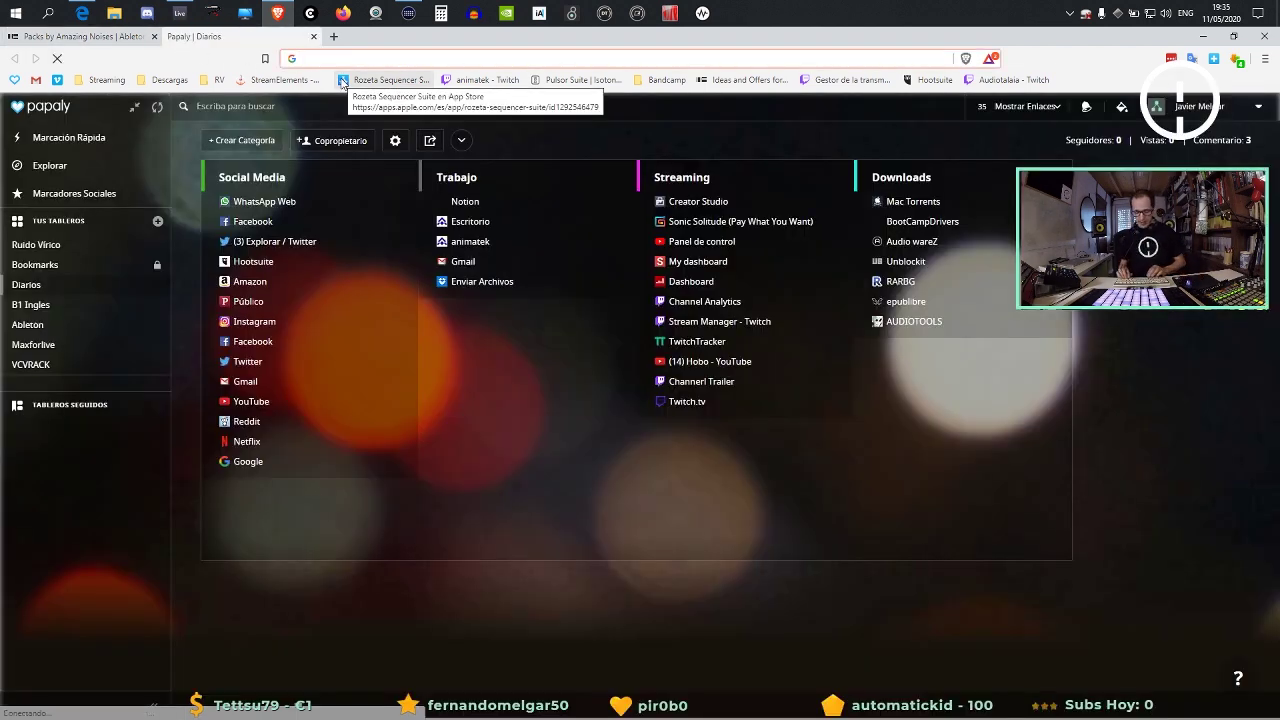
{"action": "type", "text": "is"}
{"action": "key", "text": "Delete"}
{"action": "key", "text": "Return"}
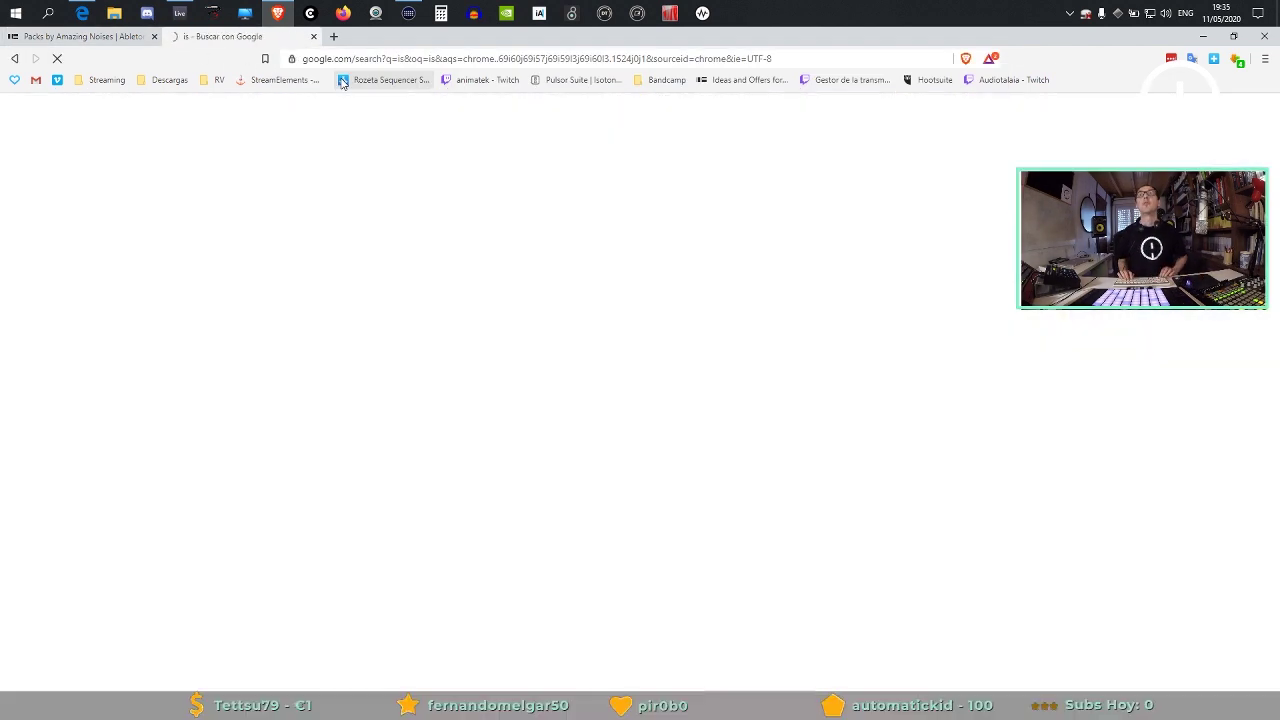
Search the web for IsotonikStudios and open the Isotonik Studios website from the results.
{"action": "left_click", "coordinate": [360, 58]}
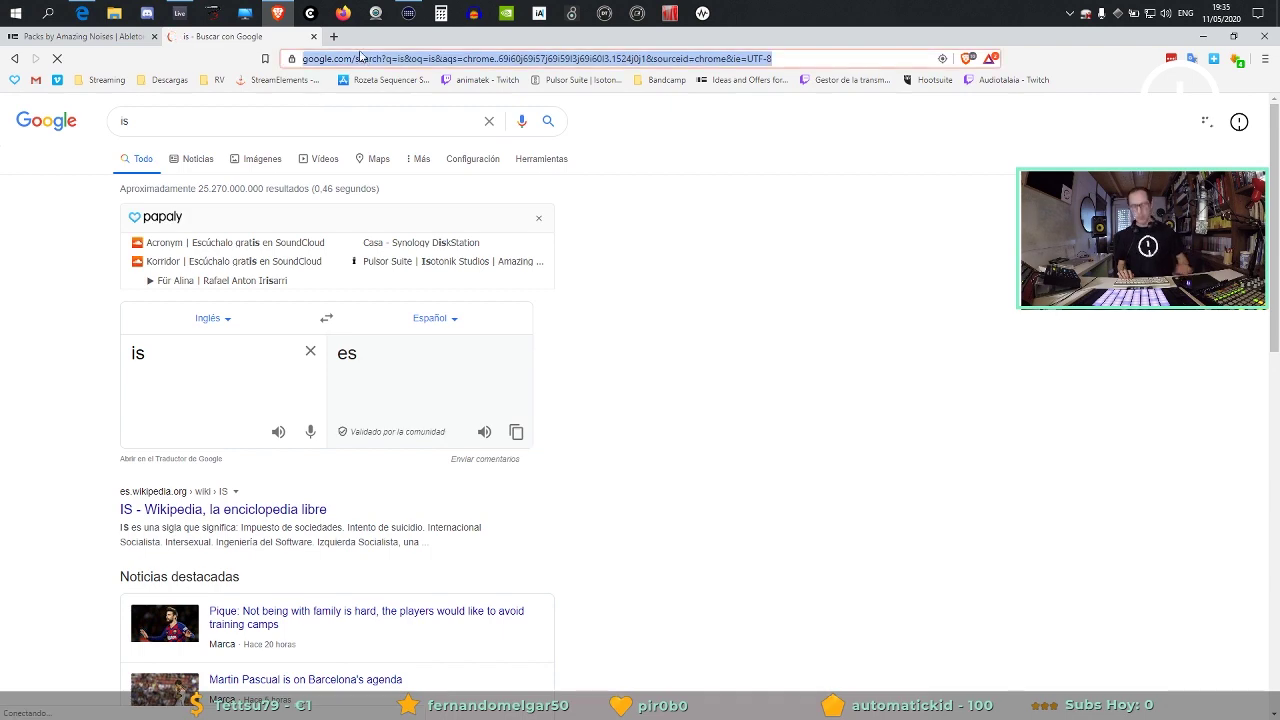
{"action": "type", "text": "is"}
{"action": "key", "text": "Down"}
{"action": "key", "text": "Down"}
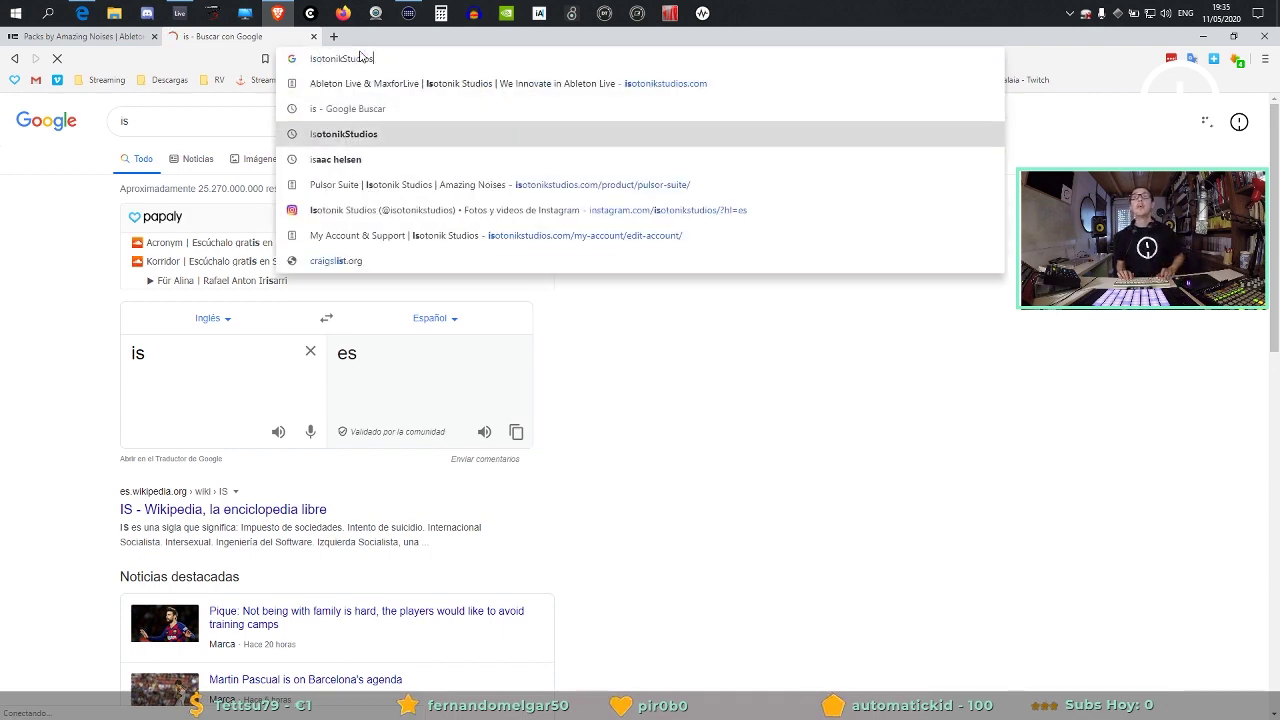
{"action": "key", "text": "Return"}
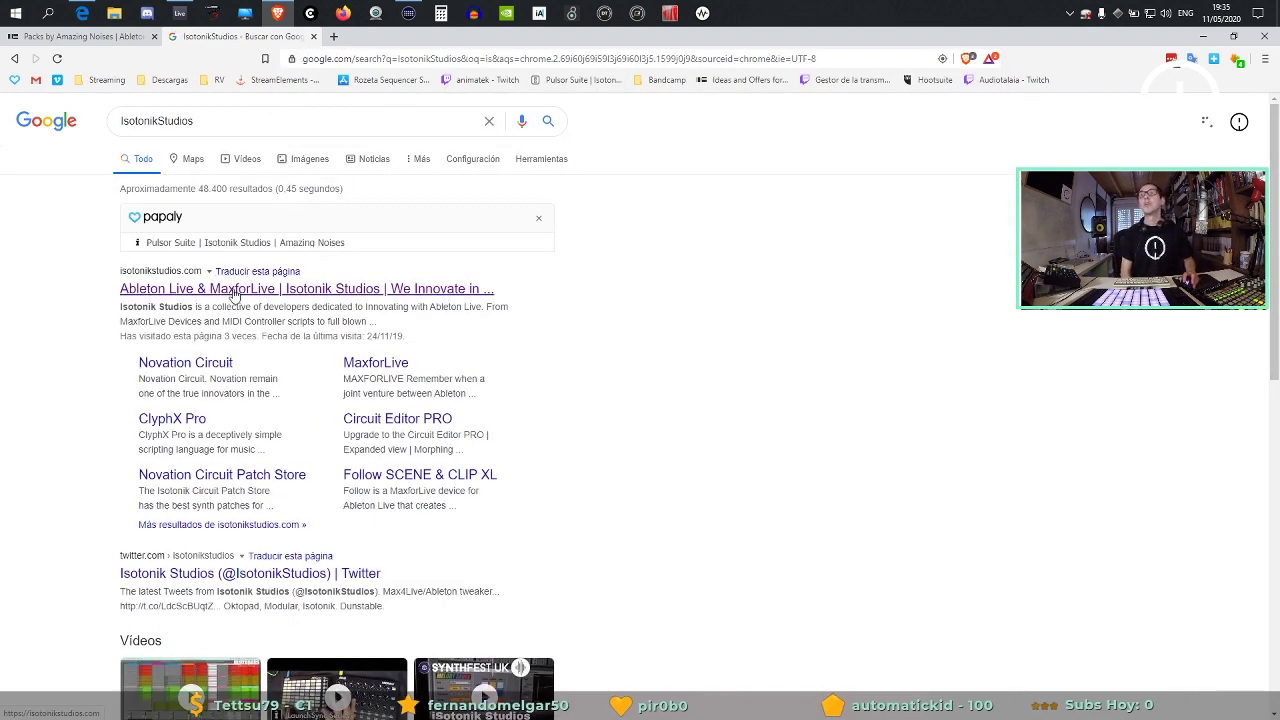
{"action": "left_click", "coordinate": [235, 290]}
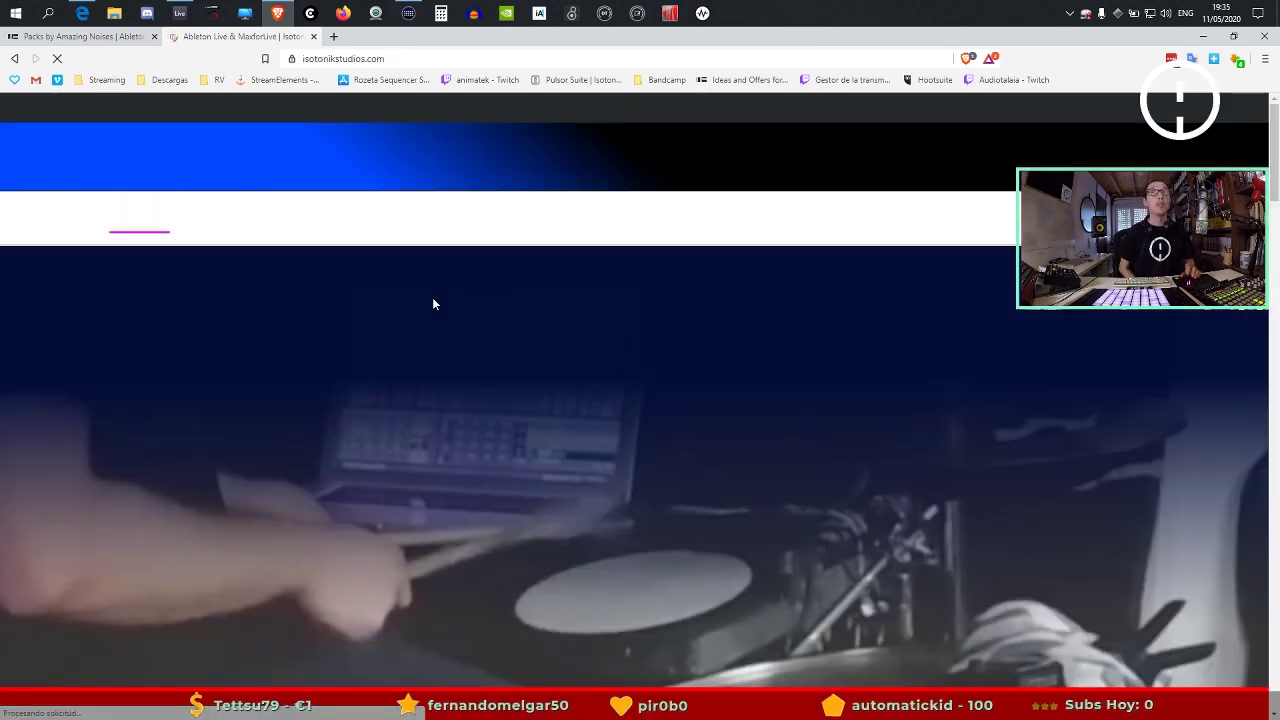
Look over the Isotonik Studios home page and highlight the heading of the free Pulsor Suite offer.
{"action": "scroll", "coordinate": [563, 474], "scroll_direction": "down", "scroll_amount": 5}
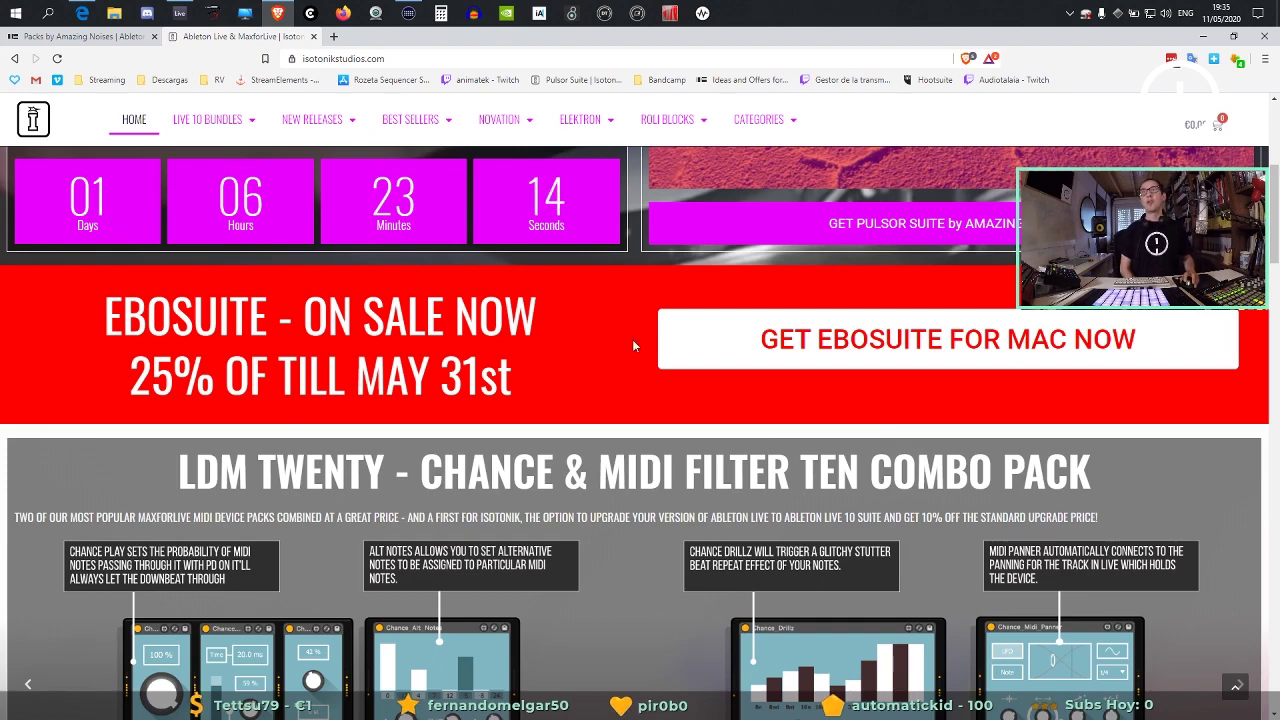
{"action": "scroll", "coordinate": [632, 345], "scroll_direction": "down", "scroll_amount": 2}
{"action": "scroll", "coordinate": [647, 461], "scroll_direction": "up", "scroll_amount": 3}
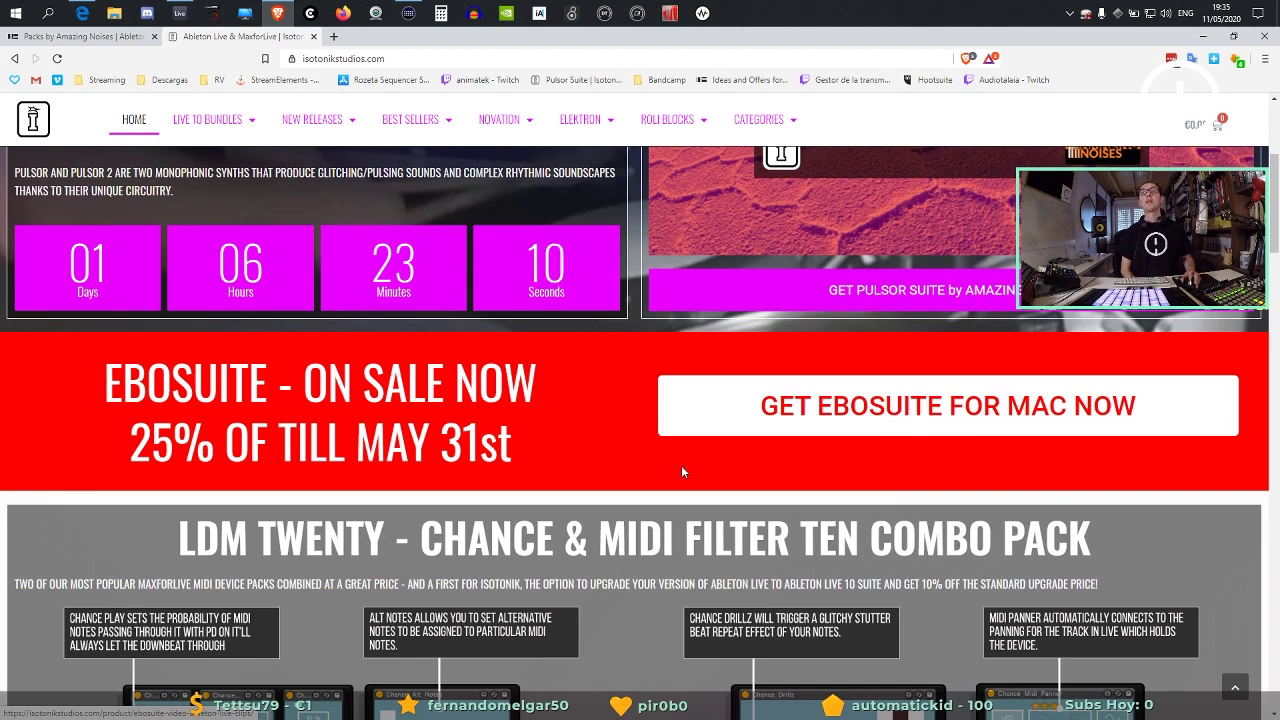
{"action": "scroll", "coordinate": [681, 472], "scroll_direction": "up", "scroll_amount": 2}
{"action": "scroll", "coordinate": [265, 429], "scroll_direction": "up", "scroll_amount": 2}
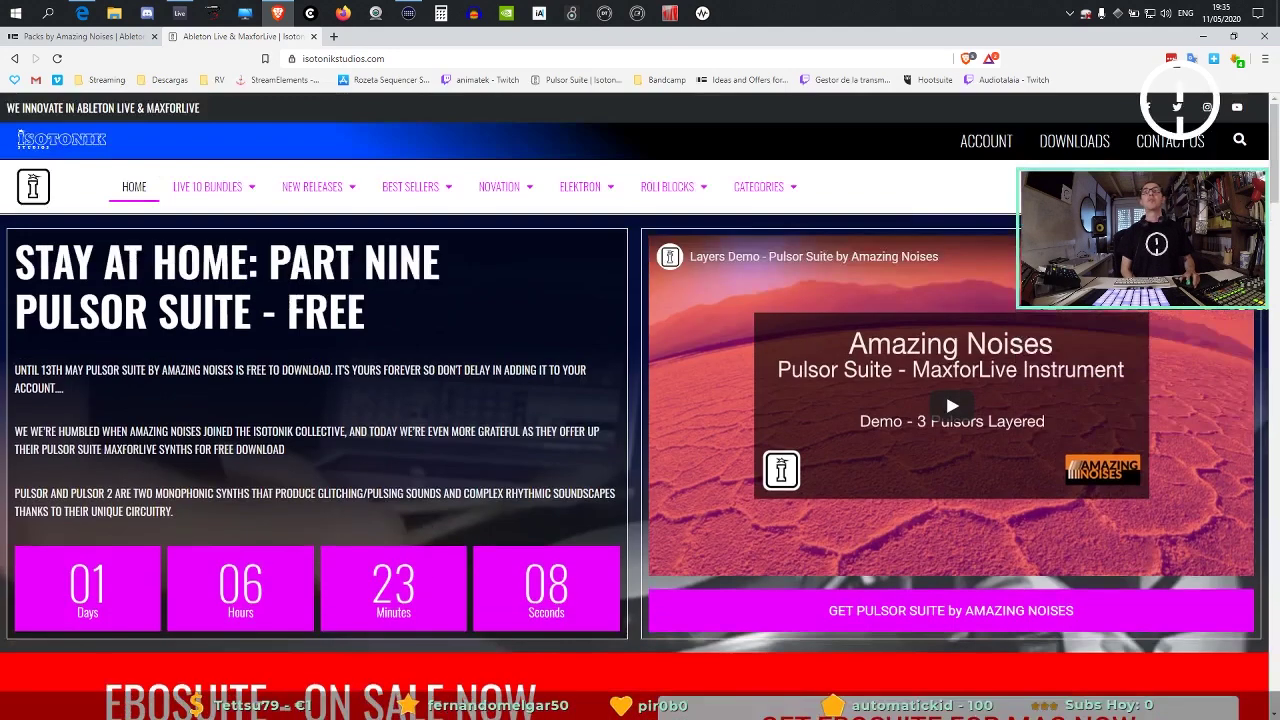
{"action": "left_click_drag", "start_coordinate": [80, 310], "coordinate": [348, 312]}
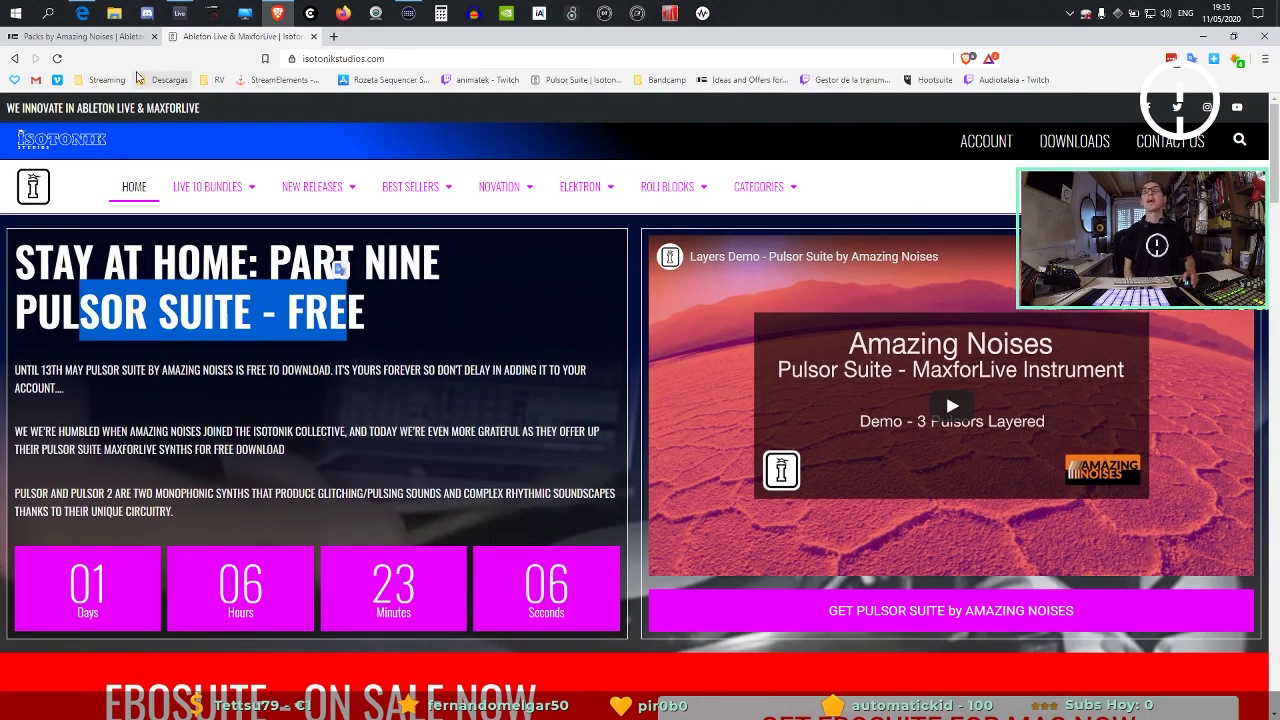
Return to the Amazing Noises packs page and examine its packs' descriptions and prices, rechecking the Isotonik Studios offer.
{"action": "left_click", "coordinate": [85, 38]}
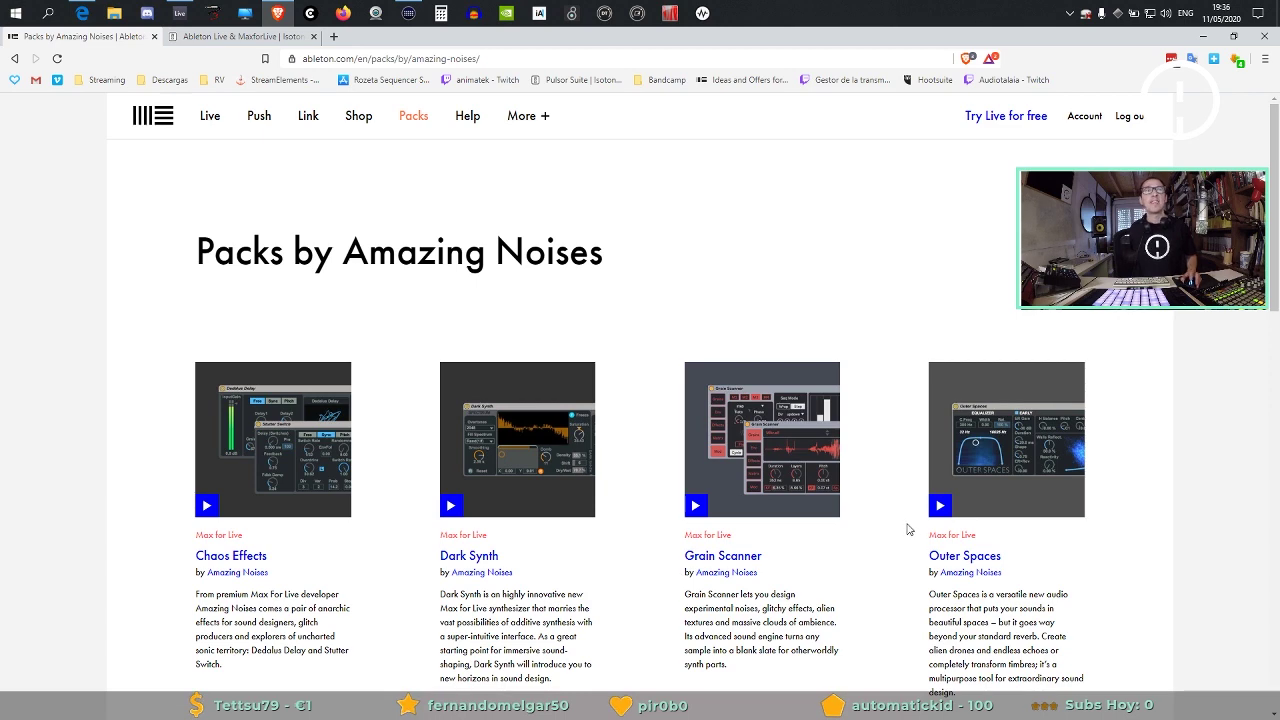
{"action": "scroll", "coordinate": [1014, 483], "scroll_direction": "down", "scroll_amount": 2}
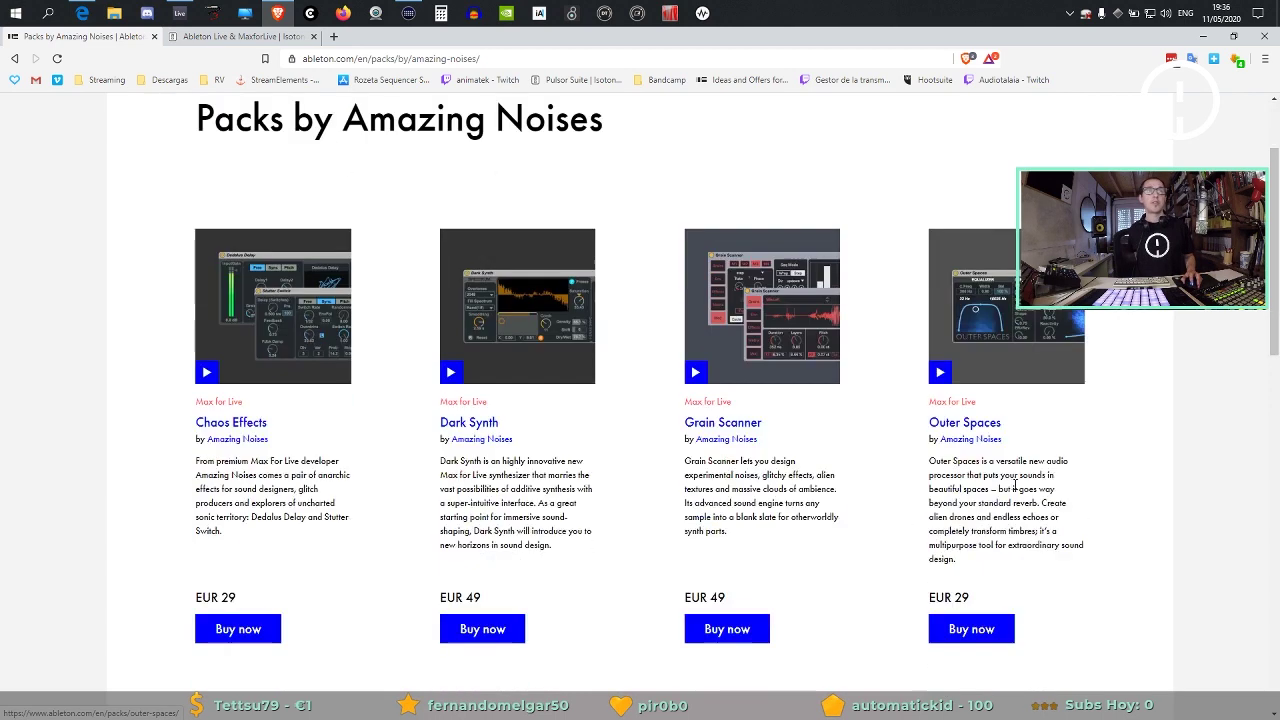
{"action": "scroll", "coordinate": [1016, 487], "scroll_direction": "down", "scroll_amount": 1}
{"action": "scroll", "coordinate": [1018, 489], "scroll_direction": "down", "scroll_amount": 3}
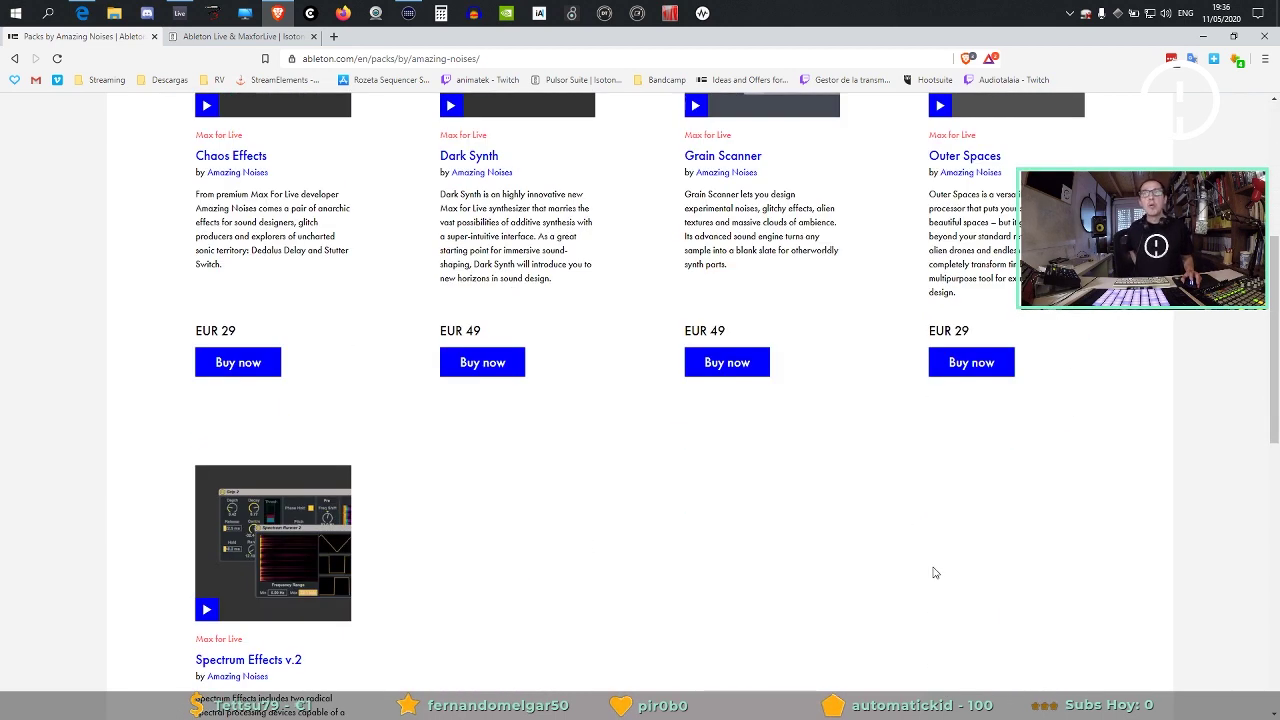
{"action": "scroll", "coordinate": [666, 420], "scroll_direction": "up", "scroll_amount": 3}
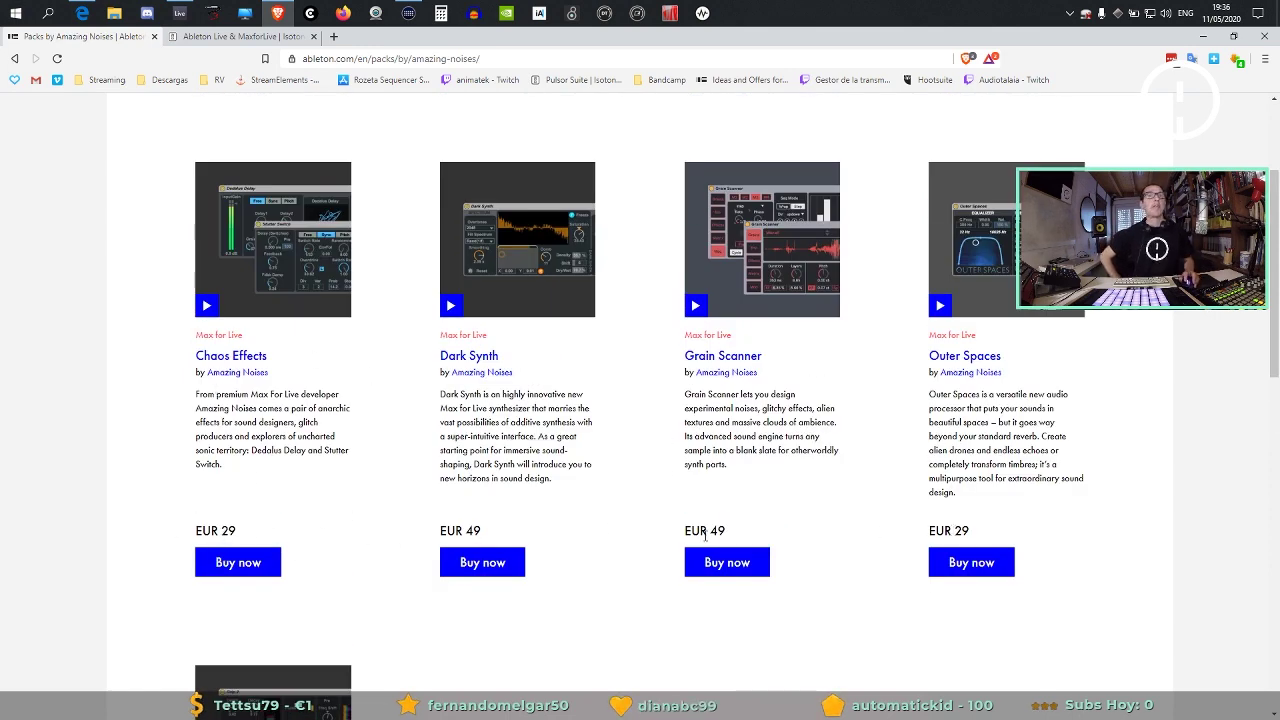
{"action": "scroll", "coordinate": [500, 535], "scroll_direction": "up", "scroll_amount": 3}
{"action": "scroll", "coordinate": [632, 531], "scroll_direction": "down", "scroll_amount": 1}
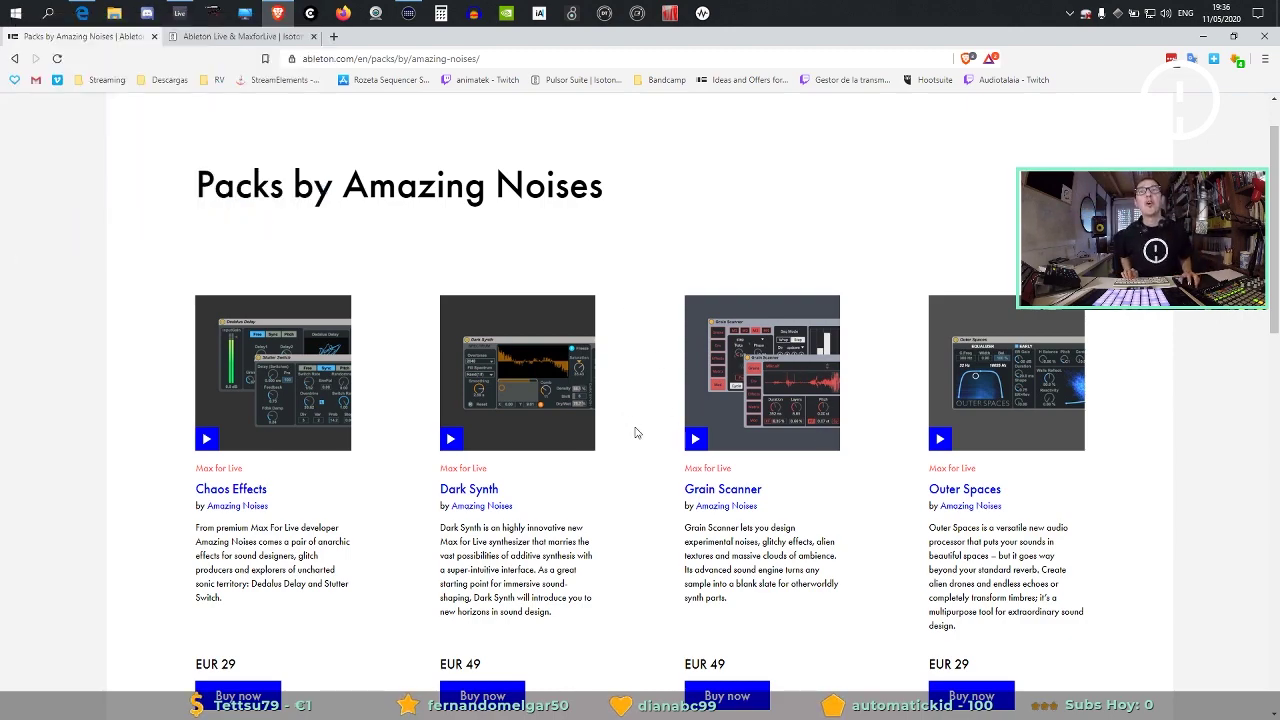
{"action": "scroll", "coordinate": [636, 440], "scroll_direction": "down", "scroll_amount": 3}
{"action": "scroll", "coordinate": [645, 495], "scroll_direction": "up", "scroll_amount": 4}
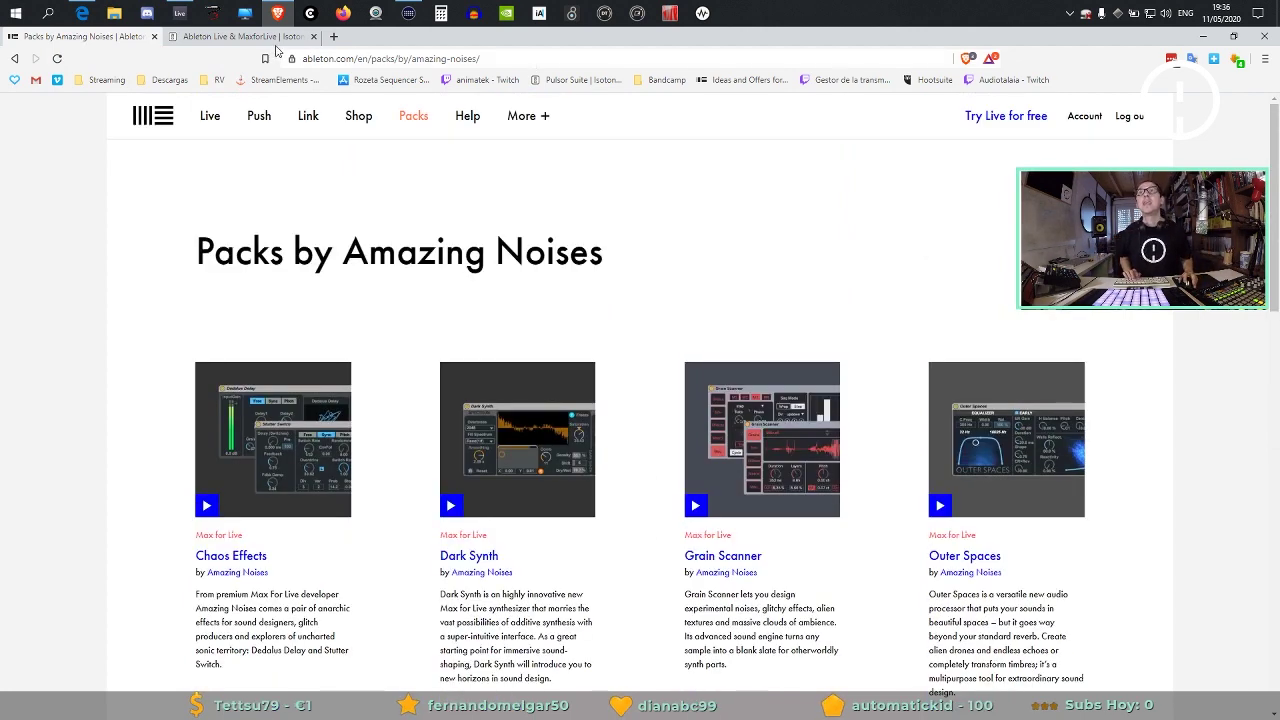
{"action": "left_click", "coordinate": [279, 40]}
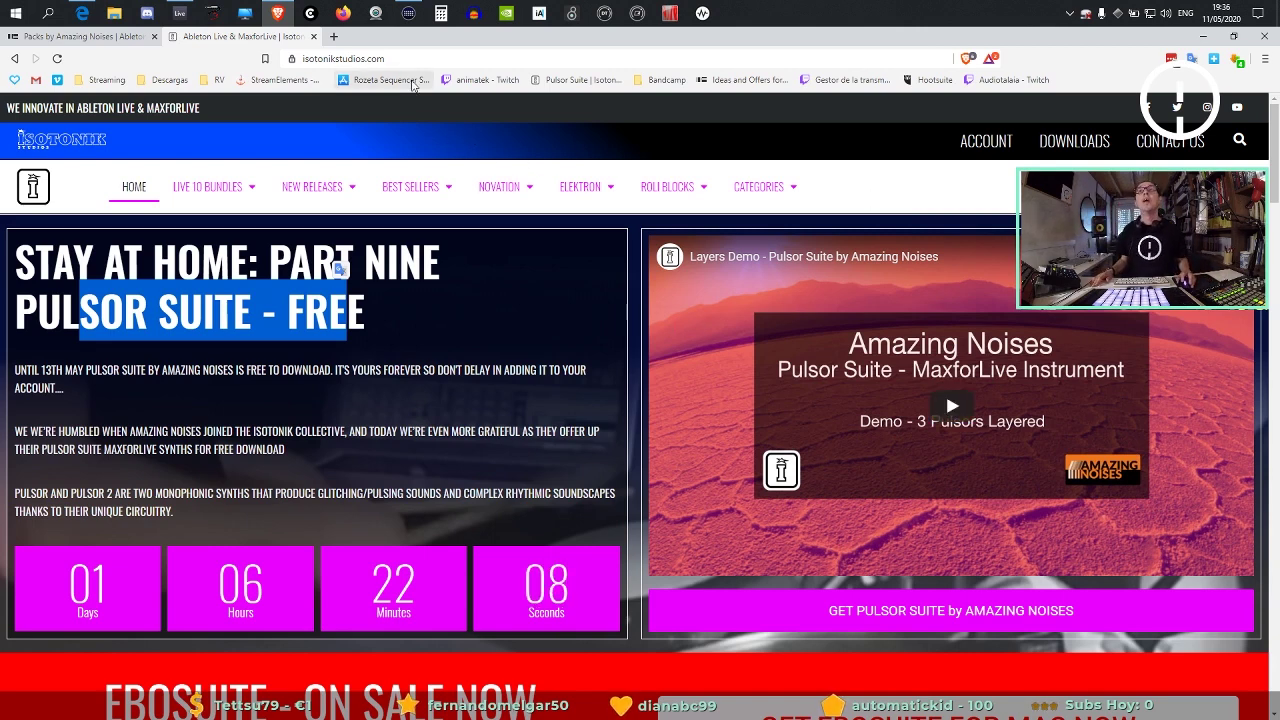
{"action": "left_click", "coordinate": [113, 37]}
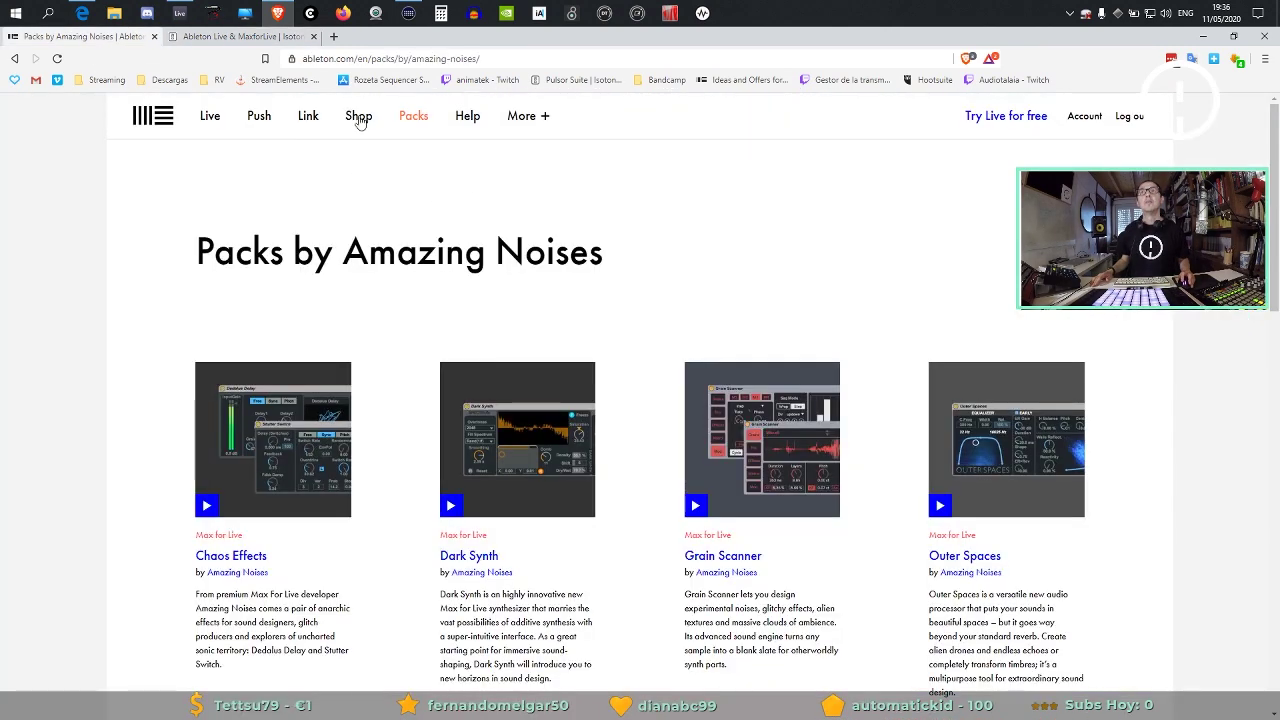
Filter all Ableton Packs by Max for Live, and download and save the free Granulator pack.
{"action": "left_click", "coordinate": [413, 116]}
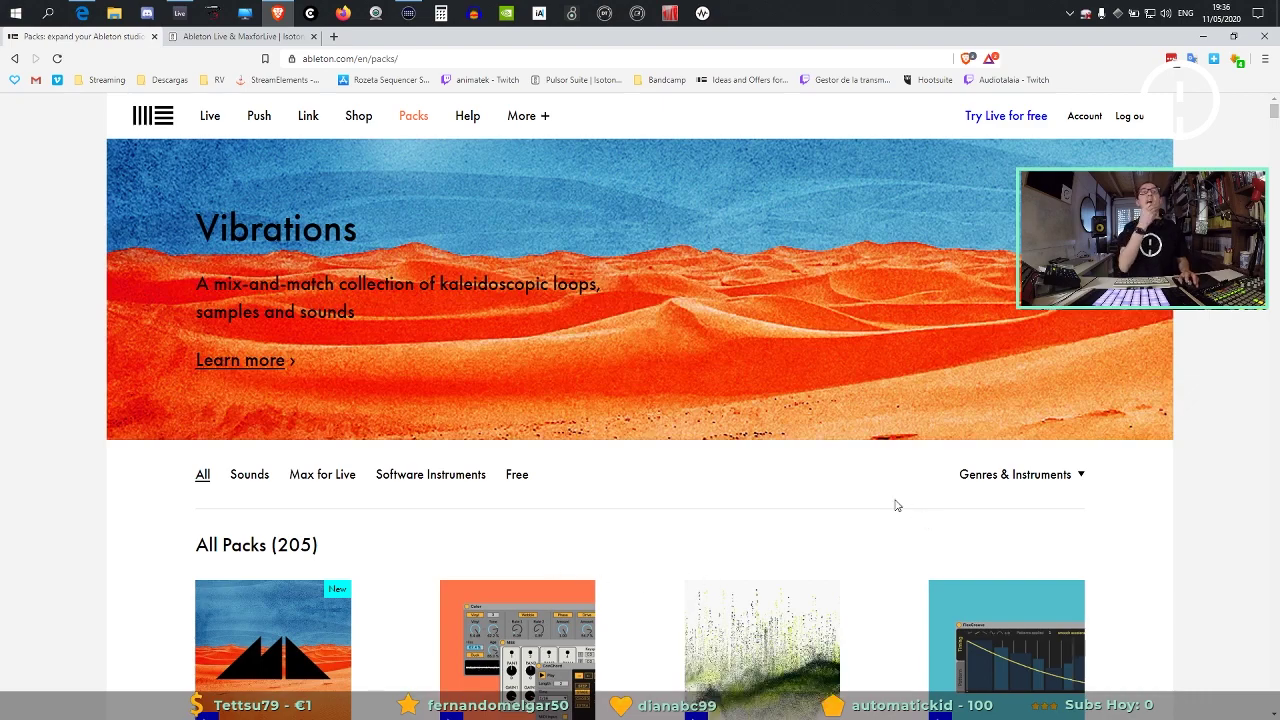
{"action": "left_click", "coordinate": [301, 480]}
{"action": "left_click_drag", "start_coordinate": [1274, 128], "coordinate": [1274, 632]}
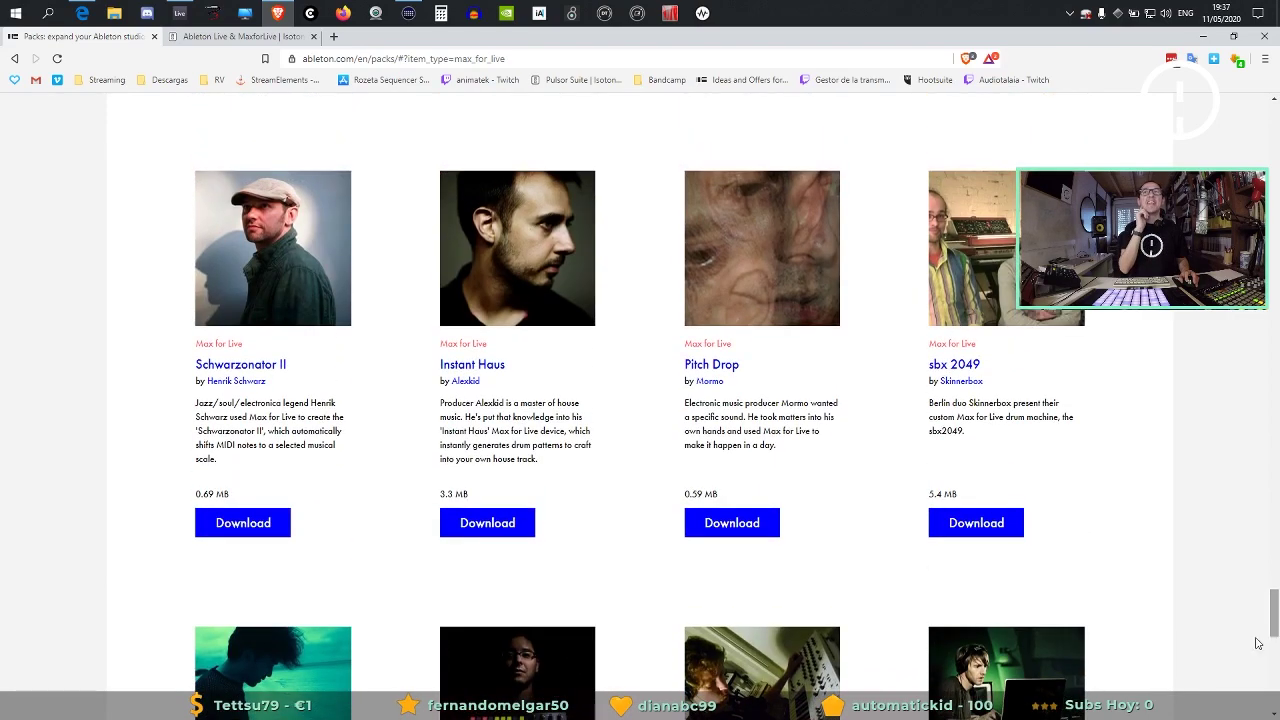
{"action": "scroll", "coordinate": [798, 540], "scroll_direction": "down", "scroll_amount": 2}
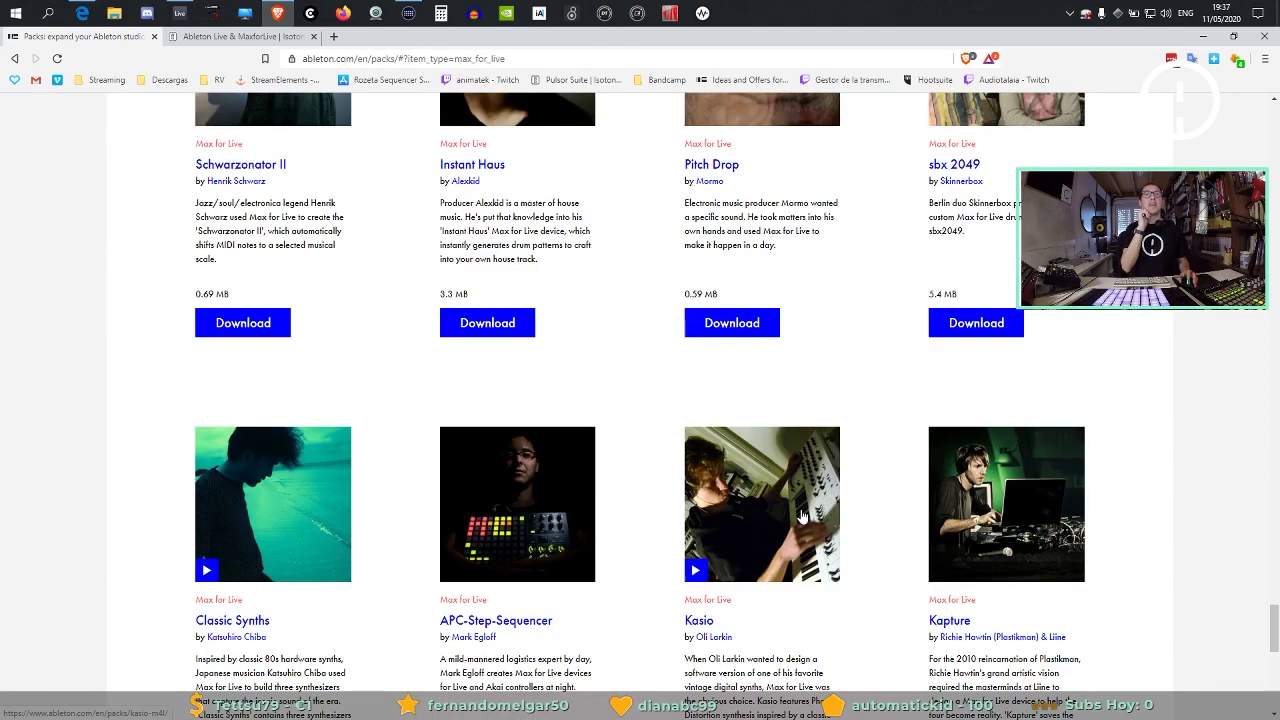
{"action": "scroll", "coordinate": [803, 514], "scroll_direction": "up", "scroll_amount": 6}
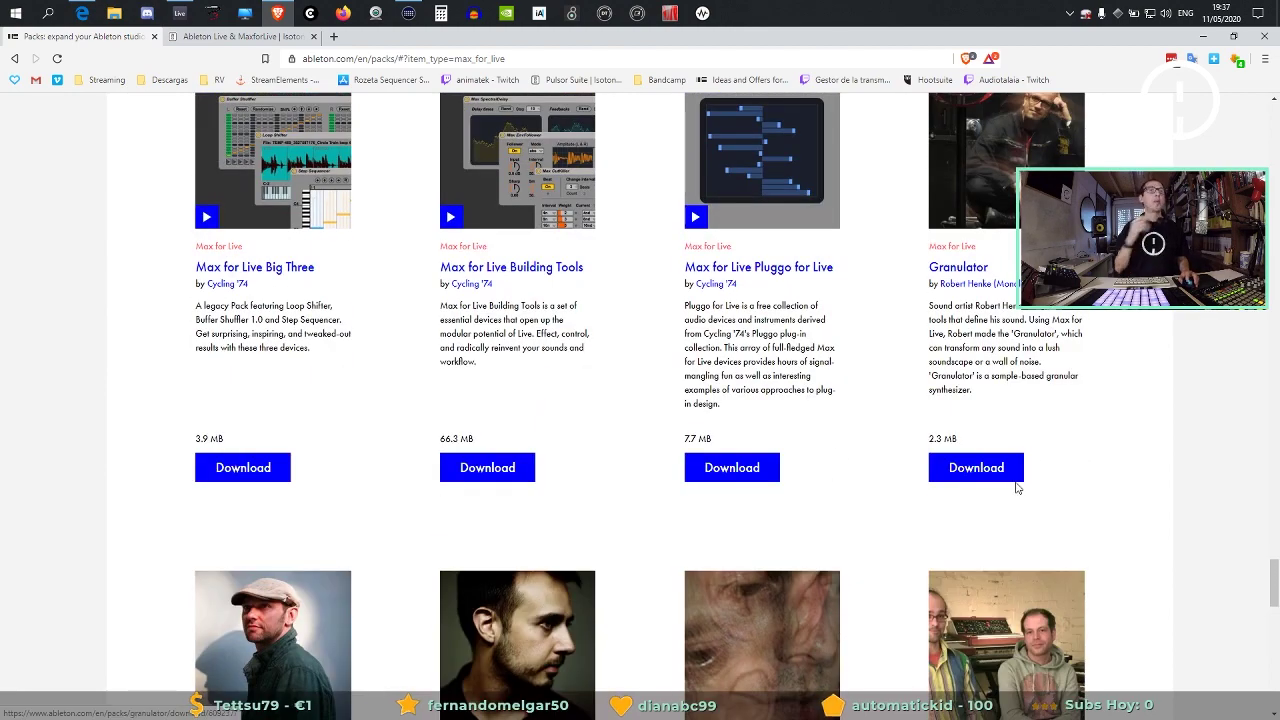
{"action": "left_click", "coordinate": [1007, 488]}
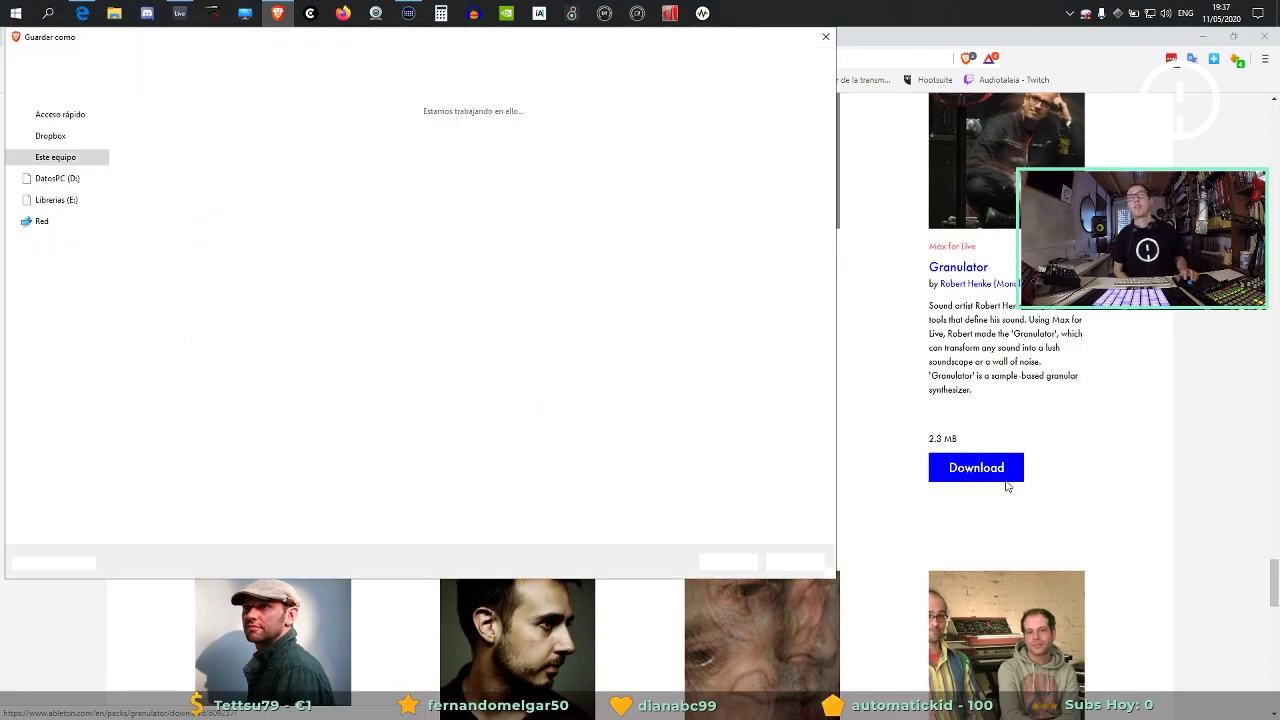
{"action": "left_click", "coordinate": [728, 562]}
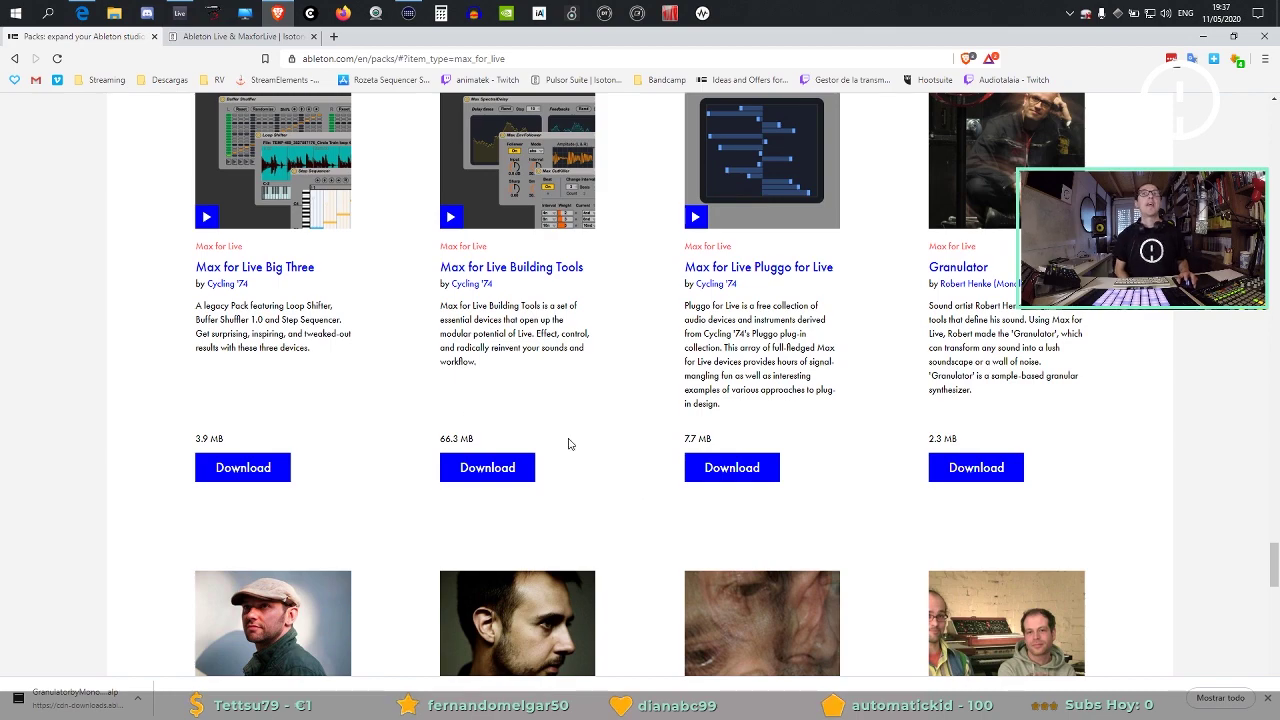
Browse through the full list of Max for Live packs for other devices.
{"action": "left_click_drag", "start_coordinate": [1272, 565], "coordinate": [1272, 125]}
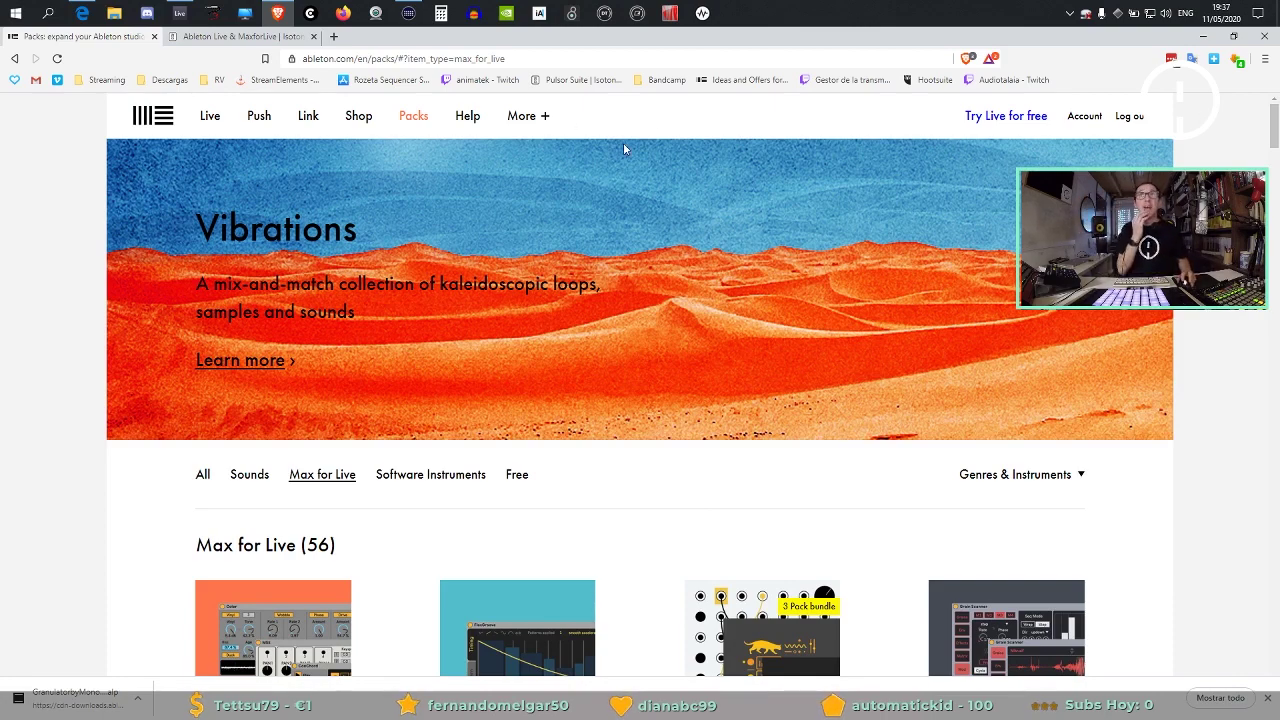
{"action": "left_click_drag", "start_coordinate": [1270, 143], "coordinate": [1274, 627]}
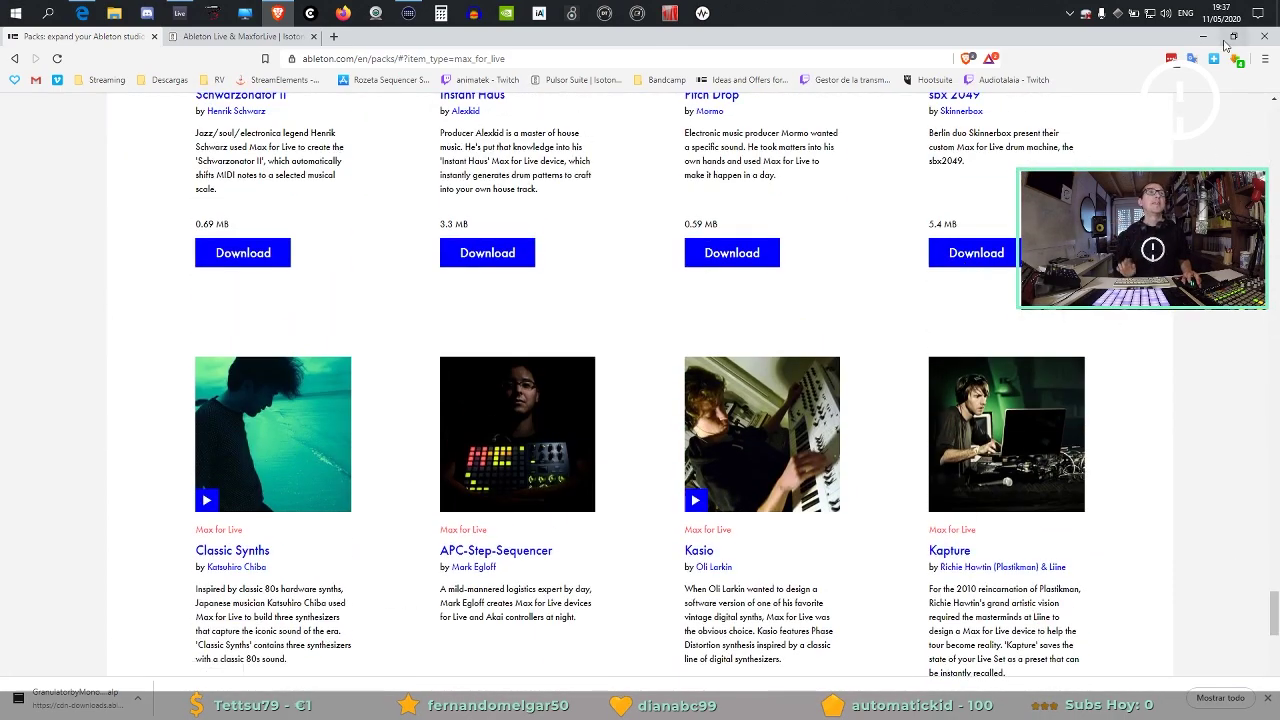
{"action": "left_click_drag", "start_coordinate": [1274, 612], "coordinate": [1274, 345]}
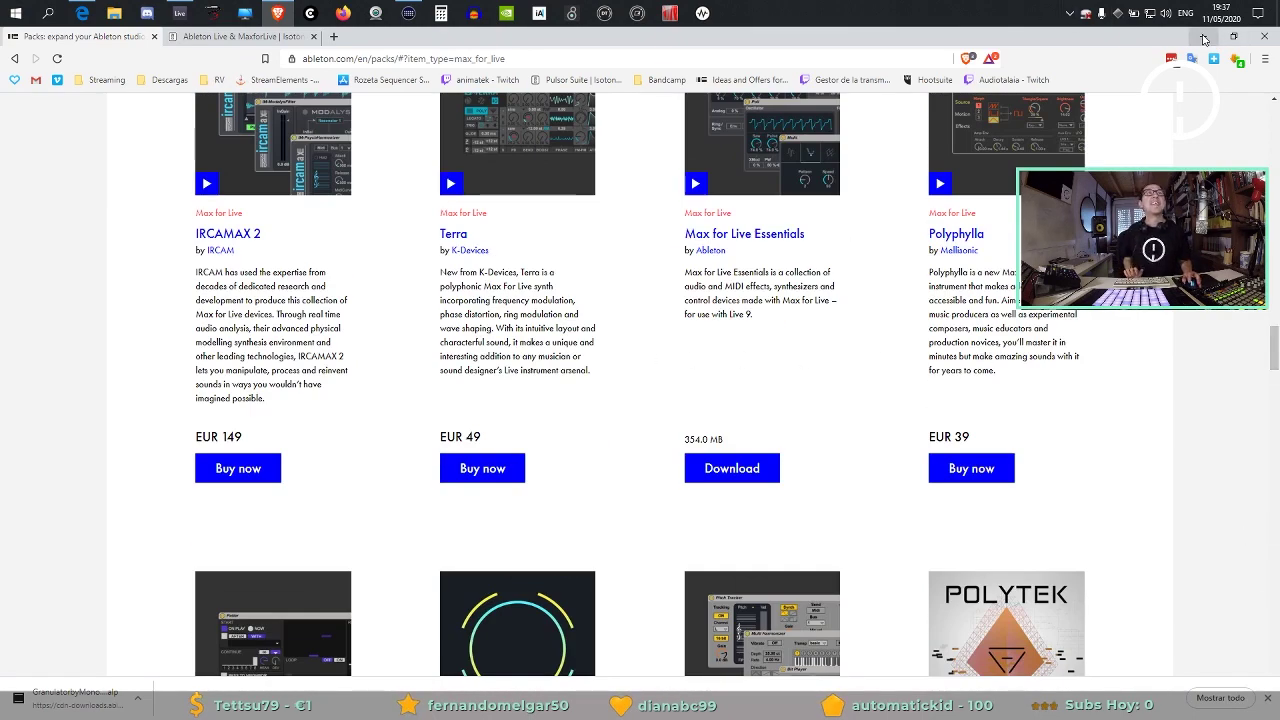
Open the downloaded Granulator pack file from the browser to install it in Ableton Live.
{"action": "key", "text": "alt+Tab"}
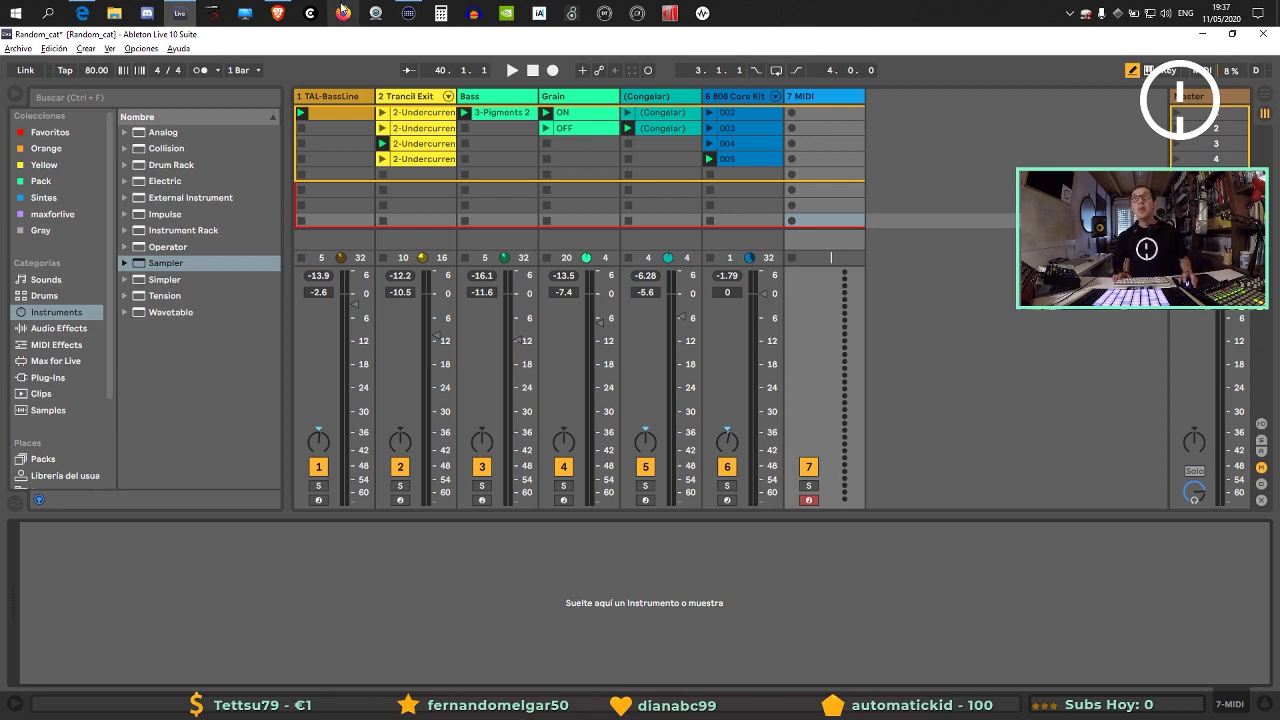
{"action": "left_click", "coordinate": [278, 13]}
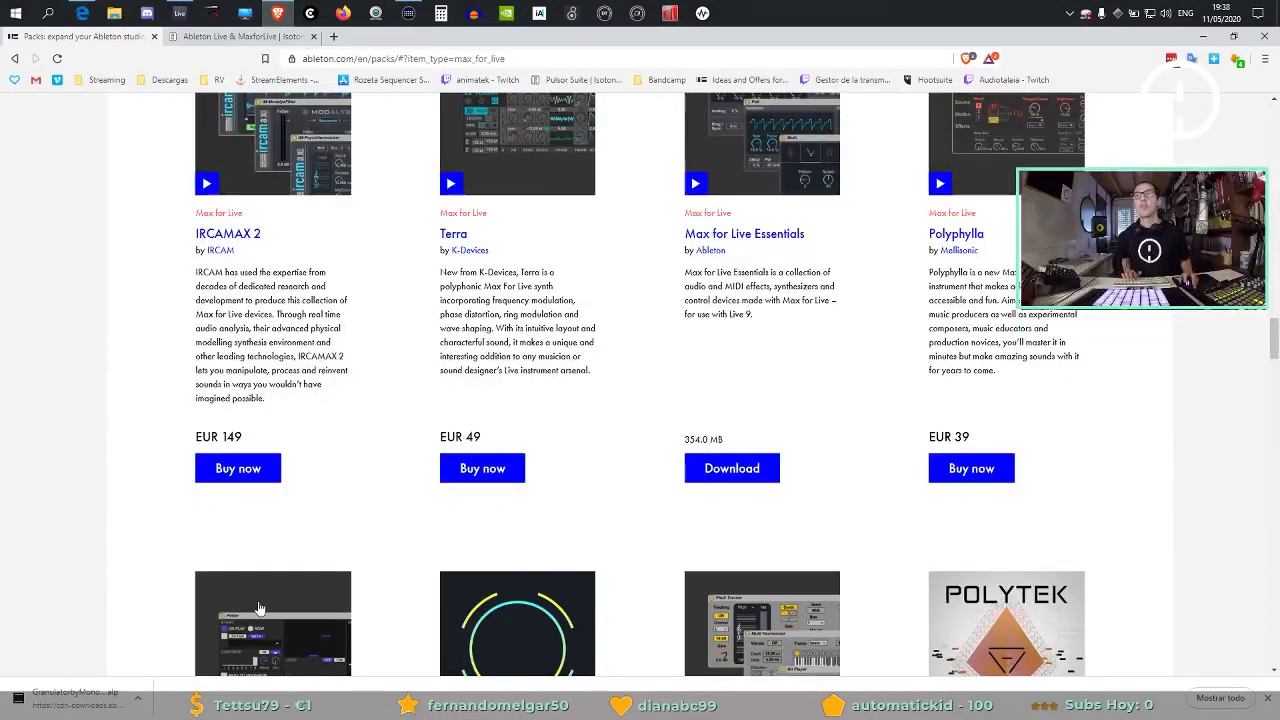
{"action": "left_click", "coordinate": [60, 705]}
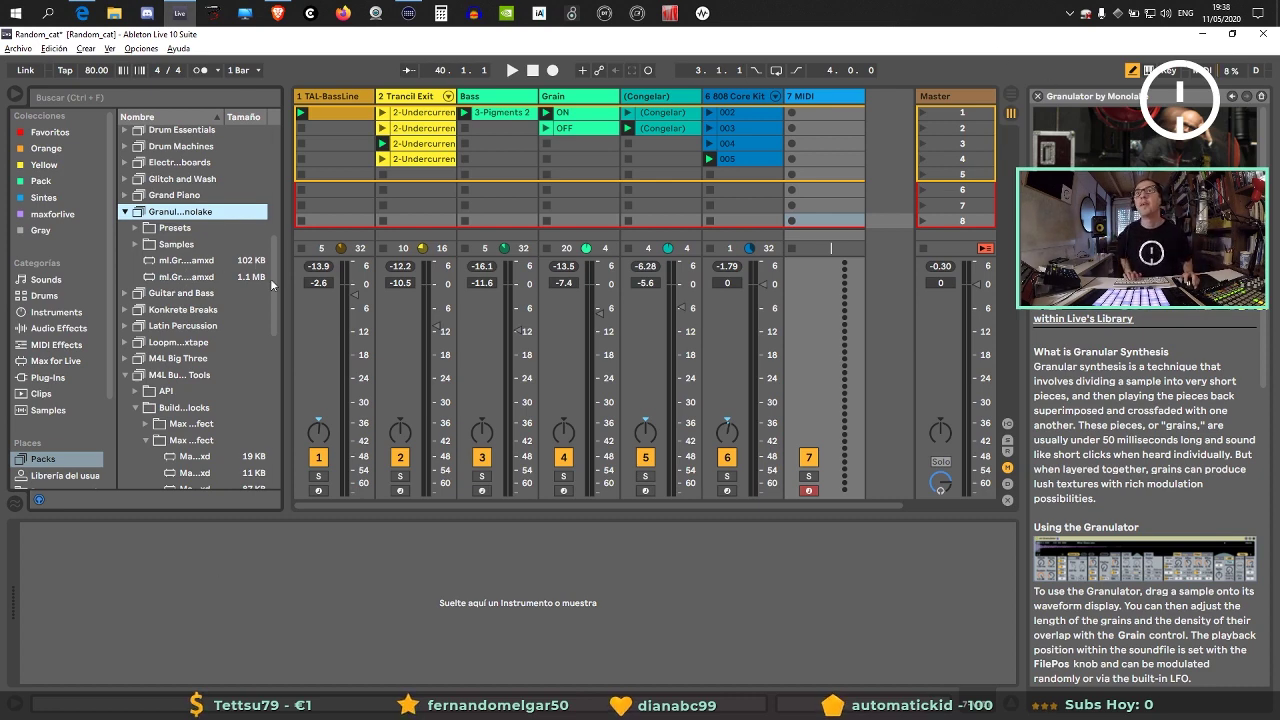
Load ml.Granulator.amxd from the Granulator by Monolake pack onto its own new track and hide the browser.
{"action": "left_click_drag", "start_coordinate": [287, 286], "coordinate": [358, 286]}
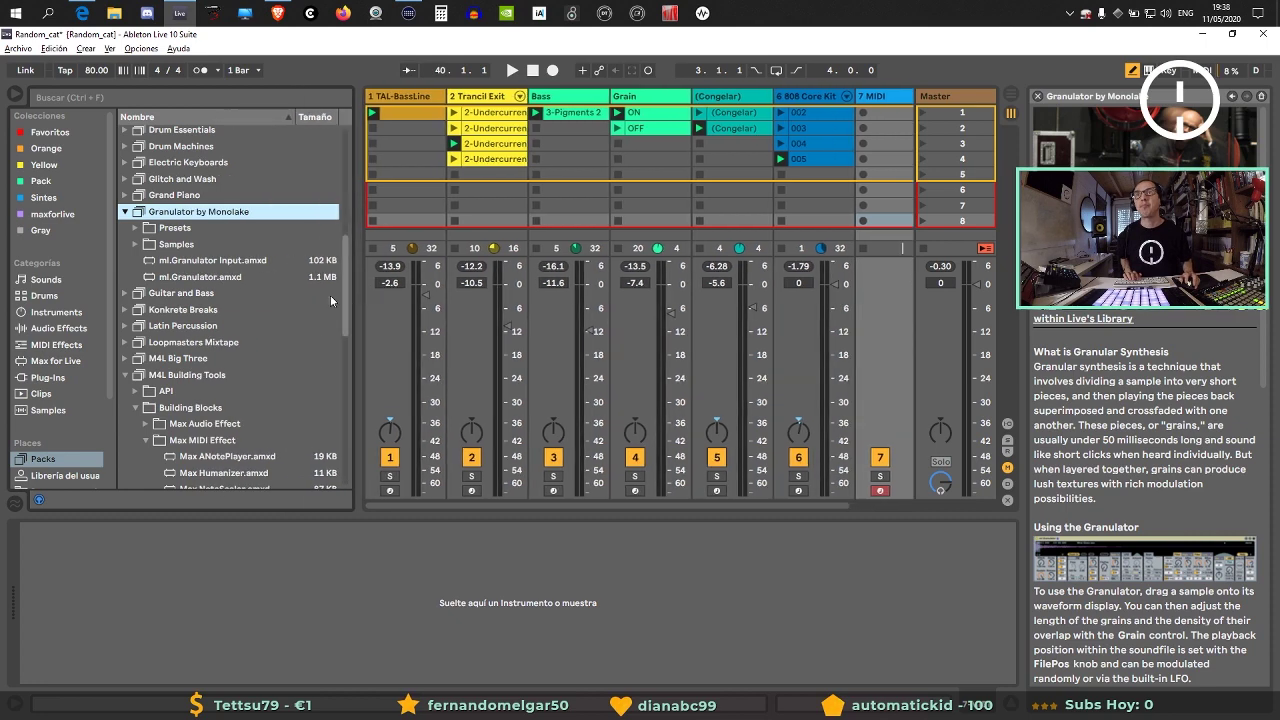
{"action": "left_click", "coordinate": [207, 278]}
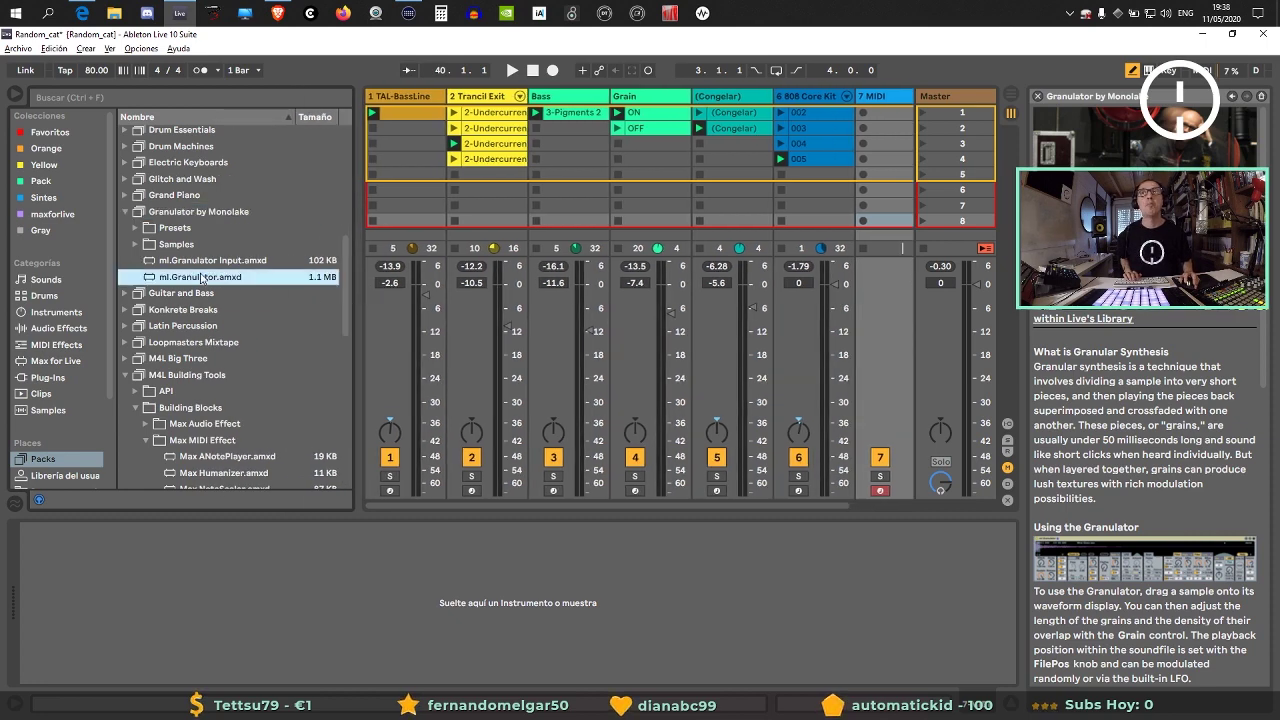
{"action": "left_click", "coordinate": [880, 117]}
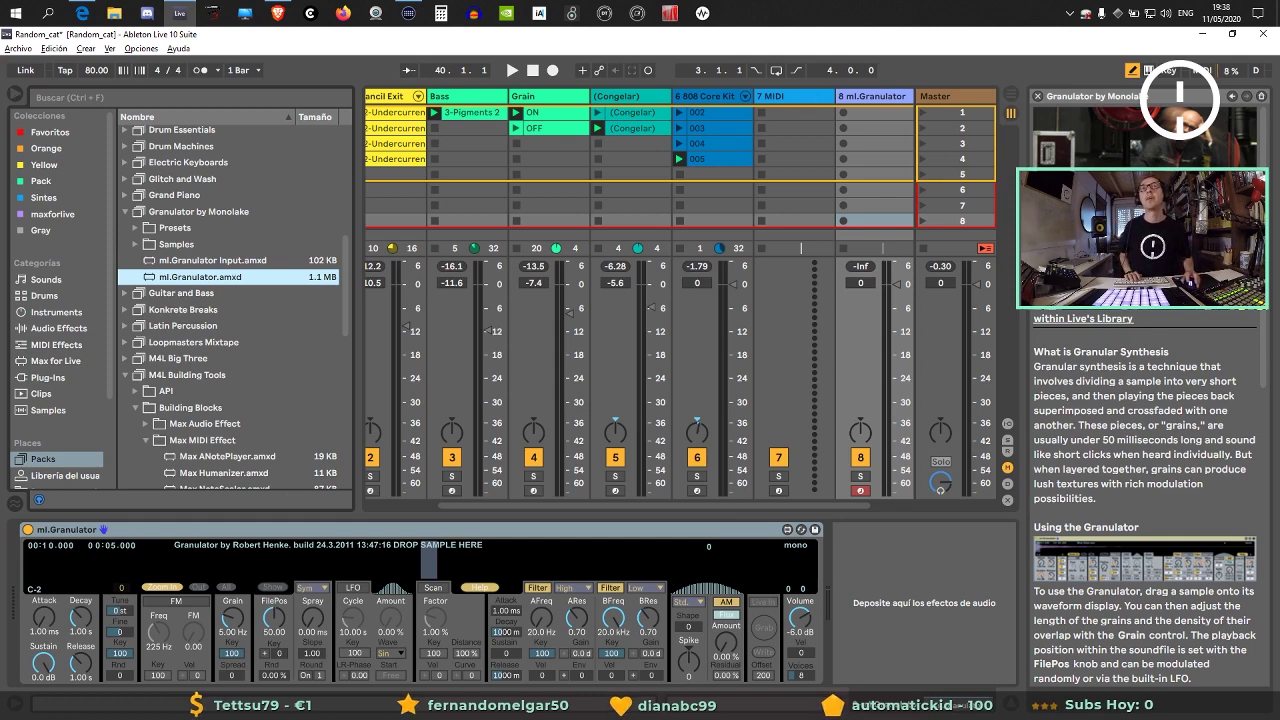
{"action": "left_click", "coordinate": [15, 95]}
Insert a new audio track directly after the ml.Granulator track.
{"action": "key", "text": "space"}
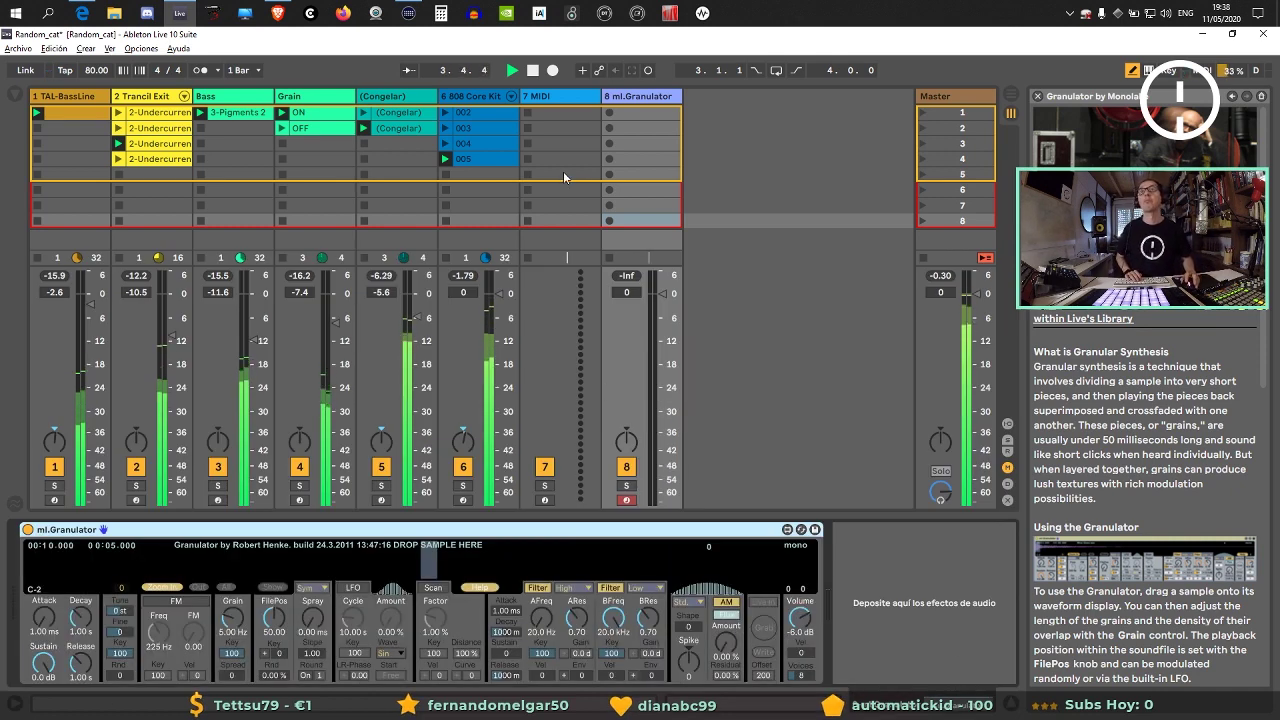
{"action": "left_click", "coordinate": [659, 97]}
{"action": "key", "text": "space"}
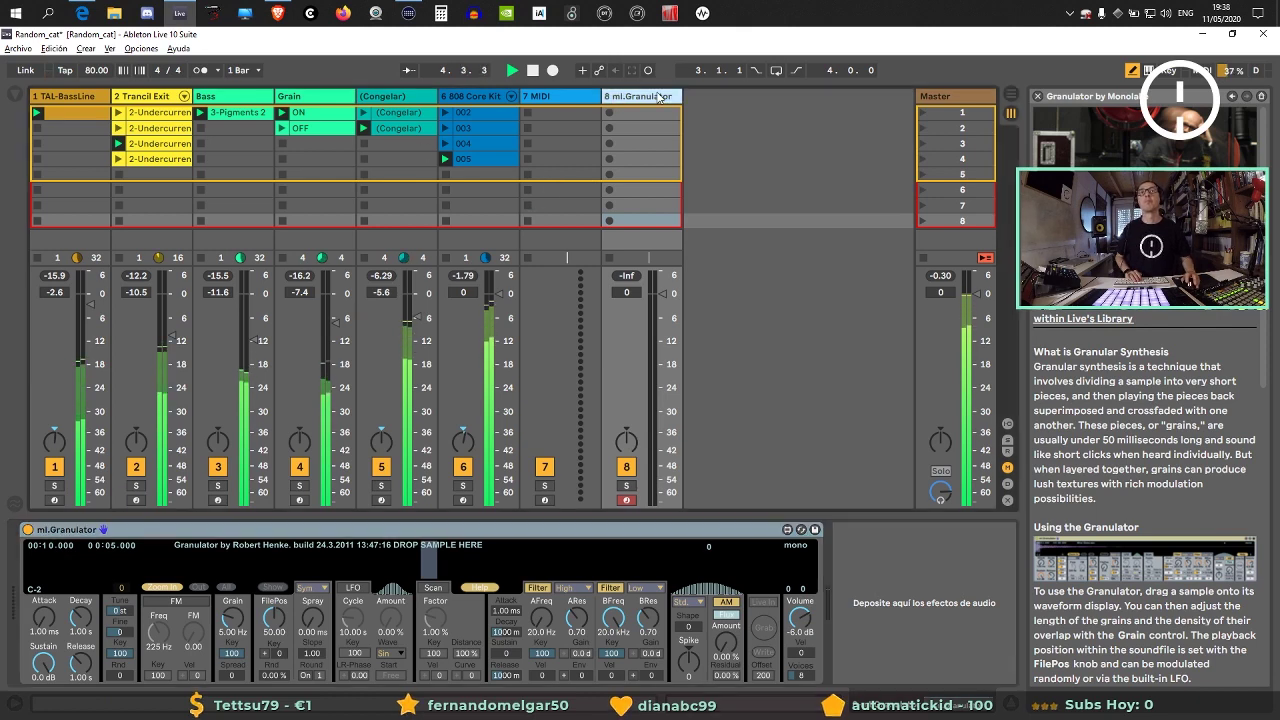
{"action": "key", "text": "ctrl+t"}
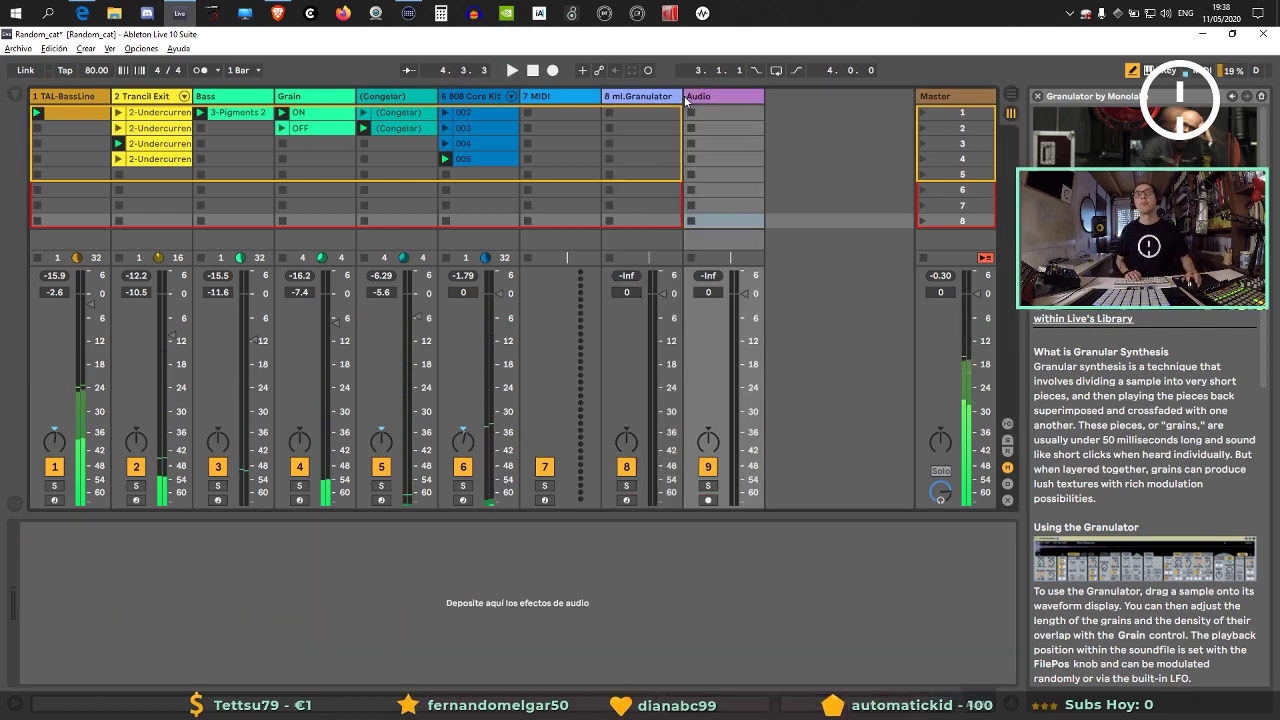
{"action": "key", "text": "space"}
{"action": "key", "text": "space"}
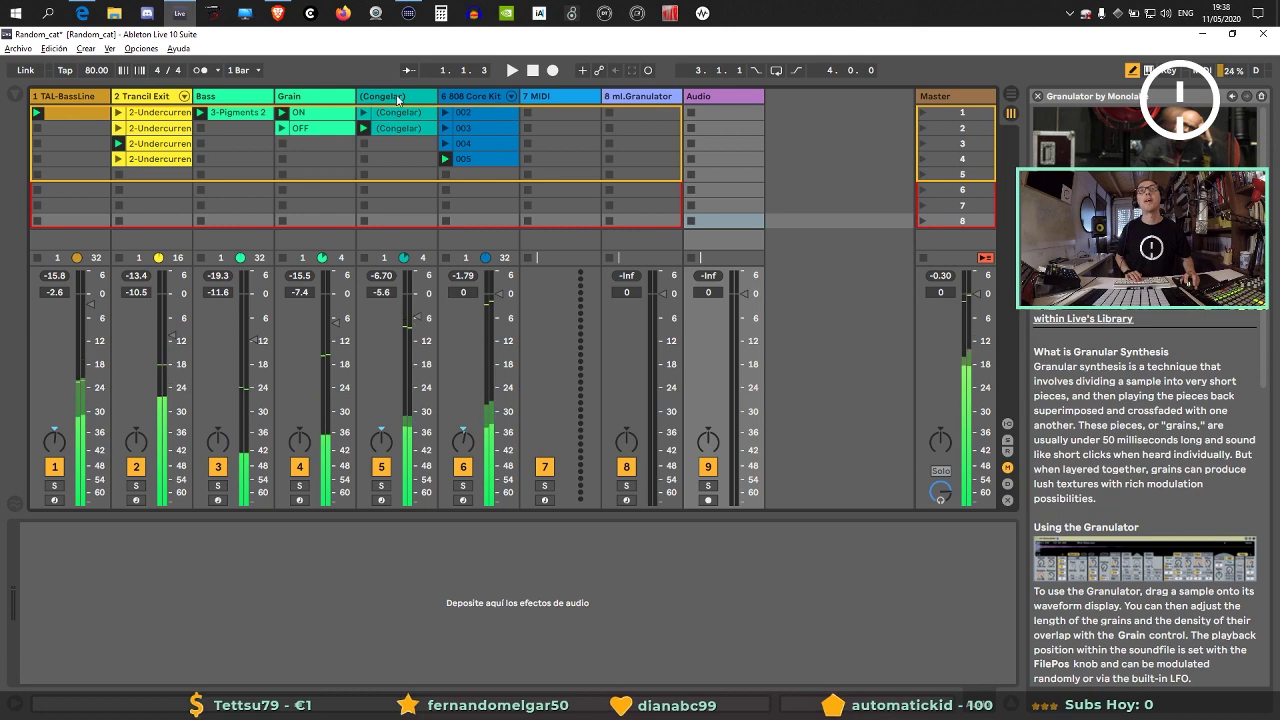
Recall the first pattern slot in the Grain track's Ultimate Ztep Zeq sequencer and reset the track's volume to 0 dB during playback.
{"action": "left_click", "coordinate": [330, 113]}
{"action": "key", "text": "ctrl+alt+p"}
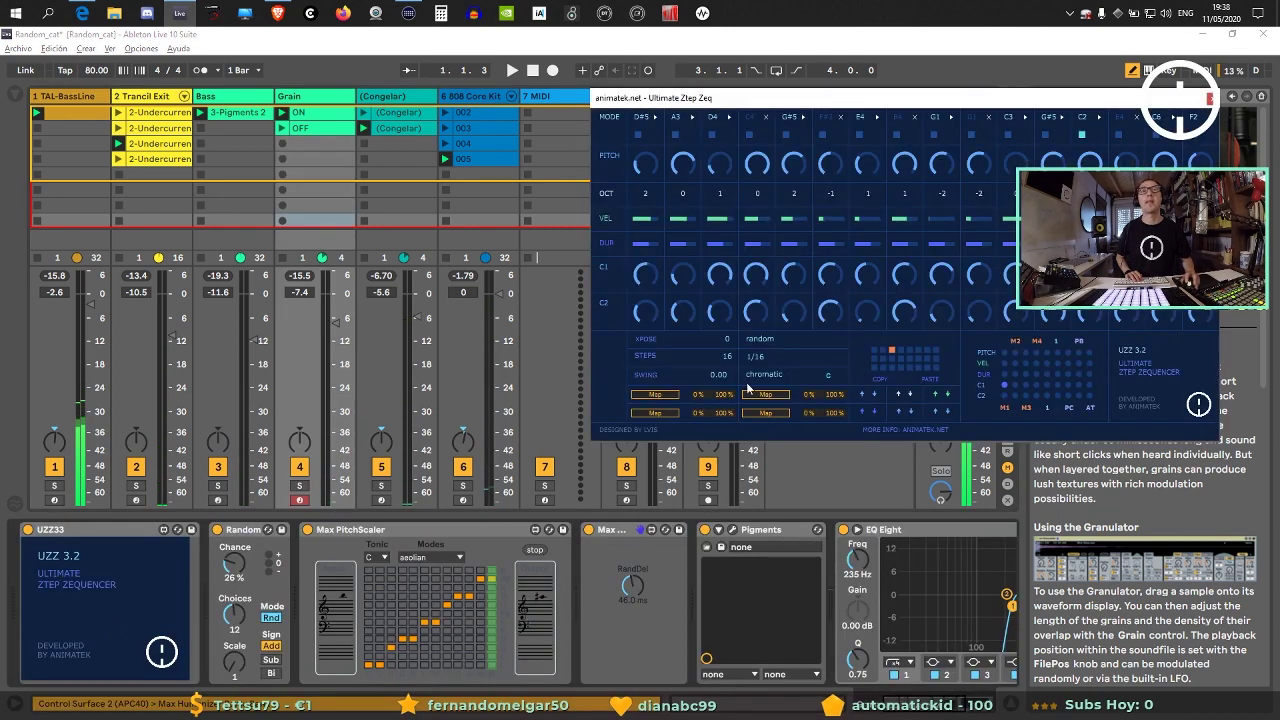
{"action": "left_click", "coordinate": [874, 350]}
{"action": "key", "text": "space"}
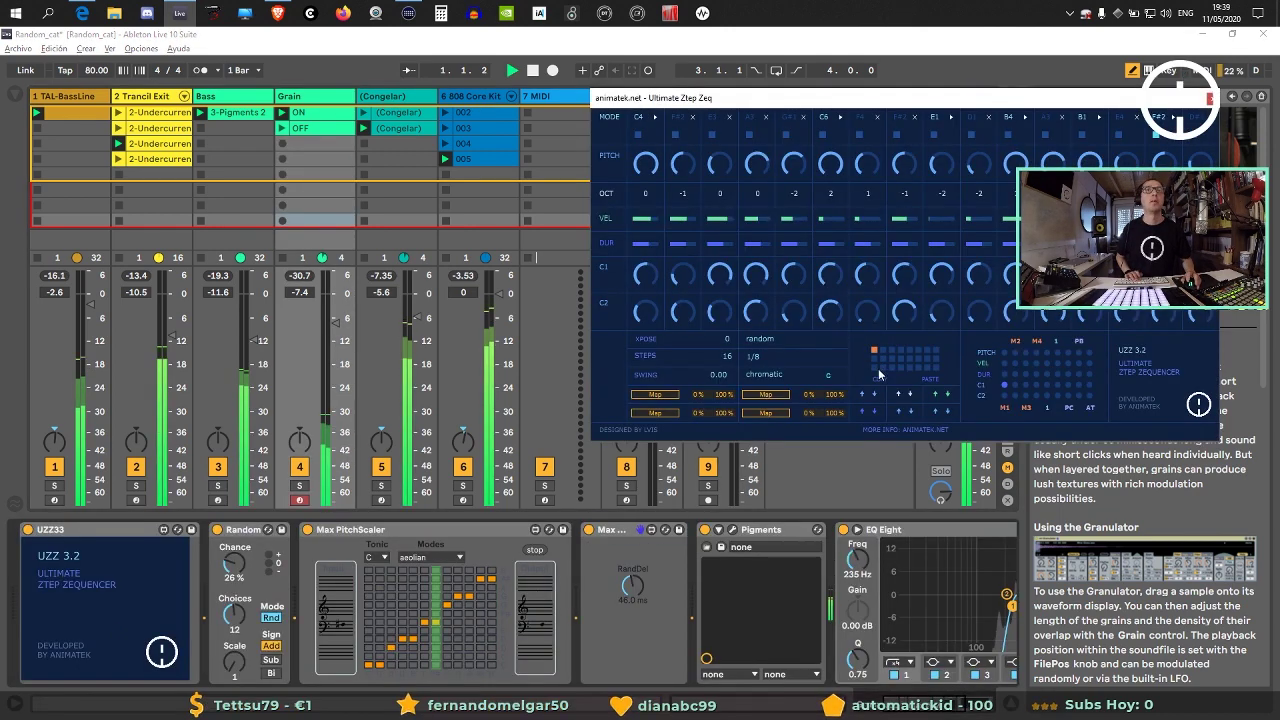
{"action": "left_click", "coordinate": [1210, 98]}
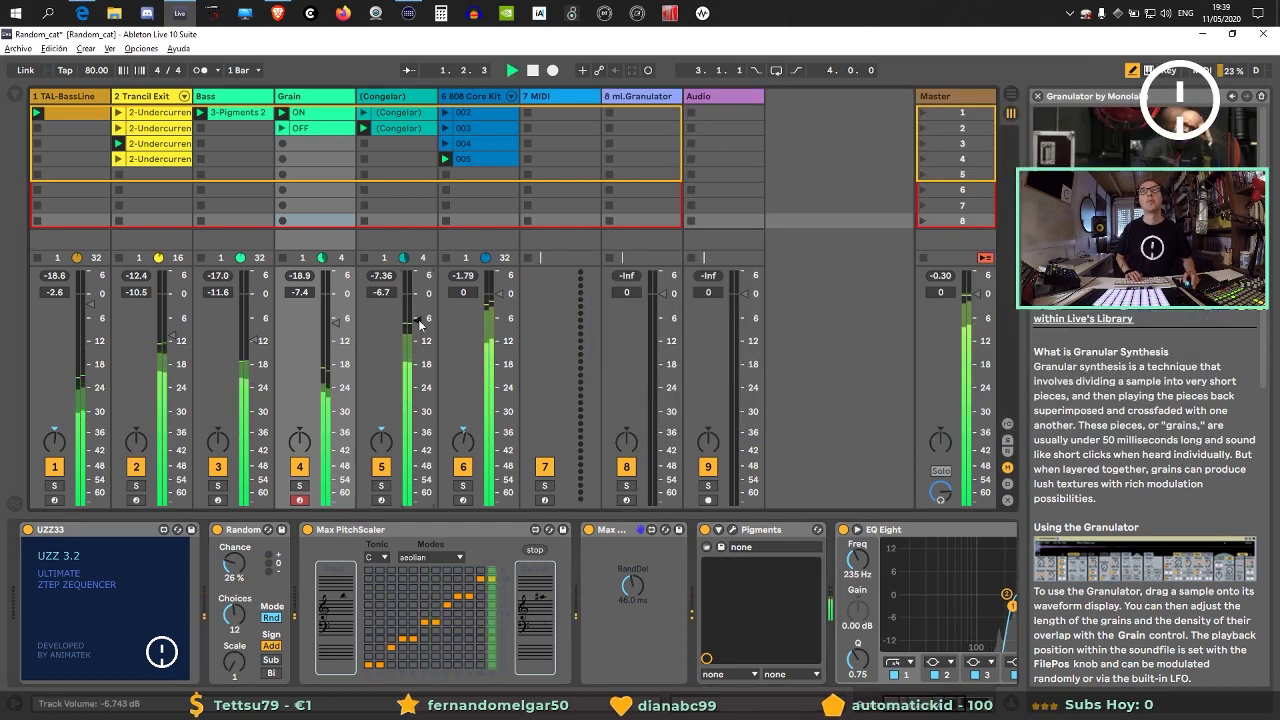
{"action": "left_click", "coordinate": [339, 329]}
{"action": "key", "text": "Delete"}
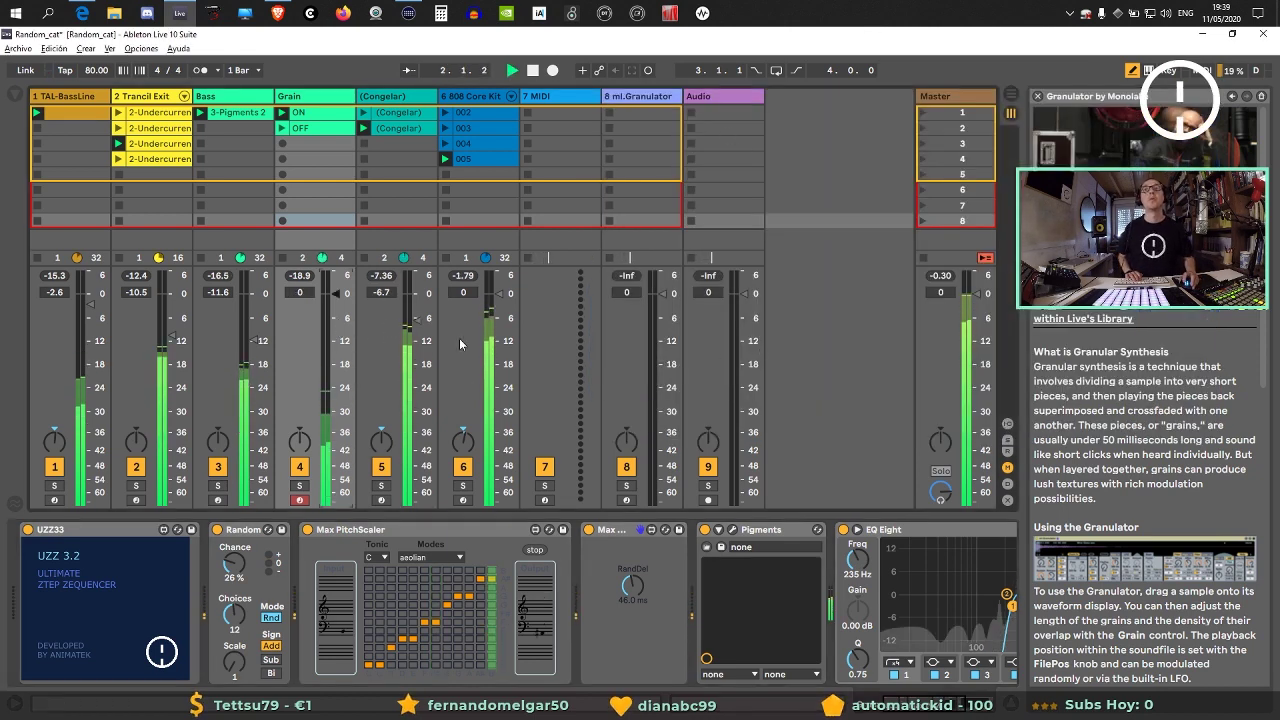
Show the track routing, set the Audio track's input to Grain, and arm it for recording.
{"action": "left_click", "coordinate": [1008, 467]}
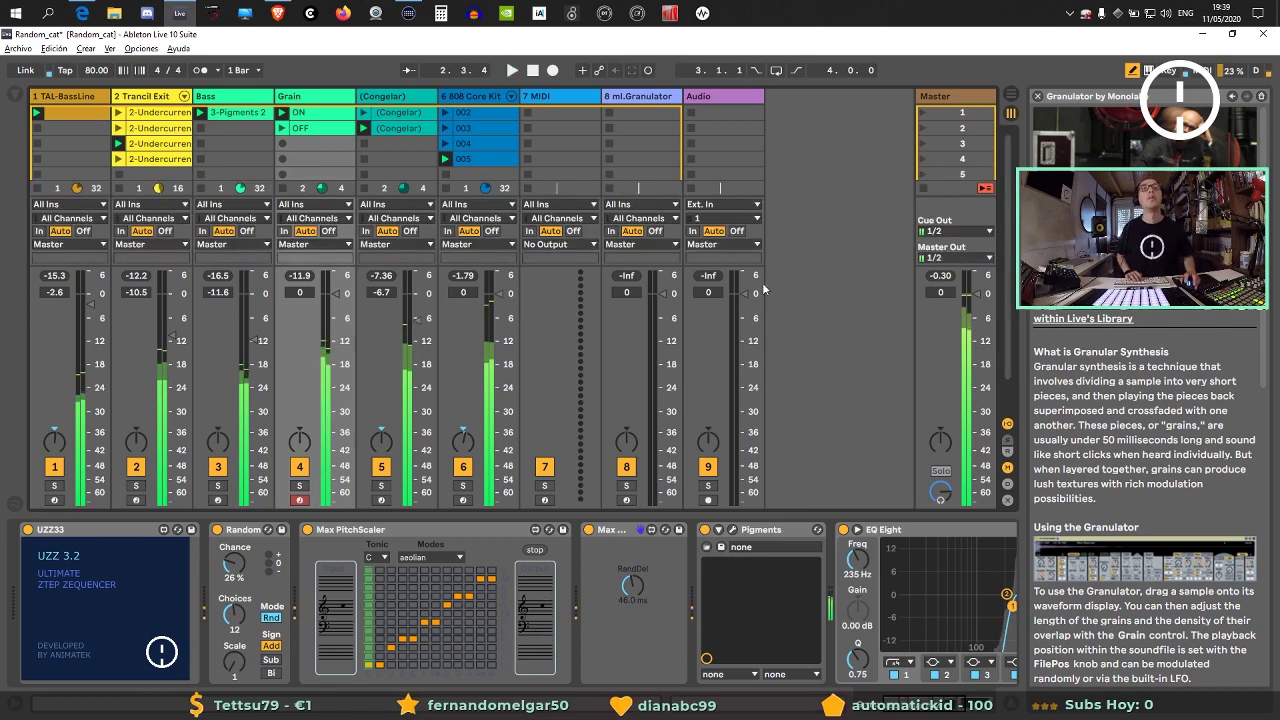
{"action": "left_click", "coordinate": [723, 204]}
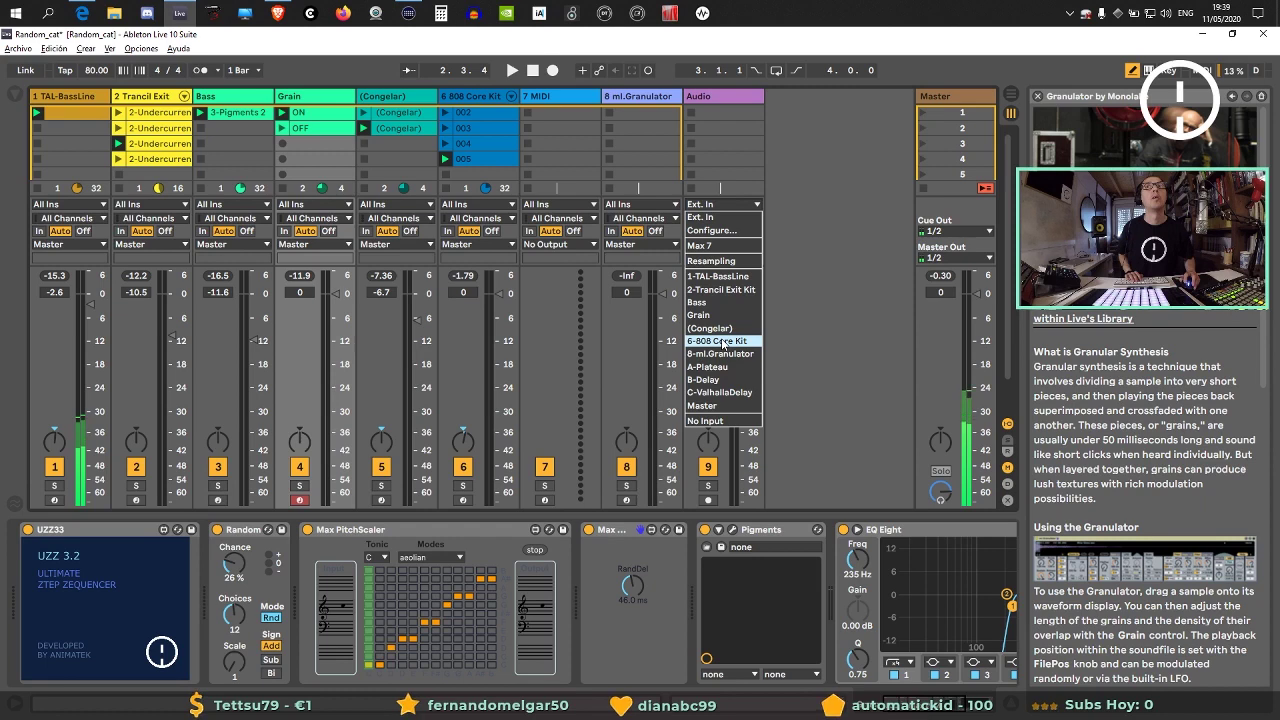
{"action": "left_click", "coordinate": [700, 315]}
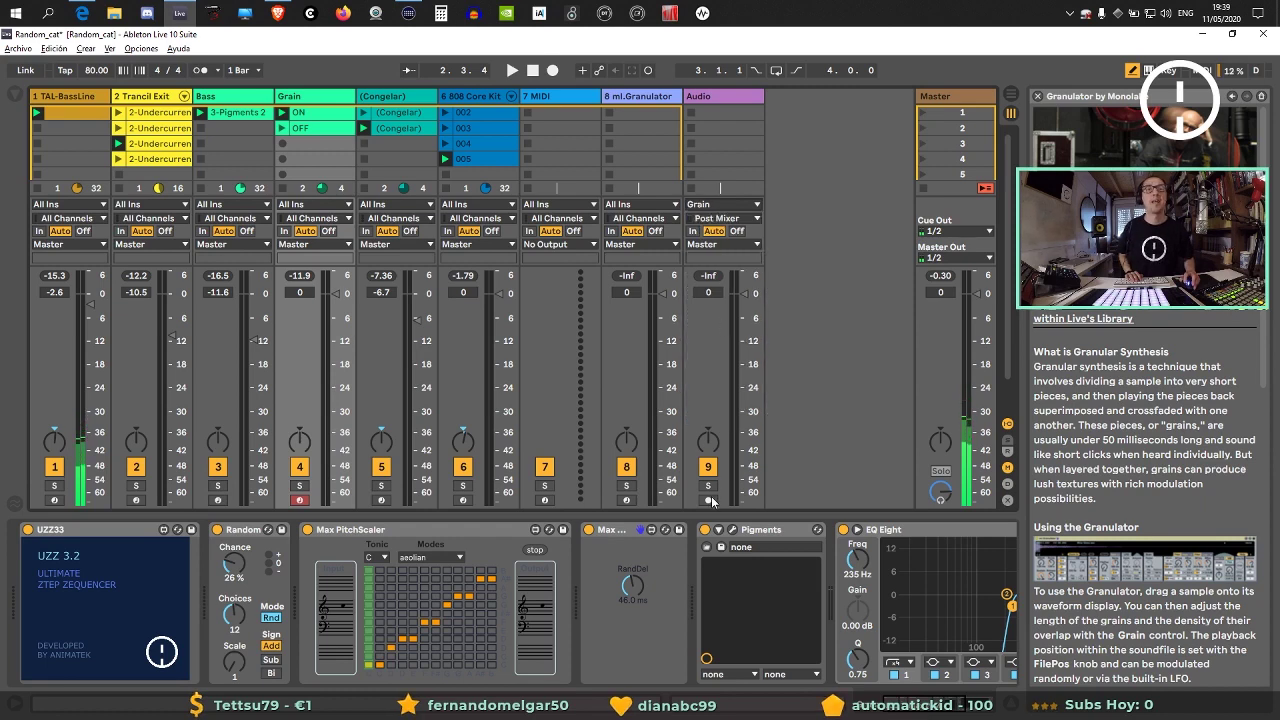
{"action": "left_click", "coordinate": [708, 500]}
Record the Grain track's output into the Audio track's first clip slot and stop the transport.
{"action": "left_click", "coordinate": [691, 112]}
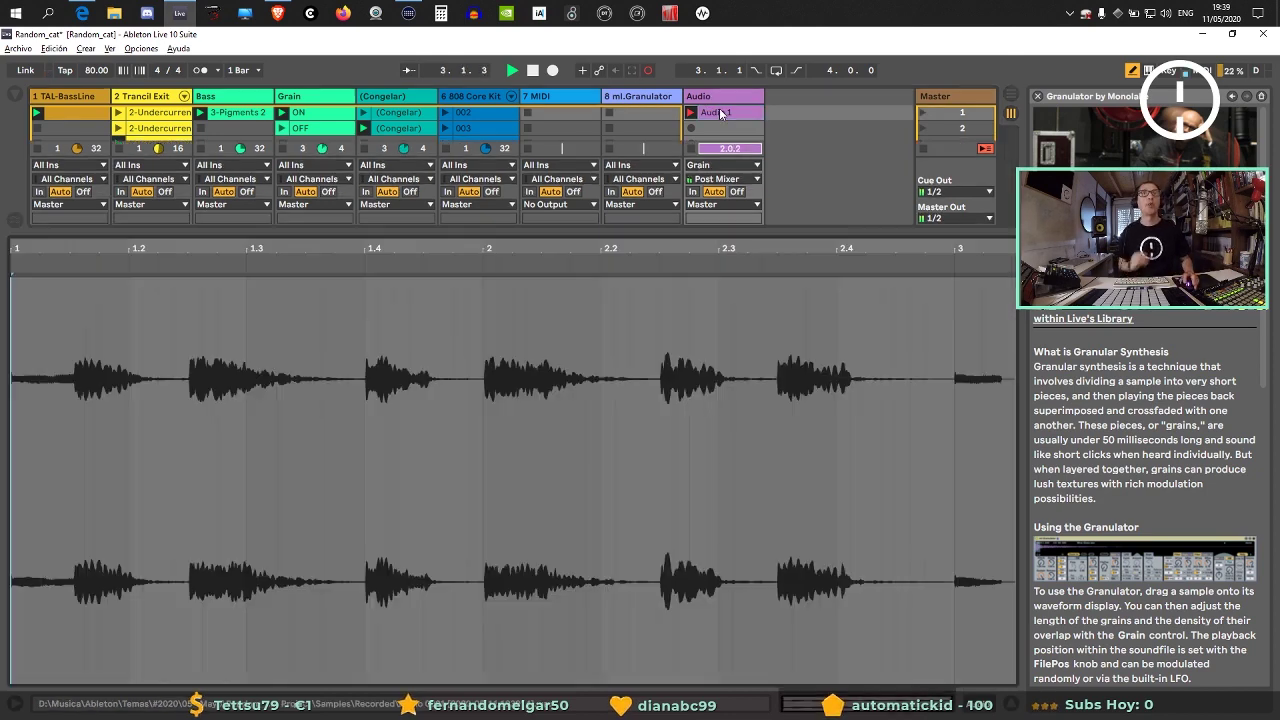
{"action": "left_click", "coordinate": [720, 113]}
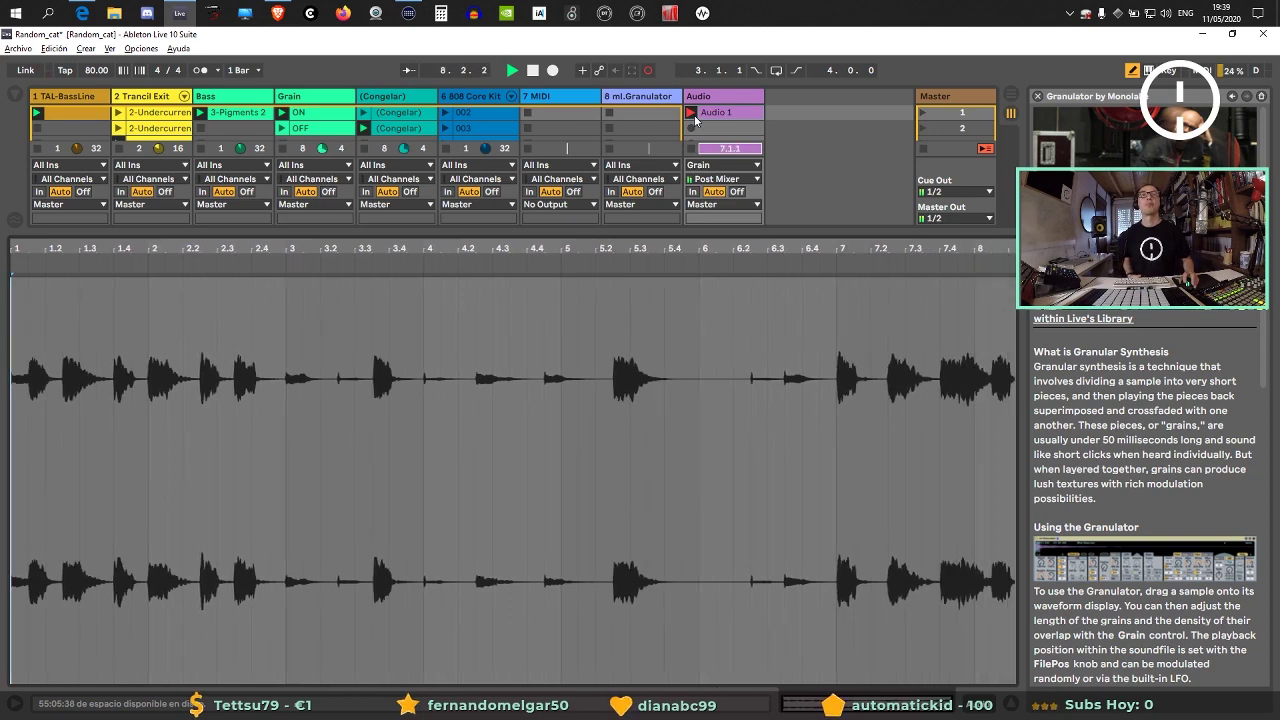
{"action": "key", "text": "space"}
{"action": "left_click", "coordinate": [1011, 704]}
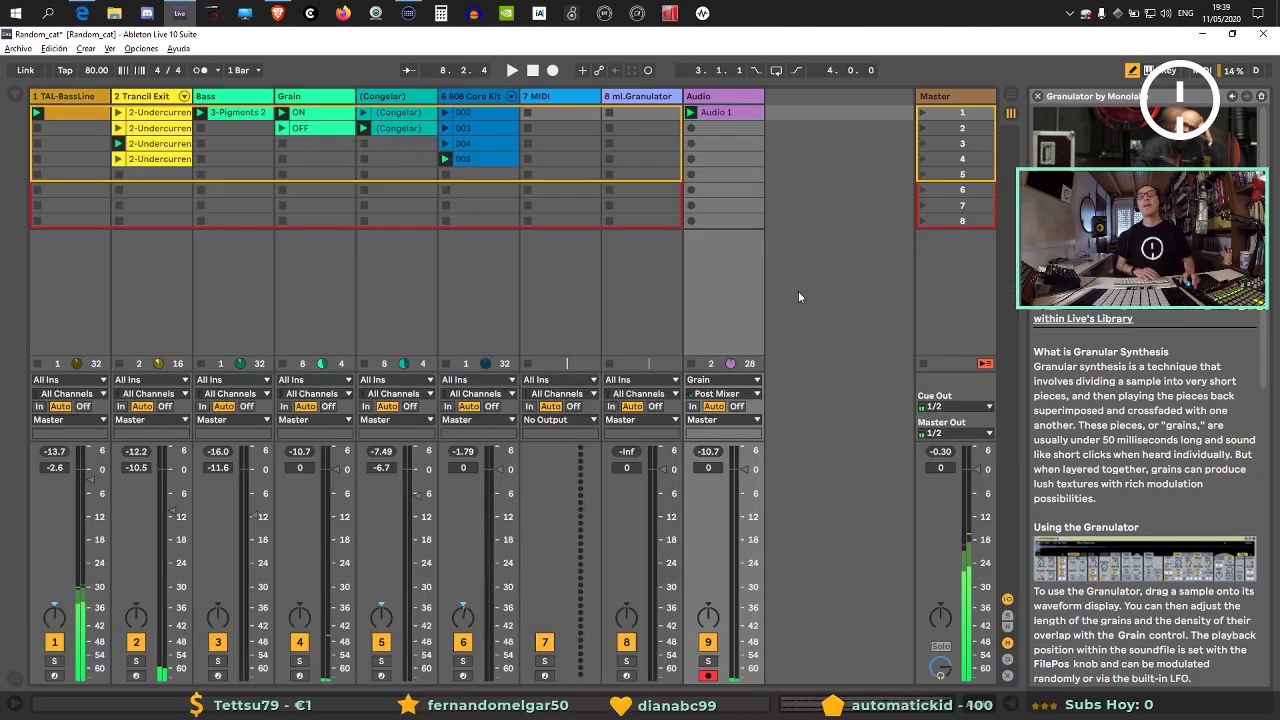
Stop all playing clips and audition the Grain track's sequence on its own.
{"action": "left_click", "coordinate": [924, 363]}
{"action": "key", "text": "space"}
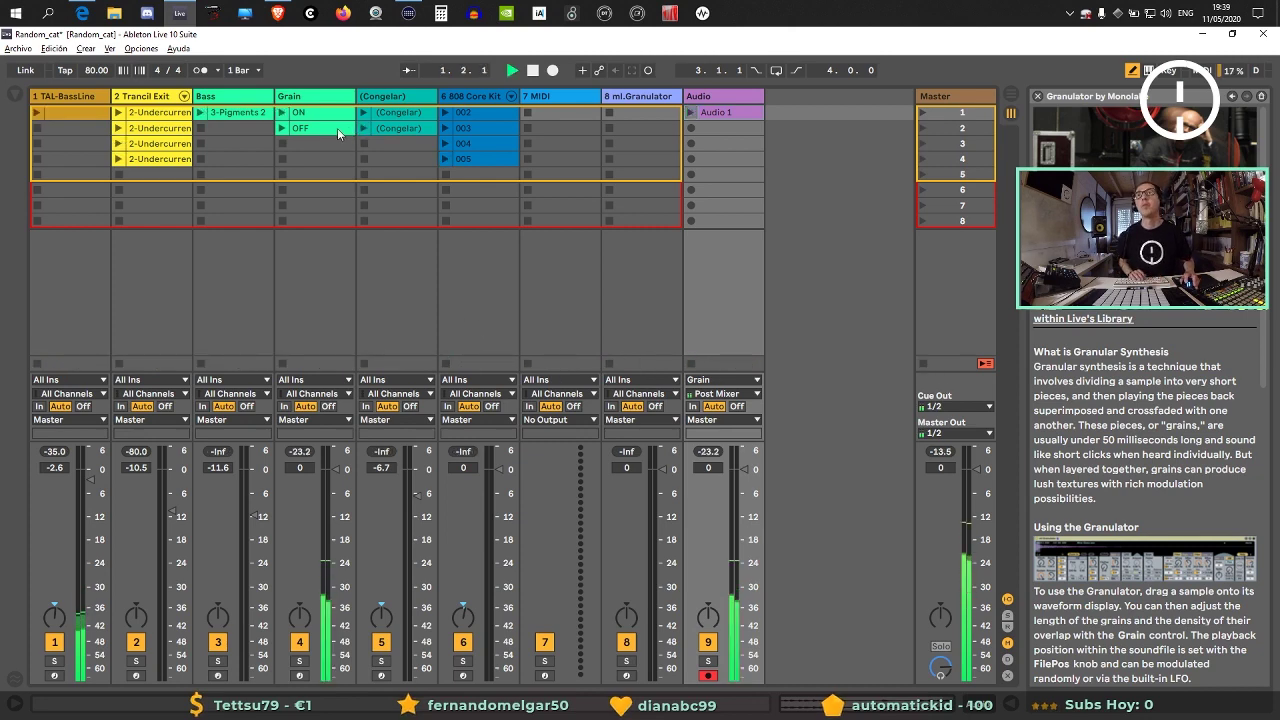
{"action": "key", "text": "space"}
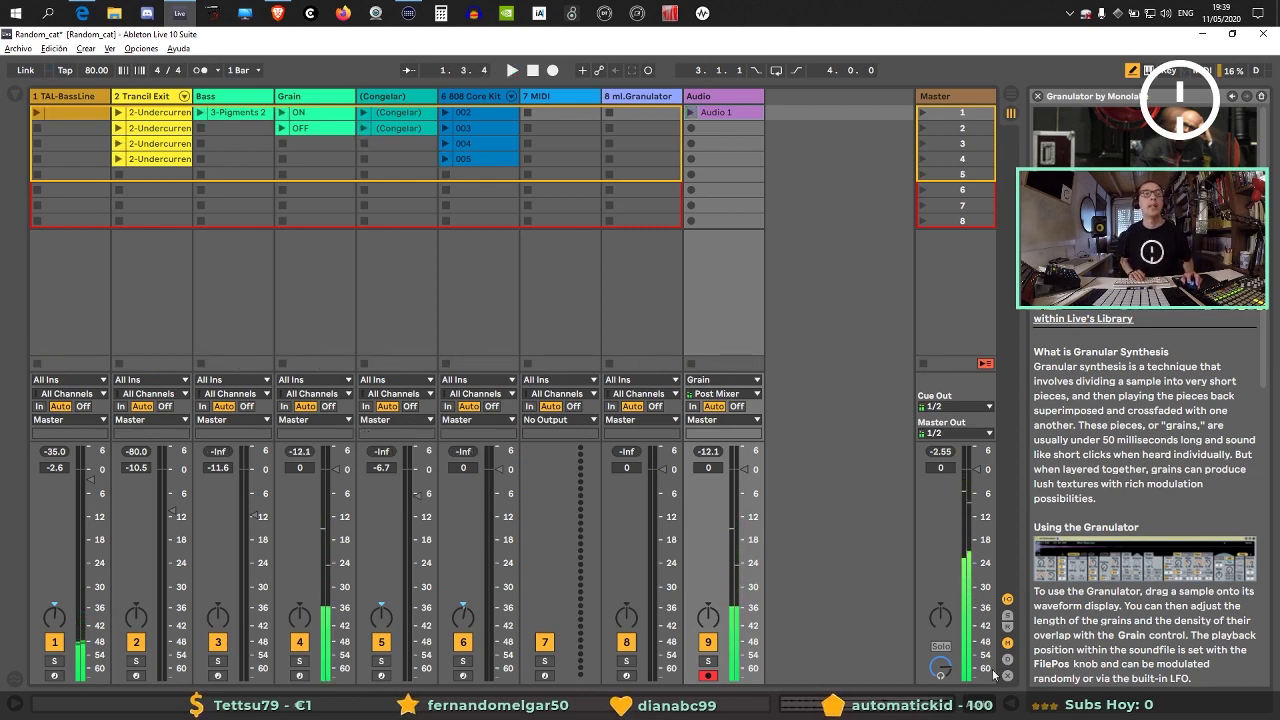
{"action": "left_click", "coordinate": [1011, 704]}
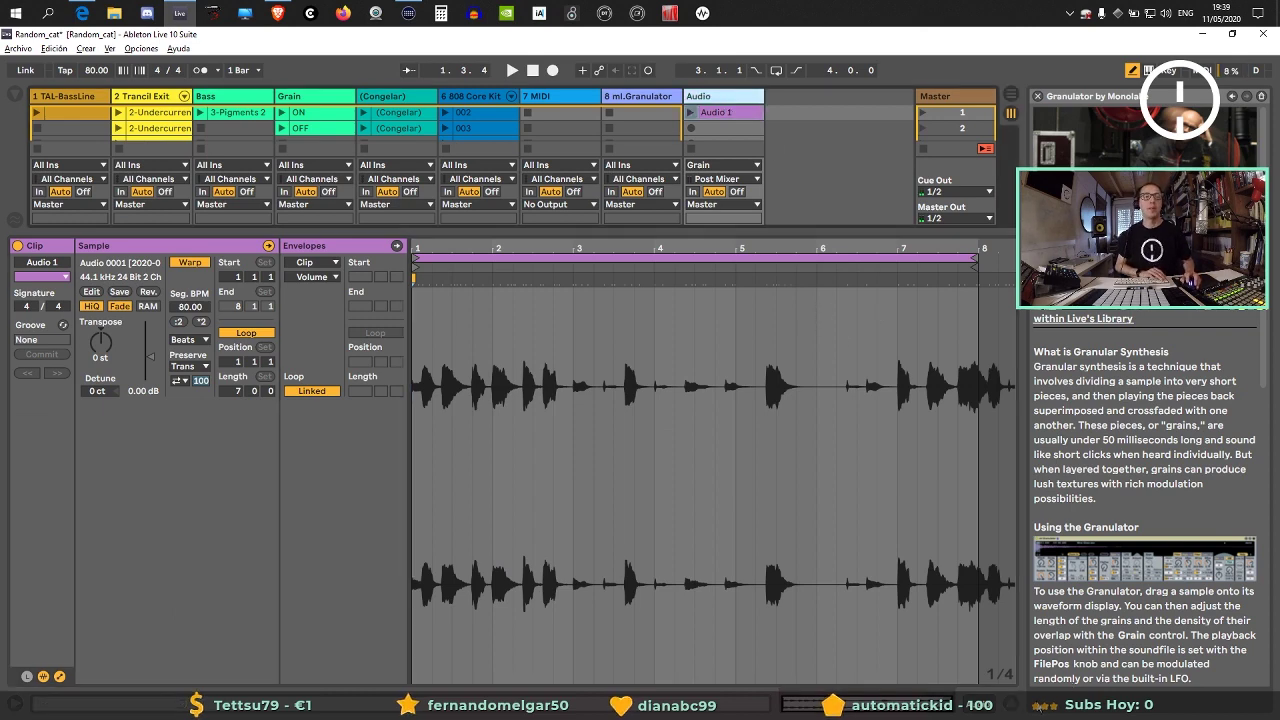
{"action": "left_click", "coordinate": [1018, 708]}
Set the Audio track's input to Resampling and raise the Grain track's A-Plateau send to 0 dB.
{"action": "left_click", "coordinate": [746, 379]}
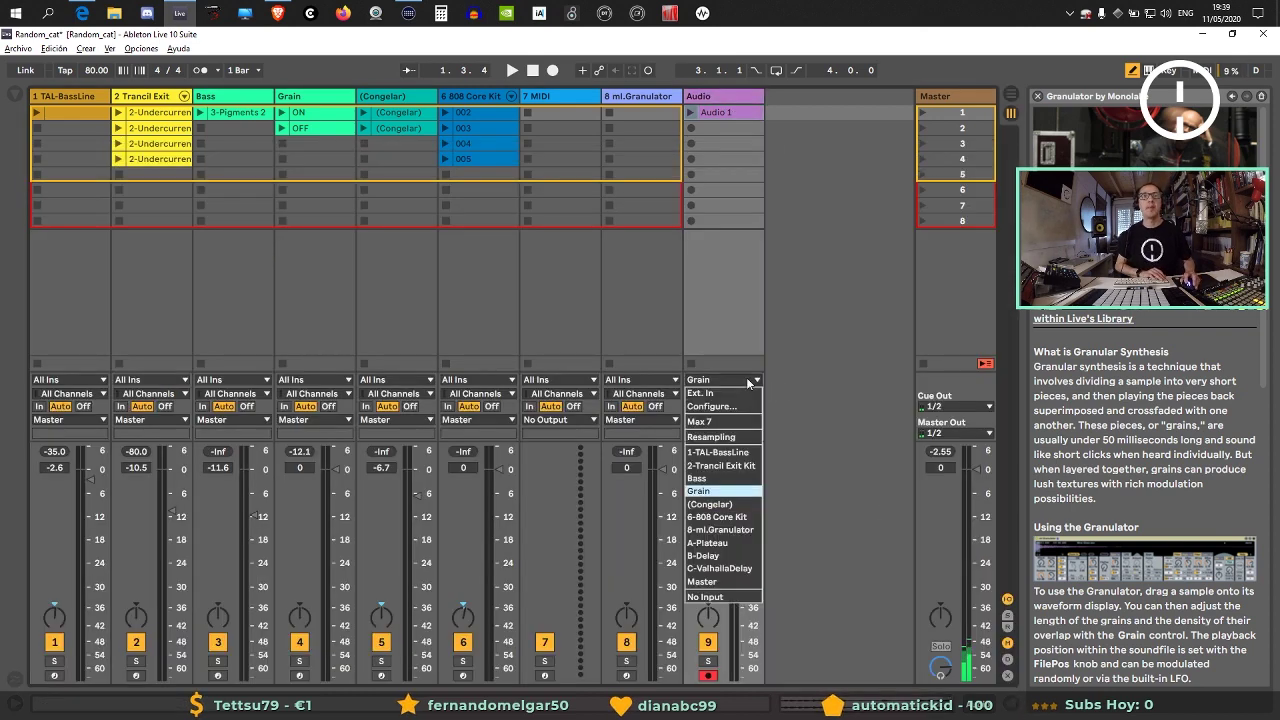
{"action": "left_click", "coordinate": [718, 440]}
{"action": "left_click", "coordinate": [1007, 616]}
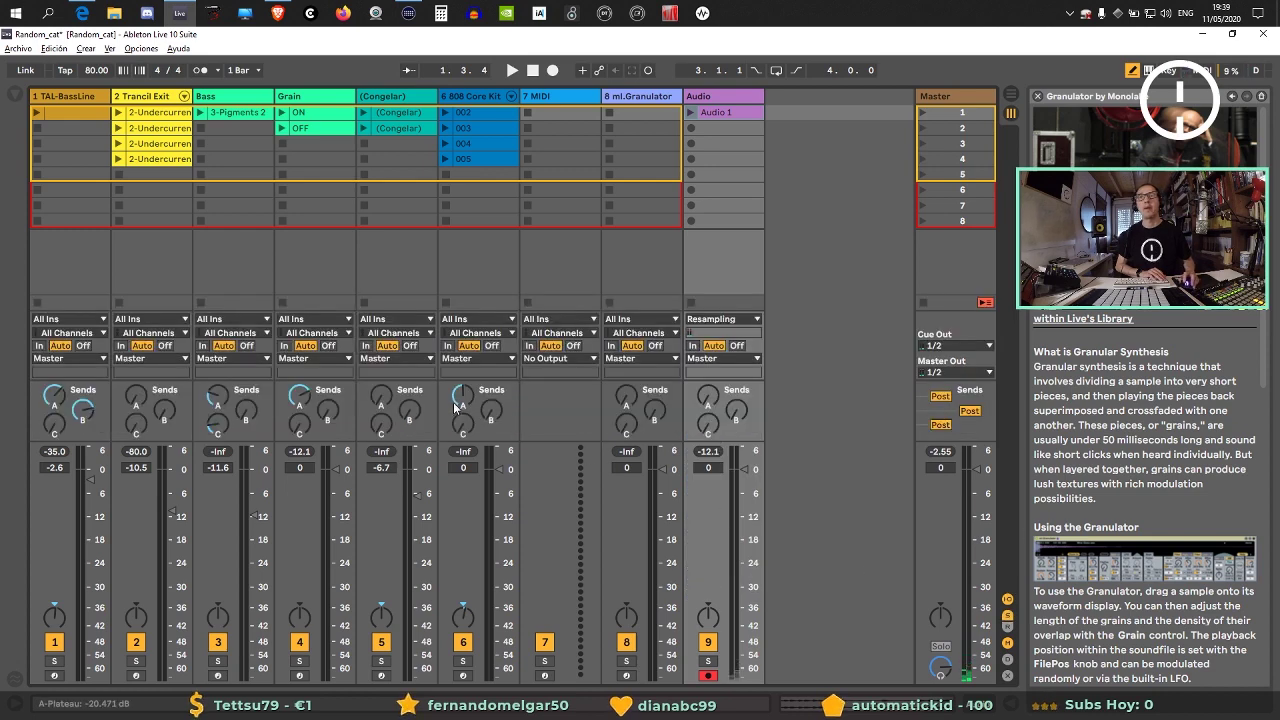
{"action": "key", "text": "space"}
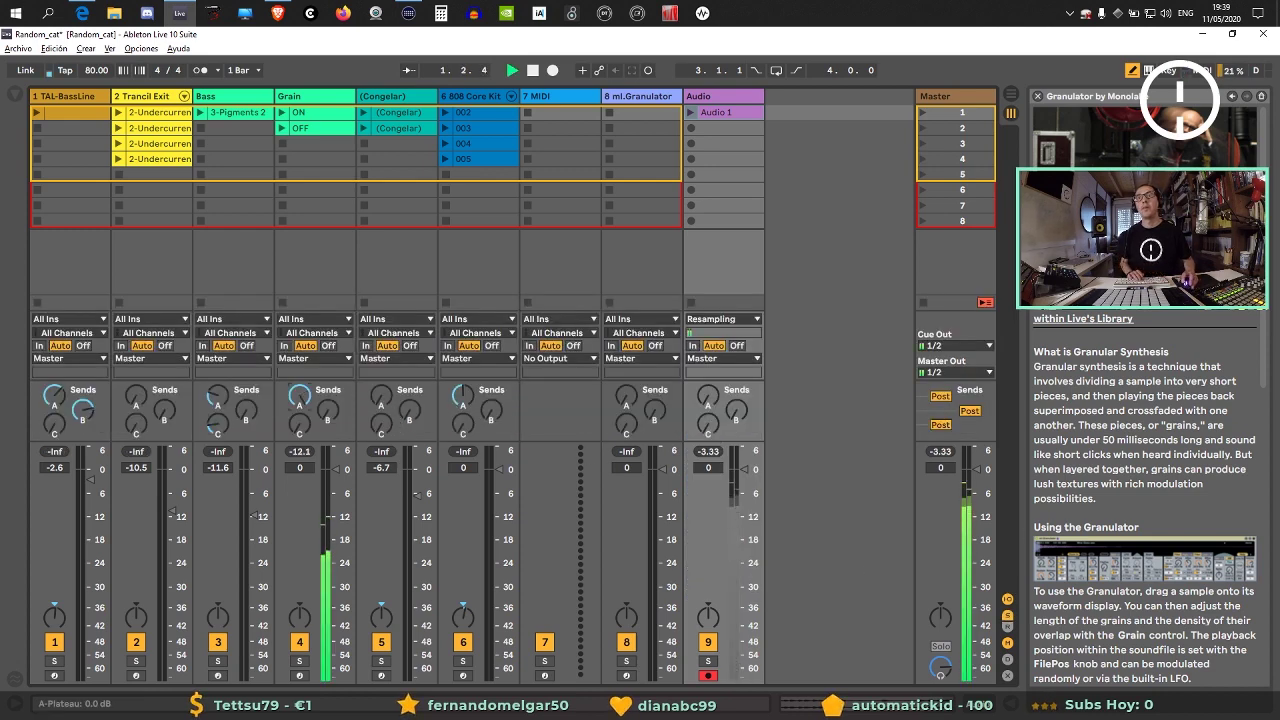
{"action": "key", "text": "space"}
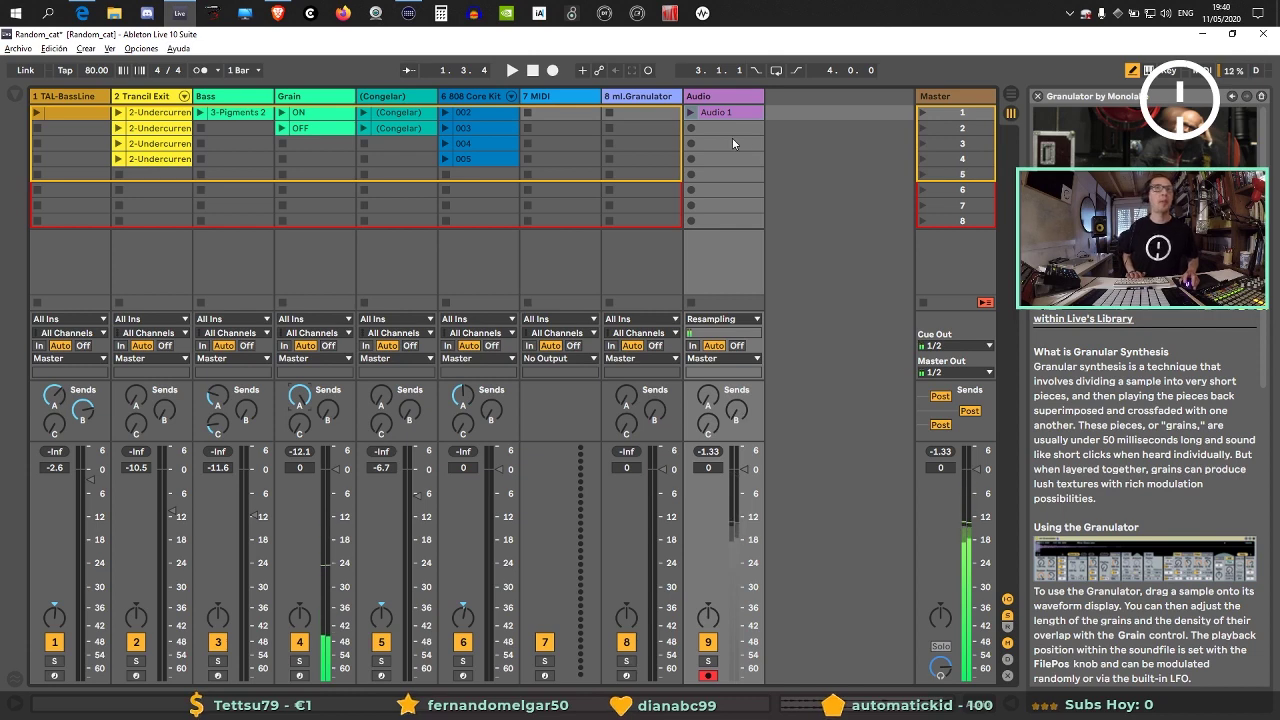
Delete the Audio 1 clip and record about eight bars of the resampled Grain sound into the same slot.
{"action": "left_click", "coordinate": [720, 111]}
{"action": "key", "text": "Delete"}
{"action": "left_click", "coordinate": [691, 113]}
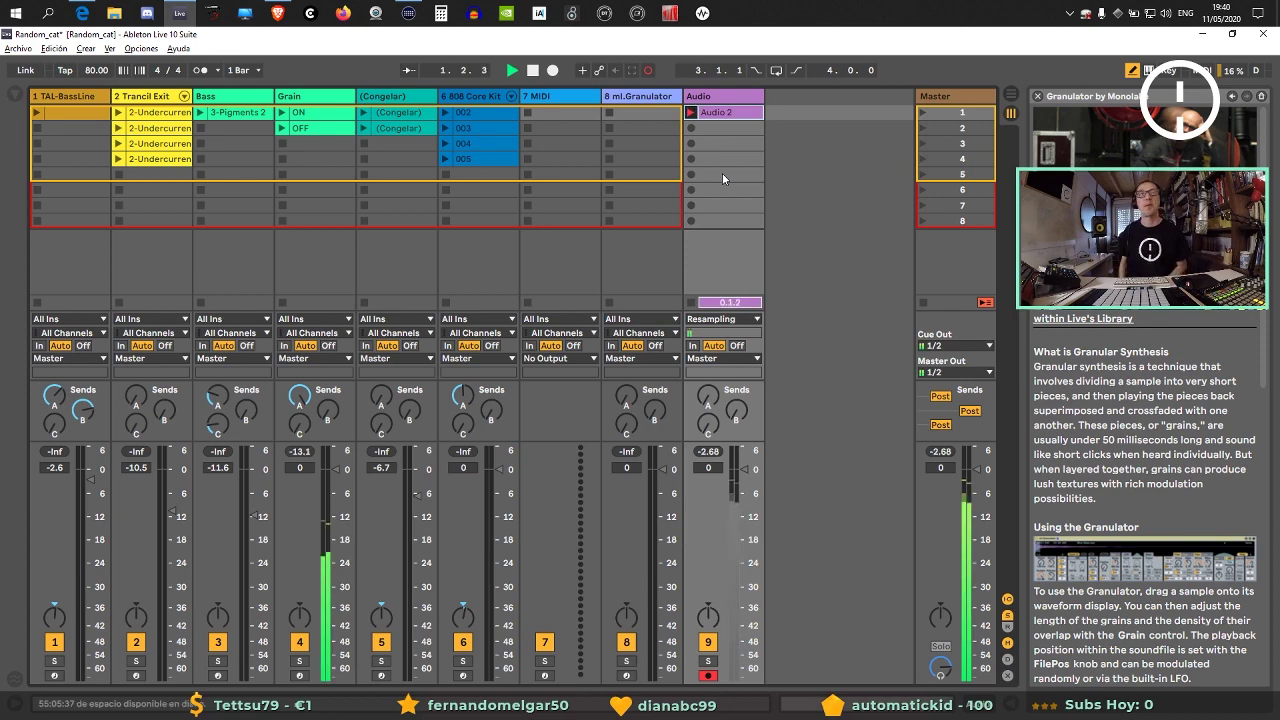
{"action": "double_click", "coordinate": [731, 121]}
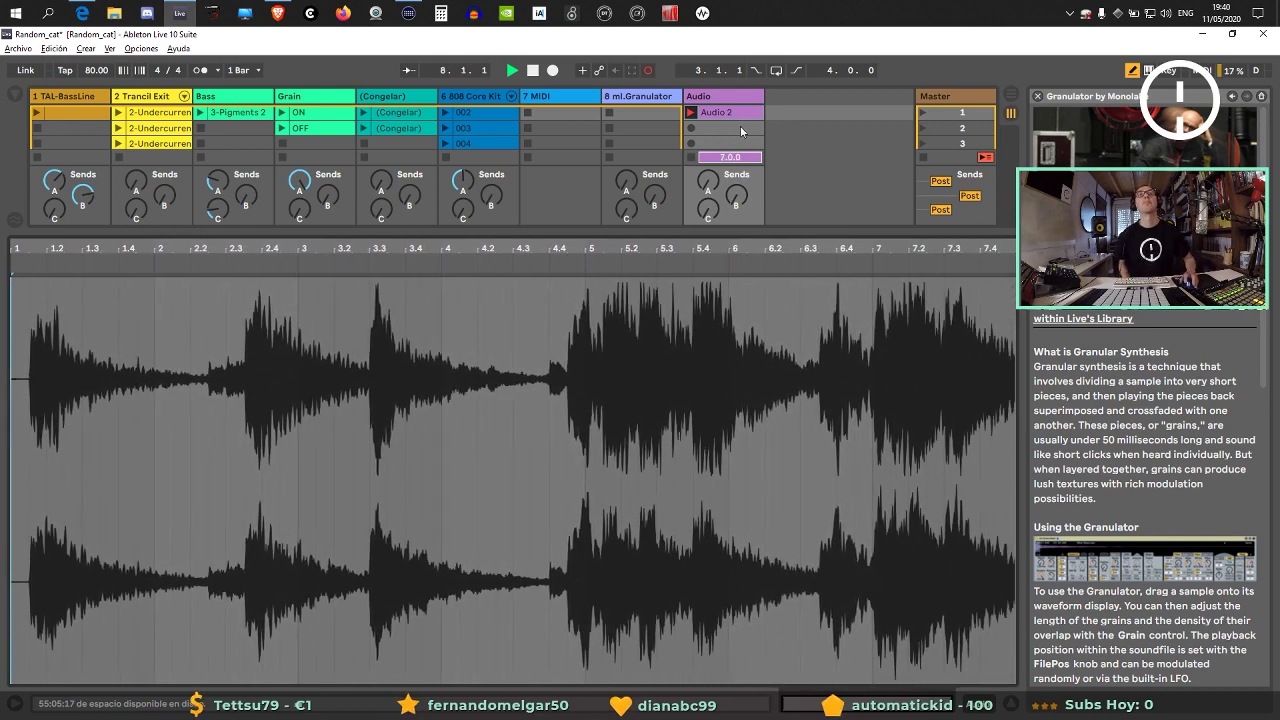
{"action": "left_click", "coordinate": [690, 114]}
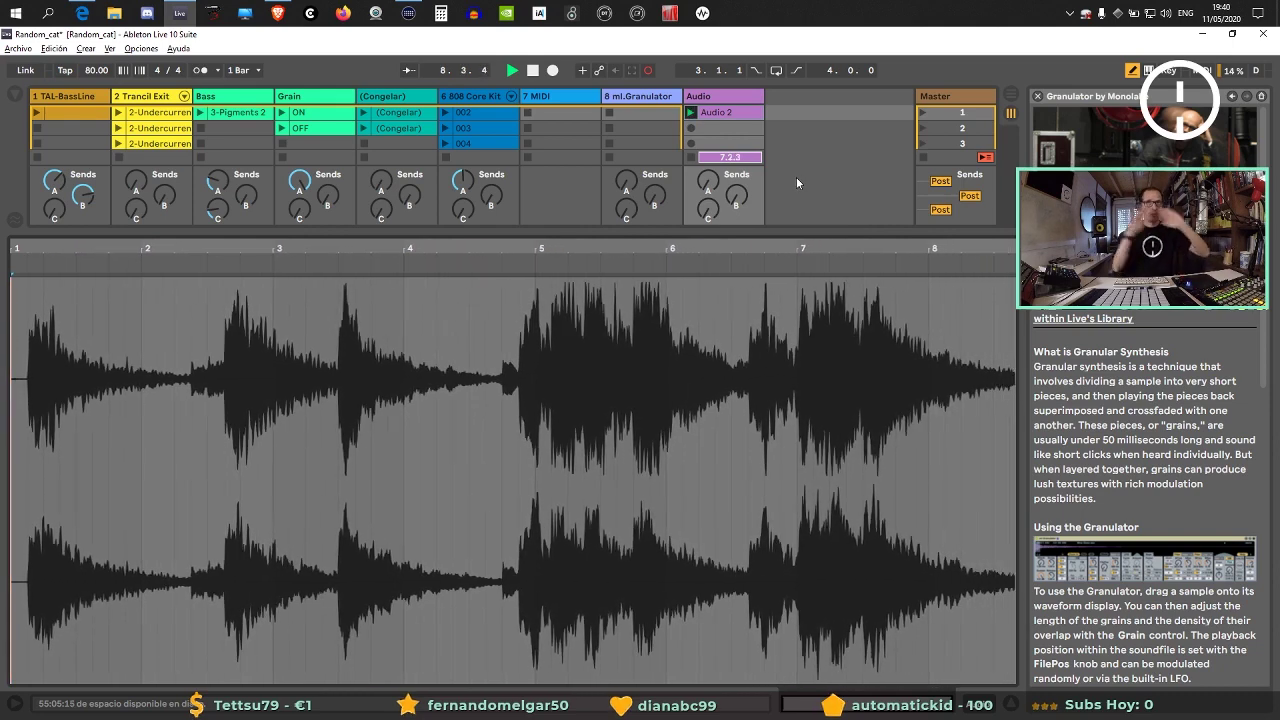
{"action": "key", "text": "space"}
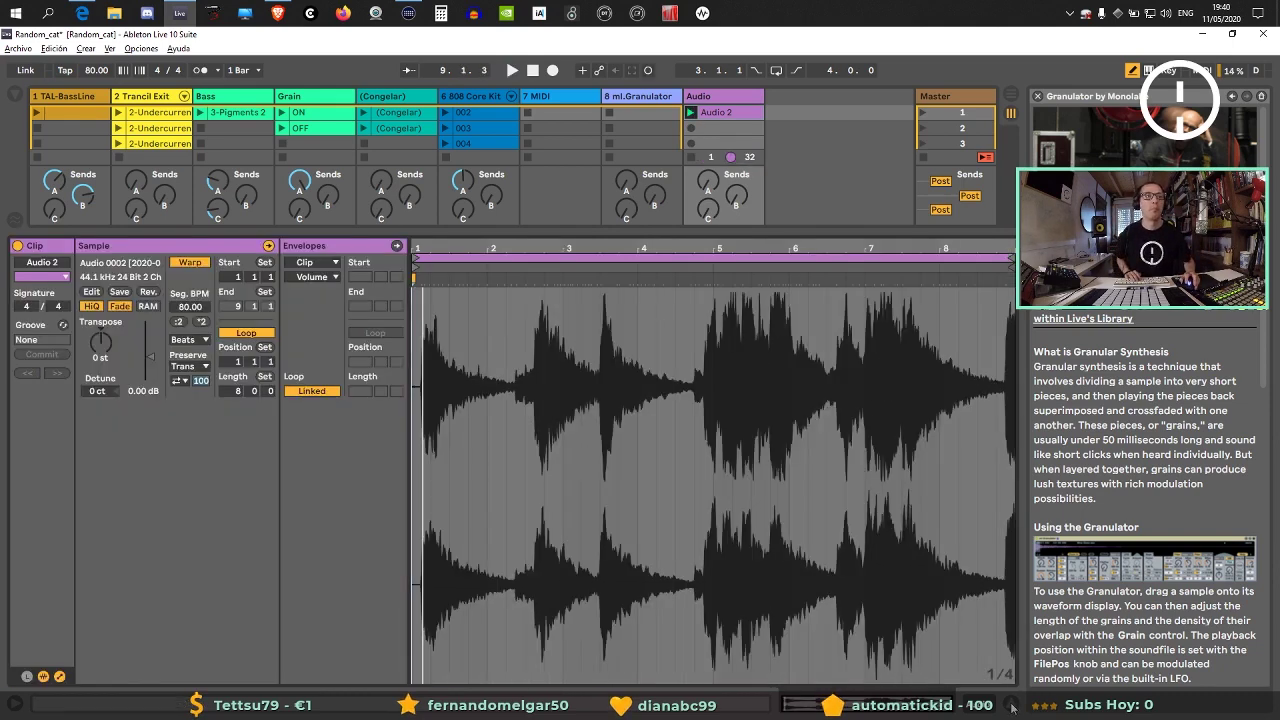
Deactivate the Audio track, lower the Grain track's A-Plateau send, and restart playback.
{"action": "key", "text": "ctrl+alt+l"}
{"action": "key", "text": "space"}
{"action": "left_click", "coordinate": [708, 642]}
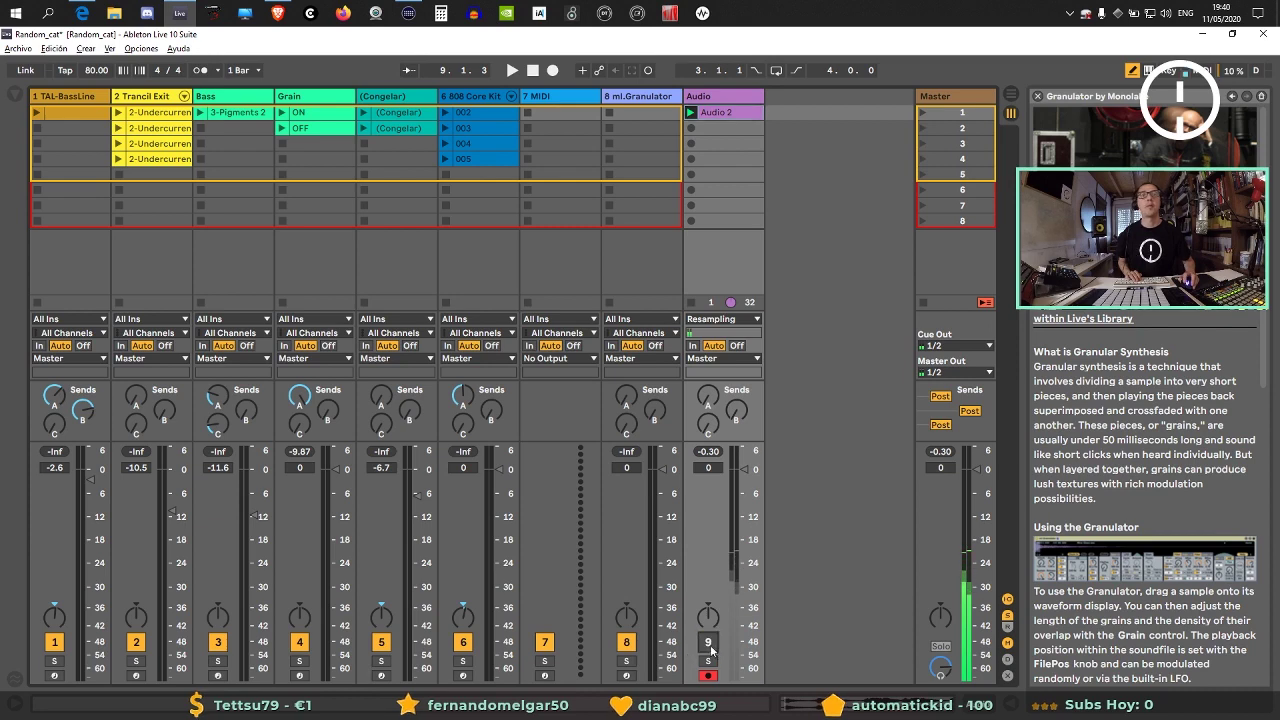
{"action": "key", "text": "space"}
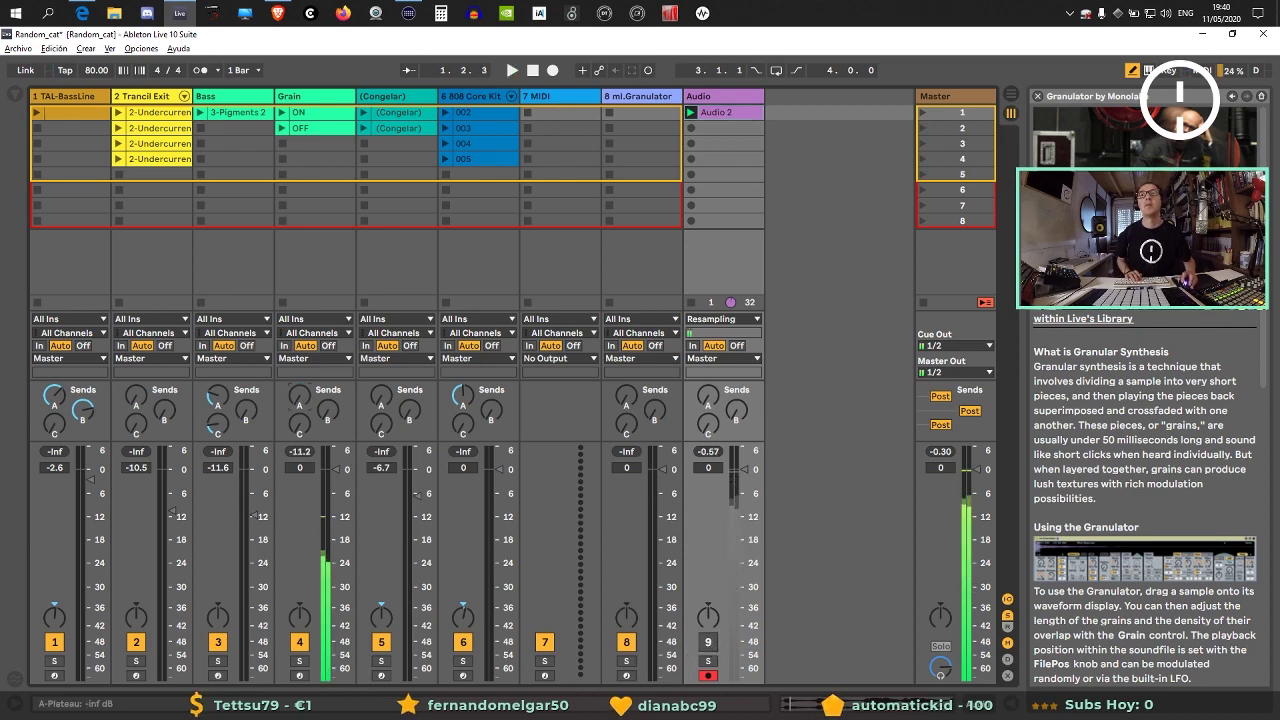
{"action": "key", "text": "space"}
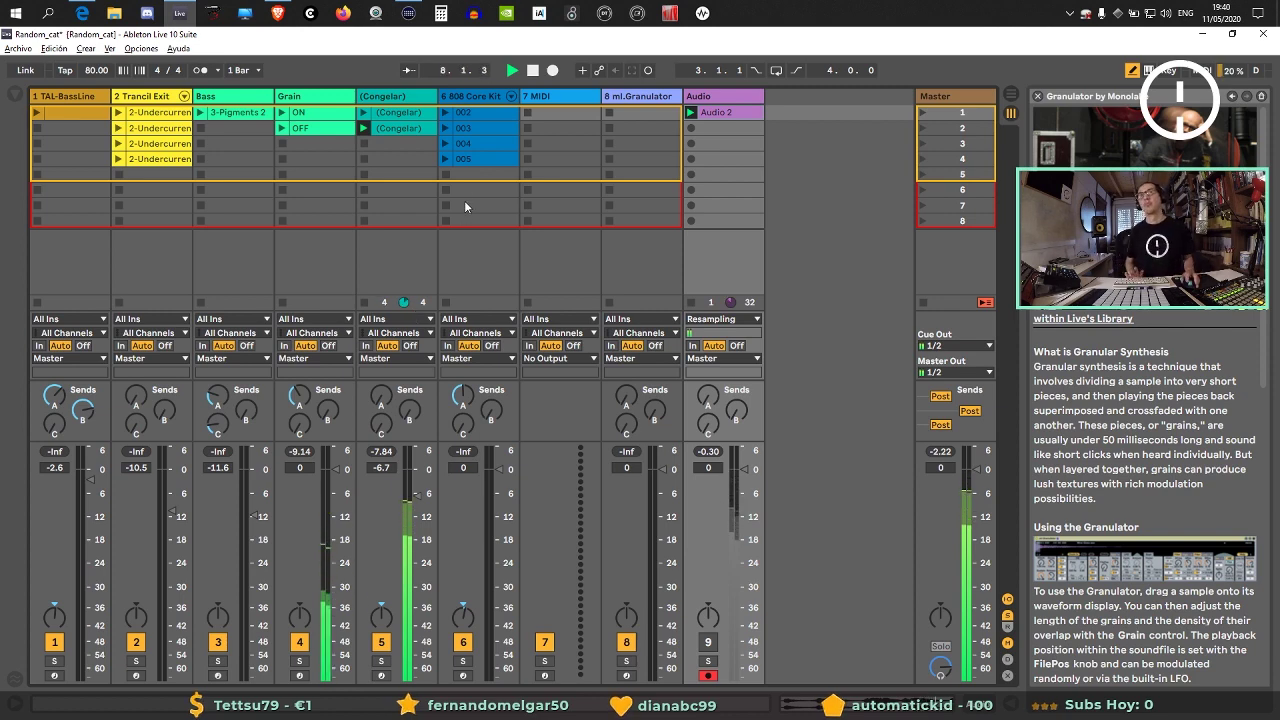
Launch clip 002 on the 808 Core Kit track and, after checking clip 003's notes, launch clip 004.
{"action": "left_click", "coordinate": [447, 112]}
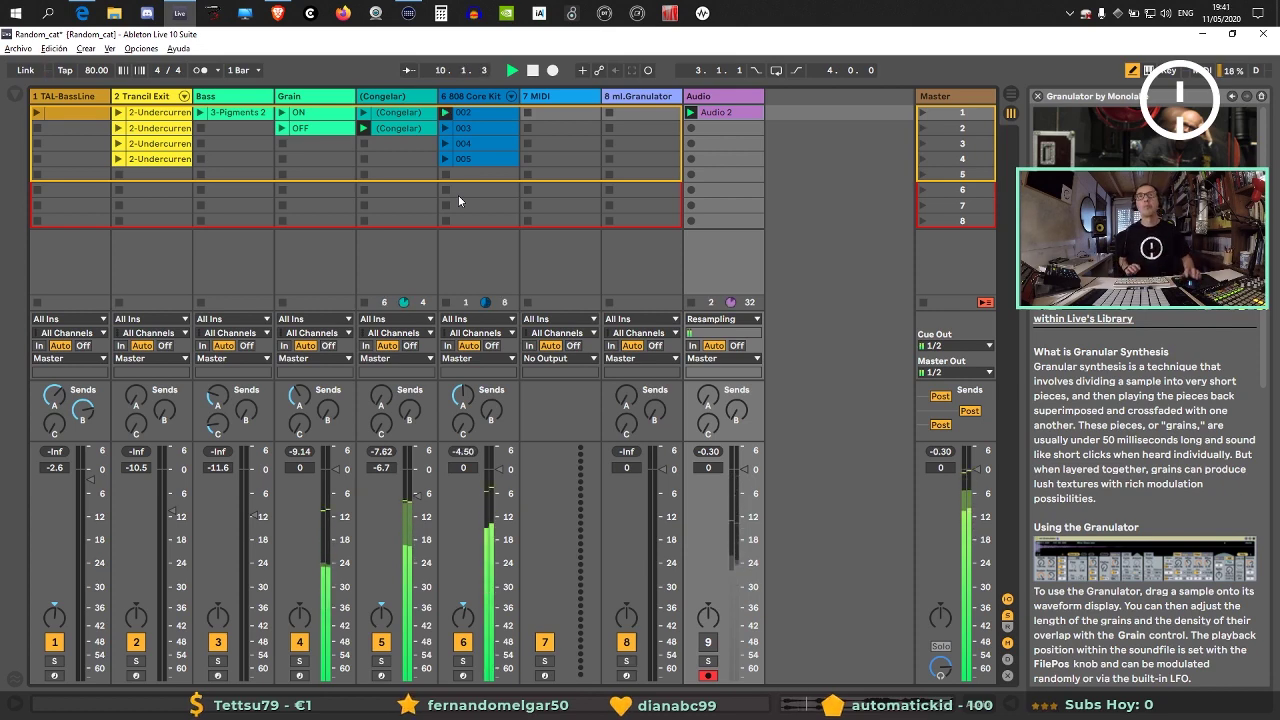
{"action": "left_click", "coordinate": [459, 128]}
{"action": "double_click", "coordinate": [459, 128]}
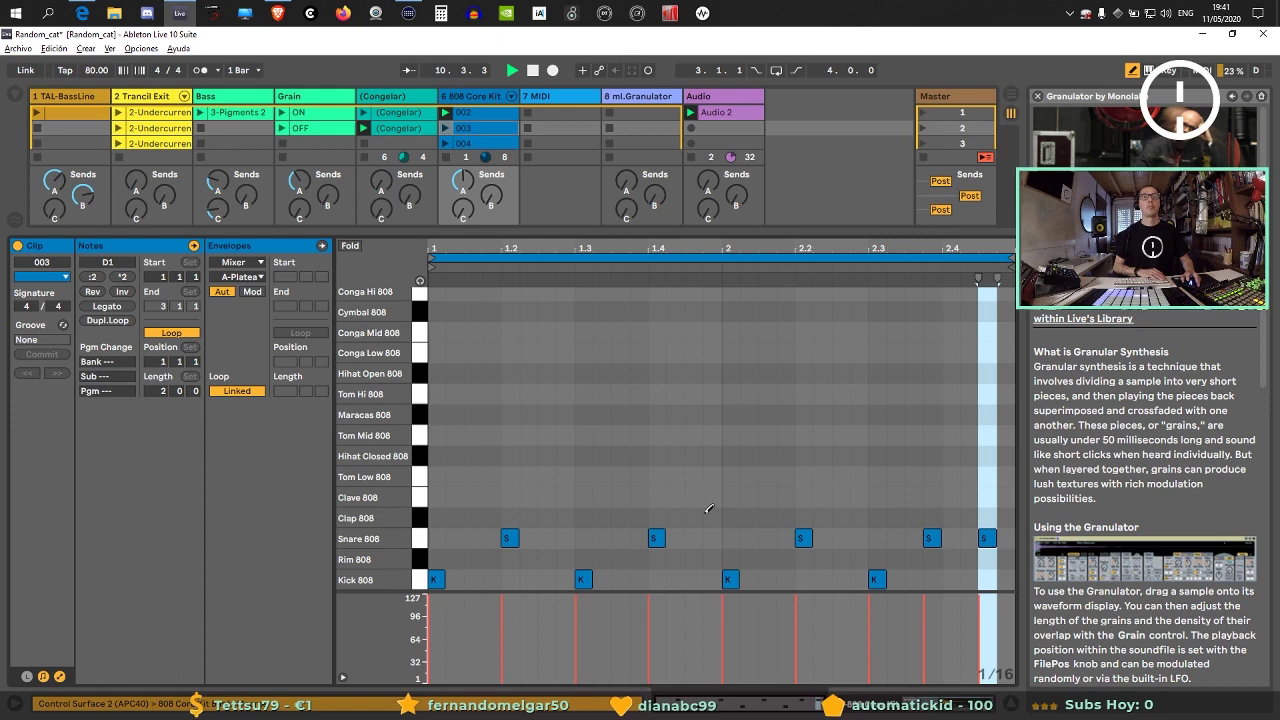
{"action": "left_click", "coordinate": [1020, 706]}
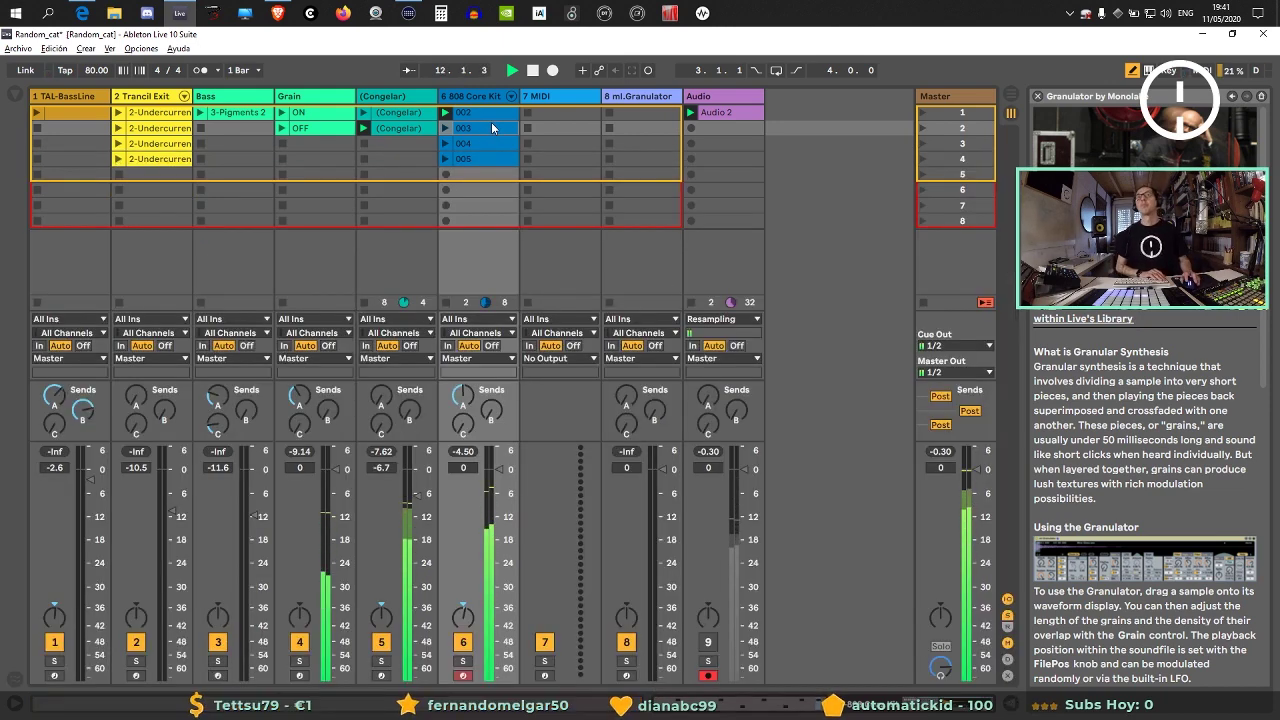
{"action": "left_click", "coordinate": [449, 143]}
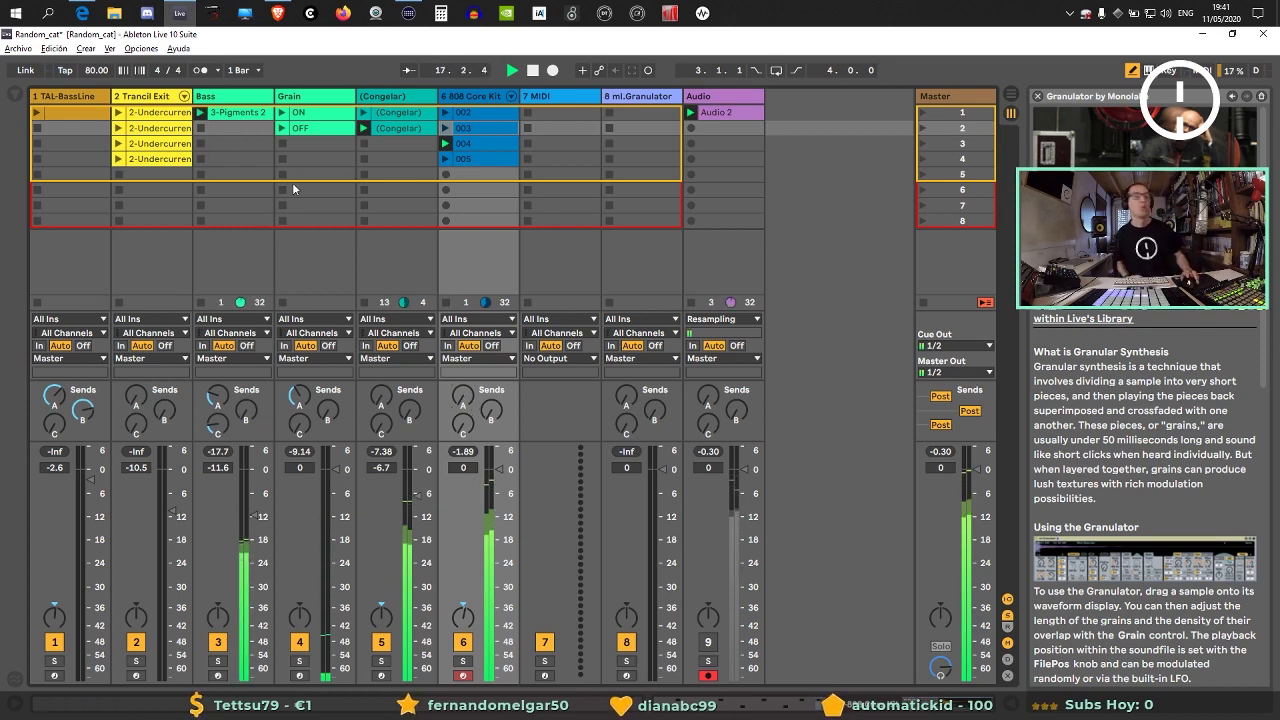
Raise the Bass track's volume to -7.2 dB and add a Compressor after its Pigments device.
{"action": "left_click_drag", "start_coordinate": [257, 516], "coordinate": [255, 501]}
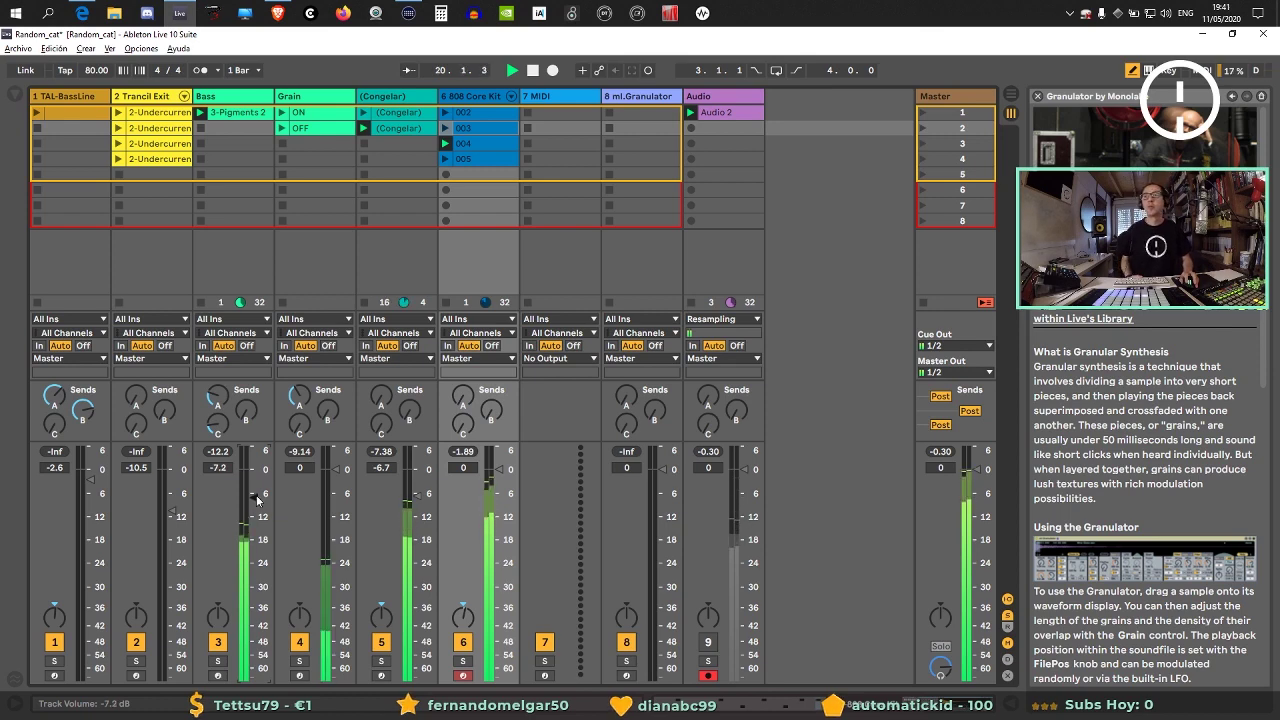
{"action": "double_click", "coordinate": [214, 97]}
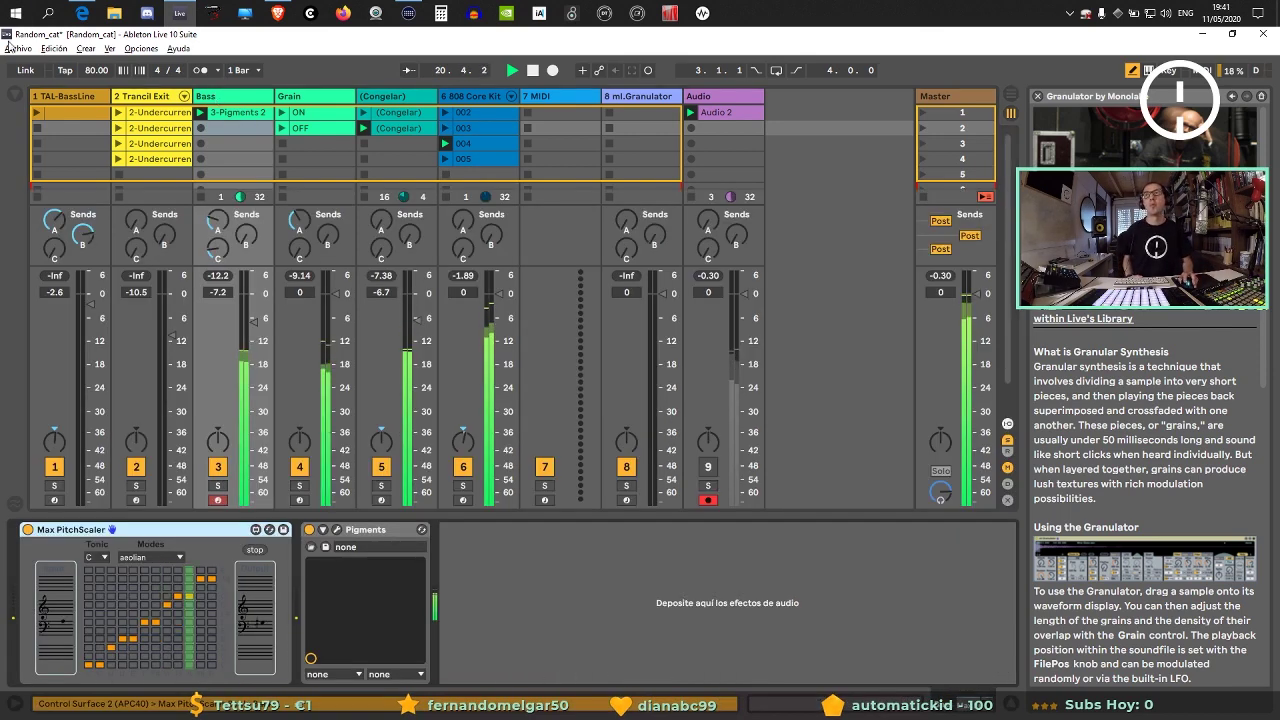
{"action": "key", "text": "ctrl+alt+b"}
{"action": "key", "text": "Left"}
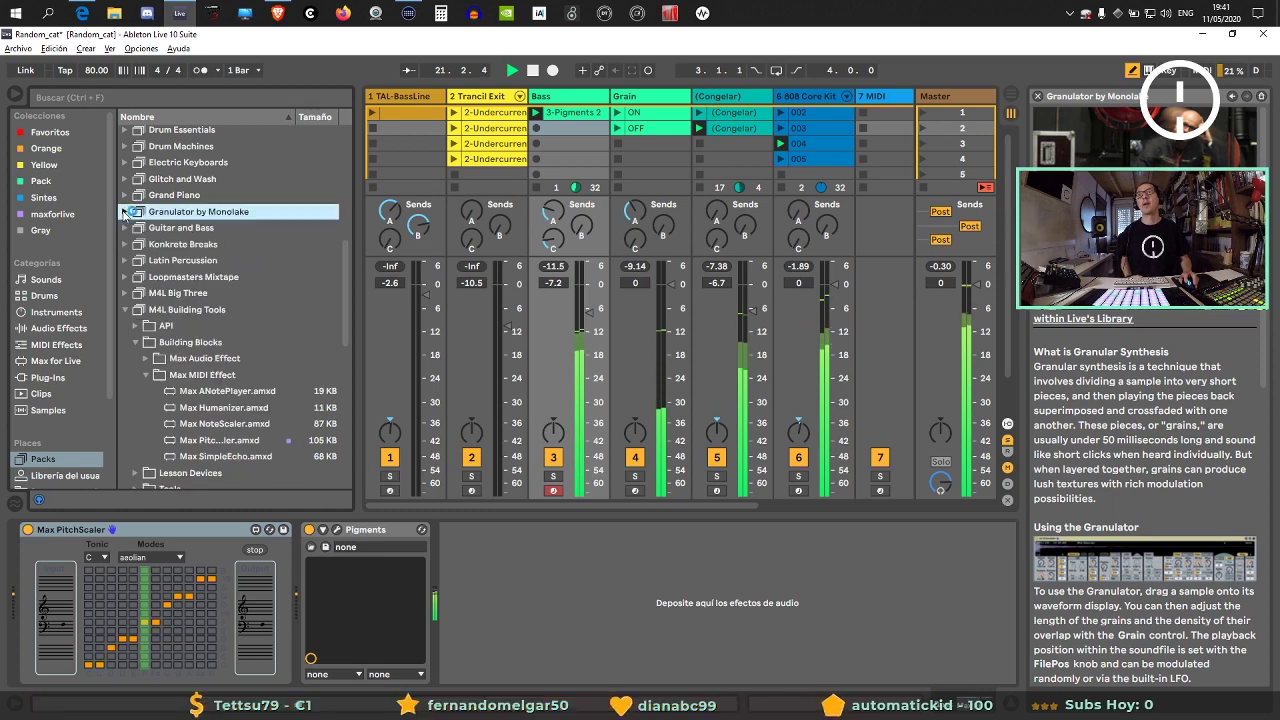
{"action": "left_click", "coordinate": [56, 312]}
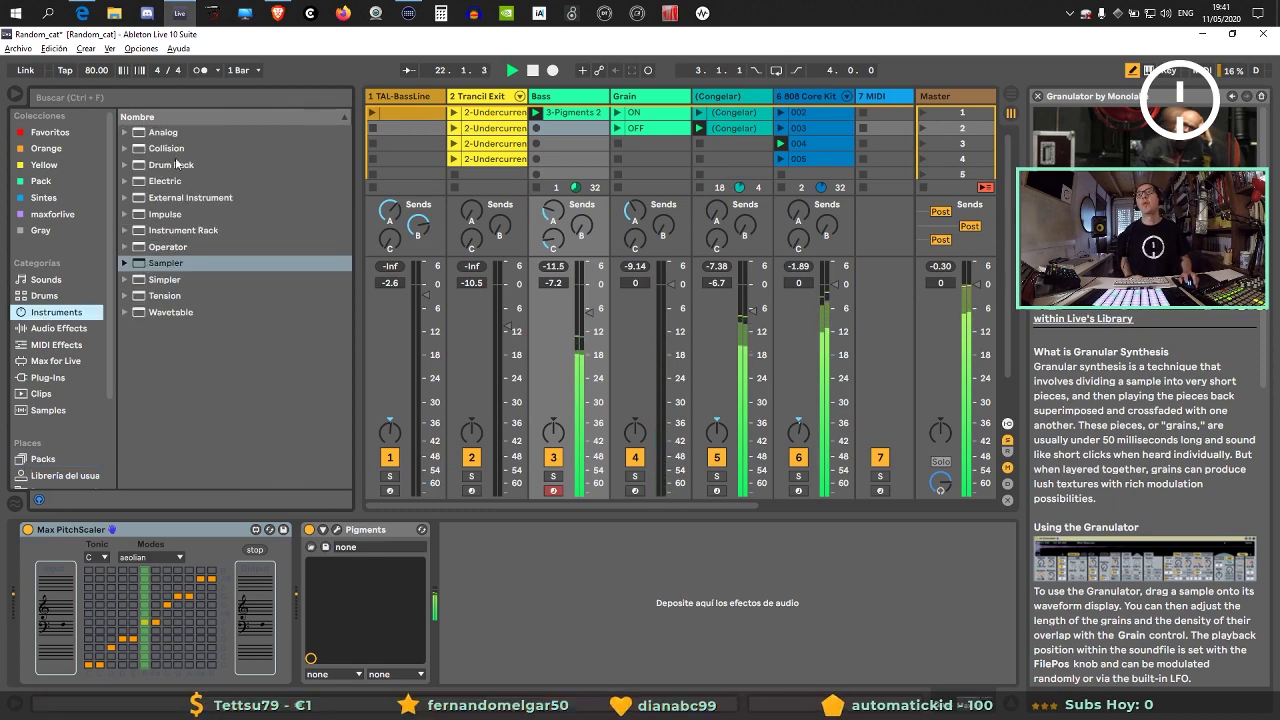
{"action": "left_click", "coordinate": [70, 330]}
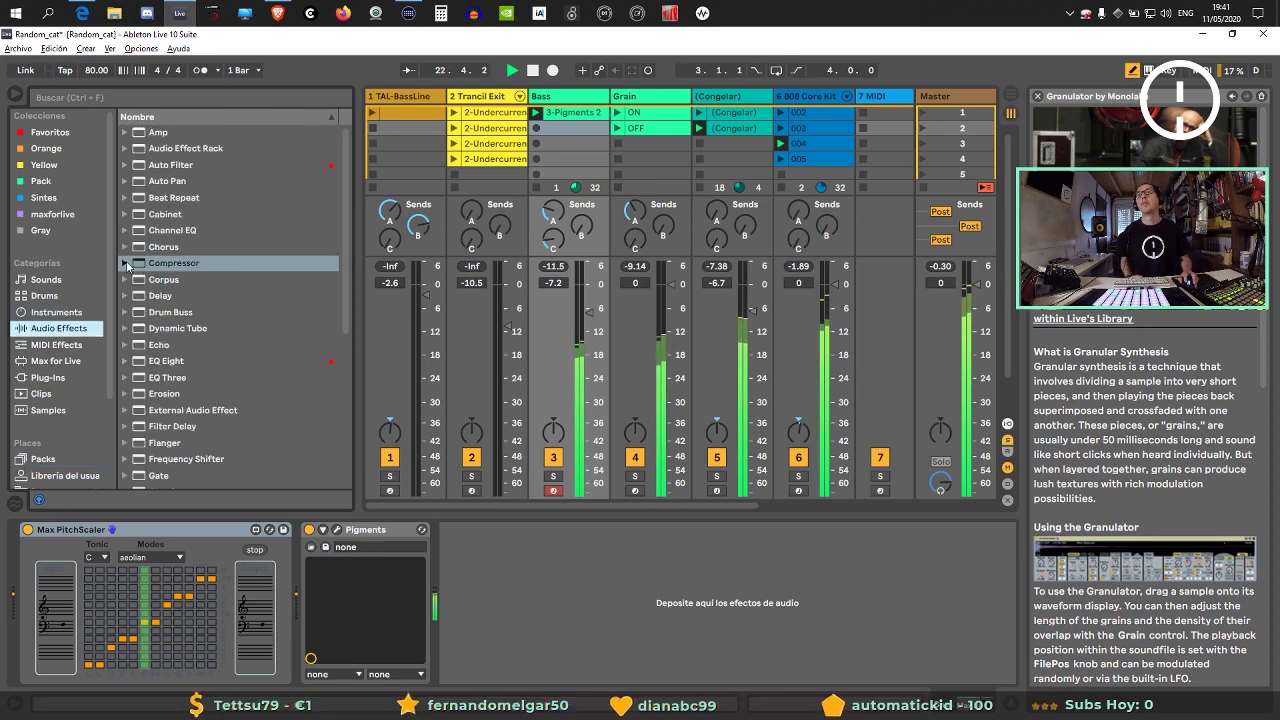
{"action": "left_click_drag", "start_coordinate": [160, 263], "coordinate": [512, 599]}
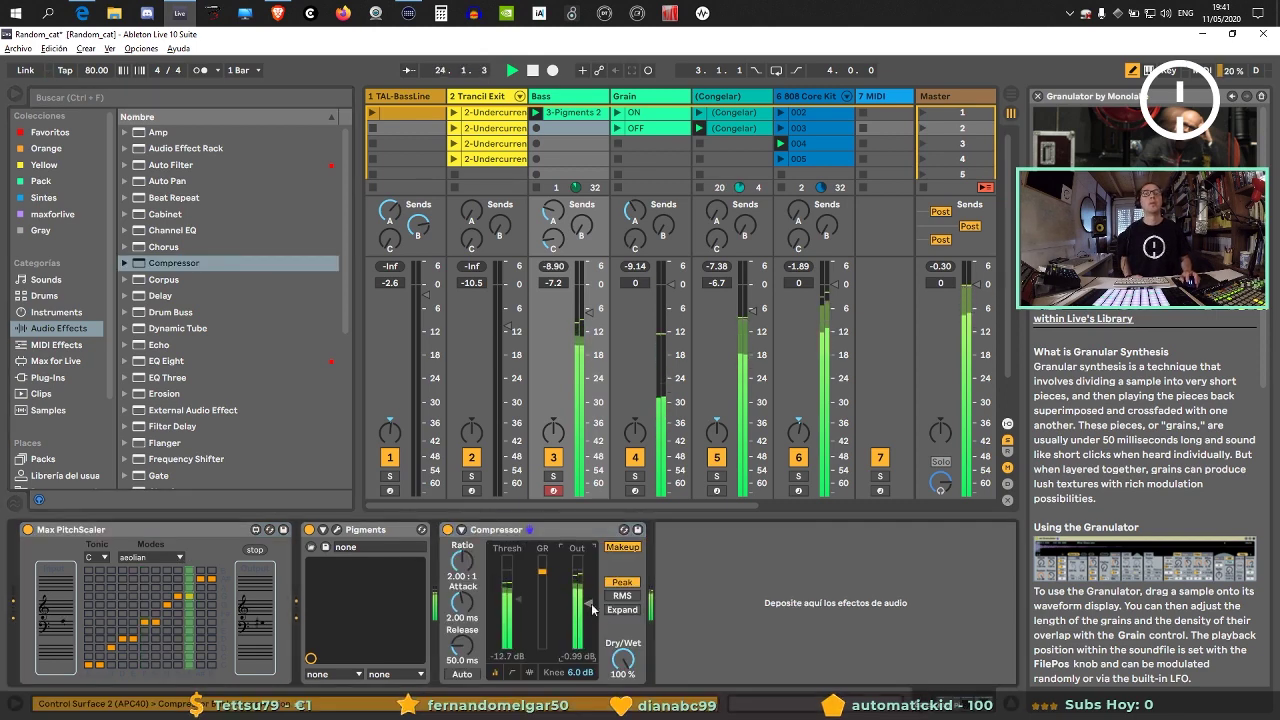
{"action": "left_click", "coordinate": [1011, 705]}
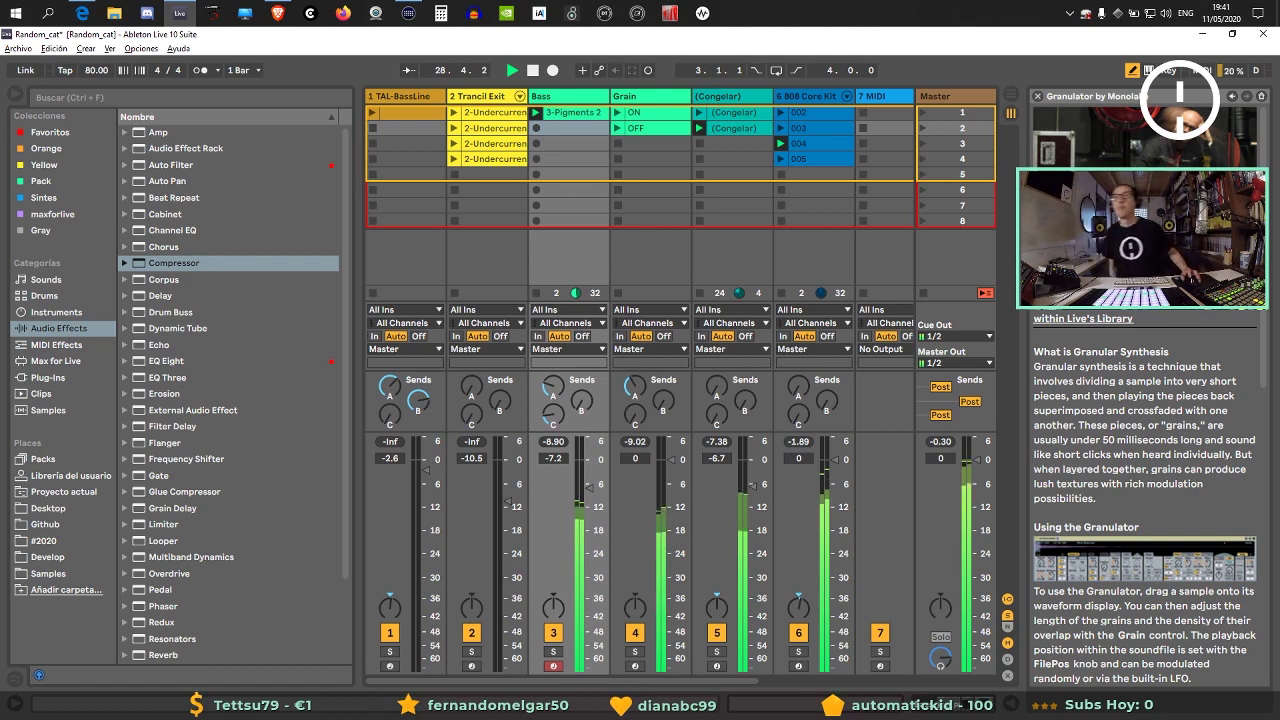
Save the set, collecting all used media files into the project, and restart playback.
{"action": "left_click", "coordinate": [18, 48]}
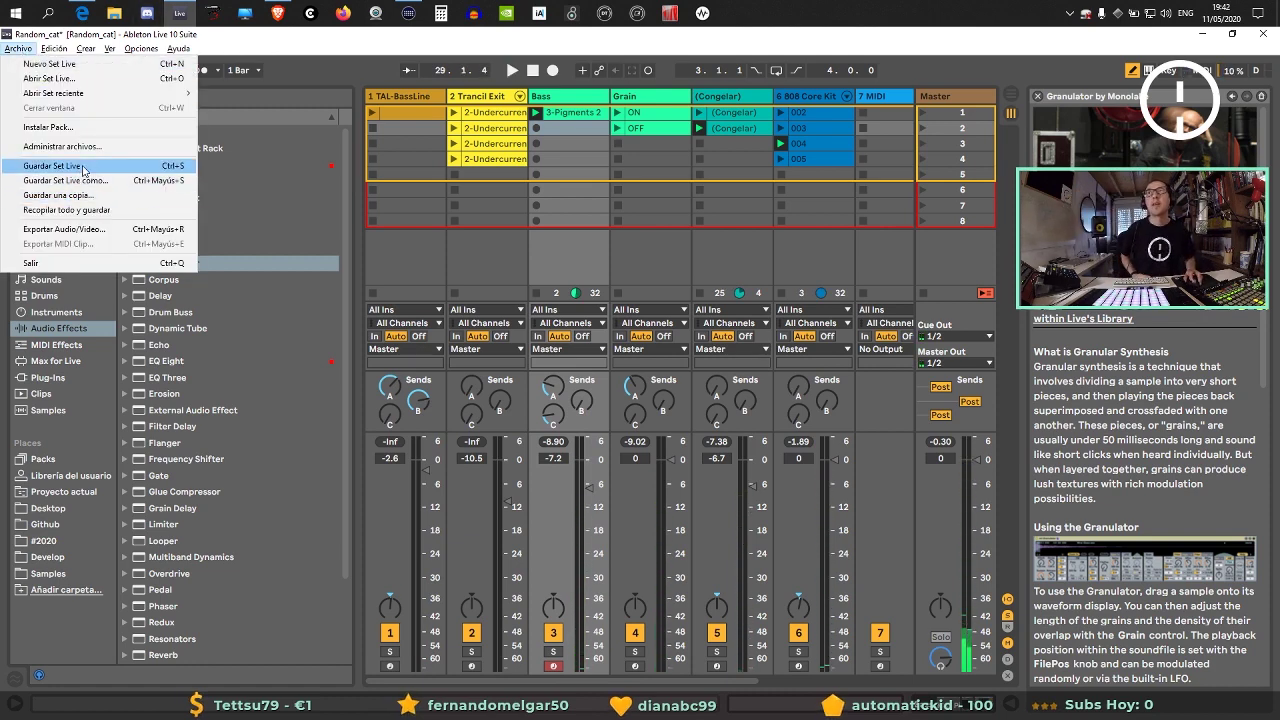
{"action": "left_click", "coordinate": [83, 170]}
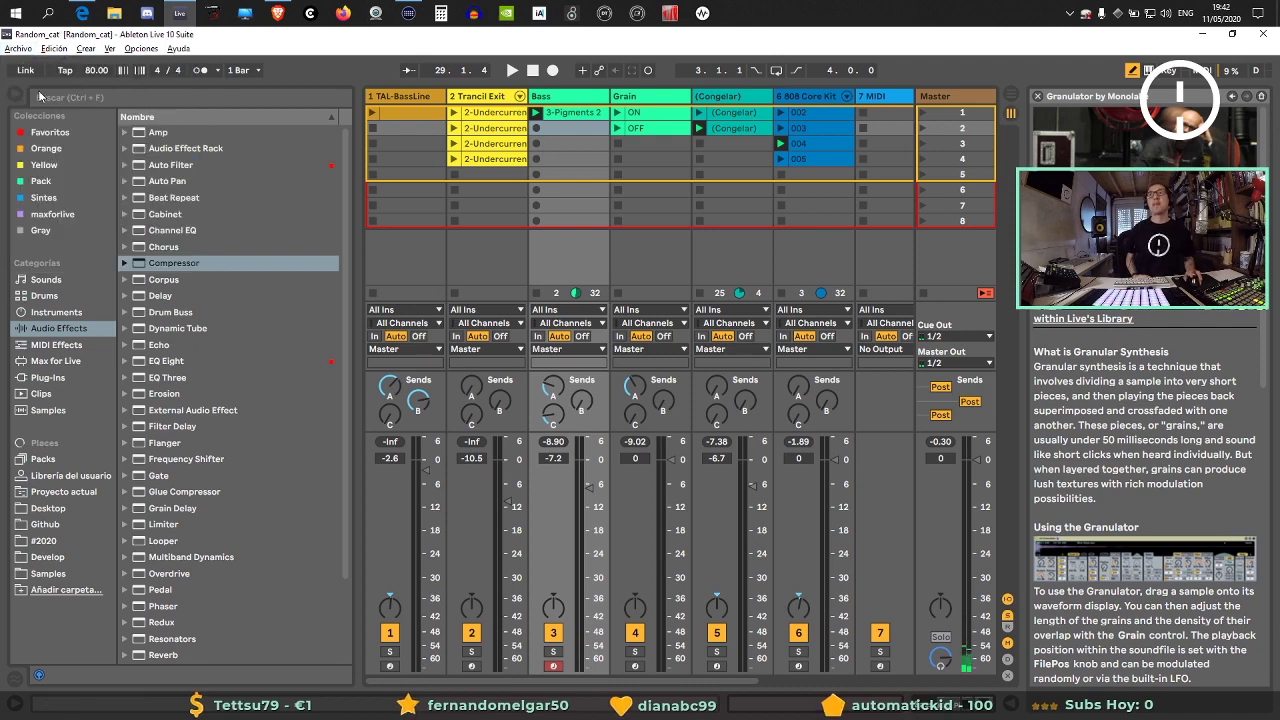
{"action": "left_click", "coordinate": [25, 50]}
{"action": "left_click", "coordinate": [63, 210]}
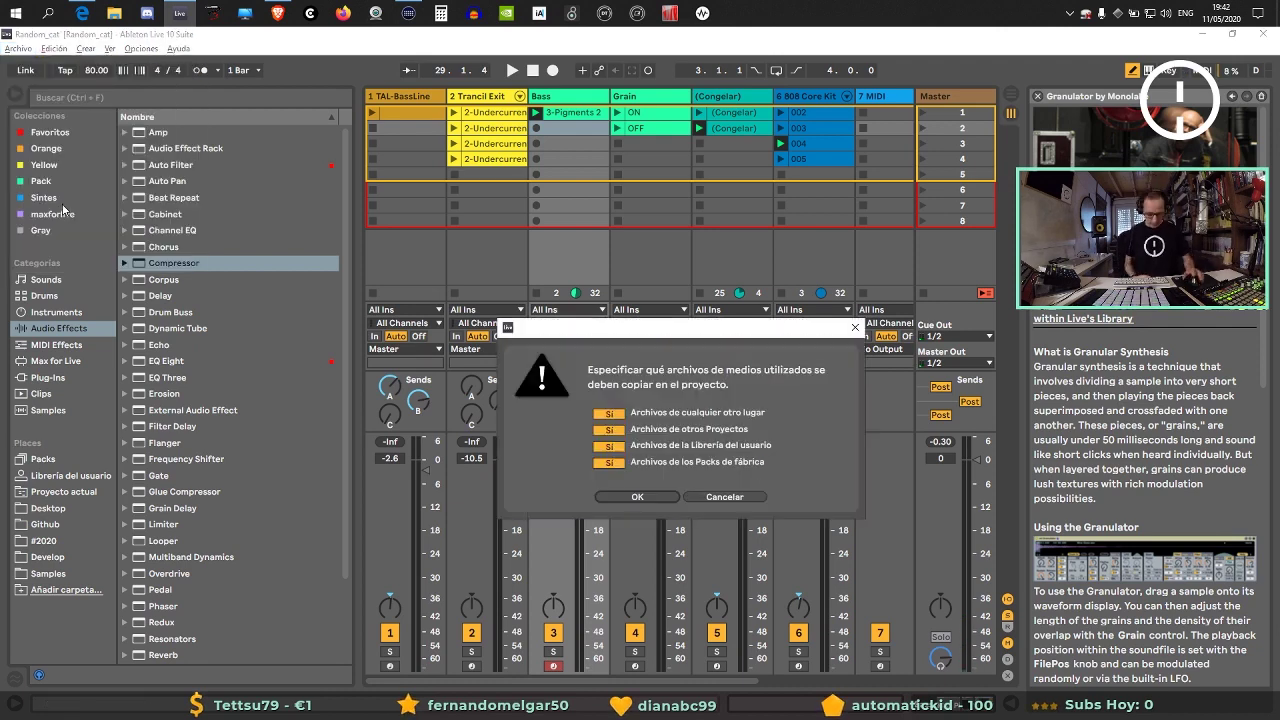
{"action": "key", "text": "Return"}
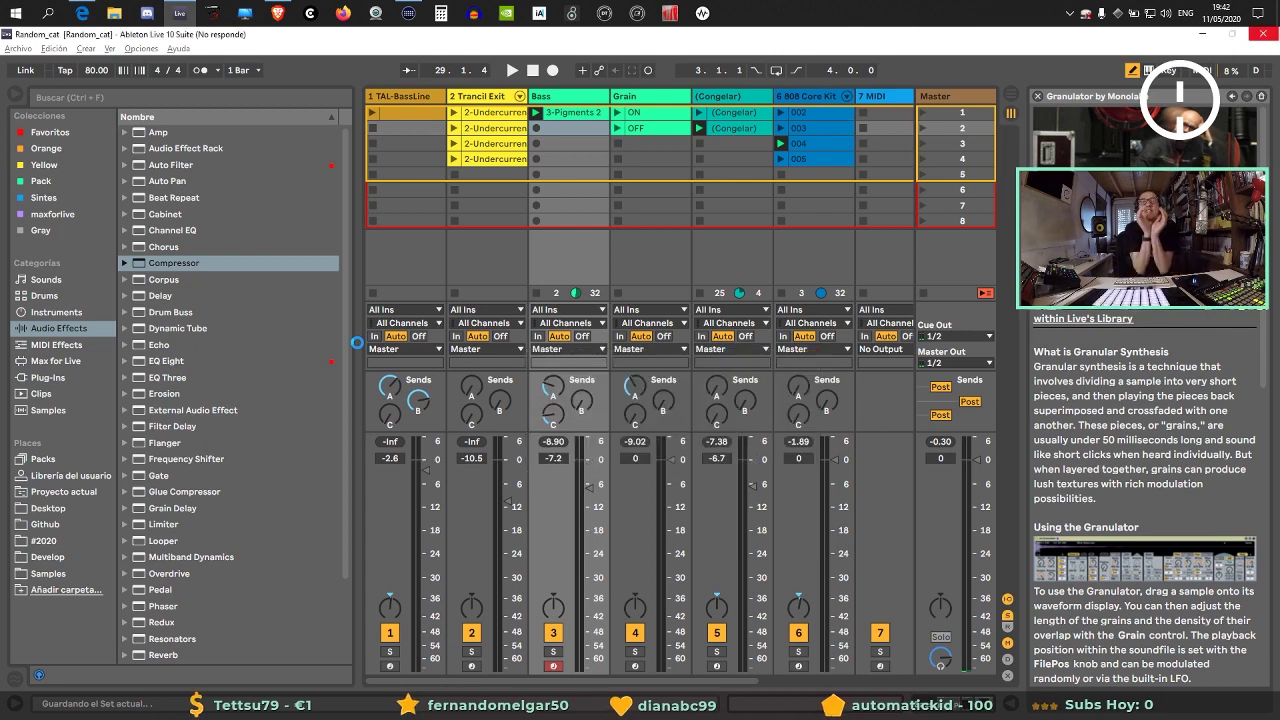
{"action": "left_click", "coordinate": [15, 97]}
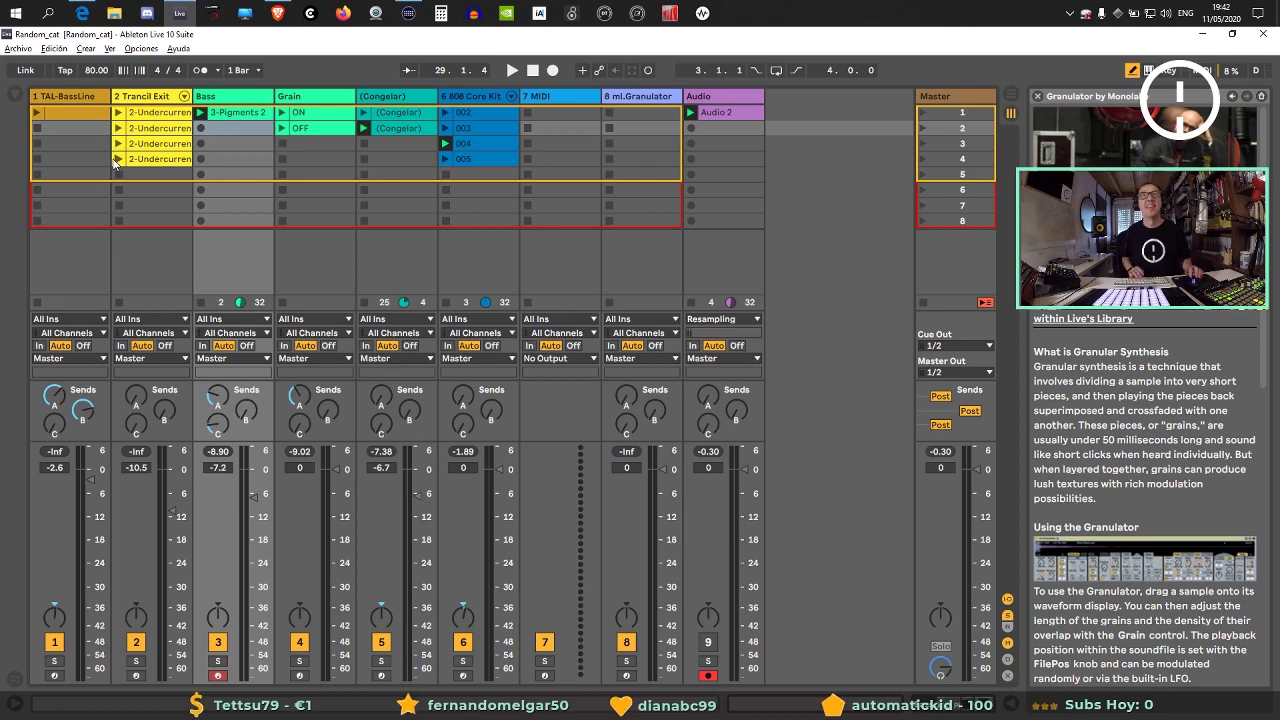
{"action": "key", "text": "space"}
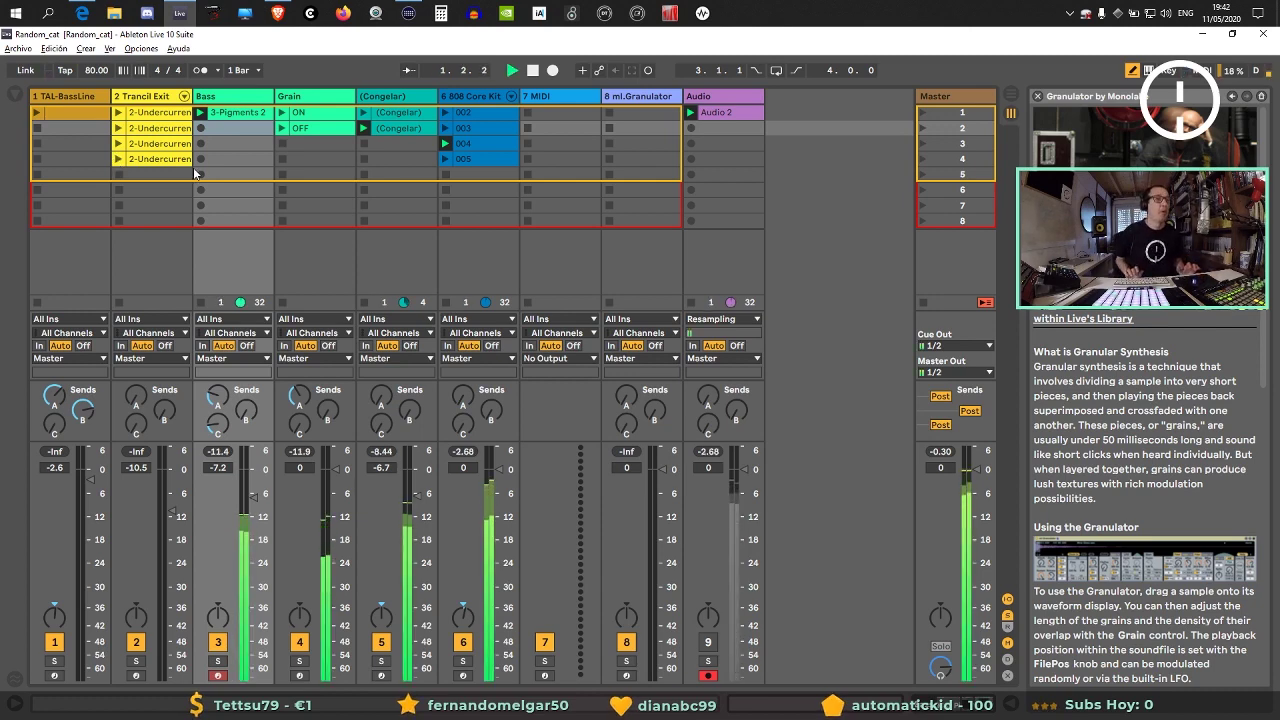
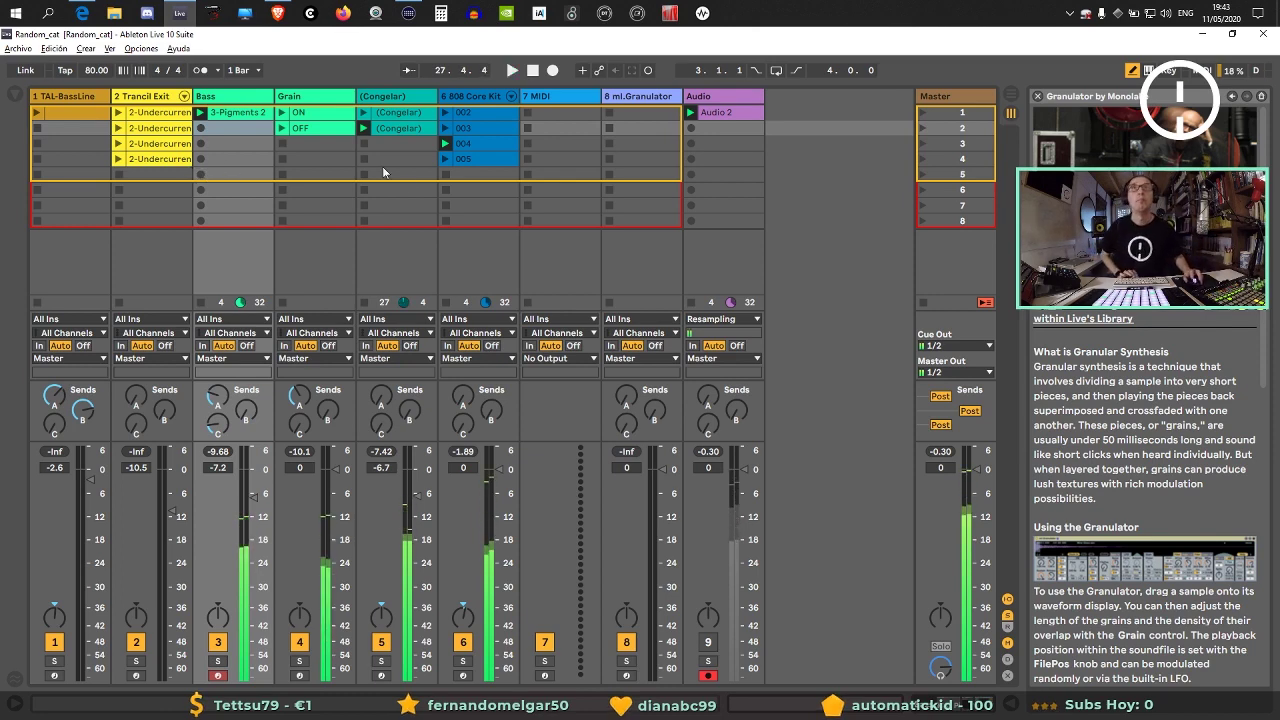
Load the Audio 2 clip as the sample in the ml.Granulator device and set its FilePos to about 57.
{"action": "double_click", "coordinate": [641, 97]}
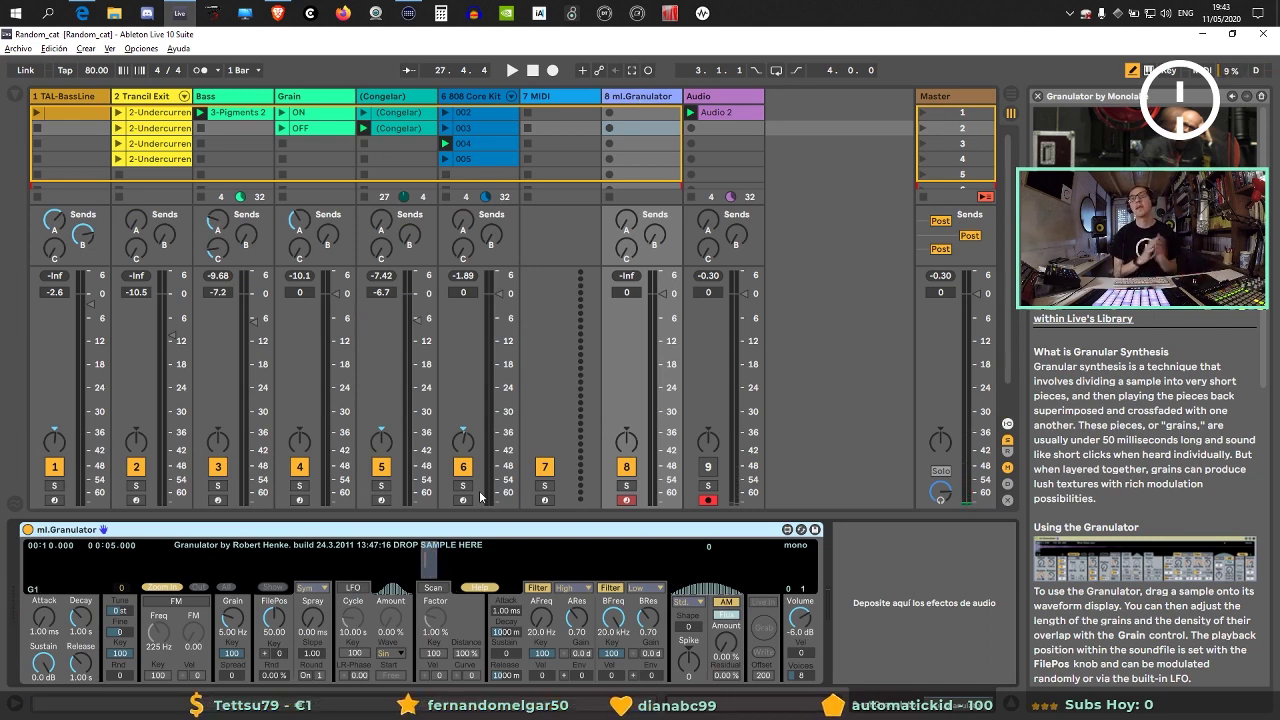
{"action": "left_click_drag", "start_coordinate": [722, 113], "coordinate": [611, 542]}
{"action": "left_click_drag", "start_coordinate": [502, 564], "coordinate": [539, 565]}
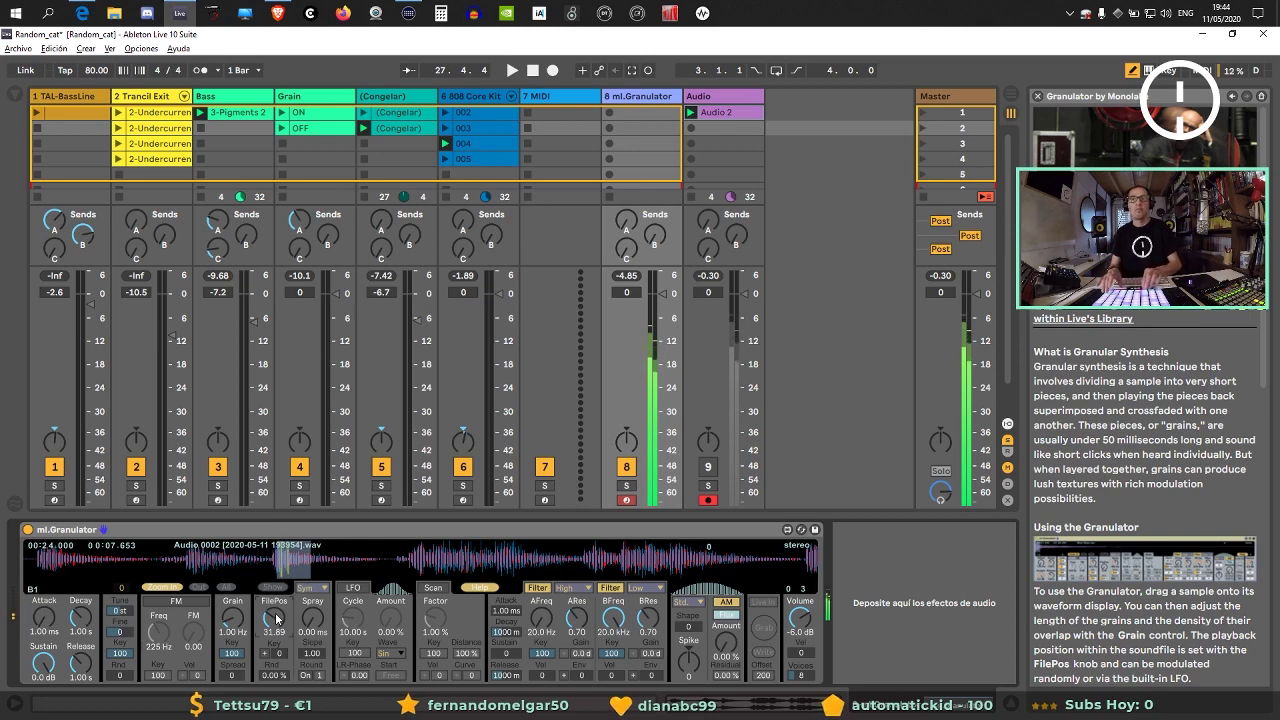
{"action": "left_click_drag", "start_coordinate": [277, 620], "coordinate": [277, 576]}
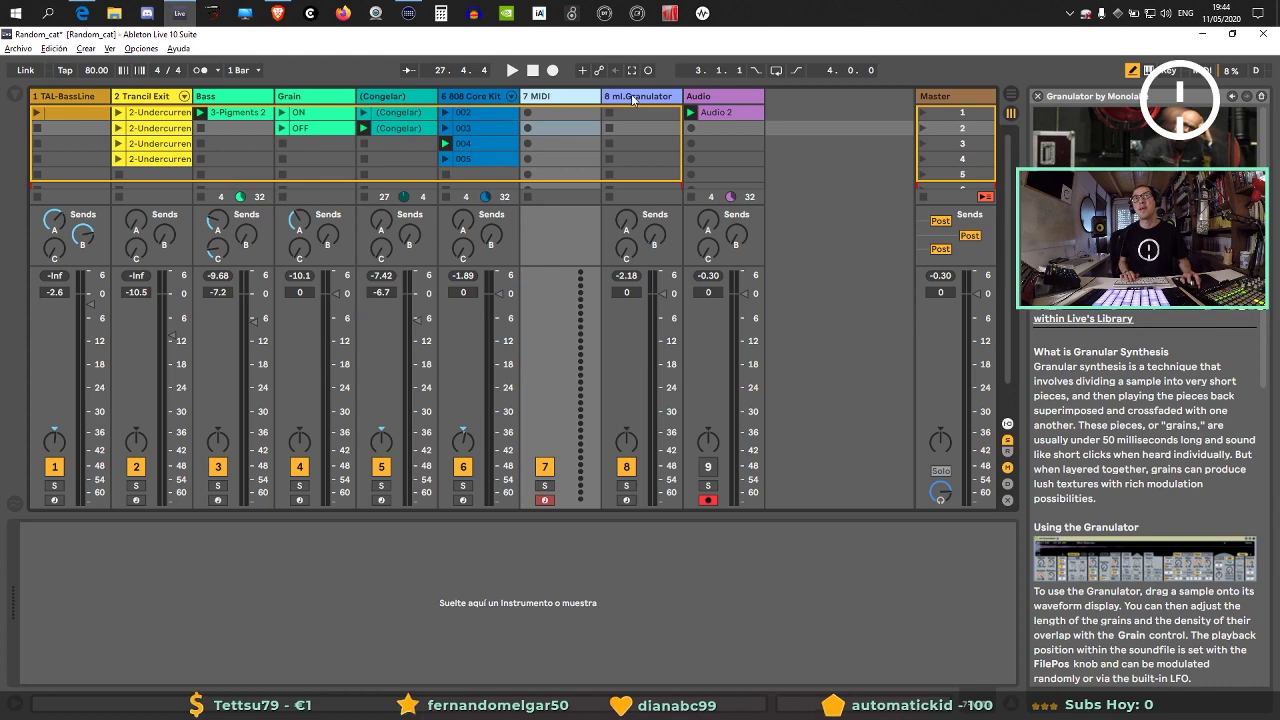
Restart playback and route Grain's MIDI into the ml.Granulator track, with monitoring set to In and track volume at -6.3 dB.
{"action": "left_click", "coordinate": [634, 97]}
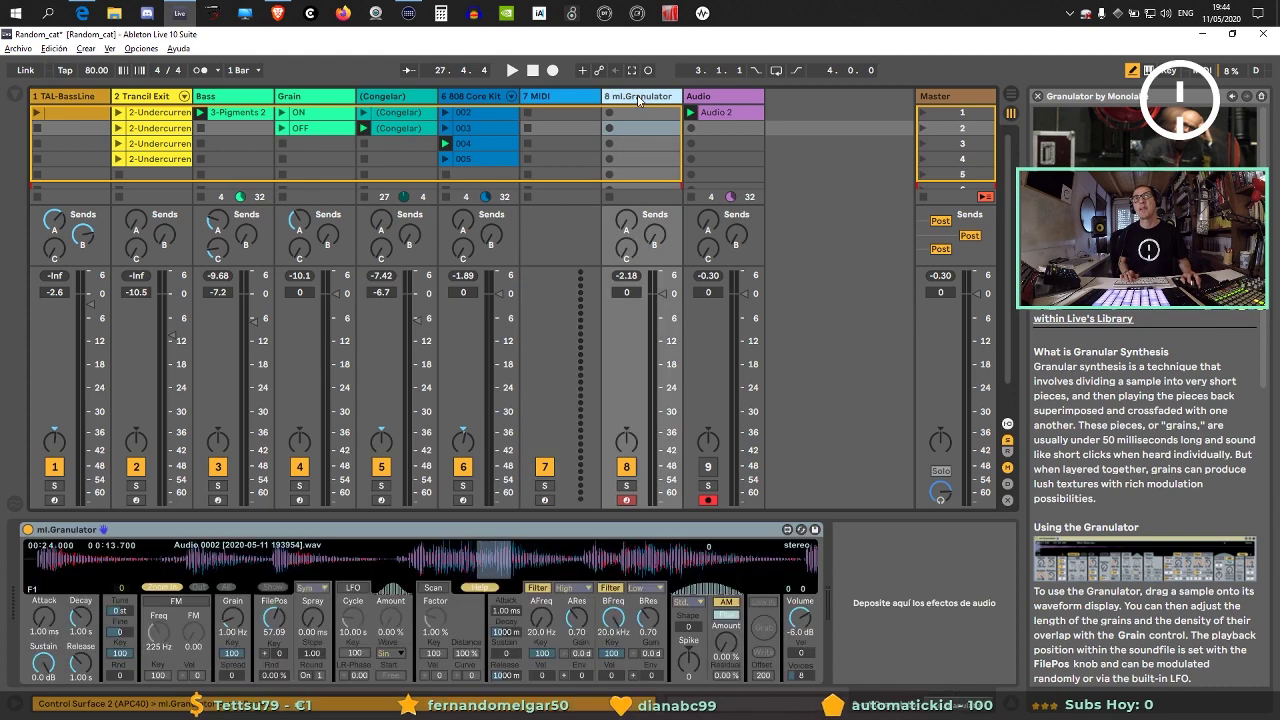
{"action": "left_click", "coordinate": [364, 129]}
{"action": "left_click", "coordinate": [576, 100]}
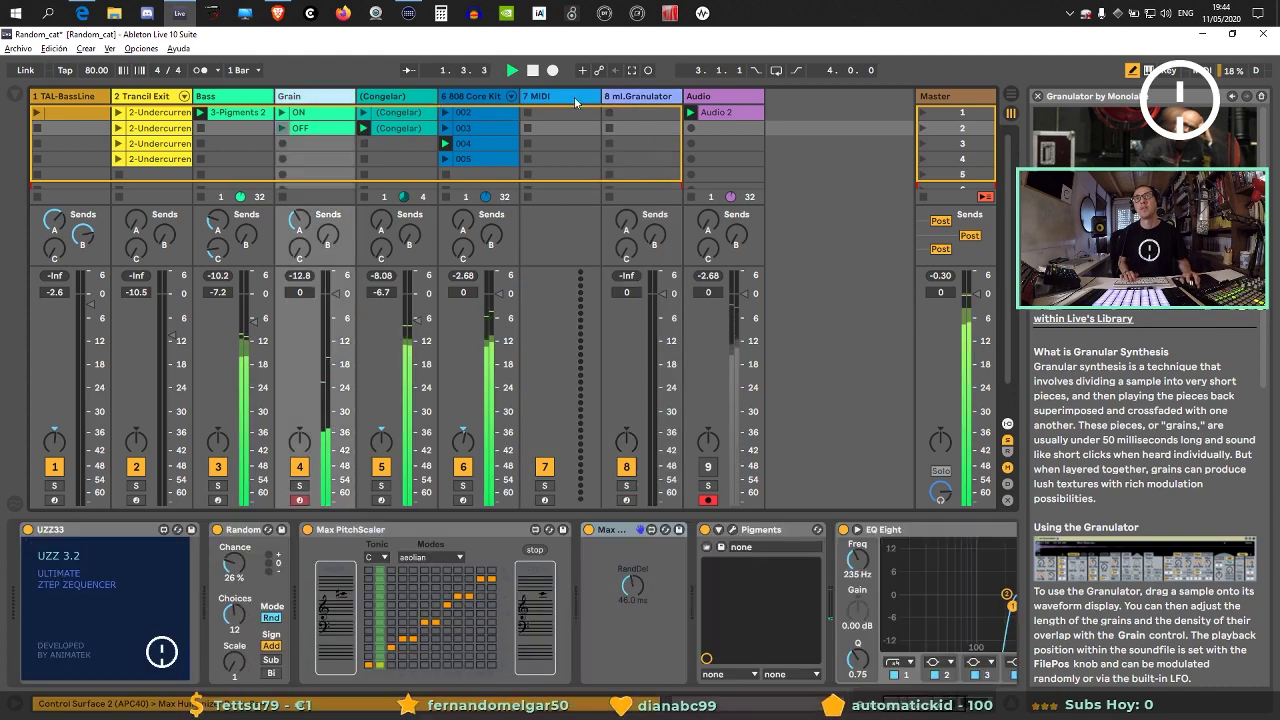
{"action": "left_click", "coordinate": [576, 100]}
{"action": "left_click", "coordinate": [630, 96]}
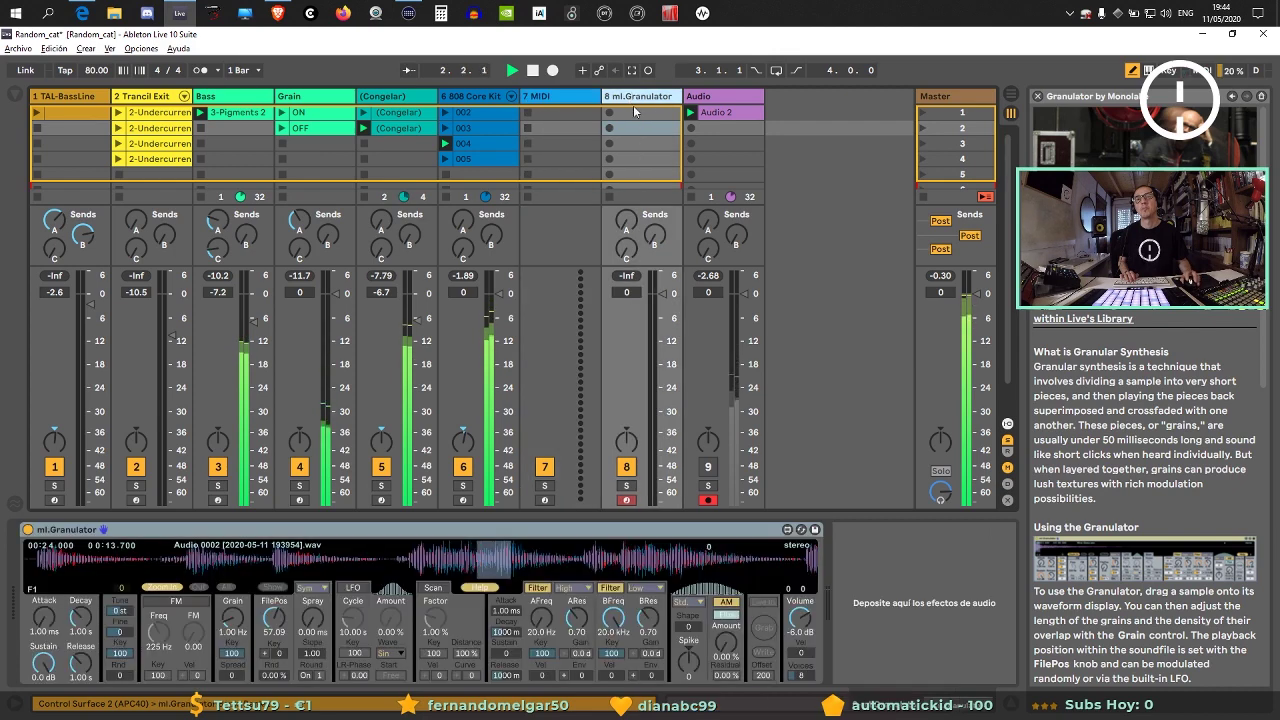
{"action": "left_click", "coordinate": [1008, 451]}
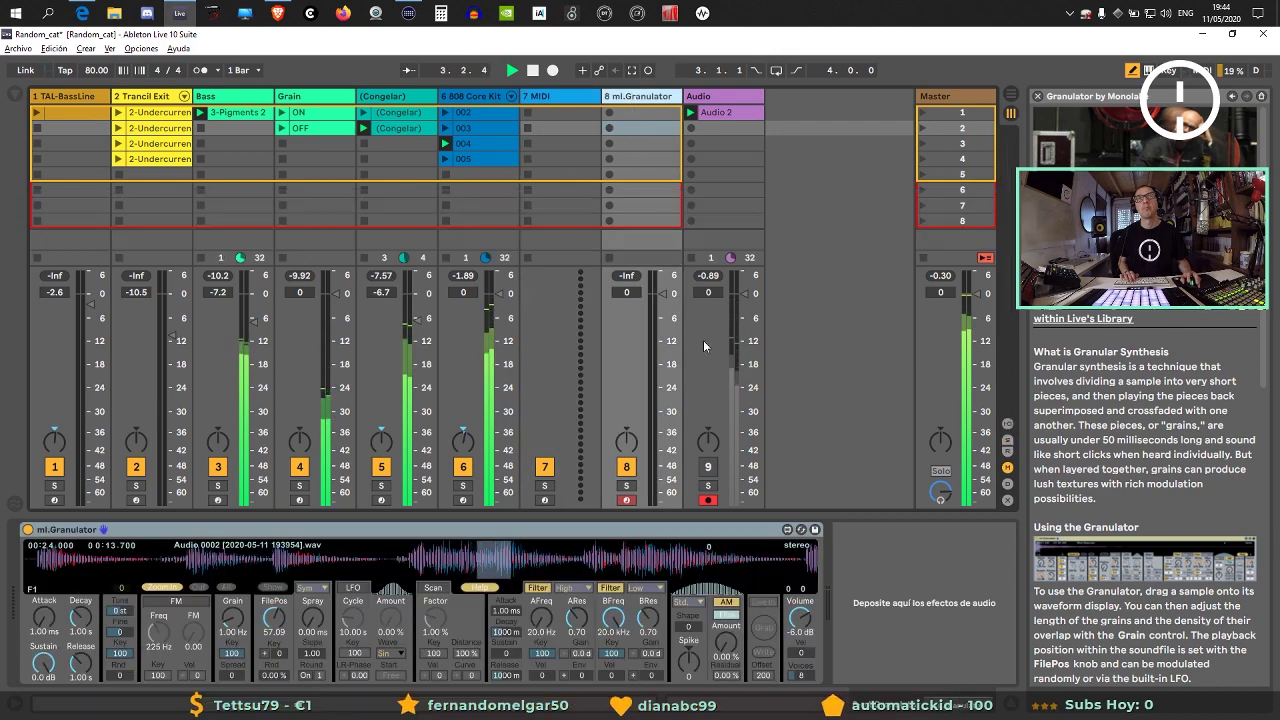
{"action": "left_click", "coordinate": [1005, 425]}
{"action": "left_click", "coordinate": [653, 219]}
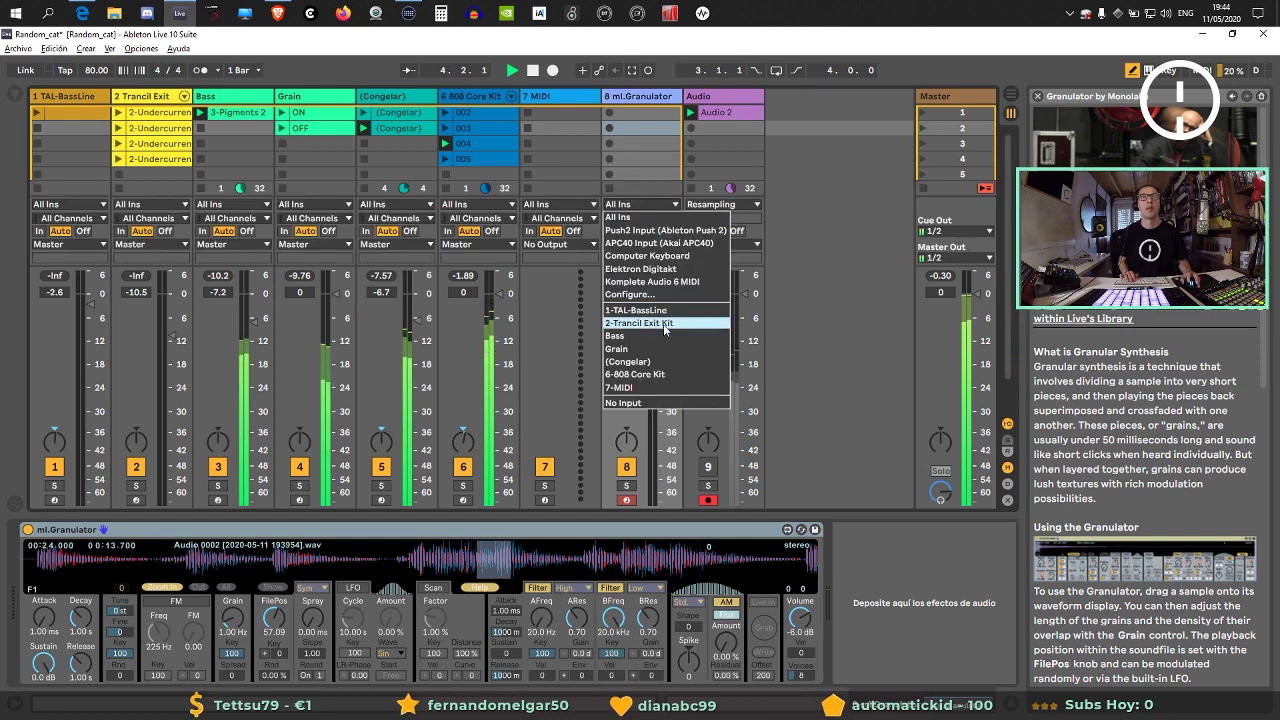
{"action": "left_click", "coordinate": [677, 367]}
{"action": "left_click", "coordinate": [631, 502]}
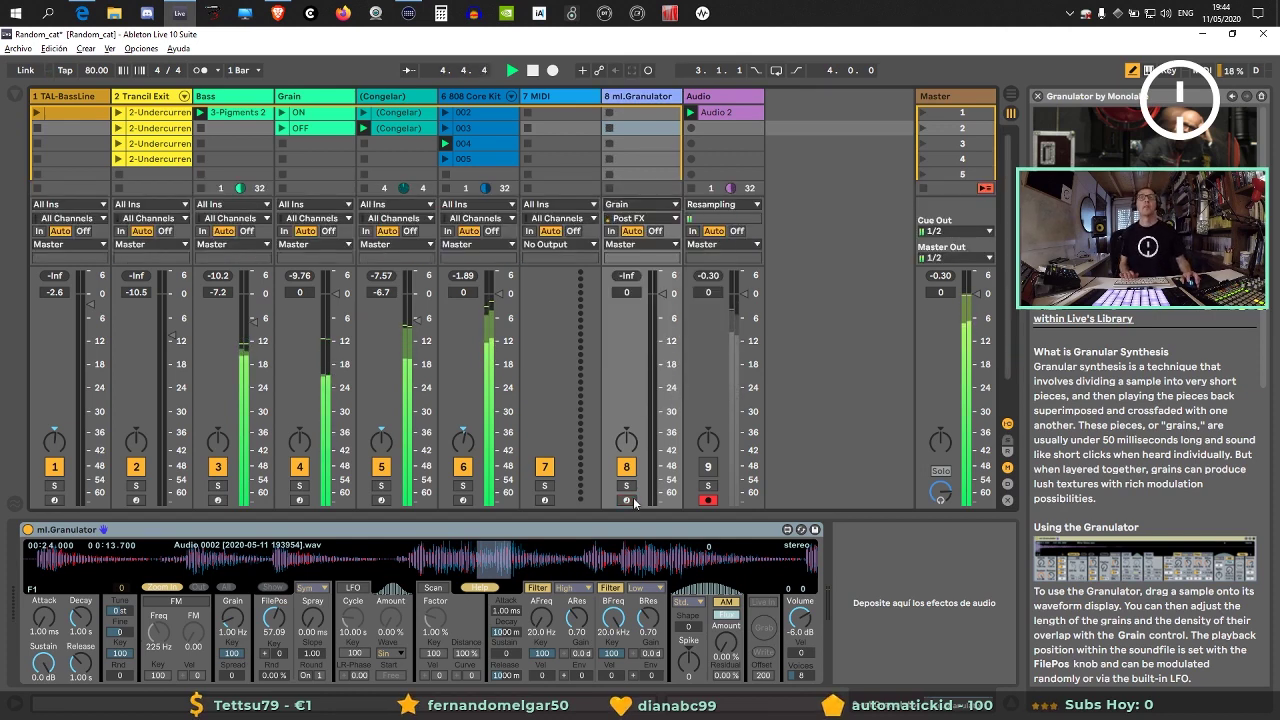
{"action": "left_click", "coordinate": [612, 232]}
{"action": "left_click_drag", "start_coordinate": [622, 302], "coordinate": [622, 308]}
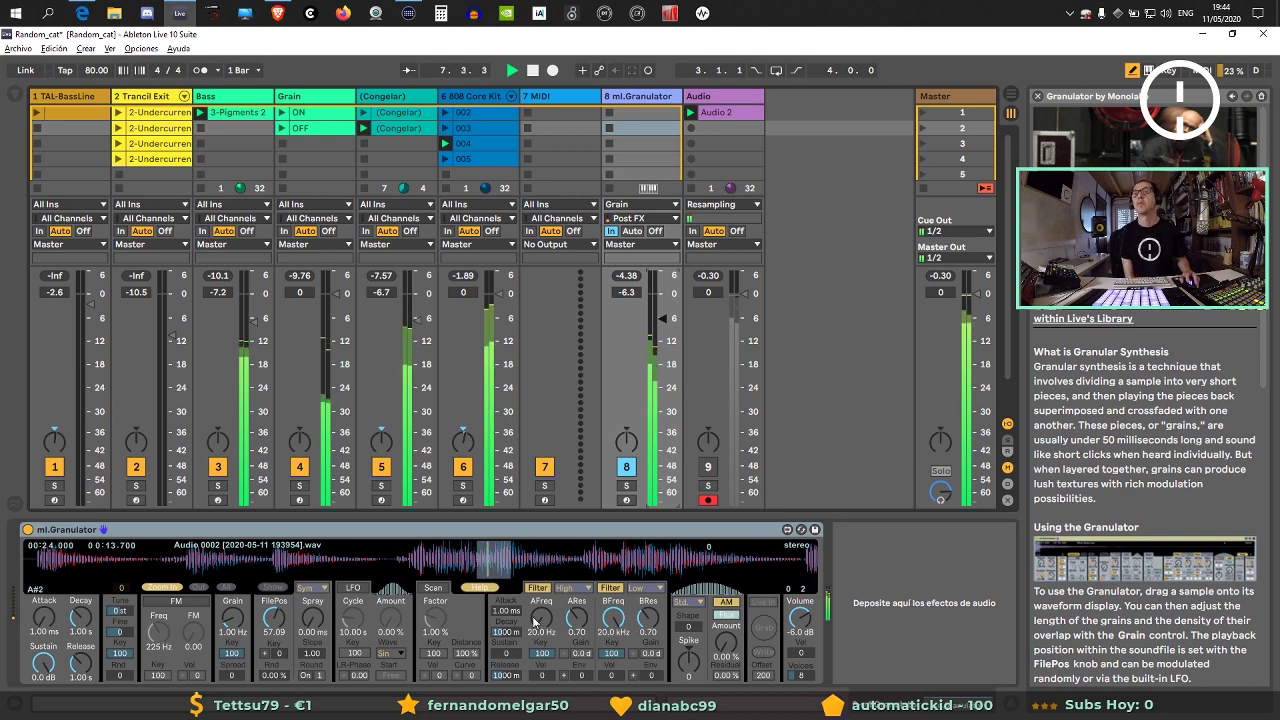
Set the Granulator's FilePos to 34.25, Grain to 1.47 Hz and AM amount to 31.5%.
{"action": "left_click_drag", "start_coordinate": [282, 625], "coordinate": [282, 650]}
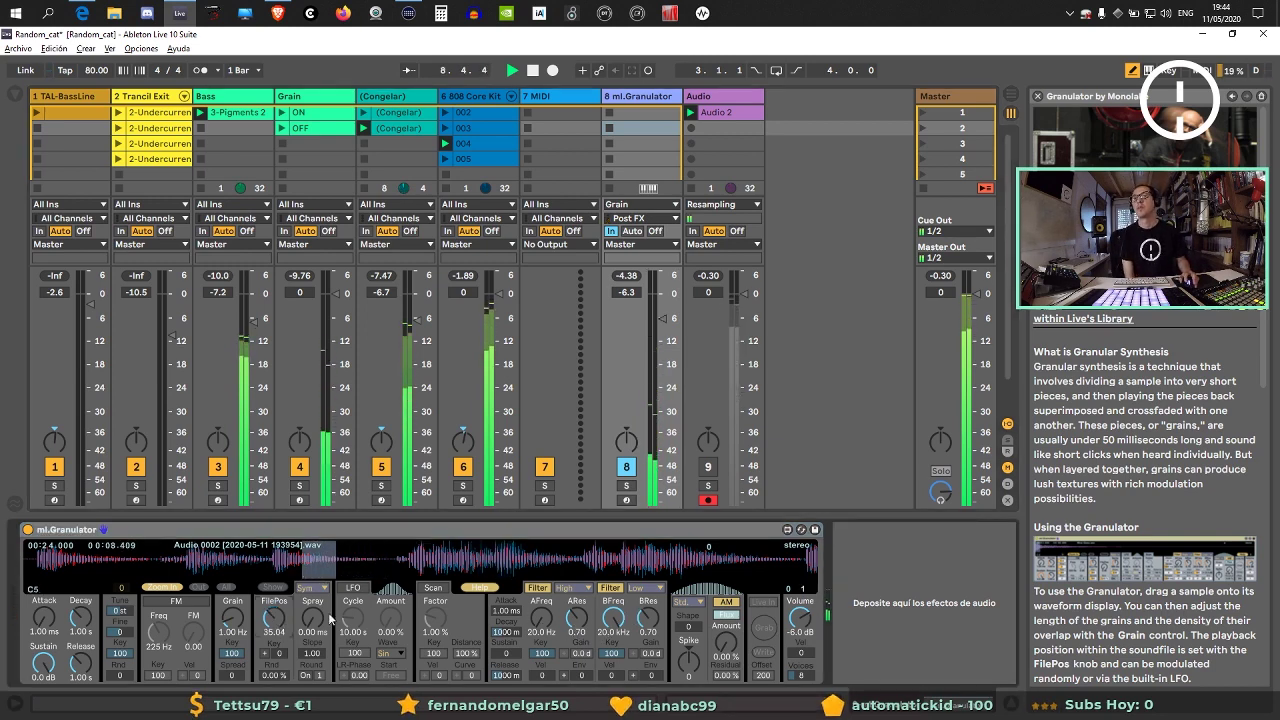
{"action": "left_click_drag", "start_coordinate": [313, 620], "coordinate": [313, 598]}
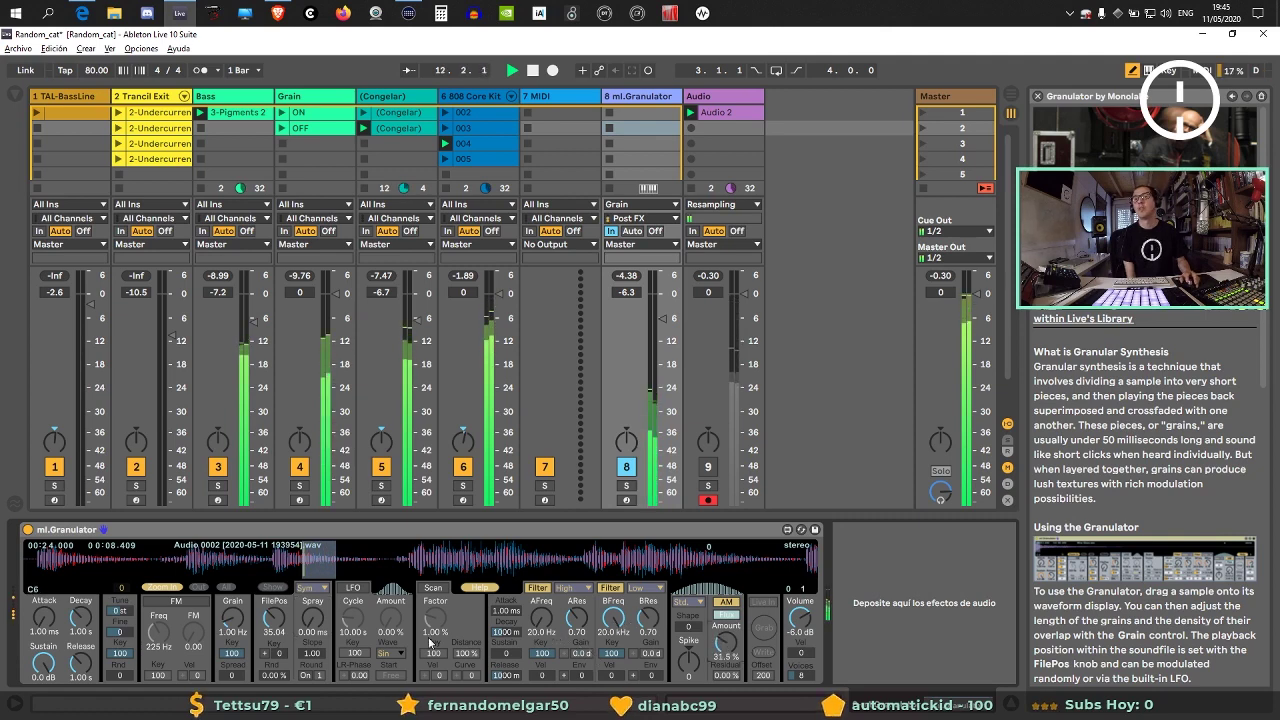
{"action": "left_click_drag", "start_coordinate": [249, 641], "coordinate": [291, 628]}
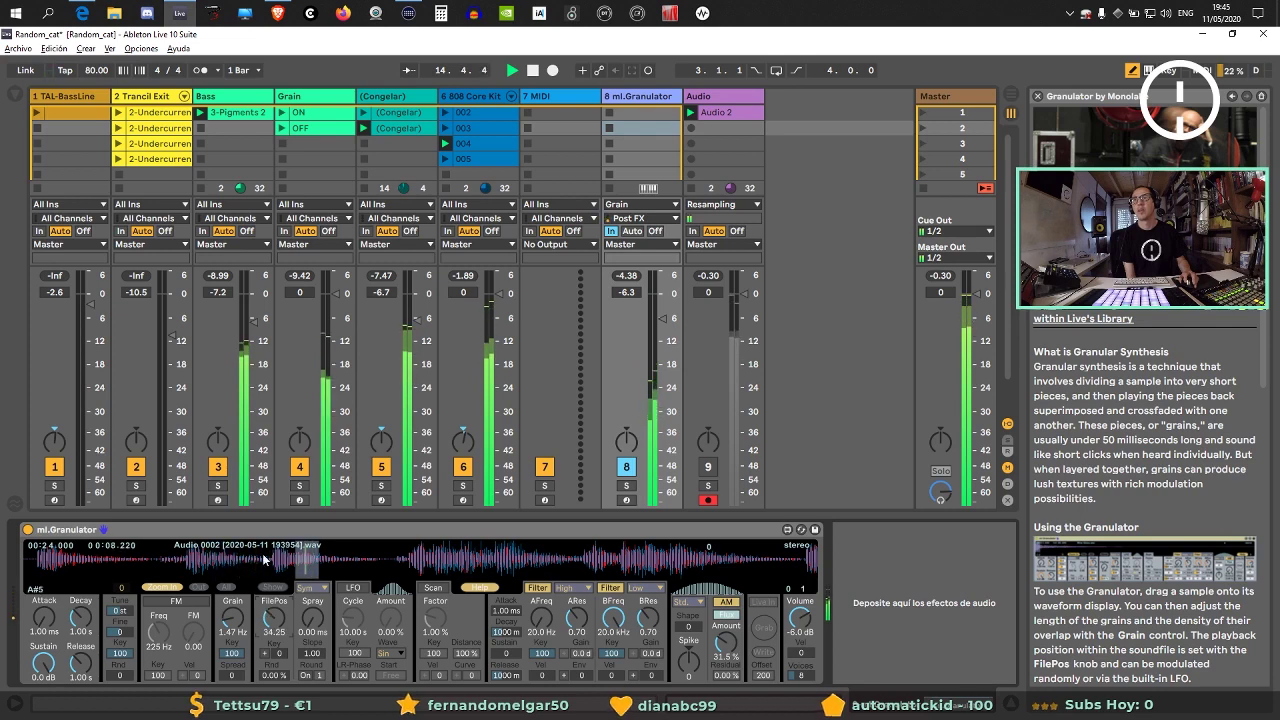
Copy the Grain track's Max PitchScaler in front of the Granulator on the ml.Granulator track and hide the browser.
{"action": "left_click", "coordinate": [11, 93]}
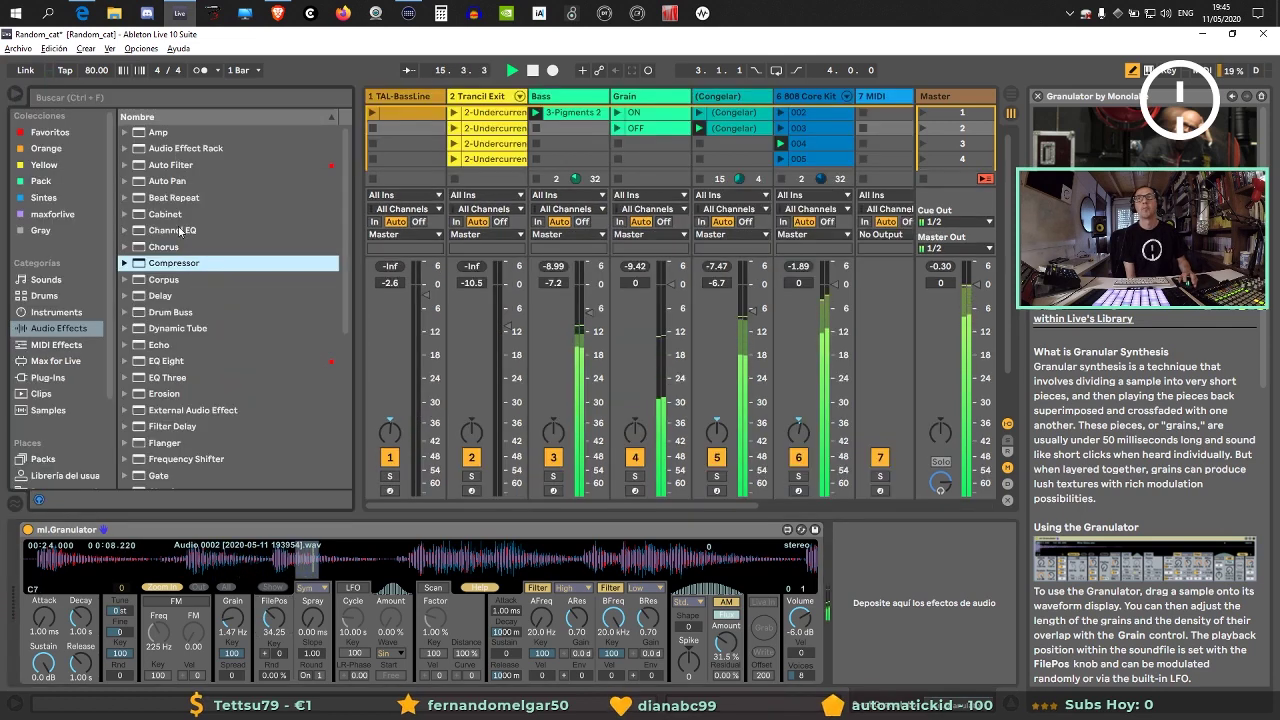
{"action": "left_click", "coordinate": [67, 311]}
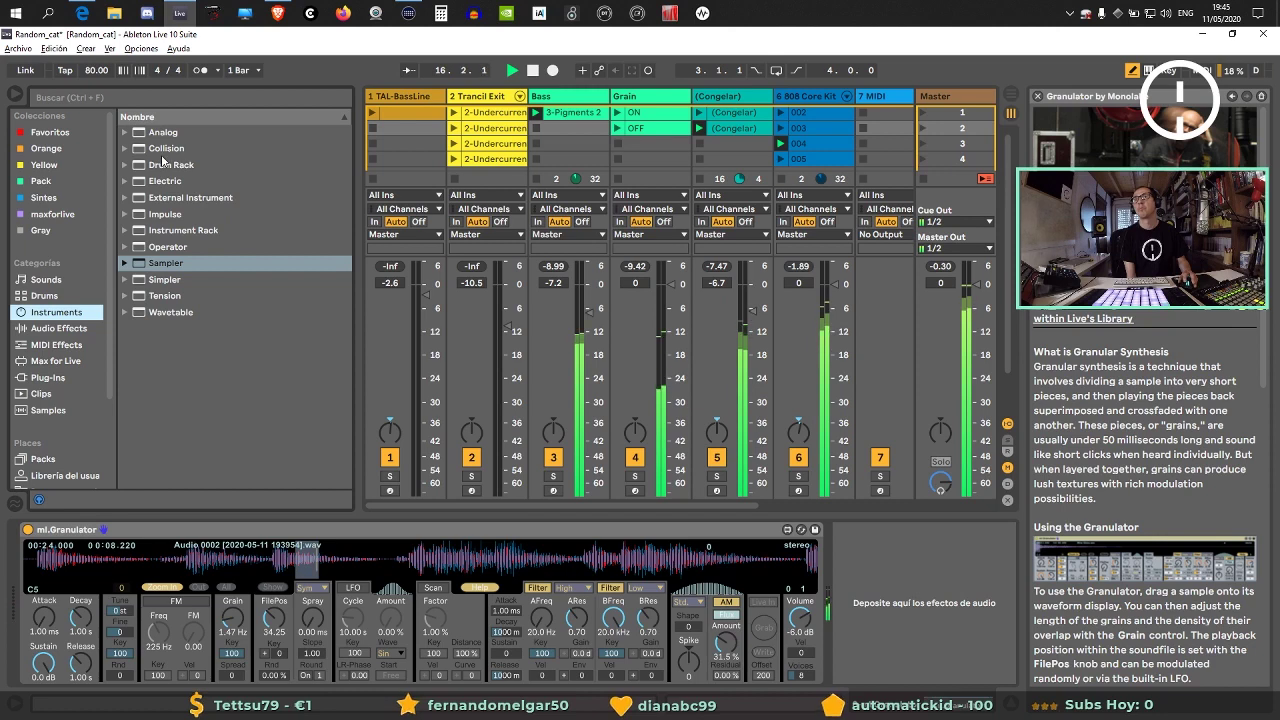
{"action": "left_click", "coordinate": [634, 97]}
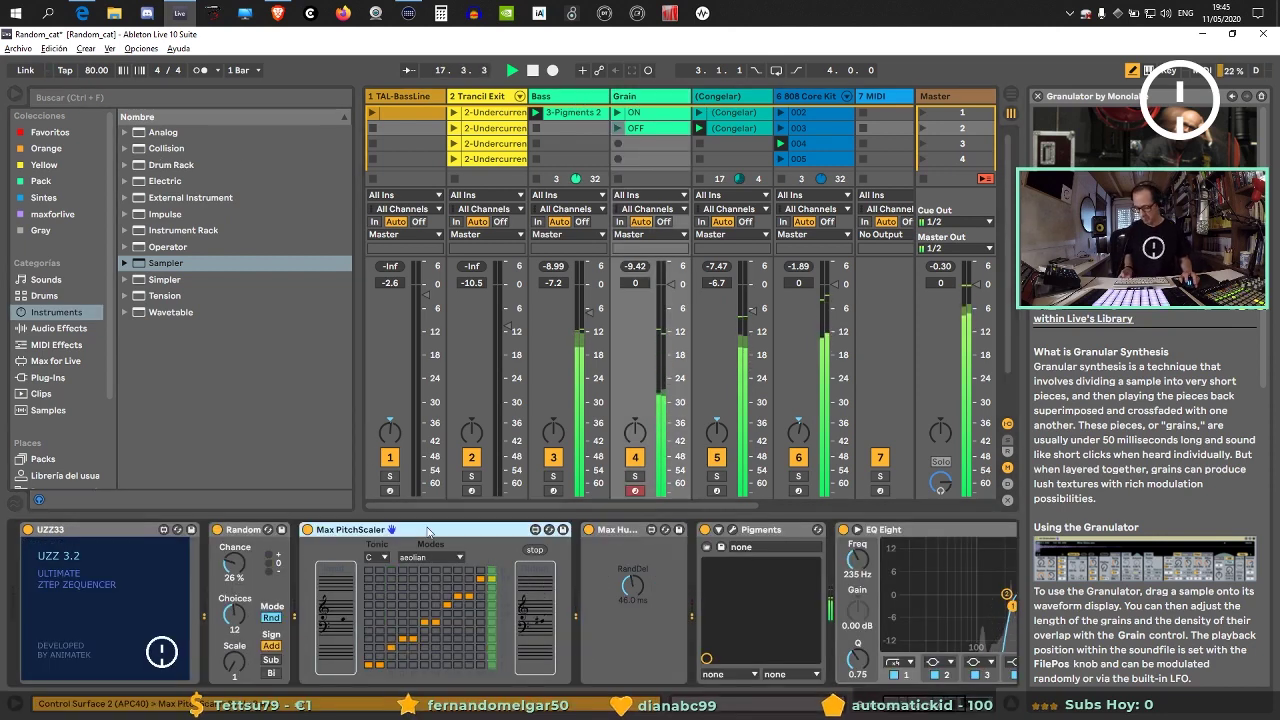
{"action": "key", "text": "ctrl+z"}
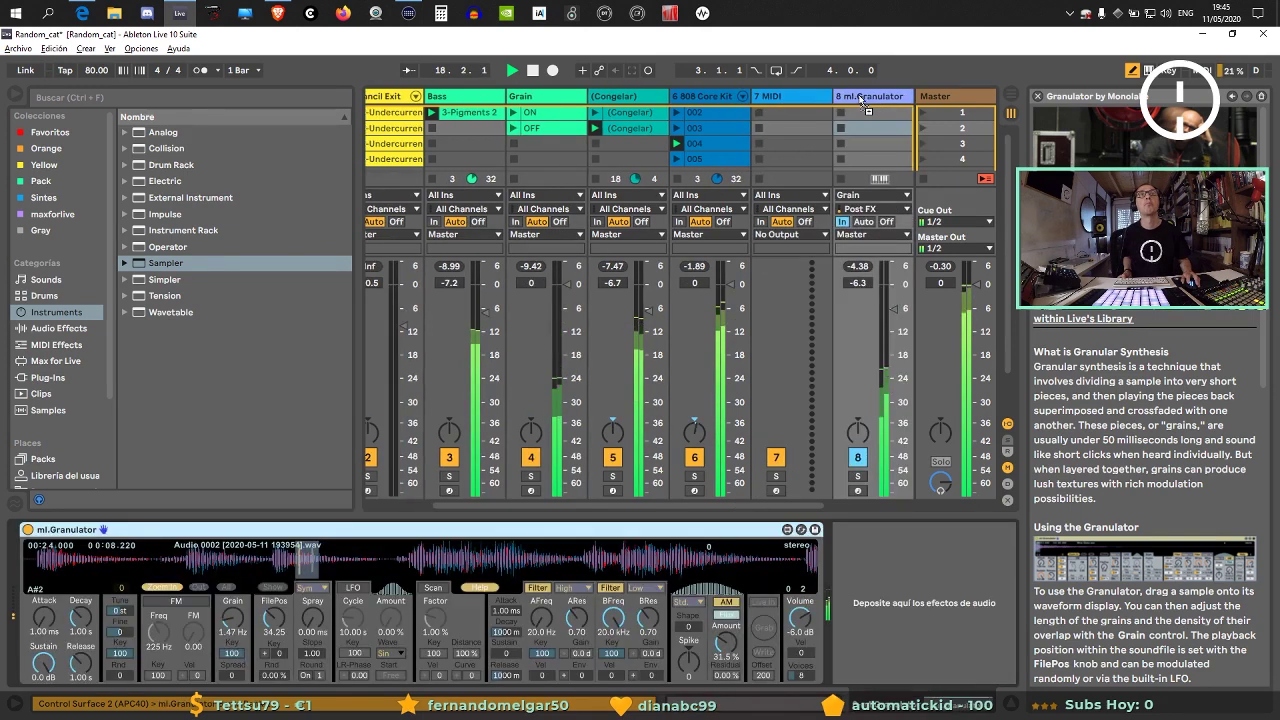
{"action": "key", "text": "ctrl+z"}
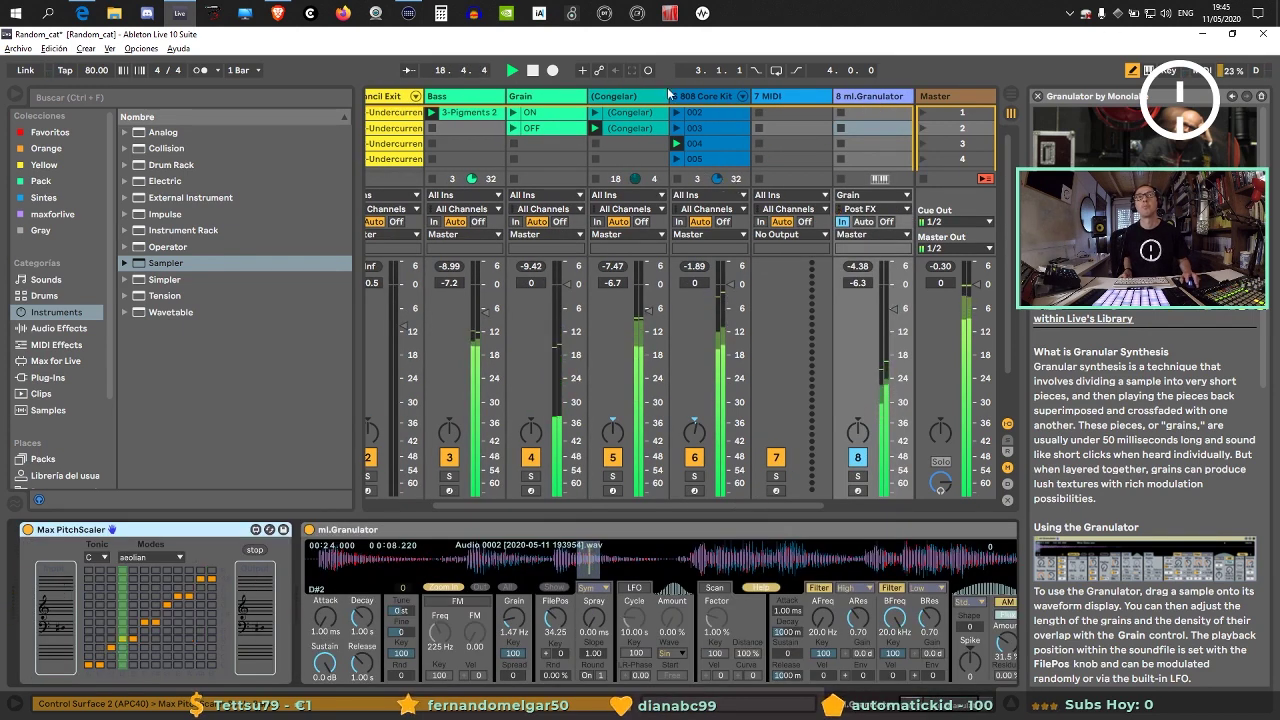
{"action": "left_click", "coordinate": [55, 328]}
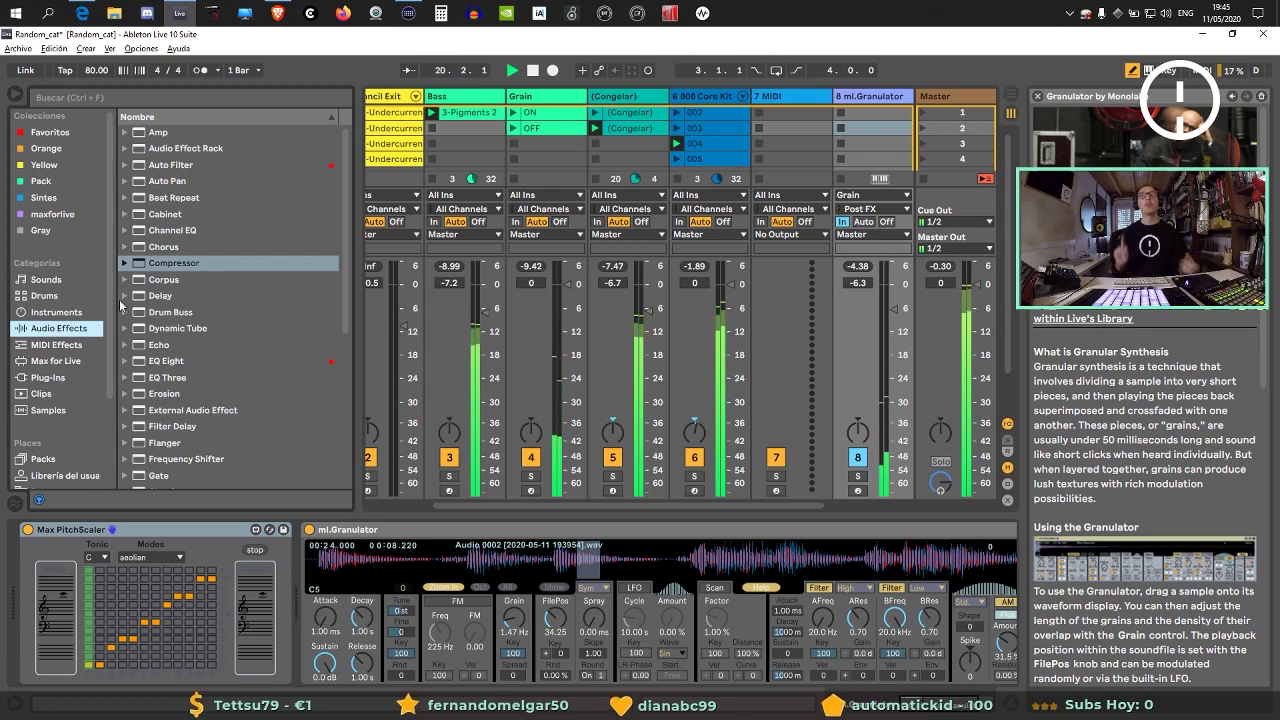
{"action": "left_click", "coordinate": [58, 312]}
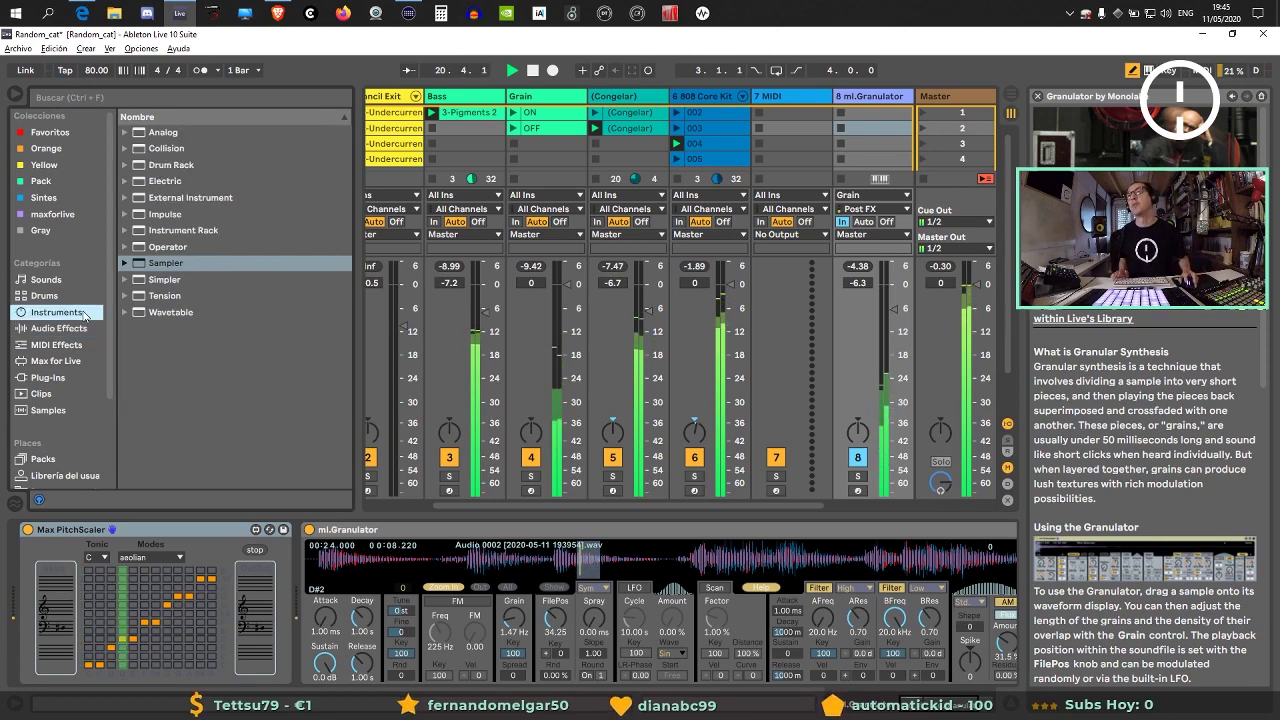
{"action": "left_click", "coordinate": [12, 97]}
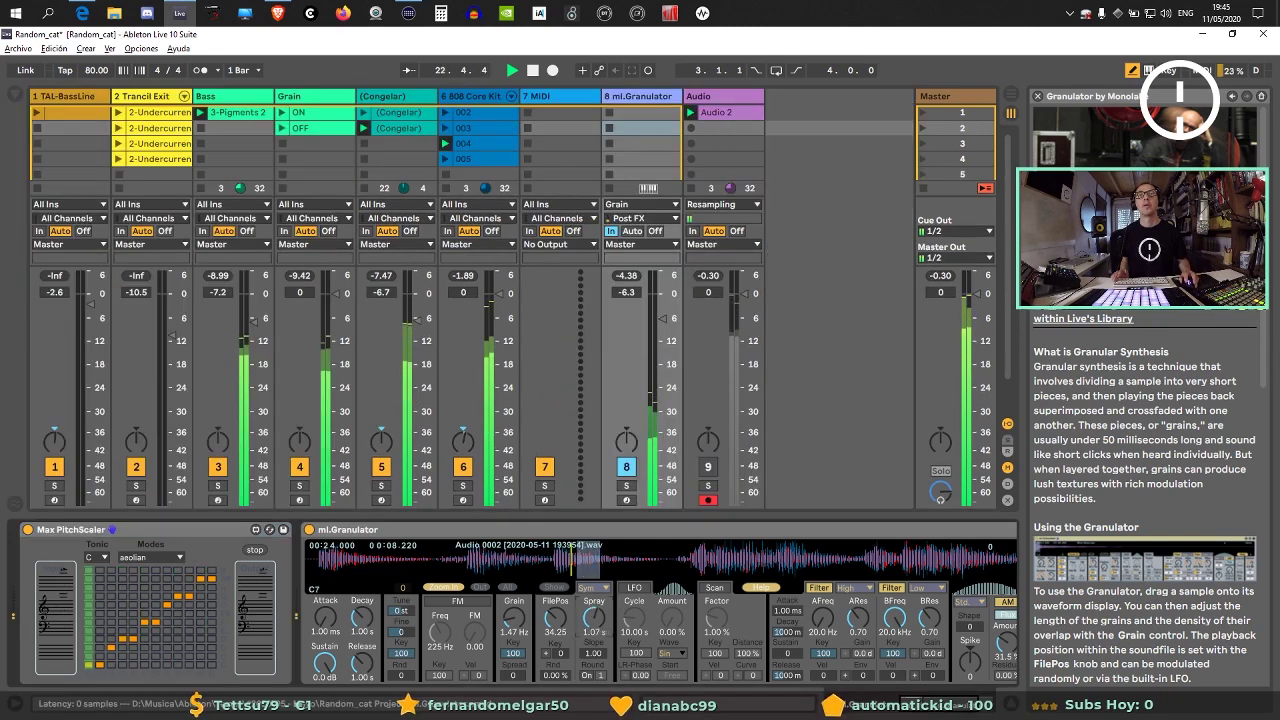
Toggle the mutes of the (Congelar), 808 Core Kit, Grain and Bass tracks to compare the mix, leaving only Bass of these muted.
{"action": "left_click", "coordinate": [381, 467]}
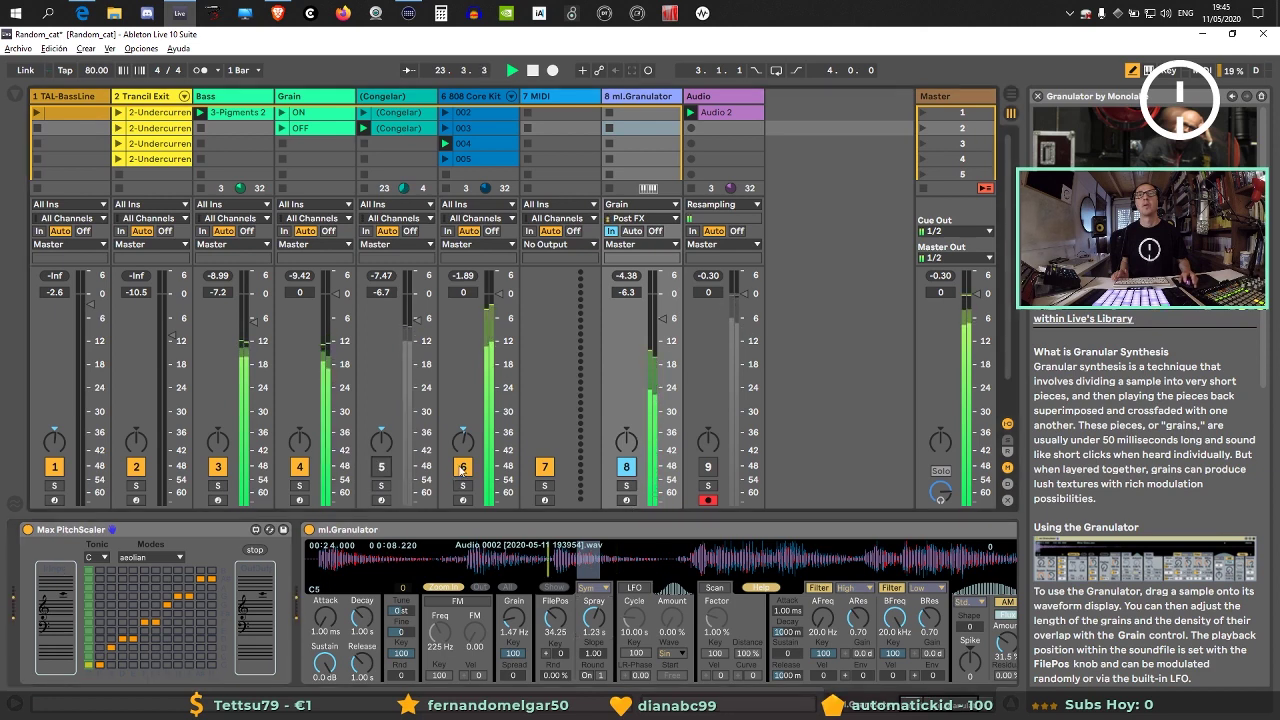
{"action": "left_click", "coordinate": [462, 467]}
{"action": "left_click", "coordinate": [299, 467]}
{"action": "left_click", "coordinate": [217, 467]}
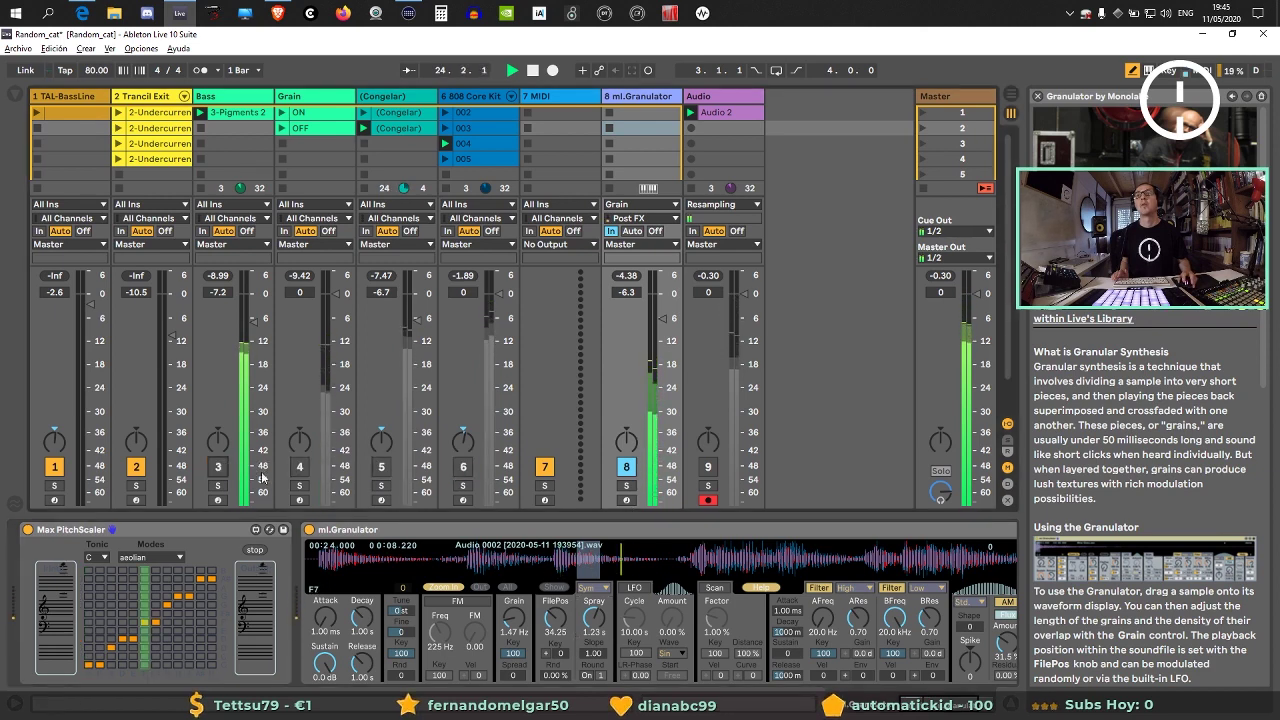
{"action": "left_click", "coordinate": [462, 467]}
{"action": "left_click", "coordinate": [381, 467]}
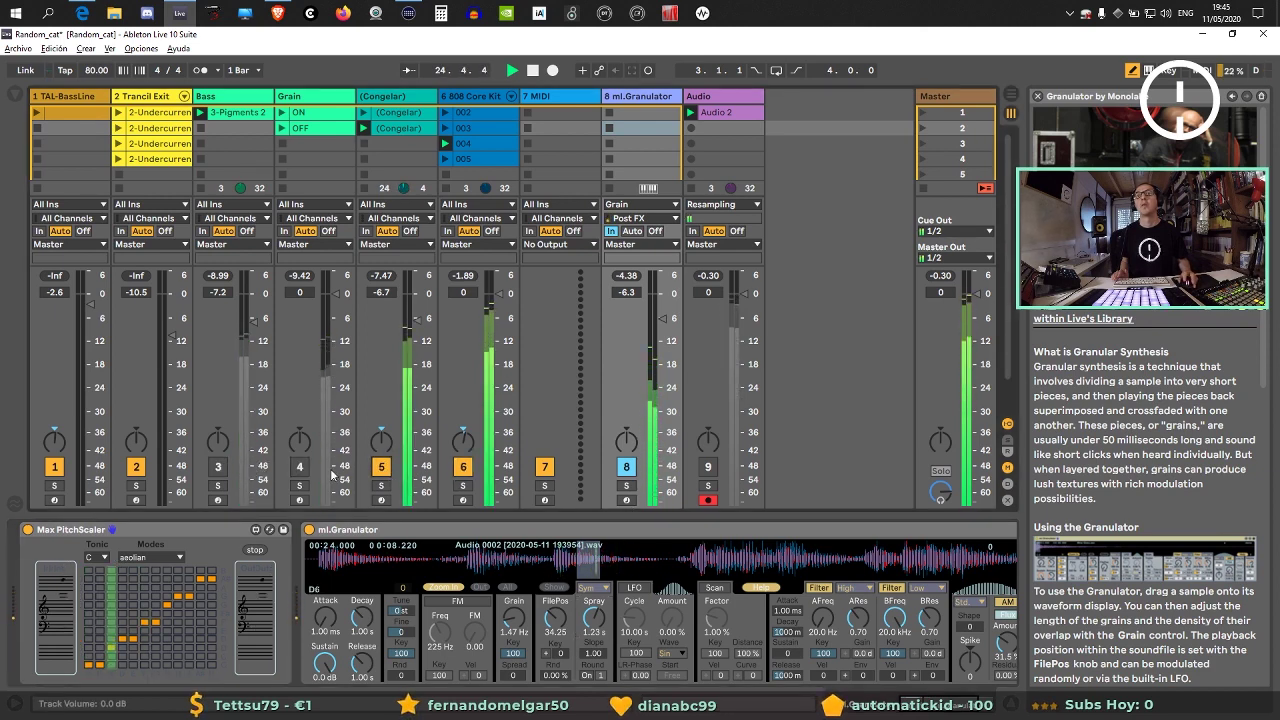
{"action": "left_click", "coordinate": [299, 467]}
{"action": "left_click", "coordinate": [381, 467]}
{"action": "left_click", "coordinate": [381, 467]}
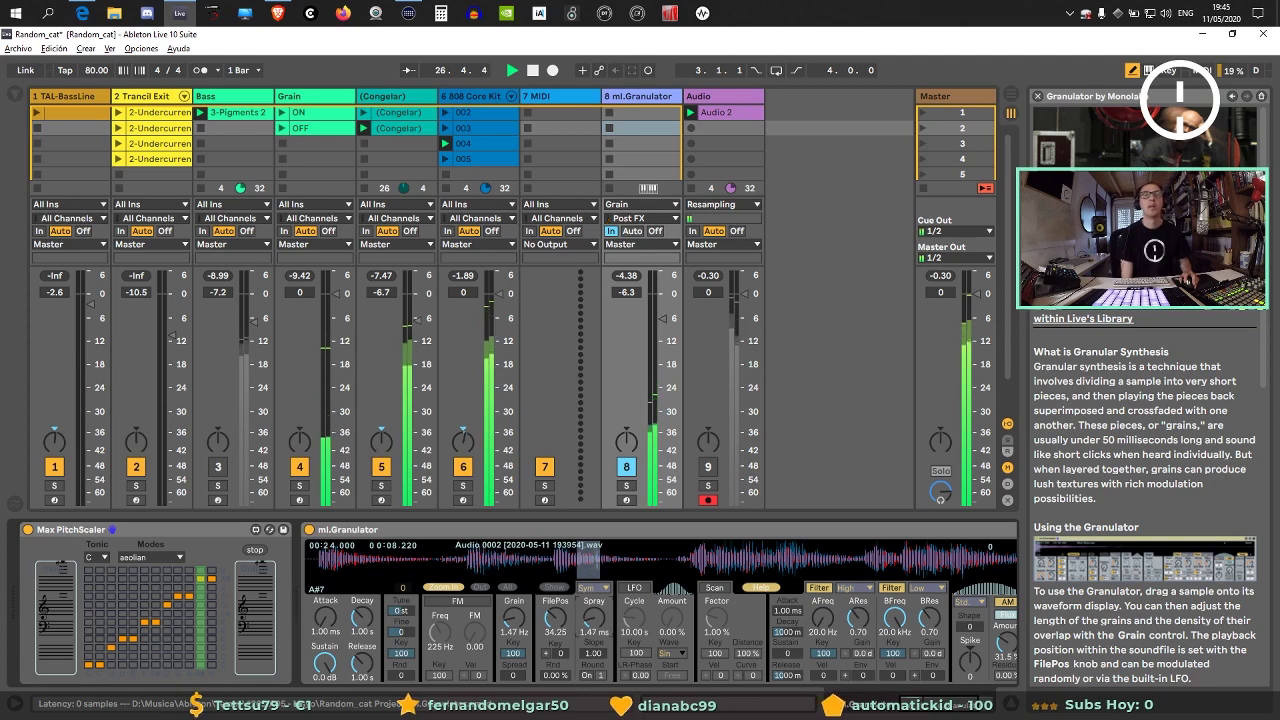
Set the Granulator's FilePos to 37.40 and Grain to 17.6 Hz, and enable Scan with a factor of 19.5%.
{"action": "left_click_drag", "start_coordinate": [616, 626], "coordinate": [618, 620]}
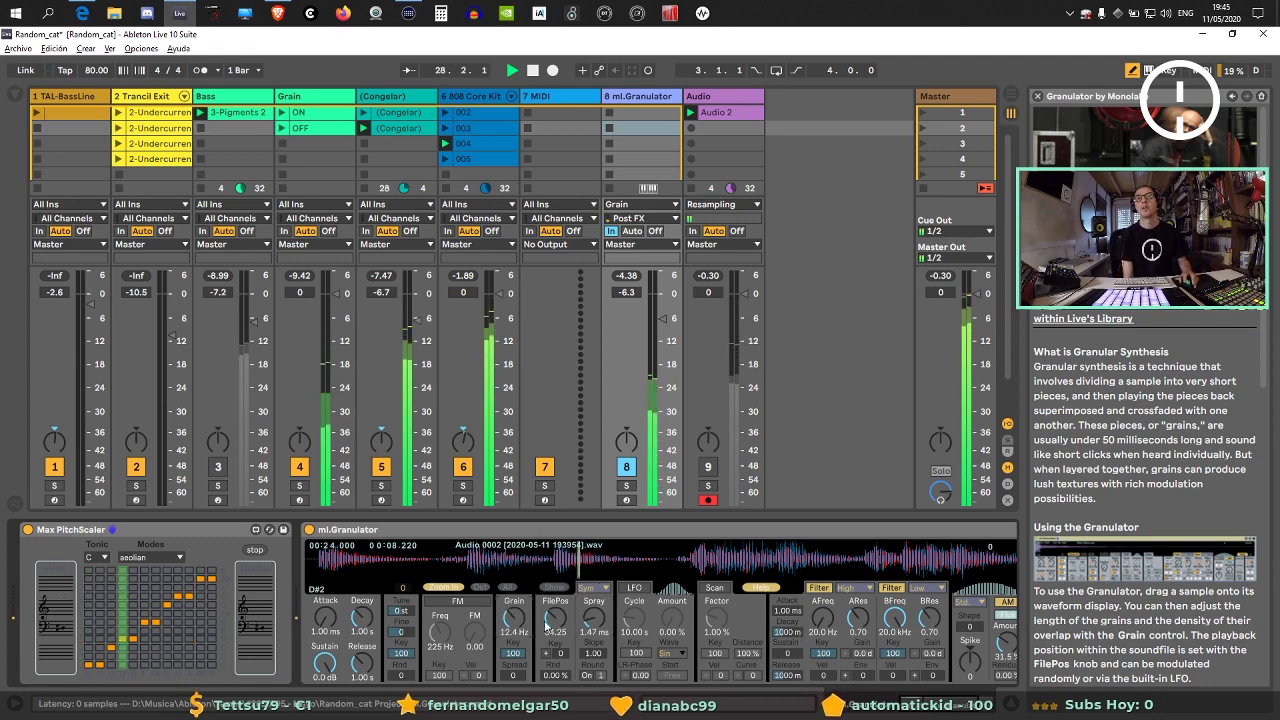
{"action": "left_click_drag", "start_coordinate": [578, 548], "coordinate": [891, 550]}
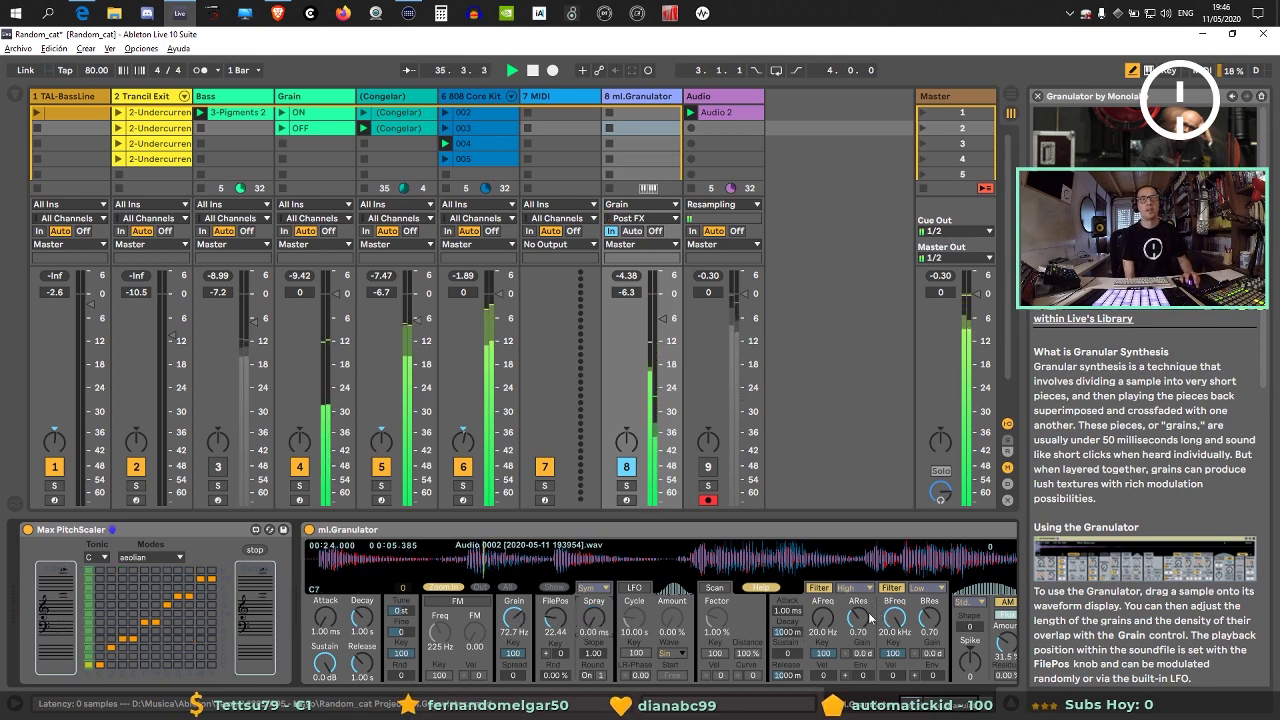
{"action": "left_click_drag", "start_coordinate": [521, 622], "coordinate": [521, 660]}
{"action": "left_click_drag", "start_coordinate": [512, 615], "coordinate": [512, 630]}
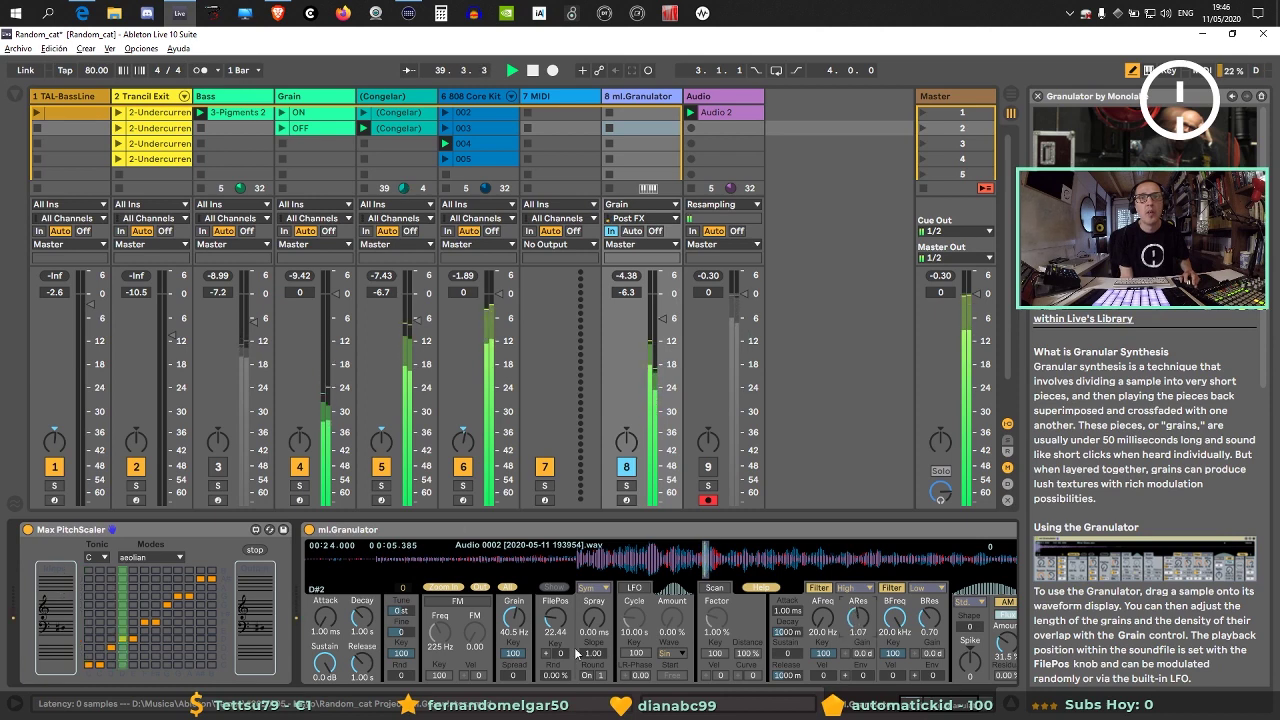
{"action": "left_click_drag", "start_coordinate": [555, 622], "coordinate": [536, 625]}
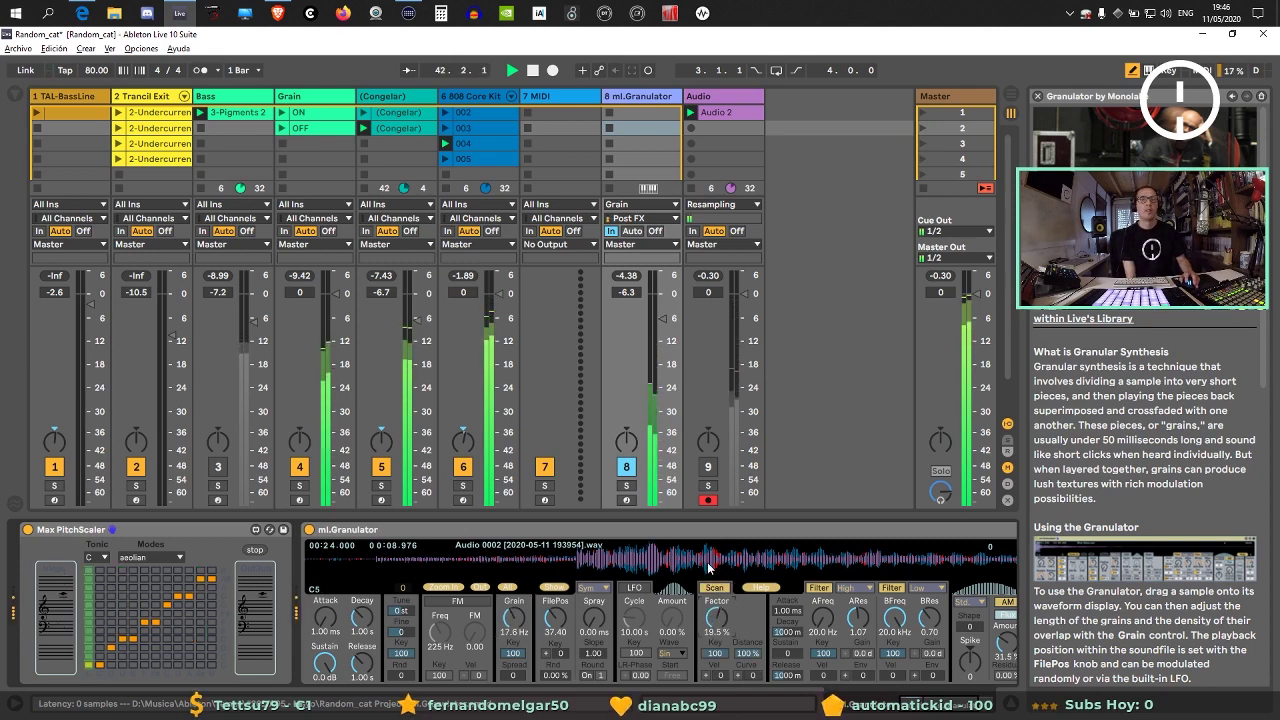
Zoom the Granulator's waveform out fully and set FilePos to 31.10, Grain to 5.72 Hz and Spray to 31.2 ms.
{"action": "left_click", "coordinate": [479, 589]}
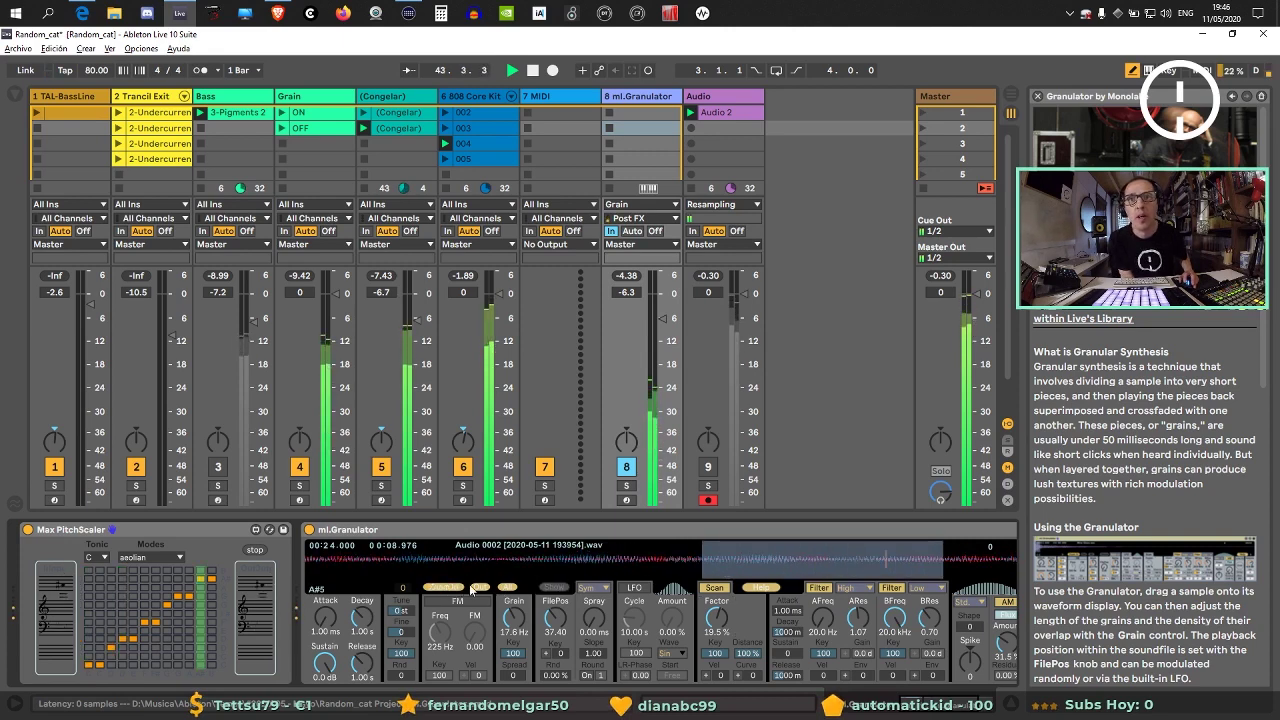
{"action": "left_click", "coordinate": [481, 588]}
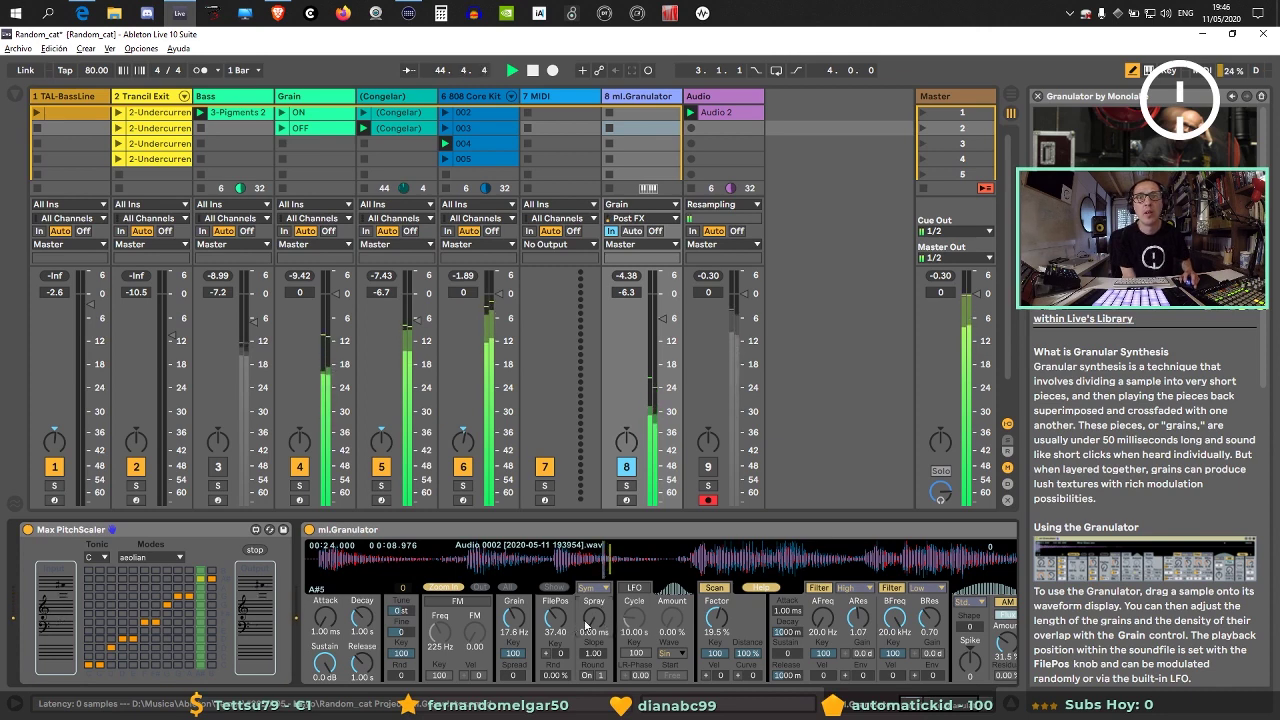
{"action": "mouse_move", "coordinate": [588, 626]}
{"action": "left_mouse_down"}
{"action": "mouse_move", "coordinate": [588, 612]}
{"action": "mouse_move", "coordinate": [555, 625]}
{"action": "mouse_move", "coordinate": [530, 606]}
{"action": "left_mouse_up"}
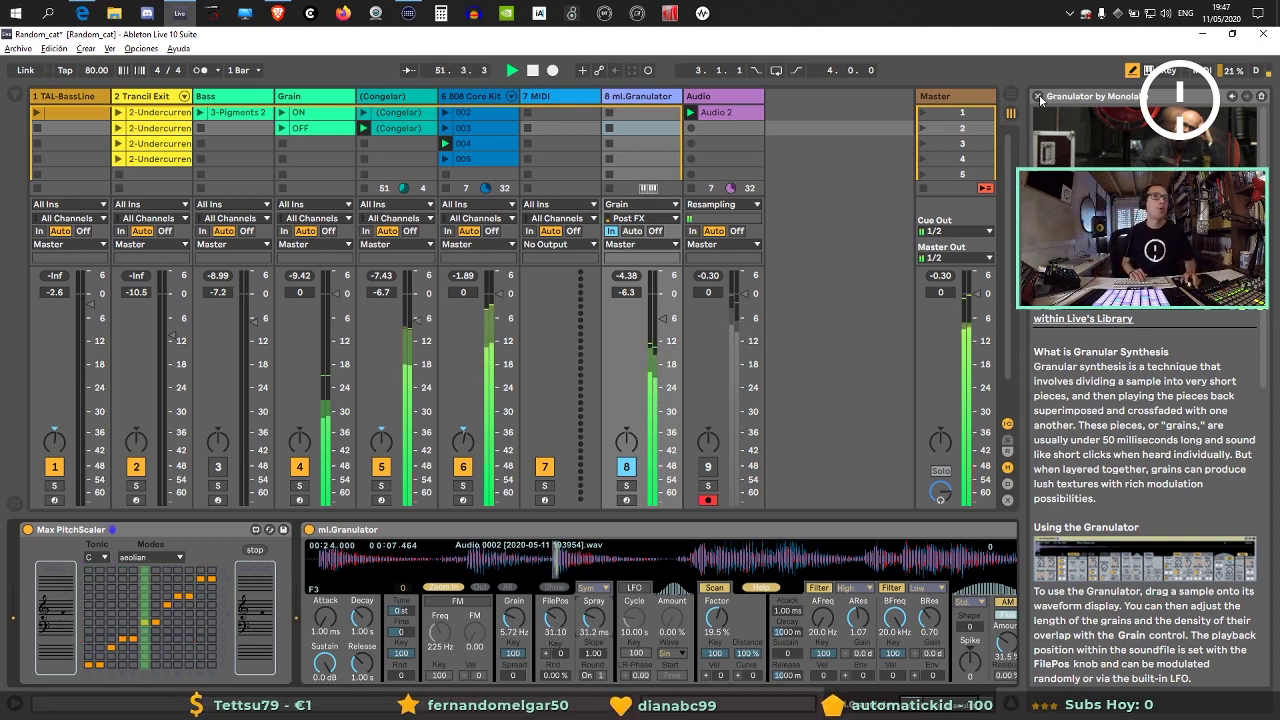
Close the Granulator help, add LFO.amxd from the maxforlive collection after the Granulator and map it to FilePos.
{"action": "key", "text": "ctrl+alt+h"}
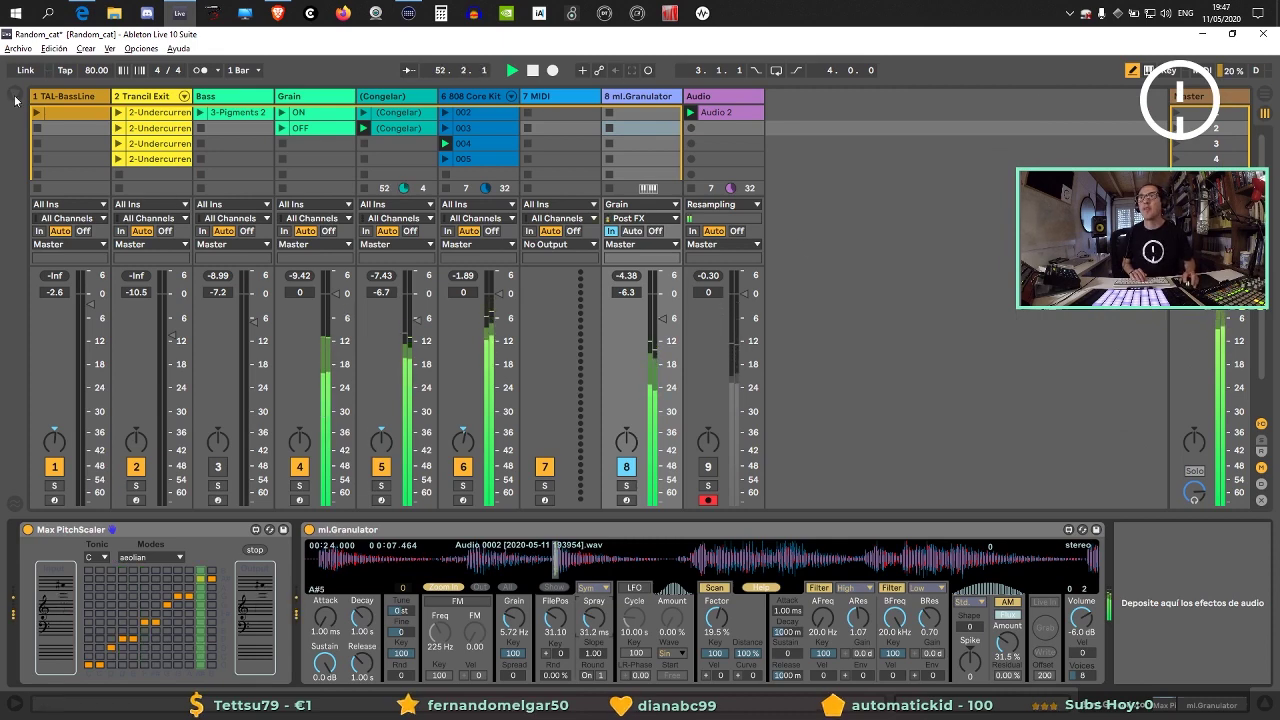
{"action": "key", "text": "ctrl+alt+b"}
{"action": "left_click", "coordinate": [35, 231]}
{"action": "left_click", "coordinate": [45, 214]}
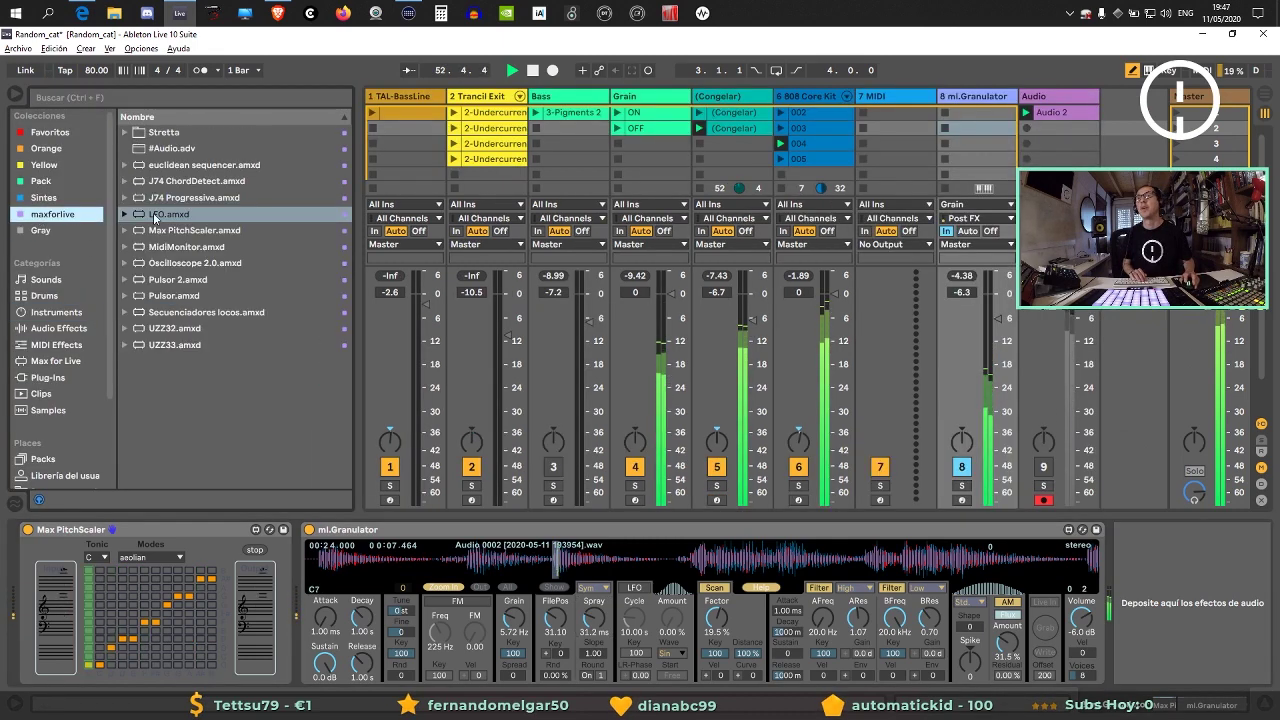
{"action": "left_click_drag", "start_coordinate": [160, 214], "coordinate": [1138, 597]}
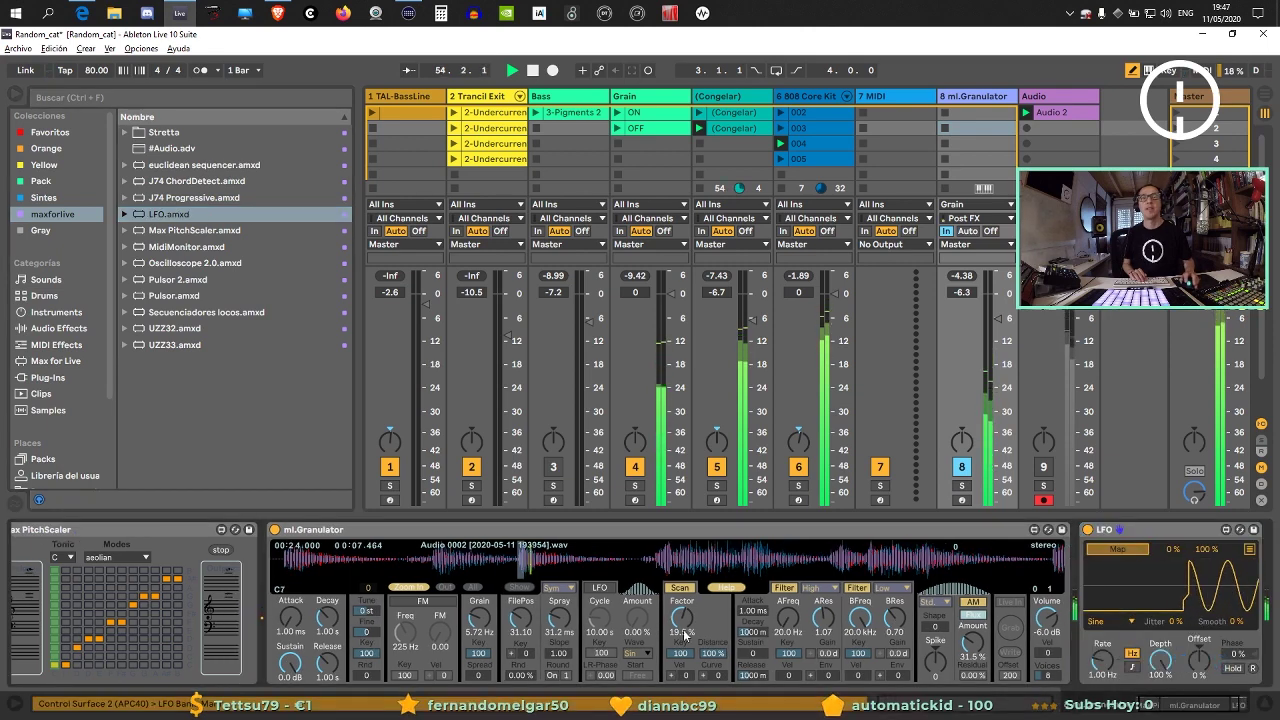
{"action": "left_click", "coordinate": [516, 627]}
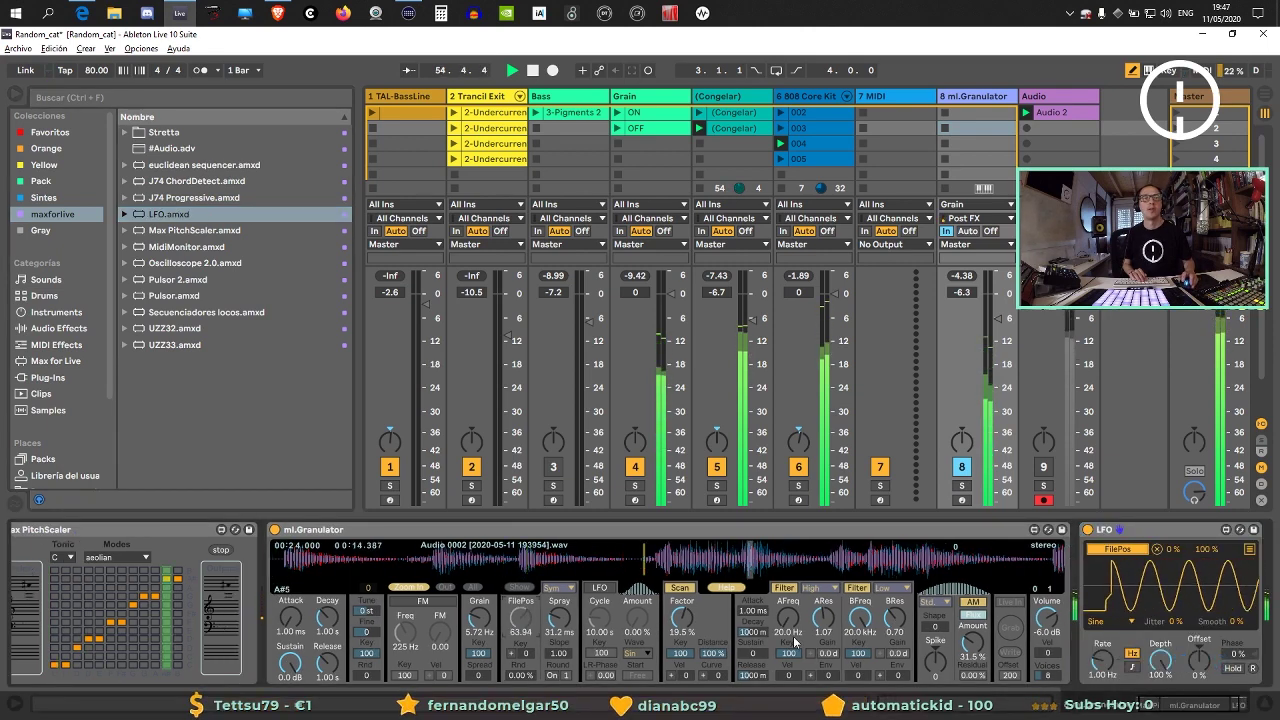
Sync the LFO rate to tempo, limit its FilePos mapping range to 20–23%, and hide the device view.
{"action": "left_click", "coordinate": [1132, 667]}
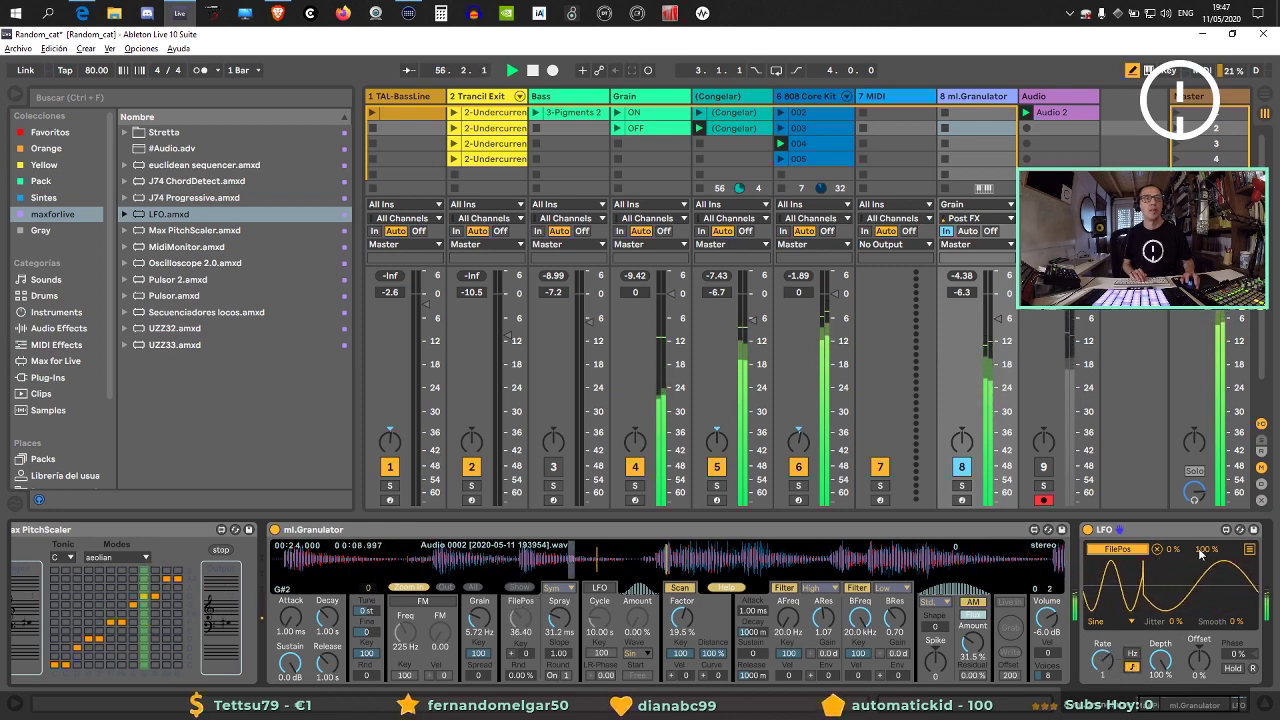
{"action": "mouse_move", "coordinate": [1200, 556]}
{"action": "left_mouse_down"}
{"action": "mouse_move", "coordinate": [1200, 581]}
{"action": "mouse_move", "coordinate": [1172, 545]}
{"action": "mouse_move", "coordinate": [1203, 537]}
{"action": "mouse_move", "coordinate": [1216, 556]}
{"action": "left_mouse_up"}
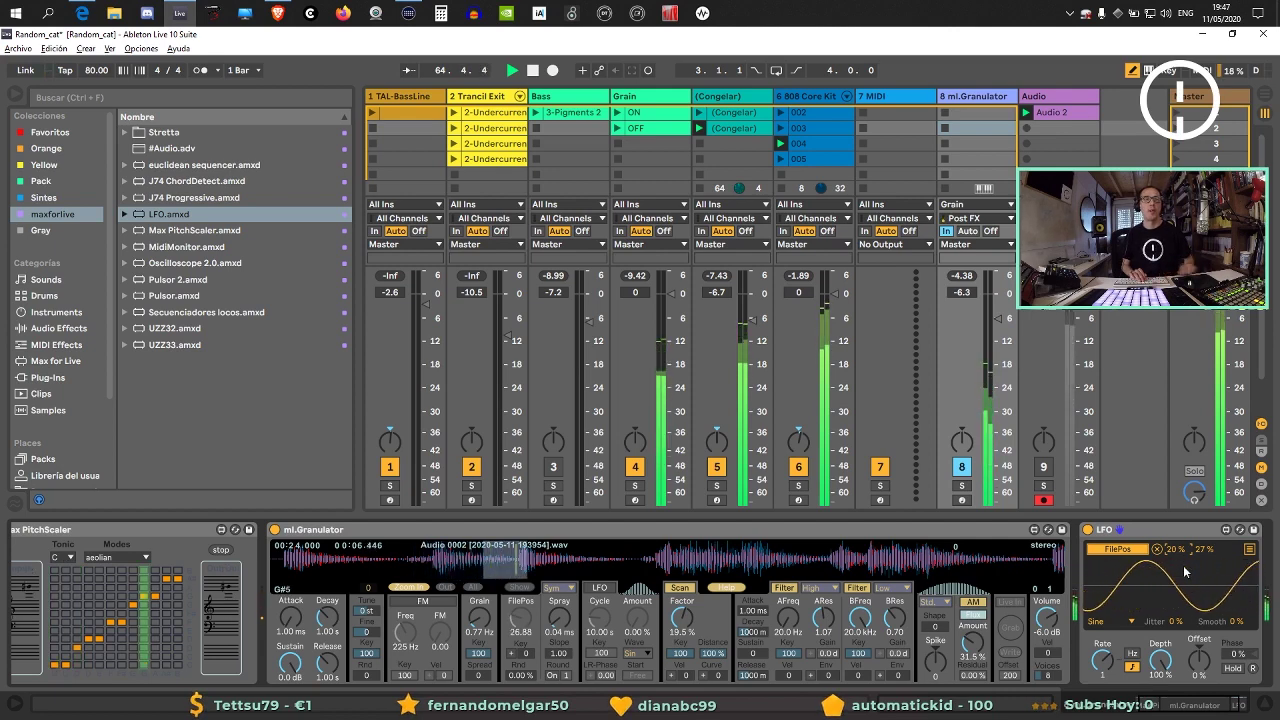
{"action": "left_click_drag", "start_coordinate": [1203, 553], "coordinate": [1204, 555]}
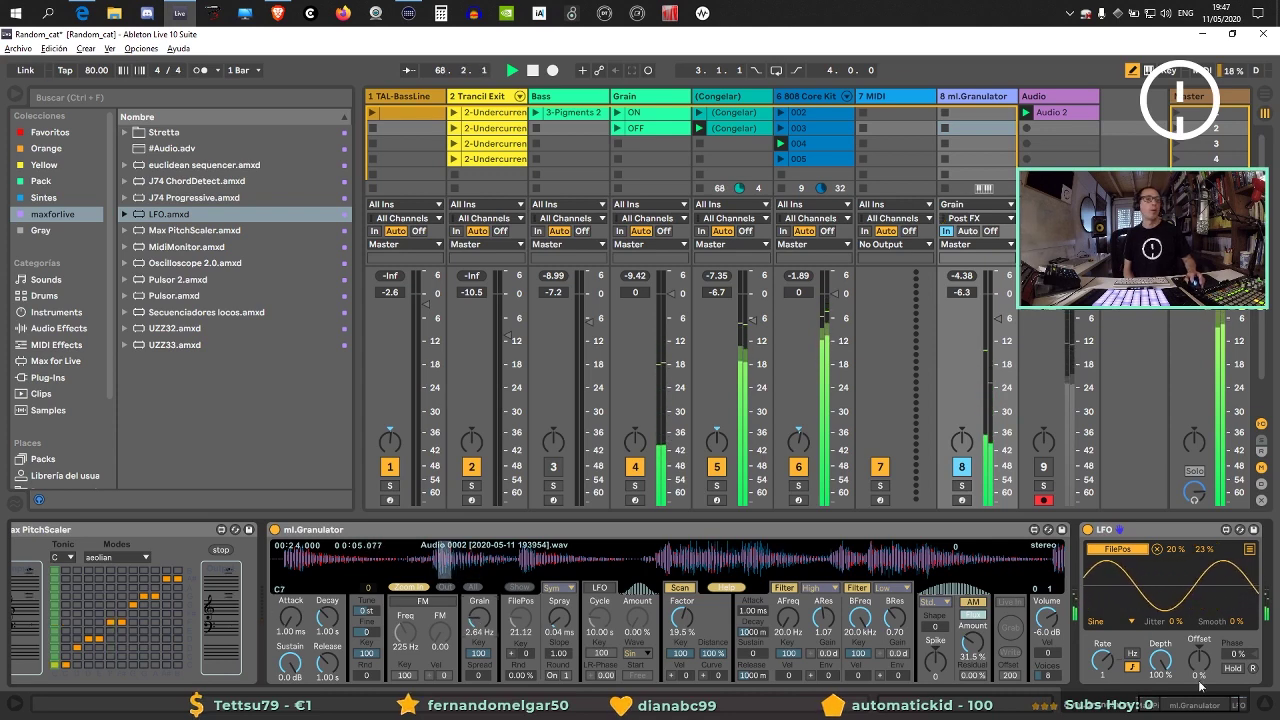
{"action": "key", "text": "ctrl+alt+l"}
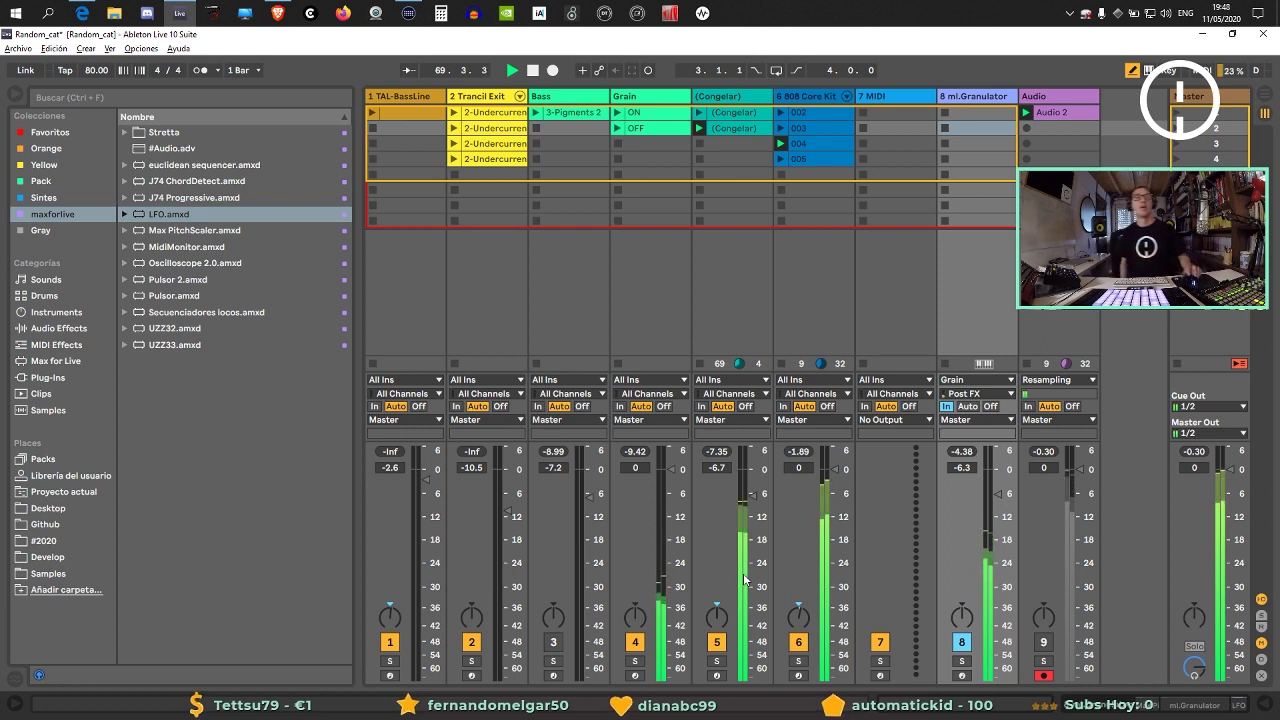
Restart playback with drum clip 003, launch Trancil Exit's fourth clip at -2.6 dB track volume, and try the Bass clip before stopping it.
{"action": "key", "text": "space"}
{"action": "key", "text": "space"}
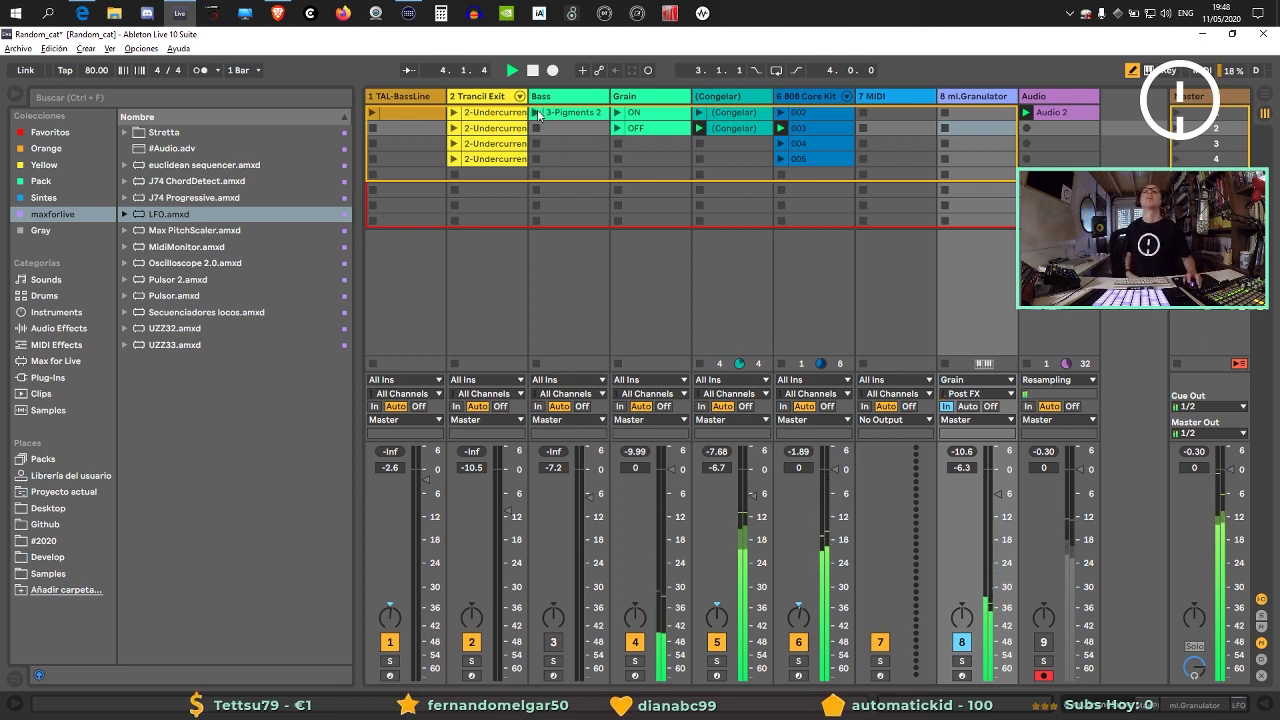
{"action": "left_click", "coordinate": [453, 163]}
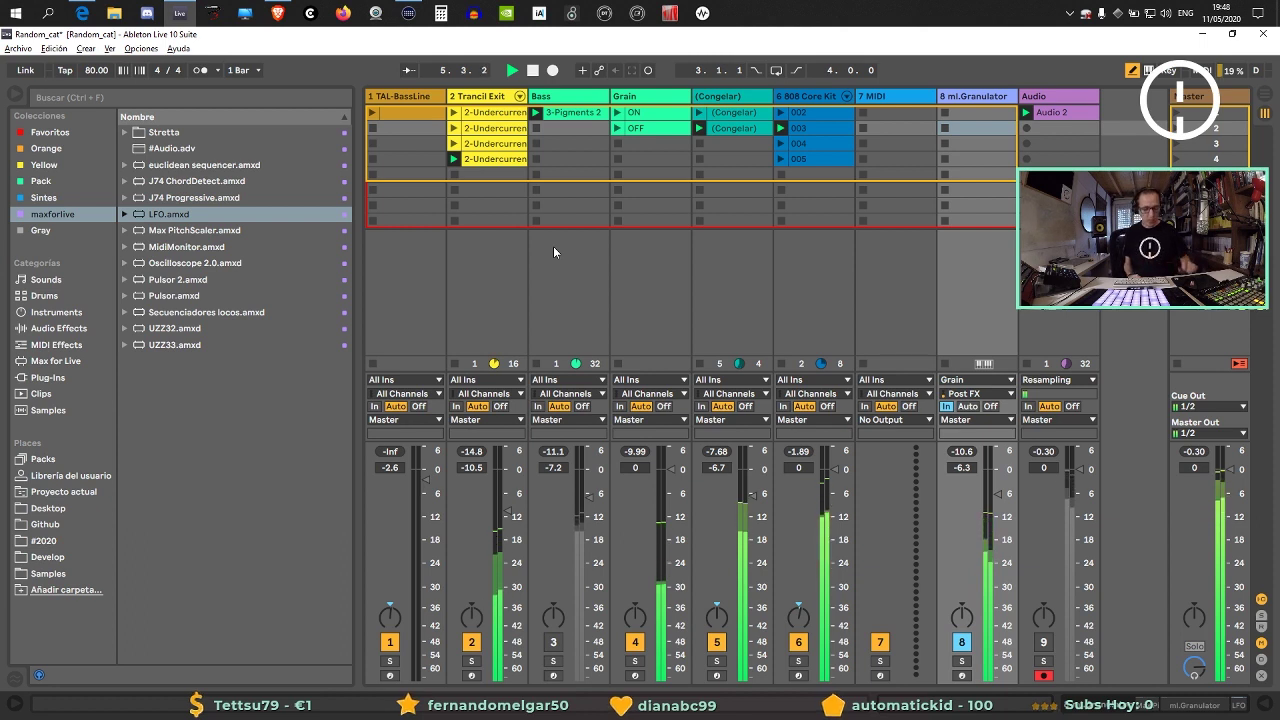
{"action": "left_click_drag", "start_coordinate": [505, 515], "coordinate": [505, 468]}
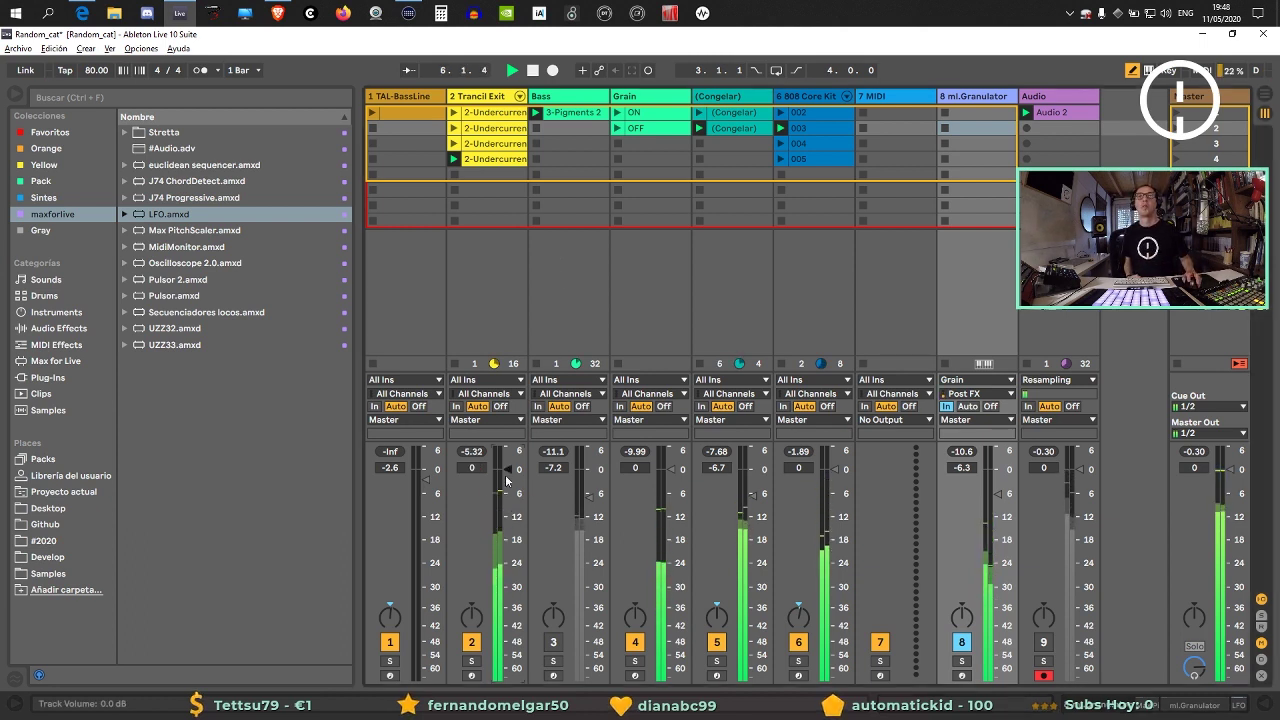
{"action": "left_click", "coordinate": [535, 220]}
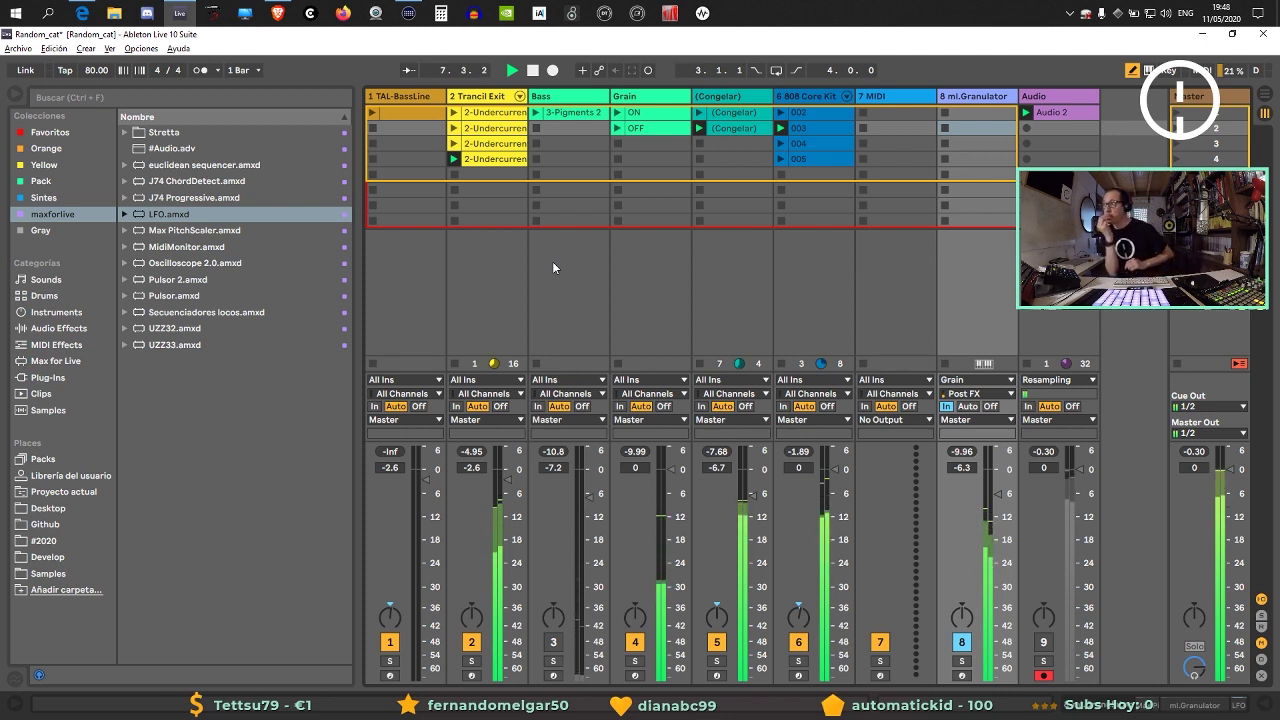
Restart playback with the TAL-BassLine and 3-Pigments 2 clips running, and unmute the Bass track.
{"action": "key", "text": "space"}
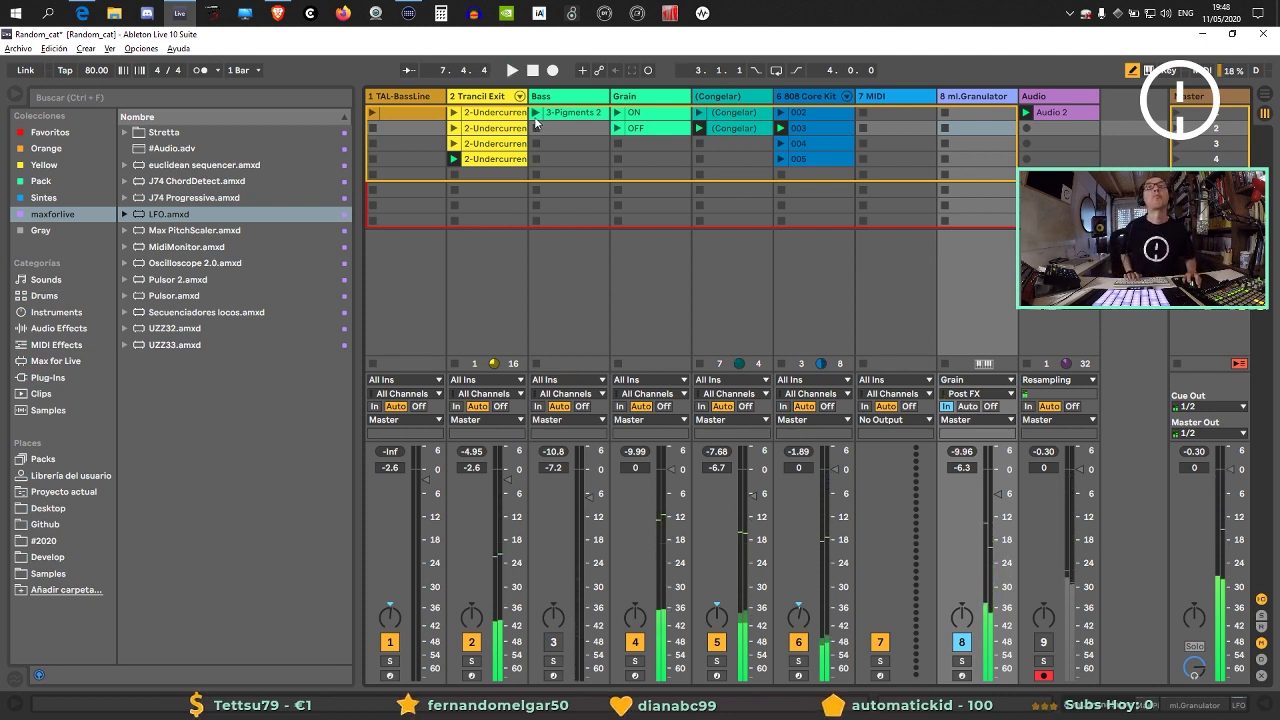
{"action": "key", "text": "space"}
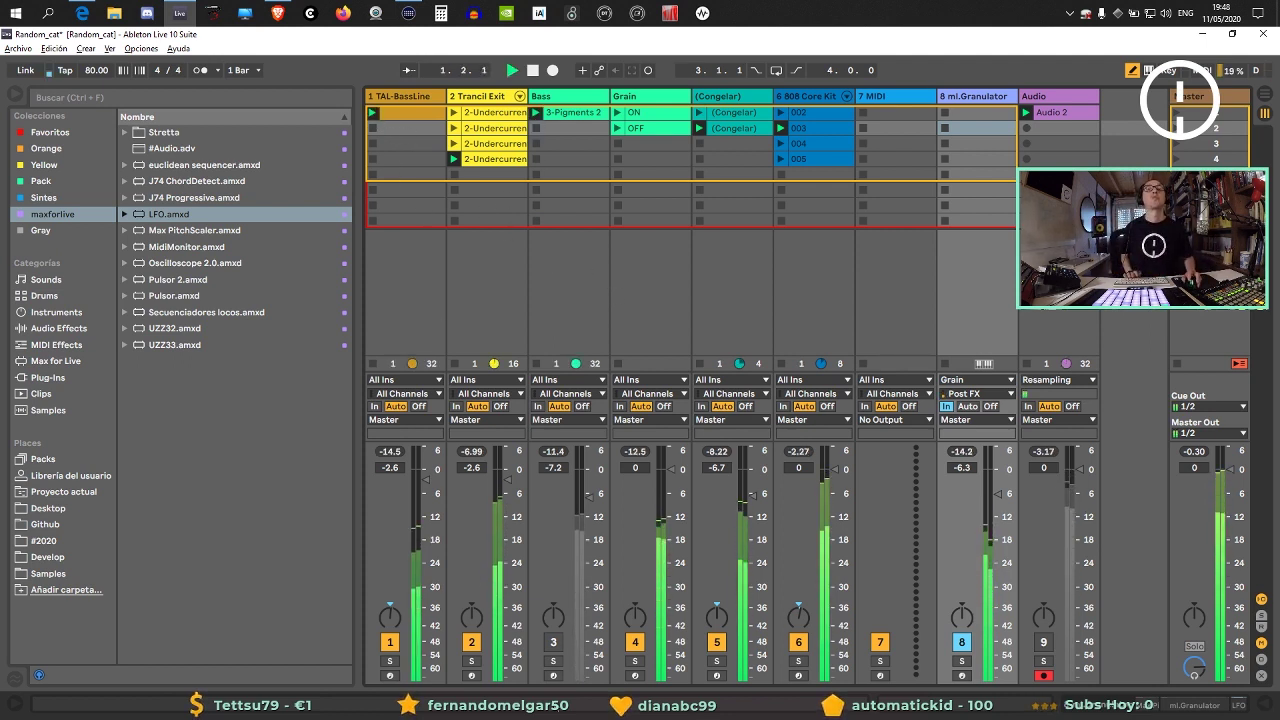
{"action": "left_click", "coordinate": [555, 644]}
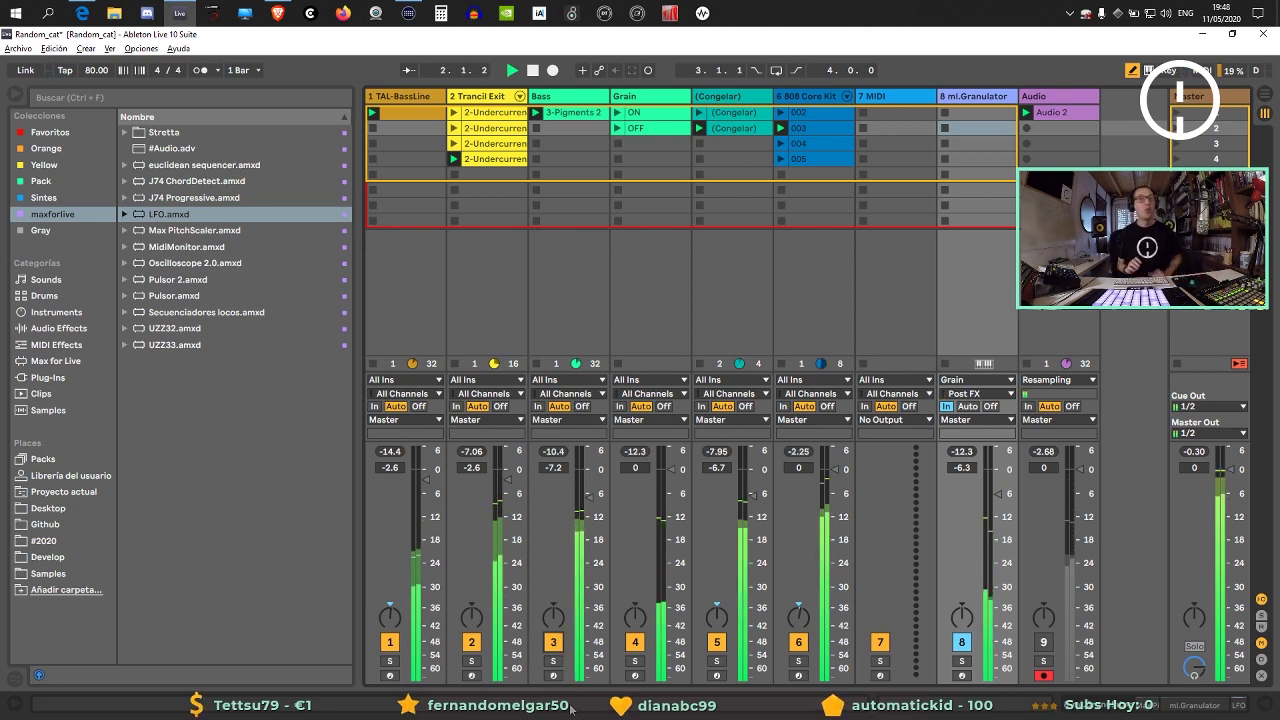
Toggle the ml.Granulator track's mute to compare the mix, leaving it muted, and switch the drums to clip 005.
{"action": "left_click", "coordinate": [966, 645]}
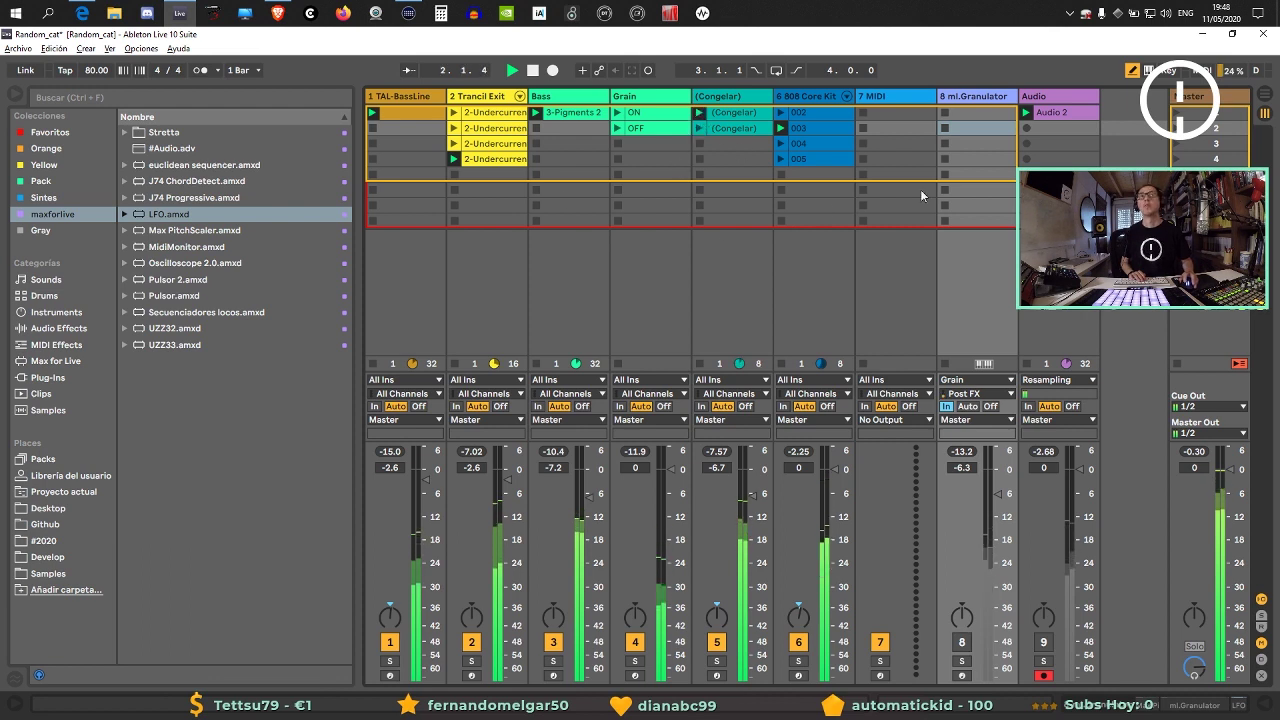
{"action": "left_click", "coordinate": [961, 642]}
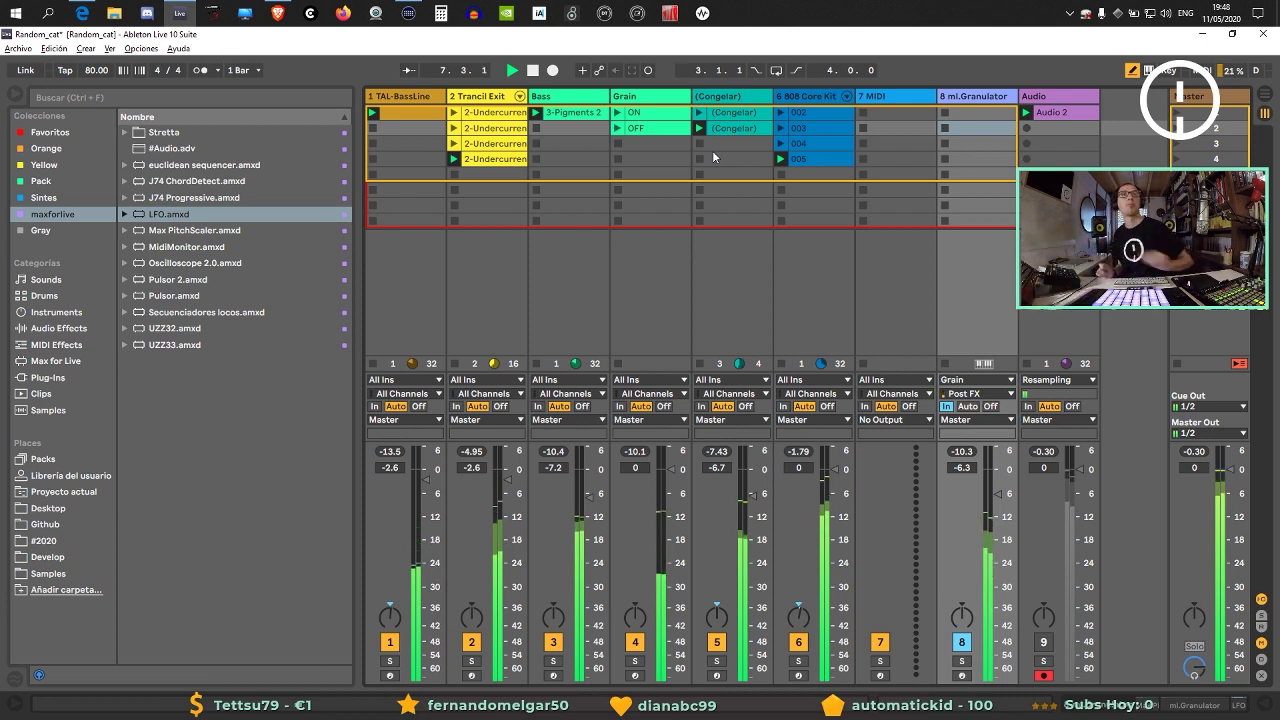
{"action": "left_click", "coordinate": [961, 642]}
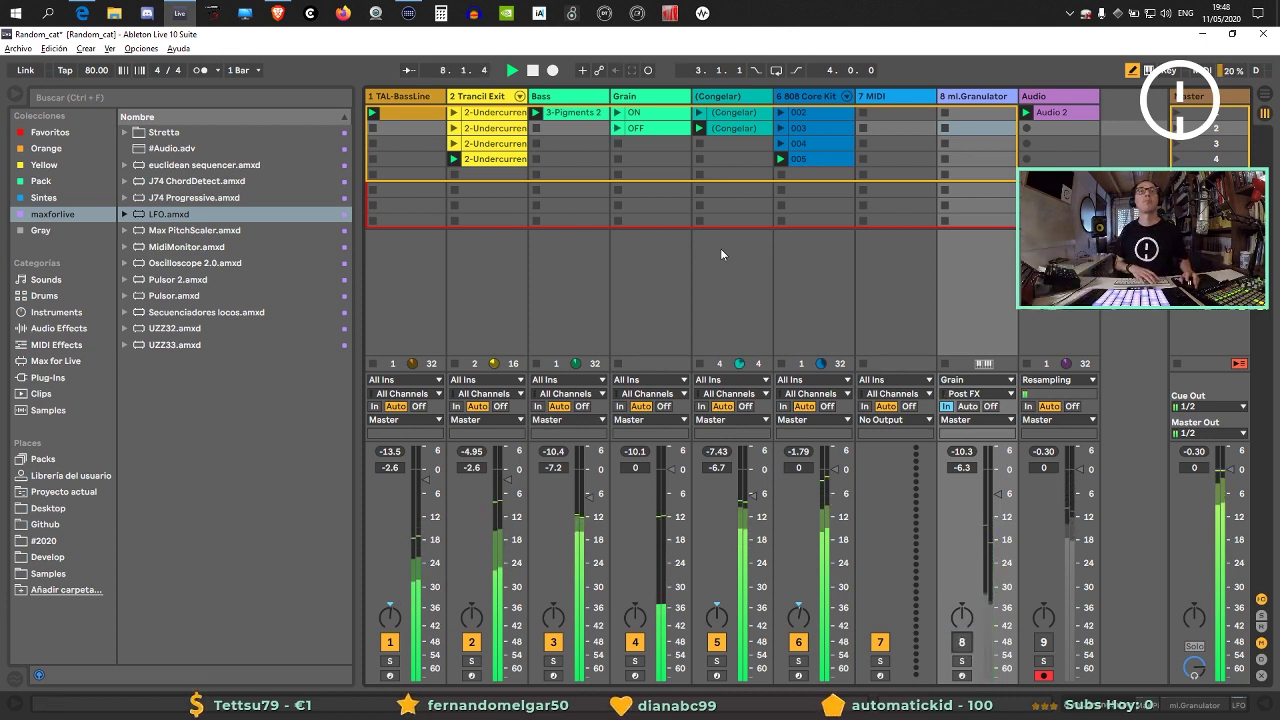
Switch Grain's UZZ33 sequencer to its second pattern, lower the EQ Eight low-cut to 79.1 Hz, and hide the plug-in and device views.
{"action": "double_click", "coordinate": [629, 94]}
{"action": "left_click", "coordinate": [104, 663]}
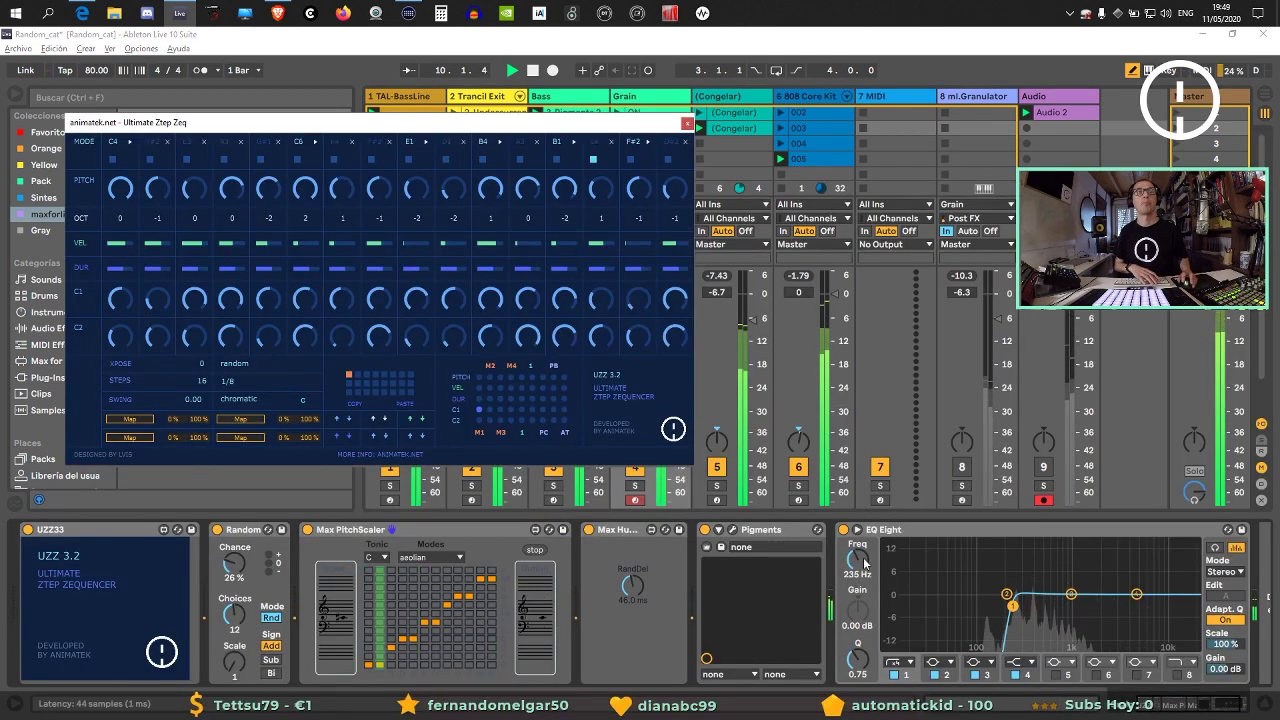
{"action": "left_click", "coordinate": [356, 375]}
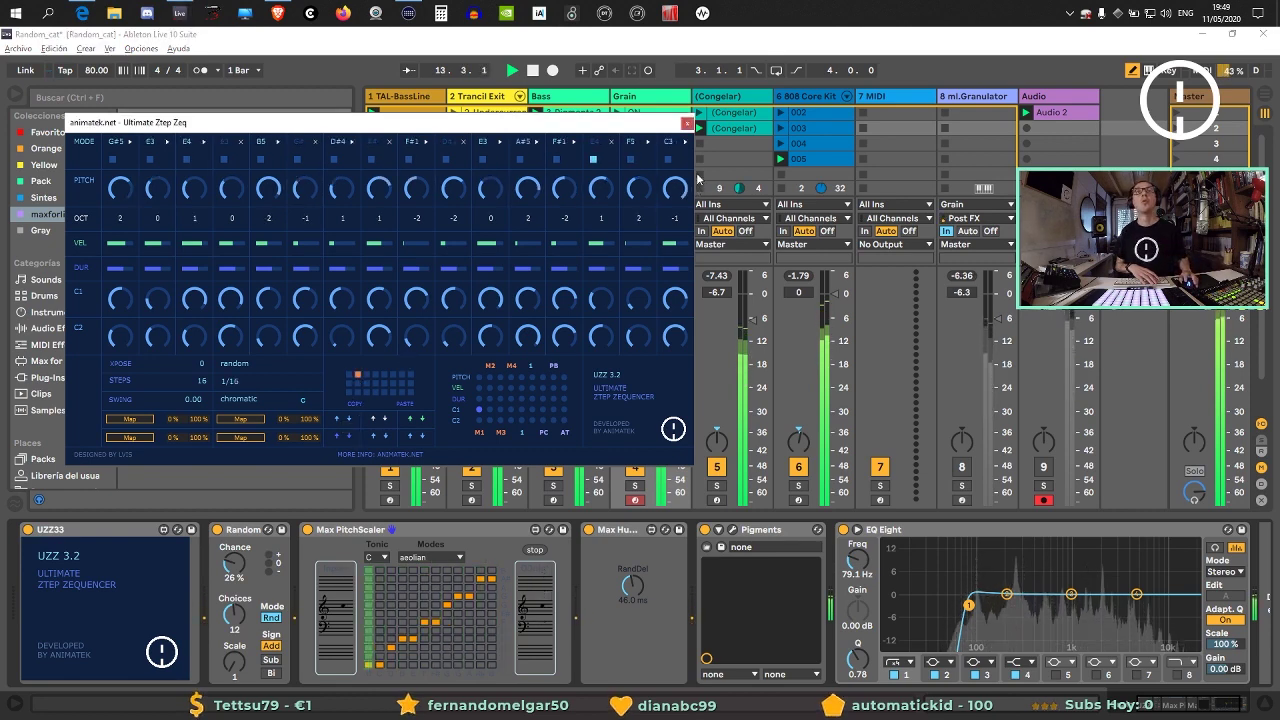
{"action": "key", "text": "ctrl+alt+p"}
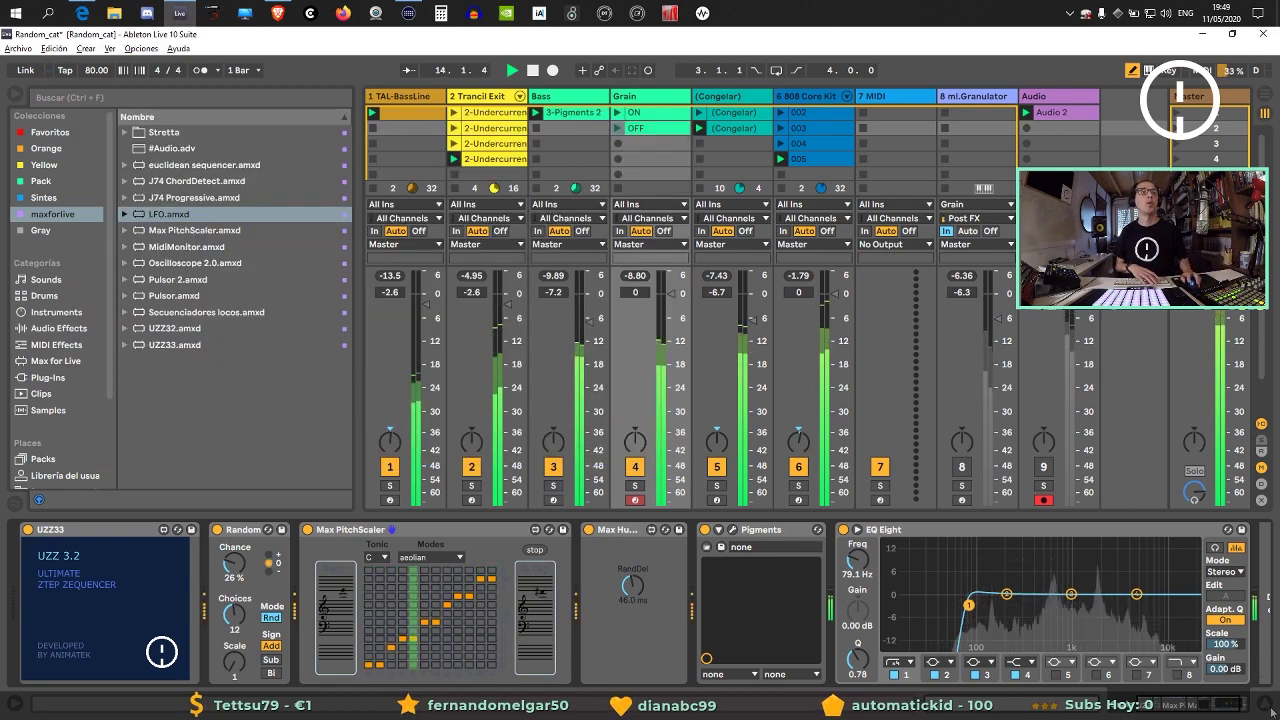
{"action": "key", "text": "ctrl+alt+l"}
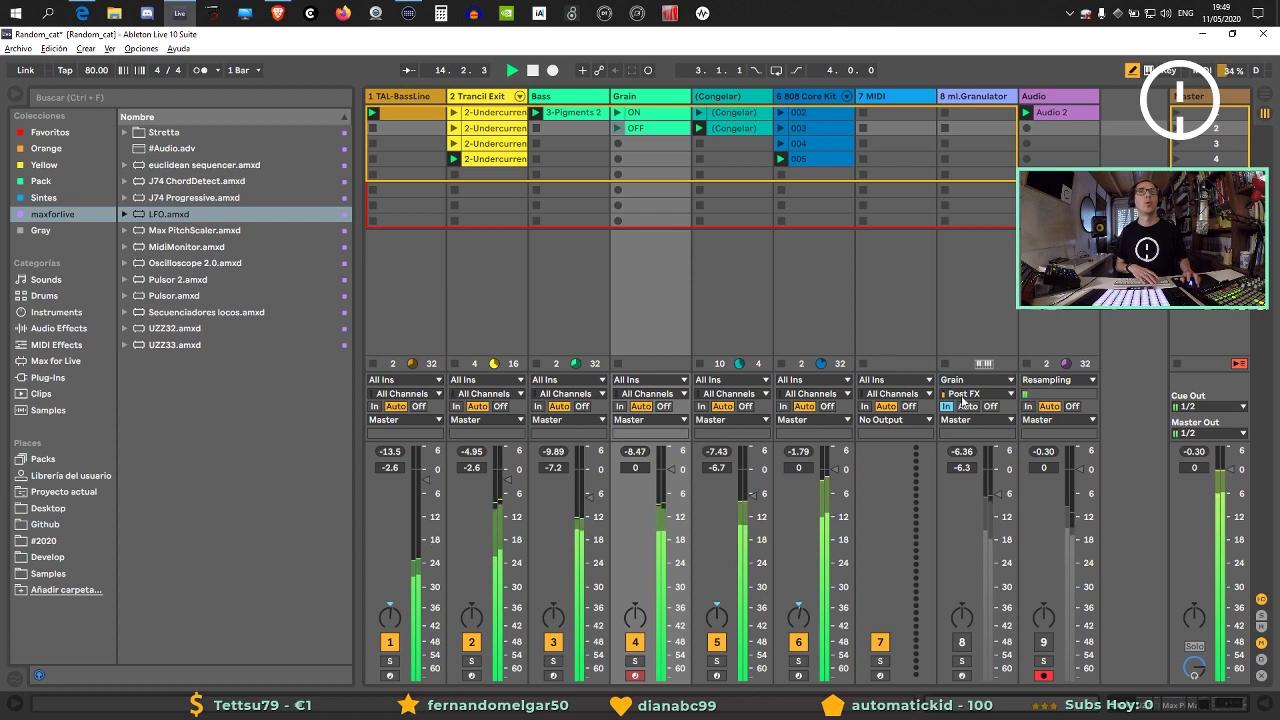
Launch the ON clip on the Grain track, and briefly mute and unmute the Trancil Exit track.
{"action": "left_click", "coordinate": [616, 130]}
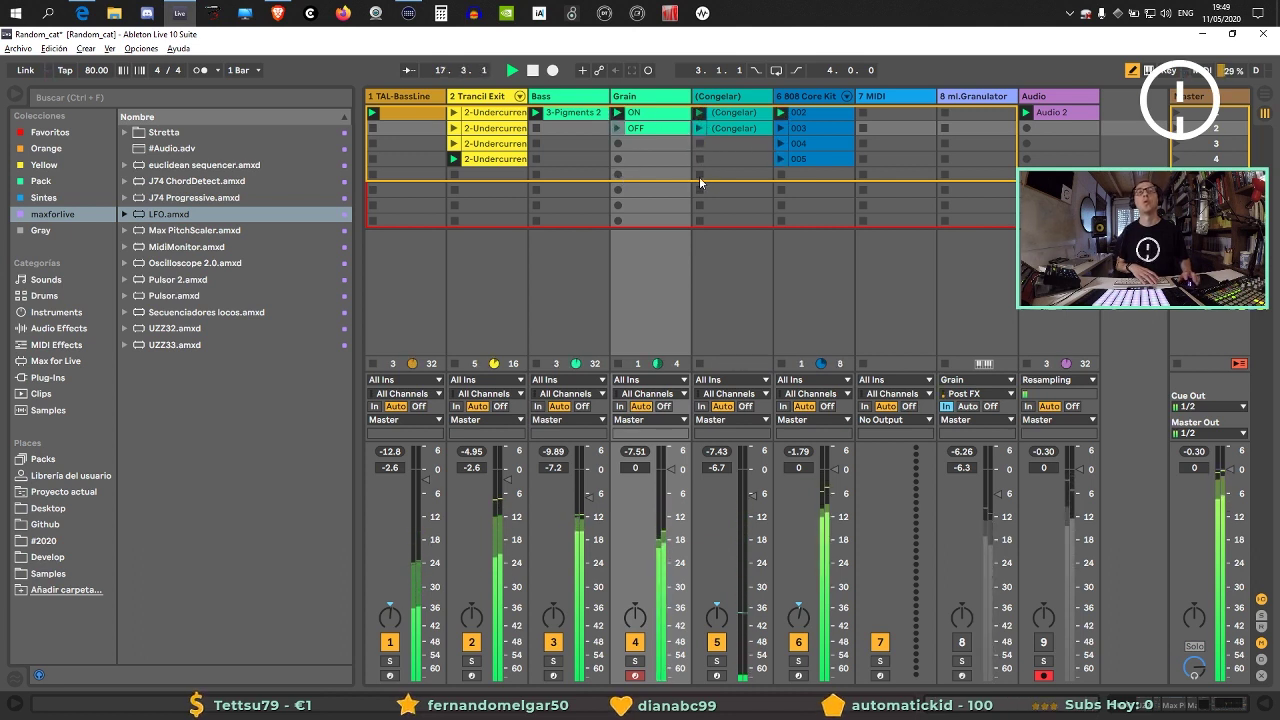
{"action": "left_click", "coordinate": [472, 642]}
{"action": "left_click", "coordinate": [472, 642]}
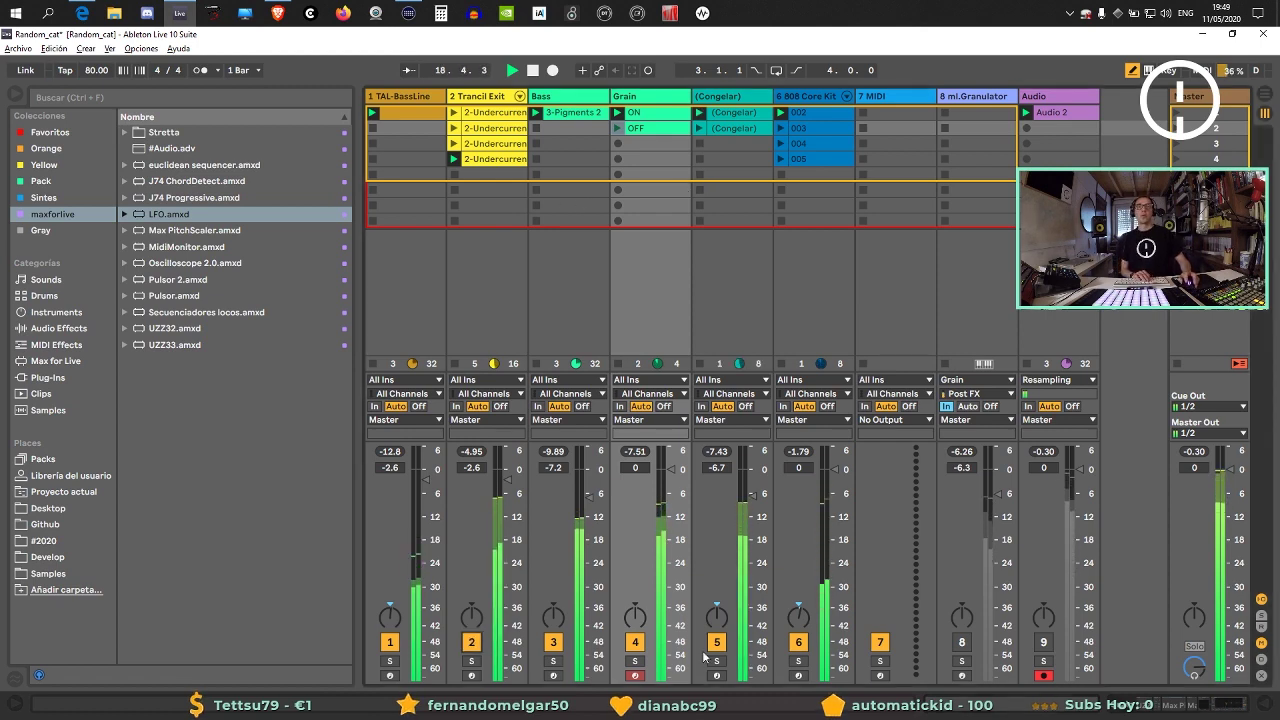
Open the UZZ33 step sequencer editor in the Grain track's device chain.
{"action": "double_click", "coordinate": [638, 97]}
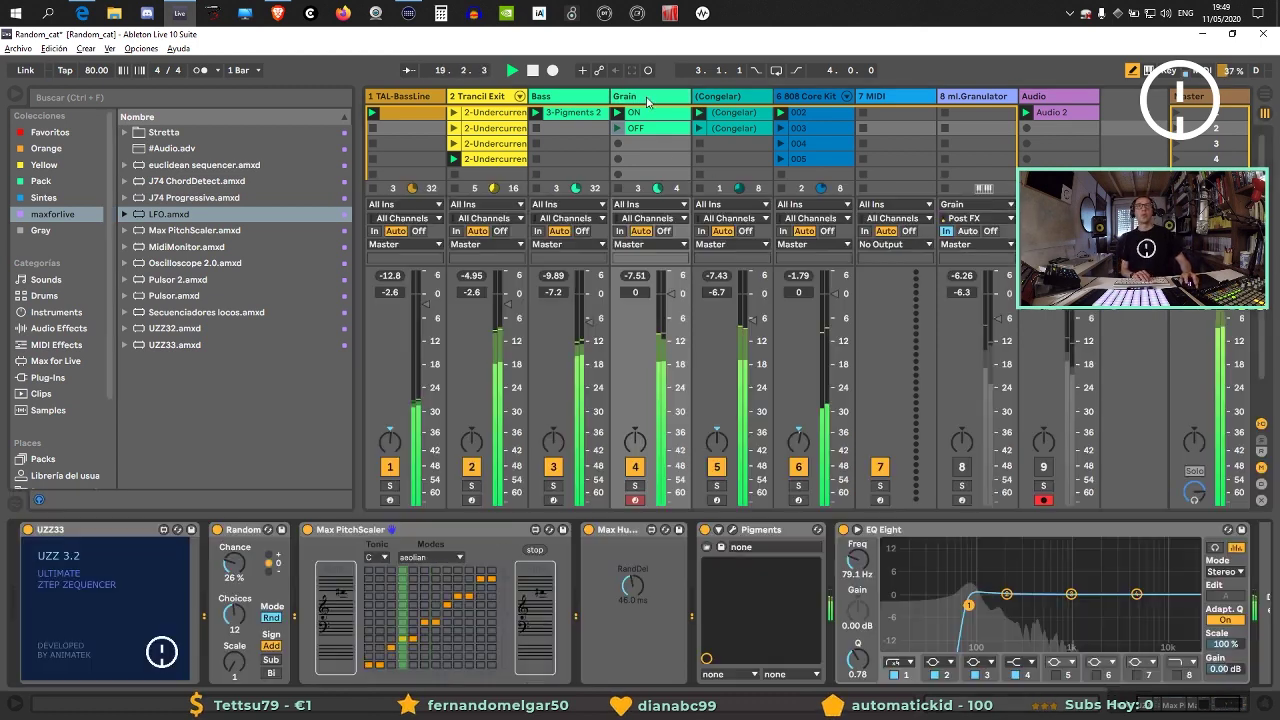
{"action": "left_click", "coordinate": [140, 567]}
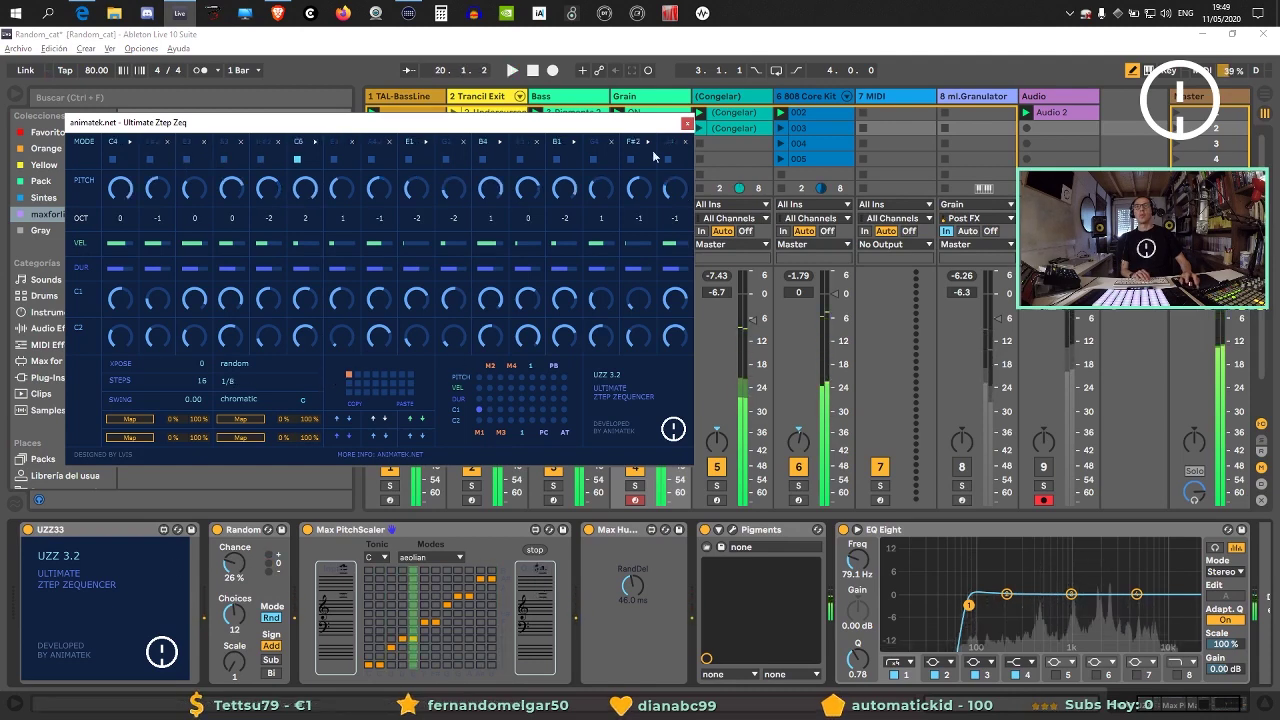
Stop the TAL-BassLine clip and restart playback.
{"action": "left_click", "coordinate": [372, 190]}
{"action": "left_click", "coordinate": [372, 190]}
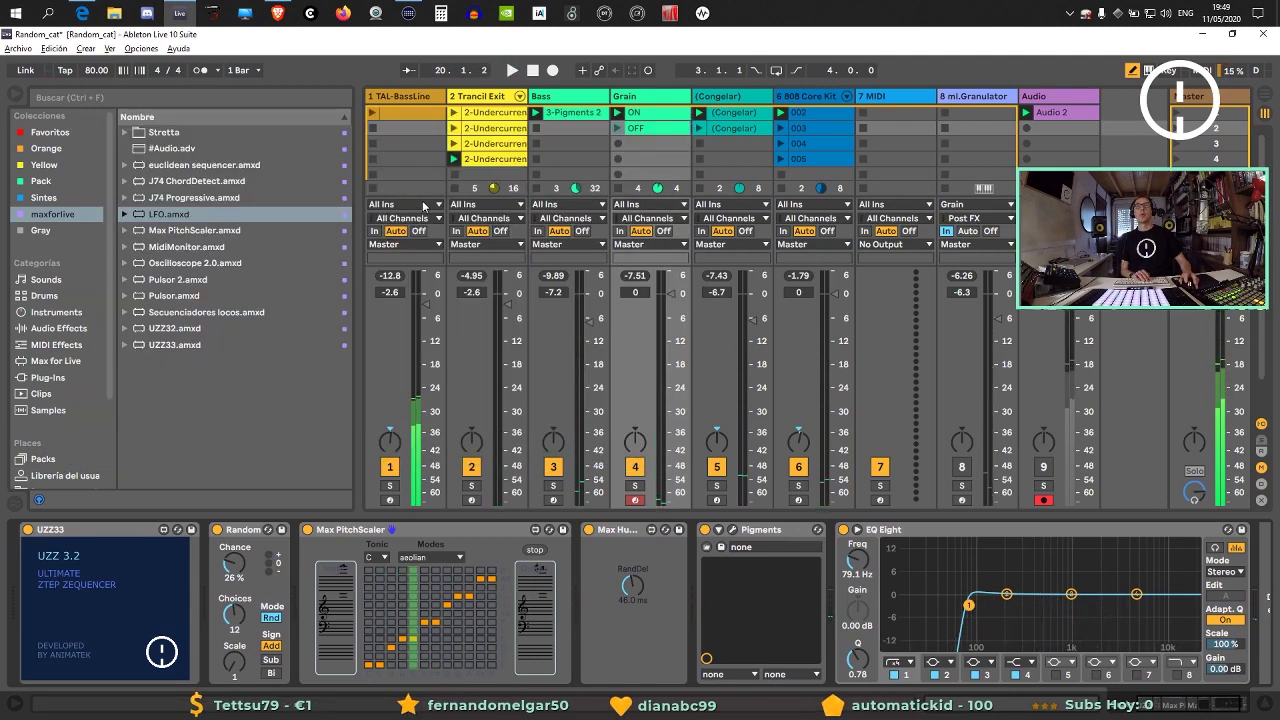
{"action": "key", "text": "space"}
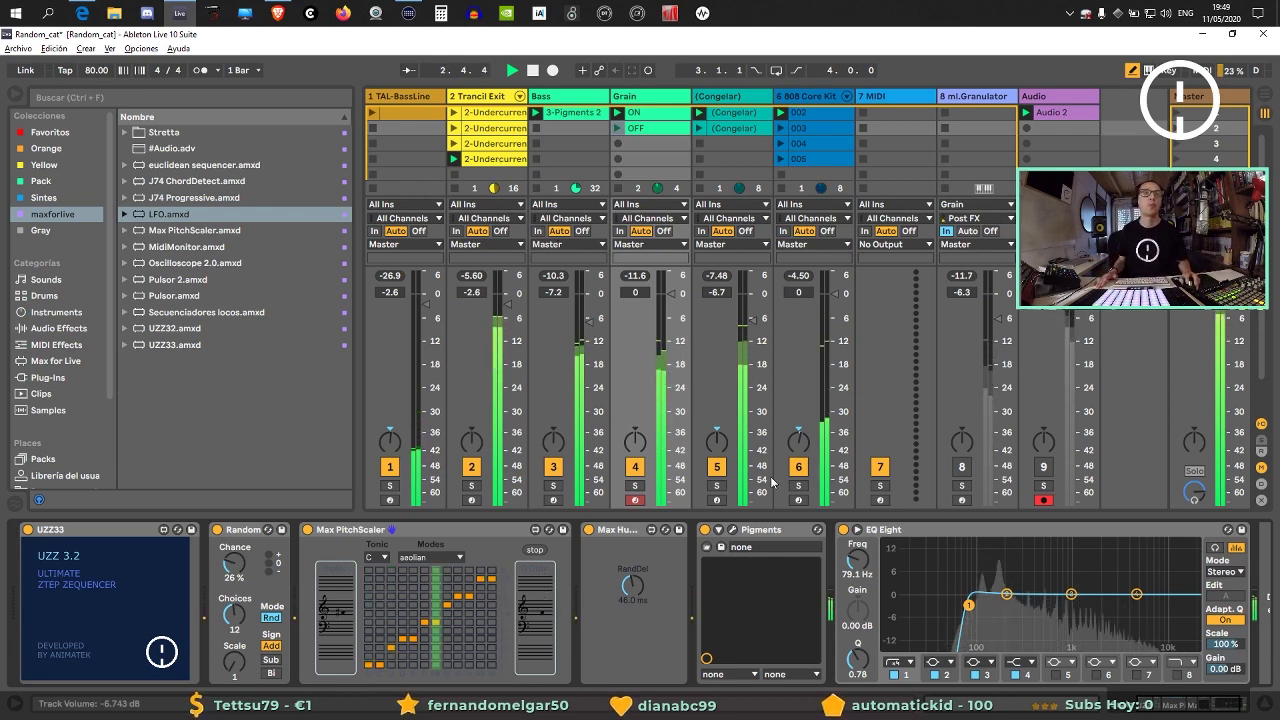
Check track 5 (Congelar) briefly in solo, and balance the mix with track 5 at -10.3 dB and Grain at -3.2 dB.
{"action": "left_click", "coordinate": [717, 486]}
{"action": "left_click", "coordinate": [720, 486]}
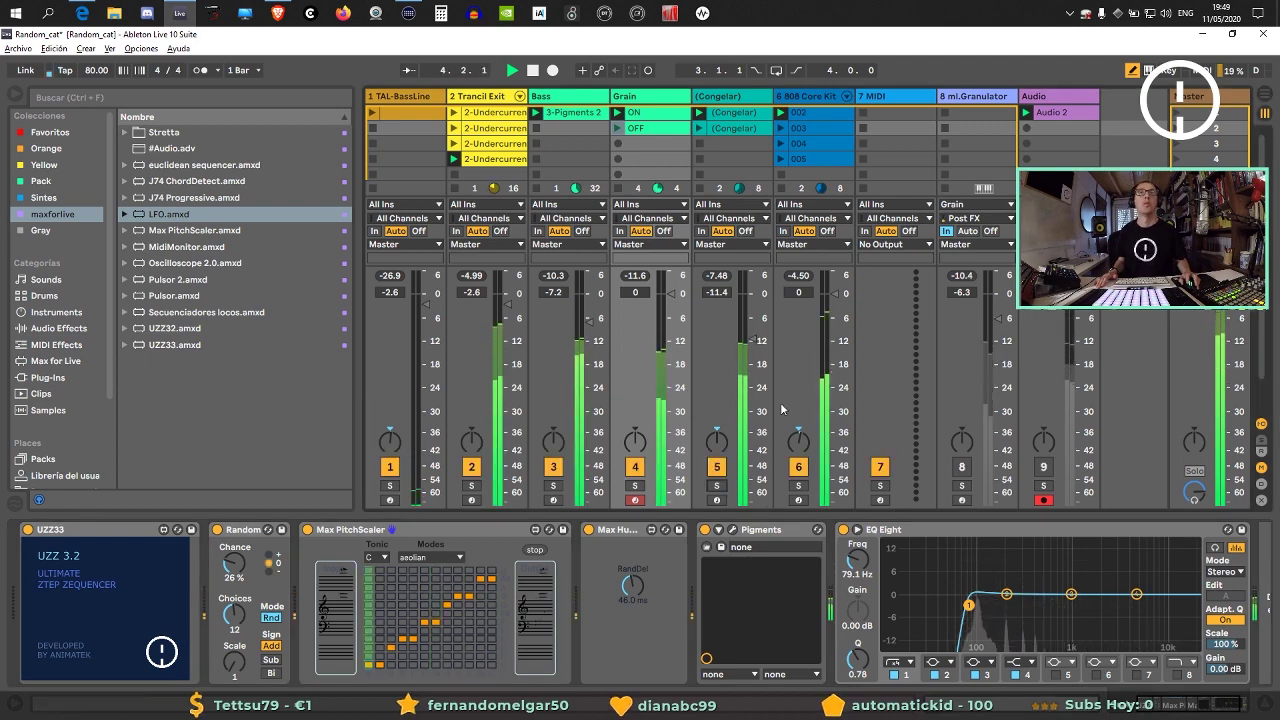
{"action": "left_click_drag", "start_coordinate": [752, 341], "coordinate": [752, 335]}
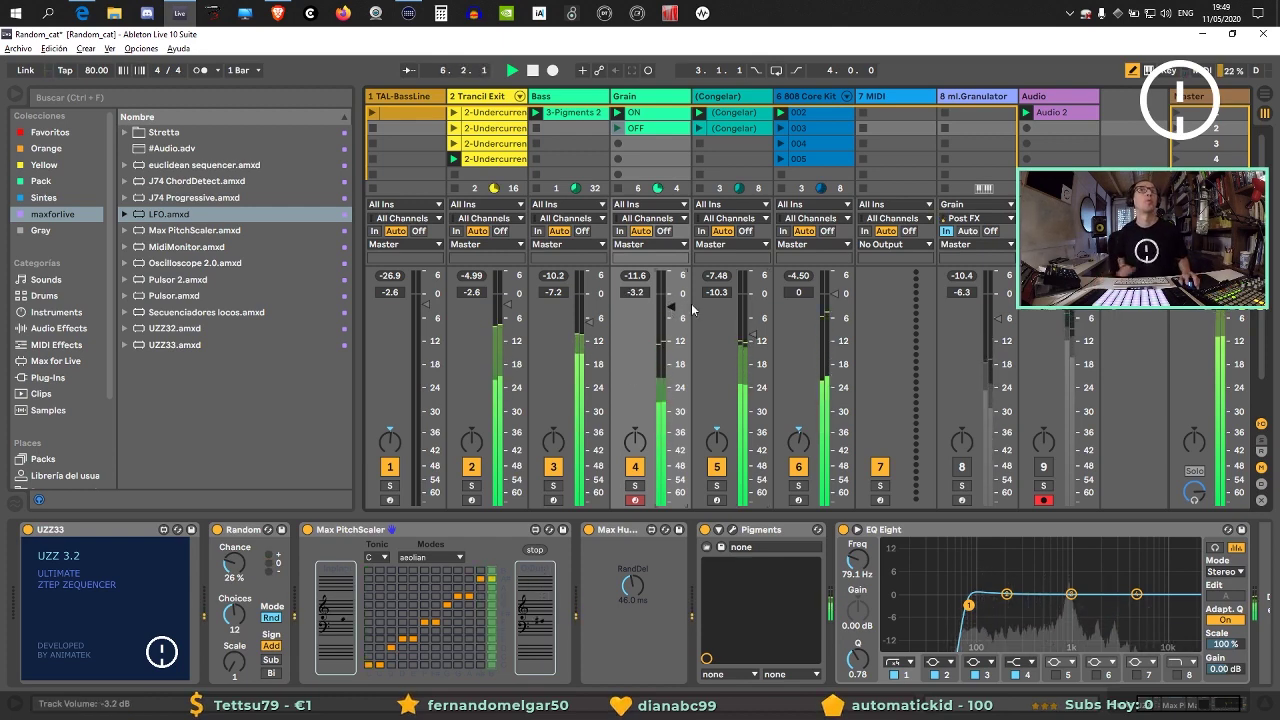
{"action": "left_click_drag", "start_coordinate": [674, 300], "coordinate": [674, 314]}
Show the mixer's sends and return tracks, and hide the browser and the device view.
{"action": "left_click", "coordinate": [1262, 447]}
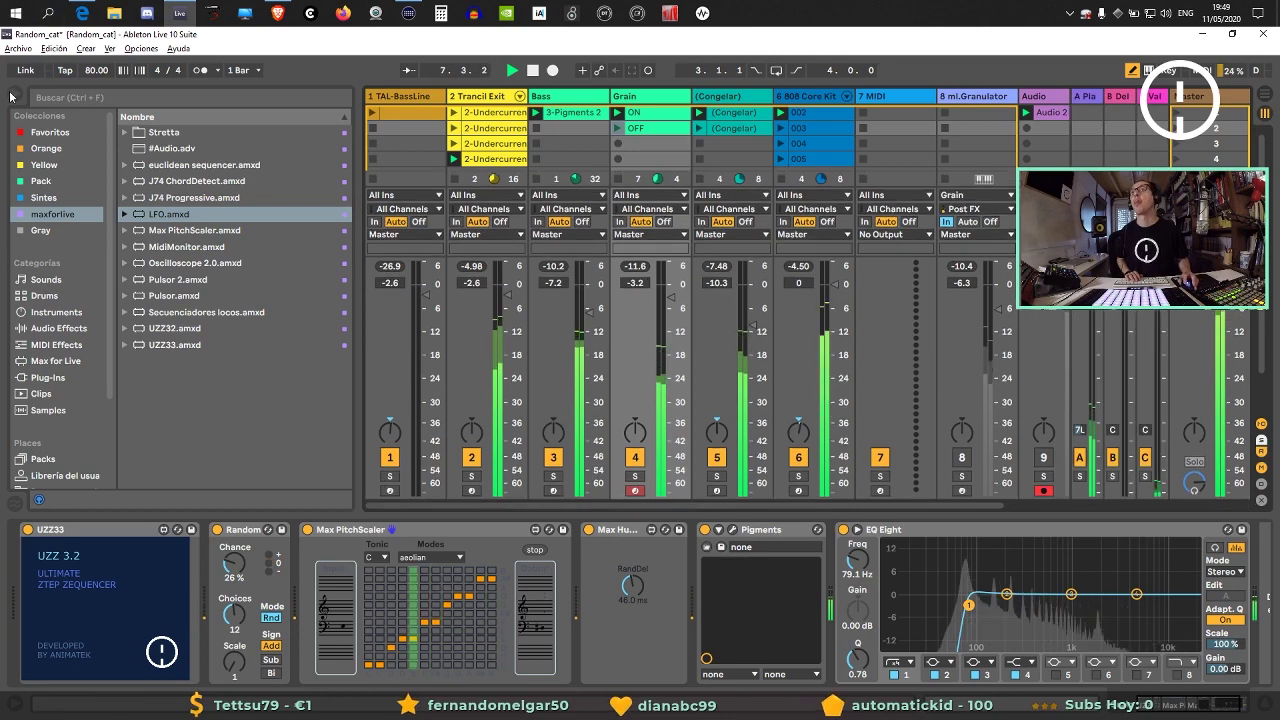
{"action": "key", "text": "ctrl+alt+b"}
{"action": "left_click", "coordinate": [1231, 706]}
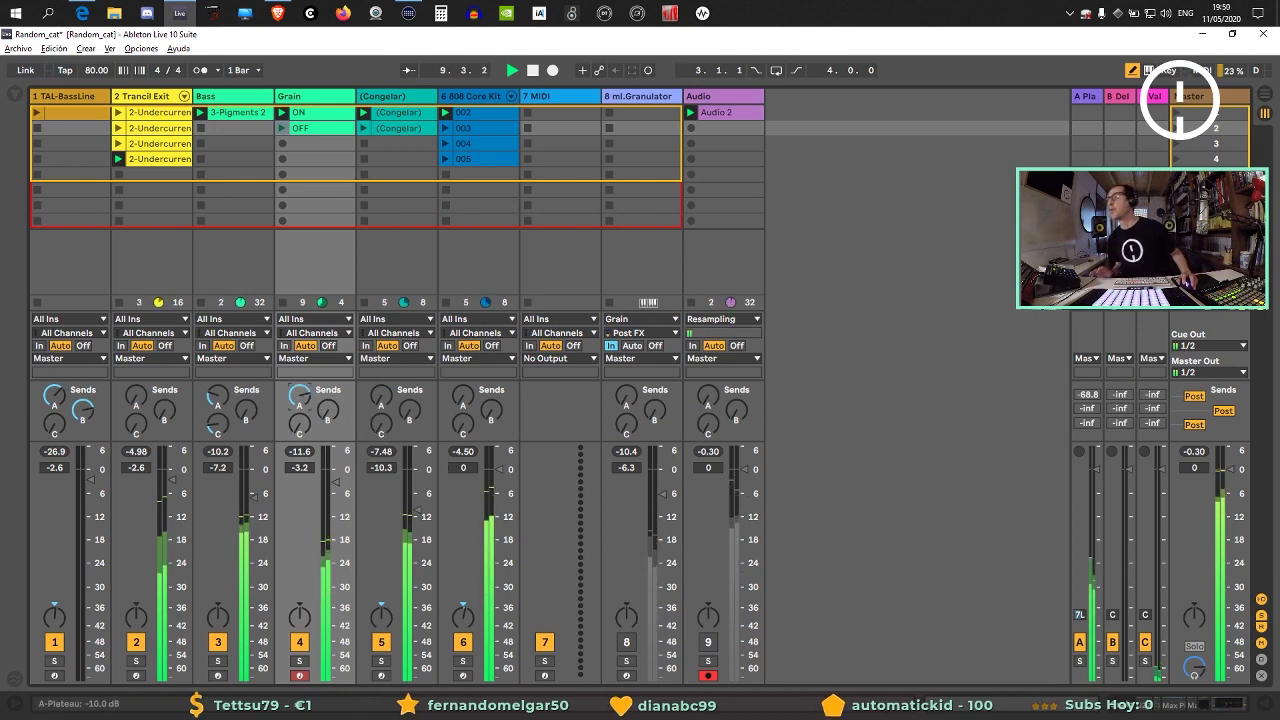
Lower Grain's send A to the Plateau return to -13.3 dB and raise the Bass track's volume to -5.2 dB.
{"action": "left_click_drag", "start_coordinate": [299, 397], "coordinate": [299, 410]}
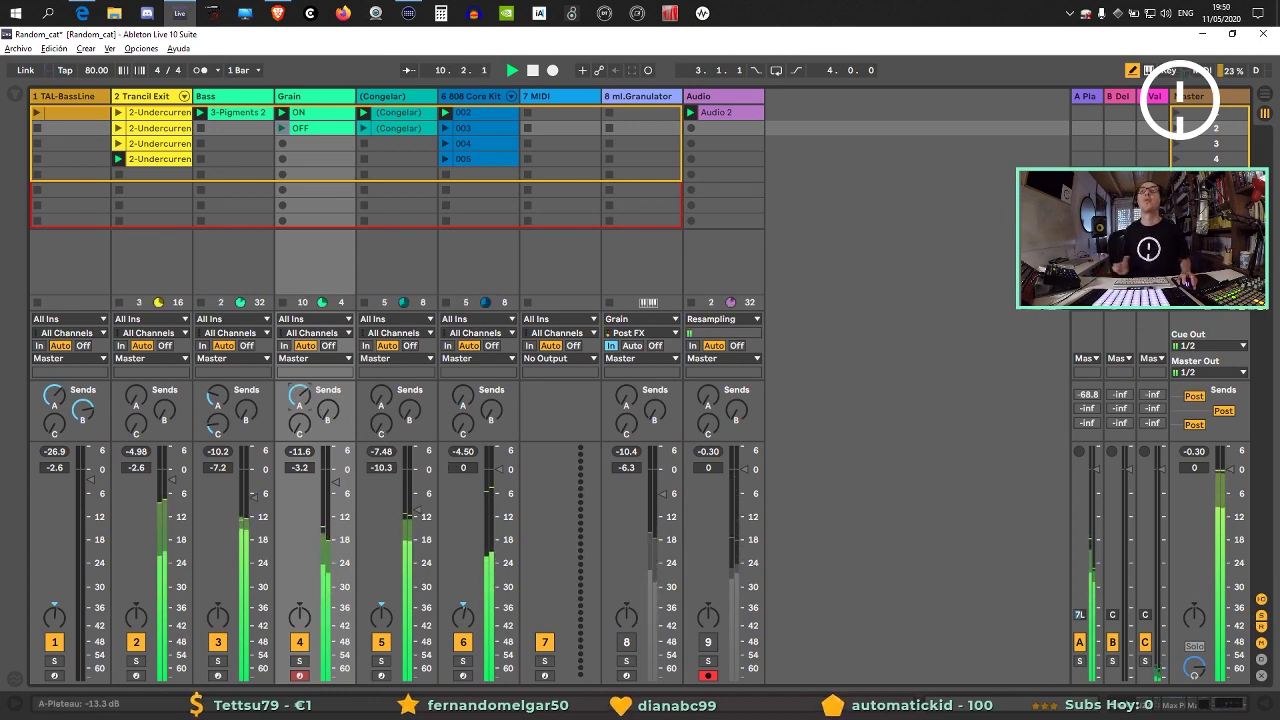
{"action": "mouse_move", "coordinate": [252, 497]}
{"action": "left_mouse_down"}
{"action": "mouse_move", "coordinate": [252, 471]}
{"action": "mouse_move", "coordinate": [252, 491]}
{"action": "left_mouse_up"}
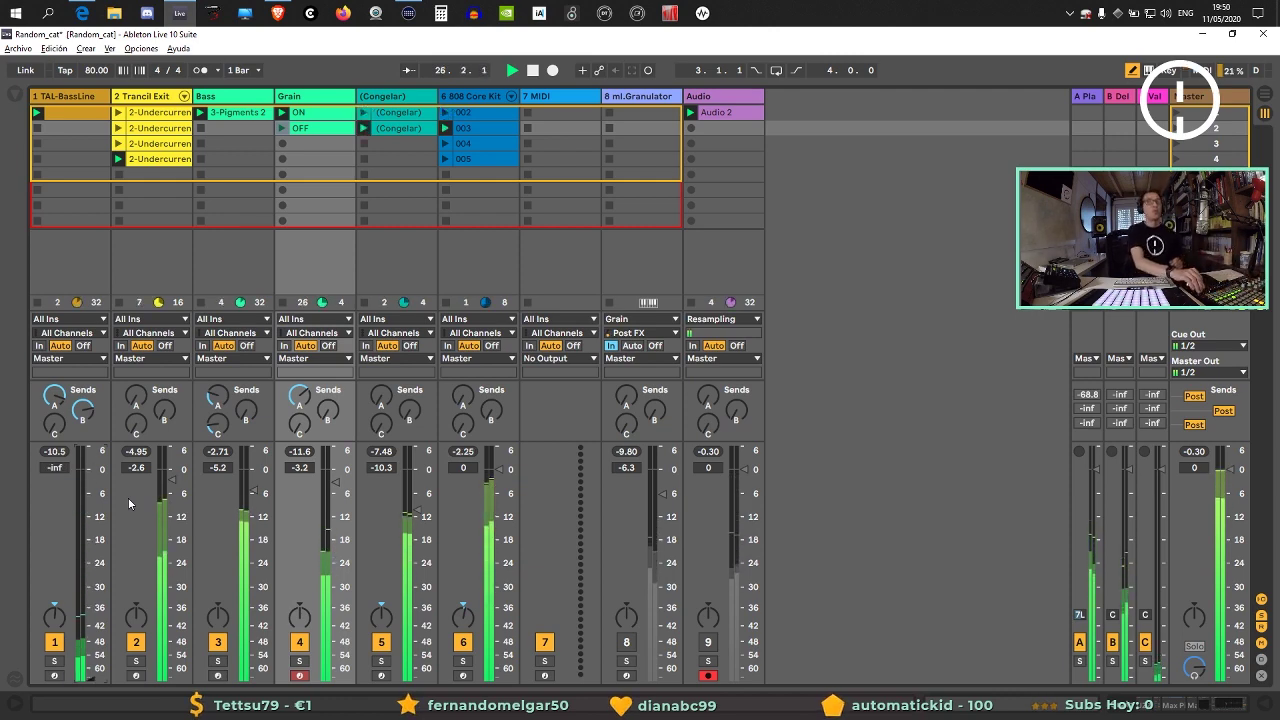
Examine the notes of the first clip on track 5 (Congelar), and close the clip view.
{"action": "double_click", "coordinate": [407, 113]}
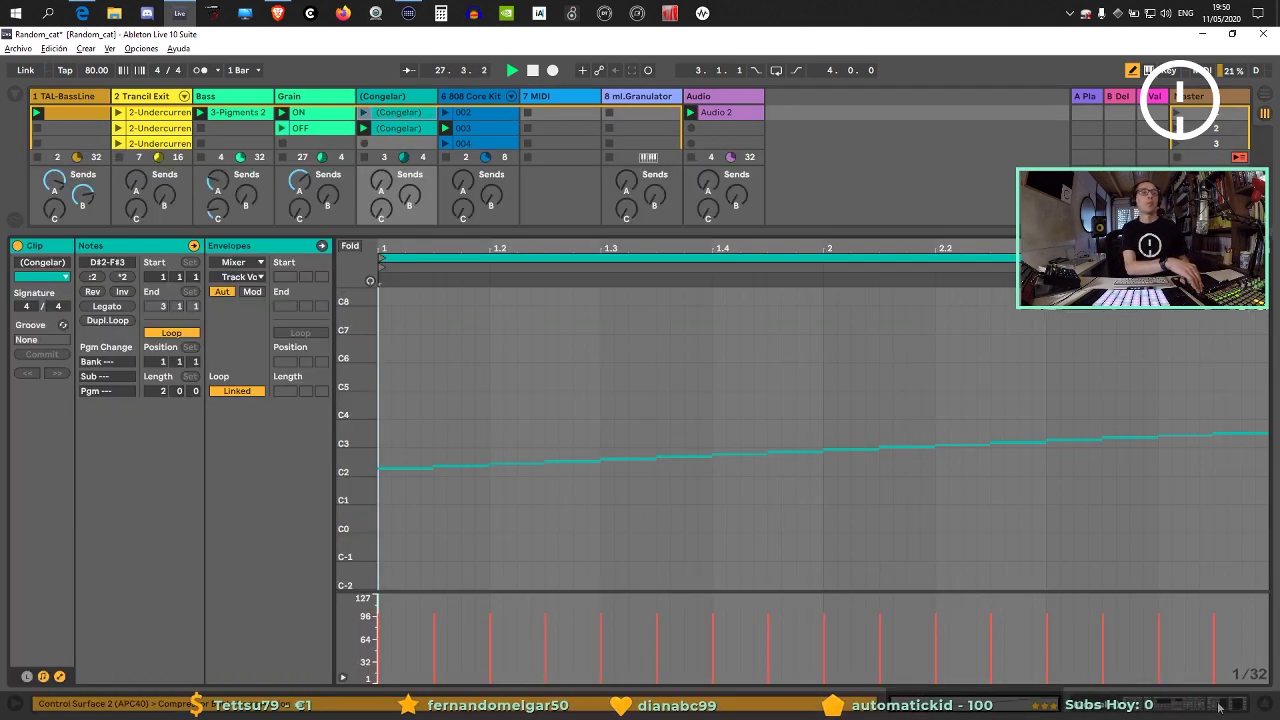
{"action": "left_click", "coordinate": [1262, 706]}
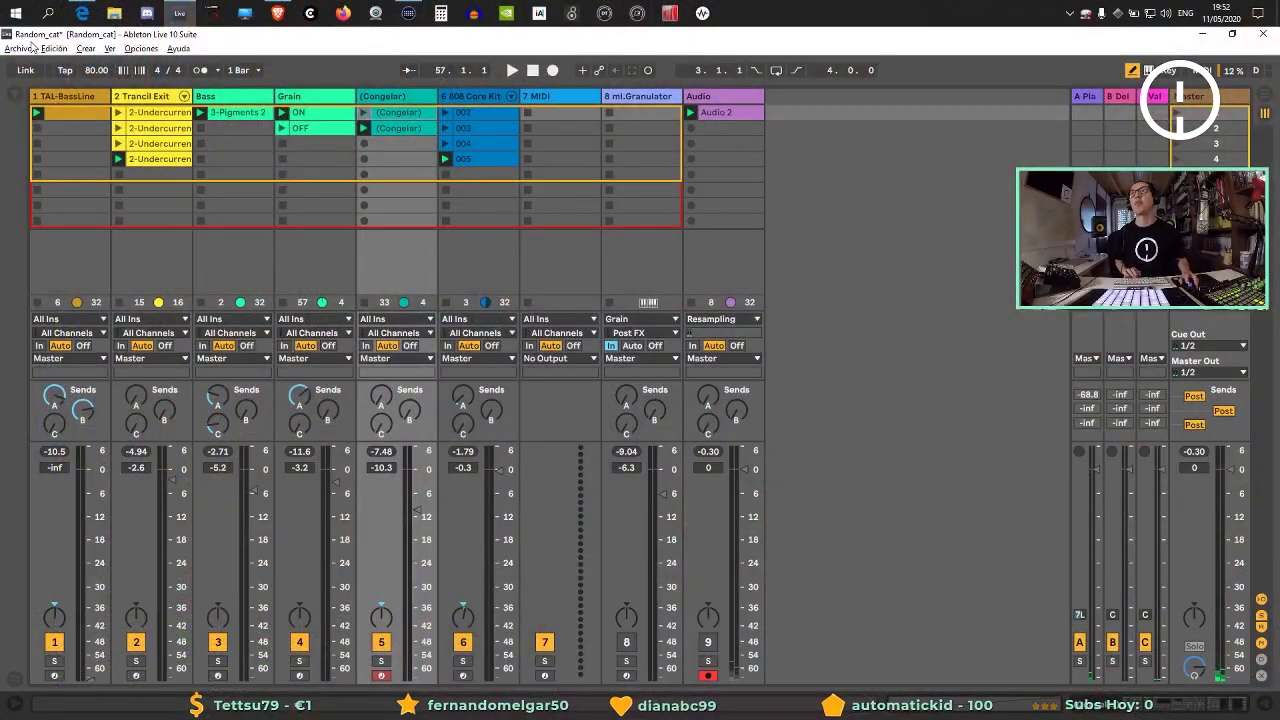
Collect all media files into the project and save the set, including files from elsewhere, other projects, the user library and factory packs.
{"action": "left_click", "coordinate": [22, 48]}
{"action": "left_click", "coordinate": [60, 211]}
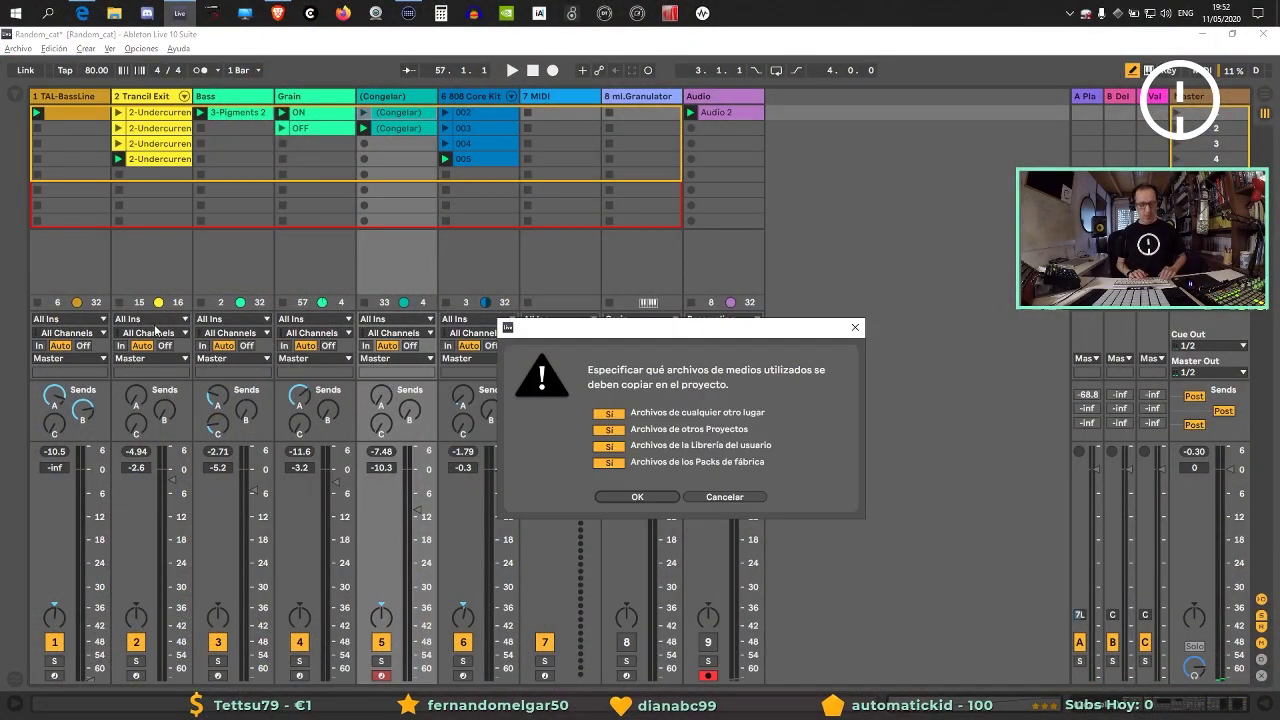
{"action": "key", "text": "Return"}
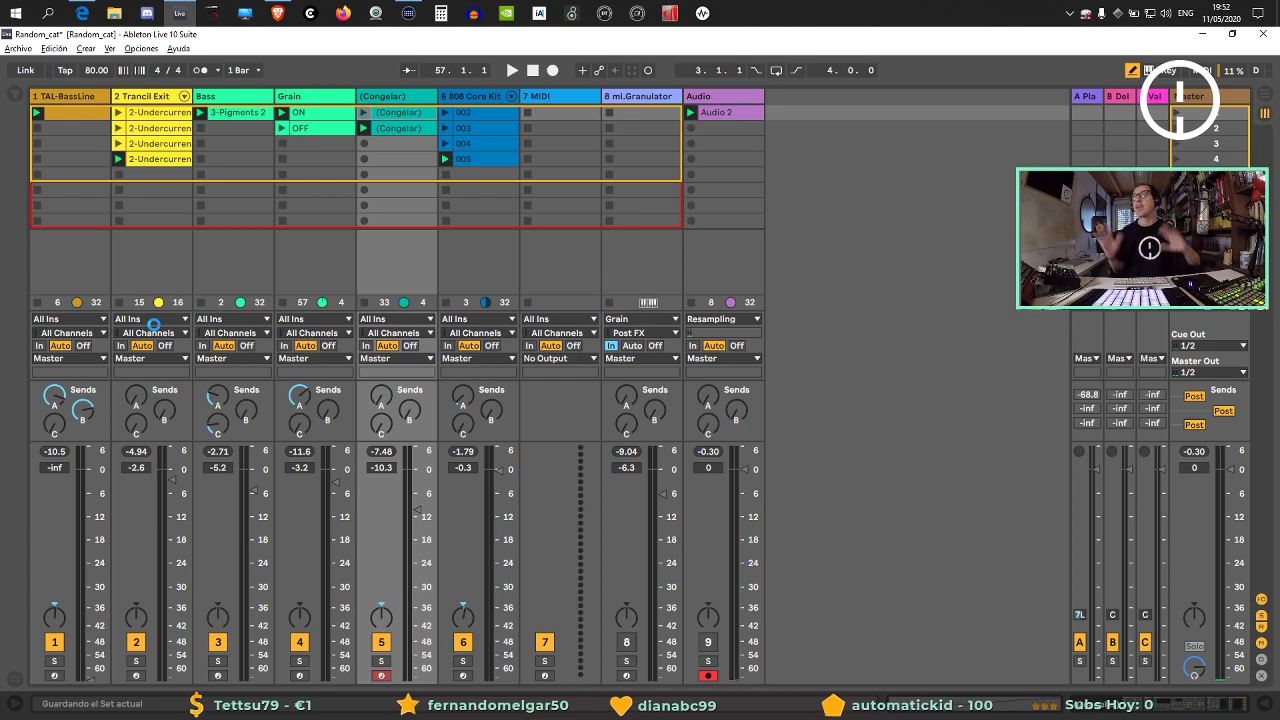
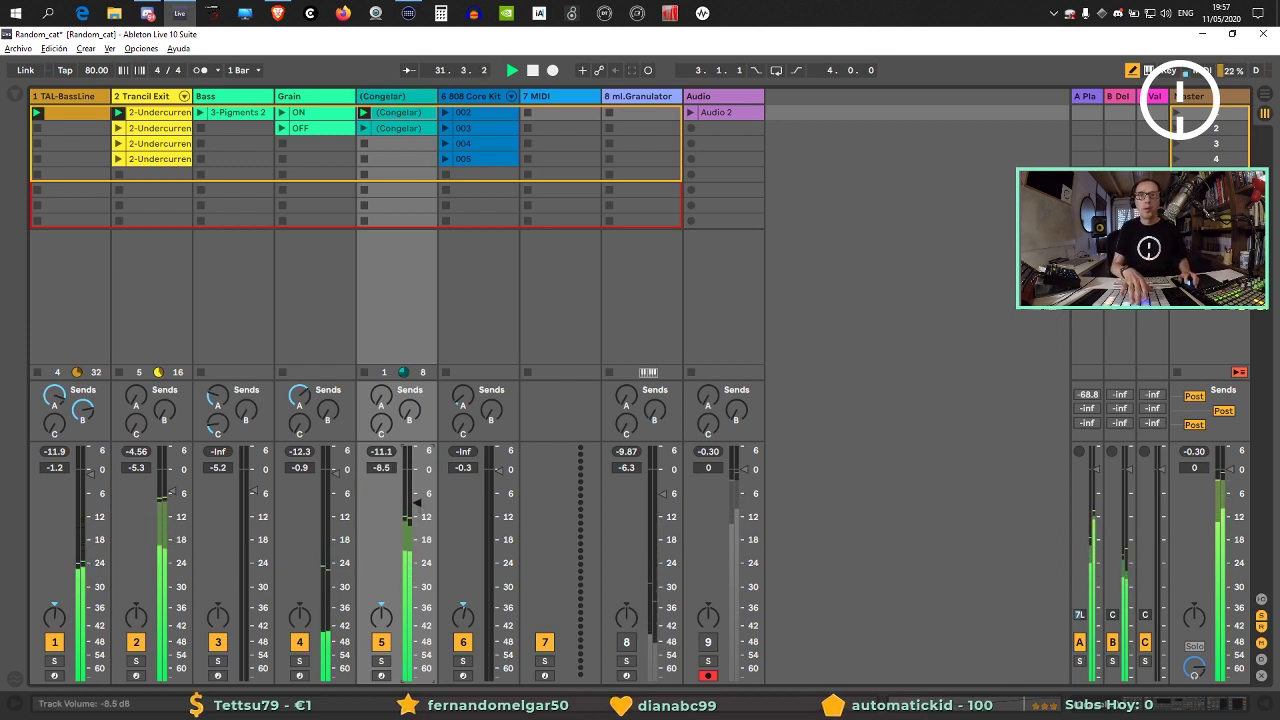
Ride track 5's volume during the jam through -5.0, -6.3 and -18.6 dB, ending at -2.2 dB.
{"action": "left_click_drag", "start_coordinate": [417, 516], "coordinate": [417, 490]}
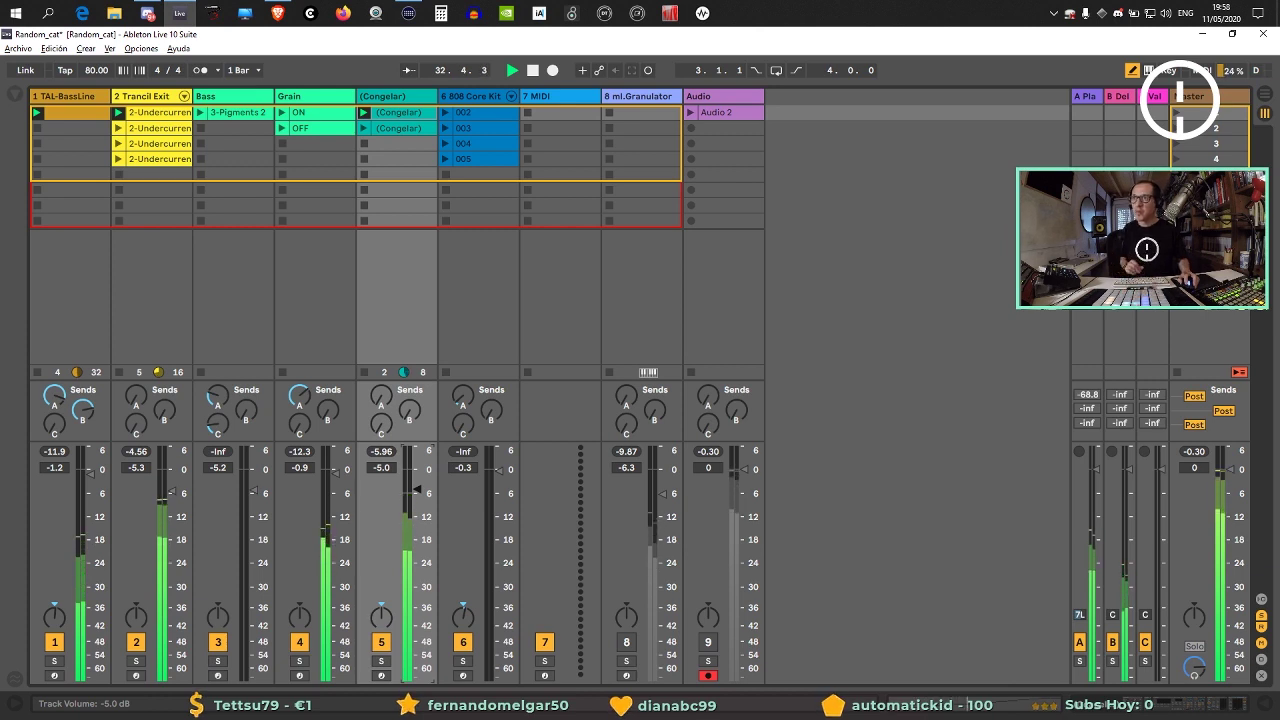
{"action": "left_click_drag", "start_coordinate": [417, 490], "coordinate": [411, 503]}
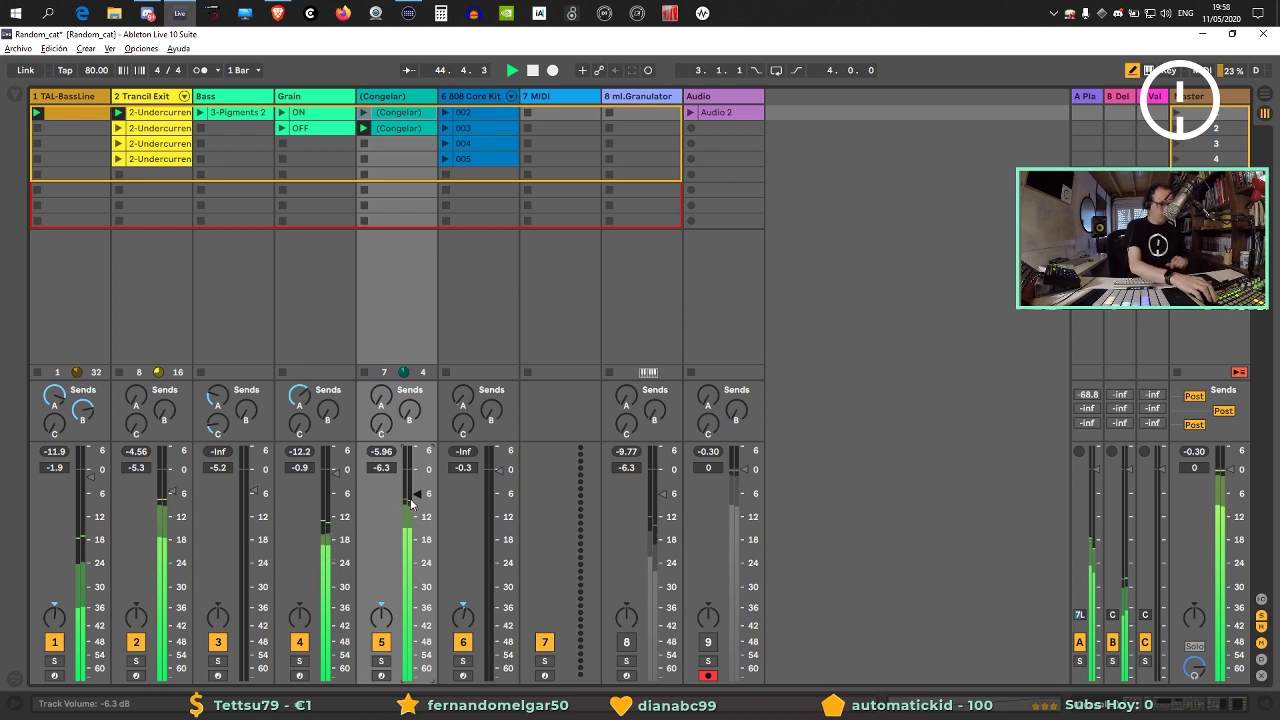
{"action": "left_click_drag", "start_coordinate": [410, 505], "coordinate": [414, 546]}
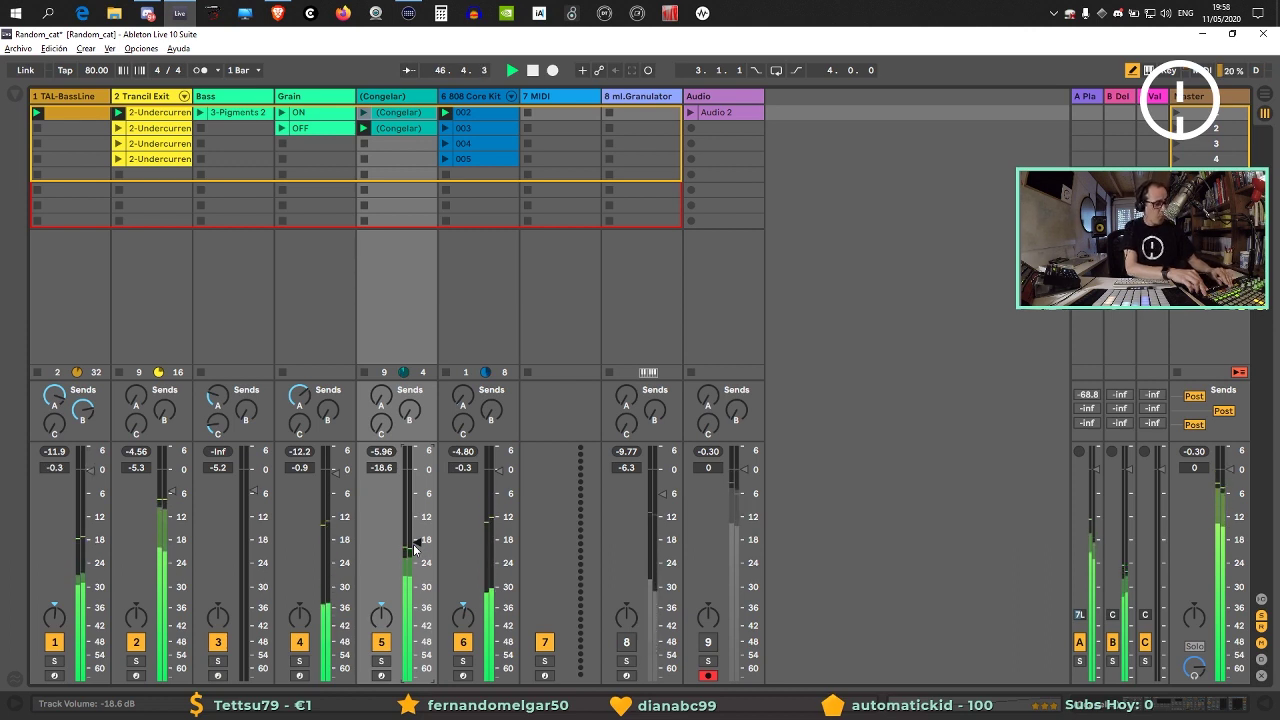
{"action": "scroll", "coordinate": [414, 548], "scroll_direction": "up", "scroll_amount": 10}
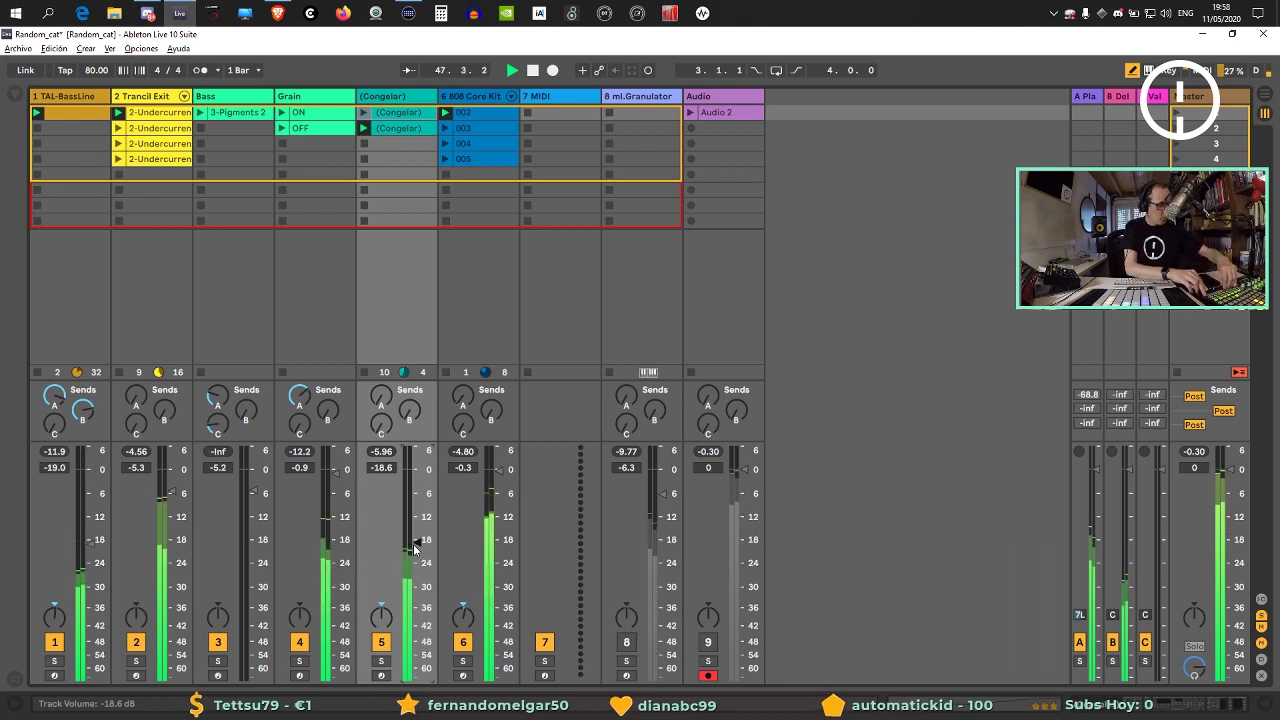
{"action": "scroll", "coordinate": [414, 548], "scroll_direction": "down", "scroll_amount": 1}
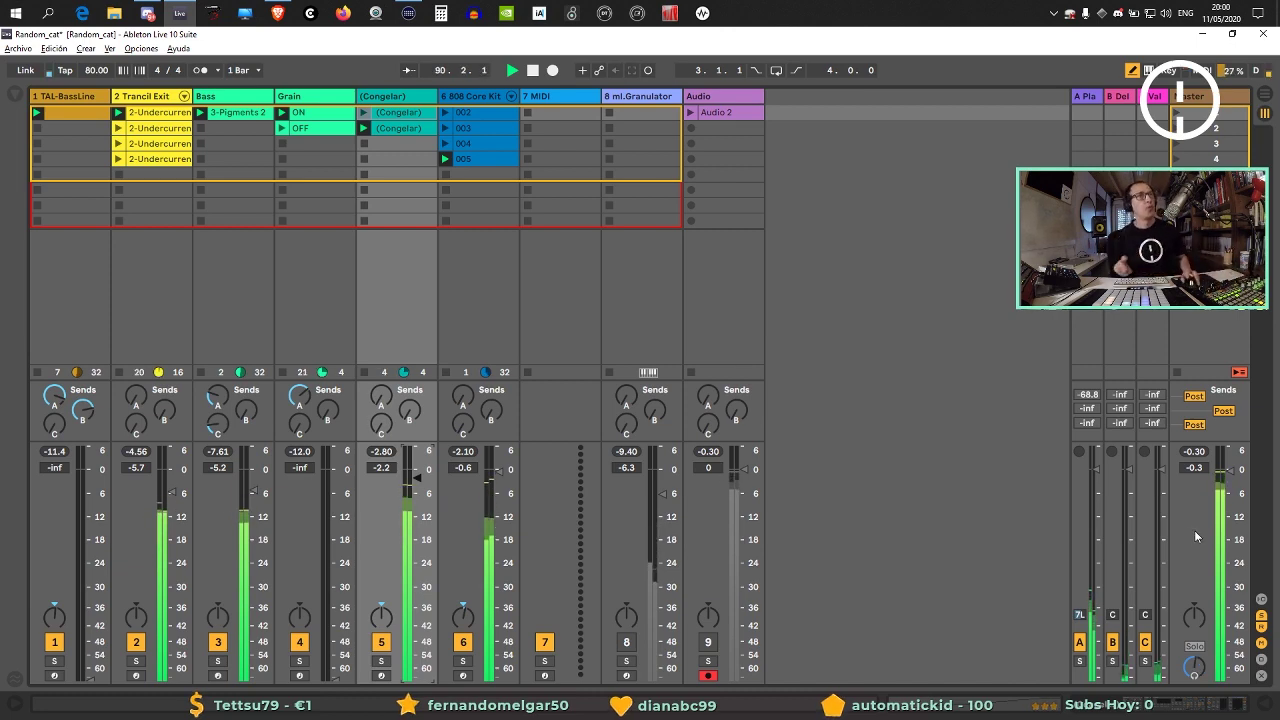
Bring back the browser and add an Auto Filter from the audio effects to the Master track.
{"action": "left_click", "coordinate": [14, 93]}
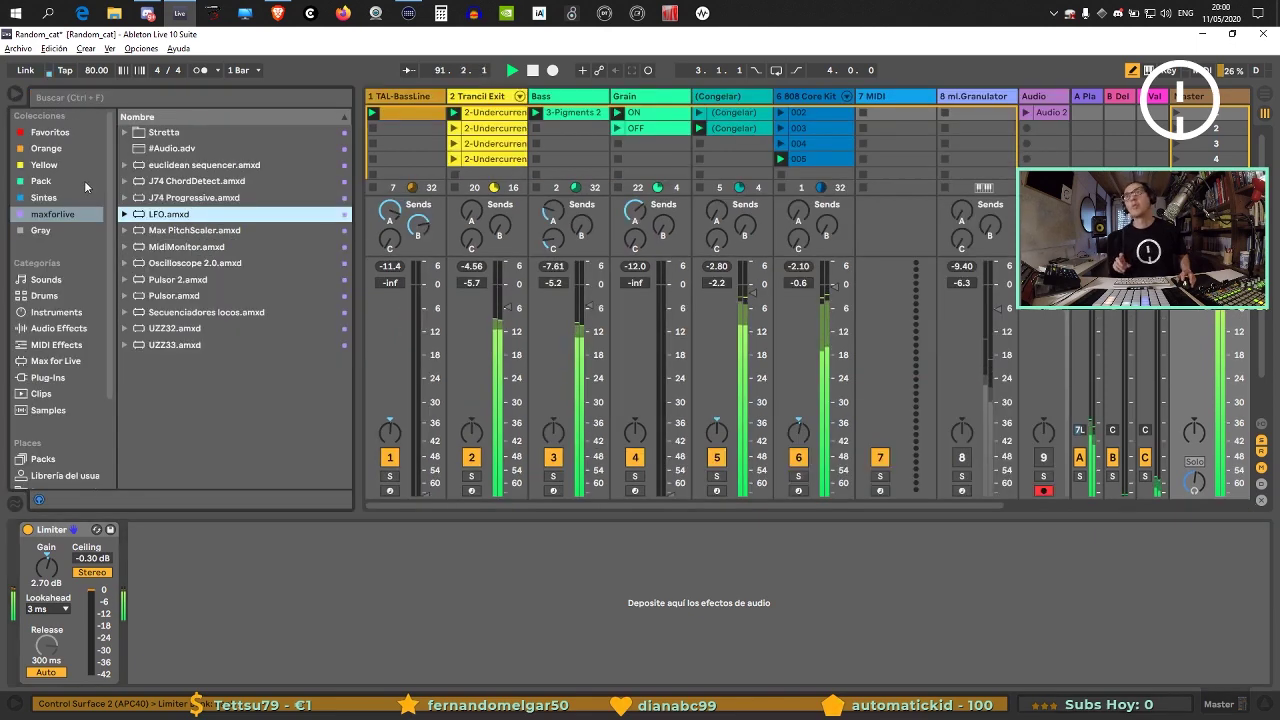
{"action": "left_click", "coordinate": [55, 313]}
{"action": "left_click", "coordinate": [58, 328]}
{"action": "left_click_drag", "start_coordinate": [170, 164], "coordinate": [271, 607]}
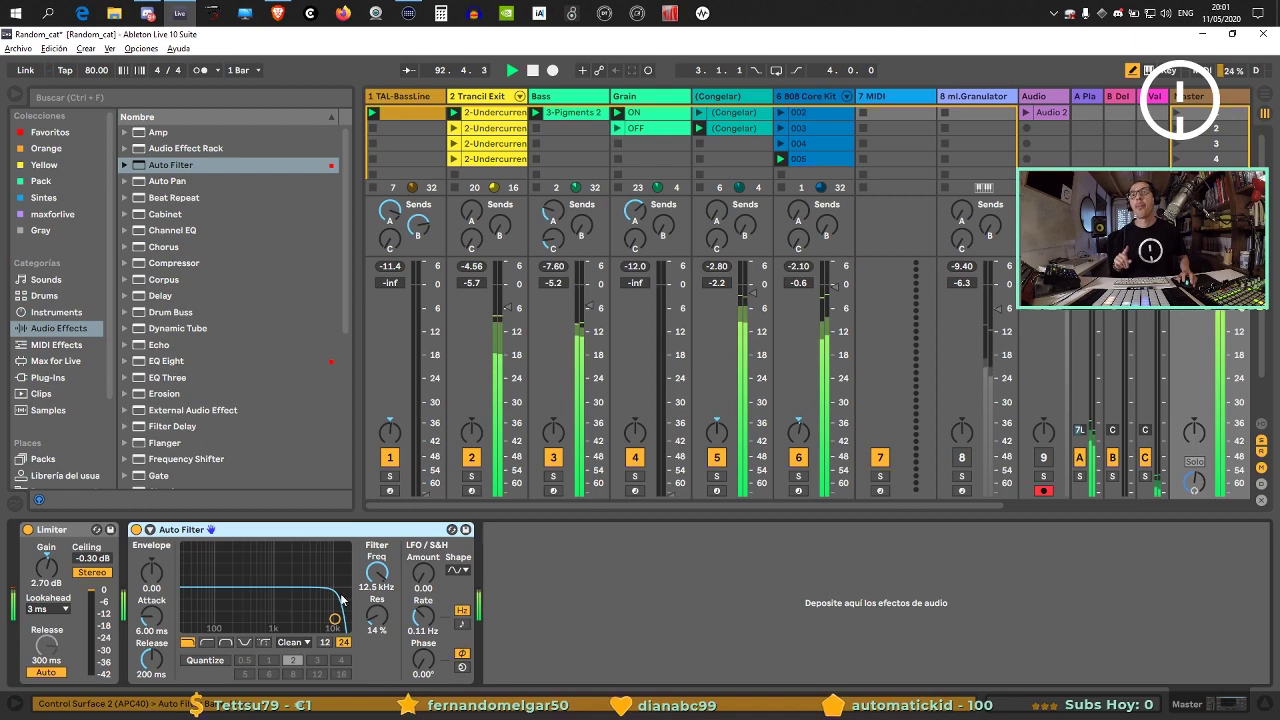
Group the Master's Auto Filter into an Audio Effect Rack and map its filter frequency to Macro 1.
{"action": "right_click", "coordinate": [295, 533]}
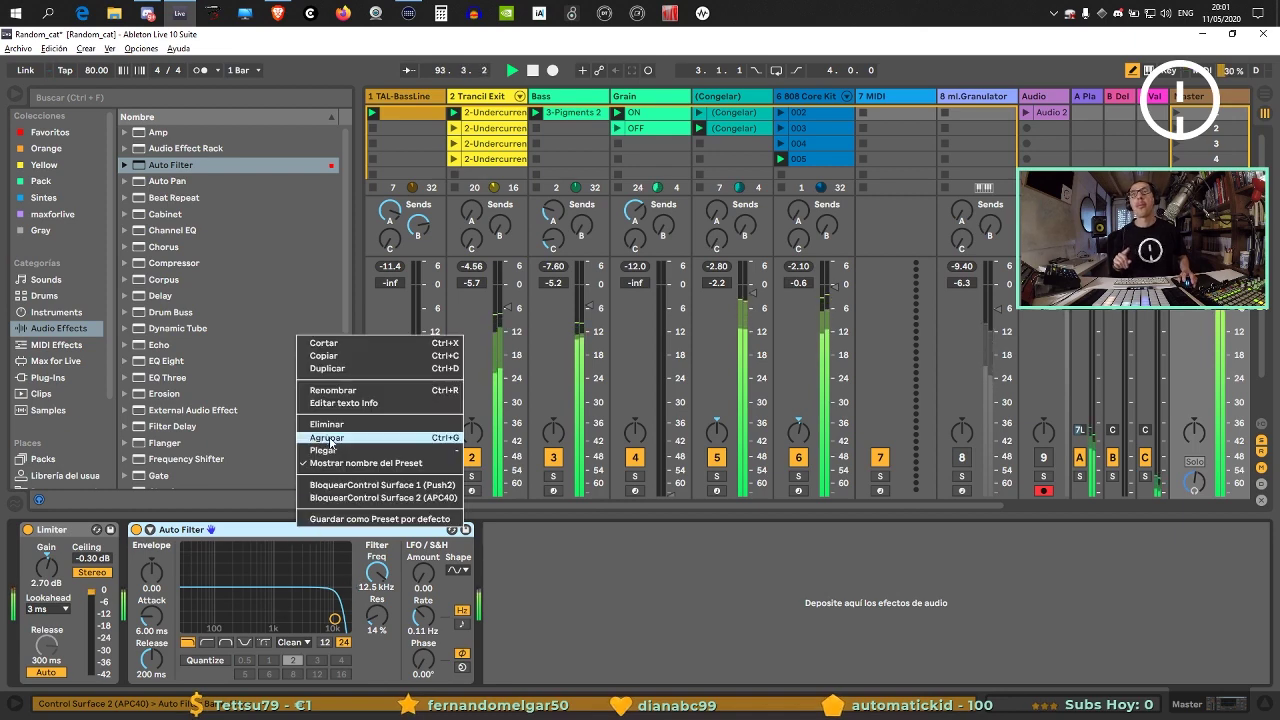
{"action": "left_click", "coordinate": [320, 438]}
{"action": "right_click", "coordinate": [408, 576]}
{"action": "left_click", "coordinate": [453, 472]}
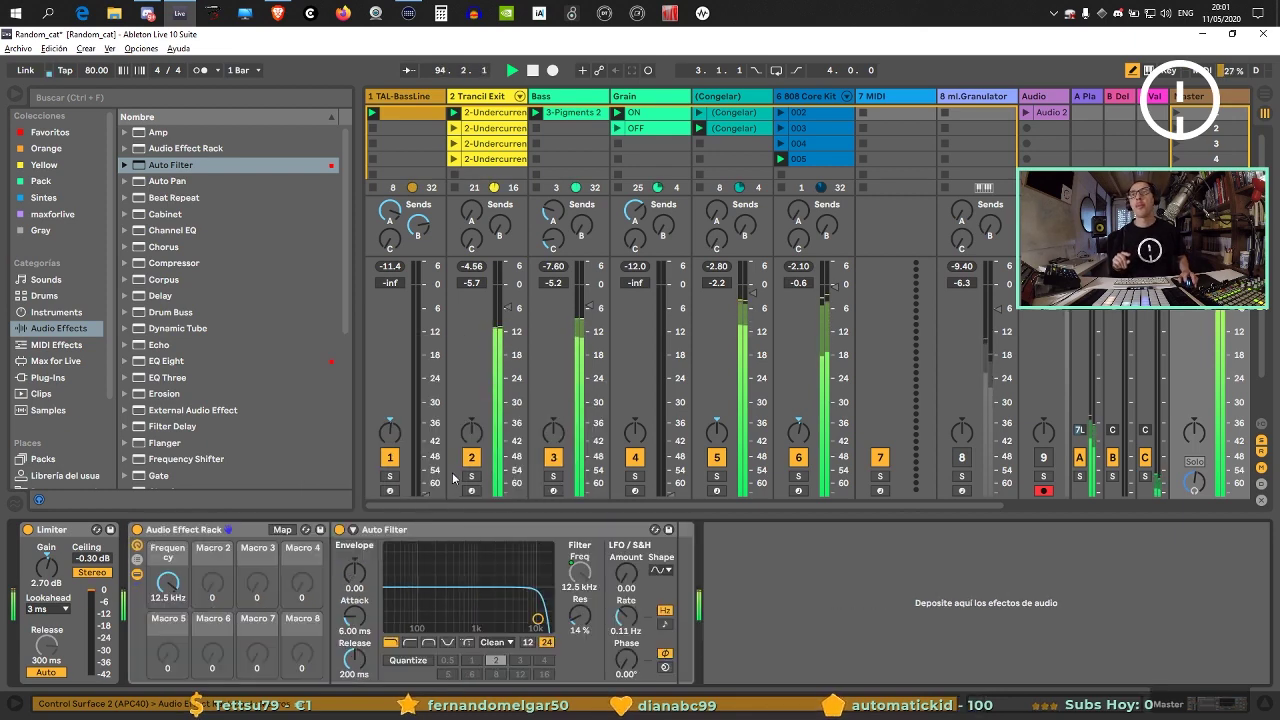
Move the Limiter behind the Audio Effect Rack and switch the Auto Filter to high-pass.
{"action": "left_click_drag", "start_coordinate": [68, 530], "coordinate": [700, 600]}
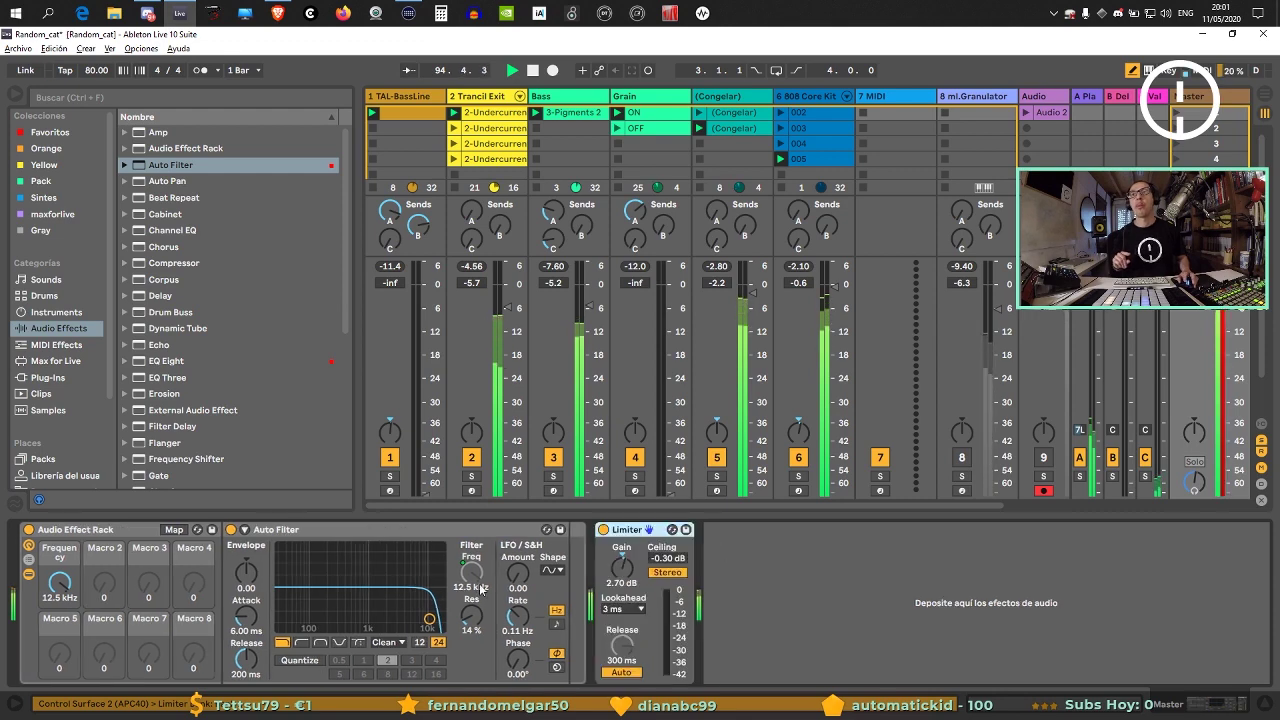
{"action": "left_click", "coordinate": [301, 642]}
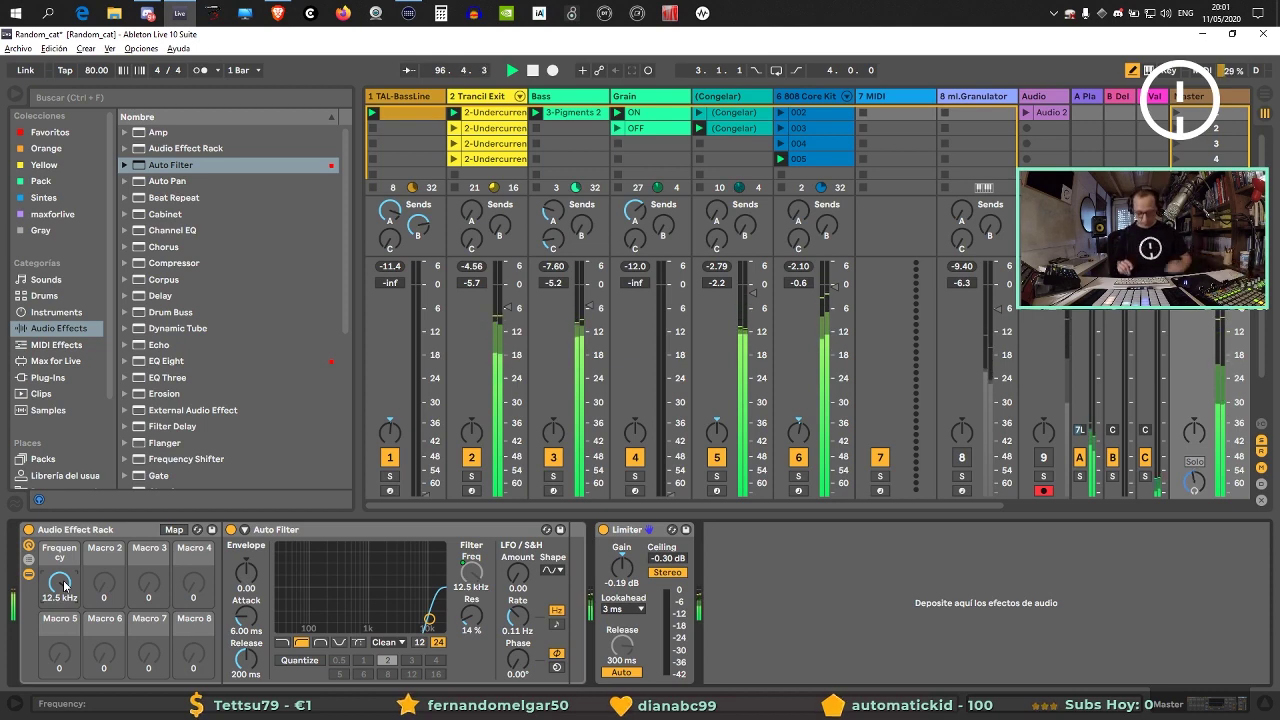
MIDI-map the rack's Frequency macro to the hardware control sending CC 47.
{"action": "key", "text": "ctrl+m"}
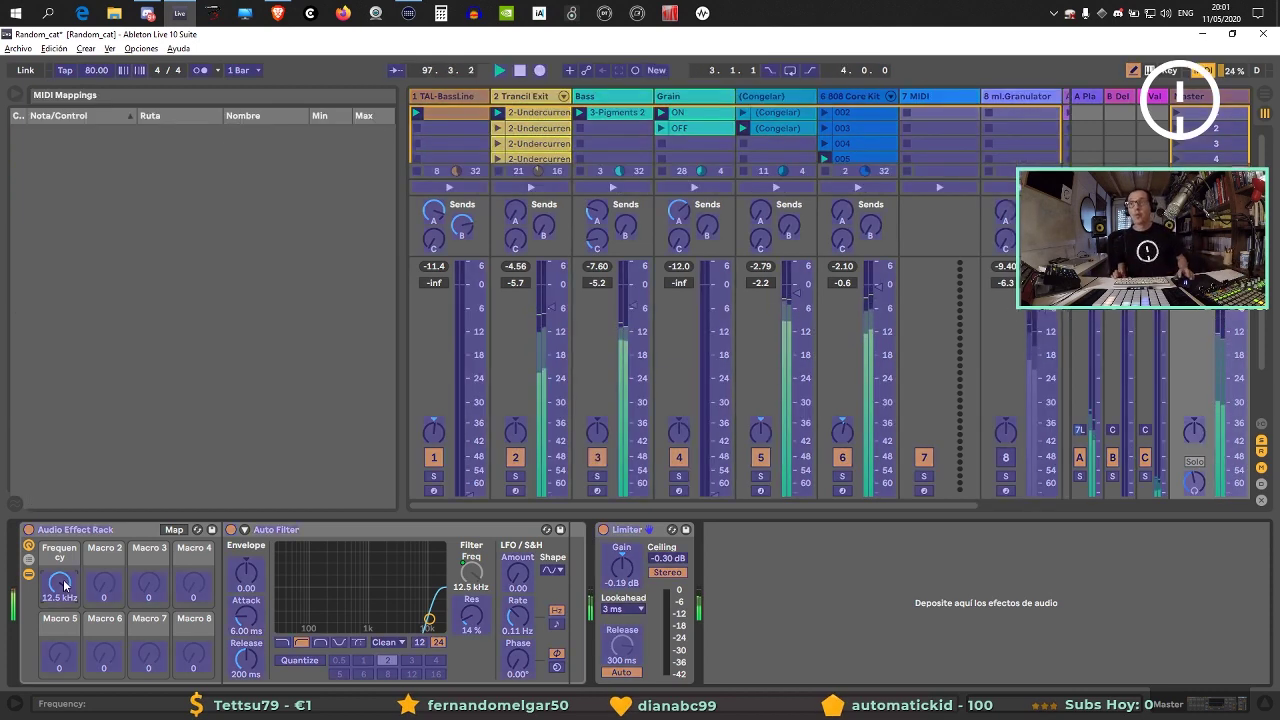
{"action": "left_click", "coordinate": [62, 583]}
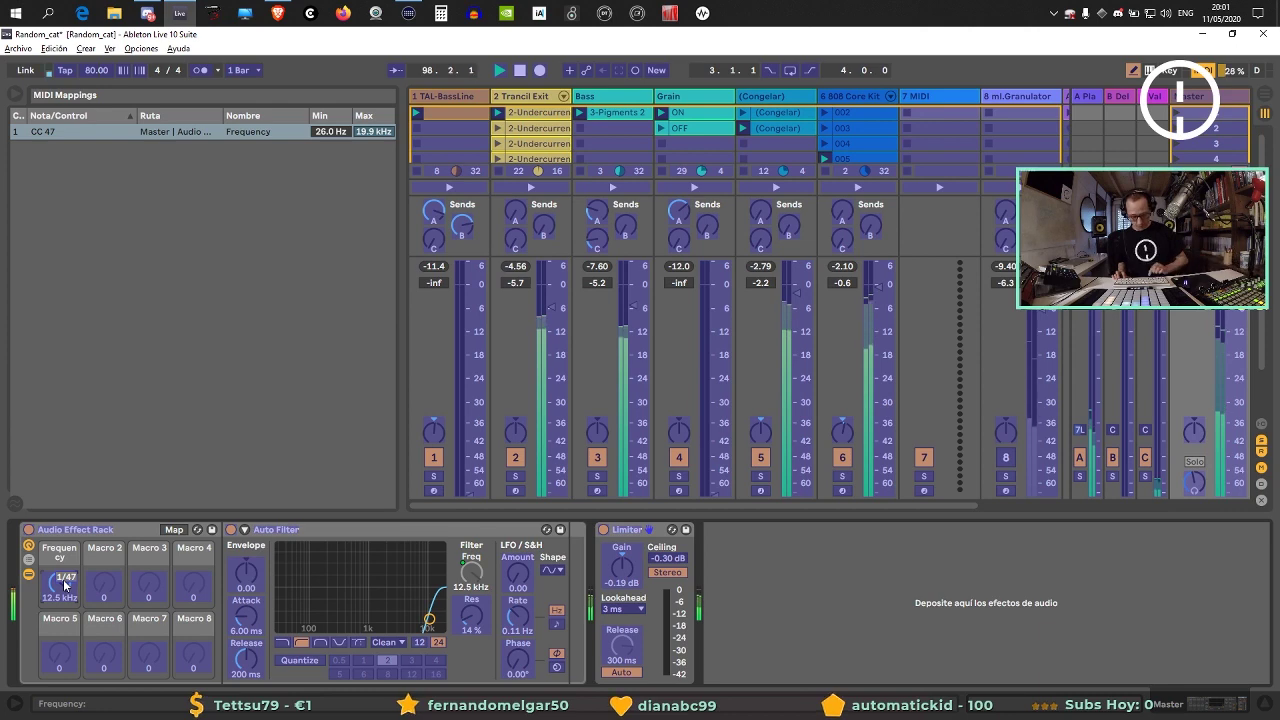
{"action": "key", "text": "ctrl+m"}
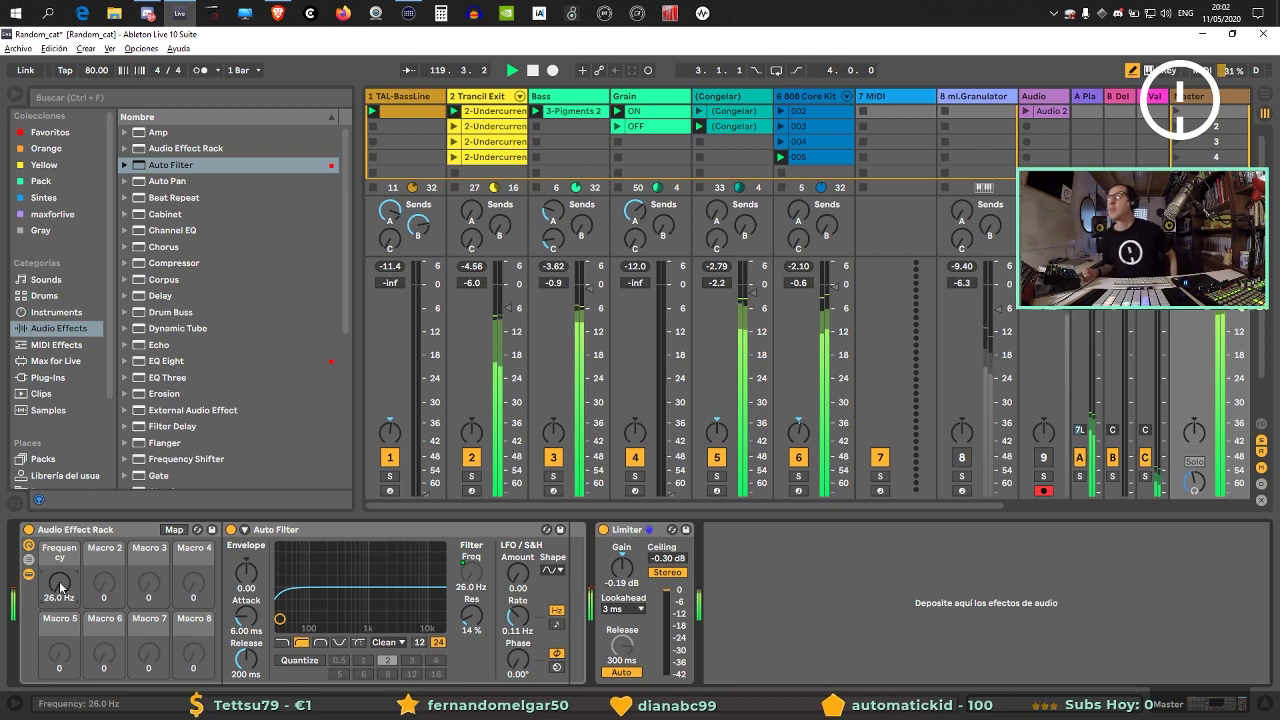
Sweep the Master high-pass Frequency macro up to 798 Hz, back to 26.0 Hz, up to 487 Hz and down to 137 Hz while jamming.
{"action": "scroll", "coordinate": [60, 587], "scroll_direction": "up", "scroll_amount": 10}
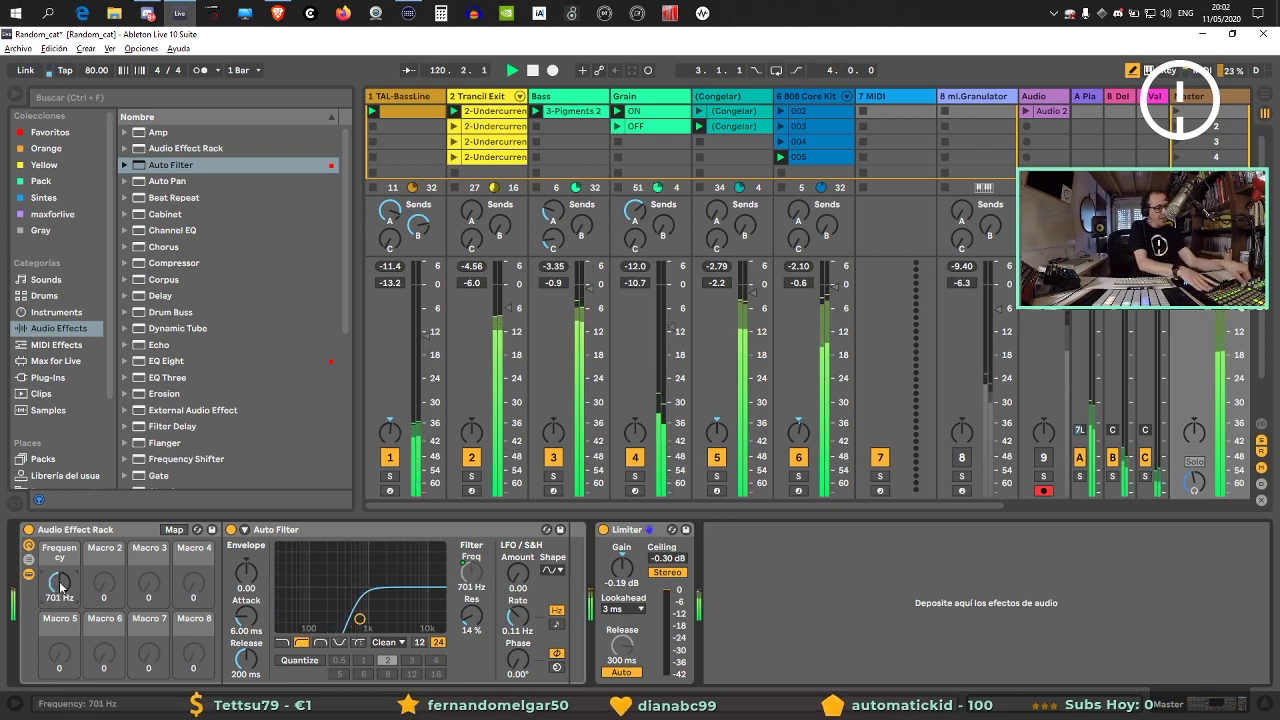
{"action": "scroll", "coordinate": [60, 587], "scroll_direction": "up", "scroll_amount": 5}
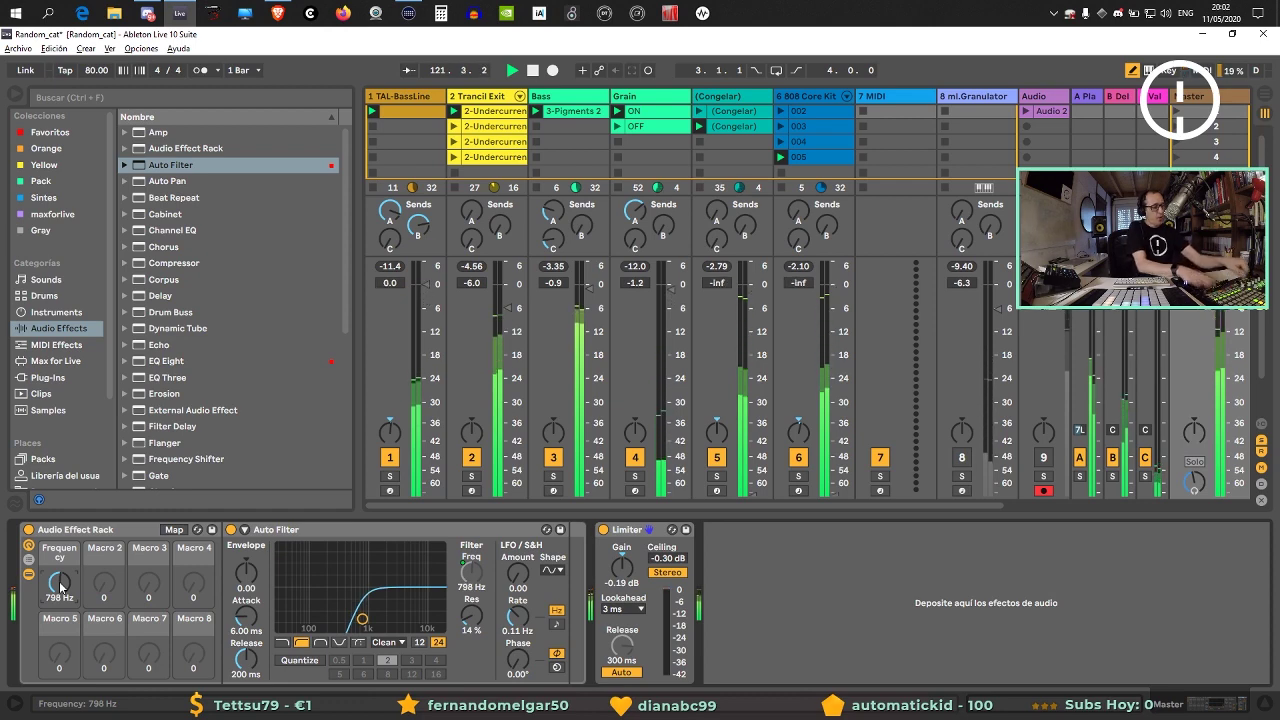
{"action": "scroll", "coordinate": [60, 585], "scroll_direction": "down", "scroll_amount": 15}
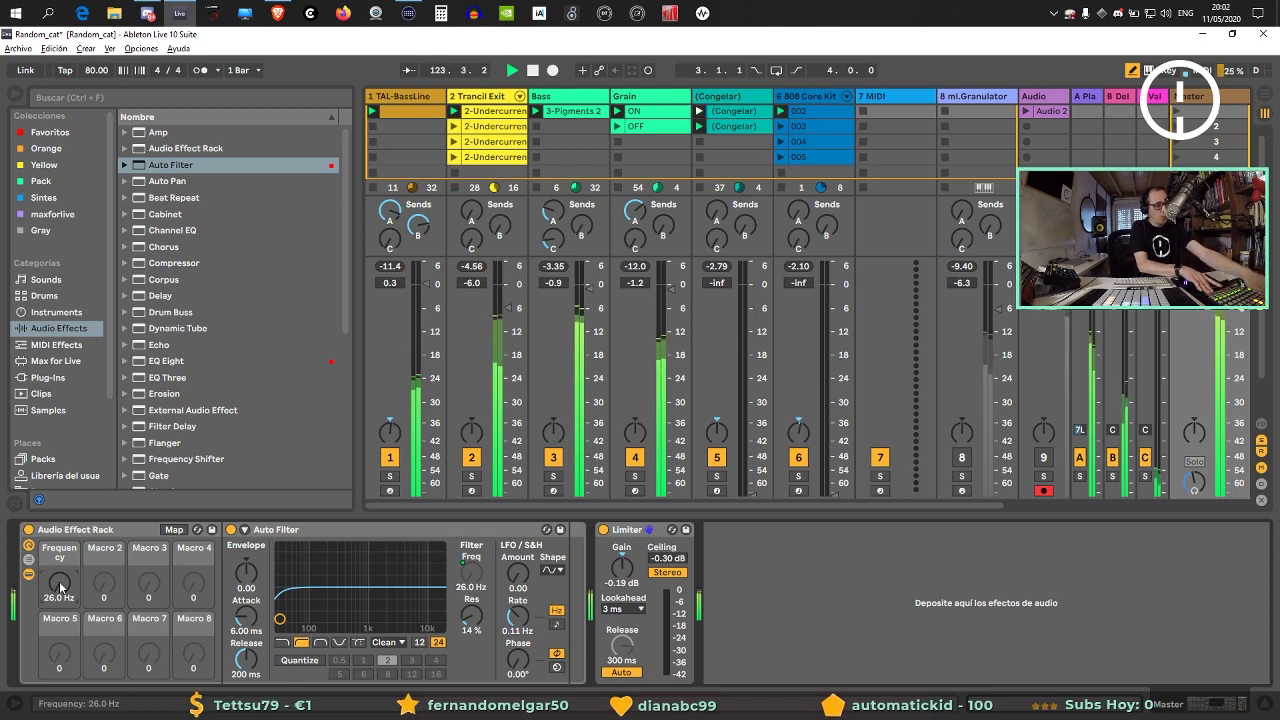
{"action": "scroll", "coordinate": [60, 587], "scroll_direction": "up", "scroll_amount": 1}
{"action": "scroll", "coordinate": [60, 587], "scroll_direction": "up", "scroll_amount": 10}
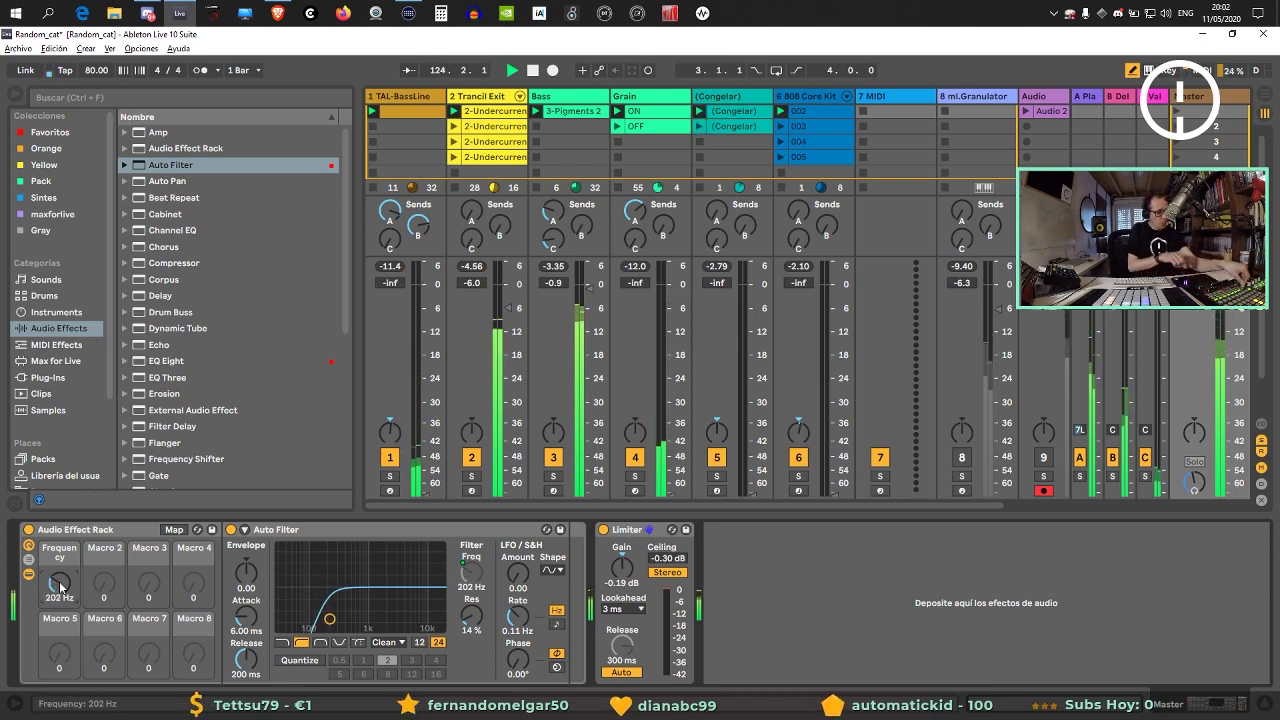
{"action": "scroll", "coordinate": [60, 587], "scroll_direction": "up", "scroll_amount": 5}
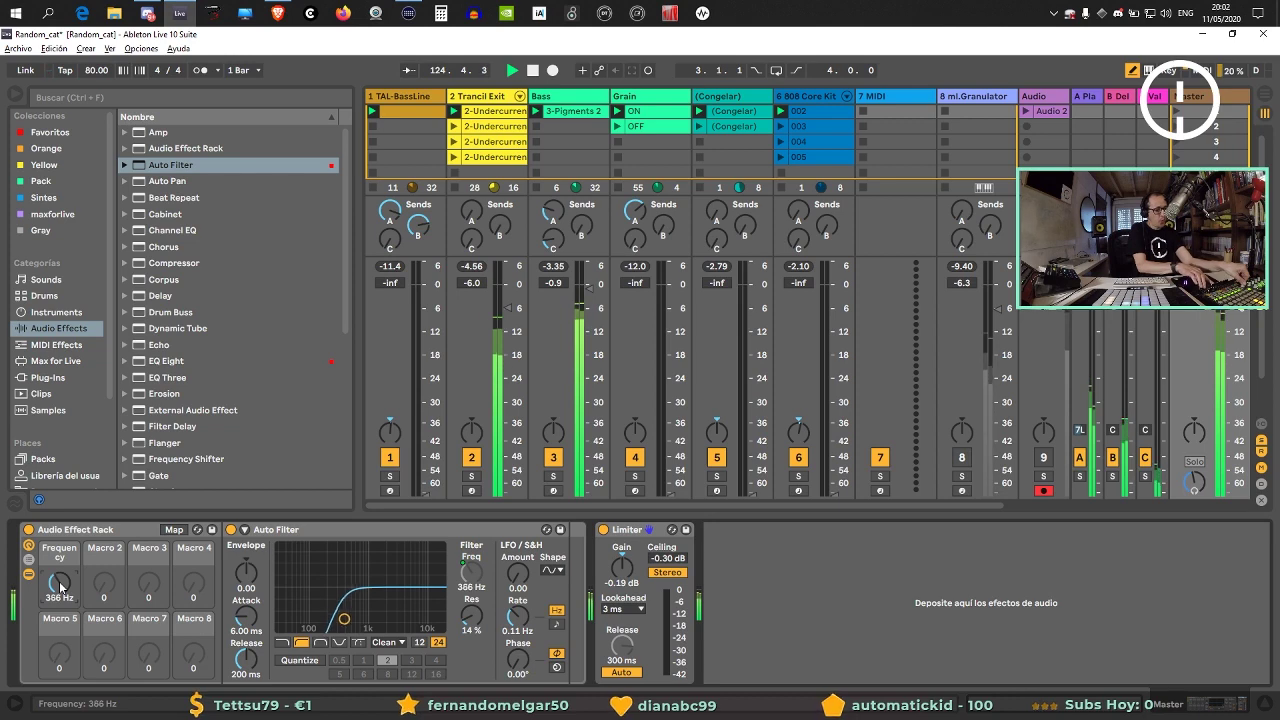
{"action": "scroll", "coordinate": [60, 587], "scroll_direction": "down", "scroll_amount": 3}
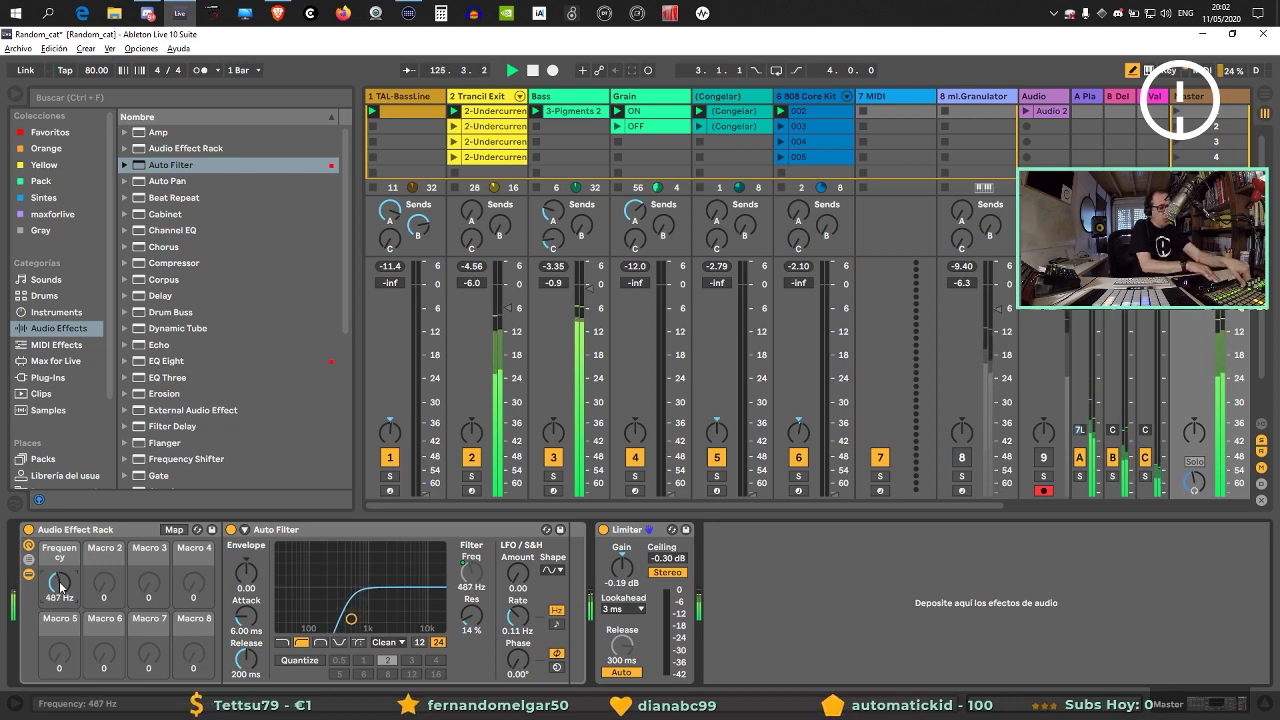
{"action": "scroll", "coordinate": [60, 587], "scroll_direction": "down", "scroll_amount": 12}
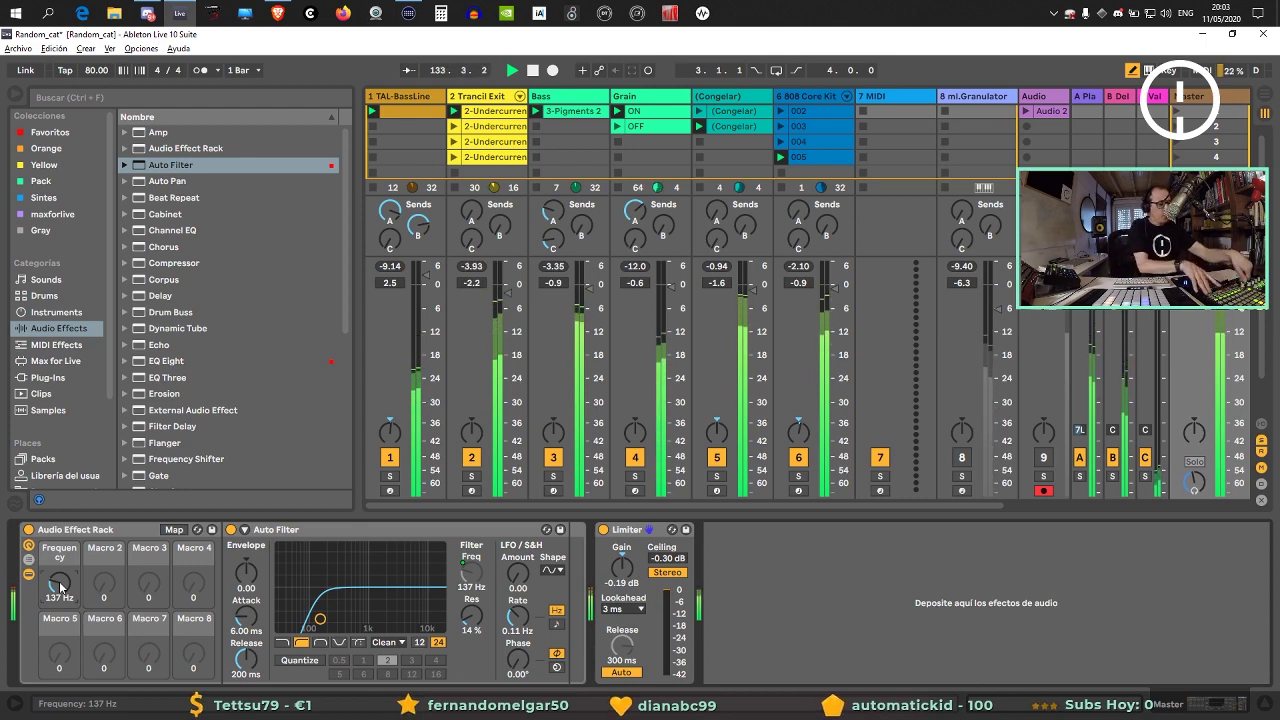
Return the Frequency macro to 26.0 Hz and stop playback.
{"action": "left_click_drag", "start_coordinate": [60, 586], "coordinate": [60, 620]}
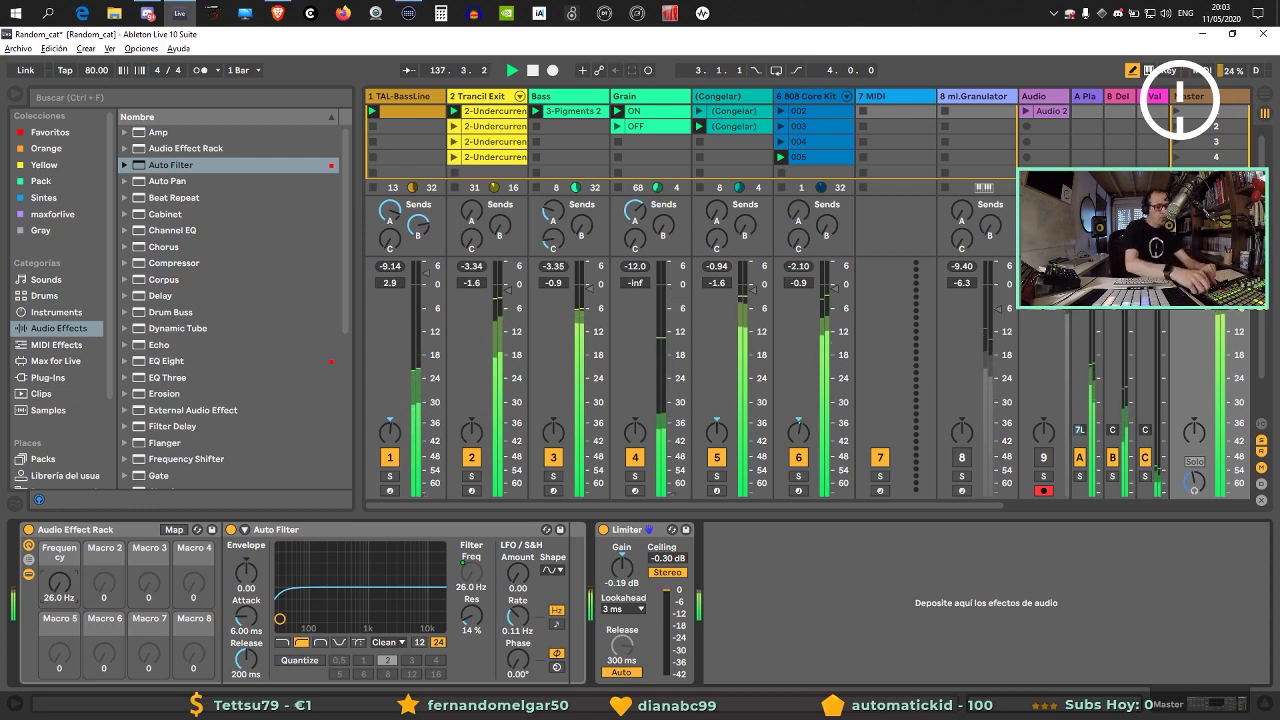
{"action": "key", "text": "space"}
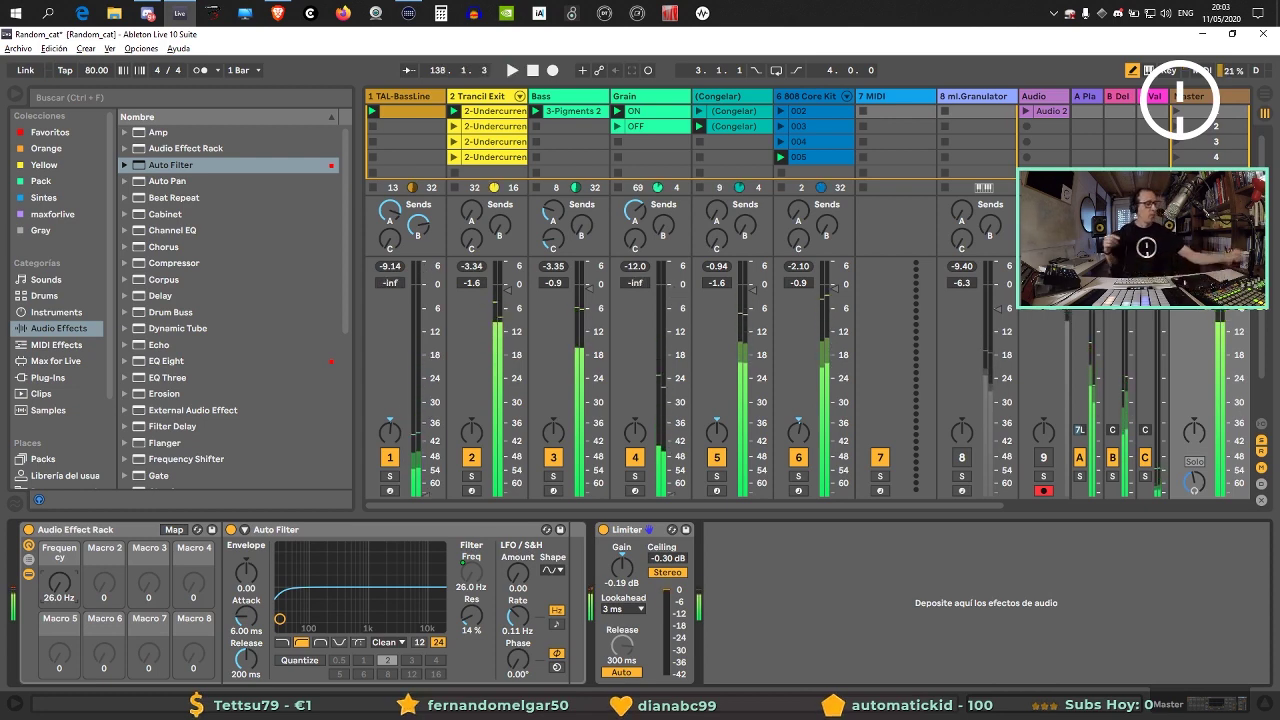